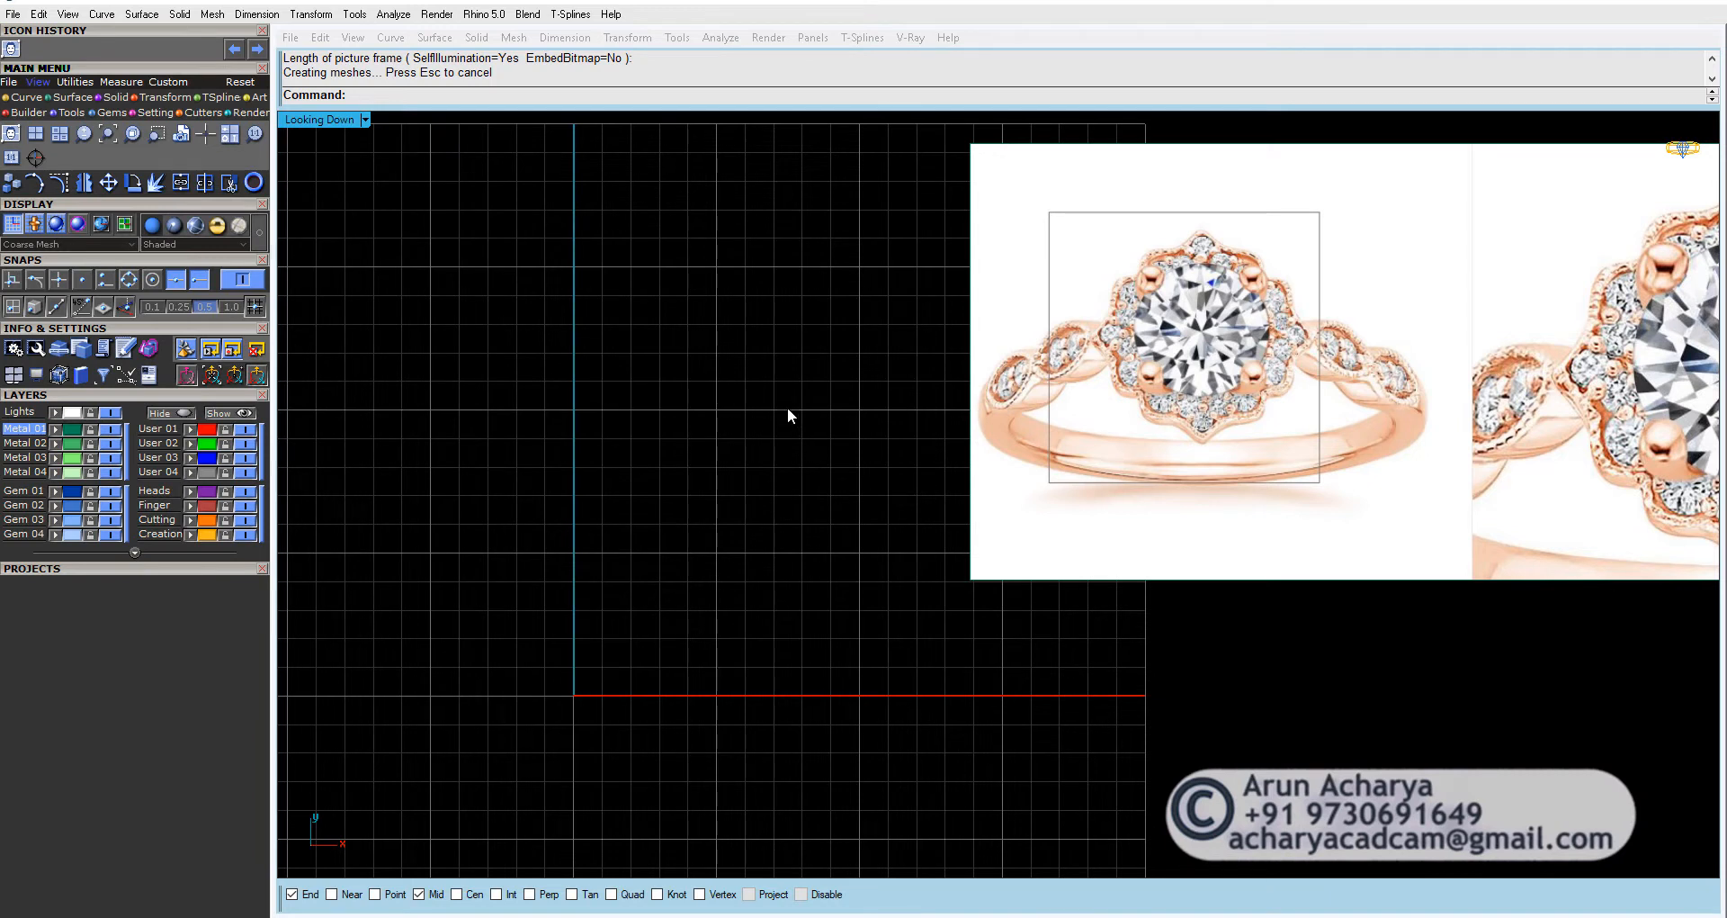
Step: Create a ring rail with USA size 7
{"action": "left_click", "coordinate": [27, 97]}
{"action": "left_click", "coordinate": [109, 134]}
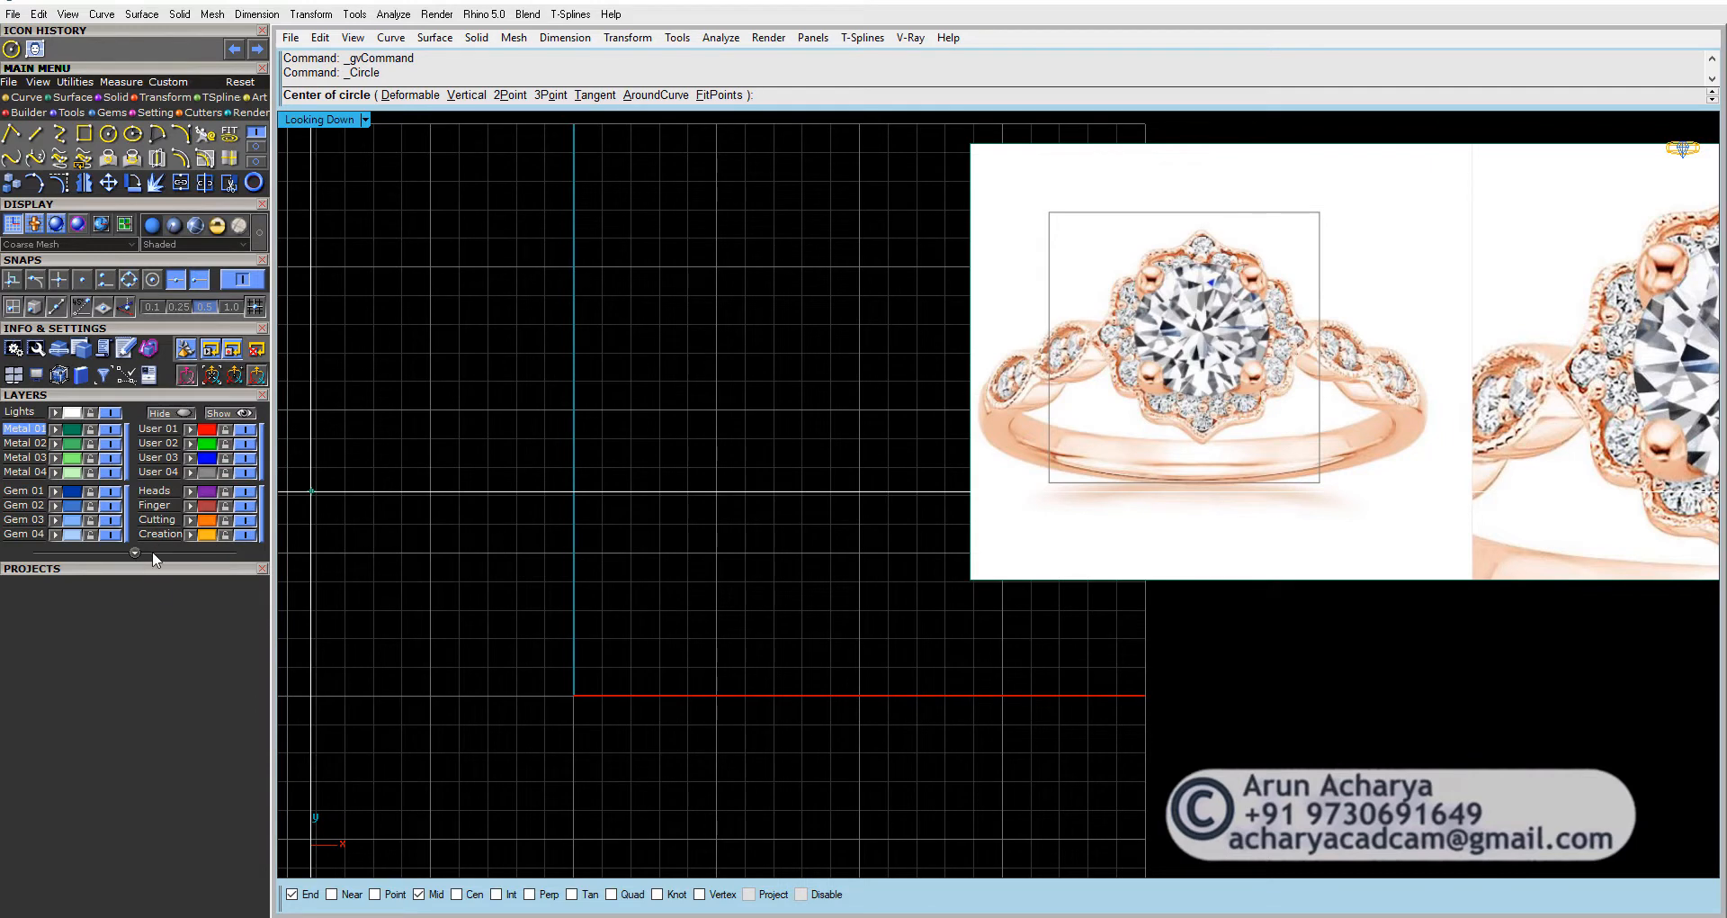
{"action": "left_click", "coordinate": [27, 112]}
{"action": "left_click", "coordinate": [11, 134]}
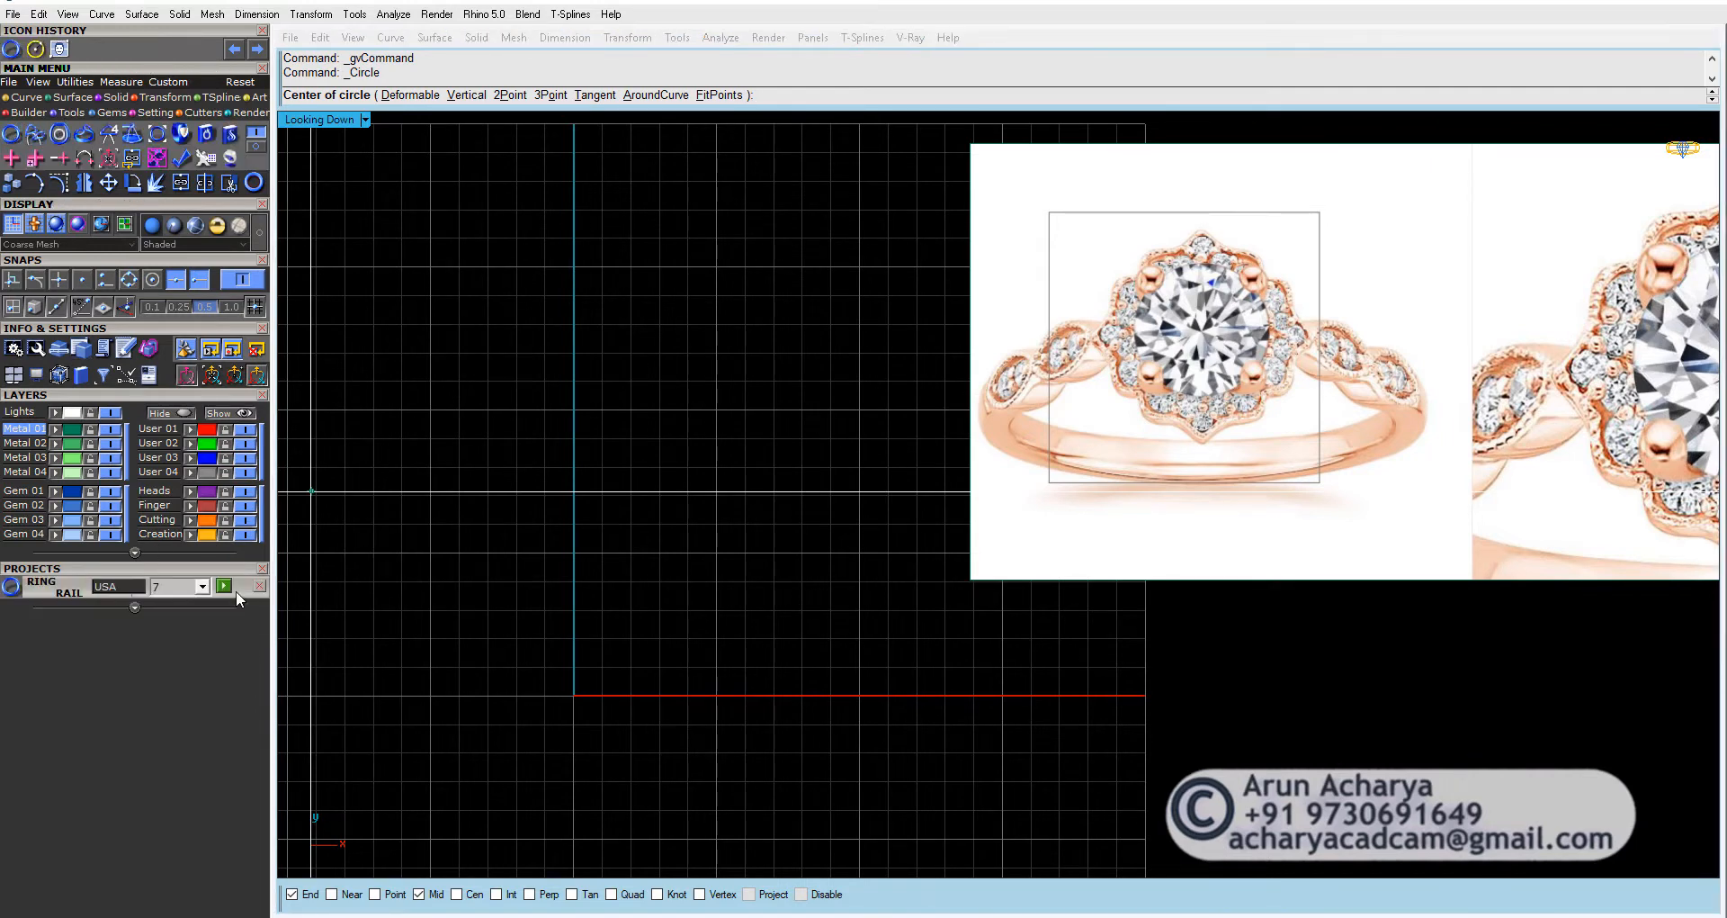
{"action": "left_click", "coordinate": [524, 568]}
{"action": "left_click", "coordinate": [515, 378]}
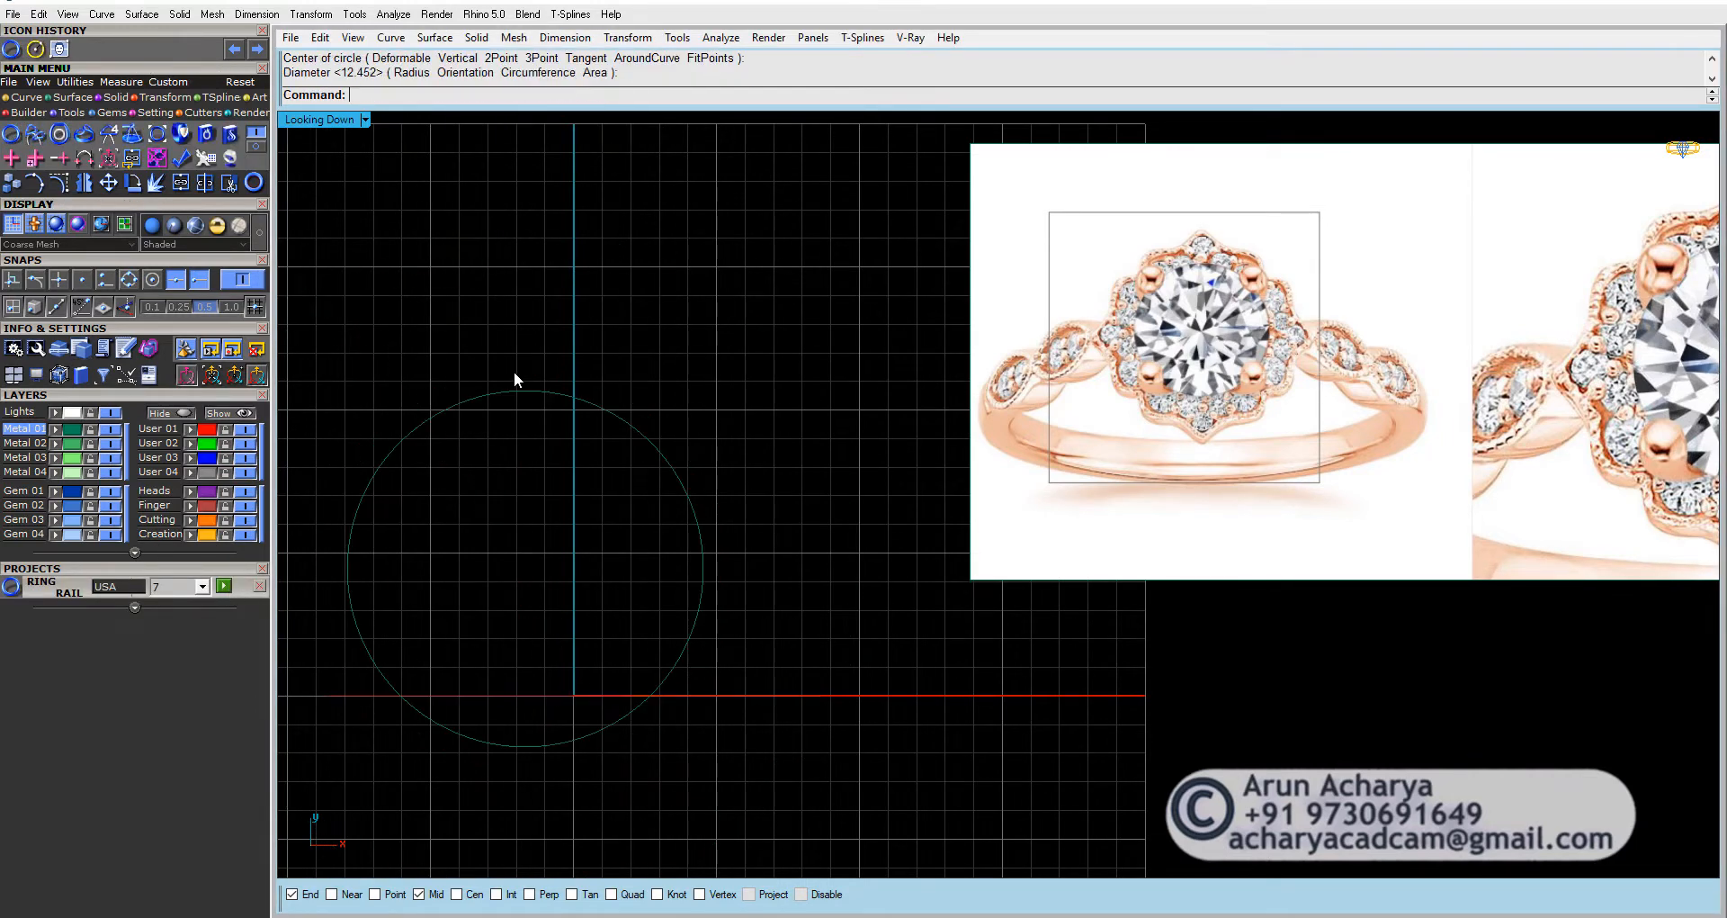
{"action": "double_click", "coordinate": [332, 119]}
{"action": "left_click", "coordinate": [488, 369]}
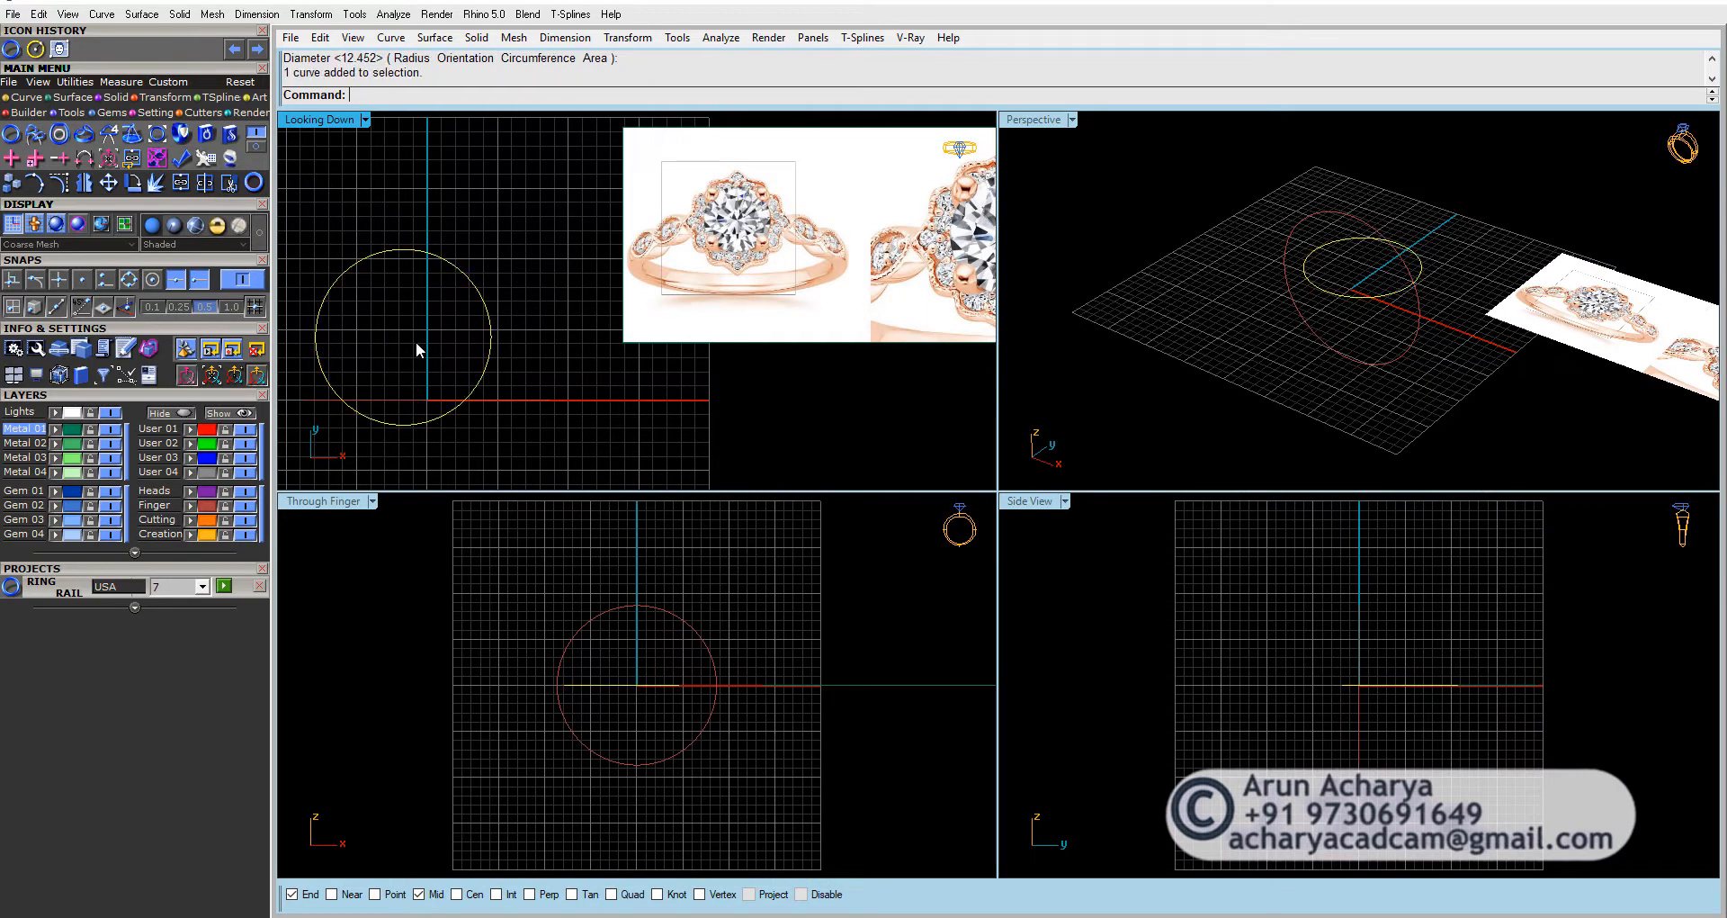
{"action": "key", "text": "Delete"}
Step: Load a round diamond-cut gem of 4.60 mm diameter (0.36 ct)
{"action": "left_click", "coordinate": [421, 547]}
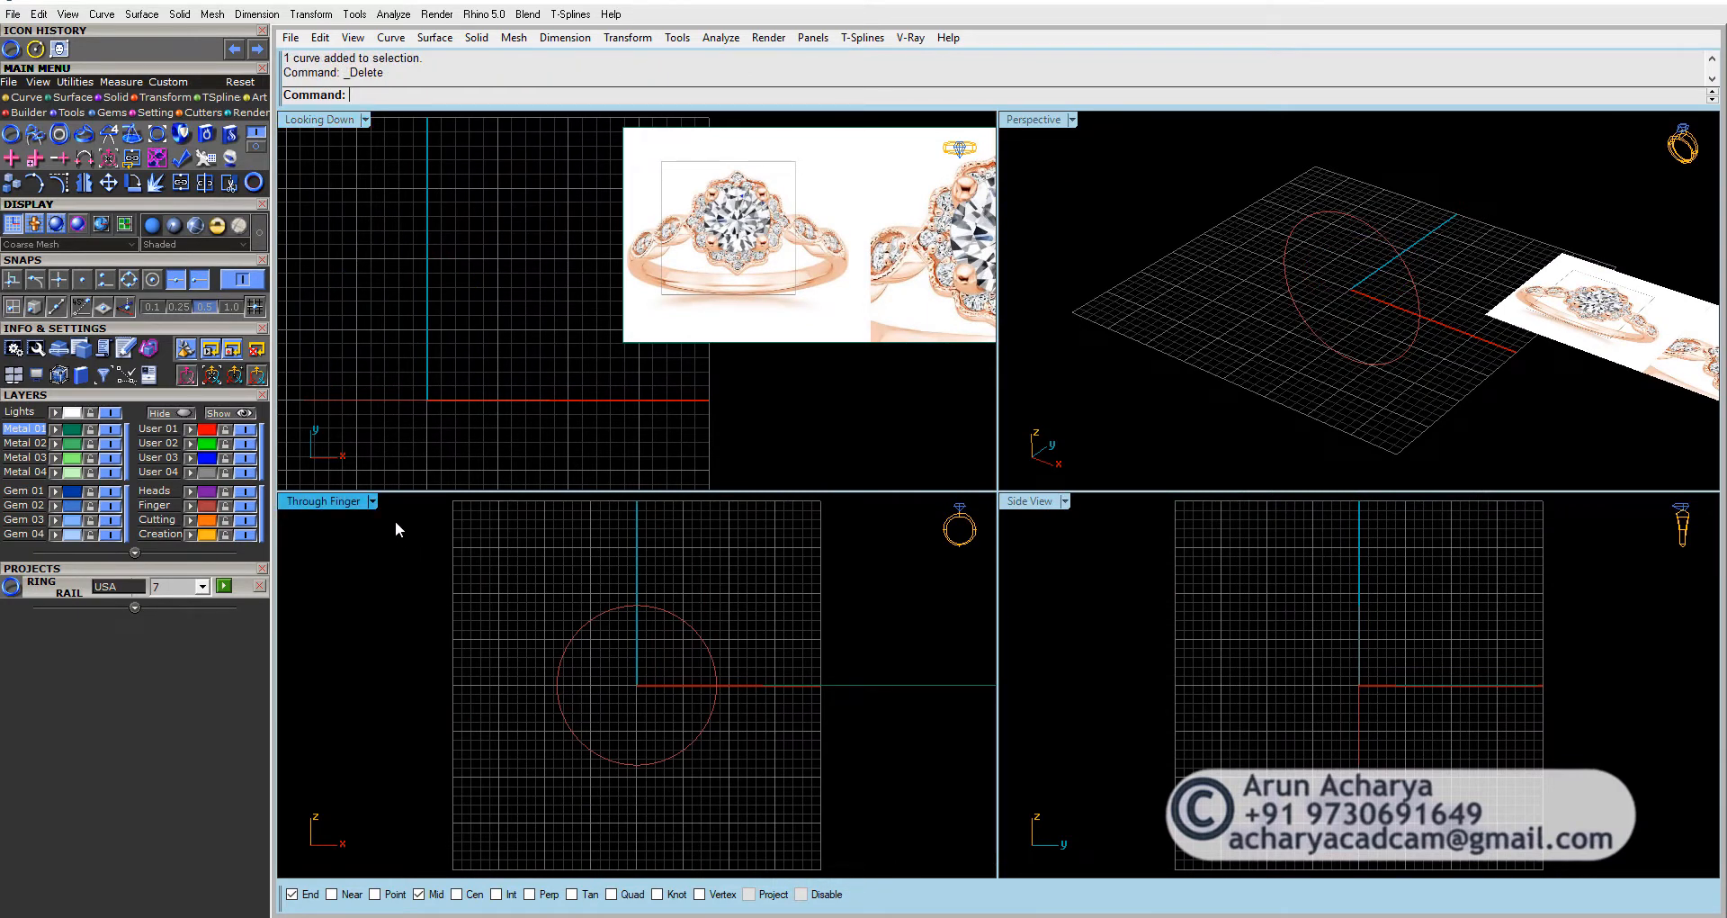
{"action": "double_click", "coordinate": [340, 501]}
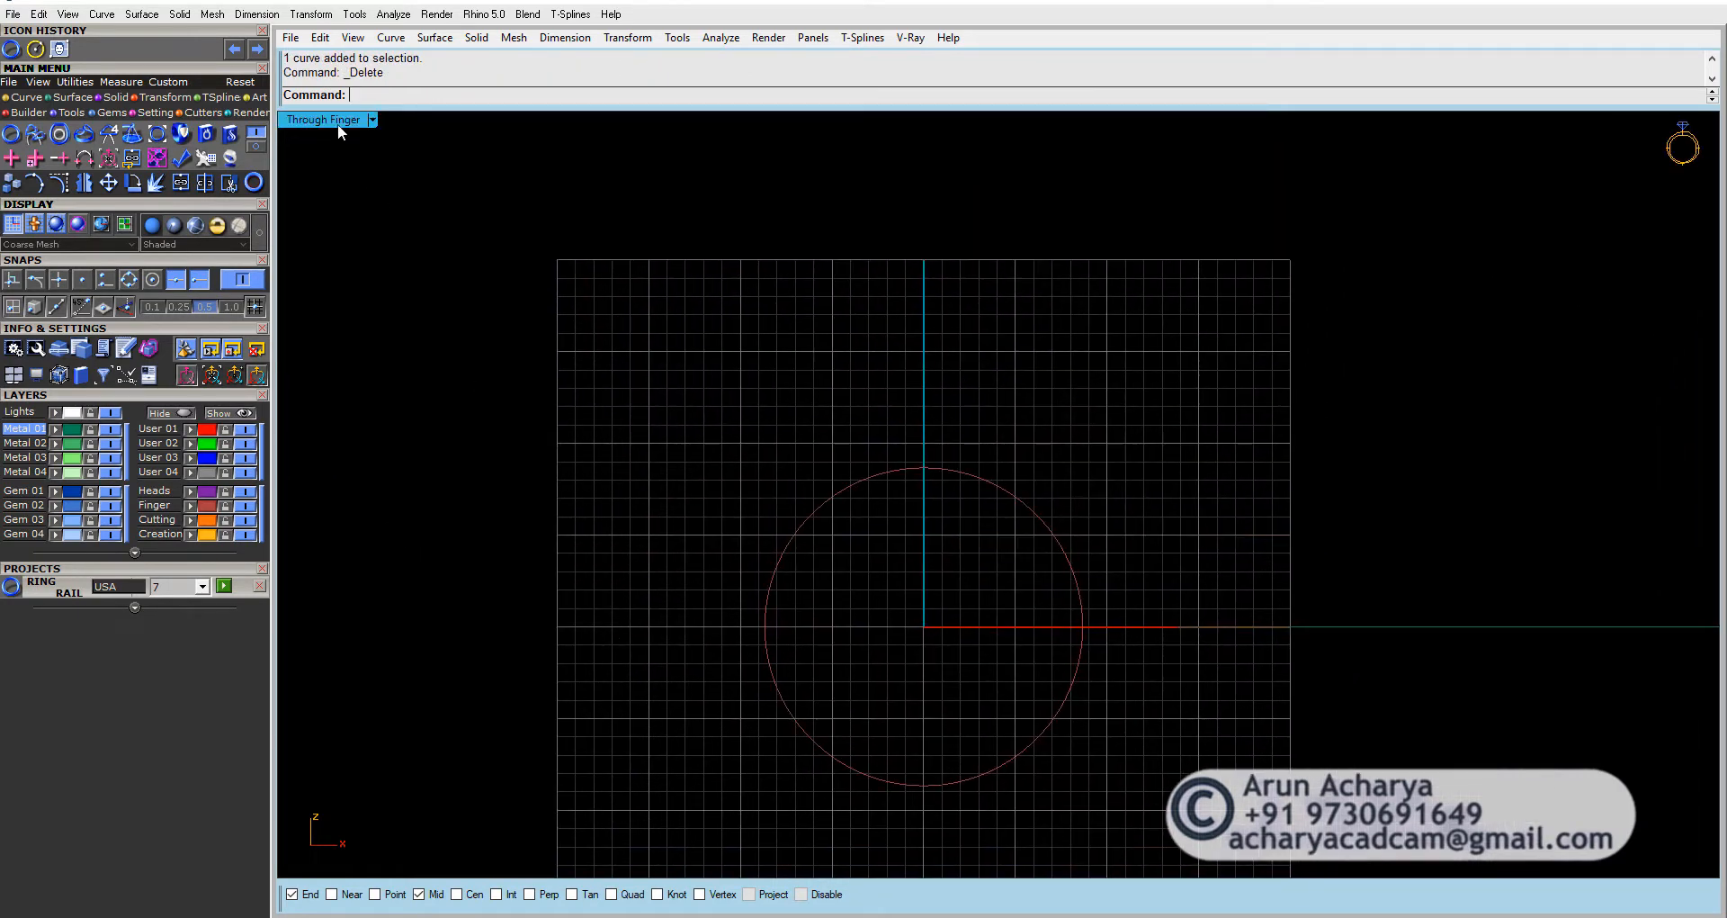
{"action": "double_click", "coordinate": [338, 121]}
{"action": "scroll", "coordinate": [741, 205], "scroll_direction": "up", "scroll_amount": 1}
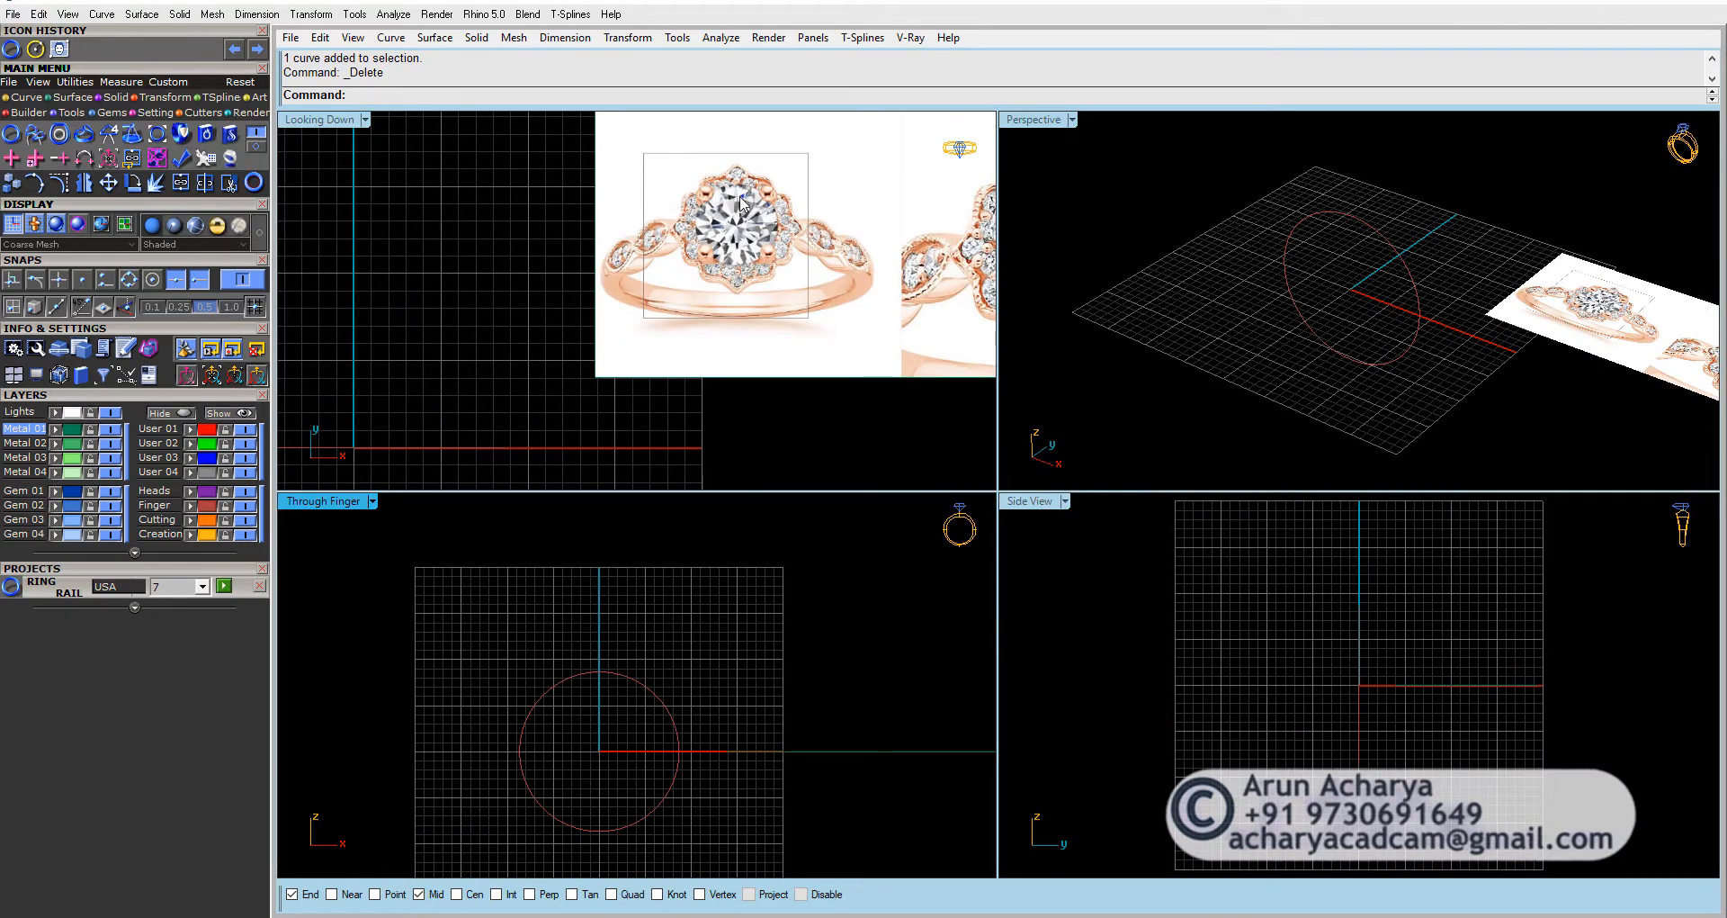
{"action": "right_click_drag", "start_coordinate": [741, 205], "coordinate": [791, 252]}
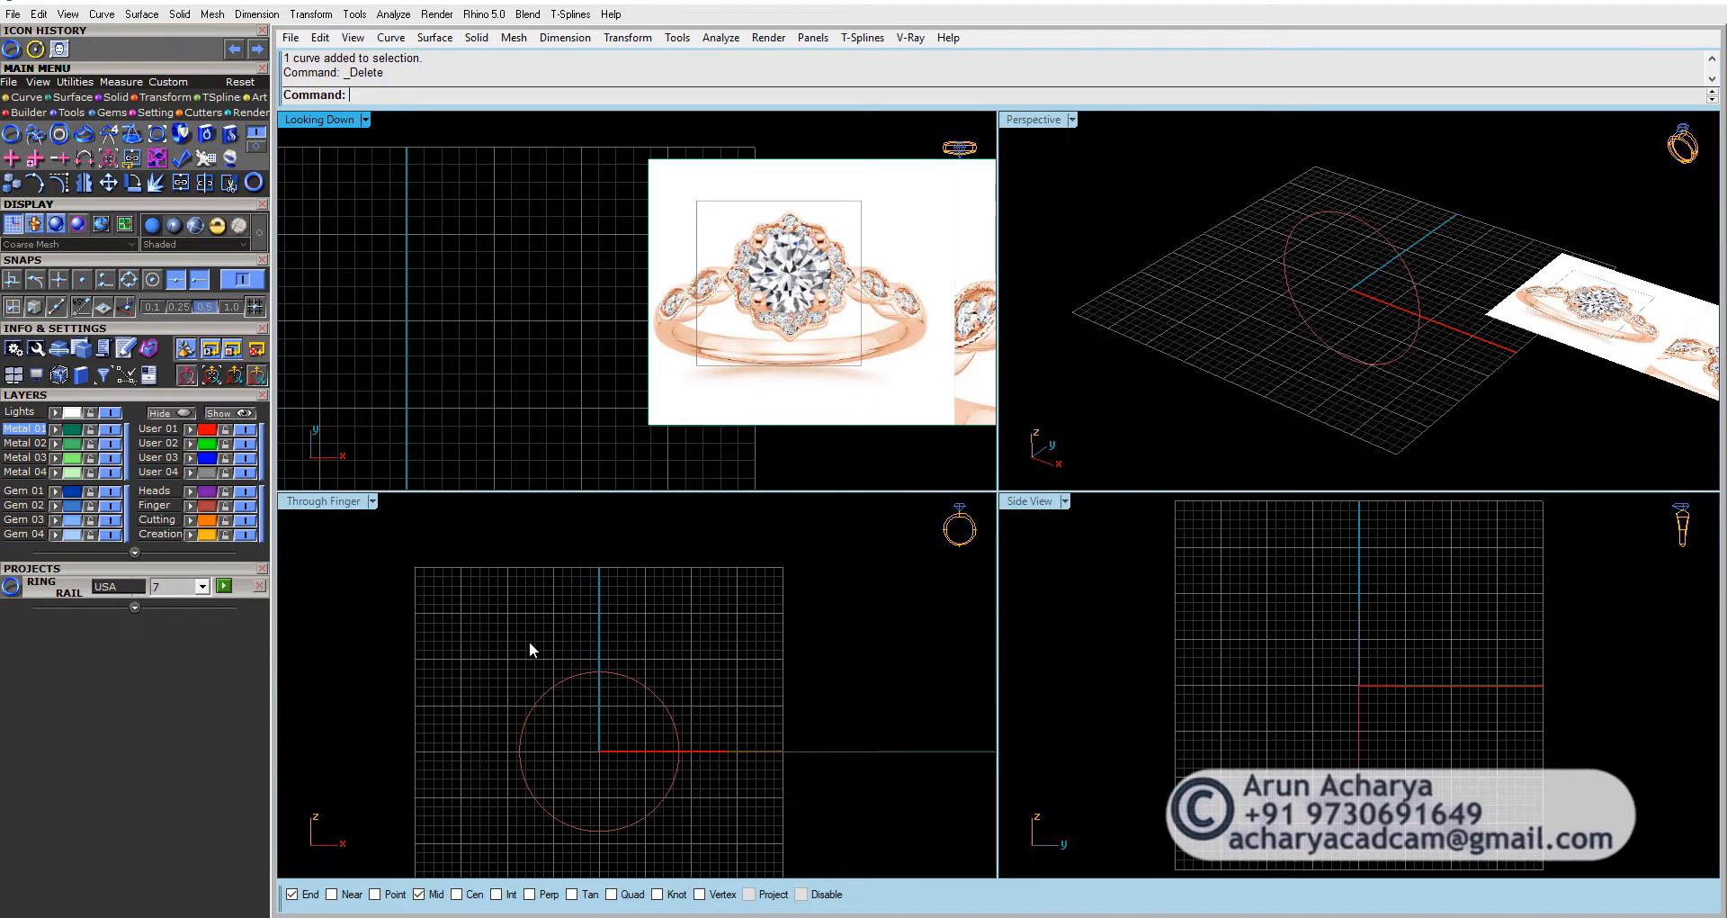
{"action": "right_click_drag", "start_coordinate": [530, 642], "coordinate": [532, 590]}
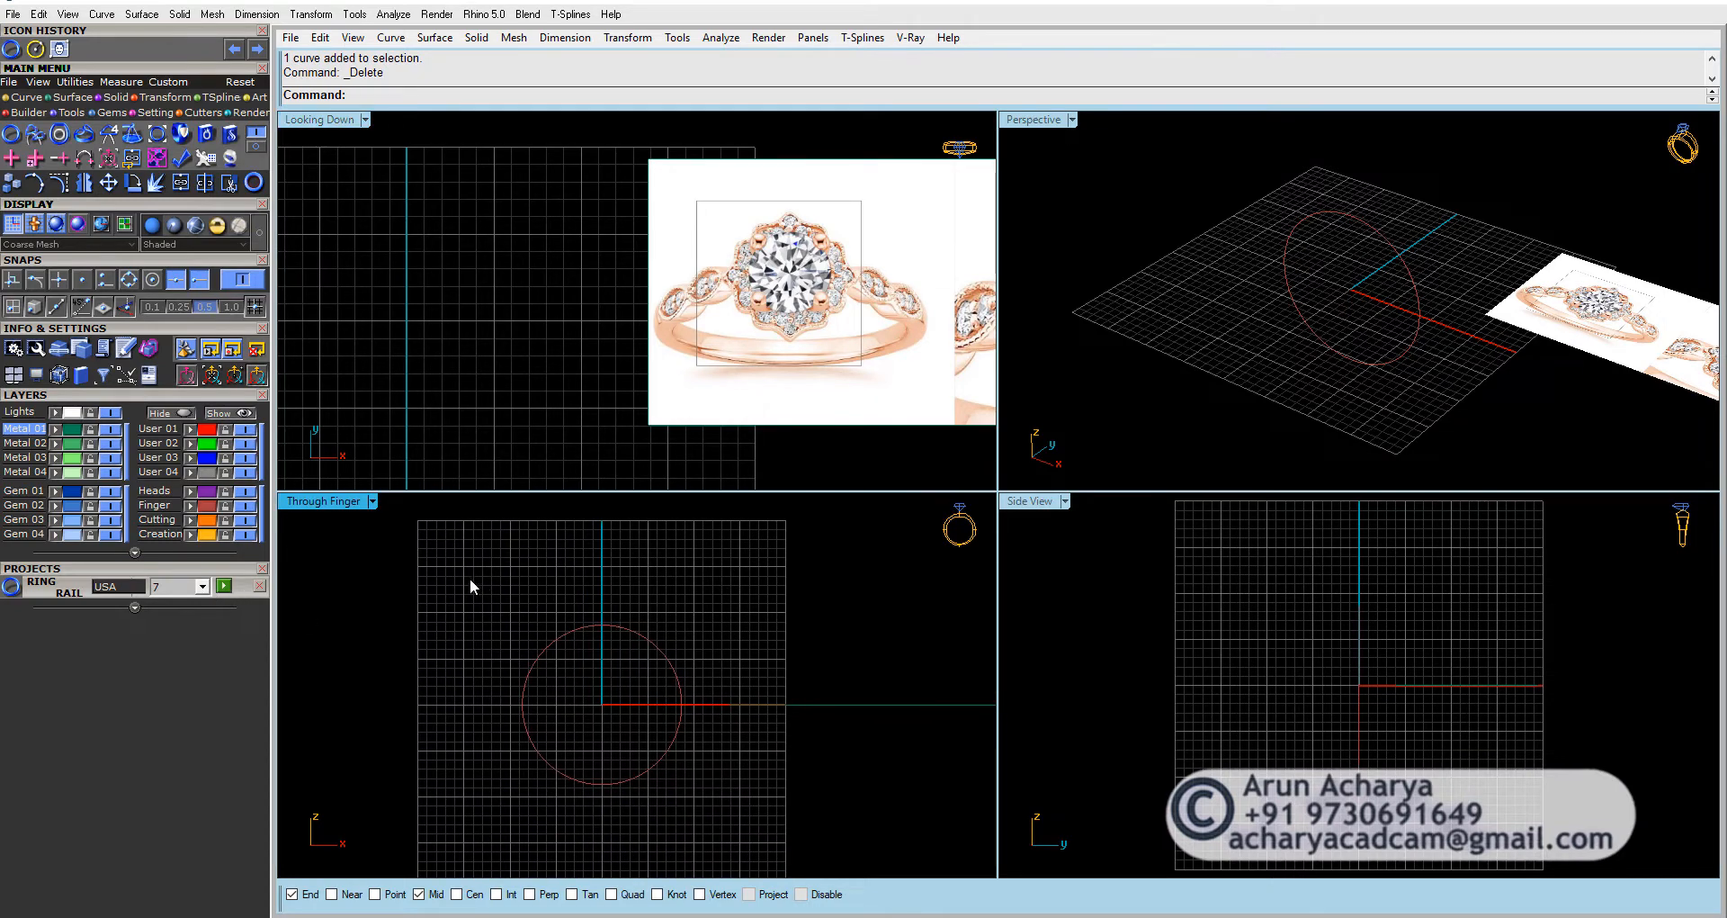
{"action": "left_click", "coordinate": [113, 112]}
{"action": "left_click", "coordinate": [11, 133]}
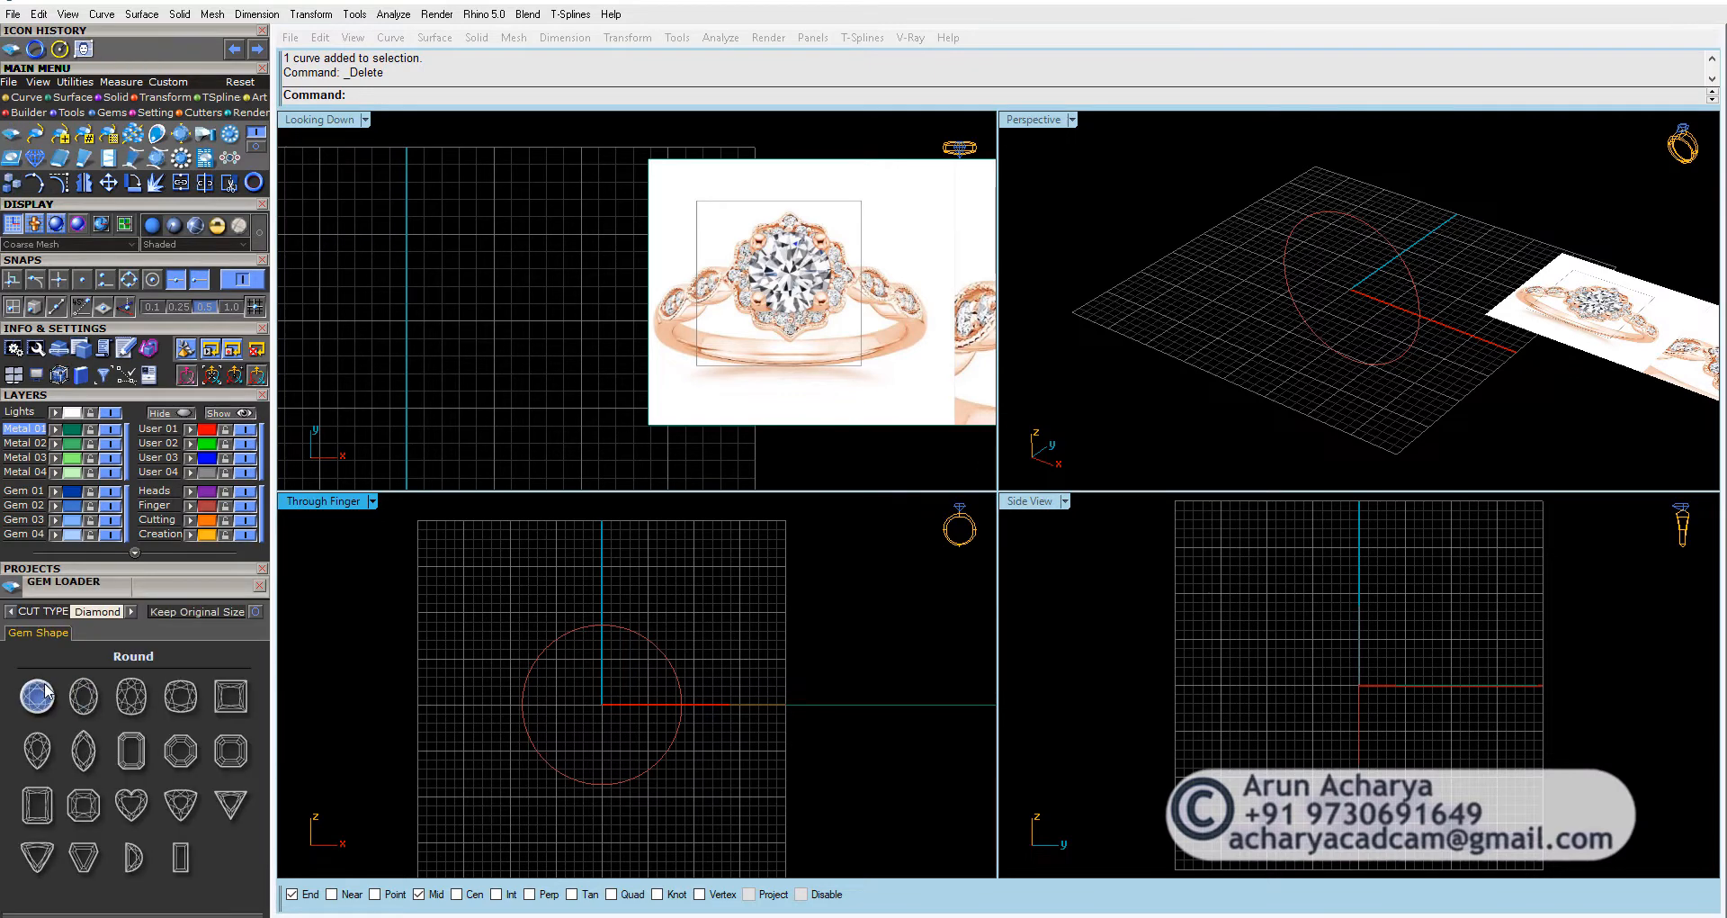
{"action": "left_click", "coordinate": [40, 691]}
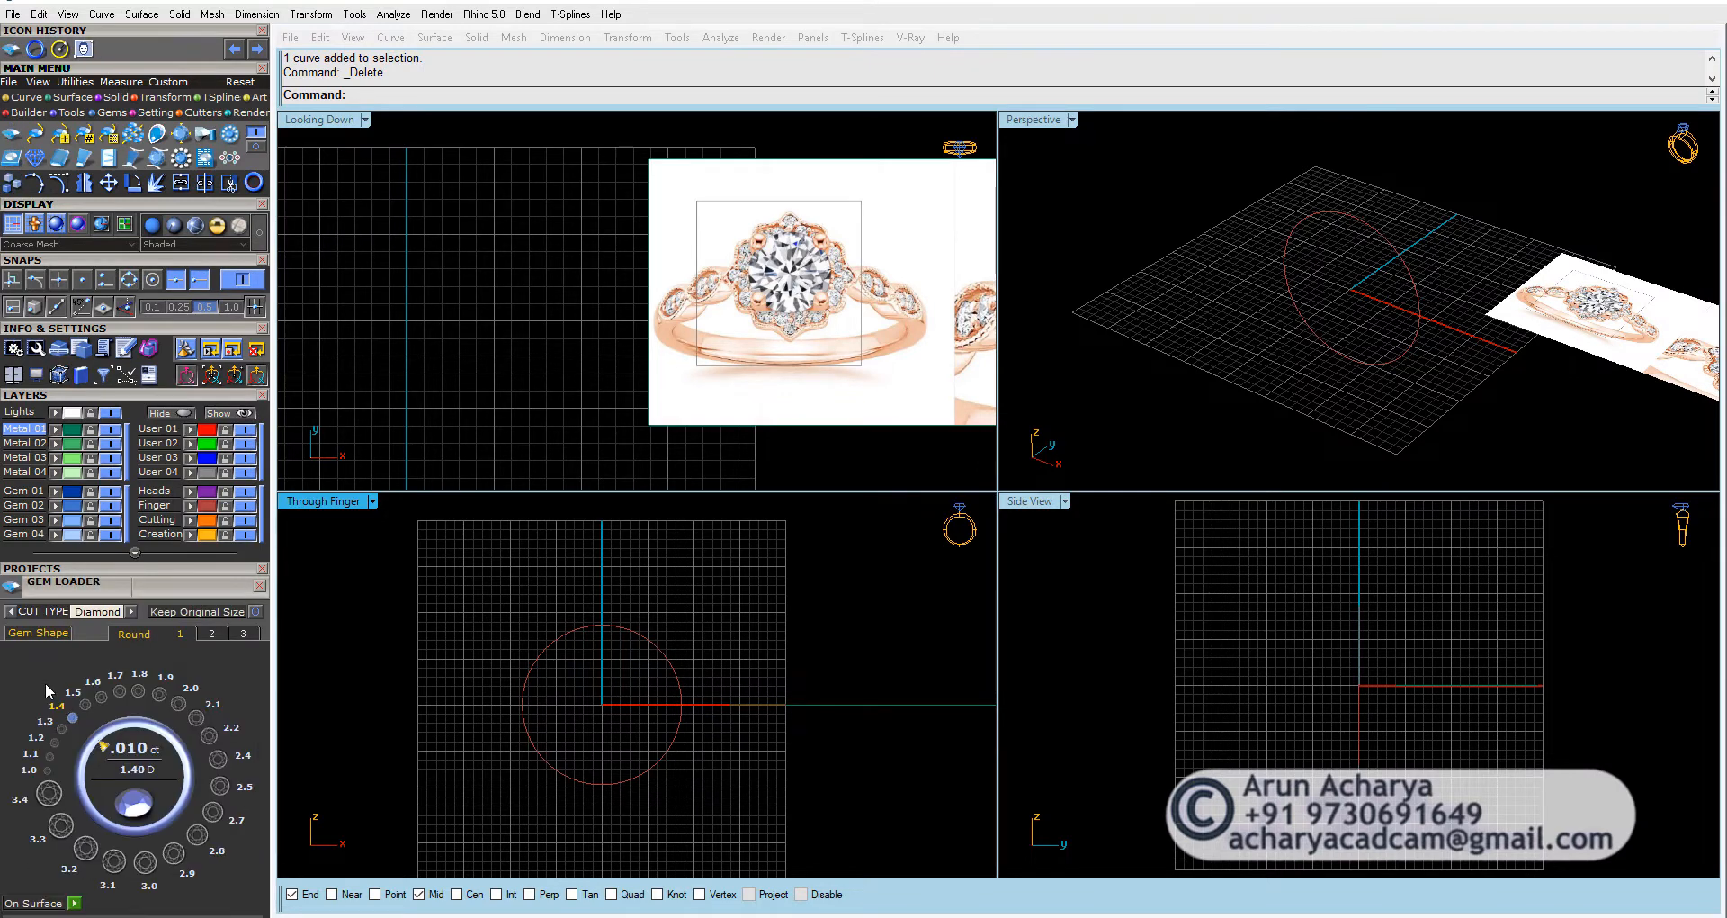
{"action": "left_click", "coordinate": [222, 634]}
{"action": "left_click", "coordinate": [60, 821]}
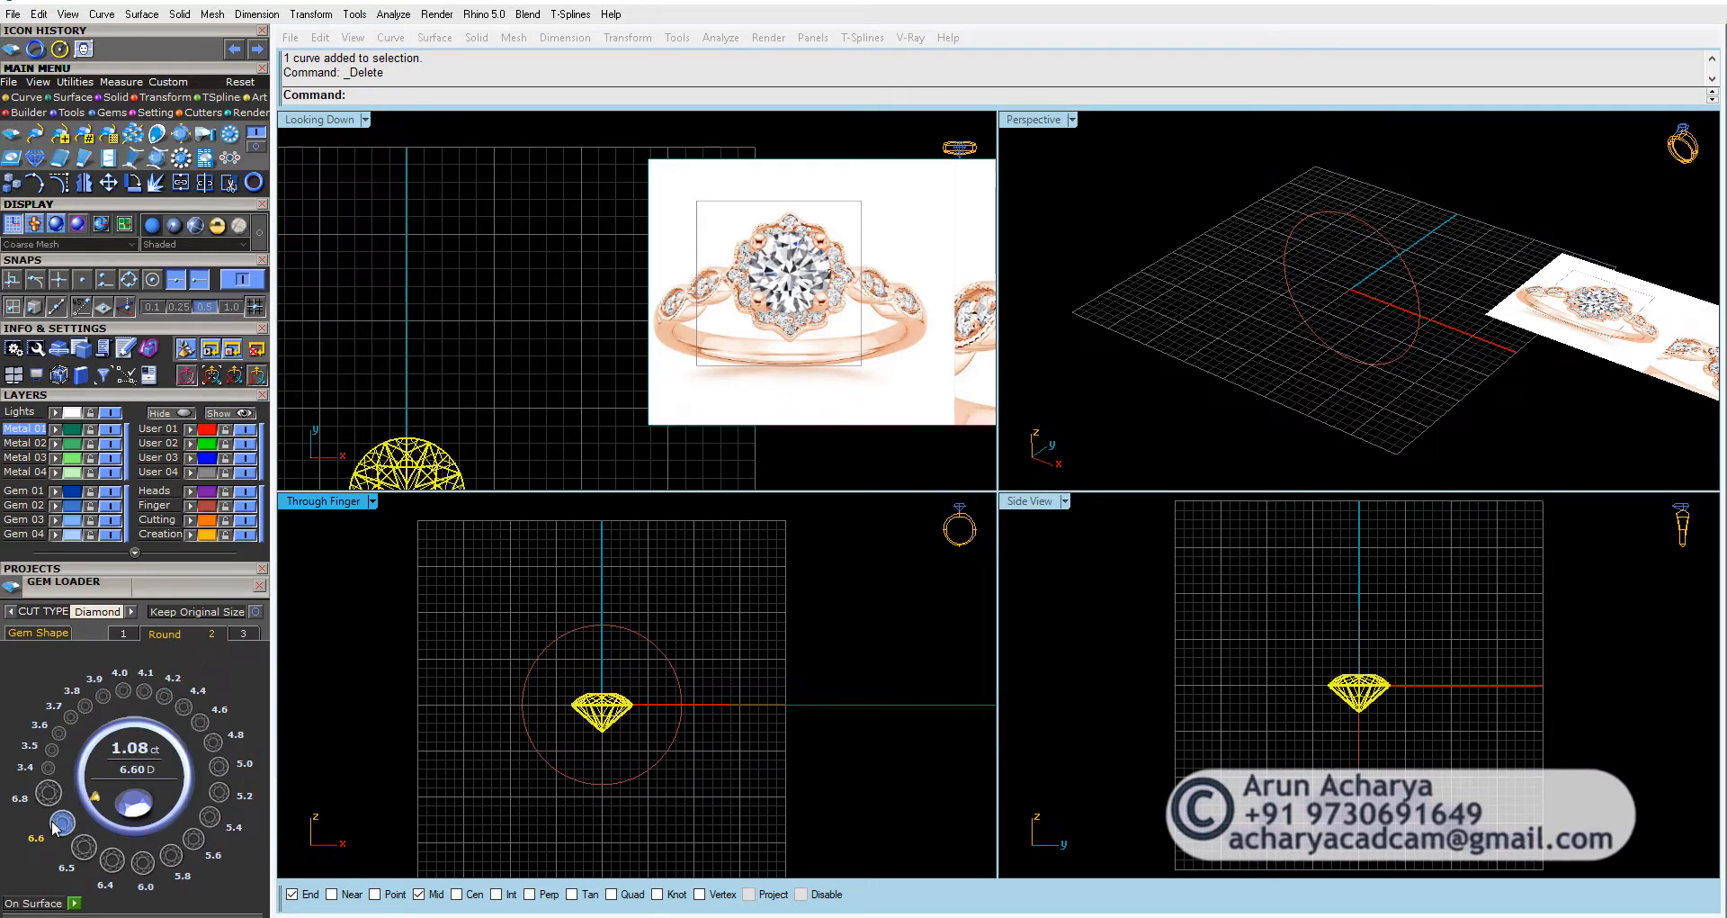
{"action": "left_click", "coordinate": [198, 721]}
Step: Move the round gem straight up so that it sits just above the ring rail in the Through Finger view
{"action": "double_click", "coordinate": [341, 501]}
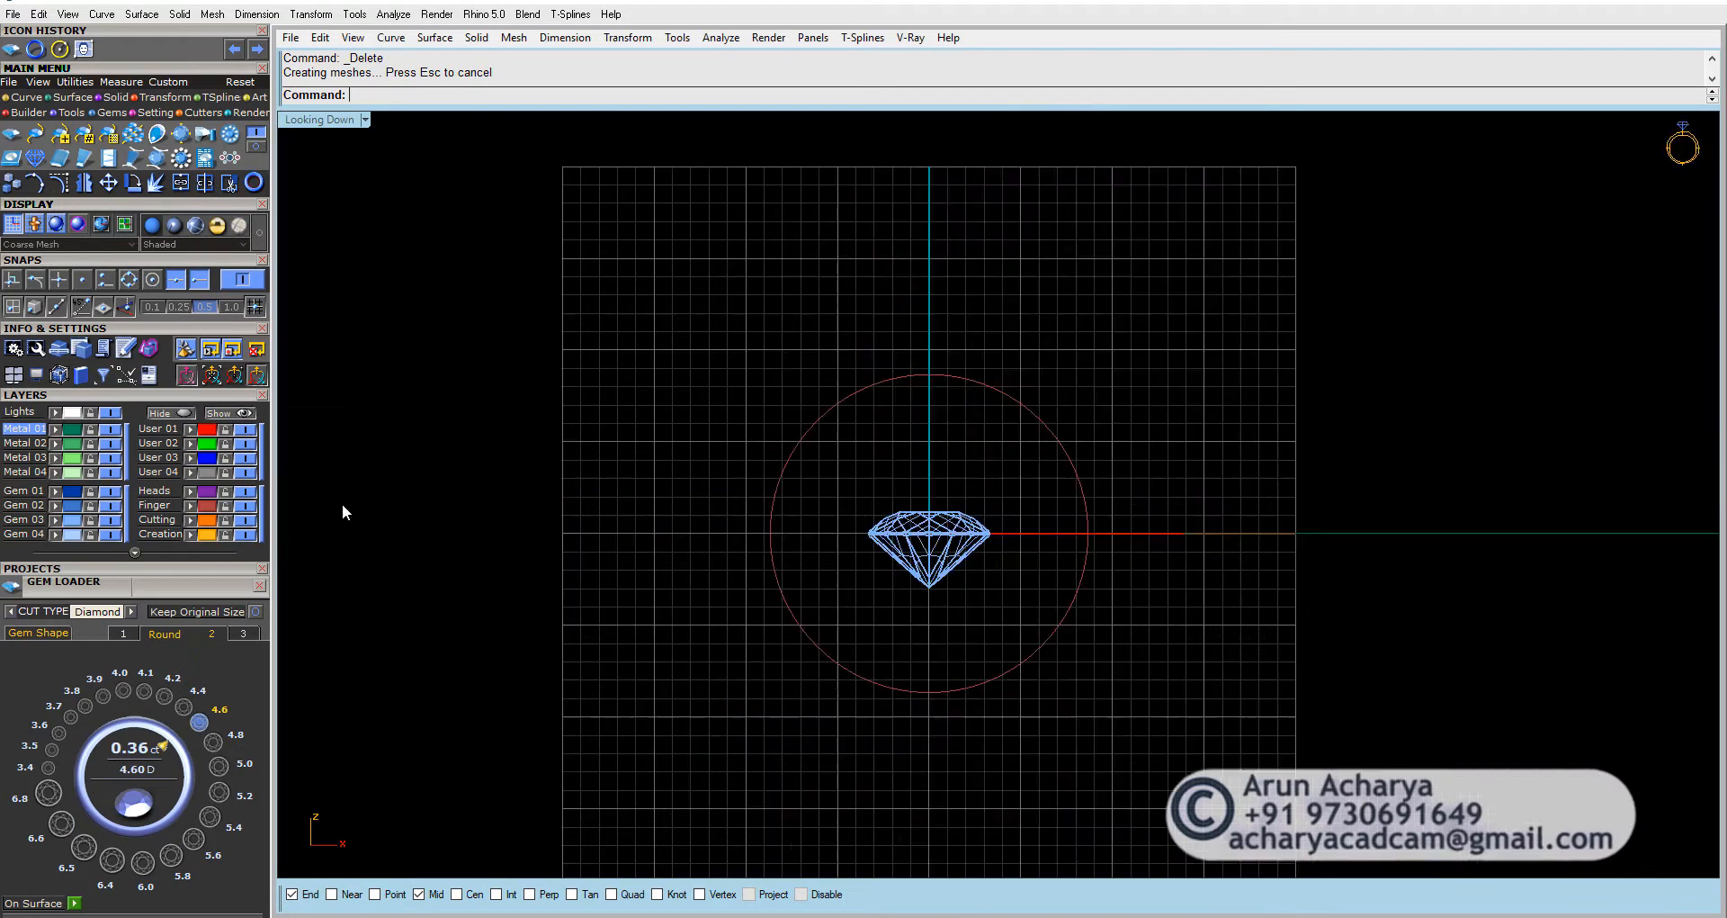
{"action": "left_click", "coordinate": [962, 508]}
{"action": "left_click", "coordinate": [108, 182]}
{"action": "left_click", "coordinate": [567, 647]}
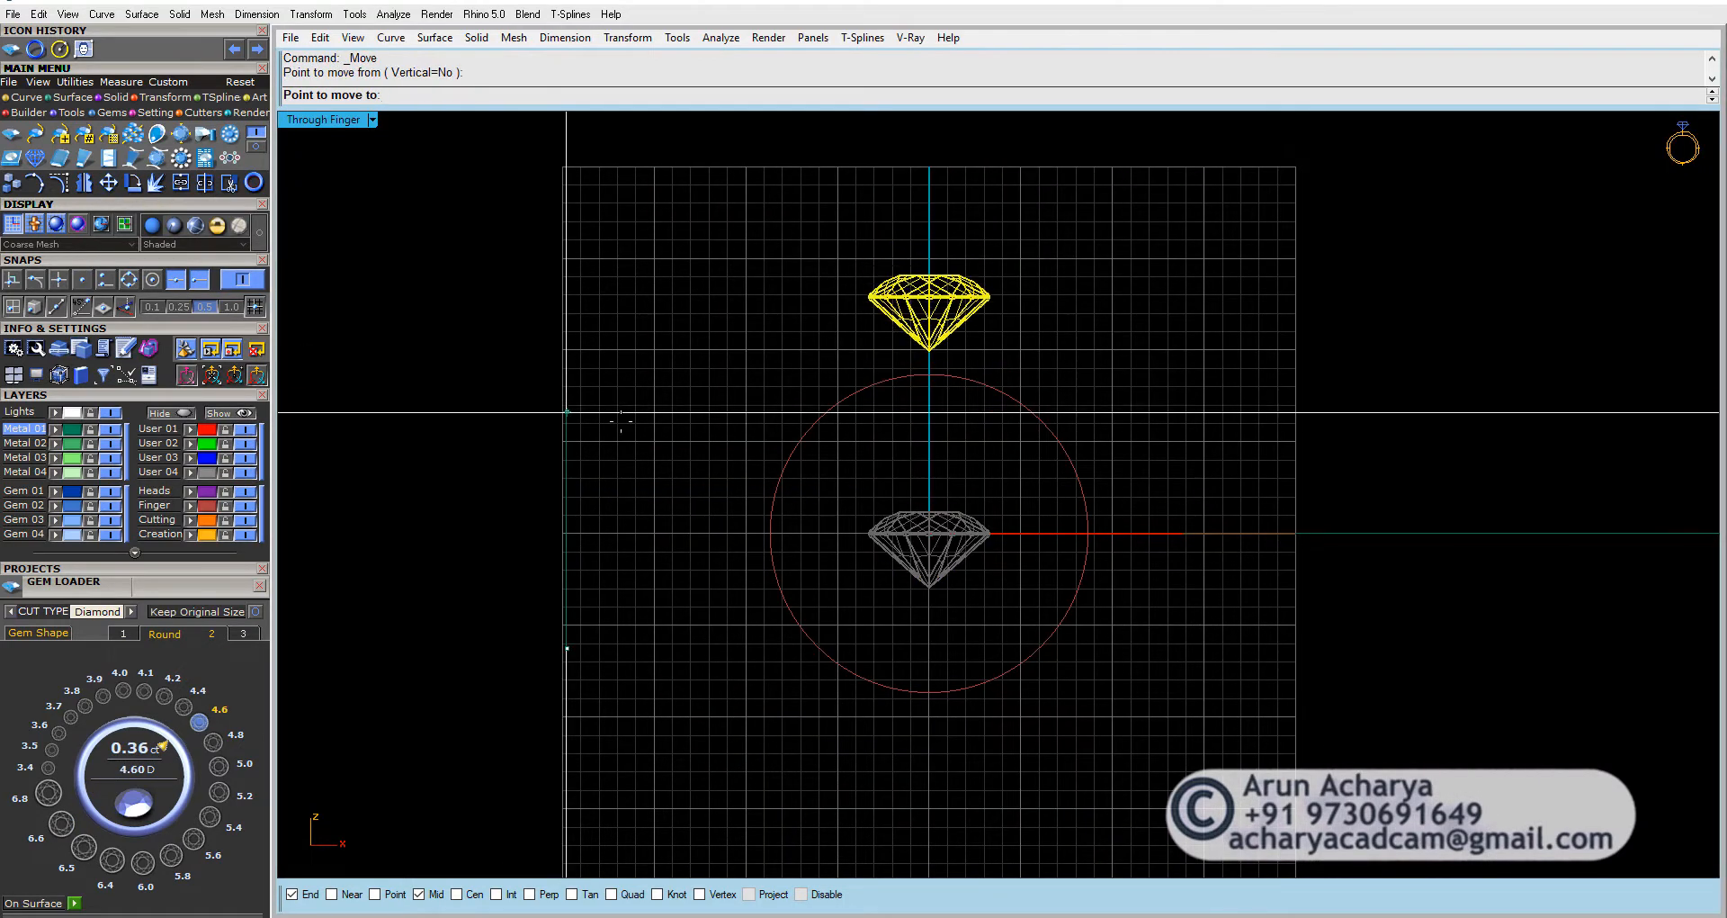
{"action": "left_click", "coordinate": [621, 429]}
Step: Draw a polyline in the Looking Down view from 0,0,0 diagonally at 45 degrees to beyond the gem's girdle
{"action": "double_click", "coordinate": [301, 119]}
{"action": "double_click", "coordinate": [301, 120]}
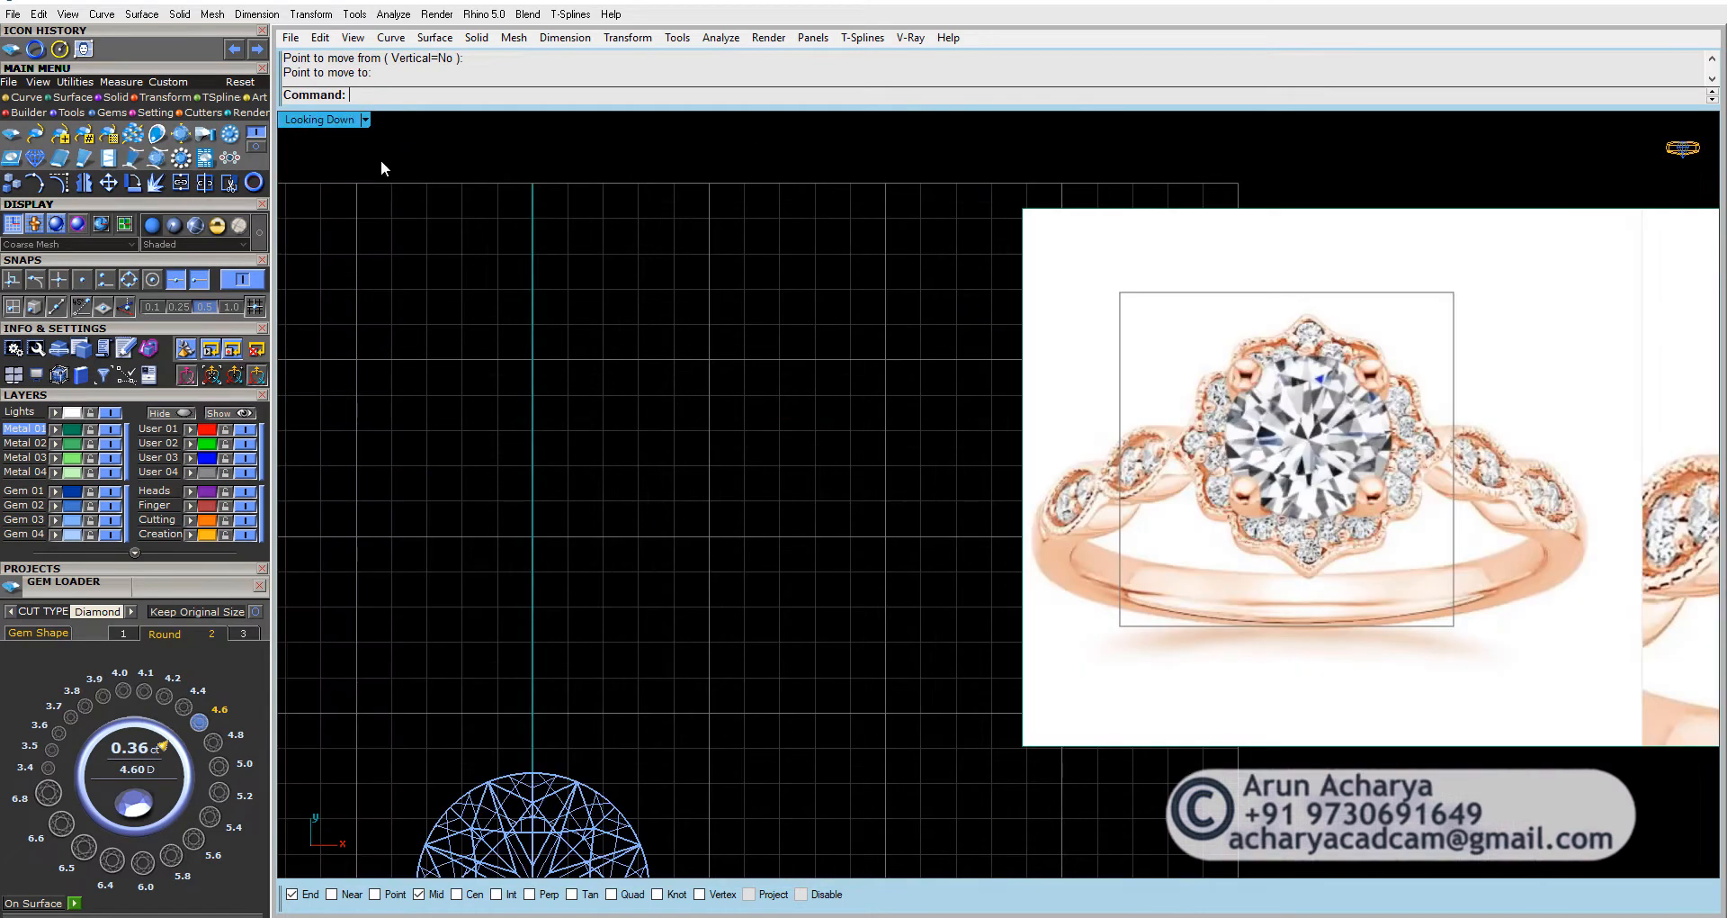
{"action": "scroll", "coordinate": [791, 393], "scroll_direction": "down", "scroll_amount": 2}
{"action": "right_click_drag", "start_coordinate": [746, 522], "coordinate": [767, 442]}
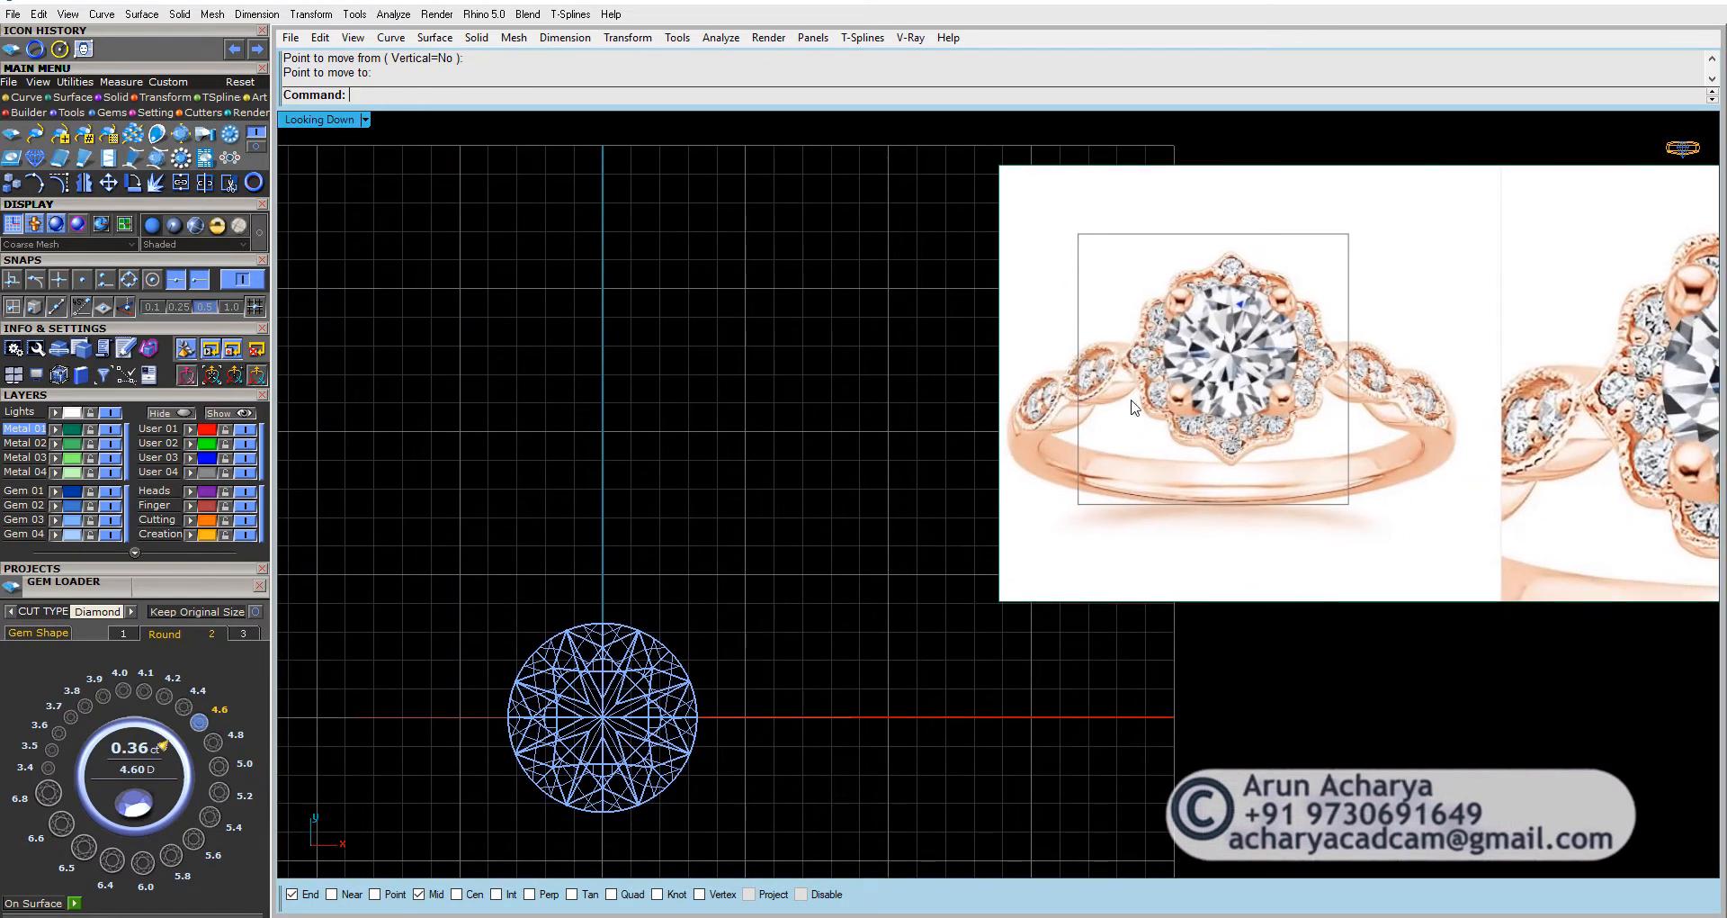
{"action": "right_click_drag", "start_coordinate": [704, 596], "coordinate": [771, 494]}
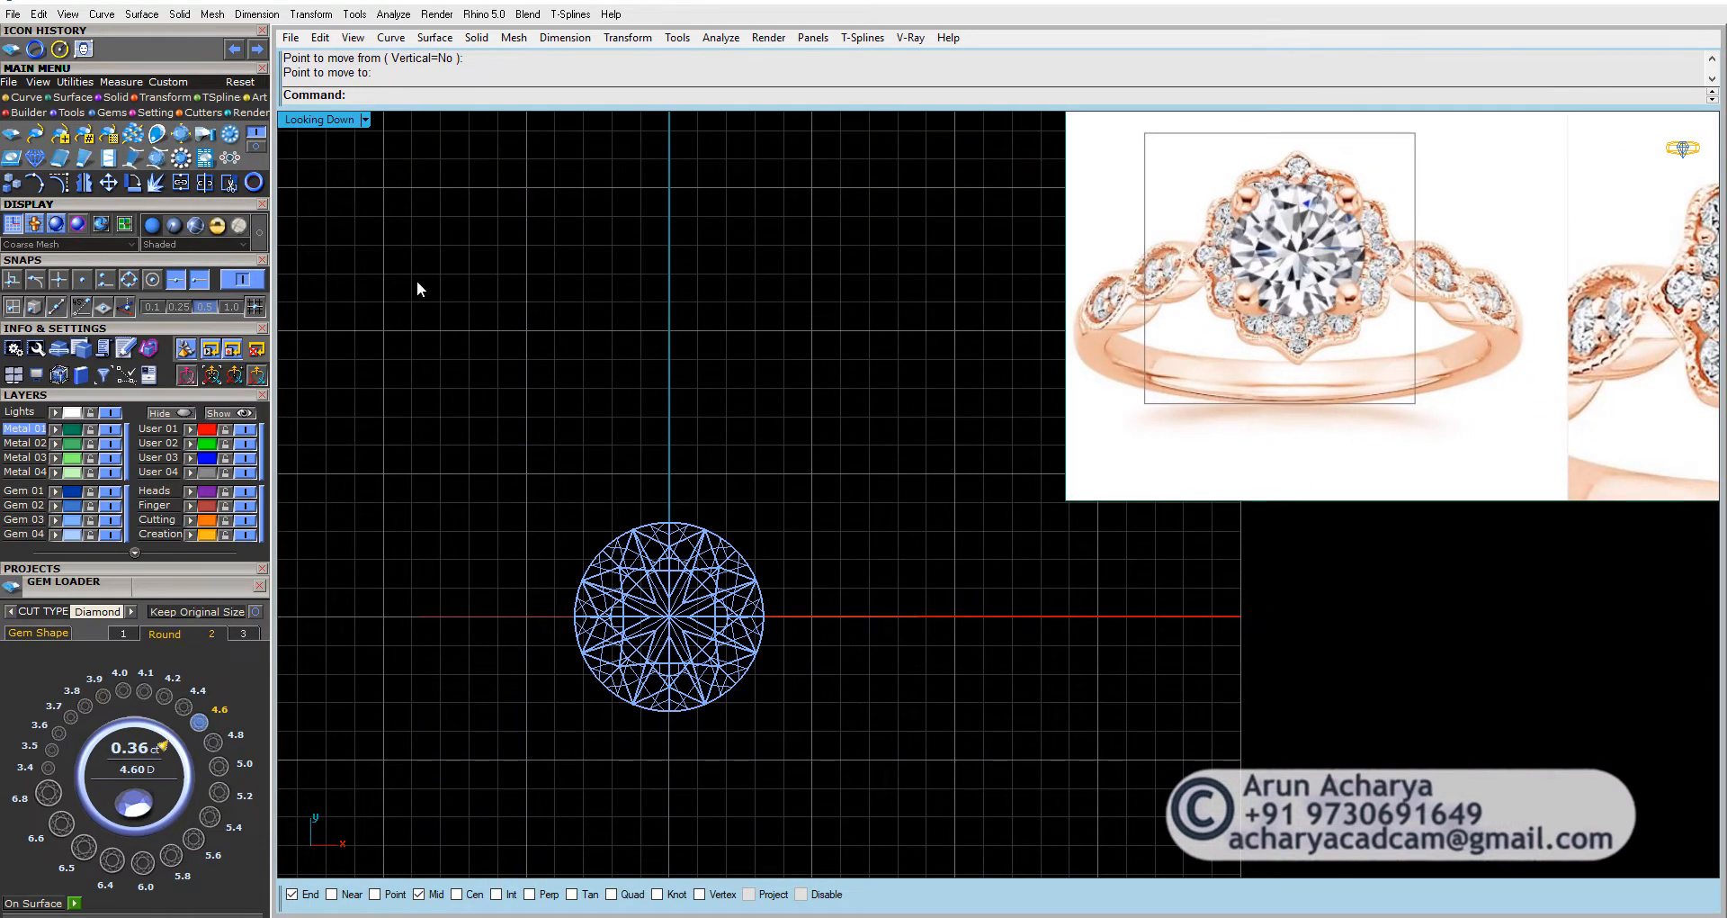
{"action": "left_click", "coordinate": [27, 96]}
{"action": "left_click", "coordinate": [11, 133]}
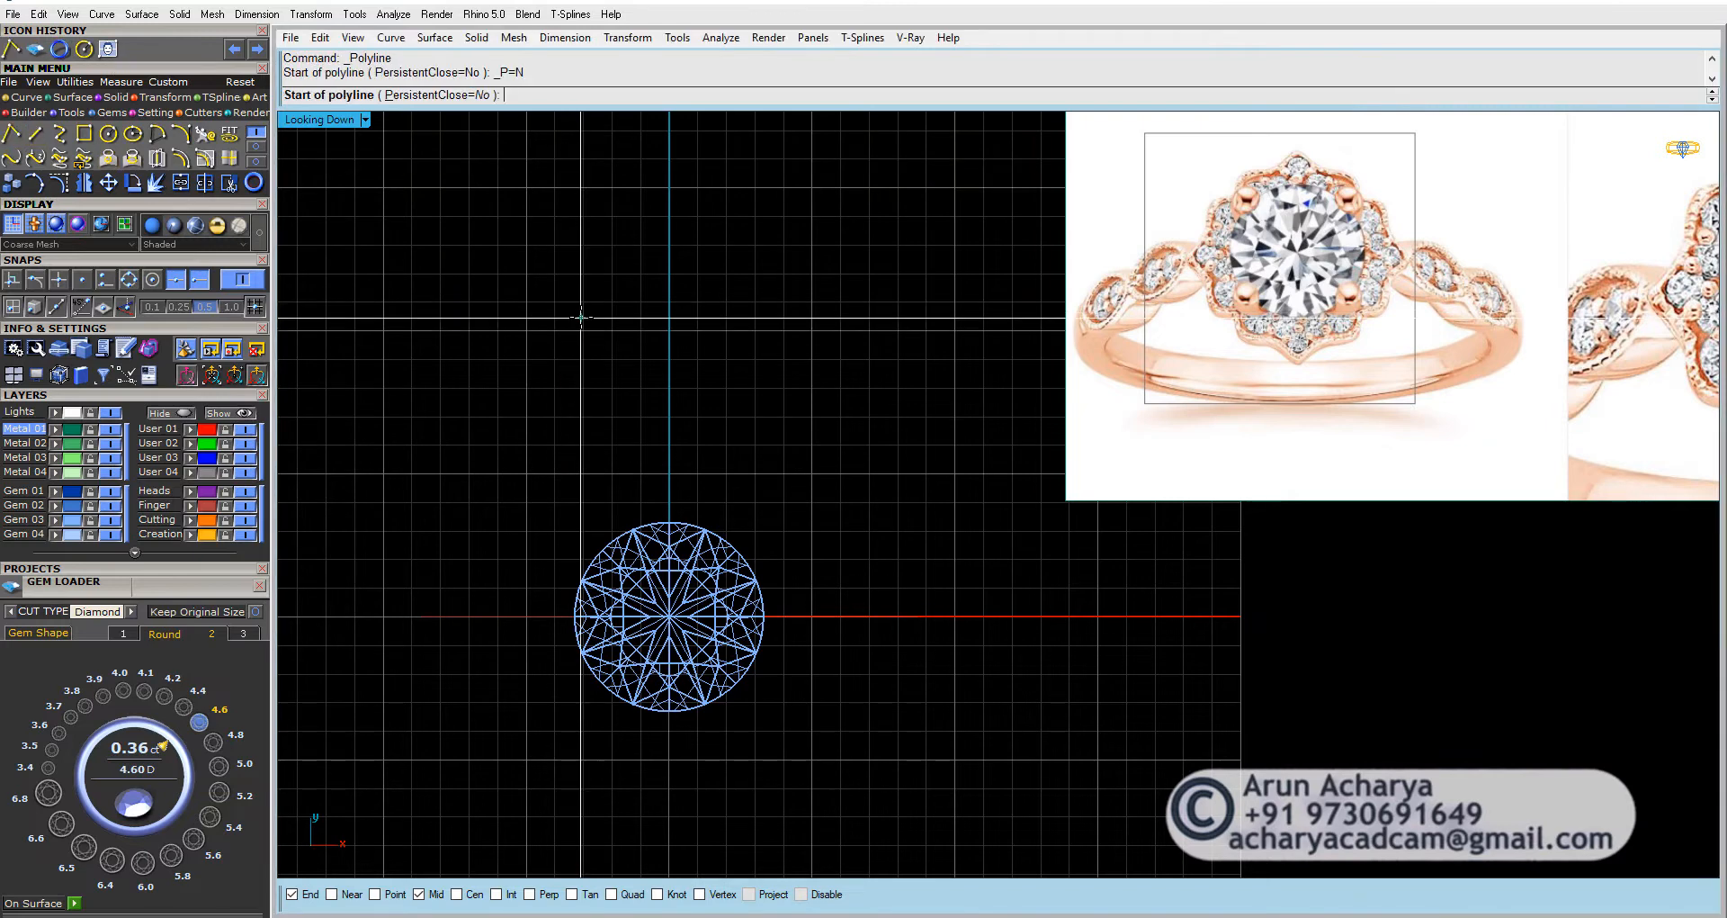
{"action": "type", "text": "0,0,0"}
{"action": "key", "text": "Return"}
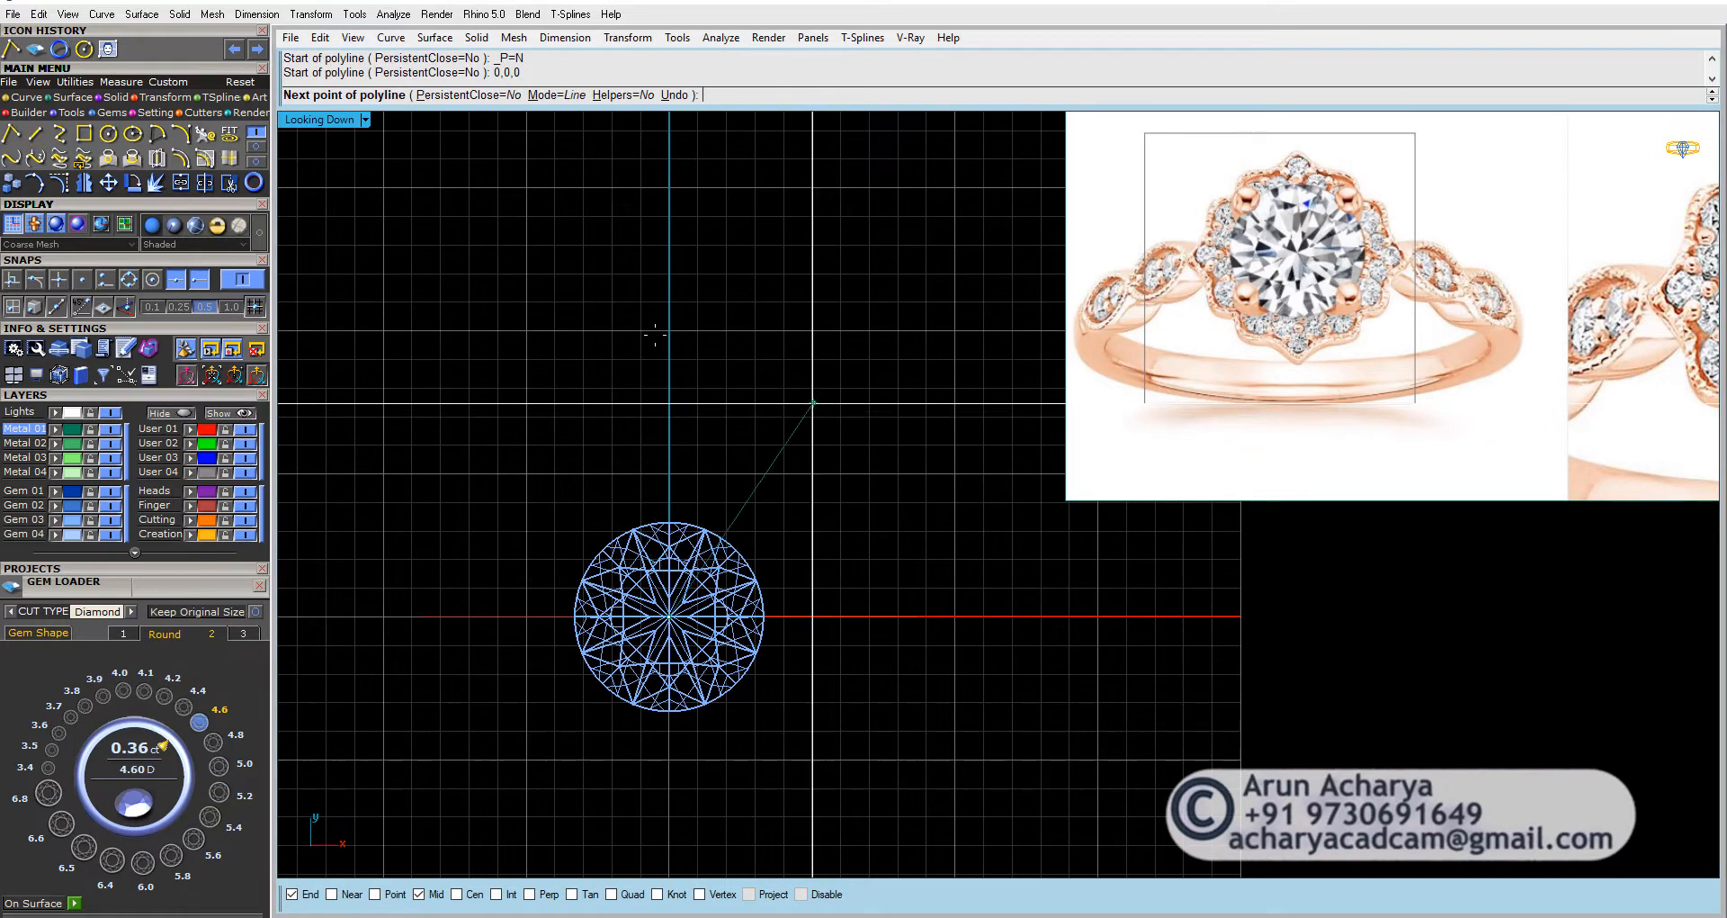
{"action": "left_click", "coordinate": [890, 395]}
{"action": "key", "text": "Return"}
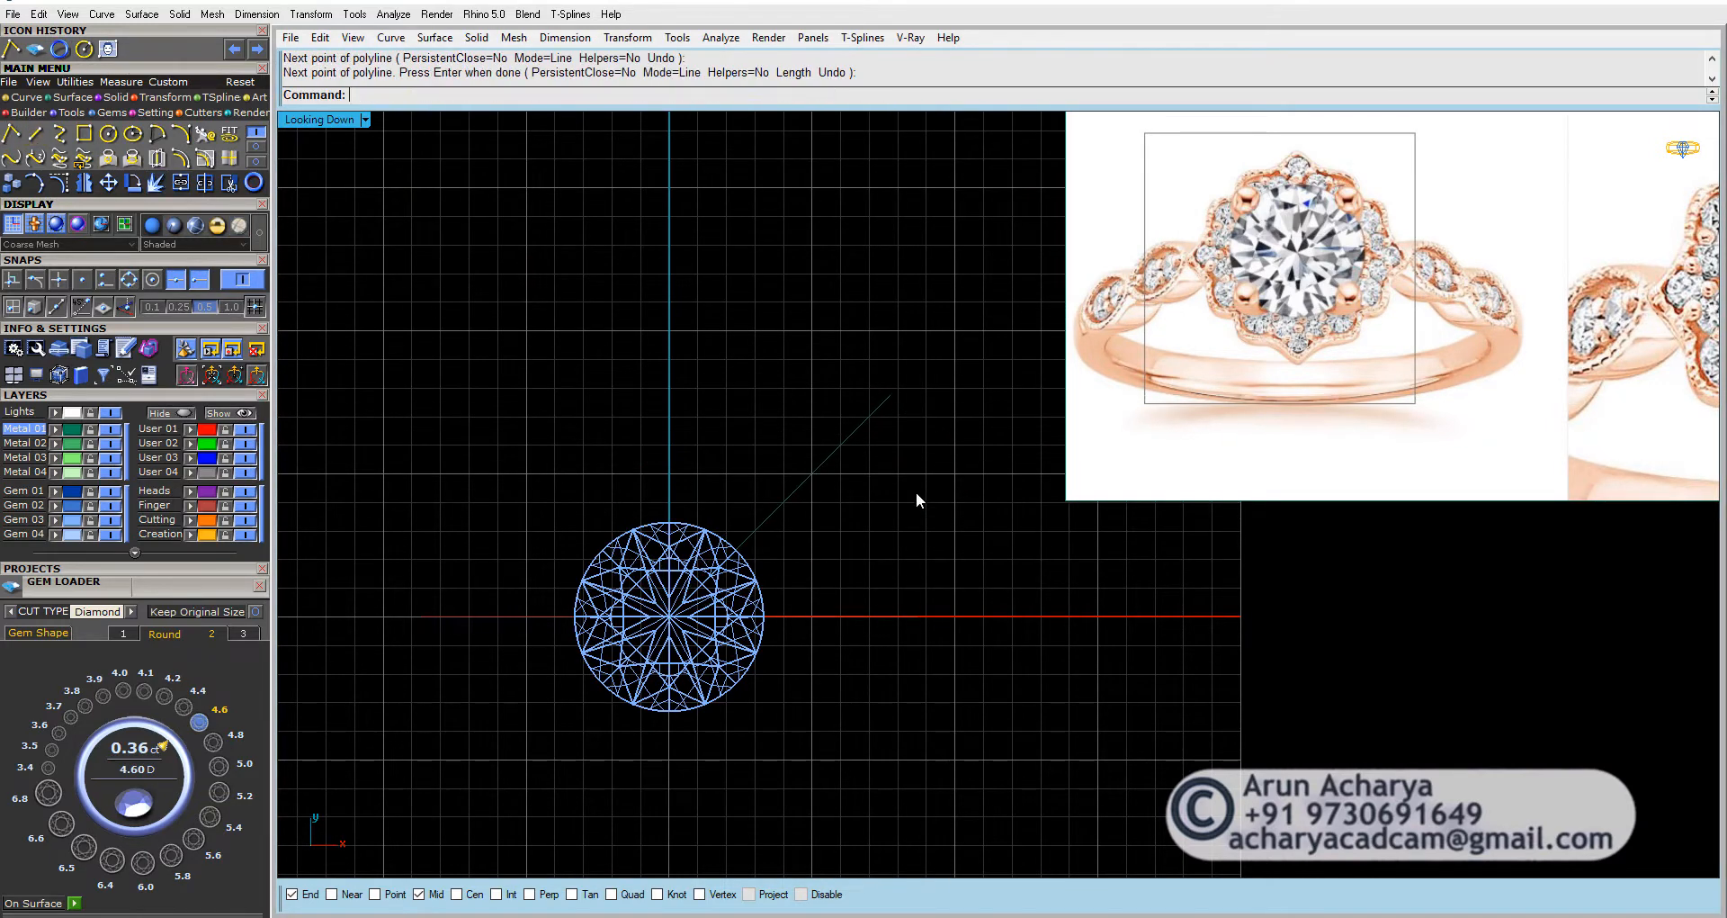
Step: Polar-array the diagonal line around 0,0,0 with 4 items over 360 degrees
{"action": "left_click", "coordinate": [170, 107]}
{"action": "left_click", "coordinate": [206, 134]}
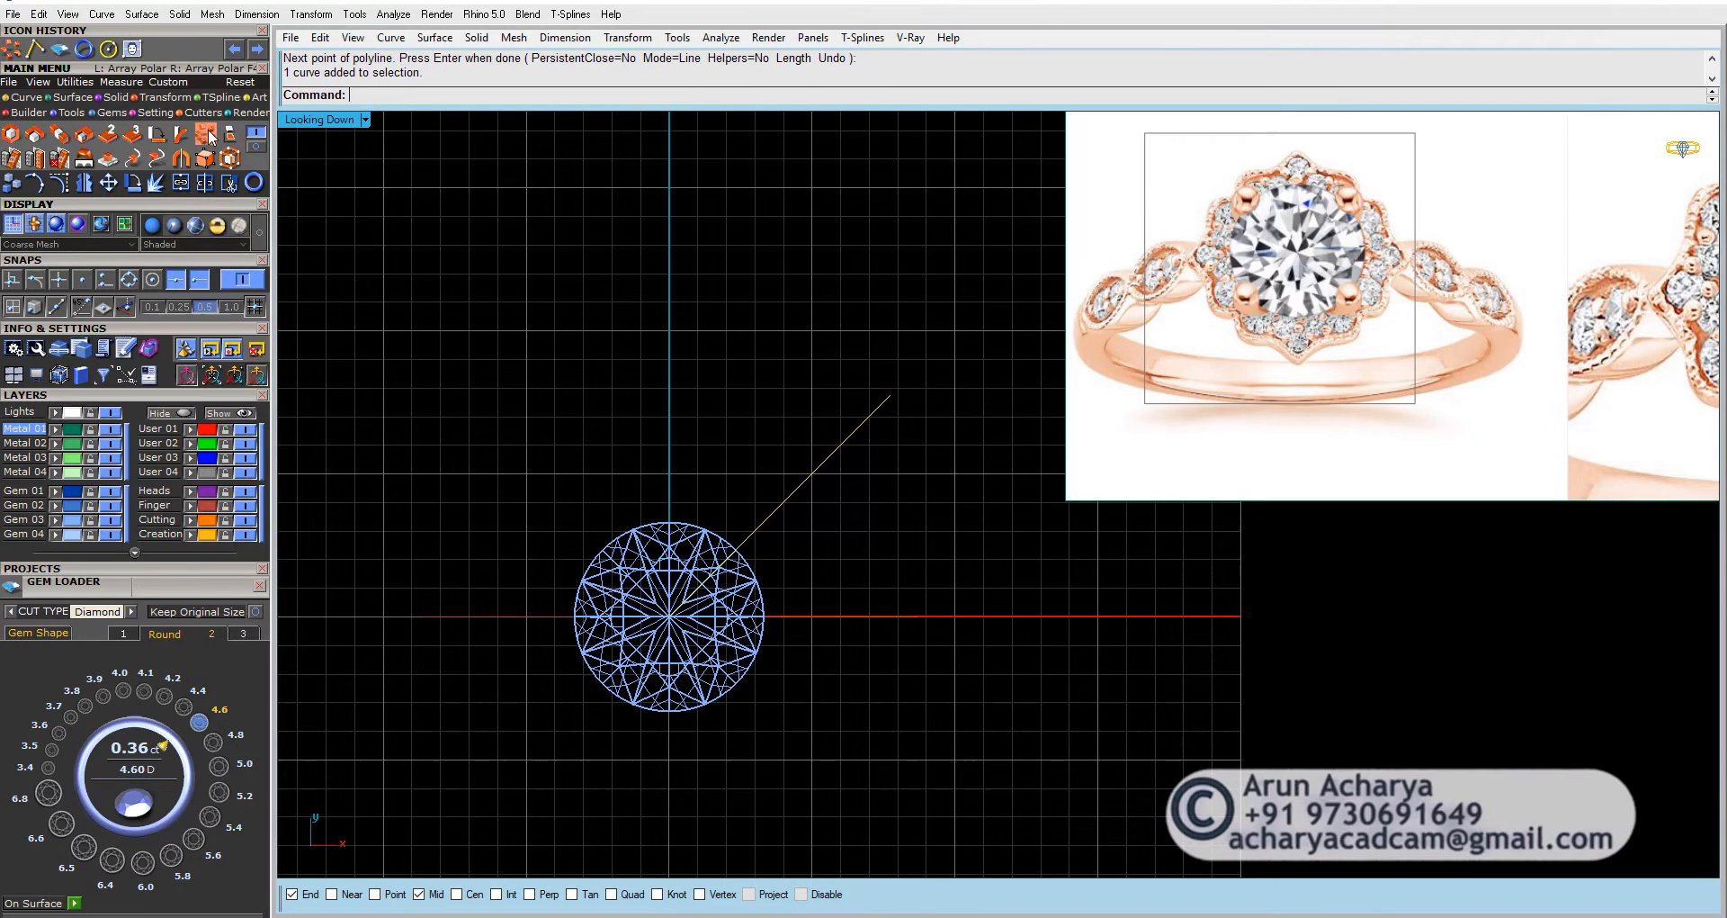
{"action": "right_click_drag", "start_coordinate": [727, 326], "coordinate": [752, 316]}
{"action": "type", "text": "0,0,0"}
{"action": "key", "text": "Return"}
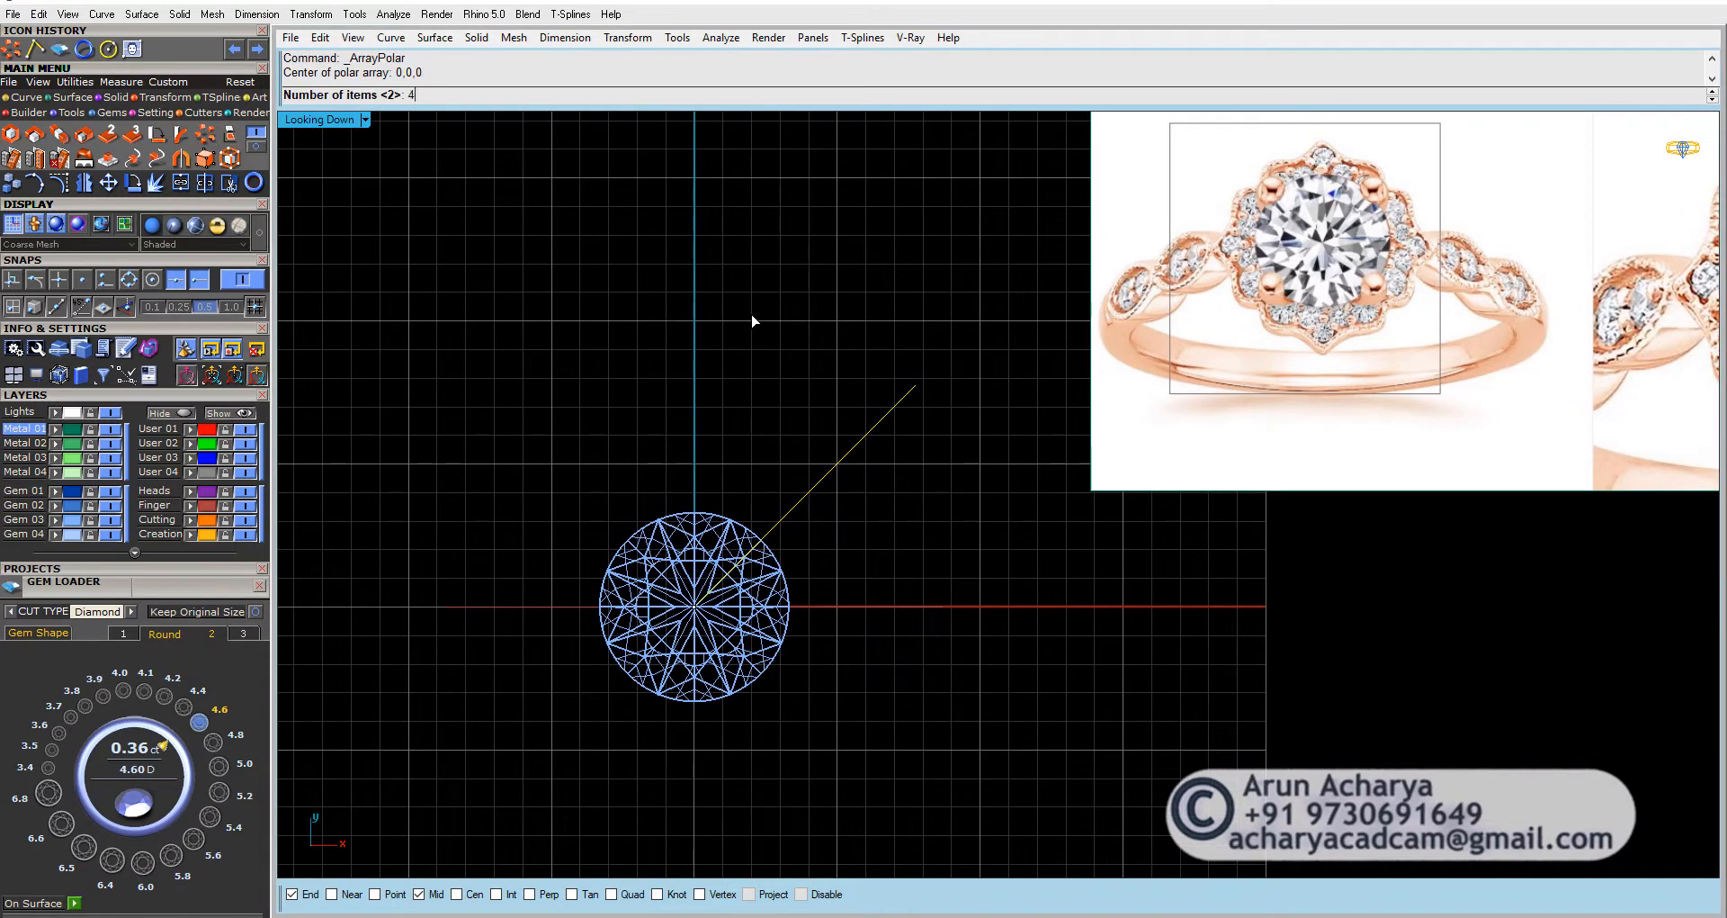
{"action": "key", "text": "Return"}
{"action": "key", "text": "Return"}
{"action": "key", "text": "Return"}
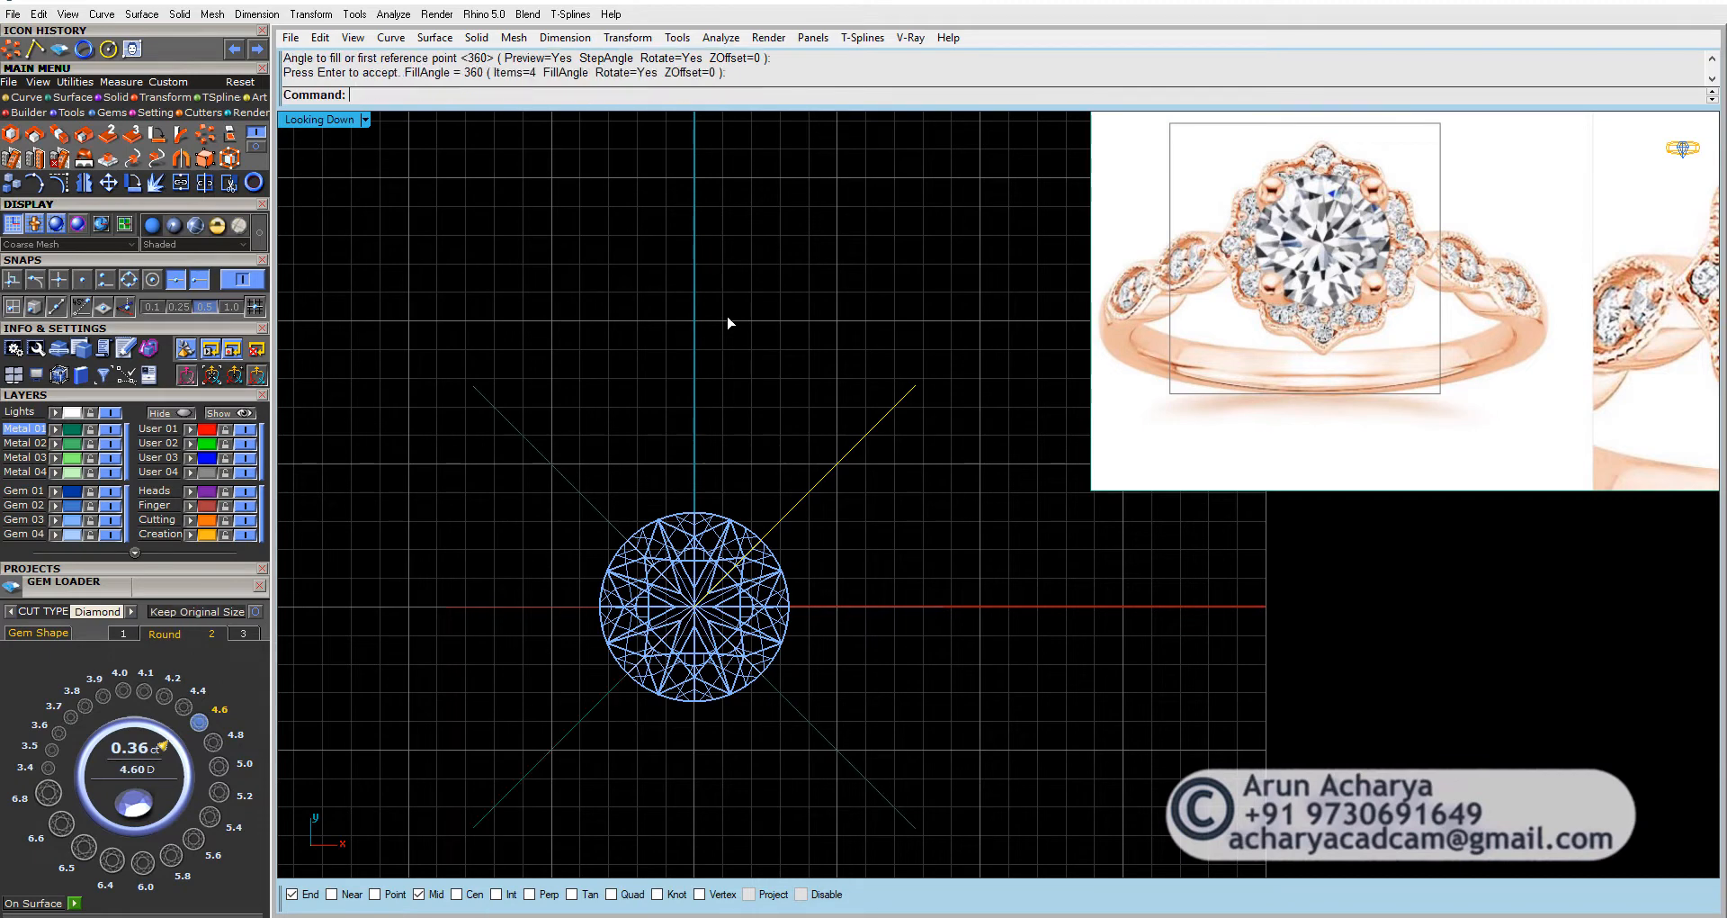
Step: Draw a straight guide line from 0,0,0 up the vertical axis to well beyond the gem
{"action": "left_click", "coordinate": [25, 98]}
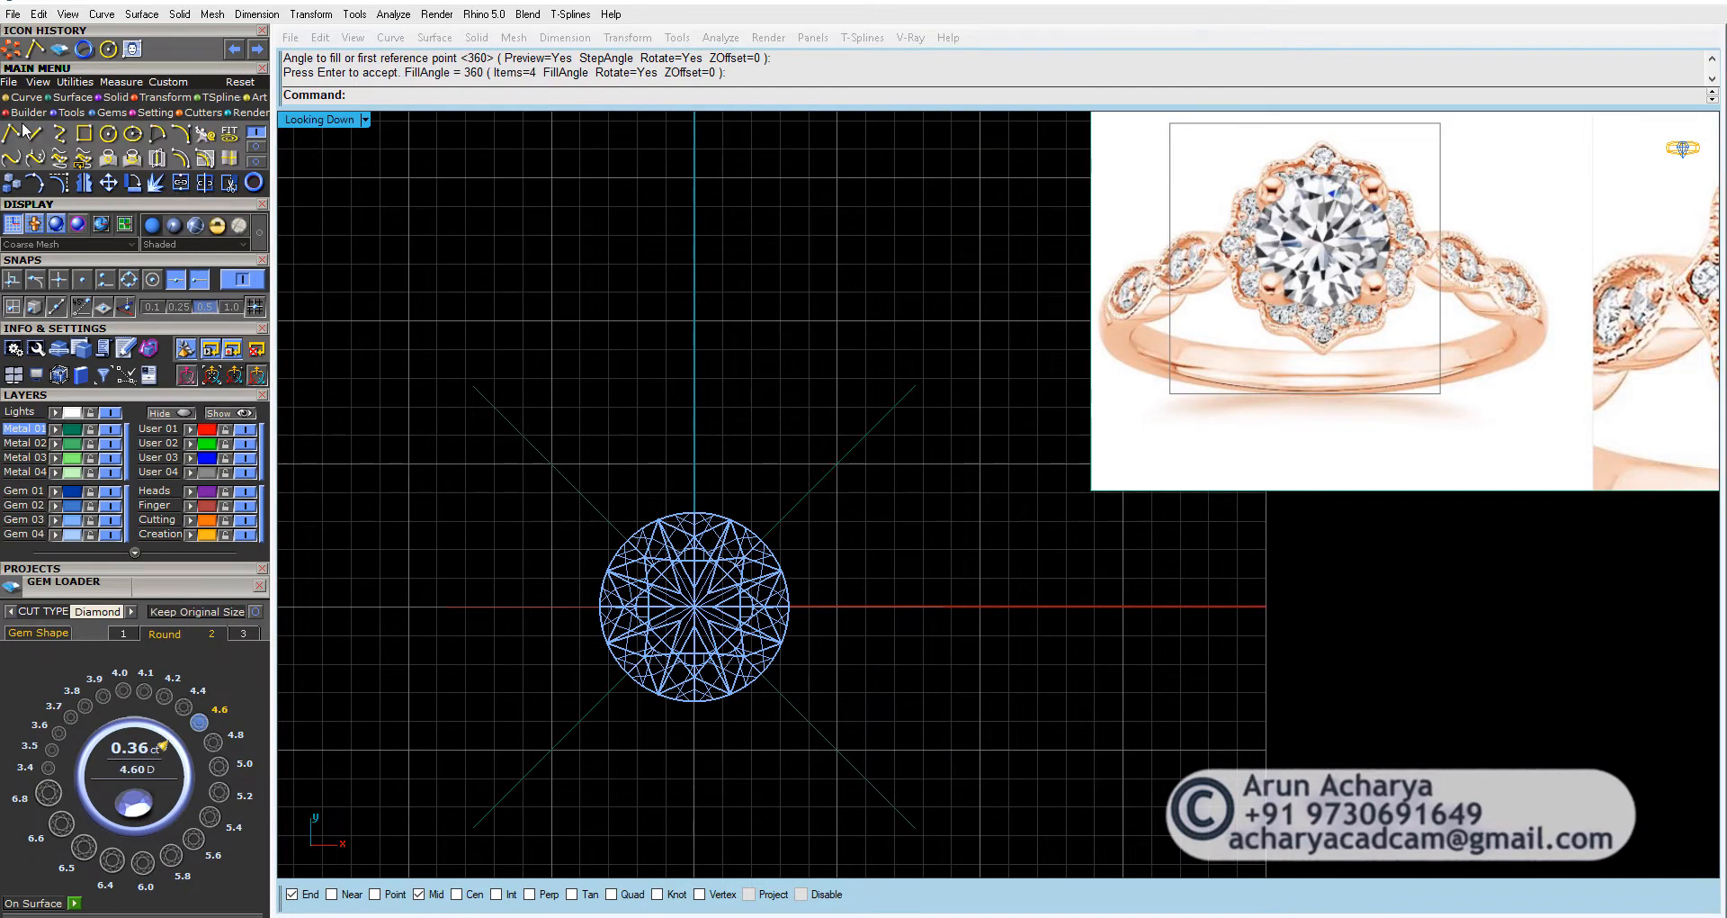
{"action": "left_click", "coordinate": [11, 133]}
{"action": "type", "text": "0,0,0"}
{"action": "key", "text": "Return"}
{"action": "left_click", "coordinate": [693, 269]}
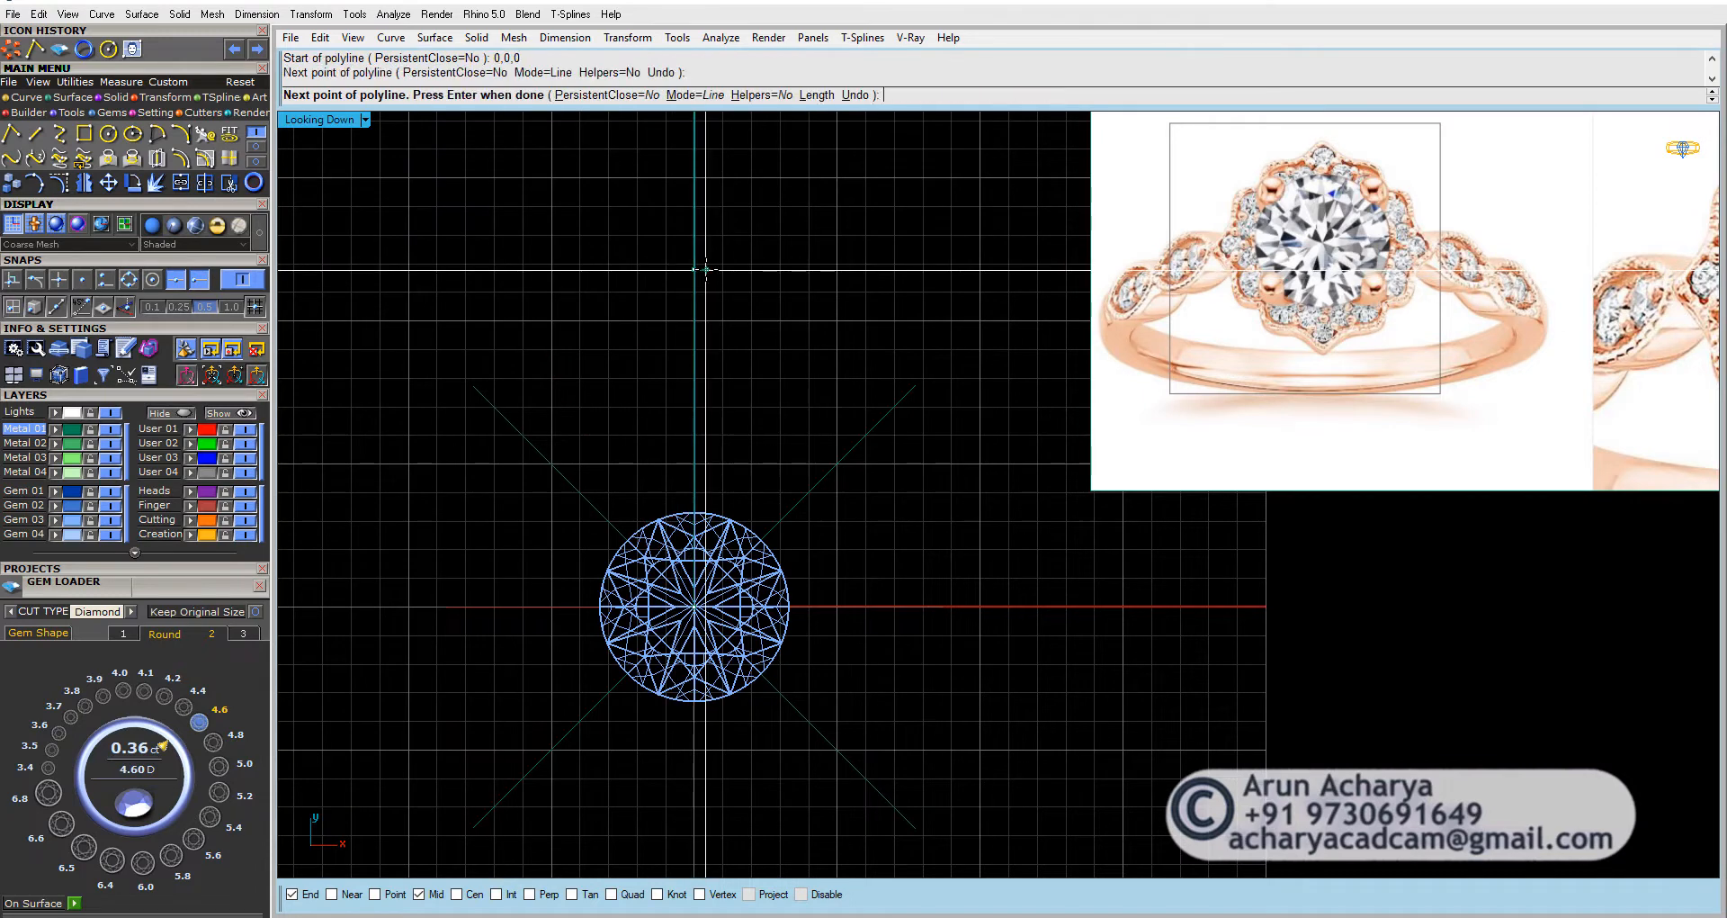
{"action": "key", "text": "Return"}
Step: Draw an S-shaped interpolated curve from the vertical guide line above the gem to the upper diagonal guide line, using the Near snap
{"action": "left_click", "coordinate": [59, 133]}
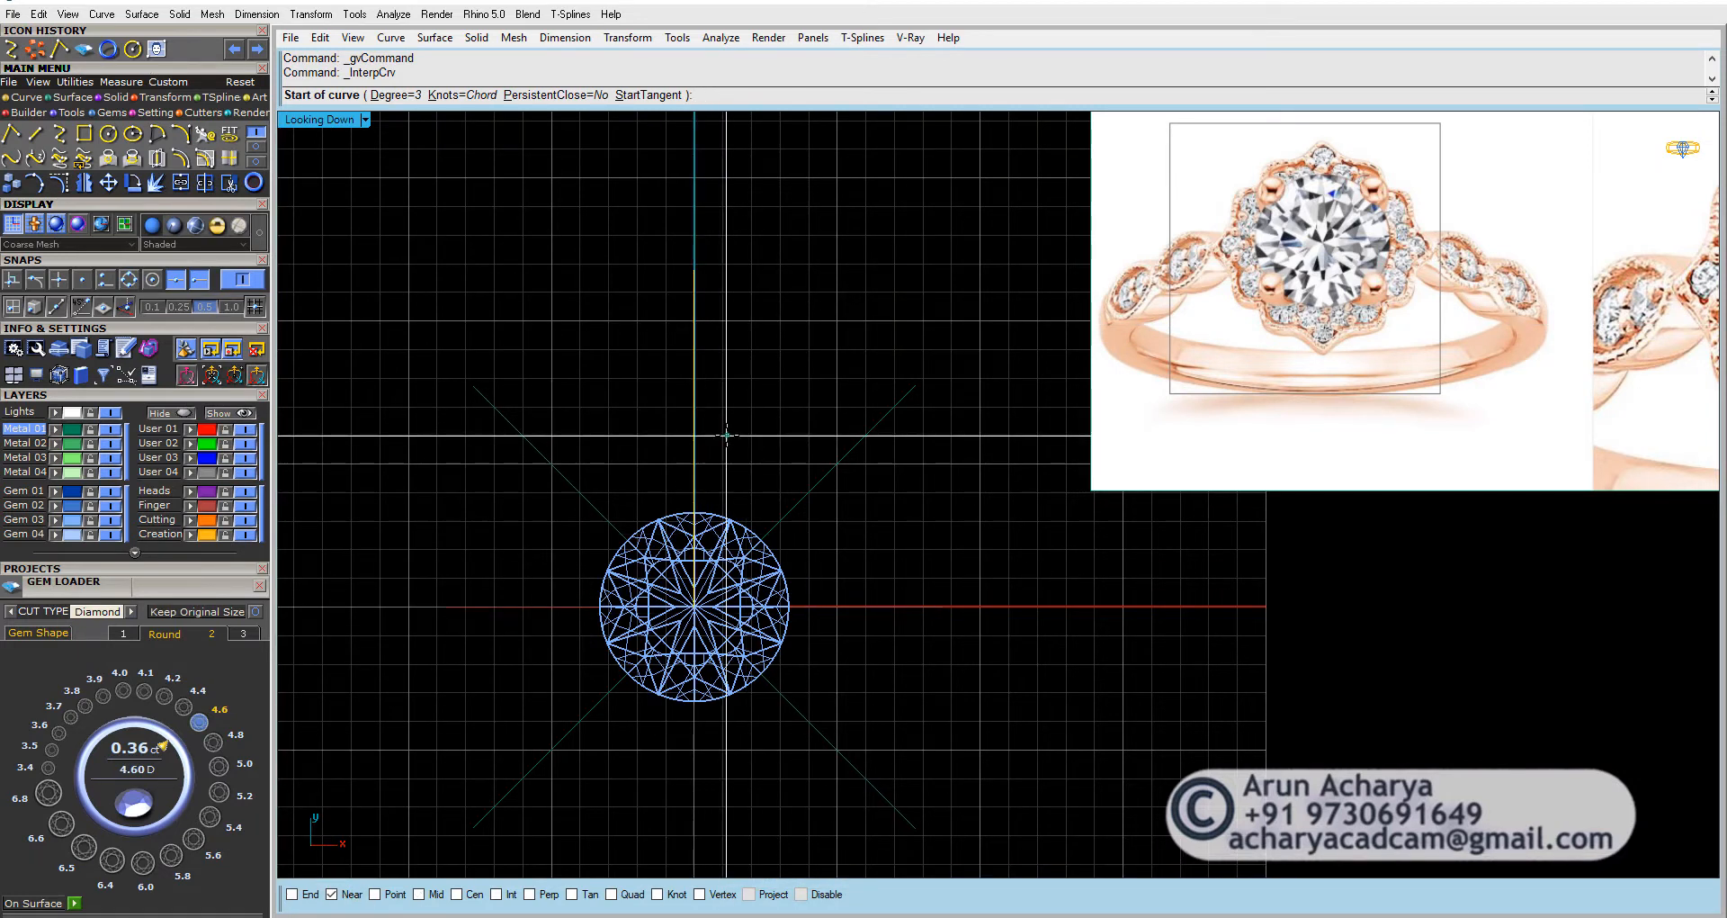
{"action": "scroll", "coordinate": [726, 435], "scroll_direction": "up", "scroll_amount": 3}
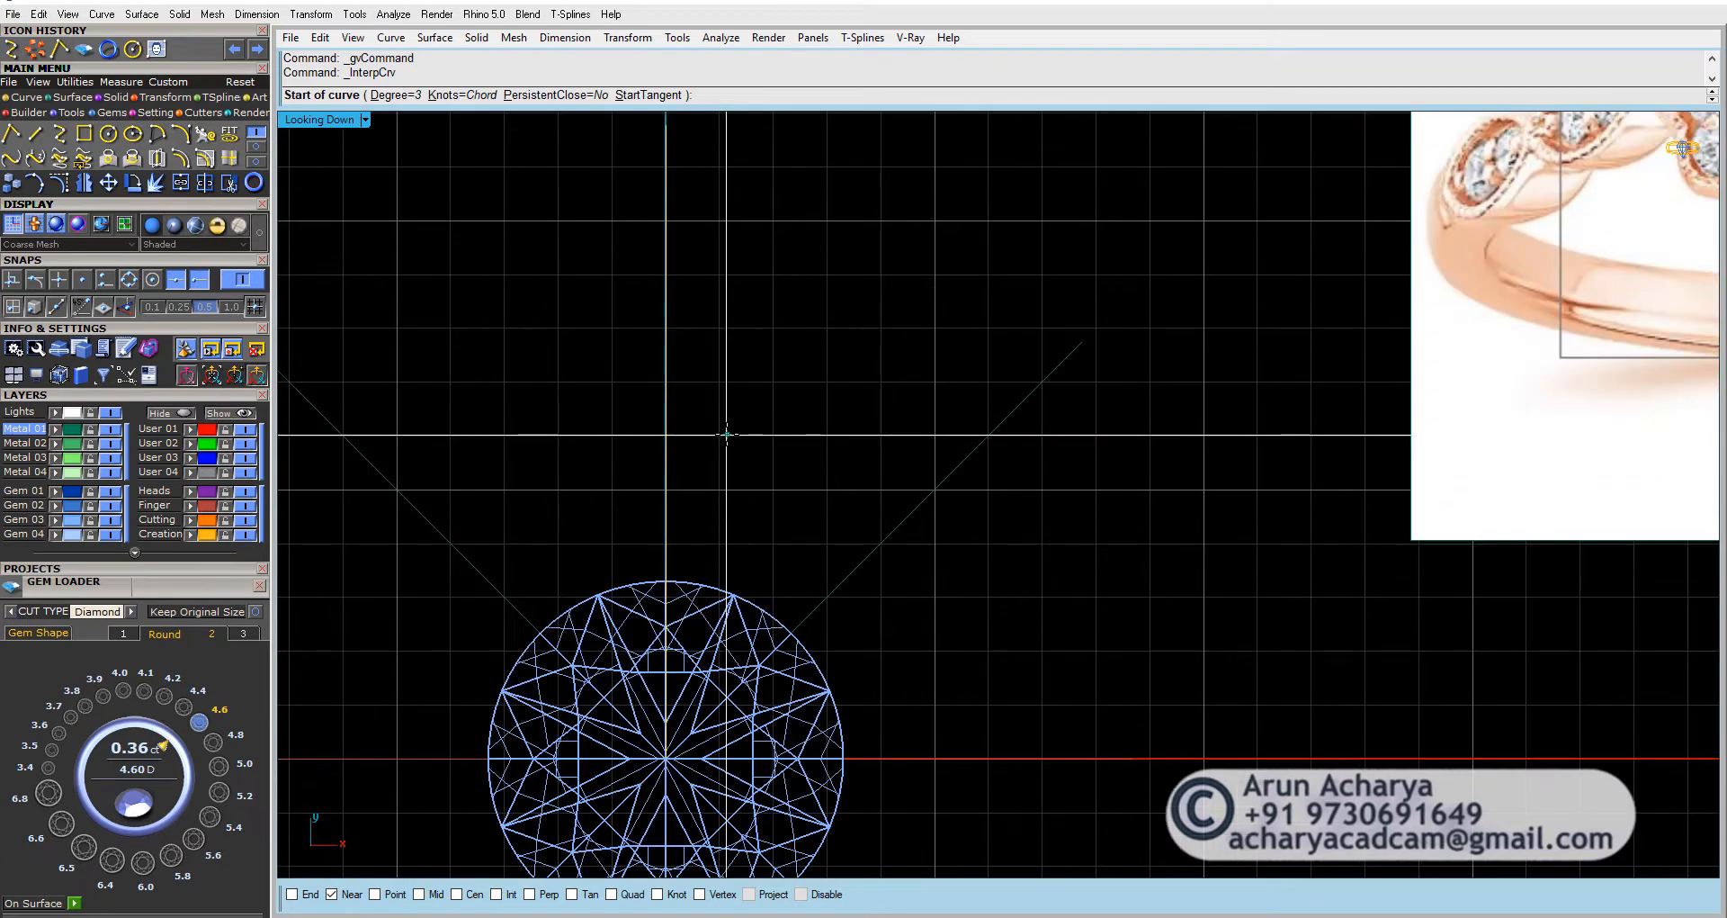
{"action": "left_click", "coordinate": [666, 464]}
{"action": "scroll", "coordinate": [670, 468], "scroll_direction": "down", "scroll_amount": 3}
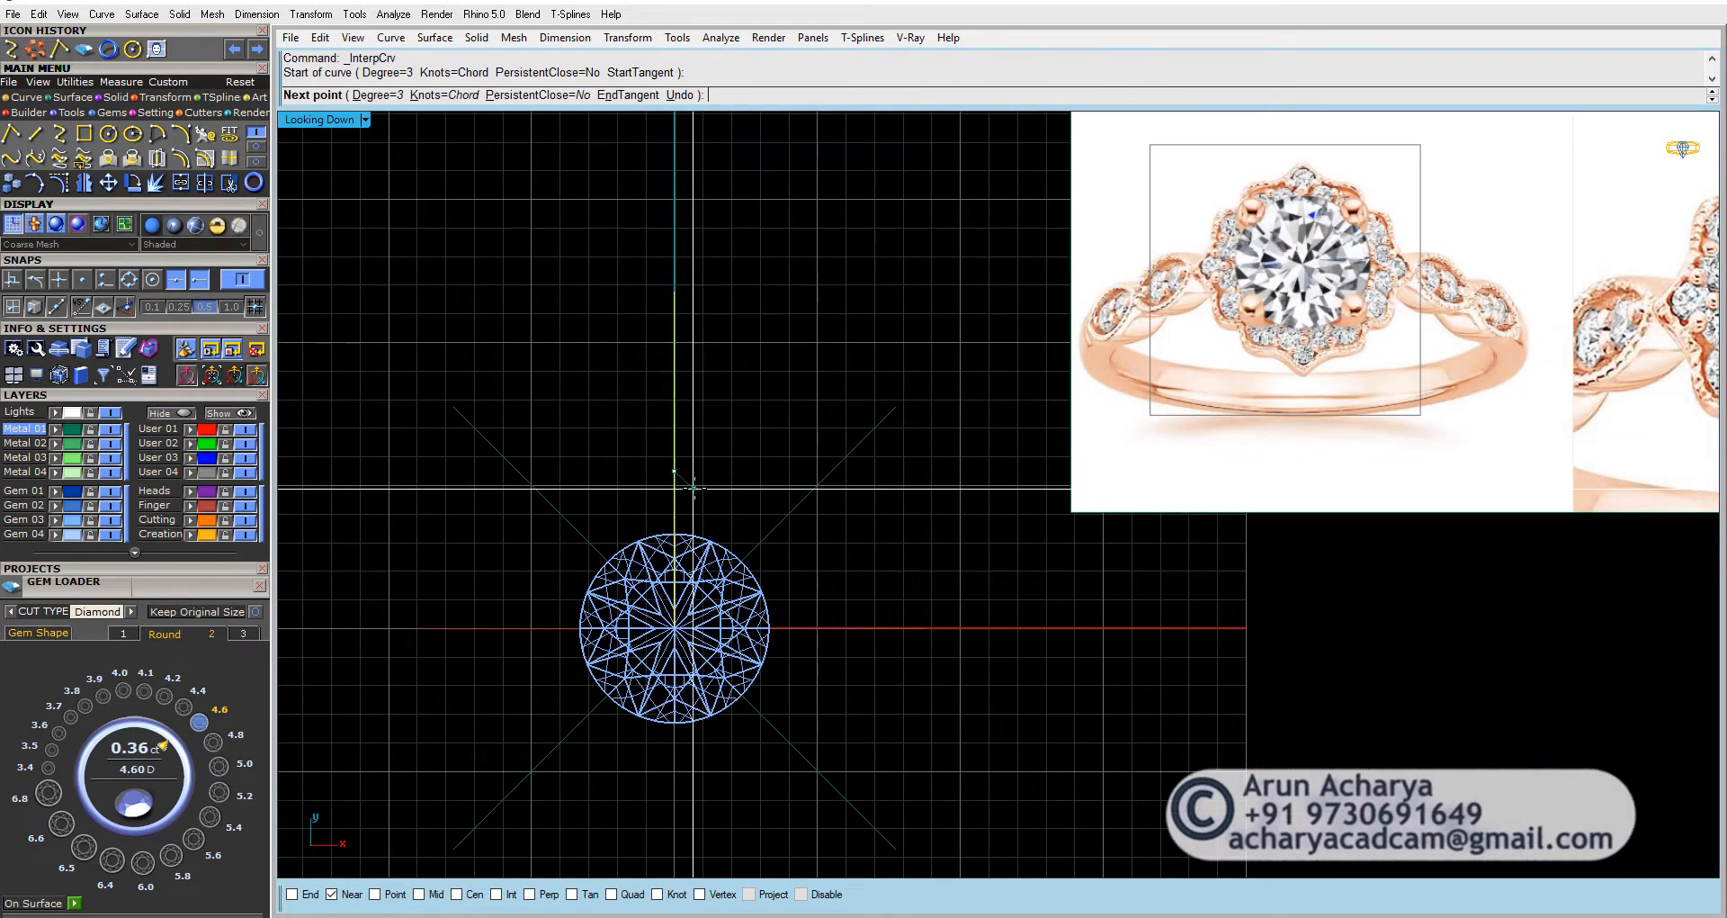
{"action": "left_click", "coordinate": [696, 487]}
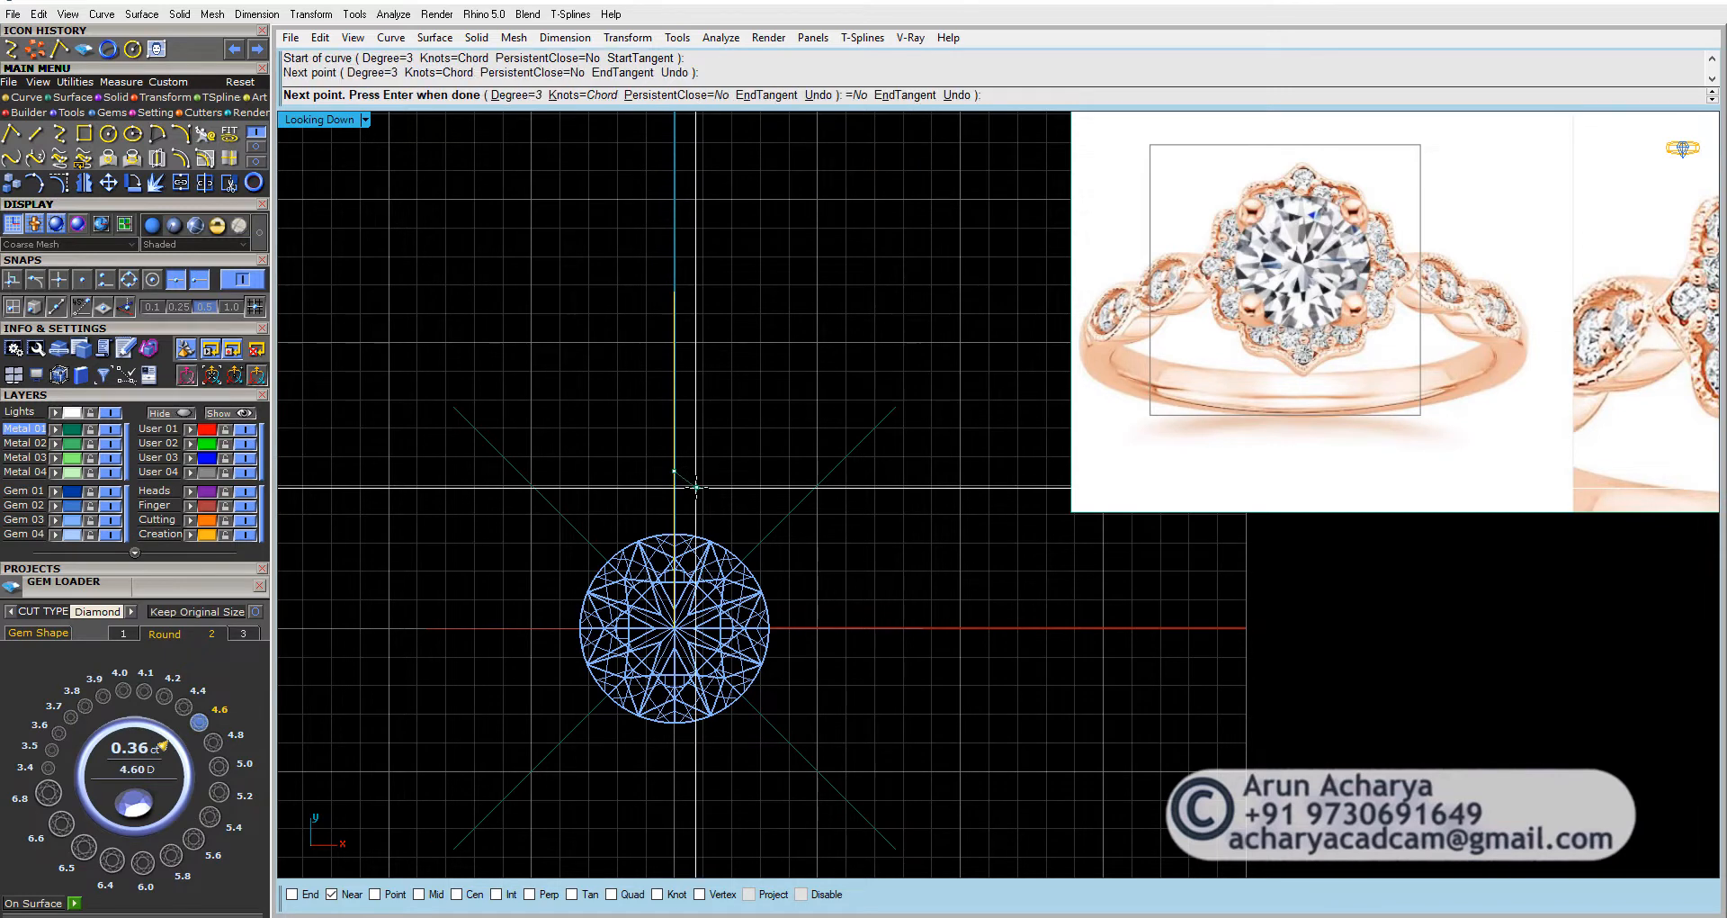
{"action": "left_click", "coordinate": [740, 495]}
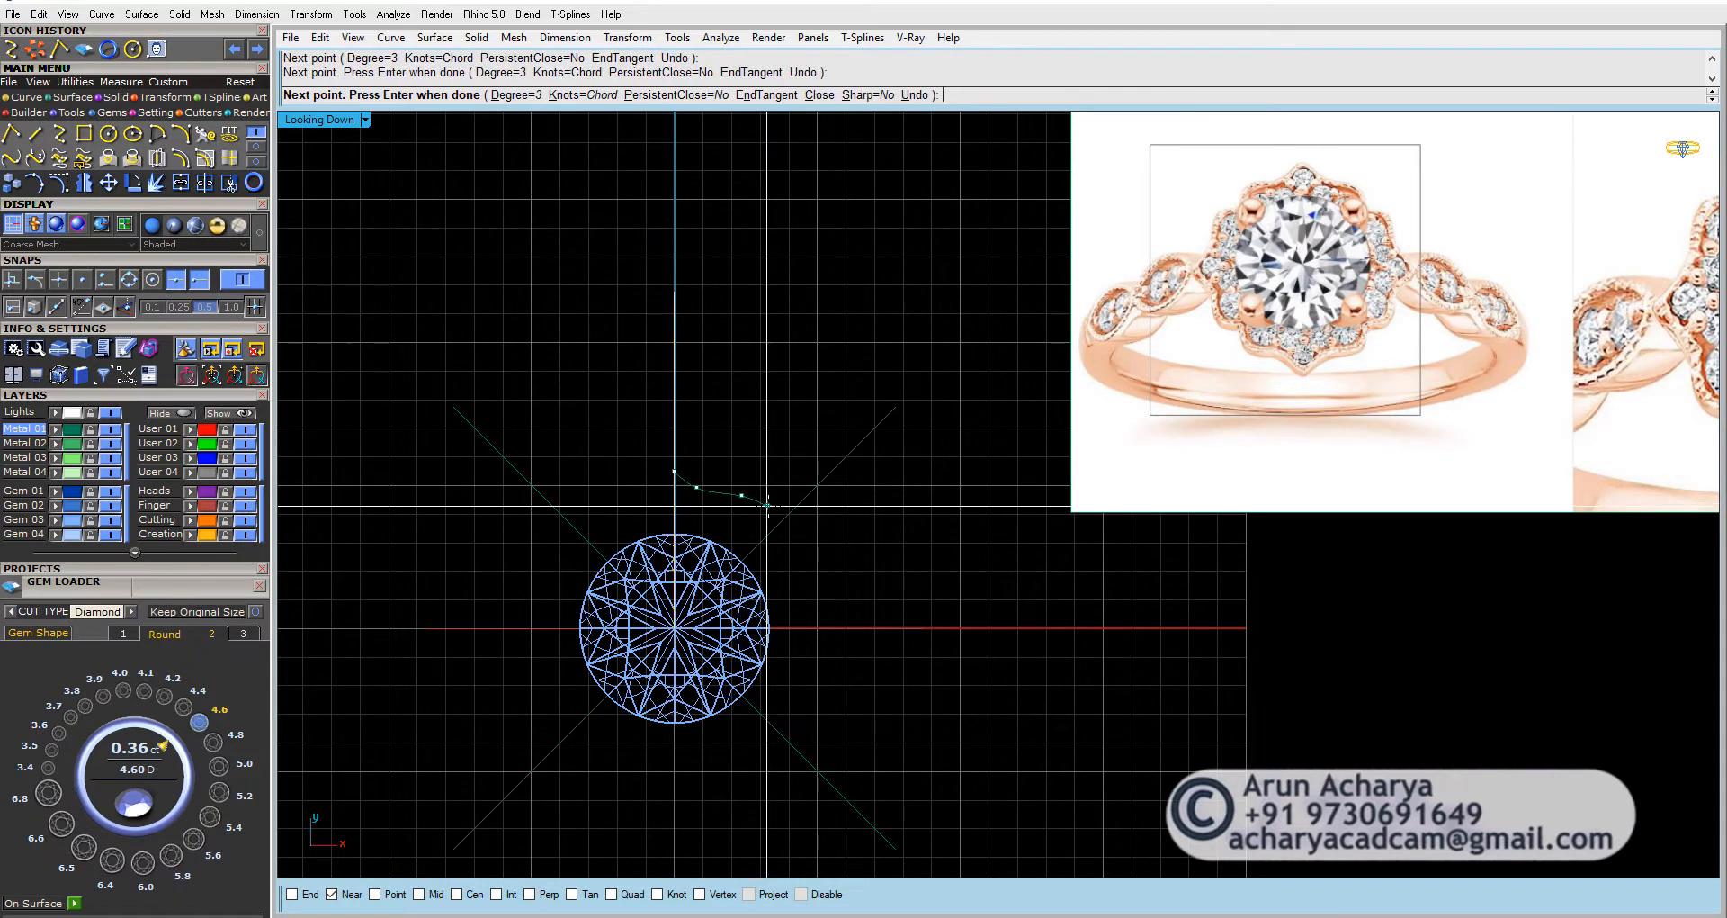
{"action": "scroll", "coordinate": [761, 525], "scroll_direction": "up", "scroll_amount": 6}
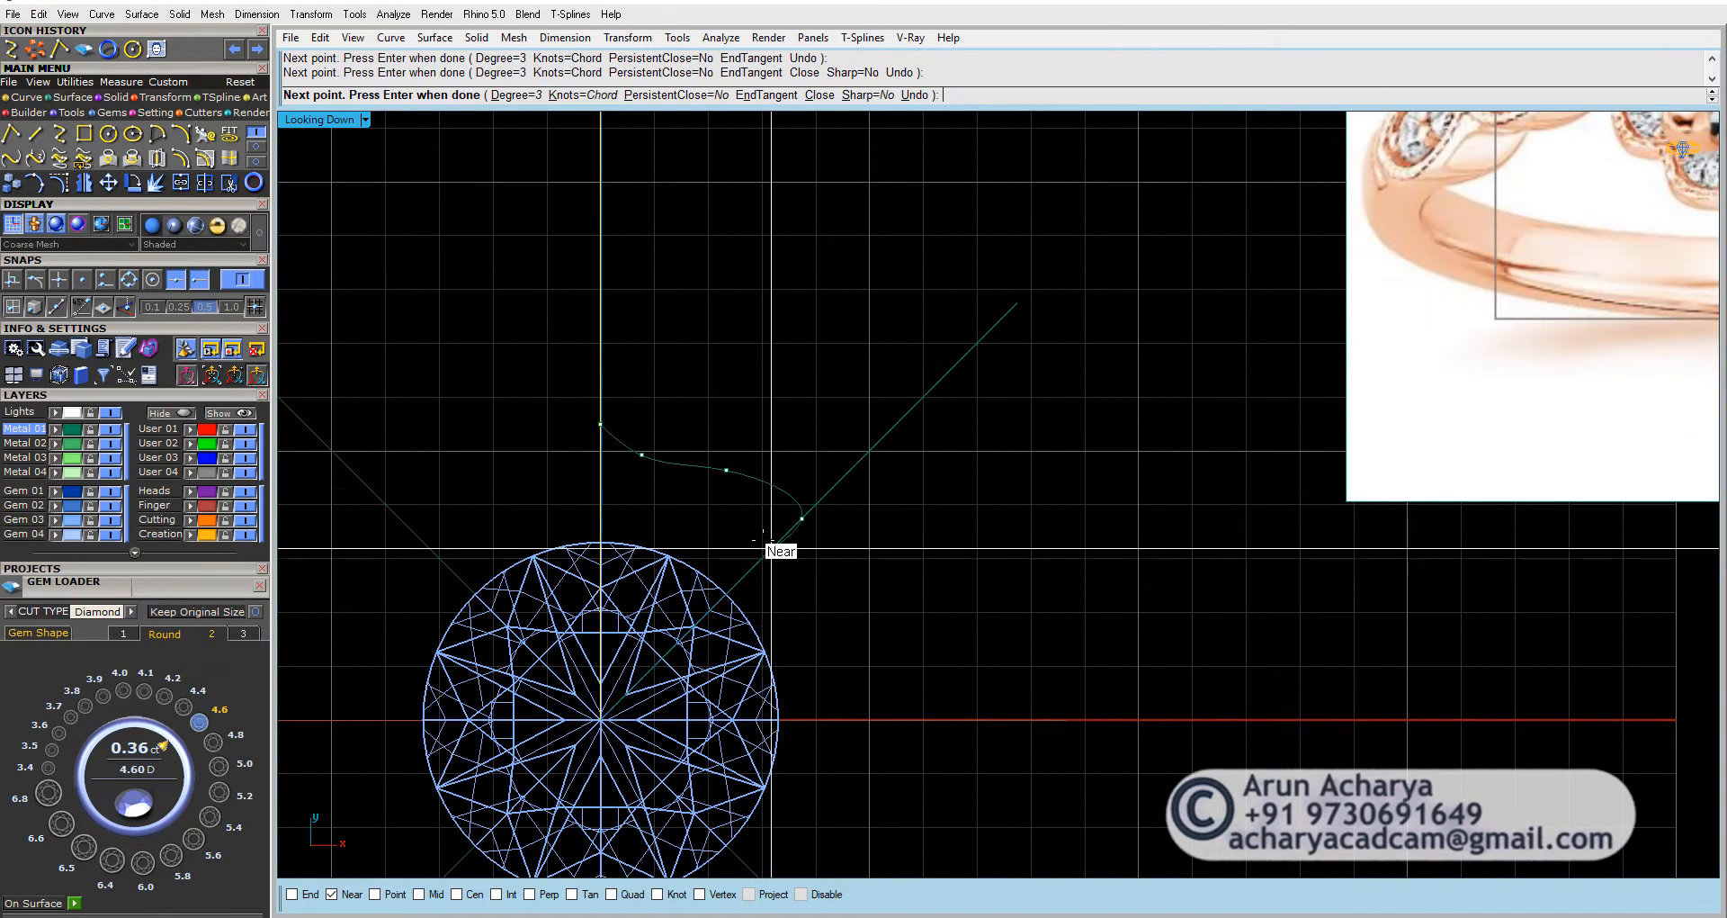
{"action": "left_click", "coordinate": [773, 546]}
{"action": "key", "text": "Return"}
Step: Turn on the halo curve's control points and move its outermost point inward to tighten the bulge at the diagonal line
{"action": "left_click", "coordinate": [752, 477]}
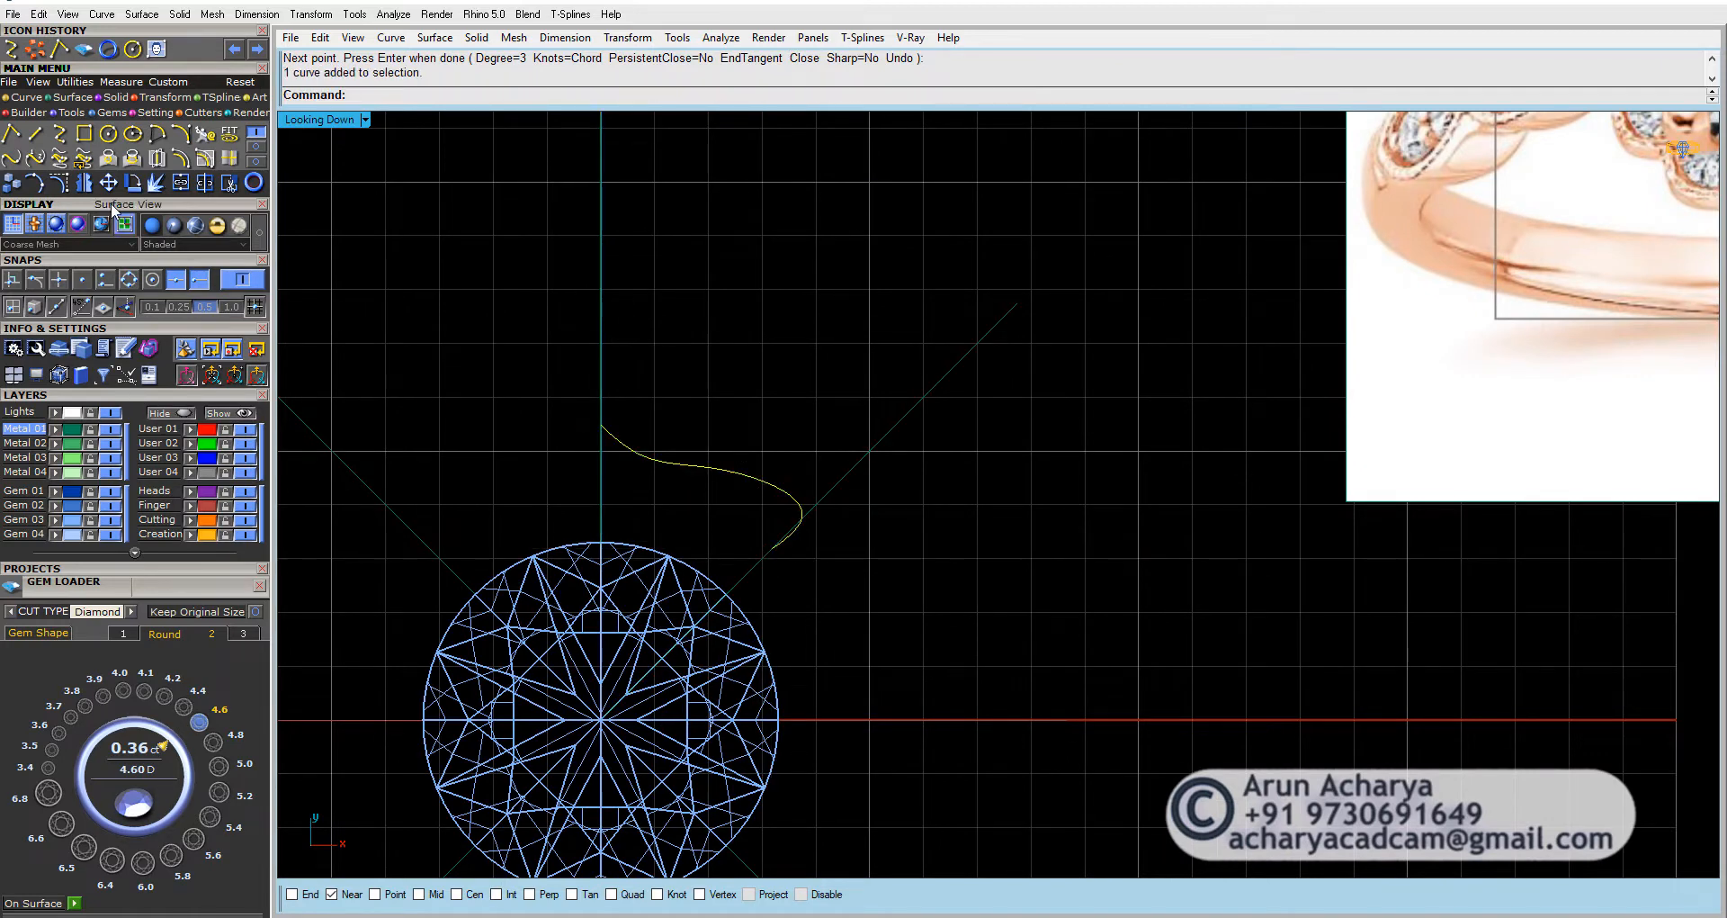
{"action": "left_click", "coordinate": [60, 183]}
{"action": "left_click", "coordinate": [830, 504]}
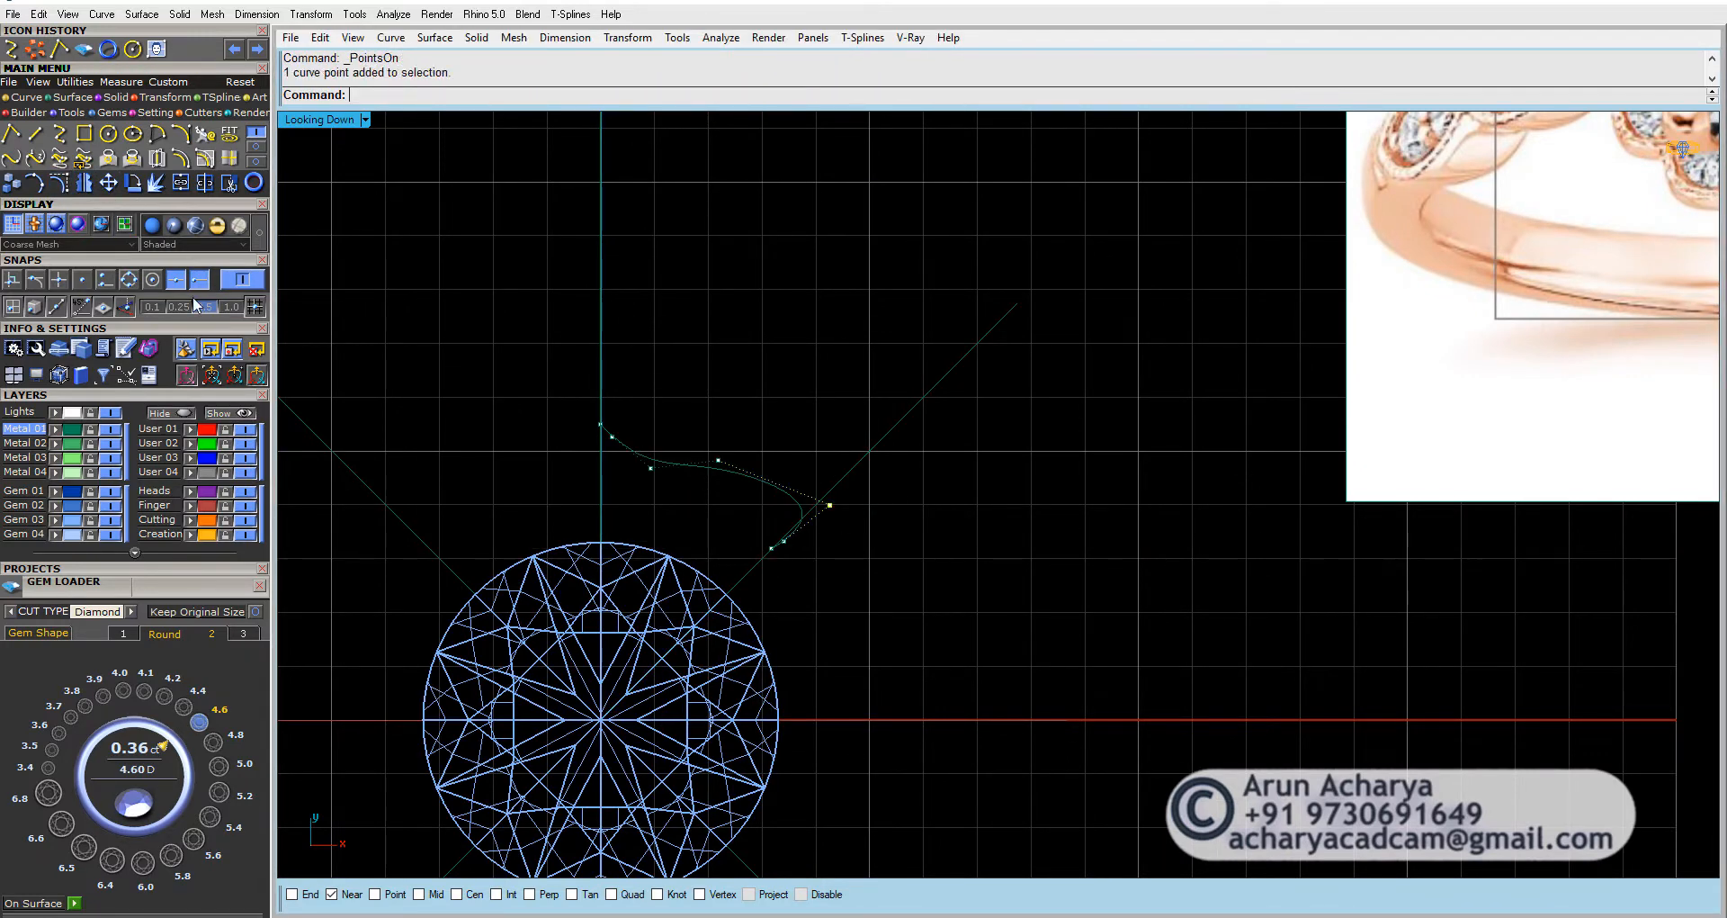
{"action": "left_click", "coordinate": [108, 183]}
{"action": "left_click", "coordinate": [1025, 627]}
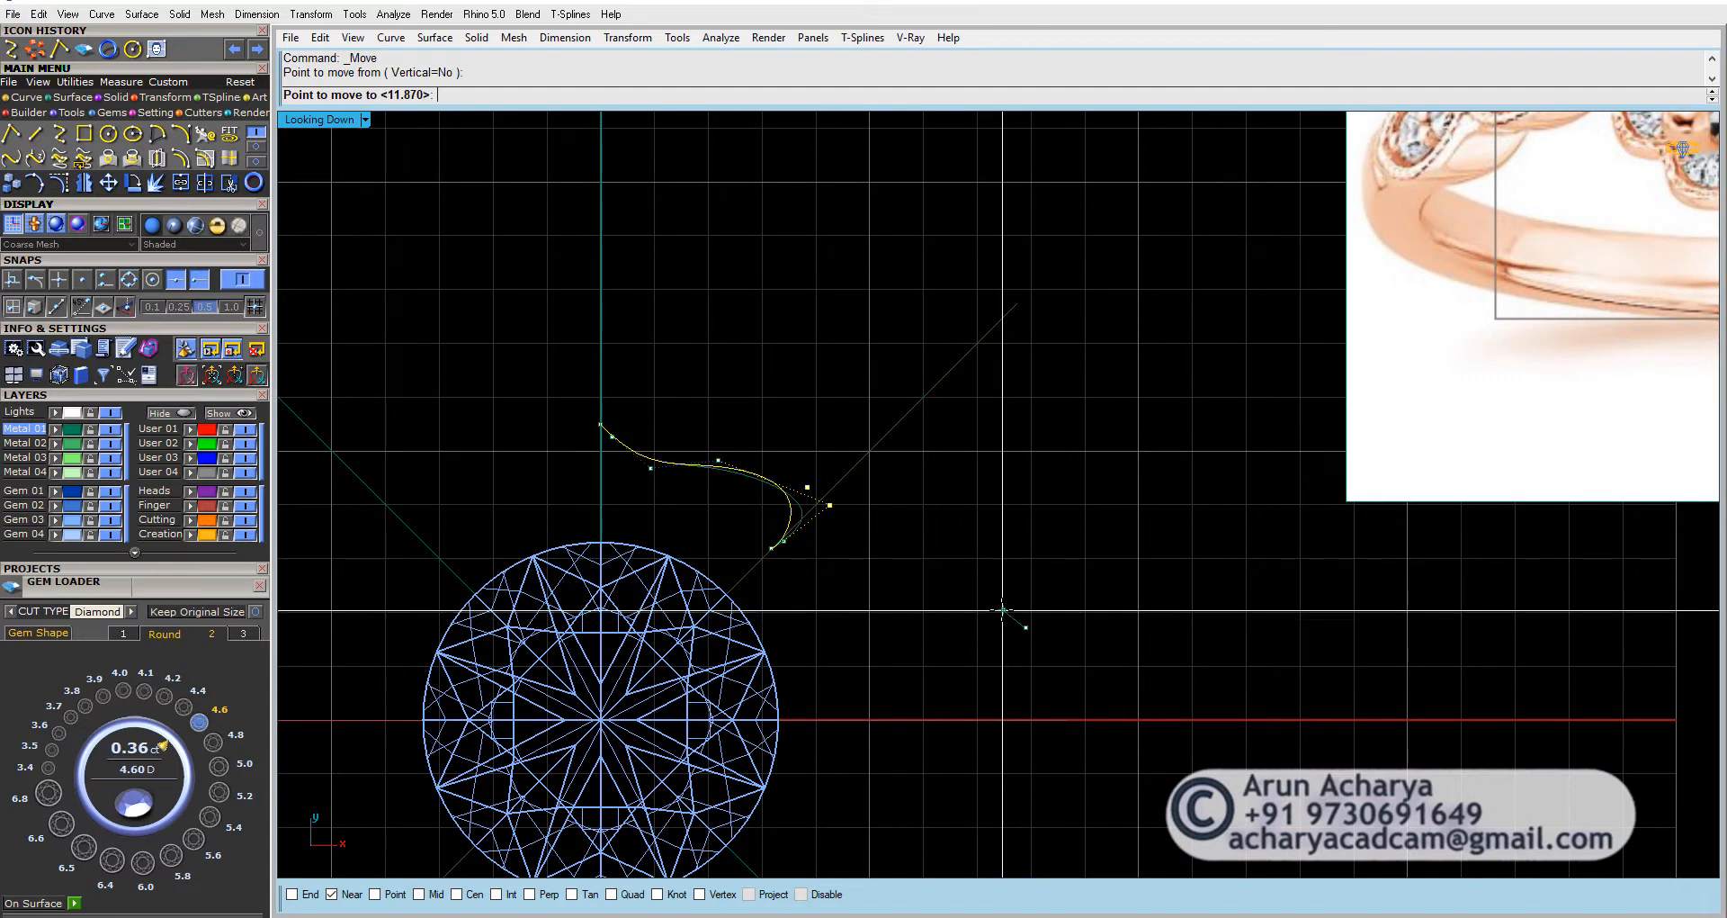
{"action": "left_click", "coordinate": [976, 632]}
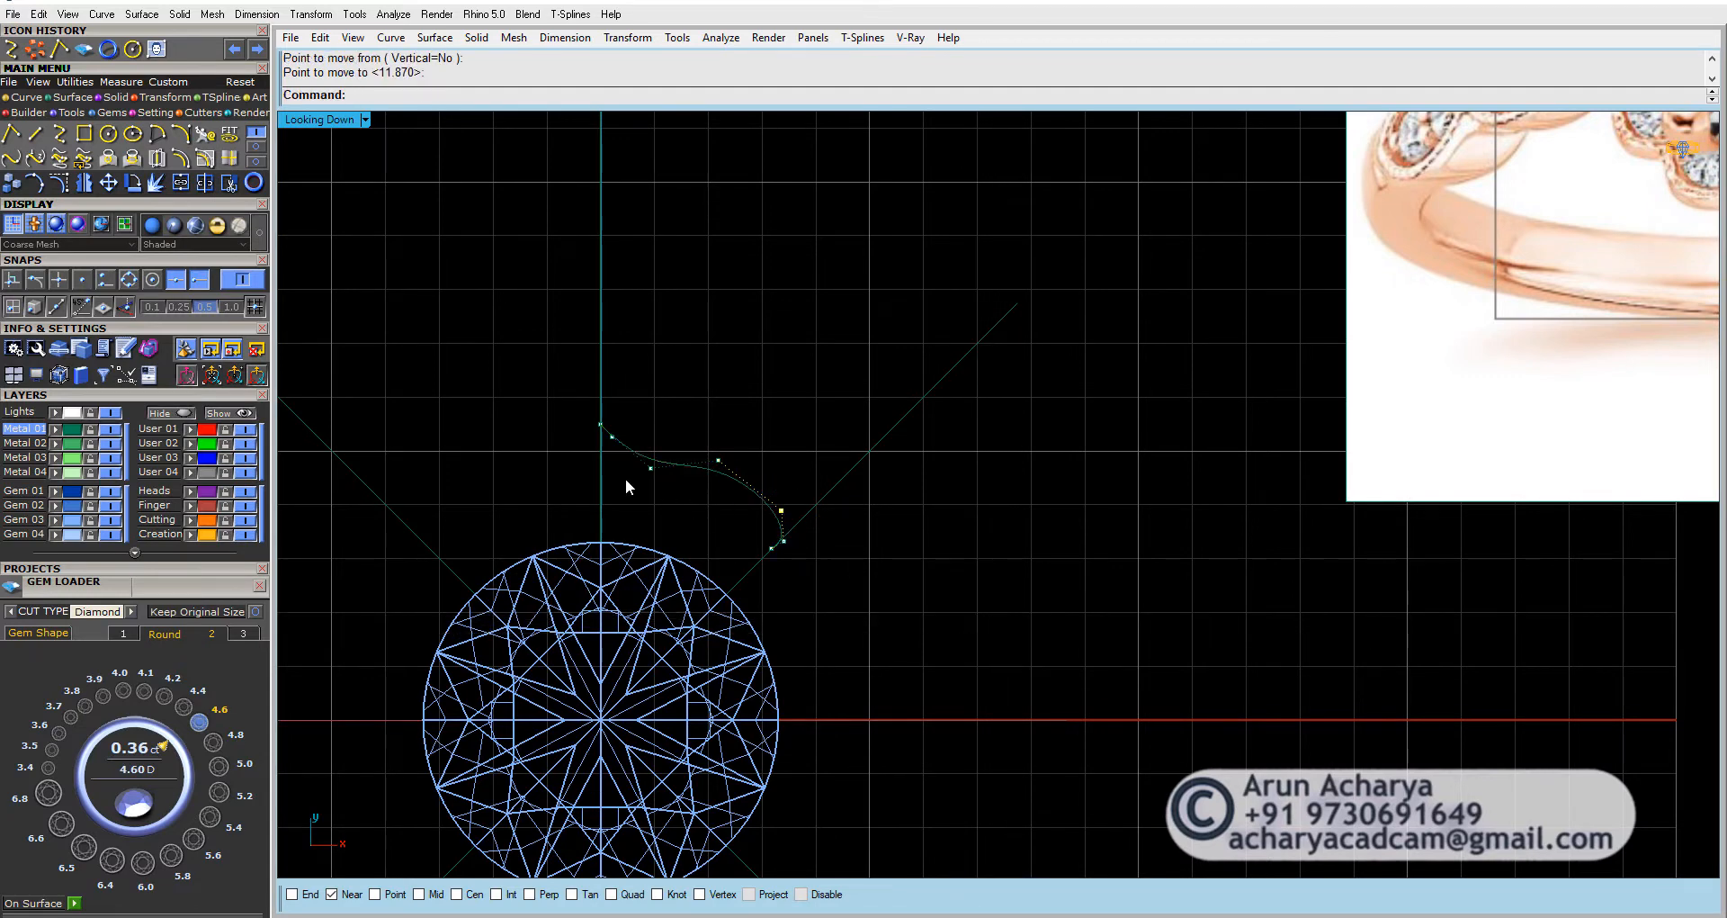
Step: Move the halo curve's control point next to its tip down and inward by about 0.09 mm to steepen the peak
{"action": "left_click", "coordinate": [612, 437]}
{"action": "scroll", "coordinate": [609, 448], "scroll_direction": "up", "scroll_amount": 3}
{"action": "right_click", "coordinate": [629, 434]}
{"action": "left_click", "coordinate": [708, 386]}
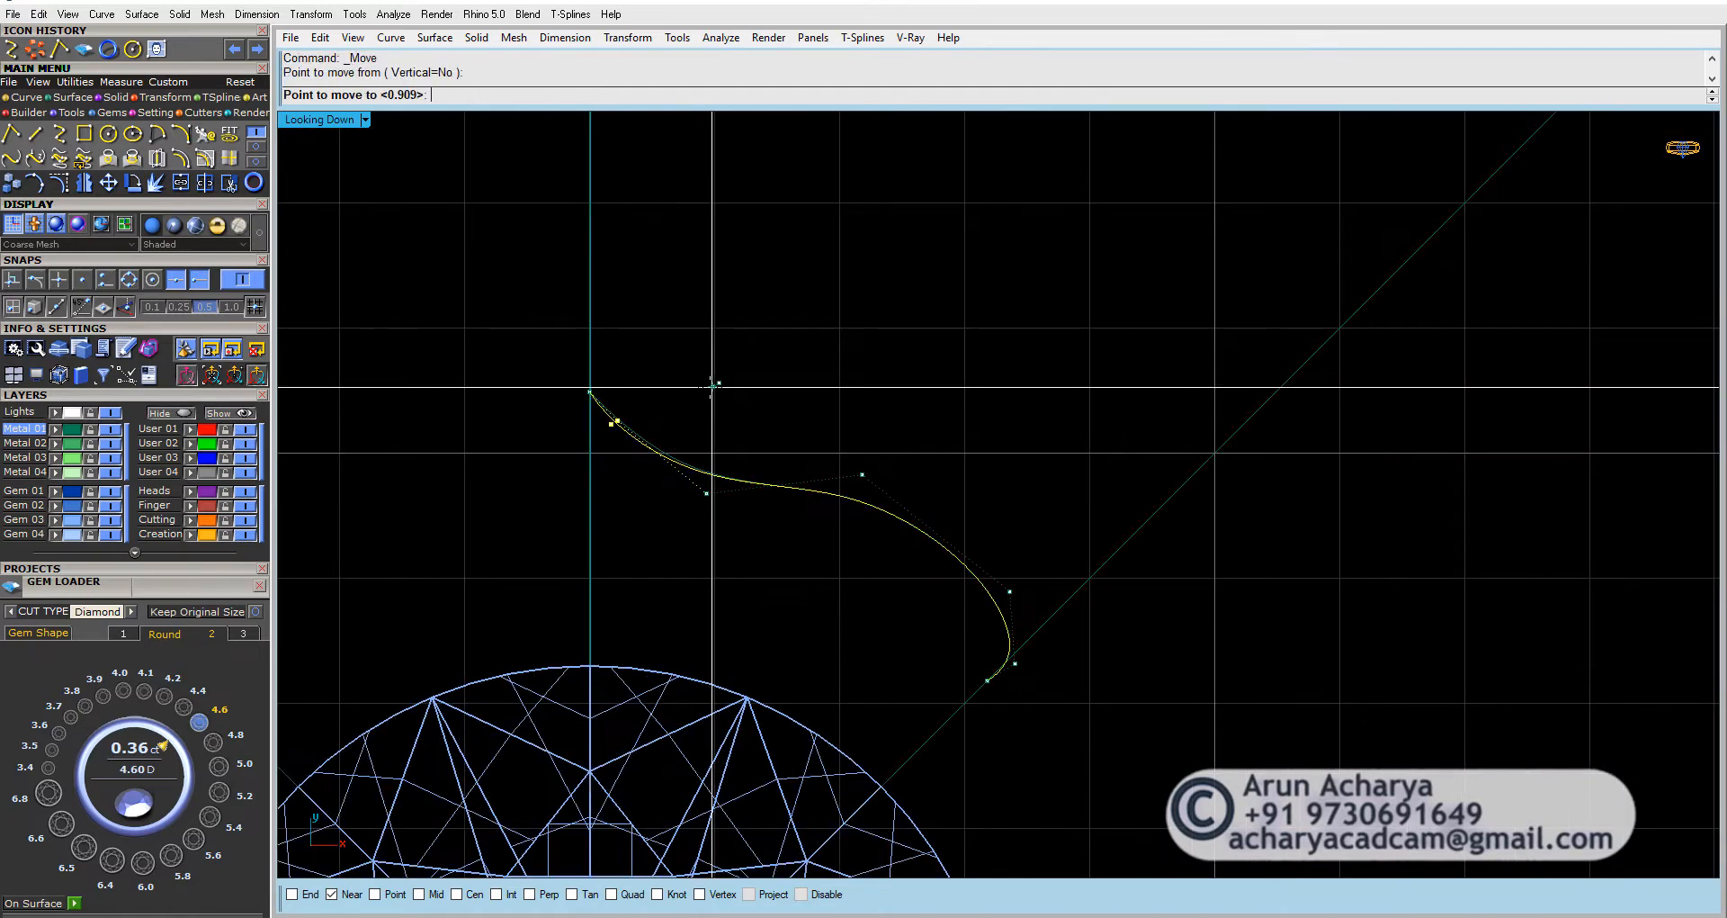
{"action": "left_click", "coordinate": [709, 403]}
{"action": "scroll", "coordinate": [764, 478], "scroll_direction": "down", "scroll_amount": 4}
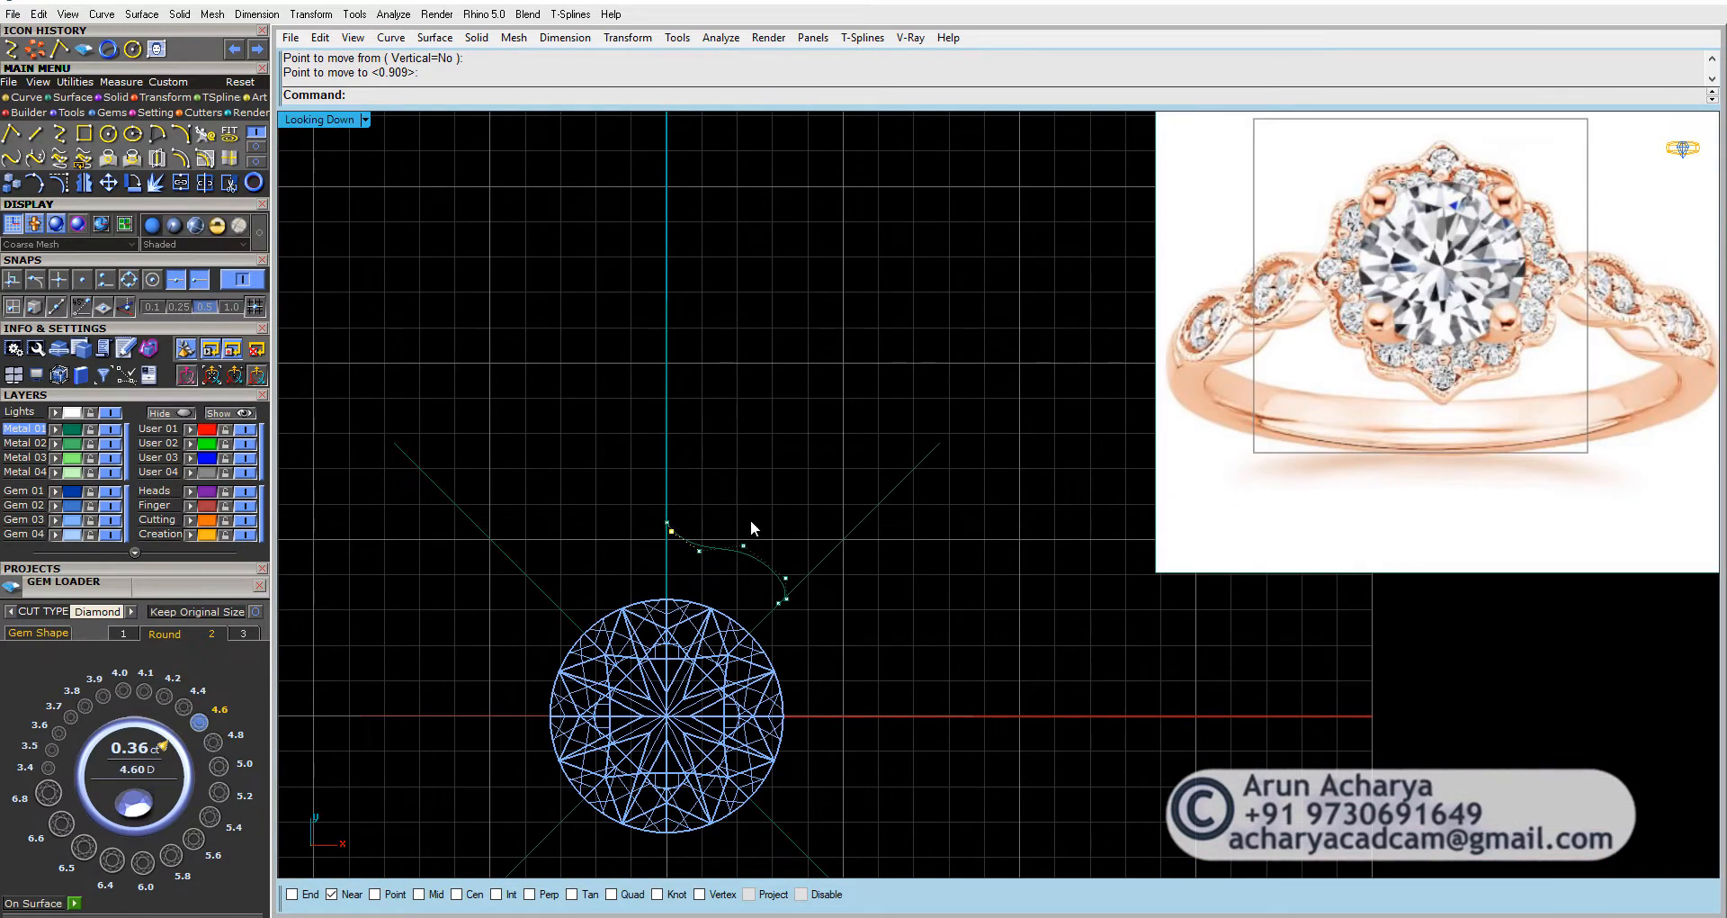
Step: Move the halo curve's middle control point down by about 0.55 mm to flatten the shoulder
{"action": "left_click", "coordinate": [750, 522]}
{"action": "left_click", "coordinate": [743, 545]}
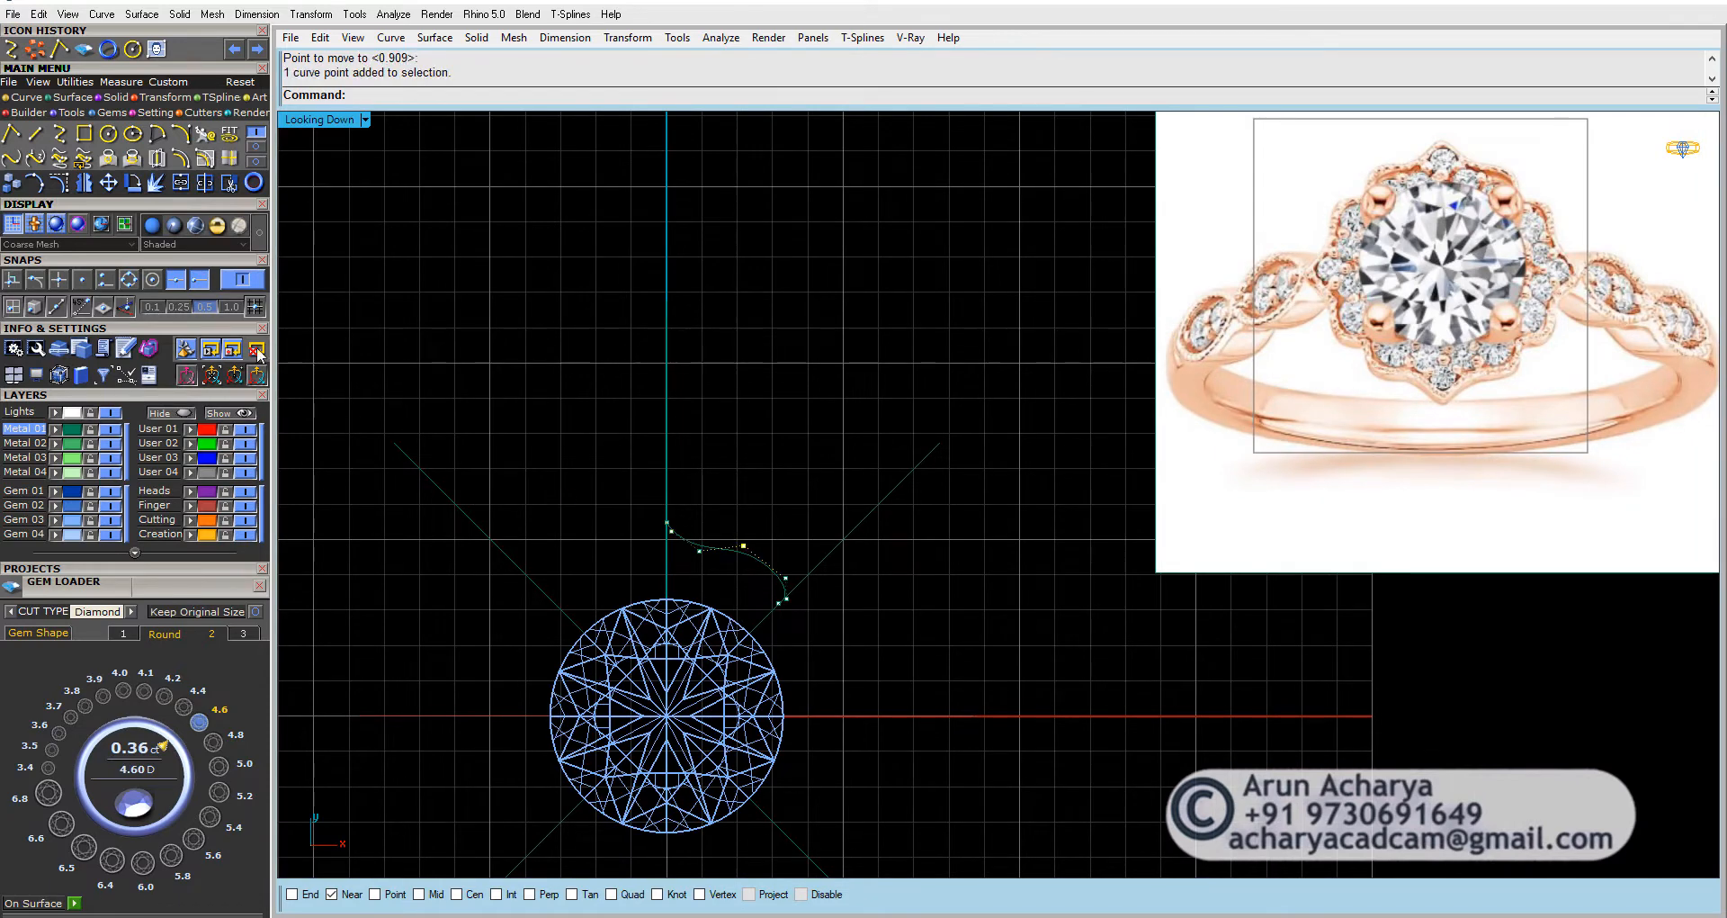
{"action": "left_click", "coordinate": [108, 183]}
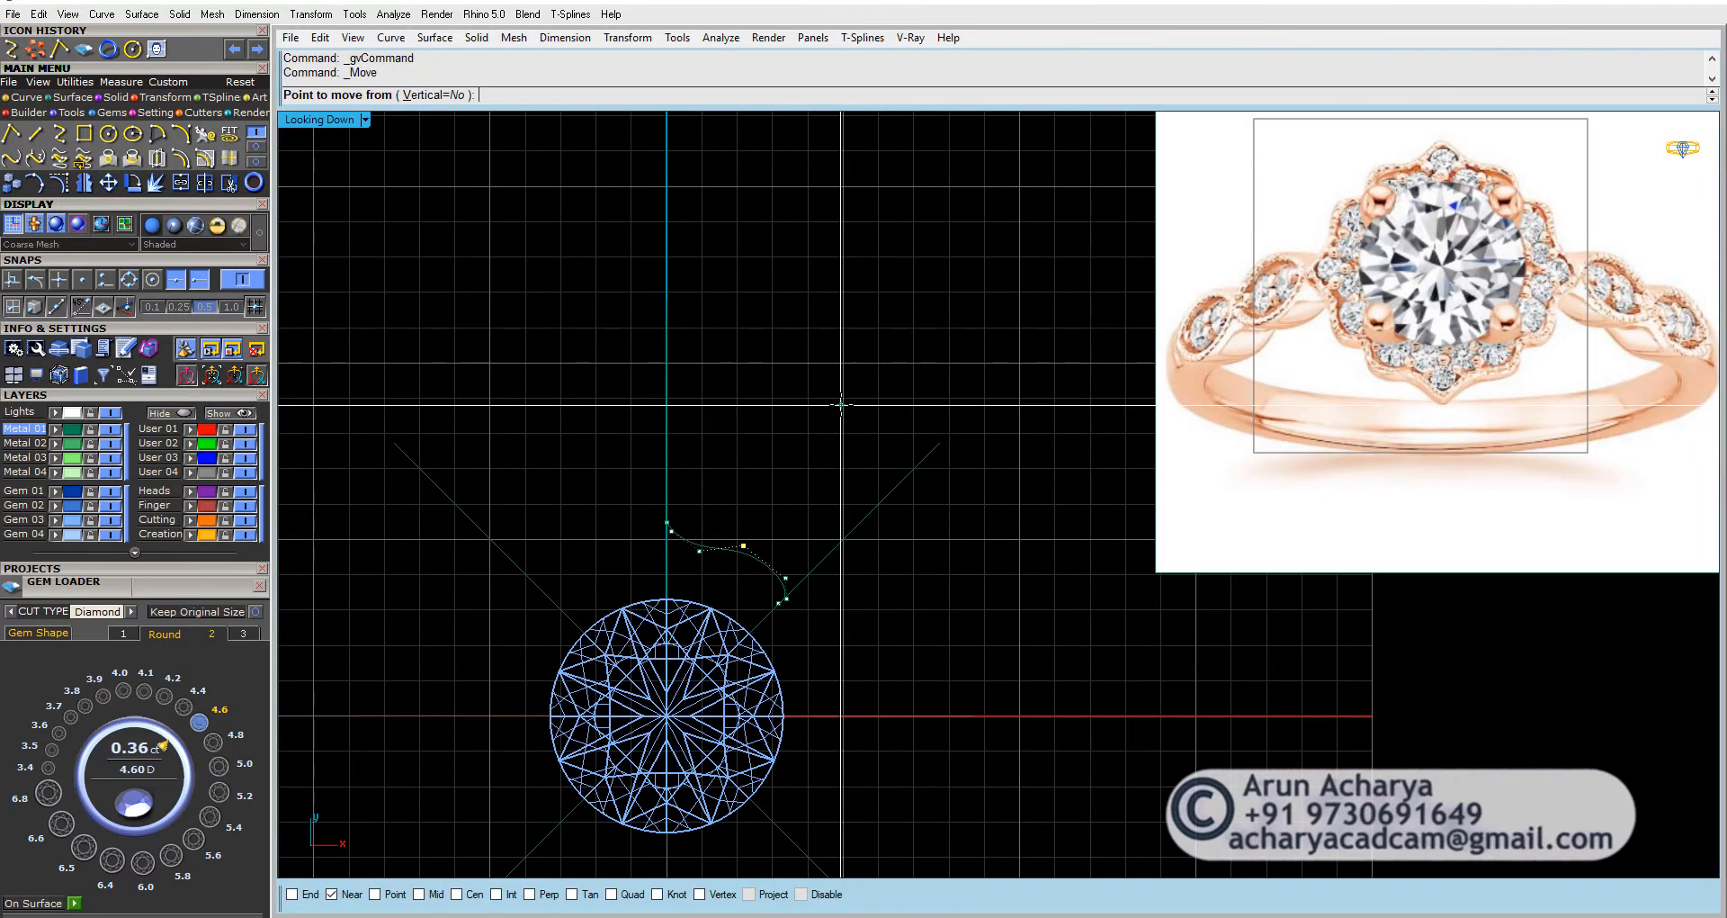
{"action": "left_click", "coordinate": [842, 405]}
{"action": "left_click", "coordinate": [837, 424]}
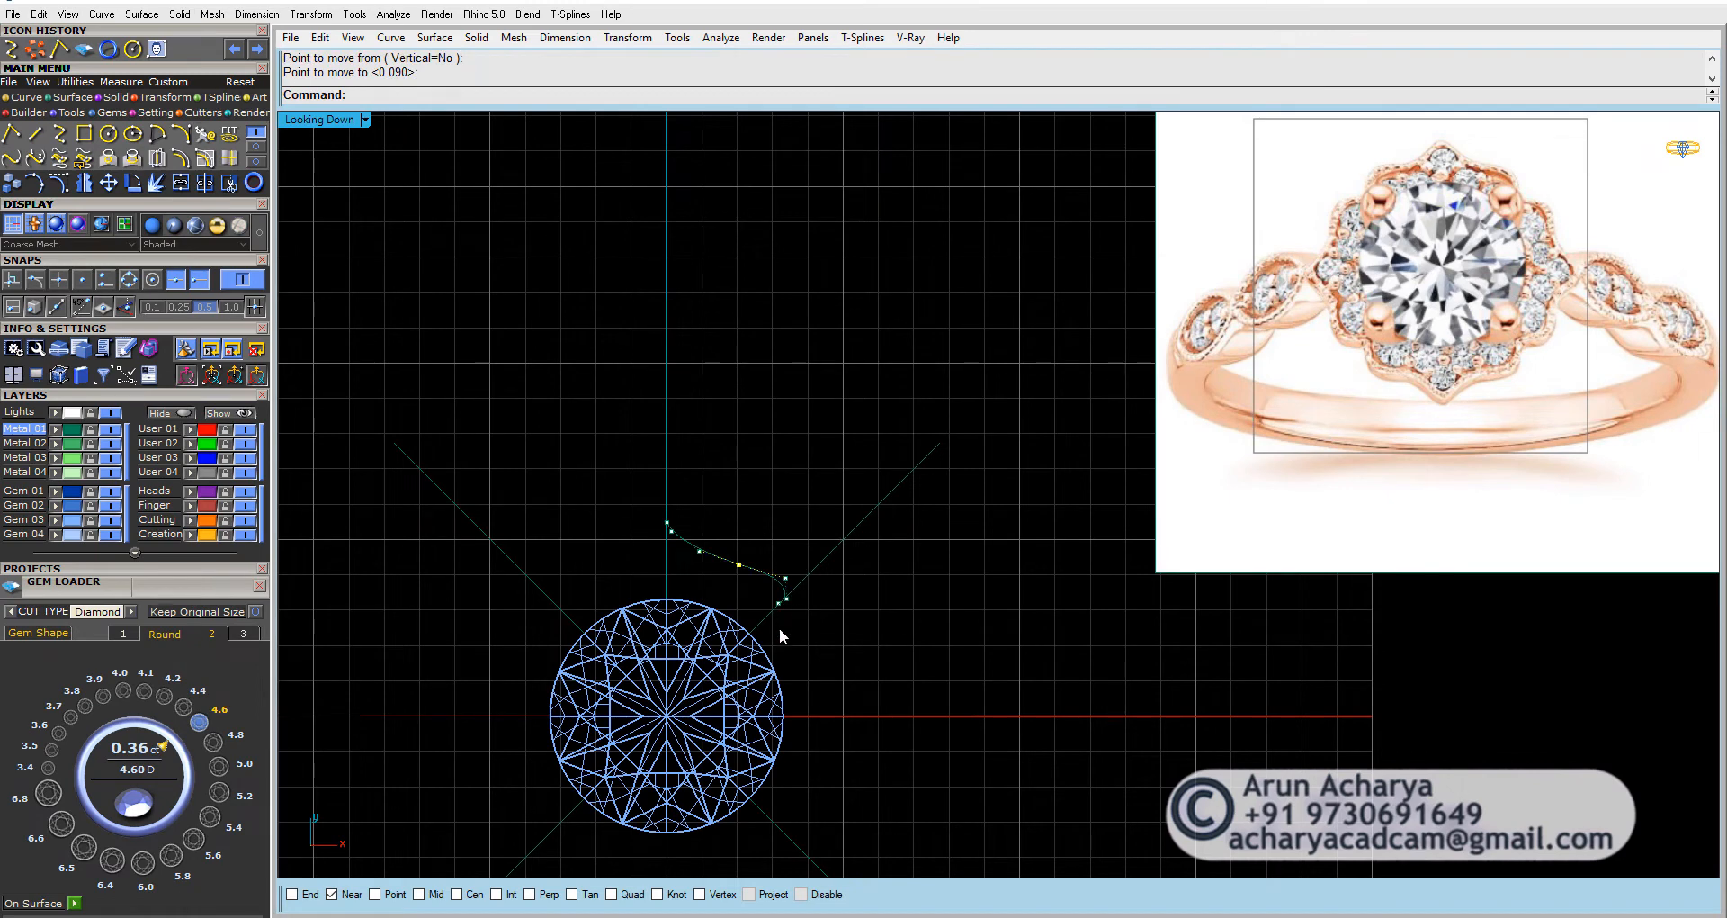
Step: Move the control point beside the halo curve's lower end inward by about 0.07 mm
{"action": "scroll", "coordinate": [779, 629], "scroll_direction": "up", "scroll_amount": 3}
{"action": "scroll", "coordinate": [787, 576], "scroll_direction": "up", "scroll_amount": 4}
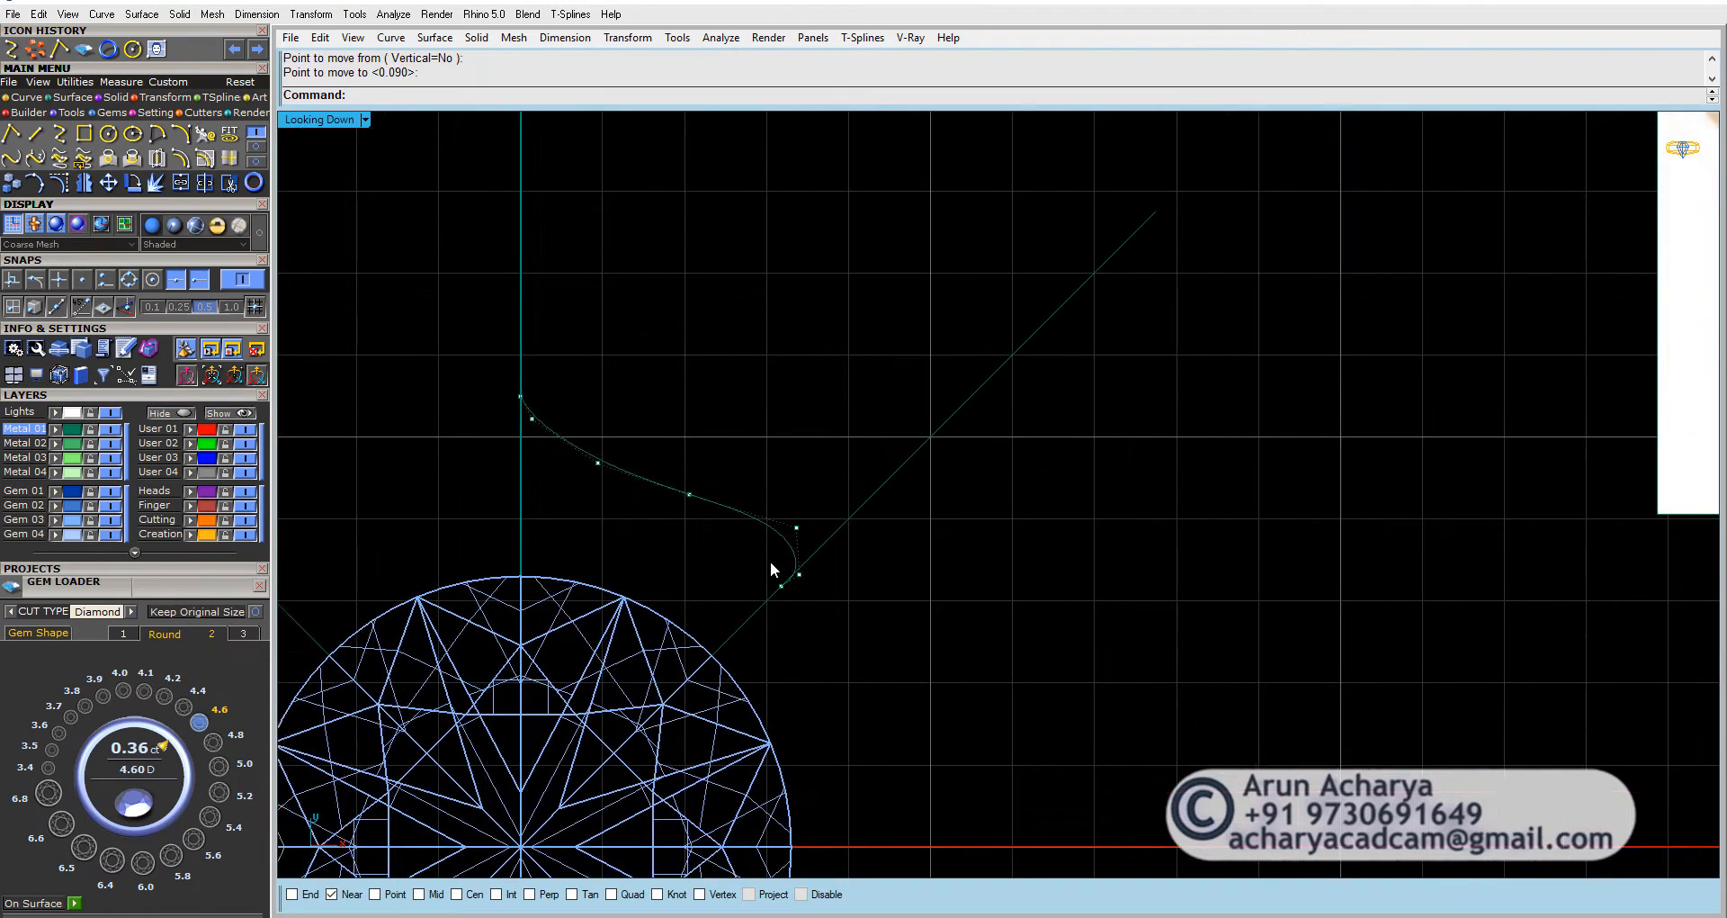
{"action": "left_click", "coordinate": [825, 587]}
{"action": "right_click", "coordinate": [972, 627]}
{"action": "left_click", "coordinate": [974, 628]}
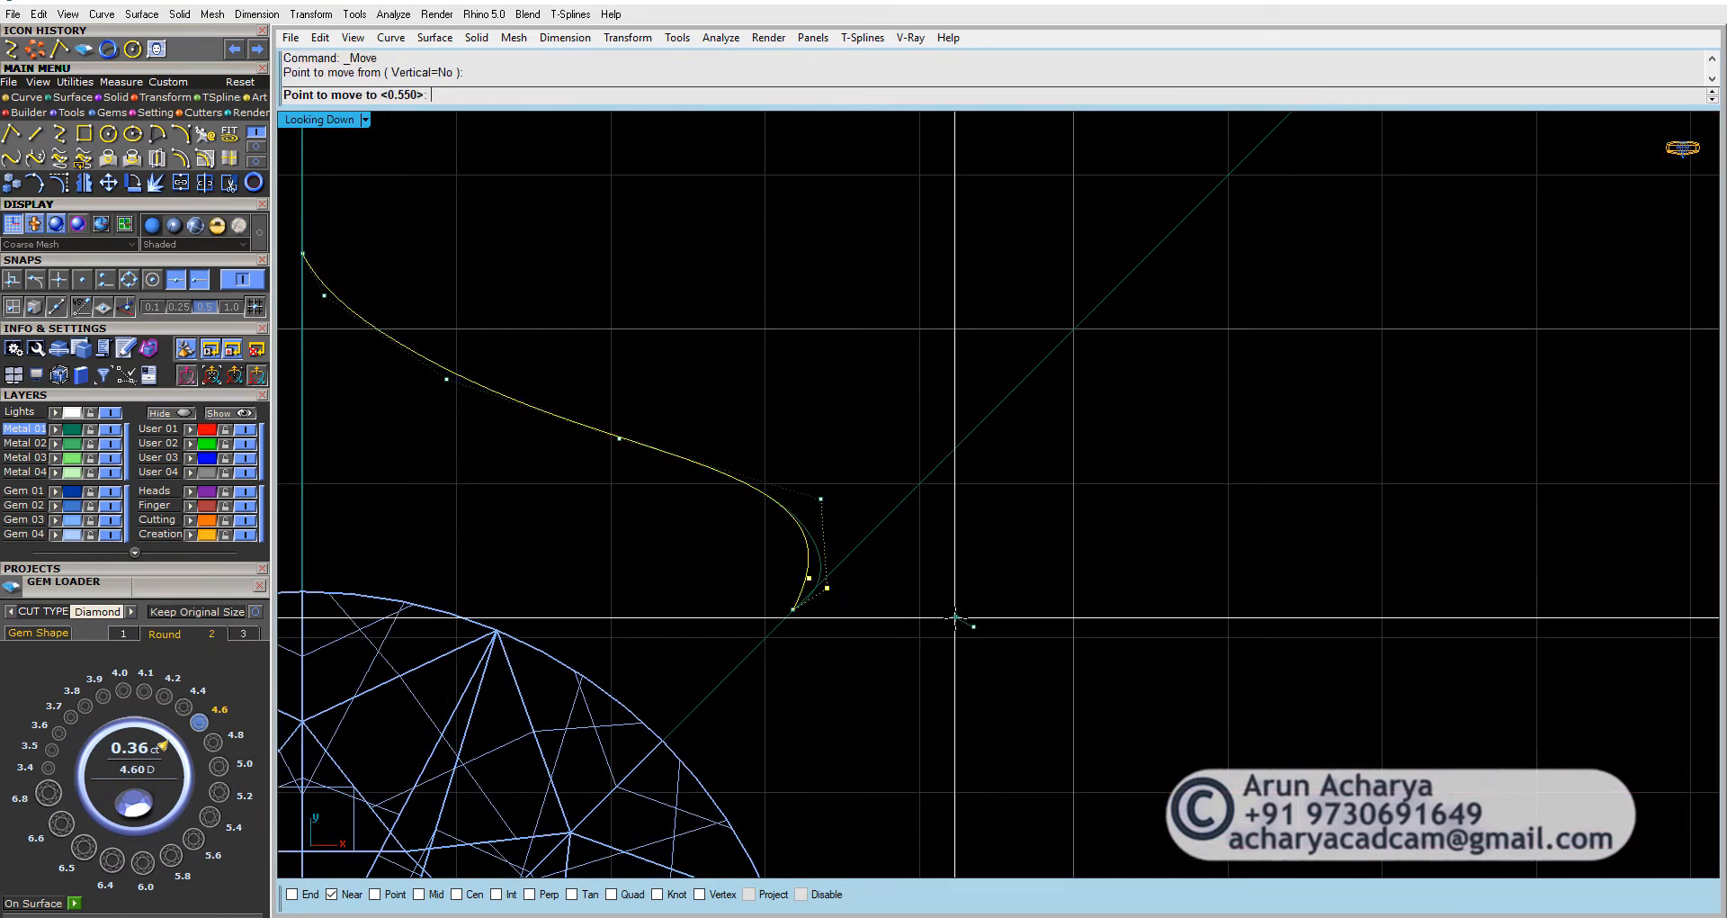
{"action": "left_click", "coordinate": [962, 627]}
Step: Move the control point at the halo curve's outer bulge down and inward by about 0.29 mm to round the corner
{"action": "left_click", "coordinate": [821, 497]}
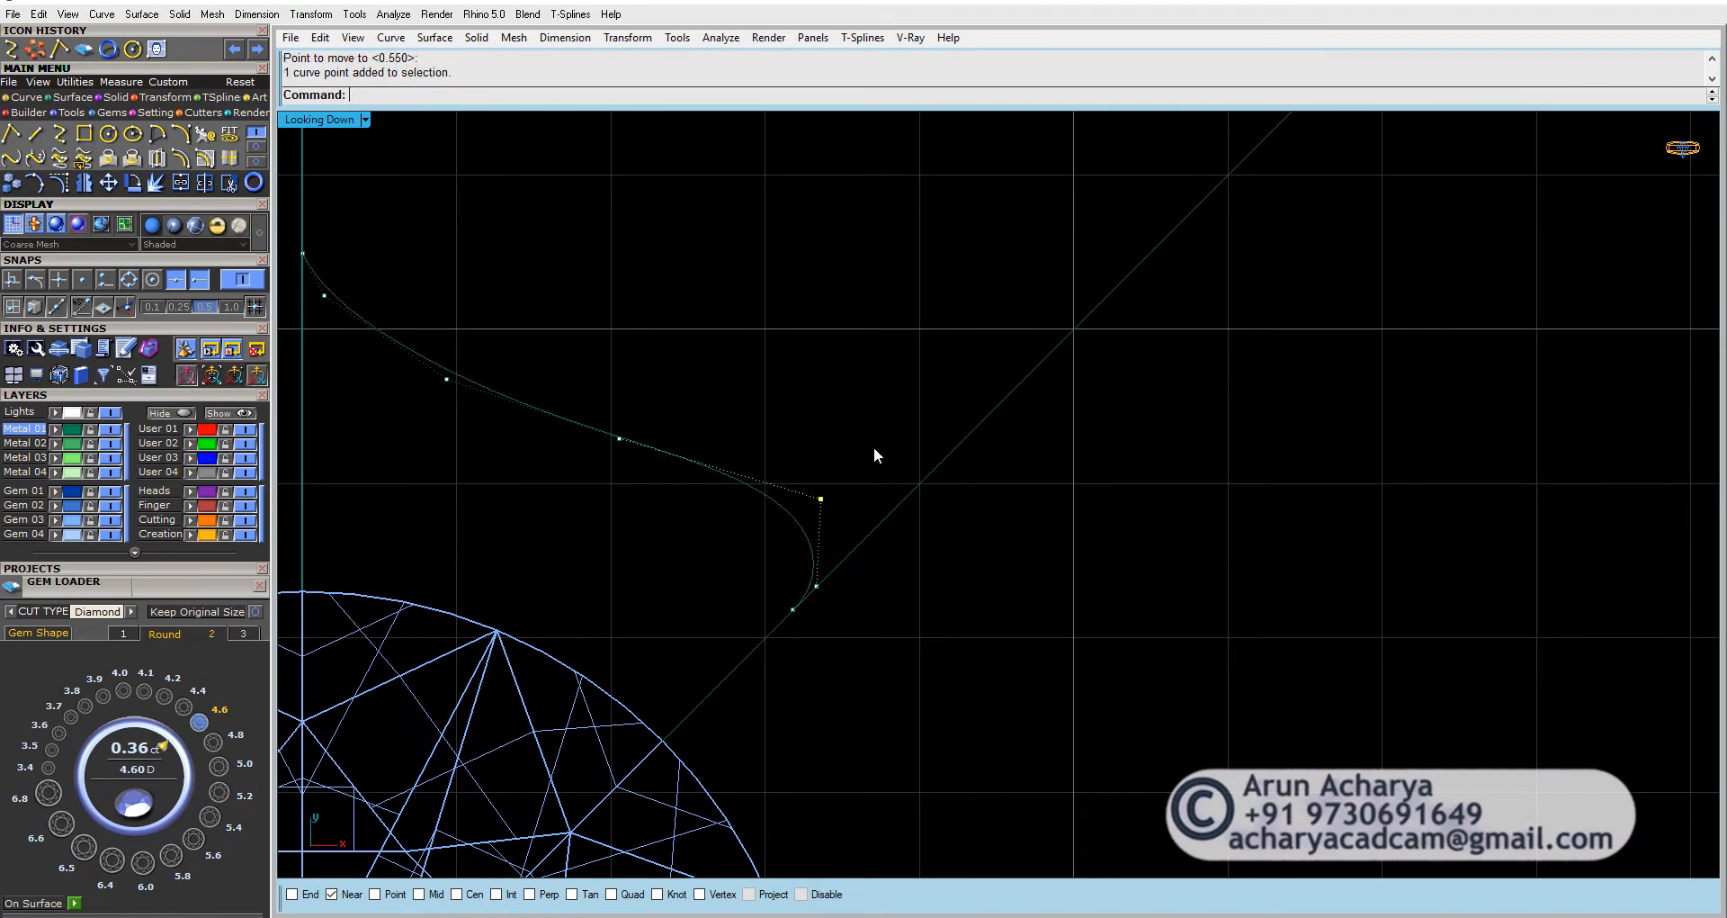
{"action": "right_click", "coordinate": [878, 455]}
{"action": "left_click", "coordinate": [874, 446]}
{"action": "left_click", "coordinate": [844, 474]}
{"action": "scroll", "coordinate": [837, 486], "scroll_direction": "down", "scroll_amount": 6}
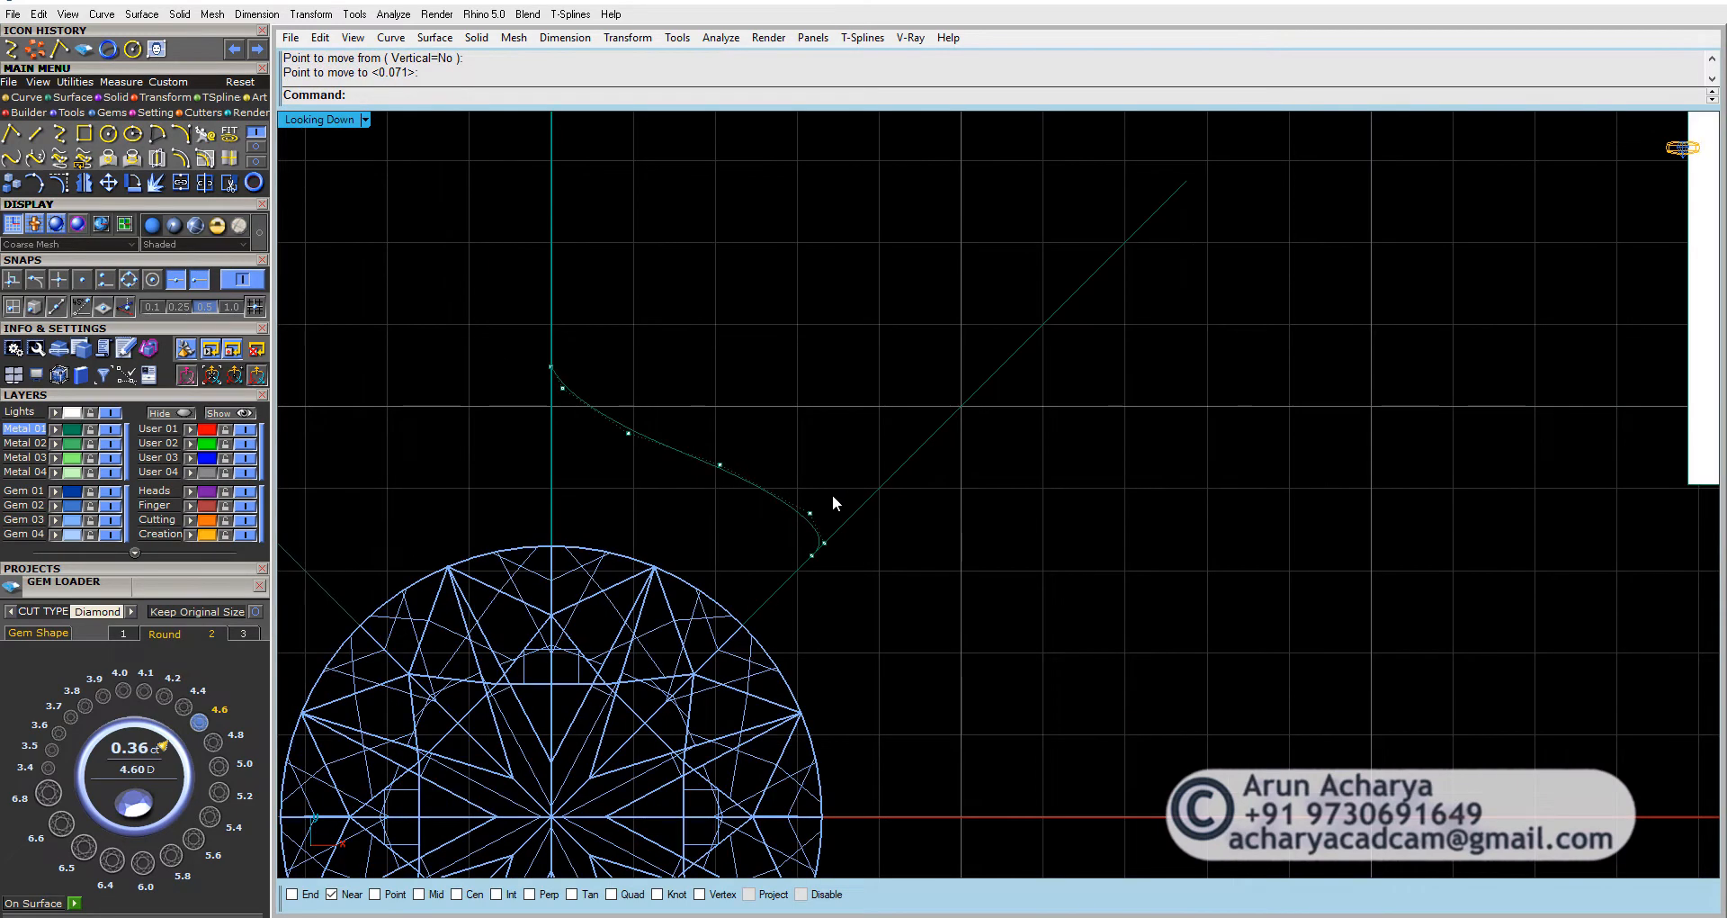
Step: Move the reference picture down and closer to the gem, so the photographed halo sits beside the drawn curve
{"action": "left_click", "coordinate": [1272, 444]}
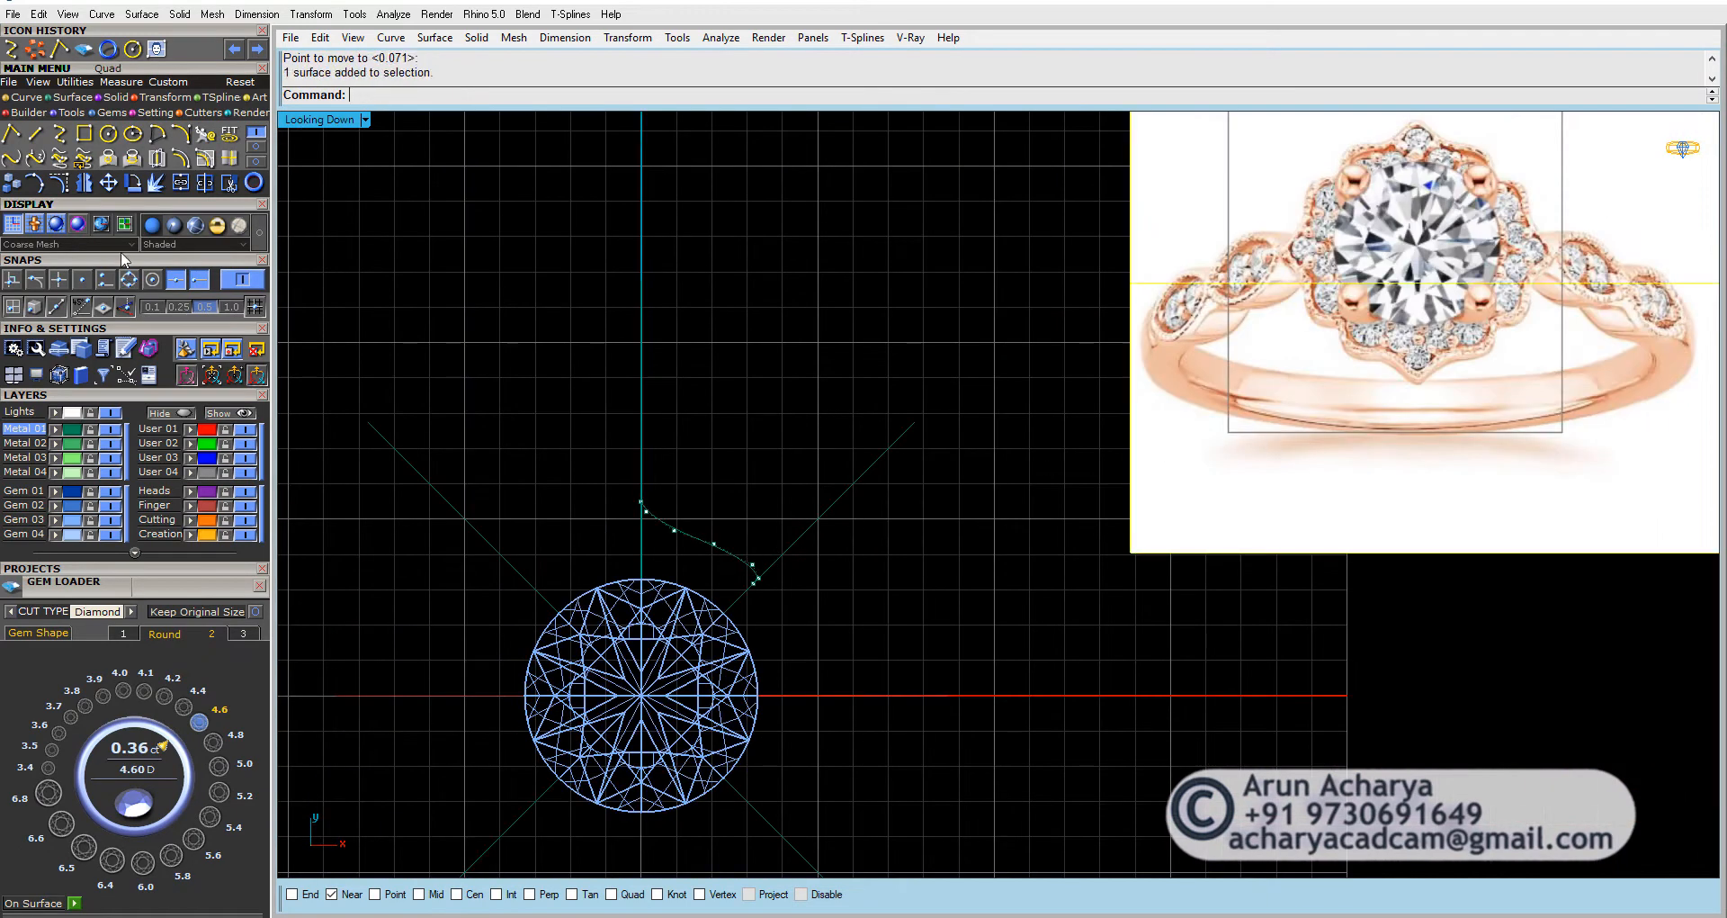
{"action": "left_click", "coordinate": [108, 182]}
{"action": "left_click", "coordinate": [934, 276]}
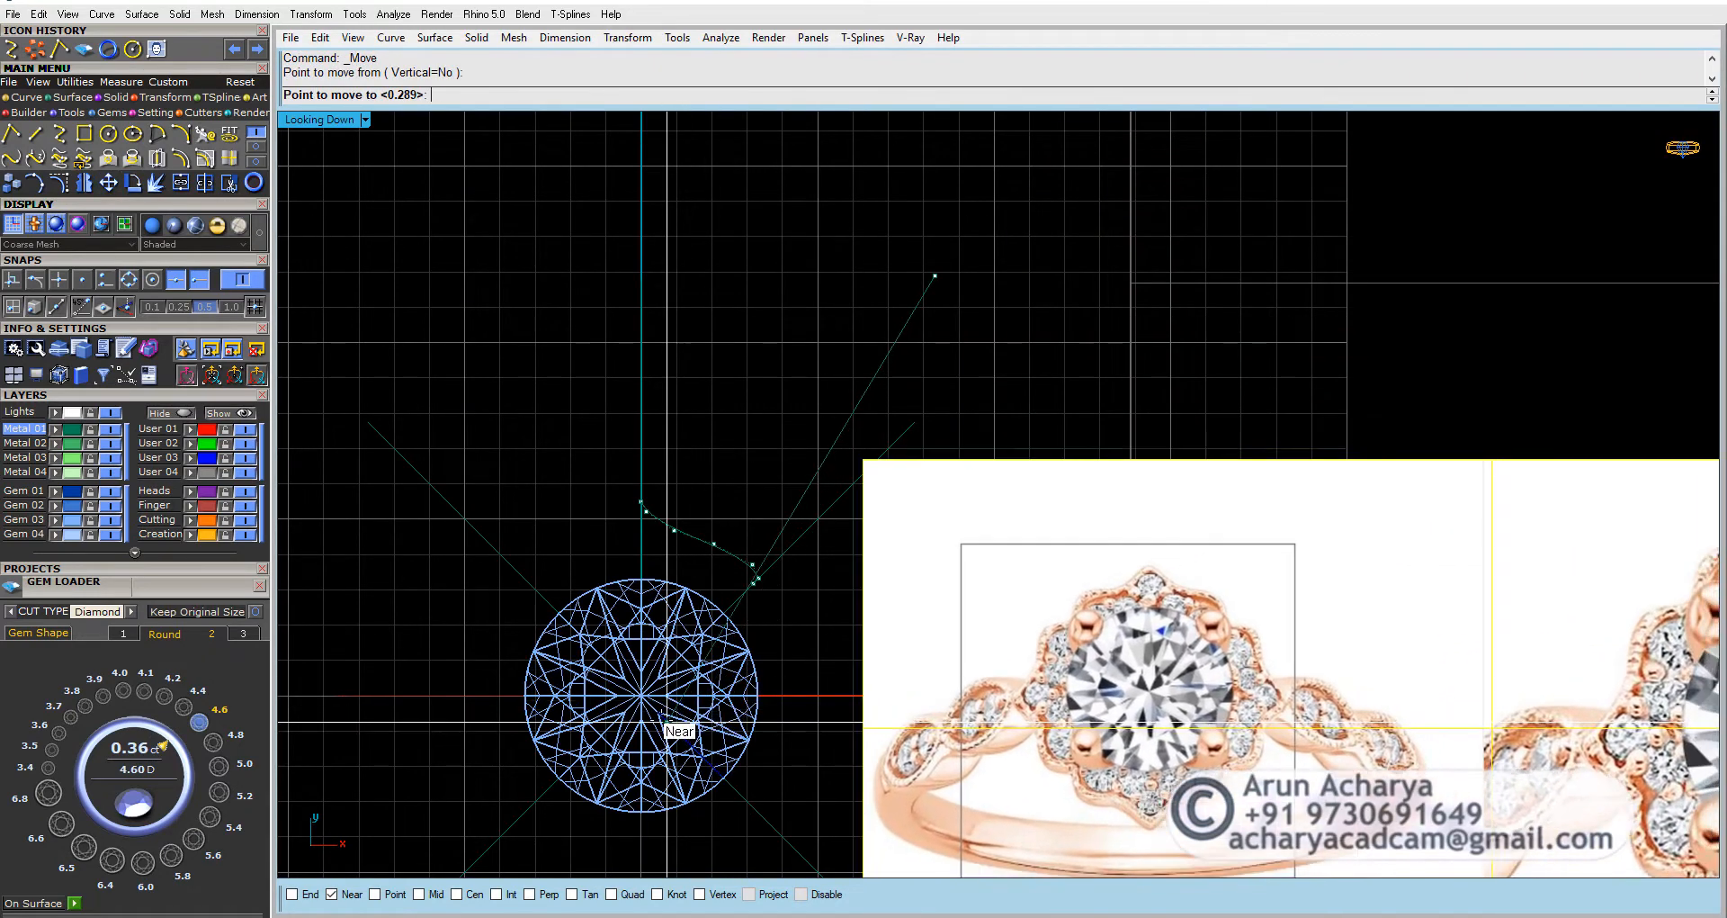
{"action": "left_click", "coordinate": [661, 722]}
{"action": "right_click_drag", "start_coordinate": [784, 642], "coordinate": [816, 564]}
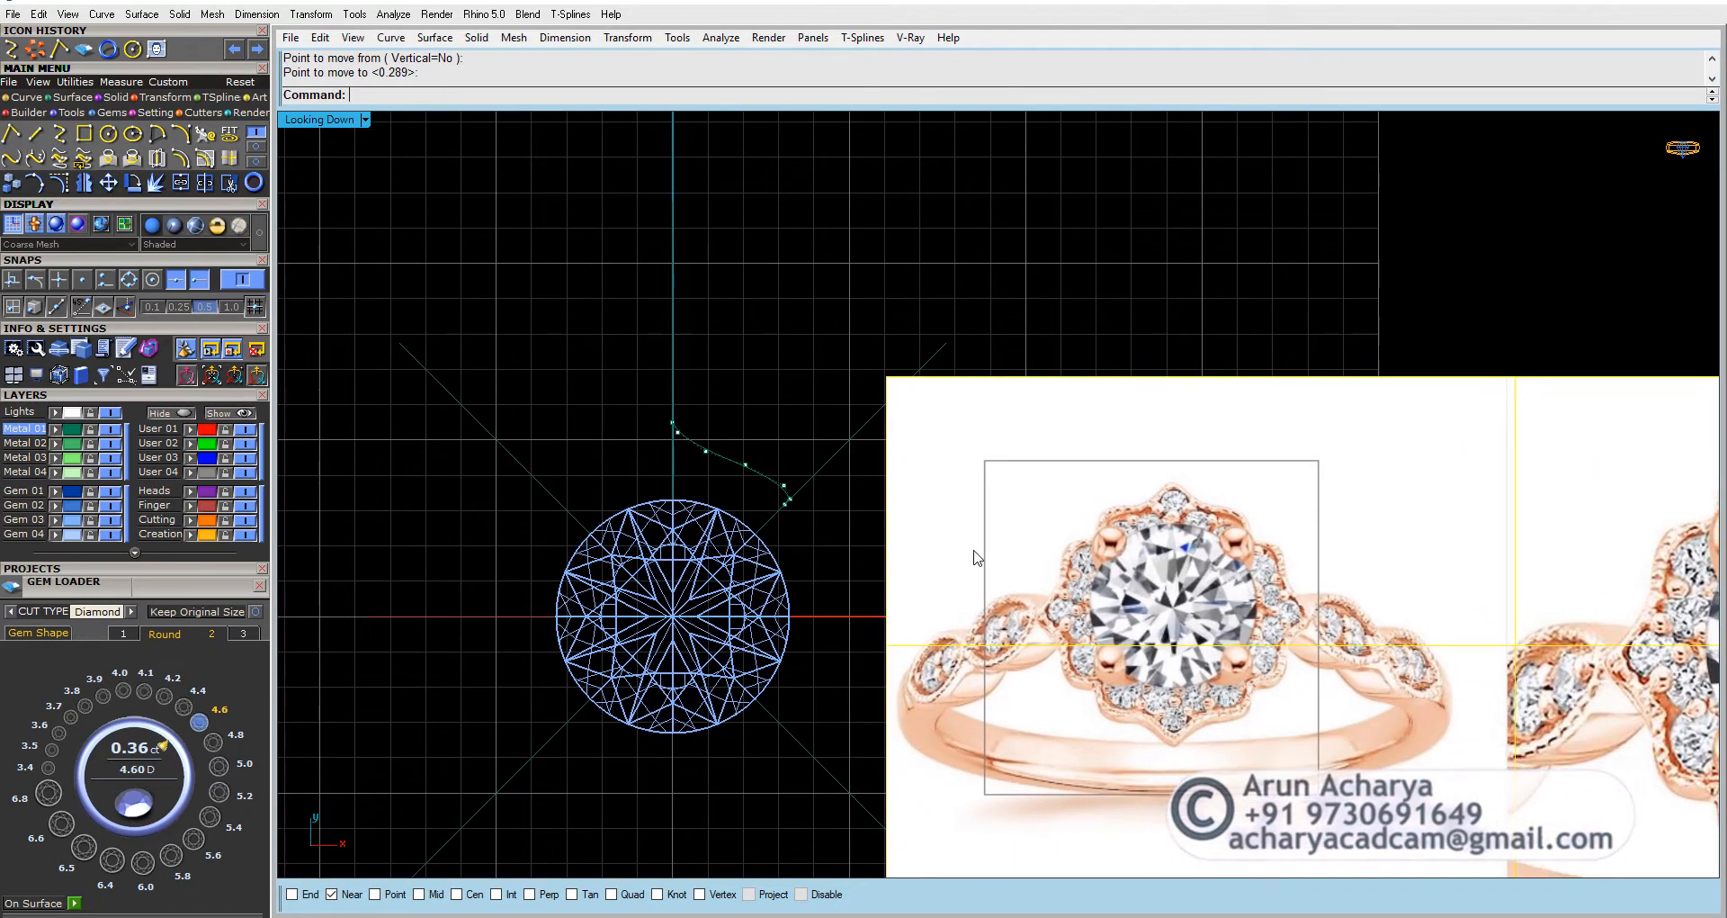
{"action": "right_click_drag", "start_coordinate": [980, 553], "coordinate": [1007, 556]}
{"action": "scroll", "coordinate": [828, 452], "scroll_direction": "up", "scroll_amount": 8}
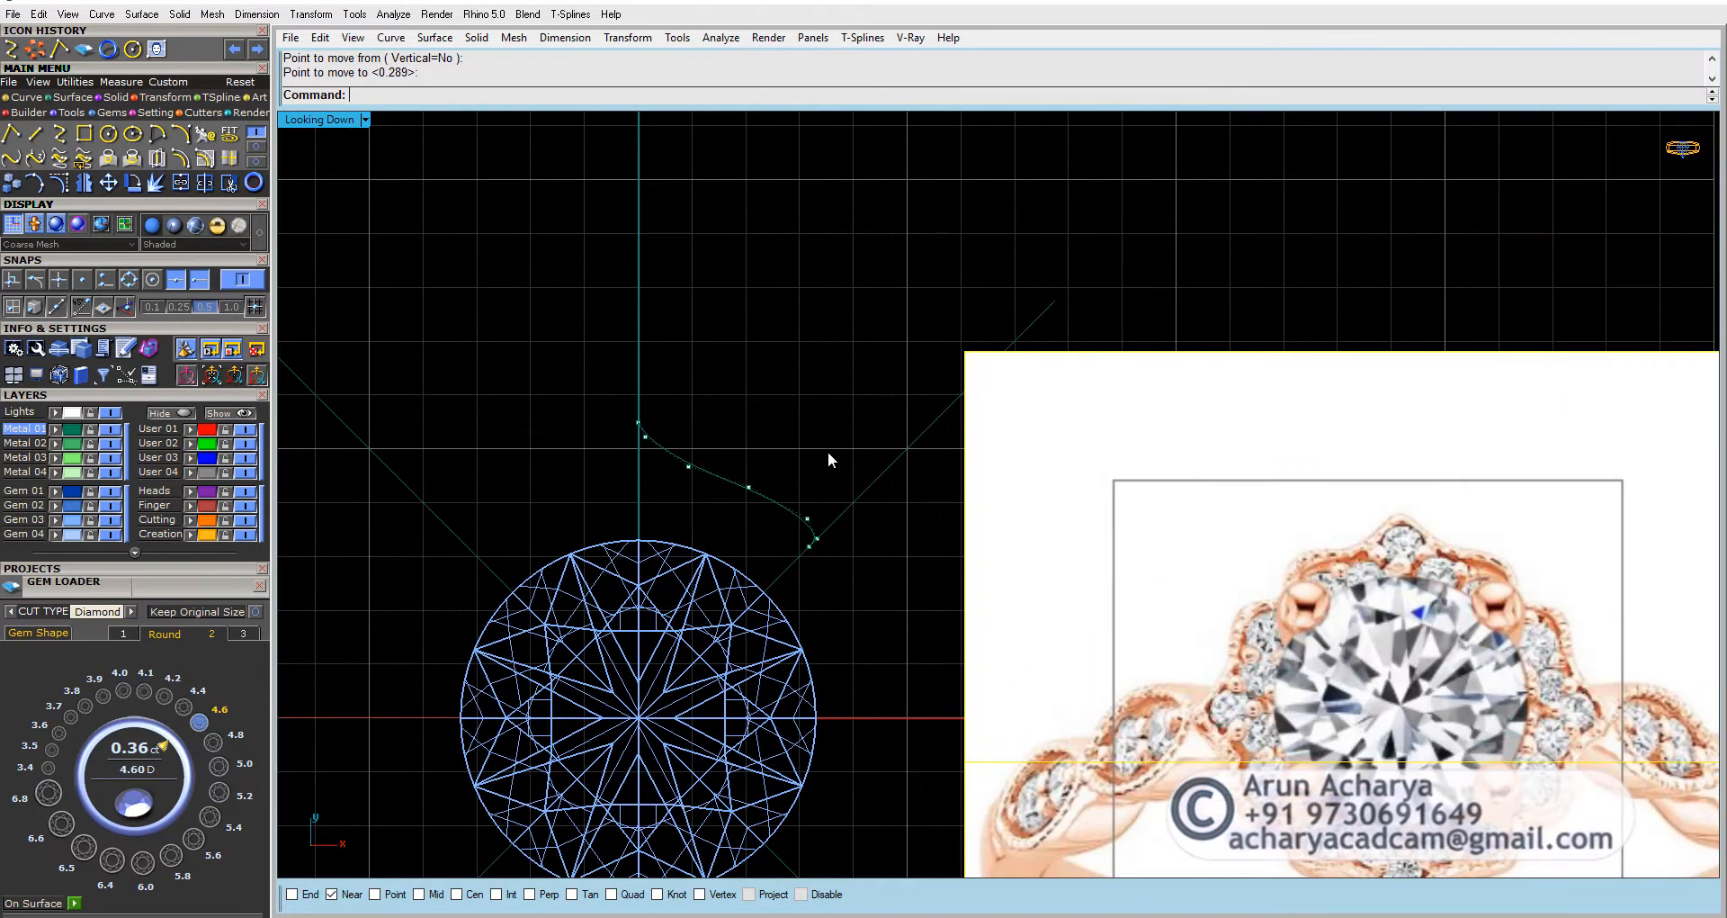
Step: Nudge the halo curve's outermost control point near the diagonal line slightly inward by about 0.05 mm
{"action": "left_click", "coordinate": [814, 567]}
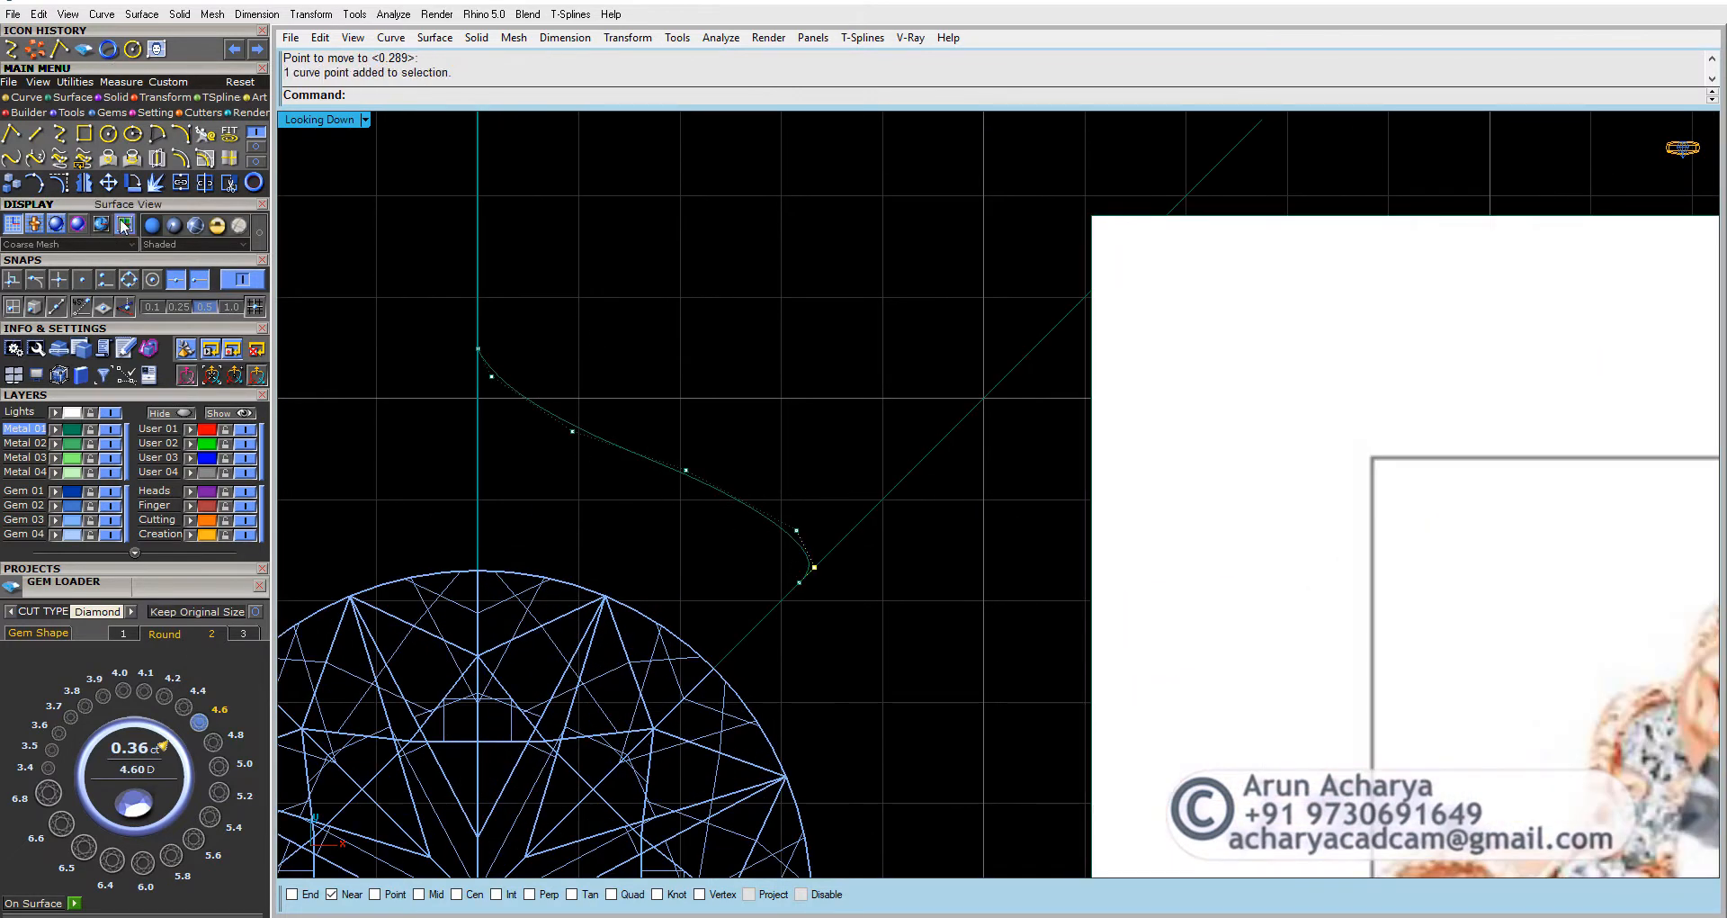
{"action": "left_click", "coordinate": [108, 183]}
{"action": "left_click", "coordinate": [803, 394]}
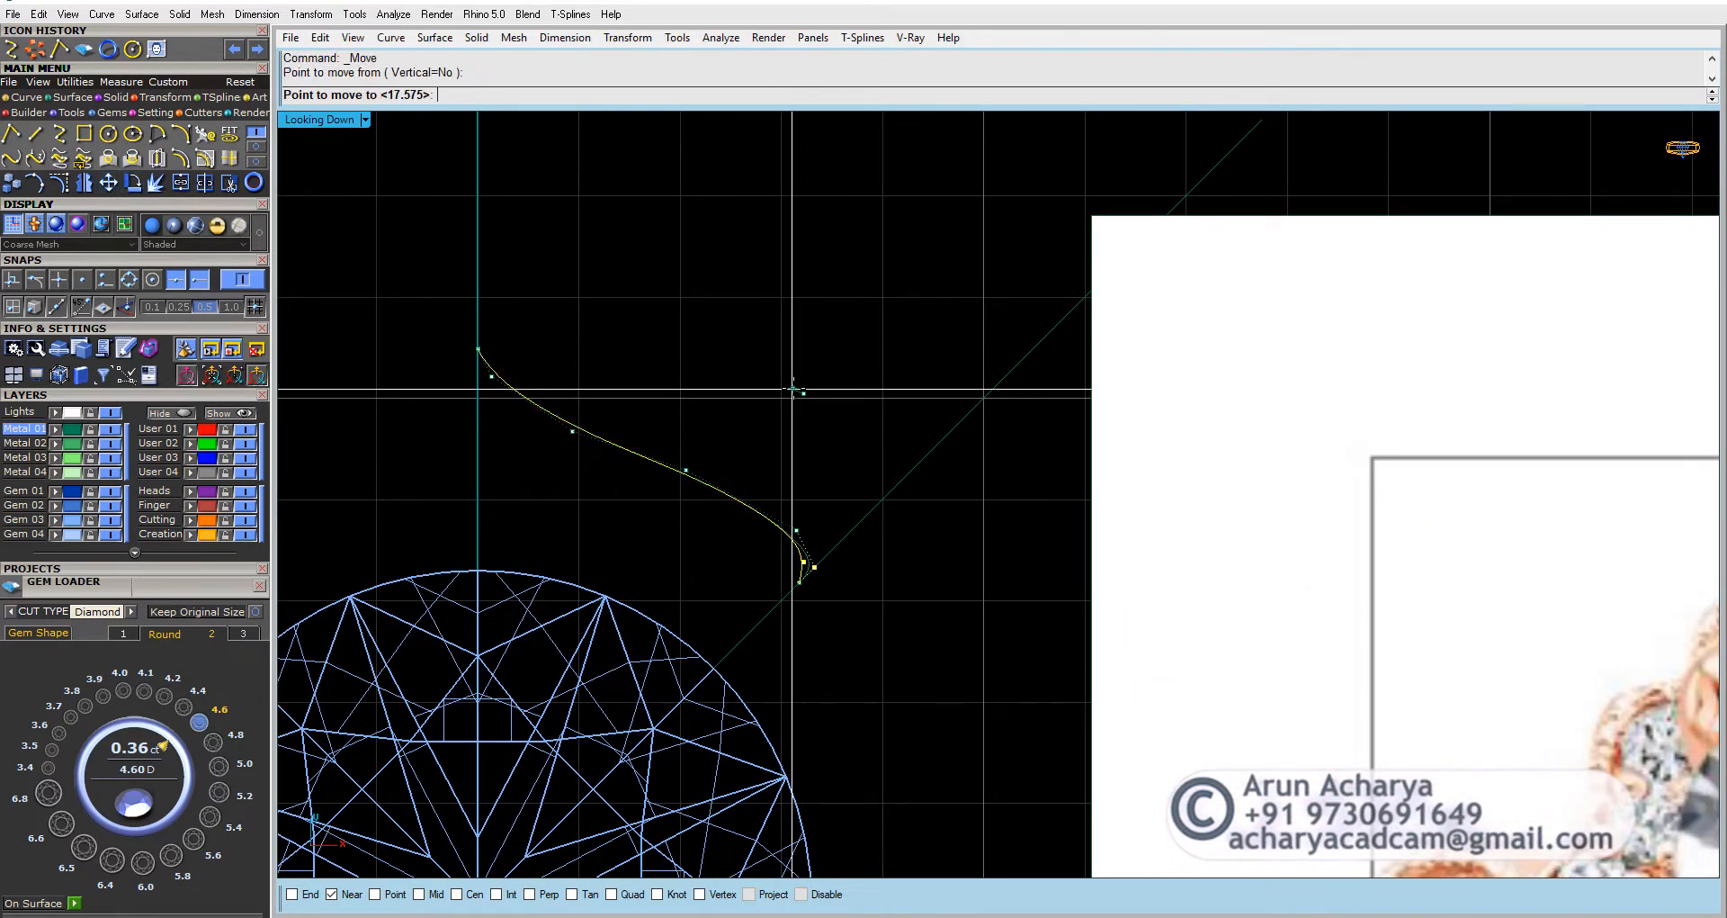
{"action": "left_click", "coordinate": [799, 392]}
Step: Move the control point just above the halo curve's outer bend up and toward the tip
{"action": "left_click_drag", "start_coordinate": [752, 504], "coordinate": [811, 548]}
{"action": "right_click", "coordinate": [838, 477]}
{"action": "left_click", "coordinate": [842, 469]}
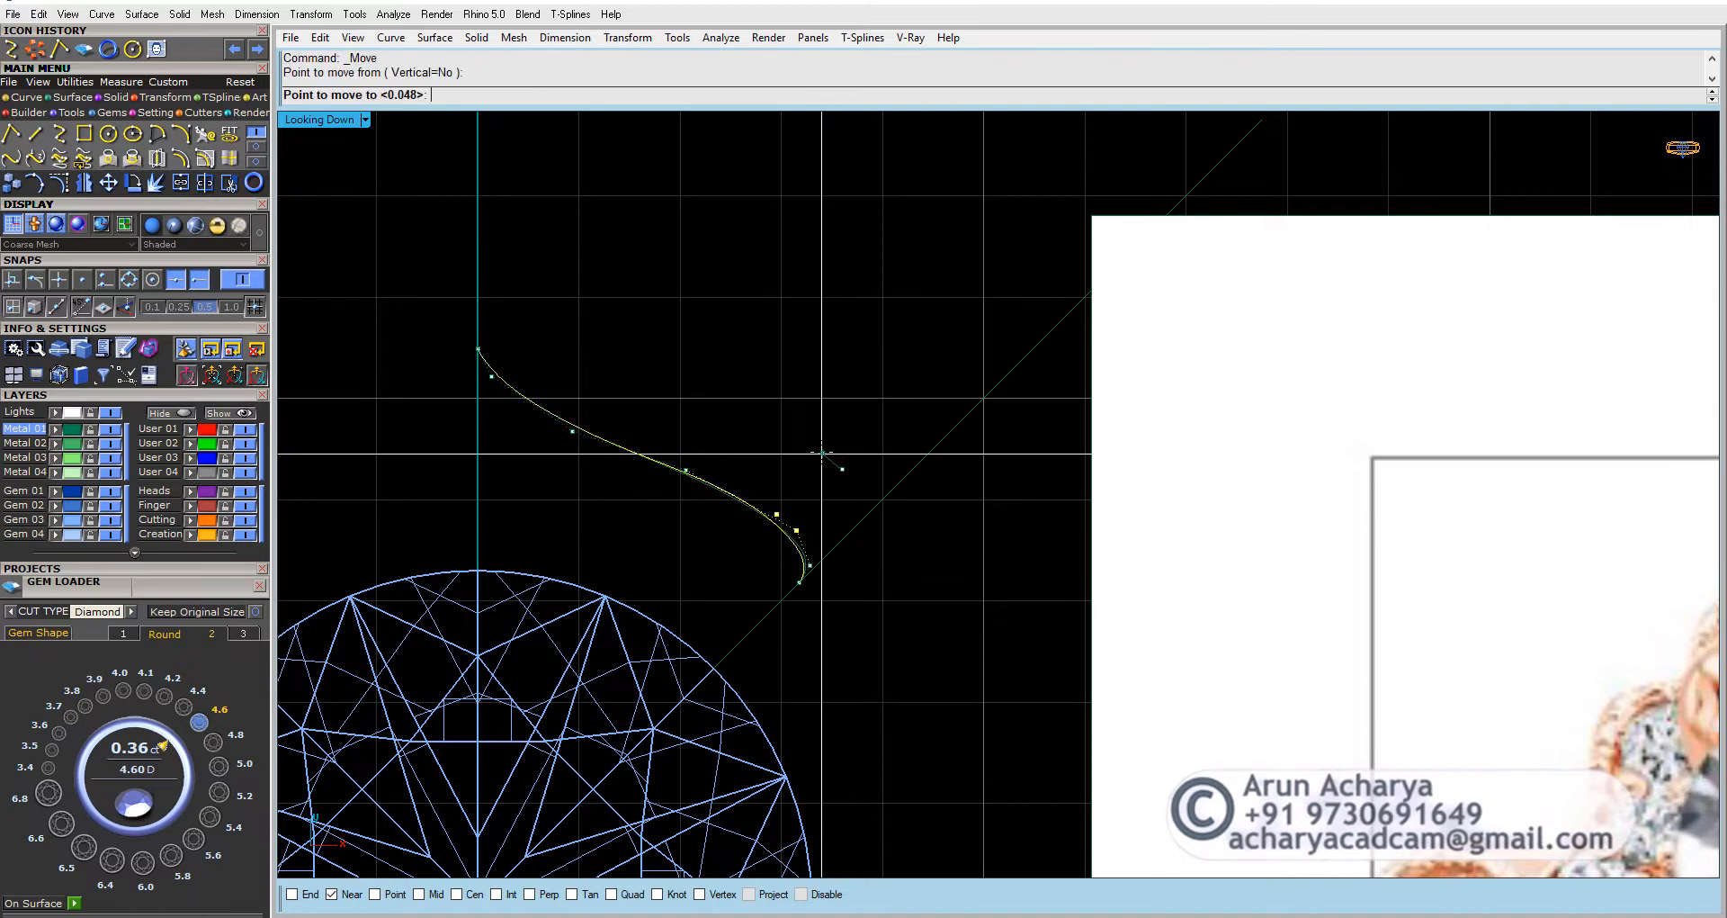
{"action": "left_click", "coordinate": [806, 447]}
{"action": "scroll", "coordinate": [769, 418], "scroll_direction": "down", "scroll_amount": 3}
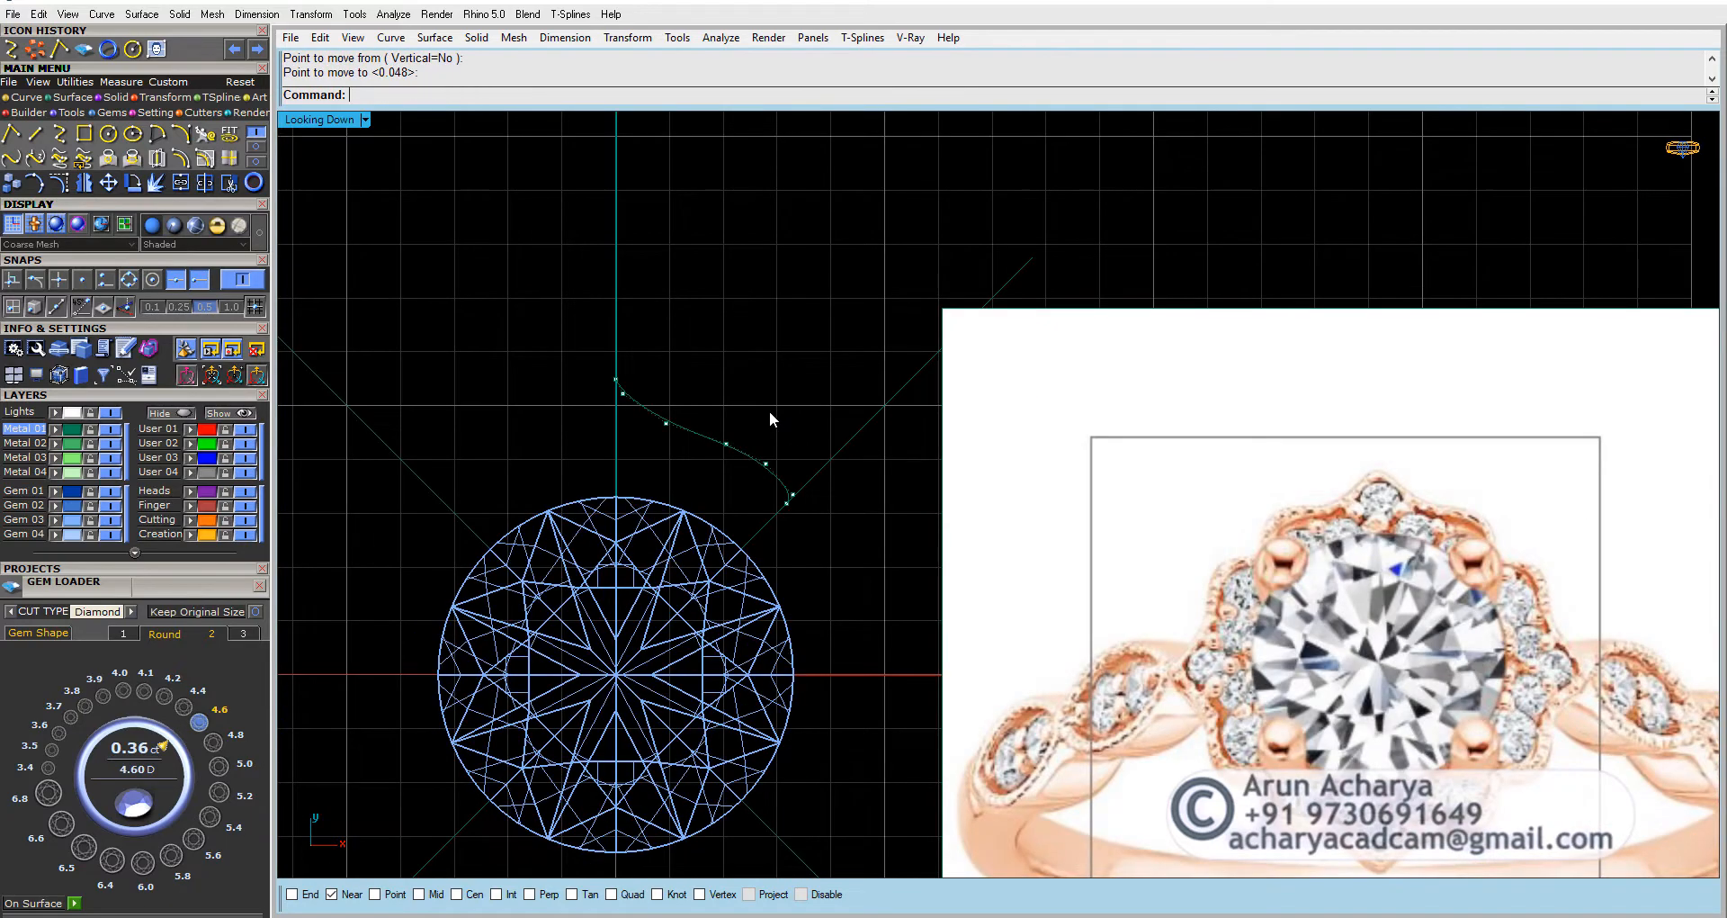
Step: Move the halo curve's third control point from the tip slightly toward the vertical guide line to deepen the dip
{"action": "left_click_drag", "start_coordinate": [699, 397], "coordinate": [696, 393]}
{"action": "scroll", "coordinate": [697, 392], "scroll_direction": "up", "scroll_amount": 4}
{"action": "right_click", "coordinate": [702, 391]}
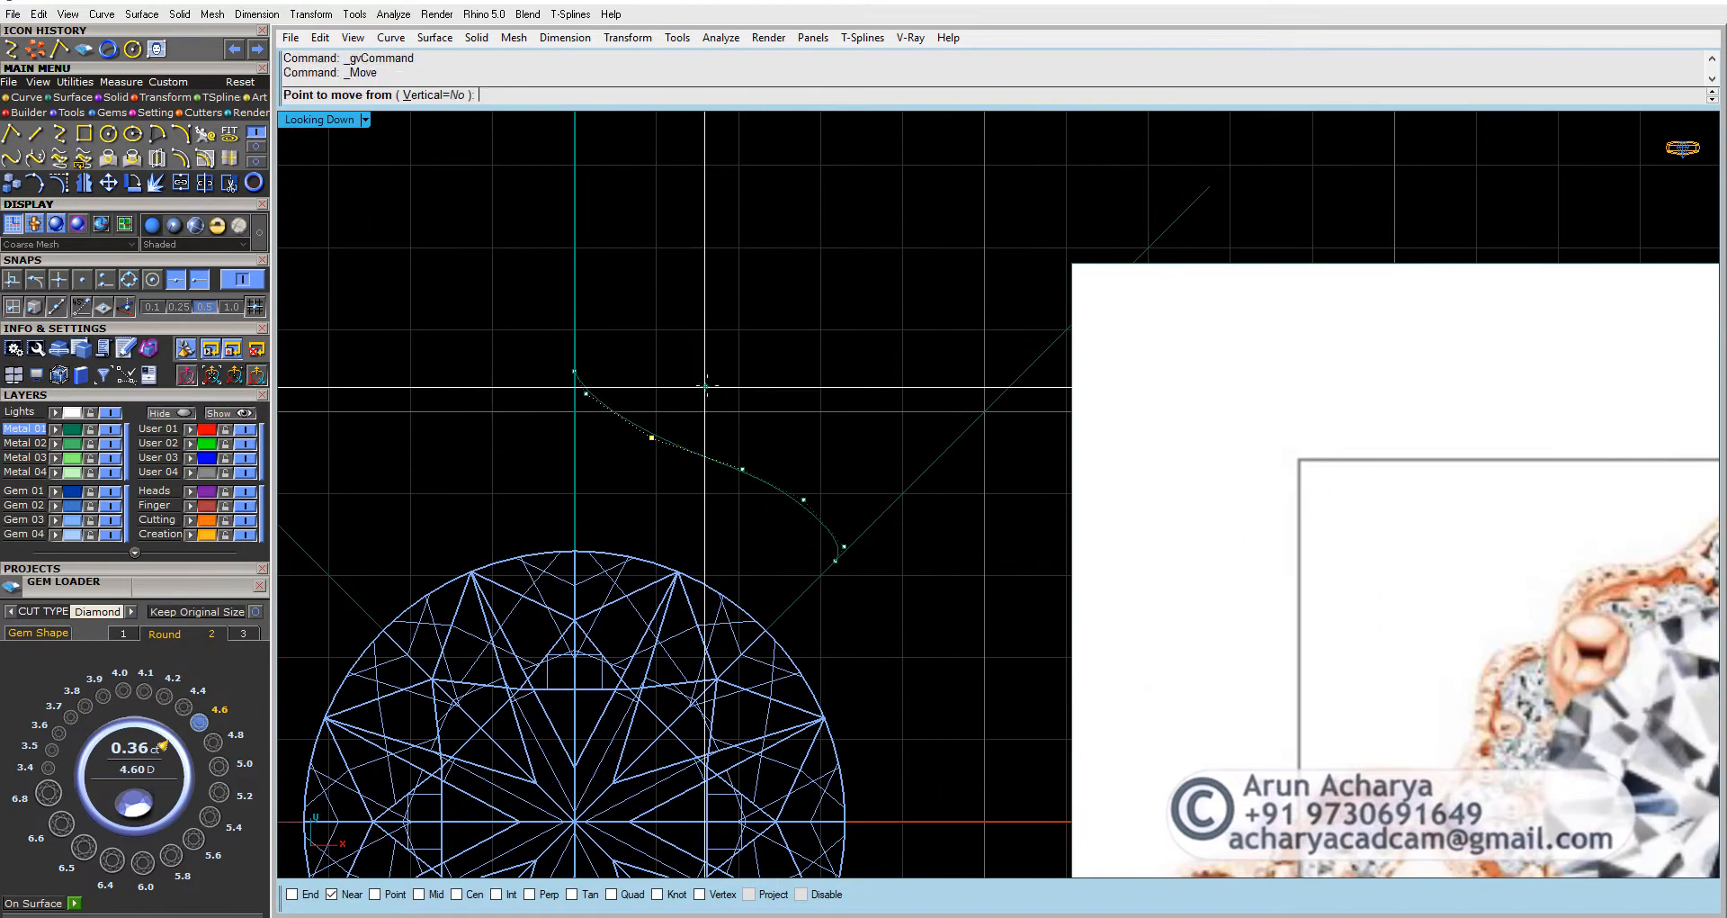
{"action": "left_click", "coordinate": [706, 388]}
{"action": "left_click", "coordinate": [691, 389]}
{"action": "right_click", "coordinate": [691, 406]}
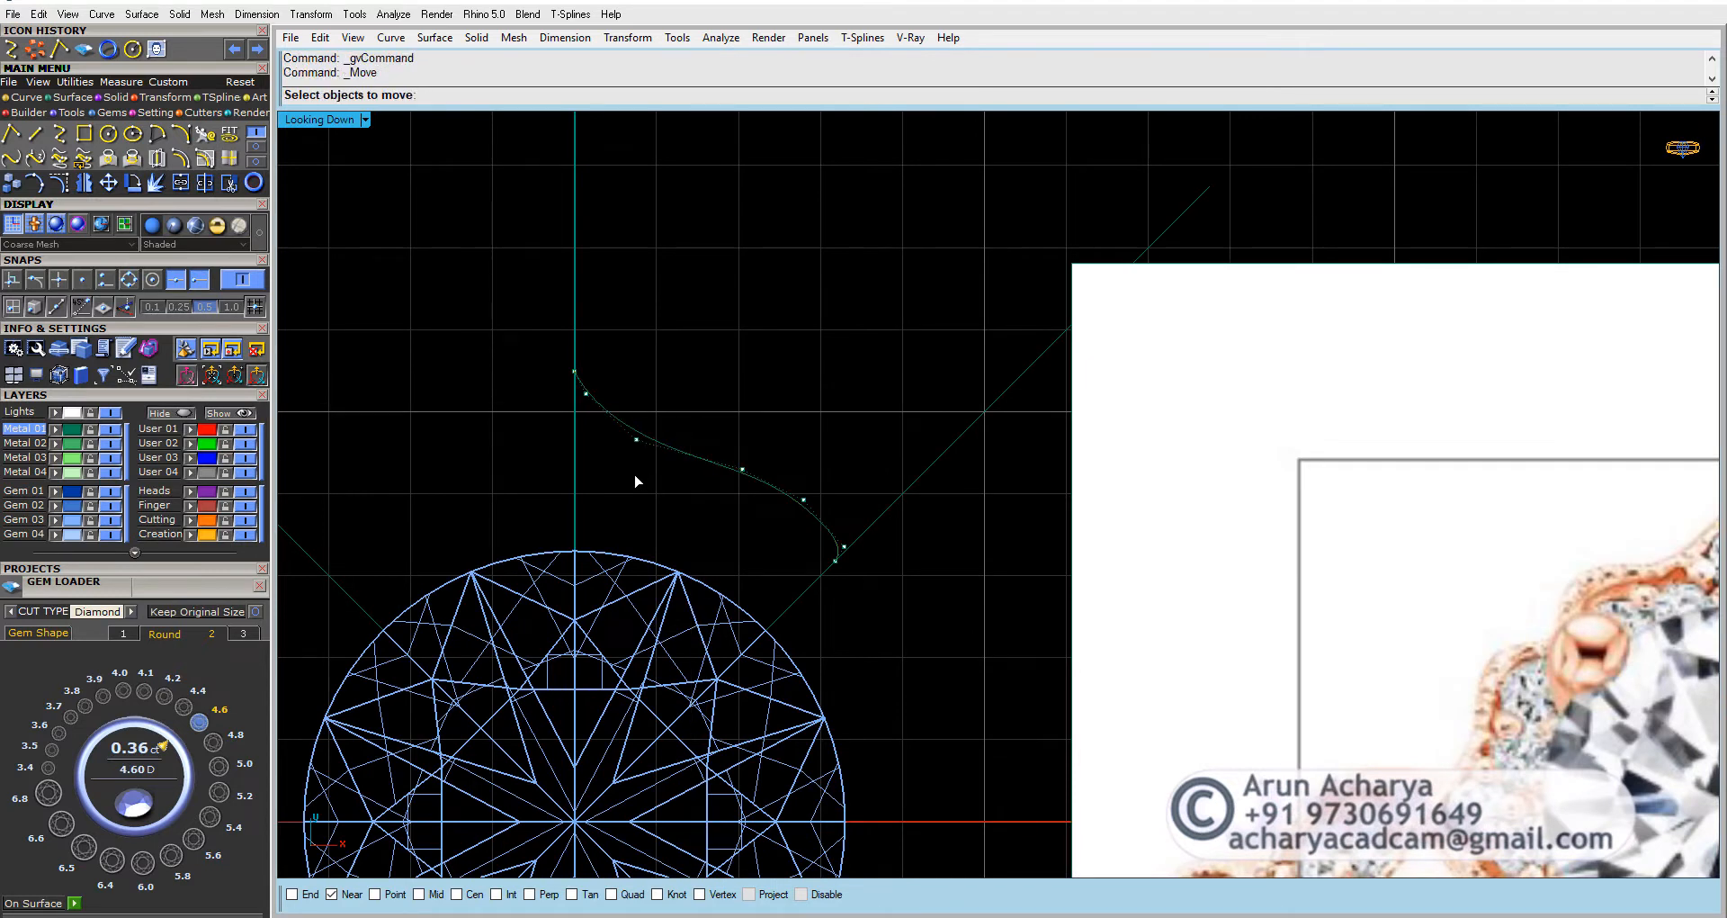
Step: Shift the halo curve's three middle control points one by one slightly up and toward the vertical guide line
{"action": "left_click_drag", "start_coordinate": [633, 474], "coordinate": [827, 462]}
{"action": "right_click", "coordinate": [681, 411]}
{"action": "left_click", "coordinate": [679, 409]}
{"action": "left_click", "coordinate": [662, 400]}
{"action": "right_click", "coordinate": [756, 503]}
{"action": "left_click", "coordinate": [756, 504]}
{"action": "left_click", "coordinate": [742, 499]}
{"action": "right_click", "coordinate": [829, 461]}
{"action": "left_click", "coordinate": [829, 461]}
{"action": "left_click", "coordinate": [816, 451]}
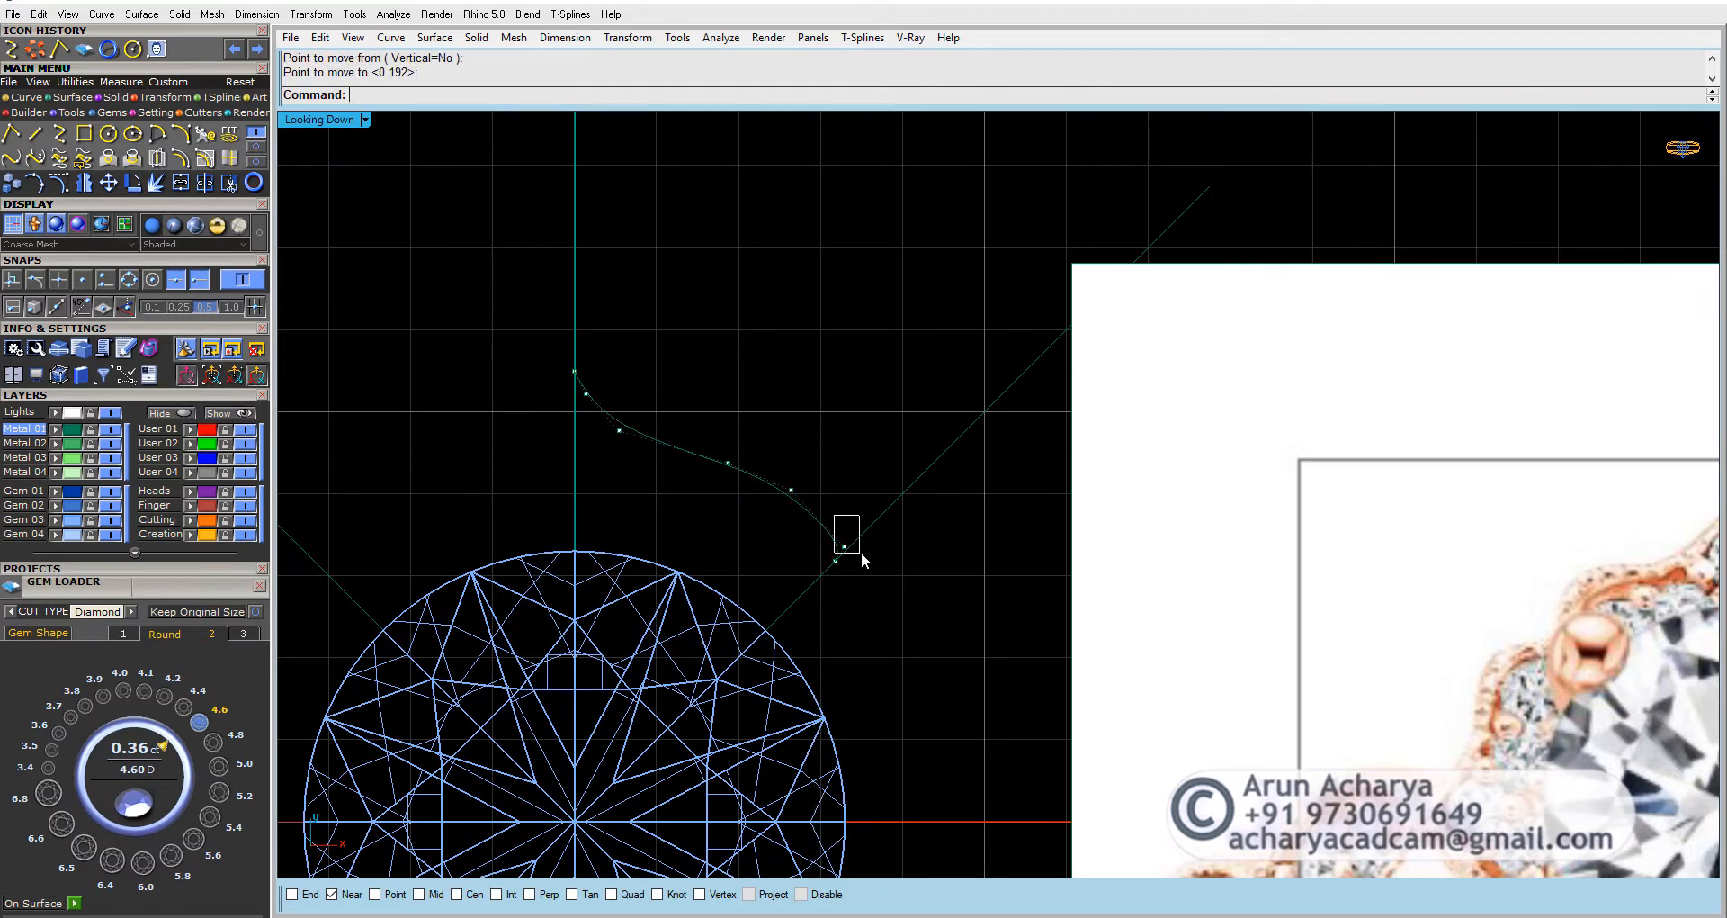
Step: Nudge the halo curve's outermost control point near the diagonal line up by about 0.06 mm
{"action": "left_click_drag", "start_coordinate": [861, 553], "coordinate": [902, 556]}
{"action": "right_click", "coordinate": [904, 556]}
{"action": "left_click", "coordinate": [904, 557]}
{"action": "left_click", "coordinate": [902, 552]}
{"action": "scroll", "coordinate": [612, 376], "scroll_direction": "down", "scroll_amount": 5}
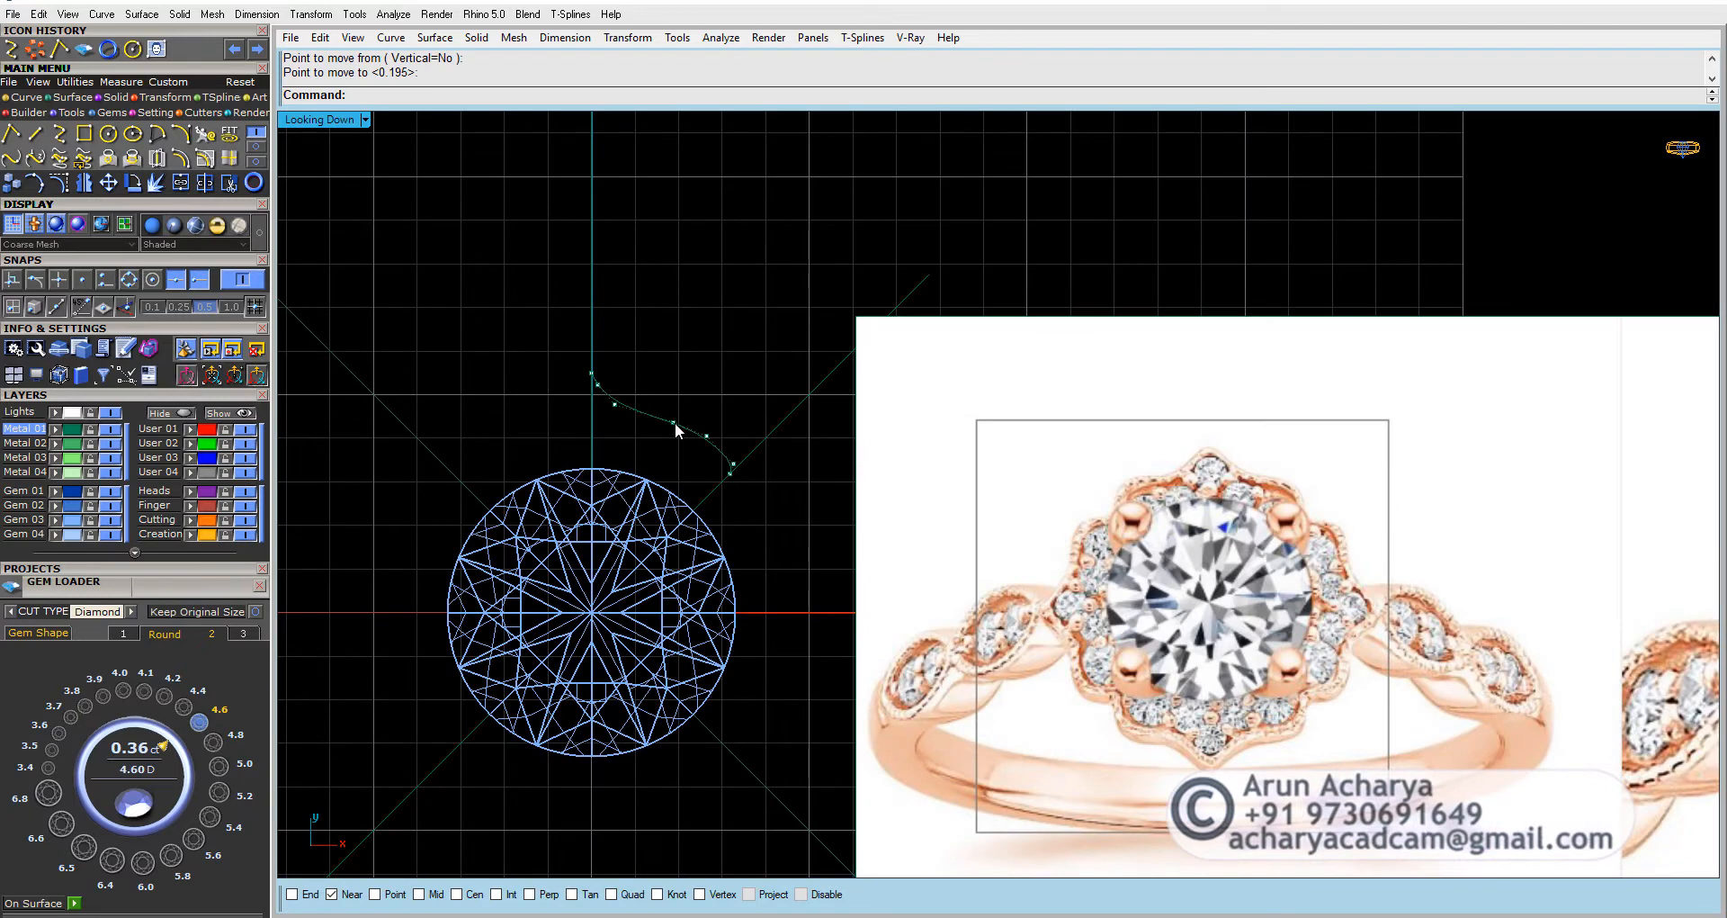
Step: Move the control point above the halo curve's outer bend outward by about 0.31 mm to fill out the shoulder
{"action": "left_click_drag", "start_coordinate": [696, 460], "coordinate": [742, 372]}
{"action": "right_click", "coordinate": [744, 371]}
{"action": "left_click", "coordinate": [745, 370]}
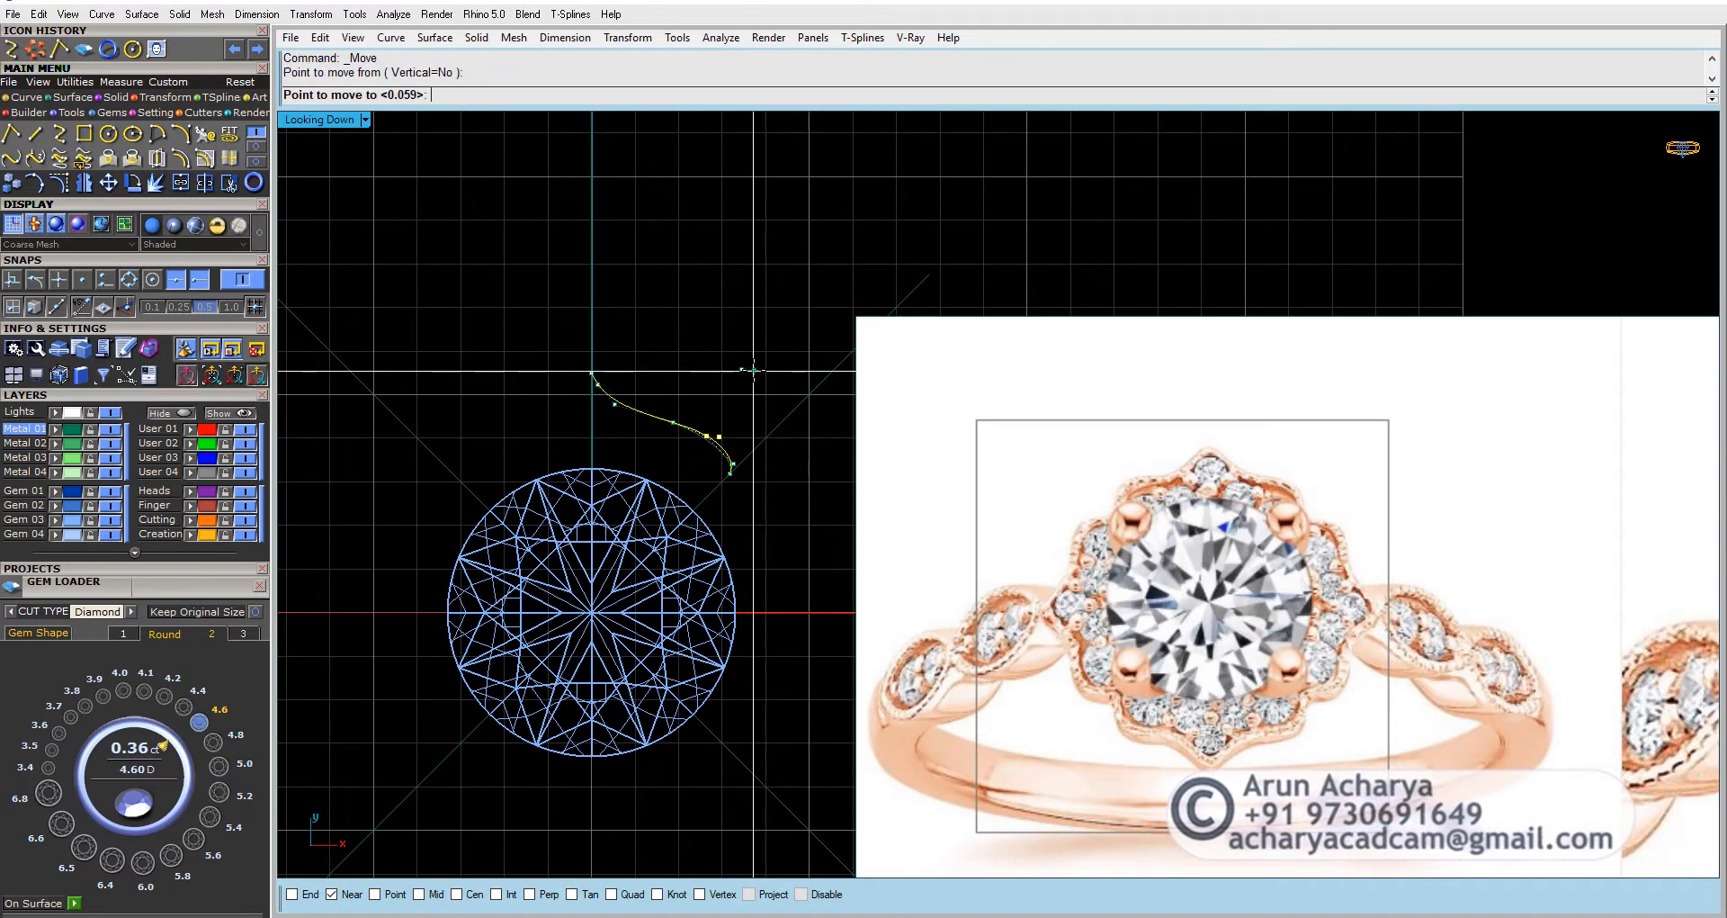
{"action": "left_click", "coordinate": [759, 373]}
Step: Mirror the halo curve across the vertical guide line, keeping the original
{"action": "left_click", "coordinate": [677, 425]}
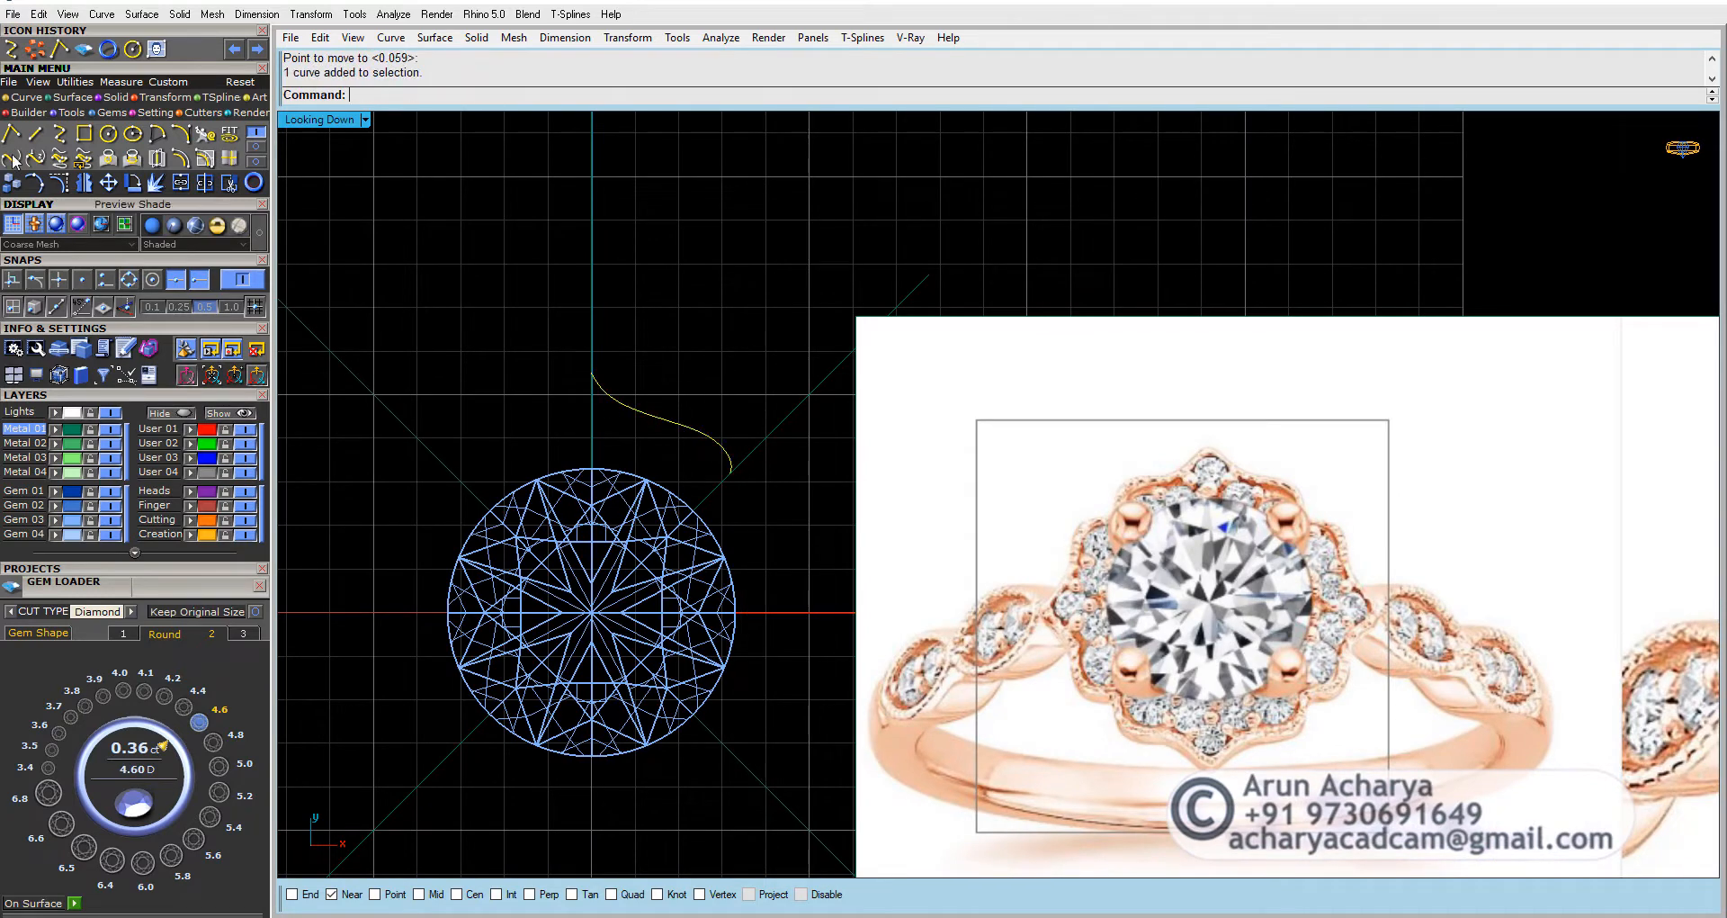
{"action": "left_click", "coordinate": [85, 184]}
{"action": "left_click", "coordinate": [581, 245]}
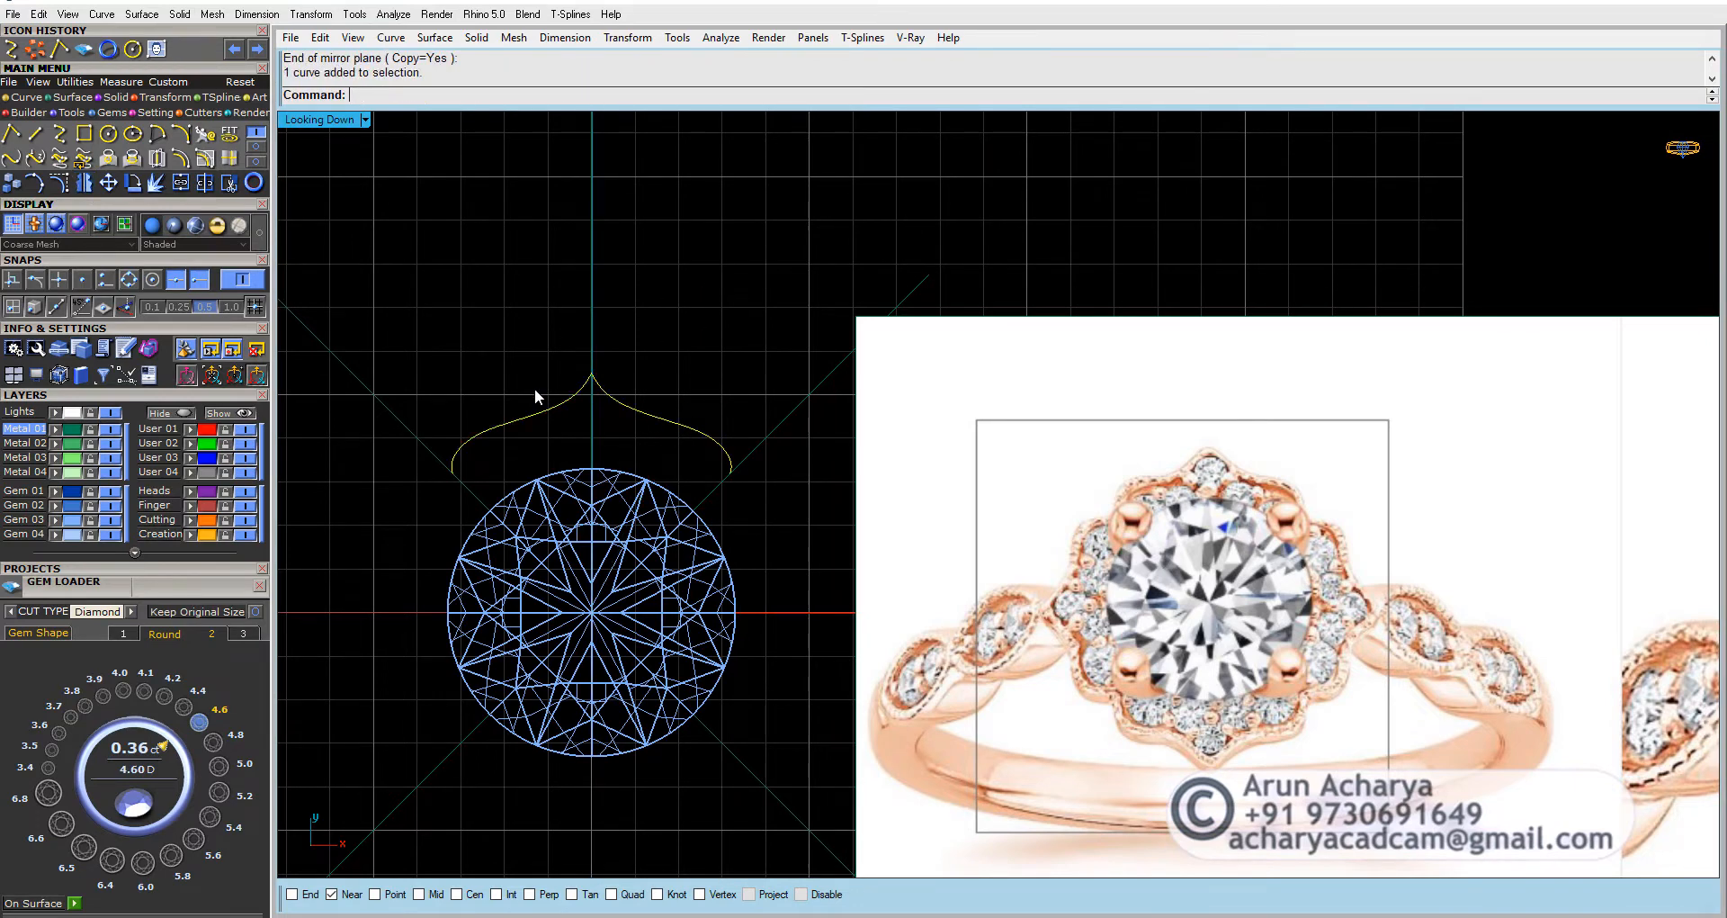
Step: Polar-array both halo curve halves around 0,0,0 with 4 items over 360 degrees to close the floral outline
{"action": "right_click_drag", "start_coordinate": [540, 396], "coordinate": [583, 345]}
{"action": "left_click", "coordinate": [165, 103]}
{"action": "left_click", "coordinate": [205, 134]}
{"action": "mouse_move", "coordinate": [630, 259]}
{"action": "right_mouse_down"}
{"action": "mouse_move", "coordinate": [648, 263]}
{"action": "mouse_move", "coordinate": [608, 260]}
{"action": "right_mouse_up"}
{"action": "right_click", "coordinate": [648, 263]}
{"action": "right_click", "coordinate": [648, 262]}
{"action": "scroll", "coordinate": [648, 265], "scroll_direction": "down", "scroll_amount": 4}
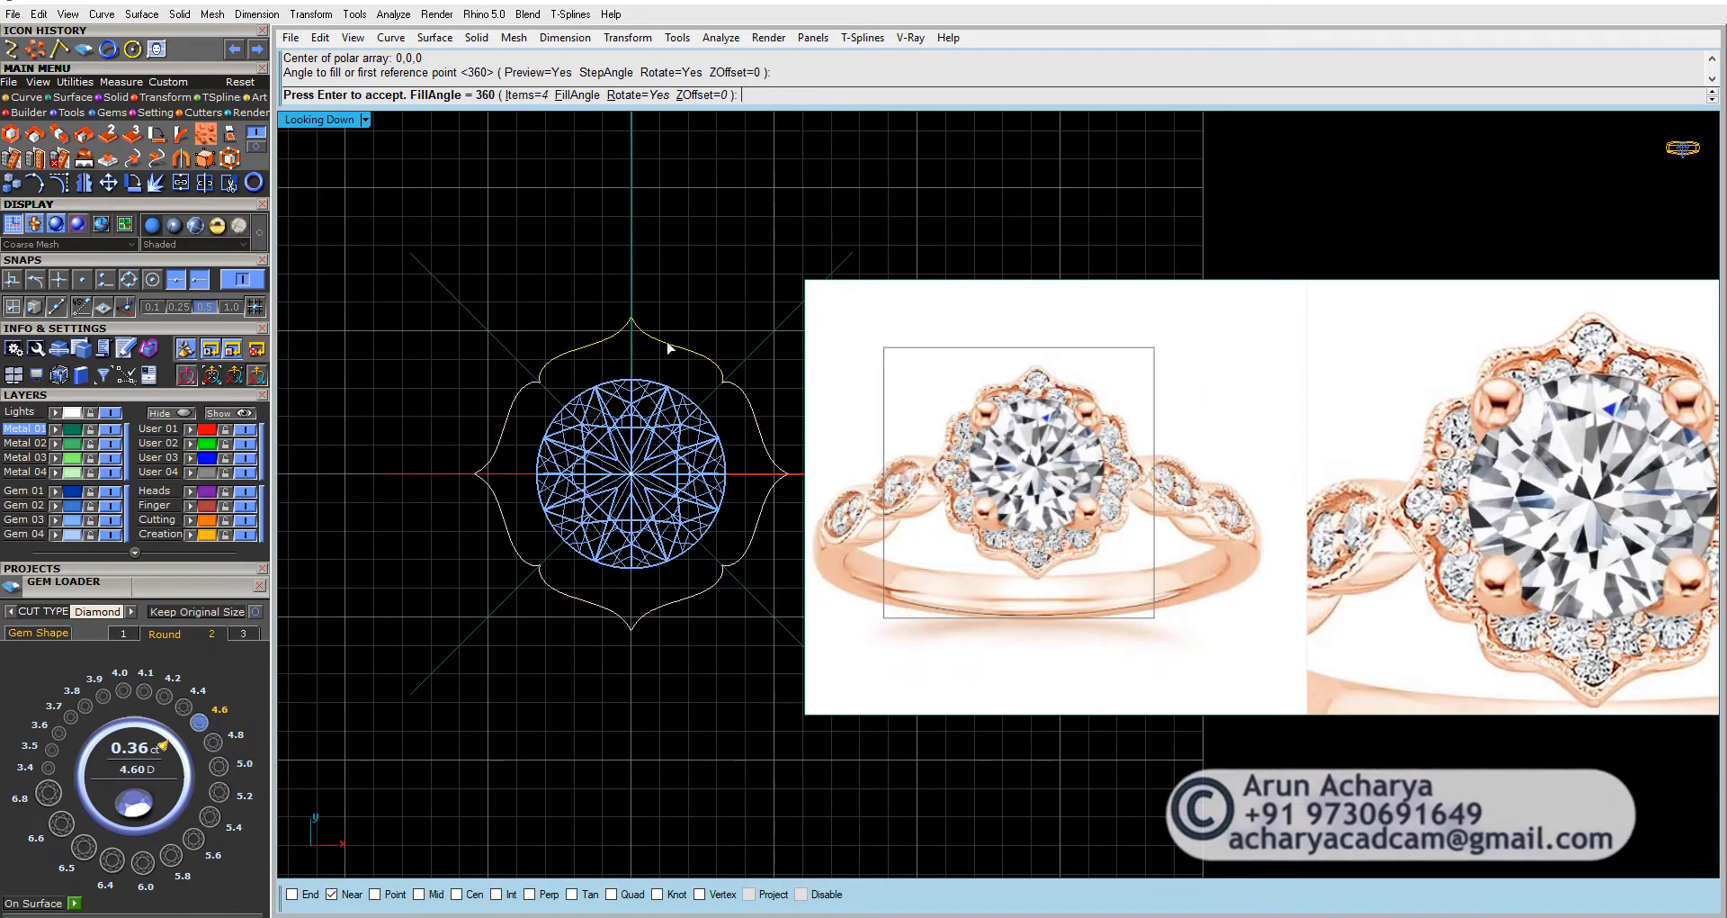
{"action": "scroll", "coordinate": [668, 348], "scroll_direction": "down", "scroll_amount": 2}
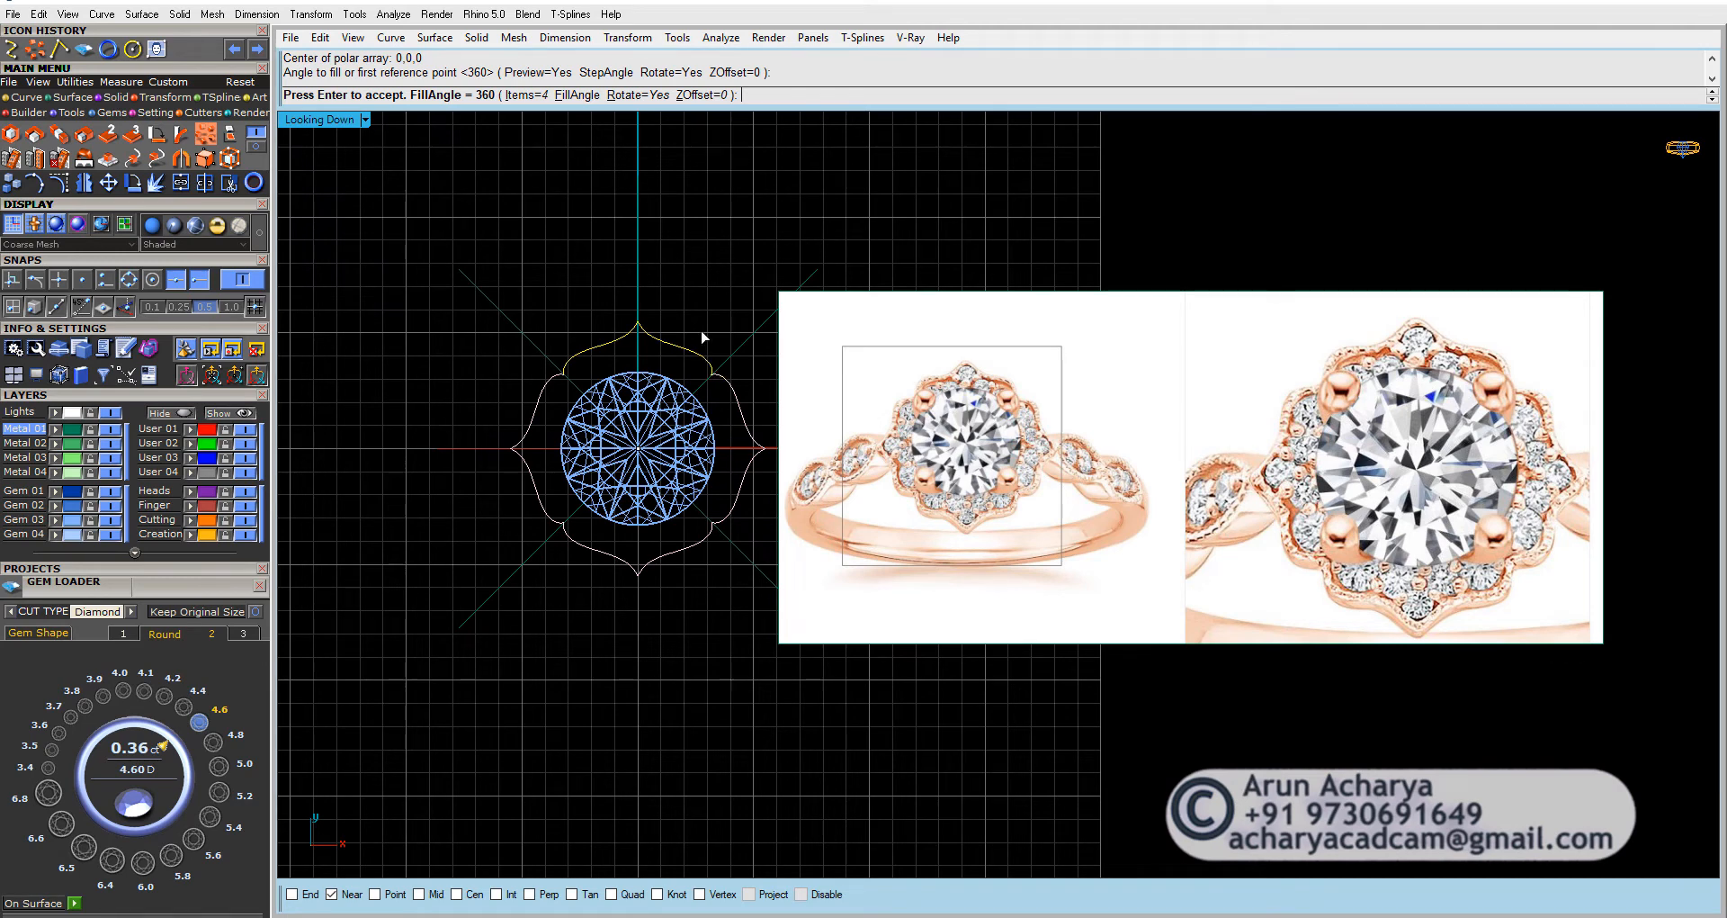
{"action": "scroll", "coordinate": [704, 343], "scroll_direction": "up", "scroll_amount": 2}
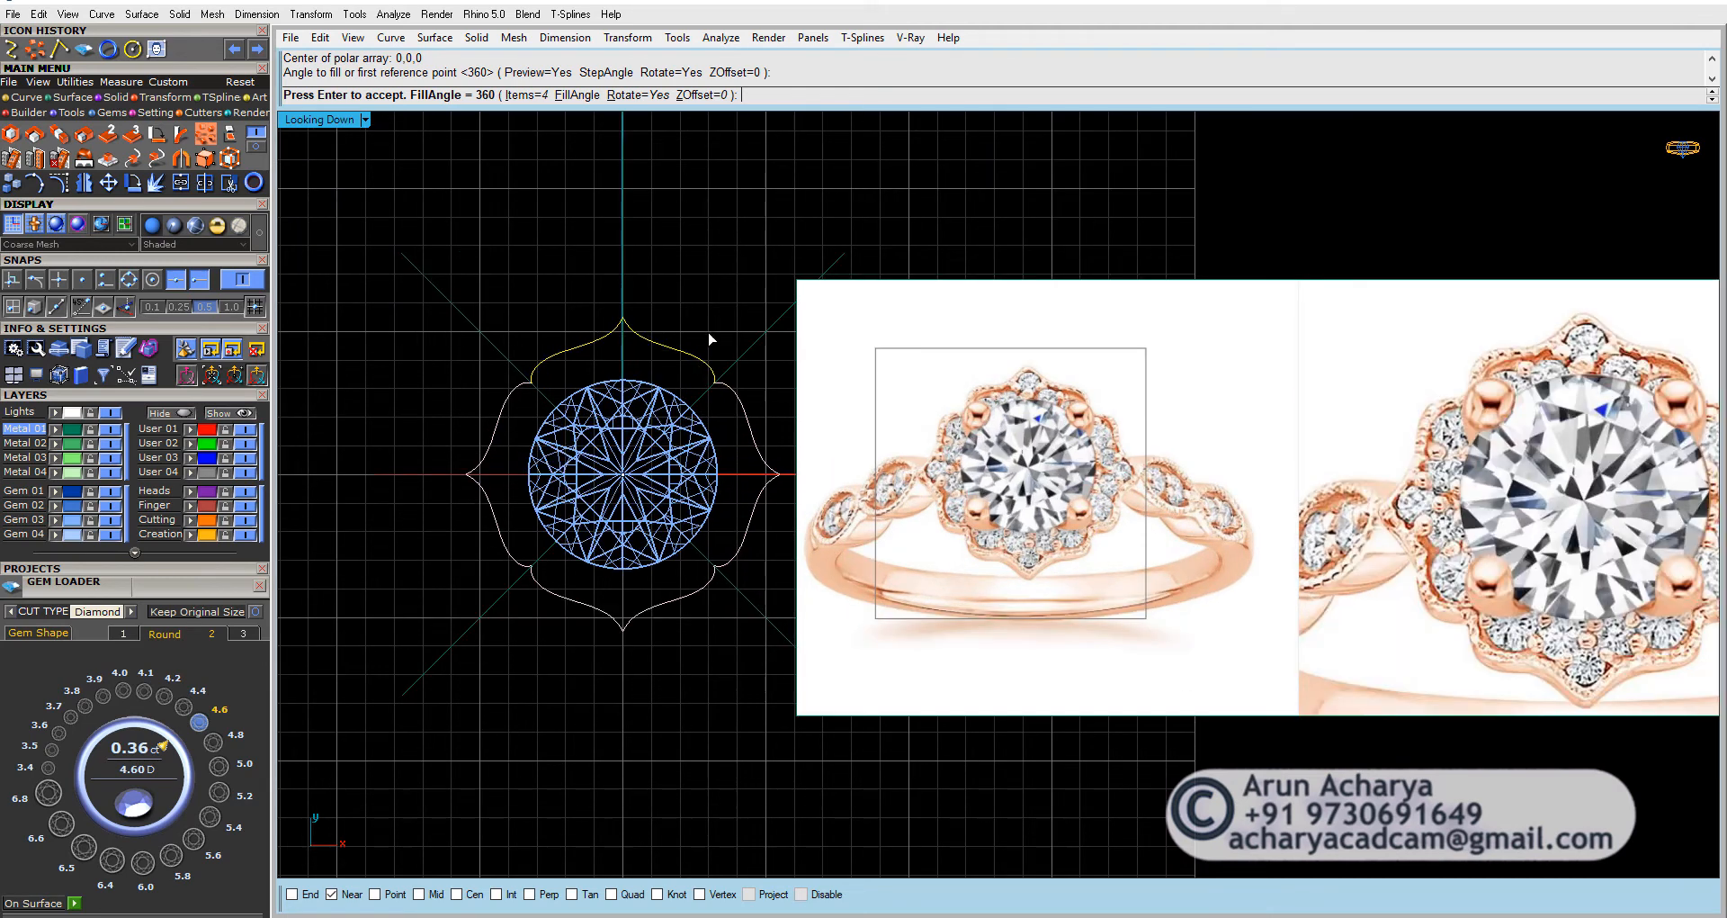
{"action": "key", "text": "Return"}
Step: Turn on the control points of the original halo curve segment between the top peak and the diagonal line
{"action": "left_click", "coordinate": [680, 354]}
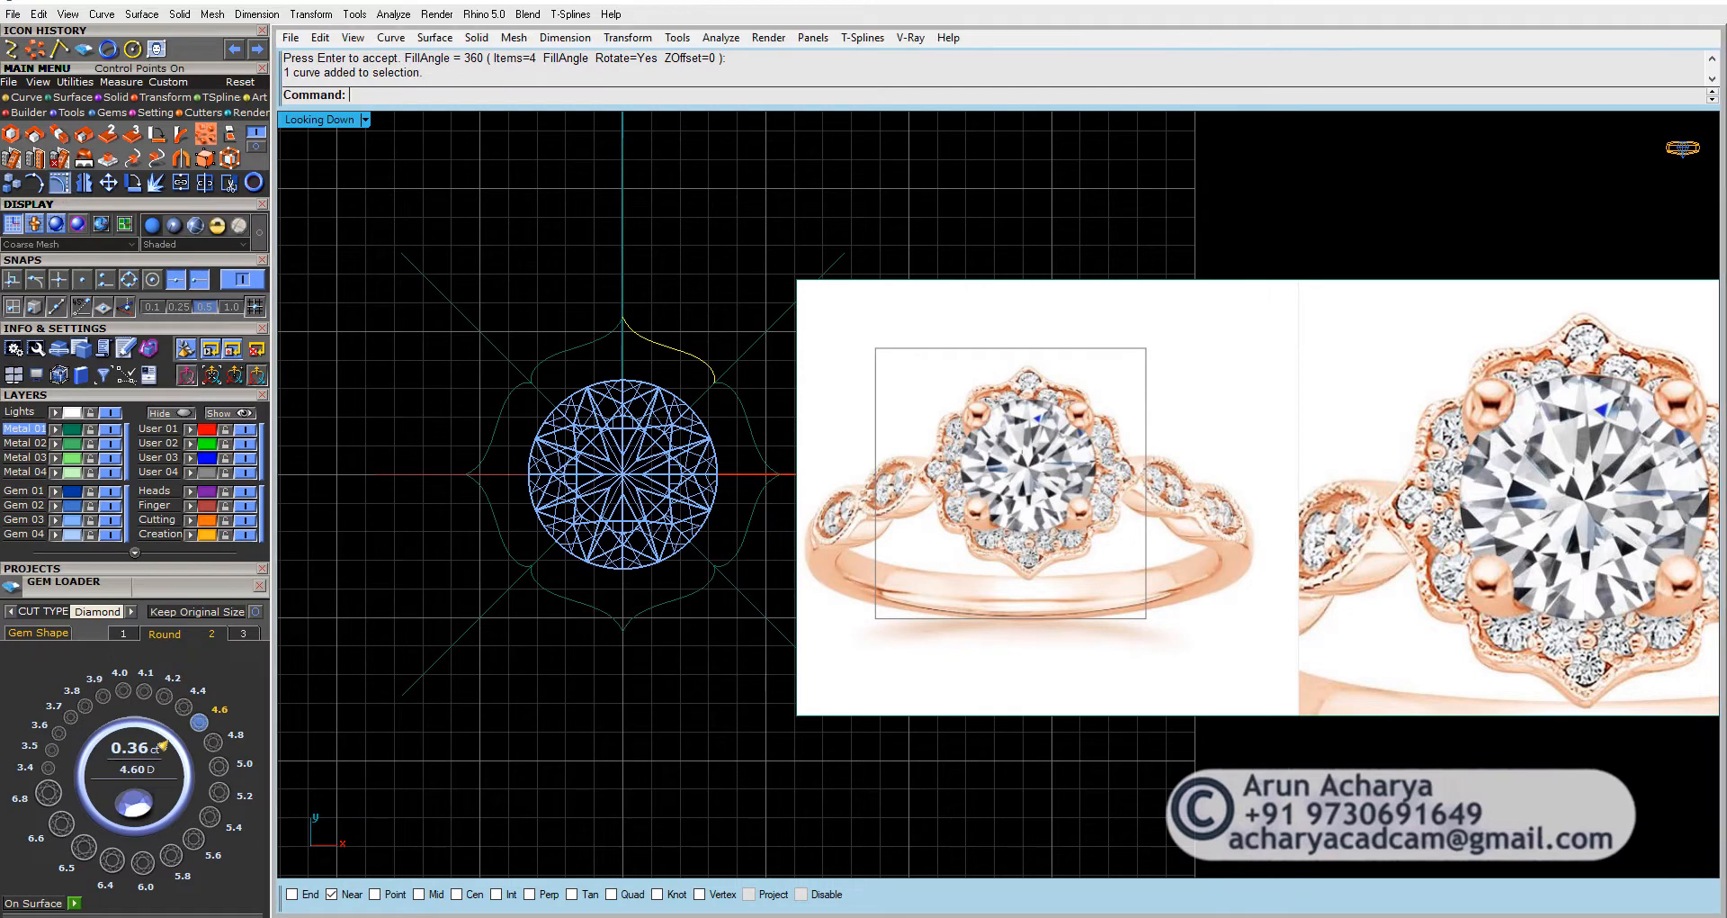
{"action": "left_click", "coordinate": [59, 184]}
{"action": "scroll", "coordinate": [706, 378], "scroll_direction": "up", "scroll_amount": 4}
{"action": "right_click_drag", "start_coordinate": [697, 374], "coordinate": [605, 374]}
{"action": "scroll", "coordinate": [604, 374], "scroll_direction": "down", "scroll_amount": 2}
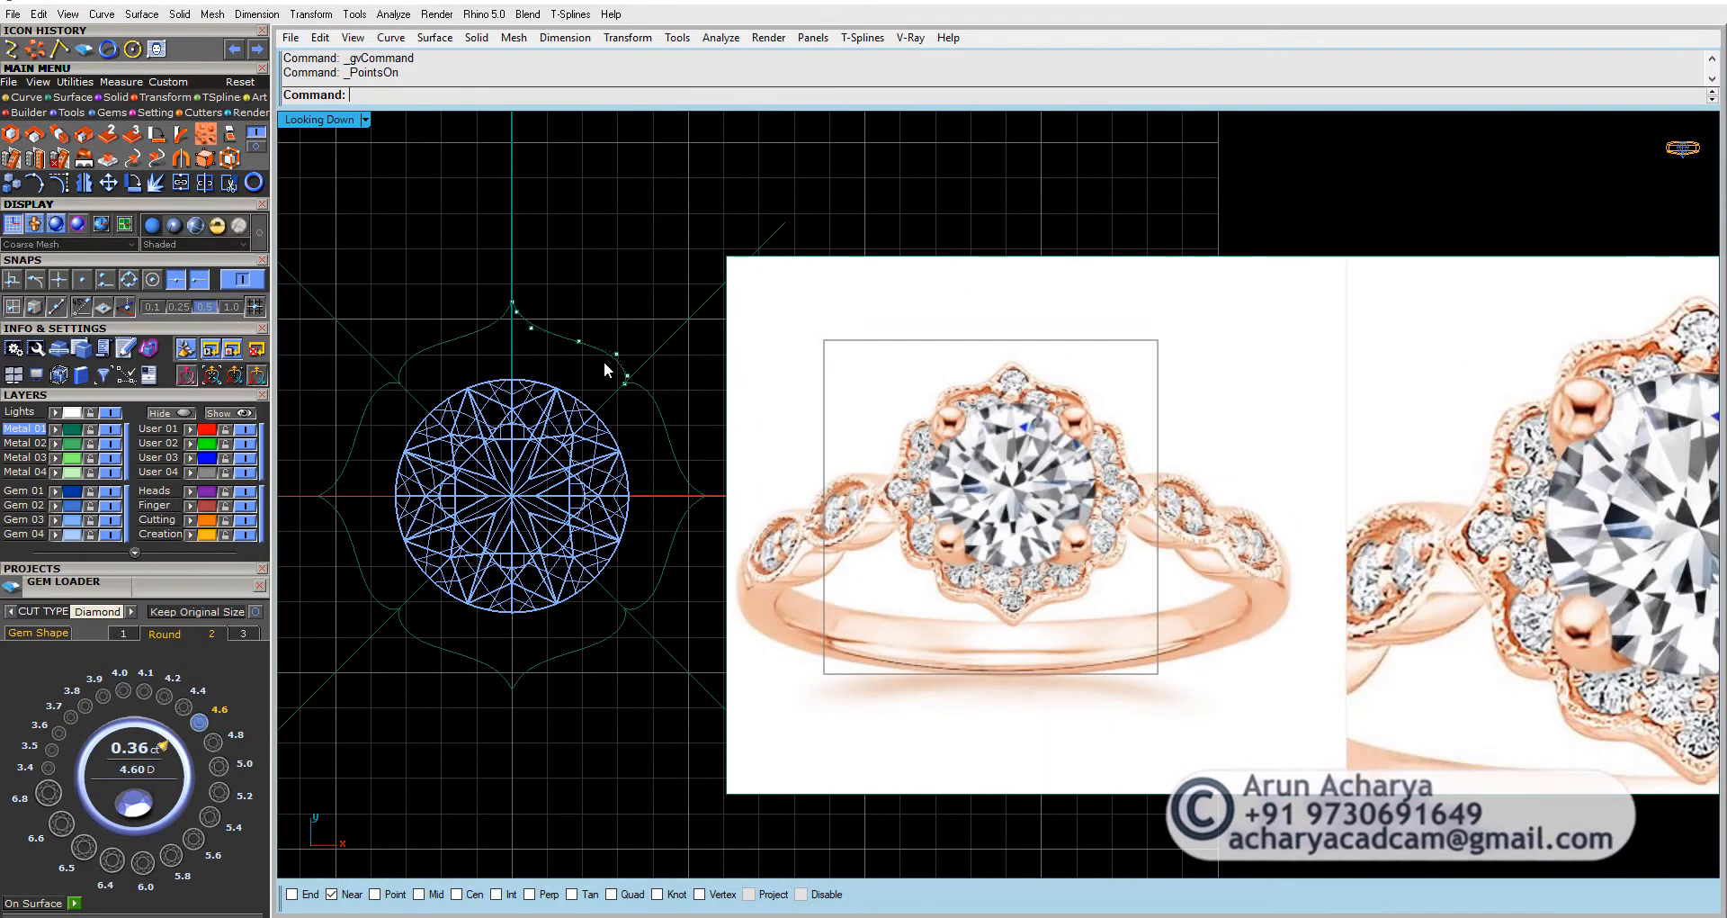
{"action": "left_click", "coordinate": [616, 353]}
{"action": "left_click", "coordinate": [108, 182]}
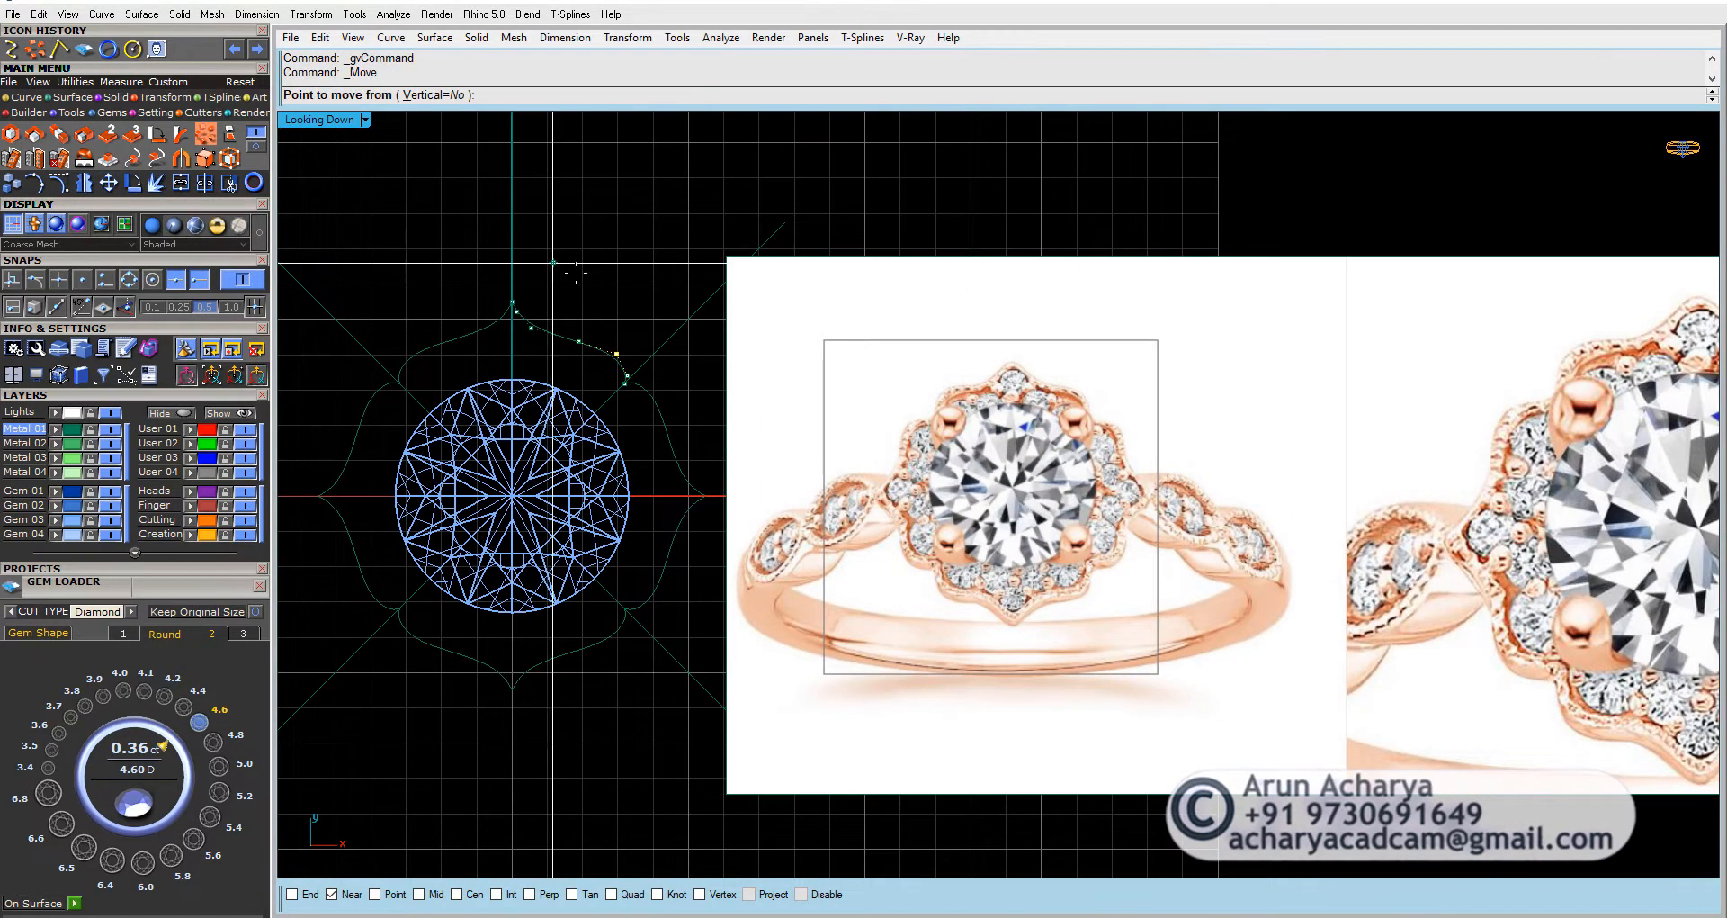
{"action": "key", "text": "Escape"}
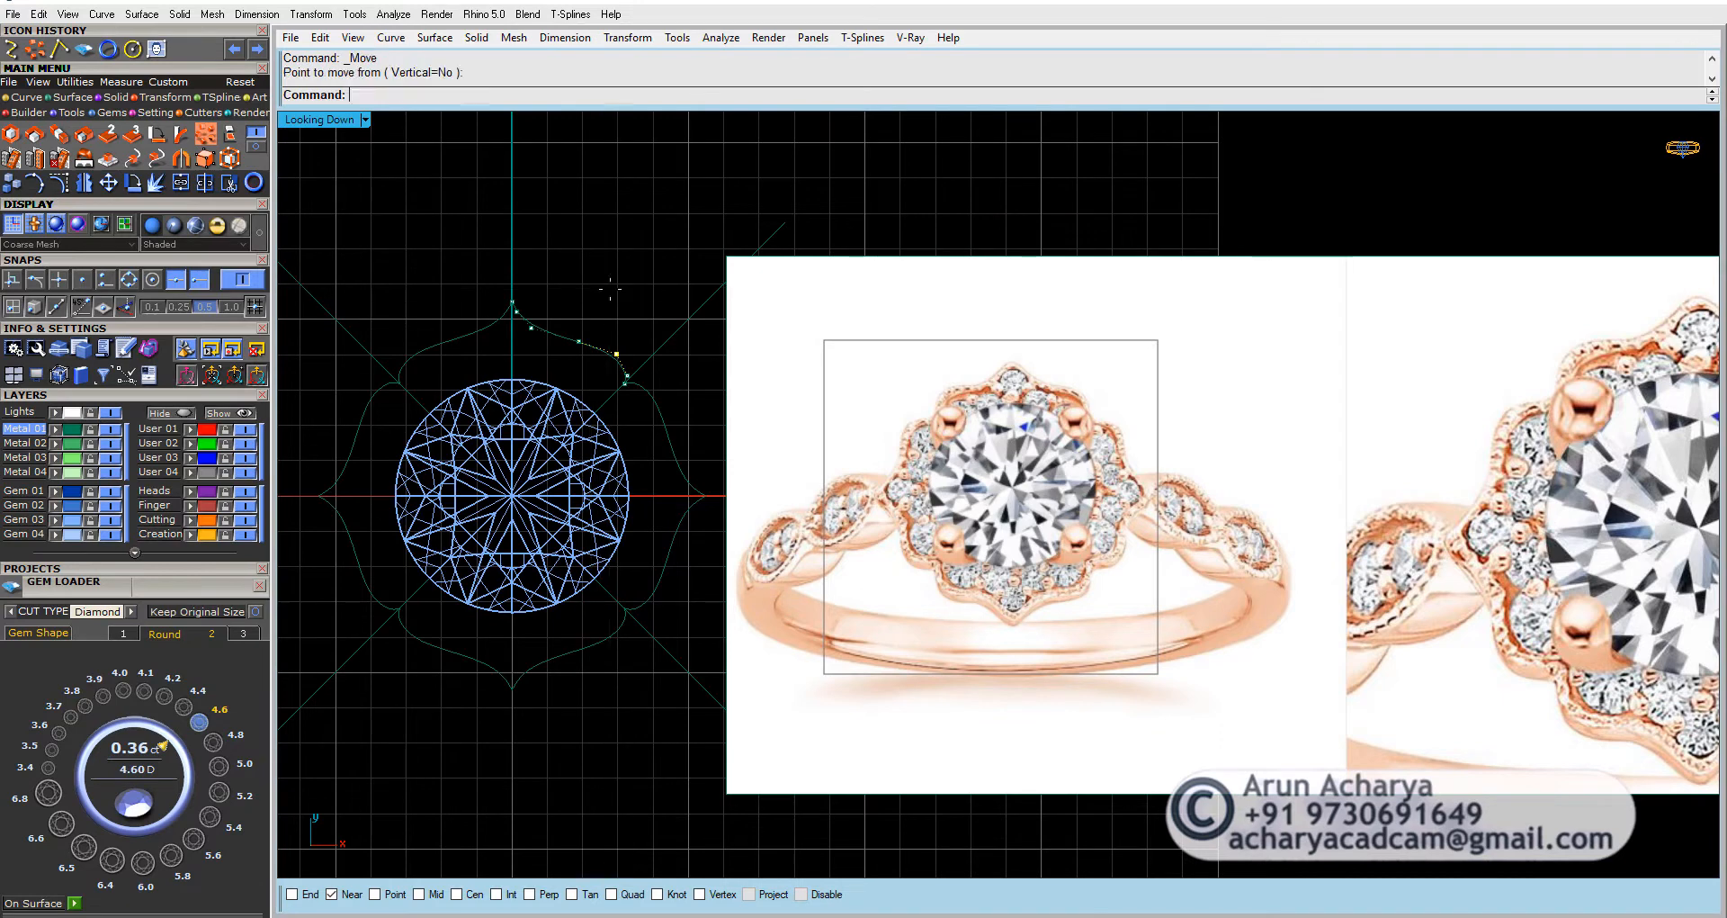
{"action": "key", "text": "Escape"}
Step: Move the halo curve's lower end point inward along the diagonal line by about 0.32 mm, toward the gem
{"action": "scroll", "coordinate": [617, 392], "scroll_direction": "up", "scroll_amount": 8}
{"action": "mouse_move", "coordinate": [630, 376]}
{"action": "left_mouse_down"}
{"action": "mouse_move", "coordinate": [645, 378]}
{"action": "mouse_move", "coordinate": [631, 397]}
{"action": "left_mouse_up"}
{"action": "left_click", "coordinate": [108, 183]}
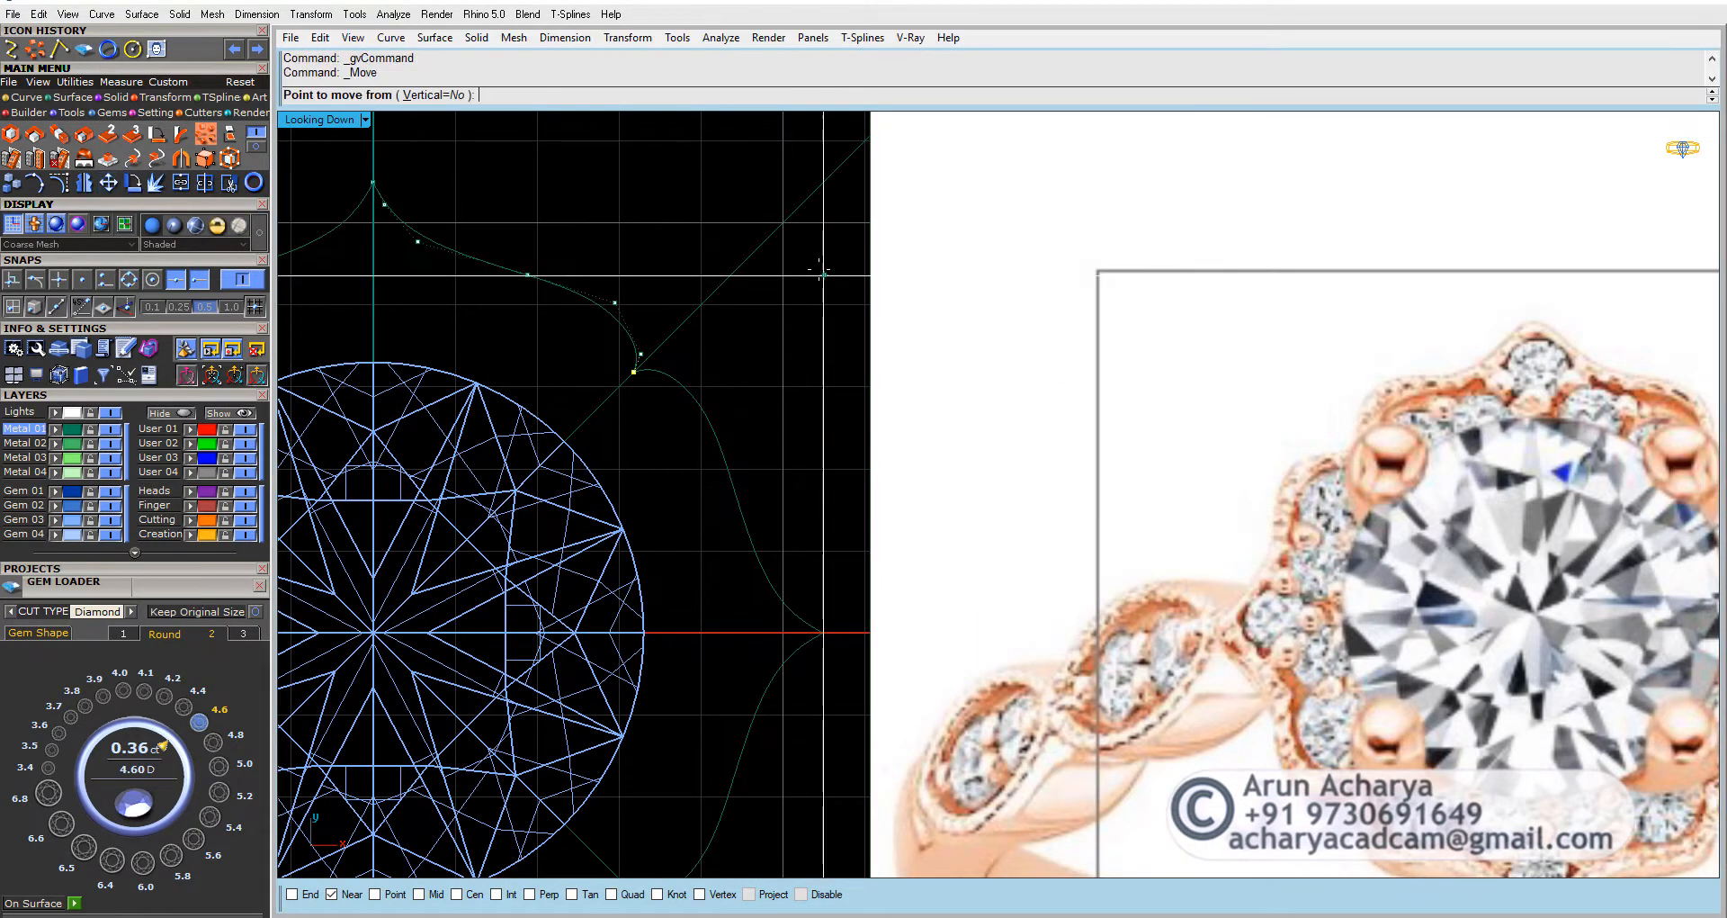
{"action": "left_click", "coordinate": [739, 266]}
{"action": "left_click", "coordinate": [721, 286]}
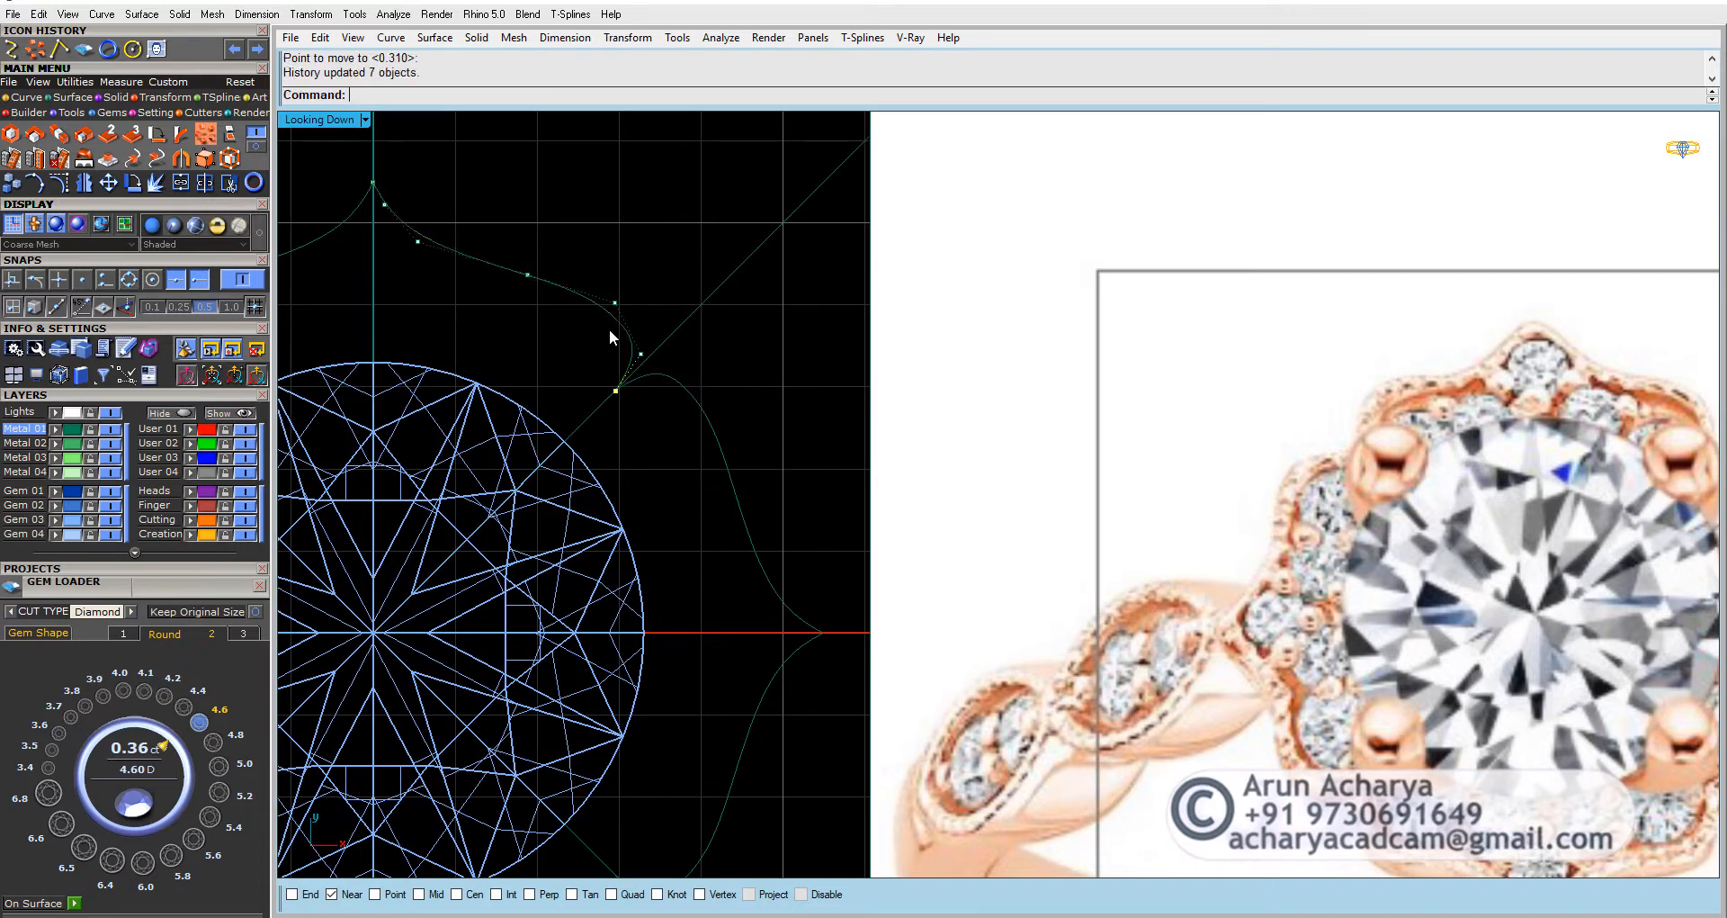
Step: Move the control point next to the halo curve's lower end inward to smooth its run into the notch
{"action": "left_click_drag", "start_coordinate": [650, 366], "coordinate": [653, 370]}
{"action": "right_click", "coordinate": [718, 357]}
{"action": "left_click", "coordinate": [731, 353]}
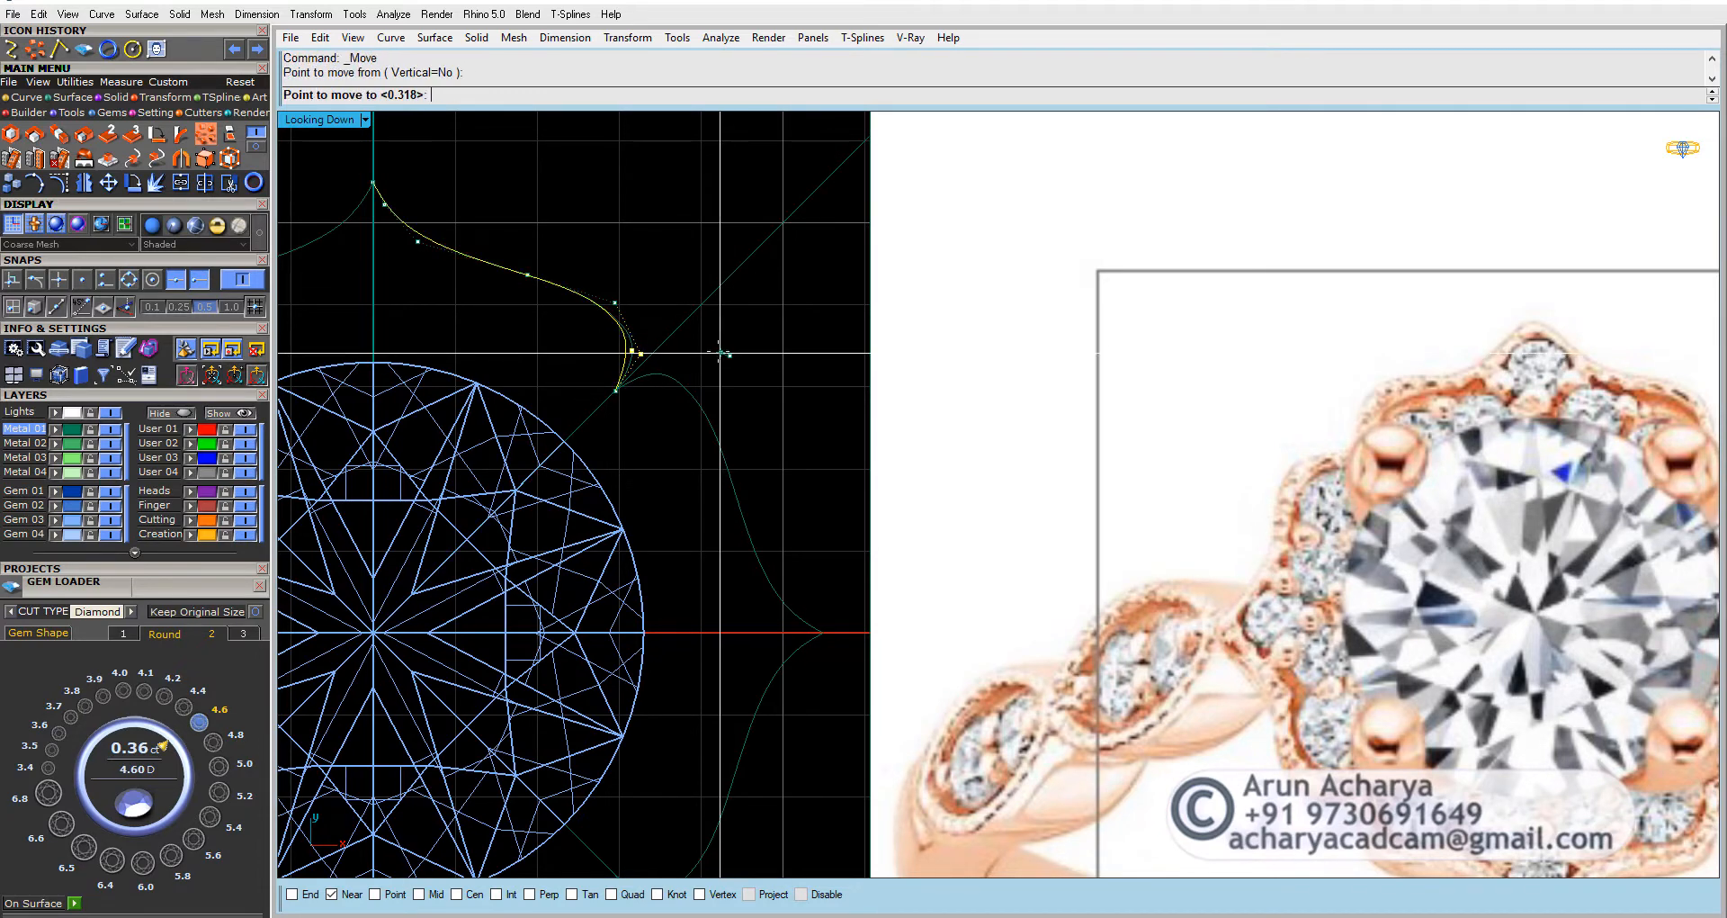
{"action": "left_click", "coordinate": [713, 357]}
{"action": "scroll", "coordinate": [698, 339], "scroll_direction": "down", "scroll_amount": 4}
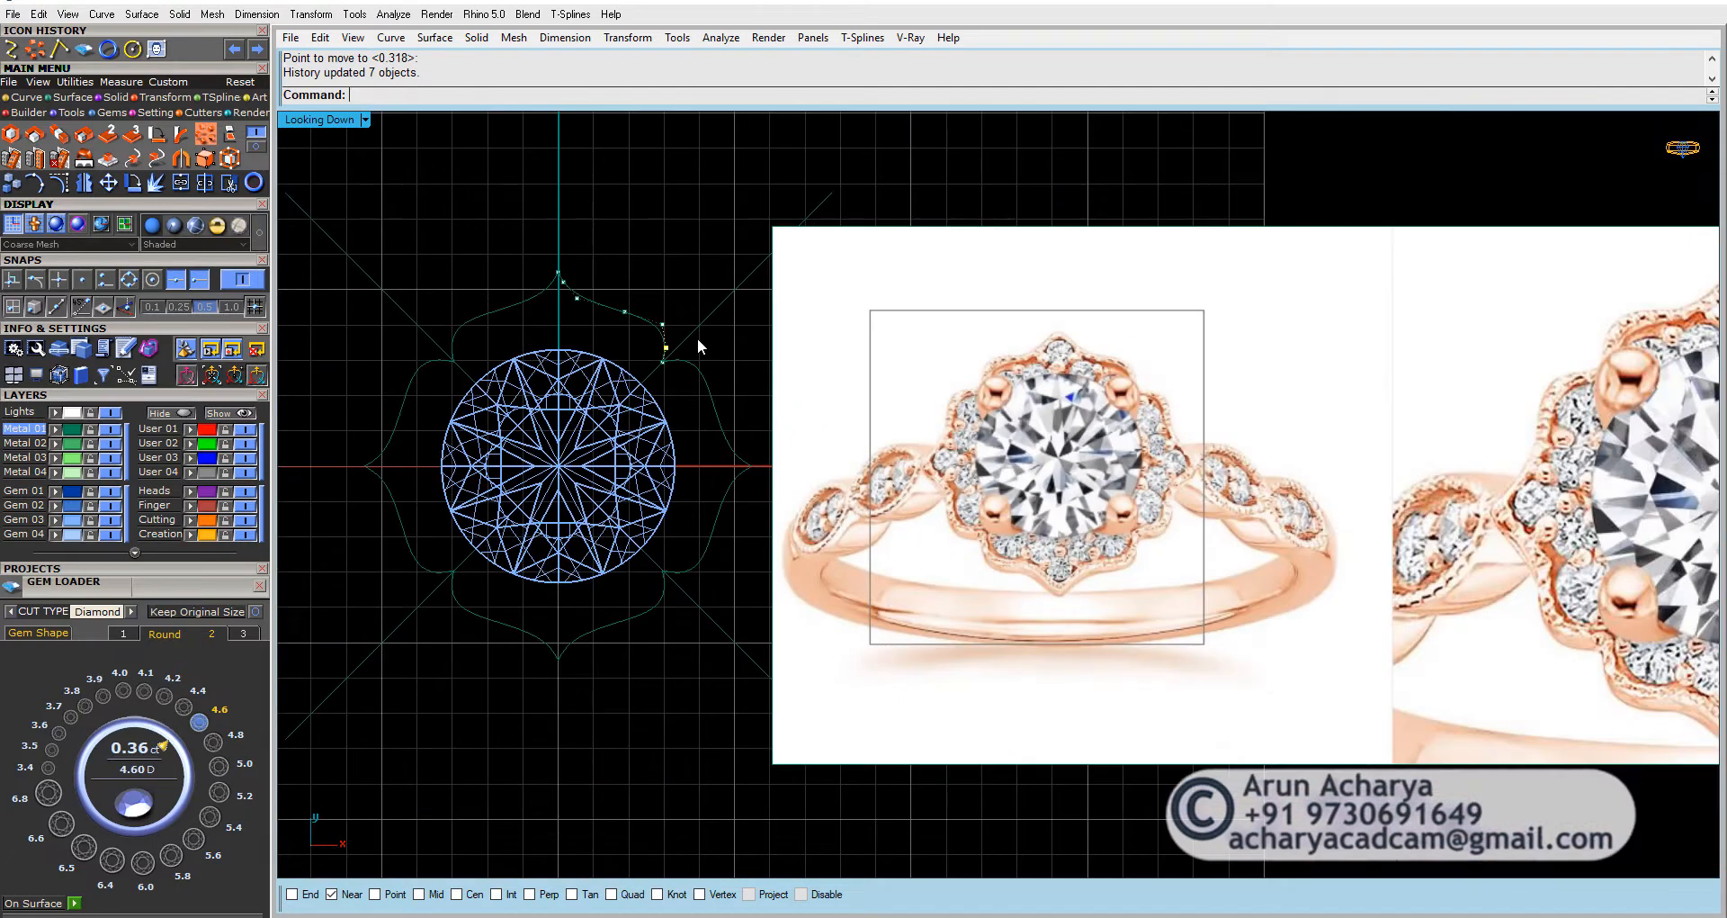
Step: Nudge the control point next to the halo curve's lower end slightly outward, away from the gem's vertical axis
{"action": "scroll", "coordinate": [698, 337], "scroll_direction": "up", "scroll_amount": 5}
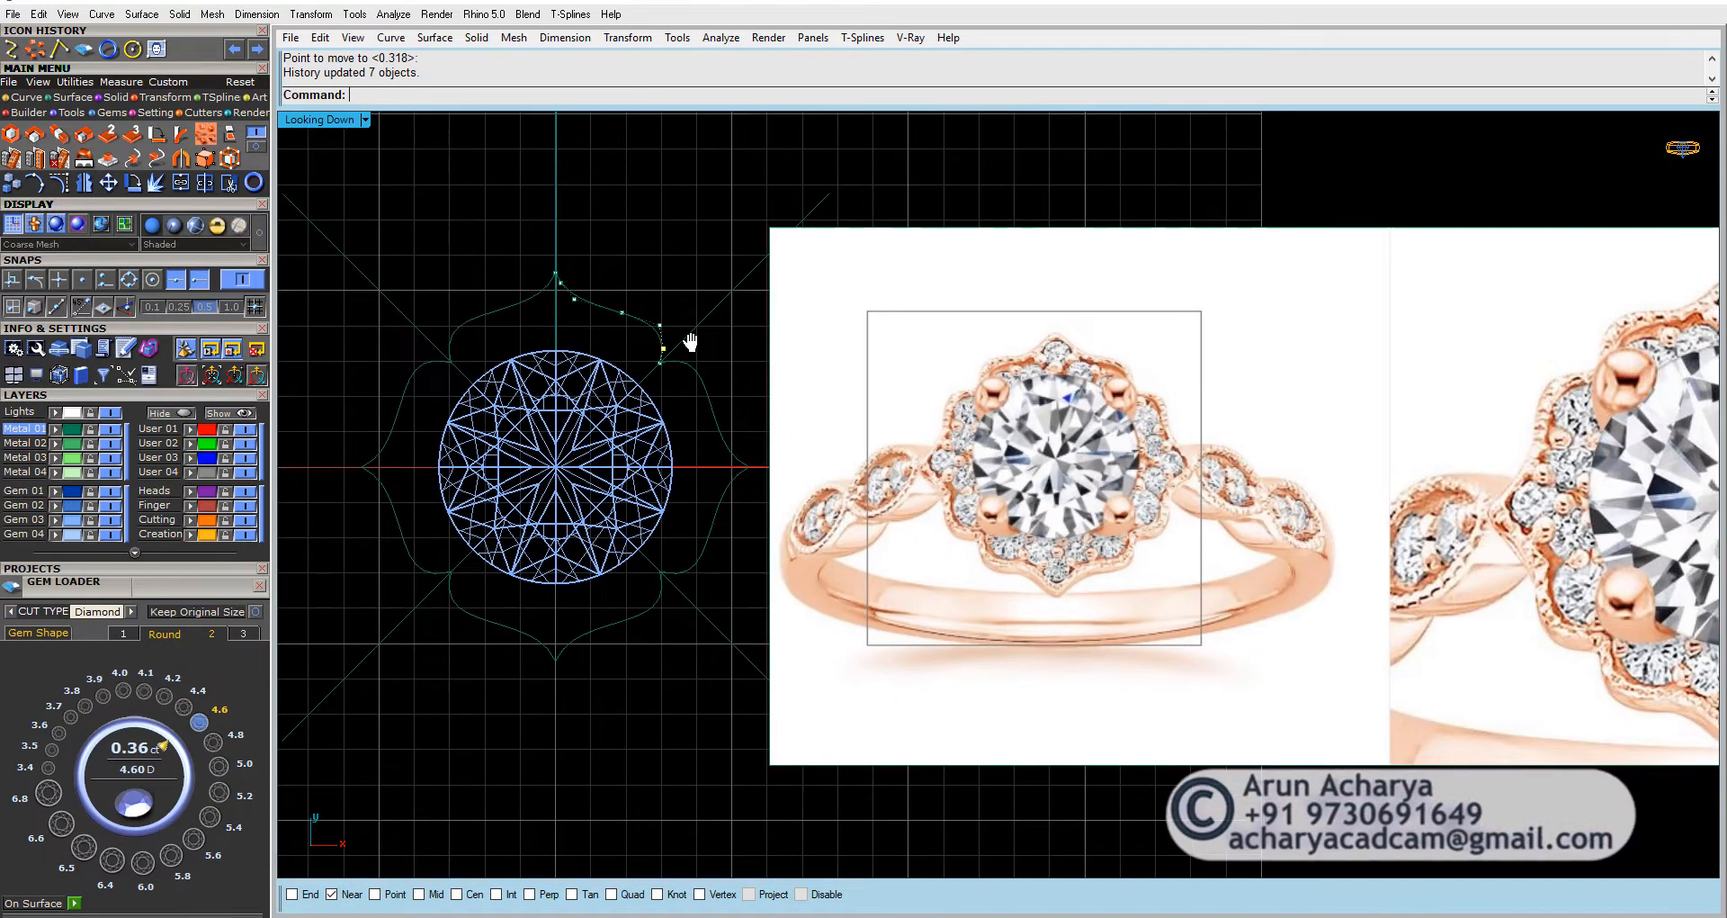
{"action": "right_click", "coordinate": [675, 297]}
{"action": "left_click", "coordinate": [683, 289]}
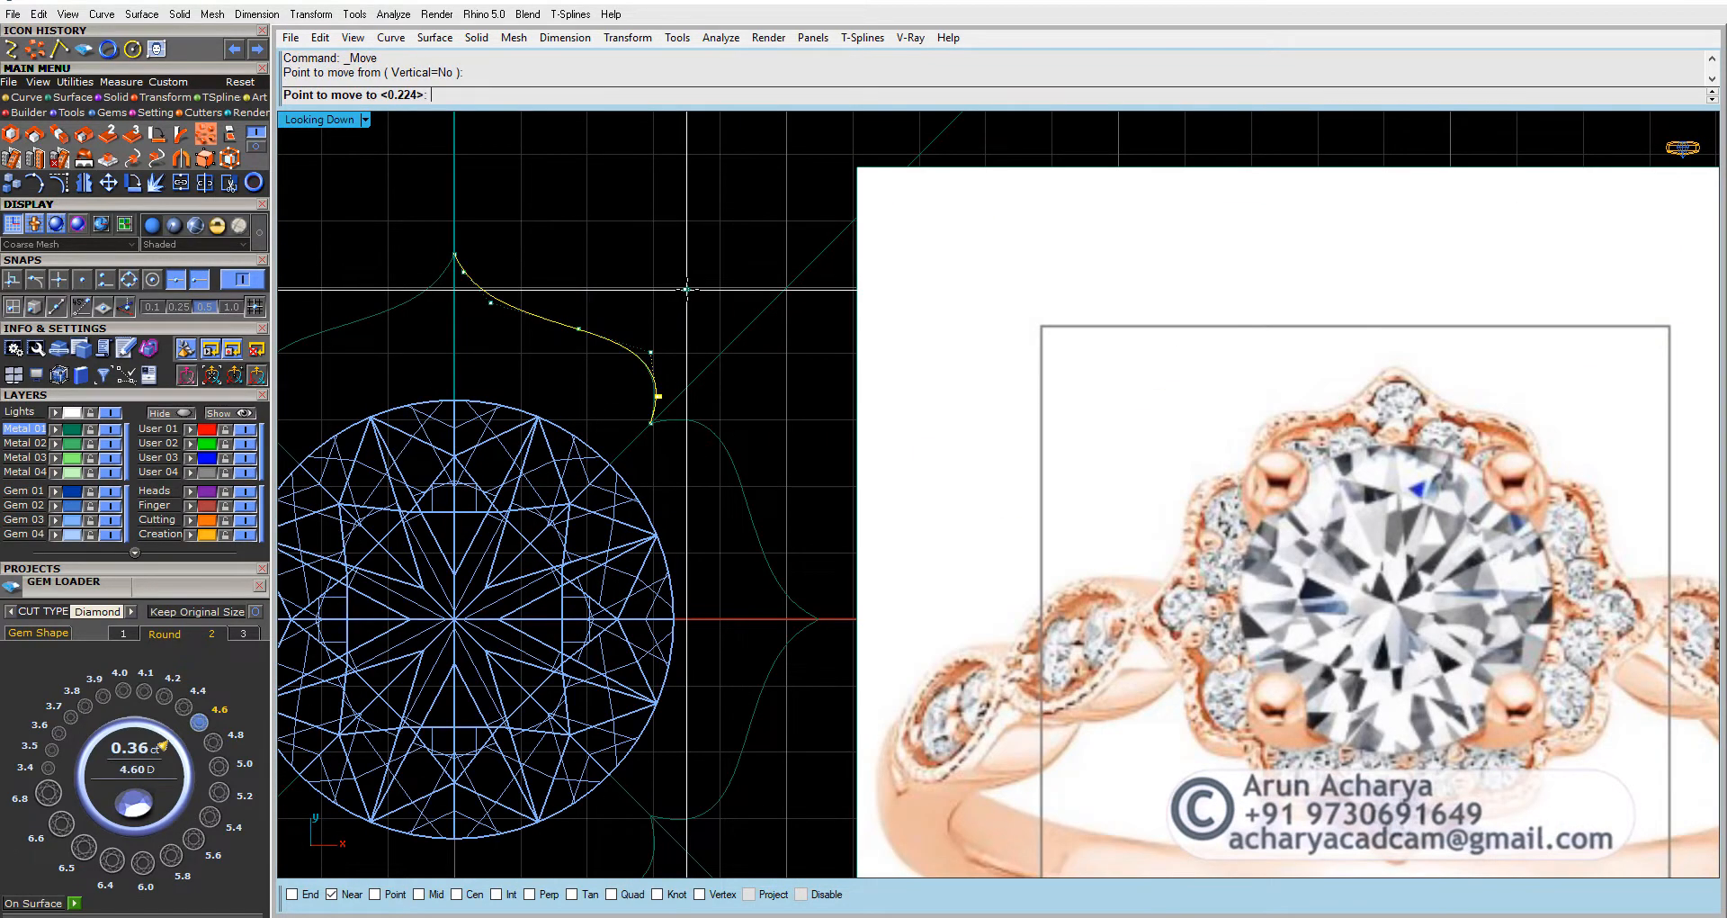
{"action": "left_click", "coordinate": [689, 290]}
Step: Shift the two control points just above the halo curve's lower end slightly inward to refine the rounded lobe
{"action": "left_click_drag", "start_coordinate": [644, 327], "coordinate": [663, 409]}
{"action": "right_click", "coordinate": [688, 333]}
{"action": "left_click", "coordinate": [692, 322]}
{"action": "left_click", "coordinate": [678, 322]}
{"action": "right_click", "coordinate": [678, 343]}
{"action": "left_click", "coordinate": [678, 340]}
{"action": "scroll", "coordinate": [671, 329], "scroll_direction": "down", "scroll_amount": 4}
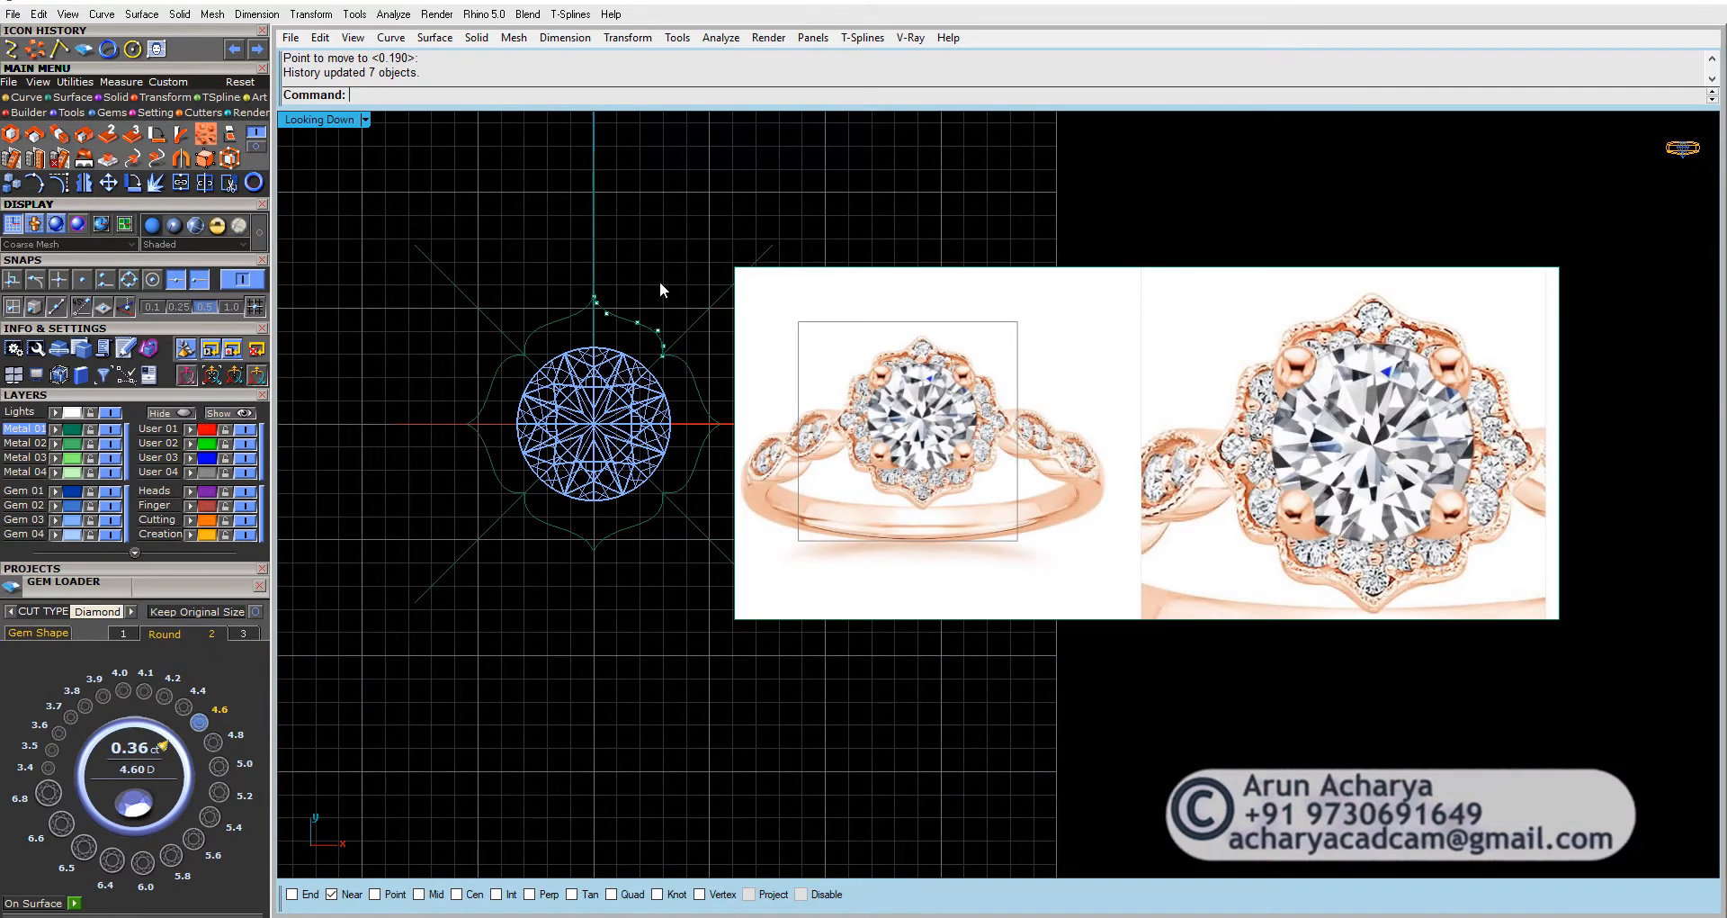
Step: Examine the closed halo outline around the round gem and compare its shape with the reference photo
{"action": "scroll", "coordinate": [663, 288], "scroll_direction": "up", "scroll_amount": 2}
{"action": "left_click", "coordinate": [607, 329]}
{"action": "left_click", "coordinate": [555, 326]}
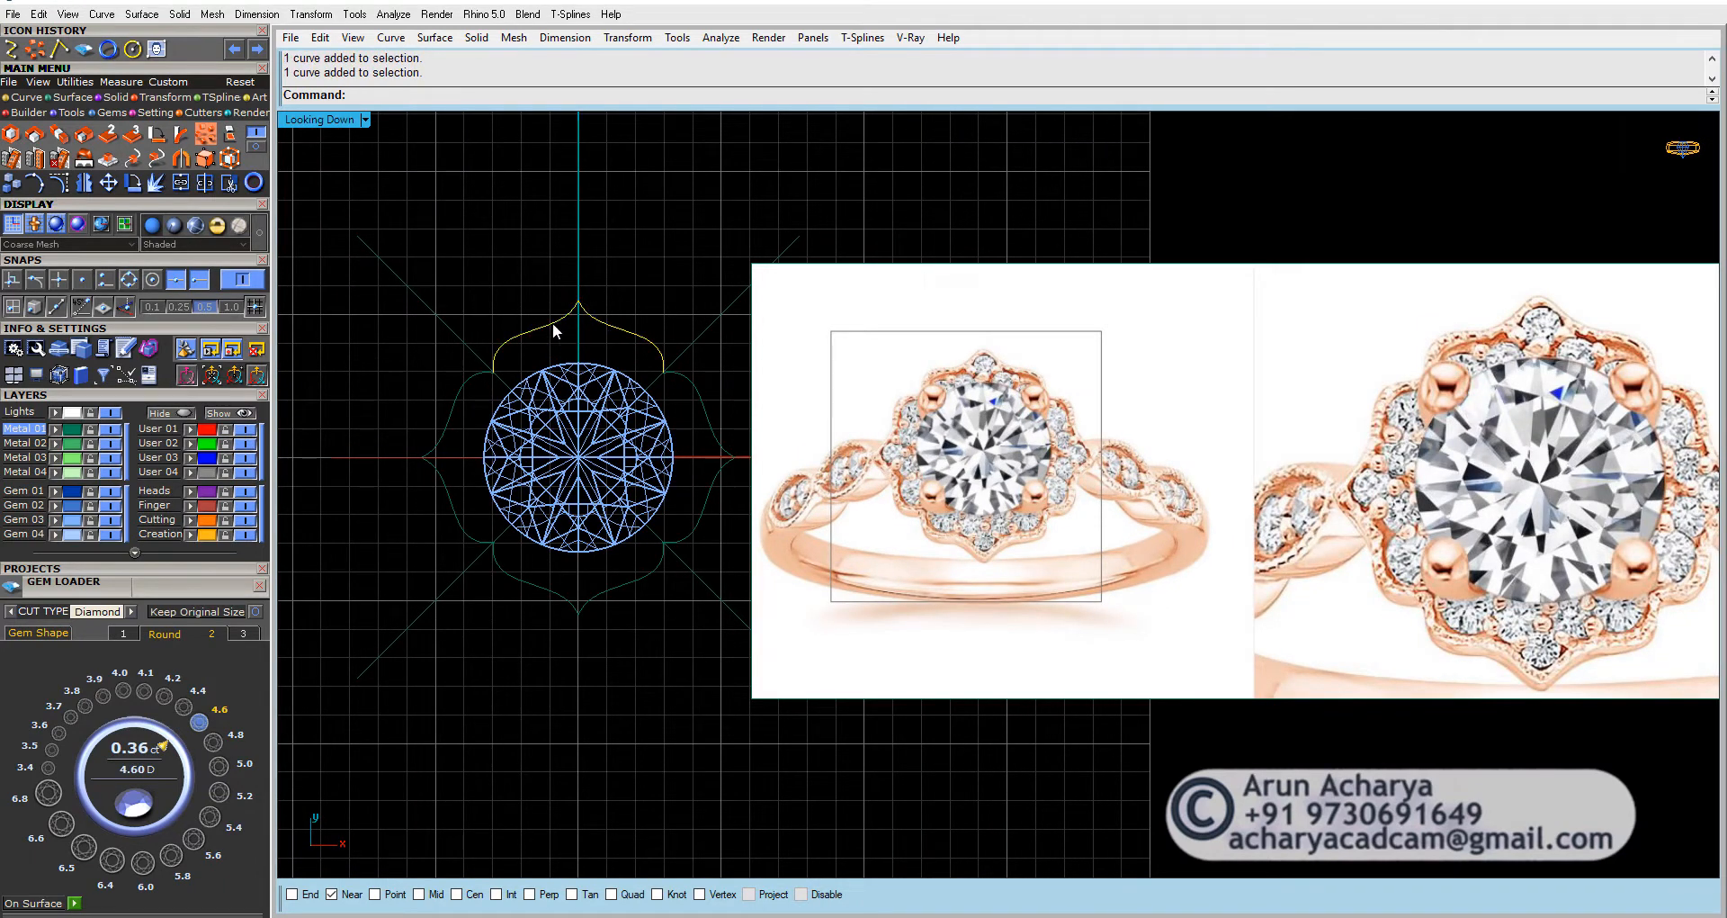
{"action": "left_click", "coordinate": [694, 393]}
{"action": "left_click", "coordinate": [594, 562]}
{"action": "scroll", "coordinate": [573, 576], "scroll_direction": "down", "scroll_amount": 2}
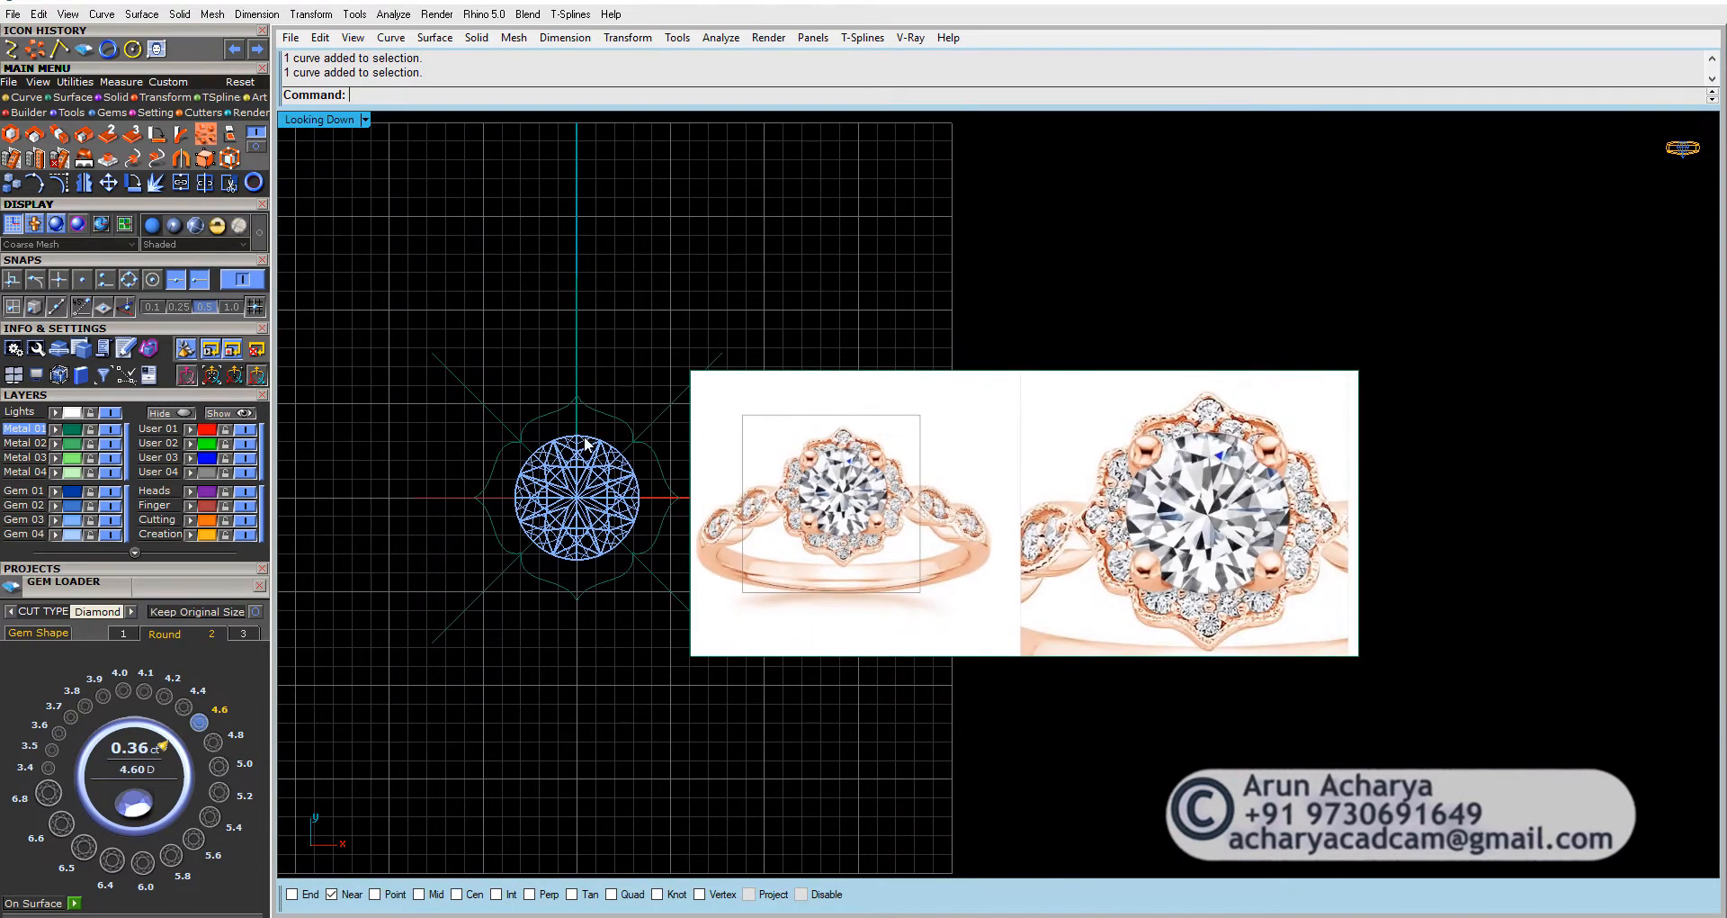
{"action": "scroll", "coordinate": [582, 416], "scroll_direction": "up", "scroll_amount": 2}
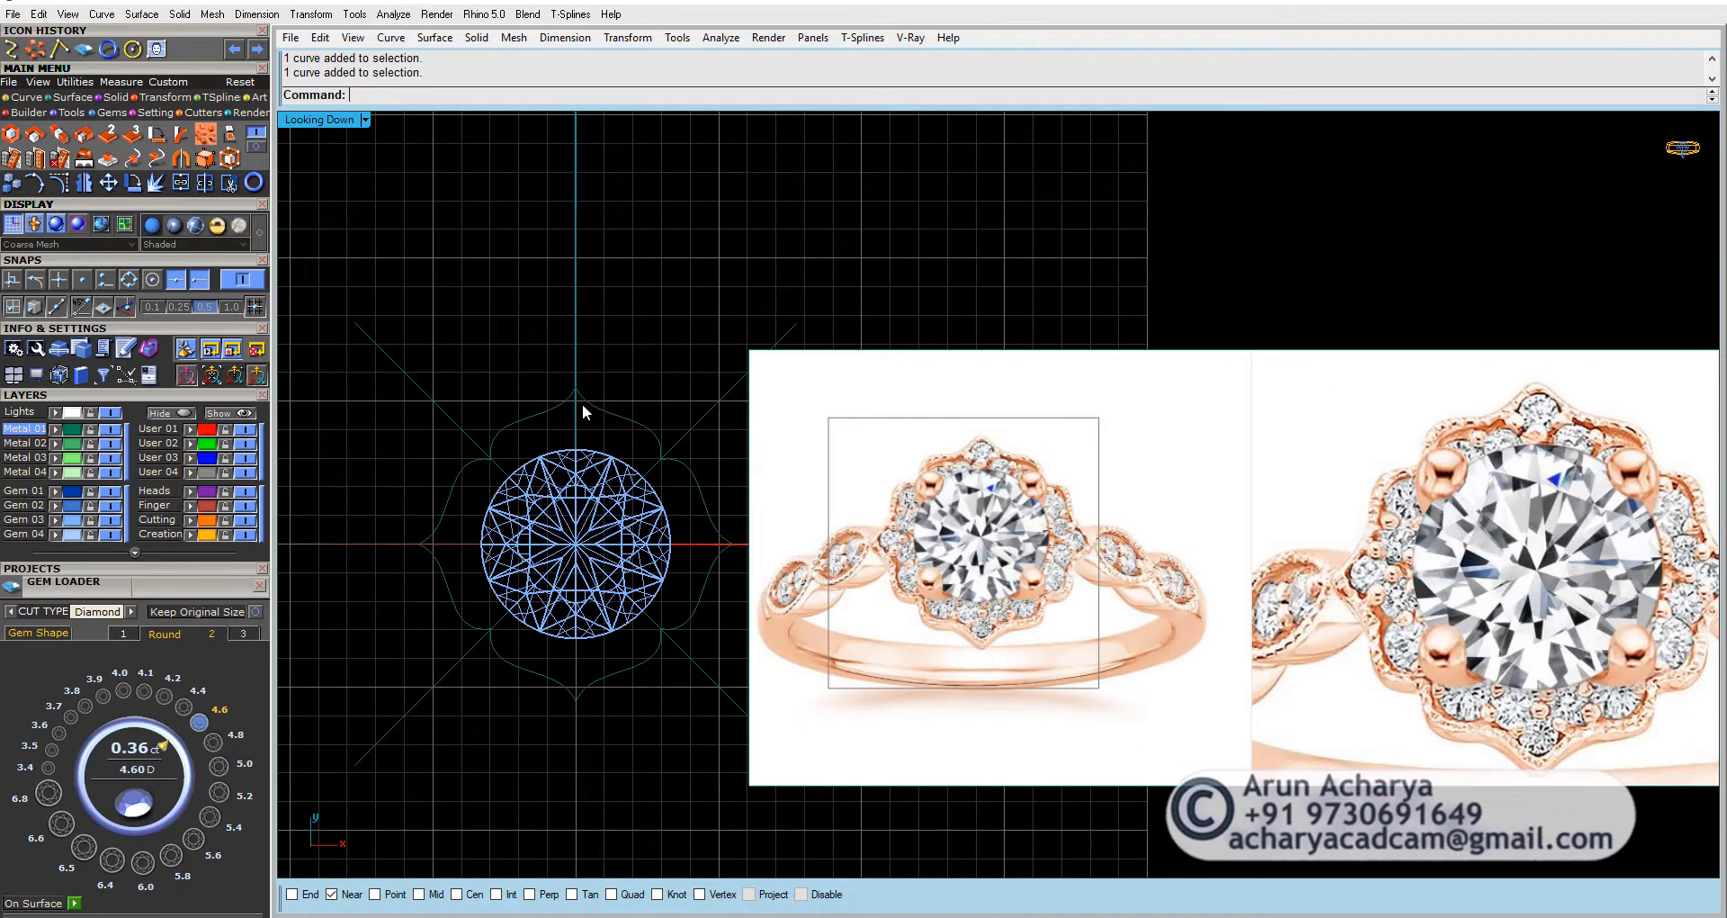
{"action": "left_click", "coordinate": [588, 402]}
{"action": "scroll", "coordinate": [565, 402], "scroll_direction": "down", "scroll_amount": 2}
{"action": "left_click", "coordinate": [531, 362]}
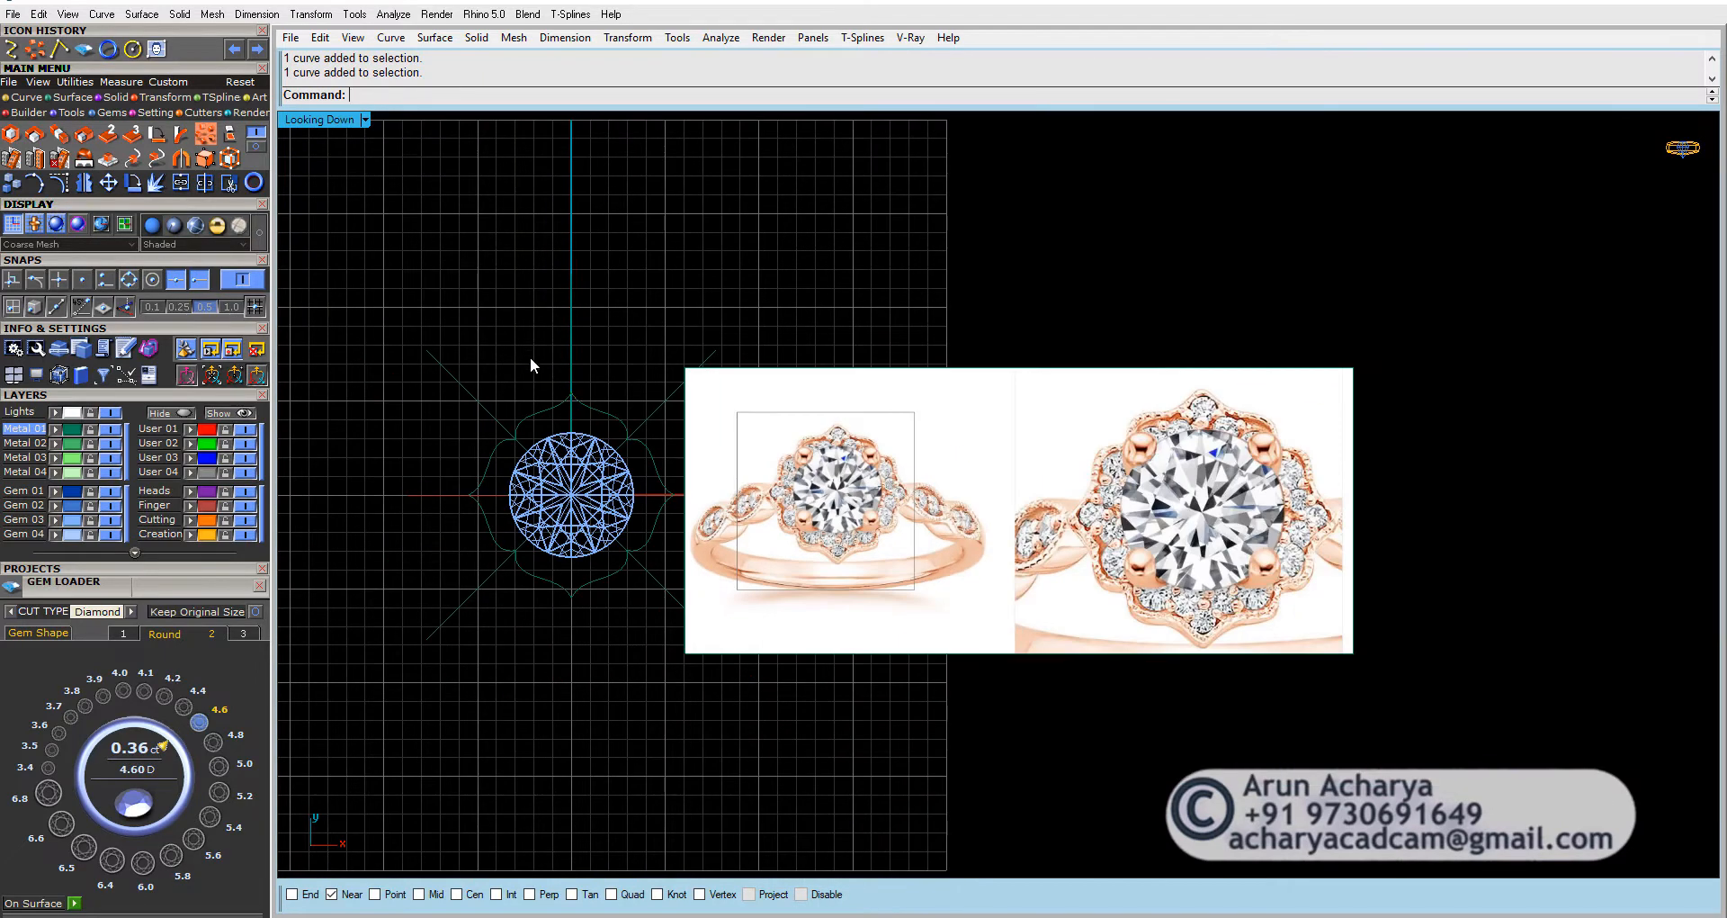
{"action": "right_click_drag", "start_coordinate": [533, 367], "coordinate": [598, 360]}
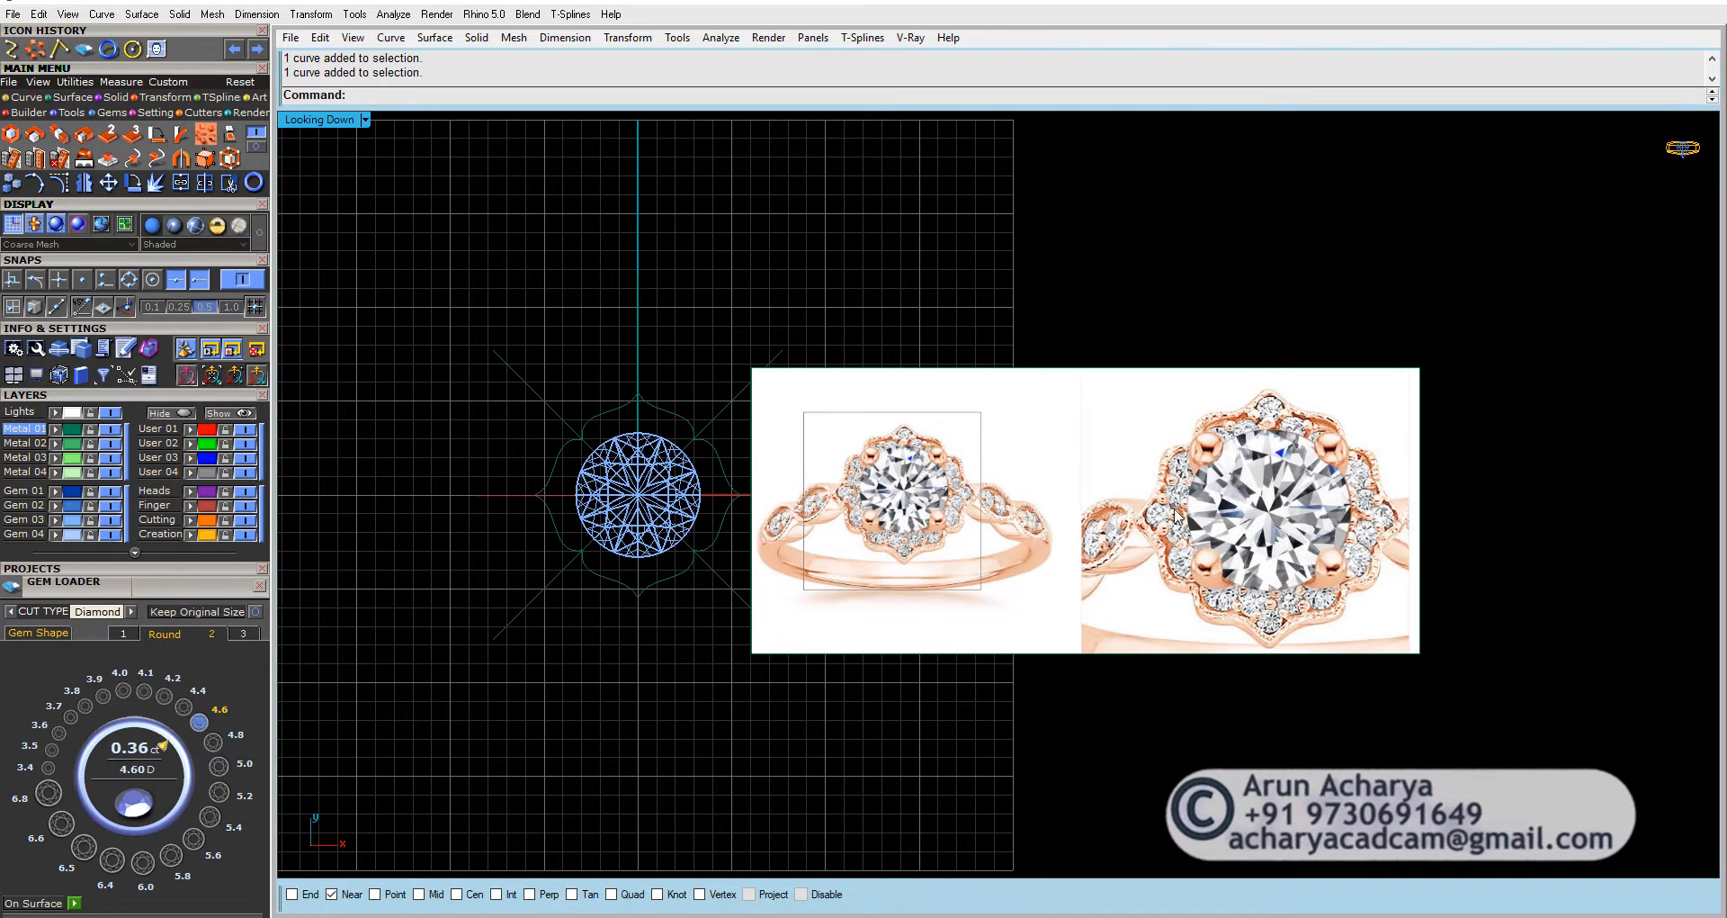
Step: Load a 7.50 x 5.50 mm radiant-cut diamond at the origin, over the round center gem
{"action": "left_click", "coordinate": [115, 113]}
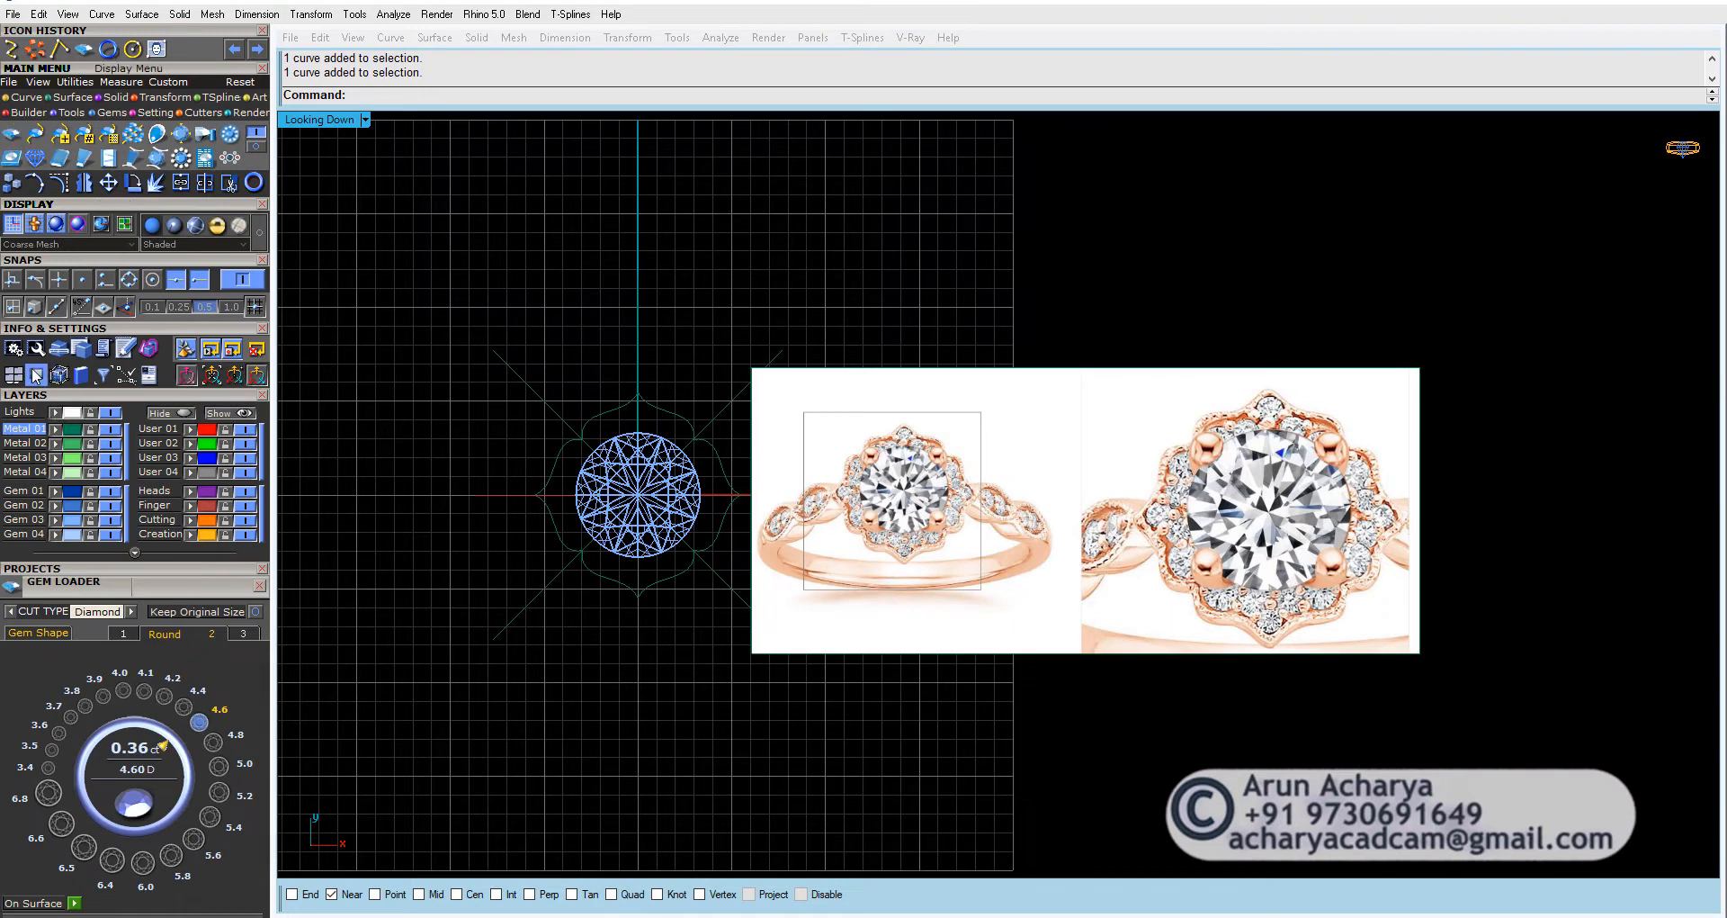
{"action": "left_click", "coordinate": [50, 632]}
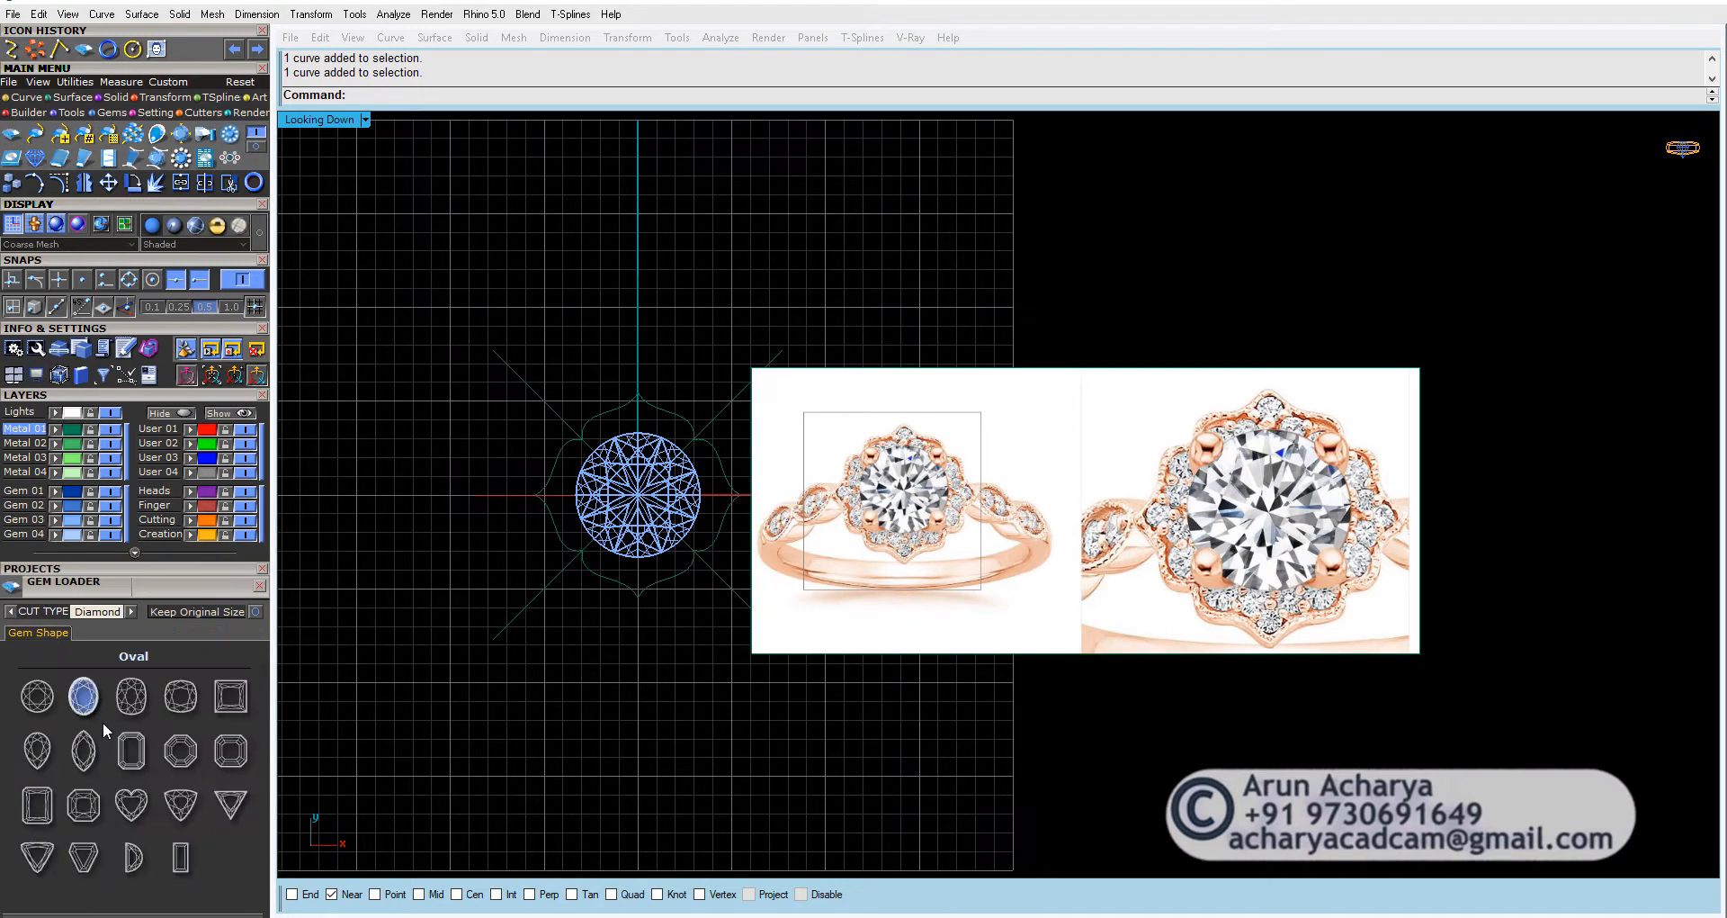
{"action": "left_click", "coordinate": [230, 695]}
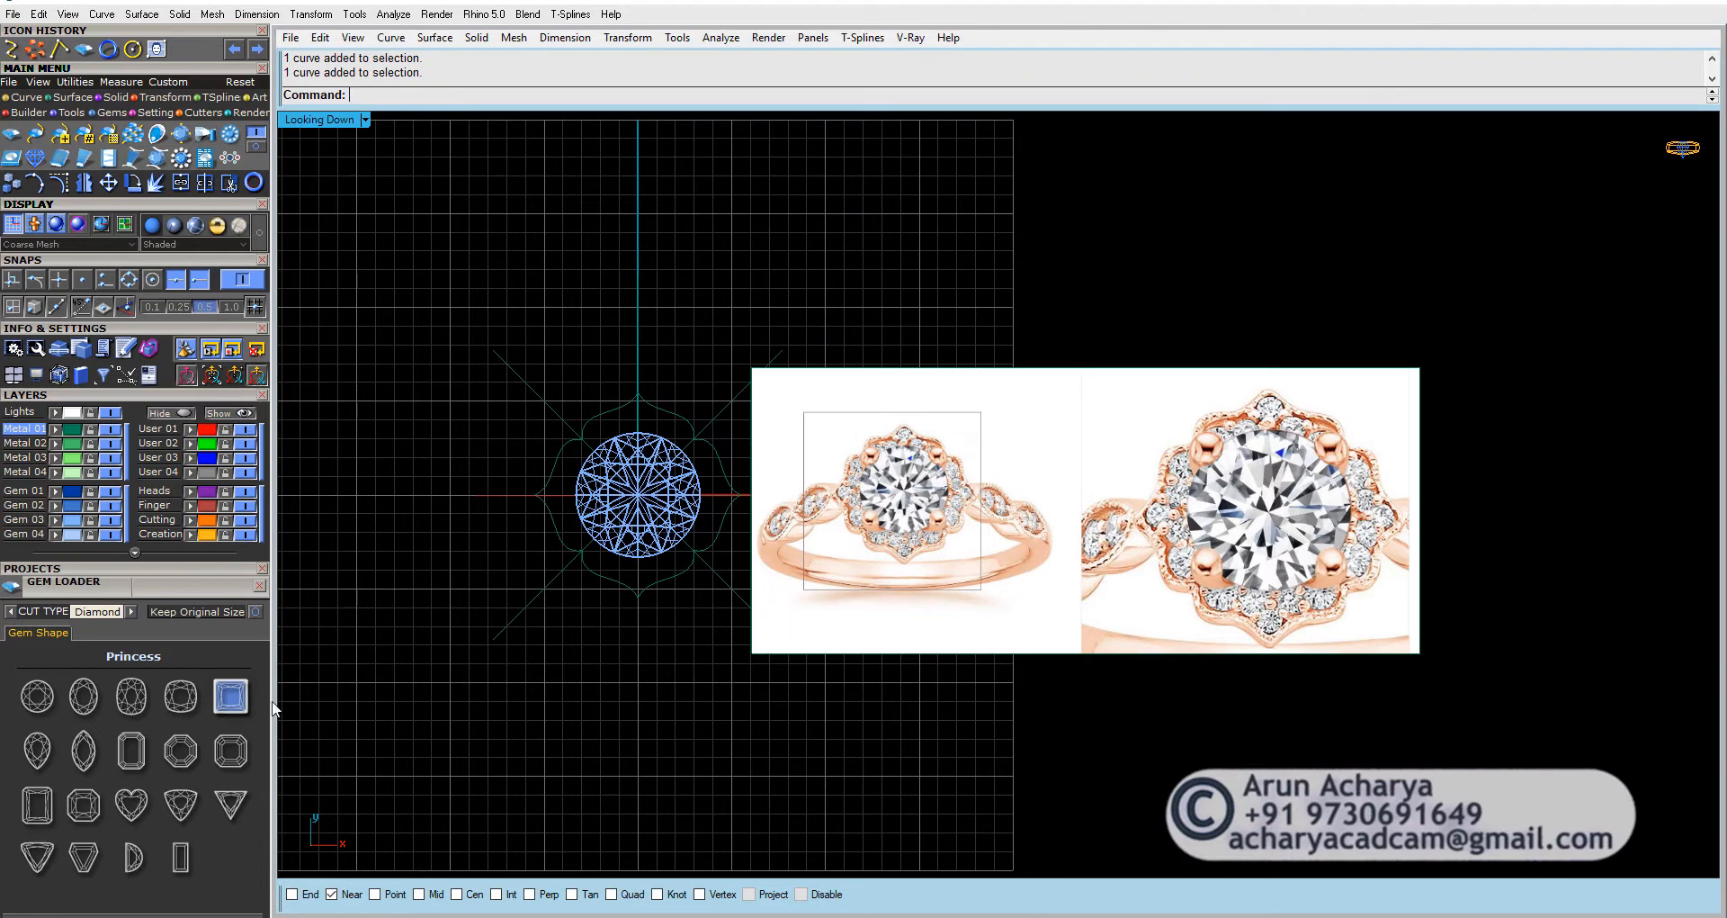
{"action": "left_click", "coordinate": [183, 700]}
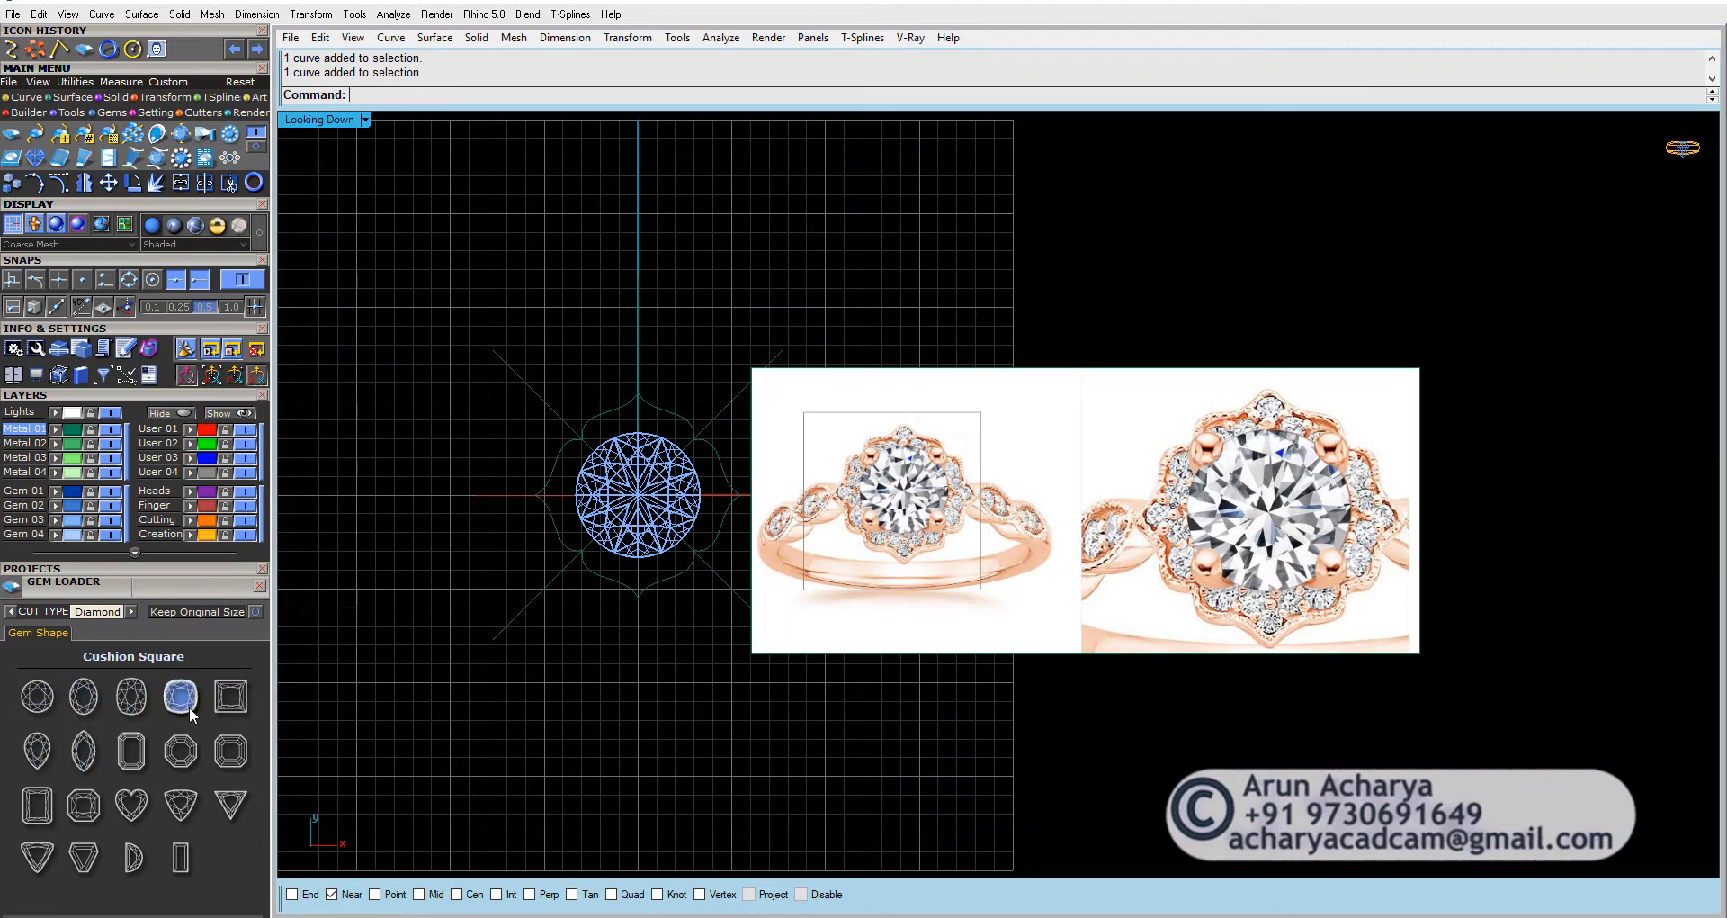
{"action": "left_click", "coordinate": [54, 804]}
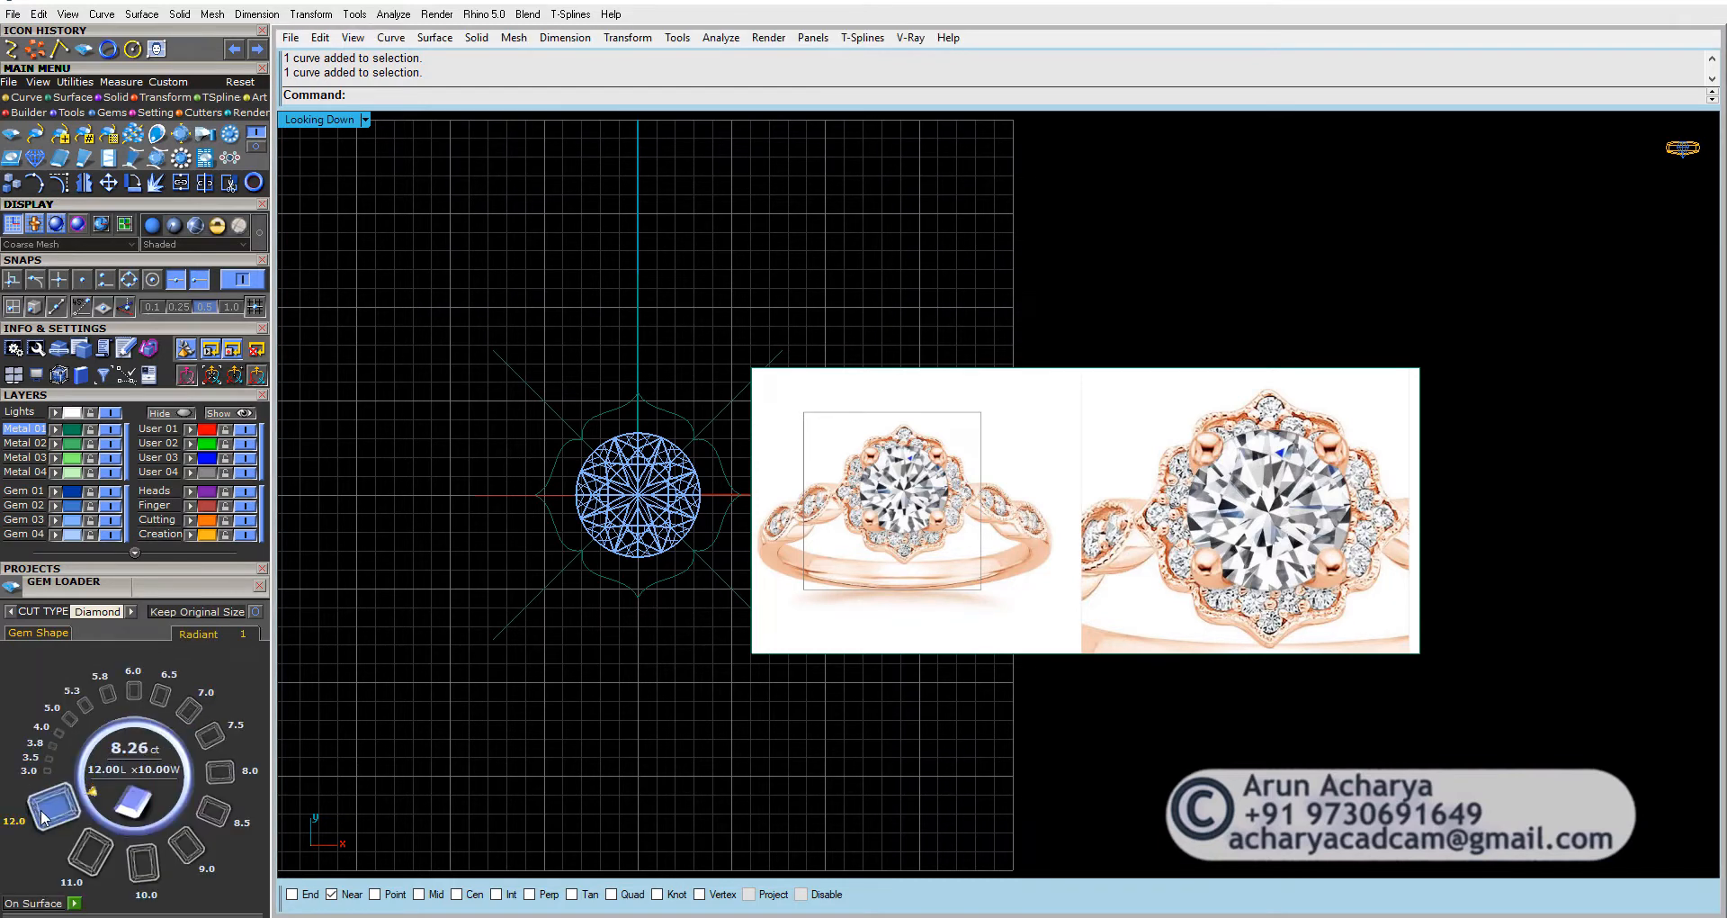
{"action": "left_click", "coordinate": [210, 740]}
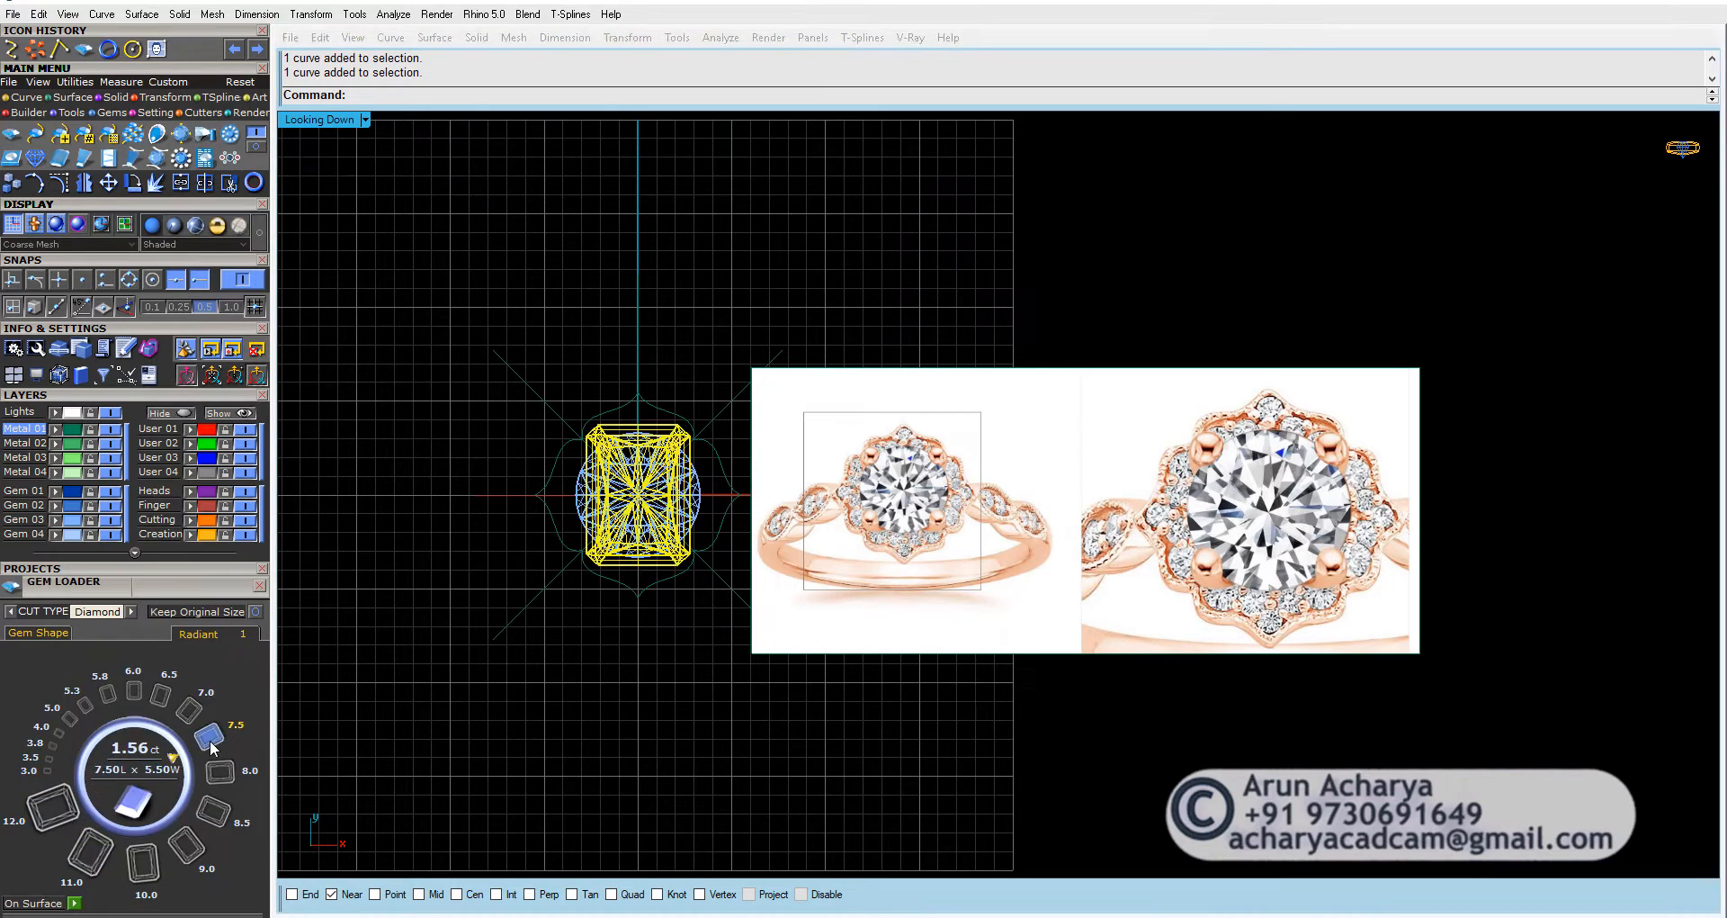
{"action": "left_click", "coordinate": [188, 710]}
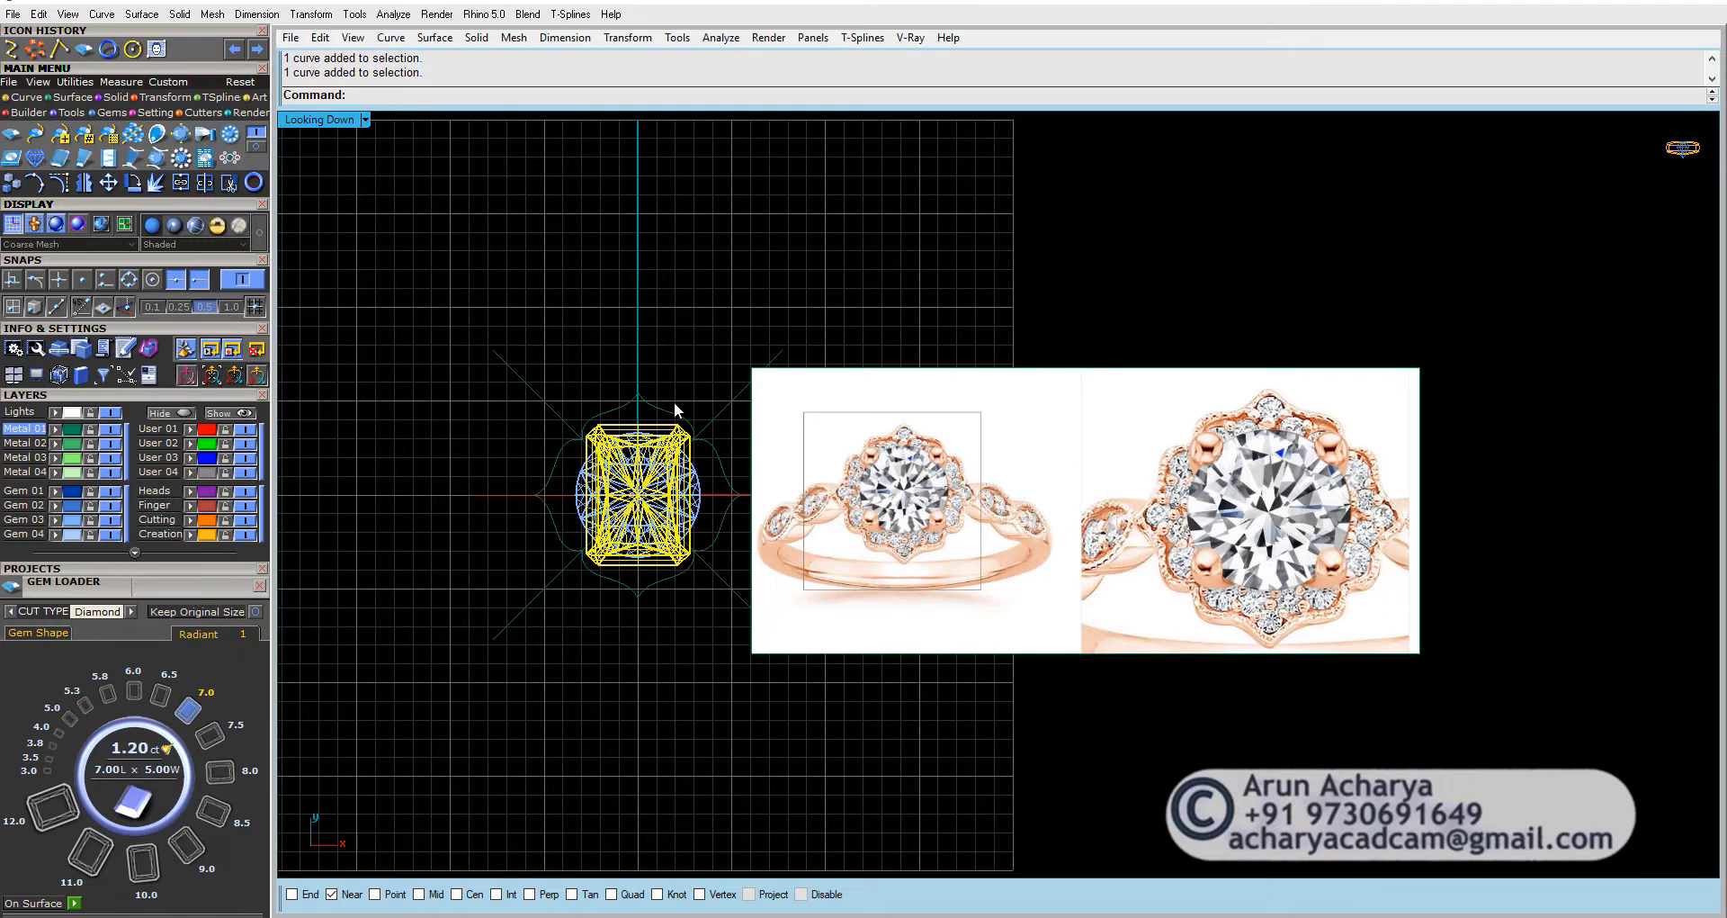
Step: Copy the radiant gem together with all the halo curves and guide lines 20 mm straight up
{"action": "scroll", "coordinate": [672, 401], "scroll_direction": "up", "scroll_amount": 3}
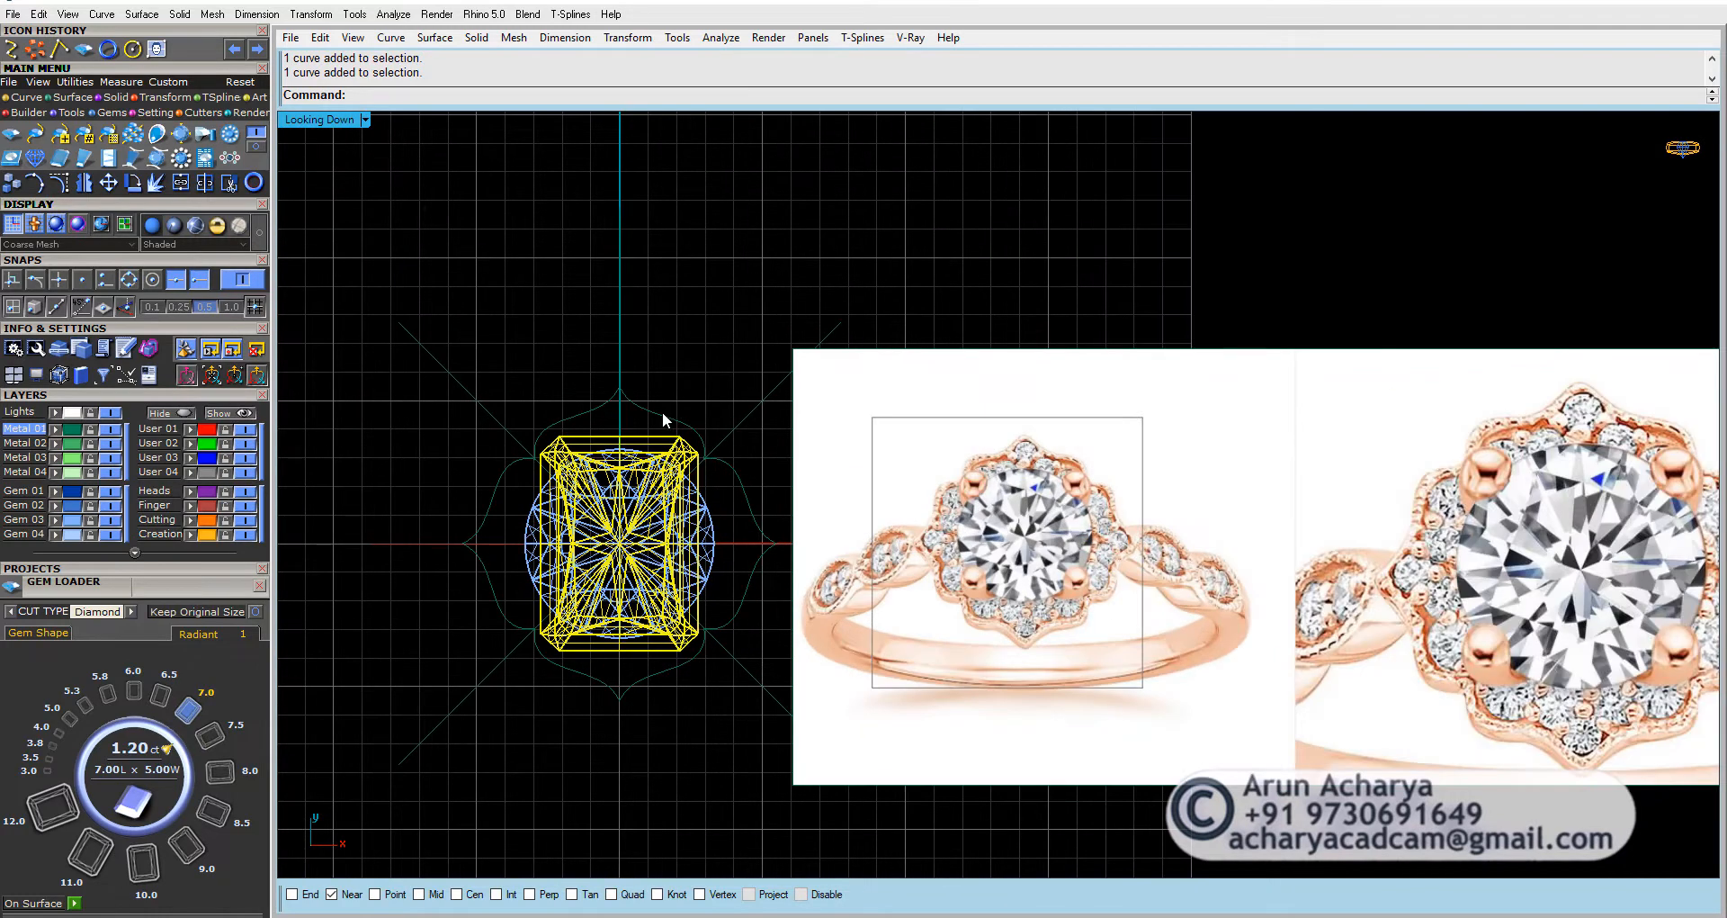
{"action": "left_click", "coordinate": [509, 507]}
{"action": "left_click", "coordinate": [491, 508]}
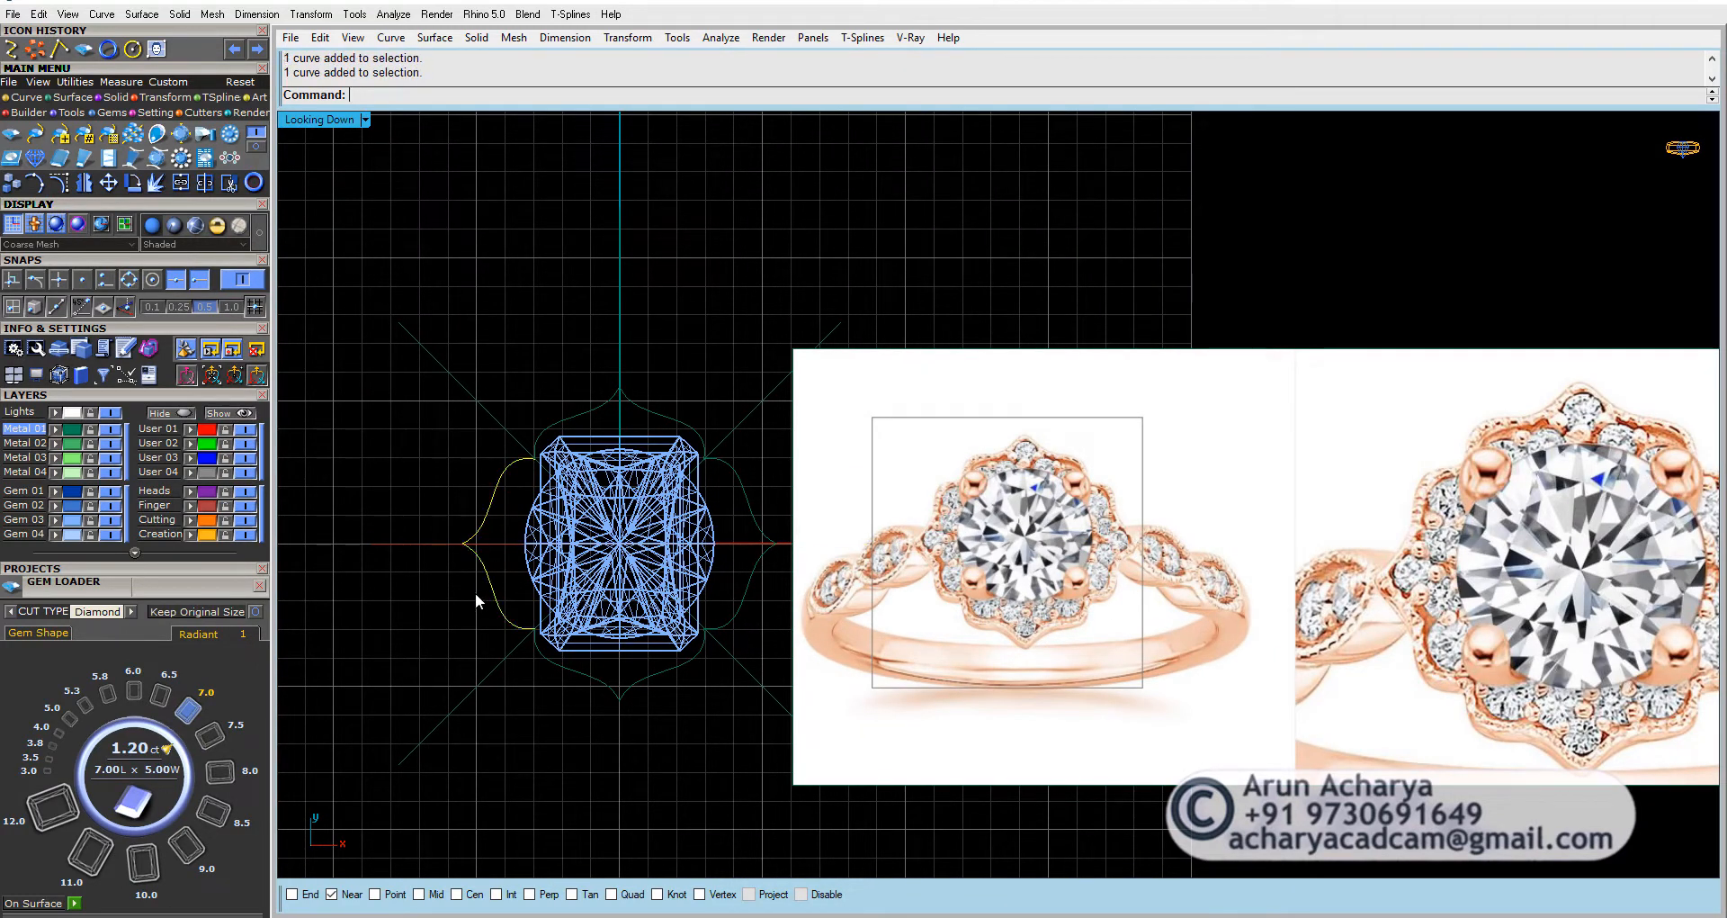
{"action": "left_click_drag", "start_coordinate": [729, 515], "coordinate": [727, 516], "text": "shift"}
{"action": "right_click_drag", "start_coordinate": [700, 499], "coordinate": [636, 501]}
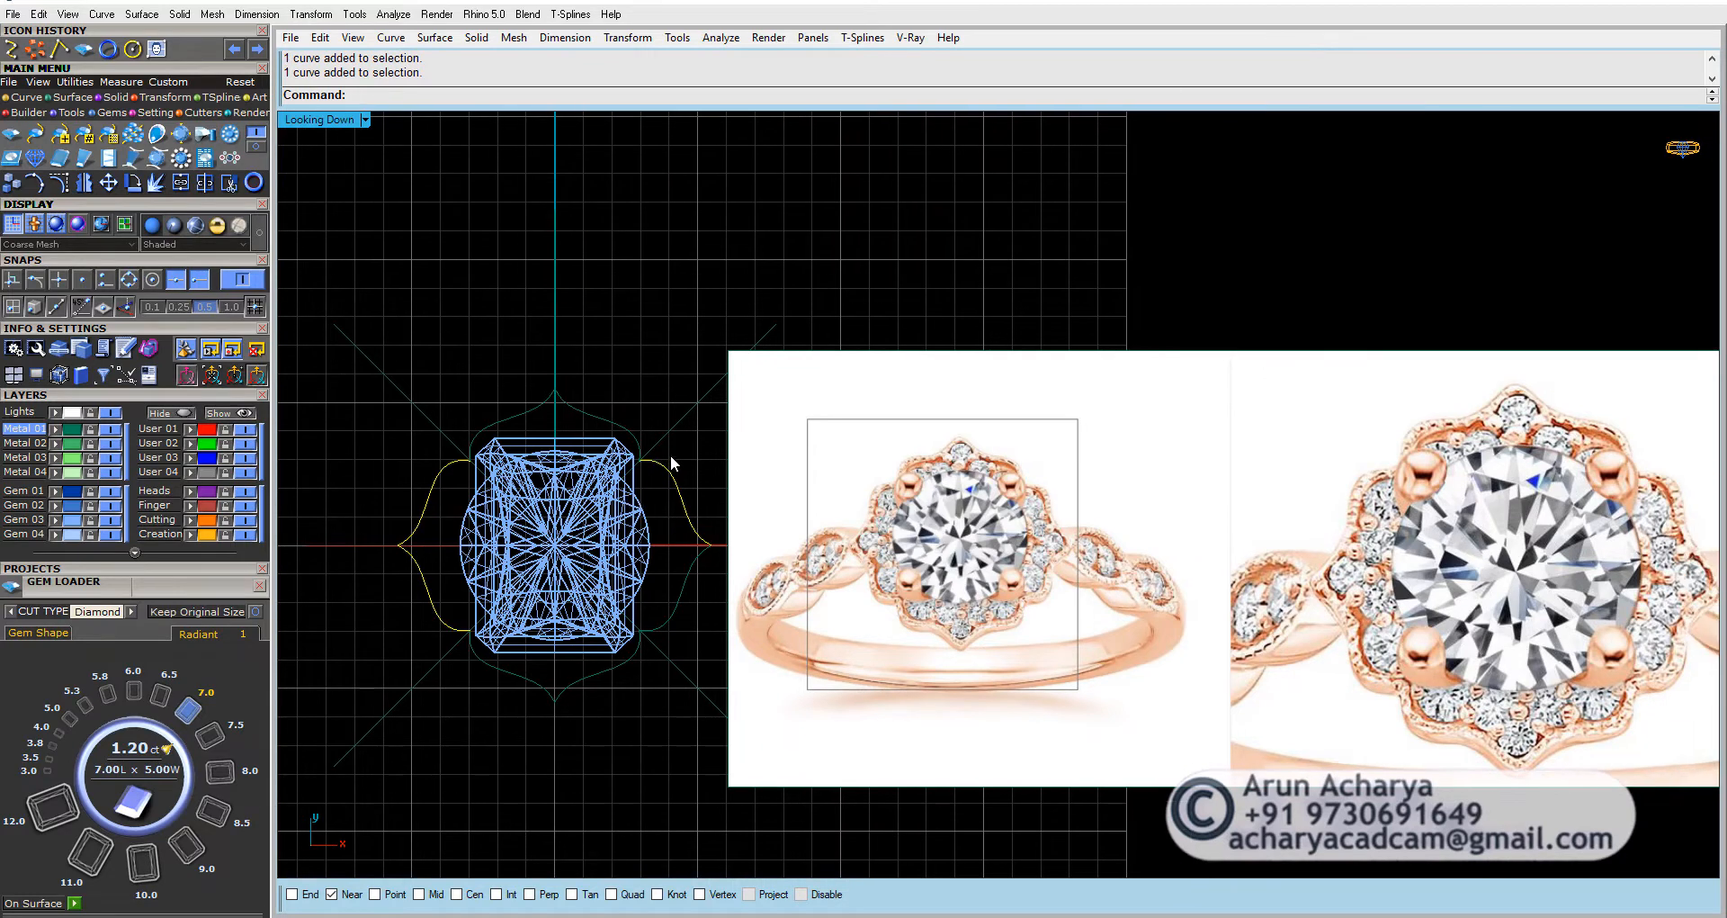
{"action": "left_click", "coordinate": [668, 434], "text": "shift"}
{"action": "left_click_drag", "start_coordinate": [625, 407], "coordinate": [498, 427], "text": "shift"}
{"action": "left_click", "coordinate": [430, 420], "text": "shift"}
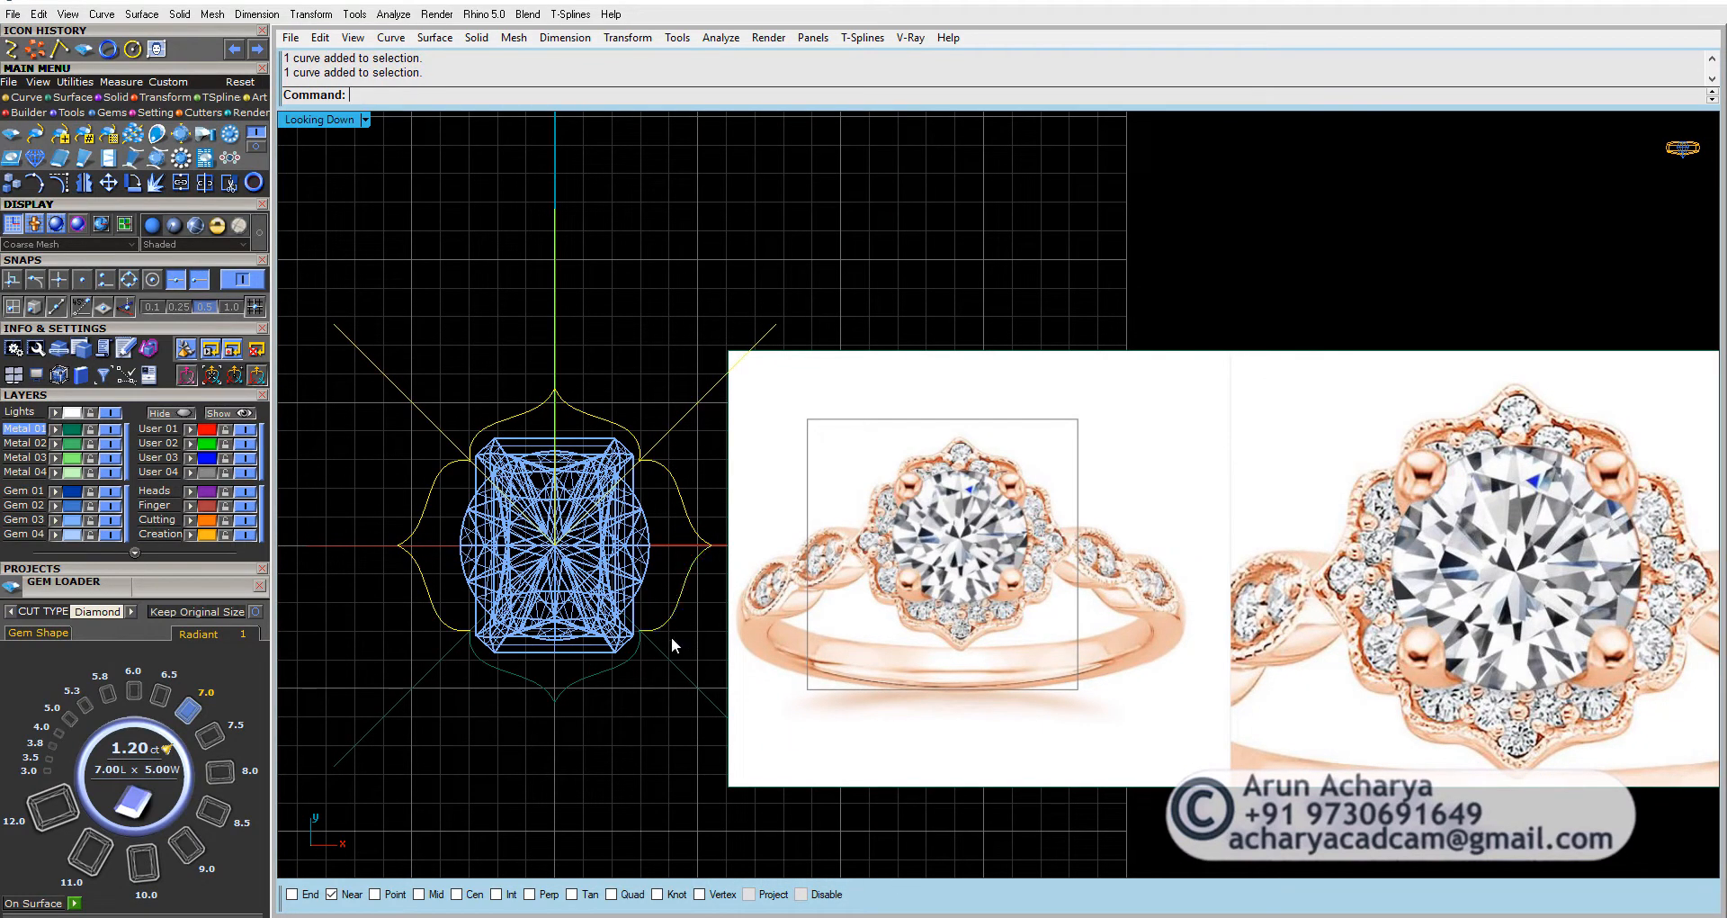
{"action": "left_click_drag", "start_coordinate": [531, 653], "coordinate": [433, 671], "text": "shift"}
{"action": "key", "text": "Escape"}
{"action": "scroll", "coordinate": [601, 601], "scroll_direction": "down", "scroll_amount": 4}
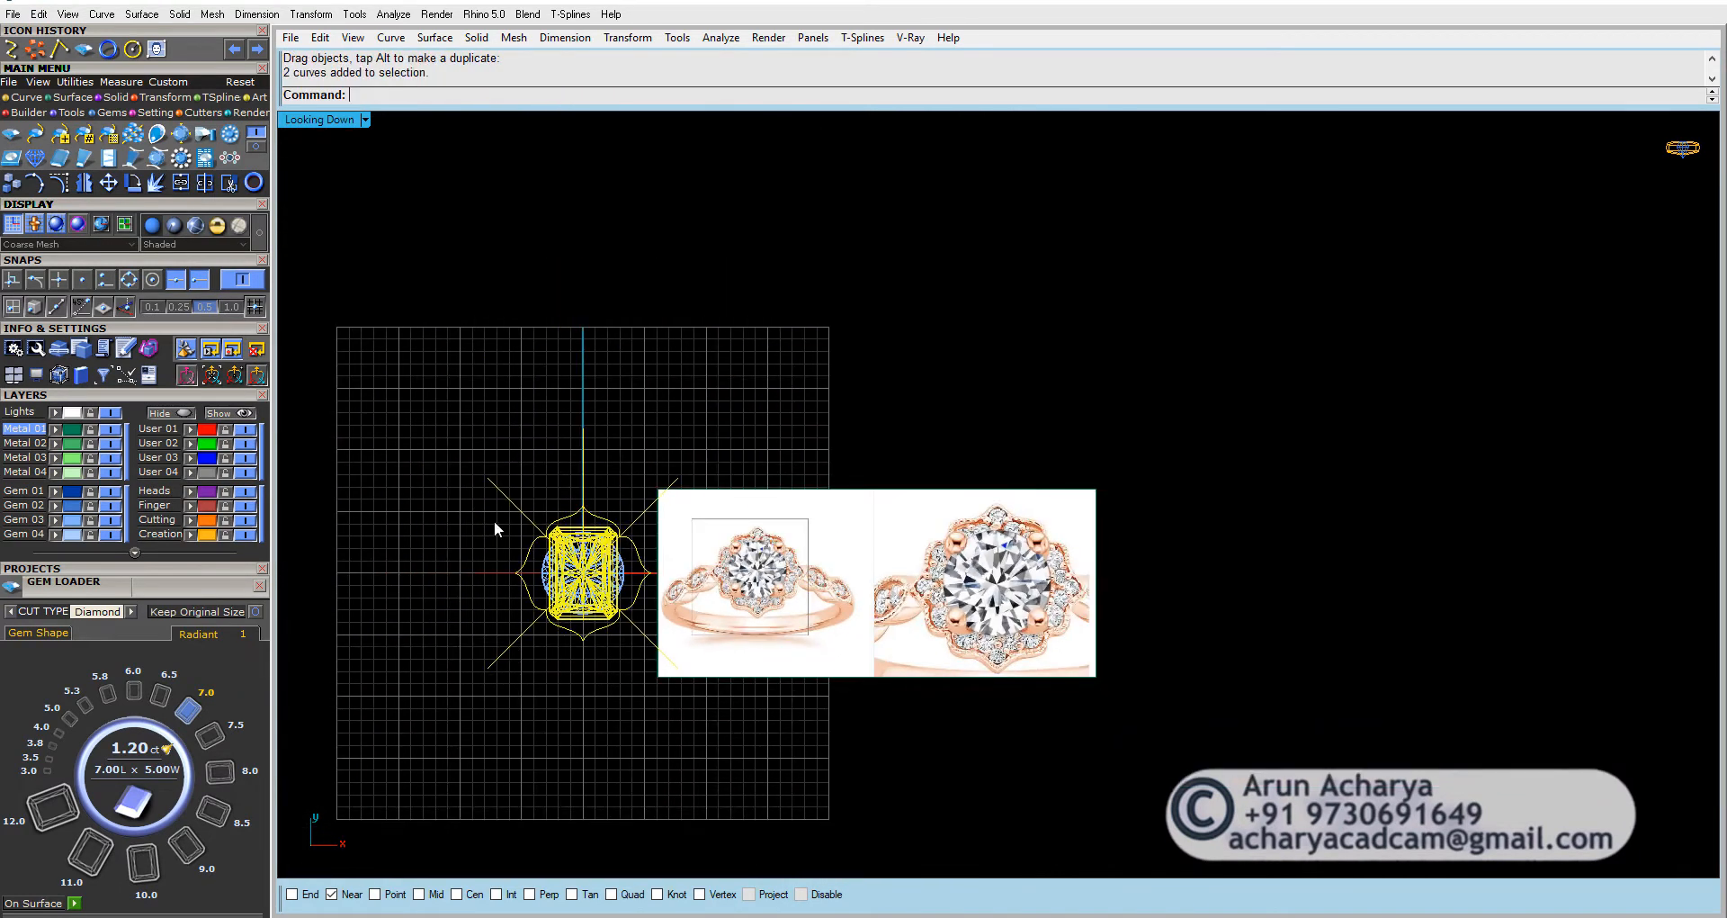
{"action": "left_click", "coordinate": [107, 184]}
{"action": "right_click", "coordinate": [107, 185]}
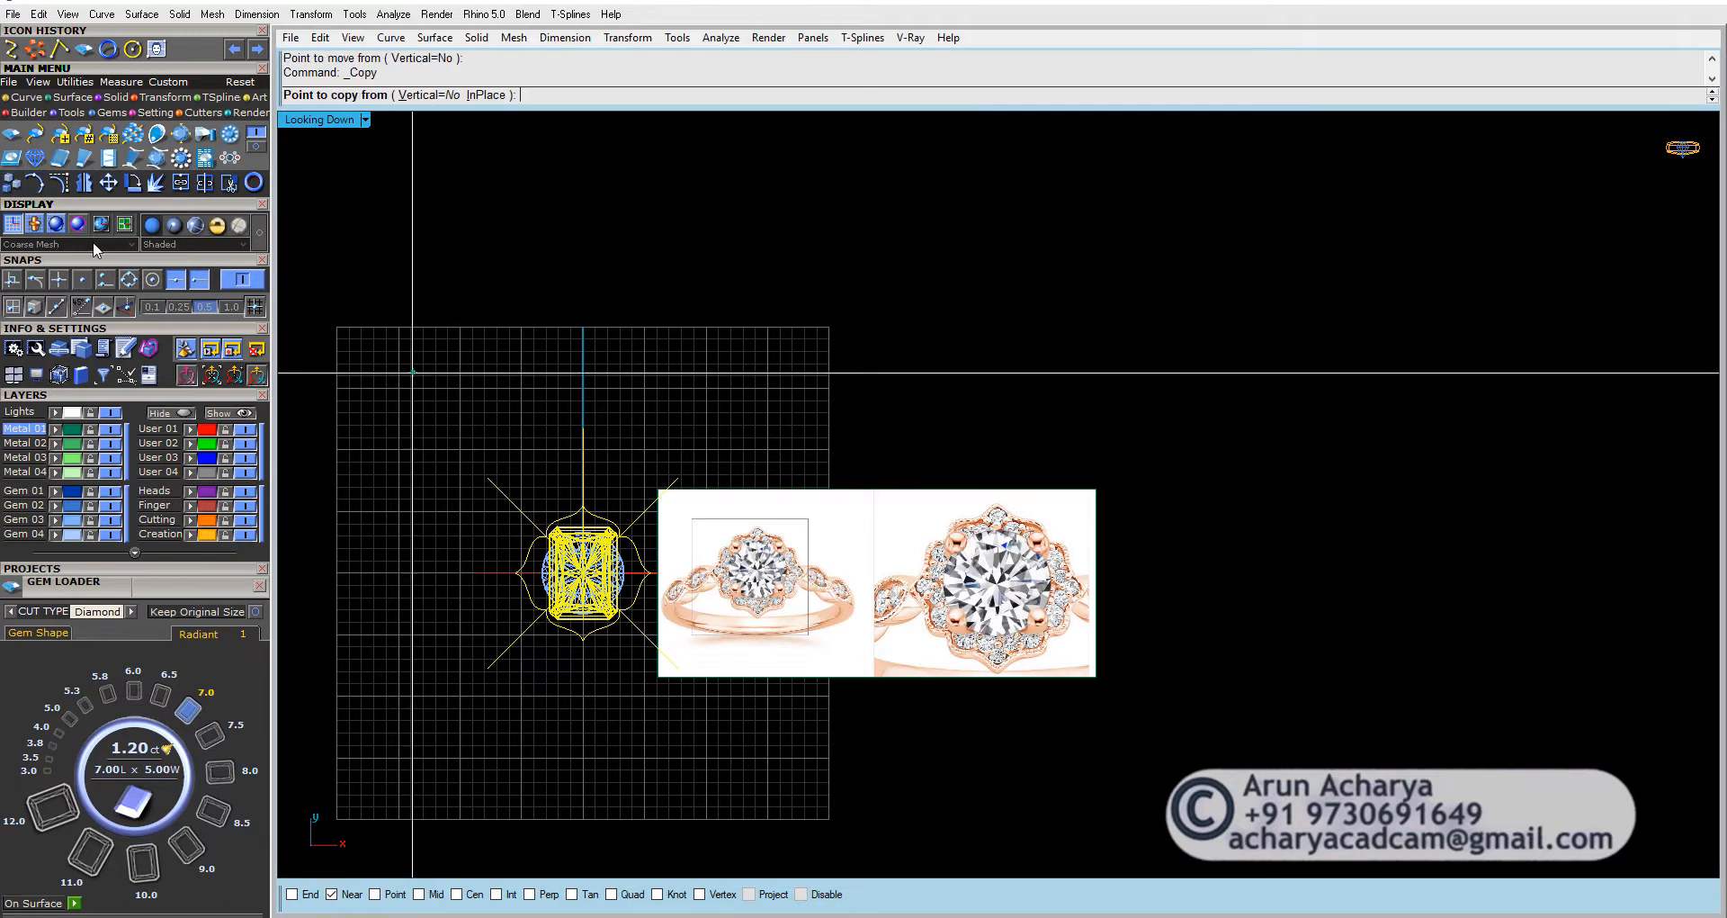
{"action": "left_click", "coordinate": [531, 390]}
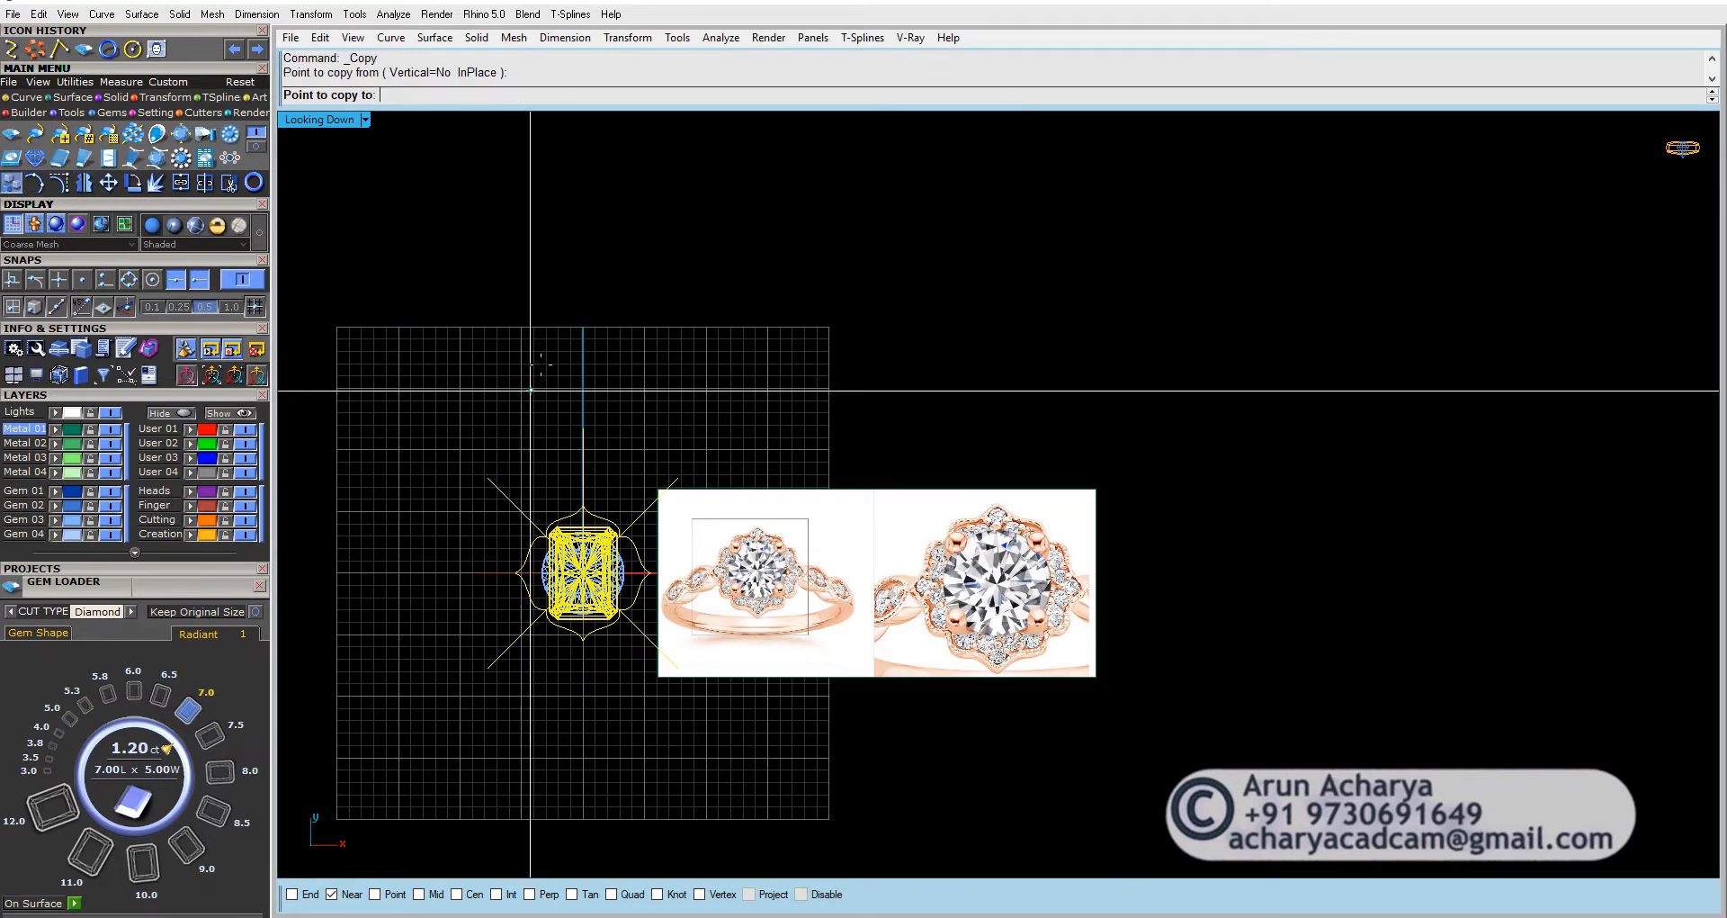
{"action": "type", "text": "30"}
{"action": "key", "text": "Return"}
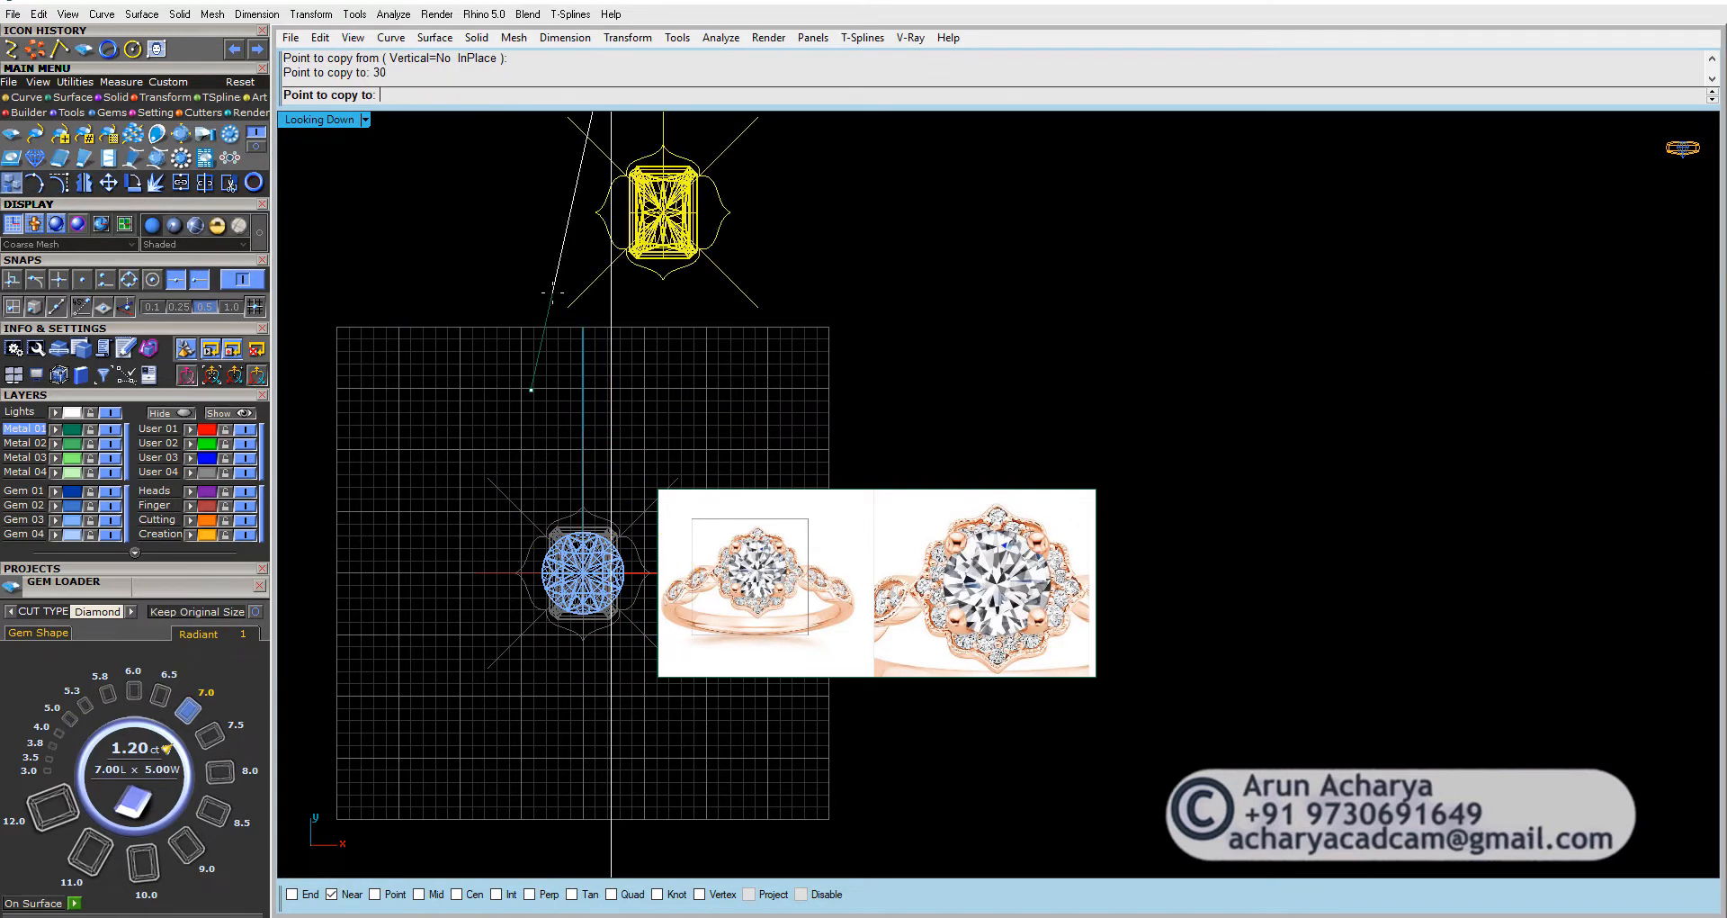
{"action": "key", "text": "Return"}
{"action": "left_click", "coordinate": [552, 291], "text": "shift"}
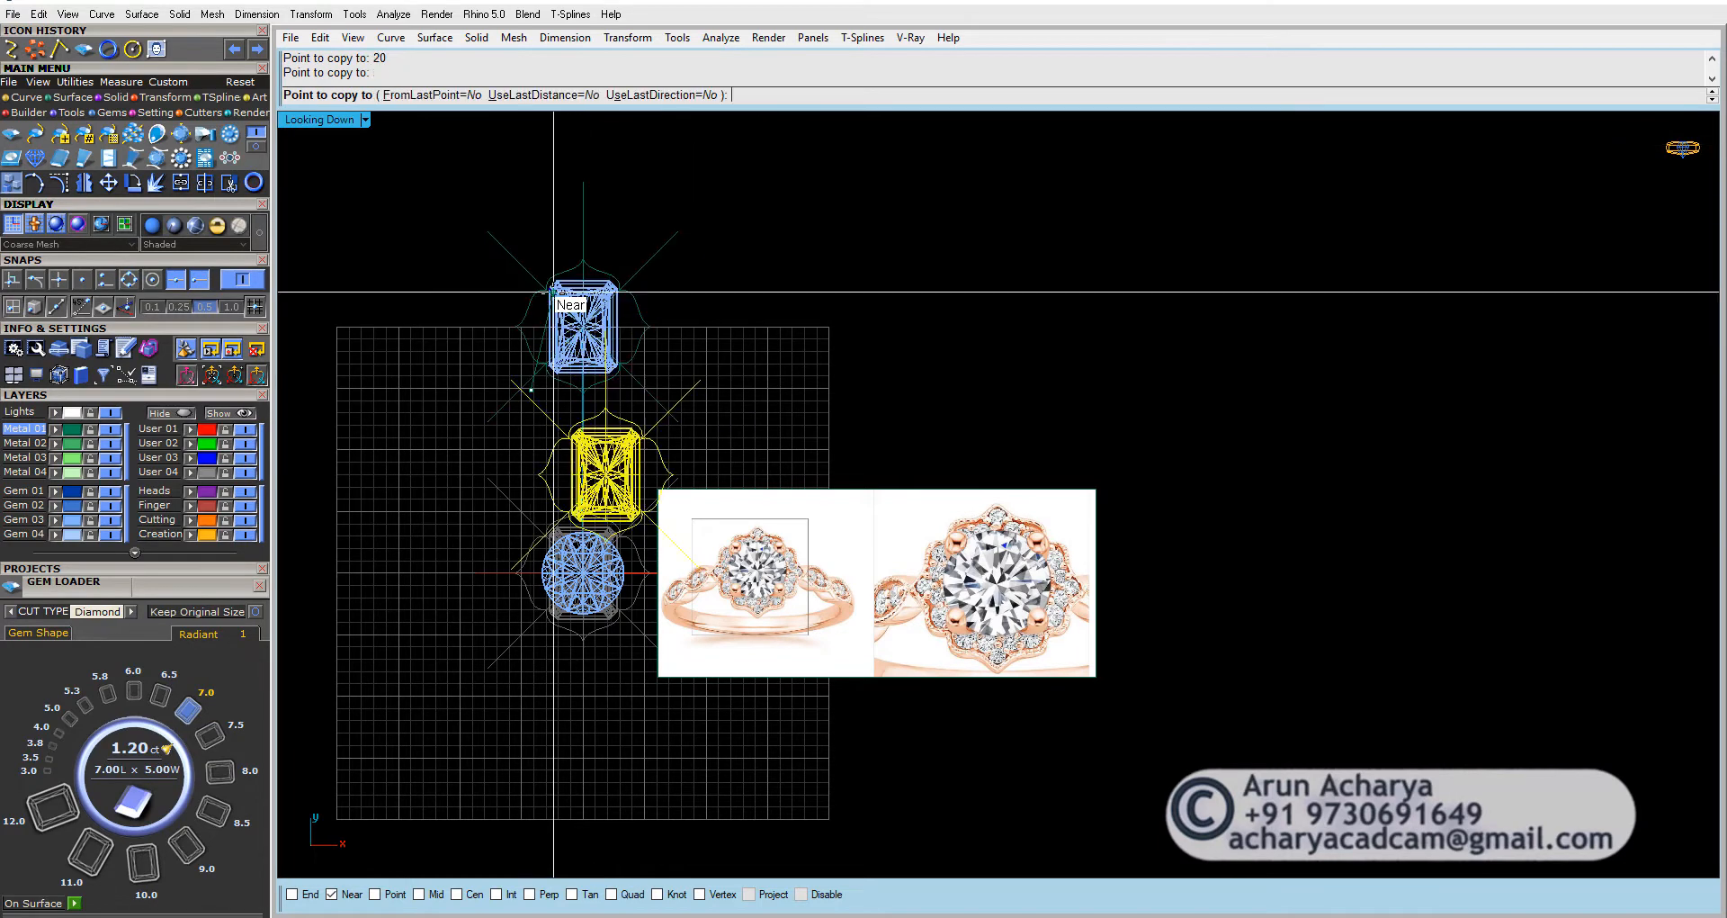
{"action": "right_click", "coordinate": [553, 292]}
{"action": "left_click", "coordinate": [494, 343]}
Step: On the copy, move the upper-right quarter's two halo curves, diagonal line and vertical guide straight up to clear the radiant gem's corner
{"action": "scroll", "coordinate": [645, 435], "scroll_direction": "up", "scroll_amount": 5}
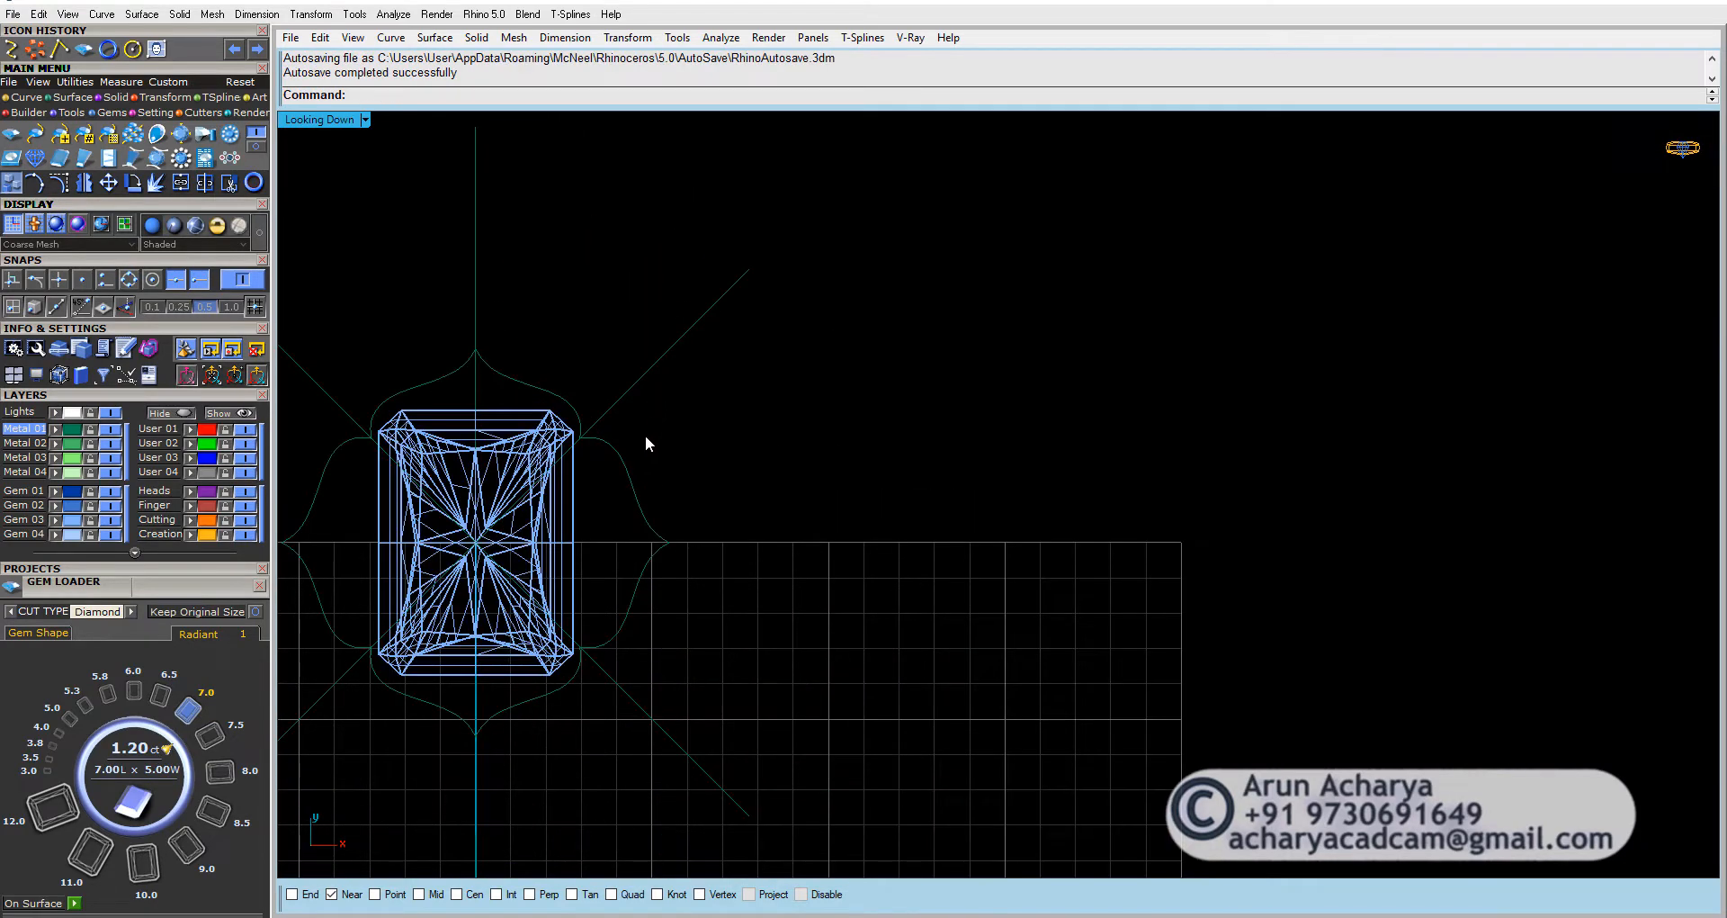
{"action": "right_click_drag", "start_coordinate": [569, 412], "coordinate": [820, 440]}
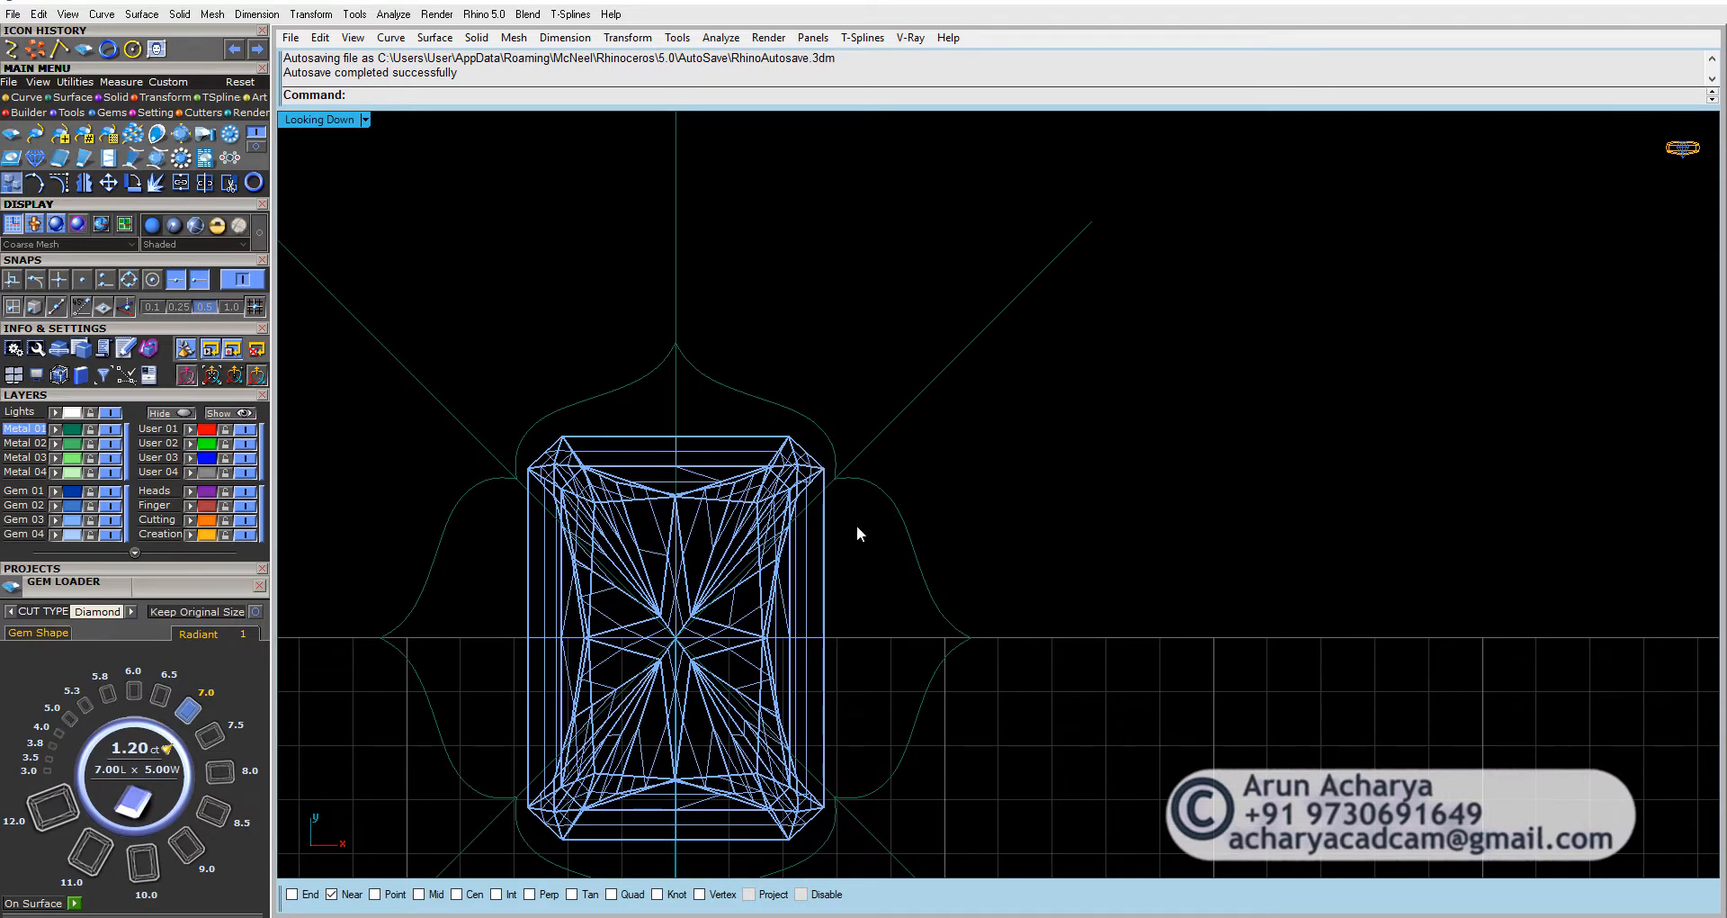
{"action": "left_click", "coordinate": [887, 511]}
{"action": "left_click", "coordinate": [892, 415], "text": "shift"}
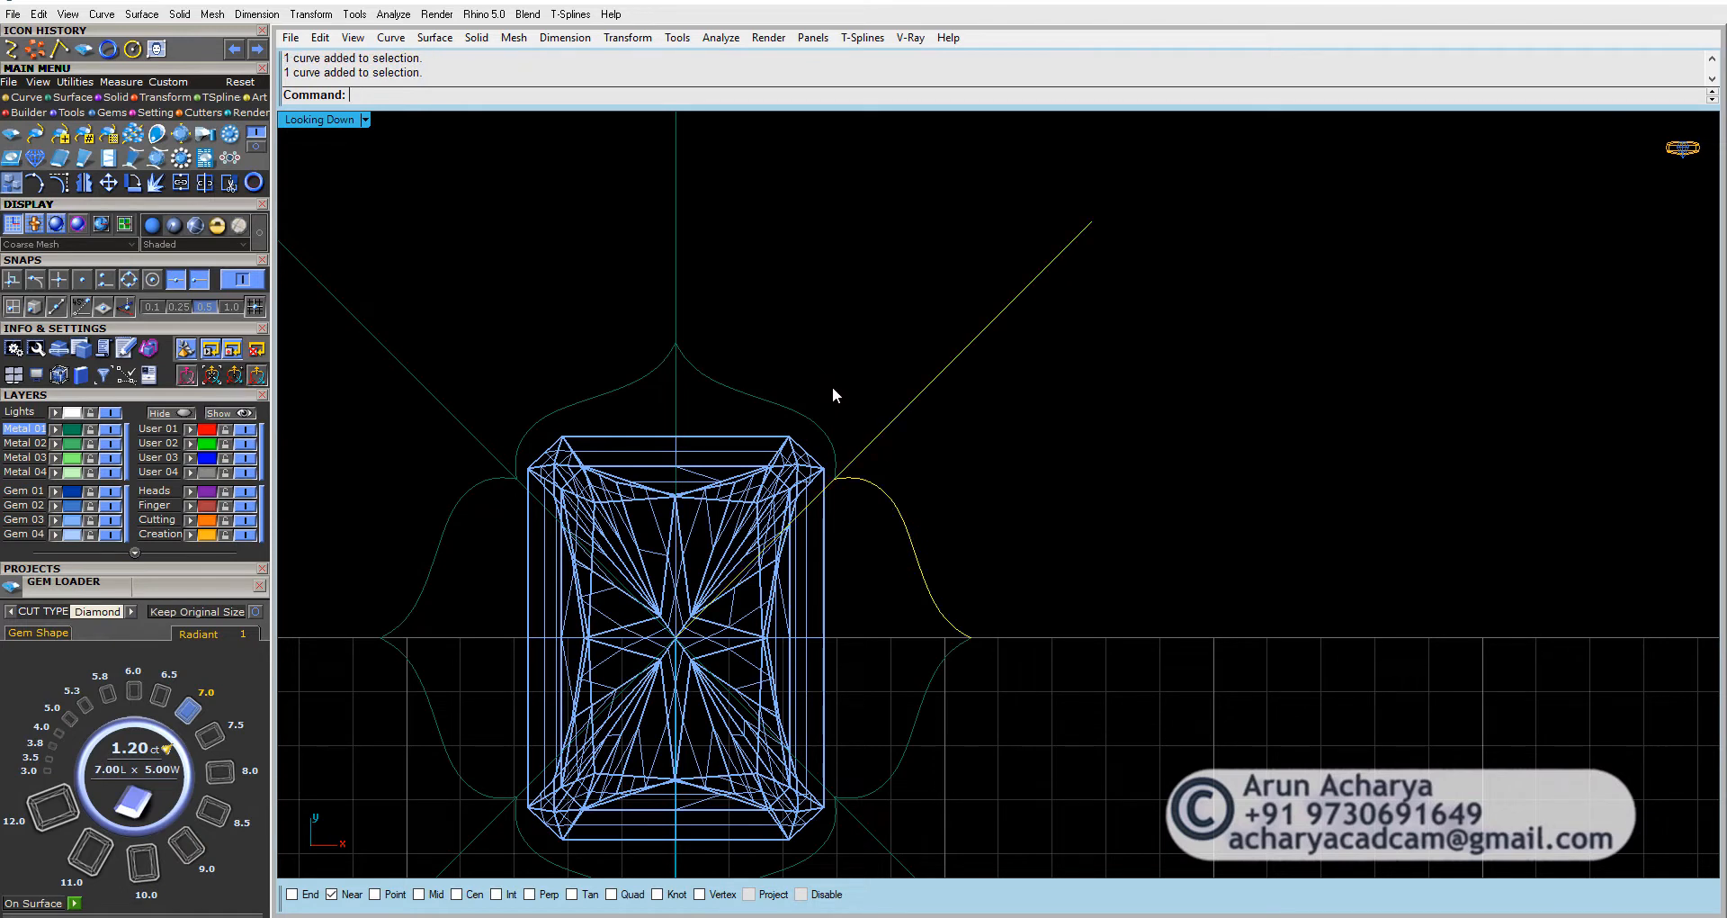
{"action": "left_click_drag", "start_coordinate": [838, 371], "coordinate": [622, 410], "text": "shift"}
{"action": "left_click", "coordinate": [107, 184]}
{"action": "left_click", "coordinate": [1002, 483]}
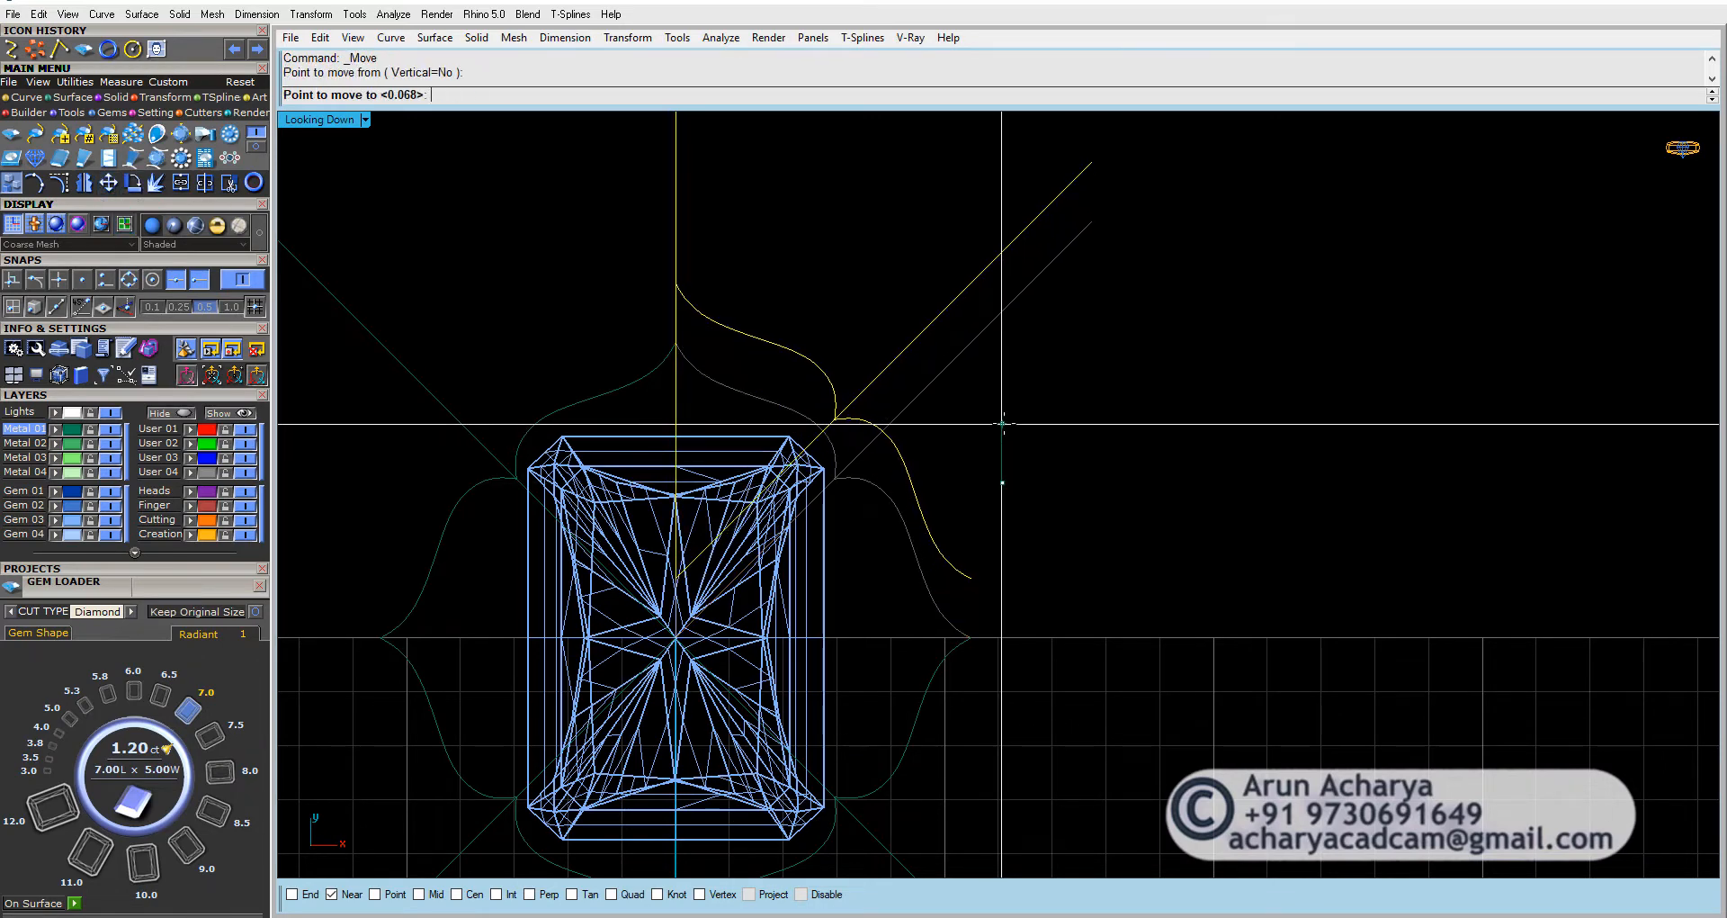
{"action": "left_click", "coordinate": [1003, 423]}
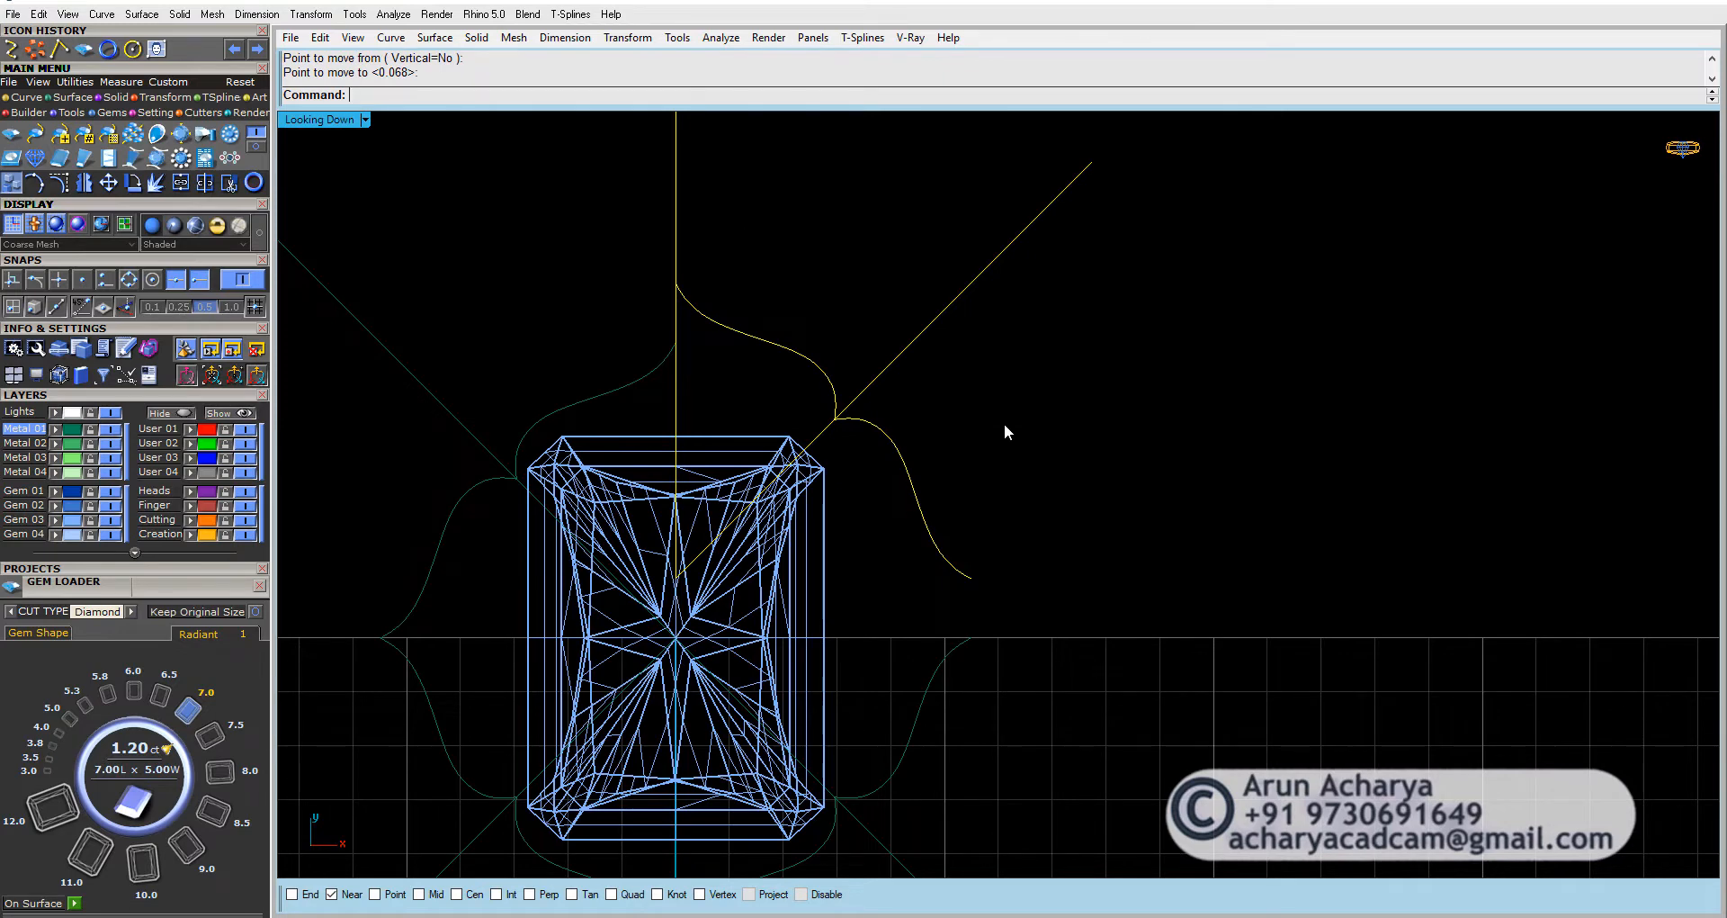
Step: Delete the copy's left and bottom halo curves with their diagonal lines, keeping the shifted upper-right quarter
{"action": "key", "text": "Escape"}
{"action": "left_click_drag", "start_coordinate": [459, 430], "coordinate": [457, 432]}
{"action": "left_click_drag", "start_coordinate": [462, 526], "coordinate": [407, 564], "text": "shift"}
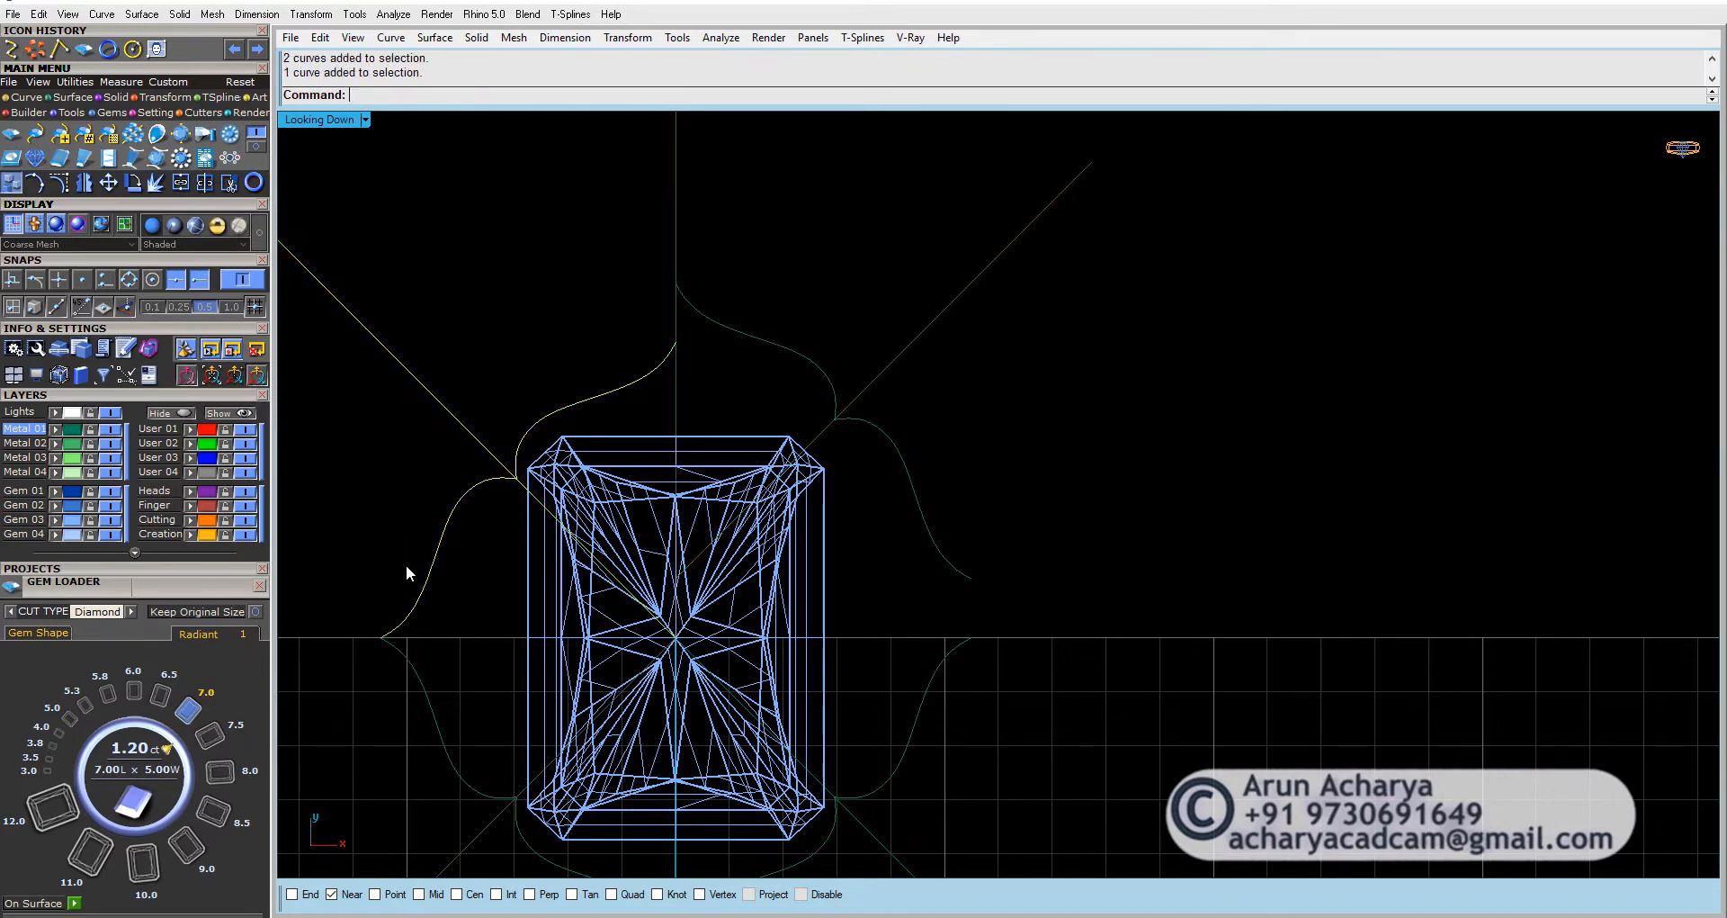
{"action": "left_click_drag", "start_coordinate": [451, 663], "coordinate": [394, 688], "text": "shift"}
{"action": "right_click_drag", "start_coordinate": [394, 688], "coordinate": [437, 415]}
{"action": "left_click_drag", "start_coordinate": [530, 599], "coordinate": [475, 614], "text": "shift"}
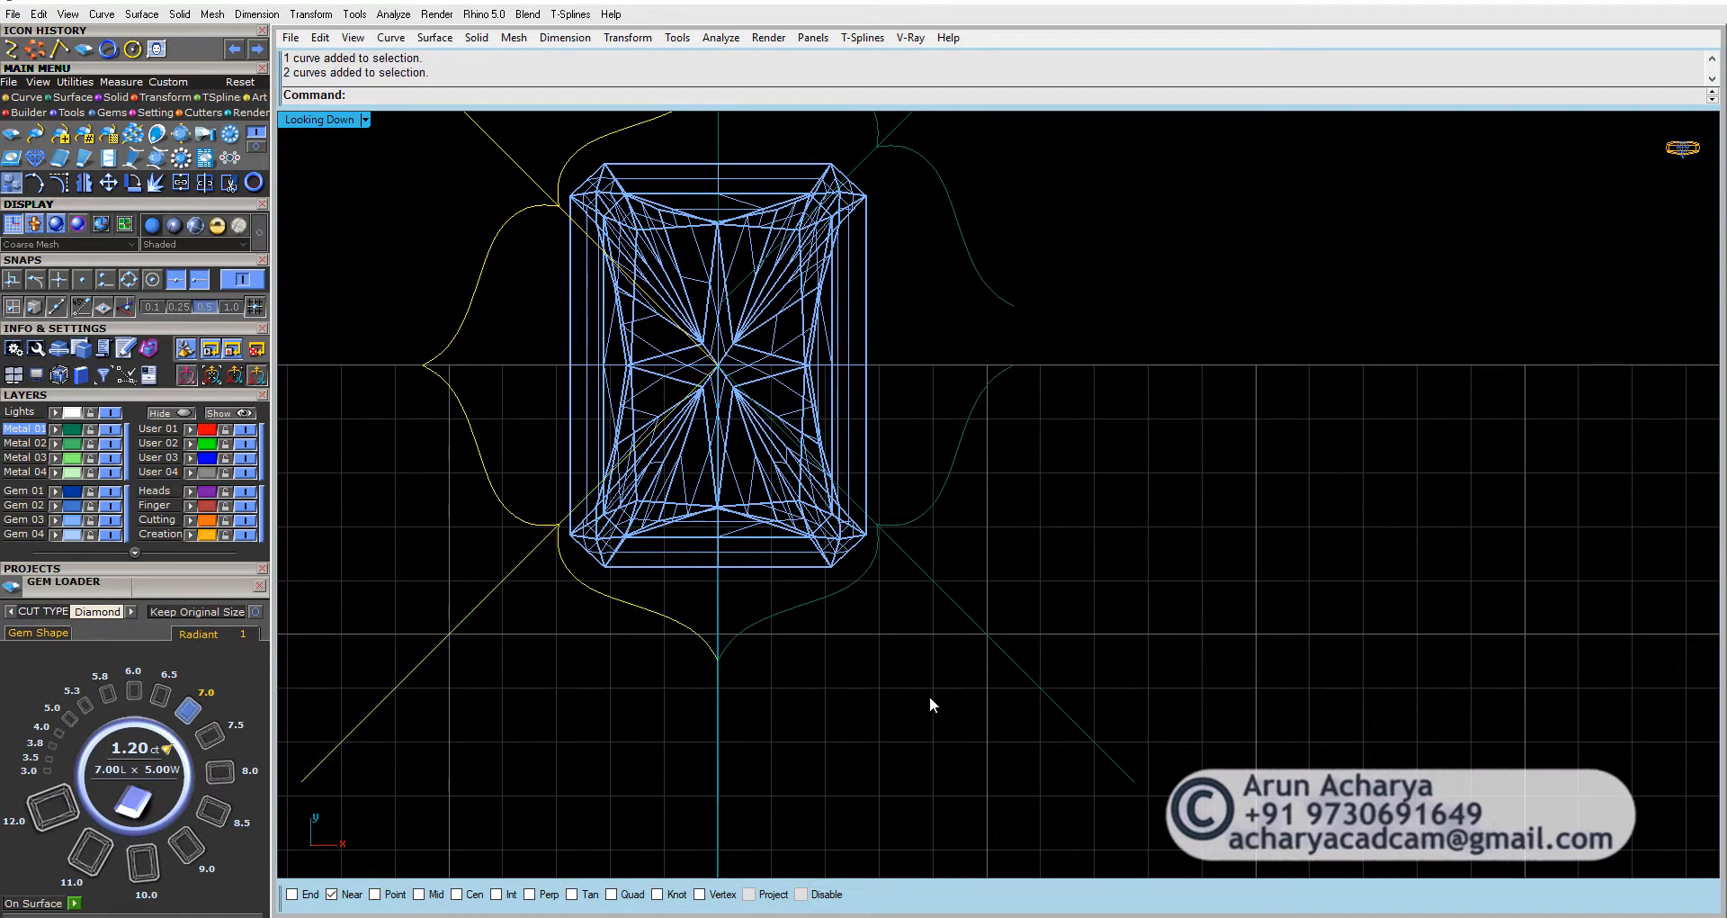
{"action": "left_click_drag", "start_coordinate": [968, 597], "coordinate": [758, 597], "text": "shift"}
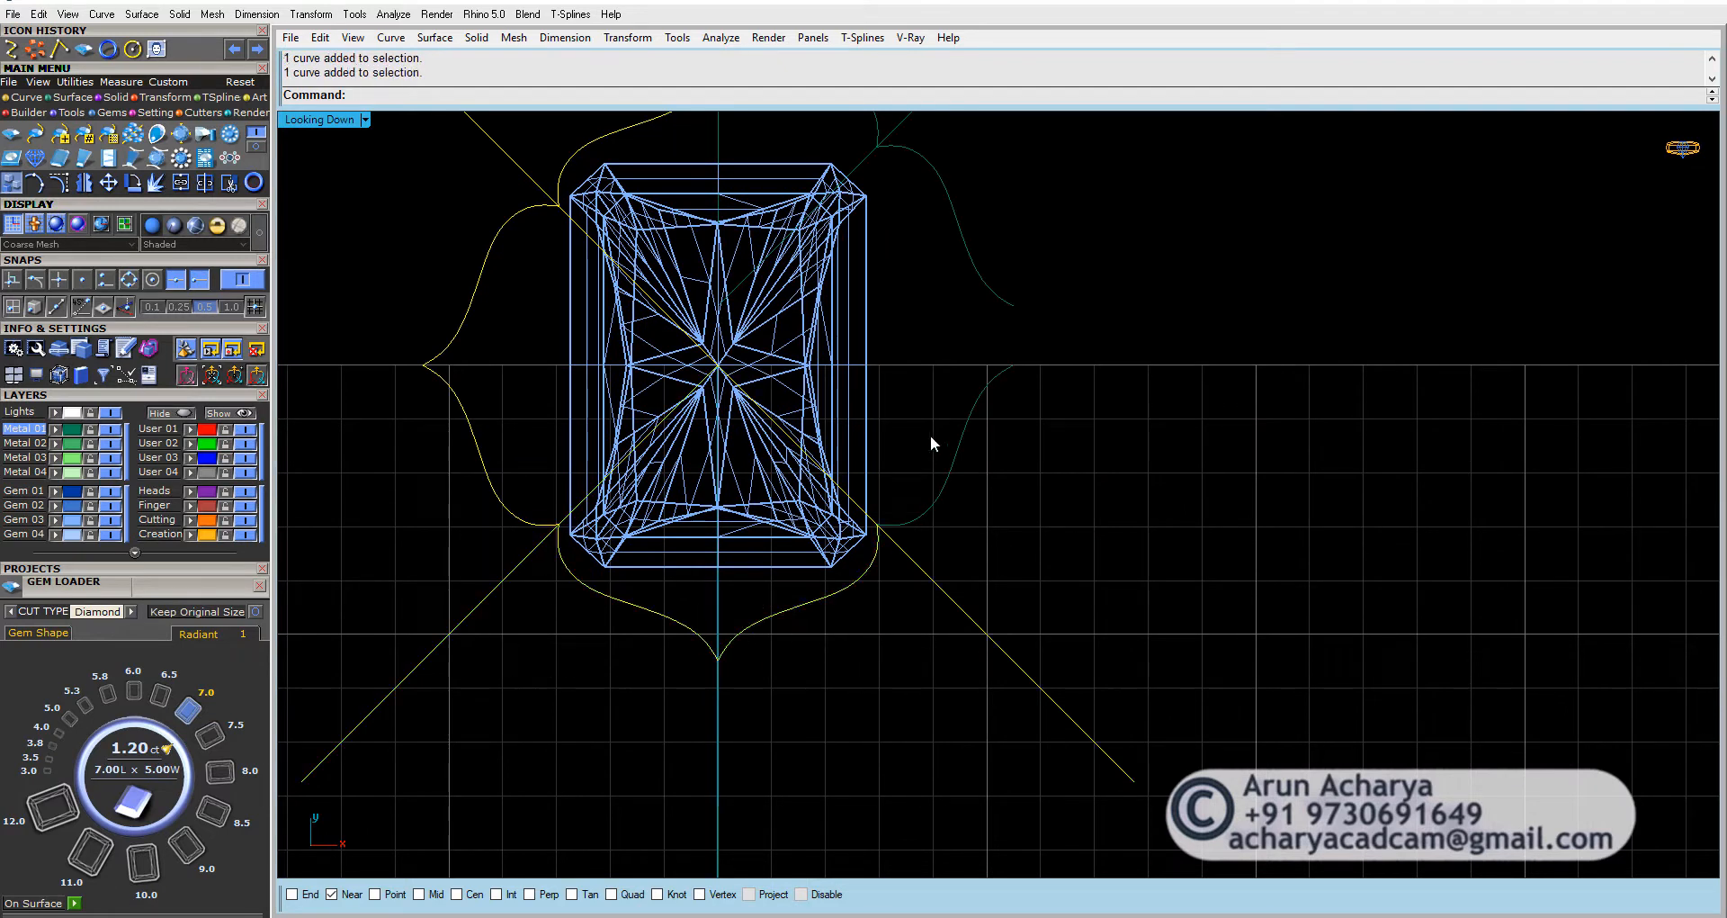
{"action": "key", "text": "Delete"}
{"action": "right_click_drag", "start_coordinate": [930, 434], "coordinate": [889, 630]}
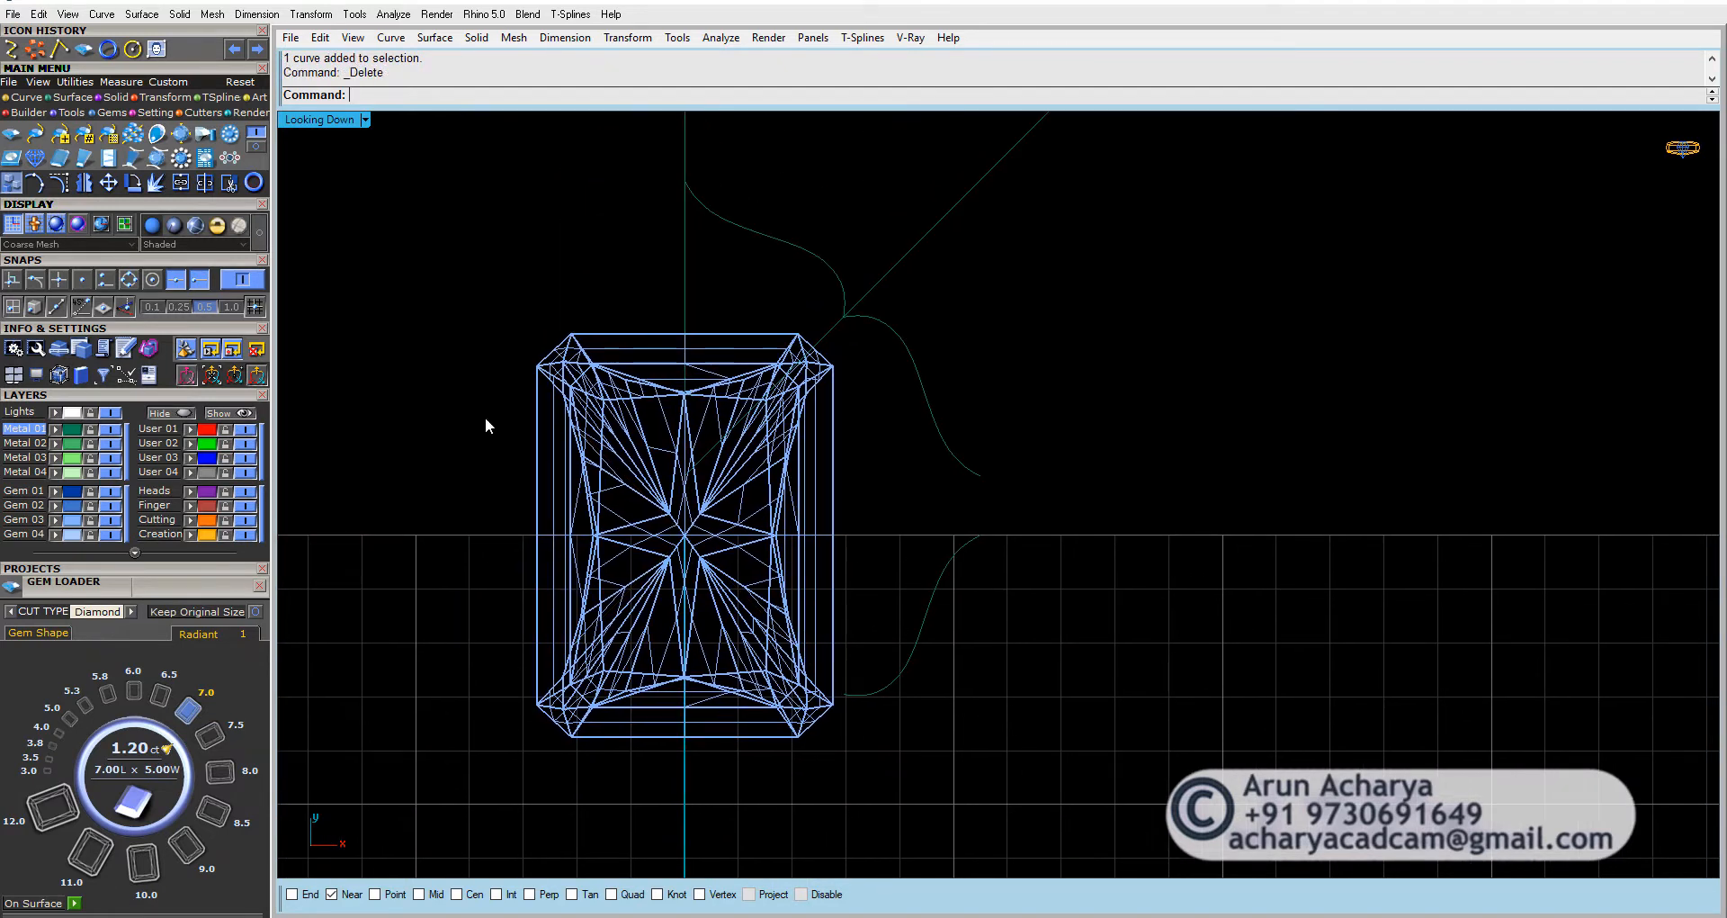
Step: Draw a straight horizontal guide line through the centre of the copied radiant gem, with grid snap on
{"action": "left_click", "coordinate": [25, 97]}
{"action": "left_click", "coordinate": [11, 133]}
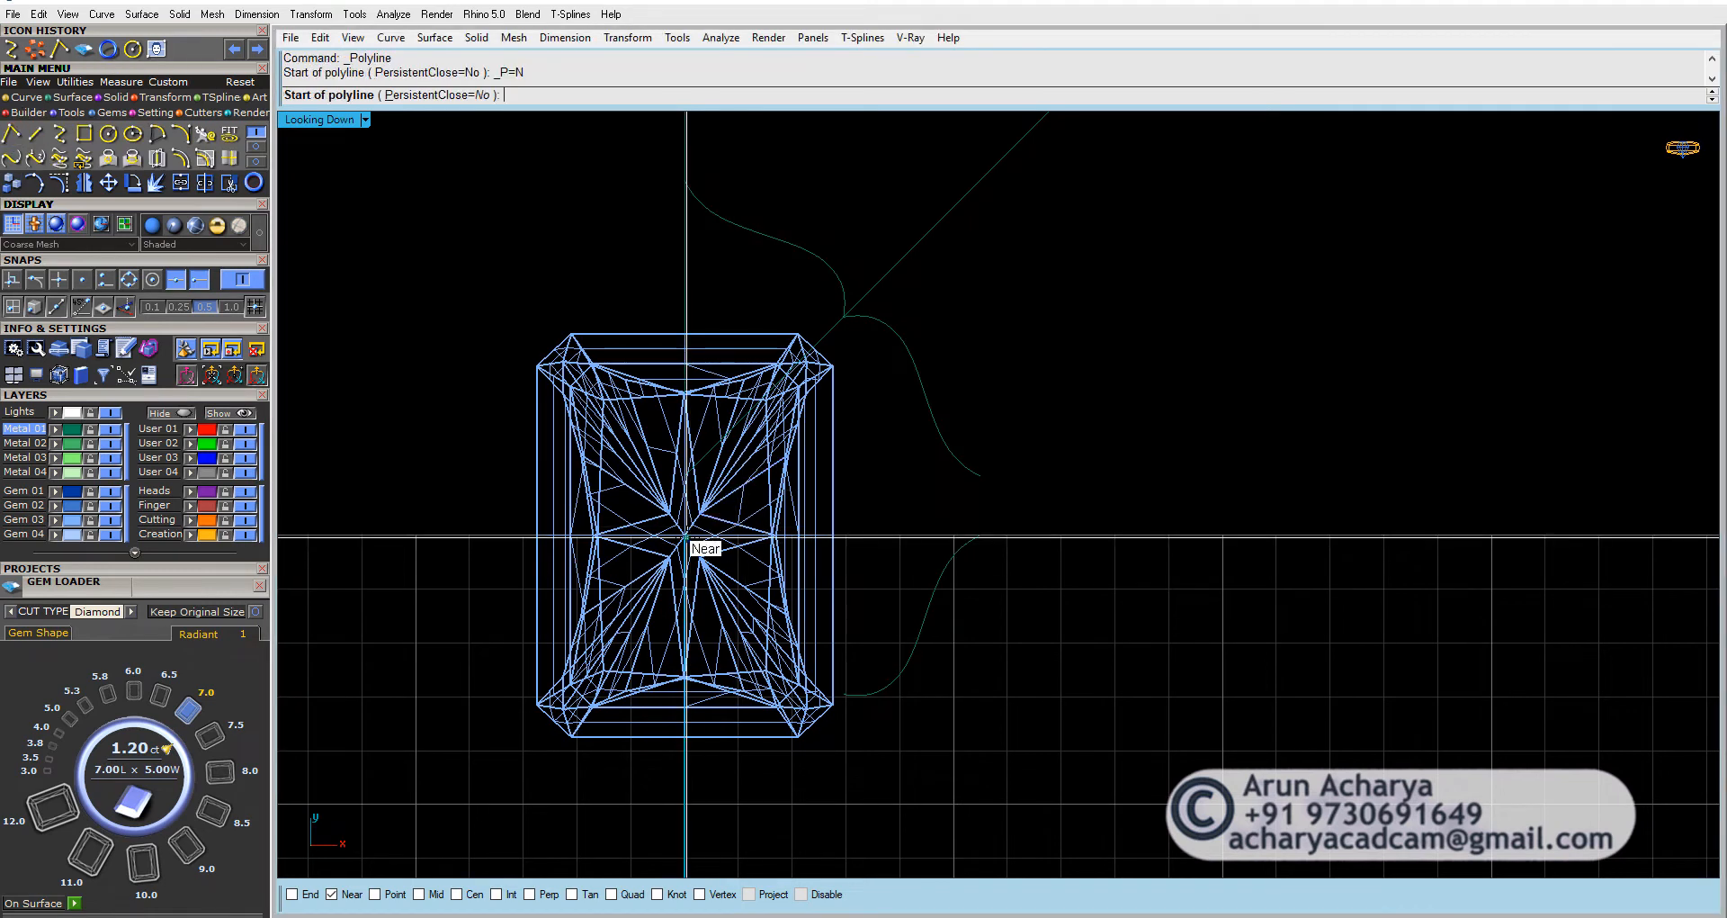
{"action": "type", "text": "s"}
{"action": "key", "text": "Return"}
{"action": "type", "text": "s"}
{"action": "key", "text": "Return"}
{"action": "left_click", "coordinate": [413, 537]}
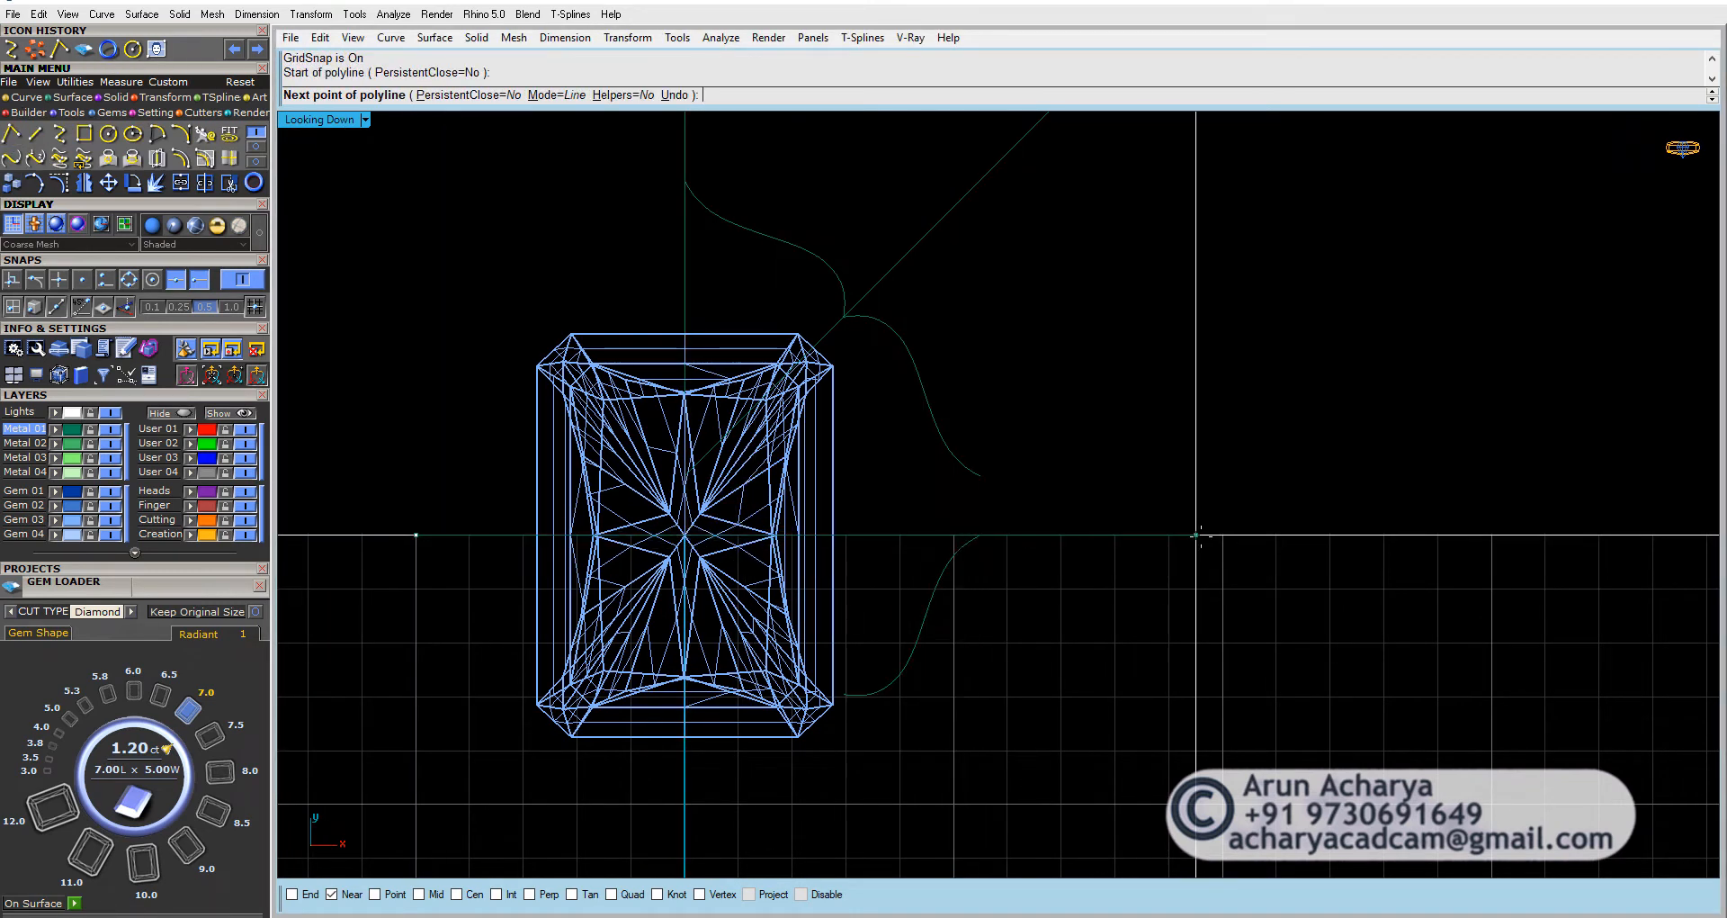
{"action": "left_click", "coordinate": [1192, 536]}
{"action": "key", "text": "Return"}
Step: Stretch the copy's right-hand halo curve vertically down to the horizontal guide with a 1D scale, and delete the old curve below it
{"action": "left_click_drag", "start_coordinate": [1061, 409], "coordinate": [906, 488]}
{"action": "right_click_drag", "start_coordinate": [891, 410], "coordinate": [871, 457]}
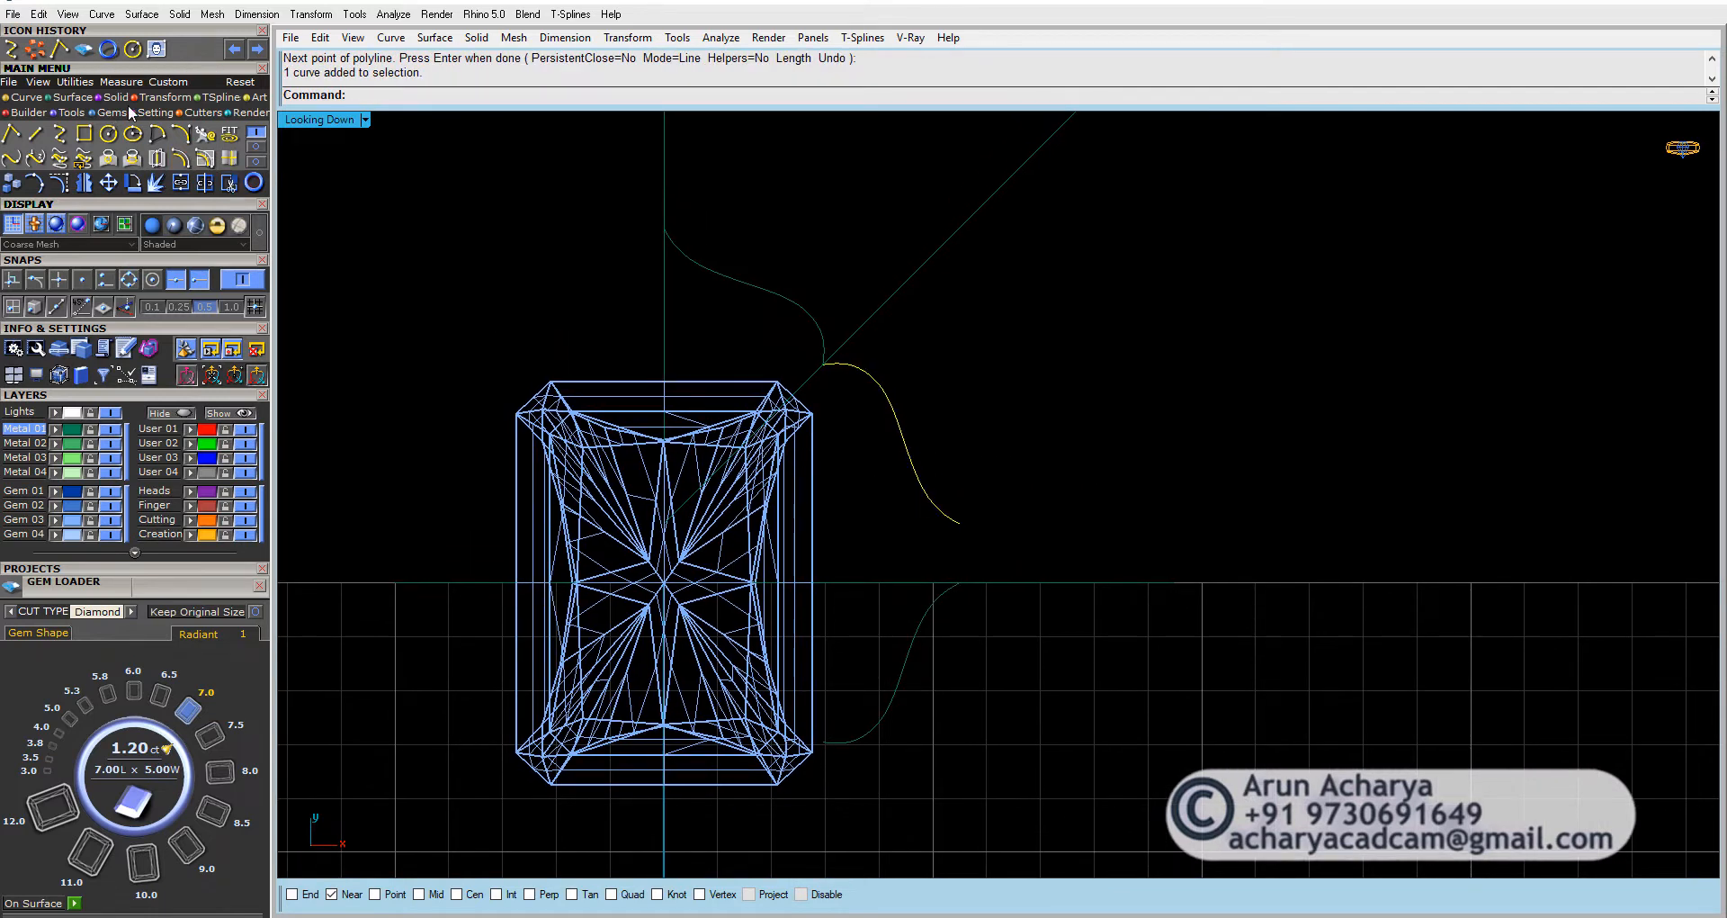
{"action": "left_click", "coordinate": [161, 99]}
{"action": "left_click", "coordinate": [60, 135]}
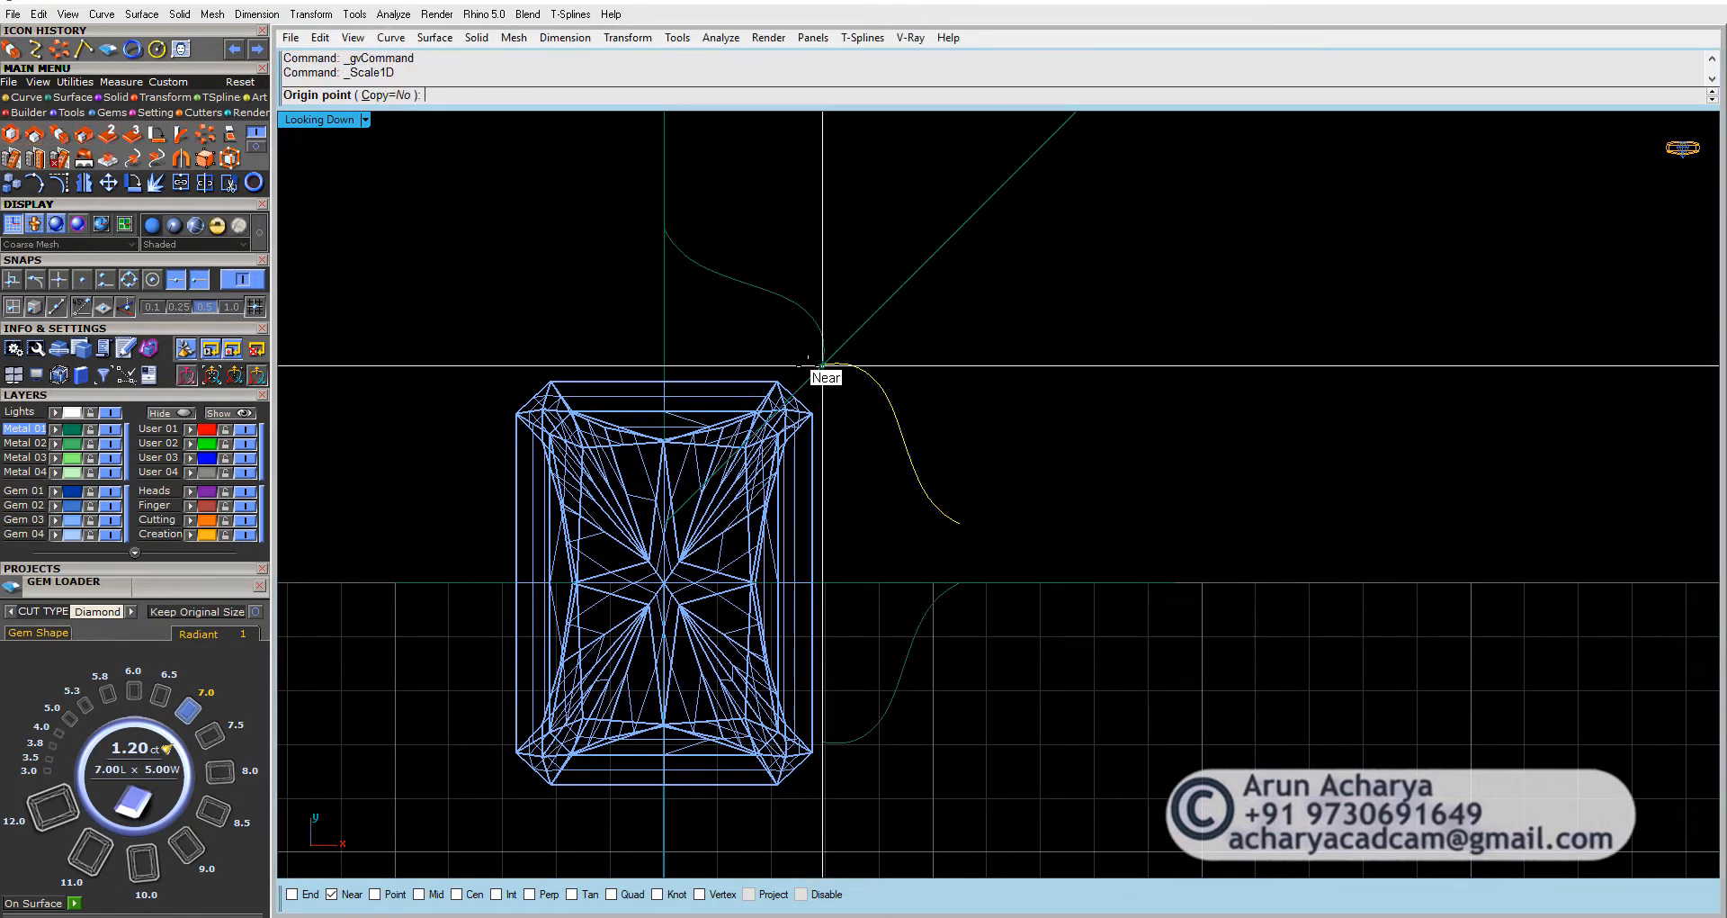
{"action": "left_click", "coordinate": [295, 892]}
{"action": "left_click", "coordinate": [822, 365]}
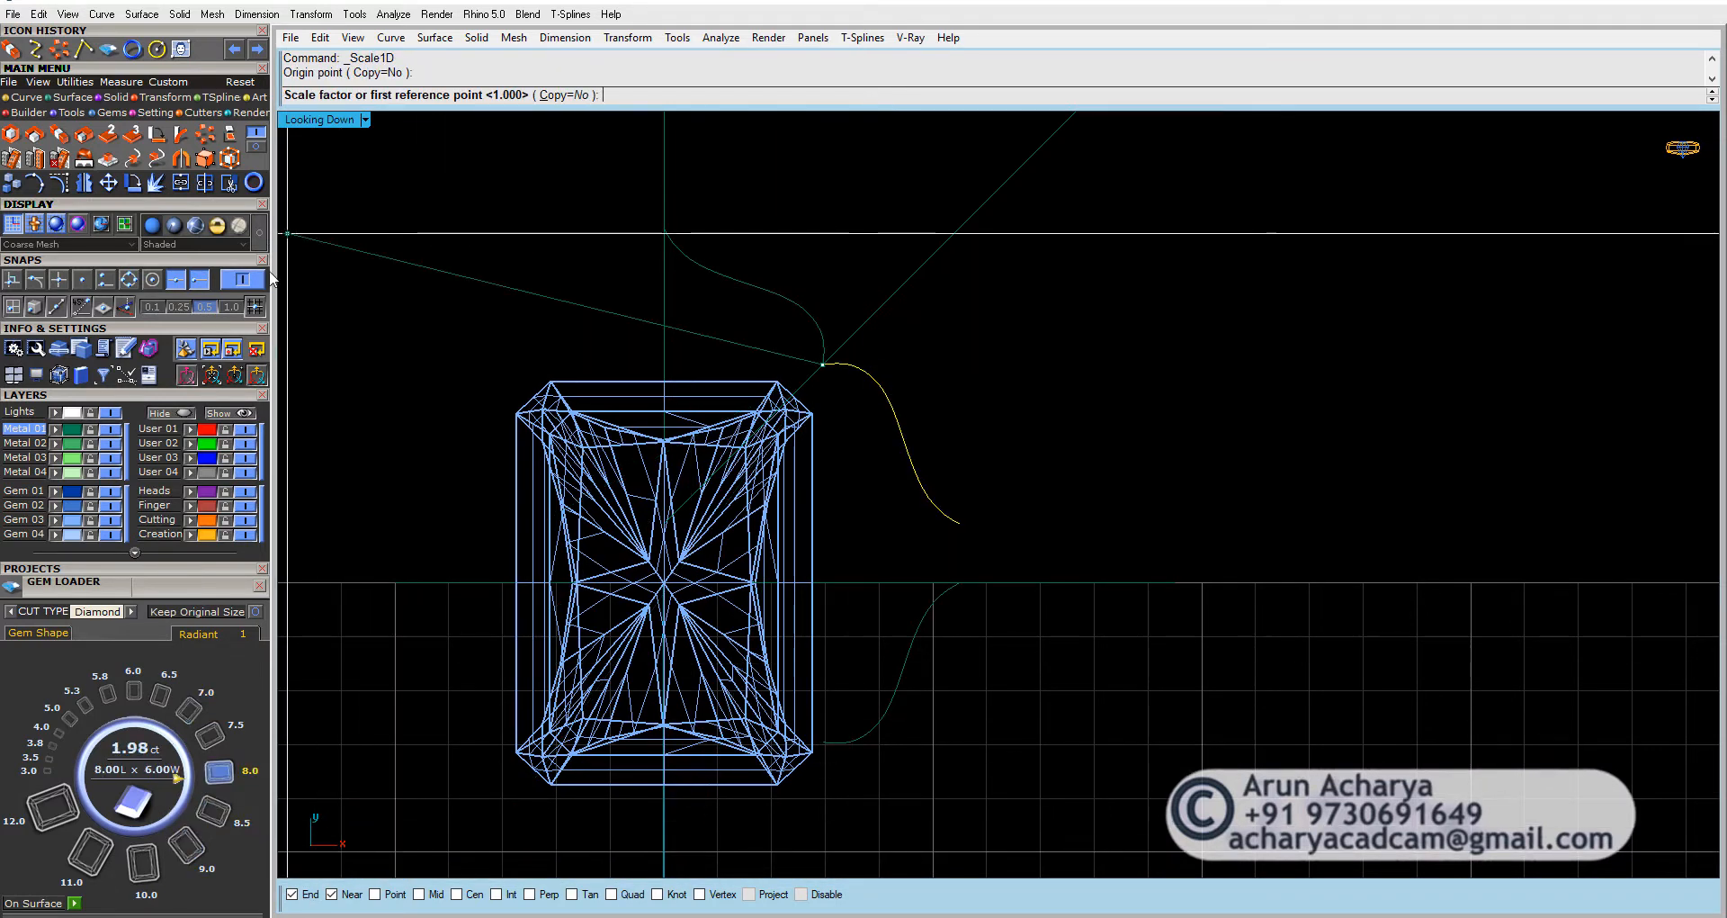
{"action": "left_click", "coordinate": [253, 309]}
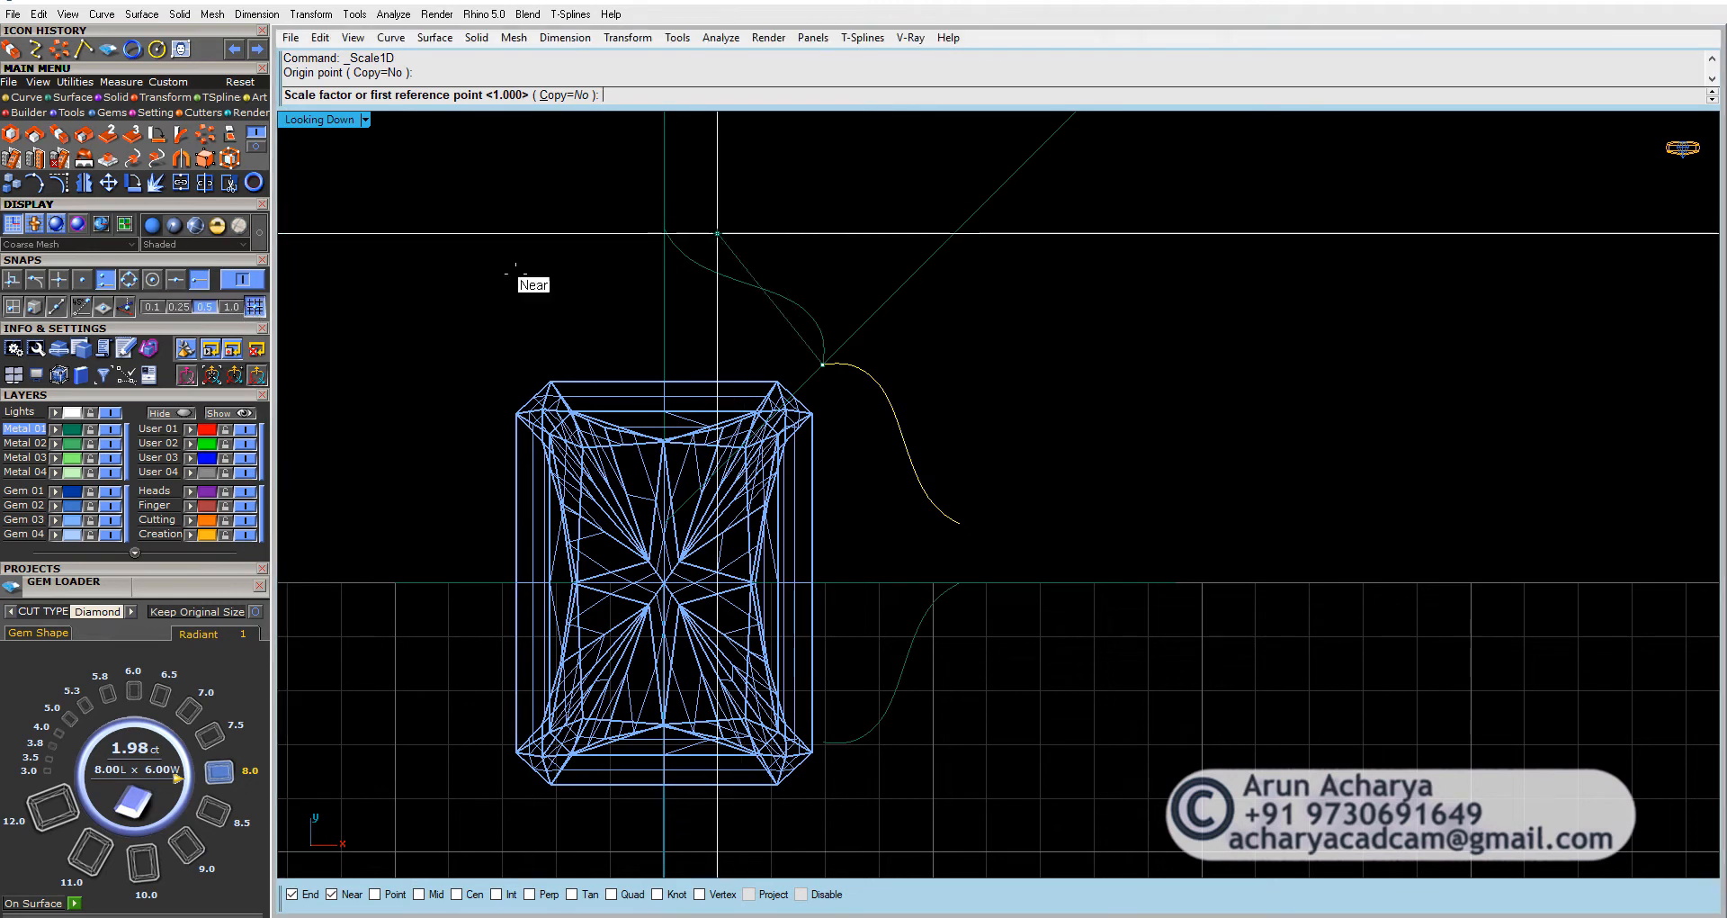
{"action": "left_click", "coordinate": [231, 307]}
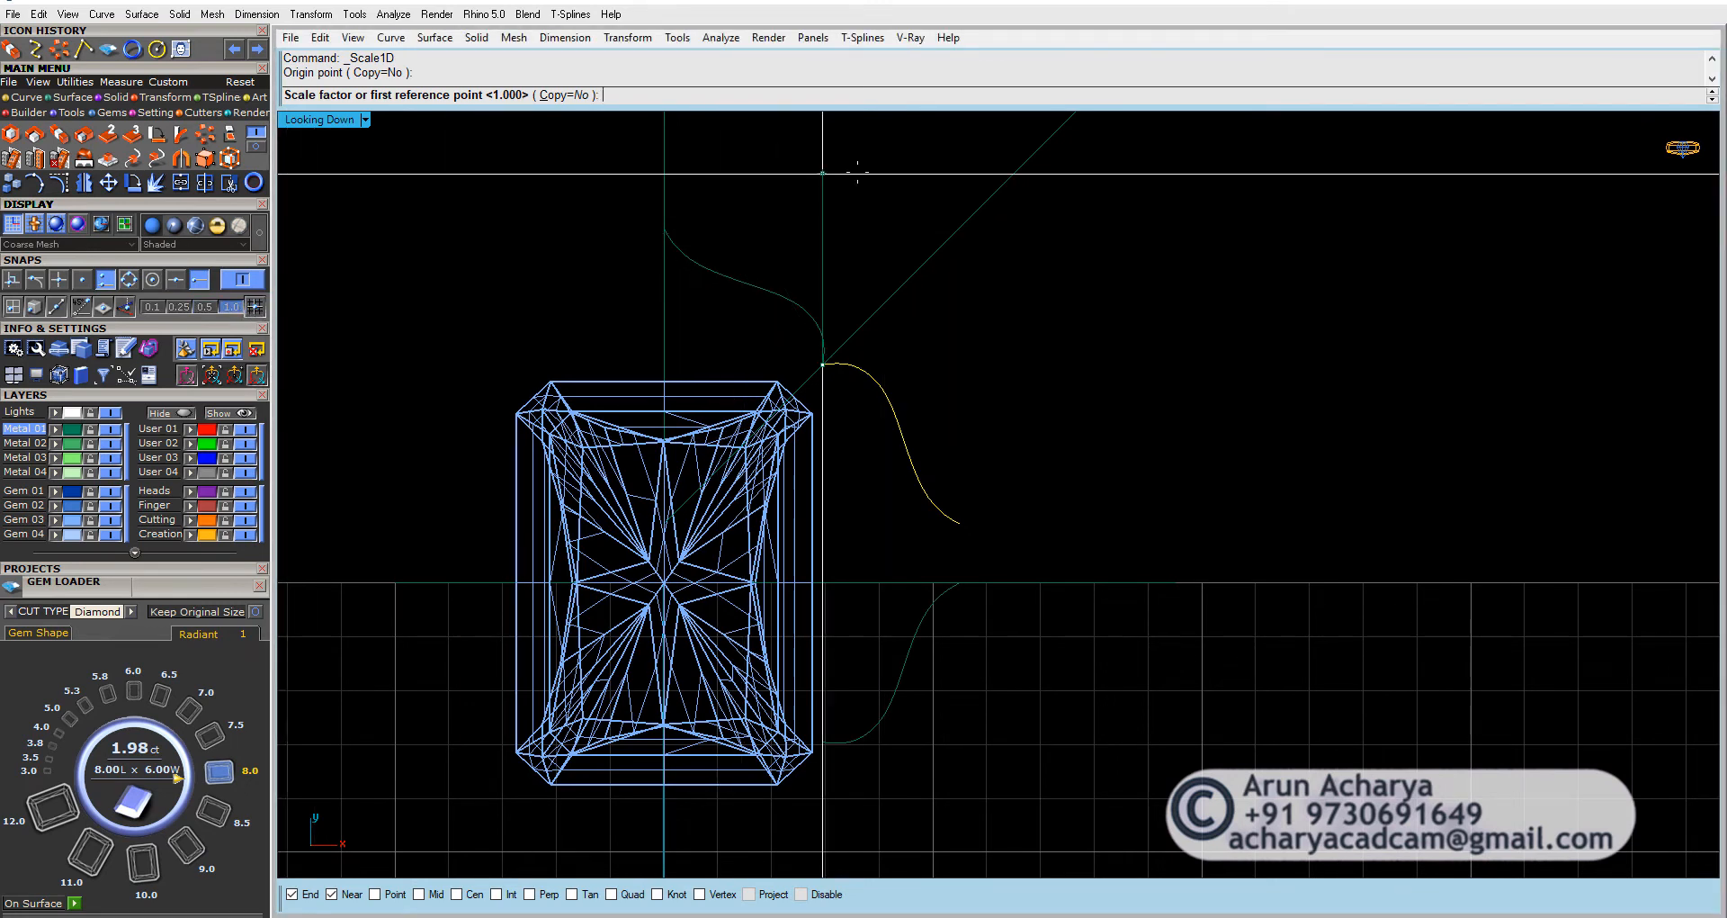
{"action": "left_click", "coordinate": [848, 500]}
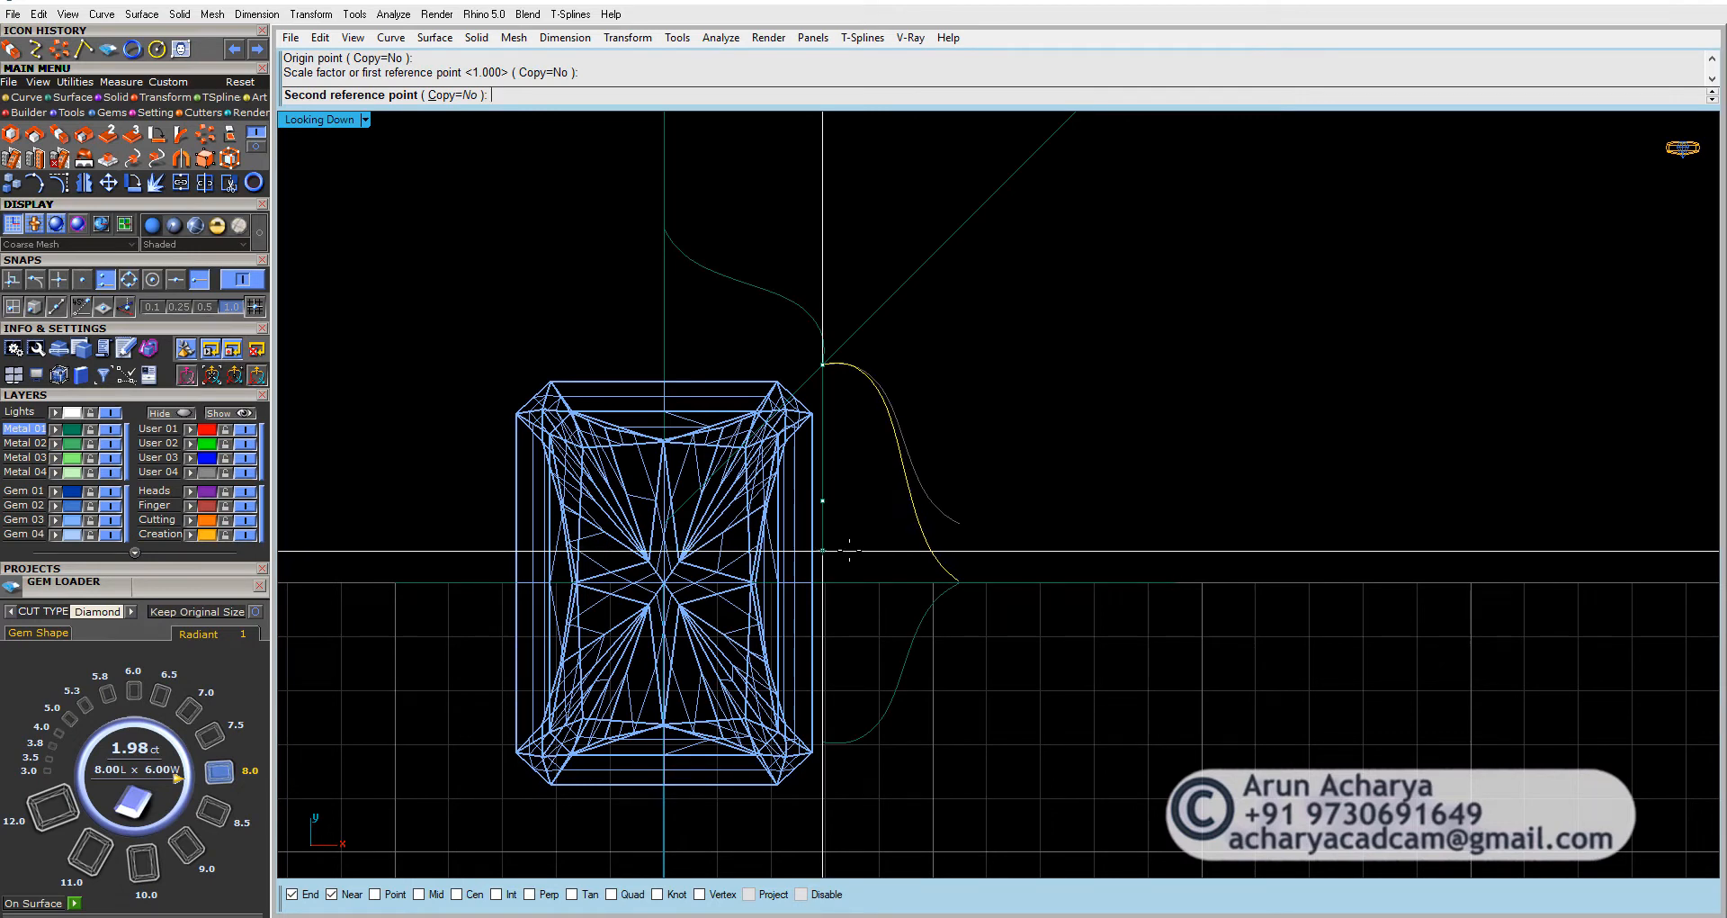
{"action": "left_click", "coordinate": [851, 550]}
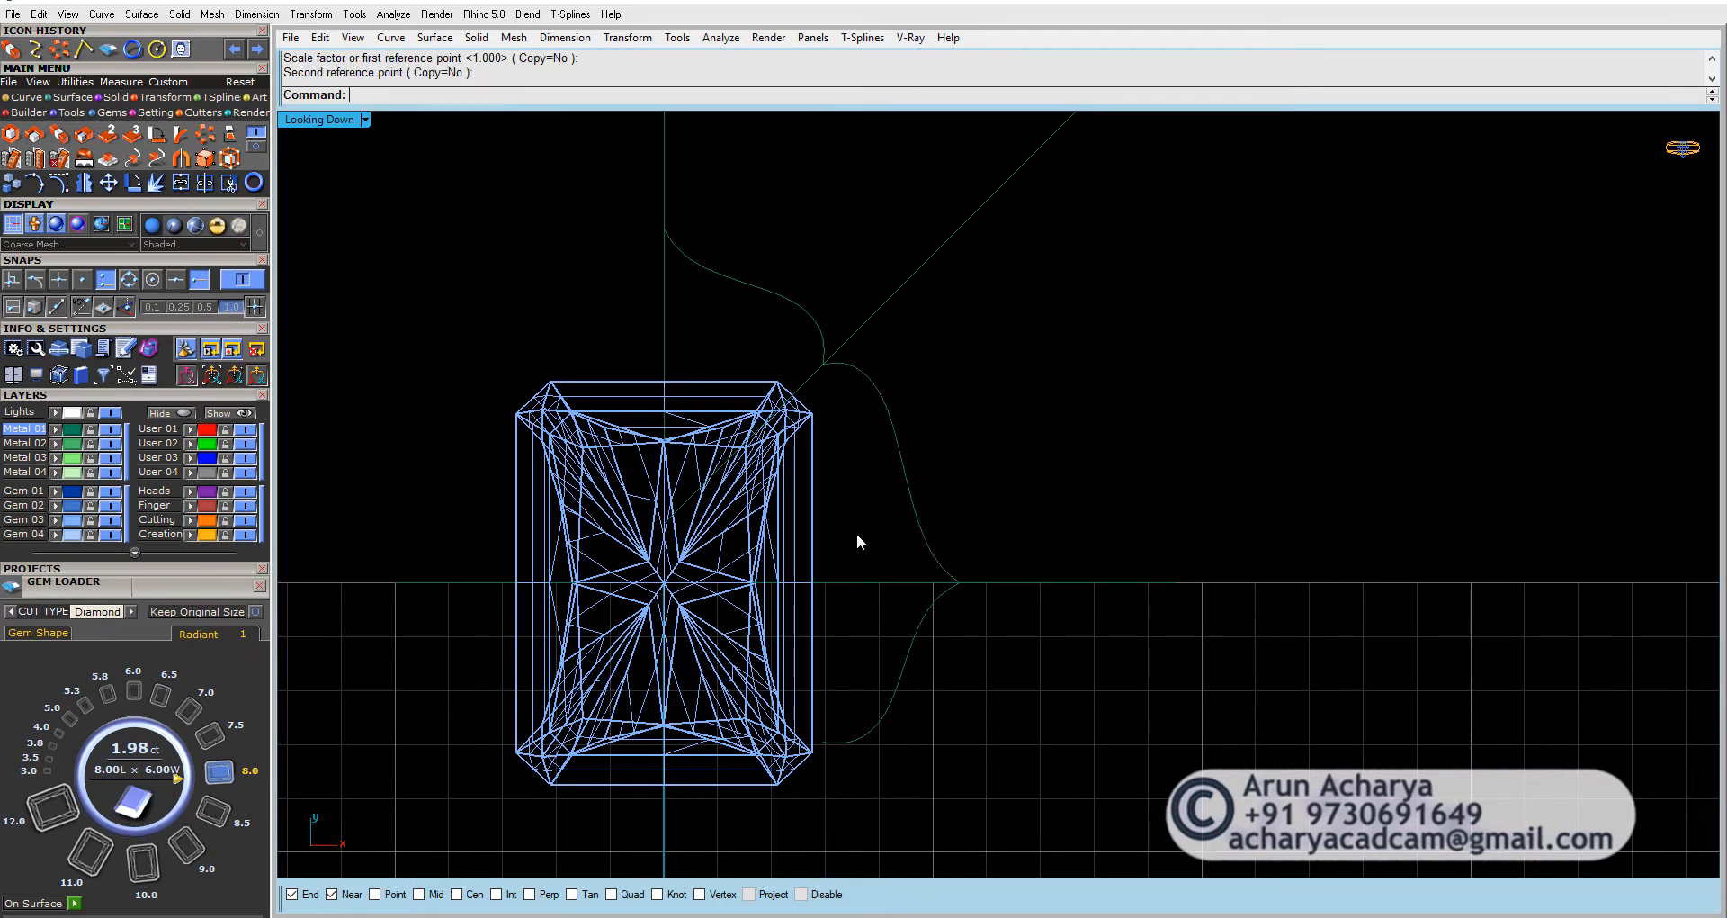
{"action": "left_click", "coordinate": [936, 605]}
{"action": "key", "text": "Delete"}
Step: Move the stretched curve's lower end control point straight down onto the horizontal guide using point and perpendicular snaps
{"action": "scroll", "coordinate": [936, 601], "scroll_direction": "up", "scroll_amount": 5}
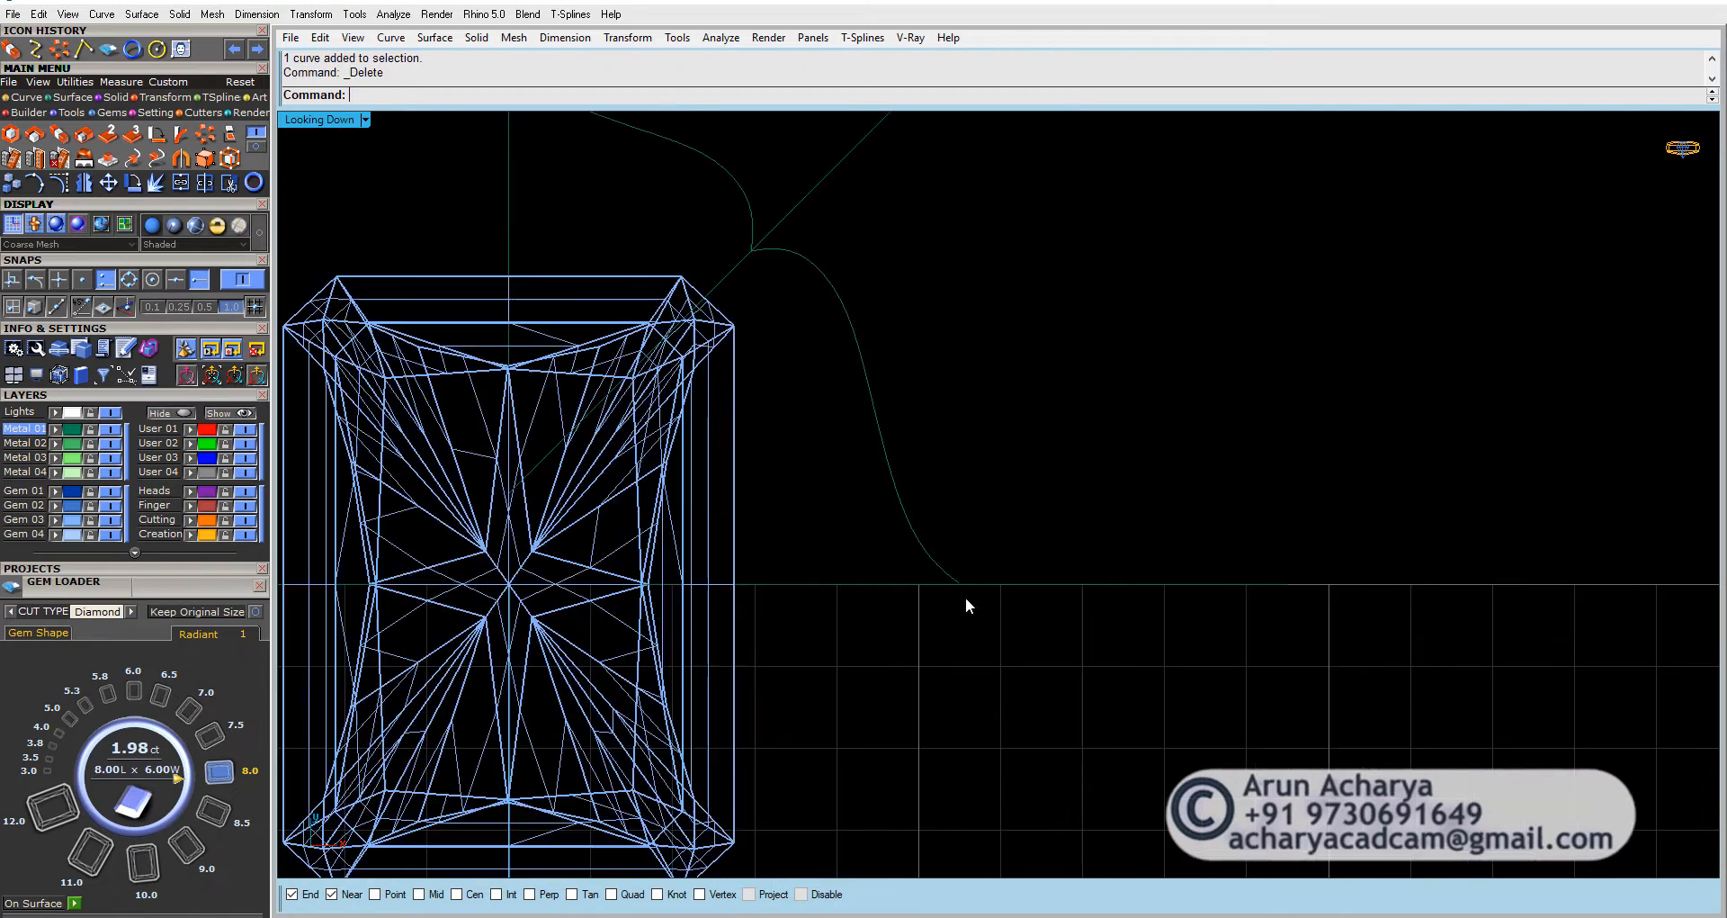
{"action": "left_click", "coordinate": [54, 183]}
{"action": "left_click_drag", "start_coordinate": [812, 495], "coordinate": [981, 574]}
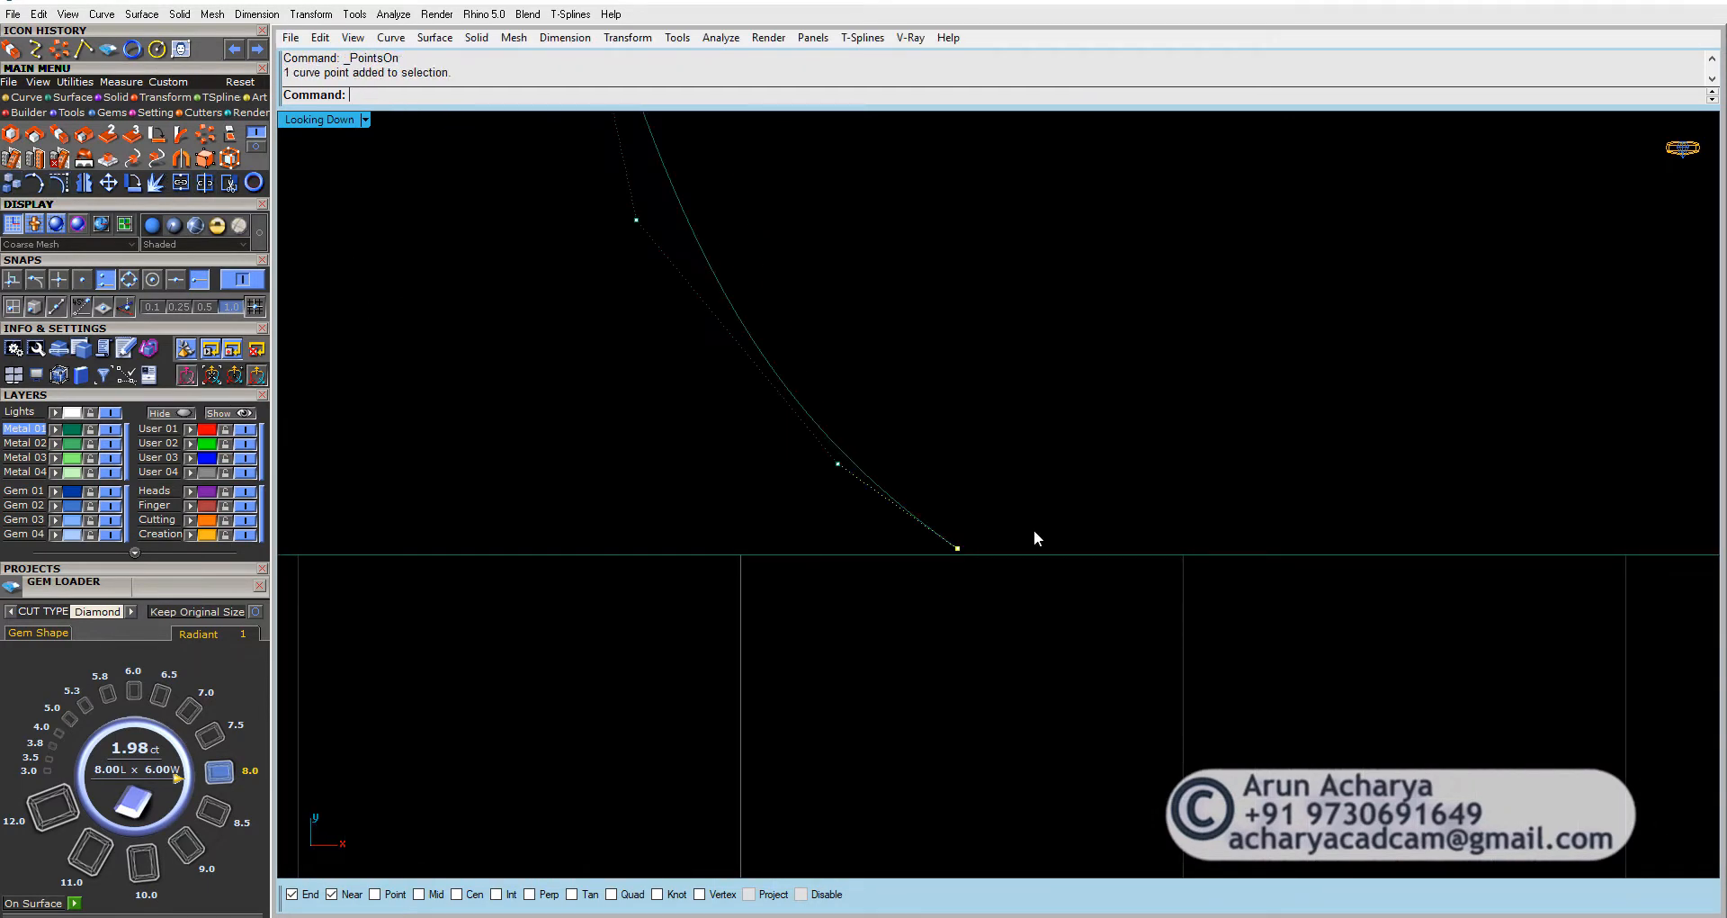
{"action": "left_click", "coordinate": [108, 182]}
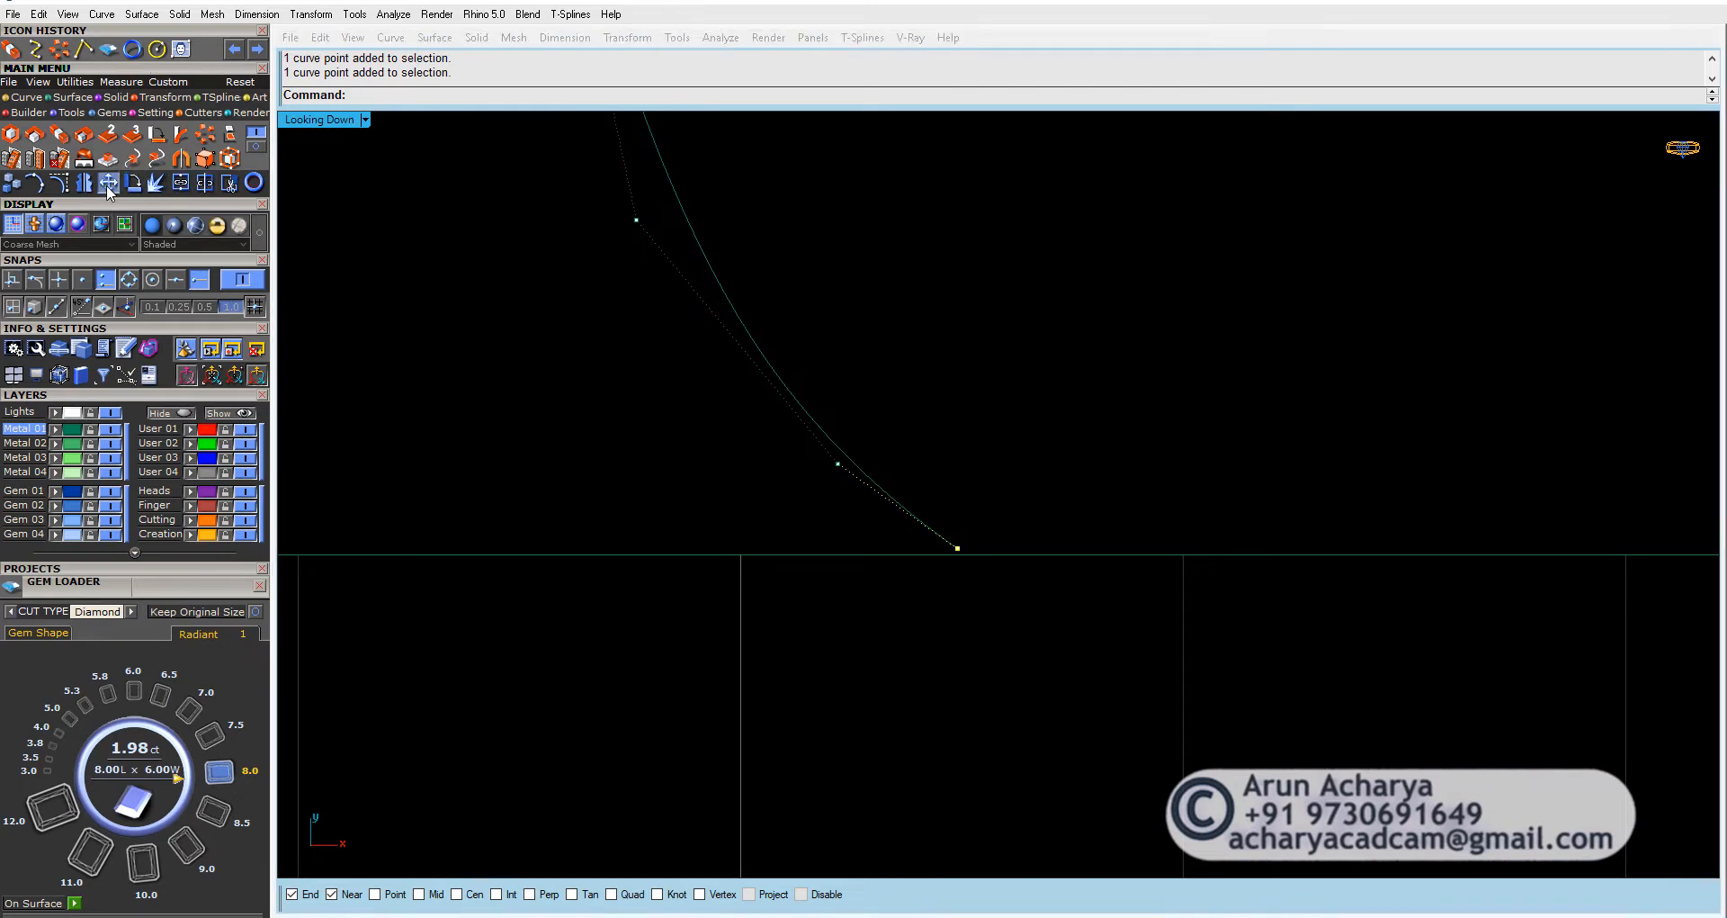
{"action": "scroll", "coordinate": [959, 545], "scroll_direction": "up", "scroll_amount": 5}
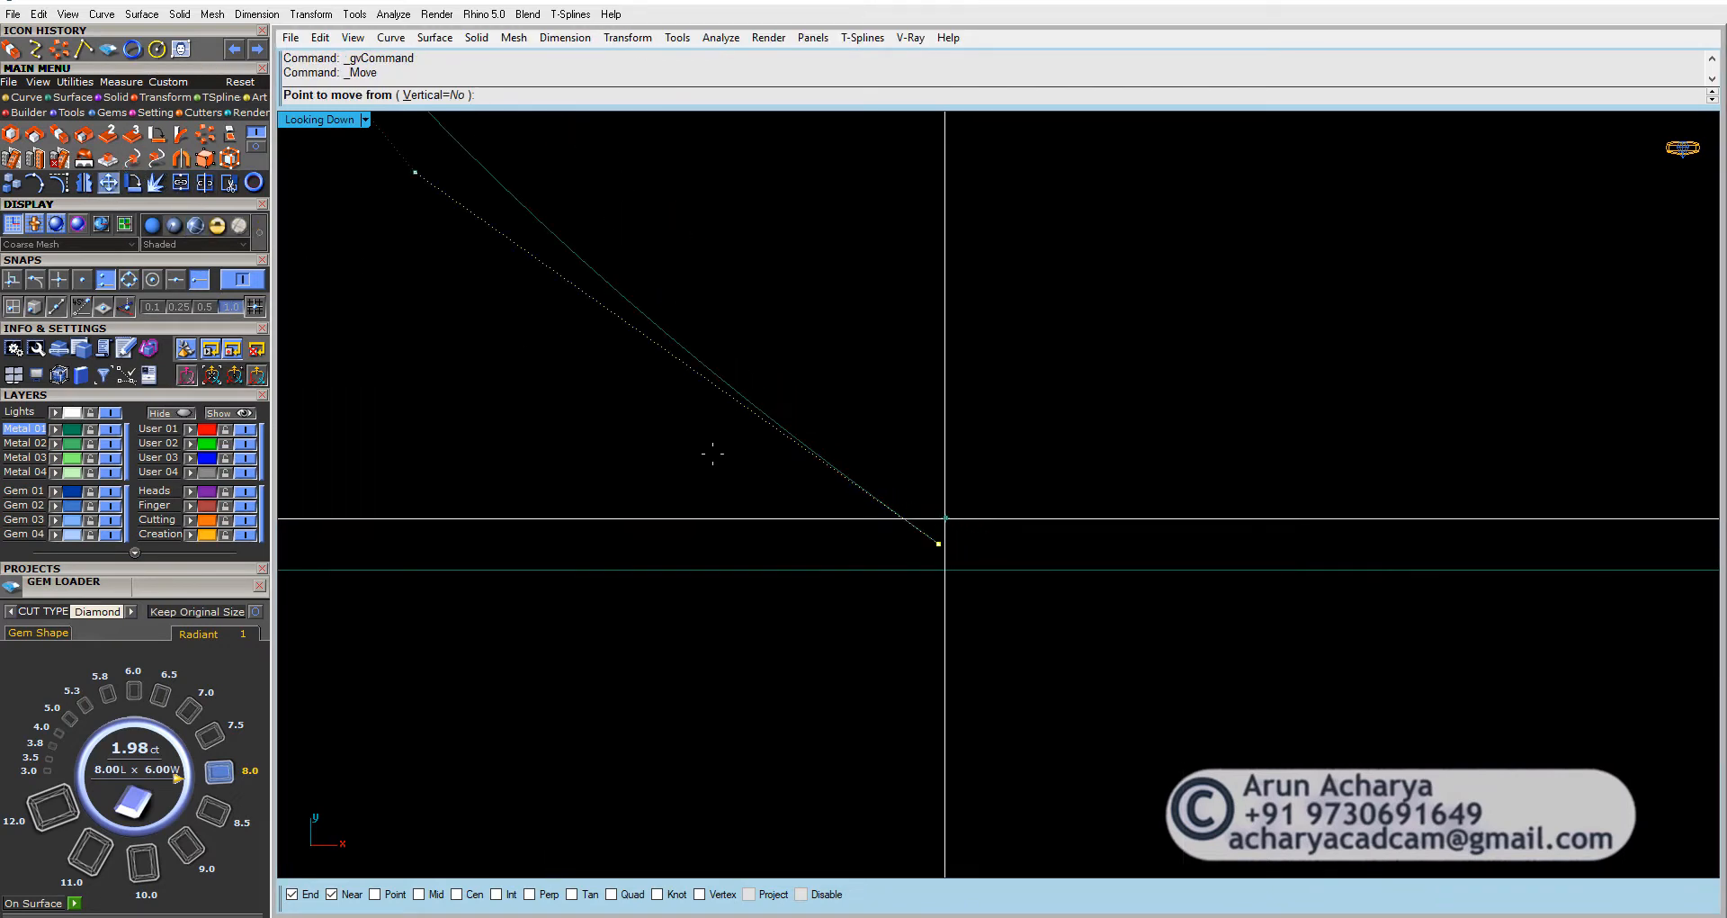
{"action": "left_click", "coordinate": [82, 280]}
{"action": "left_click", "coordinate": [12, 280]}
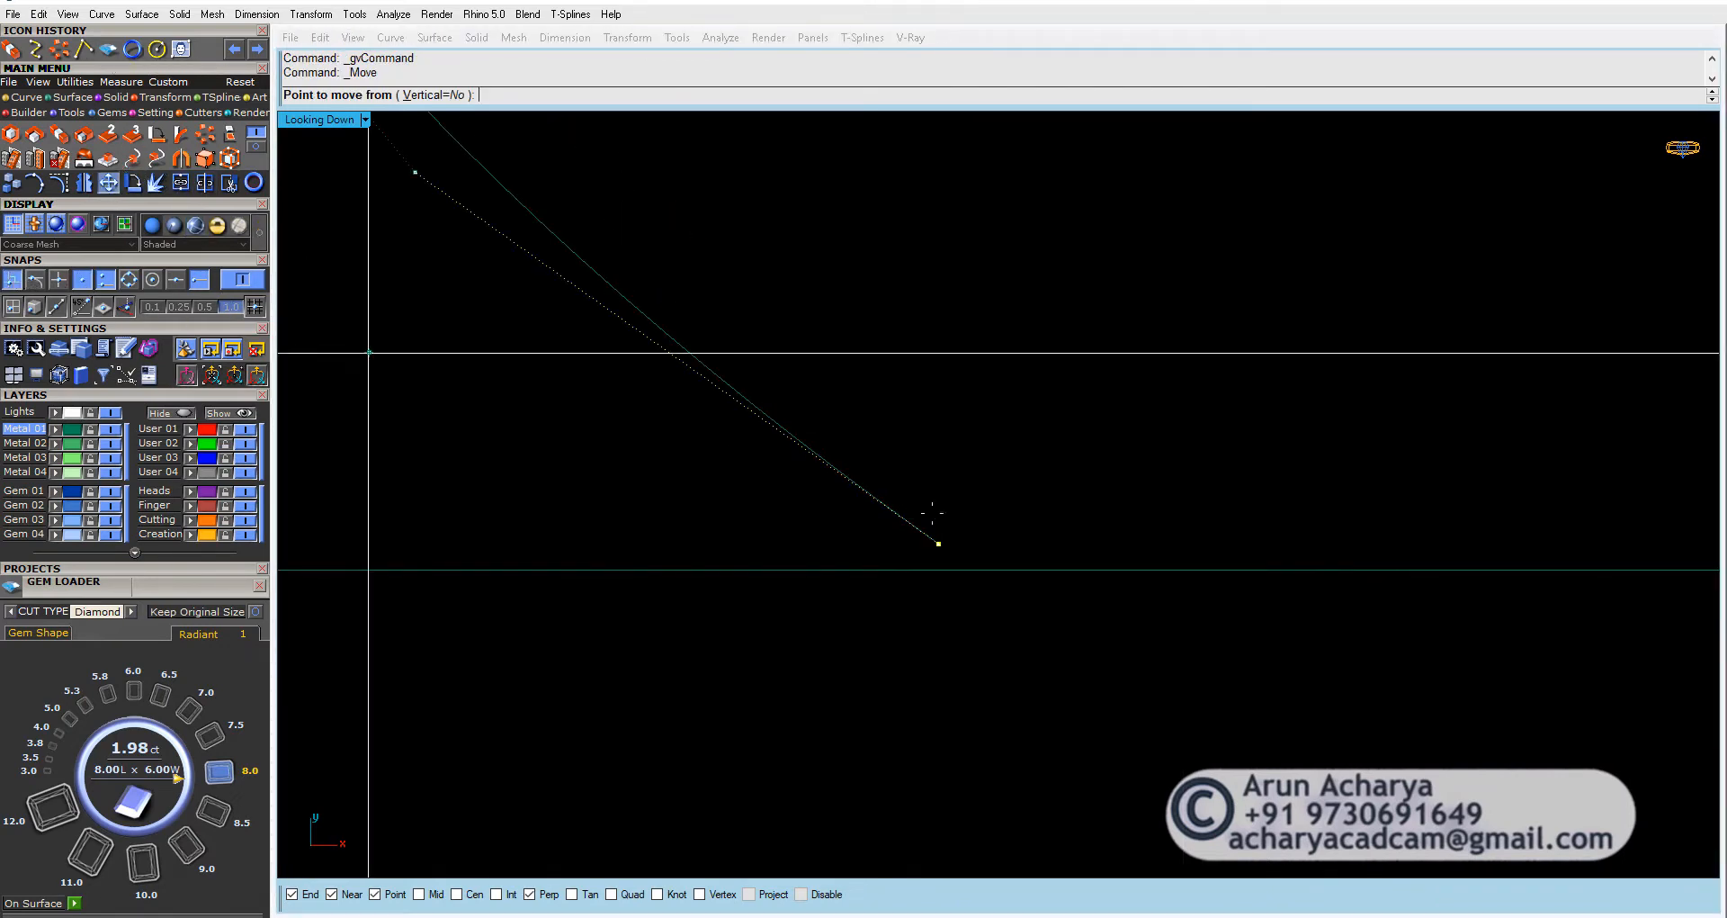
{"action": "left_click", "coordinate": [938, 544]}
{"action": "left_click", "coordinate": [939, 569]}
{"action": "scroll", "coordinate": [942, 548], "scroll_direction": "down", "scroll_amount": 10}
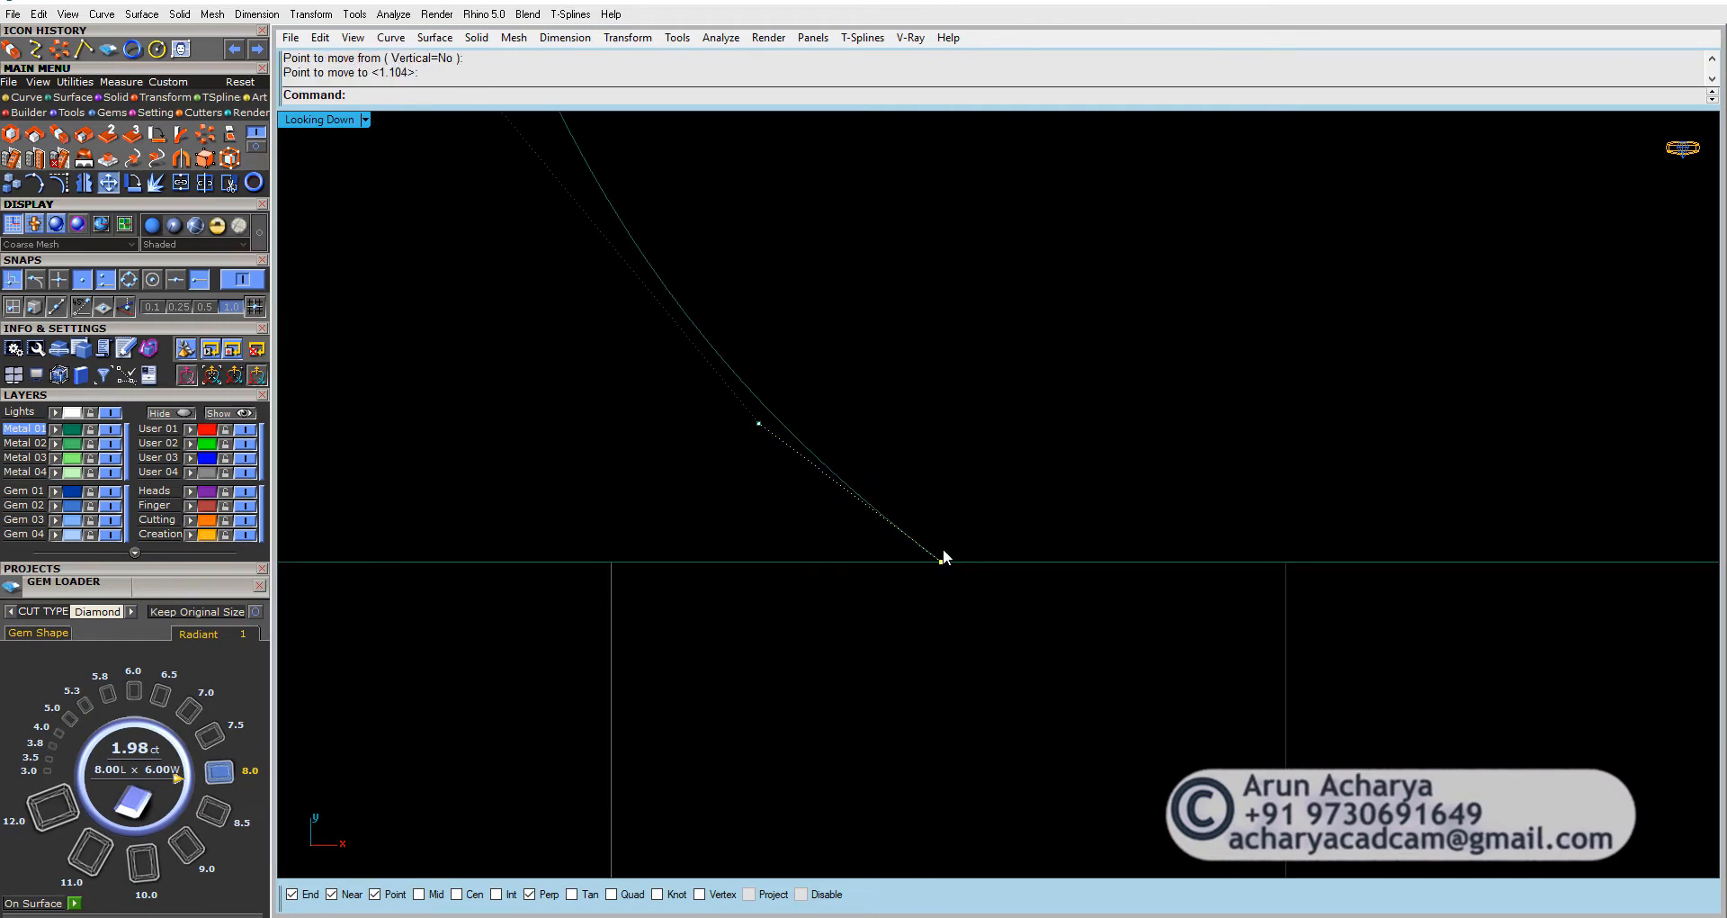
Step: Try to mirror only the stretched right-hand halo curve across the horizontal guide
{"action": "left_click", "coordinate": [904, 501]}
{"action": "scroll", "coordinate": [903, 503], "scroll_direction": "down", "scroll_amount": 6}
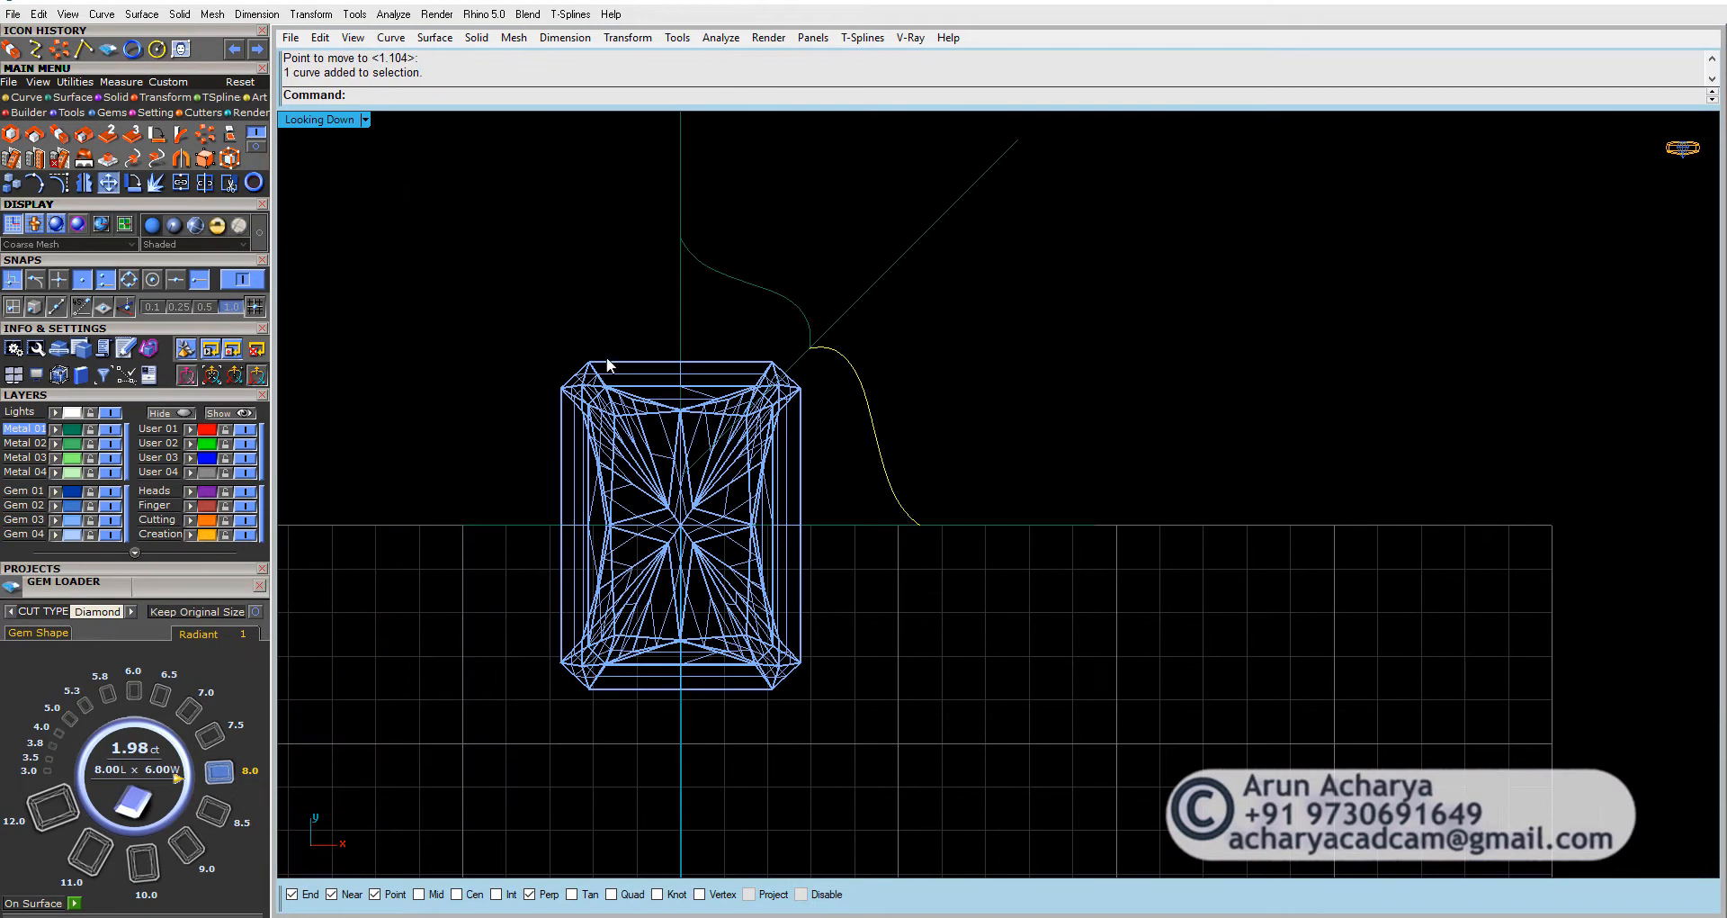
{"action": "left_click", "coordinate": [60, 183]}
{"action": "left_click", "coordinate": [934, 524]}
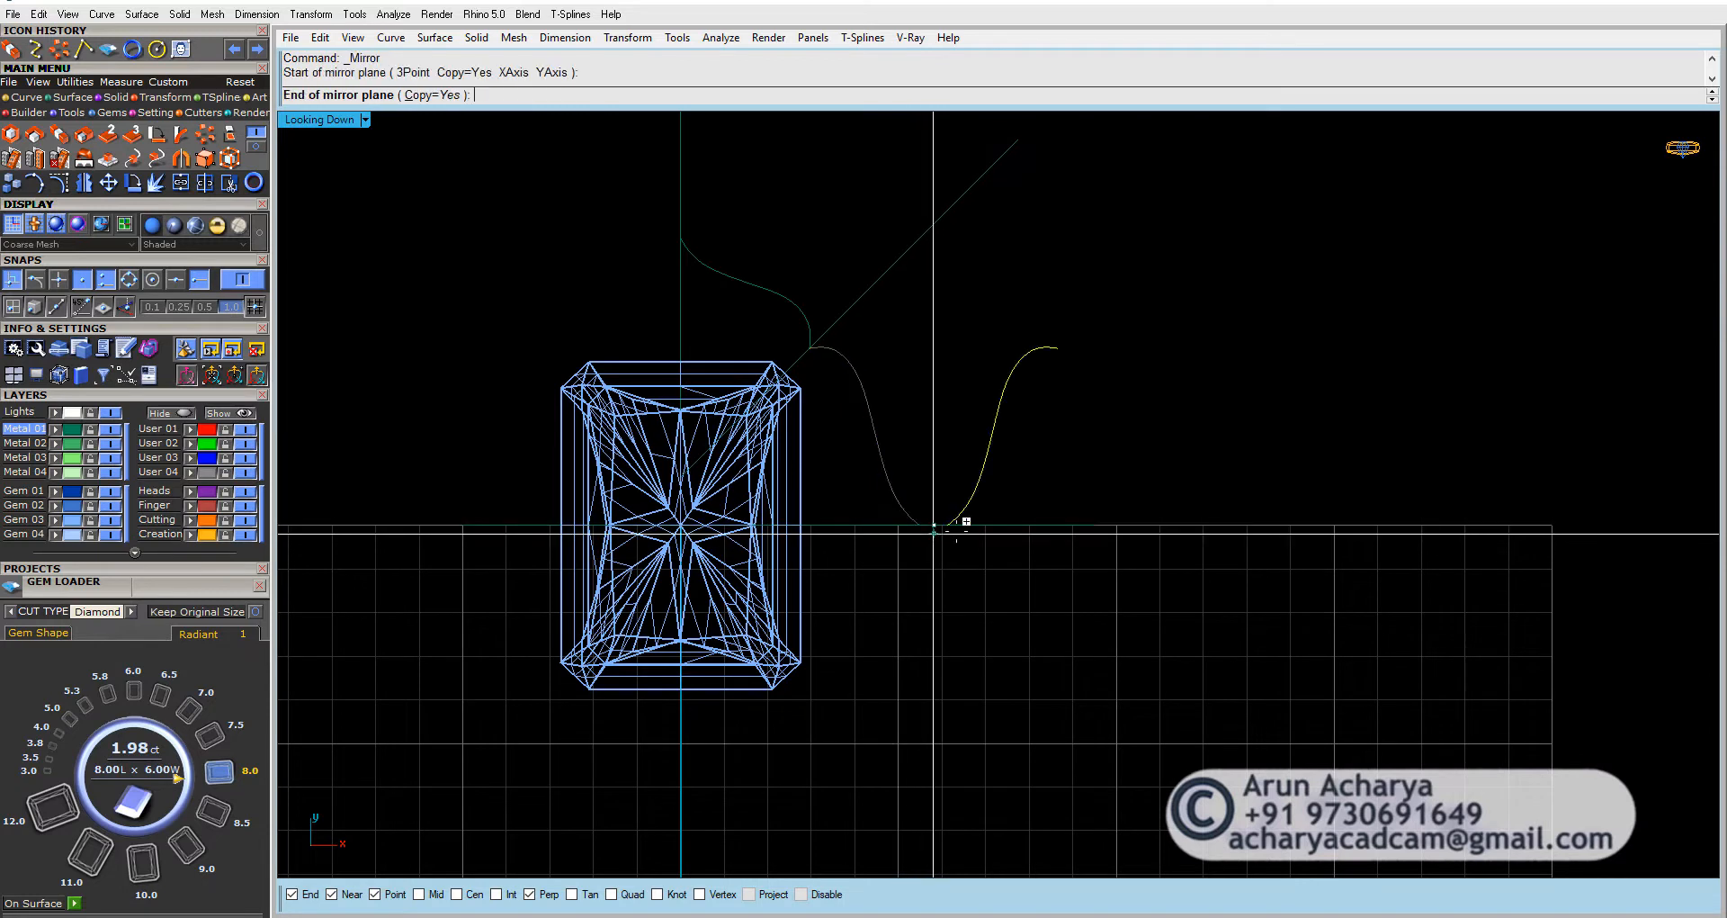
{"action": "left_click", "coordinate": [1115, 524]}
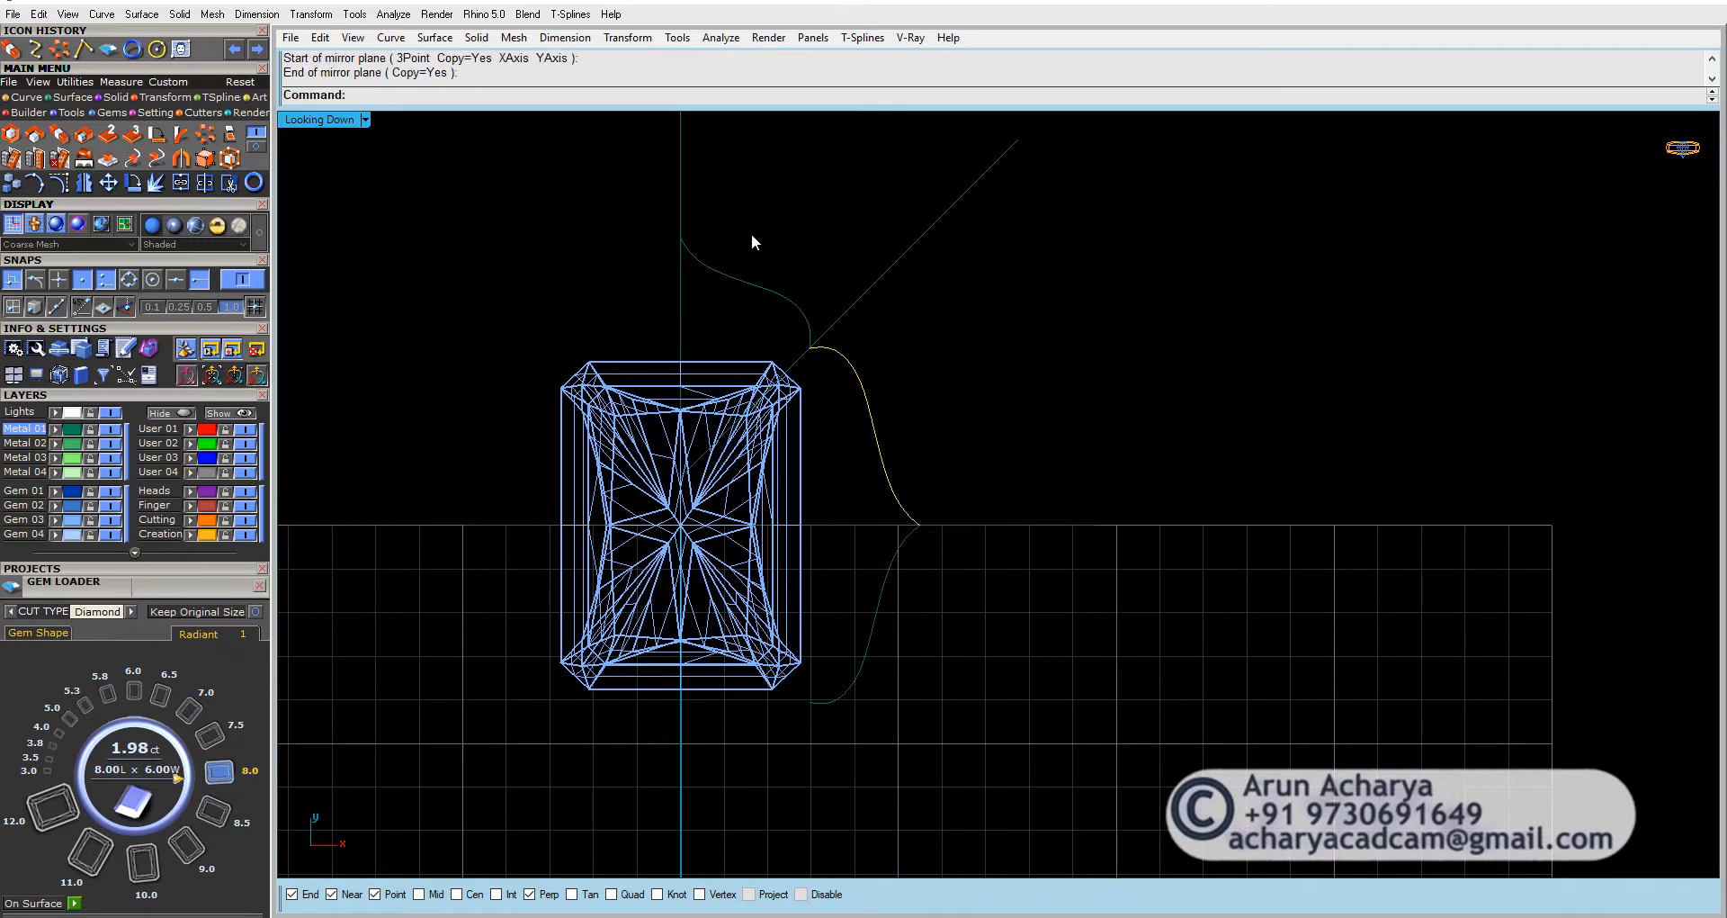
{"action": "key", "text": "ctrl+z"}
Step: Mirror both upper-right halo curves of the copy across the horizontal guide
{"action": "left_click", "coordinate": [797, 303], "text": "shift"}
{"action": "right_click", "coordinate": [919, 471]}
{"action": "left_click", "coordinate": [957, 527]}
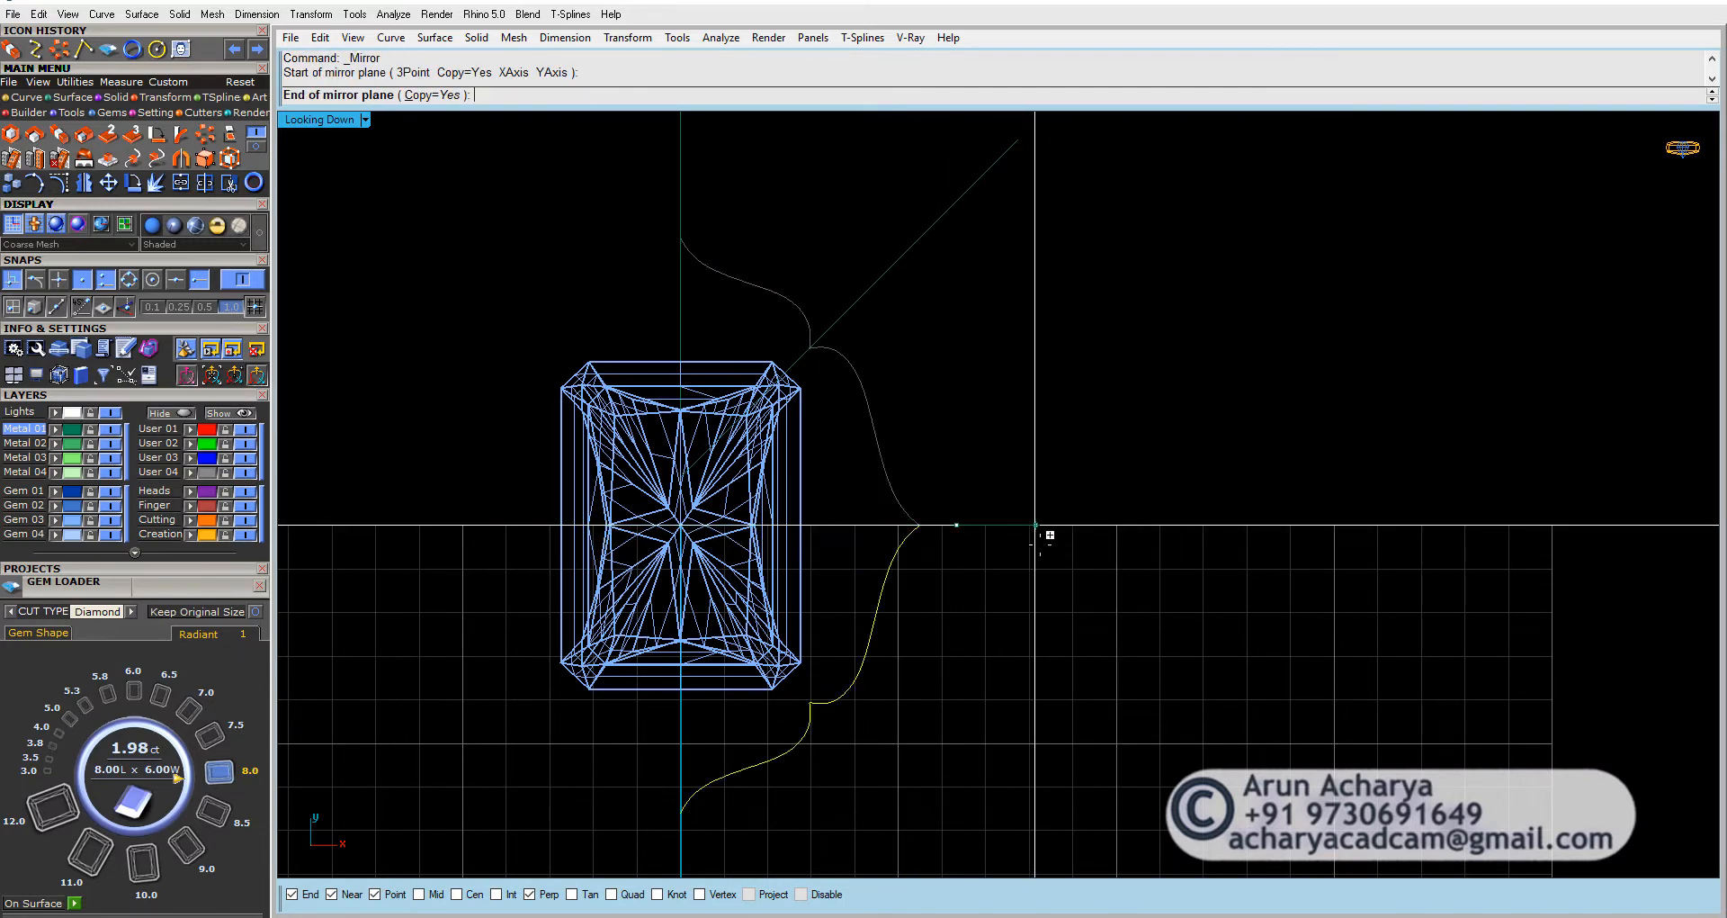
{"action": "left_click", "coordinate": [1035, 524]}
Step: Mirror the four right-hand halo curves across the vertical guide to complete the outline around the radiant gem
{"action": "left_click_drag", "start_coordinate": [846, 763], "coordinate": [842, 763], "text": "shift"}
{"action": "left_click_drag", "start_coordinate": [833, 764], "coordinate": [770, 700], "text": "shift"}
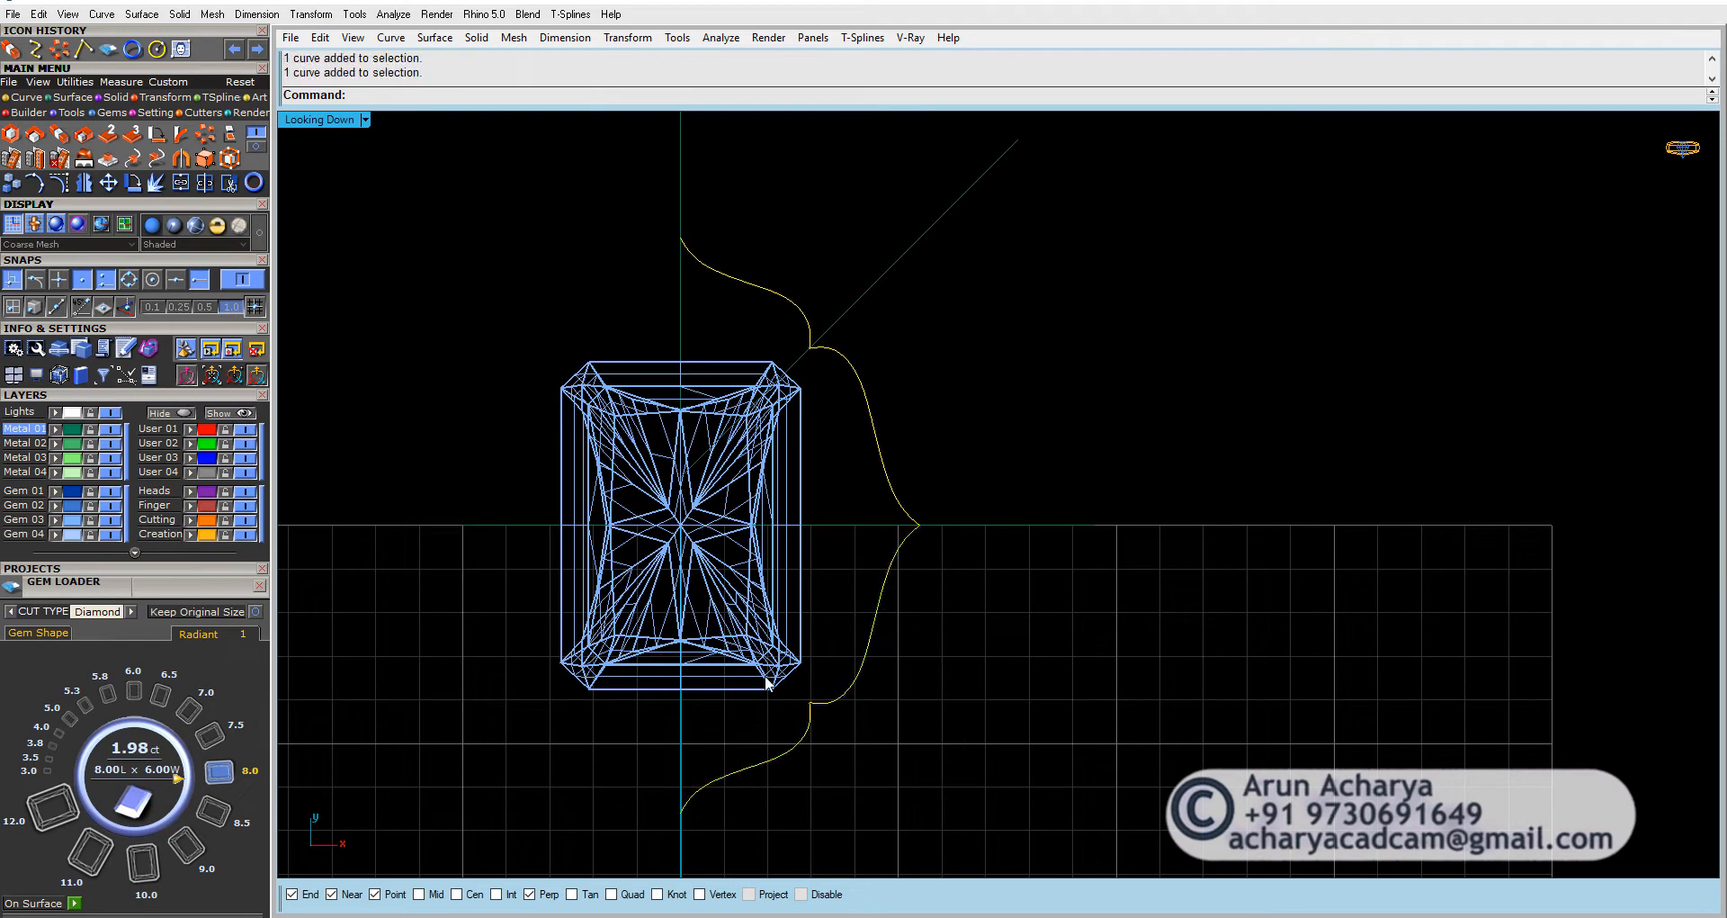
{"action": "right_click", "coordinate": [633, 275]}
{"action": "left_click", "coordinate": [681, 223]}
{"action": "left_click", "coordinate": [684, 193]}
{"action": "scroll", "coordinate": [686, 192], "scroll_direction": "down", "scroll_amount": 5}
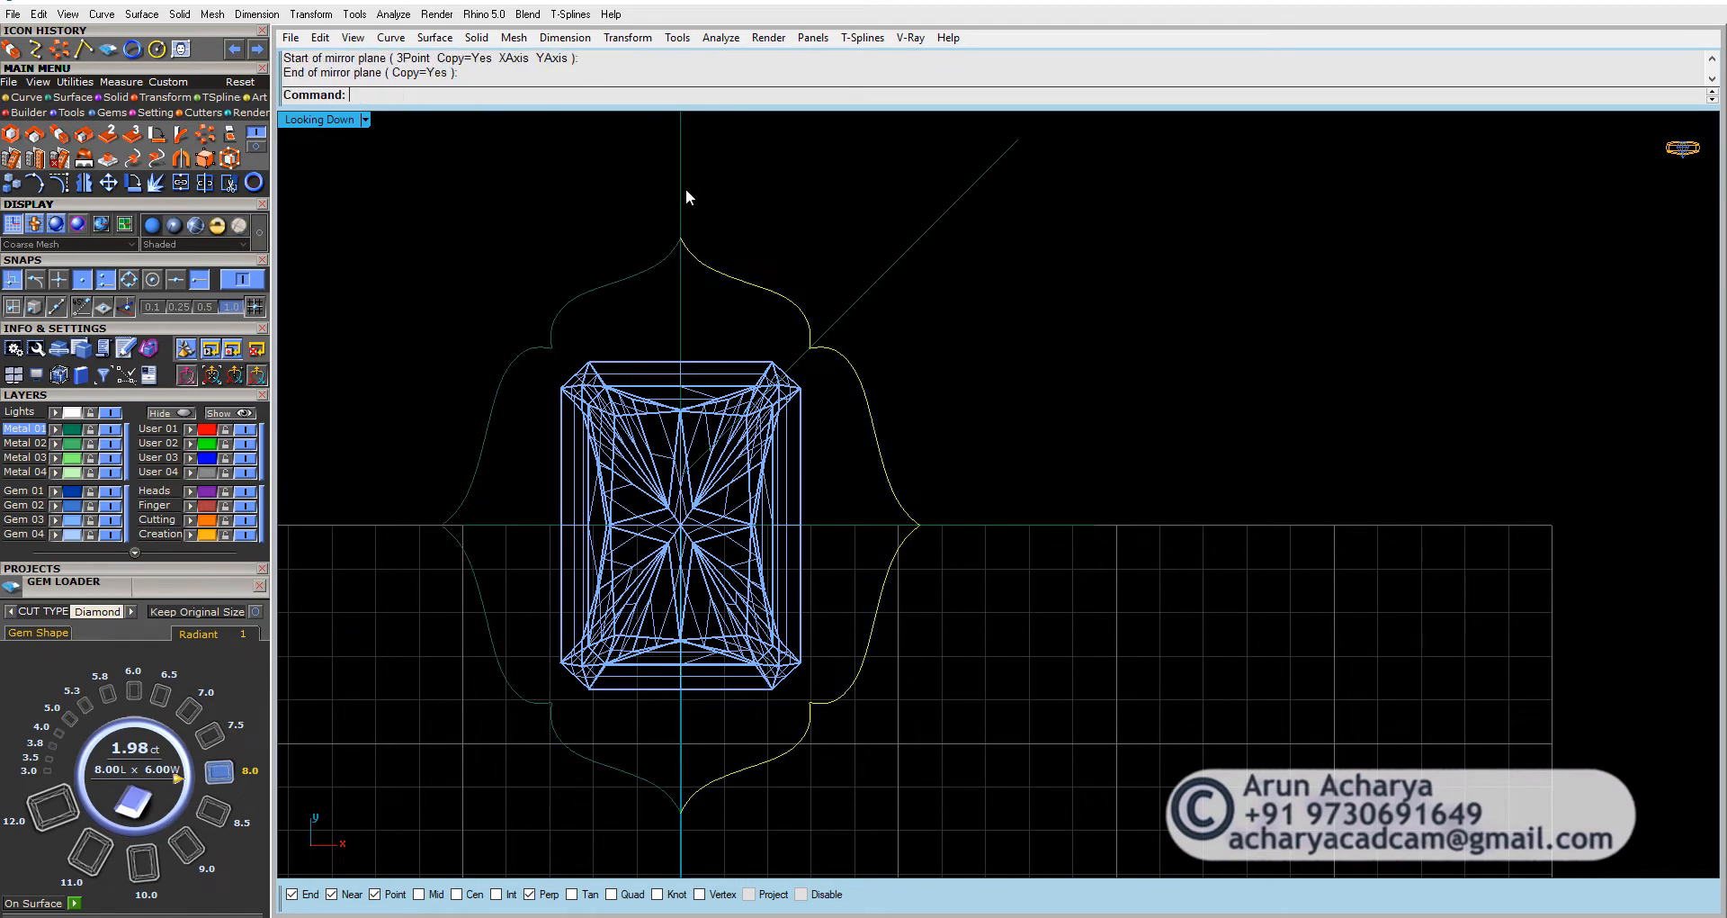
Step: Compare the radiant halo outline with the original halo and the reference photo, and show the available gem shapes
{"action": "right_click_drag", "start_coordinate": [806, 397], "coordinate": [726, 393]}
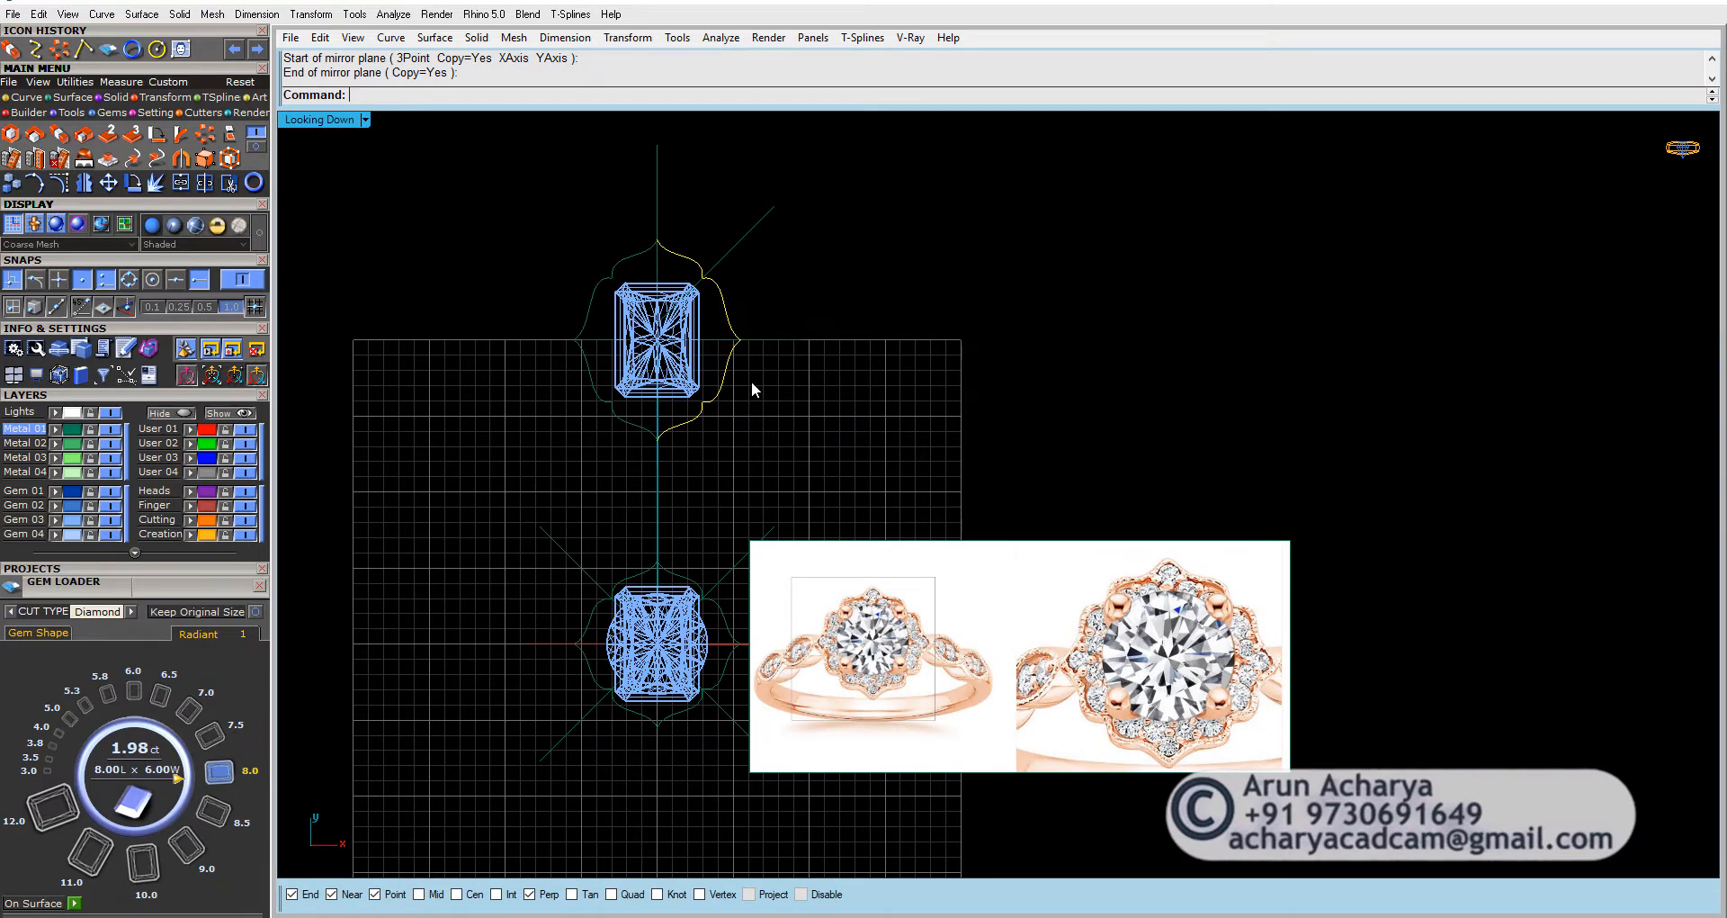
{"action": "scroll", "coordinate": [716, 254], "scroll_direction": "up", "scroll_amount": 4}
{"action": "scroll", "coordinate": [713, 319], "scroll_direction": "down", "scroll_amount": 4}
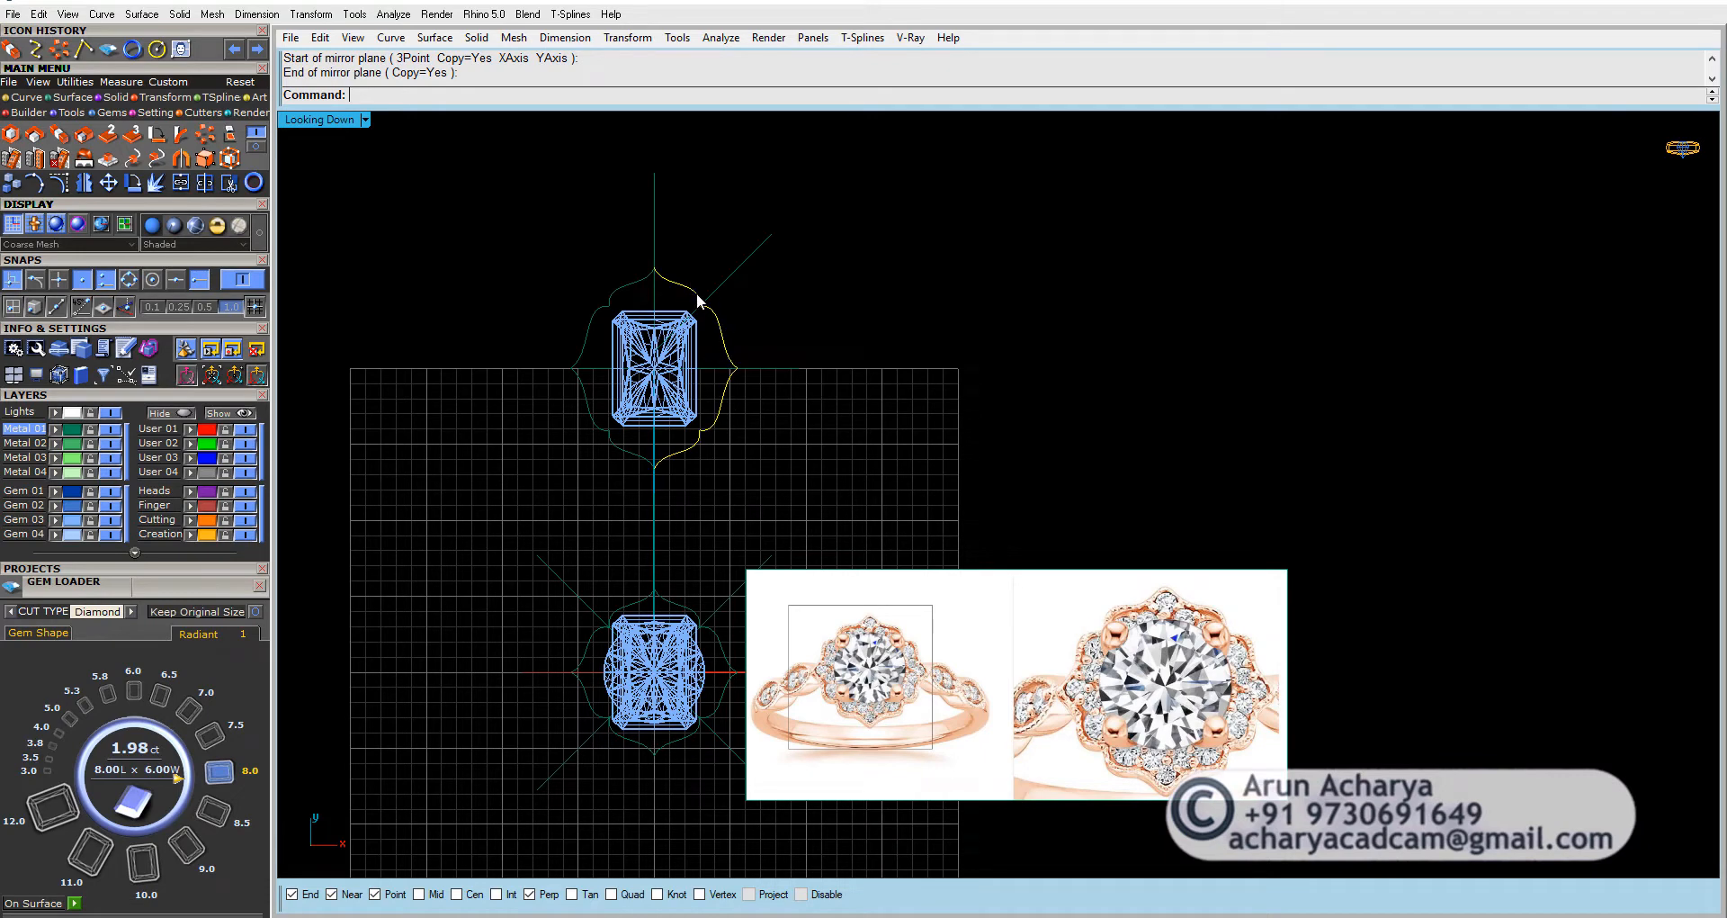
{"action": "scroll", "coordinate": [700, 300], "scroll_direction": "up", "scroll_amount": 3}
{"action": "scroll", "coordinate": [702, 304], "scroll_direction": "down", "scroll_amount": 3}
{"action": "left_click", "coordinate": [803, 350]}
{"action": "left_click", "coordinate": [50, 632]}
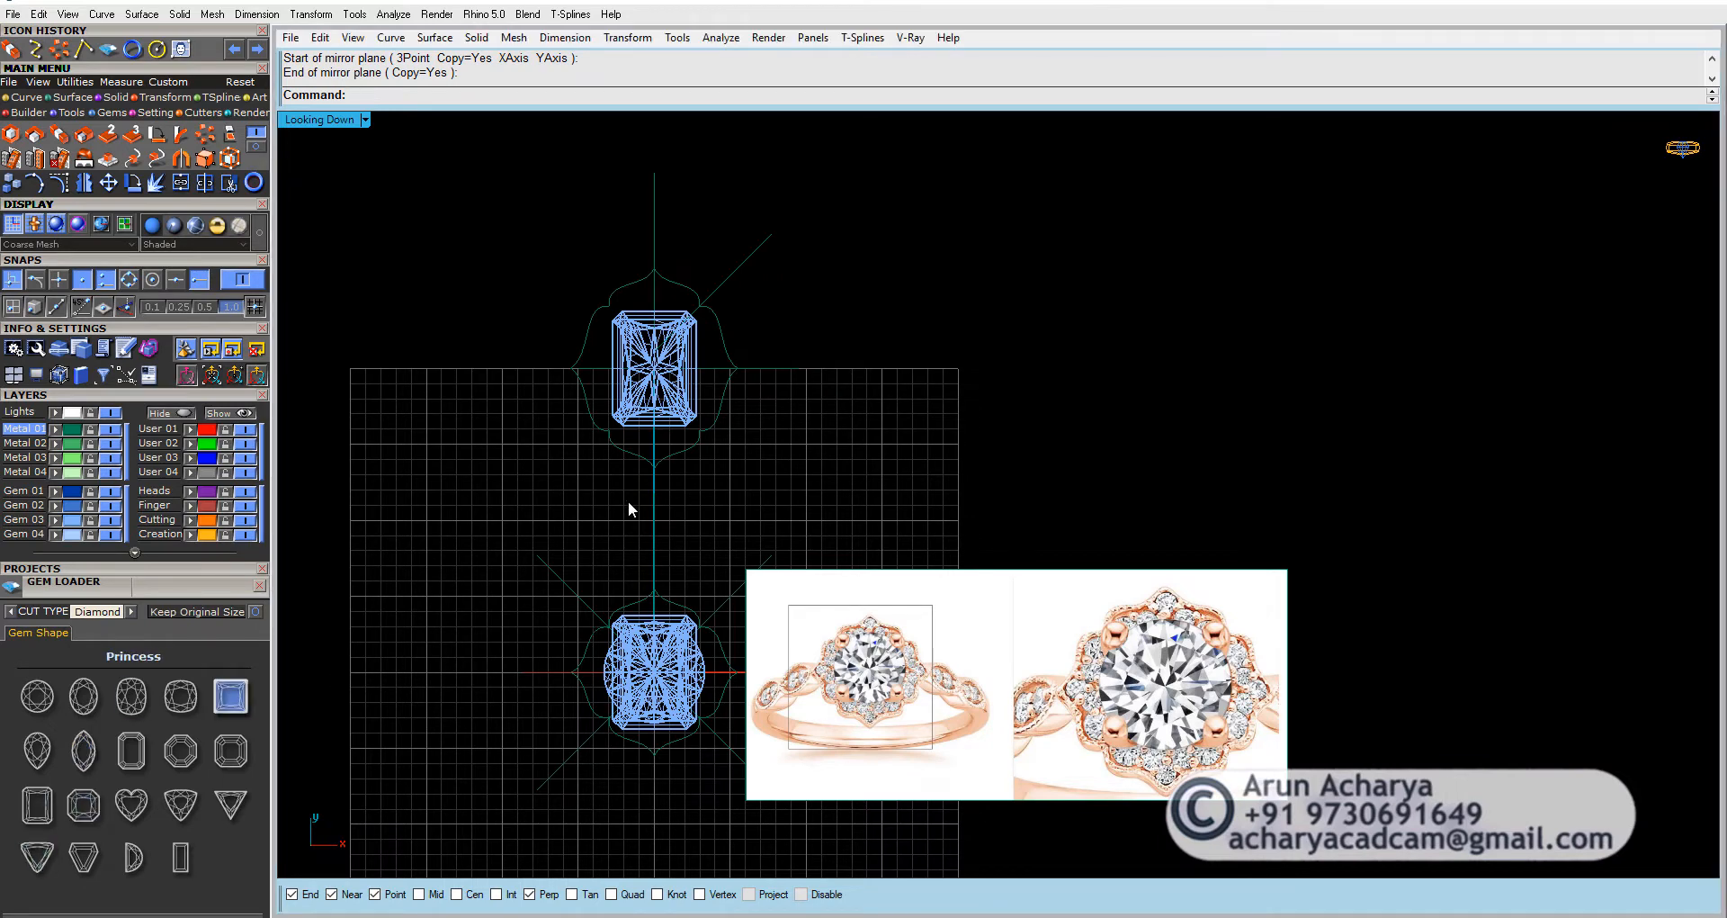
Step: Delete the whole radiant copy with its halo and guides, and remove the radiant gem lying over the round center gem
{"action": "left_click_drag", "start_coordinate": [565, 189], "coordinate": [565, 189]}
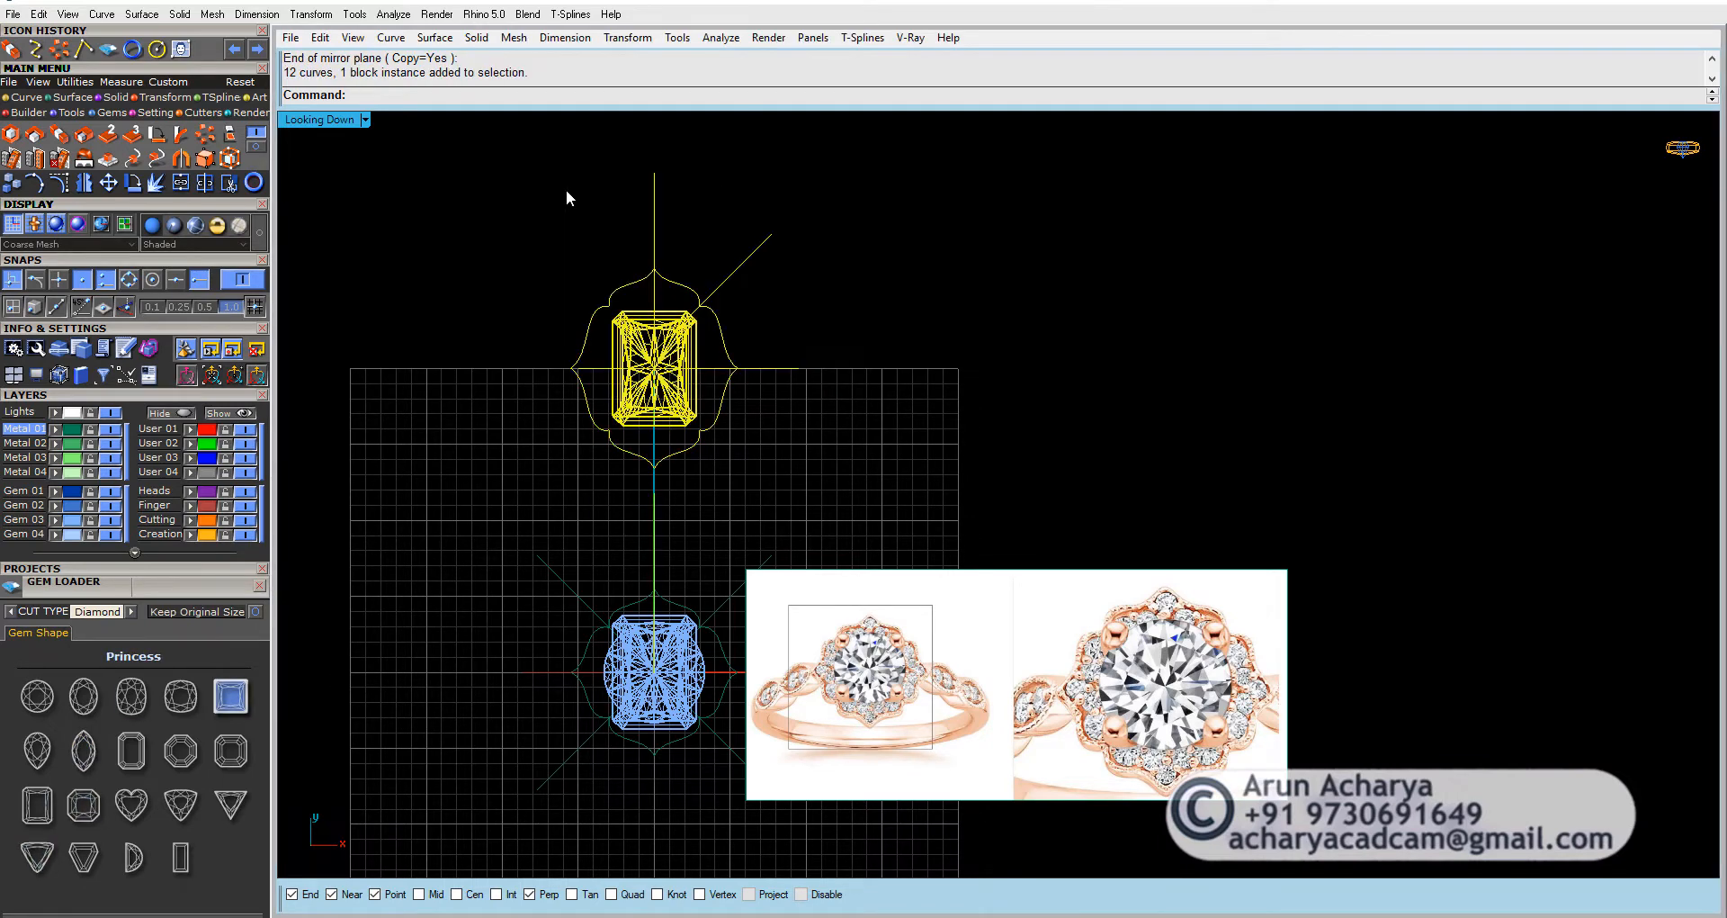
{"action": "key", "text": "Delete"}
{"action": "scroll", "coordinate": [699, 540], "scroll_direction": "up", "scroll_amount": 5}
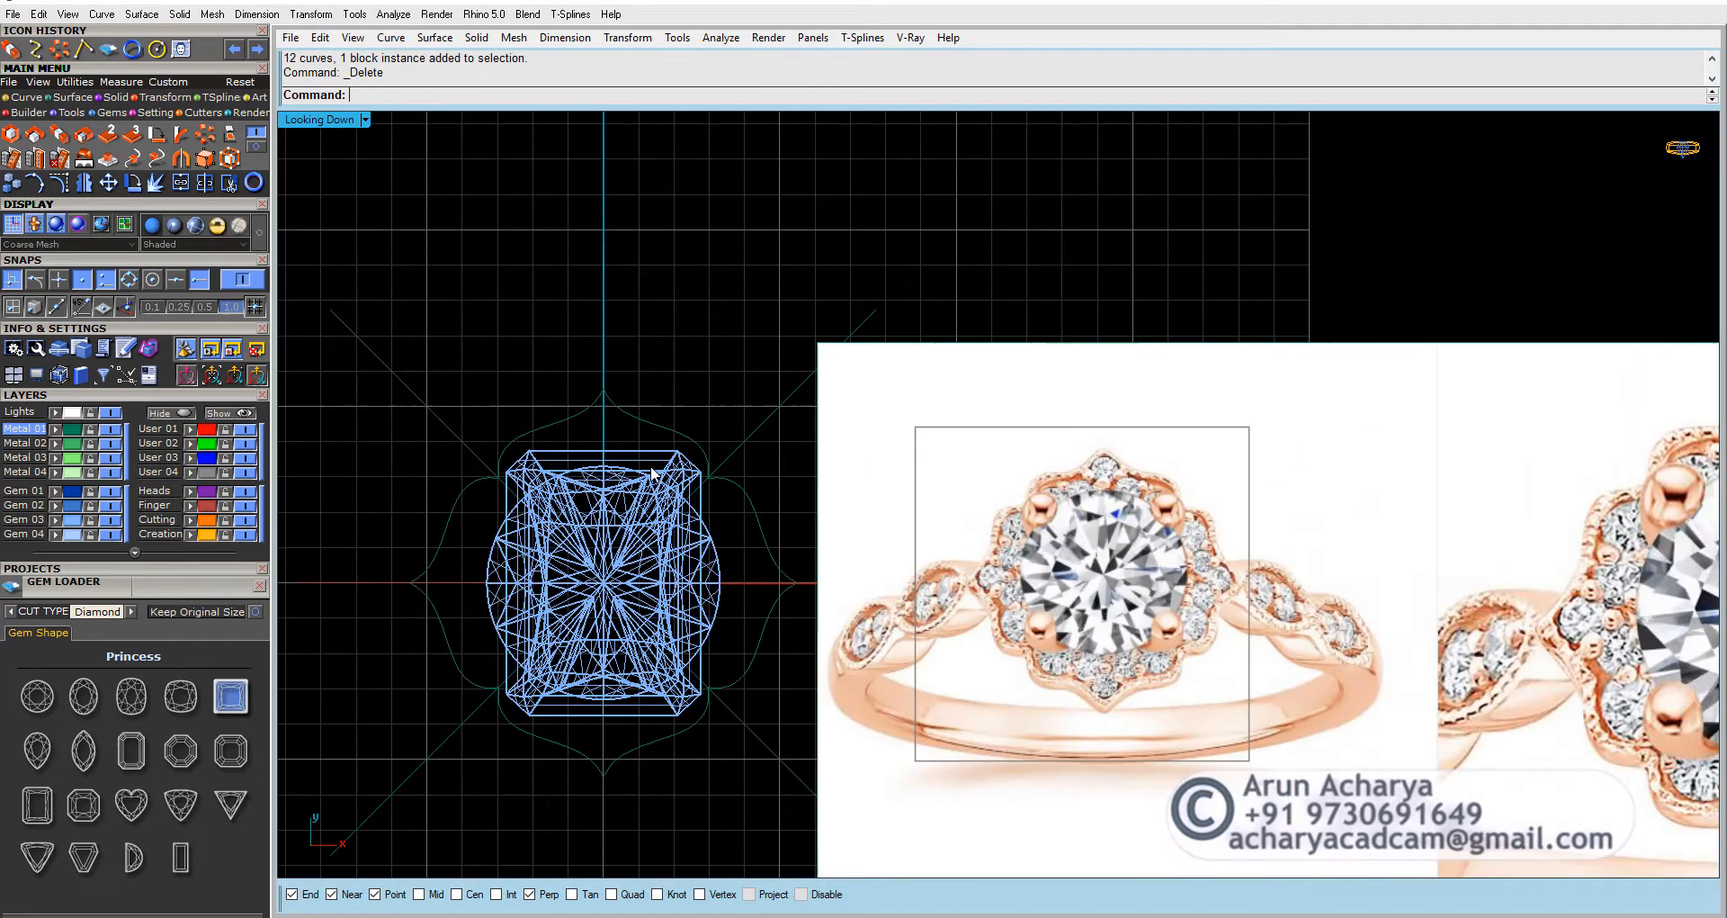
{"action": "left_click", "coordinate": [676, 461]}
{"action": "key", "text": "Delete"}
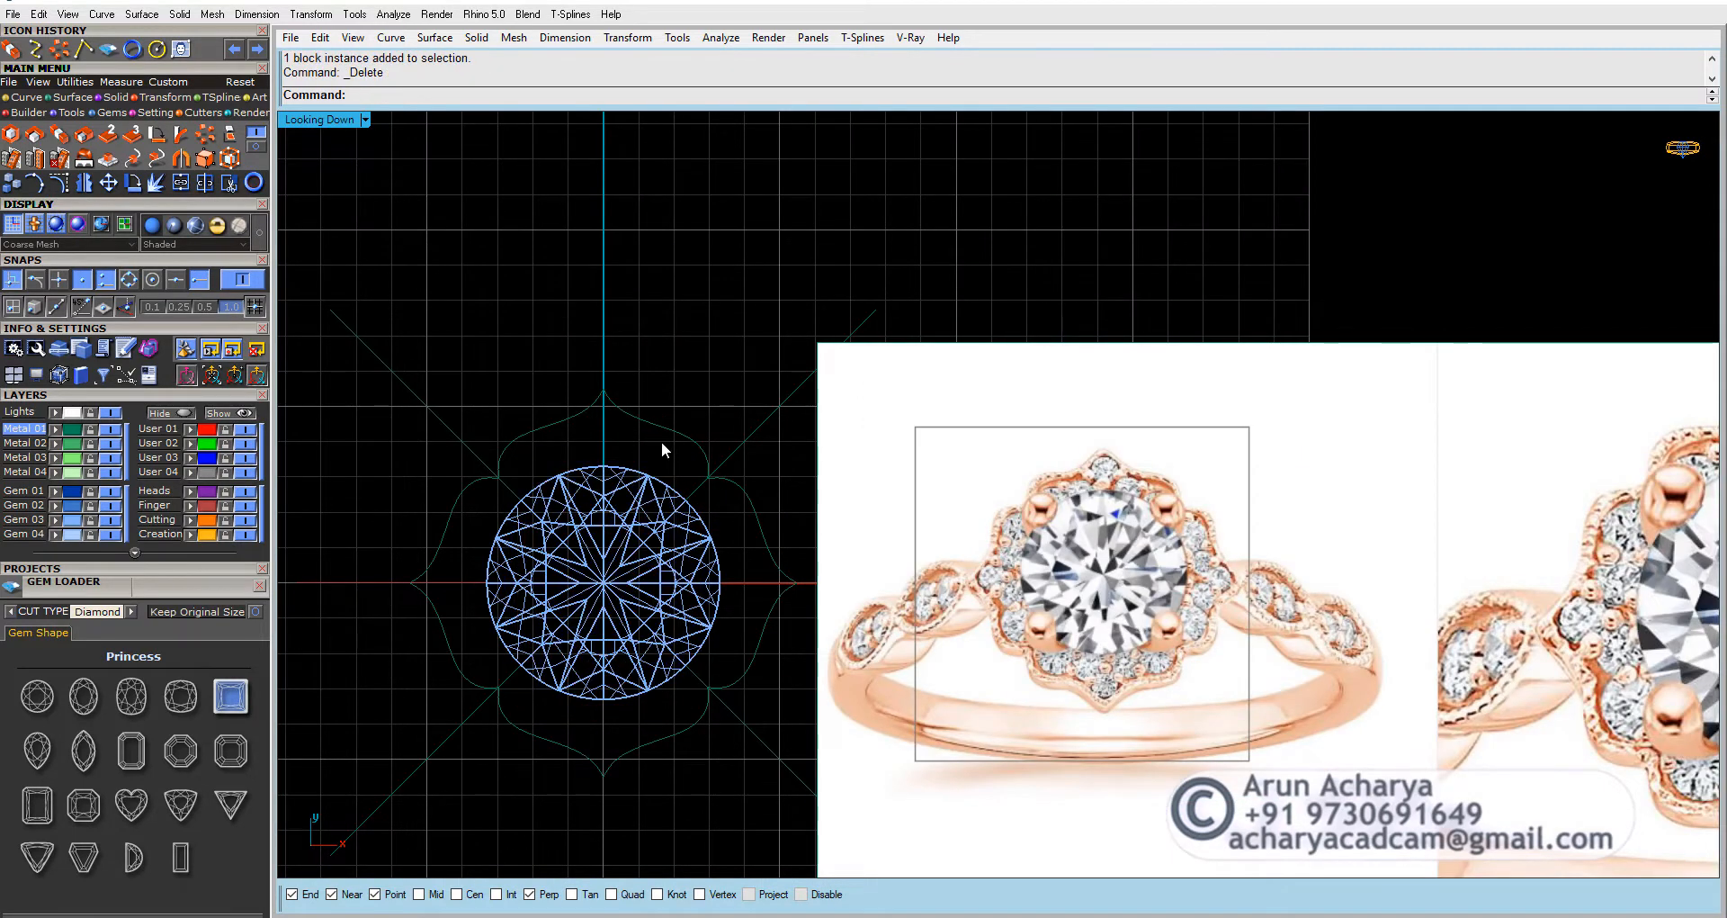
Step: Join the eight halo curves around the round center gem into one closed curve
{"action": "left_click", "coordinate": [663, 435]}
{"action": "left_click", "coordinate": [576, 419]}
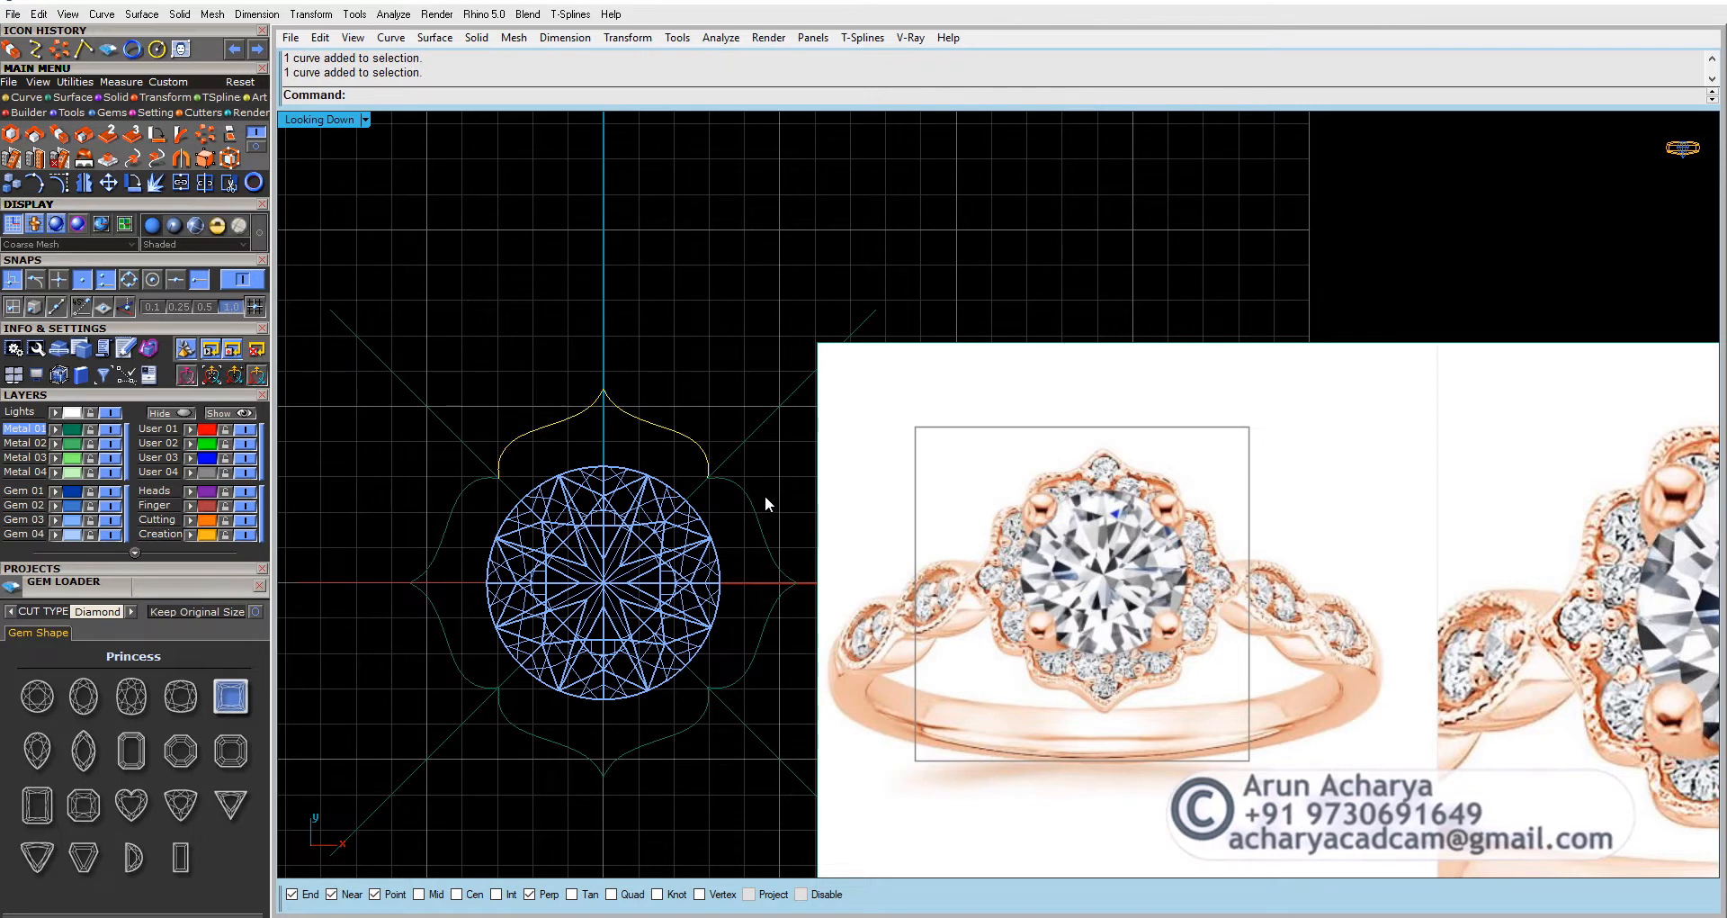
{"action": "left_click_drag", "start_coordinate": [770, 498], "coordinate": [713, 527]}
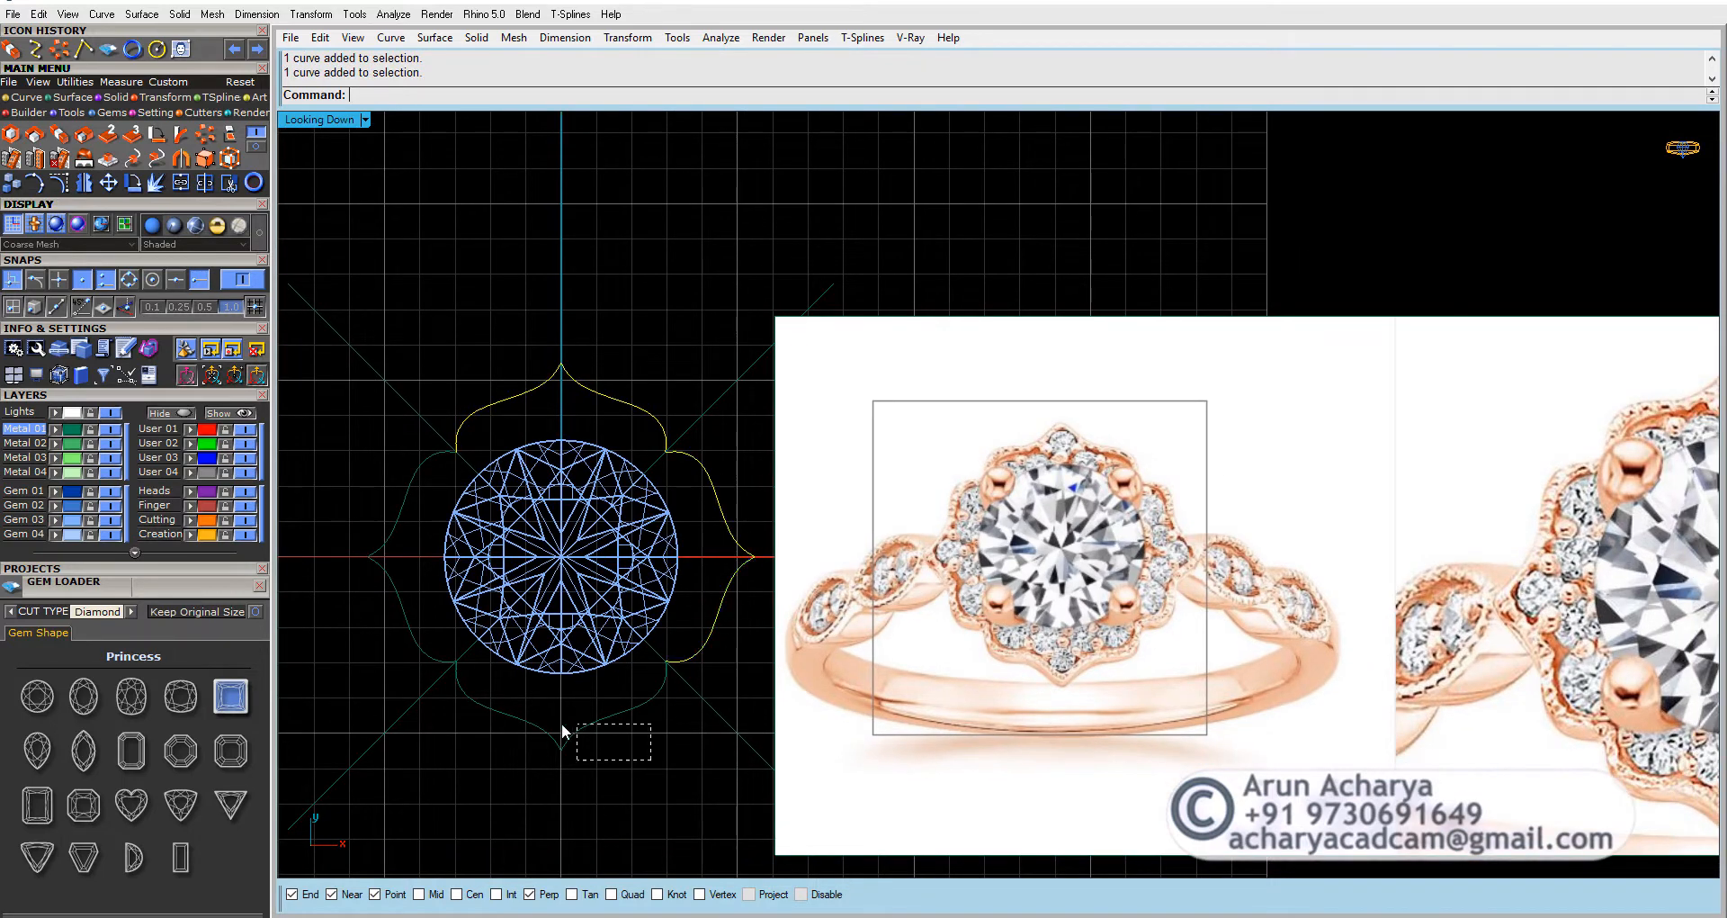
{"action": "left_click_drag", "start_coordinate": [561, 724], "coordinate": [542, 714]}
{"action": "left_click_drag", "start_coordinate": [434, 622], "coordinate": [380, 487]}
{"action": "key", "text": "ctrl+j"}
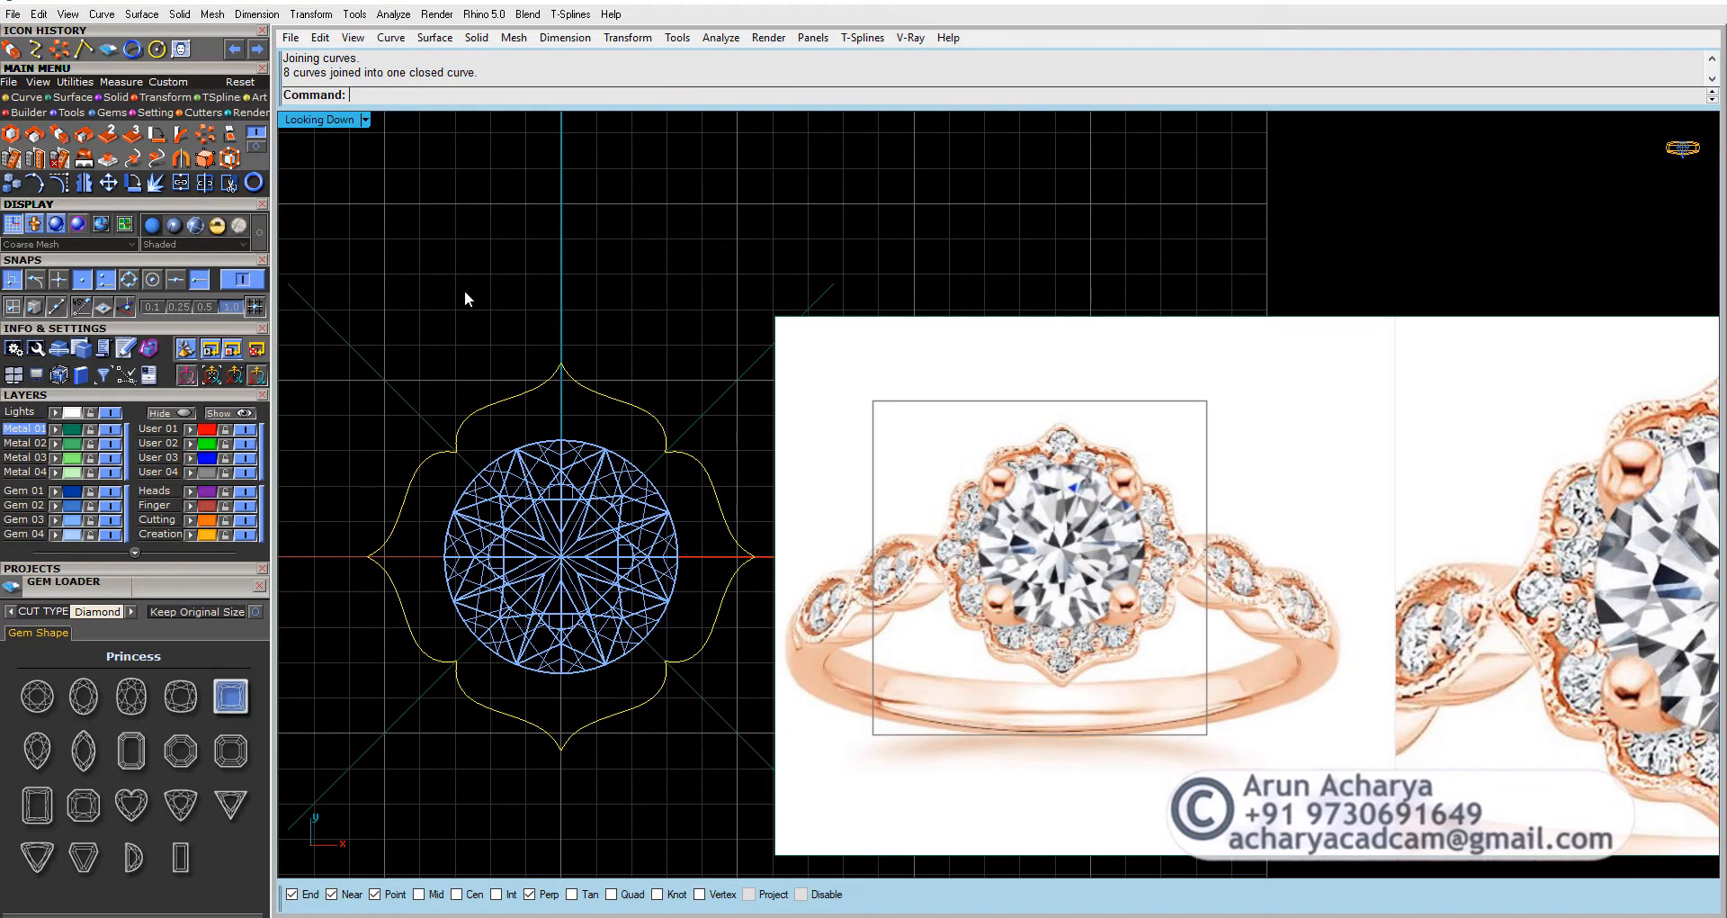
Step: Offset the joined halo outline 0.3 mm inward with sharp corners
{"action": "left_click", "coordinate": [257, 148]}
{"action": "left_click", "coordinate": [257, 134]}
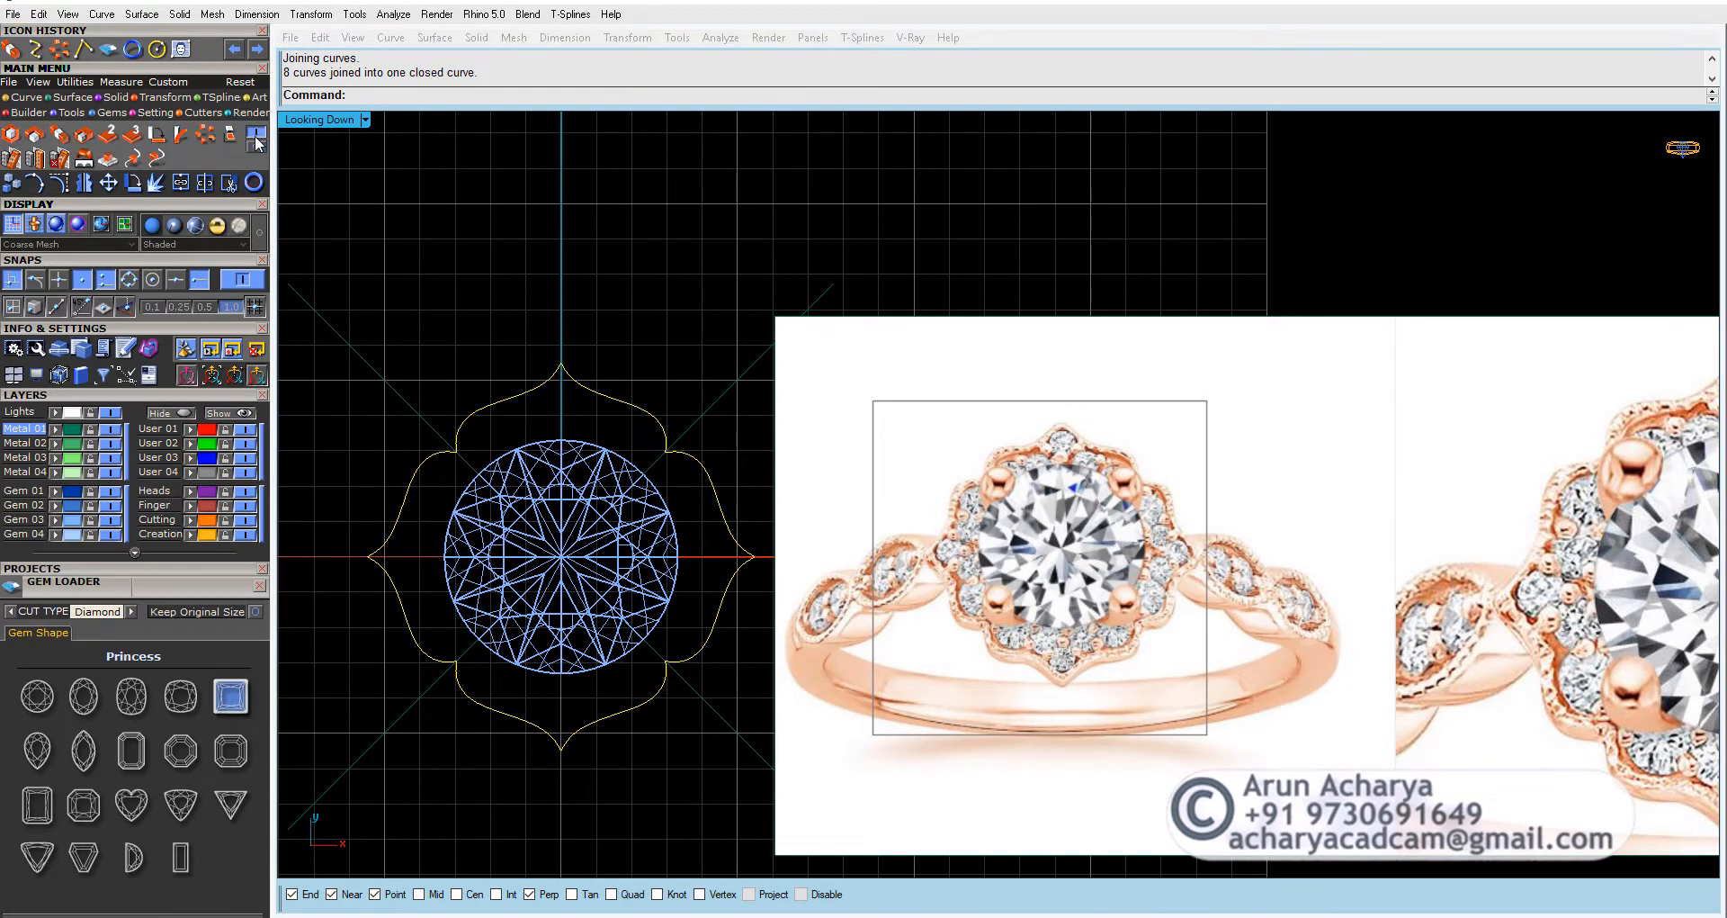
{"action": "left_click", "coordinate": [21, 97]}
{"action": "left_click", "coordinate": [180, 158]}
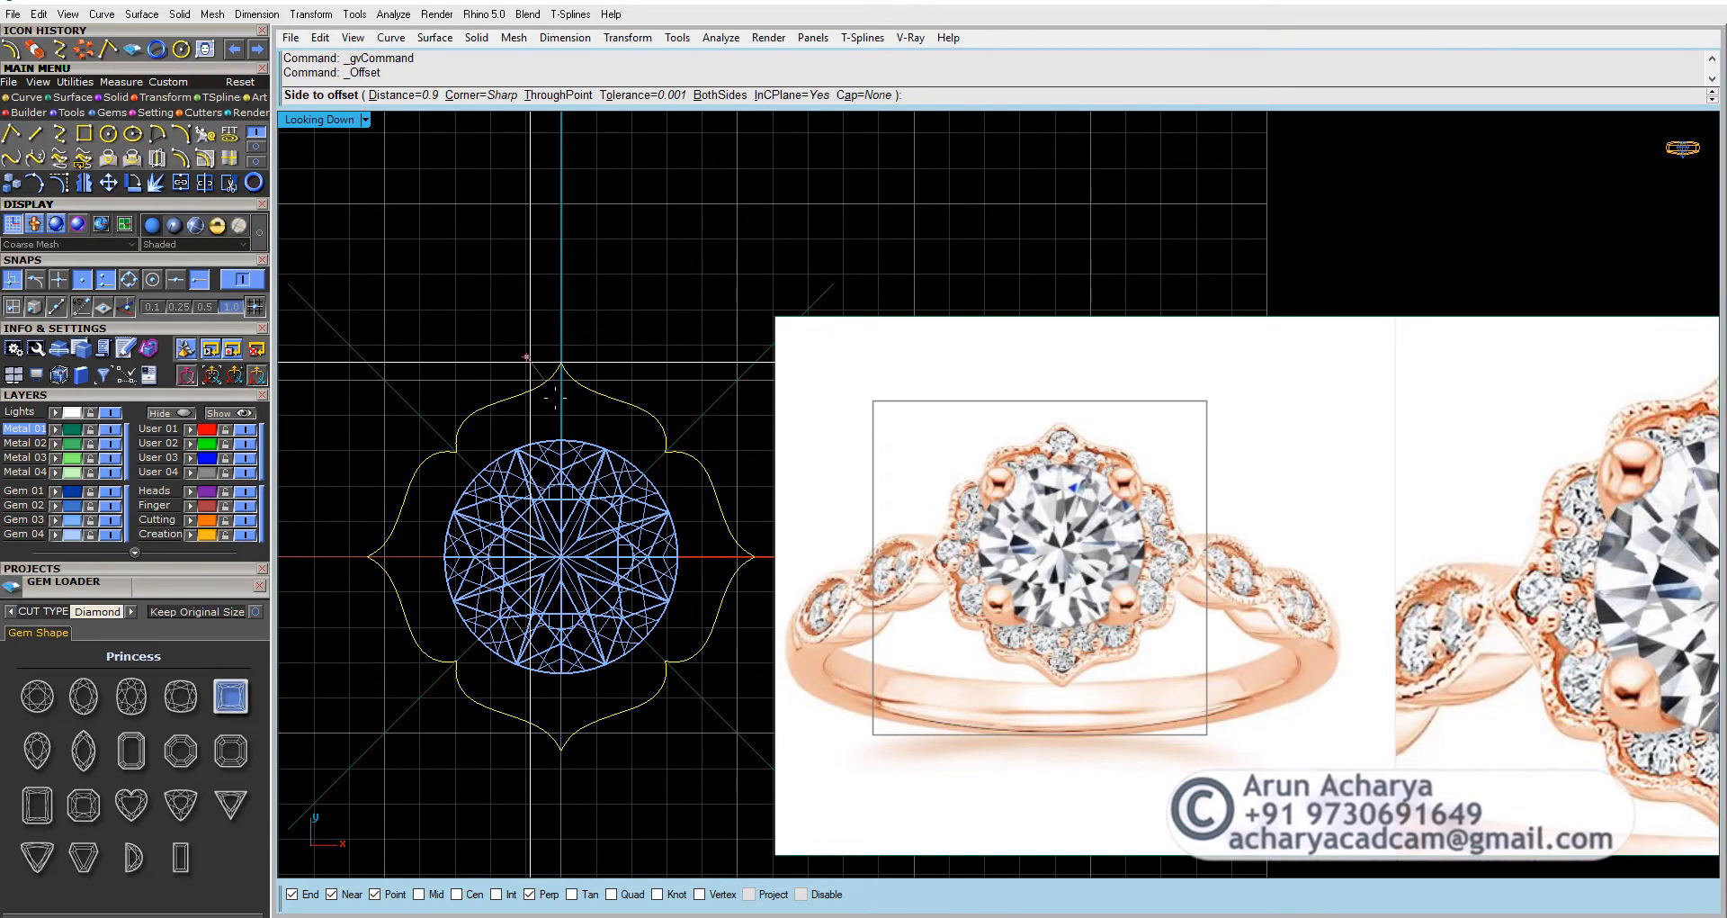
{"action": "scroll", "coordinate": [555, 399], "scroll_direction": "up", "scroll_amount": 8}
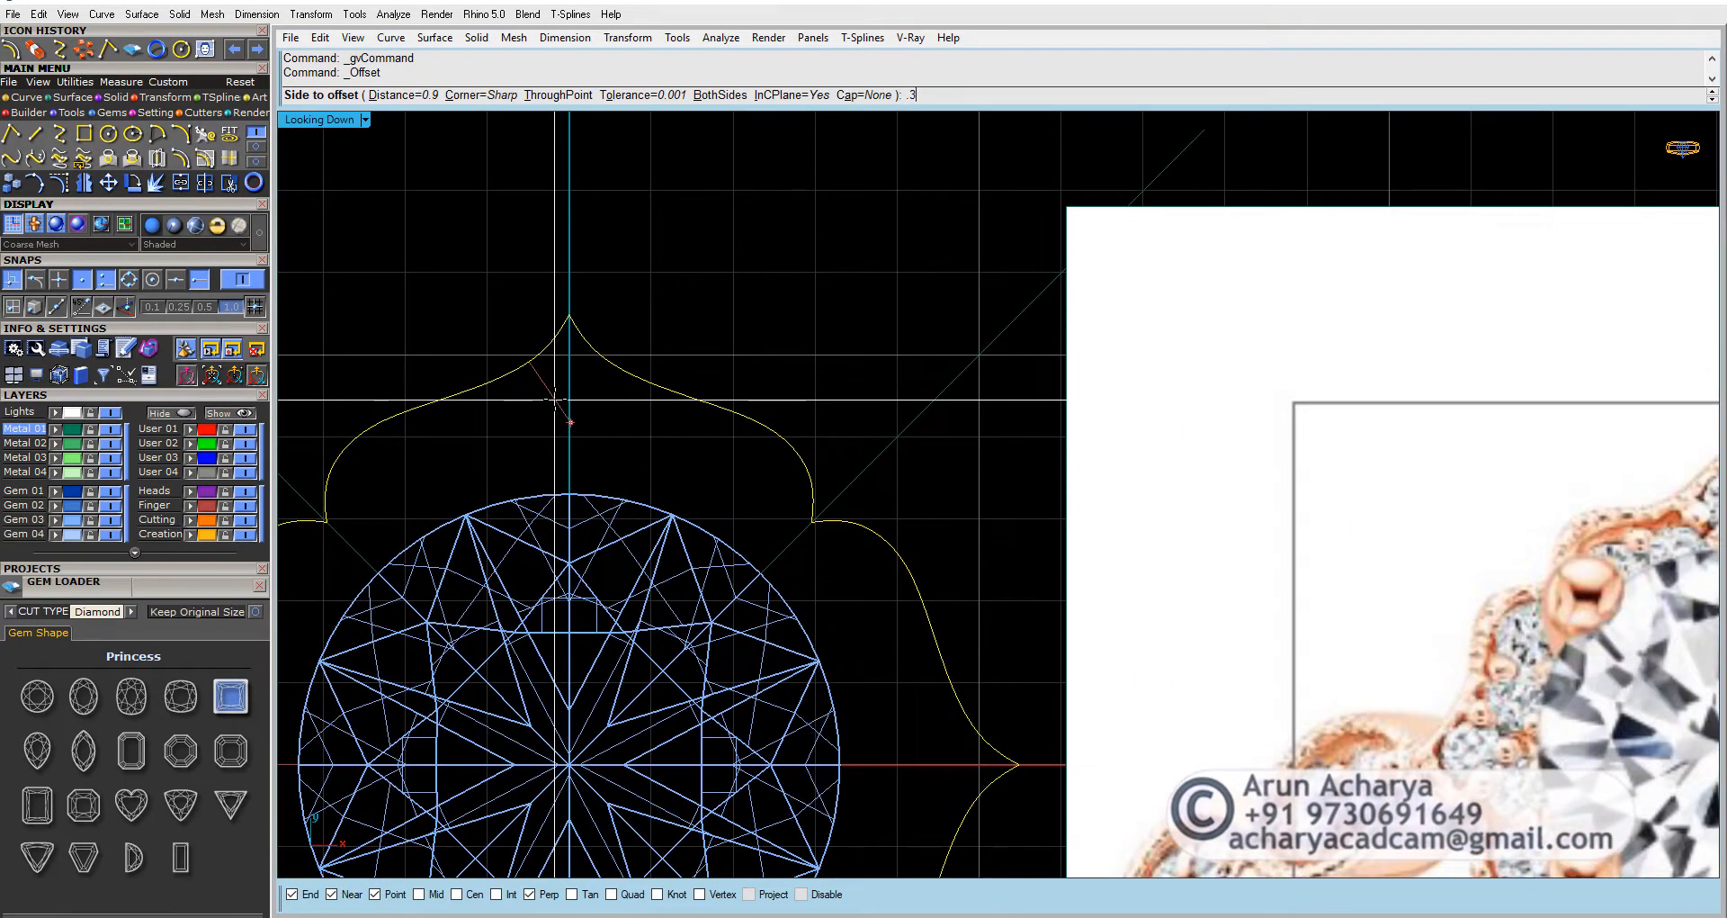
{"action": "key", "text": "Return"}
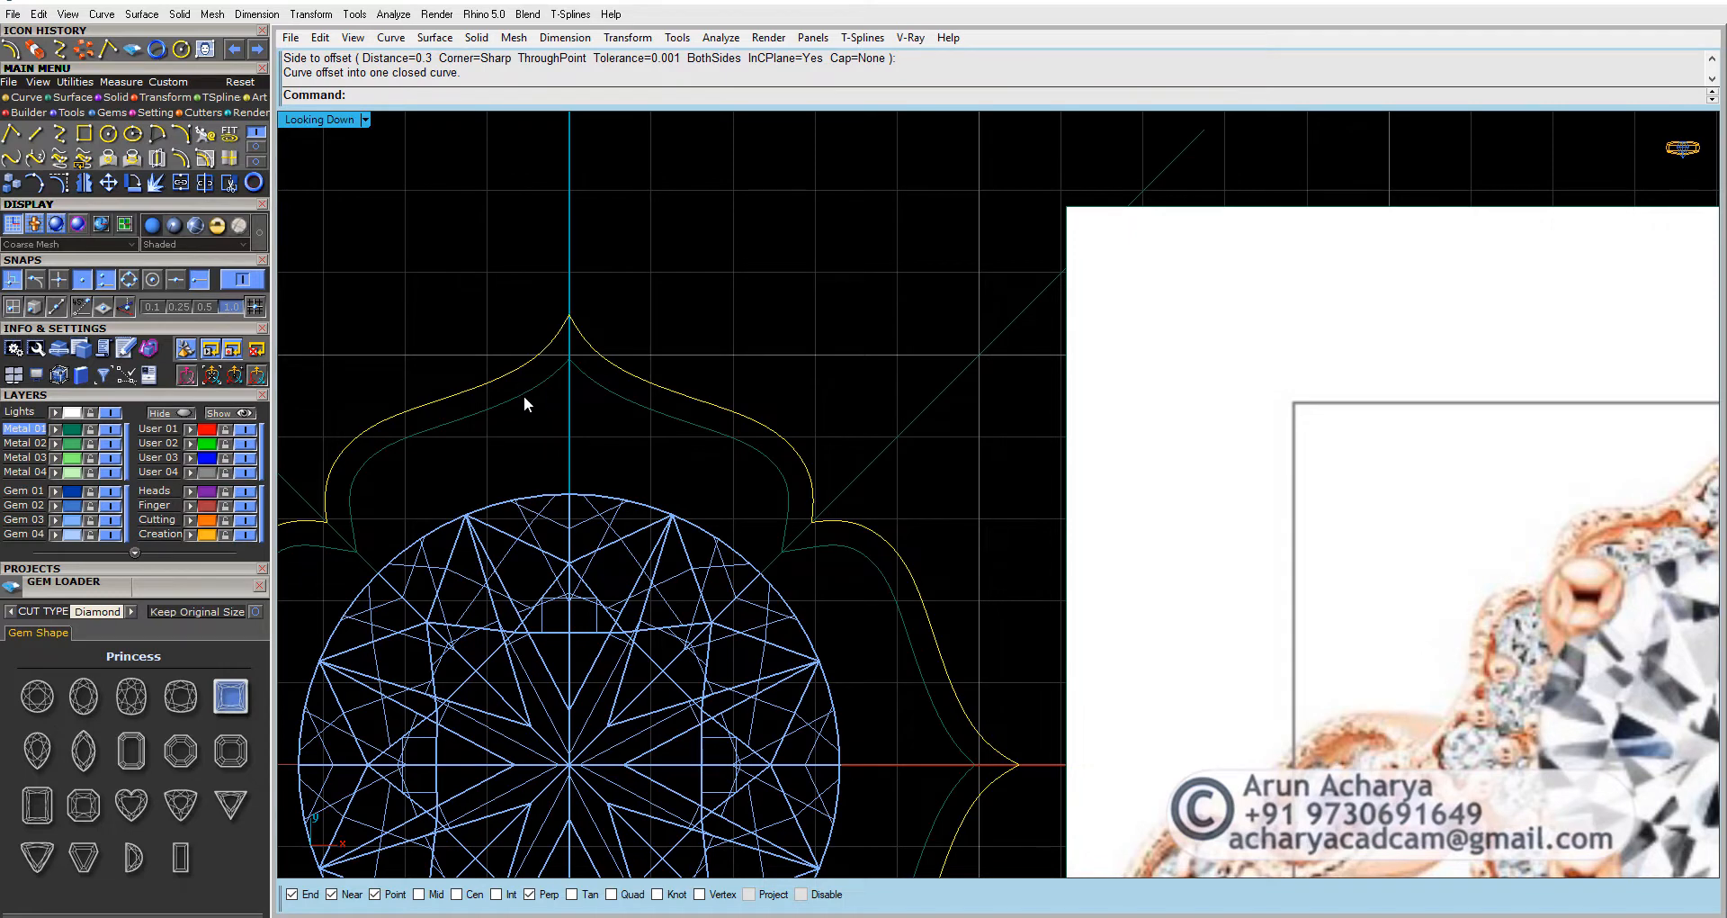
Step: Offset the inner halo outline another 0.2 mm inward with sharp corners
{"action": "left_click", "coordinate": [523, 398]}
{"action": "key", "text": "Return"}
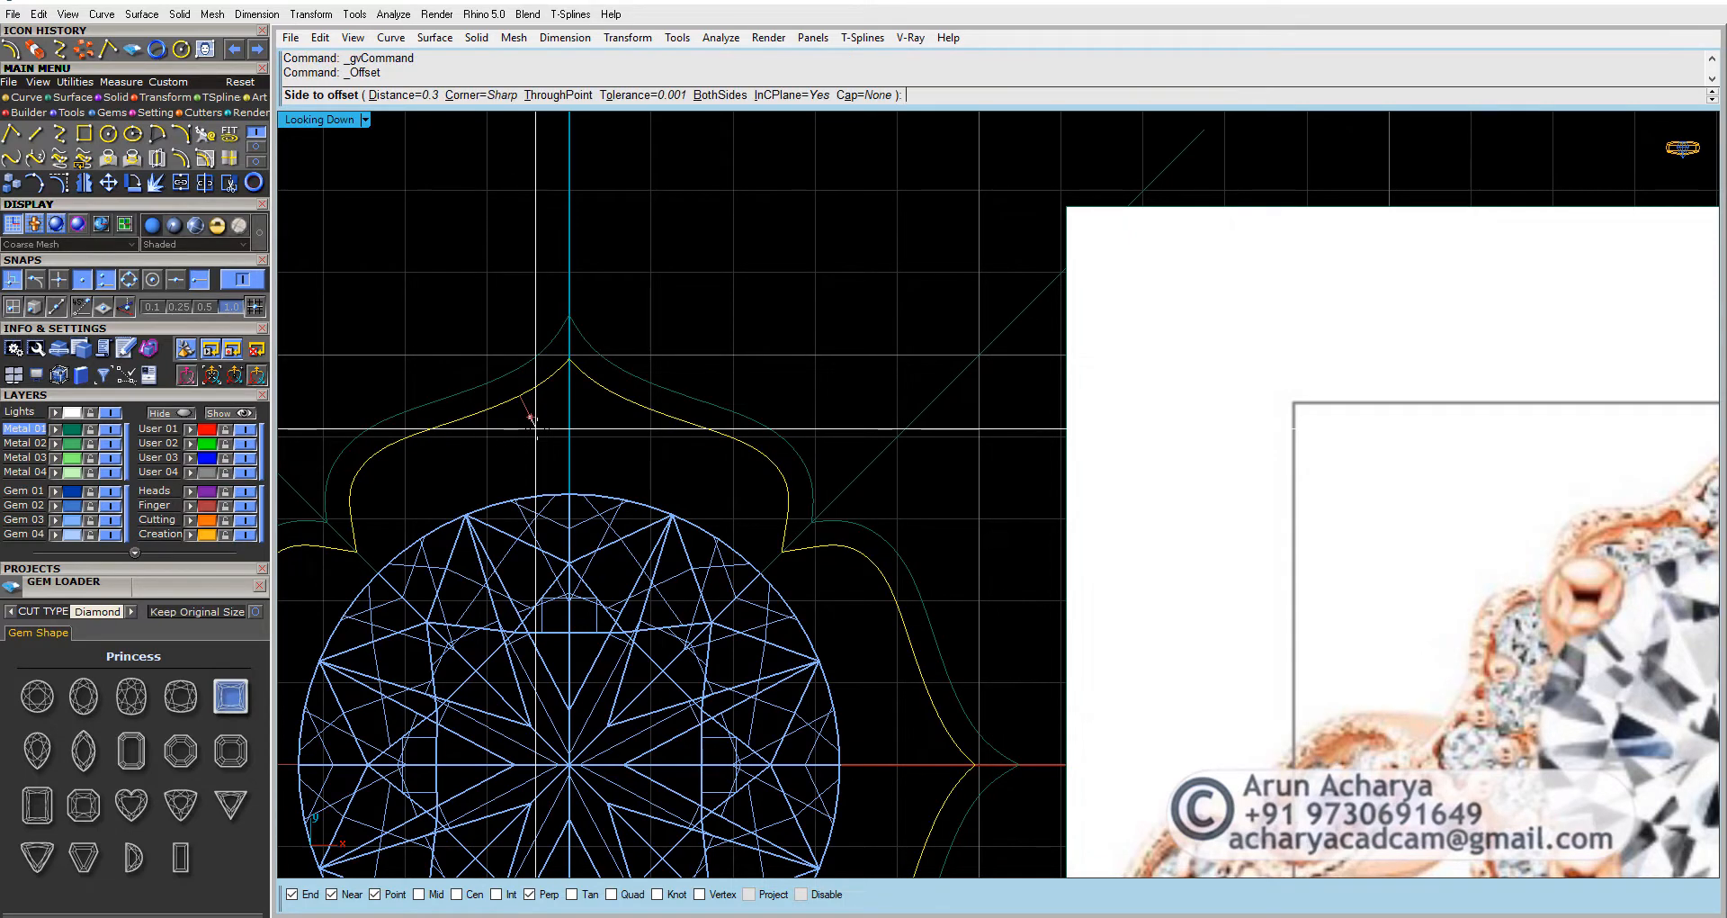
{"action": "key", "text": "Return"}
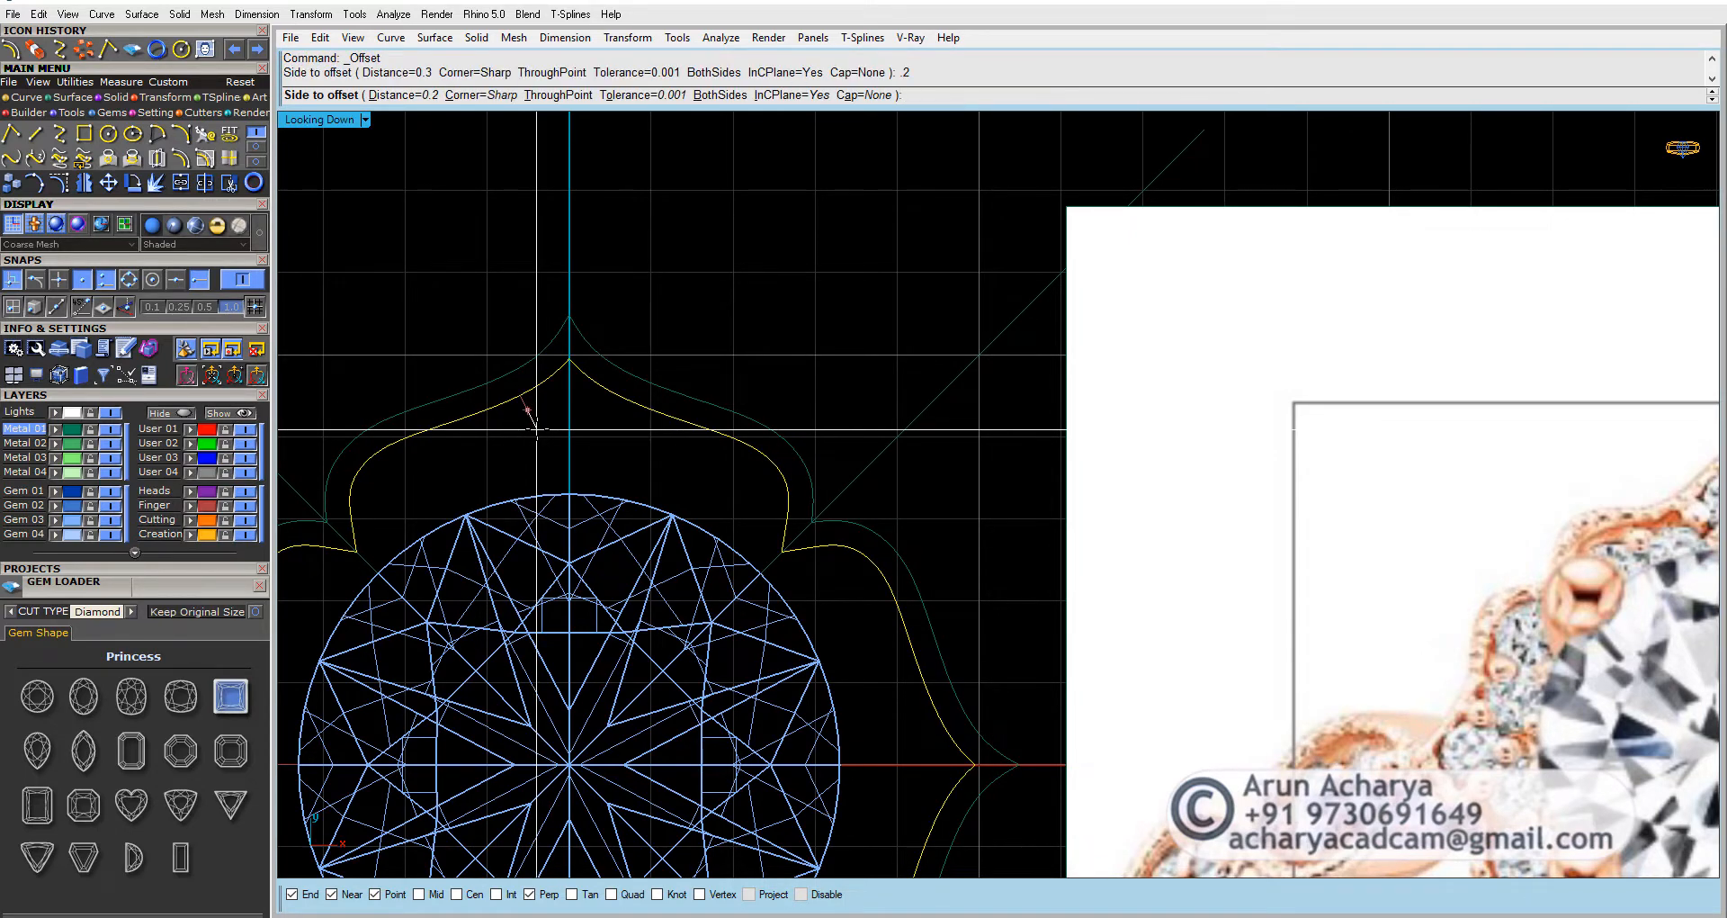
{"action": "left_click", "coordinate": [536, 429]}
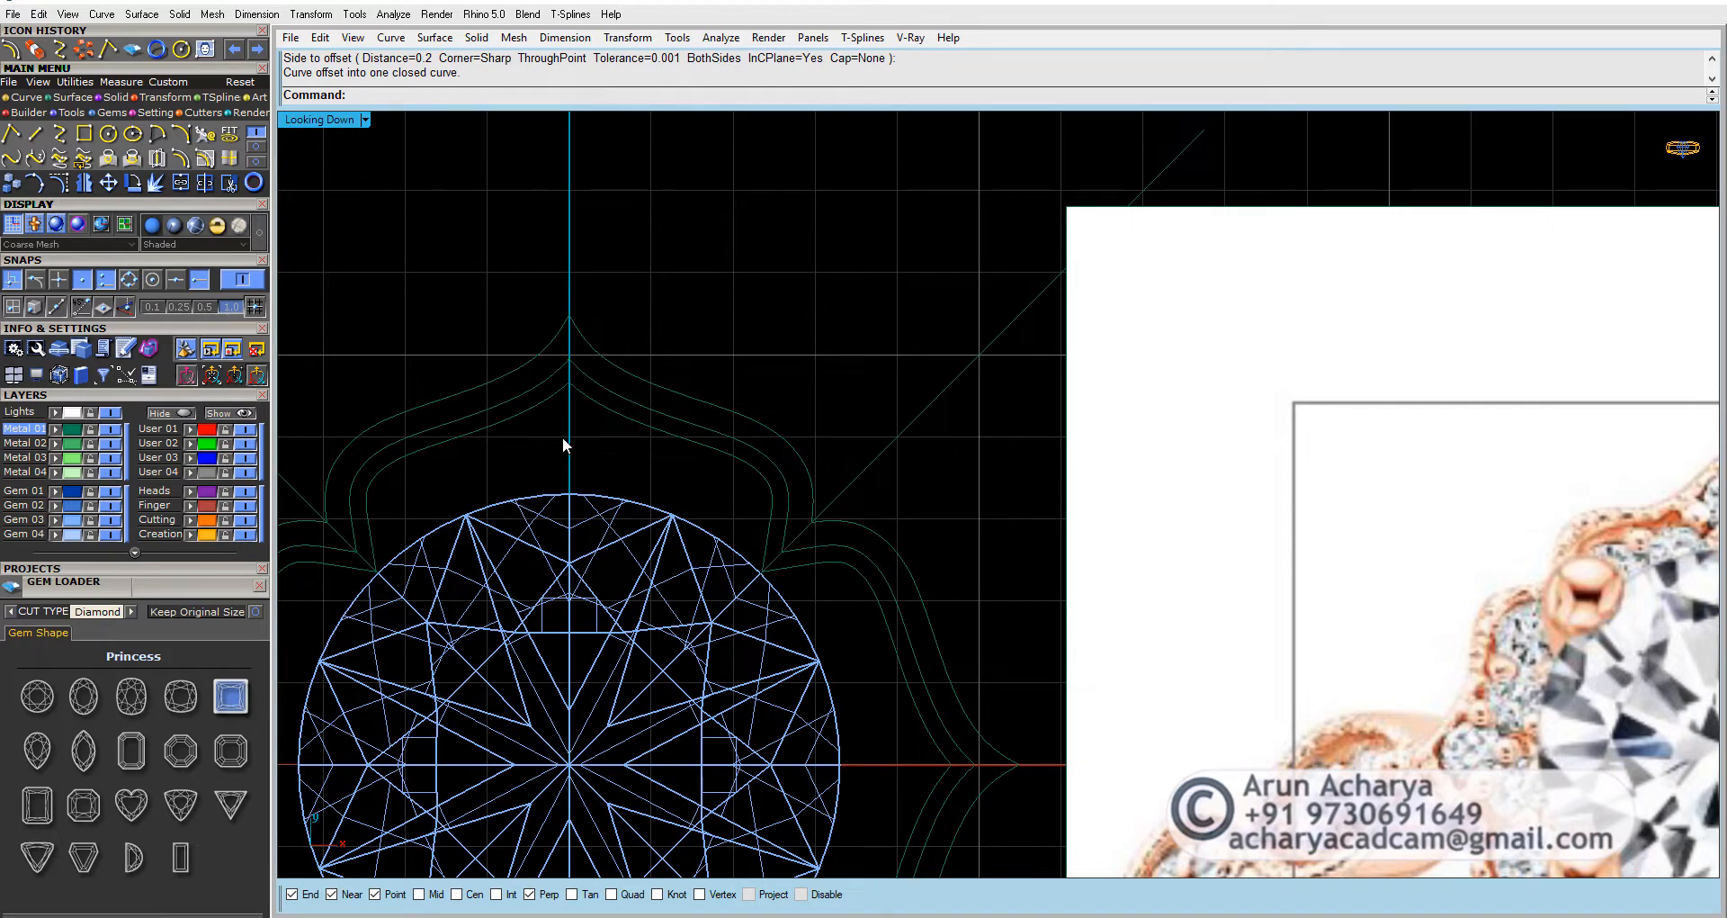
Step: Draw a circle about 1.18 mm in diameter under the halo's top tip, tangent to both sides of the innermost outline and reaching the center gem
{"action": "scroll", "coordinate": [624, 360], "scroll_direction": "down", "scroll_amount": 5}
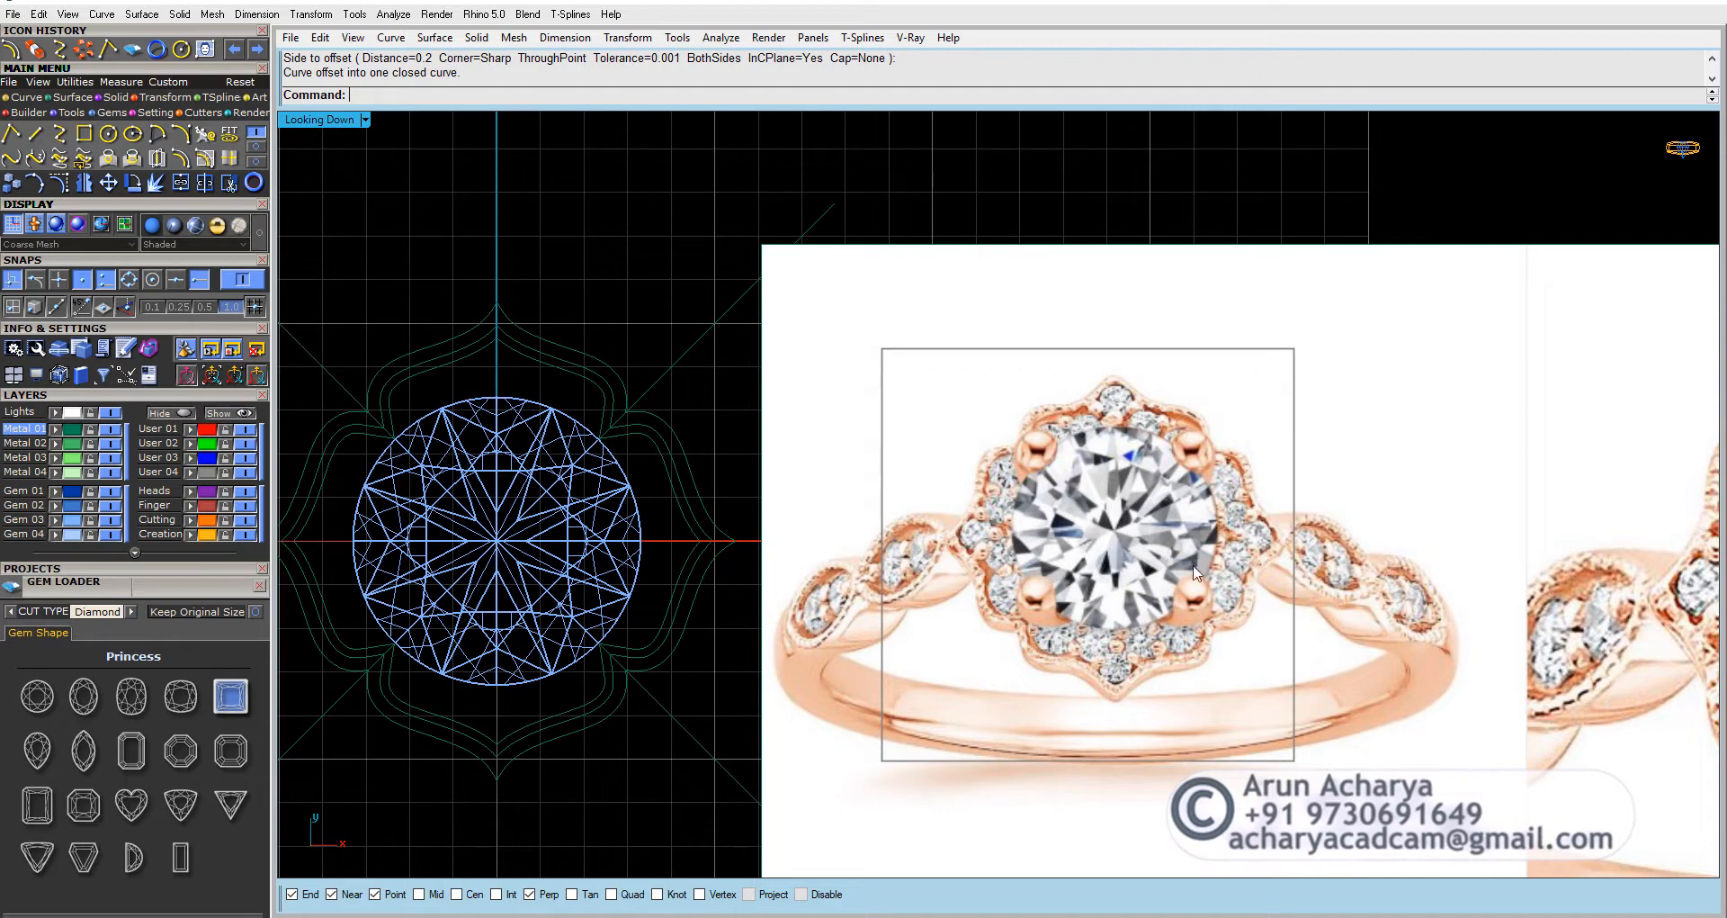
{"action": "right_click_drag", "start_coordinate": [551, 412], "coordinate": [600, 416]}
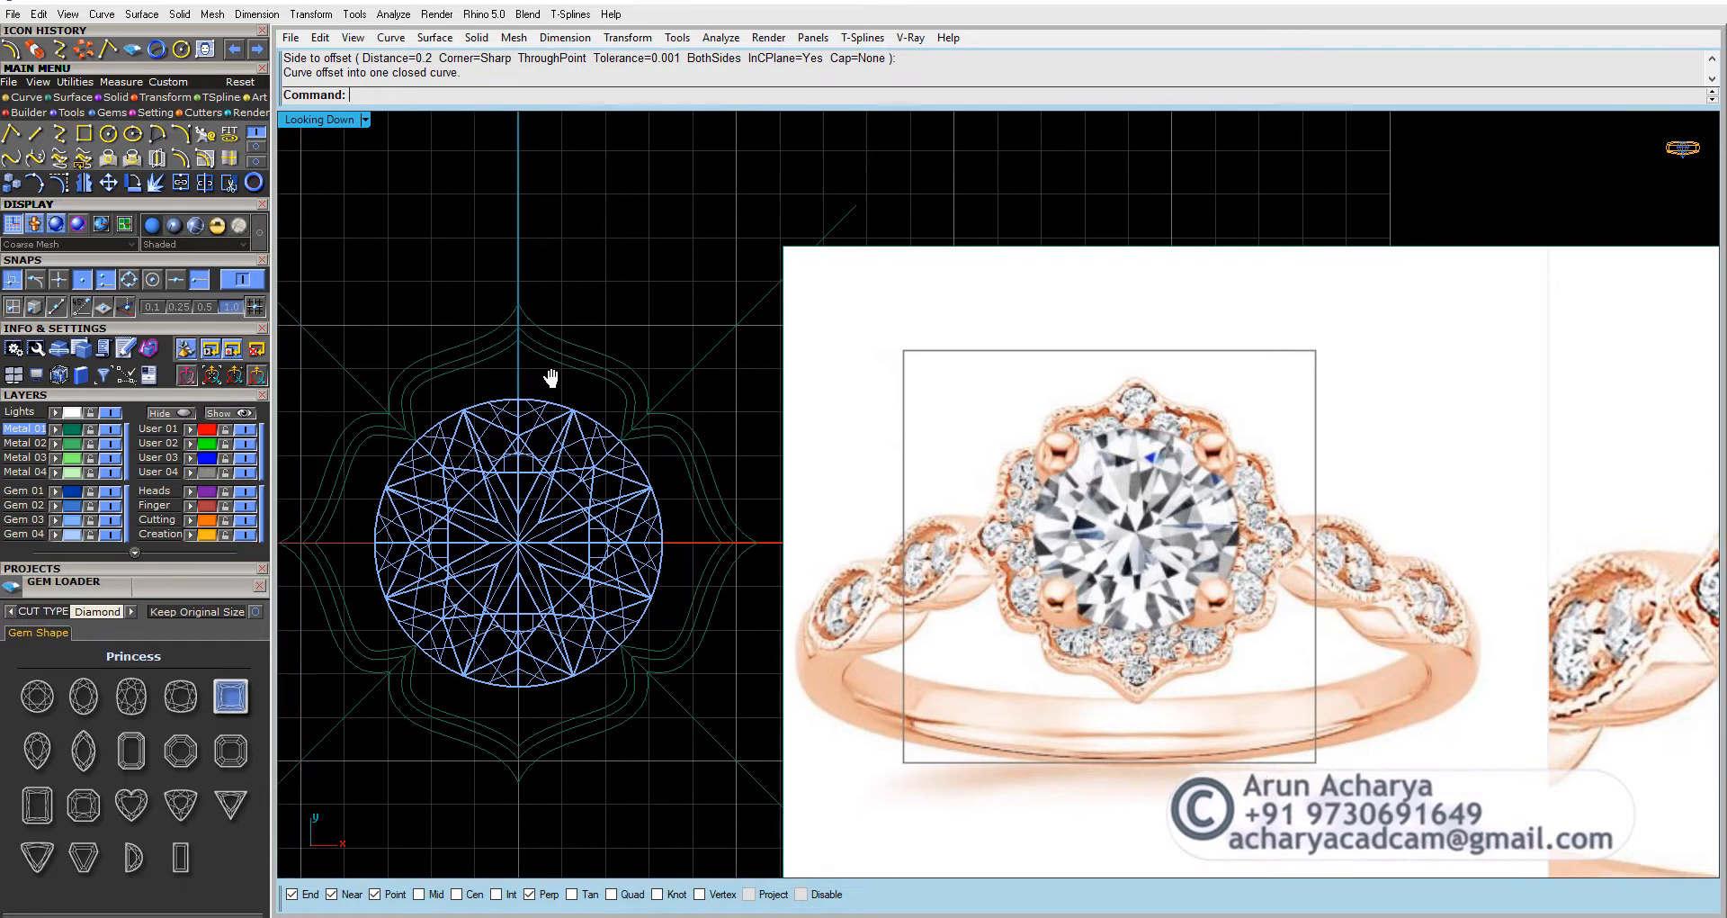
{"action": "left_click", "coordinate": [109, 135]}
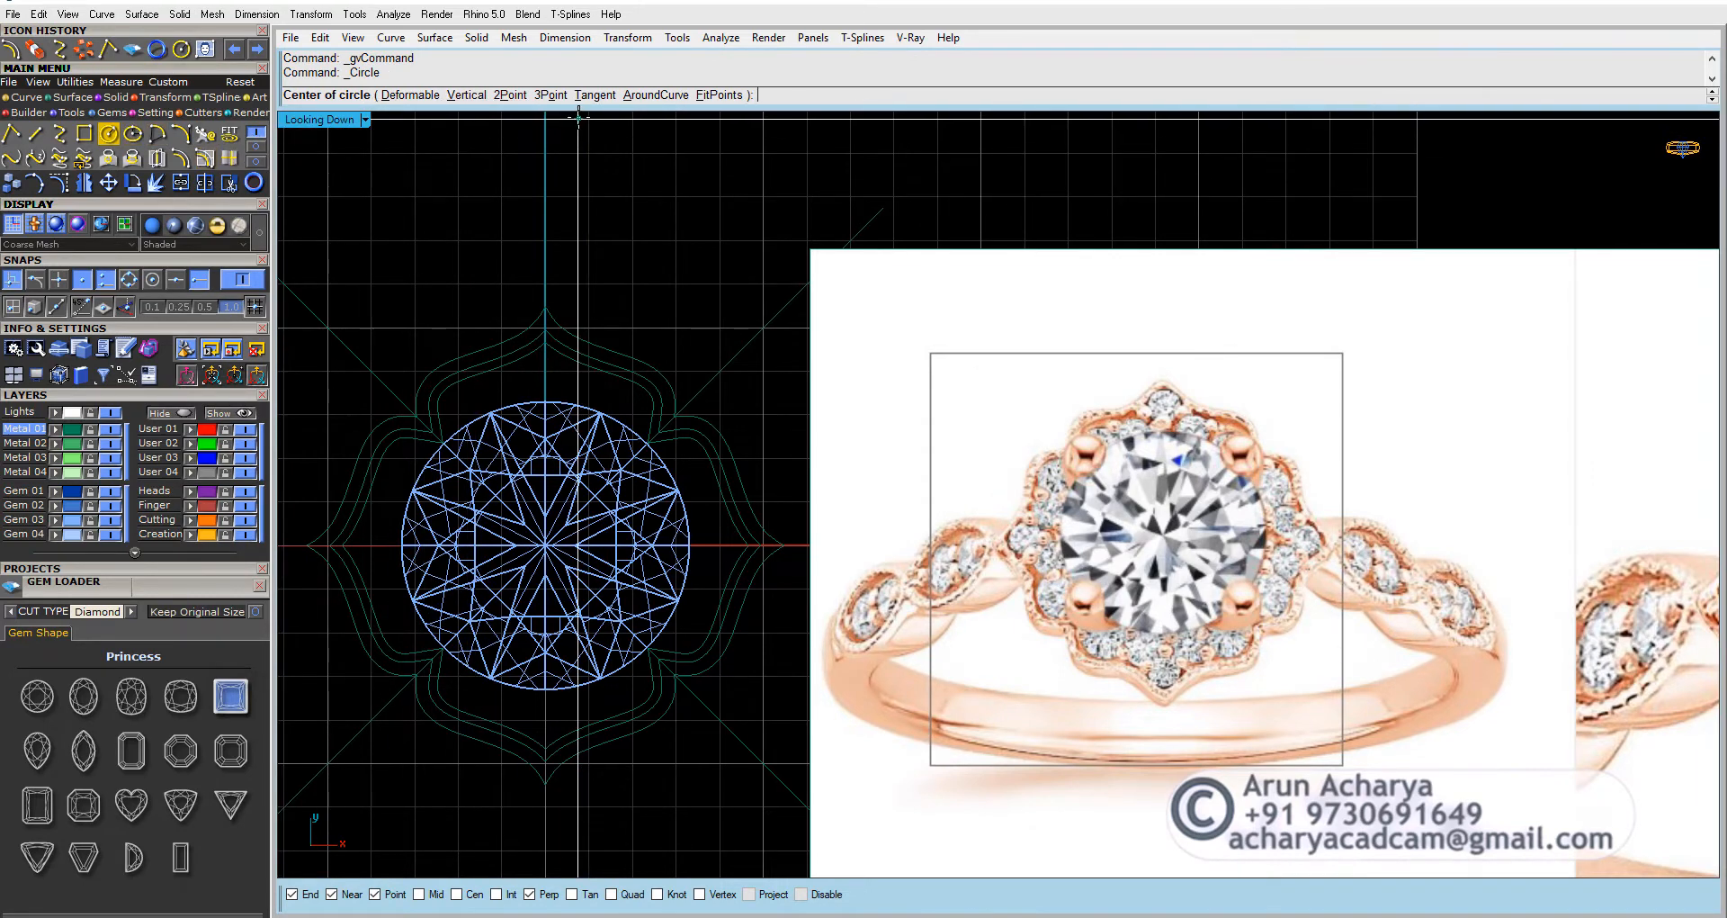
{"action": "left_click", "coordinate": [595, 94]}
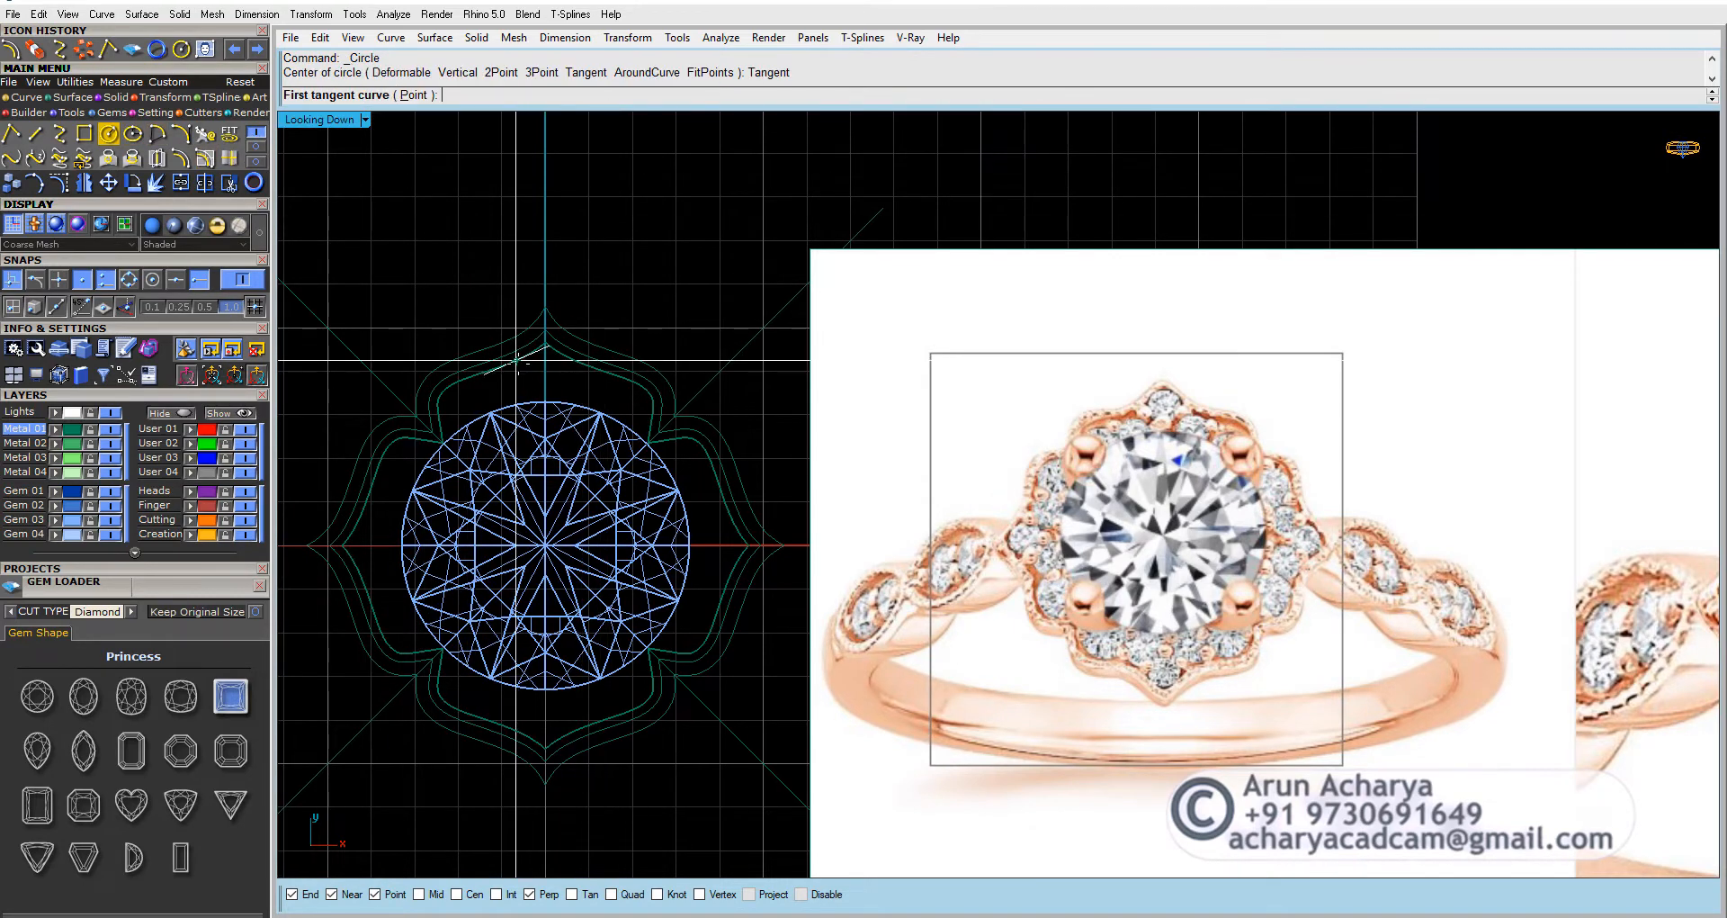
{"action": "left_click", "coordinate": [530, 352]}
{"action": "left_click", "coordinate": [559, 351]}
{"action": "scroll", "coordinate": [551, 393], "scroll_direction": "up", "scroll_amount": 3}
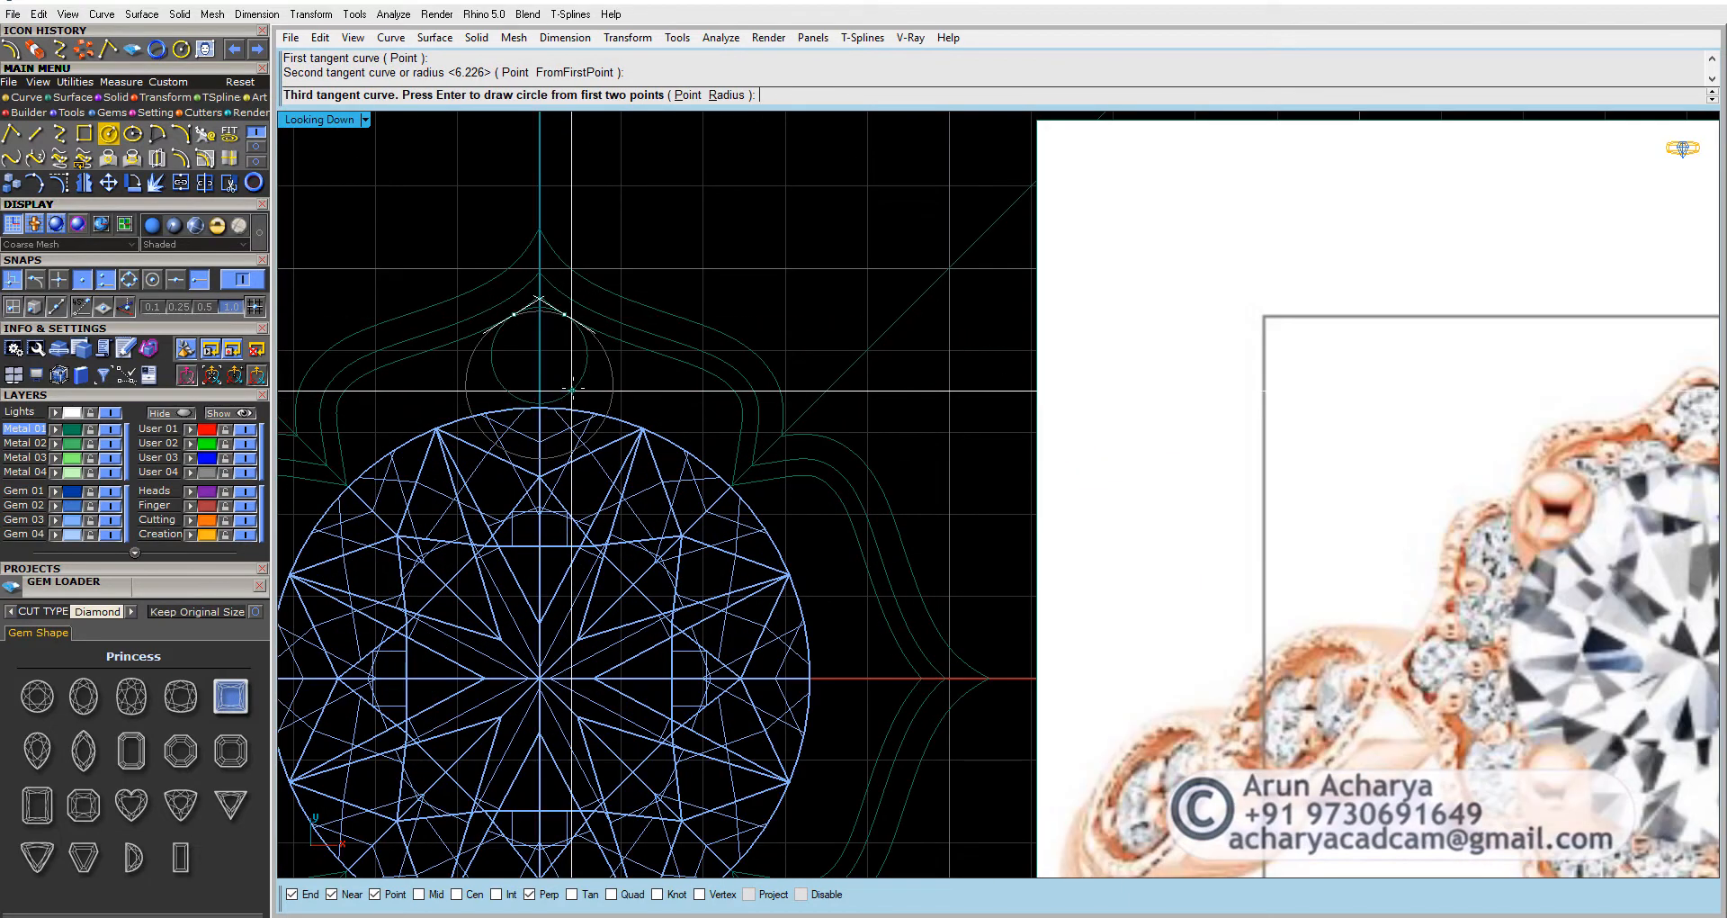
{"action": "scroll", "coordinate": [576, 382], "scroll_direction": "up", "scroll_amount": 1}
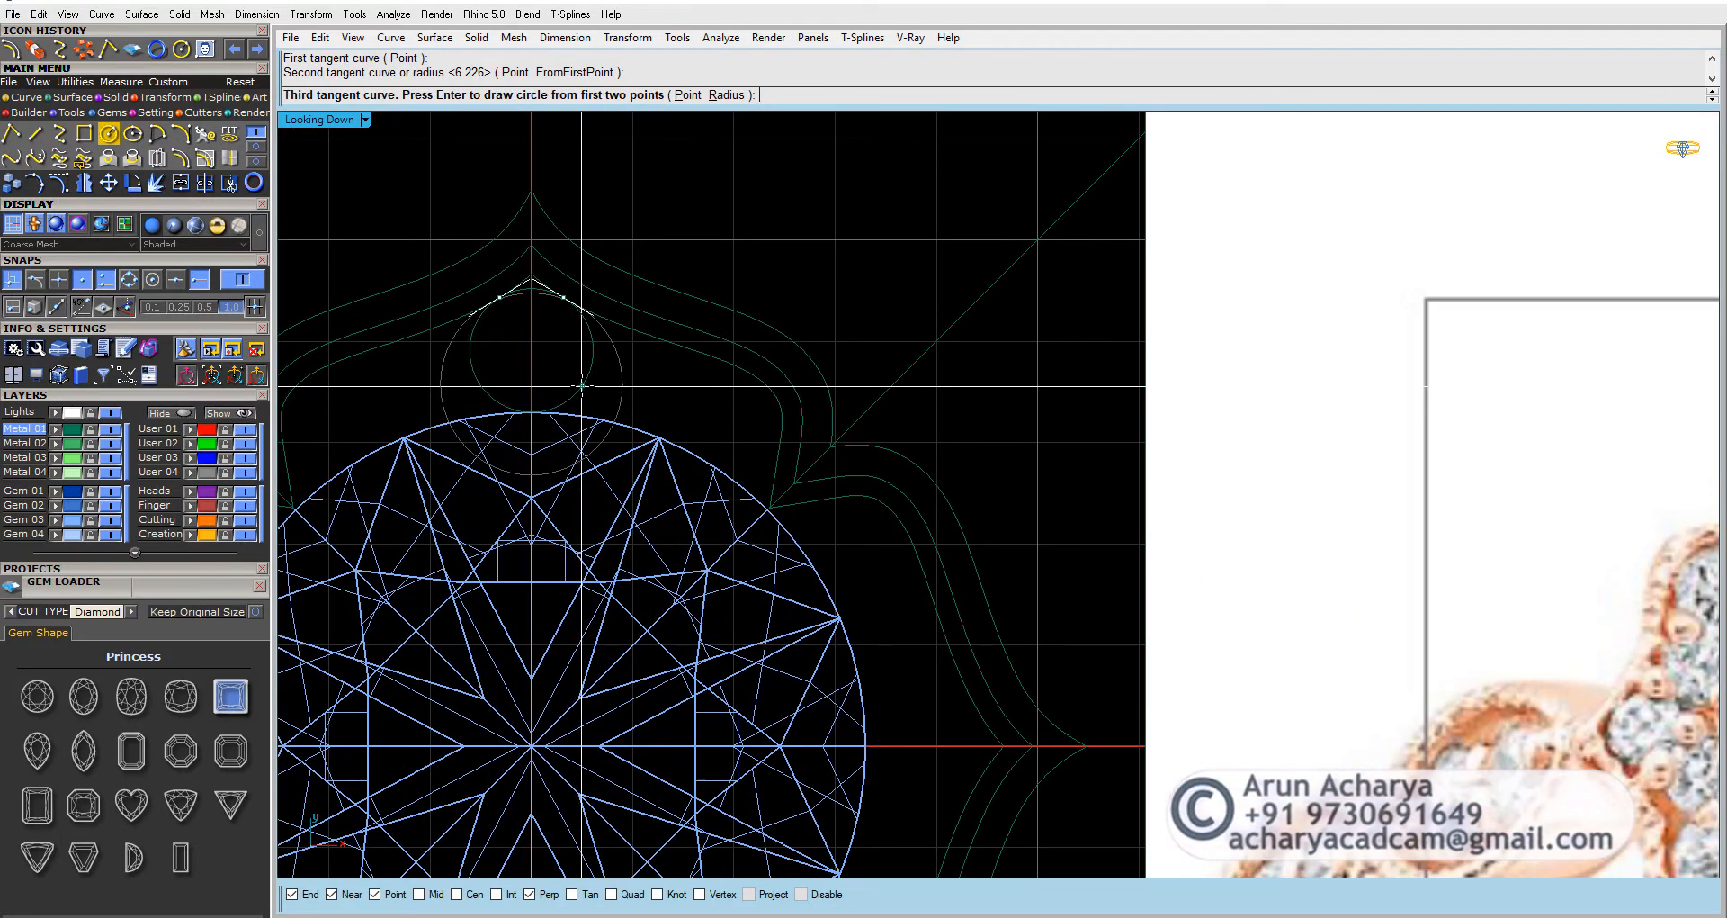
{"action": "left_click", "coordinate": [580, 388]}
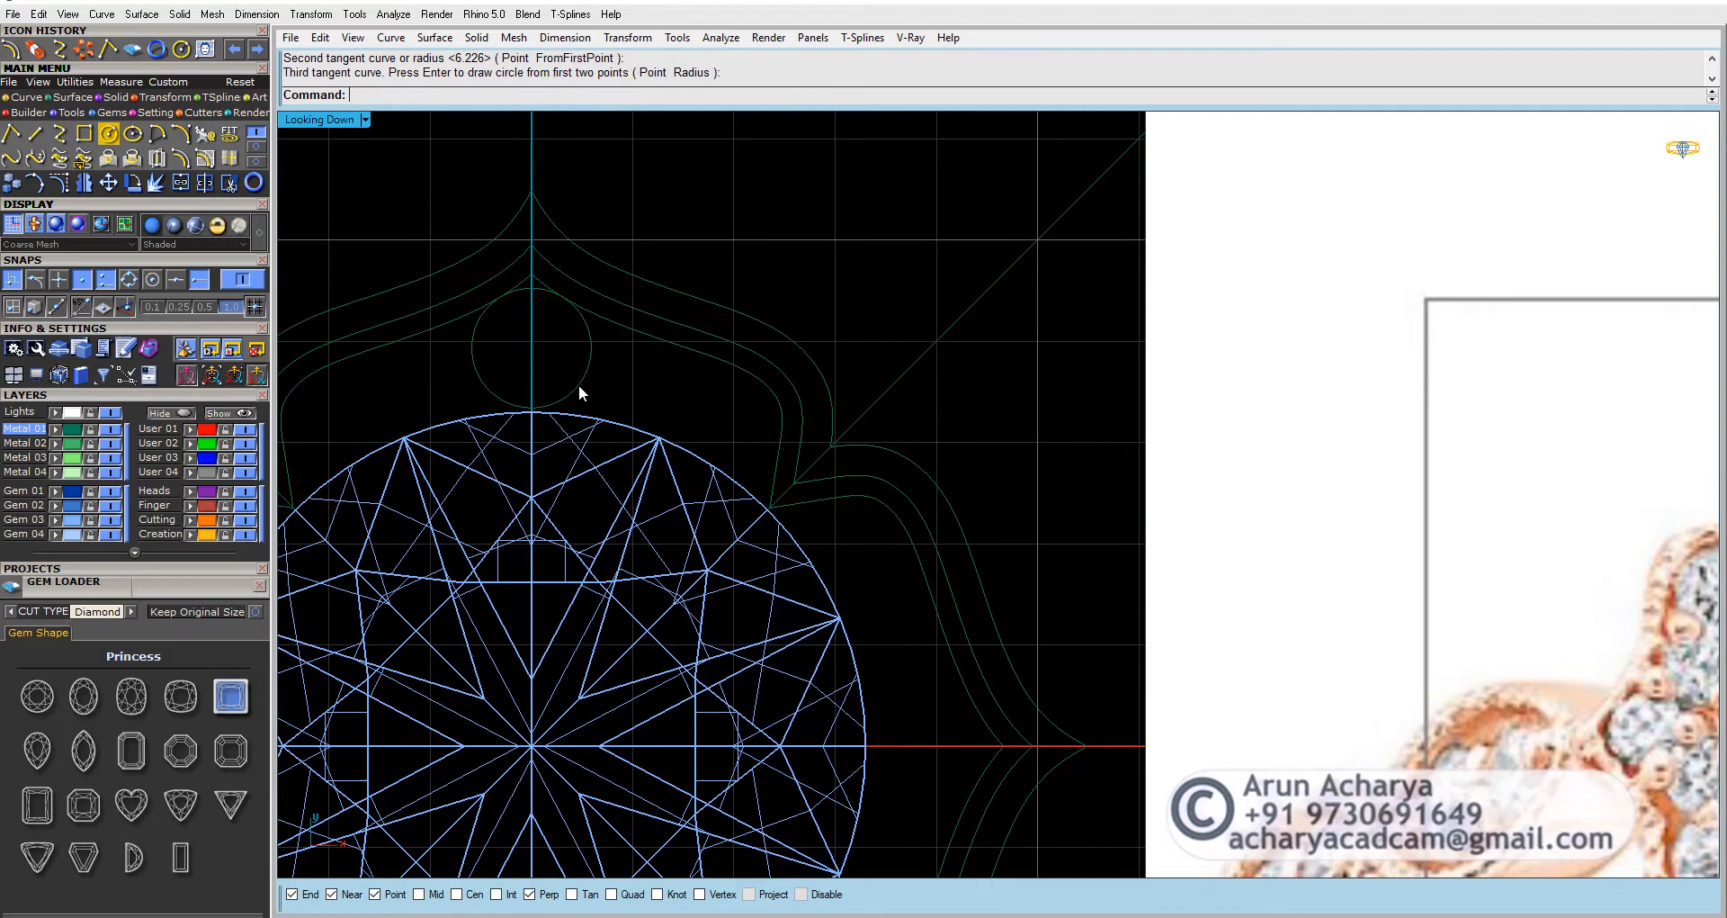
{"action": "right_click", "coordinate": [641, 364]}
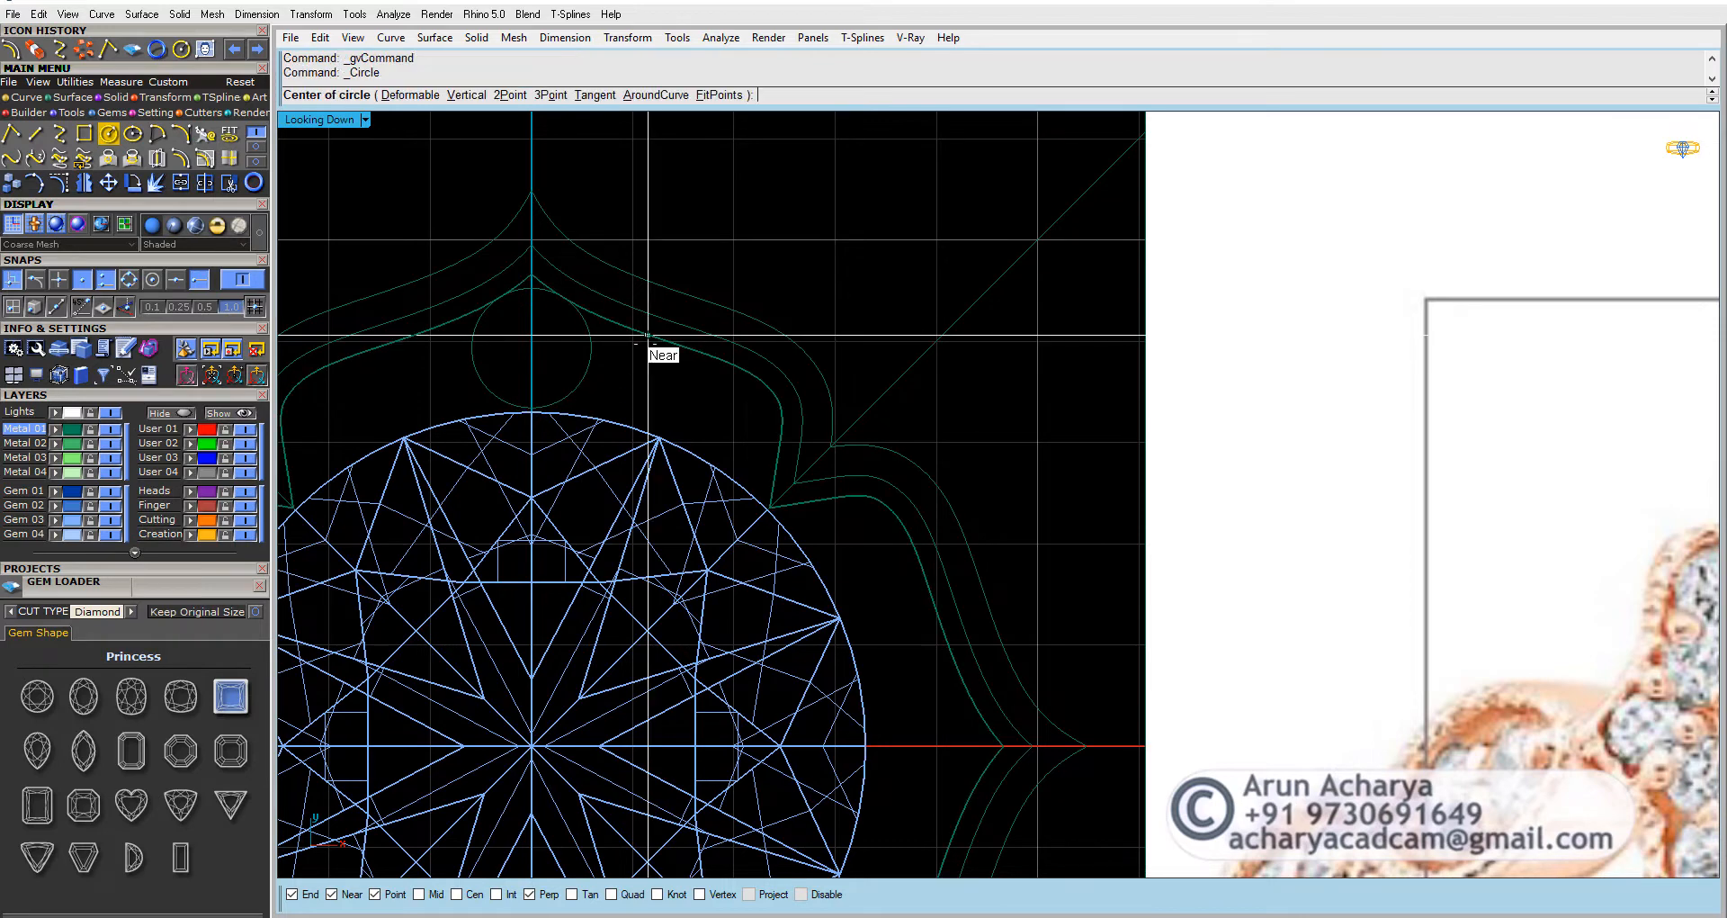
Step: Dimension the diameter of the circle under the halo's top tip, placing the text outside the halo
{"action": "left_click", "coordinate": [115, 82]}
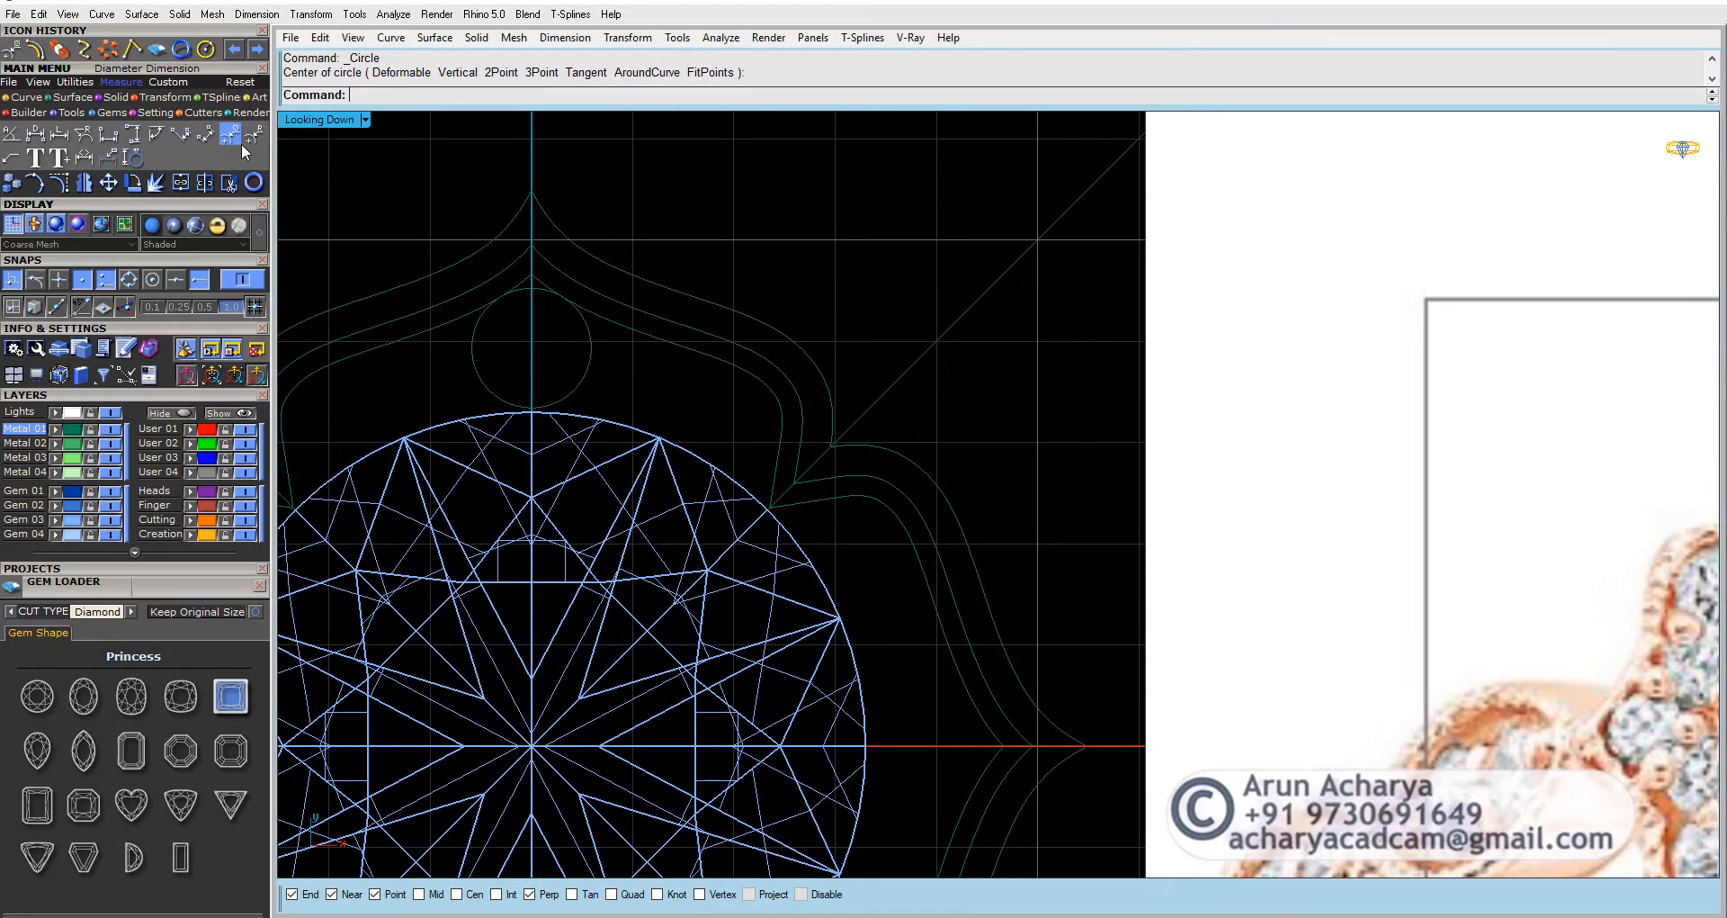
{"action": "left_click", "coordinate": [237, 139]}
{"action": "left_click", "coordinate": [591, 347]}
{"action": "right_click_drag", "start_coordinate": [687, 215], "coordinate": [565, 292]}
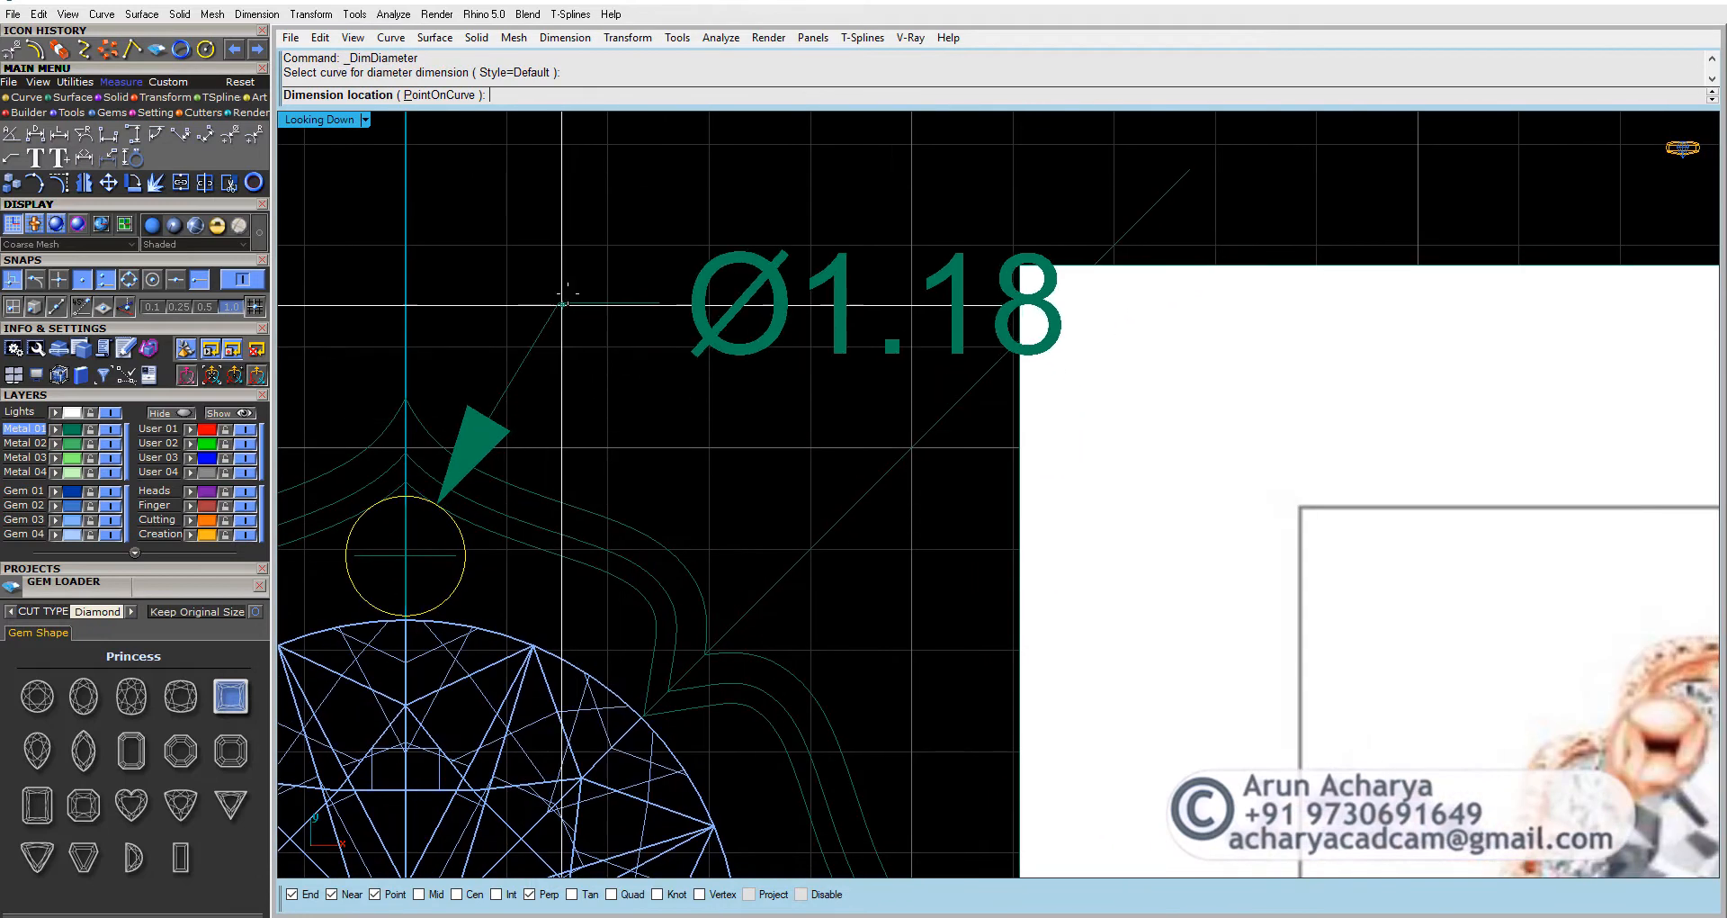
{"action": "scroll", "coordinate": [565, 292], "scroll_direction": "down", "scroll_amount": 3}
{"action": "left_click", "coordinate": [575, 254]}
{"action": "scroll", "coordinate": [545, 346], "scroll_direction": "up", "scroll_amount": 3}
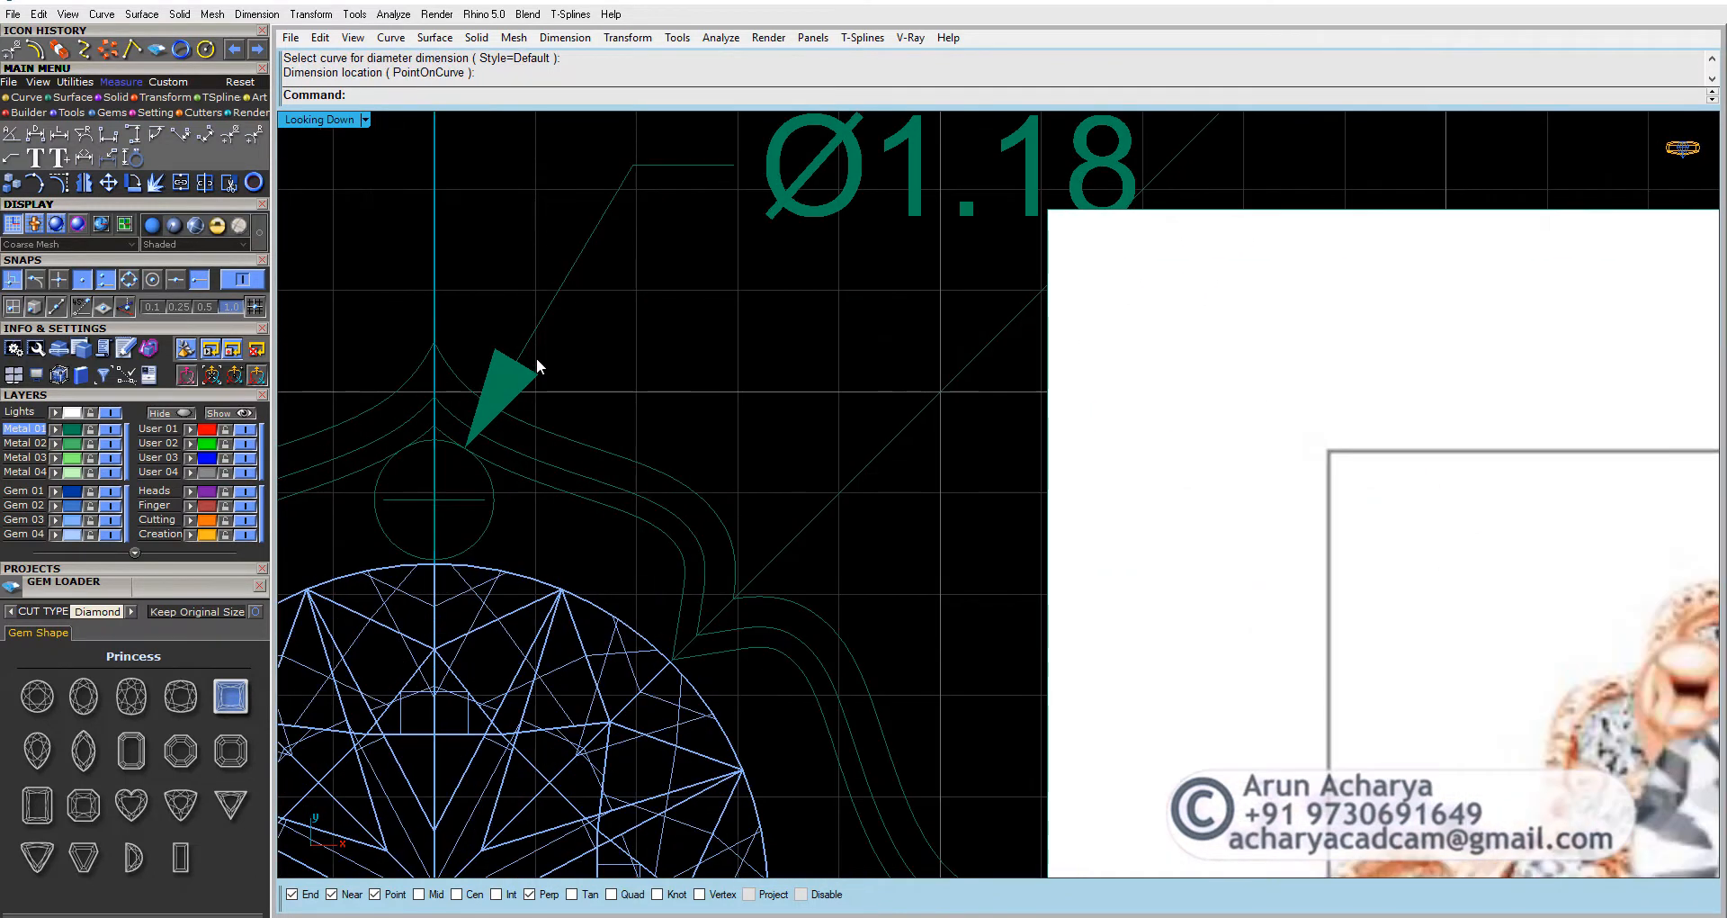
Step: With object snaps disabled, draw a circle about 0.88 mm in diameter beside the tip circle, tangent to the innermost halo outline and nearly touching the gem
{"action": "scroll", "coordinate": [549, 353], "scroll_direction": "down", "scroll_amount": 2}
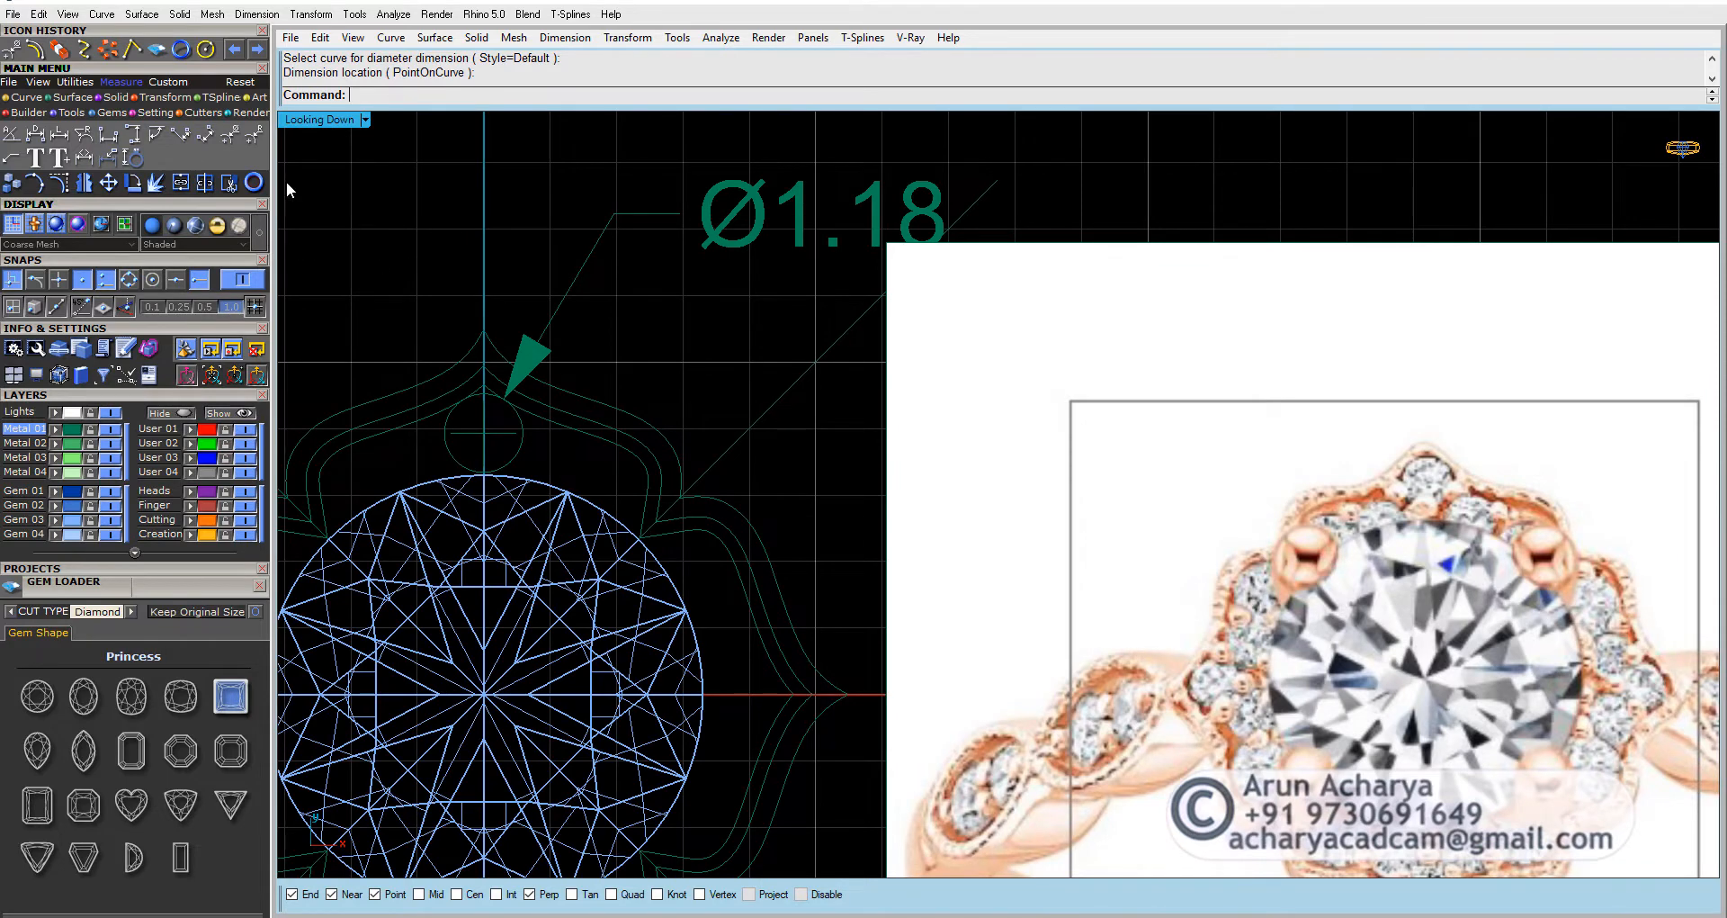
{"action": "left_click", "coordinate": [206, 47]}
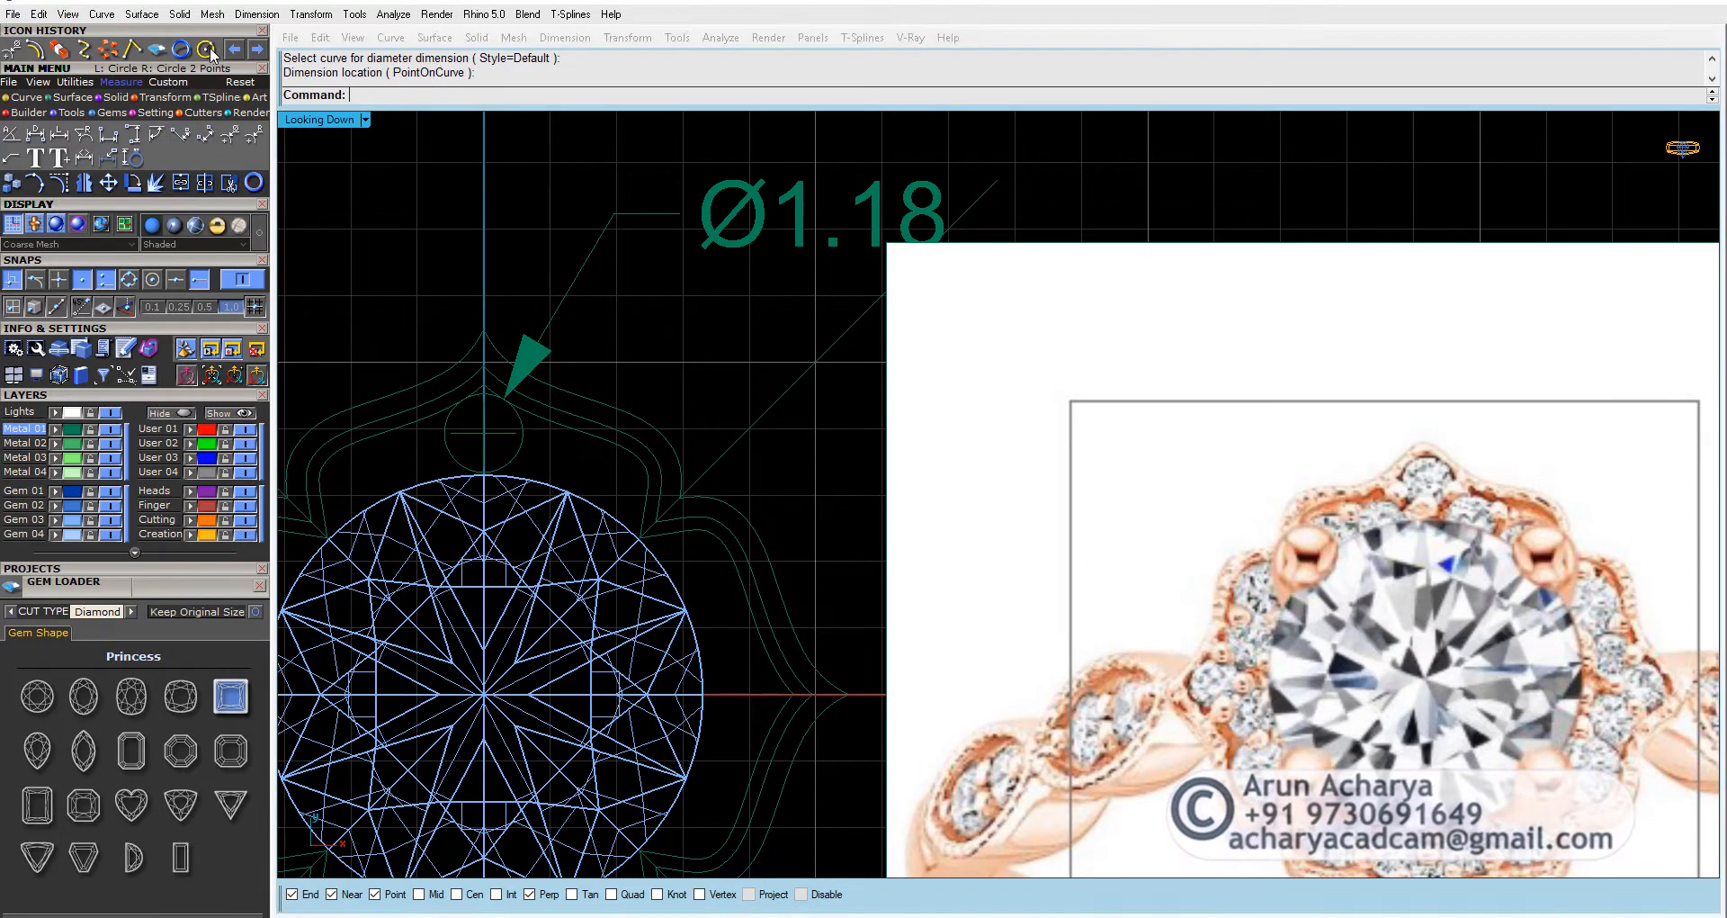
{"action": "left_click", "coordinate": [573, 429]}
{"action": "scroll", "coordinate": [566, 455], "scroll_direction": "up", "scroll_amount": 4}
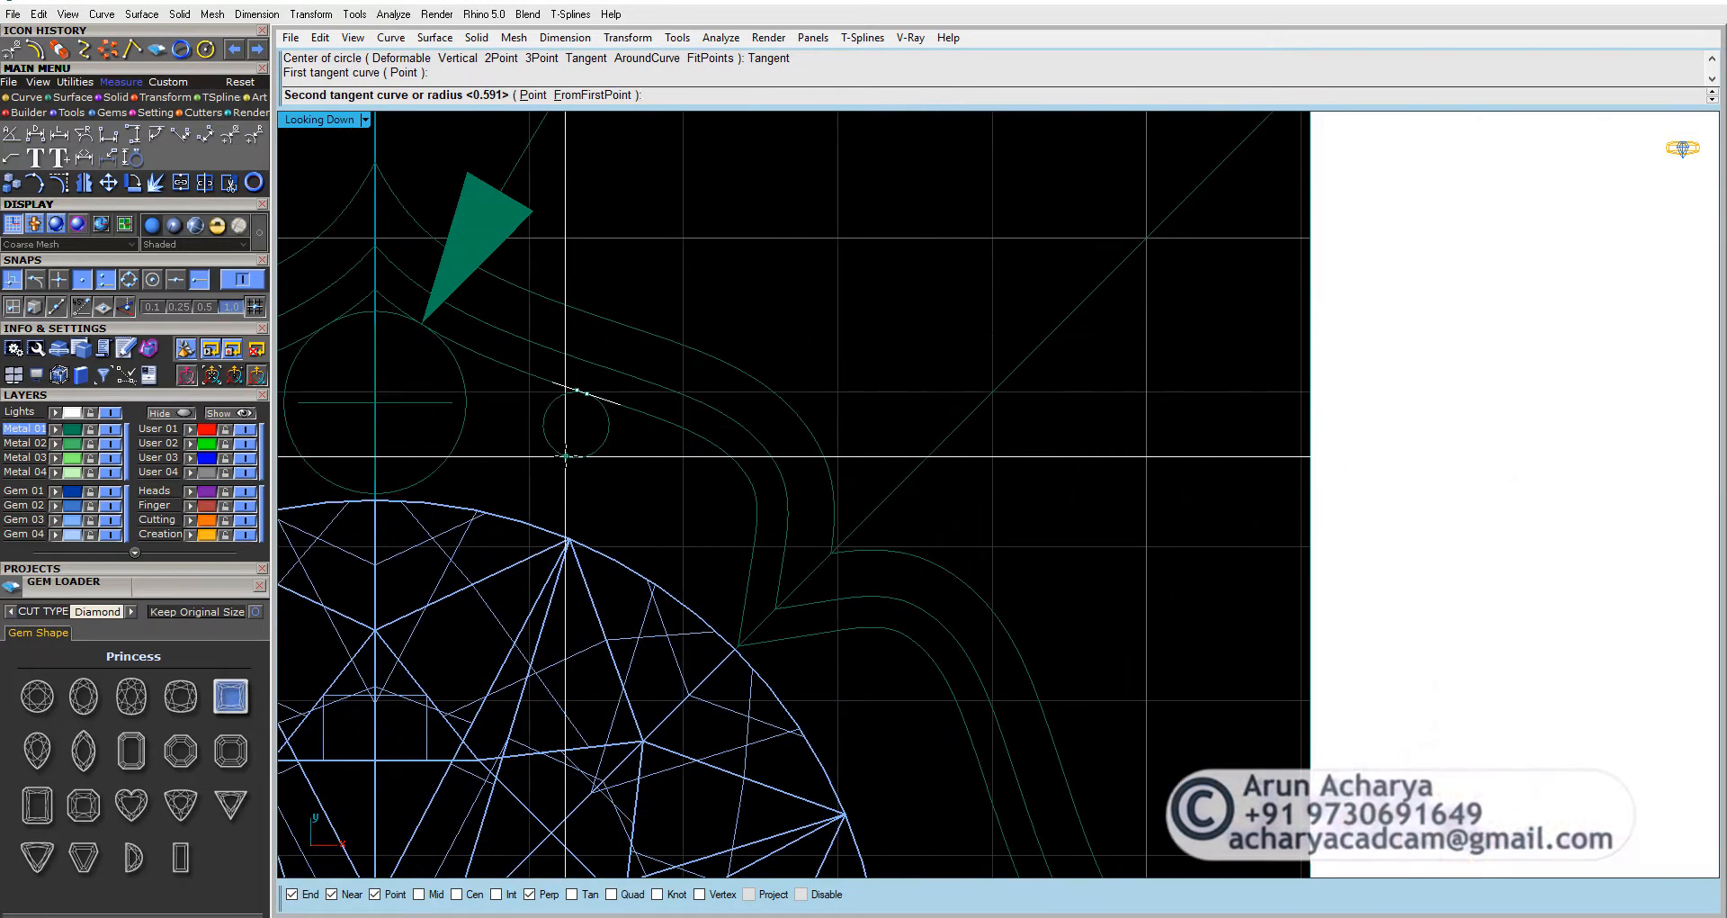
{"action": "scroll", "coordinate": [565, 456], "scroll_direction": "down", "scroll_amount": 3}
{"action": "left_click", "coordinate": [801, 894]}
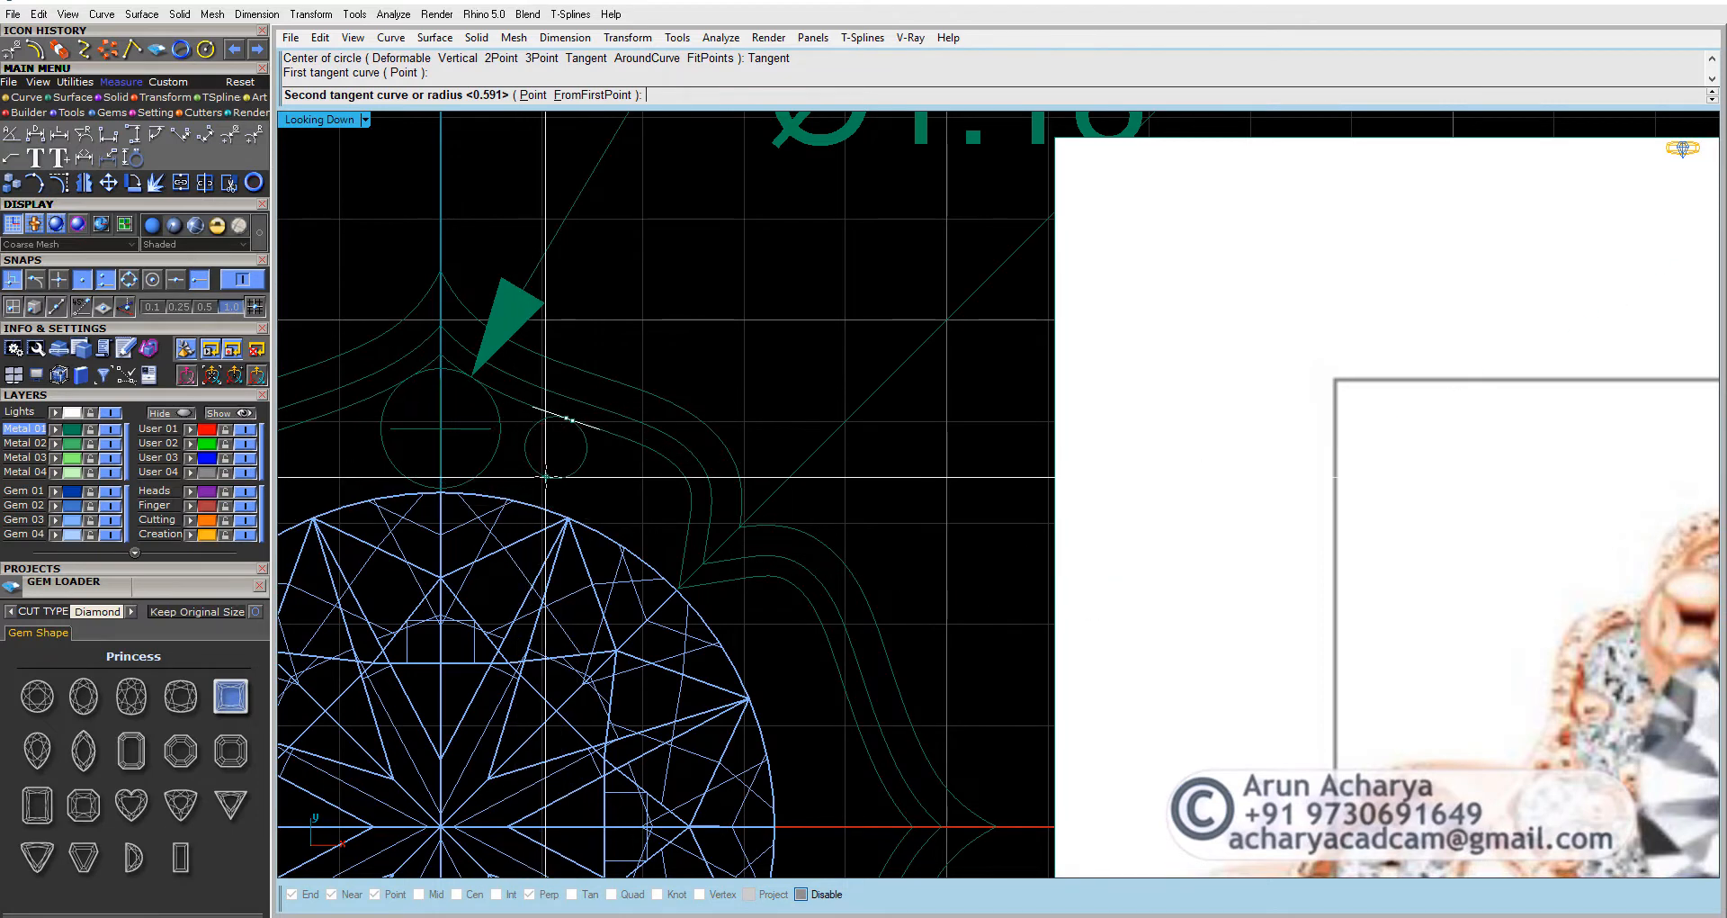
{"action": "scroll", "coordinate": [545, 478], "scroll_direction": "up", "scroll_amount": 3}
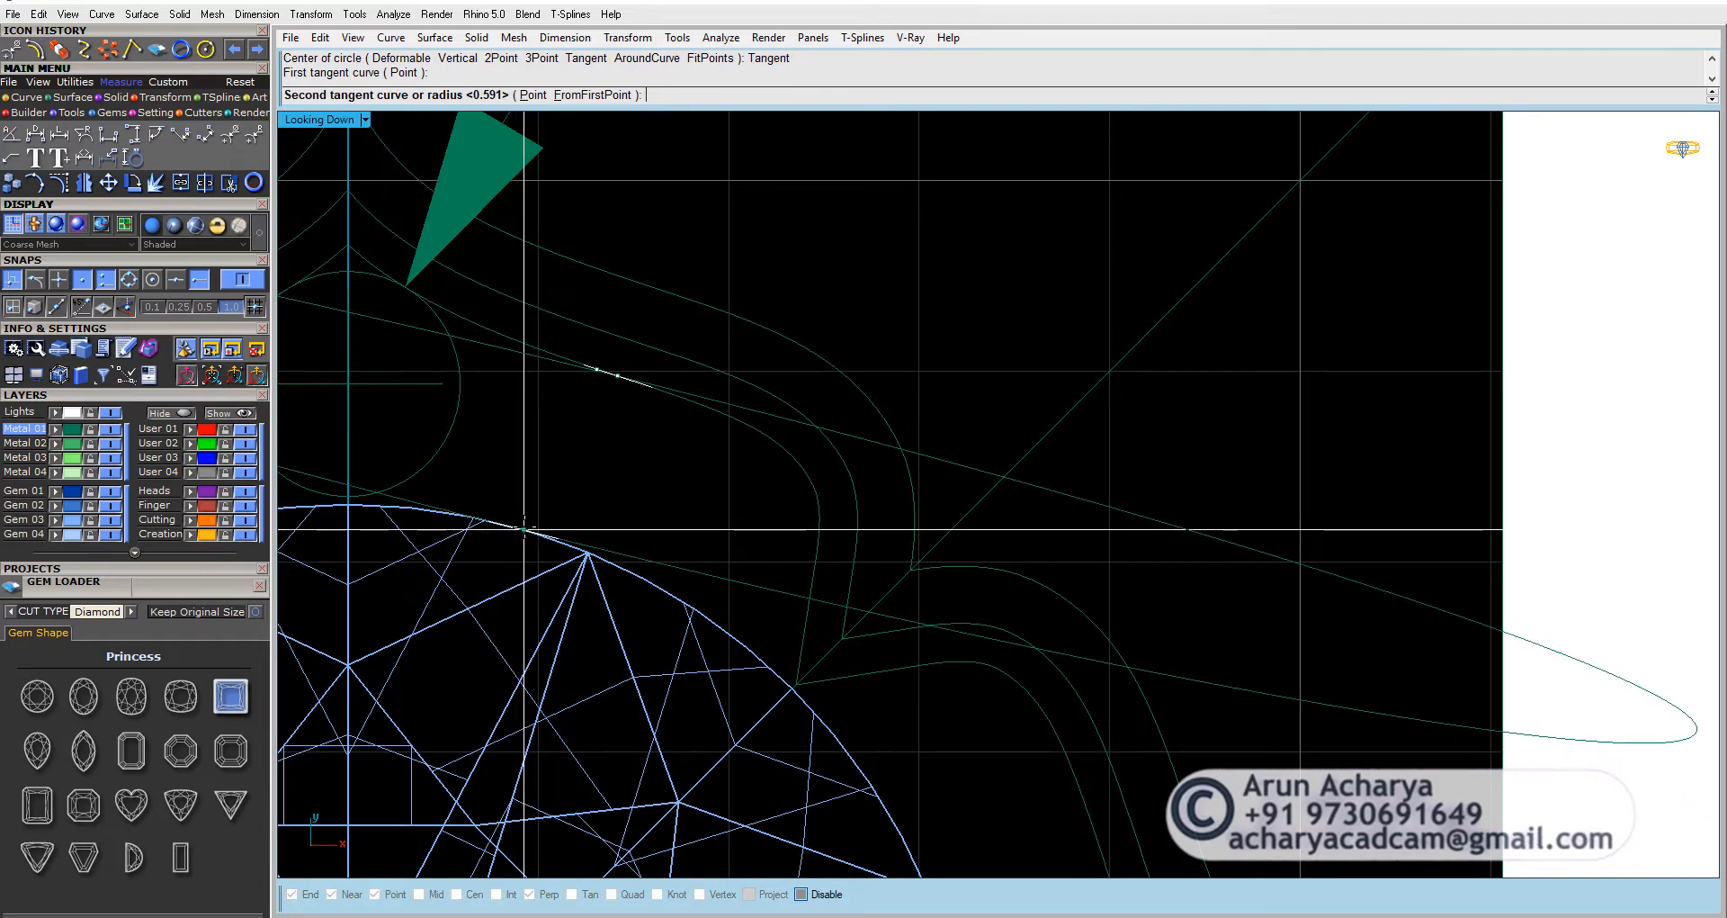
{"action": "scroll", "coordinate": [512, 518], "scroll_direction": "up", "scroll_amount": 3}
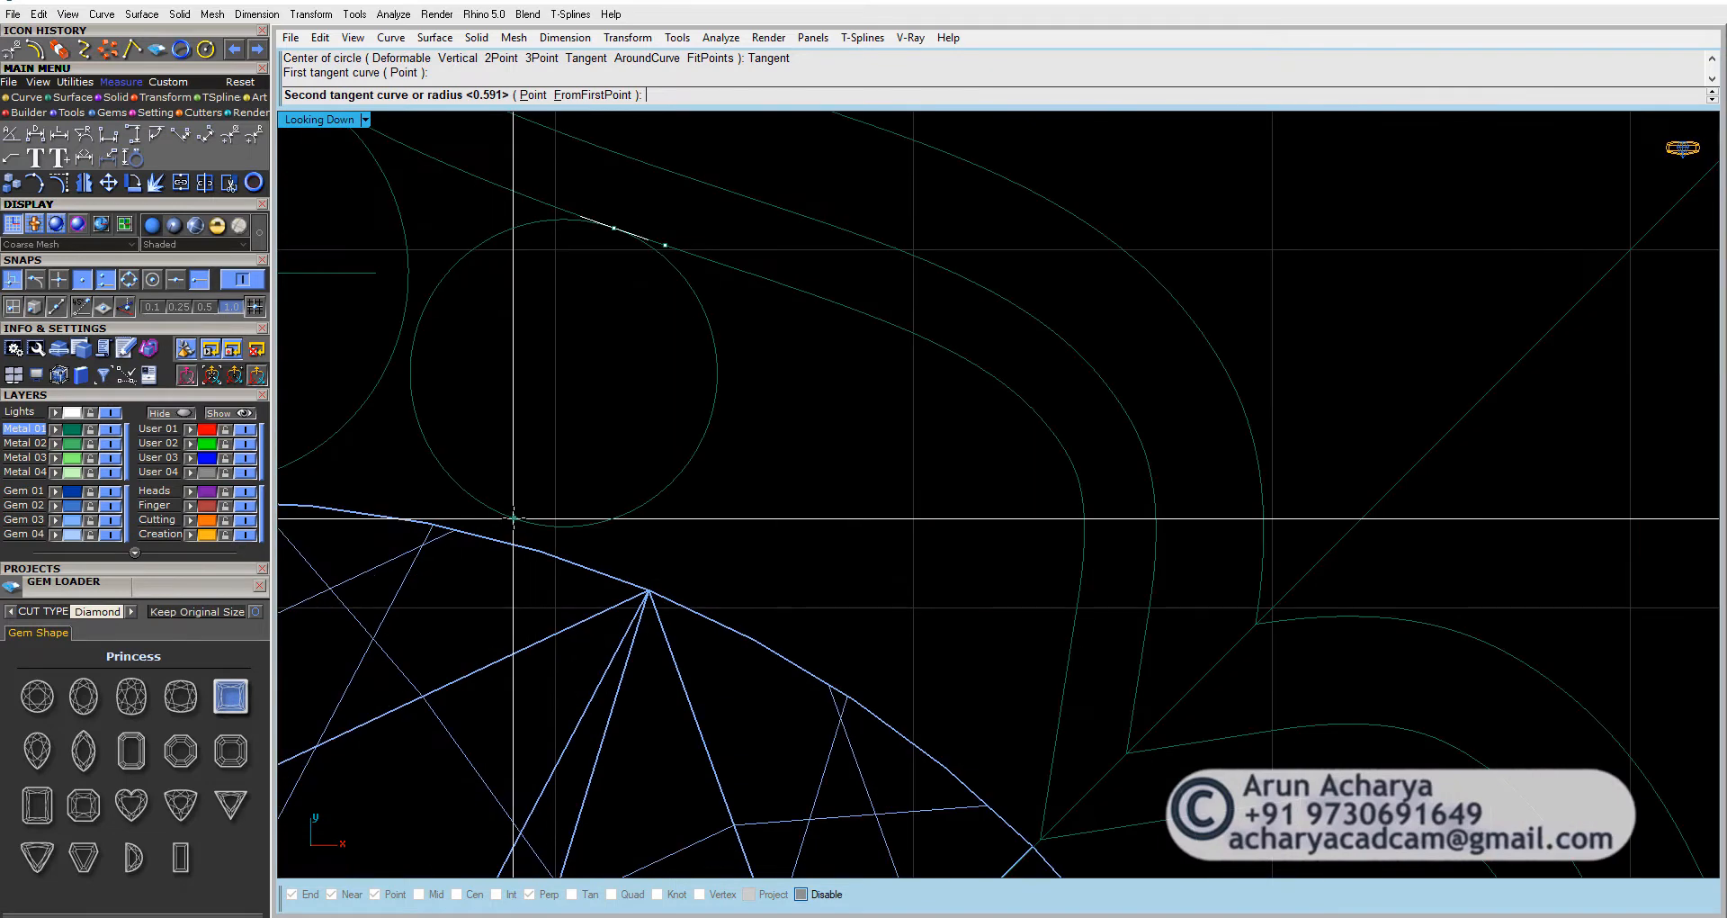
{"action": "left_click", "coordinate": [519, 528]}
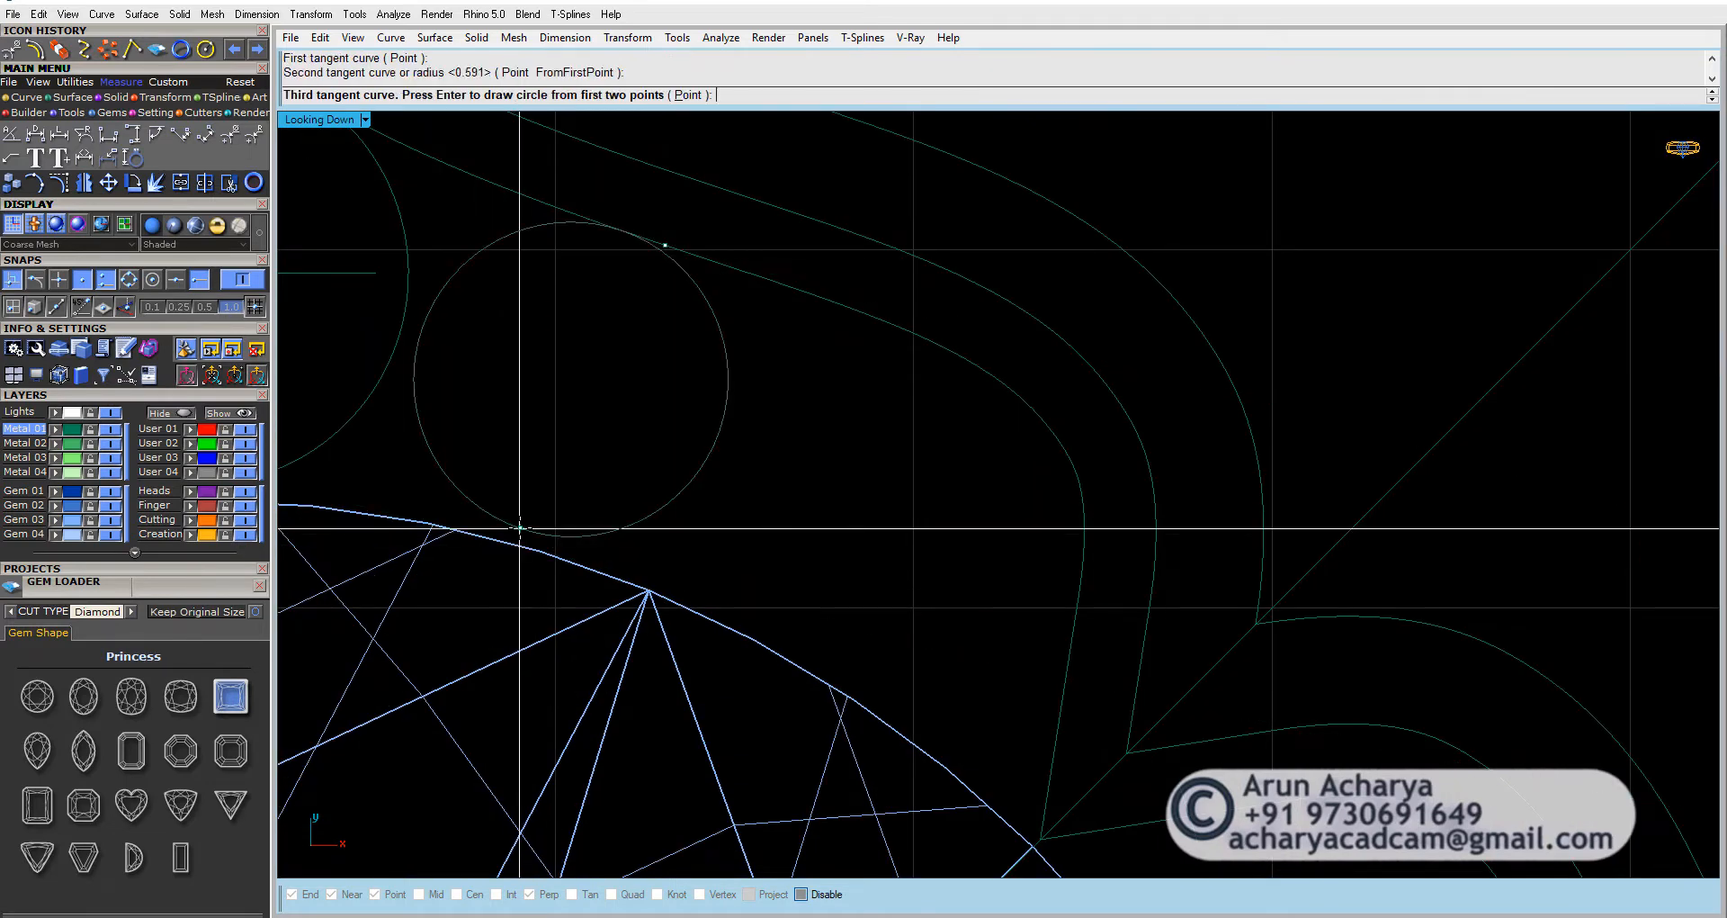
{"action": "right_click", "coordinate": [871, 349]}
Step: Draw a third circle next to the second, tangent to the innermost halo outline near its corner bend and reaching the center gem
{"action": "right_click", "coordinate": [869, 343]}
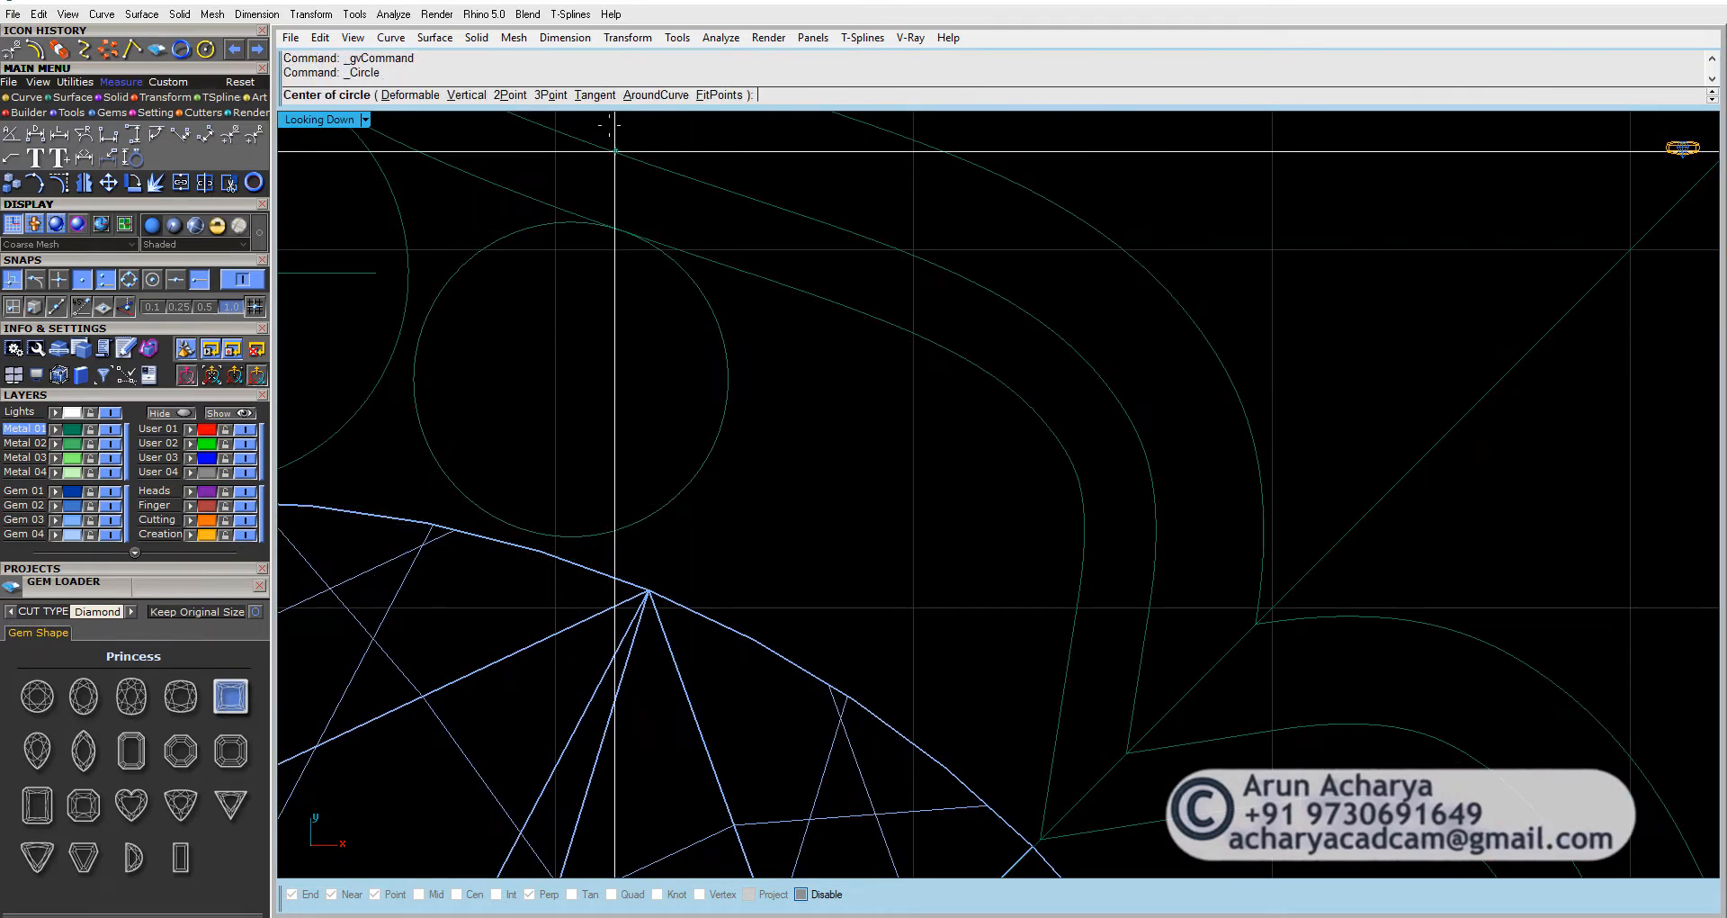
{"action": "left_click", "coordinate": [595, 94]}
{"action": "left_click", "coordinate": [950, 349]}
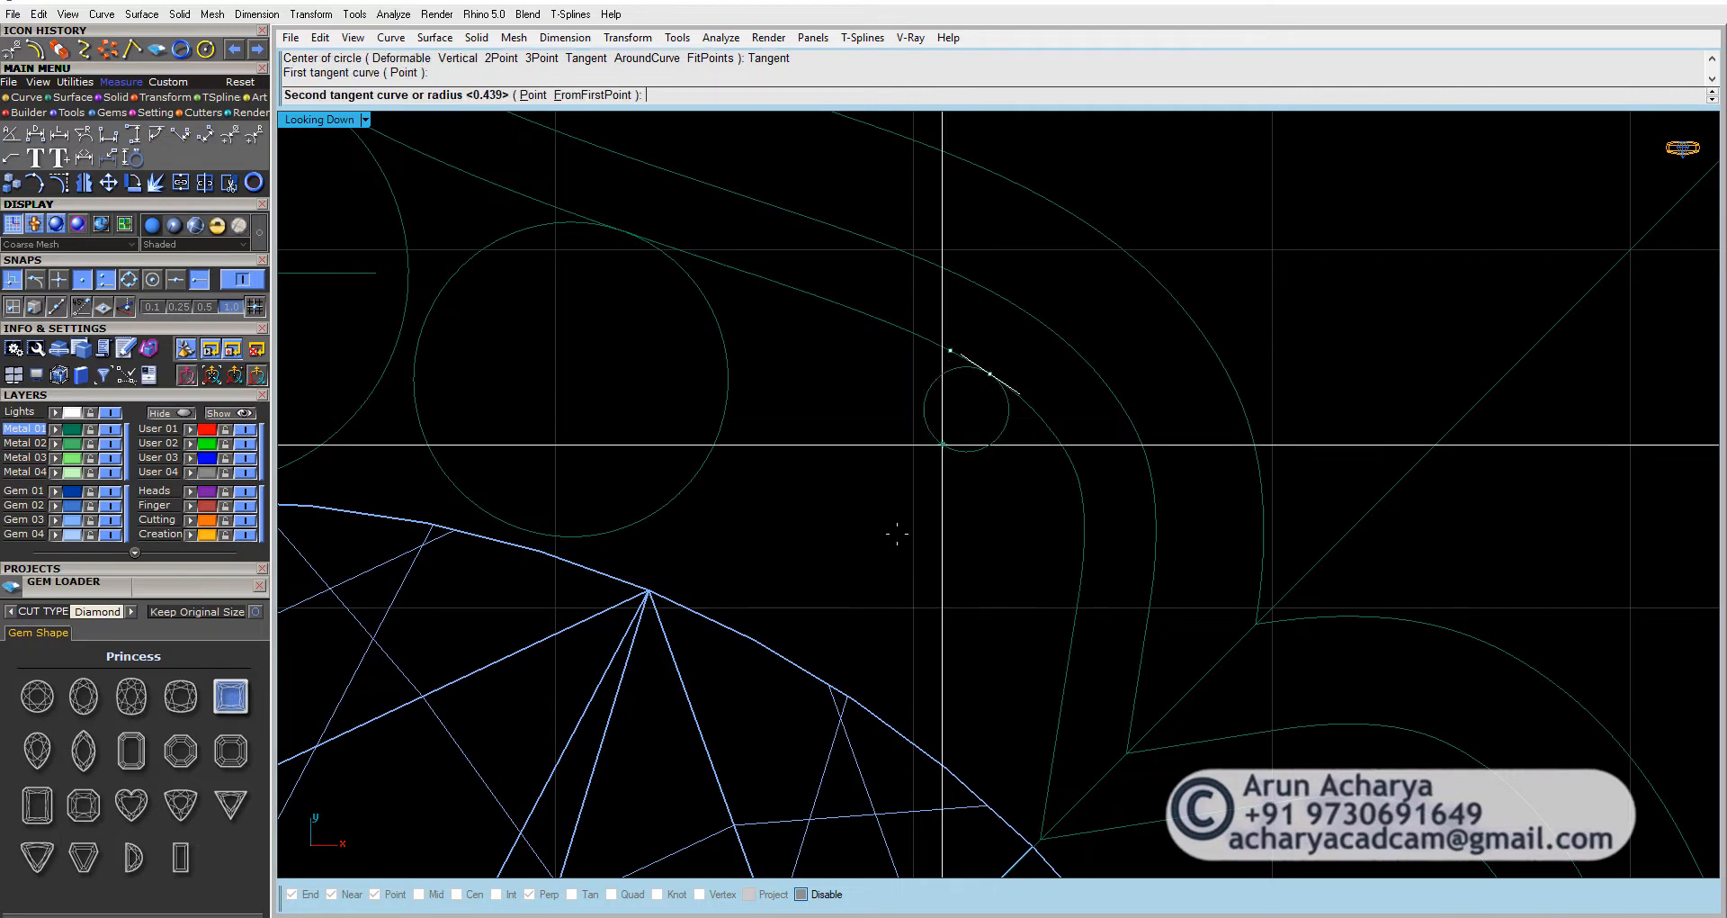
{"action": "left_click", "coordinate": [803, 649]}
{"action": "right_click", "coordinate": [803, 646]}
Step: Dimension the diameters of the two smaller circles, placing both texts outside the halo
{"action": "scroll", "coordinate": [813, 563], "scroll_direction": "down", "scroll_amount": 8}
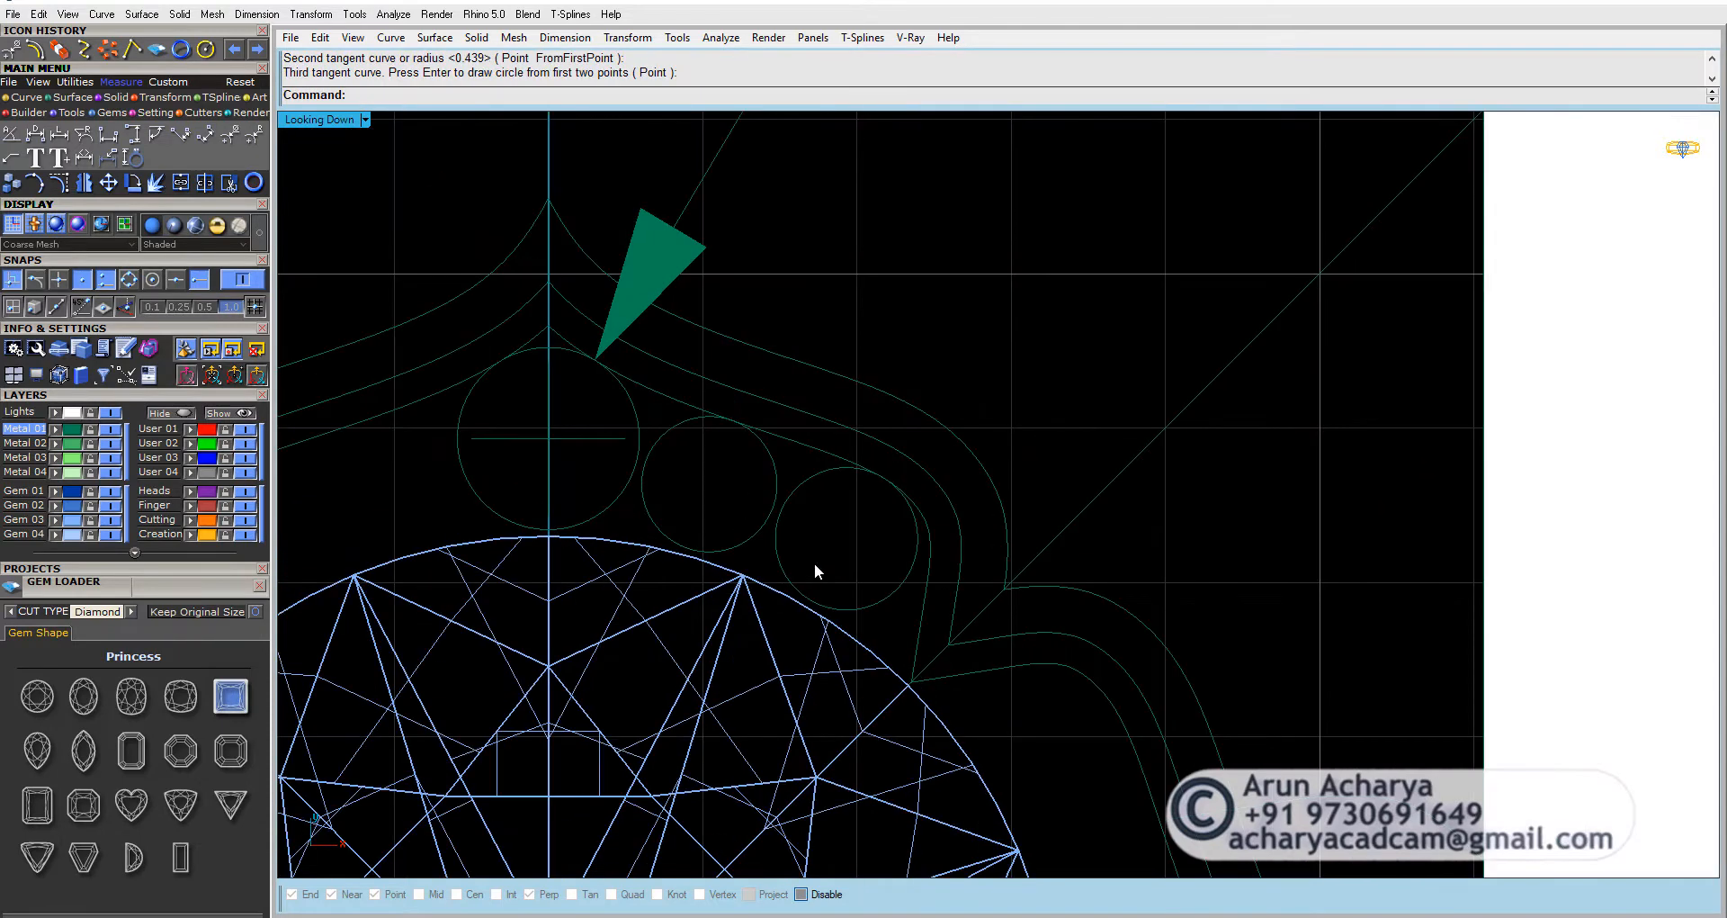
{"action": "left_click", "coordinate": [781, 530]}
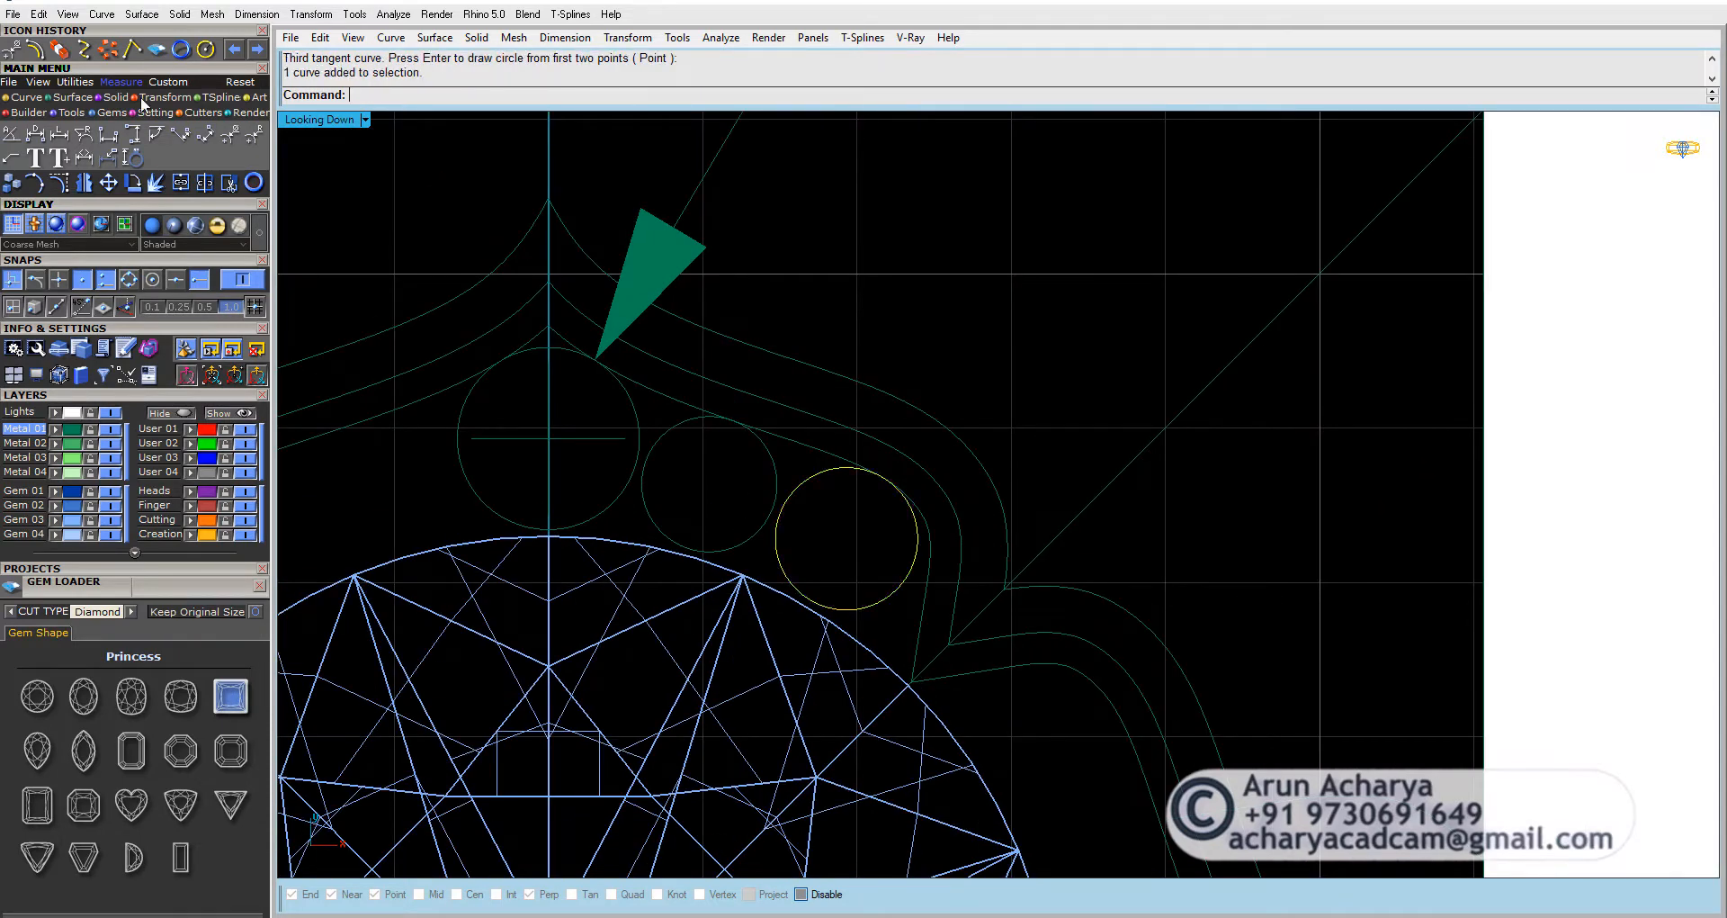
{"action": "left_click", "coordinate": [208, 135]}
{"action": "scroll", "coordinate": [718, 372], "scroll_direction": "up", "scroll_amount": 2}
{"action": "left_click", "coordinate": [752, 376]}
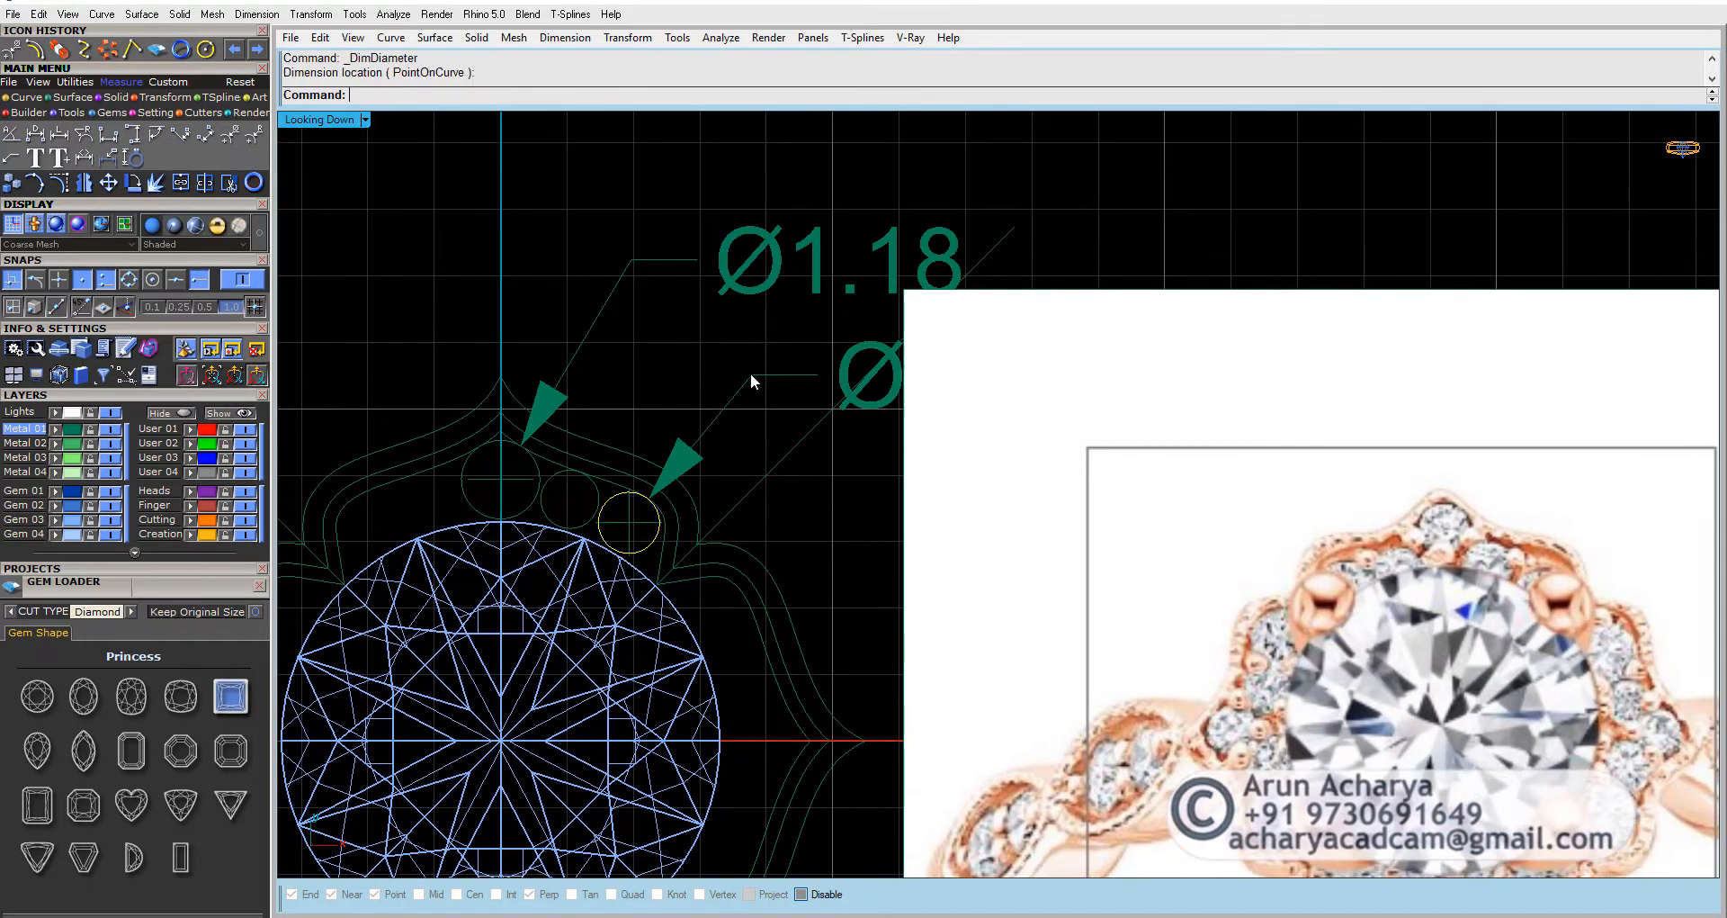
{"action": "left_click", "coordinate": [596, 499]}
{"action": "right_click", "coordinate": [596, 500]}
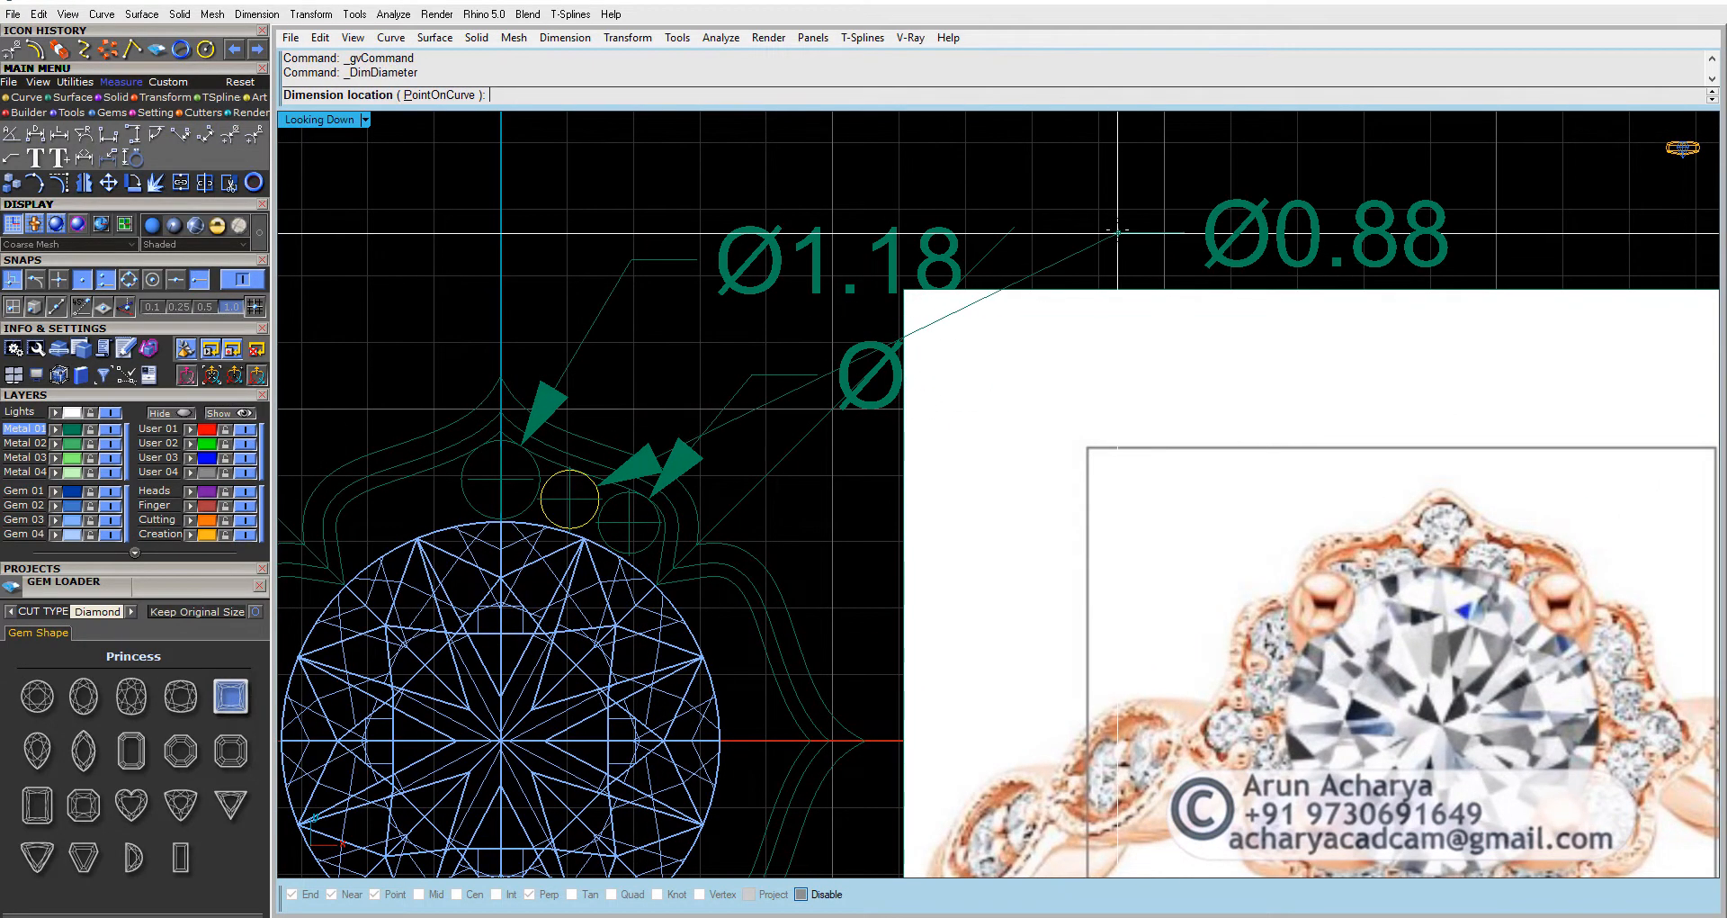
{"action": "left_click", "coordinate": [1066, 240]}
Step: Scale the outermost halo outline up slightly about the origin 0,0,0 and delete the two inner offset outlines
{"action": "scroll", "coordinate": [629, 361], "scroll_direction": "down", "scroll_amount": 3}
{"action": "scroll", "coordinate": [532, 451], "scroll_direction": "up", "scroll_amount": 1}
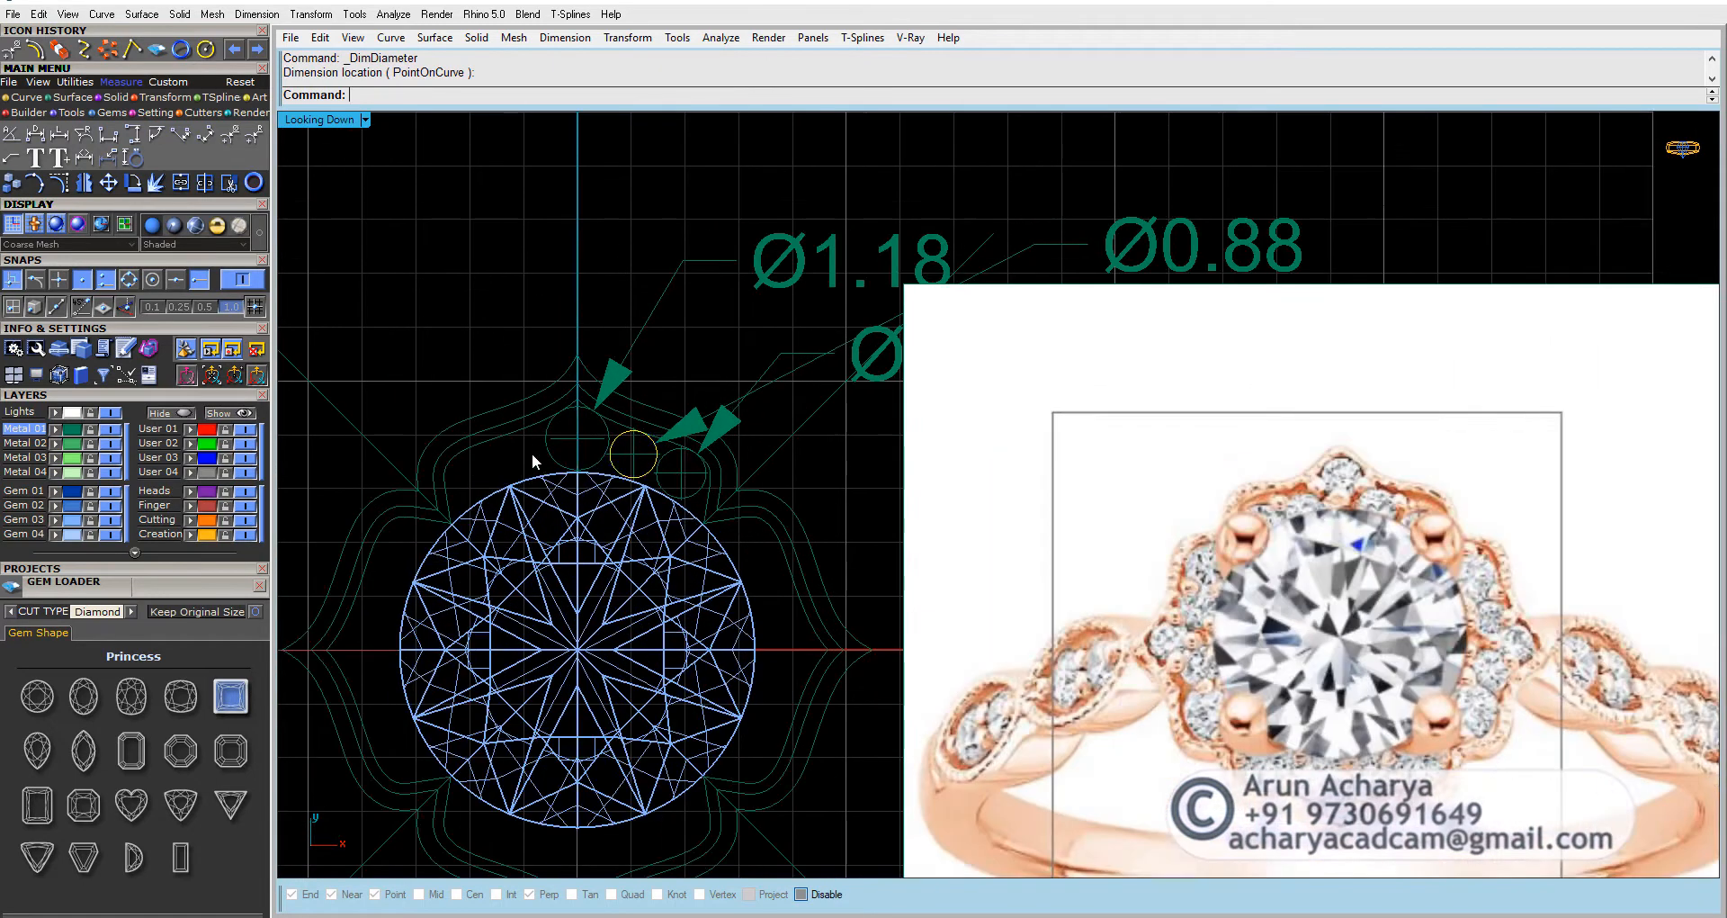
{"action": "left_click_drag", "start_coordinate": [532, 451], "coordinate": [509, 411]}
{"action": "left_click", "coordinate": [510, 405]}
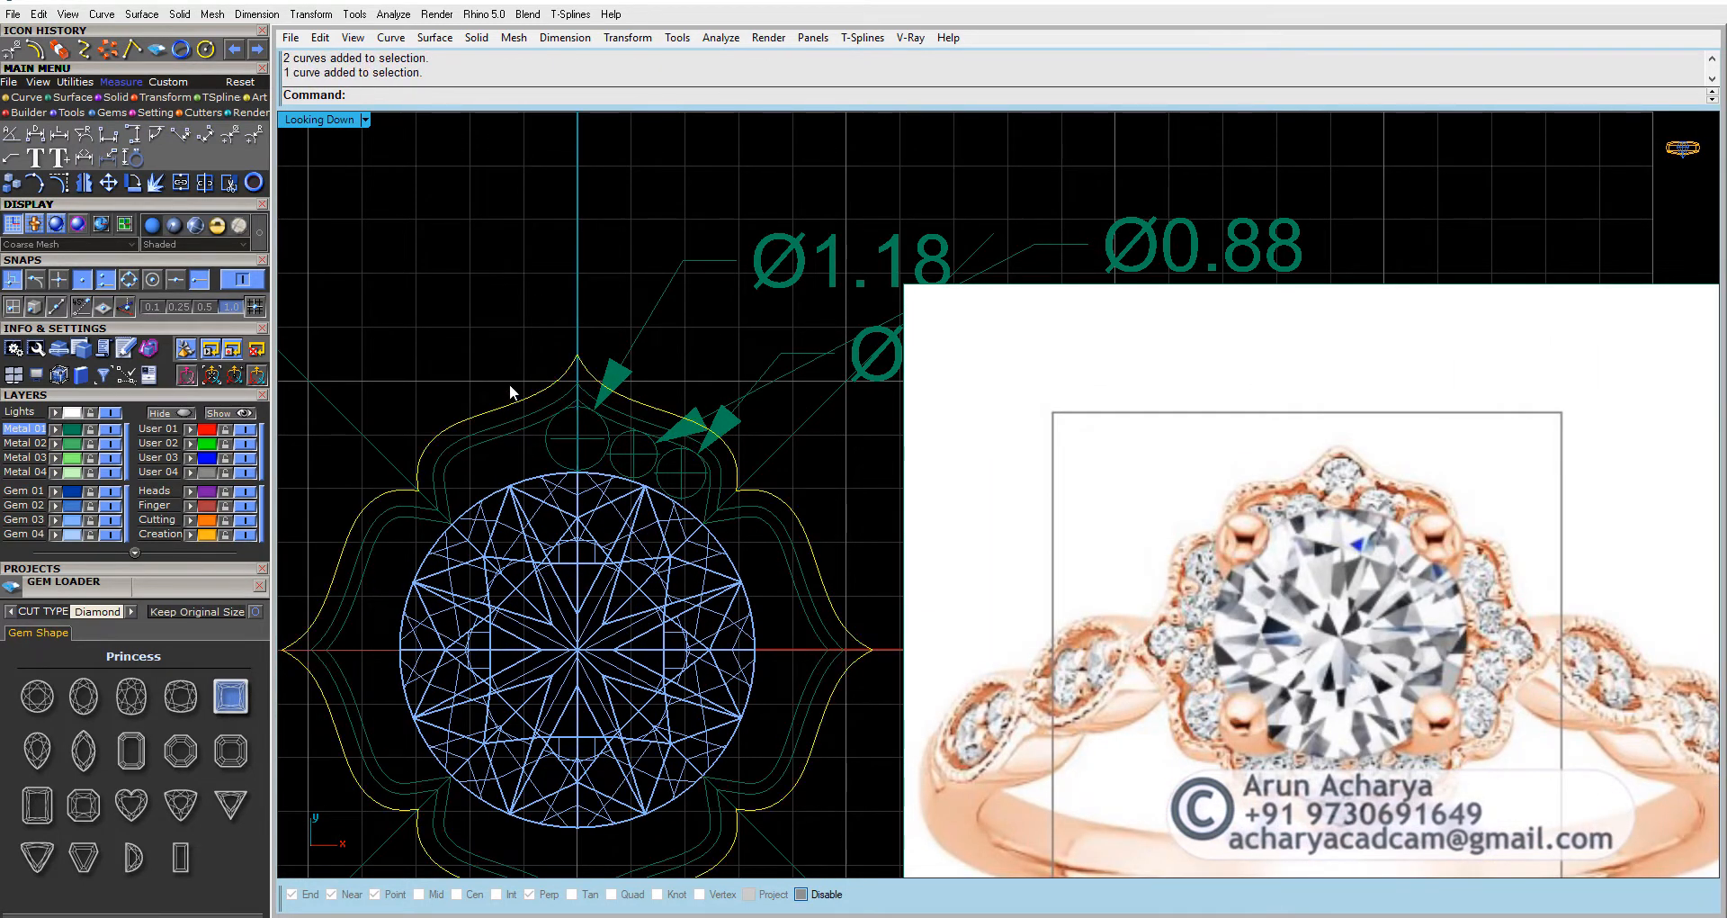
{"action": "scroll", "coordinate": [509, 384], "scroll_direction": "down", "scroll_amount": 3}
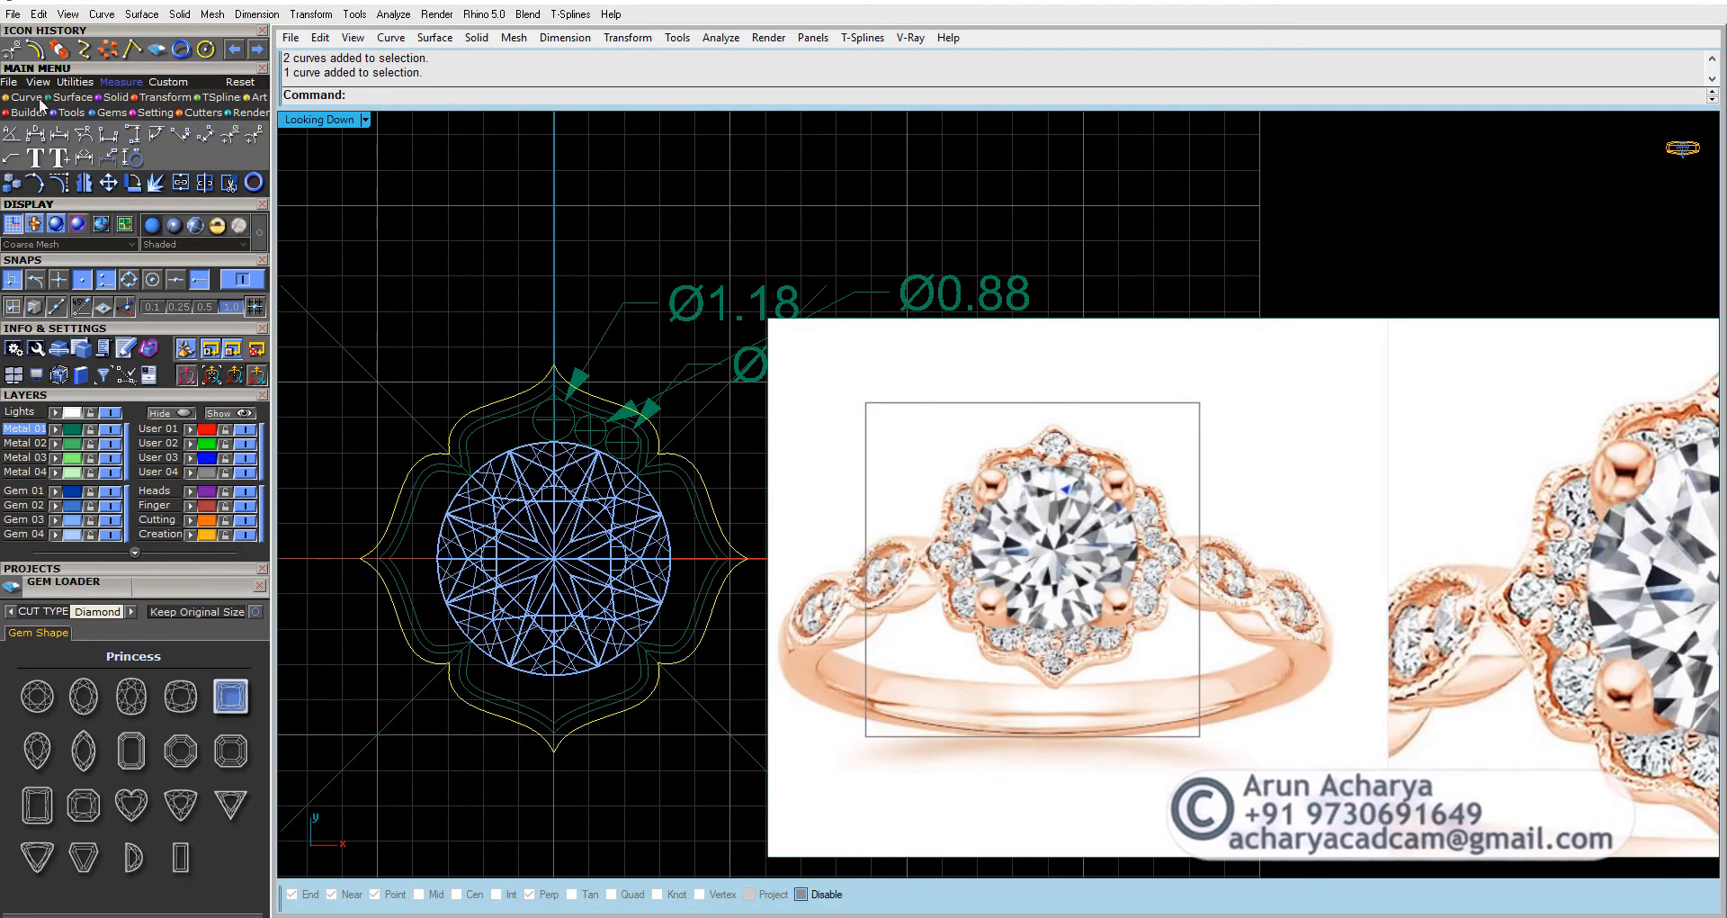
{"action": "left_click", "coordinate": [164, 98]}
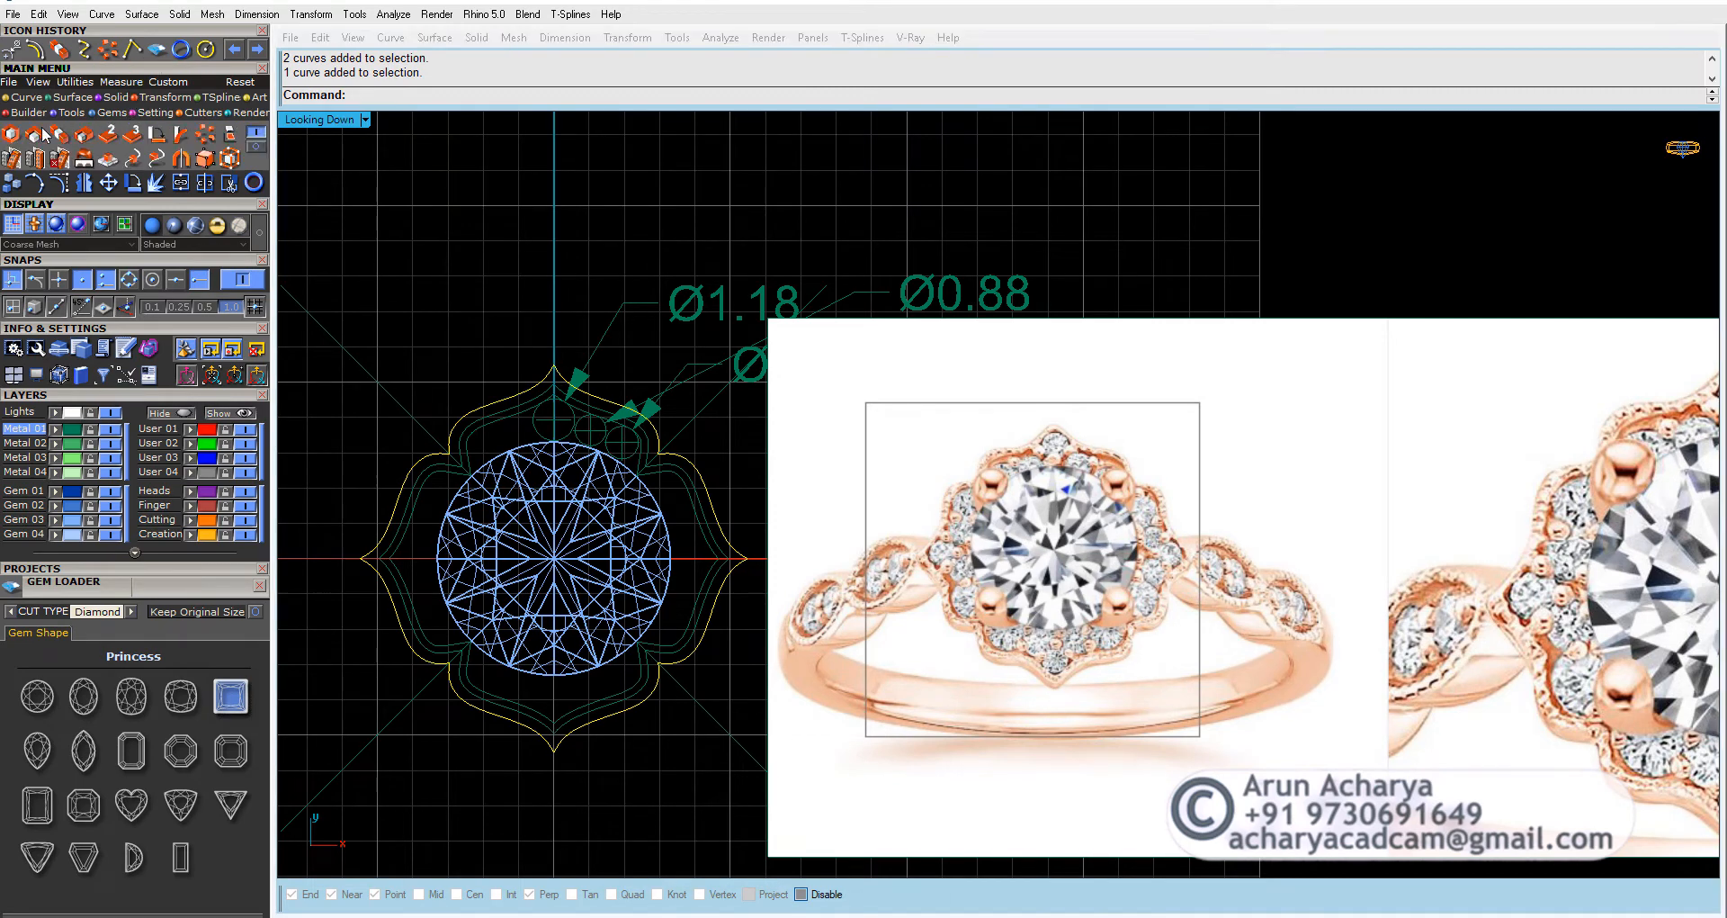
{"action": "right_click", "coordinate": [20, 136]}
{"action": "left_click", "coordinate": [422, 263]}
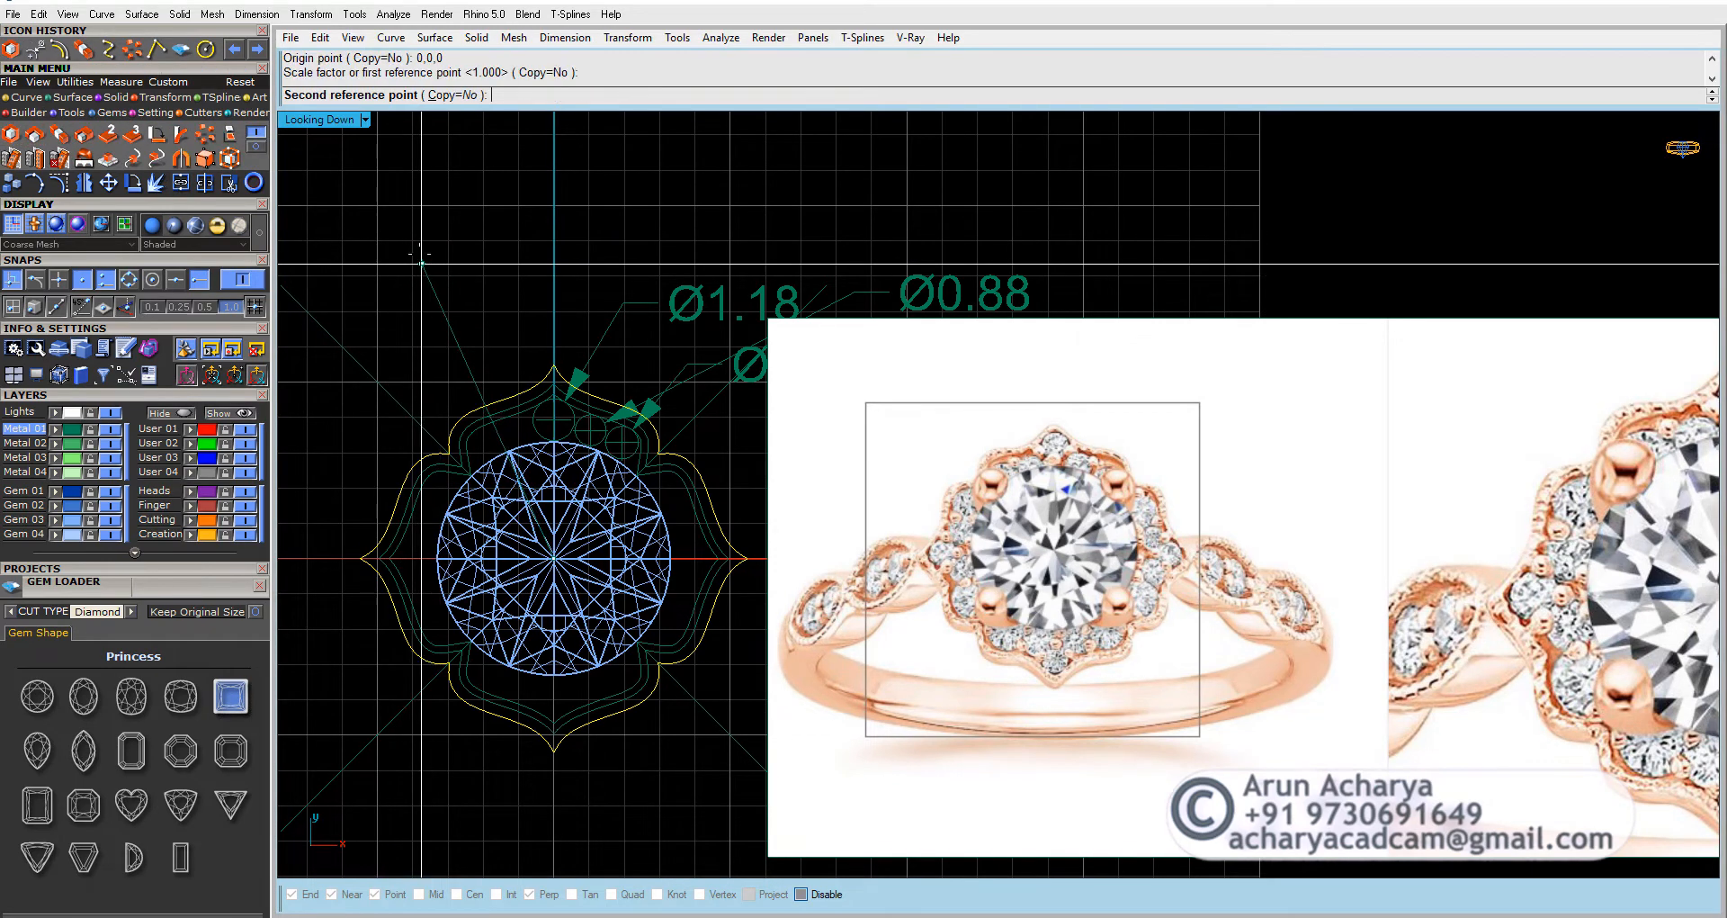
{"action": "left_click", "coordinate": [415, 242]}
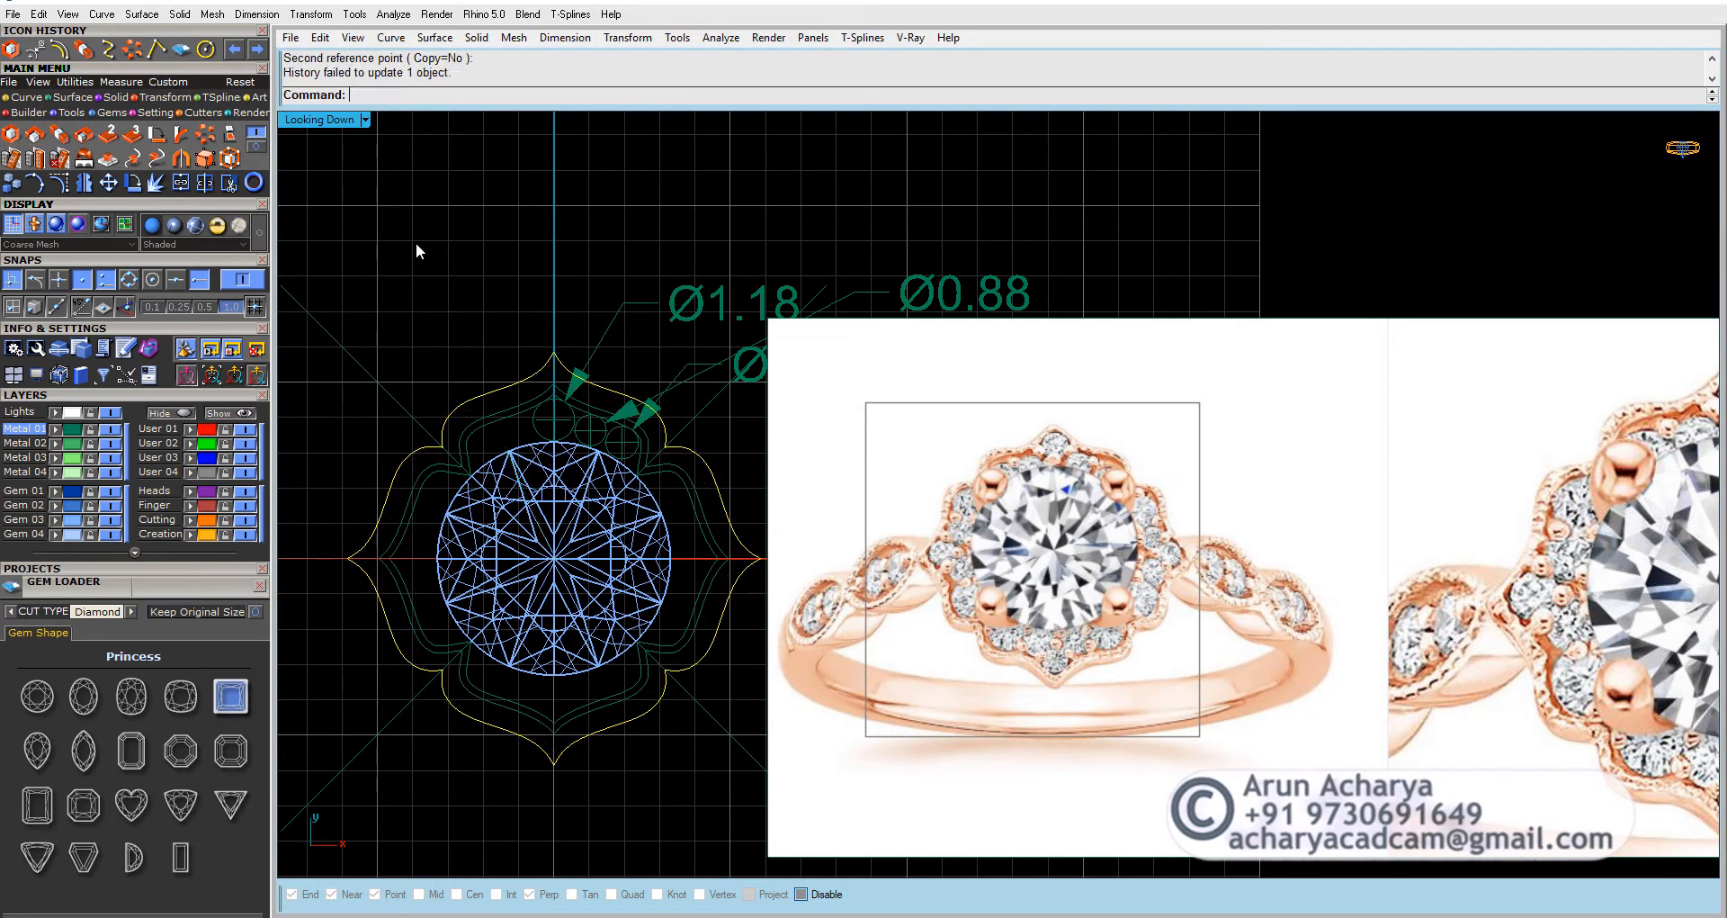
{"action": "left_click", "coordinate": [489, 398]}
{"action": "key", "text": "Delete"}
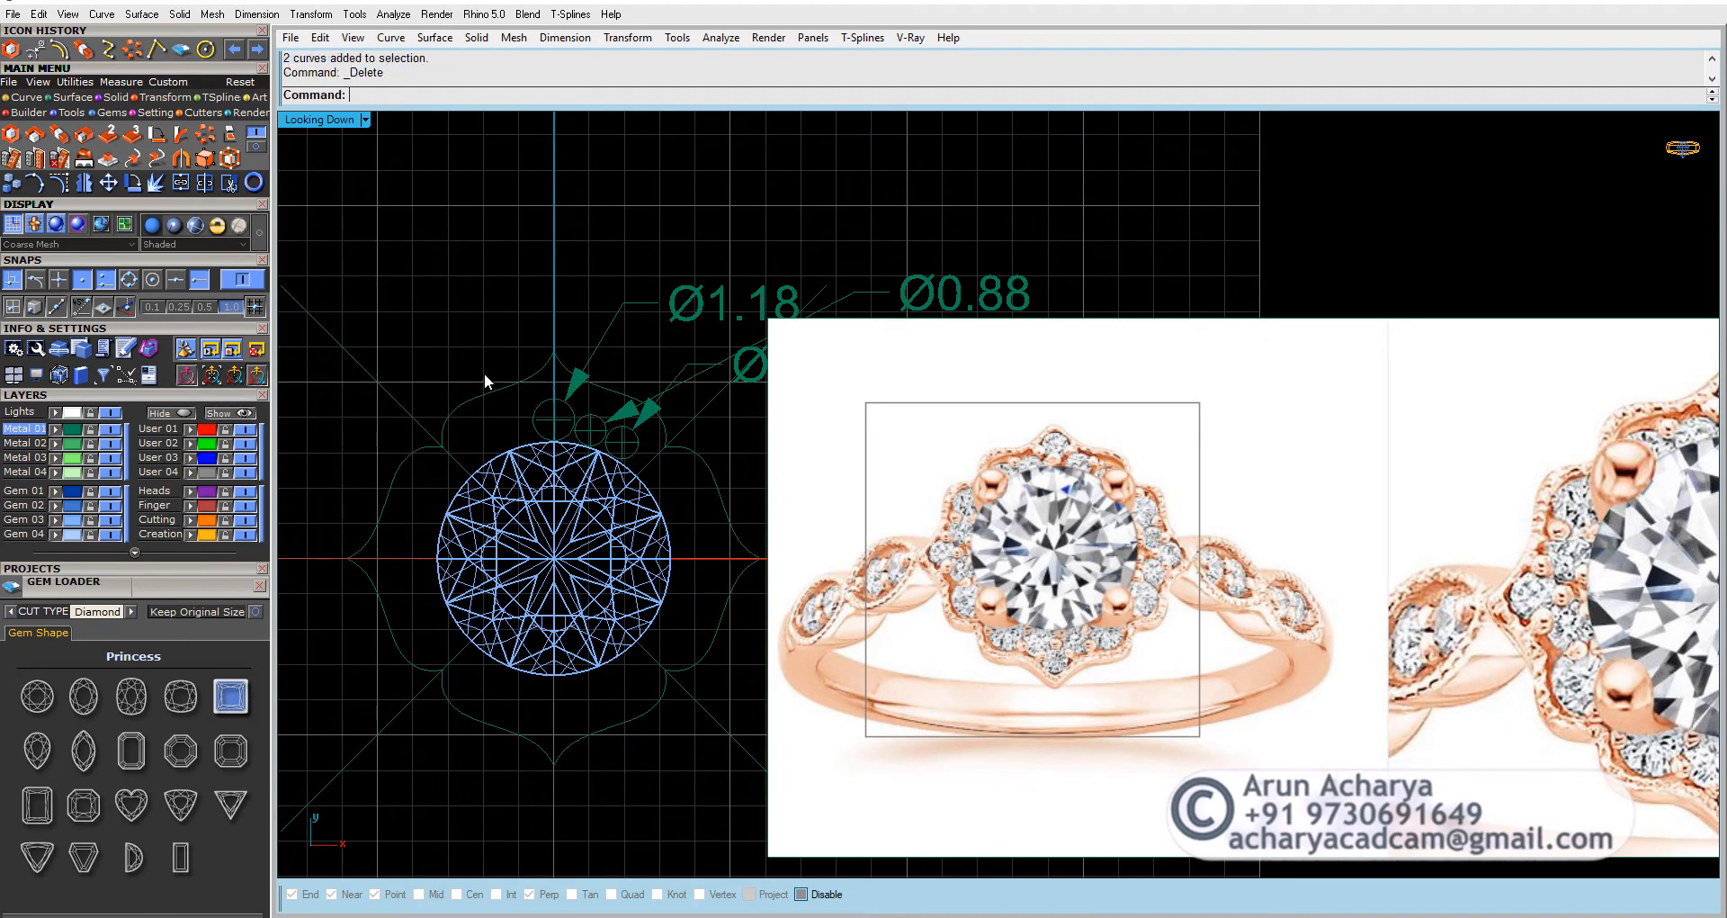
Step: Try offsetting the halo outline 0.3 mm inward with sharp corners and the resulting curve another 0.2 mm inward
{"action": "left_click", "coordinate": [487, 396]}
{"action": "left_click", "coordinate": [108, 49]}
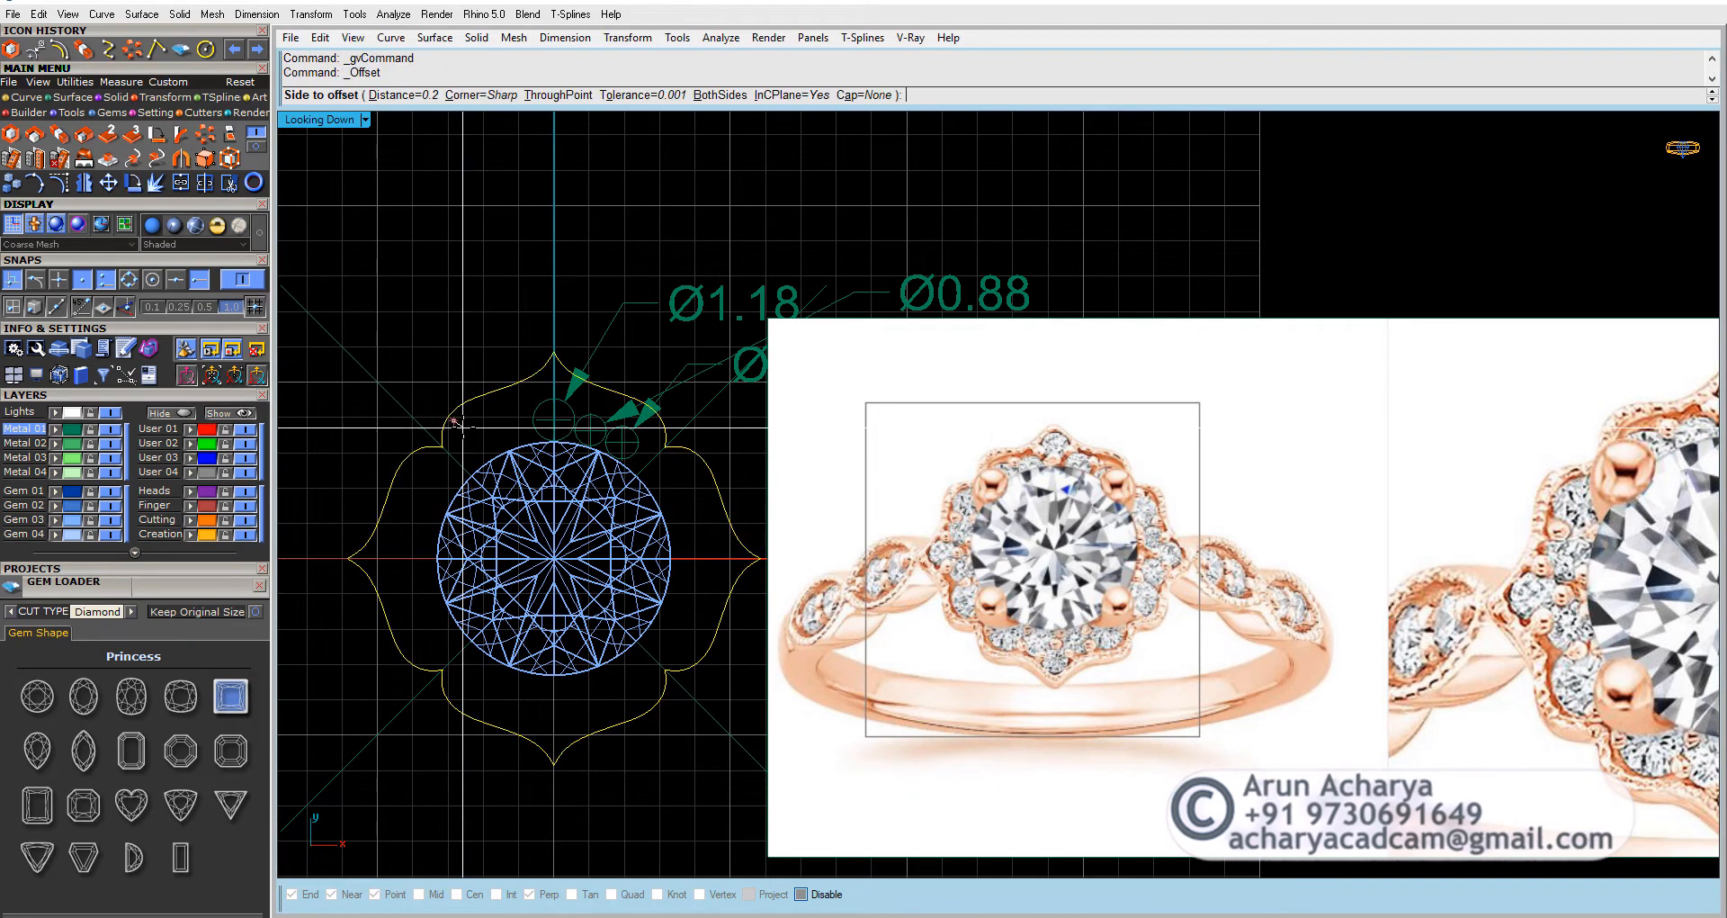
{"action": "type", "text": ".3"}
{"action": "key", "text": "Return"}
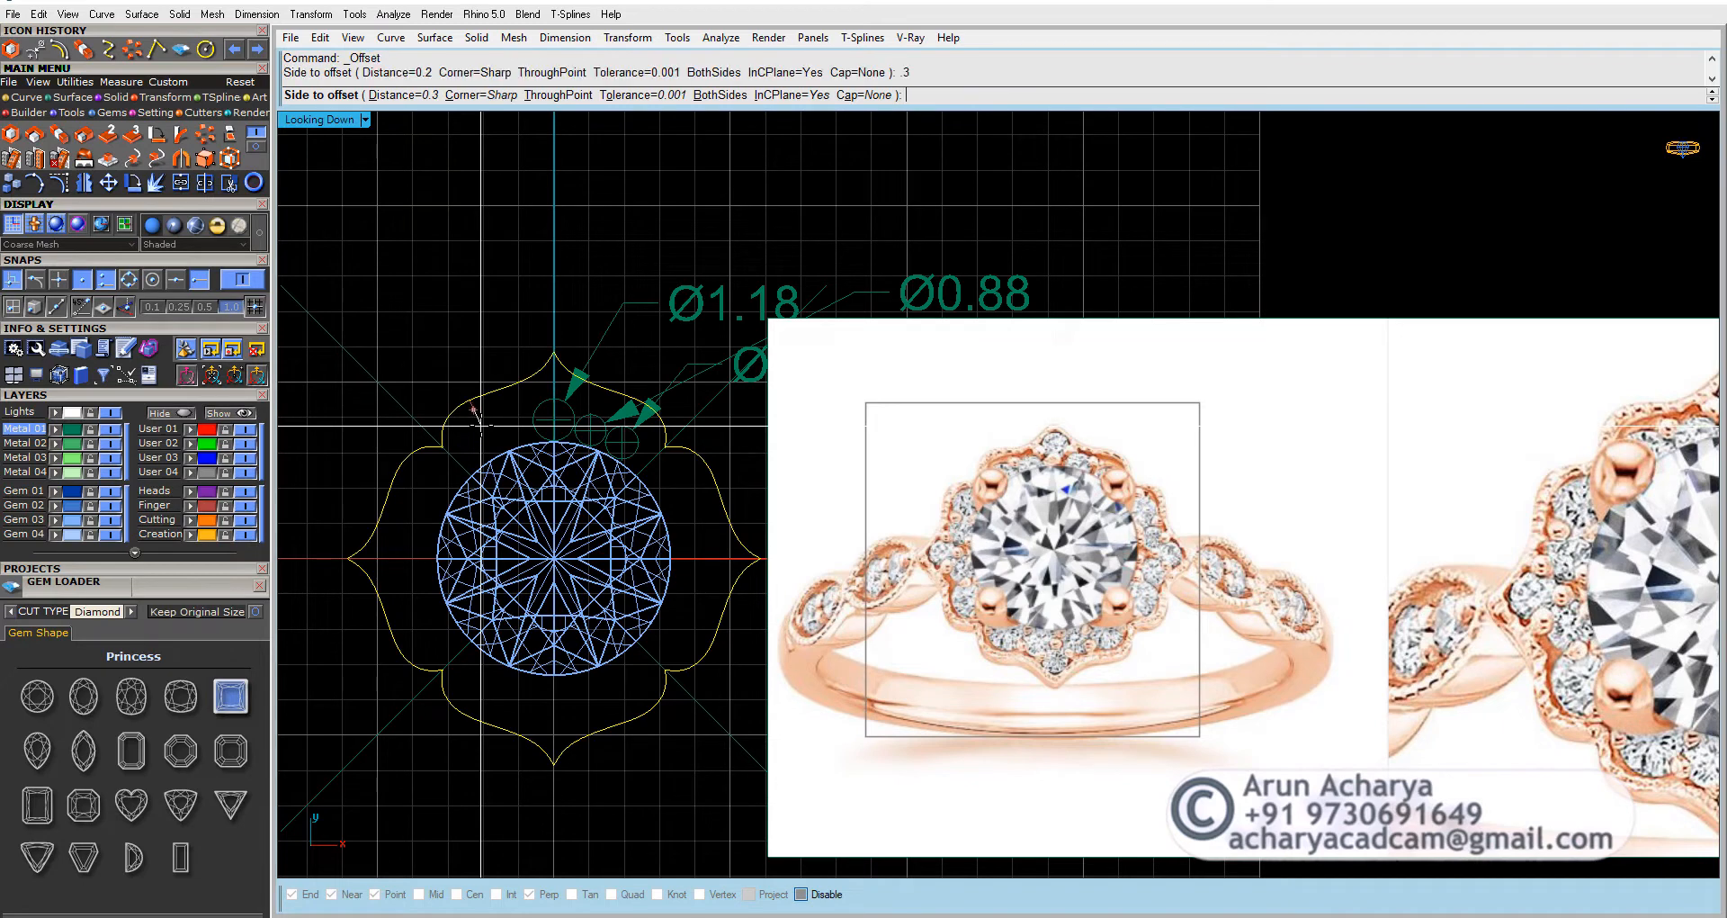
{"action": "left_click", "coordinate": [482, 424]}
{"action": "left_click", "coordinate": [479, 409]}
{"action": "right_click", "coordinate": [487, 426]}
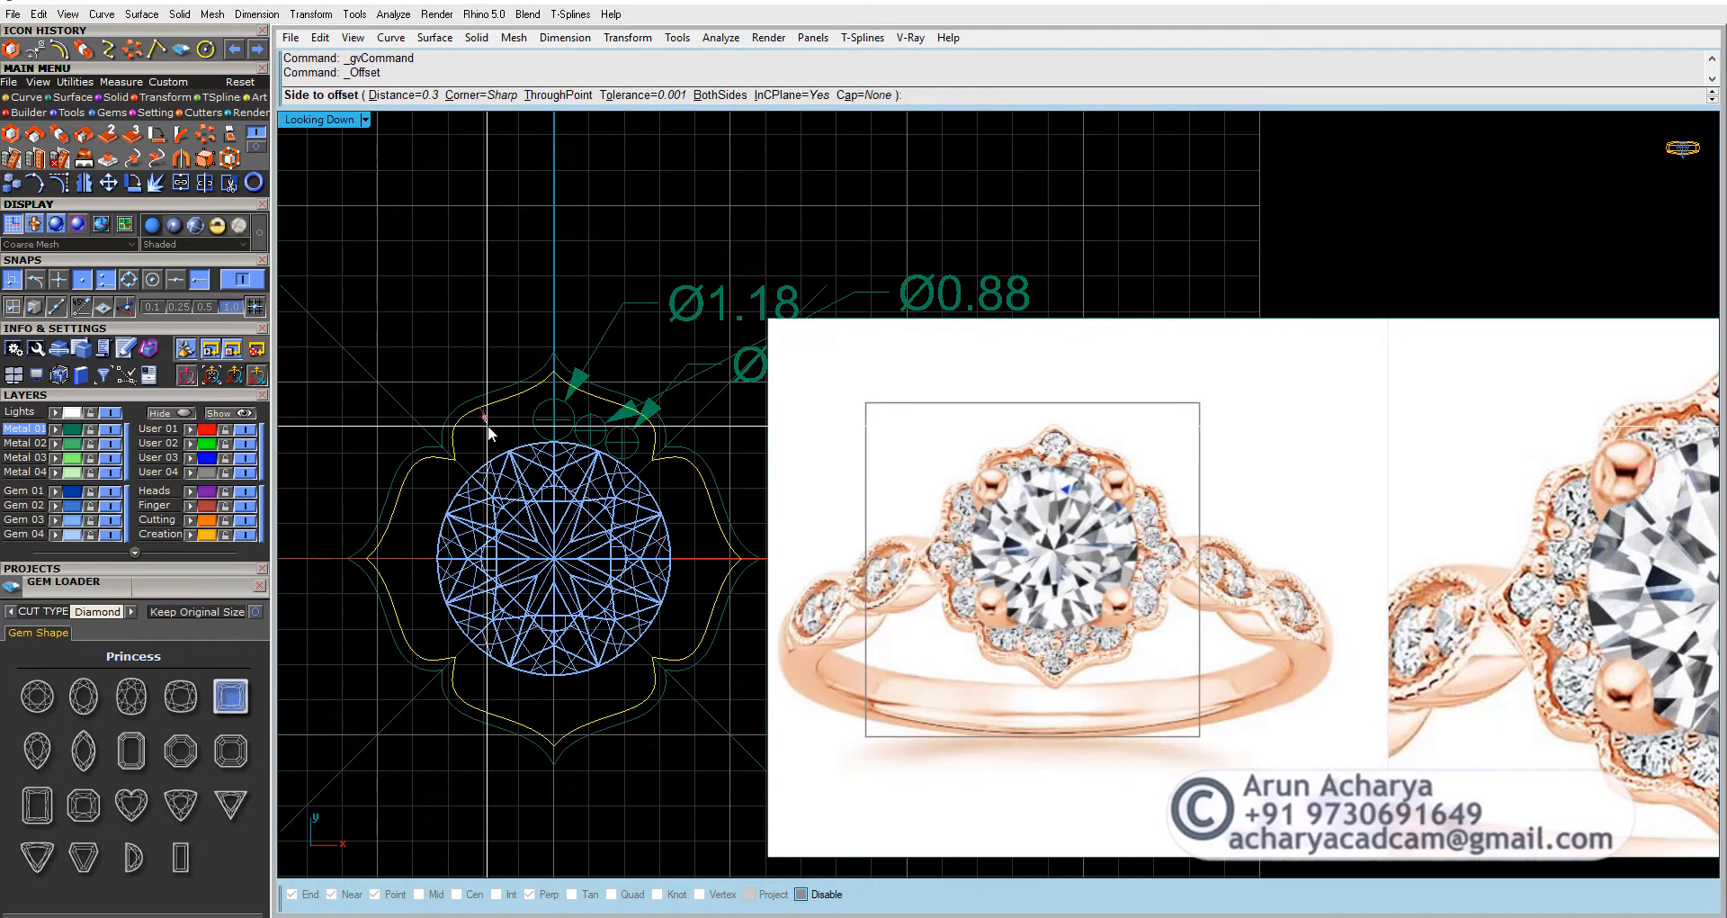
{"action": "key", "text": "Return"}
{"action": "left_click", "coordinate": [491, 434]}
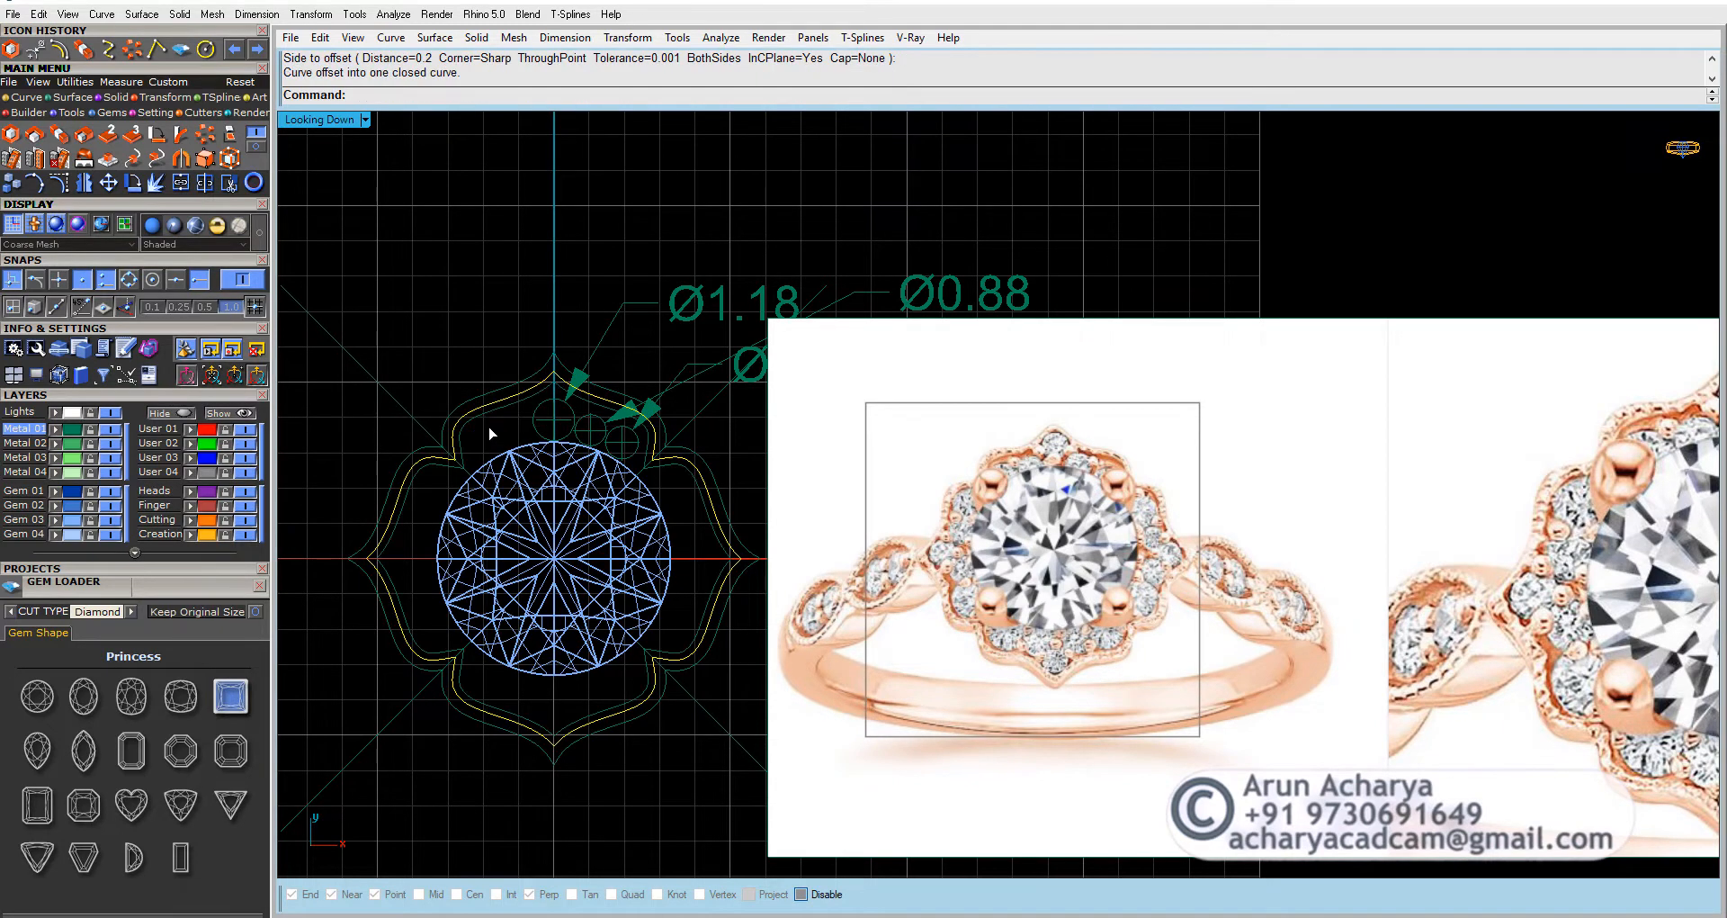
{"action": "scroll", "coordinate": [686, 465], "scroll_direction": "up", "scroll_amount": 3}
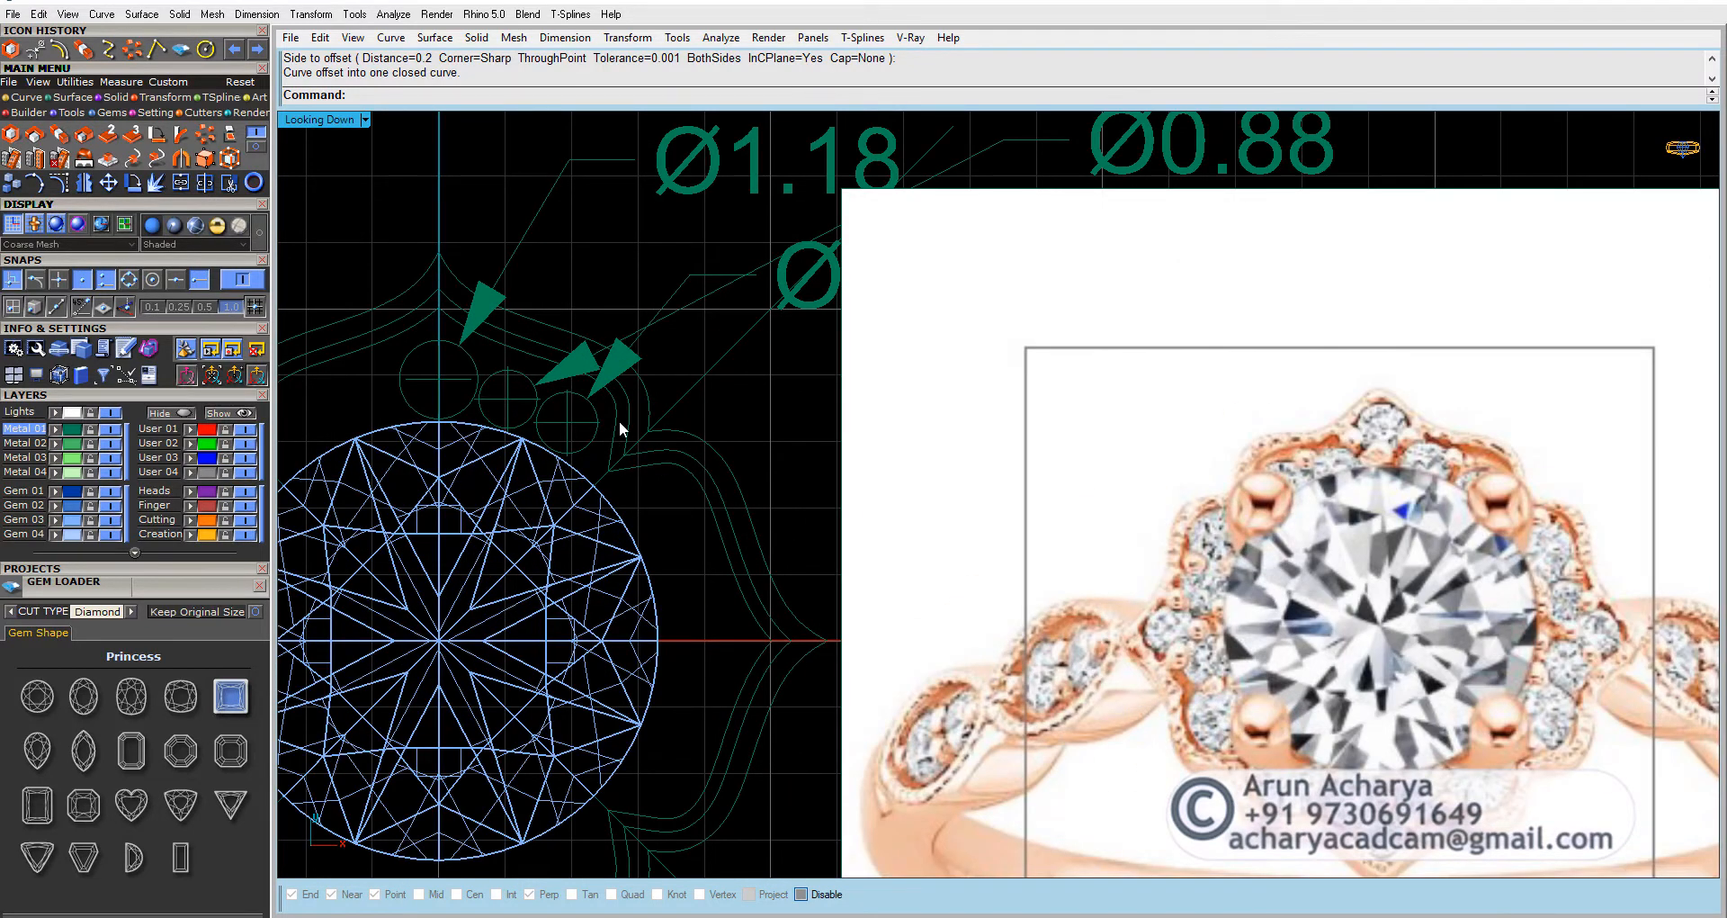
{"action": "key", "text": "ctrl+z"}
{"action": "key", "text": "ctrl+z"}
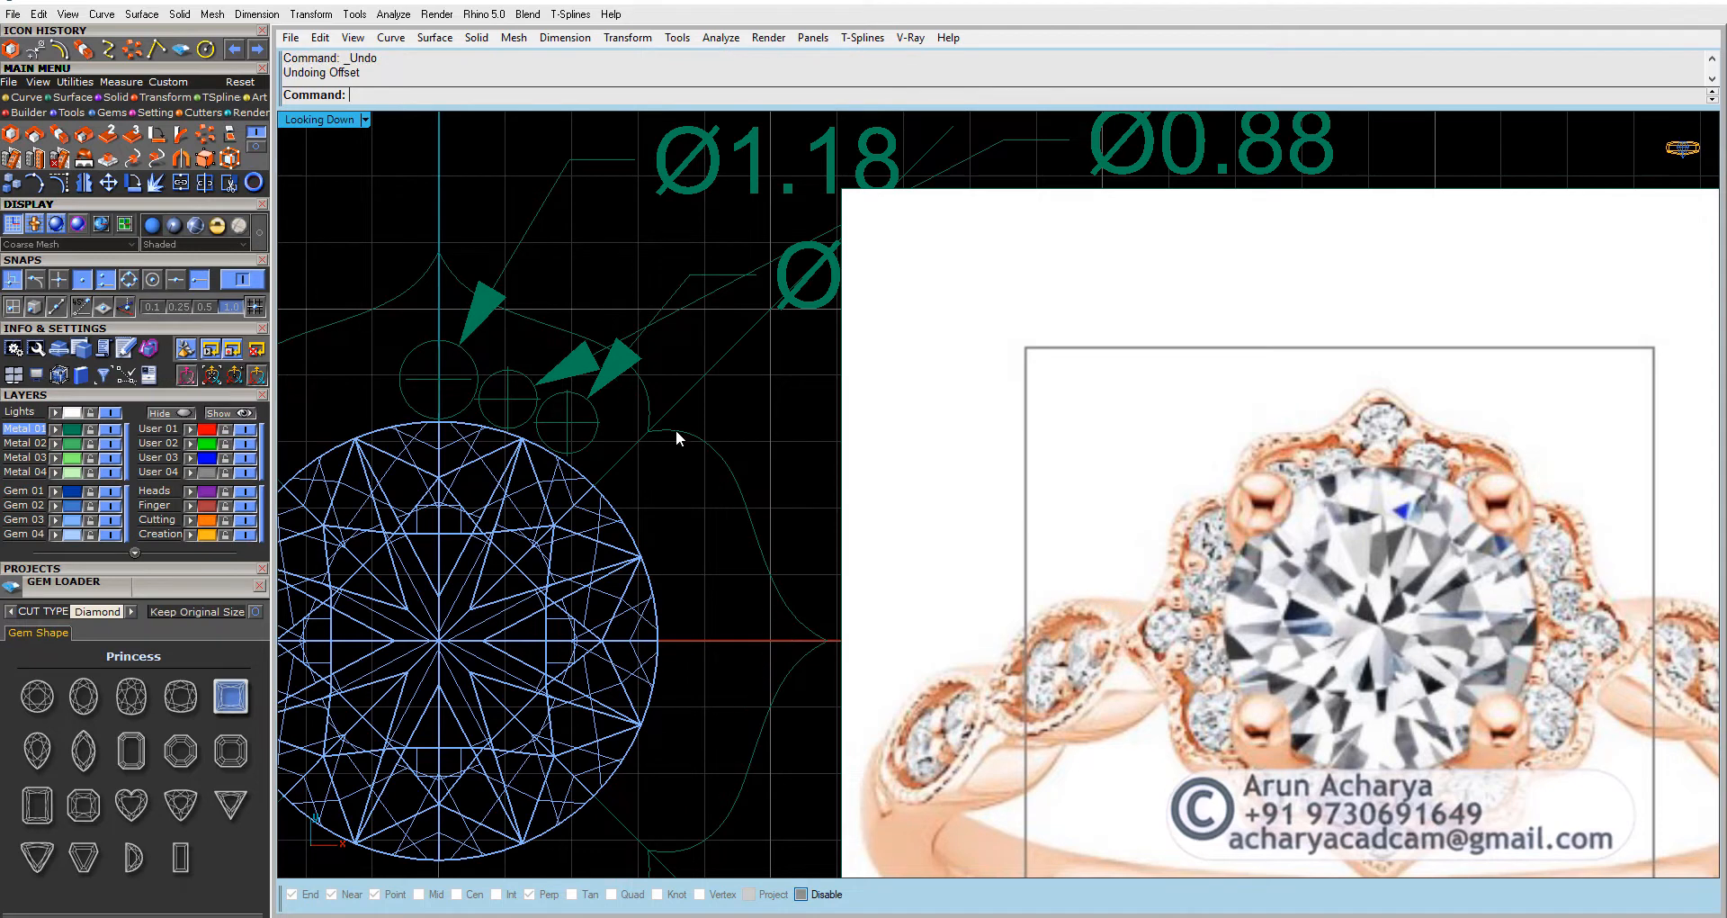
Step: Offset the outermost halo outline 0.3 mm inward using round corners
{"action": "left_click", "coordinate": [678, 430]}
{"action": "right_click", "coordinate": [676, 436]}
{"action": "type", "text": ".3"}
{"action": "key", "text": "Return"}
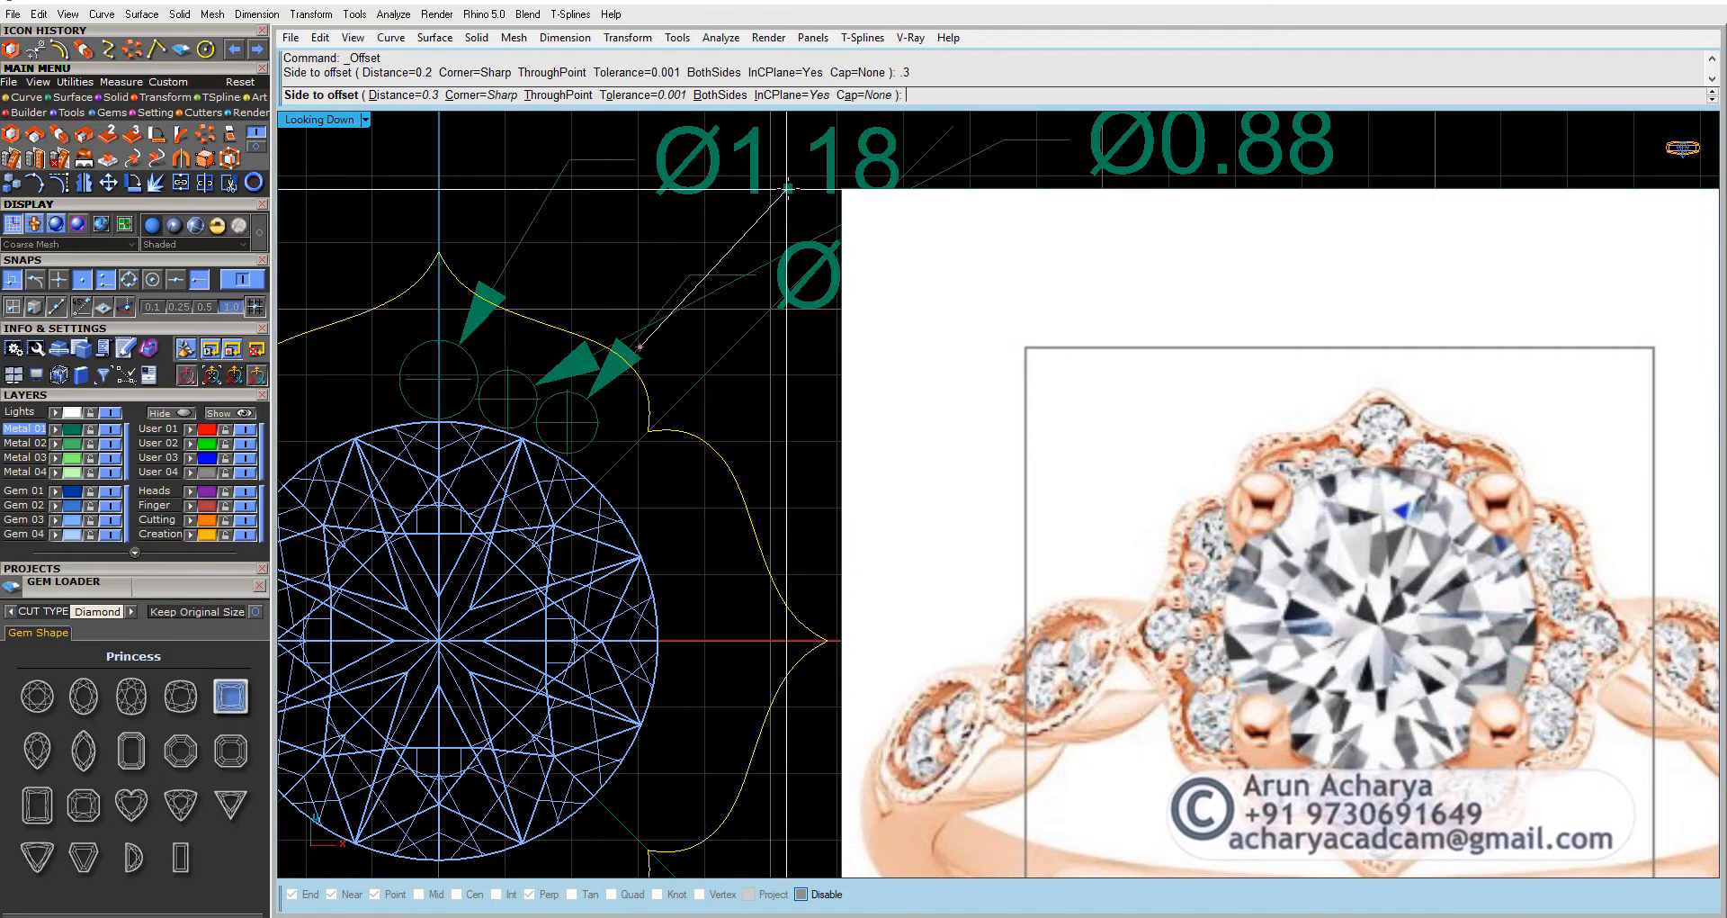
{"action": "left_click", "coordinate": [493, 99]}
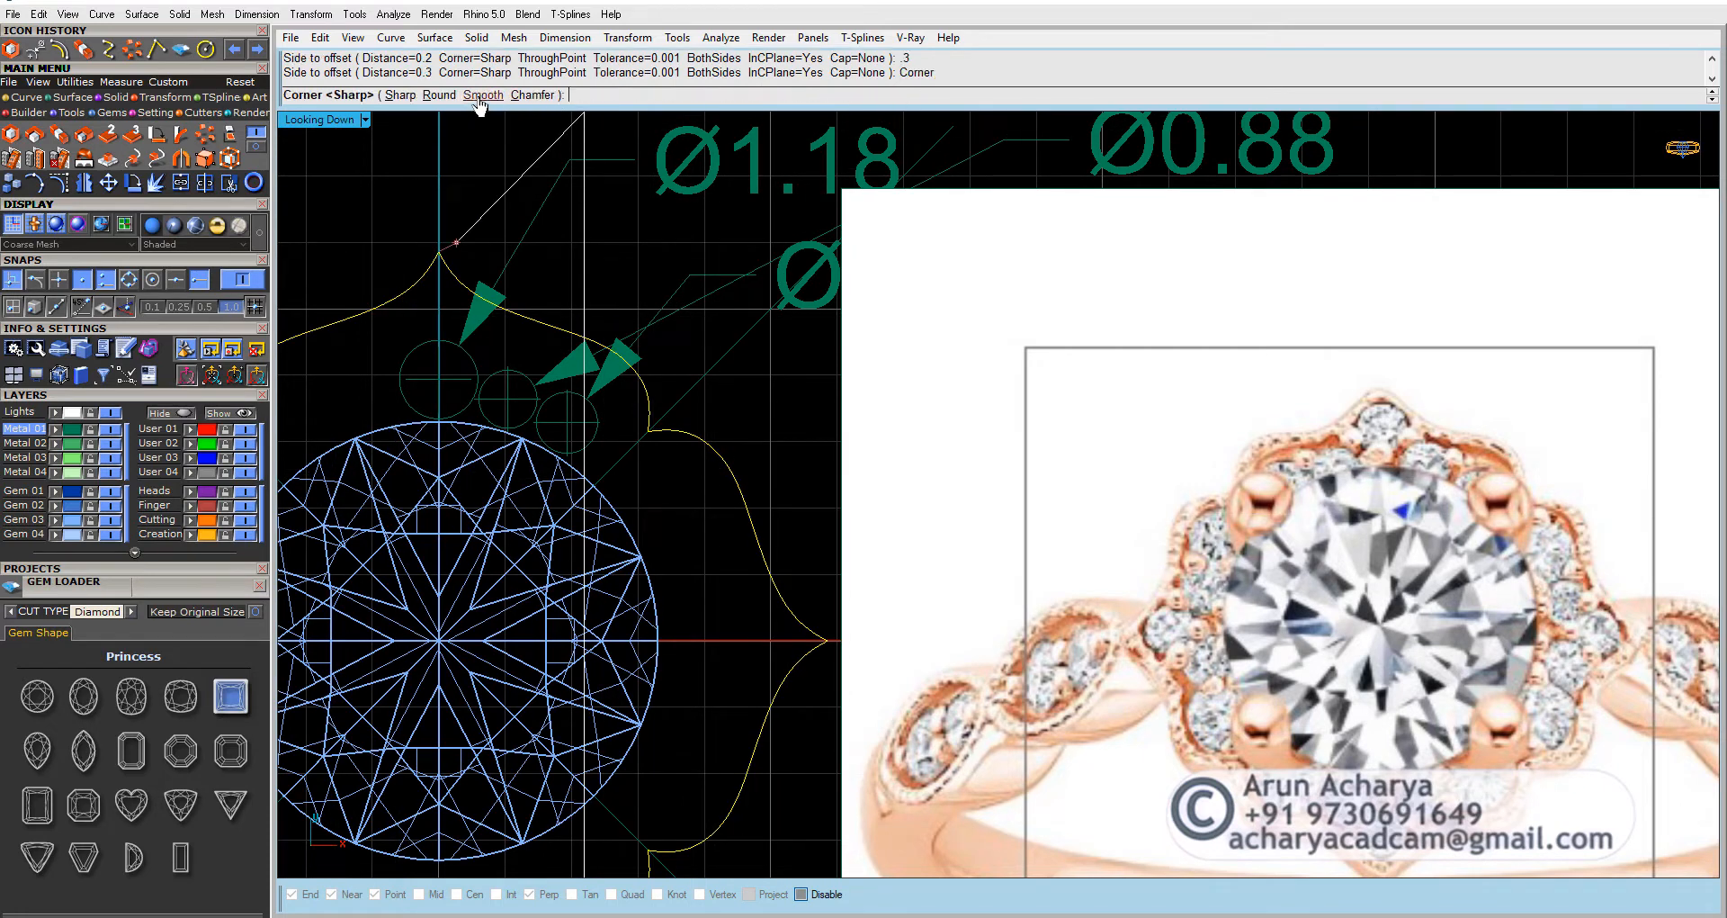
{"action": "left_click", "coordinate": [434, 95]}
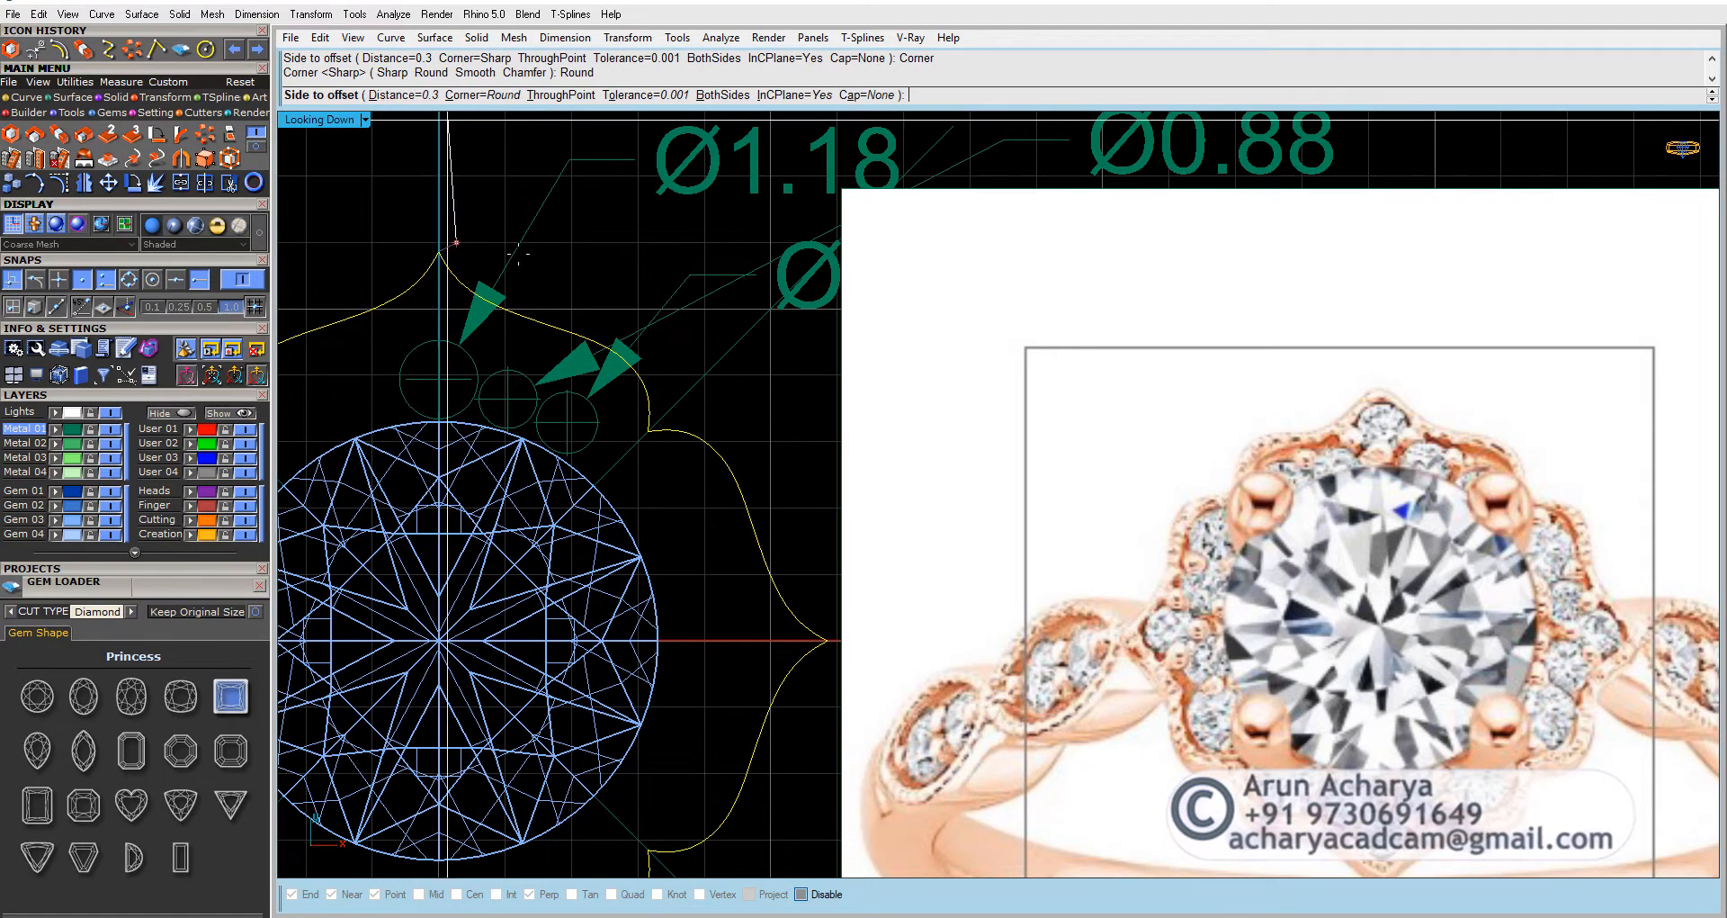
{"action": "left_click", "coordinate": [698, 492]}
Step: Offset the new inner halo curve another 0.2 mm inward, toward the center gem
{"action": "right_click", "coordinate": [700, 503]}
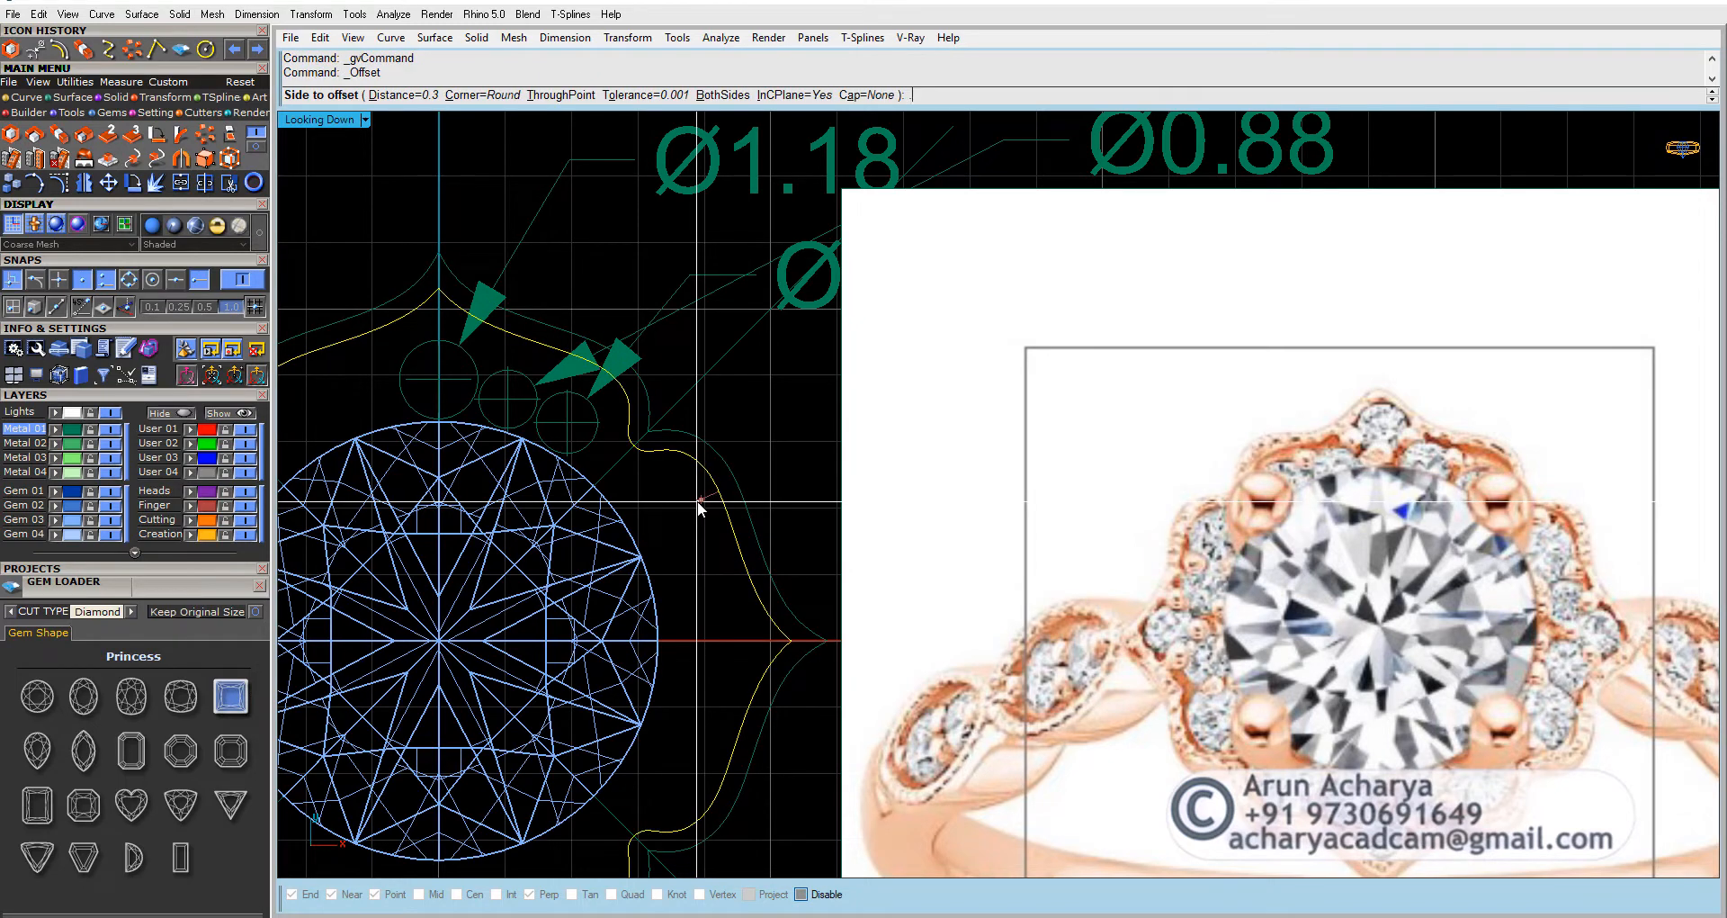
{"action": "type", "text": ".2"}
{"action": "key", "text": "Return"}
{"action": "left_click", "coordinate": [699, 500]}
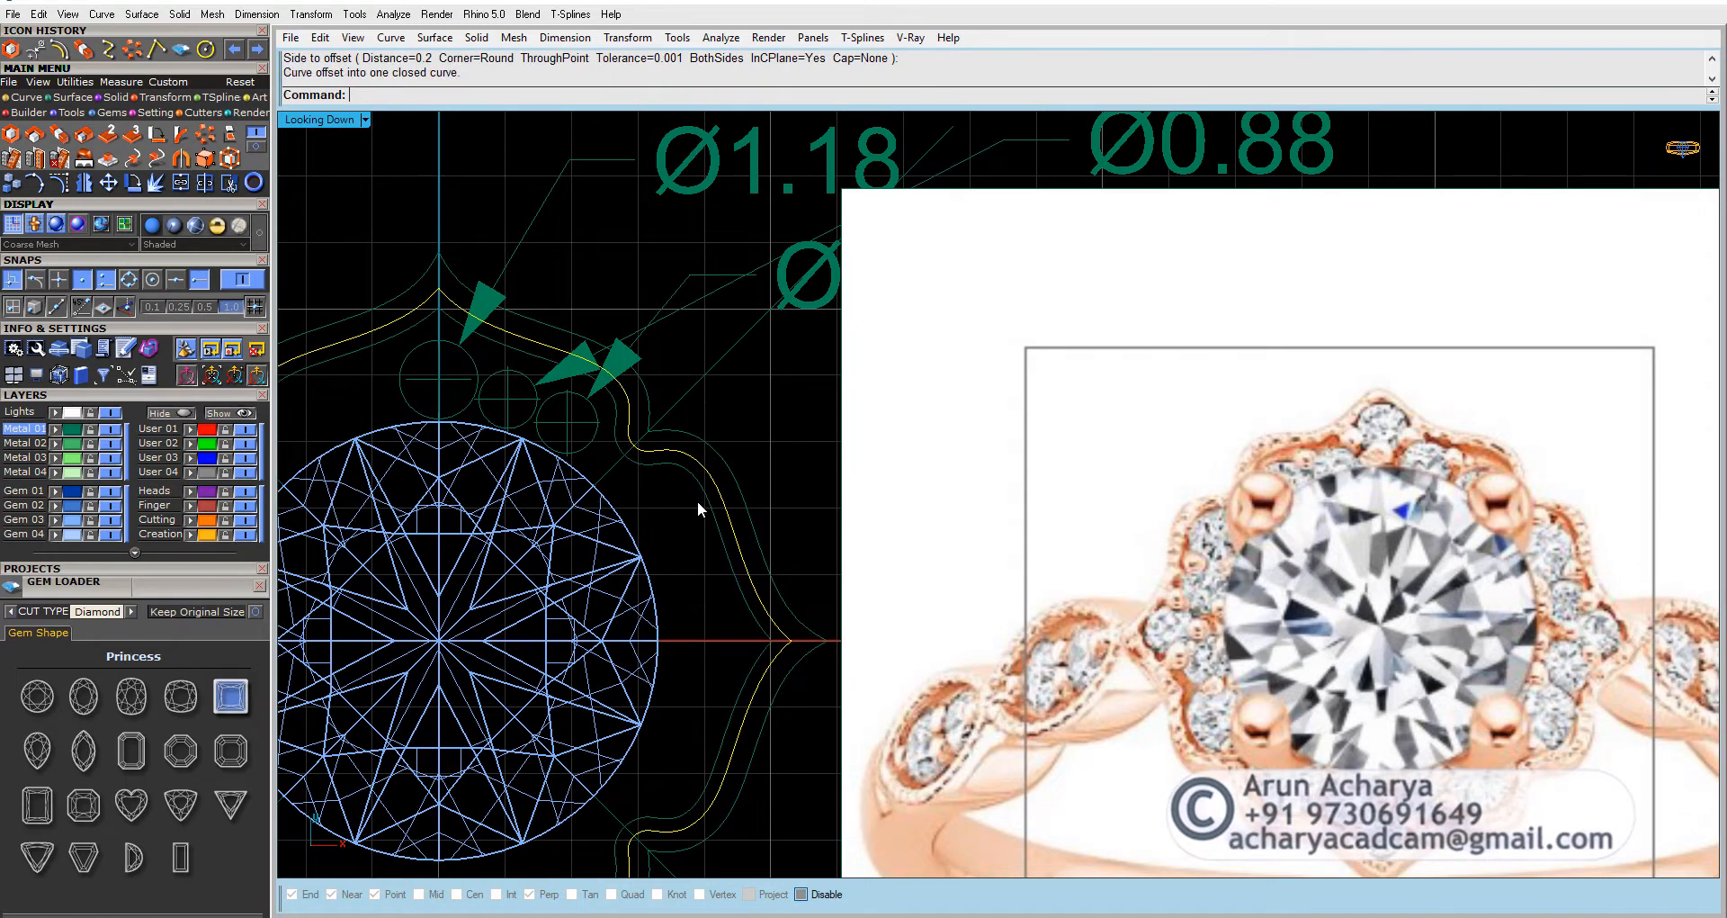
{"action": "scroll", "coordinate": [692, 509], "scroll_direction": "down", "scroll_amount": 3}
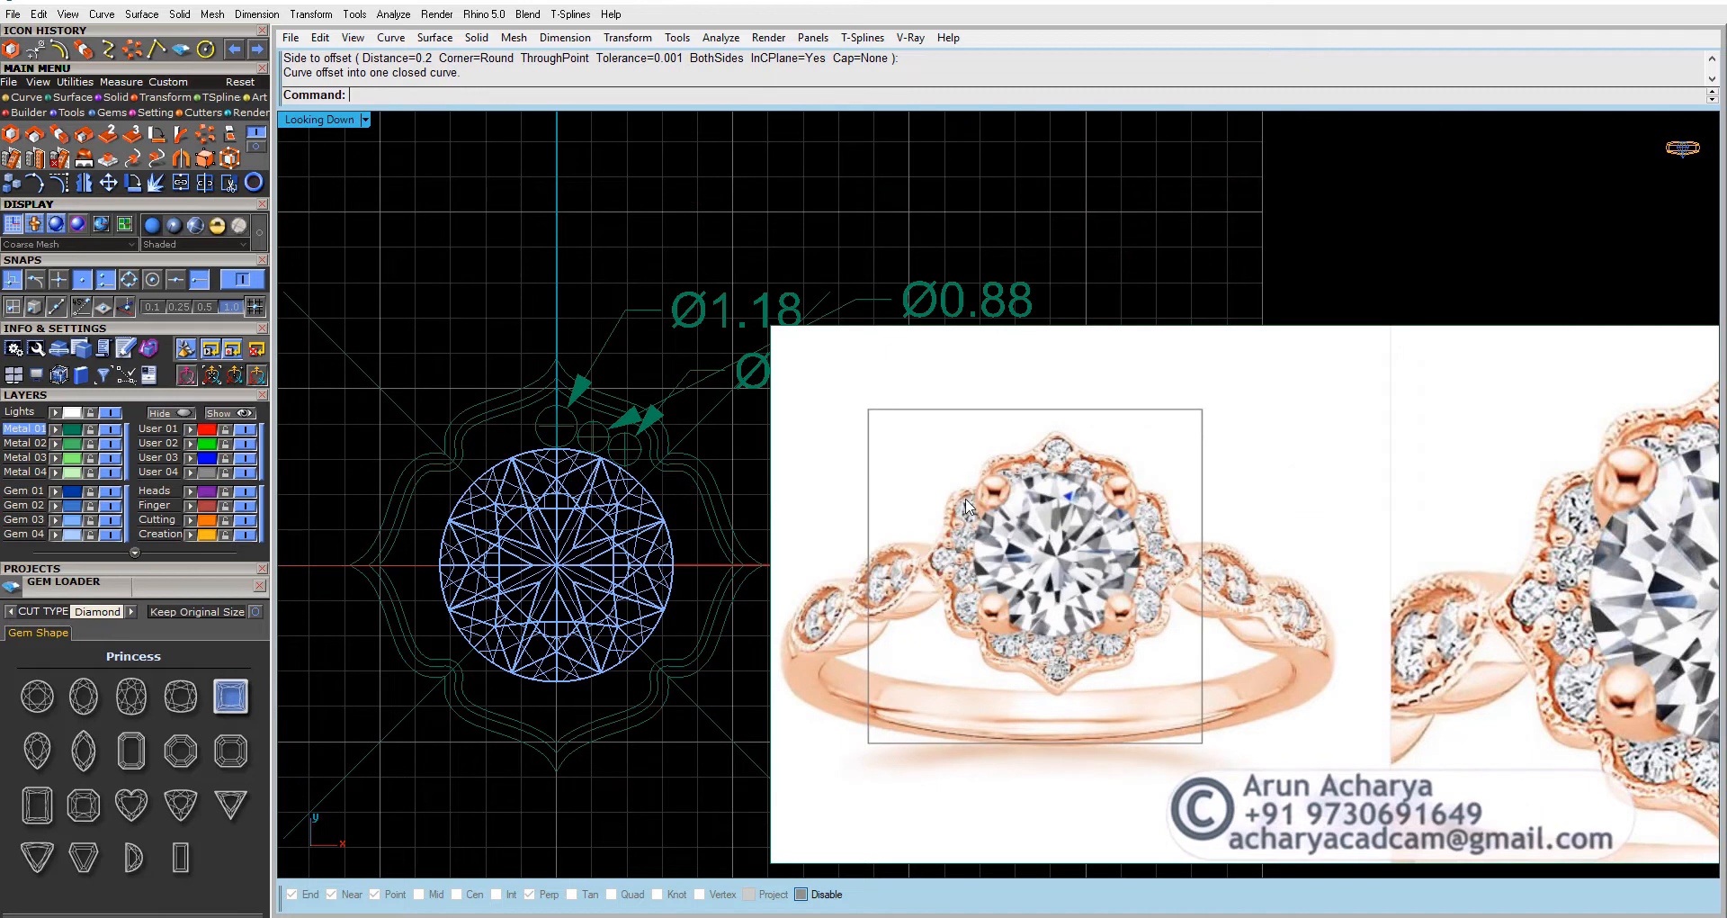
Step: Delete the three trial stone circles between the center gem and the inner halo curve
{"action": "scroll", "coordinate": [1142, 650], "scroll_direction": "up", "scroll_amount": 2}
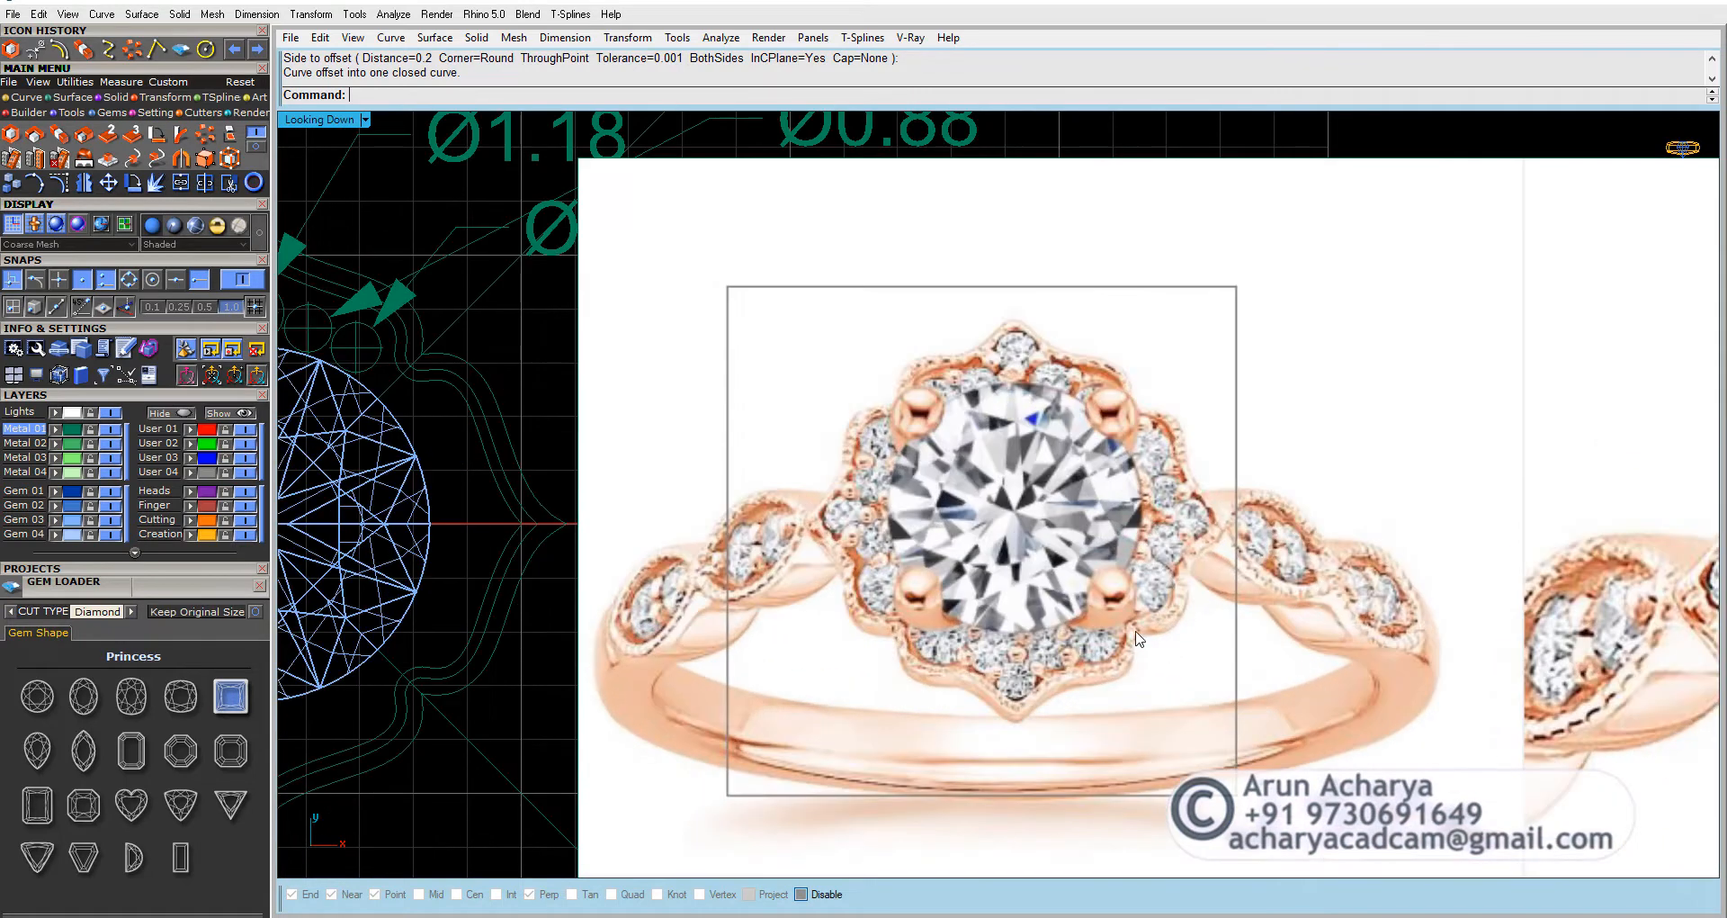
{"action": "scroll", "coordinate": [1045, 623], "scroll_direction": "down", "scroll_amount": 3}
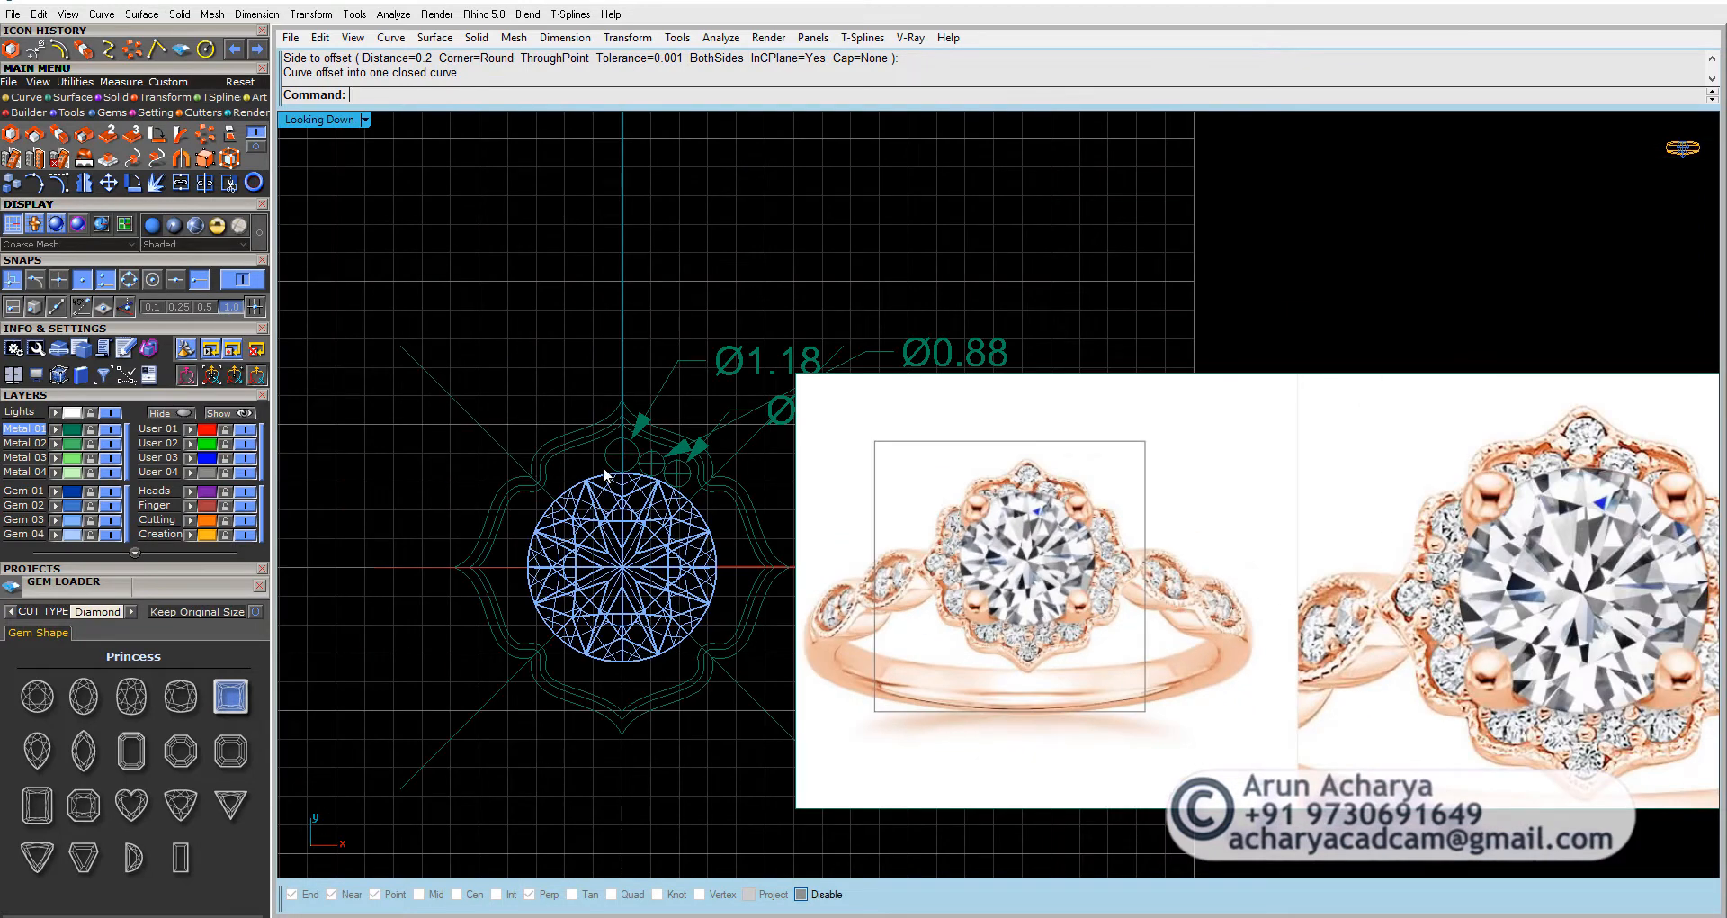
{"action": "scroll", "coordinate": [693, 457], "scroll_direction": "up", "scroll_amount": 2}
{"action": "scroll", "coordinate": [646, 461], "scroll_direction": "up", "scroll_amount": 2}
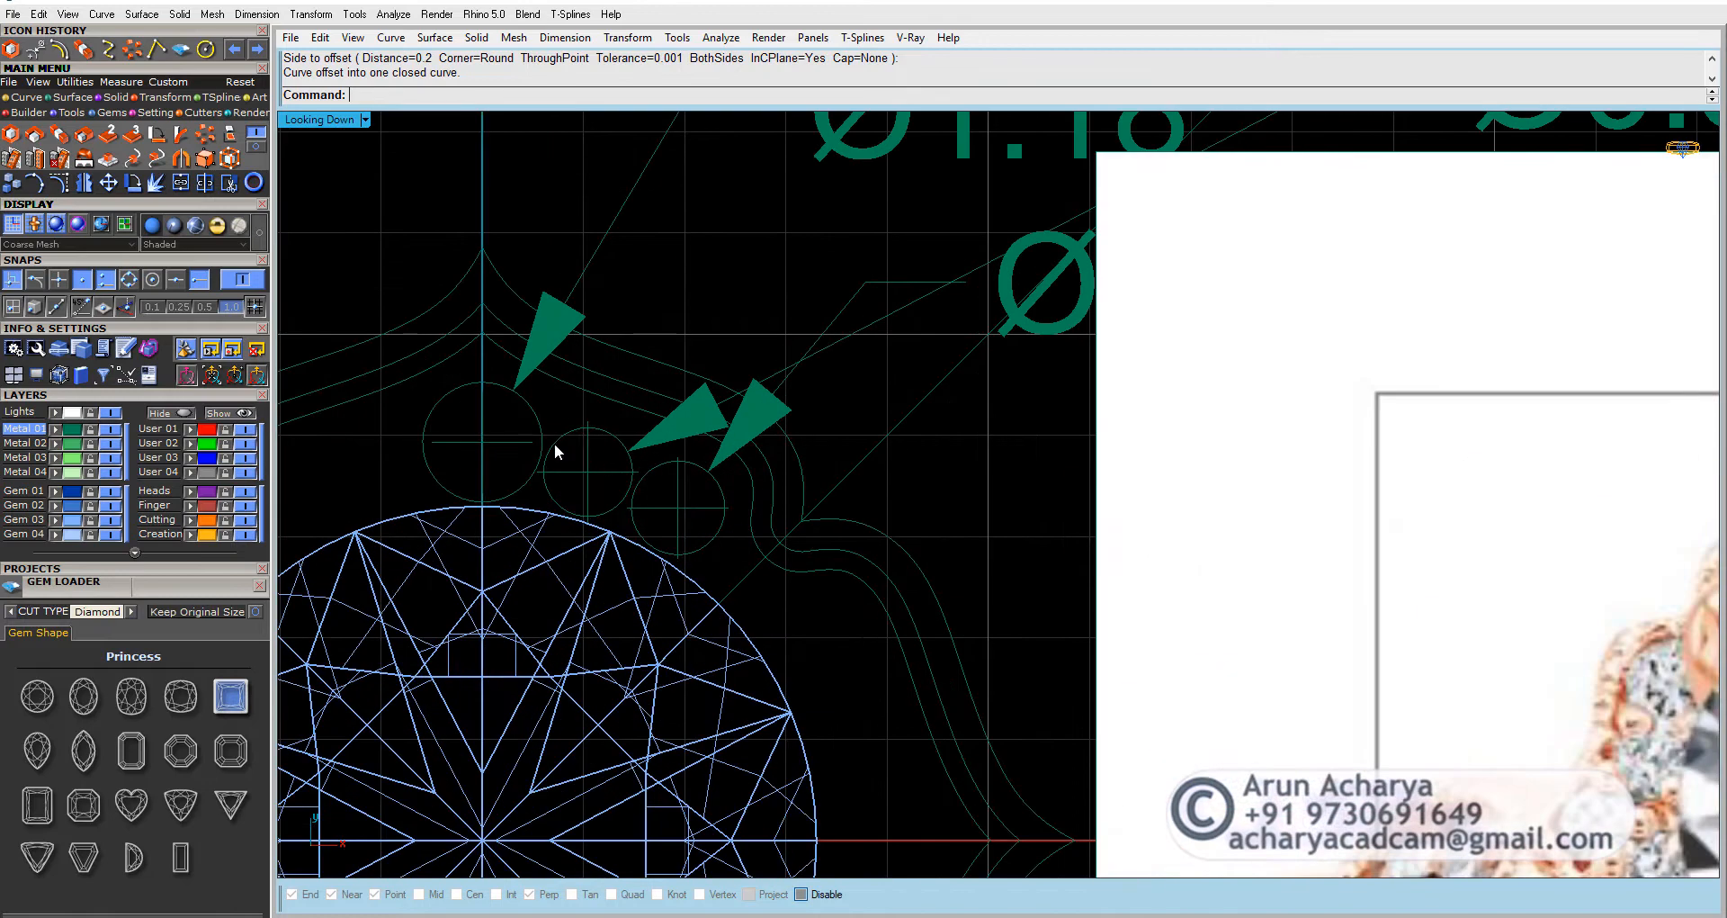
{"action": "left_click", "coordinate": [584, 434]}
{"action": "scroll", "coordinate": [606, 425], "scroll_direction": "down", "scroll_amount": 2}
{"action": "left_click_drag", "start_coordinate": [424, 340], "coordinate": [695, 538]}
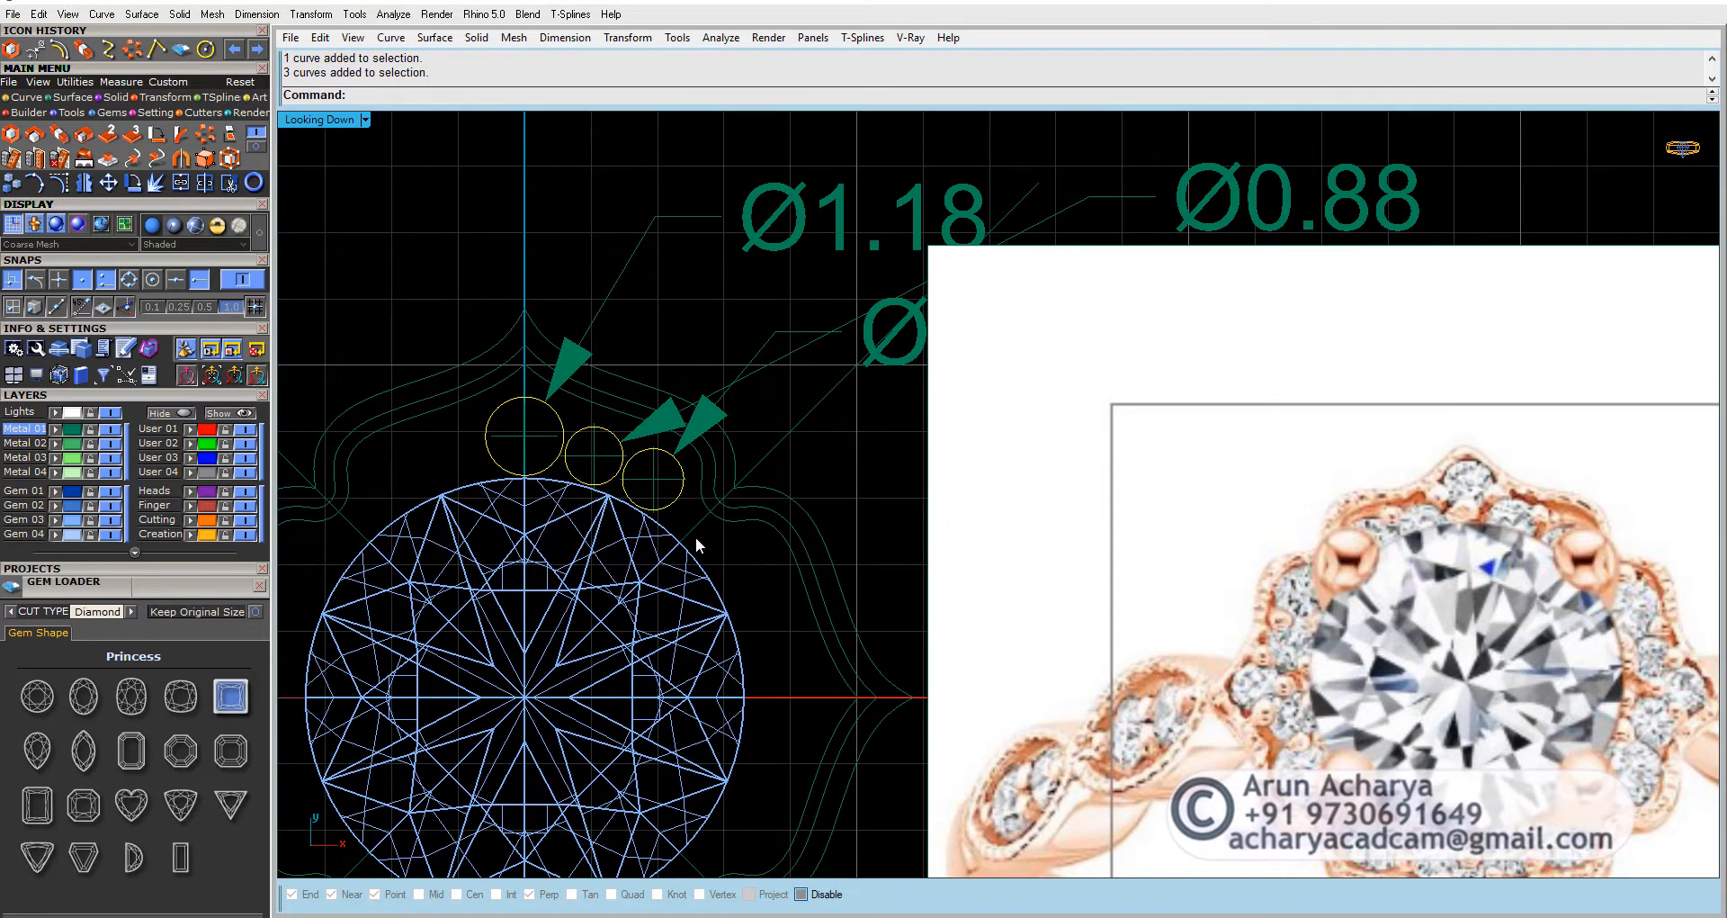
{"action": "key", "text": "Delete"}
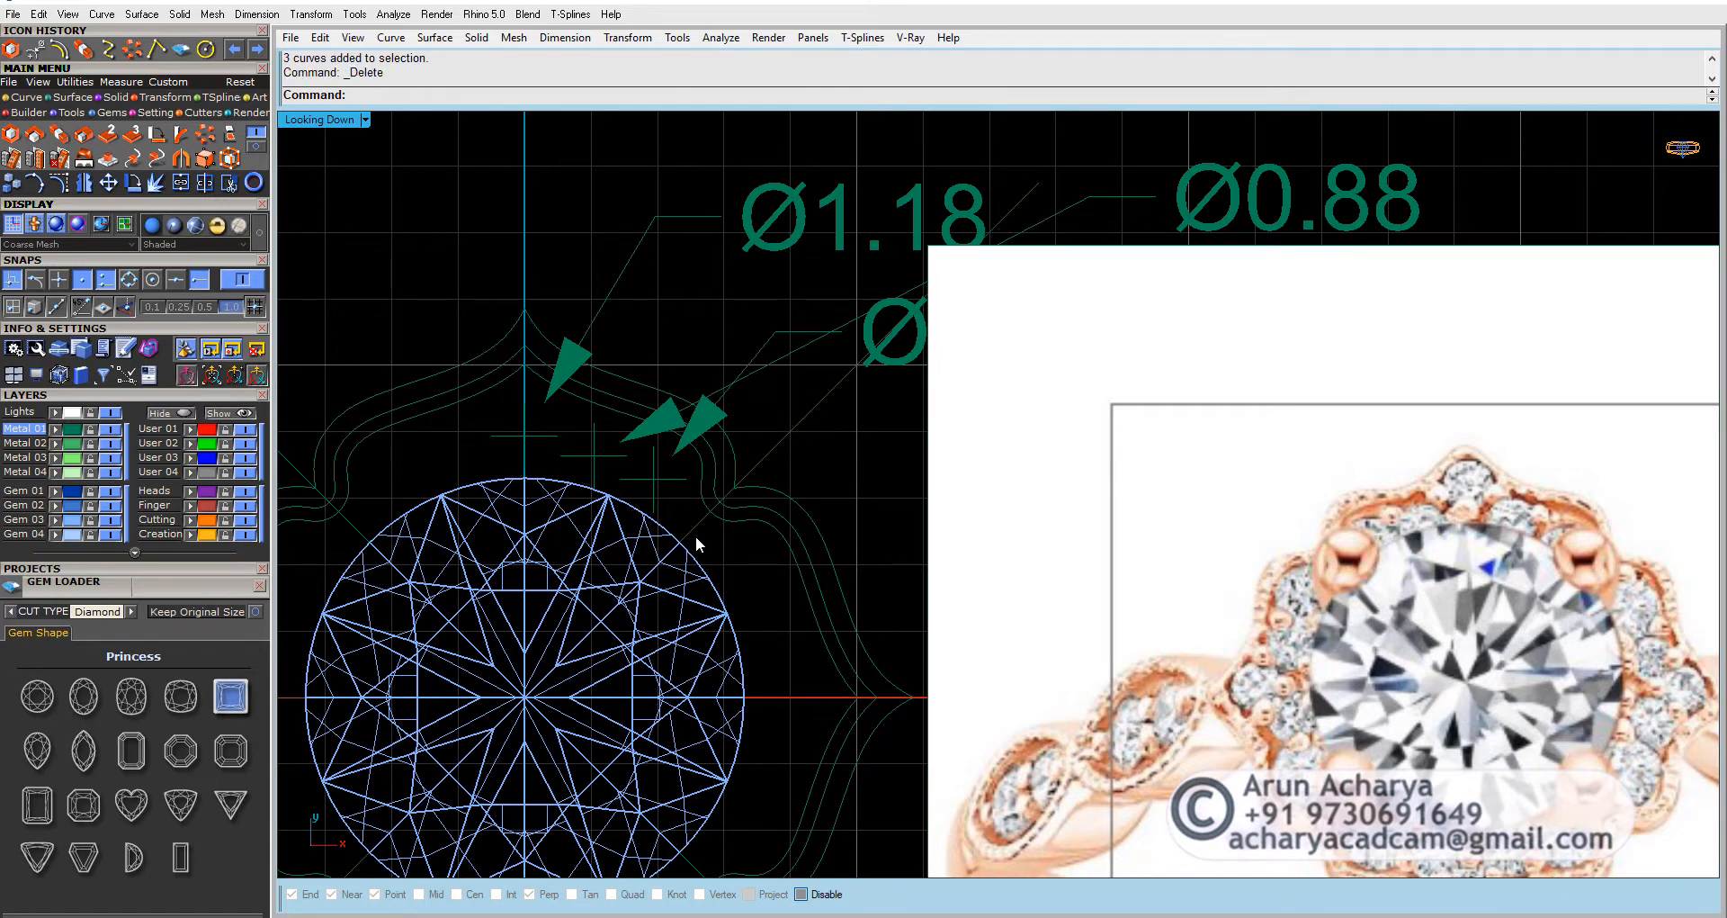
Step: Delete the three diameter dimensions left beside the halo
{"action": "scroll", "coordinate": [702, 540], "scroll_direction": "down", "scroll_amount": 2}
{"action": "right_click_drag", "start_coordinate": [707, 563], "coordinate": [754, 616]}
{"action": "scroll", "coordinate": [753, 440], "scroll_direction": "down", "scroll_amount": 2}
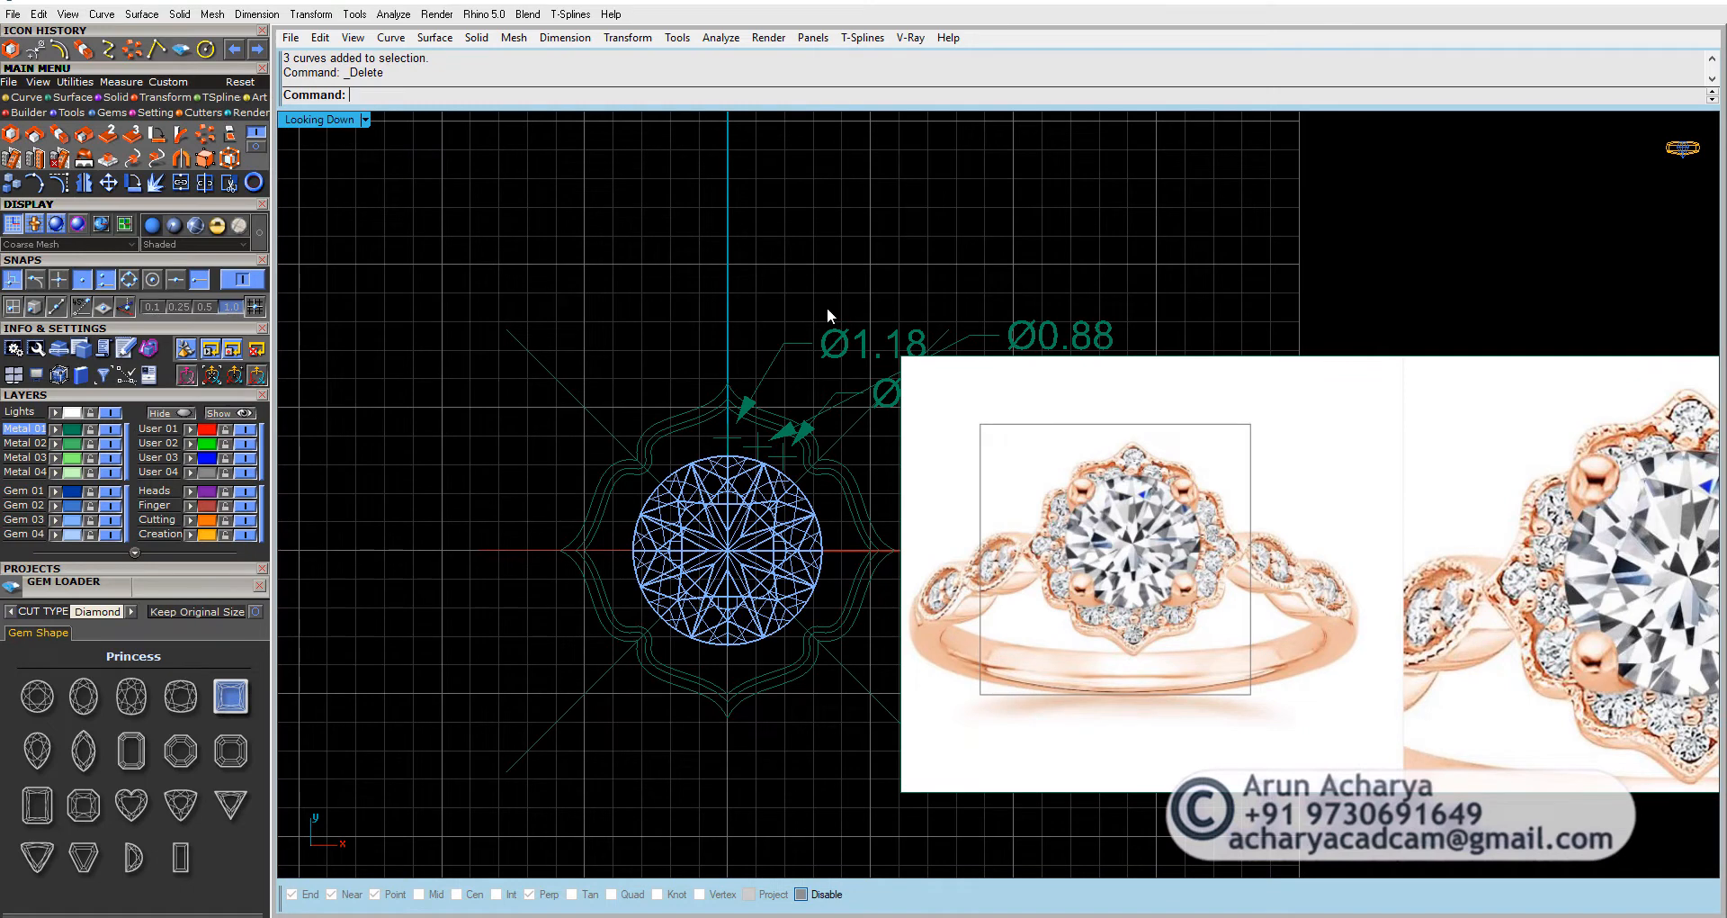
{"action": "left_click_drag", "start_coordinate": [866, 365], "coordinate": [860, 412]}
{"action": "key", "text": "Delete"}
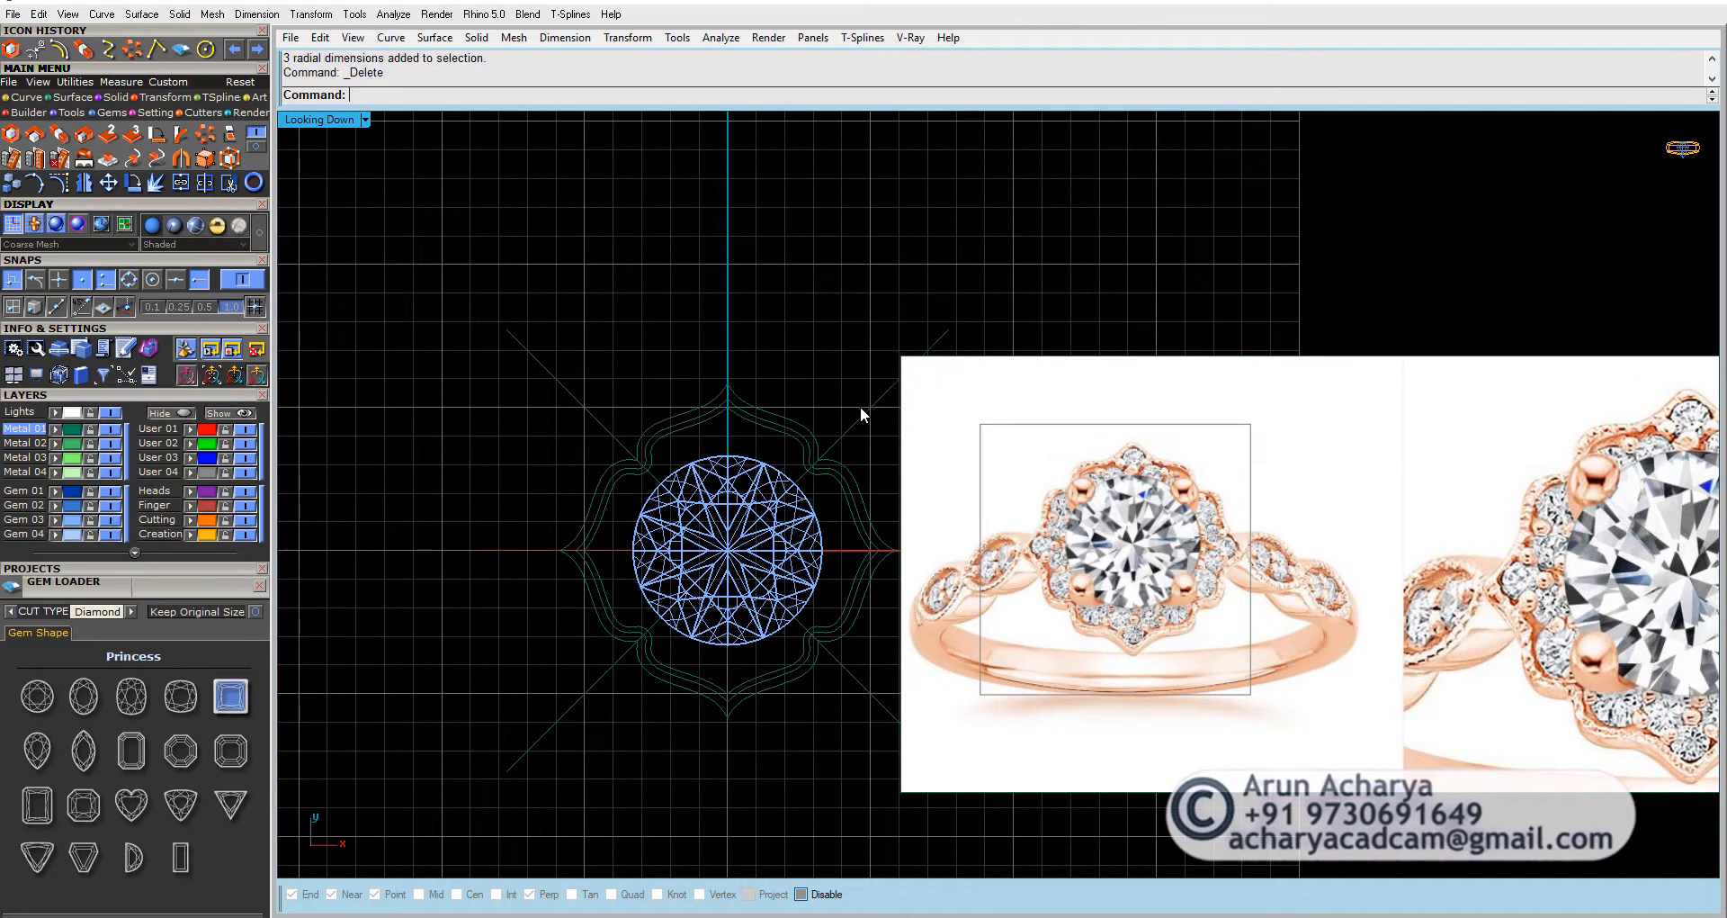
Step: Draw a circle centered at the origin out to the center gem's edge, with only End and Quad object snaps active
{"action": "right_click_drag", "start_coordinate": [830, 380], "coordinate": [848, 339]}
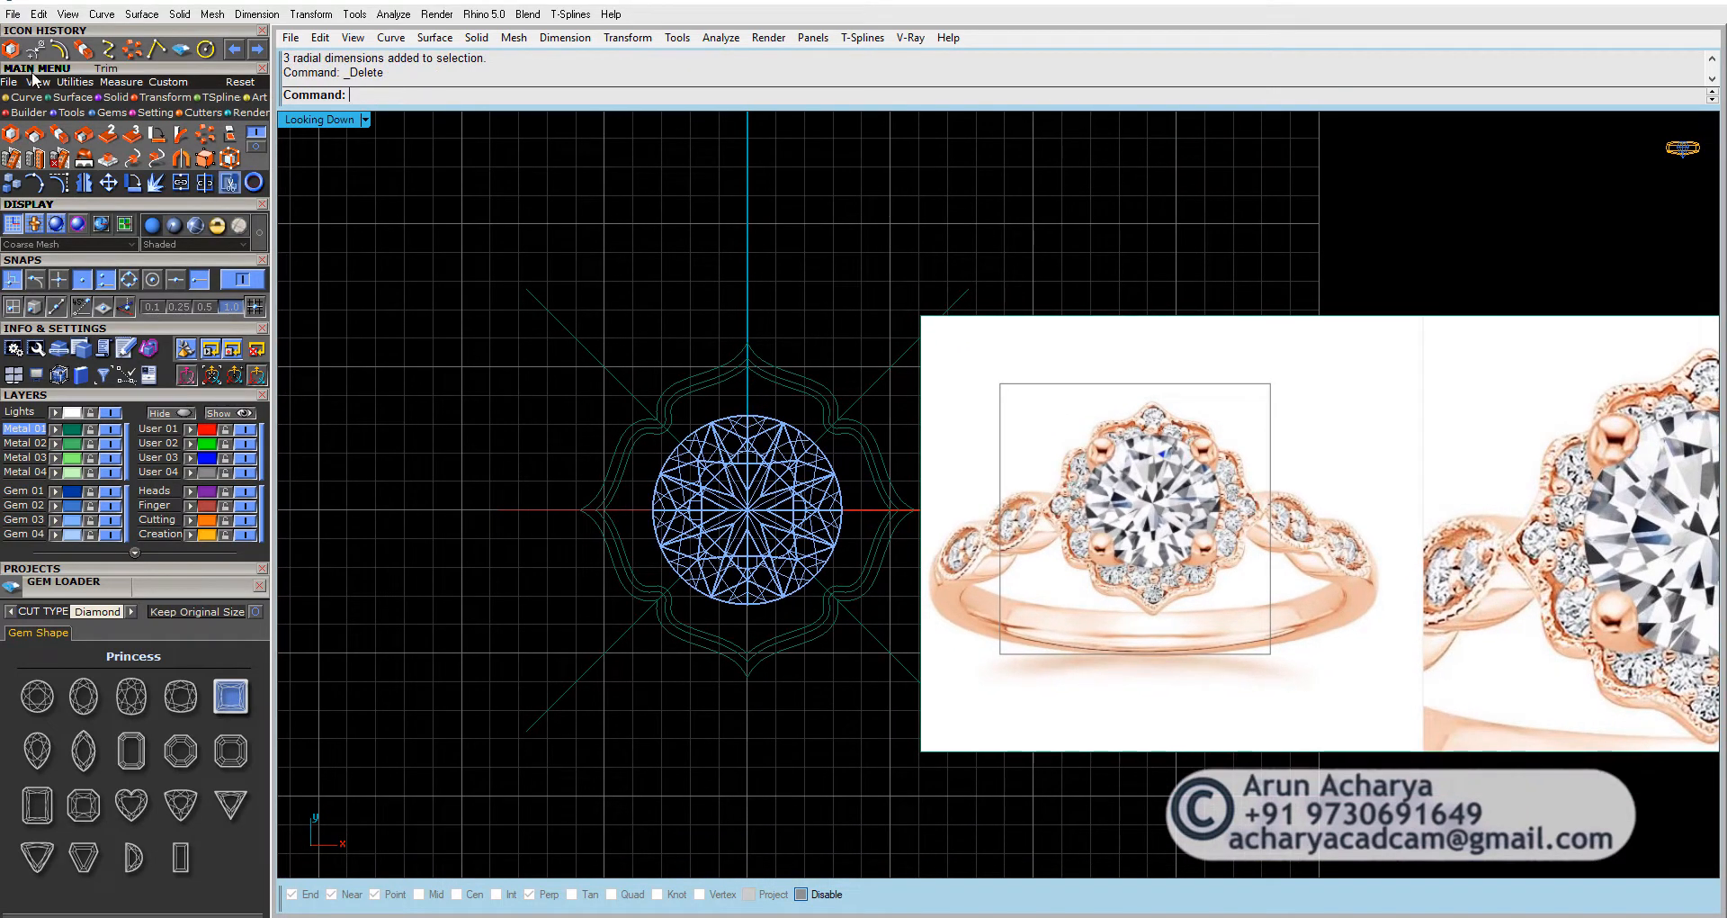
{"action": "left_click", "coordinate": [206, 52]}
{"action": "right_click_drag", "start_coordinate": [692, 425], "coordinate": [621, 449]}
{"action": "scroll", "coordinate": [621, 449], "scroll_direction": "up", "scroll_amount": 6}
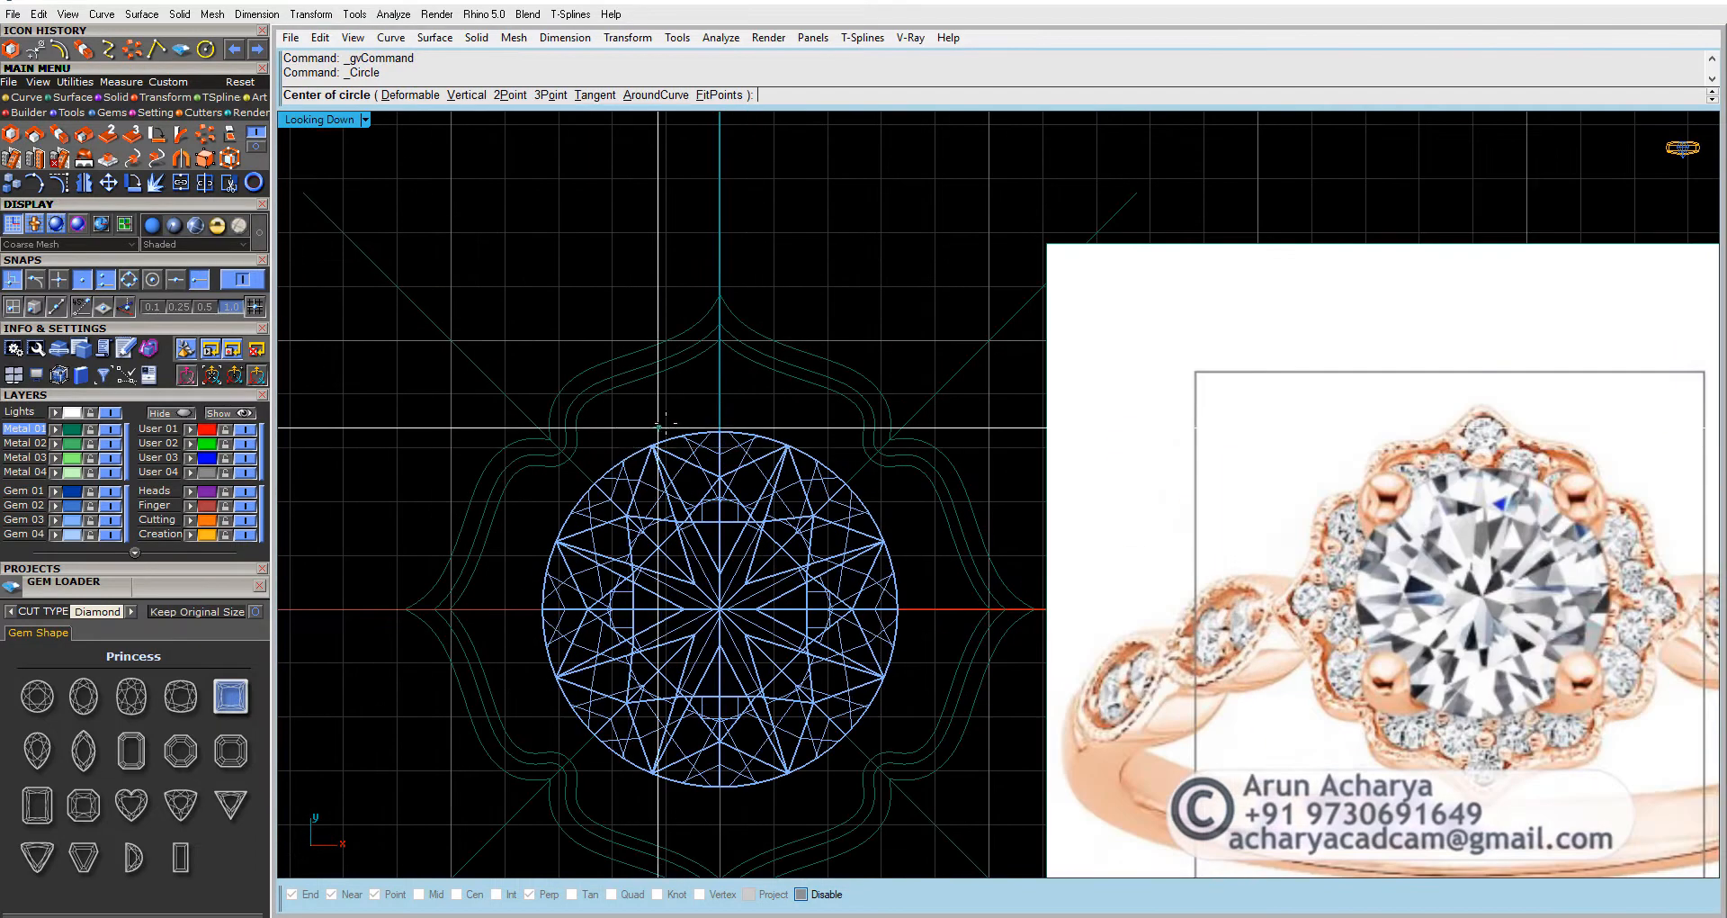
{"action": "type", "text": "0"}
{"action": "key", "text": "Return"}
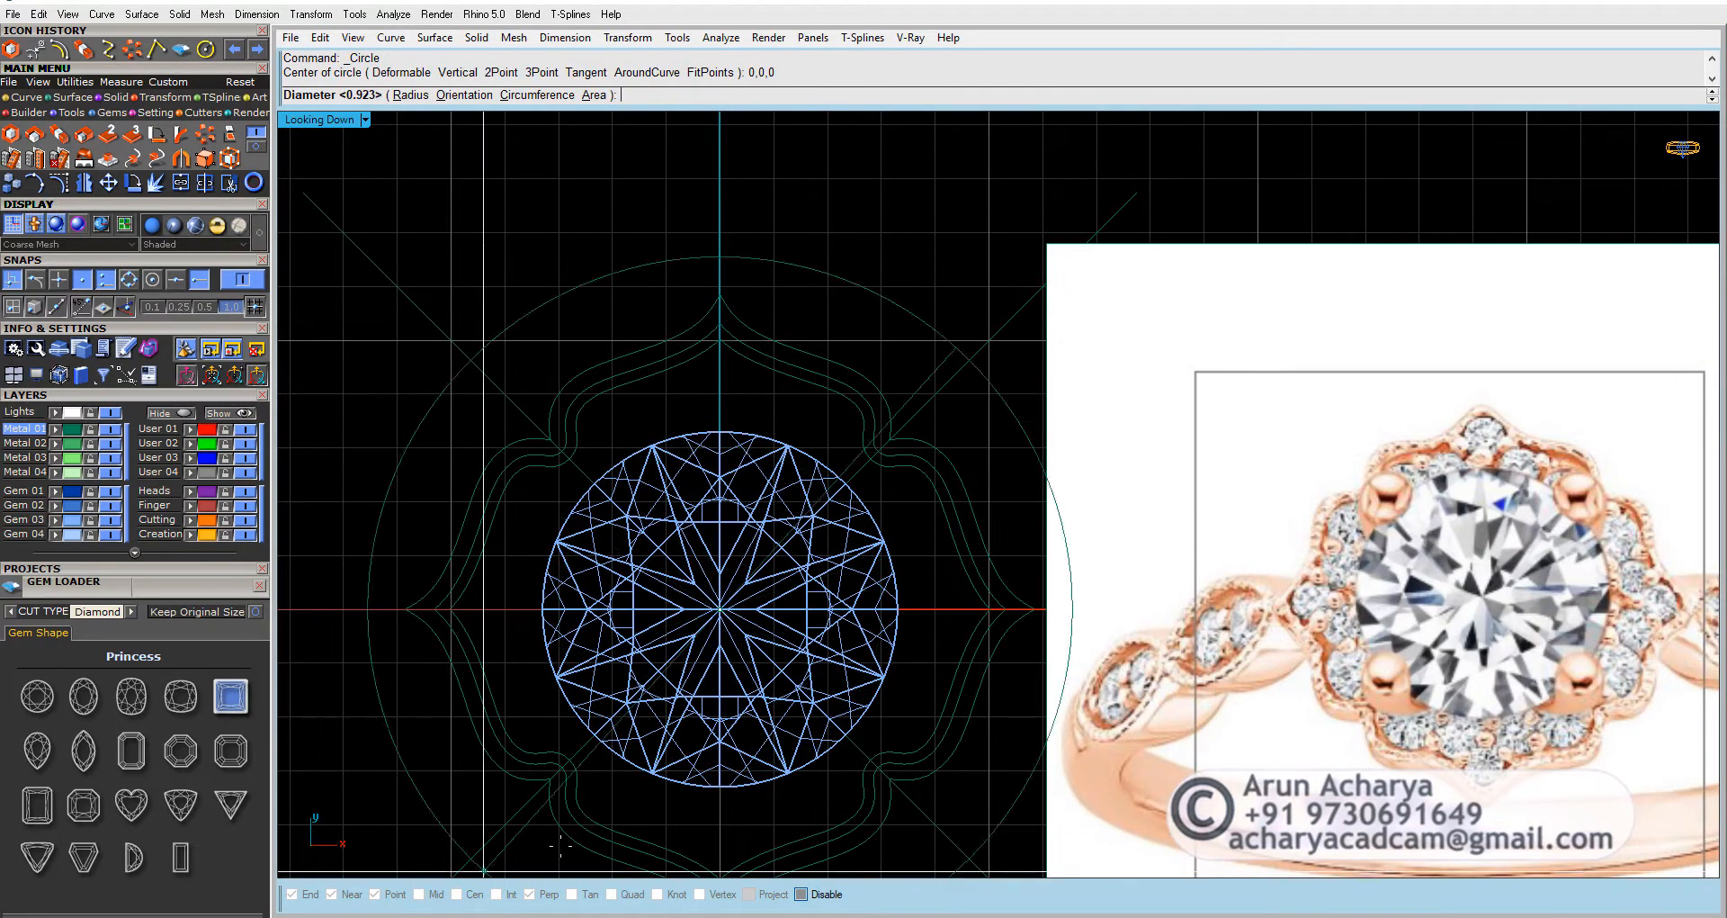
{"action": "left_click", "coordinate": [824, 897]}
{"action": "right_click", "coordinate": [706, 893]}
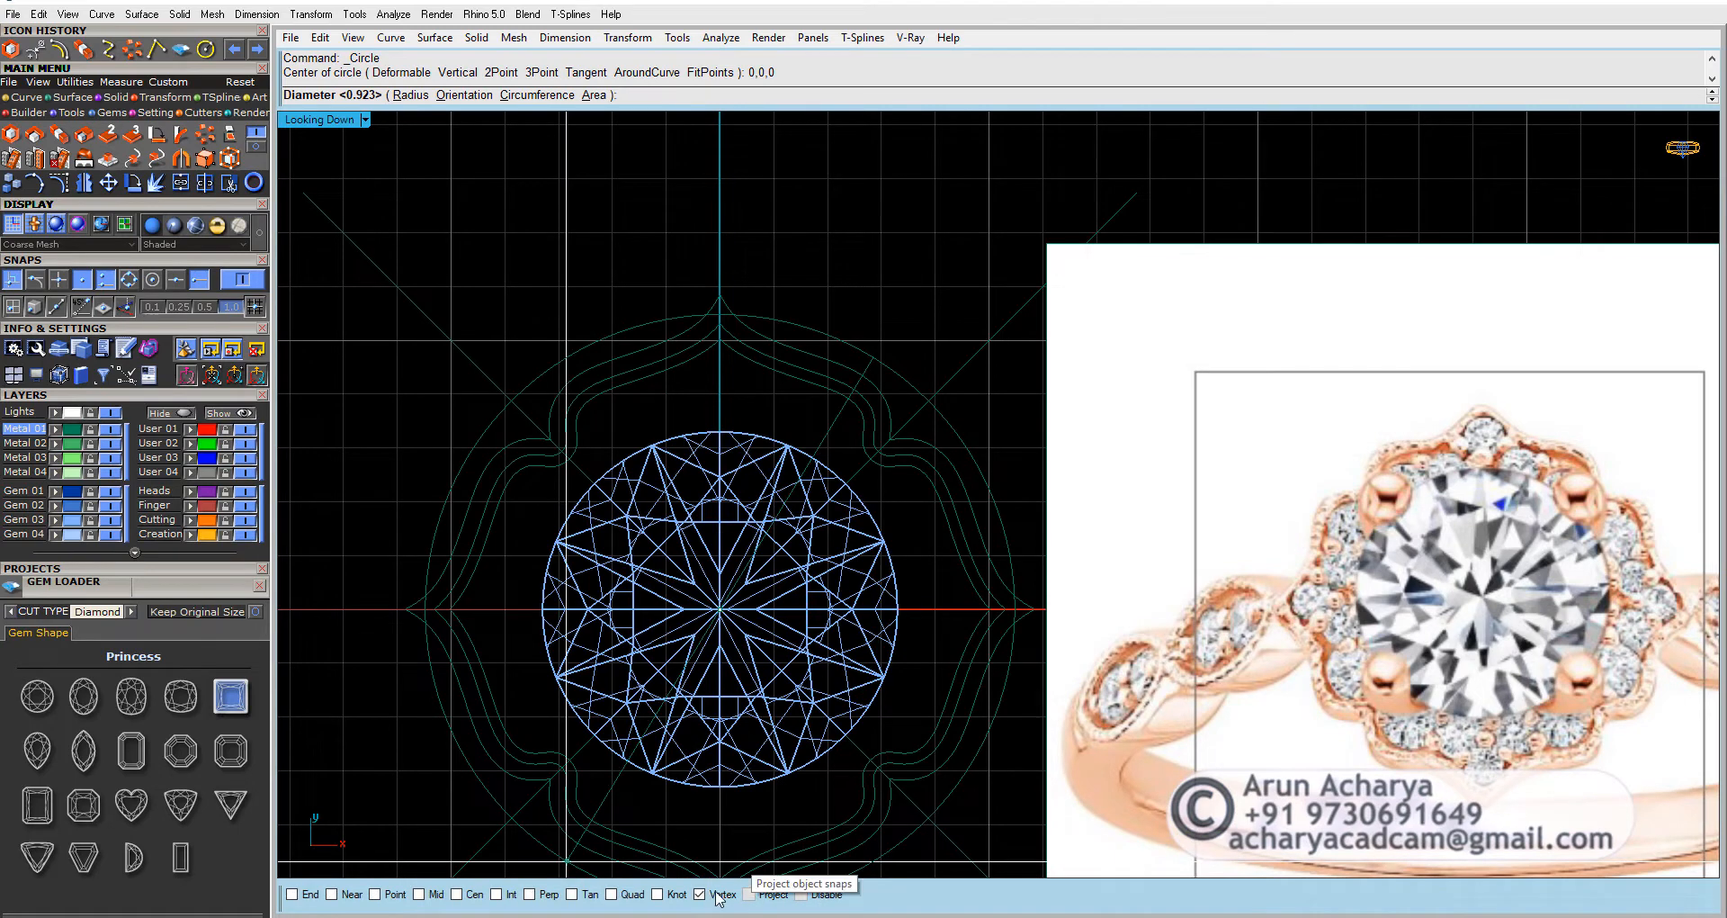
{"action": "right_click", "coordinate": [633, 893]}
{"action": "left_click", "coordinate": [748, 893]}
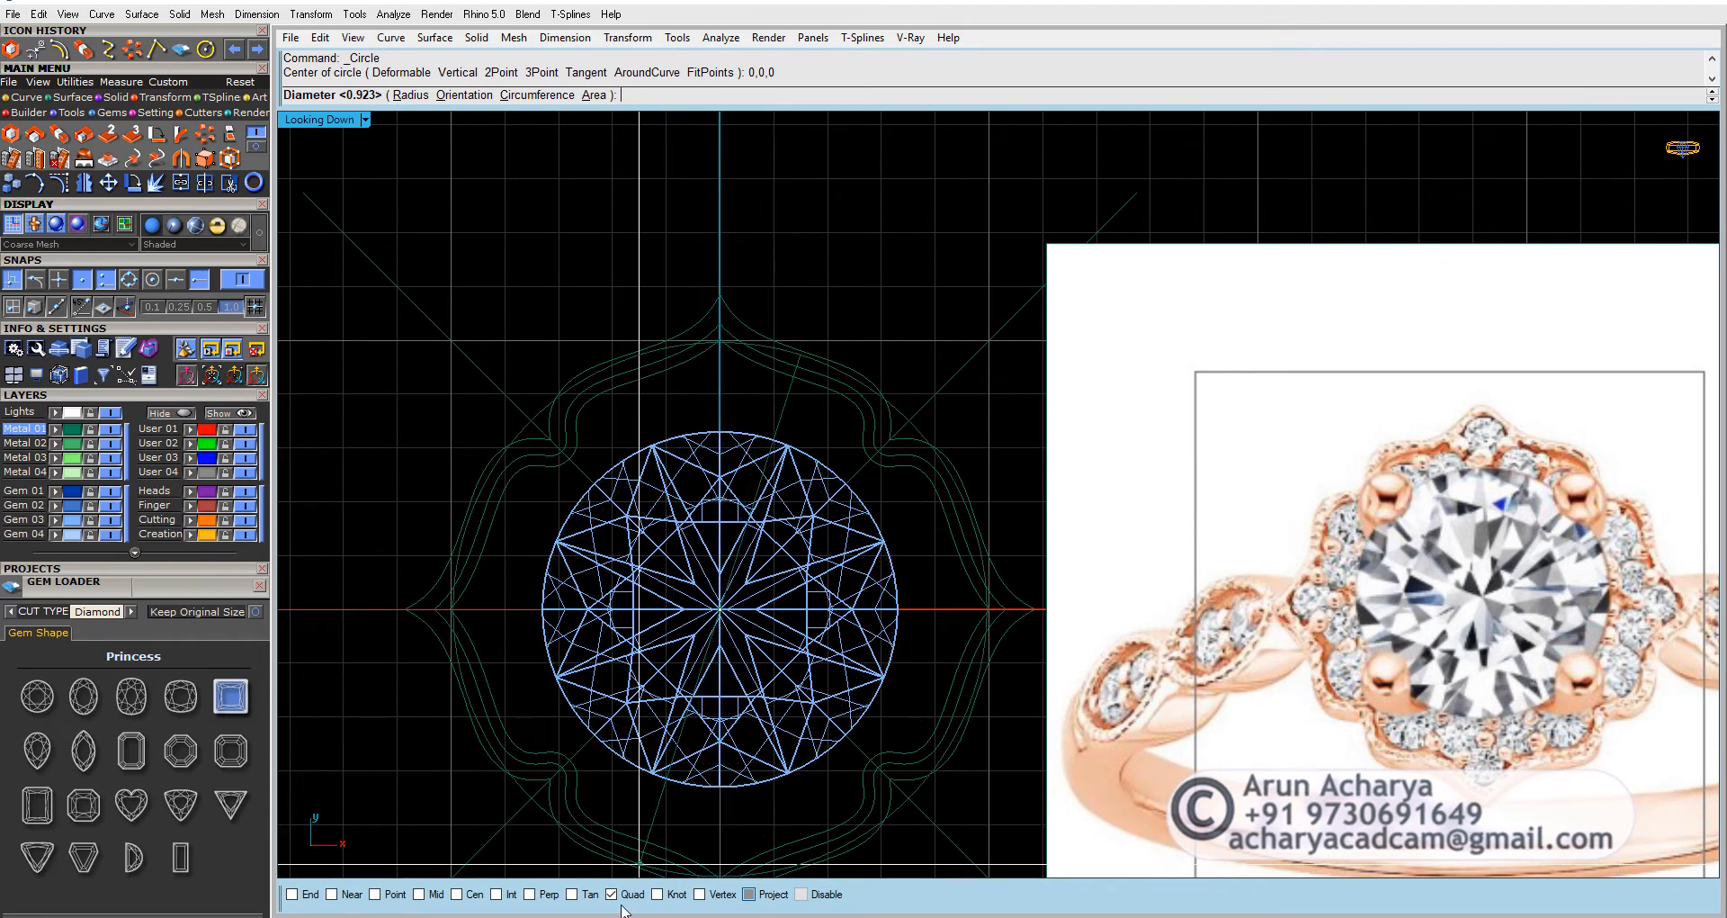
{"action": "left_click", "coordinate": [306, 895]}
{"action": "left_click", "coordinate": [718, 433]}
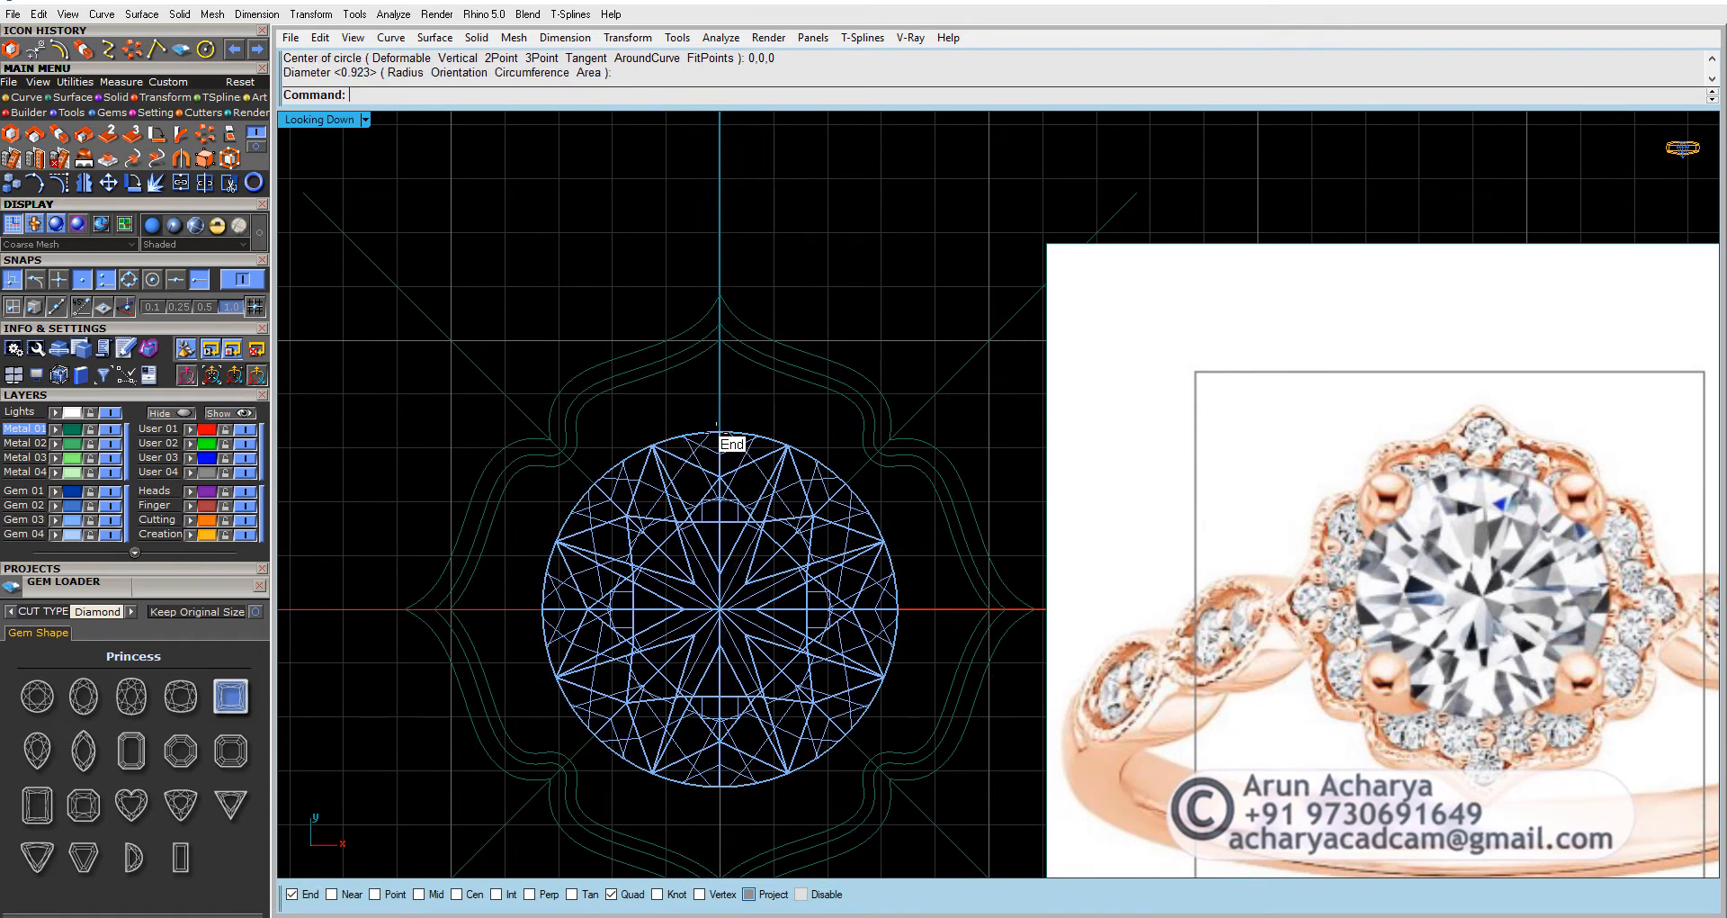
{"action": "double_click", "coordinate": [717, 436]}
{"action": "left_click", "coordinate": [971, 519]}
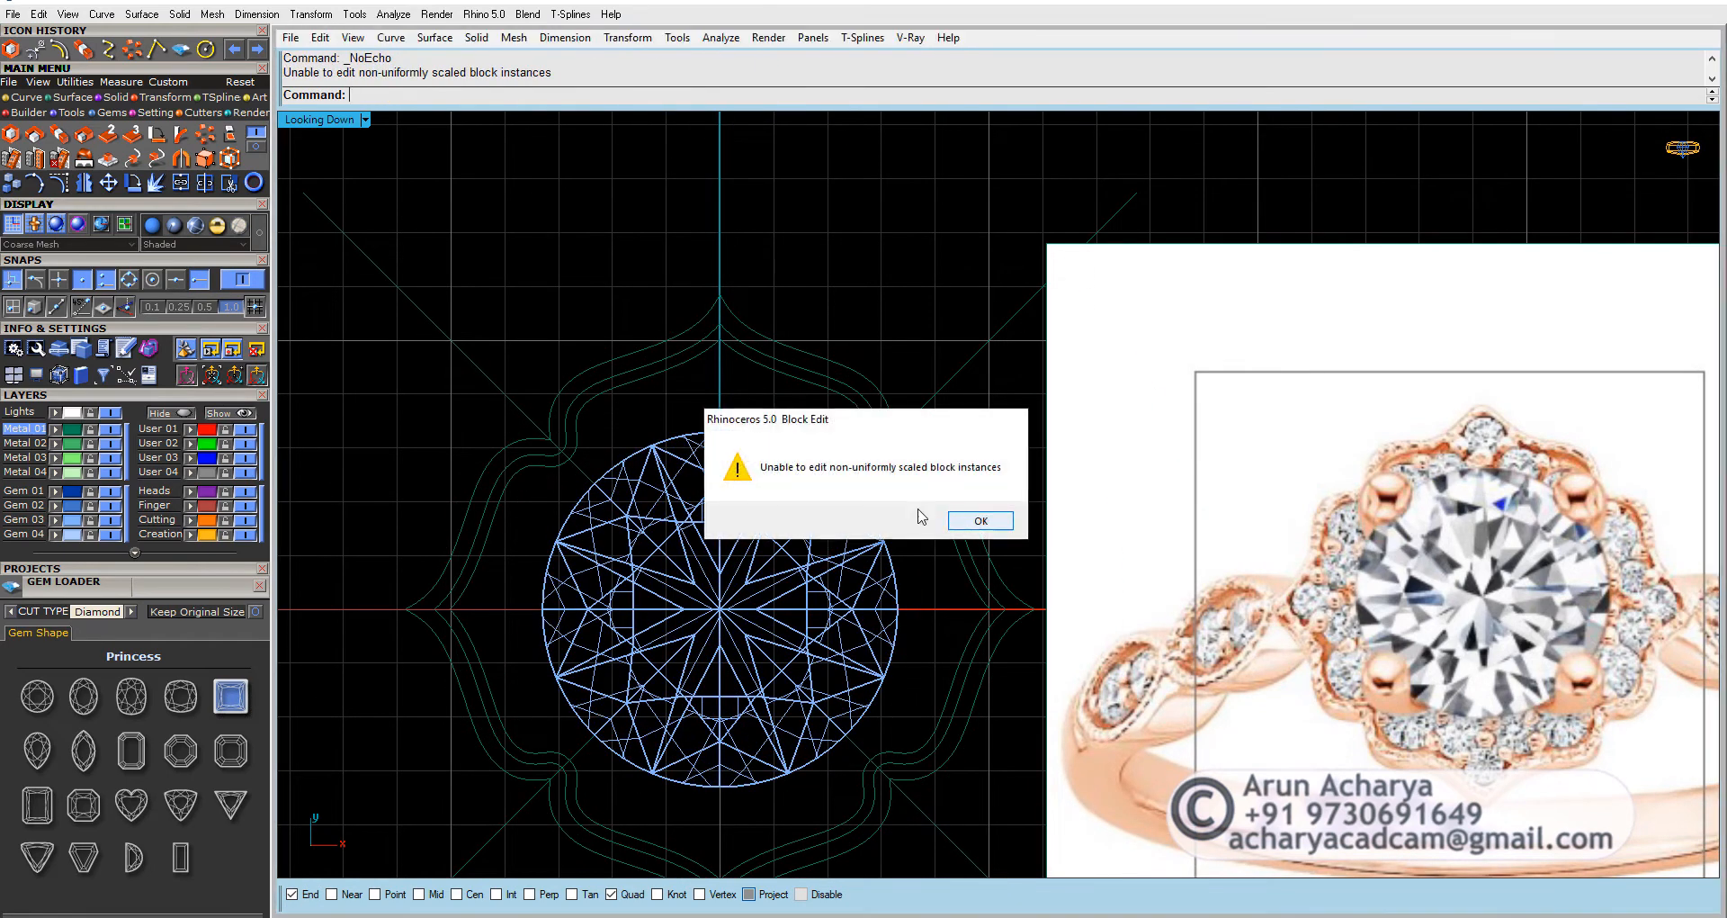
Step: Offset the circle around the center gem 0.2 mm inward
{"action": "left_click", "coordinate": [680, 447]}
{"action": "left_click", "coordinate": [486, 391]}
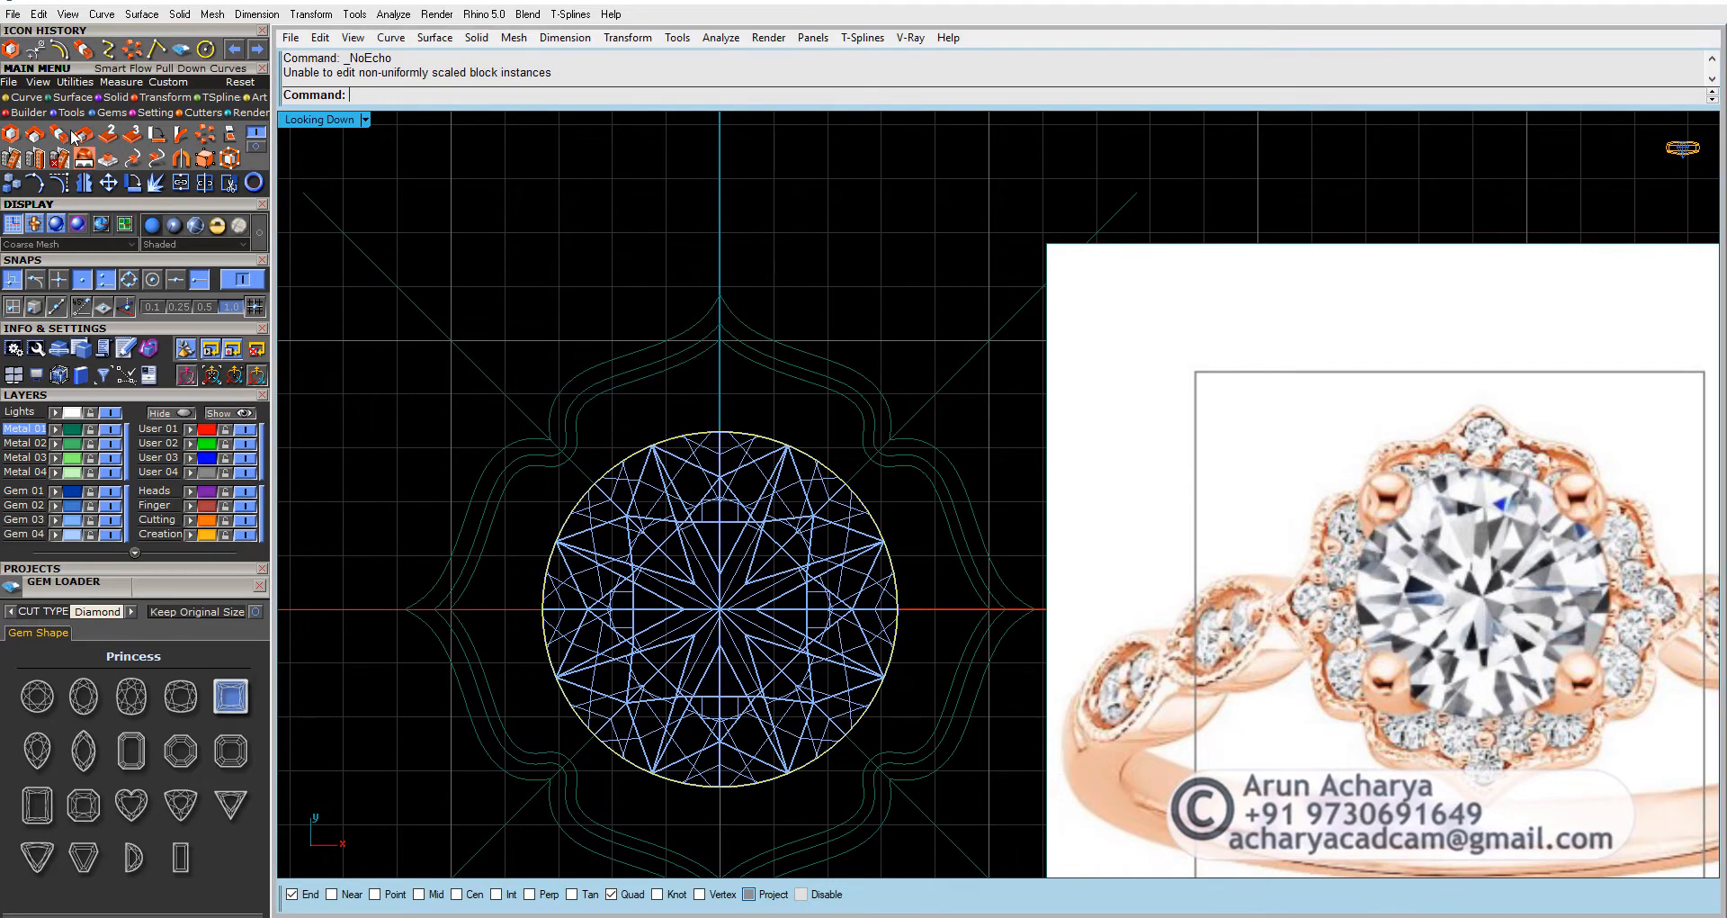
{"action": "left_click", "coordinate": [72, 133]}
{"action": "scroll", "coordinate": [666, 467], "scroll_direction": "up", "scroll_amount": 2}
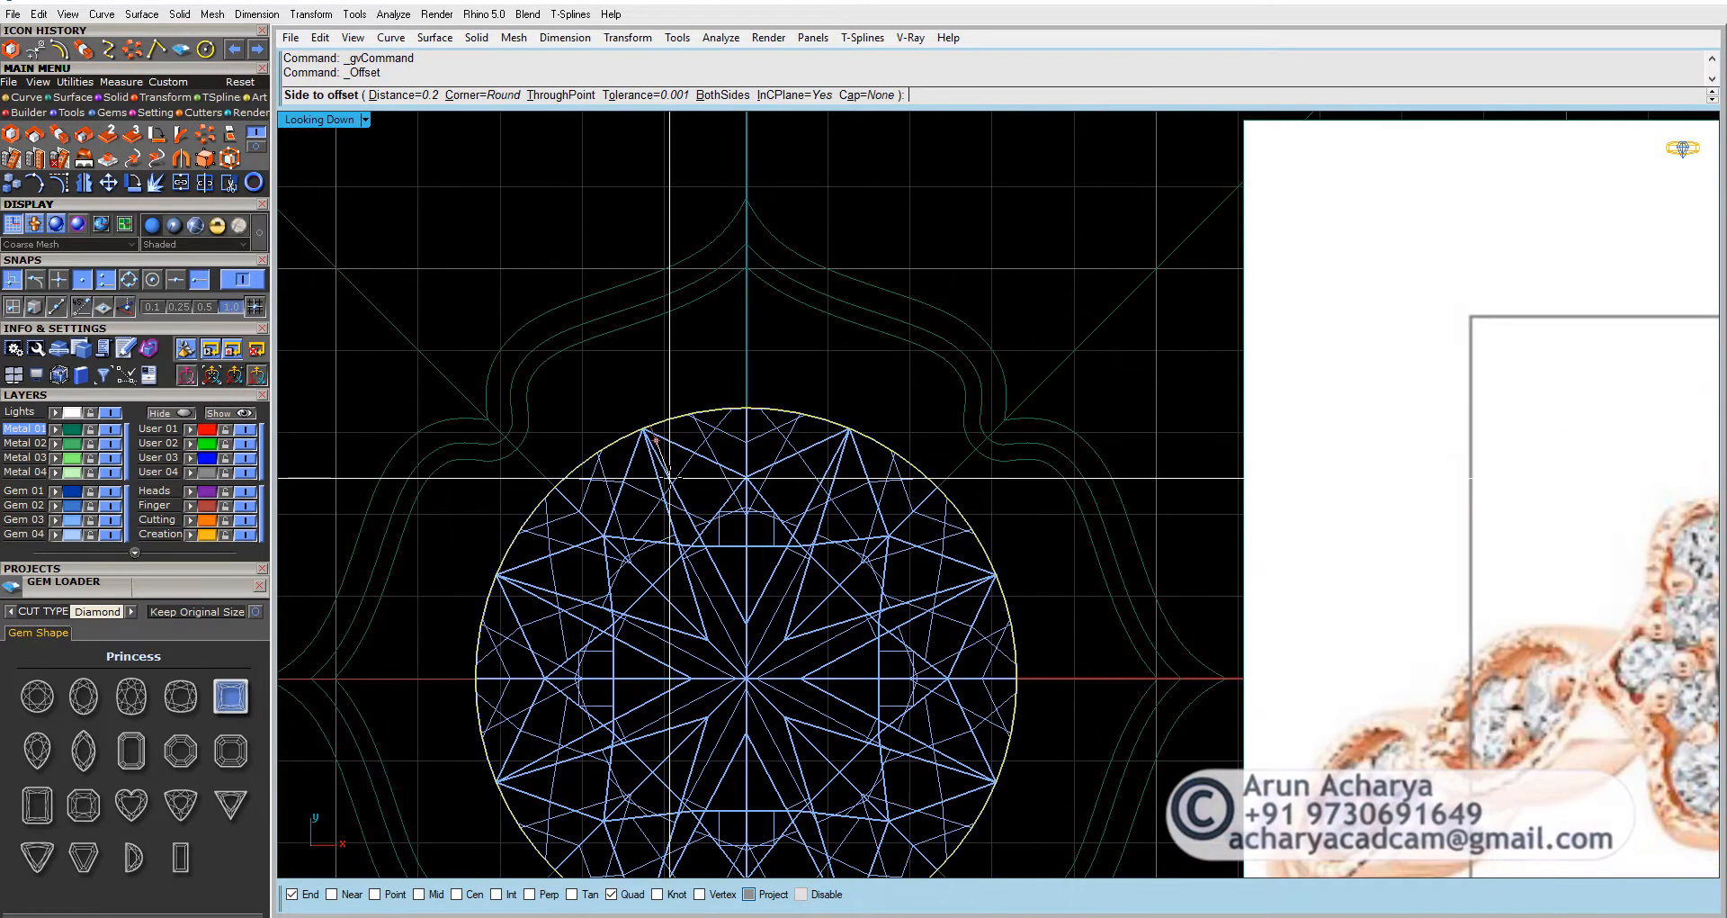
{"action": "scroll", "coordinate": [669, 476], "scroll_direction": "up", "scroll_amount": 3}
{"action": "left_click", "coordinate": [698, 395]}
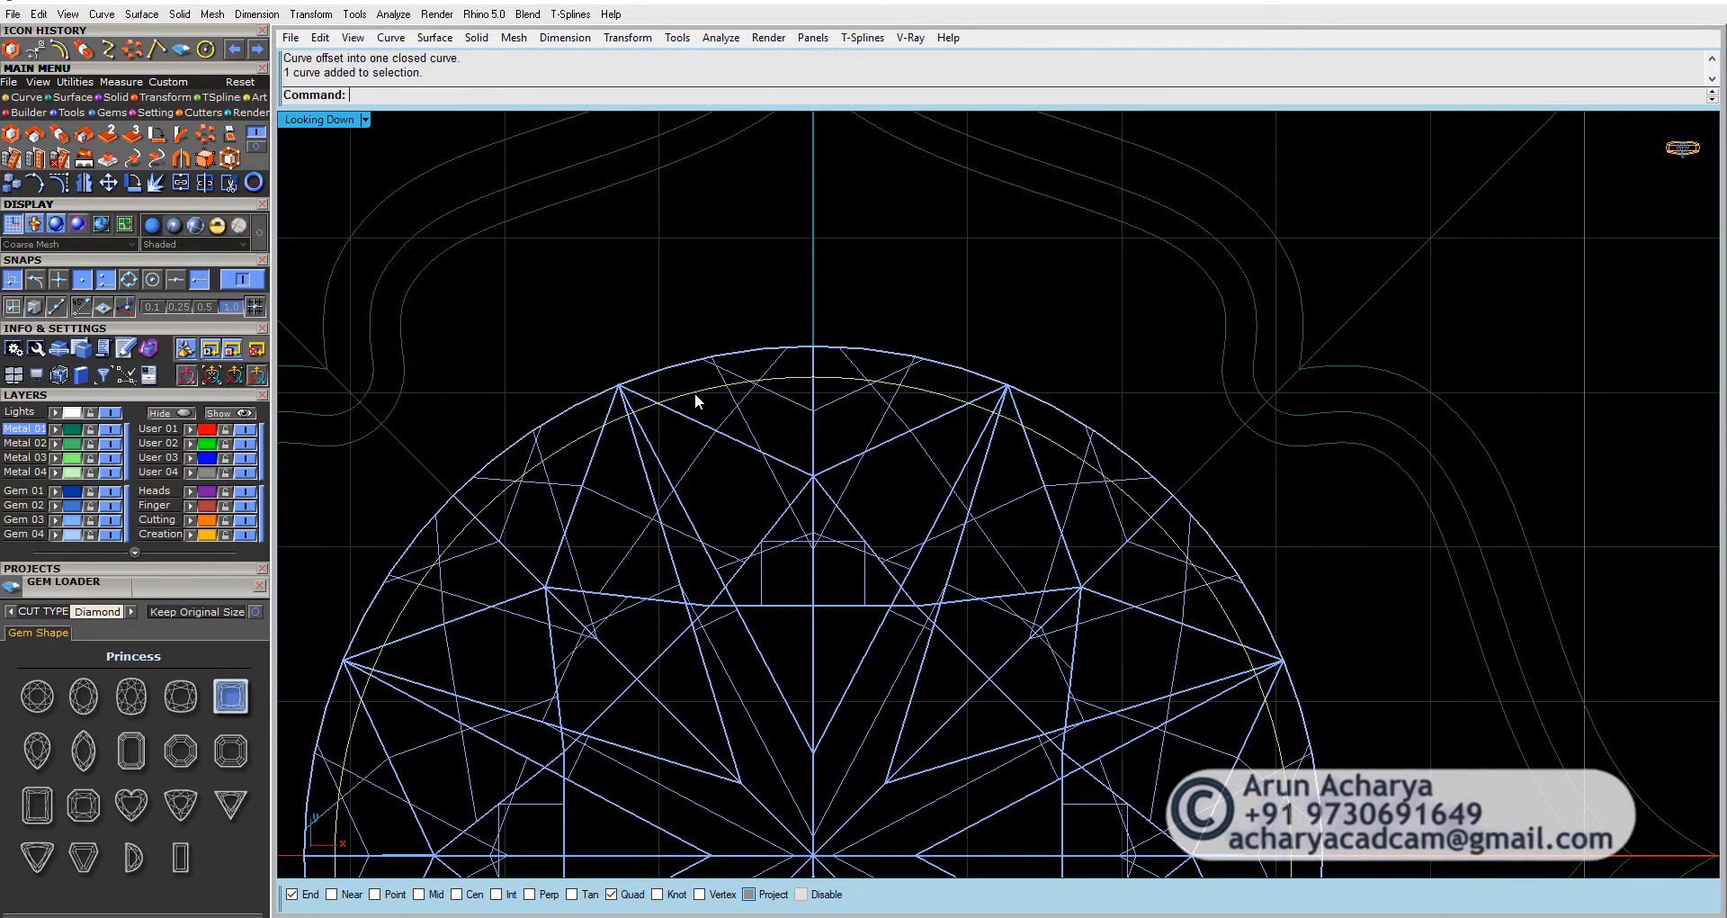
Step: Offset the new inner gem circle another 0.3 mm inward and select the resulting innermost circle
{"action": "key", "text": "Return"}
{"action": "type", "text": ".3"}
{"action": "key", "text": "Return"}
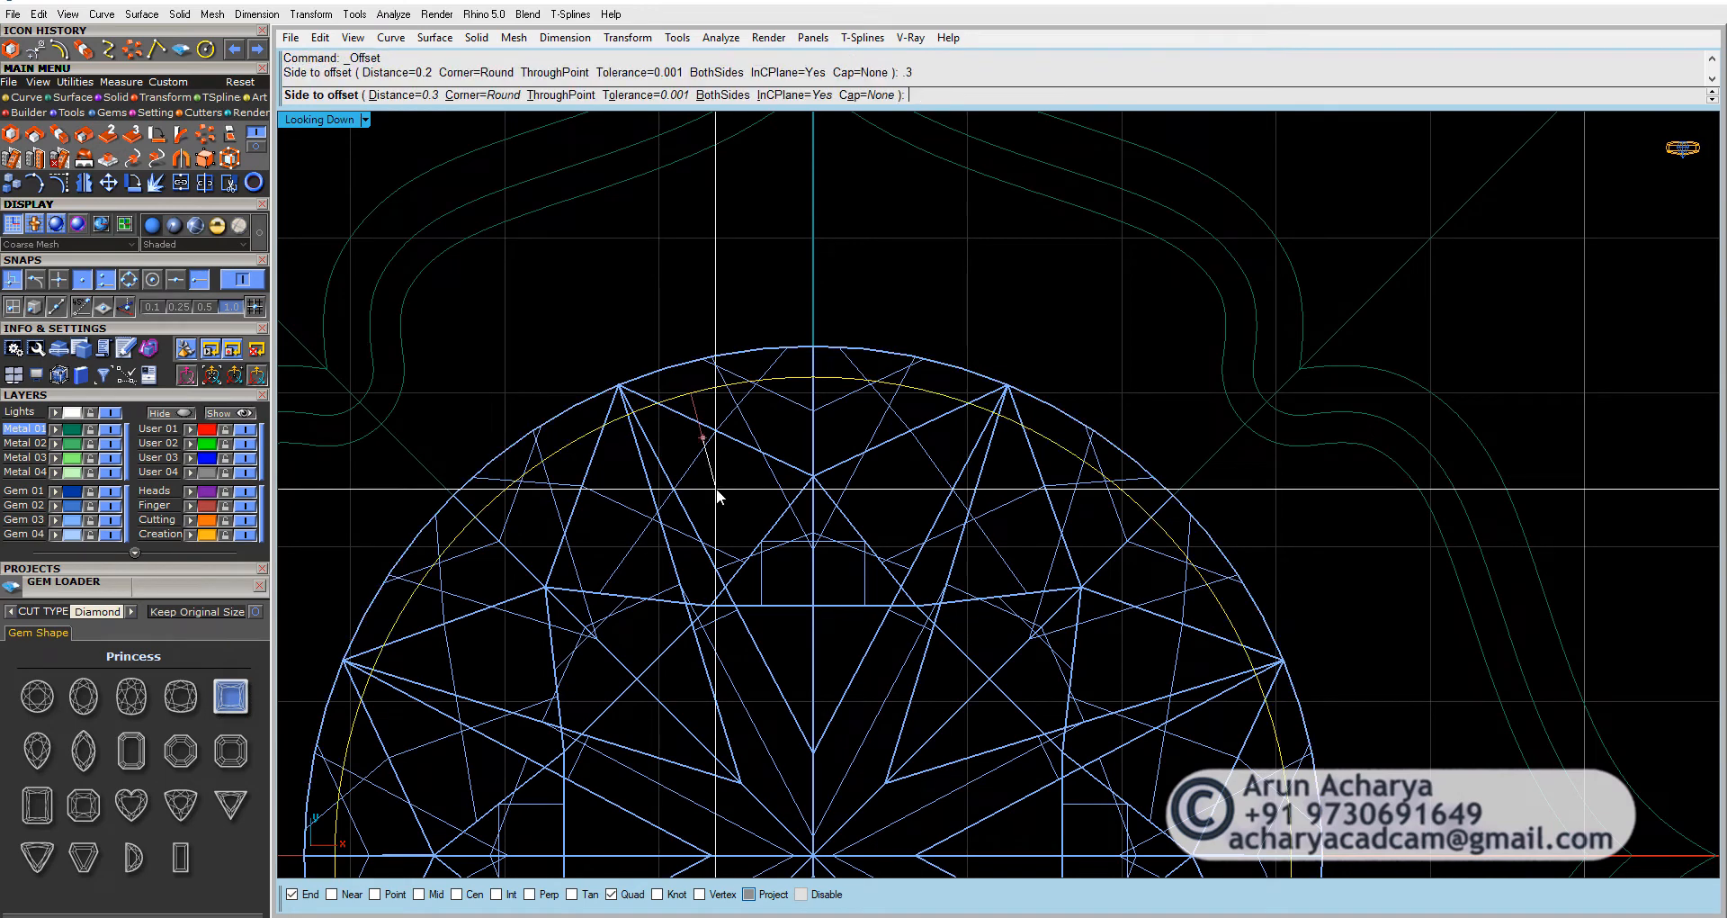
{"action": "left_click", "coordinate": [717, 491]}
{"action": "scroll", "coordinate": [736, 459], "scroll_direction": "down", "scroll_amount": 3}
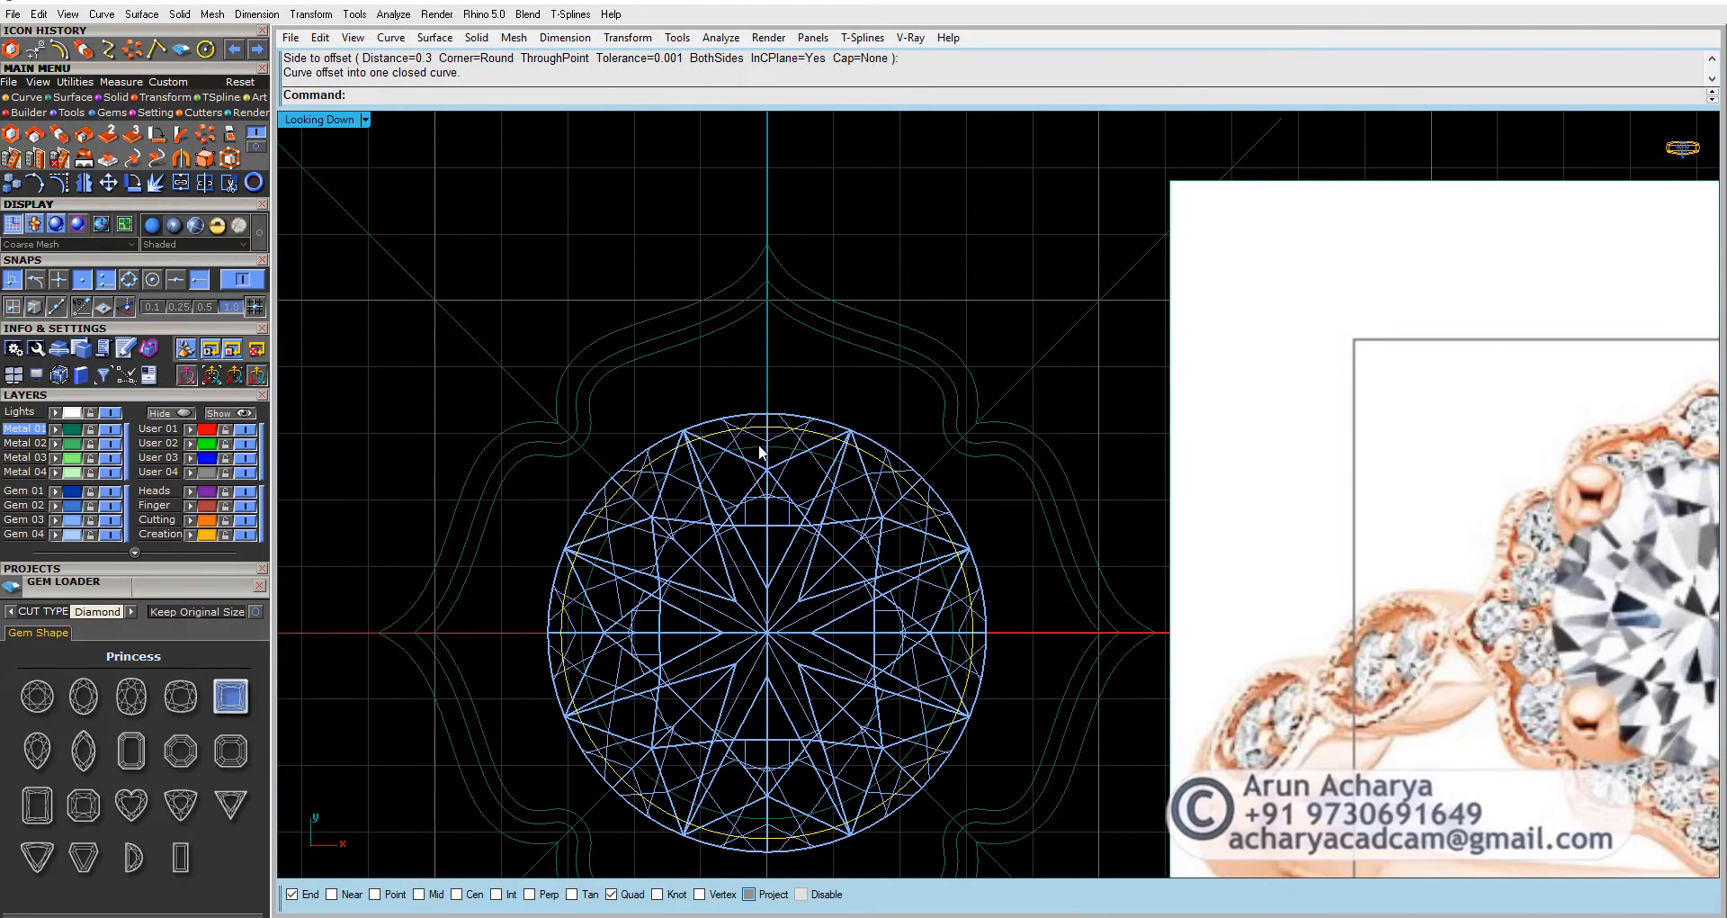
{"action": "left_click", "coordinate": [758, 445]}
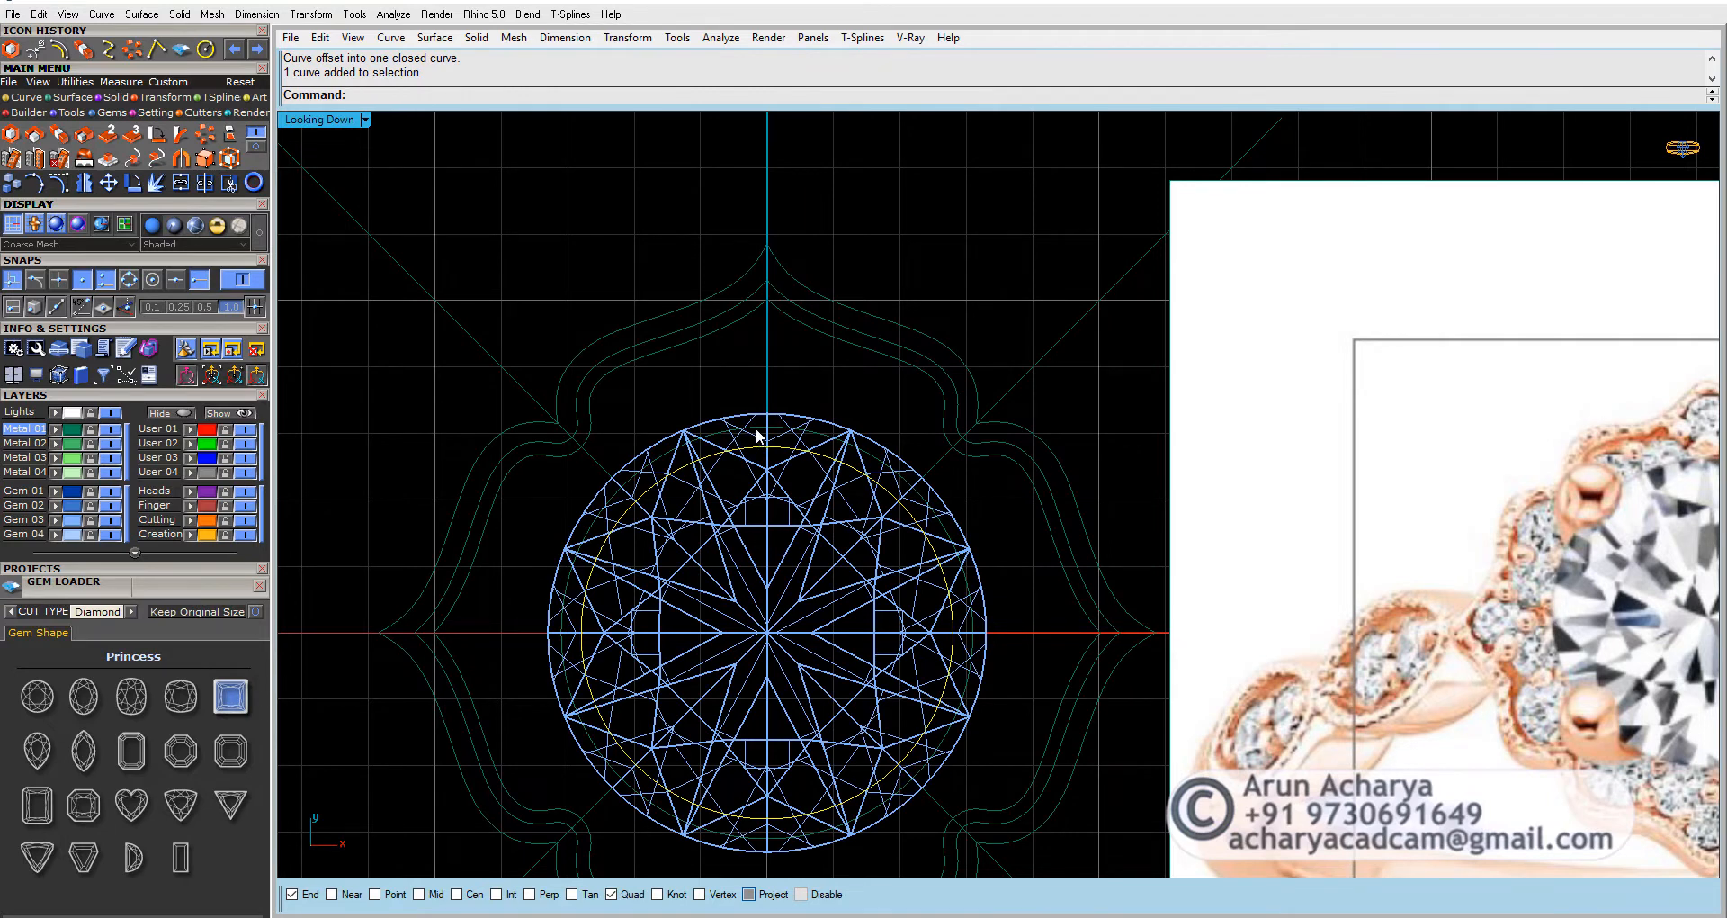
Step: Hide the center gem in the Looking Down view, leaving only the halo and gem curves
{"action": "scroll", "coordinate": [756, 429], "scroll_direction": "down", "scroll_amount": 2}
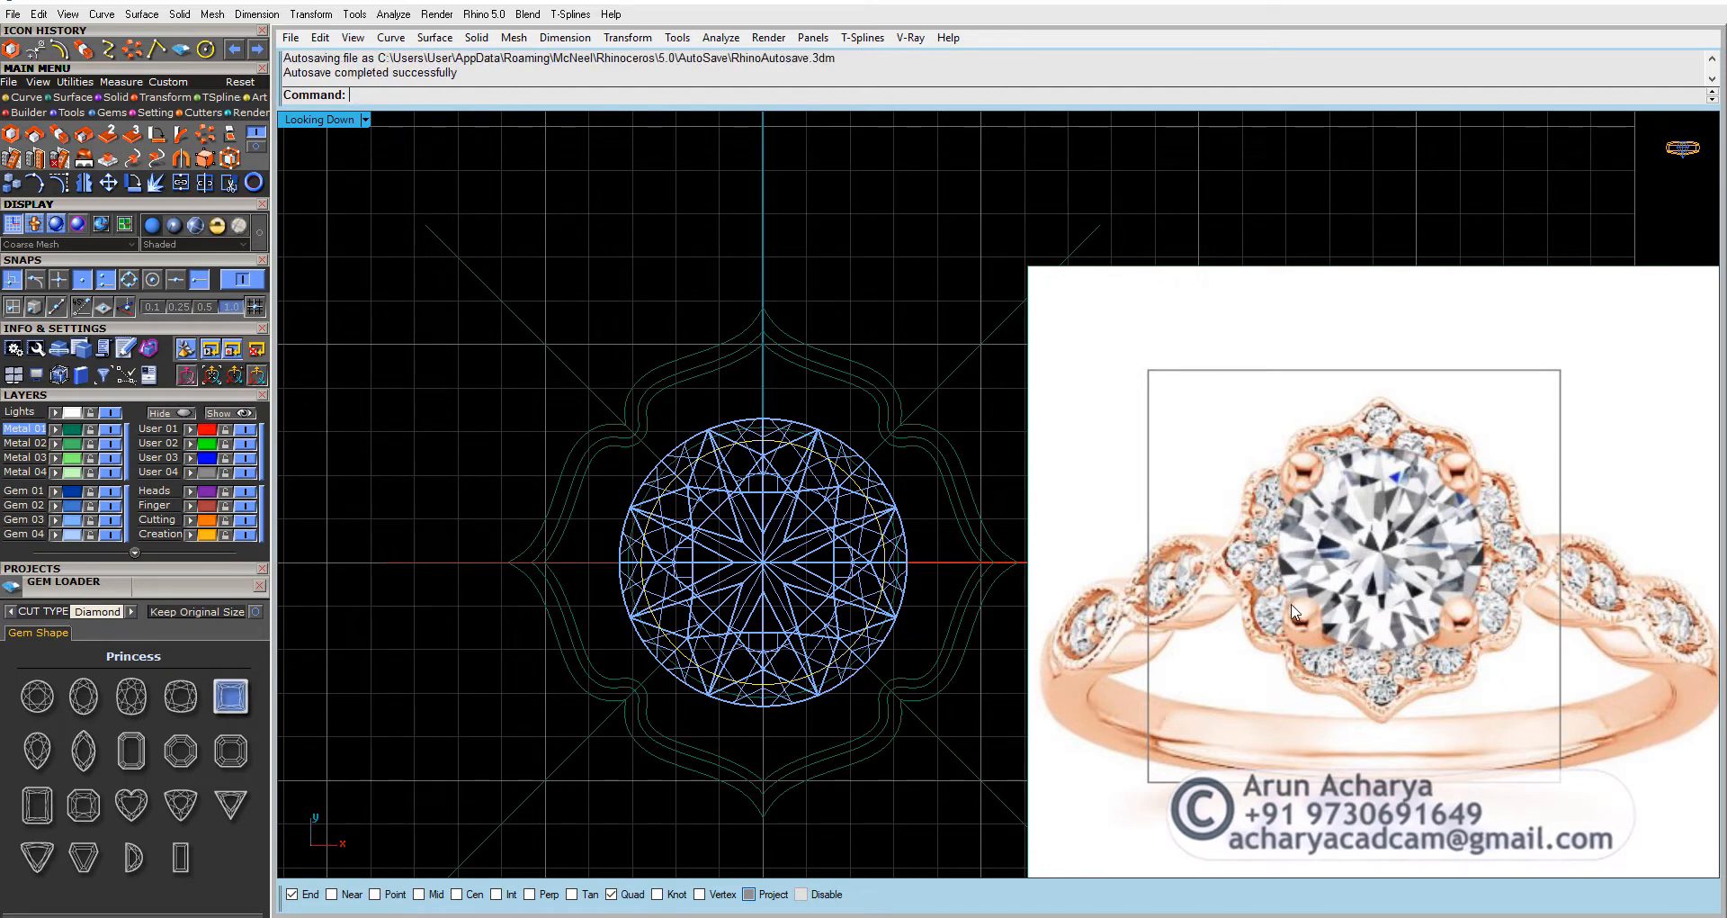
{"action": "scroll", "coordinate": [1293, 612], "scroll_direction": "down", "scroll_amount": 2}
{"action": "scroll", "coordinate": [1196, 608], "scroll_direction": "down", "scroll_amount": 1}
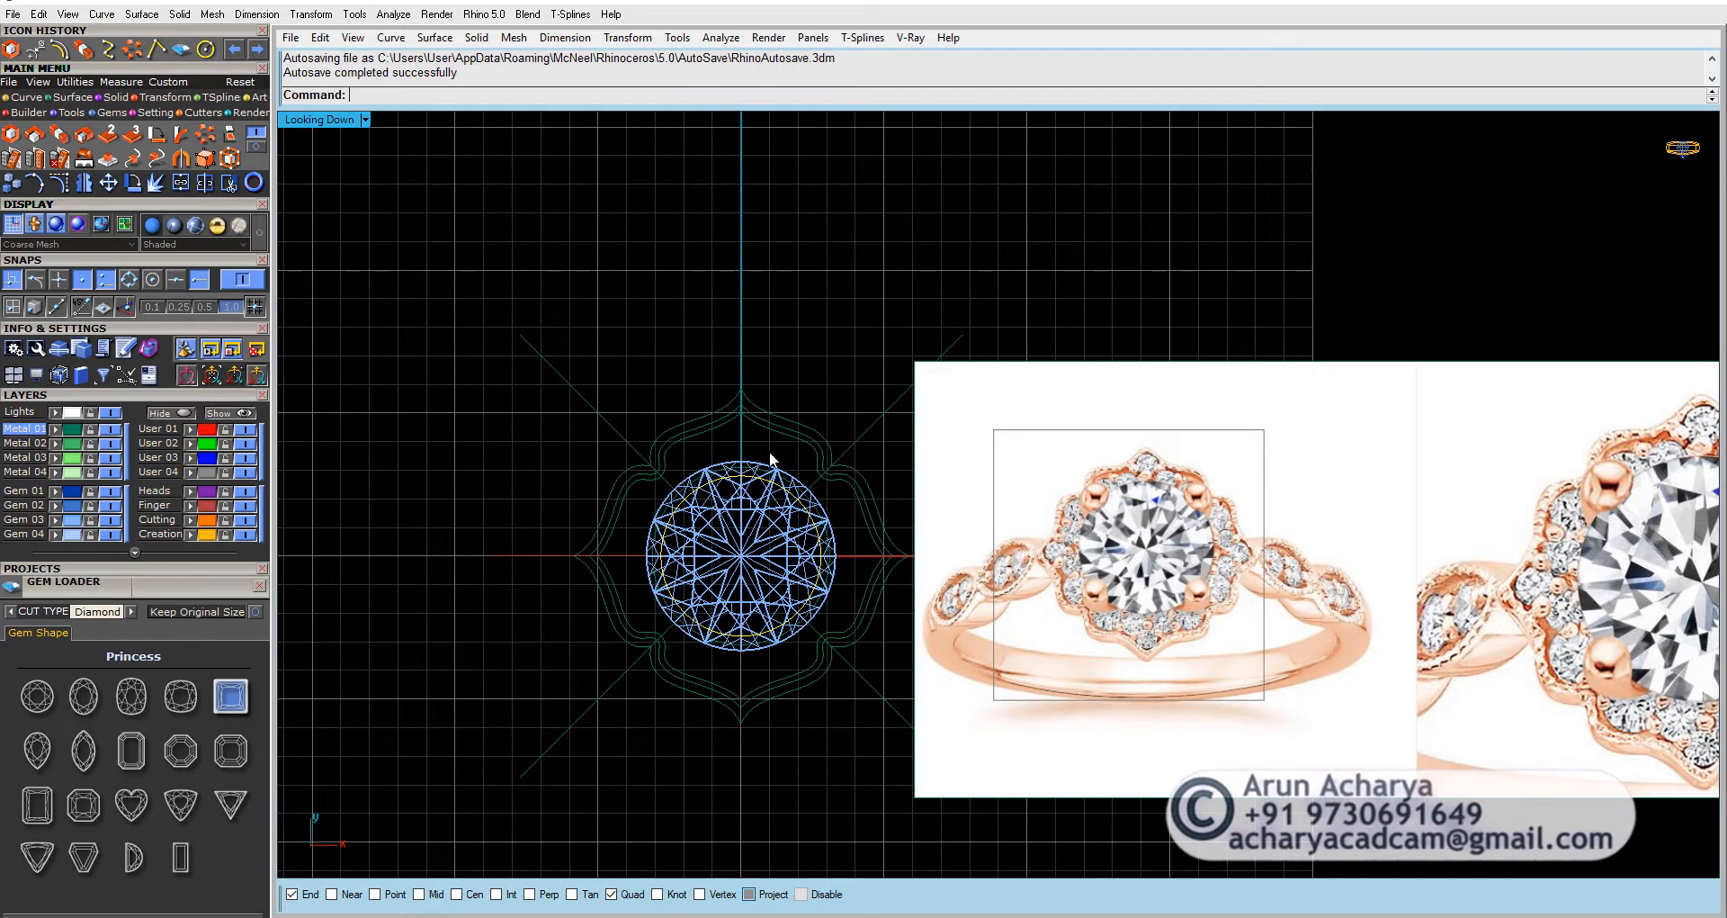
{"action": "right_click_drag", "start_coordinate": [705, 523], "coordinate": [776, 465]}
{"action": "left_click", "coordinate": [800, 480]}
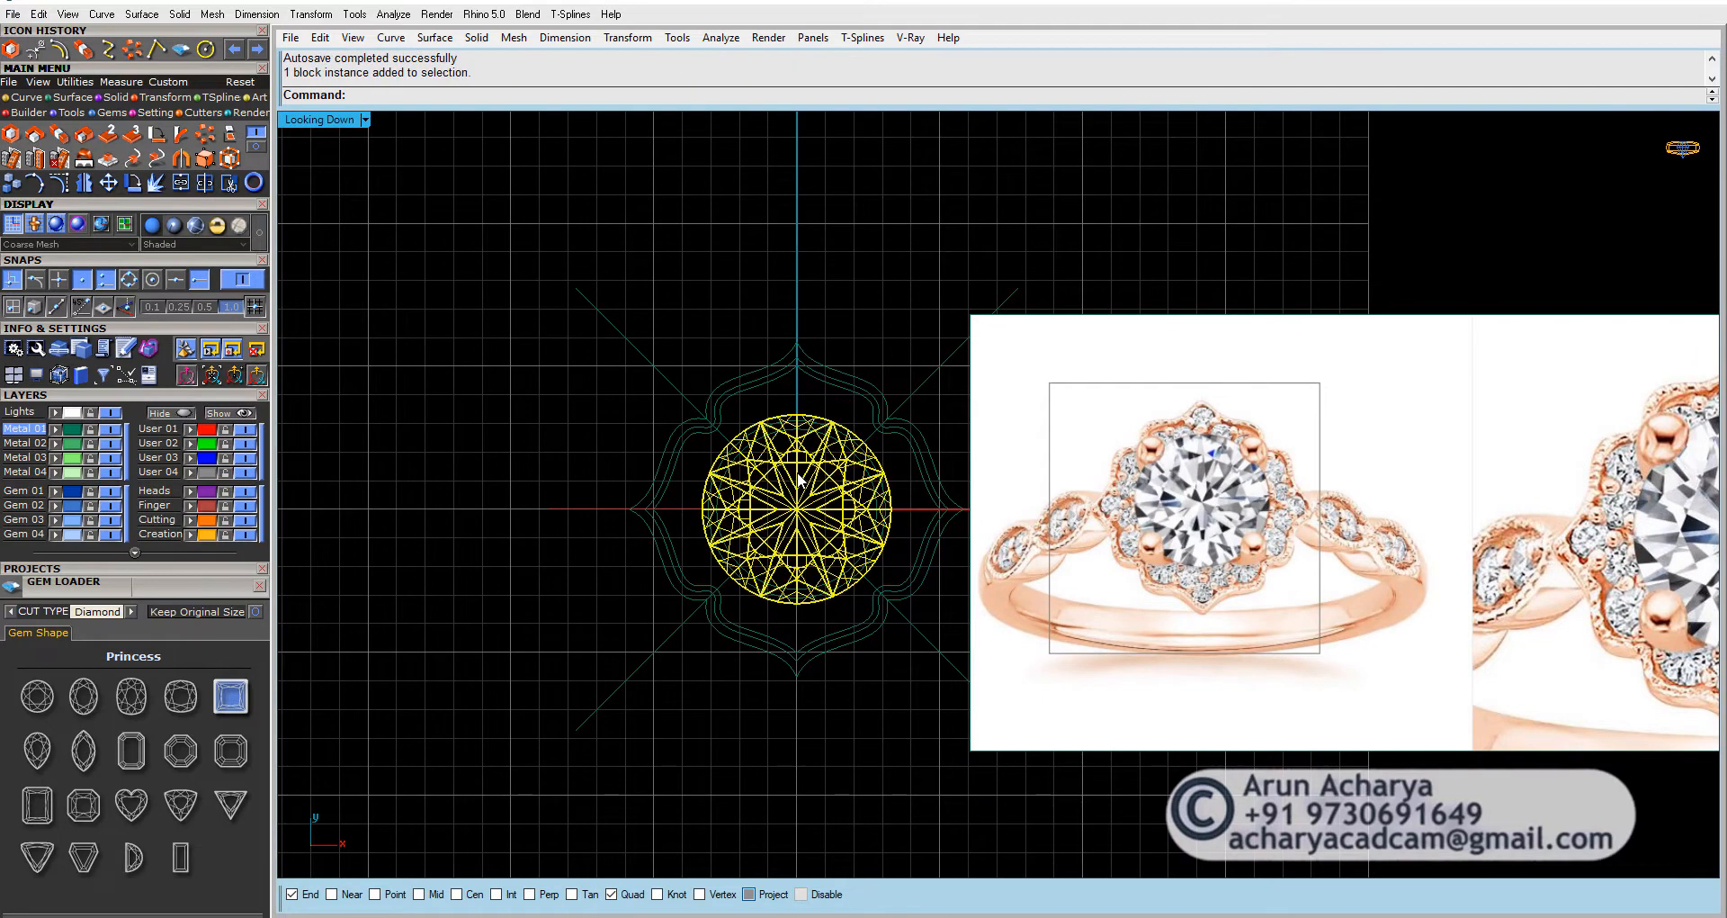
{"action": "key", "text": "ctrl+h"}
Step: Extrude the outermost halo outline and the innermost gem circle together as a capped, one-sided solid with a distance of -1.2
{"action": "left_click_drag", "start_coordinate": [756, 355], "coordinate": [755, 356]}
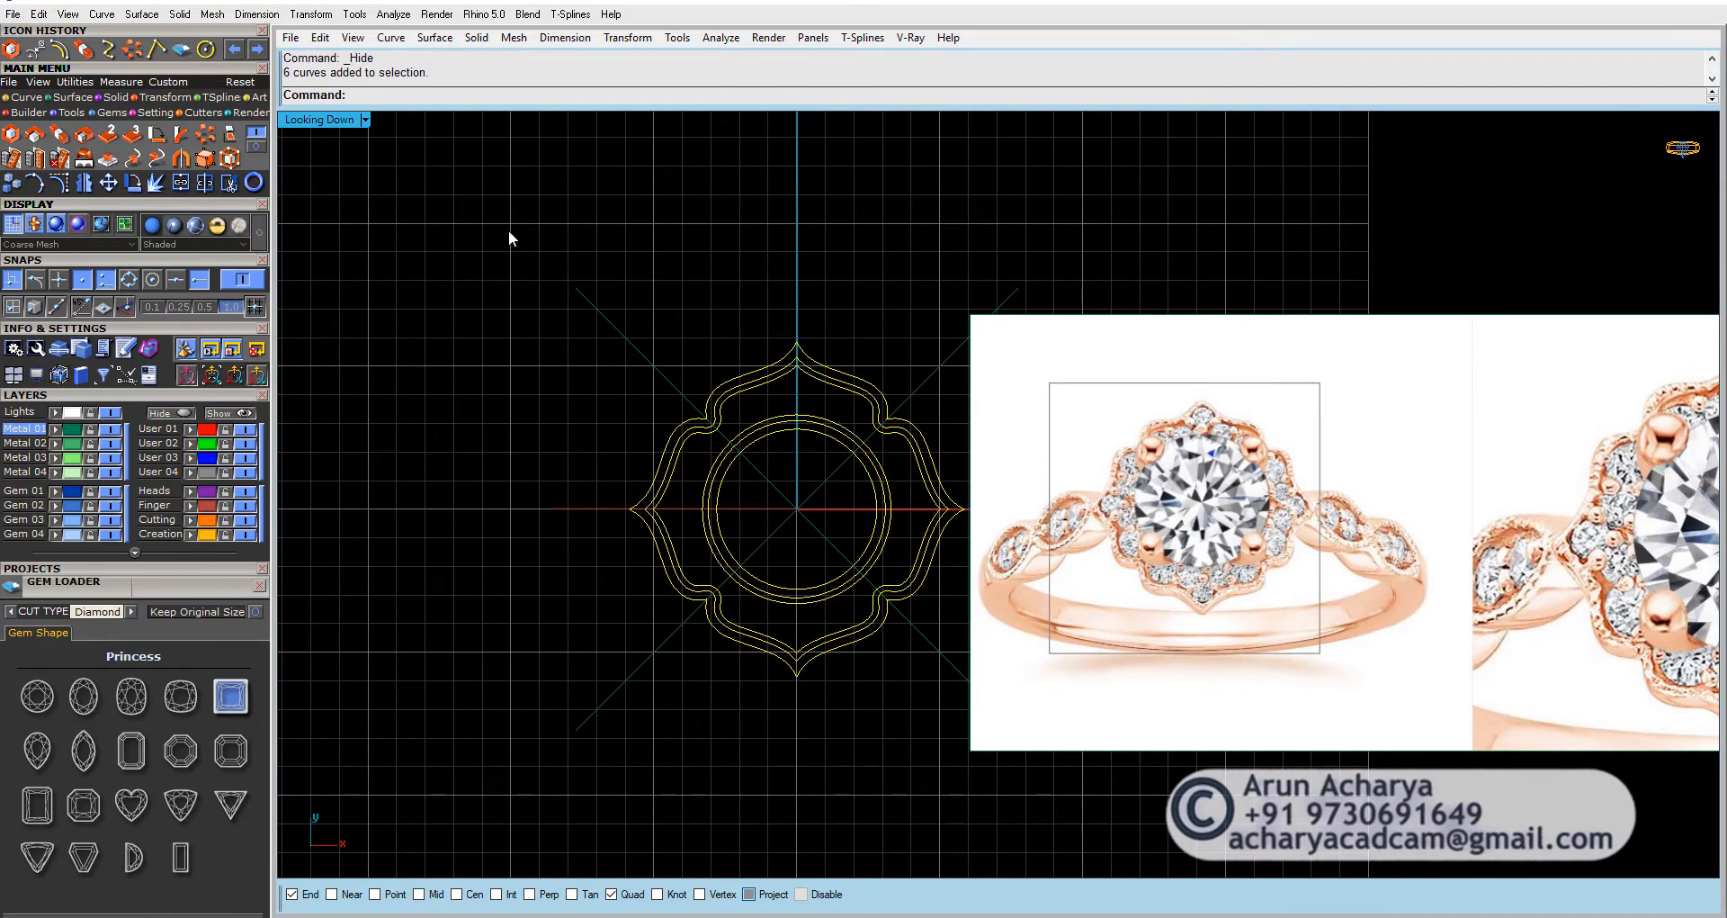
{"action": "double_click", "coordinate": [305, 121]}
{"action": "double_click", "coordinate": [1021, 120]}
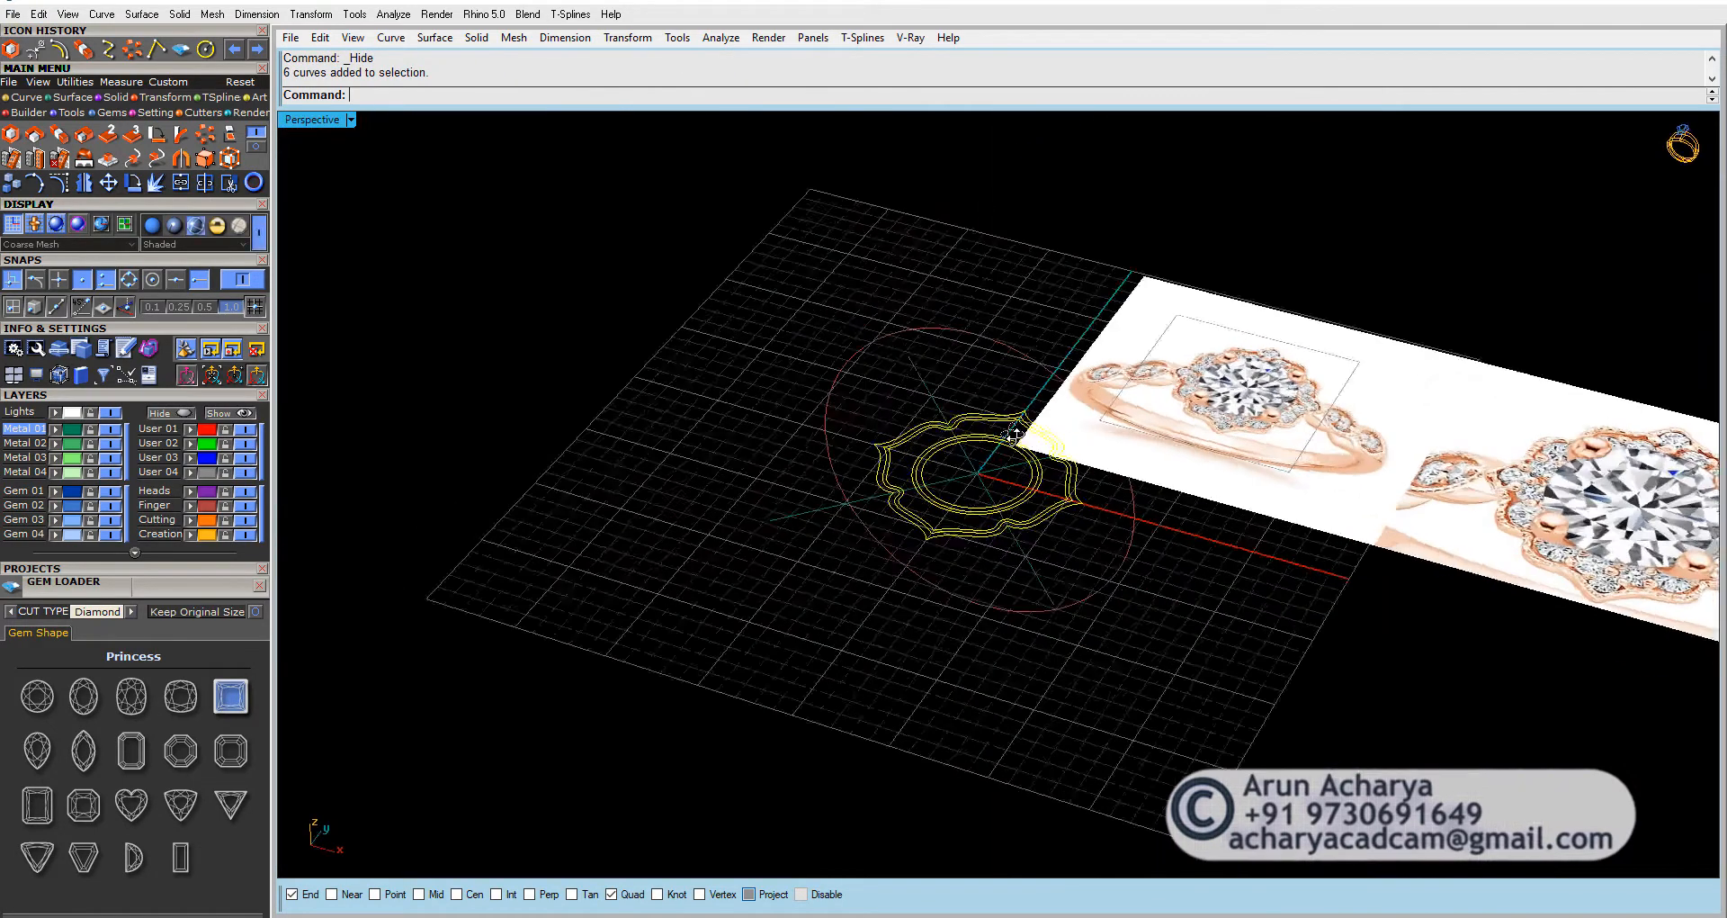
{"action": "right_click_drag", "start_coordinate": [1024, 495], "coordinate": [1043, 549]}
{"action": "left_click", "coordinate": [1055, 563]}
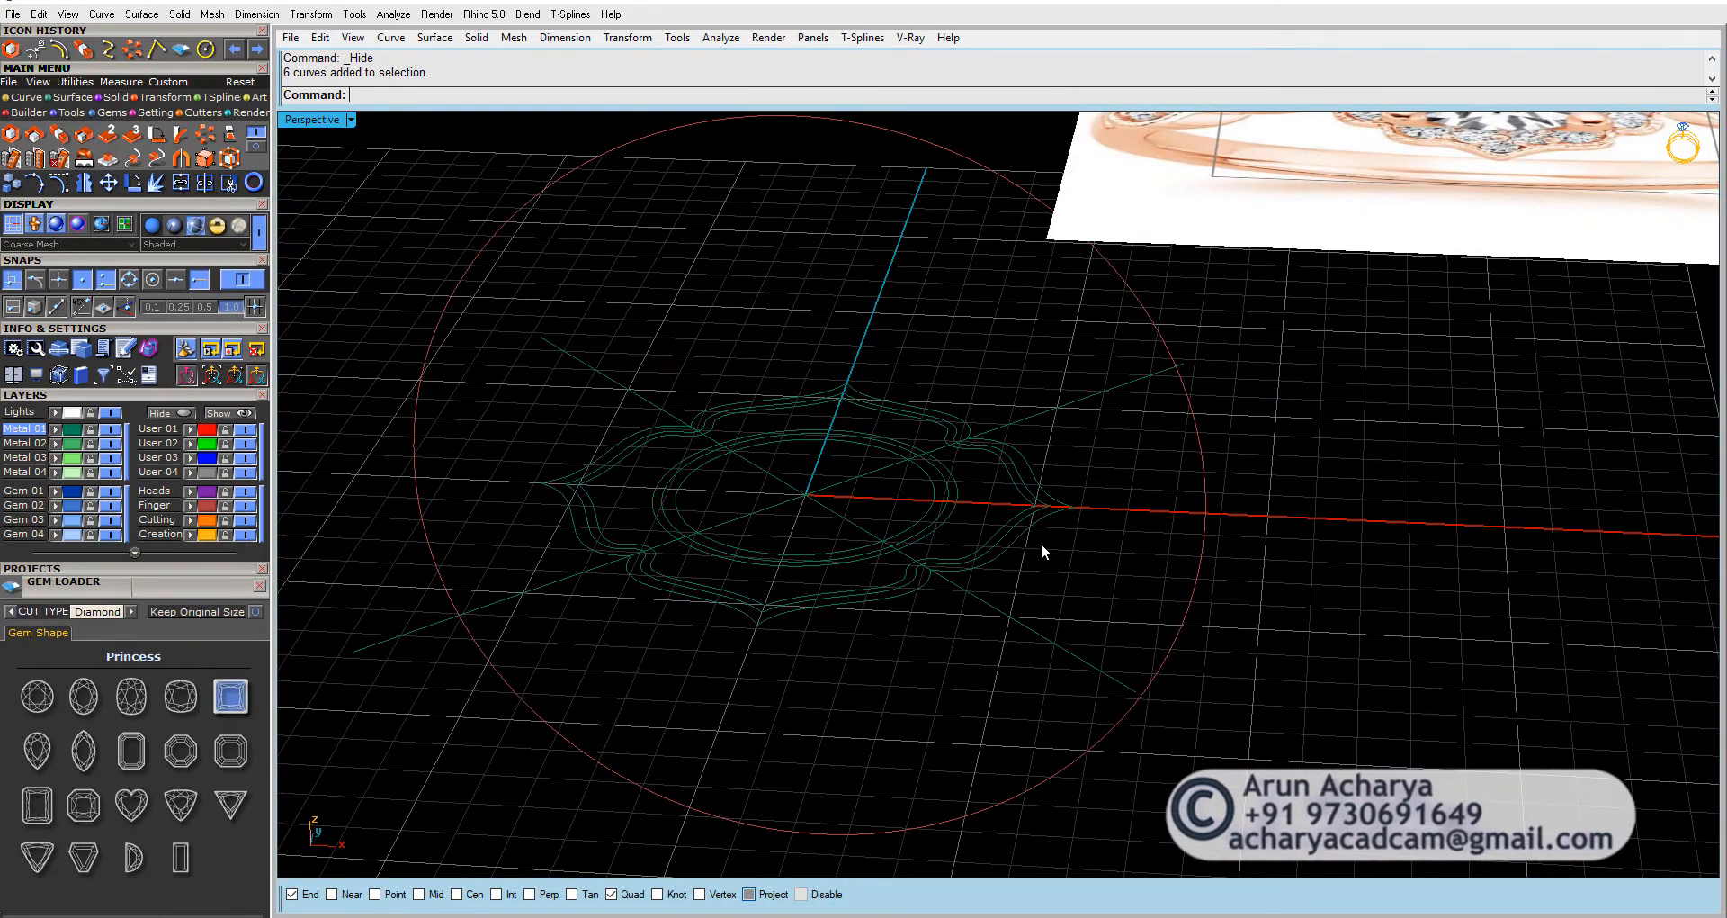
{"action": "left_click", "coordinate": [1034, 516]}
{"action": "left_click", "coordinate": [934, 507], "text": "shift"}
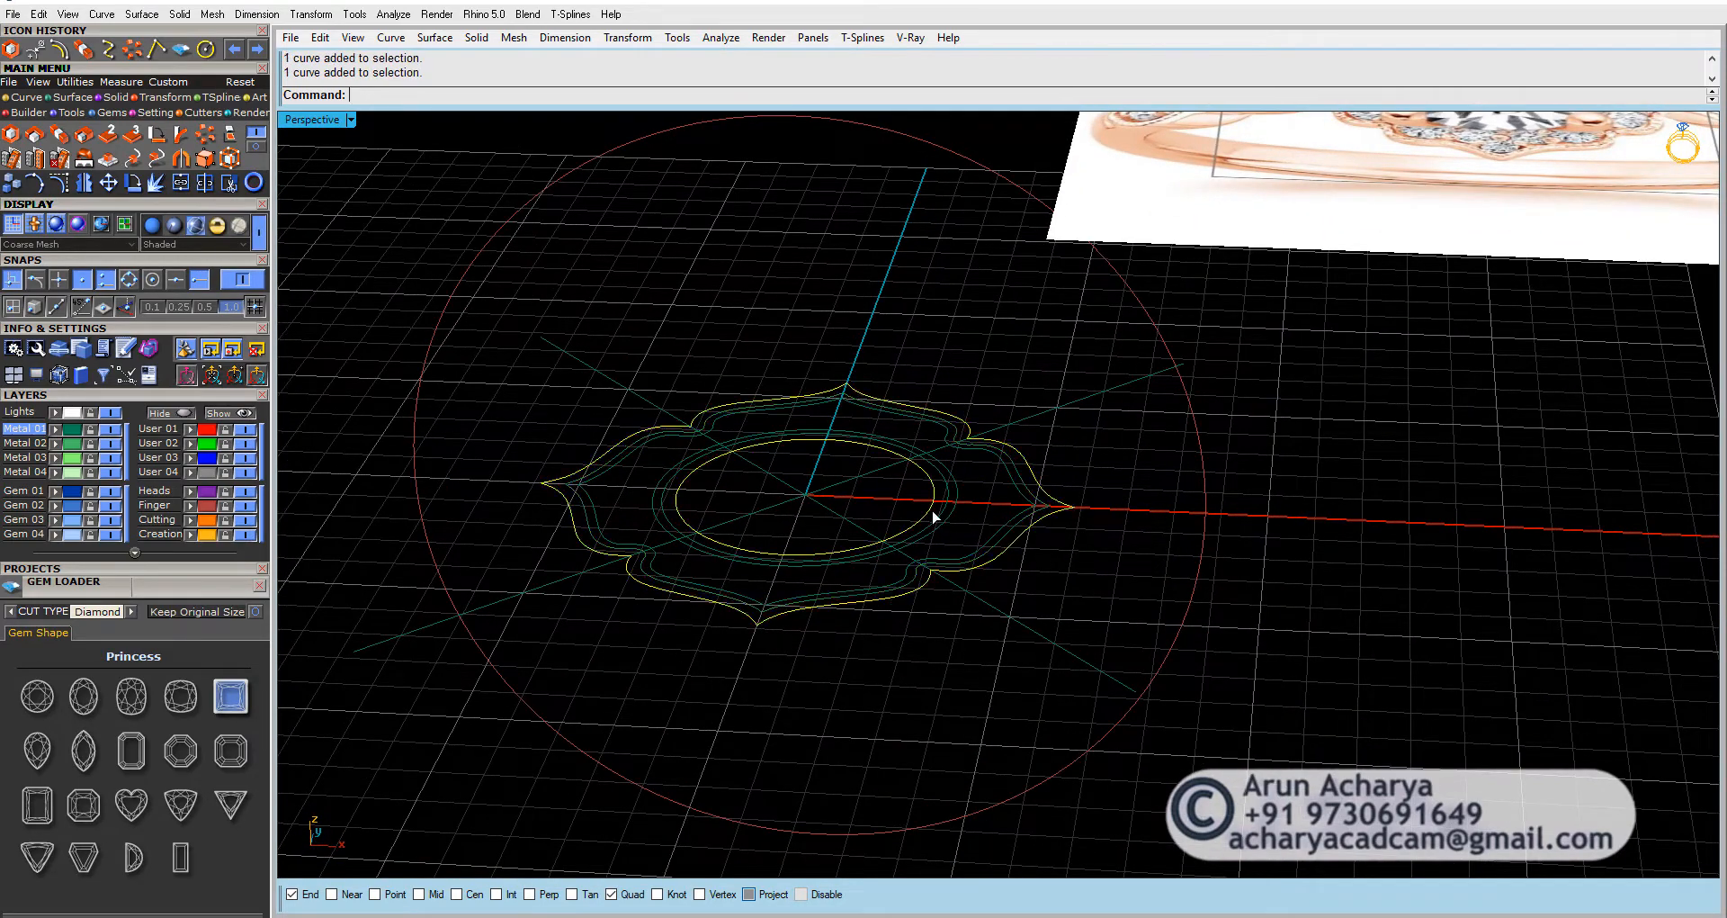
{"action": "right_click_drag", "start_coordinate": [540, 468], "coordinate": [1023, 416]}
{"action": "scroll", "coordinate": [1034, 396], "scroll_direction": "down", "scroll_amount": 3}
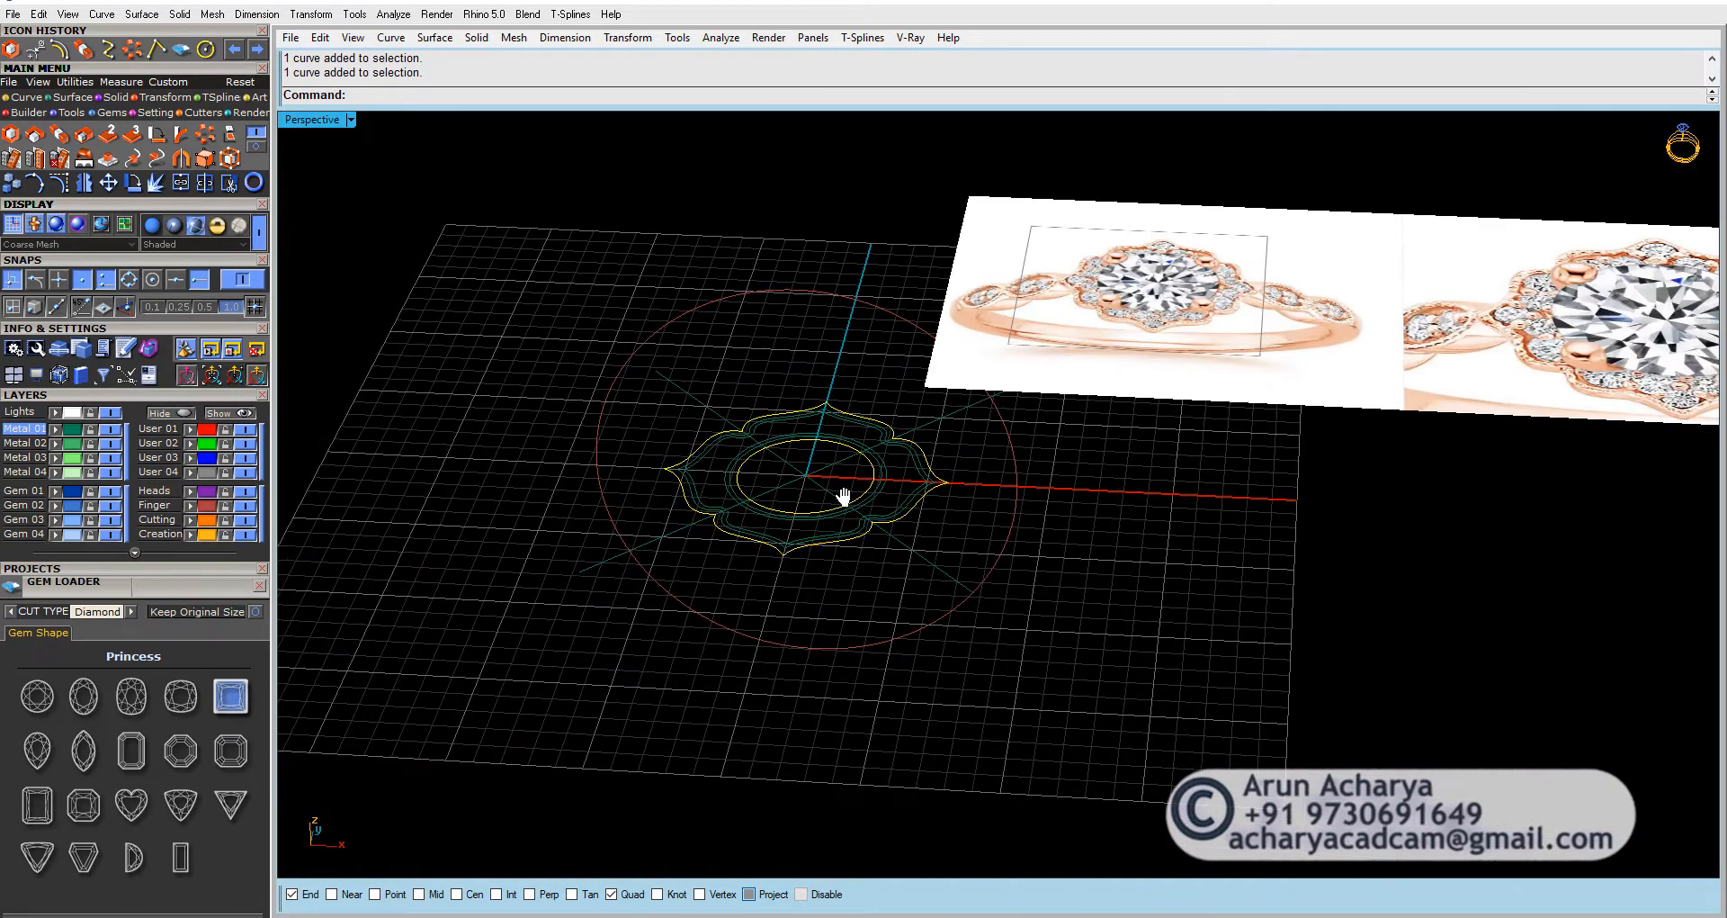
{"action": "scroll", "coordinate": [844, 496], "scroll_direction": "up", "scroll_amount": 3}
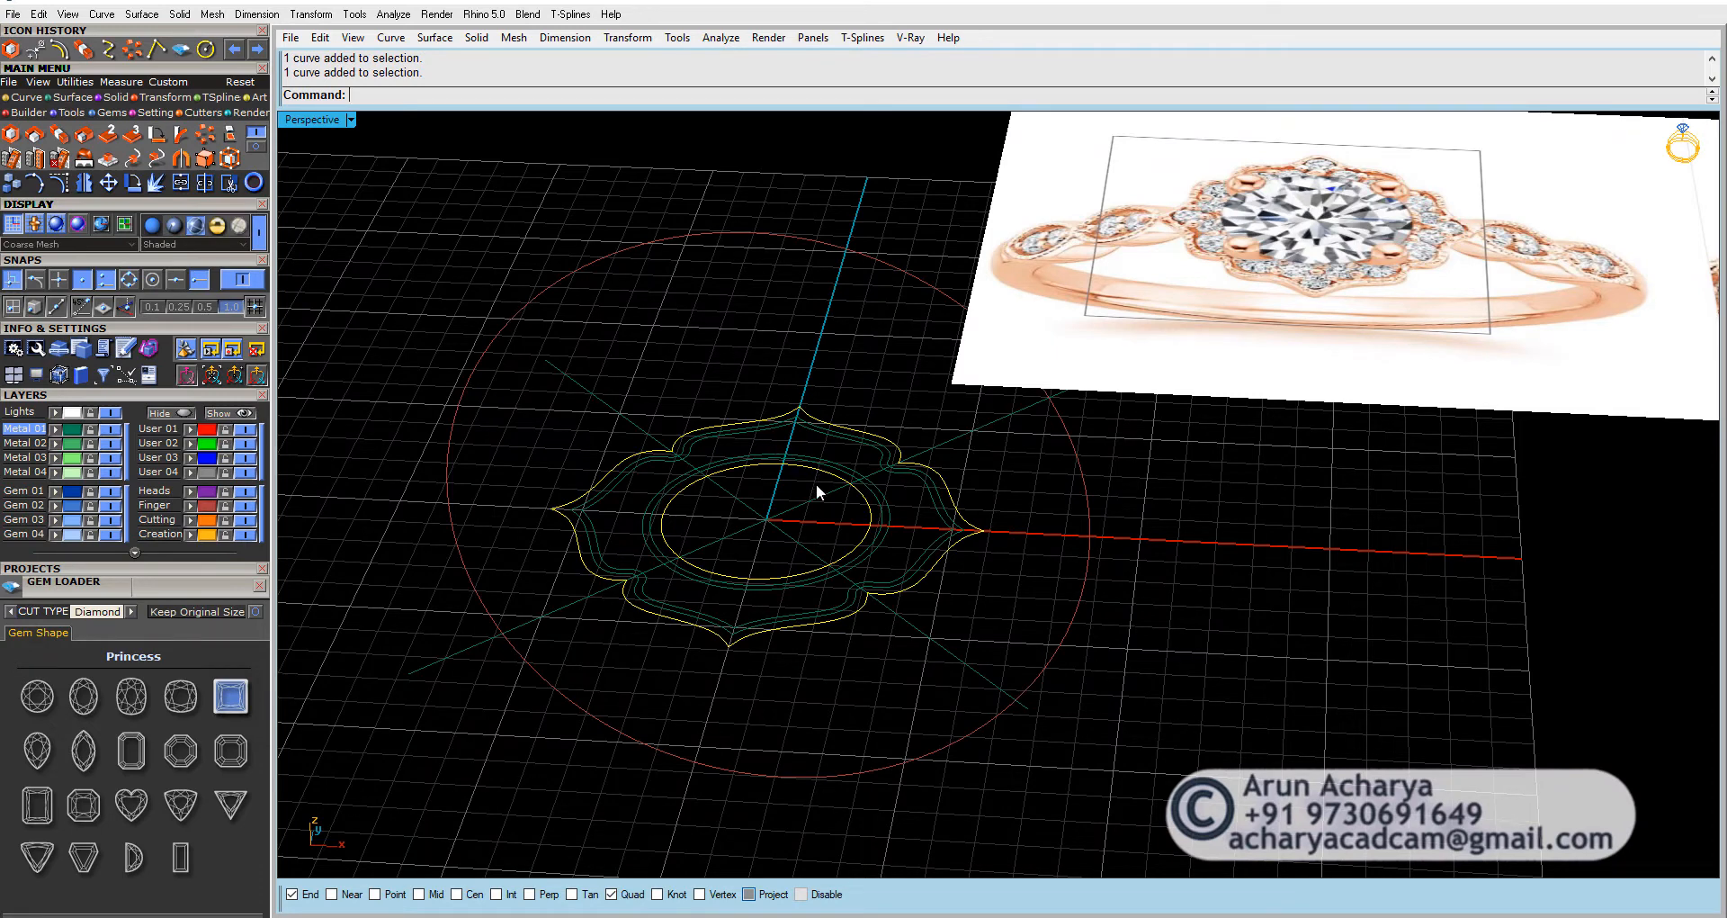
{"action": "left_click", "coordinate": [115, 96]}
{"action": "left_click", "coordinate": [206, 135]}
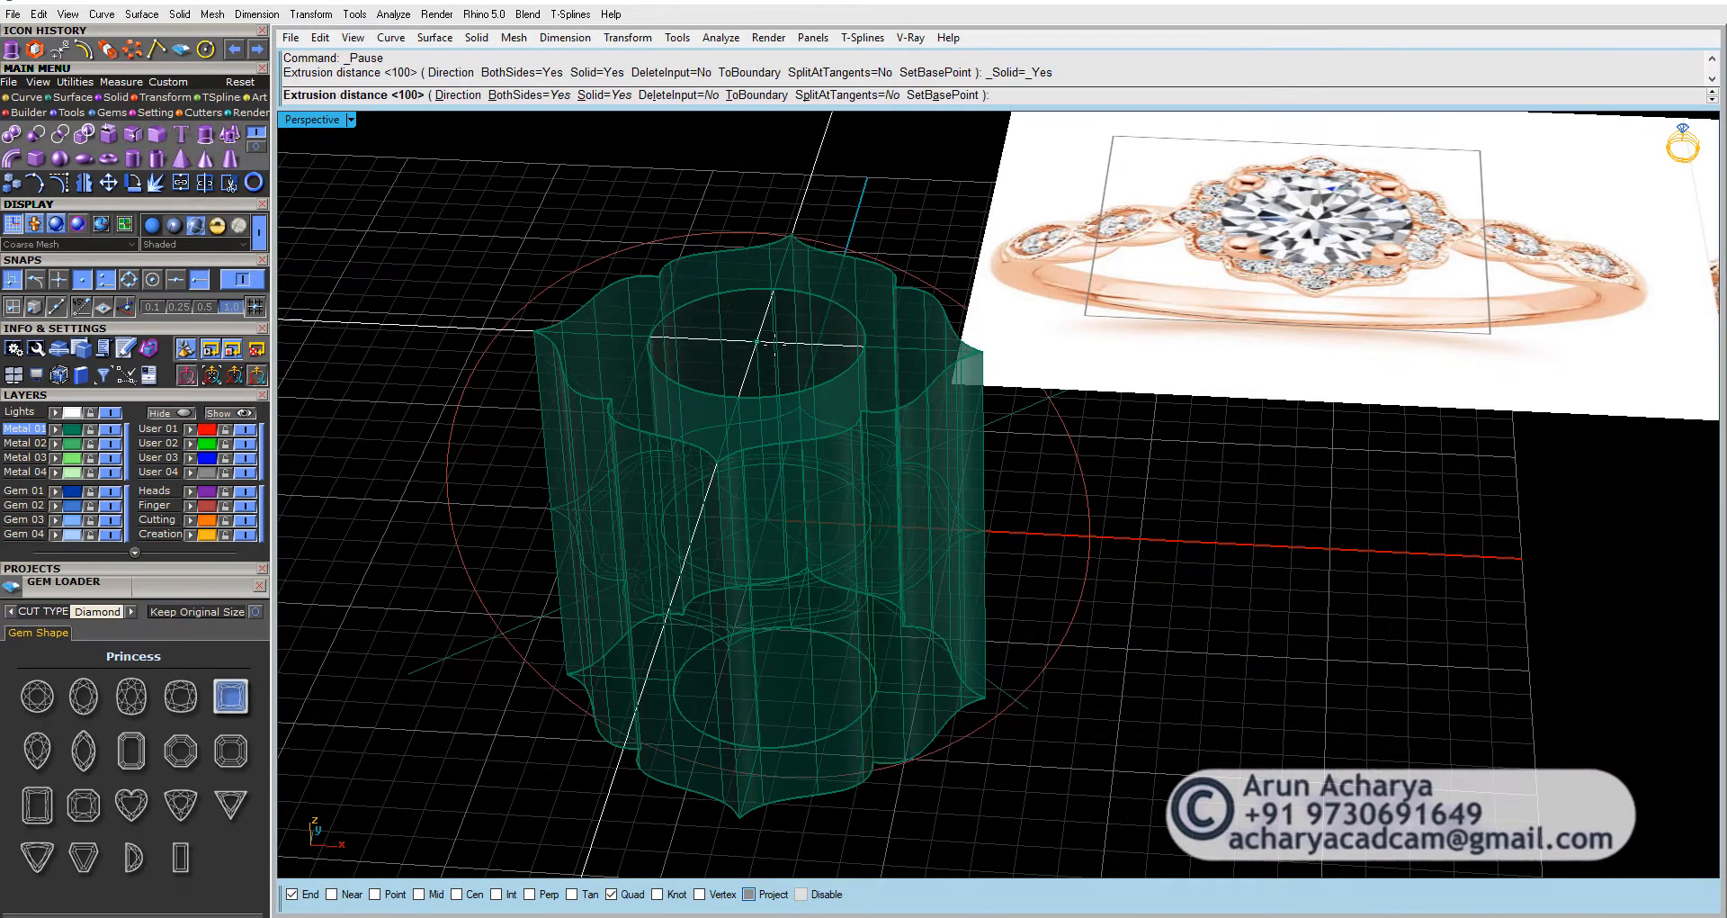
{"action": "type", "text": "b"}
{"action": "key", "text": "Return"}
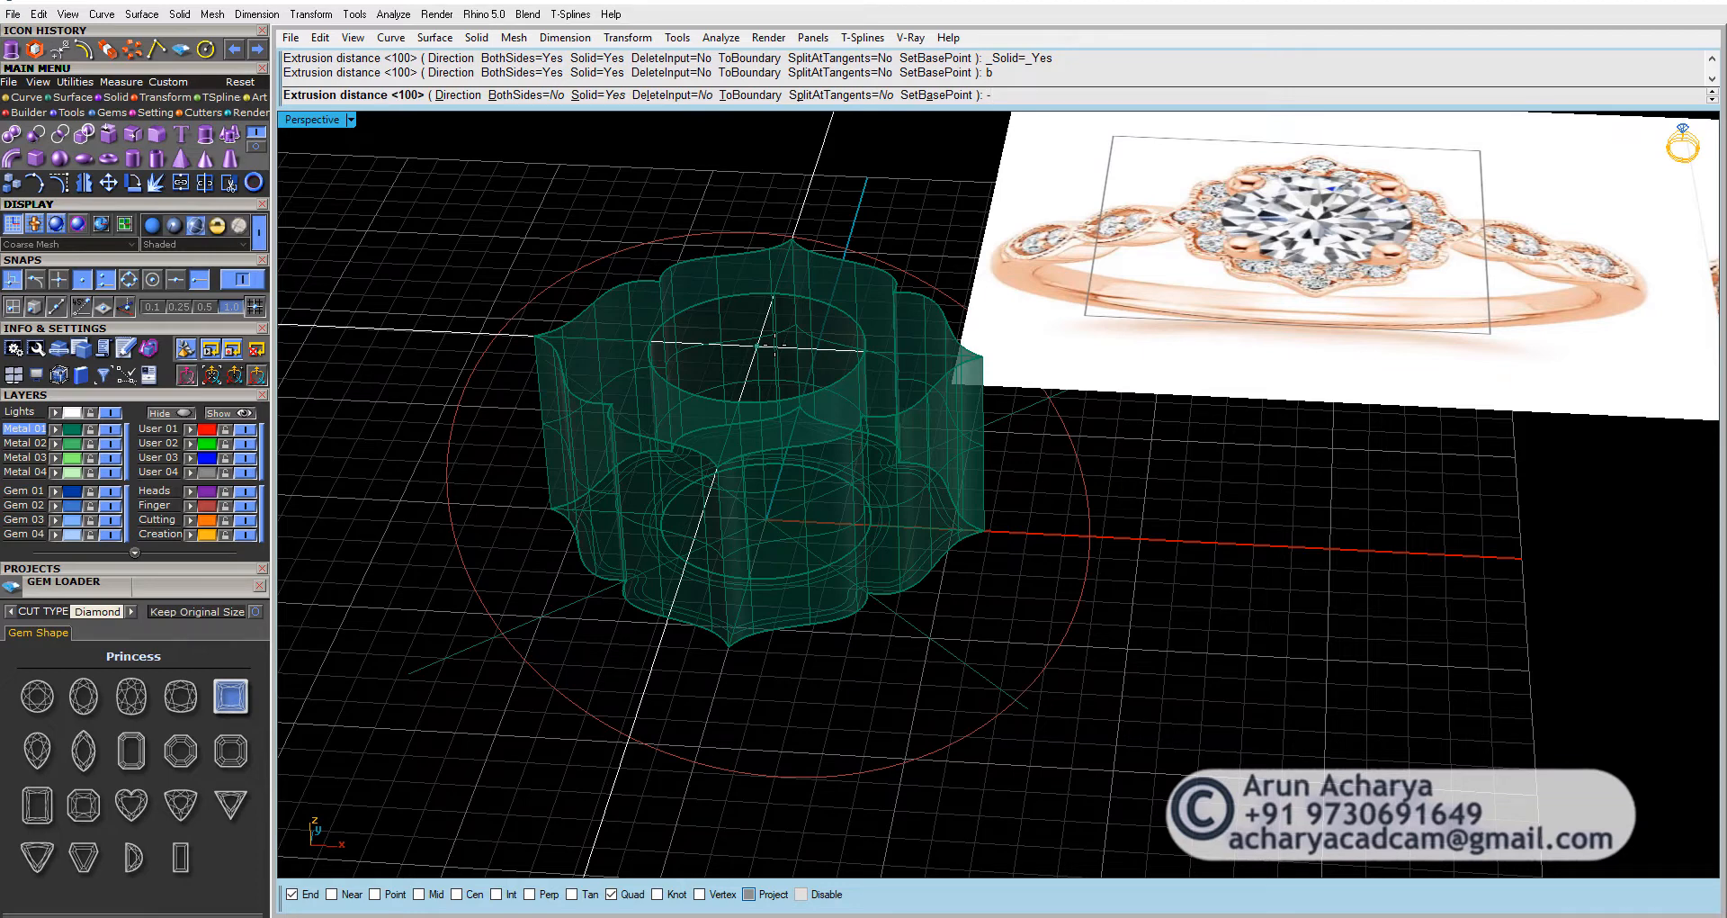
{"action": "key", "text": "Return"}
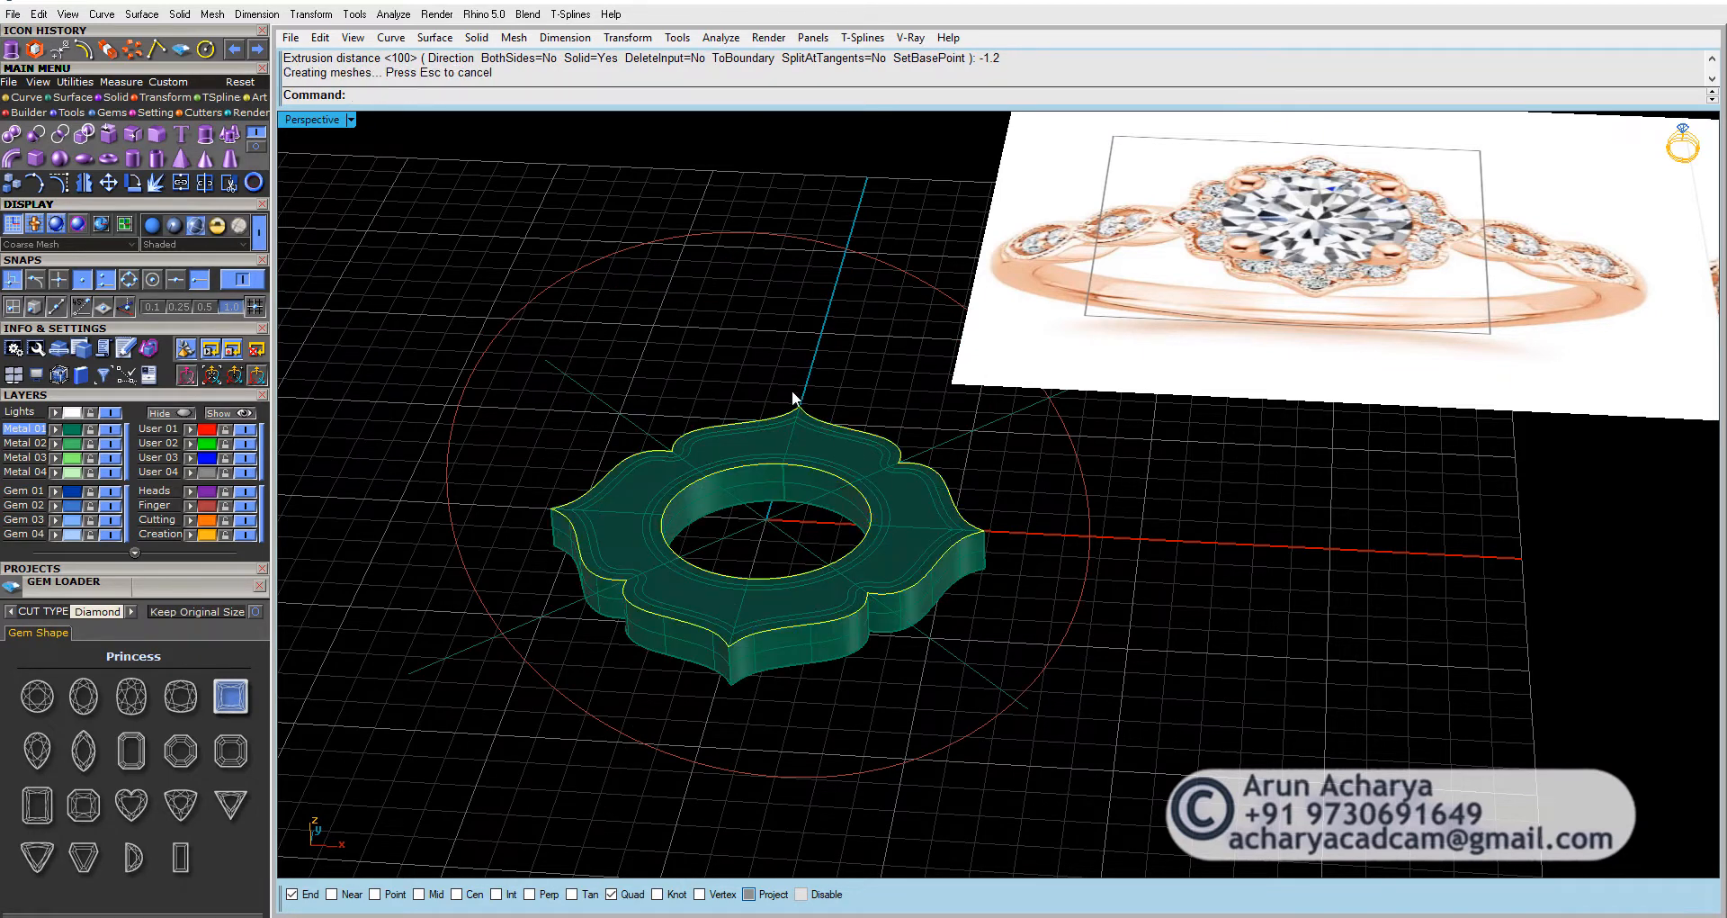
{"action": "key", "text": "Escape"}
Step: Examine the extruded halo plate from several angles, checking its scalloped outer wall and center opening
{"action": "right_click_drag", "start_coordinate": [951, 542], "coordinate": [965, 447]}
{"action": "scroll", "coordinate": [950, 532], "scroll_direction": "up", "scroll_amount": 3}
{"action": "scroll", "coordinate": [963, 423], "scroll_direction": "down", "scroll_amount": 3}
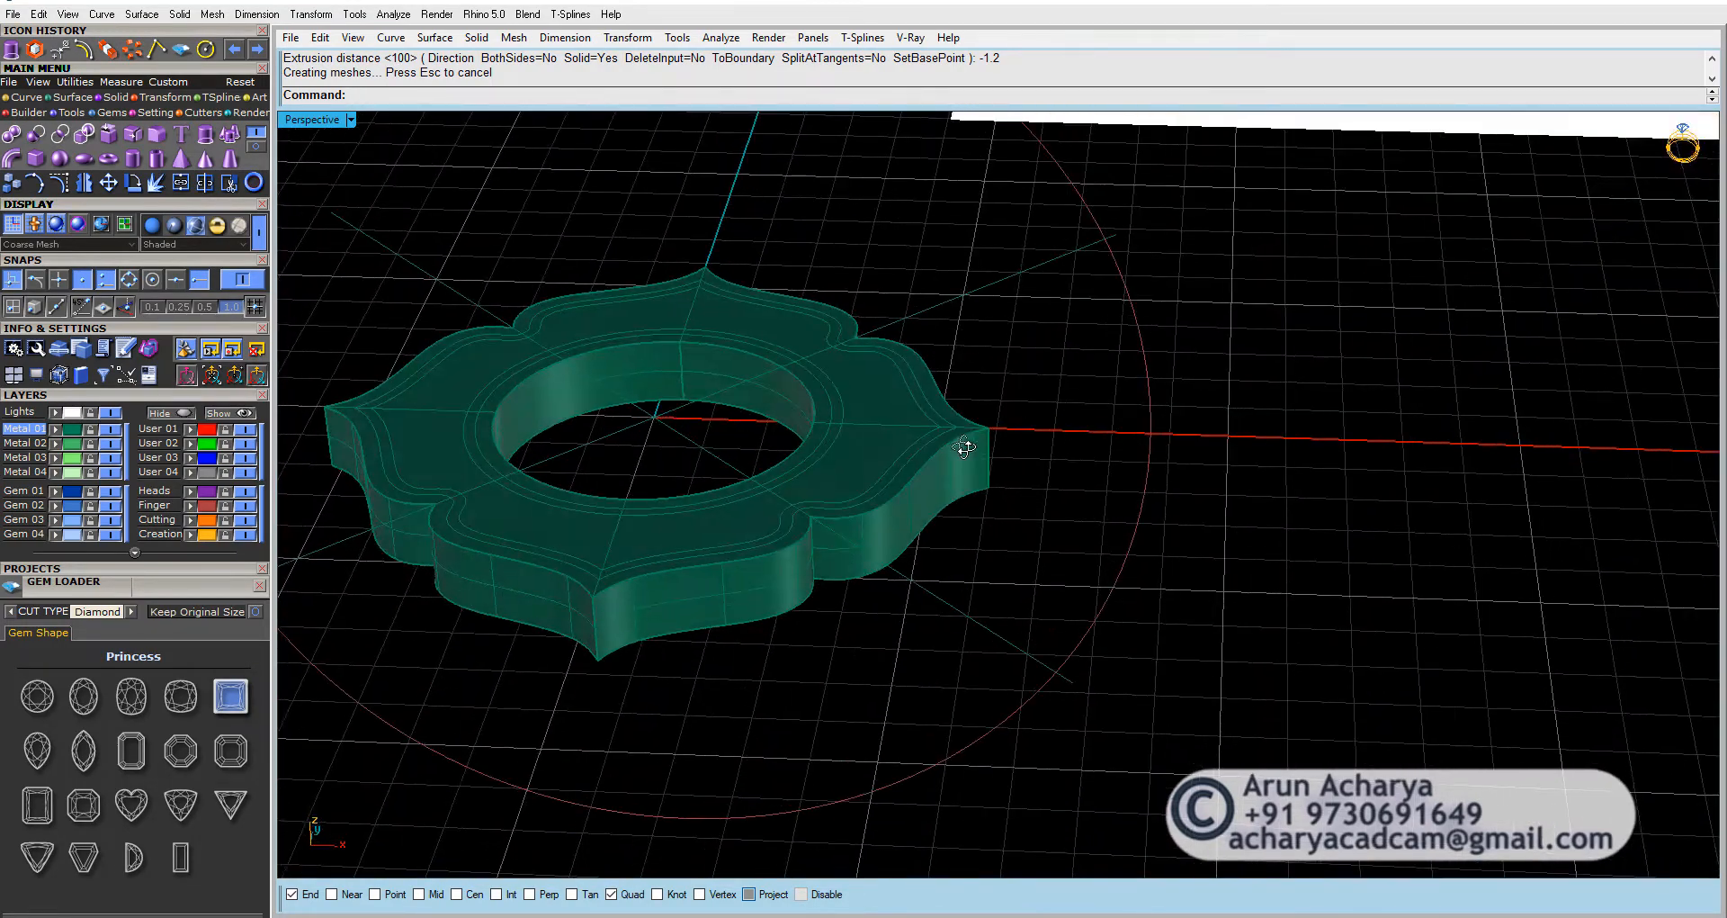
{"action": "right_click_drag", "start_coordinate": [784, 538], "coordinate": [852, 506]}
{"action": "scroll", "coordinate": [808, 576], "scroll_direction": "up", "scroll_amount": 2}
{"action": "scroll", "coordinate": [808, 576], "scroll_direction": "down", "scroll_amount": 2}
{"action": "scroll", "coordinate": [835, 434], "scroll_direction": "up", "scroll_amount": 3}
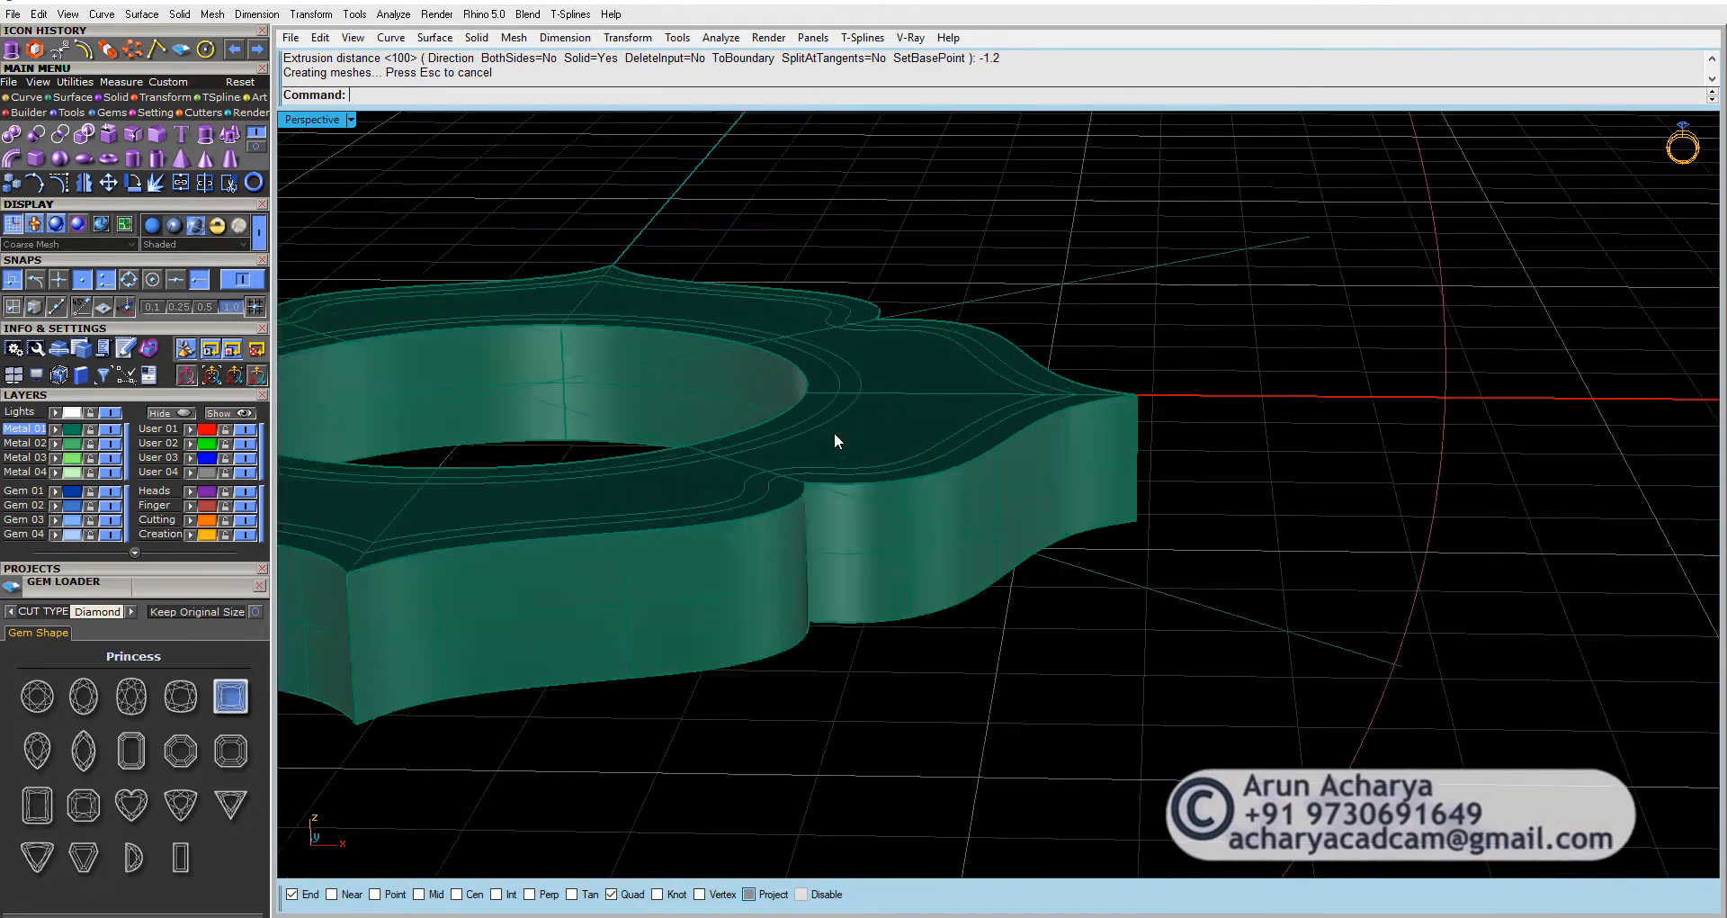
{"action": "scroll", "coordinate": [959, 461], "scroll_direction": "down", "scroll_amount": 3}
{"action": "right_click_drag", "start_coordinate": [963, 432], "coordinate": [909, 416]}
{"action": "scroll", "coordinate": [910, 416], "scroll_direction": "down", "scroll_amount": 2}
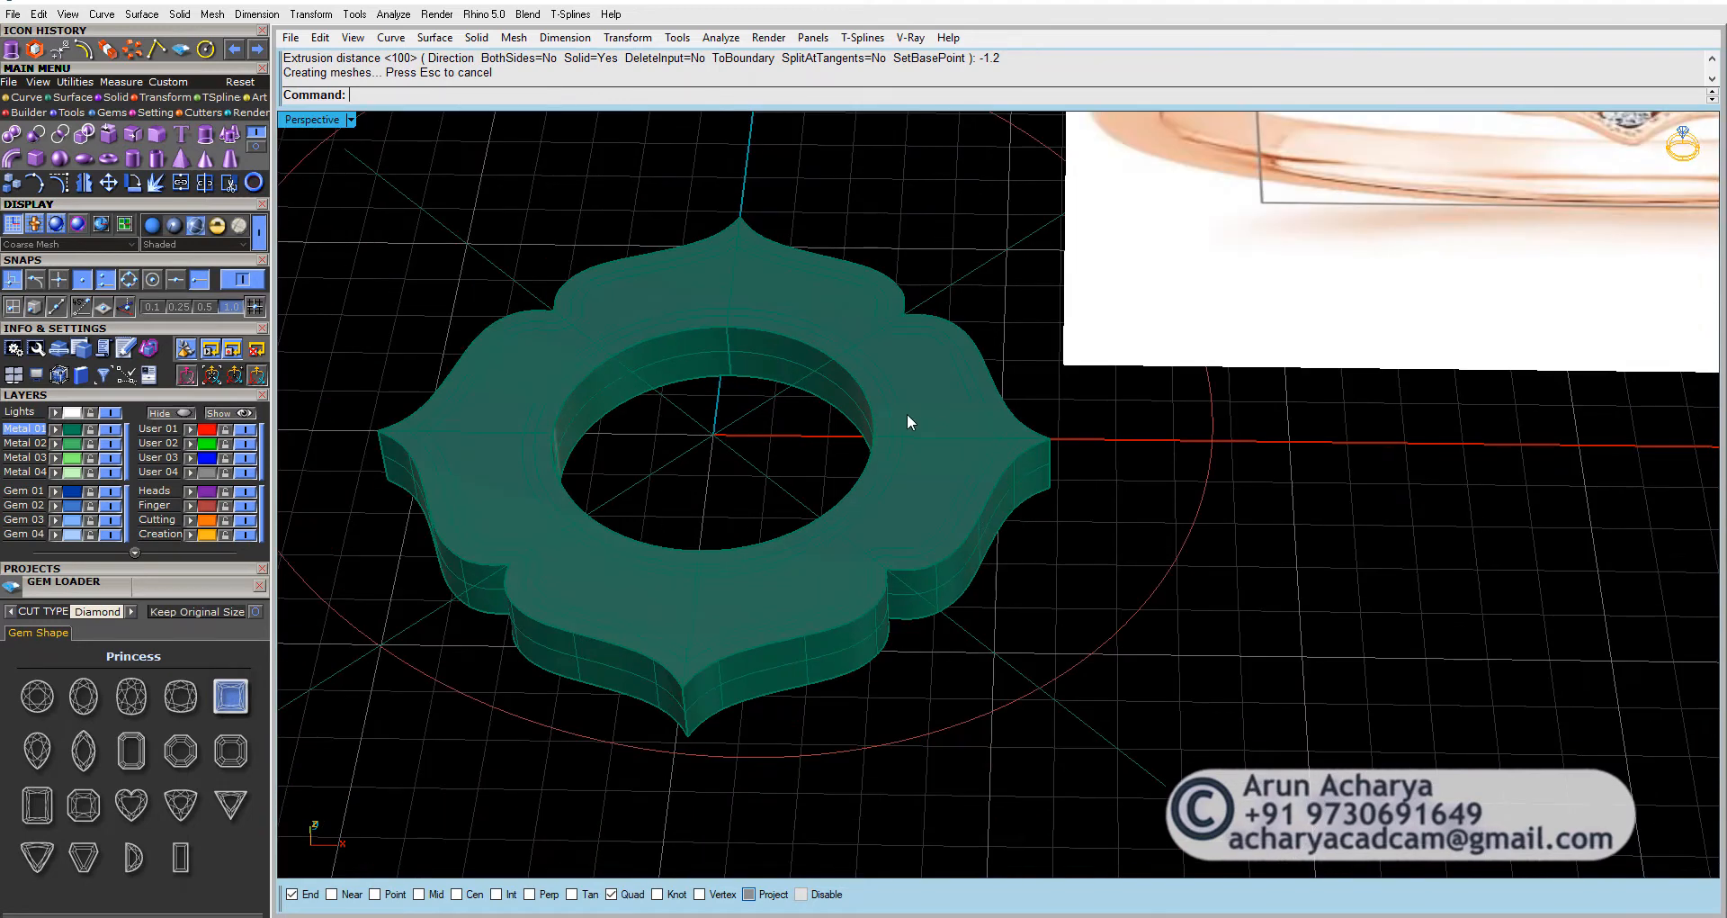
{"action": "left_click", "coordinate": [904, 413]}
{"action": "left_click", "coordinate": [509, 389]}
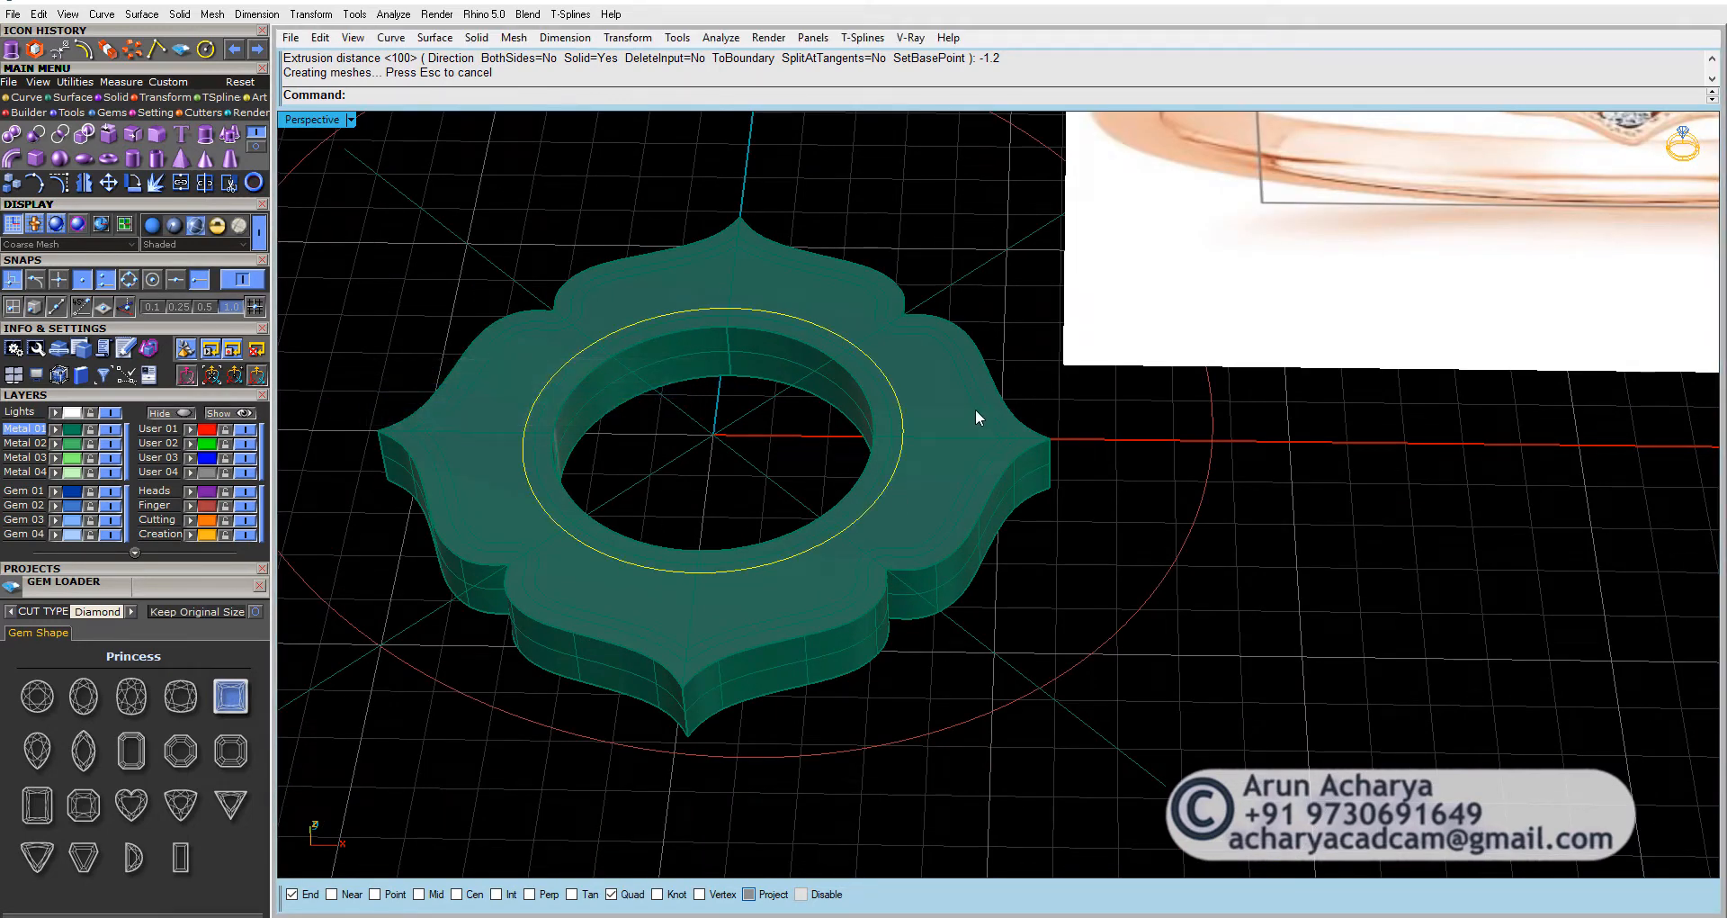
{"action": "right_click_drag", "start_coordinate": [1007, 505], "coordinate": [1027, 436]}
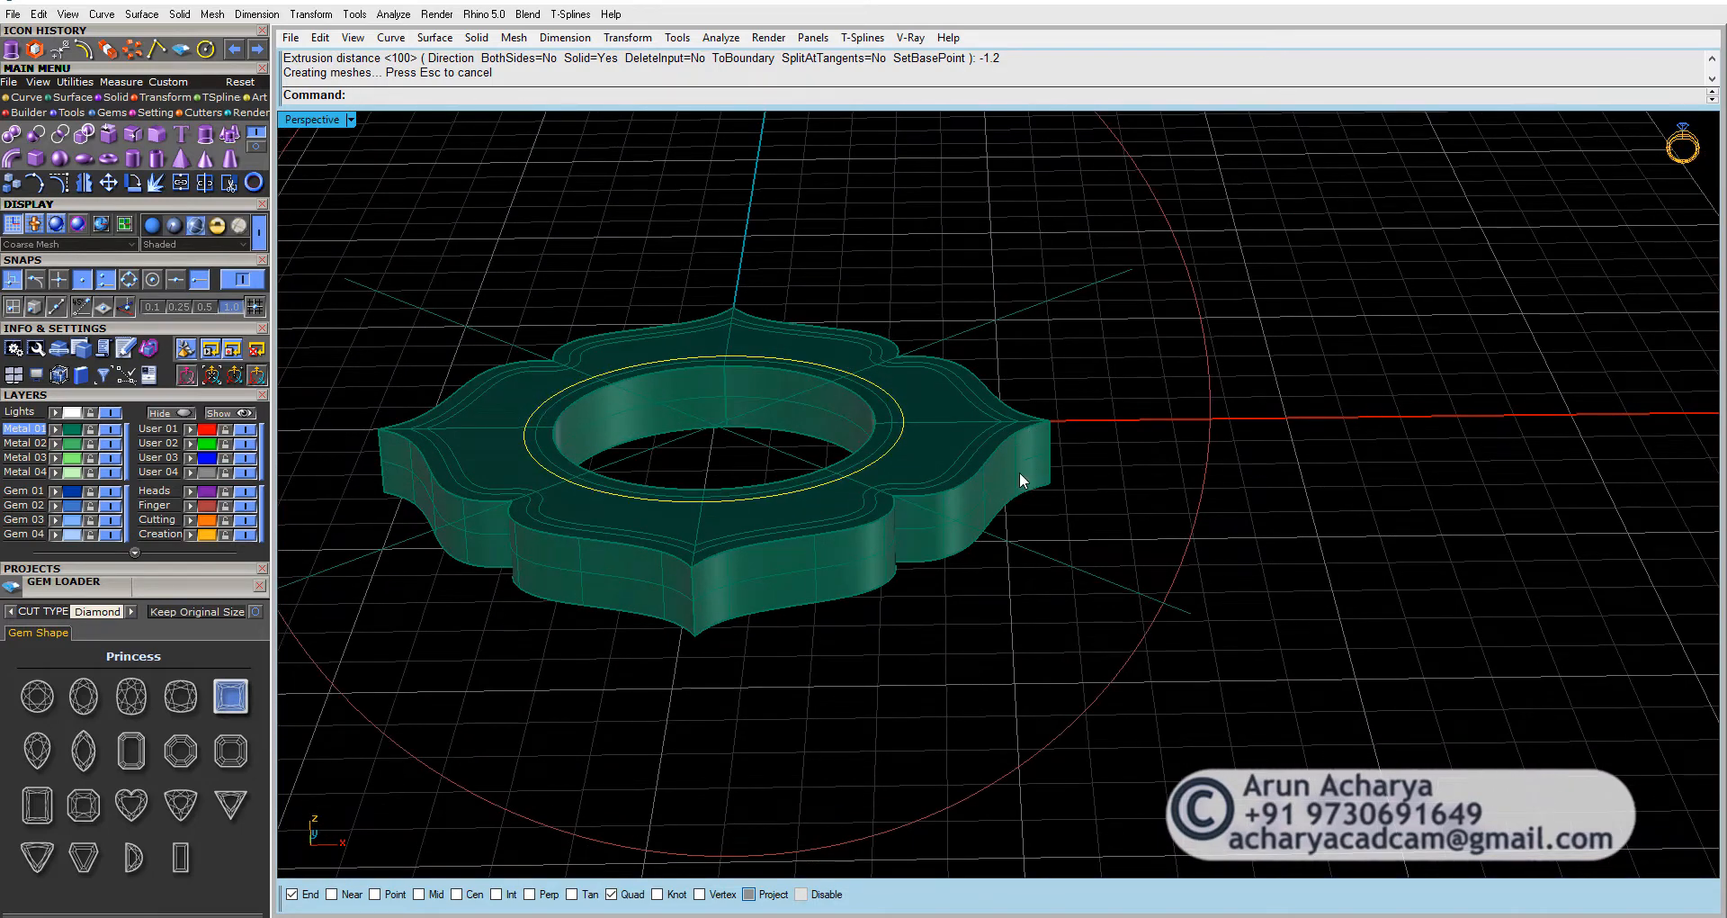
{"action": "right_click_drag", "start_coordinate": [1018, 472], "coordinate": [1015, 544]}
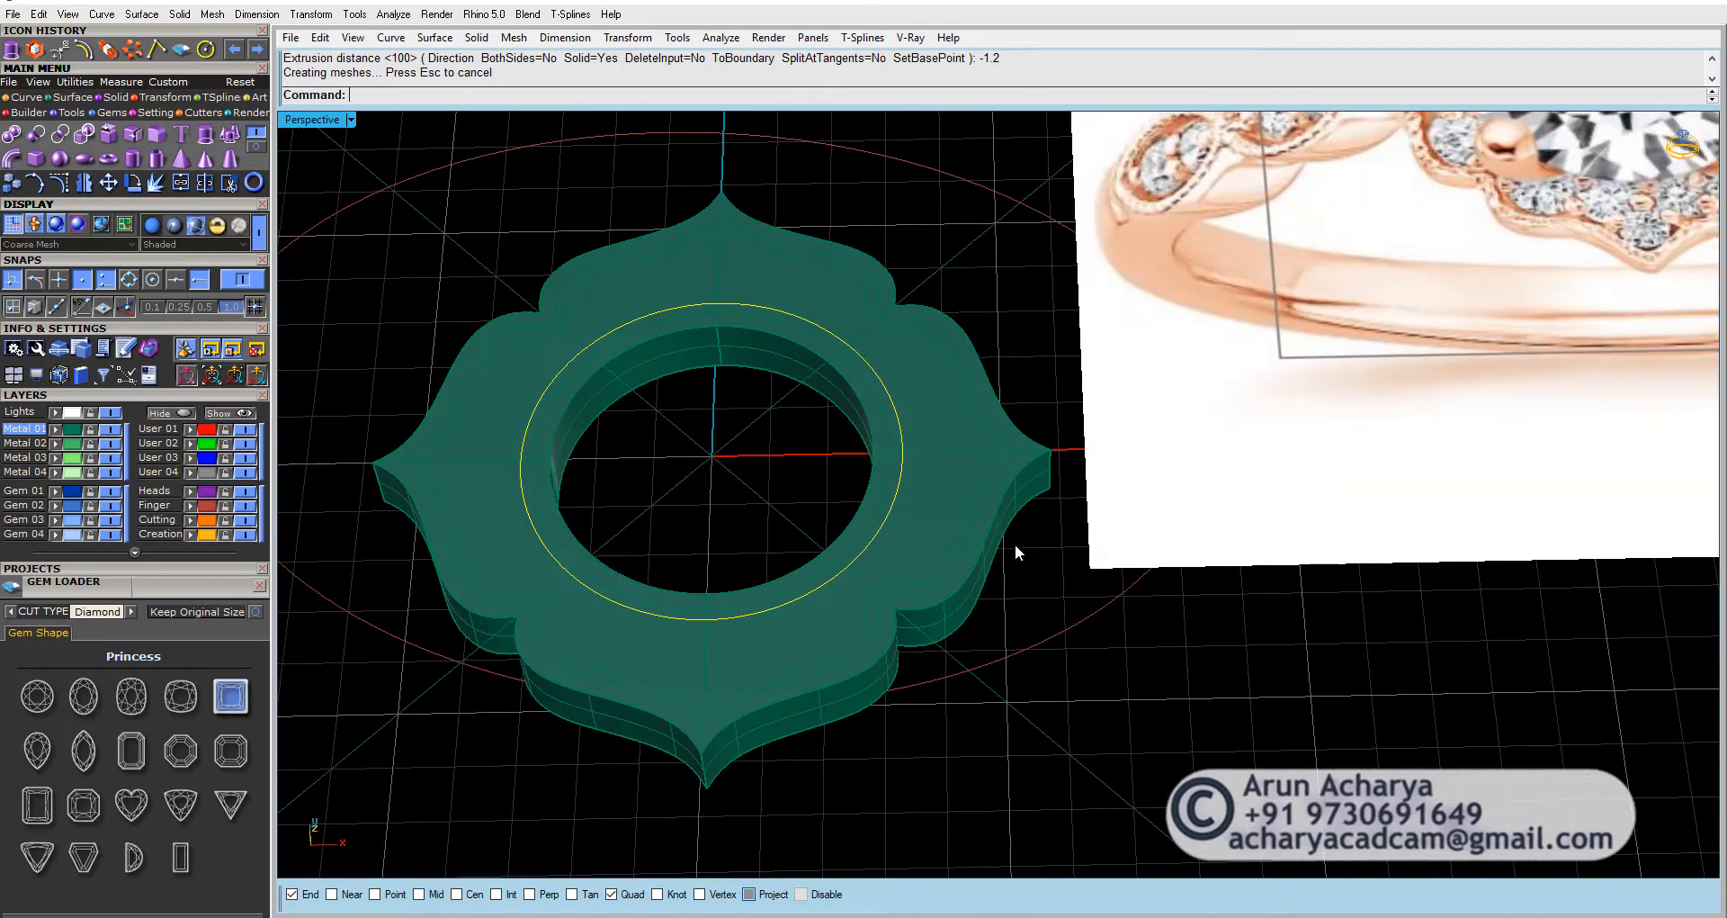
{"action": "left_click", "coordinate": [972, 397]}
Step: Move the gem's outermost circle and the innermost halo outline 0.3 mm straight down in the Through Finger view
{"action": "scroll", "coordinate": [915, 450], "scroll_direction": "up", "scroll_amount": 3}
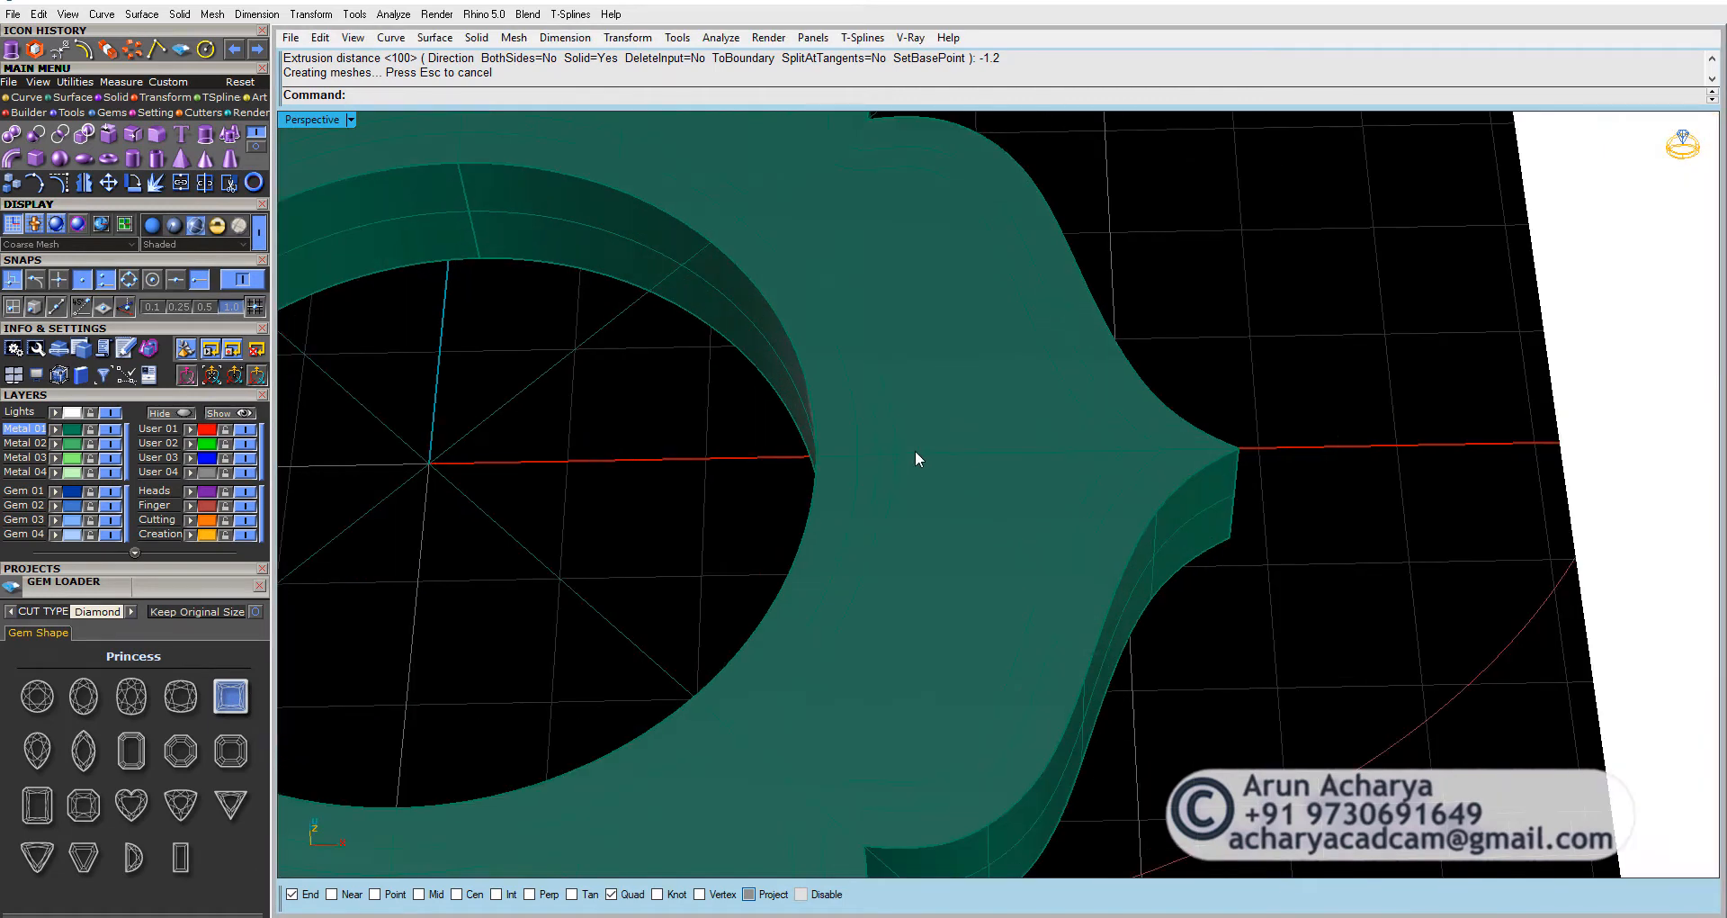
{"action": "left_click", "coordinate": [888, 424]}
{"action": "left_click", "coordinate": [568, 392]}
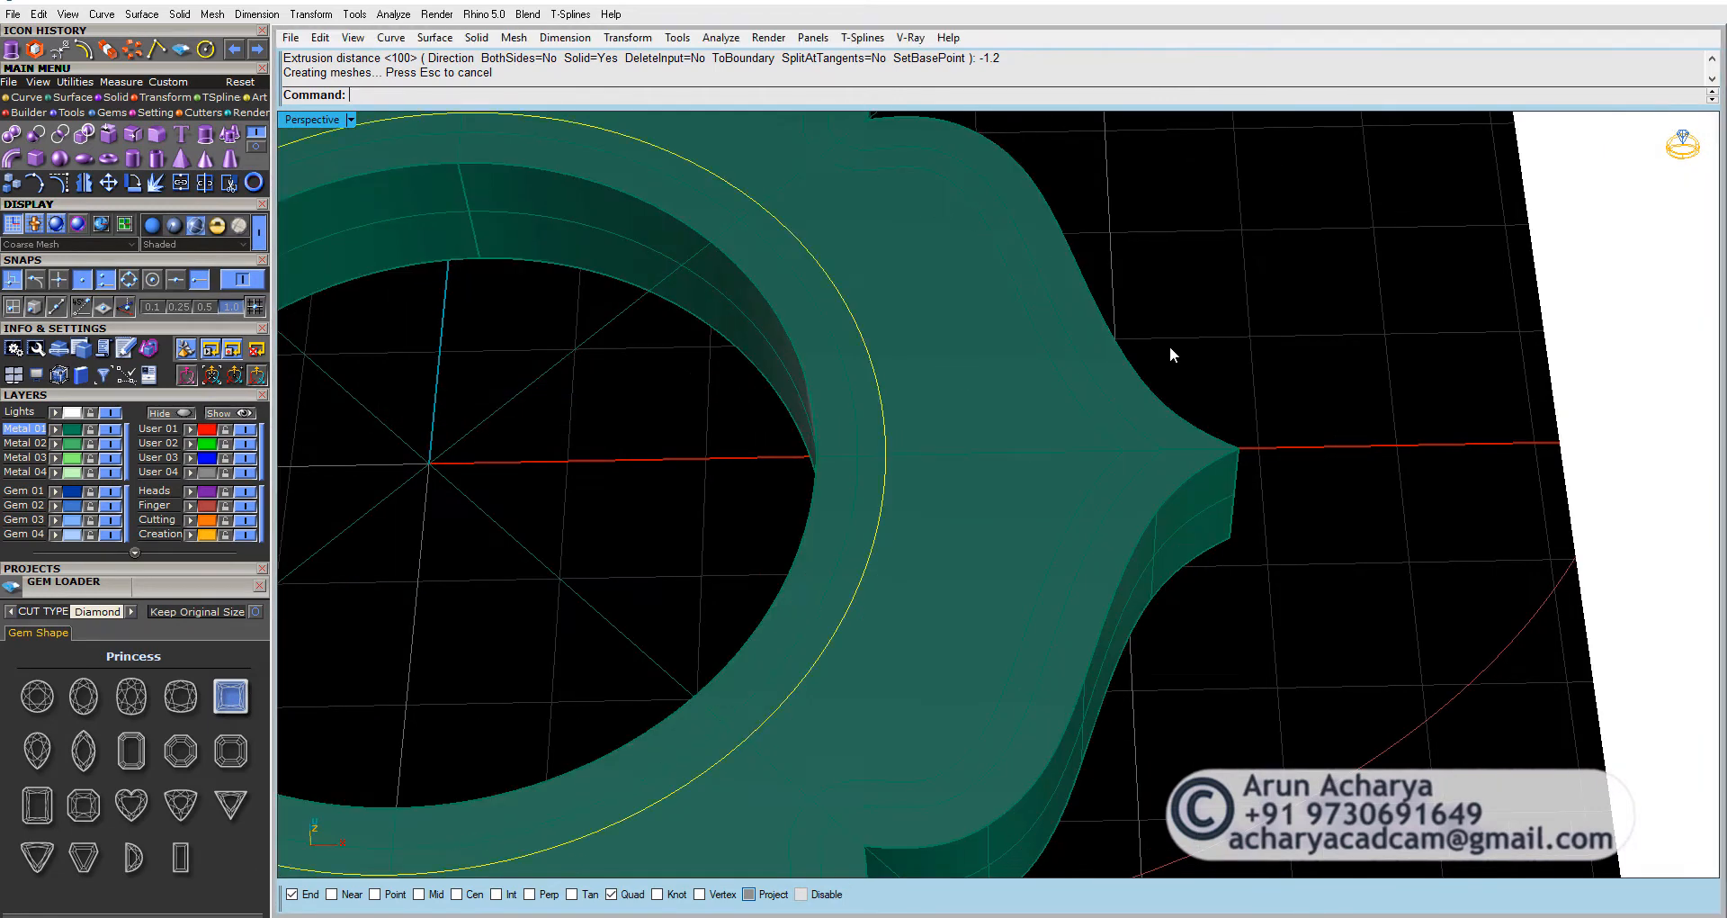
{"action": "left_click", "coordinate": [1061, 376], "text": "shift"}
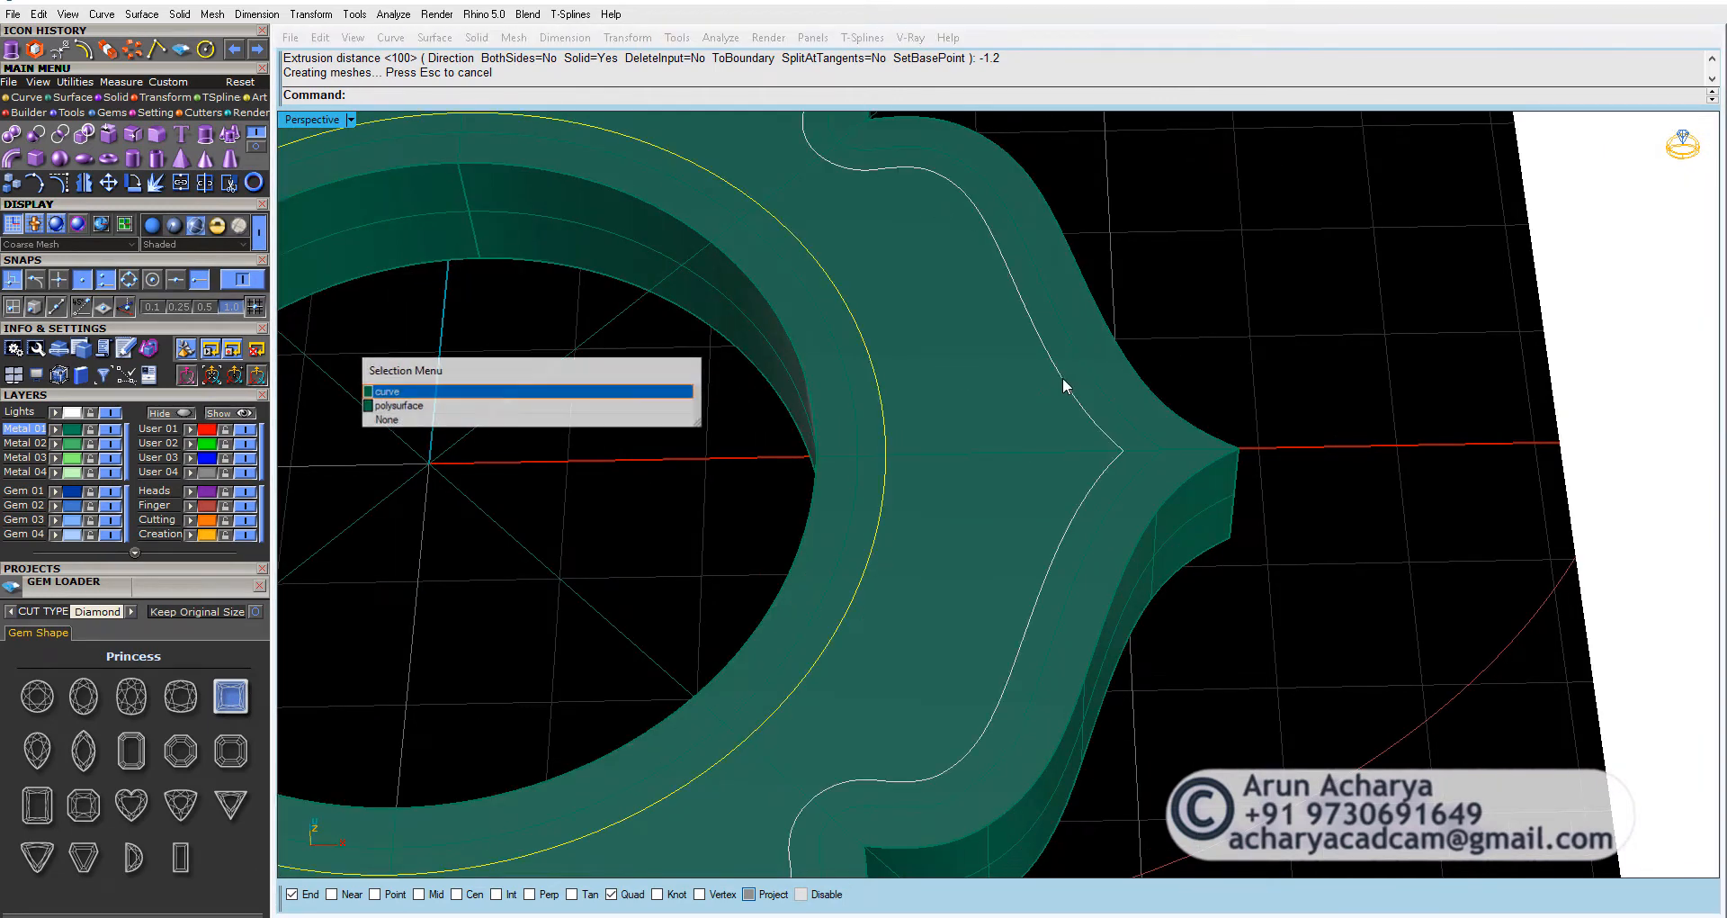
{"action": "left_click", "coordinate": [450, 395]}
{"action": "left_click", "coordinate": [108, 183]}
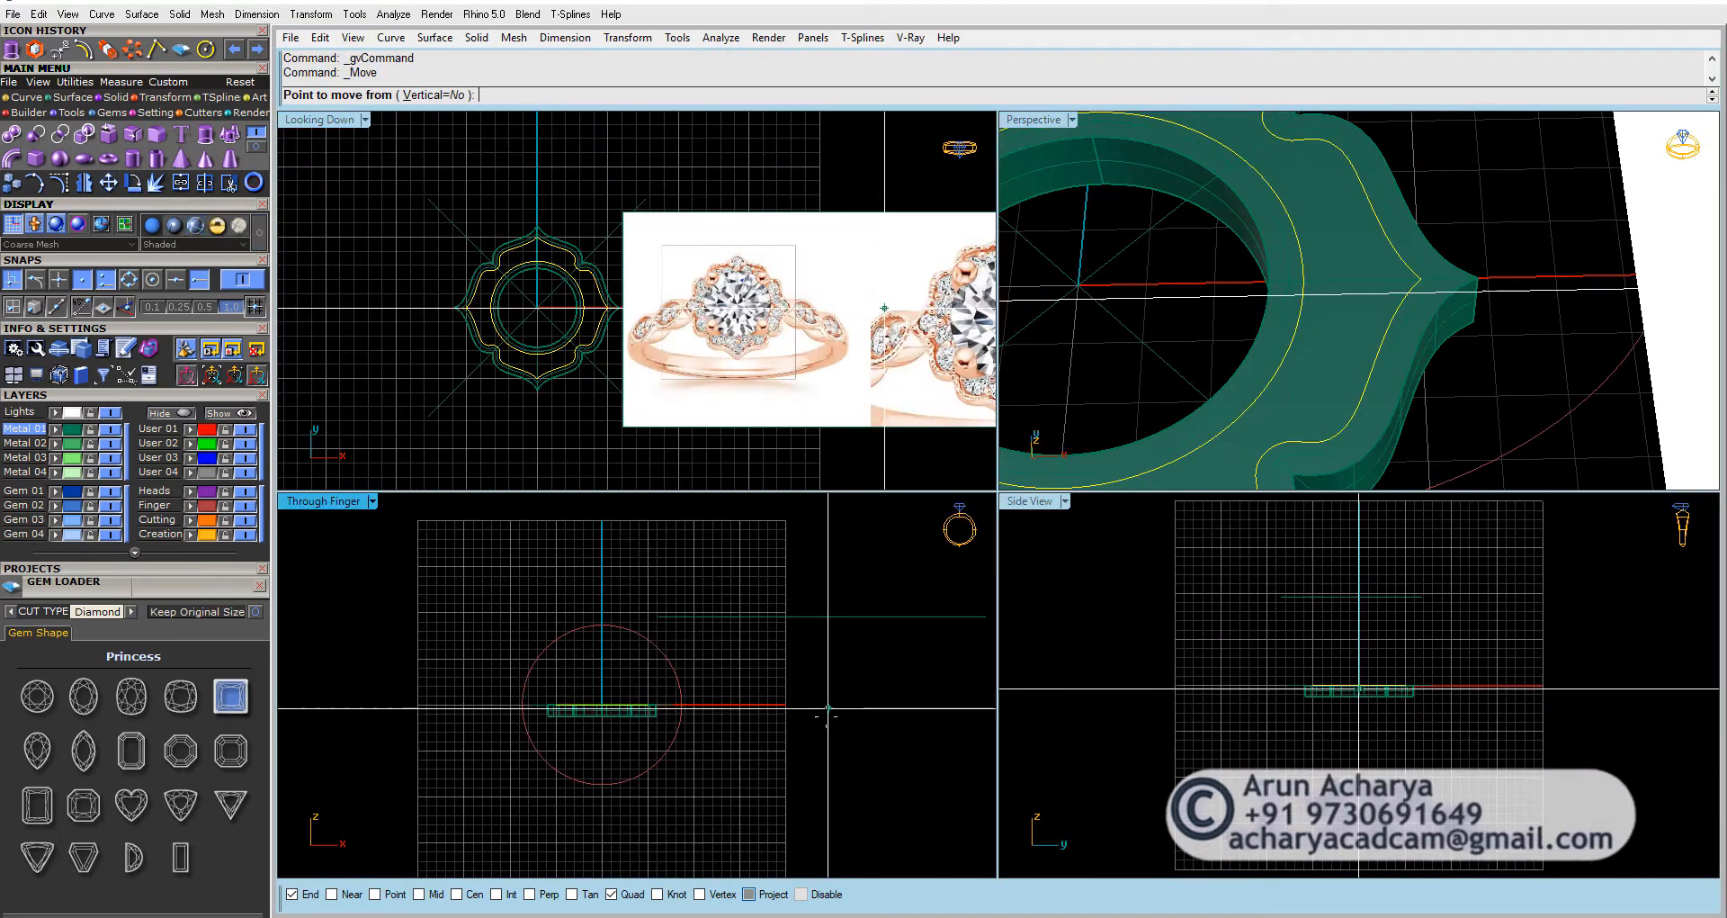
{"action": "scroll", "coordinate": [684, 666], "scroll_direction": "up", "scroll_amount": 4}
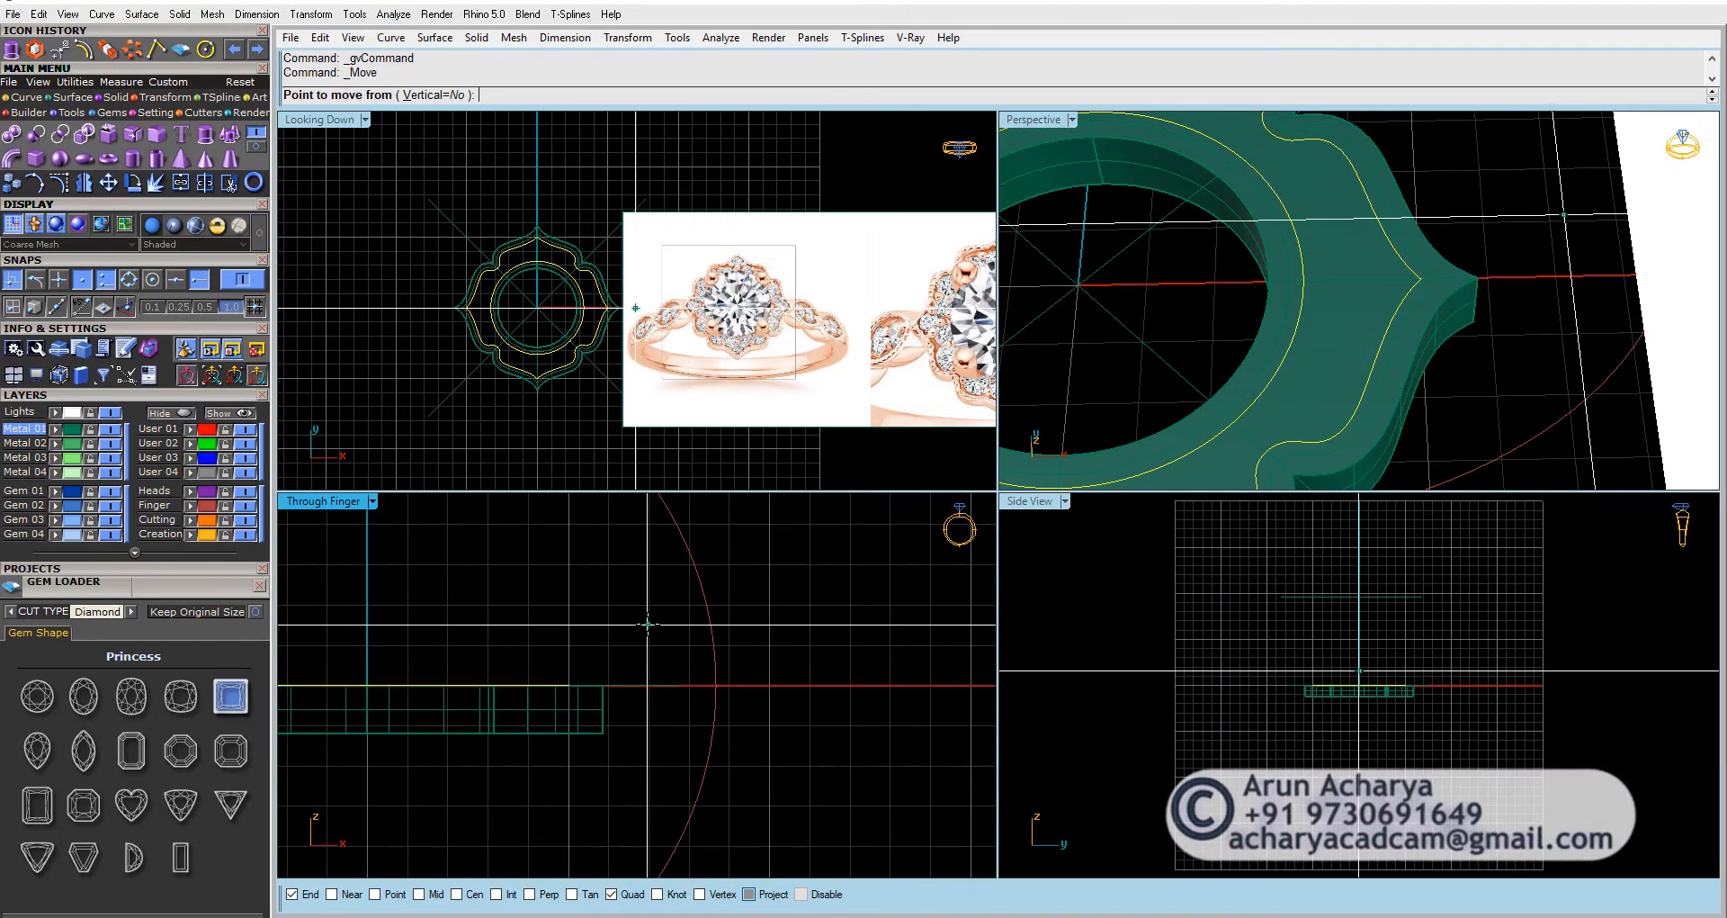
{"action": "left_click", "coordinate": [647, 627]}
{"action": "type", "text": ".3"}
{"action": "key", "text": "Return"}
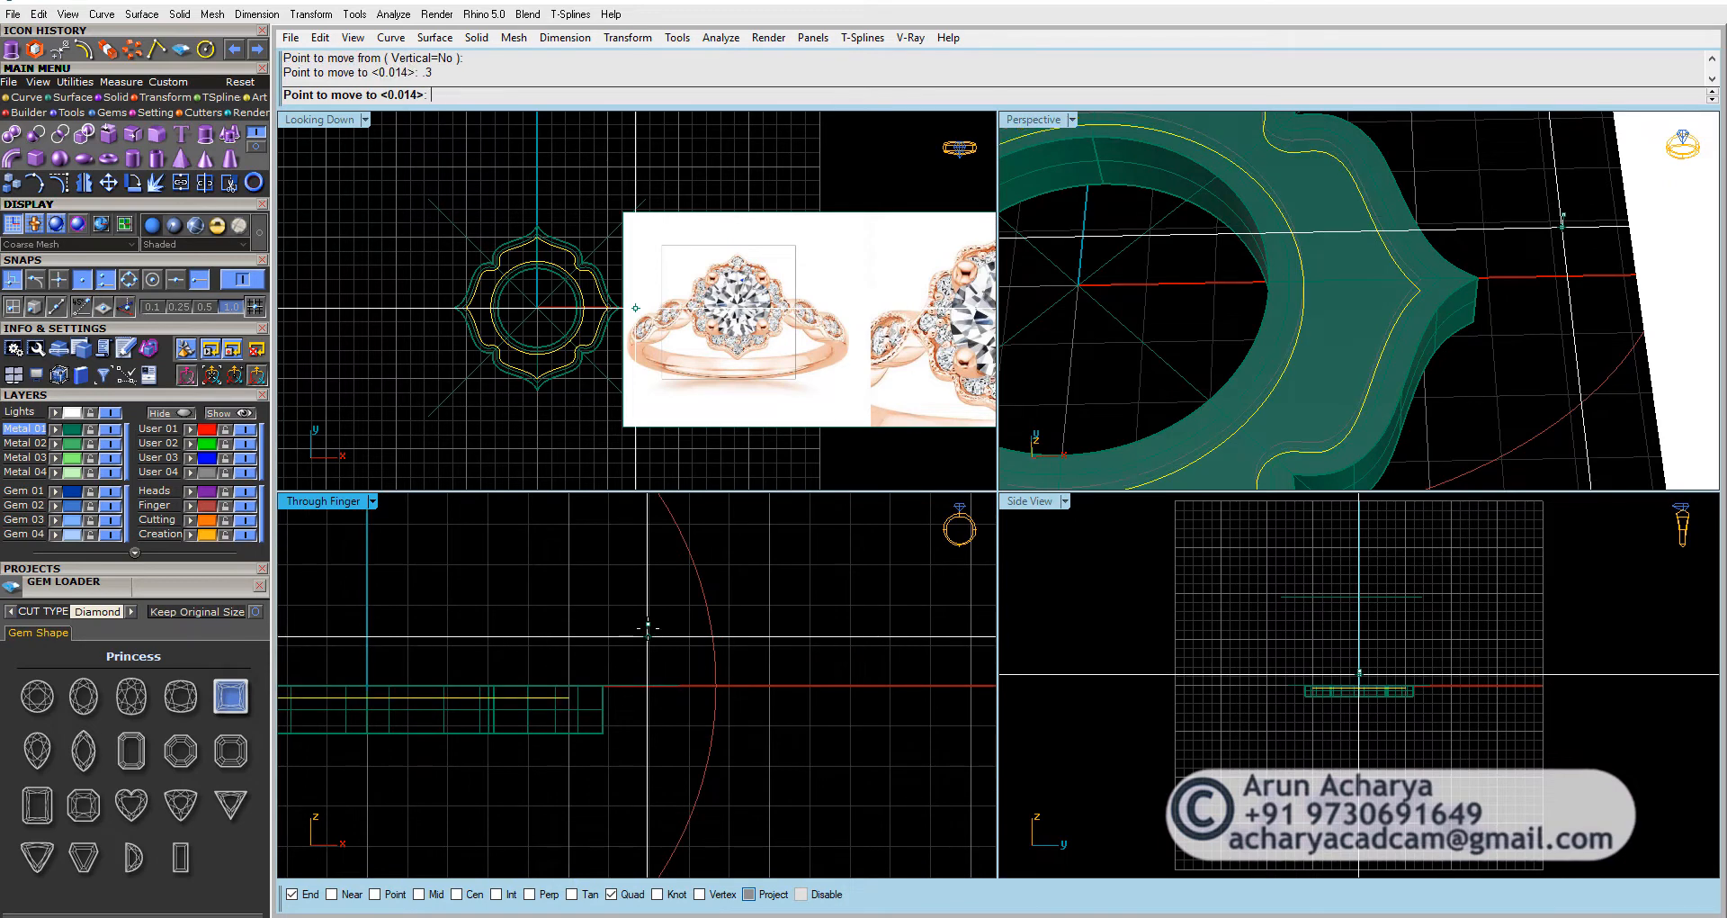
{"action": "left_click", "coordinate": [660, 661]}
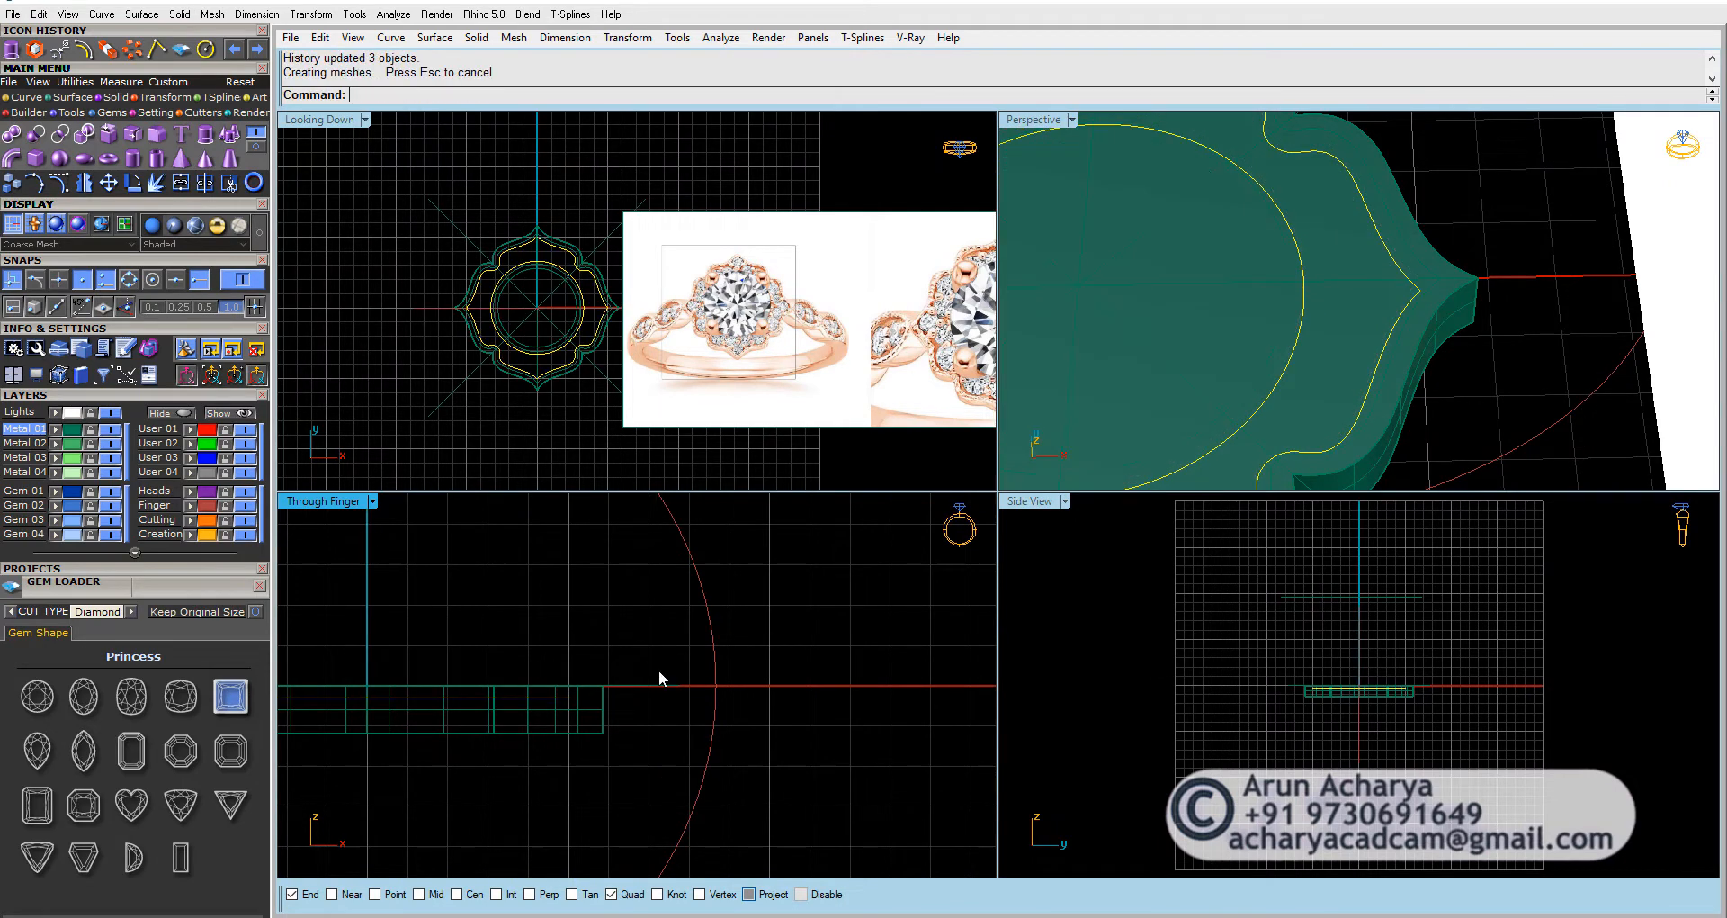
Step: Select only the middle halo outline and move it 0.03 mm upward in the Through Finger view
{"action": "scroll", "coordinate": [534, 299], "scroll_direction": "up", "scroll_amount": 5}
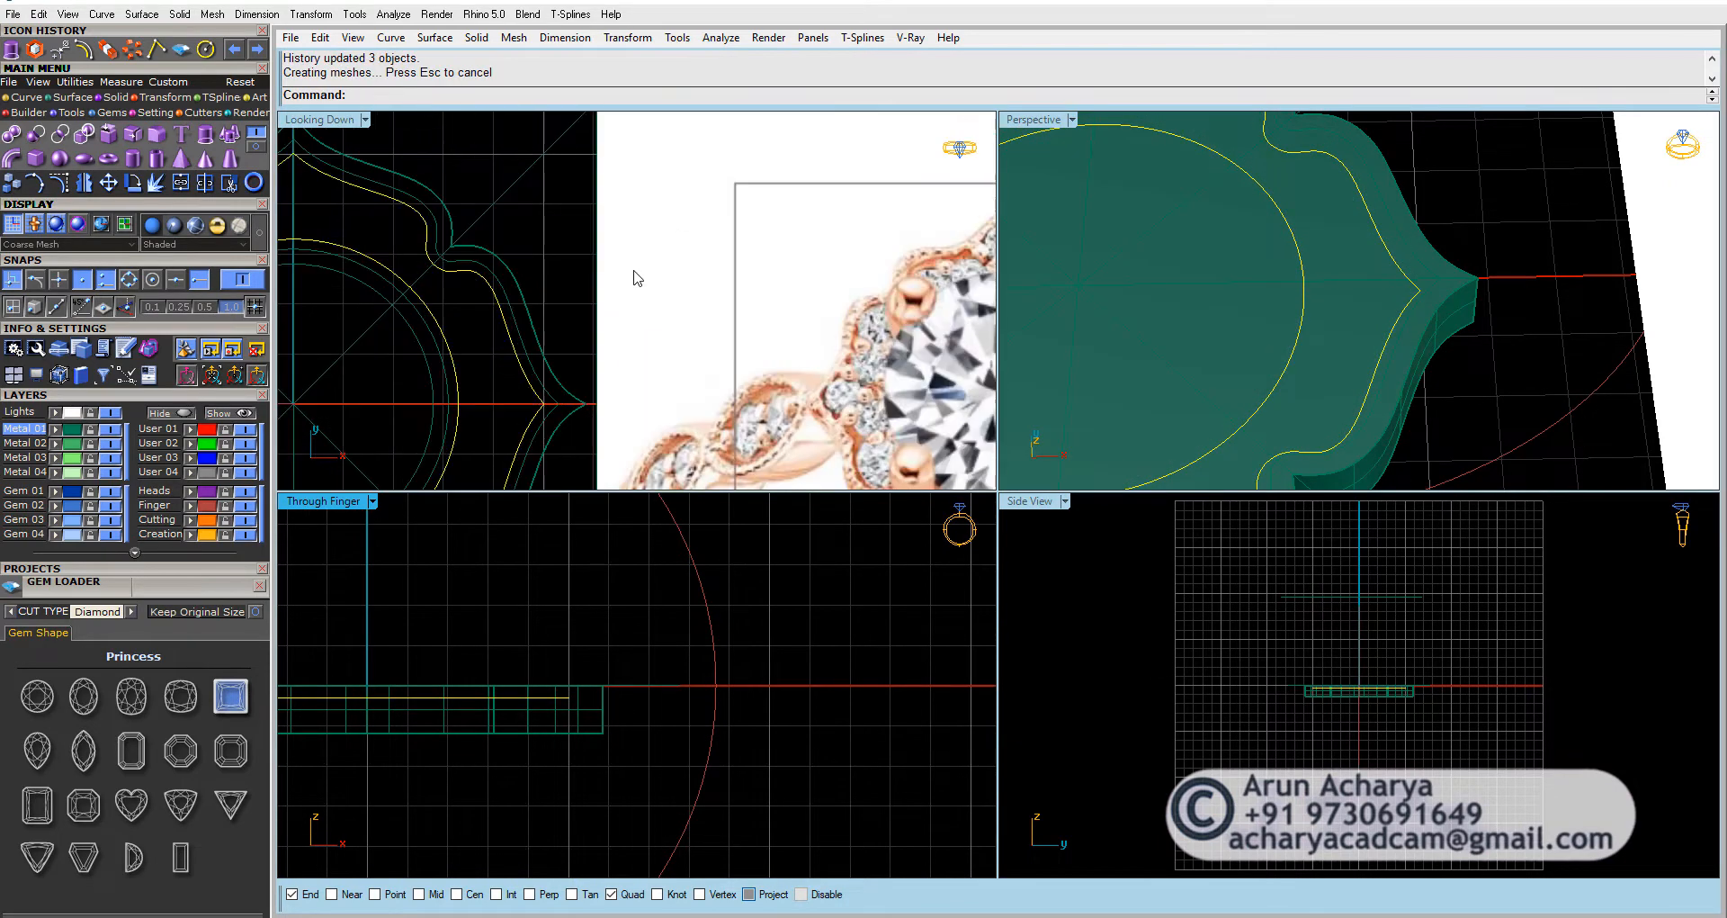
{"action": "left_click", "coordinate": [506, 284]}
{"action": "left_click", "coordinate": [415, 338], "text": "shift"}
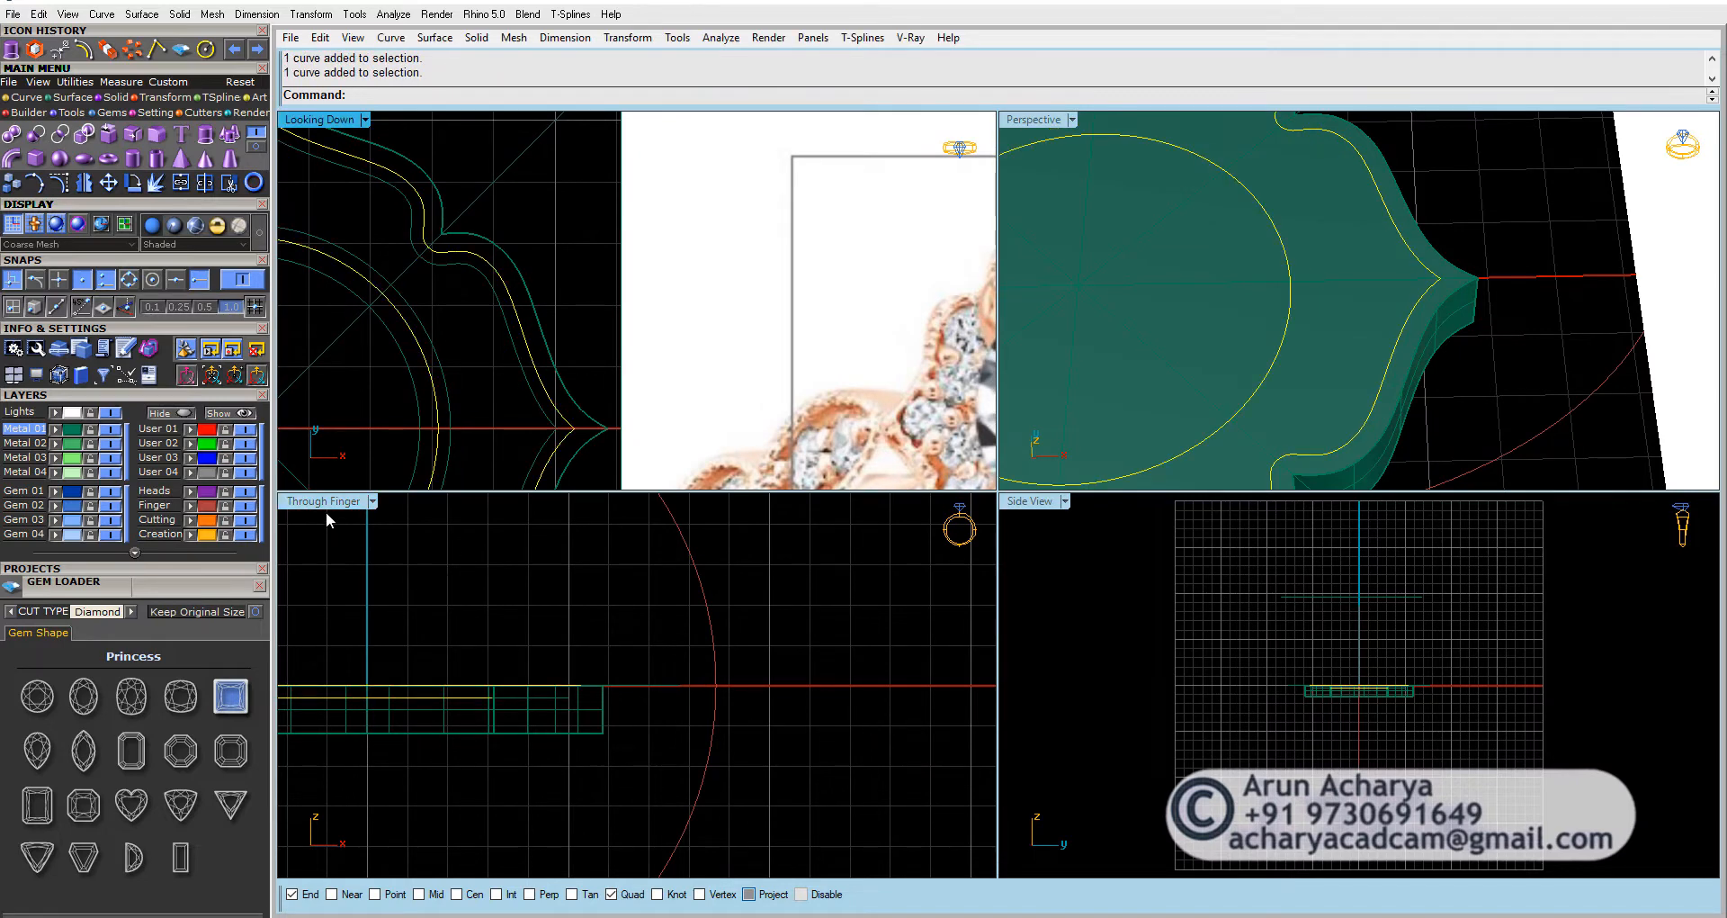
{"action": "left_click", "coordinate": [464, 698], "text": "ctrl"}
{"action": "left_click", "coordinate": [113, 187]}
{"action": "left_click", "coordinate": [531, 602]}
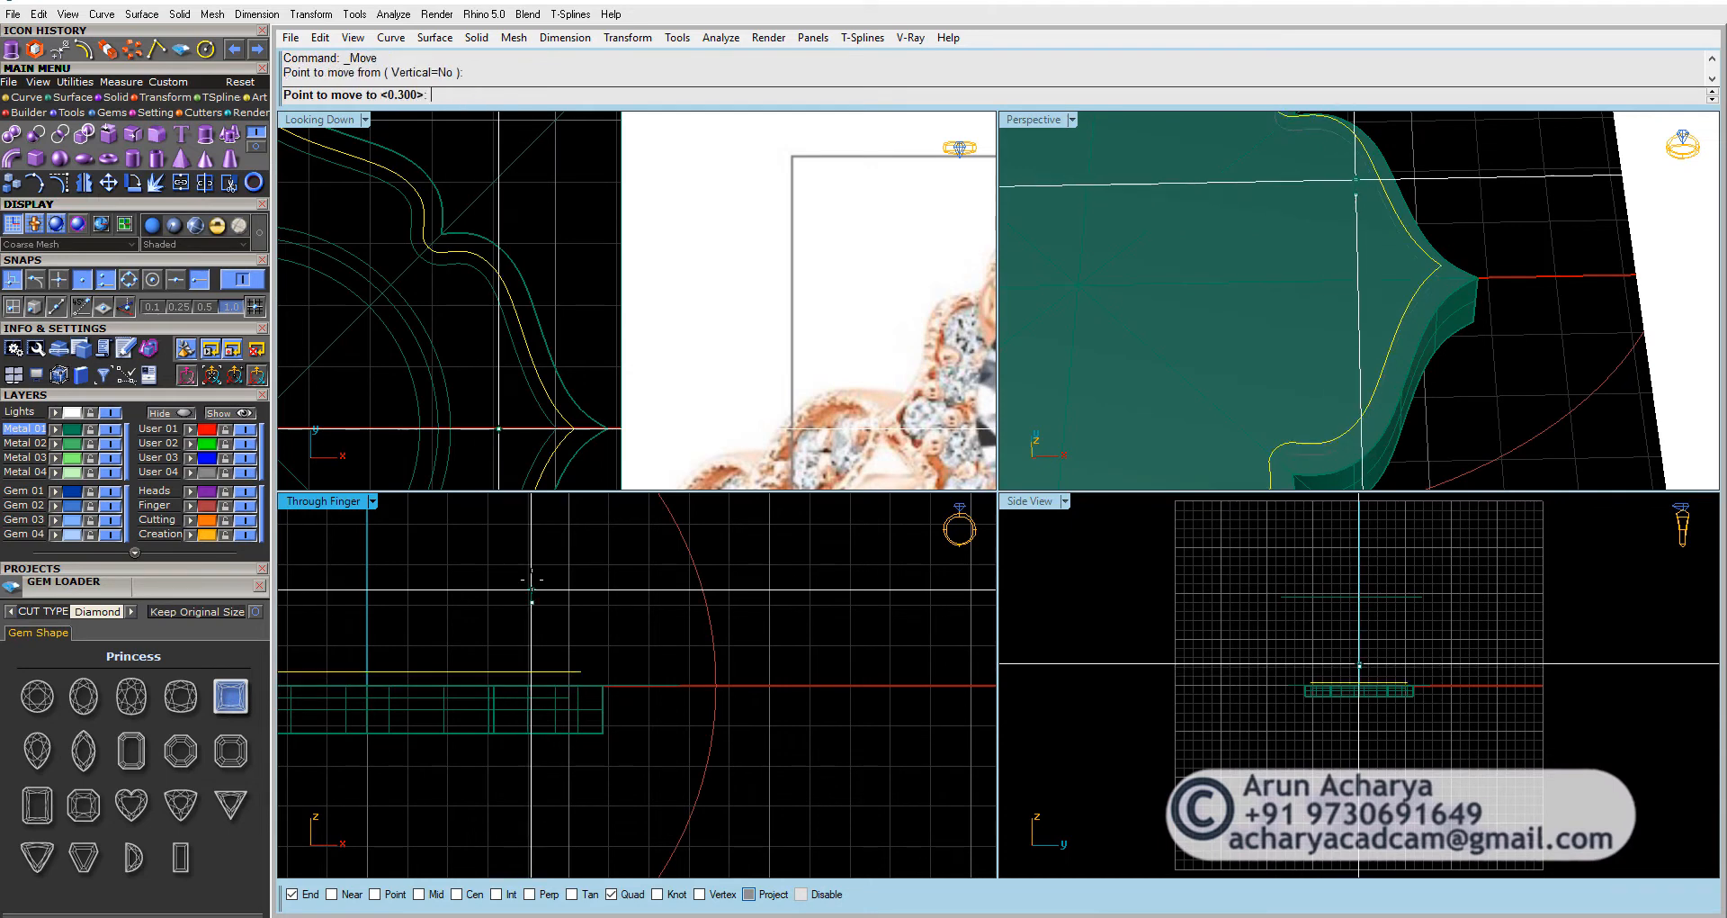
{"action": "type", "text": ".03"}
{"action": "key", "text": "Return"}
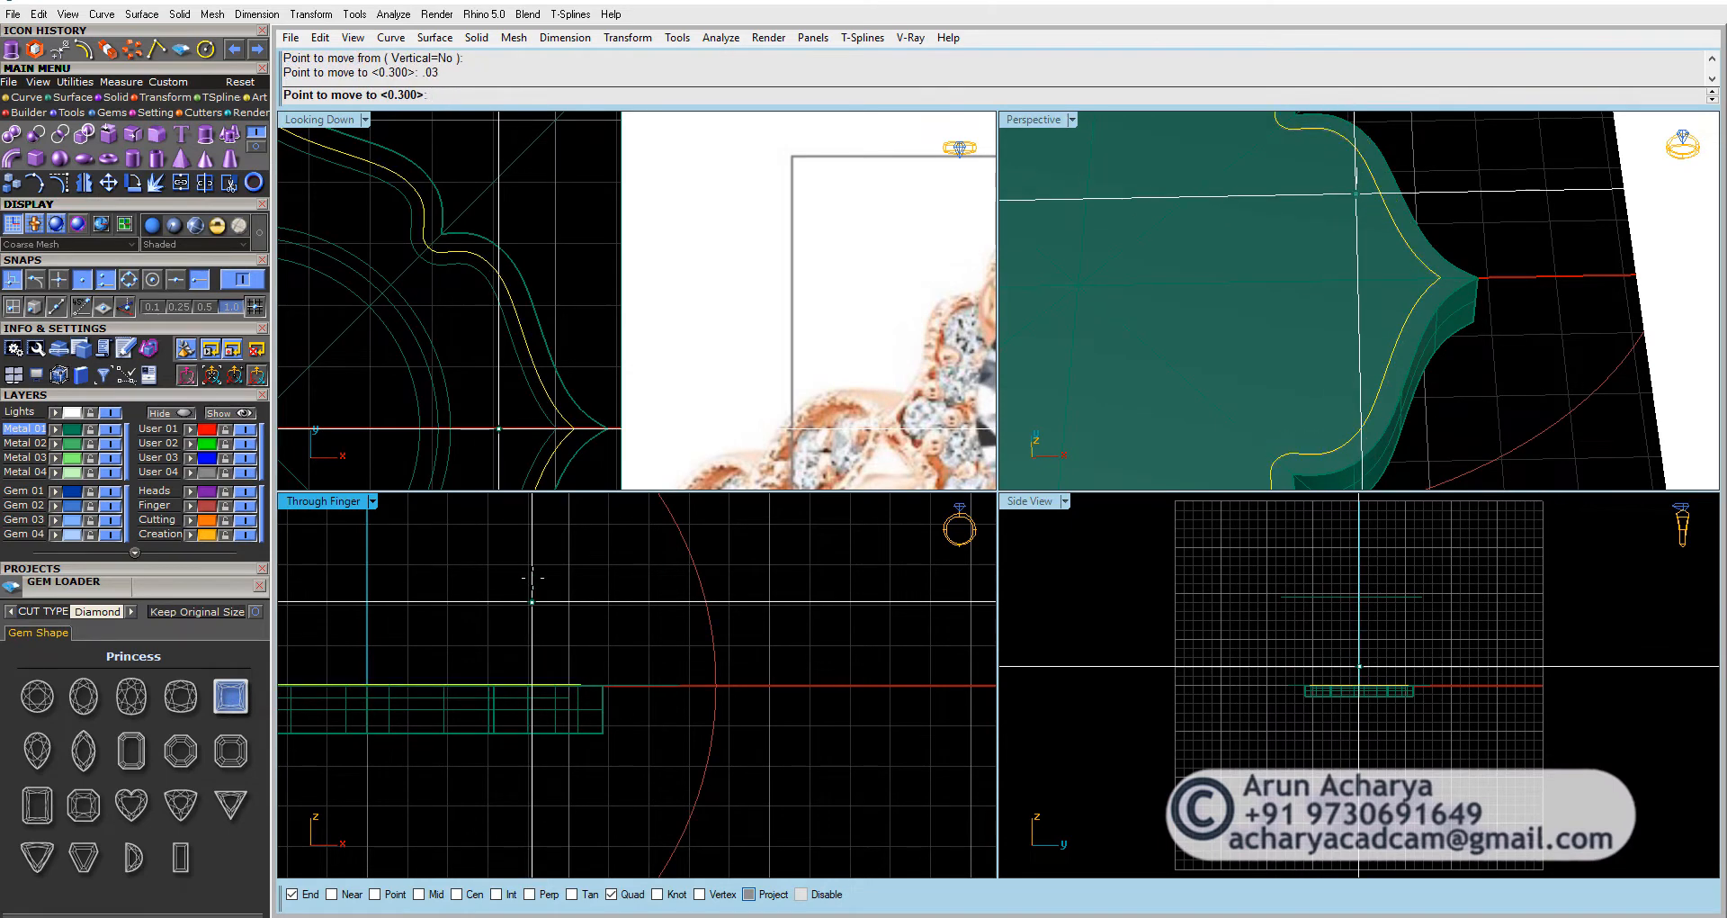
{"action": "scroll", "coordinate": [533, 578], "scroll_direction": "up", "scroll_amount": 5}
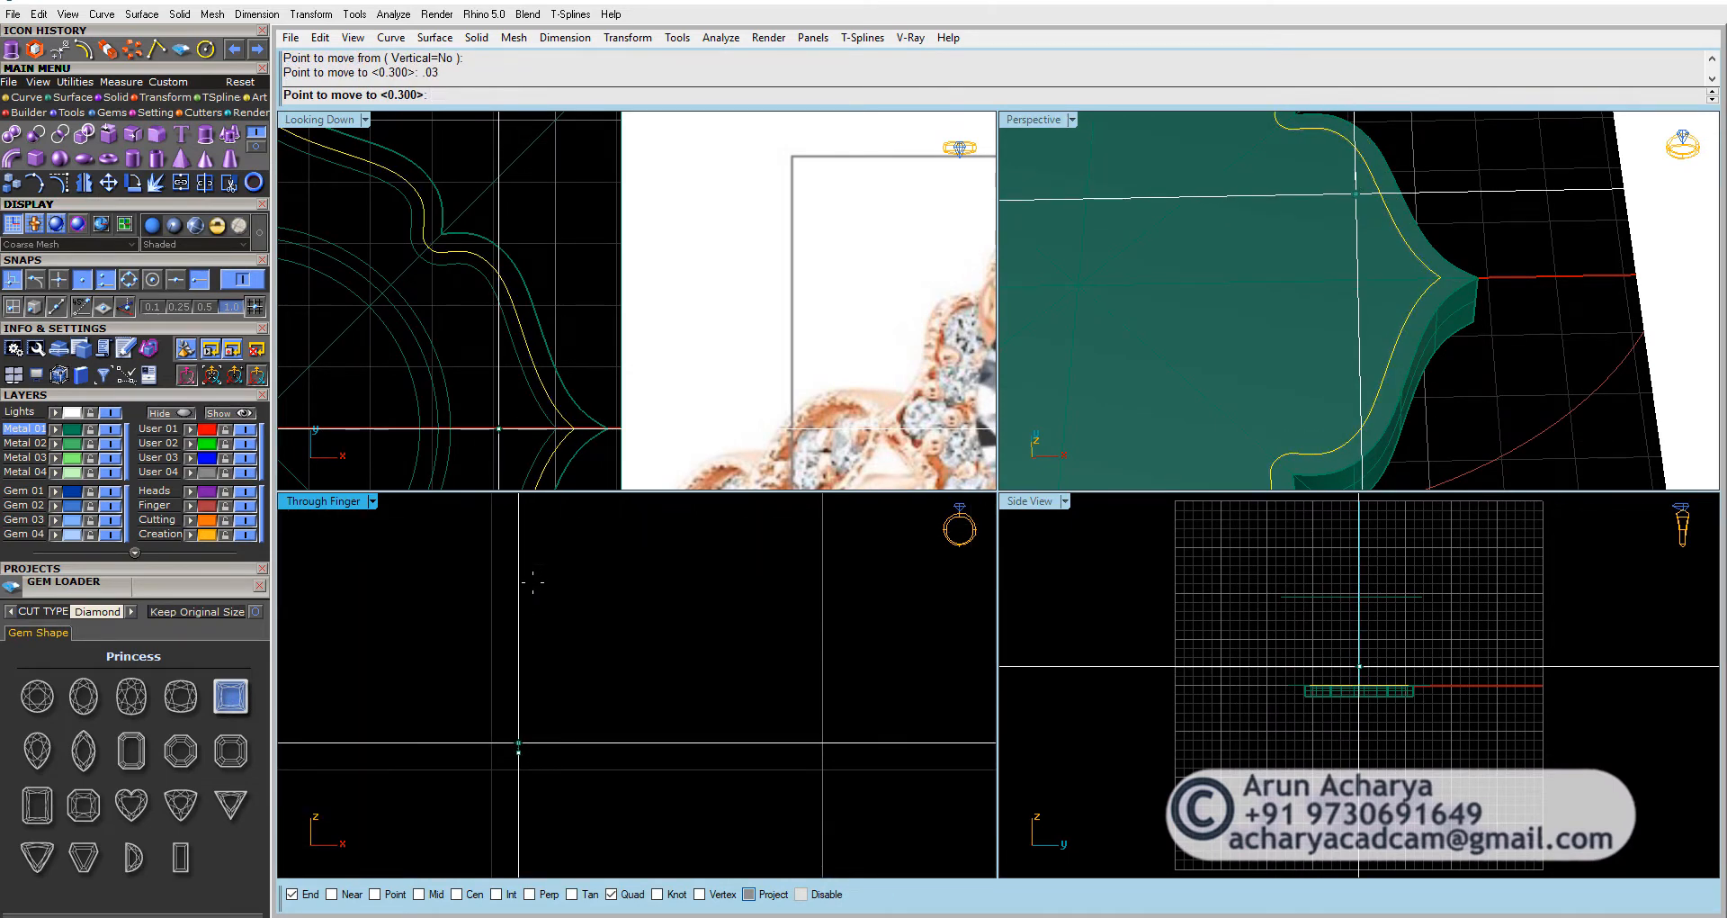
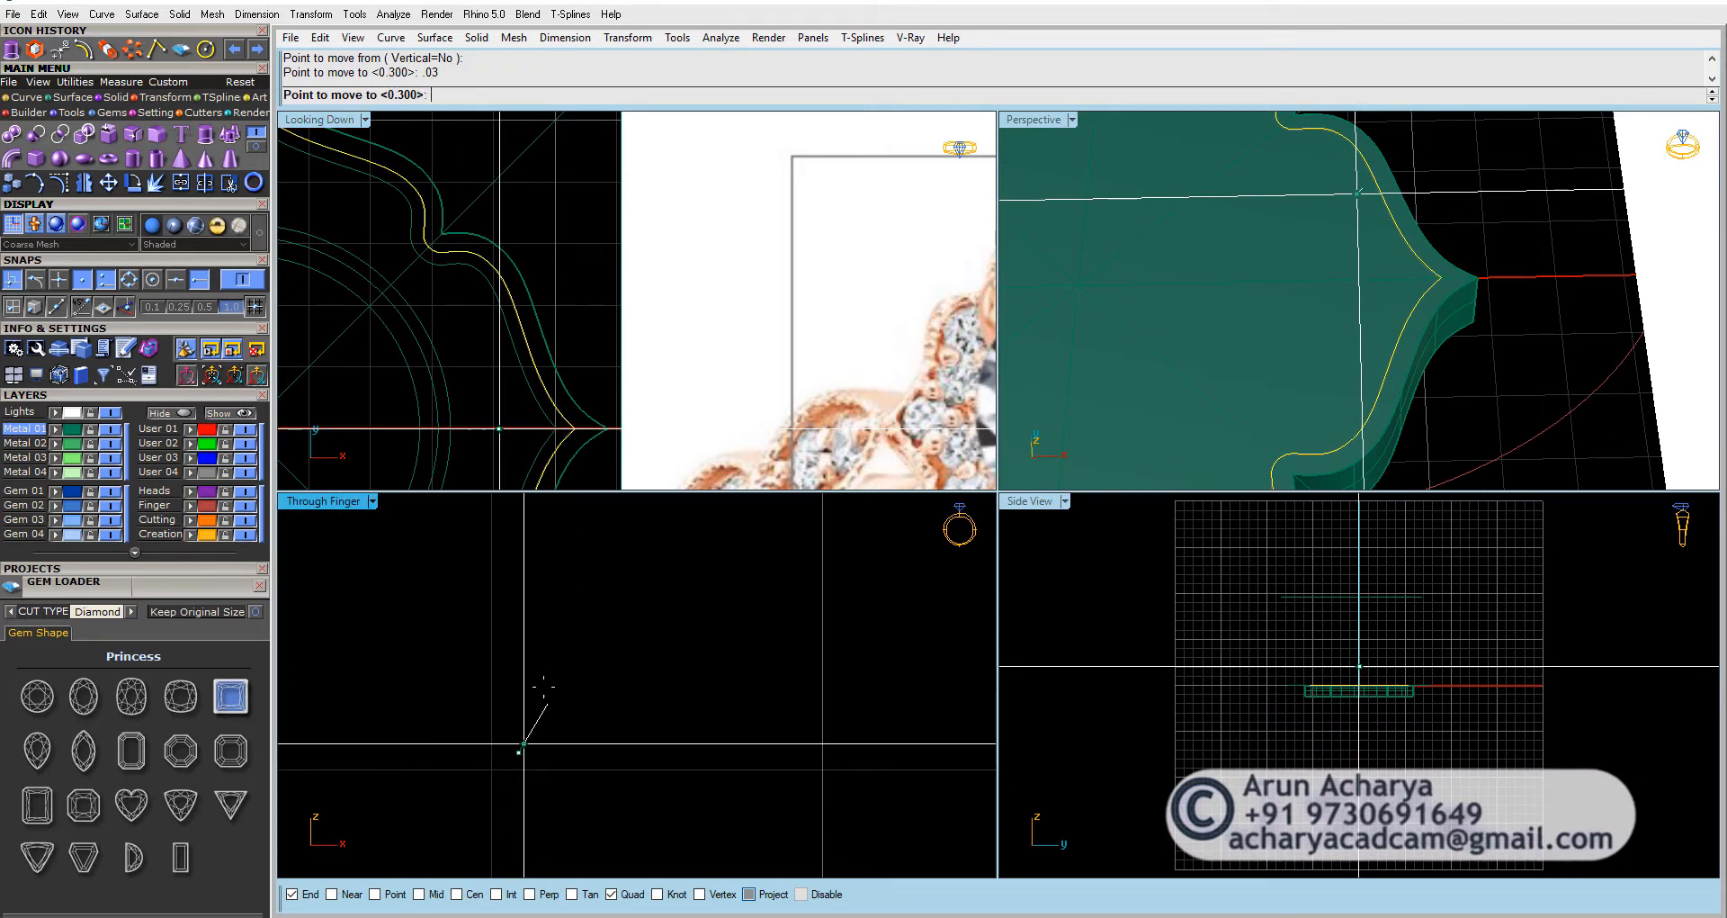
{"action": "key", "text": "Return"}
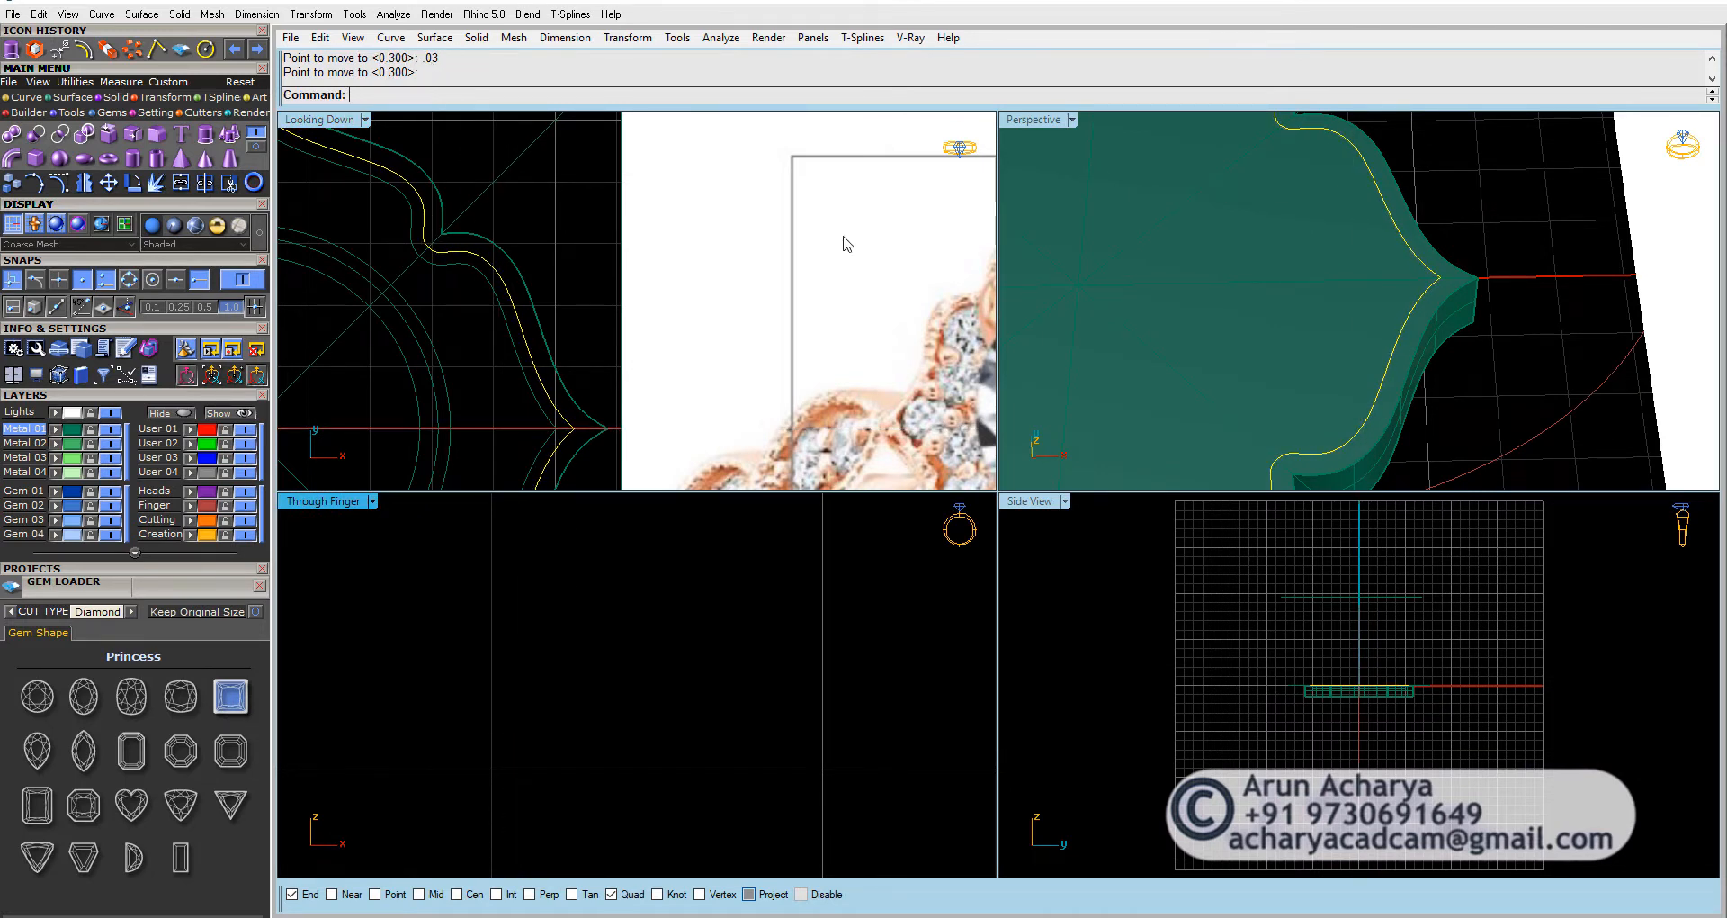
Step: With Project snap off, draw a straight polyline joining the pointed side tips of the innermost and middle halo outlines
{"action": "double_click", "coordinate": [1030, 120]}
{"action": "left_click", "coordinate": [259, 236]}
{"action": "scroll", "coordinate": [883, 331], "scroll_direction": "down", "scroll_amount": 3}
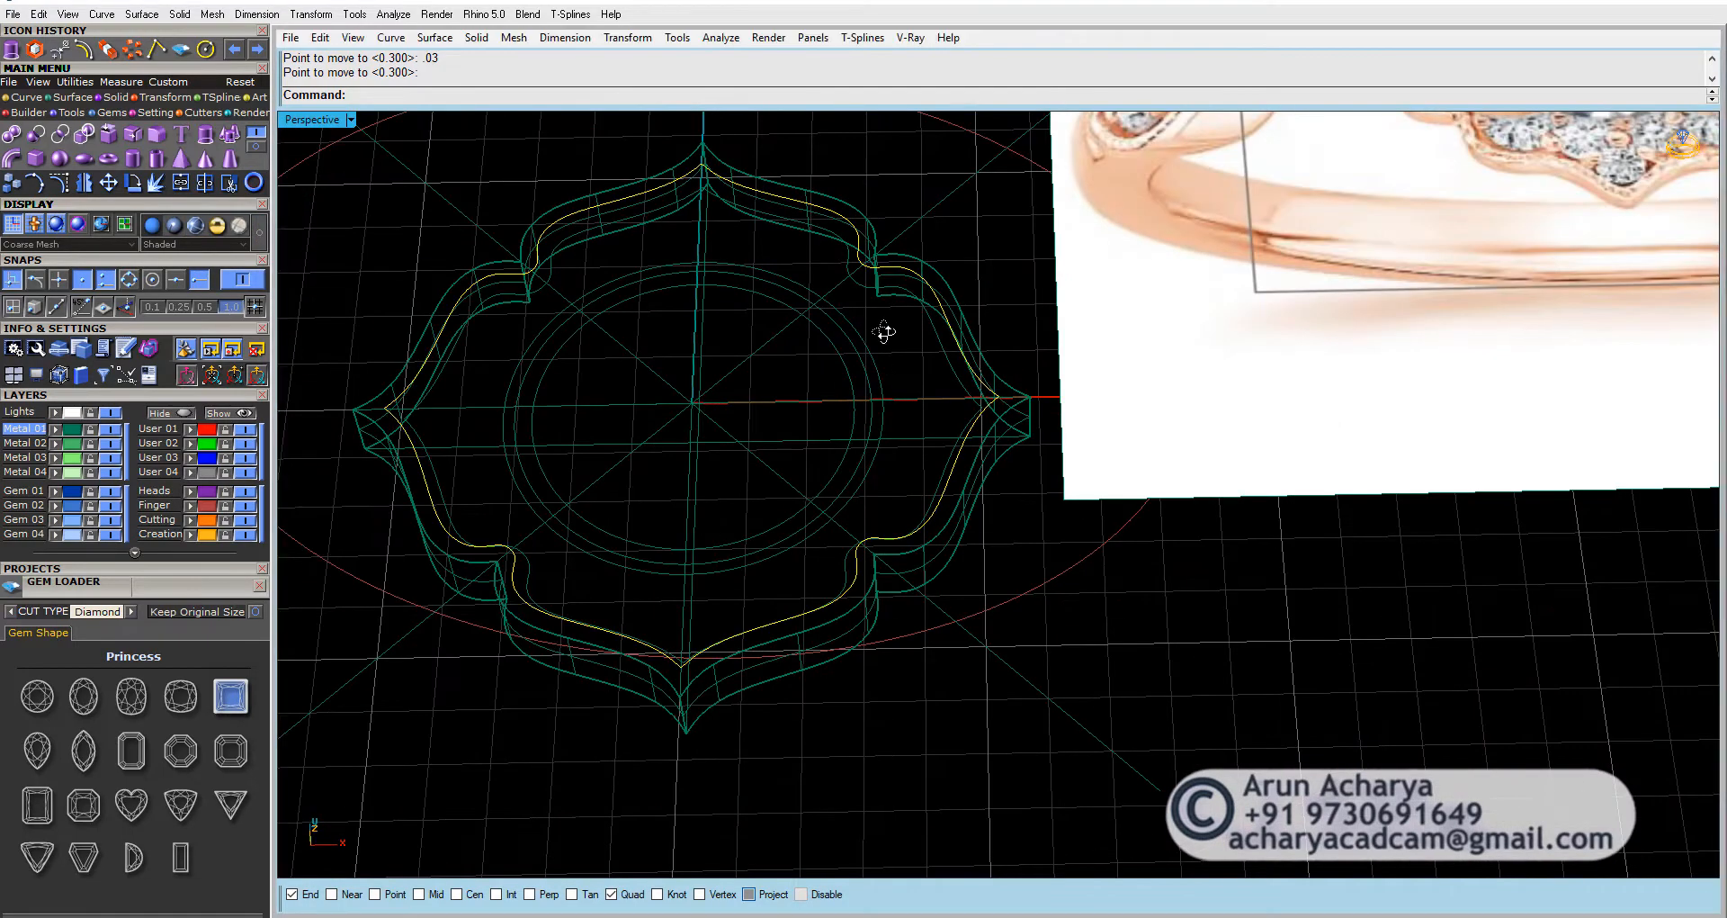
{"action": "scroll", "coordinate": [889, 306], "scroll_direction": "up", "scroll_amount": 4}
{"action": "right_click_drag", "start_coordinate": [888, 358], "coordinate": [1051, 616]}
{"action": "left_click_drag", "start_coordinate": [1070, 671], "coordinate": [1022, 703]}
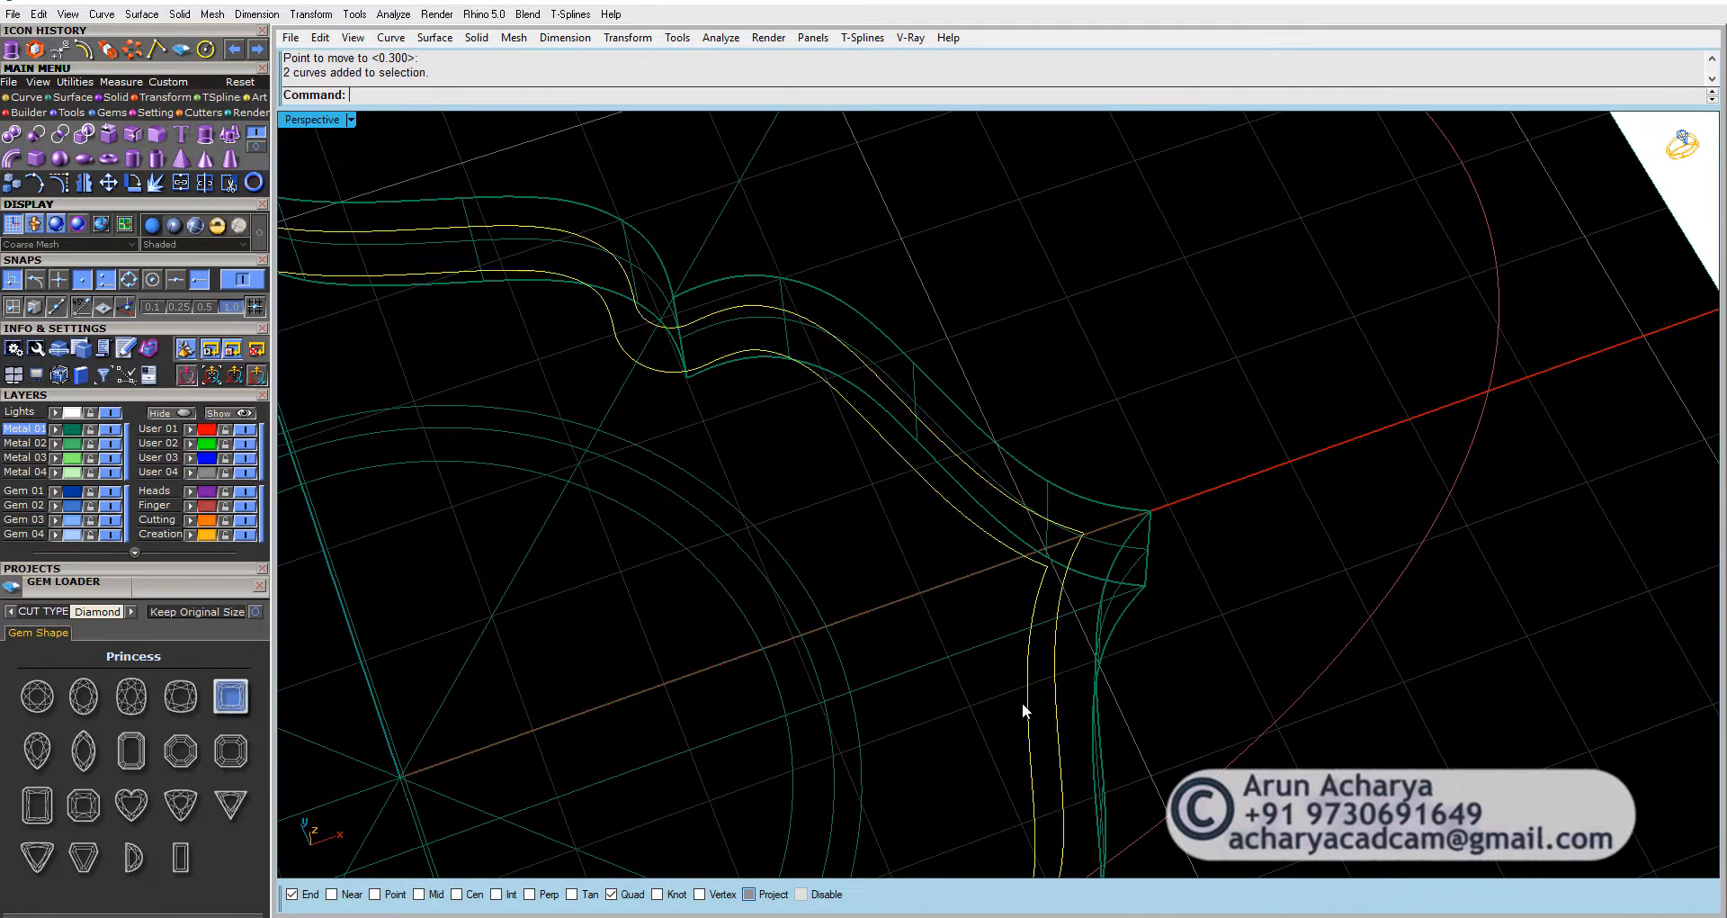
{"action": "right_click_drag", "start_coordinate": [1022, 702], "coordinate": [1017, 612], "text": "shift"}
{"action": "left_click", "coordinate": [20, 97]}
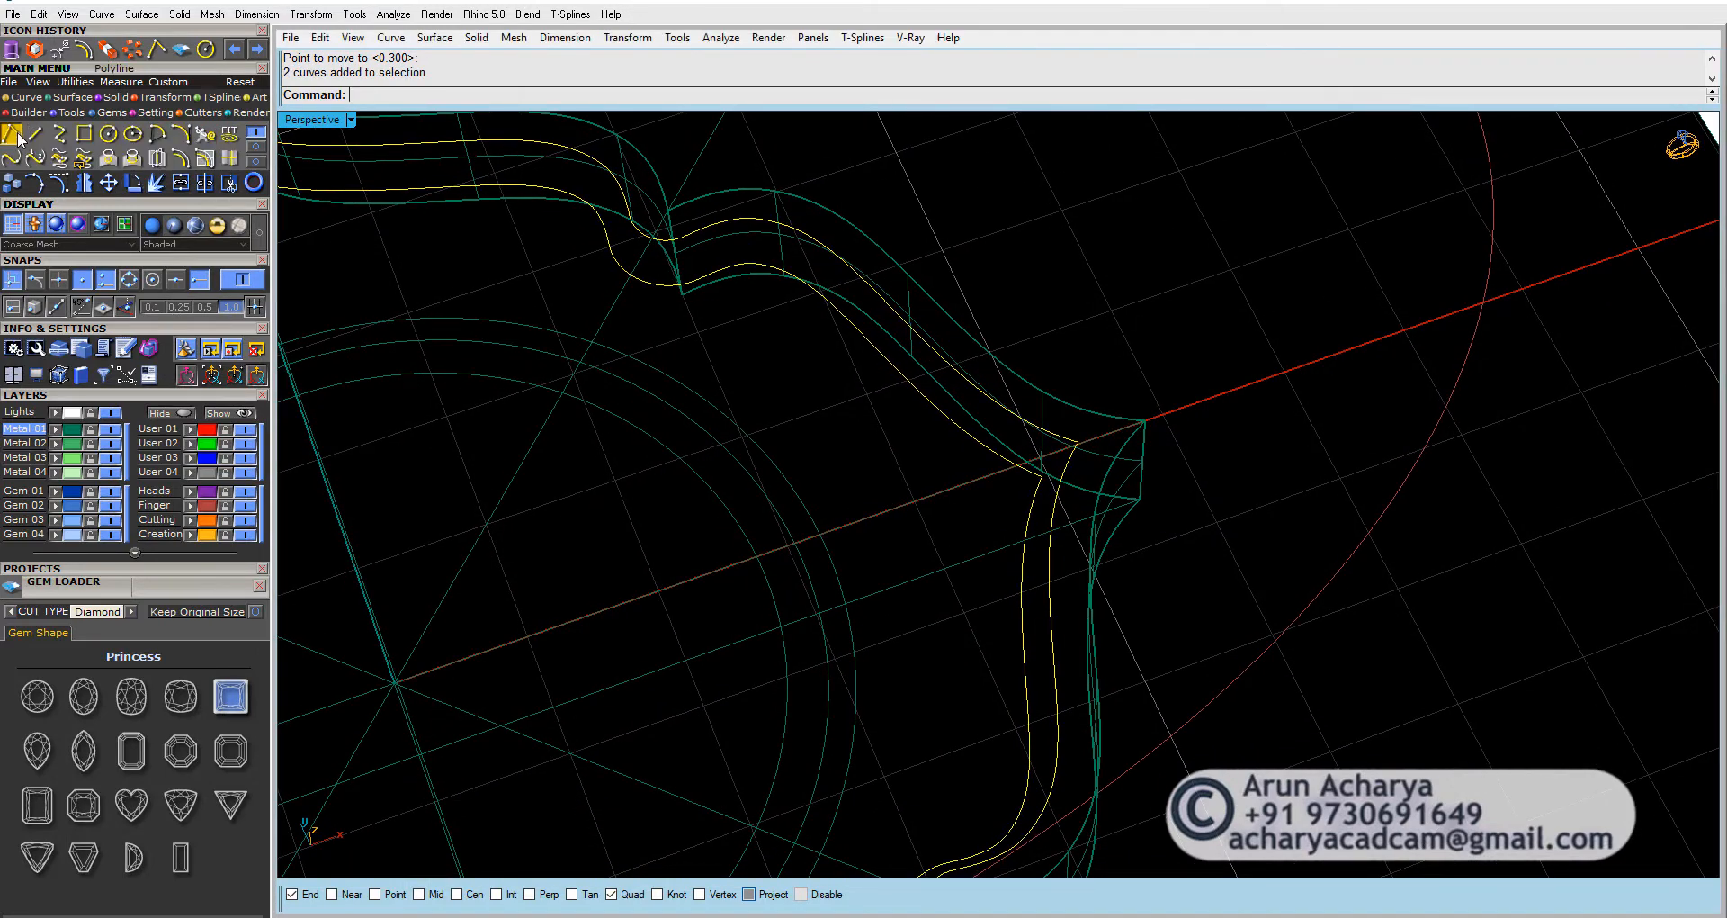
{"action": "left_click", "coordinate": [11, 133]}
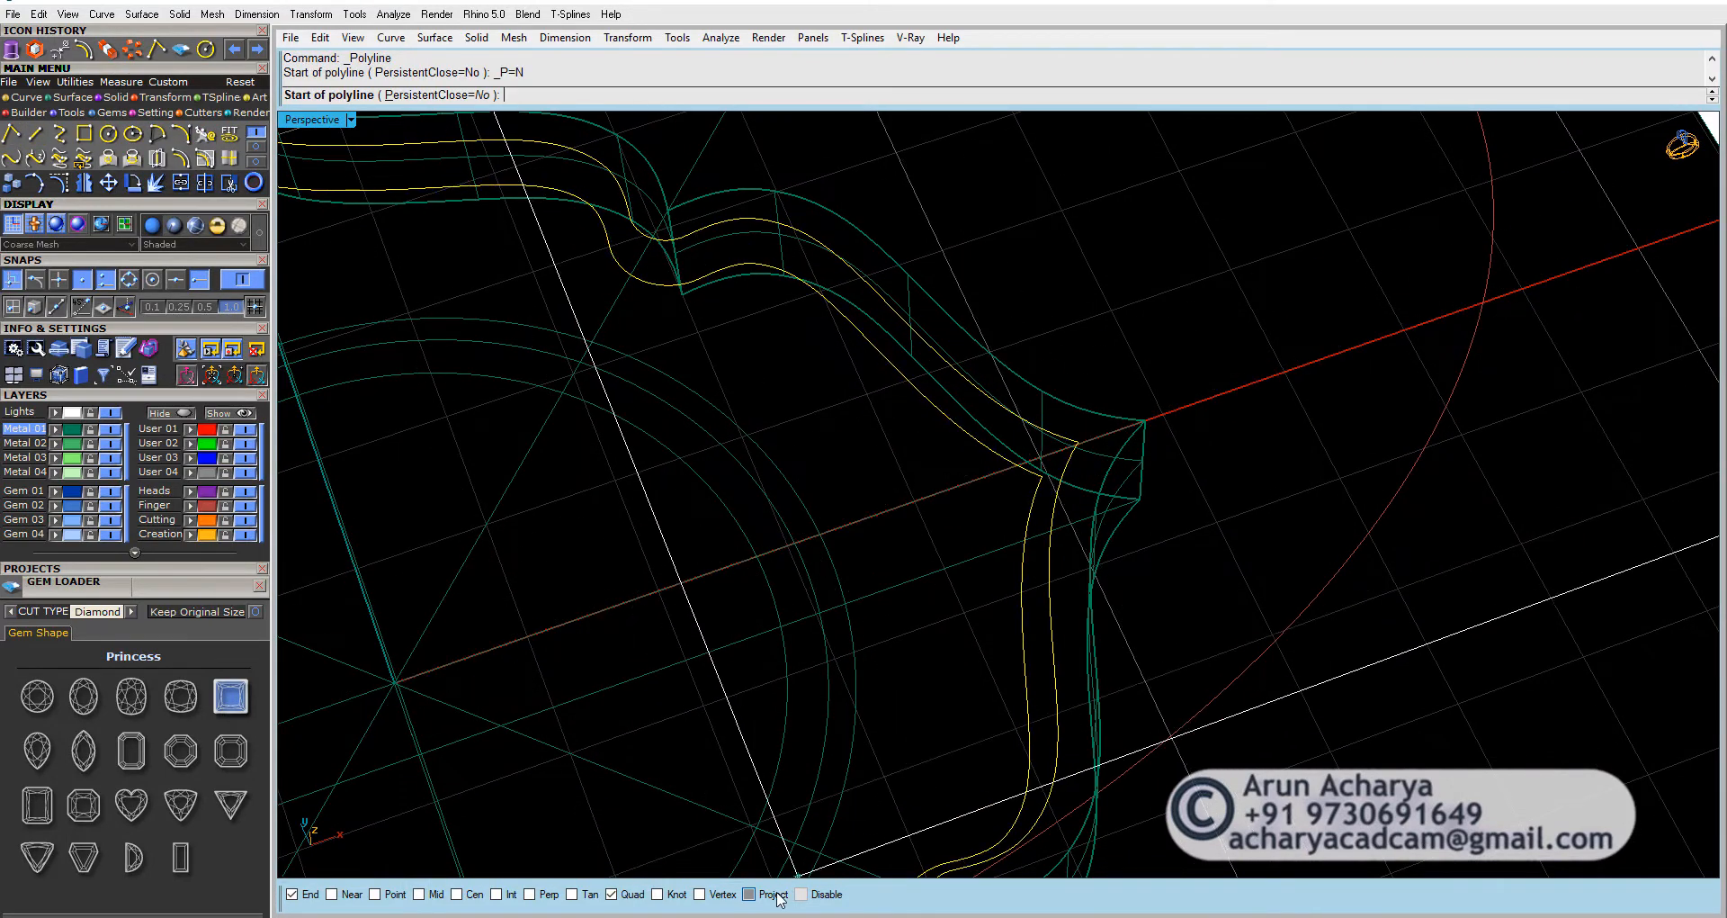
{"action": "left_click", "coordinate": [748, 893]}
{"action": "left_click", "coordinate": [1043, 474]}
{"action": "scroll", "coordinate": [1088, 450], "scroll_direction": "up", "scroll_amount": 4}
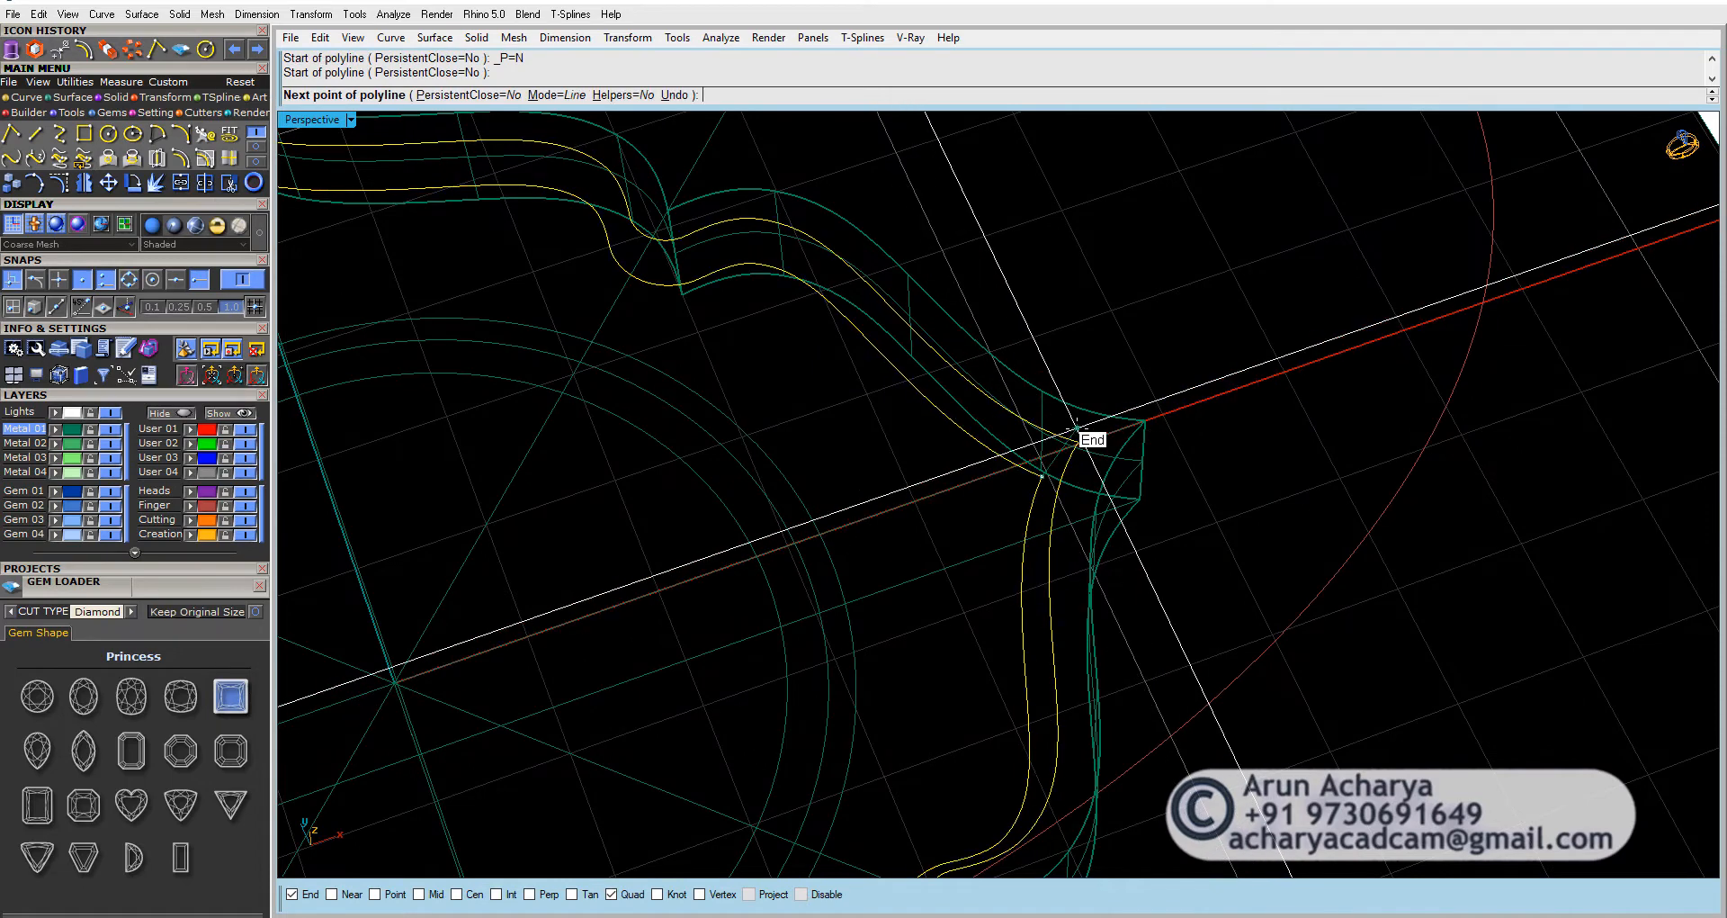
{"action": "left_click", "coordinate": [1085, 455]}
{"action": "key", "text": "Return"}
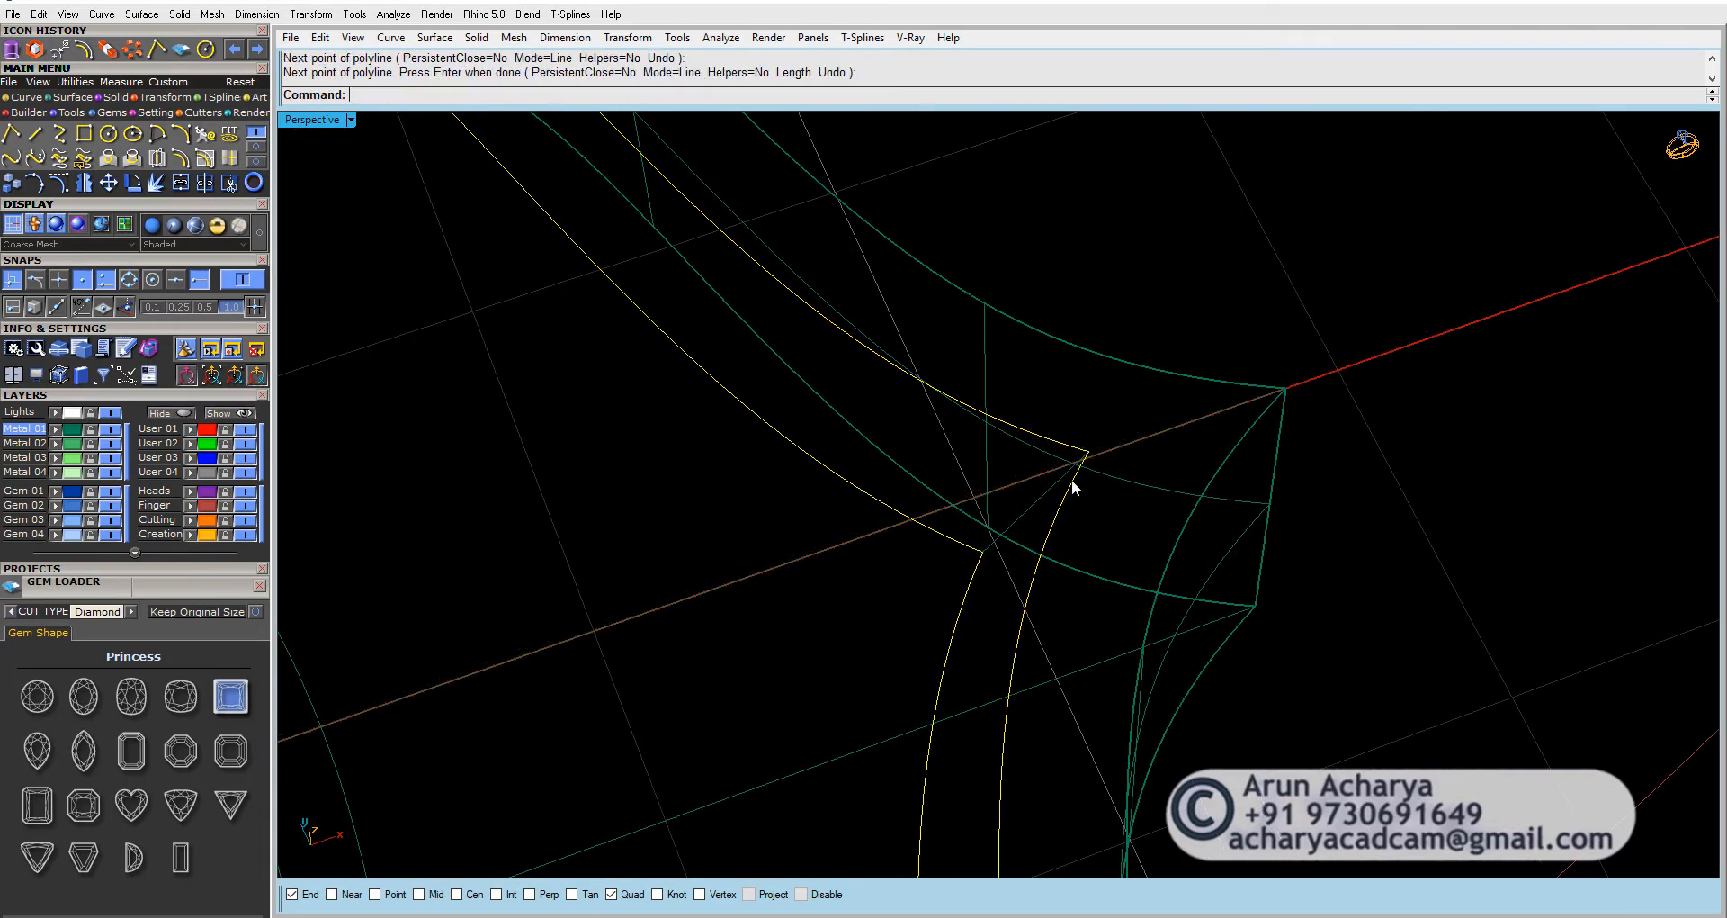
Step: Create a closed two-rail sweep along the middle and innermost halo outlines, using the short connecting line as cross section
{"action": "left_click", "coordinate": [407, 366]}
{"action": "left_click", "coordinate": [70, 98]}
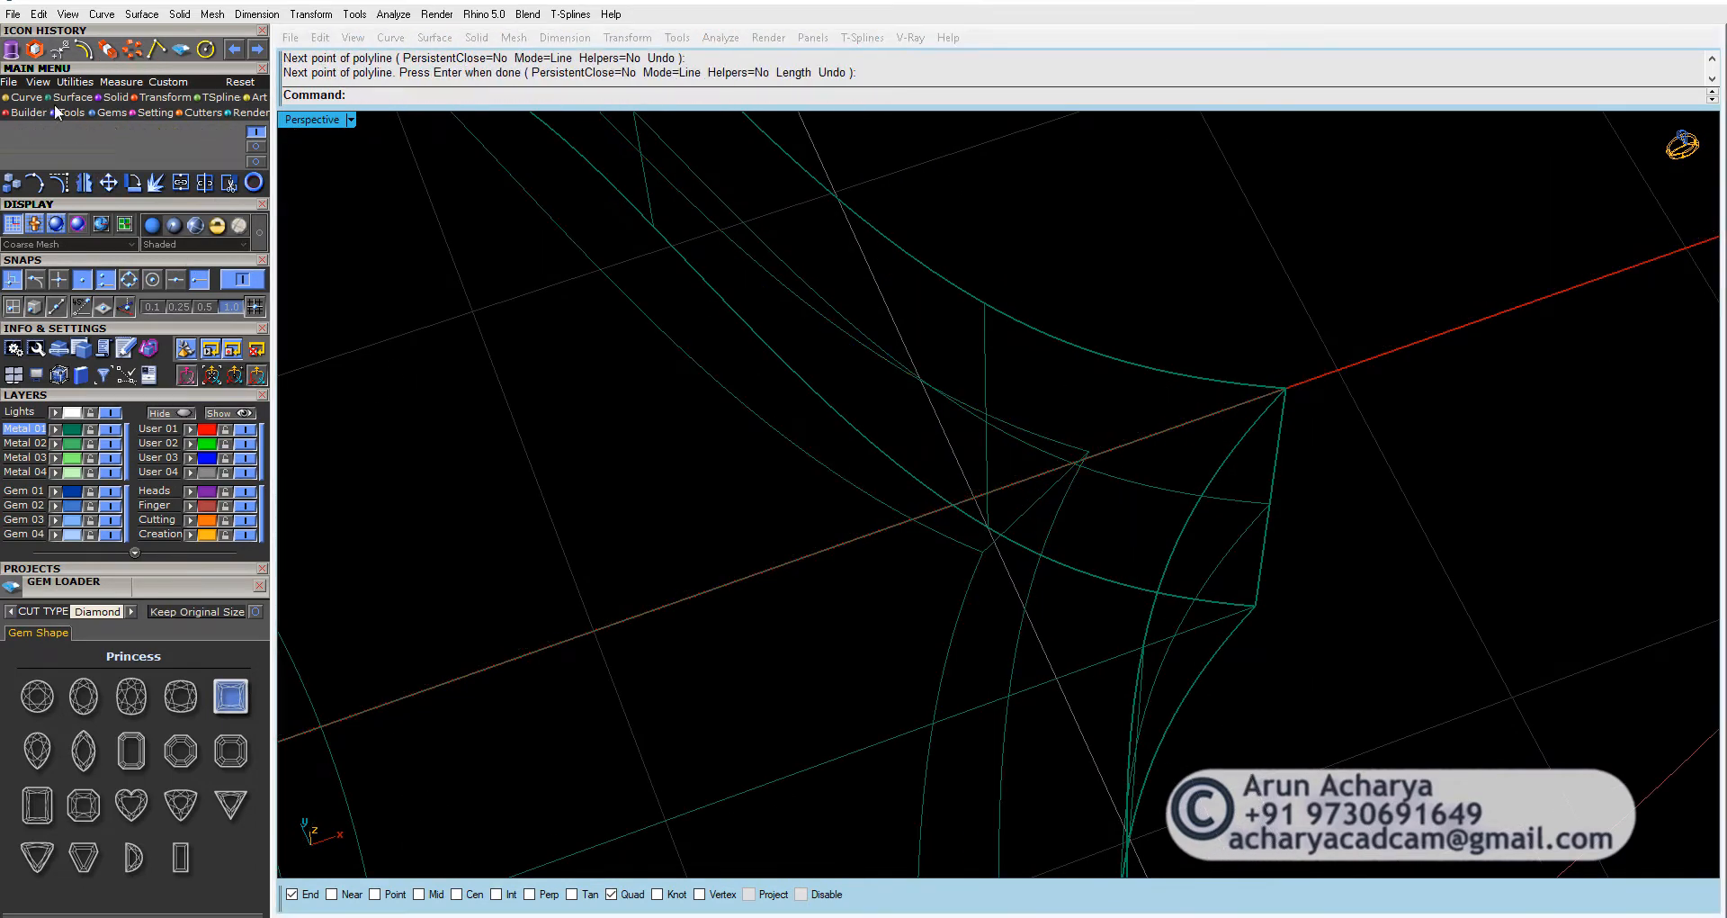
{"action": "left_click", "coordinate": [58, 135]}
{"action": "left_click", "coordinate": [1058, 523]}
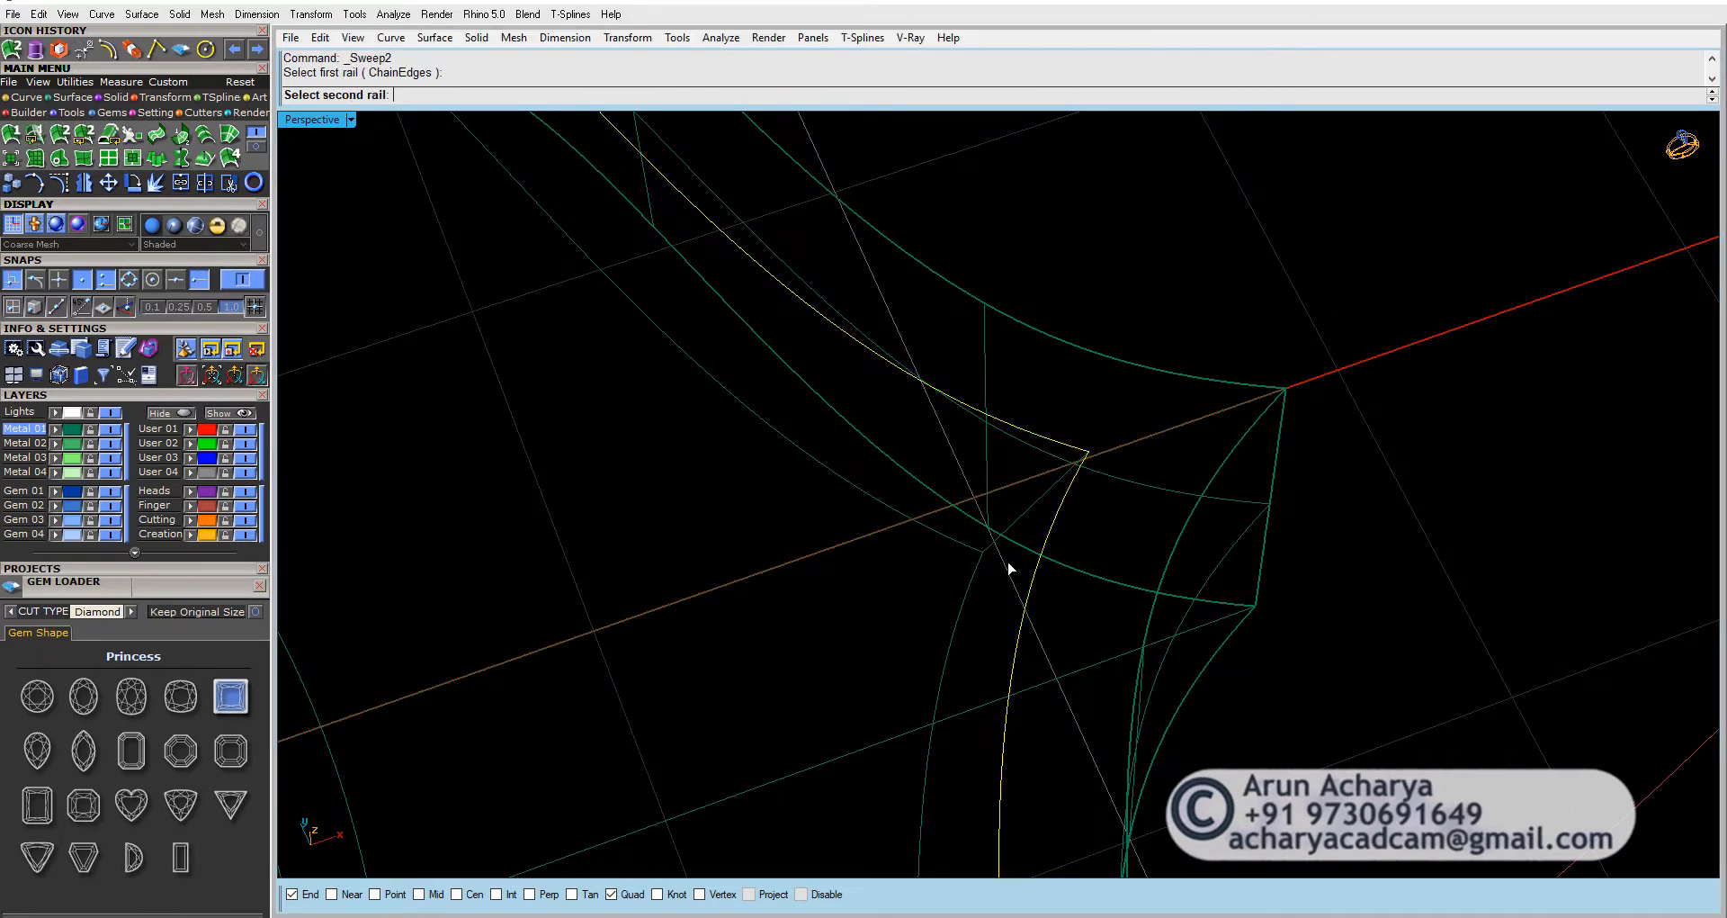
{"action": "left_click", "coordinate": [987, 556]}
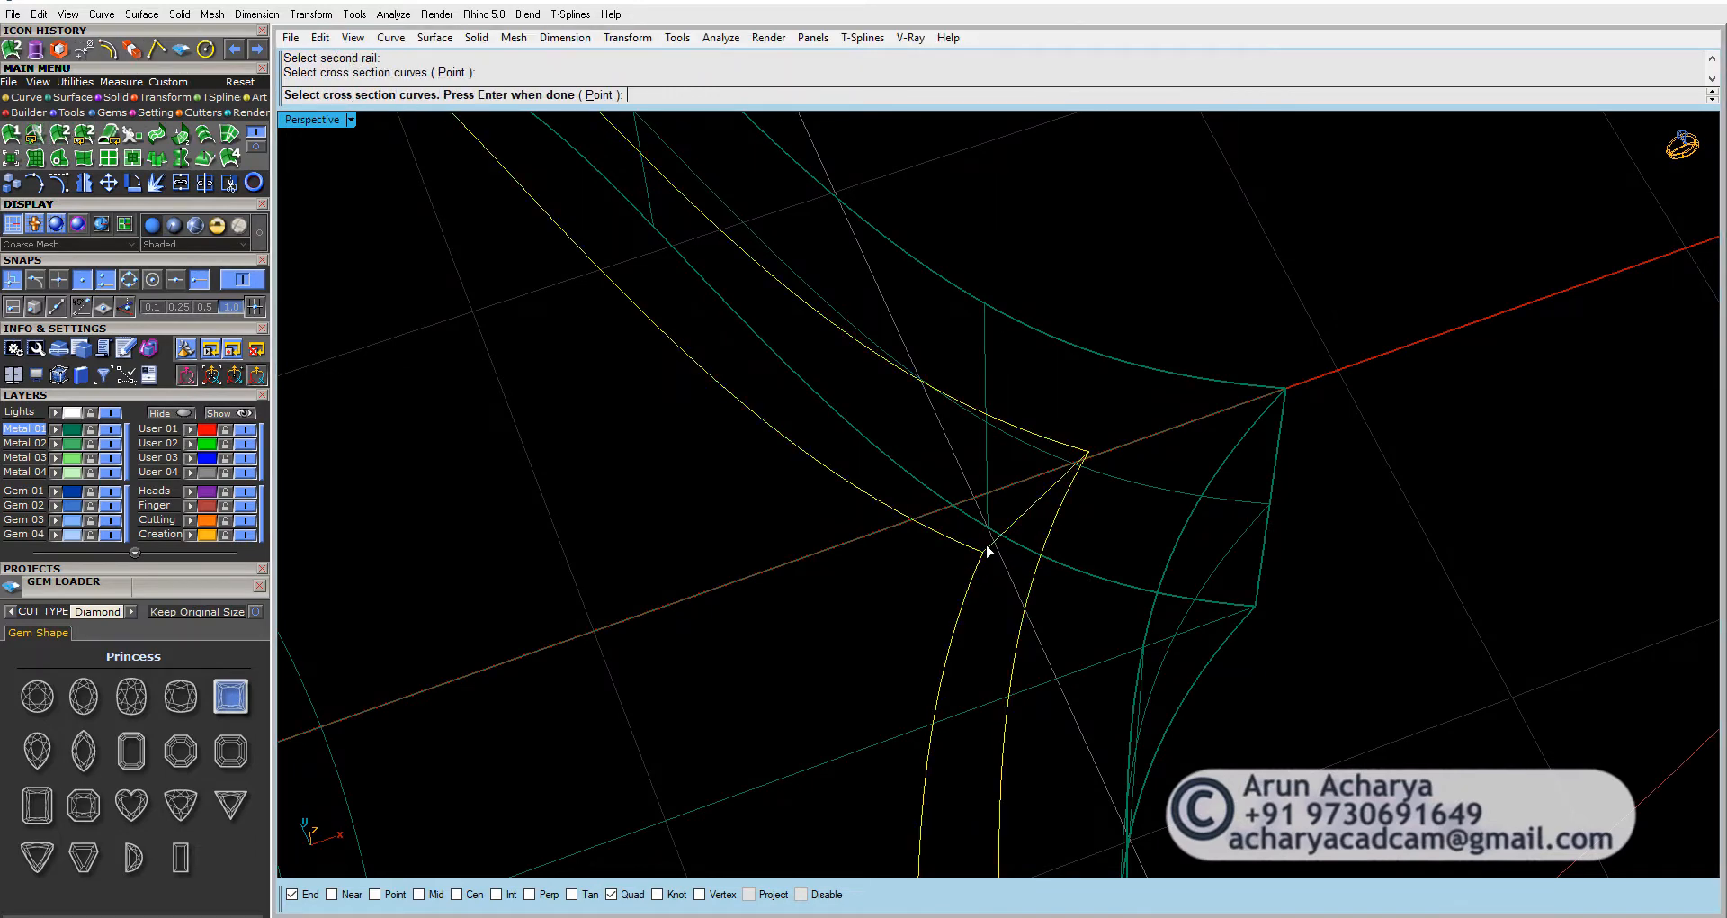
{"action": "key", "text": "Return"}
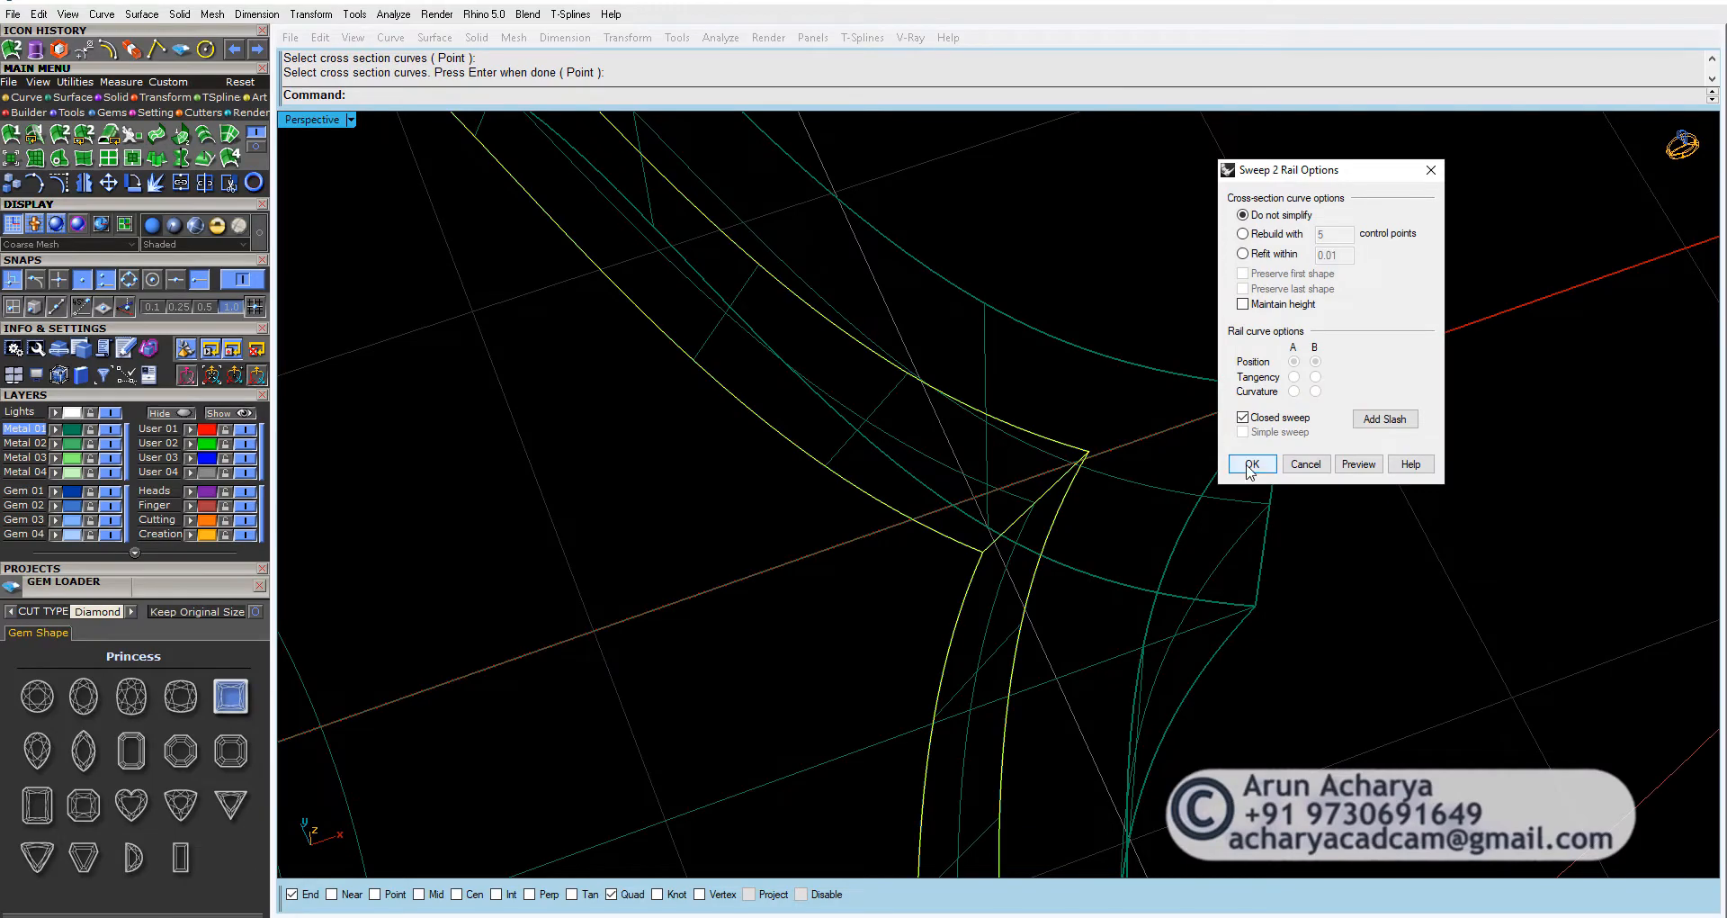
{"action": "left_click", "coordinate": [1237, 469]}
{"action": "scroll", "coordinate": [1206, 470], "scroll_direction": "down", "scroll_amount": 12}
{"action": "right_click_drag", "start_coordinate": [954, 383], "coordinate": [774, 375]}
{"action": "scroll", "coordinate": [1044, 392], "scroll_direction": "up", "scroll_amount": 6}
{"action": "scroll", "coordinate": [1044, 392], "scroll_direction": "down", "scroll_amount": 4}
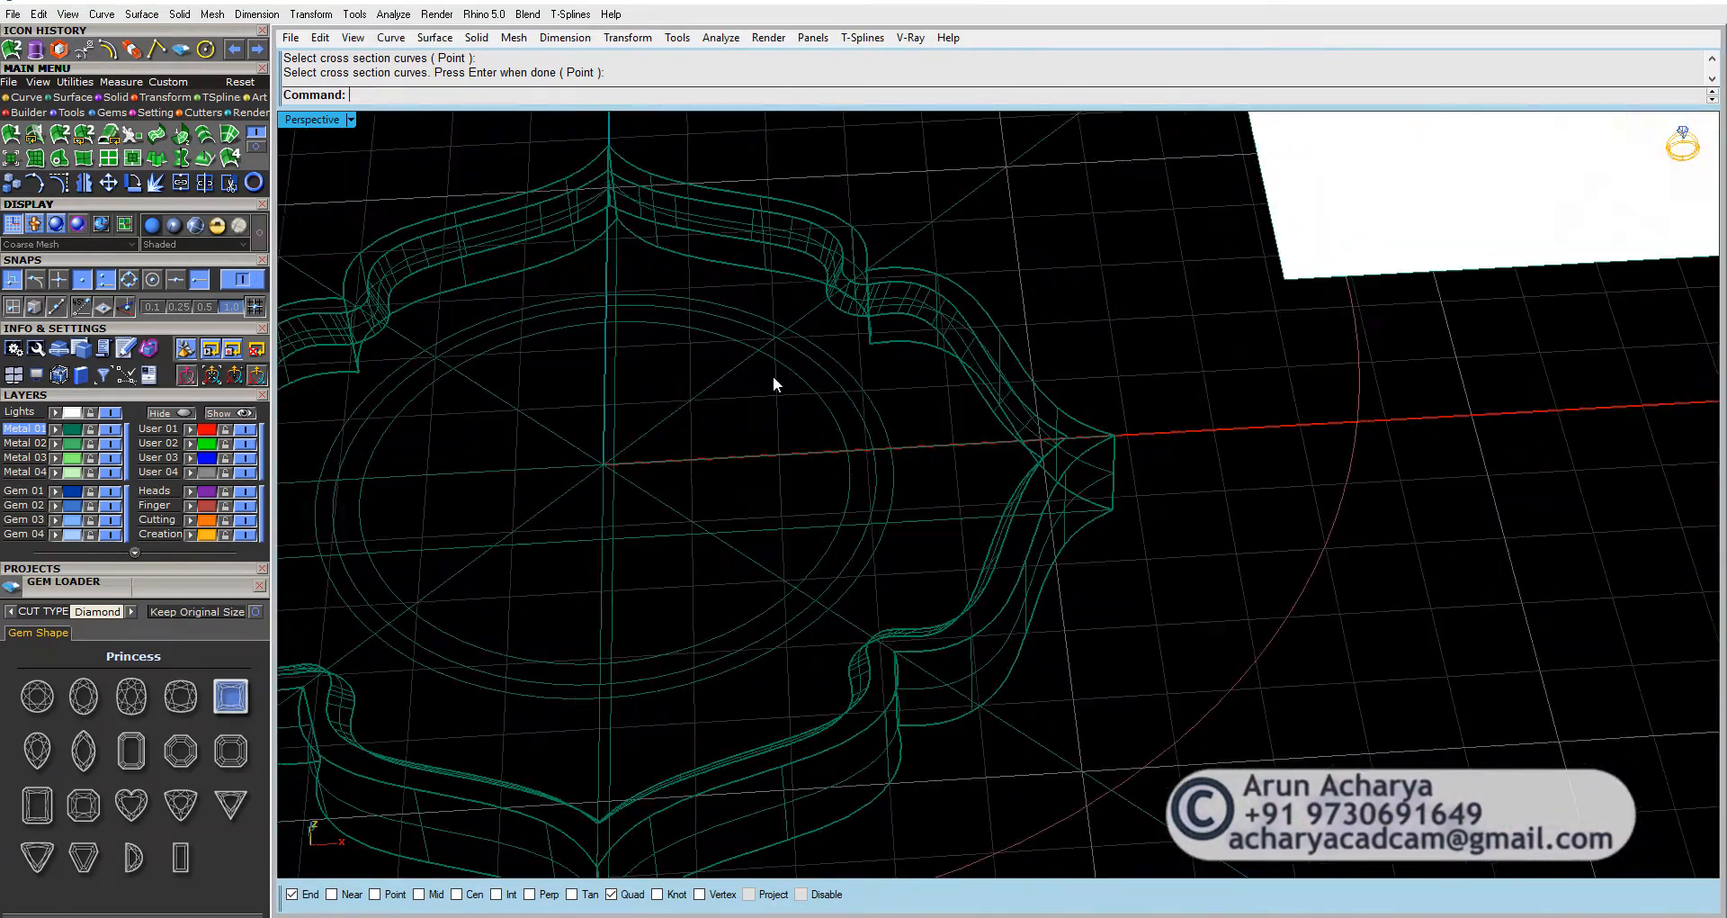
Step: Move the middle gem circle 0.33 mm straight up in the Through Finger view
{"action": "scroll", "coordinate": [867, 416], "scroll_direction": "up", "scroll_amount": 6}
{"action": "mouse_move", "coordinate": [948, 513]}
{"action": "right_mouse_down"}
{"action": "mouse_move", "coordinate": [883, 408]}
{"action": "mouse_move", "coordinate": [910, 494]}
{"action": "mouse_move", "coordinate": [898, 359]}
{"action": "mouse_move", "coordinate": [932, 526]}
{"action": "right_mouse_up"}
{"action": "left_click", "coordinate": [910, 502]}
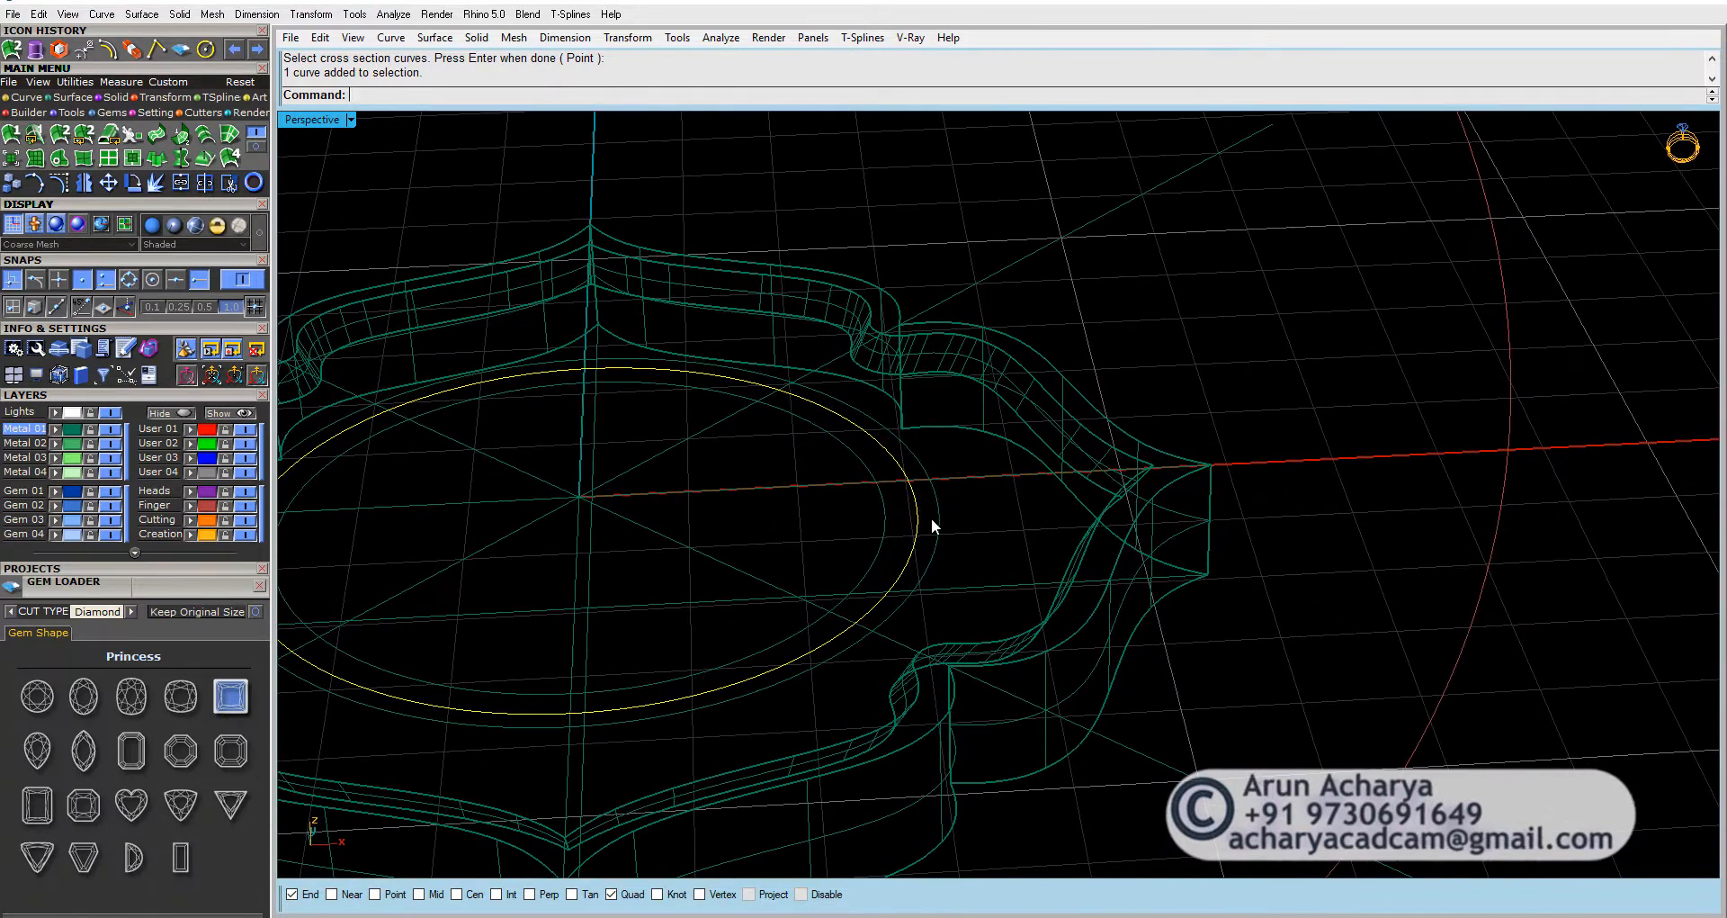
{"action": "left_click", "coordinate": [110, 182]}
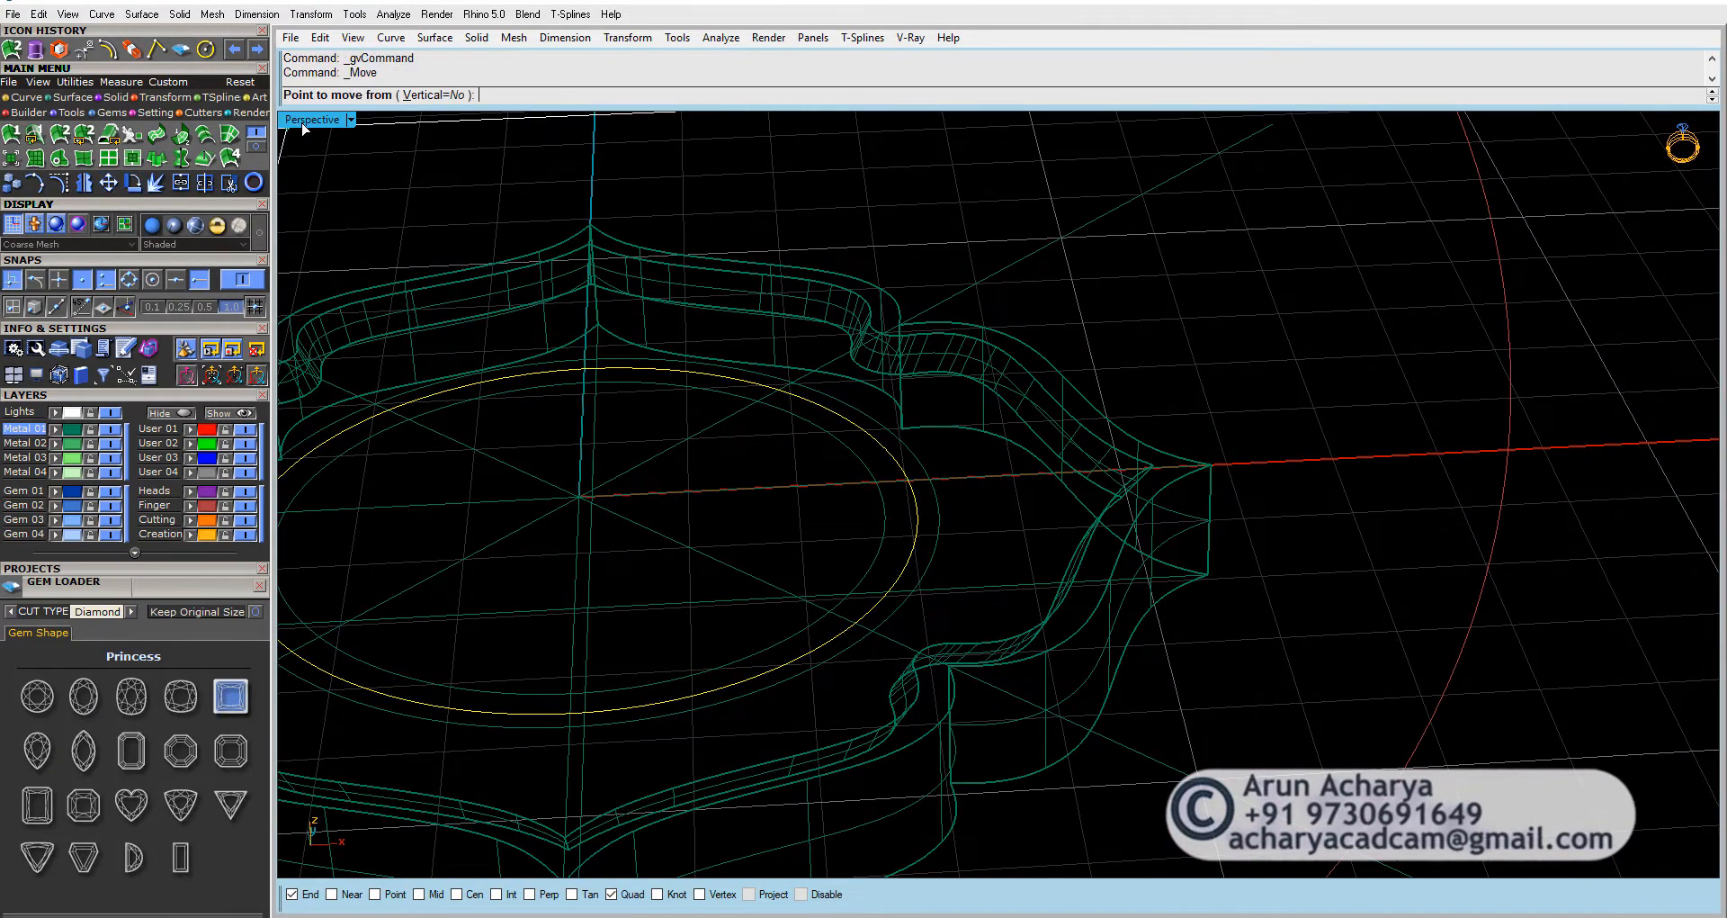
{"action": "scroll", "coordinate": [620, 688], "scroll_direction": "down", "scroll_amount": 3}
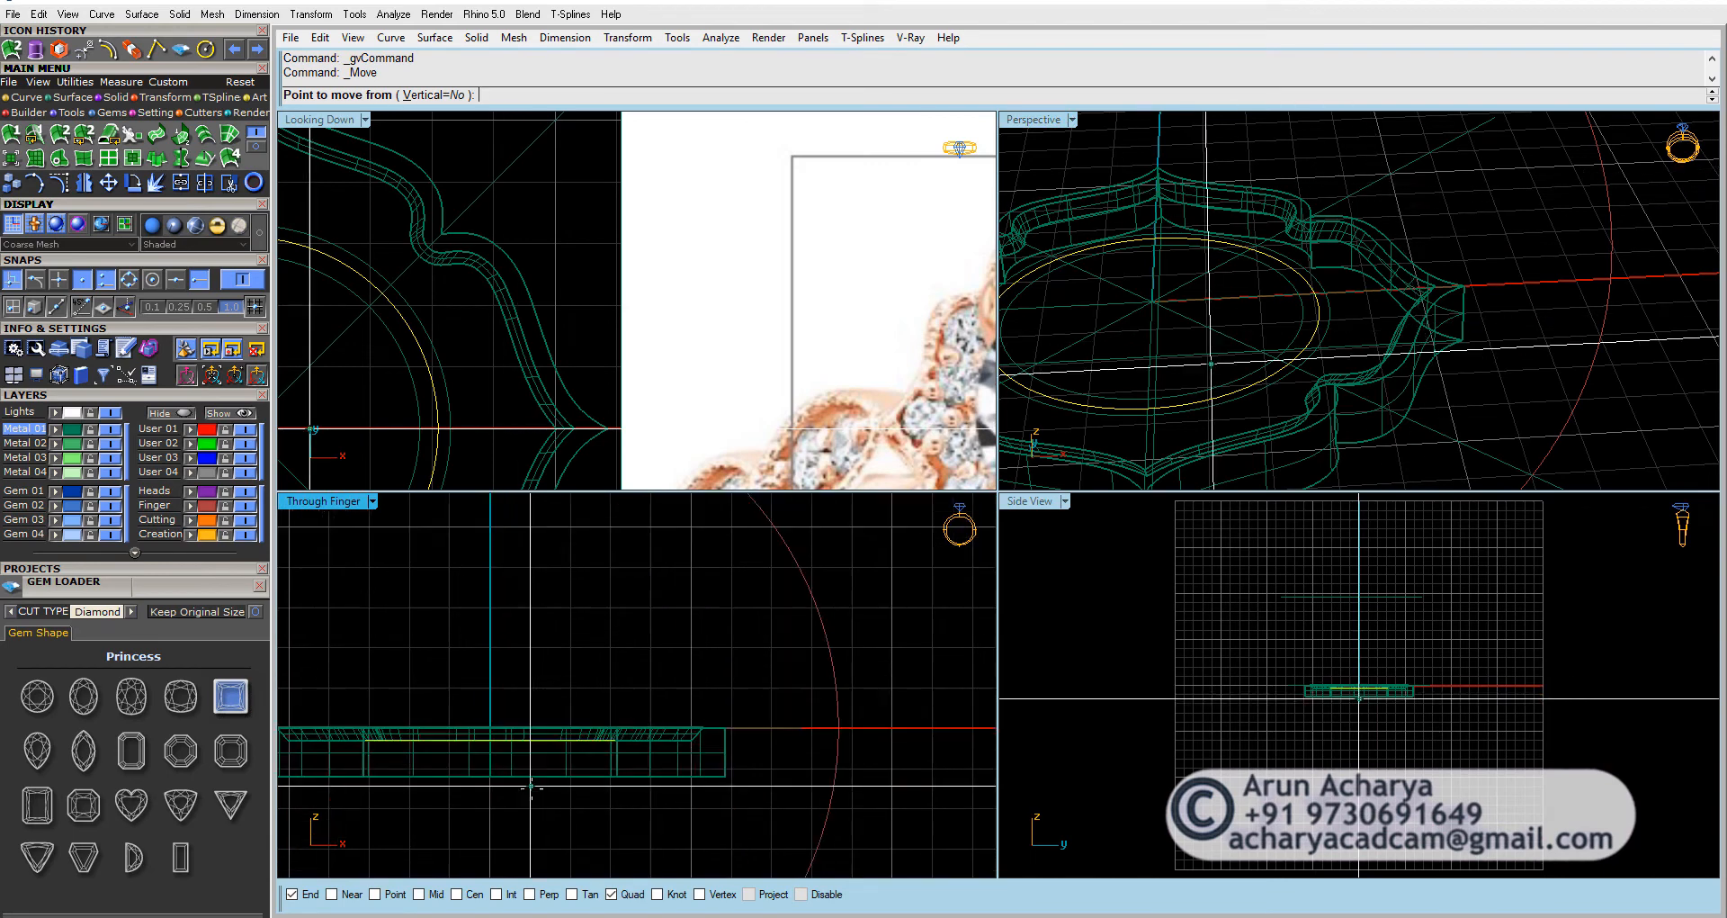
{"action": "scroll", "coordinate": [426, 380], "scroll_direction": "up", "scroll_amount": 3}
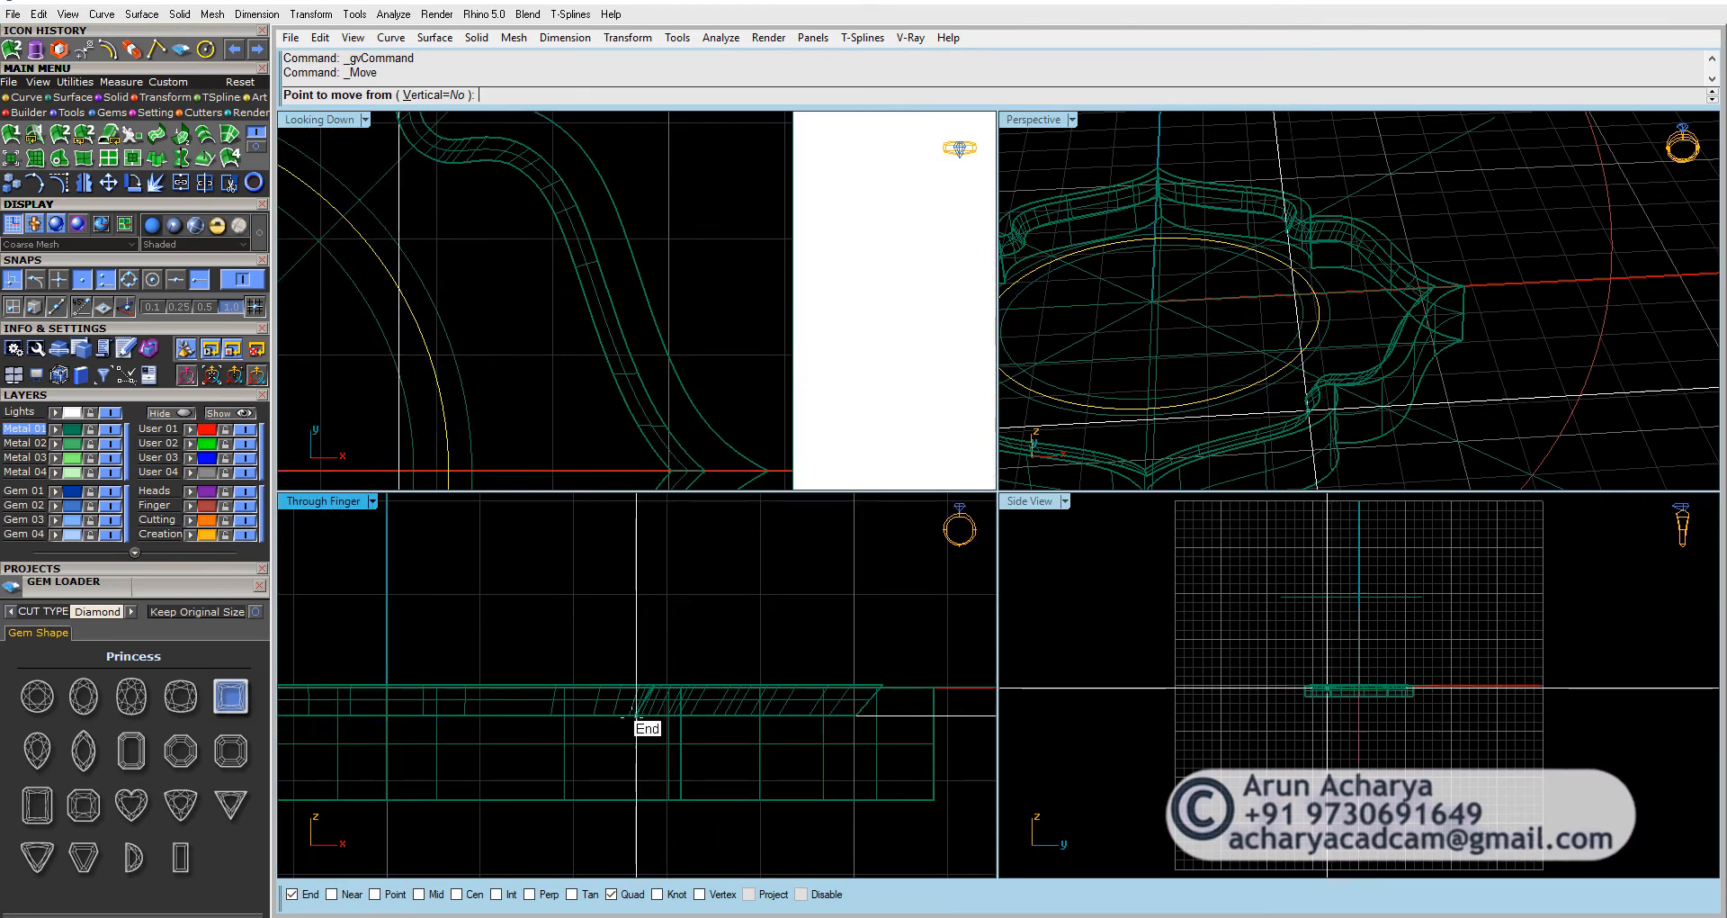
{"action": "scroll", "coordinate": [637, 644], "scroll_direction": "up", "scroll_amount": 2}
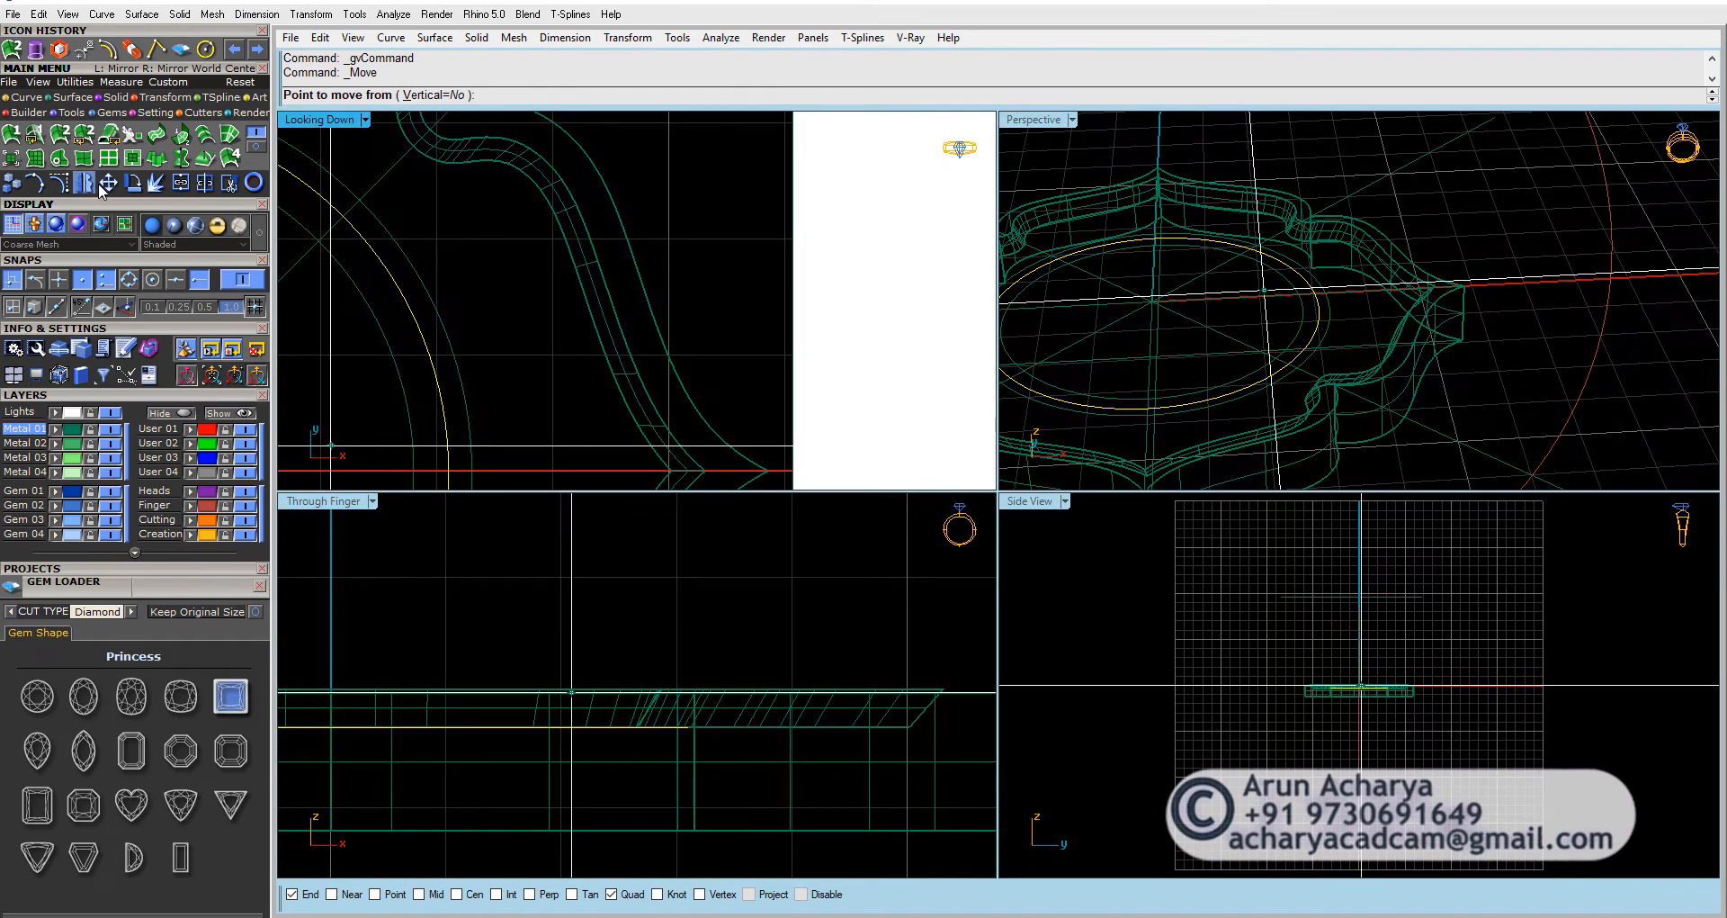
{"action": "left_click", "coordinate": [530, 548]}
{"action": "type", "text": ".3"}
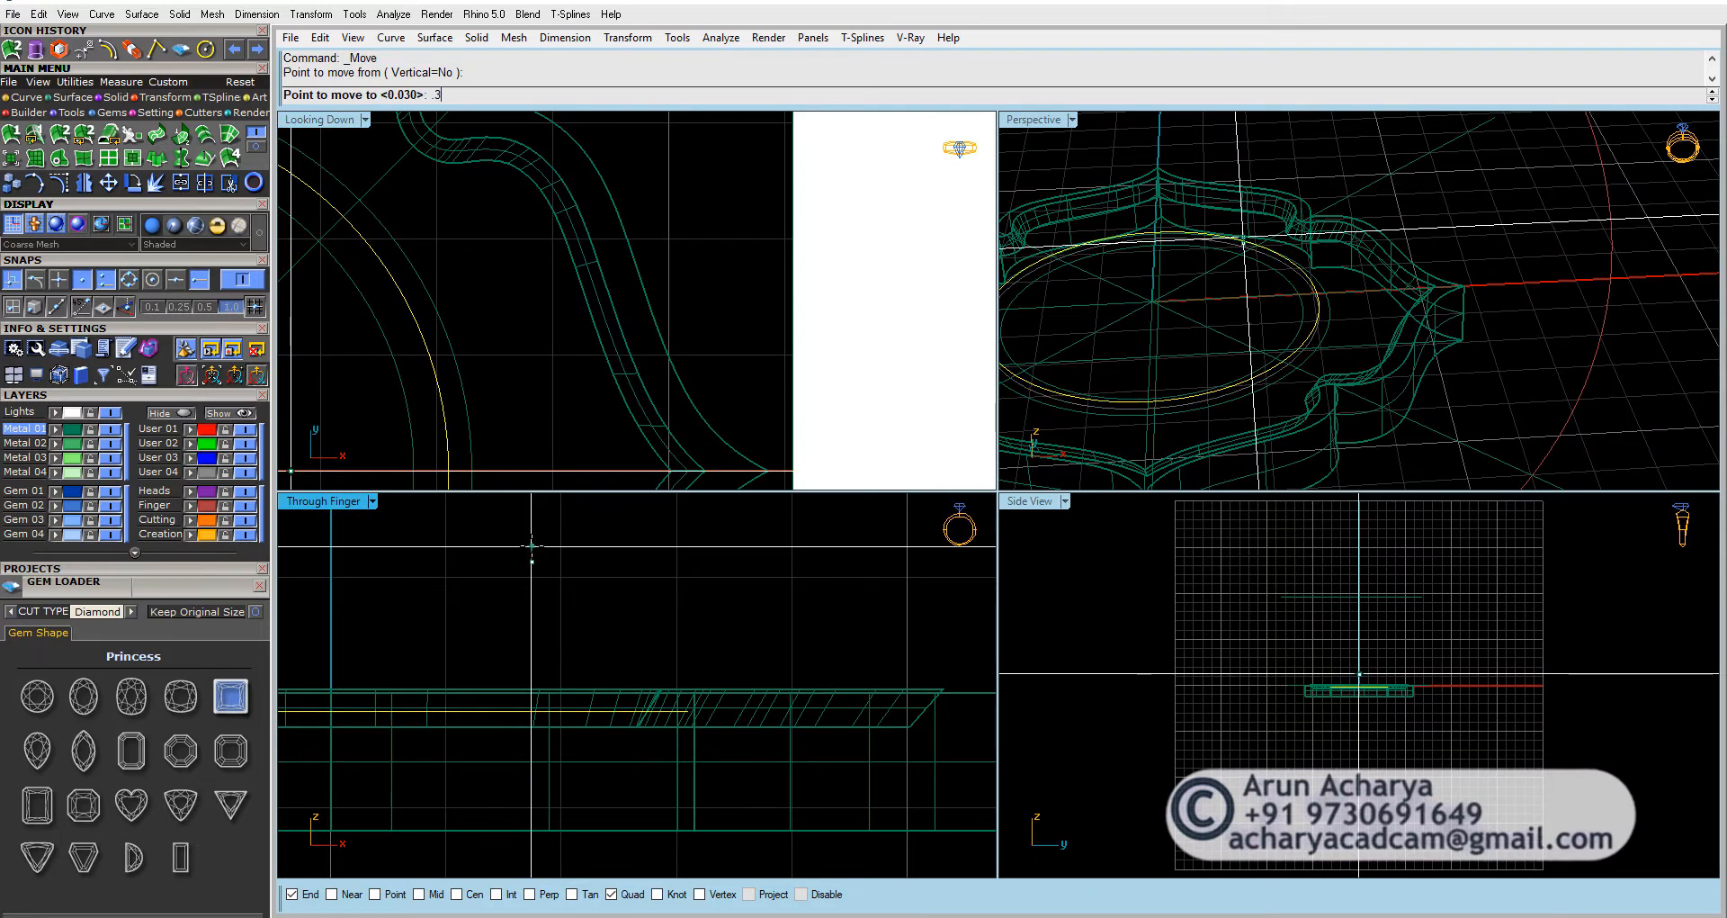
{"action": "type", "text": "3"}
{"action": "key", "text": "Return"}
{"action": "left_click", "coordinate": [531, 544]}
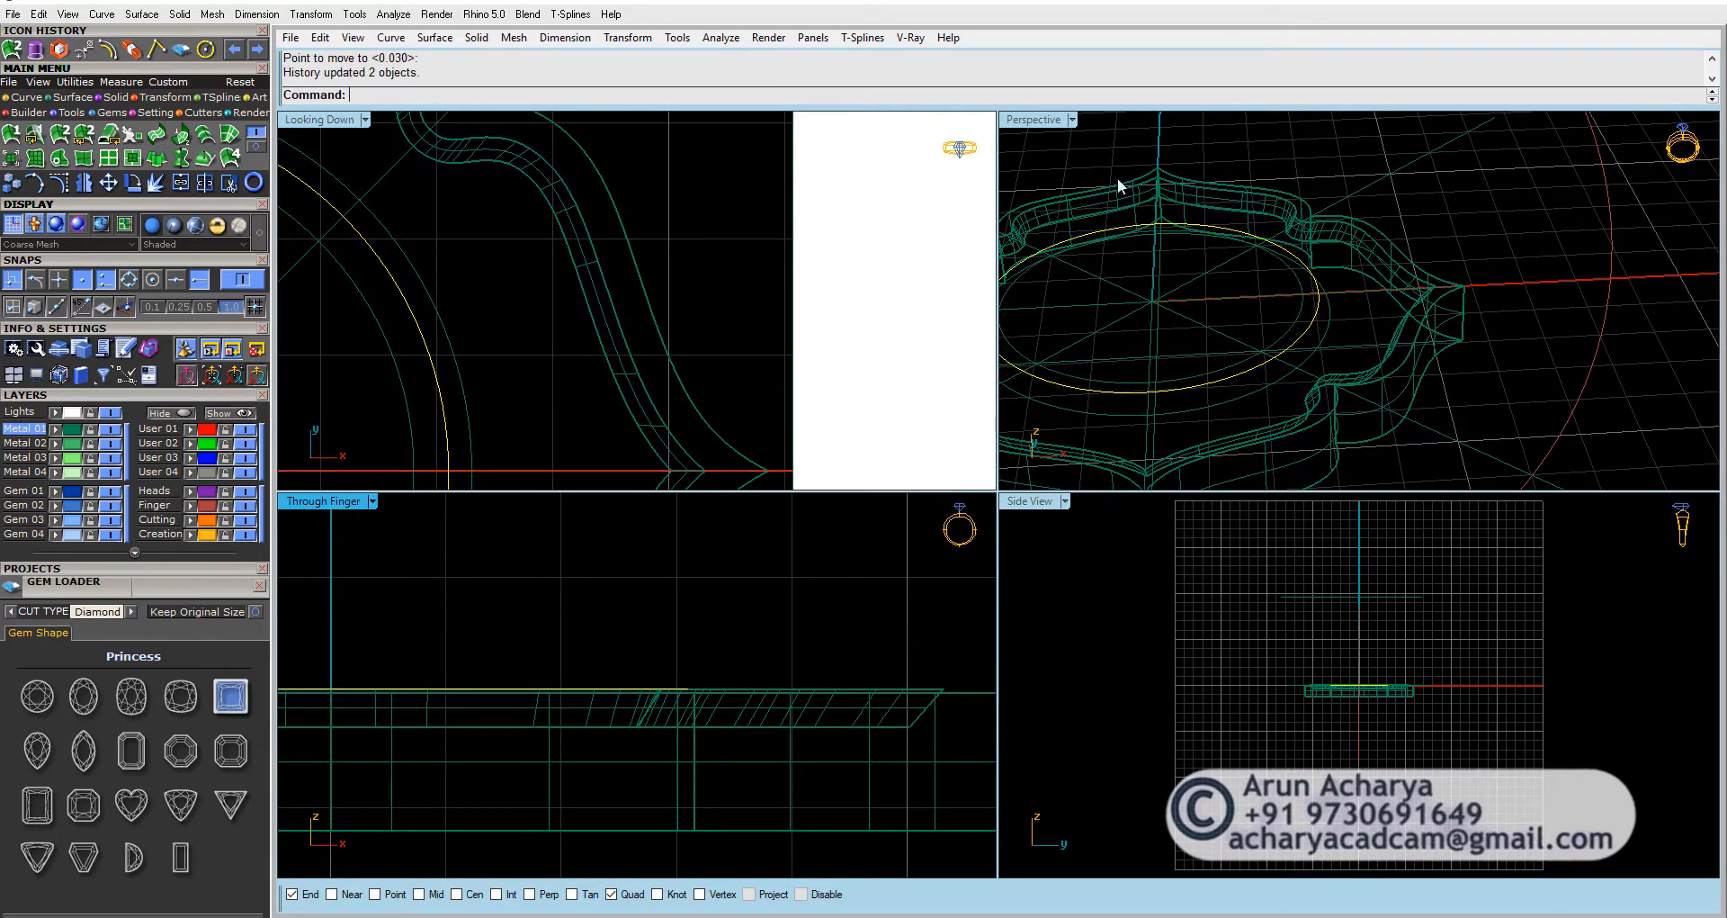
Step: Loft a surface between the raised middle gem circle and the outermost gem circle
{"action": "double_click", "coordinate": [1035, 120]}
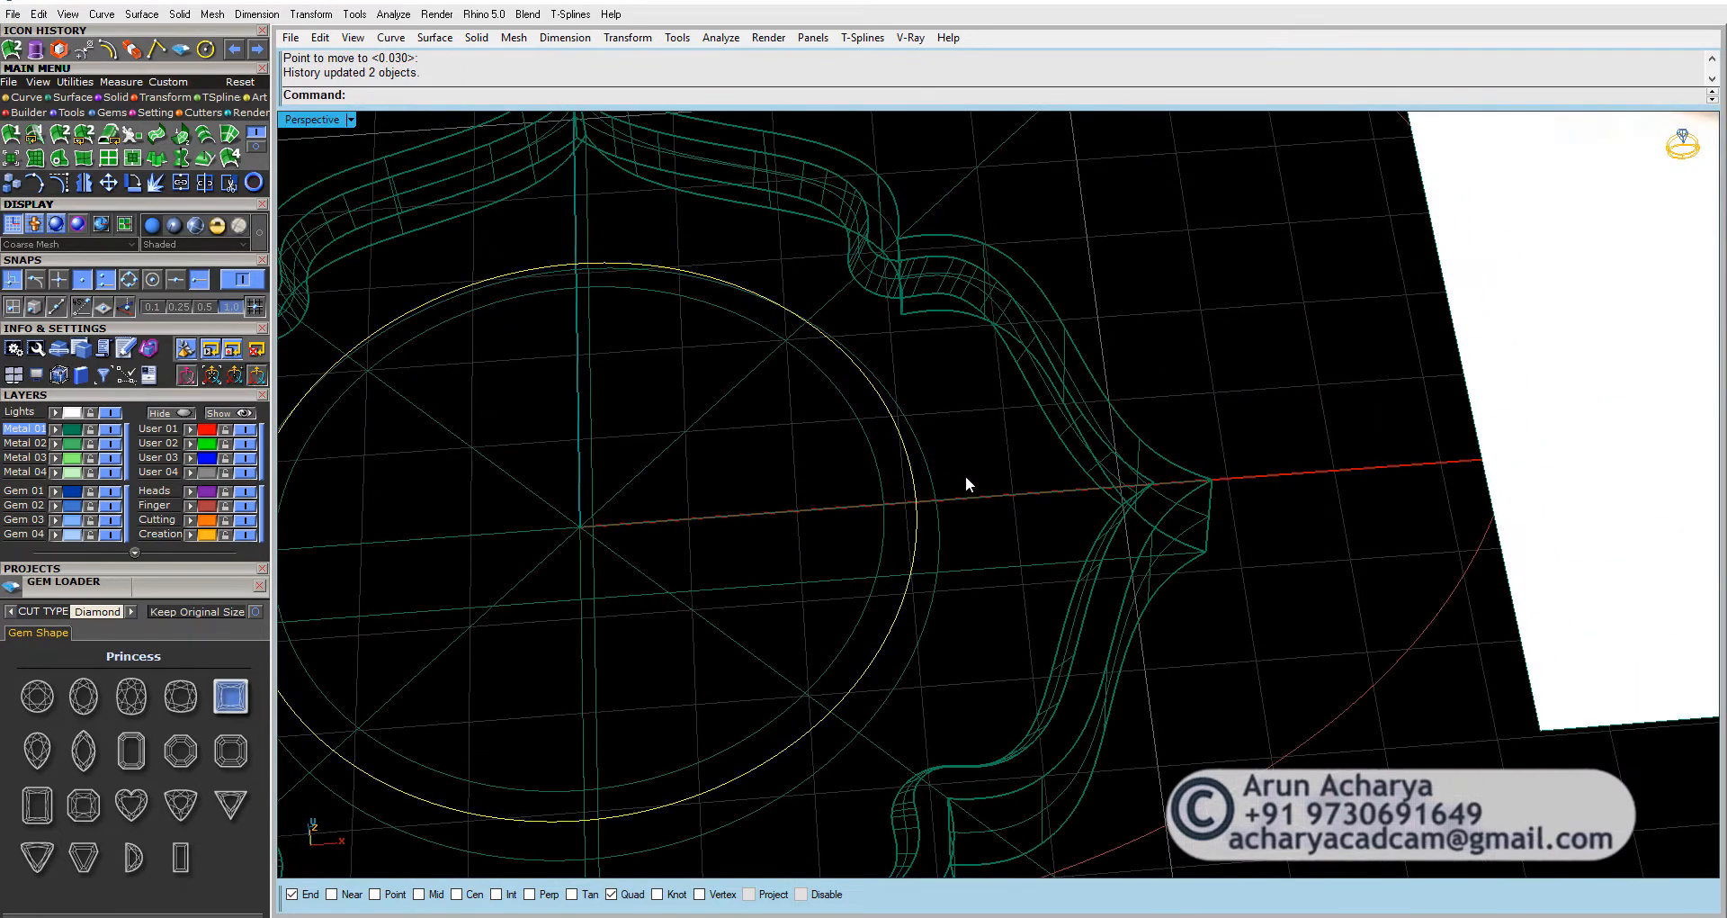
{"action": "left_click_drag", "start_coordinate": [963, 473], "coordinate": [908, 477]}
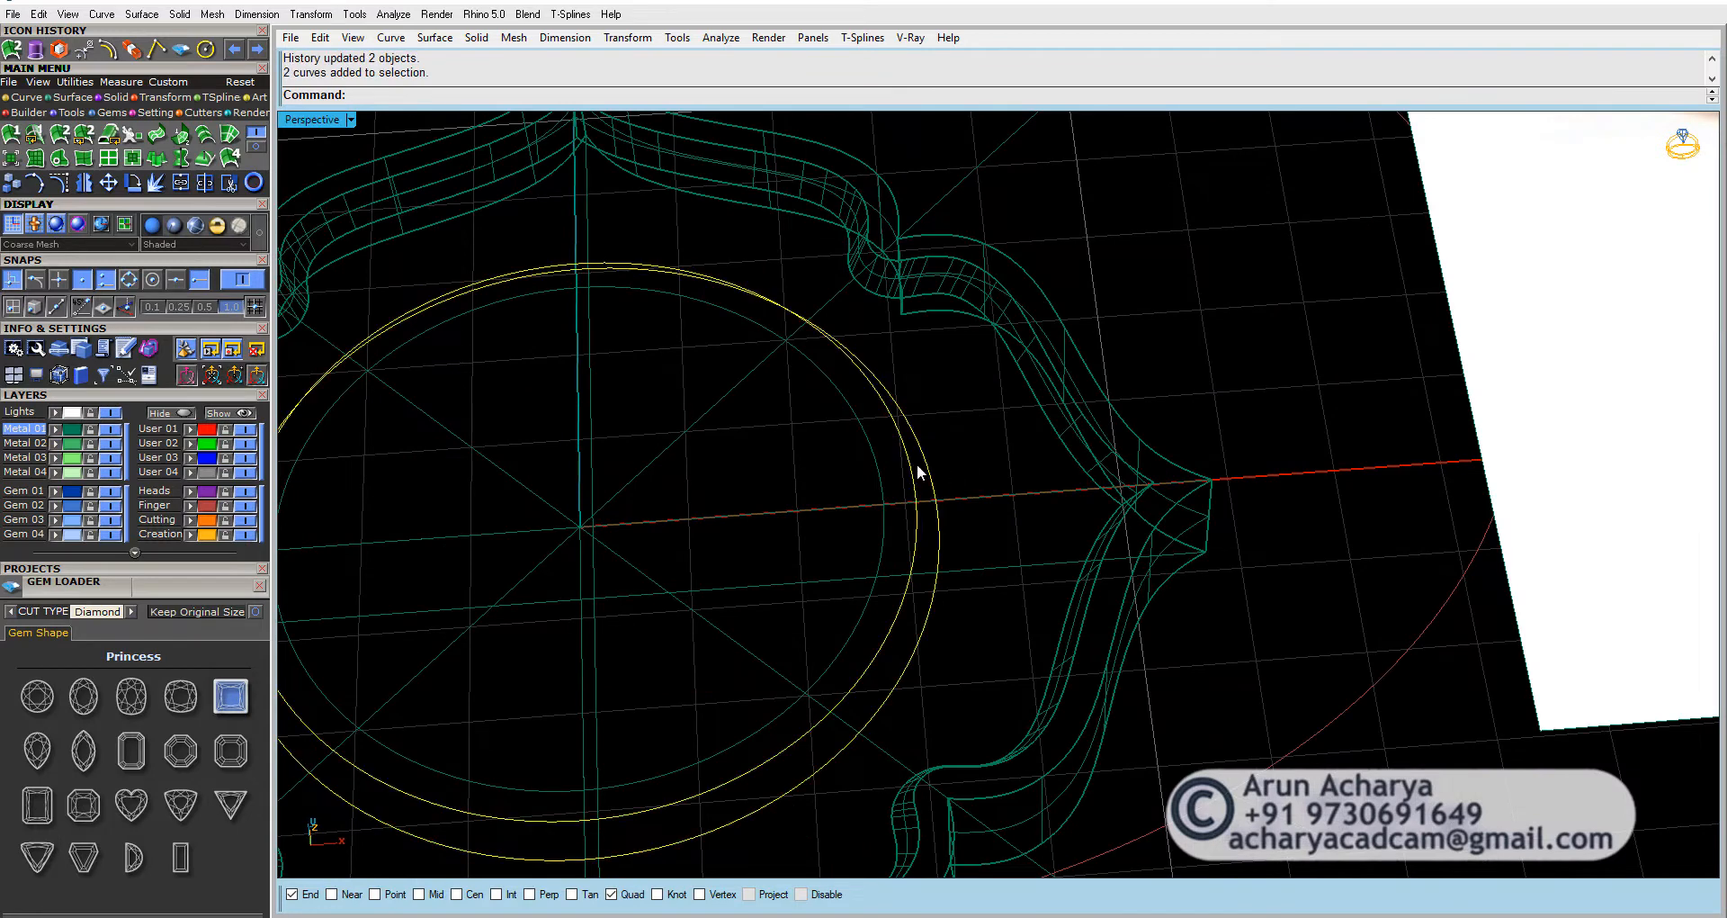
{"action": "left_click", "coordinate": [206, 136]}
{"action": "key", "text": "Escape"}
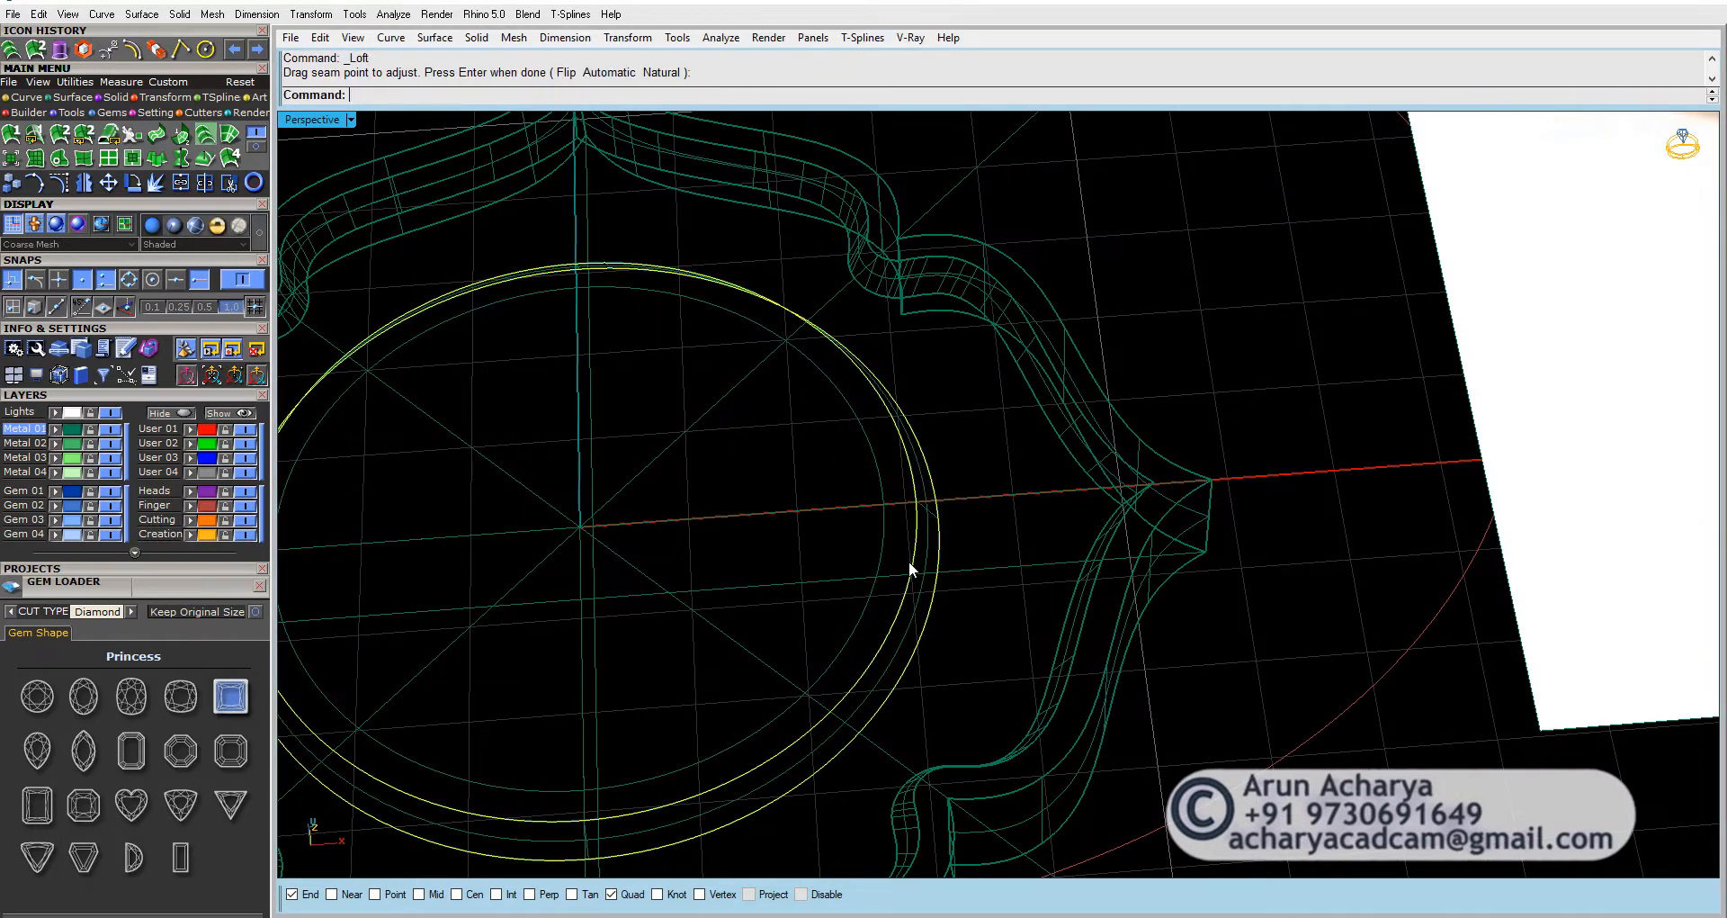
{"action": "right_click_drag", "start_coordinate": [886, 578], "coordinate": [914, 438]}
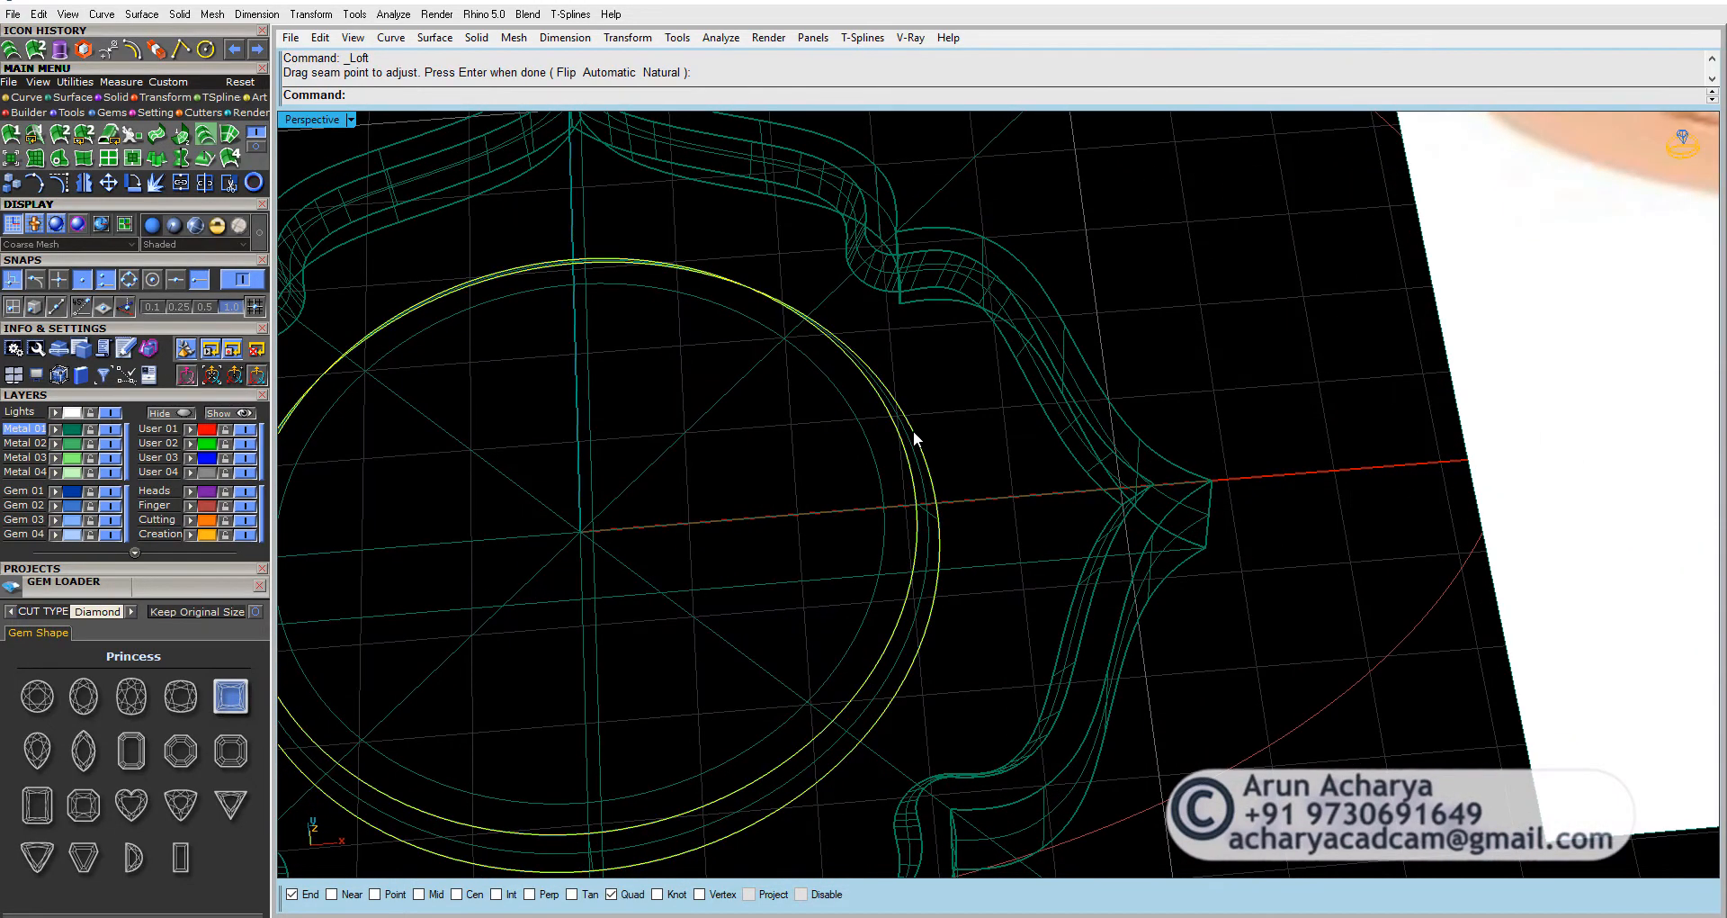
Step: Create a planar surface between the outermost gem circle and the innermost halo outline
{"action": "left_click", "coordinate": [959, 448]}
{"action": "left_click", "coordinate": [932, 473]}
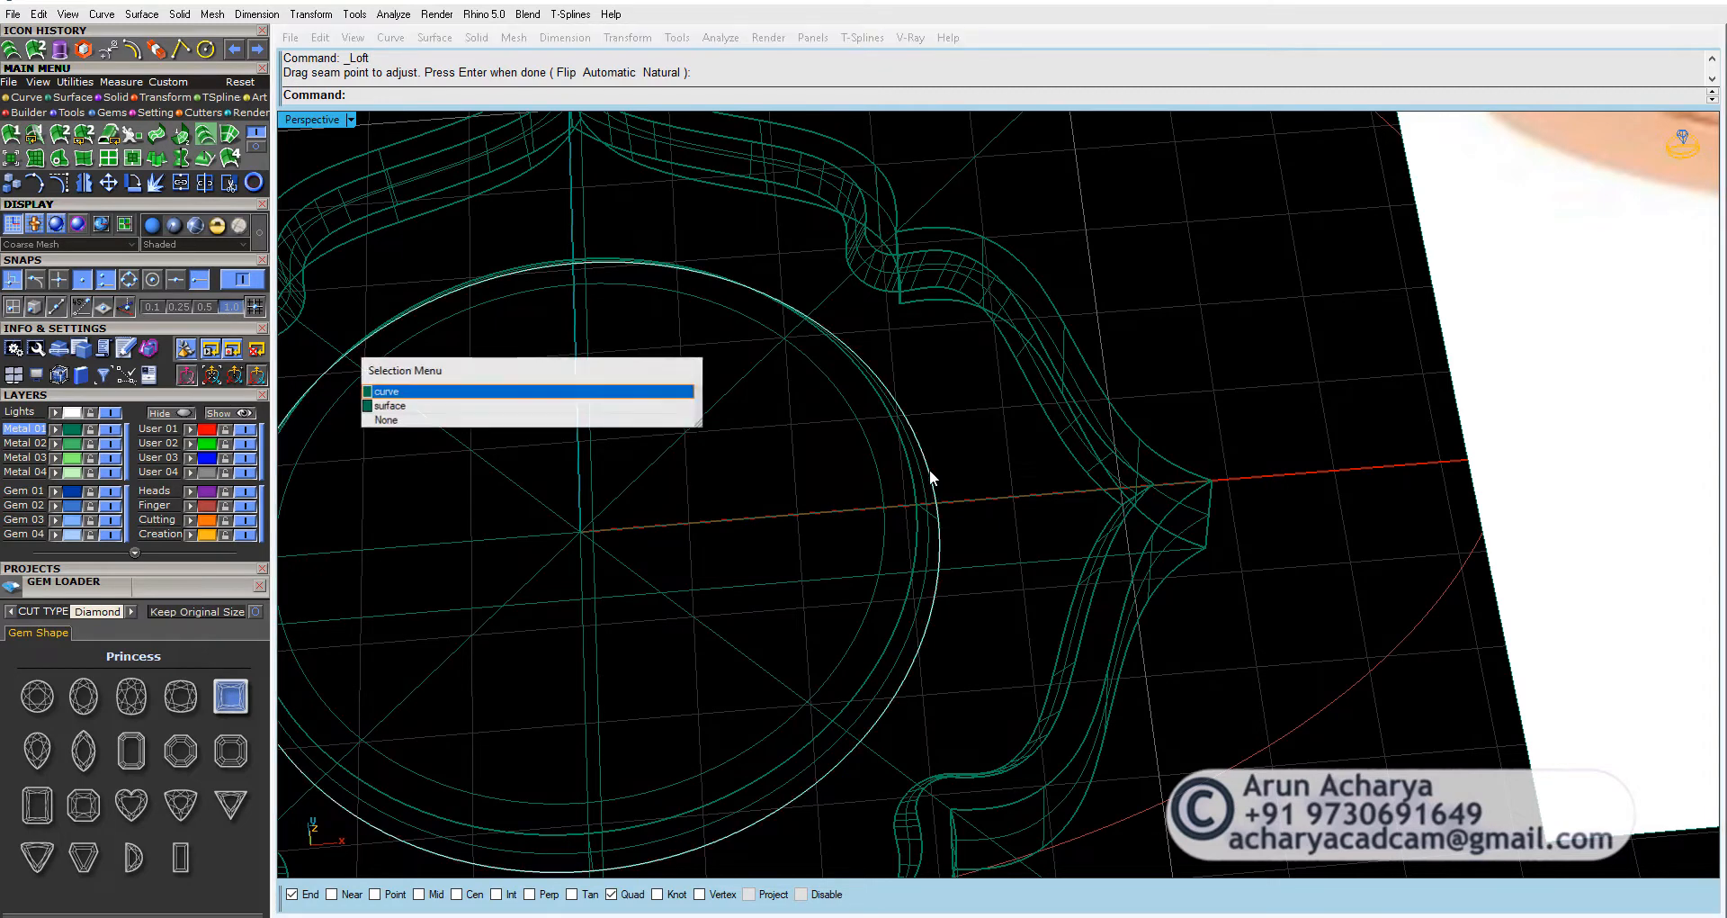
{"action": "left_click", "coordinate": [452, 390]}
{"action": "left_click", "coordinate": [1029, 383]}
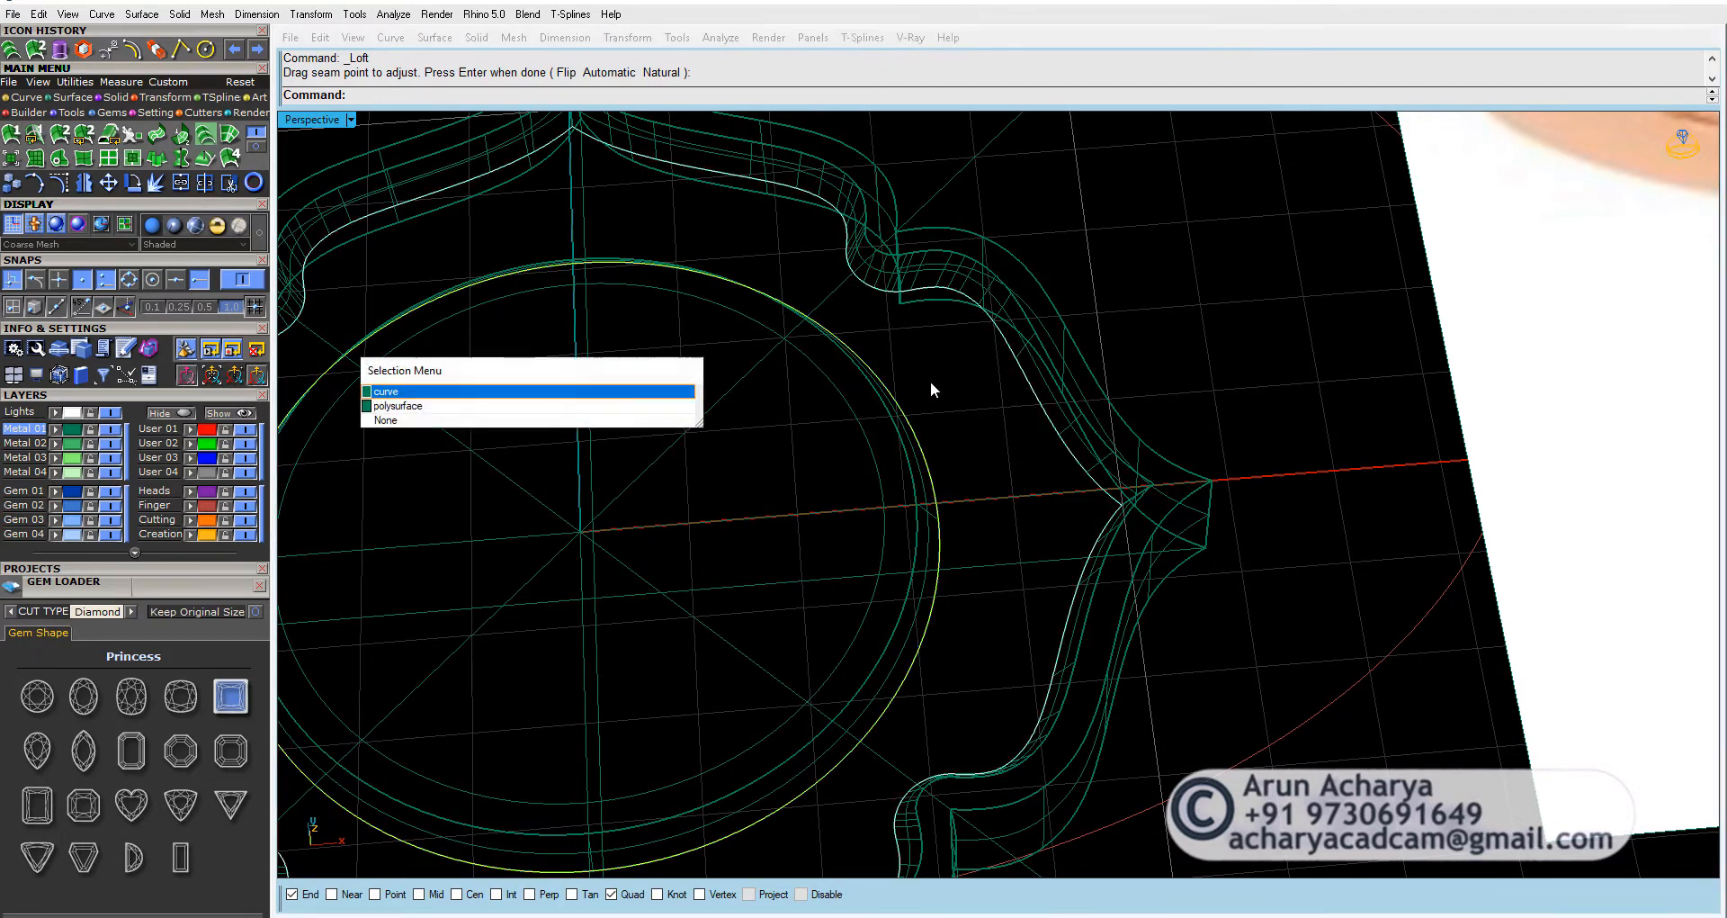
{"action": "left_click", "coordinate": [650, 393]}
{"action": "right_click_drag", "start_coordinate": [790, 454], "coordinate": [793, 454]}
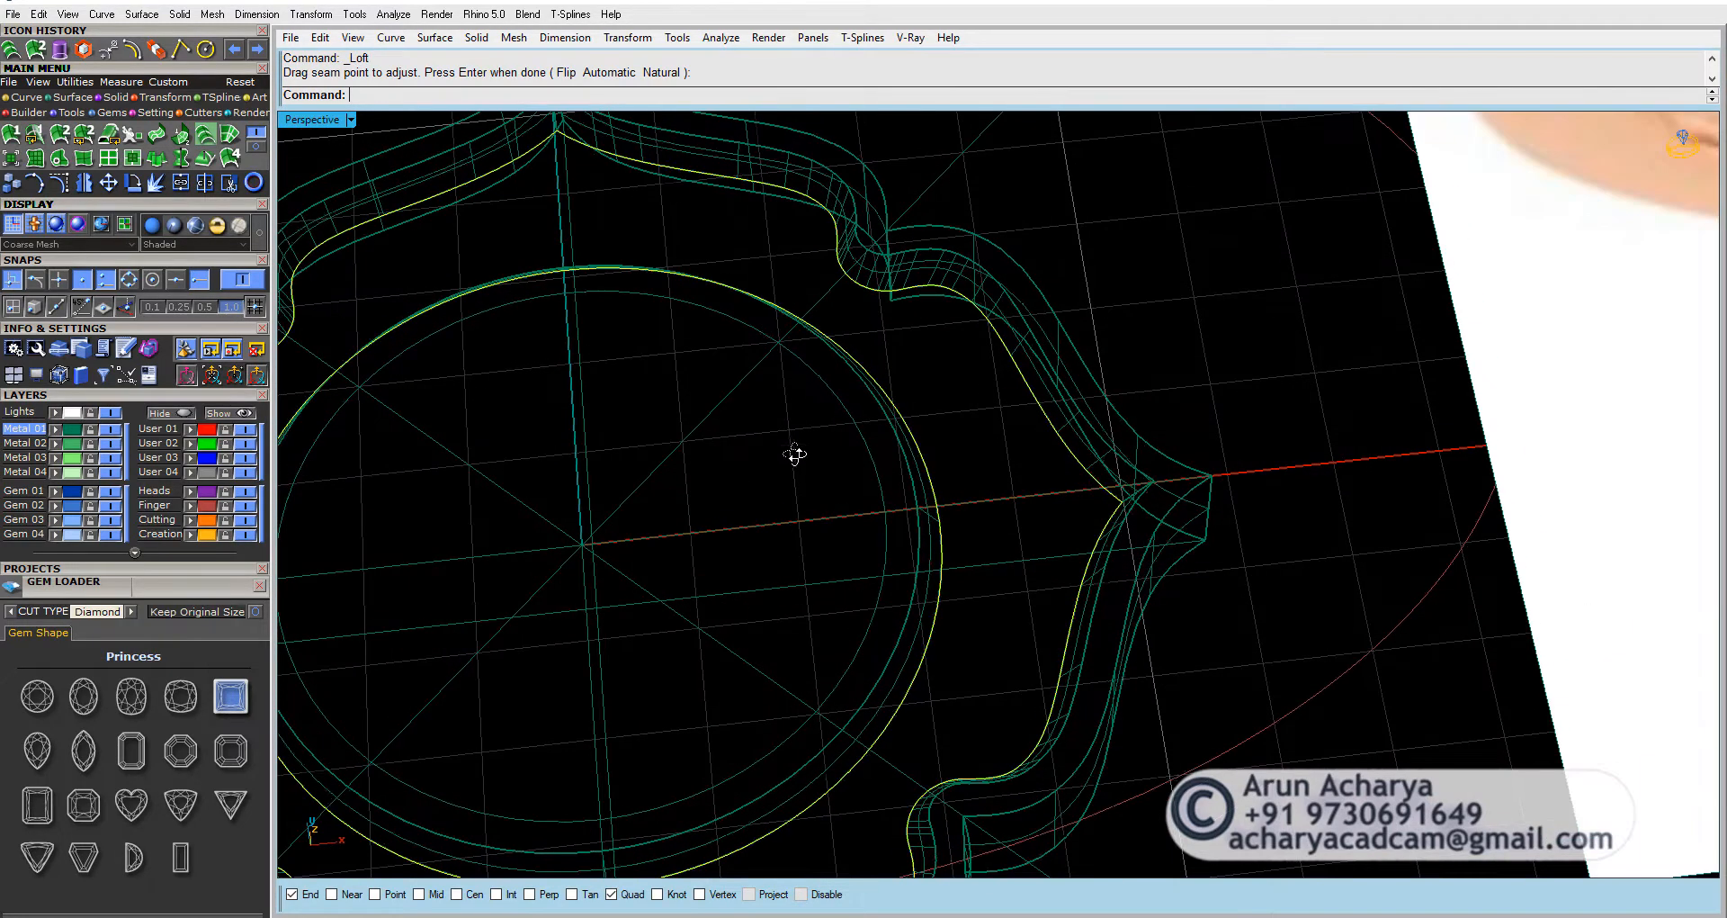
{"action": "left_click", "coordinate": [58, 160]}
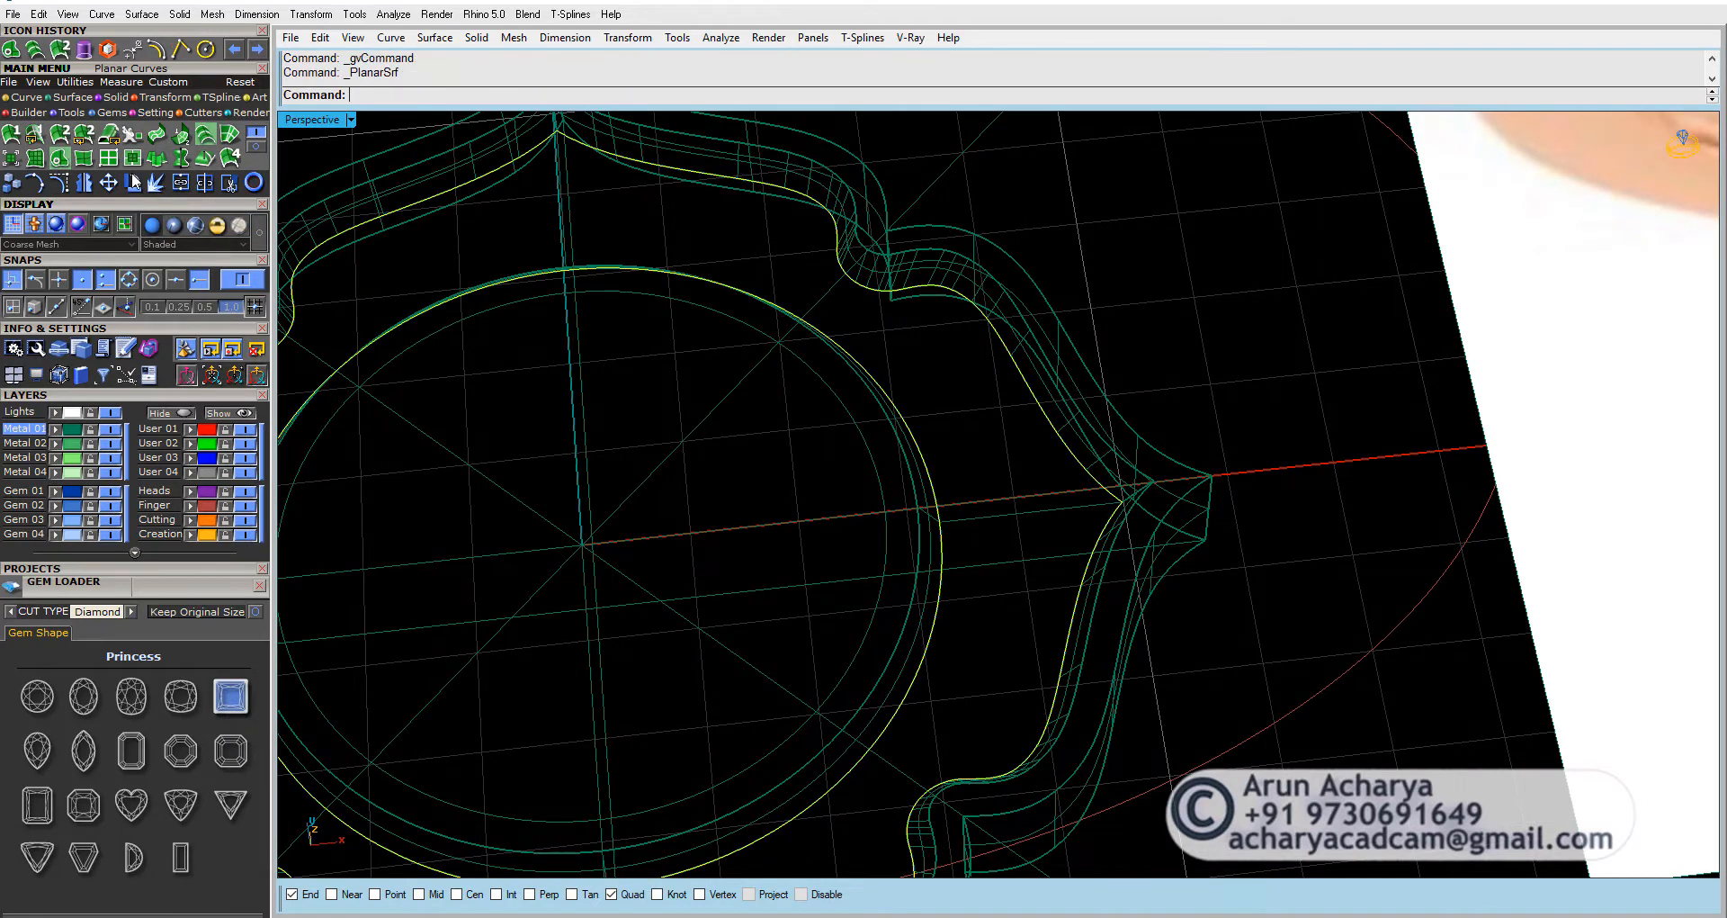
Step: Join the lofted ring, the planar floor and the swept halo wall, and cap the open side with Cap
{"action": "left_click", "coordinate": [929, 512], "text": "shift"}
{"action": "scroll", "coordinate": [1085, 472], "scroll_direction": "up", "scroll_amount": 2}
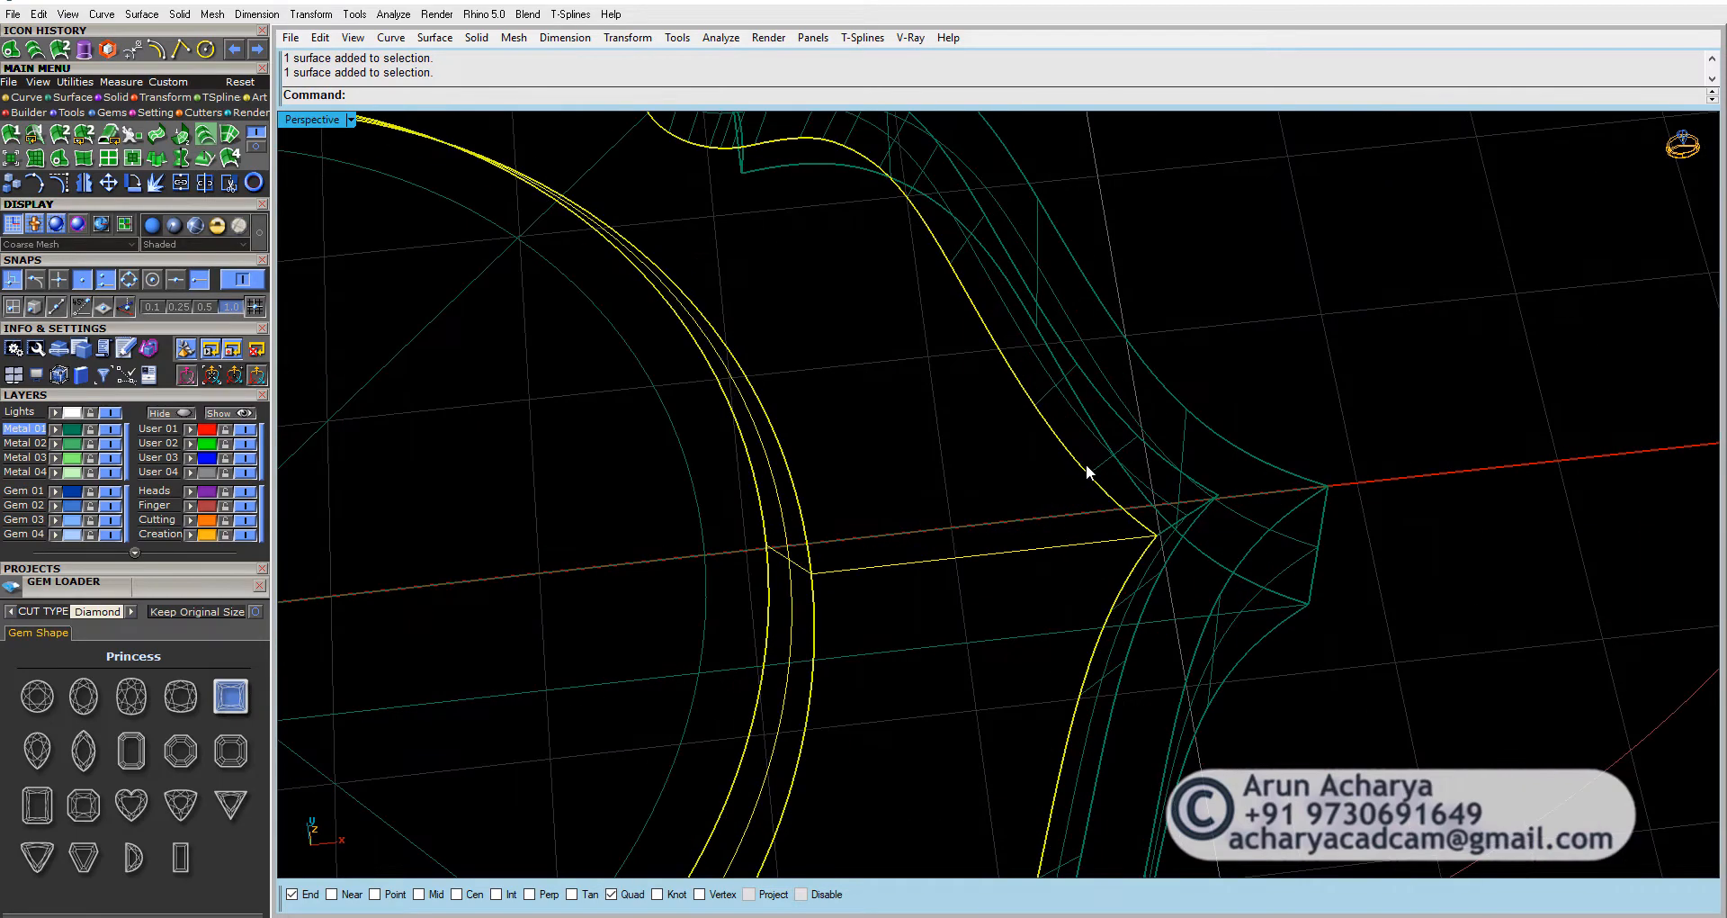
{"action": "left_click", "coordinate": [1096, 473], "text": "shift"}
{"action": "right_click_drag", "start_coordinate": [1097, 473], "coordinate": [1021, 396]}
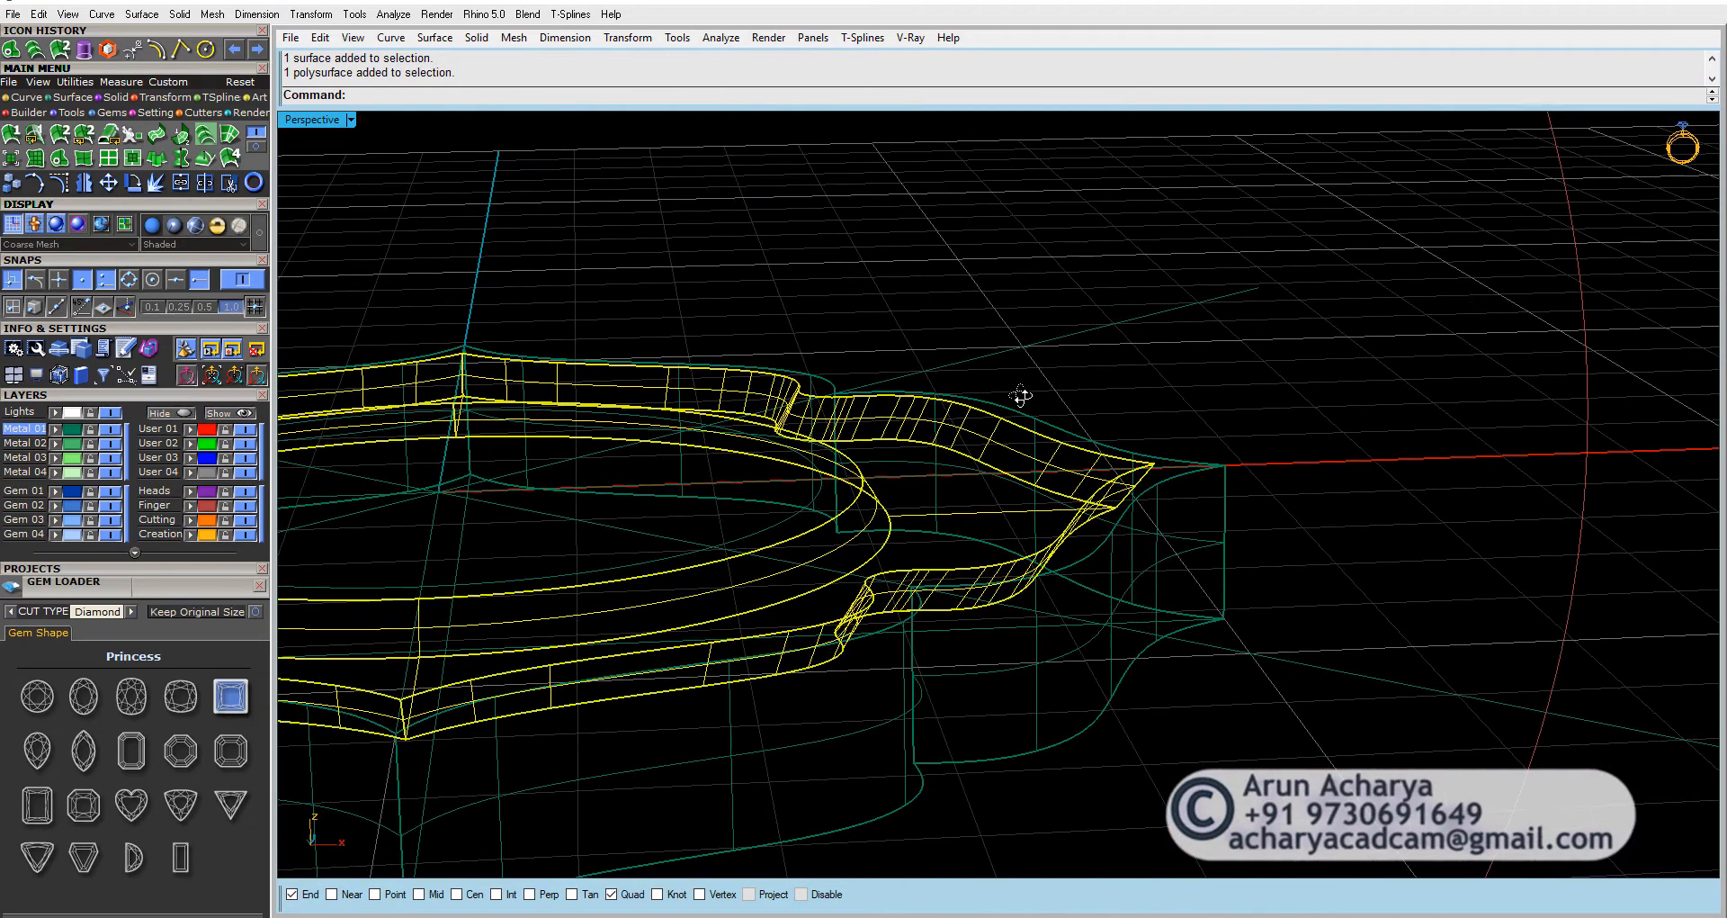
{"action": "key", "text": "ctrl+j"}
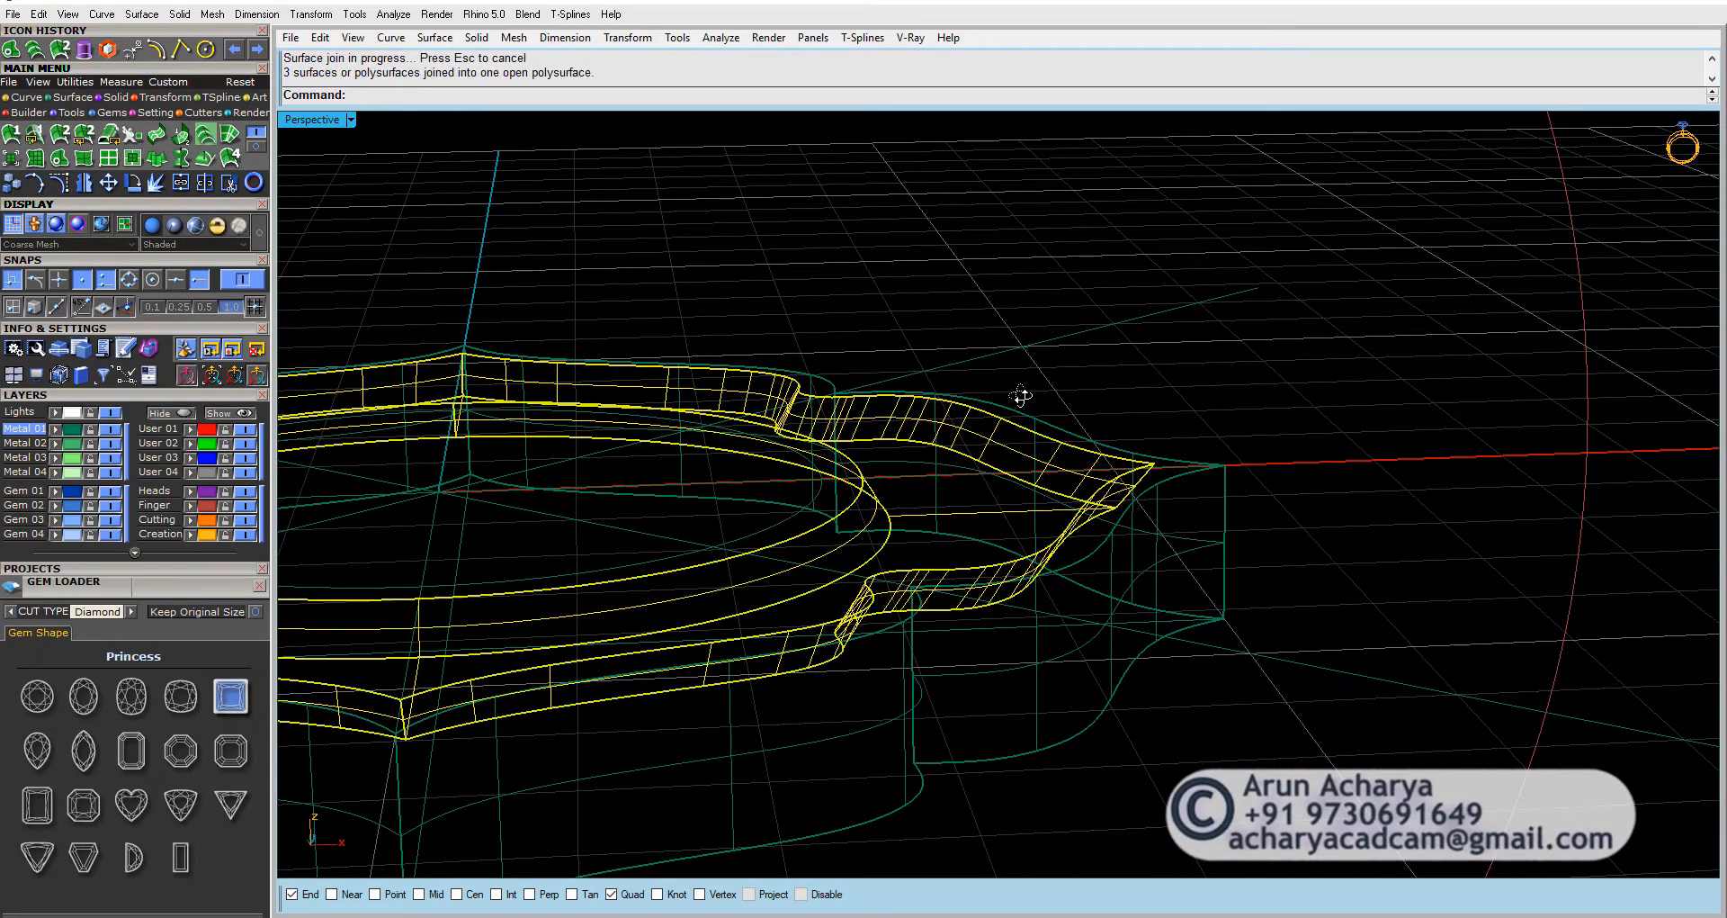
{"action": "type", "text": "Cap"}
{"action": "key", "text": "Return"}
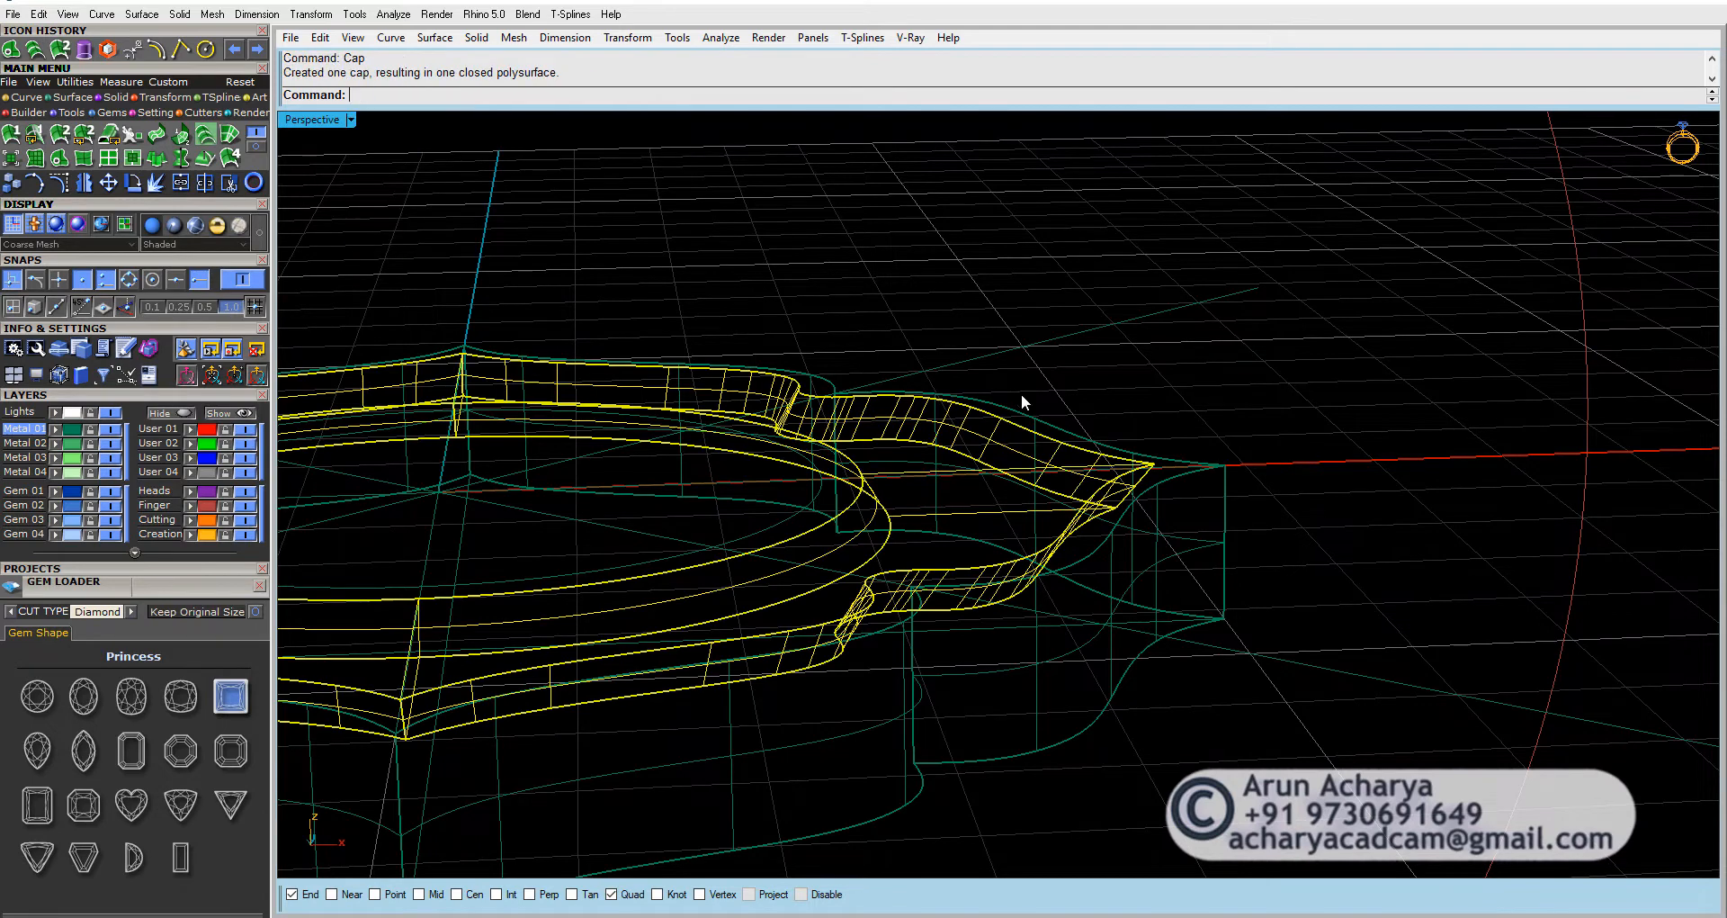
Step: Hide the extruded halo plate in shaded display and inspect the remaining capped solid in the perspective and Through Finger views
{"action": "left_click", "coordinate": [194, 225]}
{"action": "scroll", "coordinate": [821, 444], "scroll_direction": "up", "scroll_amount": 5}
{"action": "left_click", "coordinate": [786, 488]}
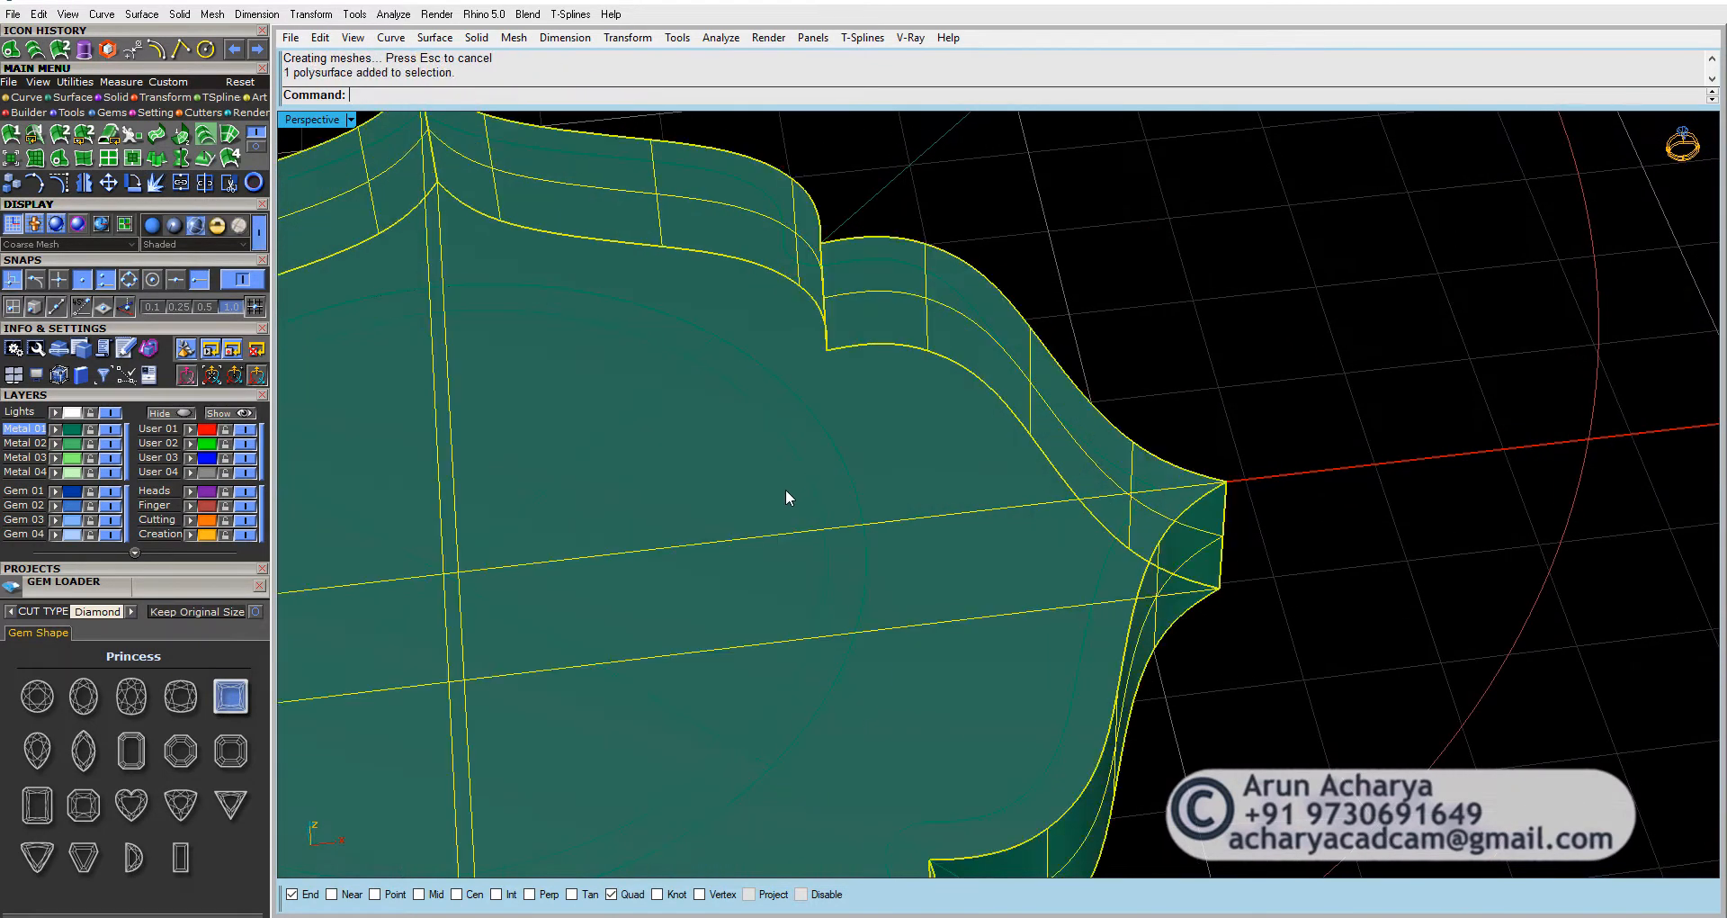
{"action": "key", "text": "ctrl+h"}
{"action": "right_click_drag", "start_coordinate": [846, 491], "coordinate": [820, 439]}
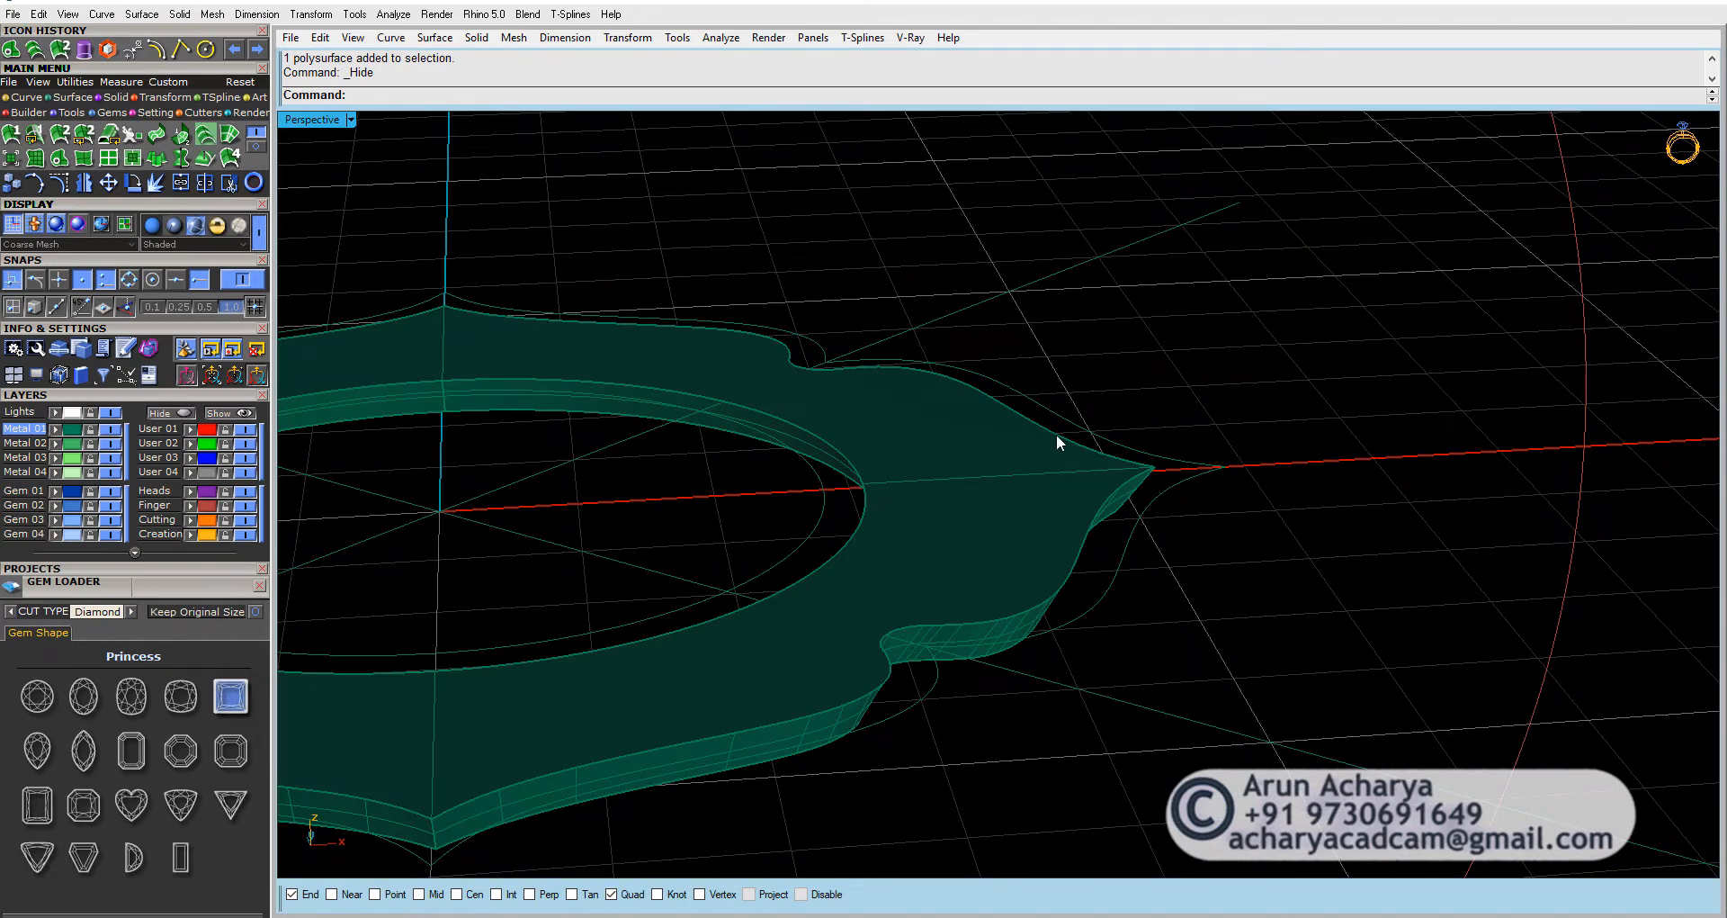
{"action": "mouse_move", "coordinate": [906, 474]}
{"action": "right_mouse_down"}
{"action": "mouse_move", "coordinate": [882, 563]}
{"action": "mouse_move", "coordinate": [822, 536]}
{"action": "mouse_move", "coordinate": [820, 462]}
{"action": "mouse_move", "coordinate": [839, 484]}
{"action": "mouse_move", "coordinate": [864, 443]}
{"action": "mouse_move", "coordinate": [912, 477]}
{"action": "right_mouse_up"}
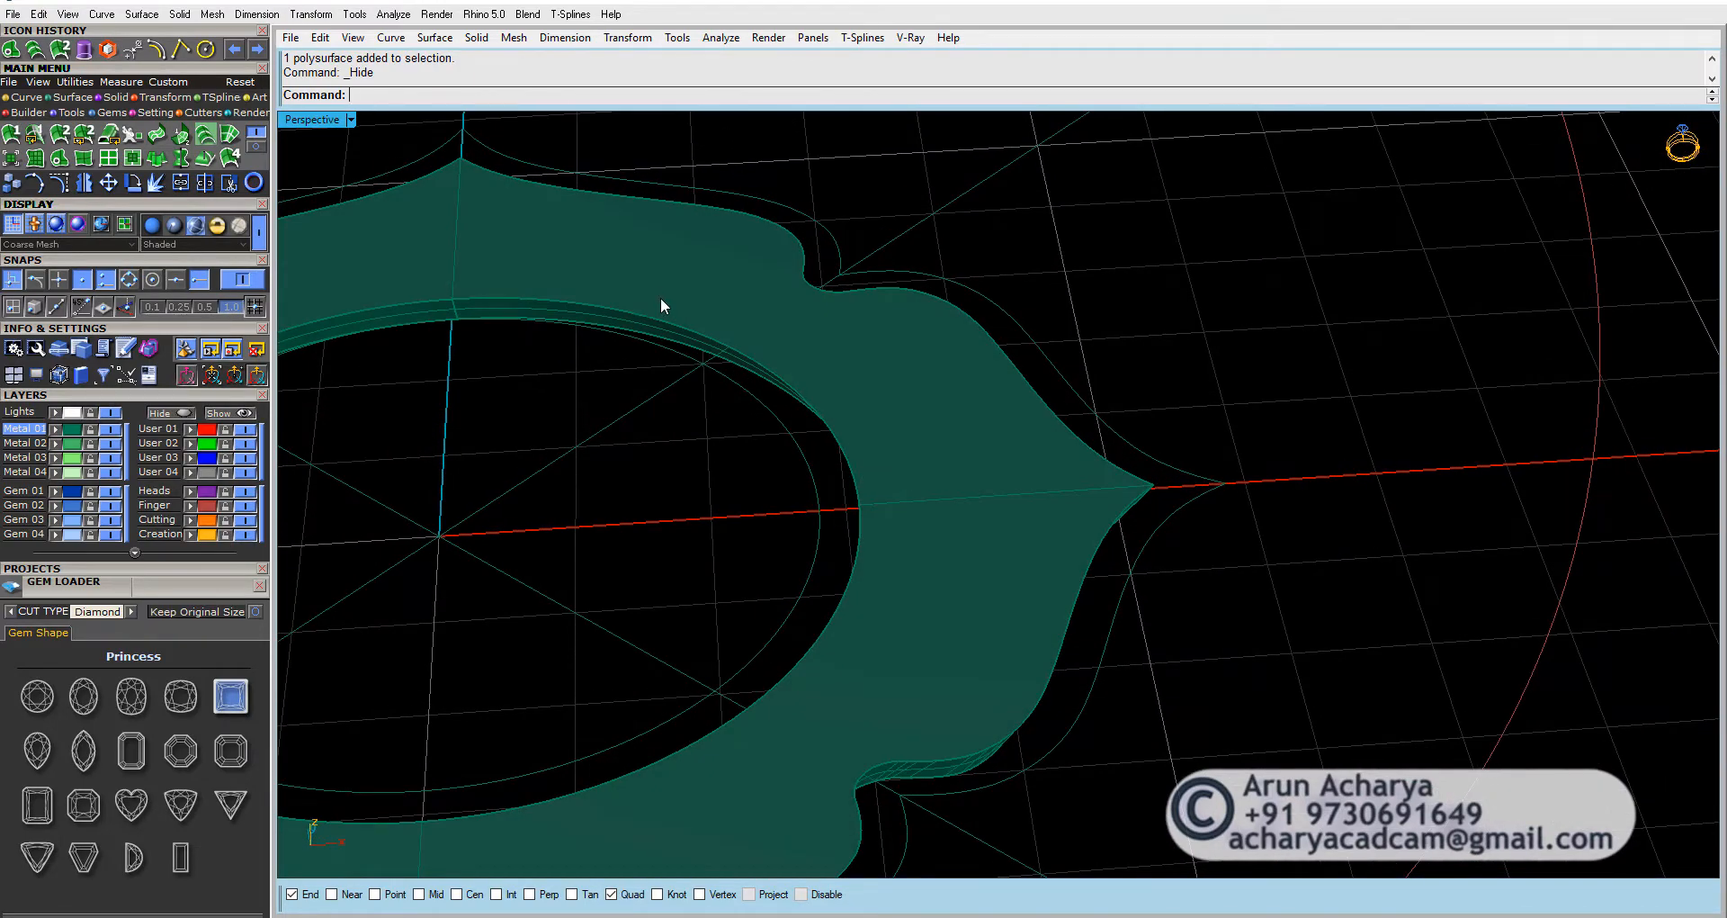
{"action": "double_click", "coordinate": [331, 120]}
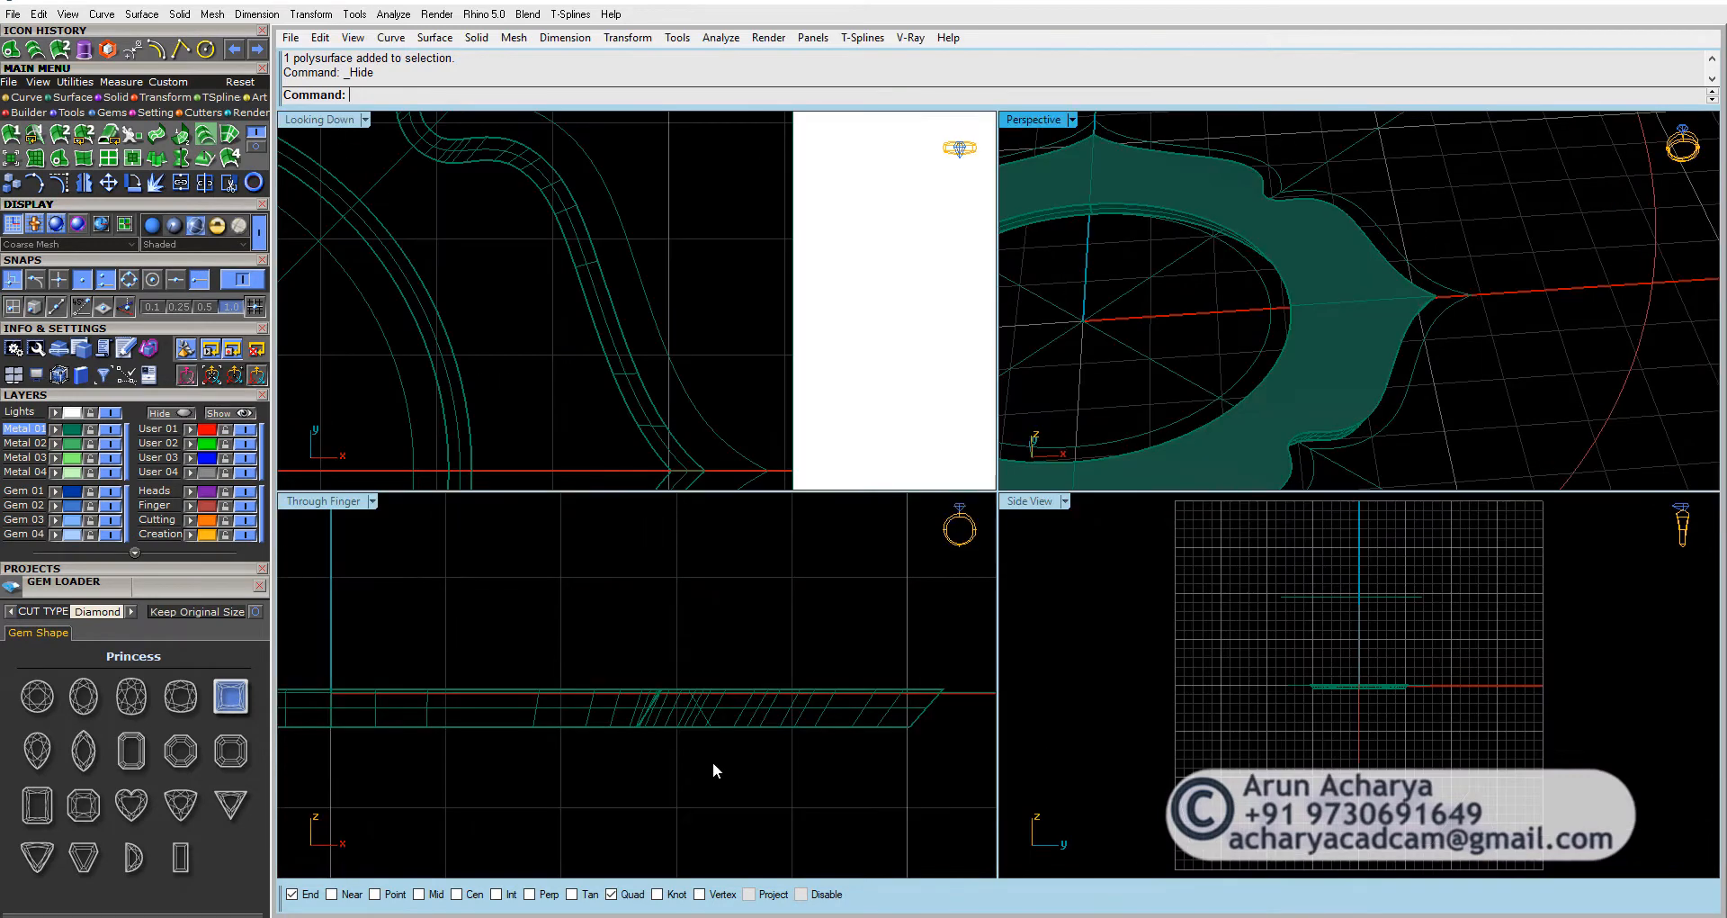
{"action": "scroll", "coordinate": [702, 689], "scroll_direction": "up", "scroll_amount": 5}
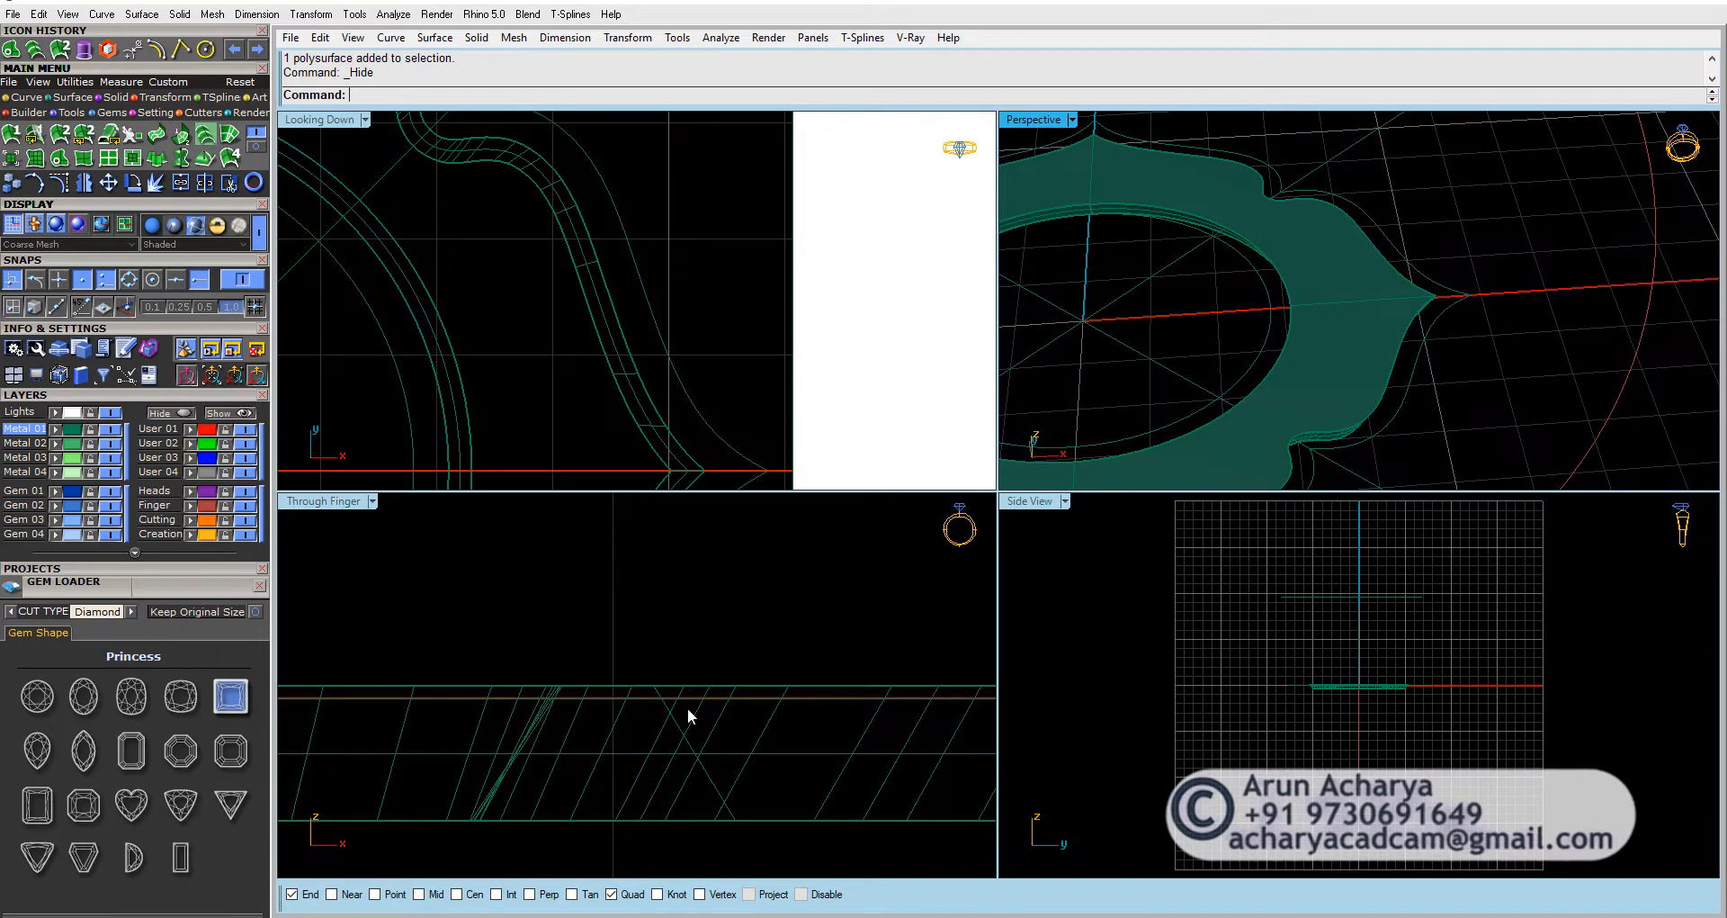
Step: Maximize the Perspective view and undo the hiding of the halo plate
{"action": "double_click", "coordinate": [1026, 121]}
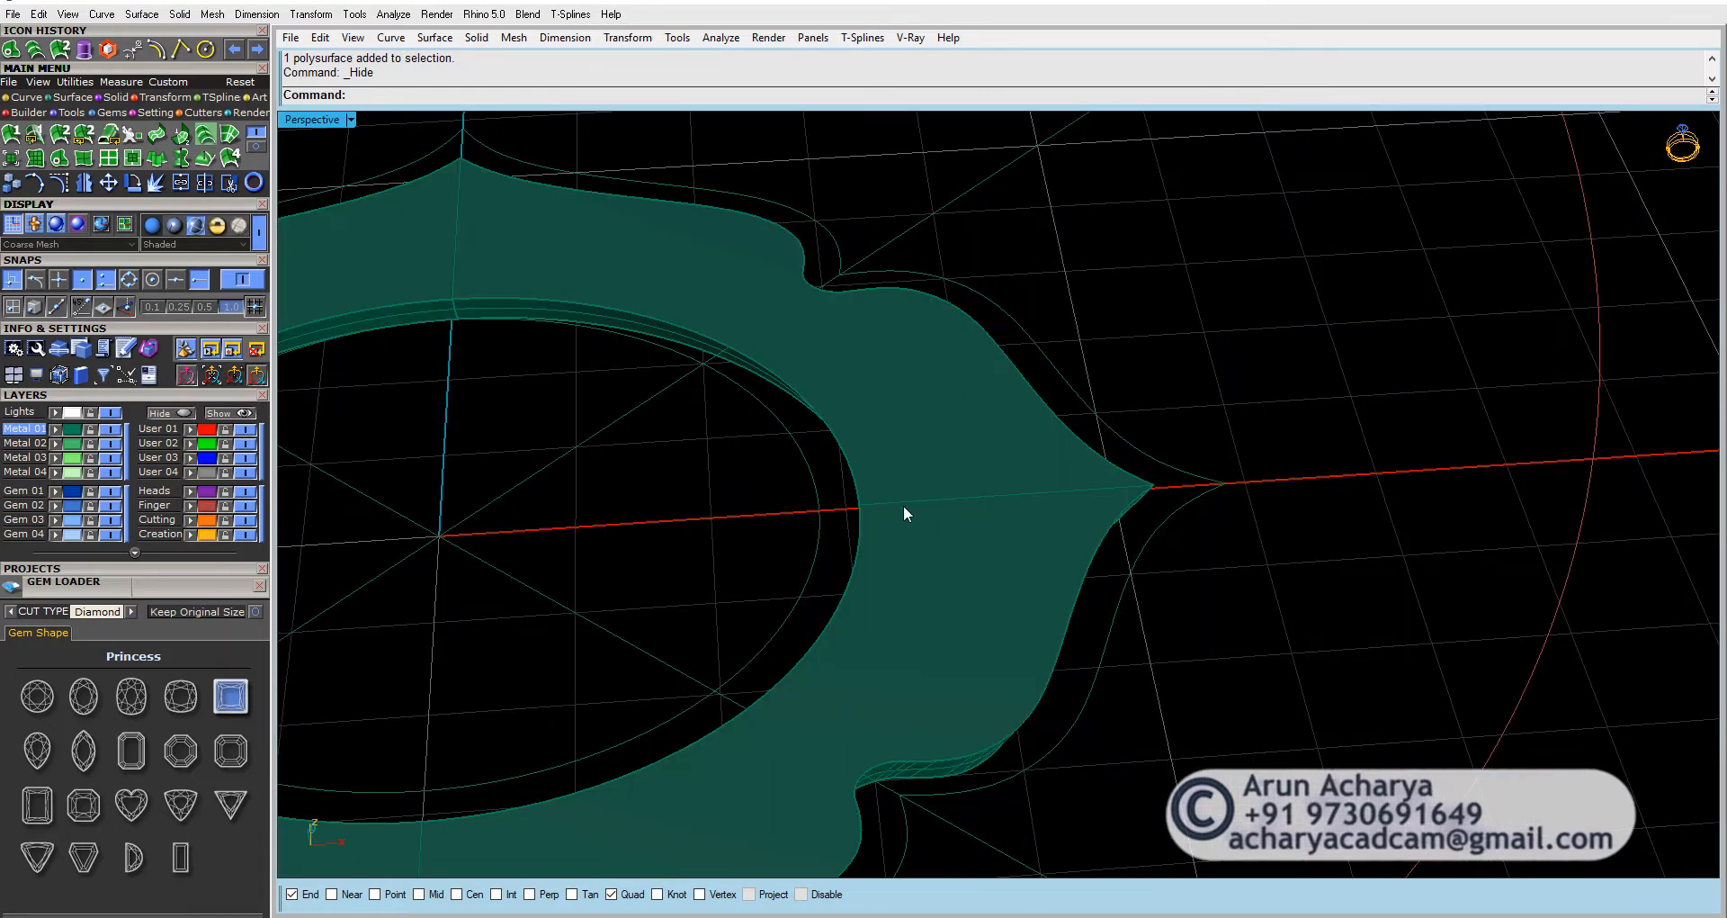
{"action": "mouse_move", "coordinate": [903, 508]}
{"action": "right_mouse_down"}
{"action": "mouse_move", "coordinate": [953, 435]}
{"action": "mouse_move", "coordinate": [932, 499]}
{"action": "right_mouse_up"}
{"action": "key", "text": "ctrl+z"}
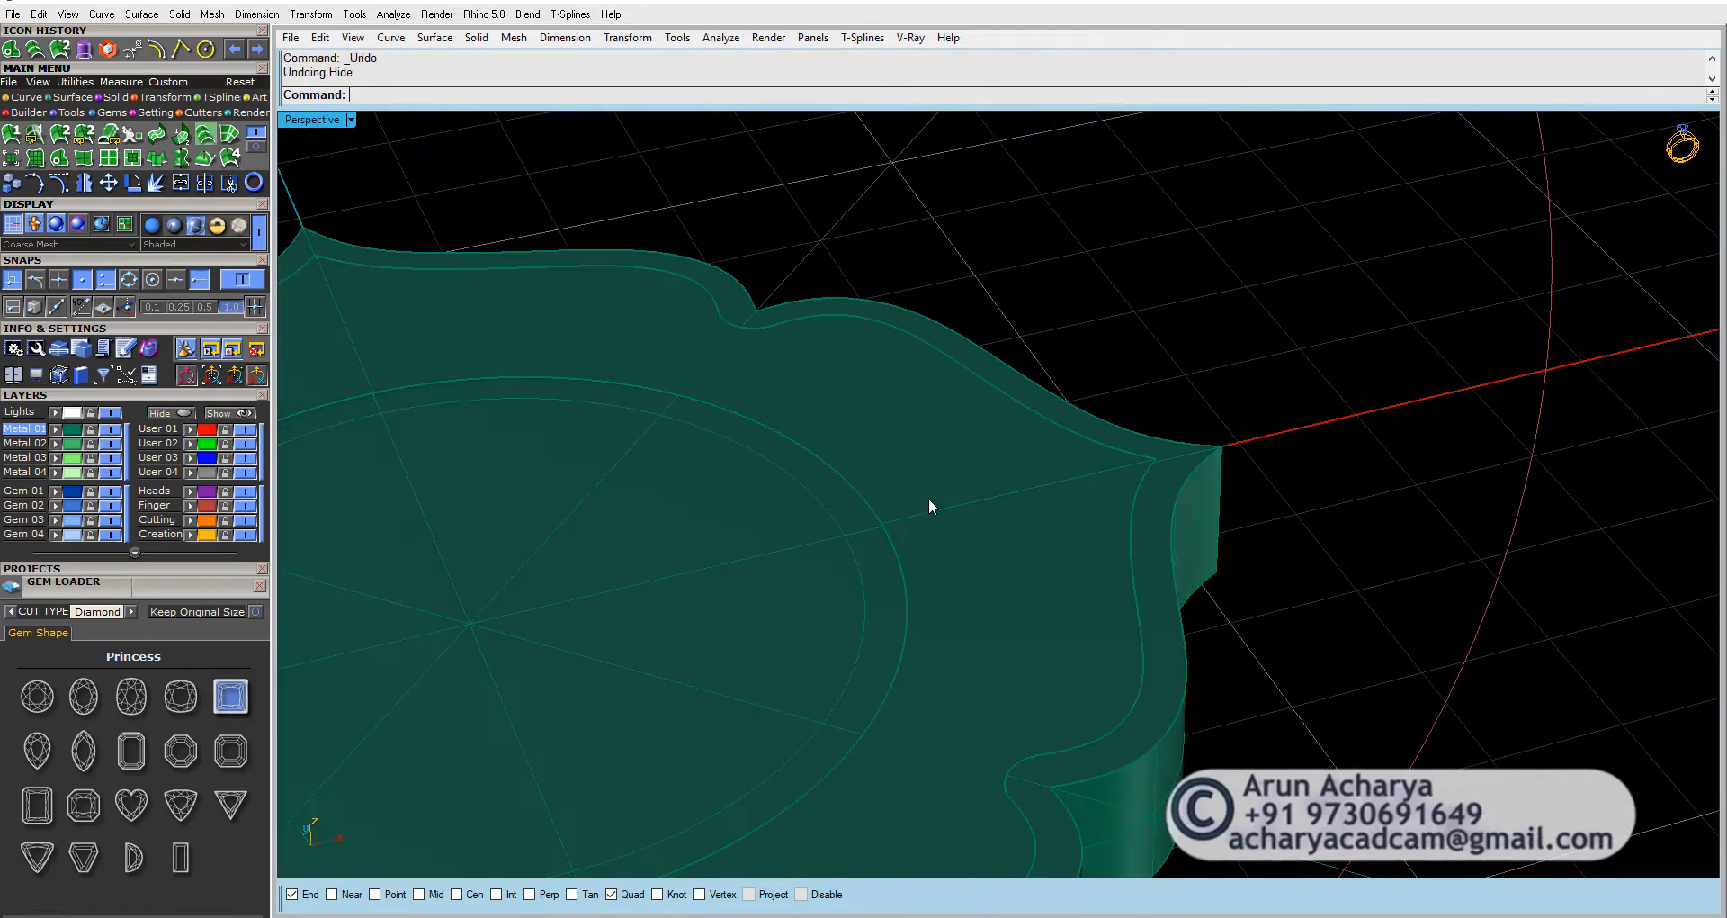
Step: Assign the capped recess solid to the Metal 03 layer
{"action": "left_click", "coordinate": [1001, 448]}
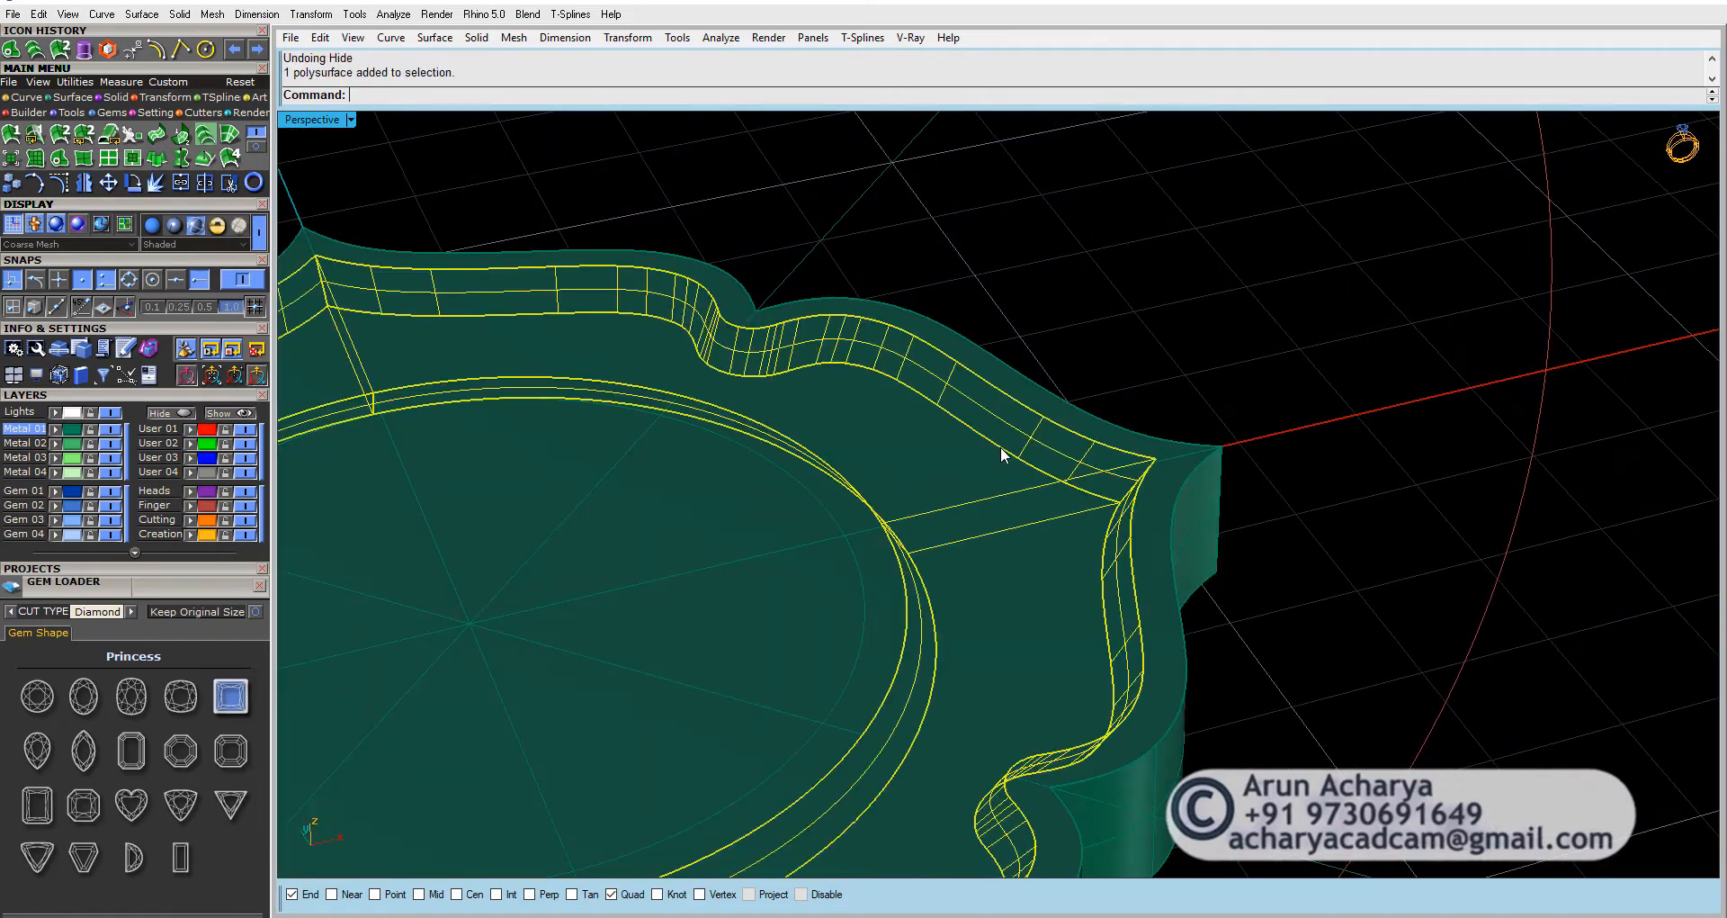
{"action": "left_click", "coordinate": [55, 460]}
{"action": "left_click", "coordinate": [904, 226]}
{"action": "scroll", "coordinate": [1049, 312], "scroll_direction": "down", "scroll_amount": 4}
{"action": "right_click_drag", "start_coordinate": [1049, 313], "coordinate": [982, 367]}
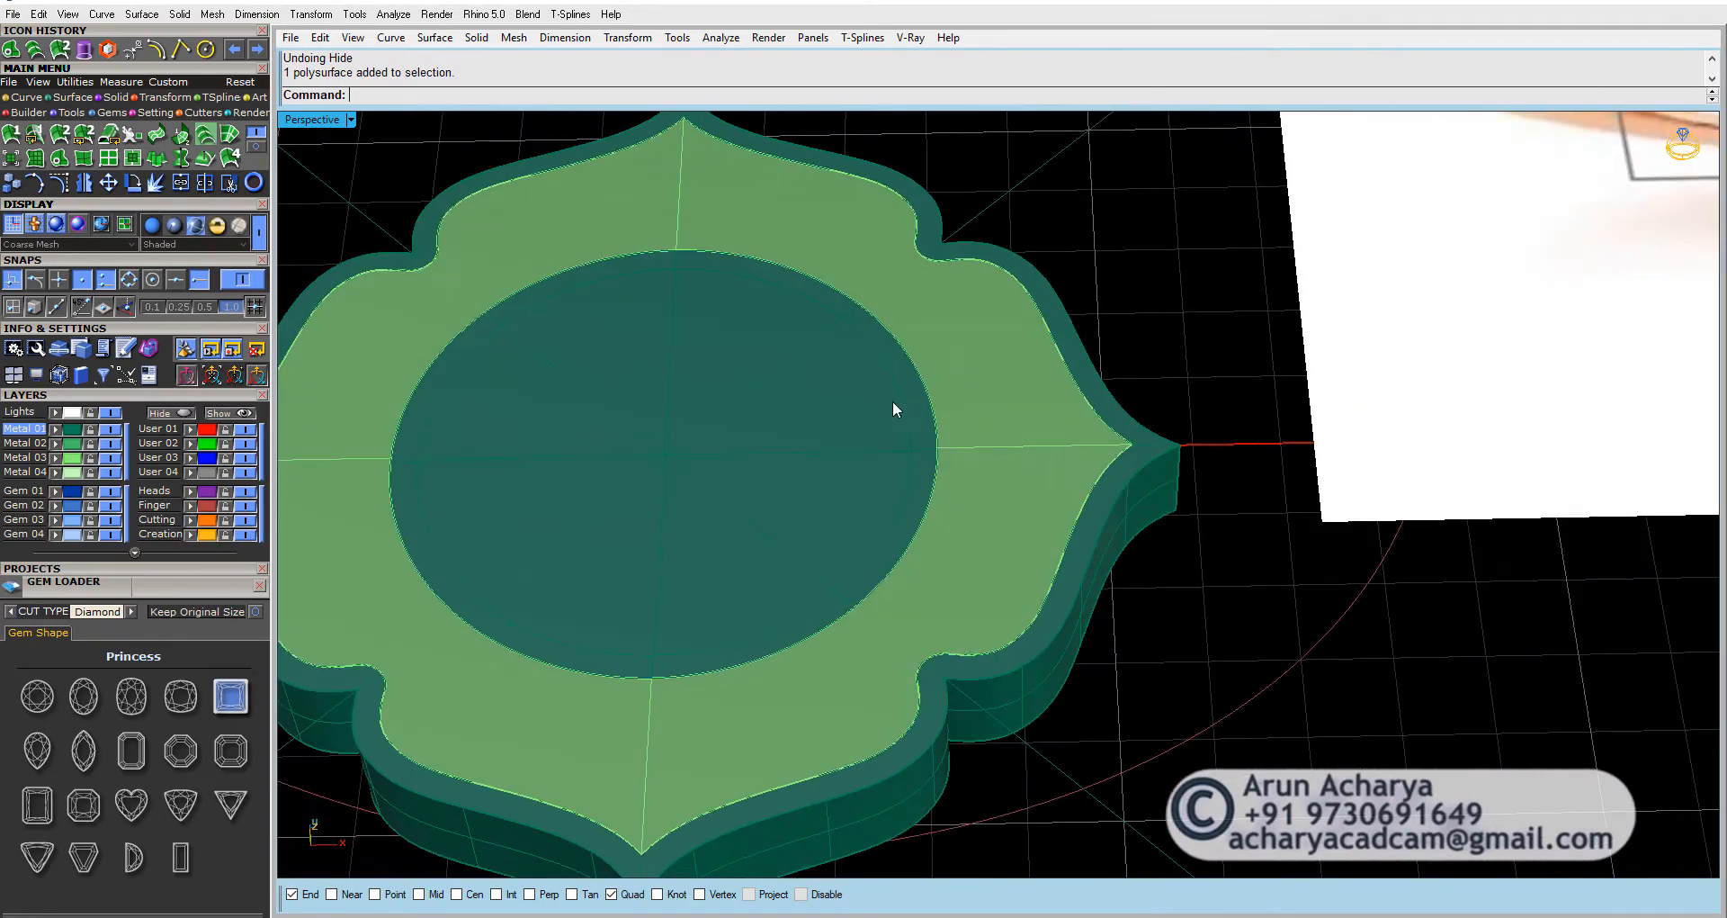
{"action": "right_click_drag", "start_coordinate": [892, 401], "coordinate": [822, 482]}
{"action": "left_click", "coordinate": [804, 512]}
{"action": "key", "text": "Escape"}
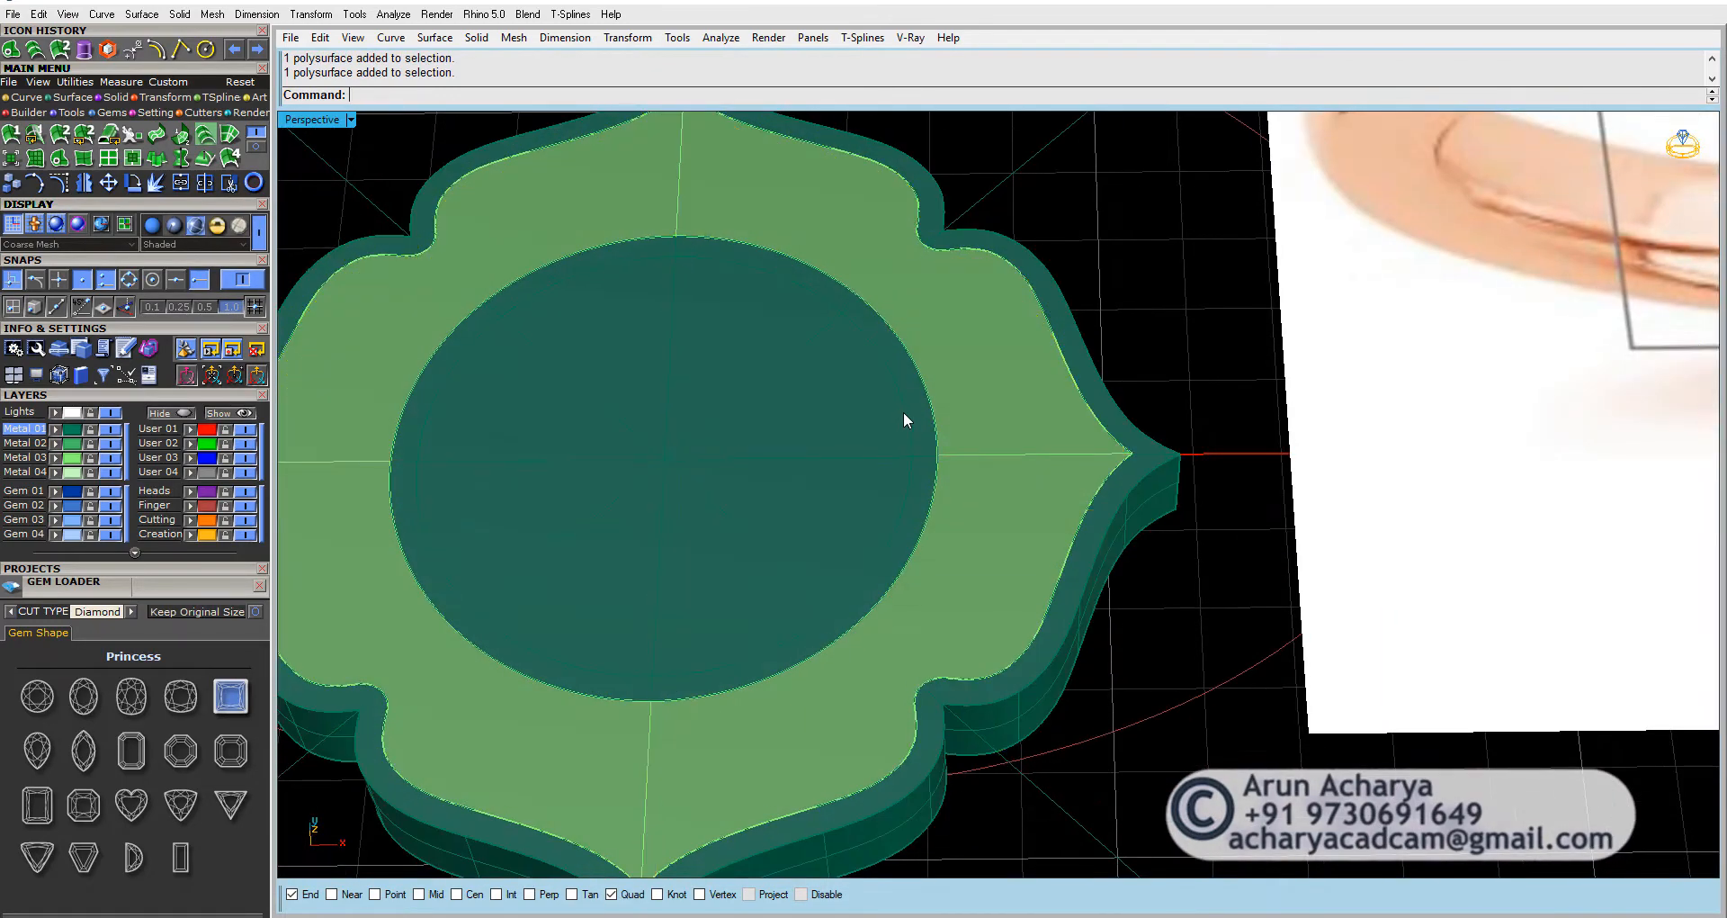
Step: Extrude the inner gem circle into a solid cylinder on both sides, reaching well above and below the halo plate
{"action": "left_click", "coordinate": [903, 412]}
{"action": "left_click", "coordinate": [115, 96]}
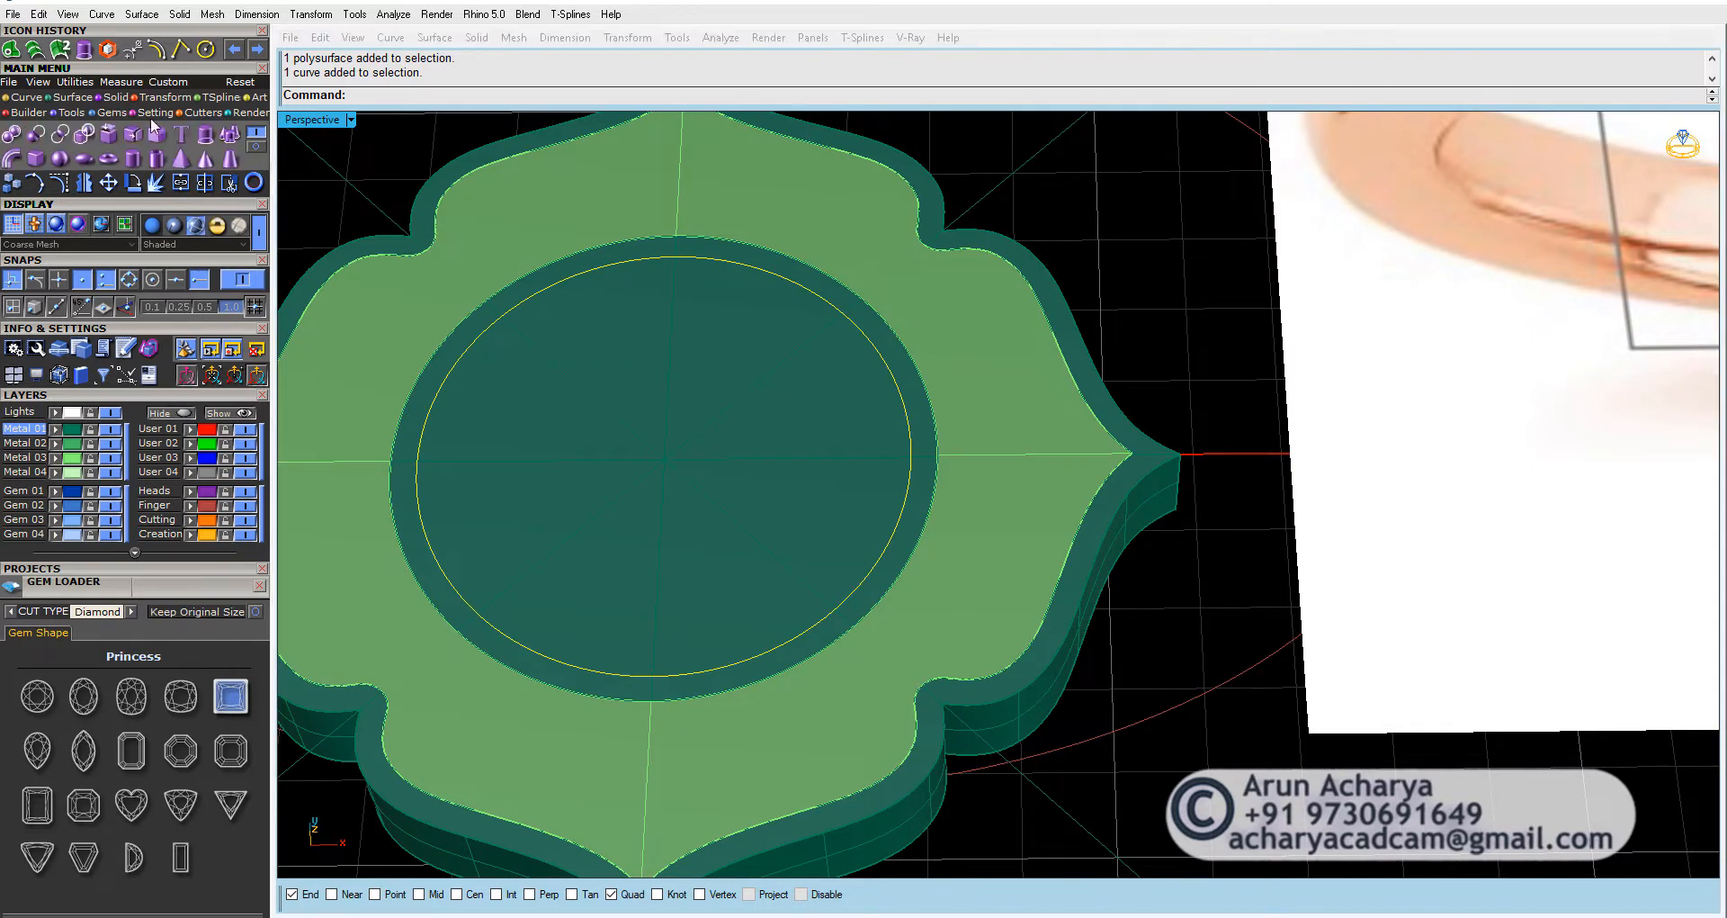
{"action": "left_click", "coordinate": [205, 135]}
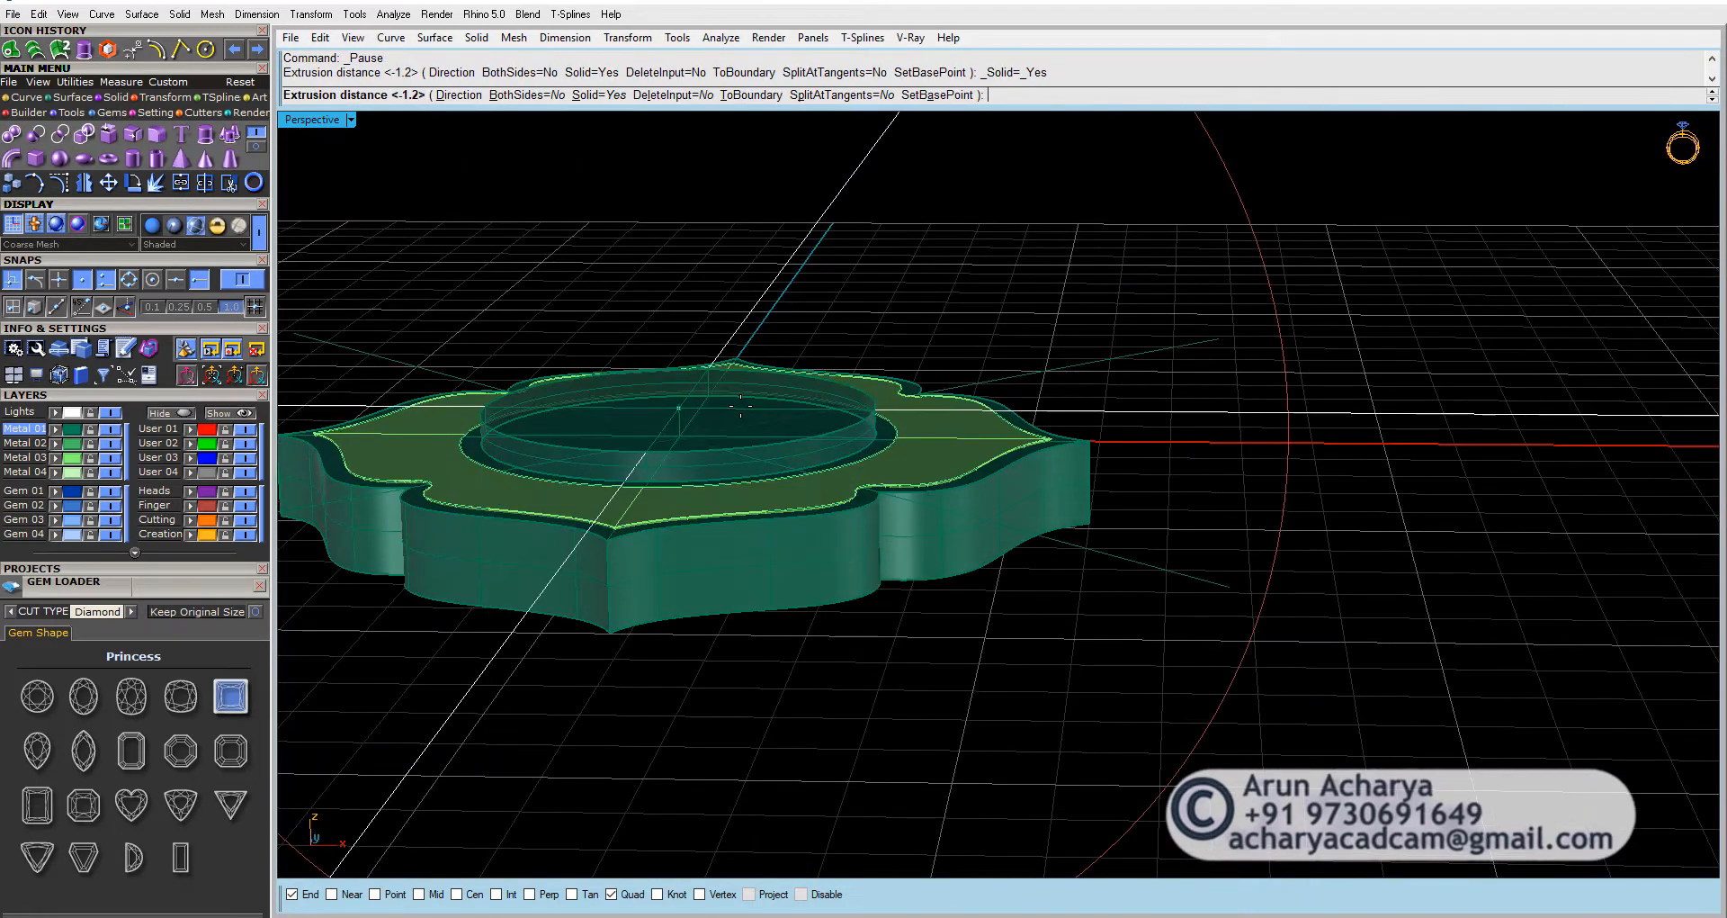
{"action": "left_click", "coordinate": [524, 94]}
{"action": "left_click", "coordinate": [907, 556]}
Step: Subtract the cylinder from the halo plate with Boolean Difference to cut the centre hole
{"action": "left_click", "coordinate": [907, 547]}
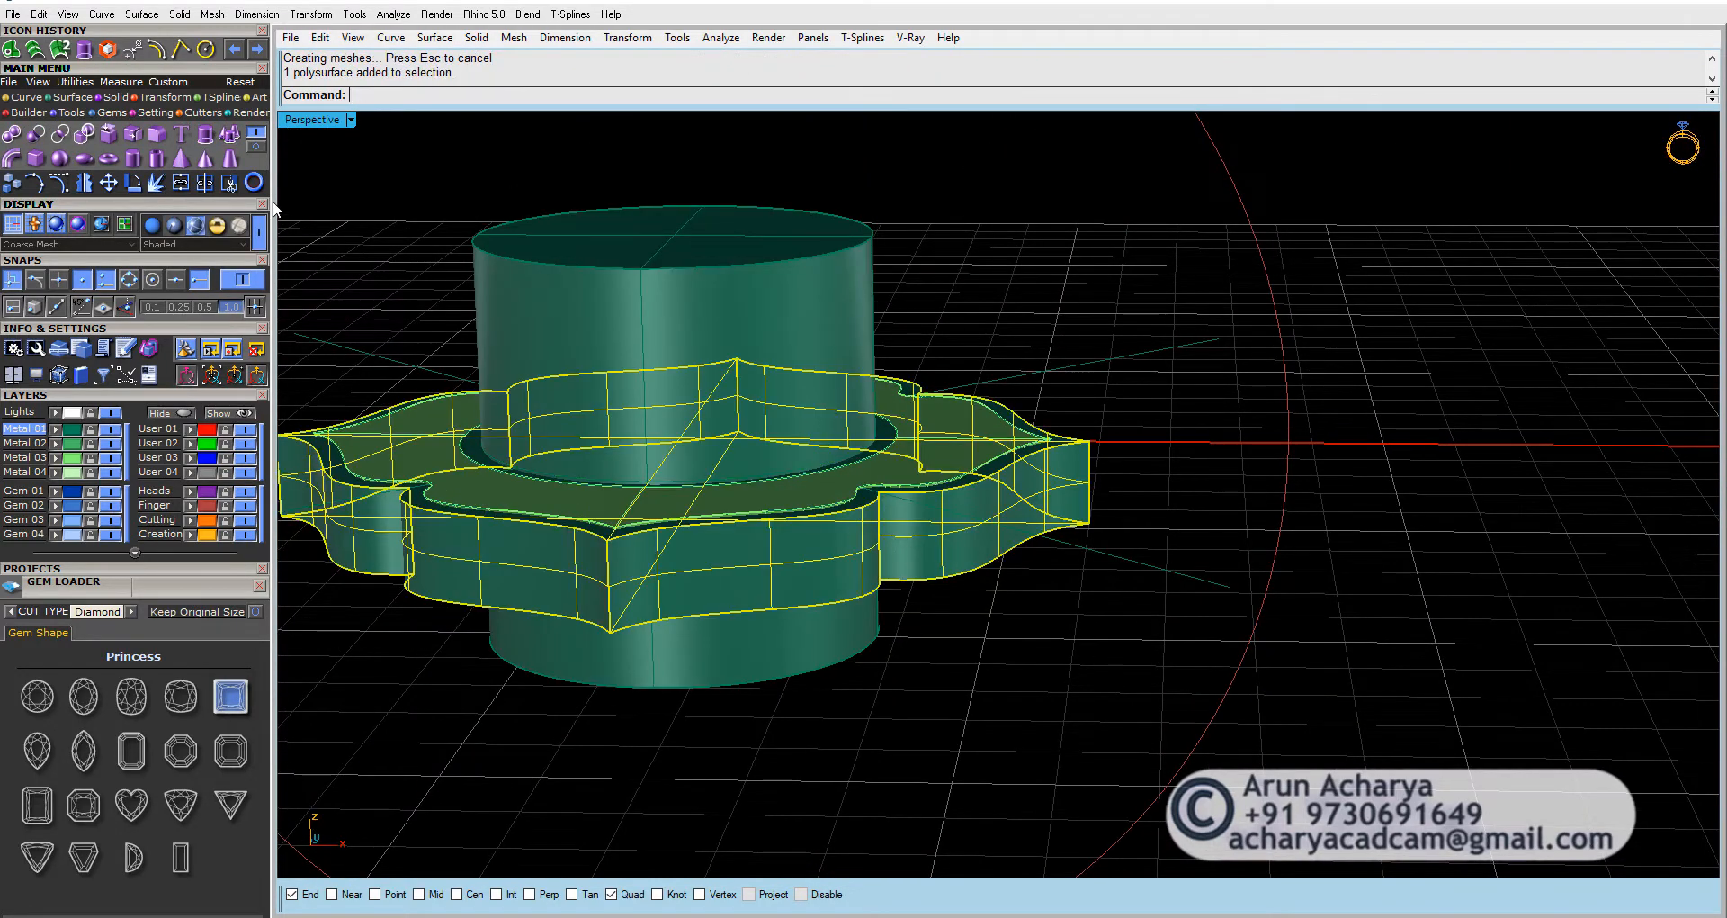
{"action": "left_click", "coordinate": [230, 158]}
{"action": "left_click", "coordinate": [714, 327]}
{"action": "key", "text": "Return"}
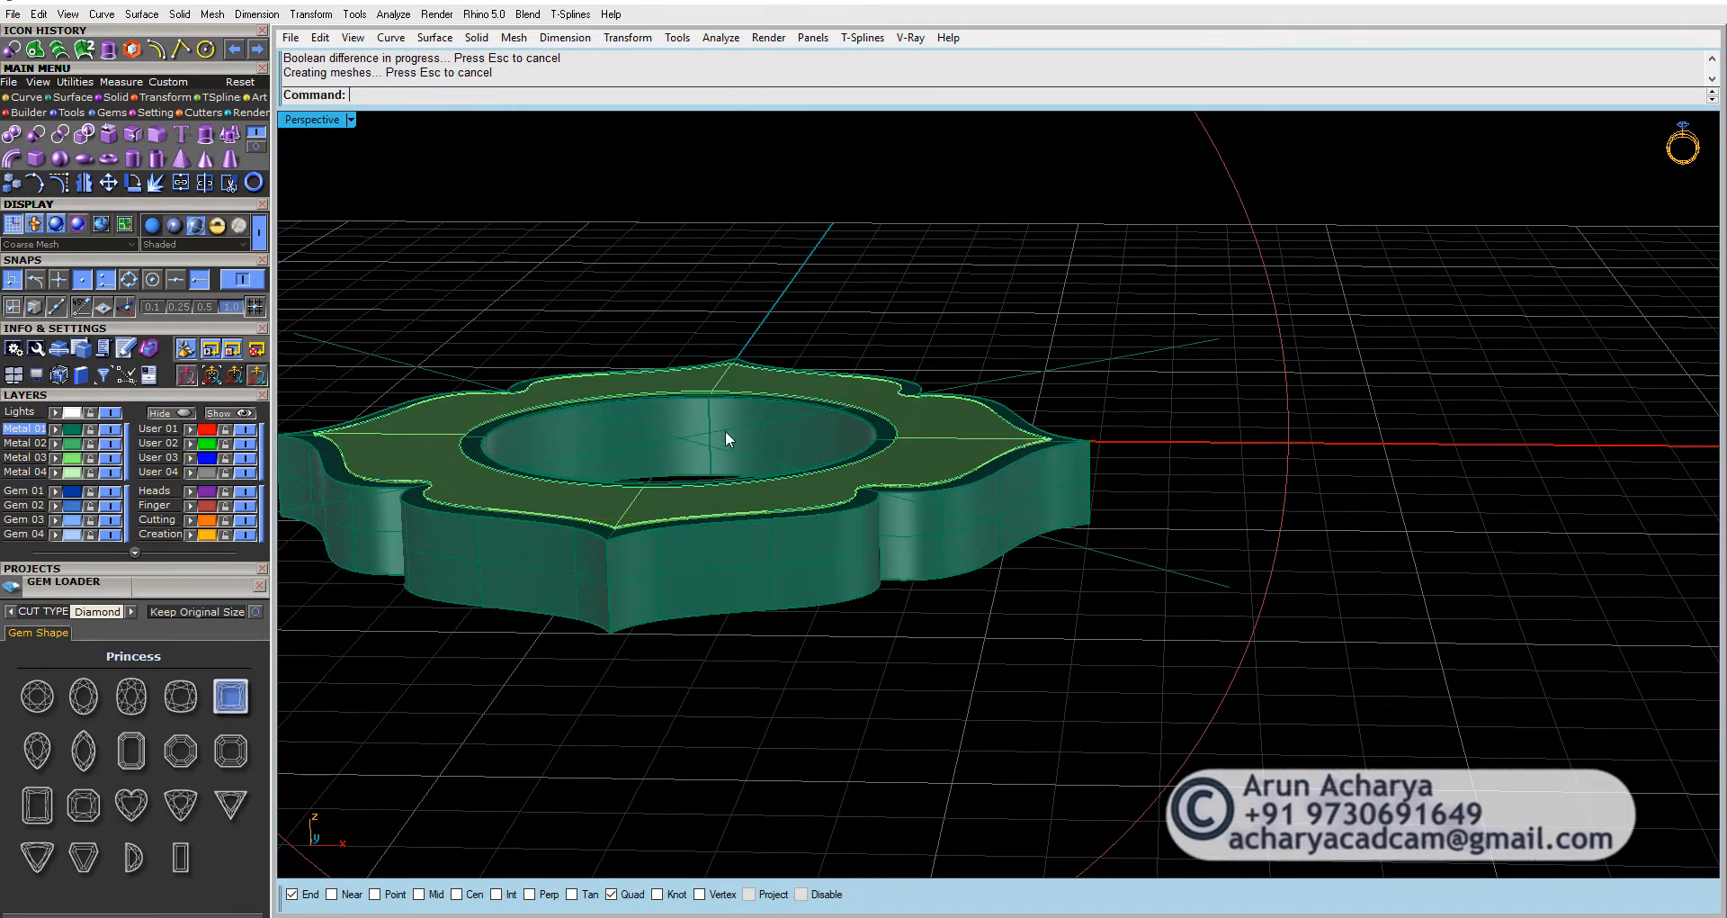
Step: Subtract the Metal 03 capped solid from the halo plate with DeleteInput set to No, and hide the capped solid
{"action": "right_click_drag", "start_coordinate": [725, 430], "coordinate": [767, 456]}
{"action": "left_click", "coordinate": [766, 455]}
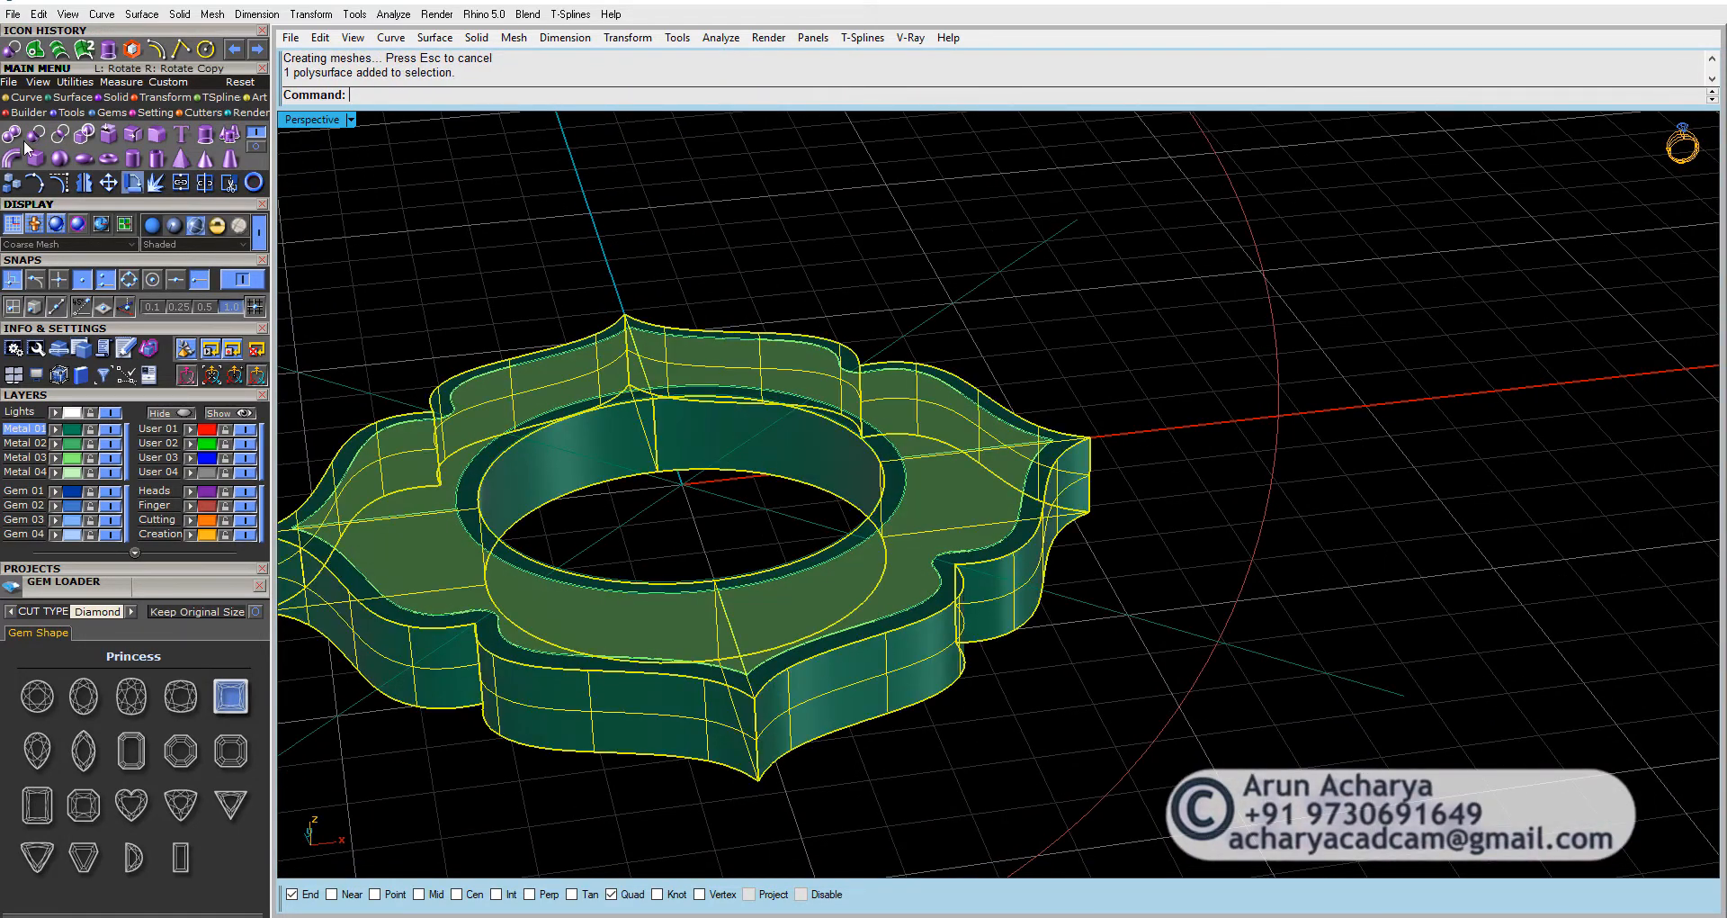
{"action": "left_click", "coordinate": [132, 182]}
{"action": "left_click", "coordinate": [735, 364]}
{"action": "left_click", "coordinate": [752, 96]}
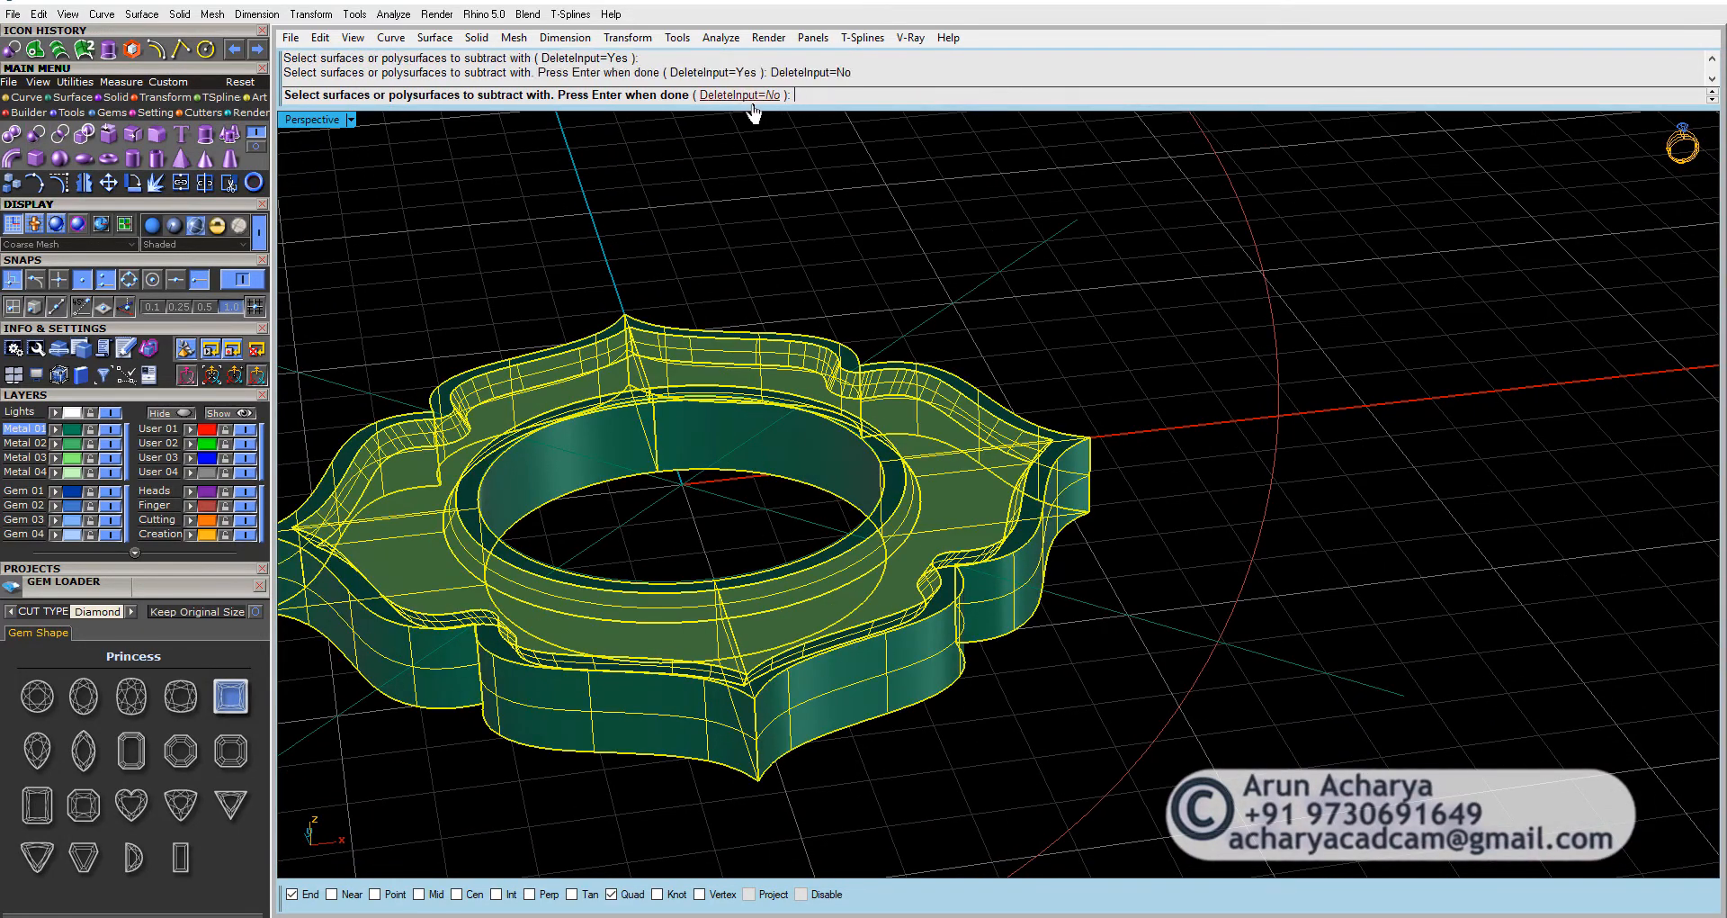
{"action": "key", "text": "Return"}
{"action": "left_click", "coordinate": [783, 361]}
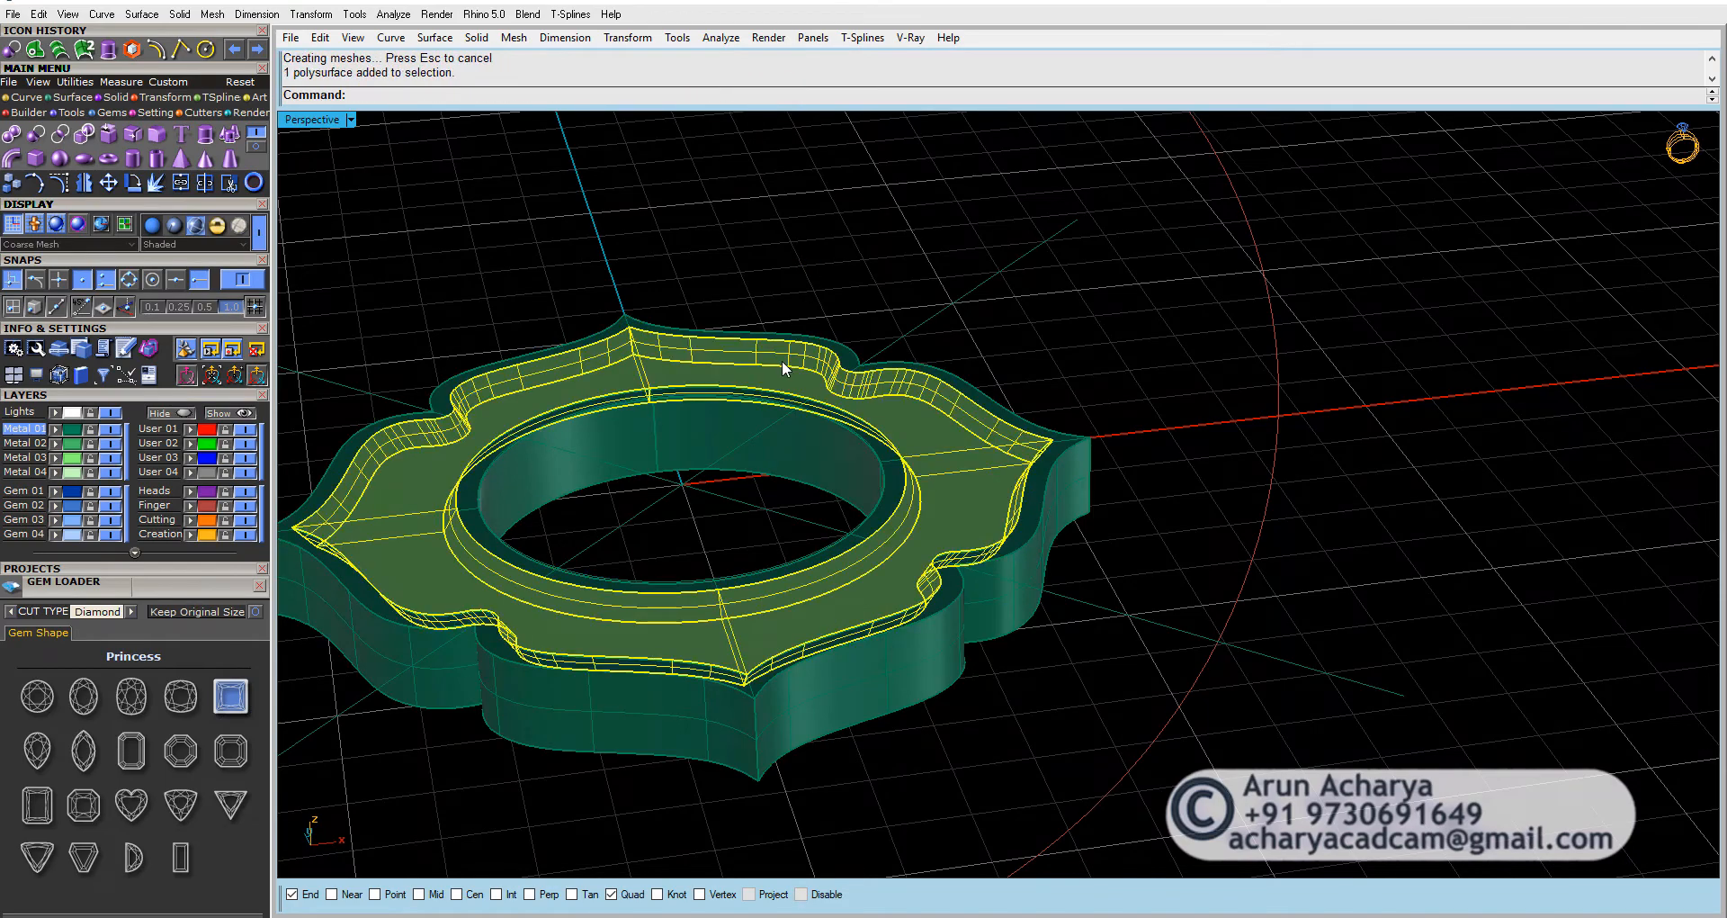
{"action": "key", "text": "ctrl+h"}
Step: Examine the recessed halo plate from several angles and compare its rim with the reference ring photos
{"action": "right_click_drag", "start_coordinate": [780, 360], "coordinate": [737, 695]}
{"action": "scroll", "coordinate": [780, 591], "scroll_direction": "down", "scroll_amount": 3}
{"action": "right_click_drag", "start_coordinate": [780, 591], "coordinate": [791, 552]}
{"action": "scroll", "coordinate": [919, 495], "scroll_direction": "up", "scroll_amount": 3}
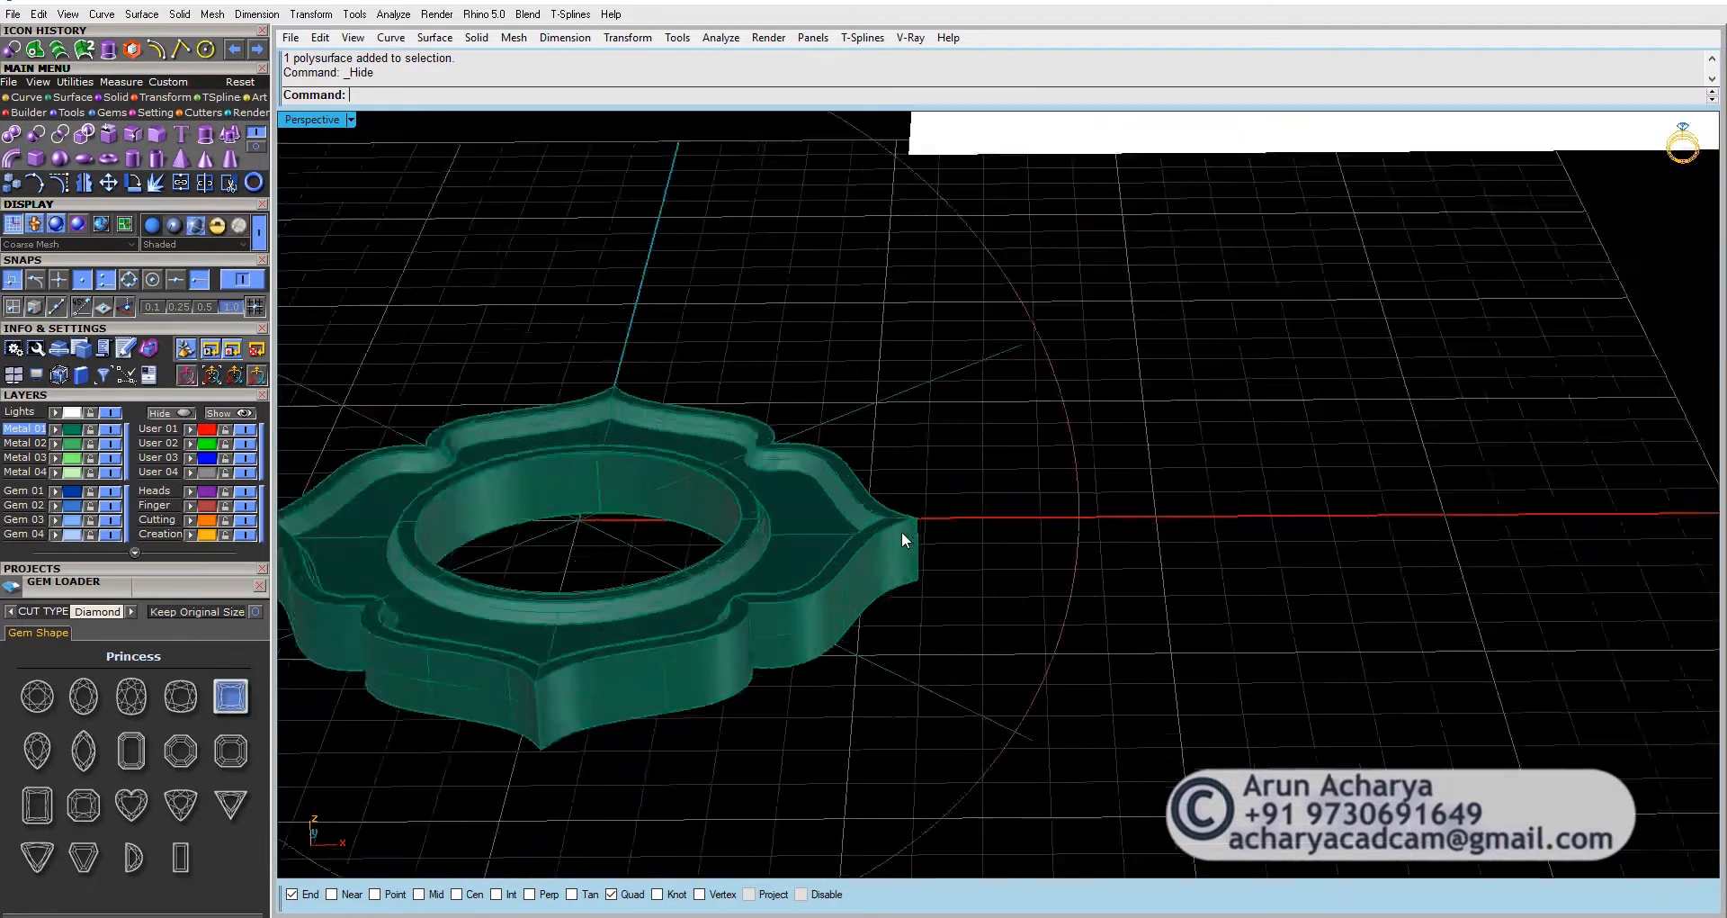
{"action": "scroll", "coordinate": [899, 586], "scroll_direction": "down", "scroll_amount": 3}
{"action": "scroll", "coordinate": [952, 493], "scroll_direction": "up", "scroll_amount": 2}
{"action": "scroll", "coordinate": [990, 468], "scroll_direction": "down", "scroll_amount": 3}
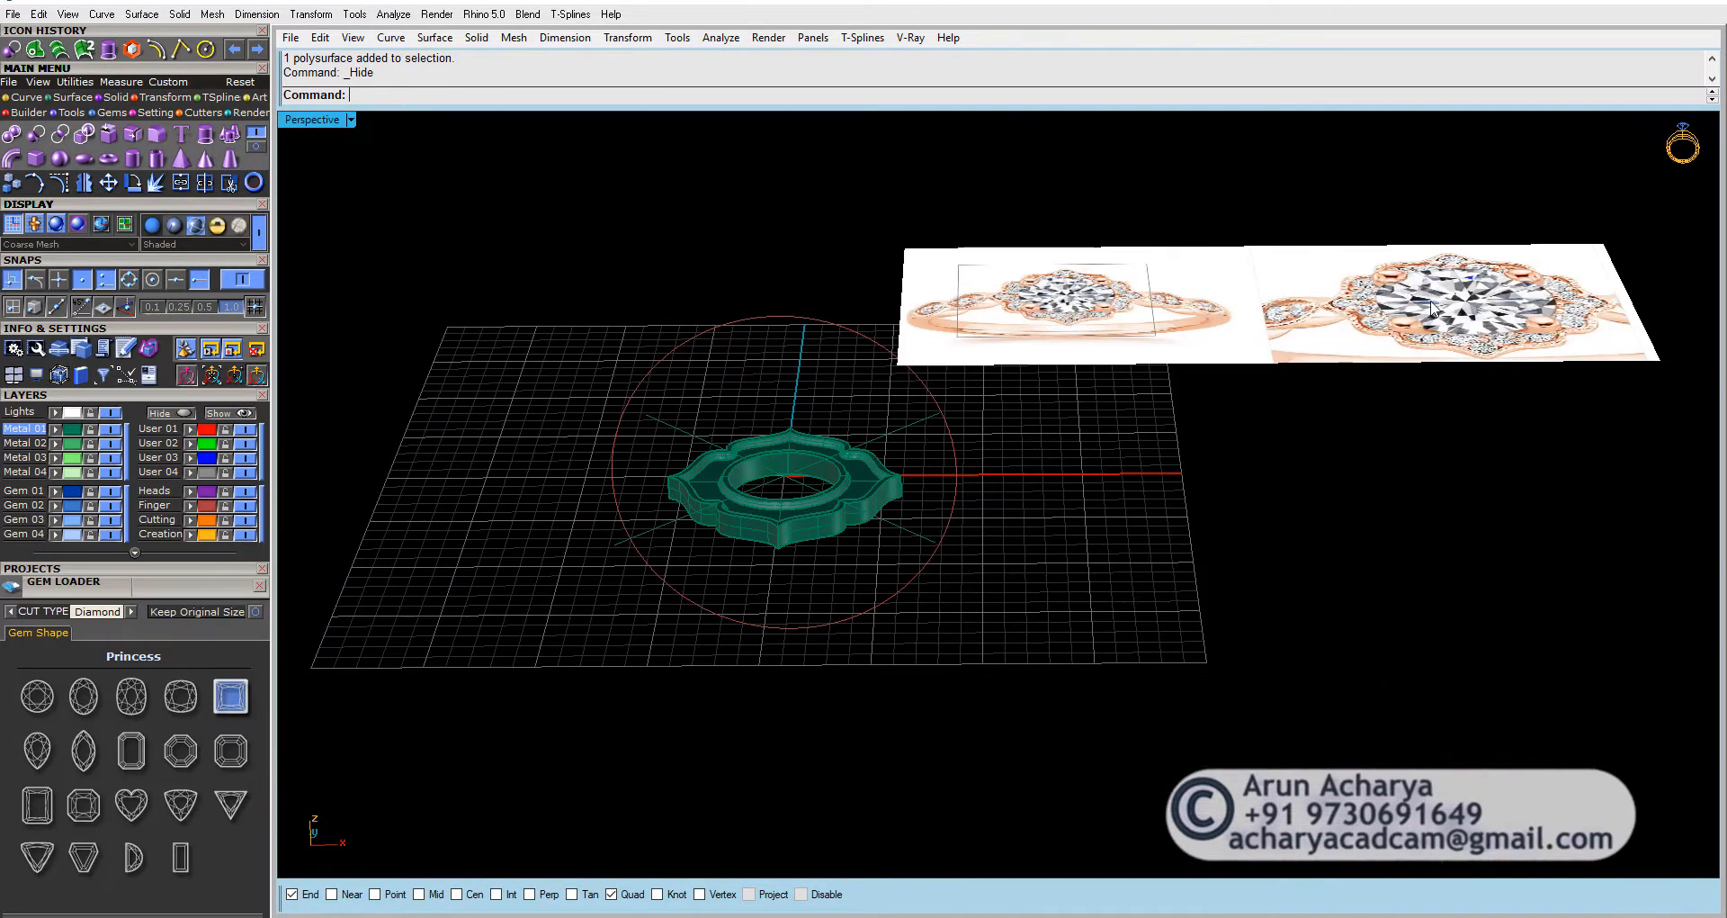
{"action": "scroll", "coordinate": [1349, 369], "scroll_direction": "up", "scroll_amount": 5}
{"action": "scroll", "coordinate": [1379, 360], "scroll_direction": "up", "scroll_amount": 1}
{"action": "scroll", "coordinate": [1184, 403], "scroll_direction": "down", "scroll_amount": 4}
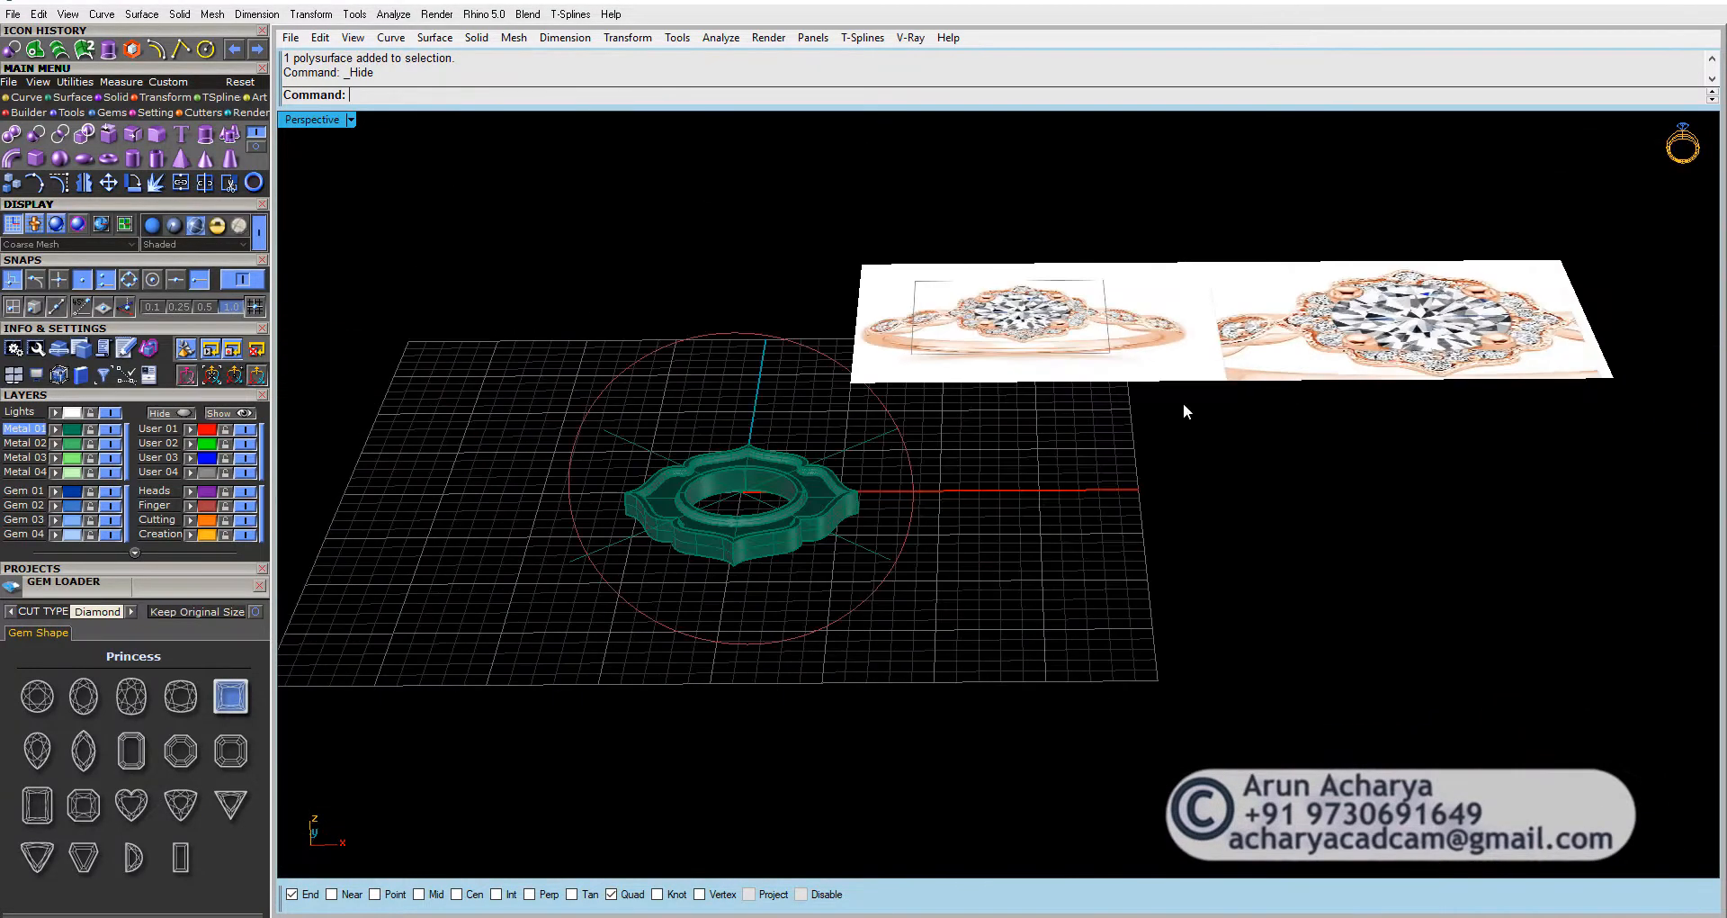
{"action": "scroll", "coordinate": [785, 520], "scroll_direction": "up", "scroll_amount": 4}
{"action": "scroll", "coordinate": [972, 549], "scroll_direction": "down", "scroll_amount": 3}
{"action": "scroll", "coordinate": [967, 528], "scroll_direction": "up", "scroll_amount": 5}
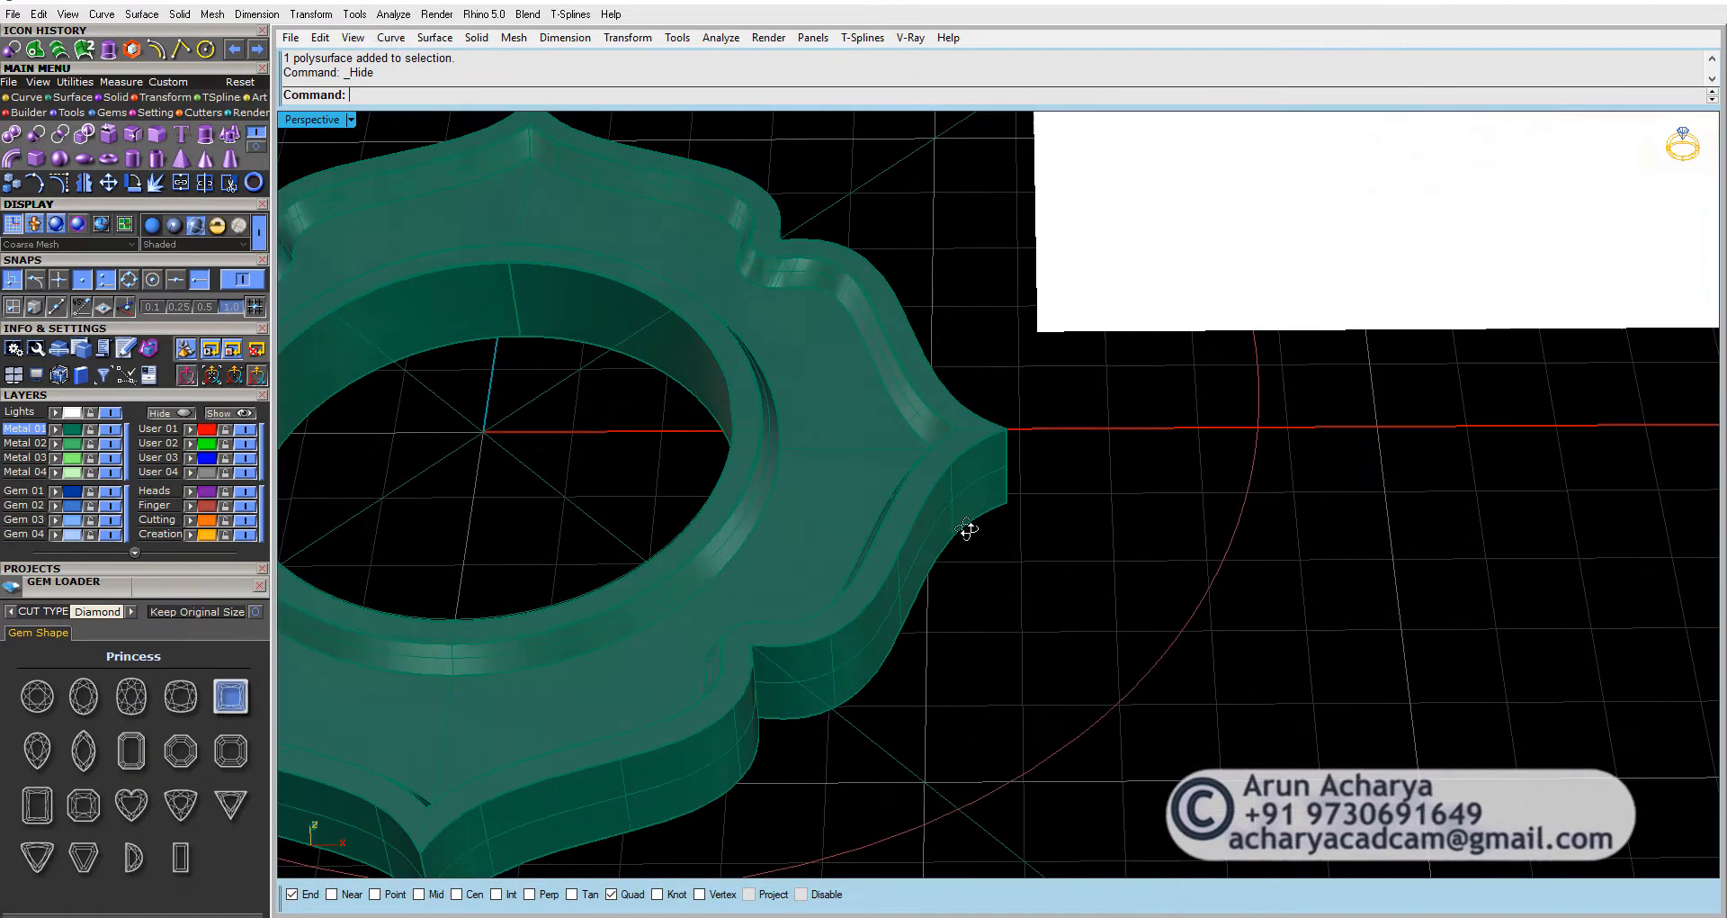
{"action": "left_click", "coordinate": [971, 500]}
{"action": "left_click", "coordinate": [1053, 460]}
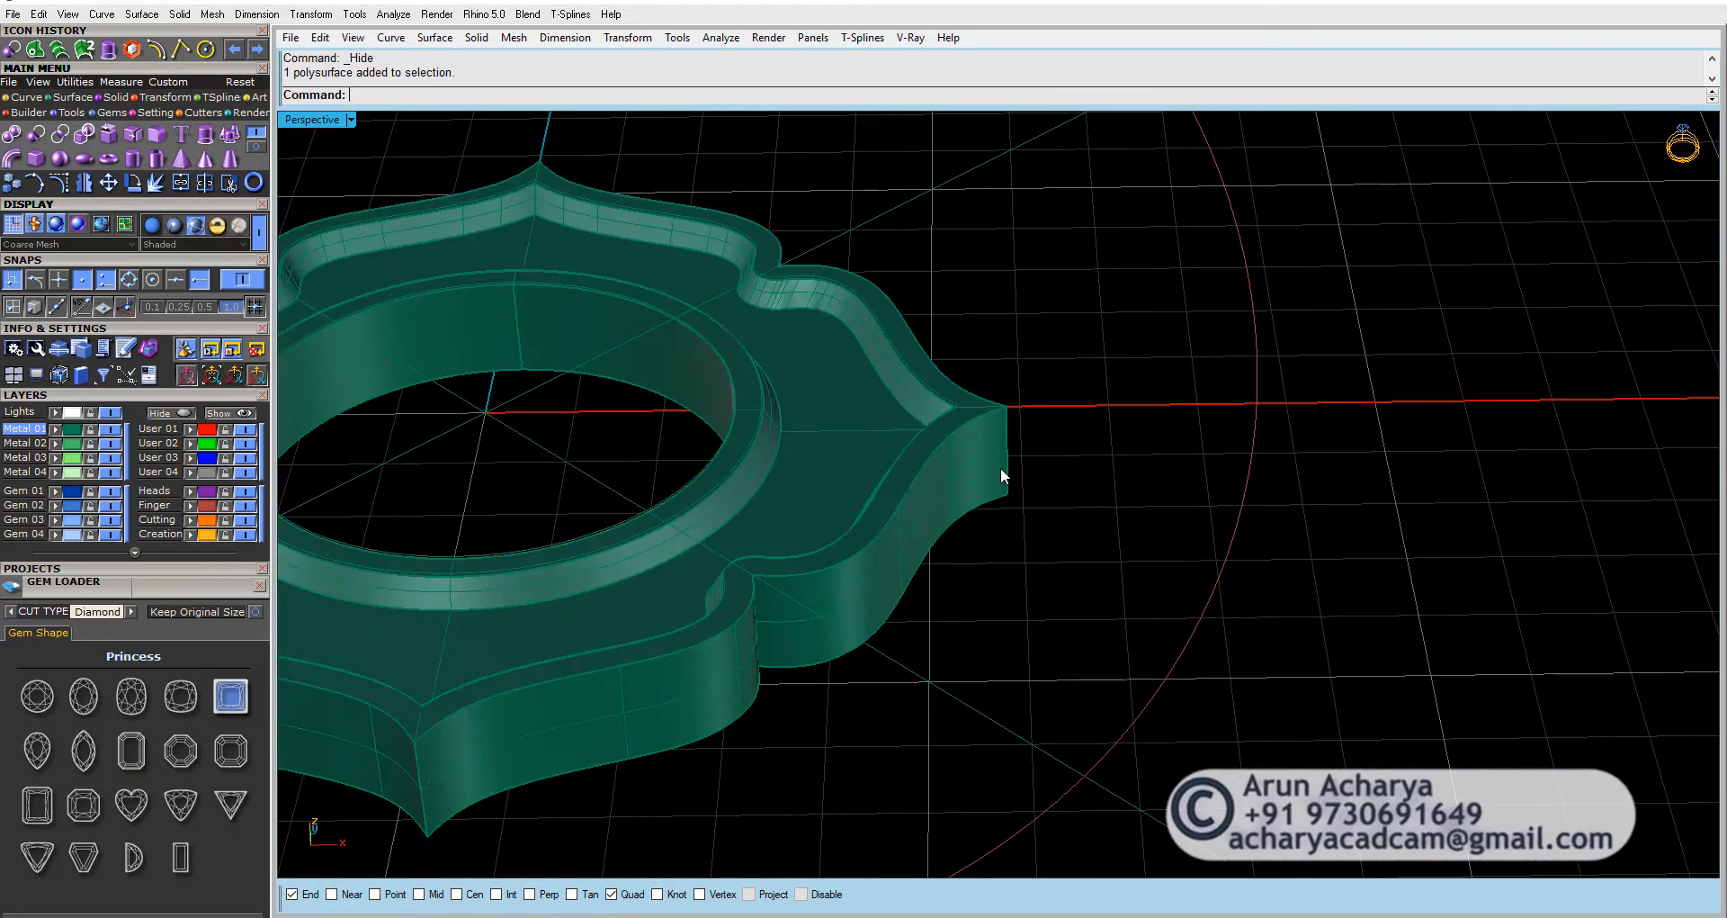
{"action": "mouse_move", "coordinate": [855, 531]}
{"action": "right_mouse_down"}
{"action": "mouse_move", "coordinate": [813, 444]}
{"action": "mouse_move", "coordinate": [829, 274]}
{"action": "mouse_move", "coordinate": [857, 510]}
{"action": "mouse_move", "coordinate": [848, 613]}
{"action": "mouse_move", "coordinate": [841, 515]}
{"action": "right_mouse_up"}
Step: Extract two adjoining outer side wall surfaces from the halo plate with Extract Surface
{"action": "left_click", "coordinate": [133, 137]}
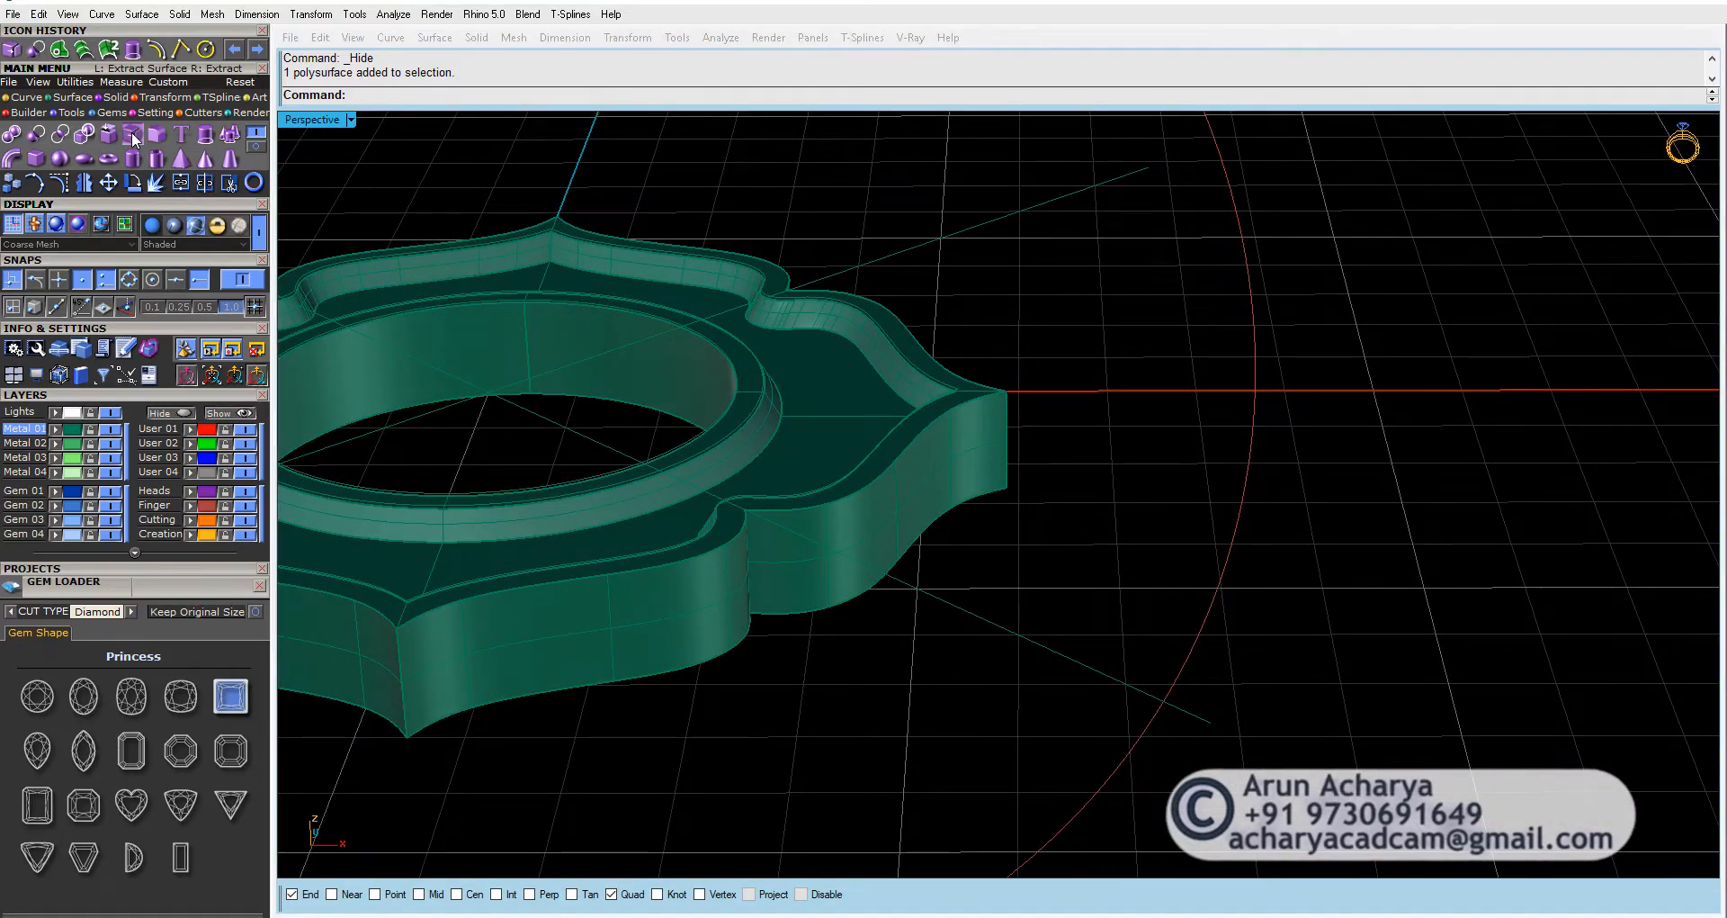
{"action": "left_click", "coordinate": [795, 559]}
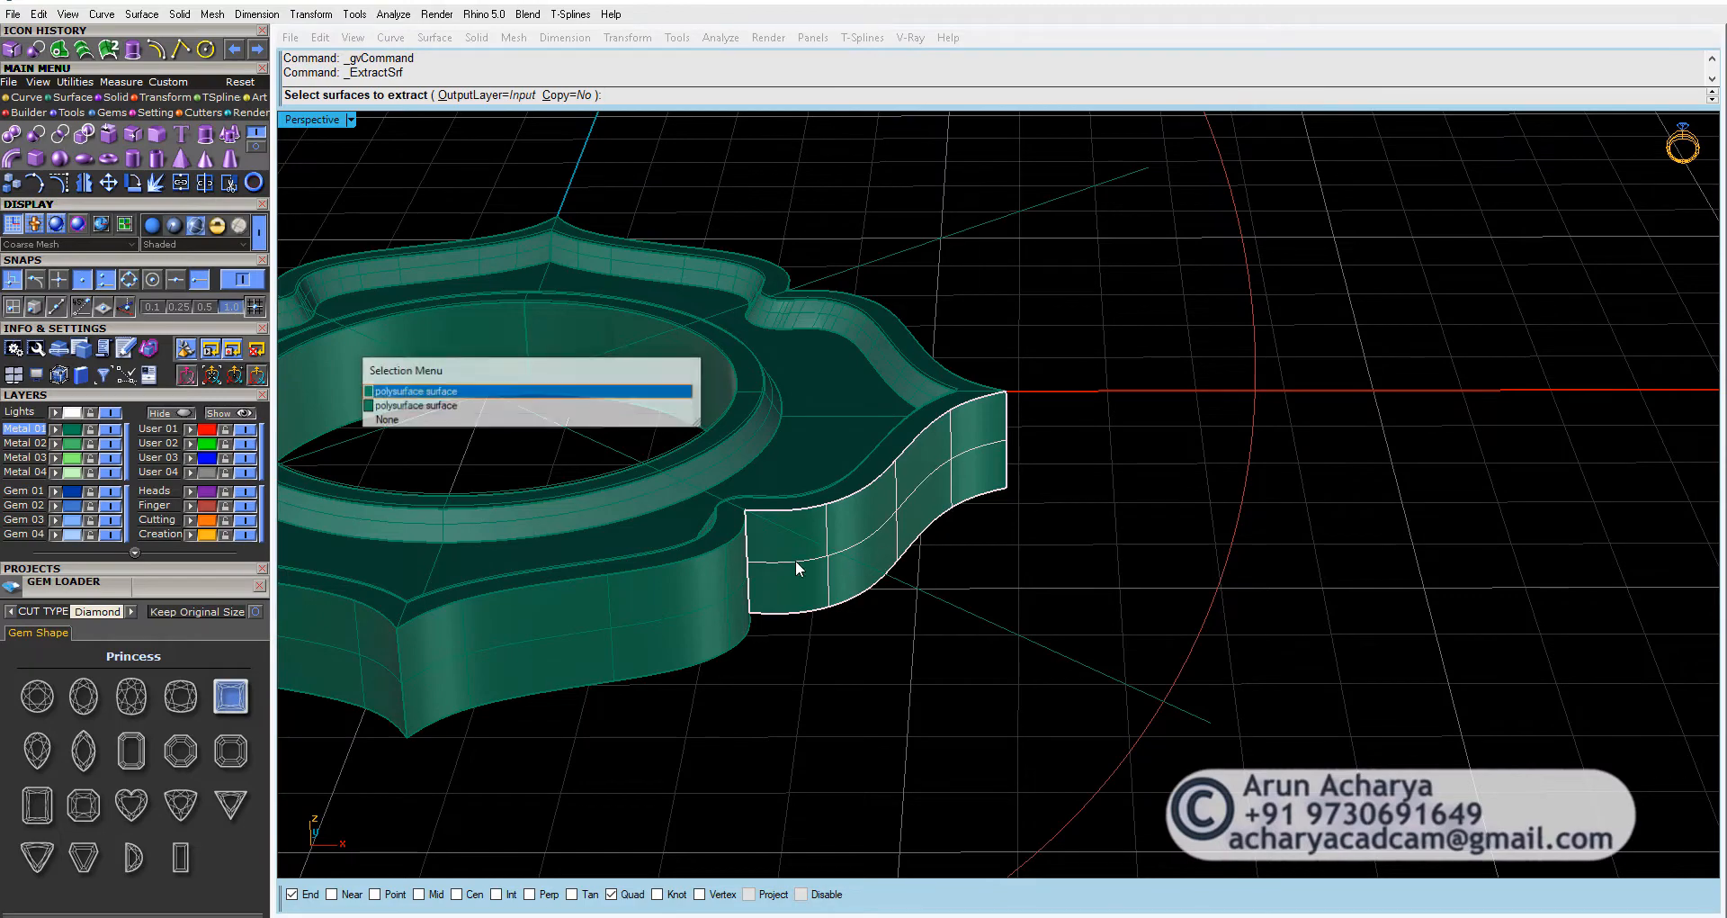
{"action": "left_click", "coordinate": [513, 394]}
{"action": "left_click", "coordinate": [696, 612]}
{"action": "right_click", "coordinate": [686, 612]}
Step: Examine the two extracted outer wall surfaces and the halo's pointed tip from several angles
{"action": "right_click_drag", "start_coordinate": [828, 592], "coordinate": [732, 594]}
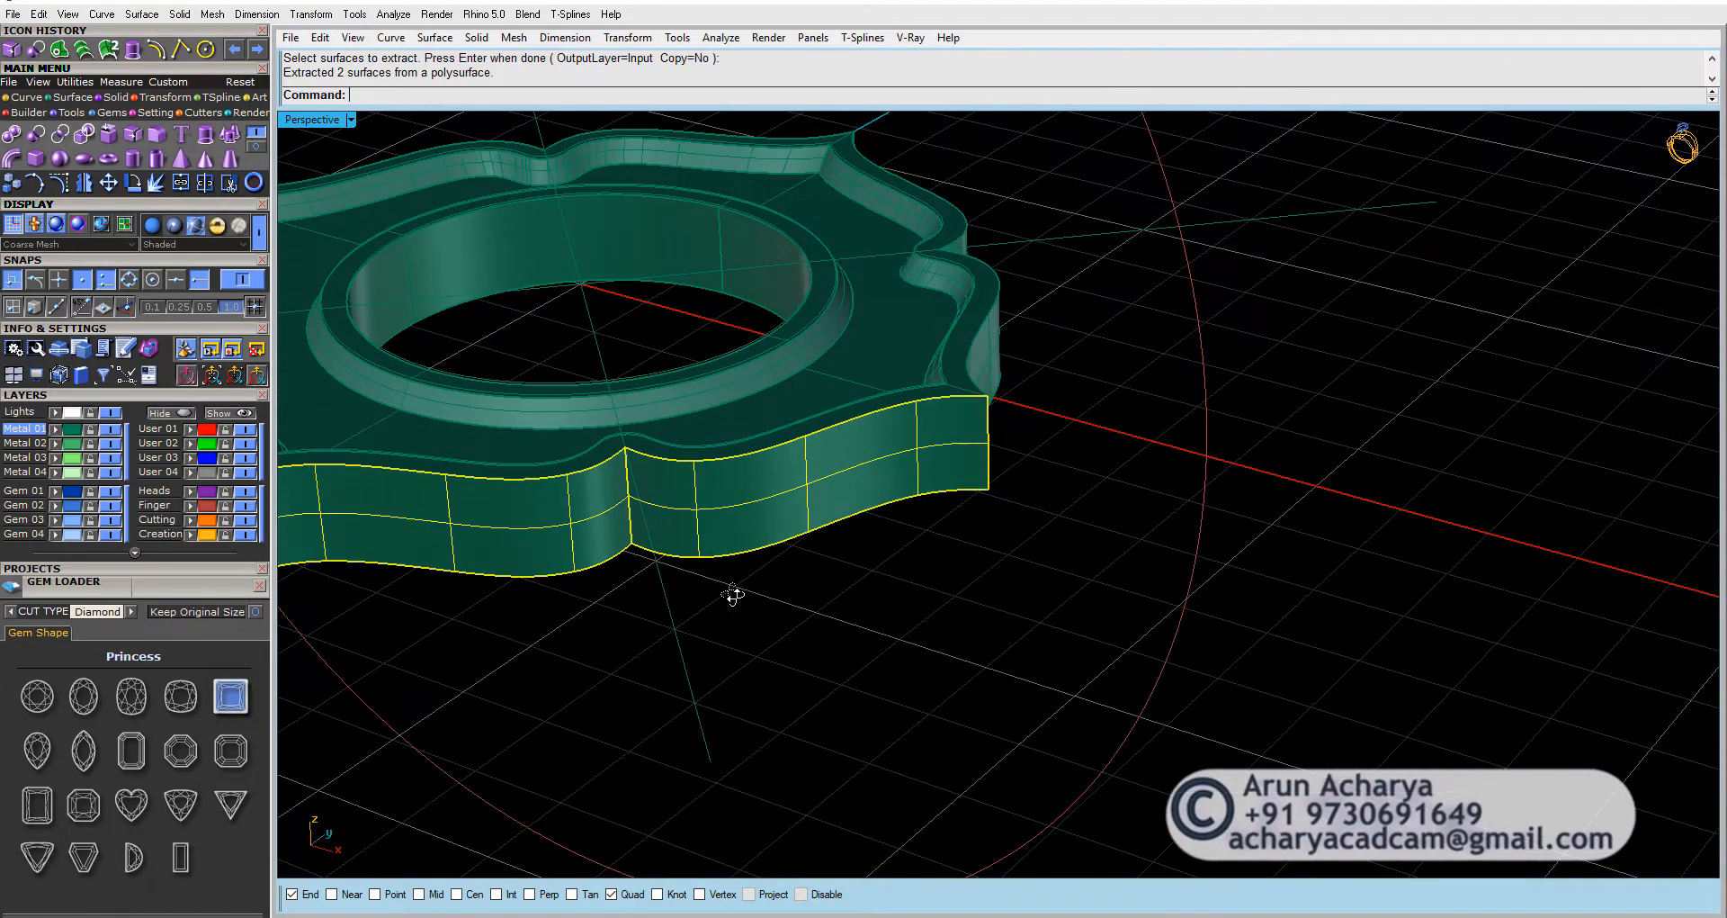
{"action": "scroll", "coordinate": [1011, 424], "scroll_direction": "up", "scroll_amount": 5}
{"action": "scroll", "coordinate": [1011, 424], "scroll_direction": "down", "scroll_amount": 2}
{"action": "right_click_drag", "start_coordinate": [1002, 434], "coordinate": [855, 529]}
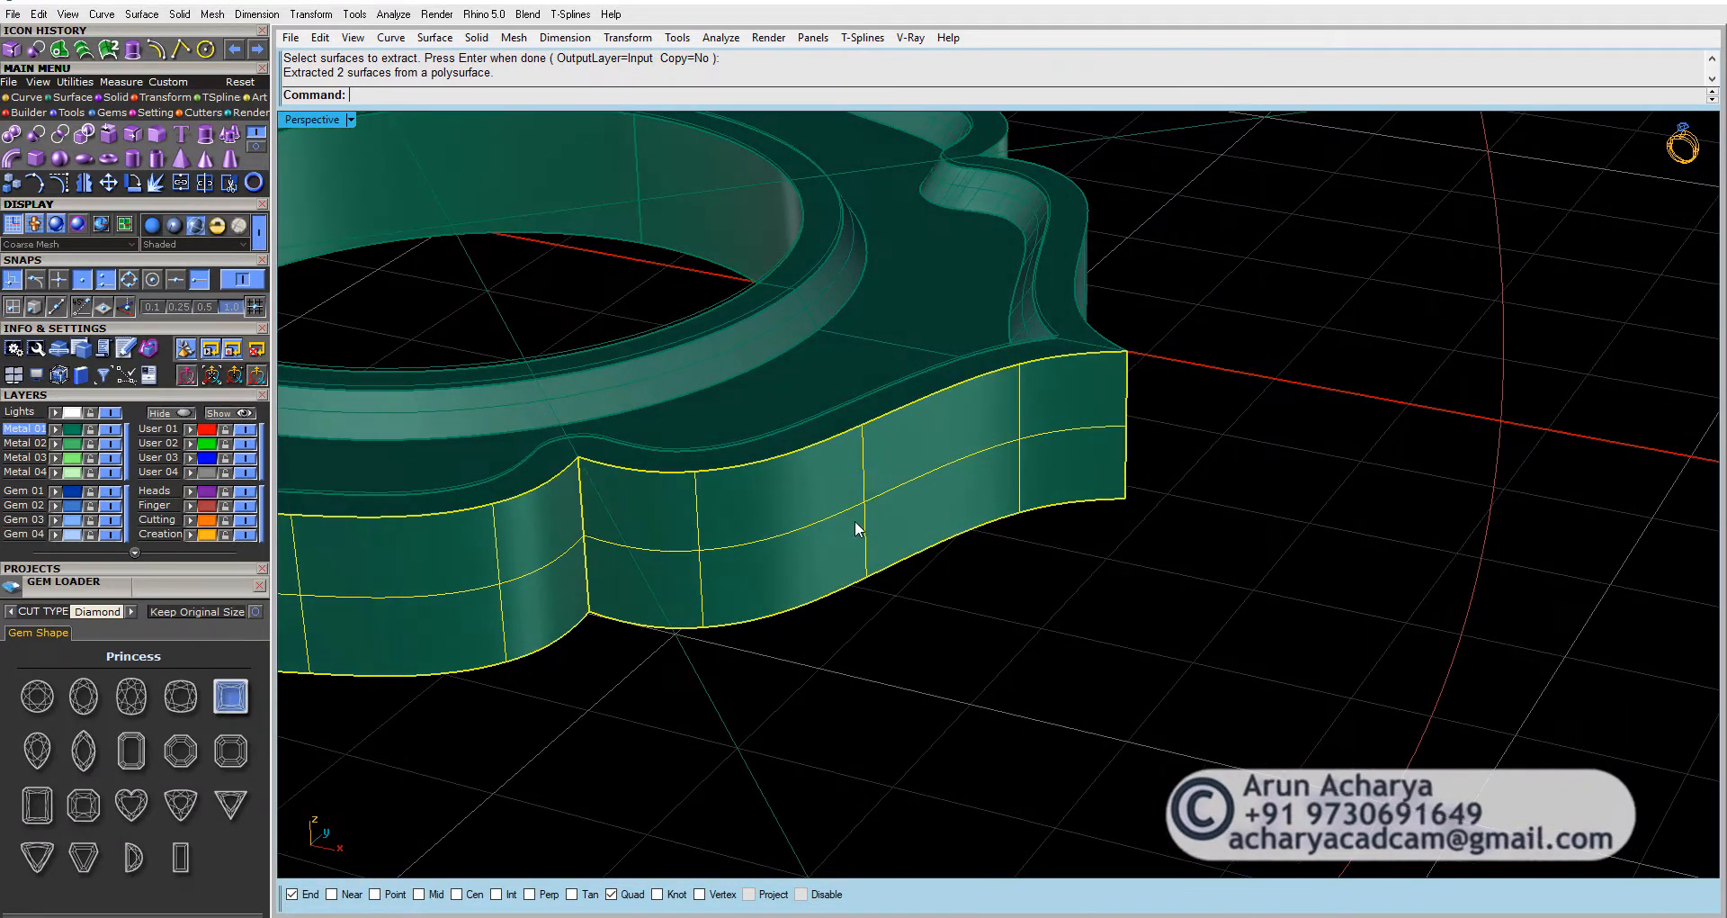
{"action": "left_click", "coordinate": [901, 659]}
{"action": "left_click", "coordinate": [874, 550]}
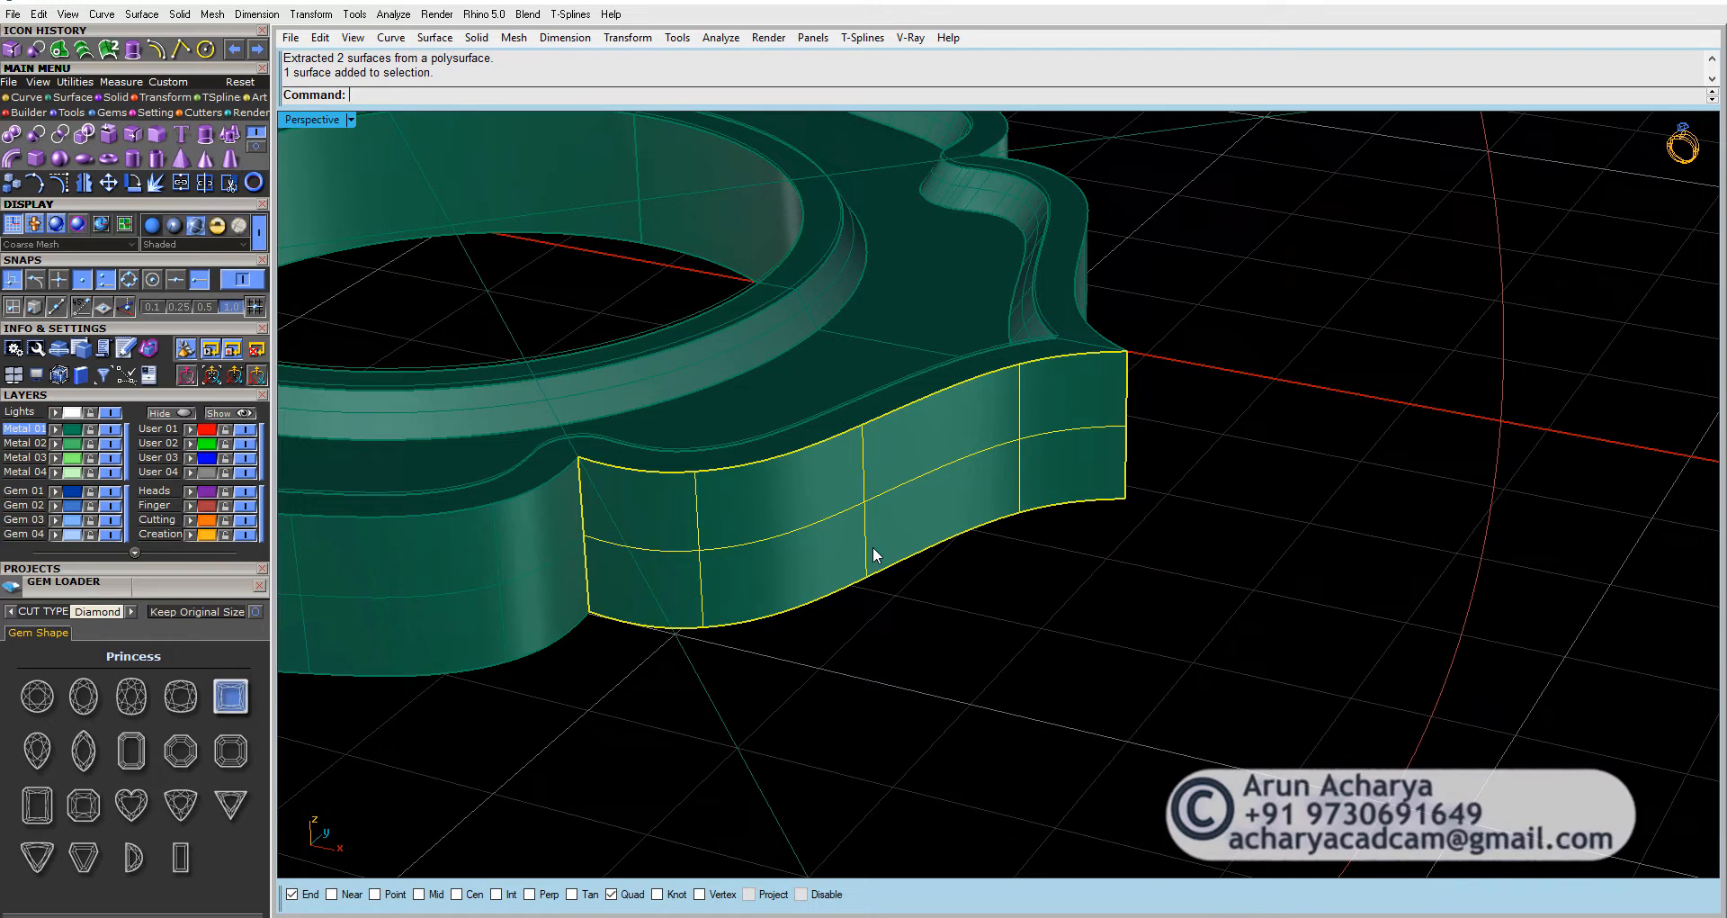
{"action": "left_click", "coordinate": [559, 560], "text": "shift"}
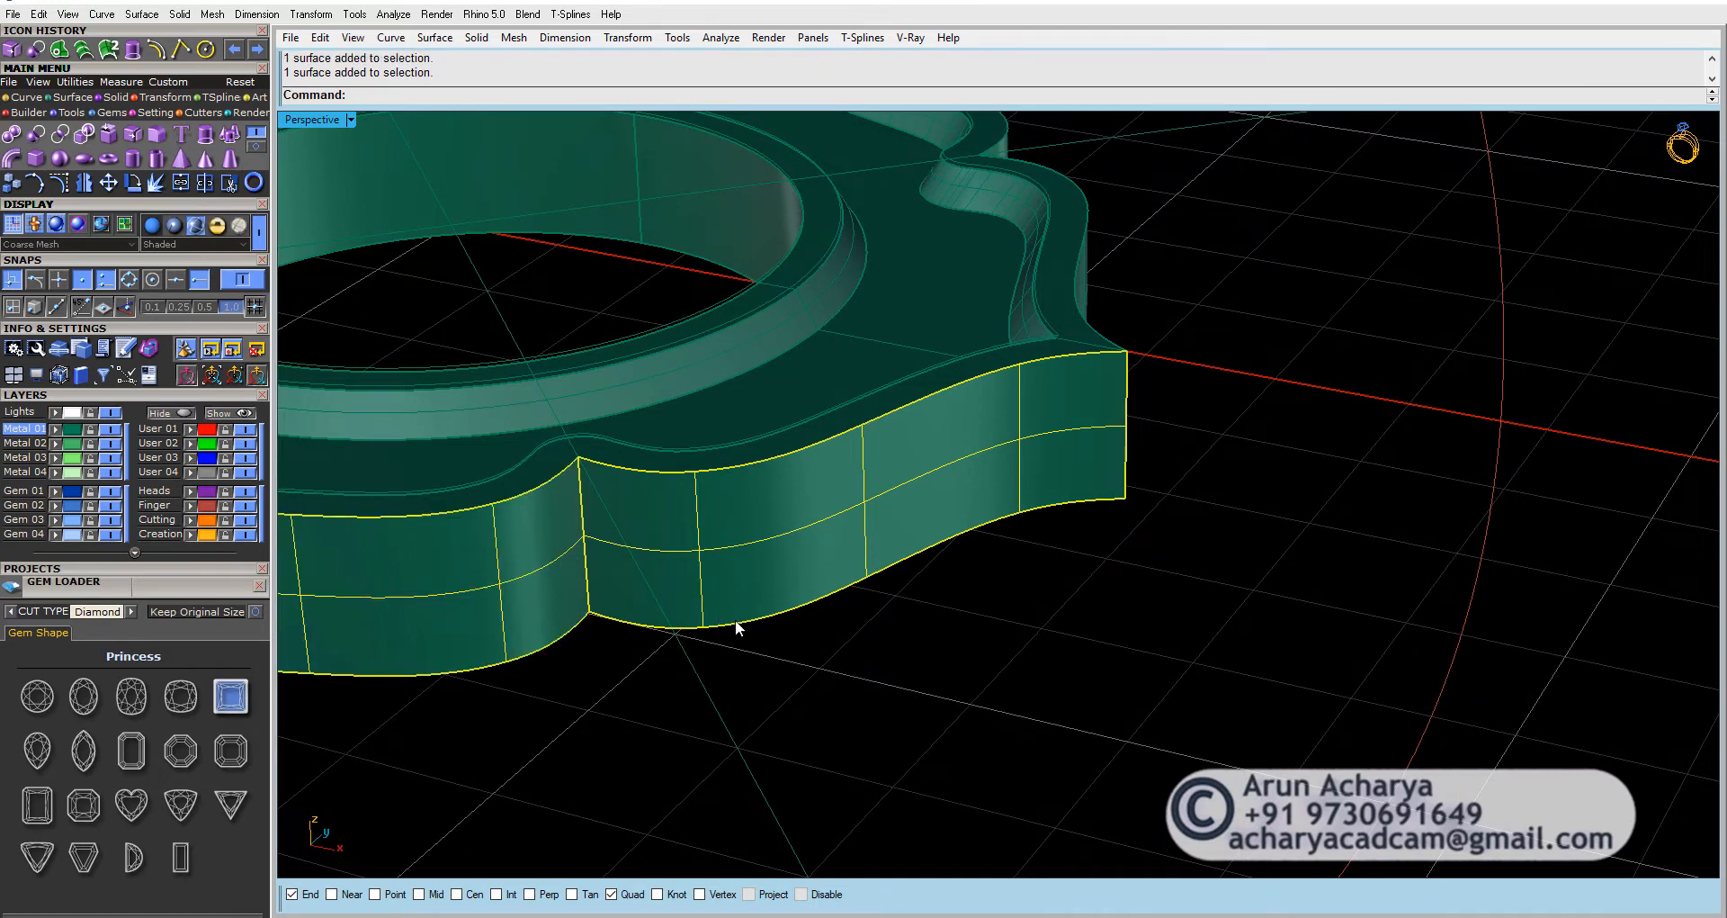
{"action": "right_click_drag", "start_coordinate": [758, 509], "coordinate": [1065, 613]}
{"action": "key", "text": "Escape"}
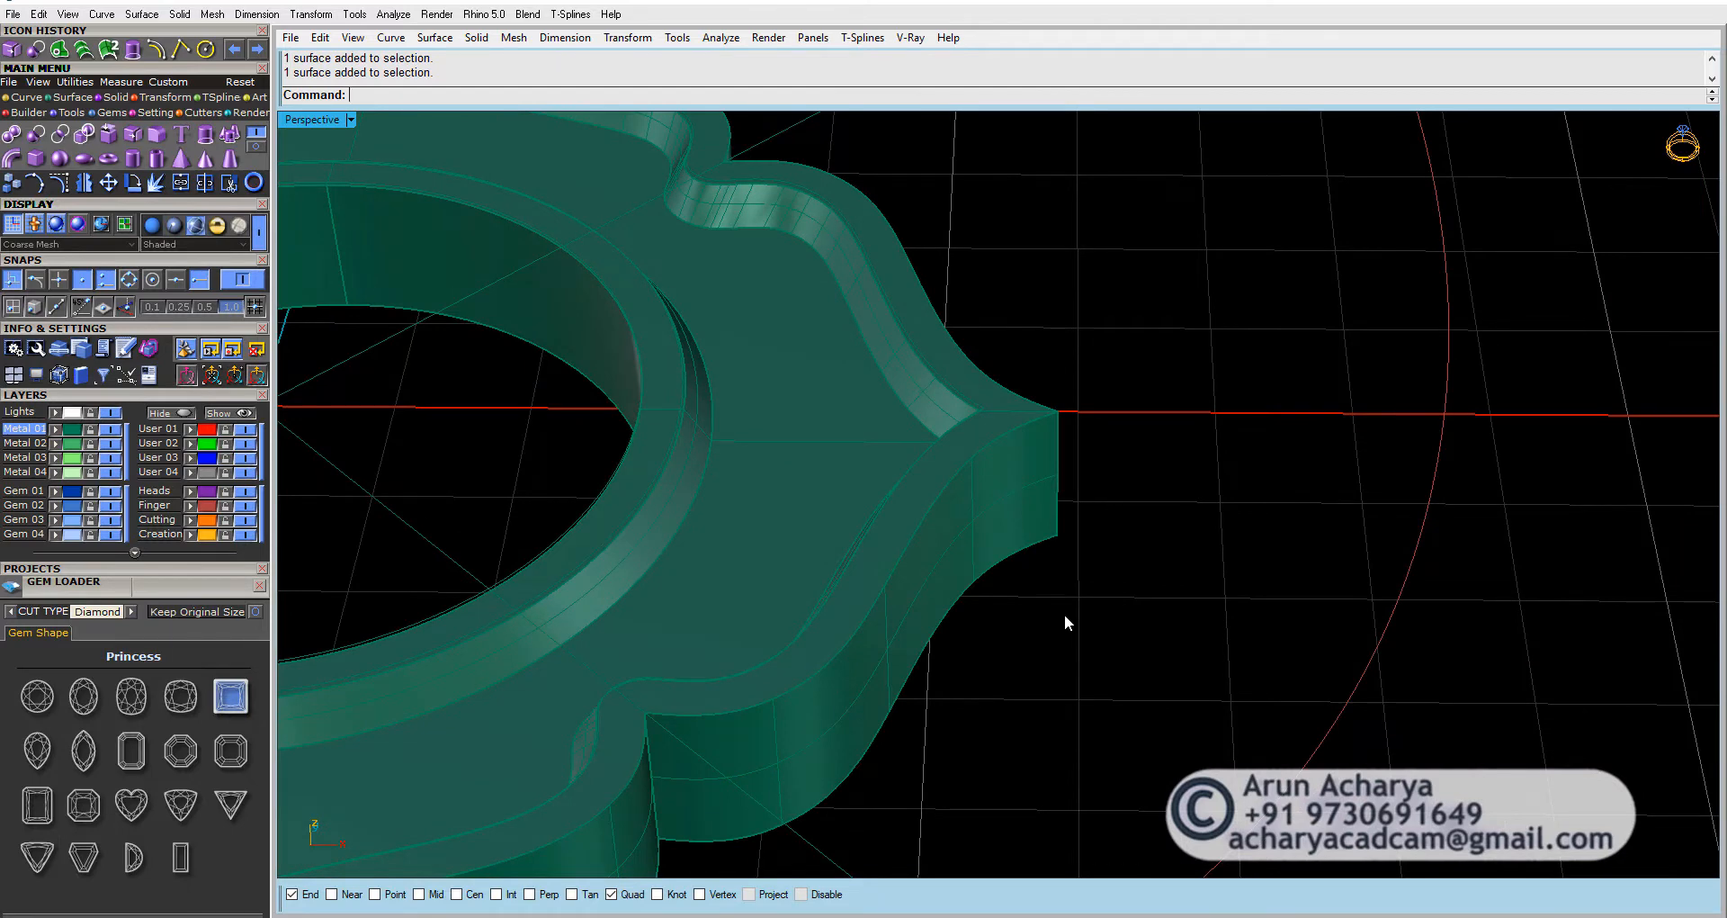
{"action": "scroll", "coordinate": [1034, 407], "scroll_direction": "up", "scroll_amount": 2}
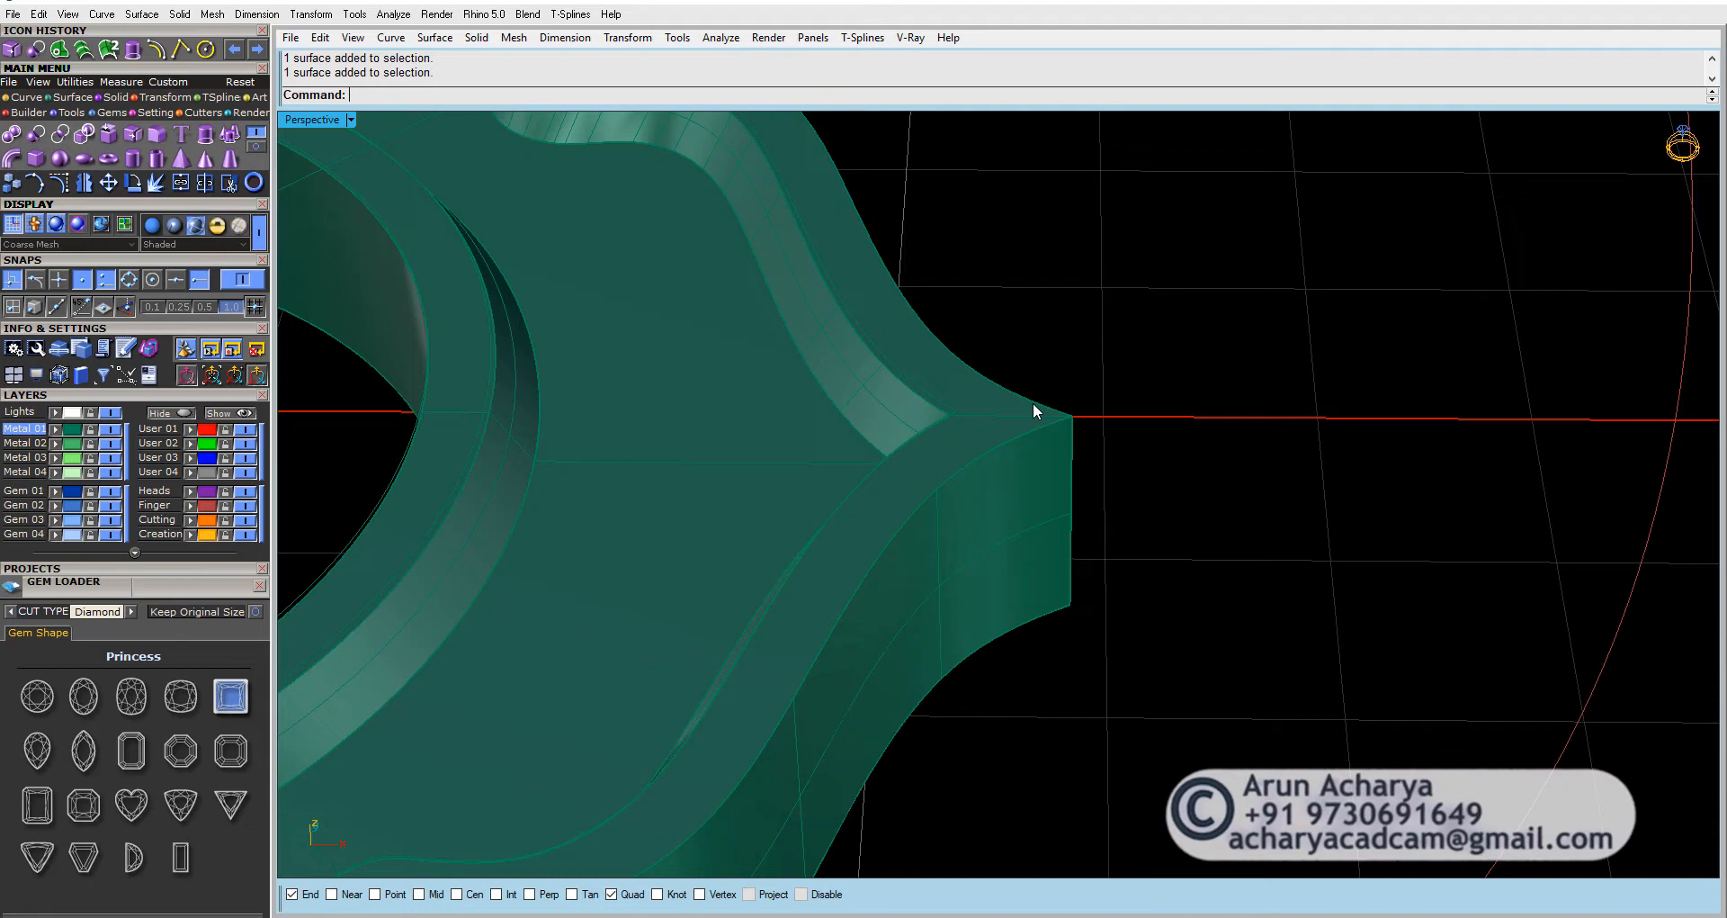
{"action": "scroll", "coordinate": [1033, 411], "scroll_direction": "down", "scroll_amount": 2}
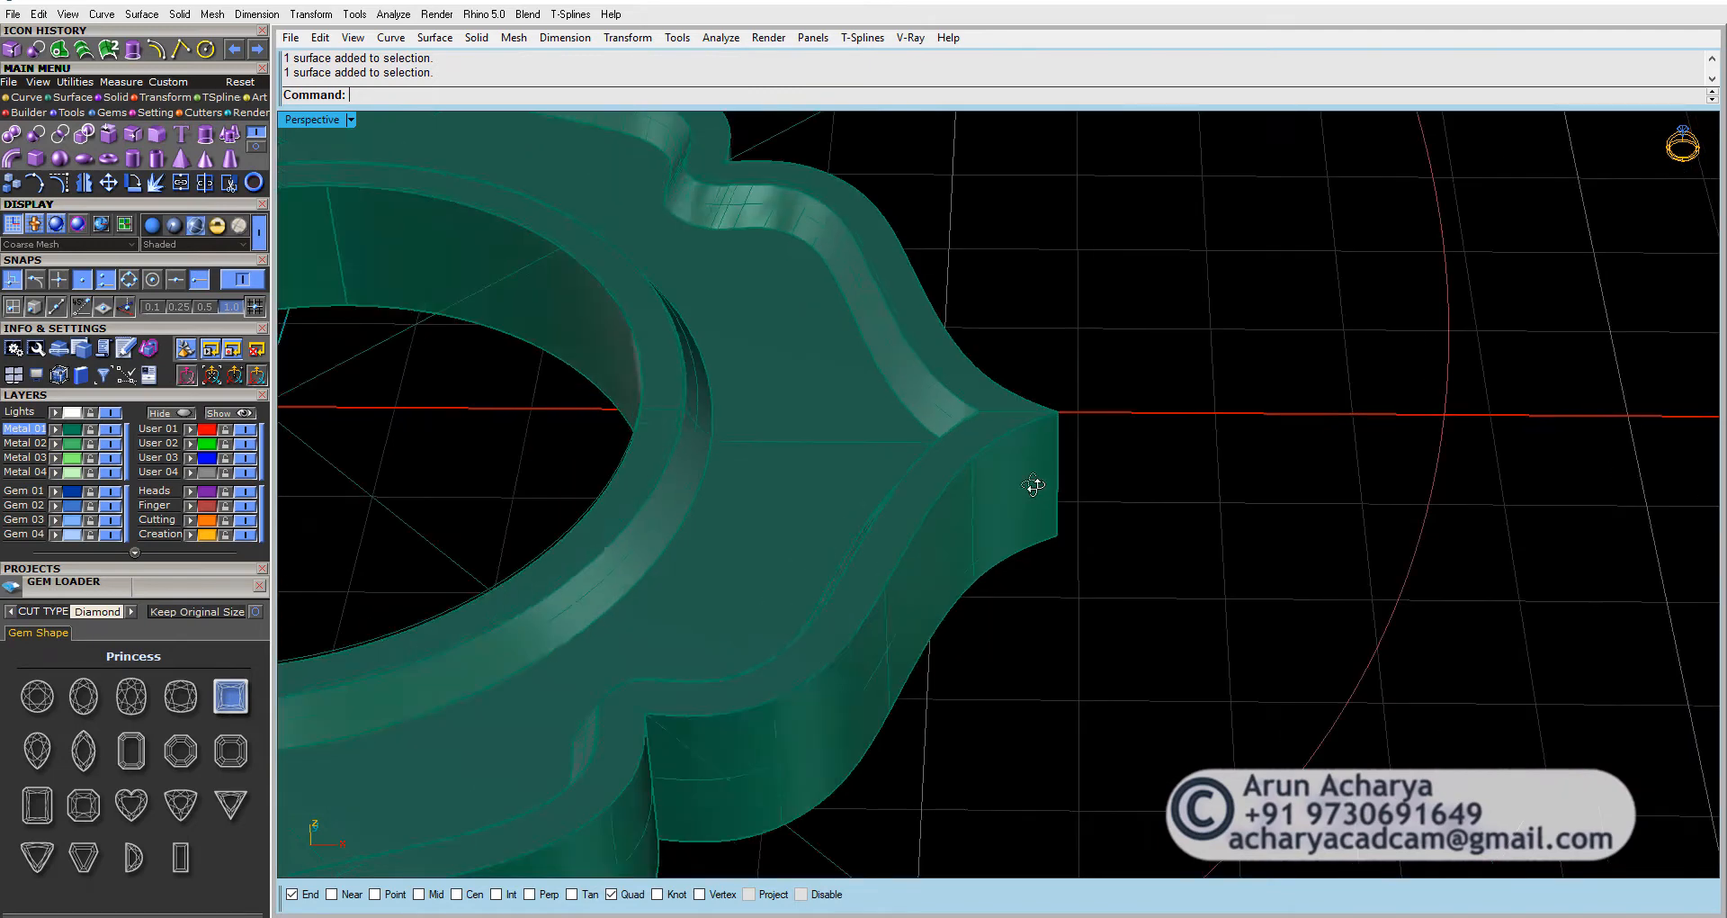
{"action": "right_click_drag", "start_coordinate": [1031, 482], "coordinate": [1105, 439]}
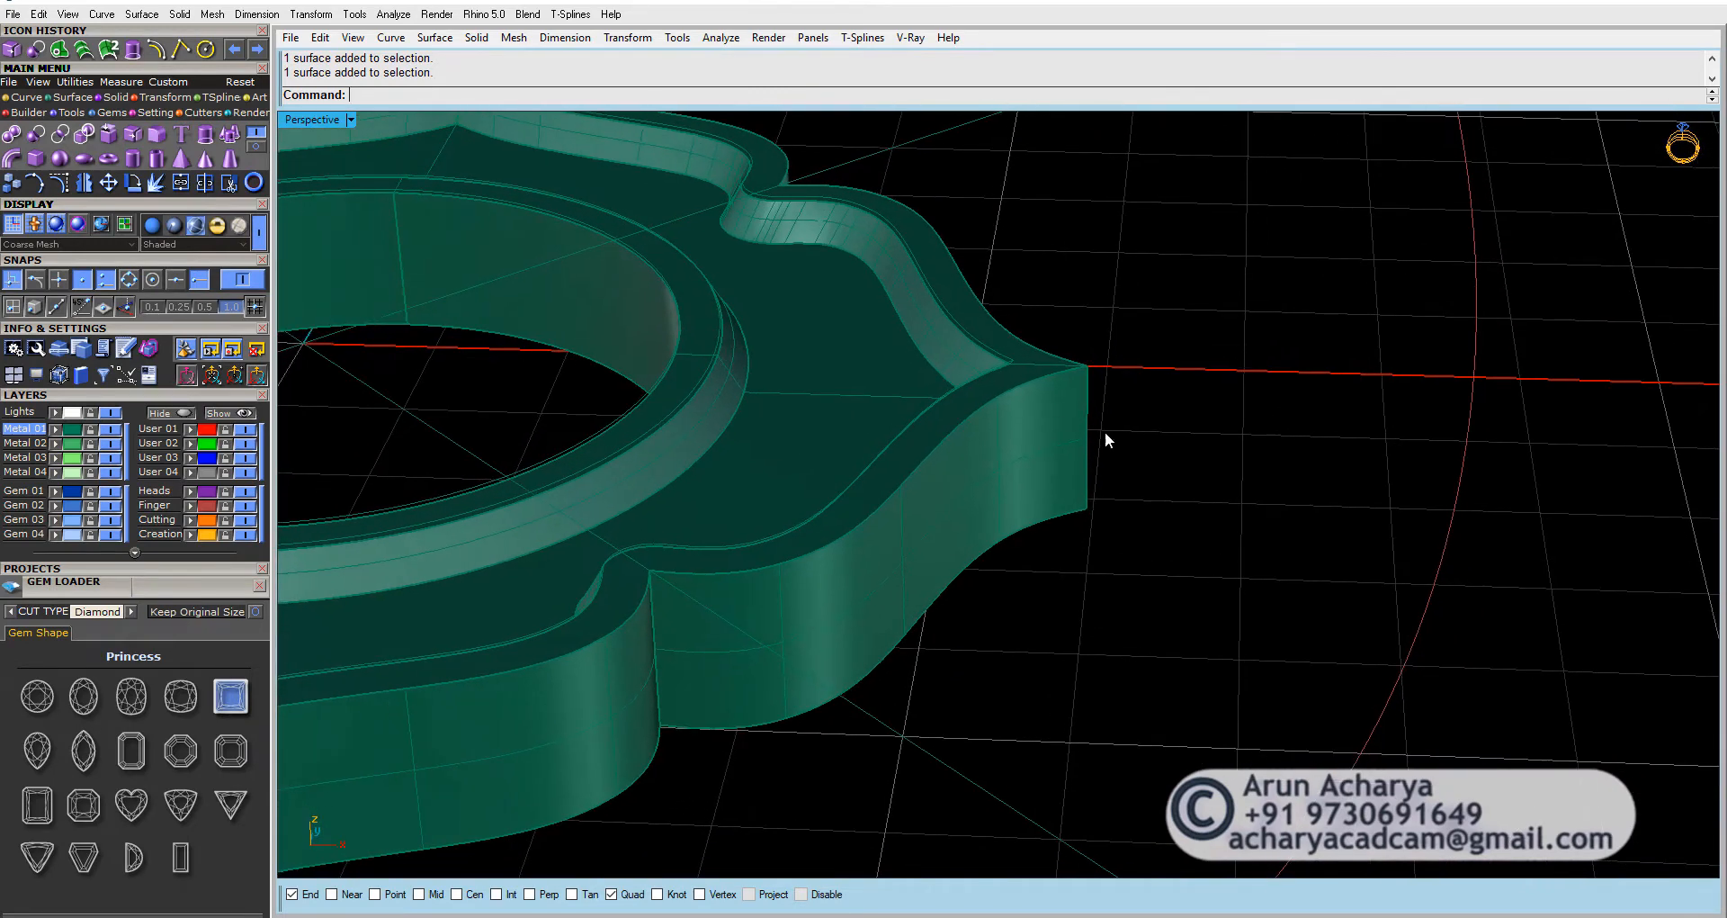
Step: Try to rebuild the extracted wall surface beside the pointed tip with a U point count of 6 and V degree 3, and undo it
{"action": "left_click", "coordinate": [1038, 457], "text": "ctrl+shift"}
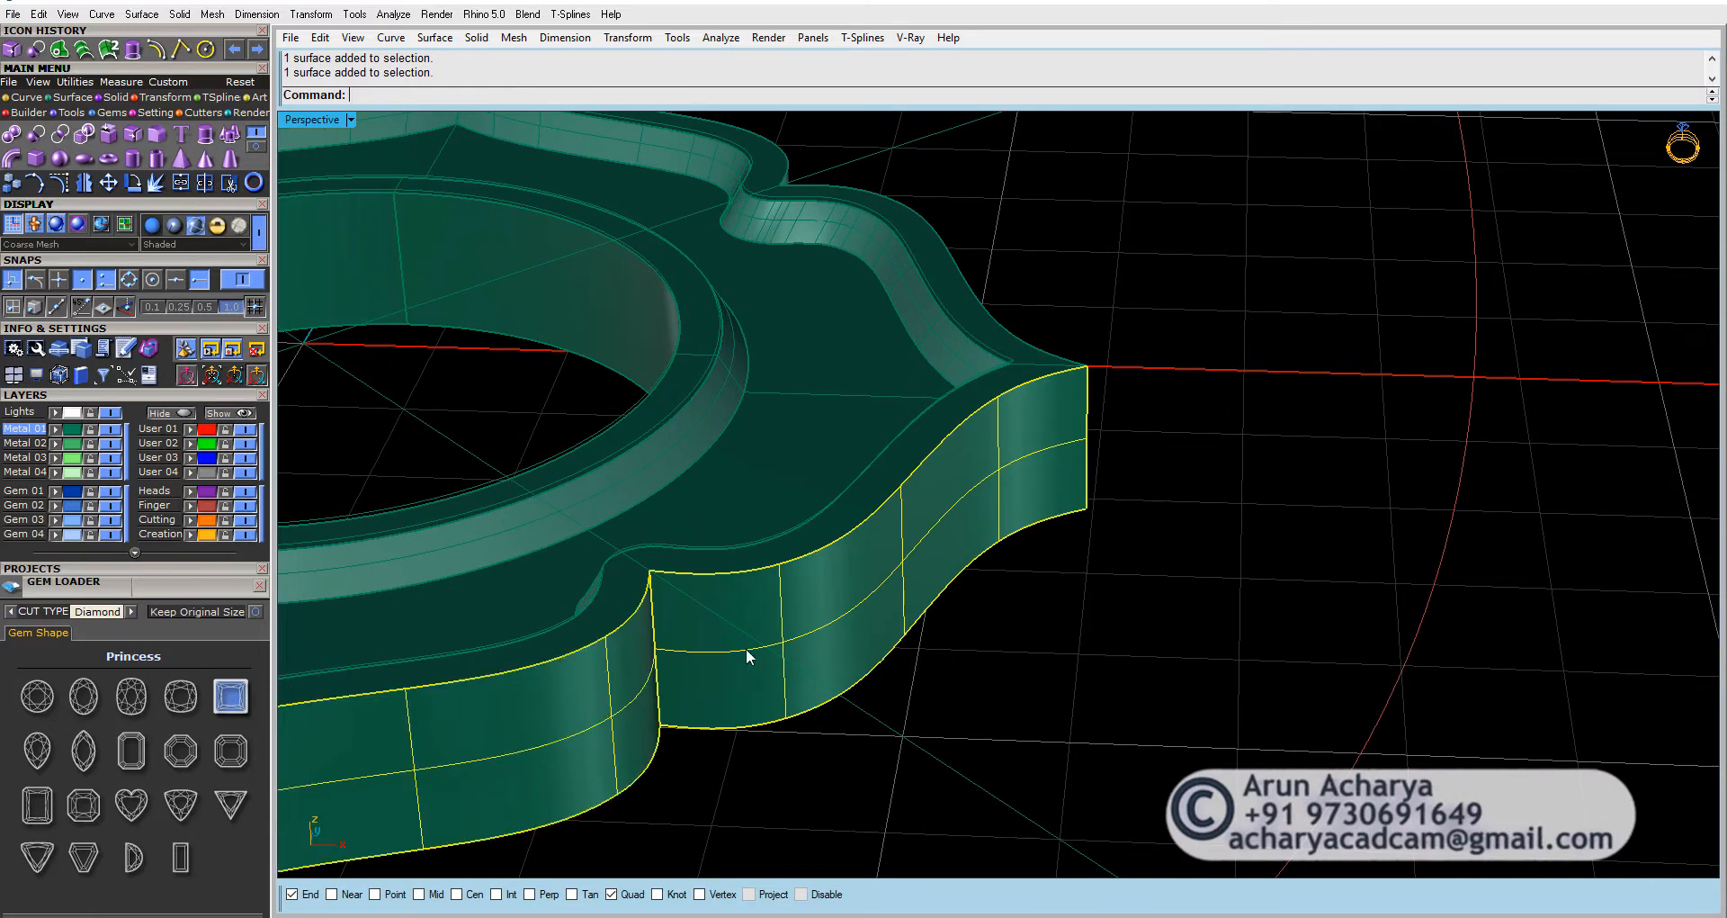
{"action": "left_click", "coordinate": [1105, 628]}
{"action": "left_click", "coordinate": [972, 540]}
{"action": "type", "text": "Rebuild"}
{"action": "key", "text": "Return"}
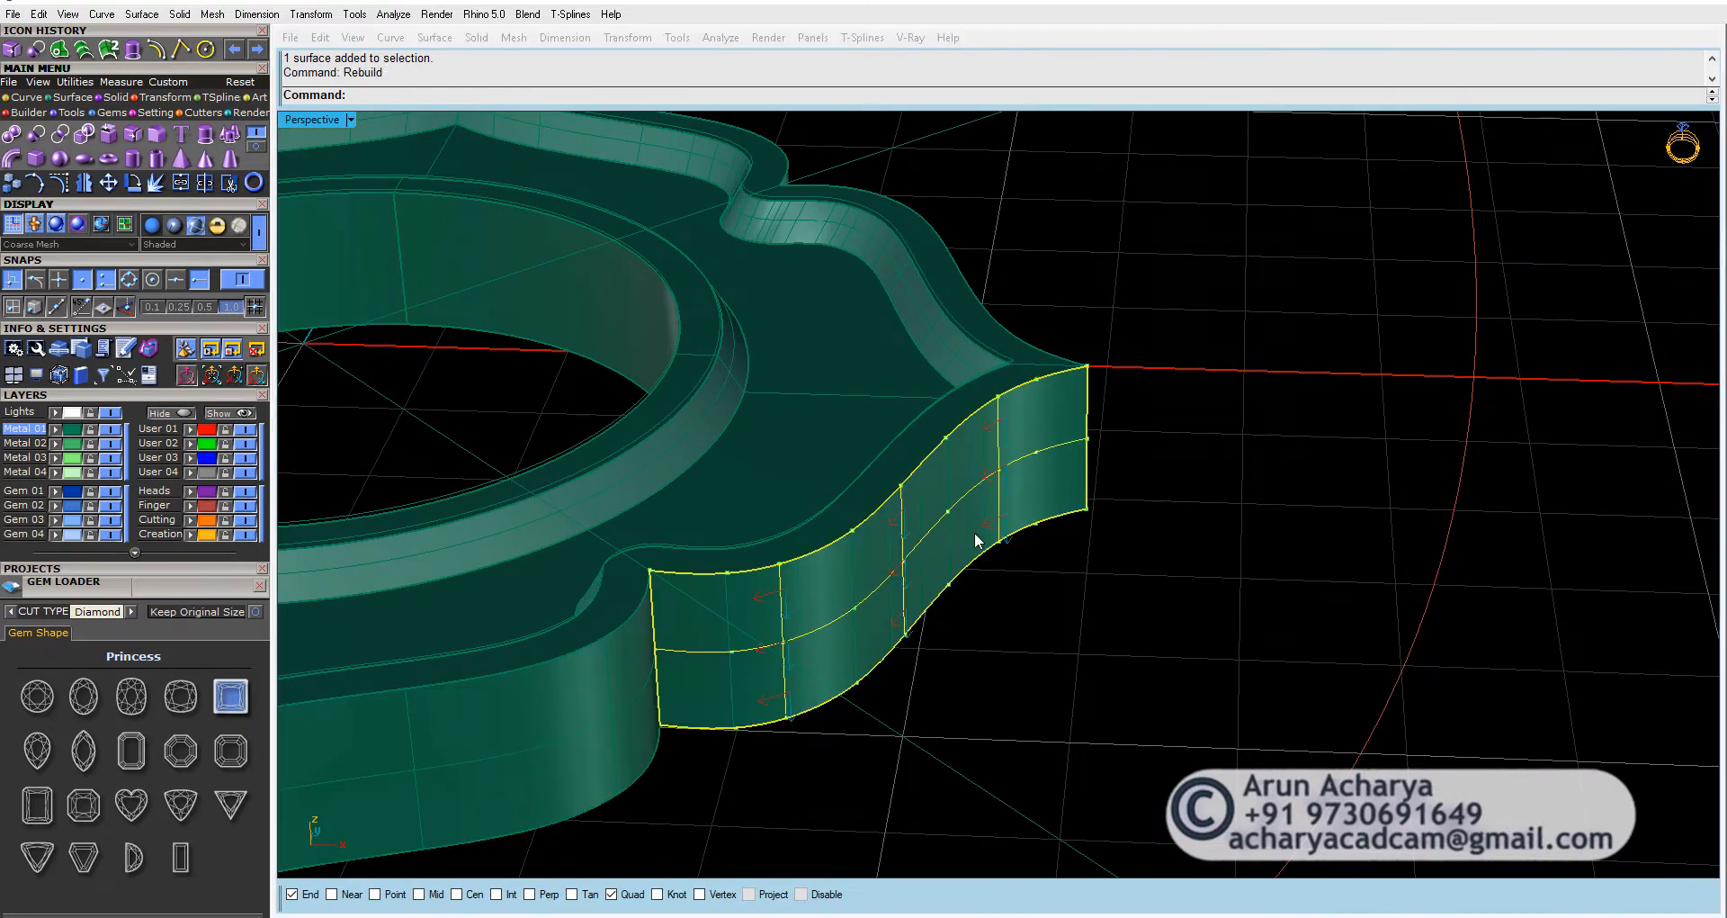
{"action": "key", "text": "Tab"}
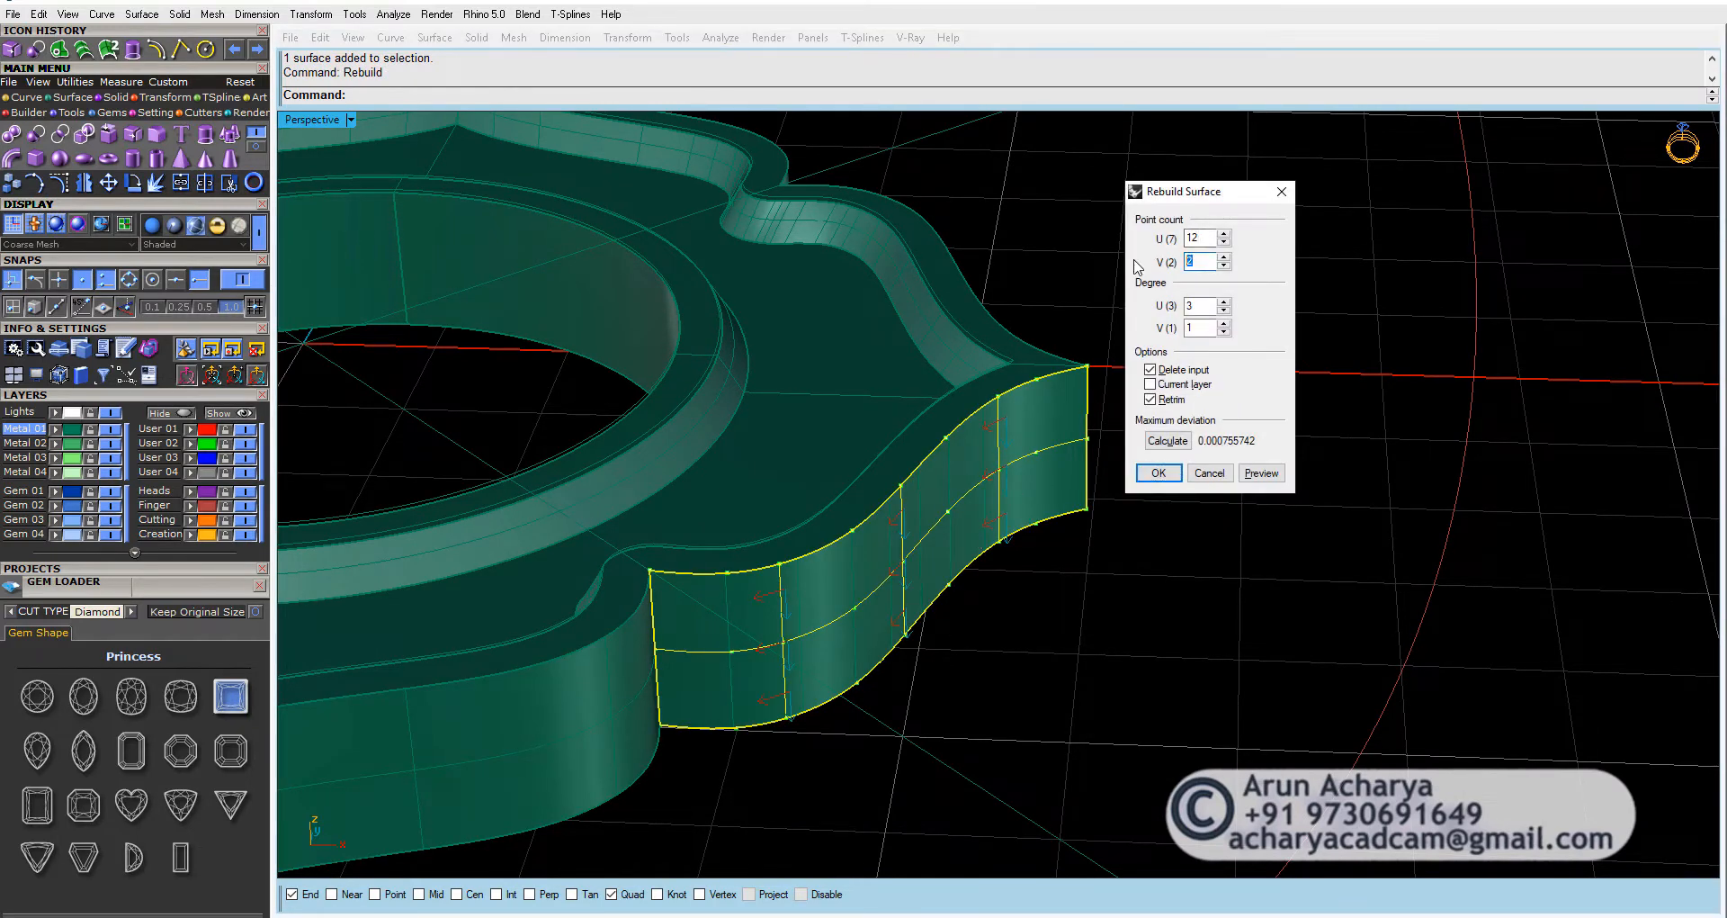
{"action": "double_click", "coordinate": [1192, 239]}
{"action": "type", "text": "6"}
{"action": "double_click", "coordinate": [1199, 328]}
{"action": "type", "text": "3"}
{"action": "left_click", "coordinate": [1262, 473]}
{"action": "left_click", "coordinate": [1158, 473]}
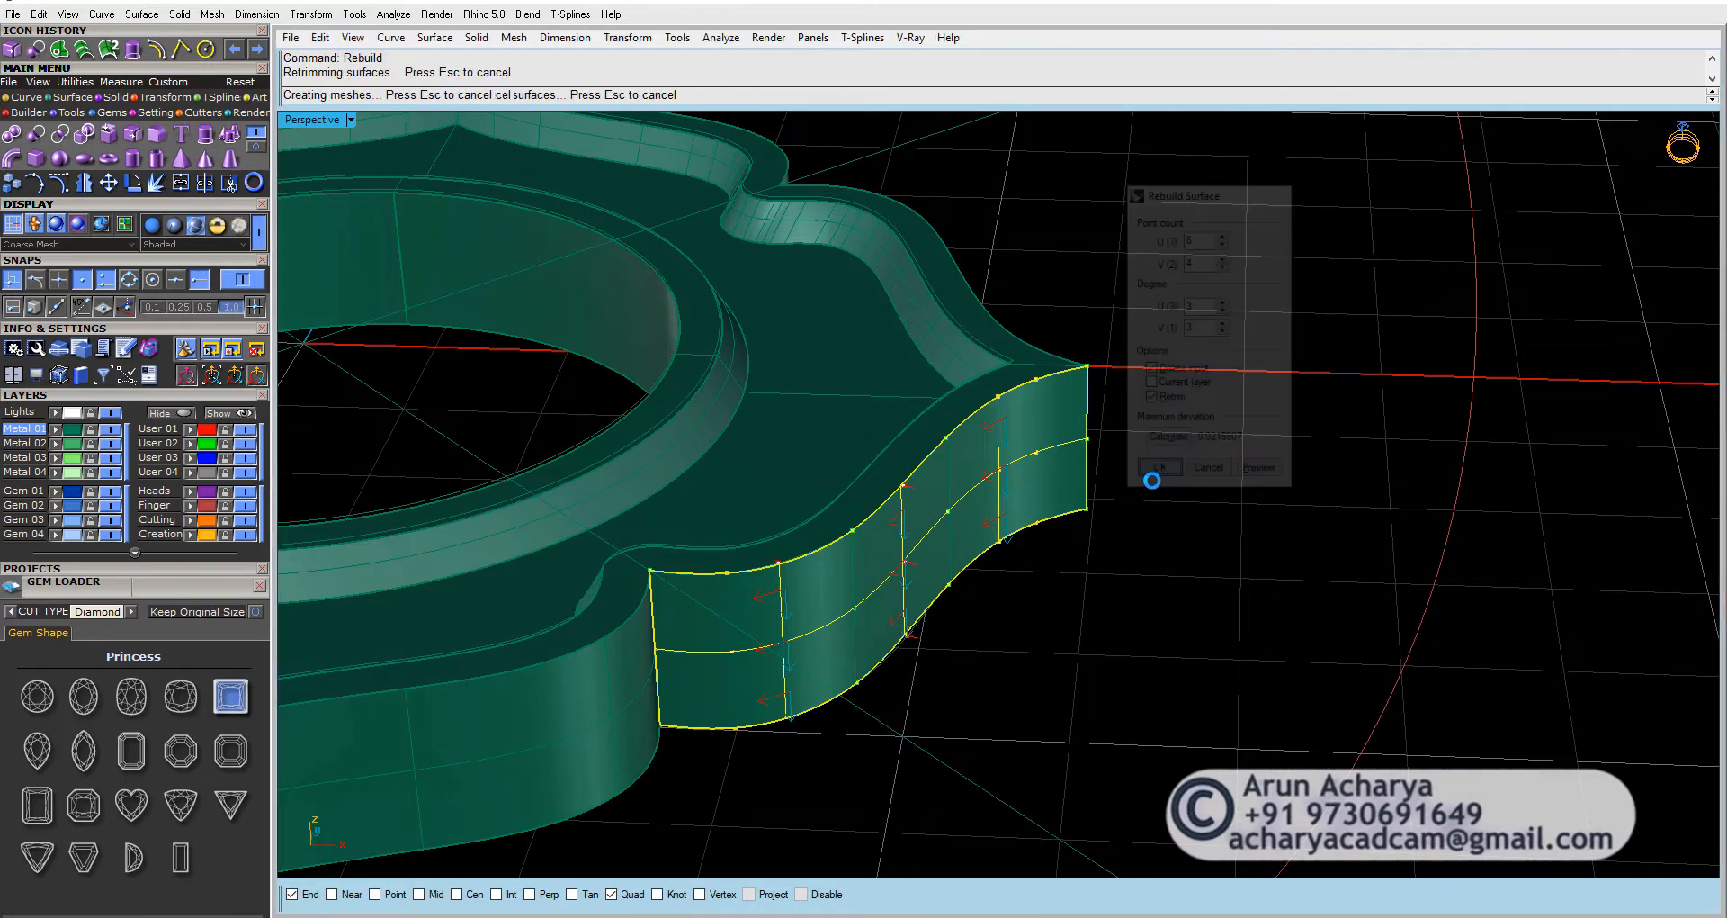
{"action": "key", "text": "ctrl+z"}
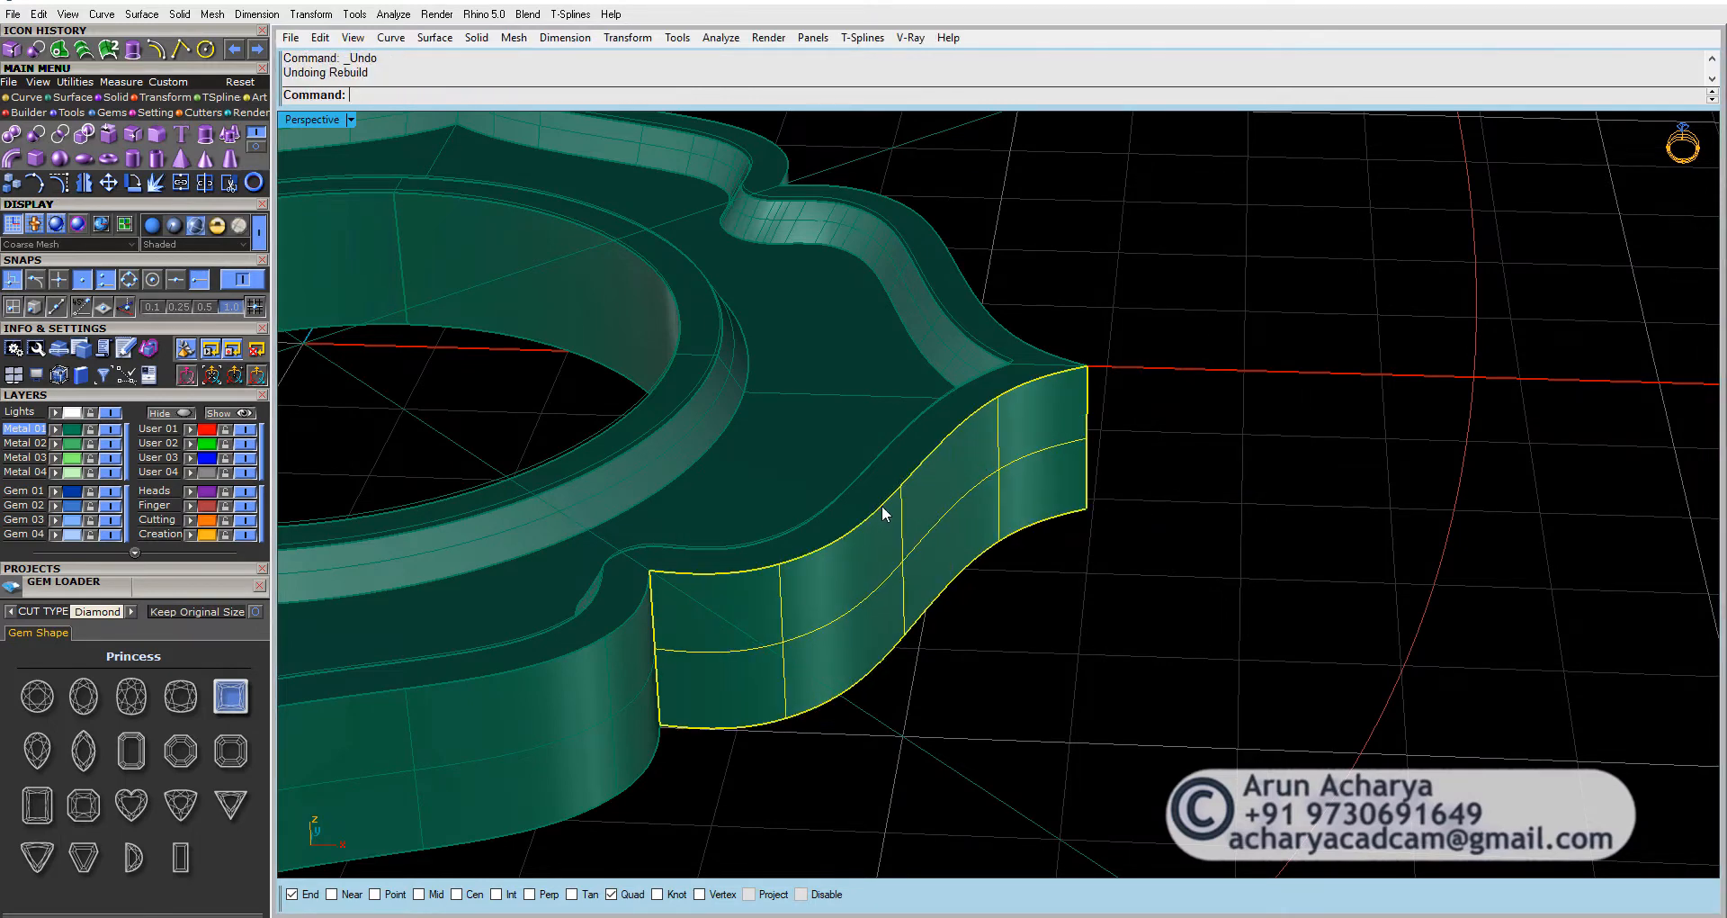
Step: Rebuild the extracted wall surface beside the pointed tip with RebuildUV in the V direction, point count 4, deleting the input
{"action": "scroll", "coordinate": [882, 509], "scroll_direction": "up", "scroll_amount": 1}
{"action": "type", "text": "Rebuild"}
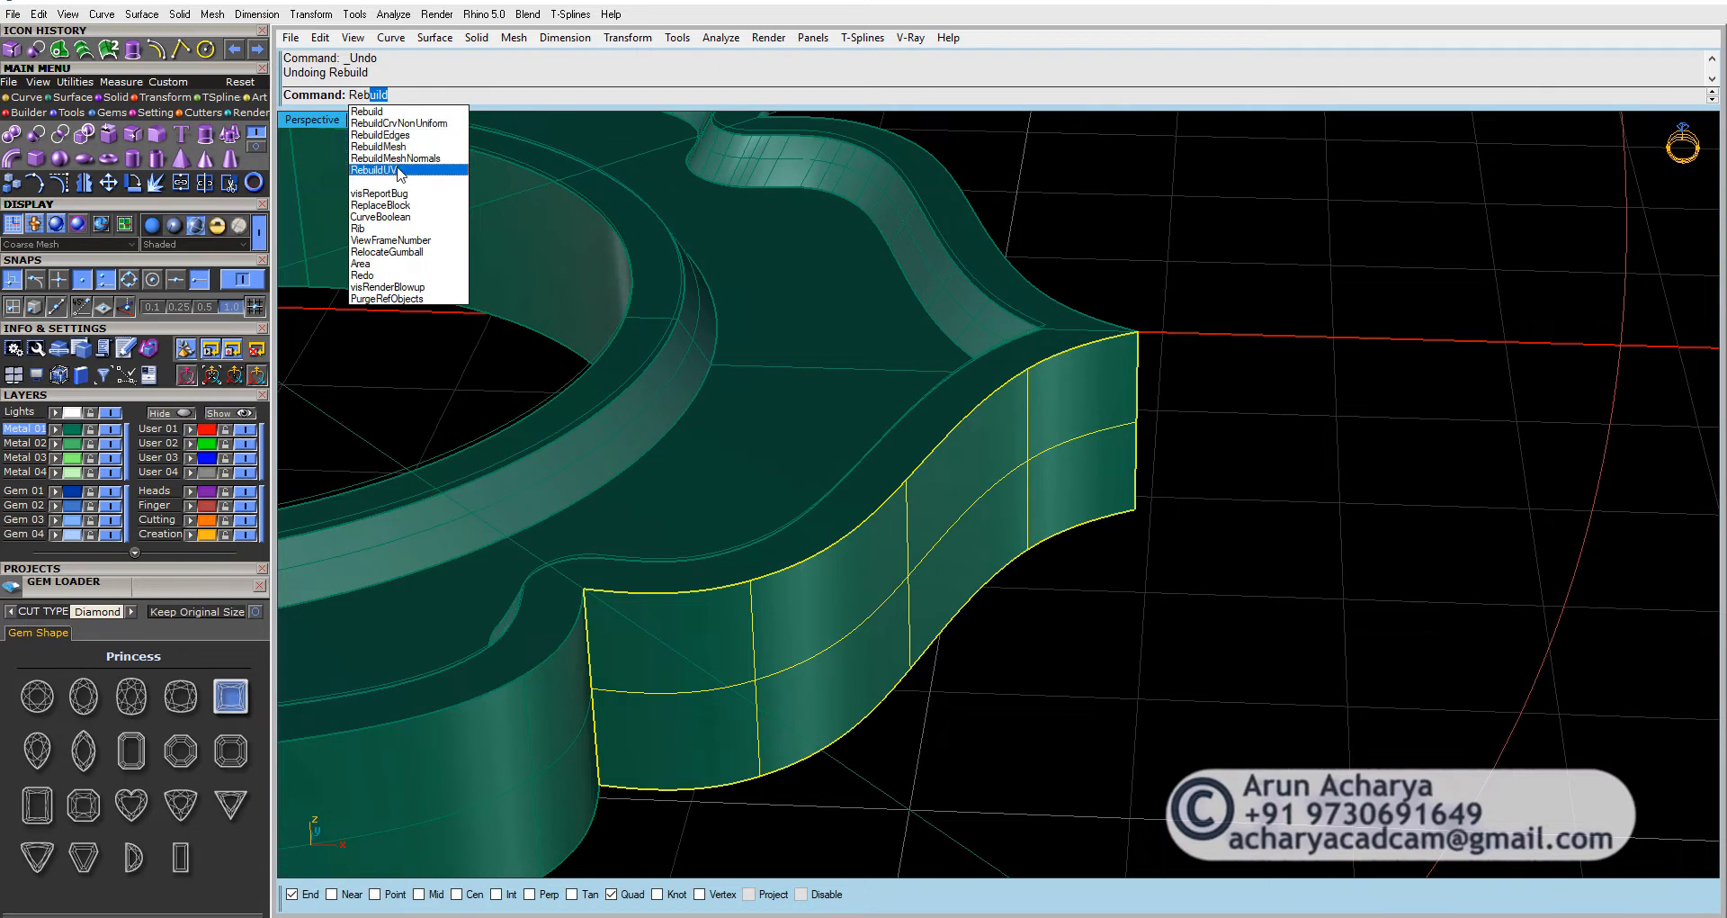
{"action": "left_click", "coordinate": [396, 170]}
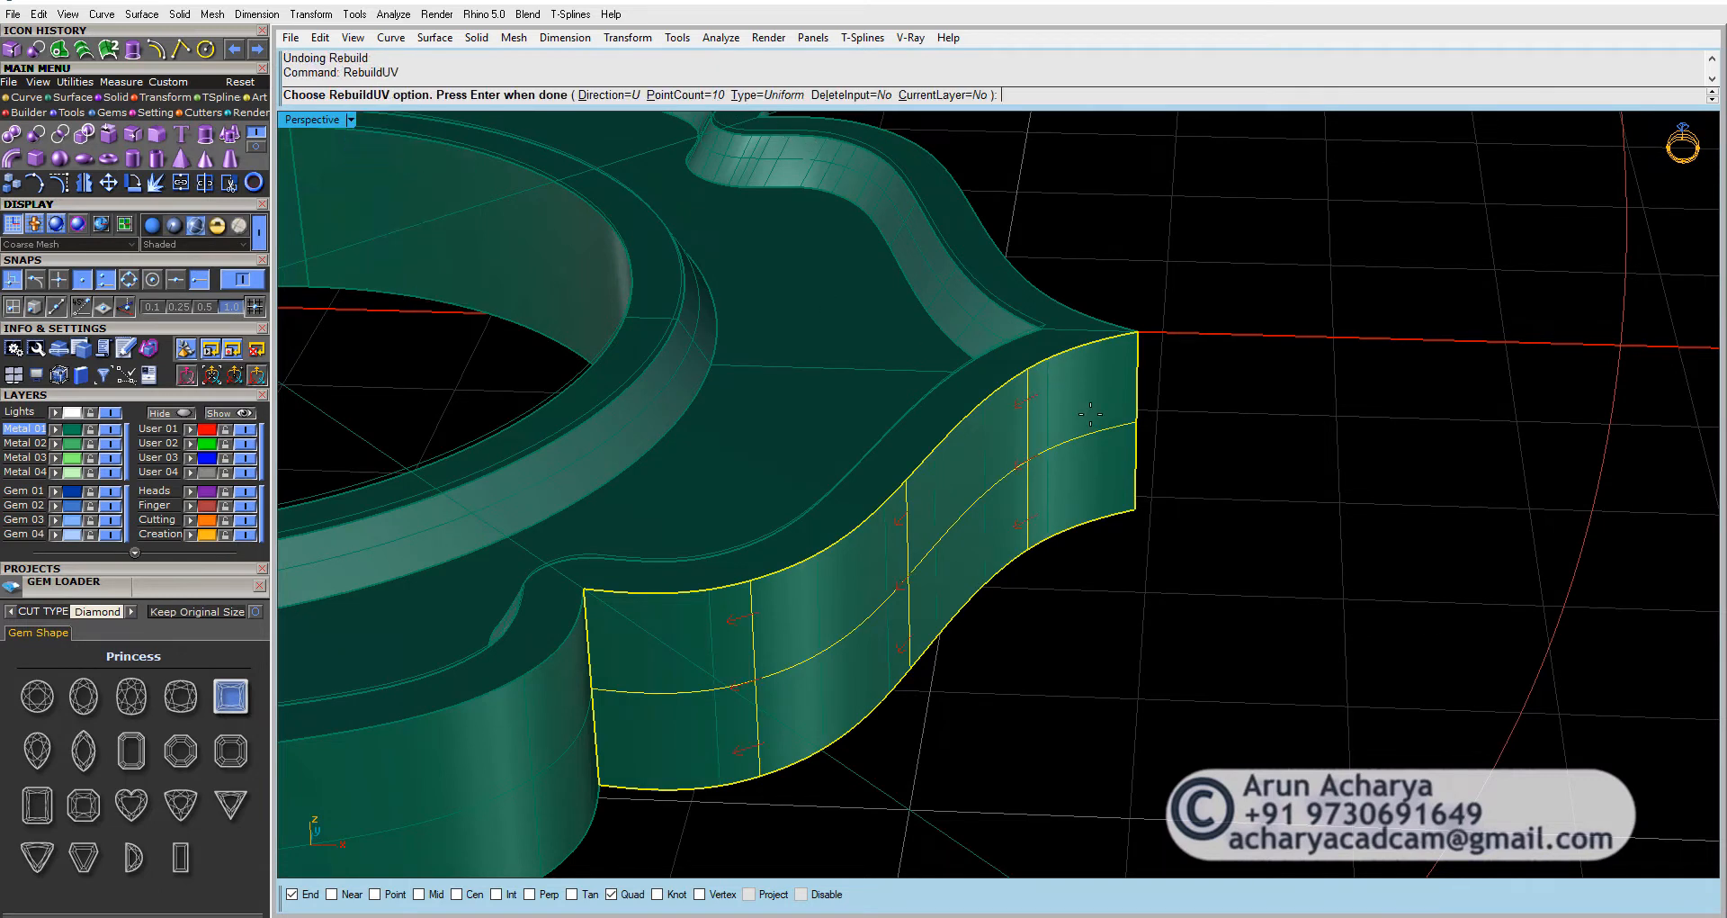
{"action": "left_click", "coordinate": [632, 95]}
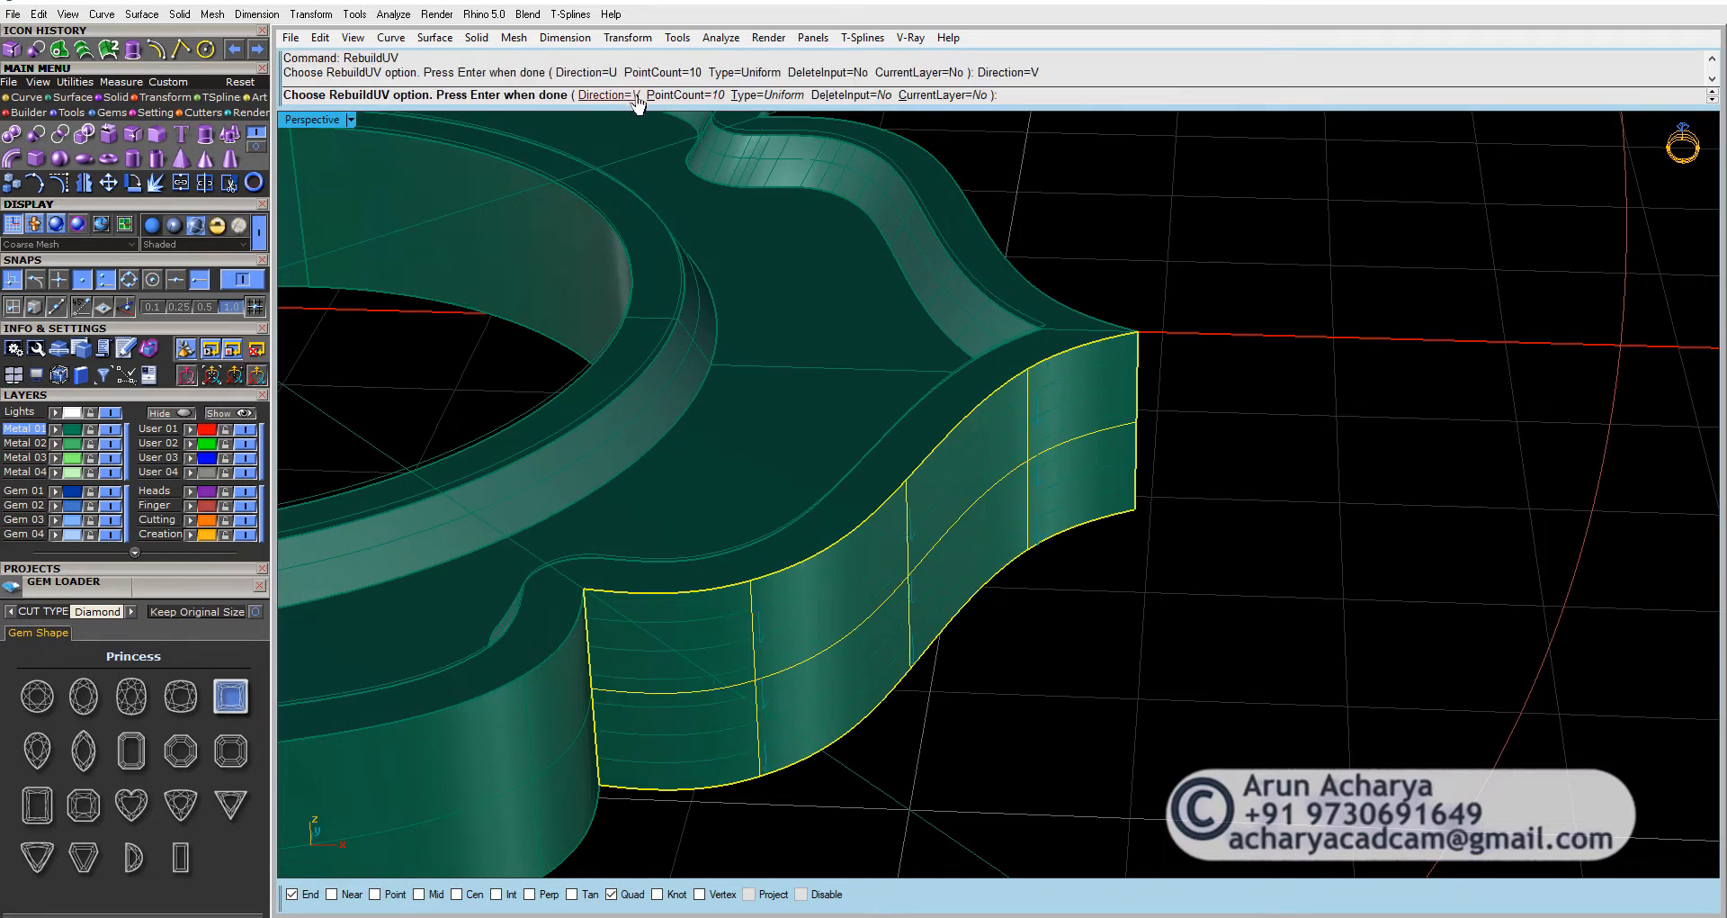
{"action": "left_click", "coordinate": [707, 99]}
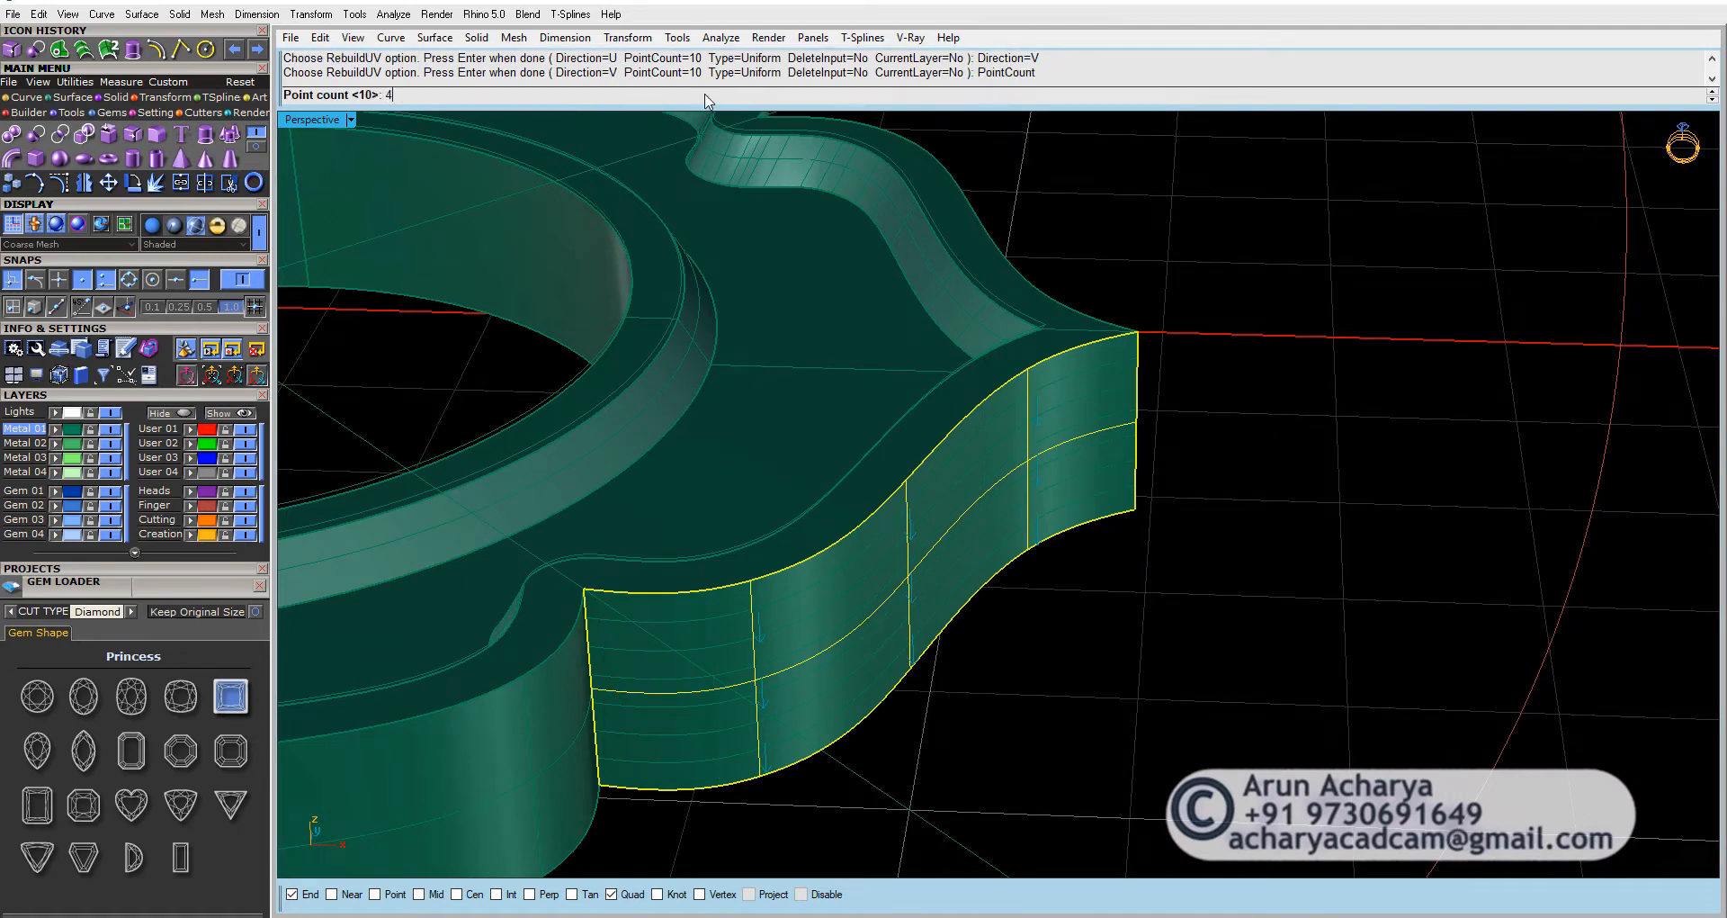
{"action": "type", "text": "4"}
{"action": "key", "text": "Return"}
{"action": "scroll", "coordinate": [850, 281], "scroll_direction": "down", "scroll_amount": 2}
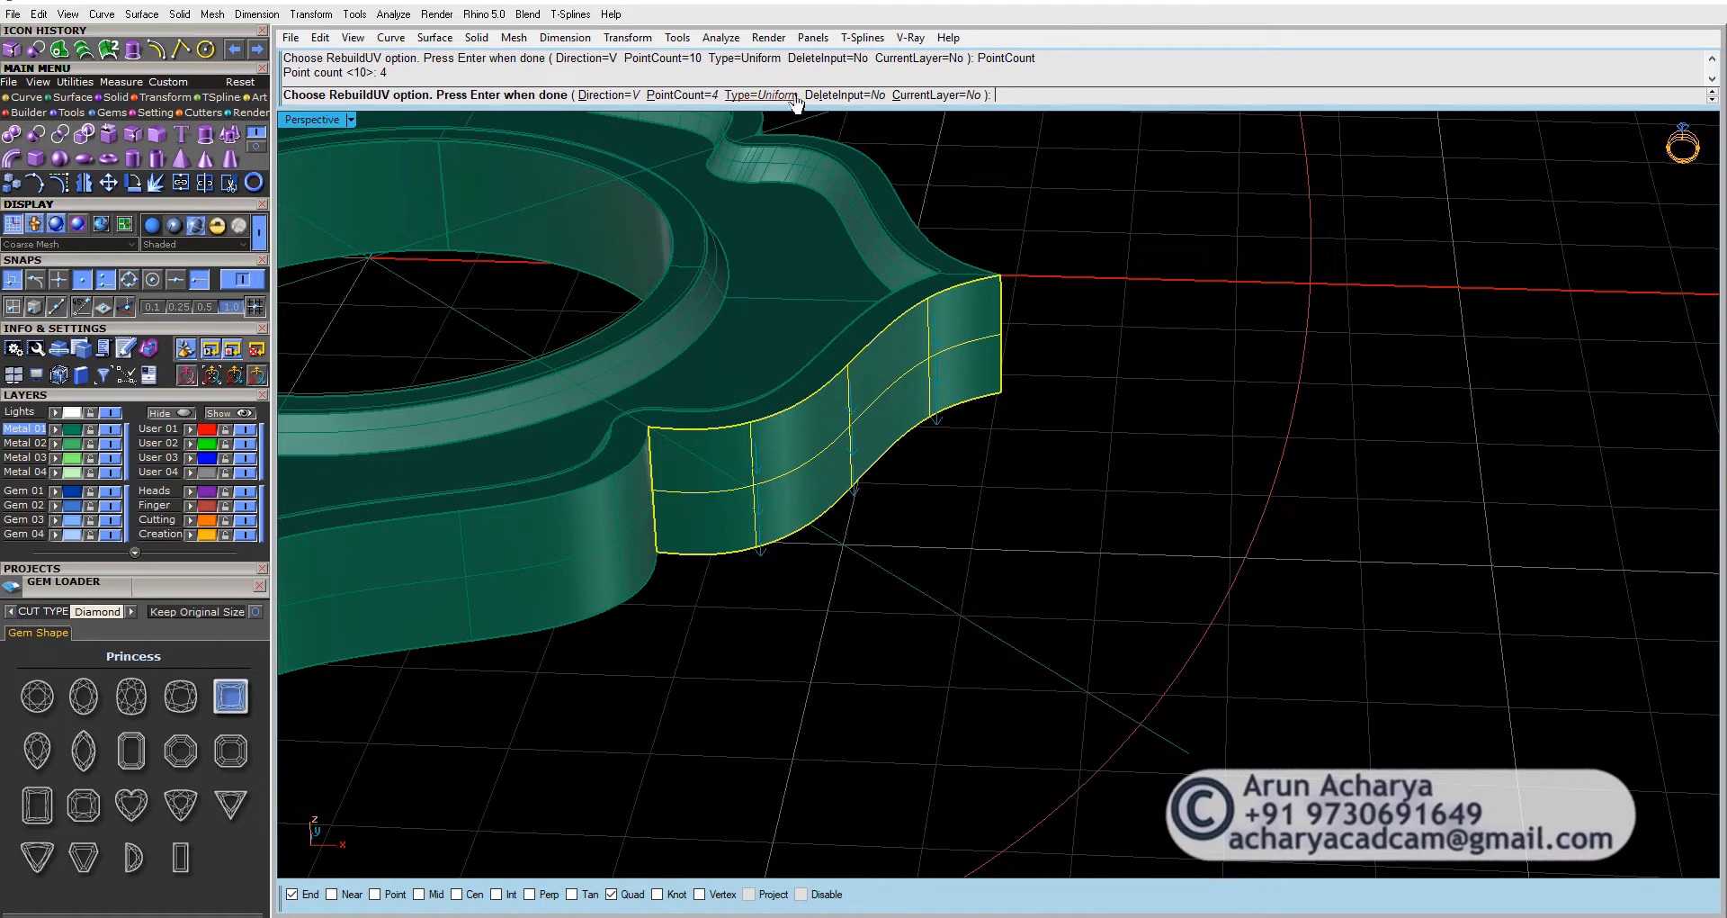
{"action": "left_click", "coordinate": [846, 95]}
{"action": "key", "text": "Return"}
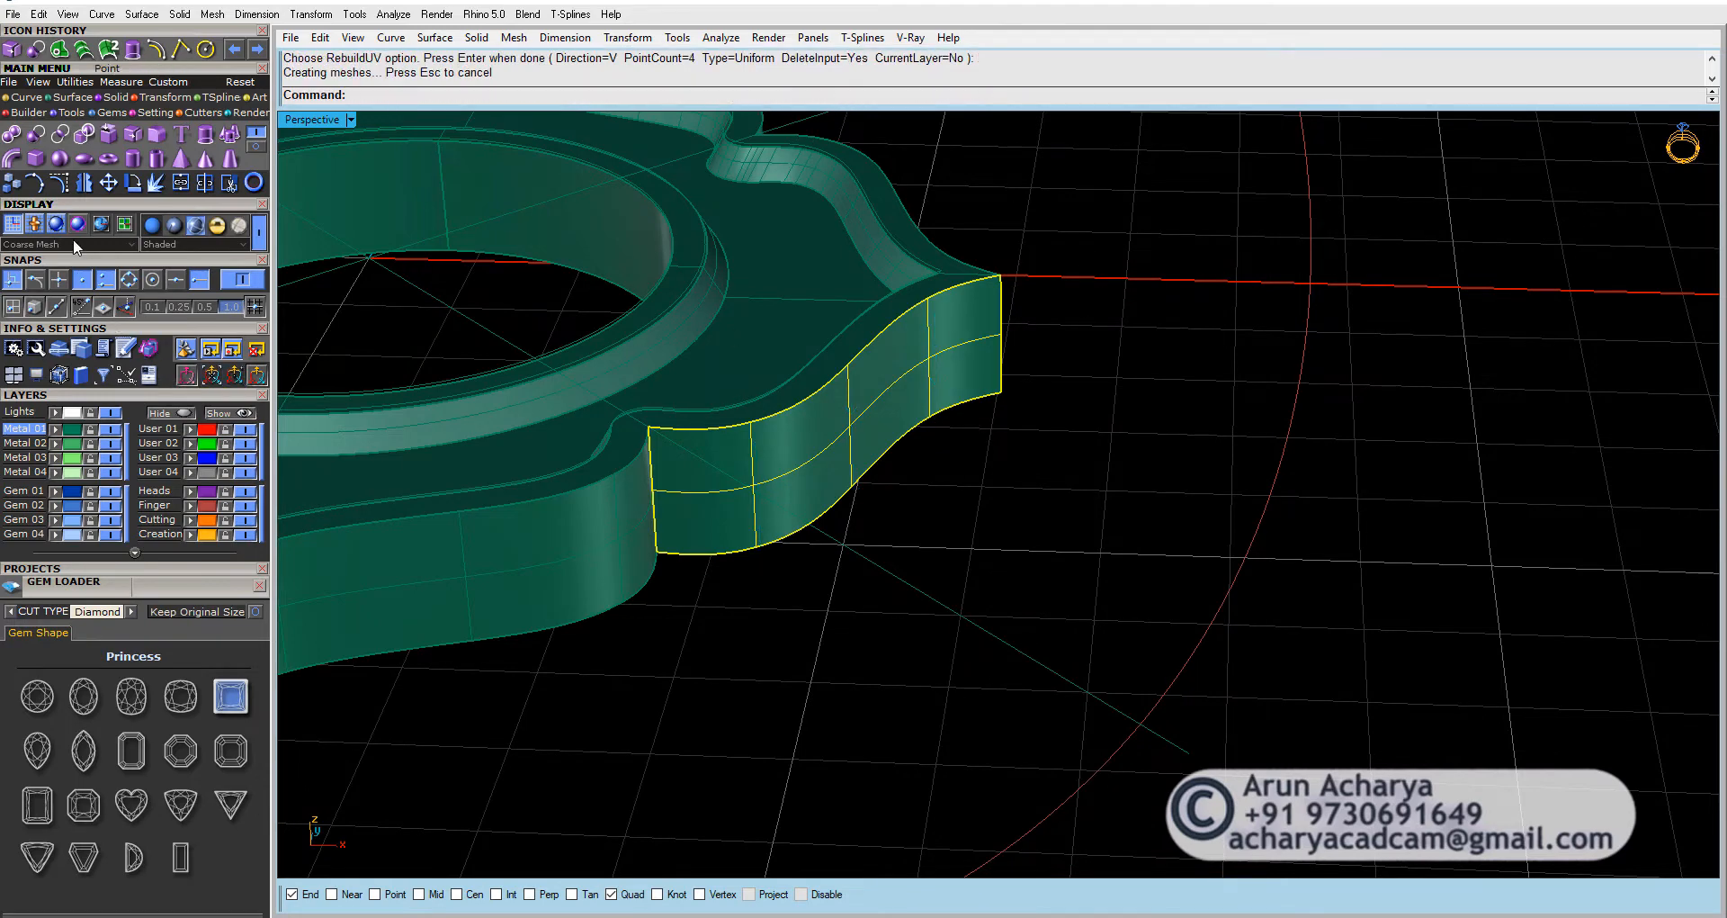
Step: Show the rebuilt wall's control points in wireframe, select the two middle points at the tip edge, and open MoveUVN
{"action": "left_click", "coordinate": [58, 181]}
{"action": "scroll", "coordinate": [1021, 339], "scroll_direction": "up", "scroll_amount": 2}
{"action": "scroll", "coordinate": [1040, 319], "scroll_direction": "up", "scroll_amount": 2}
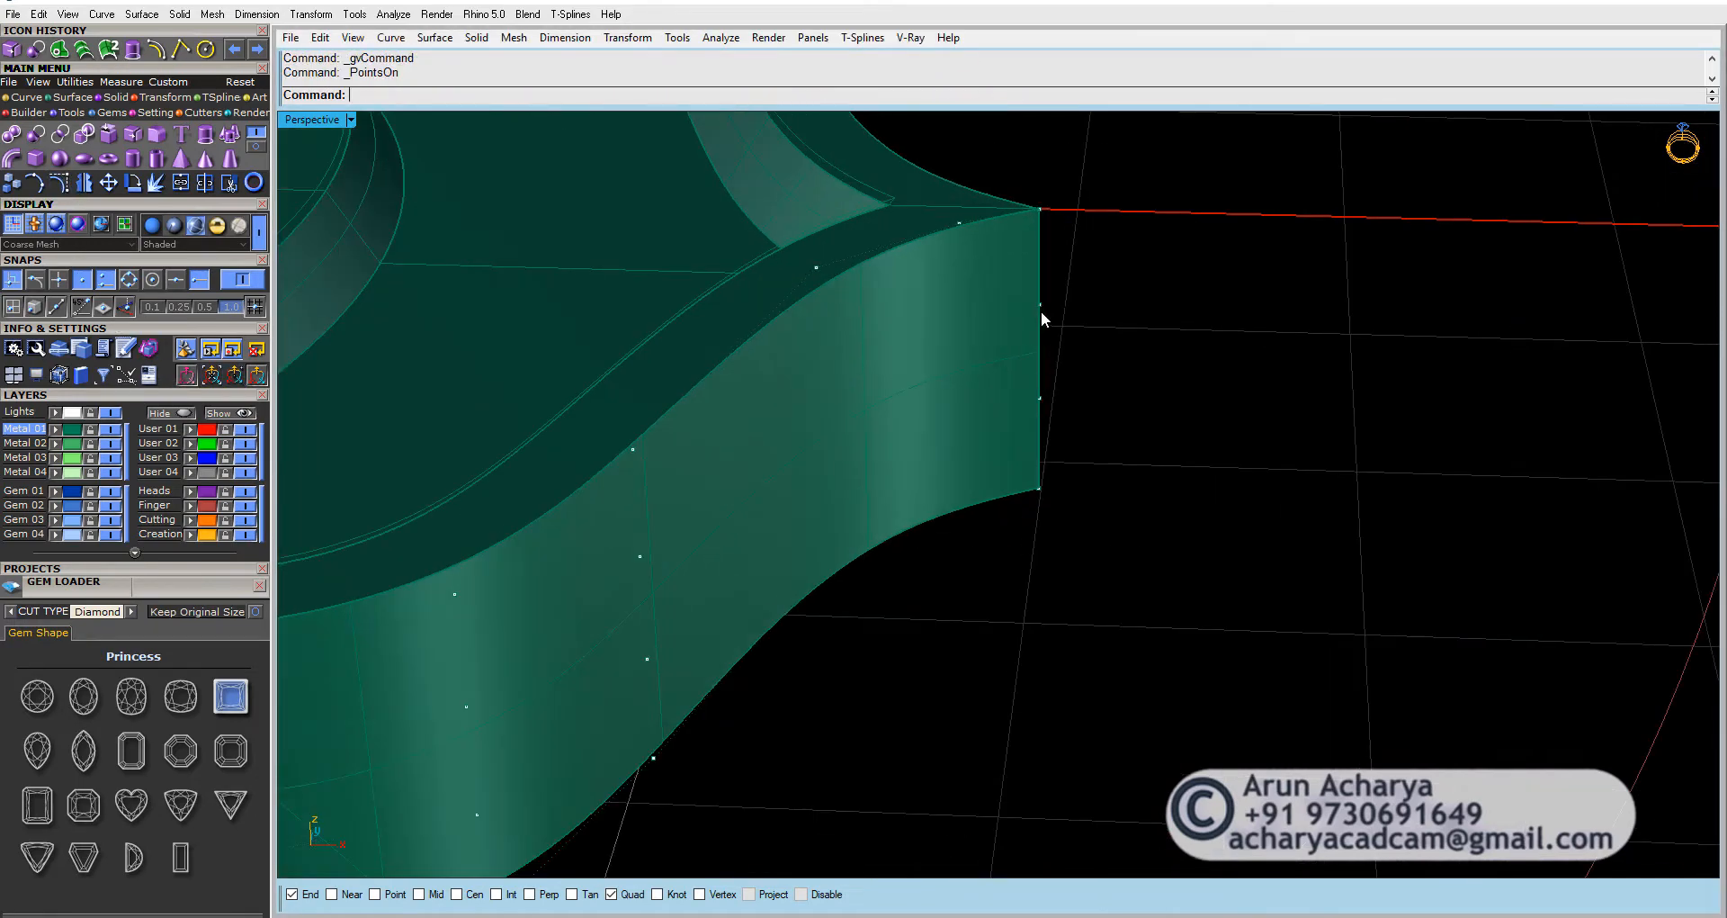
{"action": "left_click", "coordinate": [259, 234]}
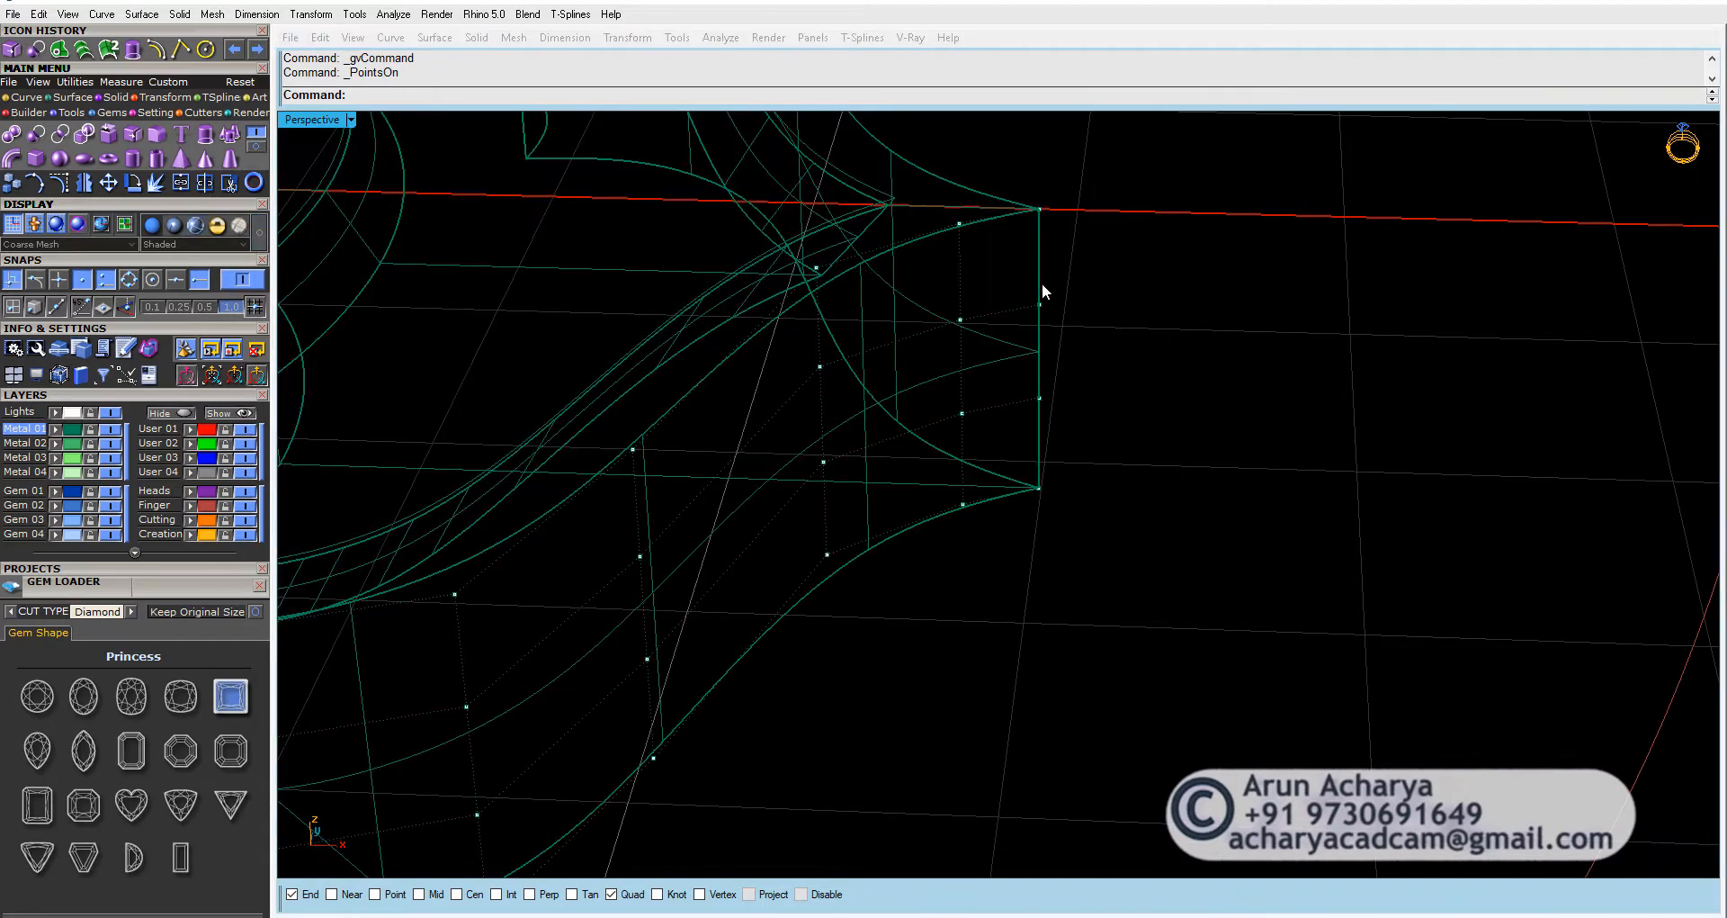
{"action": "left_click_drag", "start_coordinate": [1028, 278], "coordinate": [1084, 410]}
{"action": "type", "text": "Move"}
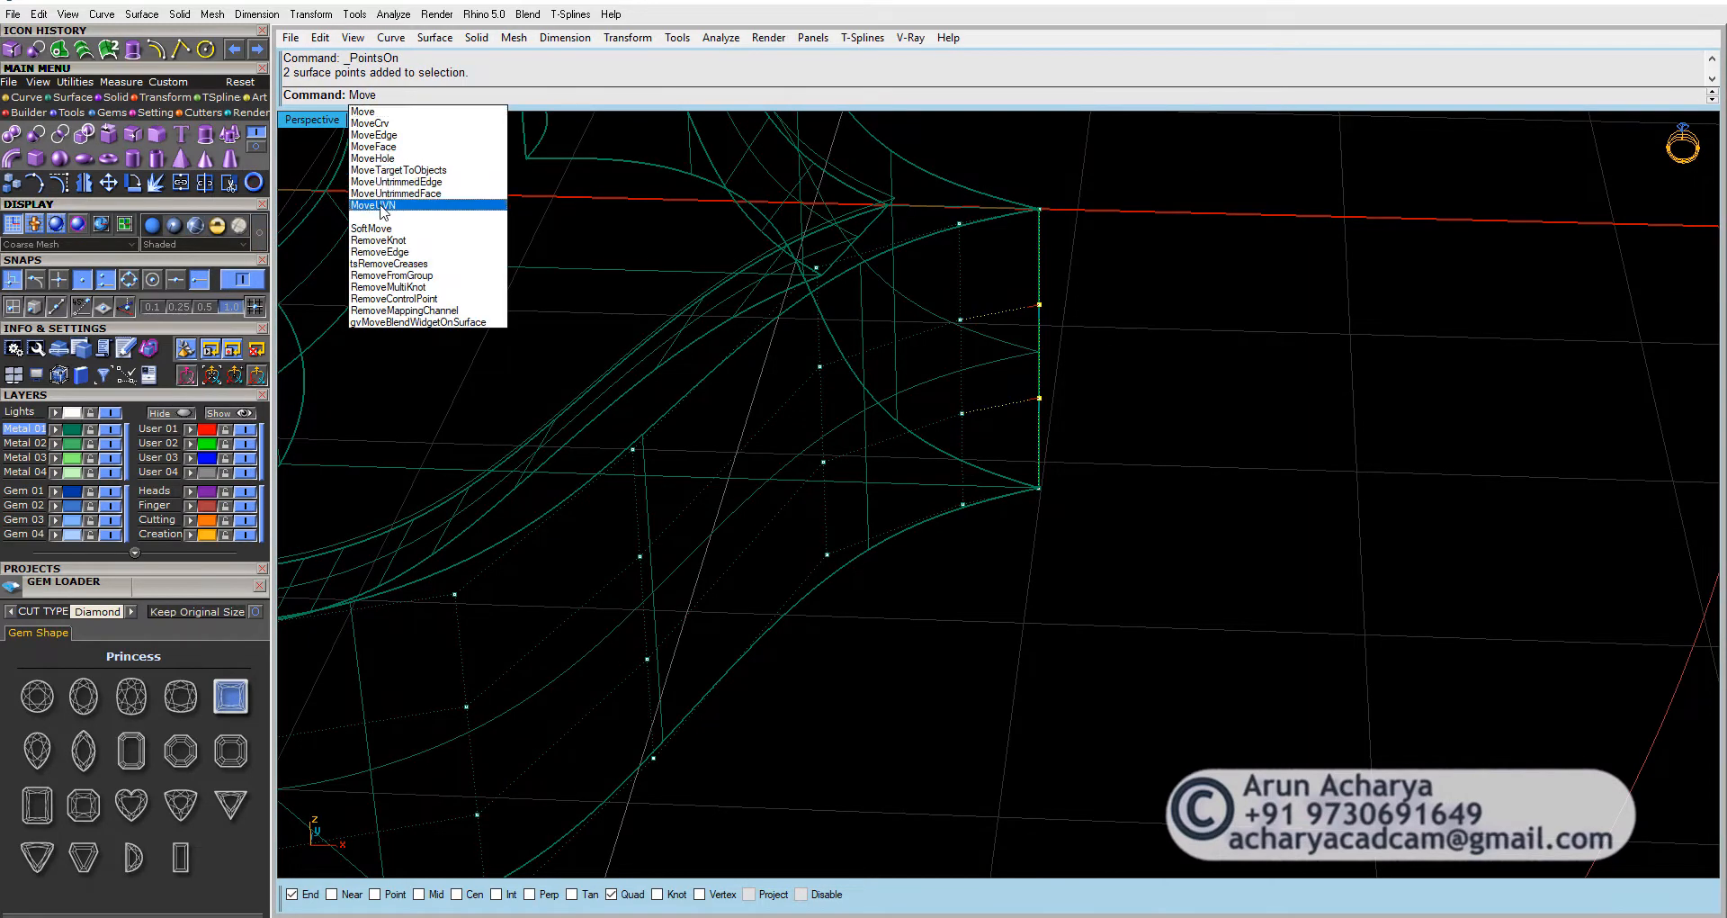
{"action": "left_click", "coordinate": [387, 206]}
{"action": "right_click_drag", "start_coordinate": [1139, 465], "coordinate": [1240, 483]}
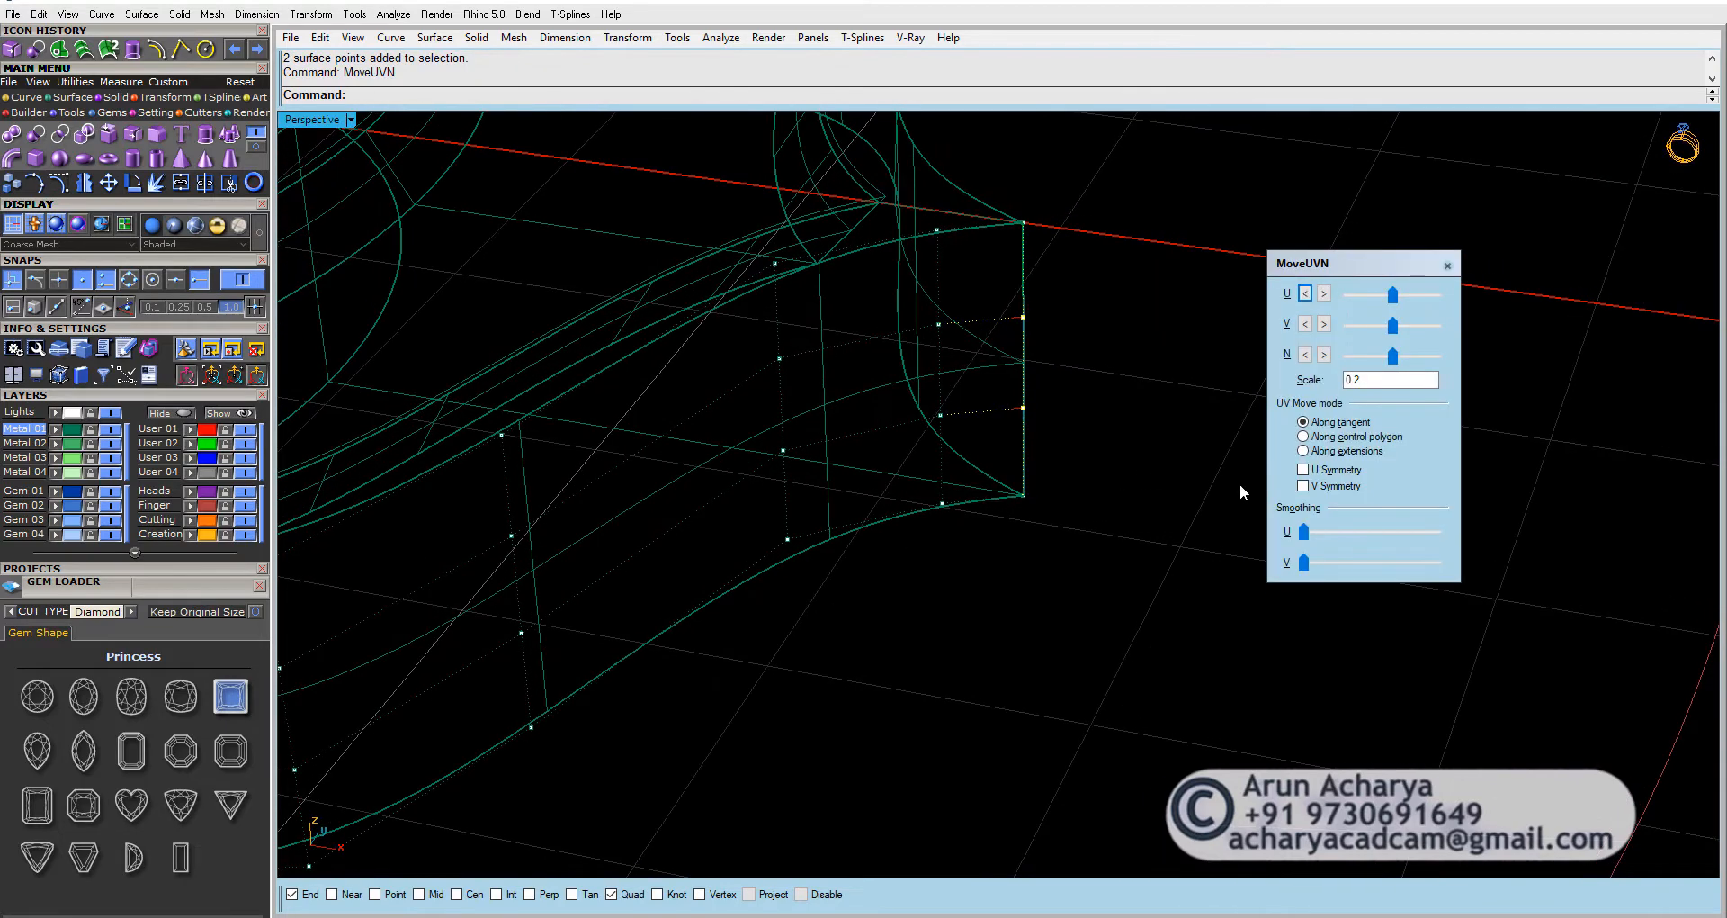
{"action": "left_click", "coordinate": [1324, 355]}
{"action": "left_click", "coordinate": [1323, 354]}
{"action": "type", "text": "SelV"}
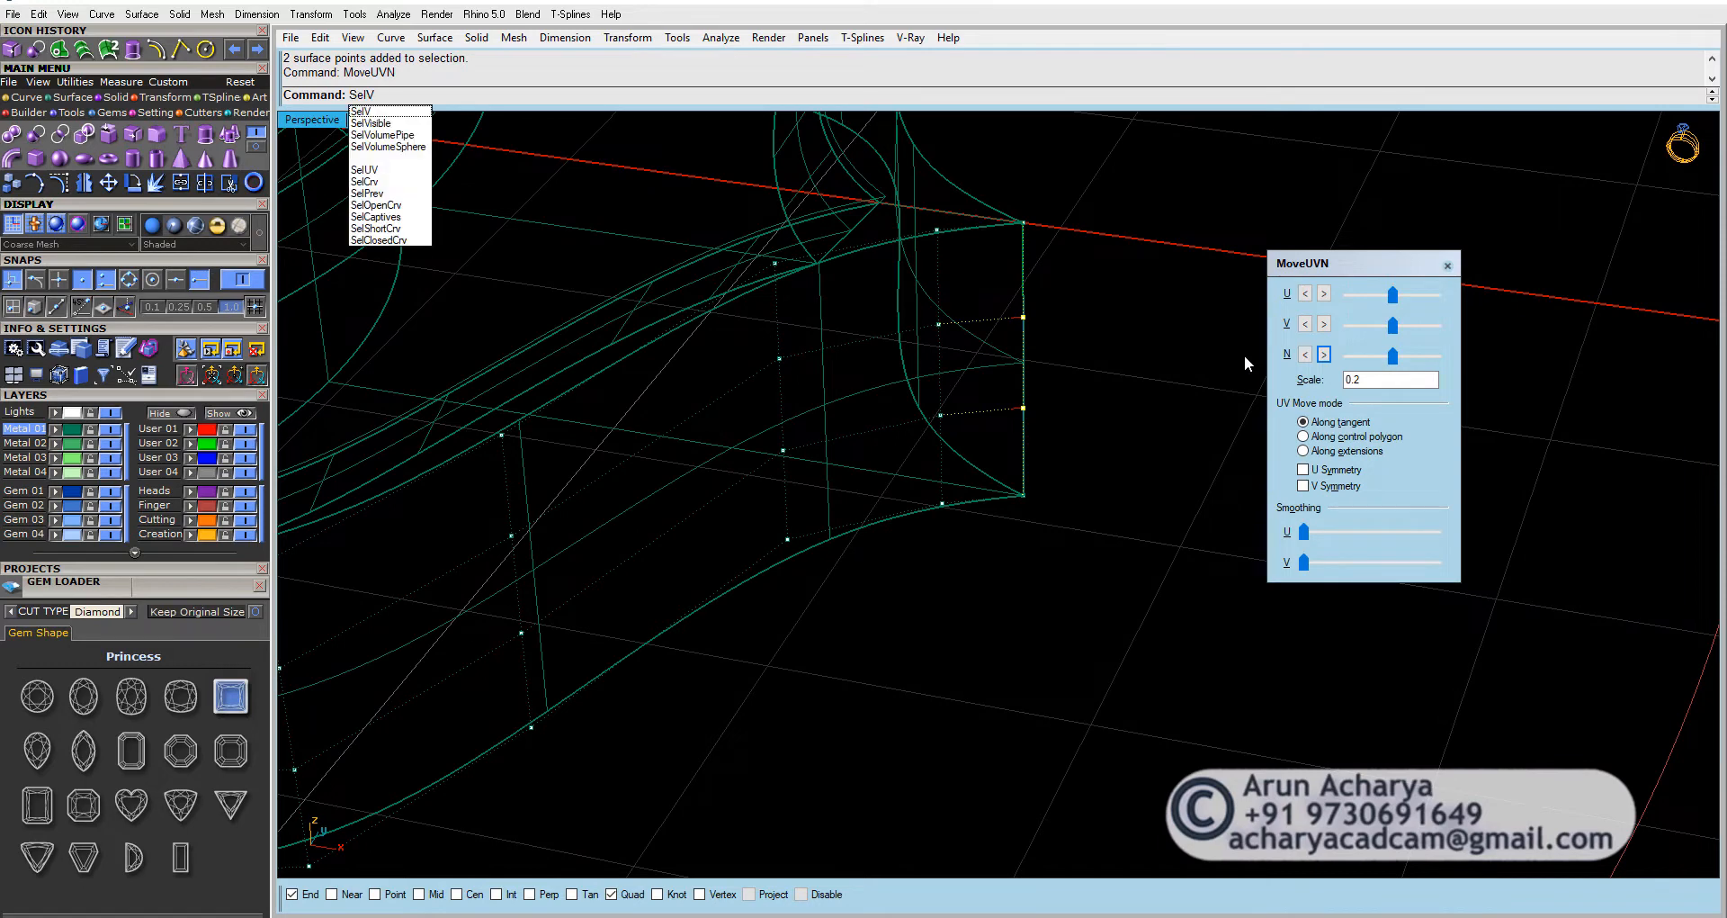
{"action": "key", "text": "Return"}
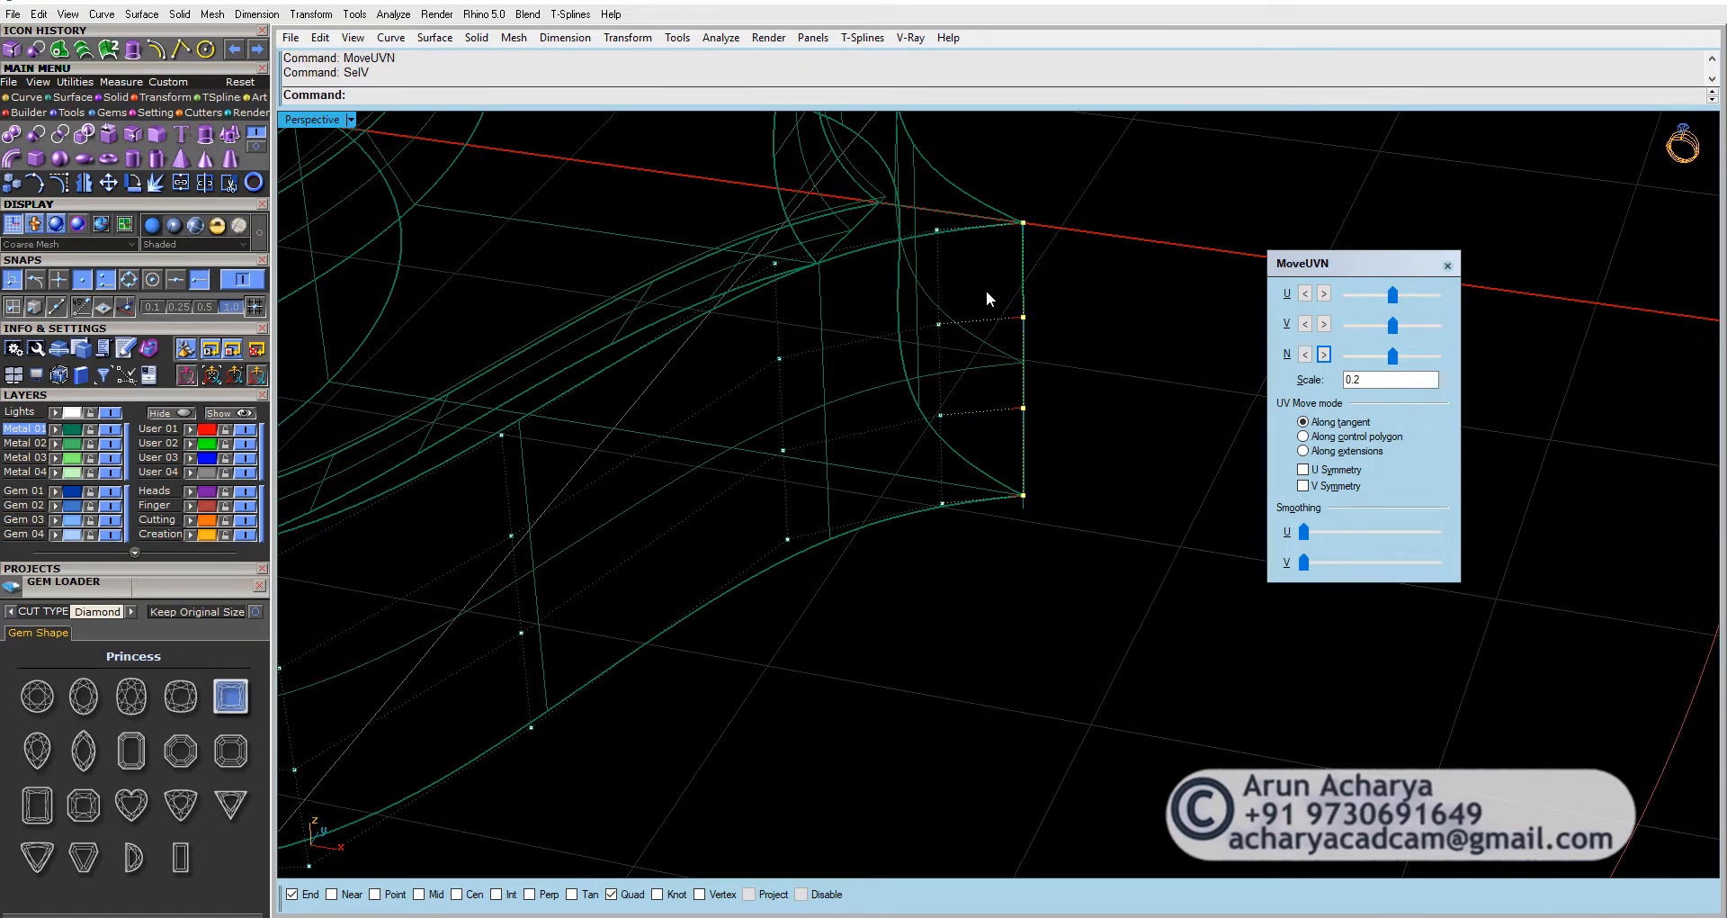
Step: Select both middle control-point rows along the wall with SelU and bulge them outward along the normal at scale 0.2, undoing the last nudge
{"action": "left_click_drag", "start_coordinate": [986, 290], "coordinate": [1067, 426]}
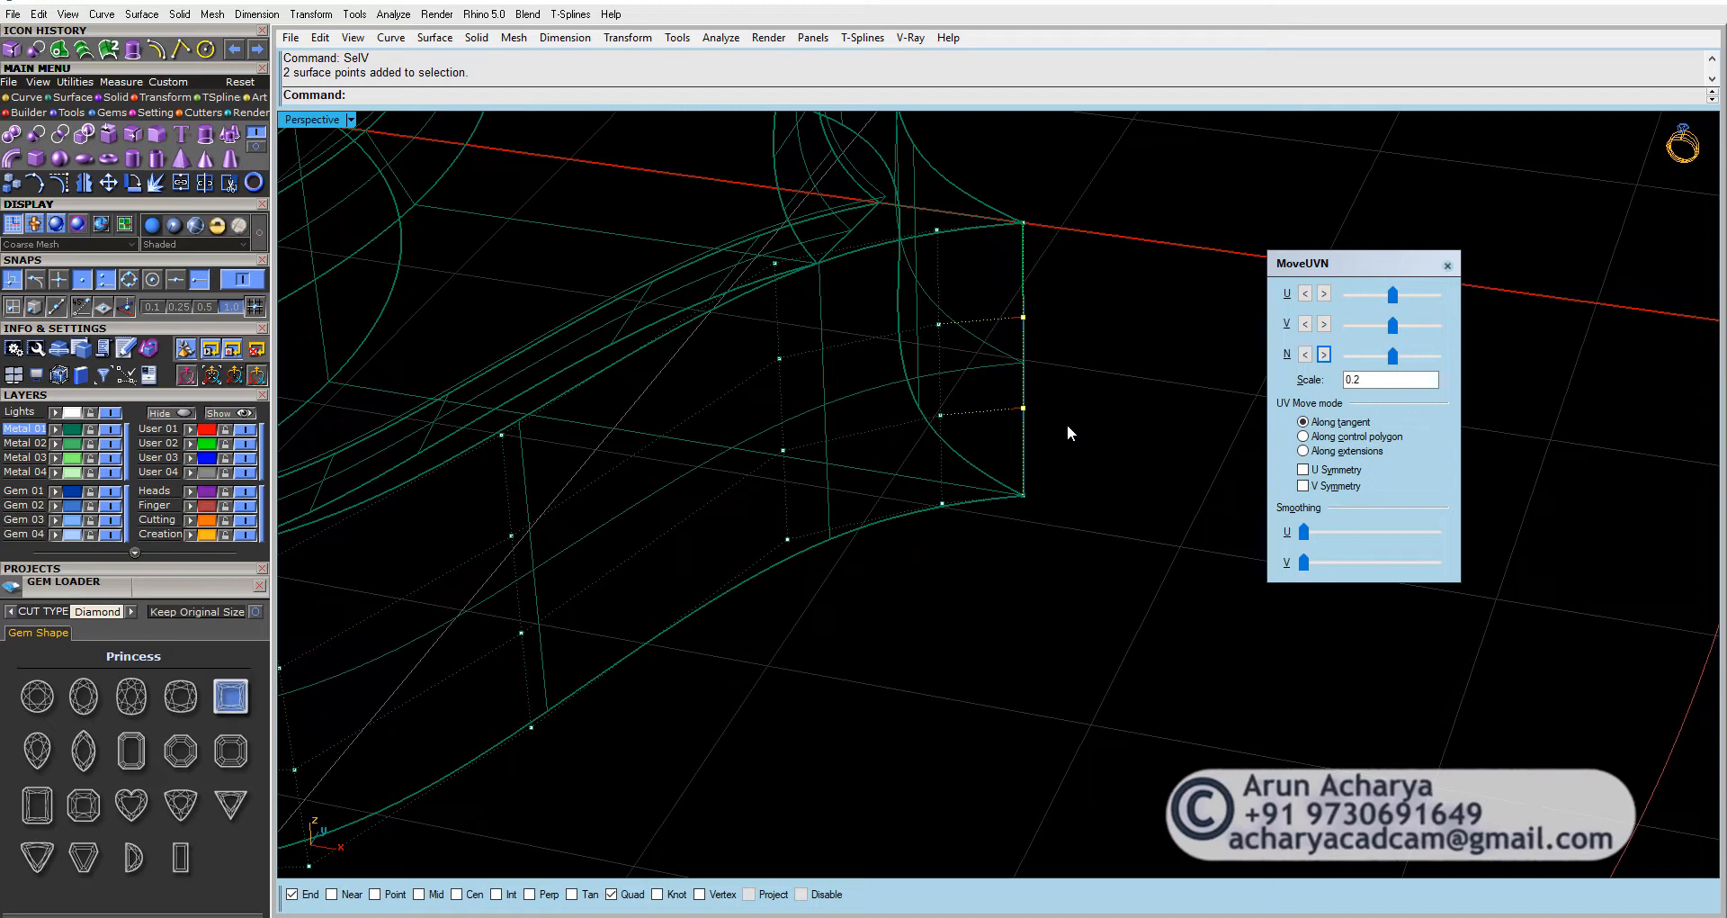
{"action": "type", "text": "SelU"}
{"action": "key", "text": "Return"}
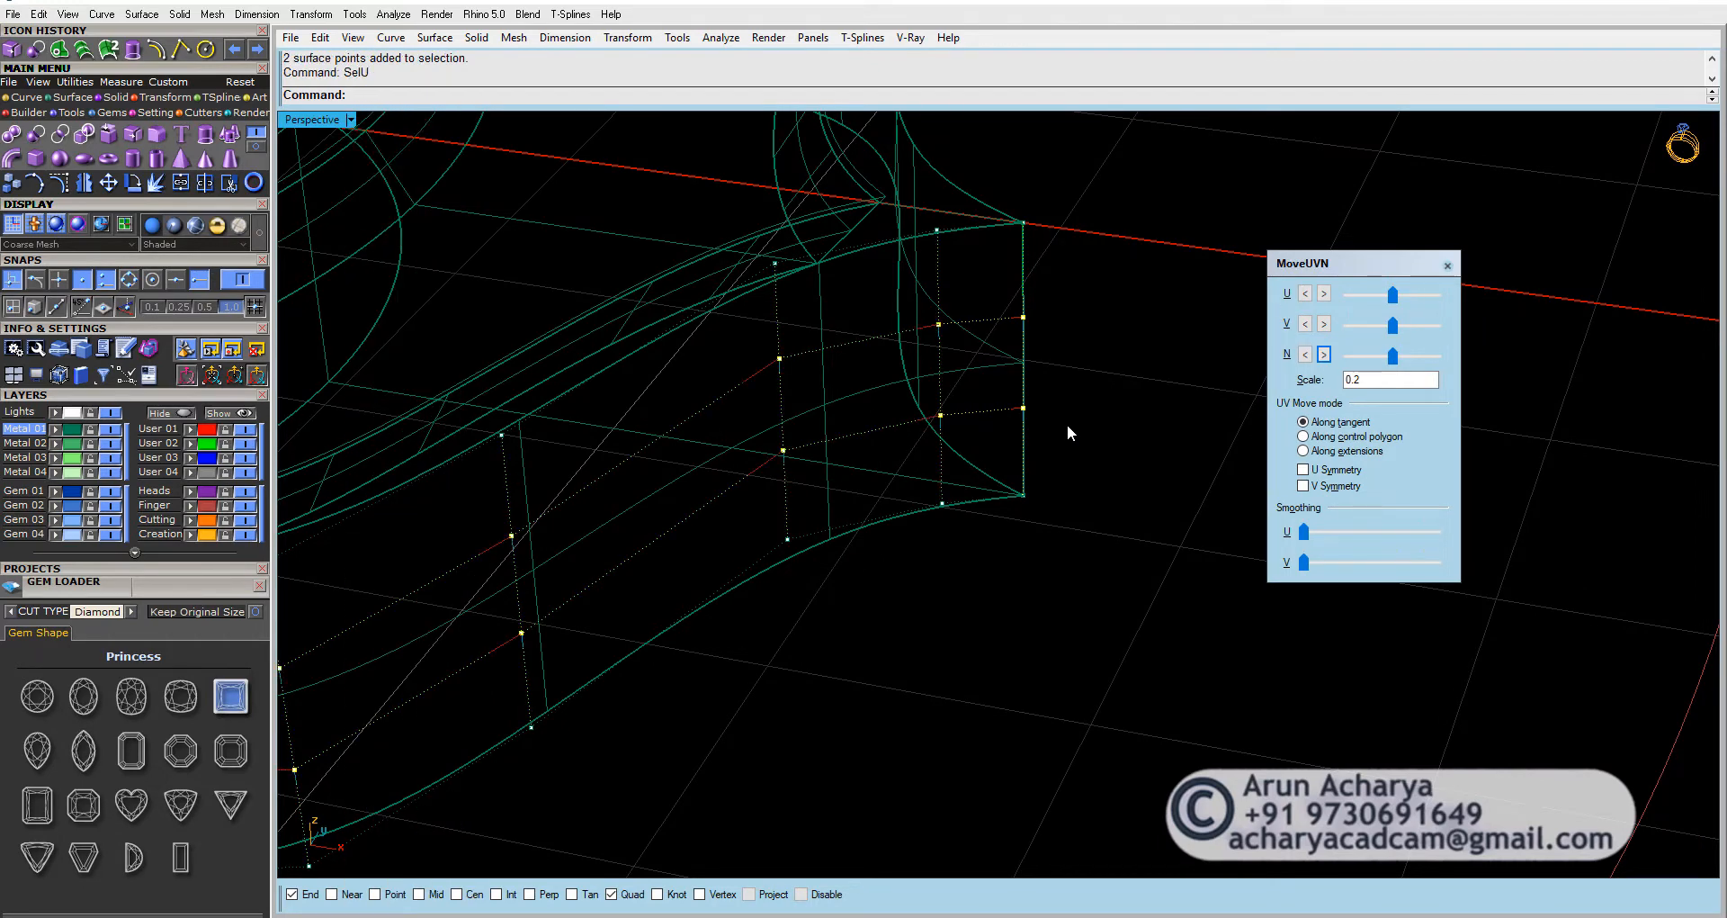
{"action": "scroll", "coordinate": [1067, 424], "scroll_direction": "down", "scroll_amount": 3}
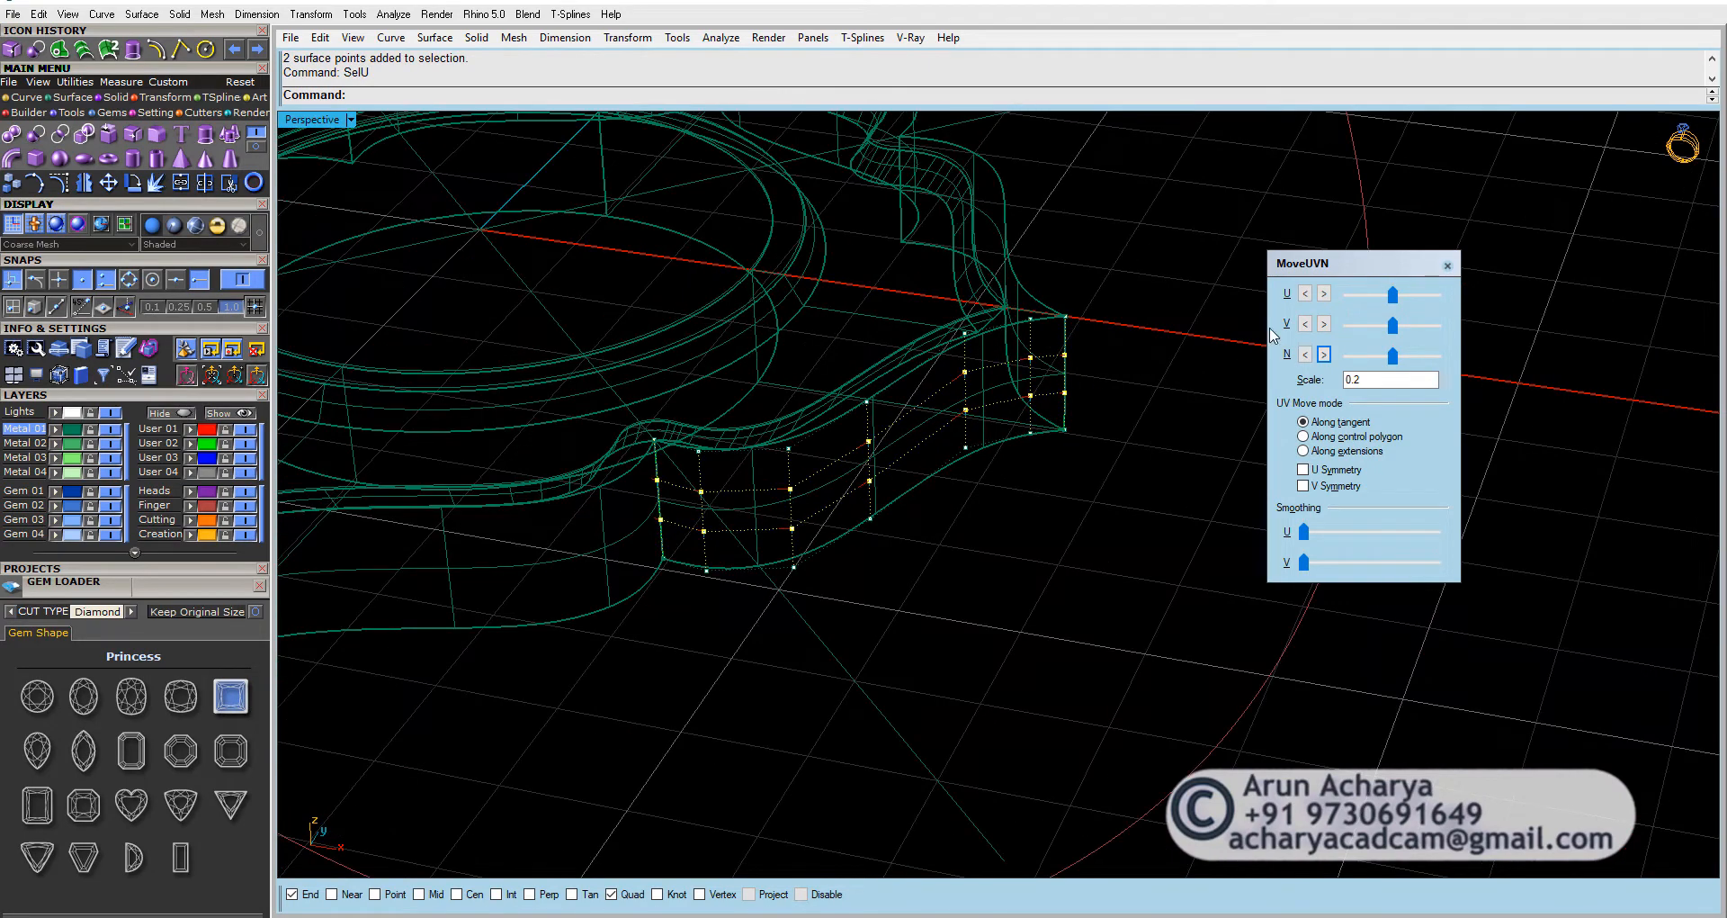
{"action": "left_click", "coordinate": [1324, 353]}
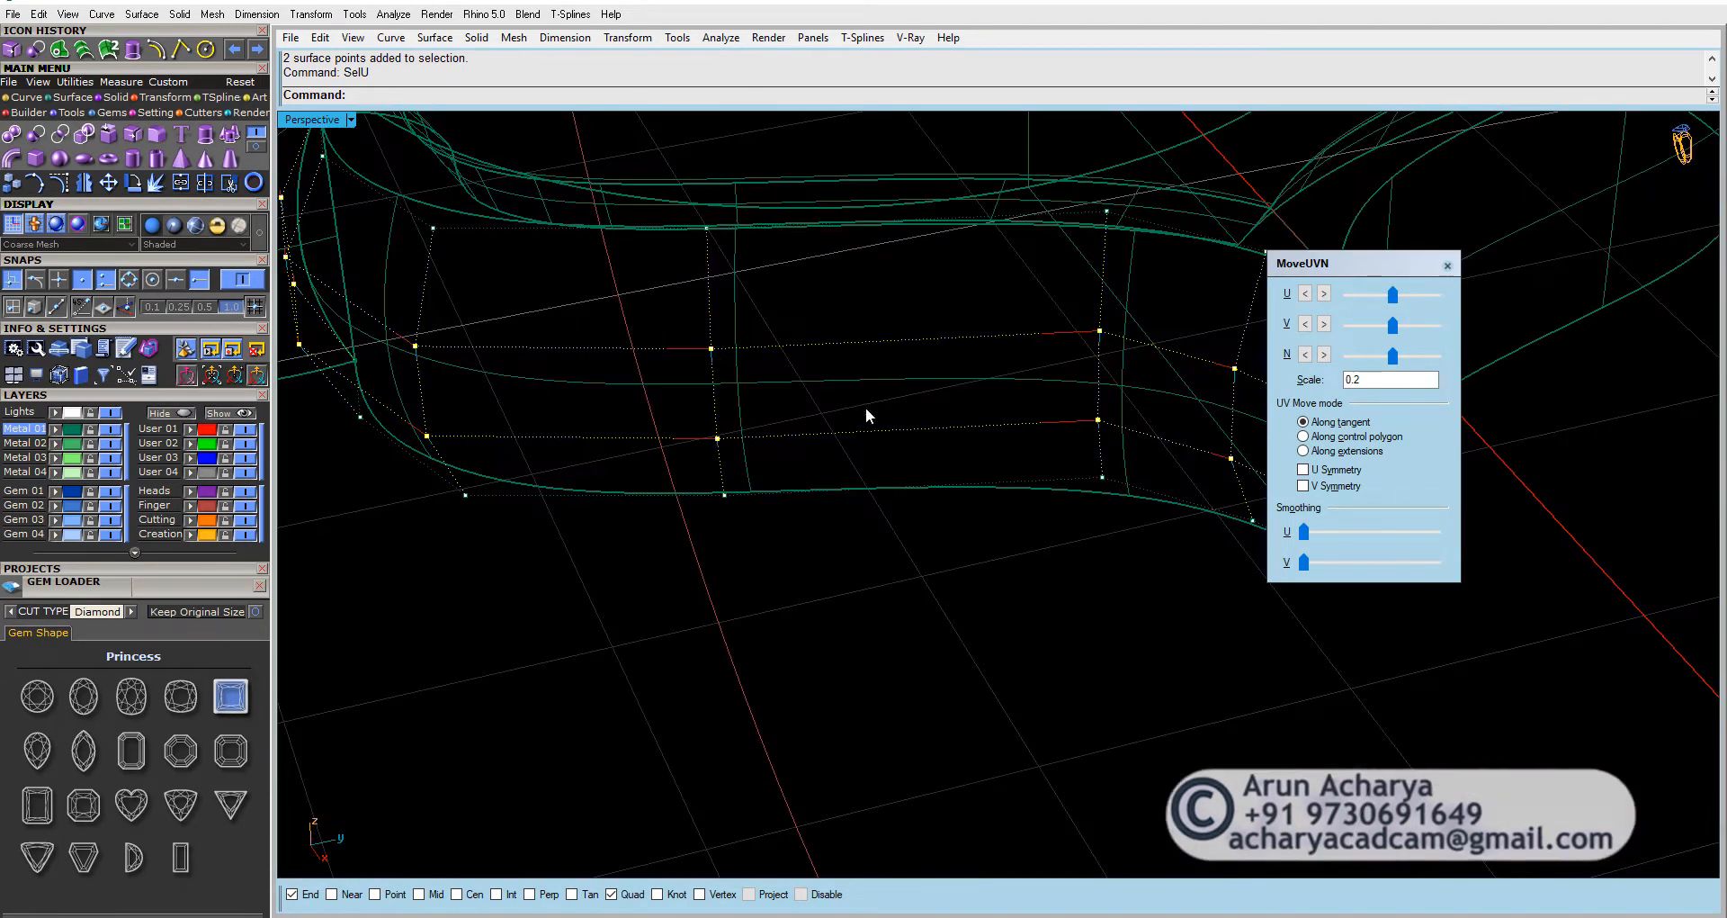
{"action": "scroll", "coordinate": [870, 407], "scroll_direction": "up", "scroll_amount": 5}
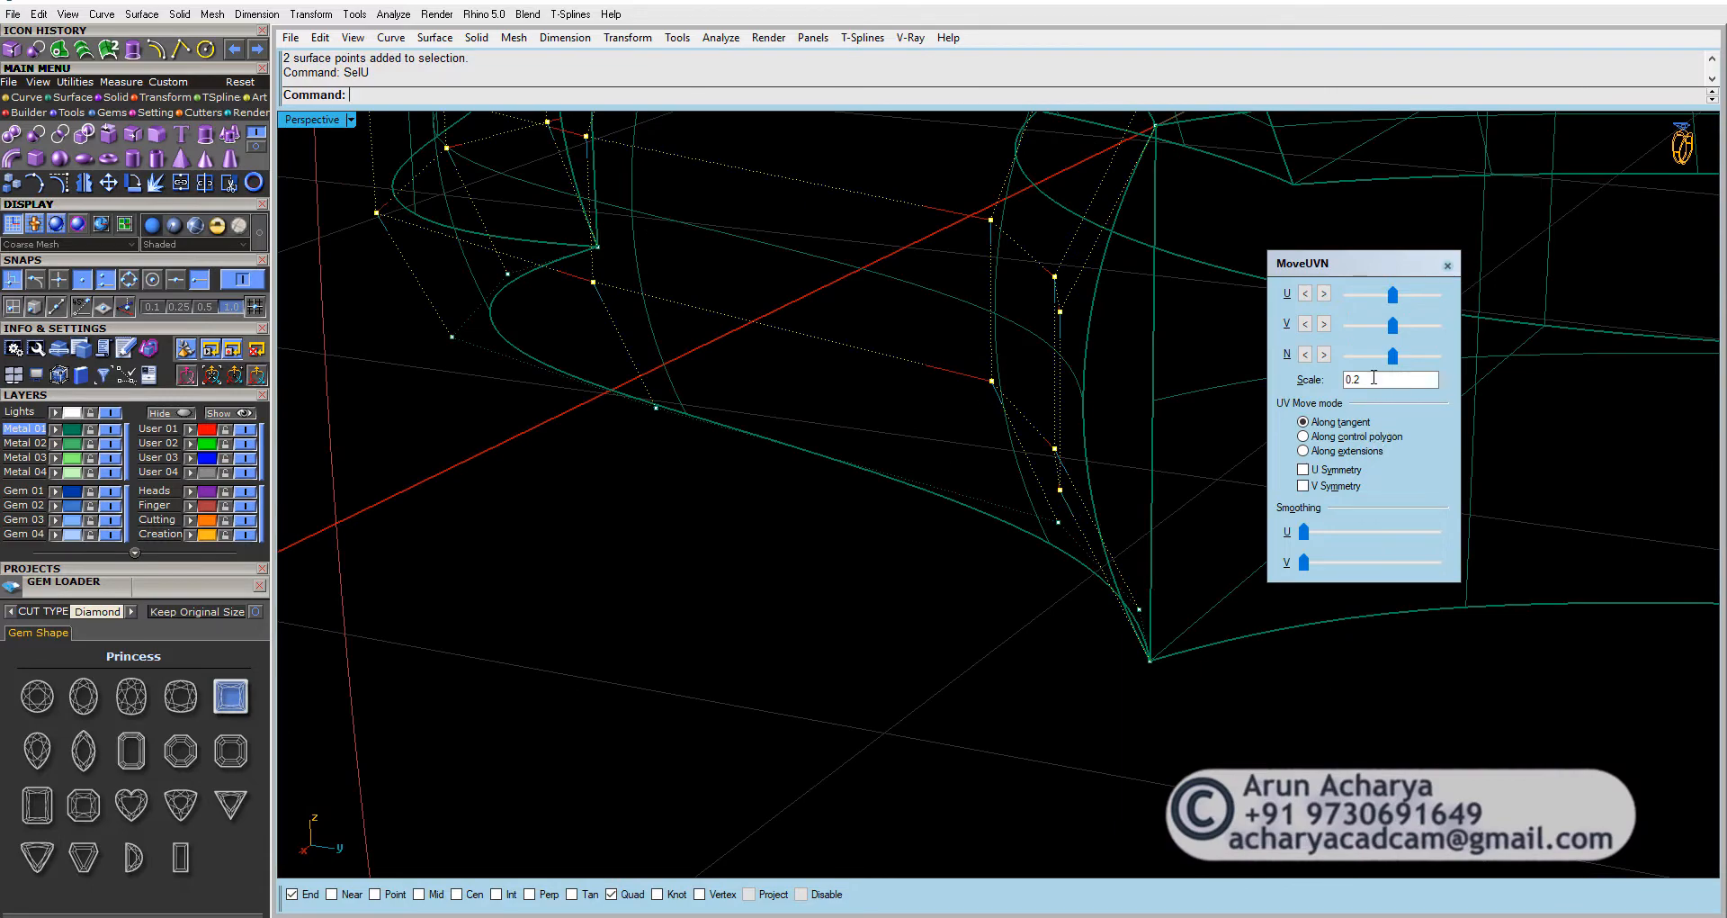
{"action": "right_click_drag", "start_coordinate": [964, 575], "coordinate": [905, 566]}
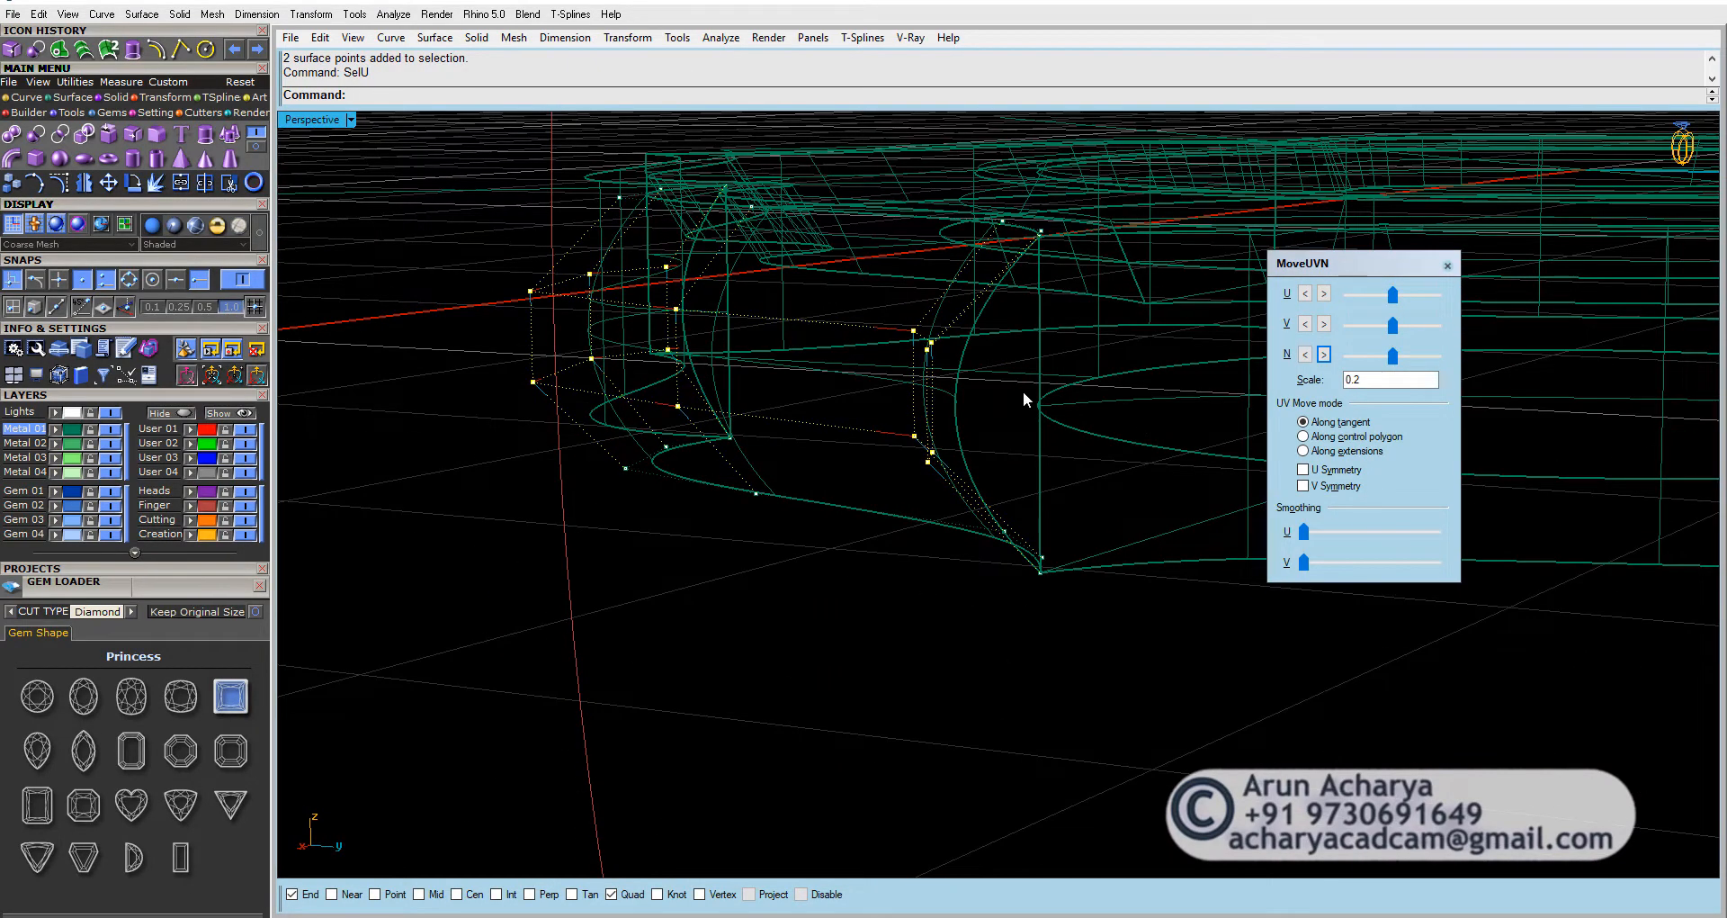
{"action": "key", "text": "ctrl+z"}
{"action": "right_click_drag", "start_coordinate": [829, 432], "coordinate": [895, 434]}
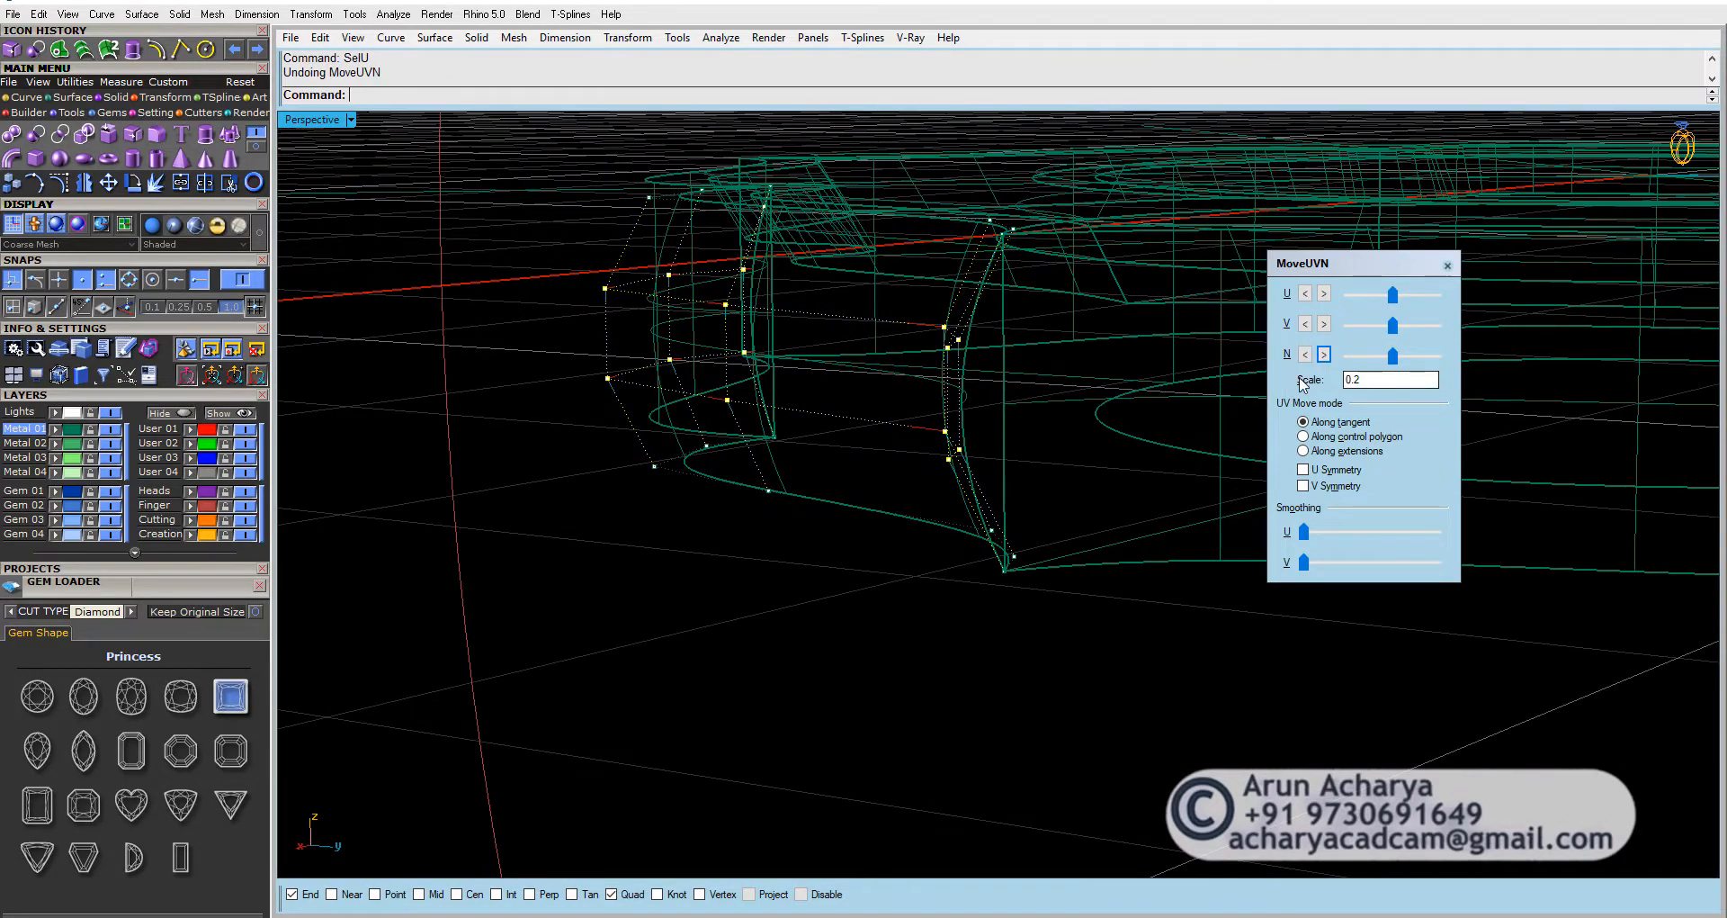
{"action": "right_click_drag", "start_coordinate": [771, 317], "coordinate": [667, 305]}
{"action": "left_click_drag", "start_coordinate": [671, 306], "coordinate": [759, 344]}
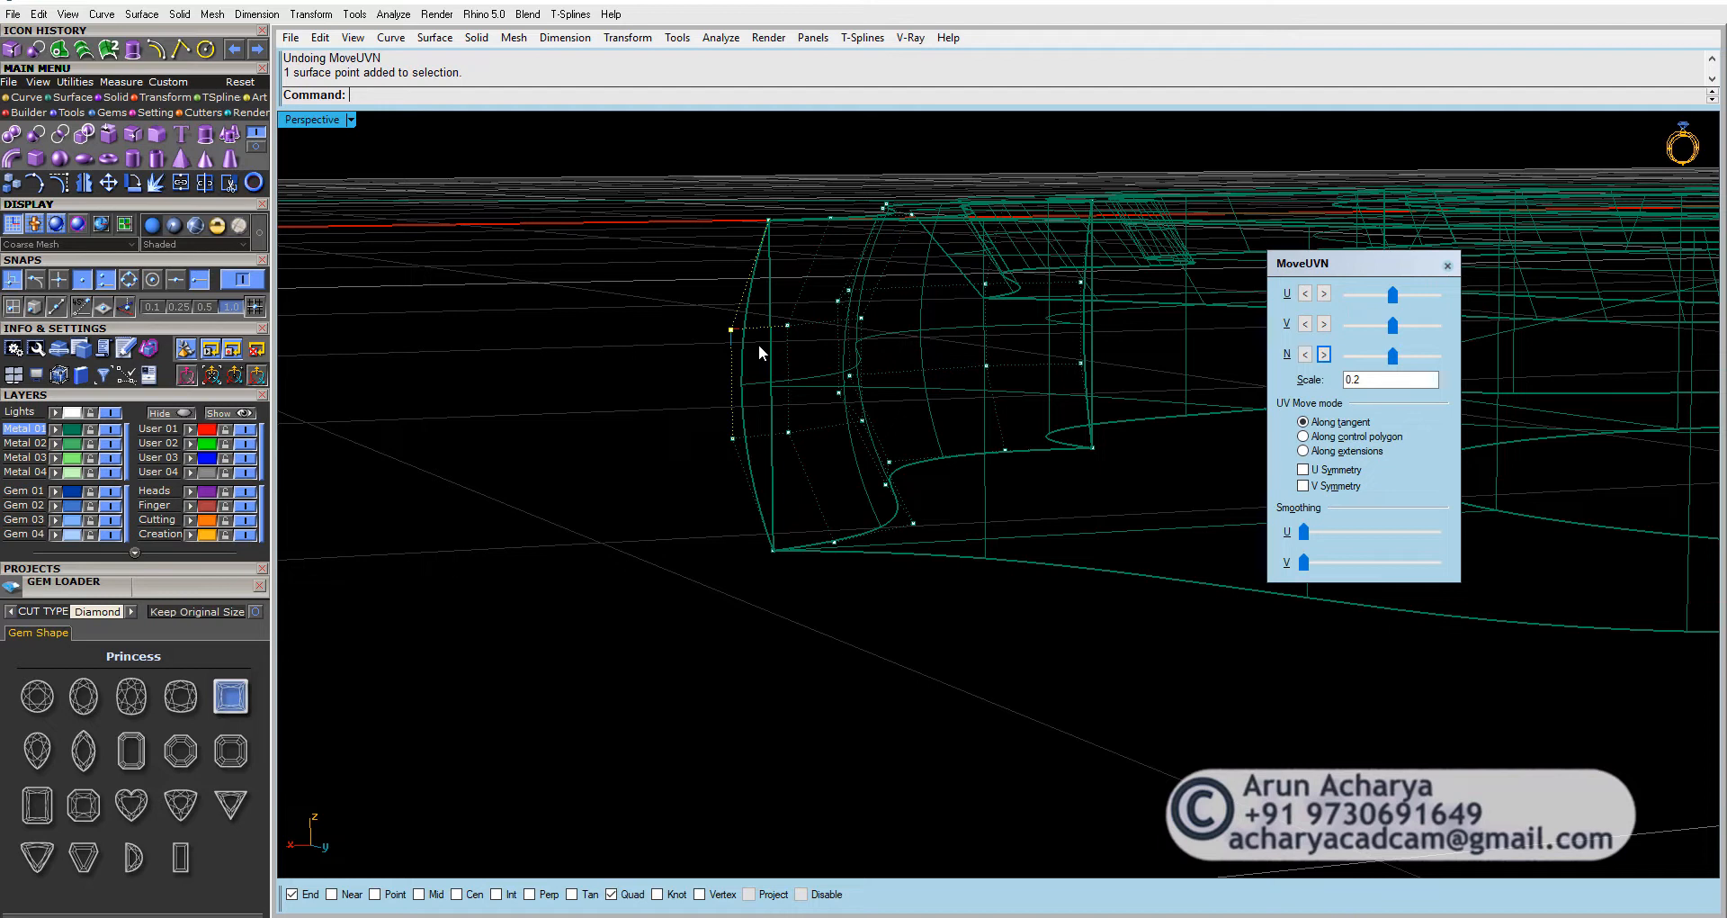
{"action": "type", "text": "SelV"}
{"action": "key", "text": "Return"}
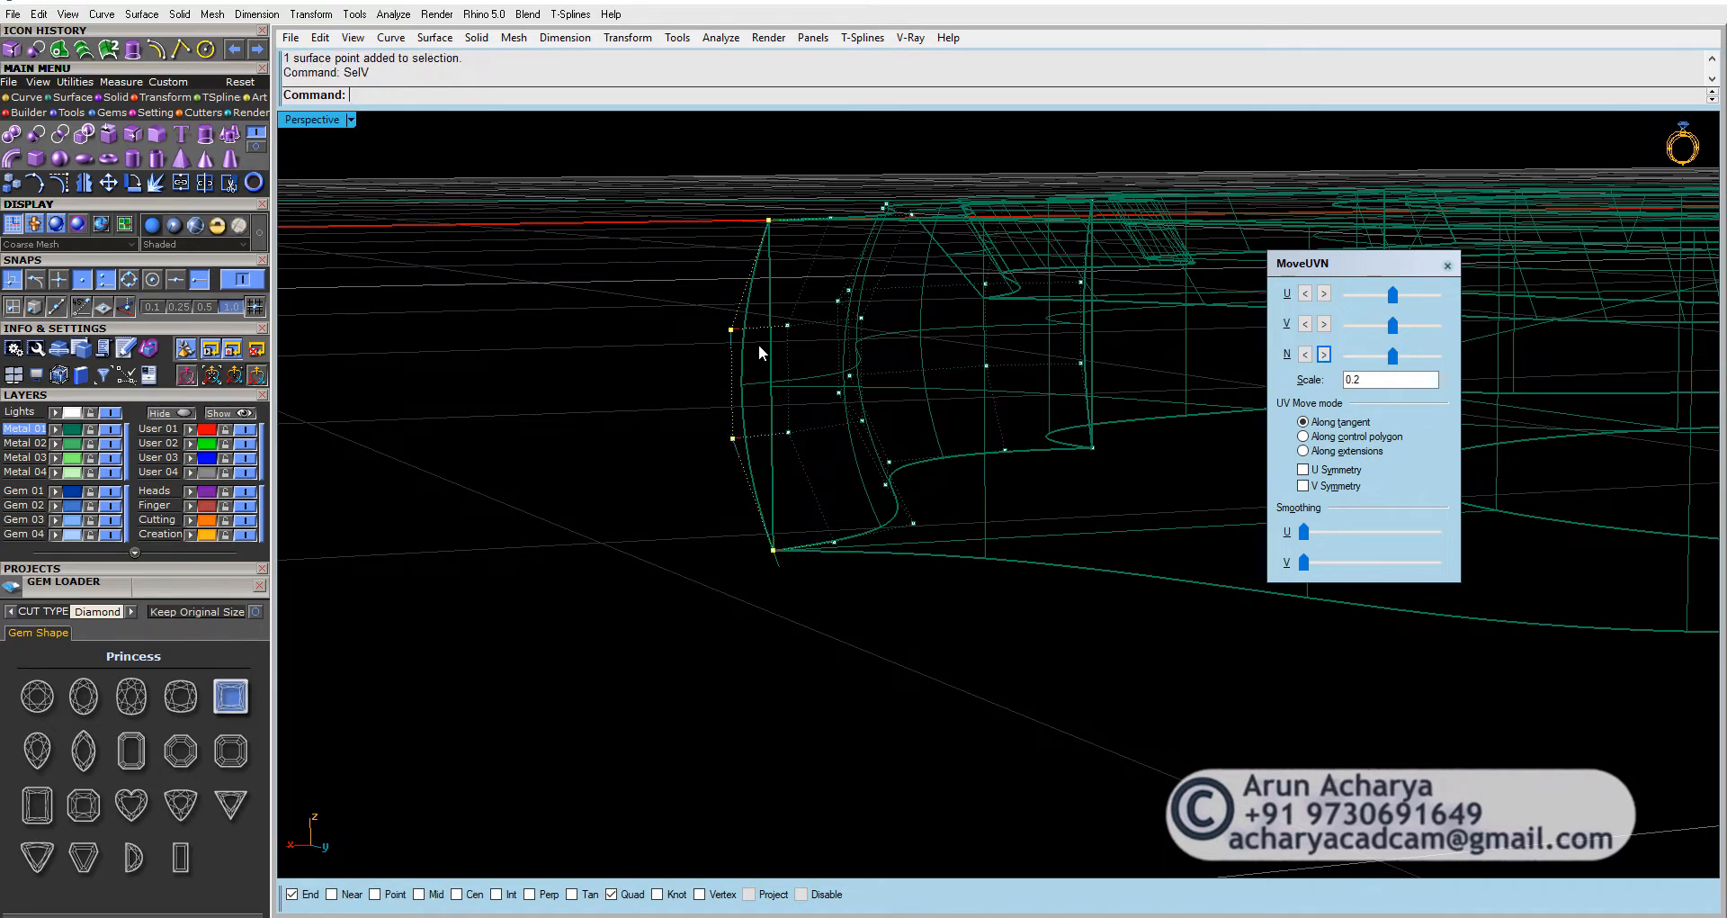
Step: Select the wall's upper middle control-point row with SelU and shift it two 0.2 steps along V to the wall's upper edge
{"action": "left_click", "coordinate": [731, 329]}
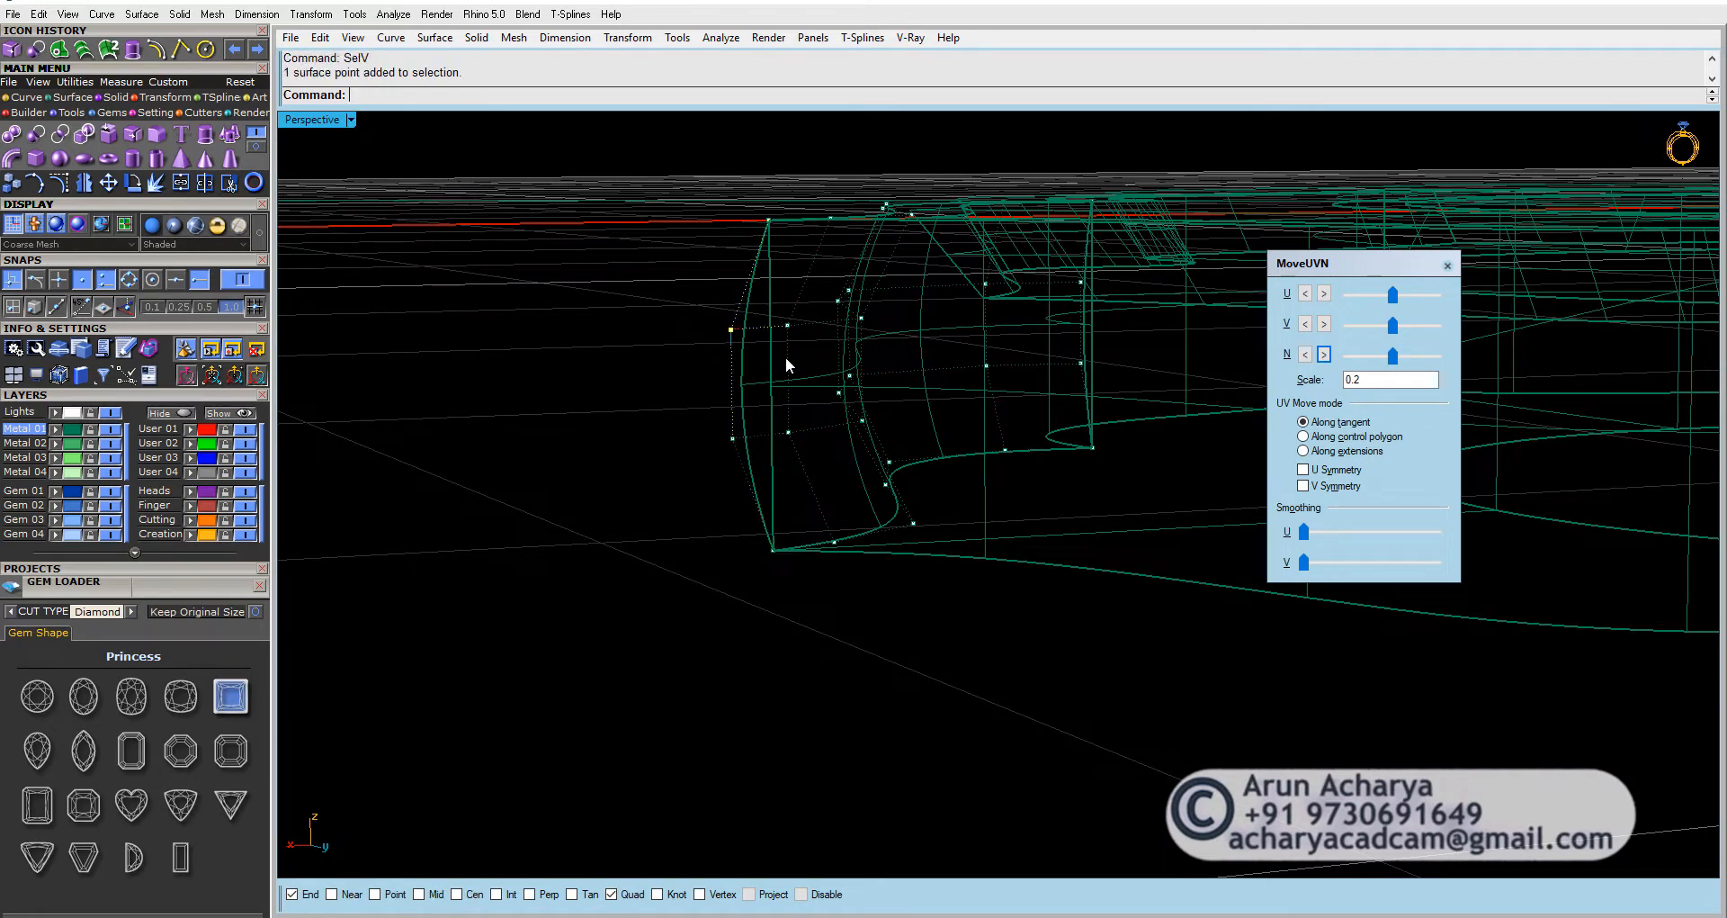
{"action": "type", "text": "SelU"}
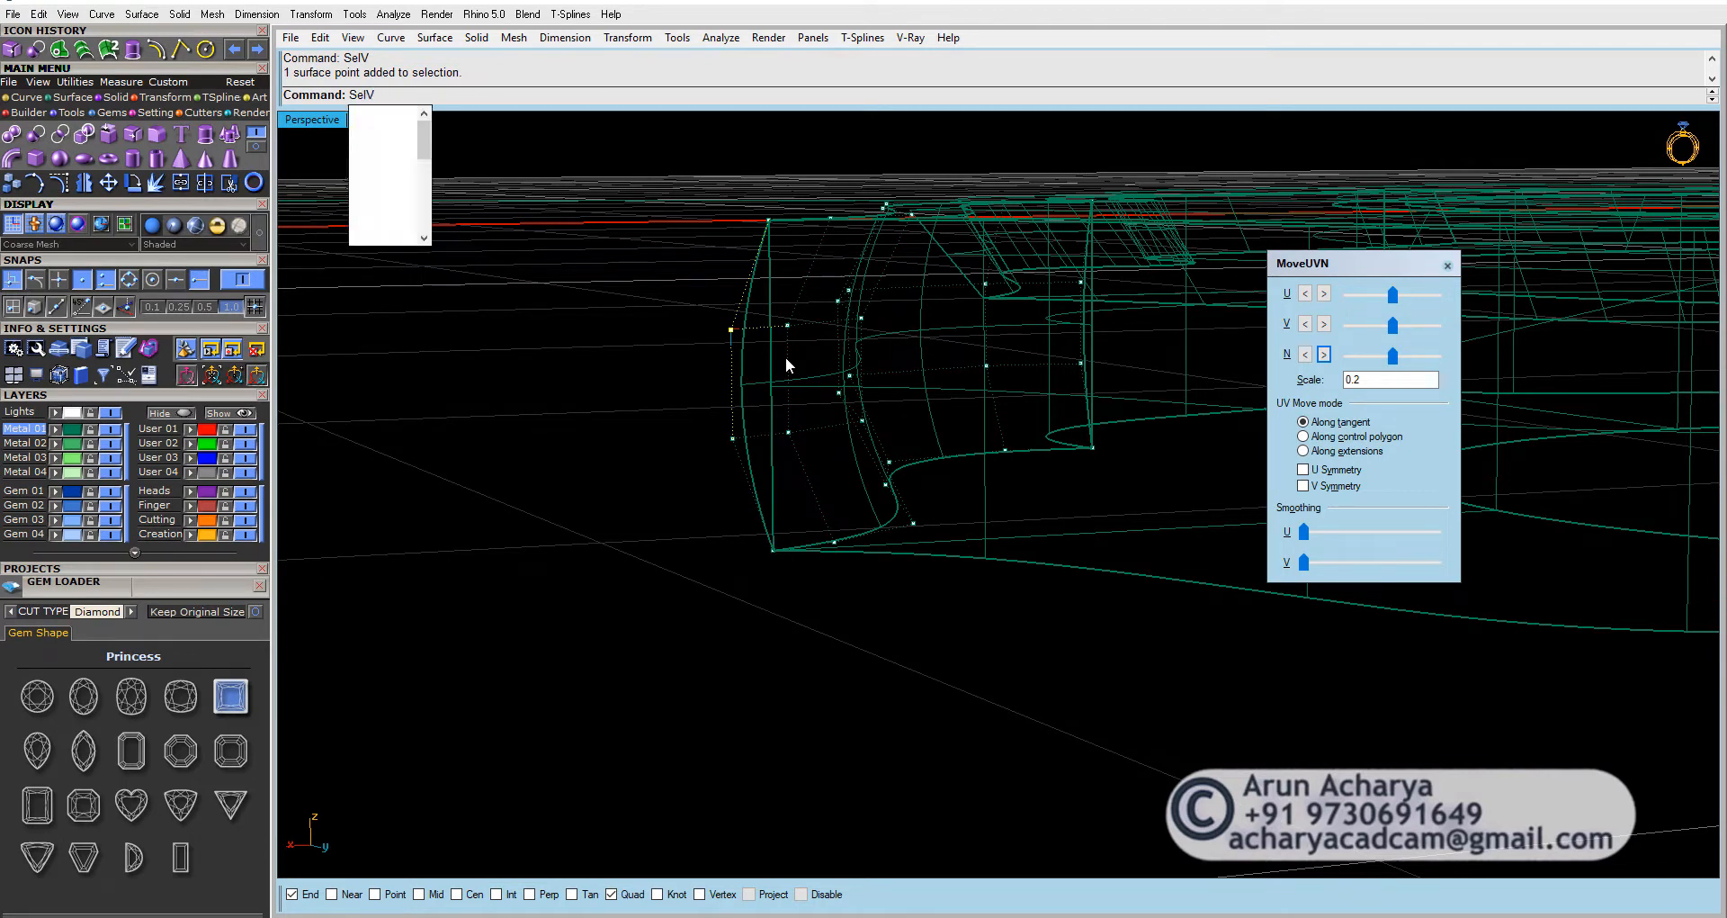
{"action": "key", "text": "Return"}
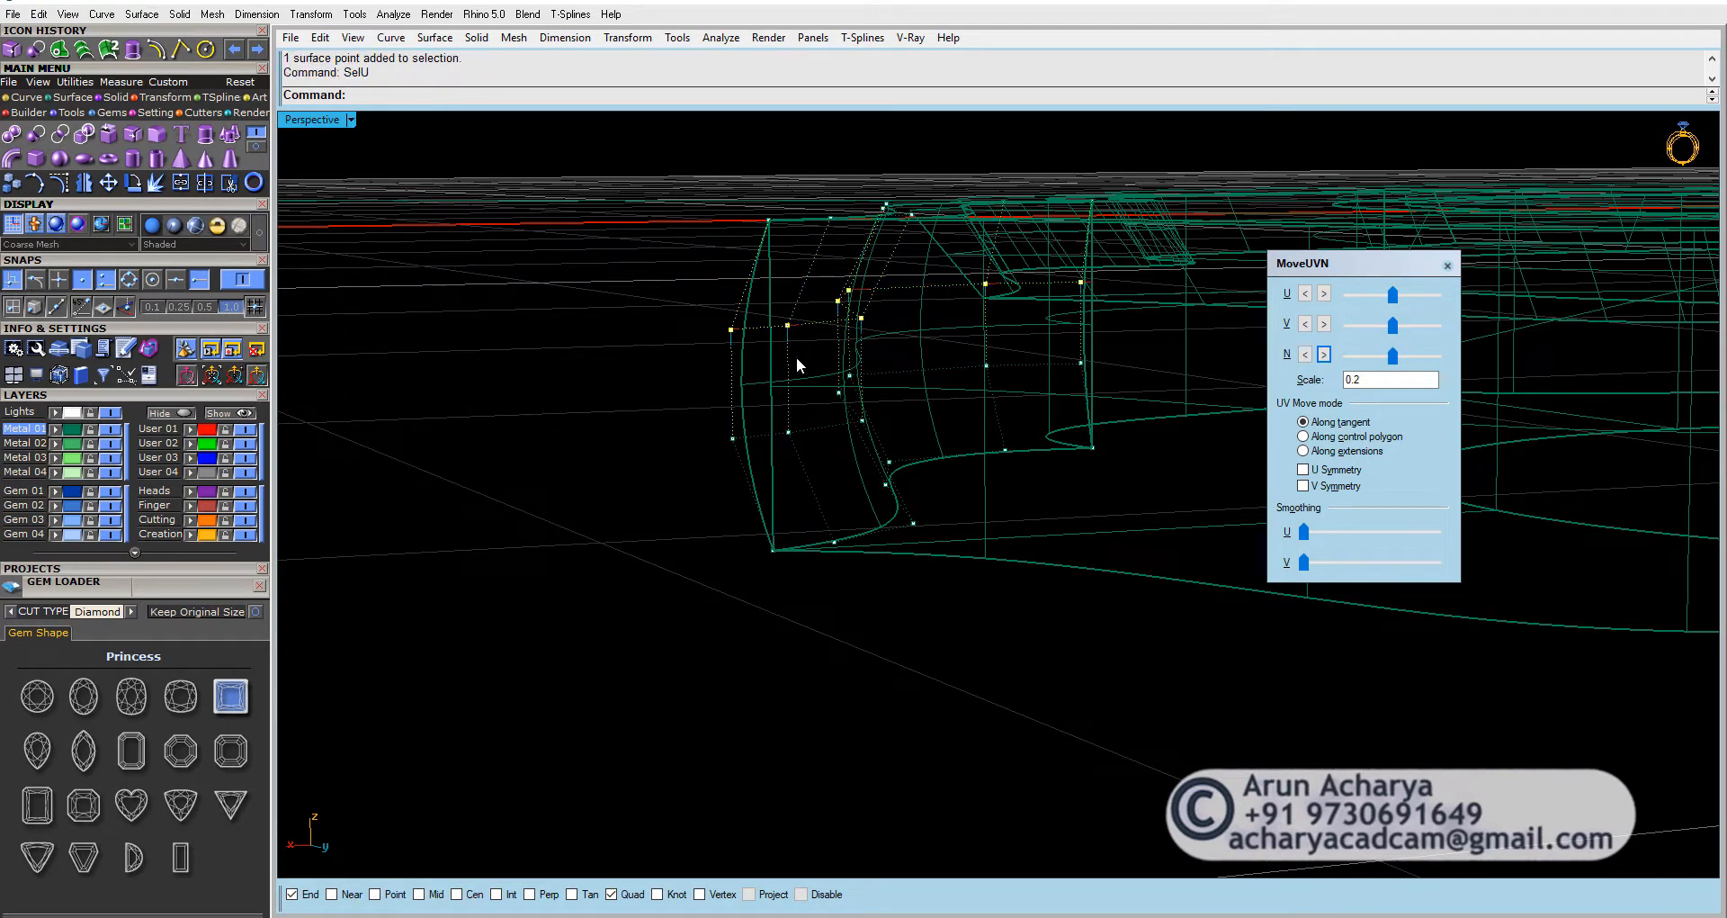
{"action": "left_click", "coordinate": [1323, 293]}
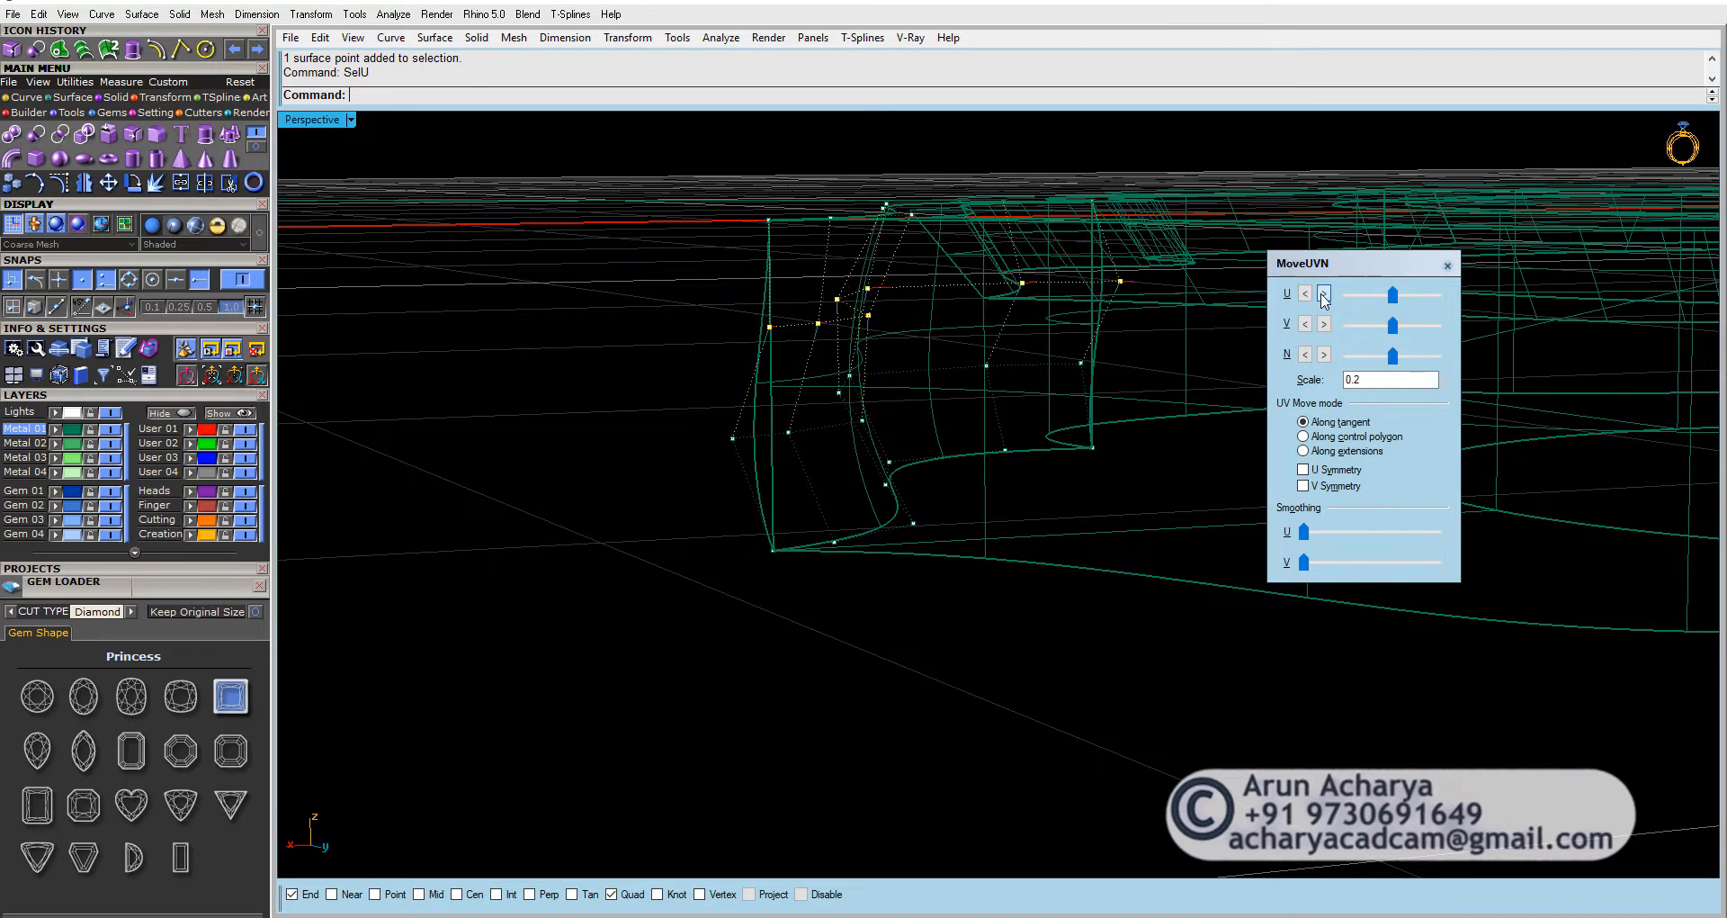
{"action": "left_click", "coordinate": [1306, 294]}
{"action": "left_click", "coordinate": [1305, 324]}
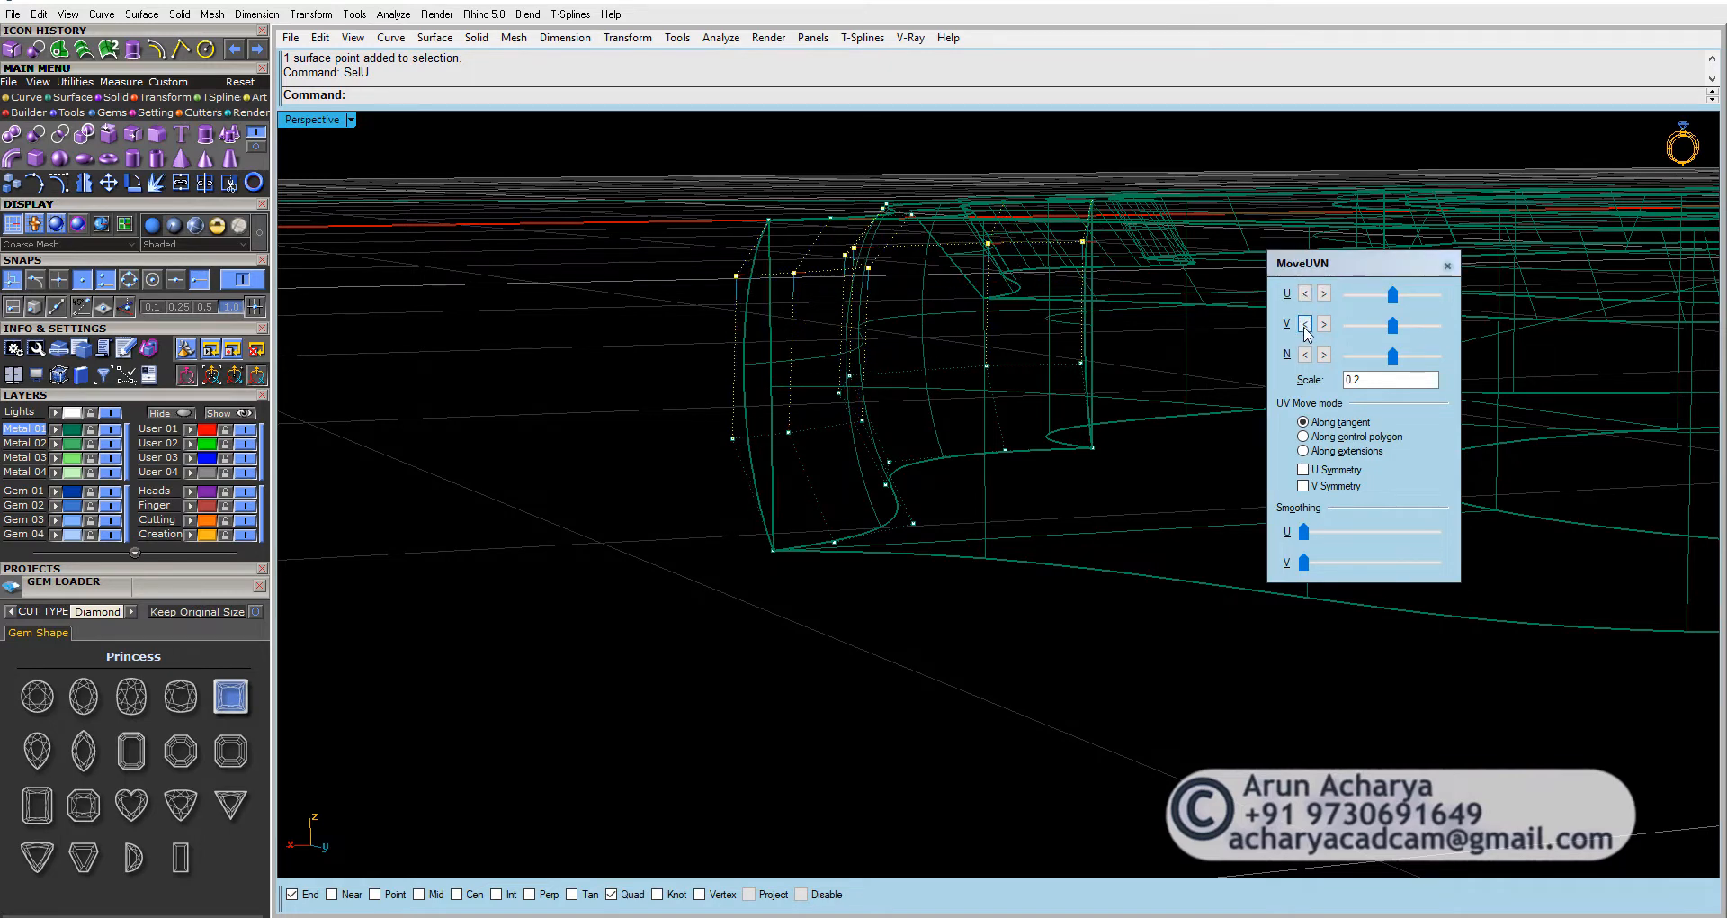
{"action": "left_click", "coordinate": [1306, 324]}
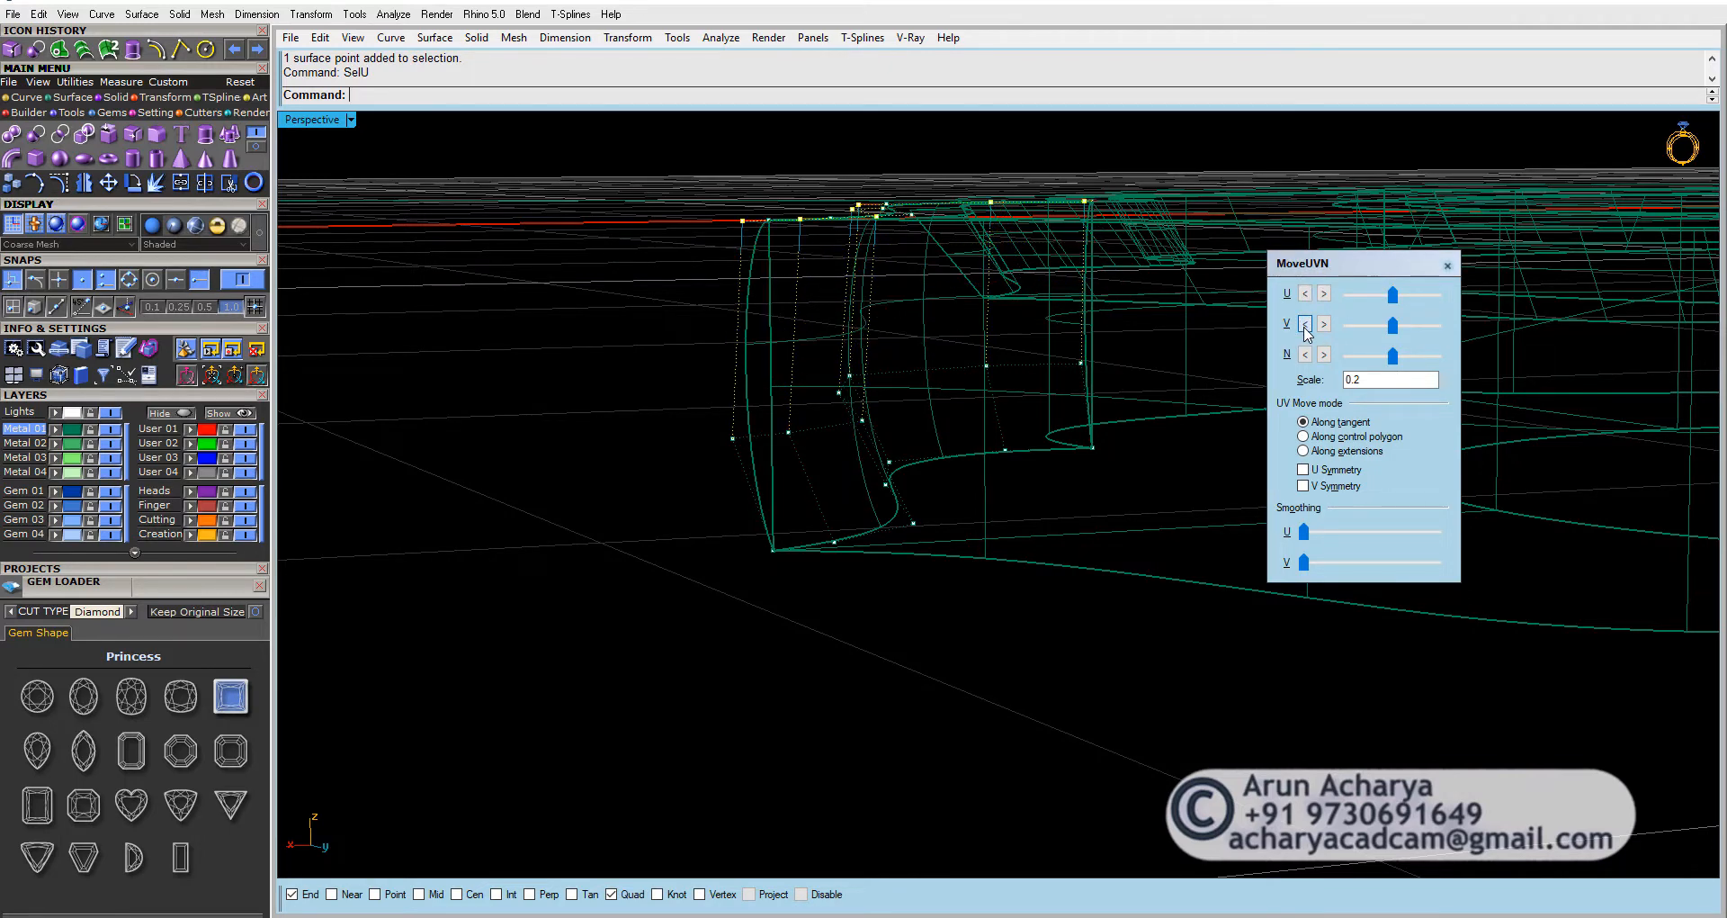
Step: Select the wall's lower middle control-point row with SelU, adjust it along the normal, and shift it along V toward the lower edge
{"action": "right_click_drag", "start_coordinate": [878, 348], "coordinate": [651, 465]}
{"action": "left_click", "coordinate": [724, 440]}
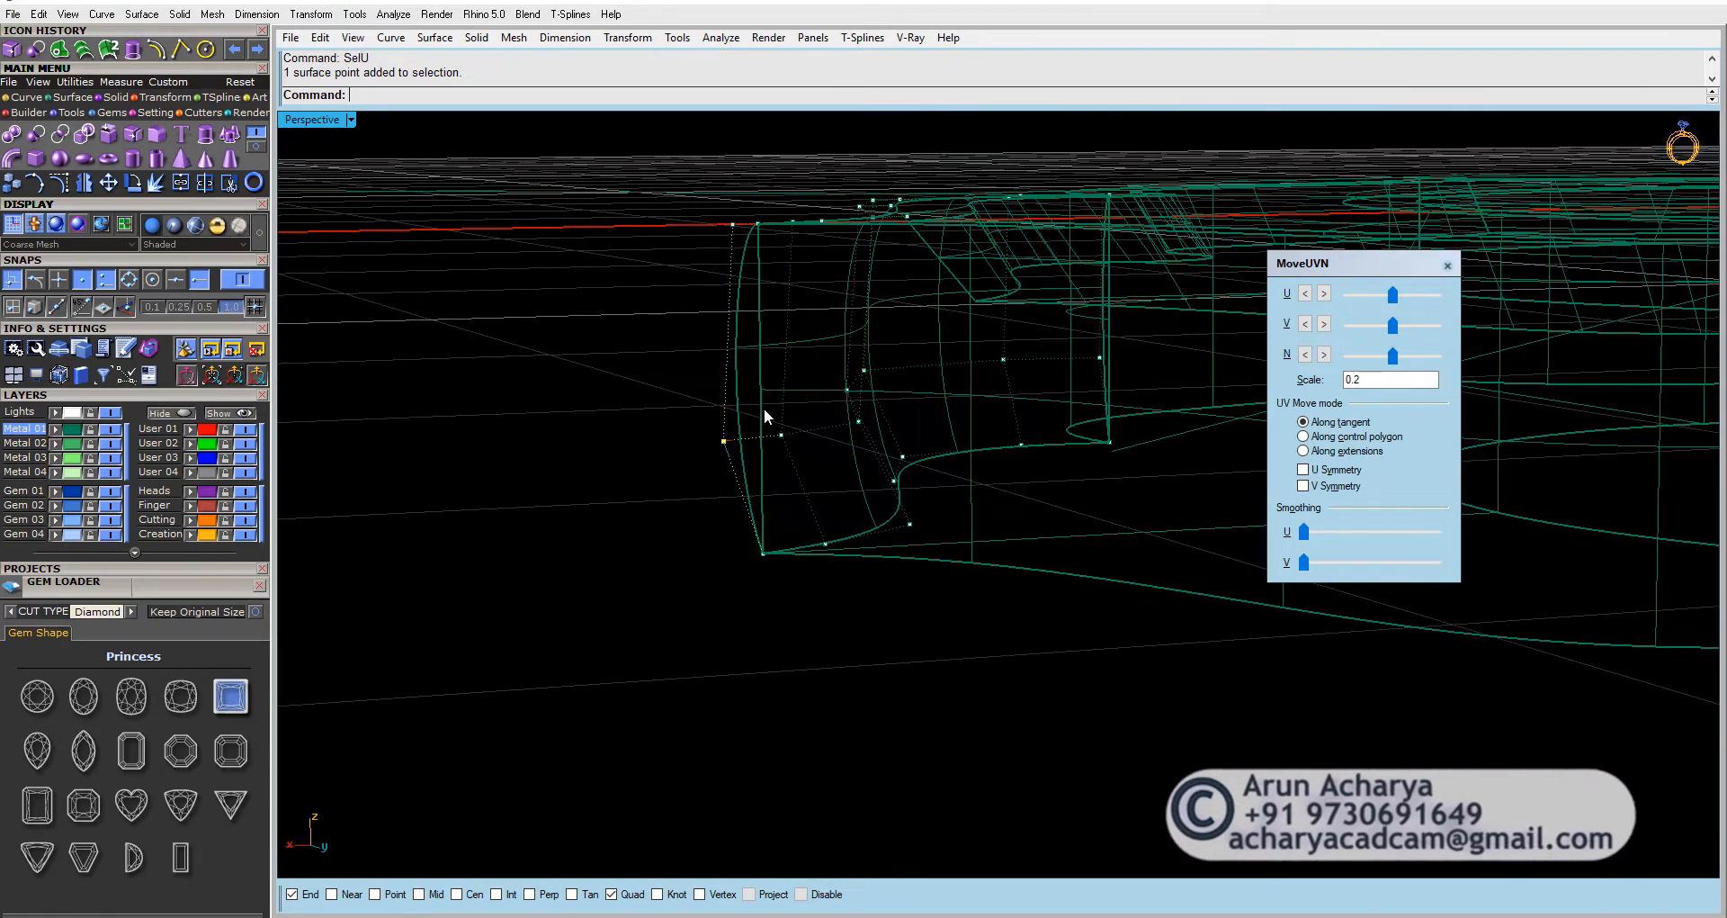
{"action": "type", "text": "SelU"}
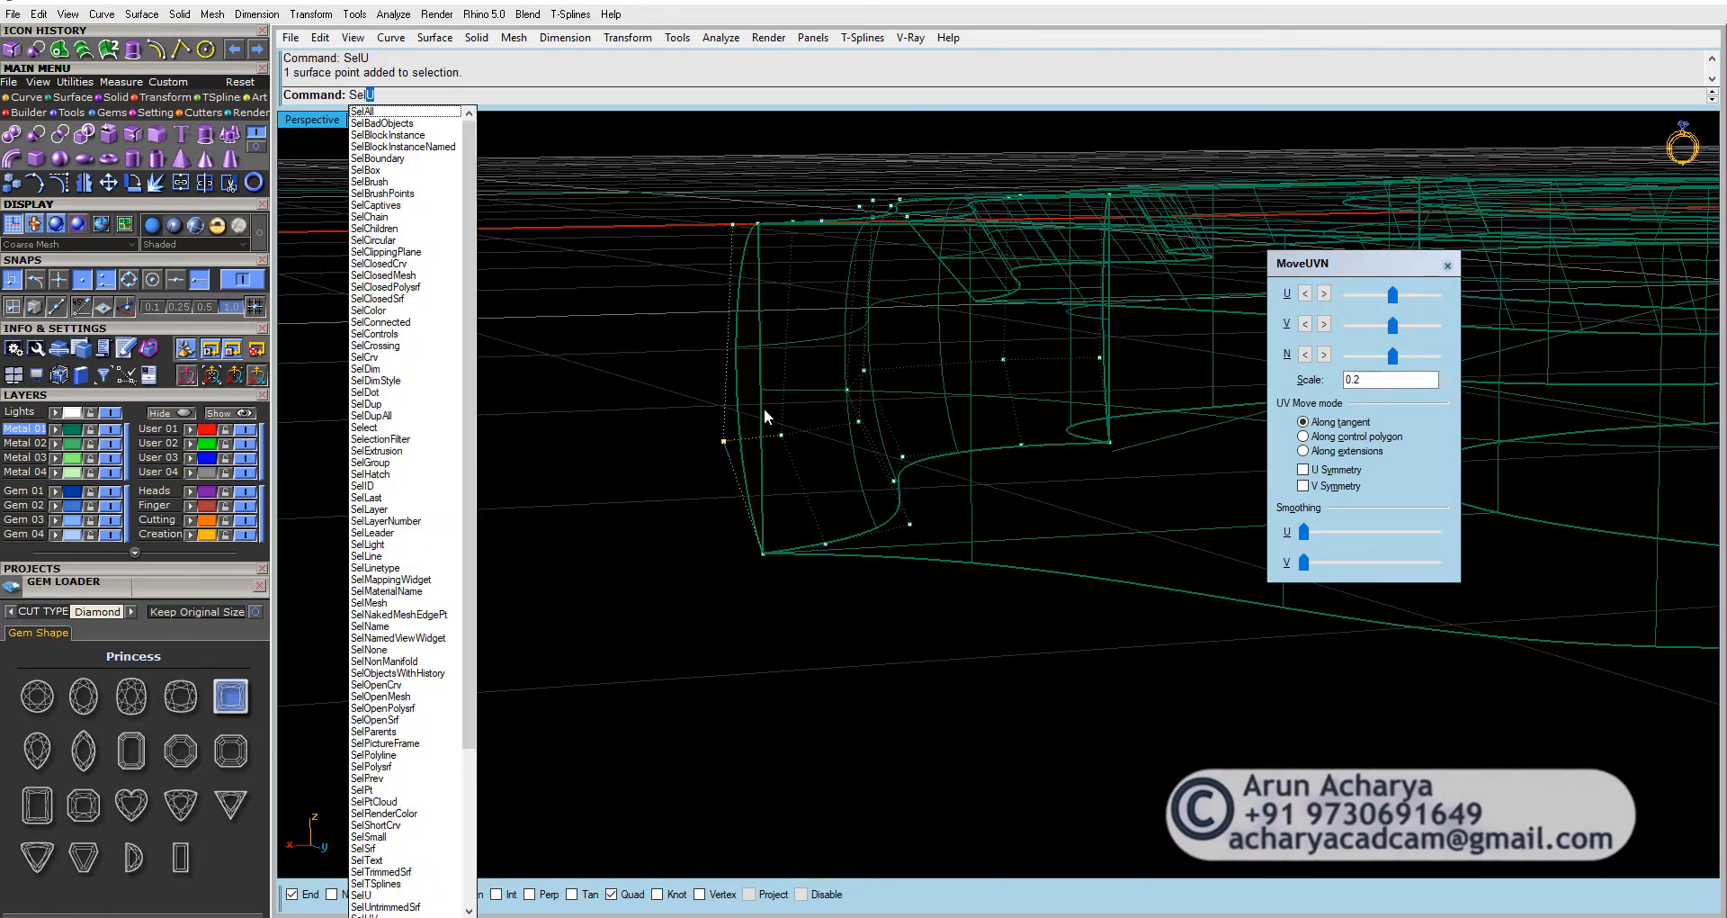
{"action": "key", "text": "Return"}
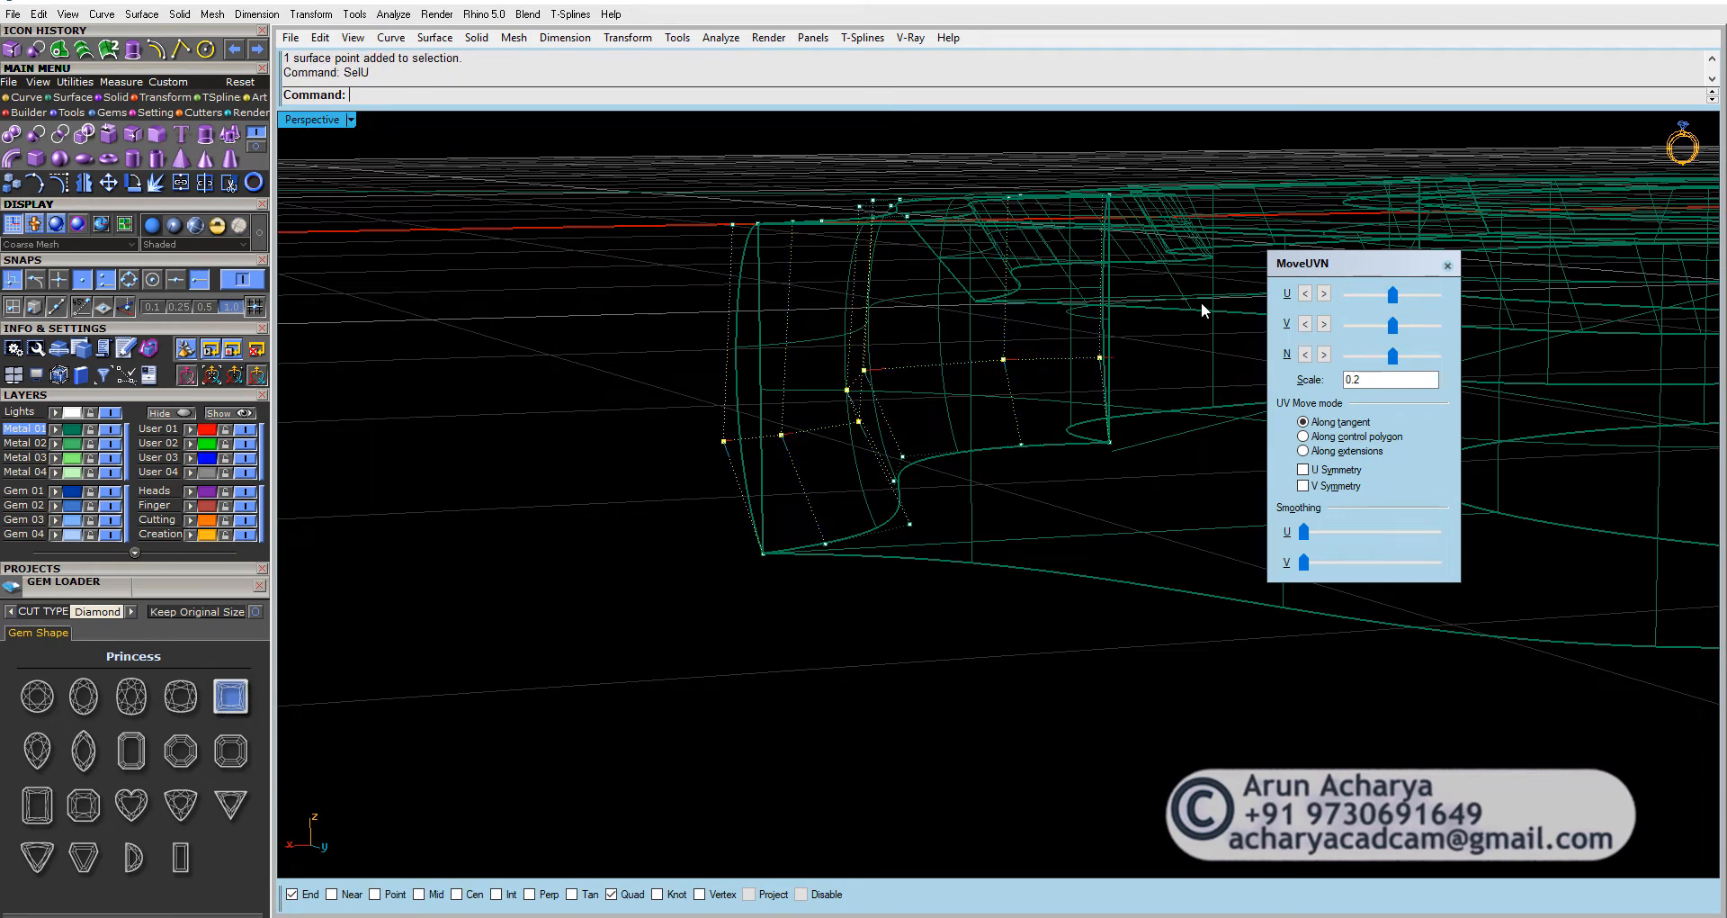
{"action": "left_click", "coordinate": [1325, 355]}
{"action": "left_click", "coordinate": [1324, 354]}
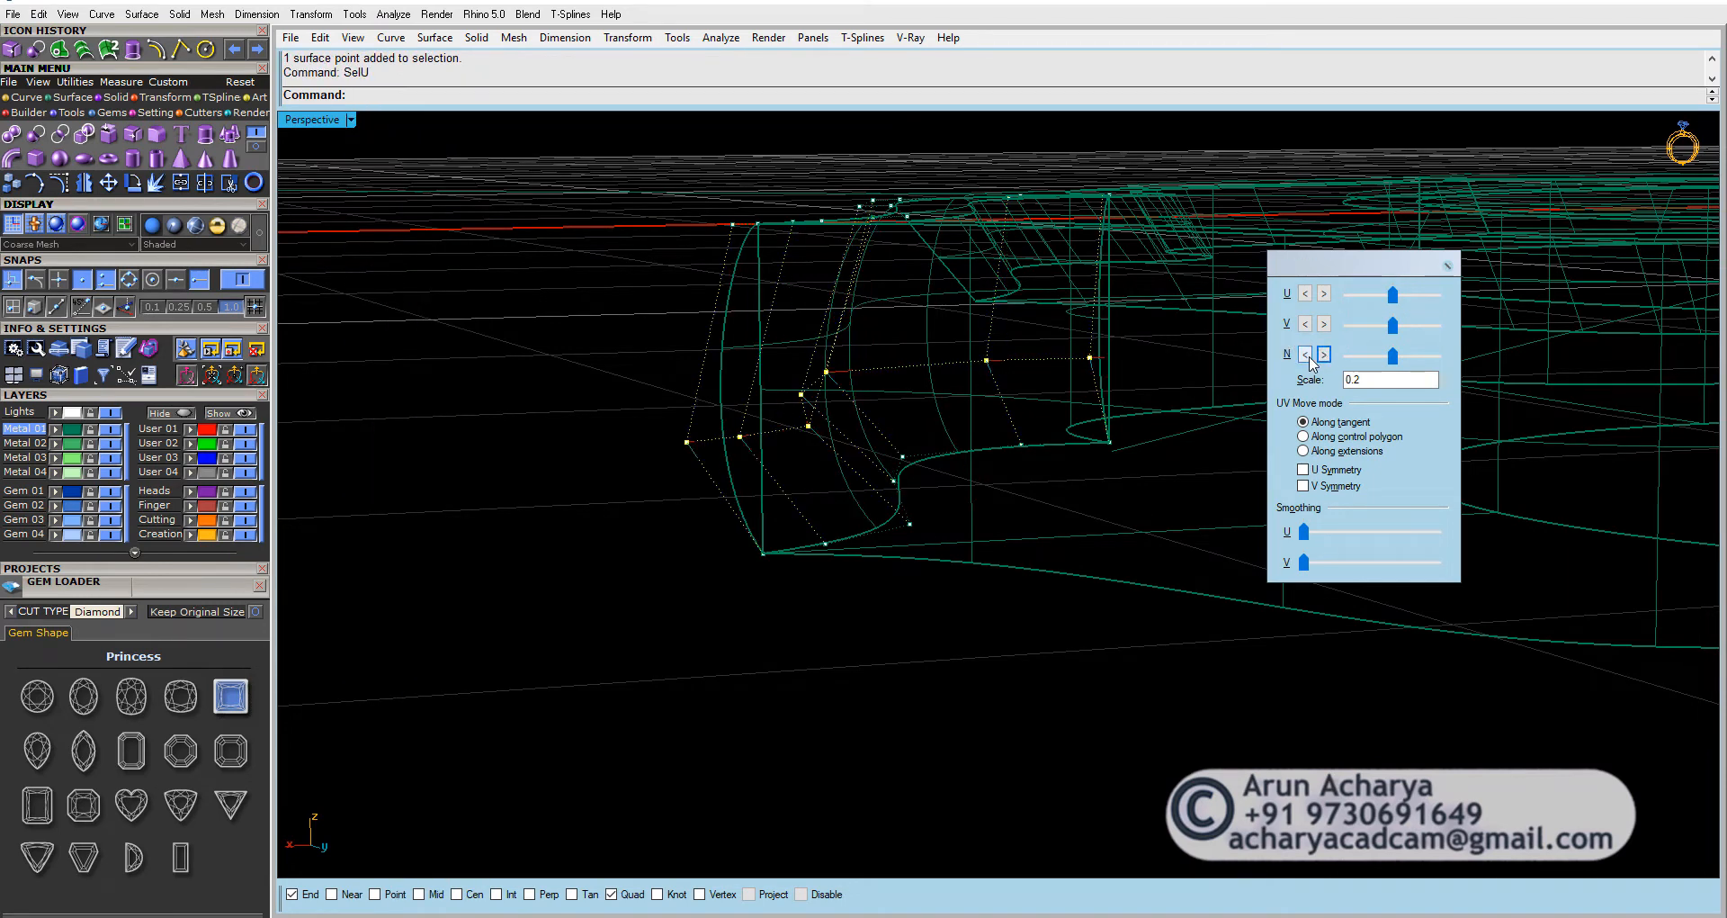
{"action": "left_click", "coordinate": [1323, 326]}
{"action": "left_click", "coordinate": [1322, 326]}
{"action": "right_click_drag", "start_coordinate": [924, 353], "coordinate": [1257, 708]}
{"action": "scroll", "coordinate": [886, 612], "scroll_direction": "down", "scroll_amount": 4}
{"action": "scroll", "coordinate": [807, 697], "scroll_direction": "up", "scroll_amount": 6}
{"action": "right_click_drag", "start_coordinate": [807, 697], "coordinate": [932, 740]}
Step: In the top view, select the wall's two bulged control points at the pointed tip and flatten them onto the horizontal axis with Scale1D, factor .00001
{"action": "double_click", "coordinate": [302, 121]}
{"action": "double_click", "coordinate": [300, 120]}
{"action": "scroll", "coordinate": [799, 341], "scroll_direction": "down", "scroll_amount": 8}
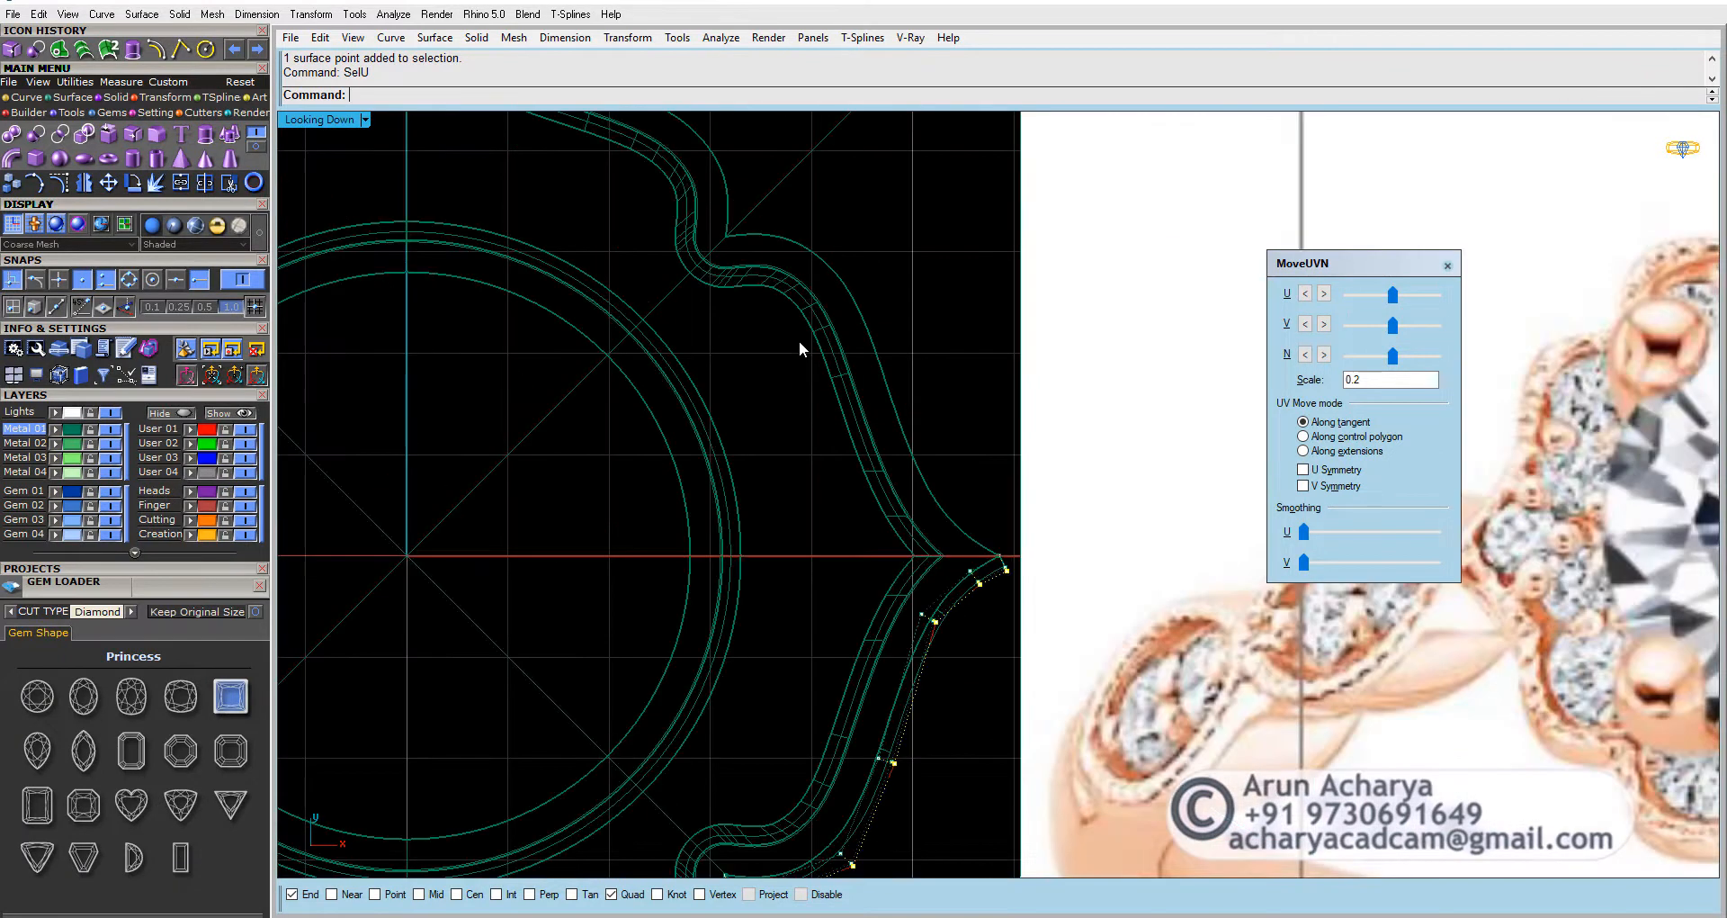
{"action": "scroll", "coordinate": [1004, 582], "scroll_direction": "up", "scroll_amount": 6}
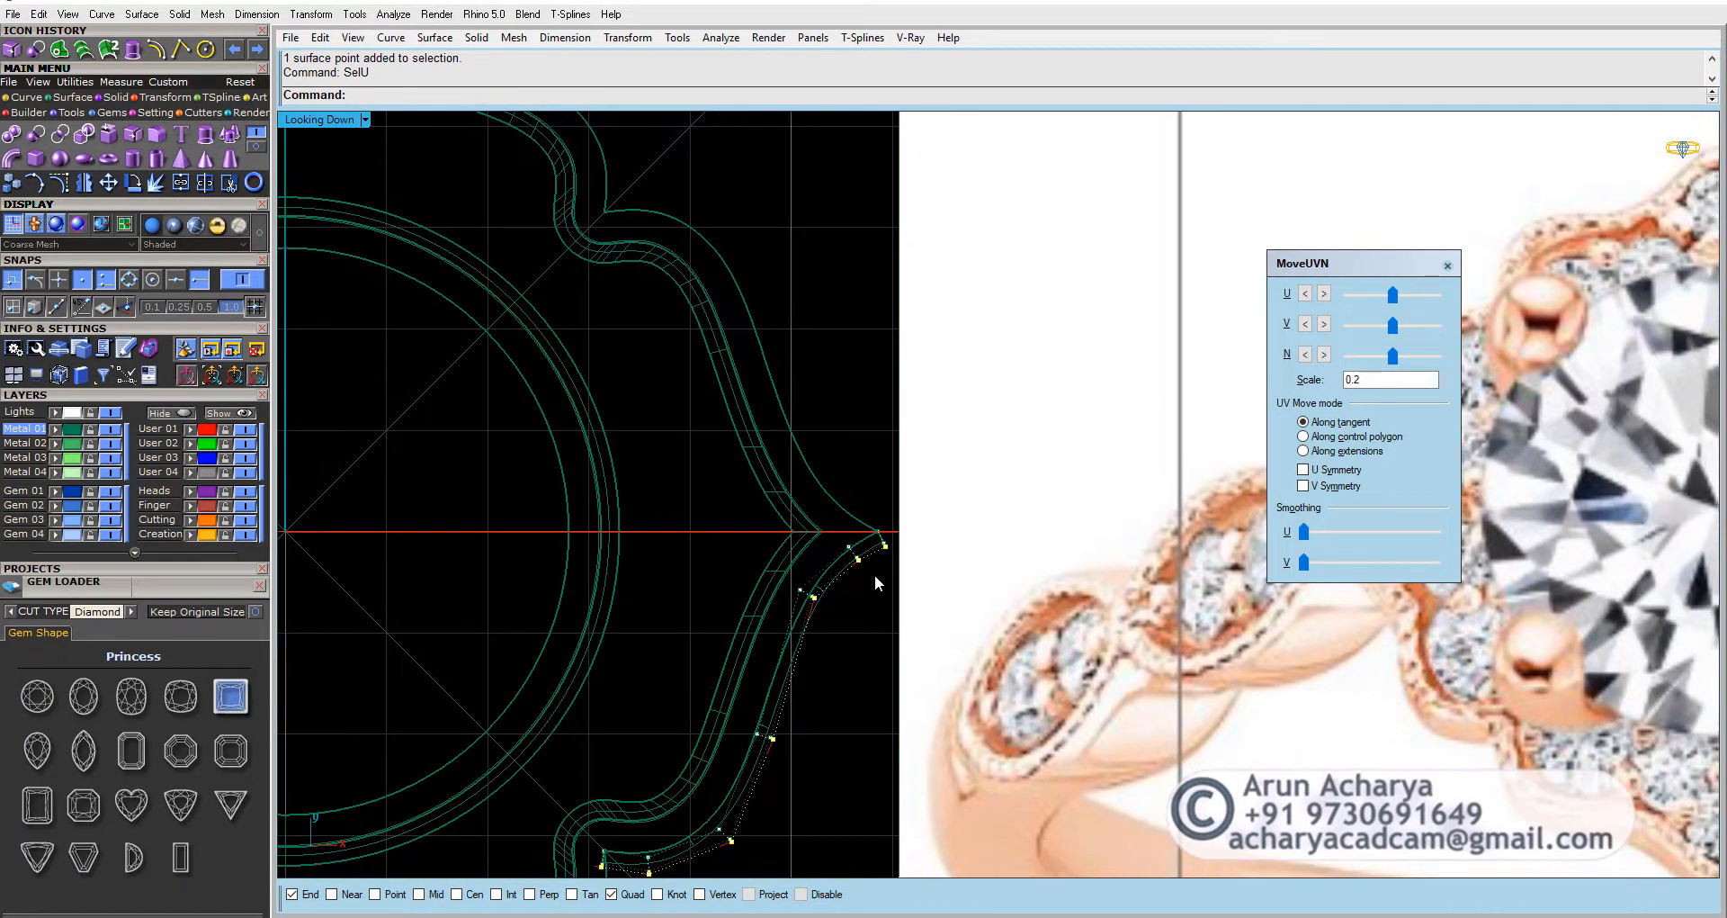
{"action": "scroll", "coordinate": [838, 376], "scroll_direction": "up", "scroll_amount": 2}
{"action": "left_click_drag", "start_coordinate": [837, 396], "coordinate": [888, 471]}
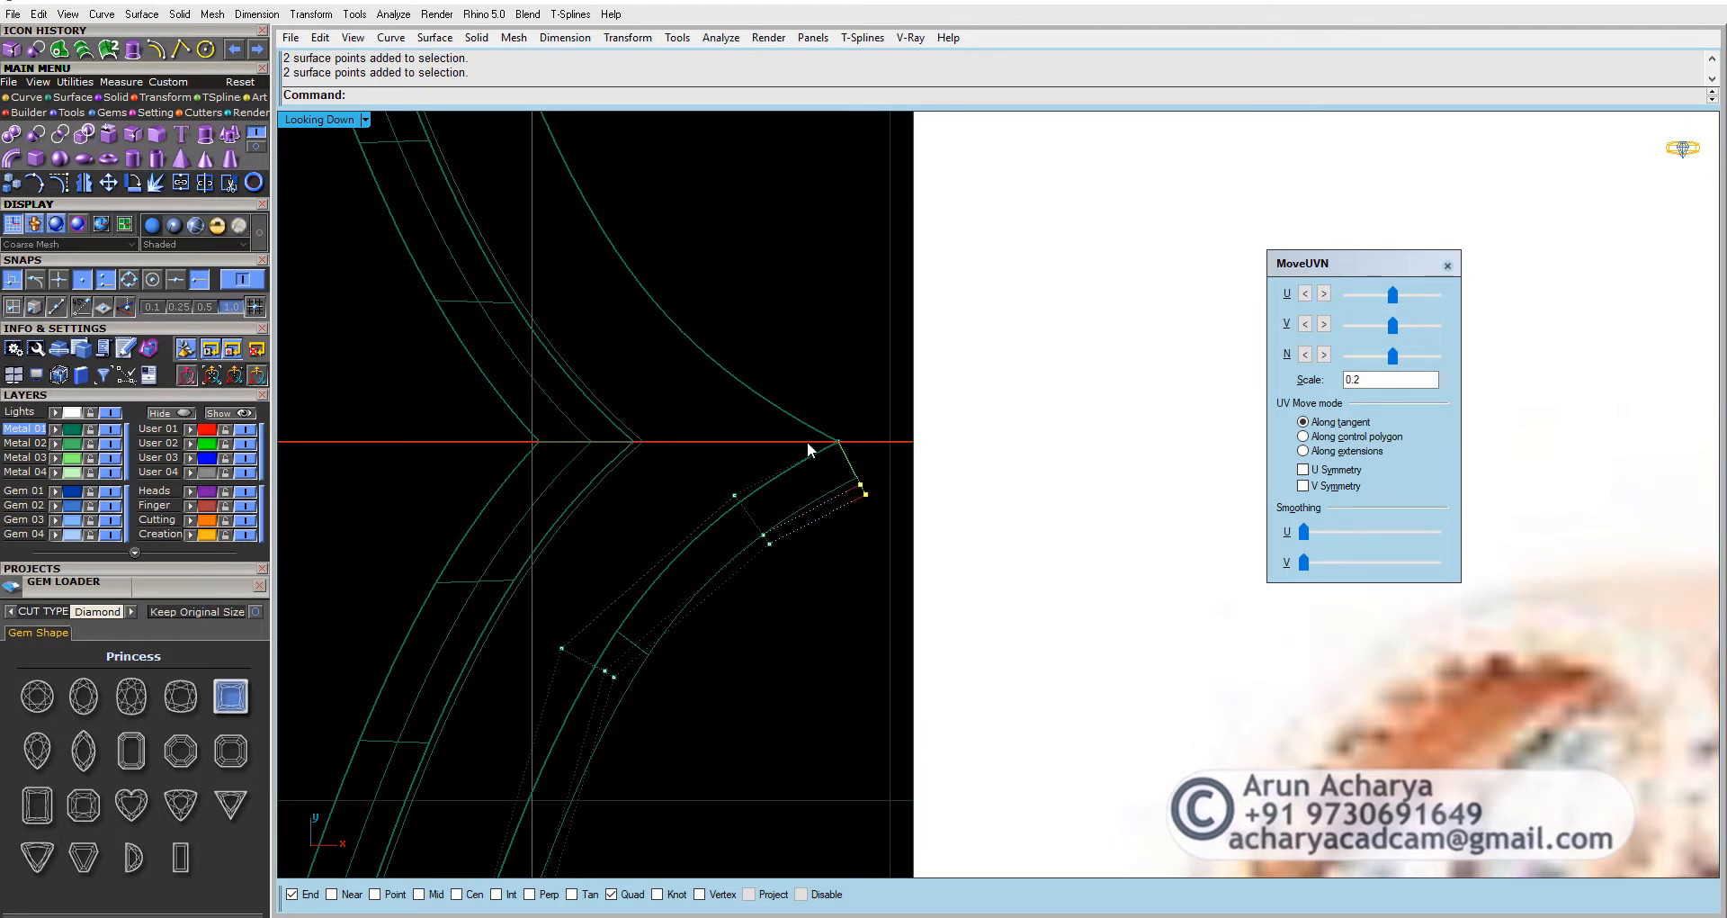
{"action": "left_click", "coordinate": [156, 97]}
{"action": "left_click", "coordinate": [60, 135]}
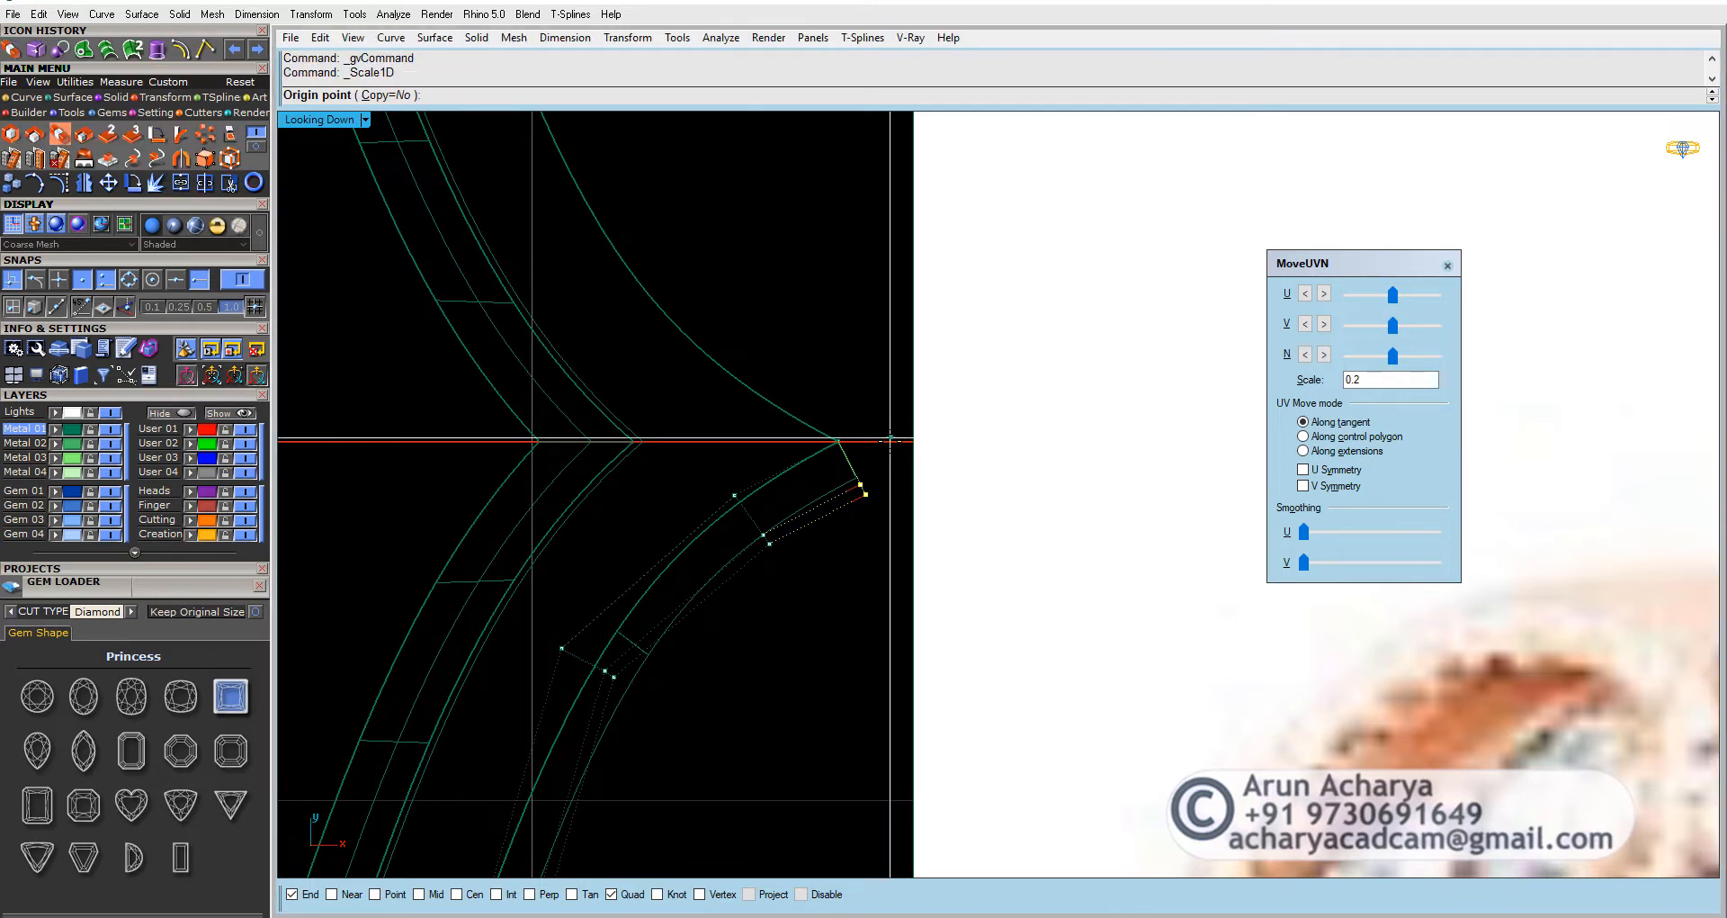
{"action": "left_click", "coordinate": [838, 441]}
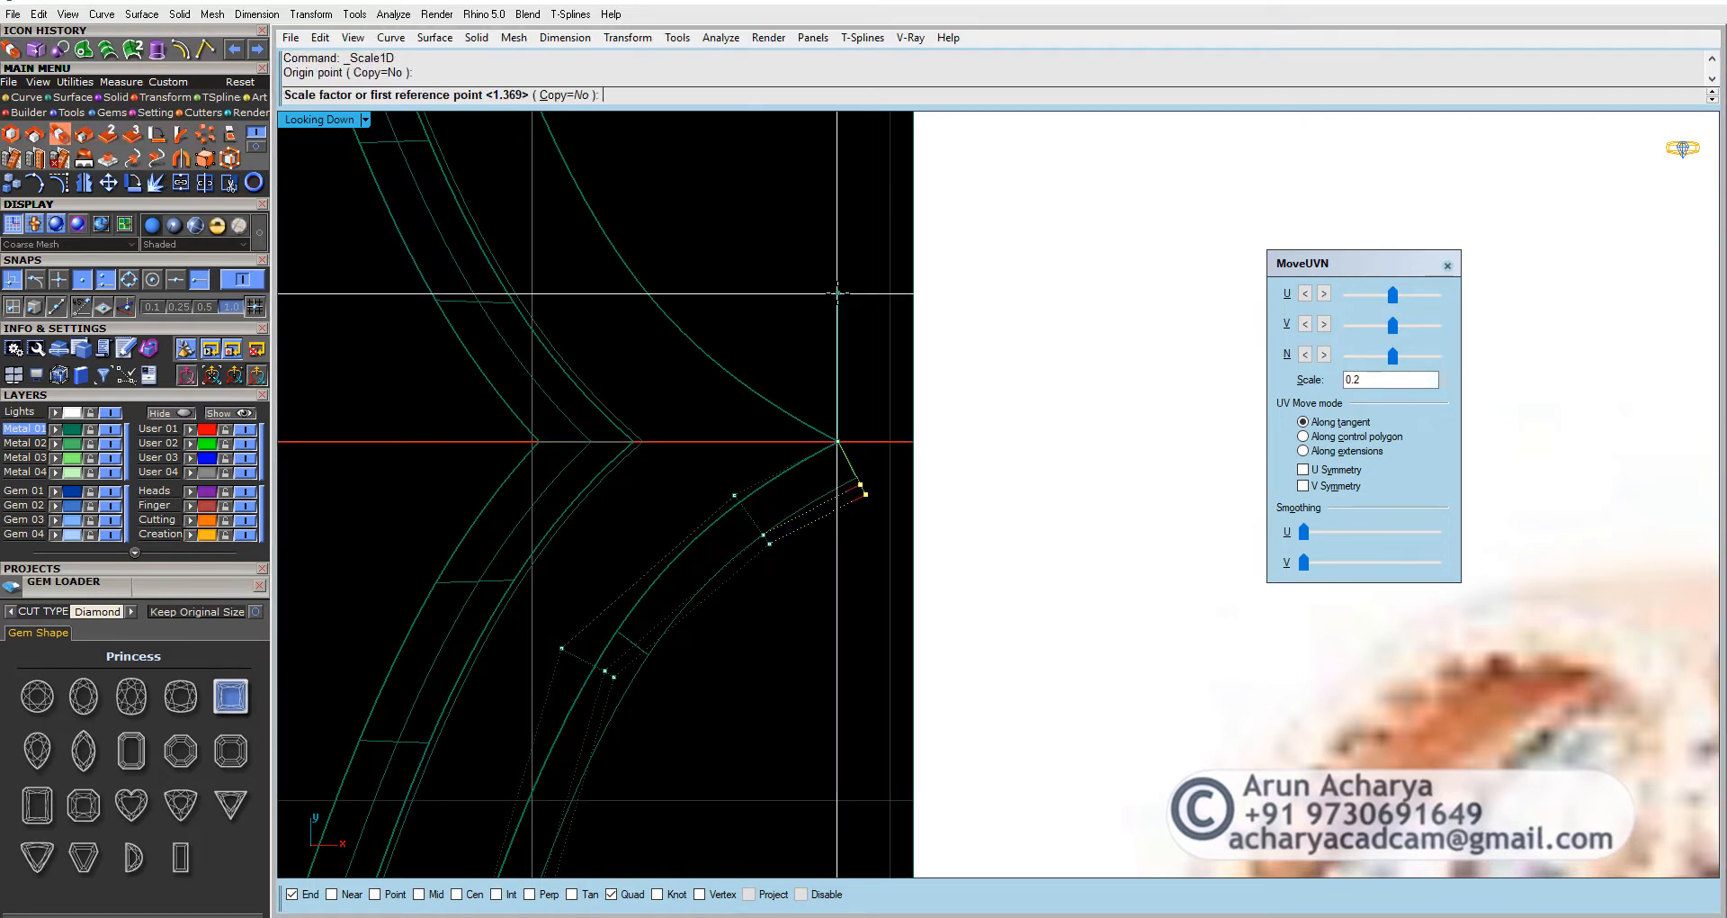
{"action": "type", "text": ".00001"}
{"action": "key", "text": "Return"}
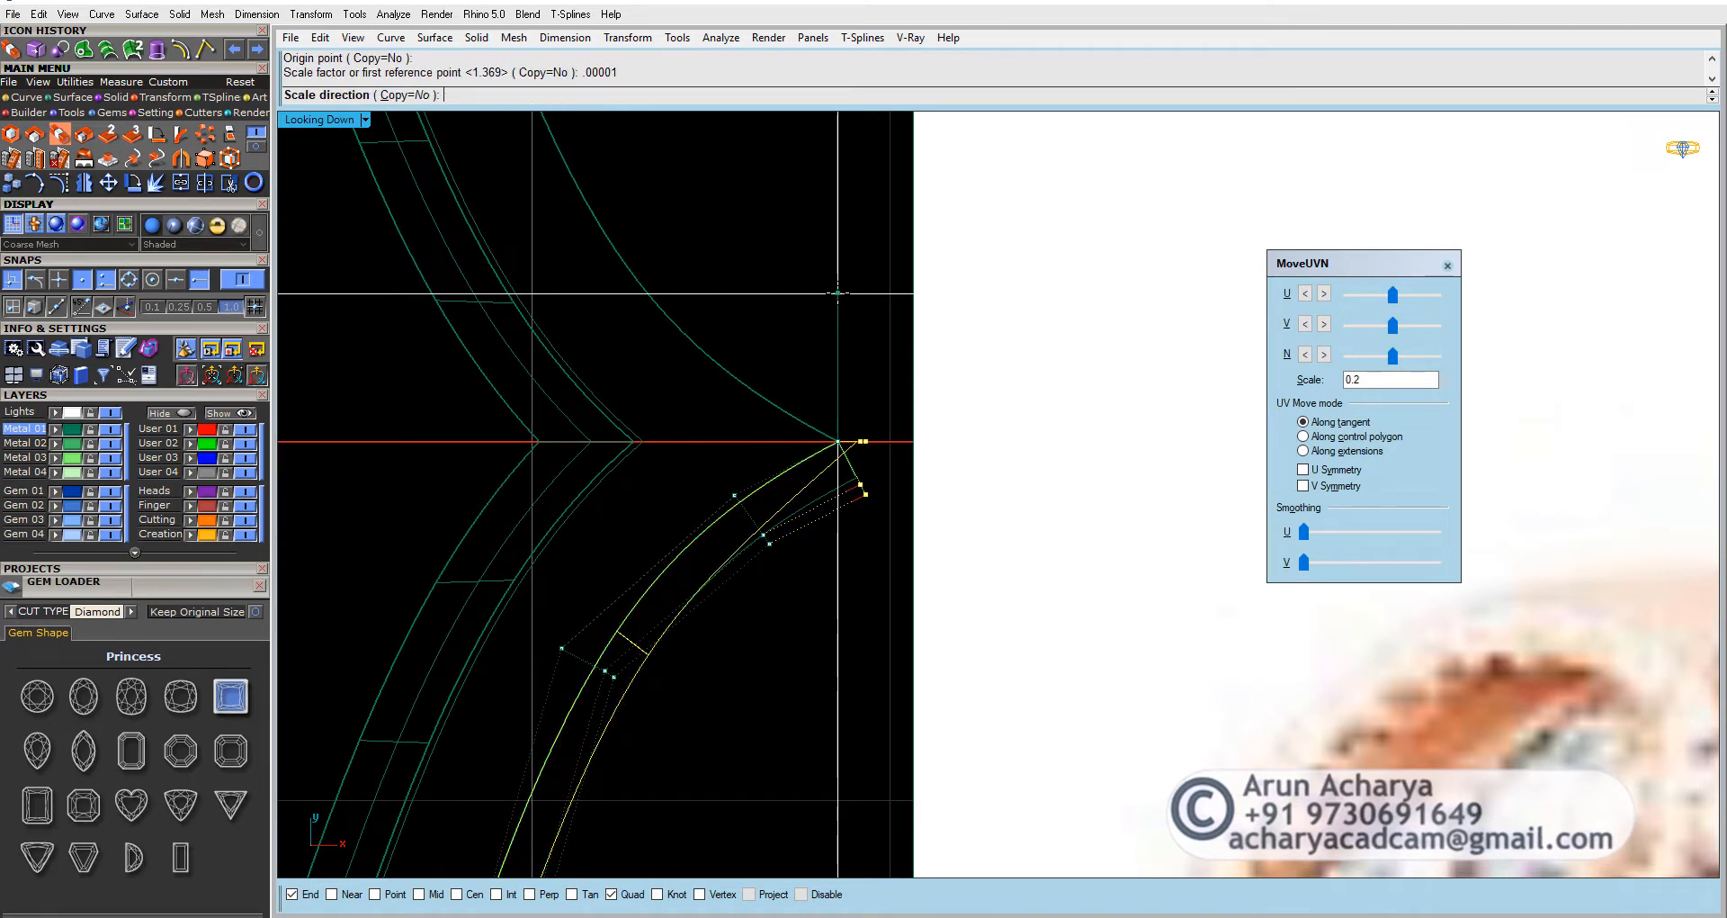
{"action": "left_click", "coordinate": [839, 289]}
Step: Offset the diagonal guide line running through the wall's inner corner by 0.3
{"action": "scroll", "coordinate": [727, 471], "scroll_direction": "up", "scroll_amount": 5}
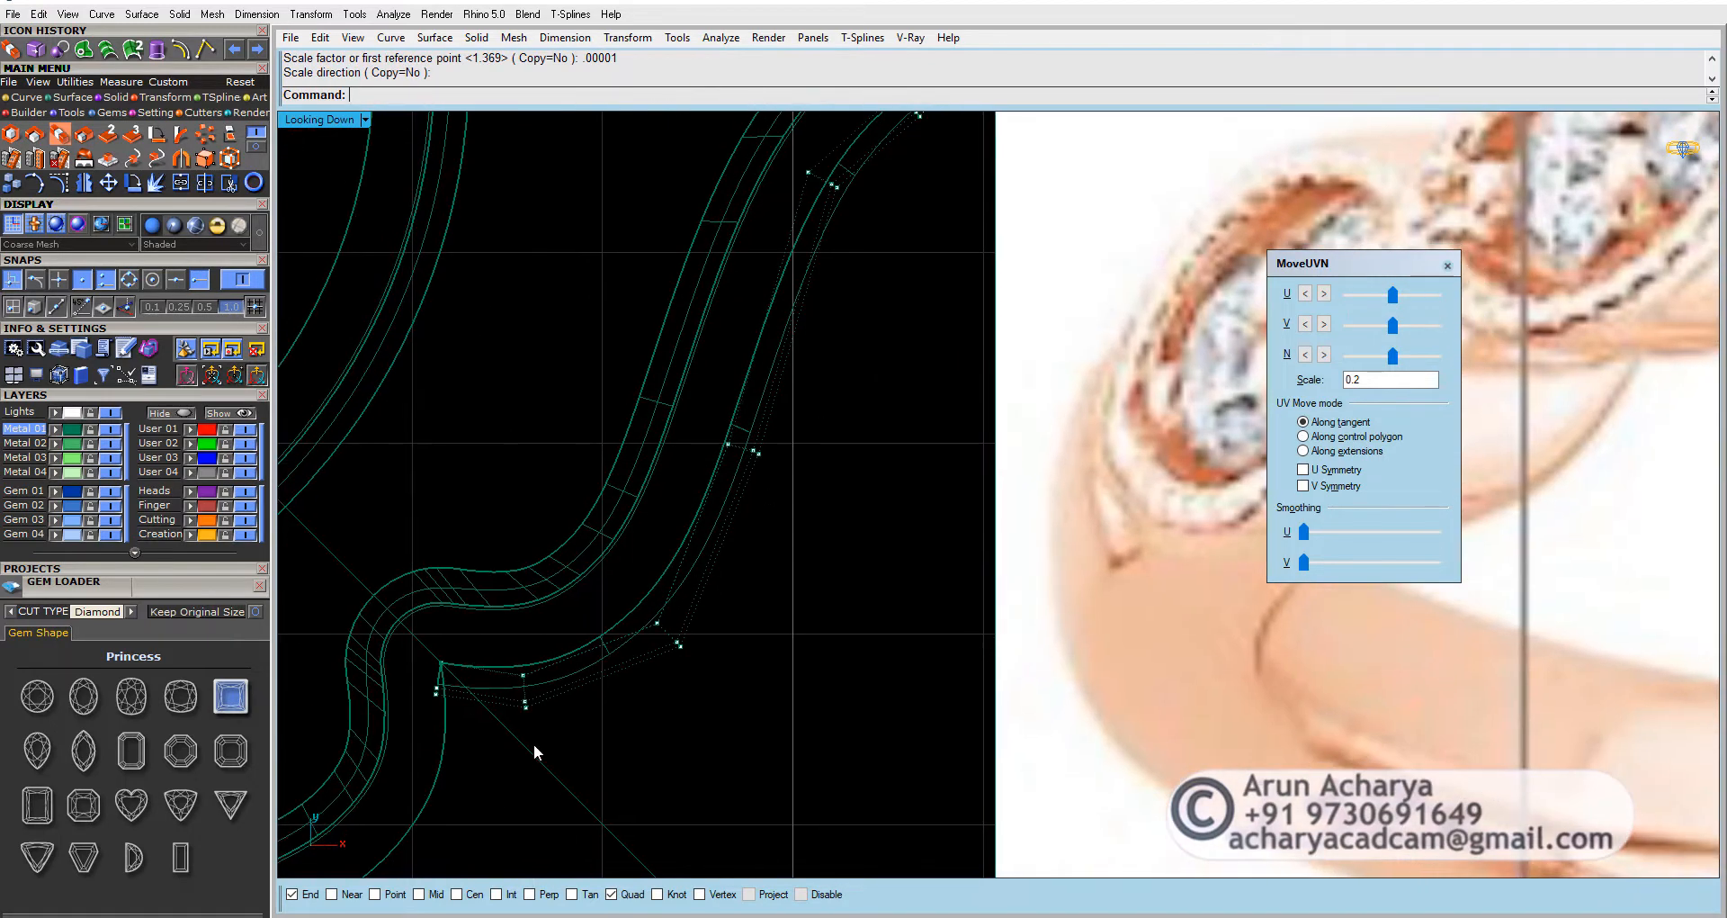
{"action": "scroll", "coordinate": [542, 559], "scroll_direction": "up", "scroll_amount": 4}
{"action": "left_click_drag", "start_coordinate": [552, 657], "coordinate": [603, 707]}
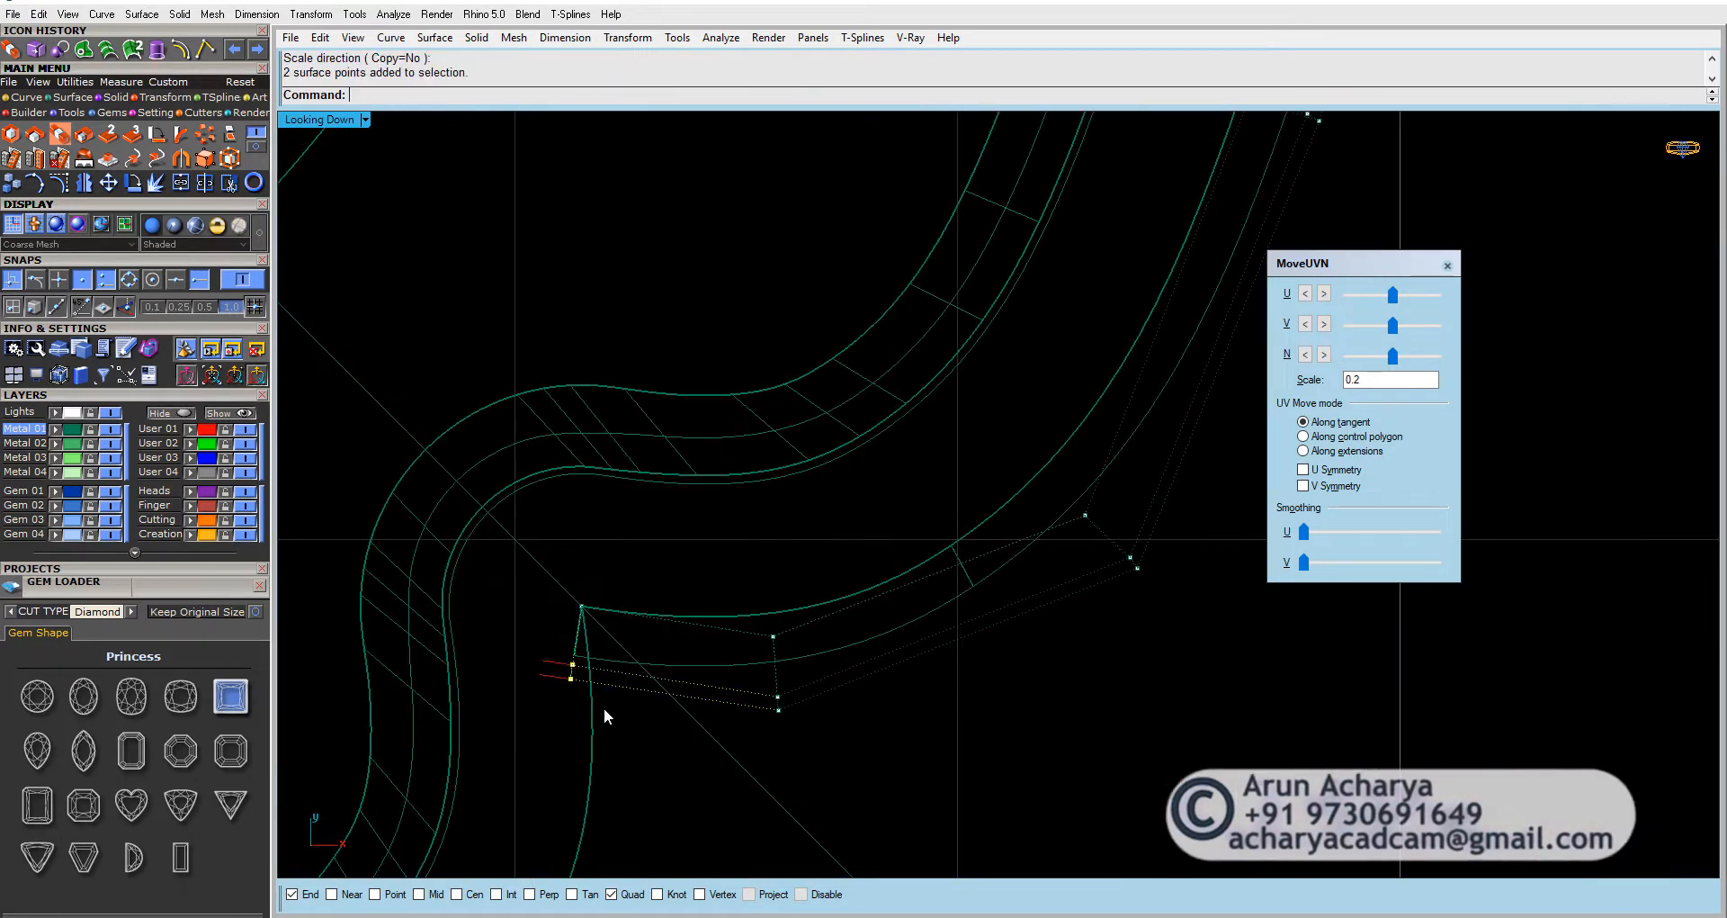
{"action": "left_click", "coordinate": [675, 705]}
{"action": "left_click", "coordinate": [22, 97]}
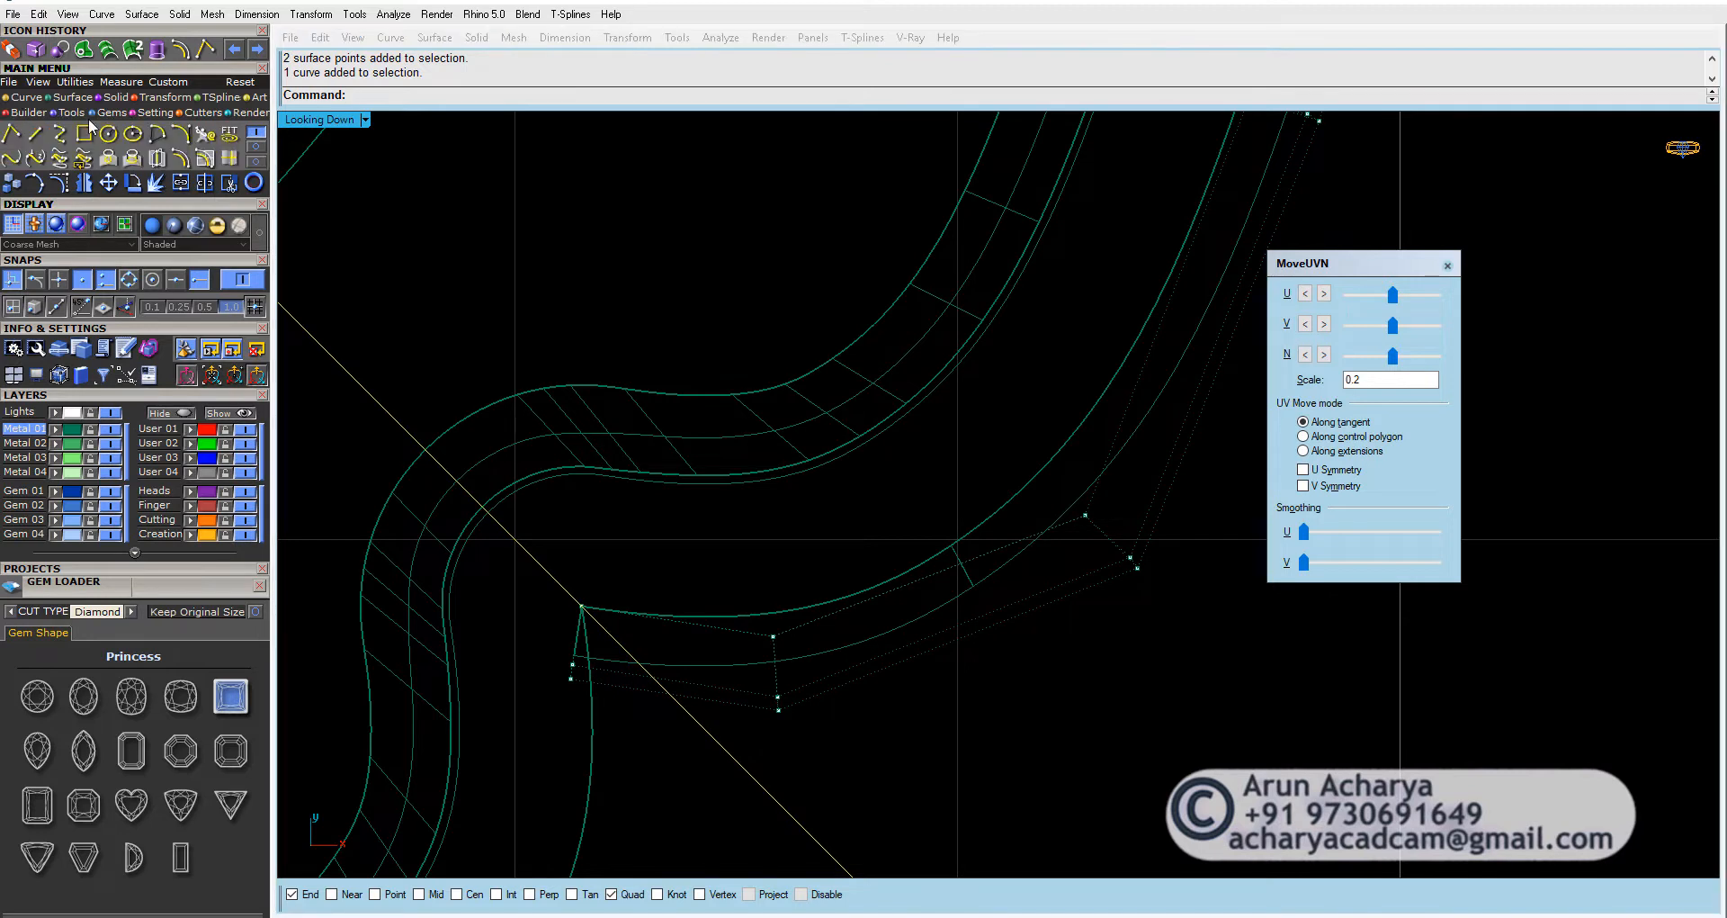
{"action": "left_click", "coordinate": [180, 159]}
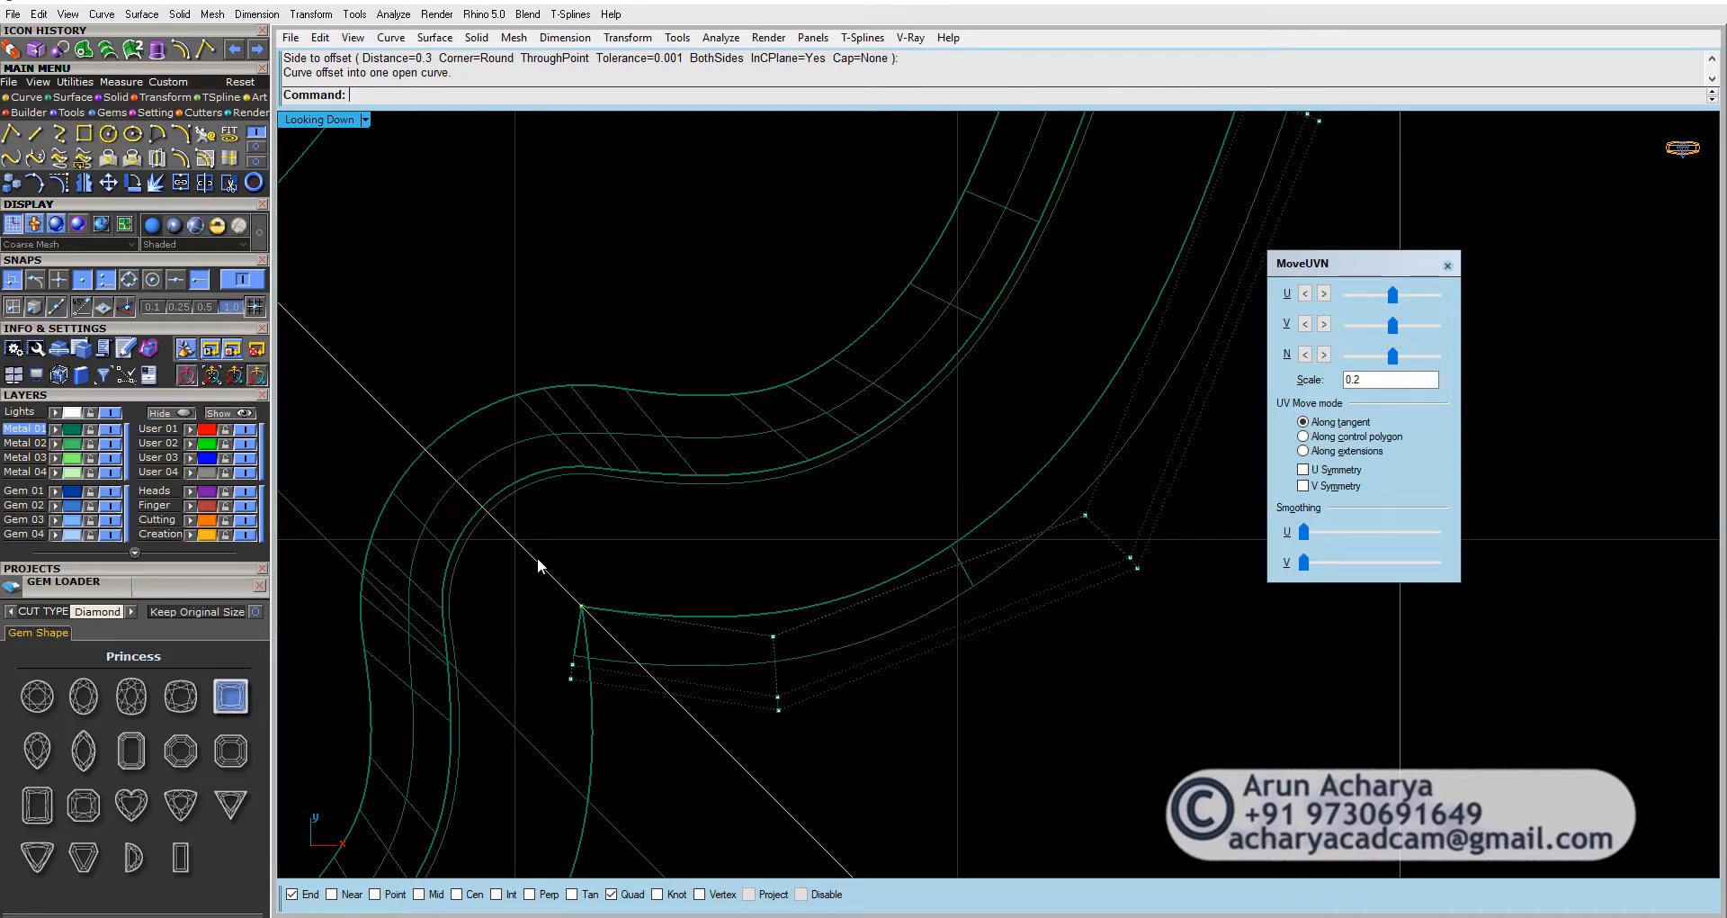
Step: Make Near the only active object snap and try a Scale1D from a point on the diagonal guide line
{"action": "left_click", "coordinate": [155, 97]}
{"action": "left_click", "coordinate": [60, 133]}
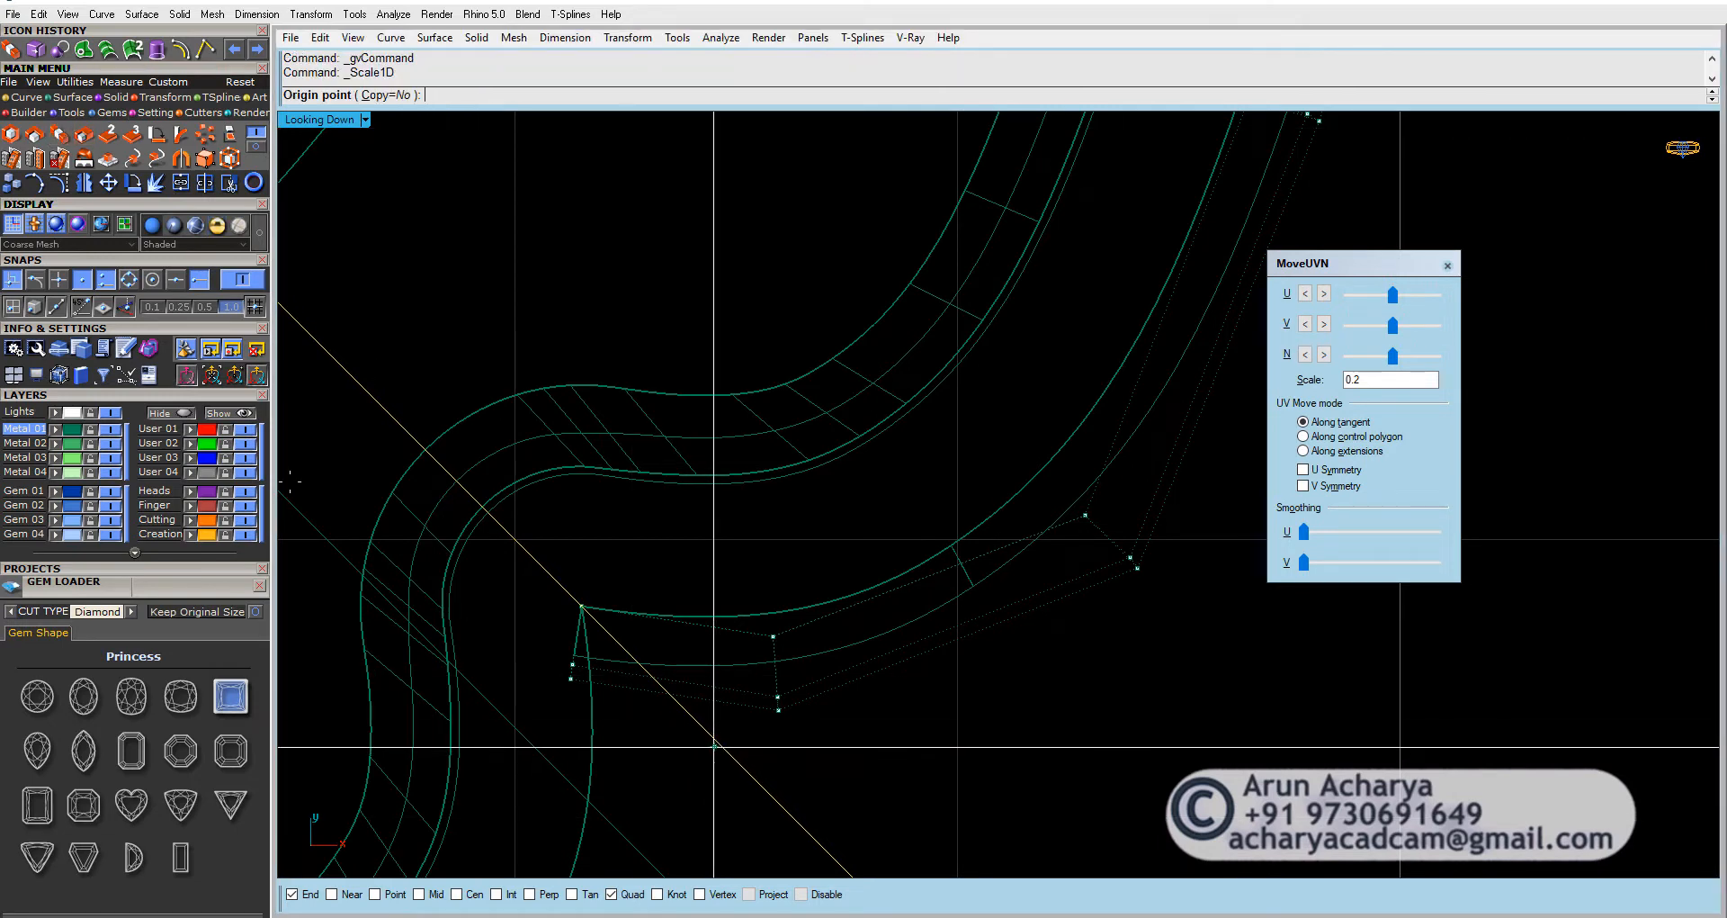
{"action": "left_click", "coordinate": [230, 803]}
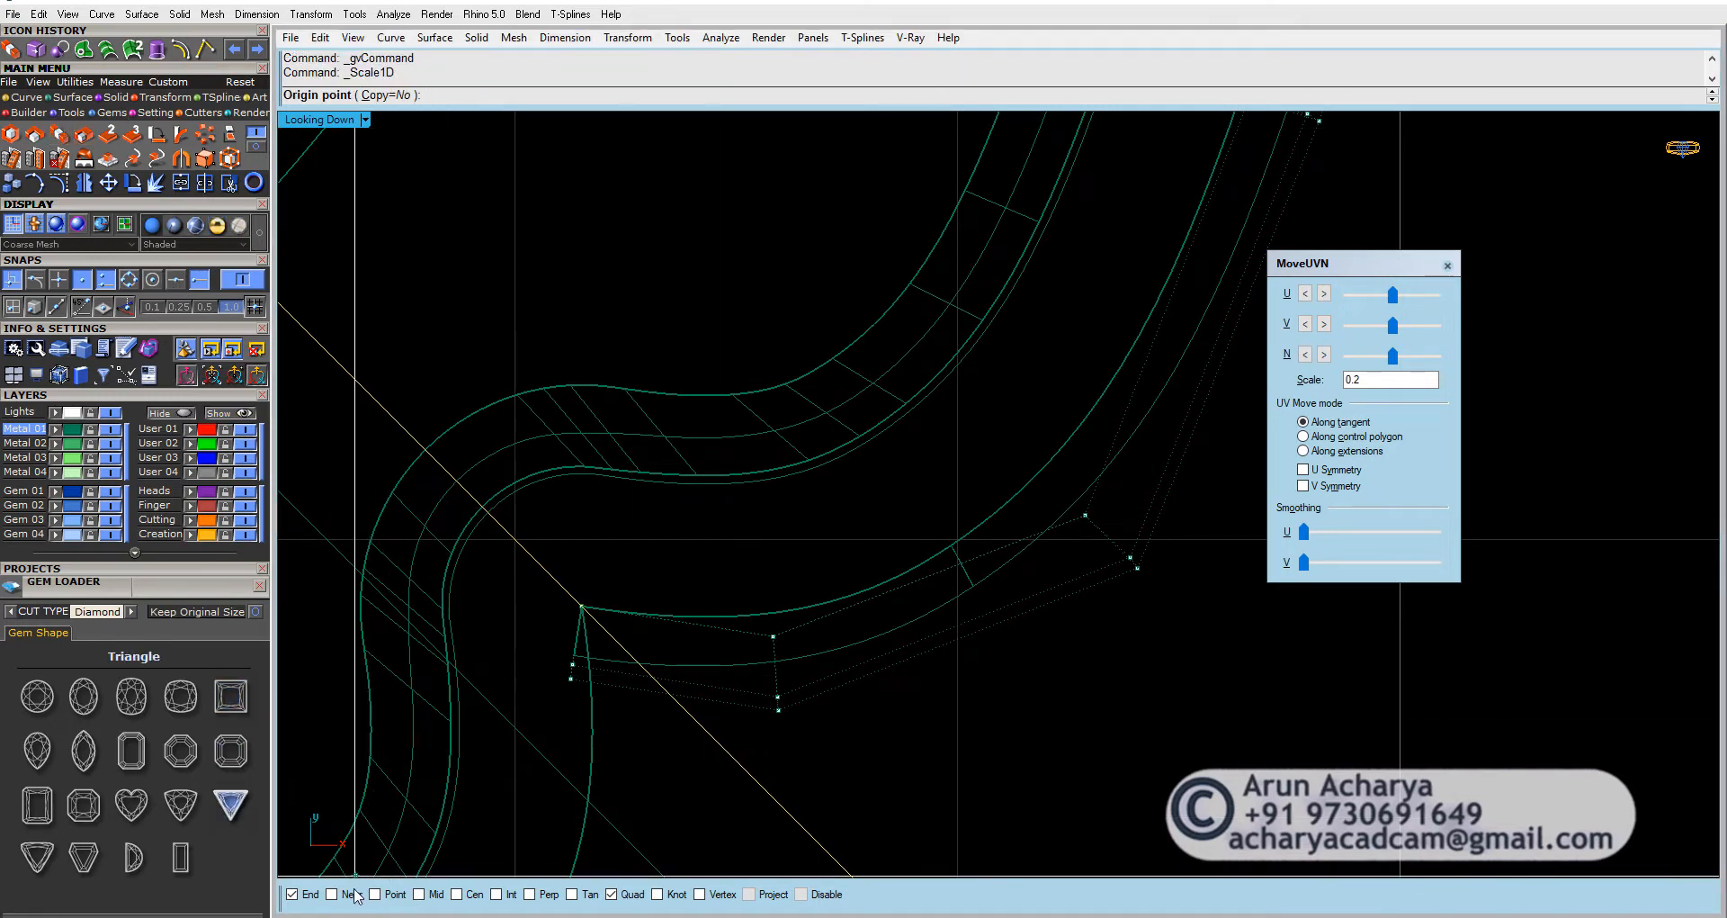
{"action": "left_click", "coordinate": [712, 736]}
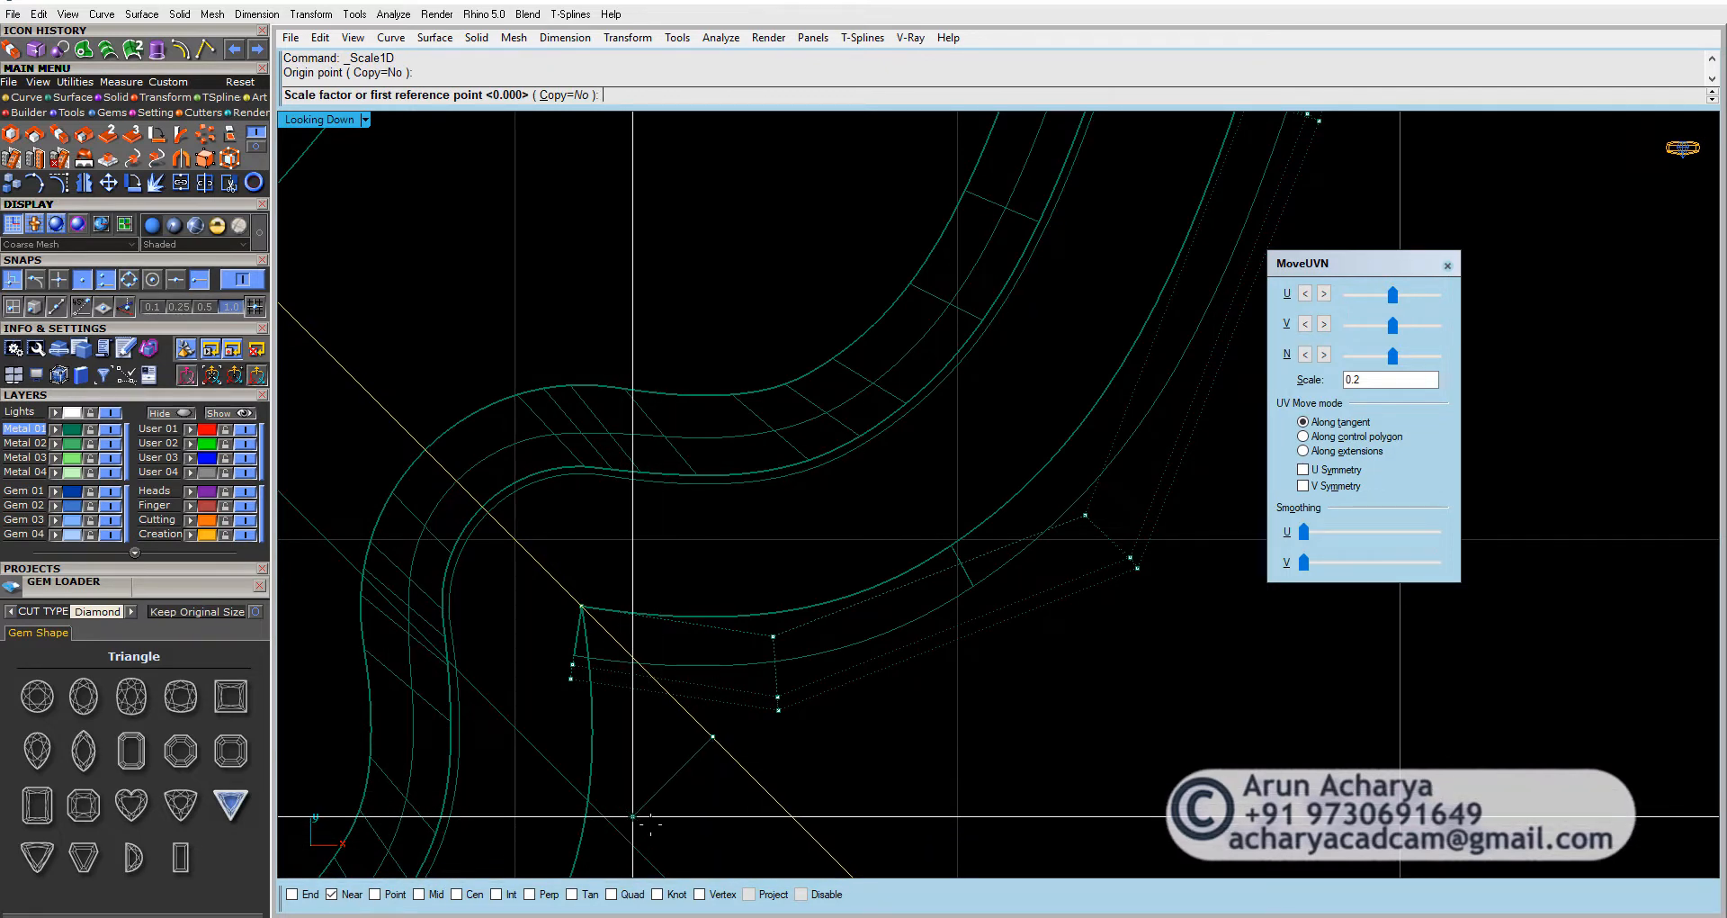
{"action": "key", "text": "Escape"}
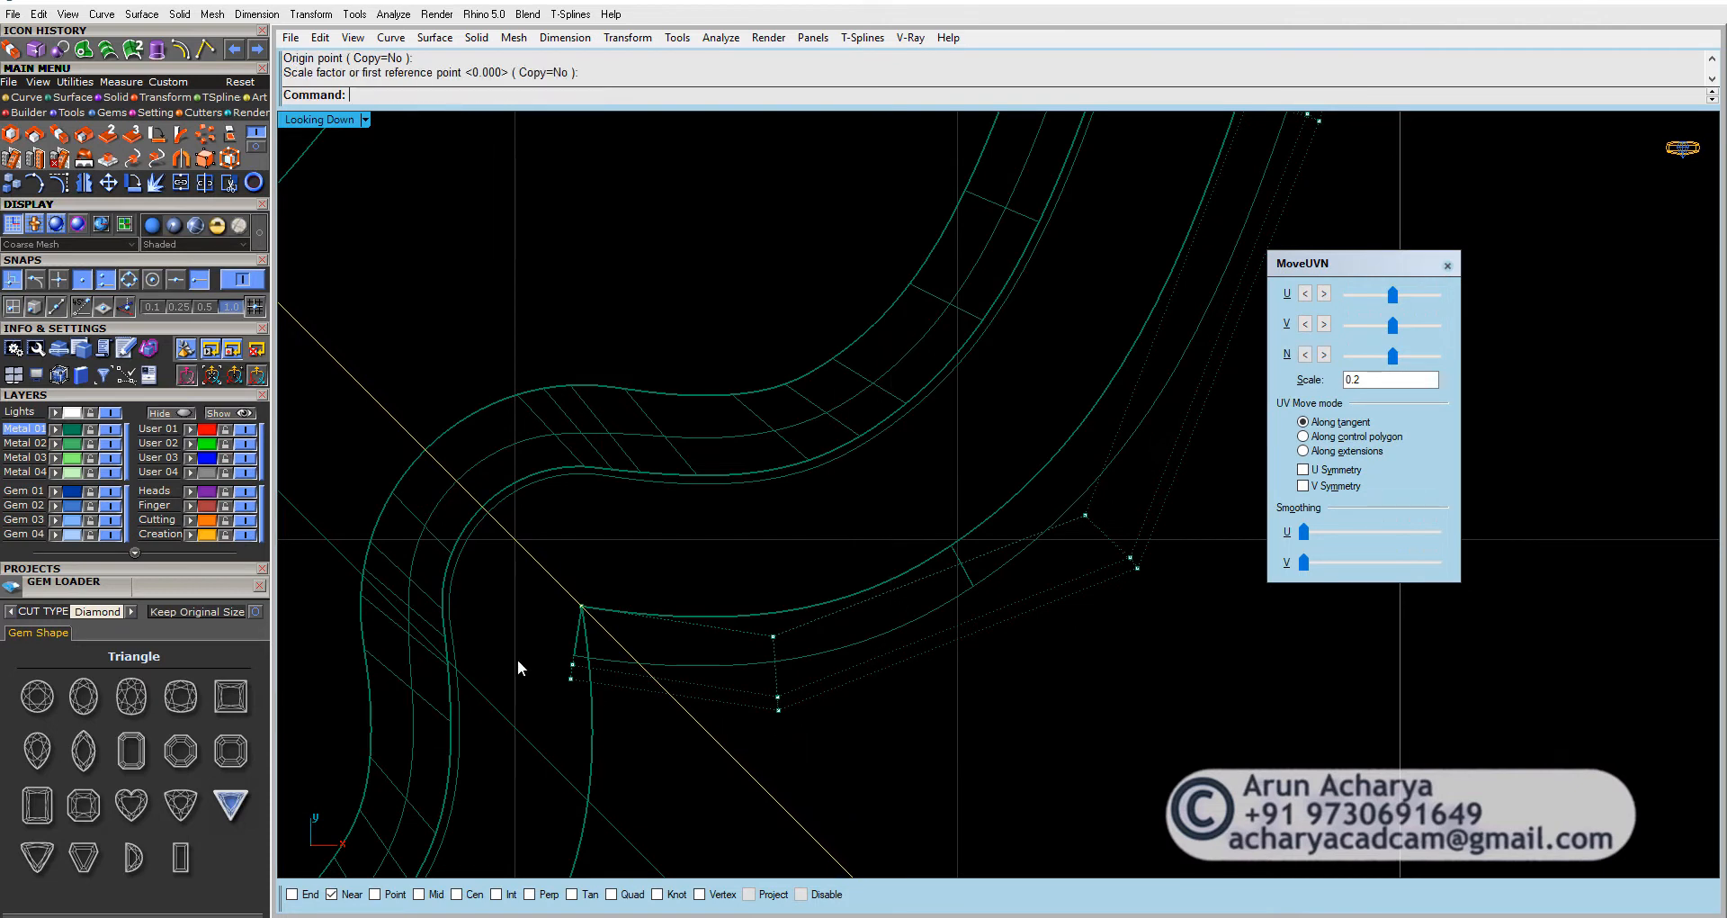
Step: Flatten the wall's two bulged control points at the inner corner onto the diagonal guide line with Scale1D at the previous factor, and hide the points
{"action": "left_click_drag", "start_coordinate": [517, 659], "coordinate": [608, 714]}
{"action": "left_click", "coordinate": [57, 132]}
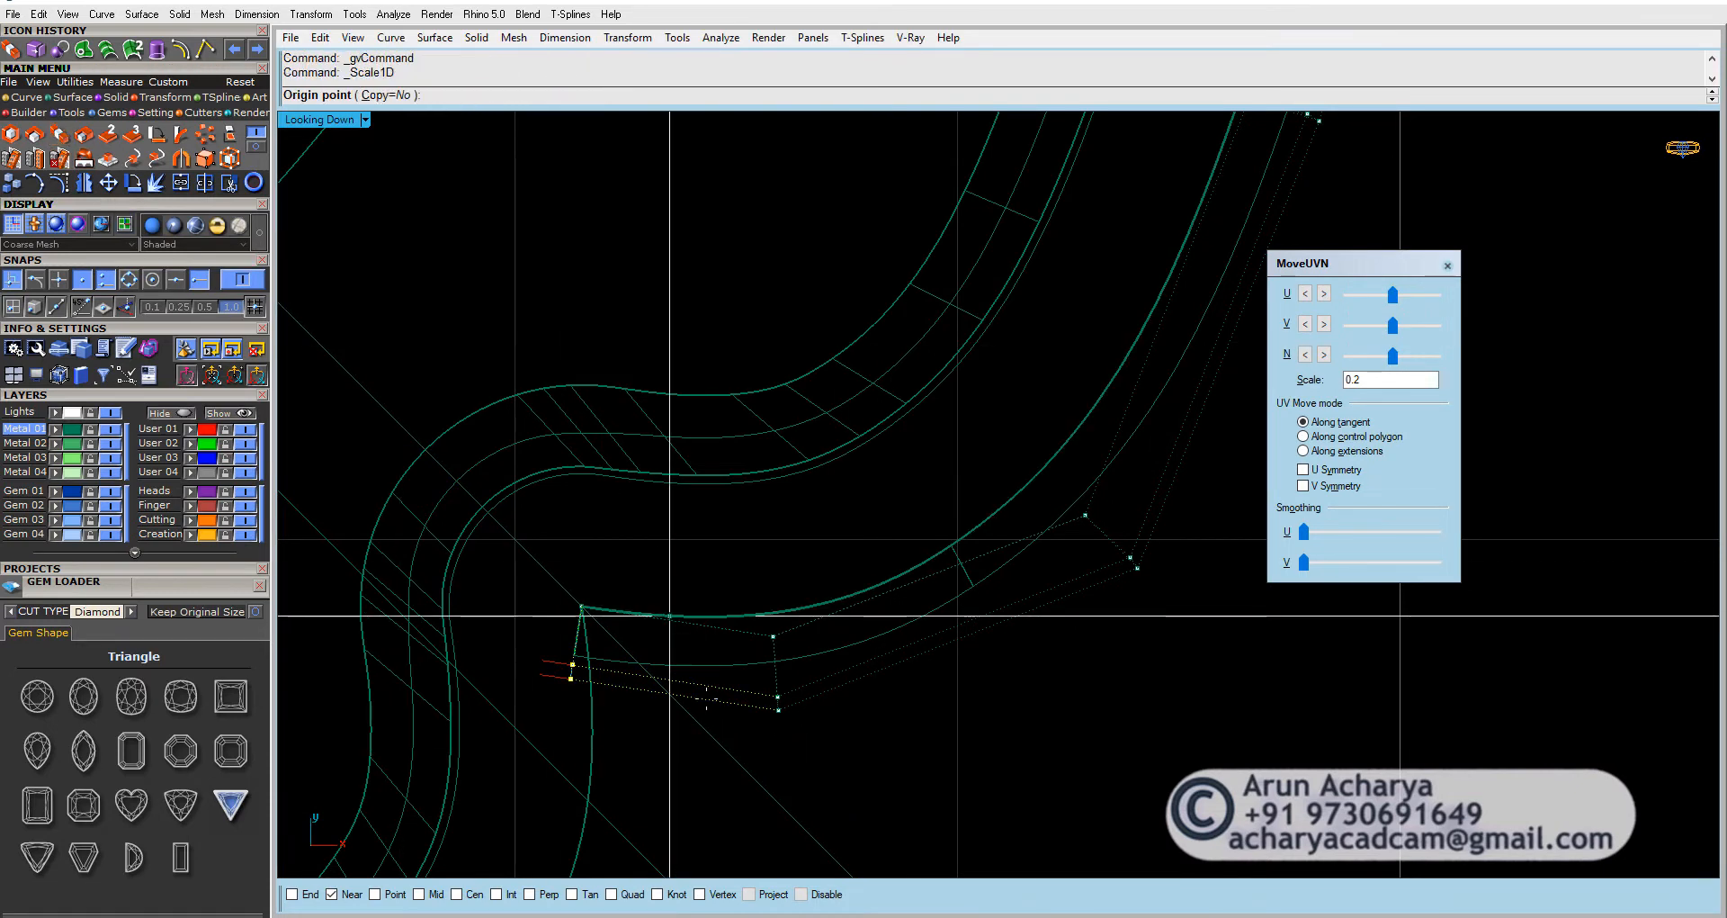
{"action": "left_click", "coordinate": [729, 751]}
{"action": "left_click", "coordinate": [849, 706]}
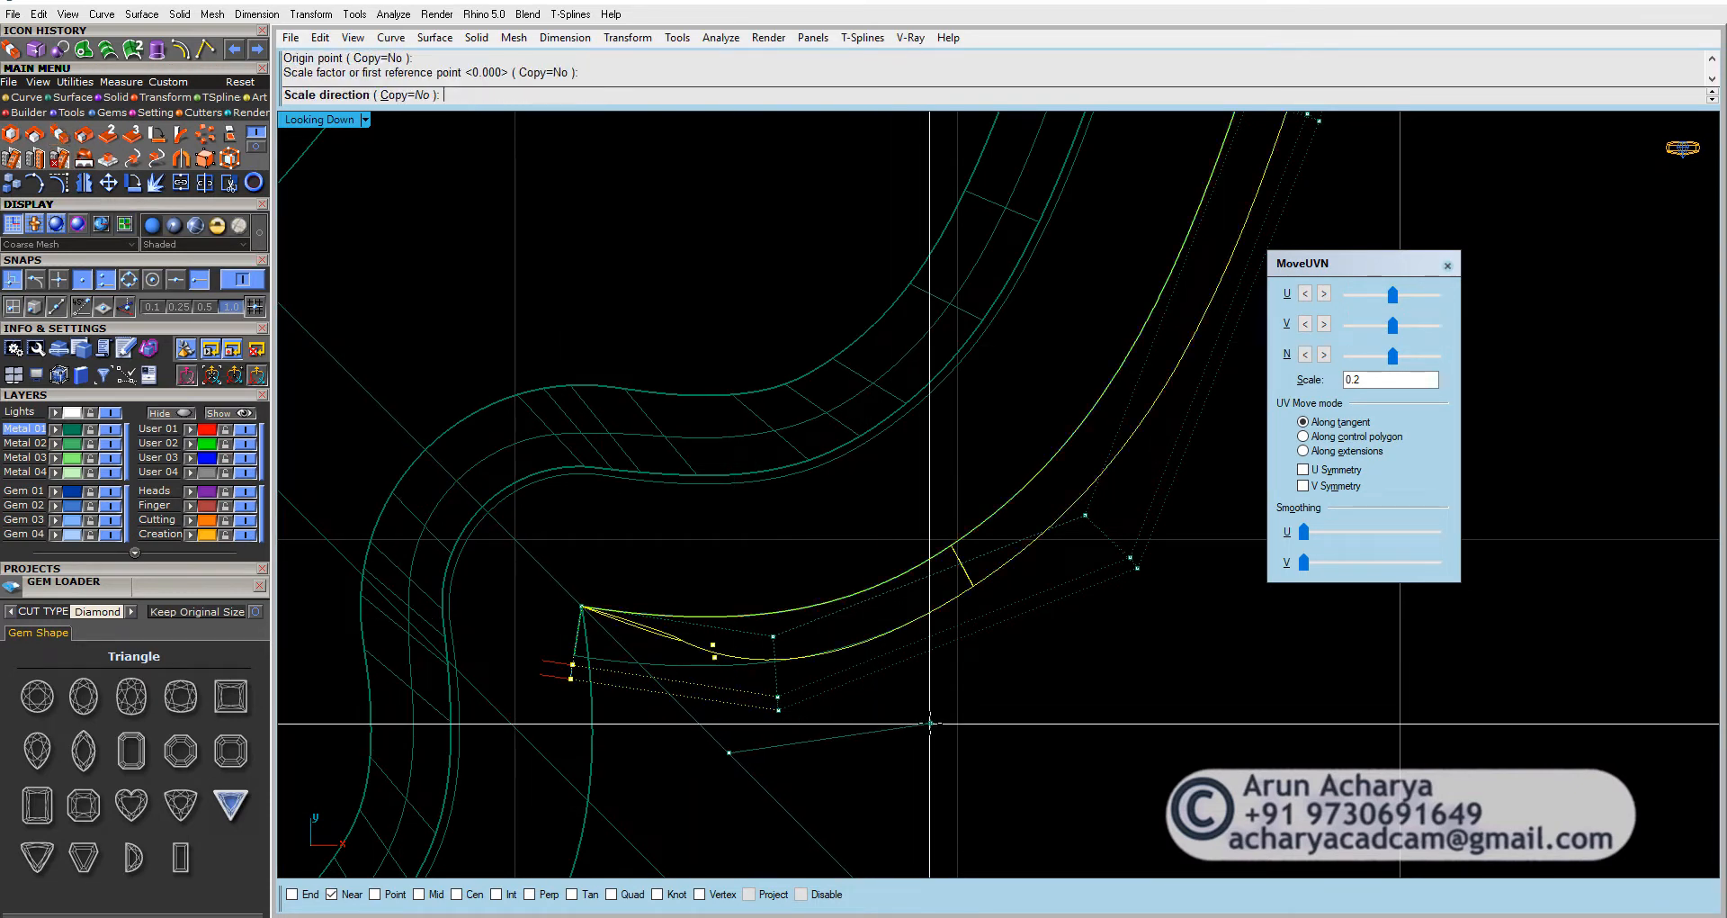
{"action": "left_click", "coordinate": [878, 655]}
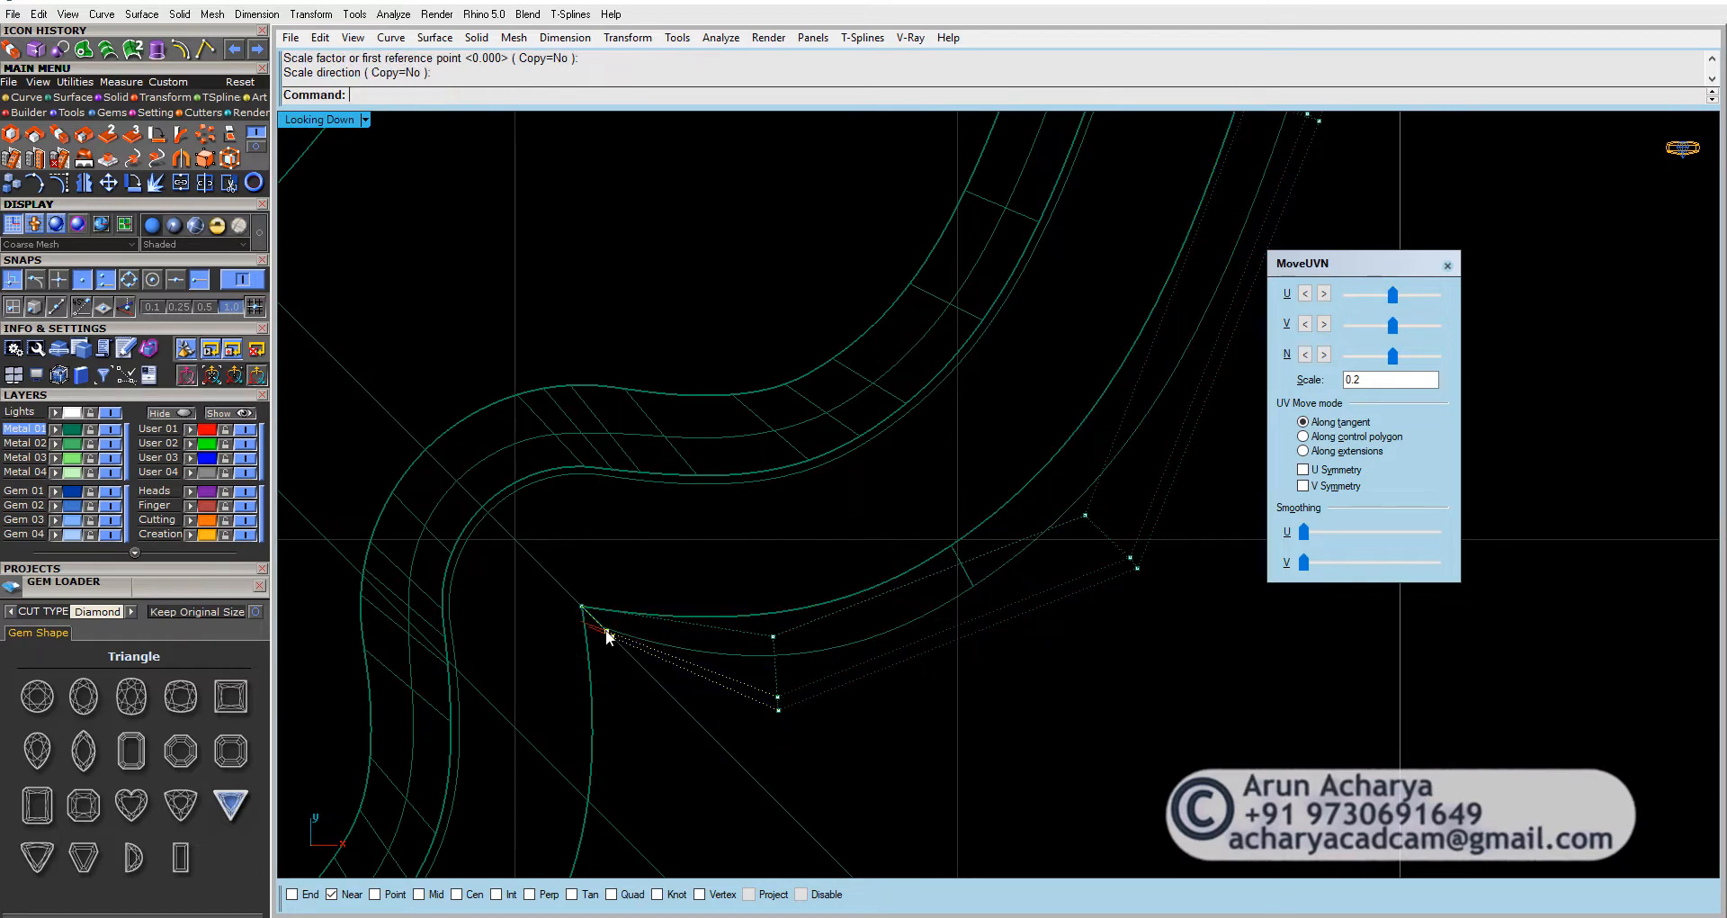
{"action": "scroll", "coordinate": [607, 635], "scroll_direction": "down", "scroll_amount": 2}
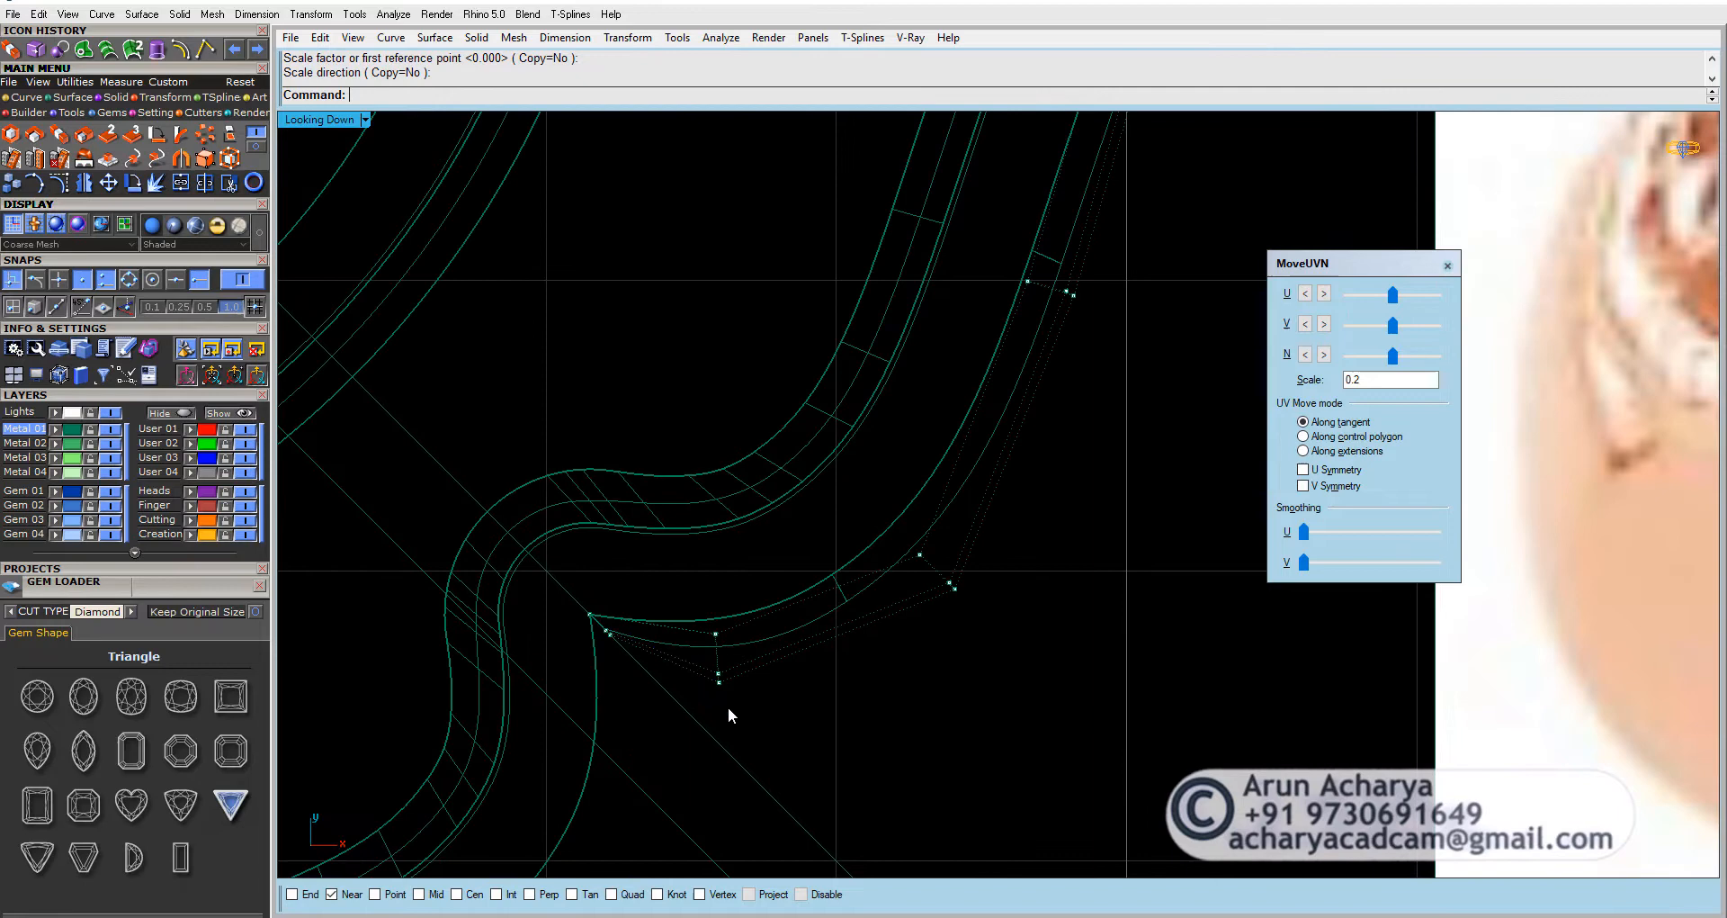
{"action": "key", "text": "Escape"}
Step: Delete the two diagonal guide curves extending beyond the halo's inner corner
{"action": "left_click", "coordinate": [729, 650]}
{"action": "scroll", "coordinate": [727, 646], "scroll_direction": "down", "scroll_amount": 2}
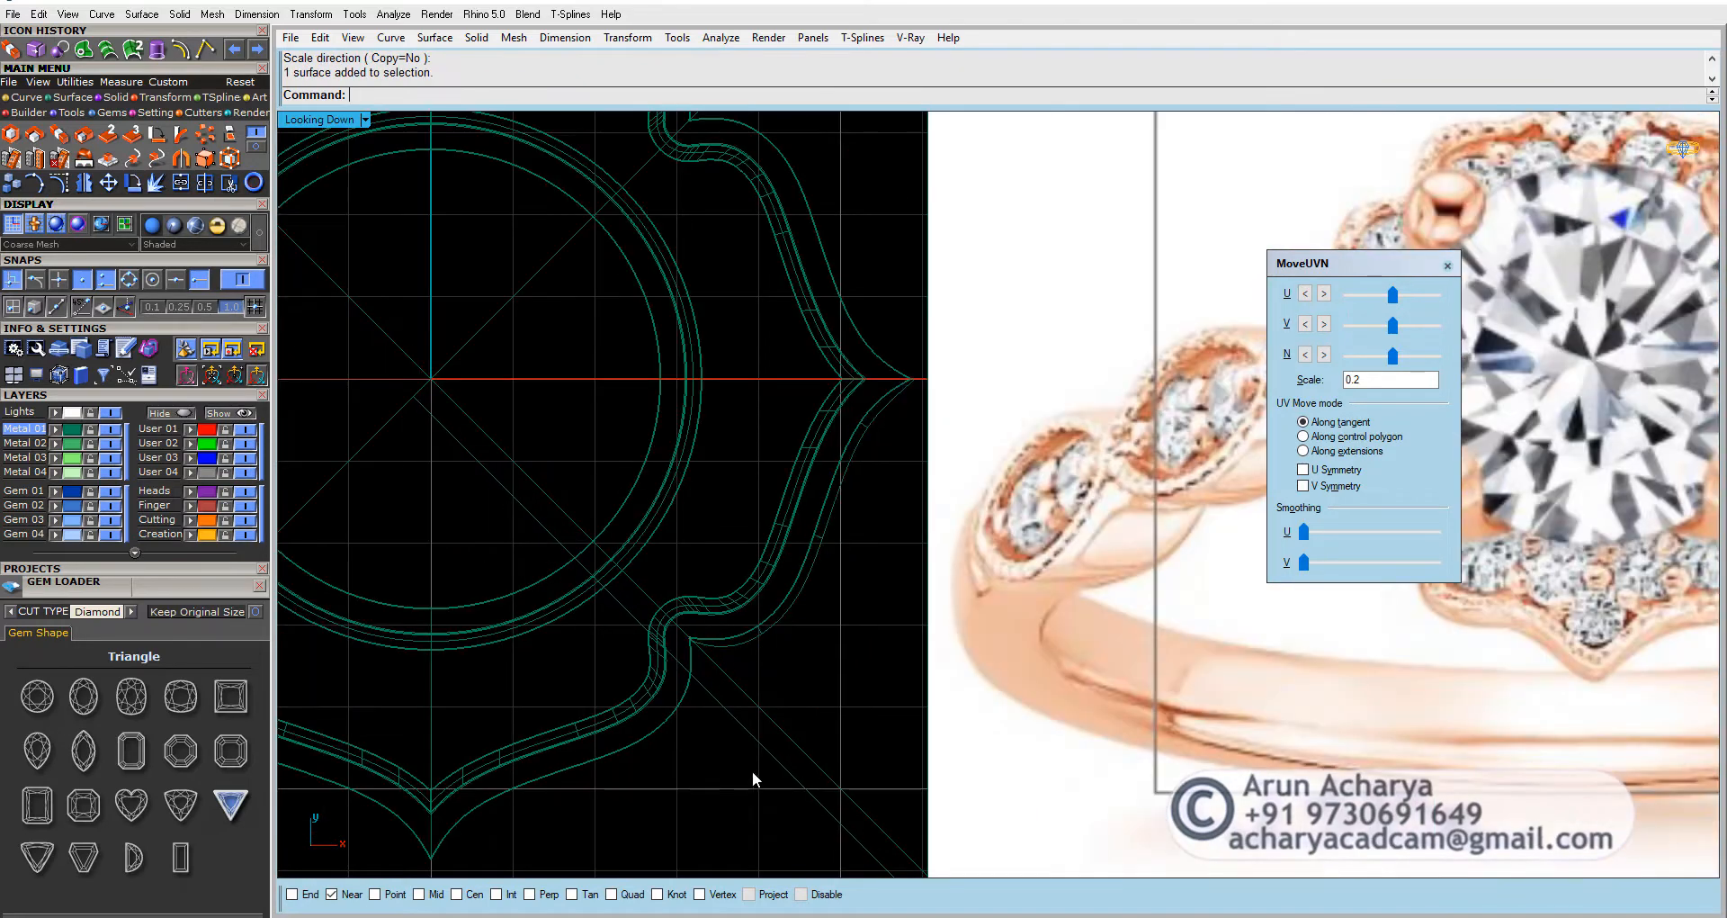
{"action": "left_click", "coordinate": [750, 774]}
{"action": "key", "text": "Delete"}
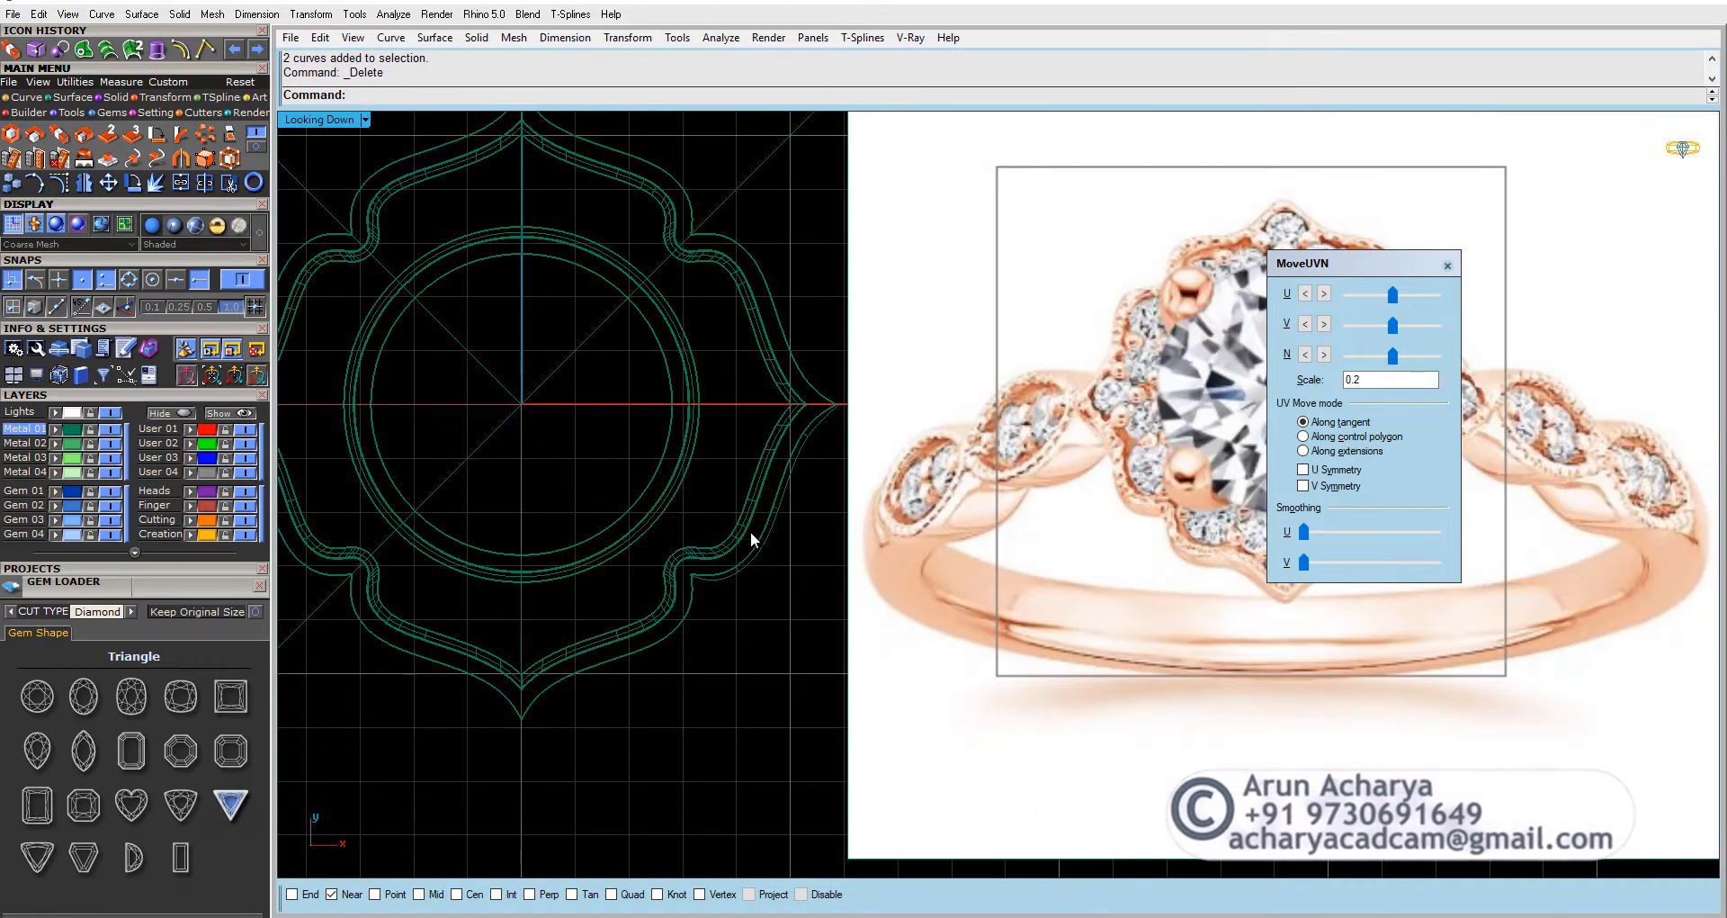
Step: In the maximized Perspective view, delete the unmodified outer wall segment adjacent to the bulged one
{"action": "left_click", "coordinate": [759, 558]}
{"action": "double_click", "coordinate": [342, 122]}
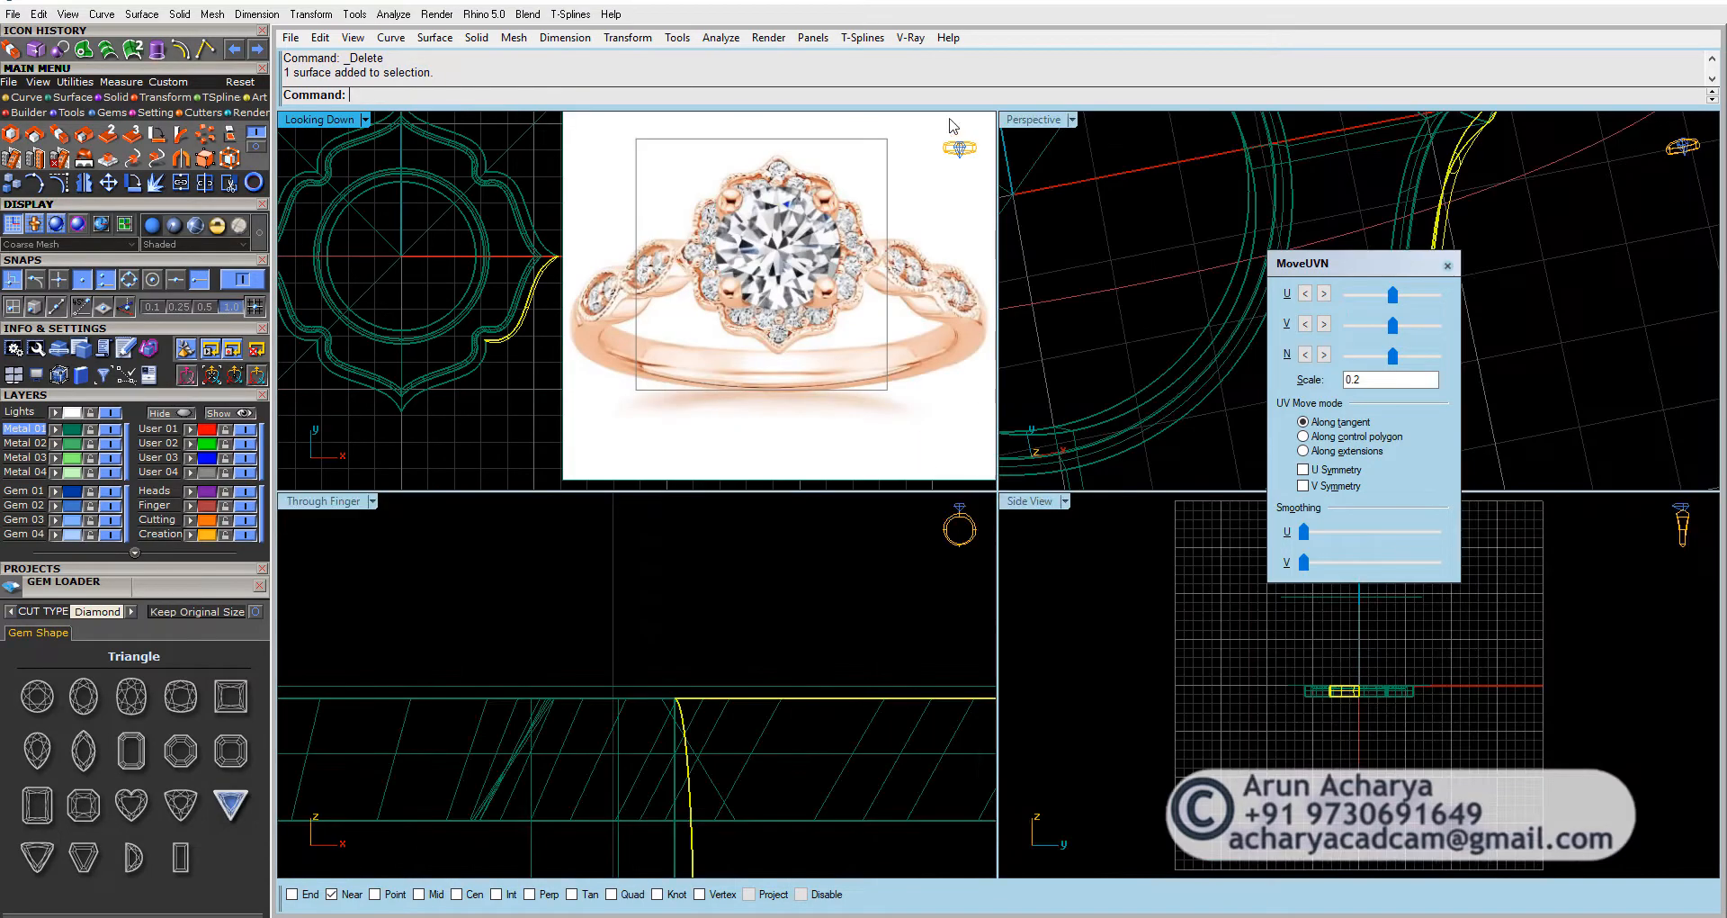
{"action": "double_click", "coordinate": [1035, 119]}
{"action": "scroll", "coordinate": [938, 473], "scroll_direction": "down", "scroll_amount": 6}
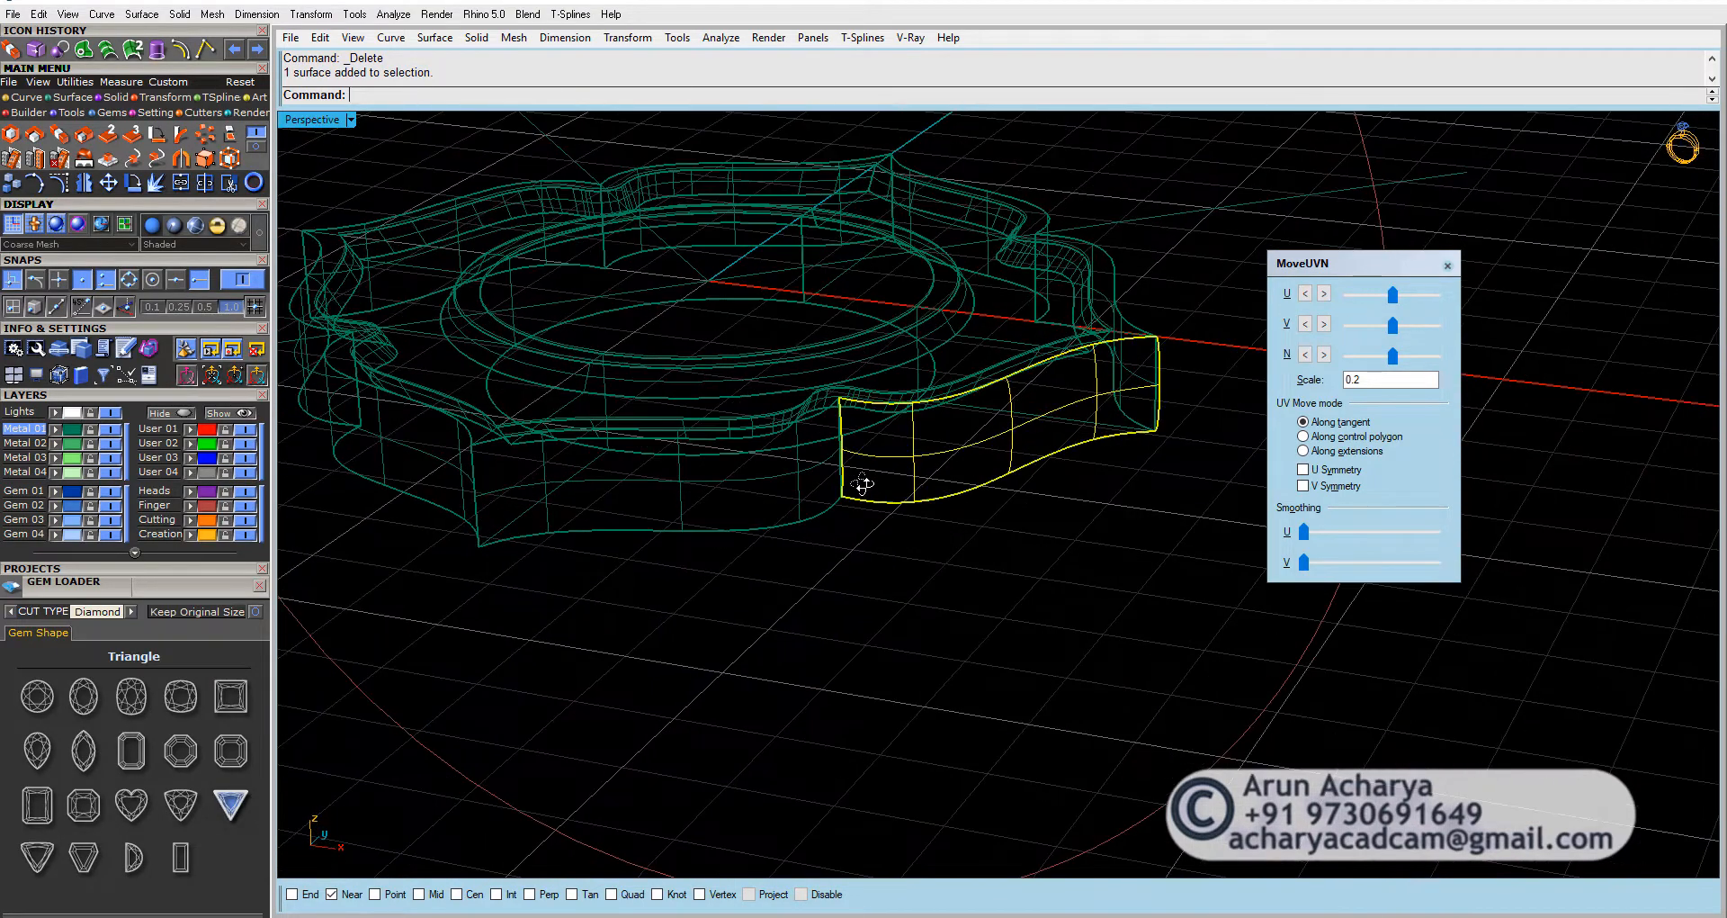
{"action": "left_click", "coordinate": [809, 468]}
{"action": "scroll", "coordinate": [726, 556], "scroll_direction": "up", "scroll_amount": 3}
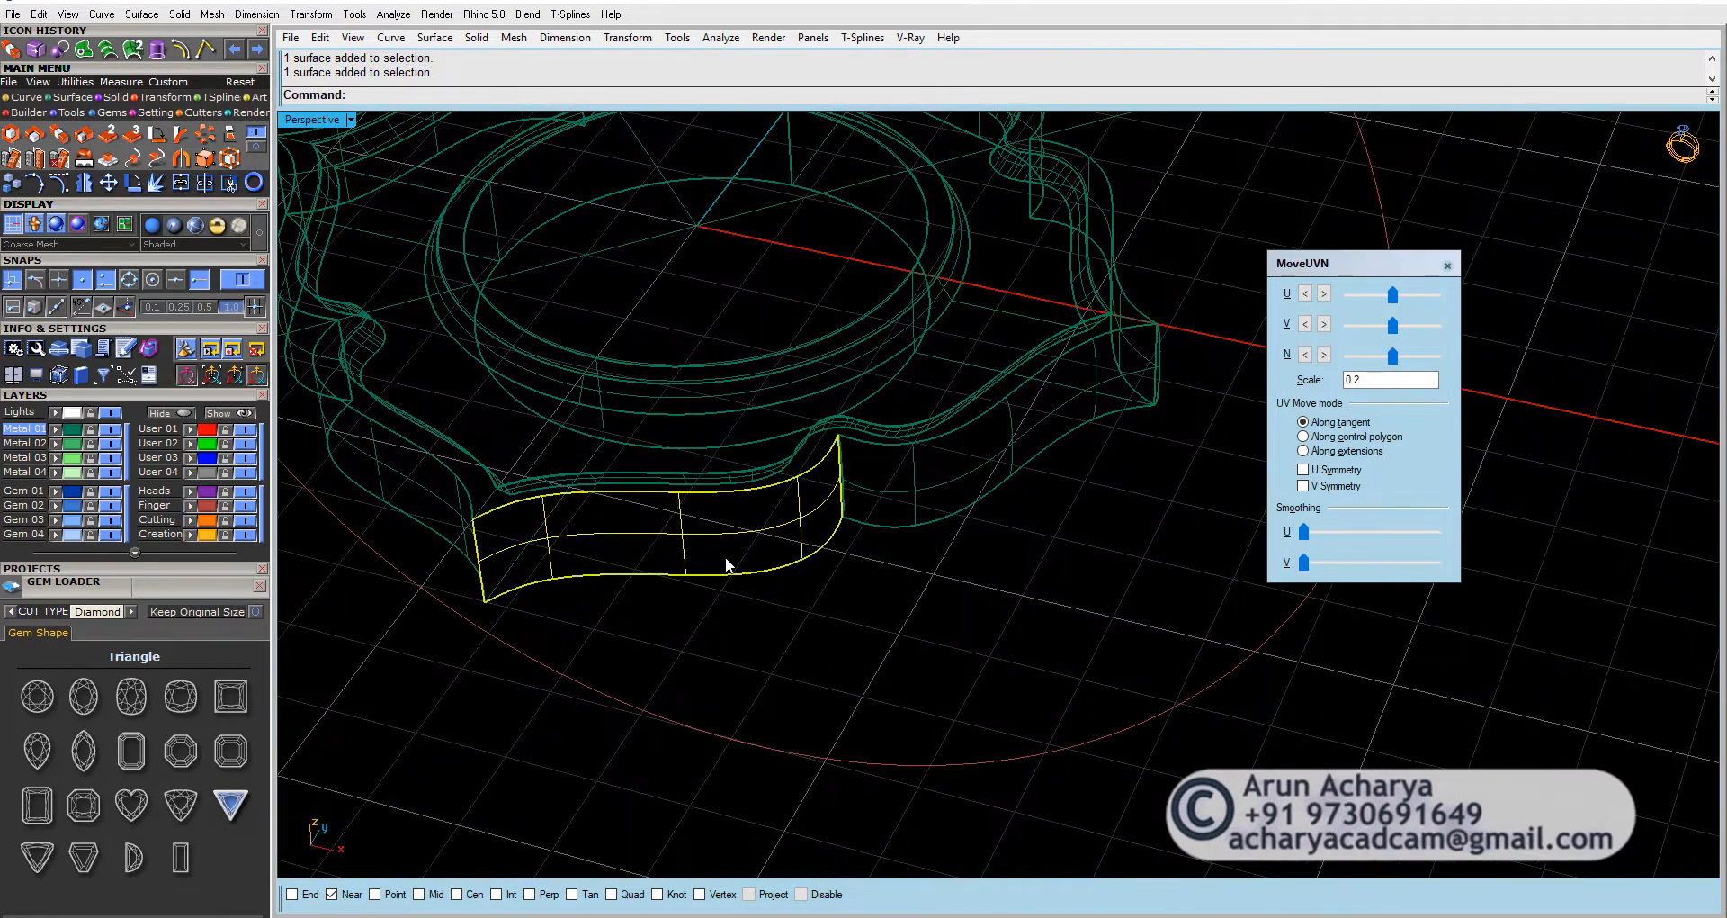
{"action": "key", "text": "Delete"}
{"action": "right_click_drag", "start_coordinate": [441, 558], "coordinate": [493, 607]}
{"action": "left_click", "coordinate": [483, 664]}
{"action": "key", "text": "Escape"}
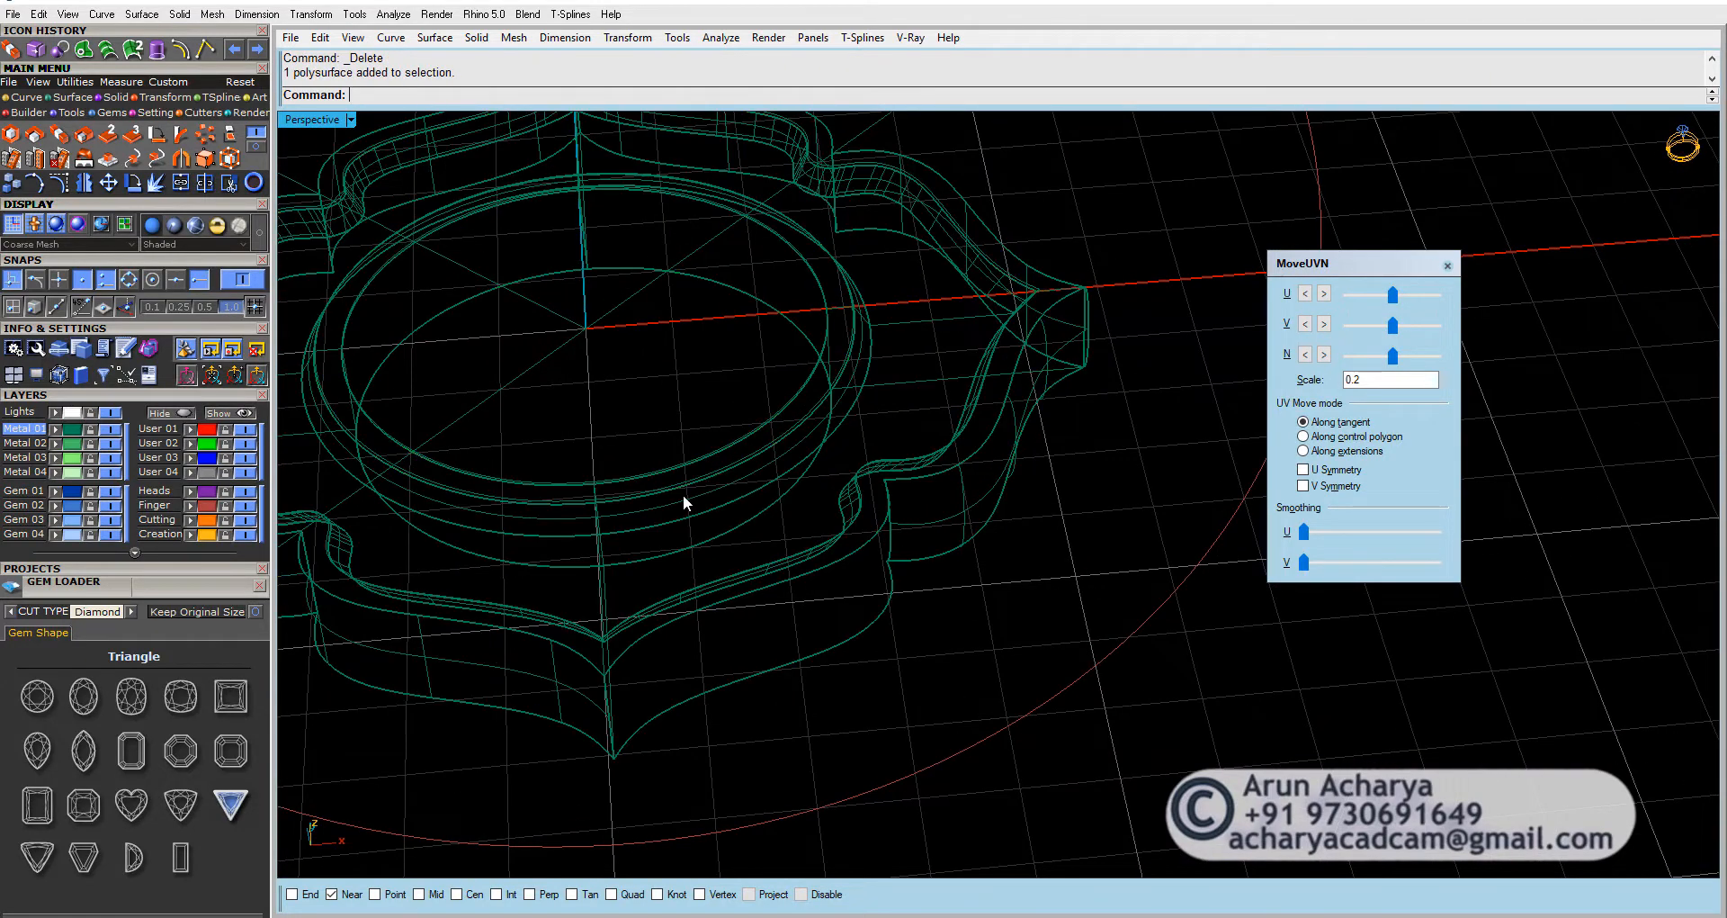
Step: Display the halo model in shaded mode in the perspective view
{"action": "scroll", "coordinate": [684, 500], "scroll_direction": "down", "scroll_amount": 5}
{"action": "left_click", "coordinate": [194, 225]}
{"action": "scroll", "coordinate": [798, 459], "scroll_direction": "up", "scroll_amount": 3}
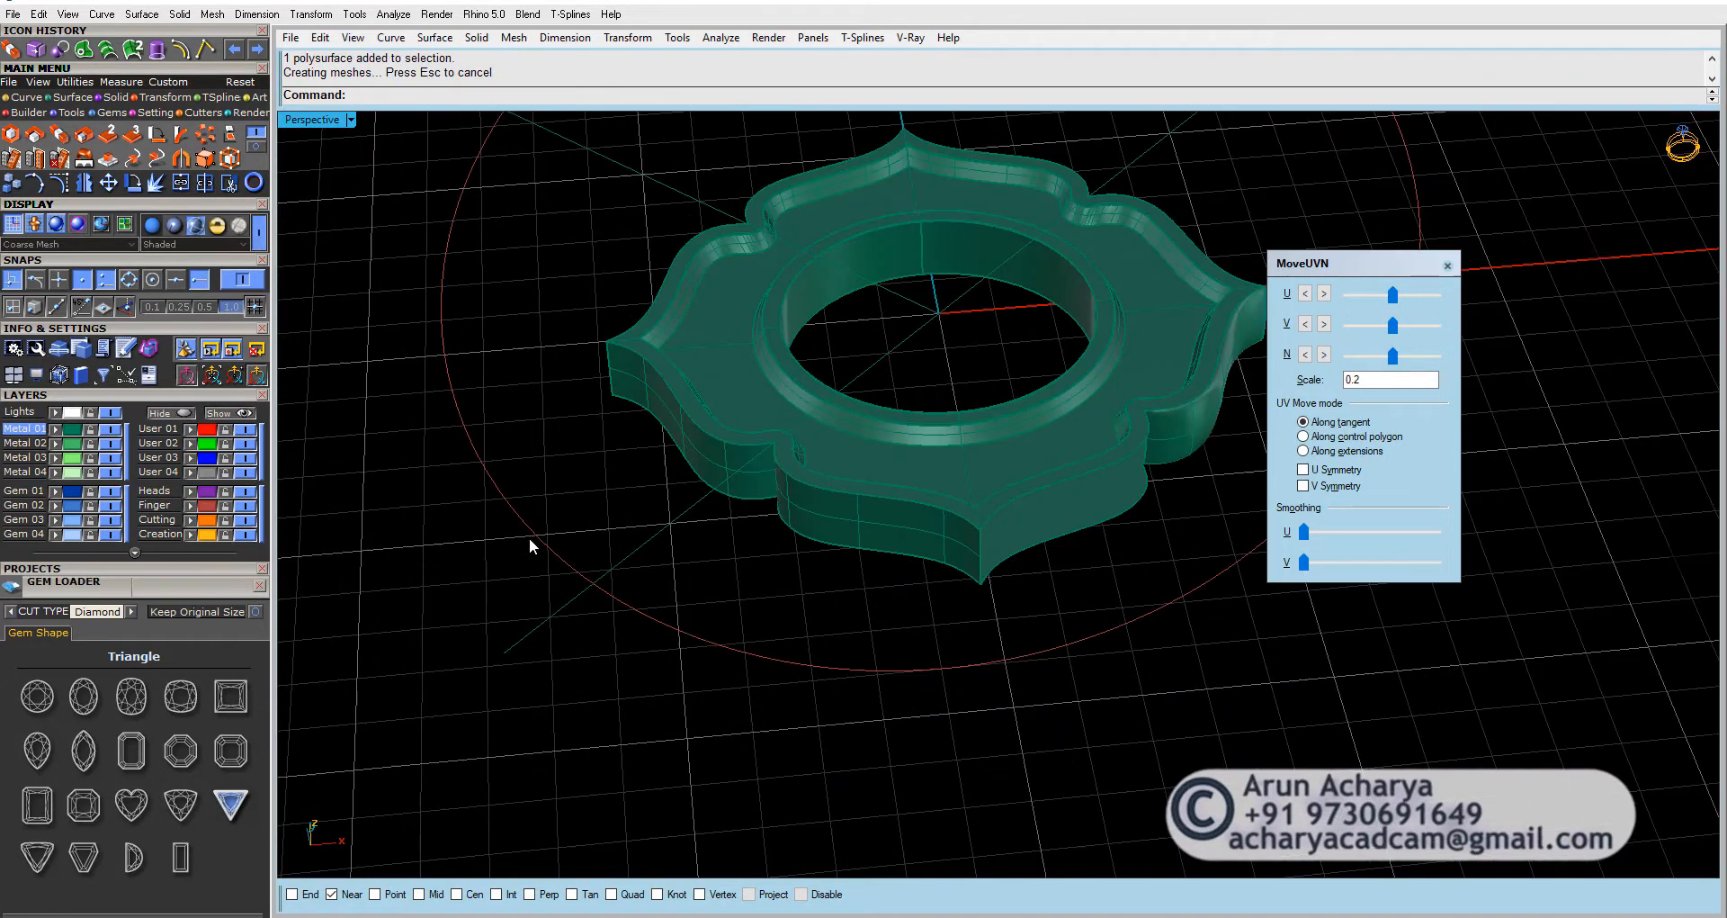
Step: Extract the halo's outer side wall surfaces and delete them, keeping a single lobe segment
{"action": "left_click", "coordinate": [112, 98]}
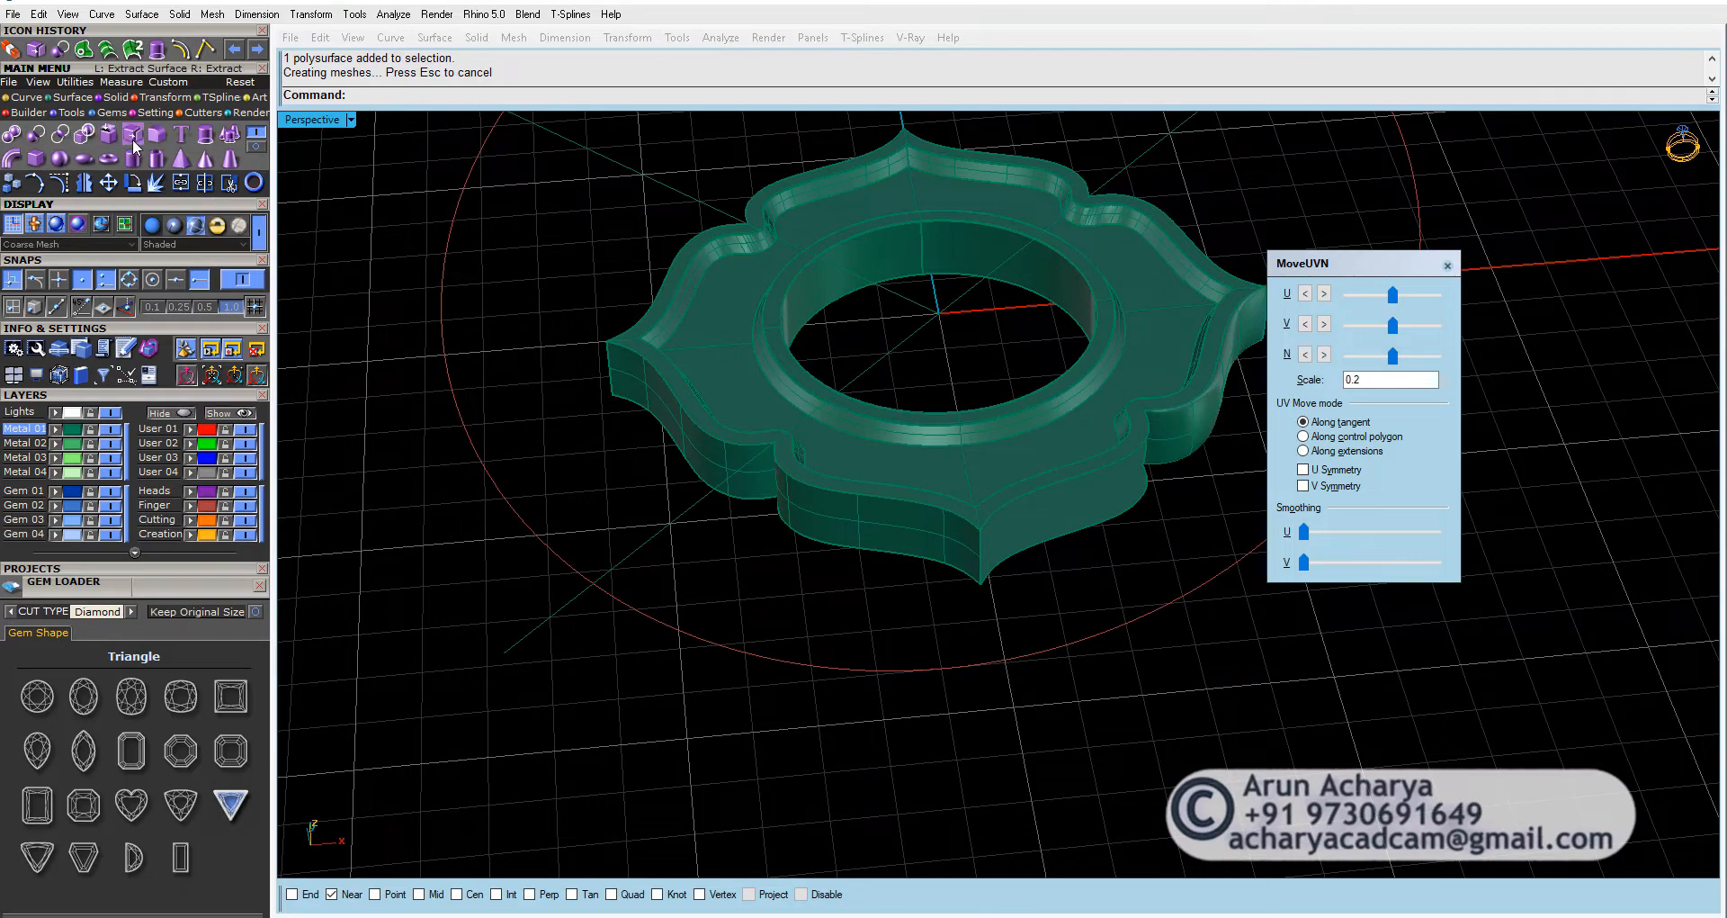
{"action": "left_click", "coordinate": [132, 134]}
{"action": "left_click", "coordinate": [799, 510]}
{"action": "right_click_drag", "start_coordinate": [706, 460], "coordinate": [1186, 707]}
{"action": "left_click", "coordinate": [1184, 709]}
{"action": "left_click", "coordinate": [889, 747]}
{"action": "right_click_drag", "start_coordinate": [889, 747], "coordinate": [946, 703]}
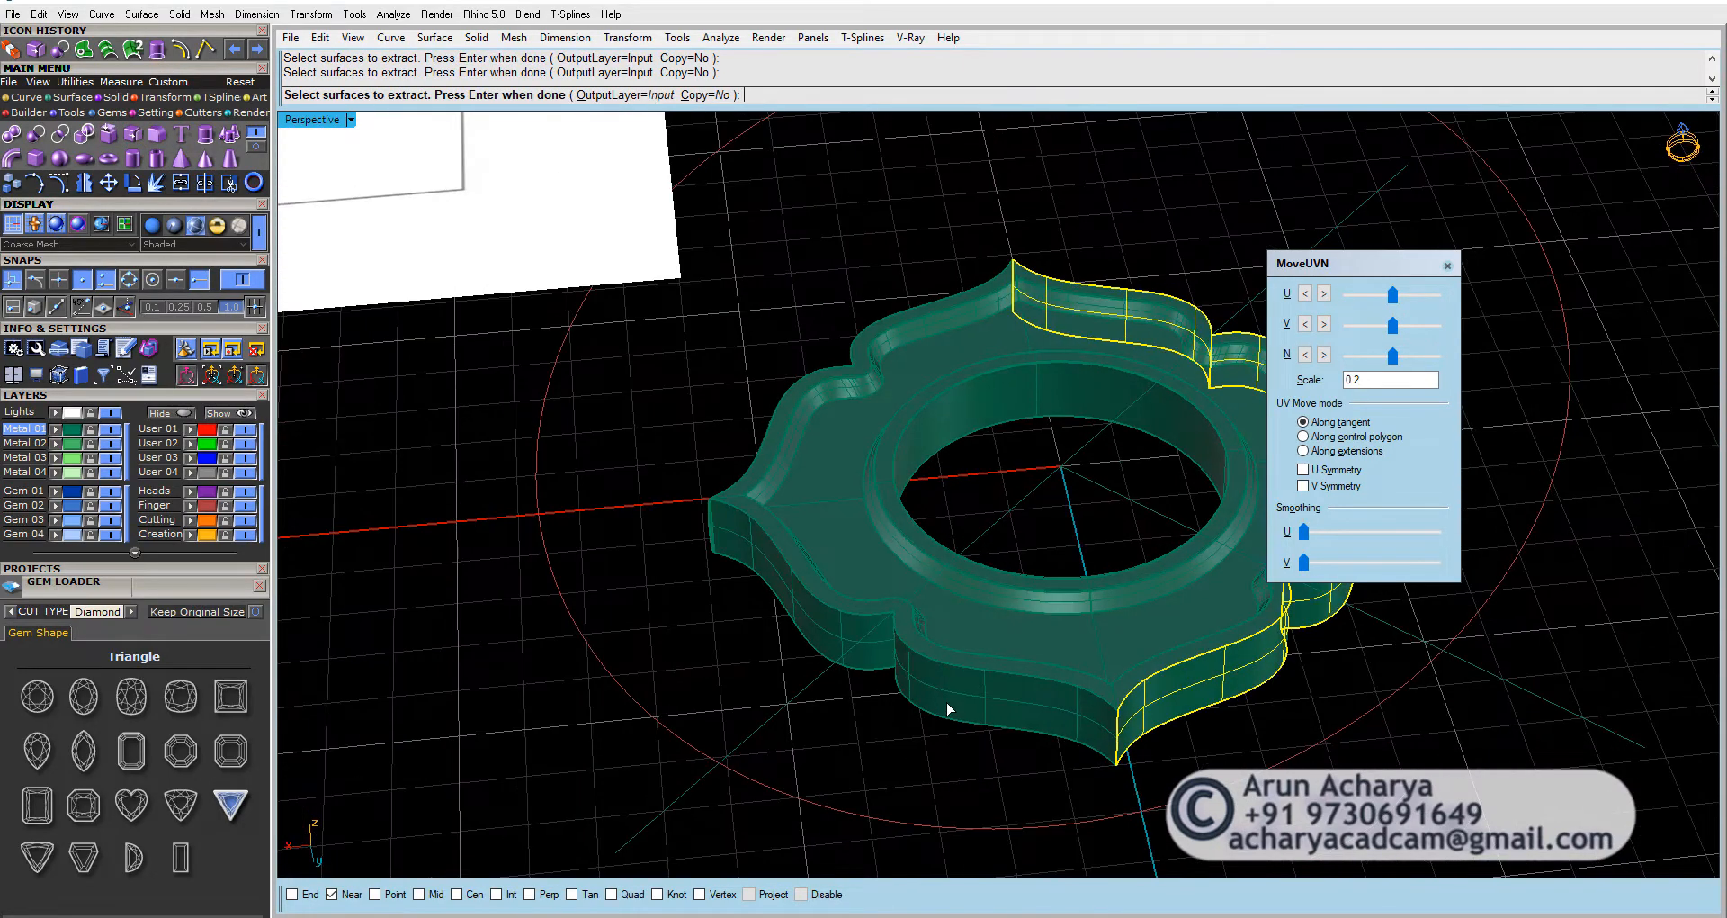
{"action": "left_click", "coordinate": [946, 702]}
{"action": "left_click", "coordinate": [847, 644]}
{"action": "right_click", "coordinate": [783, 614]}
{"action": "right_click_drag", "start_coordinate": [783, 615], "coordinate": [1151, 569]}
{"action": "key", "text": "Delete"}
Step: Mirror the remaining wall segment across the diagonal guide line from 0,0,0 and join it to its copy
{"action": "left_click", "coordinate": [1187, 471]}
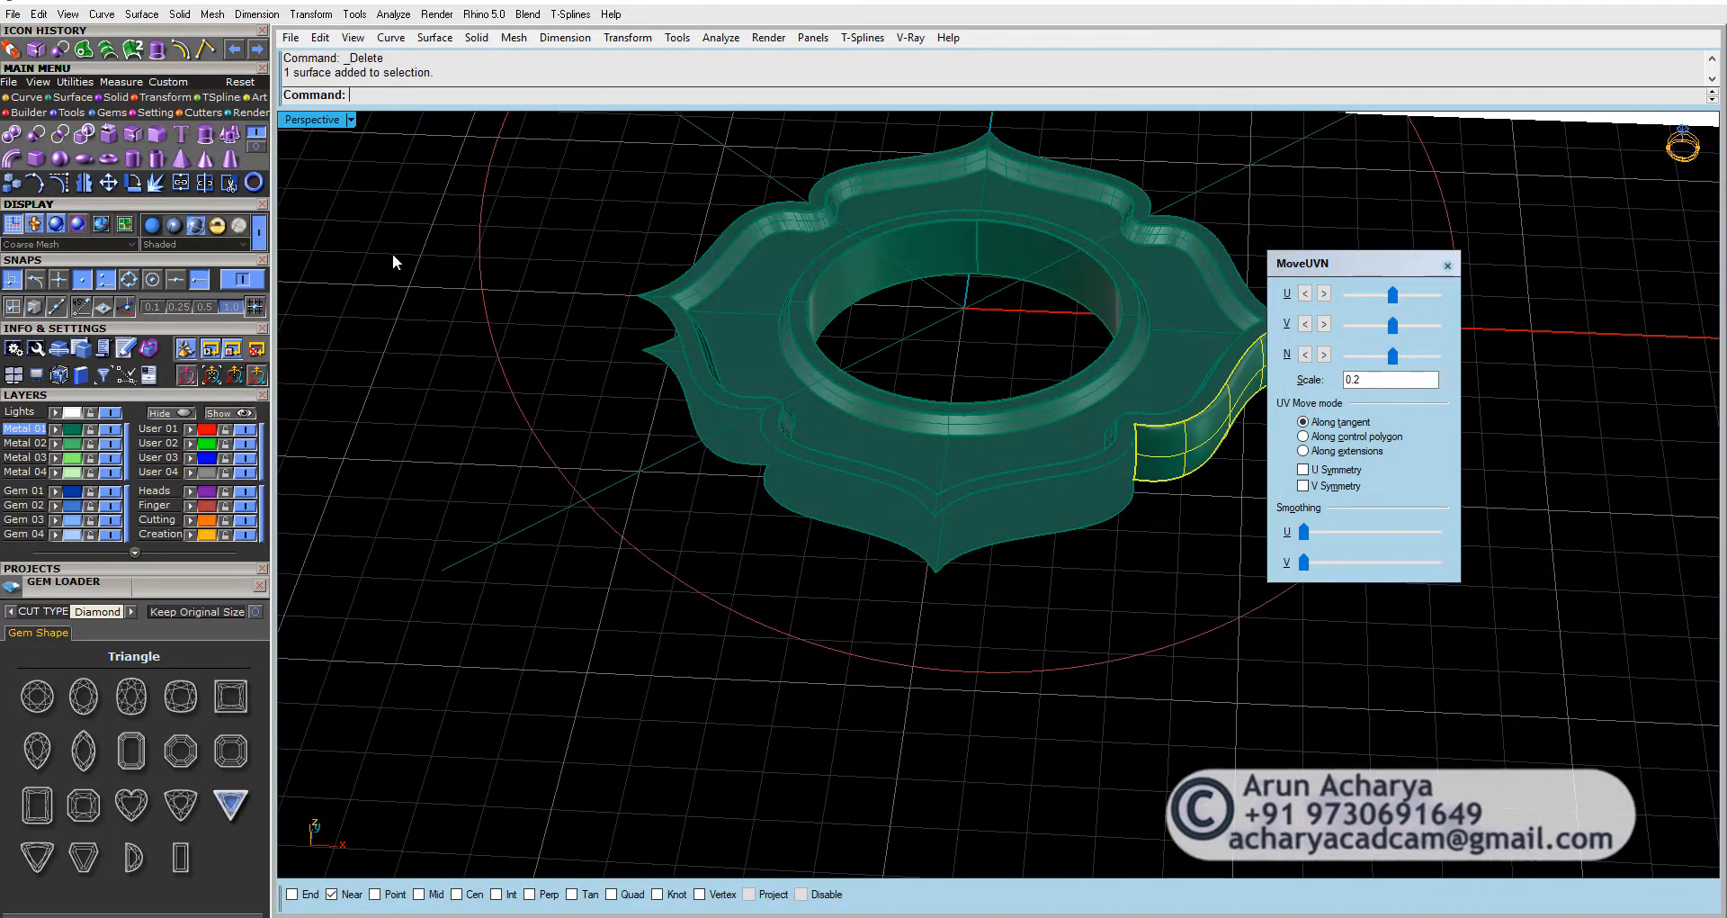
{"action": "left_click", "coordinate": [84, 182]}
{"action": "right_click_drag", "start_coordinate": [444, 273], "coordinate": [1011, 605]}
{"action": "type", "text": "0,0,0"}
{"action": "key", "text": "Return"}
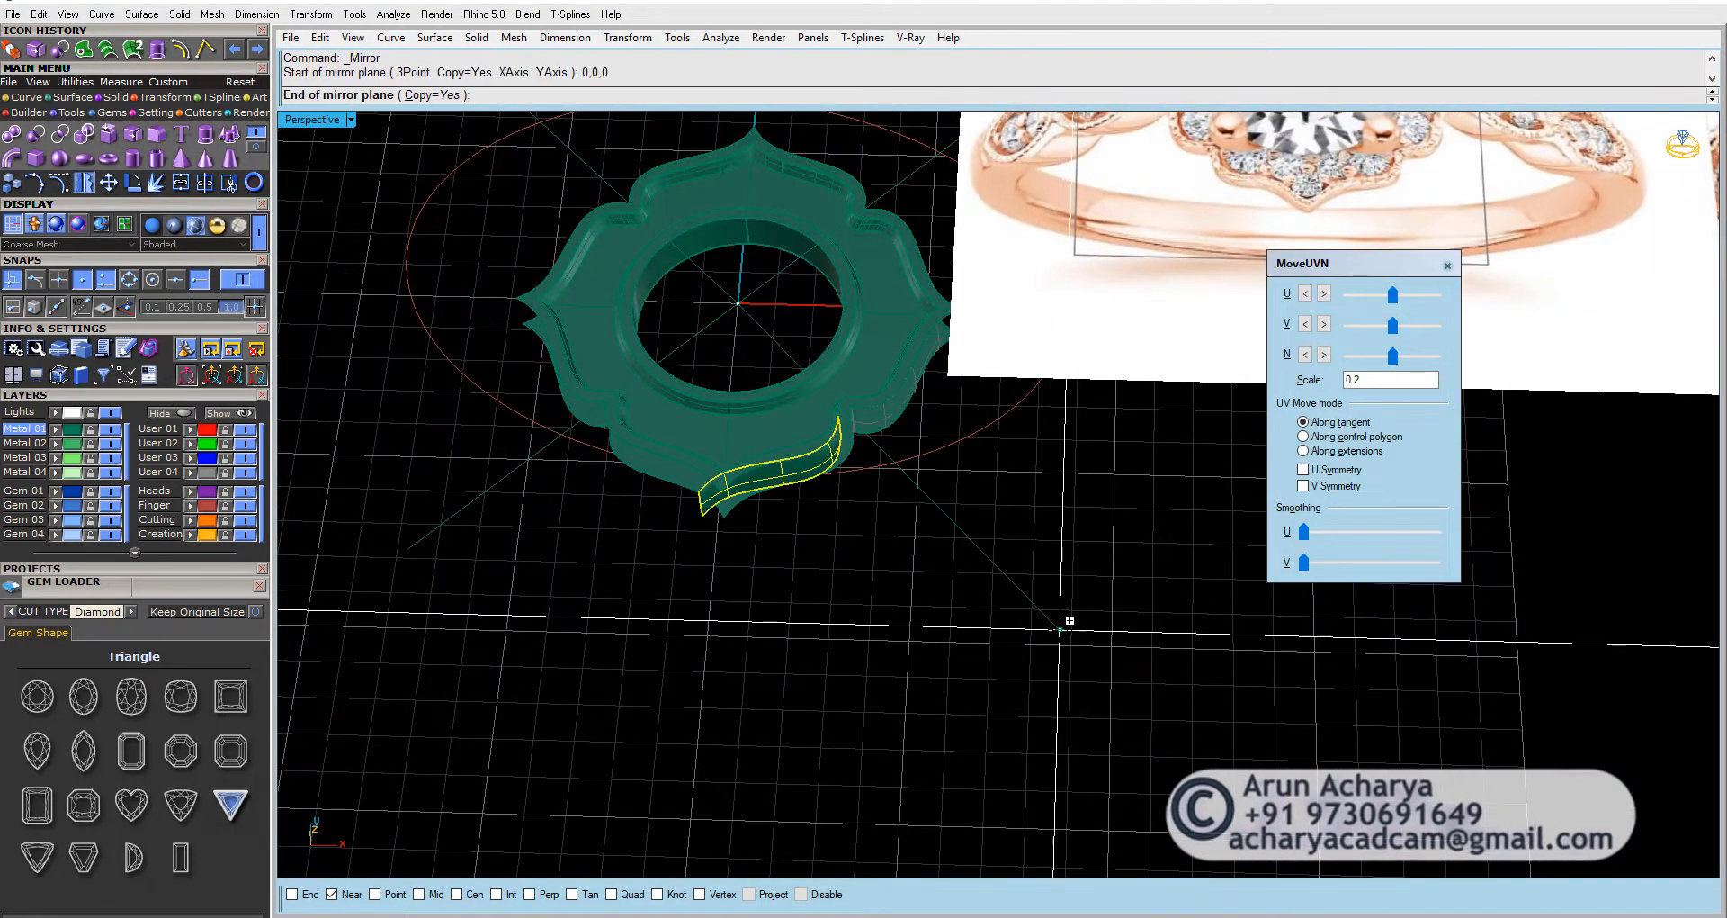
{"action": "left_click", "coordinate": [845, 462]}
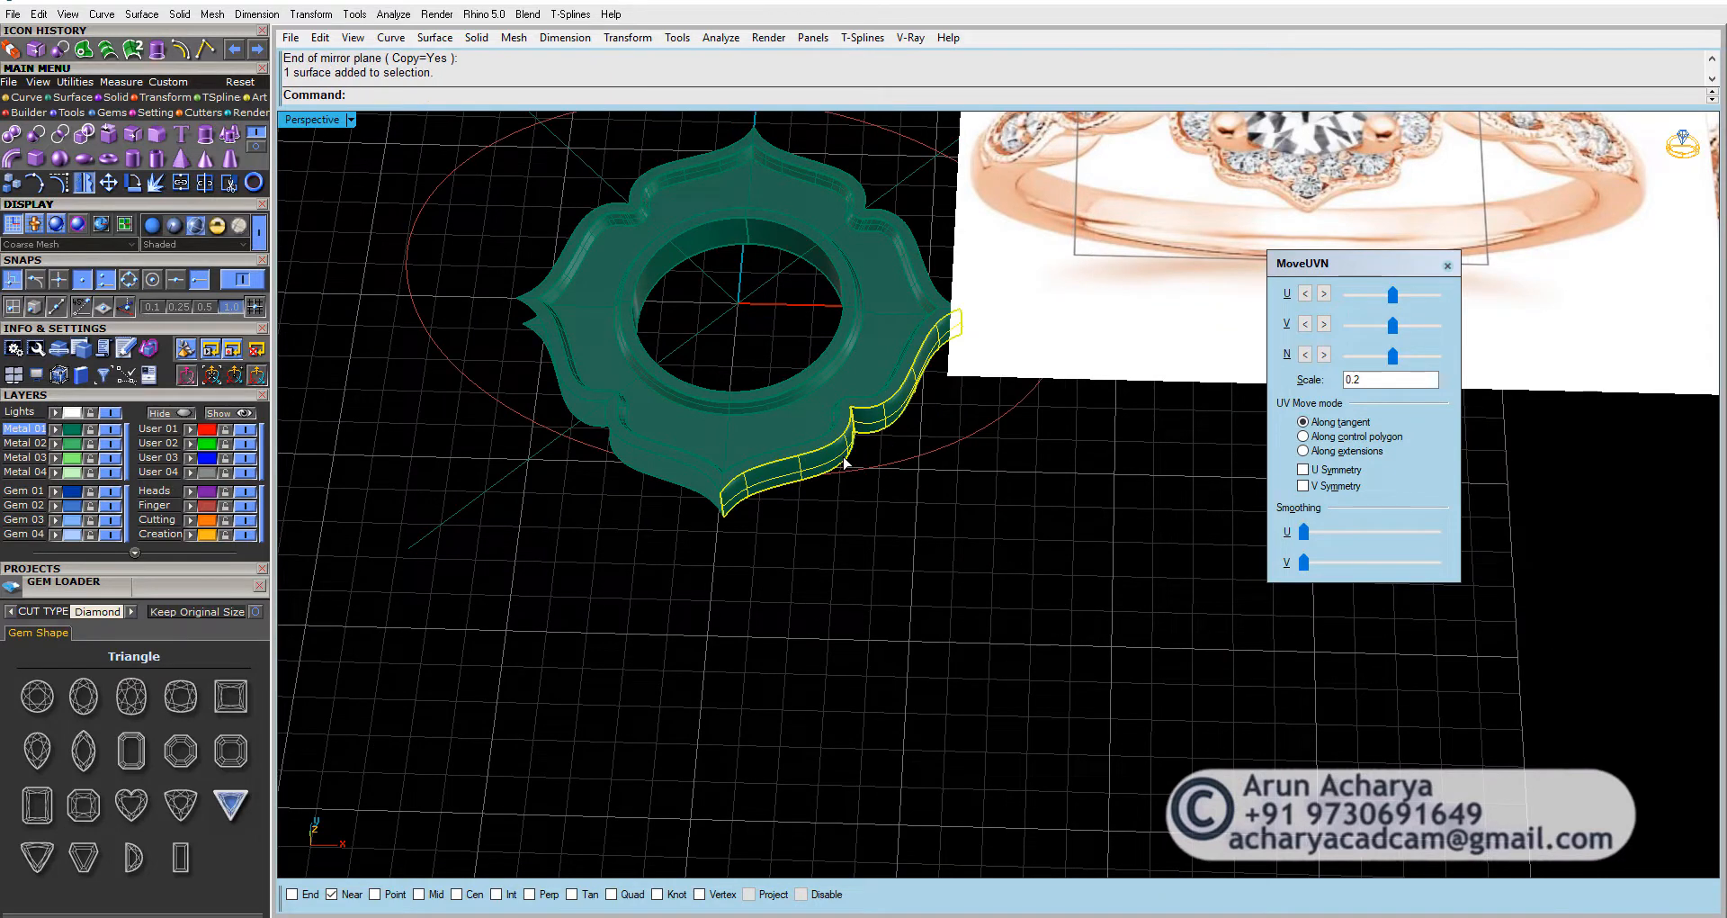
{"action": "key", "text": "ctrl+j"}
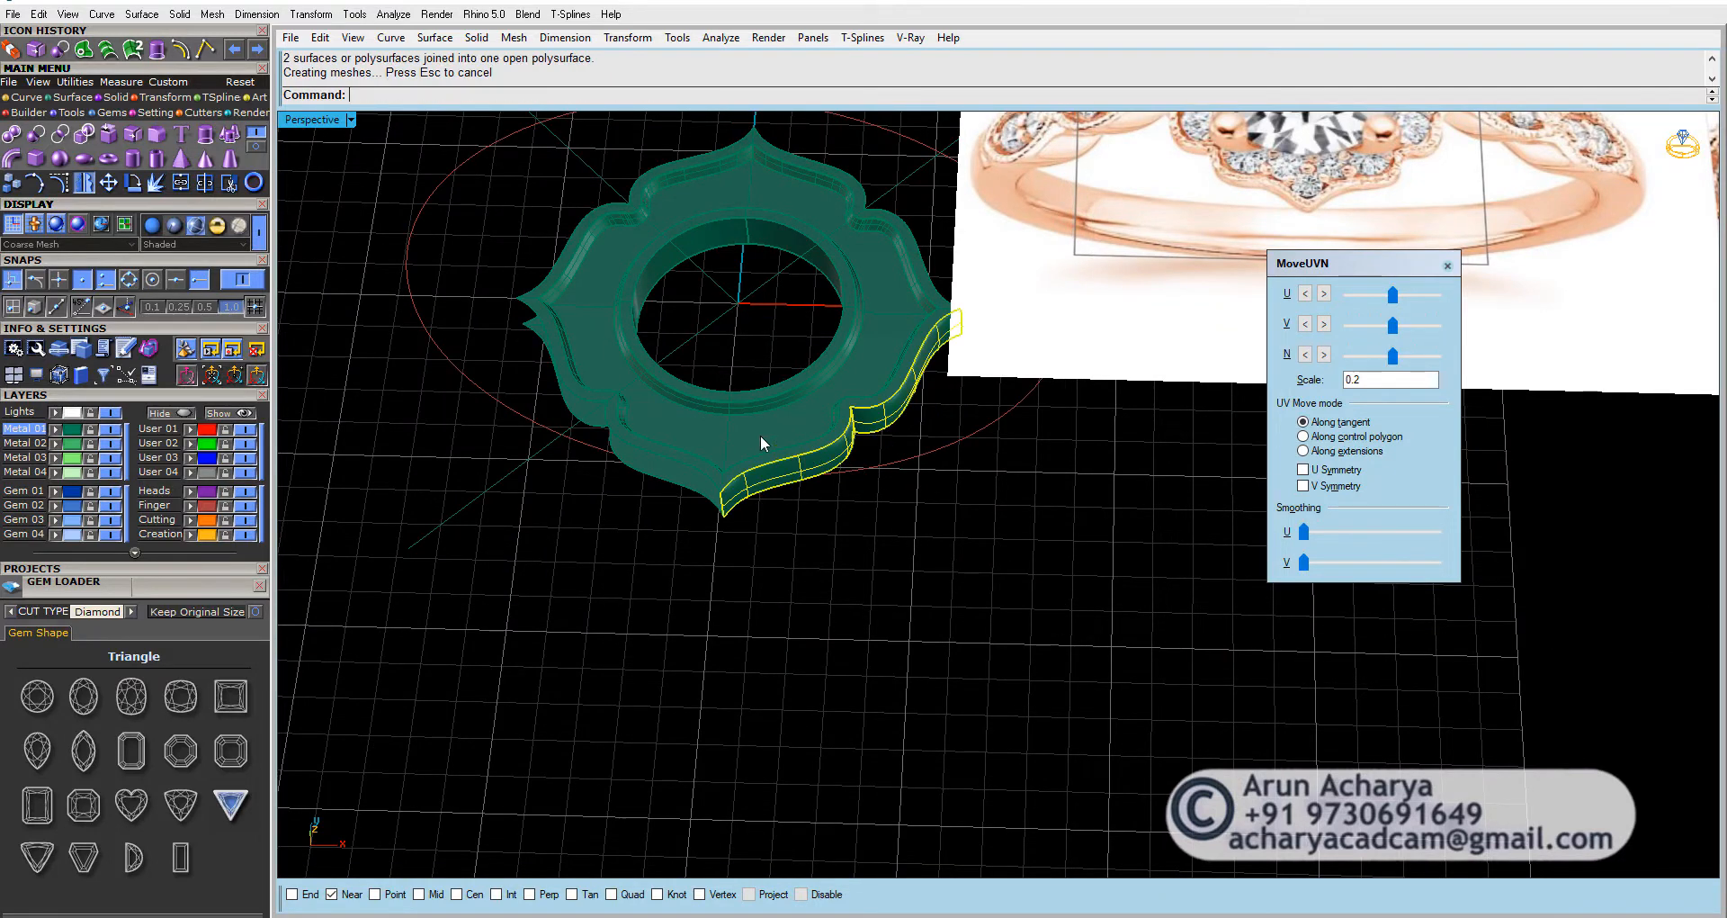
Step: Replicate the joined wall around the whole halo with Quad Flip, using the lower-right quadrant as the source
{"action": "left_click", "coordinate": [149, 99]}
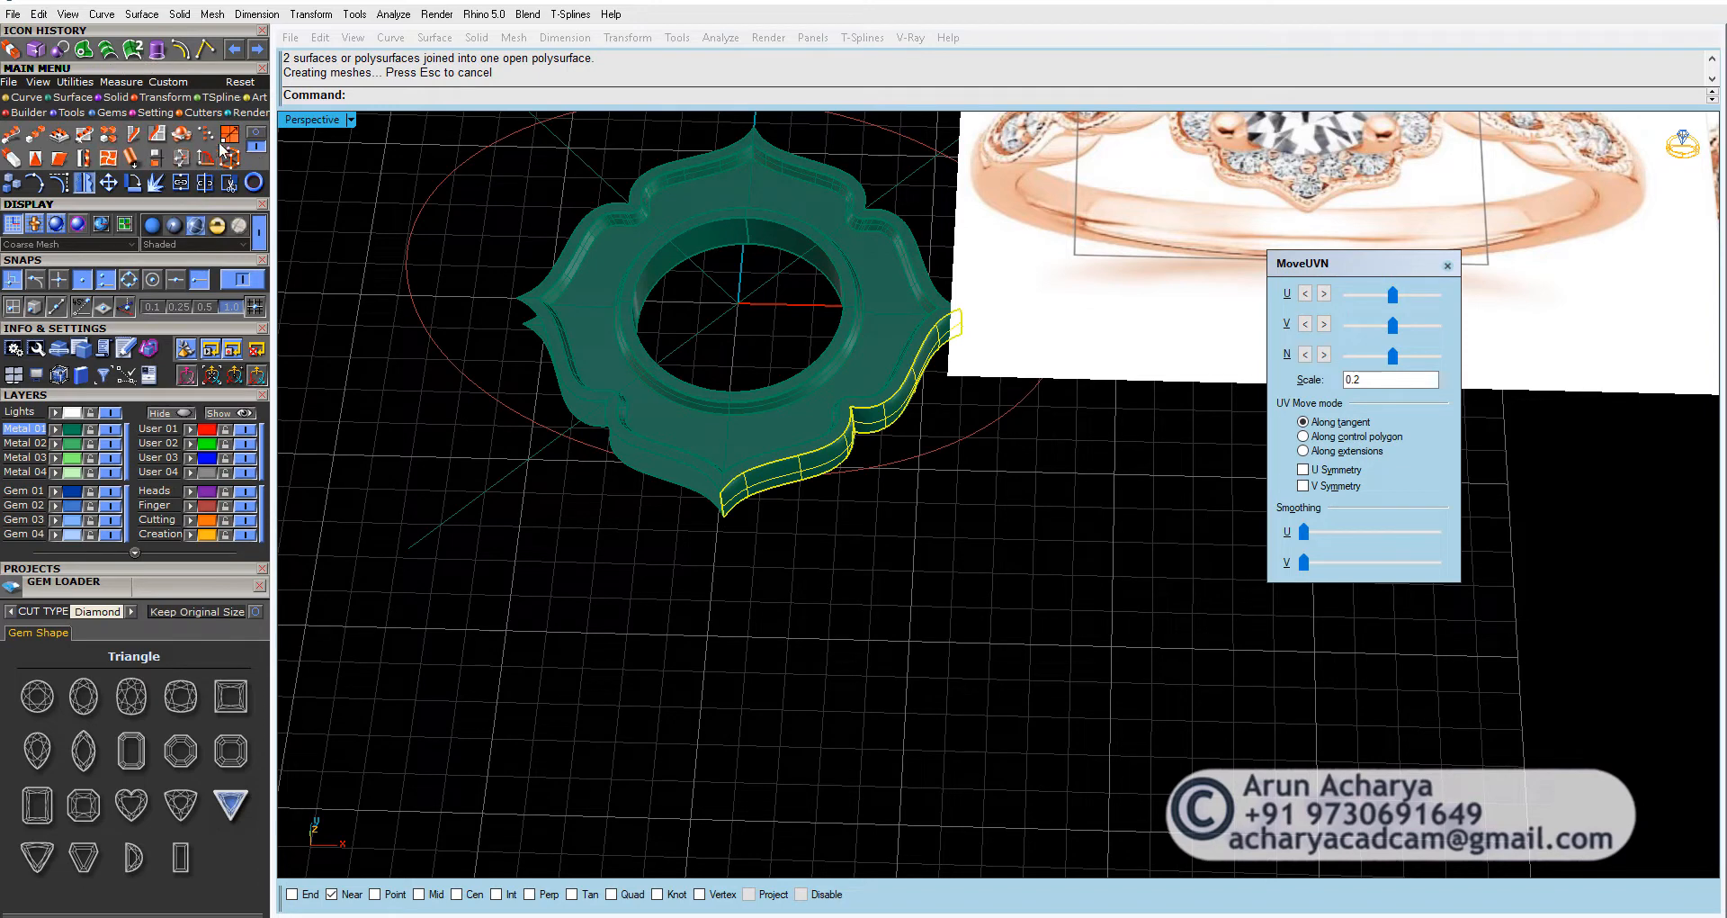
{"action": "left_click", "coordinate": [229, 140]}
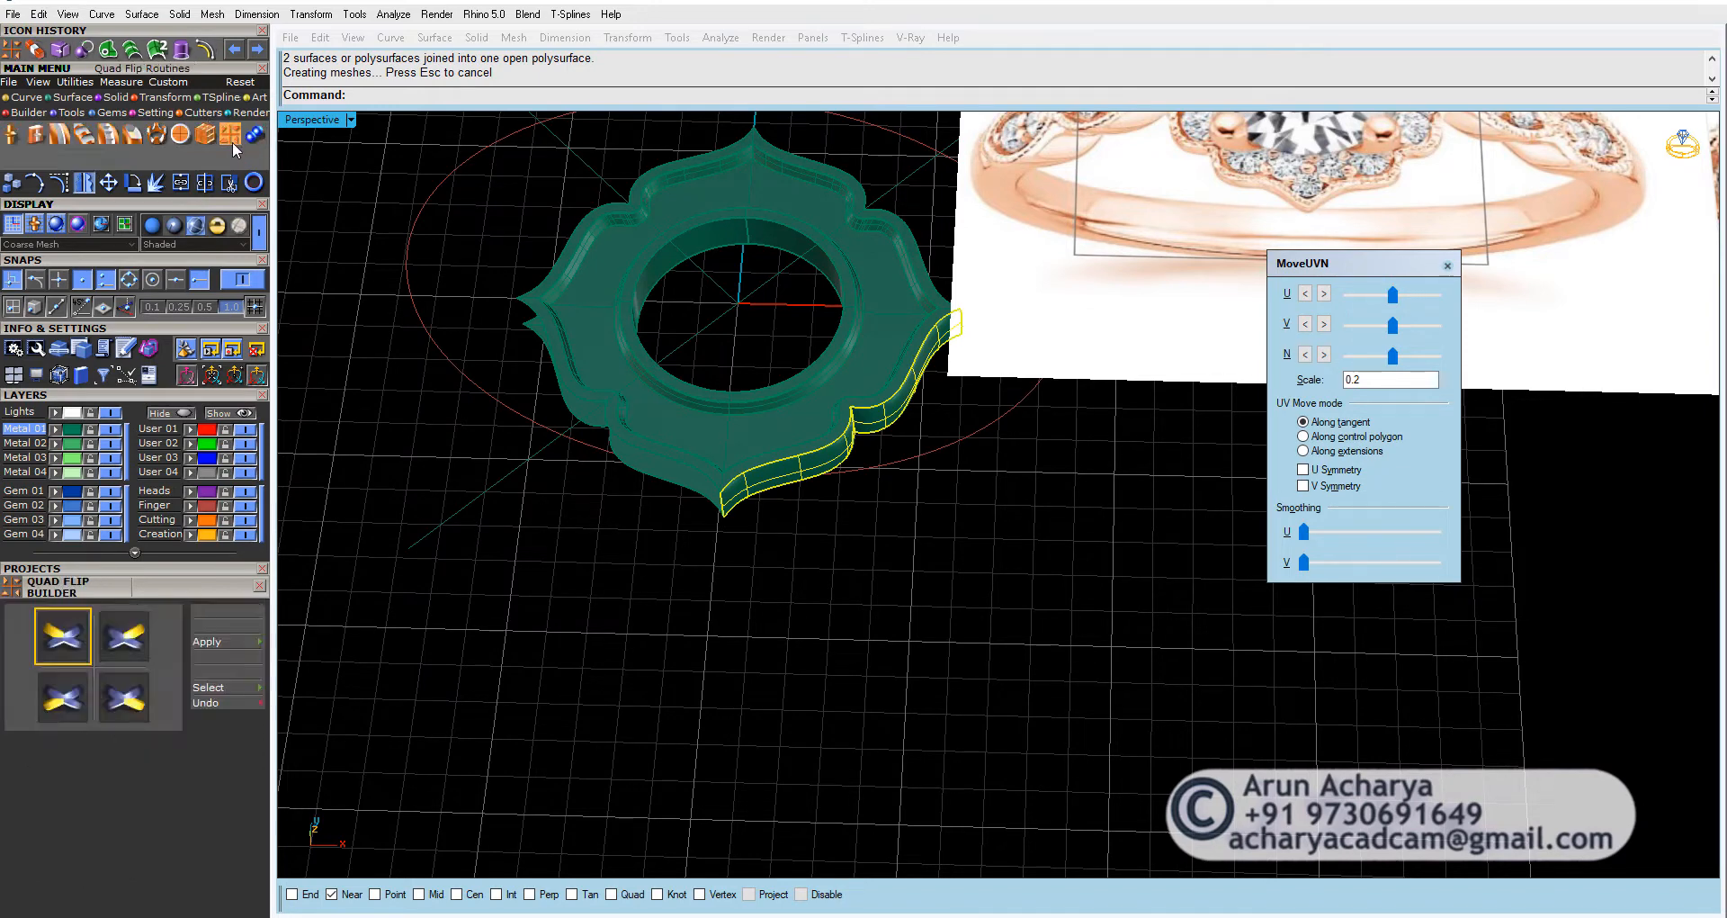
{"action": "left_click", "coordinate": [131, 709]}
{"action": "left_click", "coordinate": [209, 641]}
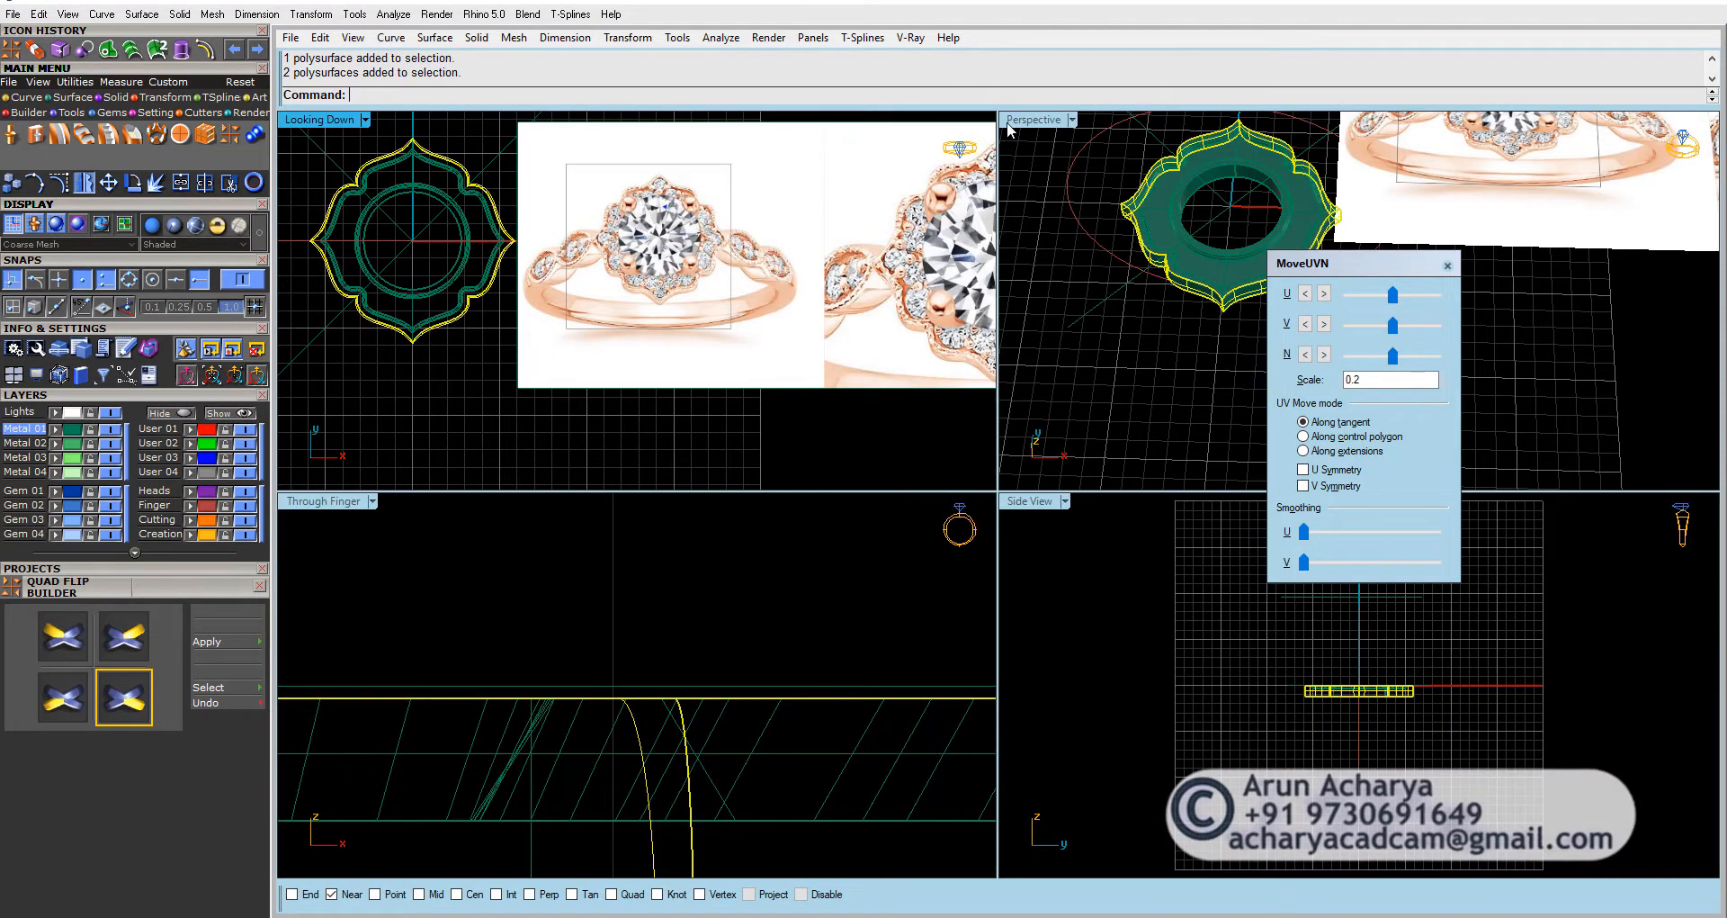
Step: Select the halo body with all its outer wall pieces and join them together
{"action": "double_click", "coordinate": [1006, 123]}
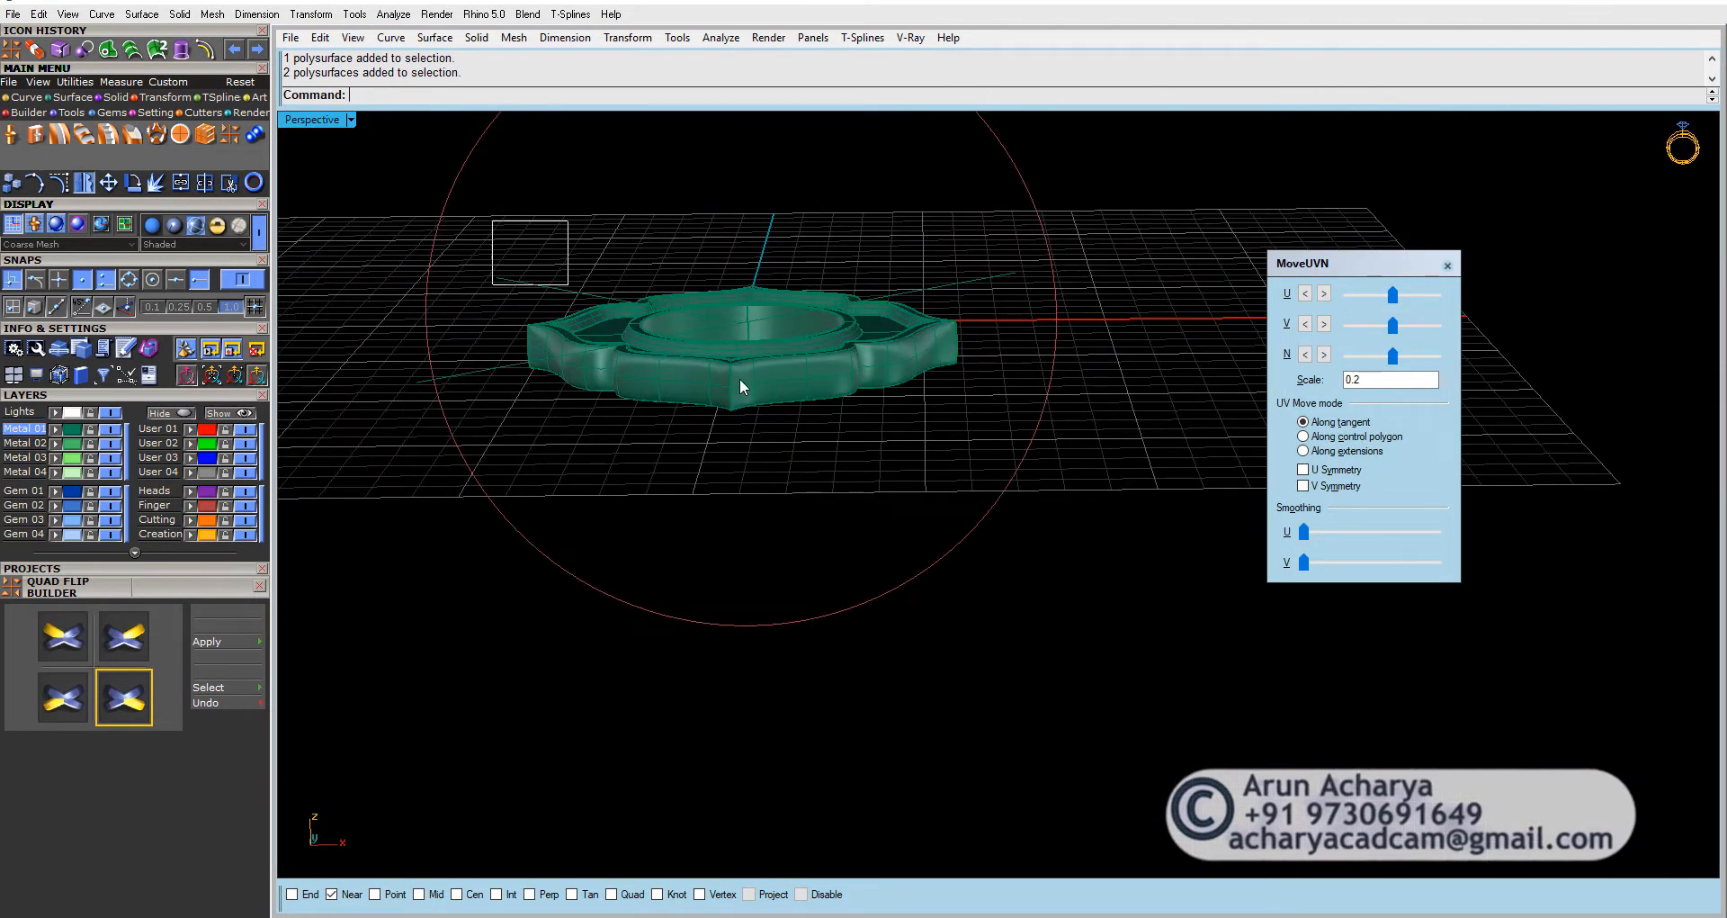
{"action": "left_click_drag", "start_coordinate": [740, 387], "coordinate": [1024, 450]}
{"action": "right_click_drag", "start_coordinate": [1024, 450], "coordinate": [932, 502]}
{"action": "key", "text": "ctrl+j"}
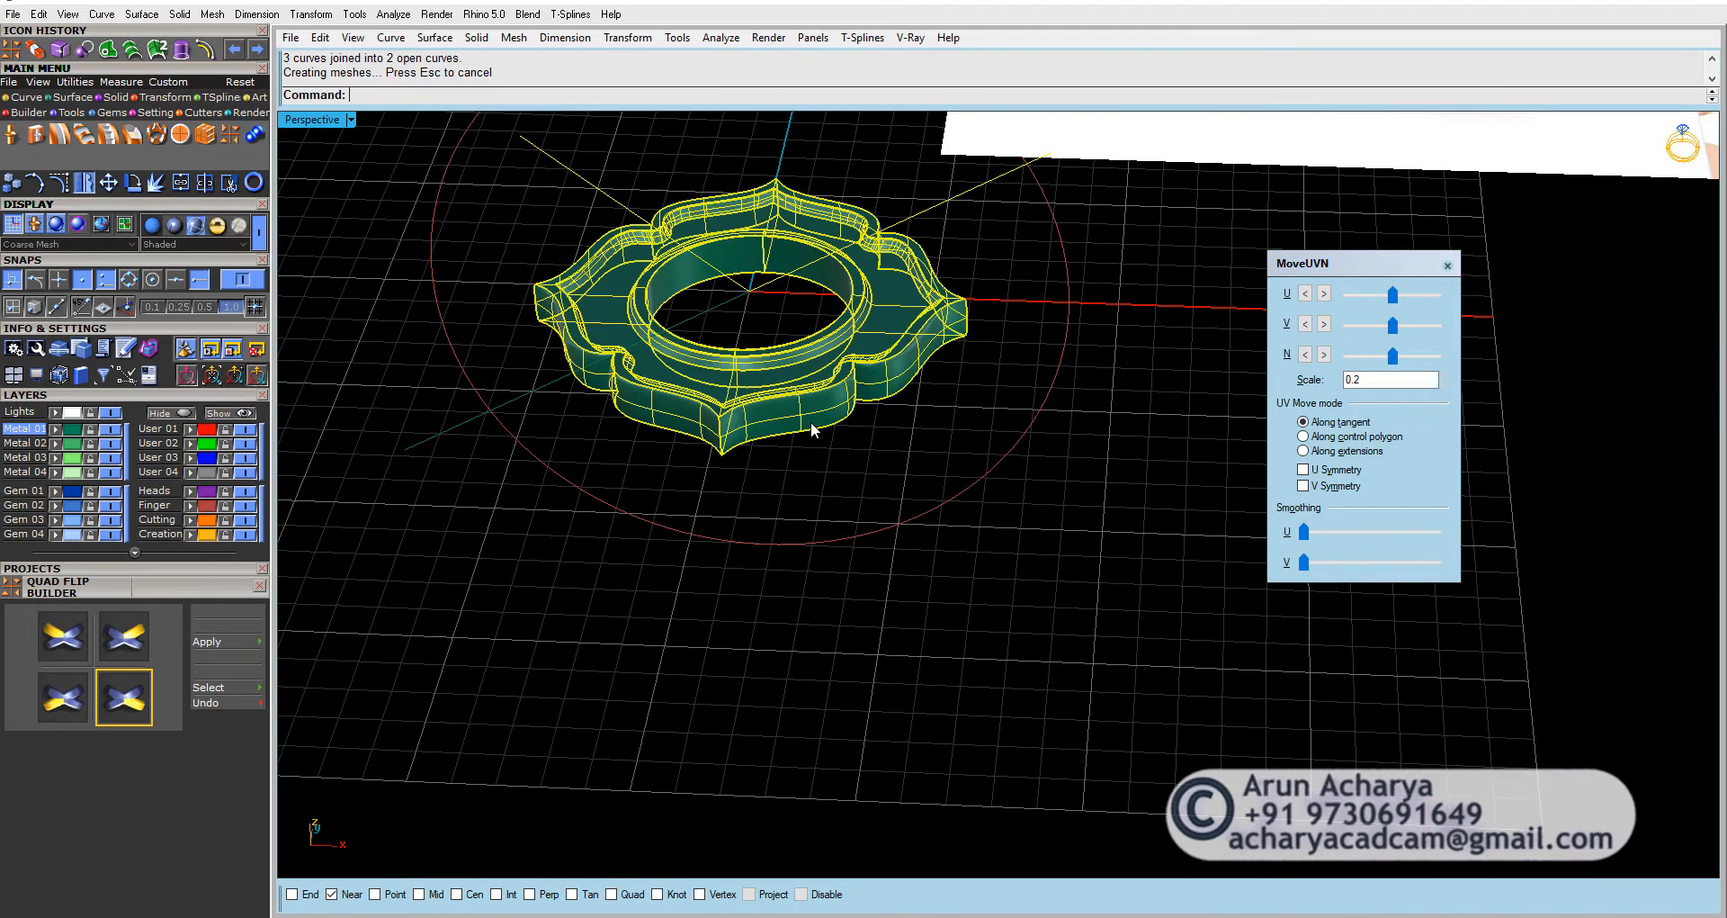
Step: Check whether the halo can still be joined and examine its rounded outer edge up close
{"action": "left_click", "coordinate": [814, 424]}
{"action": "left_click", "coordinate": [832, 477]}
{"action": "key", "text": "ctrl+j"}
{"action": "left_click", "coordinate": [807, 426]}
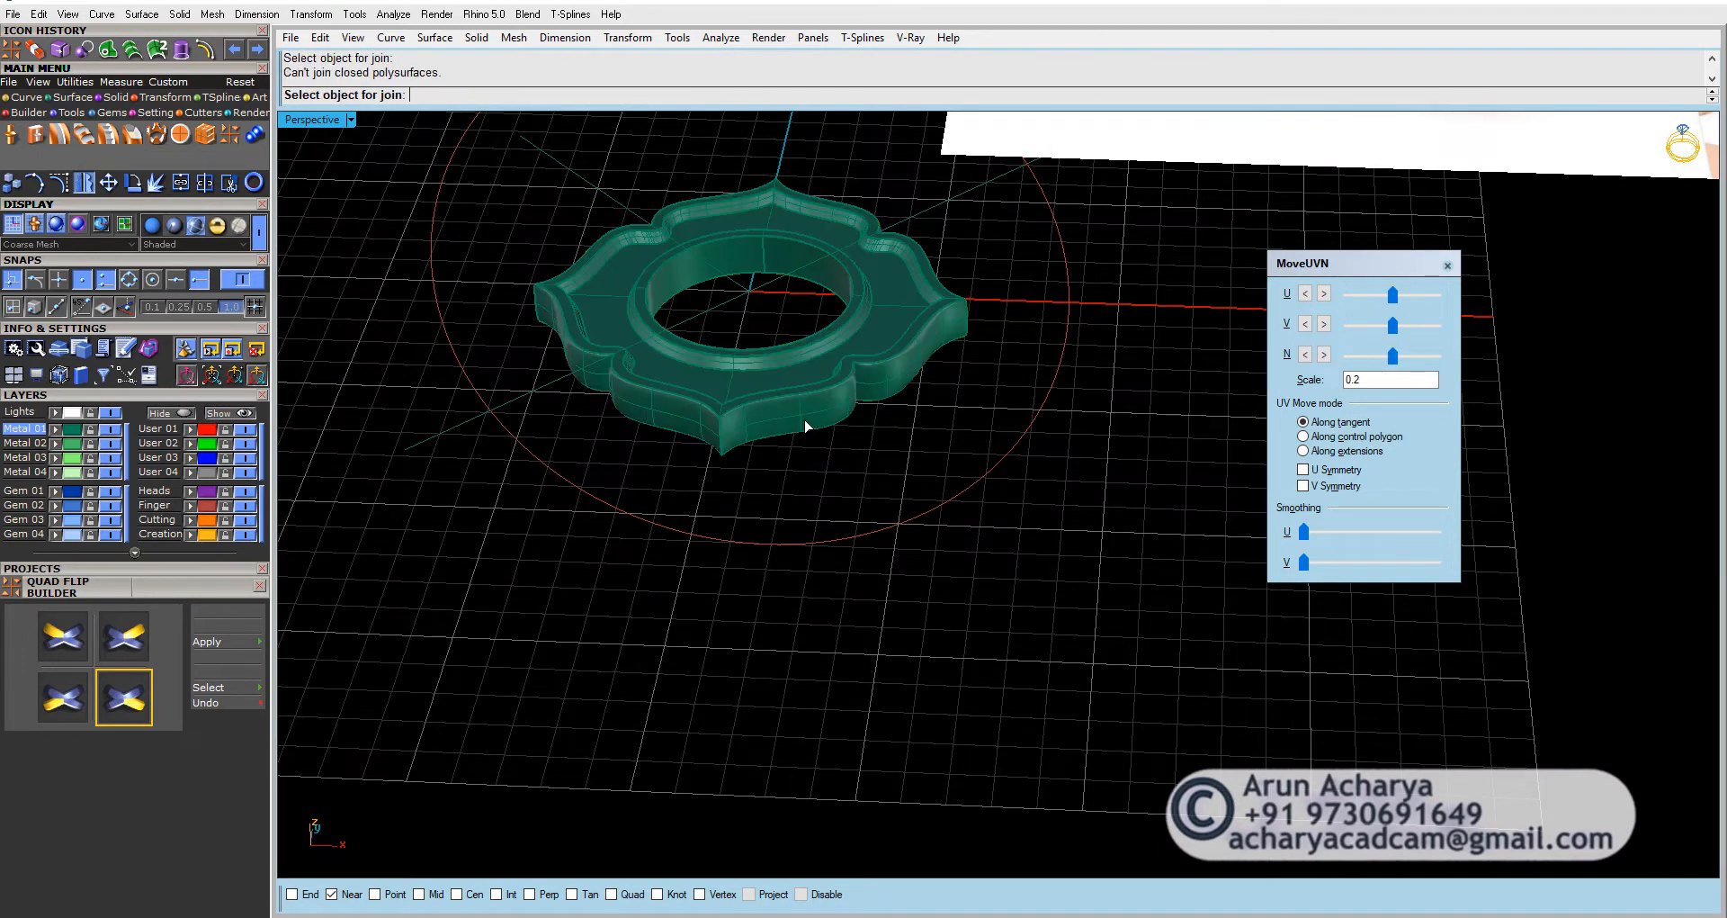
{"action": "right_click_drag", "start_coordinate": [631, 406], "coordinate": [747, 529]}
{"action": "scroll", "coordinate": [631, 407], "scroll_direction": "up", "scroll_amount": 6}
{"action": "scroll", "coordinate": [586, 358], "scroll_direction": "up", "scroll_amount": 5}
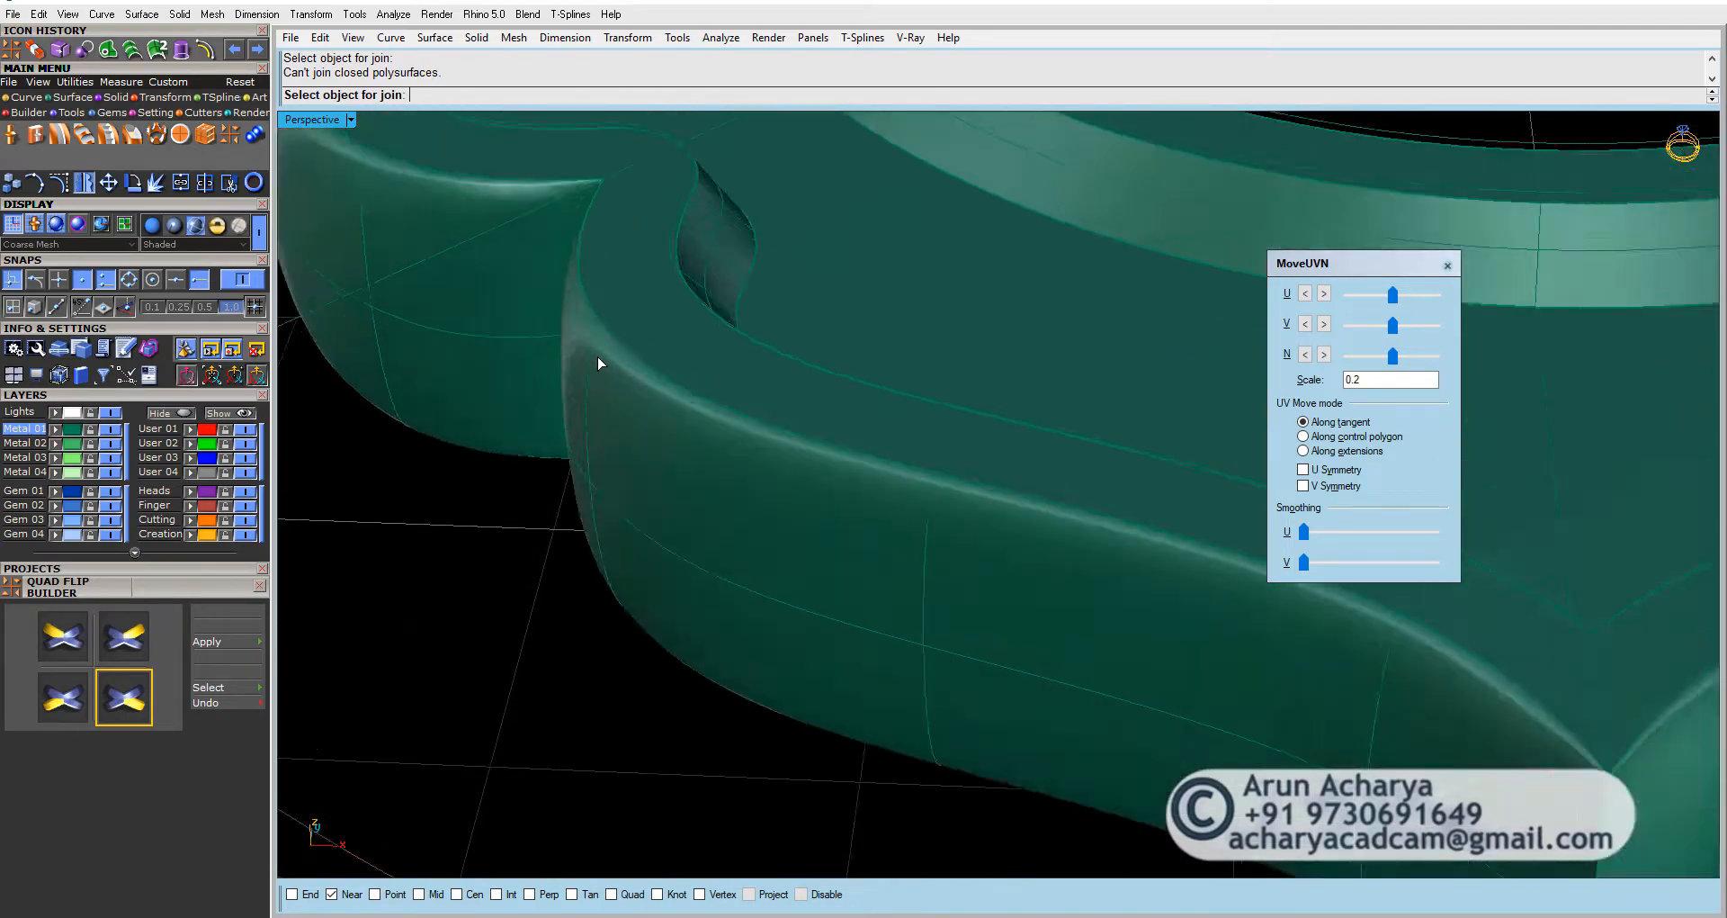
{"action": "right_click_drag", "start_coordinate": [598, 363], "coordinate": [717, 430]}
{"action": "scroll", "coordinate": [874, 394], "scroll_direction": "down", "scroll_amount": 5}
{"action": "key", "text": "Escape"}
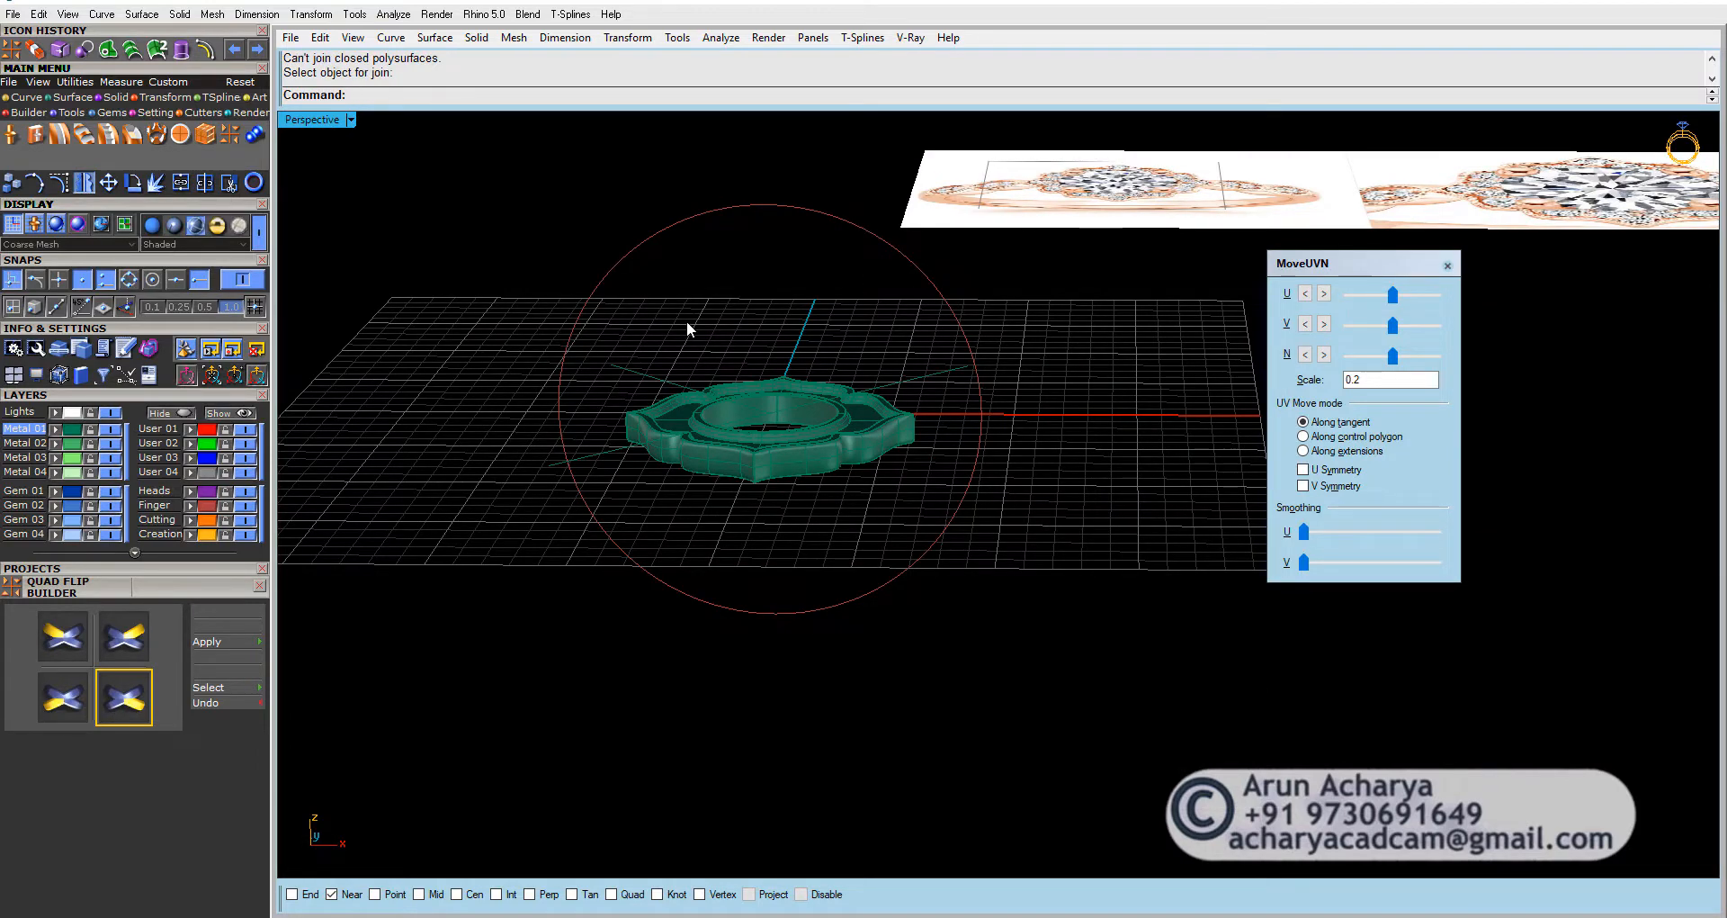
Step: Bring back the hidden centre diamond and select the halo
{"action": "key", "text": "ctrl+shift+h"}
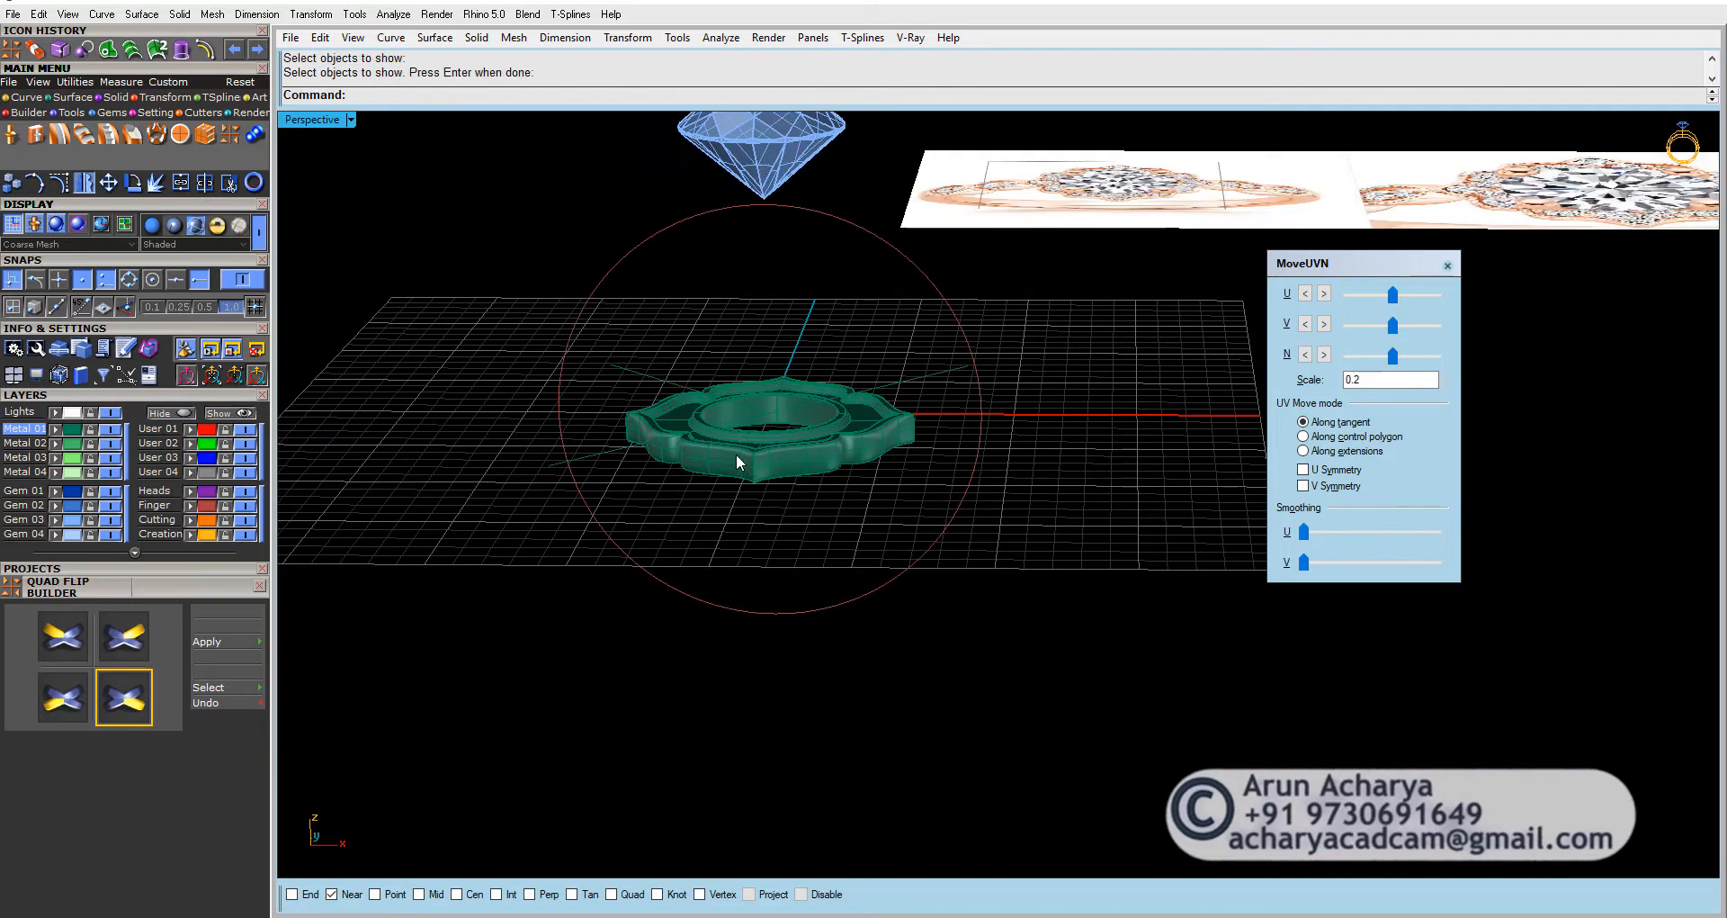
{"action": "left_click", "coordinate": [730, 475]}
{"action": "key", "text": "Return"}
{"action": "key", "text": "Return"}
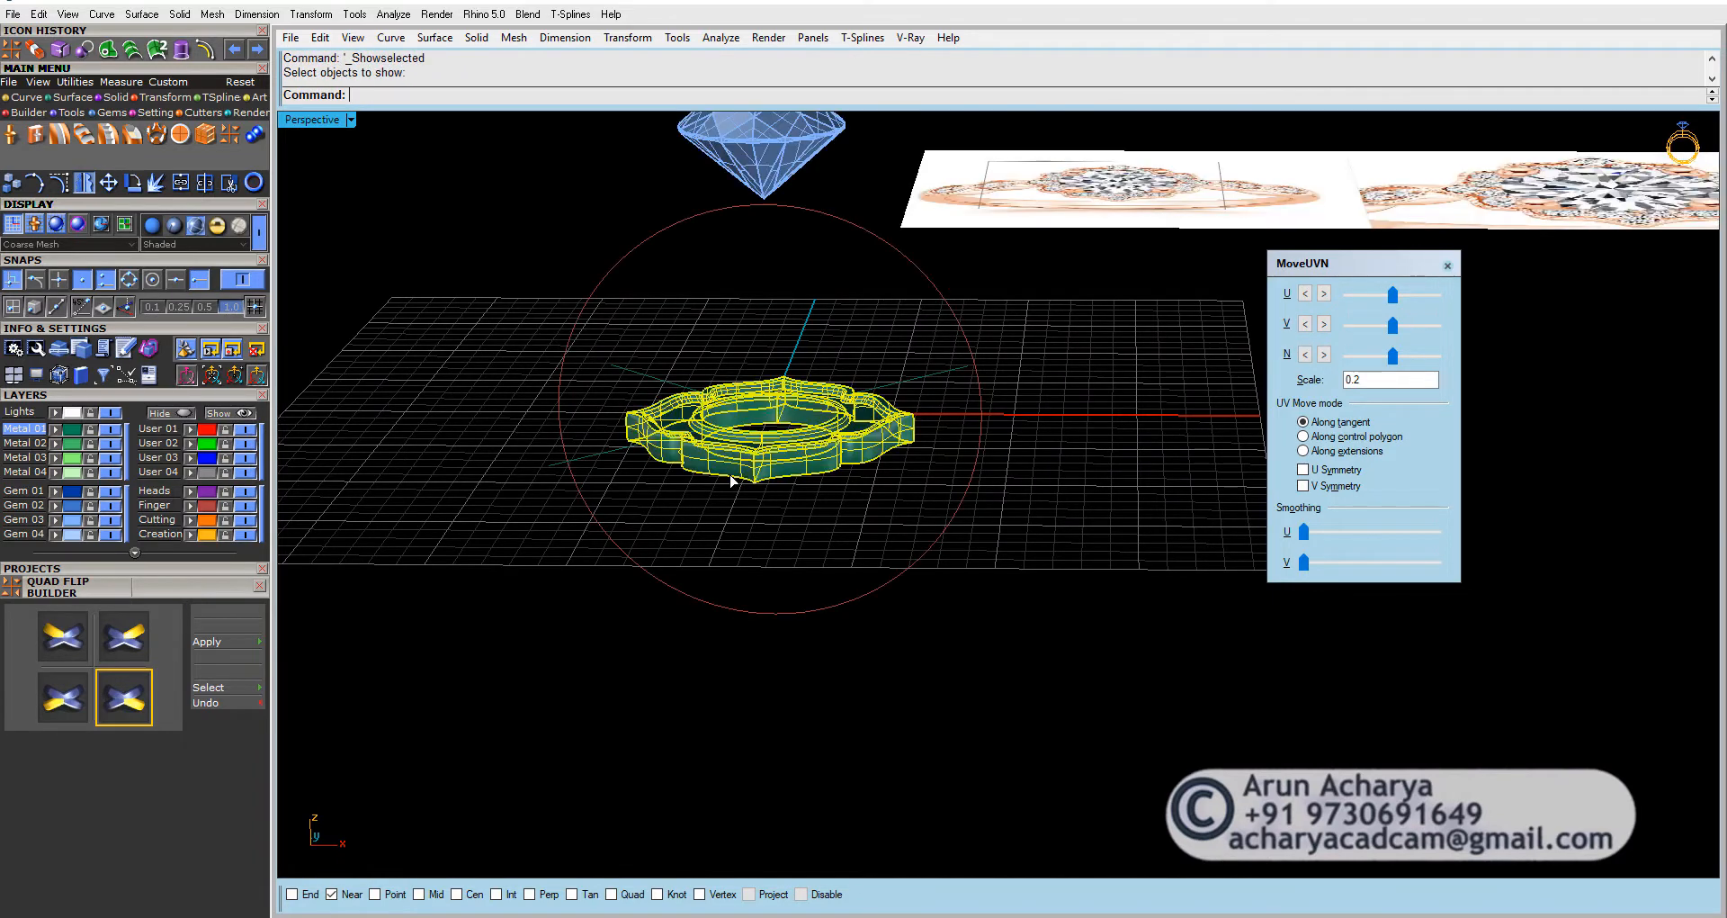
Step: Move the halo straight up by about 11.5 in the Through Finger view so it surrounds the centre diamond
{"action": "double_click", "coordinate": [339, 123]}
{"action": "double_click", "coordinate": [324, 501]}
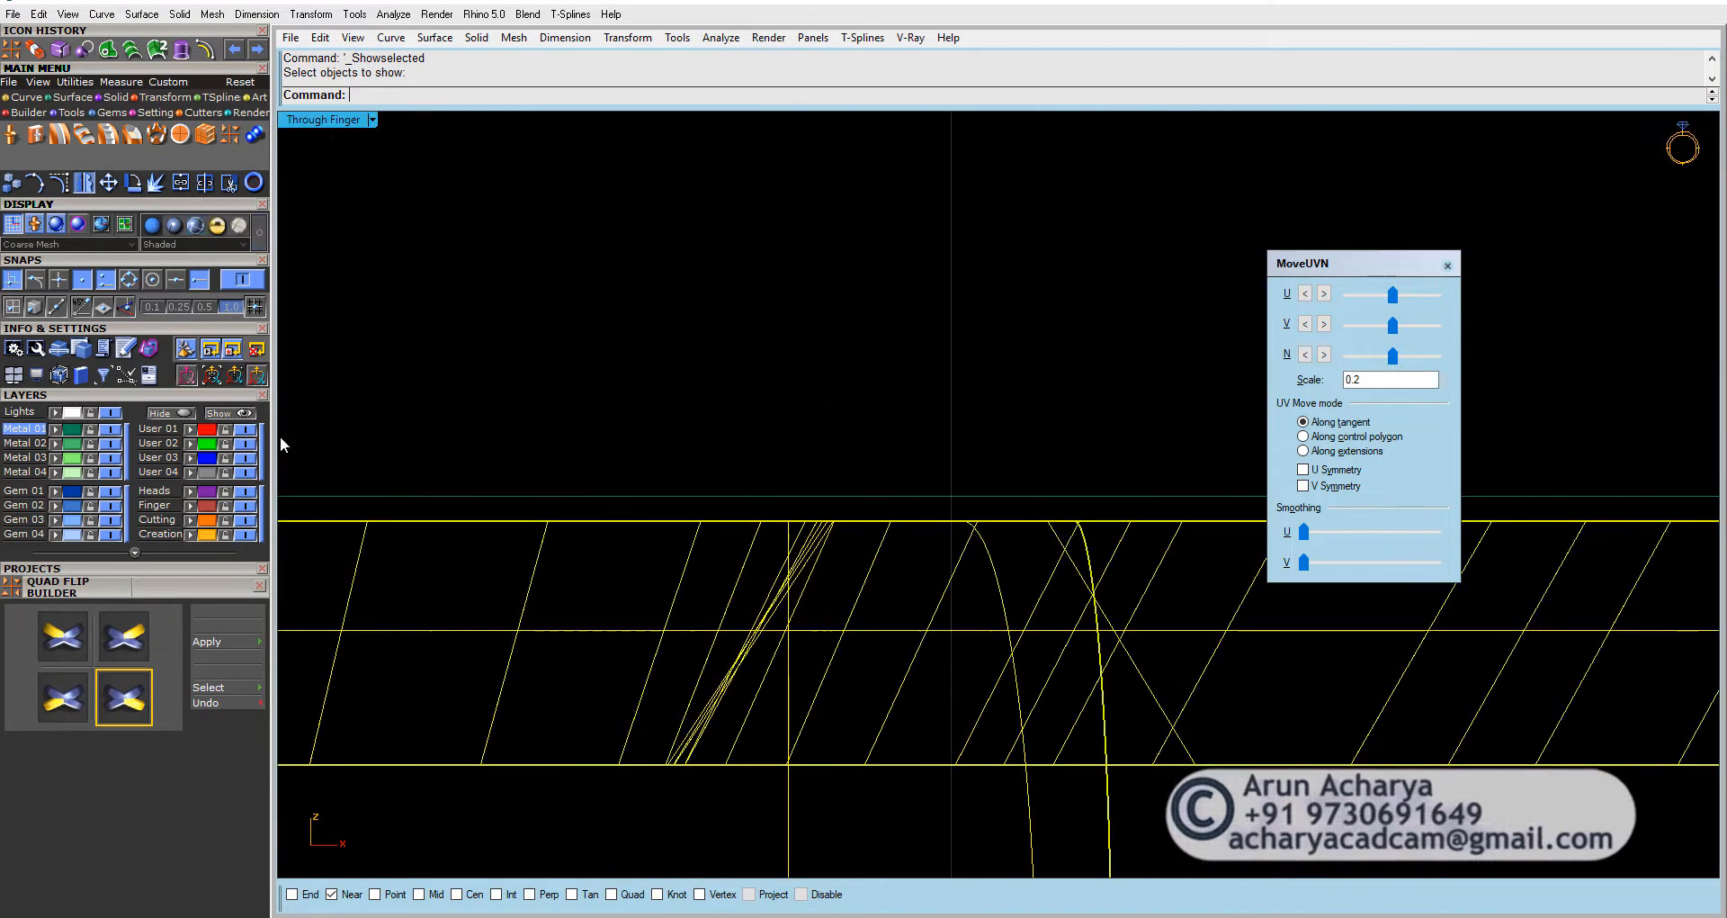
{"action": "left_click", "coordinate": [108, 182]}
{"action": "scroll", "coordinate": [716, 389], "scroll_direction": "up", "scroll_amount": 5}
{"action": "scroll", "coordinate": [716, 388], "scroll_direction": "down", "scroll_amount": 5}
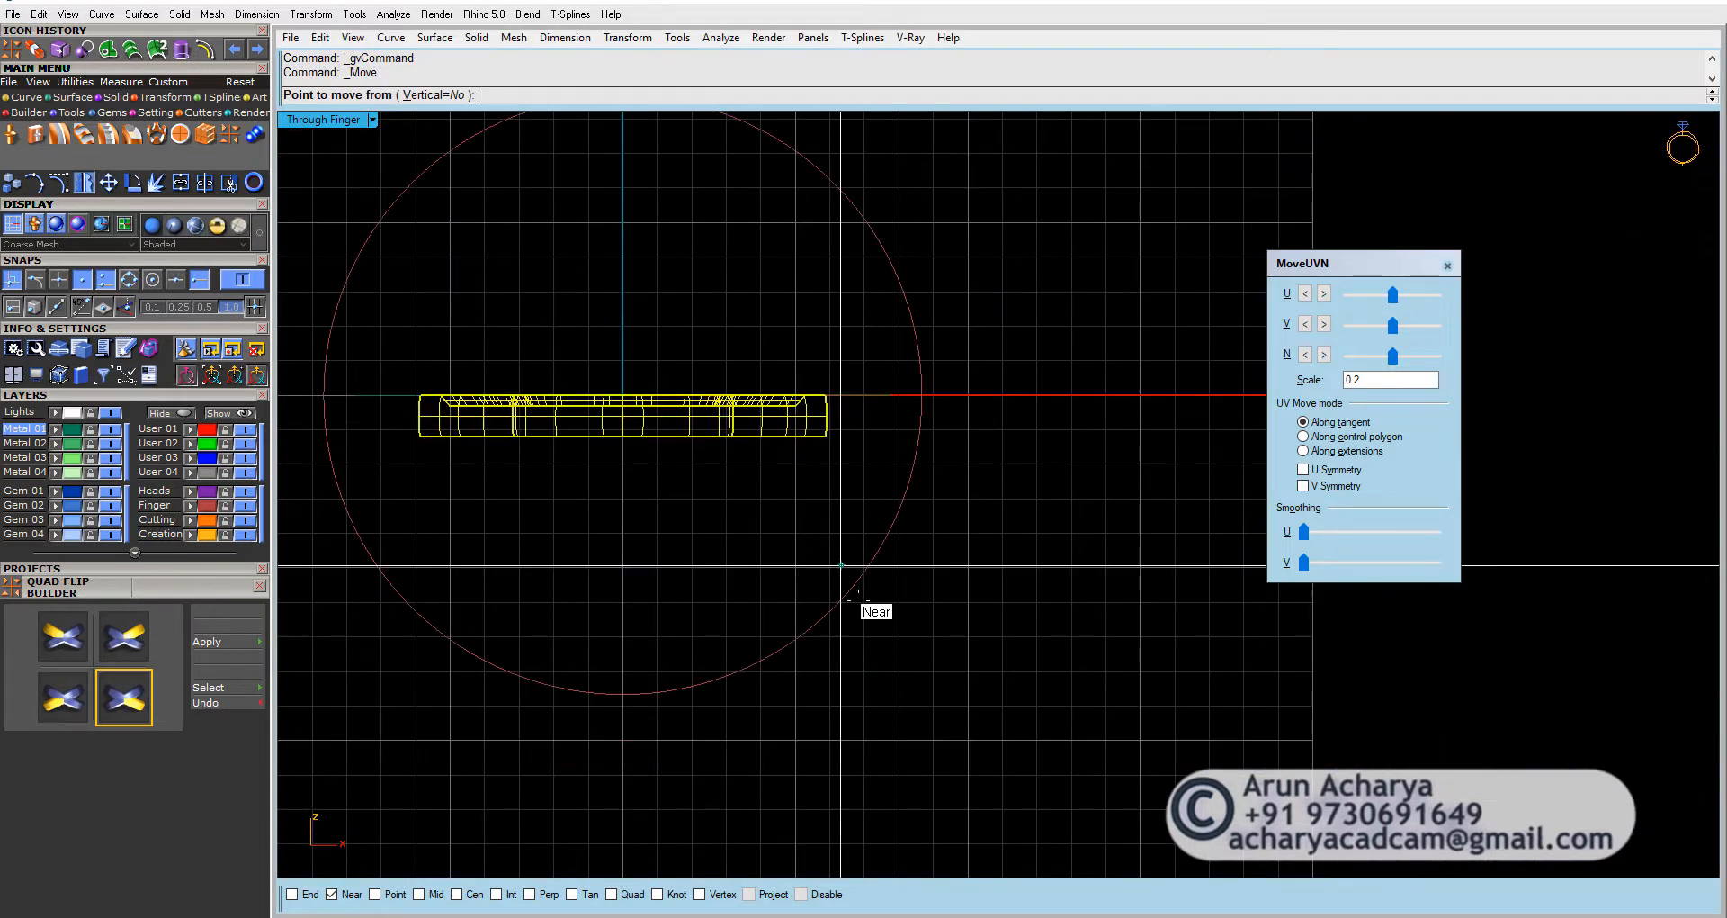
{"action": "left_click", "coordinate": [976, 701]}
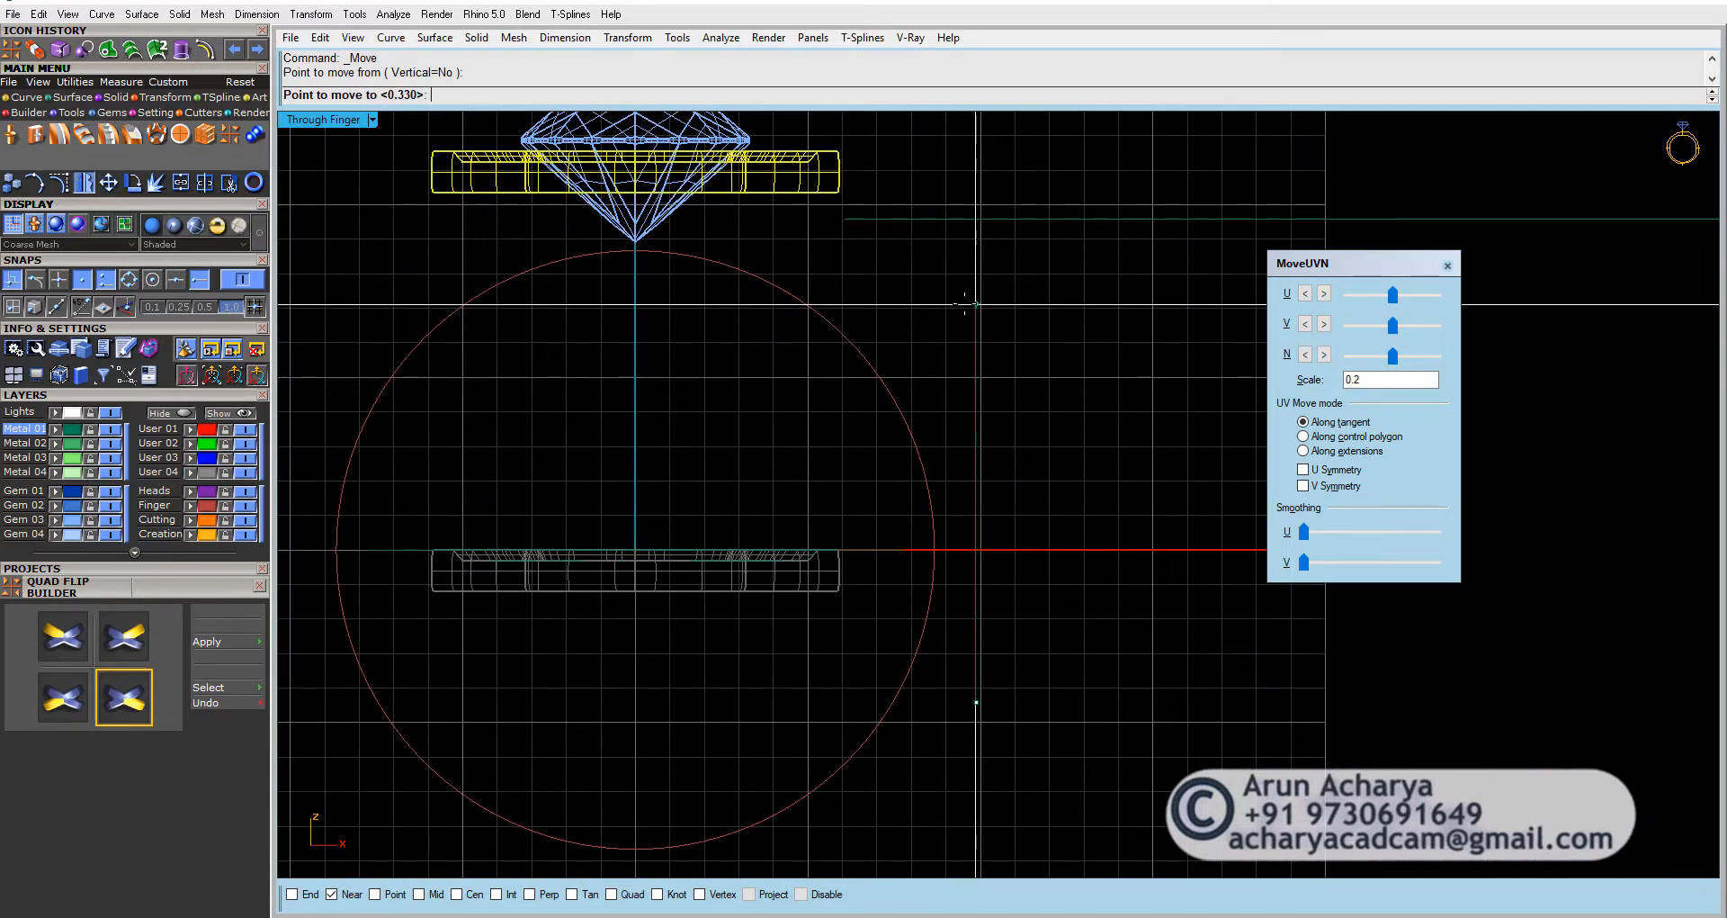
{"action": "left_click", "coordinate": [976, 311]}
Step: Move the halo and centre diamond together a little higher above the finger circle
{"action": "right_click_drag", "start_coordinate": [863, 375], "coordinate": [907, 568]}
{"action": "left_click", "coordinate": [769, 335]}
{"action": "right_click", "coordinate": [724, 610]}
{"action": "left_click", "coordinate": [732, 627]}
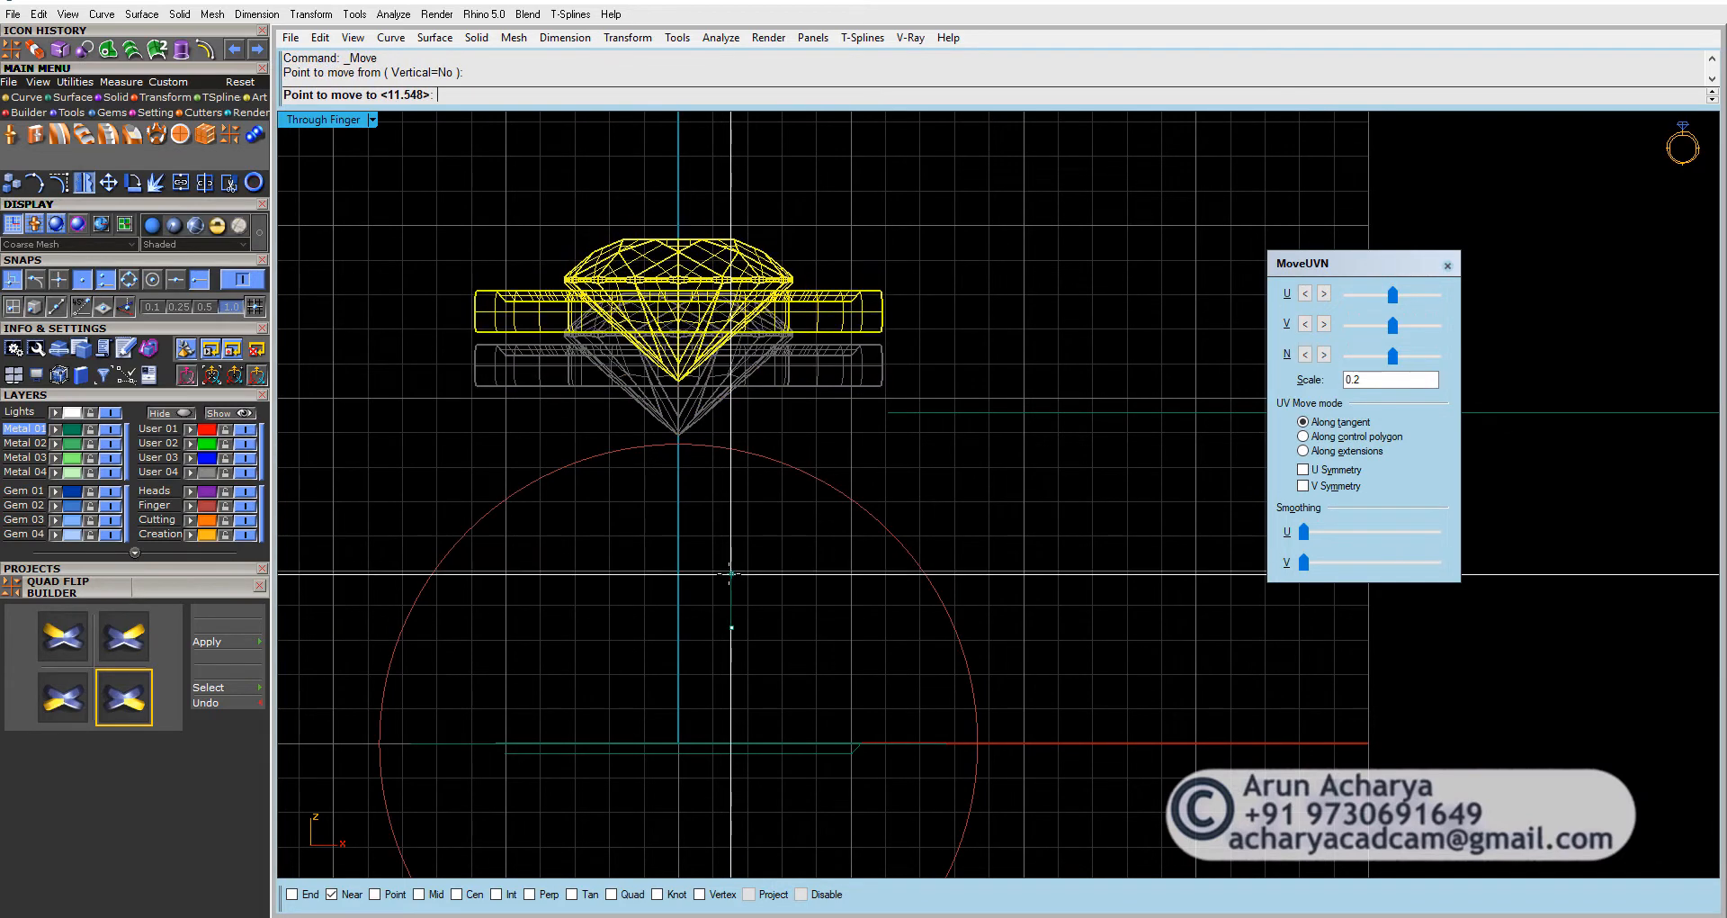
{"action": "left_click", "coordinate": [730, 574]}
{"action": "left_click", "coordinate": [731, 575]}
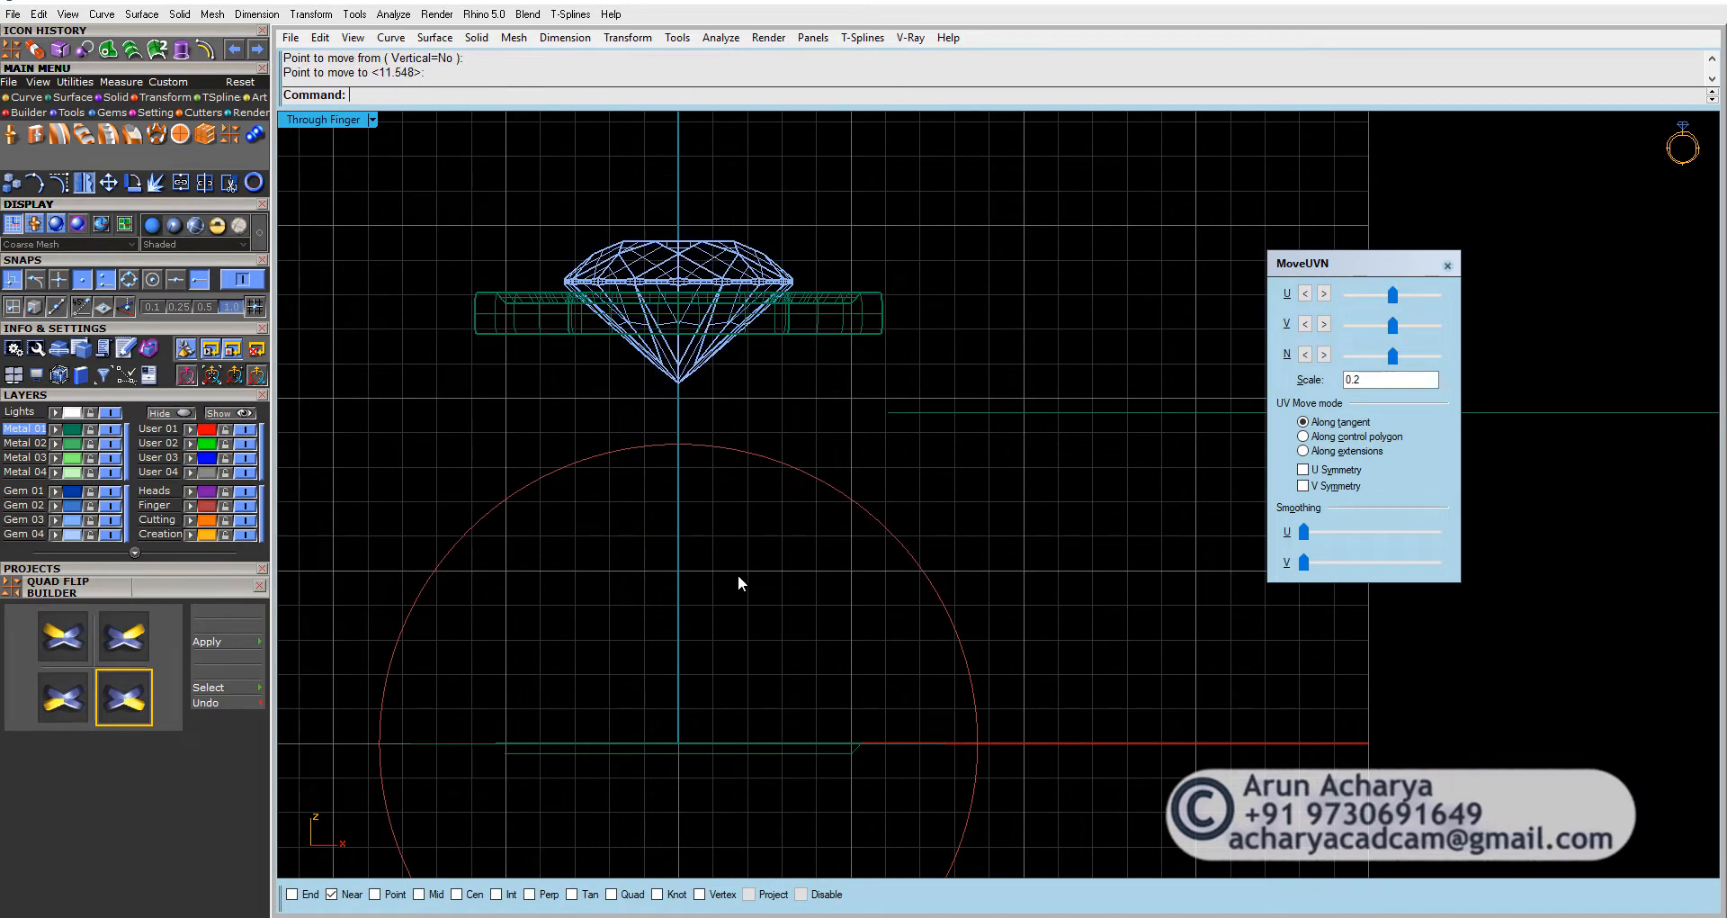
Step: Check the side stones in the reference photo and add a small round diamond at the origin with the Gem Loader
{"action": "right_click_drag", "start_coordinate": [736, 573], "coordinate": [779, 631]}
{"action": "scroll", "coordinate": [664, 453], "scroll_direction": "down", "scroll_amount": 2}
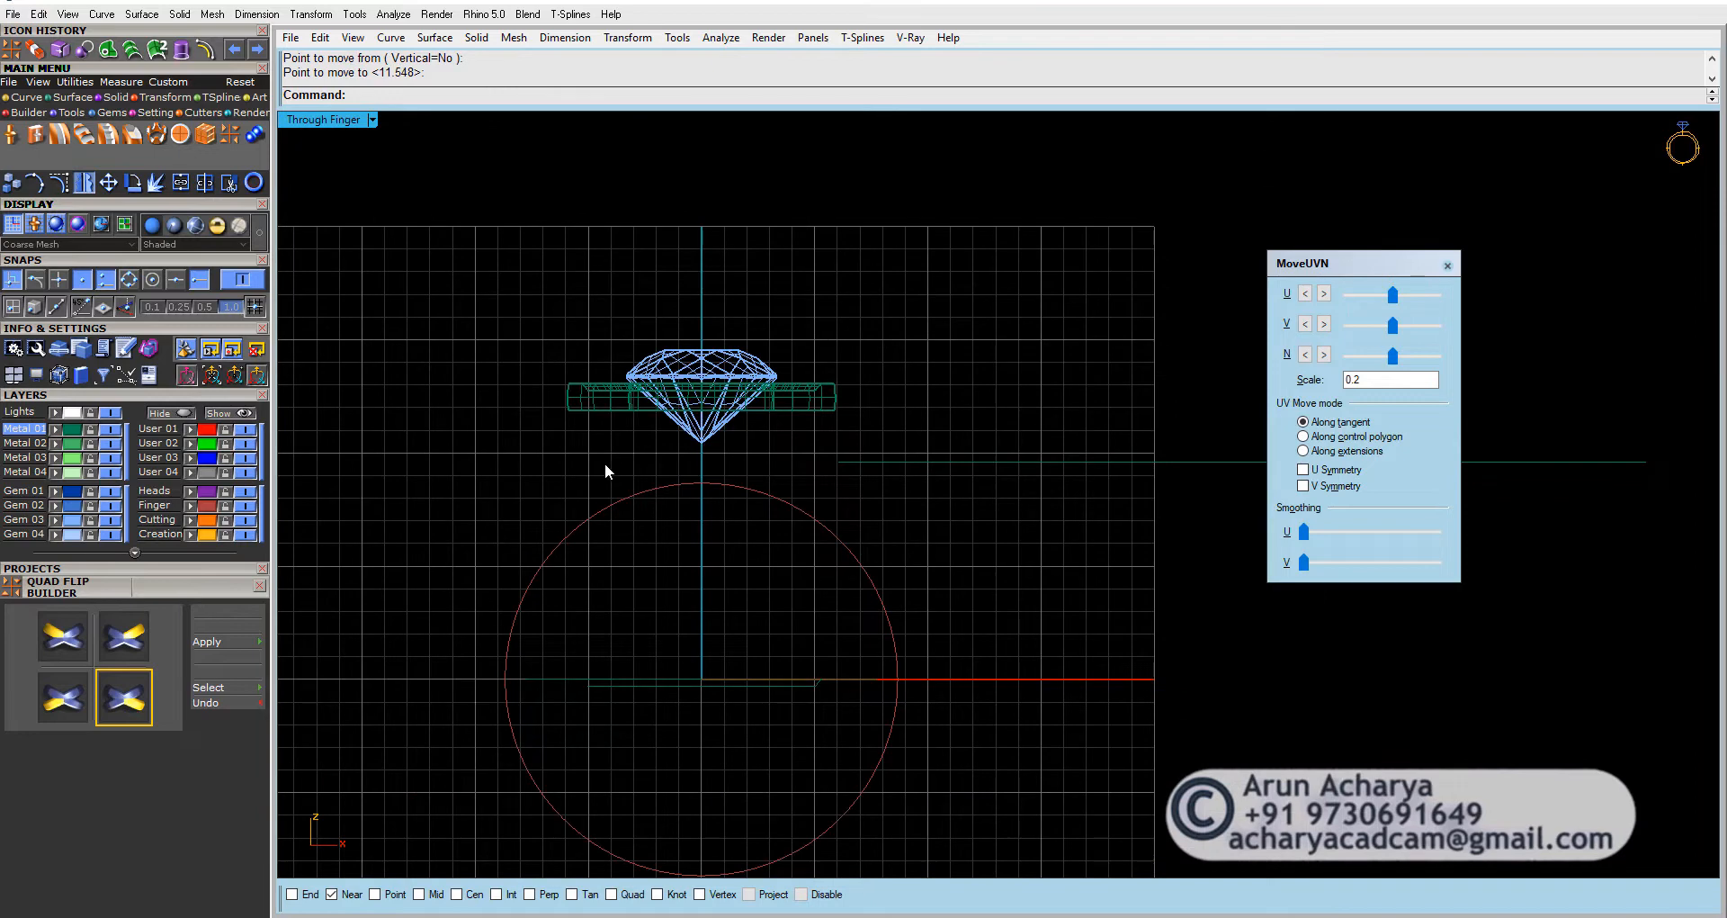
{"action": "double_click", "coordinate": [321, 120]}
{"action": "scroll", "coordinate": [618, 268], "scroll_direction": "up", "scroll_amount": 3}
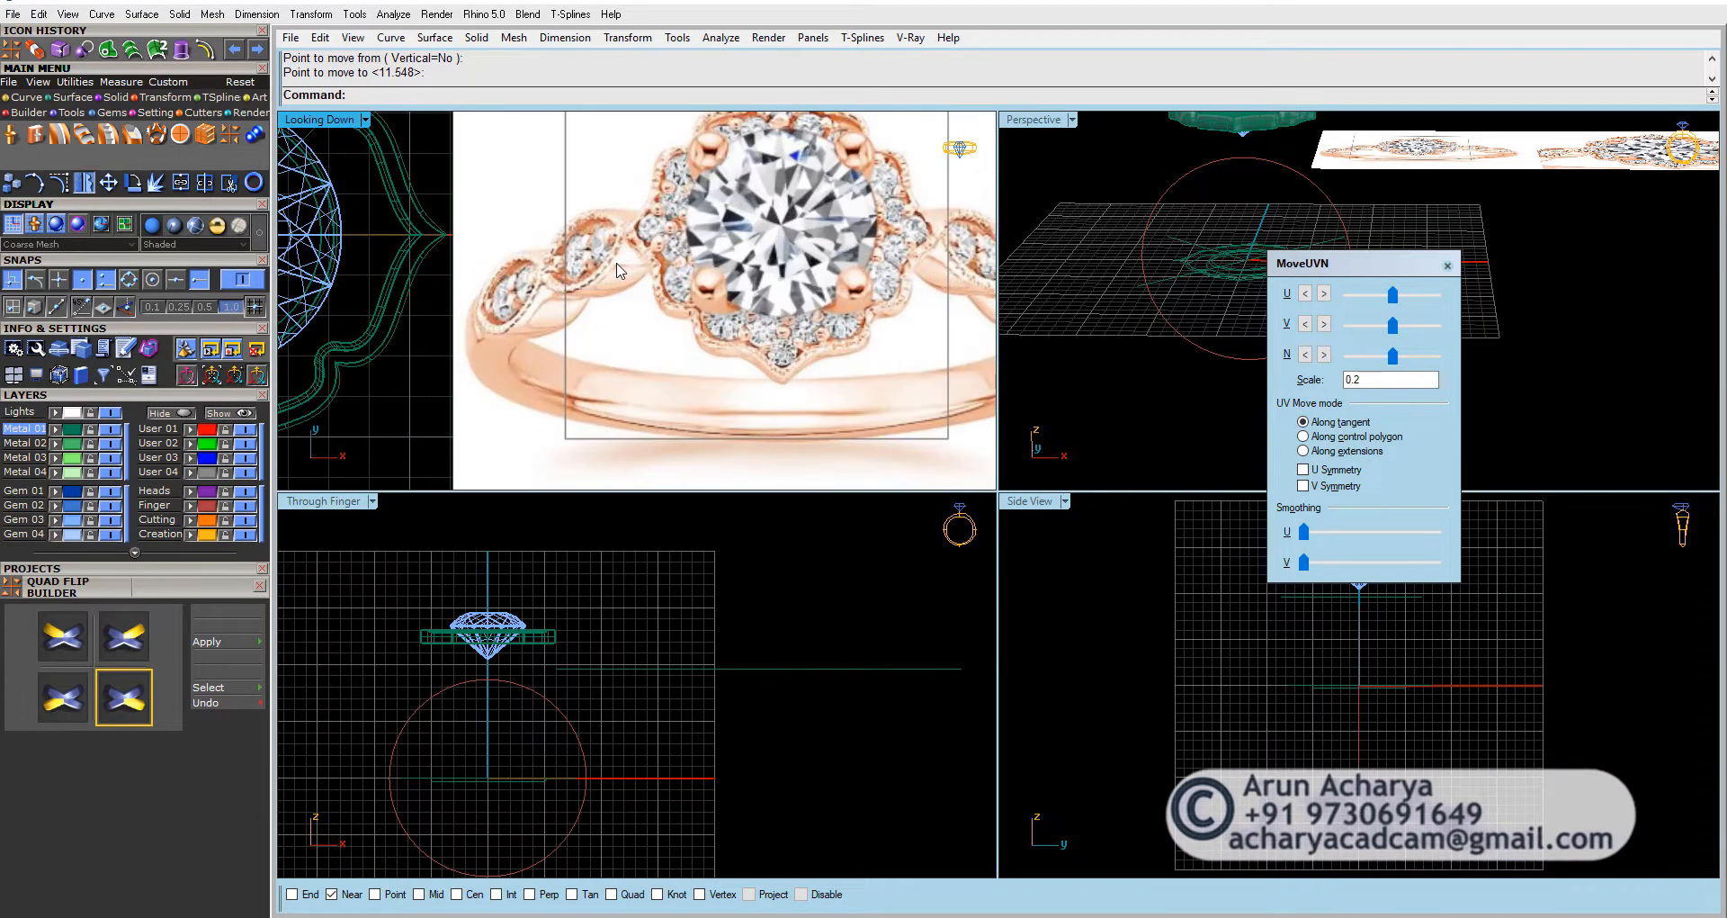
{"action": "right_click_drag", "start_coordinate": [566, 258], "coordinate": [661, 235]}
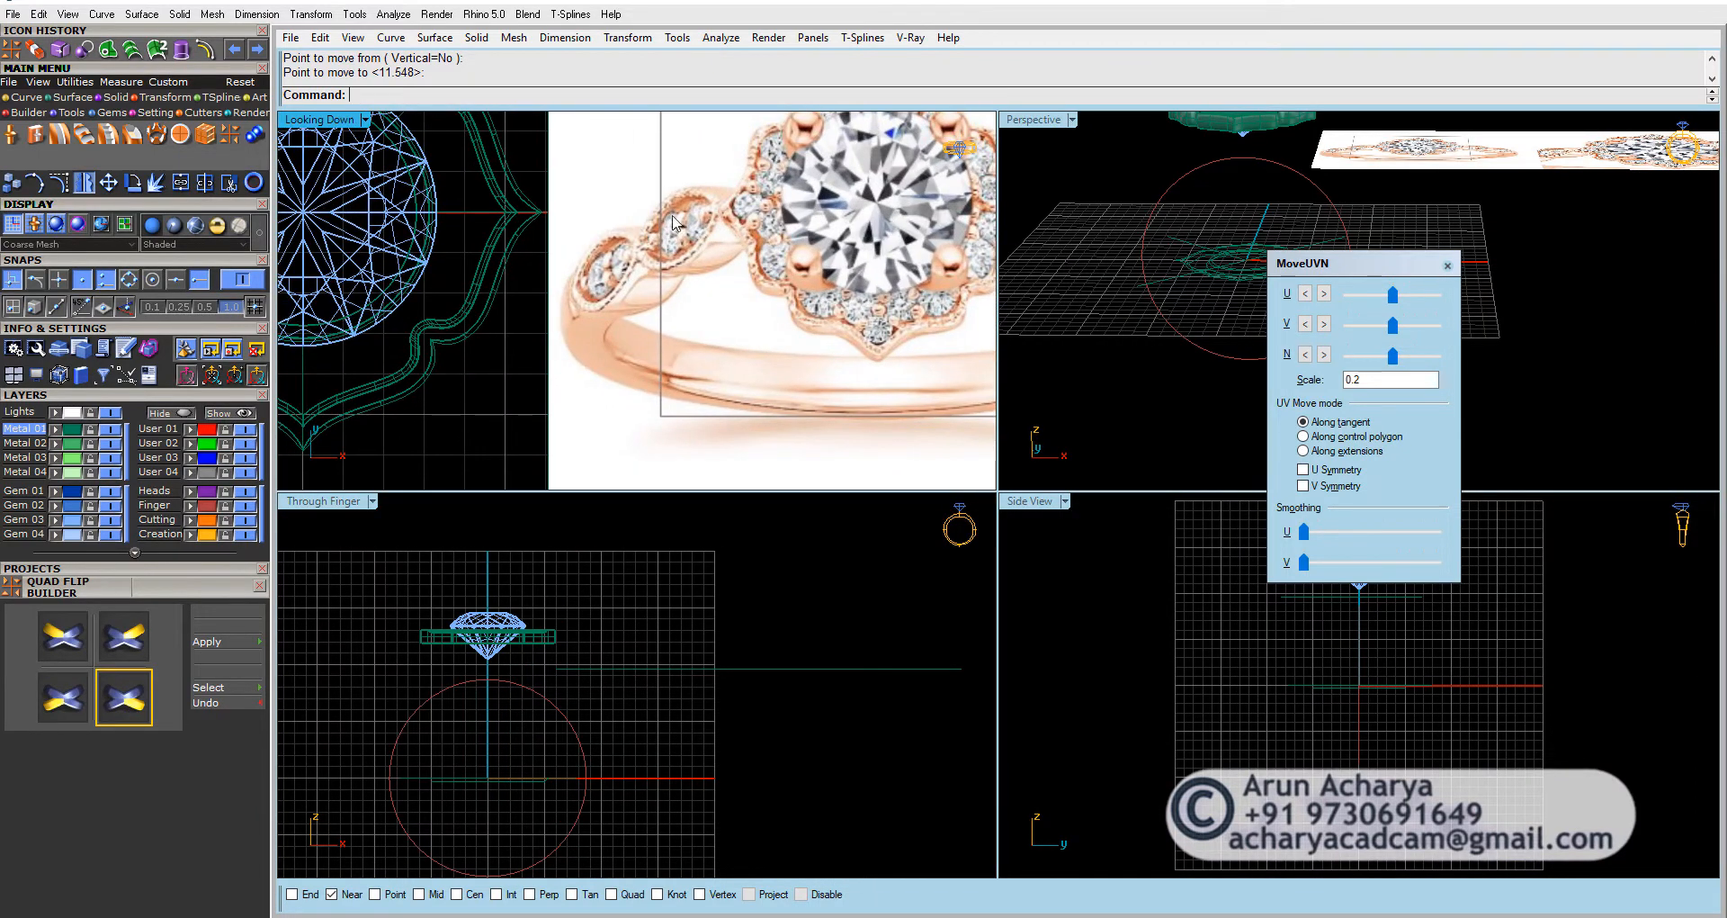
{"action": "scroll", "coordinate": [657, 259], "scroll_direction": "down", "scroll_amount": 6}
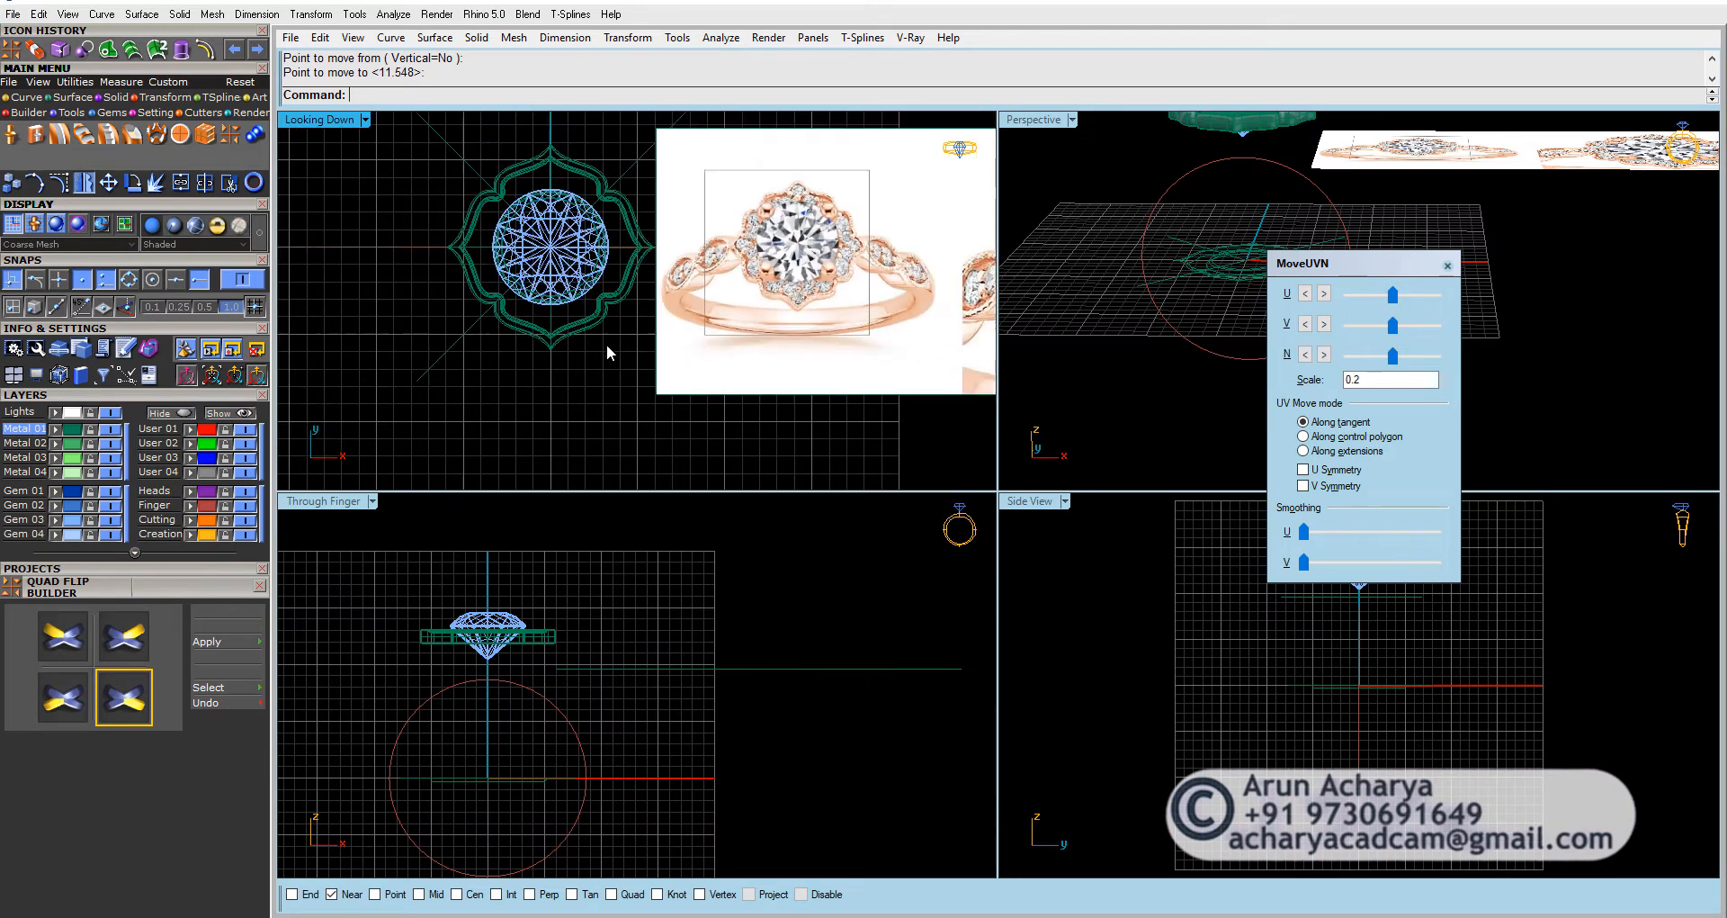
{"action": "key", "text": "ctrl+m"}
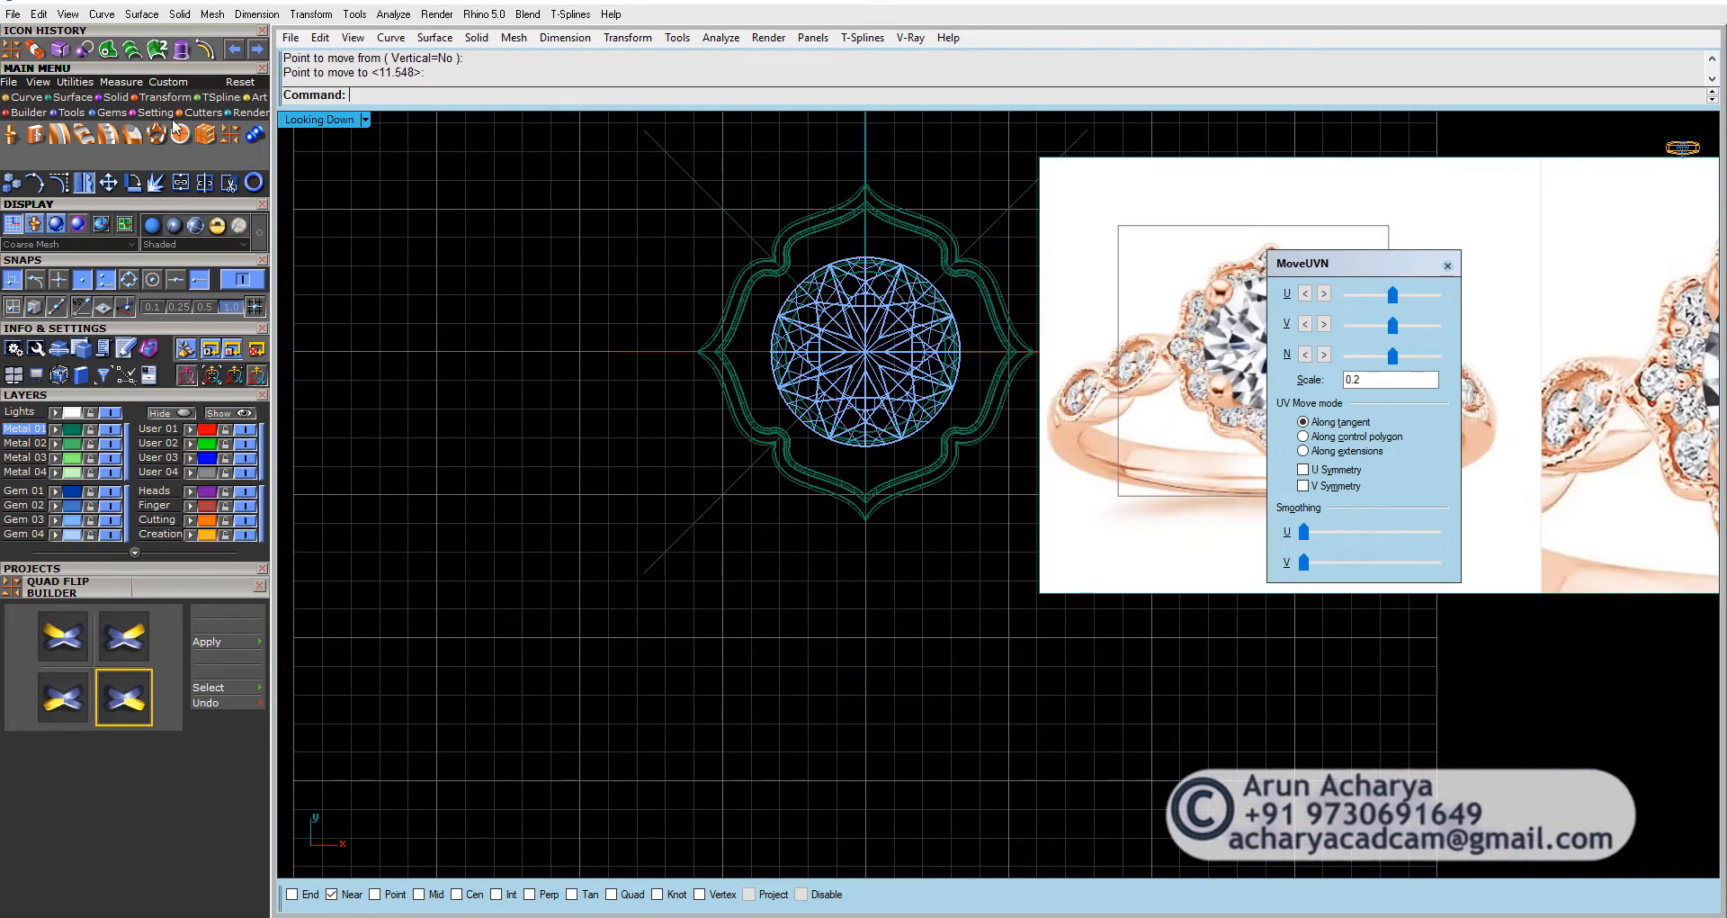
{"action": "left_click", "coordinate": [113, 113]}
{"action": "left_click", "coordinate": [10, 133]}
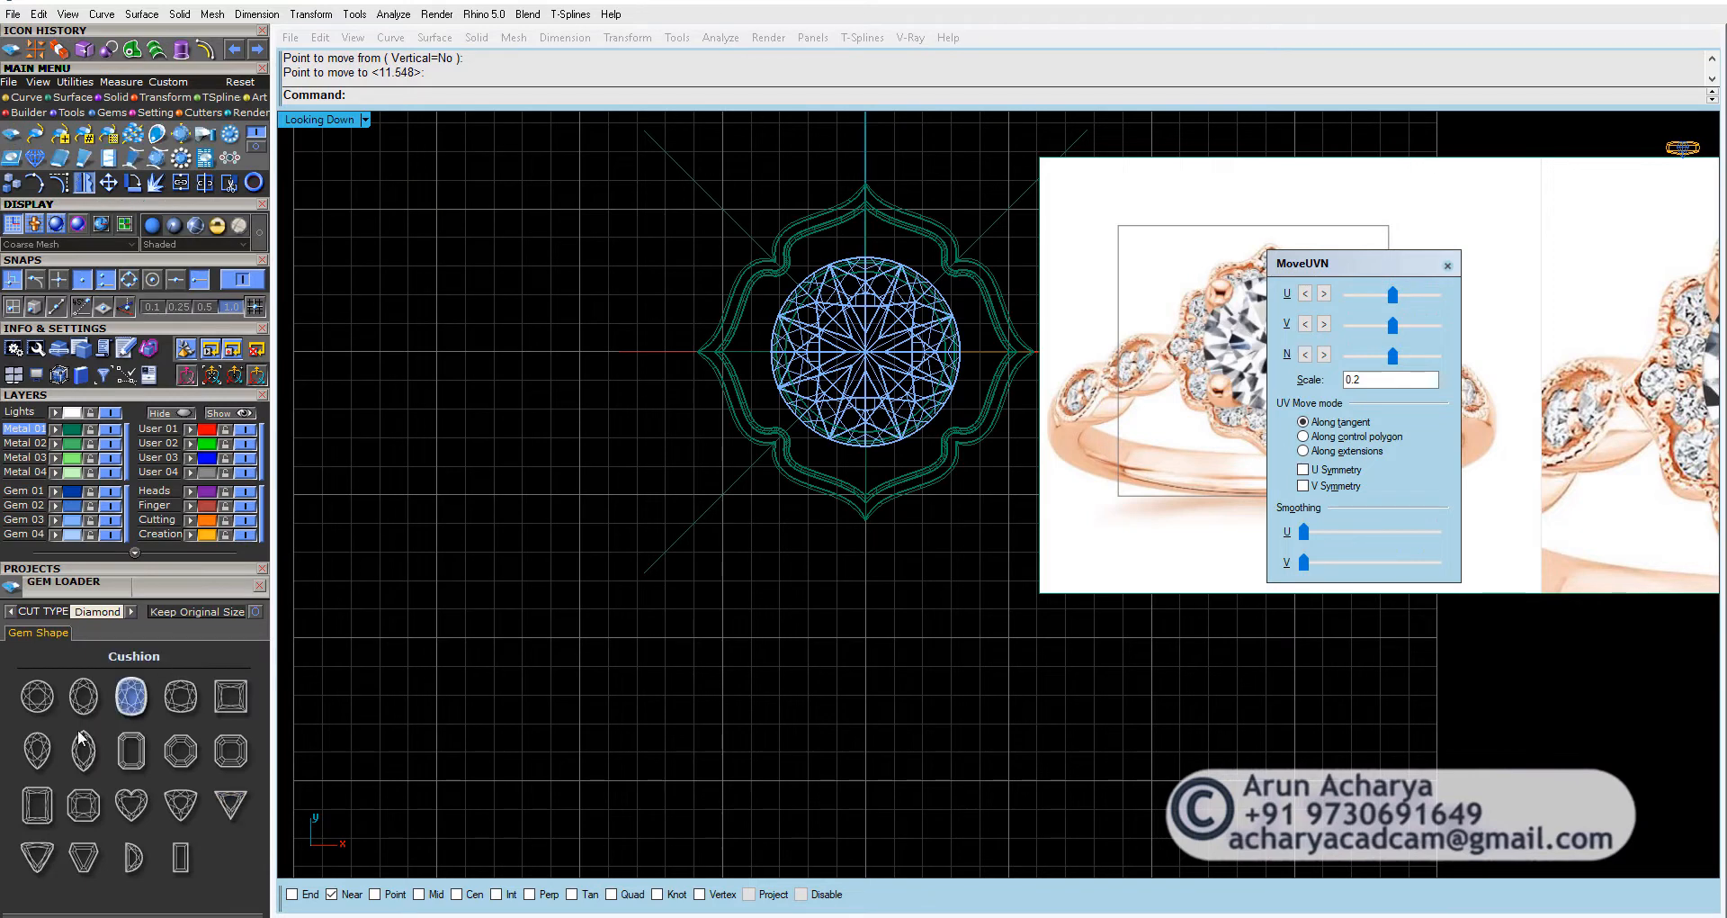
{"action": "left_click", "coordinate": [33, 694]}
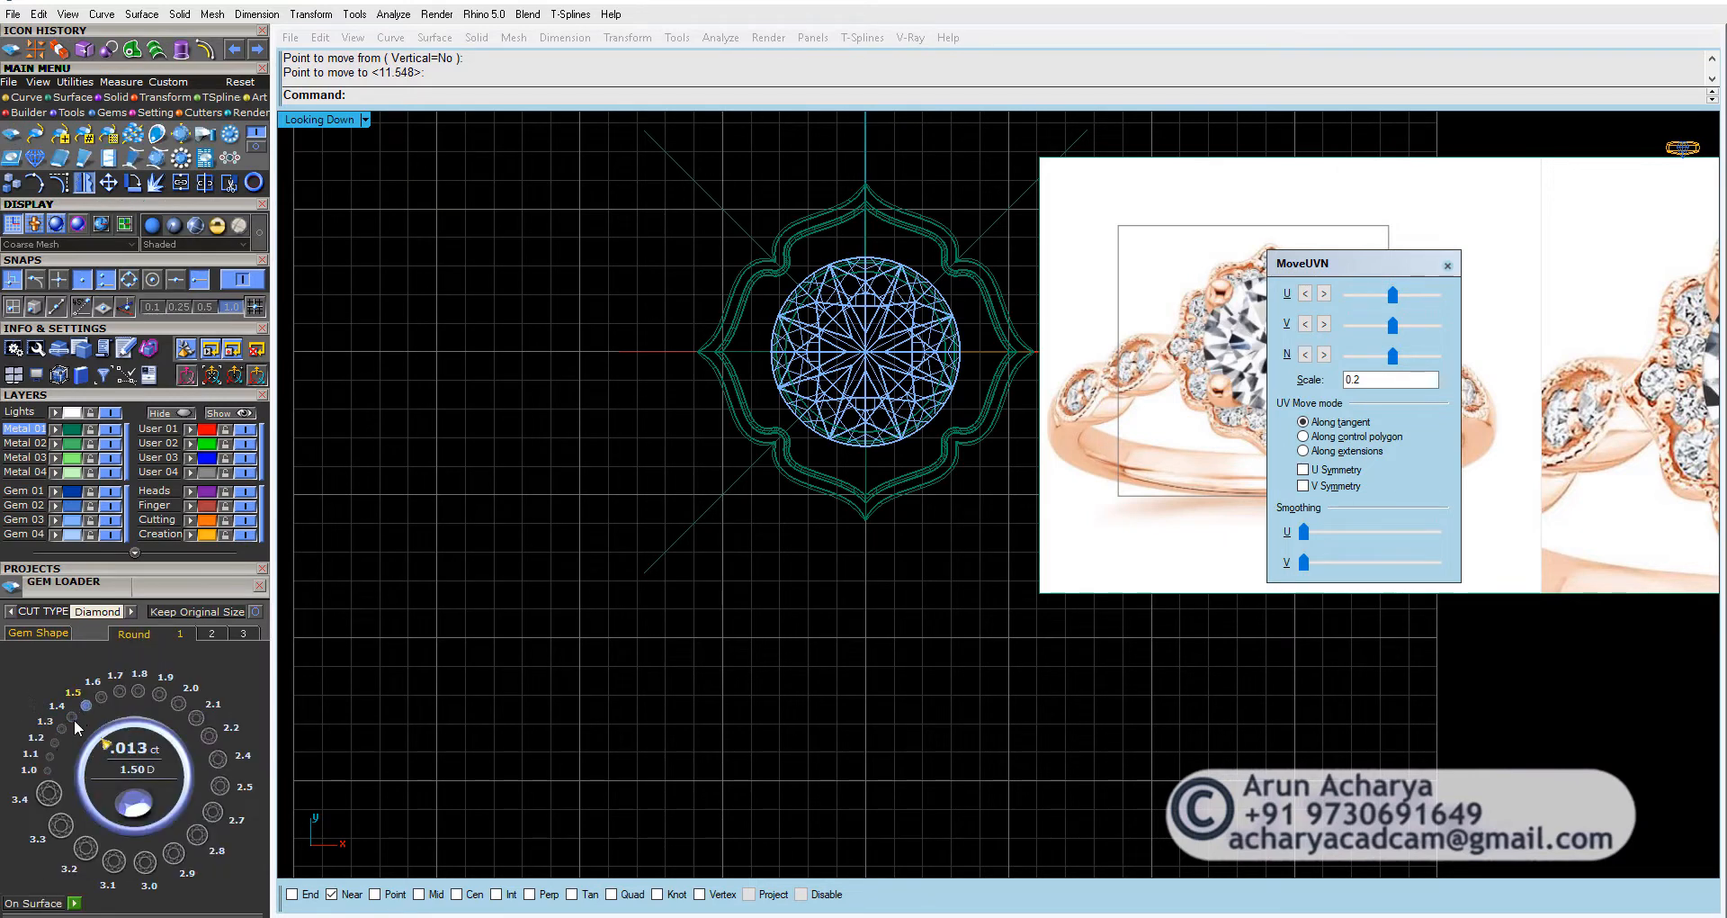
{"action": "left_click", "coordinate": [178, 703]}
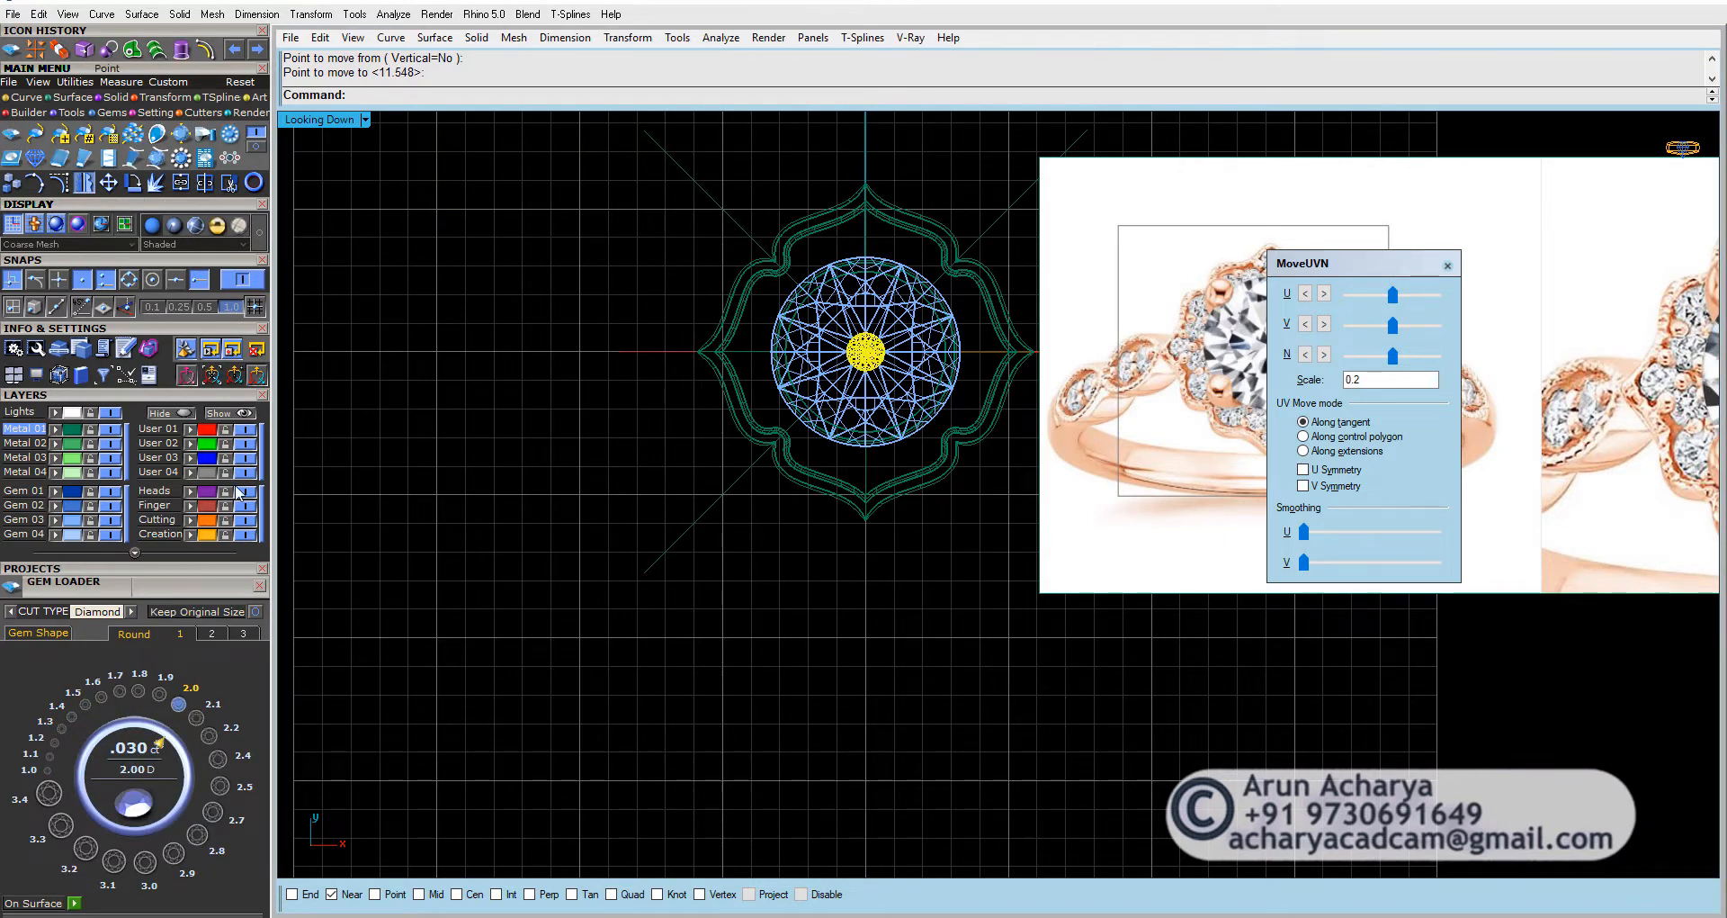
Step: Copy the small round diamond horizontally along the X axis at a distance of 1.4
{"action": "left_click", "coordinate": [11, 183]}
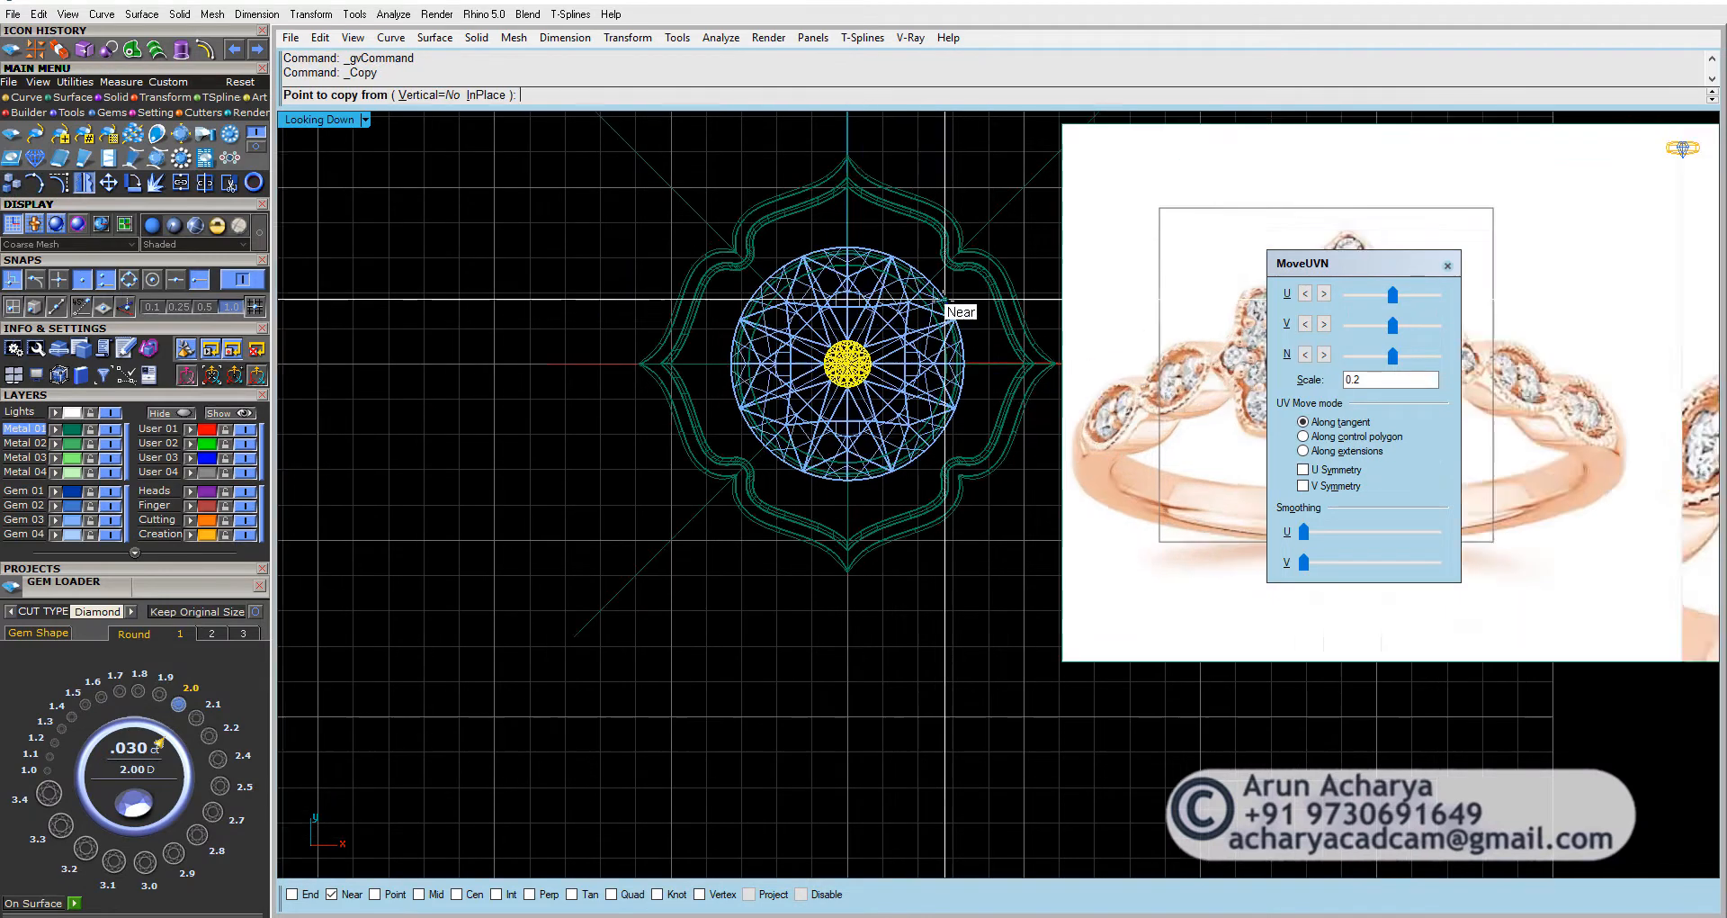
{"action": "scroll", "coordinate": [905, 339], "scroll_direction": "up", "scroll_amount": 5}
{"action": "left_click", "coordinate": [648, 783]}
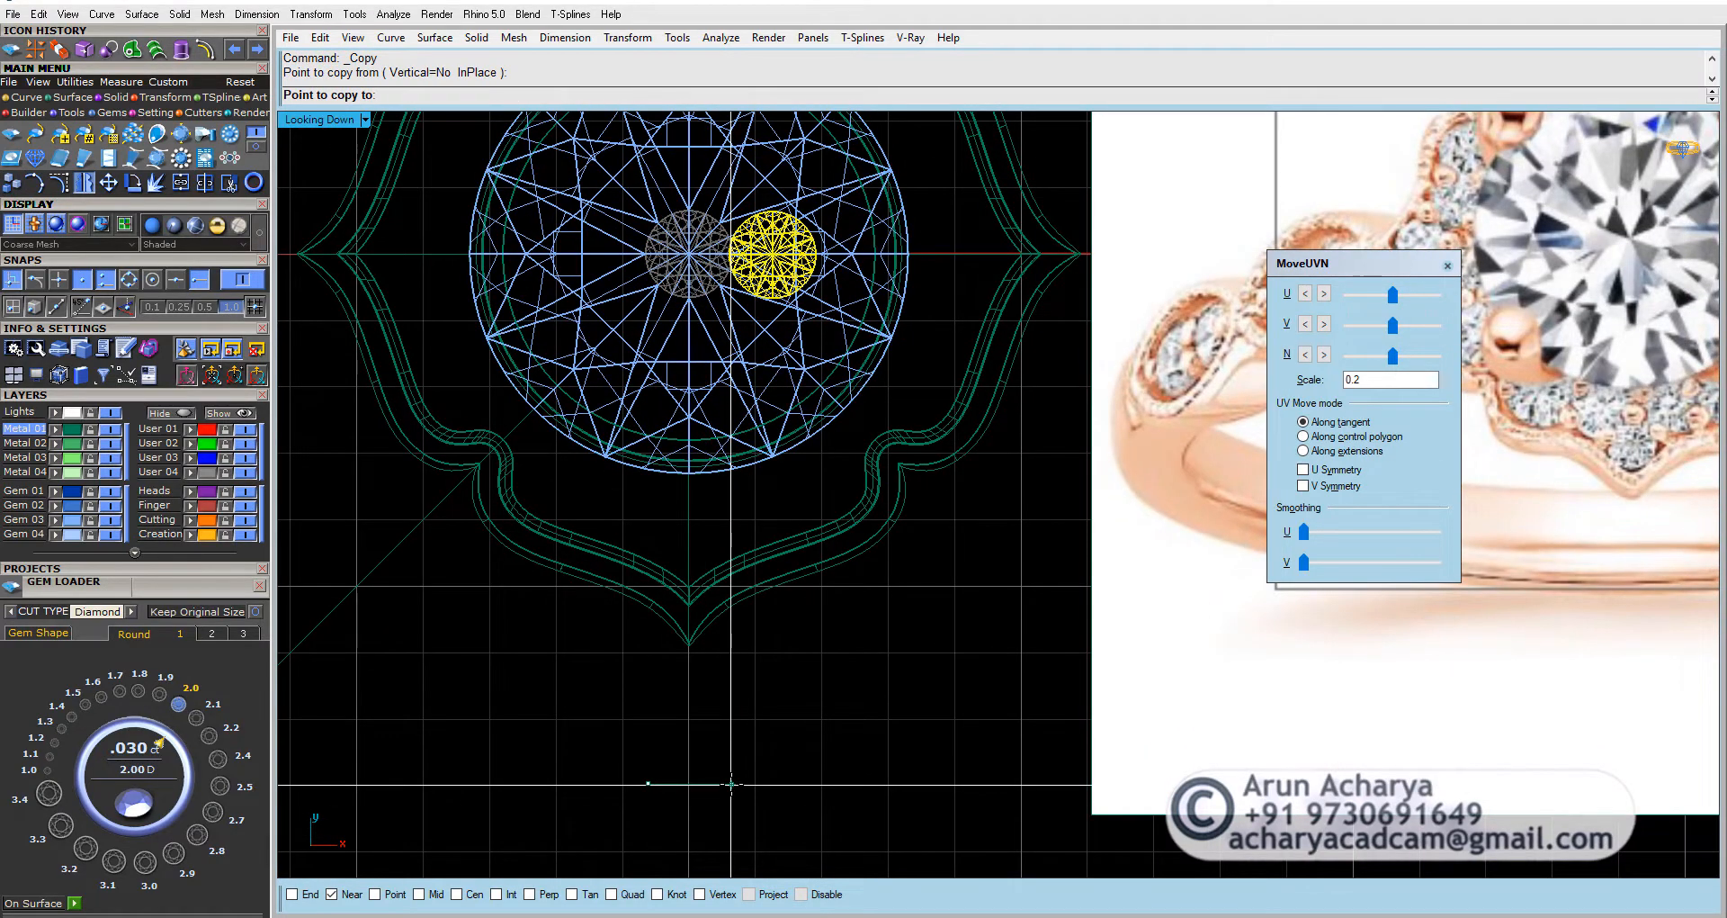
{"action": "type", "text": "1.4"}
{"action": "key", "text": "Return"}
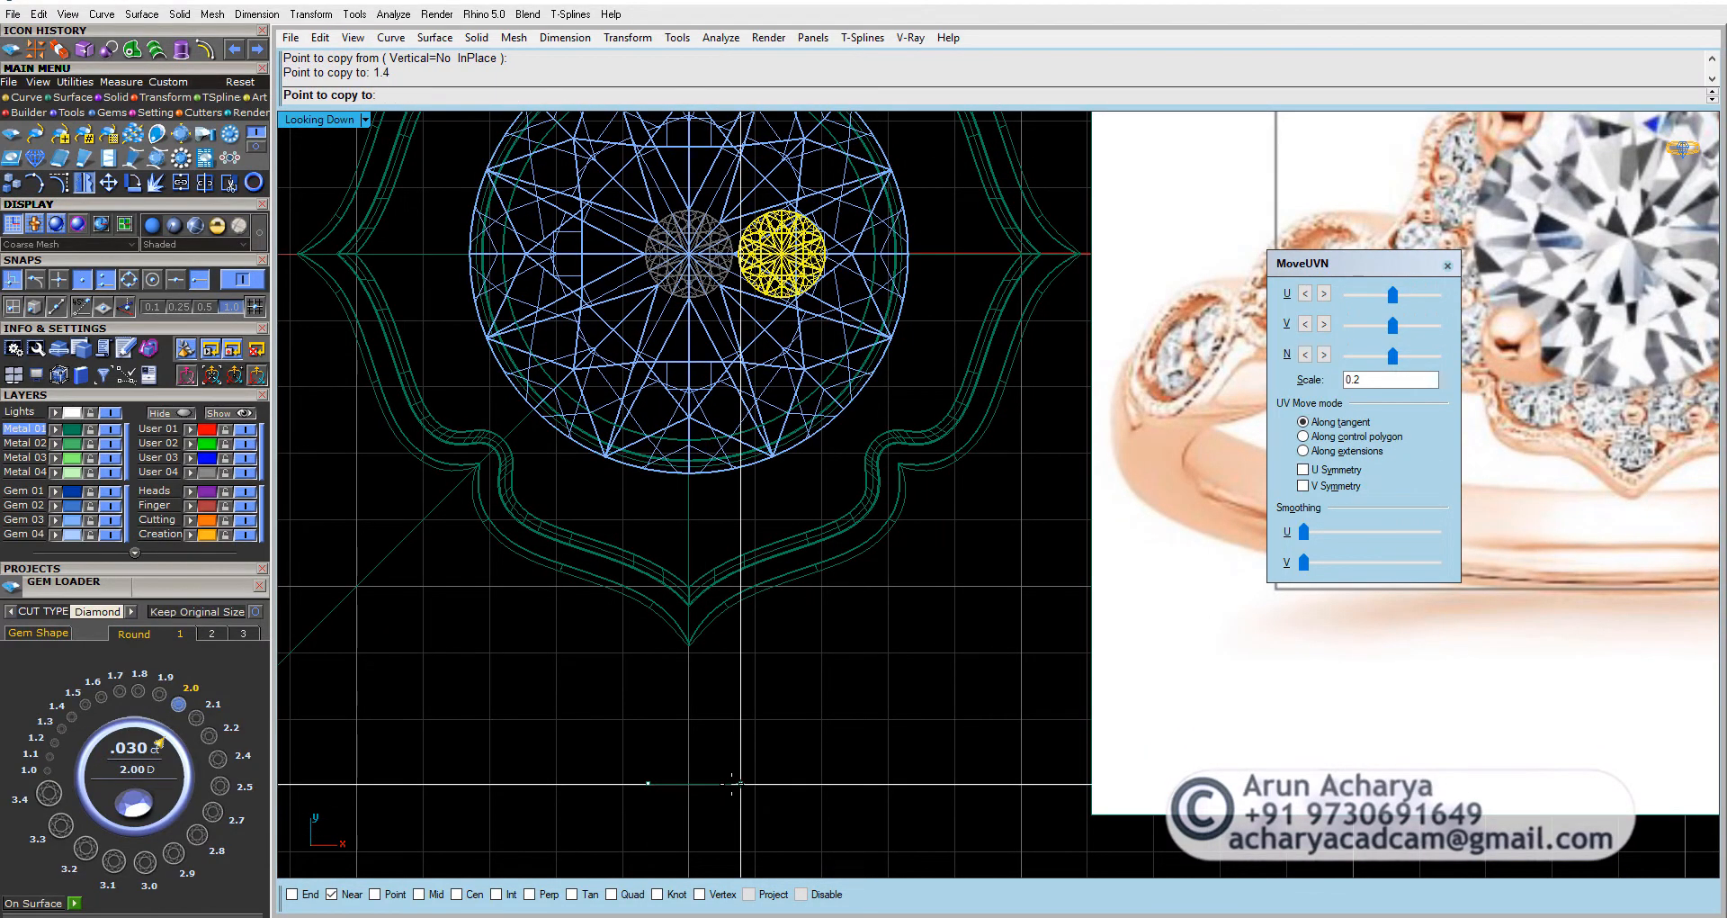
{"action": "left_click", "coordinate": [736, 784]}
{"action": "key", "text": "Return"}
{"action": "key", "text": "Escape"}
{"action": "scroll", "coordinate": [688, 250], "scroll_direction": "up", "scroll_amount": 3}
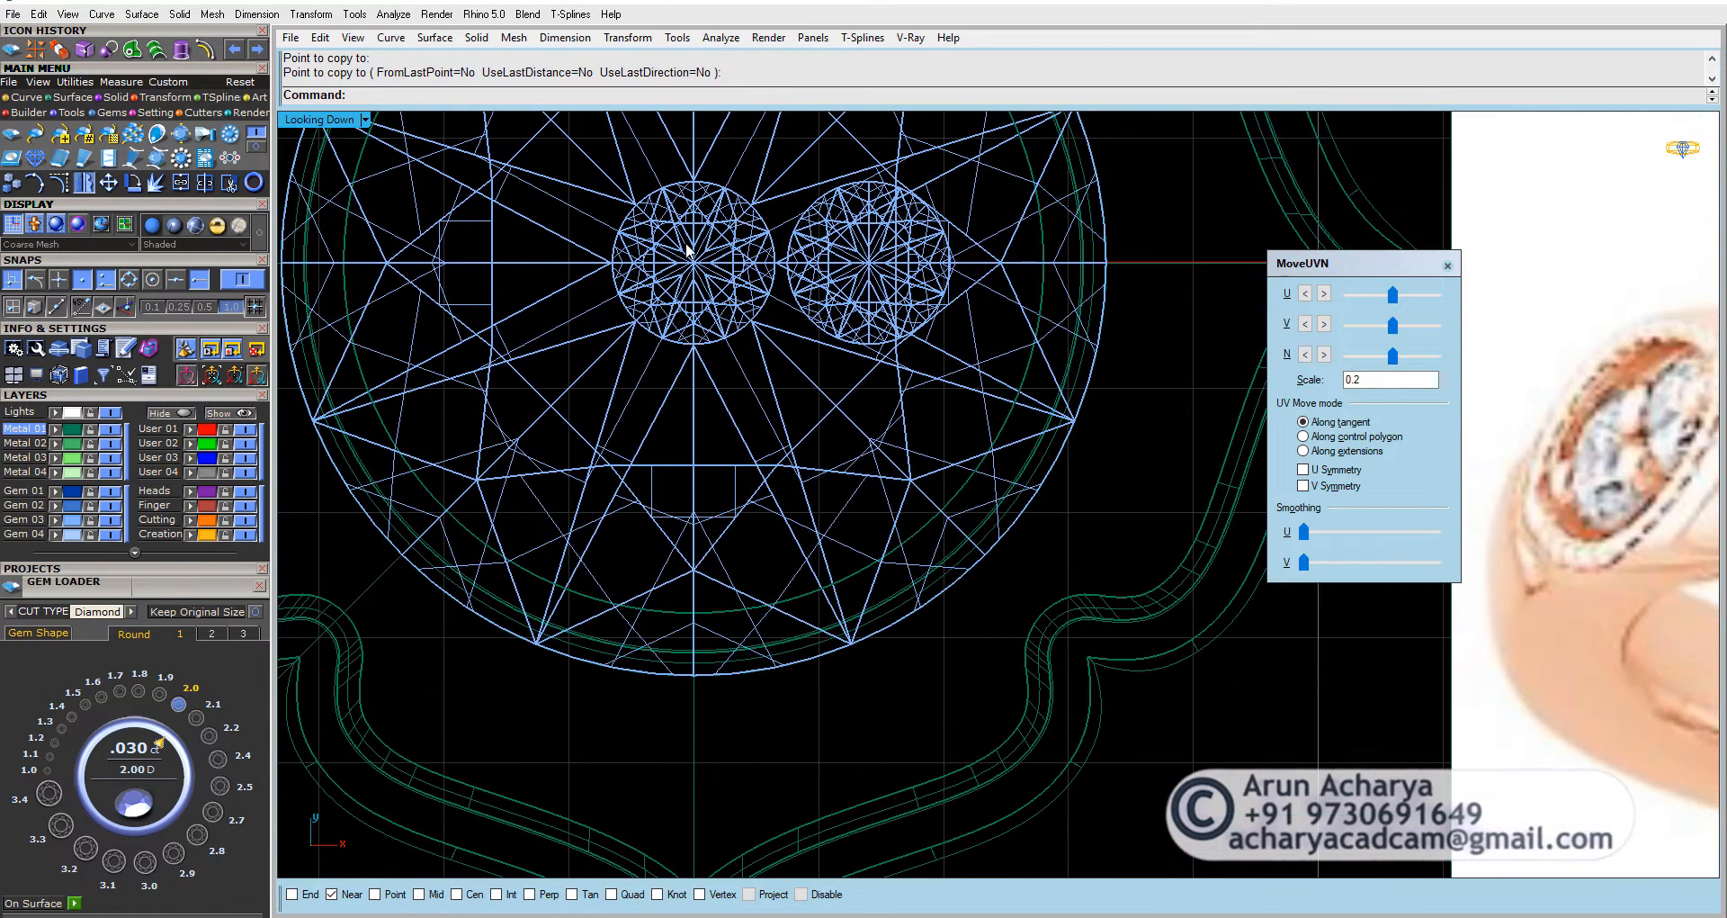
Step: Move the two small round diamonds together straight down by 20, away from the halo
{"action": "left_click", "coordinate": [738, 218]}
{"action": "left_click", "coordinate": [828, 235], "text": "shift"}
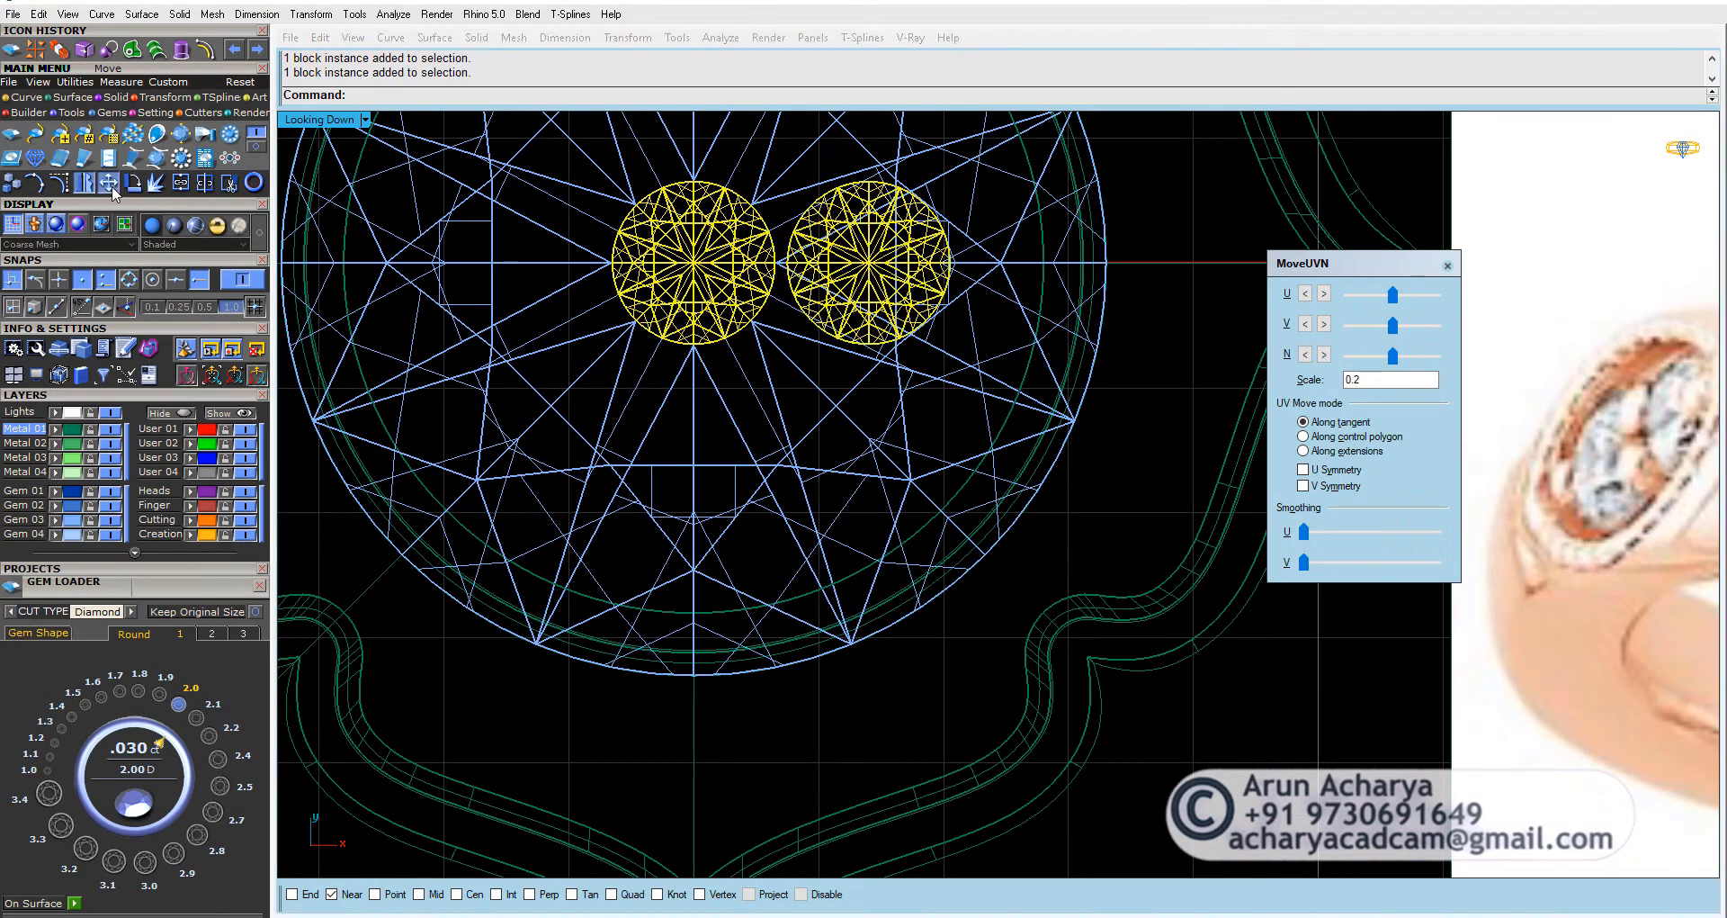
{"action": "left_click", "coordinate": [108, 182]}
{"action": "scroll", "coordinate": [670, 333], "scroll_direction": "down", "scroll_amount": 5}
{"action": "left_click", "coordinate": [752, 475]}
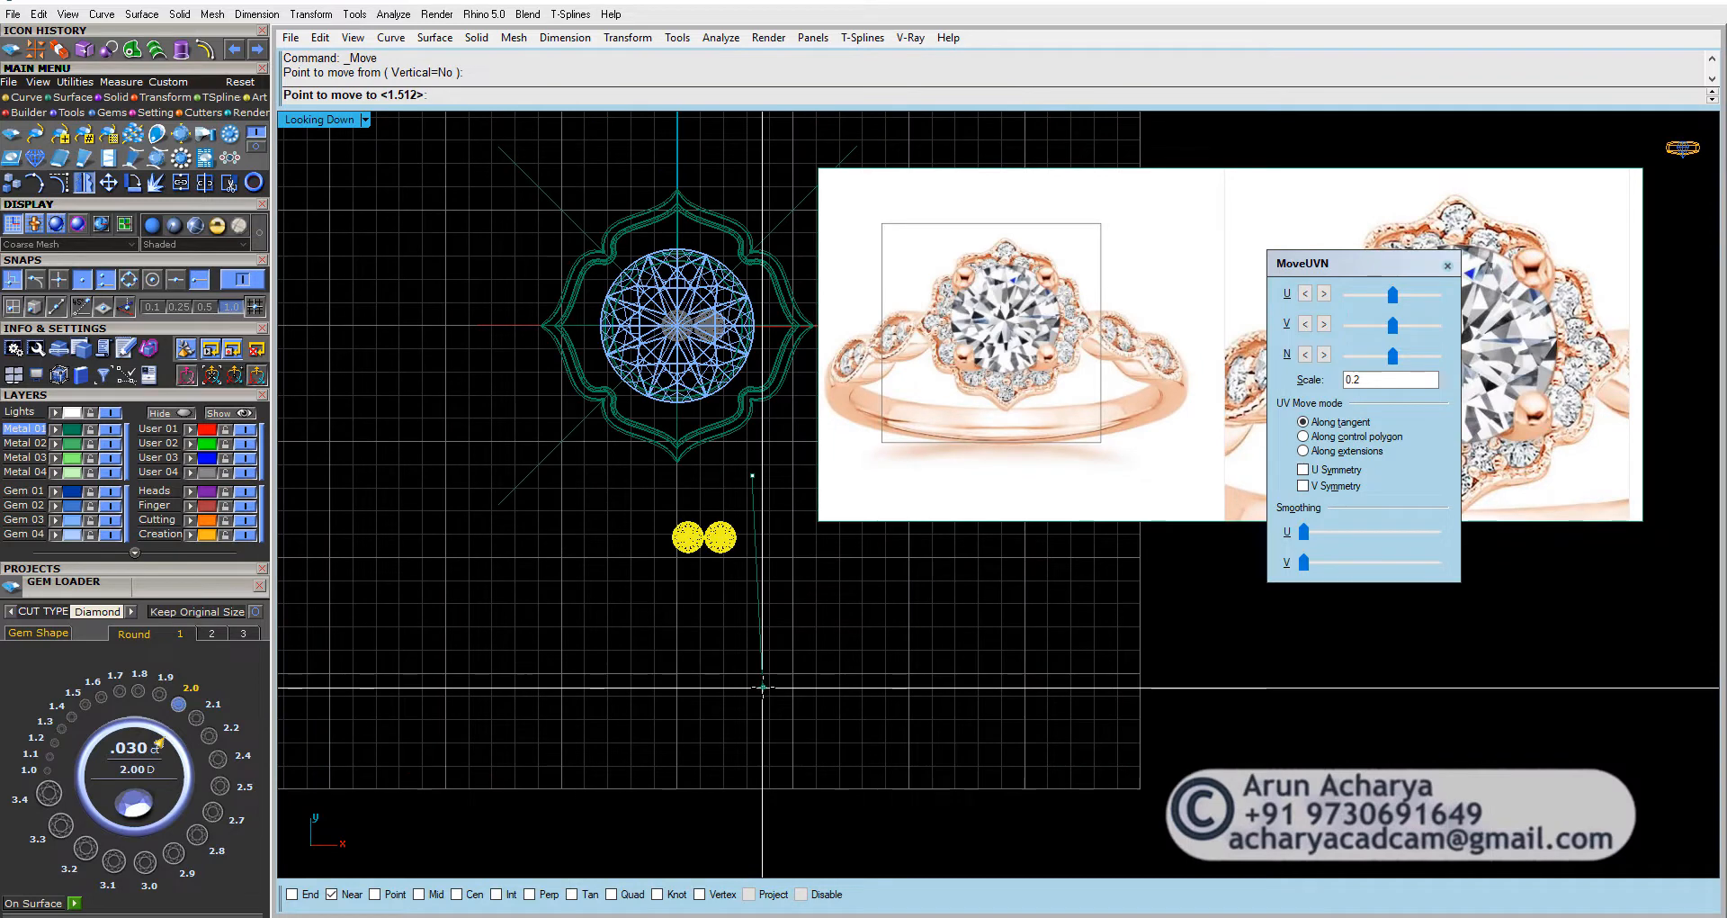
{"action": "type", "text": "20"}
{"action": "key", "text": "Return"}
{"action": "left_click", "coordinate": [762, 686]}
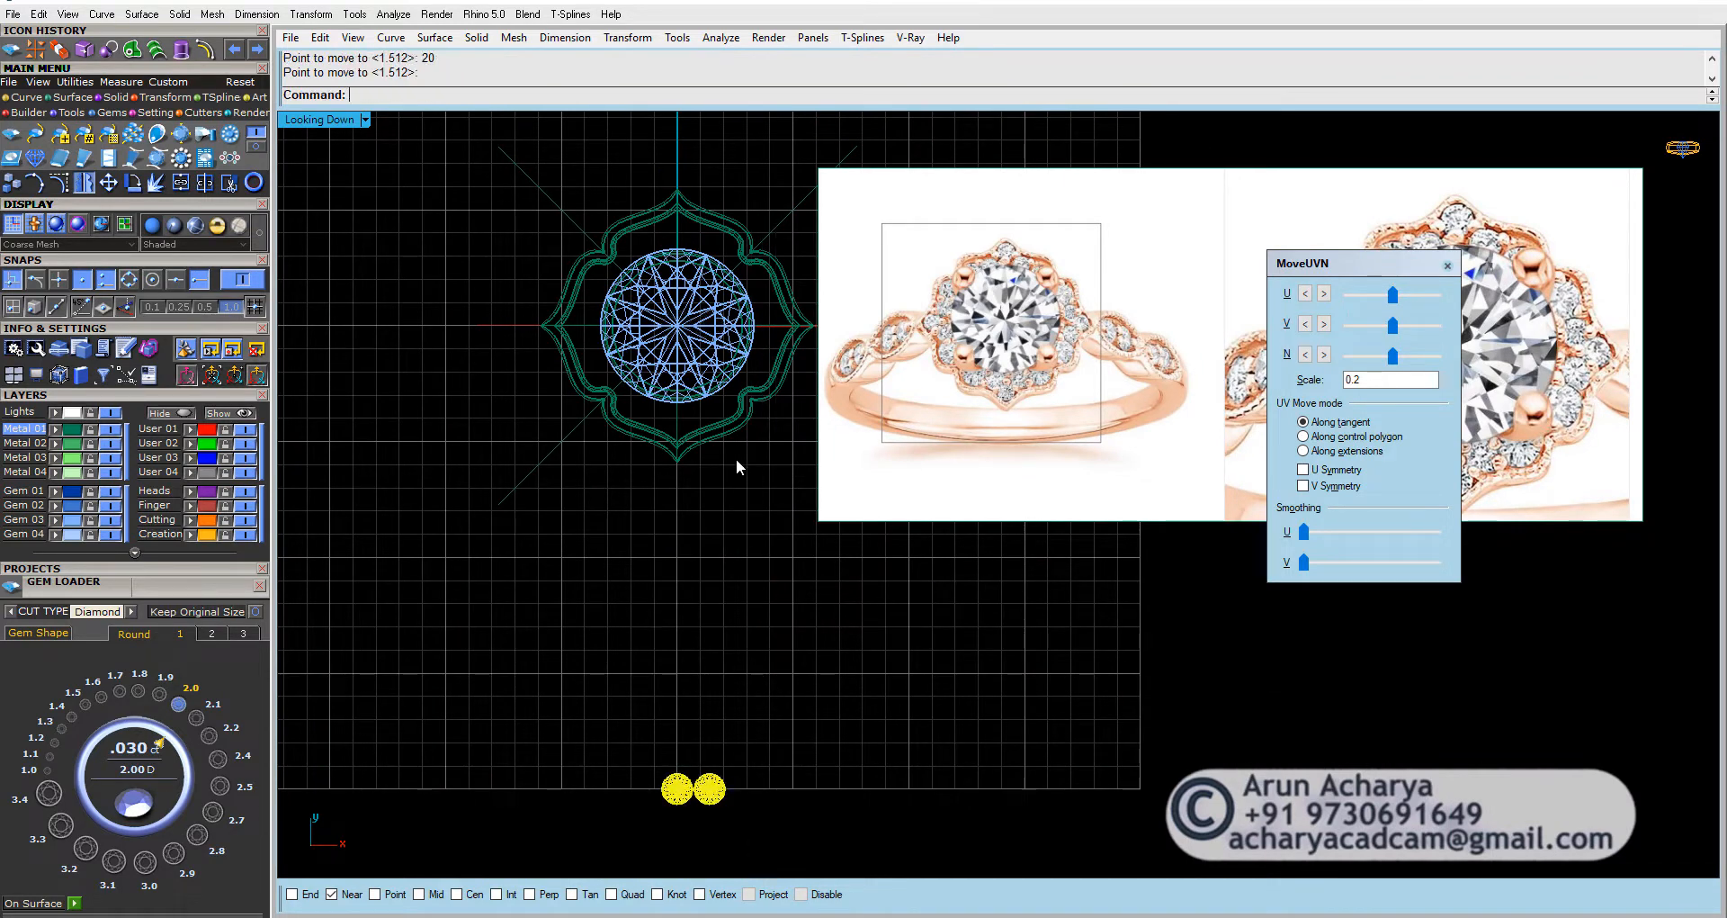
Step: Draw a horizontal polyline through the centres of the two small diamonds, extending past both of them
{"action": "scroll", "coordinate": [729, 655], "scroll_direction": "up", "scroll_amount": 4}
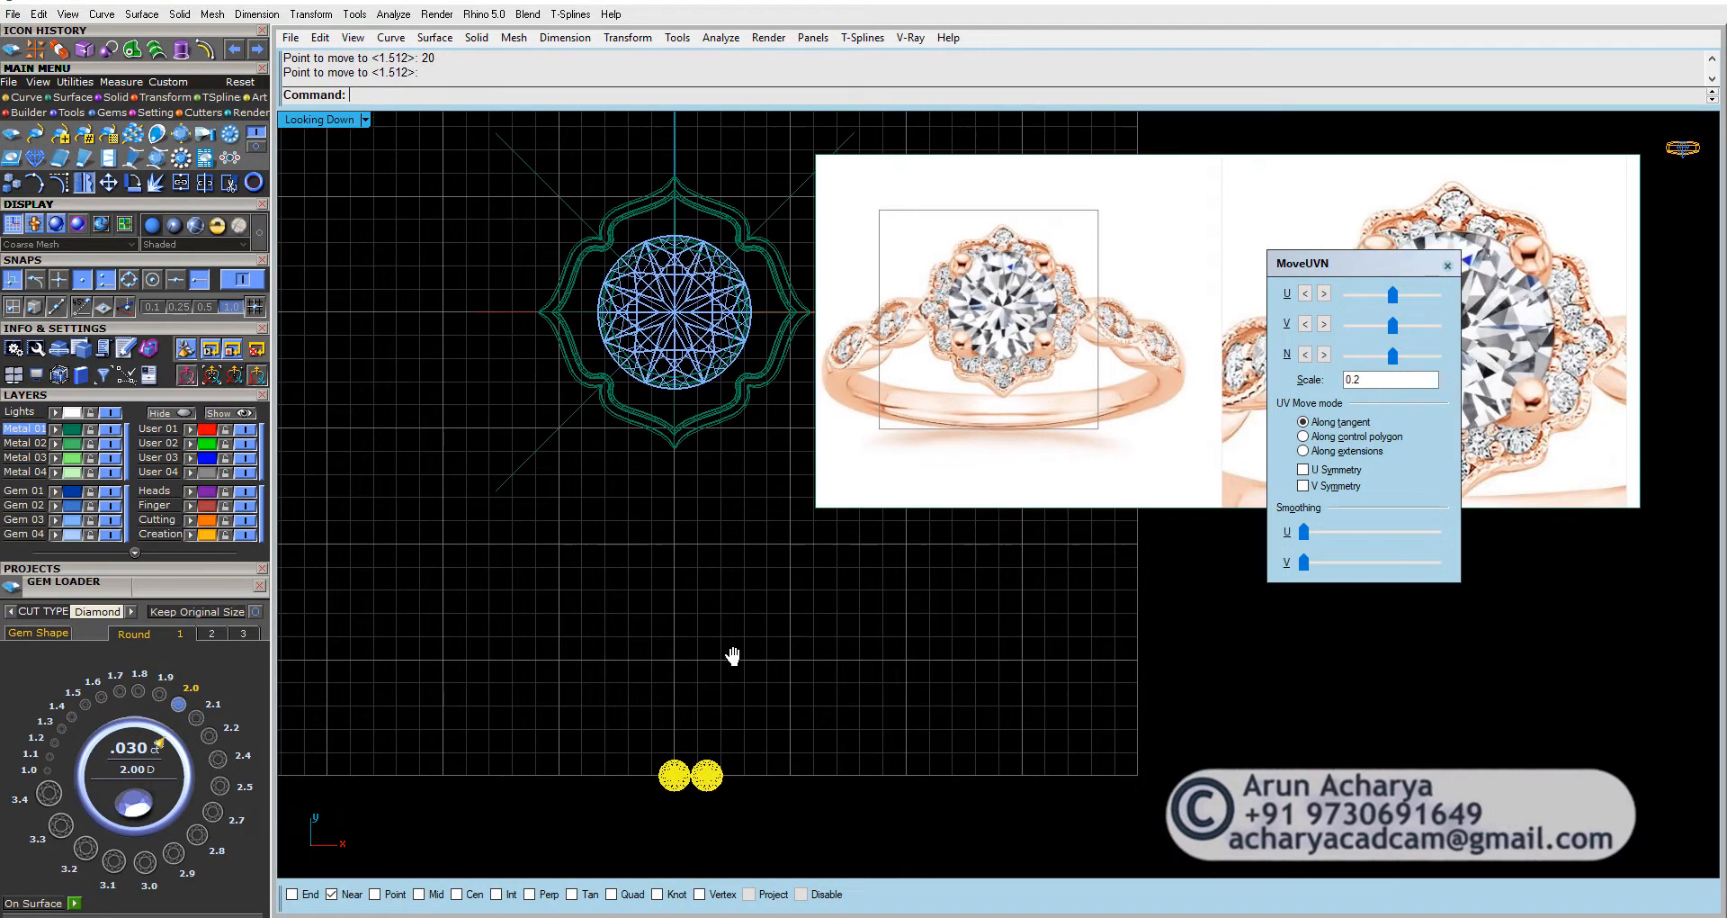
{"action": "left_click", "coordinate": [27, 97]}
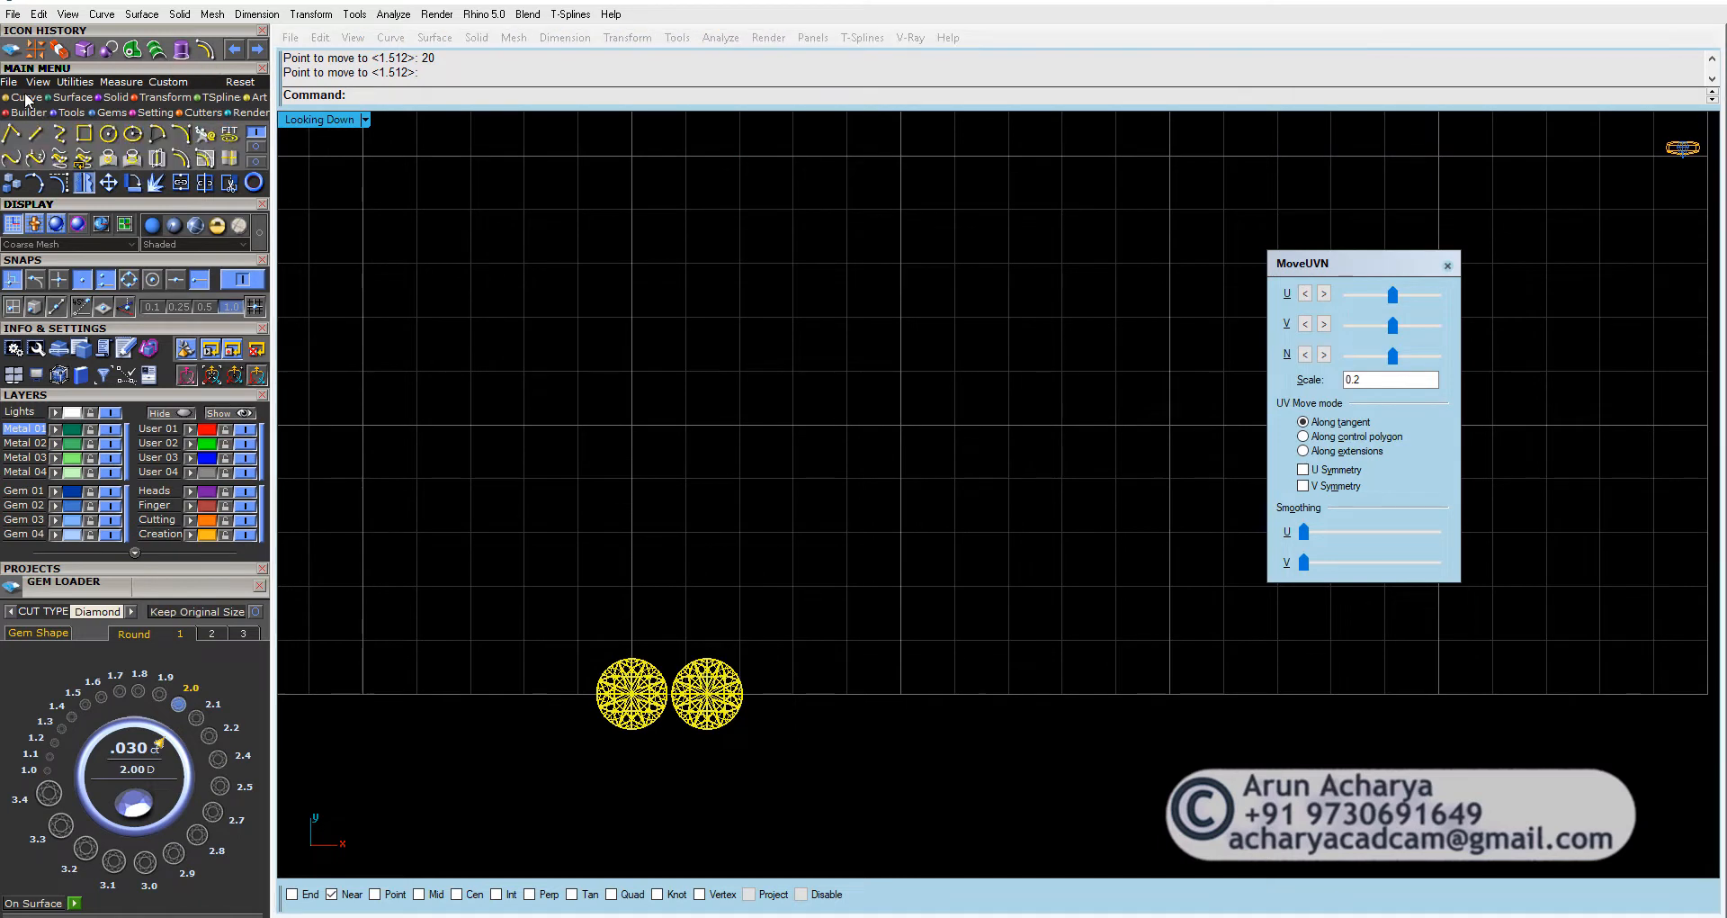
{"action": "left_click", "coordinate": [11, 135]}
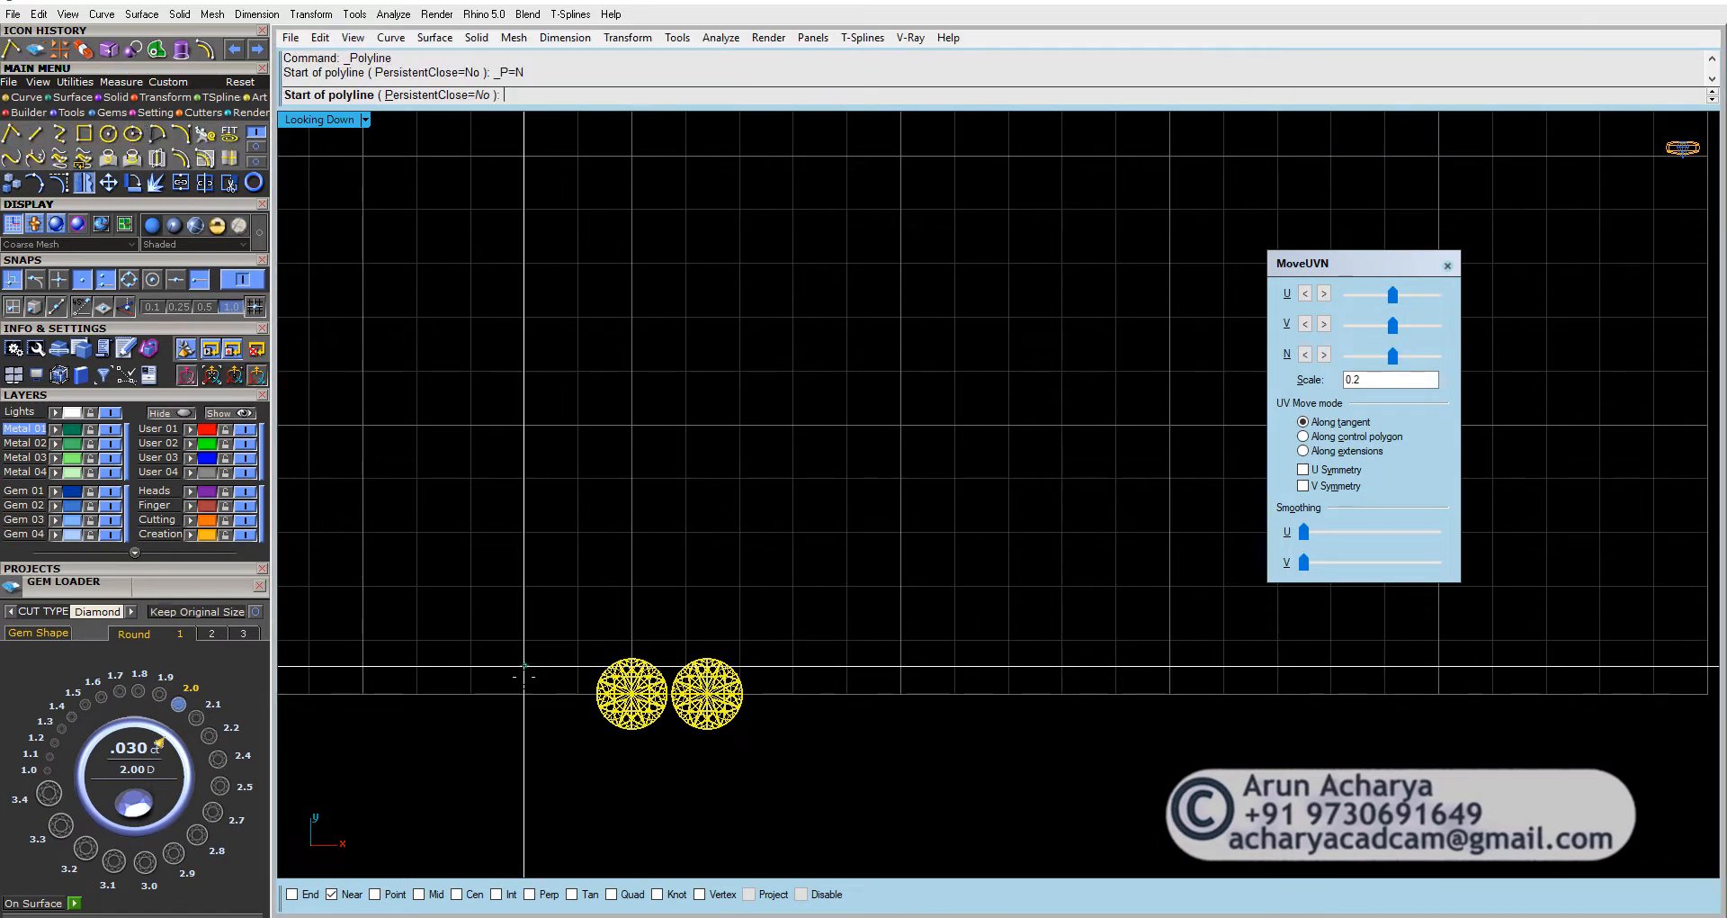
{"action": "left_click", "coordinate": [522, 692]}
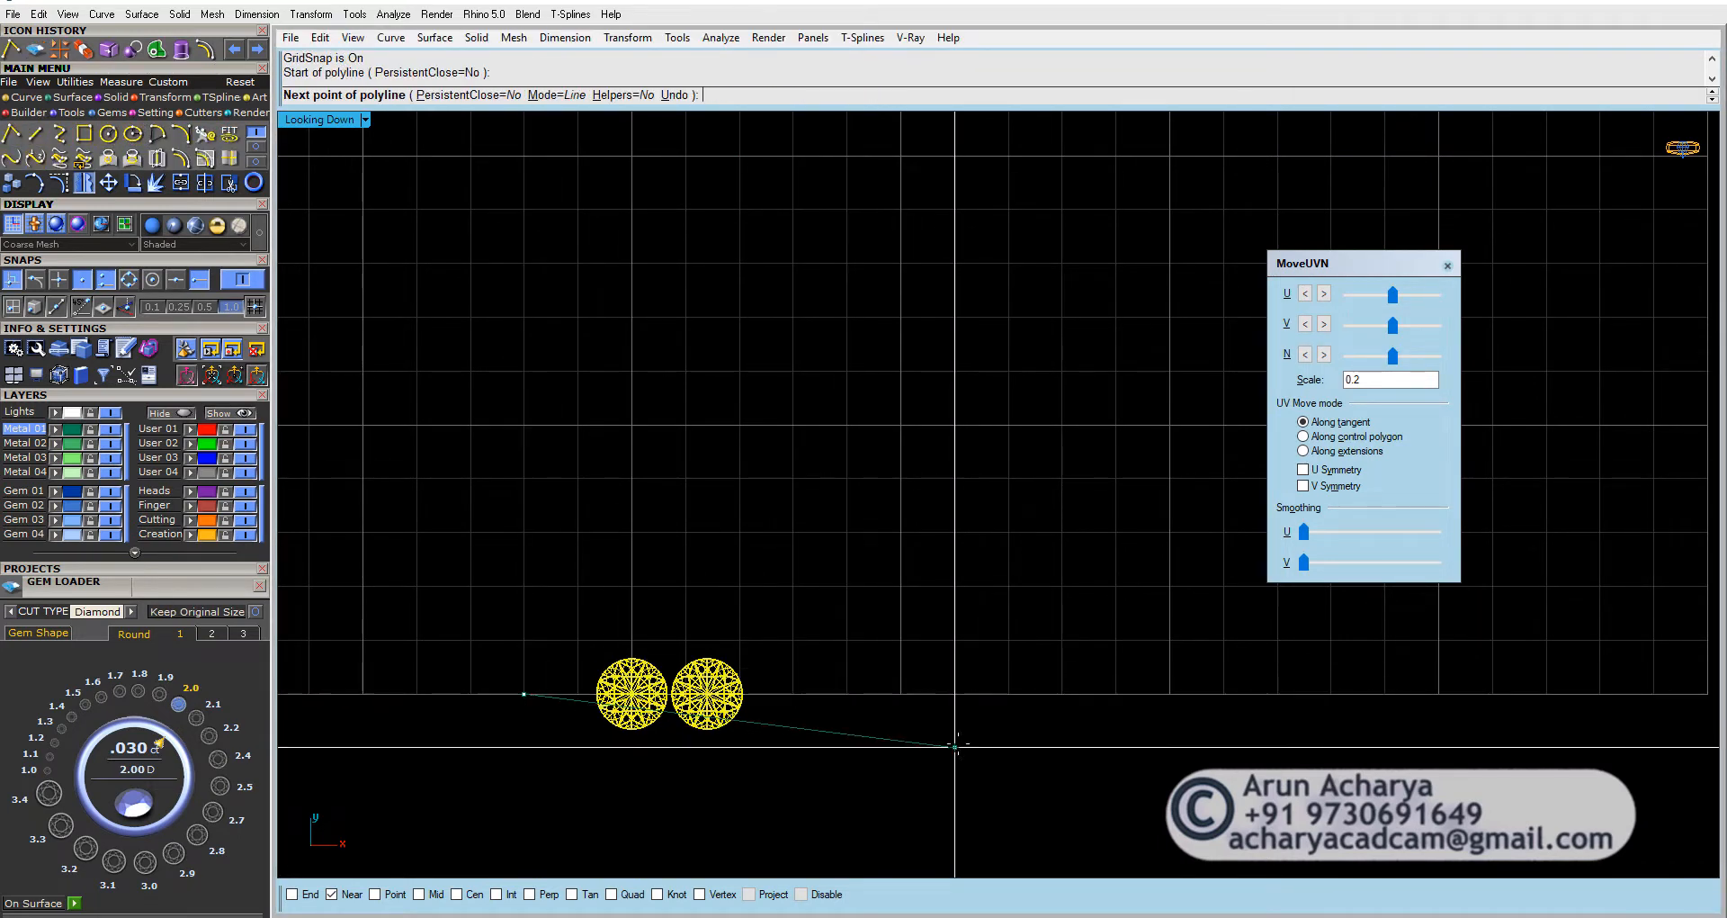
{"action": "left_click", "coordinate": [922, 705]}
{"action": "key", "text": "Return"}
{"action": "left_click", "coordinate": [791, 691]}
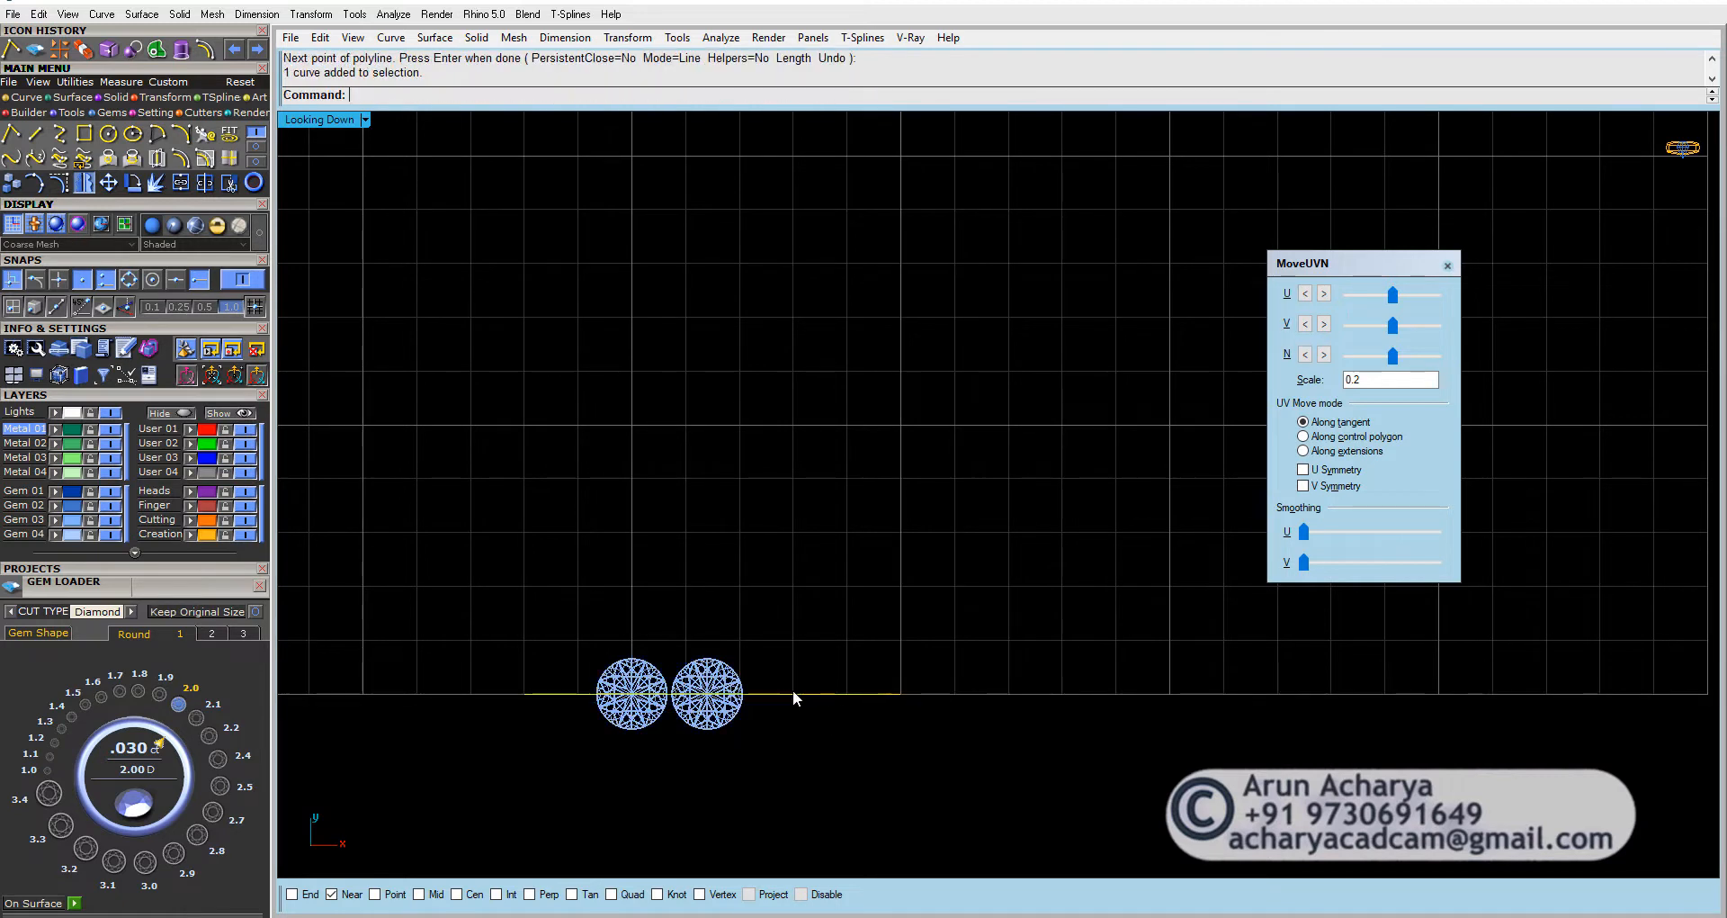
{"action": "right_click_drag", "start_coordinate": [791, 689], "coordinate": [858, 668]}
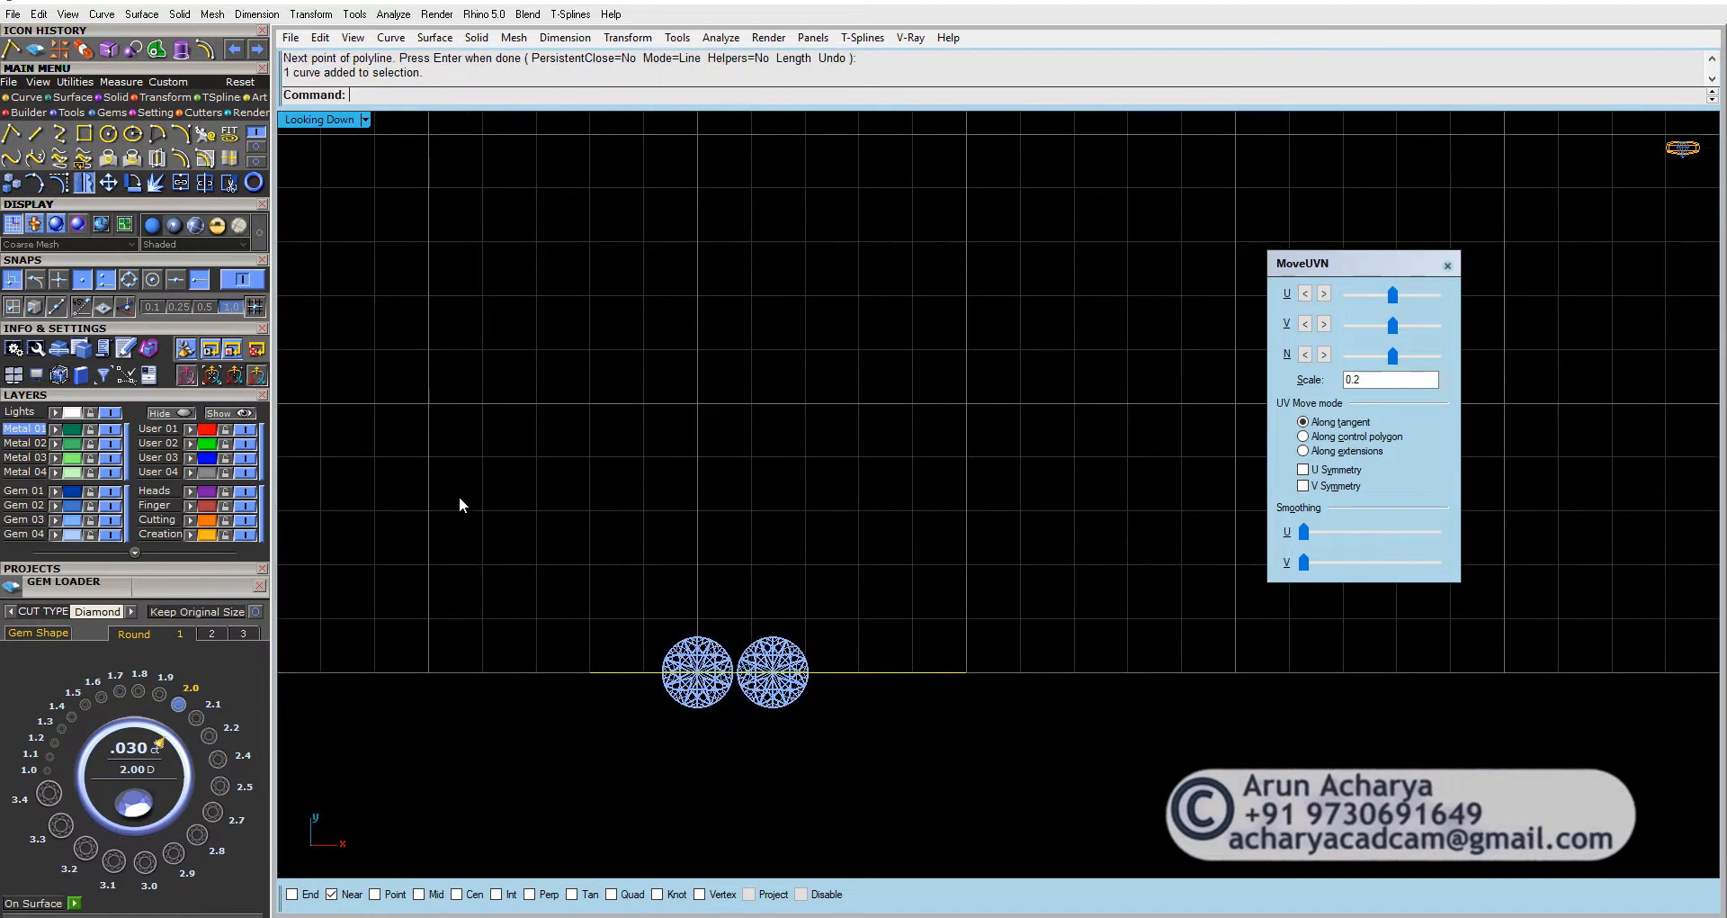
{"action": "left_click", "coordinate": [108, 135]}
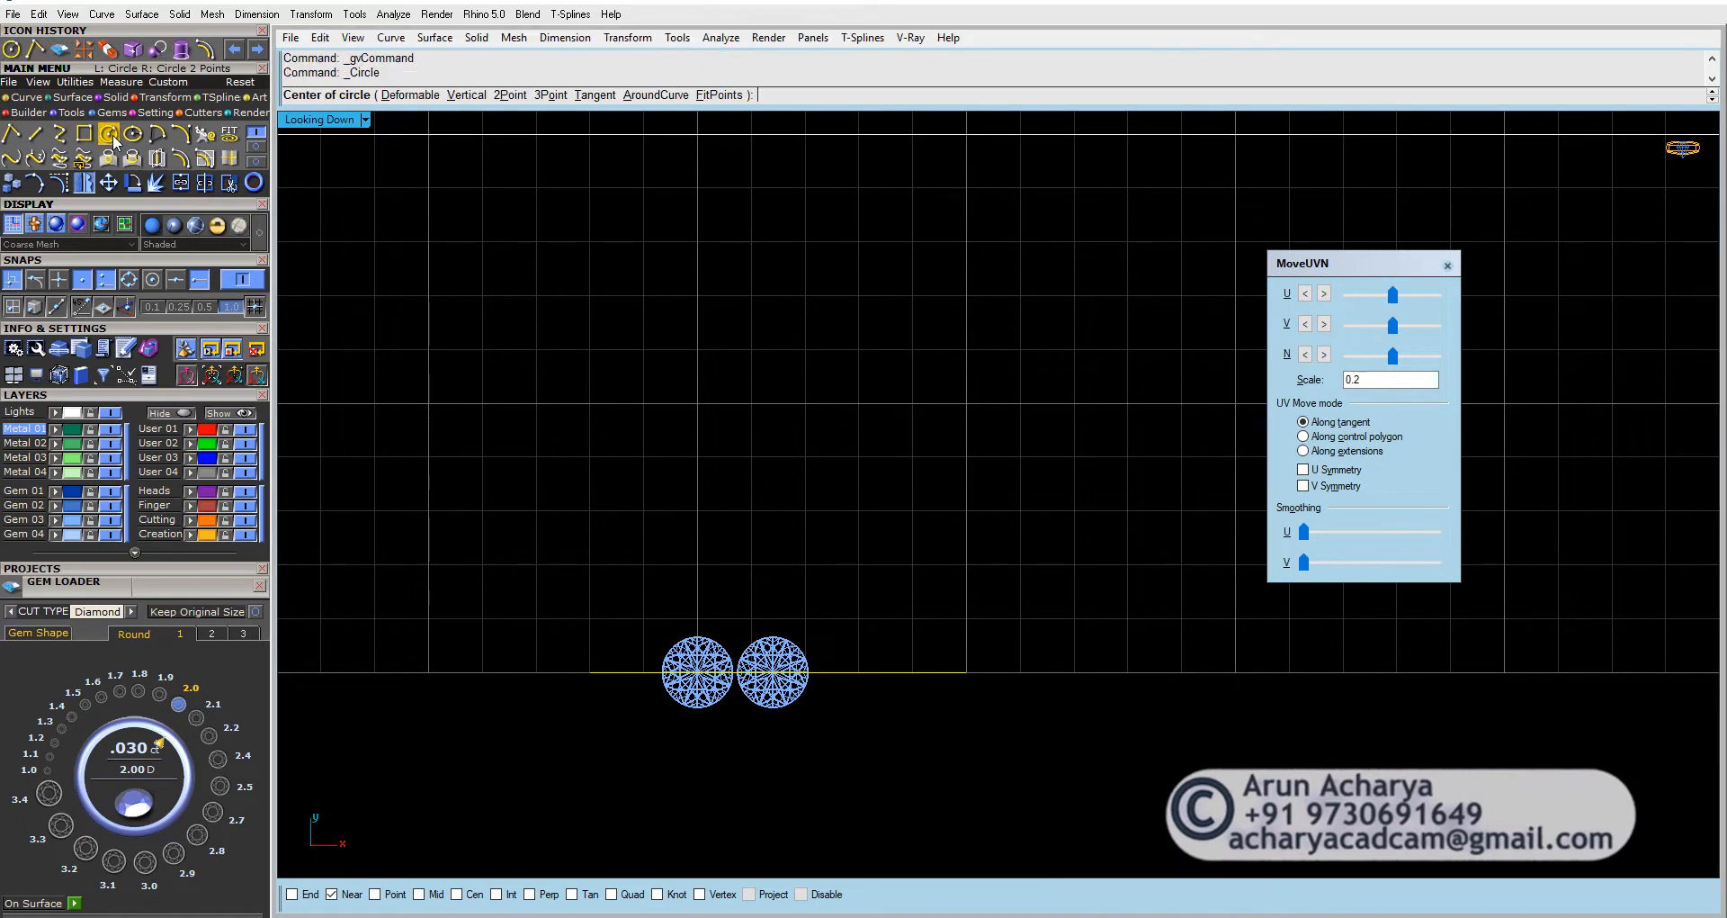
{"action": "left_click", "coordinate": [509, 95]}
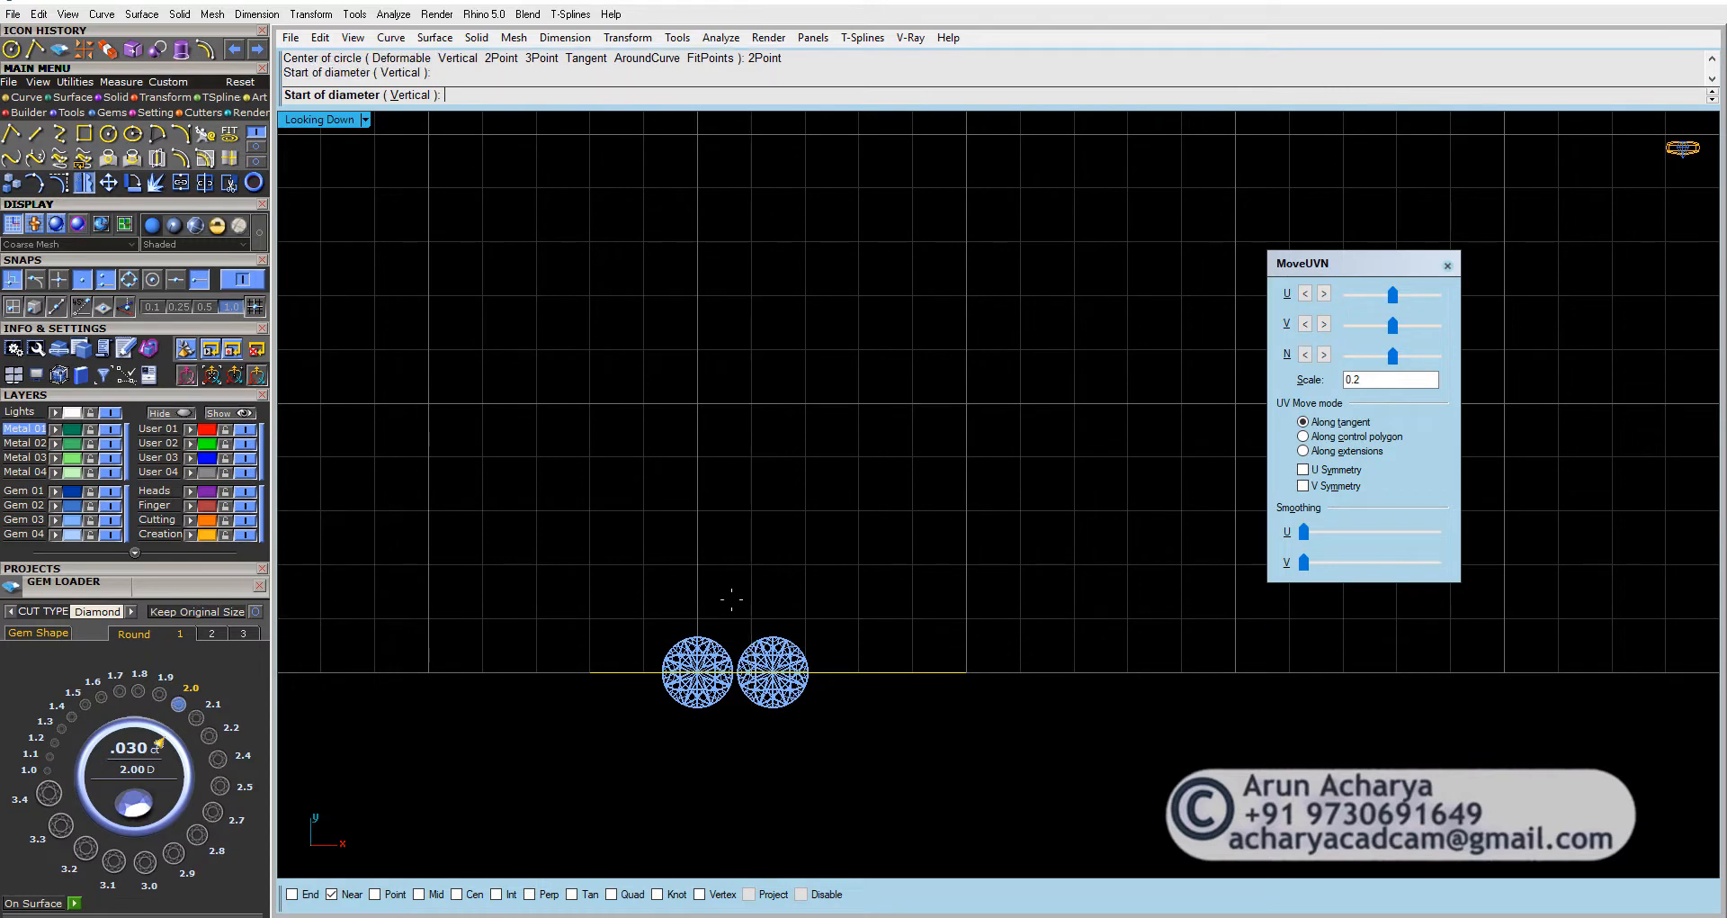
{"action": "left_click", "coordinate": [751, 619]}
{"action": "right_click_drag", "start_coordinate": [752, 834], "coordinate": [753, 678]}
{"action": "key", "text": "Escape"}
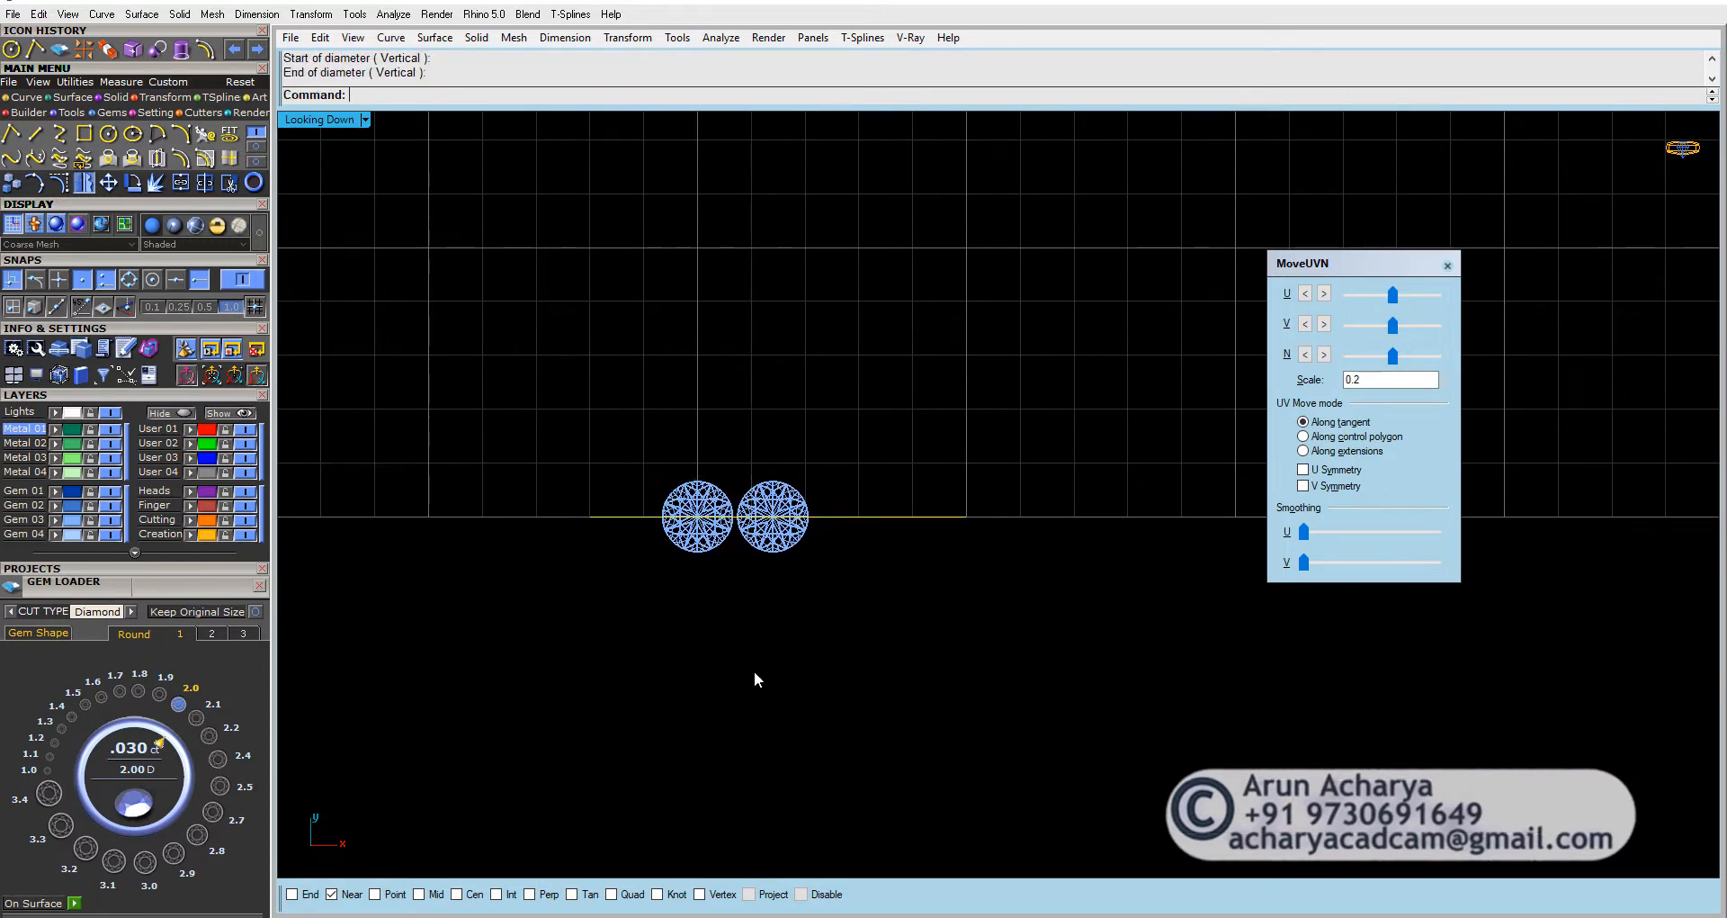
Step: Create a bounding box around the two small diamonds only
{"action": "left_click_drag", "start_coordinate": [832, 632], "coordinate": [662, 437]}
{"action": "scroll", "coordinate": [706, 511], "scroll_direction": "up", "scroll_amount": 4}
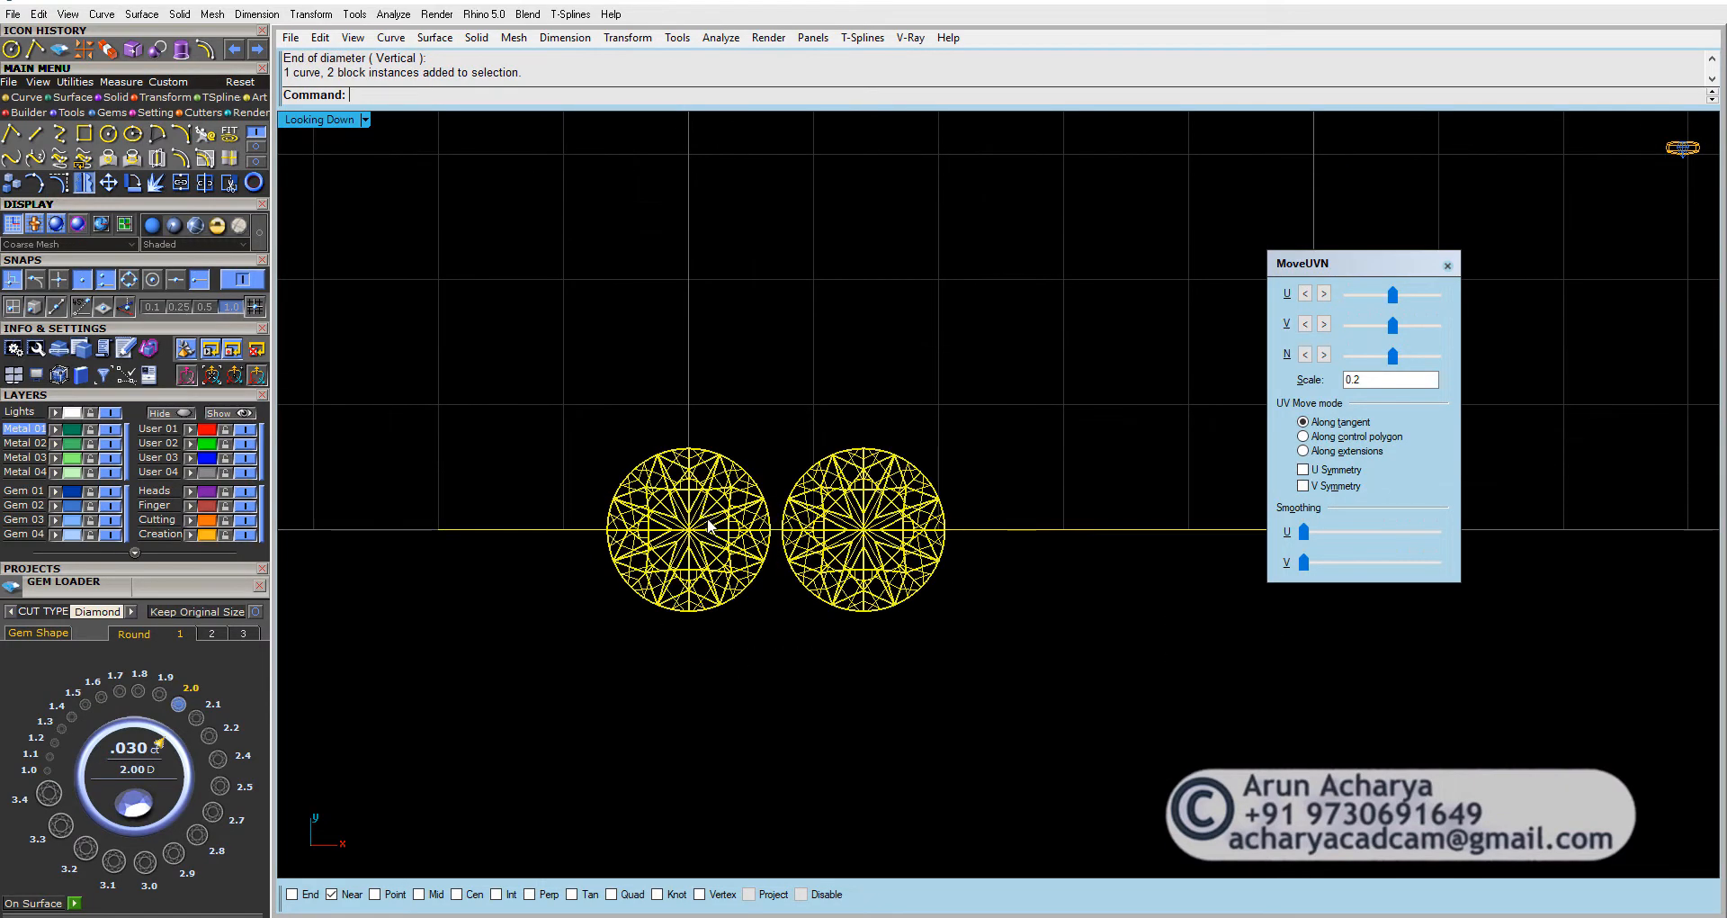
{"action": "key", "text": "Escape"}
{"action": "left_click_drag", "start_coordinate": [551, 365], "coordinate": [1065, 762]}
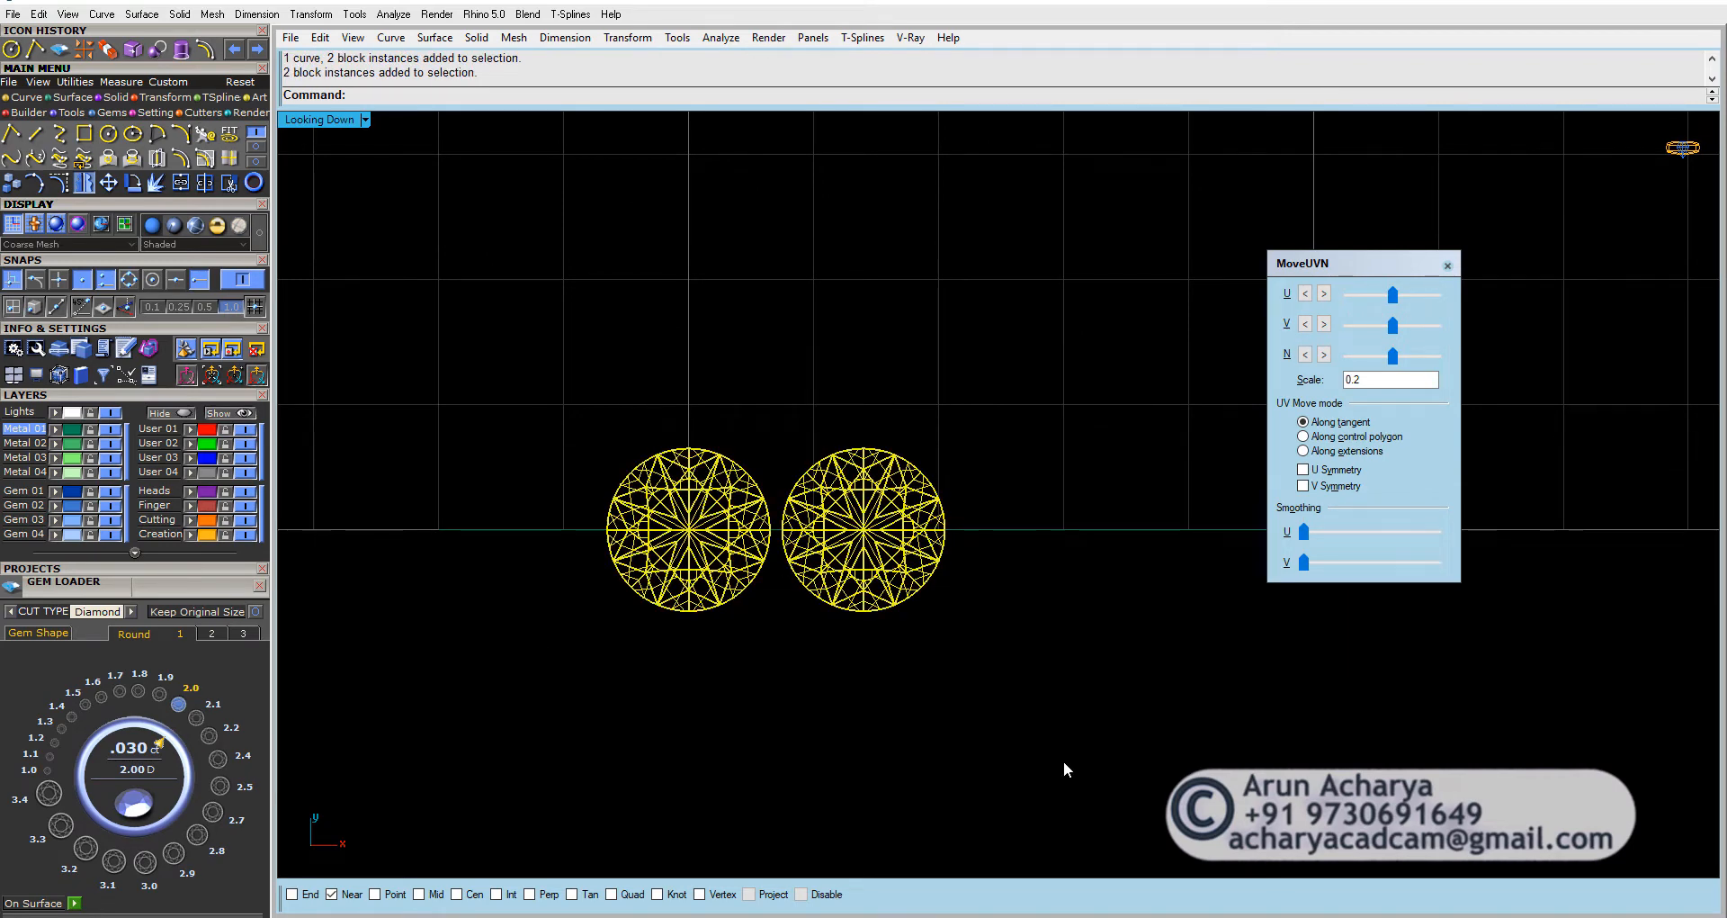
{"action": "type", "text": "B"}
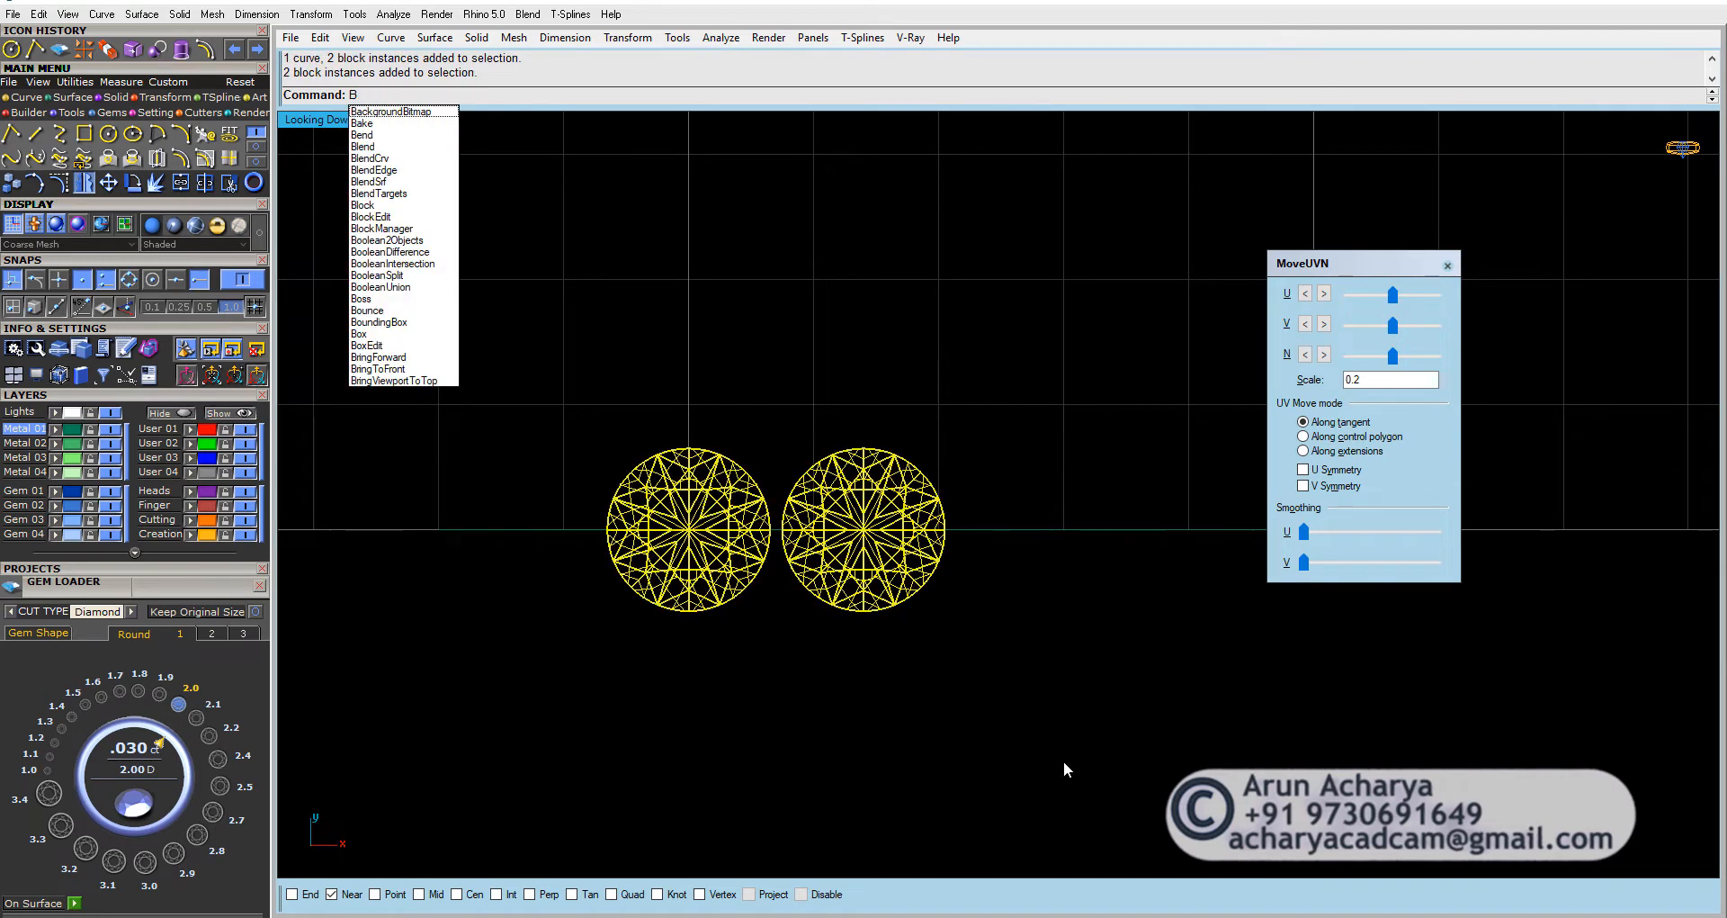
{"action": "type", "text": "oun"}
{"action": "key", "text": "Return"}
{"action": "key", "text": "Return"}
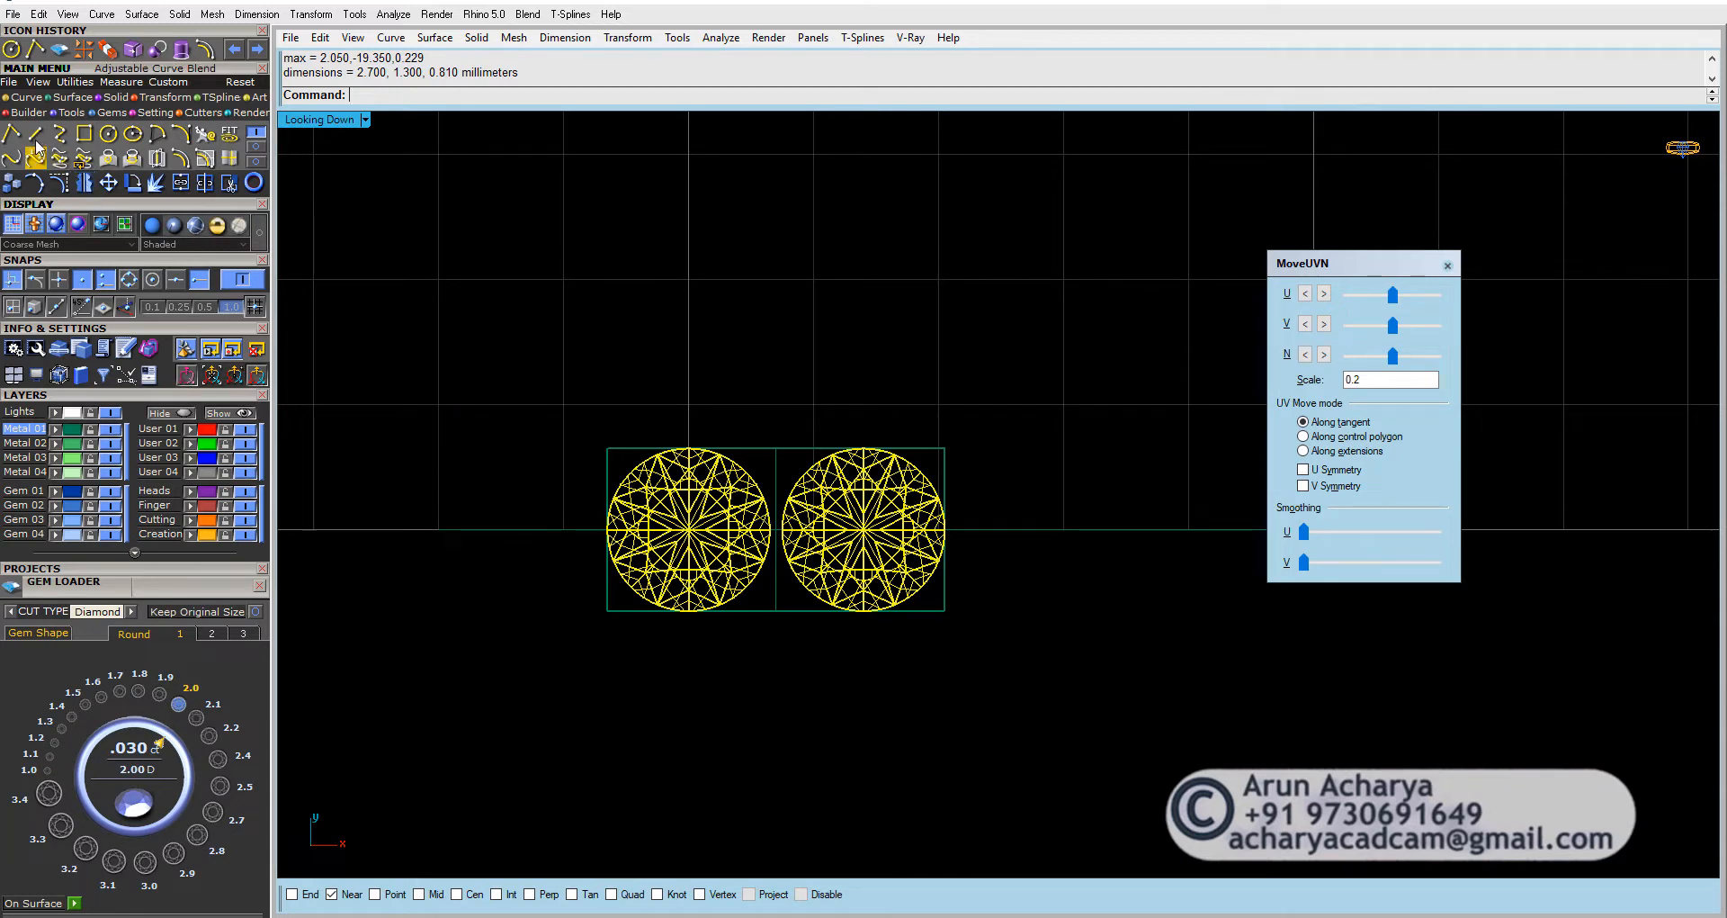
Step: Enable only midpoint snapping and draw a two-point circle from the middle of the bounding box's top edge straight down, well below the diamonds
{"action": "left_click", "coordinate": [108, 133]}
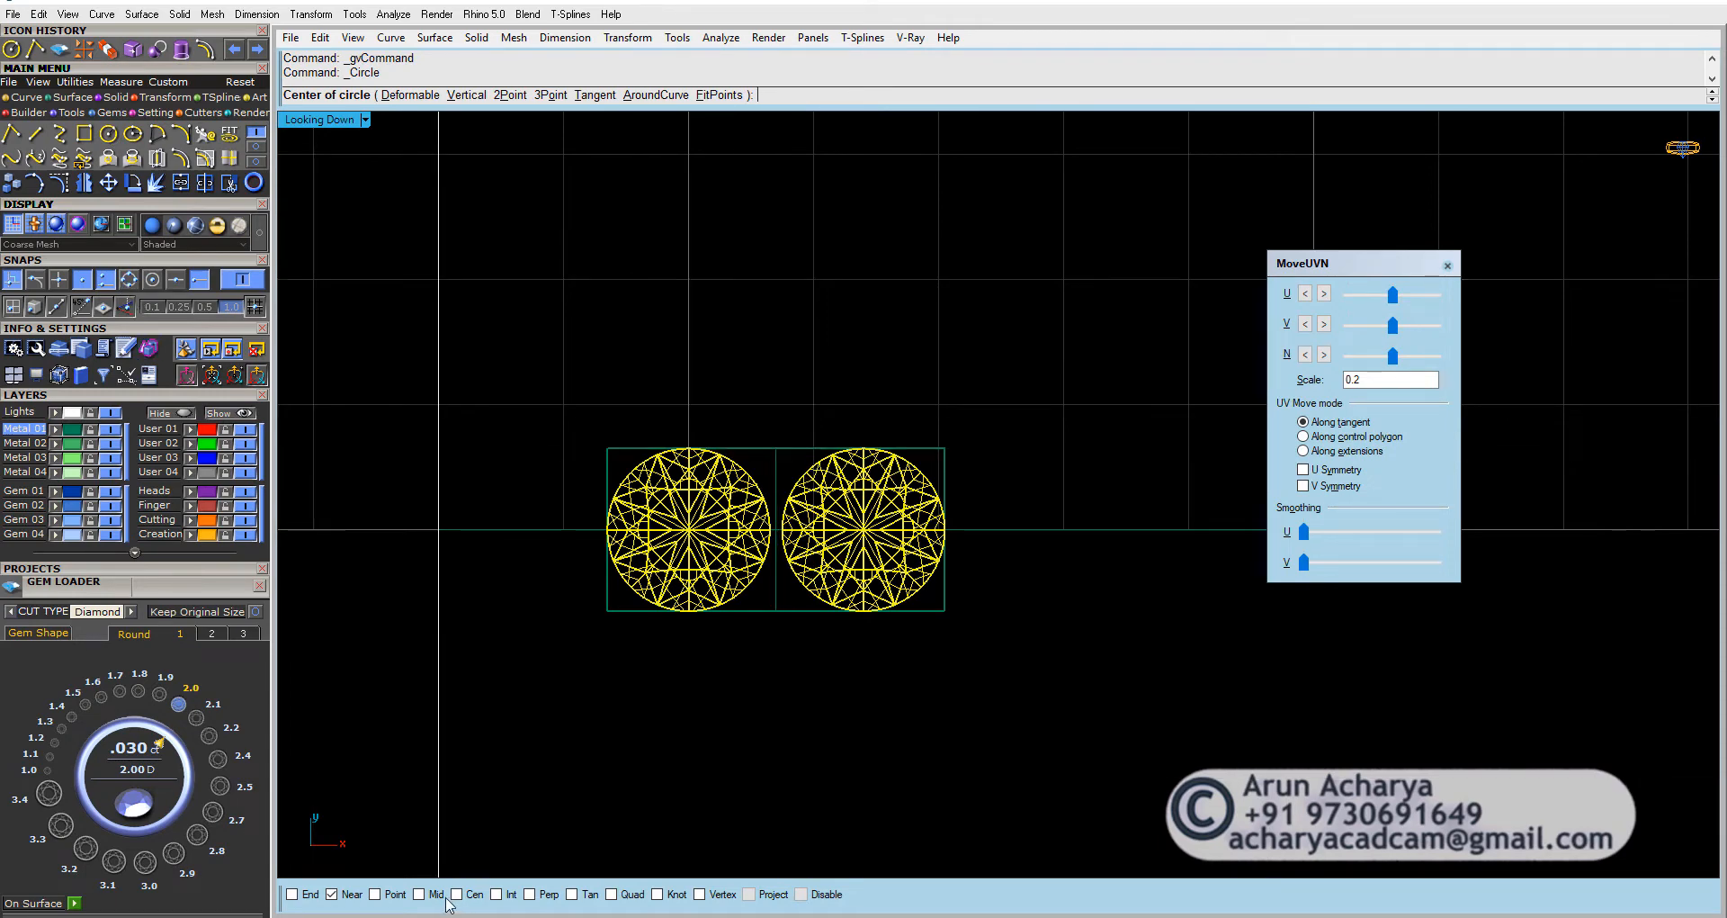
{"action": "right_click", "coordinate": [437, 894]}
{"action": "left_click", "coordinate": [775, 448]}
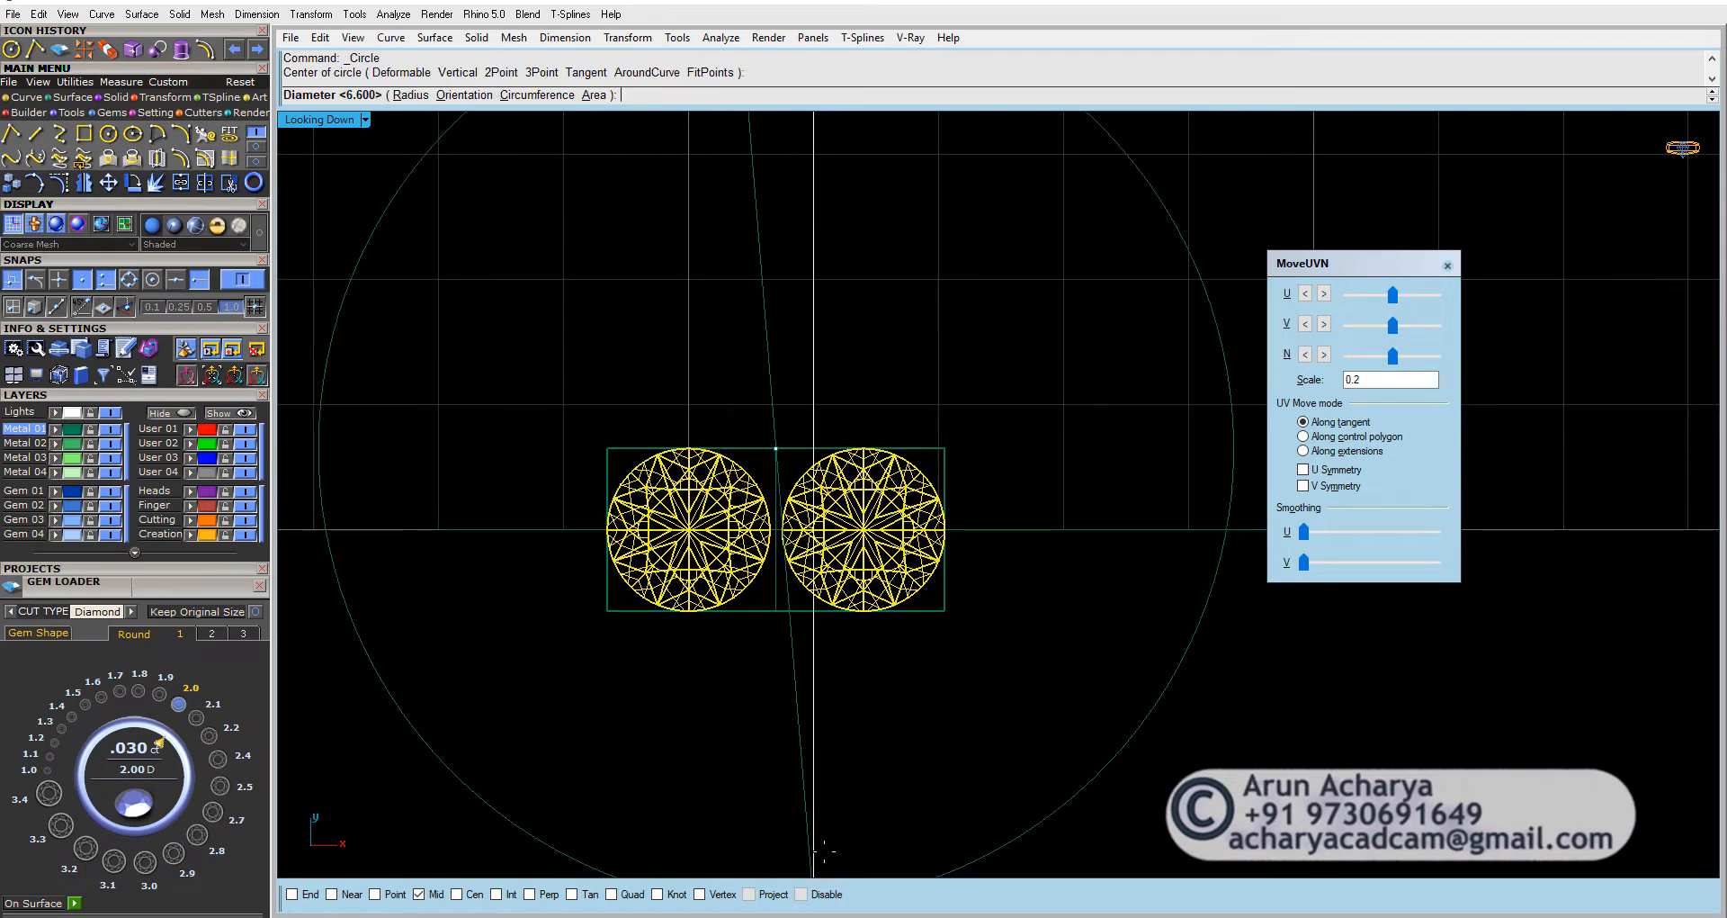
{"action": "right_click_drag", "start_coordinate": [823, 851], "coordinate": [806, 706]}
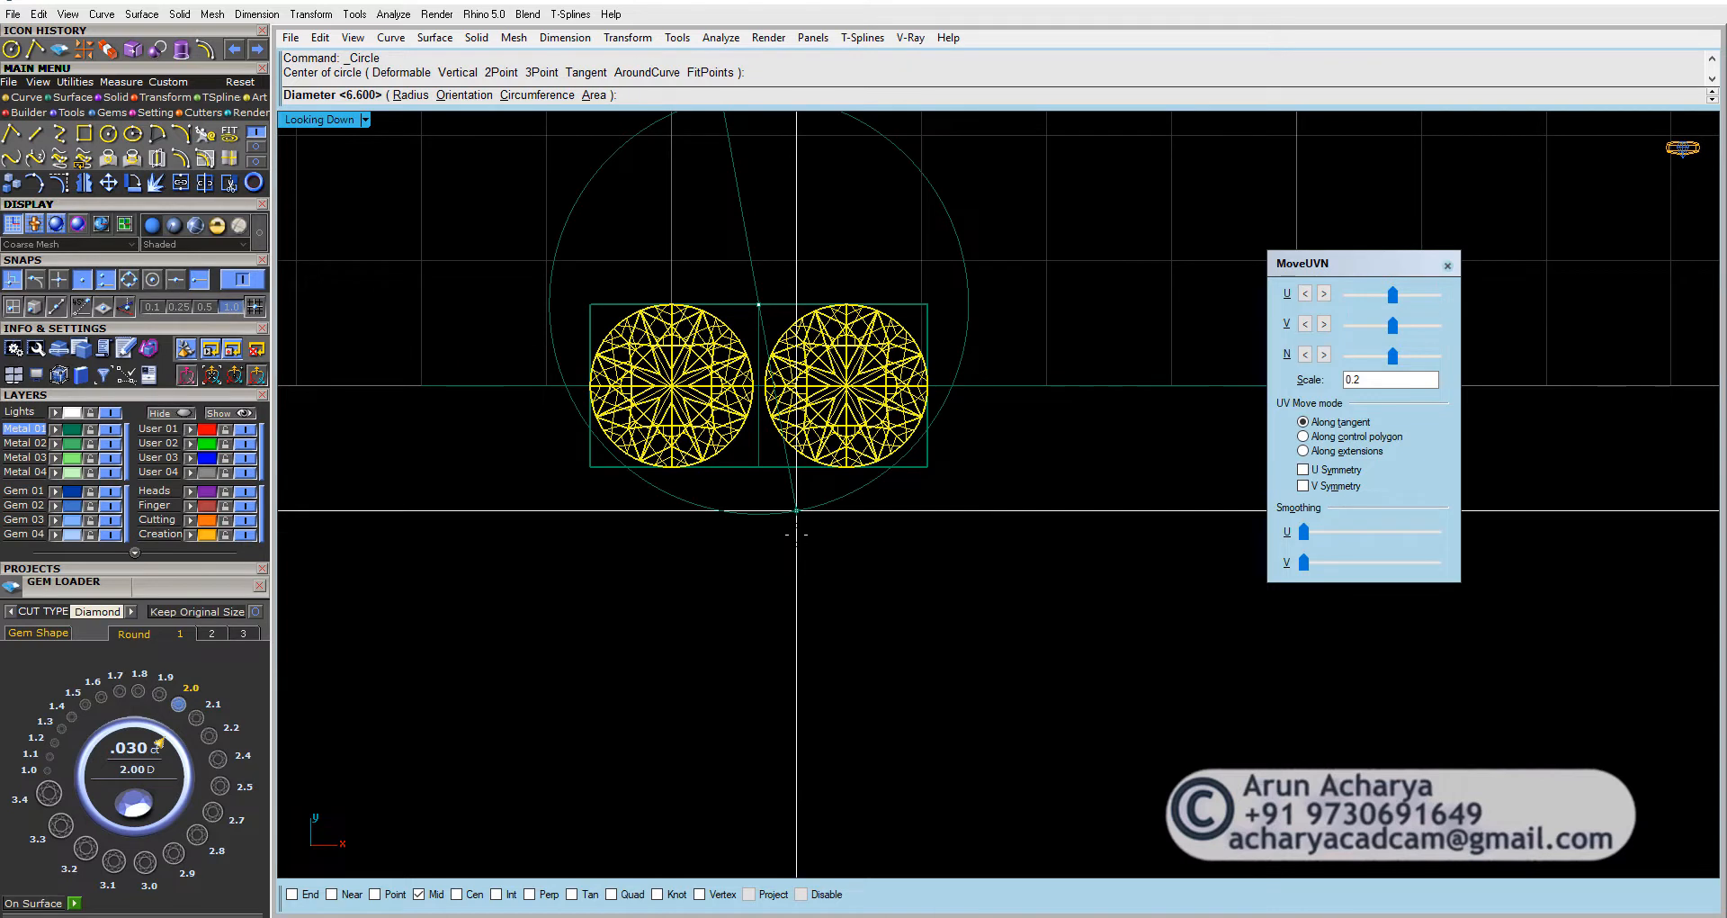
{"action": "key", "text": "Escape"}
{"action": "right_click", "coordinate": [581, 245]}
{"action": "left_click", "coordinate": [527, 98]}
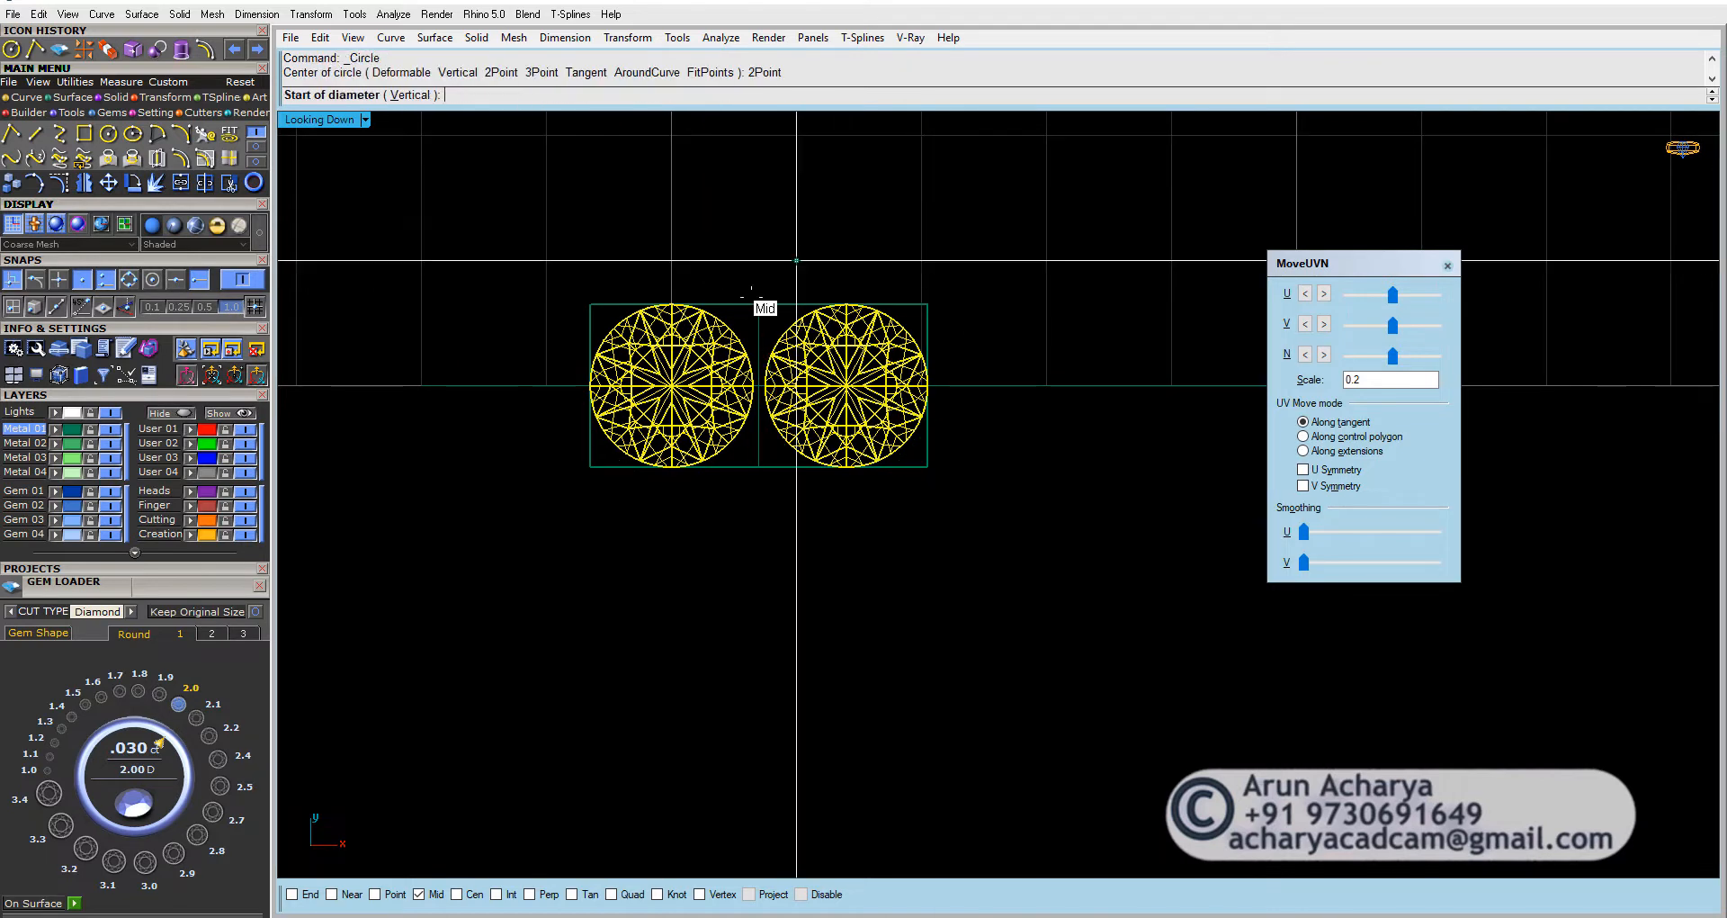
{"action": "left_click", "coordinate": [759, 304]}
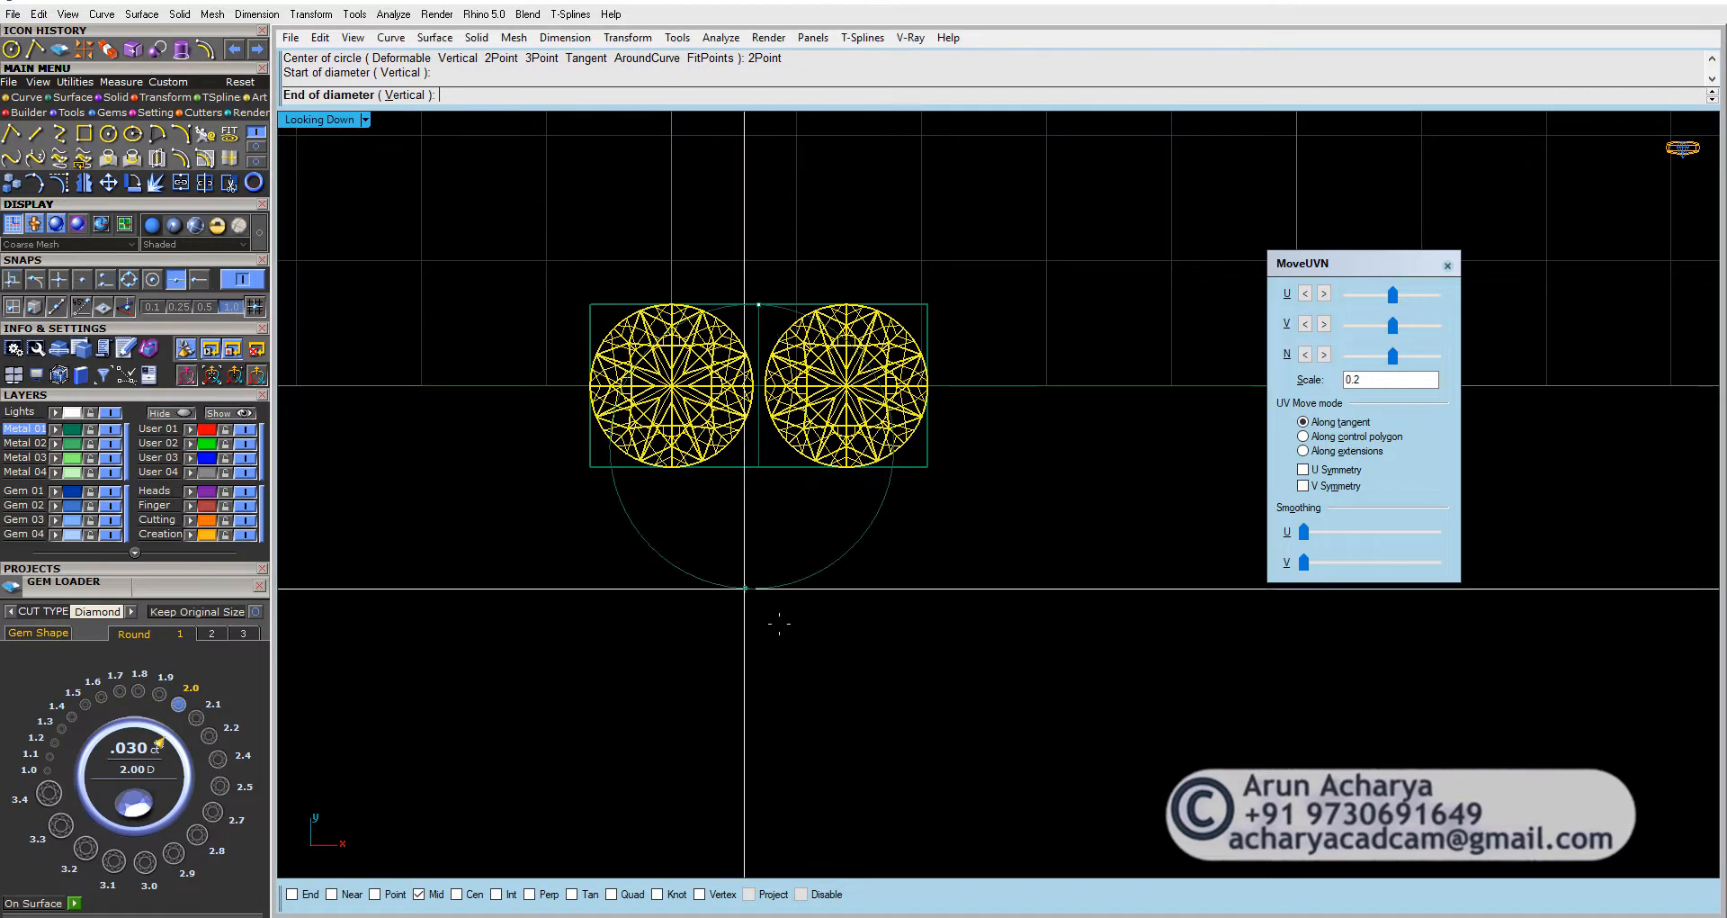
{"action": "scroll", "coordinate": [768, 720], "scroll_direction": "down", "scroll_amount": 3}
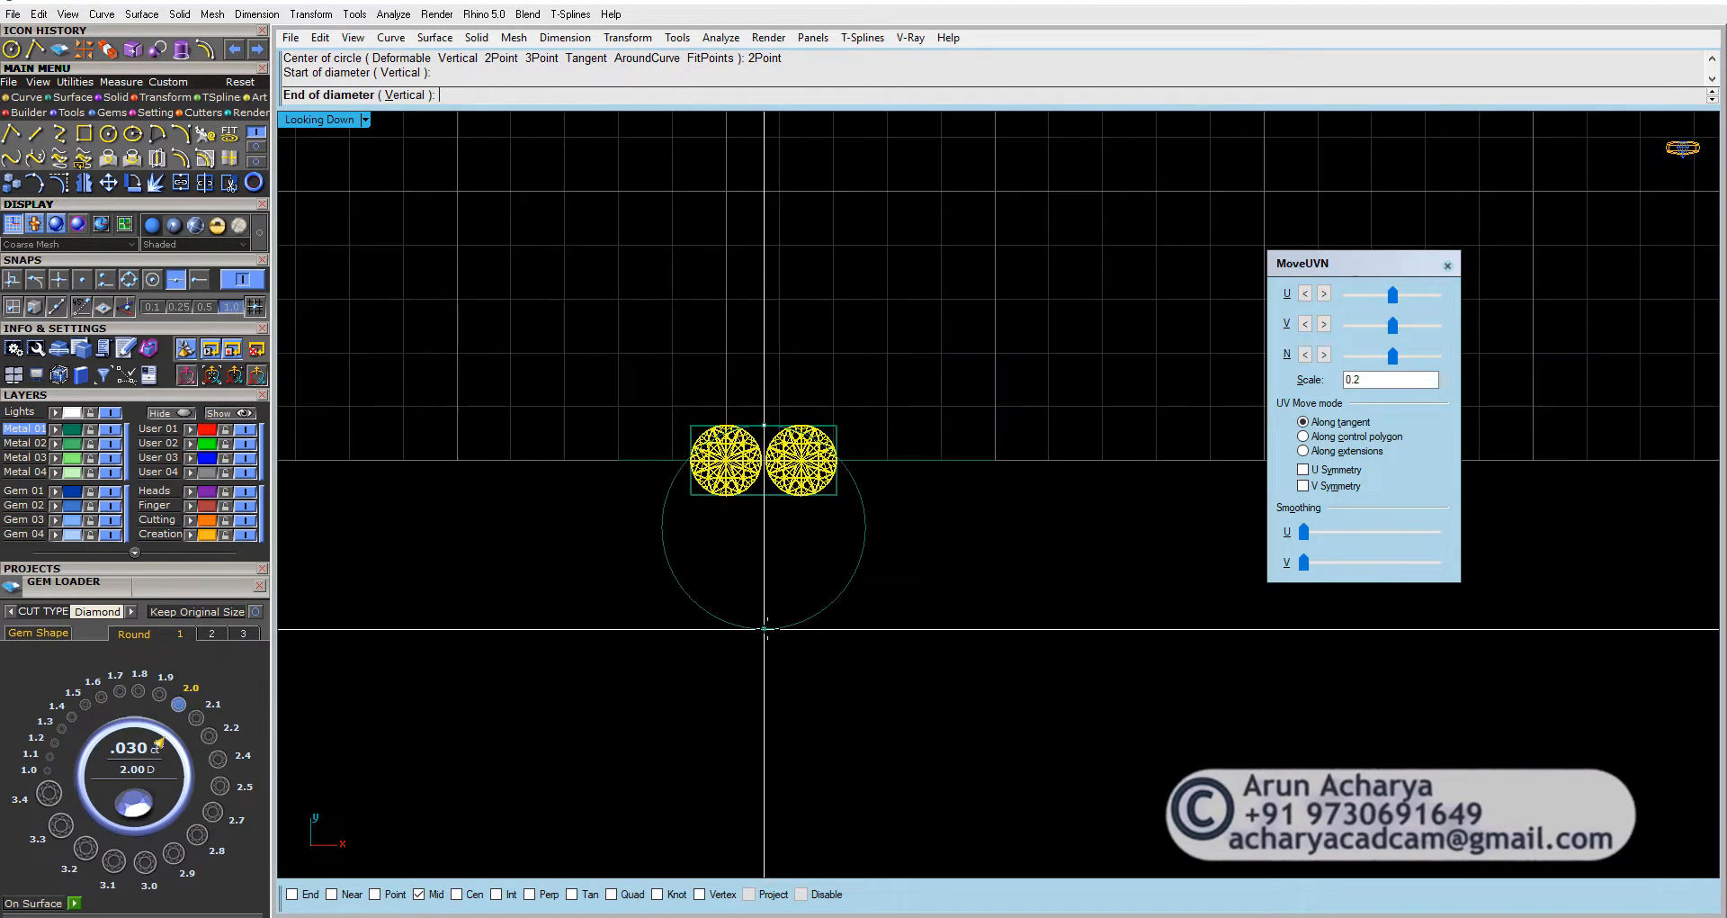
{"action": "left_click", "coordinate": [763, 761]}
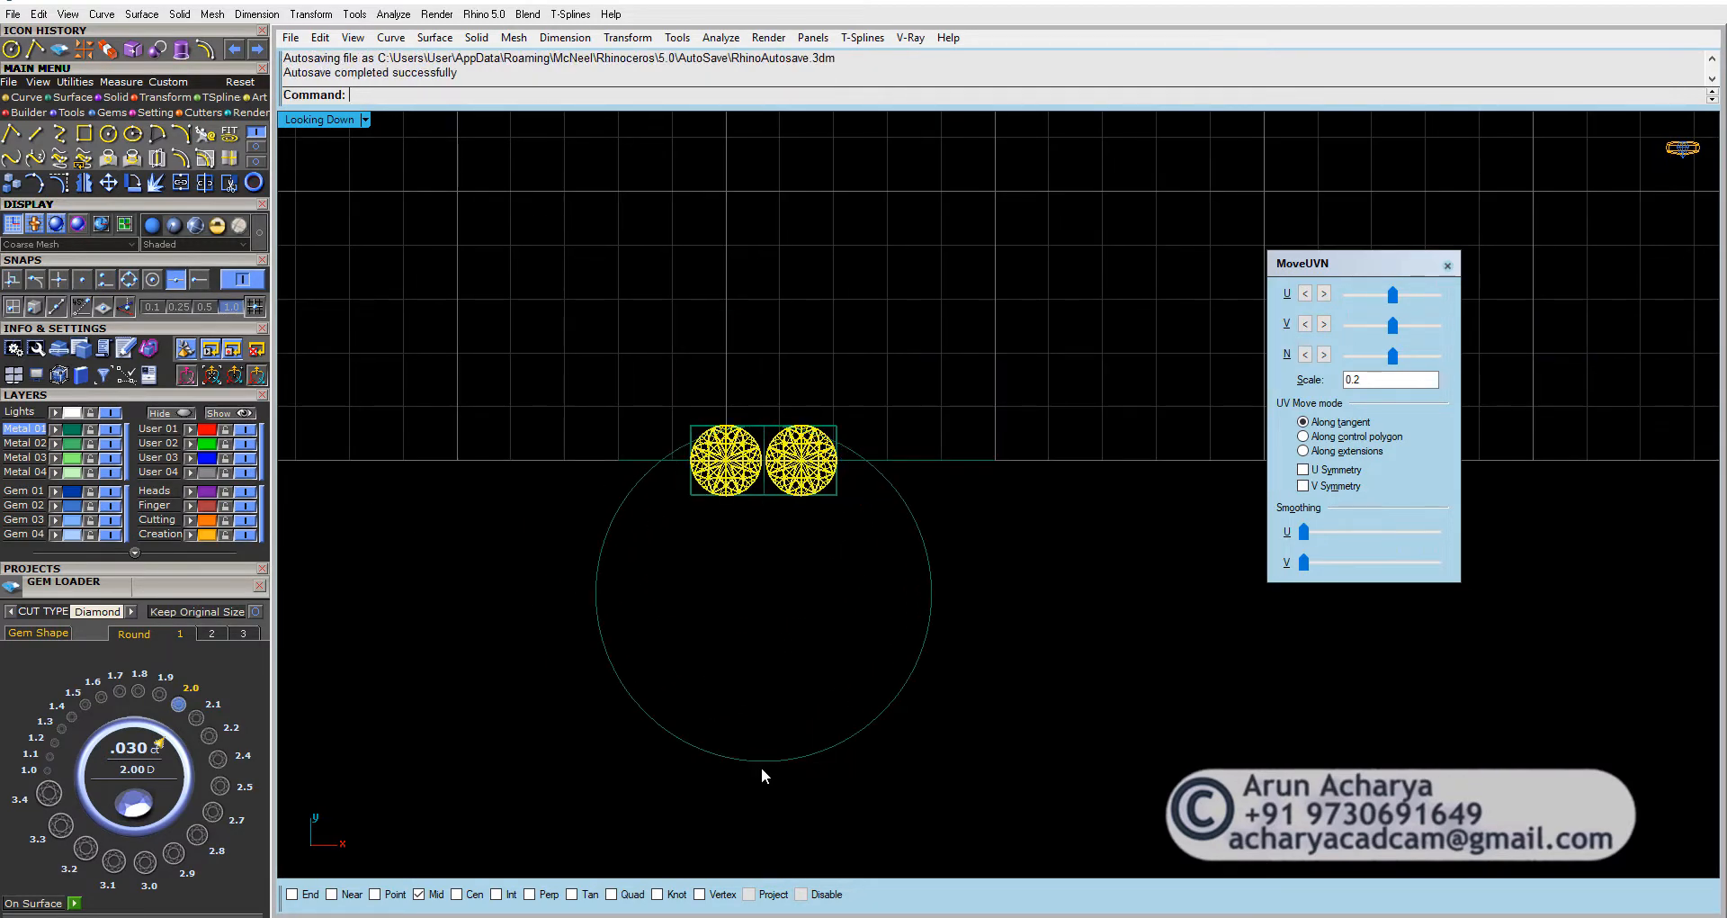
Step: Move the circle slightly upward in small moves so its arc rises just above the bounding box
{"action": "left_click", "coordinate": [765, 772]}
{"action": "left_click", "coordinate": [767, 761]}
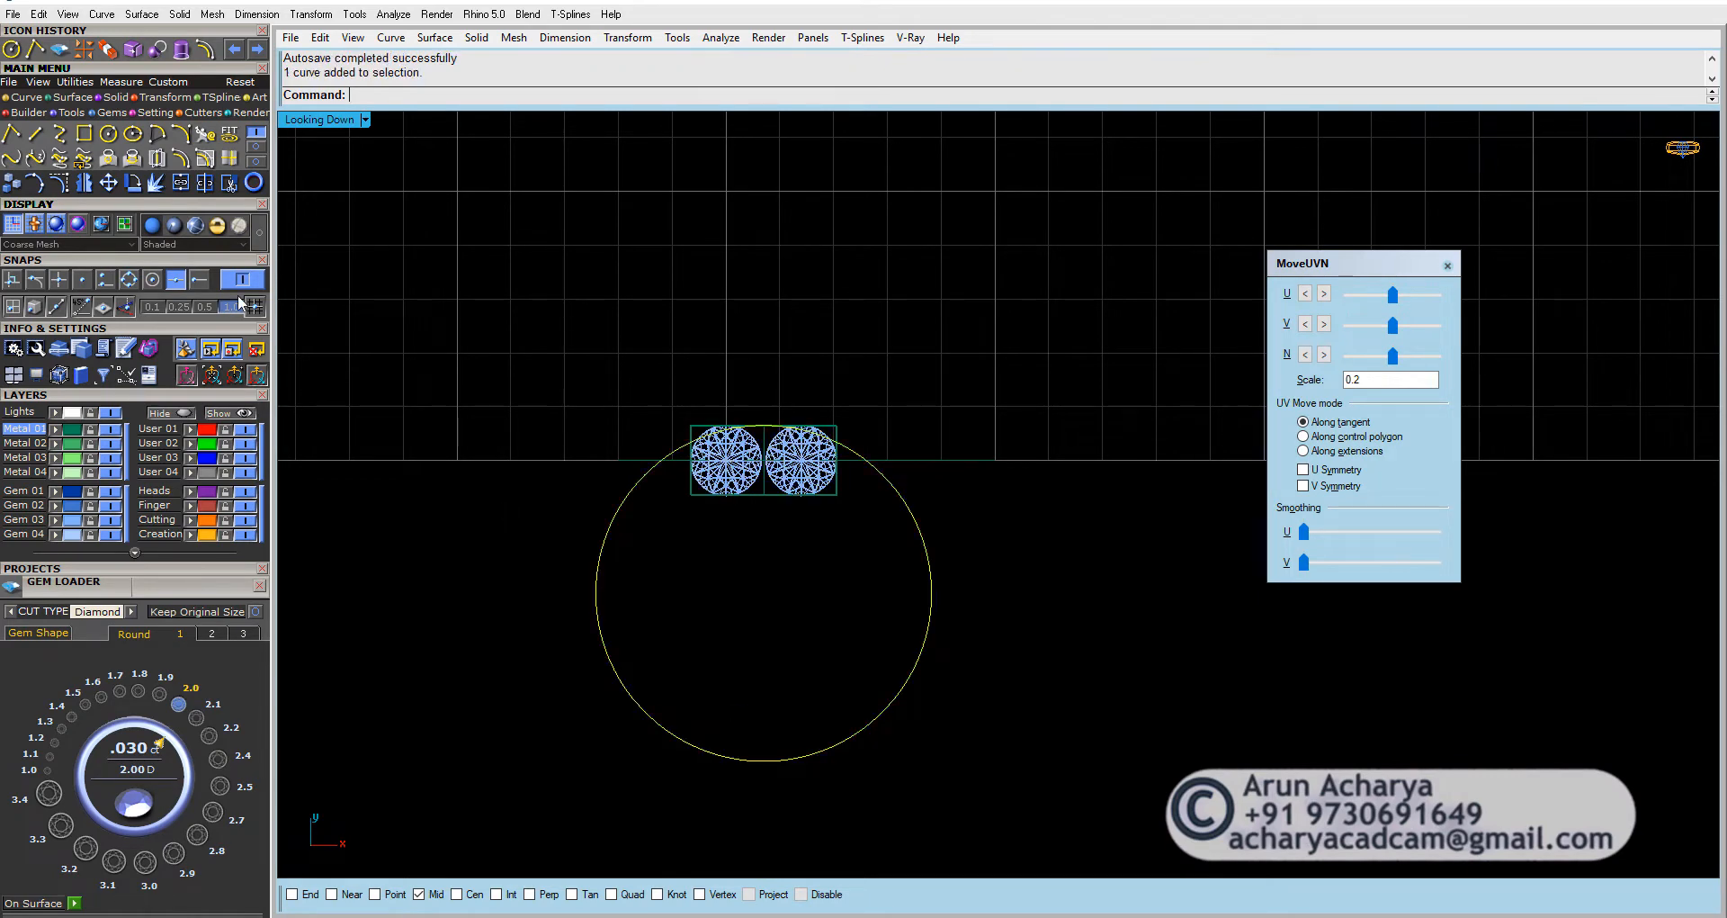
{"action": "left_click", "coordinate": [108, 182]}
{"action": "left_click", "coordinate": [852, 400]}
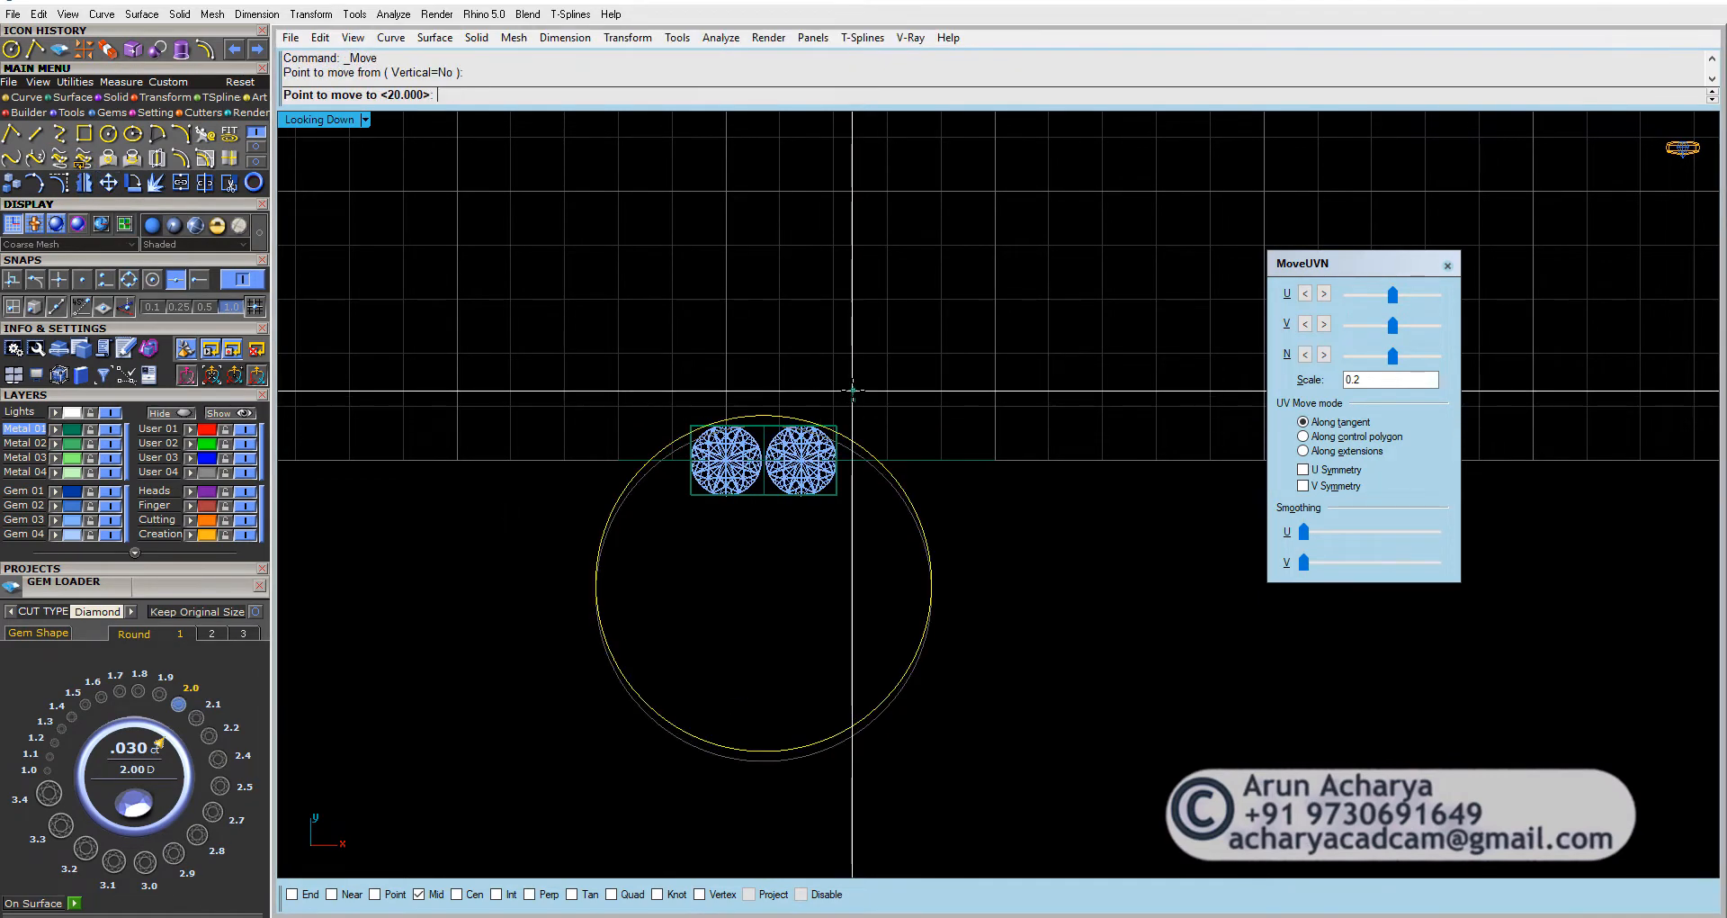
{"action": "left_click", "coordinate": [852, 390]}
{"action": "scroll", "coordinate": [812, 389], "scroll_direction": "up", "scroll_amount": 5}
{"action": "key", "text": "Return"}
{"action": "left_click", "coordinate": [797, 379]}
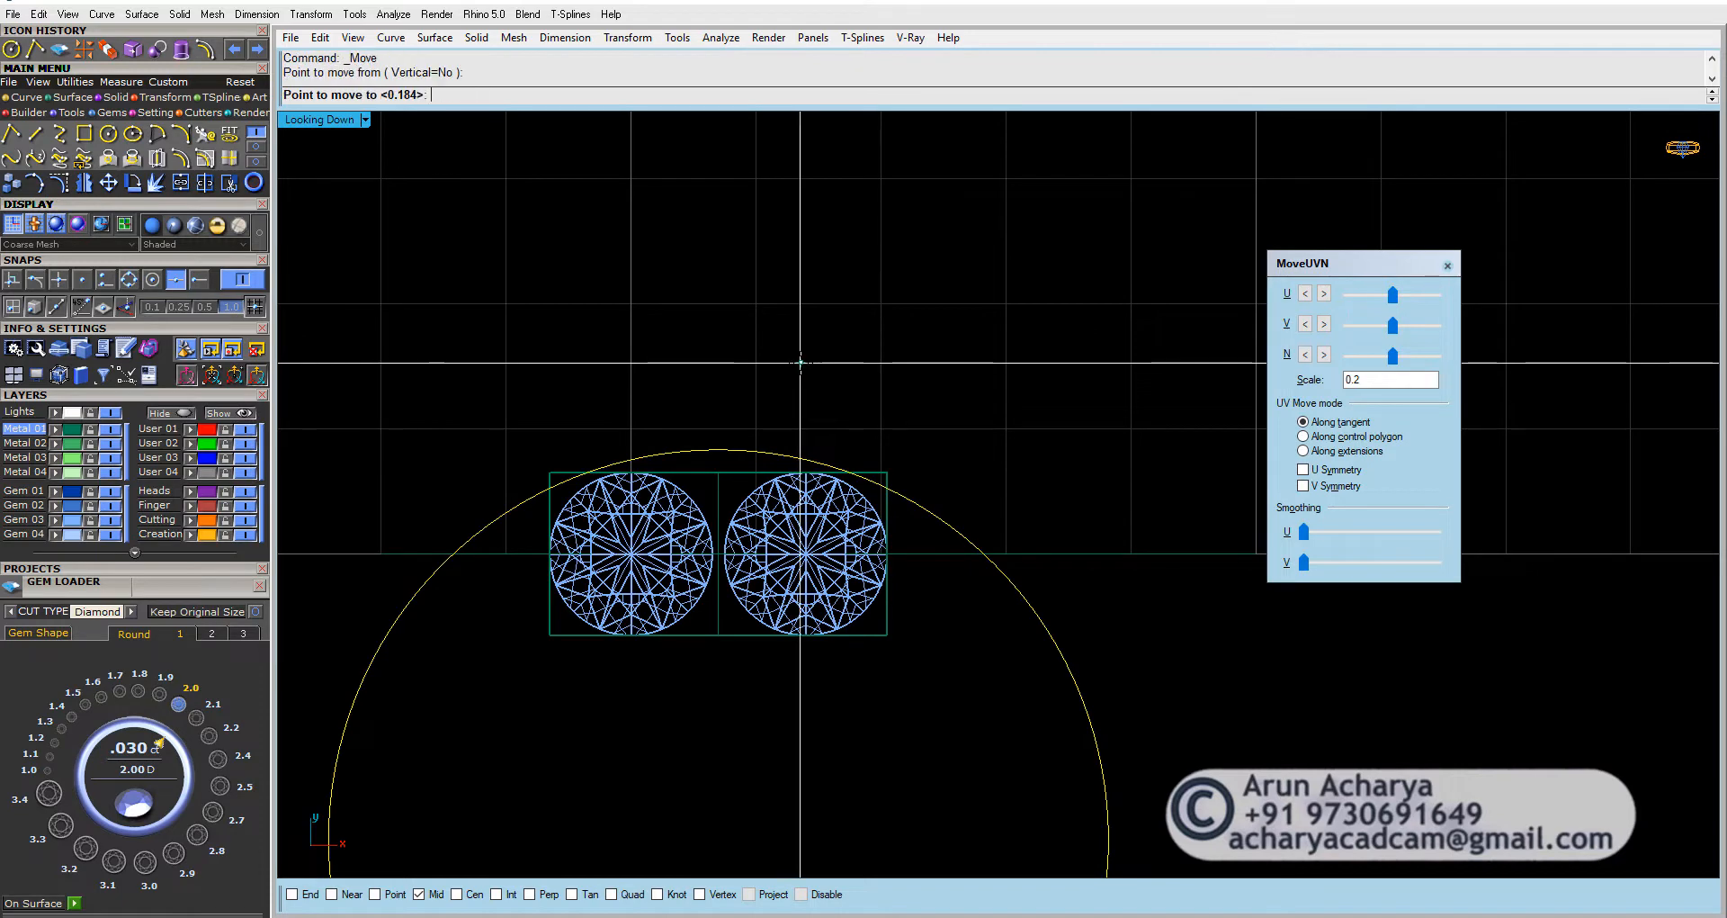
{"action": "left_click", "coordinate": [799, 369]}
Step: Mirror a copy of the circle across the horizontal line through the diamonds' centres
{"action": "left_click", "coordinate": [84, 183]}
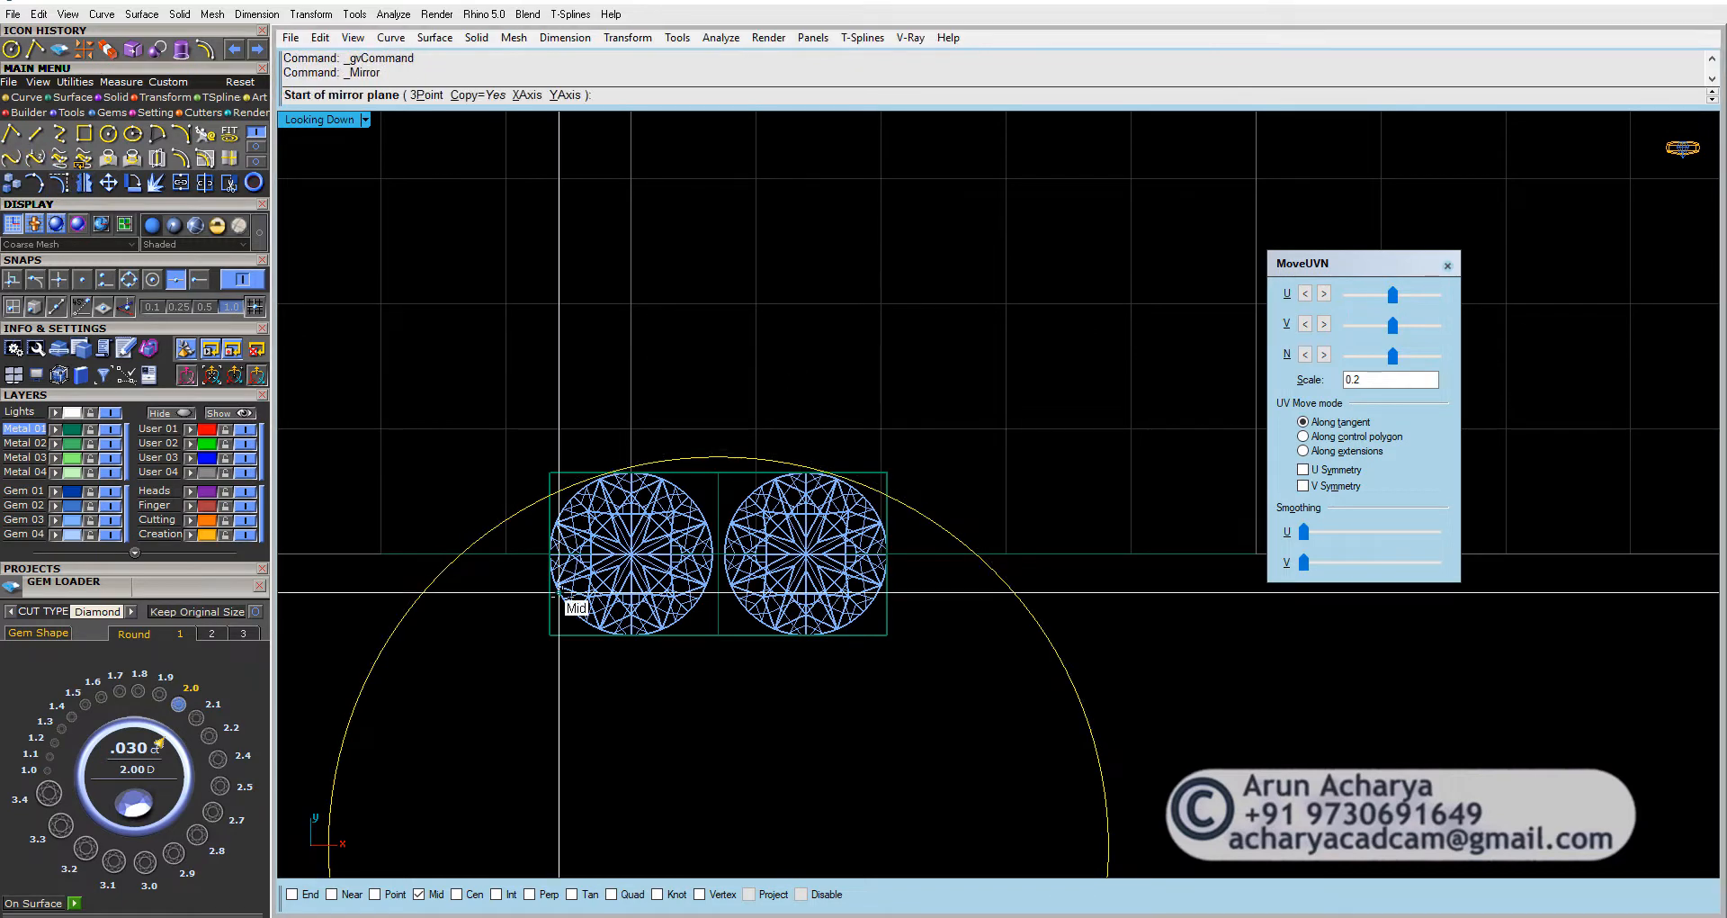
{"action": "key", "text": "F9"}
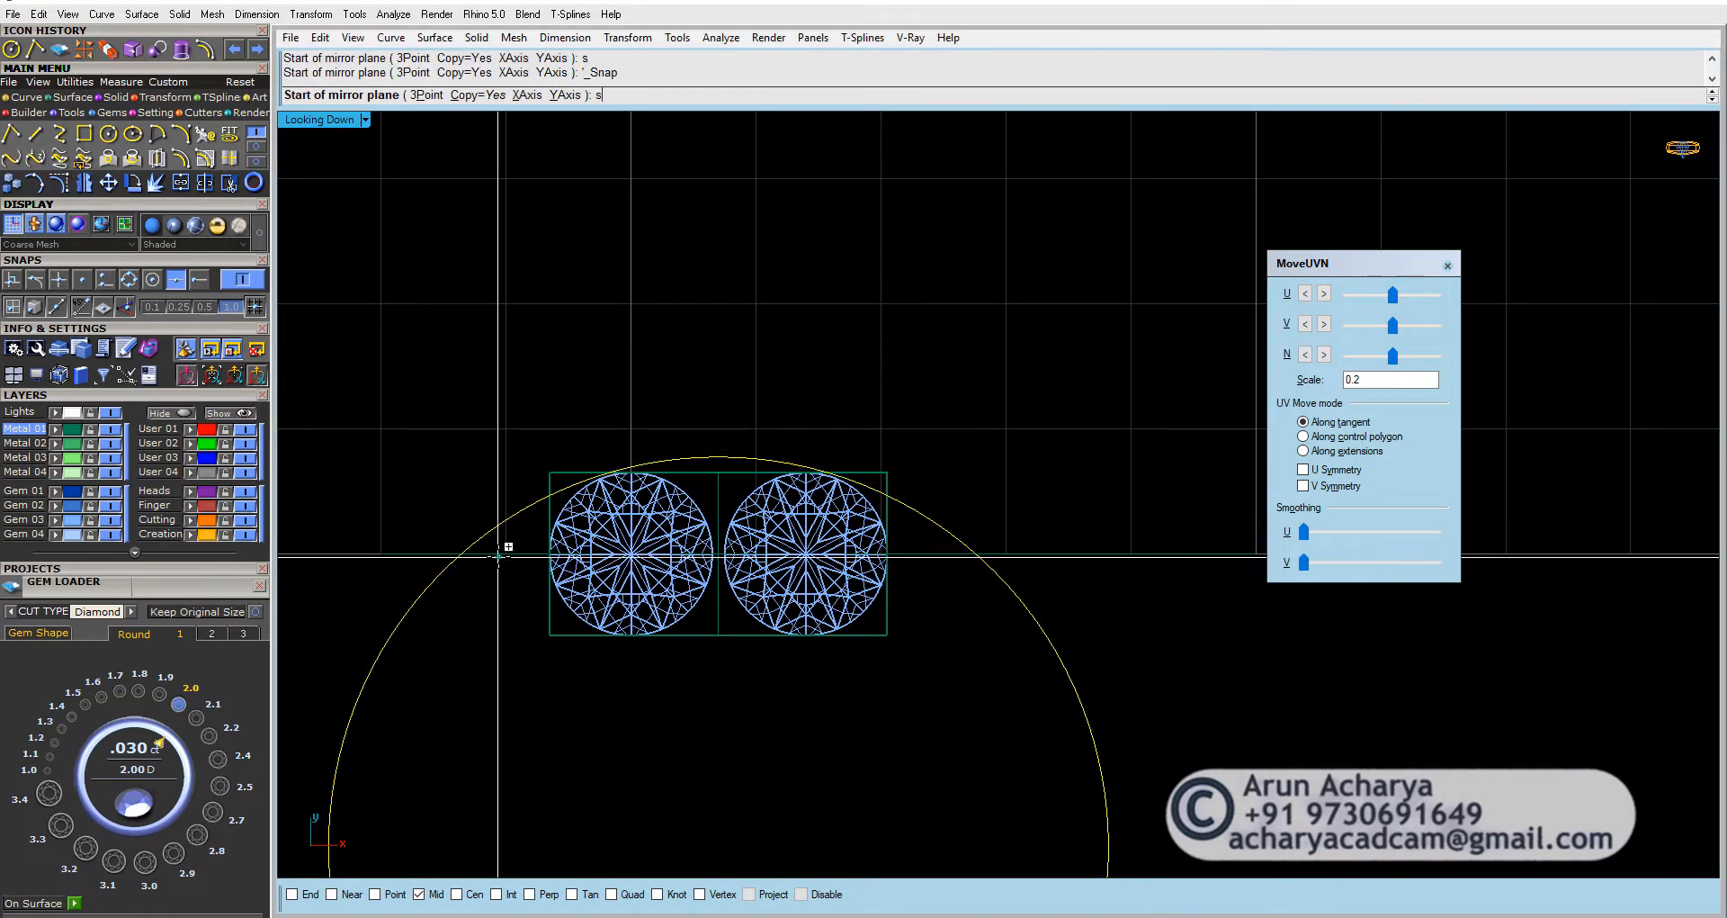
{"action": "left_click", "coordinate": [506, 553]}
{"action": "left_click", "coordinate": [1142, 576]}
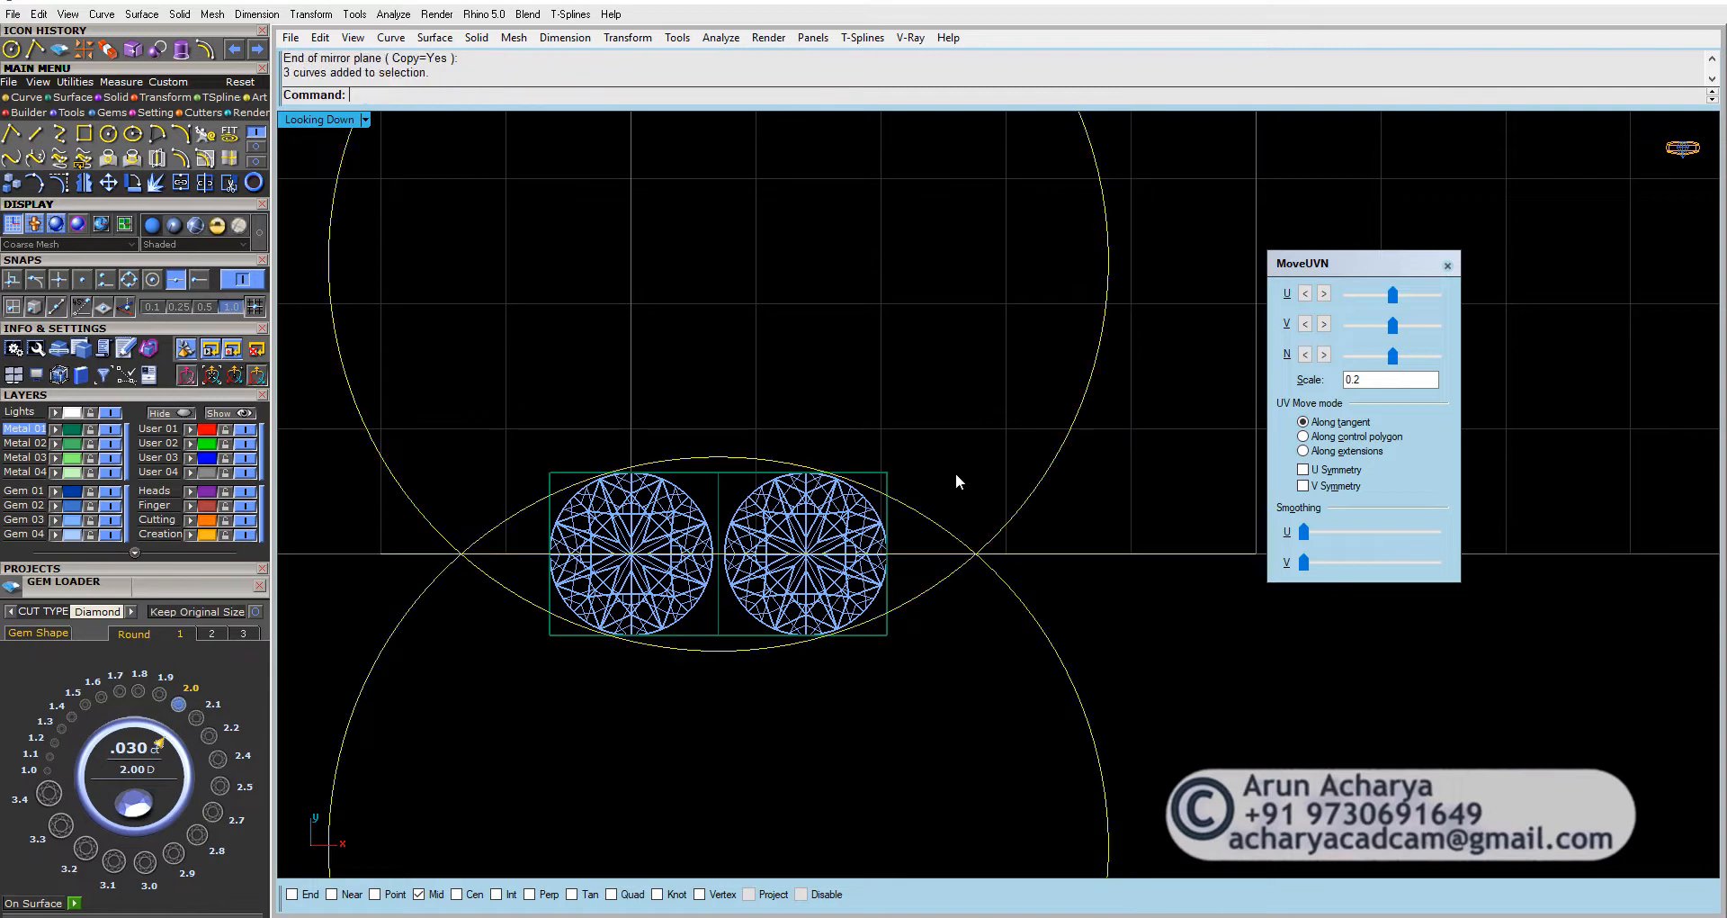
Step: Delete the horizontal construction line running through the two small diamonds
{"action": "key", "text": "Escape"}
{"action": "left_click", "coordinate": [1018, 550]}
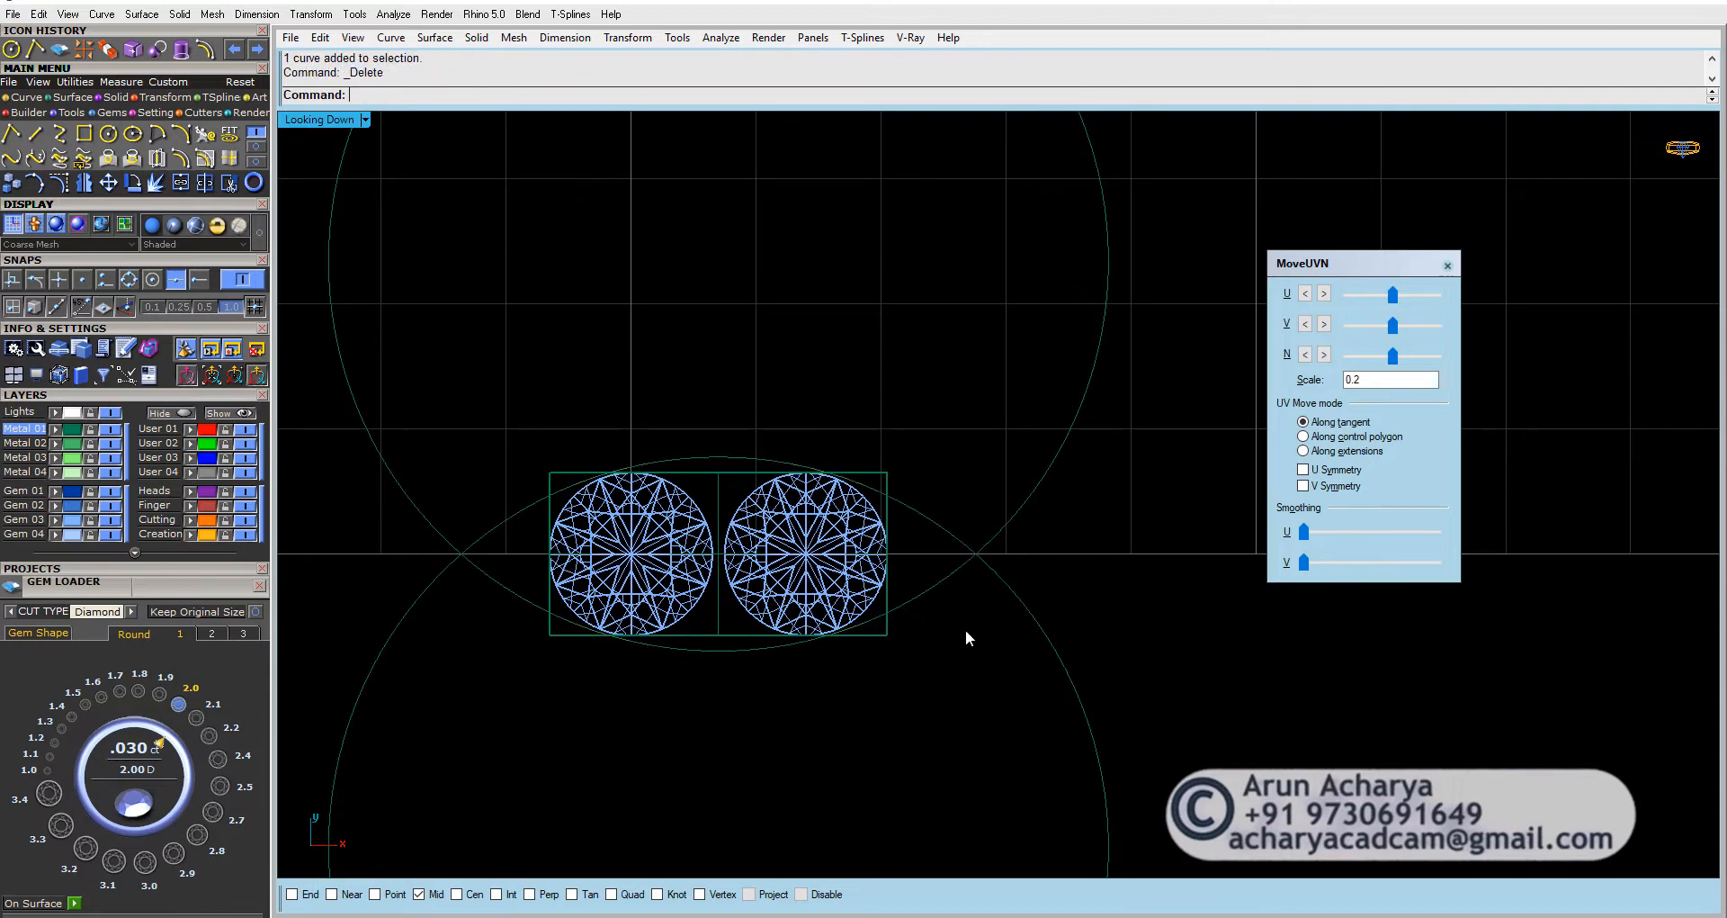
{"action": "key", "text": "Delete"}
Step: Trim the outer parts of the two circles against each other to leave a marquise outline around the diamonds
{"action": "left_click", "coordinate": [931, 520]}
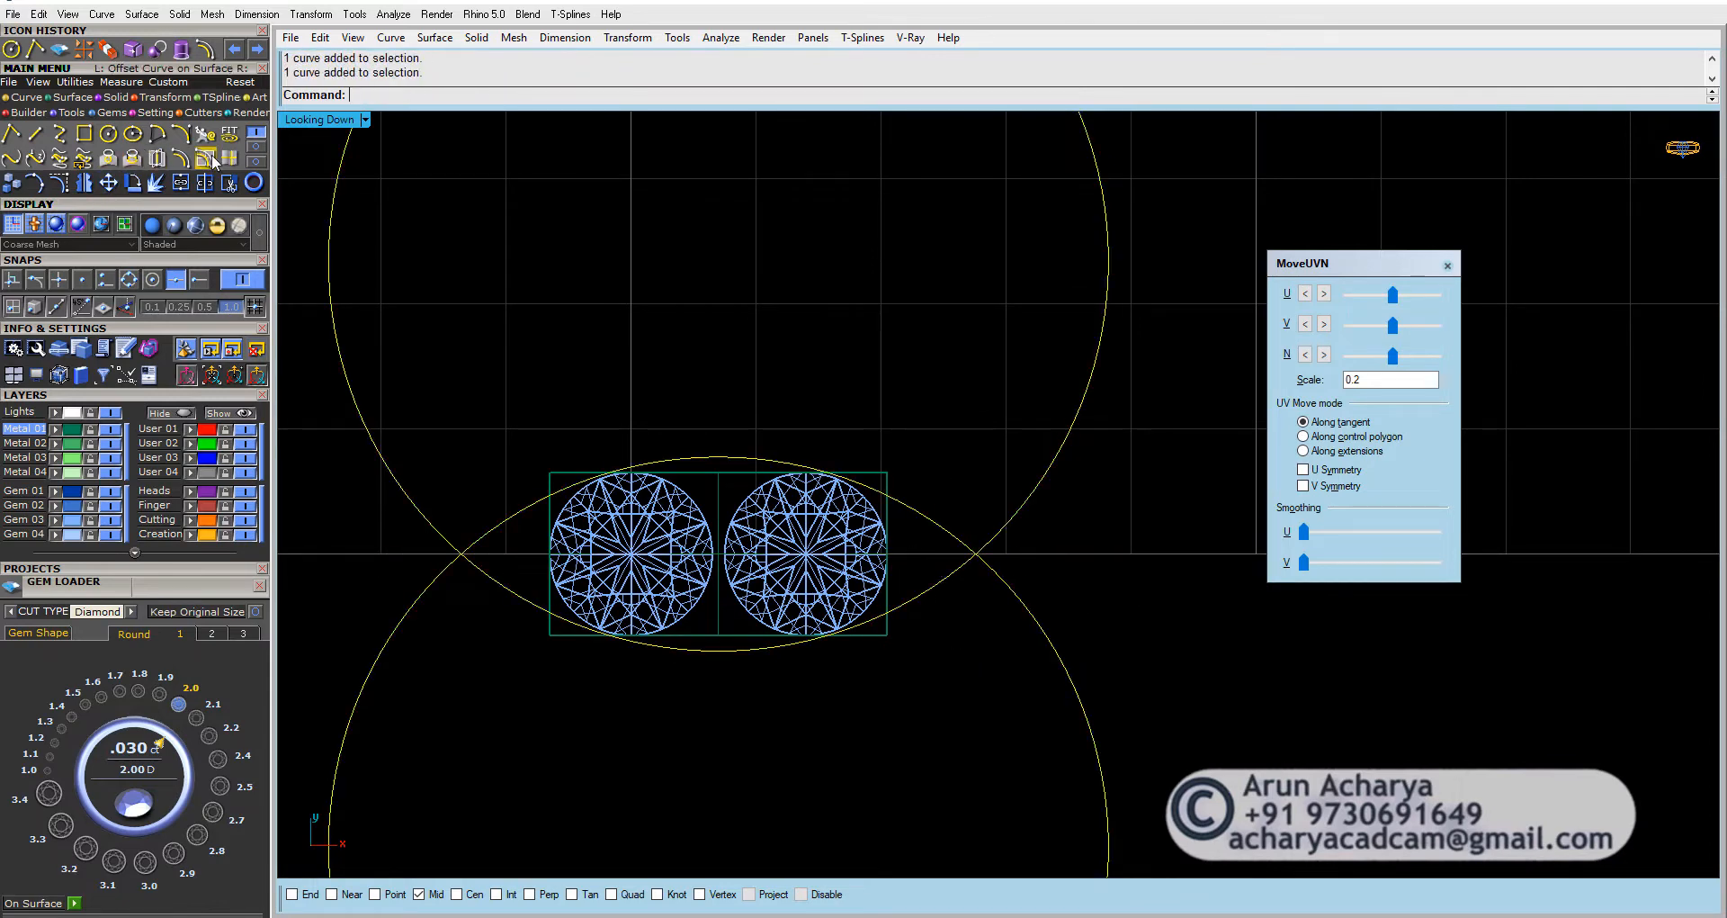
{"action": "left_click", "coordinate": [227, 185]}
{"action": "left_click", "coordinate": [386, 605]}
{"action": "left_click", "coordinate": [1022, 636]}
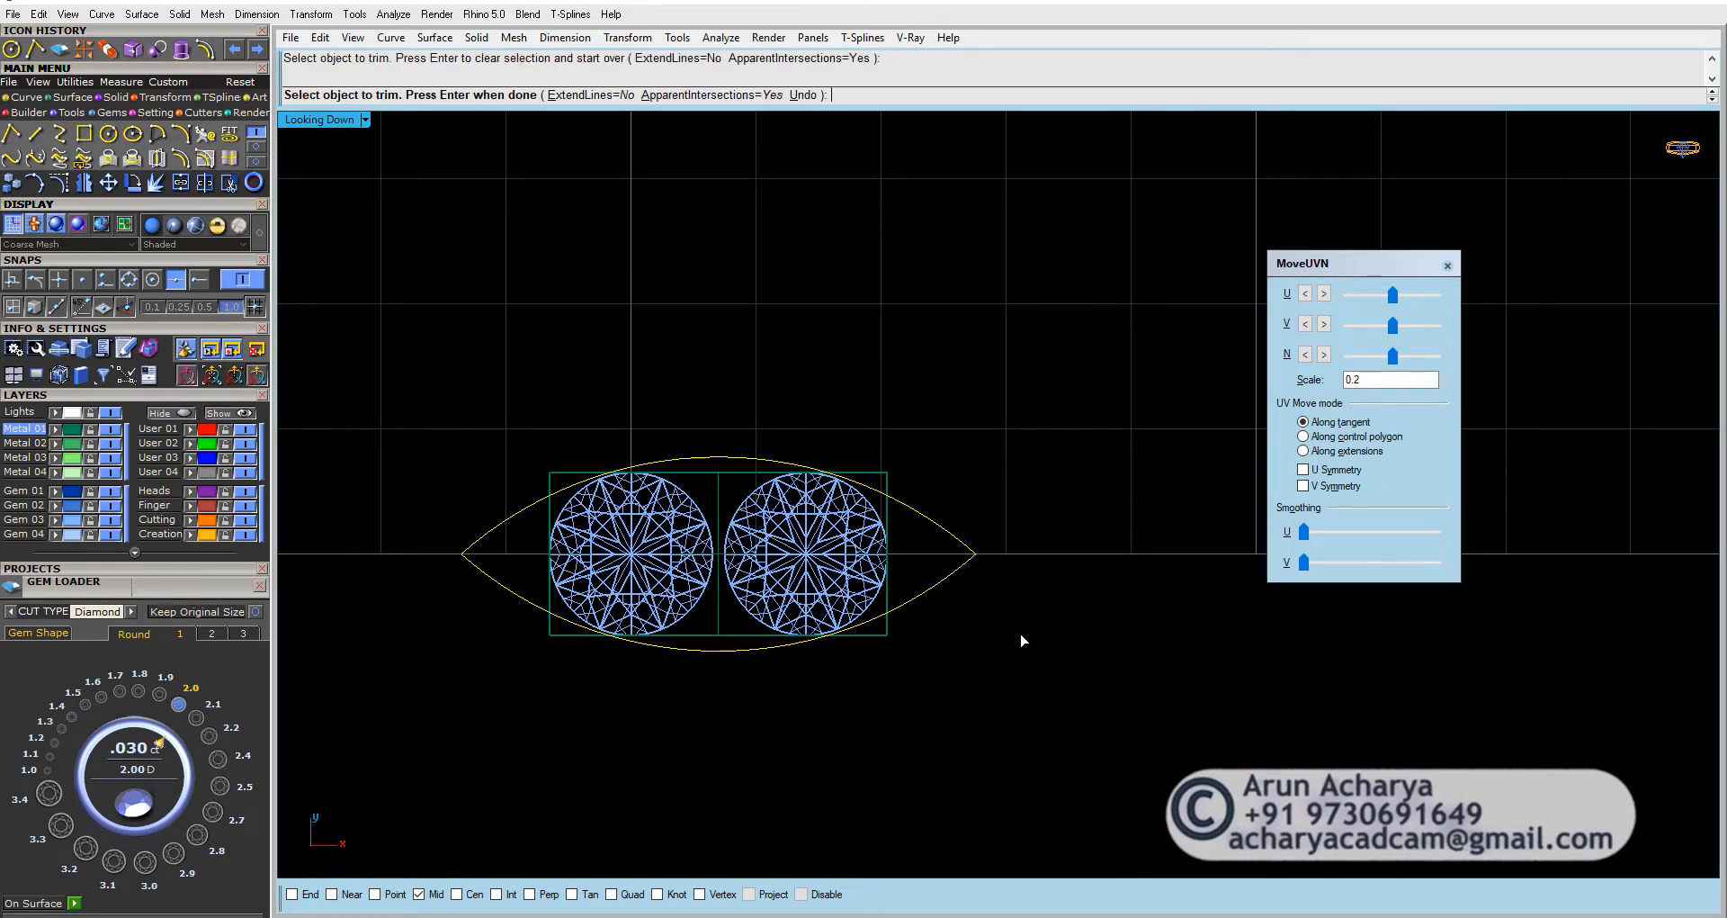
{"action": "key", "text": "Return"}
Step: Turn on the control points of the two arcs forming the marquise outline
{"action": "left_click_drag", "start_coordinate": [1005, 630], "coordinate": [943, 521]}
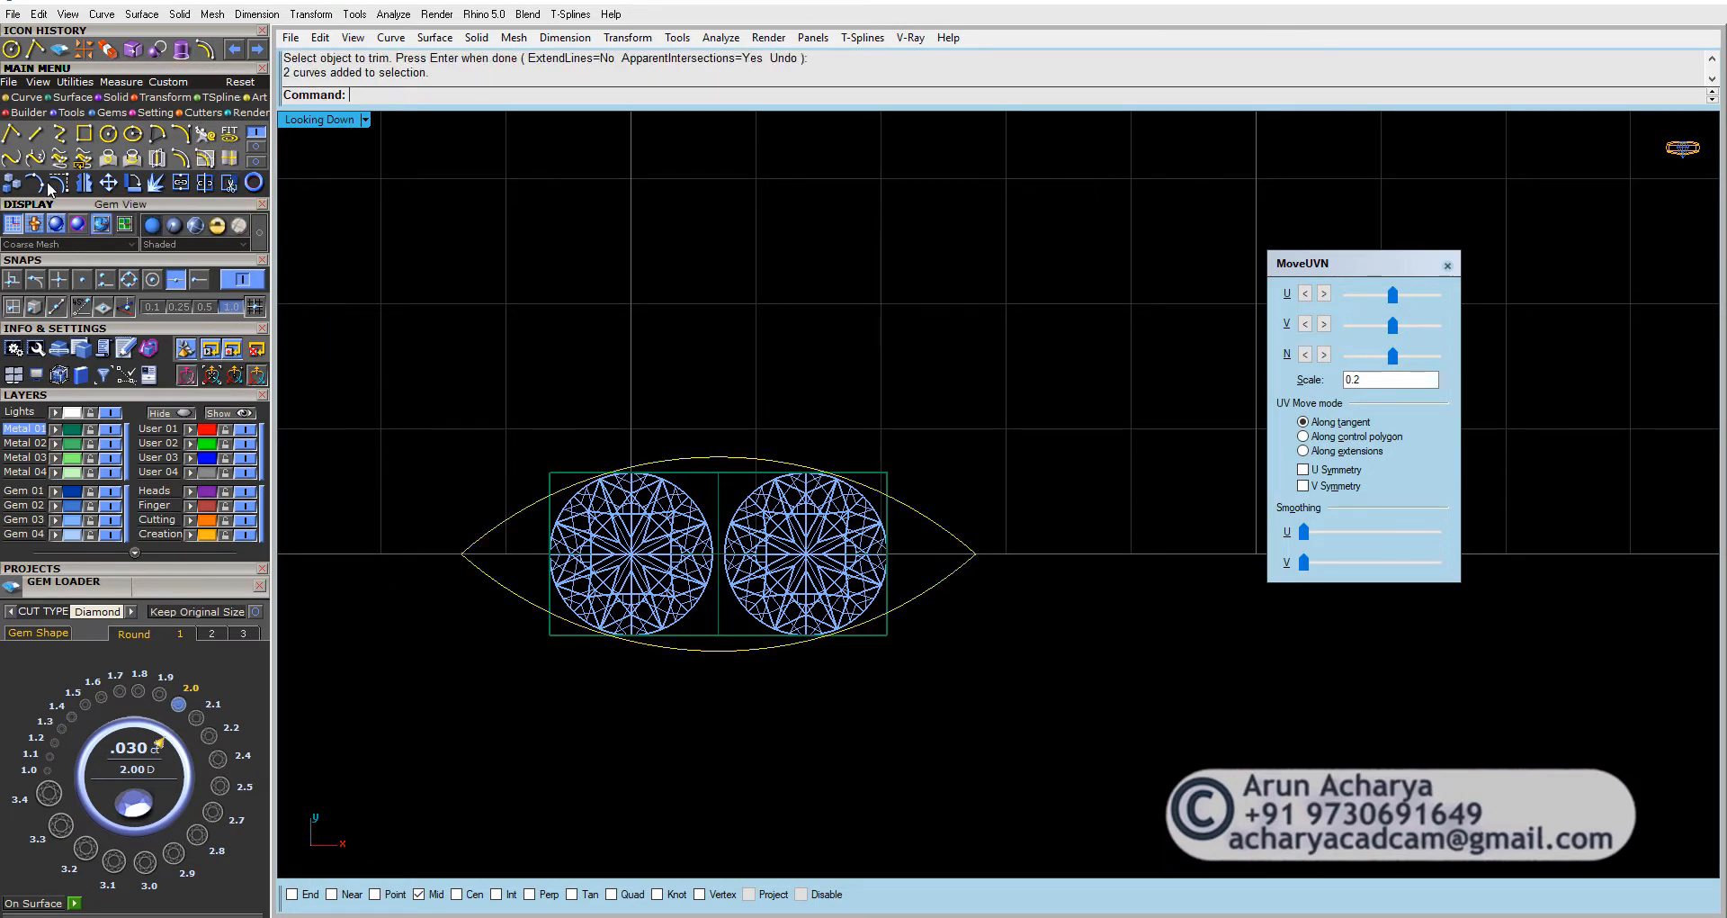
{"action": "left_click", "coordinate": [101, 224]}
{"action": "left_click_drag", "start_coordinate": [346, 454], "coordinate": [440, 475]}
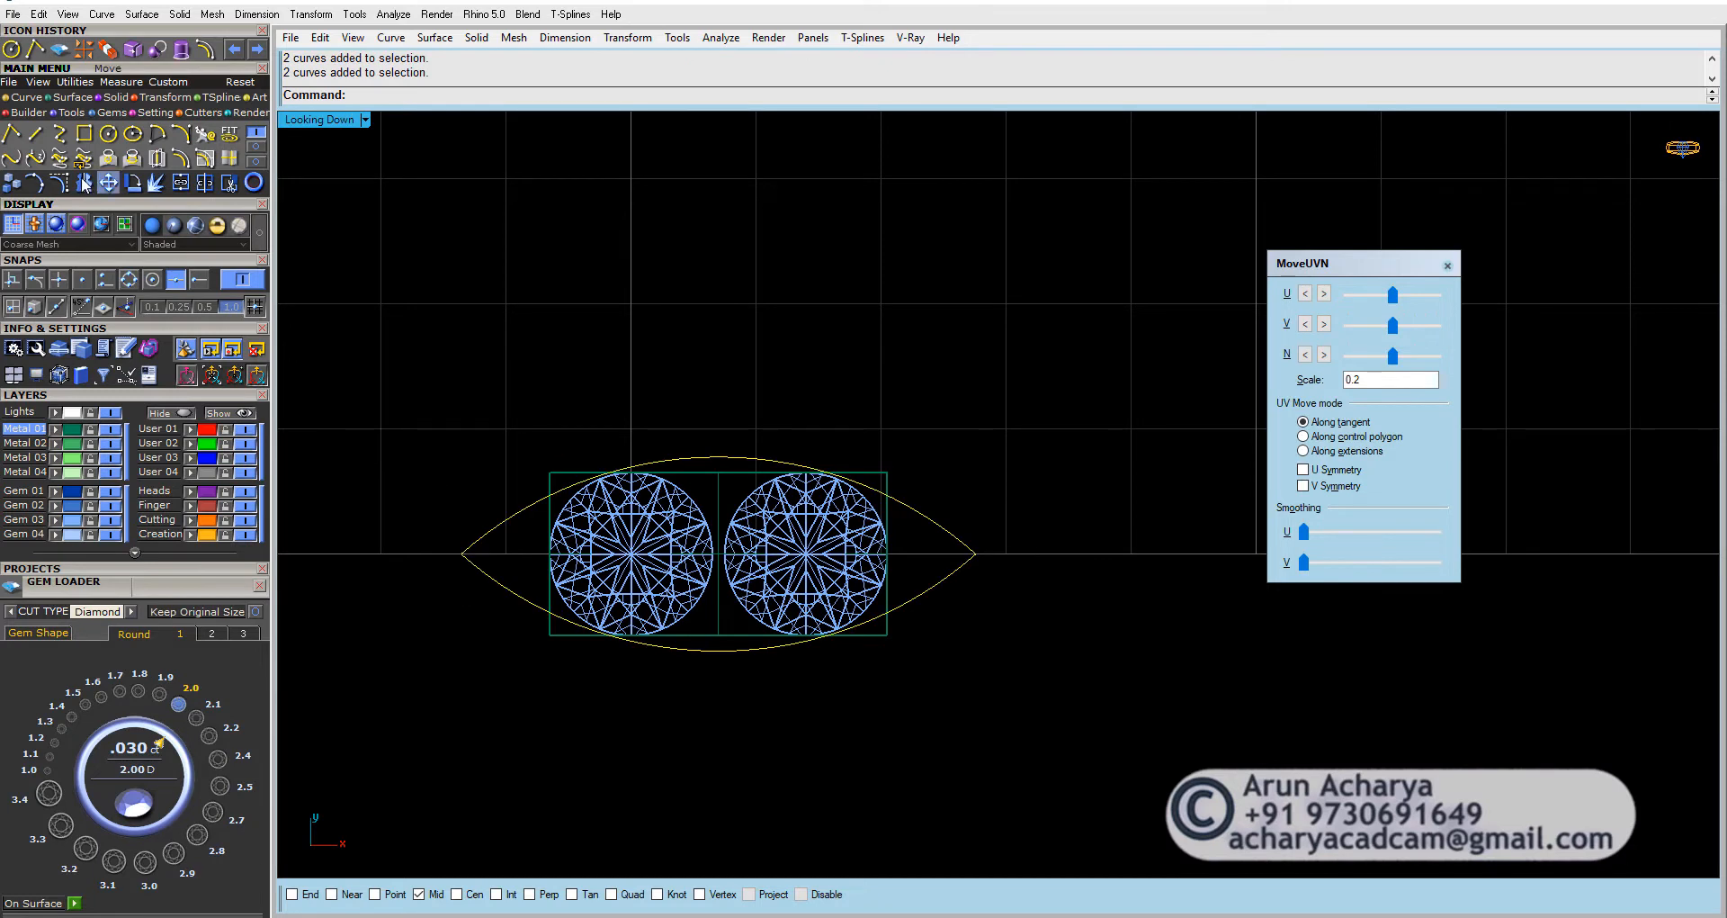
{"action": "left_click", "coordinate": [59, 185]}
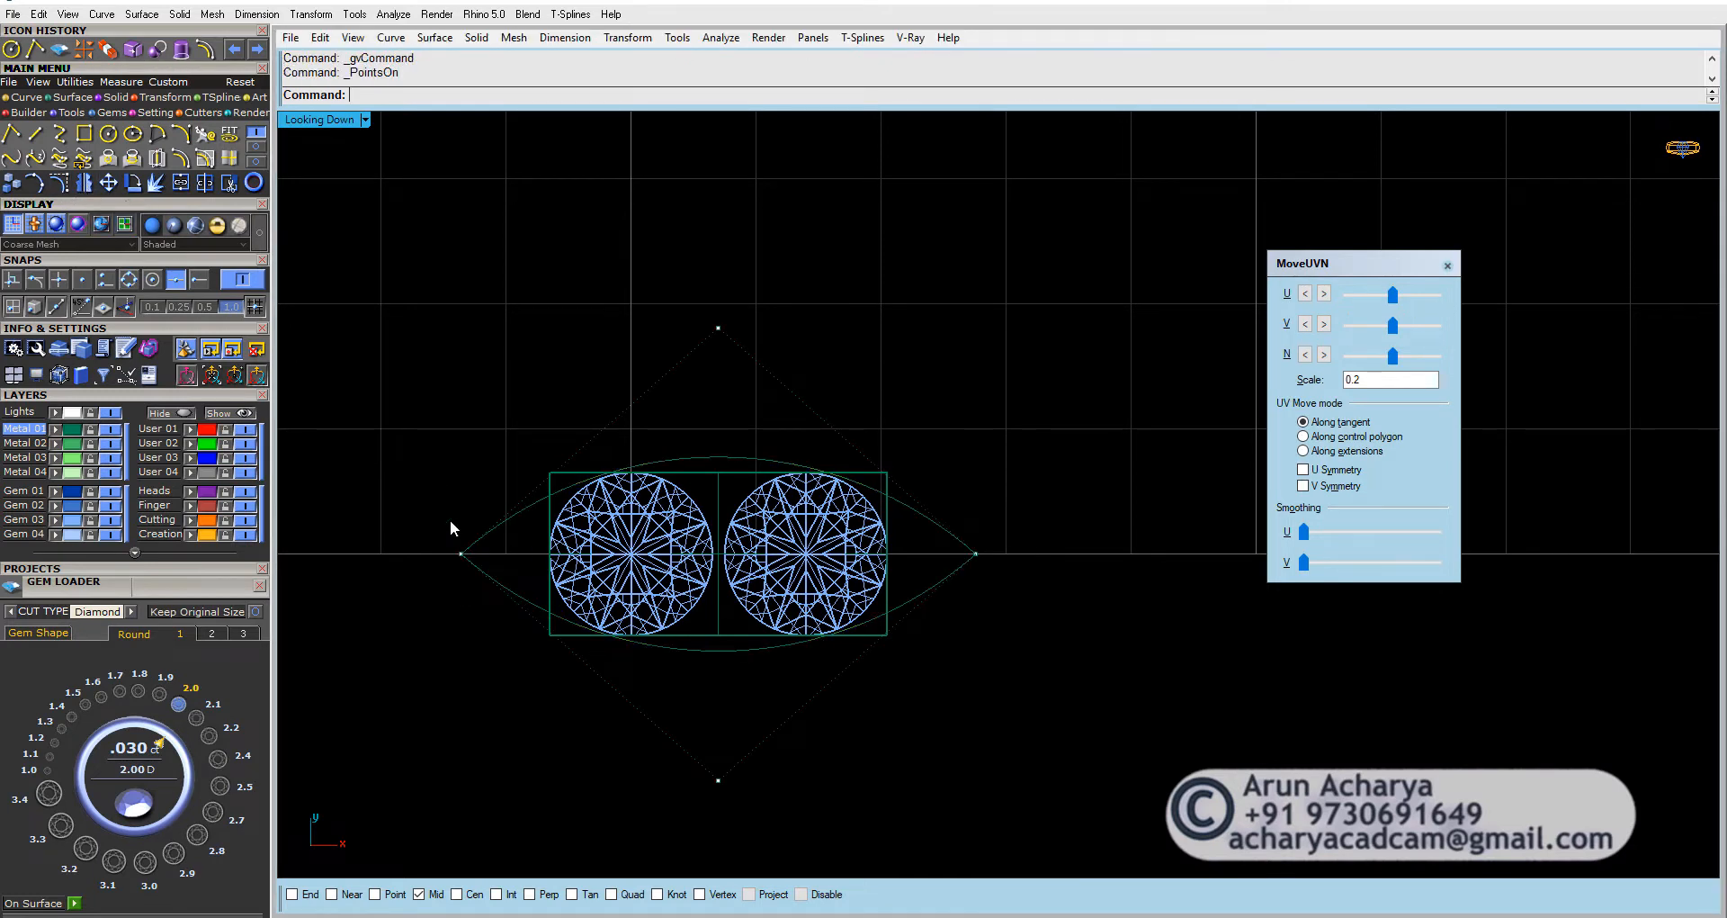
Step: Rebuild both arcs of the marquise outline with a point count of 4 and degree 3, deleting the input curves
{"action": "left_click", "coordinate": [501, 521]}
{"action": "left_click", "coordinate": [509, 589], "text": "shift"}
{"action": "right_click_drag", "start_coordinate": [506, 596], "coordinate": [454, 605]}
{"action": "type", "text": "Rebuild"}
{"action": "key", "text": "Return"}
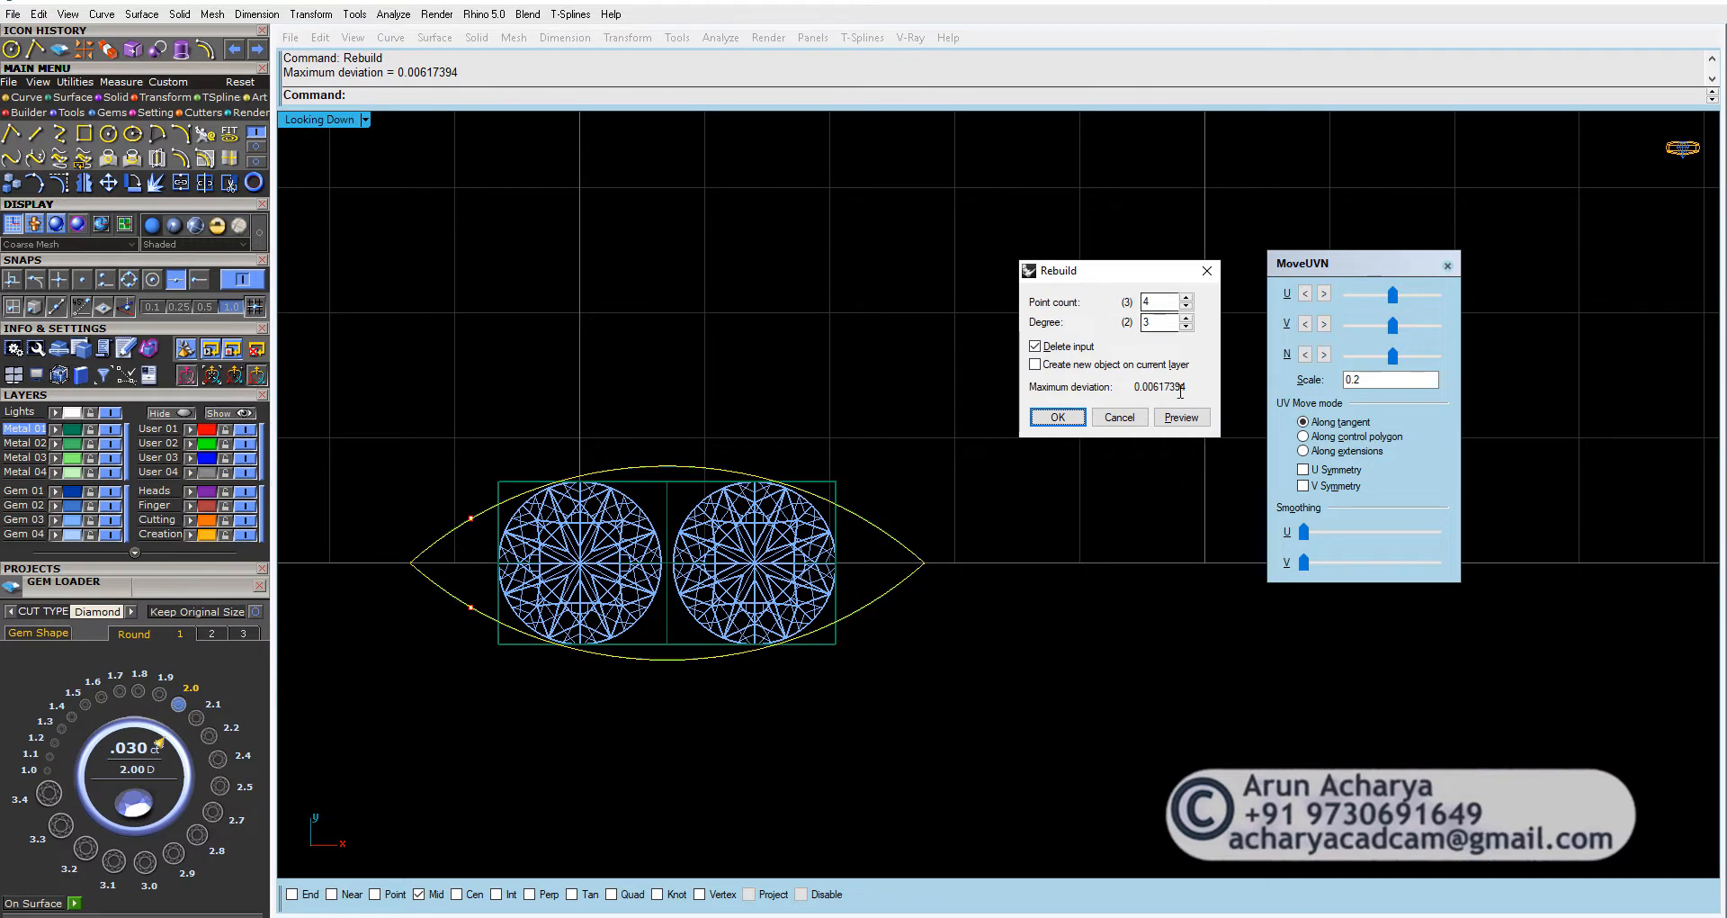
{"action": "left_click", "coordinate": [1181, 417]}
{"action": "left_click", "coordinate": [1062, 416]}
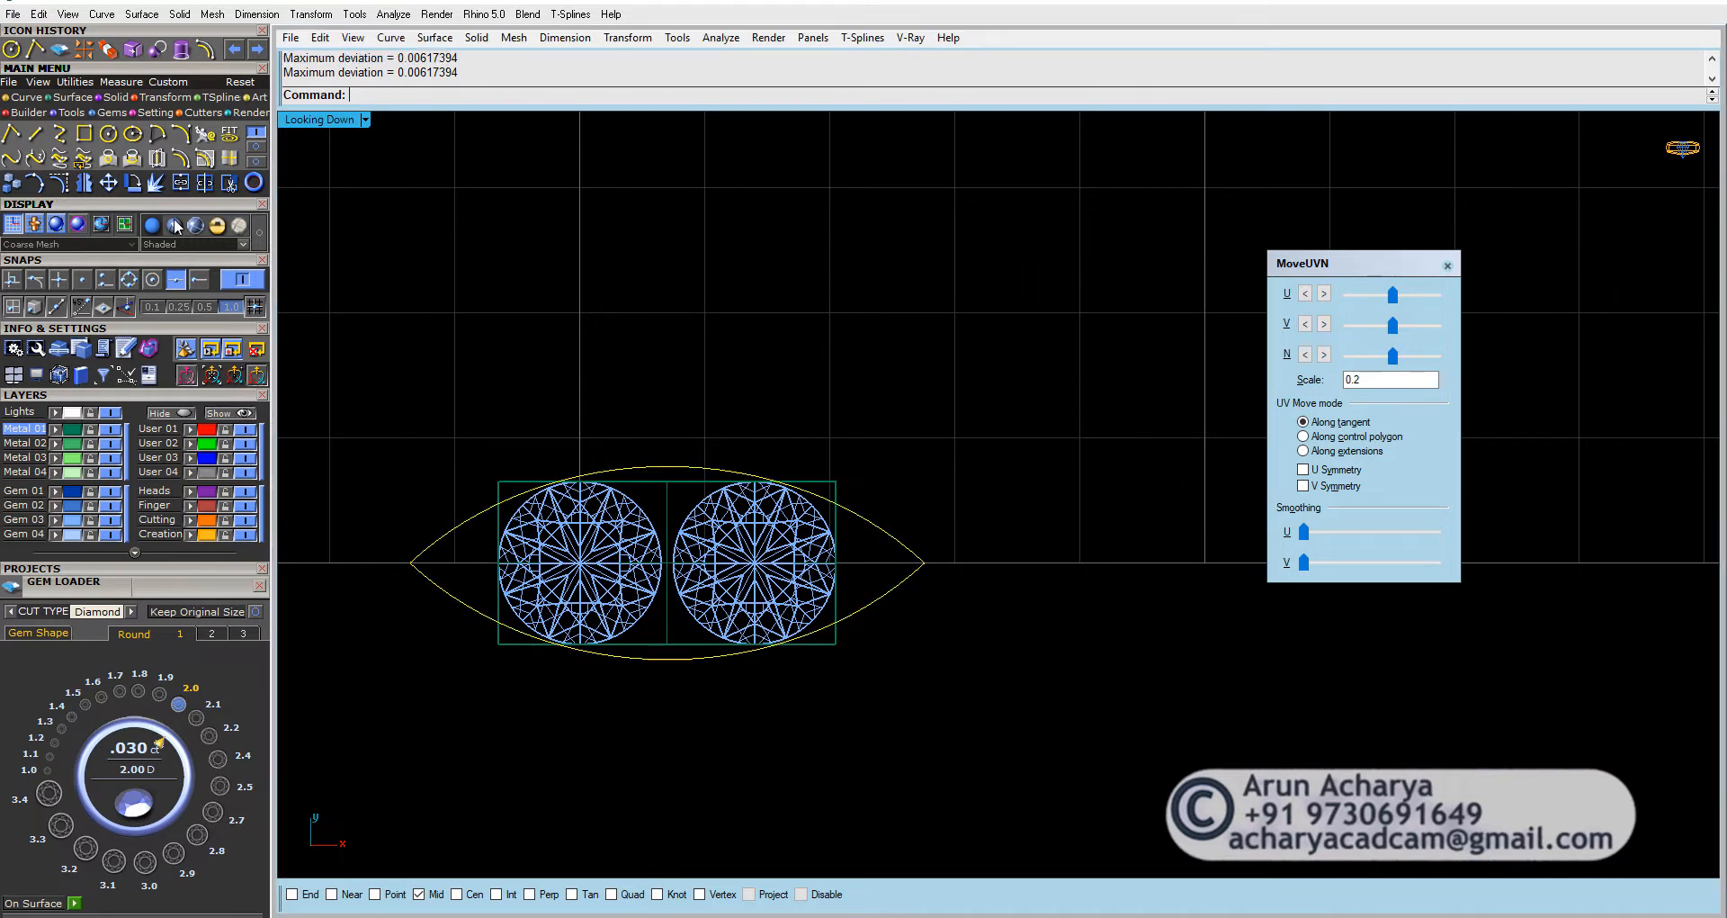
Step: Turn on the control points of the rebuilt arcs and select the two coinciding points at the left tip
{"action": "left_click", "coordinate": [79, 184]}
{"action": "left_click_drag", "start_coordinate": [423, 636], "coordinate": [423, 635]}
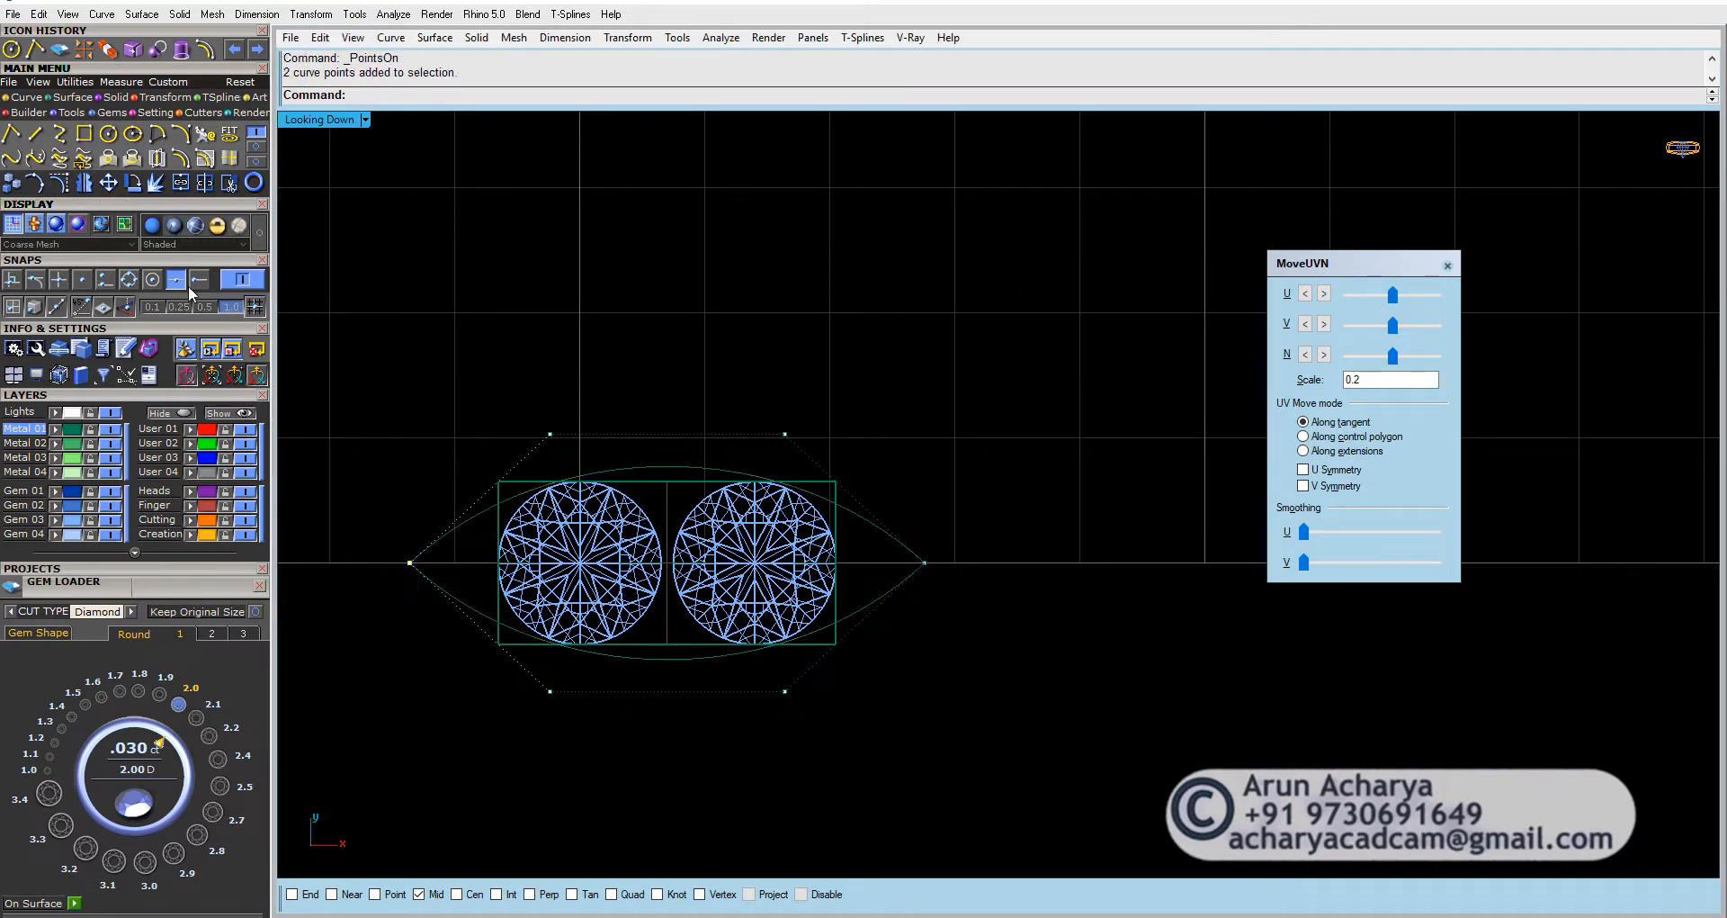
{"action": "left_click", "coordinate": [106, 186]}
{"action": "left_click", "coordinate": [454, 312]}
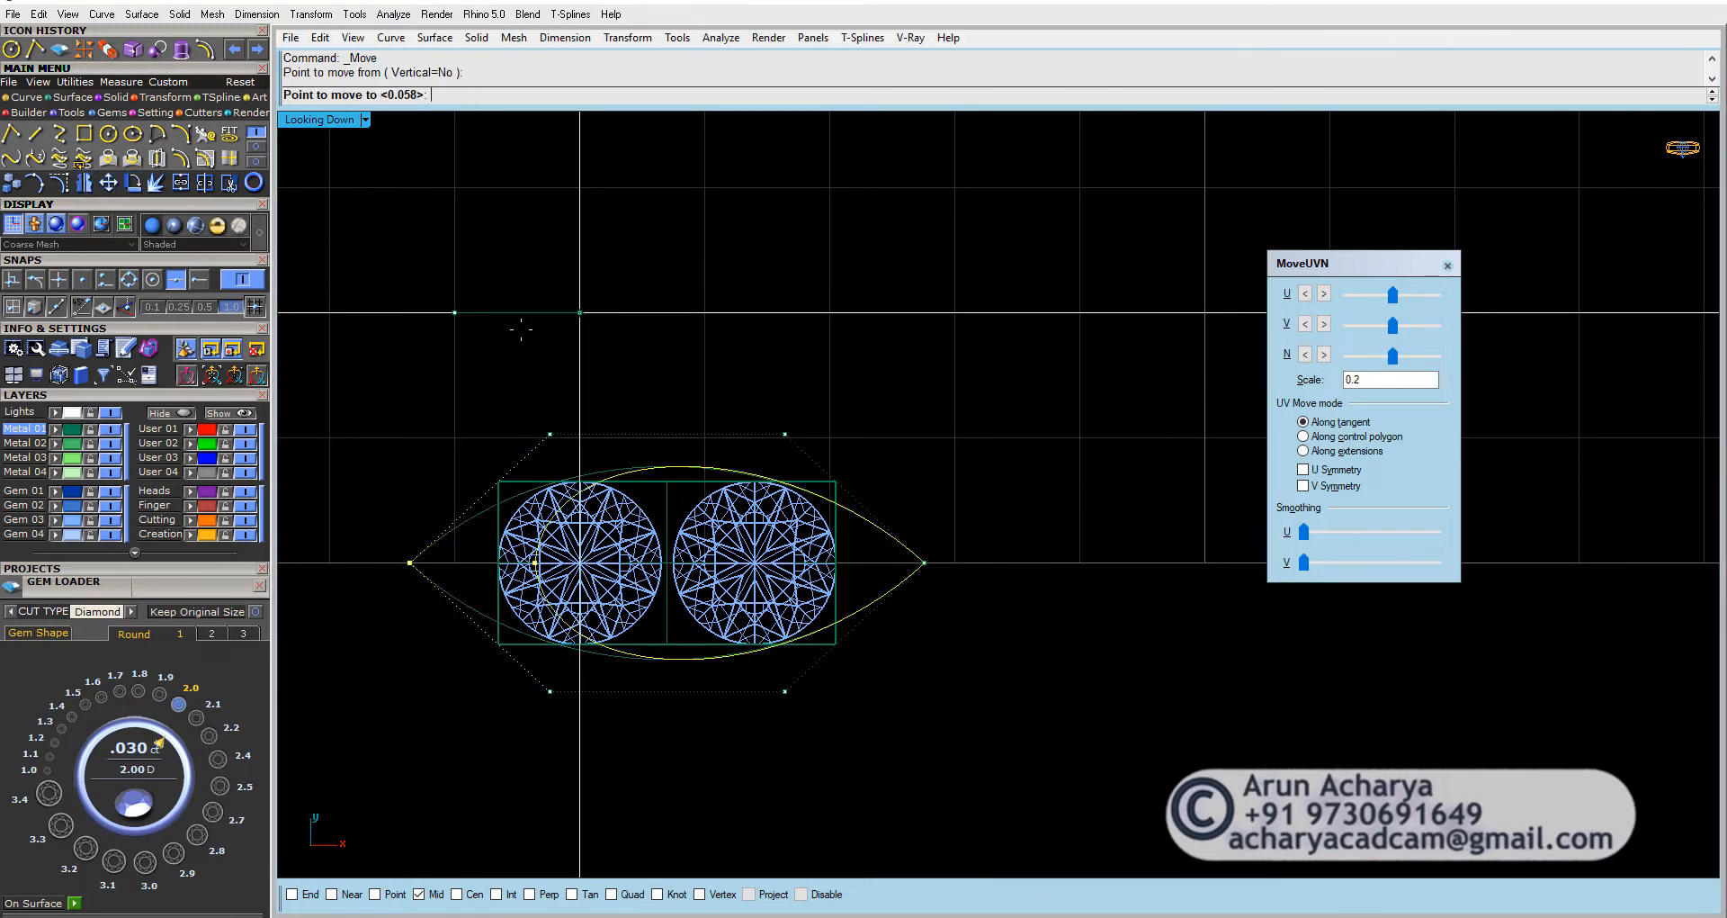
{"action": "key", "text": "Escape"}
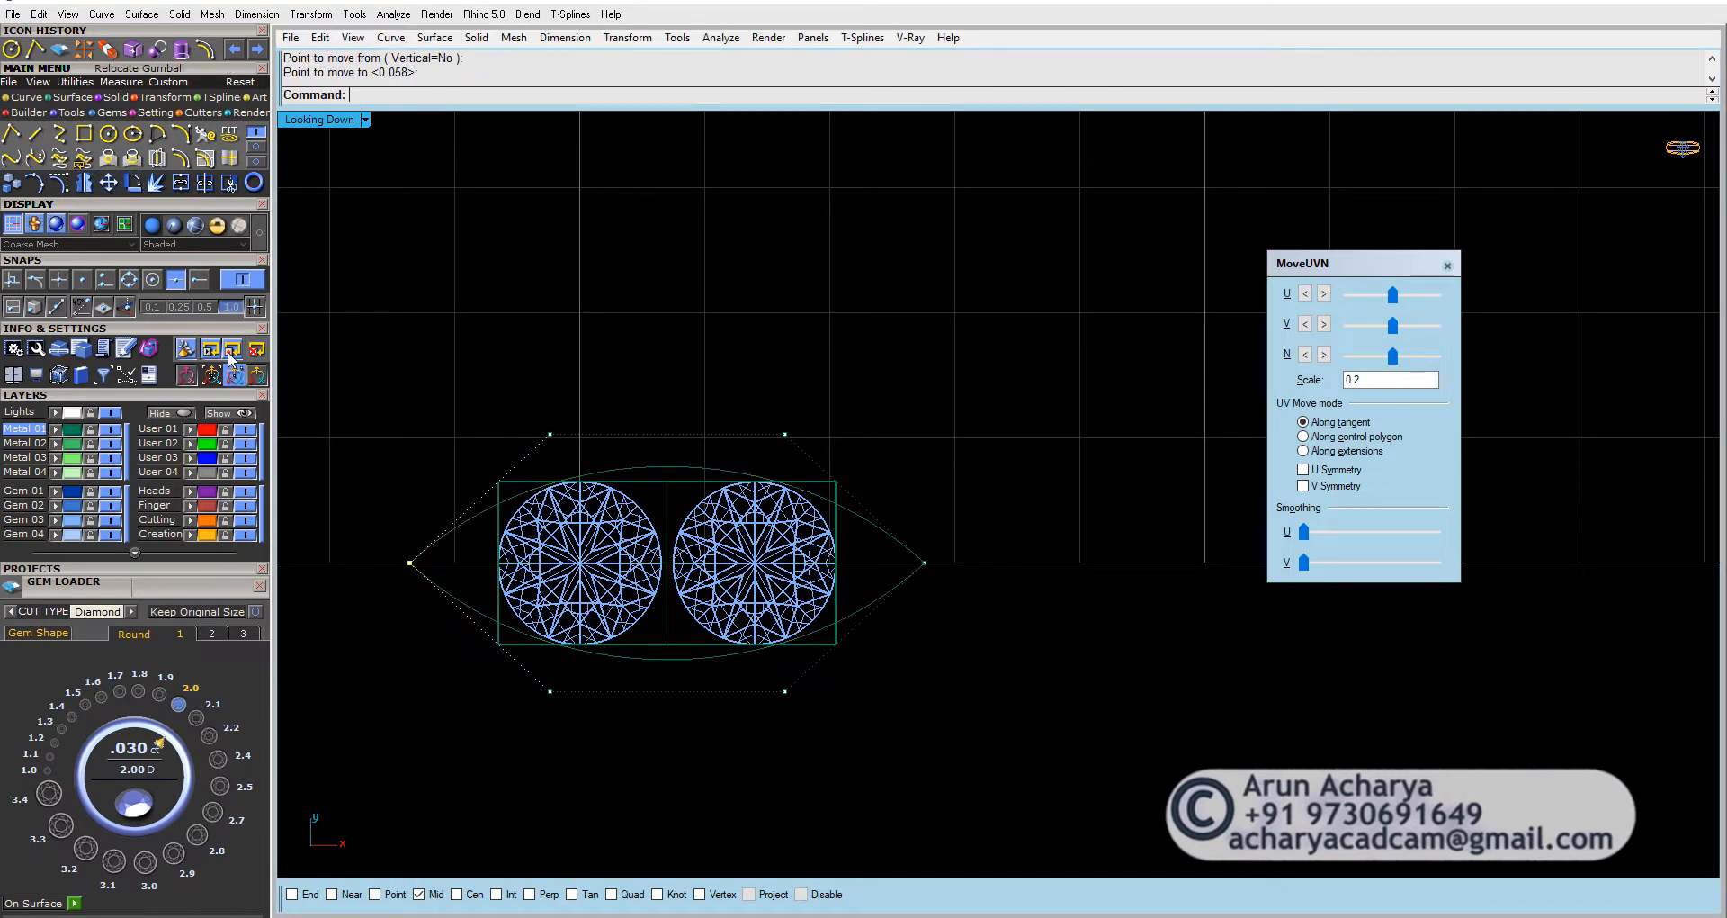
{"action": "left_click", "coordinate": [106, 185]}
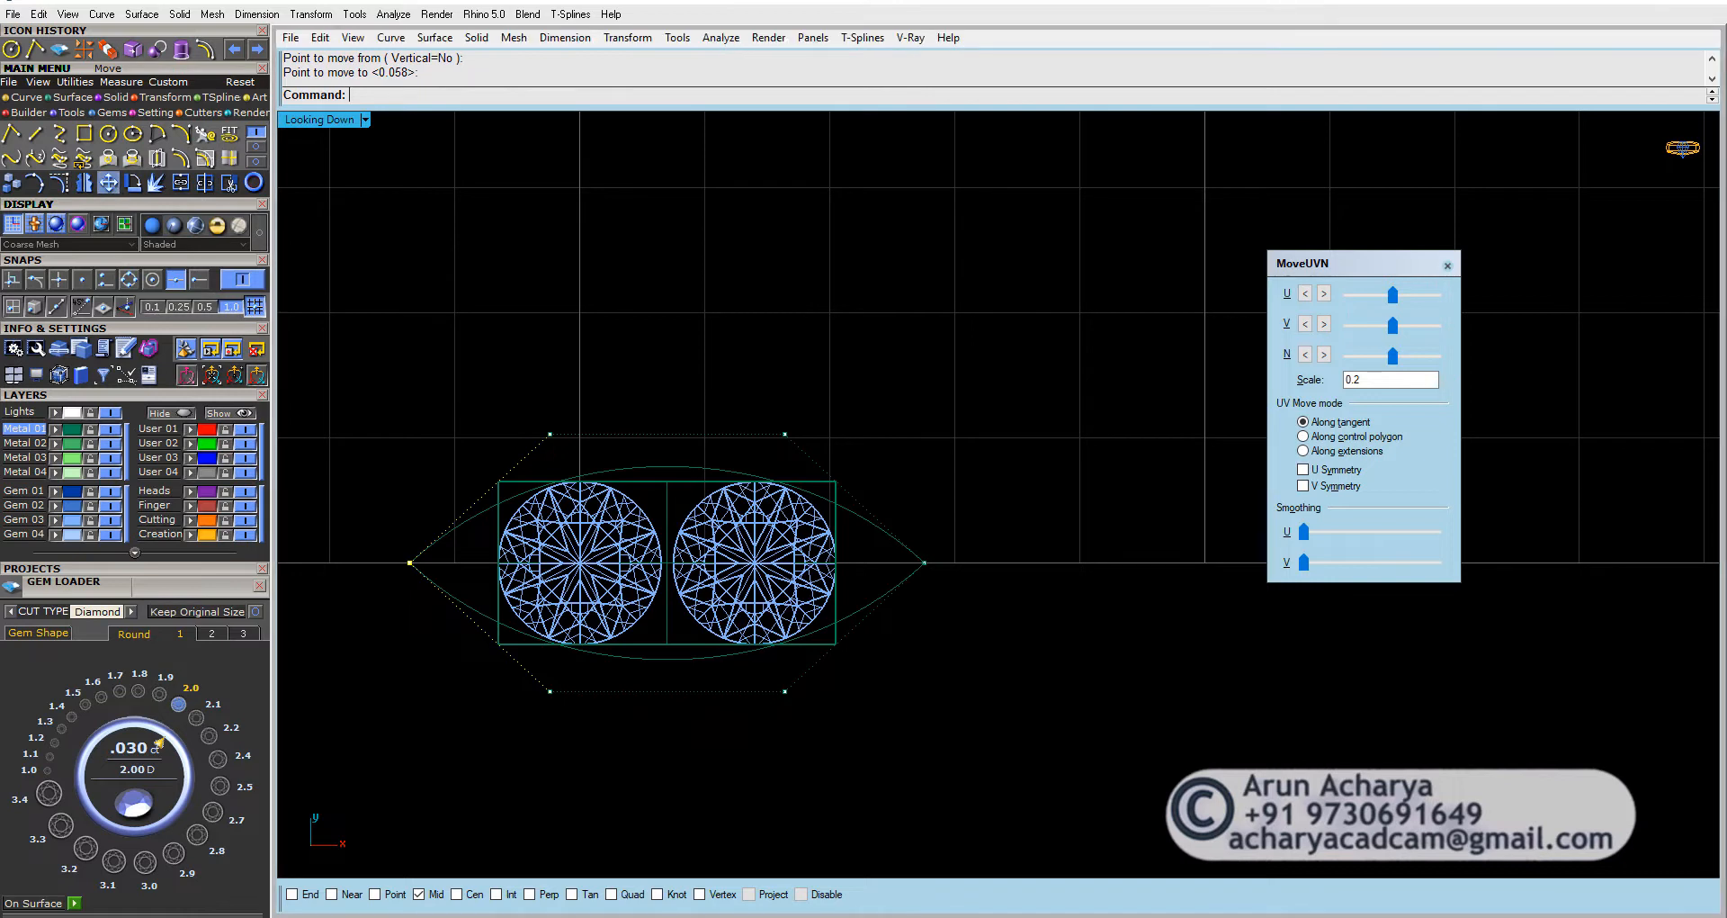
{"action": "left_click", "coordinate": [454, 312]}
{"action": "key", "text": "Escape"}
Step: Turn off grid snap and move the left tip of the marquise horizontally inward, closer to the left diamond
{"action": "right_click", "coordinate": [501, 299]}
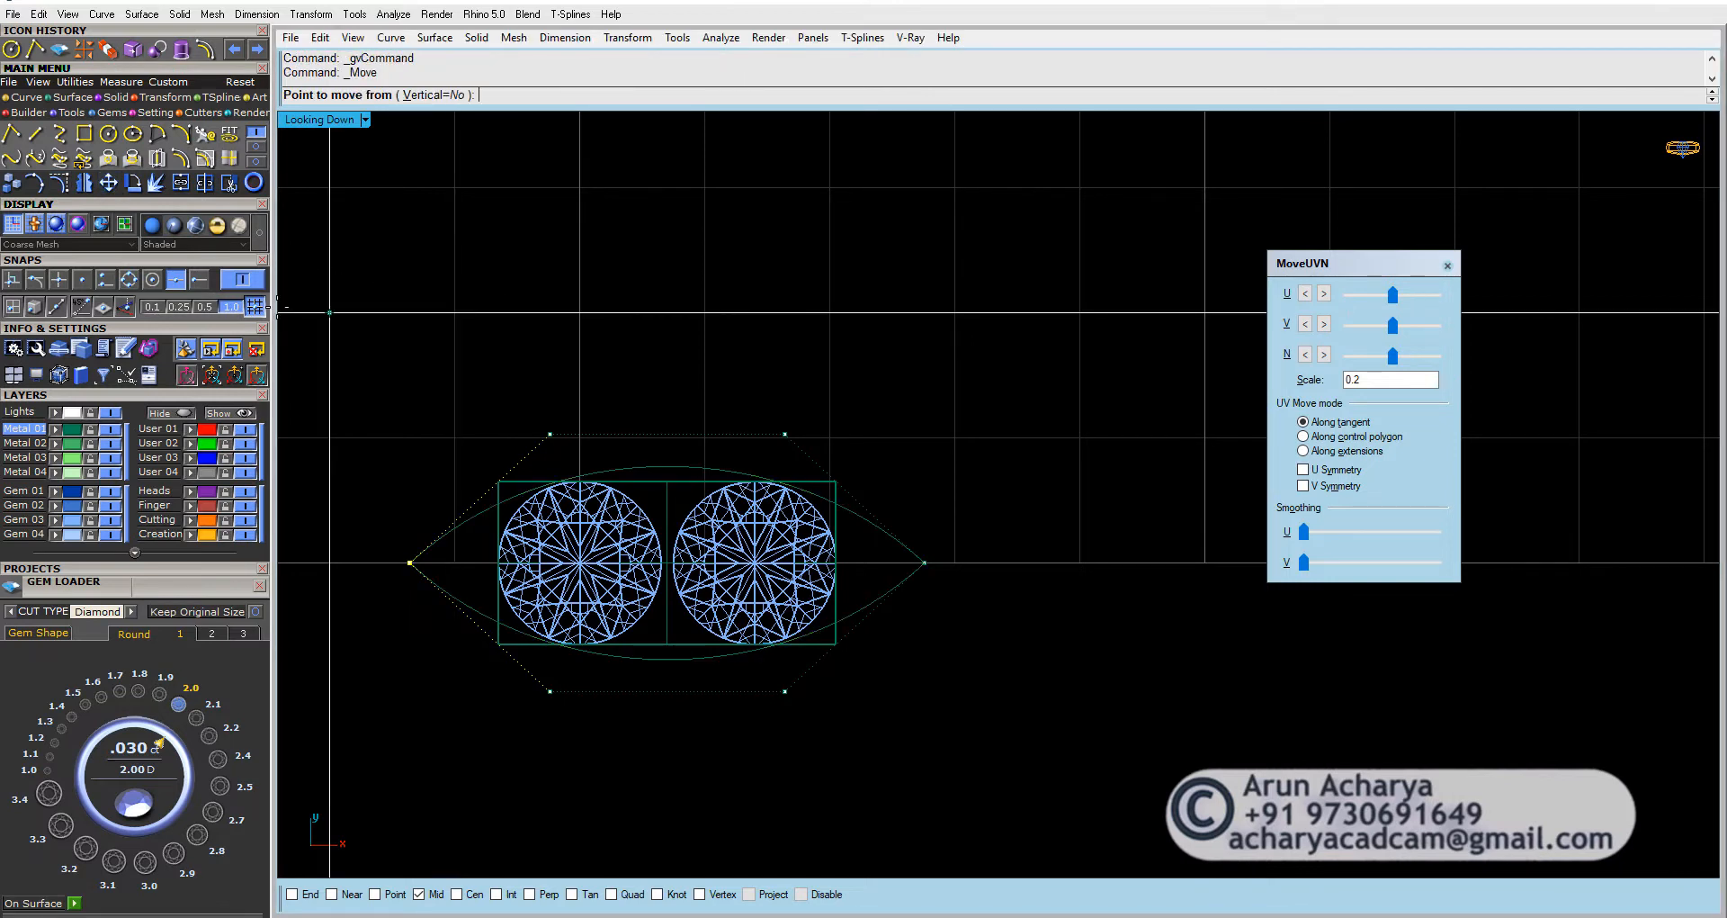
{"action": "left_click", "coordinate": [257, 311]}
{"action": "left_click", "coordinate": [423, 322]}
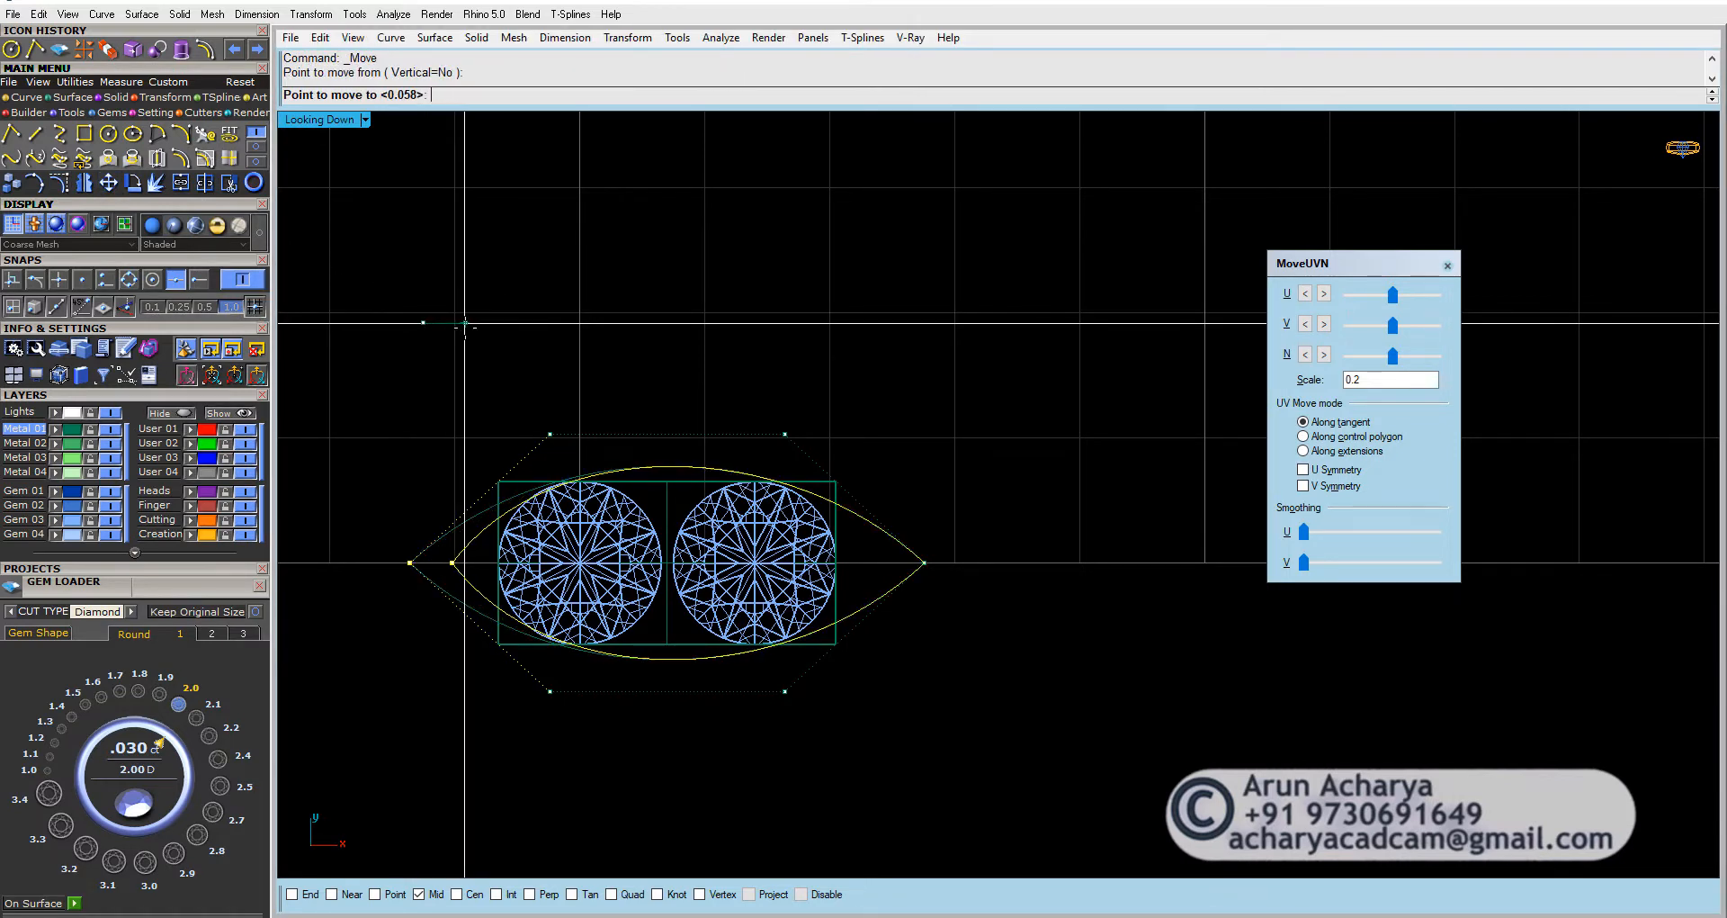
{"action": "left_click", "coordinate": [466, 323]}
Step: Move the right tip of the marquise horizontally inward to match the distance of the left tip
{"action": "left_click_drag", "start_coordinate": [836, 430], "coordinate": [999, 630]}
{"action": "right_click", "coordinate": [998, 630]}
{"action": "left_click", "coordinate": [999, 630]}
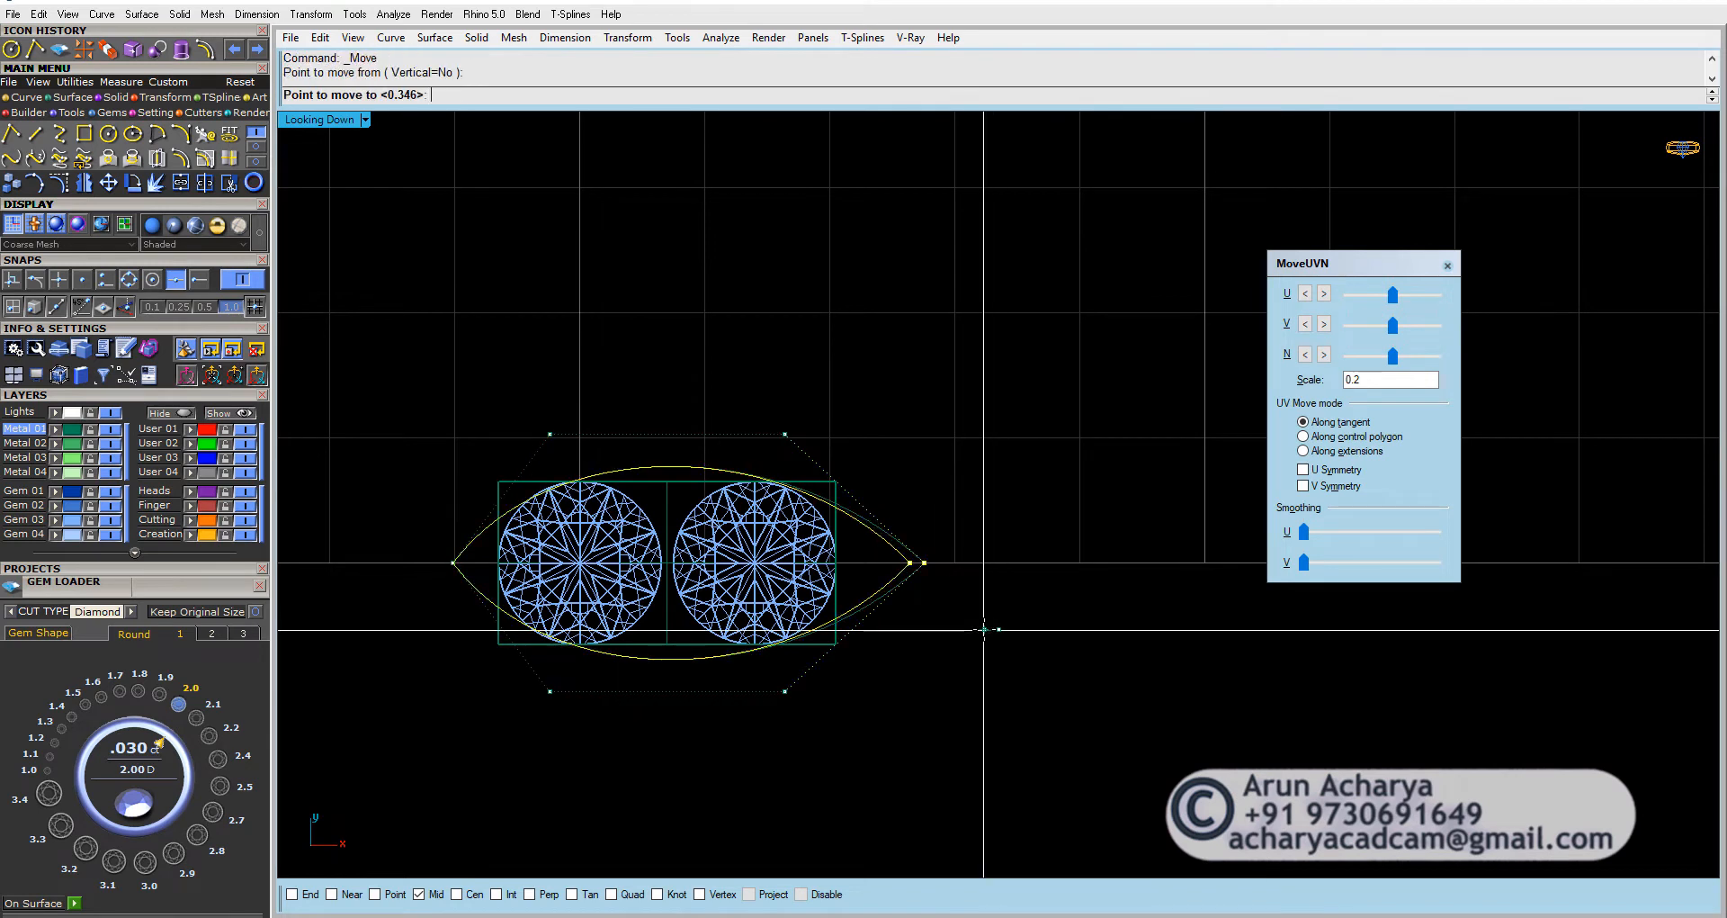
{"action": "left_click", "coordinate": [956, 630]}
Step: Try to move the right-hand pair of inner control points horizontally outward to widen the marquise around the right diamond
{"action": "left_click_drag", "start_coordinate": [743, 365], "coordinate": [823, 801]}
{"action": "right_click", "coordinate": [763, 297]}
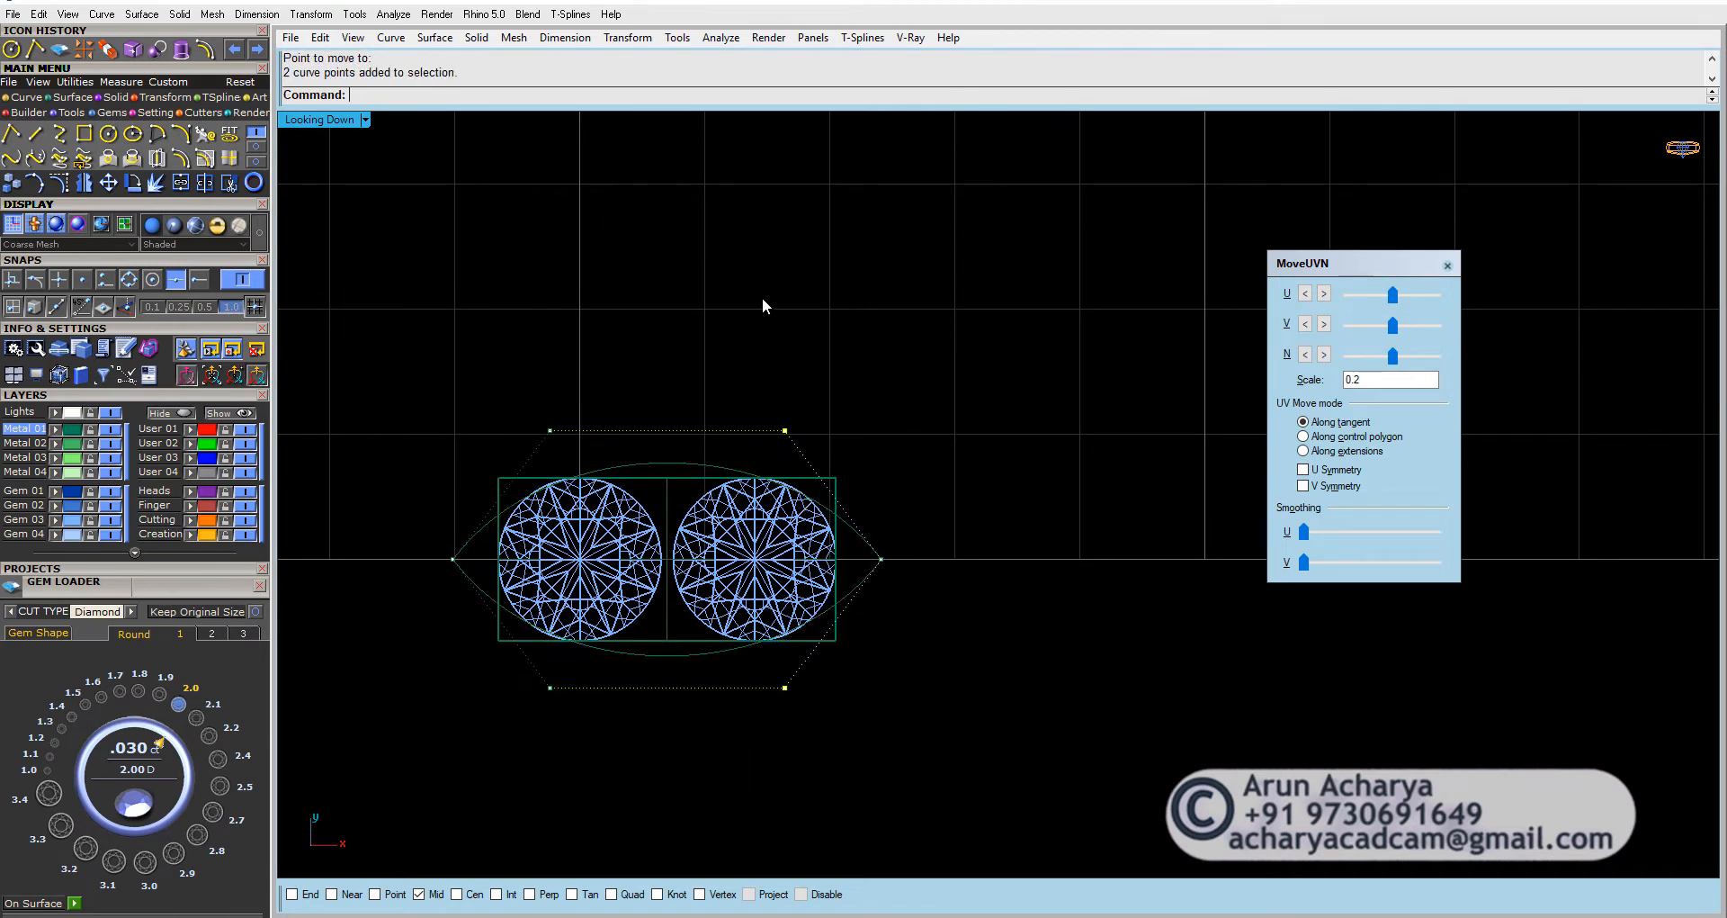
{"action": "left_click", "coordinate": [763, 297]}
{"action": "left_click", "coordinate": [792, 297]}
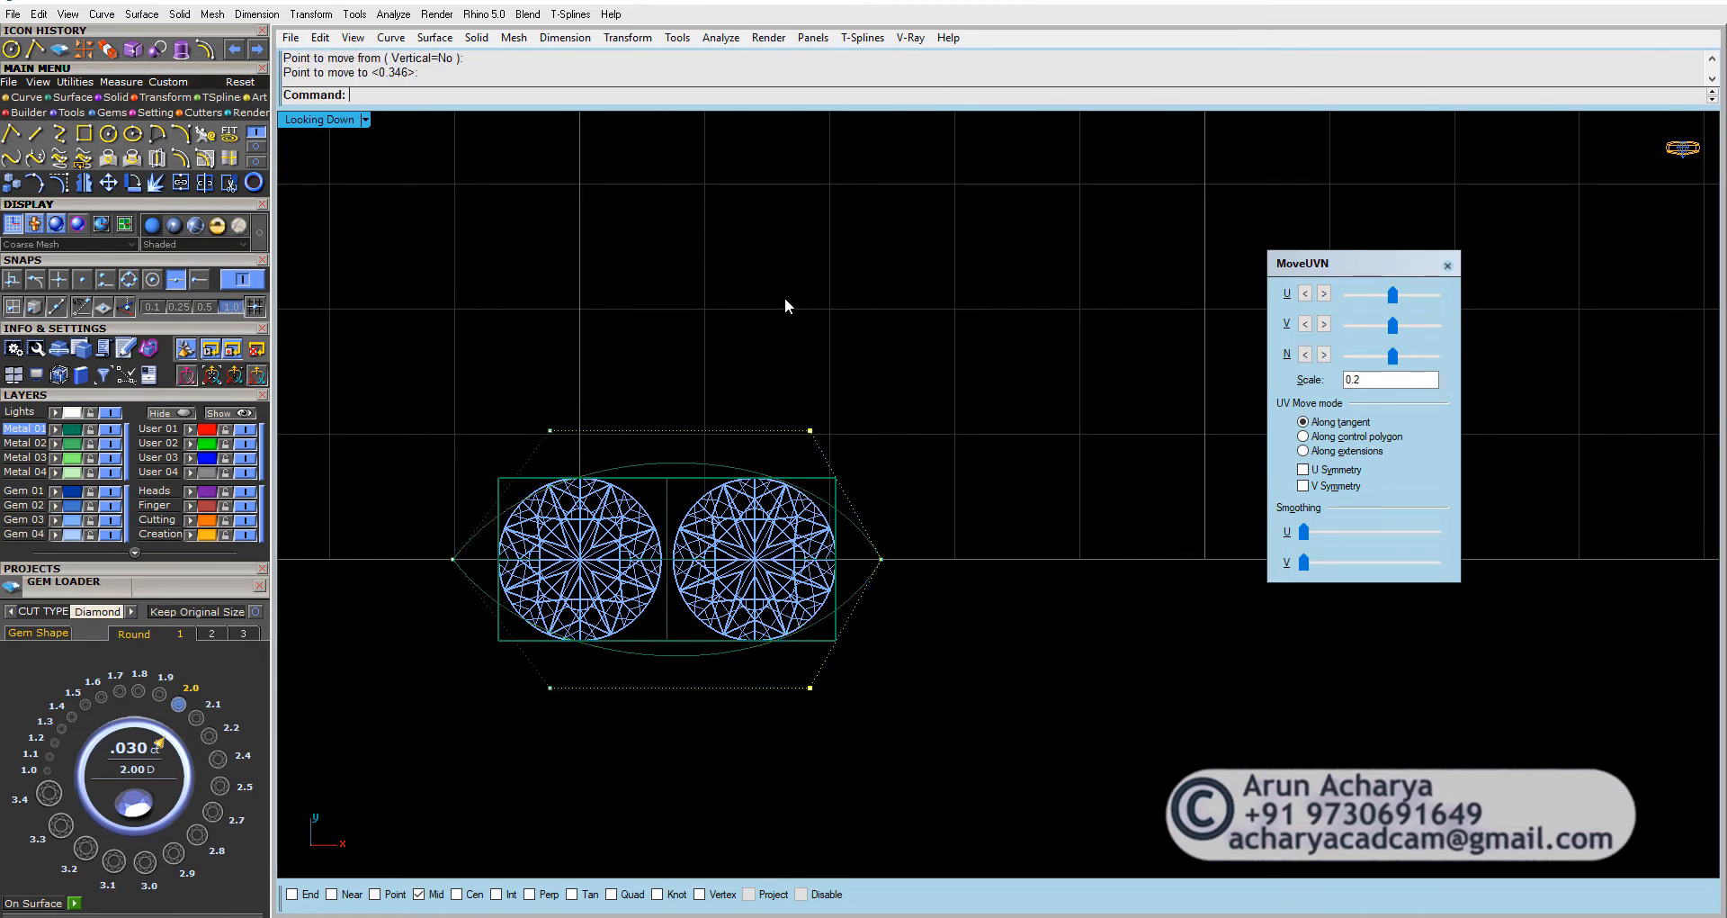
Step: Try to move the left-hand pair of inner control points horizontally outward to widen the marquise around the left diamond
{"action": "left_click_drag", "start_coordinate": [510, 782], "coordinate": [621, 318]}
{"action": "right_click", "coordinate": [591, 218]}
{"action": "left_click", "coordinate": [590, 219]}
{"action": "left_click", "coordinate": [580, 217]}
{"action": "key", "text": "ctrl+z"}
{"action": "right_click", "coordinate": [598, 274]}
{"action": "left_click", "coordinate": [601, 274]}
{"action": "right_click", "coordinate": [590, 273]}
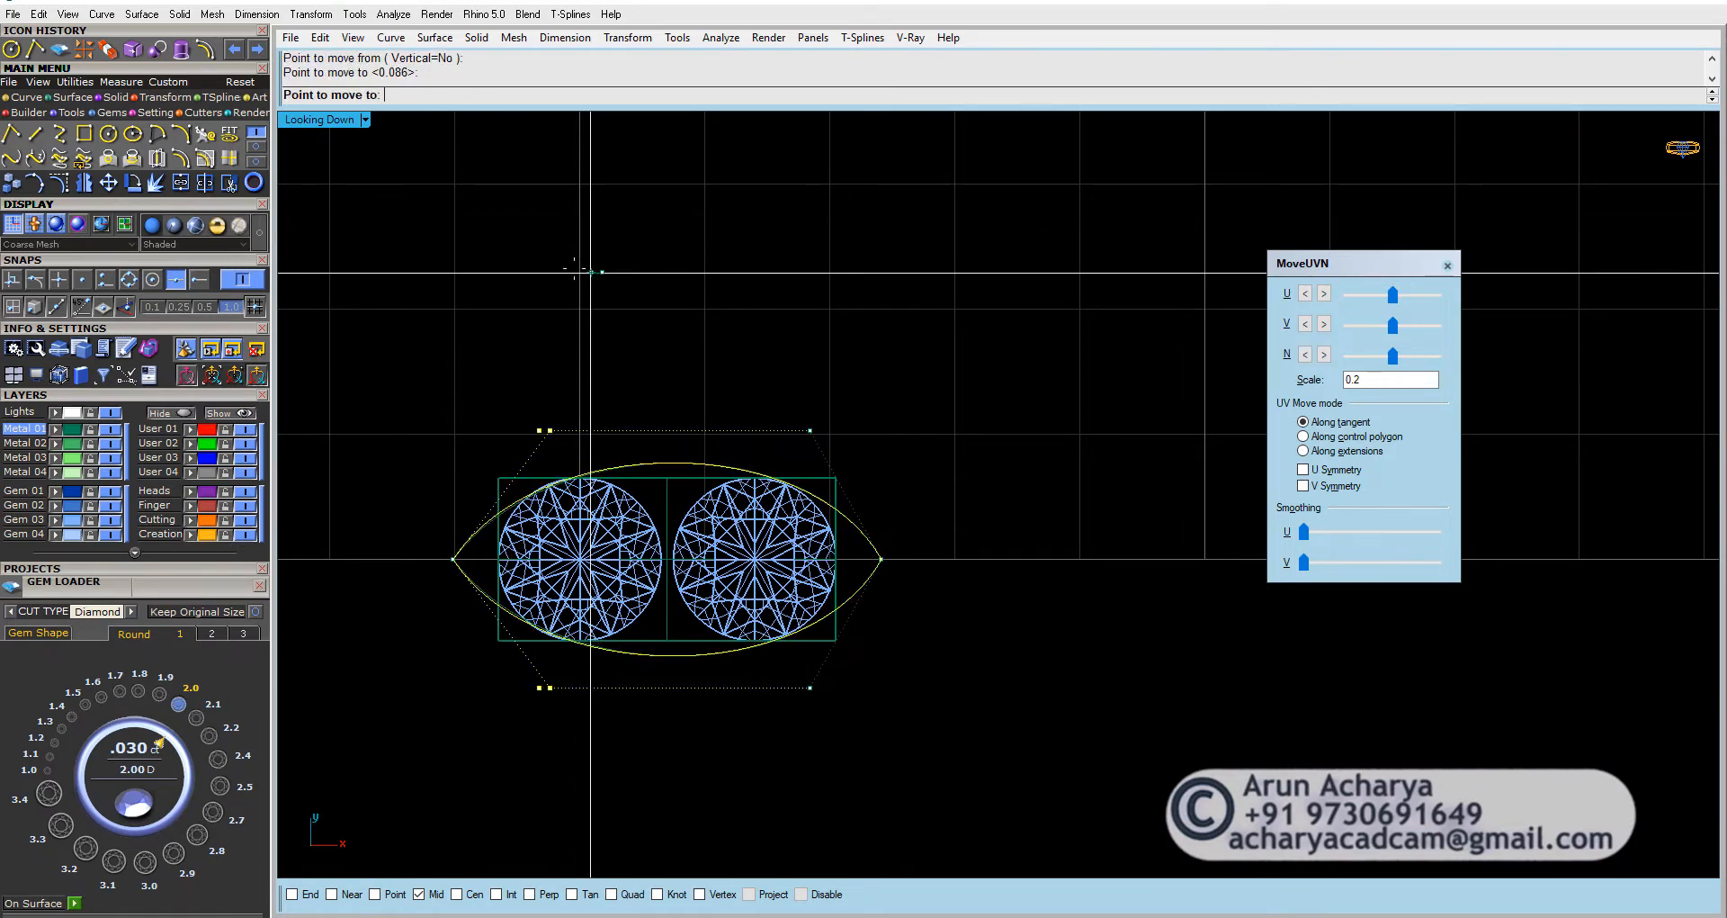
{"action": "left_click", "coordinate": [590, 273]}
{"action": "scroll", "coordinate": [758, 459], "scroll_direction": "up", "scroll_amount": 4}
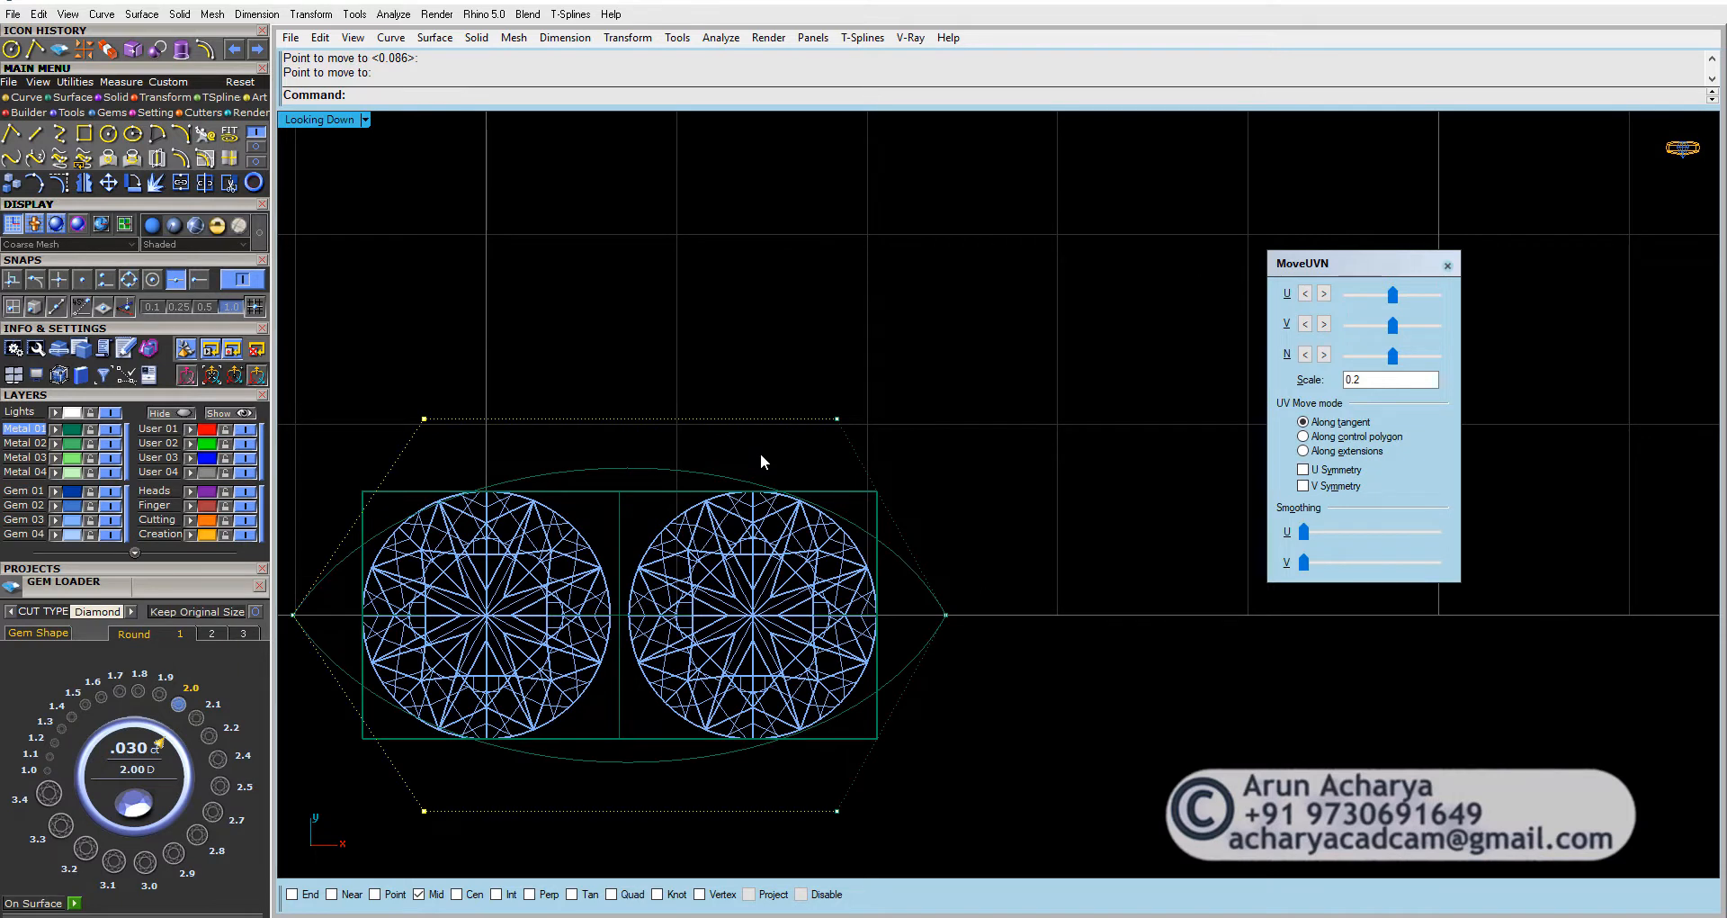
{"action": "mouse_move", "coordinate": [753, 486]}
{"action": "right_mouse_down"}
{"action": "mouse_move", "coordinate": [791, 403]}
{"action": "mouse_move", "coordinate": [721, 398]}
{"action": "right_mouse_up"}
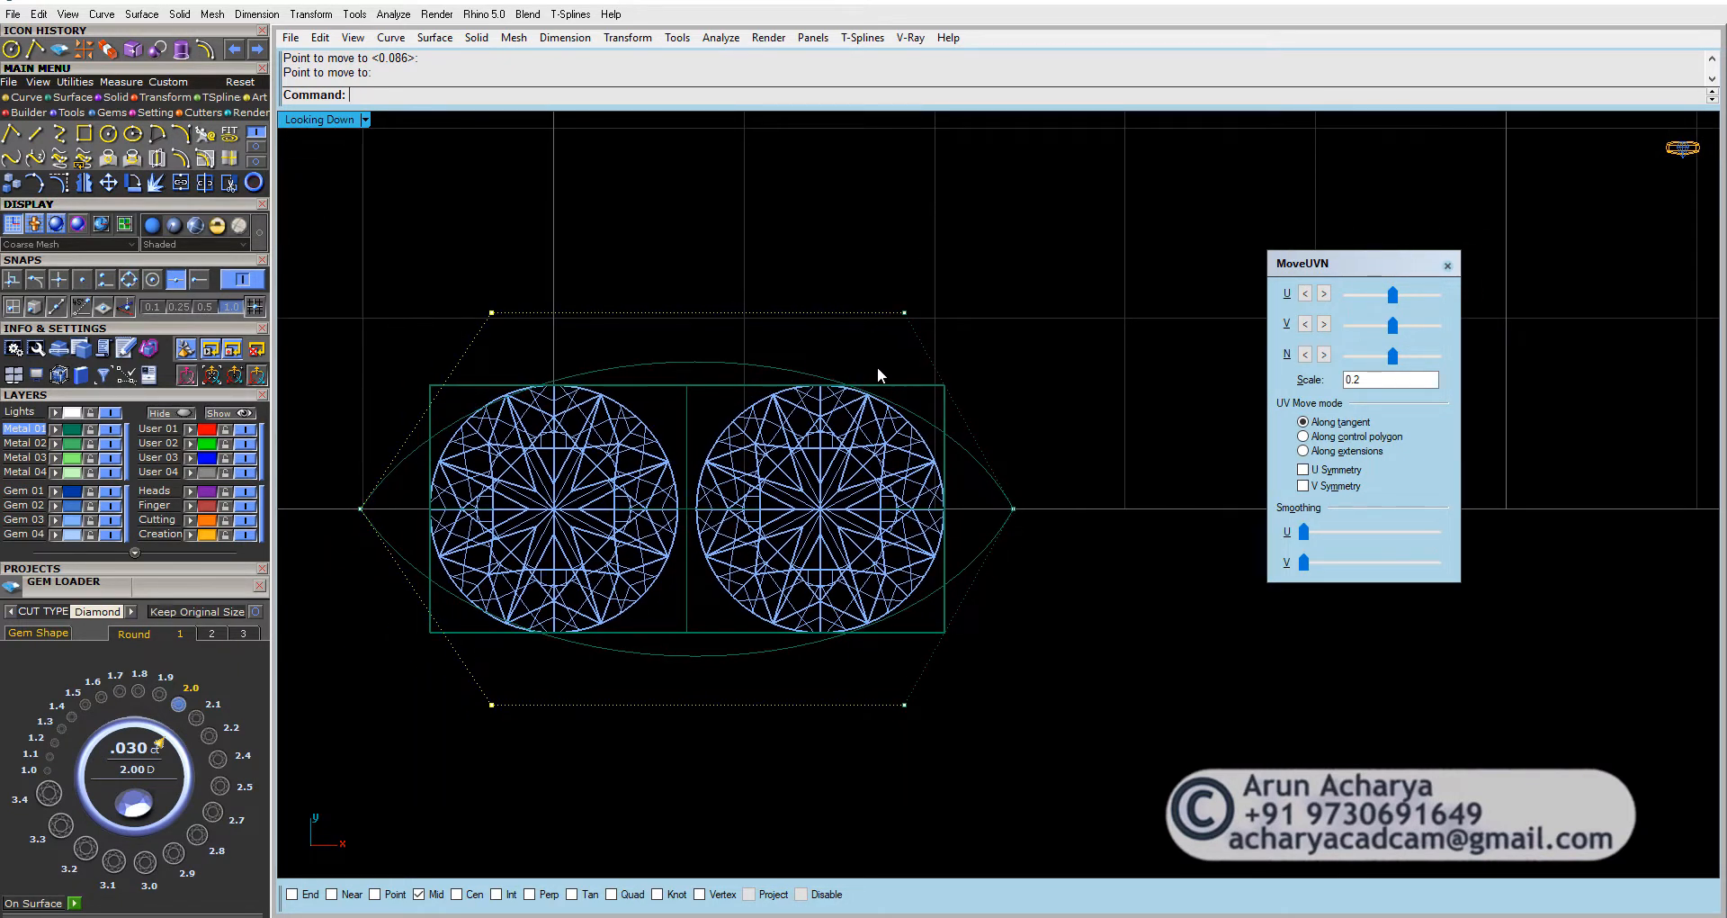
Step: Cancel the polyline started at the outline's middle and undo the moves of both inner control point pairs
{"action": "left_click", "coordinate": [11, 133]}
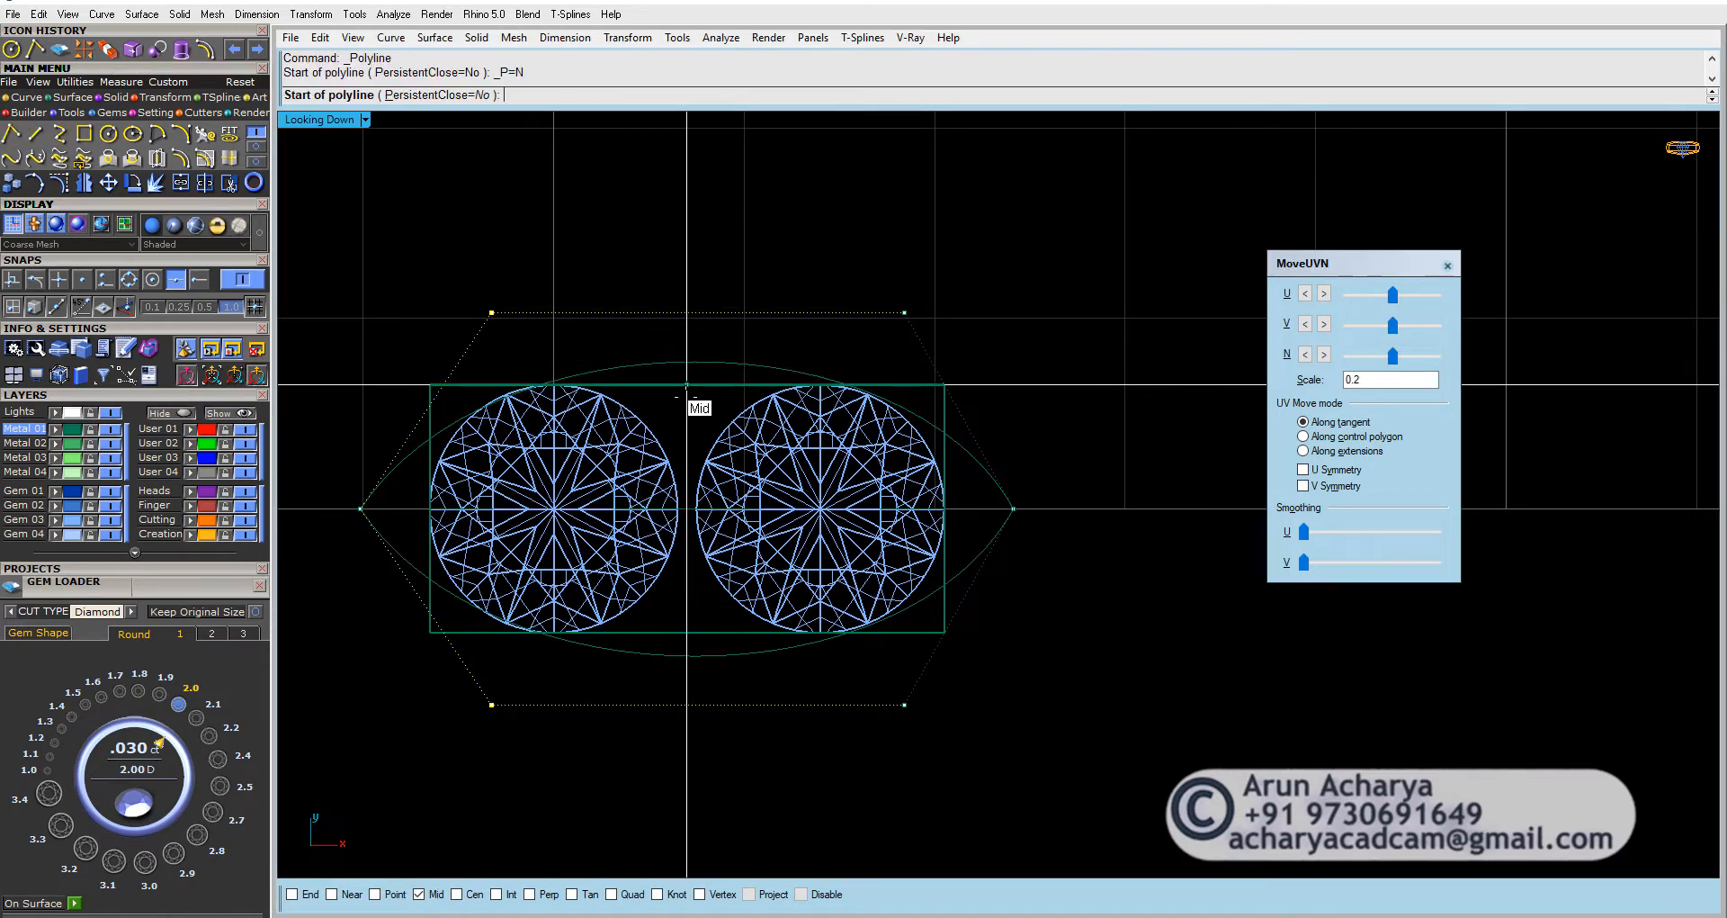
{"action": "left_click", "coordinate": [689, 362]}
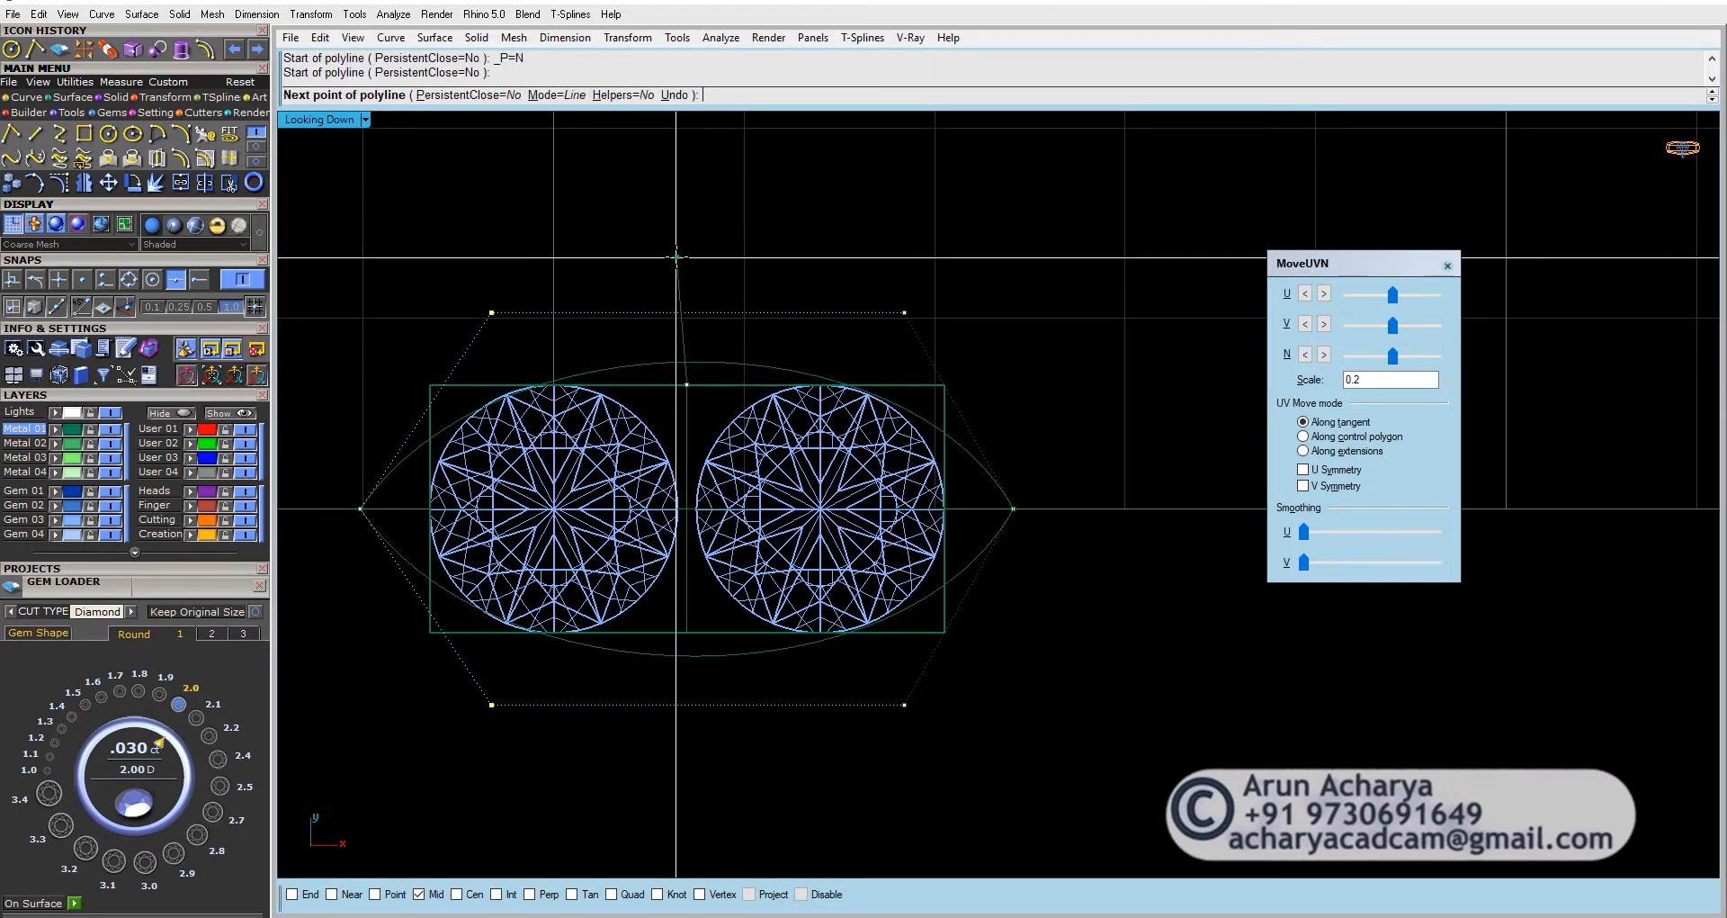
{"action": "key", "text": "Escape"}
{"action": "key", "text": "ctrl+z"}
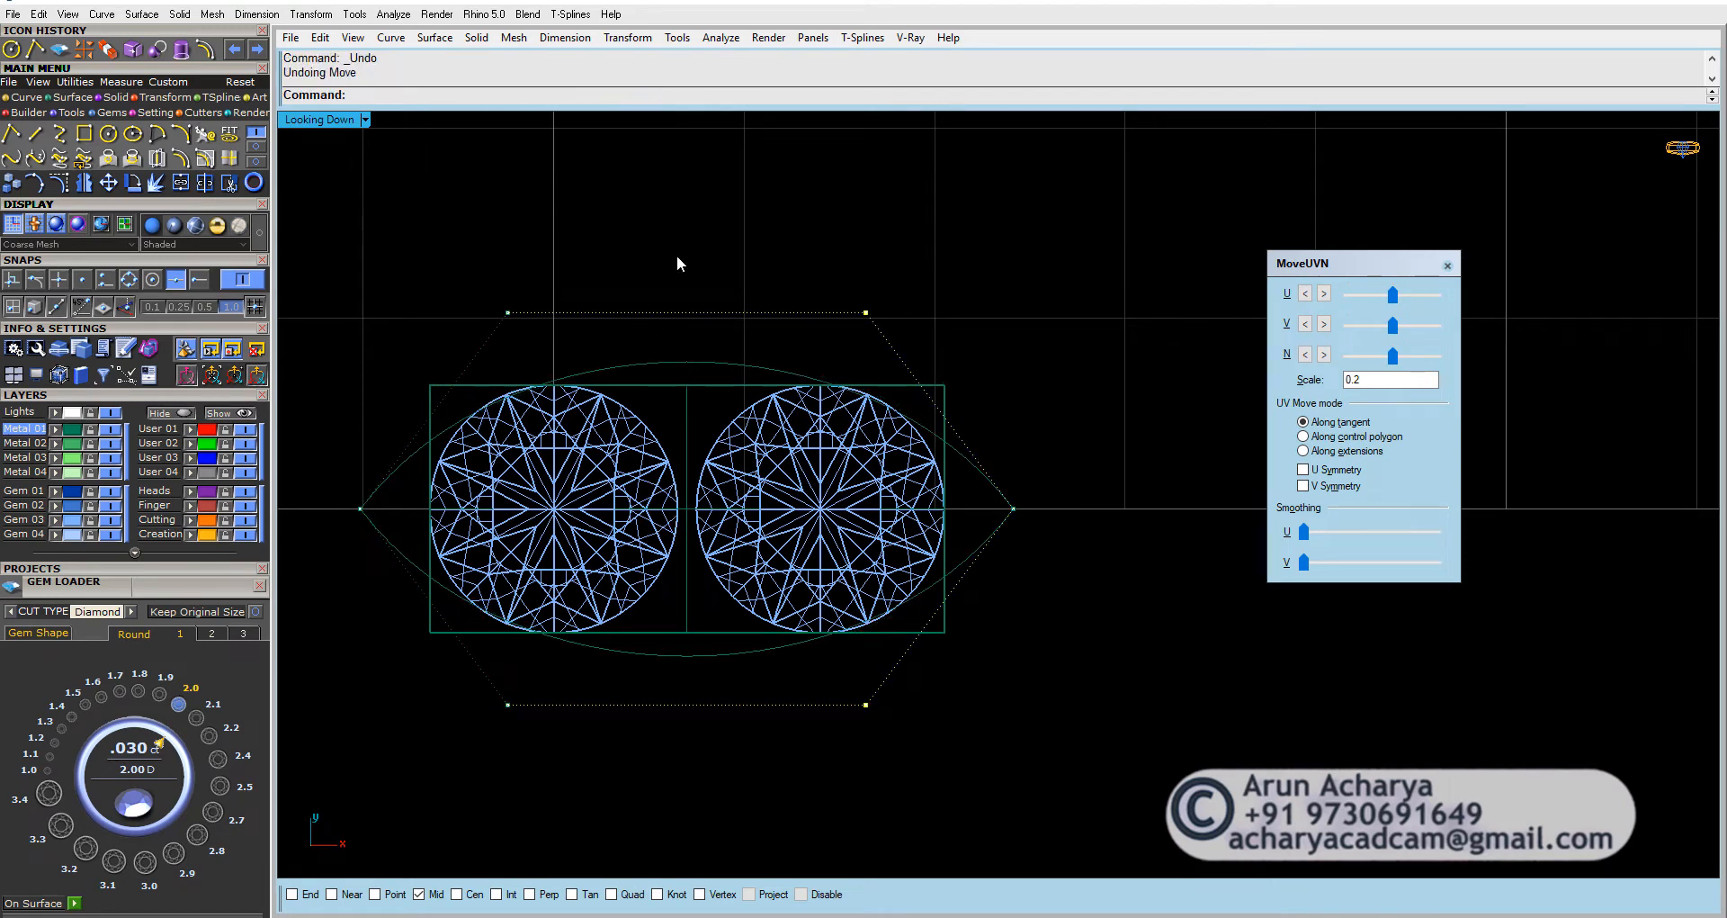
Step: Move the right-hand pair of inner control points horizontally outward by about 0.213 mm
{"action": "left_click_drag", "start_coordinate": [775, 247], "coordinate": [918, 796]}
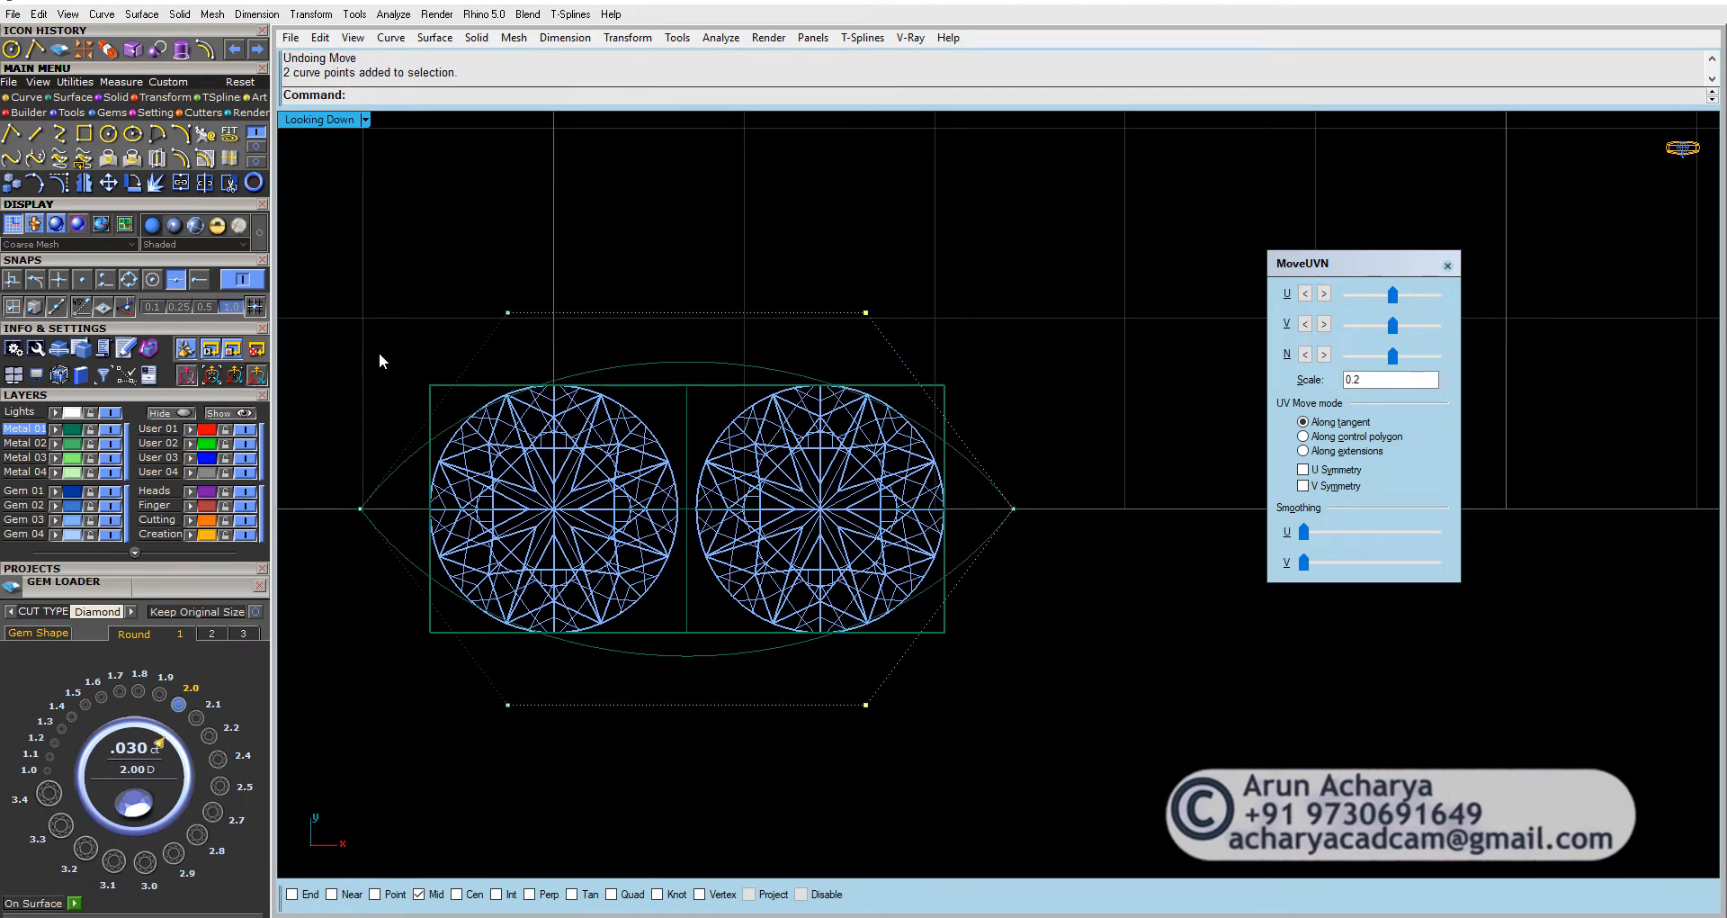
{"action": "left_click", "coordinate": [110, 181]}
{"action": "left_click", "coordinate": [623, 508]}
{"action": "left_click", "coordinate": [661, 508]}
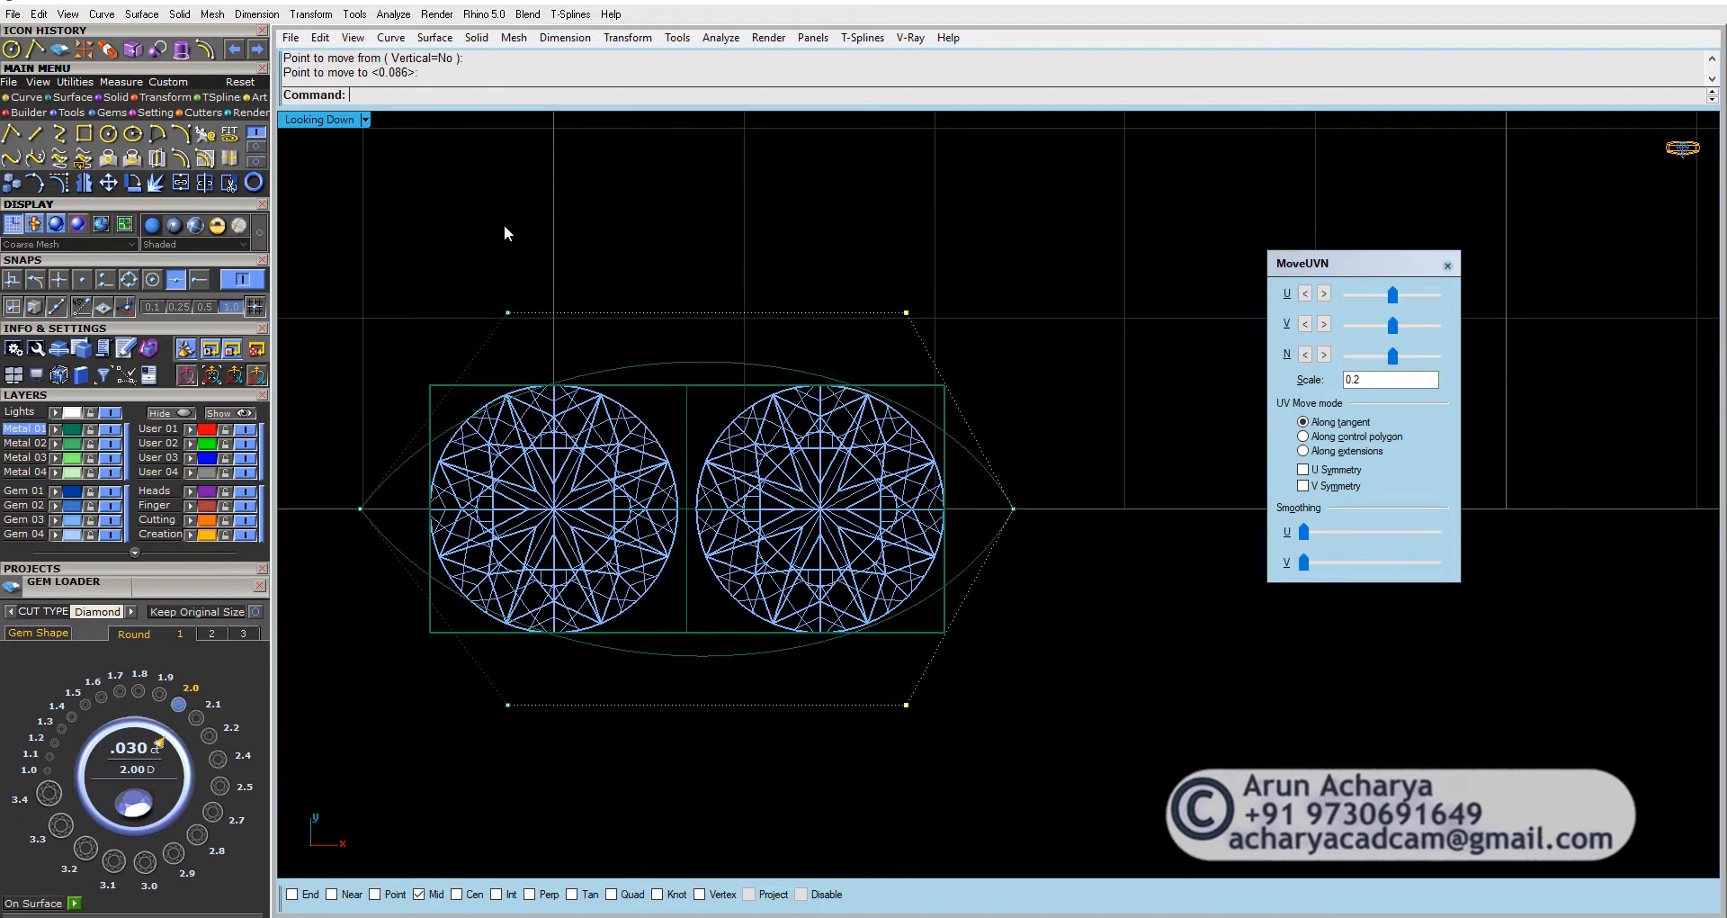
Step: Move the left-hand pair of inner control points horizontally outward by the same 0.213 mm distance
{"action": "left_click_drag", "start_coordinate": [483, 246], "coordinate": [581, 711]}
{"action": "key", "text": "space"}
{"action": "left_click", "coordinate": [645, 198]}
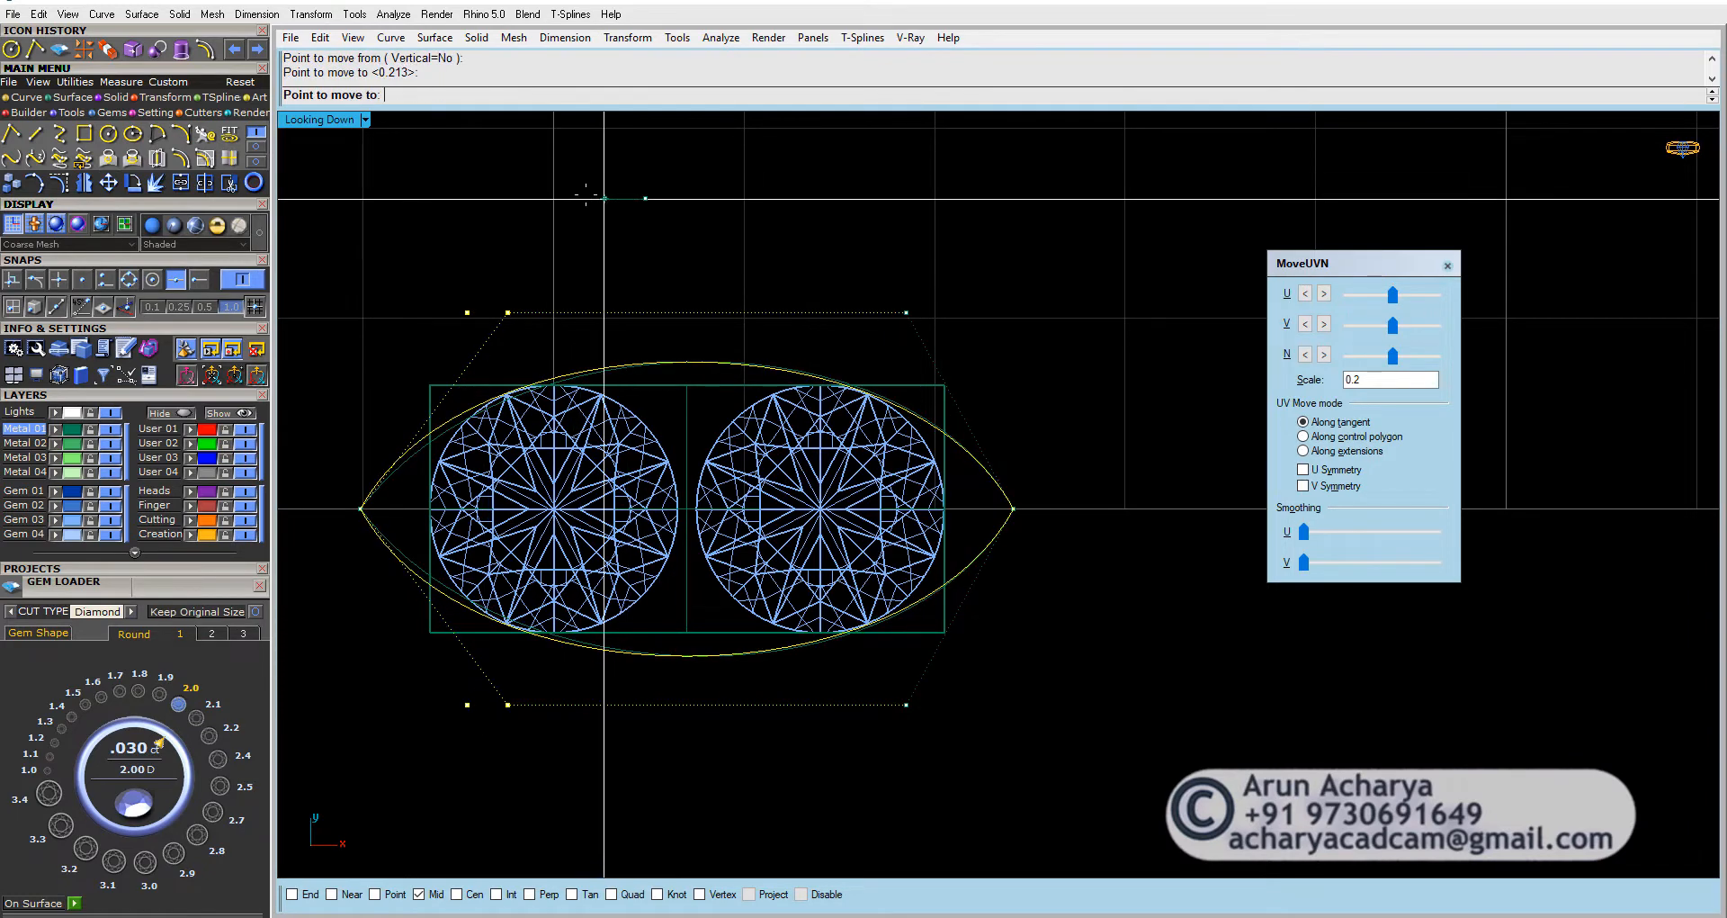
{"action": "left_click", "coordinate": [586, 196]}
Step: Hide the control points and select both arcs of the marquise outline
{"action": "scroll", "coordinate": [751, 401], "scroll_direction": "up", "scroll_amount": 4}
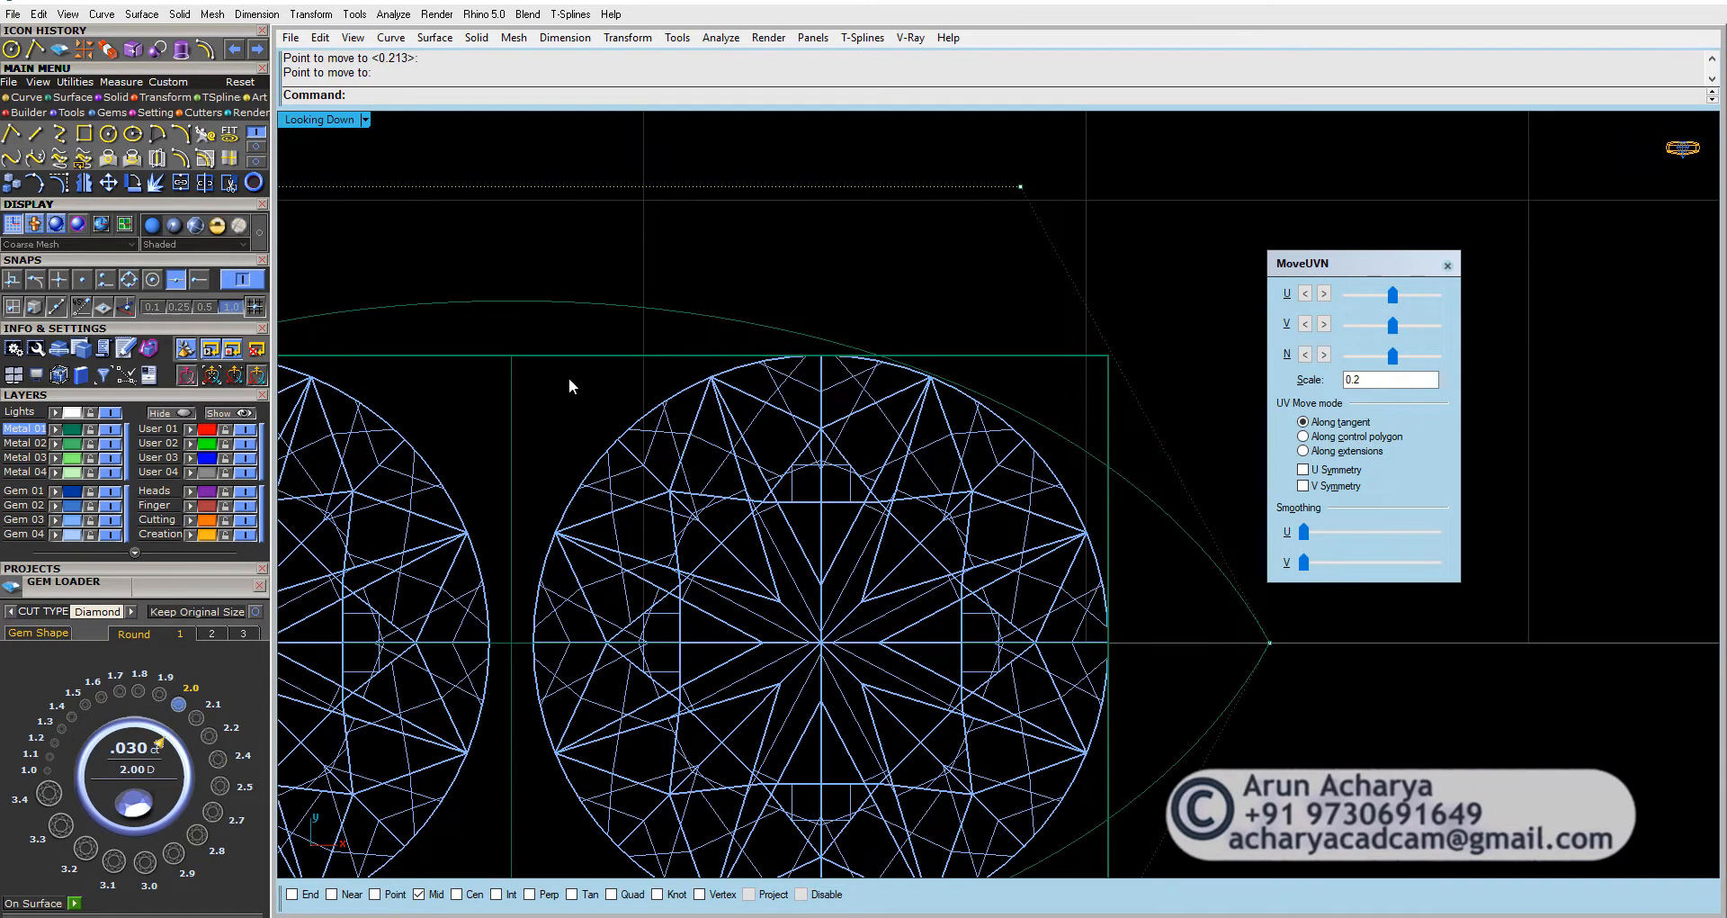
{"action": "right_click_drag", "start_coordinate": [568, 376], "coordinate": [833, 397]}
{"action": "scroll", "coordinate": [756, 354], "scroll_direction": "down", "scroll_amount": 3}
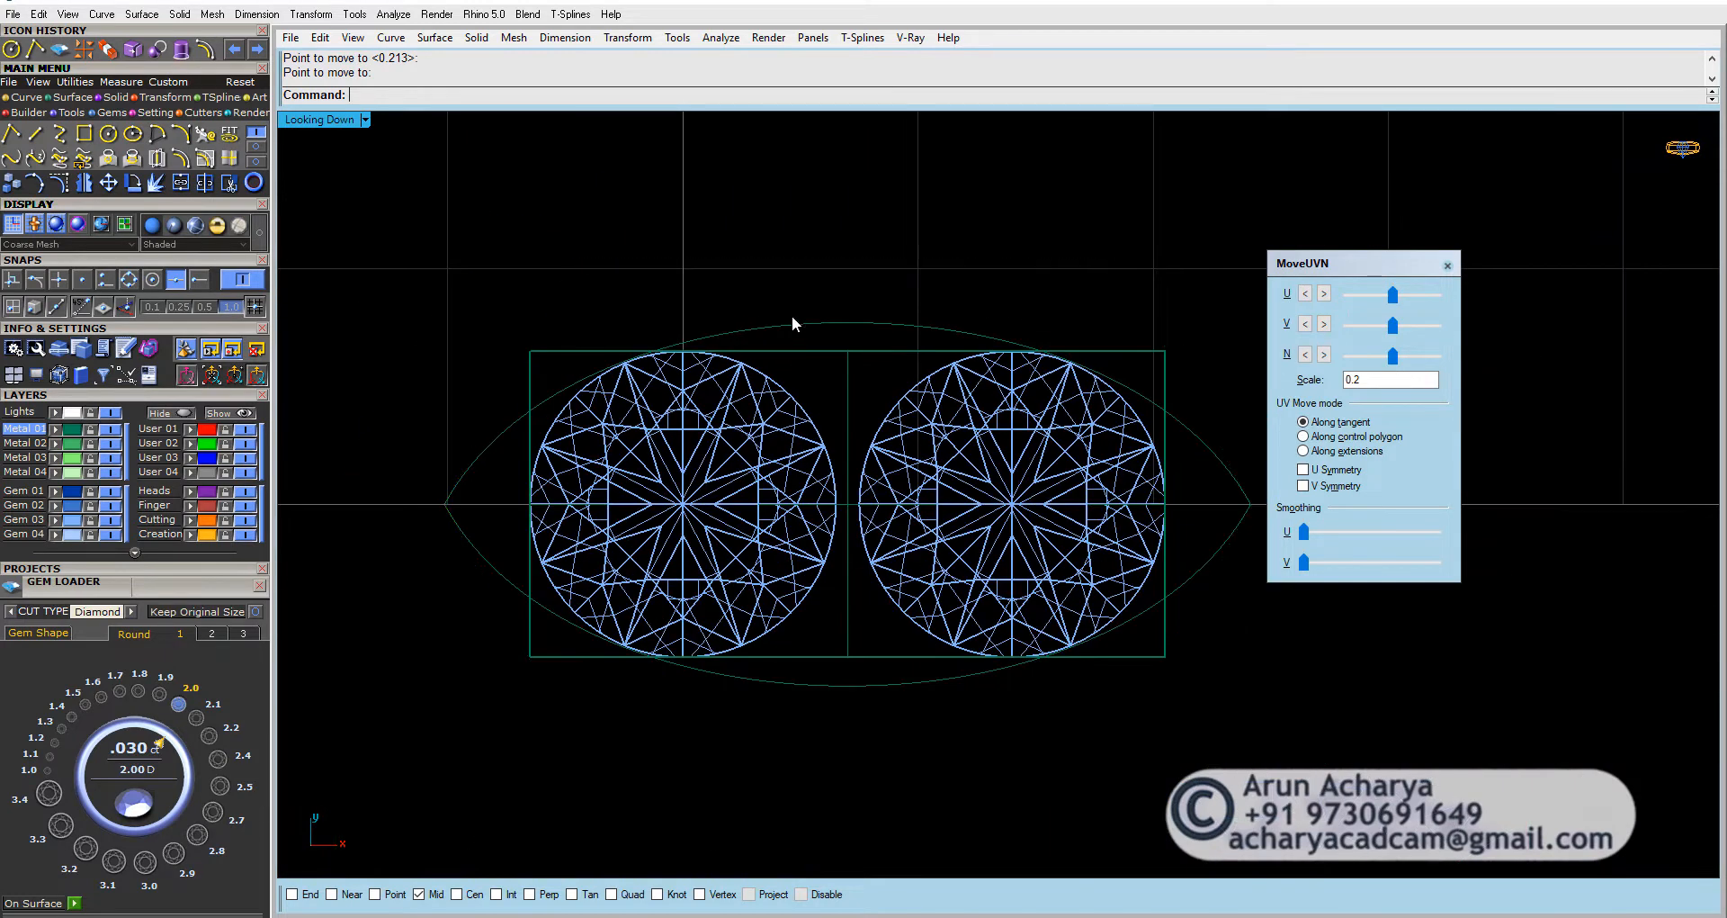
{"action": "left_click", "coordinate": [798, 326]}
{"action": "left_click", "coordinate": [834, 687]}
{"action": "right_click_drag", "start_coordinate": [780, 586], "coordinate": [673, 581]}
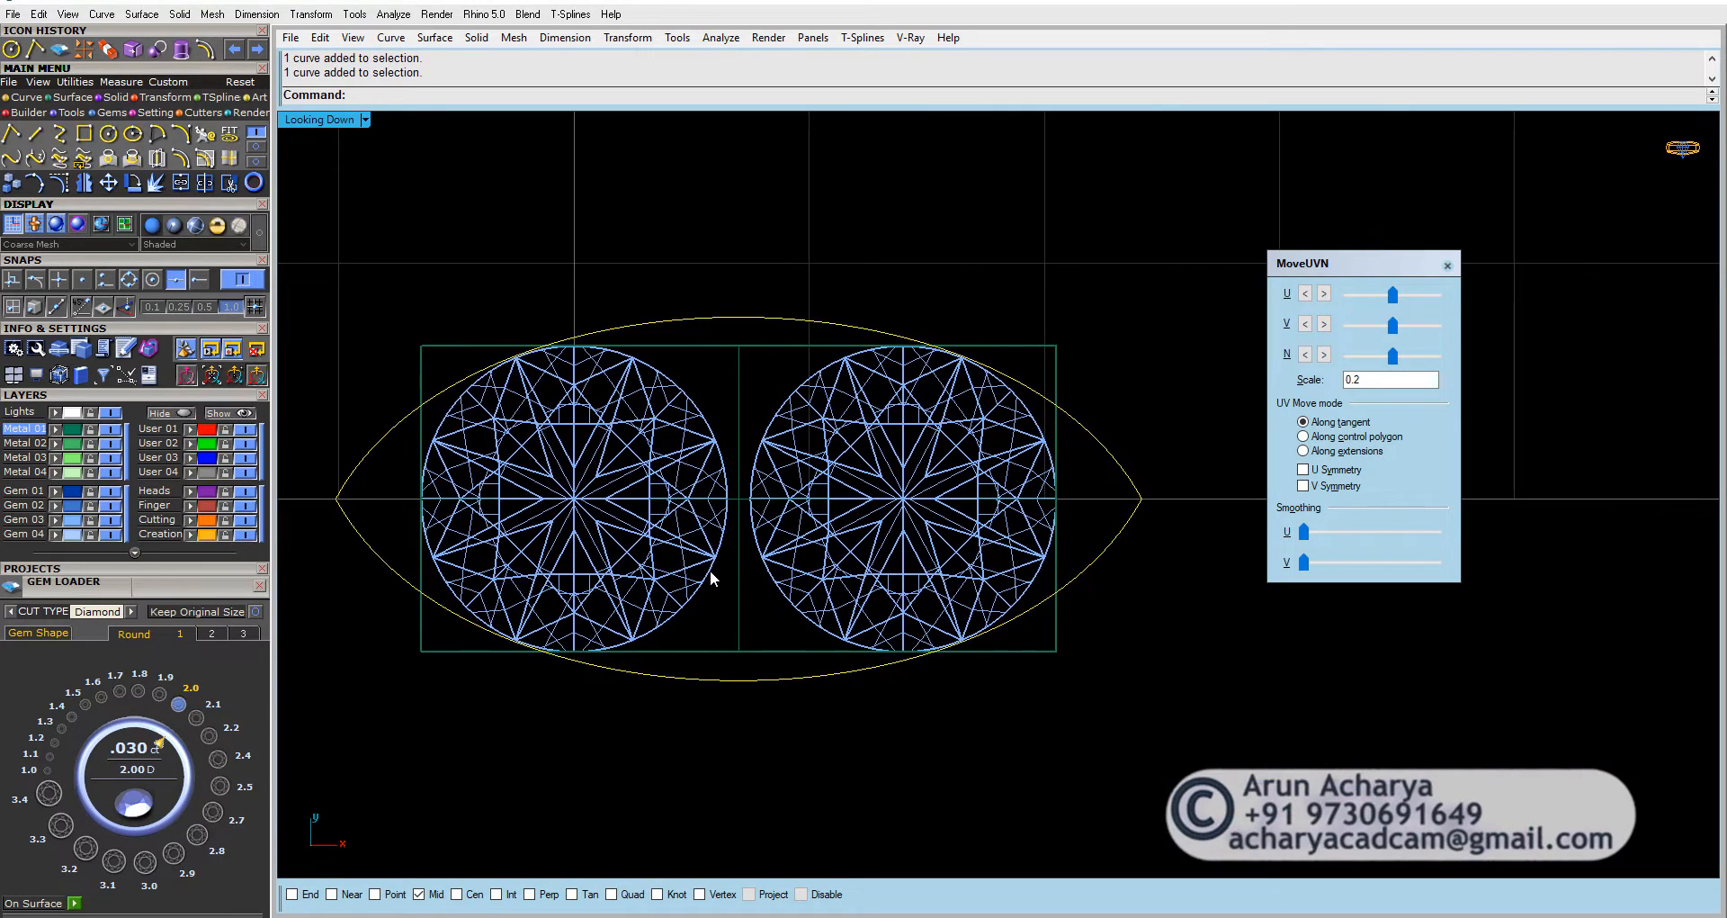
Step: Try to offset the marquise outline 0.2 mm outward with round corners, and undo that offset
{"action": "left_click", "coordinate": [181, 158]}
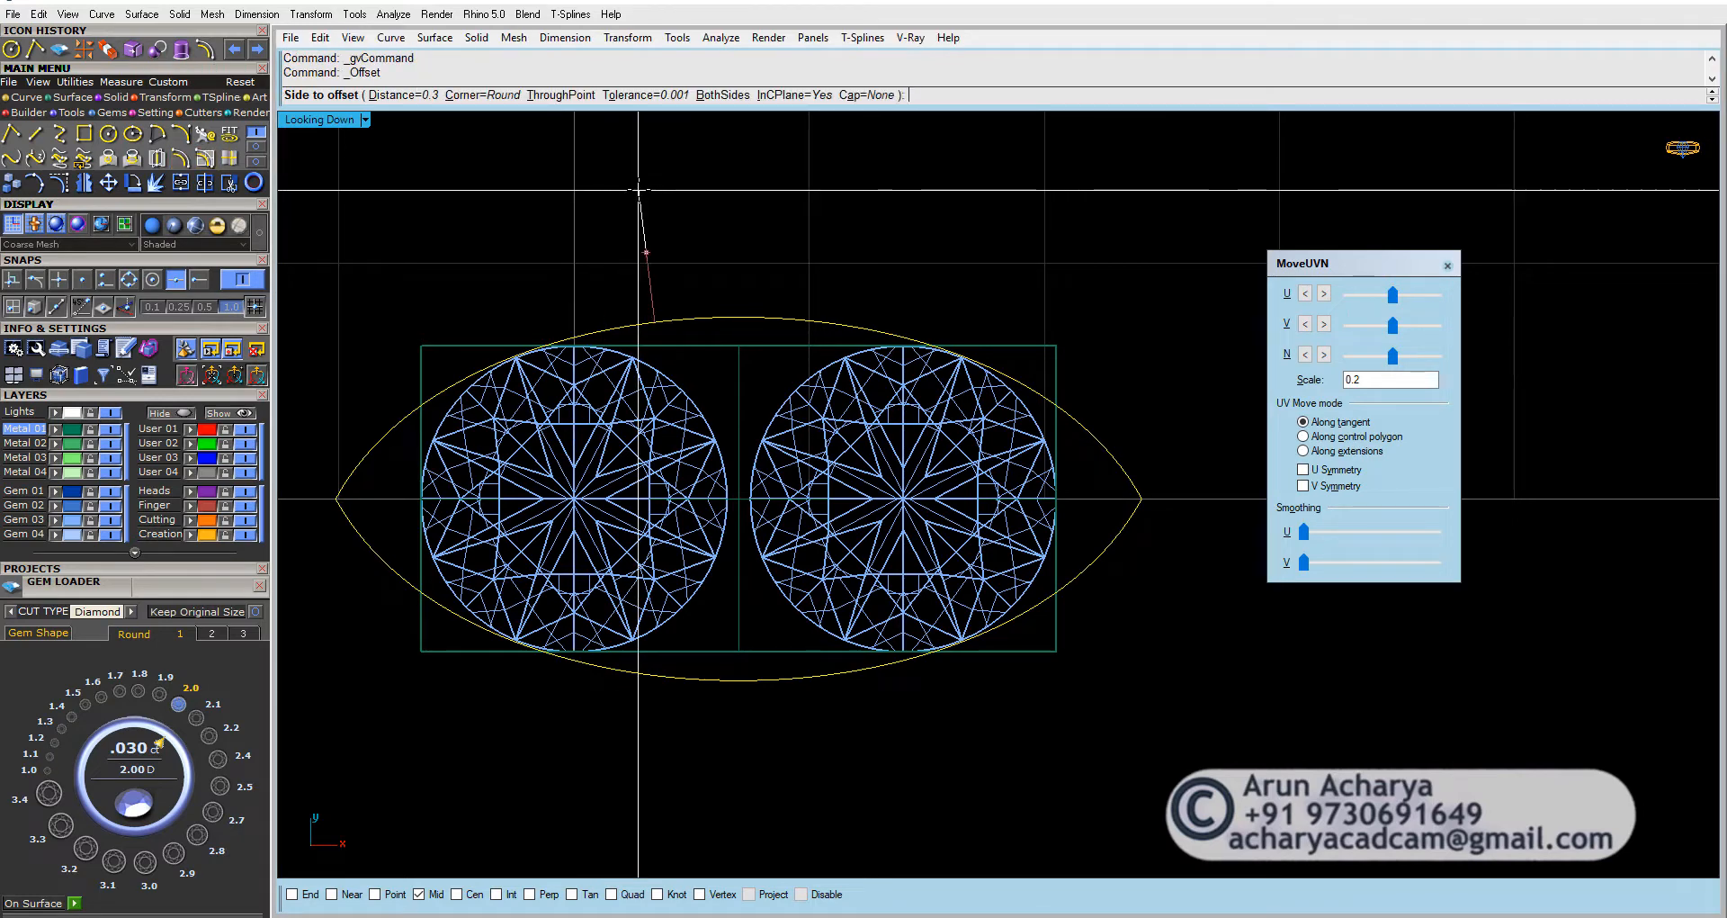
{"action": "type", "text": "0.2"}
{"action": "key", "text": "Return"}
{"action": "left_click", "coordinate": [639, 190]}
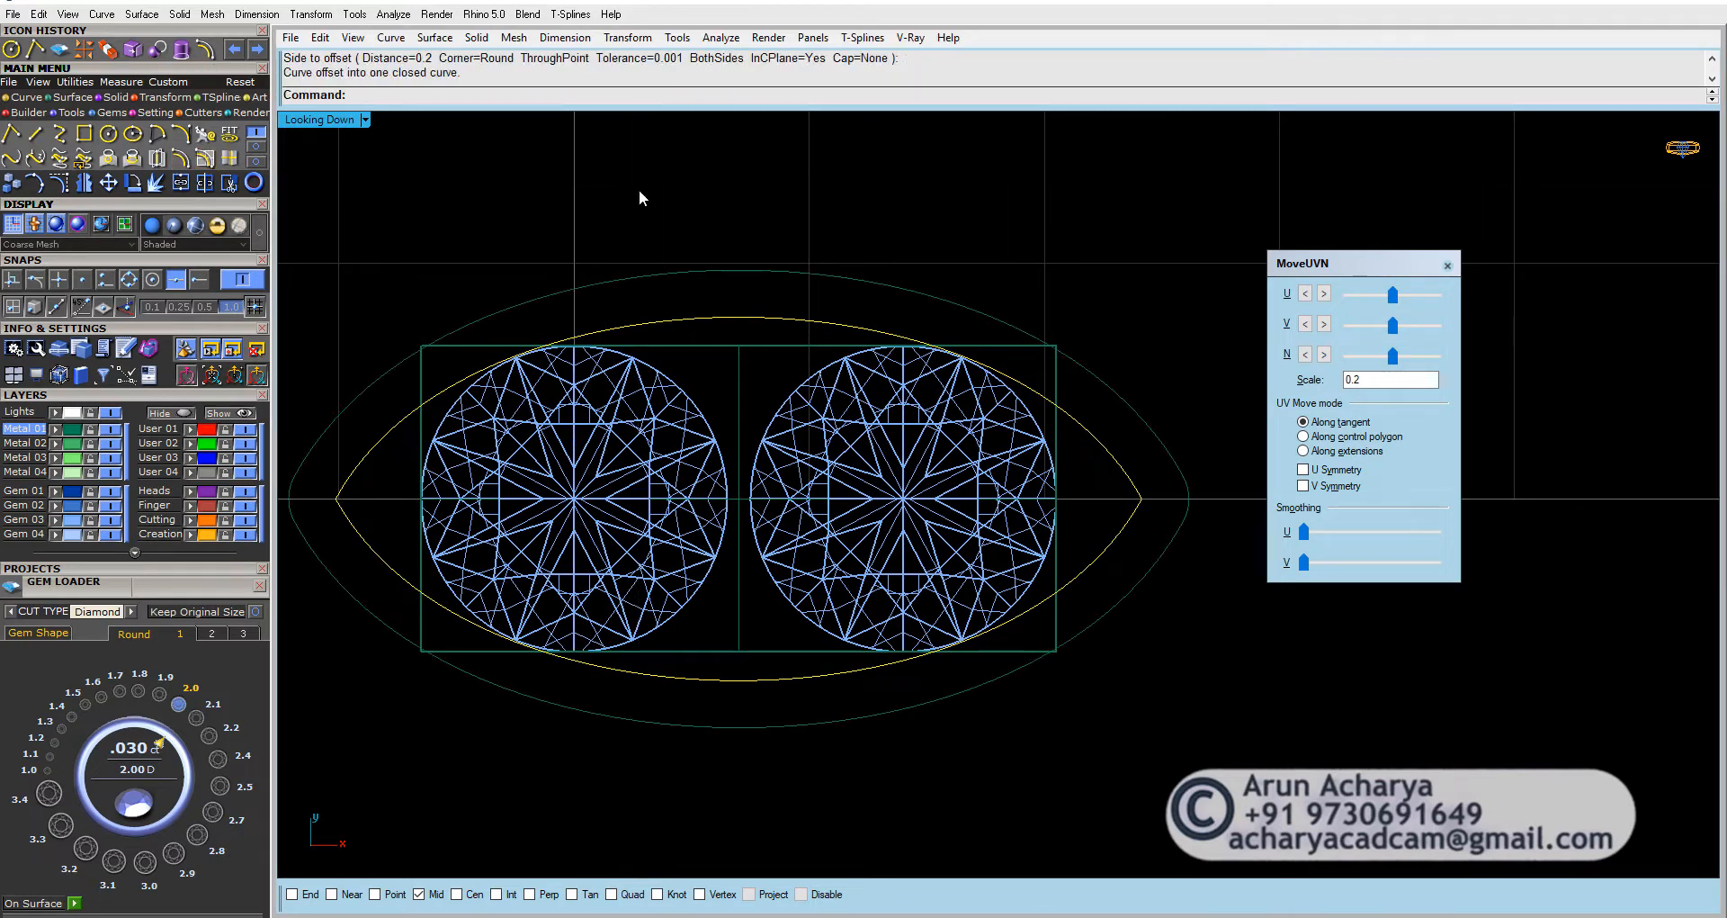
{"action": "key", "text": "ctrl+z"}
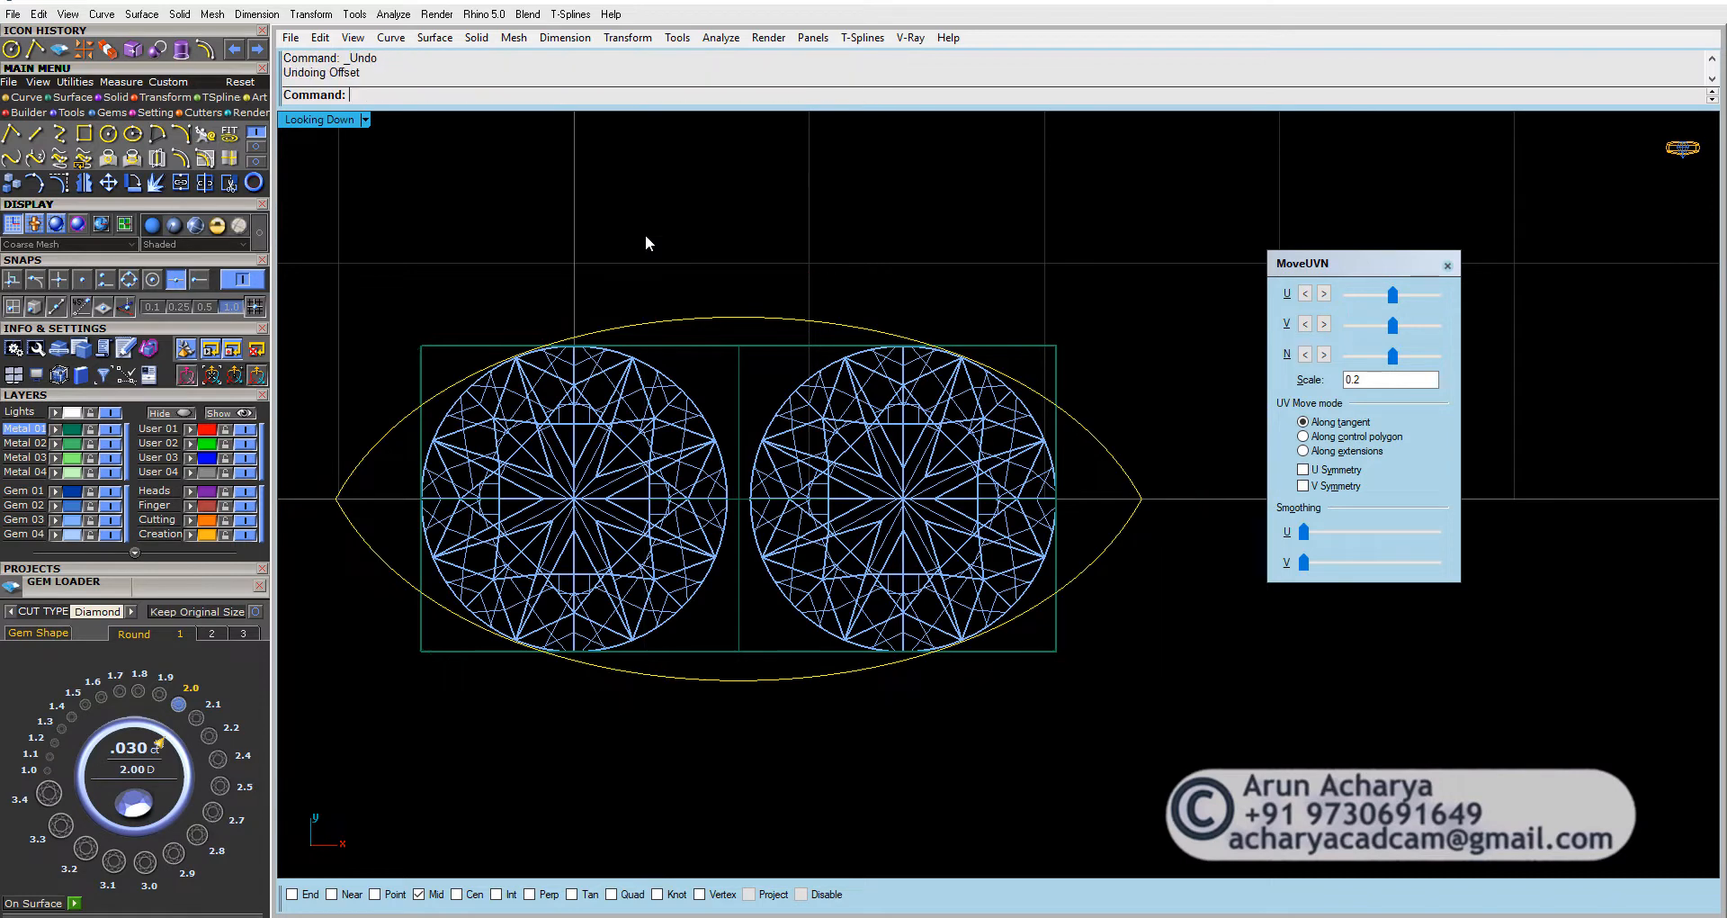
Step: Offset the marquise outline 0.2 mm outward with the corner option set to Sharp
{"action": "key", "text": "Return"}
{"action": "scroll", "coordinate": [609, 613], "scroll_direction": "down", "scroll_amount": 6}
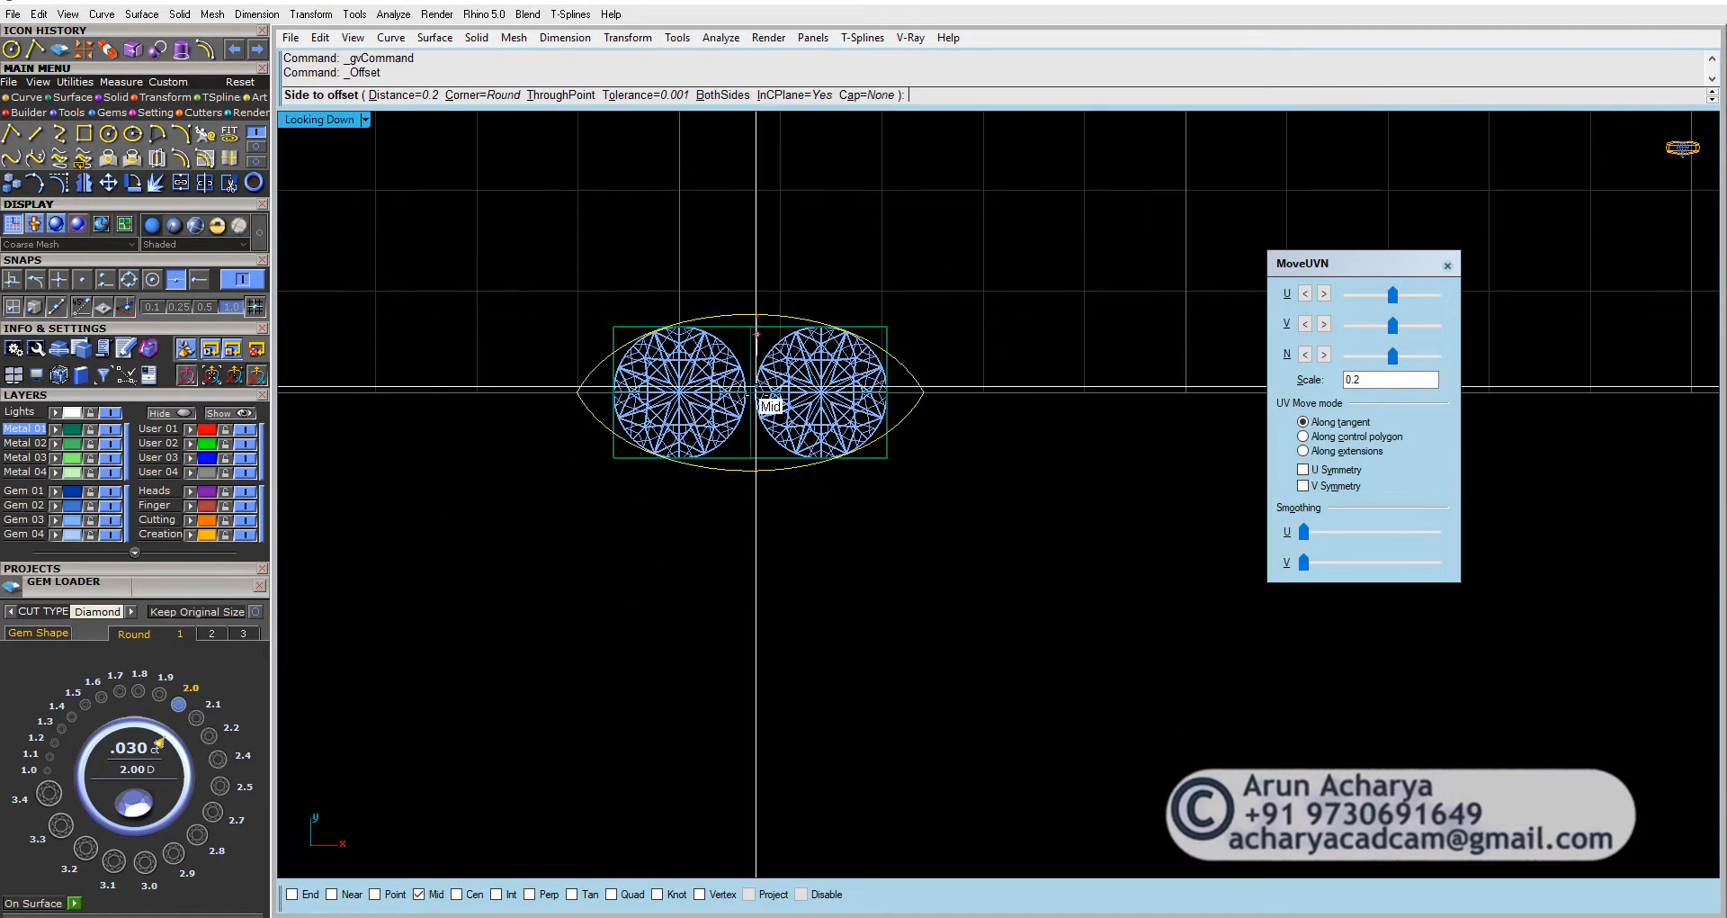
{"action": "scroll", "coordinate": [609, 613], "scroll_direction": "down", "scroll_amount": 6}
{"action": "right_click_drag", "start_coordinate": [609, 612], "coordinate": [560, 640]}
{"action": "scroll", "coordinate": [892, 440], "scroll_direction": "down", "scroll_amount": 2}
{"action": "mouse_move", "coordinate": [892, 439]}
{"action": "right_mouse_down"}
{"action": "mouse_move", "coordinate": [836, 543]}
{"action": "mouse_move", "coordinate": [778, 576]}
{"action": "mouse_move", "coordinate": [911, 448]}
{"action": "right_mouse_up"}
{"action": "scroll", "coordinate": [740, 290], "scroll_direction": "up", "scroll_amount": 4}
{"action": "scroll", "coordinate": [771, 461], "scroll_direction": "down", "scroll_amount": 2}
{"action": "left_click", "coordinate": [468, 94]}
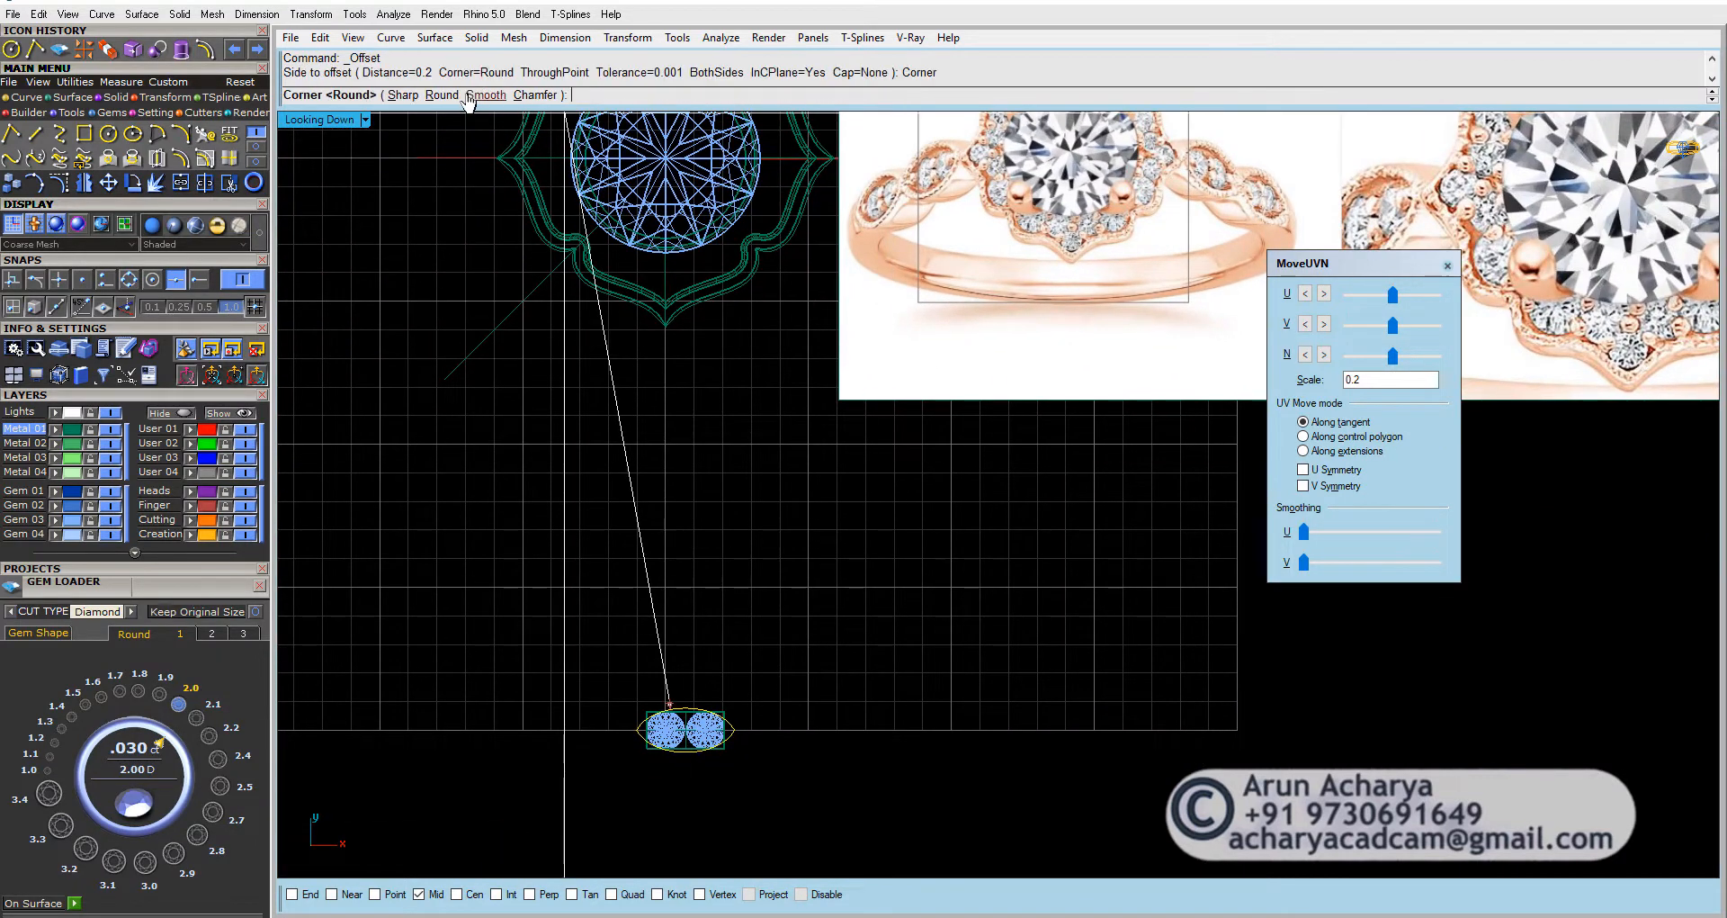
{"action": "left_click", "coordinate": [410, 96]}
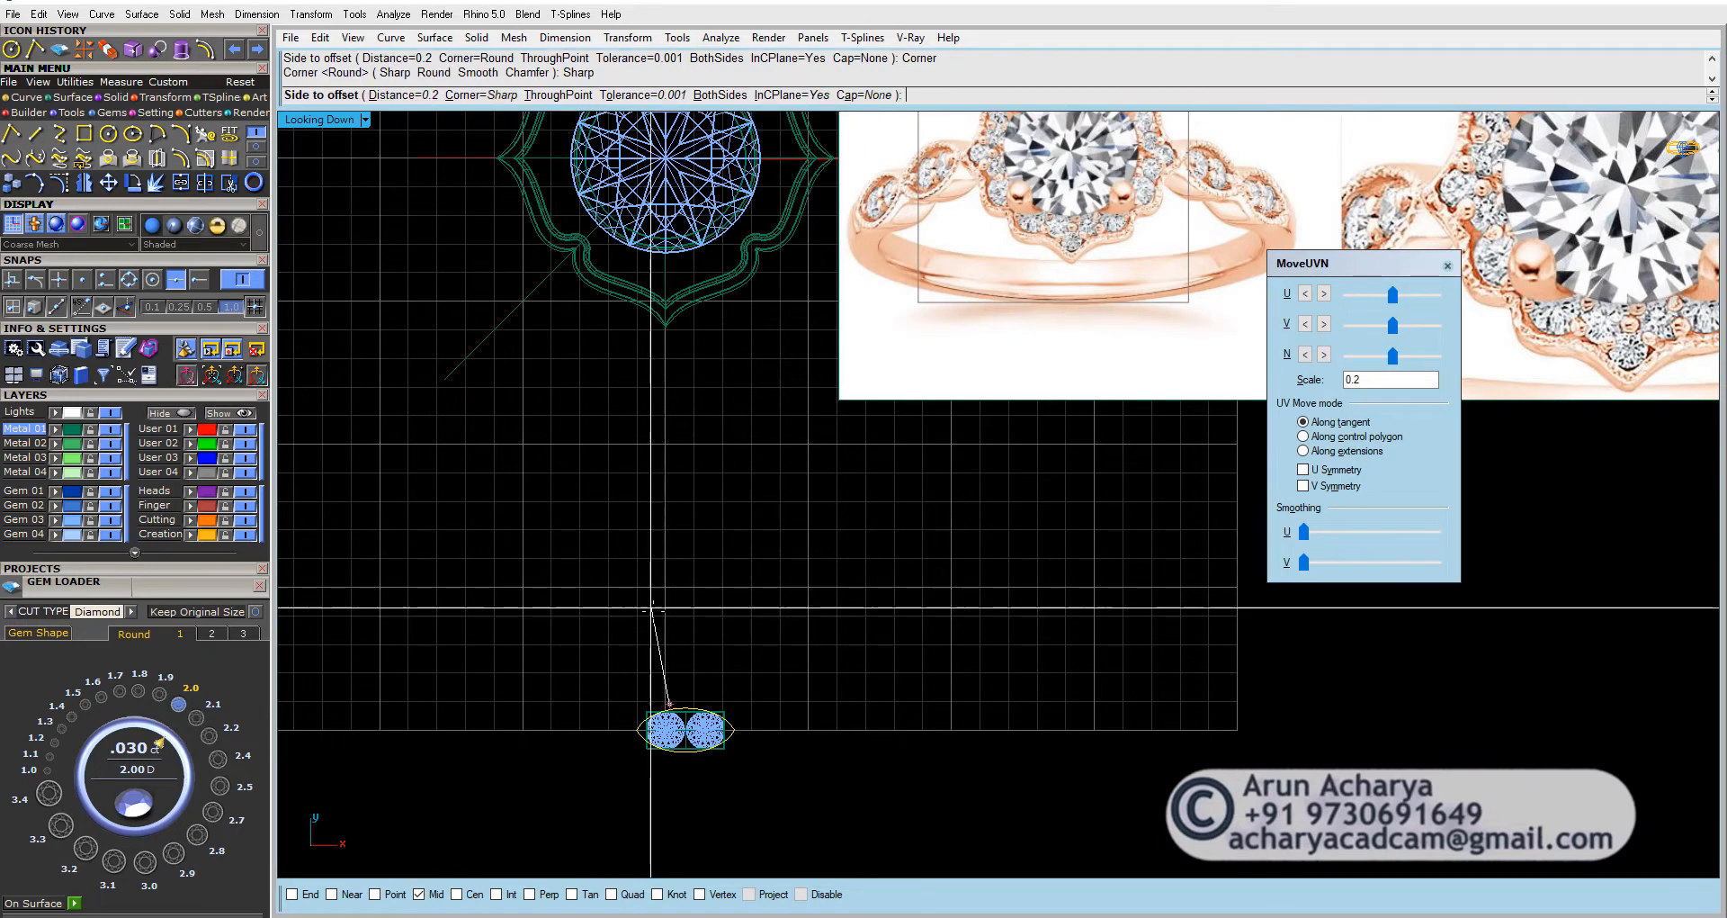
{"action": "right_click_drag", "start_coordinate": [649, 608], "coordinate": [652, 386]}
{"action": "scroll", "coordinate": [691, 467], "scroll_direction": "up", "scroll_amount": 10}
{"action": "left_click", "coordinate": [683, 422]}
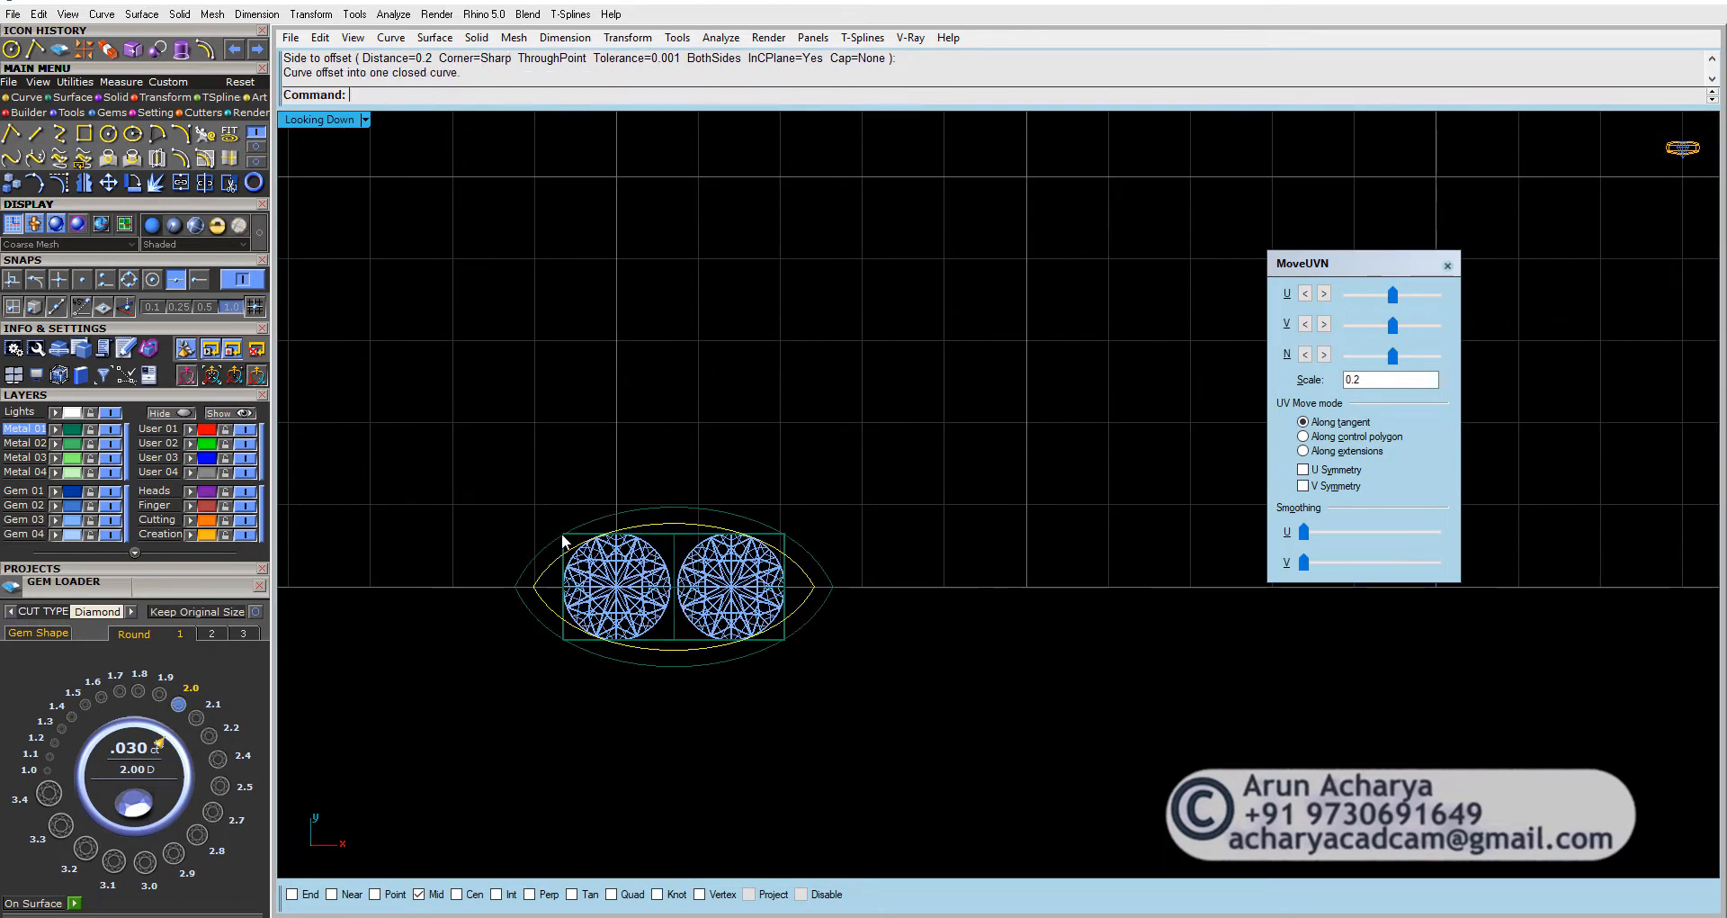
Step: Offset the new outer marquise outline a further 0.3 mm outward with sharp corners
{"action": "left_click", "coordinate": [563, 535]}
{"action": "right_click", "coordinate": [484, 510]}
{"action": "right_click", "coordinate": [484, 509]}
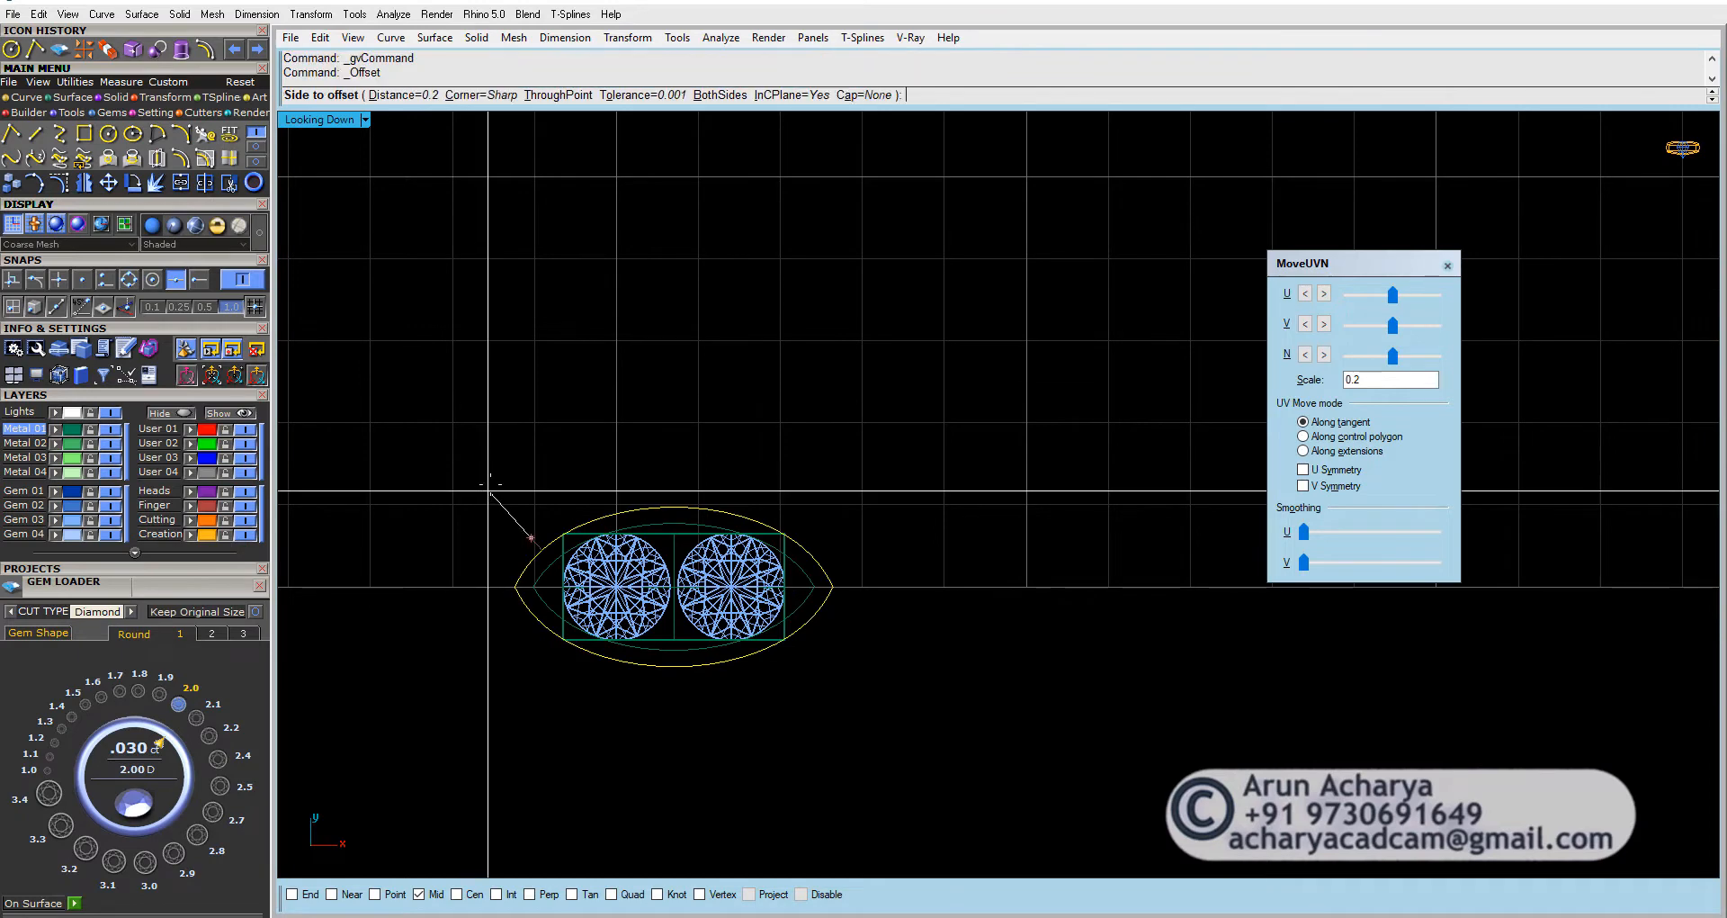
{"action": "type", "text": ".3"}
{"action": "key", "text": "Return"}
{"action": "left_click", "coordinate": [501, 490]}
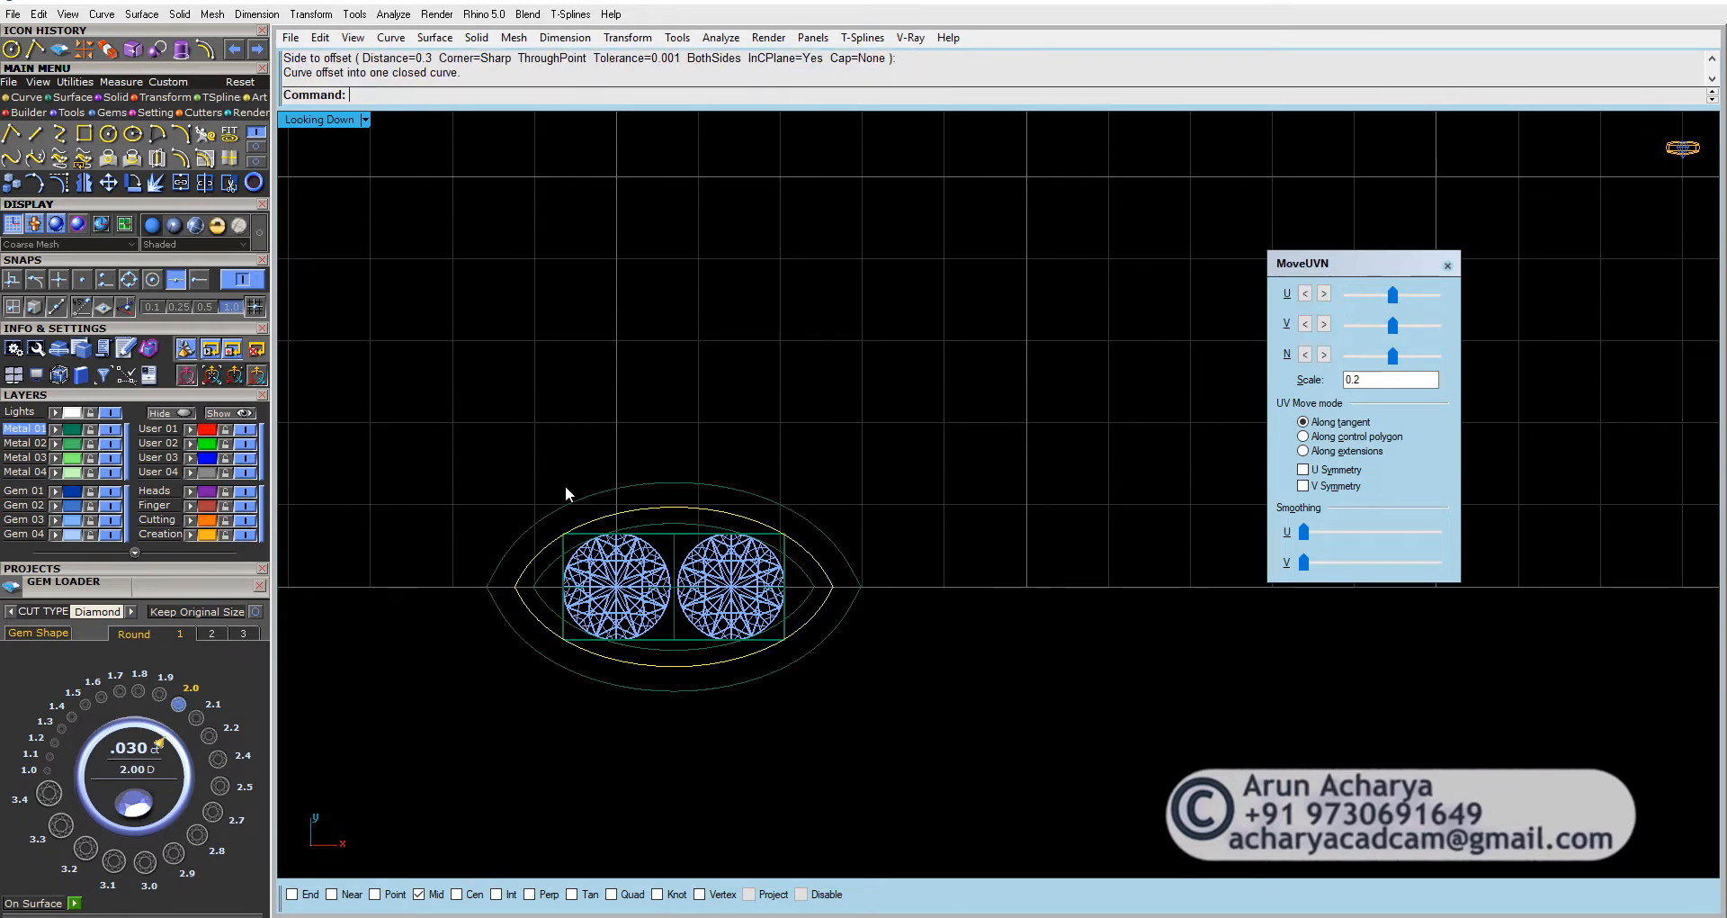
{"action": "scroll", "coordinate": [629, 470], "scroll_direction": "down", "scroll_amount": 5}
{"action": "right_click_drag", "start_coordinate": [774, 429], "coordinate": [674, 622]}
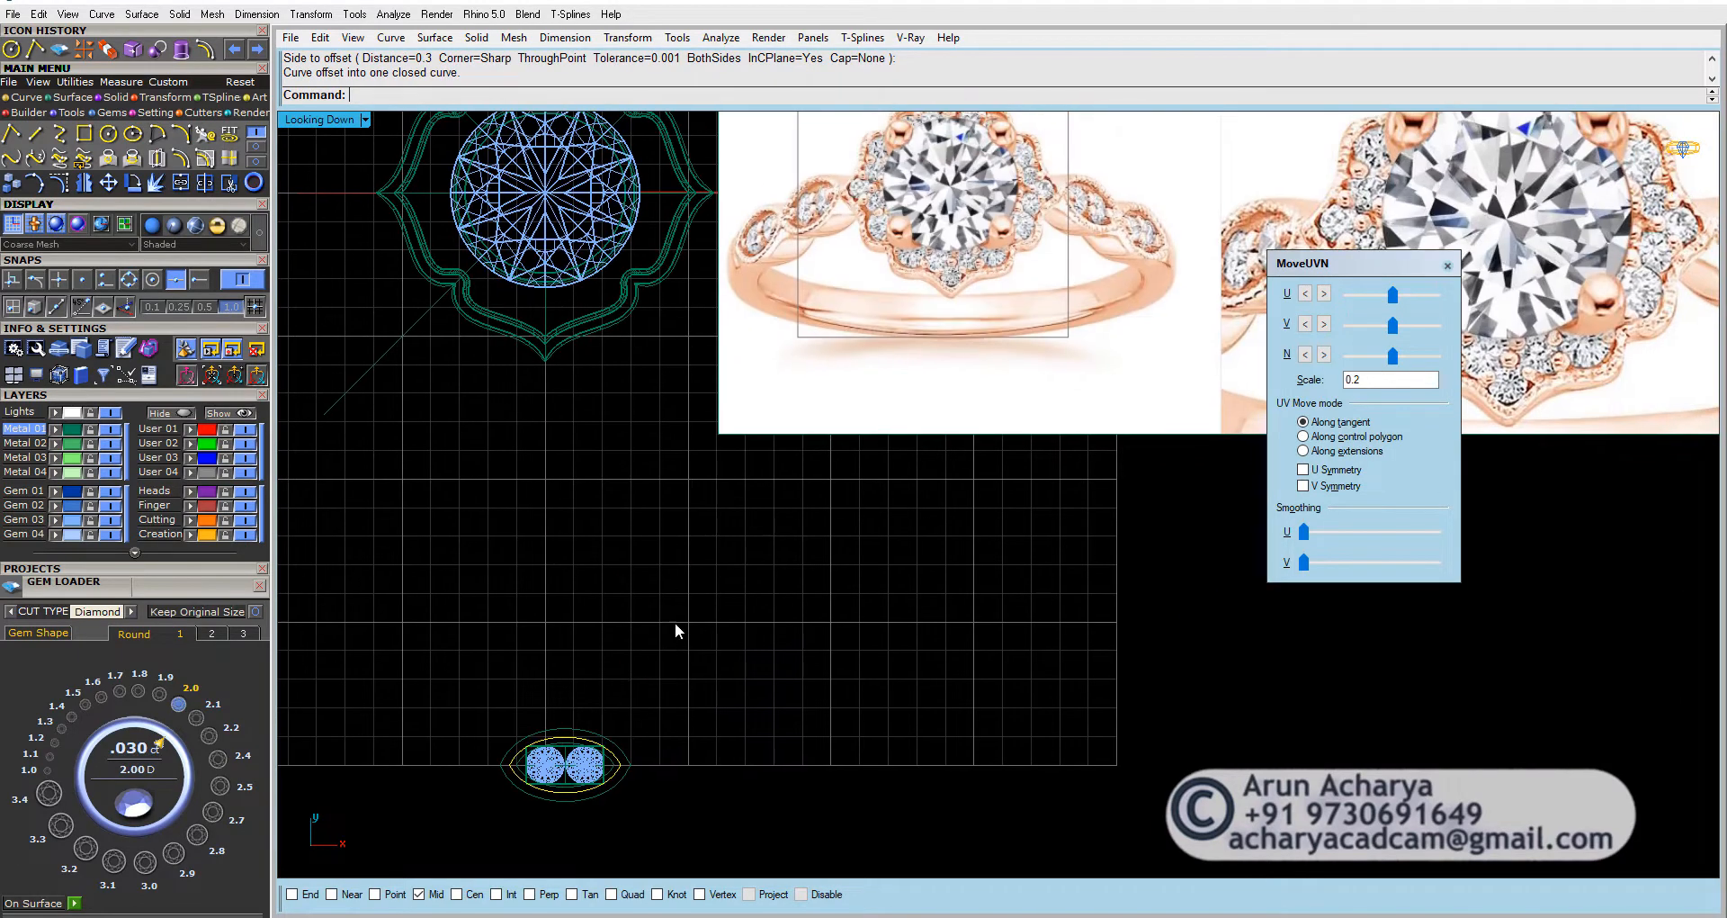
{"action": "scroll", "coordinate": [675, 622], "scroll_direction": "up", "scroll_amount": 4}
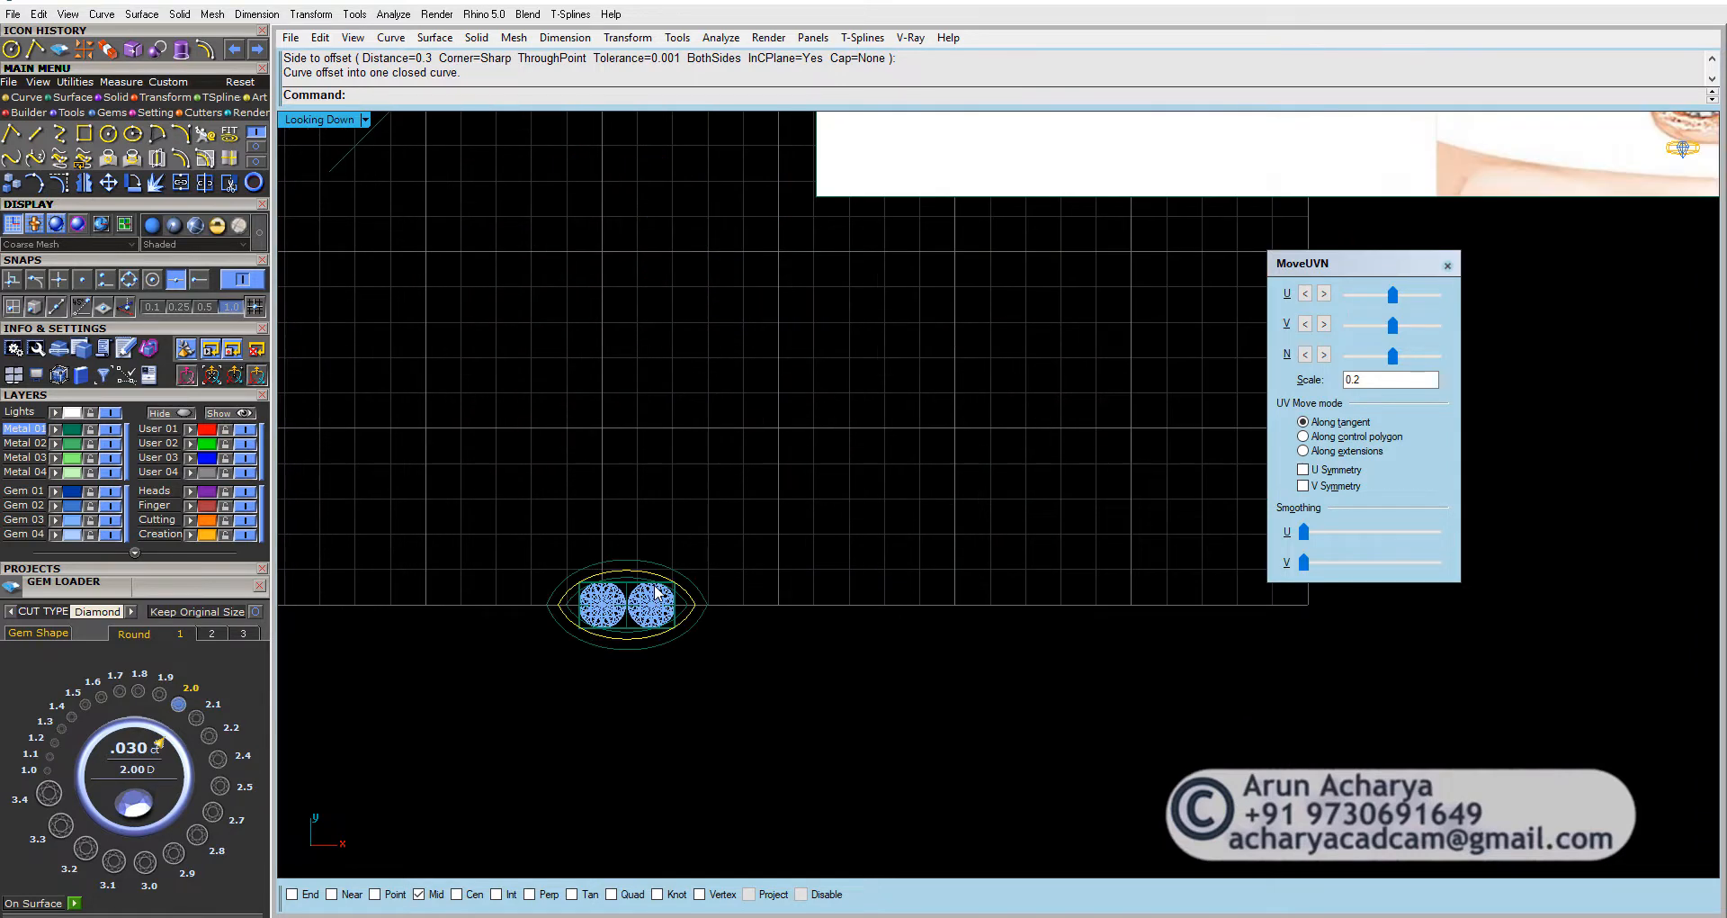
{"action": "scroll", "coordinate": [710, 602], "scroll_direction": "up", "scroll_amount": 5}
{"action": "scroll", "coordinate": [709, 602], "scroll_direction": "down", "scroll_amount": 5}
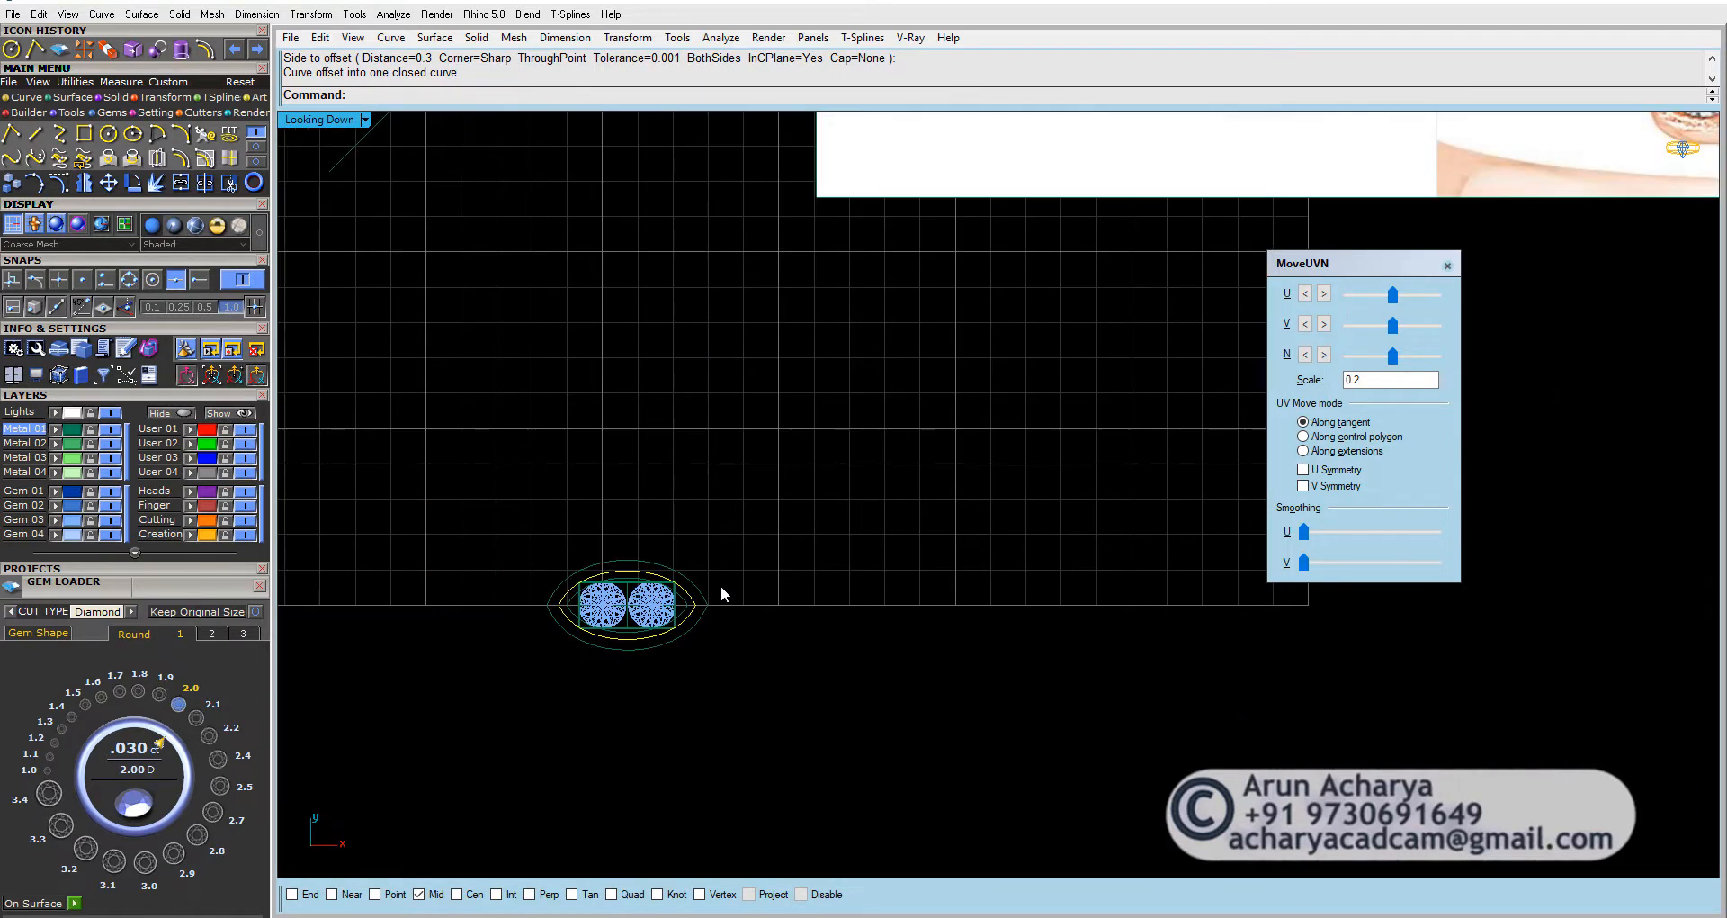
Step: Undo the sharp-corner offsets and the join, returning the marquise arcs to the stage with their control points shown
{"action": "scroll", "coordinate": [721, 585], "scroll_direction": "down", "scroll_amount": 4}
{"action": "right_click_drag", "start_coordinate": [753, 568], "coordinate": [745, 636]}
{"action": "scroll", "coordinate": [741, 645], "scroll_direction": "up", "scroll_amount": 2}
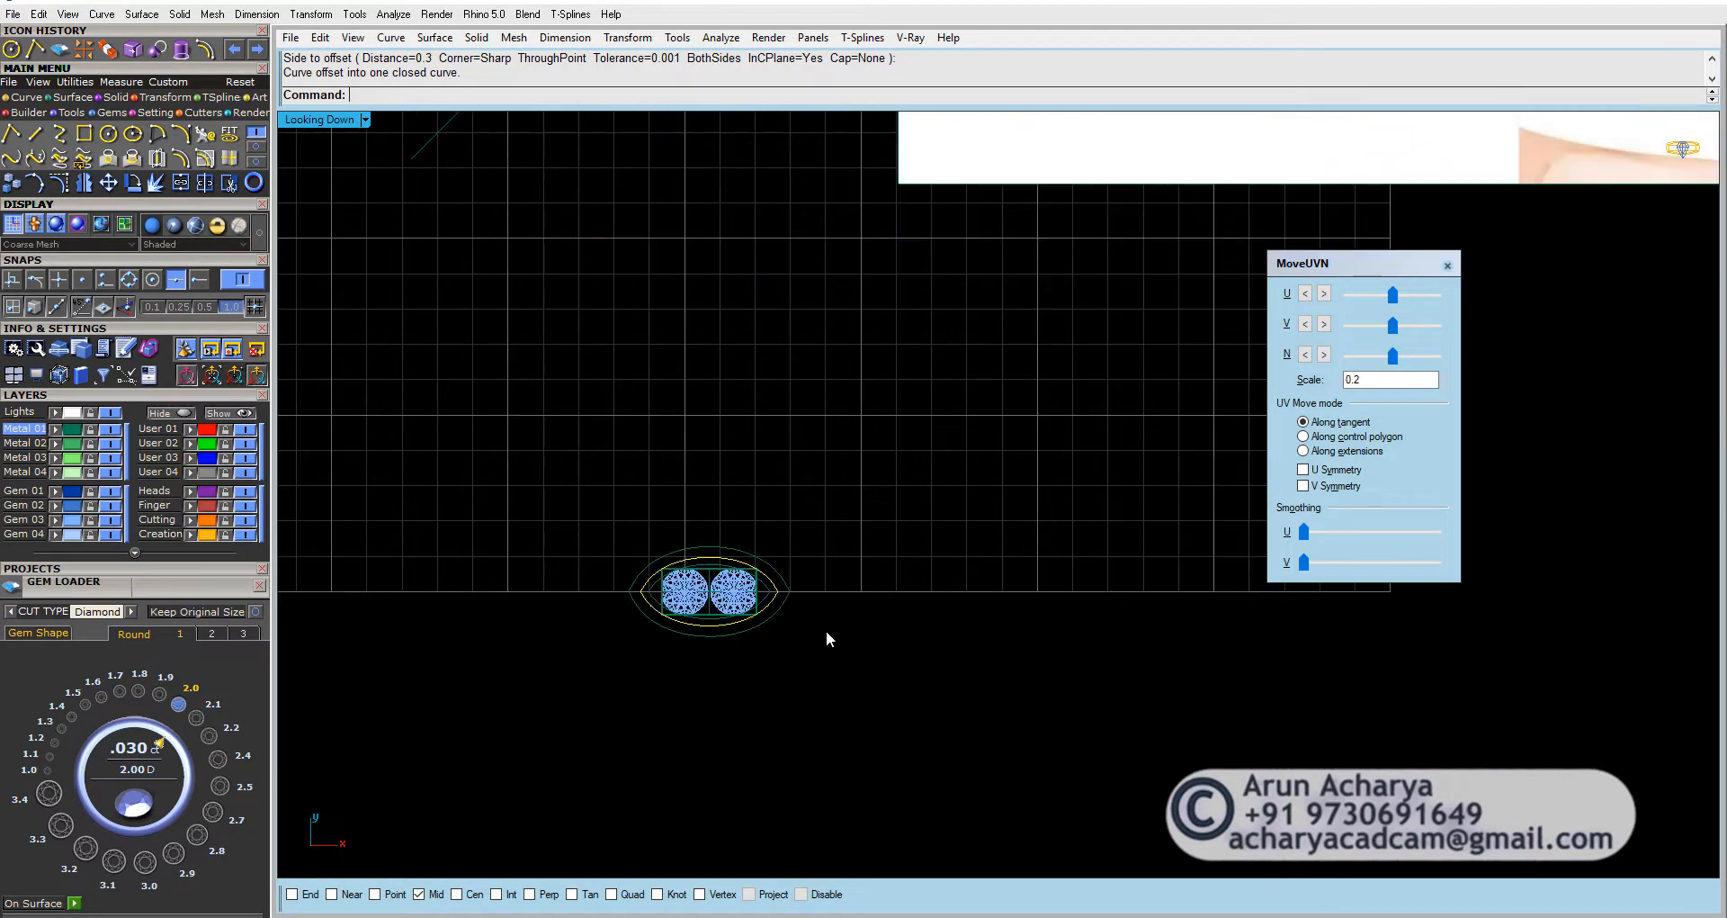
{"action": "key", "text": "ctrl+z"}
{"action": "scroll", "coordinate": [753, 589], "scroll_direction": "up", "scroll_amount": 3}
{"action": "scroll", "coordinate": [753, 589], "scroll_direction": "up", "scroll_amount": 2}
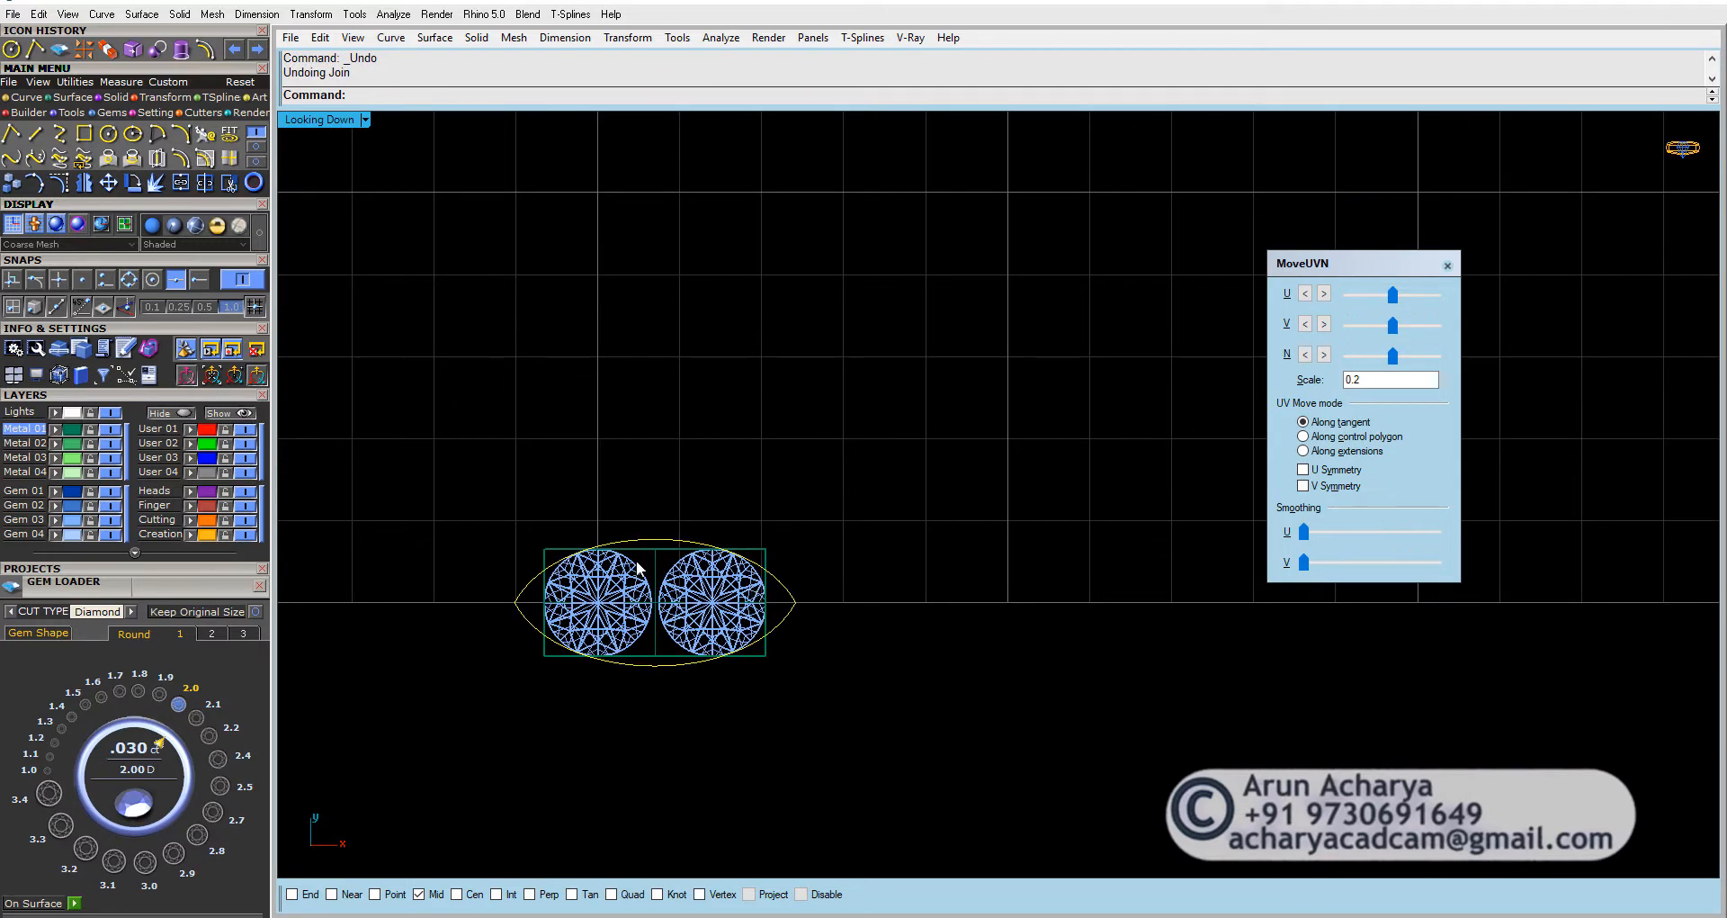
{"action": "left_click", "coordinate": [84, 182]}
{"action": "left_click_drag", "start_coordinate": [480, 497], "coordinate": [528, 663]}
{"action": "key", "text": "ctrl+z"}
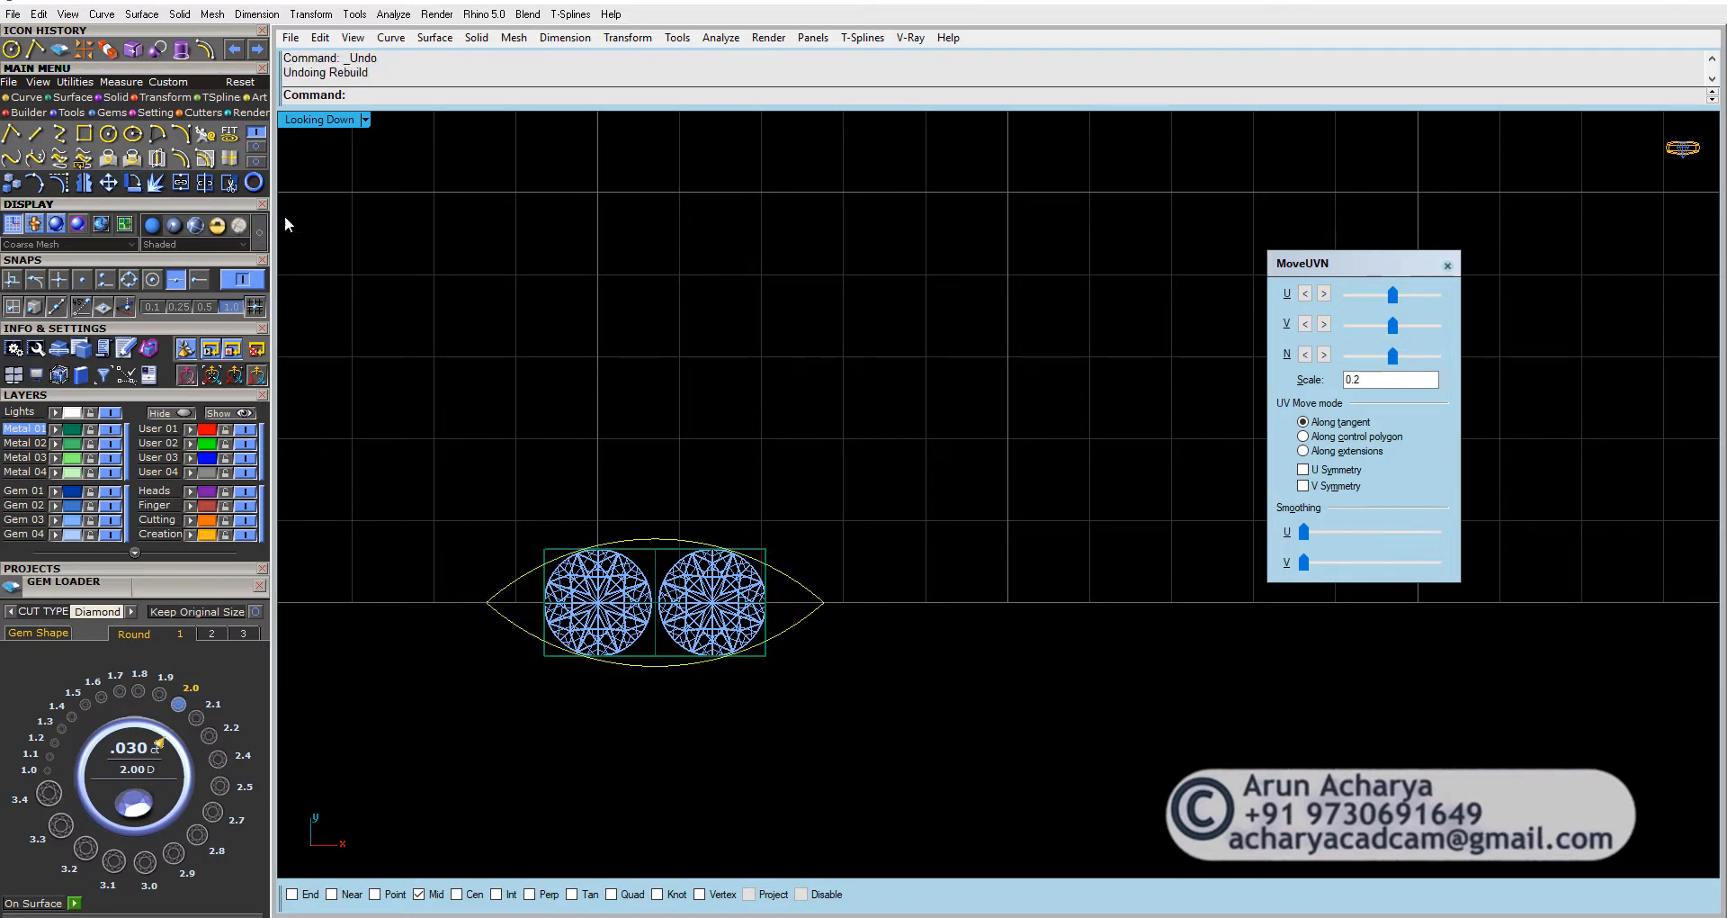
{"action": "left_click", "coordinate": [258, 50]}
{"action": "left_click", "coordinate": [258, 51]}
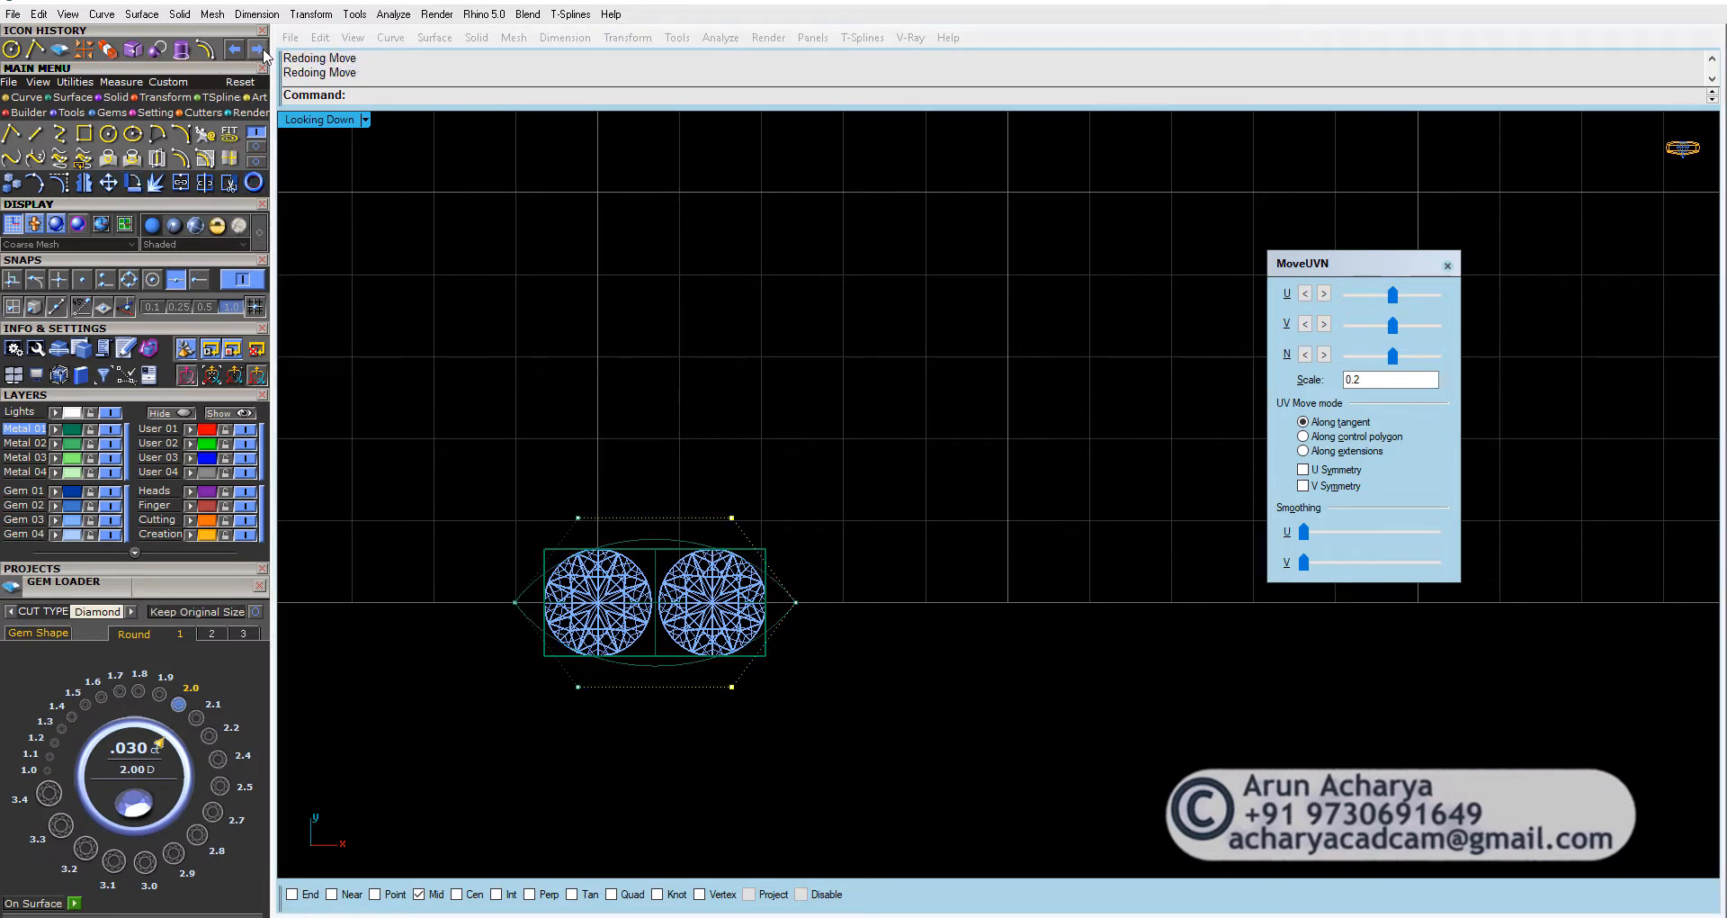
{"action": "left_click", "coordinate": [261, 51]}
{"action": "left_click", "coordinate": [262, 52]}
Step: Move the marquise's two tip control points outward along its length, by about 0.13 mm each
{"action": "left_click_drag", "start_coordinate": [448, 526], "coordinate": [518, 615]}
{"action": "left_click", "coordinate": [111, 187]}
{"action": "left_click", "coordinate": [478, 304]}
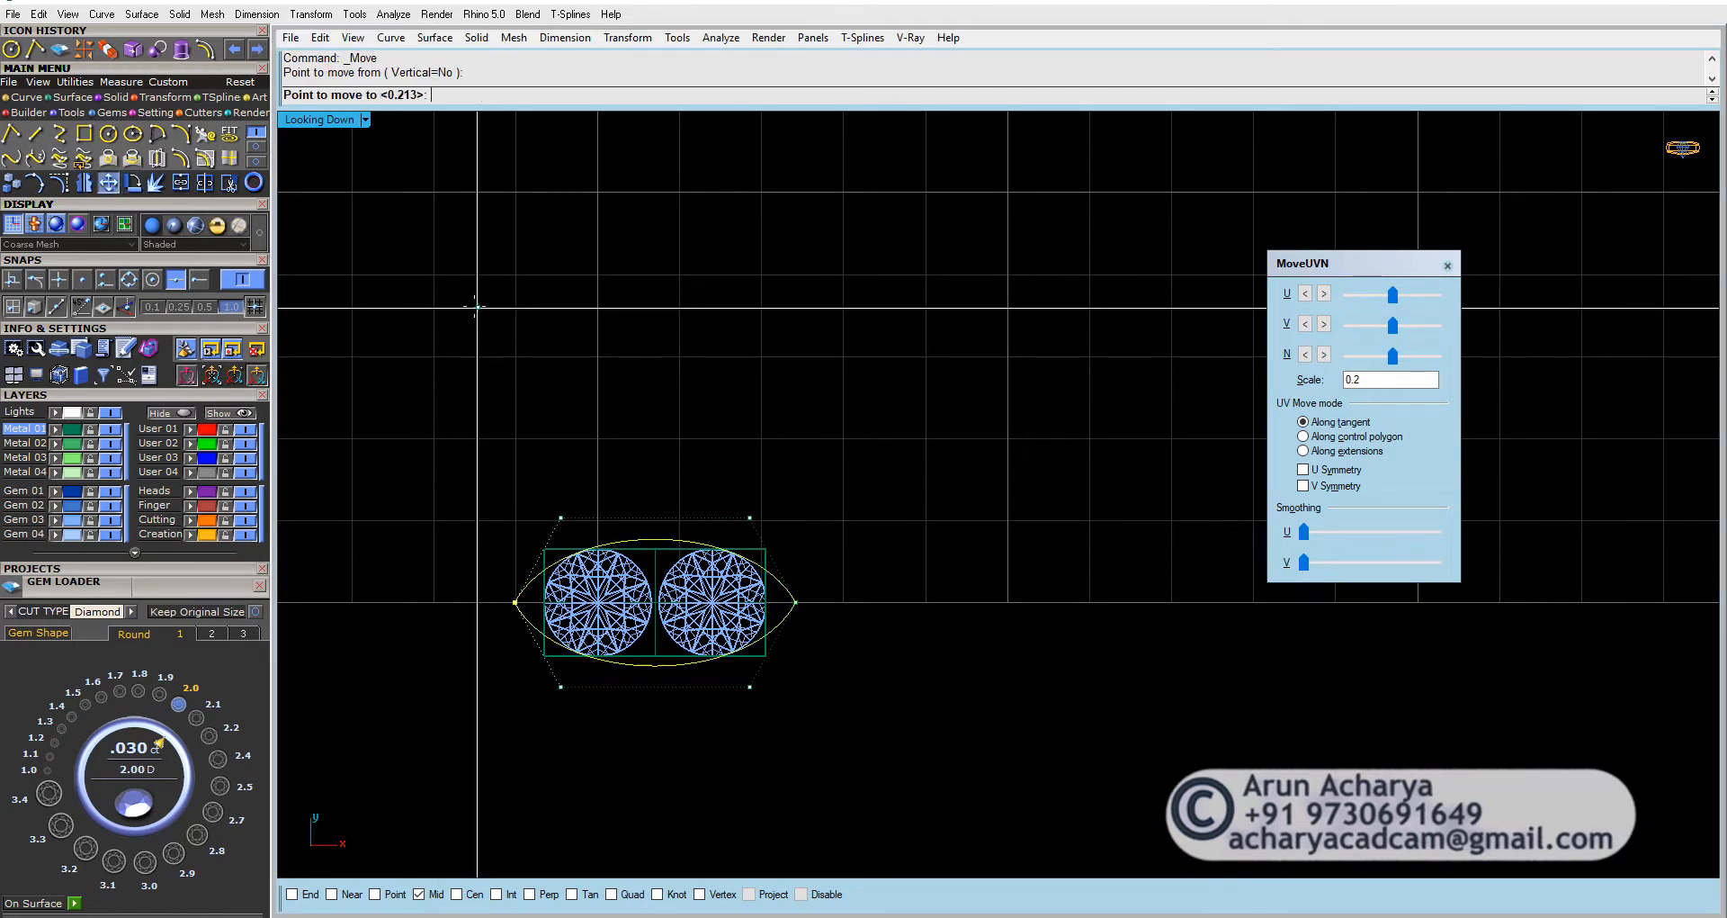
{"action": "left_click", "coordinate": [467, 304]}
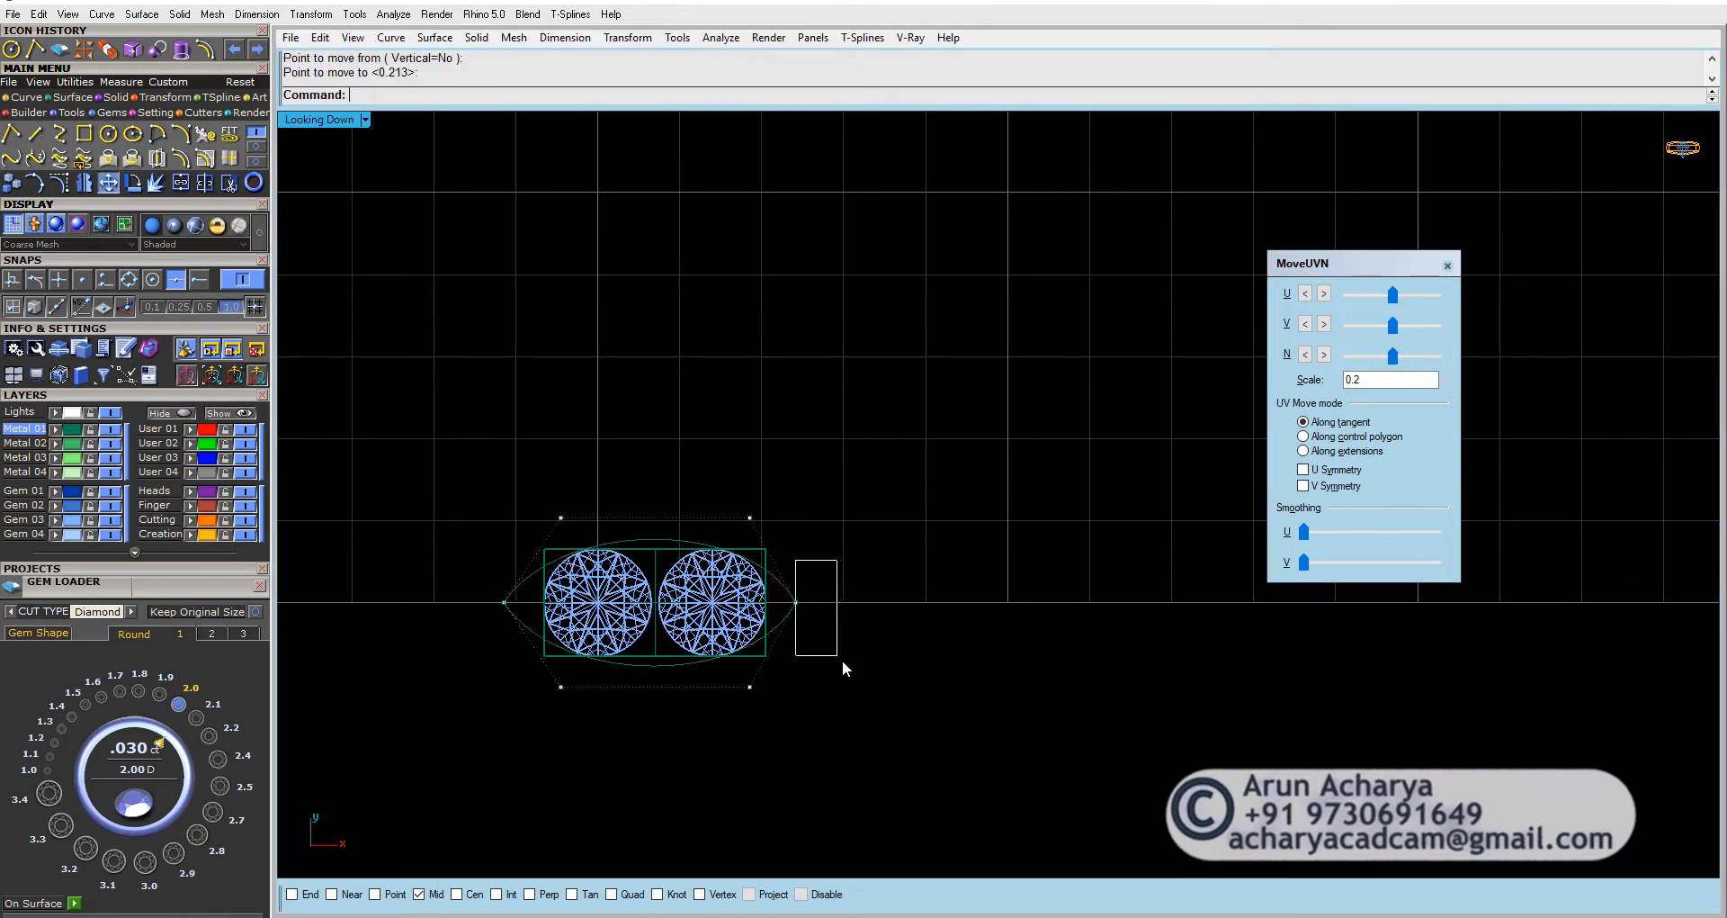
{"action": "right_click", "coordinate": [810, 647]}
{"action": "left_click_drag", "start_coordinate": [837, 655], "coordinate": [827, 568]}
{"action": "right_click", "coordinate": [826, 566]}
{"action": "left_click", "coordinate": [825, 563]}
{"action": "right_click", "coordinate": [842, 562]}
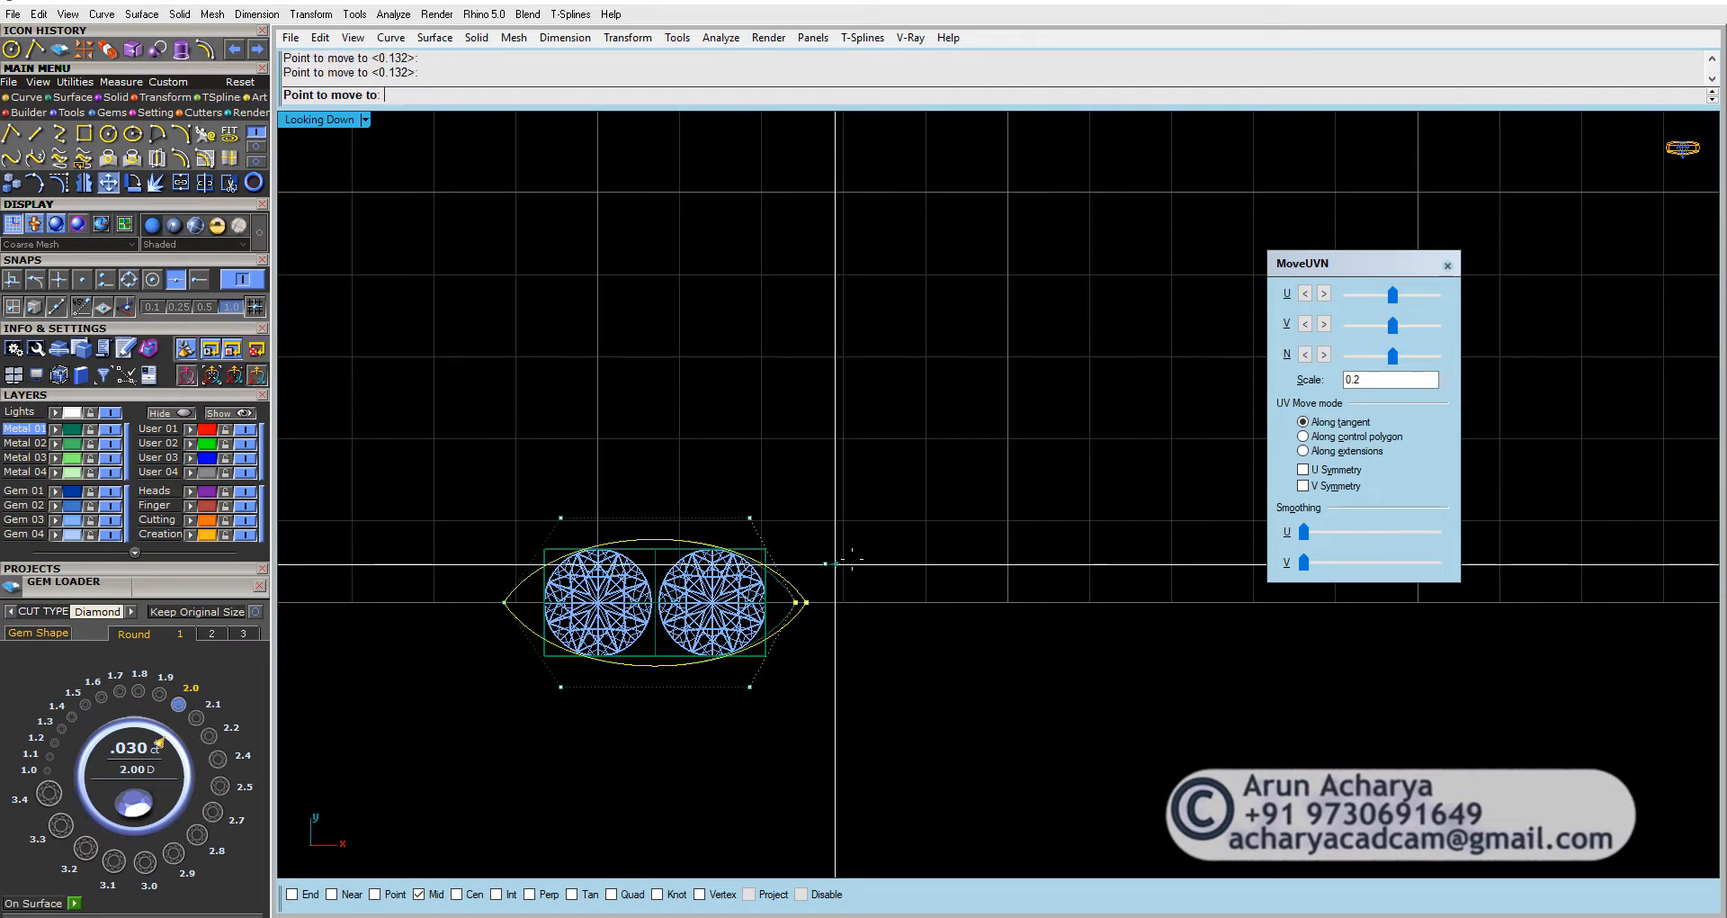
{"action": "left_click", "coordinate": [850, 559]}
Step: Select both arcs of the lengthened marquise and join them into one closed outline
{"action": "left_click", "coordinate": [787, 585]}
{"action": "left_click", "coordinate": [785, 618]}
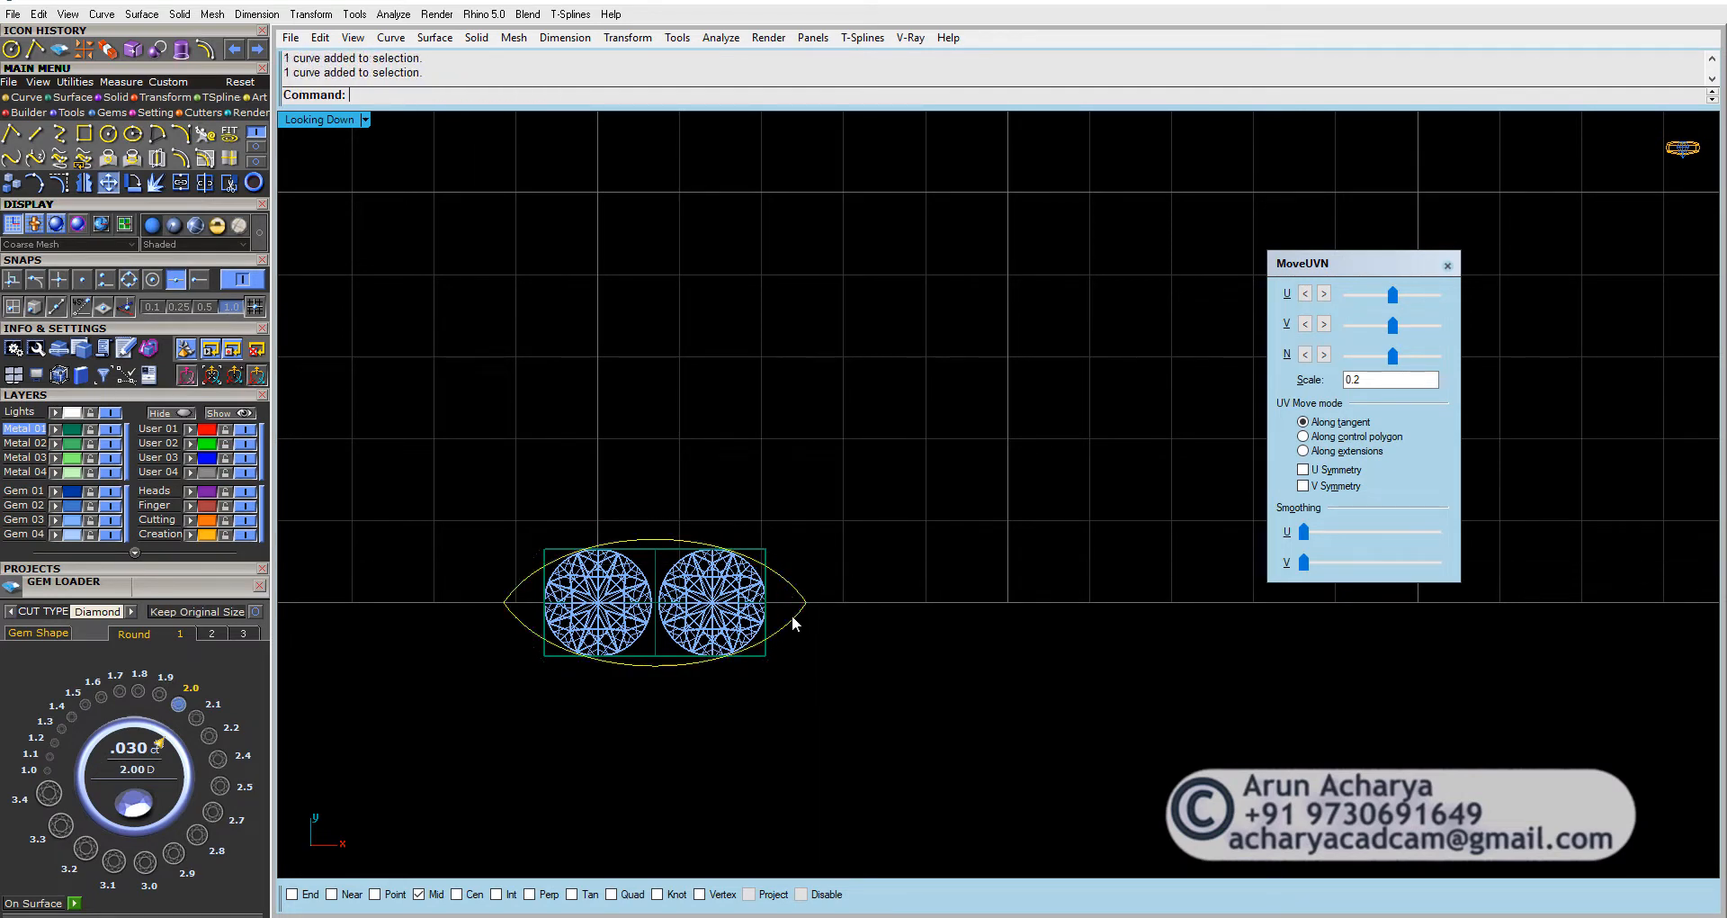
{"action": "key", "text": "ctrl+j"}
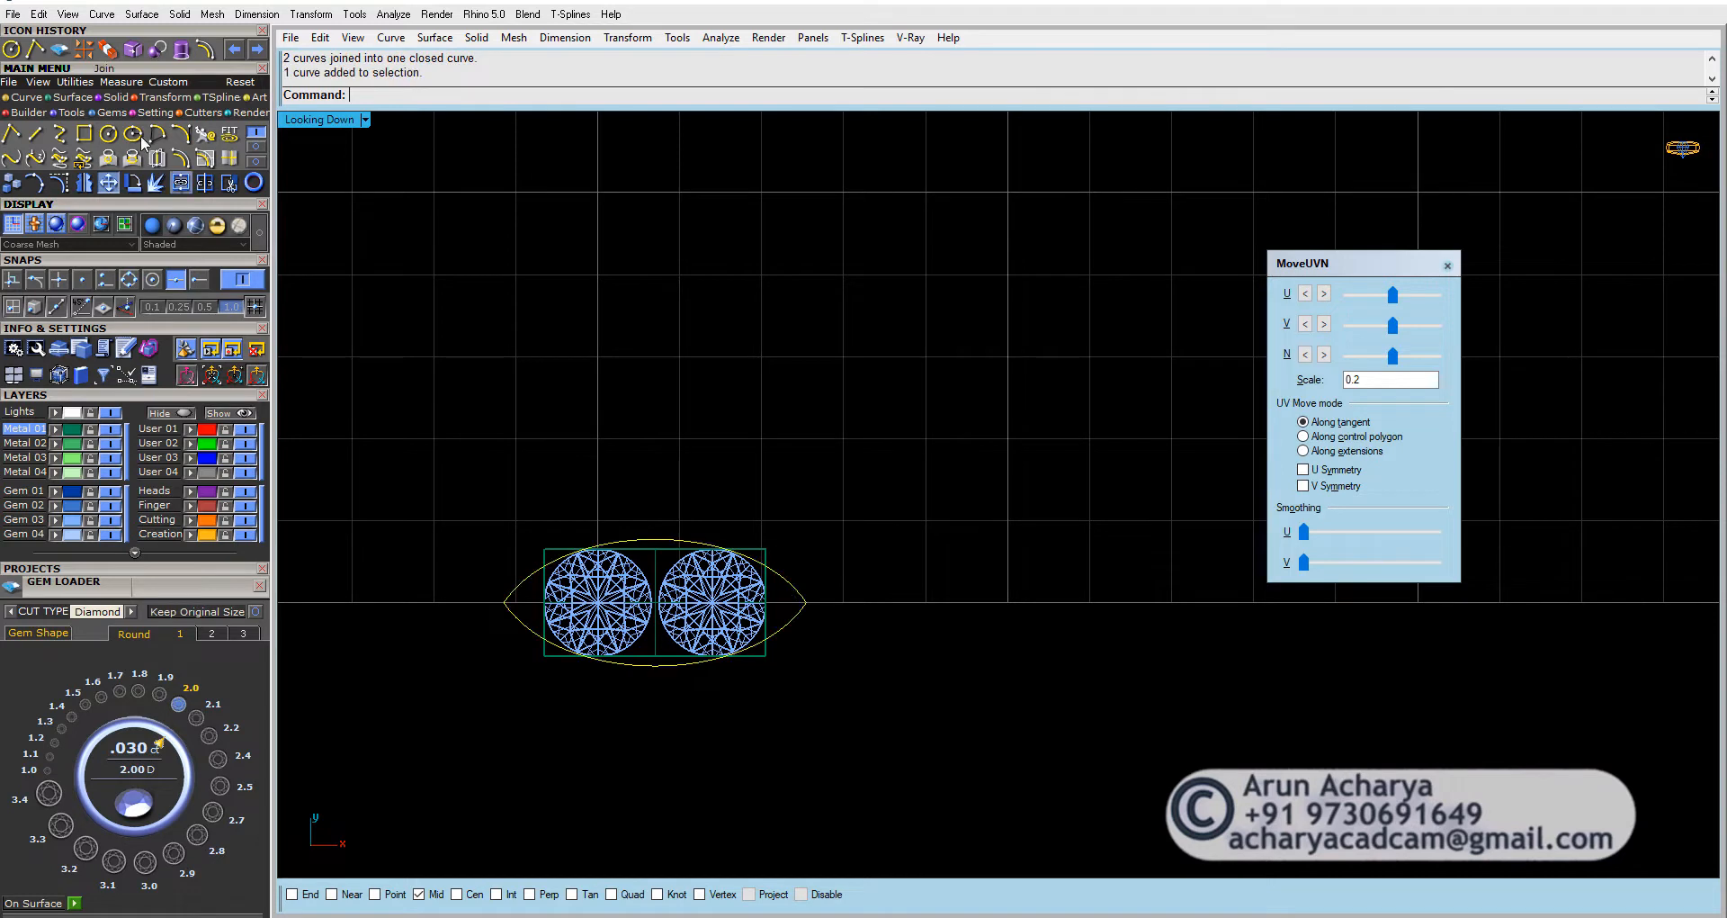
Step: Offset the joined marquise outline outward with sharp corners, once by 0.2 mm and once by 0.5 mm
{"action": "left_click", "coordinate": [183, 160]}
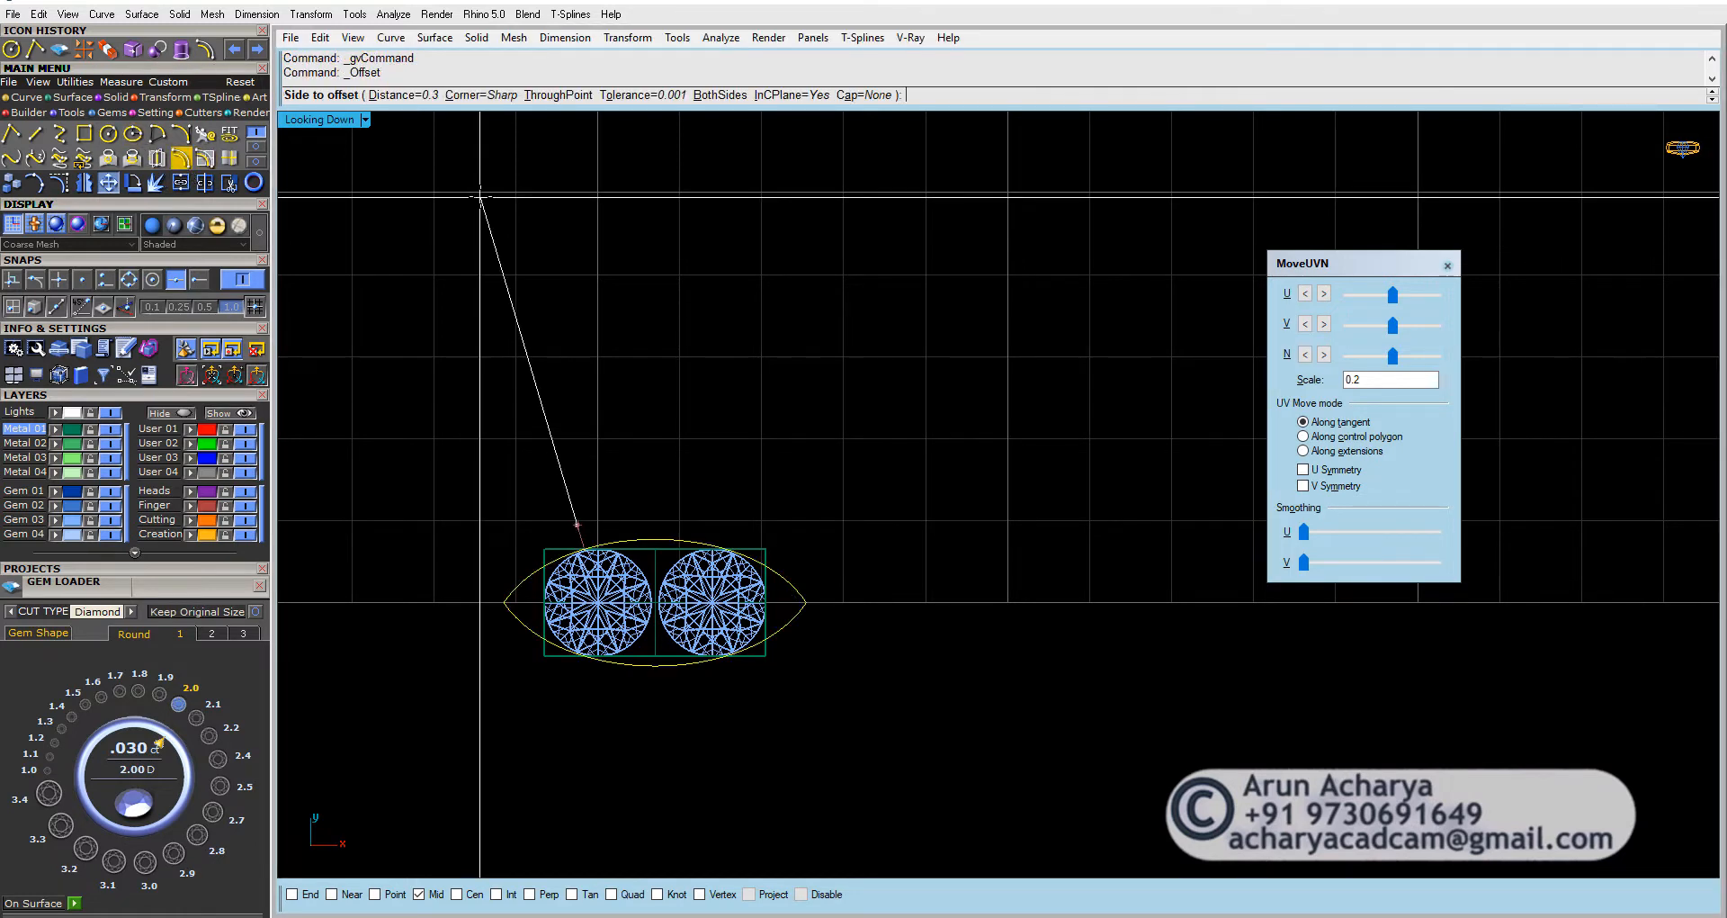
{"action": "type", "text": ".2"}
{"action": "key", "text": "Return"}
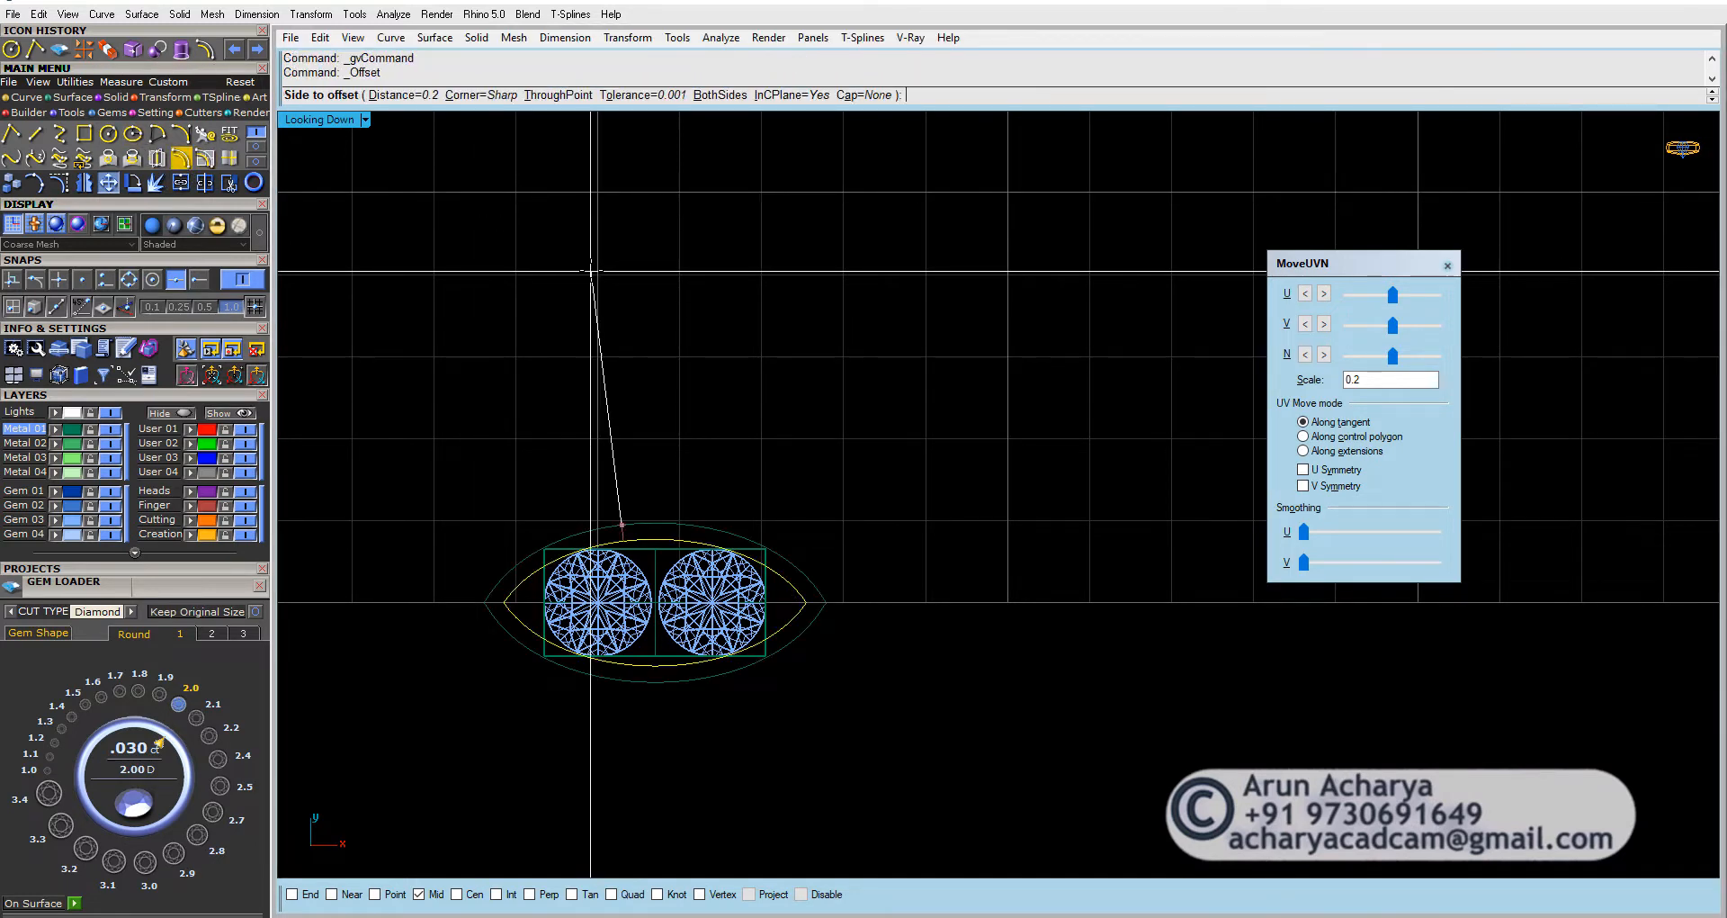
{"action": "type", "text": ".5"}
{"action": "key", "text": "Return"}
{"action": "left_click", "coordinate": [590, 272]}
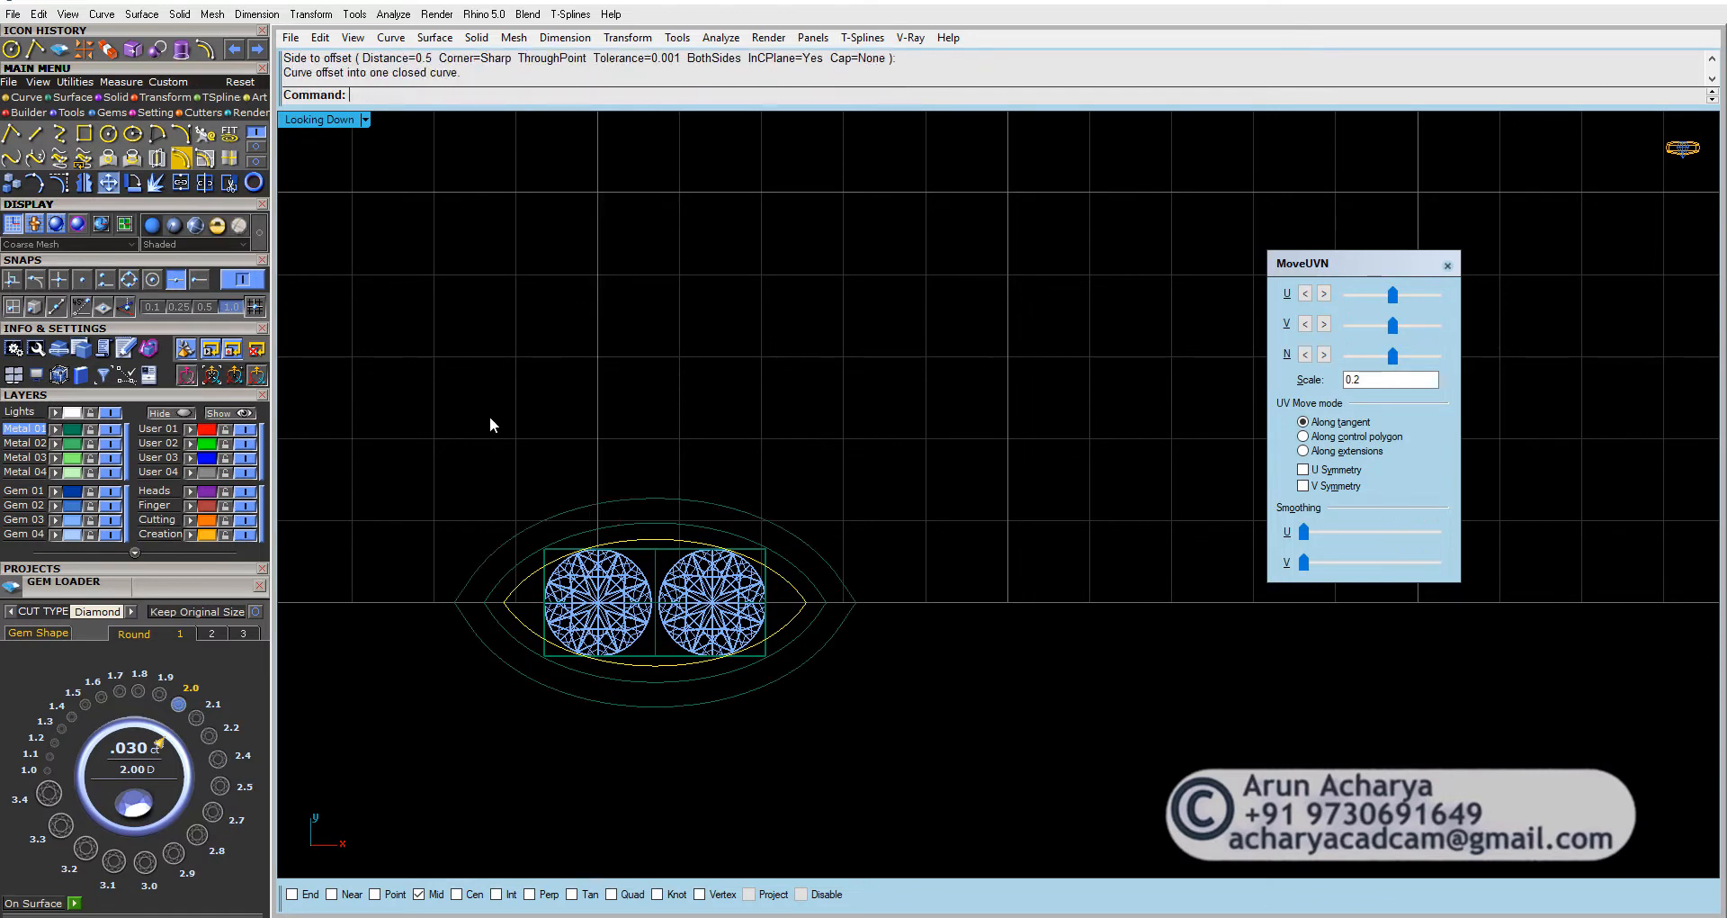
Step: Select the two outer marquise outlines and examine their position against the stones, cutter block and halo in perspective
{"action": "left_click", "coordinate": [513, 529], "text": "shift"}
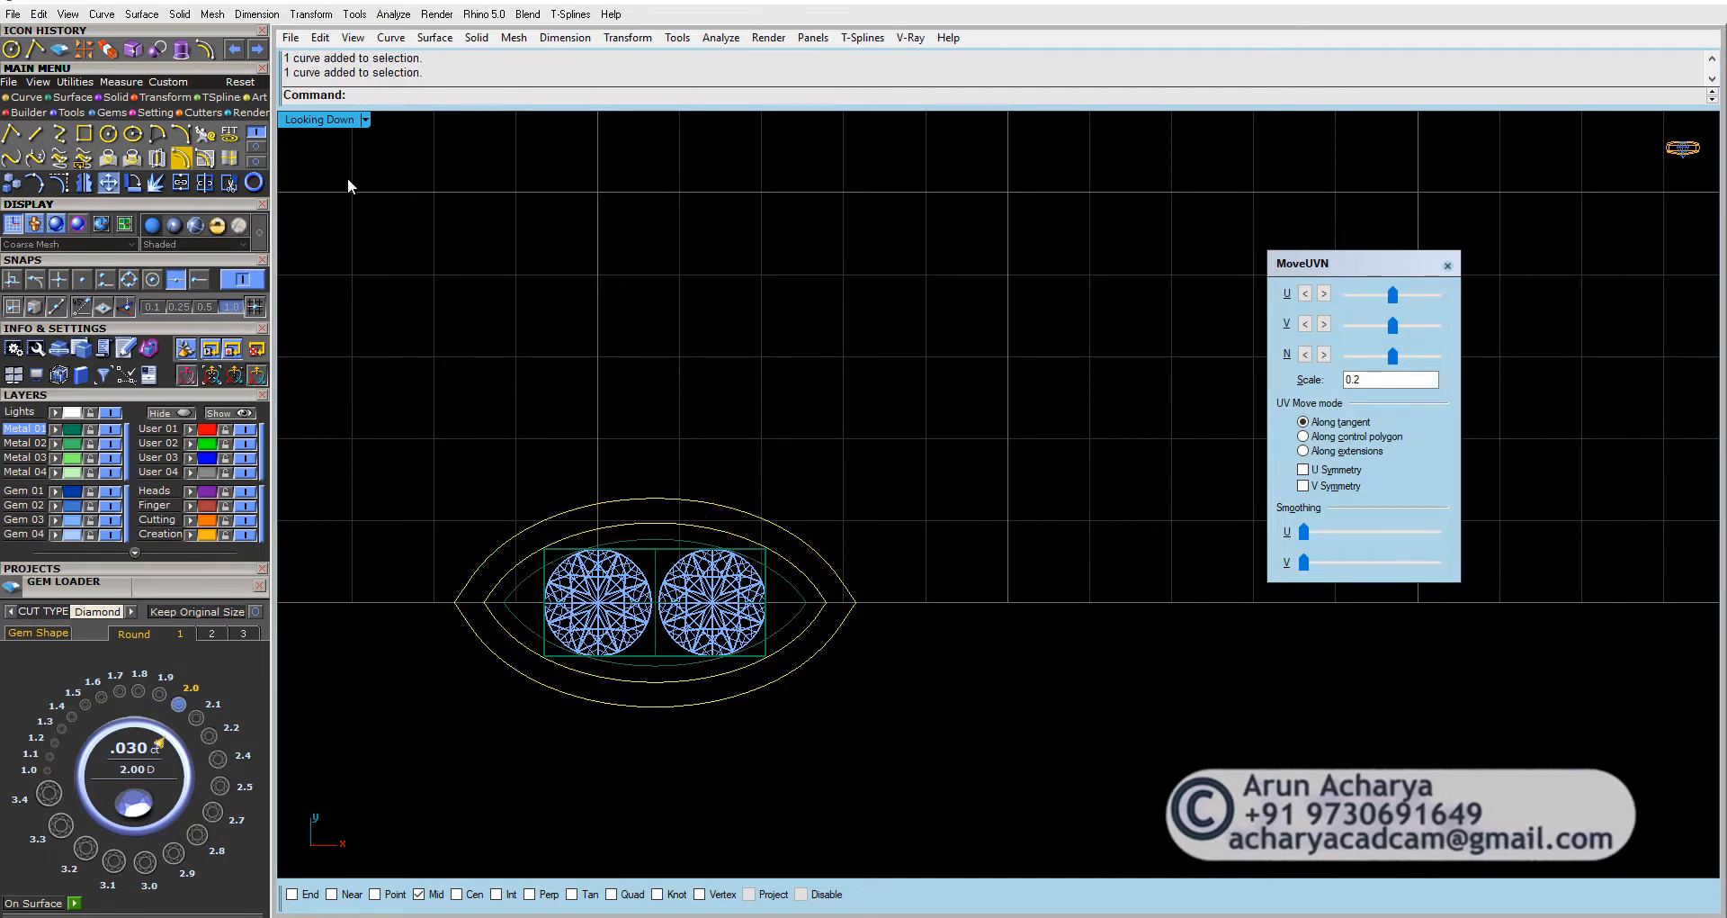
{"action": "double_click", "coordinate": [328, 119]}
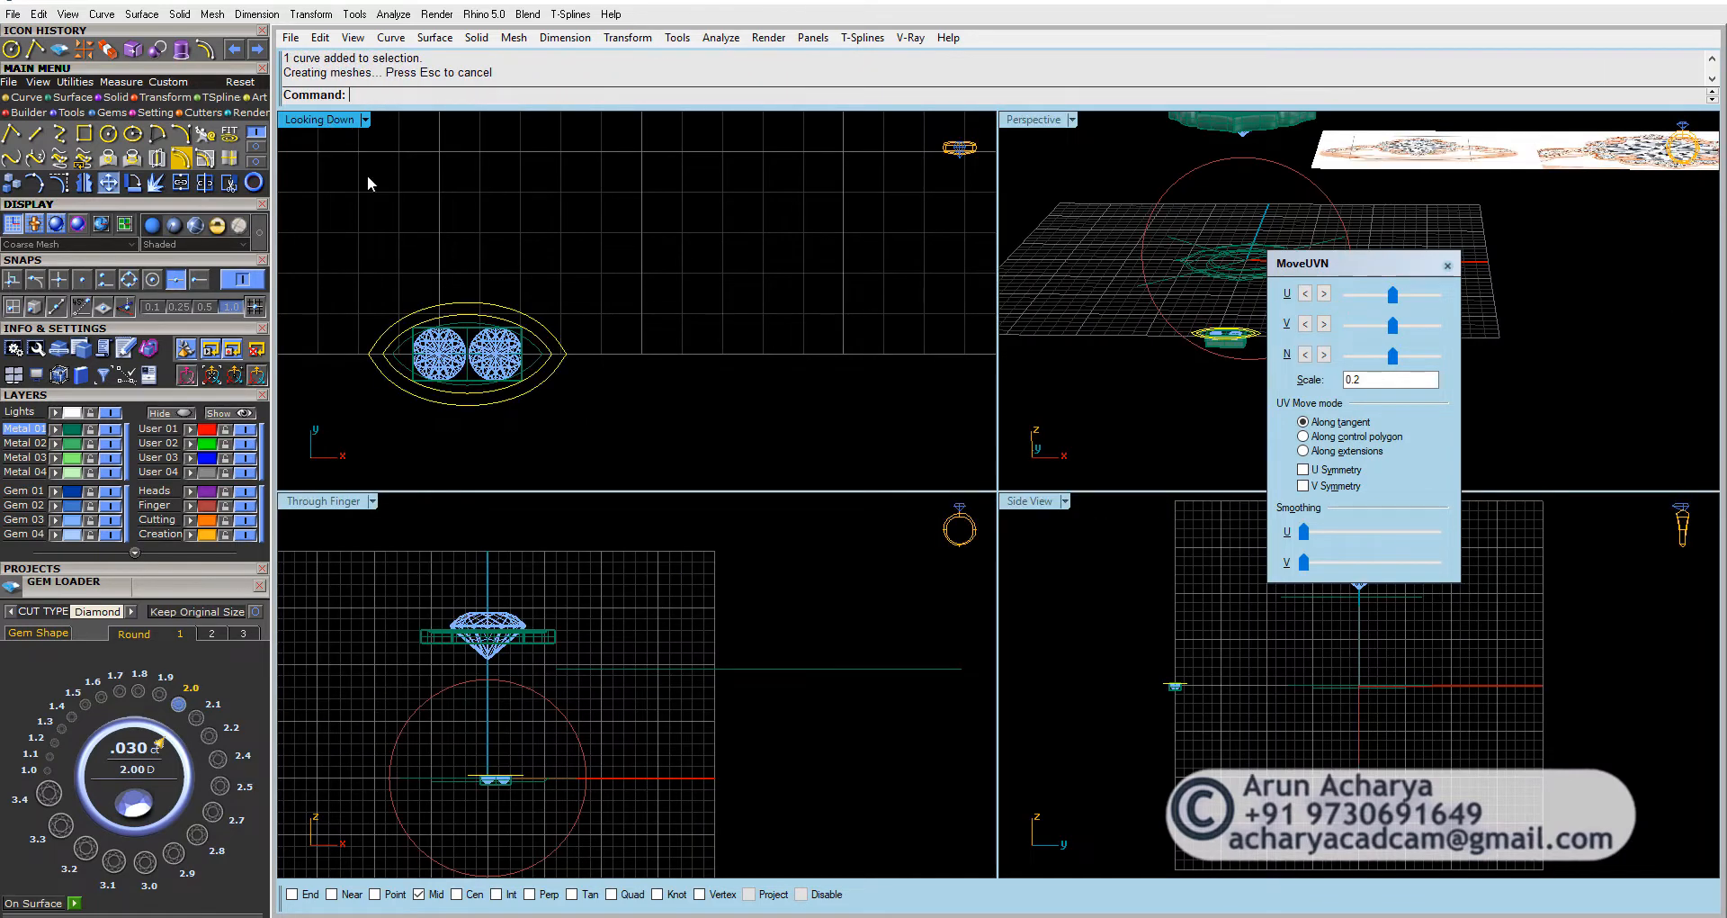
{"action": "double_click", "coordinate": [1022, 122]}
{"action": "scroll", "coordinate": [846, 547], "scroll_direction": "up", "scroll_amount": 8}
{"action": "scroll", "coordinate": [874, 564], "scroll_direction": "down", "scroll_amount": 6}
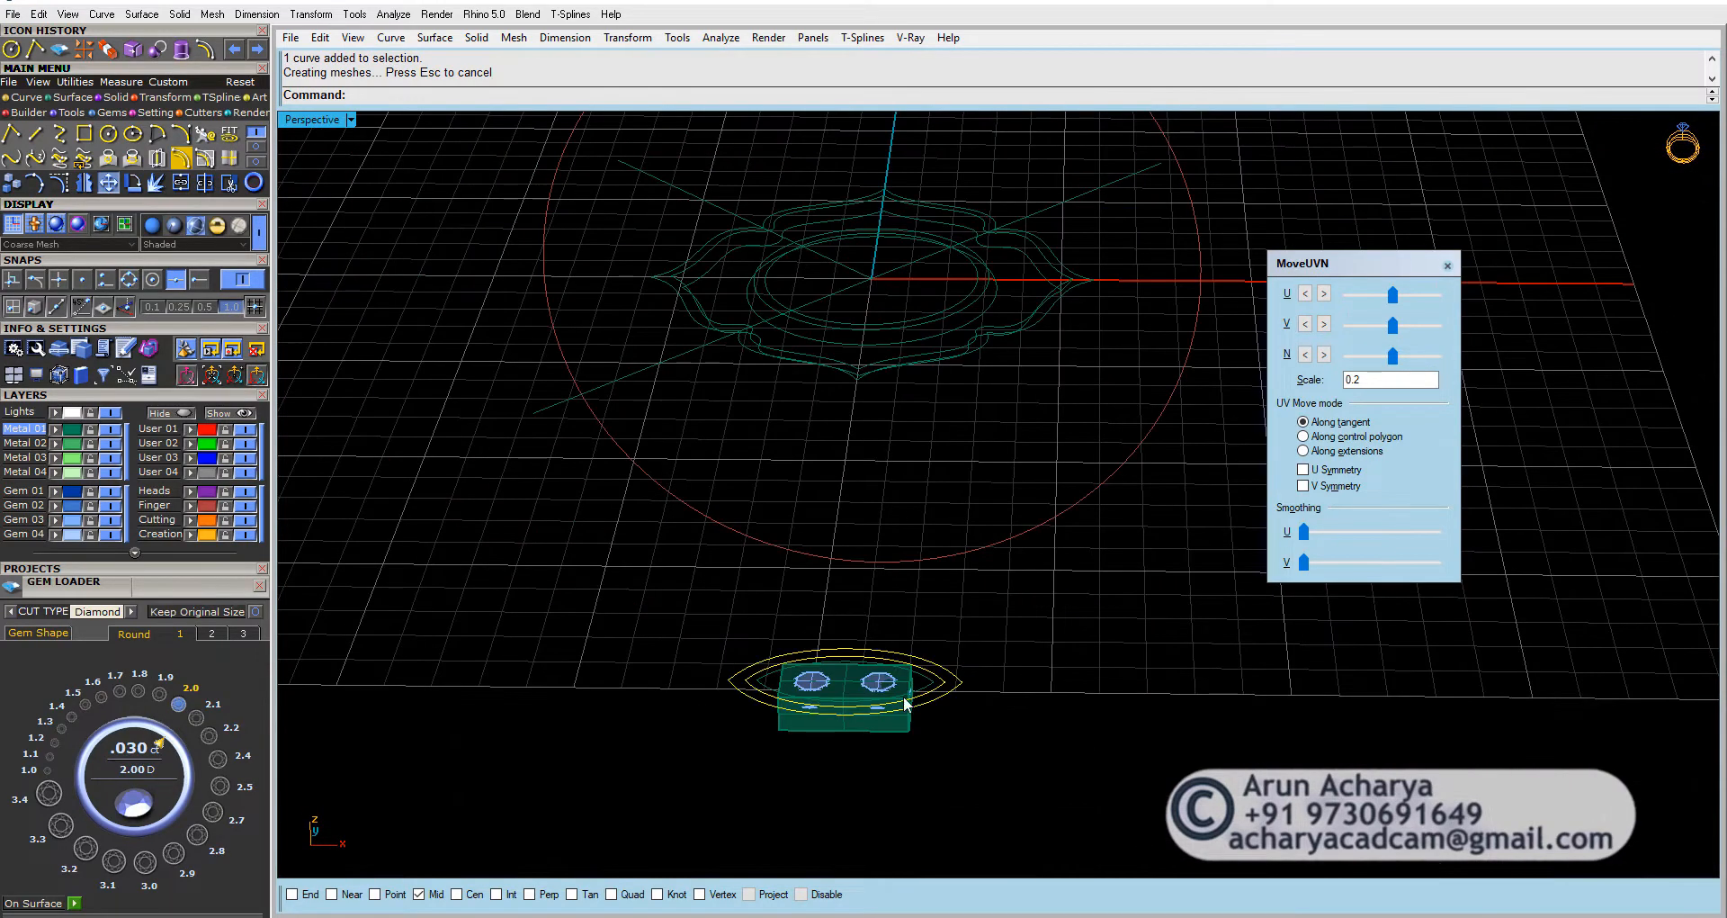
{"action": "scroll", "coordinate": [813, 494], "scroll_direction": "down", "scroll_amount": 6}
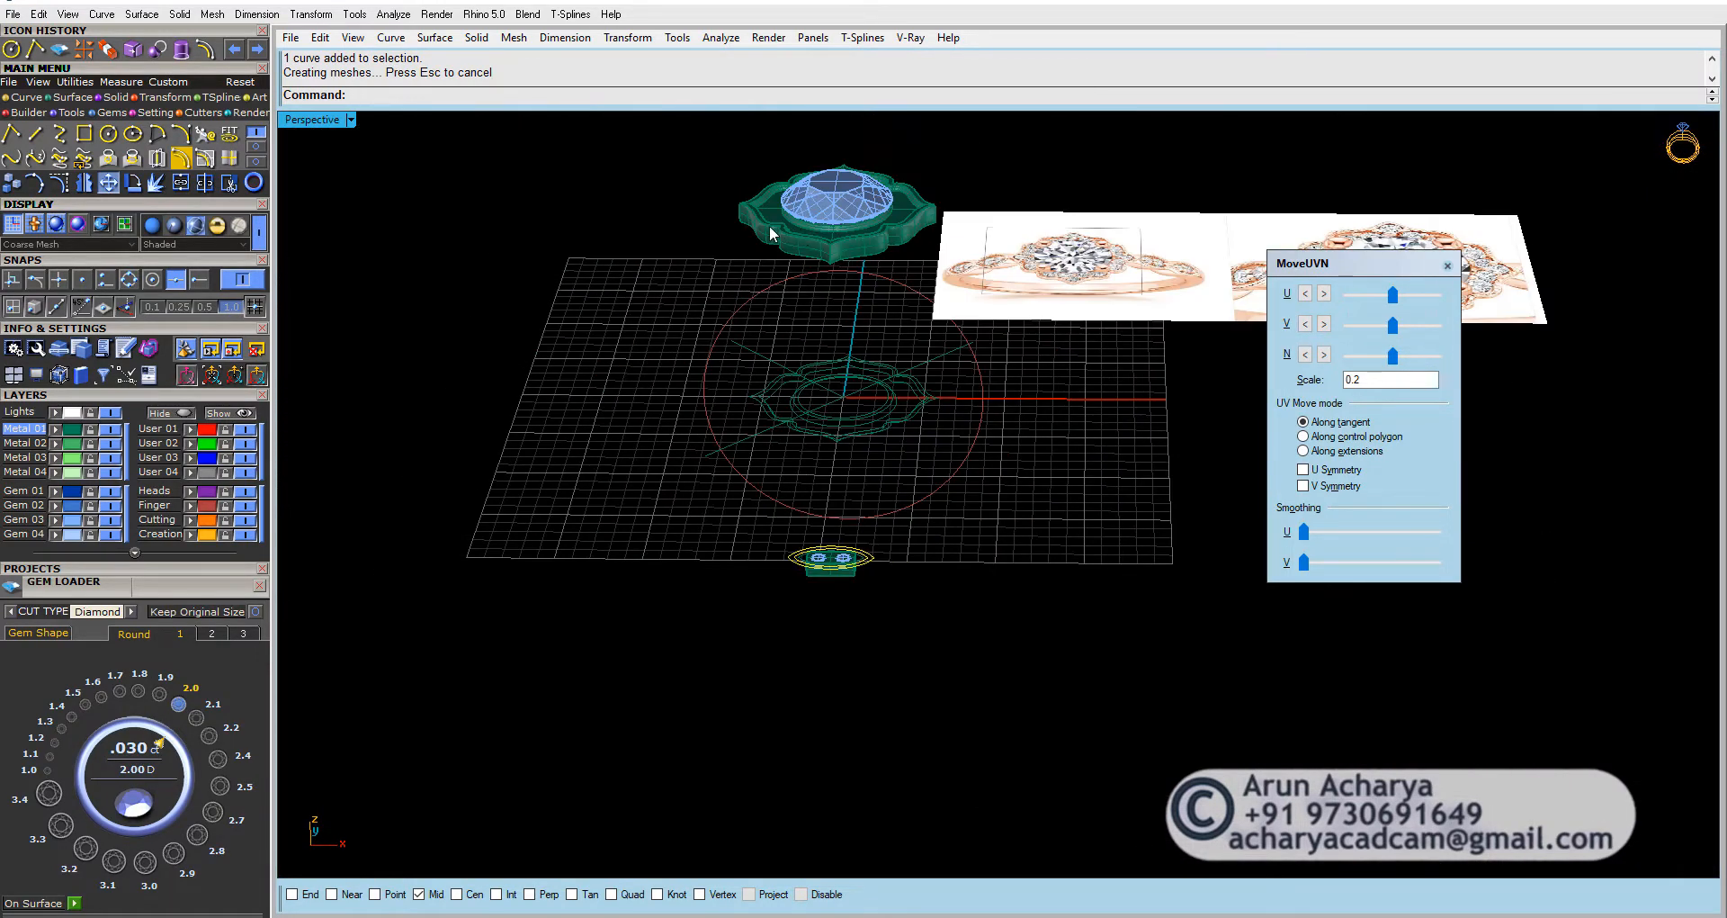
{"action": "scroll", "coordinate": [758, 227], "scroll_direction": "up", "scroll_amount": 7}
{"action": "scroll", "coordinate": [752, 252], "scroll_direction": "down", "scroll_amount": 5}
{"action": "scroll", "coordinate": [802, 624], "scroll_direction": "up", "scroll_amount": 8}
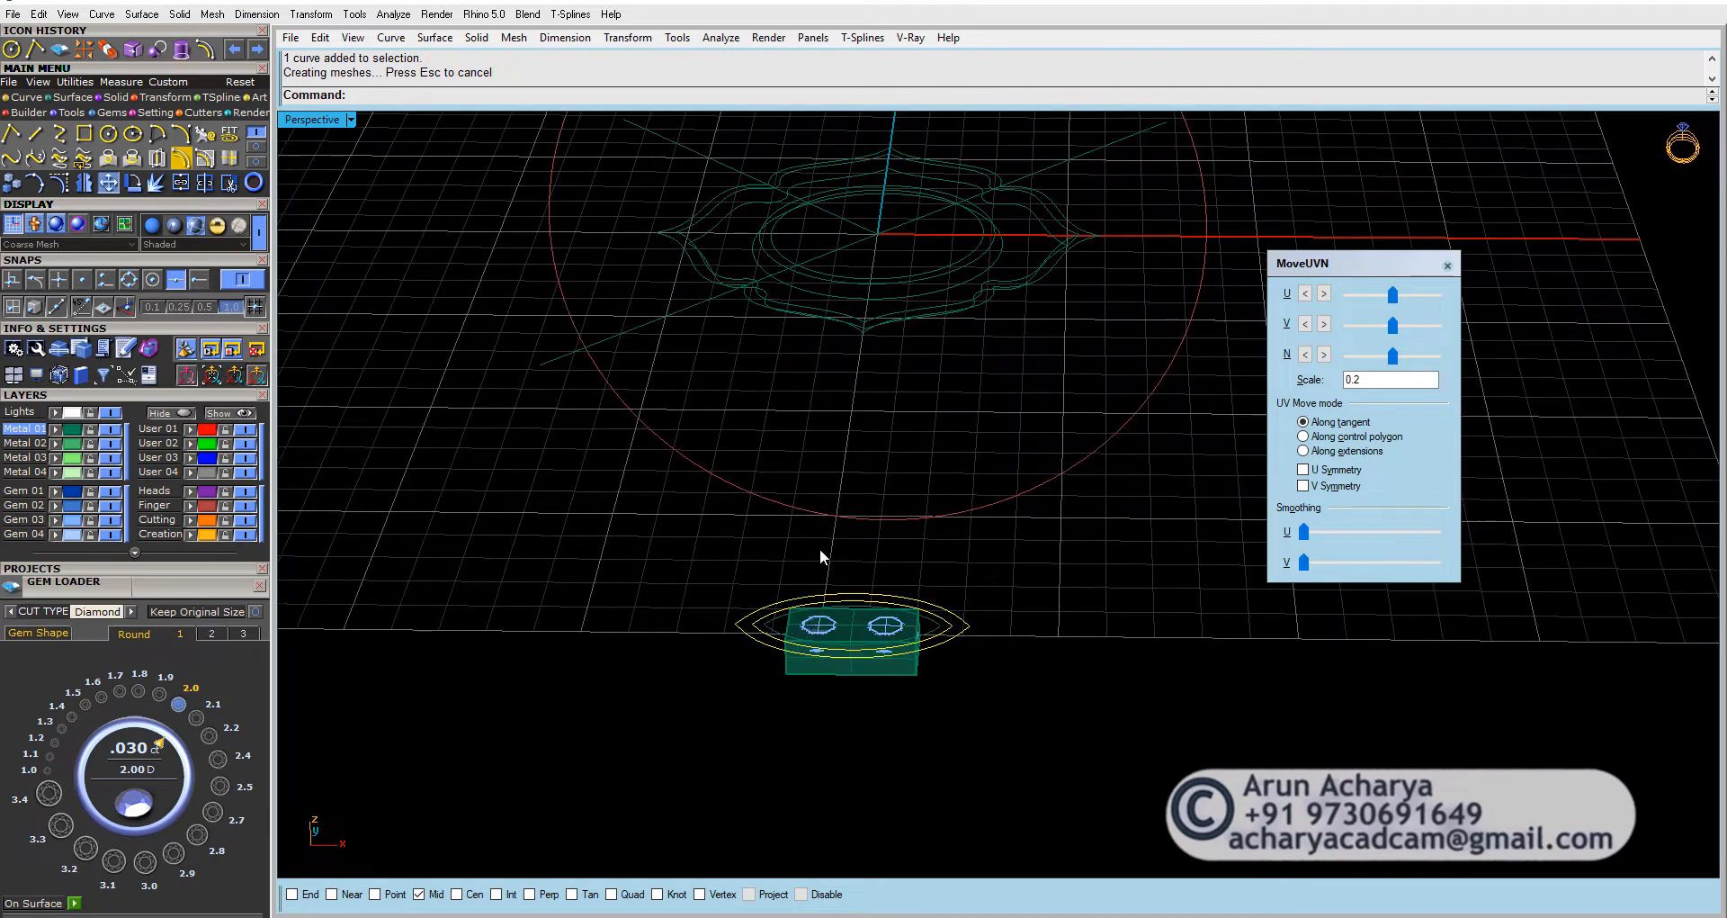
Step: Try to move the inner marquise outline 0.3 mm down in the Through Finger view, and undo the move
{"action": "left_click", "coordinate": [733, 542]}
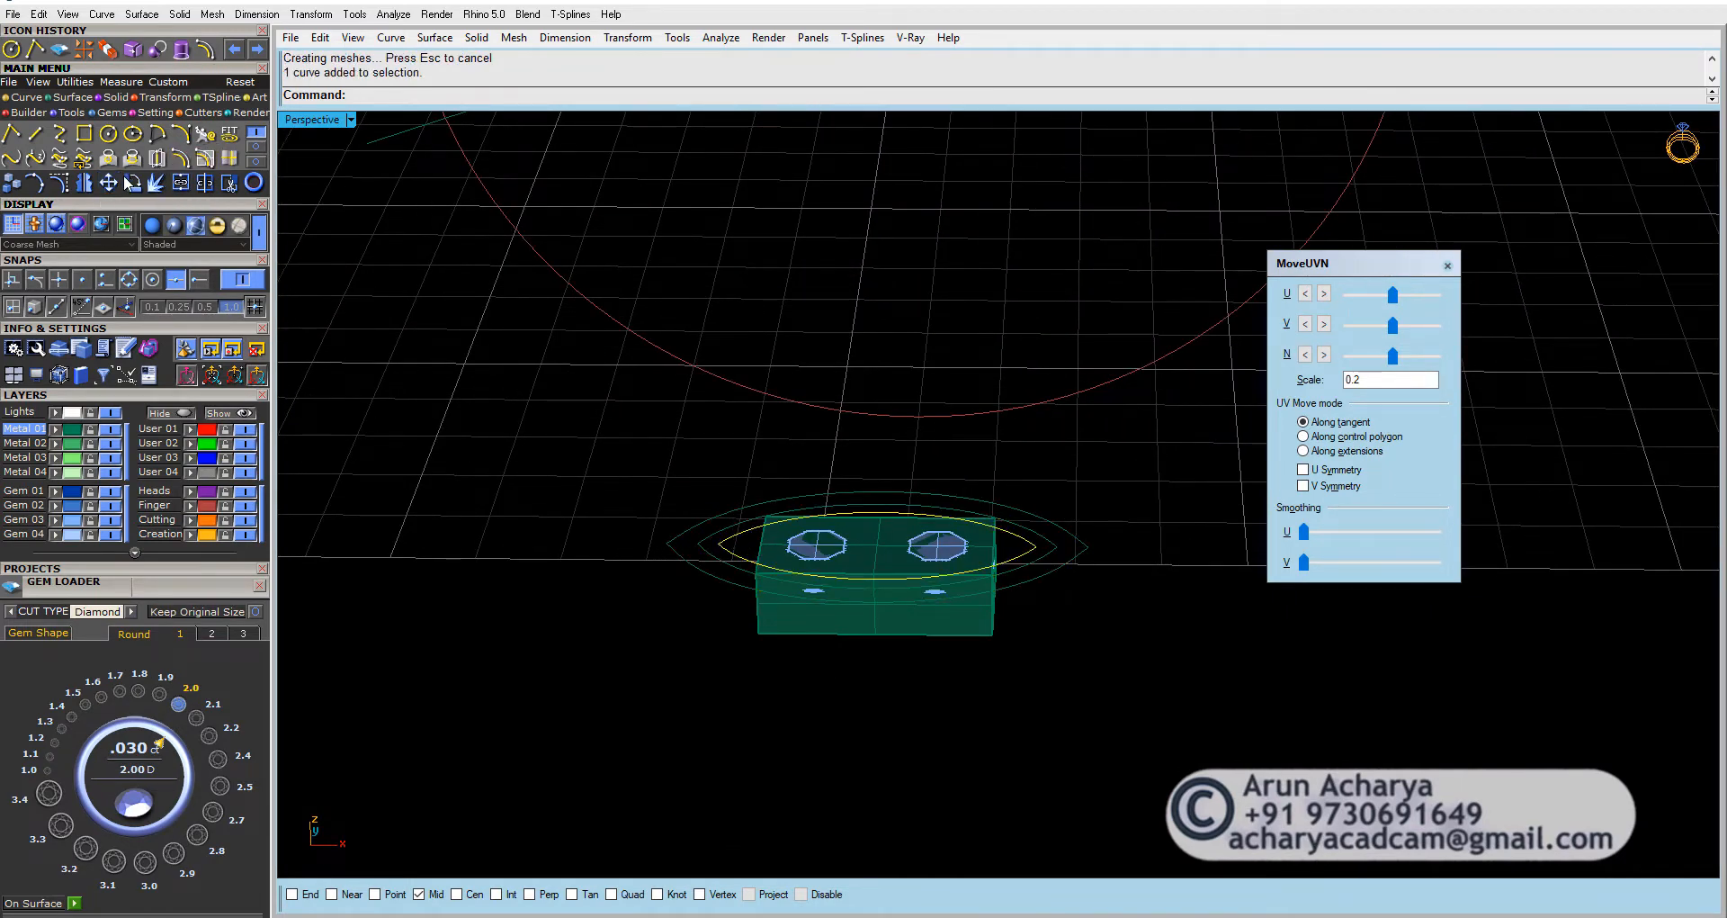
{"action": "left_click", "coordinate": [259, 149]}
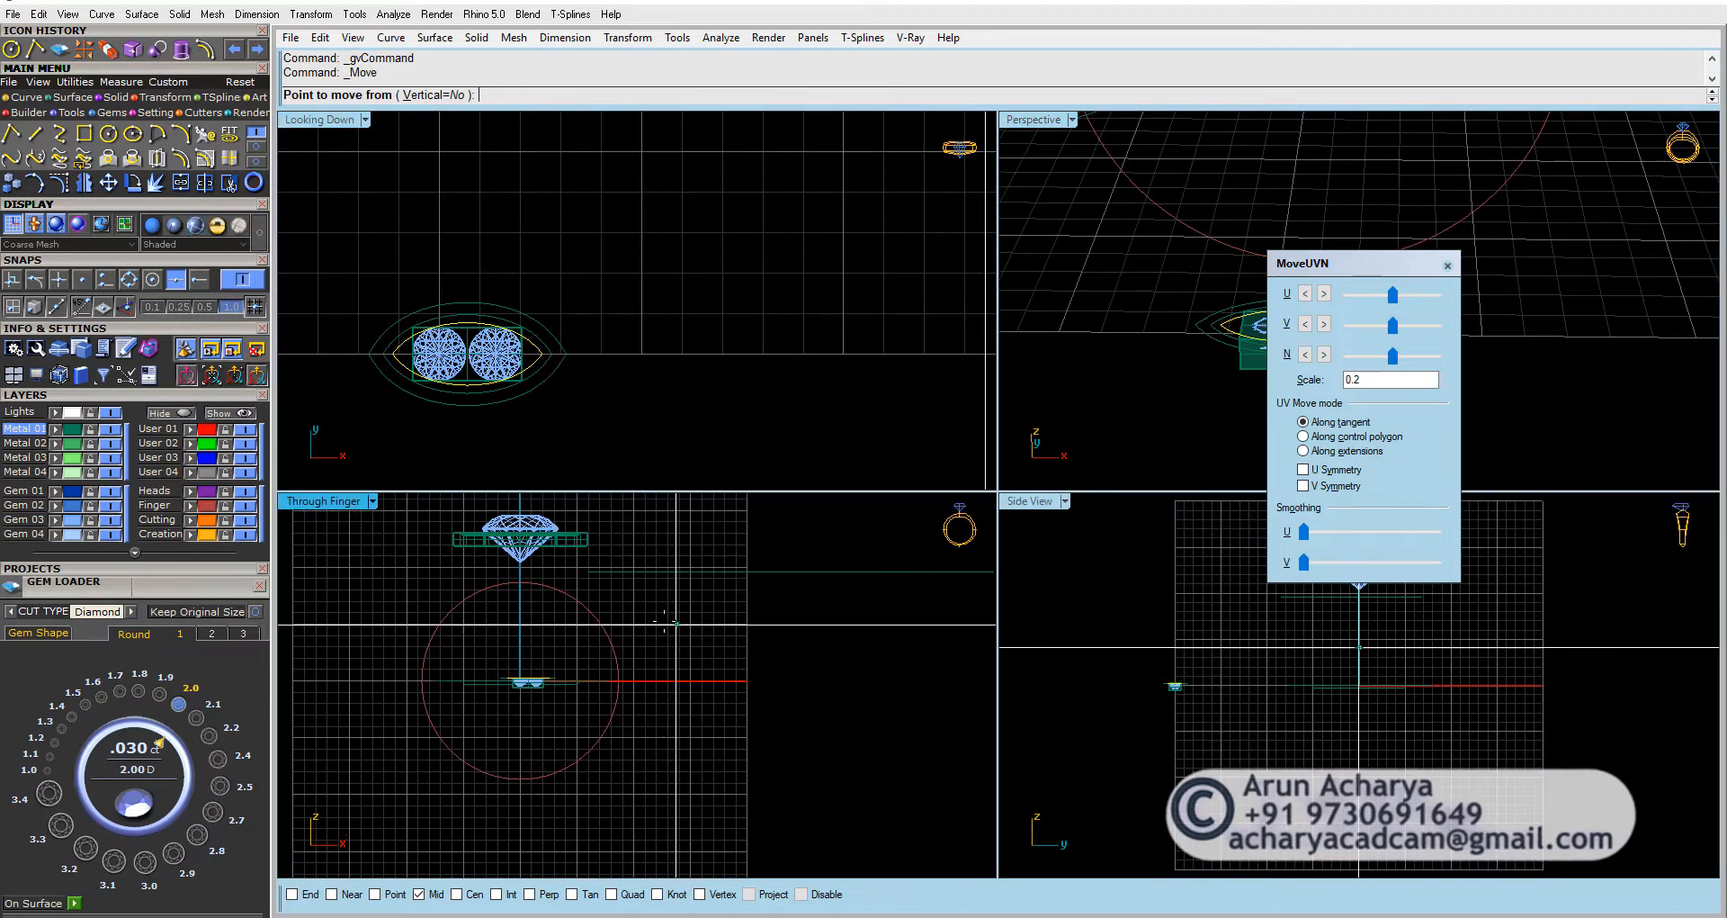
{"action": "scroll", "coordinate": [532, 688], "scroll_direction": "up", "scroll_amount": 5}
{"action": "left_click", "coordinate": [537, 549]}
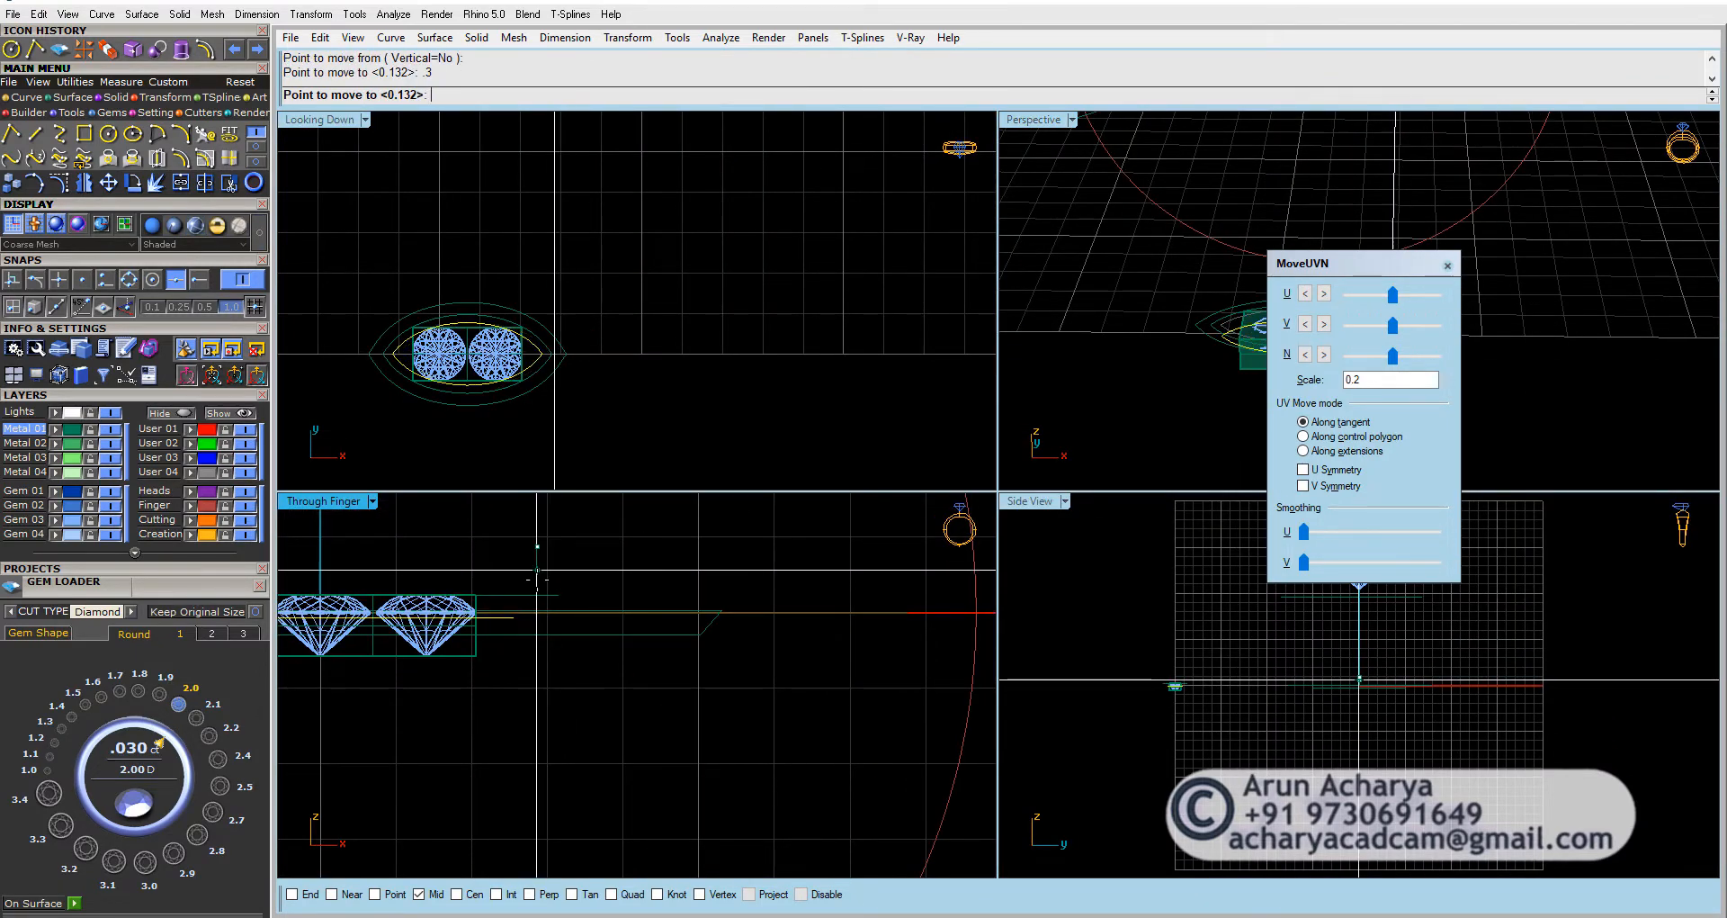
{"action": "left_click", "coordinate": [538, 580]}
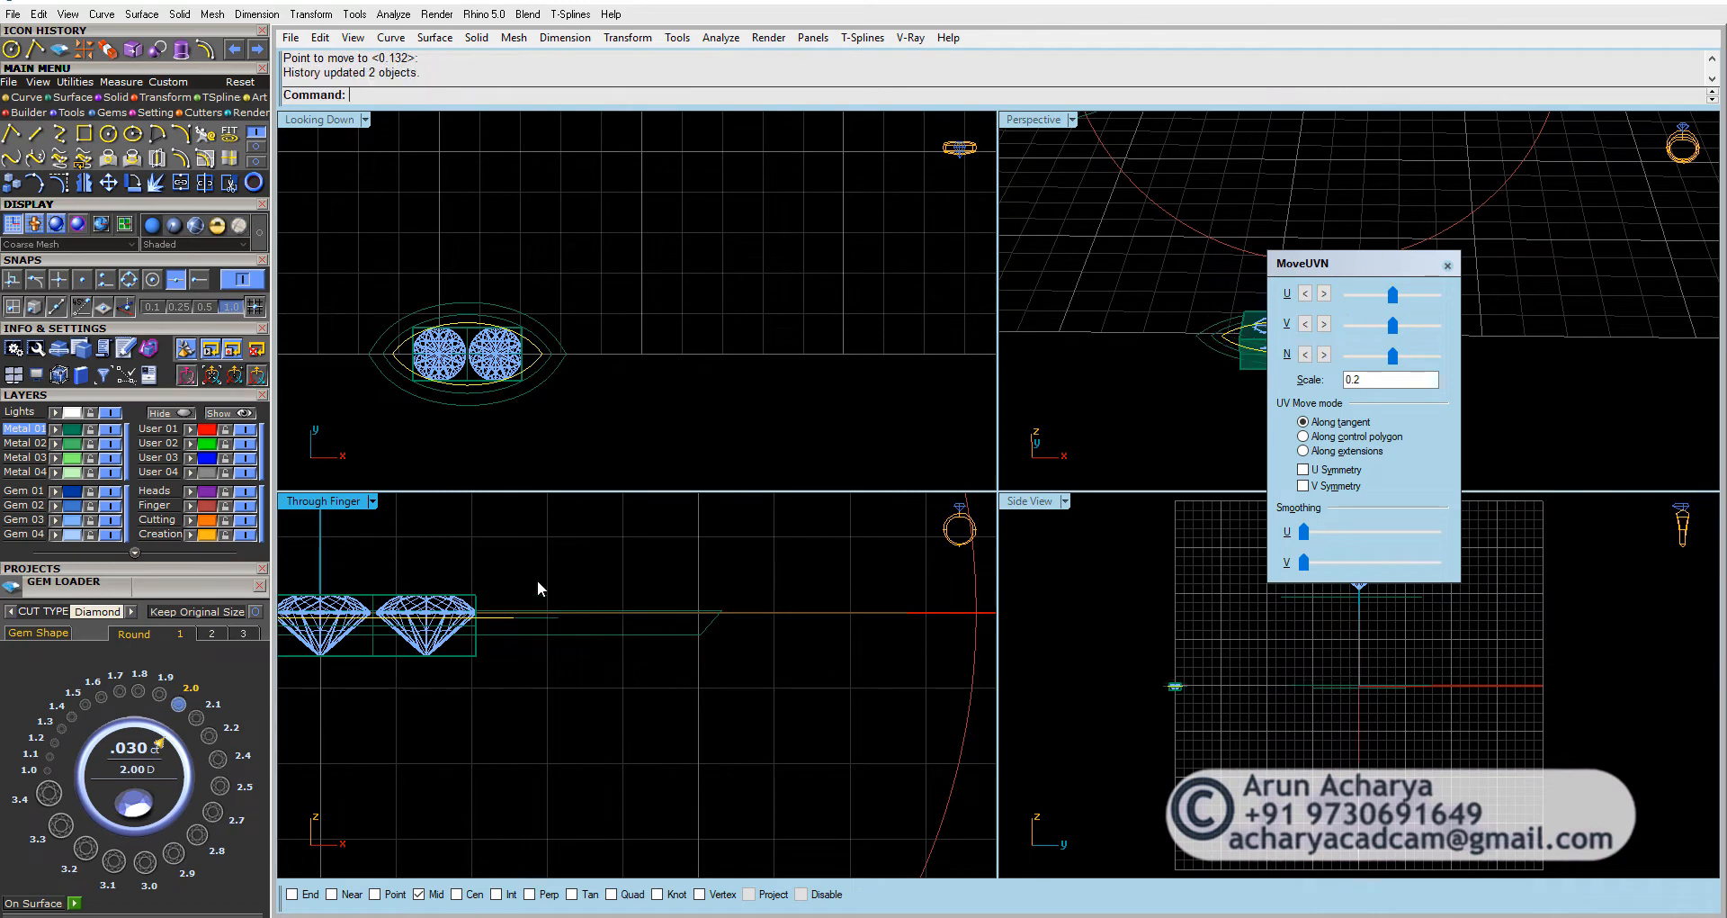
{"action": "double_click", "coordinate": [1034, 120]}
{"action": "scroll", "coordinate": [737, 538], "scroll_direction": "up", "scroll_amount": 5}
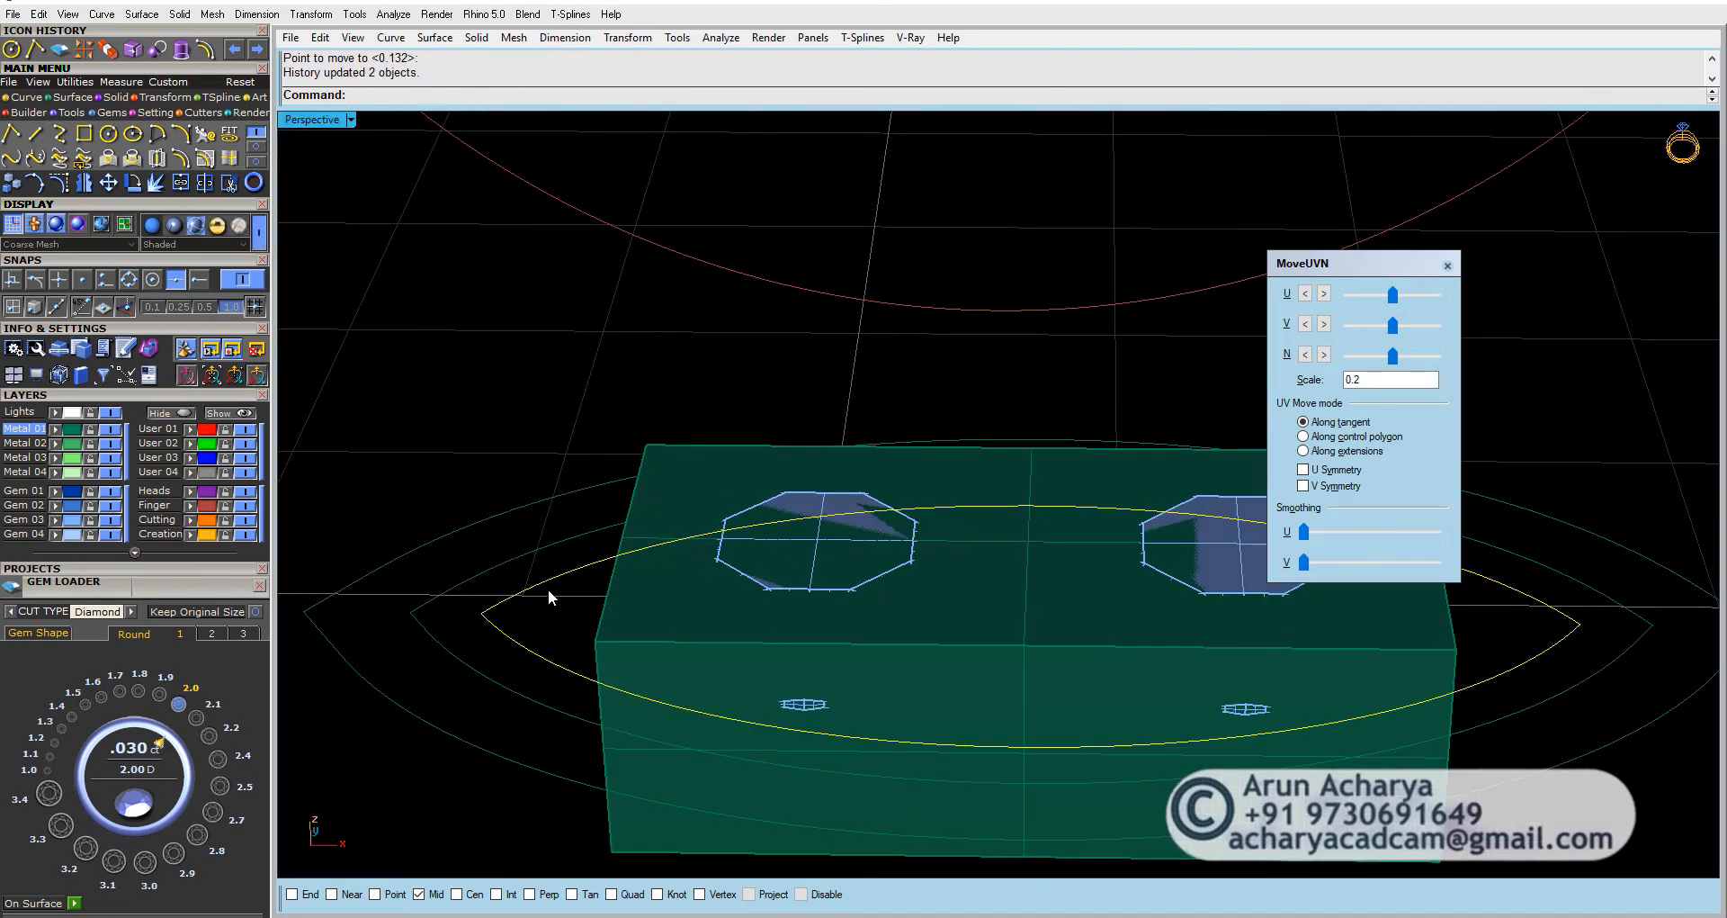
{"action": "key", "text": "ctrl+z"}
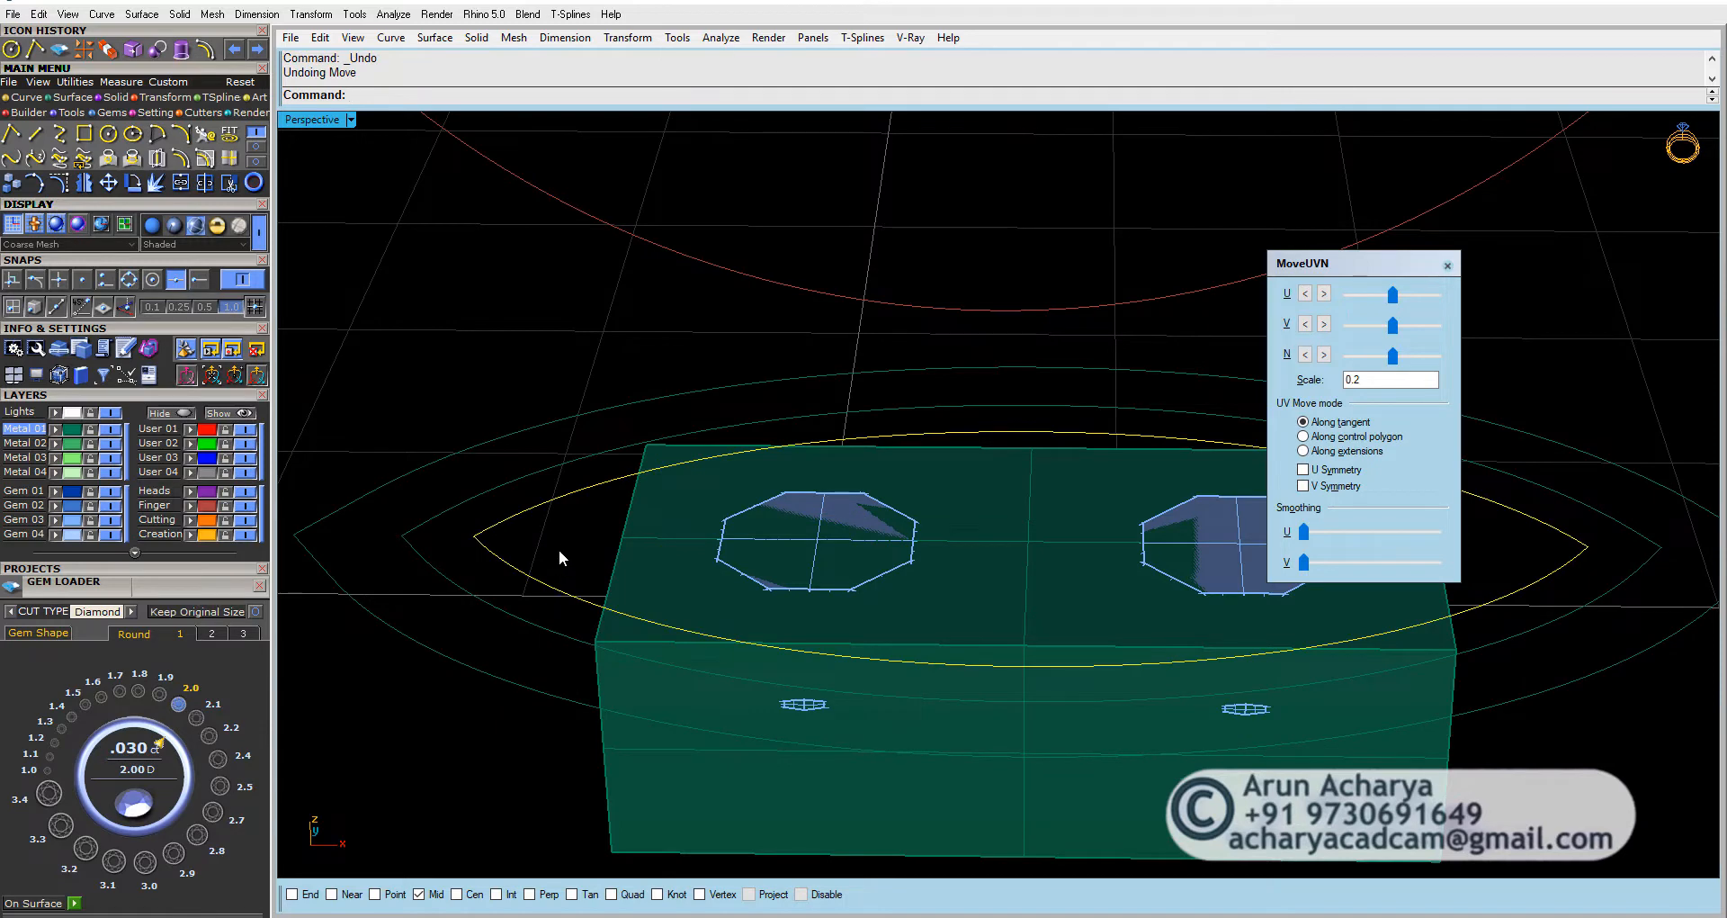
Step: Copy the inner marquise outline 0.3 mm straight down in the Through Finger view and delete the upper original
{"action": "left_click", "coordinate": [537, 570]}
{"action": "left_click", "coordinate": [109, 183]}
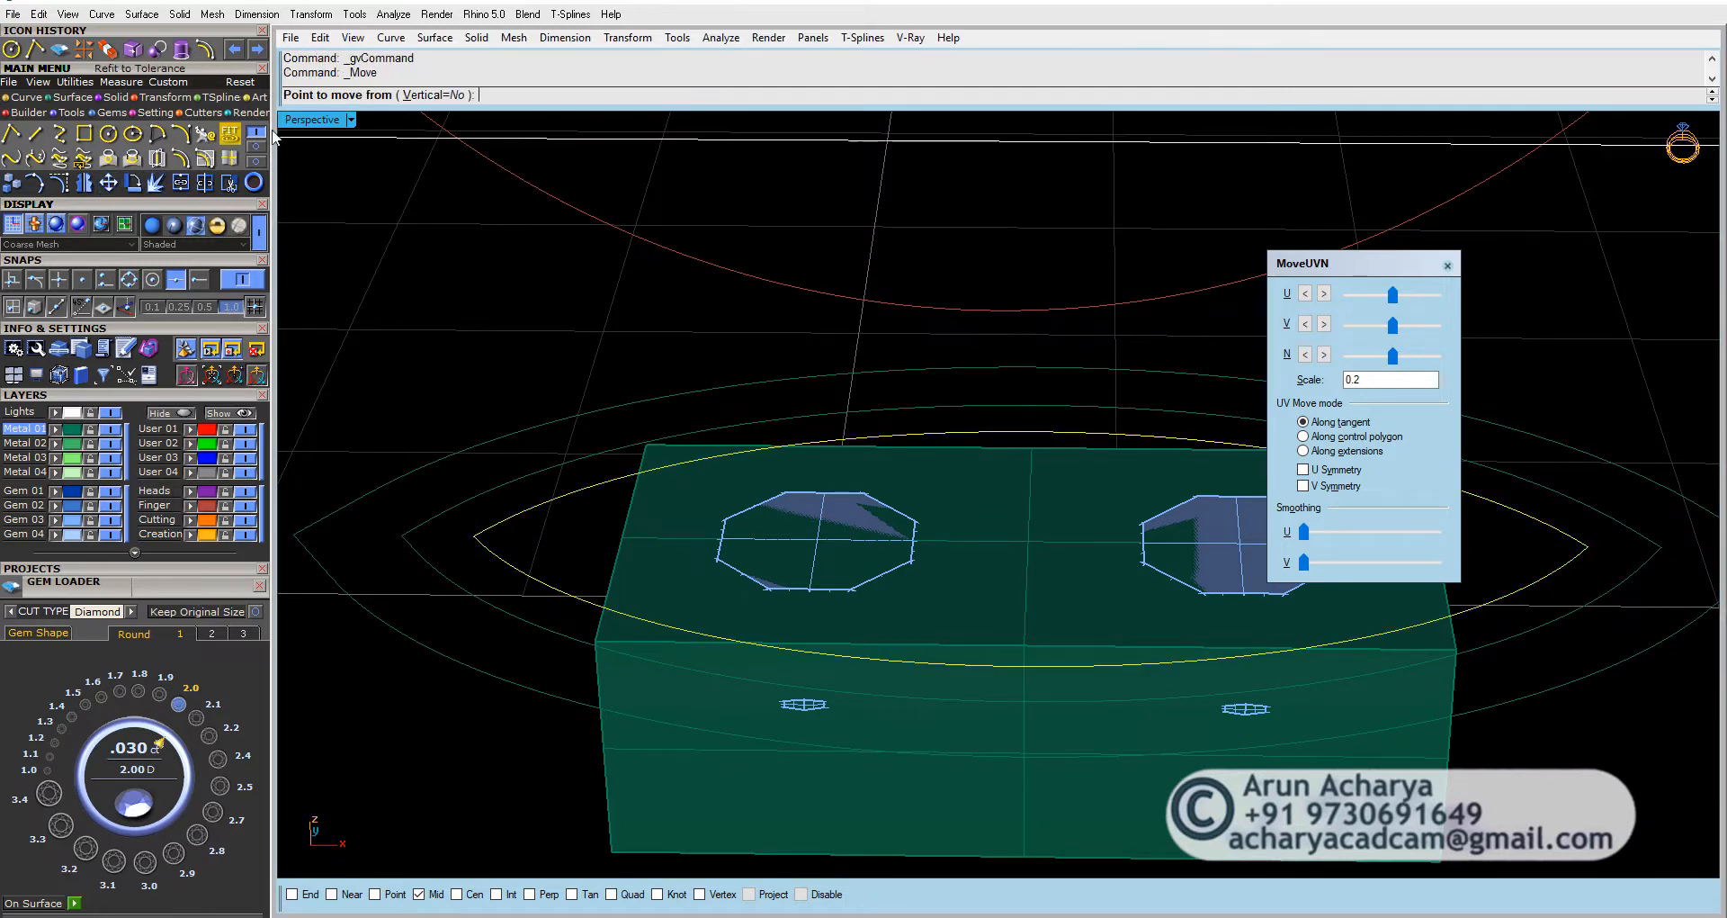
{"action": "double_click", "coordinate": [311, 120]}
{"action": "right_click_drag", "start_coordinate": [489, 626], "coordinate": [694, 587]}
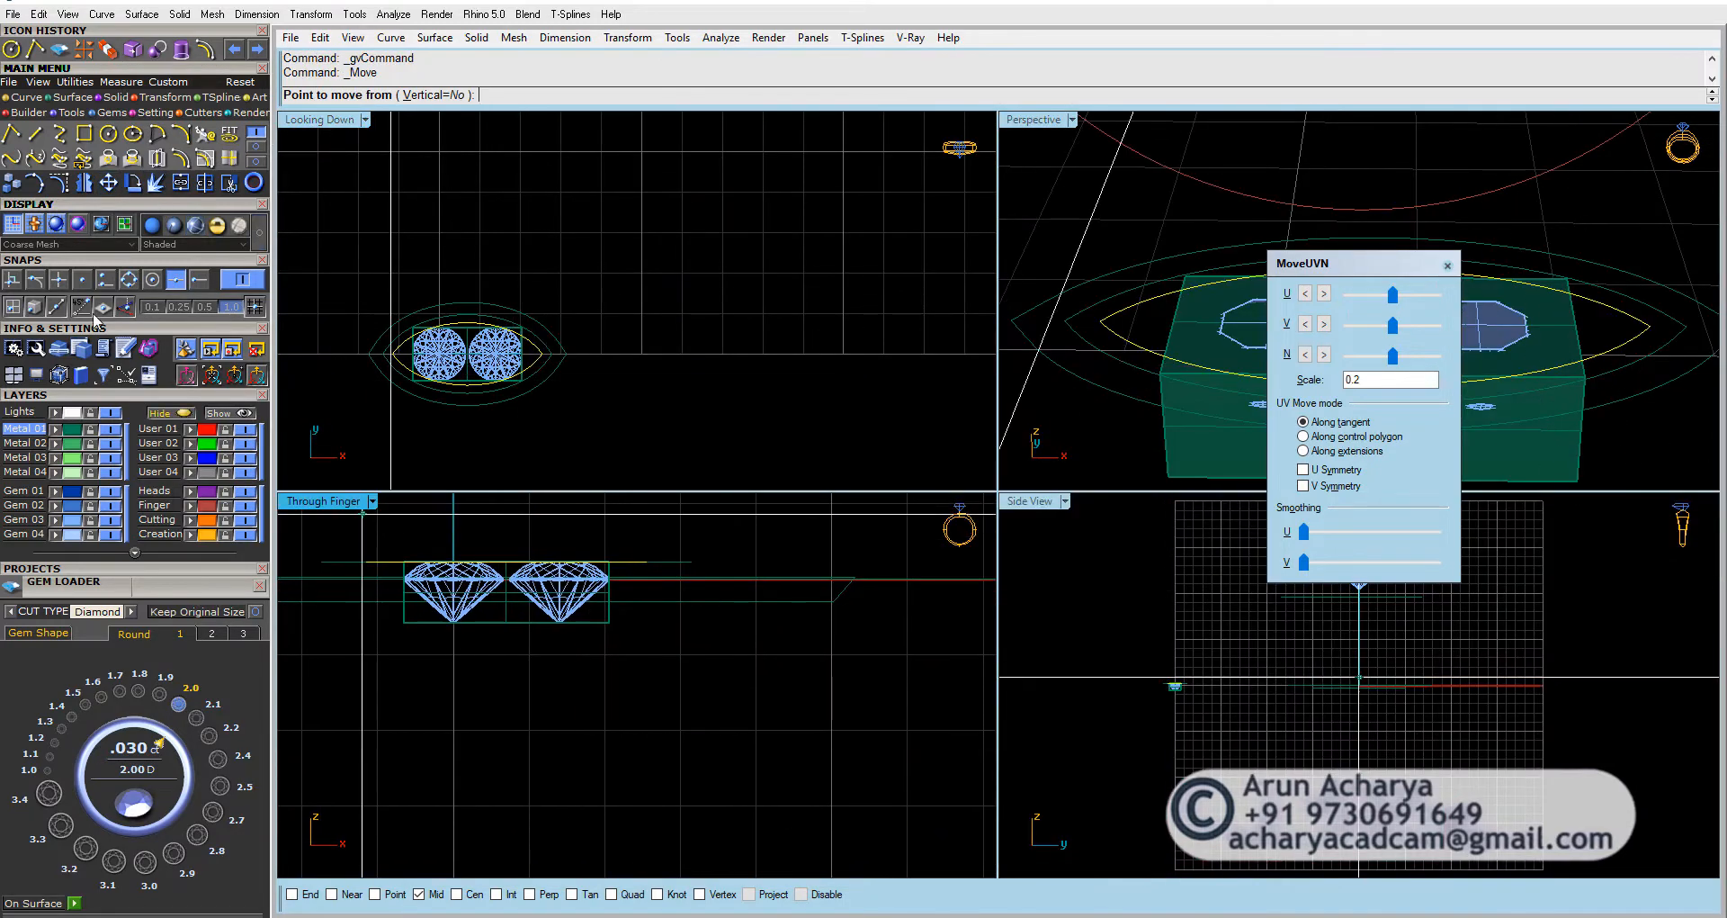
{"action": "left_click", "coordinate": [11, 183]}
{"action": "left_click", "coordinate": [698, 699]}
{"action": "type", "text": ".3"}
{"action": "key", "text": "Return"}
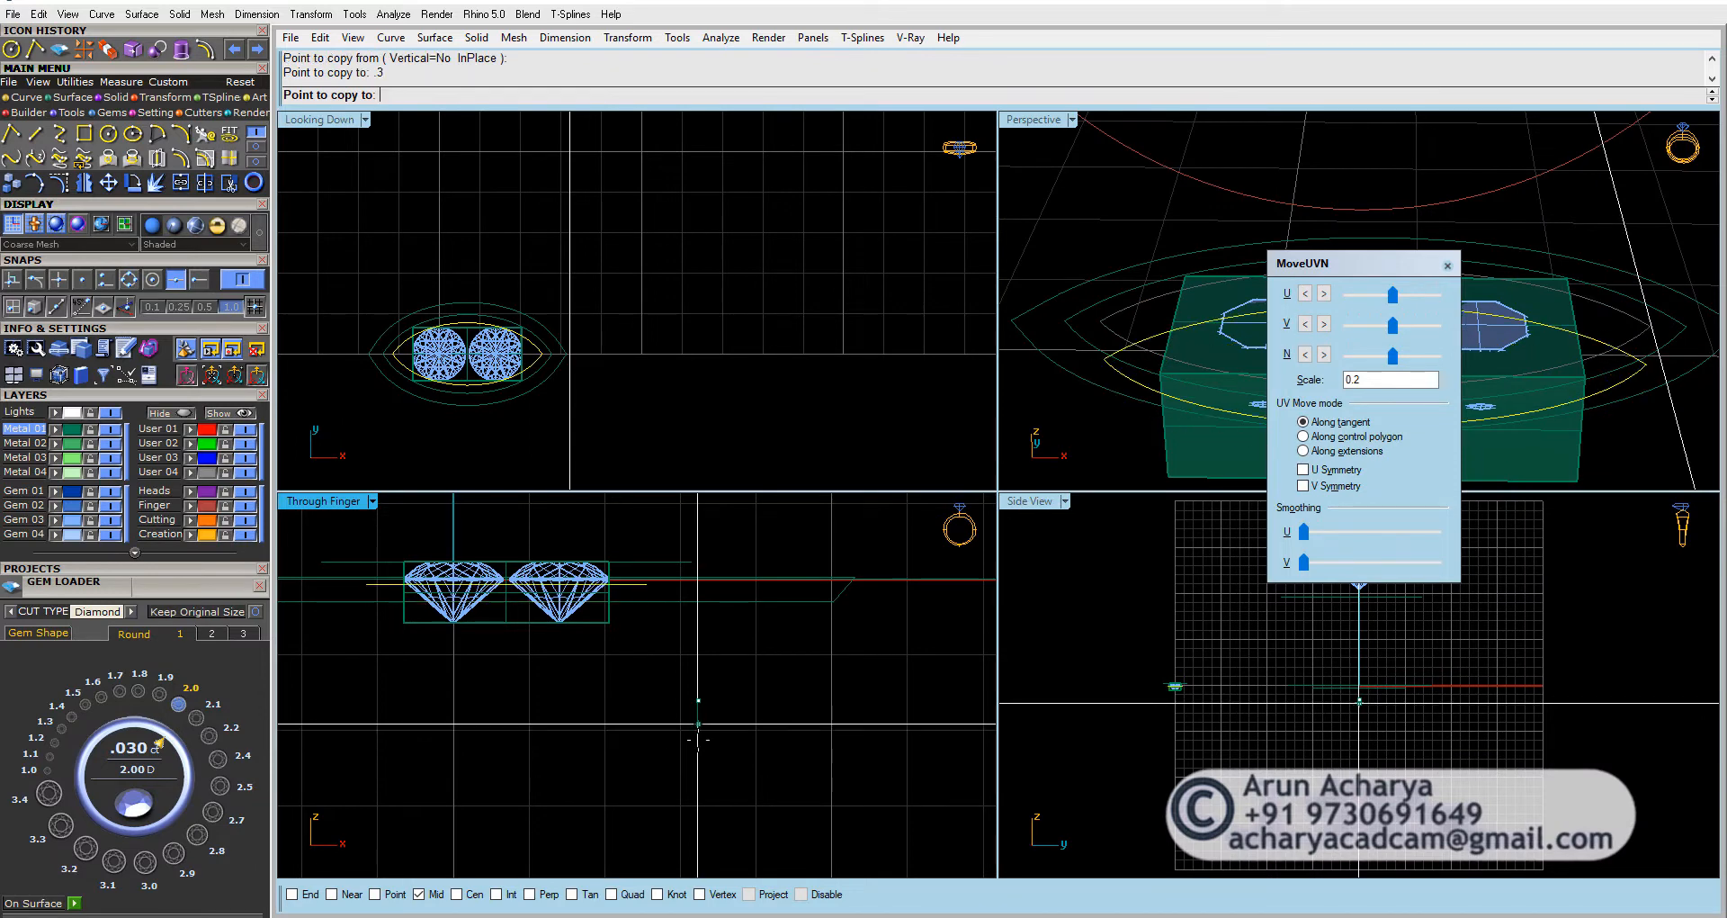
{"action": "left_click", "coordinate": [721, 775]}
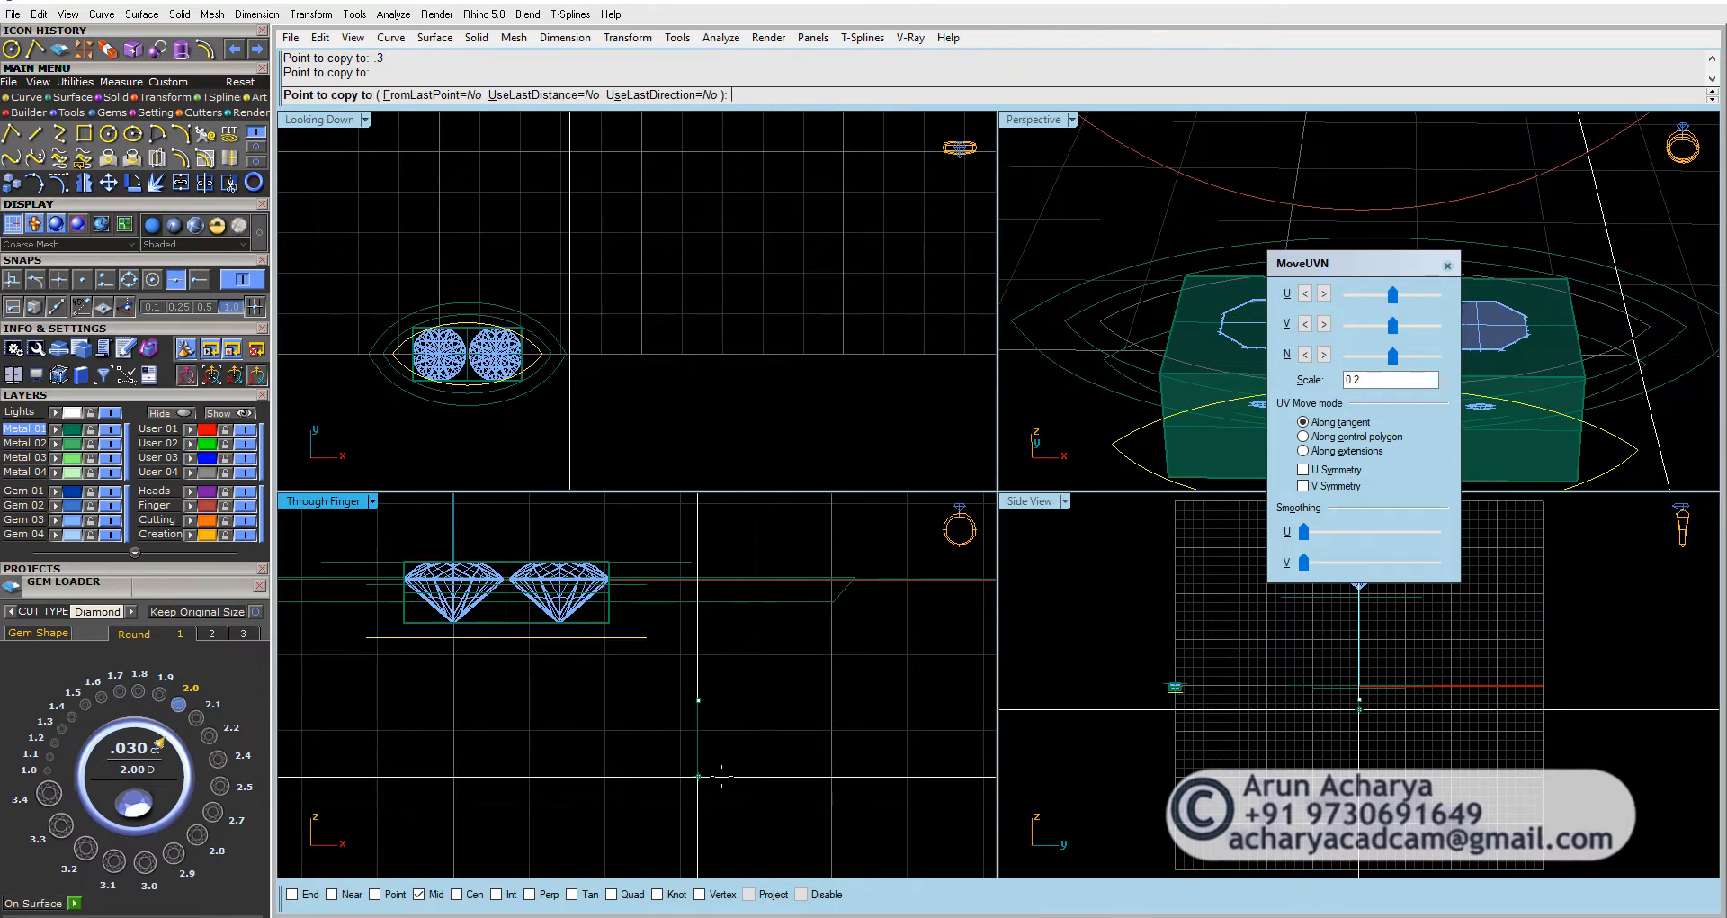
{"action": "right_click", "coordinate": [721, 775]}
{"action": "key", "text": "Delete"}
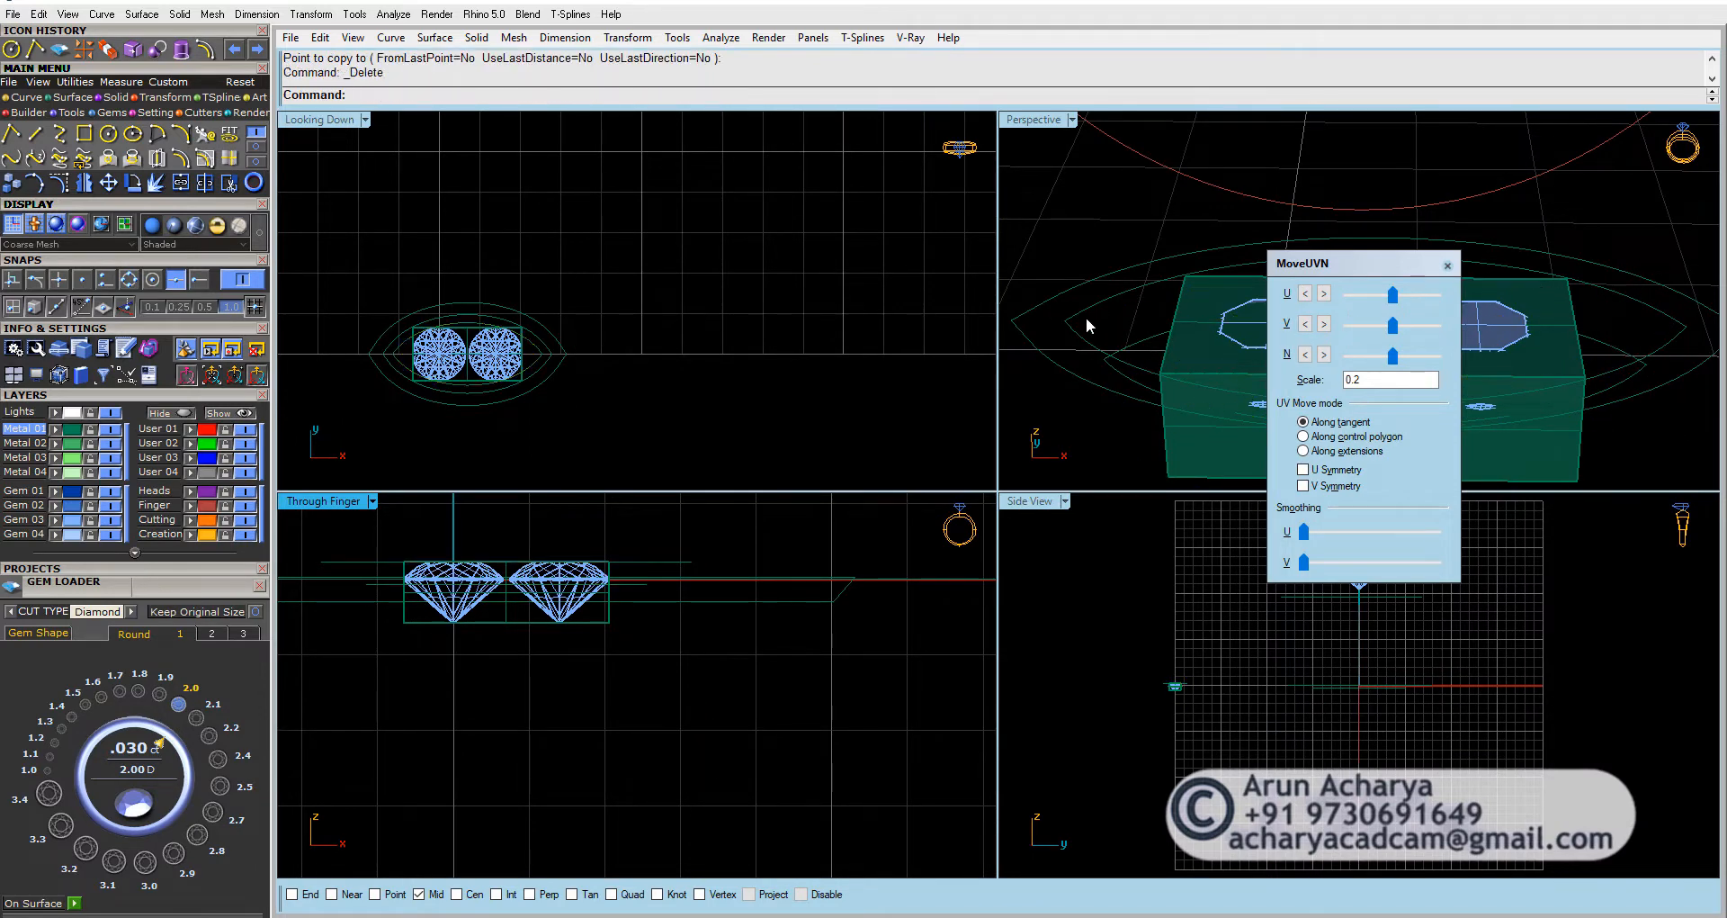
Step: Move the middle marquise outline 0.03 mm up in the Through Finger view
{"action": "left_click", "coordinate": [1081, 328]}
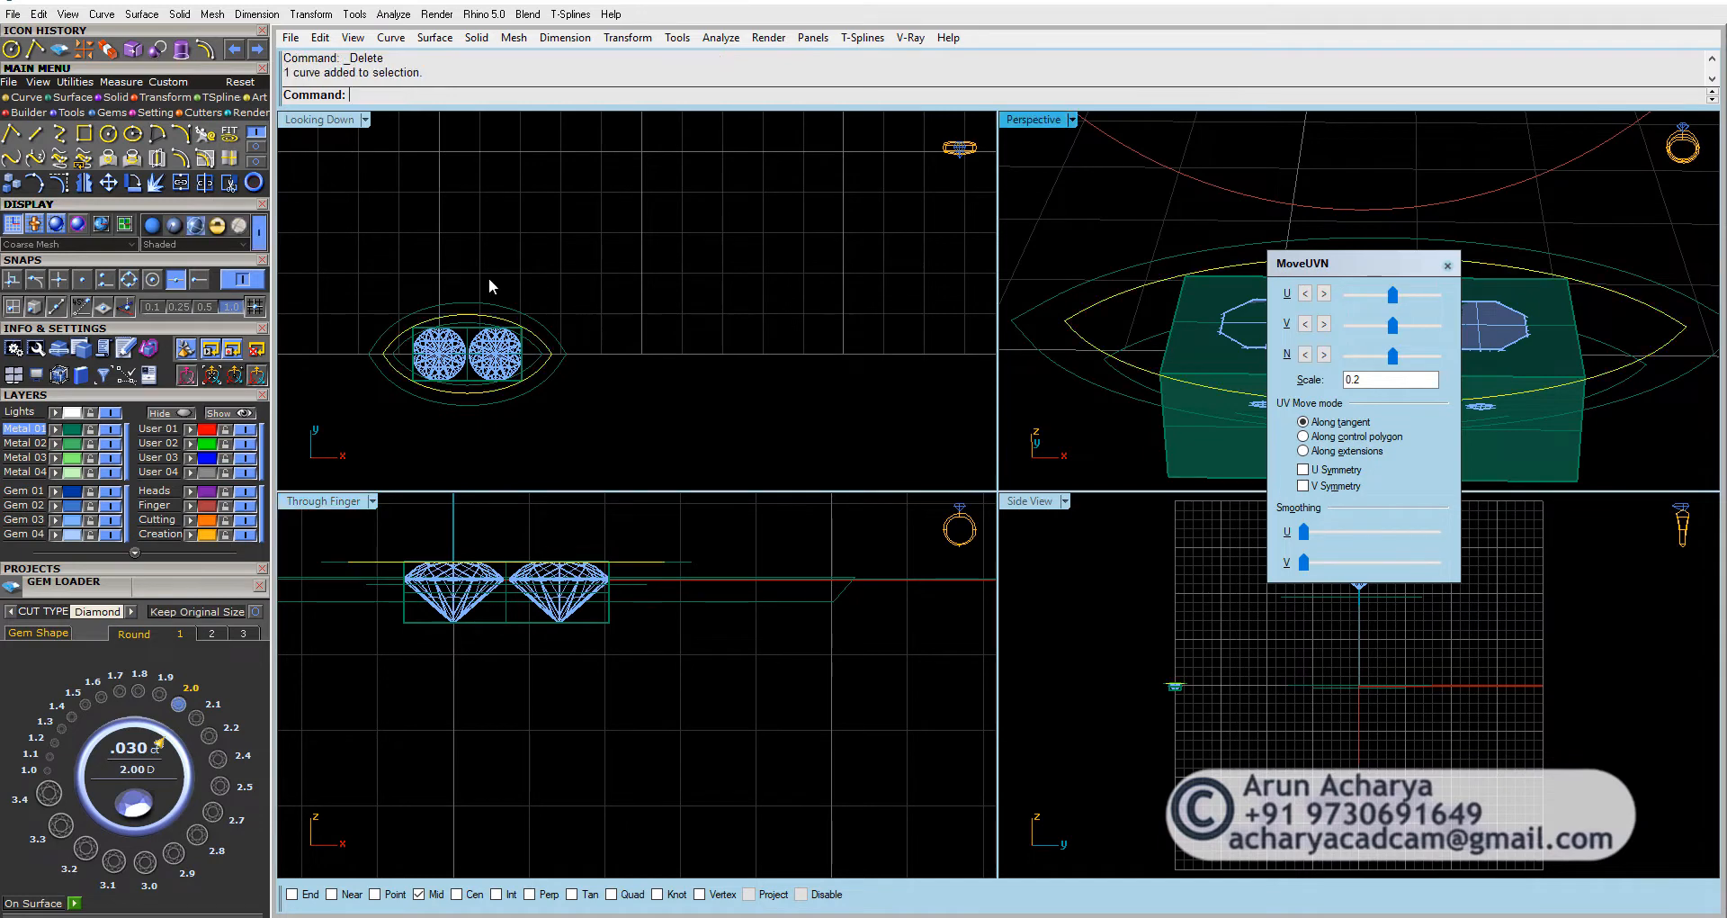
{"action": "left_click", "coordinate": [108, 183]}
{"action": "scroll", "coordinate": [763, 623], "scroll_direction": "up", "scroll_amount": 3}
{"action": "left_click", "coordinate": [764, 623]}
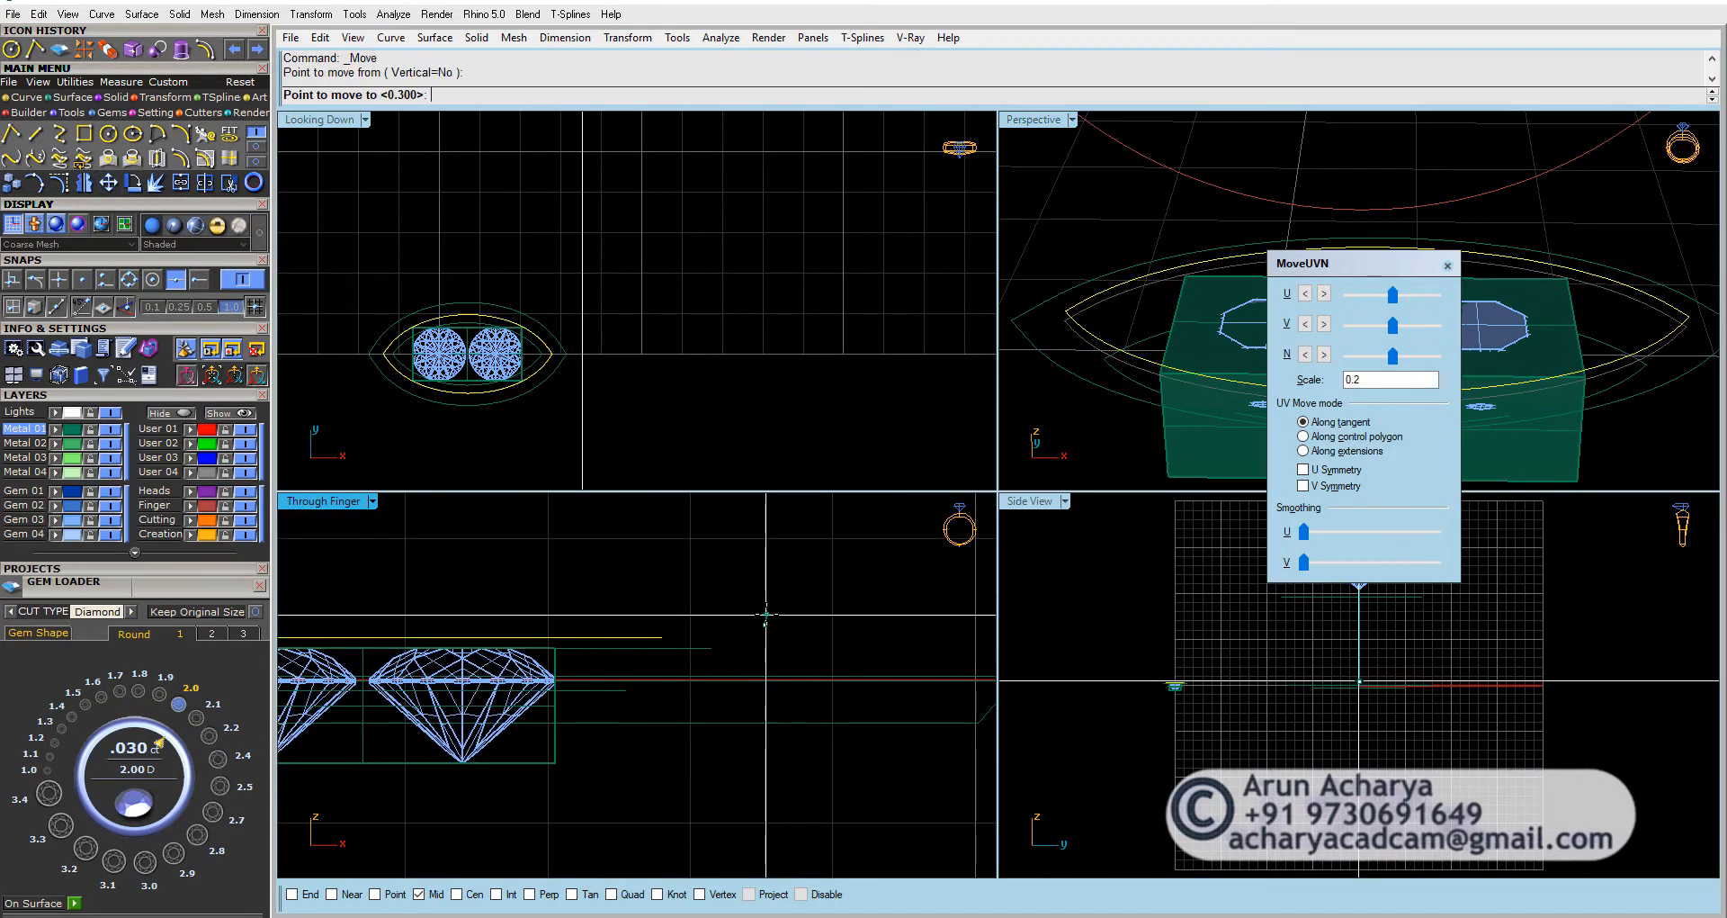
{"action": "type", "text": ".03"}
{"action": "key", "text": "Return"}
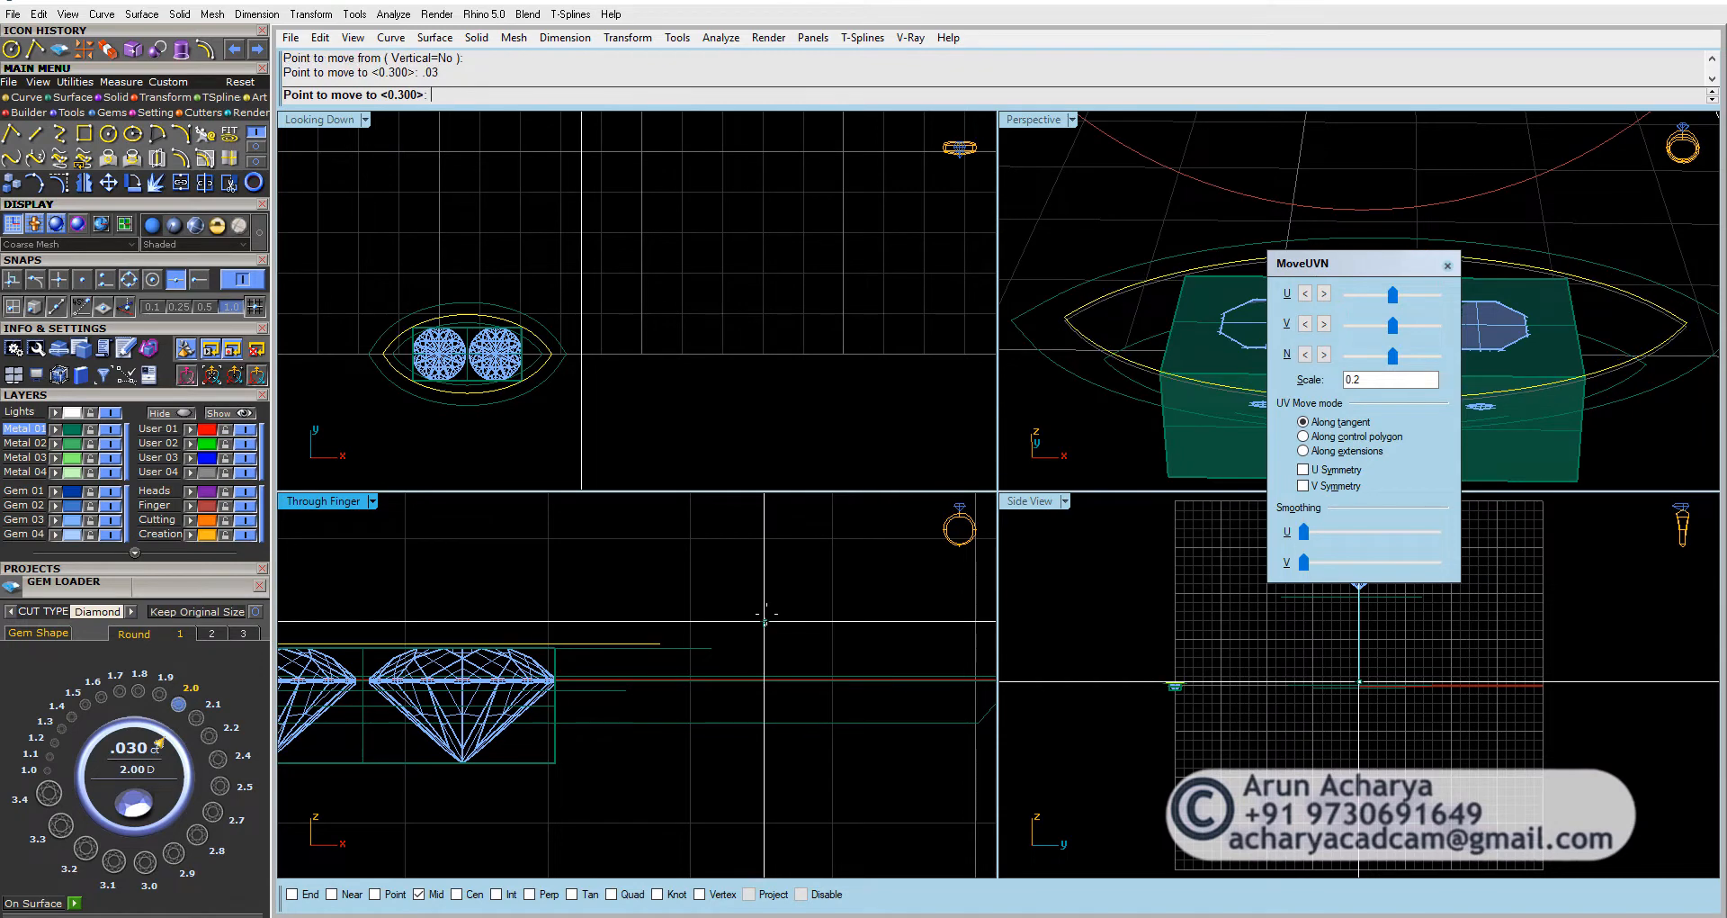
{"action": "left_click", "coordinate": [777, 576]}
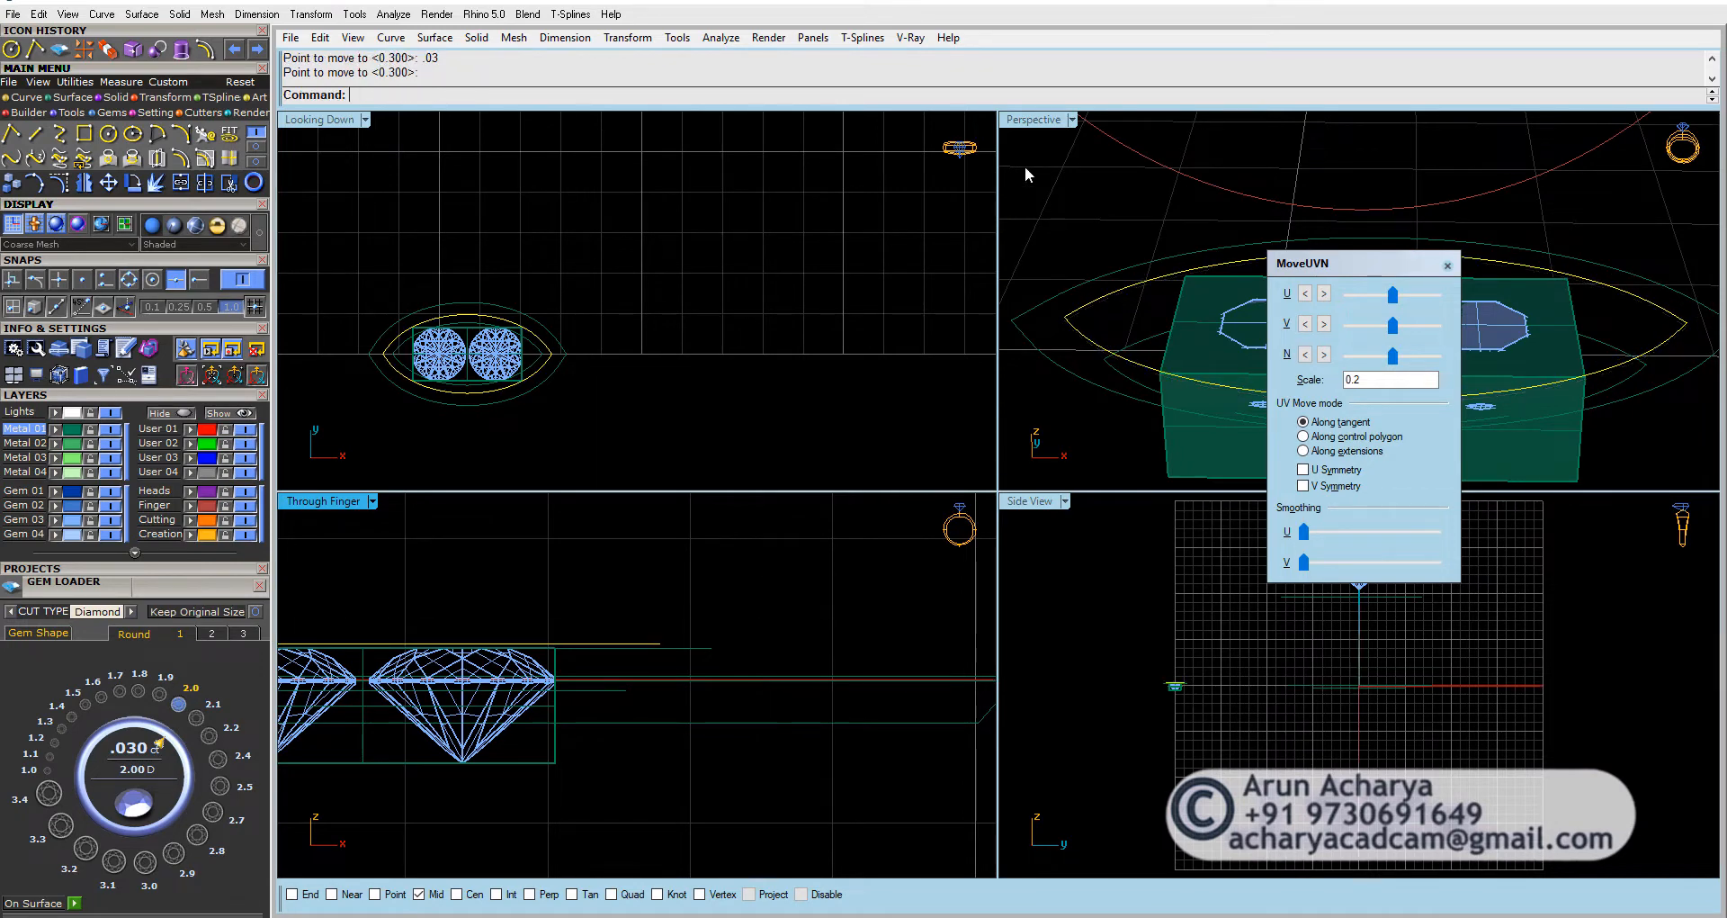
Step: In the perspective view, enable End snapping and draw a line joining the tips of the middle and inner marquise outlines
{"action": "double_click", "coordinate": [1028, 123]}
{"action": "right_click_drag", "start_coordinate": [932, 303], "coordinate": [499, 551]}
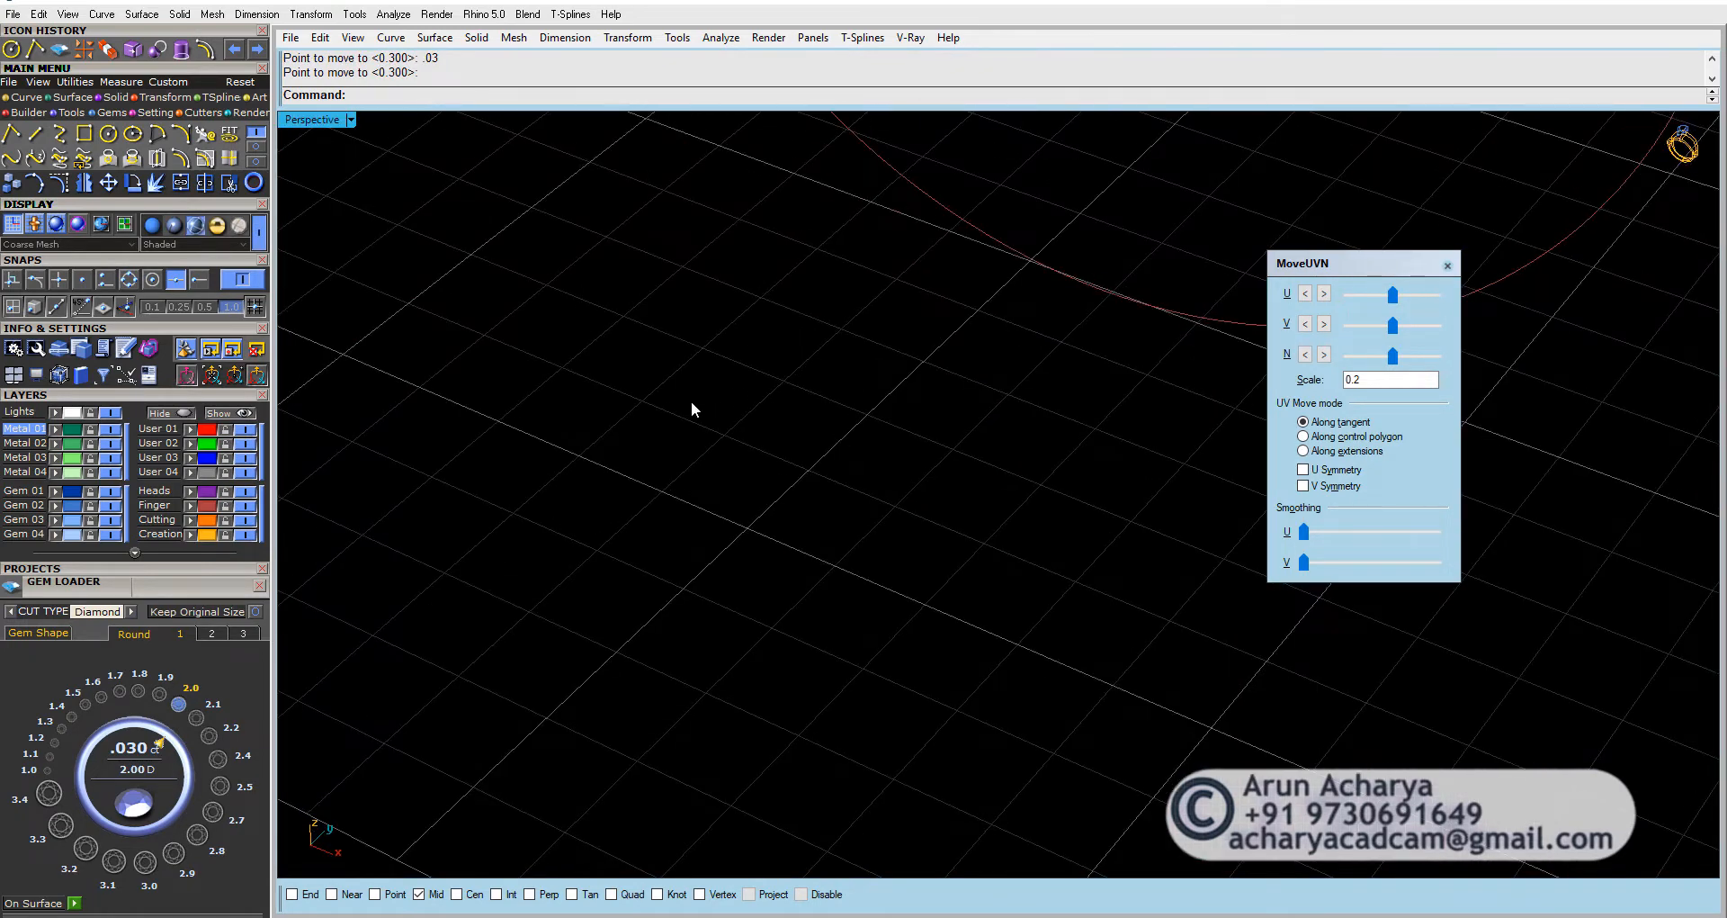
{"action": "scroll", "coordinate": [691, 401], "scroll_direction": "down", "scroll_amount": 6}
{"action": "scroll", "coordinate": [354, 490], "scroll_direction": "up", "scroll_amount": 6}
{"action": "right_click_drag", "start_coordinate": [355, 489], "coordinate": [612, 447], "text": "shift"}
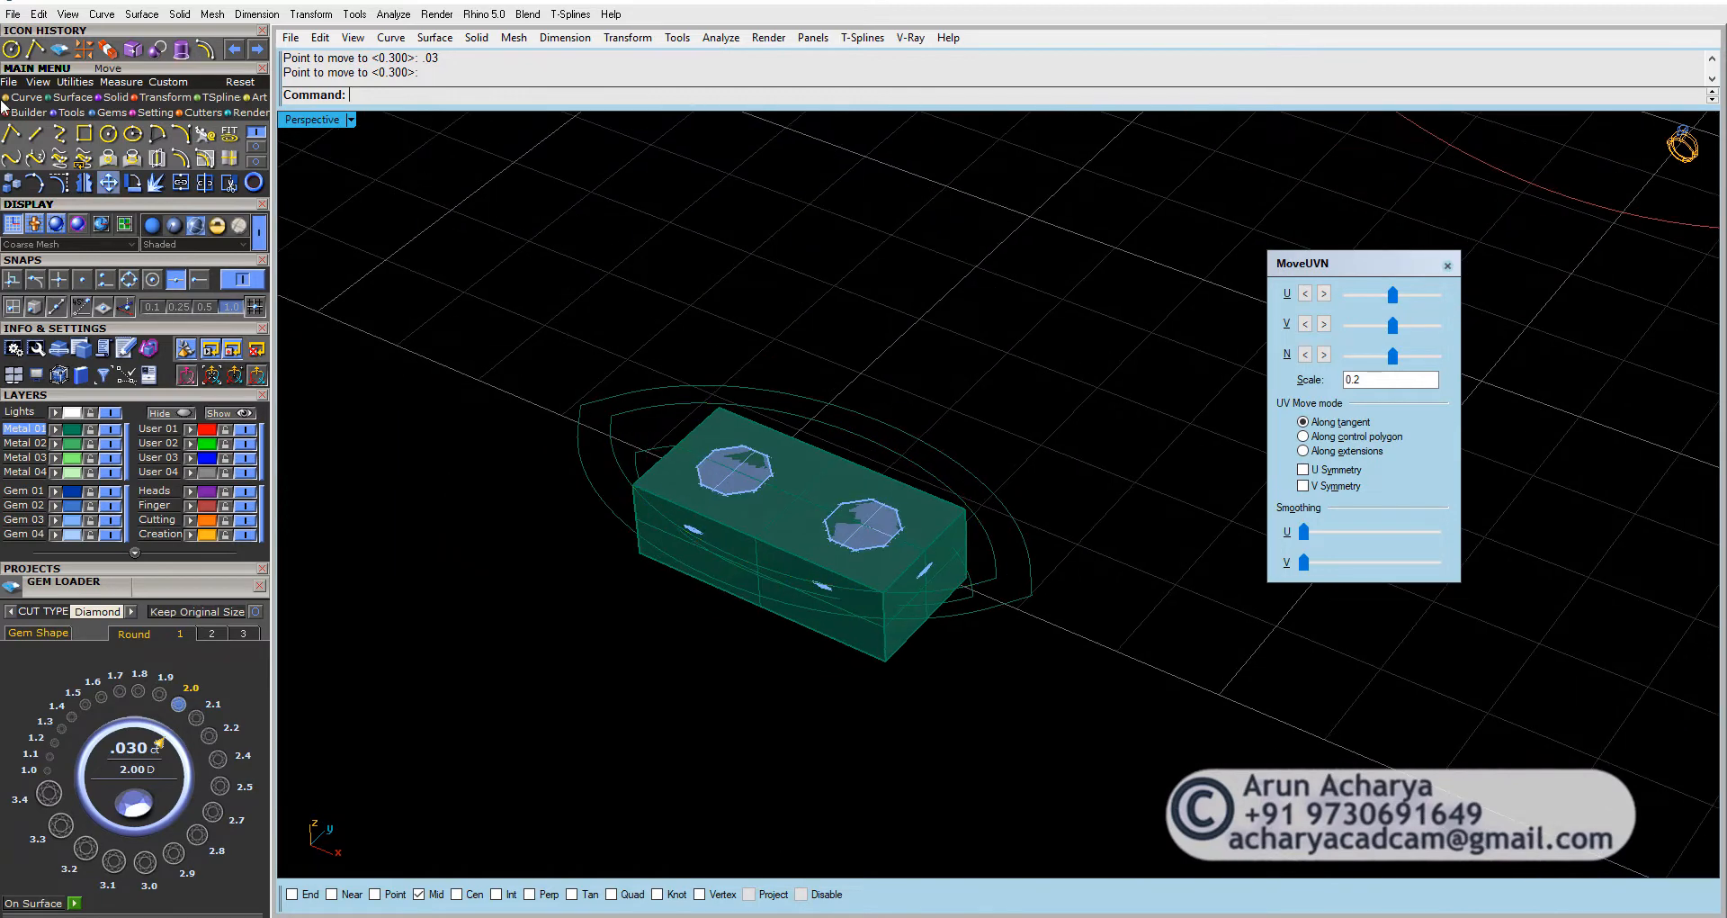
{"action": "left_click", "coordinate": [11, 134]}
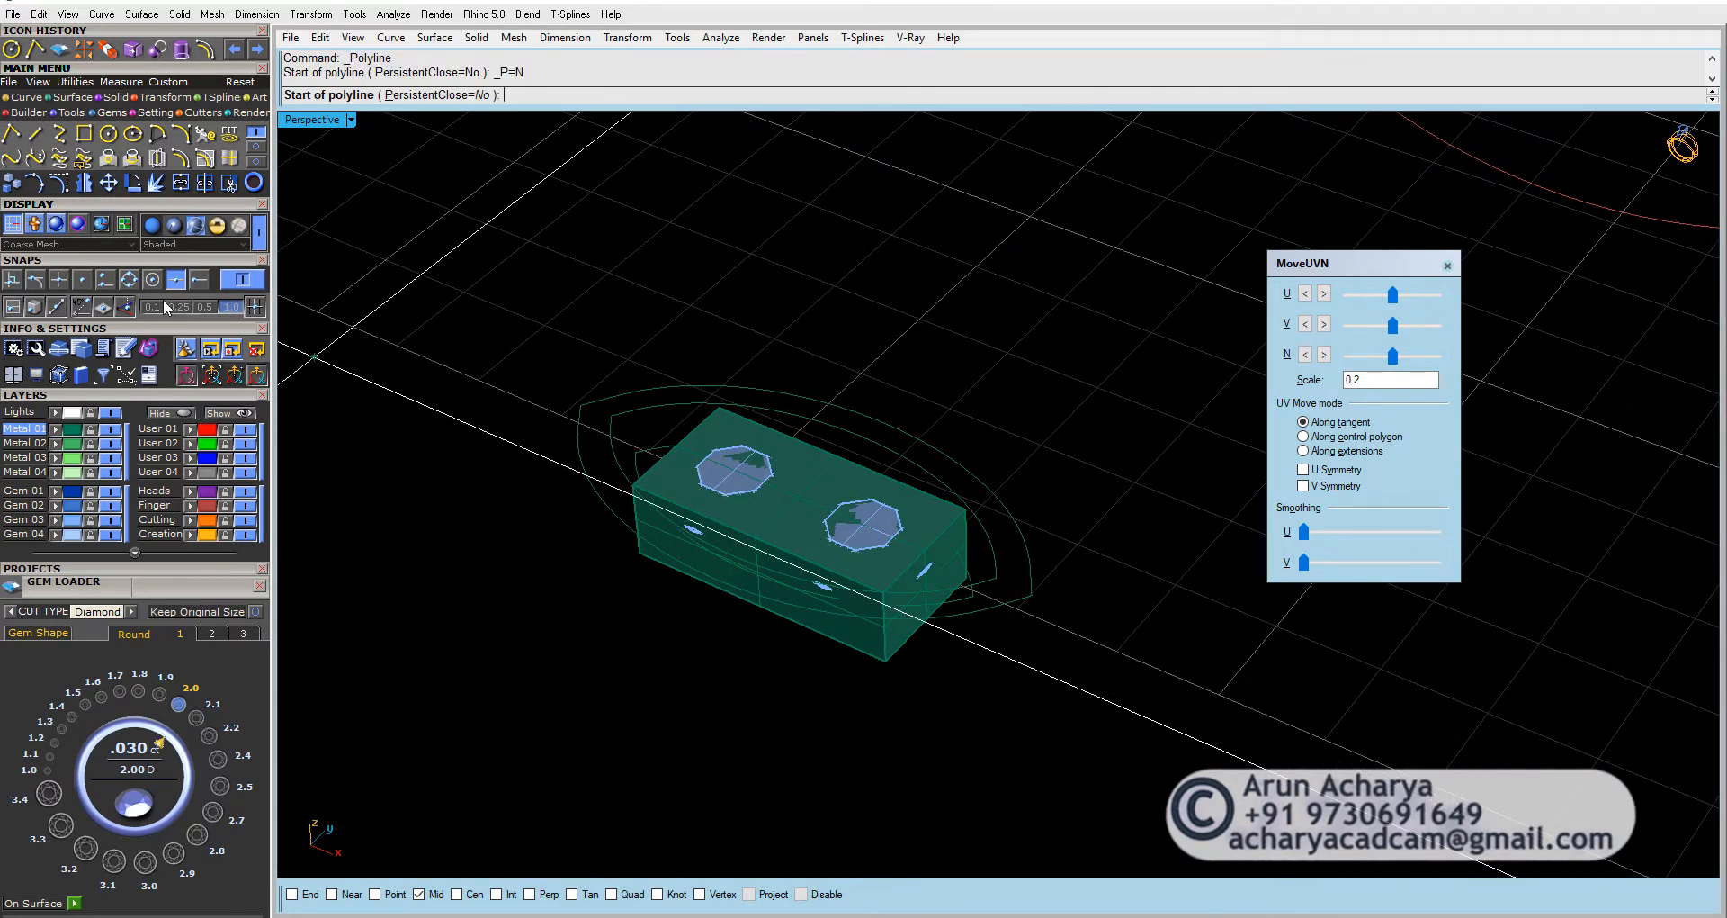
{"action": "left_click", "coordinate": [125, 307]}
{"action": "left_click", "coordinate": [125, 306]}
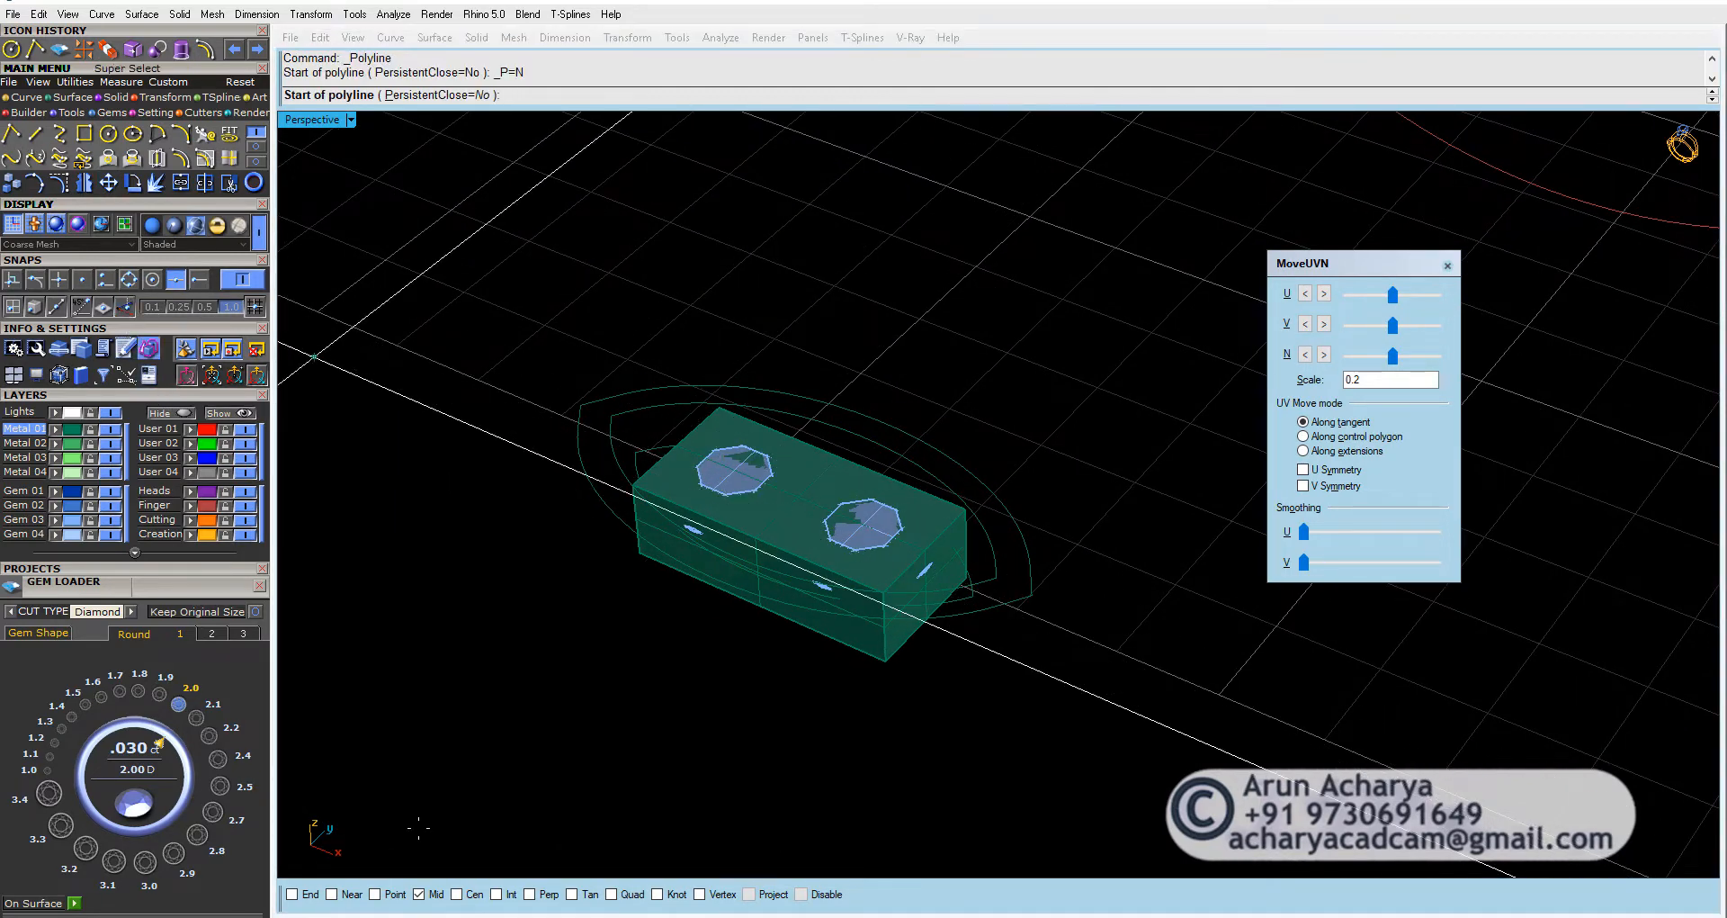
{"action": "left_click", "coordinate": [311, 893]}
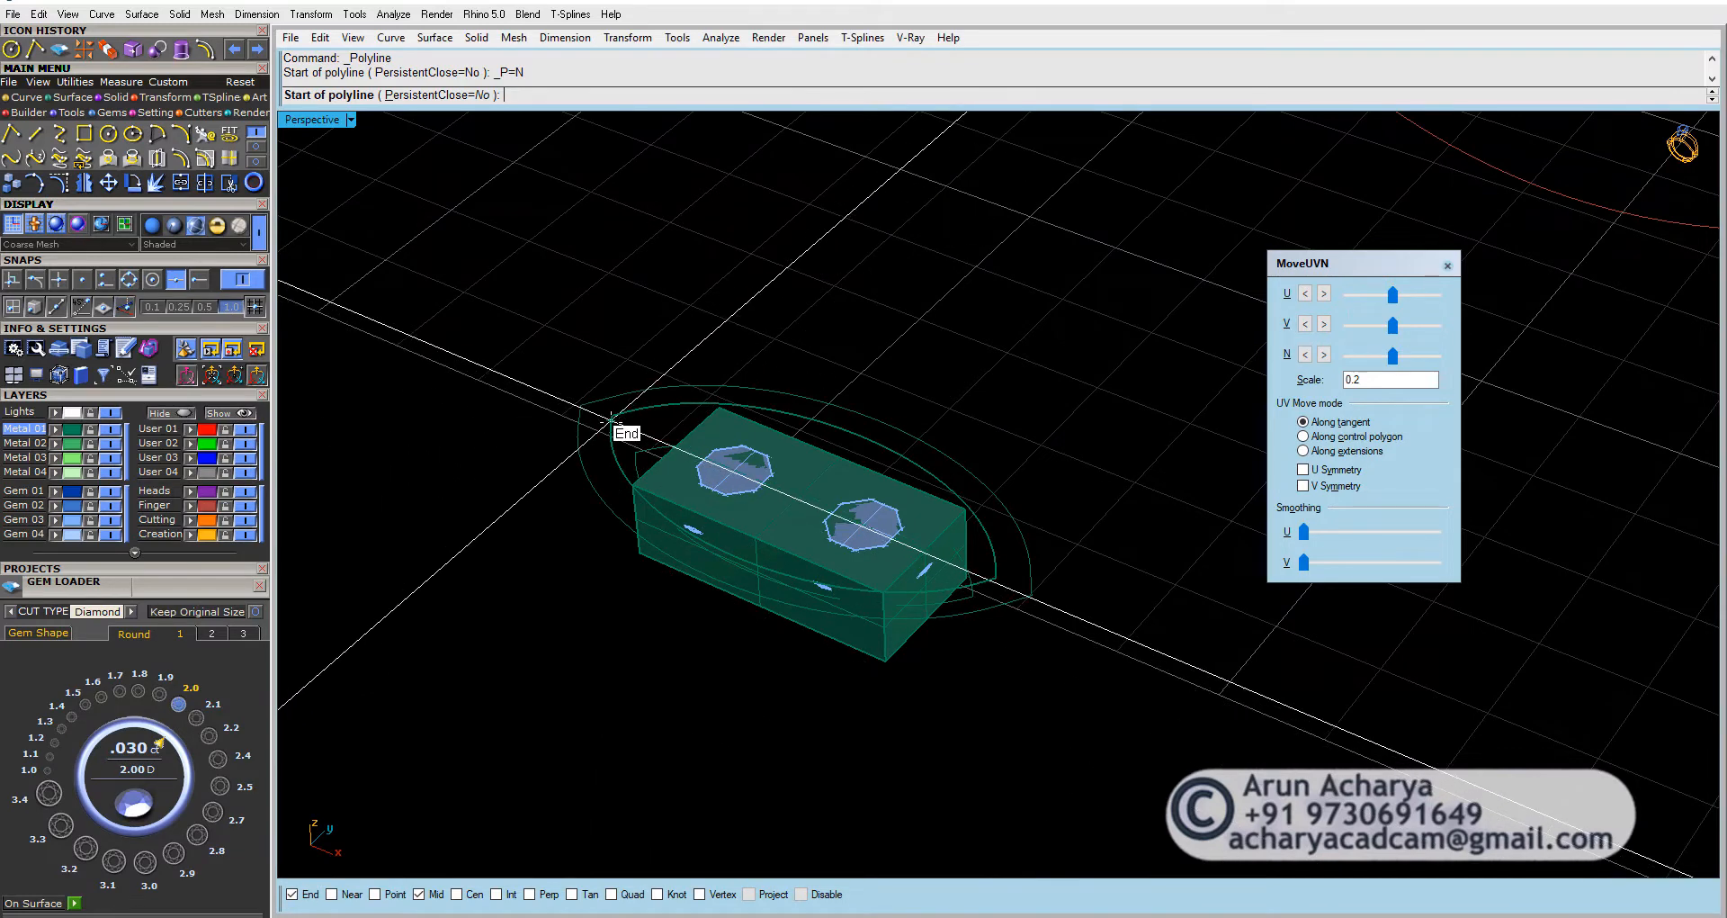
{"action": "scroll", "coordinate": [582, 429], "scroll_direction": "up", "scroll_amount": 3}
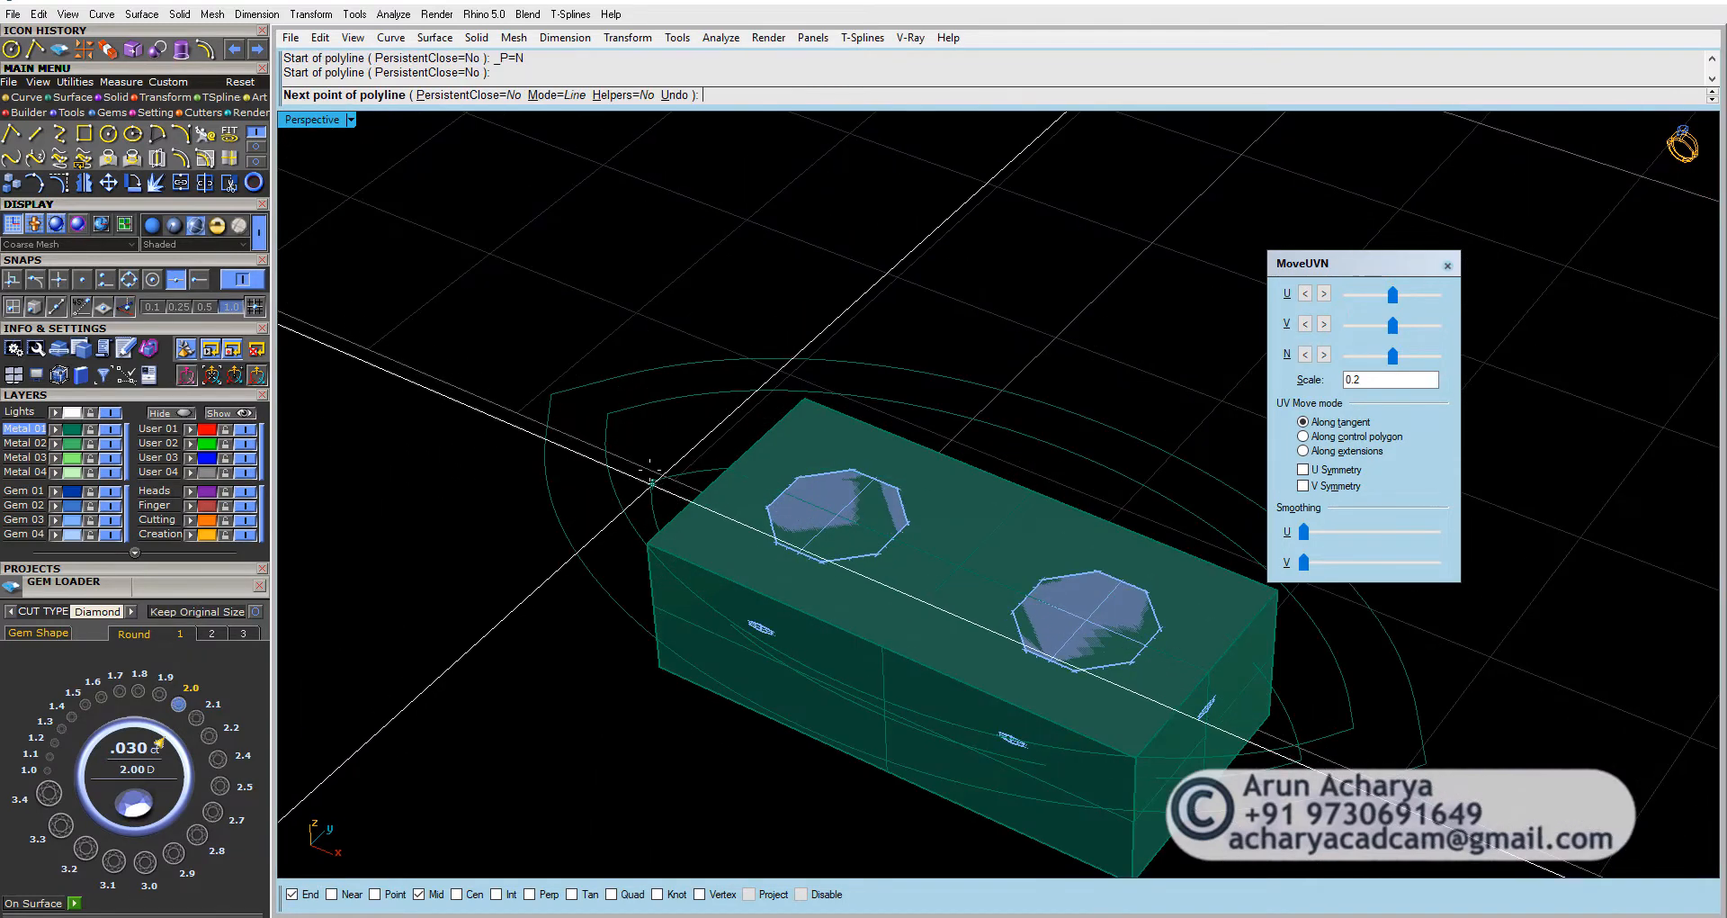
{"action": "left_click", "coordinate": [609, 410]}
{"action": "key", "text": "Escape"}
Step: Sweep the connecting line along the middle and inner marquise outlines as two rails, using a closed sweep without simplification
{"action": "left_click", "coordinate": [628, 409]}
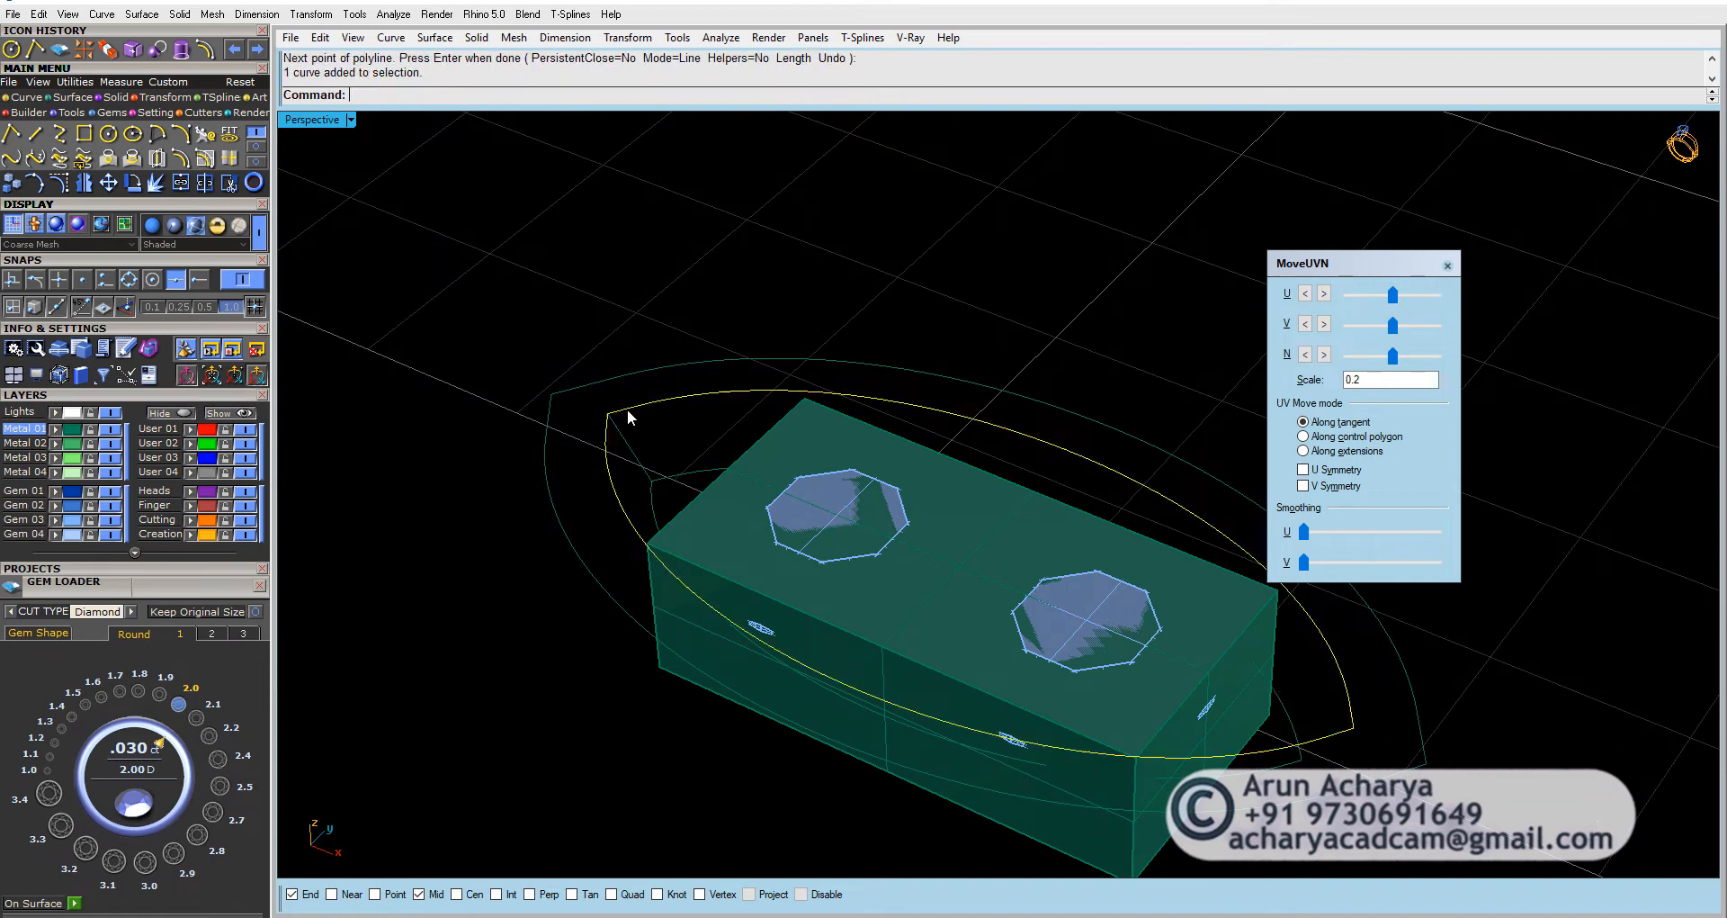
{"action": "left_click", "coordinate": [666, 483]}
{"action": "left_click", "coordinate": [65, 102]}
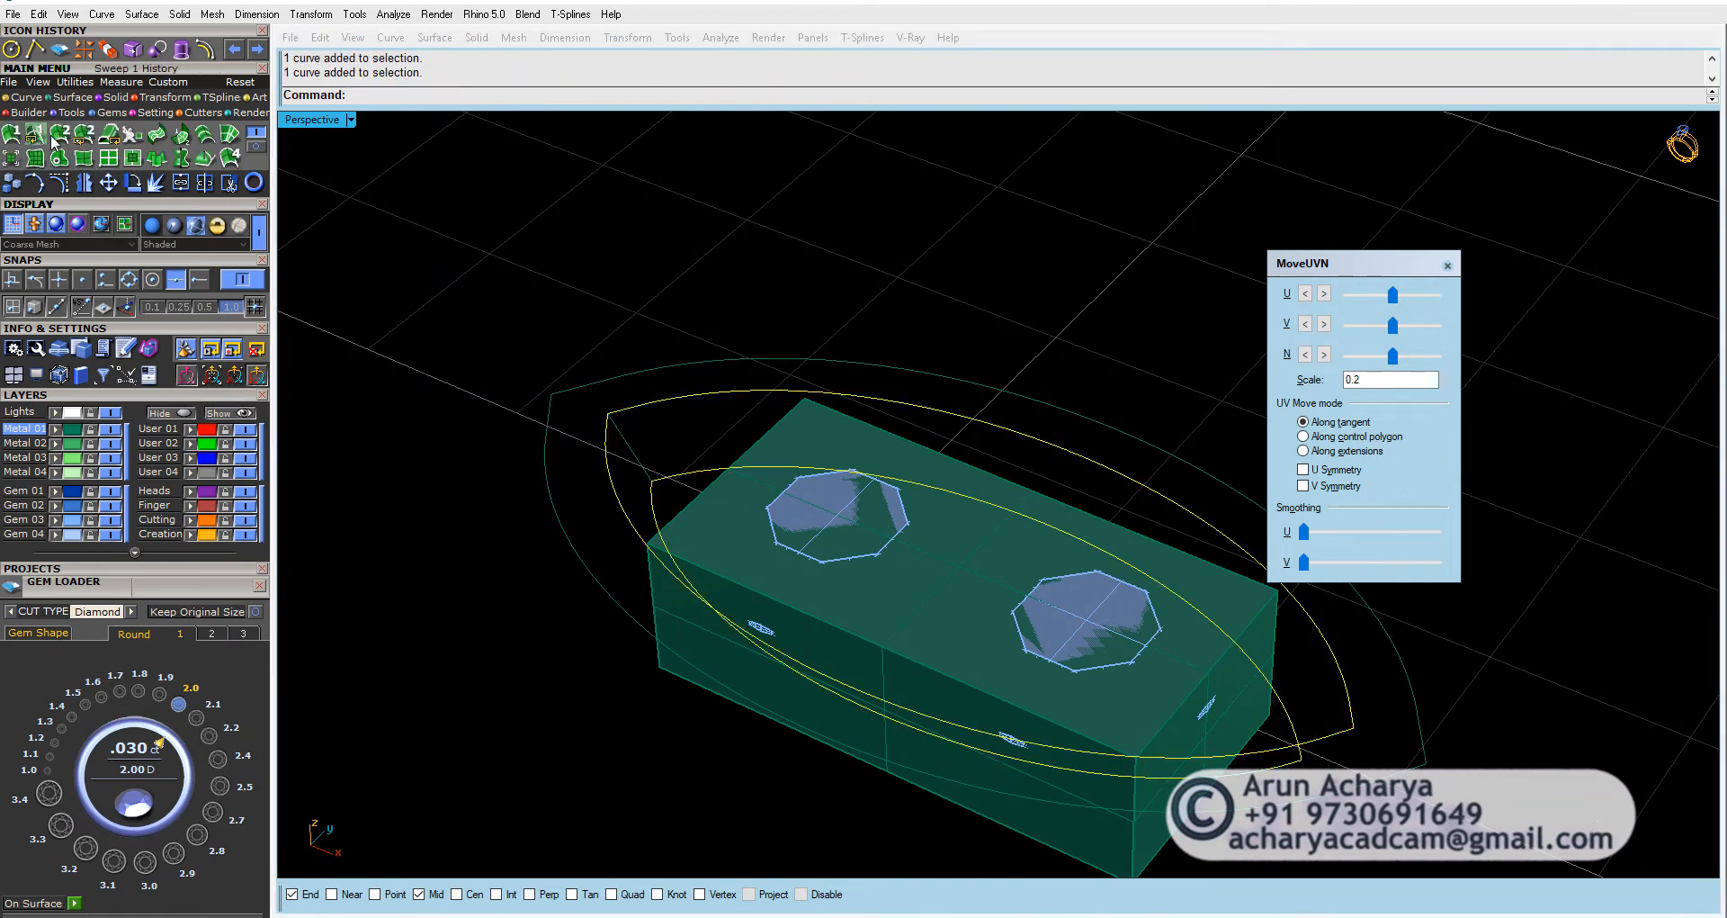
{"action": "left_click", "coordinate": [60, 133]}
{"action": "key", "text": "Return"}
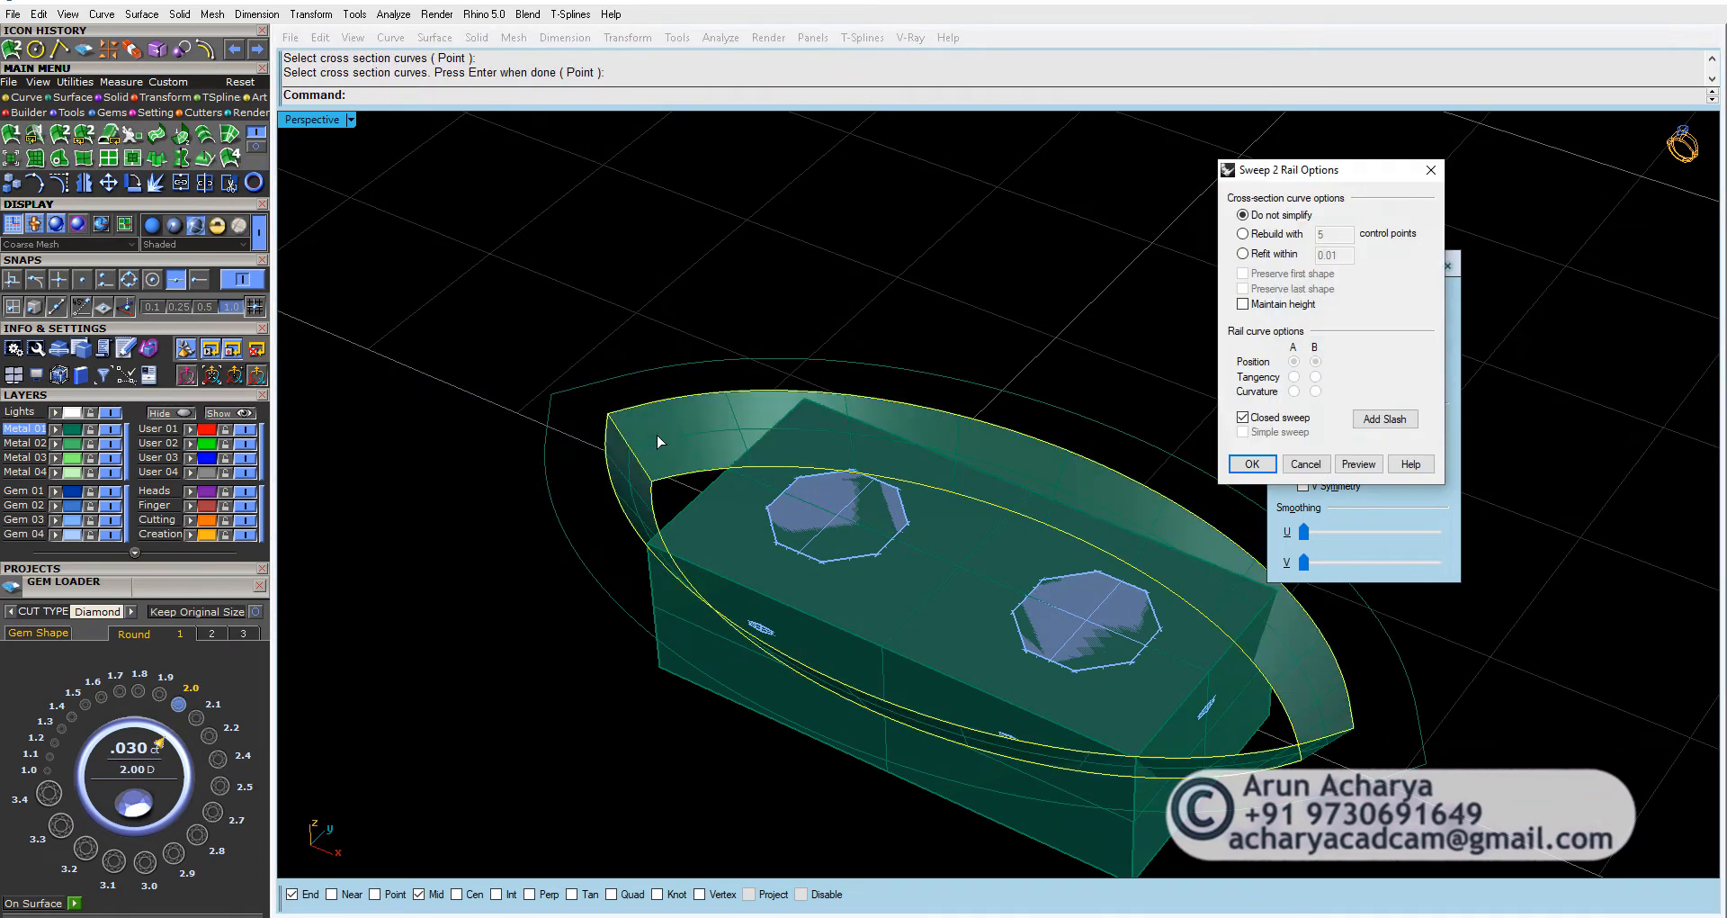
{"action": "key", "text": "Return"}
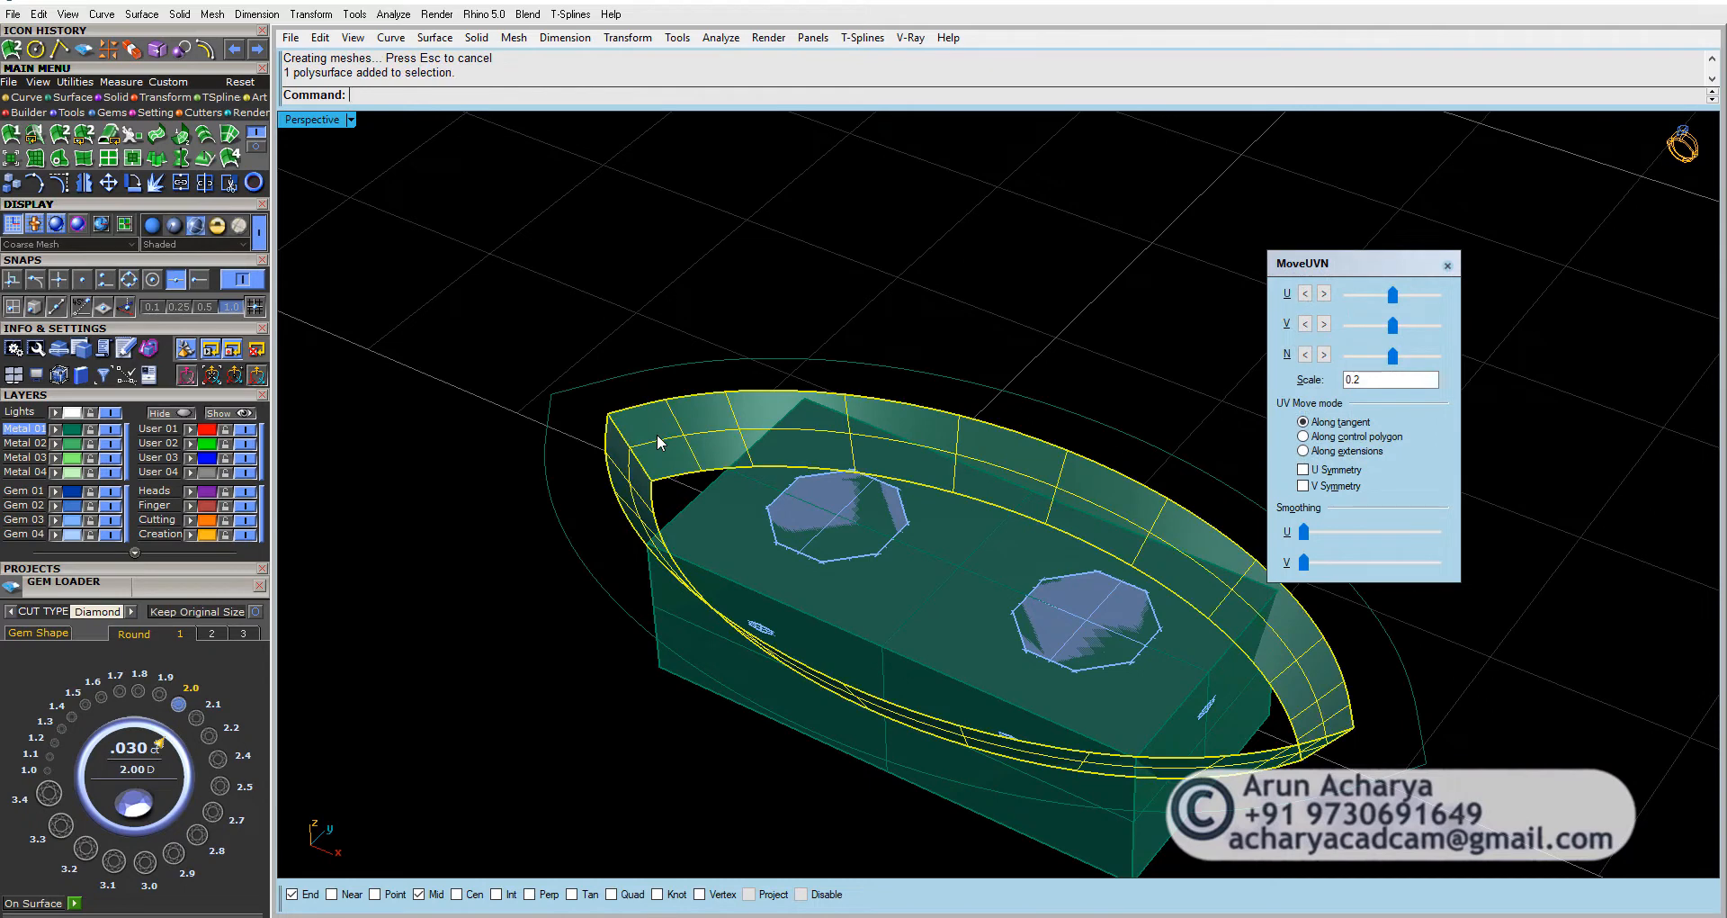
Step: Cap the open ends of the swept marquise wall with the Cap command
{"action": "type", "text": "cap"}
{"action": "key", "text": "Return"}
{"action": "key", "text": "Escape"}
Step: Select the outermost marquise outline in the Looking Down view and explode it into separate segments
{"action": "left_click", "coordinate": [586, 396]}
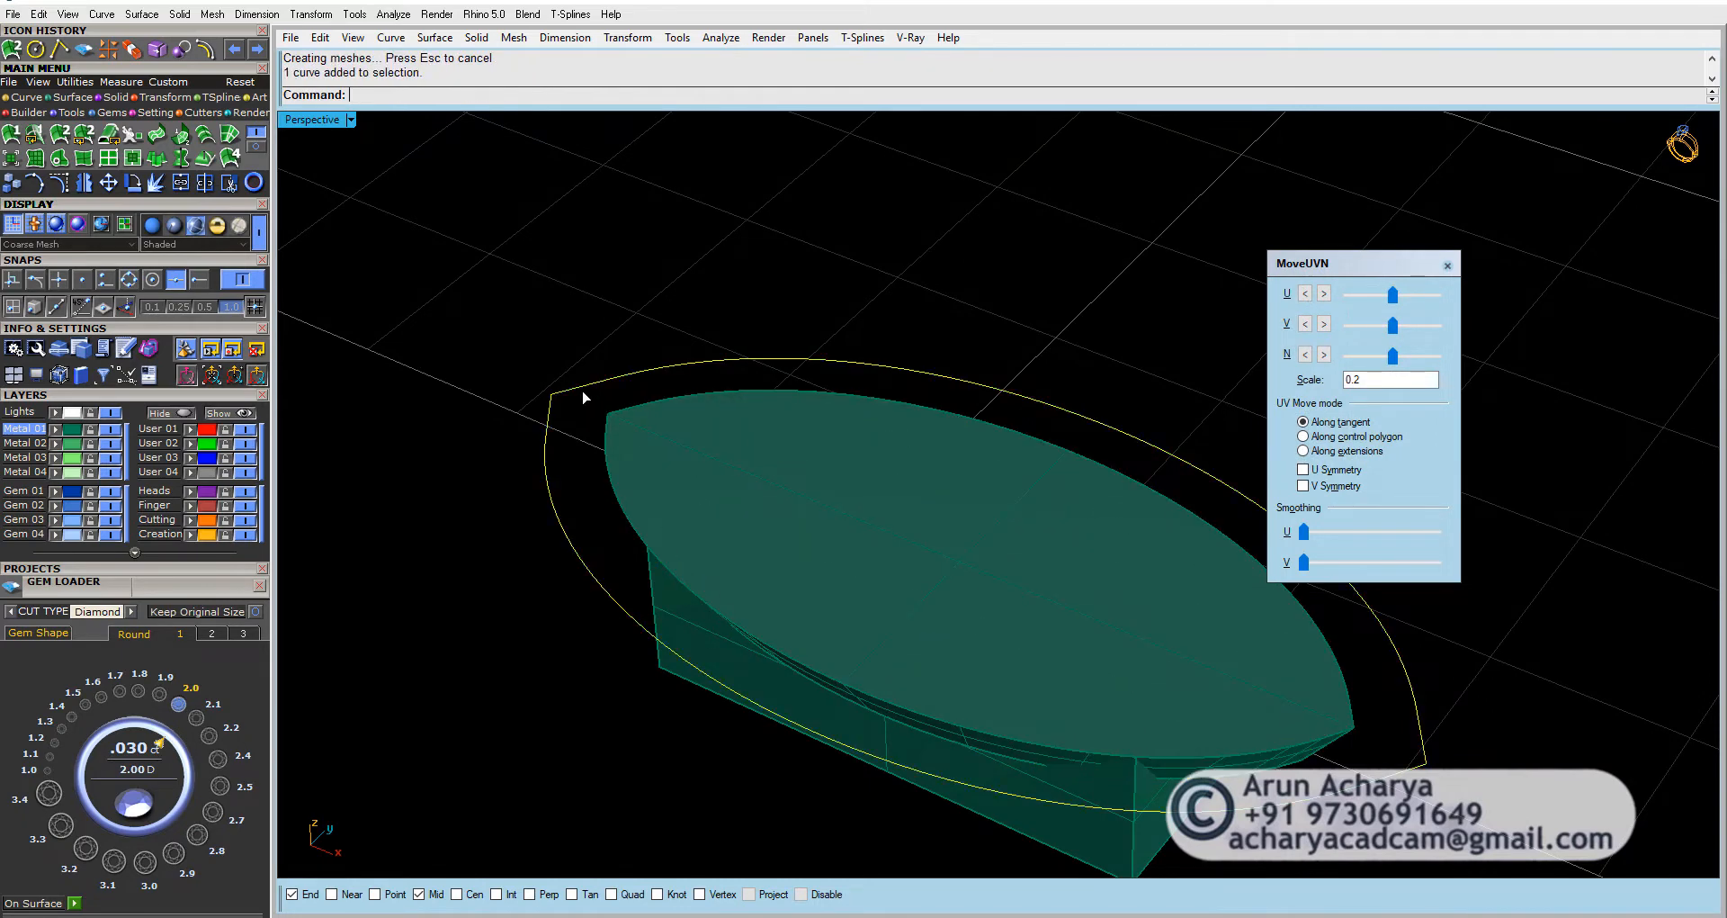
{"action": "double_click", "coordinate": [305, 120]}
{"action": "double_click", "coordinate": [305, 120]}
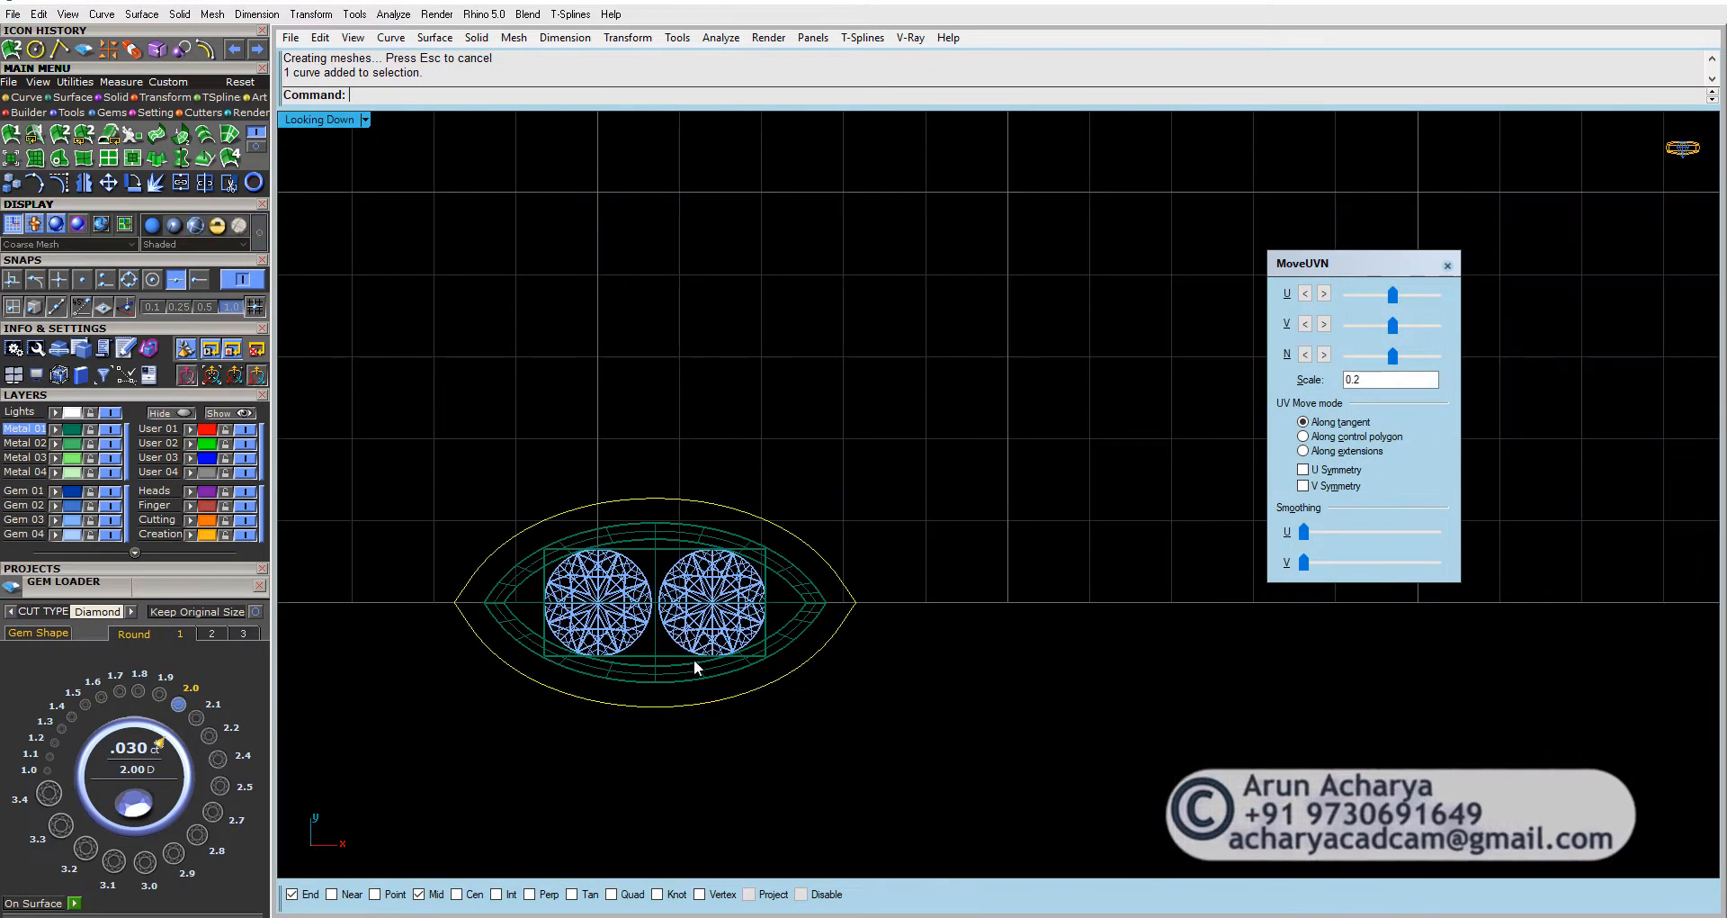
{"action": "scroll", "coordinate": [693, 661], "scroll_direction": "up", "scroll_amount": 5}
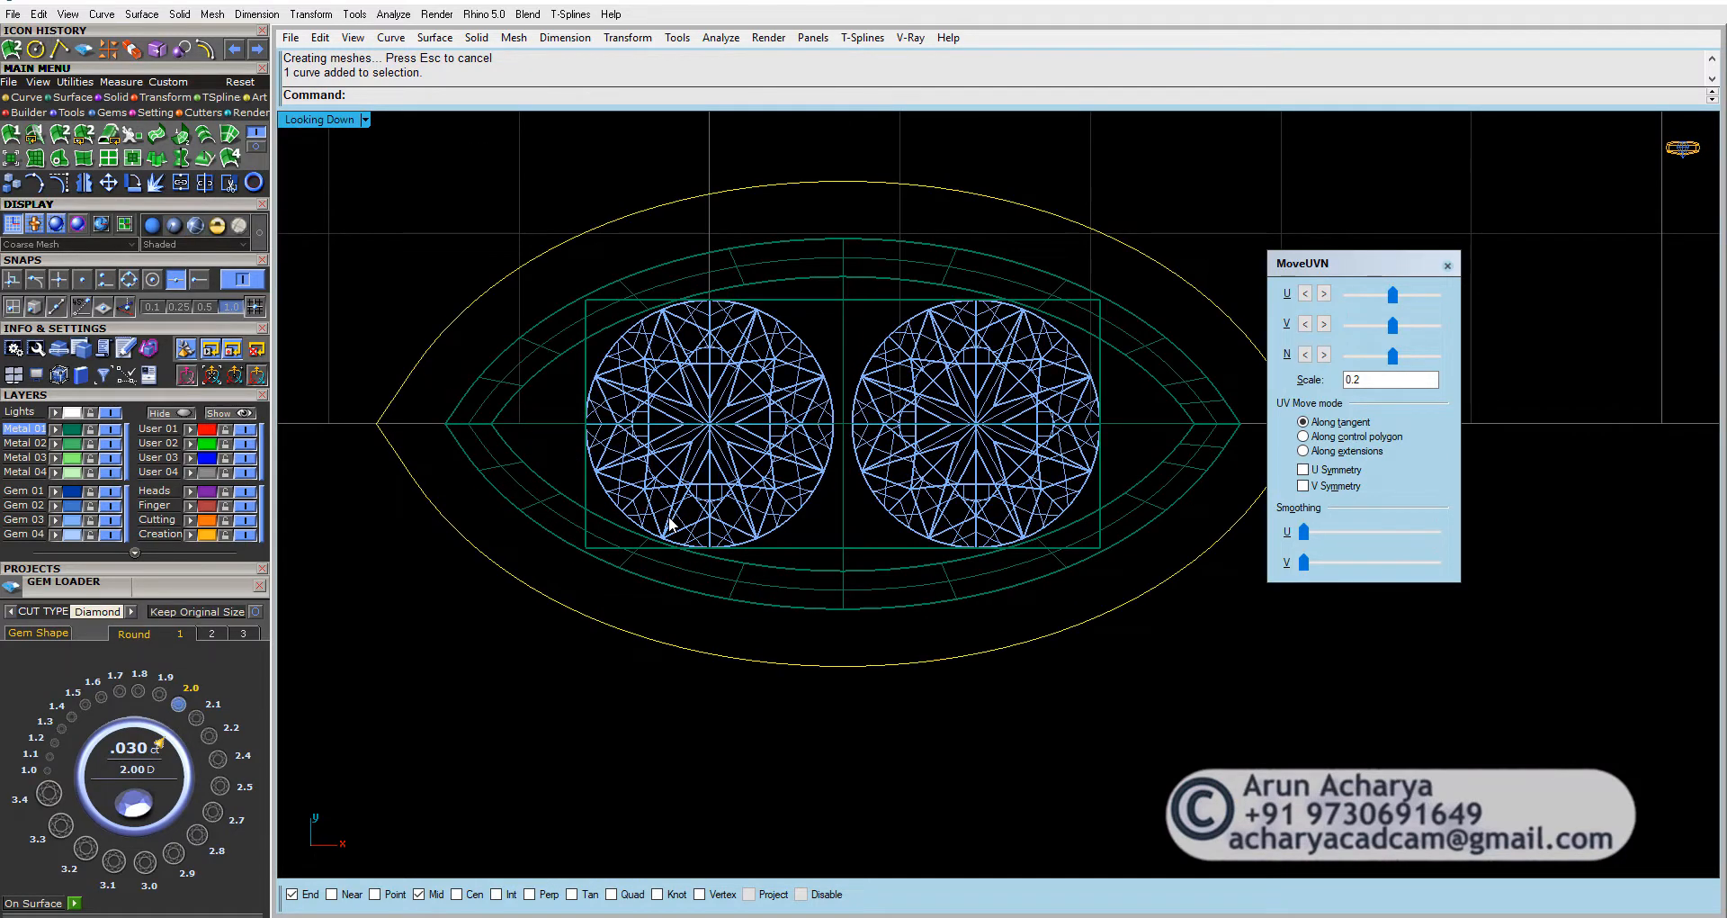
{"action": "right_click_drag", "start_coordinate": [475, 448], "coordinate": [592, 429]}
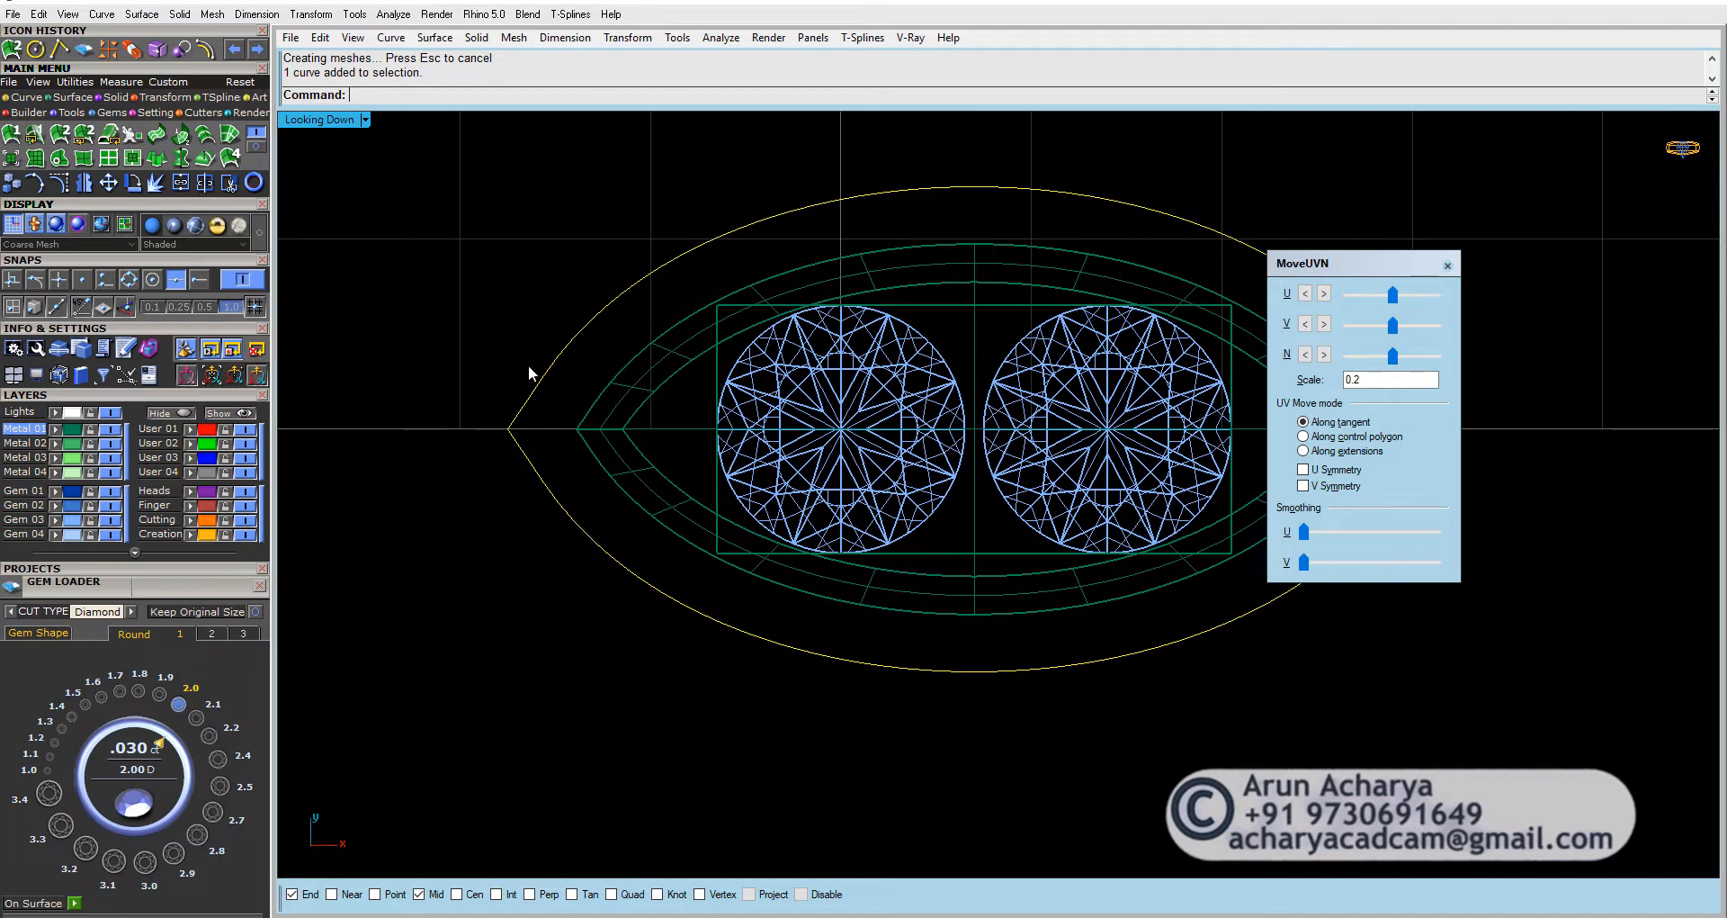
{"action": "scroll", "coordinate": [550, 380], "scroll_direction": "up", "scroll_amount": 3}
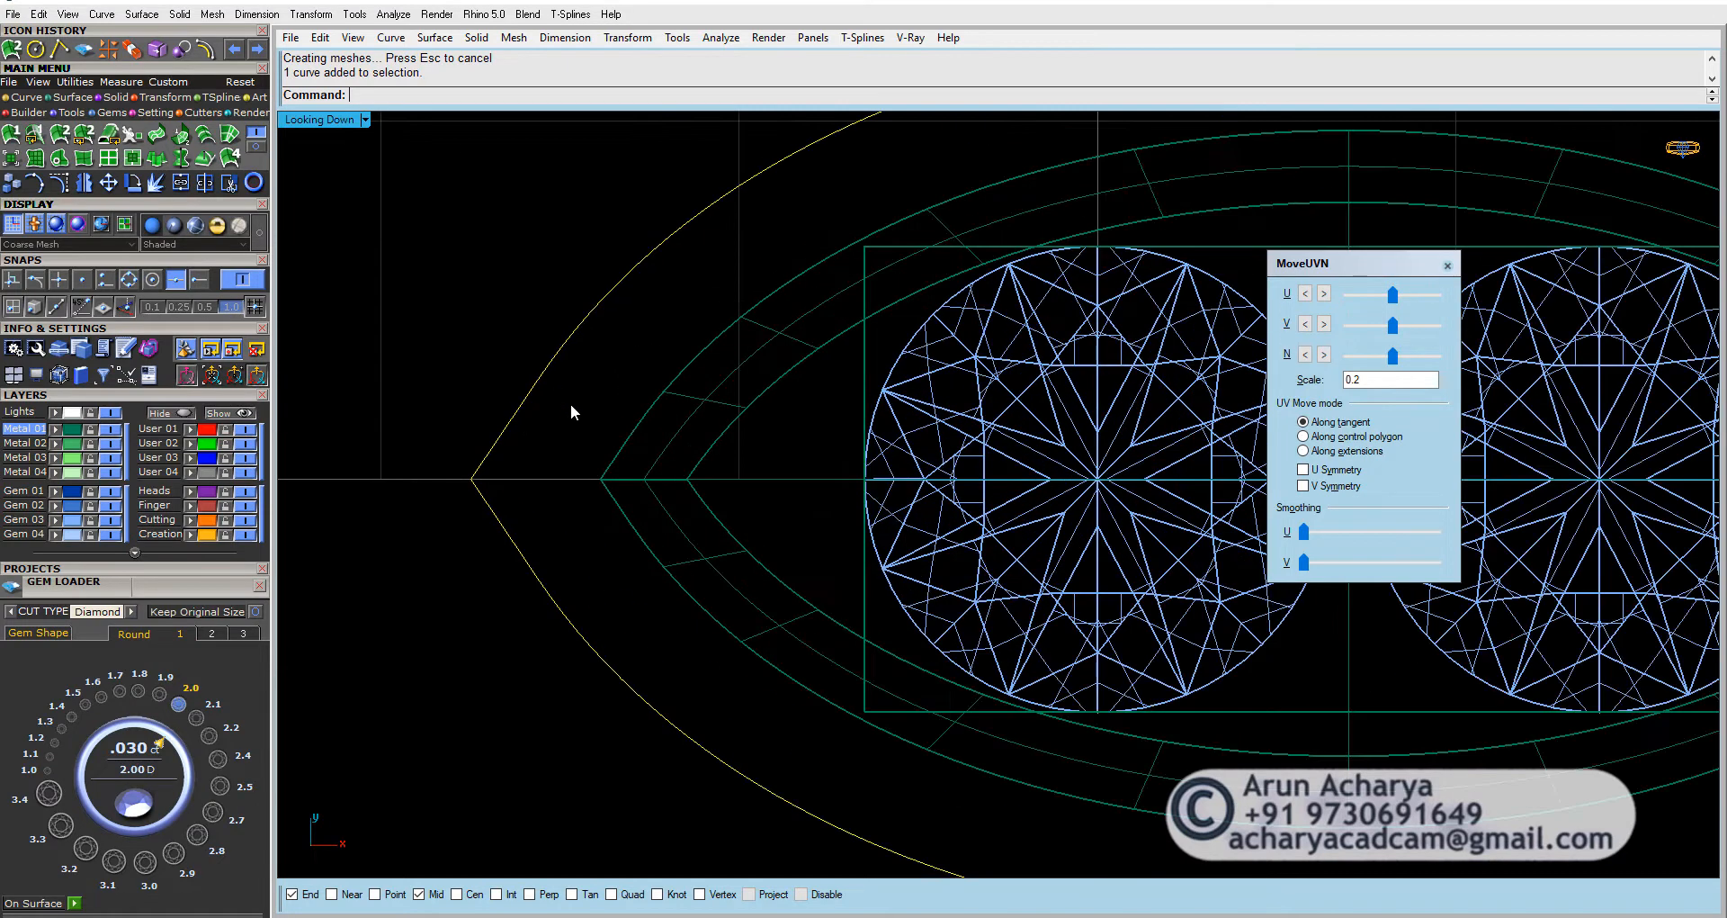
{"action": "left_click", "coordinate": [536, 378]}
{"action": "scroll", "coordinate": [481, 483], "scroll_direction": "down", "scroll_amount": 3}
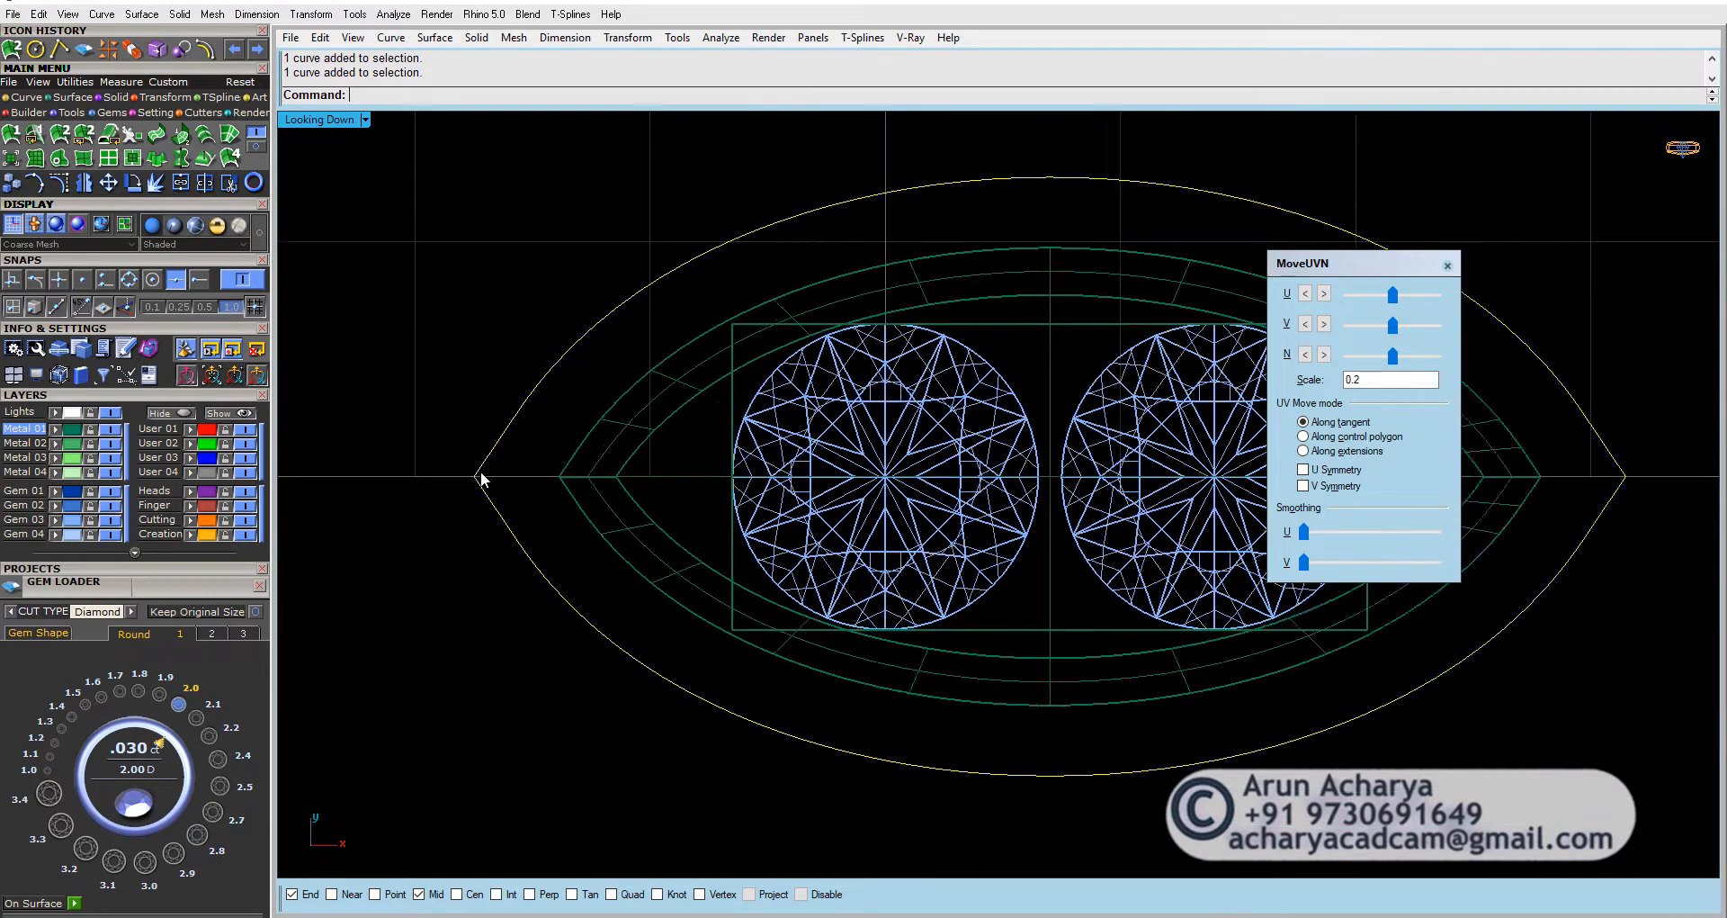
{"action": "right_click_drag", "start_coordinate": [483, 474], "coordinate": [554, 450]}
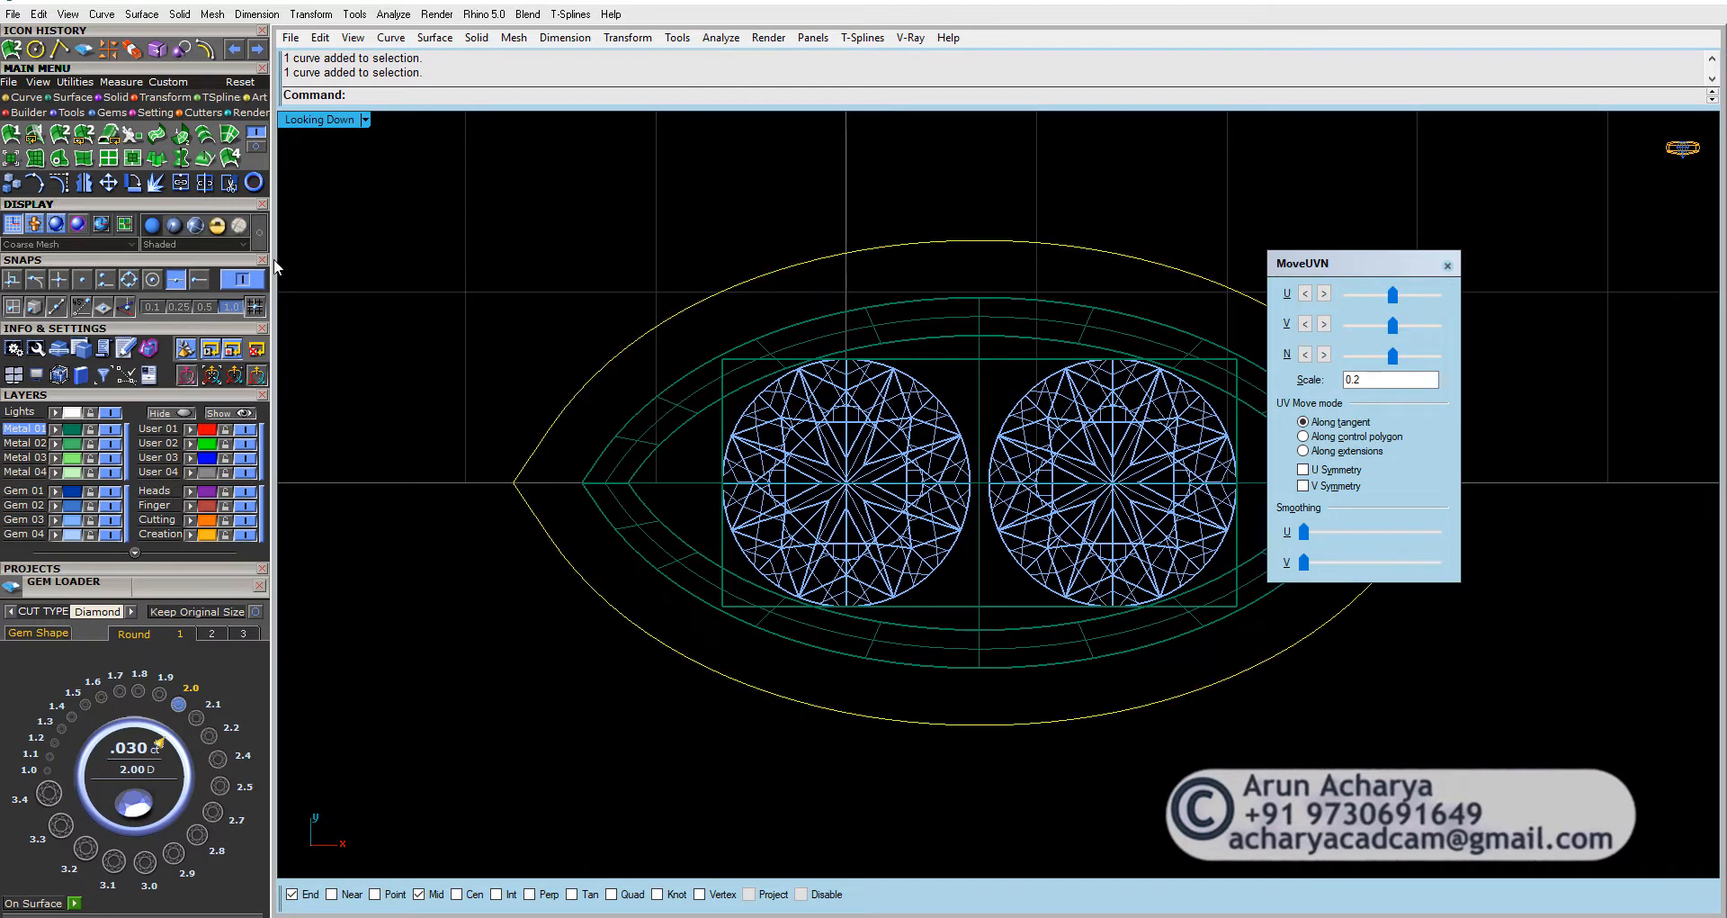
{"action": "left_click", "coordinate": [154, 182]}
Step: Join the upper segments of the outermost marquise outline into one open curve
{"action": "left_click", "coordinate": [532, 457]}
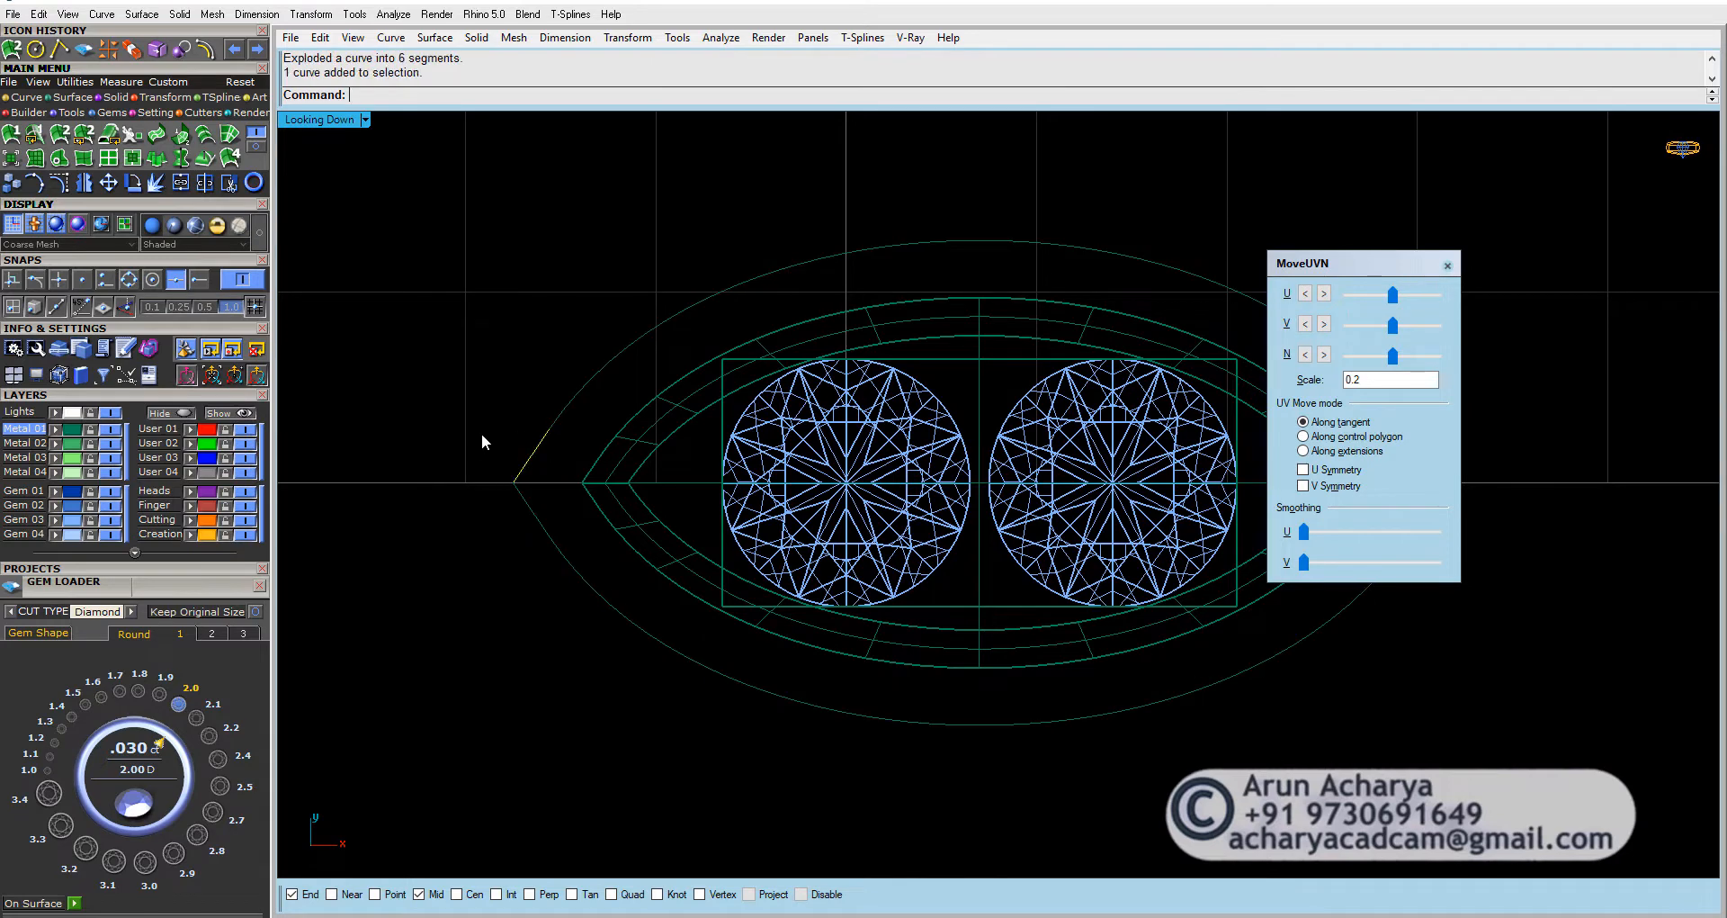
{"action": "left_click", "coordinate": [574, 394], "text": "shift"}
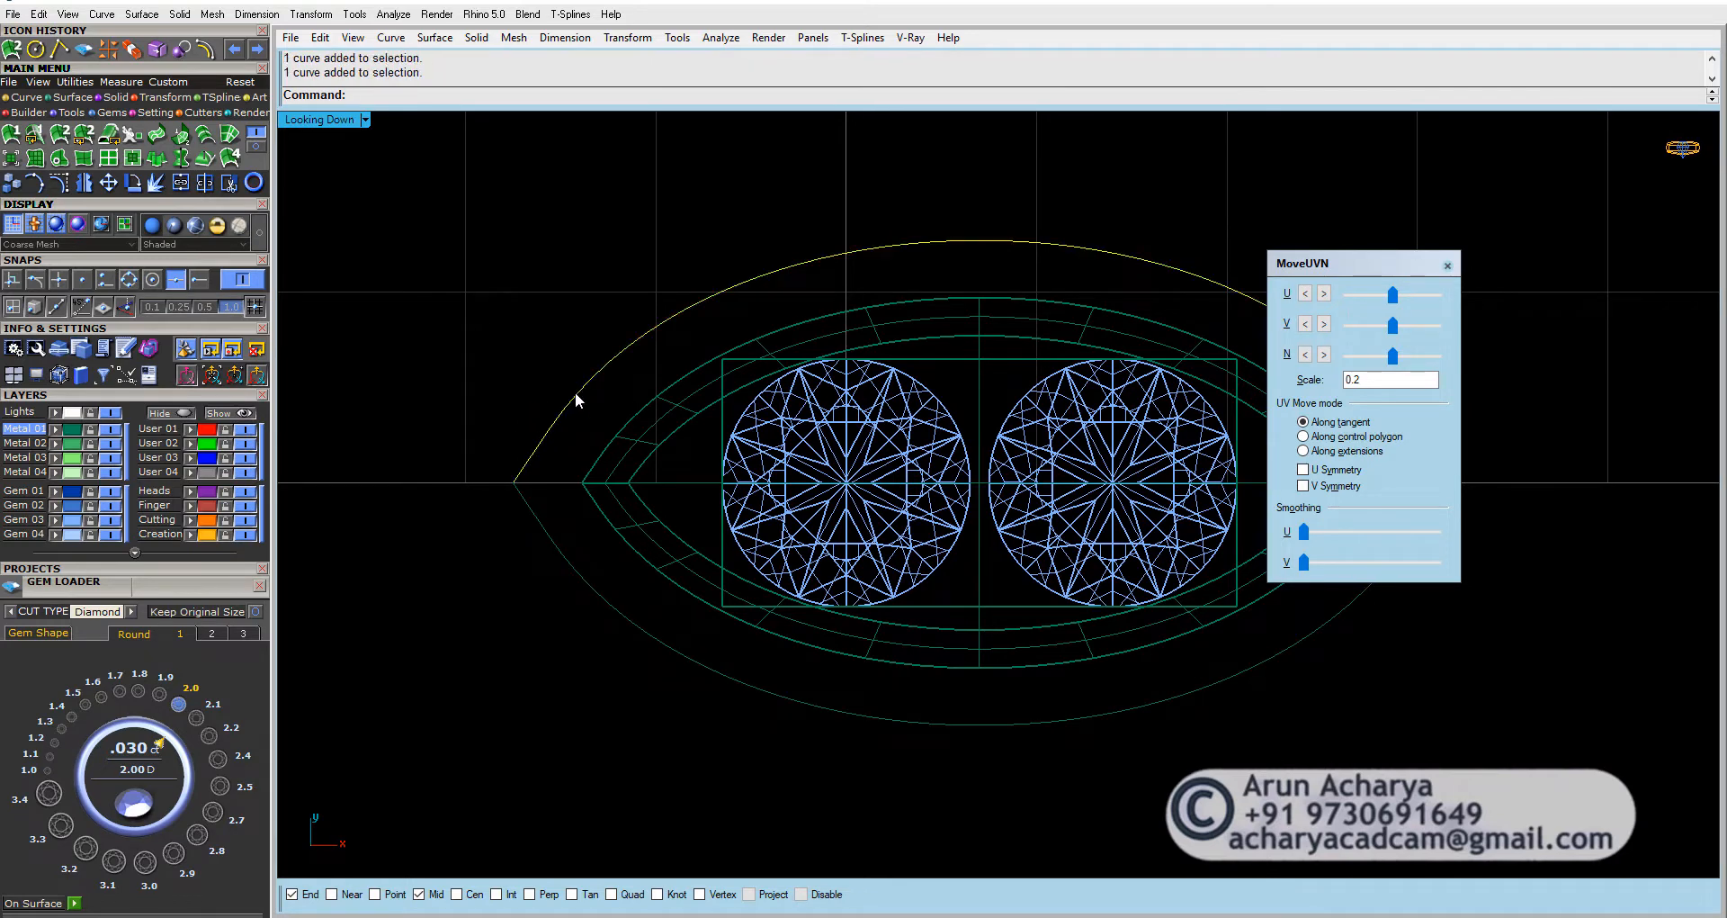
{"action": "right_click_drag", "start_coordinate": [705, 375], "coordinate": [562, 404]}
{"action": "right_click_drag", "start_coordinate": [1163, 447], "coordinate": [941, 419]}
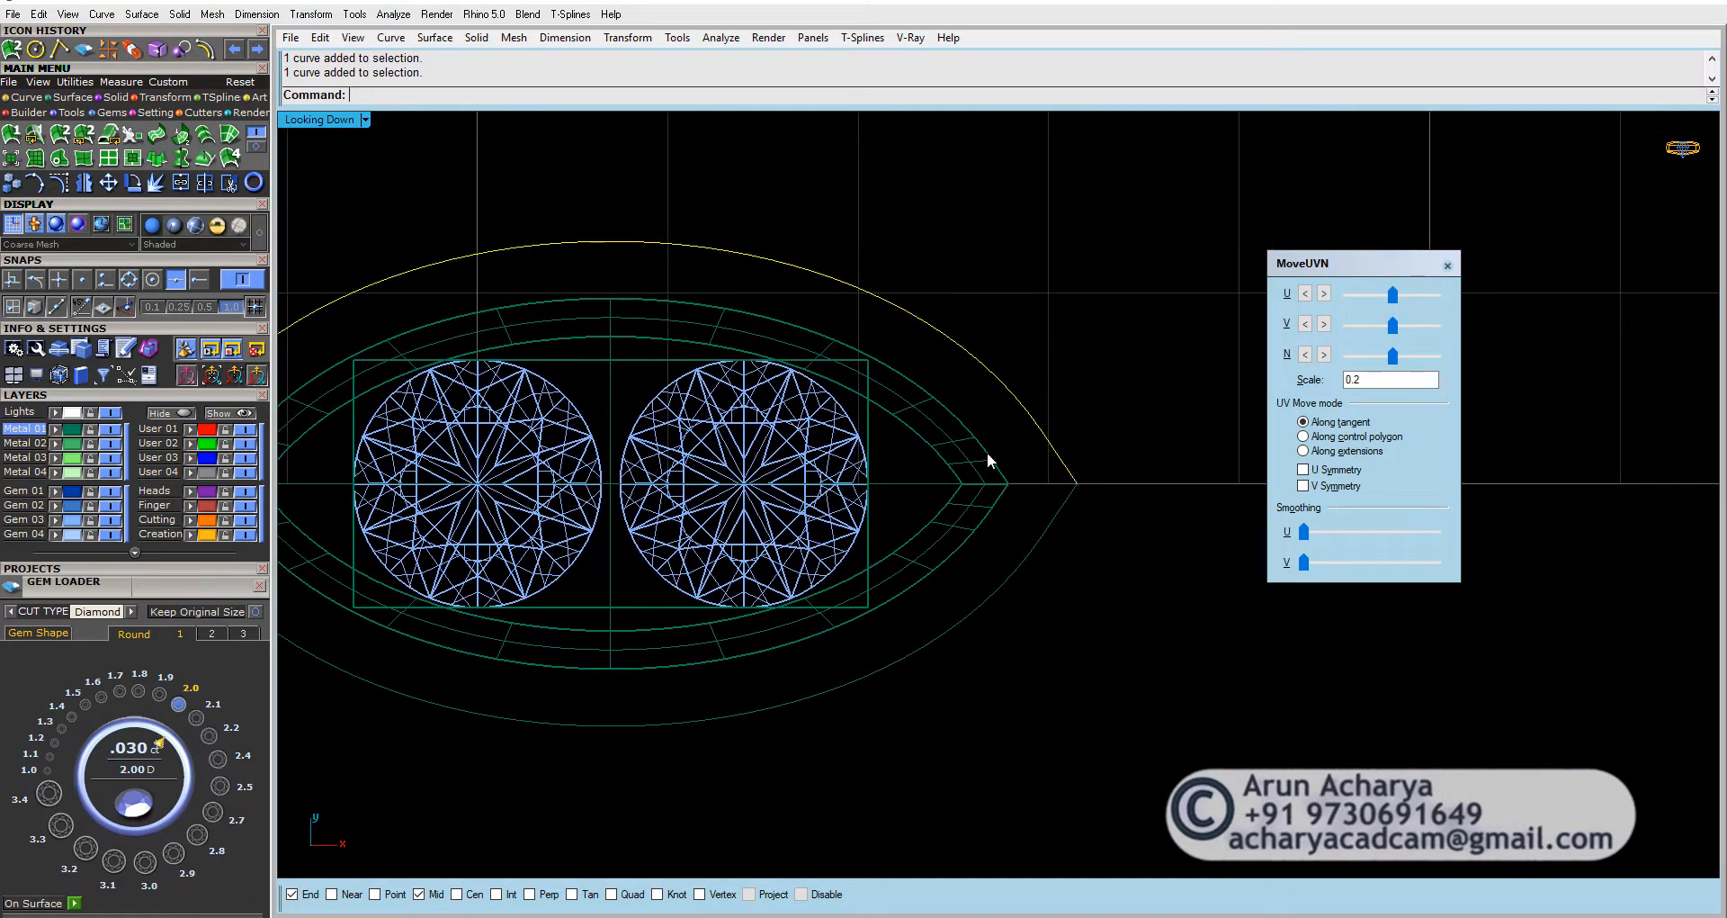
{"action": "right_click_drag", "start_coordinate": [807, 474], "coordinate": [1072, 451]}
{"action": "key", "text": "ctrl+j"}
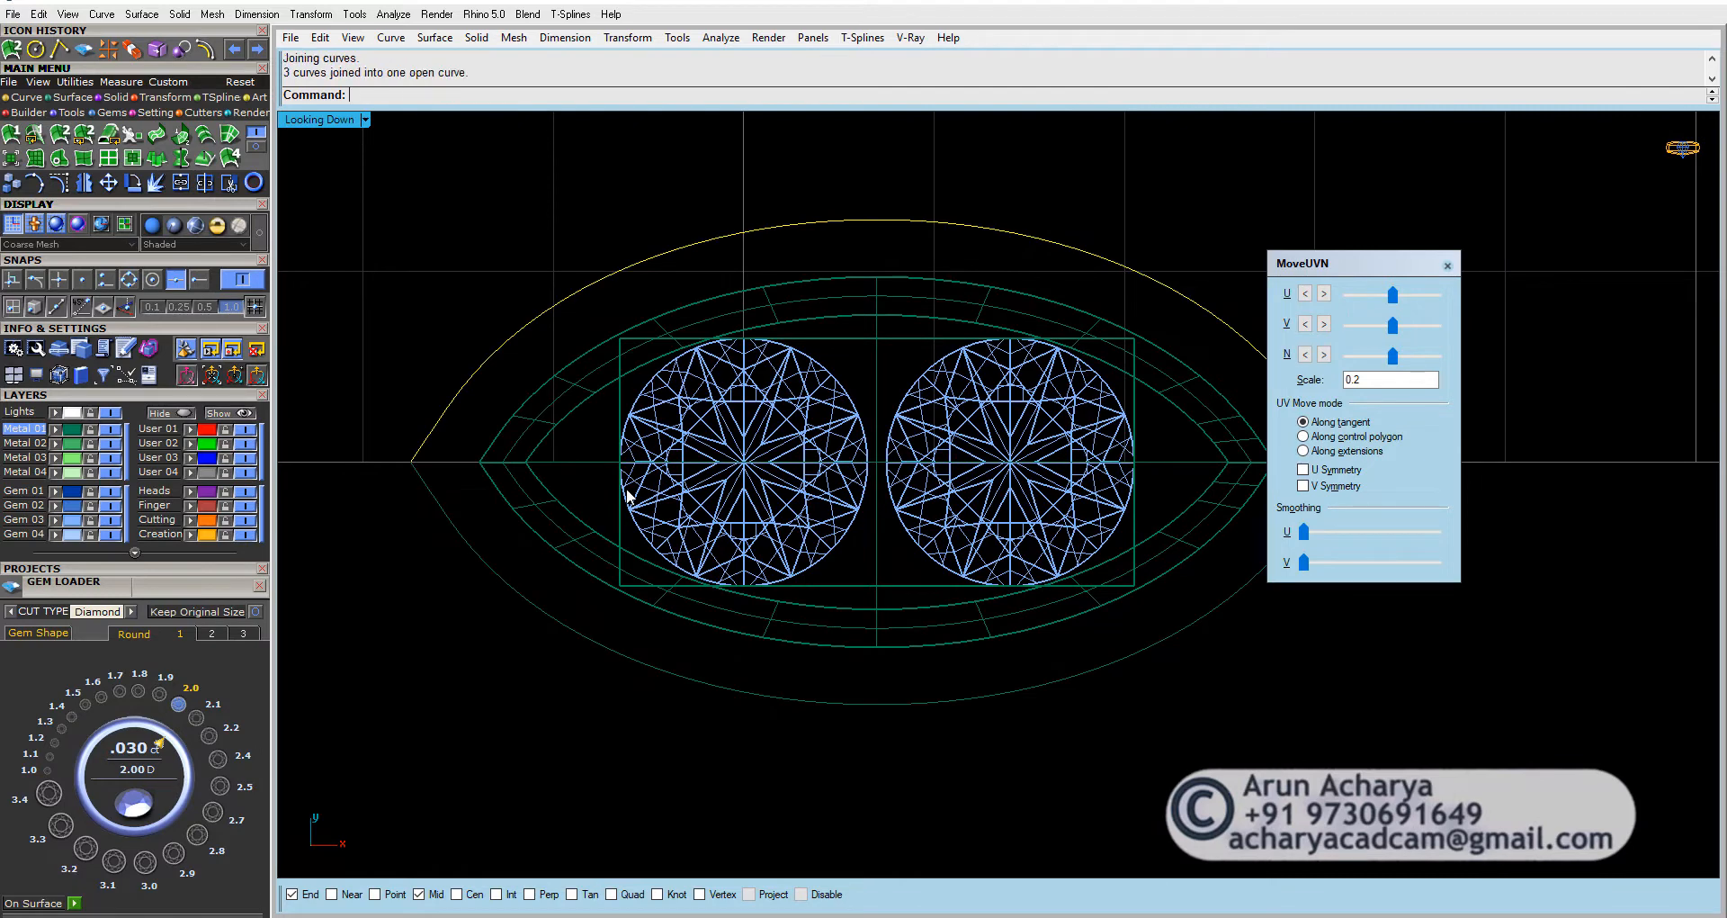
Step: Rebuild the upper half of the outermost outline with 8 points and degree 3, deleting the input curve, after previewing the fit
{"action": "type", "text": "Rebuild"}
{"action": "key", "text": "Return"}
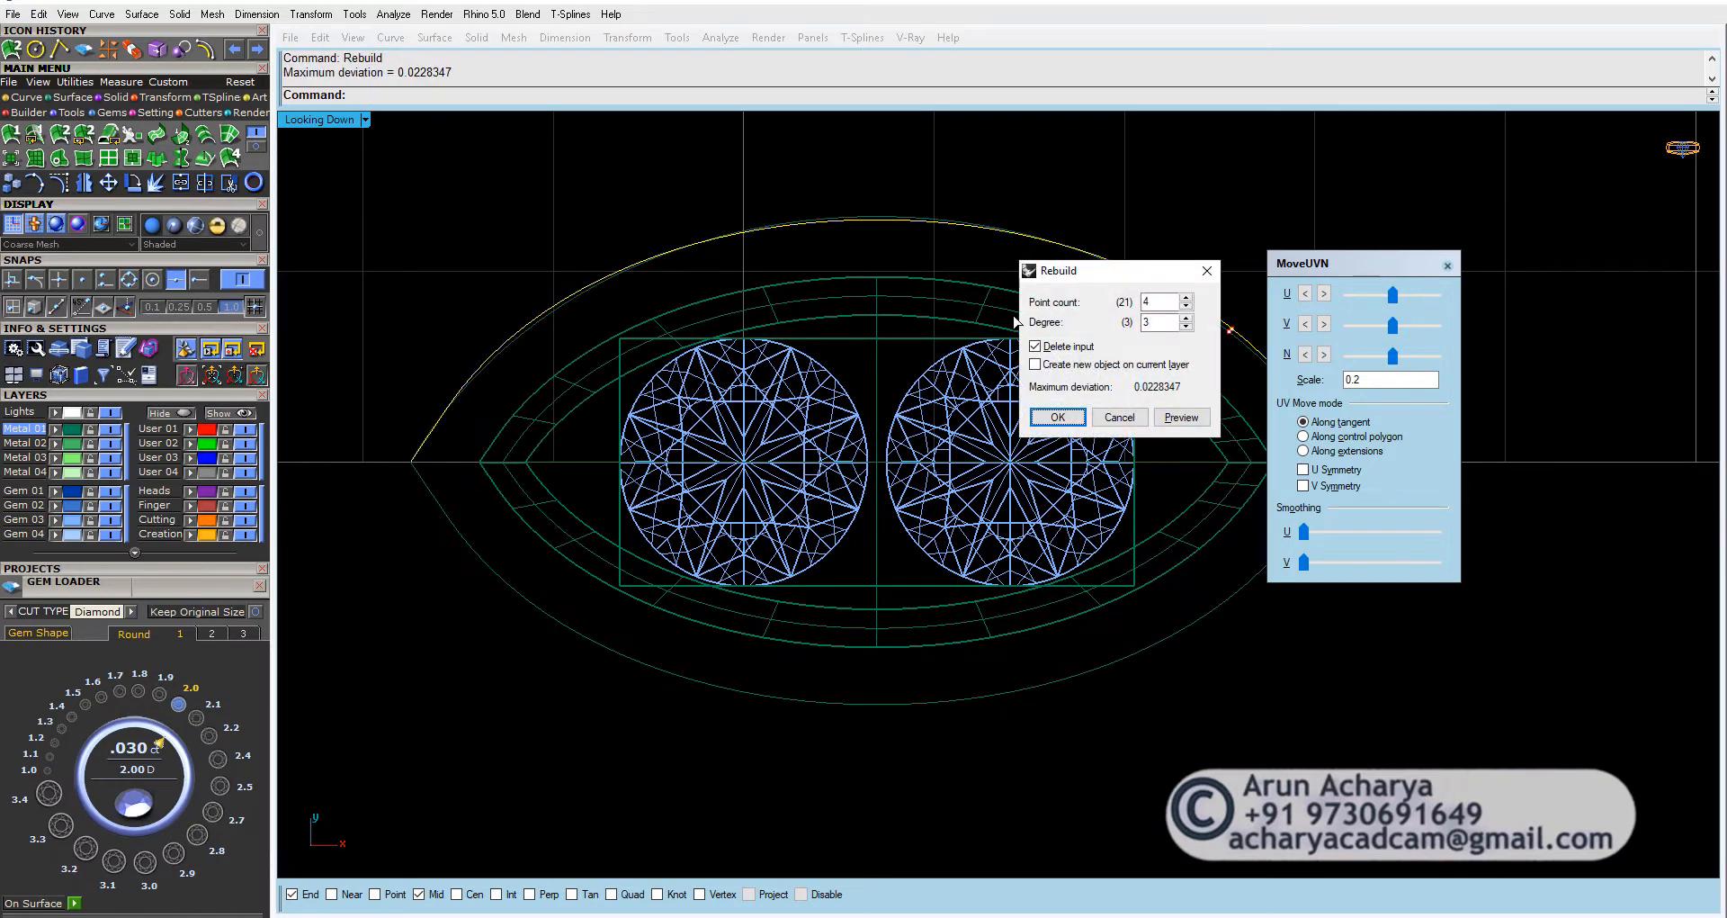
{"action": "double_click", "coordinate": [1160, 299]}
{"action": "type", "text": "6"}
{"action": "right_click_drag", "start_coordinate": [879, 289], "coordinate": [781, 287]}
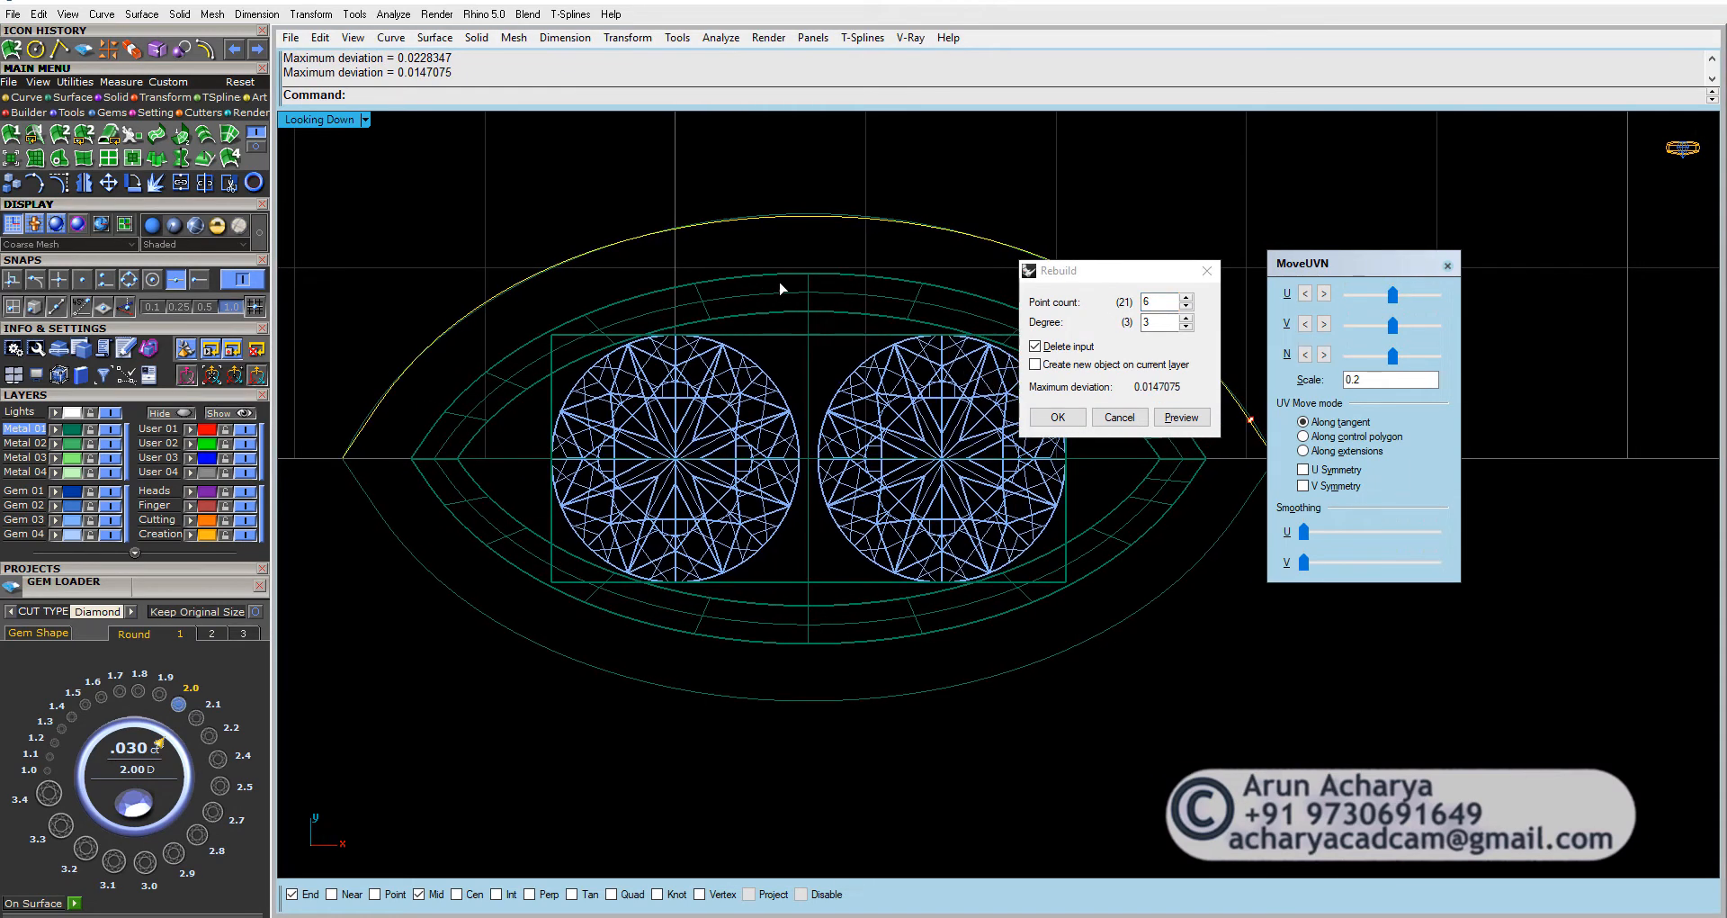
{"action": "left_click", "coordinate": [1114, 302]}
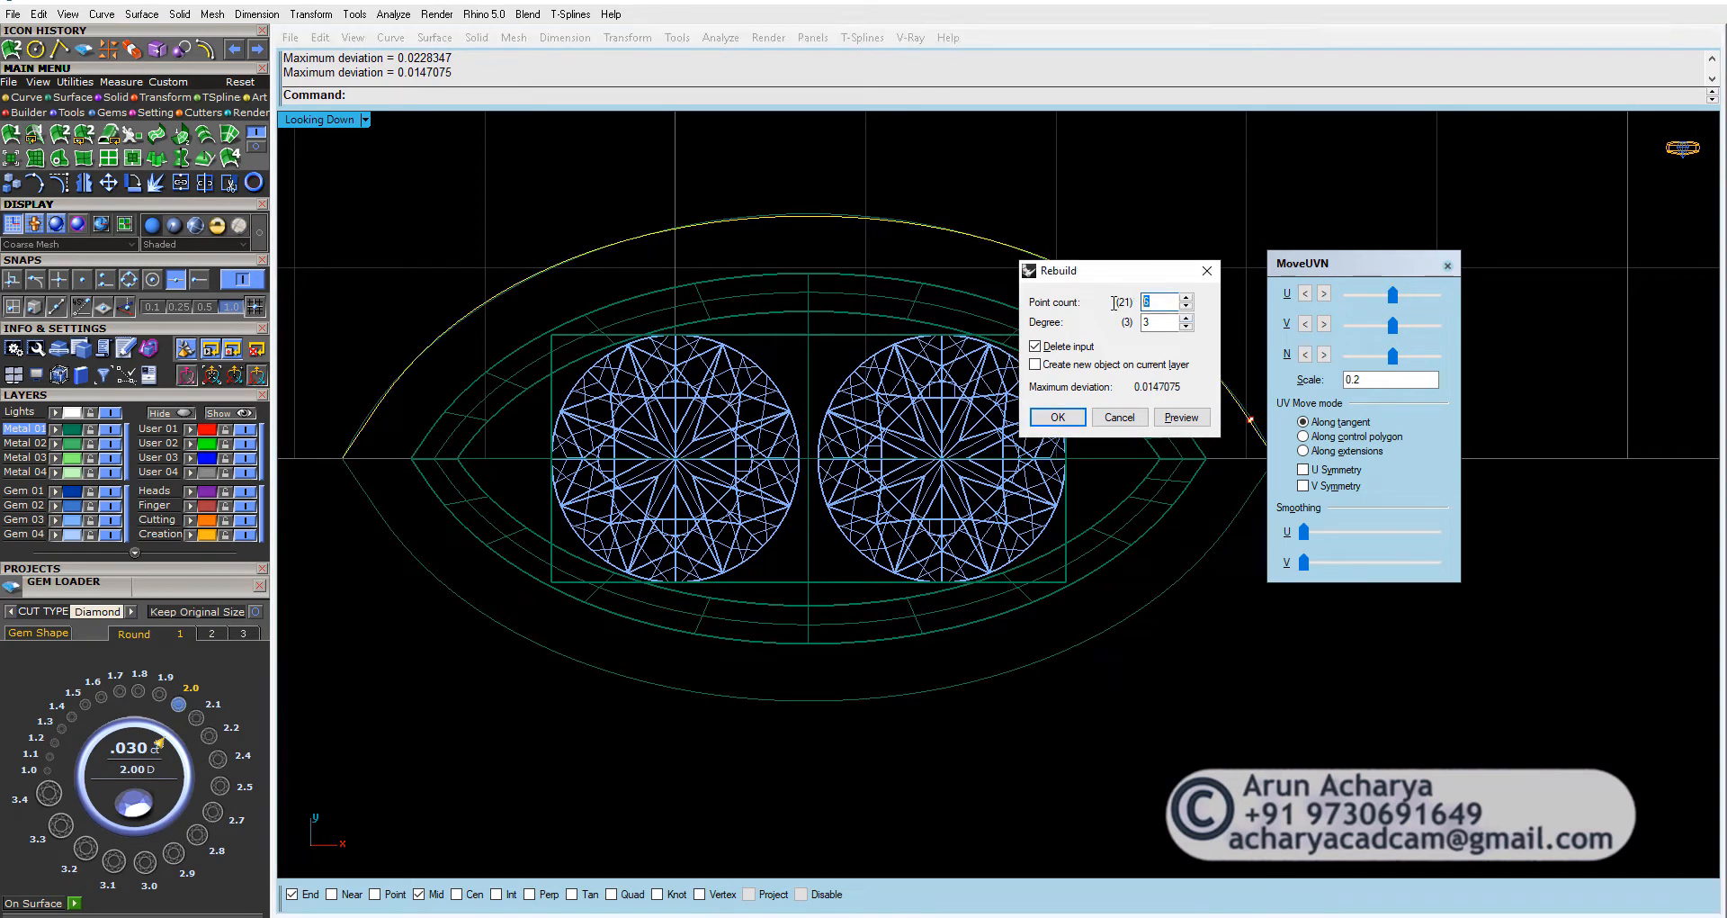
{"action": "type", "text": "8"}
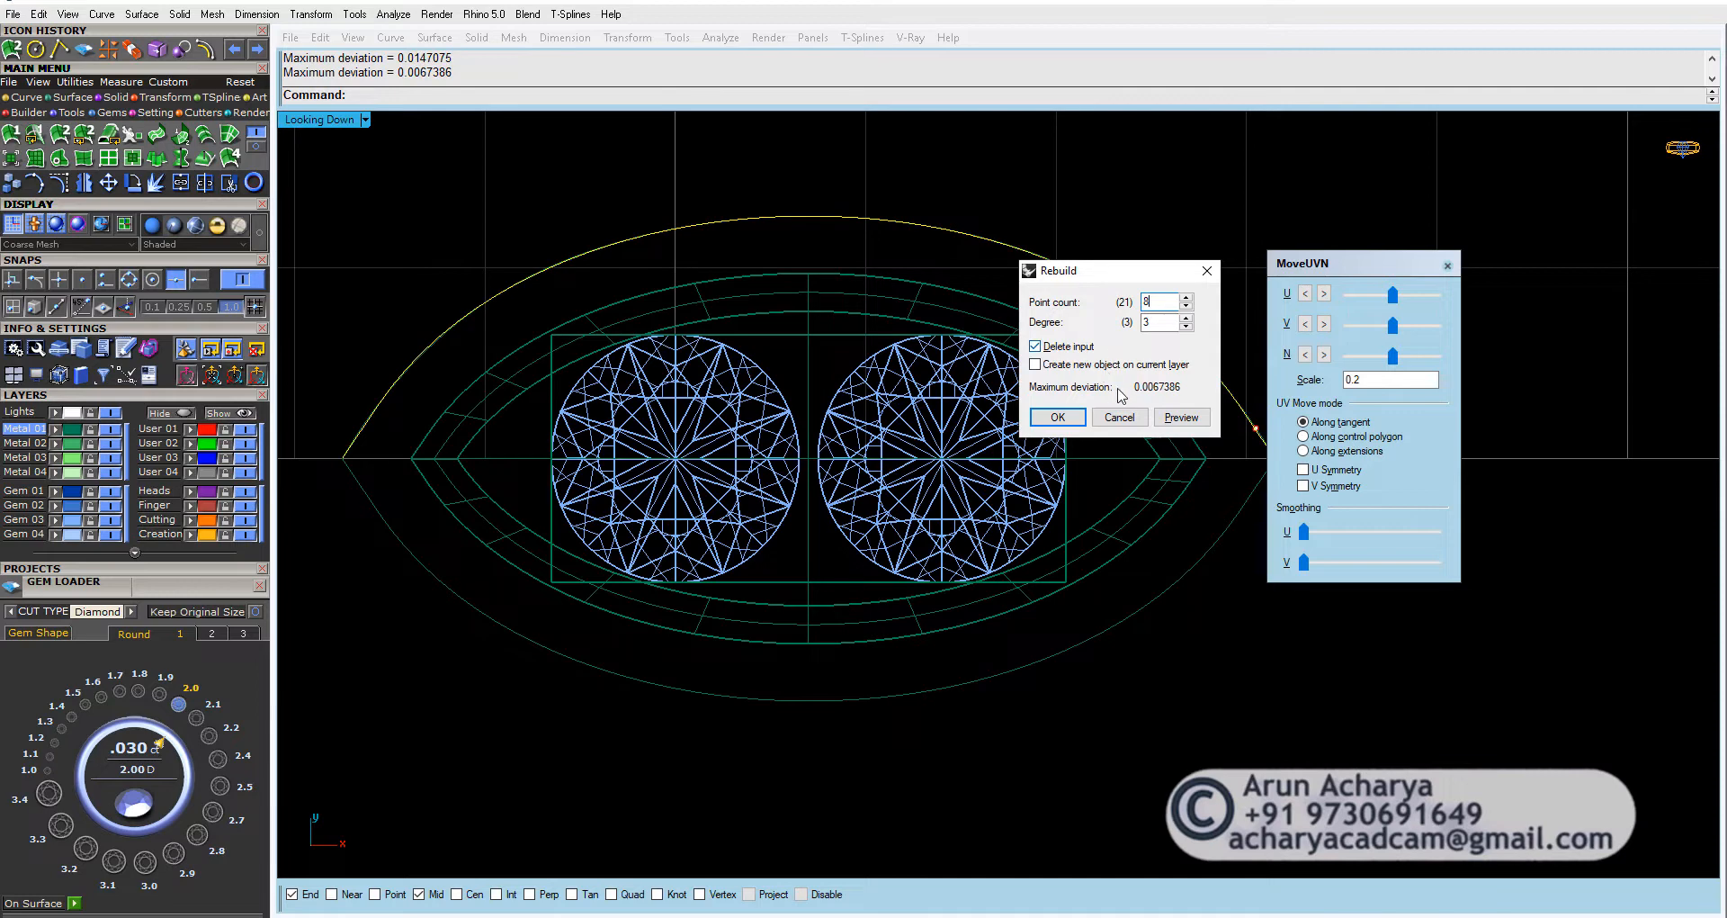
{"action": "left_click", "coordinate": [1183, 416]}
{"action": "scroll", "coordinate": [522, 324], "scroll_direction": "up", "scroll_amount": 5}
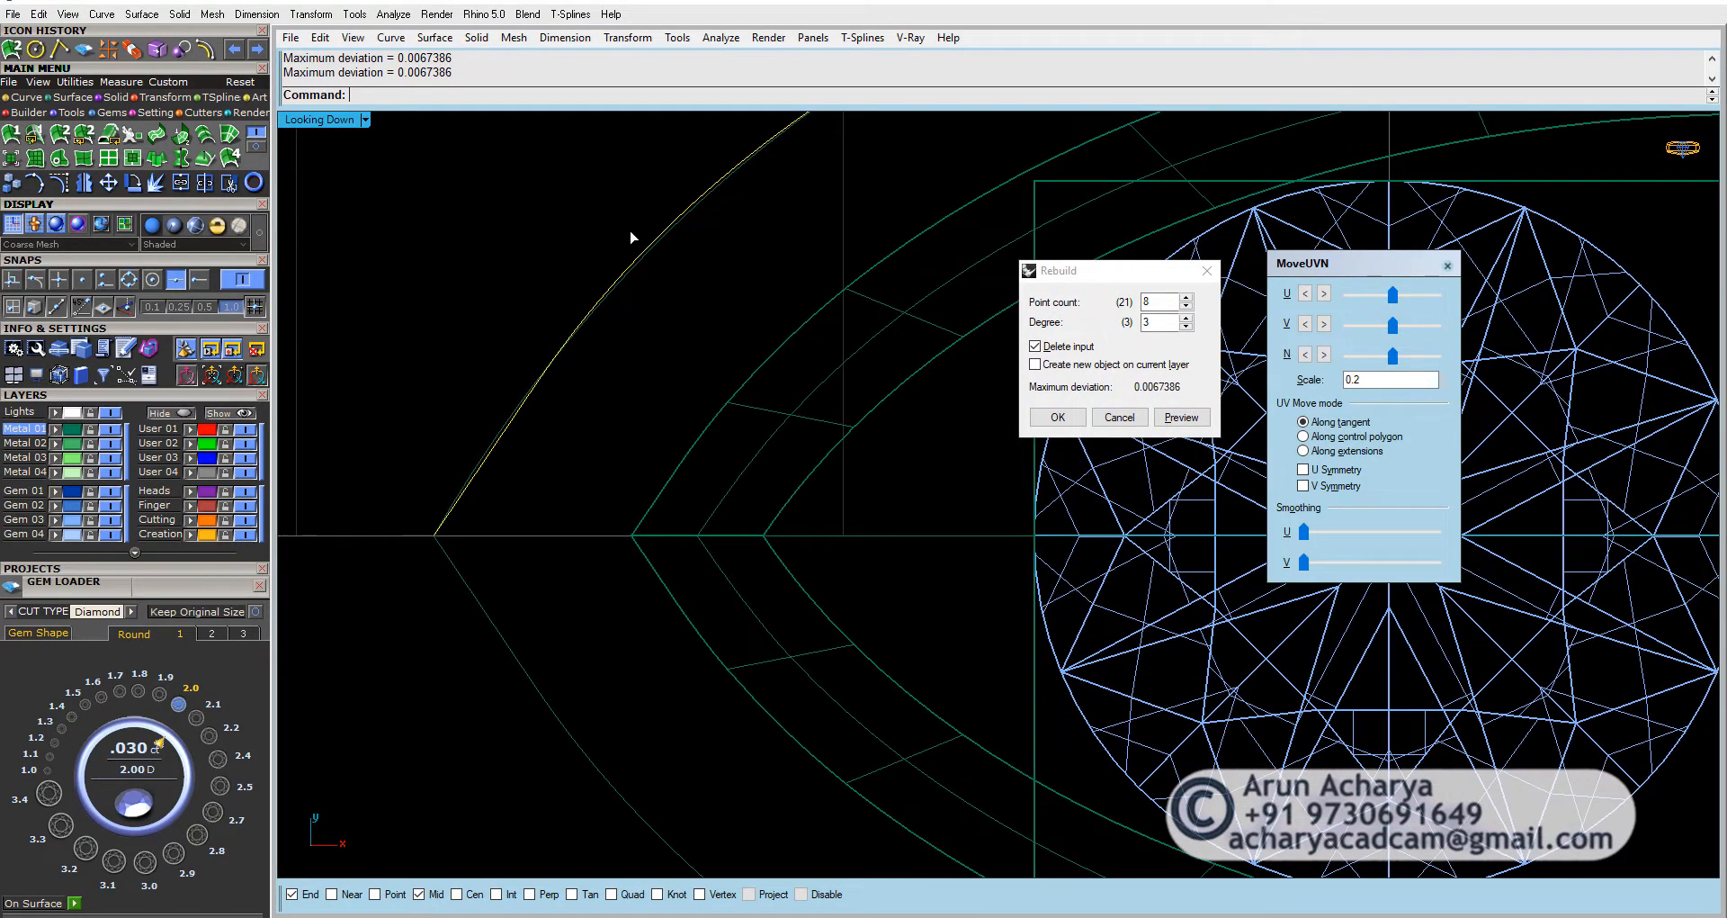
{"action": "scroll", "coordinate": [590, 405], "scroll_direction": "down", "scroll_amount": 3}
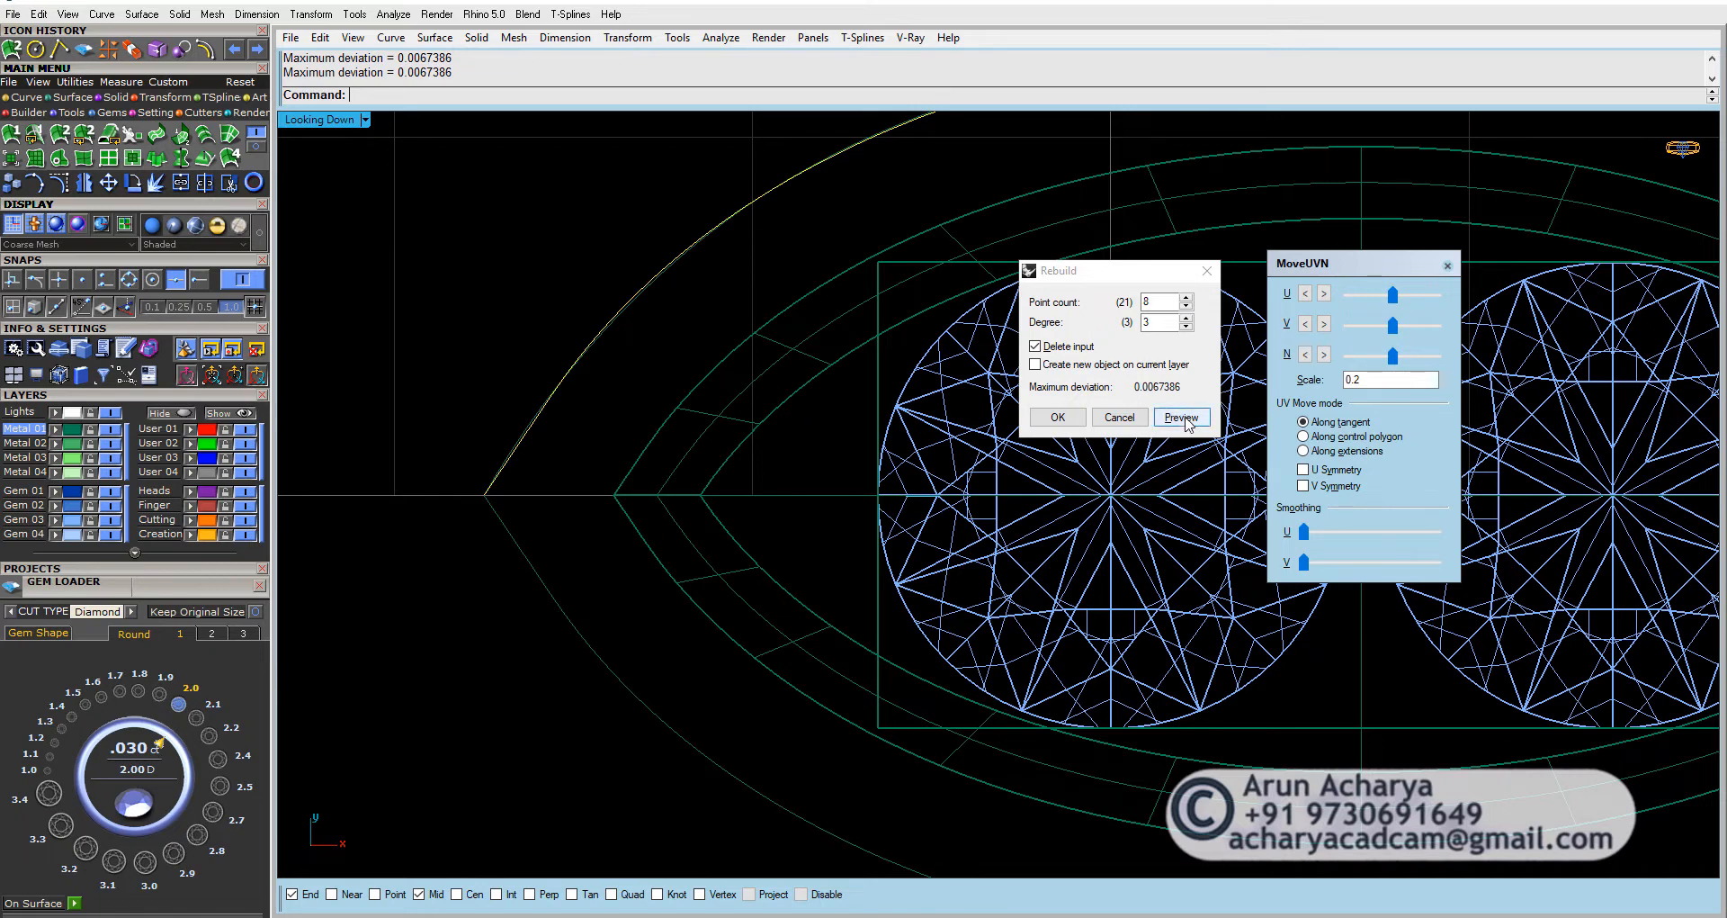
{"action": "left_click", "coordinate": [1184, 419]}
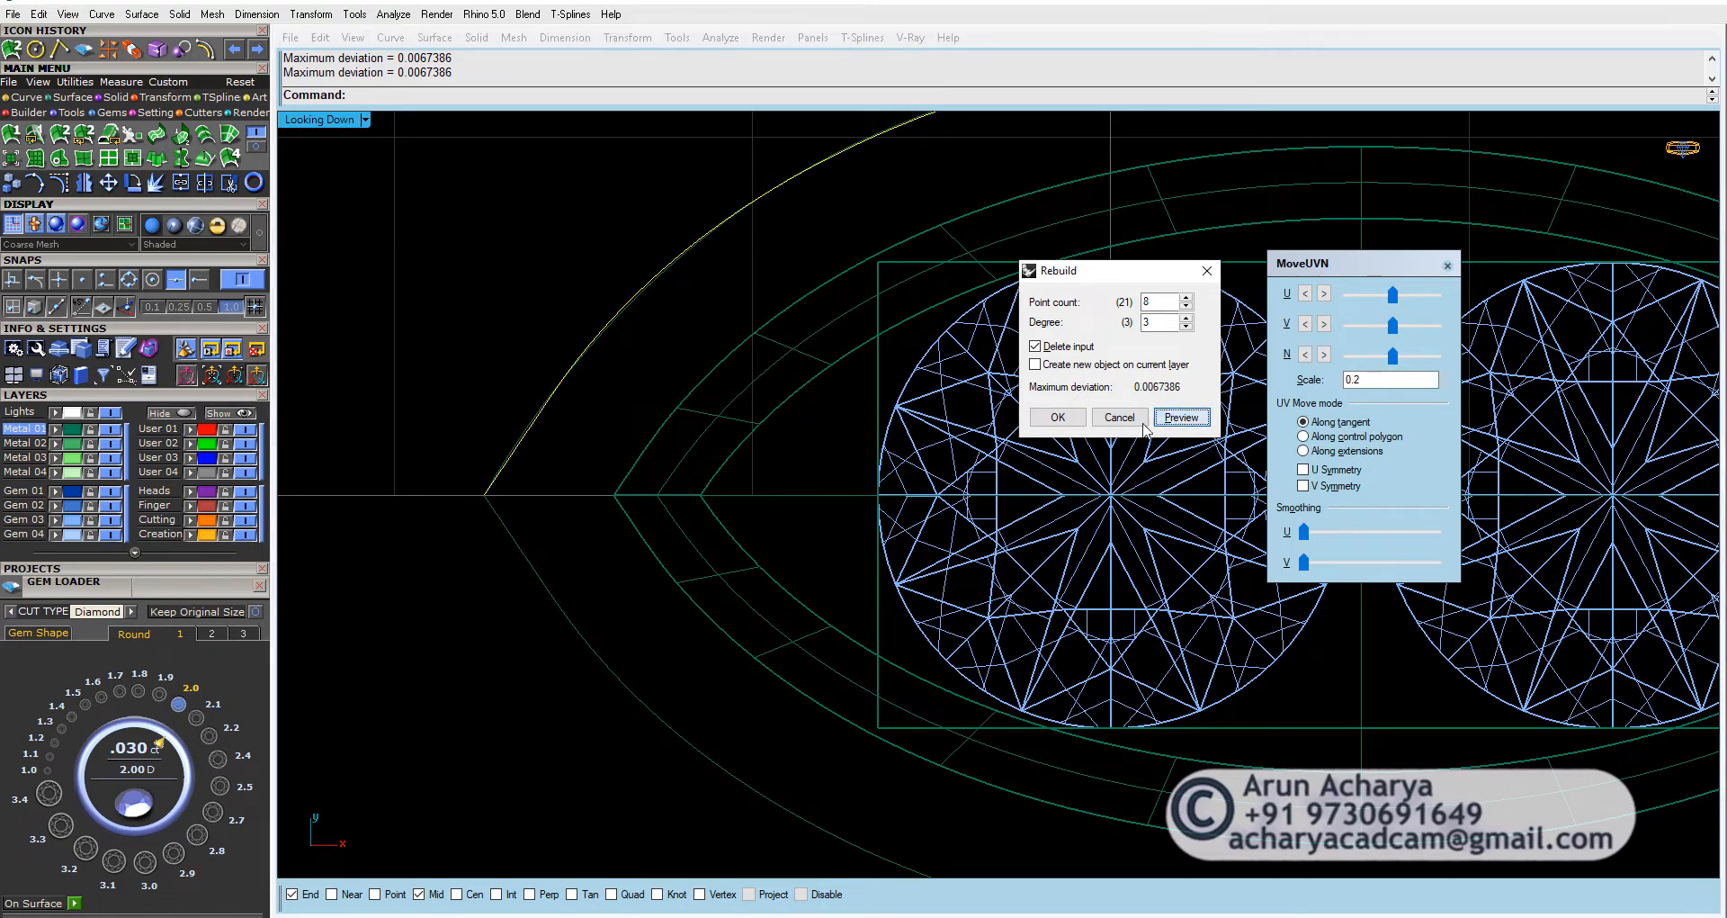
{"action": "left_click", "coordinate": [1057, 417]}
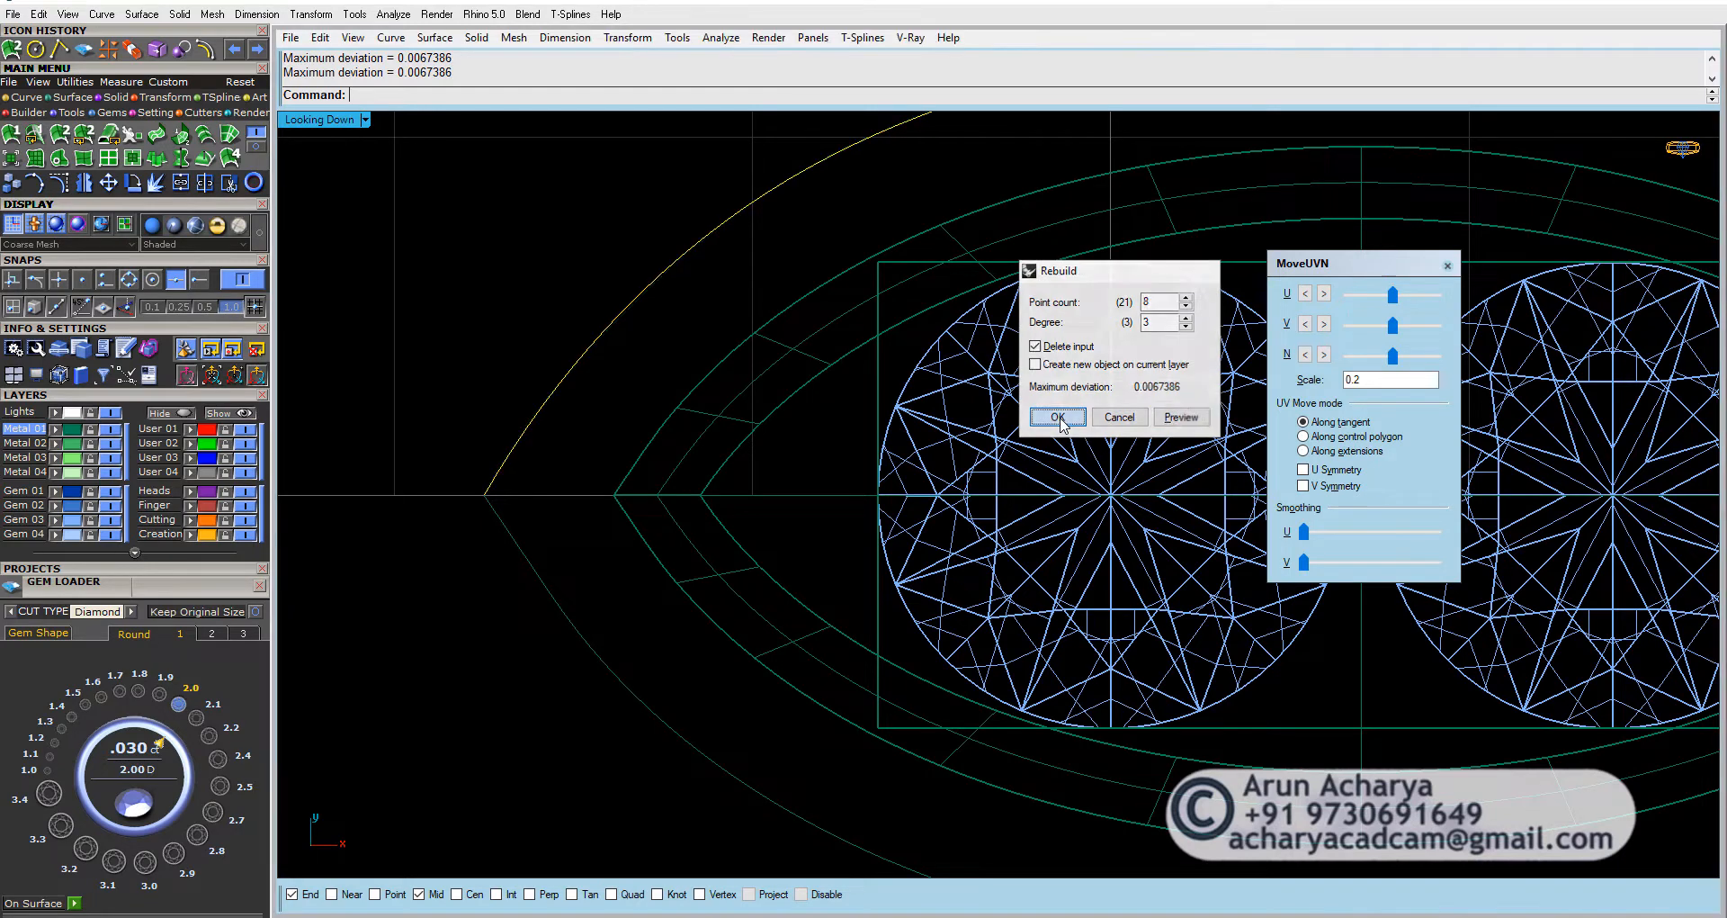
Step: Delete all segments of the outermost marquise outline's lower half
{"action": "scroll", "coordinate": [605, 402], "scroll_direction": "down", "scroll_amount": 3}
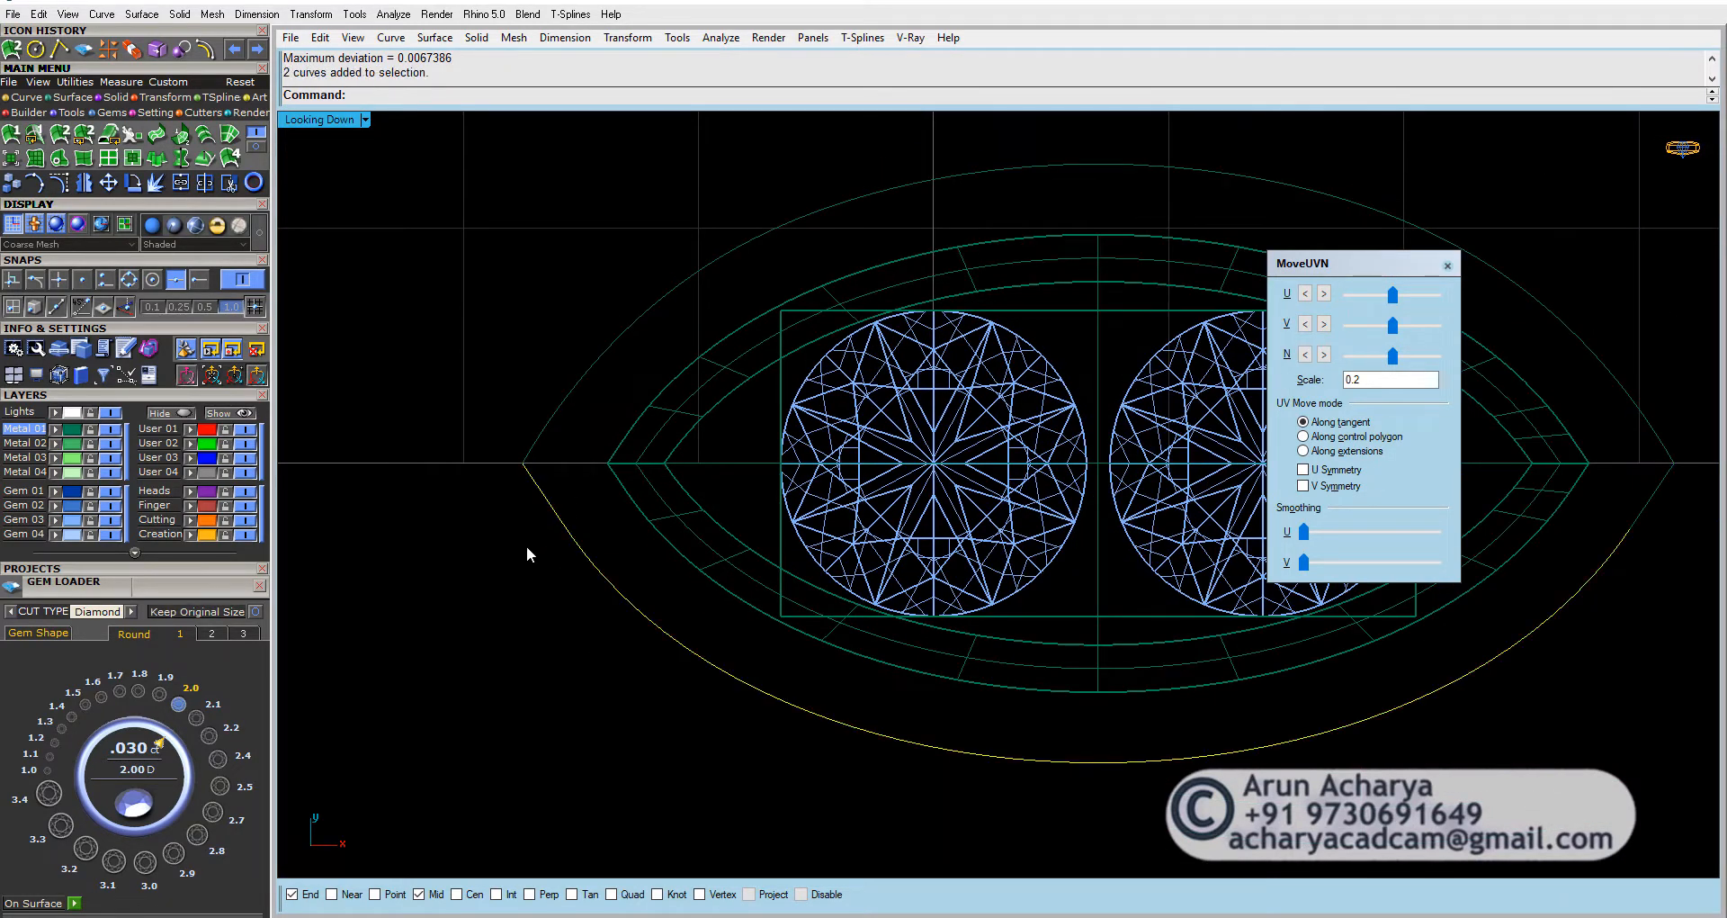
{"action": "key", "text": "Delete"}
{"action": "left_click", "coordinate": [1638, 521]}
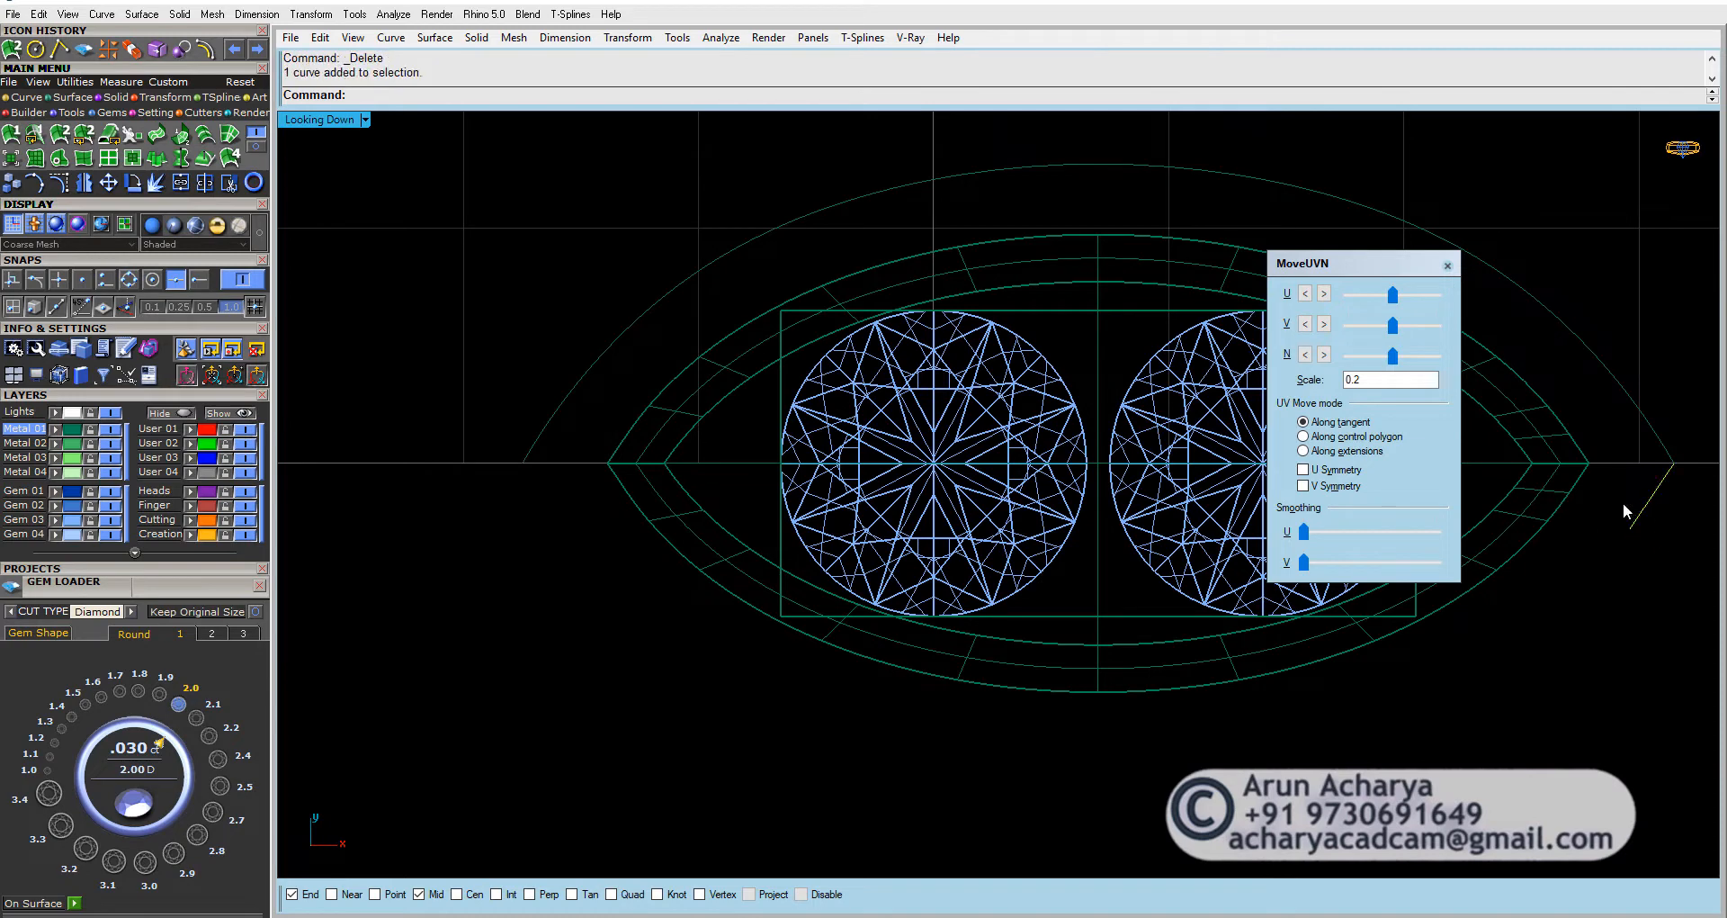
{"action": "key", "text": "Delete"}
Step: Mirror the rebuilt upper half across the horizontal centre line through its tip and join both halves into a closed outline
{"action": "left_click", "coordinate": [611, 311]}
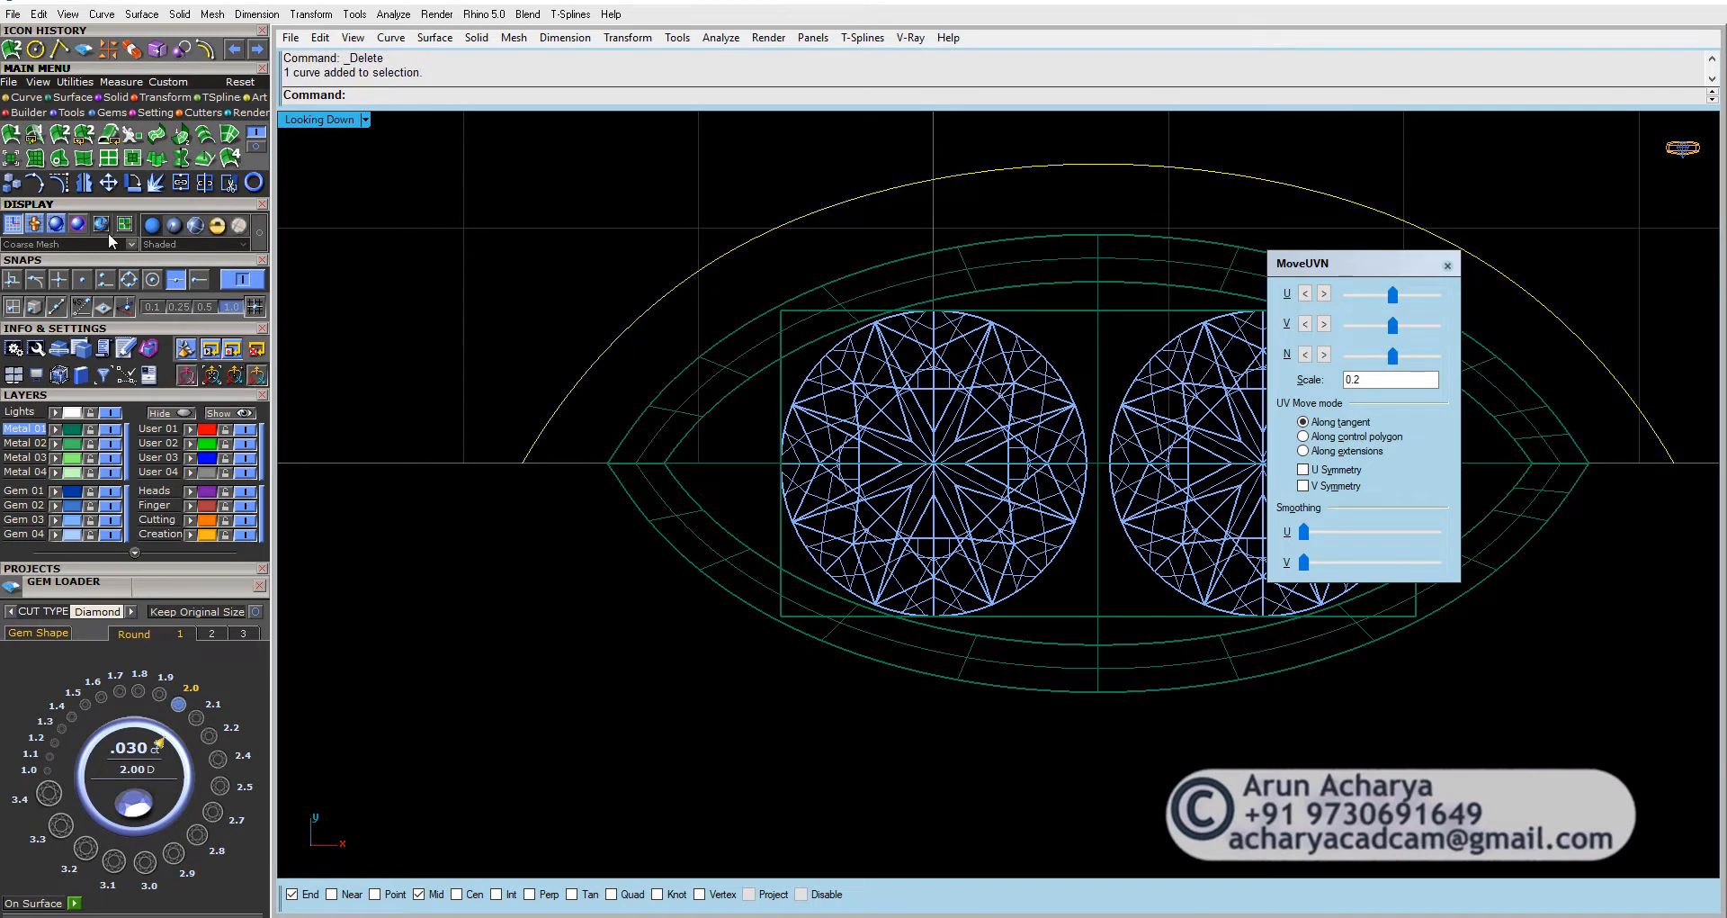
{"action": "left_click", "coordinate": [84, 183]}
{"action": "left_click", "coordinate": [522, 462]}
{"action": "left_click", "coordinate": [533, 476]}
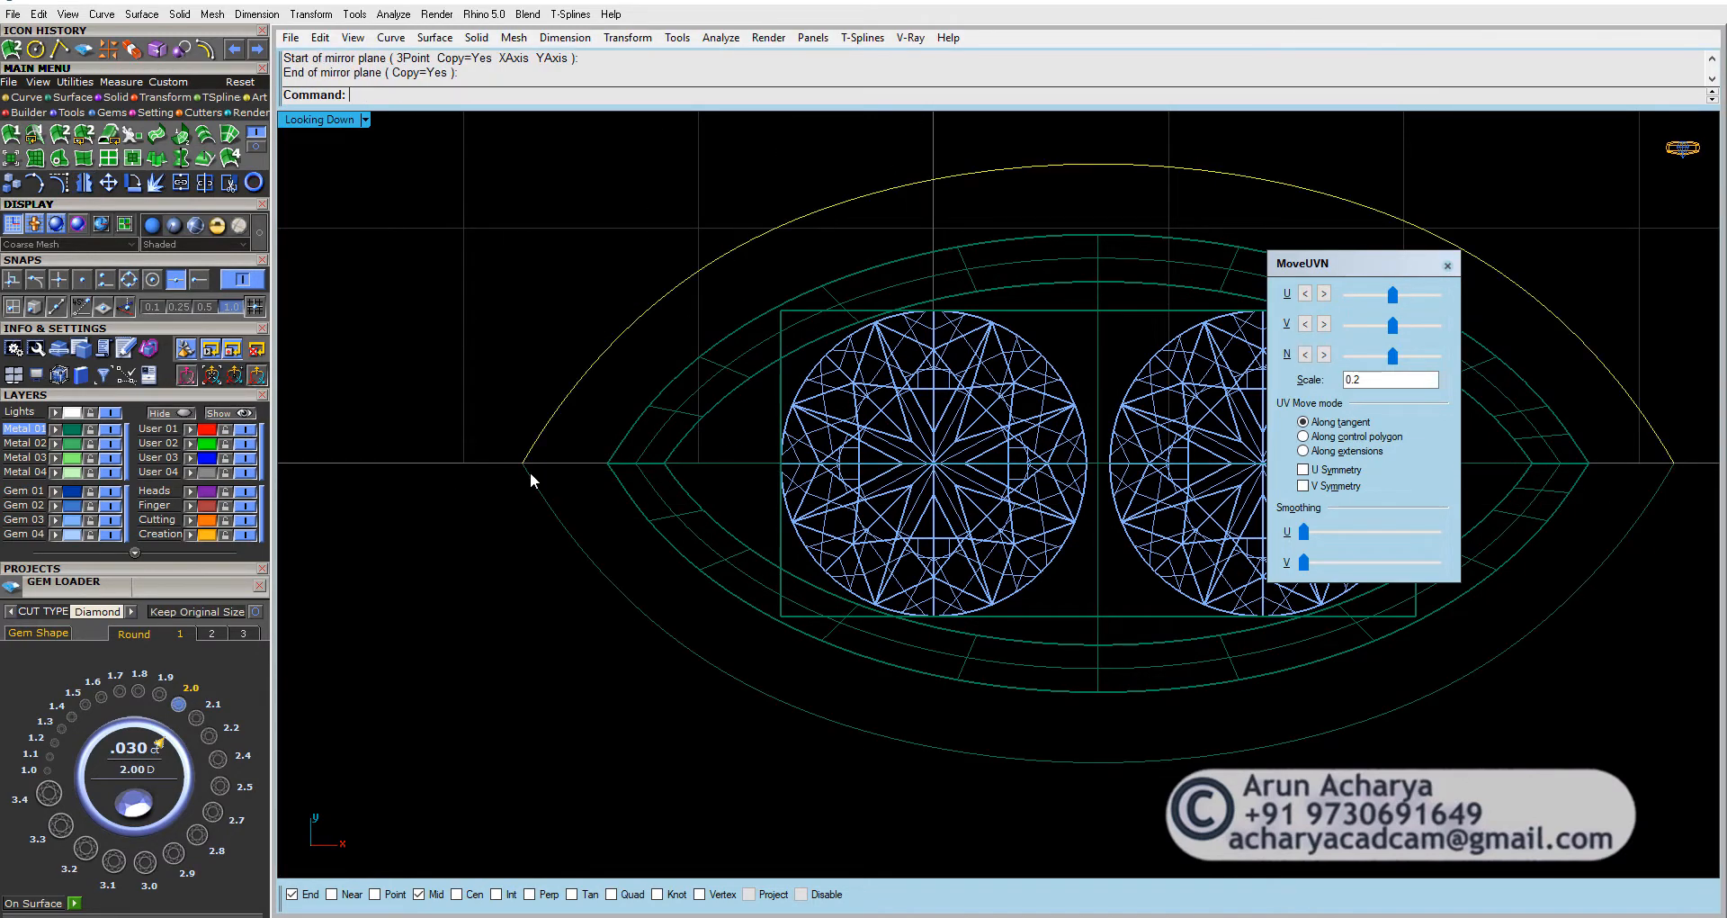
{"action": "right_click_drag", "start_coordinate": [556, 489], "coordinate": [499, 519]}
{"action": "key", "text": "ctrl+j"}
{"action": "scroll", "coordinate": [650, 527], "scroll_direction": "down", "scroll_amount": 5}
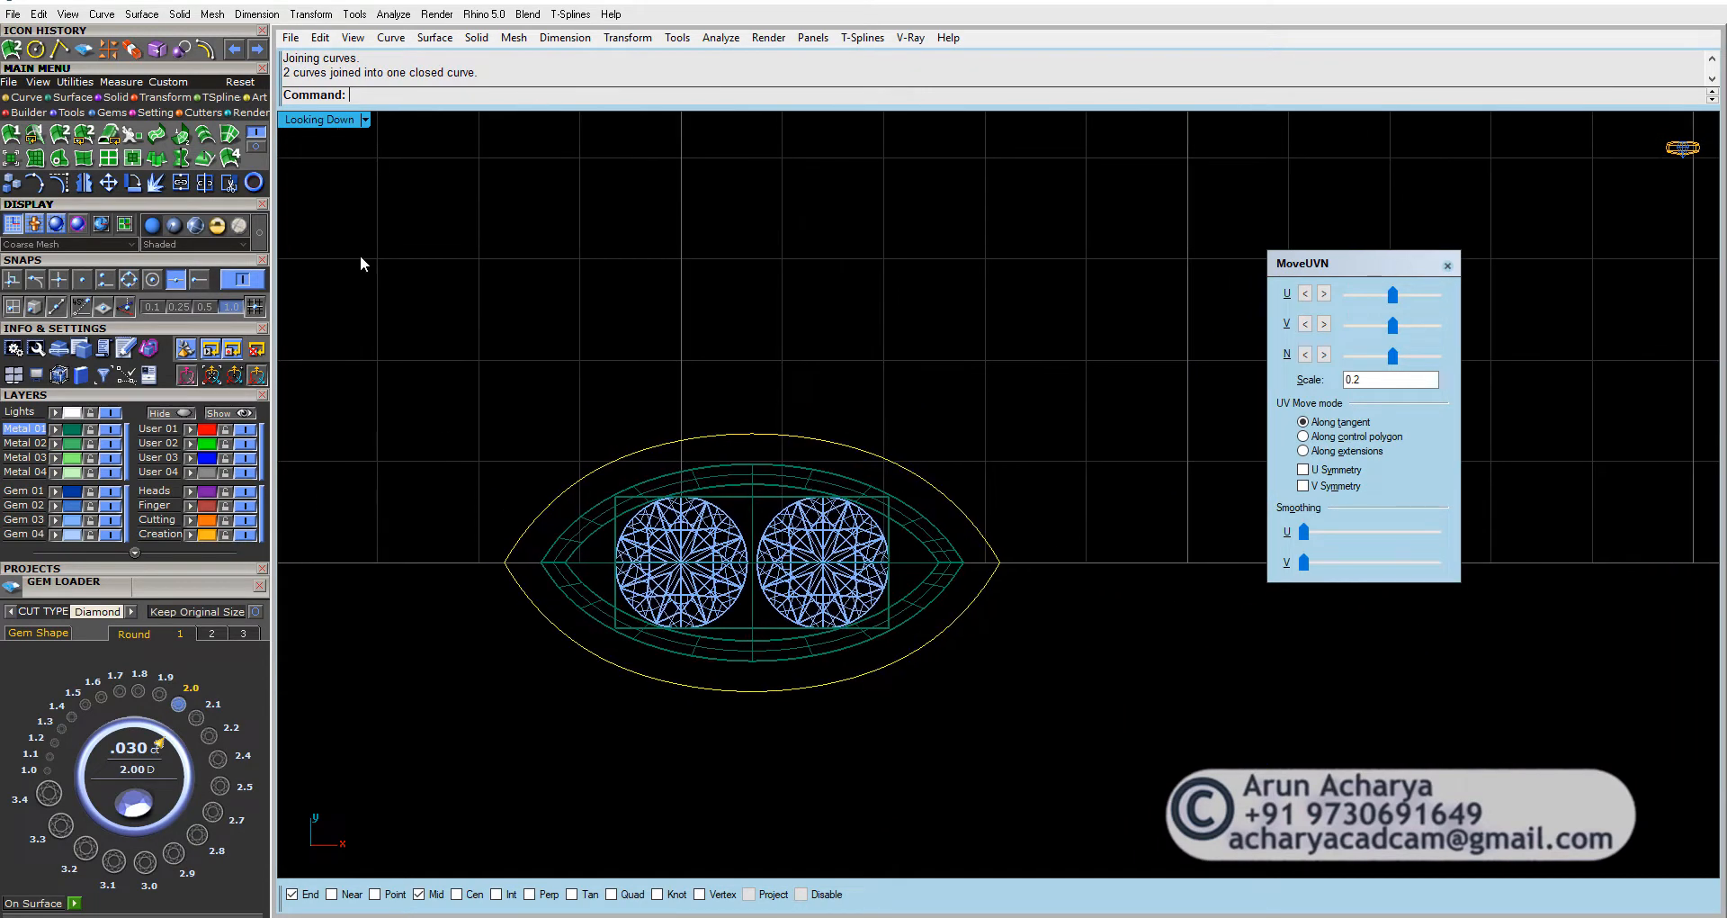
Step: Extrude the rebuilt outermost marquise outline to one side only as a closed solid, with a distance of -1.3
{"action": "double_click", "coordinate": [332, 121]}
{"action": "left_click", "coordinate": [111, 97]}
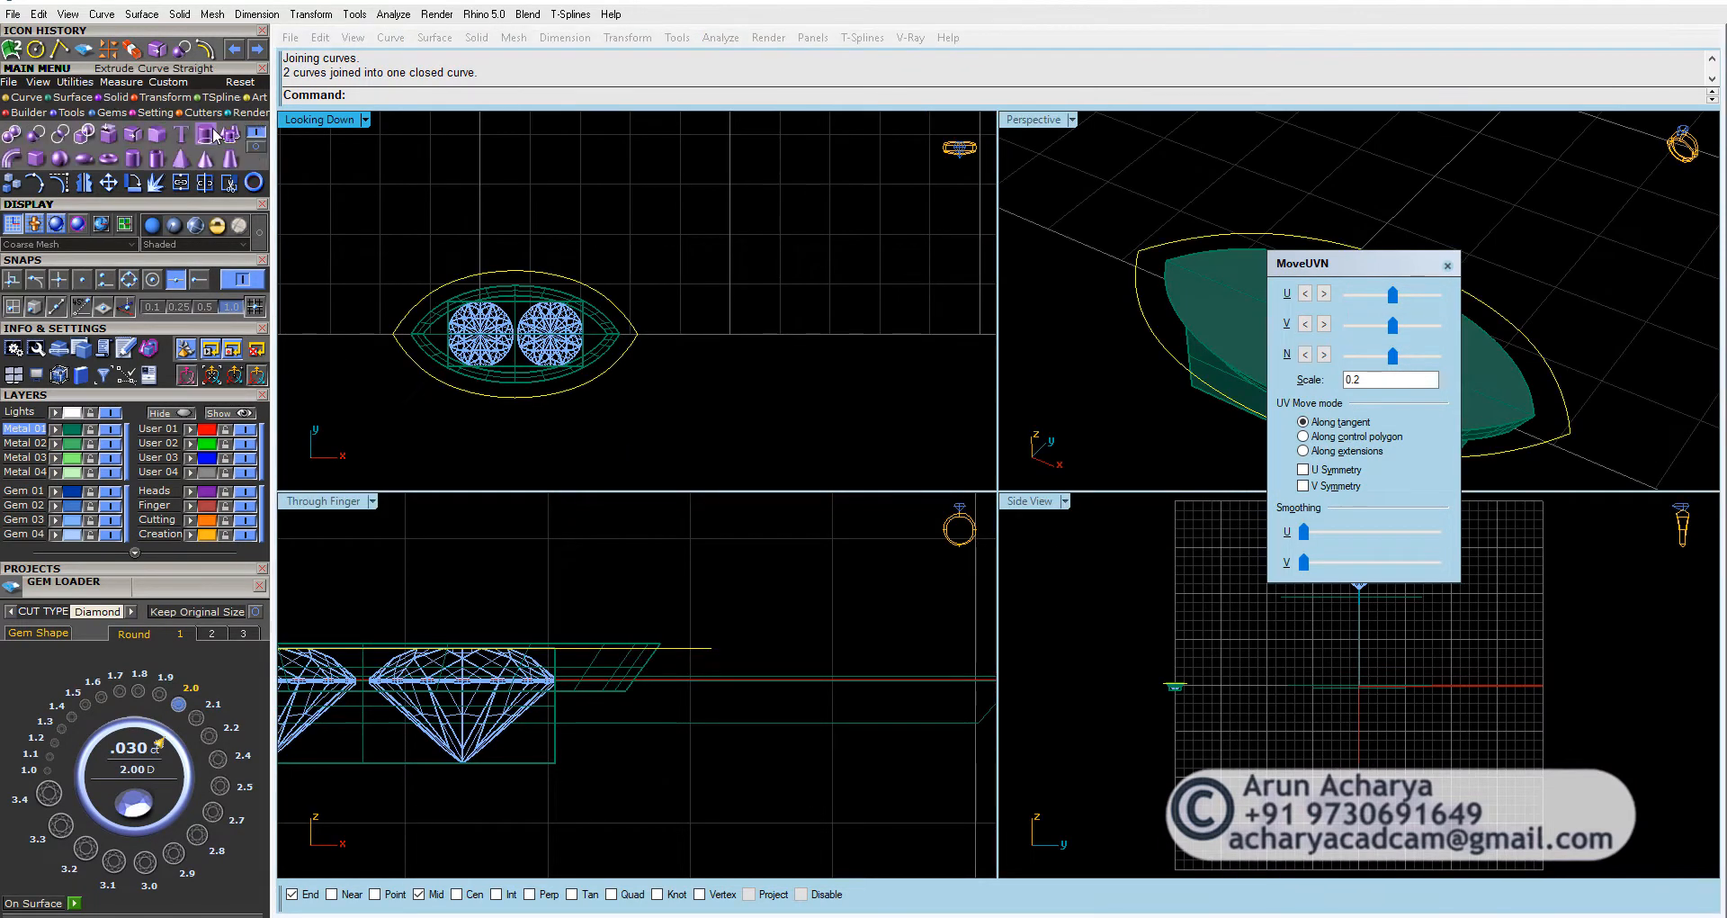
{"action": "left_click", "coordinate": [206, 133]}
{"action": "right_click_drag", "start_coordinate": [741, 786], "coordinate": [754, 754]}
{"action": "type", "text": "b"}
{"action": "key", "text": "Return"}
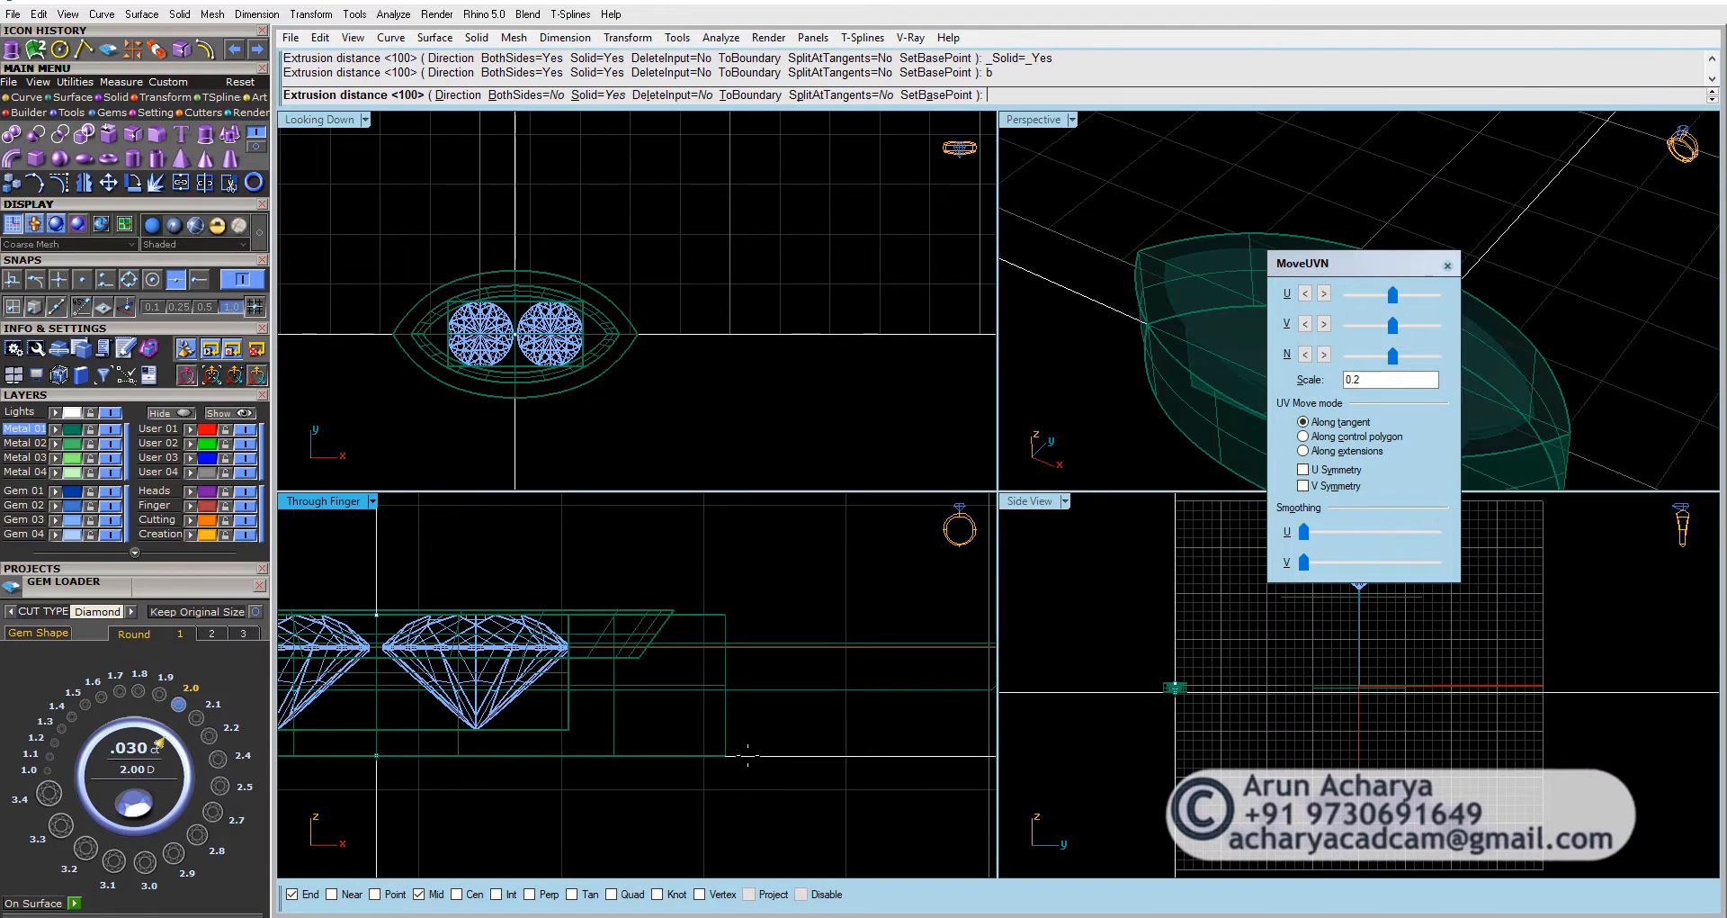
{"action": "type", "text": "-1.2"}
{"action": "key", "text": "BackSpace"}
{"action": "type", "text": "3"}
{"action": "key", "text": "Return"}
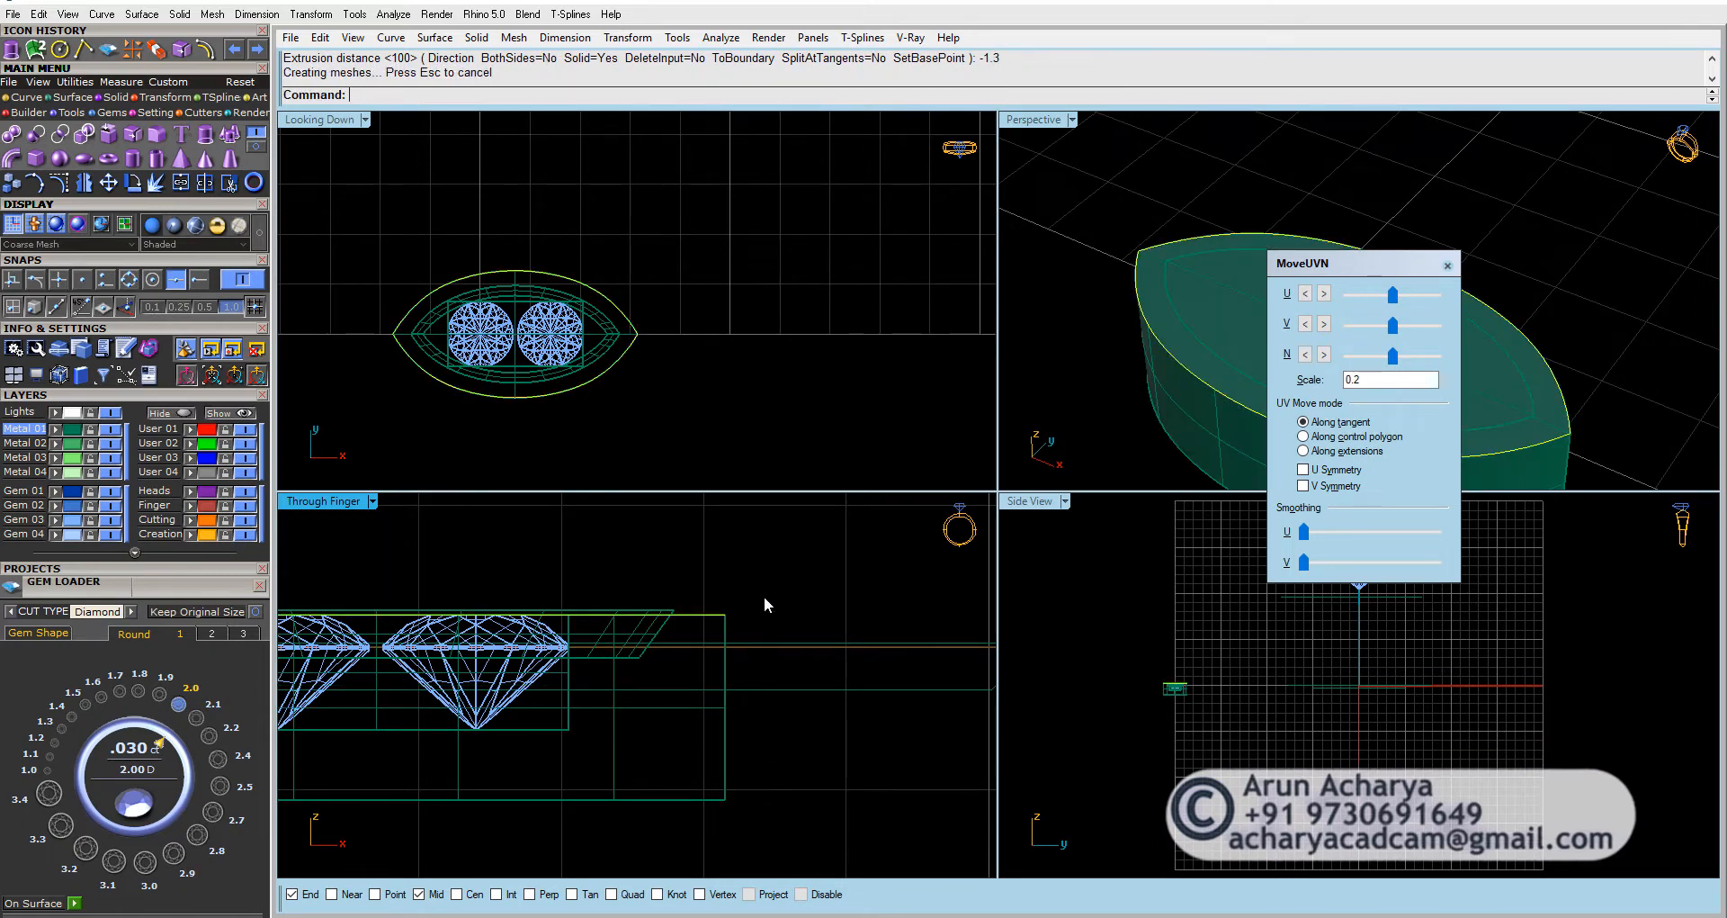
Step: Examine the marquise solids' proportions and position against the centre-stone halo and the reference photos
{"action": "left_click", "coordinate": [659, 630]}
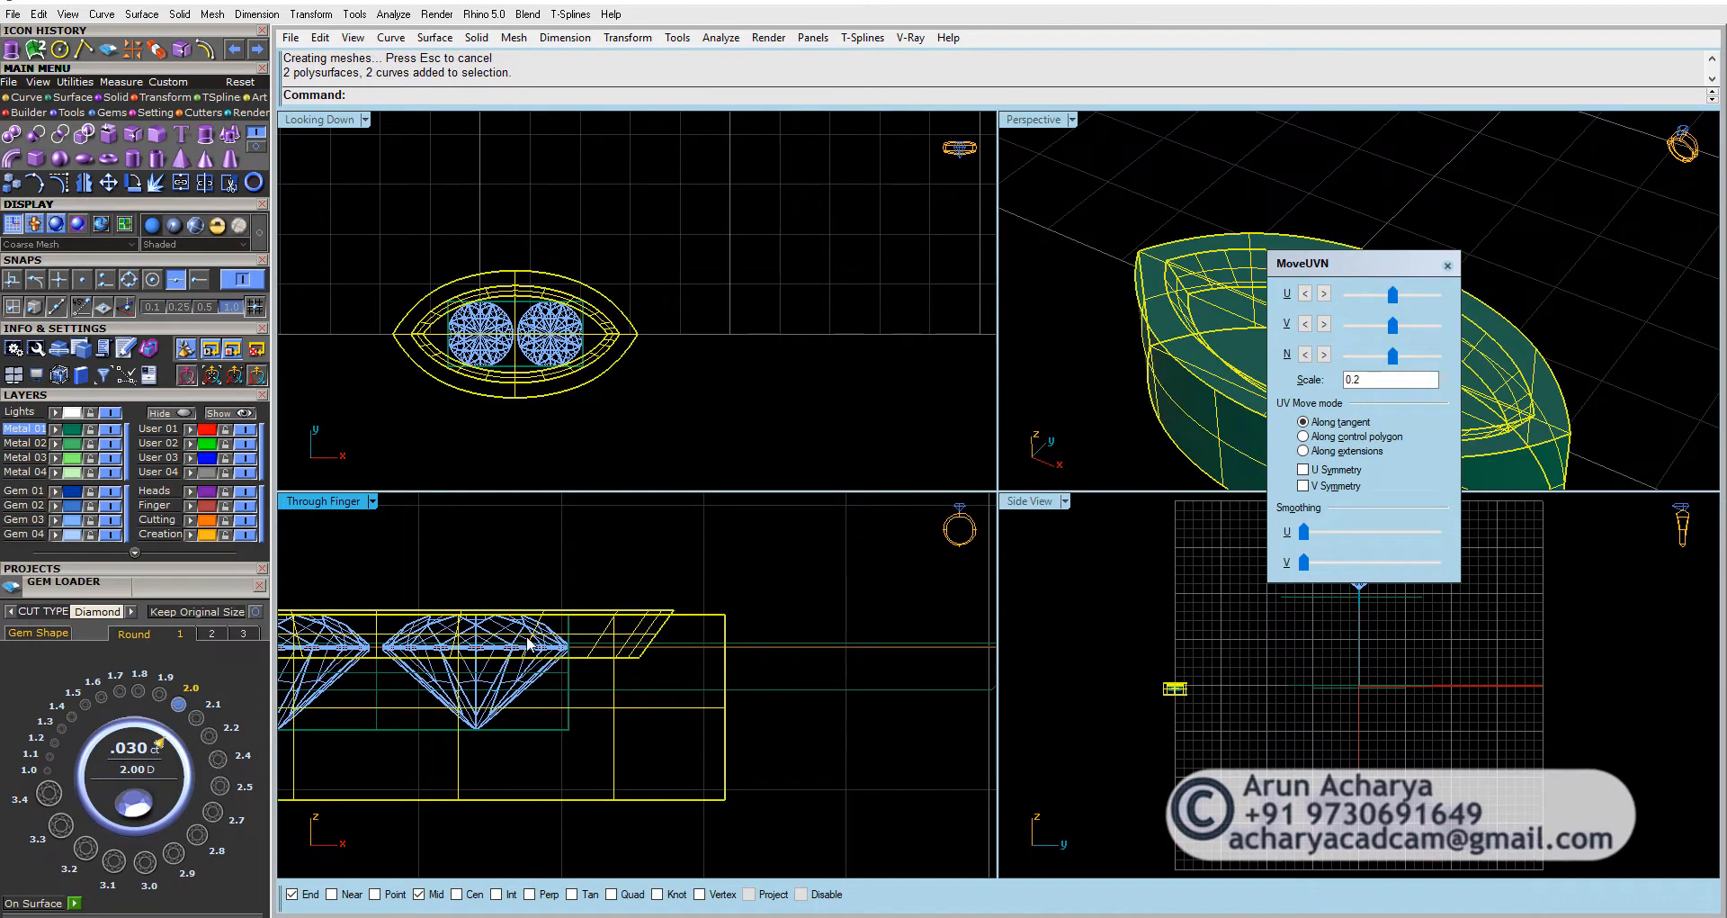
{"action": "double_click", "coordinate": [1014, 120]}
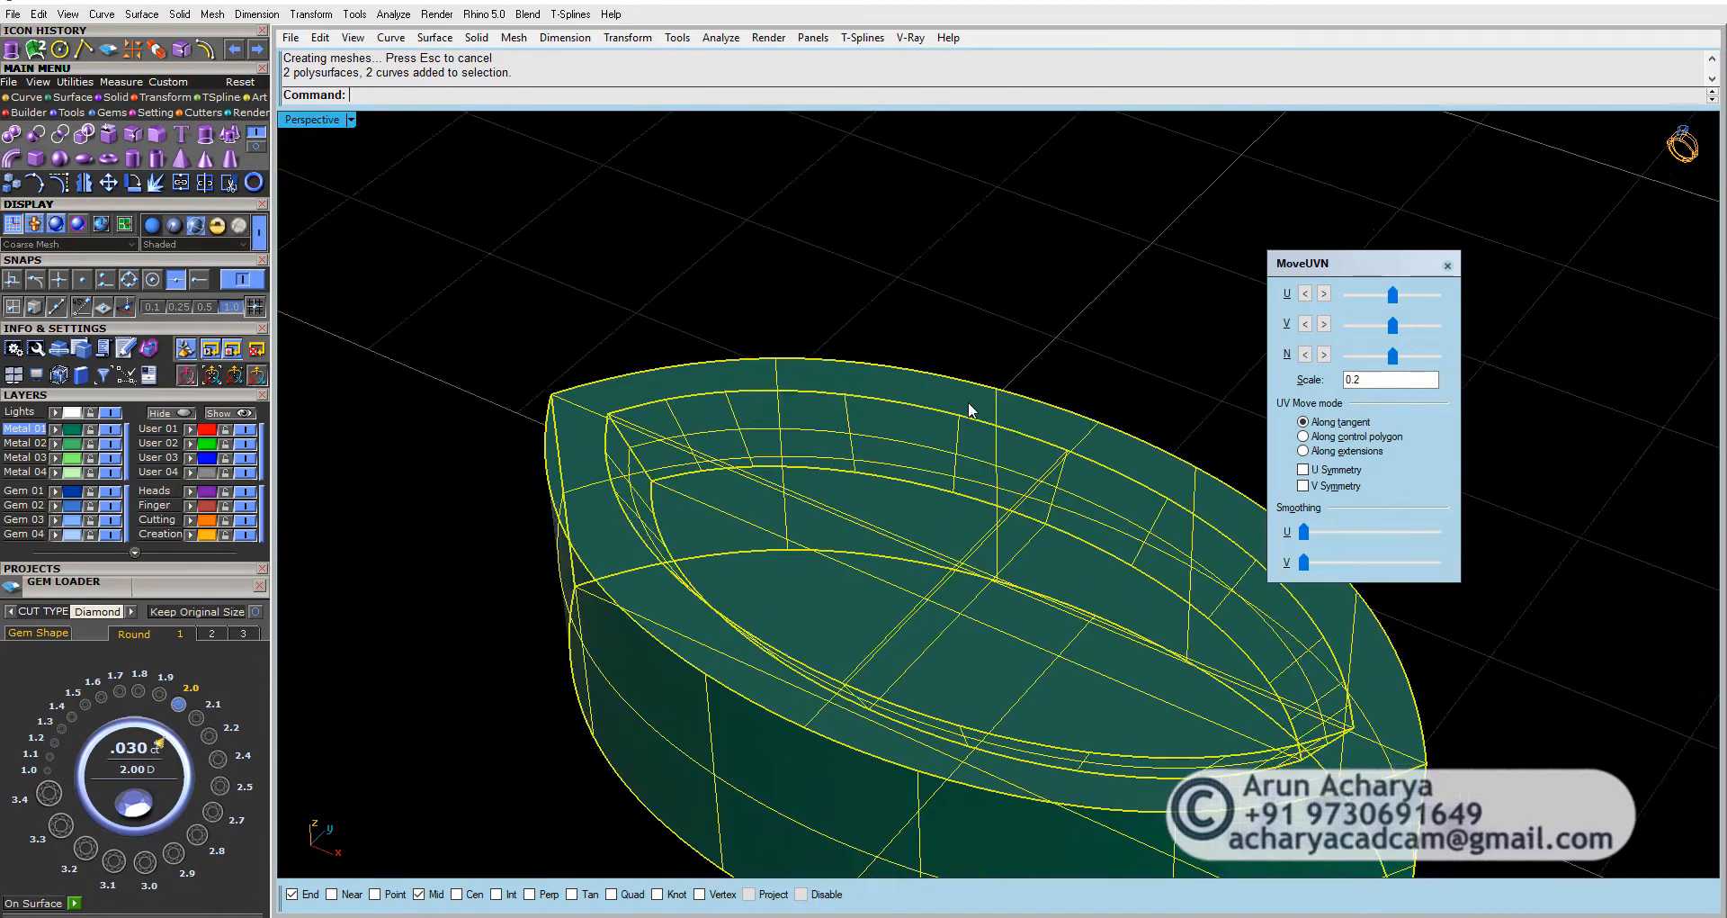
{"action": "scroll", "coordinate": [968, 405], "scroll_direction": "down", "scroll_amount": 8}
{"action": "scroll", "coordinate": [804, 616], "scroll_direction": "down", "scroll_amount": 10}
{"action": "right_click_drag", "start_coordinate": [804, 616], "coordinate": [855, 531]}
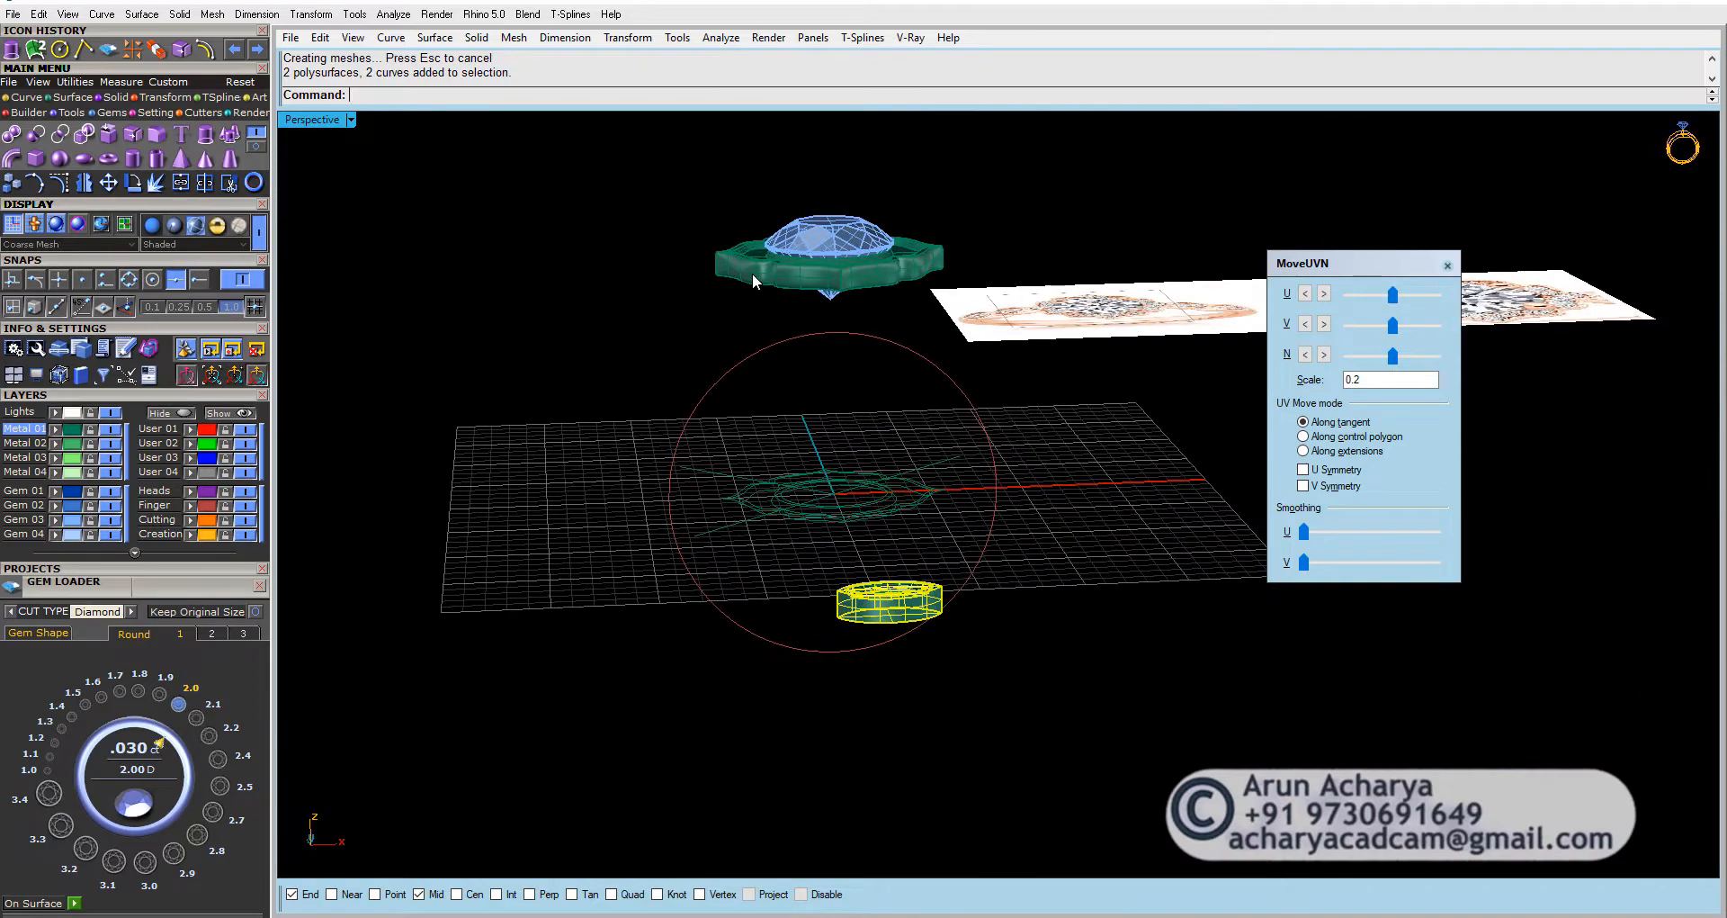
{"action": "scroll", "coordinate": [750, 268], "scroll_direction": "up", "scroll_amount": 3}
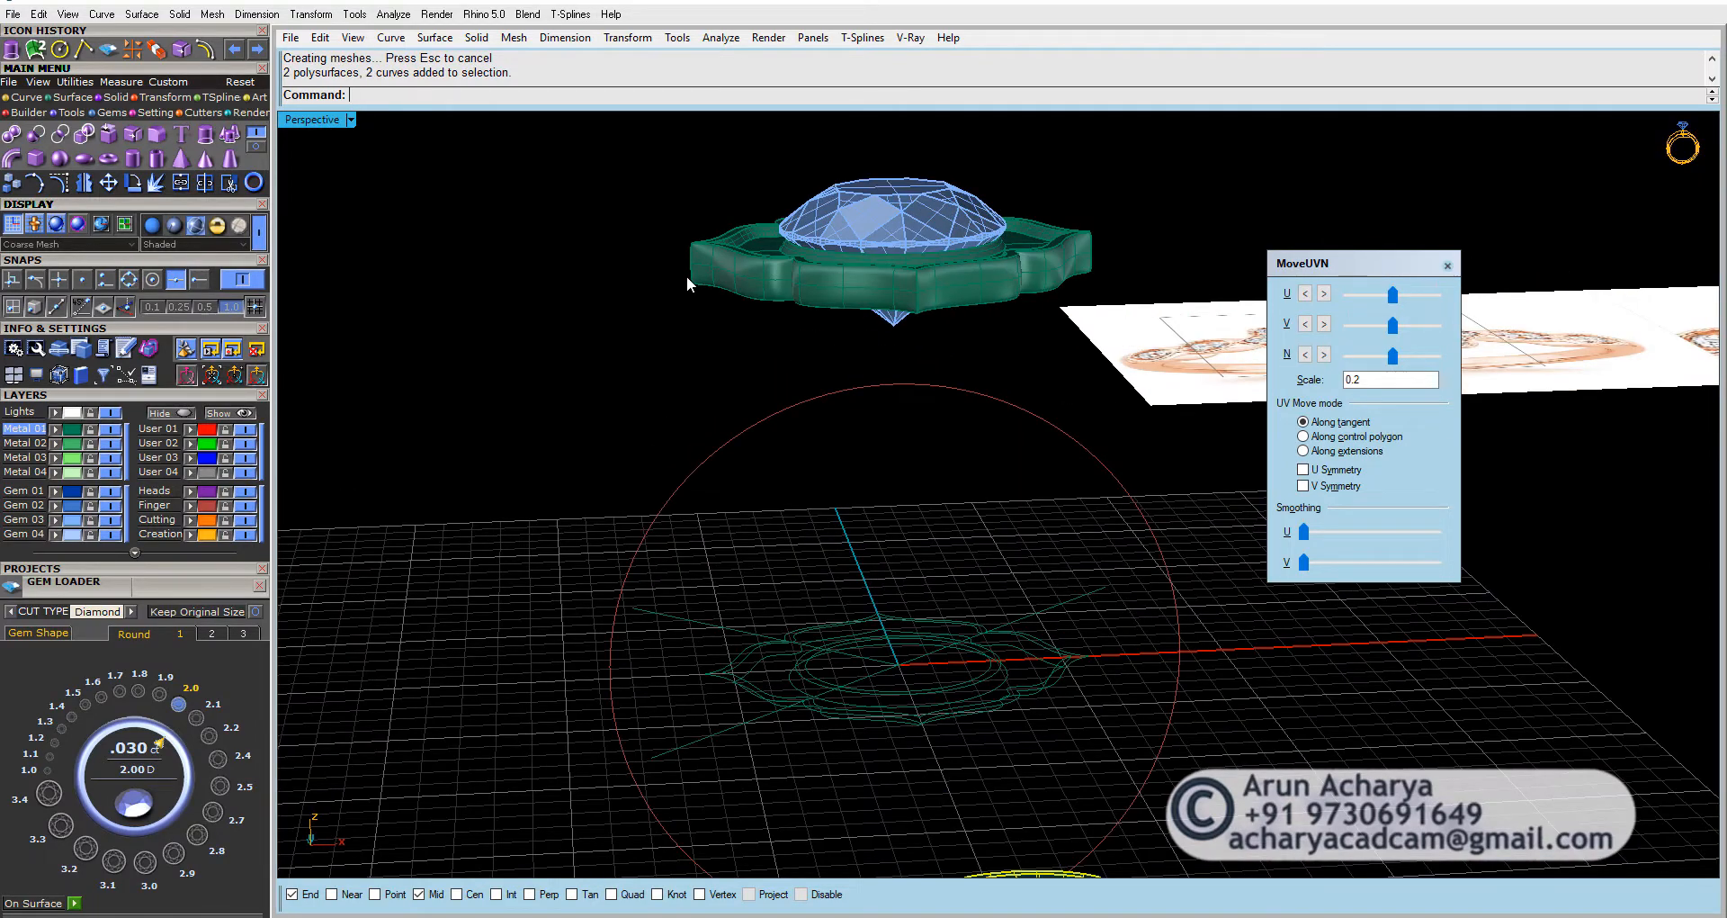
{"action": "scroll", "coordinate": [691, 341], "scroll_direction": "down", "scroll_amount": 6}
{"action": "right_click_drag", "start_coordinate": [693, 348], "coordinate": [707, 510]}
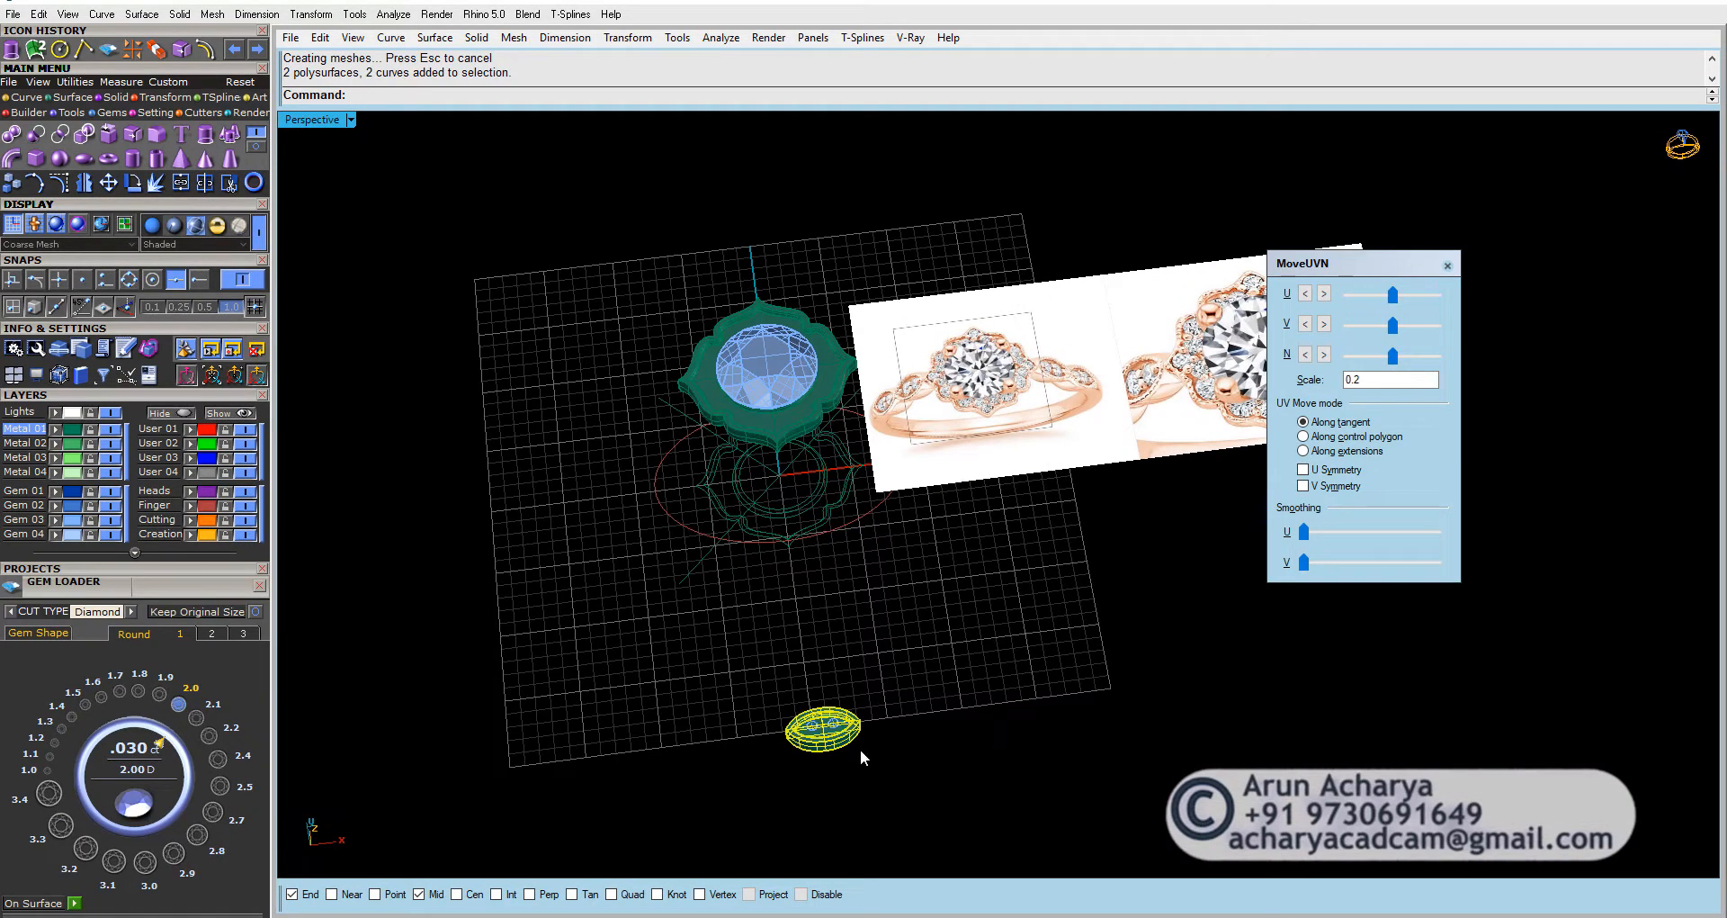
{"action": "key", "text": "Escape"}
{"action": "scroll", "coordinate": [845, 739], "scroll_direction": "up", "scroll_amount": 7}
{"action": "scroll", "coordinate": [833, 702], "scroll_direction": "up", "scroll_amount": 3}
{"action": "left_click", "coordinate": [891, 725]}
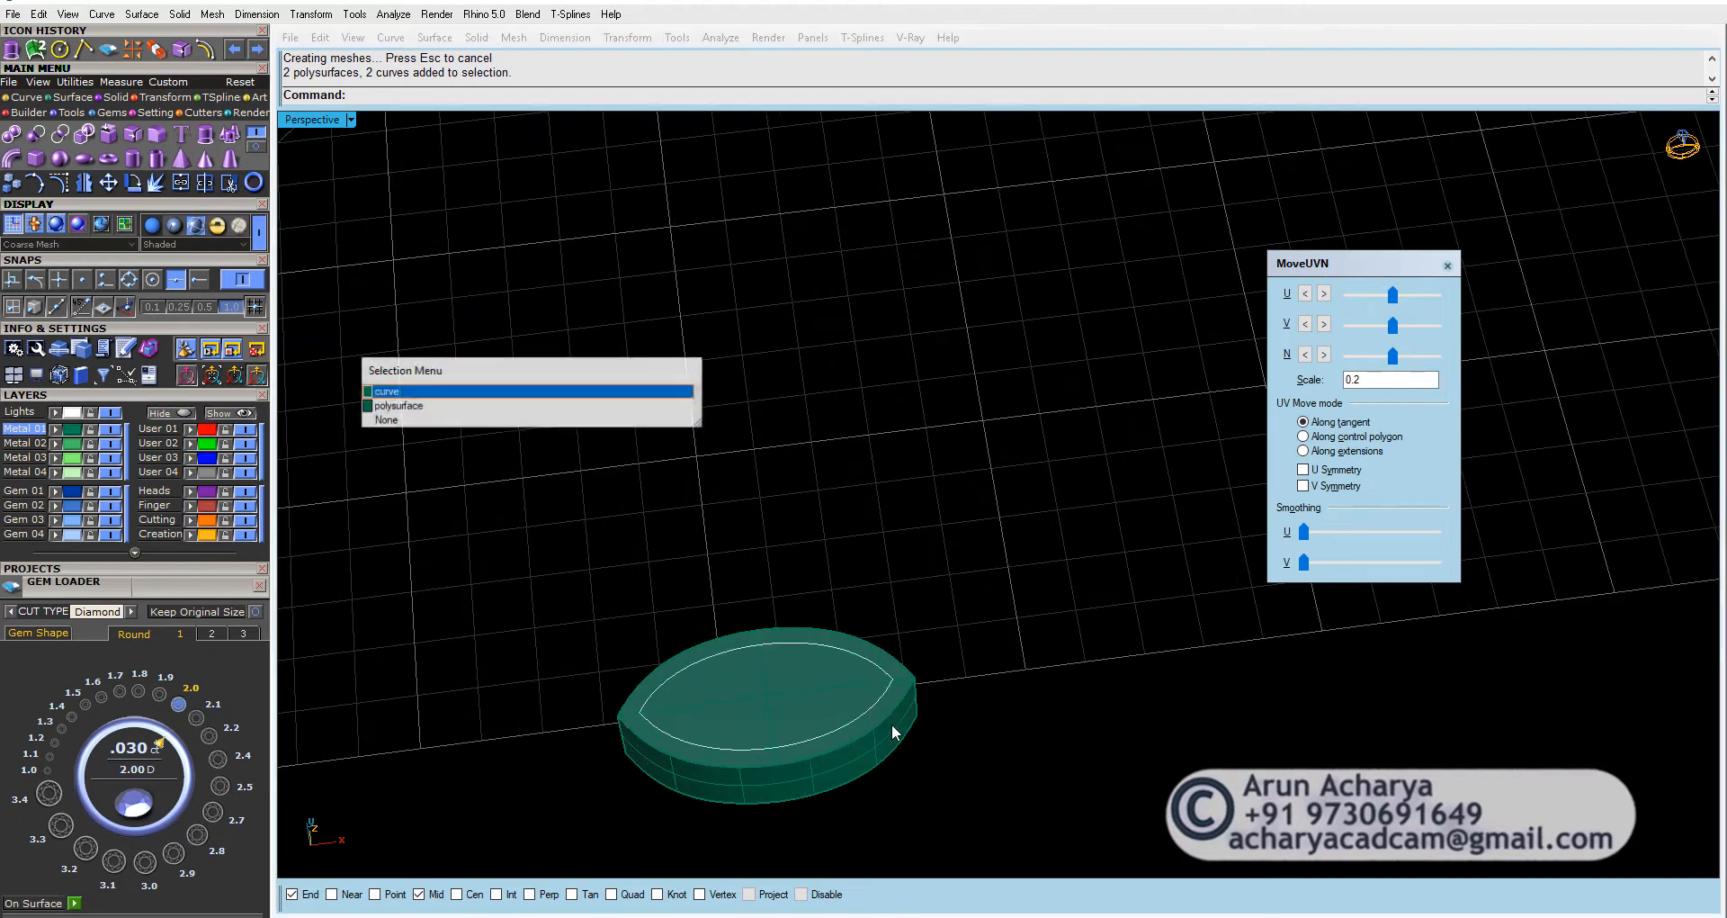
{"action": "right_click", "coordinate": [891, 726]}
{"action": "left_click", "coordinate": [832, 709]}
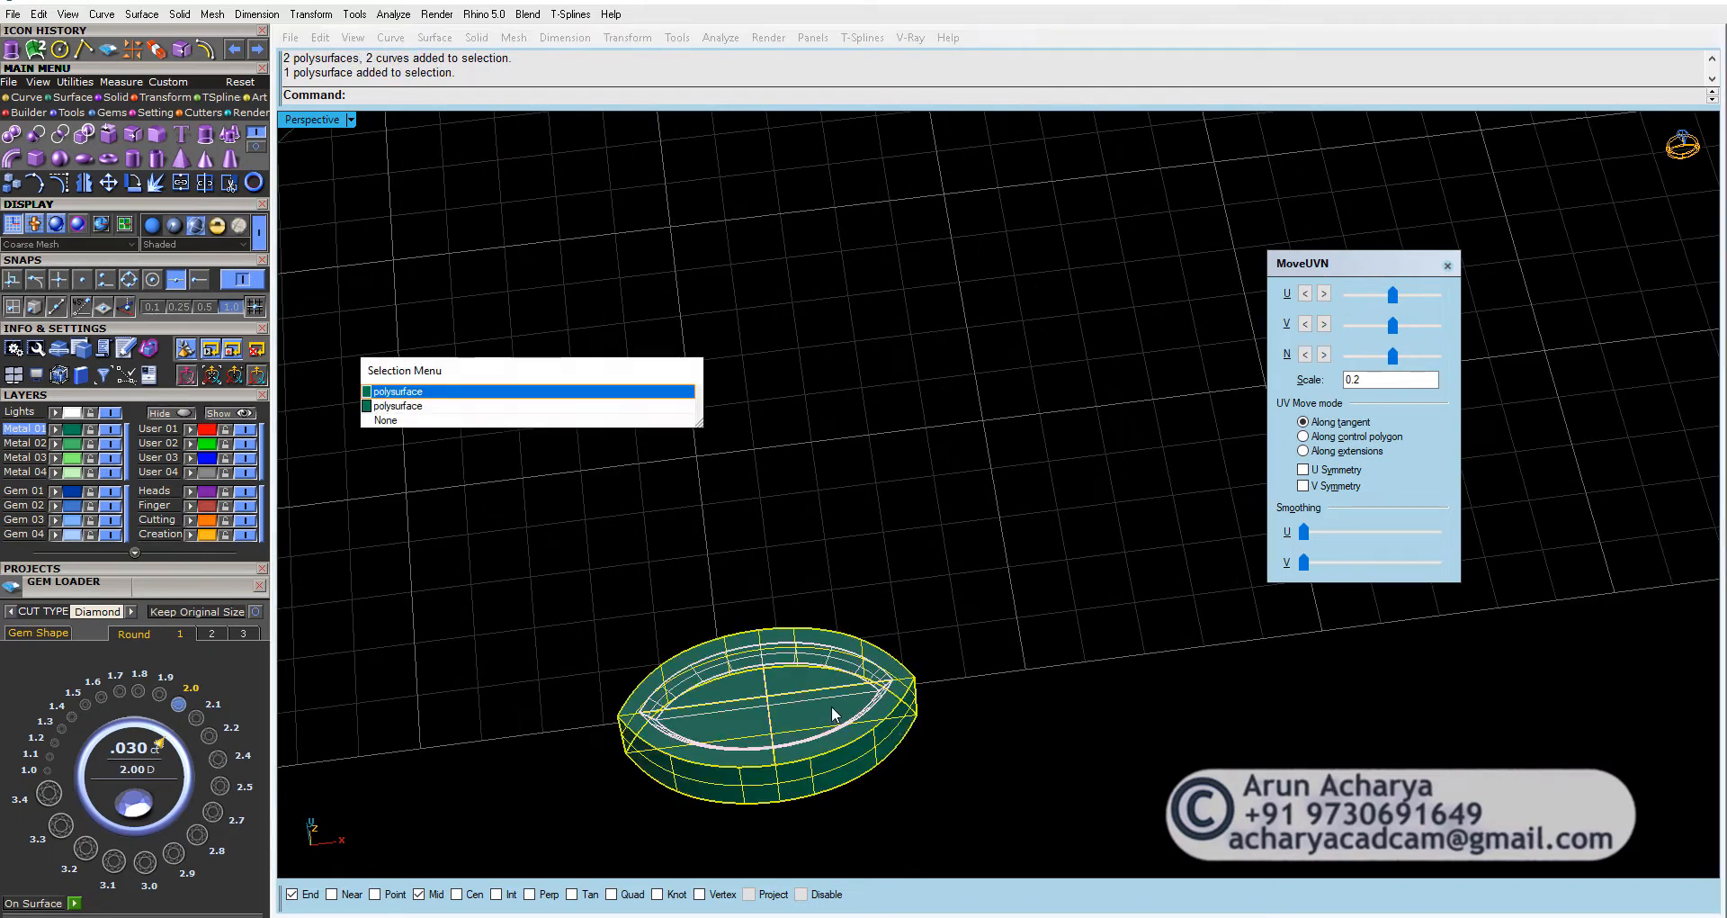
{"action": "key", "text": "Escape"}
{"action": "key", "text": "Escape"}
{"action": "scroll", "coordinate": [822, 700], "scroll_direction": "up", "scroll_amount": 5}
{"action": "left_click", "coordinate": [850, 602]}
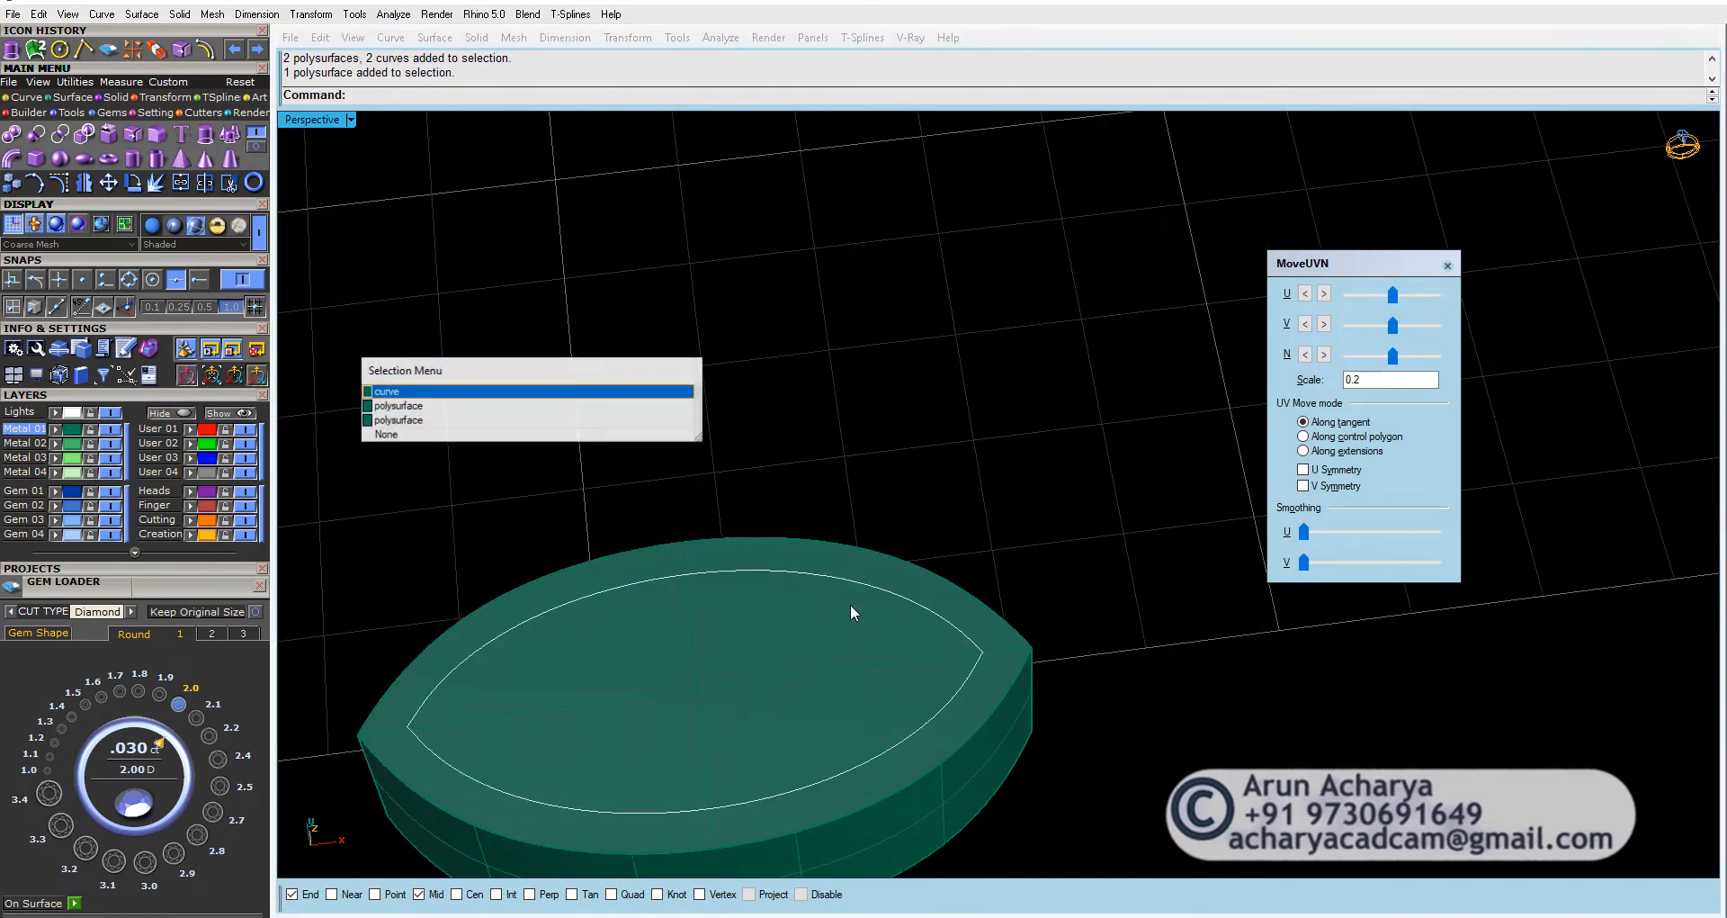
{"action": "left_click", "coordinate": [494, 433]}
{"action": "key", "text": "ctrl+a"}
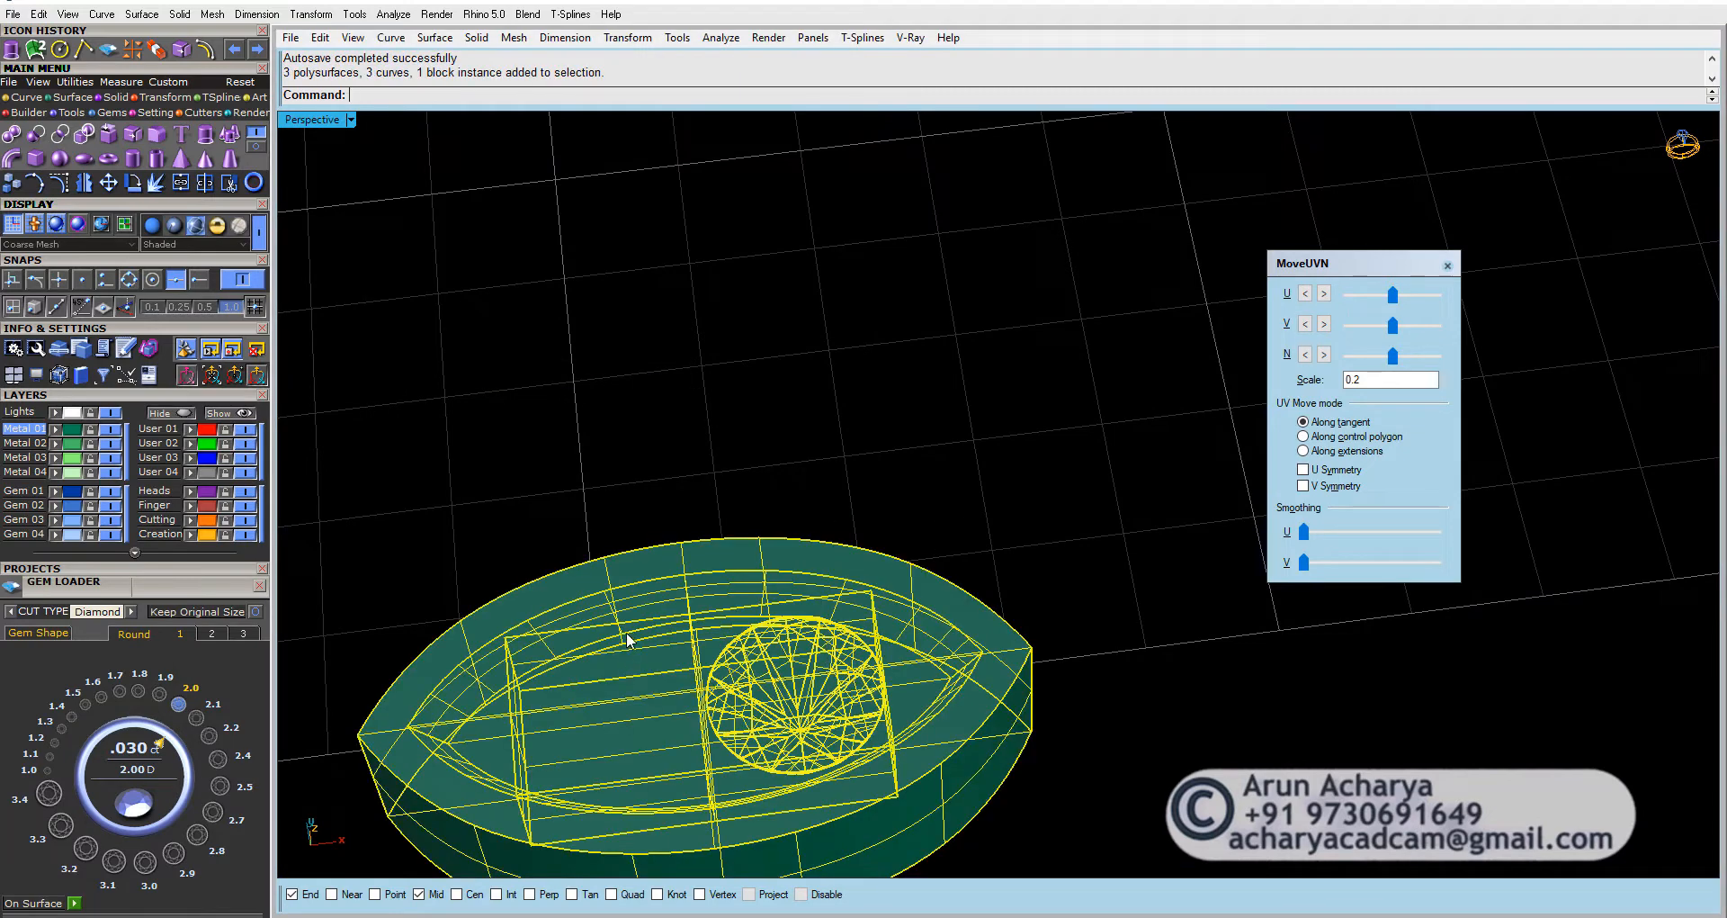
{"action": "key", "text": "Escape"}
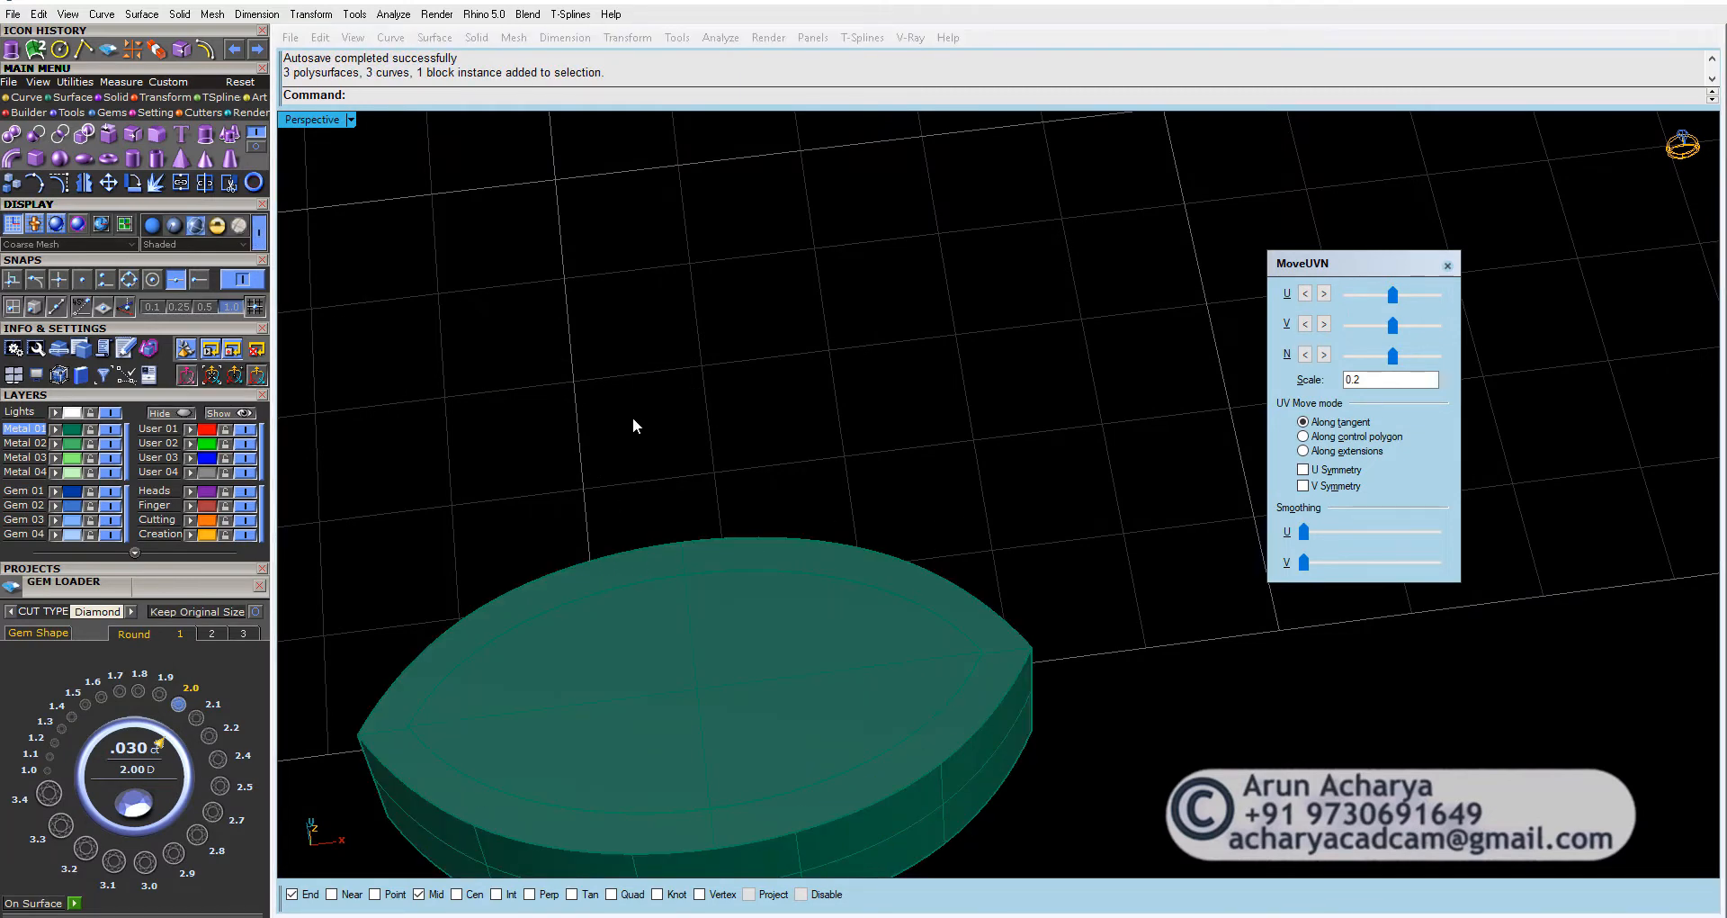
Step: Switch the perspective view to wireframe display to expose the parts inside the marquise solids
{"action": "scroll", "coordinate": [635, 420], "scroll_direction": "down", "scroll_amount": 2}
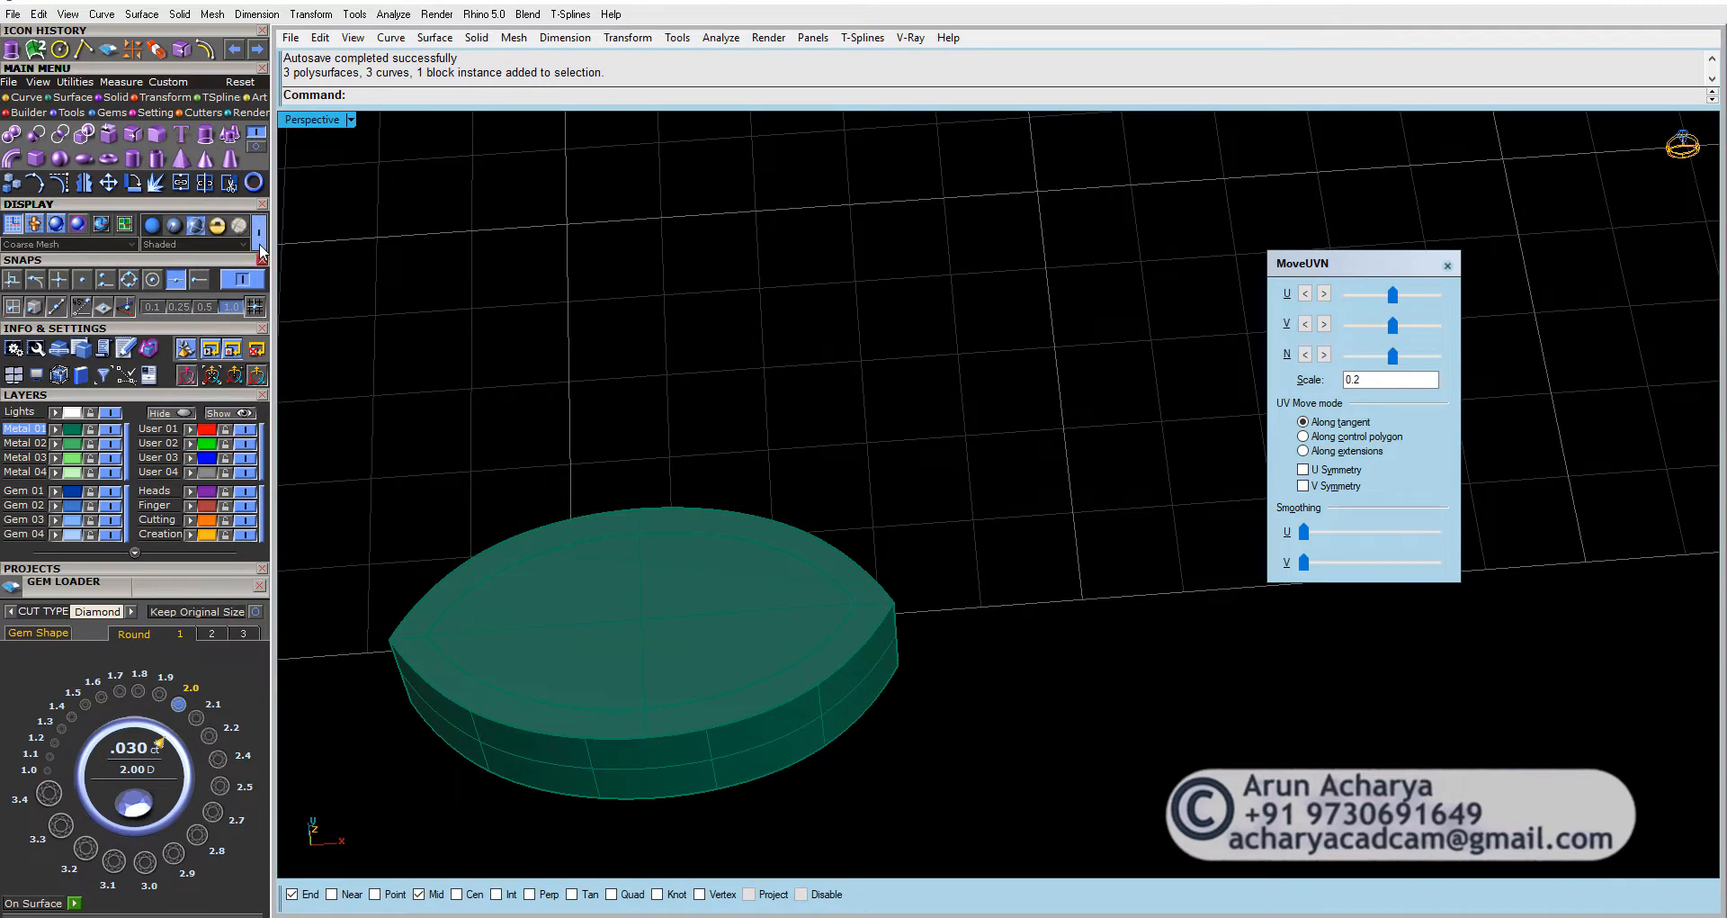
{"action": "key", "text": "ctrl+alt+w"}
Step: Delete the rectangular box enclosing the two diamonds
{"action": "left_click", "coordinate": [510, 714]}
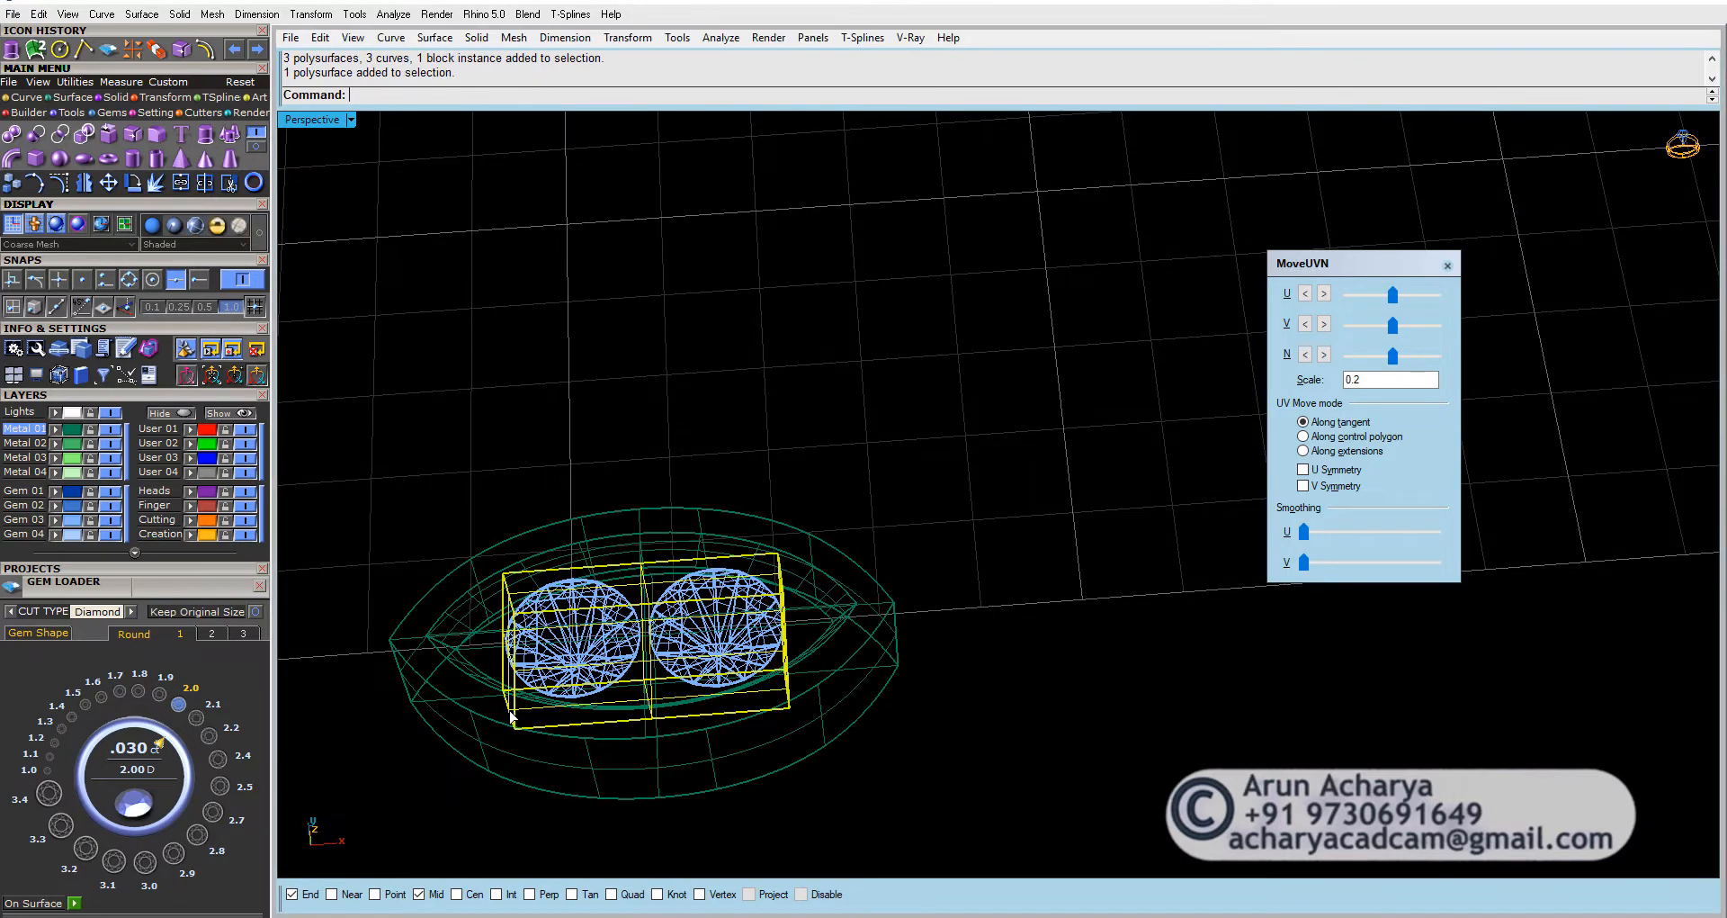
{"action": "key", "text": "Delete"}
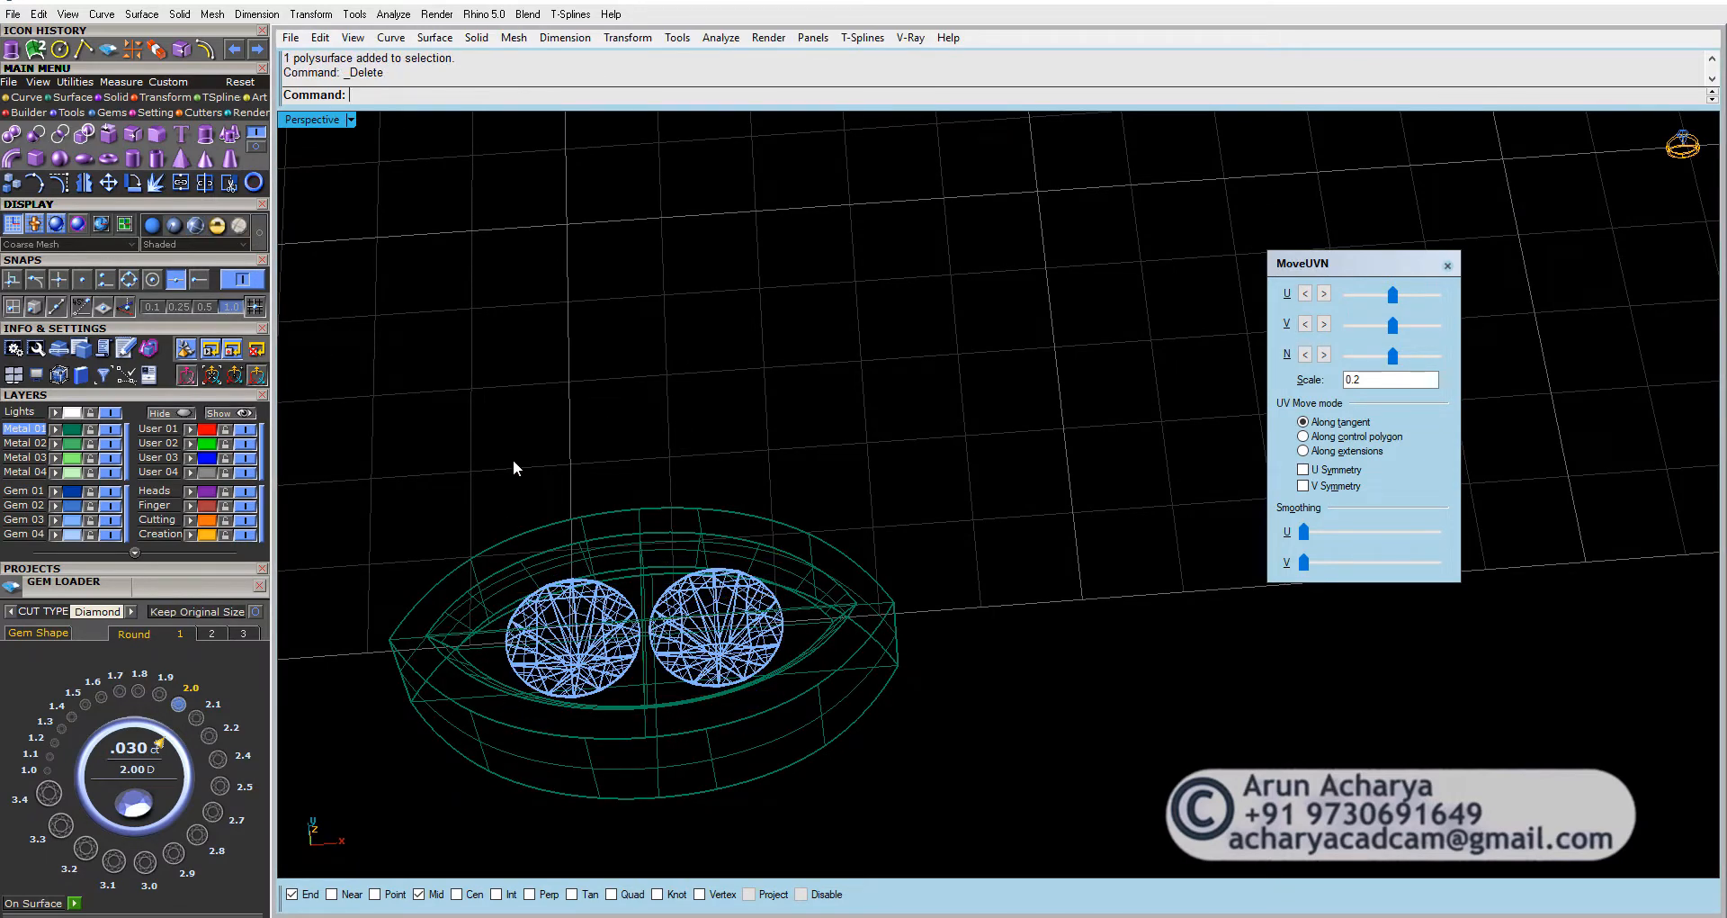
{"action": "key", "text": "F9"}
{"action": "scroll", "coordinate": [764, 574], "scroll_direction": "down", "scroll_amount": 5}
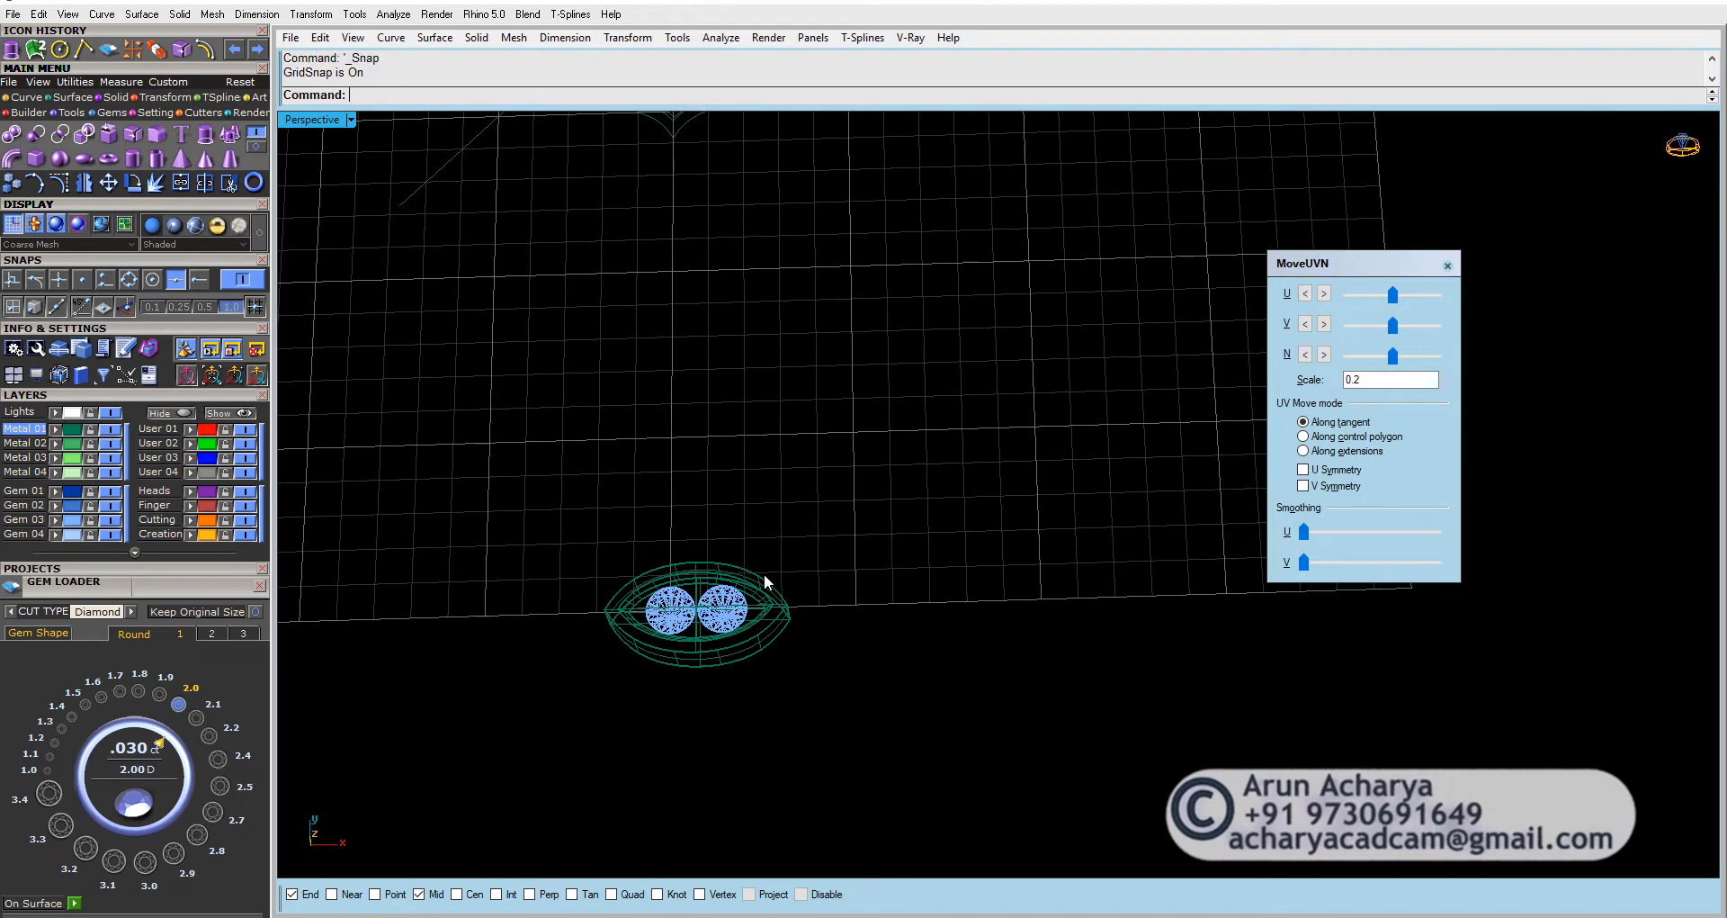
Step: Hide the marquise outline curves by selecting all curves and excluding those around the halo
{"action": "key", "text": "F12"}
{"action": "scroll", "coordinate": [809, 592], "scroll_direction": "down", "scroll_amount": 10}
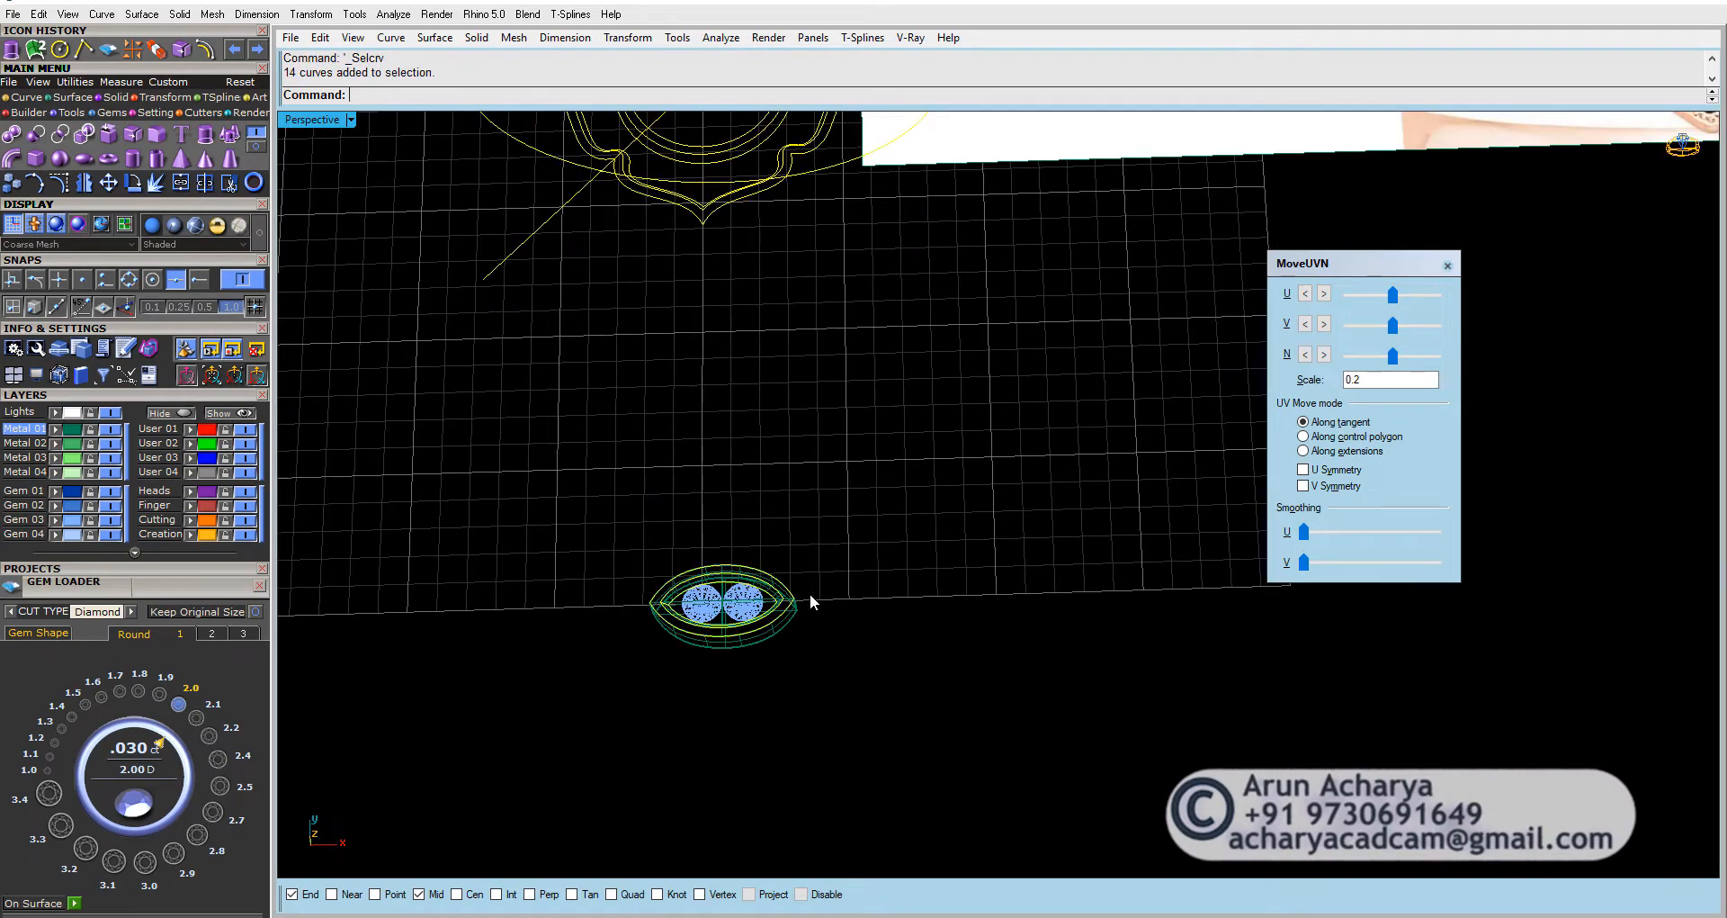
{"action": "left_click_drag", "start_coordinate": [885, 507], "coordinate": [555, 261], "text": "ctrl"}
{"action": "right_click_drag", "start_coordinate": [680, 448], "coordinate": [675, 381]}
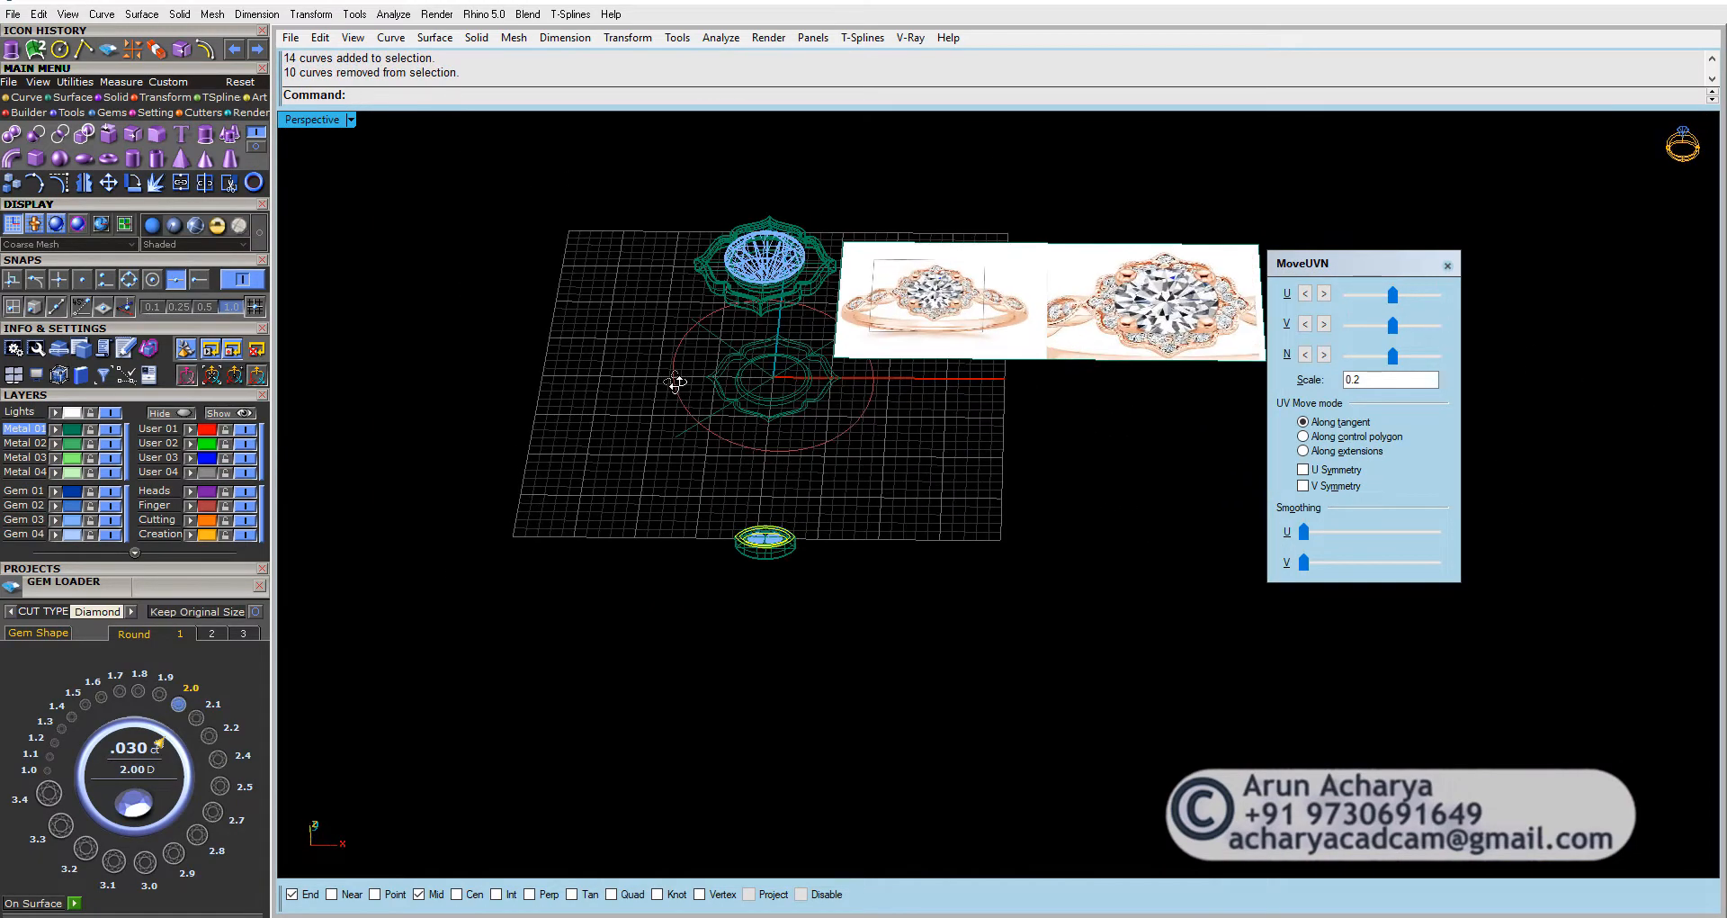
{"action": "key", "text": "ctrl+h"}
{"action": "scroll", "coordinate": [767, 572], "scroll_direction": "up", "scroll_amount": 5}
{"action": "left_click_drag", "start_coordinate": [862, 406], "coordinate": [590, 622]}
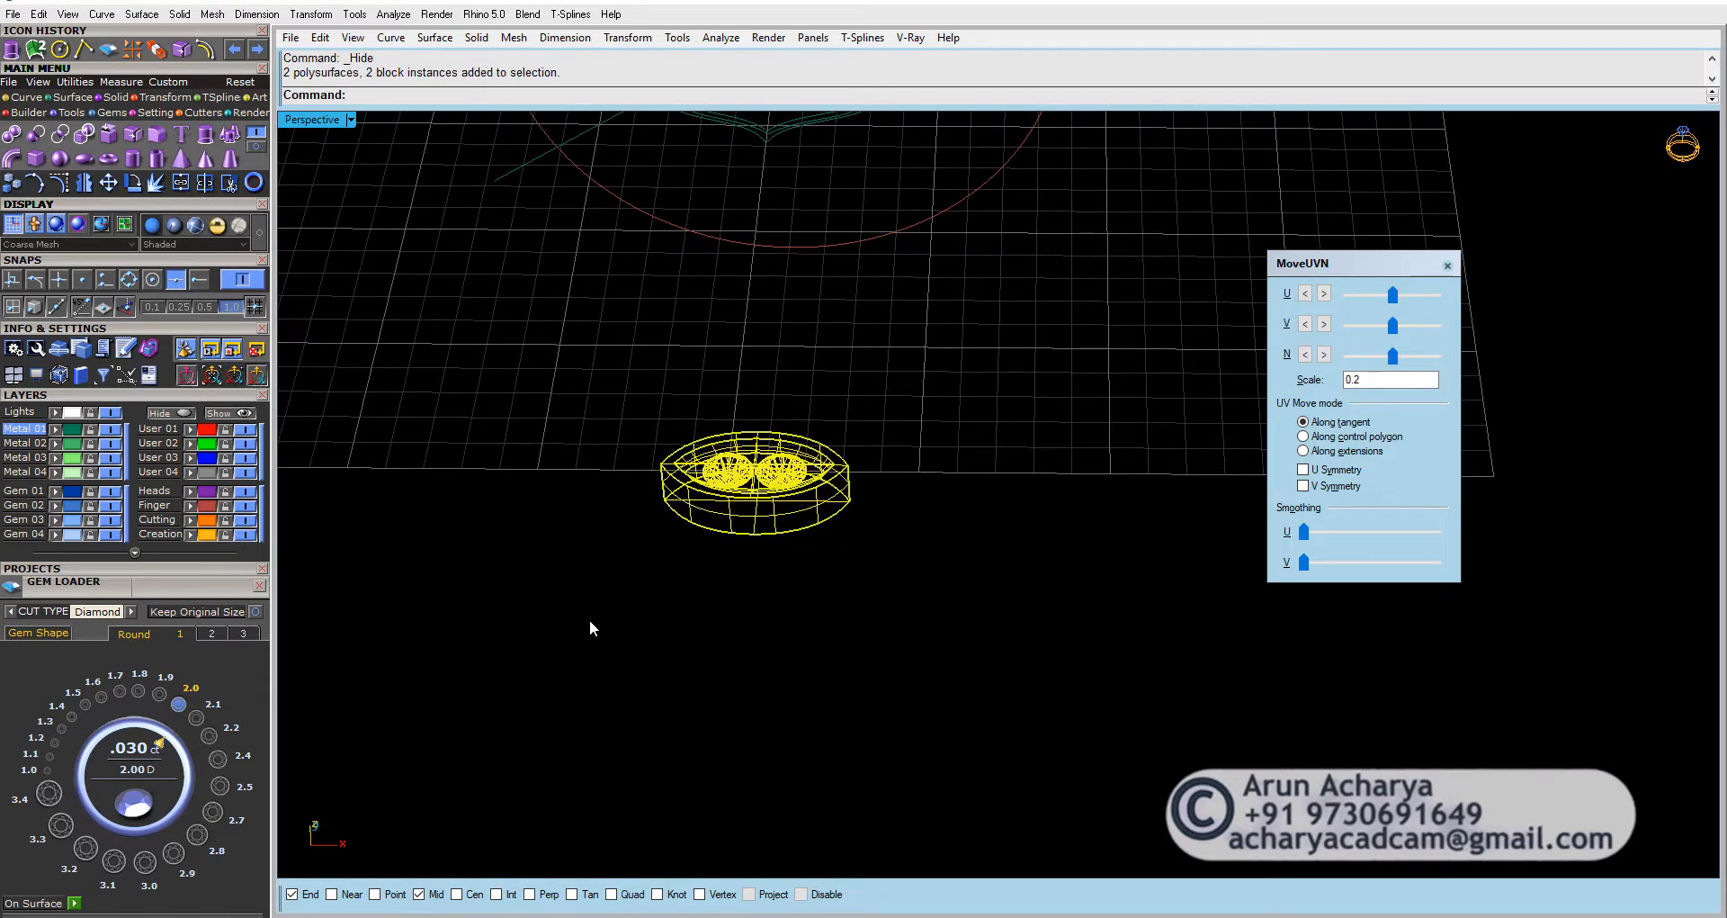
{"action": "key", "text": "Escape"}
{"action": "scroll", "coordinate": [731, 673], "scroll_direction": "up", "scroll_amount": 6}
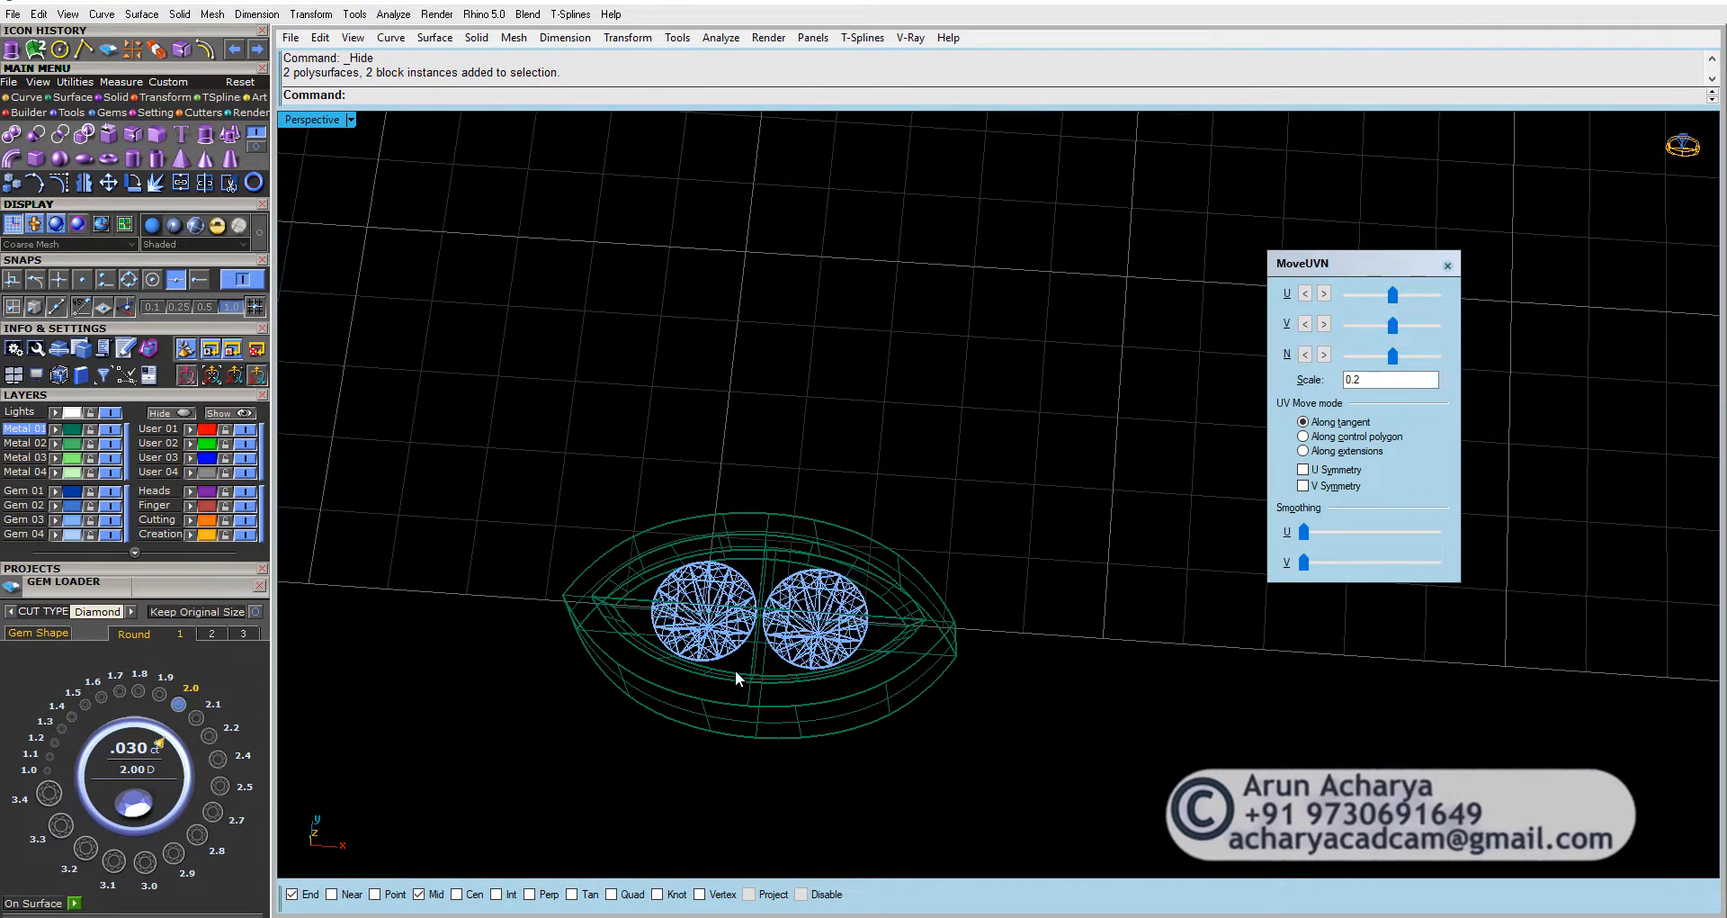
Step: Undo the hiding of the marquise curves and the deletion of the box around the diamonds
{"action": "left_click", "coordinate": [729, 683]}
{"action": "left_click", "coordinate": [787, 316]}
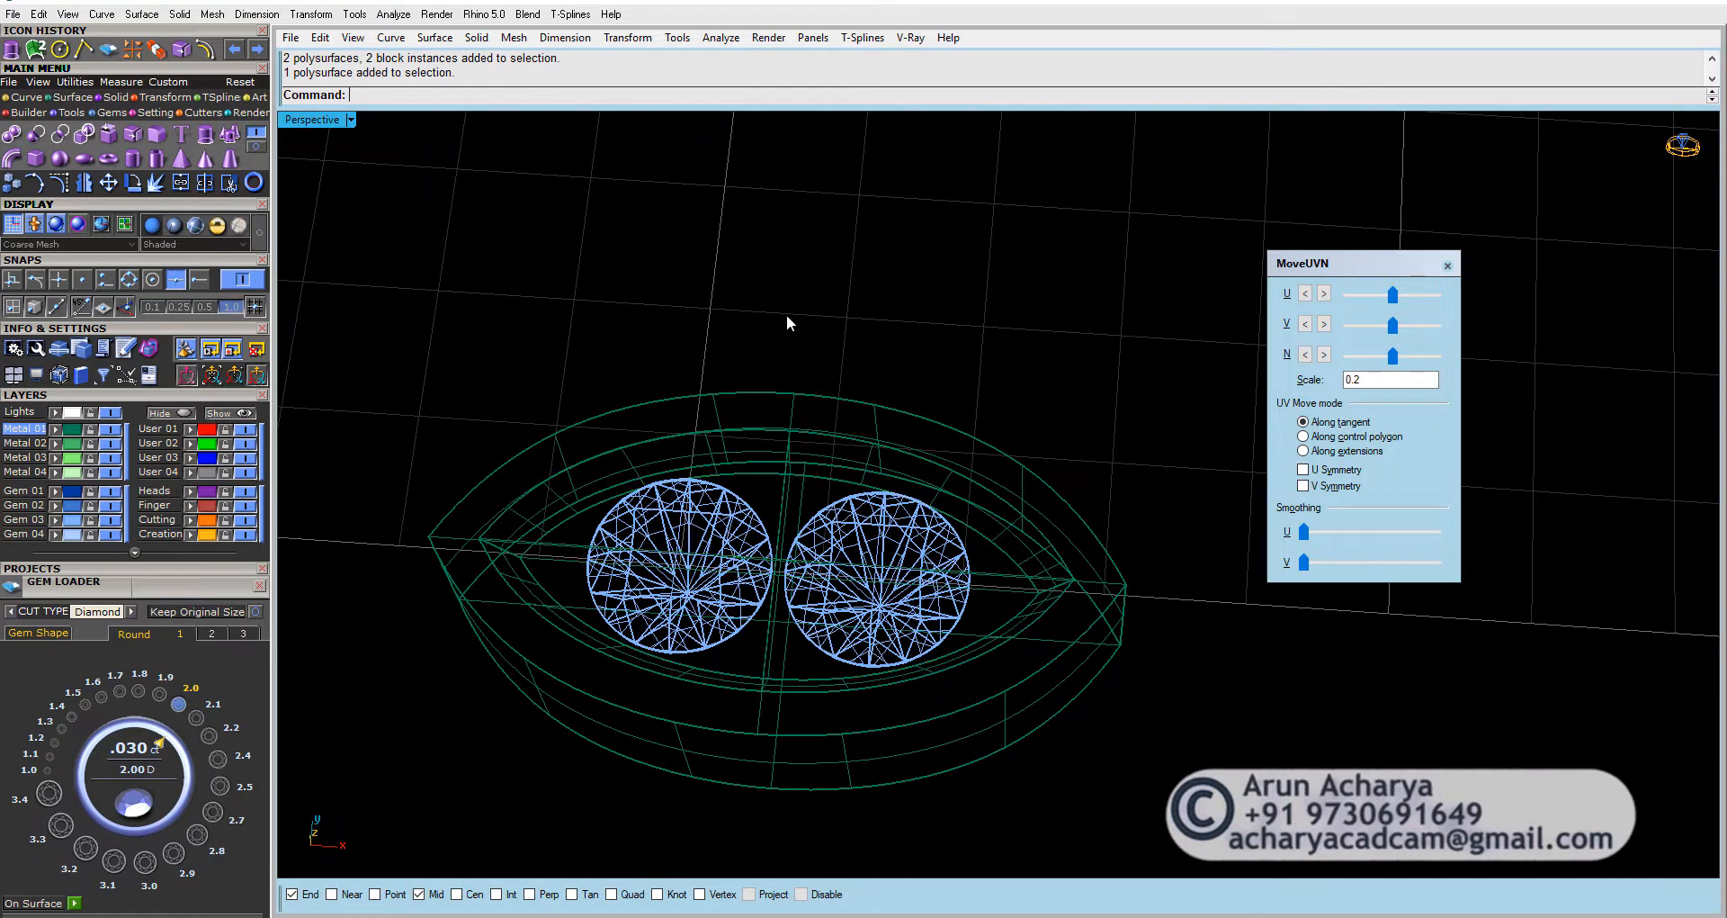
{"action": "key", "text": "ctrl+z"}
{"action": "key", "text": "ctrl+z"}
{"action": "left_click", "coordinate": [716, 374]}
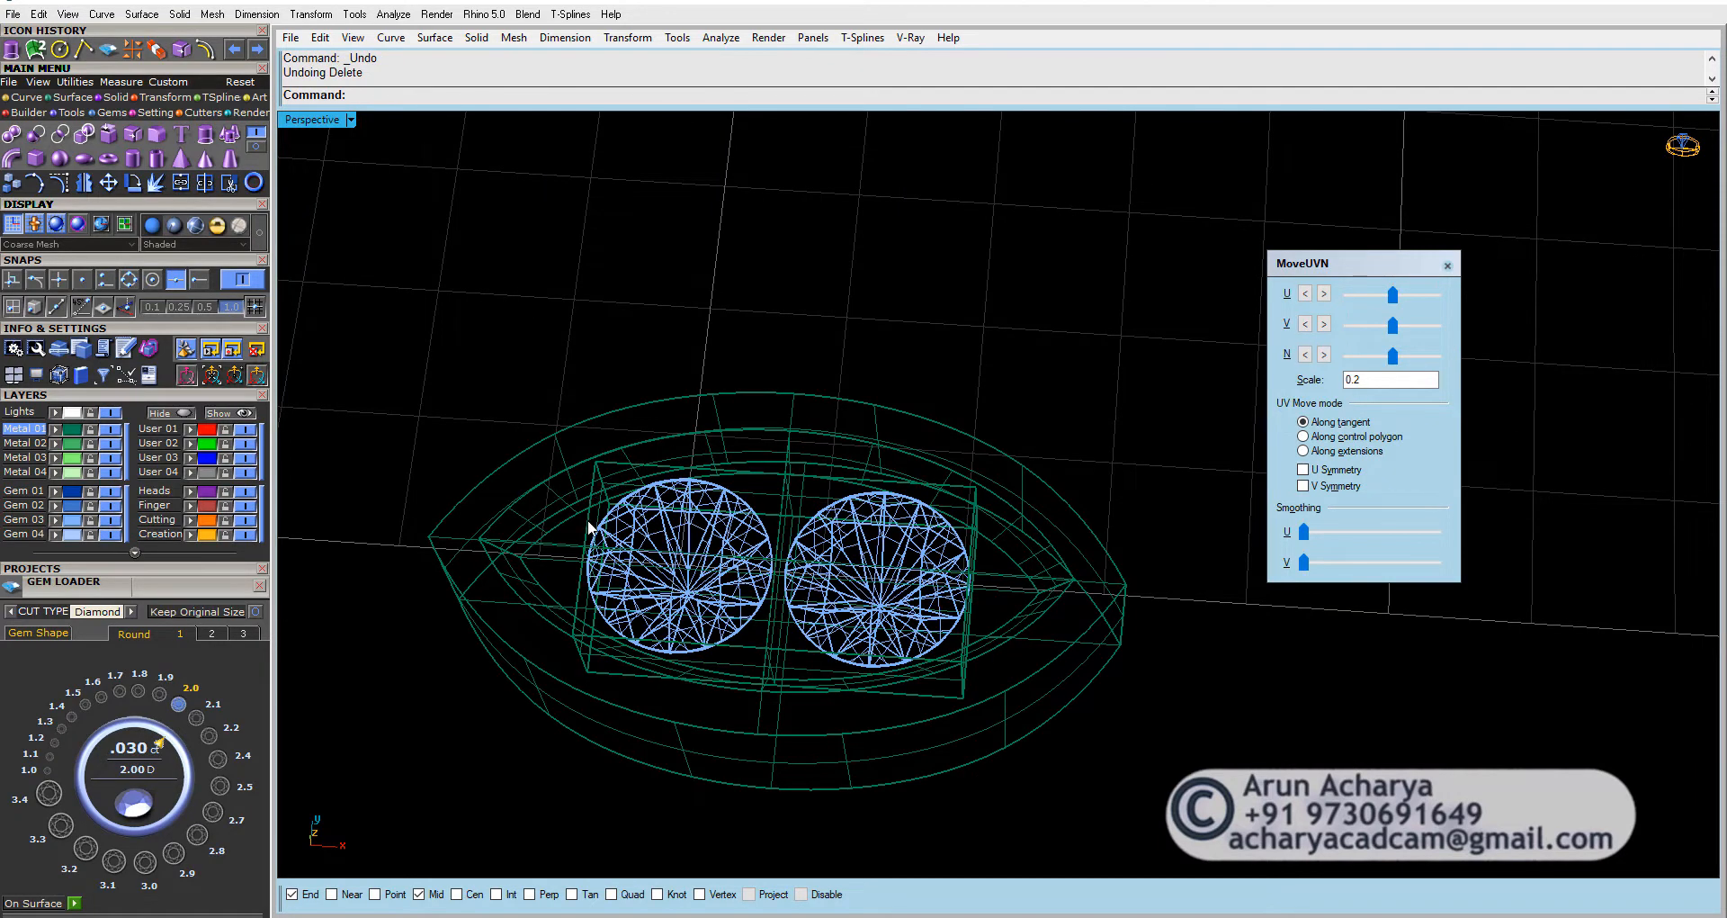
Step: Place an AreaCentroid point for the box around the two diamonds and delete the box
{"action": "left_click", "coordinate": [586, 520]}
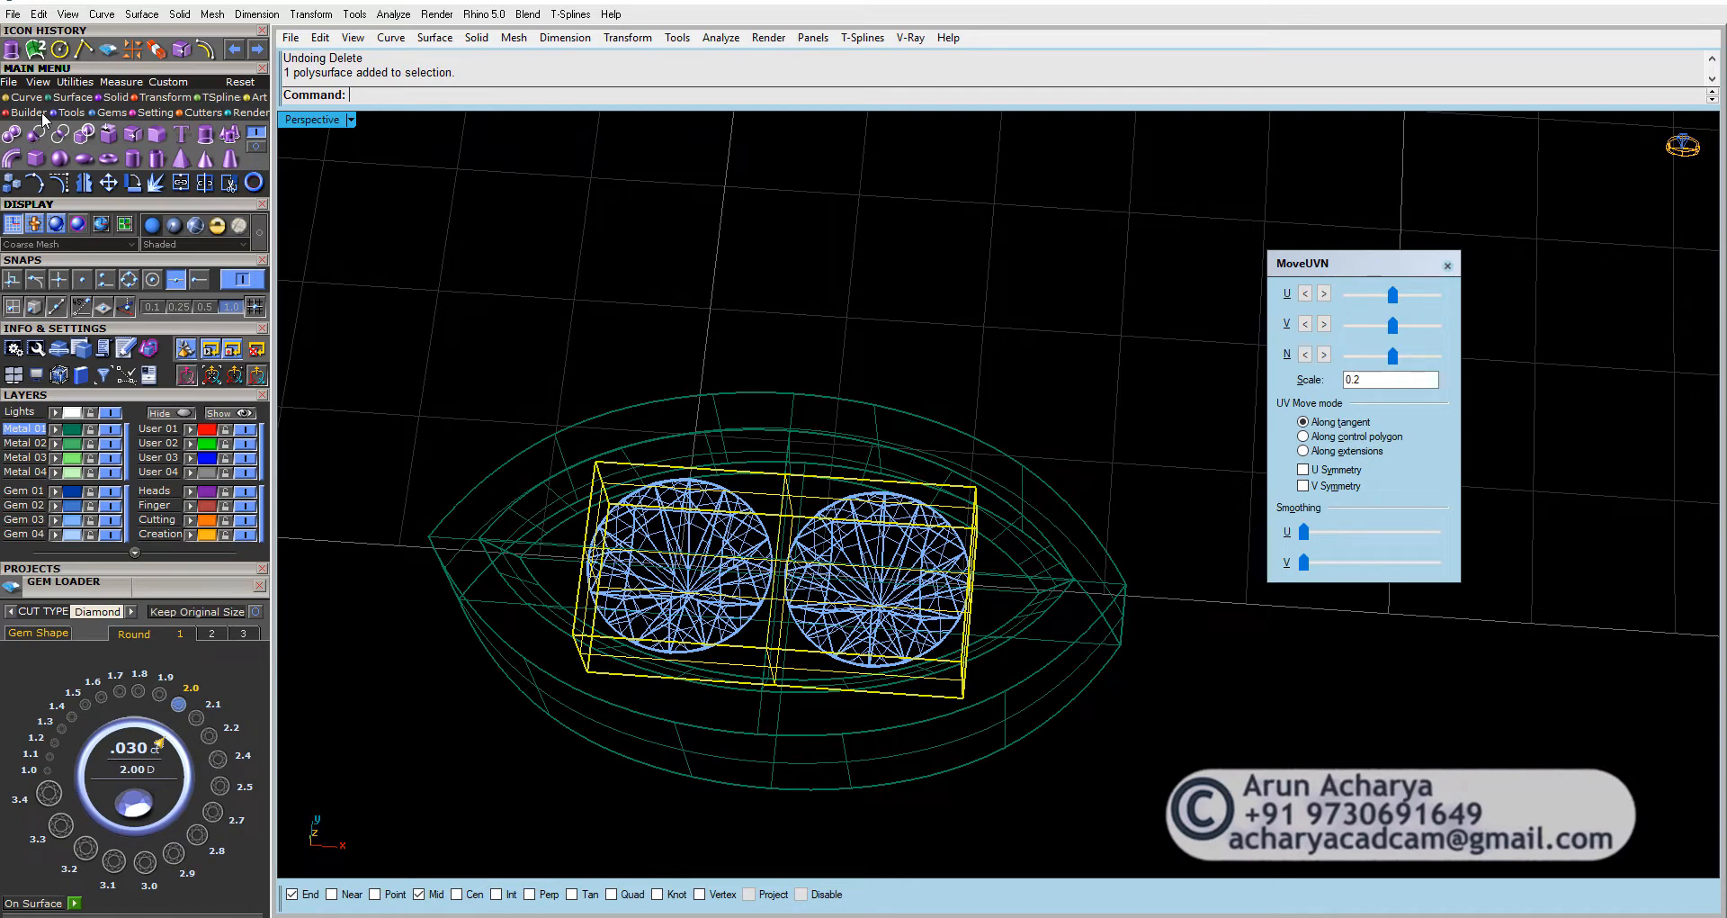
{"action": "type", "text": "Centr"}
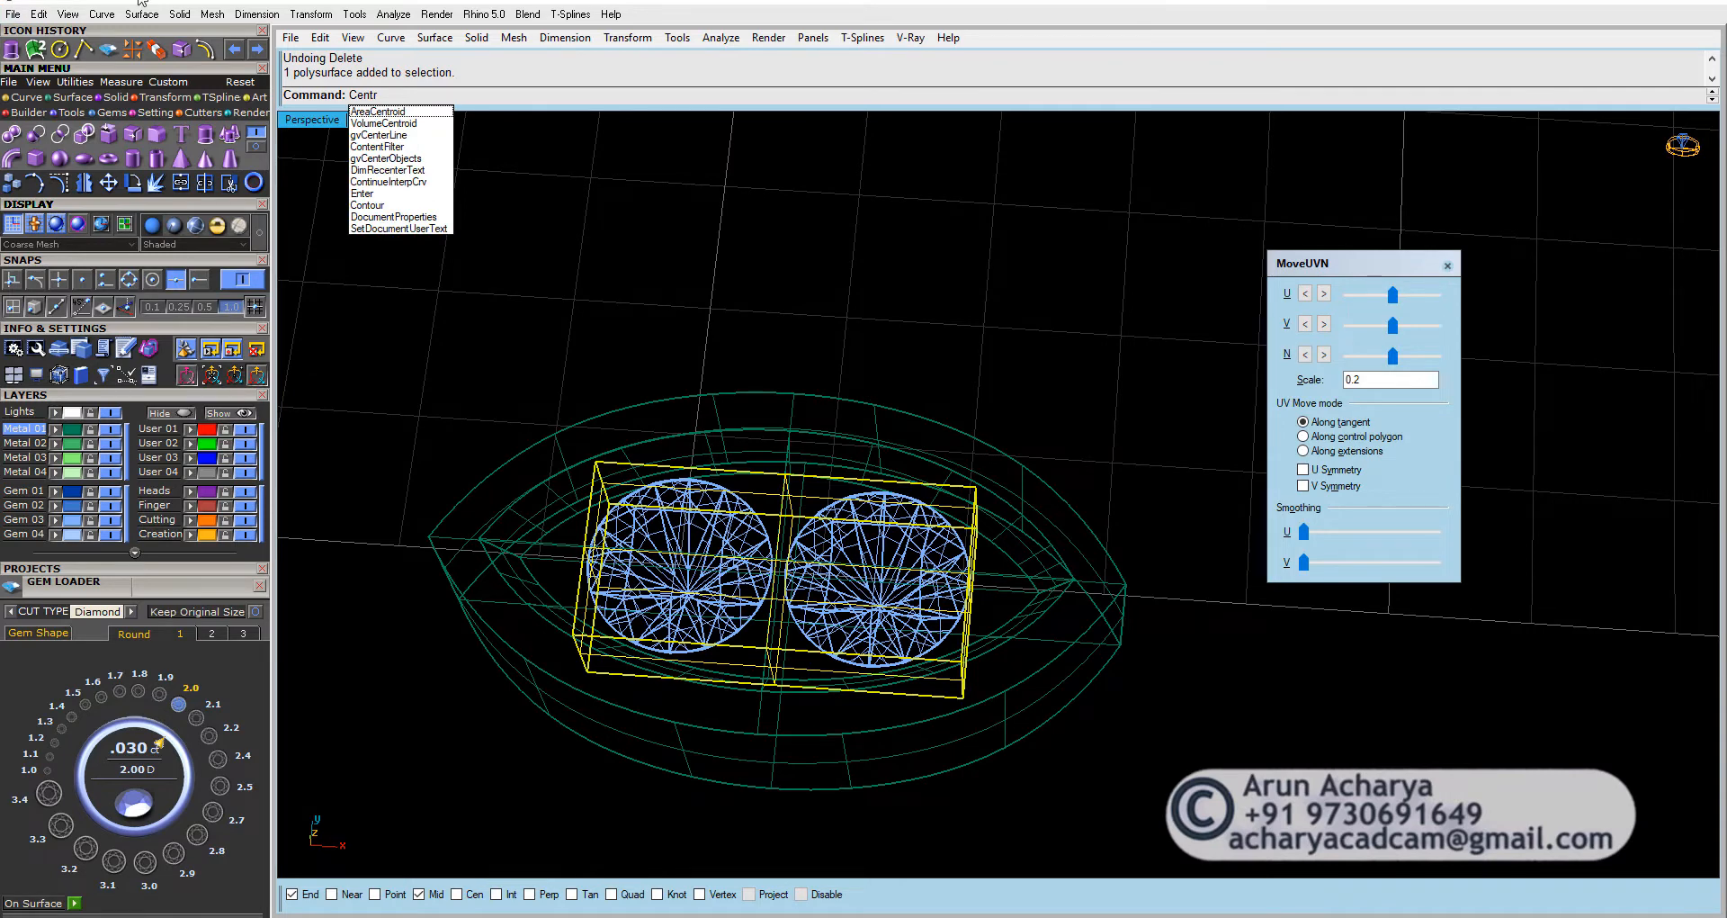
{"action": "left_click", "coordinate": [424, 114]}
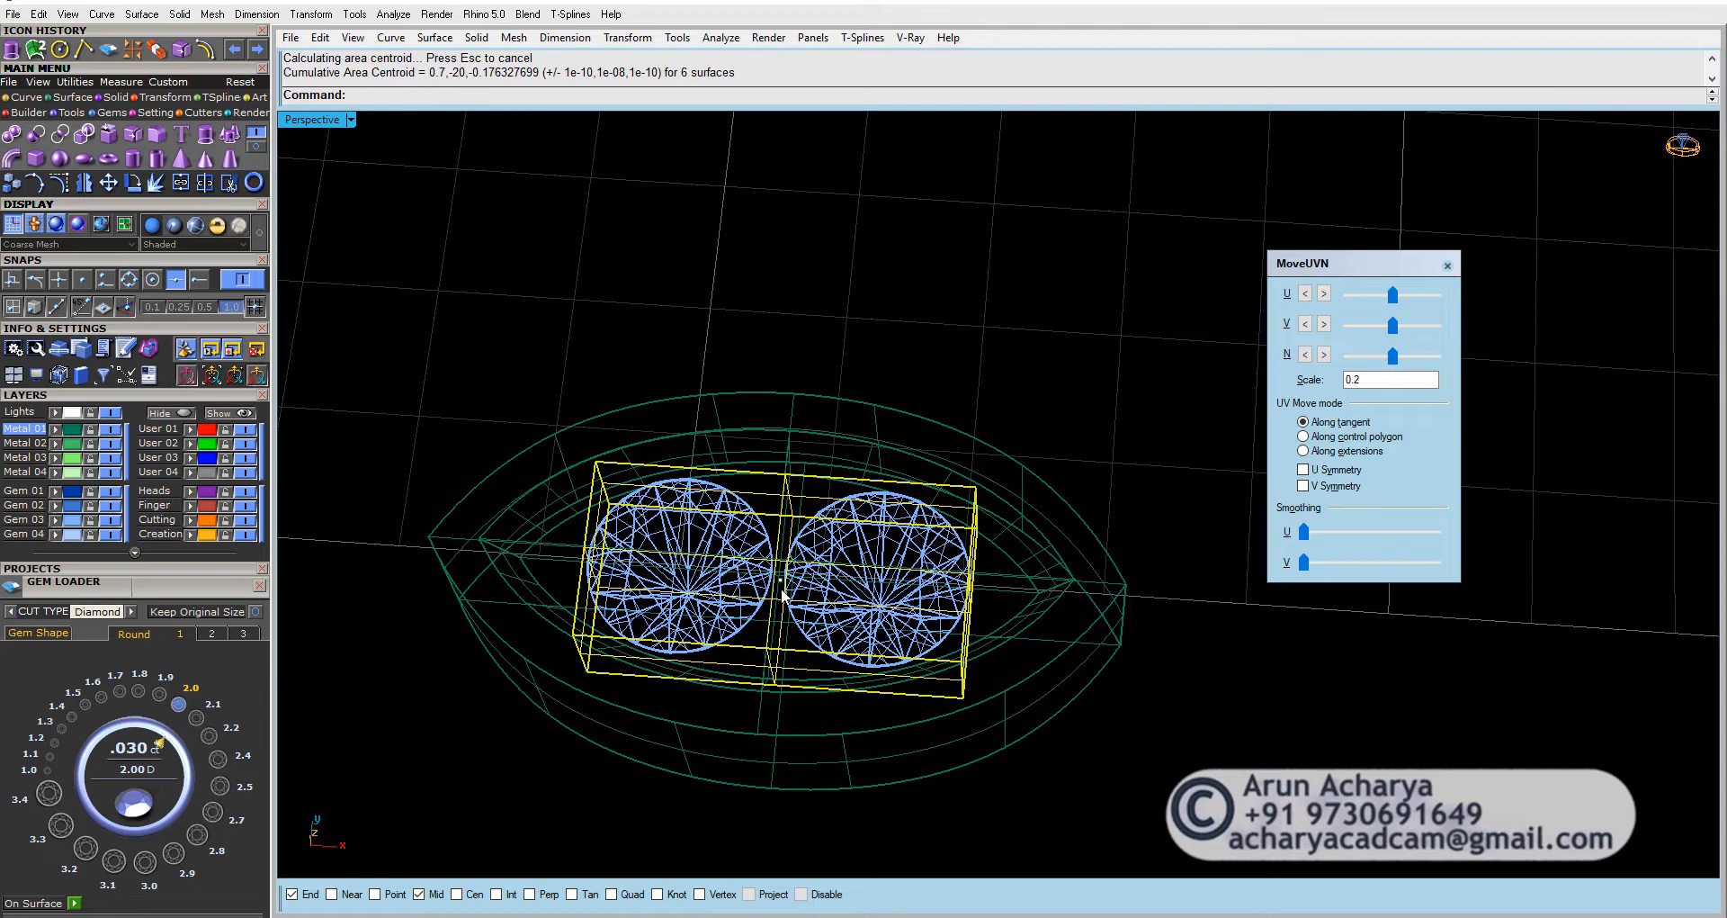
{"action": "key", "text": "Delete"}
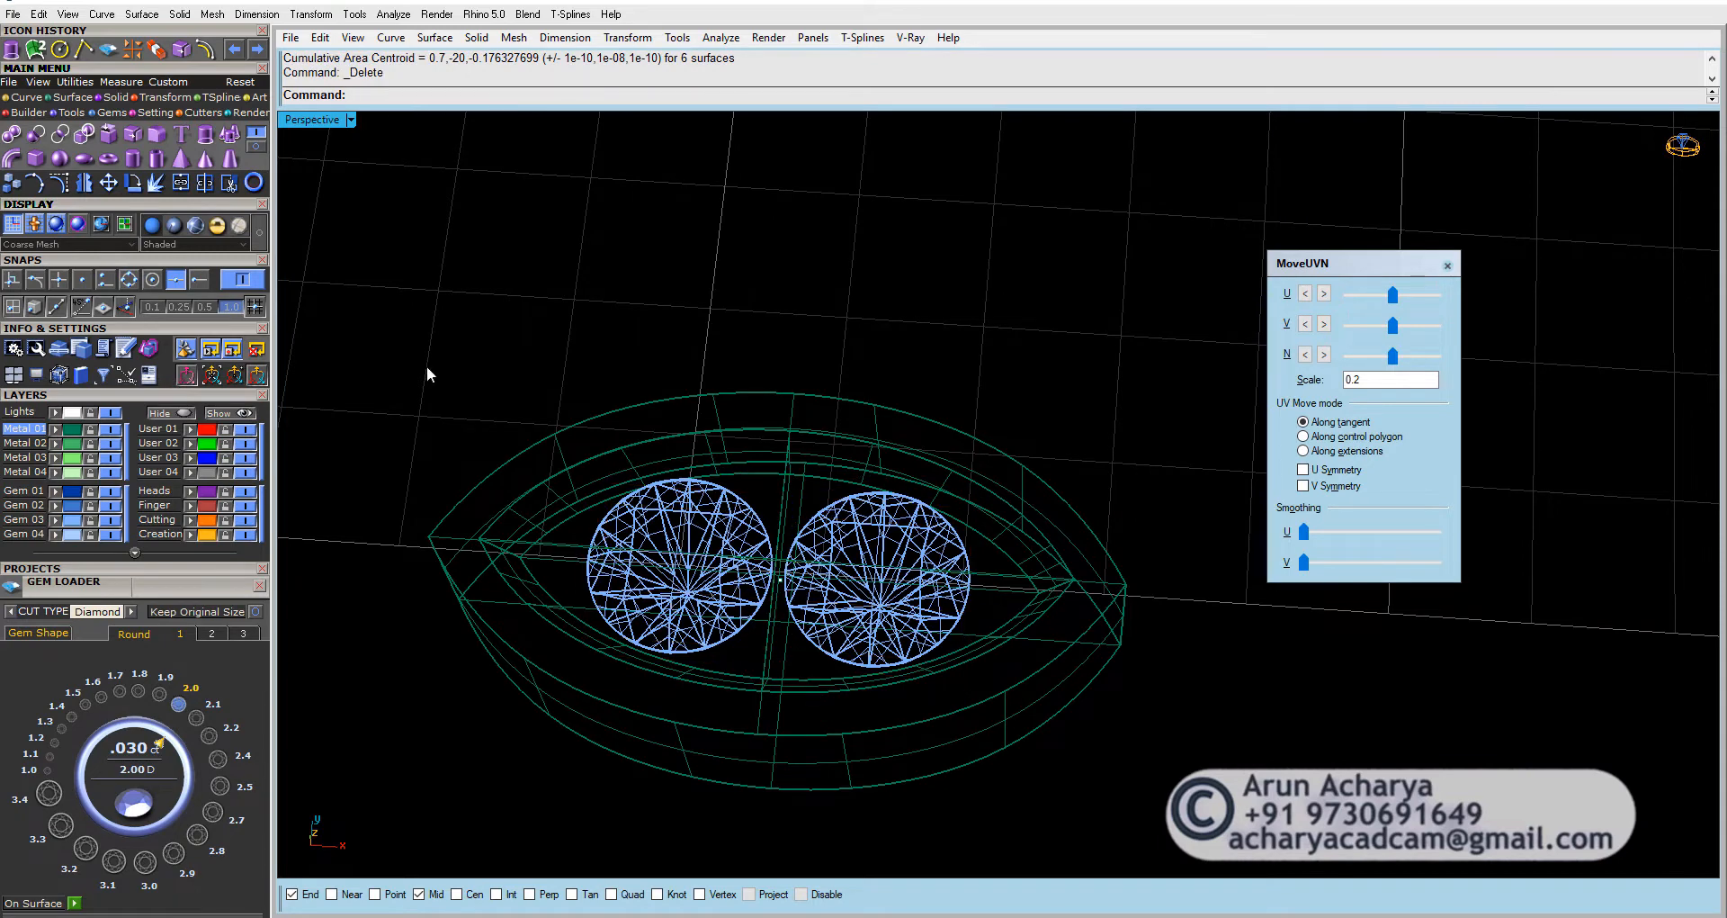
Step: Group the marquise solids, outline curves, two diamonds and centroid point, and select the group
{"action": "left_click_drag", "start_coordinate": [367, 305], "coordinate": [1258, 851]}
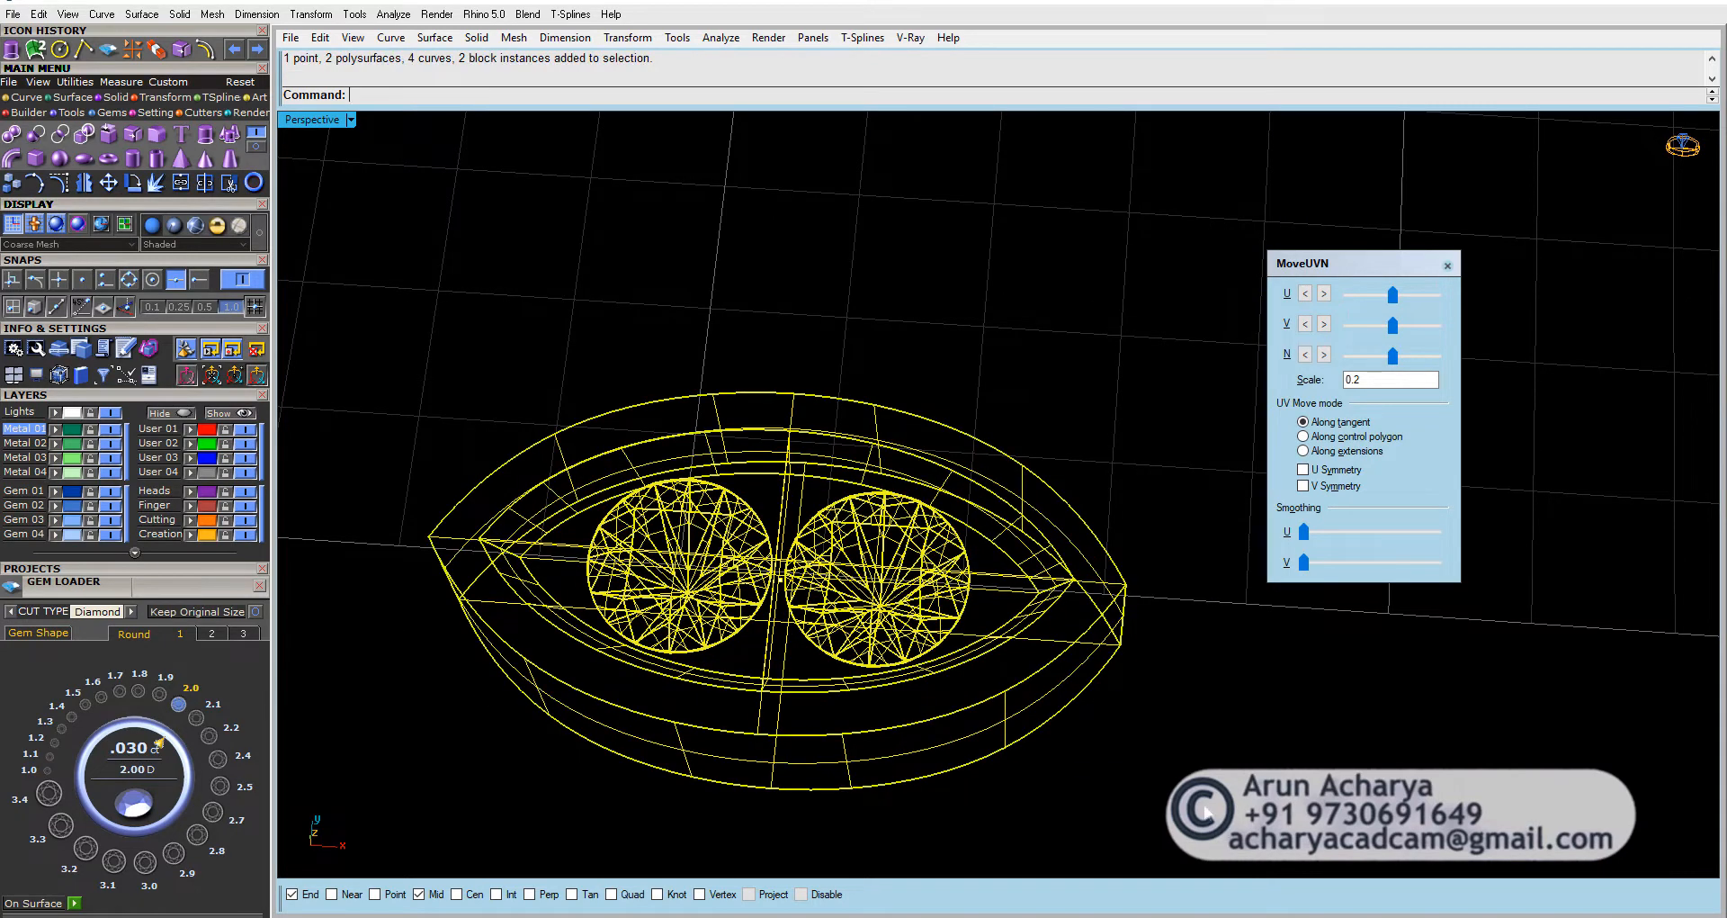
{"action": "key", "text": "ctrl+g"}
{"action": "left_click", "coordinate": [1129, 778]}
{"action": "scroll", "coordinate": [717, 673], "scroll_direction": "down", "scroll_amount": 6}
{"action": "right_click_drag", "start_coordinate": [718, 673], "coordinate": [737, 567]}
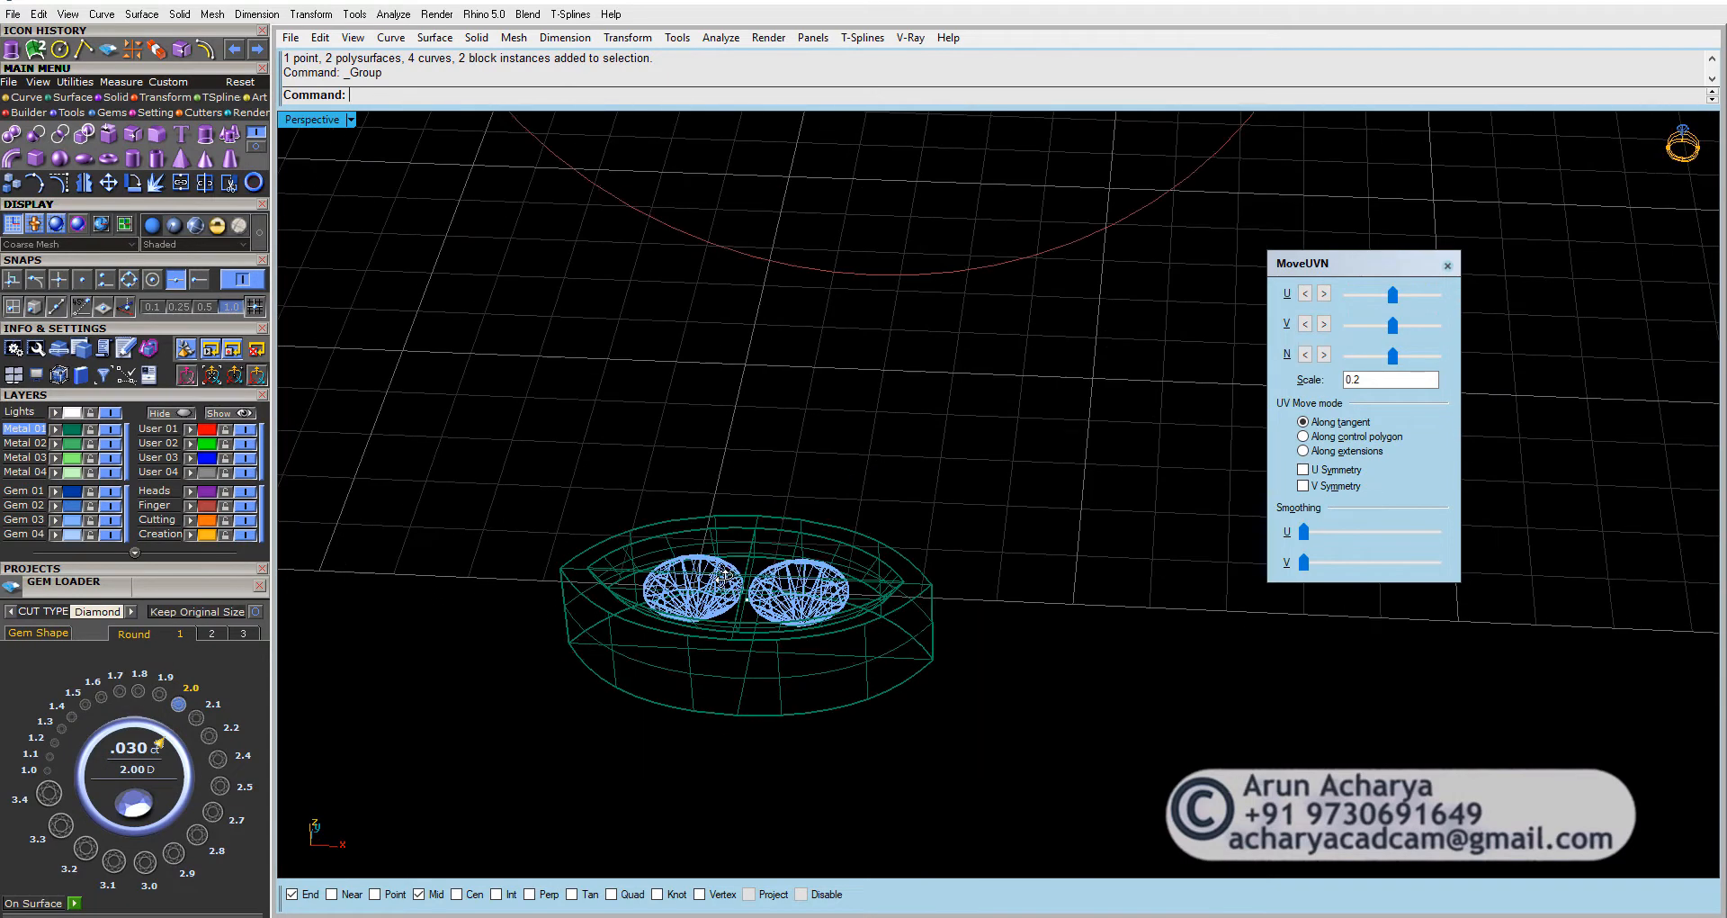
{"action": "scroll", "coordinate": [737, 567], "scroll_direction": "up", "scroll_amount": 6}
{"action": "left_click", "coordinate": [759, 630]}
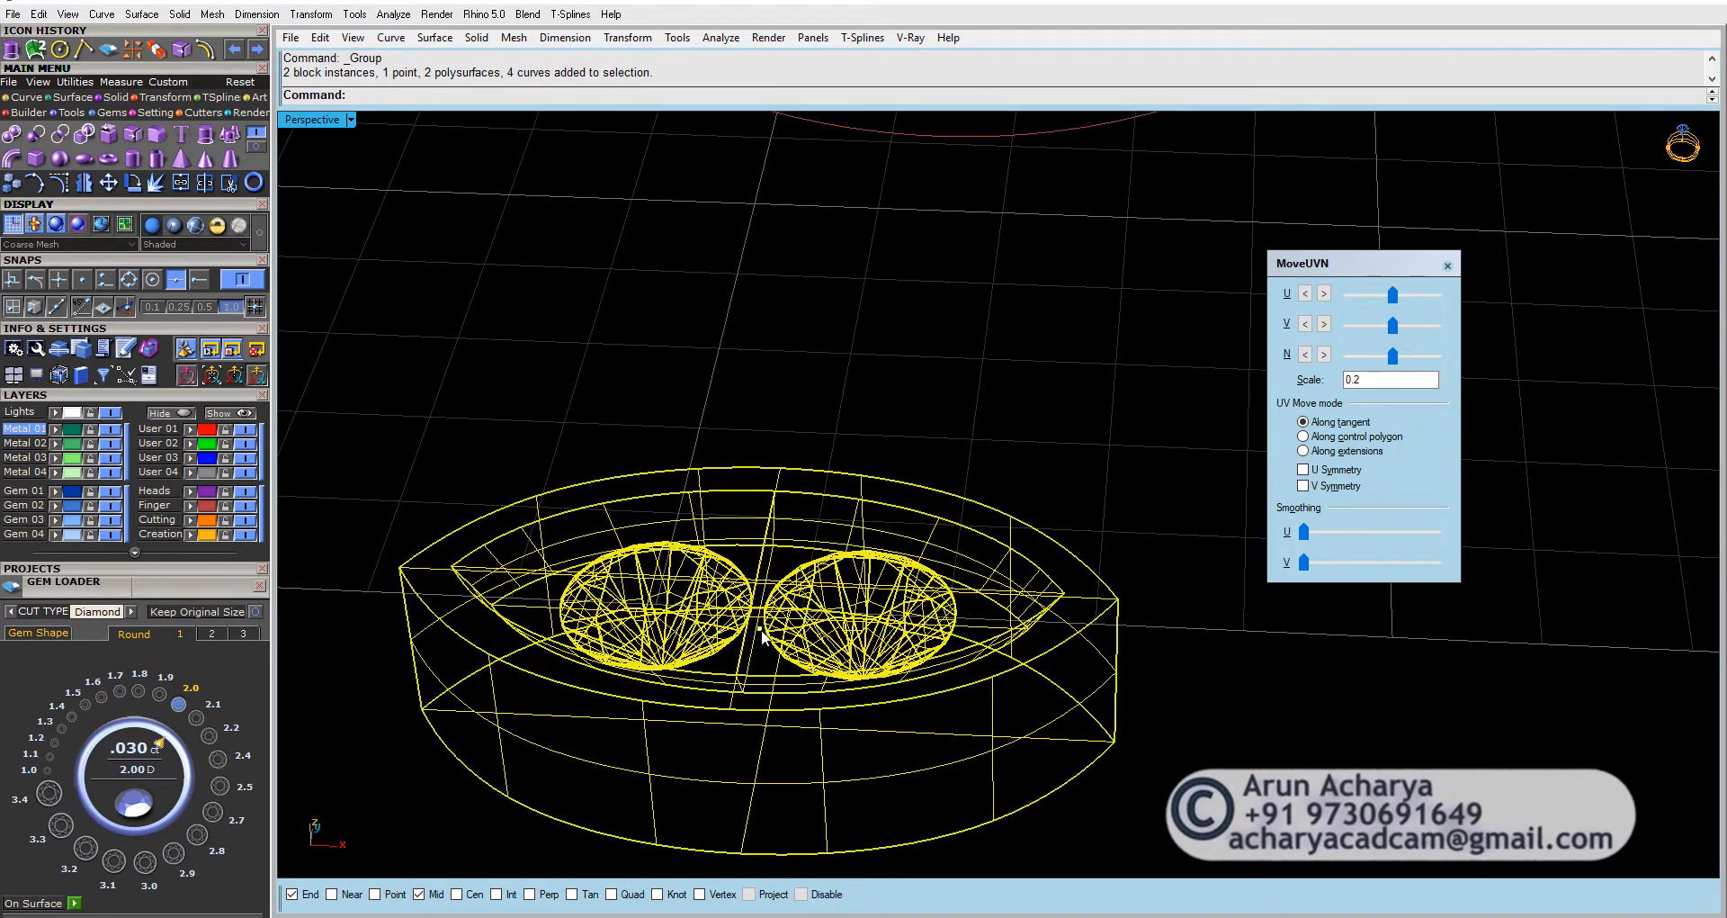
Step: Move the marquise group from its centroid point to the origin 0,0,0, using the Point object snap and toggling Project
{"action": "scroll", "coordinate": [878, 304], "scroll_direction": "down", "scroll_amount": 5}
{"action": "right_click_drag", "start_coordinate": [878, 305], "coordinate": [853, 600]}
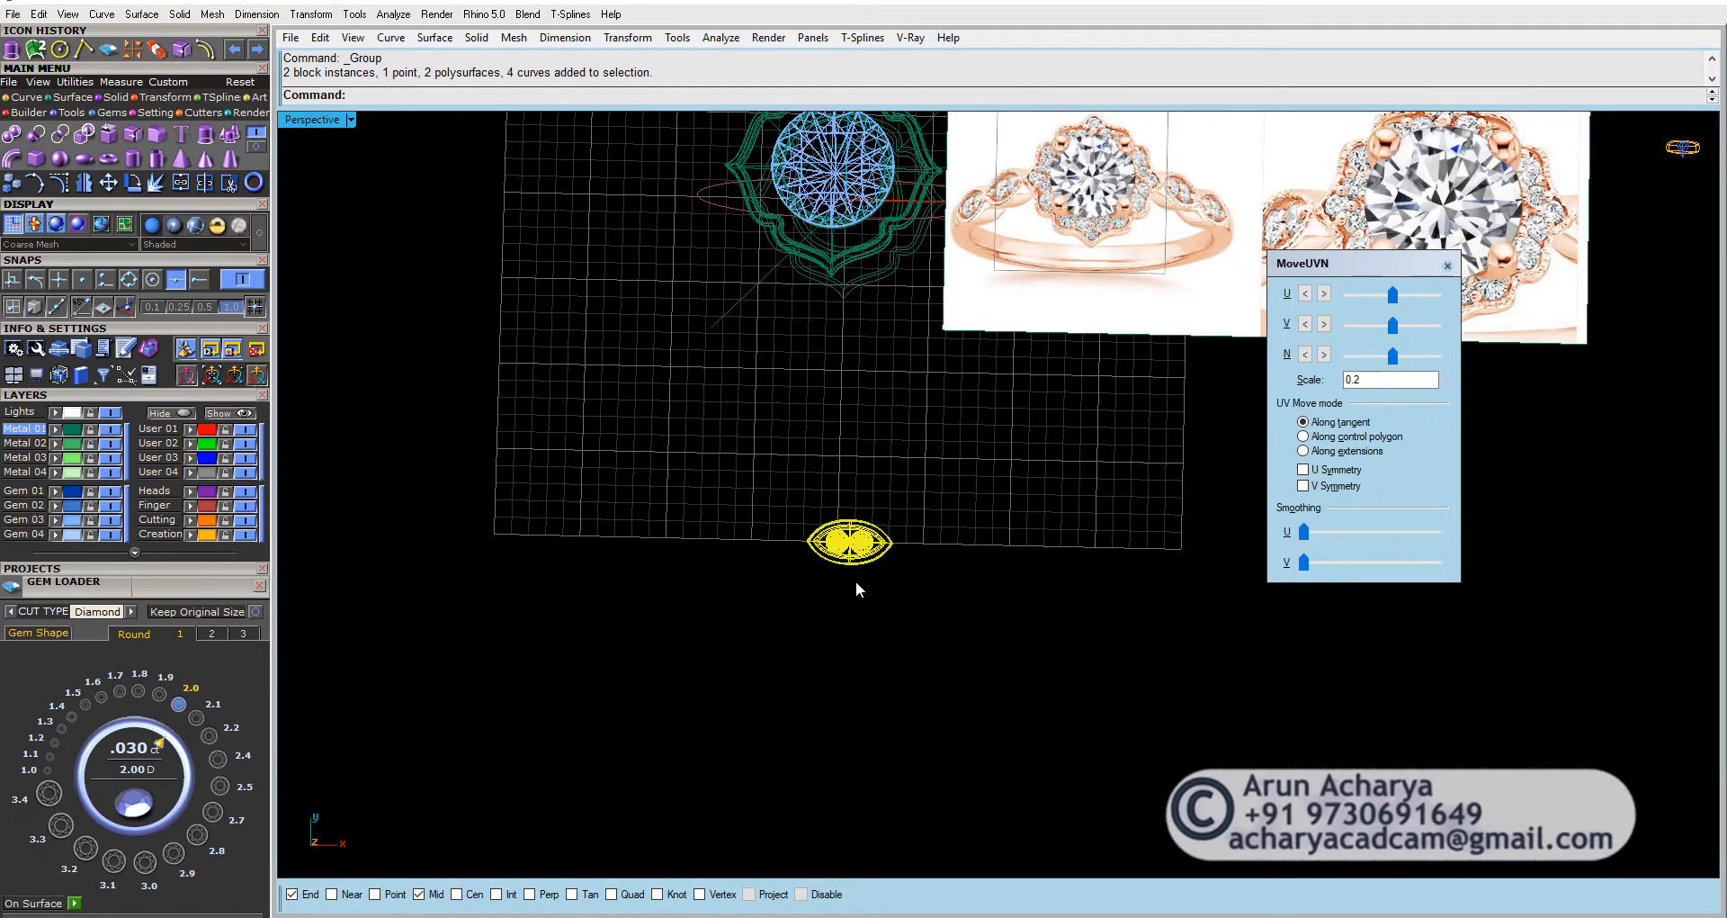
{"action": "right_click_drag", "start_coordinate": [873, 609], "coordinate": [866, 518]}
{"action": "scroll", "coordinate": [865, 516], "scroll_direction": "up", "scroll_amount": 4}
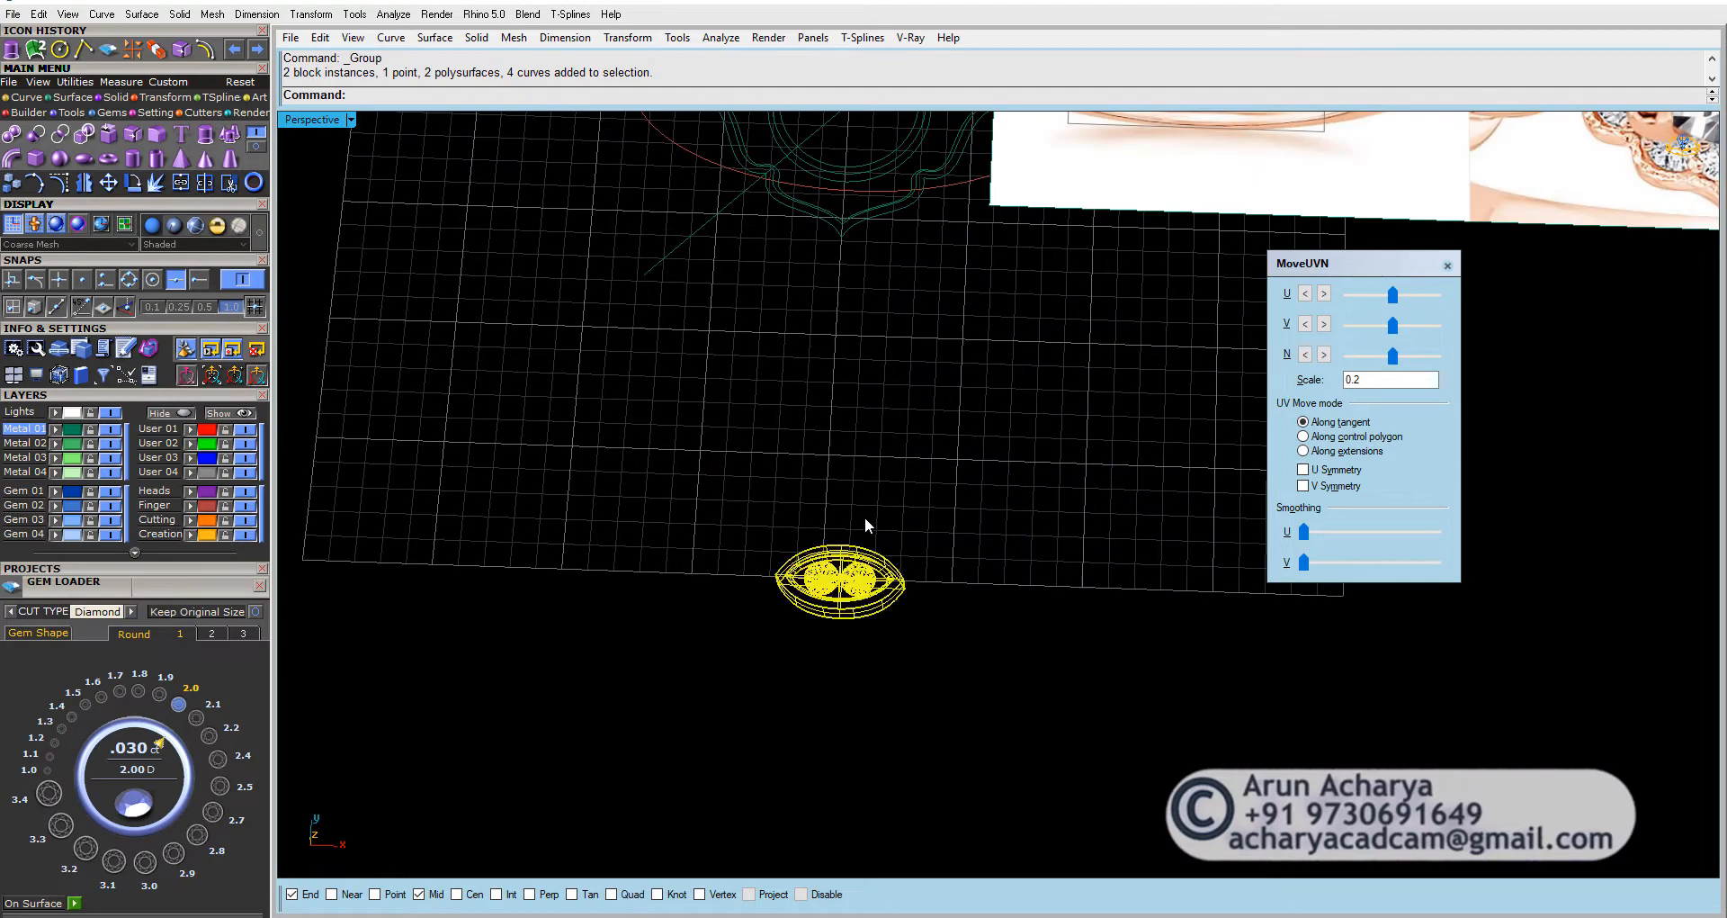
{"action": "left_click_drag", "start_coordinate": [902, 522], "coordinate": [753, 657]}
{"action": "left_click", "coordinate": [108, 183]}
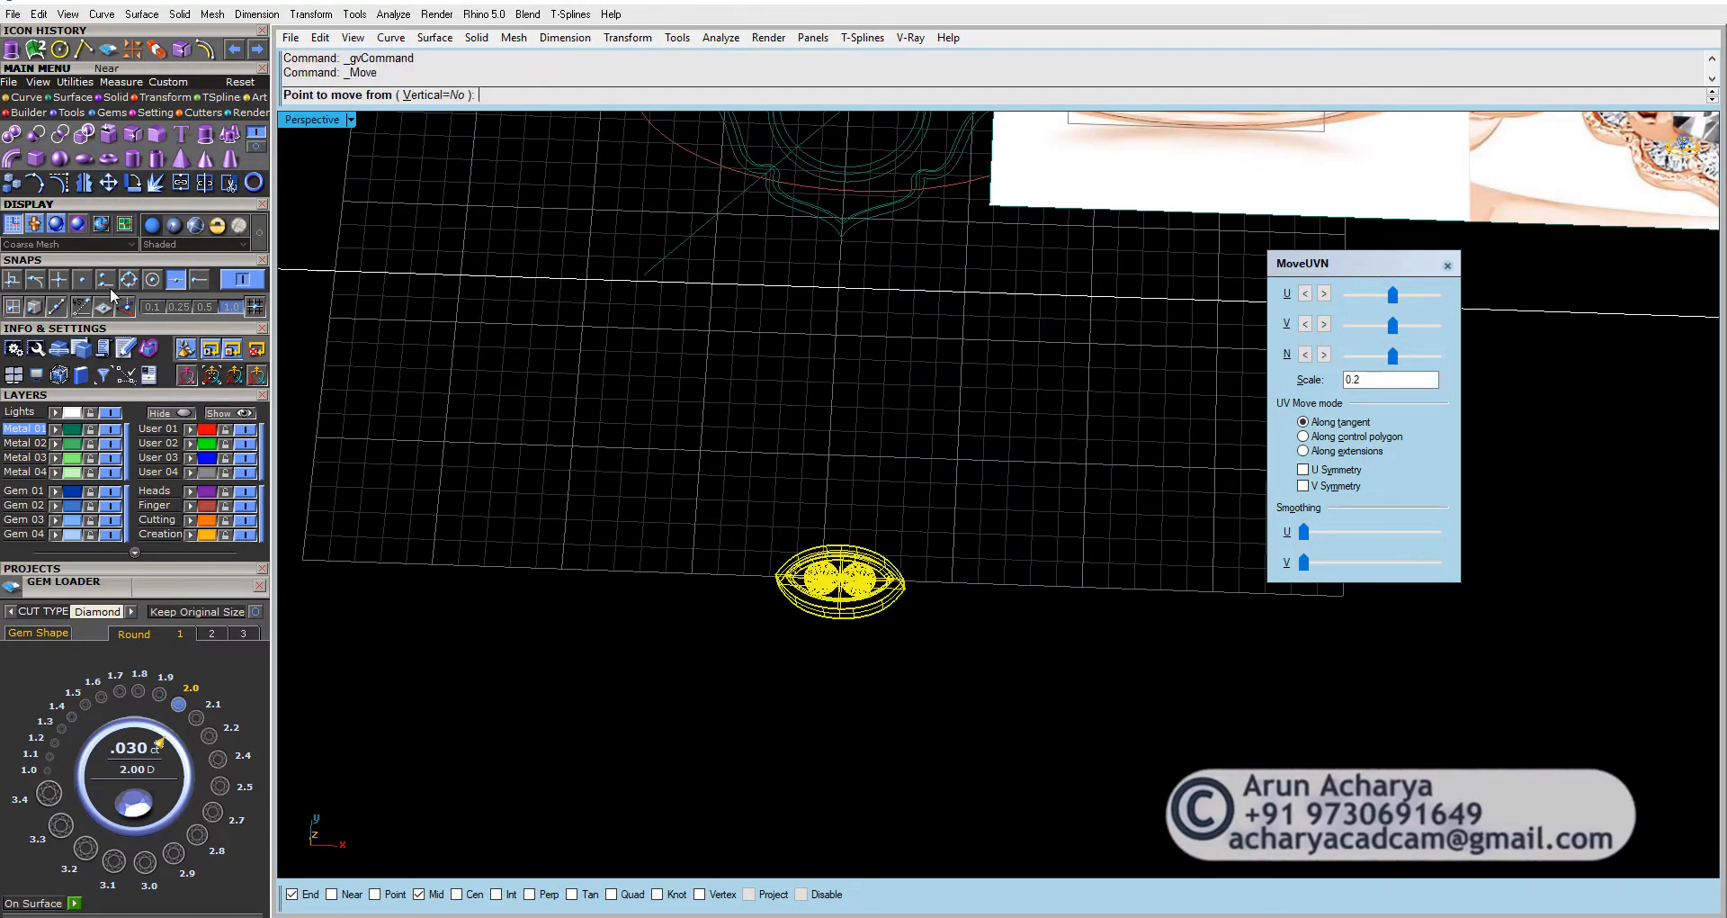
{"action": "scroll", "coordinate": [775, 507], "scroll_direction": "up", "scroll_amount": 8}
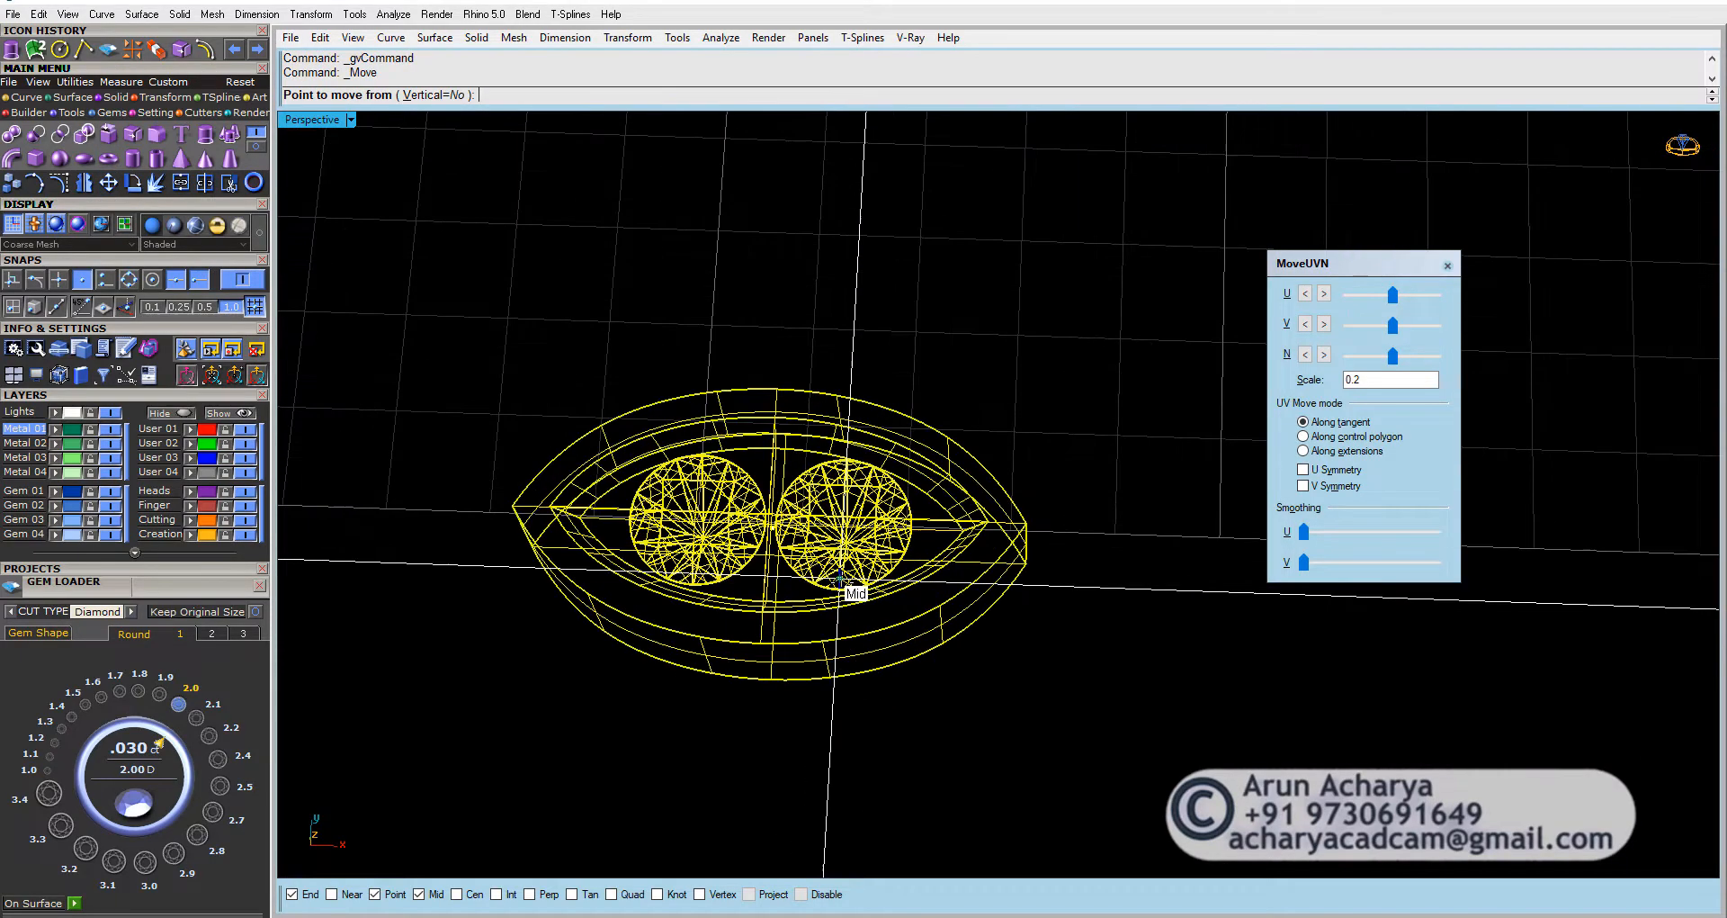
{"action": "scroll", "coordinate": [792, 450], "scroll_direction": "down", "scroll_amount": 5}
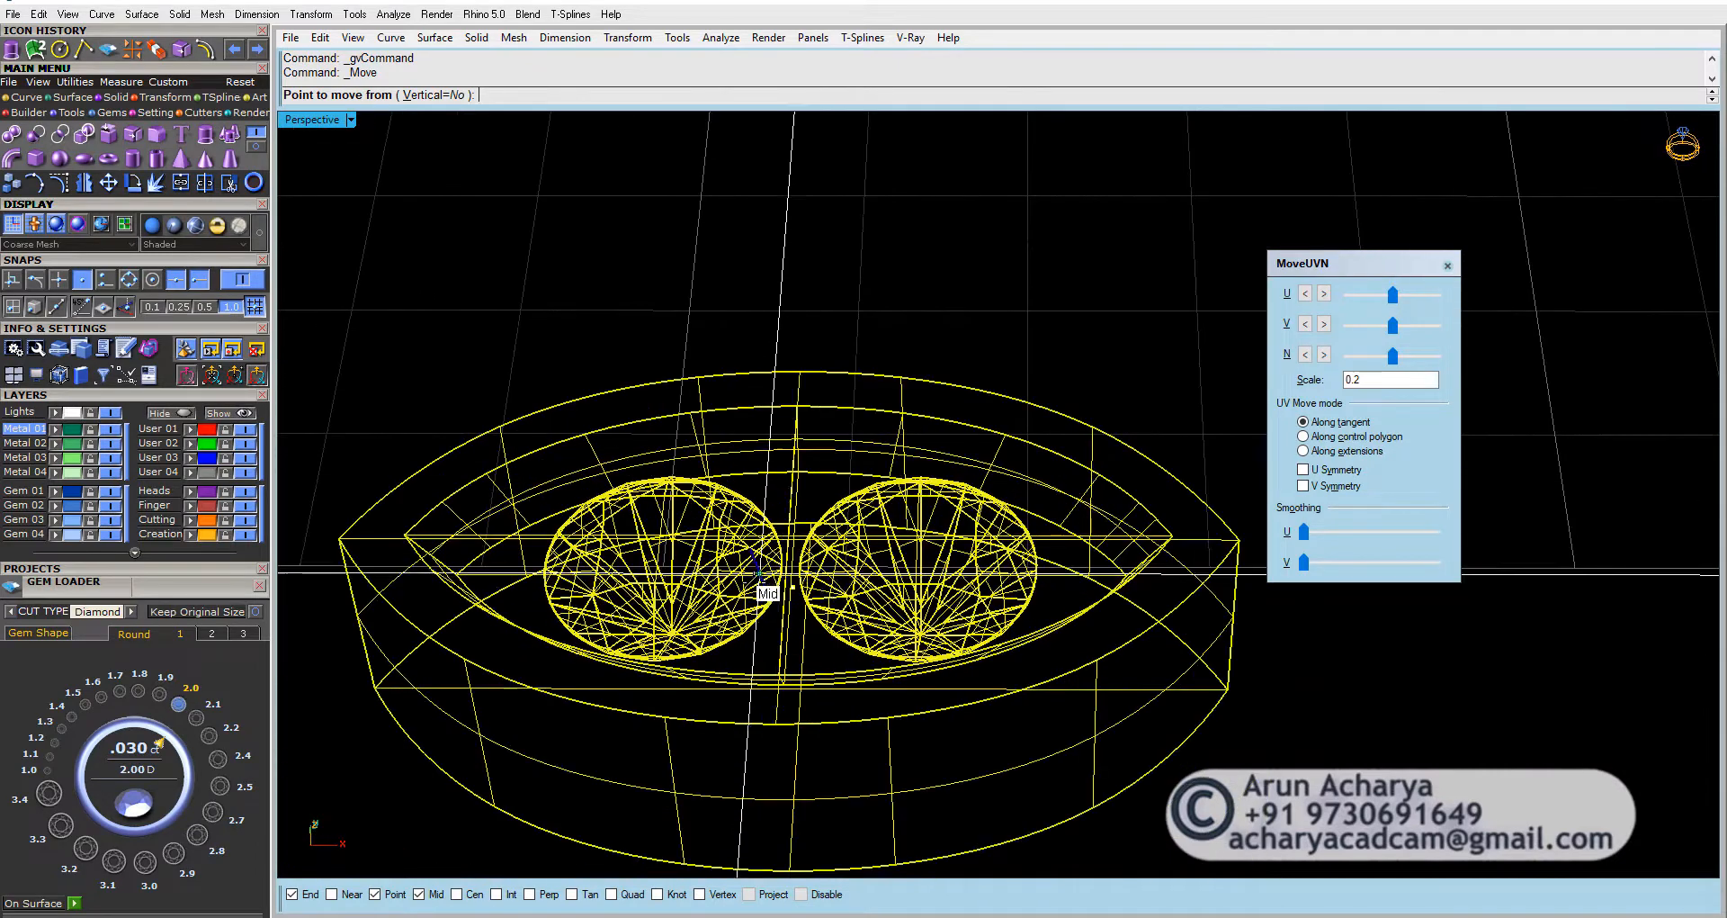
{"action": "left_click", "coordinate": [748, 894]}
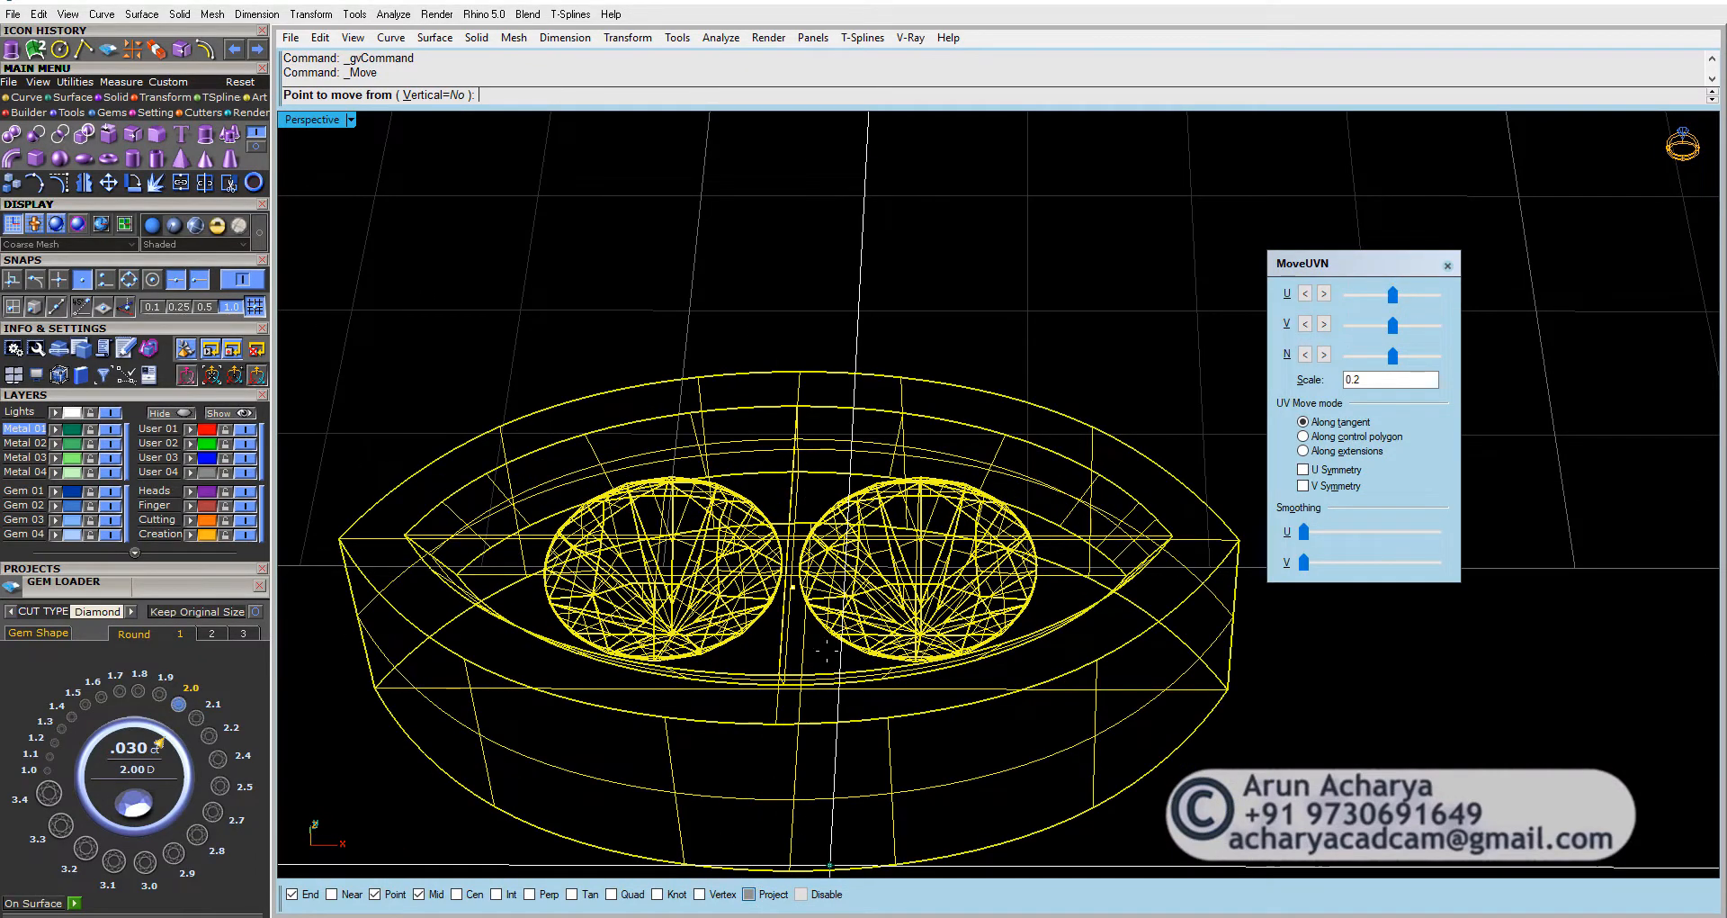
{"action": "left_click", "coordinate": [792, 589]}
{"action": "type", "text": "0,0,0"}
{"action": "key", "text": "Return"}
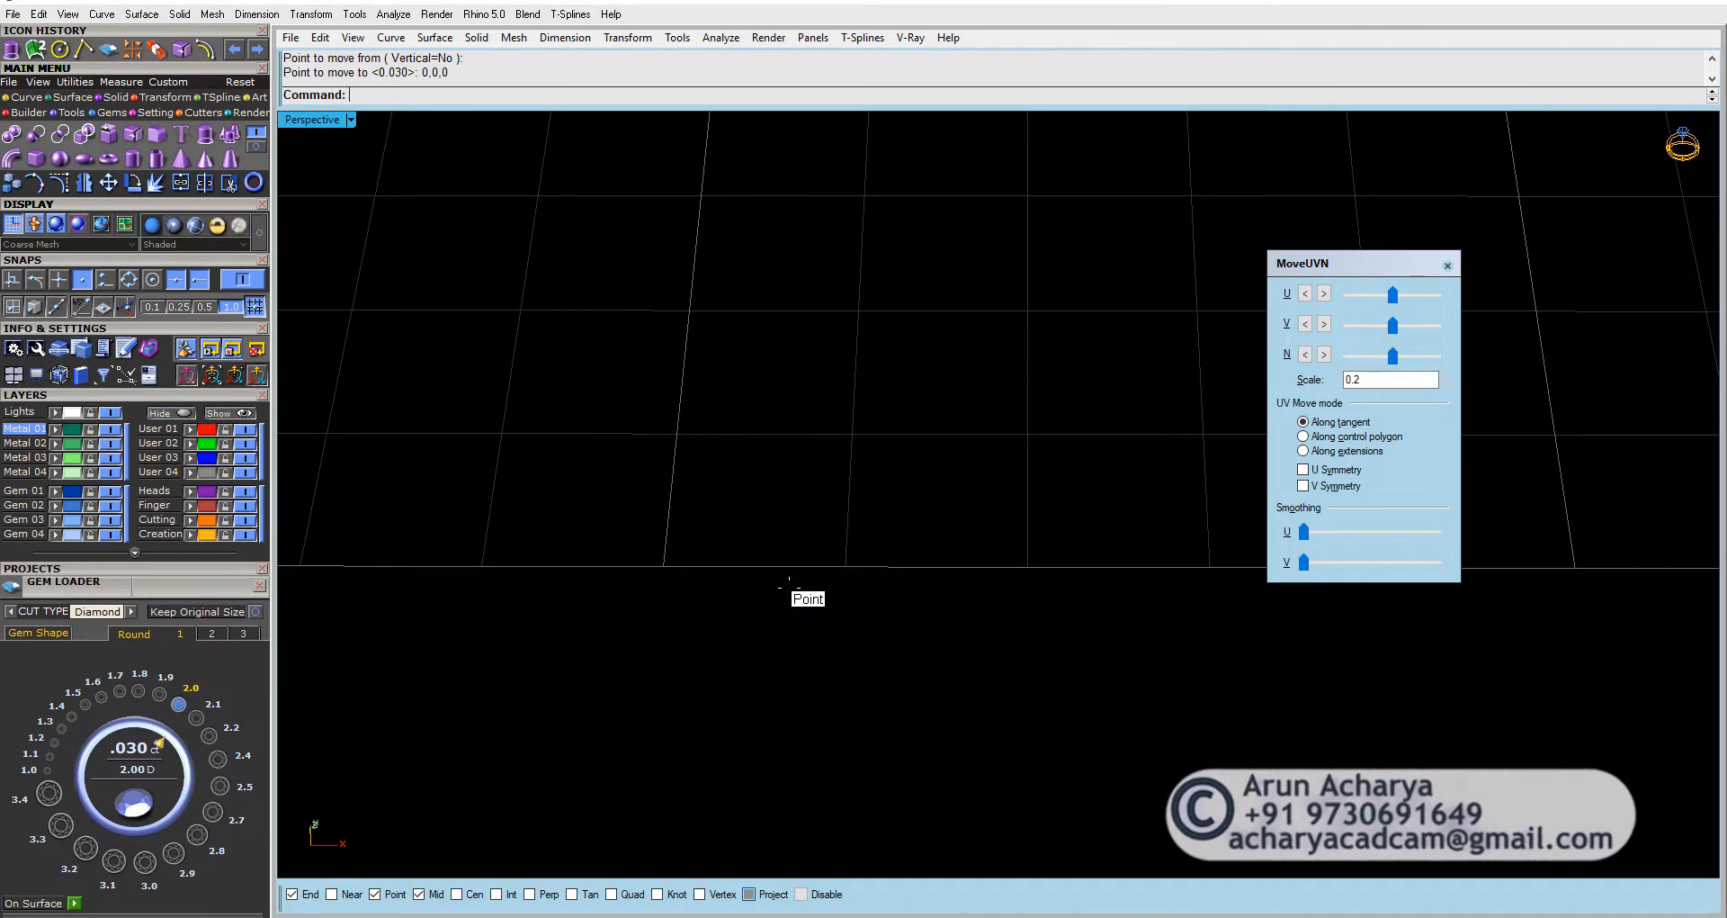
Step: Examine the marquise group's placement at the origin relative to the halo, finger rail and centre stone, and deselect the group
{"action": "scroll", "coordinate": [790, 585], "scroll_direction": "down", "scroll_amount": 5}
{"action": "scroll", "coordinate": [791, 588], "scroll_direction": "down", "scroll_amount": 2}
{"action": "scroll", "coordinate": [797, 441], "scroll_direction": "up", "scroll_amount": 5}
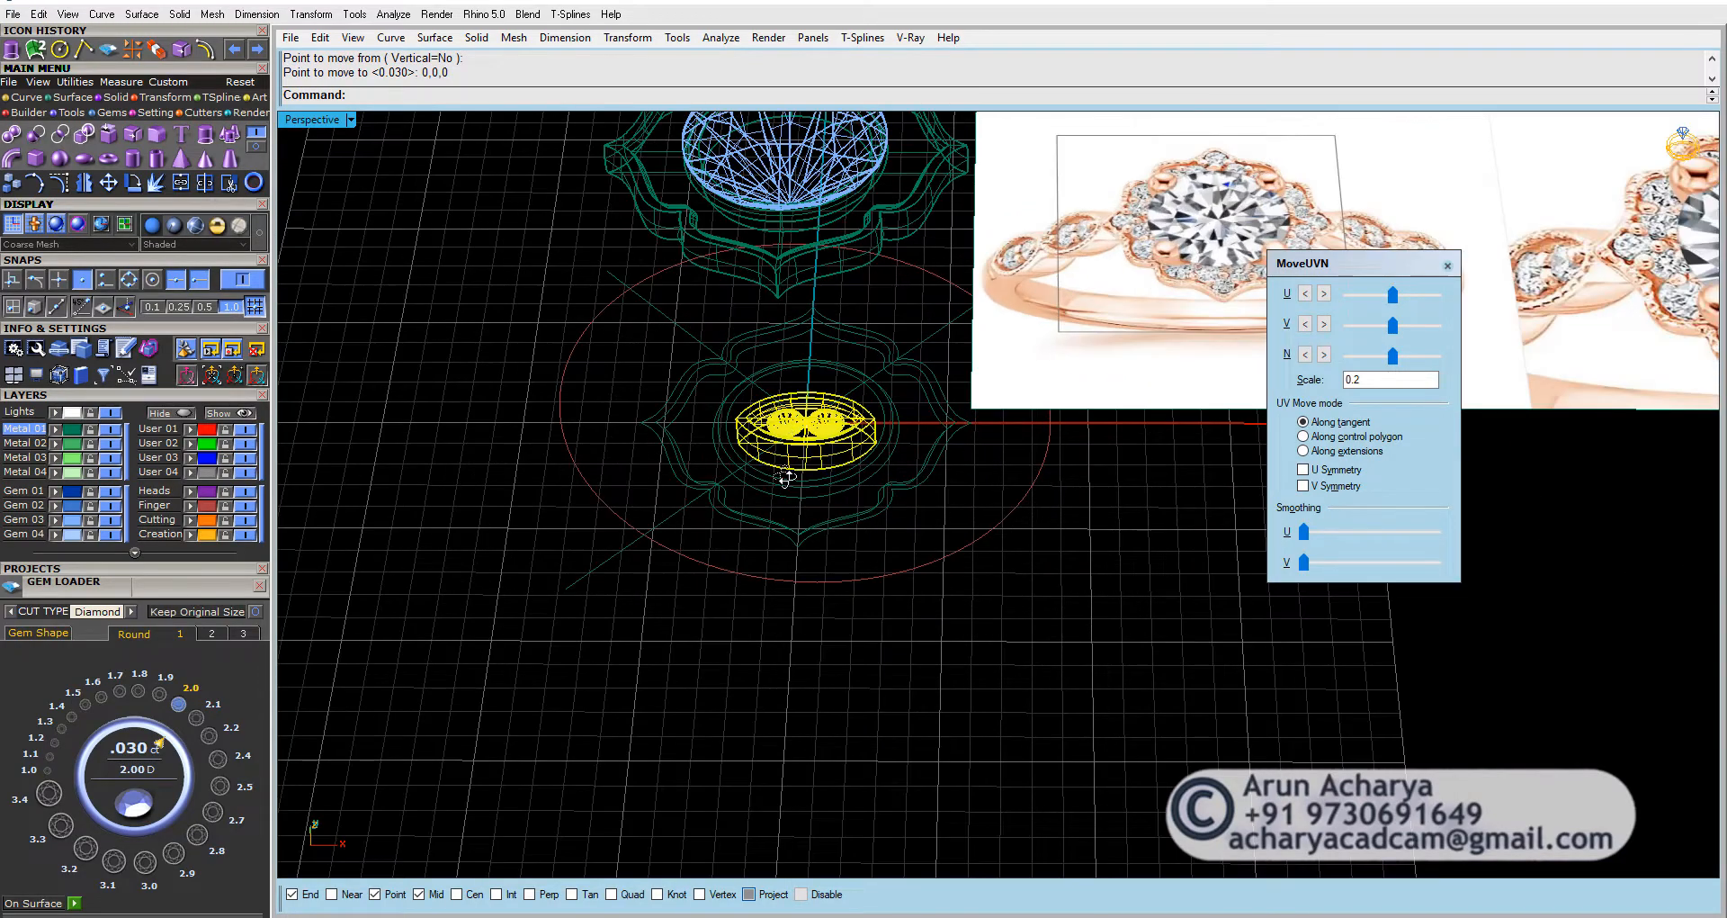
{"action": "scroll", "coordinate": [798, 450], "scroll_direction": "down", "scroll_amount": 5}
{"action": "mouse_move", "coordinate": [812, 594]}
{"action": "right_mouse_down"}
{"action": "mouse_move", "coordinate": [863, 485]}
{"action": "mouse_move", "coordinate": [832, 584]}
{"action": "right_mouse_up"}
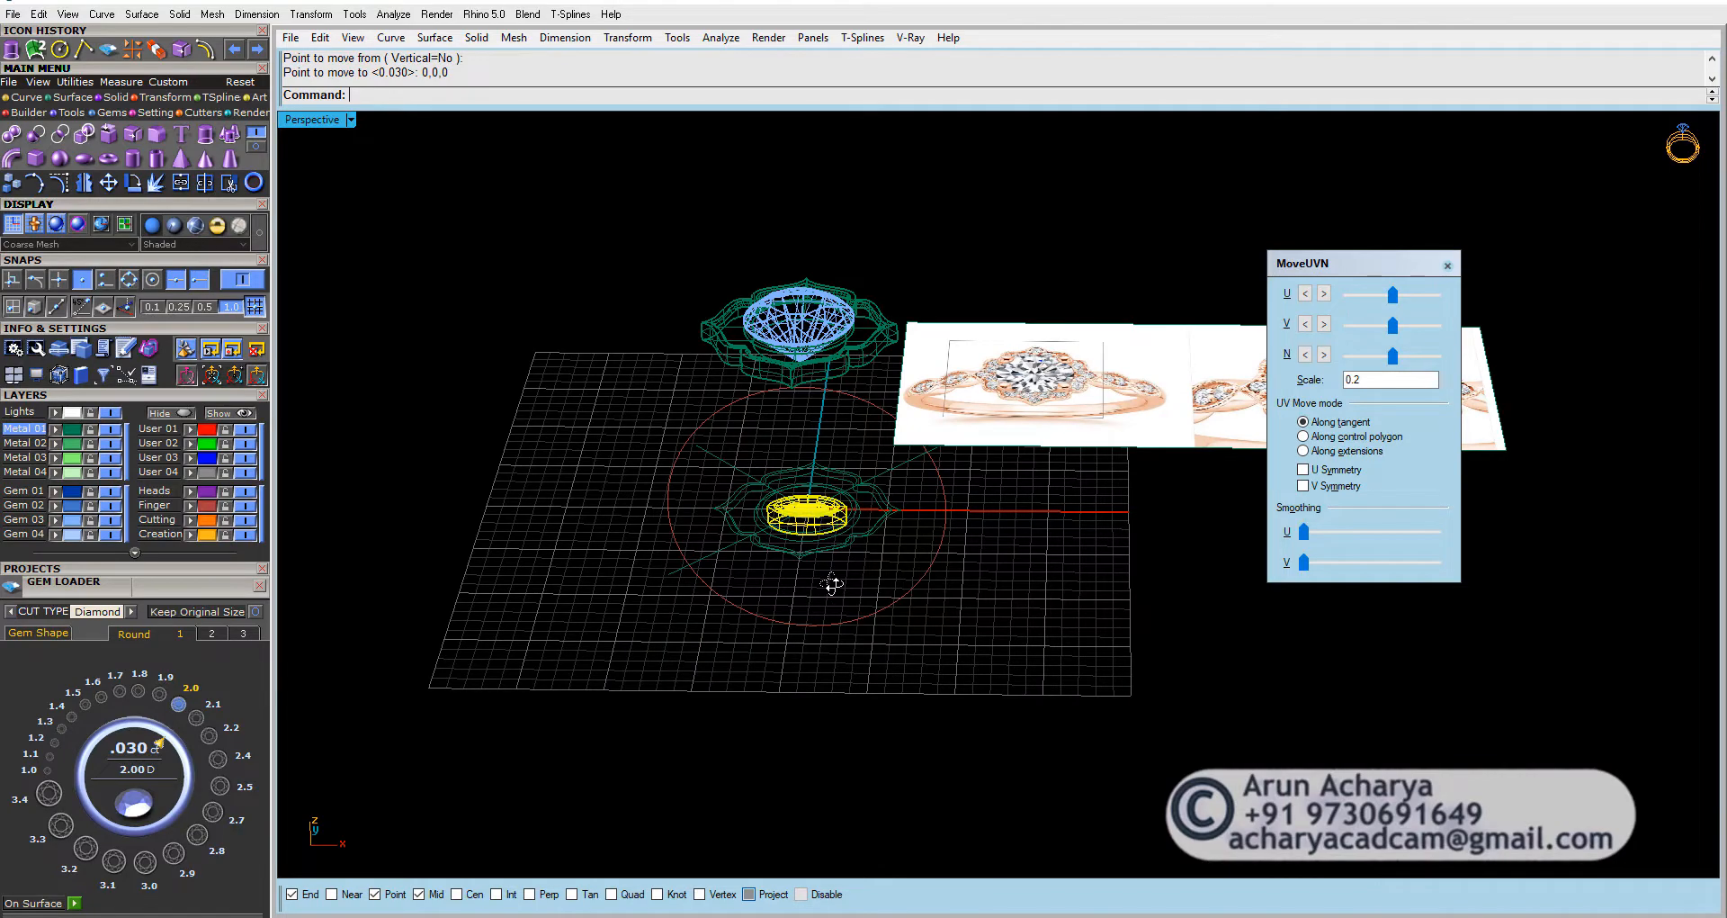
{"action": "scroll", "coordinate": [796, 536], "scroll_direction": "up", "scroll_amount": 6}
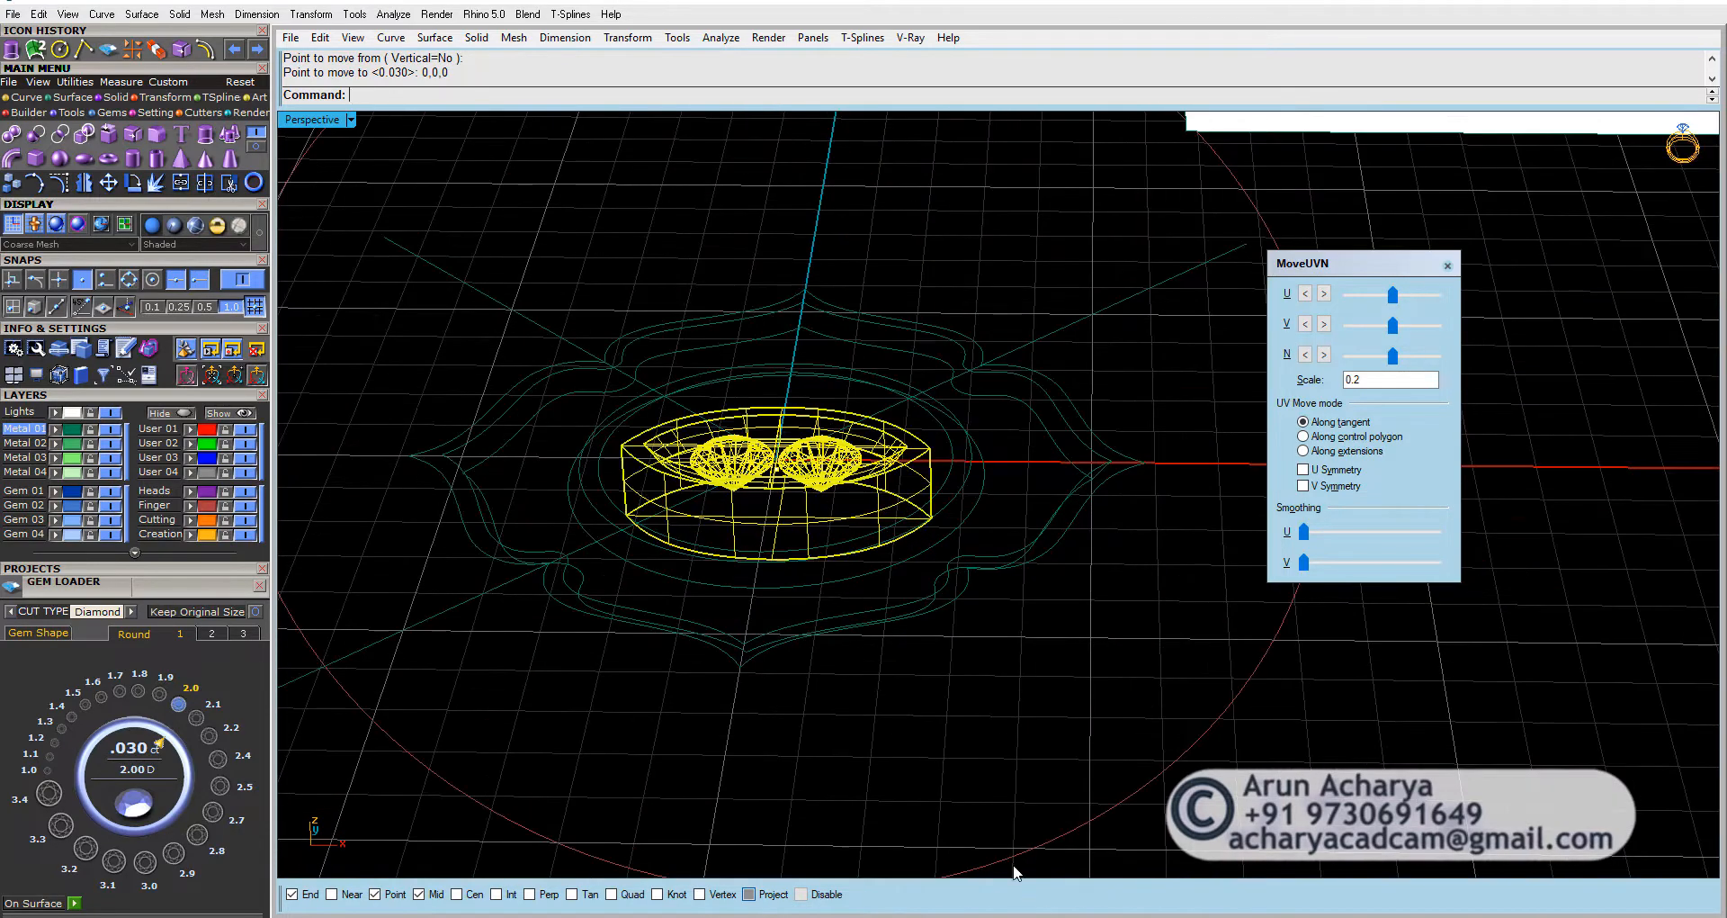
{"action": "scroll", "coordinate": [1066, 745], "scroll_direction": "down", "scroll_amount": 6}
{"action": "left_click", "coordinate": [1014, 678]}
{"action": "scroll", "coordinate": [1061, 635], "scroll_direction": "up", "scroll_amount": 6}
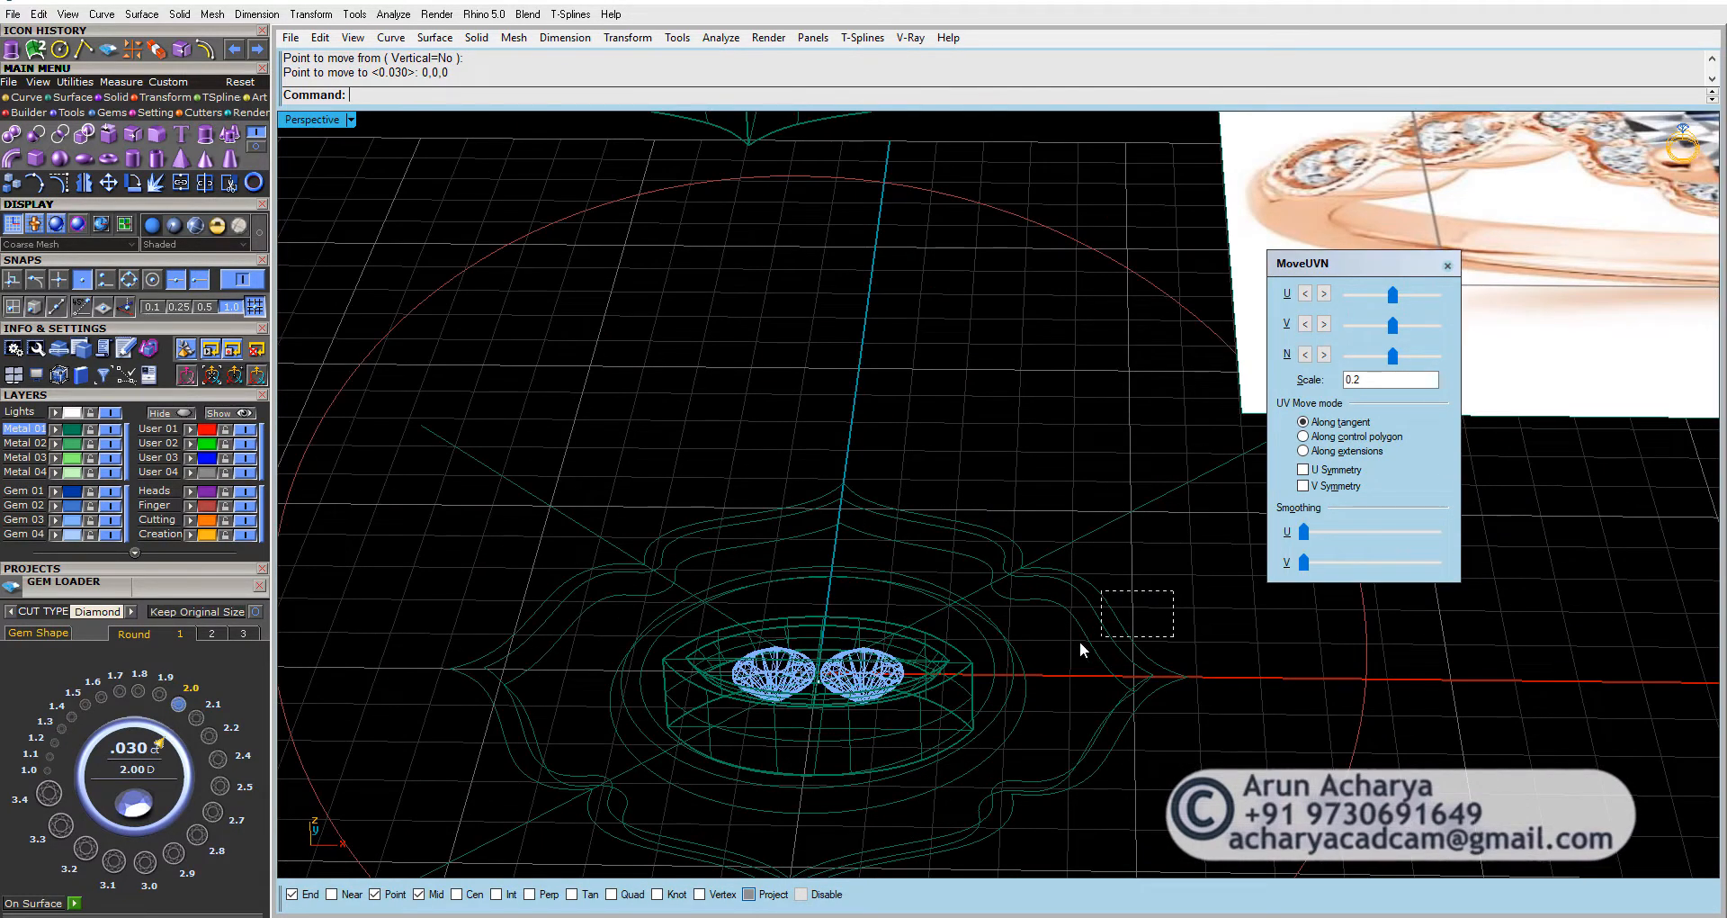
{"action": "left_click_drag", "start_coordinate": [1079, 641], "coordinate": [974, 657]}
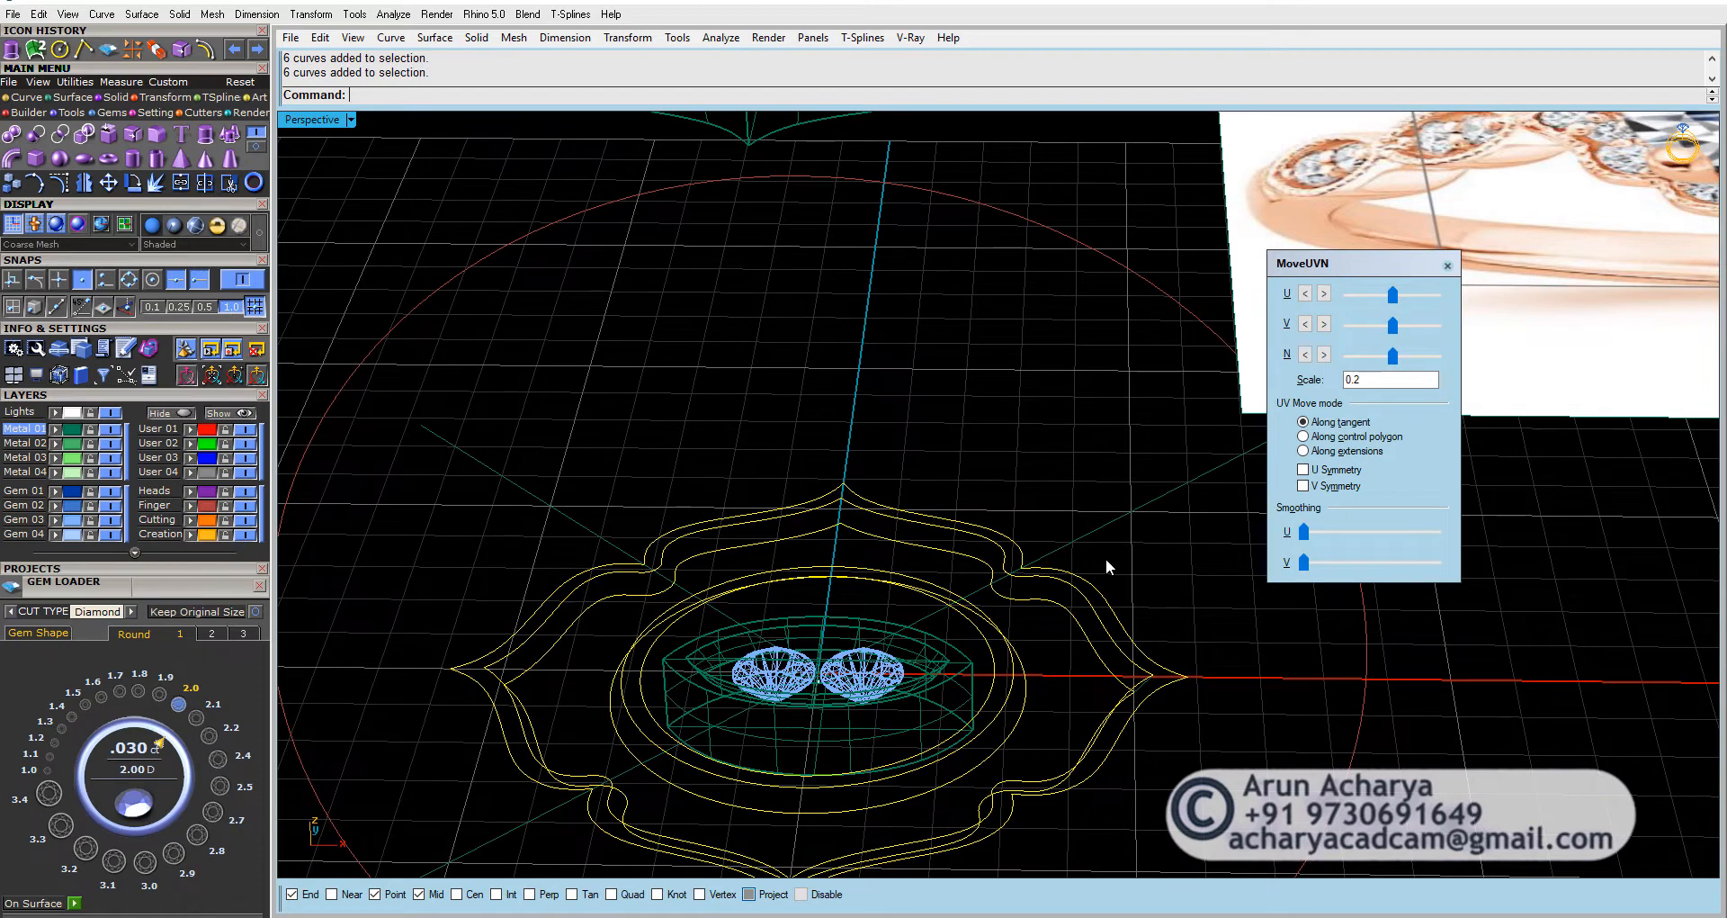
{"action": "key", "text": "ctrl+h"}
{"action": "key", "text": "ctrl+z"}
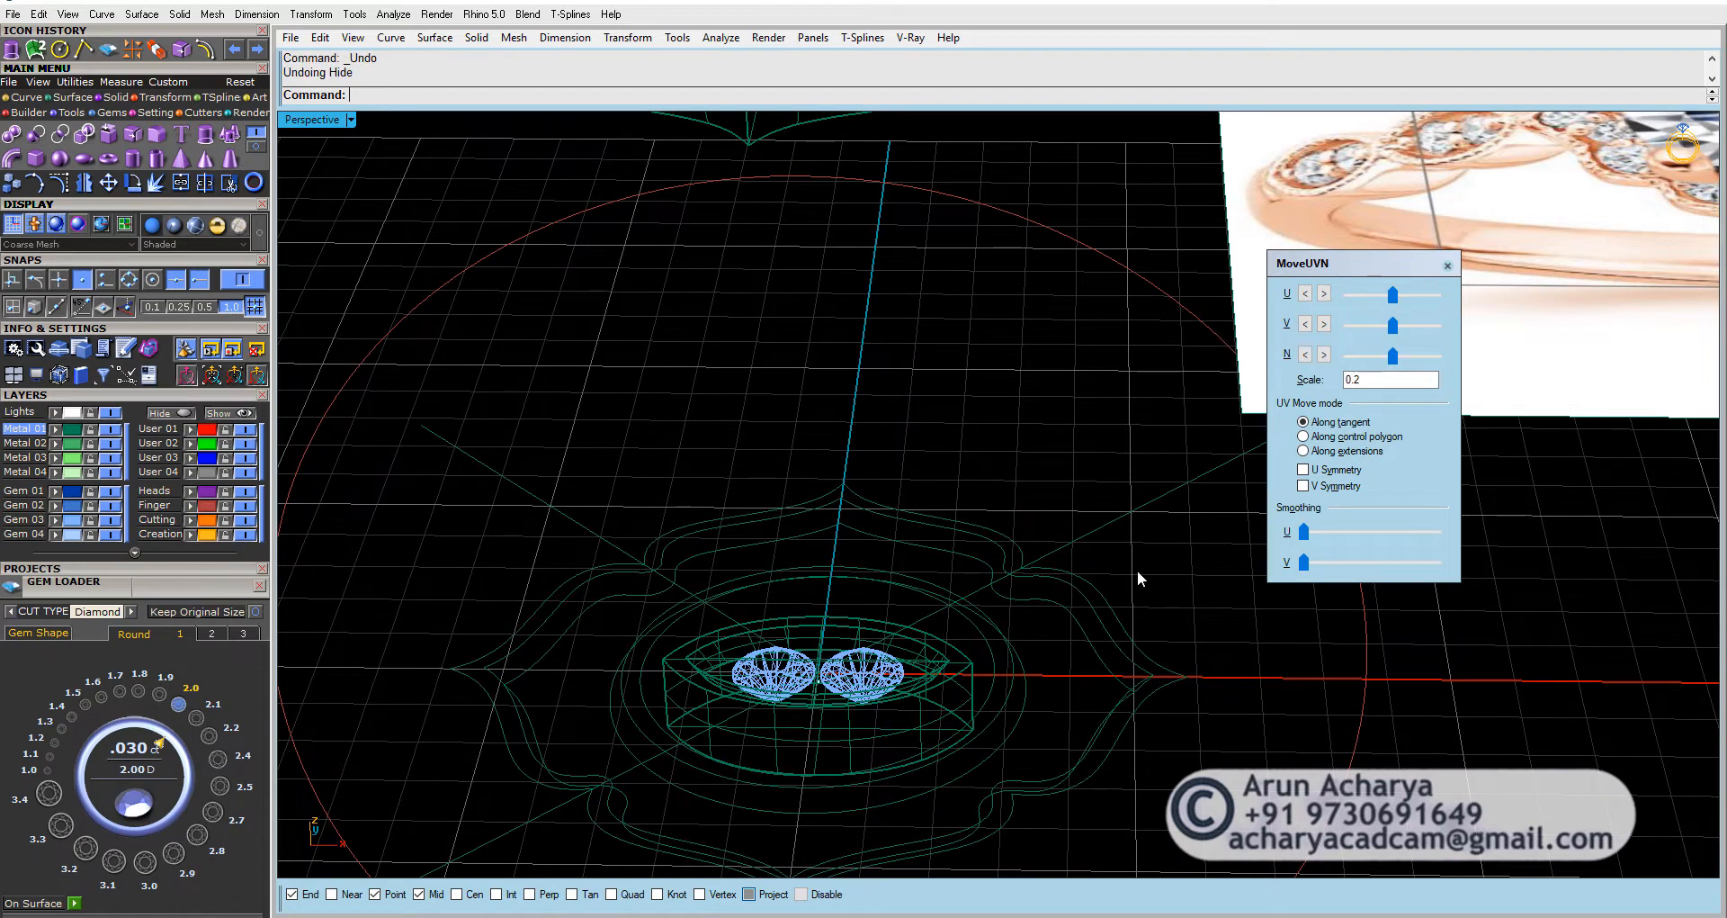
Step: Hide the halo outline curves surrounding the marquise setting on the ground plane
{"action": "left_click_drag", "start_coordinate": [986, 615], "coordinate": [875, 587]}
{"action": "left_click", "coordinate": [940, 461]}
{"action": "key", "text": "ctrl+h"}
Step: Delete the diagonal construction lines radiating from the origin
{"action": "left_click", "coordinate": [618, 552]}
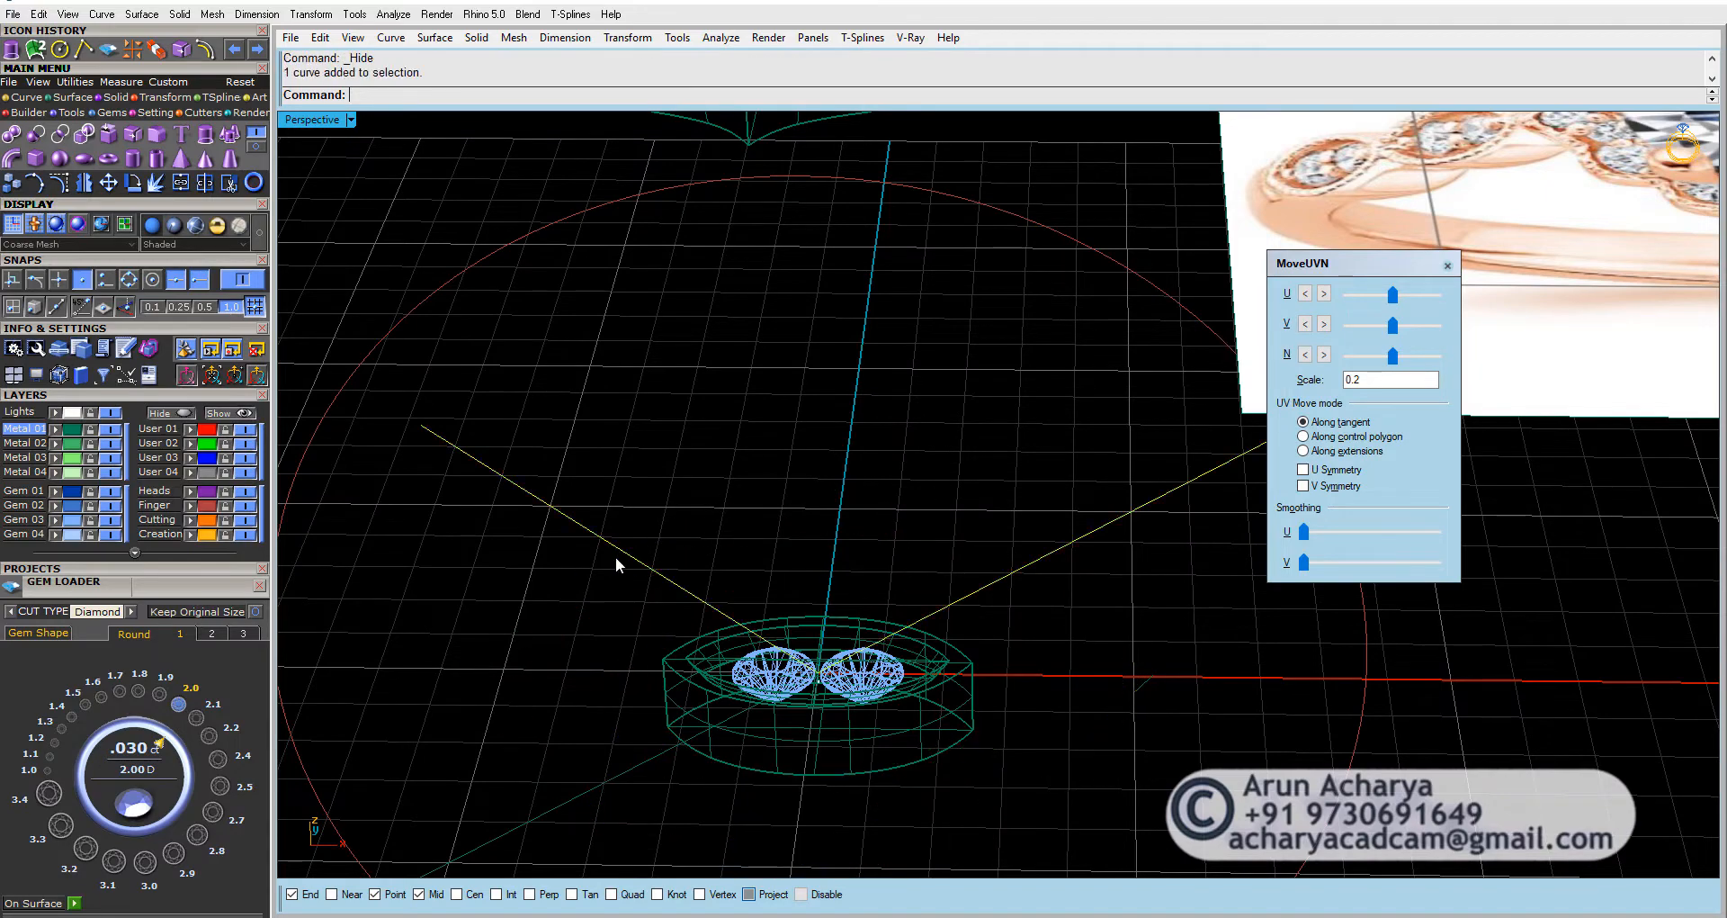
{"action": "left_click", "coordinate": [471, 846], "text": "shift"}
{"action": "key", "text": "Delete"}
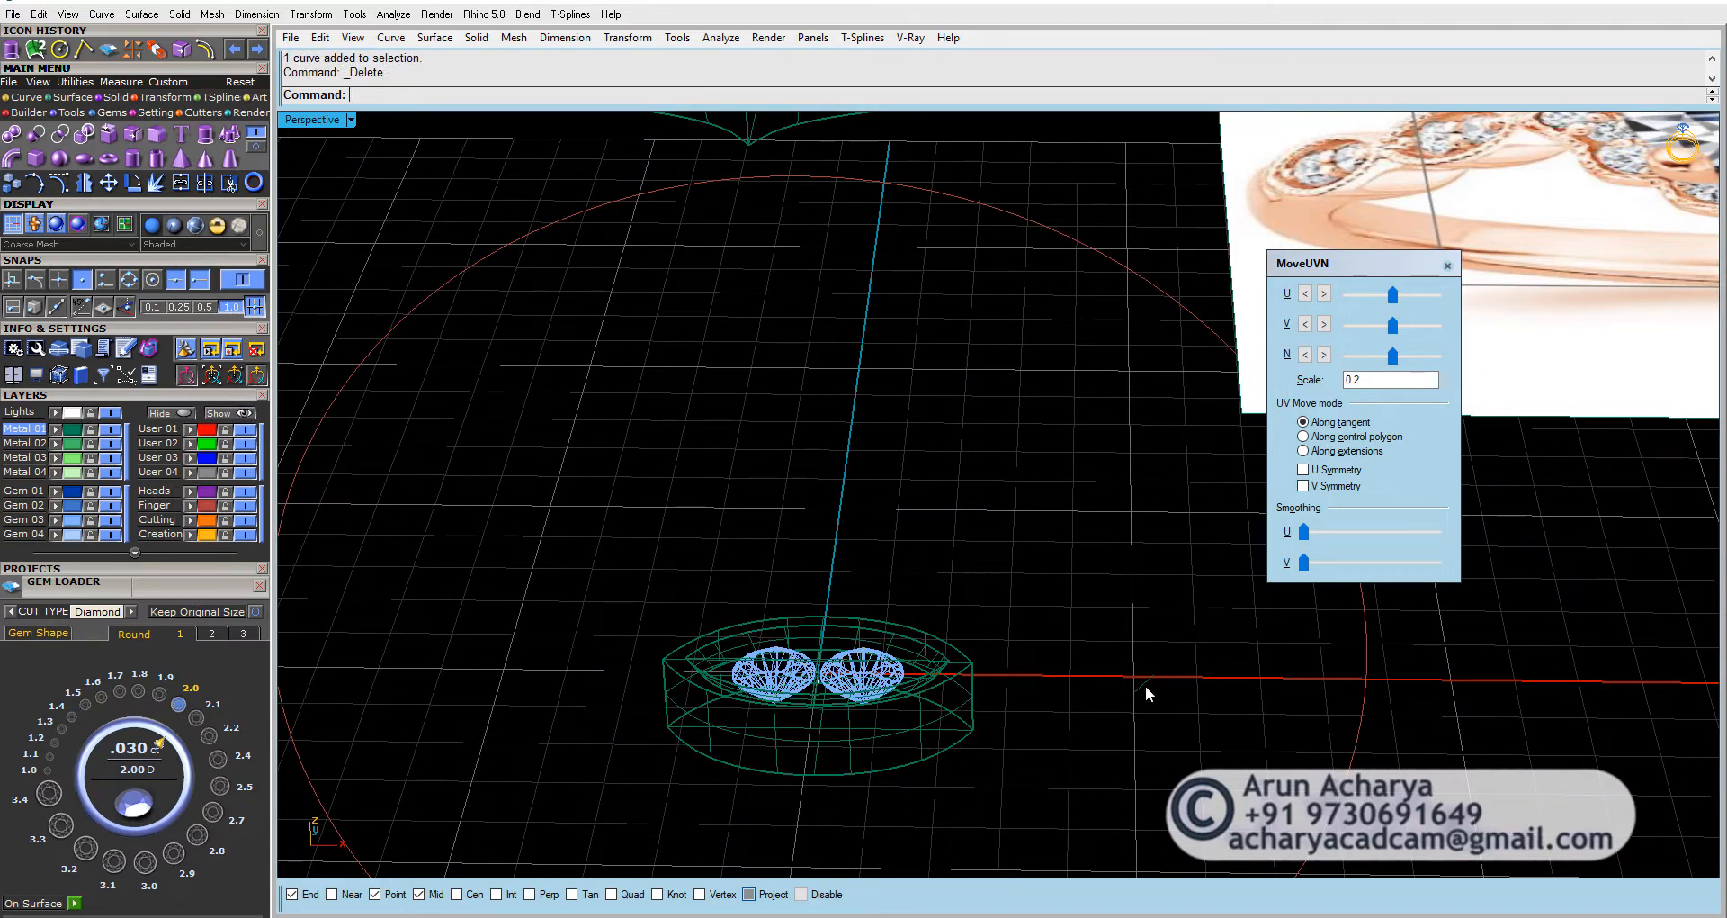
Step: Maximize the Through Finger view on the marquise setting and close the MoveUVN dialog
{"action": "right_click_drag", "start_coordinate": [1146, 684], "coordinate": [914, 574]}
{"action": "double_click", "coordinate": [303, 120]}
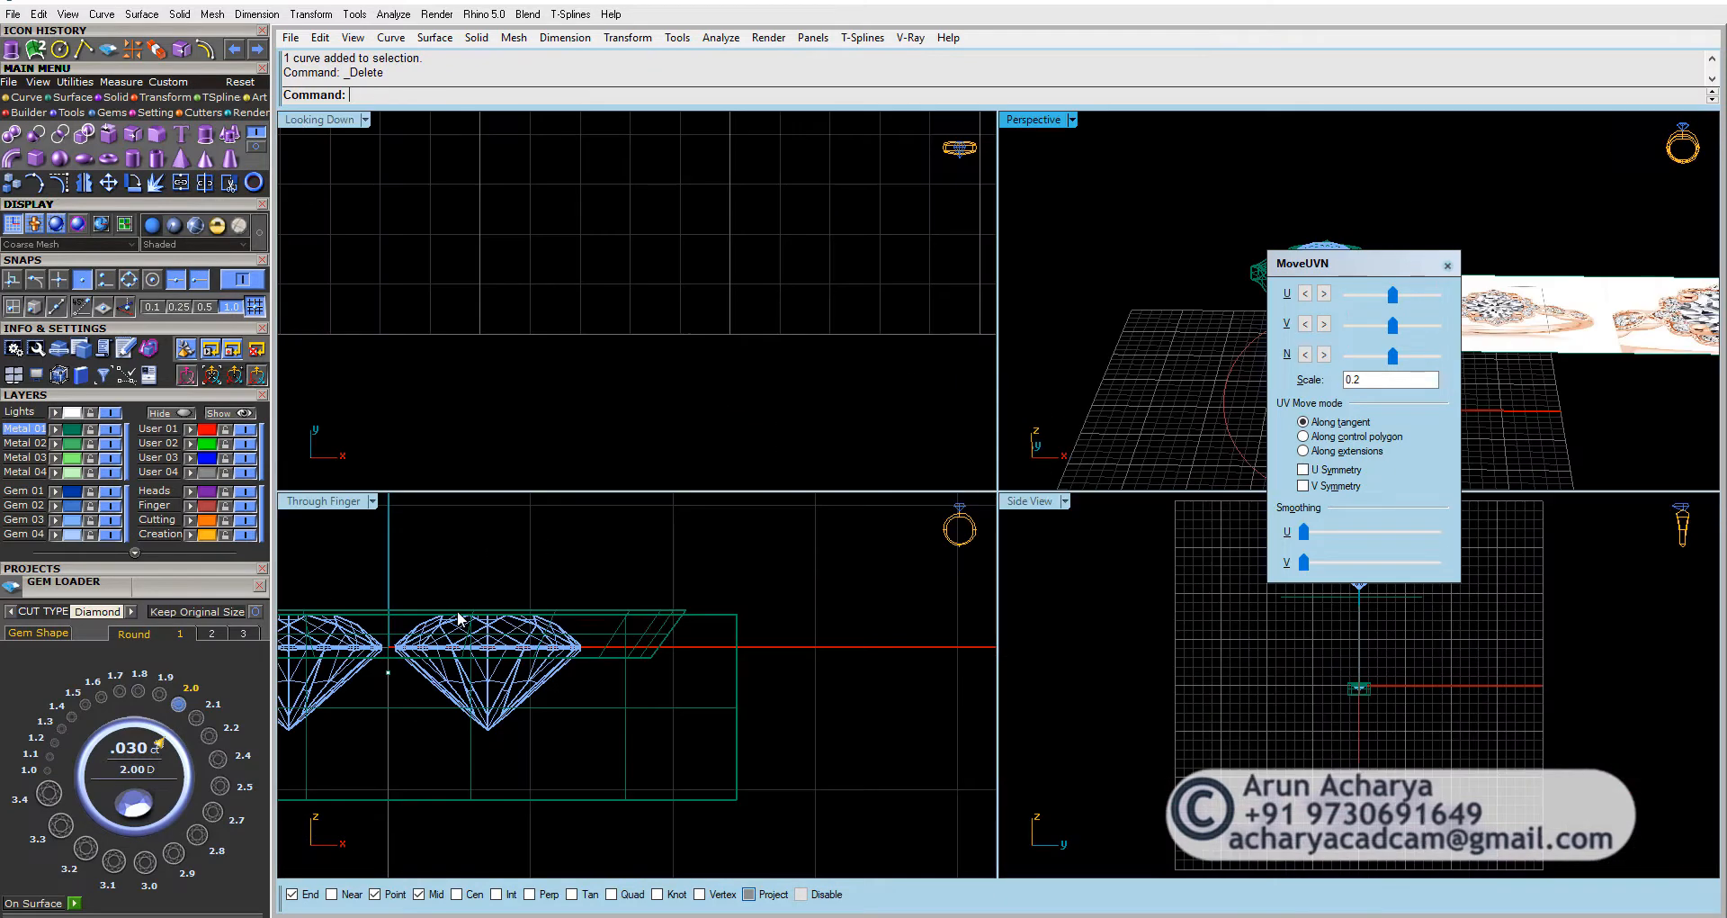
{"action": "double_click", "coordinate": [342, 501]}
{"action": "scroll", "coordinate": [771, 486], "scroll_direction": "down", "scroll_amount": 4}
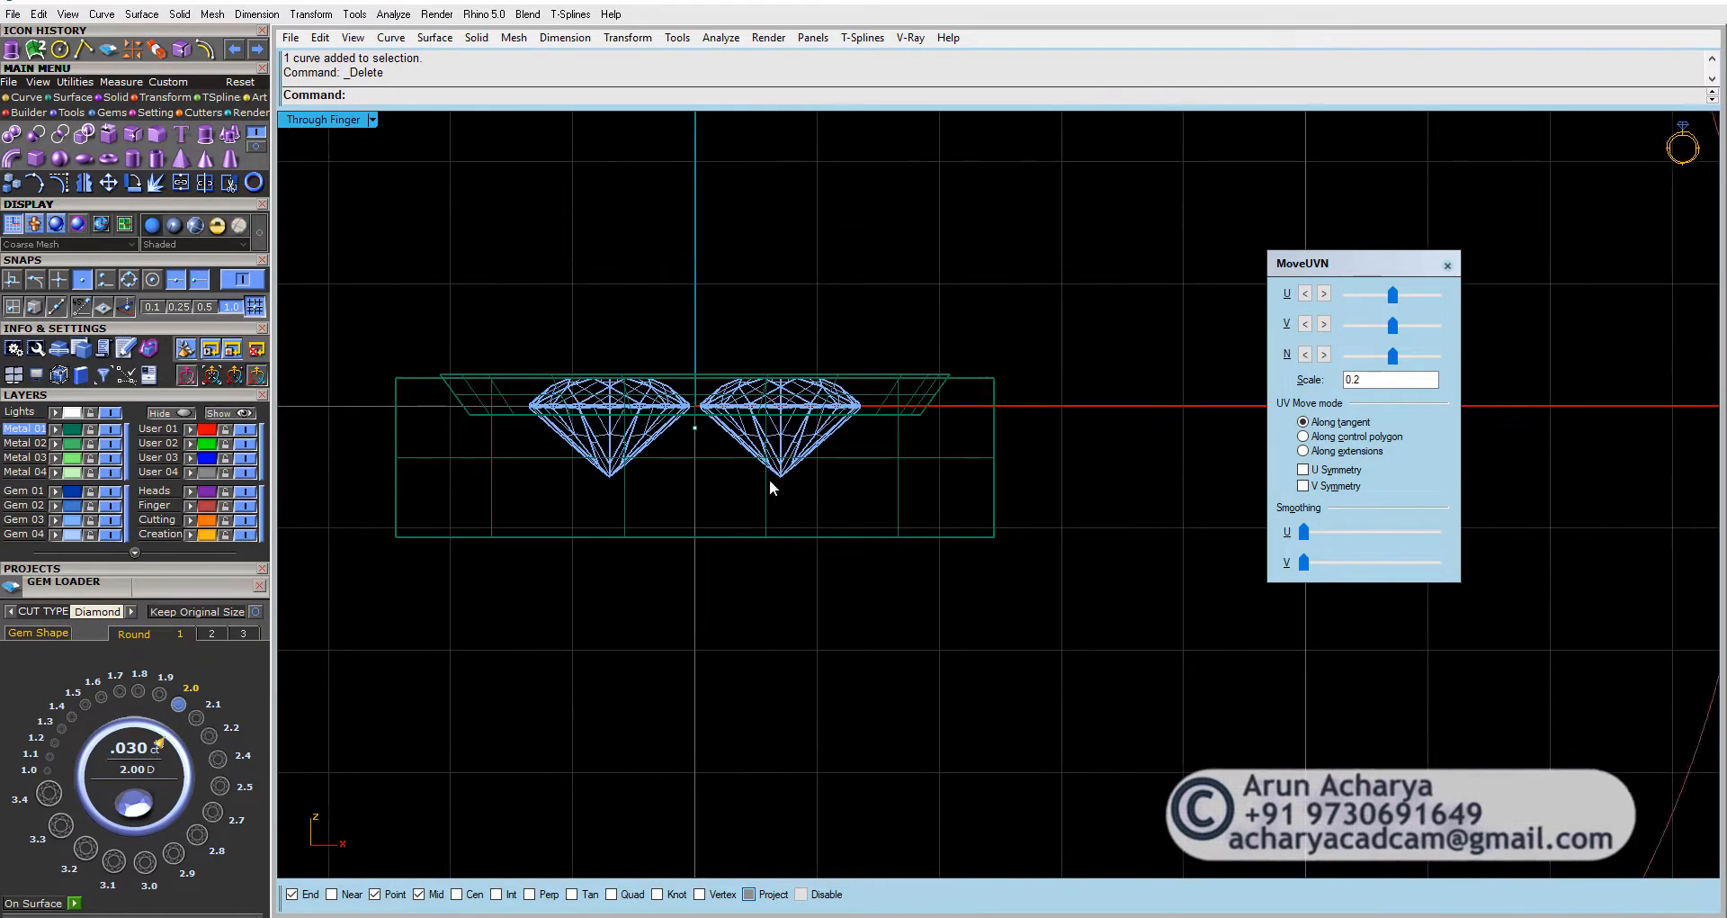
{"action": "left_click", "coordinate": [1448, 265]}
{"action": "right_click_drag", "start_coordinate": [1016, 351], "coordinate": [1086, 384]}
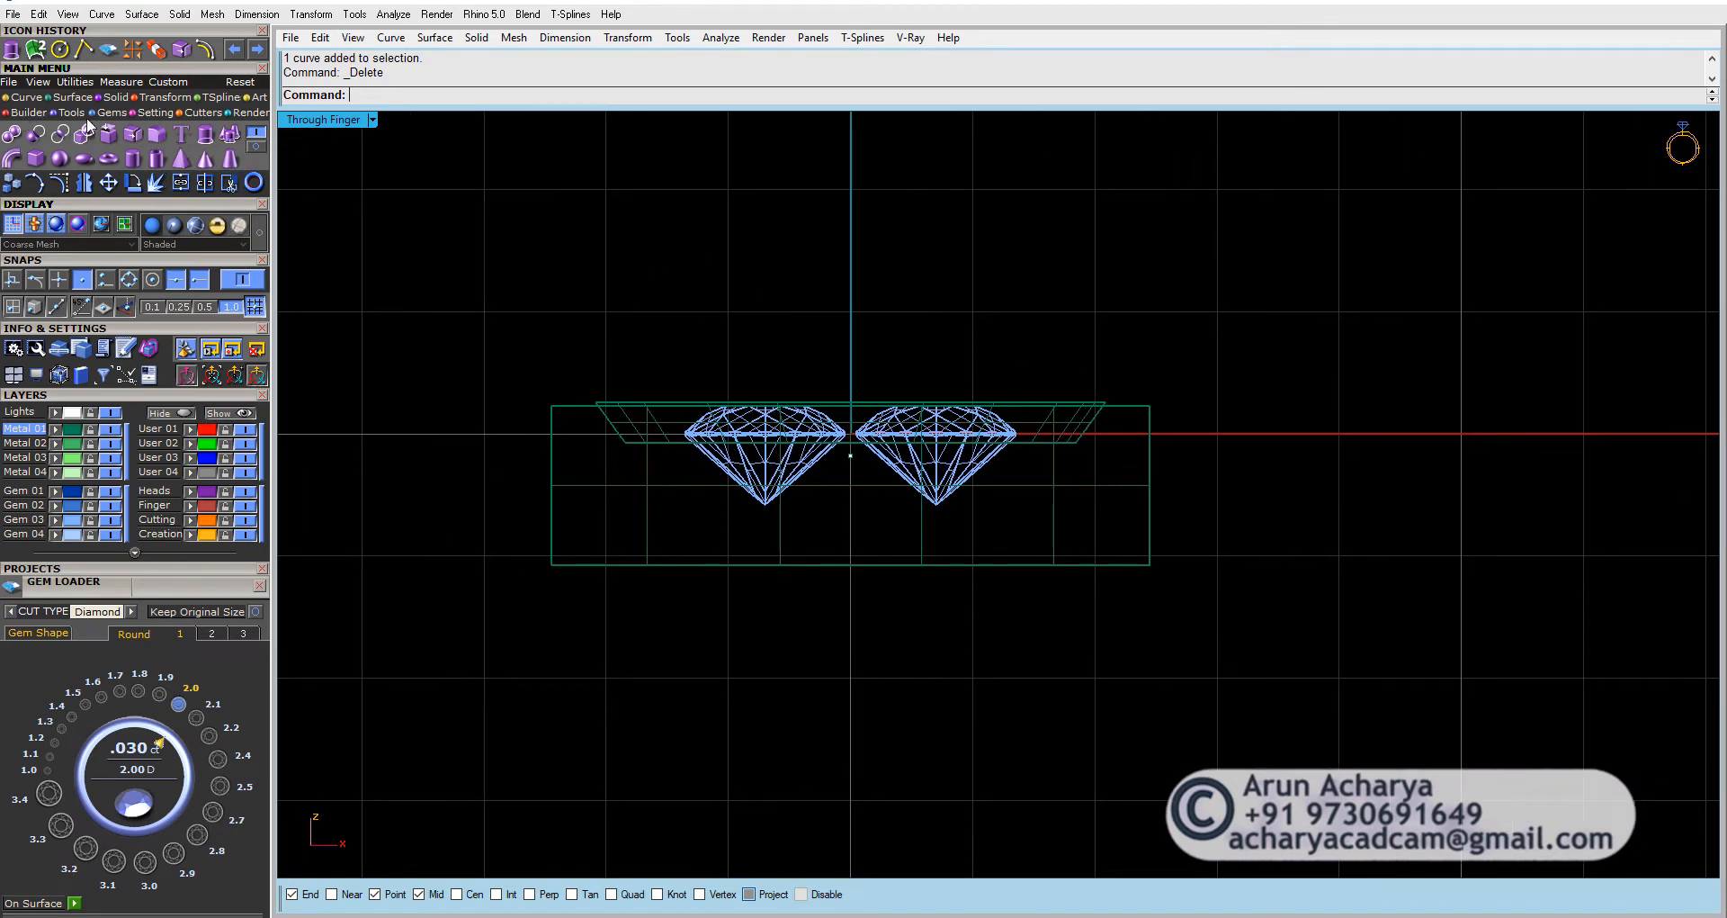
Step: Create an outside ring rail with 1.5 mm bottom, 1.8 mm side and 8.2 mm top thickness
{"action": "left_click", "coordinate": [73, 113]}
{"action": "left_click", "coordinate": [61, 136]}
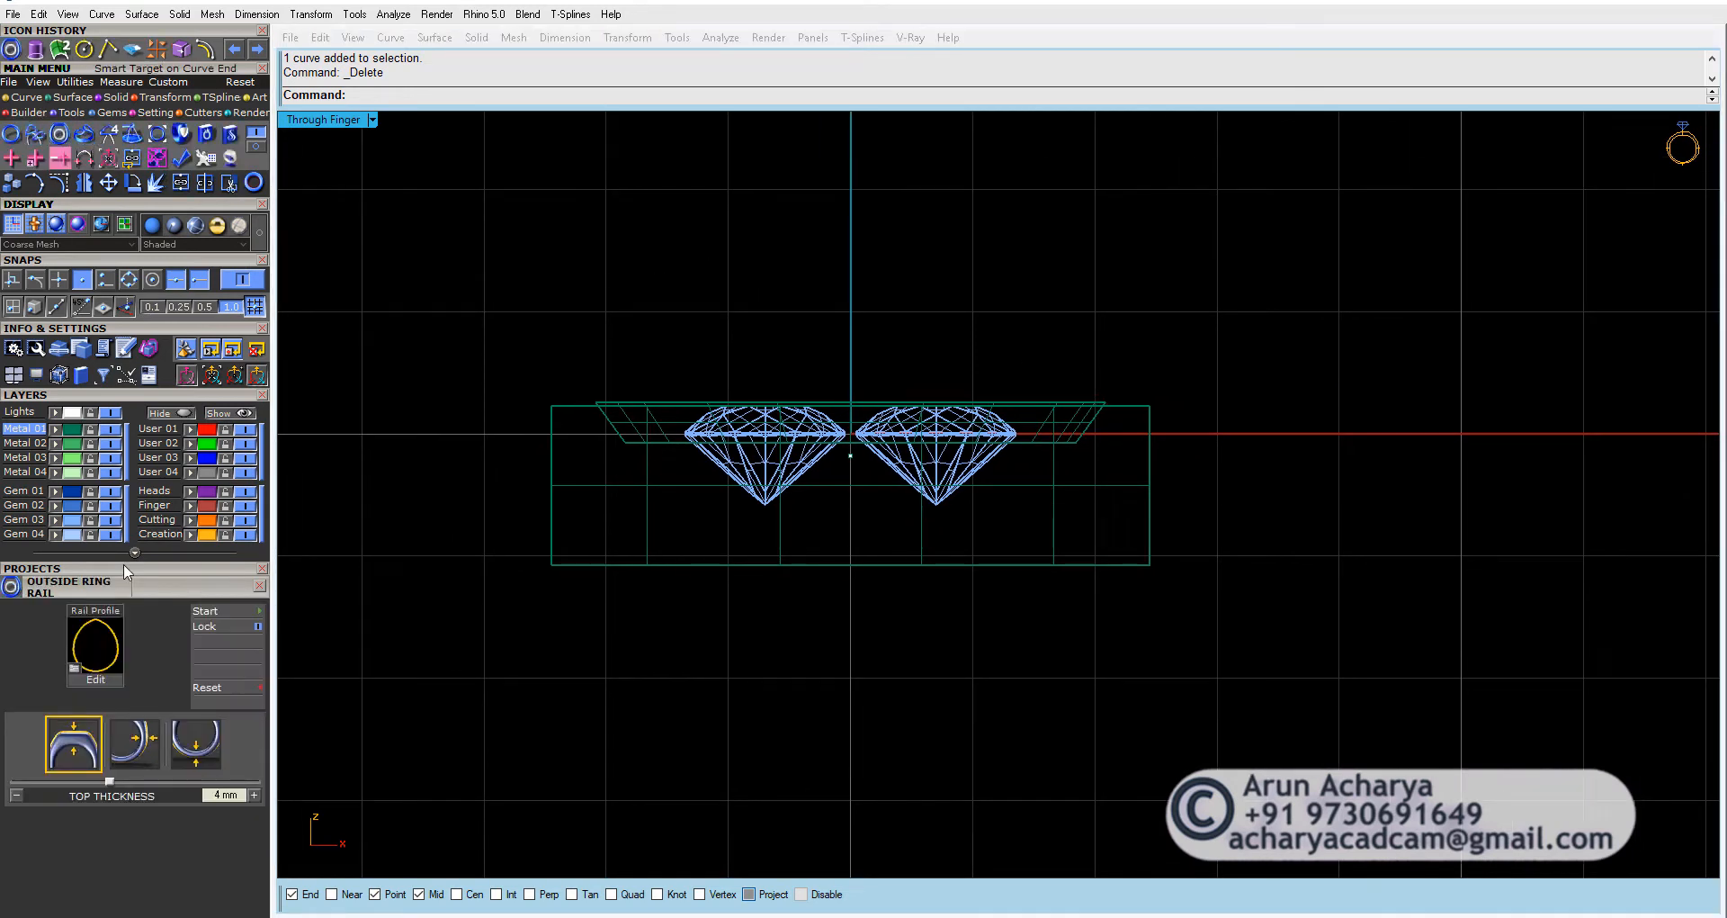
{"action": "scroll", "coordinate": [937, 588], "scroll_direction": "down", "scroll_amount": 8}
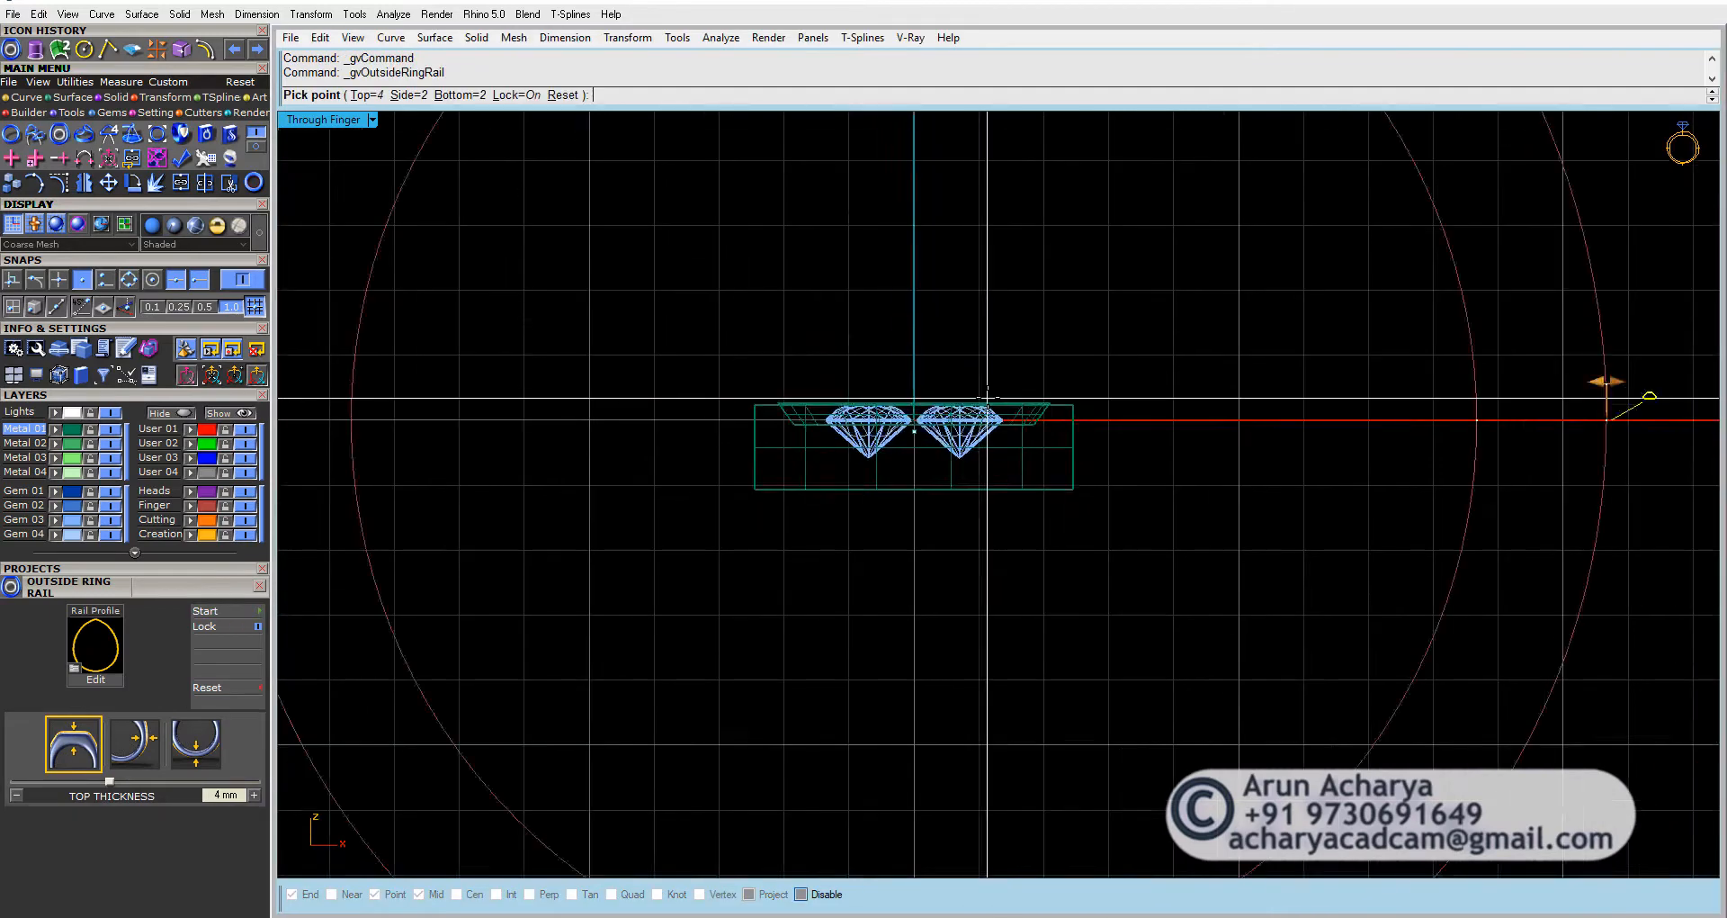
{"action": "left_click_drag", "start_coordinate": [902, 676], "coordinate": [901, 663]}
{"action": "mouse_move", "coordinate": [1105, 393]}
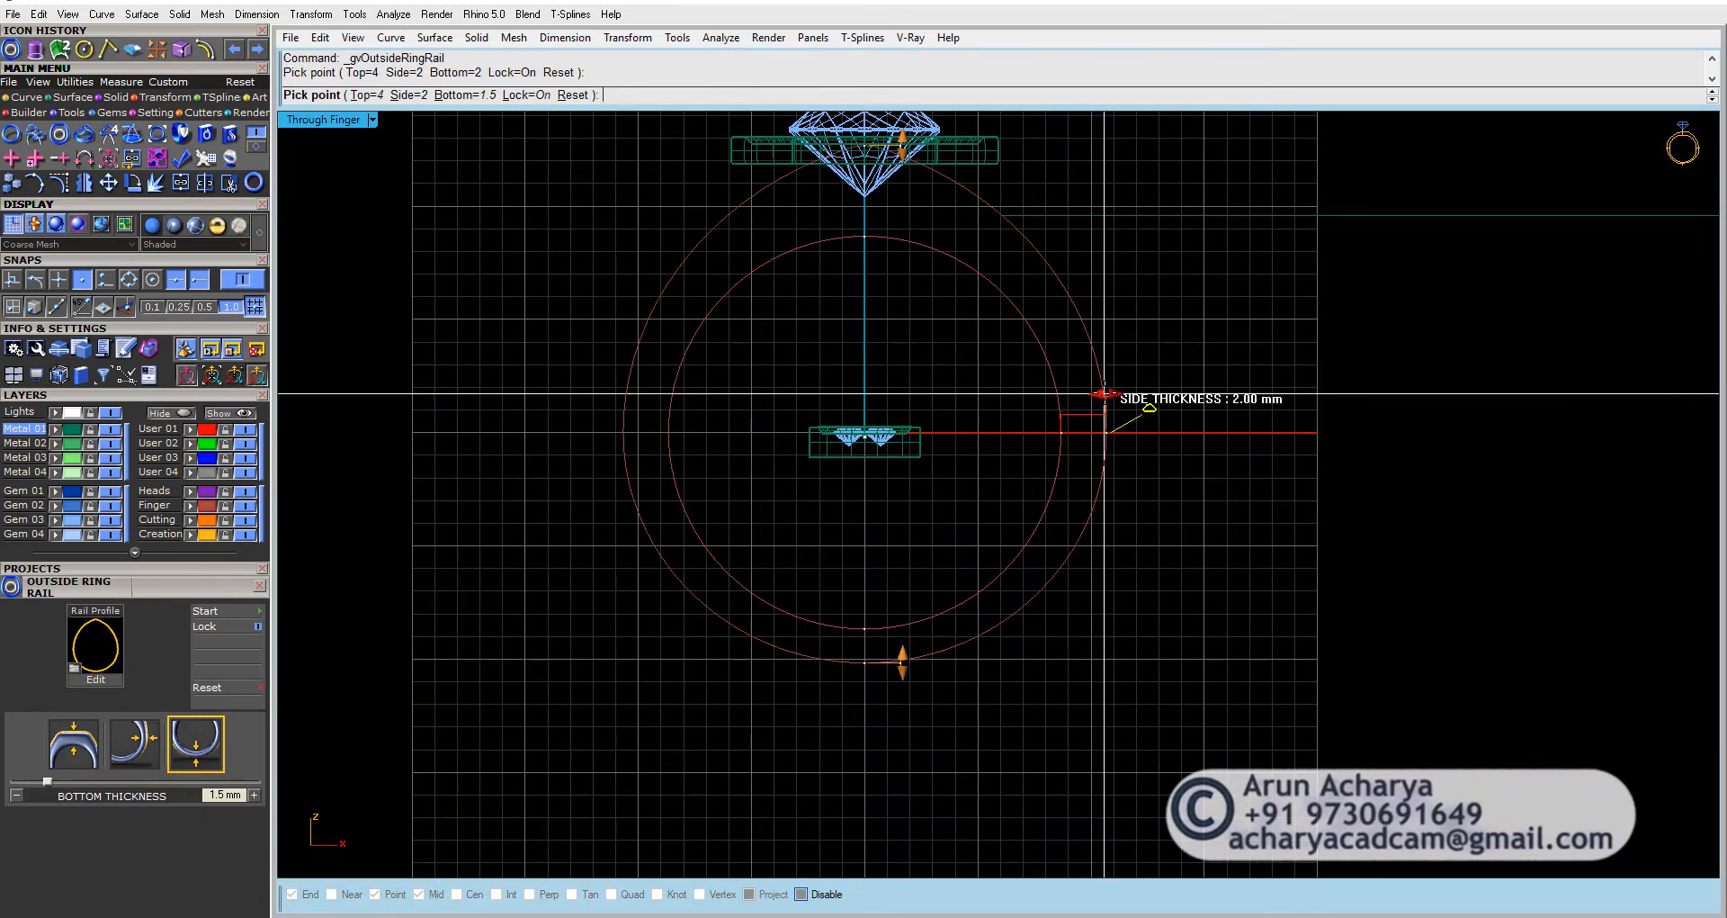
{"action": "left_click_drag", "start_coordinate": [1105, 393], "coordinate": [1102, 394]}
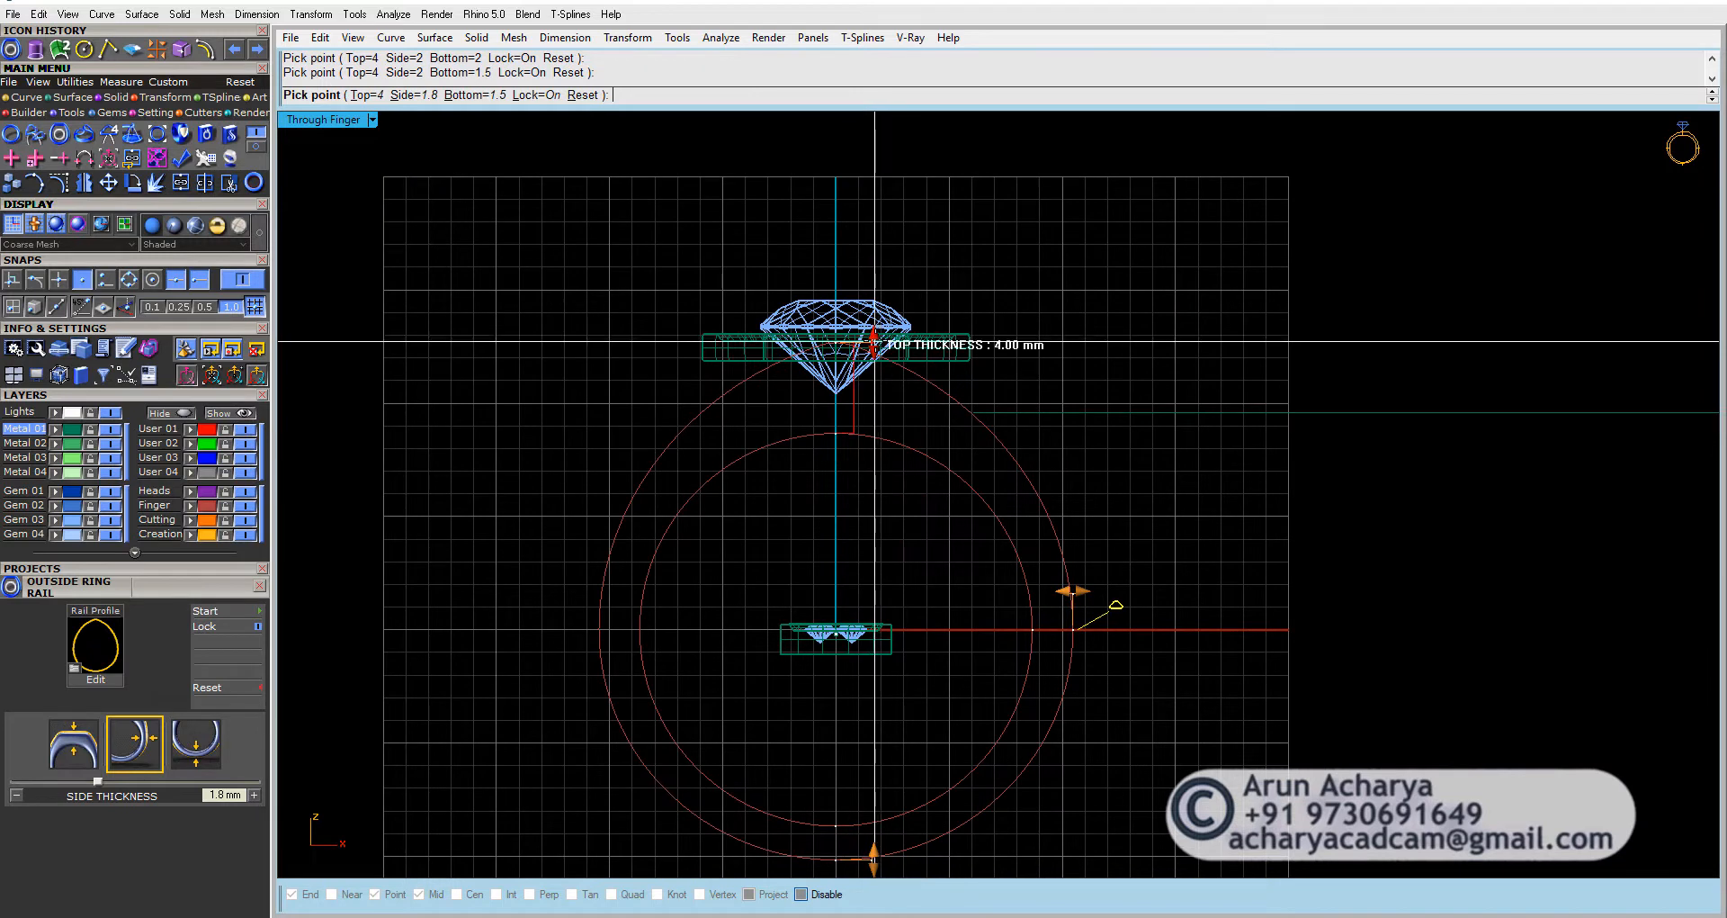
{"action": "left_click_drag", "start_coordinate": [880, 347], "coordinate": [883, 244]}
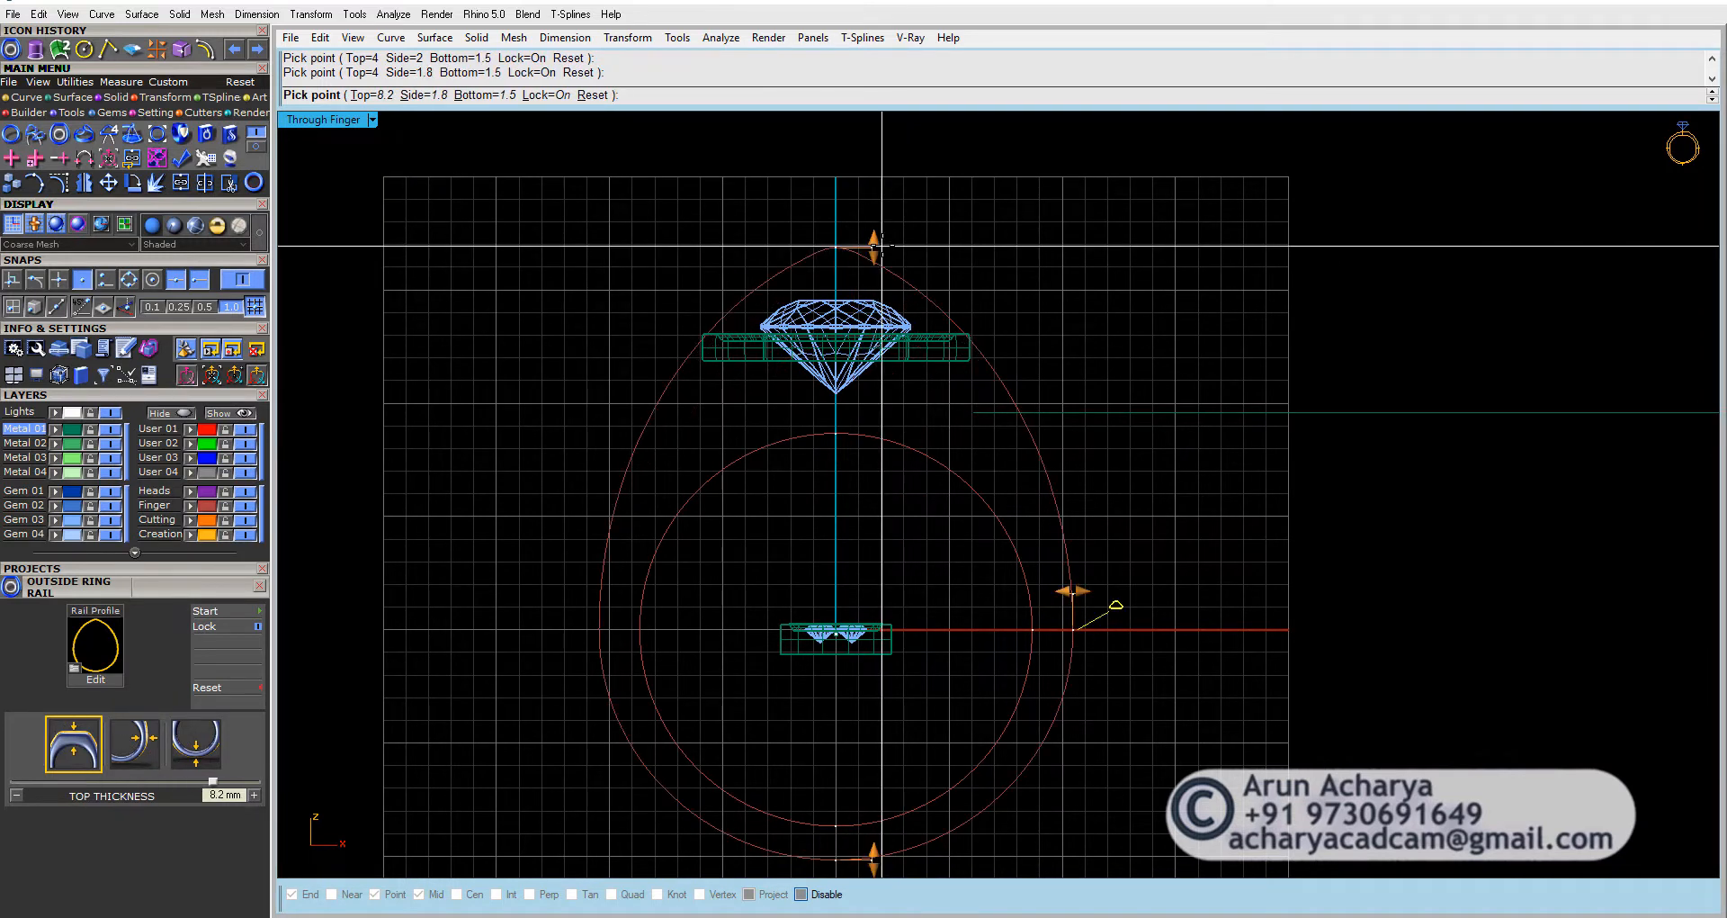
{"action": "key", "text": "Return"}
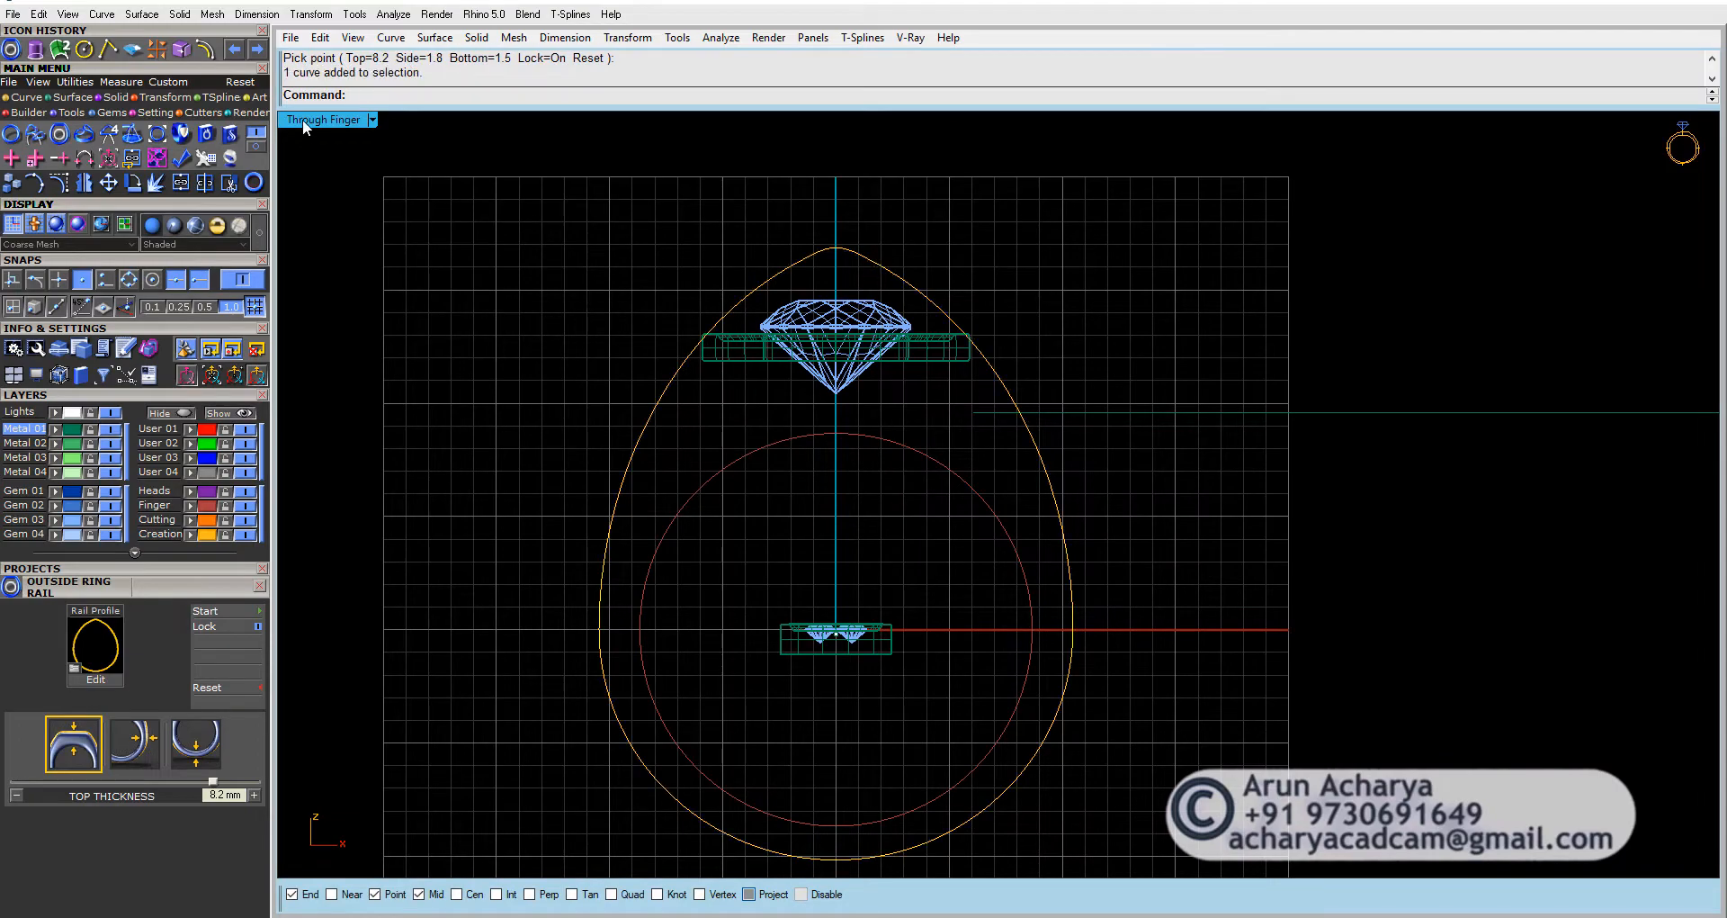
Step: Extrude the outside ring rail to both sides as an open surface with Solid set to No, in the Perspective view
{"action": "double_click", "coordinate": [302, 119]}
{"action": "double_click", "coordinate": [1019, 126]}
{"action": "right_click_drag", "start_coordinate": [935, 379], "coordinate": [845, 516]}
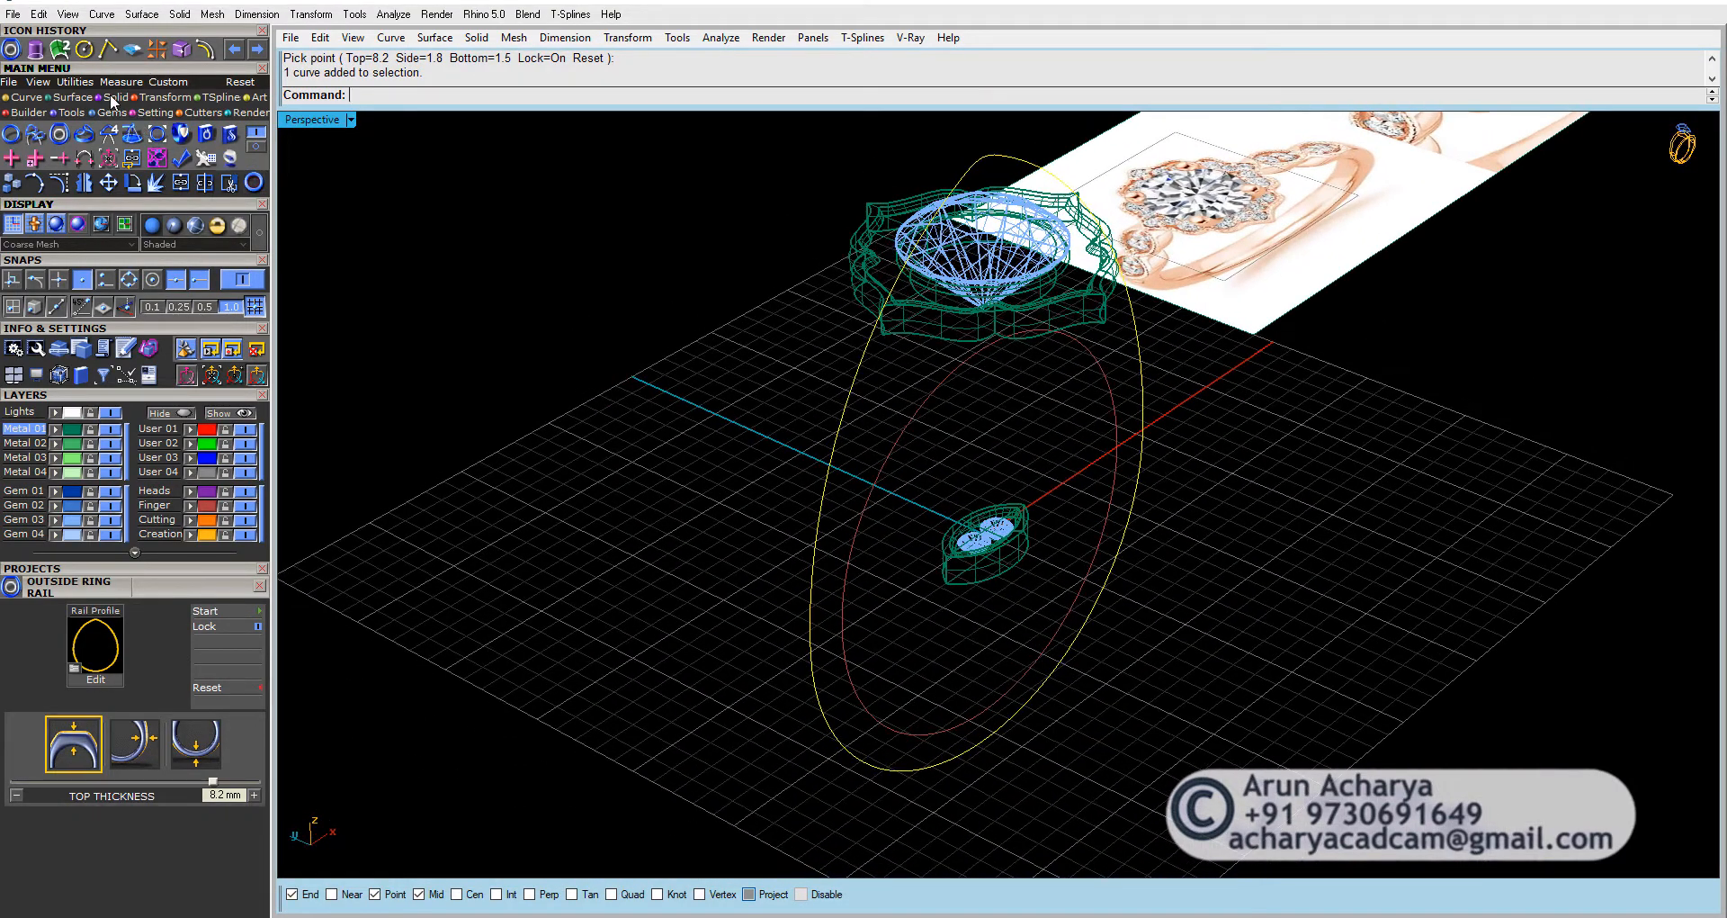
{"action": "left_click", "coordinate": [114, 98]}
{"action": "left_click", "coordinate": [206, 135]}
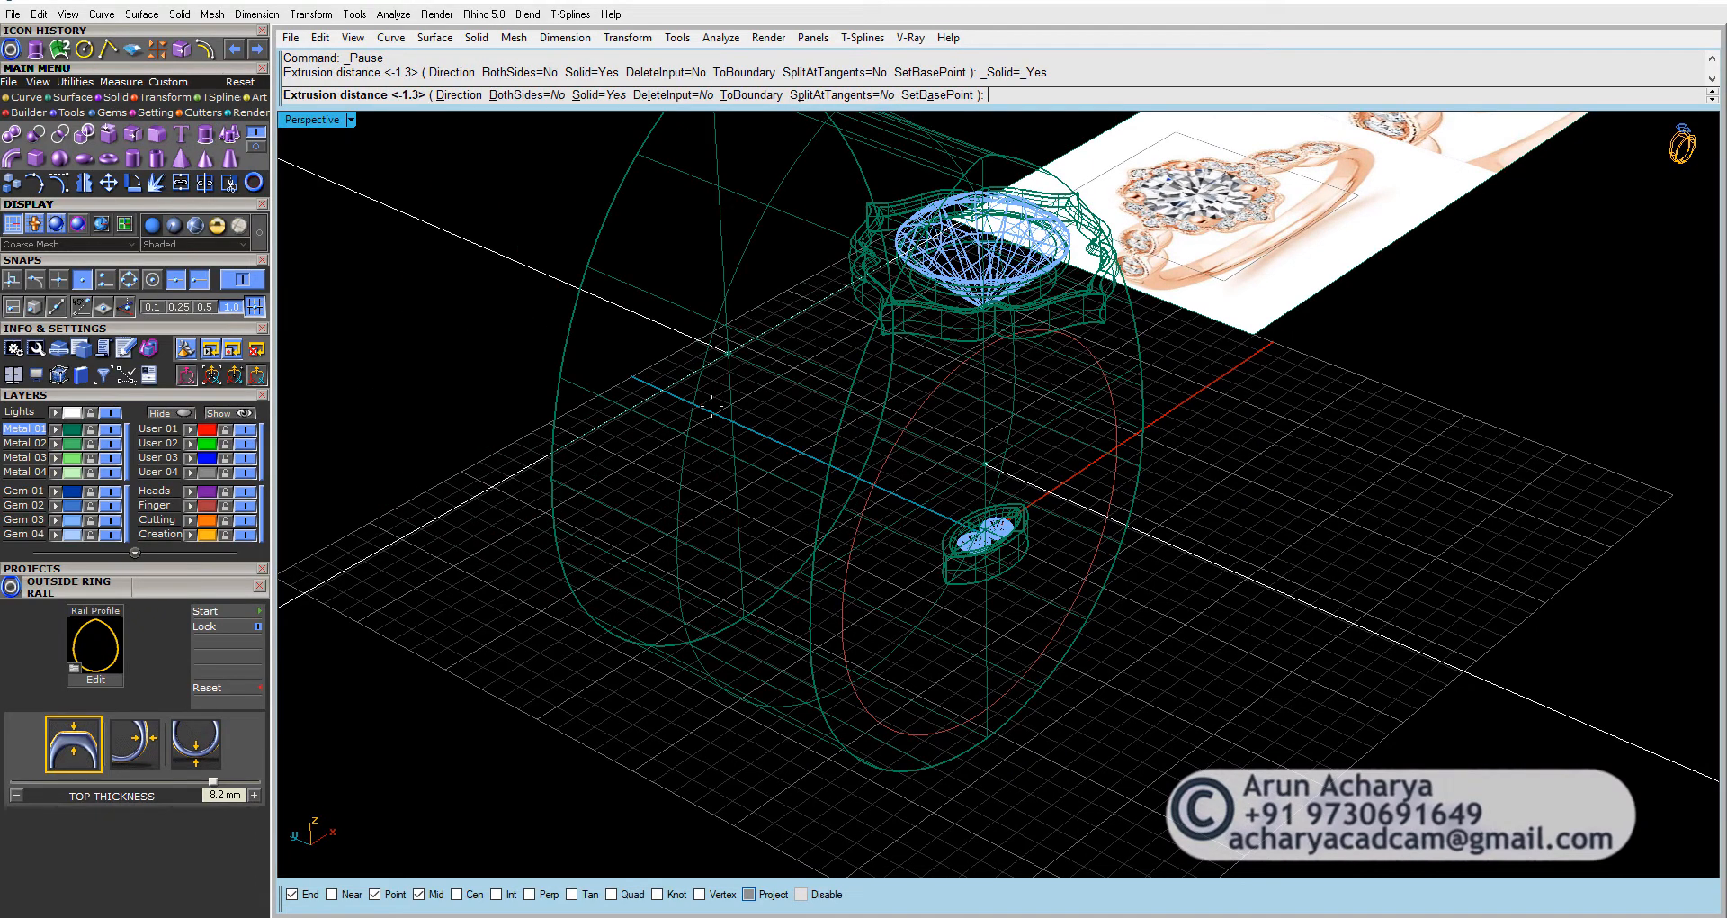
{"action": "type", "text": "b"}
{"action": "key", "text": "Return"}
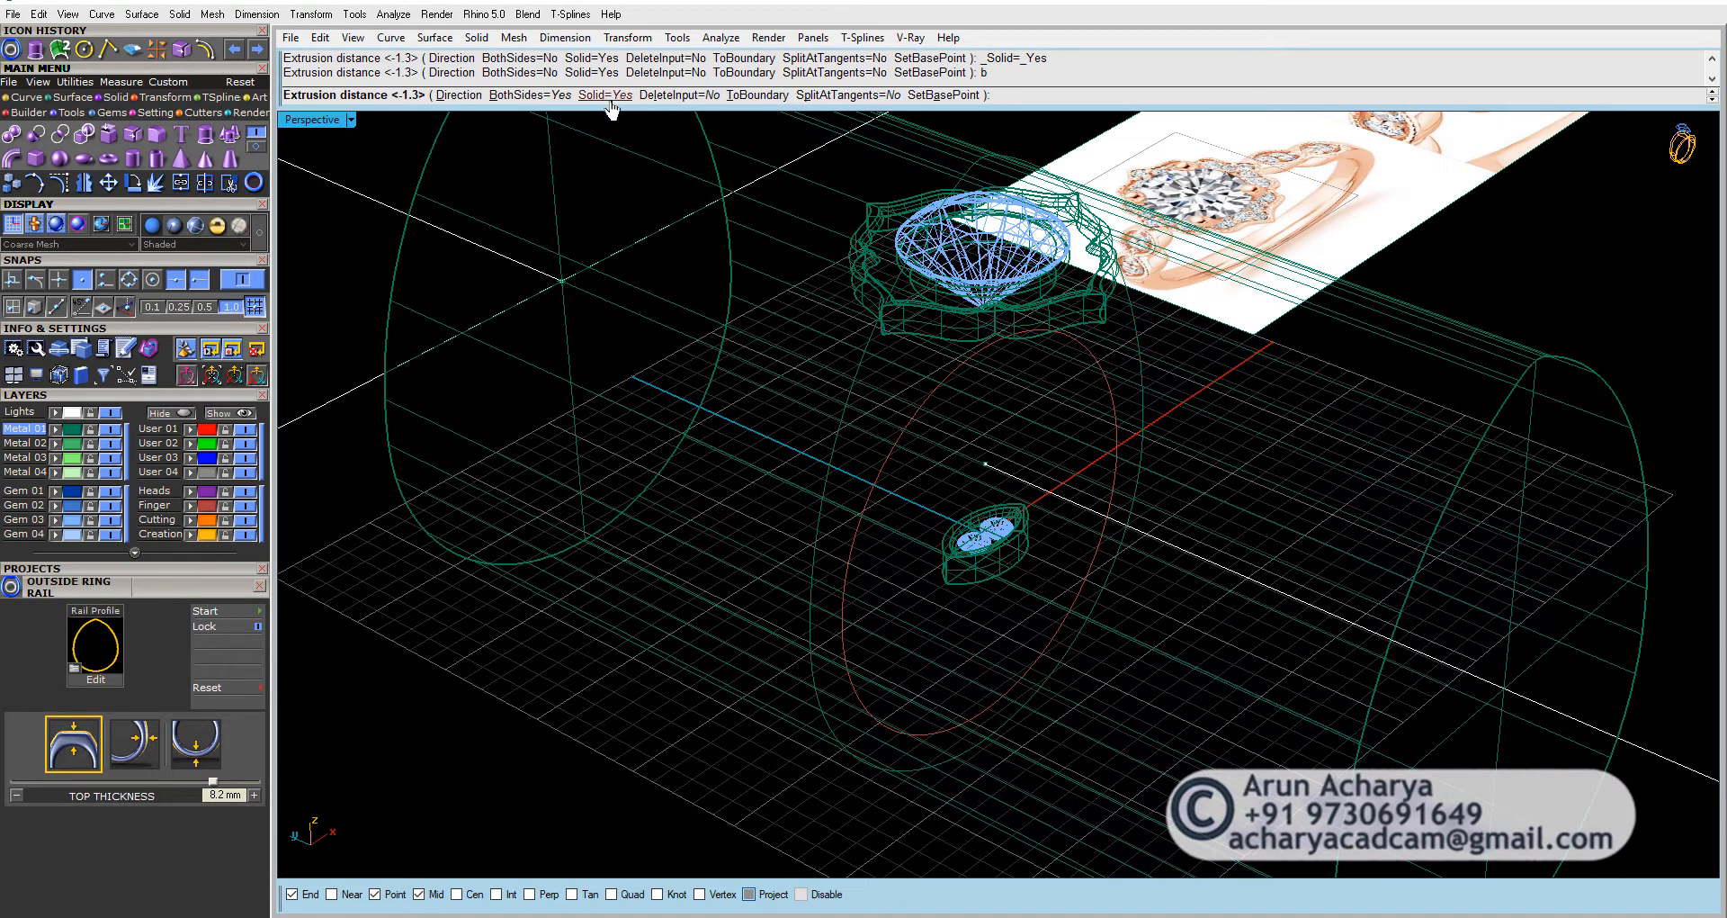
{"action": "left_click", "coordinate": [605, 95]}
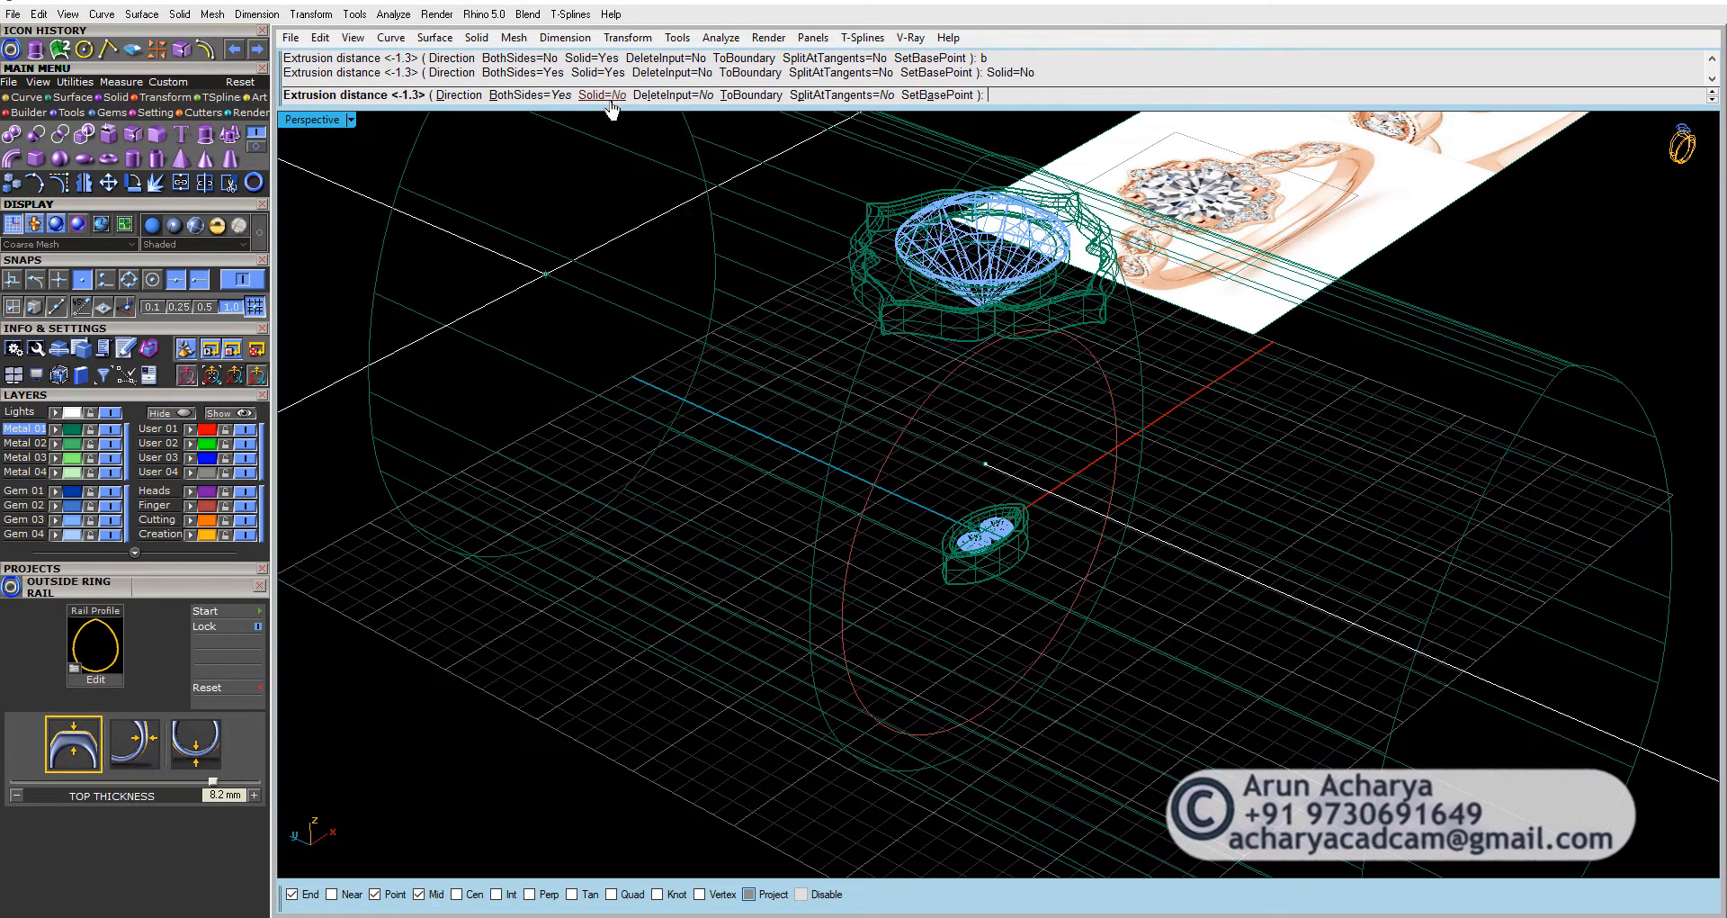
{"action": "left_click", "coordinate": [885, 365]}
{"action": "right_click_drag", "start_coordinate": [885, 365], "coordinate": [450, 399]}
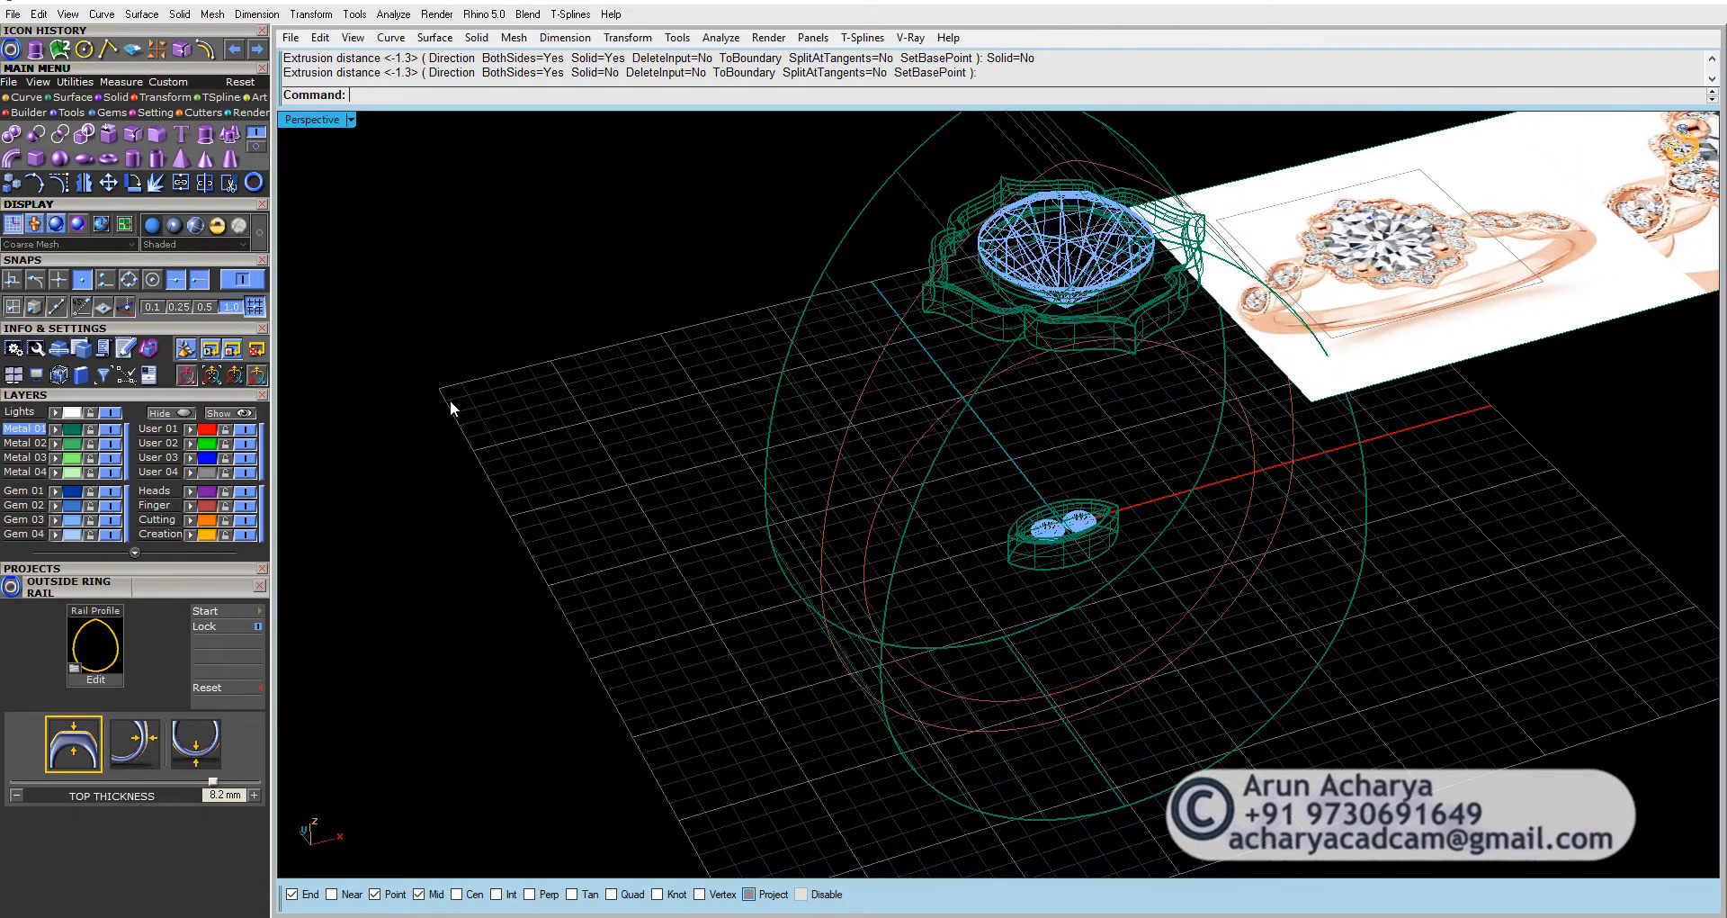
Step: Display the model shaded and examine the marquise group inside the extruded ring surface from several angles
{"action": "left_click", "coordinate": [196, 225]}
{"action": "mouse_move", "coordinate": [816, 570]}
{"action": "right_mouse_down"}
{"action": "mouse_move", "coordinate": [936, 435]}
{"action": "mouse_move", "coordinate": [759, 422]}
{"action": "mouse_move", "coordinate": [756, 493]}
{"action": "mouse_move", "coordinate": [1052, 564]}
{"action": "mouse_move", "coordinate": [835, 556]}
{"action": "mouse_move", "coordinate": [801, 516]}
{"action": "mouse_move", "coordinate": [952, 563]}
{"action": "right_mouse_up"}
{"action": "scroll", "coordinate": [1142, 574], "scroll_direction": "up", "scroll_amount": 4}
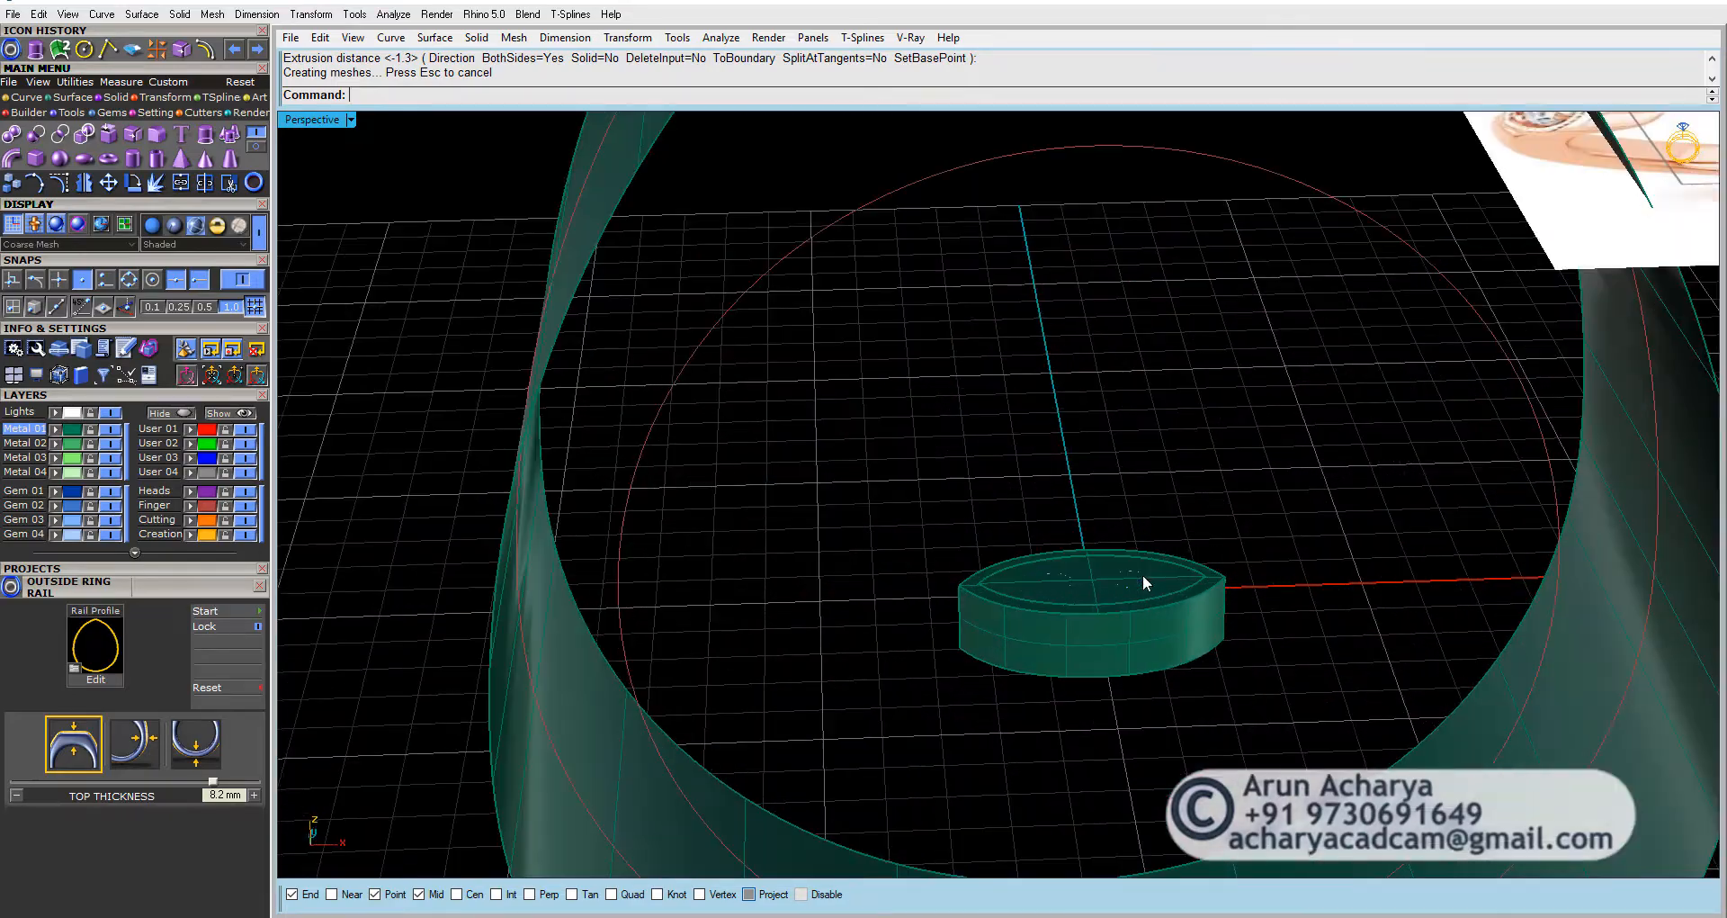
{"action": "left_click", "coordinate": [1077, 611]}
{"action": "scroll", "coordinate": [1077, 611], "scroll_direction": "down", "scroll_amount": 4}
{"action": "right_click_drag", "start_coordinate": [1077, 611], "coordinate": [1115, 648]}
{"action": "scroll", "coordinate": [1099, 650], "scroll_direction": "up", "scroll_amount": 1}
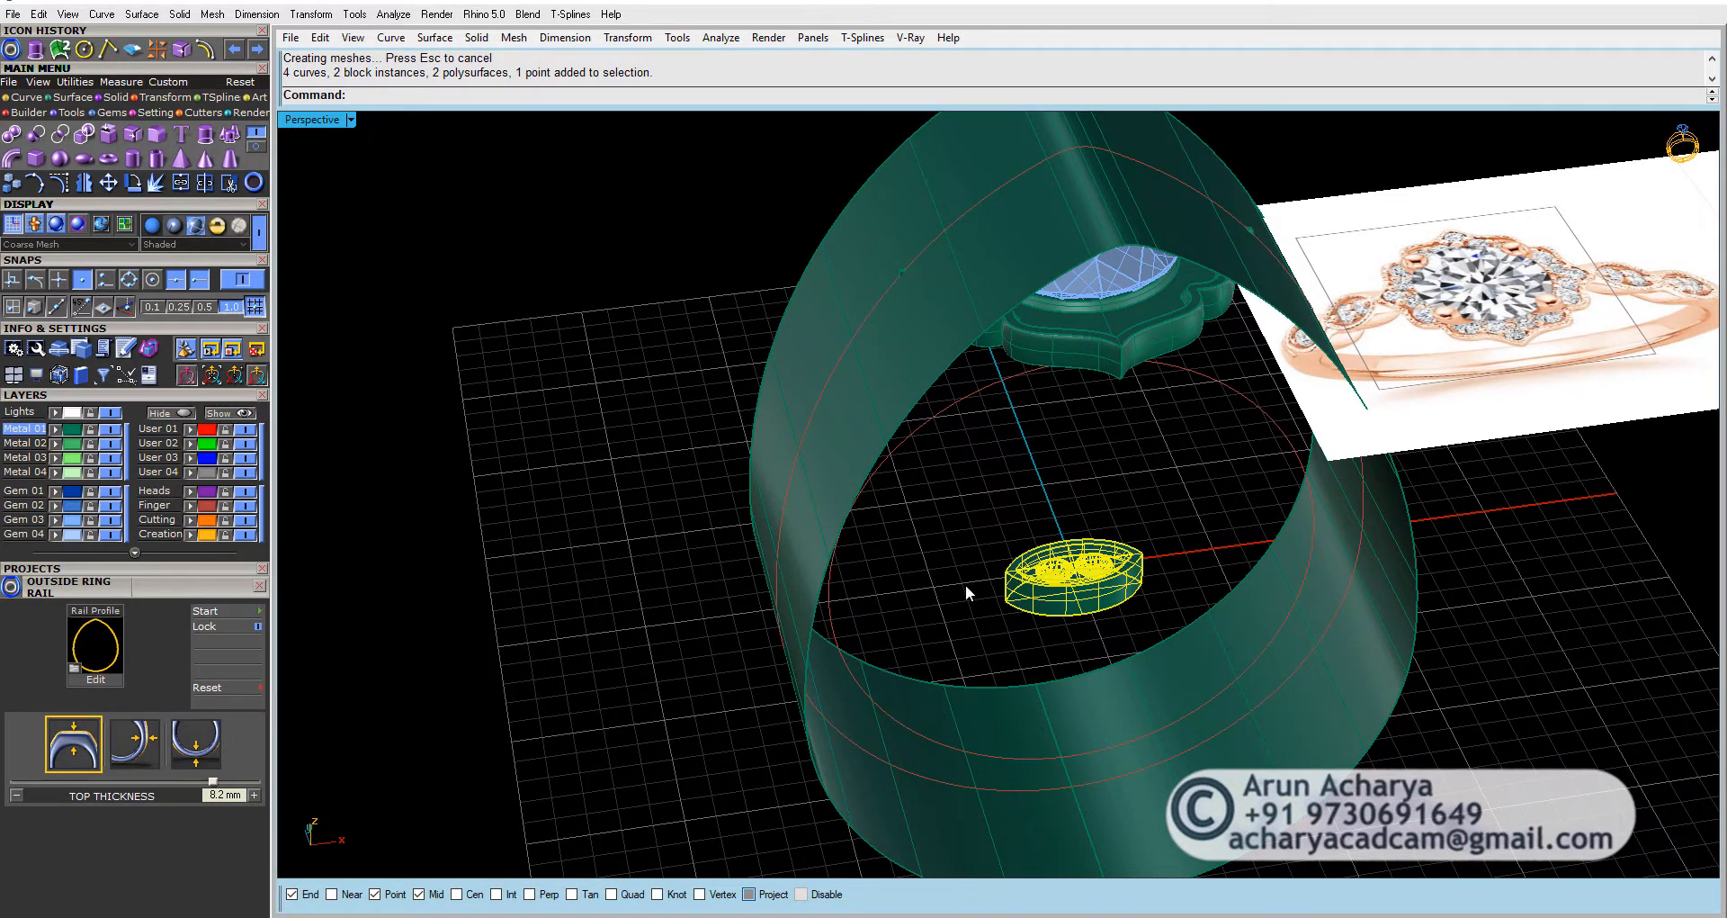
{"action": "right_click_drag", "start_coordinate": [964, 590], "coordinate": [1085, 592]}
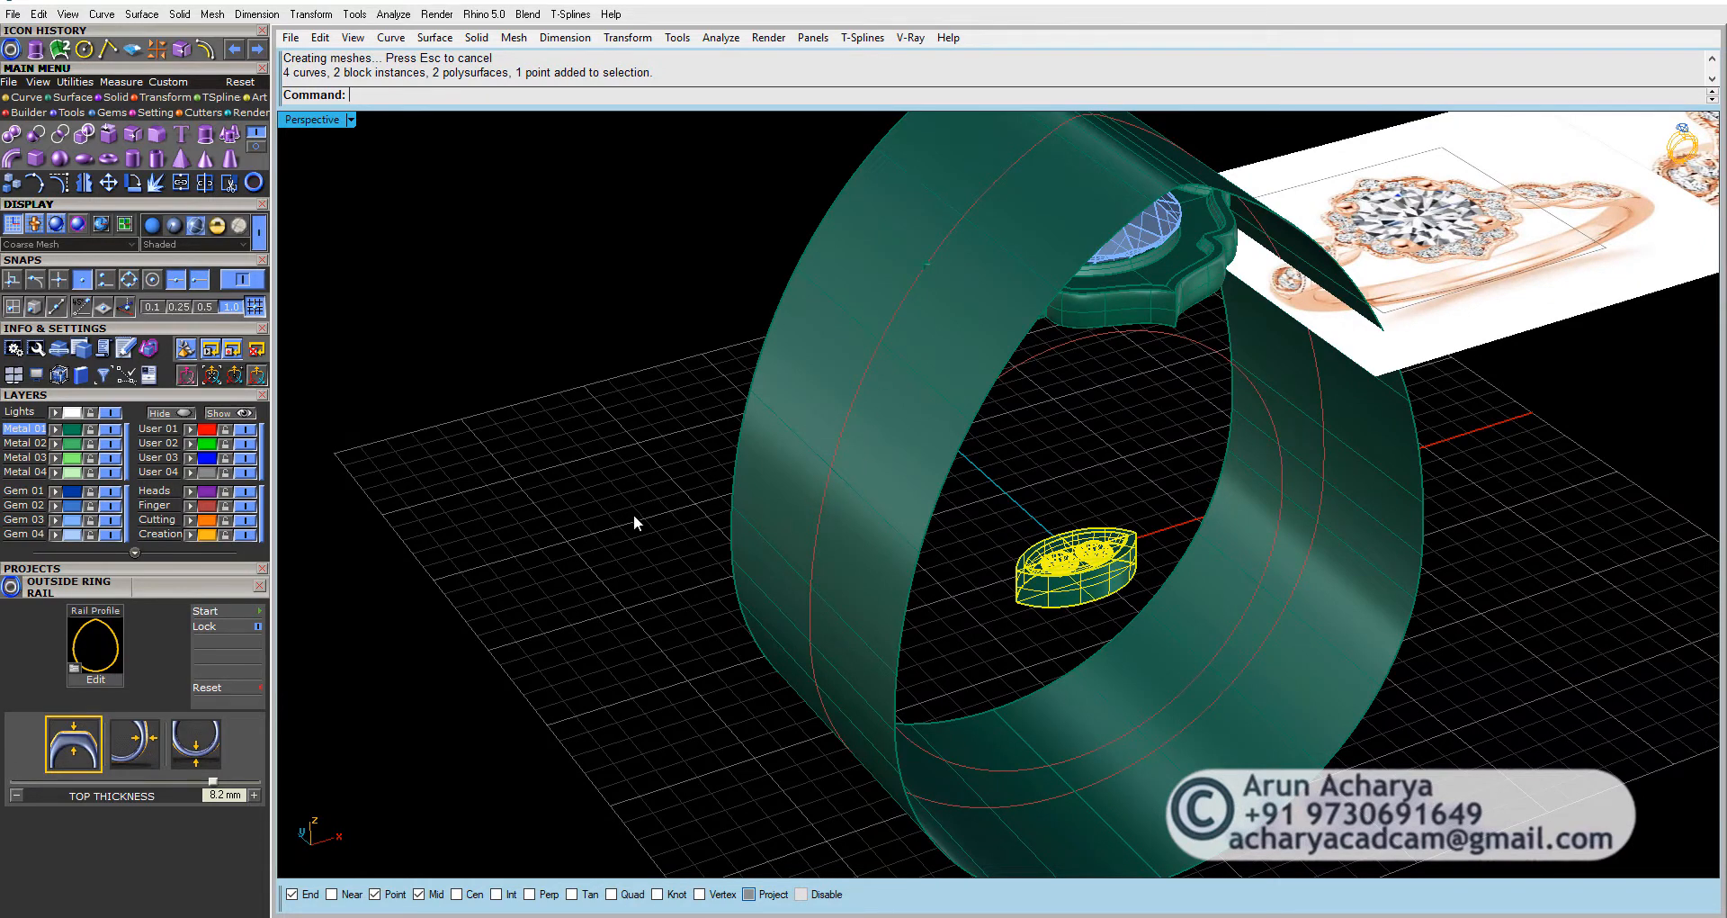
{"action": "right_click_drag", "start_coordinate": [786, 573], "coordinate": [855, 493]}
{"action": "scroll", "coordinate": [1017, 597], "scroll_direction": "up", "scroll_amount": 6}
{"action": "scroll", "coordinate": [996, 572], "scroll_direction": "down", "scroll_amount": 2}
{"action": "right_click_drag", "start_coordinate": [996, 574], "coordinate": [1028, 624]}
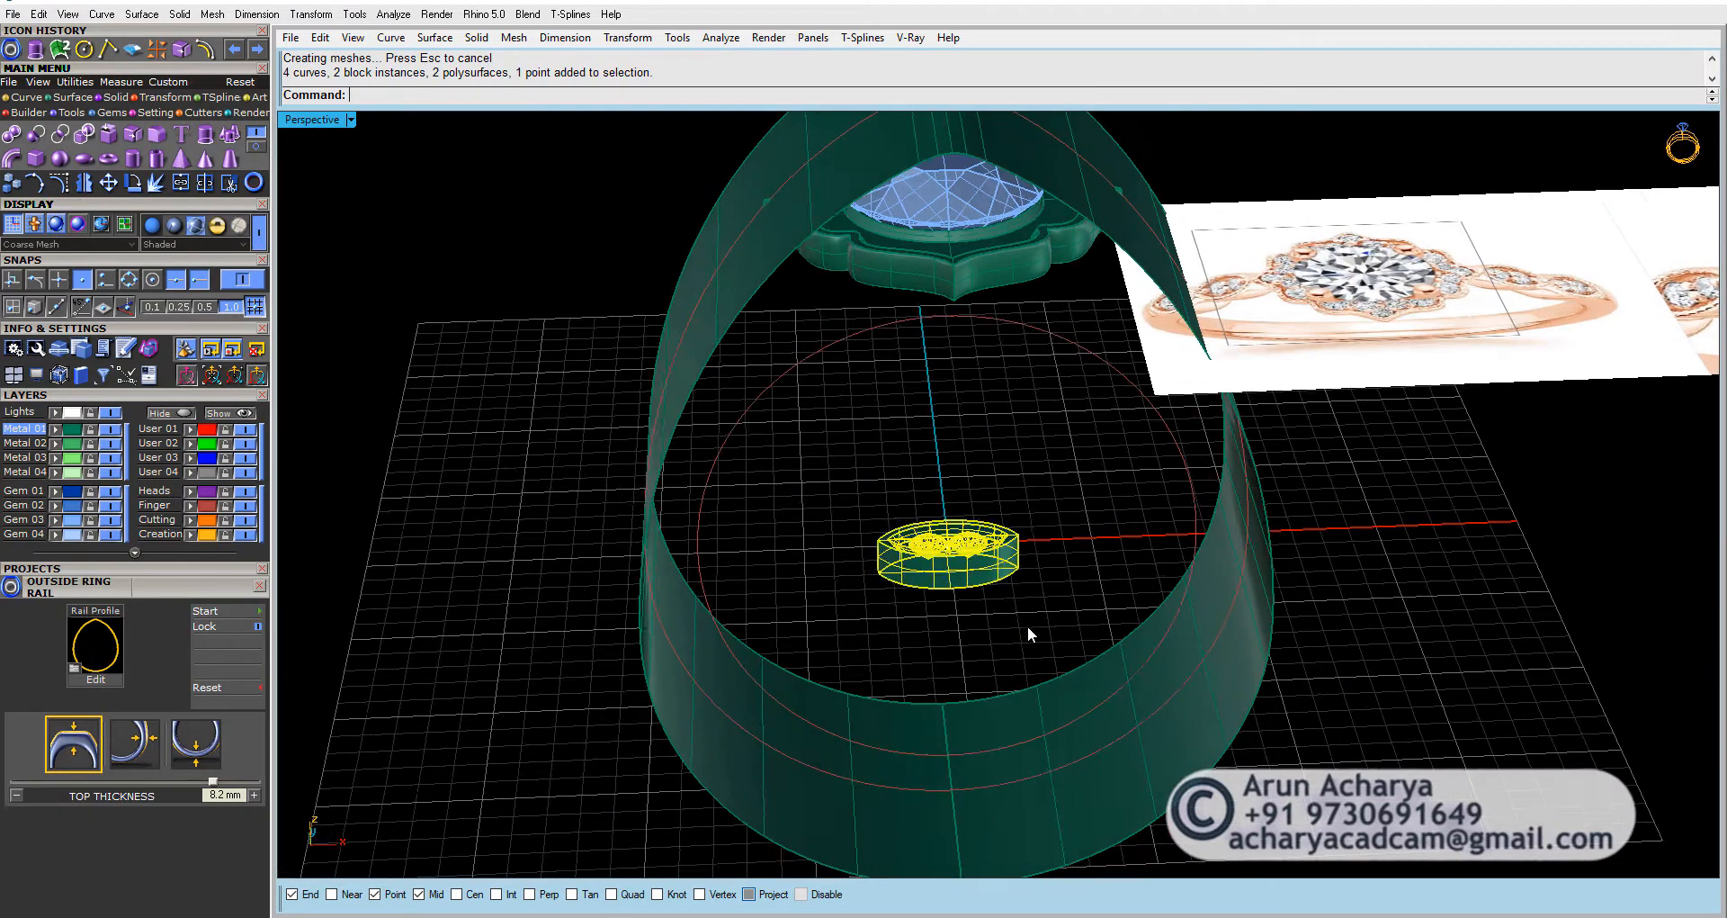
{"action": "left_click", "coordinate": [505, 310]}
{"action": "scroll", "coordinate": [903, 569], "scroll_direction": "up", "scroll_amount": 6}
{"action": "scroll", "coordinate": [904, 569], "scroll_direction": "down", "scroll_amount": 6}
Step: Try to orient the marquise setting onto the extruded ring surface from base point 0,0,0, rigid, with scale 1.0 and rotation angle 0
{"action": "left_click", "coordinate": [903, 569]}
{"action": "right_click_drag", "start_coordinate": [903, 568], "coordinate": [886, 576]}
{"action": "left_click", "coordinate": [162, 97]}
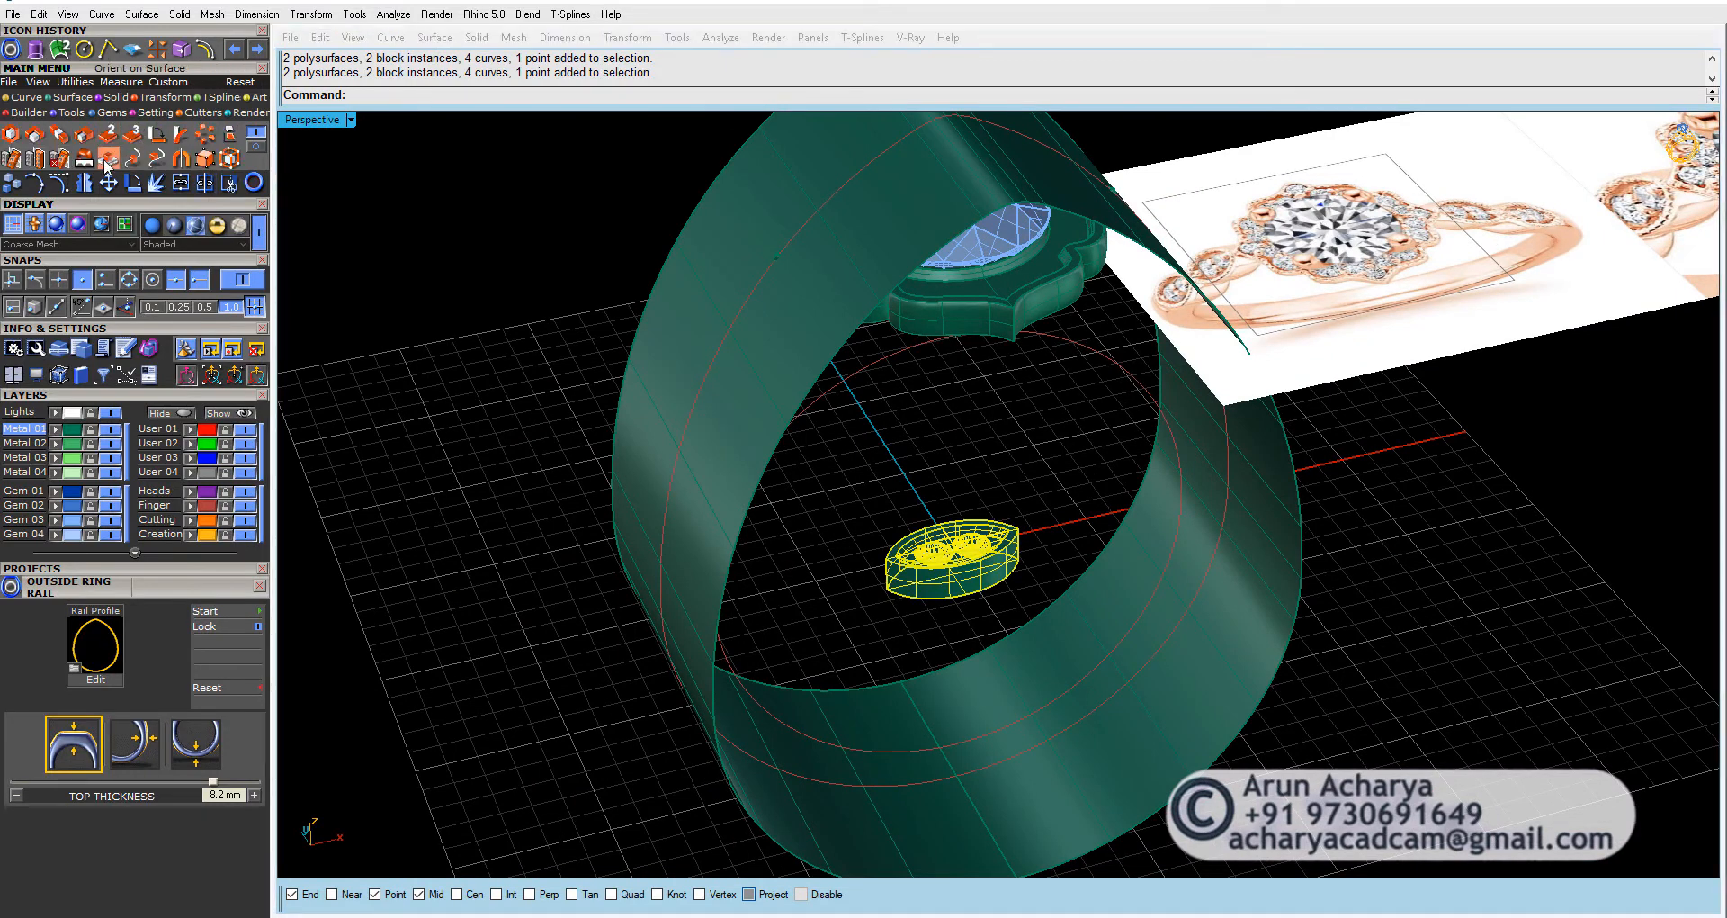
{"action": "left_click", "coordinate": [107, 161]}
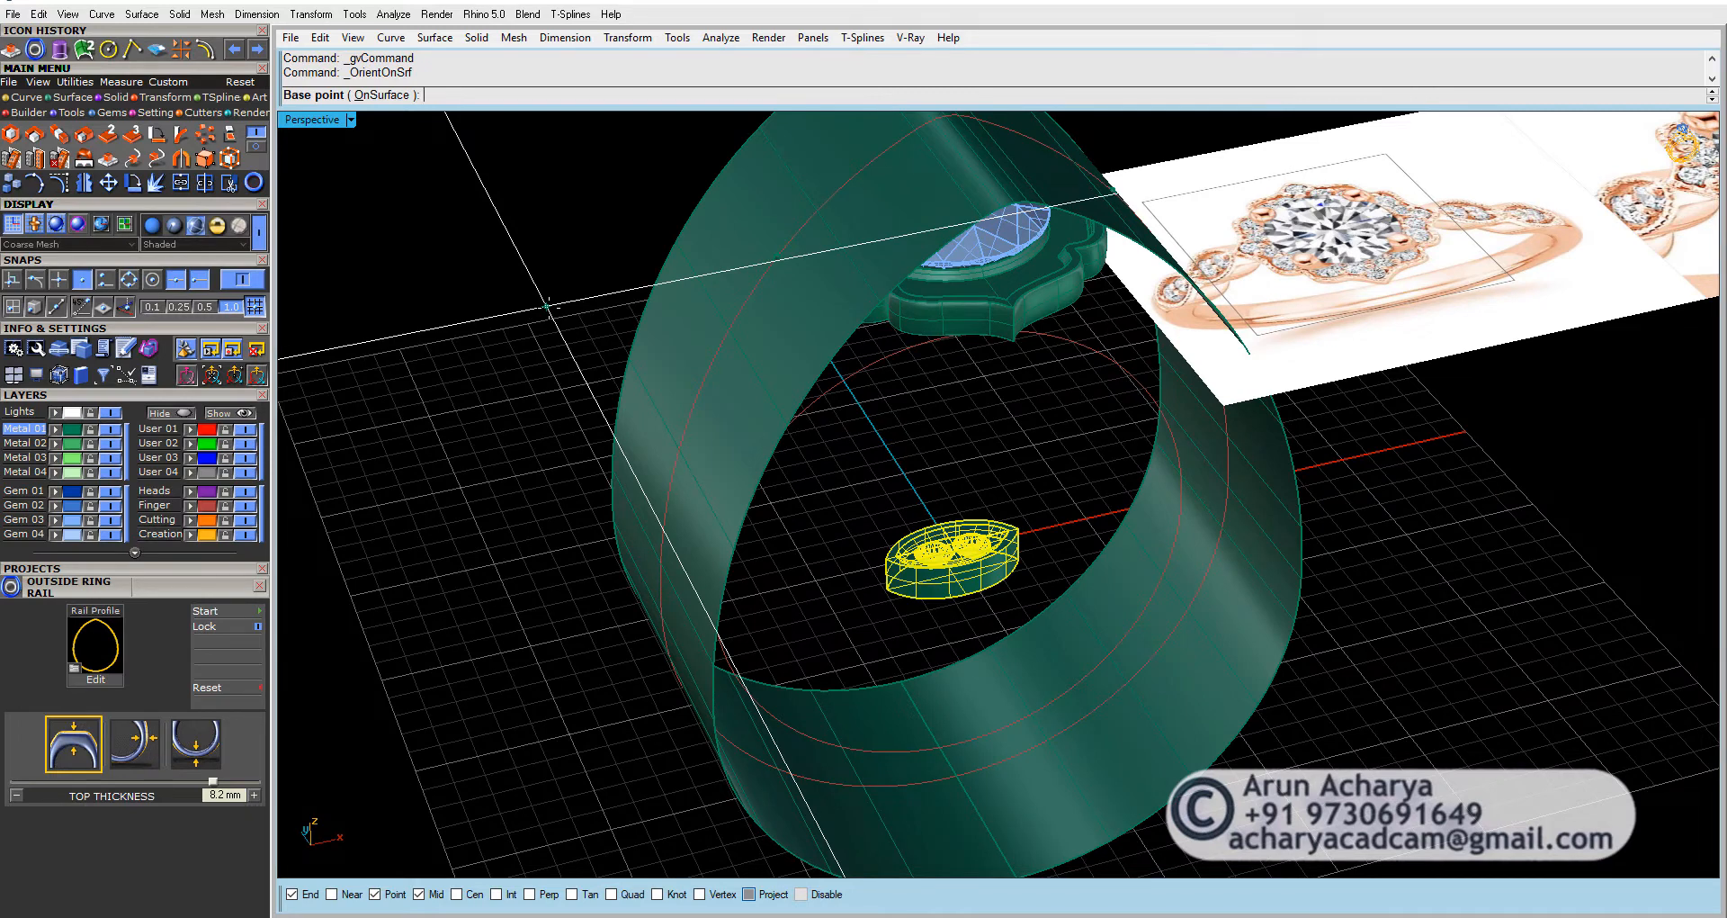
{"action": "type", "text": "0,0,0"}
{"action": "key", "text": "Return"}
{"action": "left_click", "coordinate": [909, 436]}
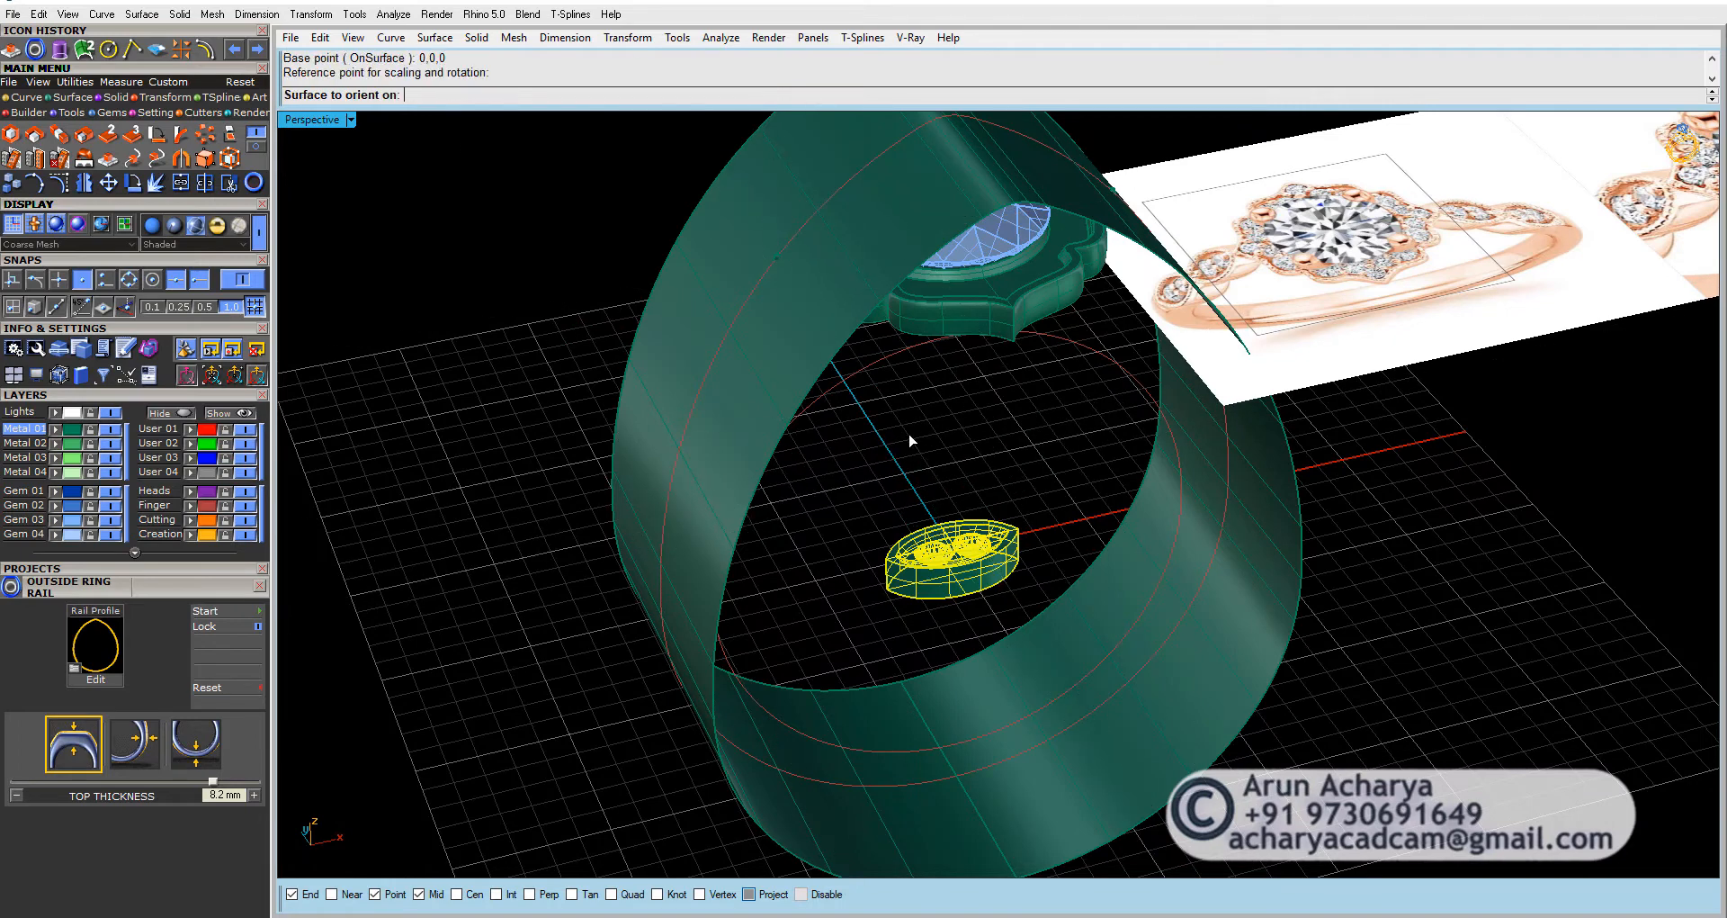
{"action": "left_click", "coordinate": [696, 297]}
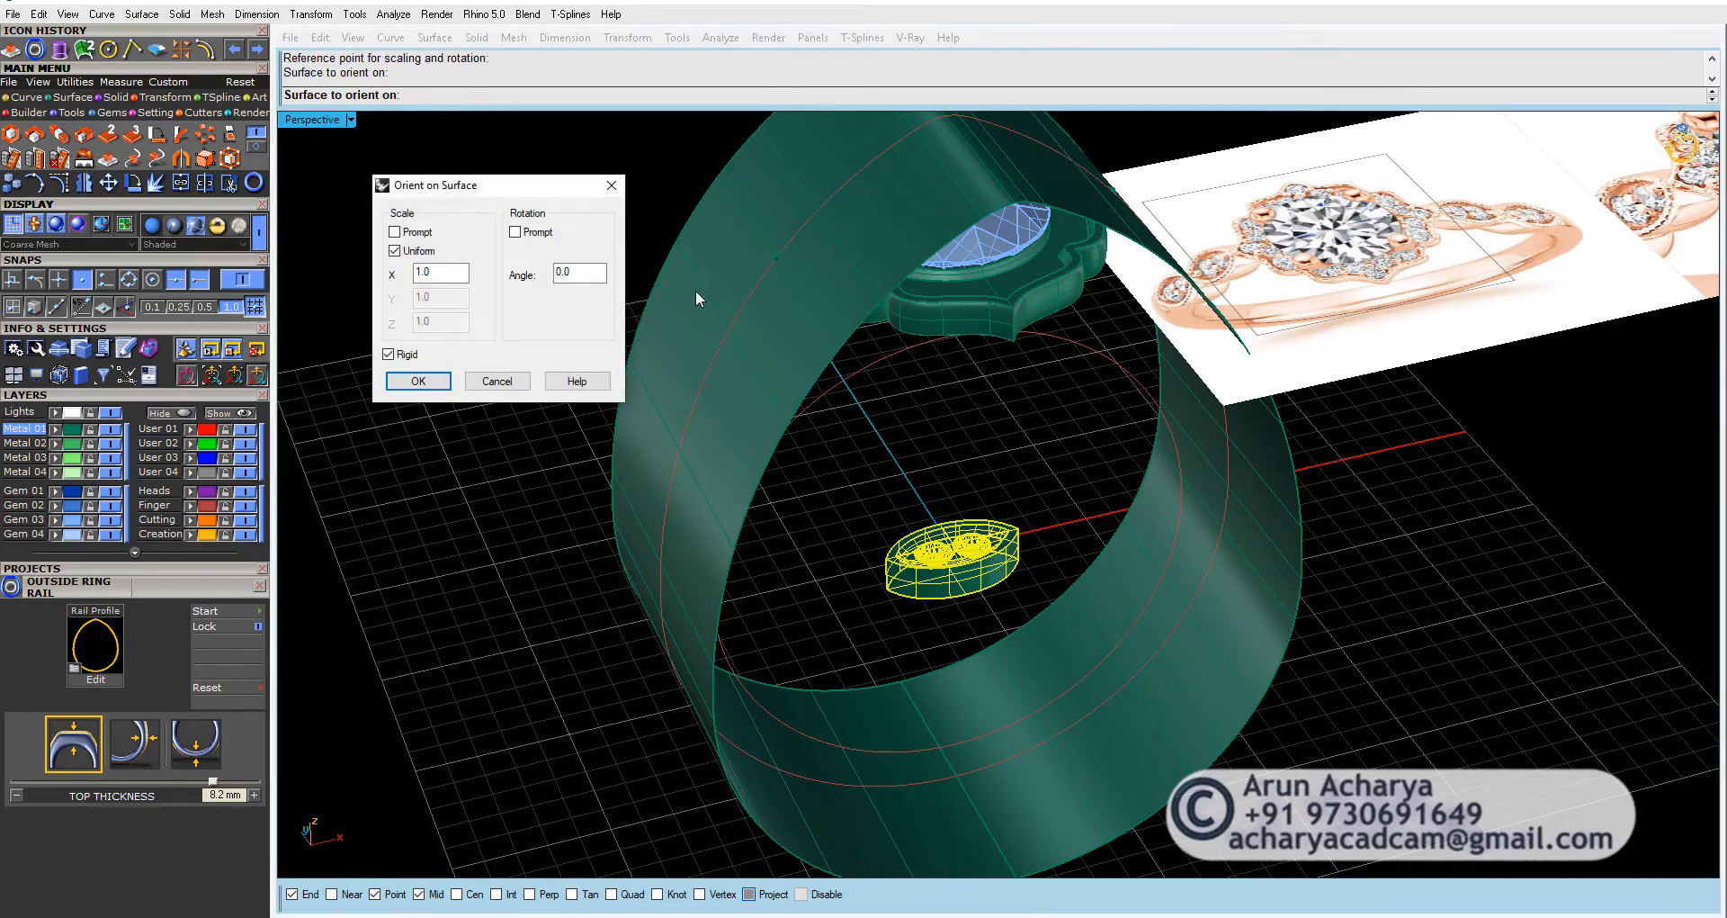
{"action": "left_click_drag", "start_coordinate": [478, 185], "coordinate": [458, 284]}
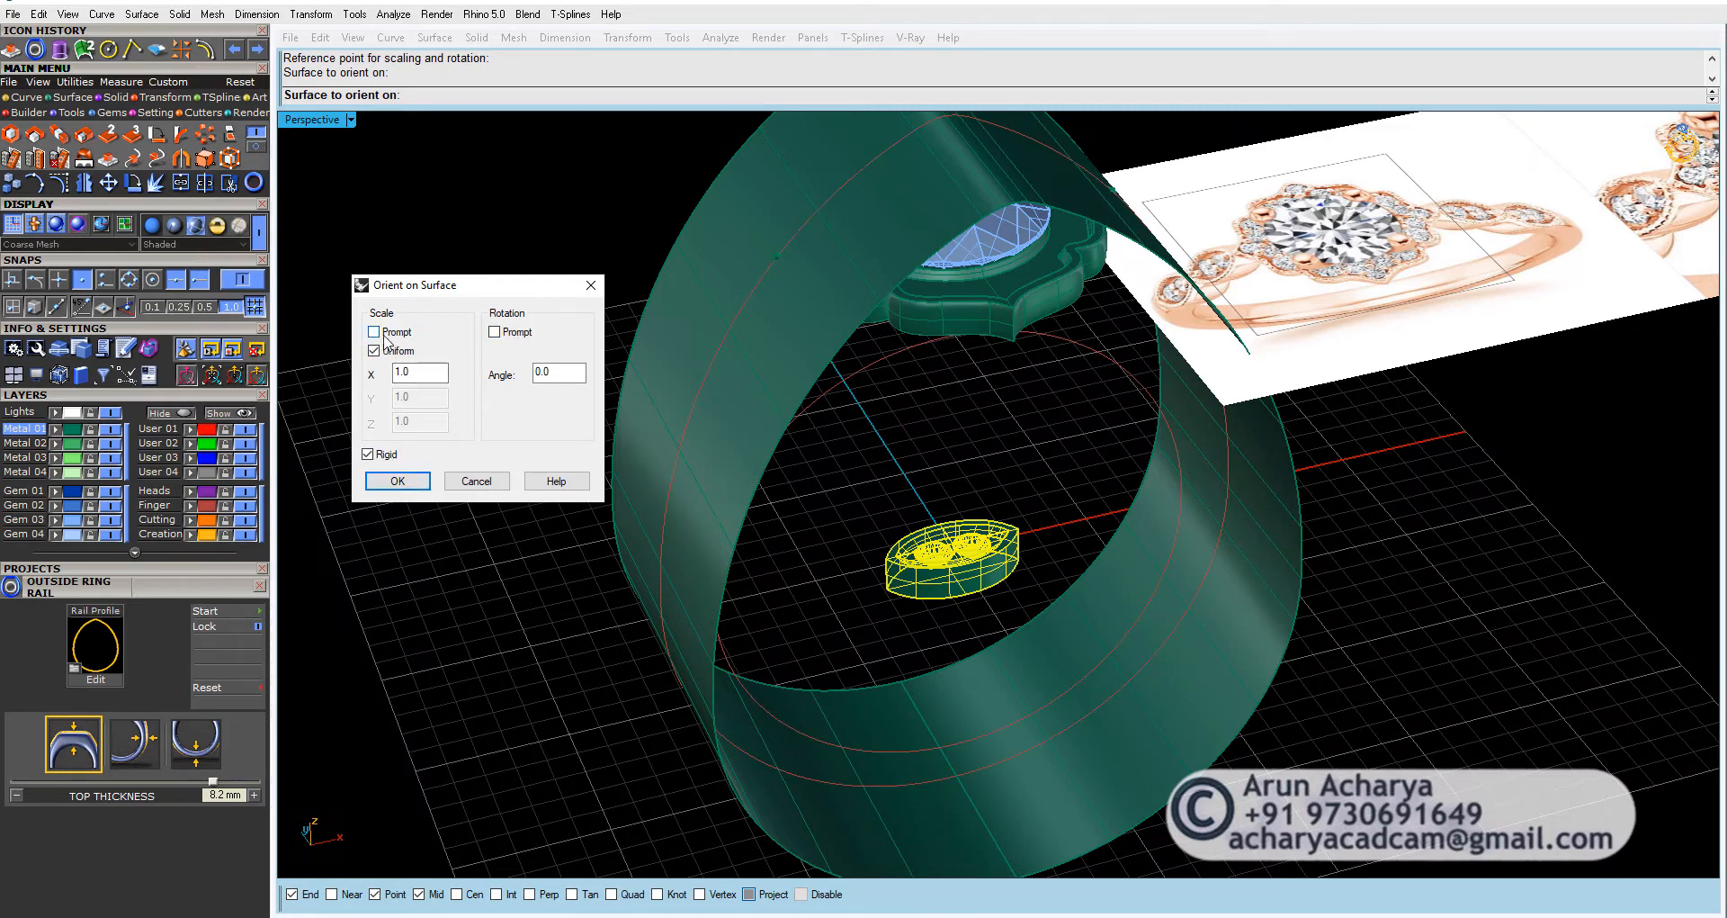
{"action": "left_click", "coordinate": [425, 488]}
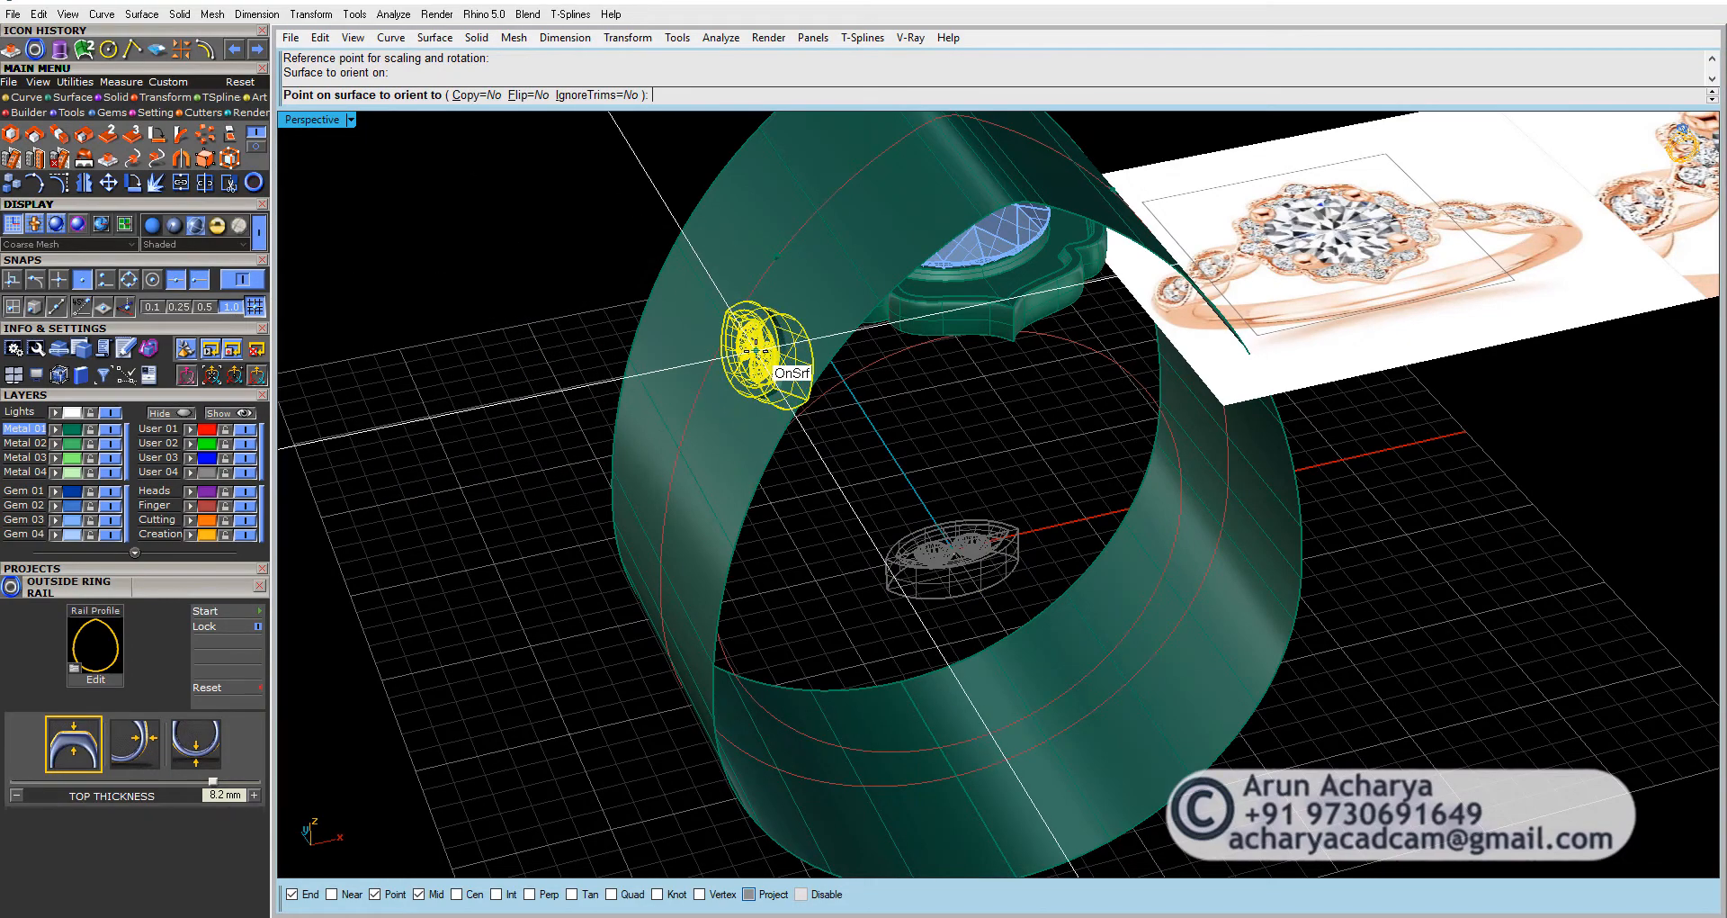
{"action": "mouse_move", "coordinate": [769, 357]}
{"action": "right_mouse_down"}
{"action": "mouse_move", "coordinate": [861, 342]}
{"action": "mouse_move", "coordinate": [818, 407]}
{"action": "mouse_move", "coordinate": [765, 346]}
{"action": "mouse_move", "coordinate": [886, 232]}
{"action": "mouse_move", "coordinate": [801, 181]}
{"action": "mouse_move", "coordinate": [782, 386]}
{"action": "mouse_move", "coordinate": [841, 317]}
{"action": "mouse_move", "coordinate": [859, 364]}
{"action": "mouse_move", "coordinate": [829, 404]}
{"action": "mouse_move", "coordinate": [752, 386]}
{"action": "mouse_move", "coordinate": [759, 405]}
{"action": "mouse_move", "coordinate": [721, 259]}
{"action": "mouse_move", "coordinate": [705, 285]}
{"action": "mouse_move", "coordinate": [821, 394]}
{"action": "mouse_move", "coordinate": [765, 425]}
{"action": "mouse_move", "coordinate": [743, 376]}
{"action": "mouse_move", "coordinate": [752, 396]}
{"action": "mouse_move", "coordinate": [790, 358]}
{"action": "right_mouse_up"}
{"action": "type", "text": "e"}
{"action": "key", "text": "BackSpace"}
{"action": "key", "text": "Escape"}
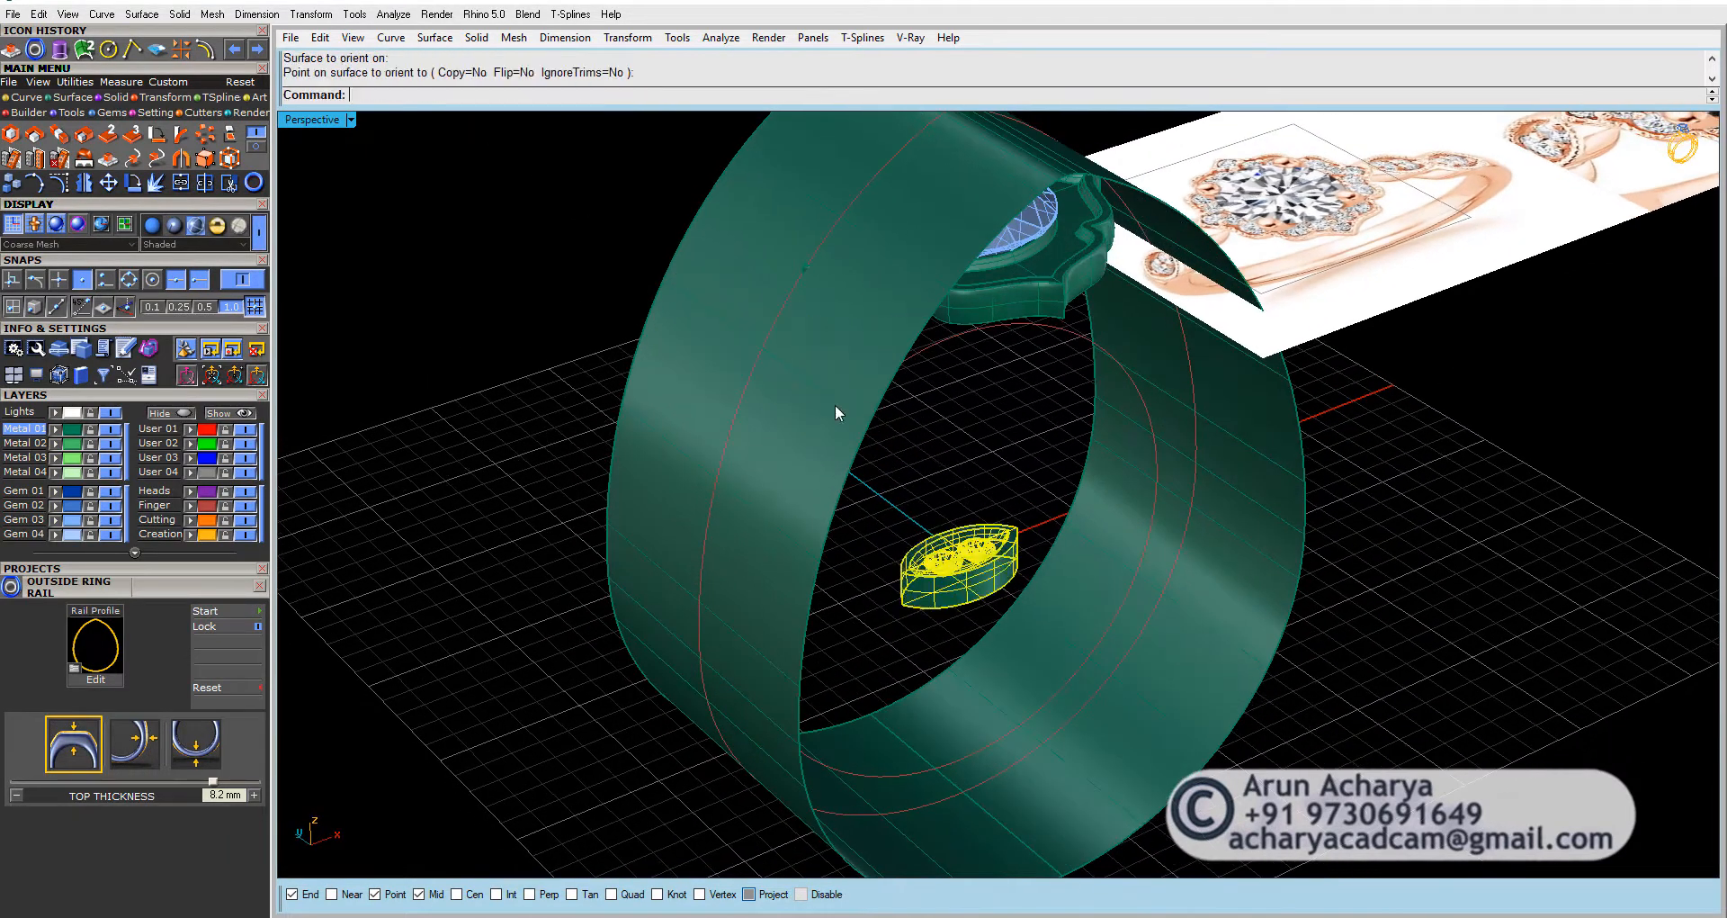
{"action": "left_click", "coordinate": [1007, 490]}
{"action": "right_click_drag", "start_coordinate": [983, 487], "coordinate": [891, 463]}
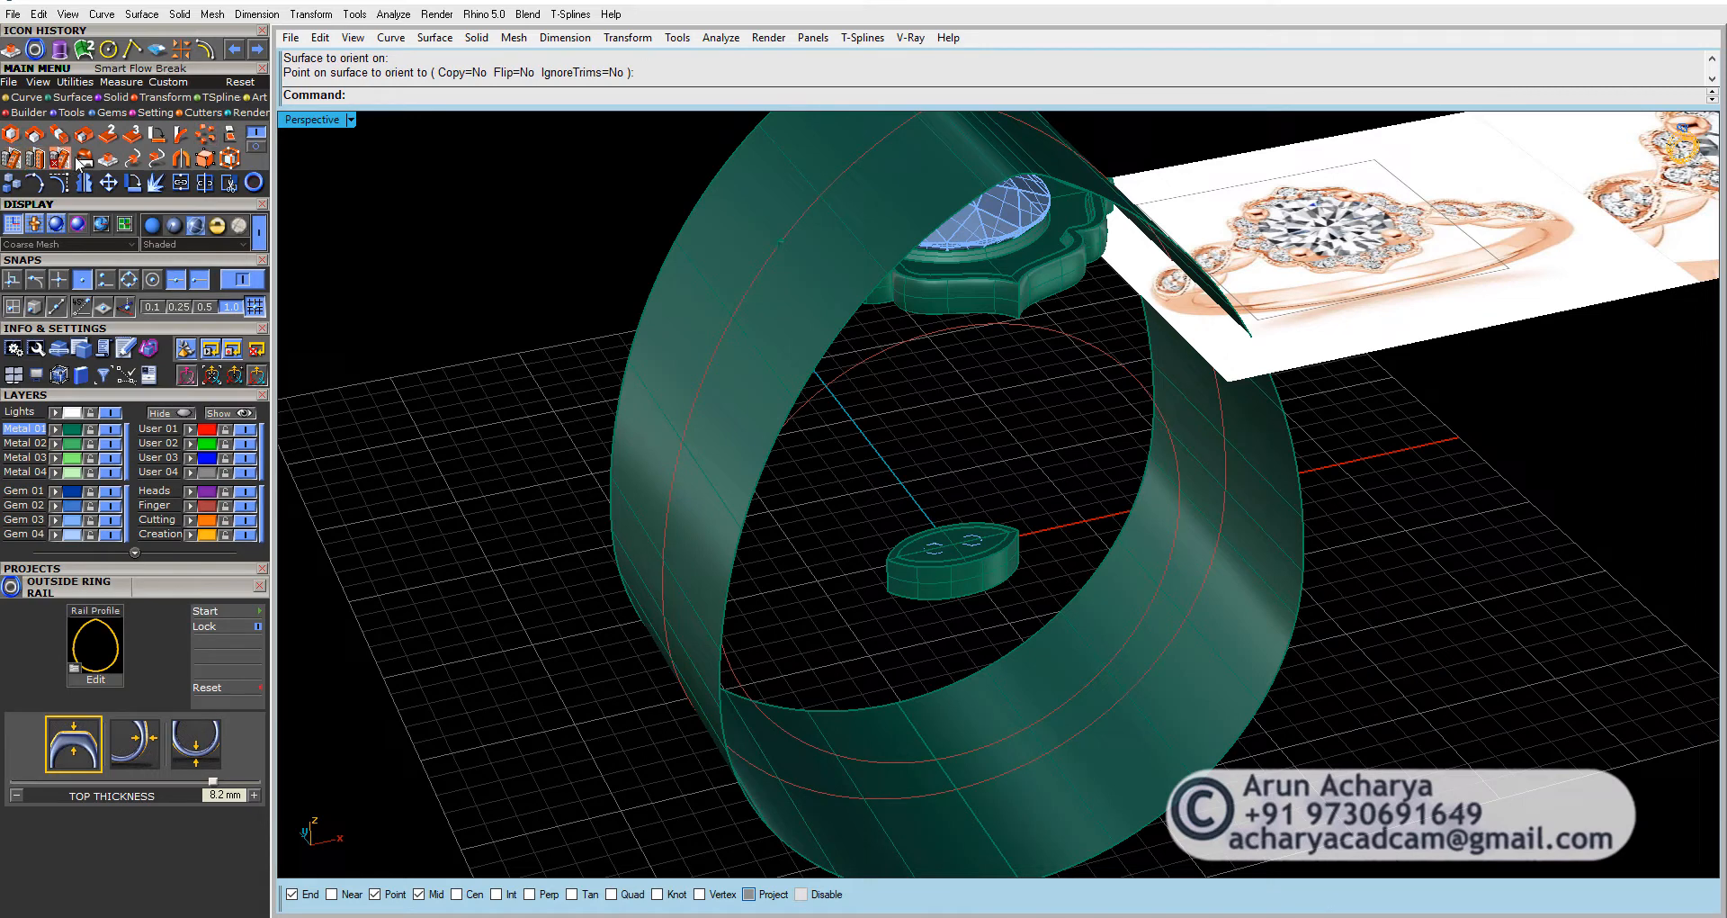
Step: Try Gem On Surface with the extruded ring surface for placing the marquise setting
{"action": "left_click", "coordinate": [257, 148]}
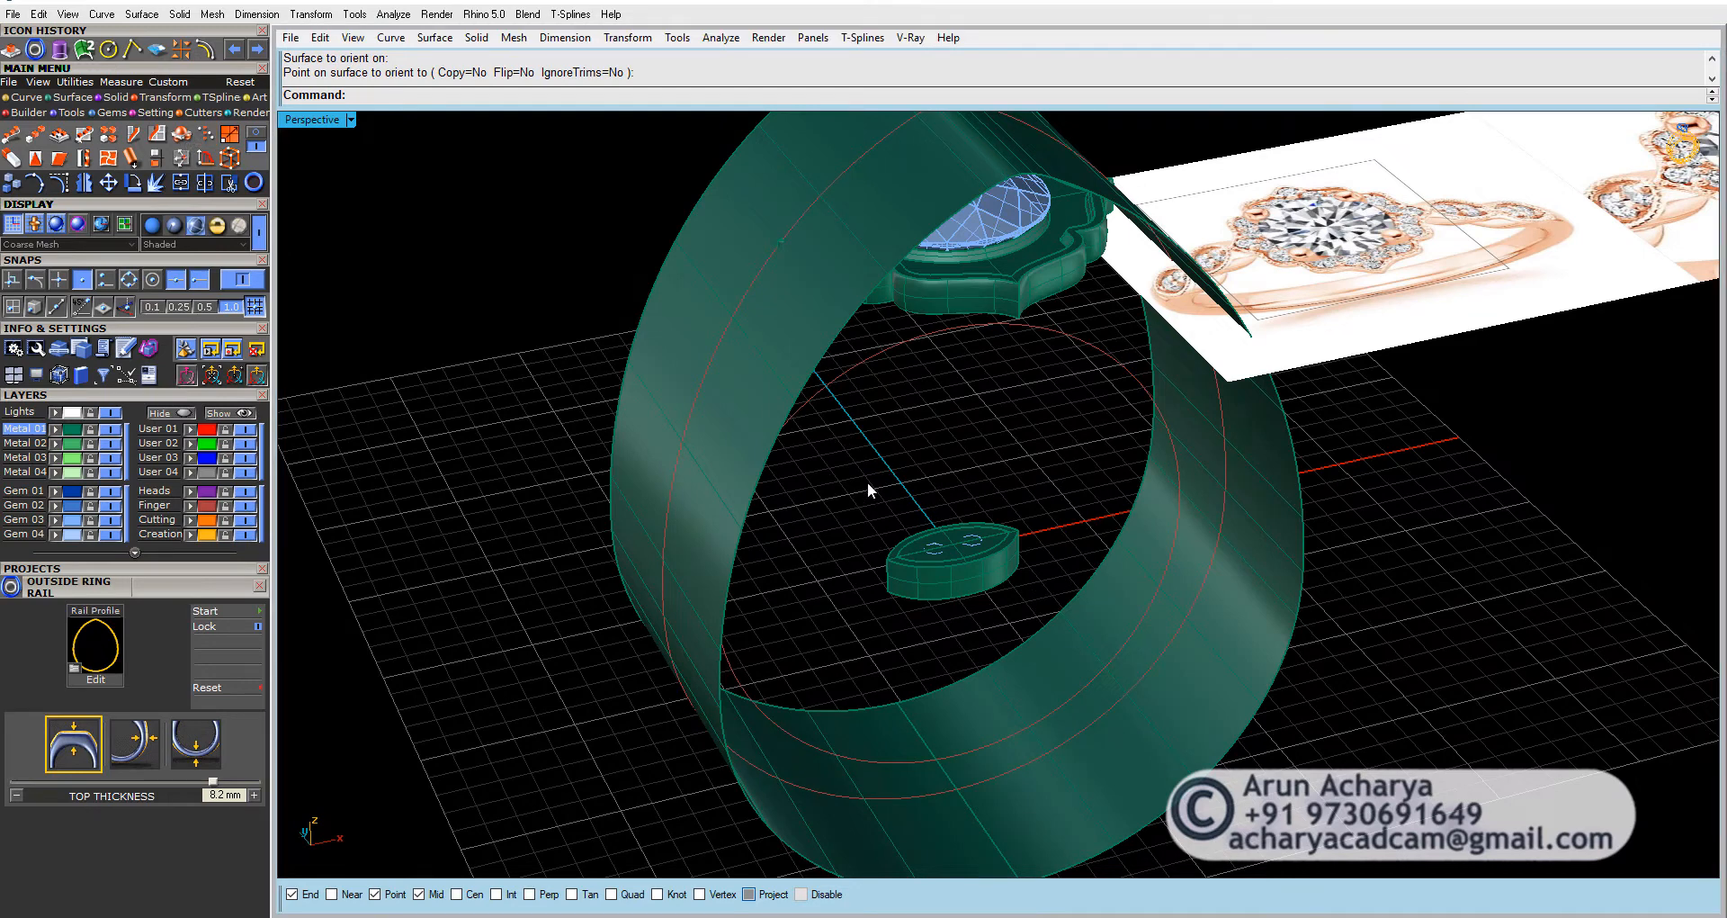
{"action": "left_click_drag", "start_coordinate": [847, 472], "coordinate": [1066, 615]}
{"action": "left_click", "coordinate": [936, 493]}
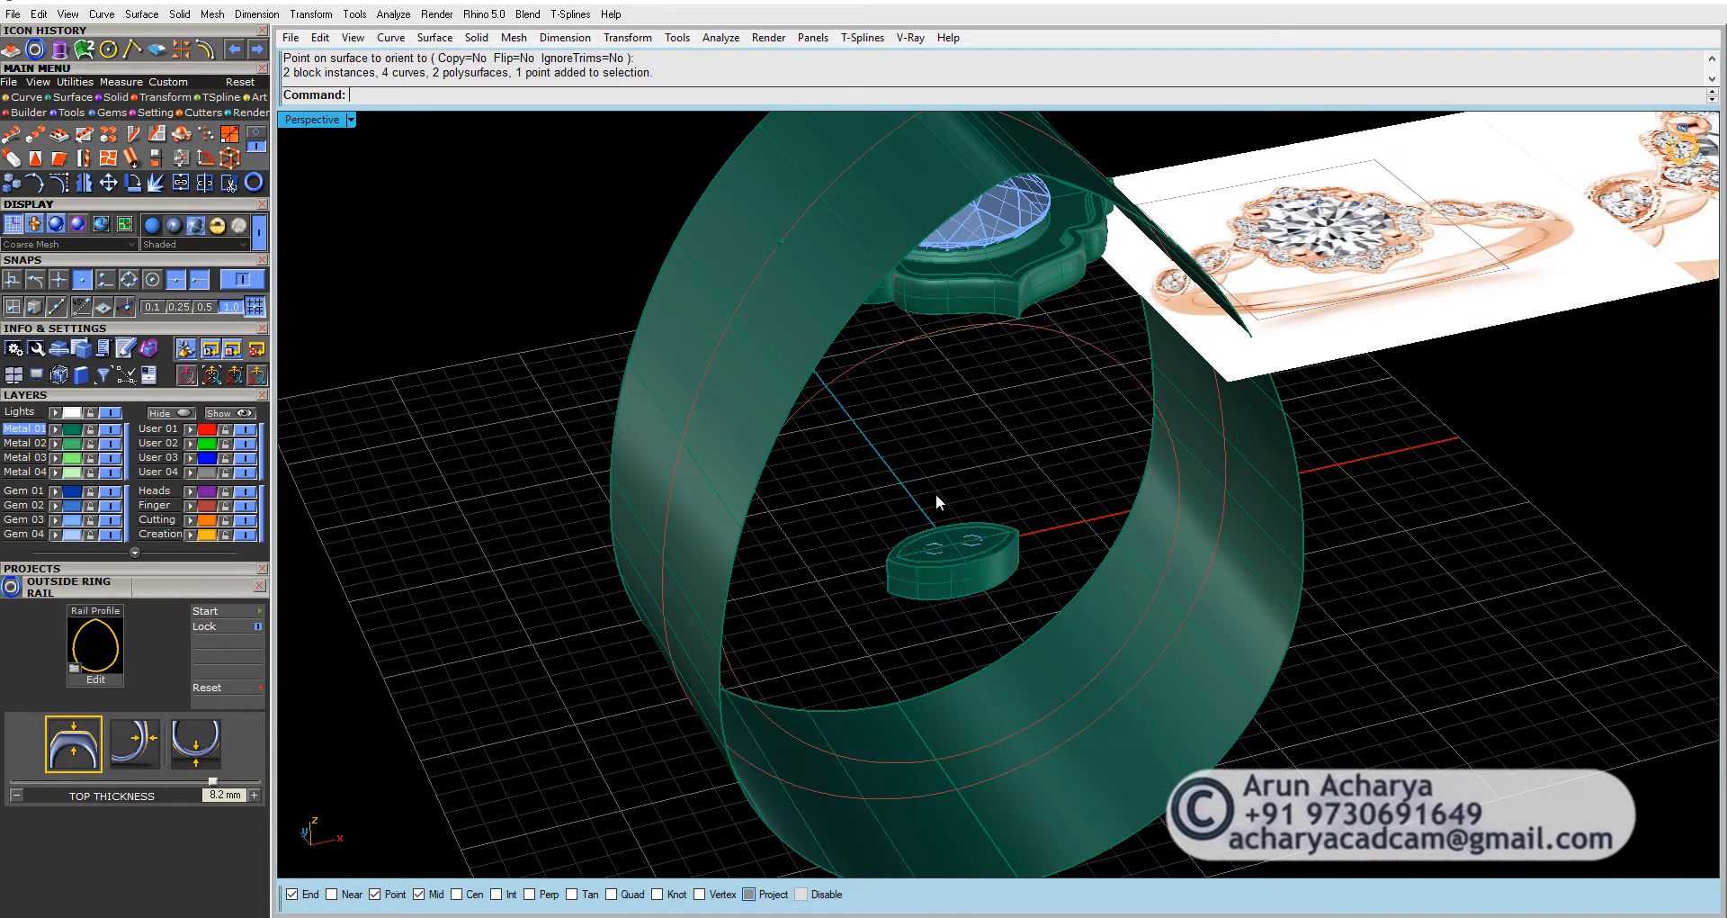
{"action": "left_click", "coordinate": [750, 432]}
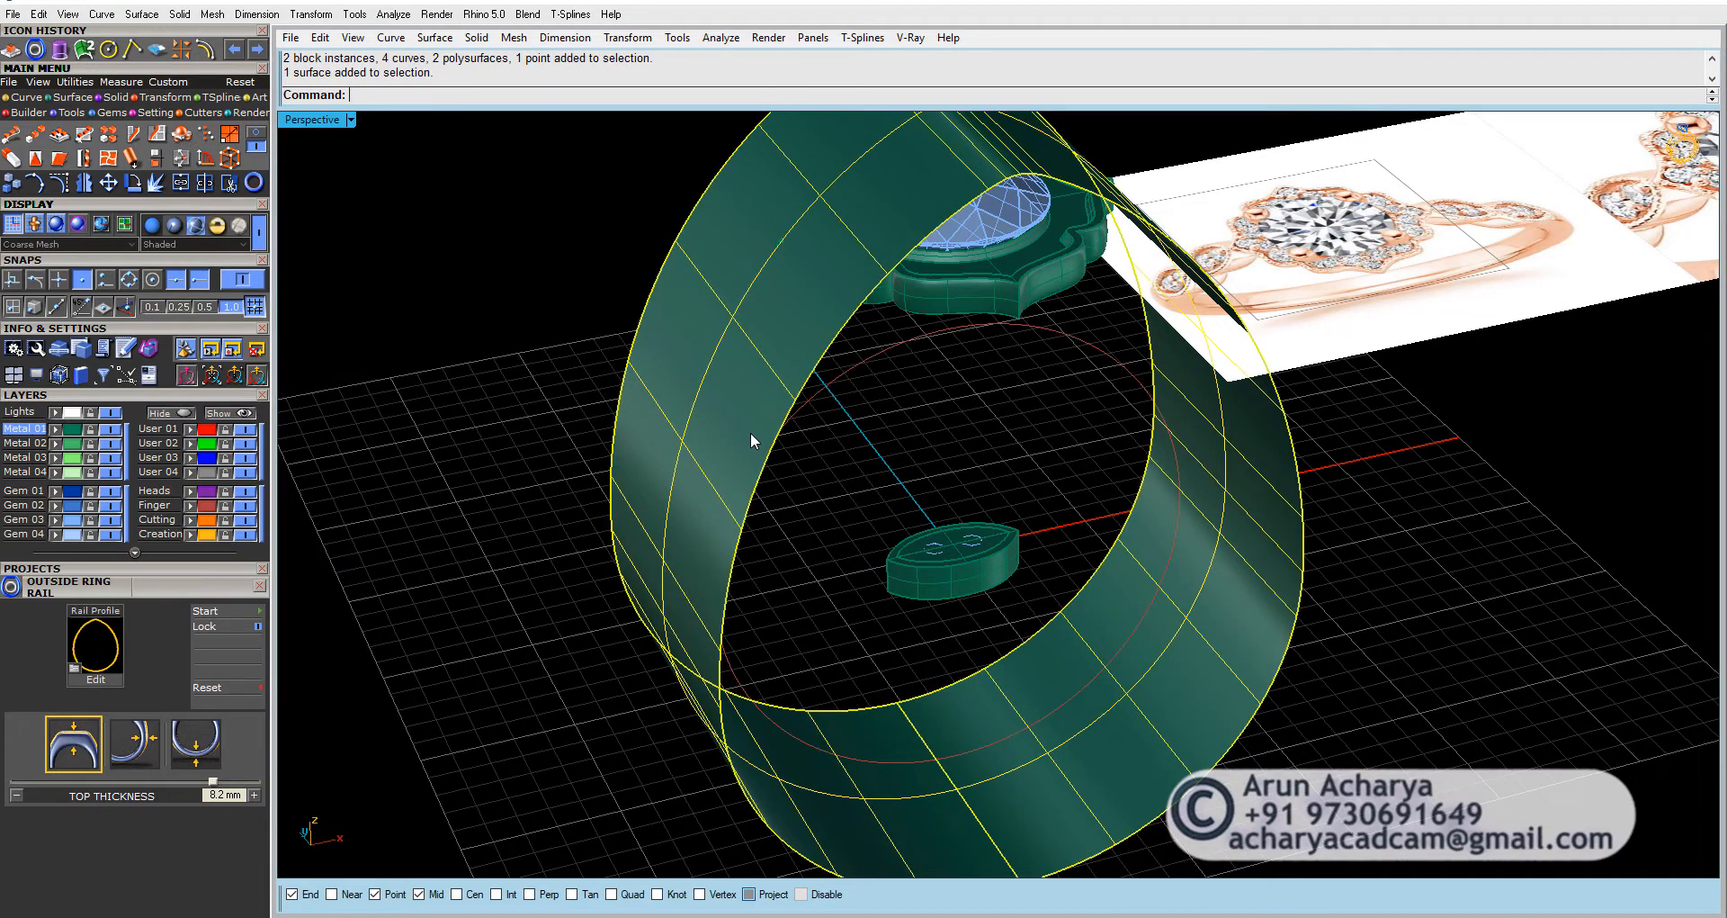
{"action": "left_click", "coordinate": [108, 113]}
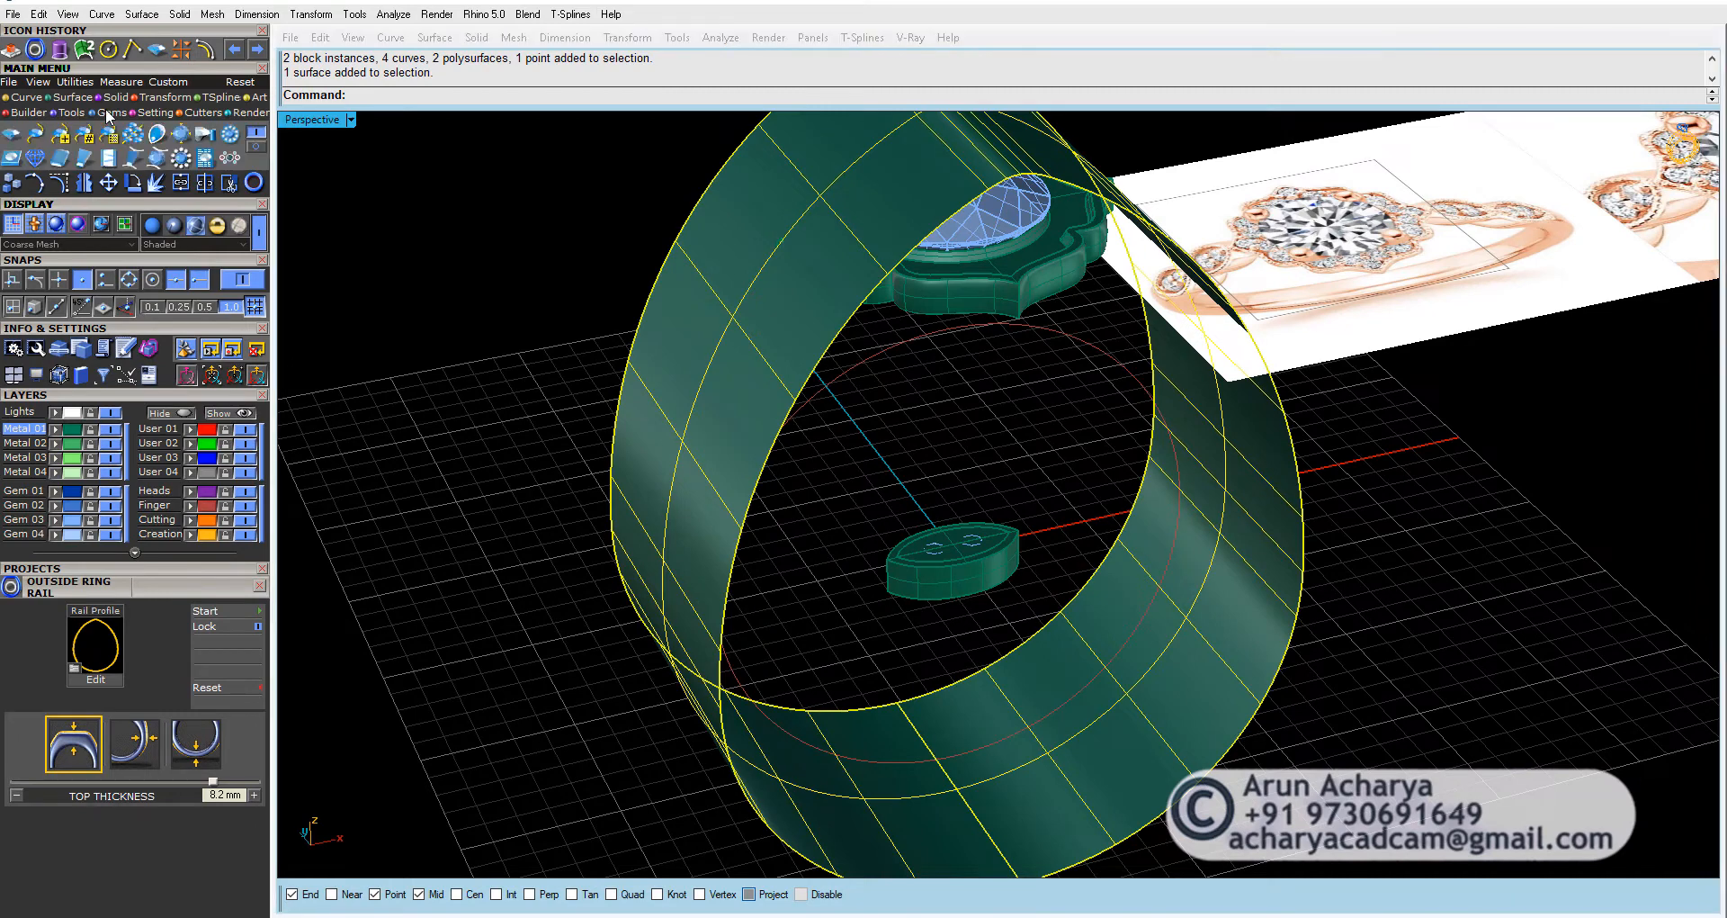
{"action": "left_click", "coordinate": [17, 160]}
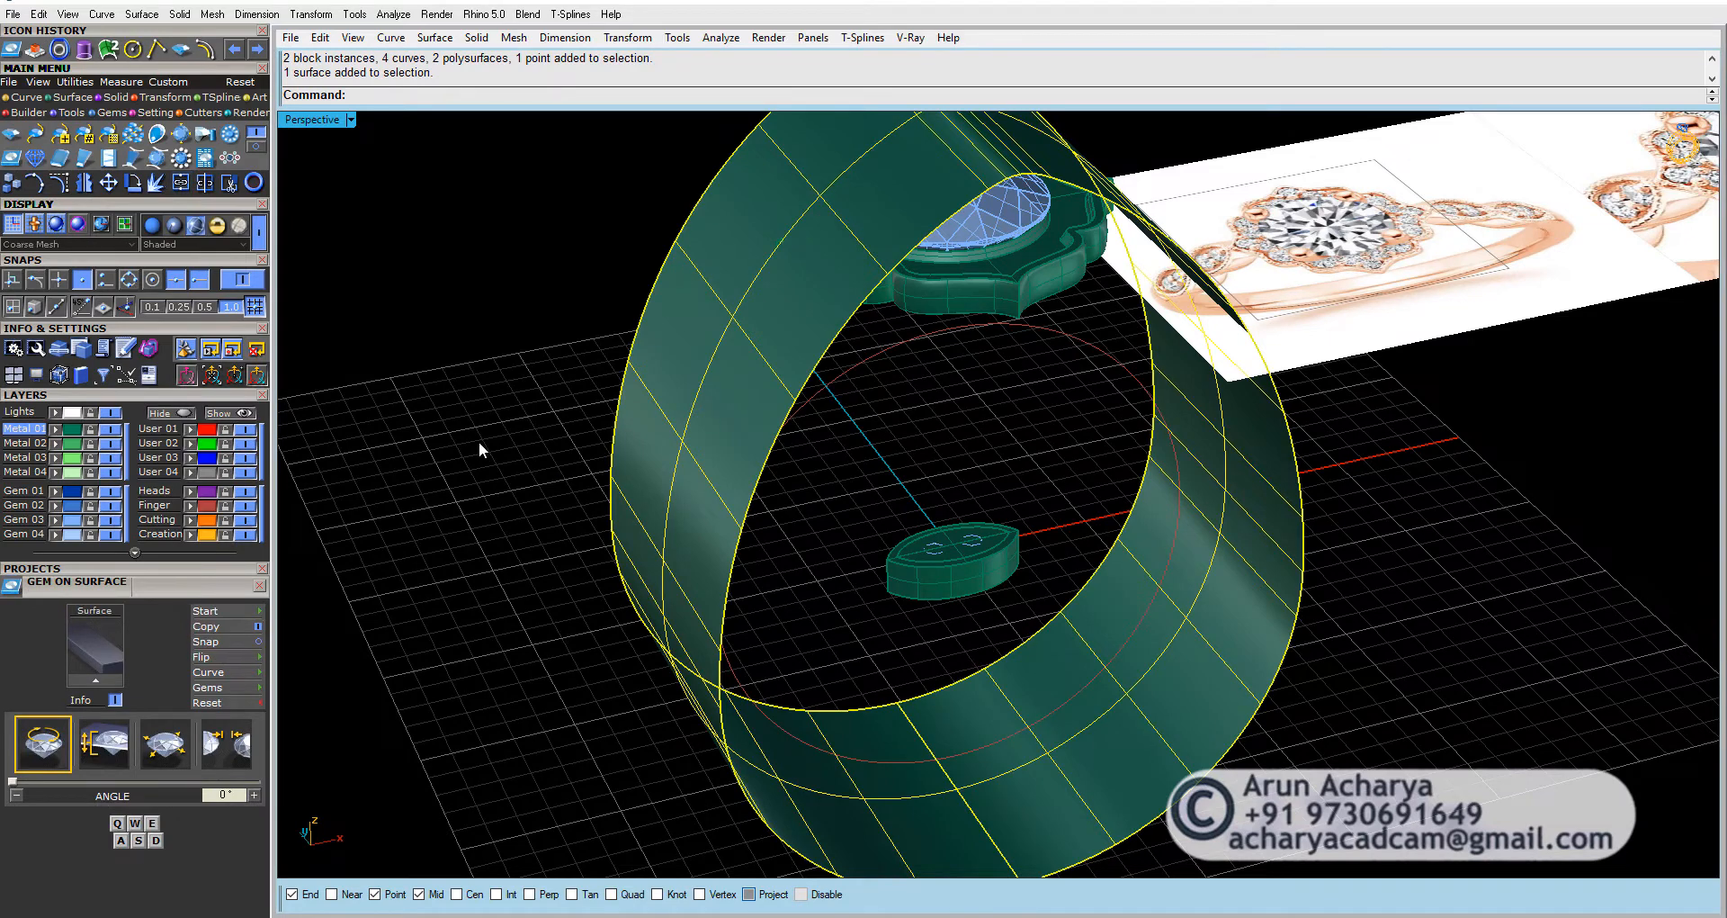
{"action": "left_click", "coordinate": [512, 429]}
{"action": "left_click", "coordinate": [774, 404]}
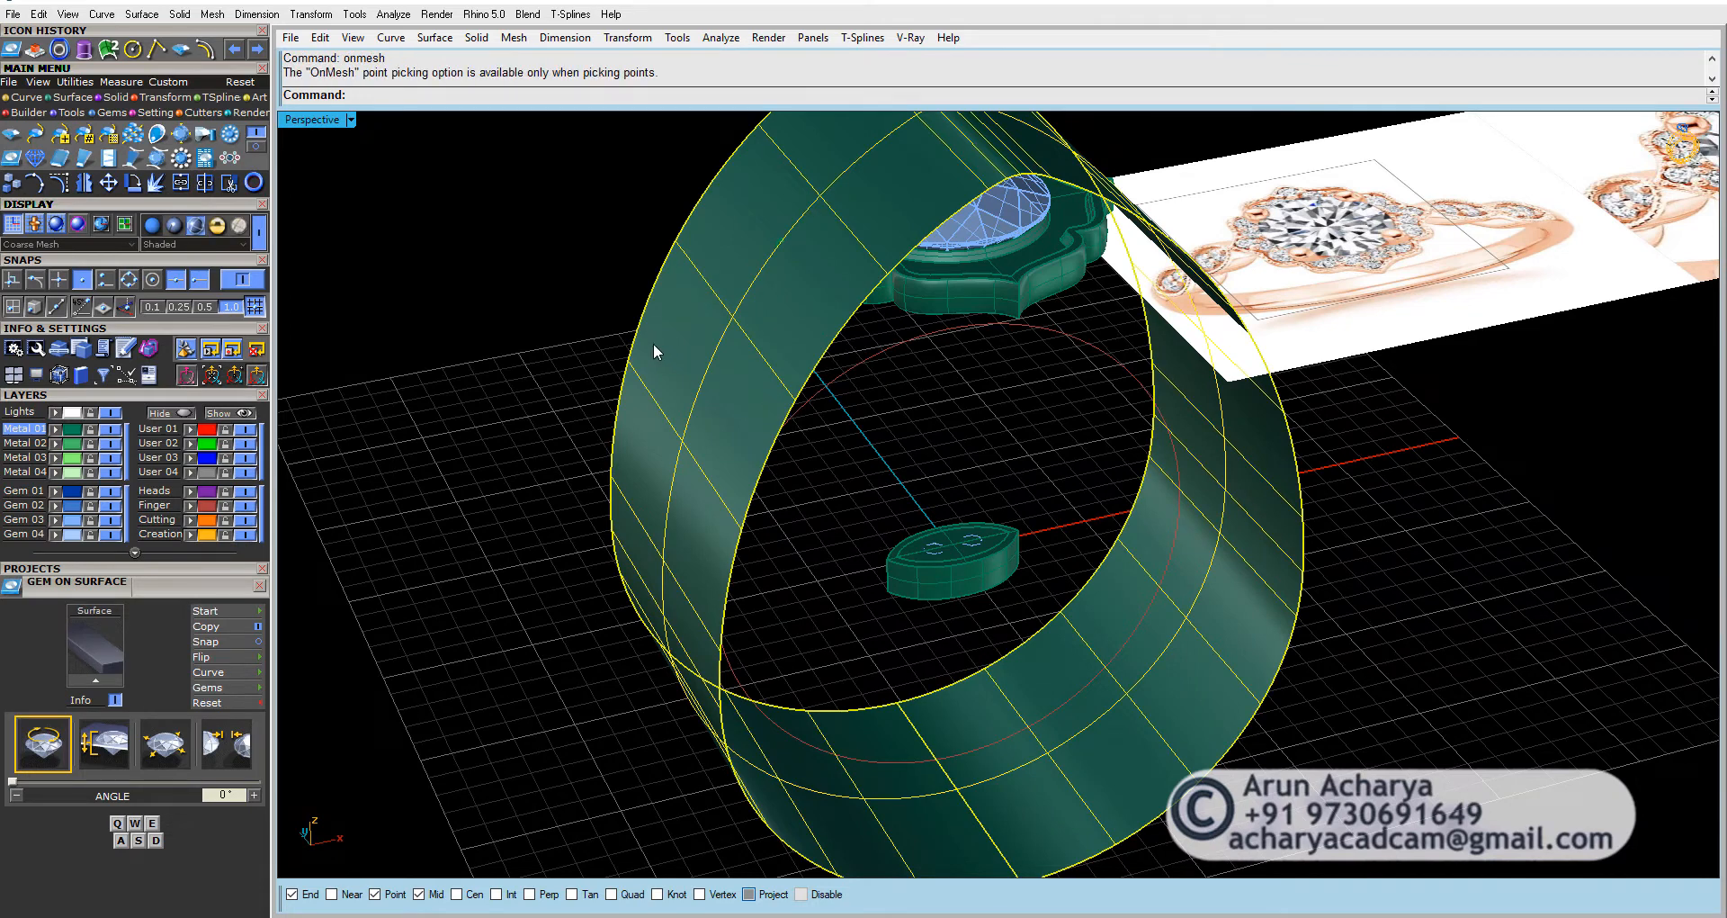
{"action": "left_click", "coordinate": [542, 317]}
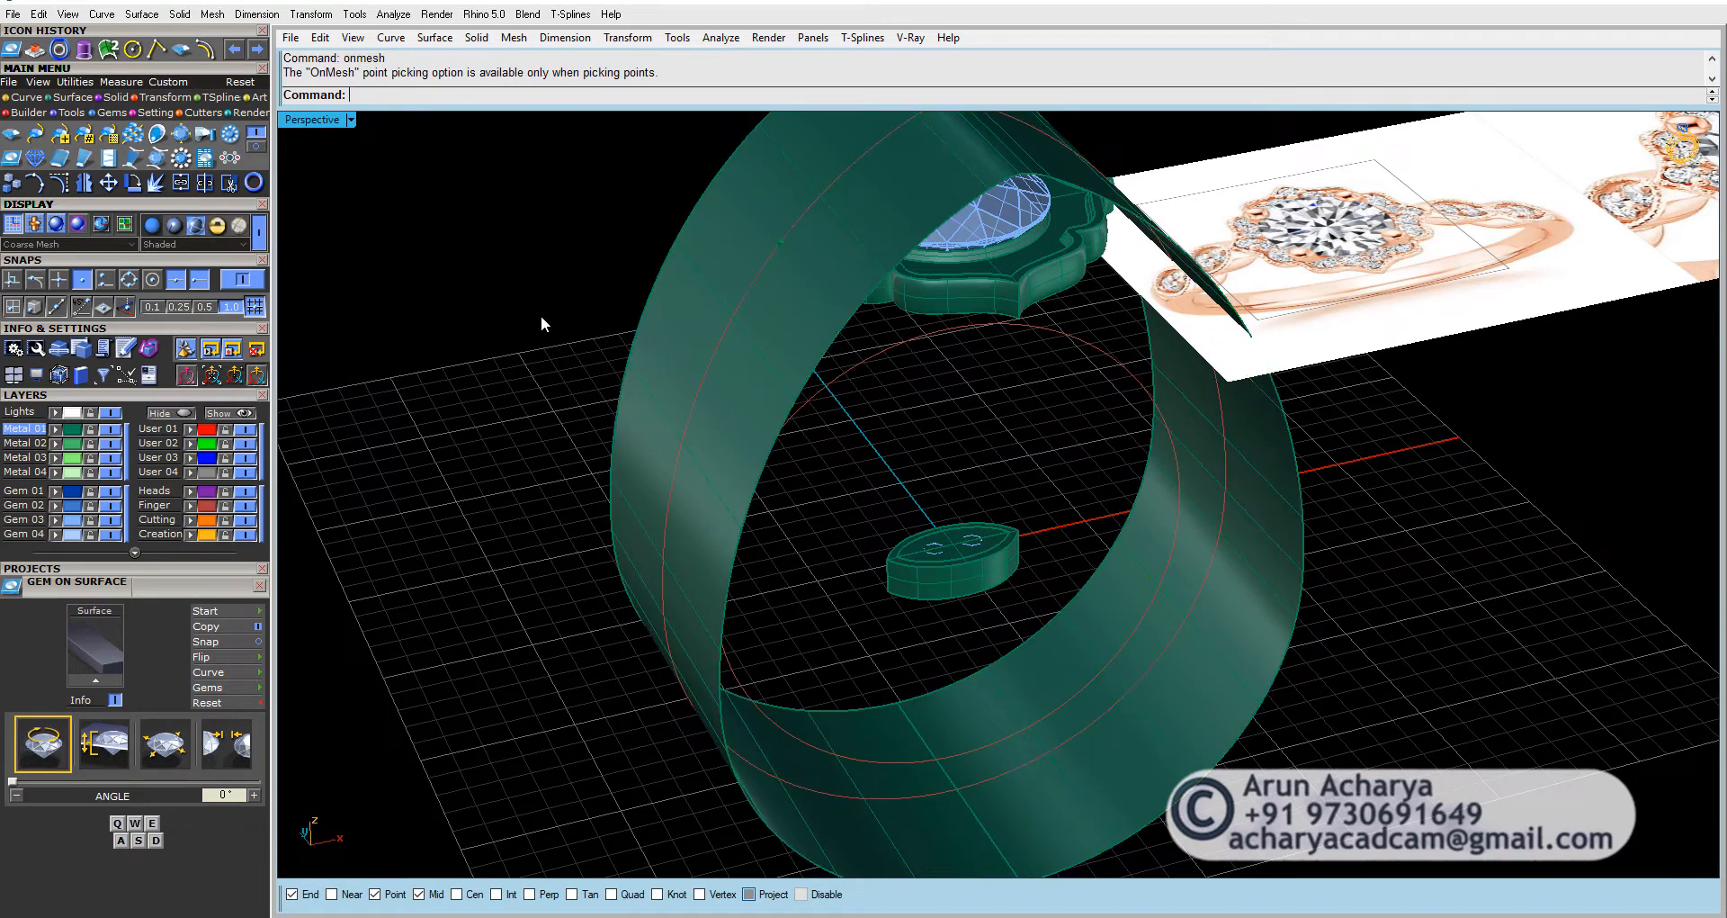
{"action": "left_click", "coordinate": [758, 382]}
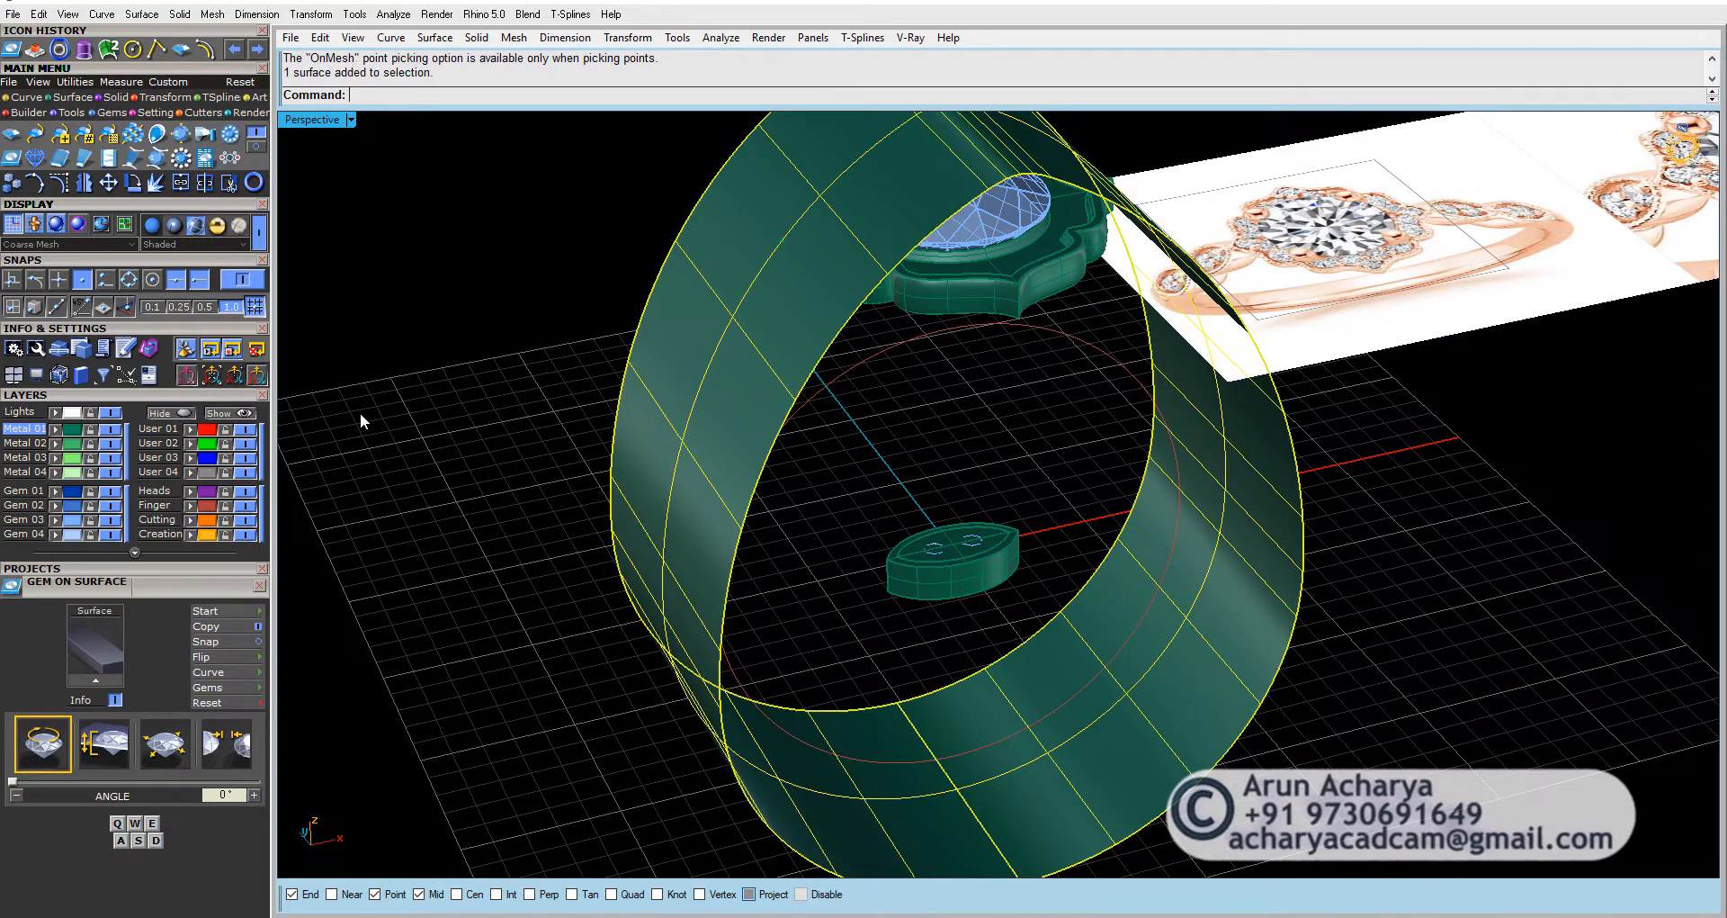
{"action": "left_click", "coordinate": [93, 678]}
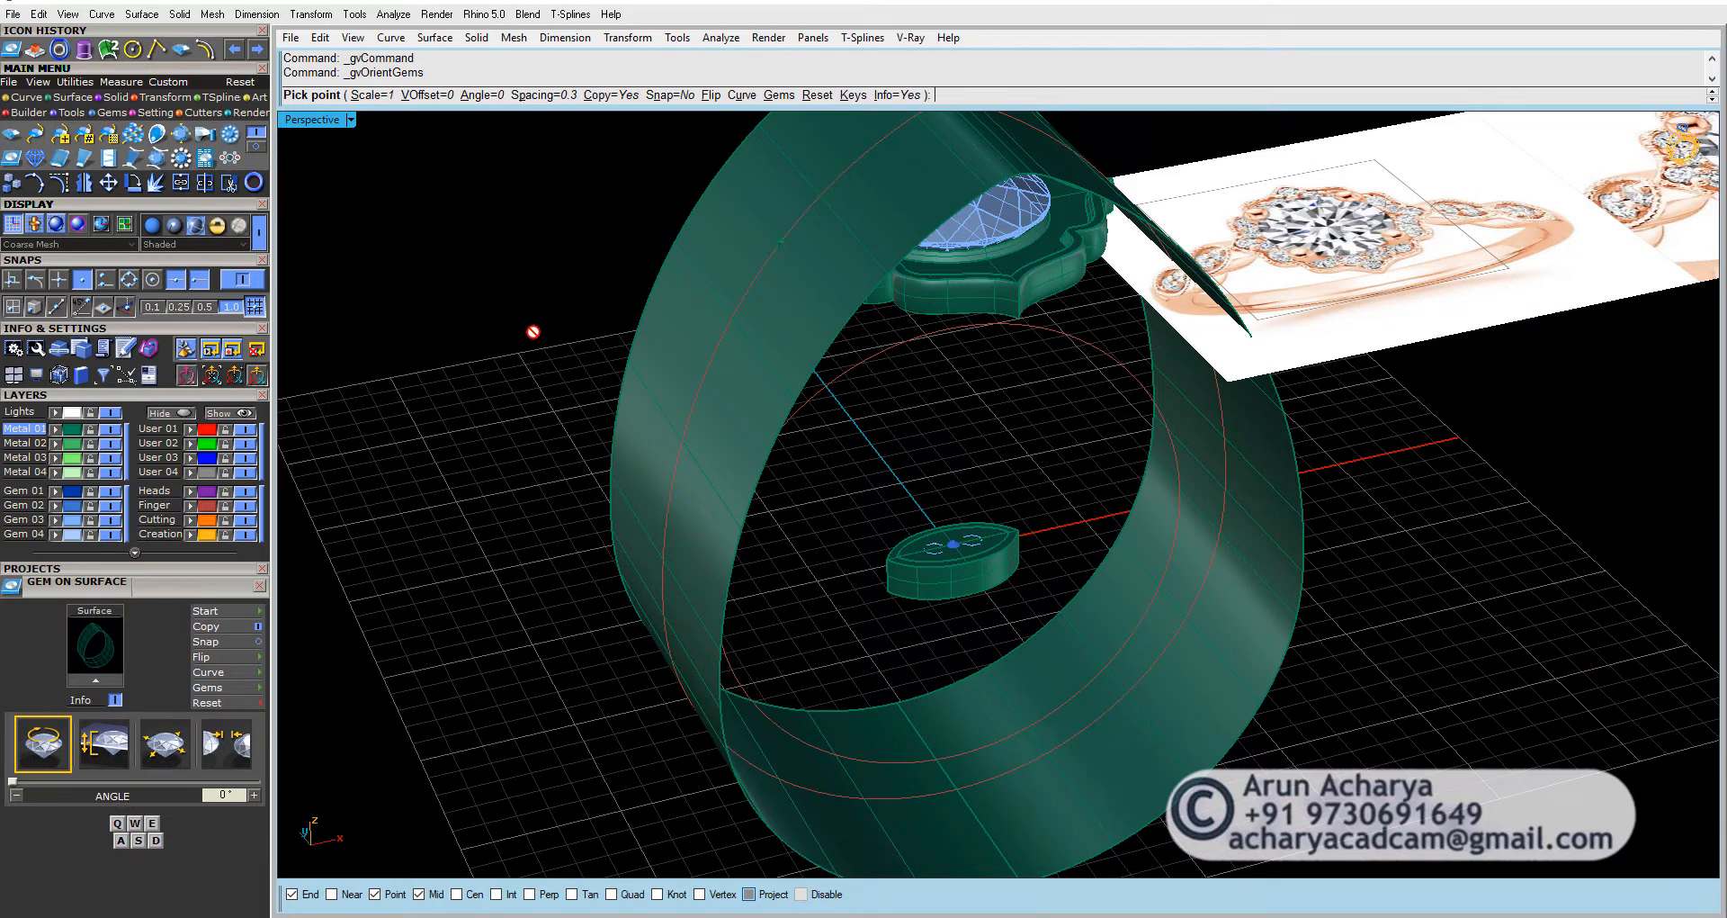
{"action": "left_click", "coordinate": [777, 95]}
{"action": "key", "text": "Return"}
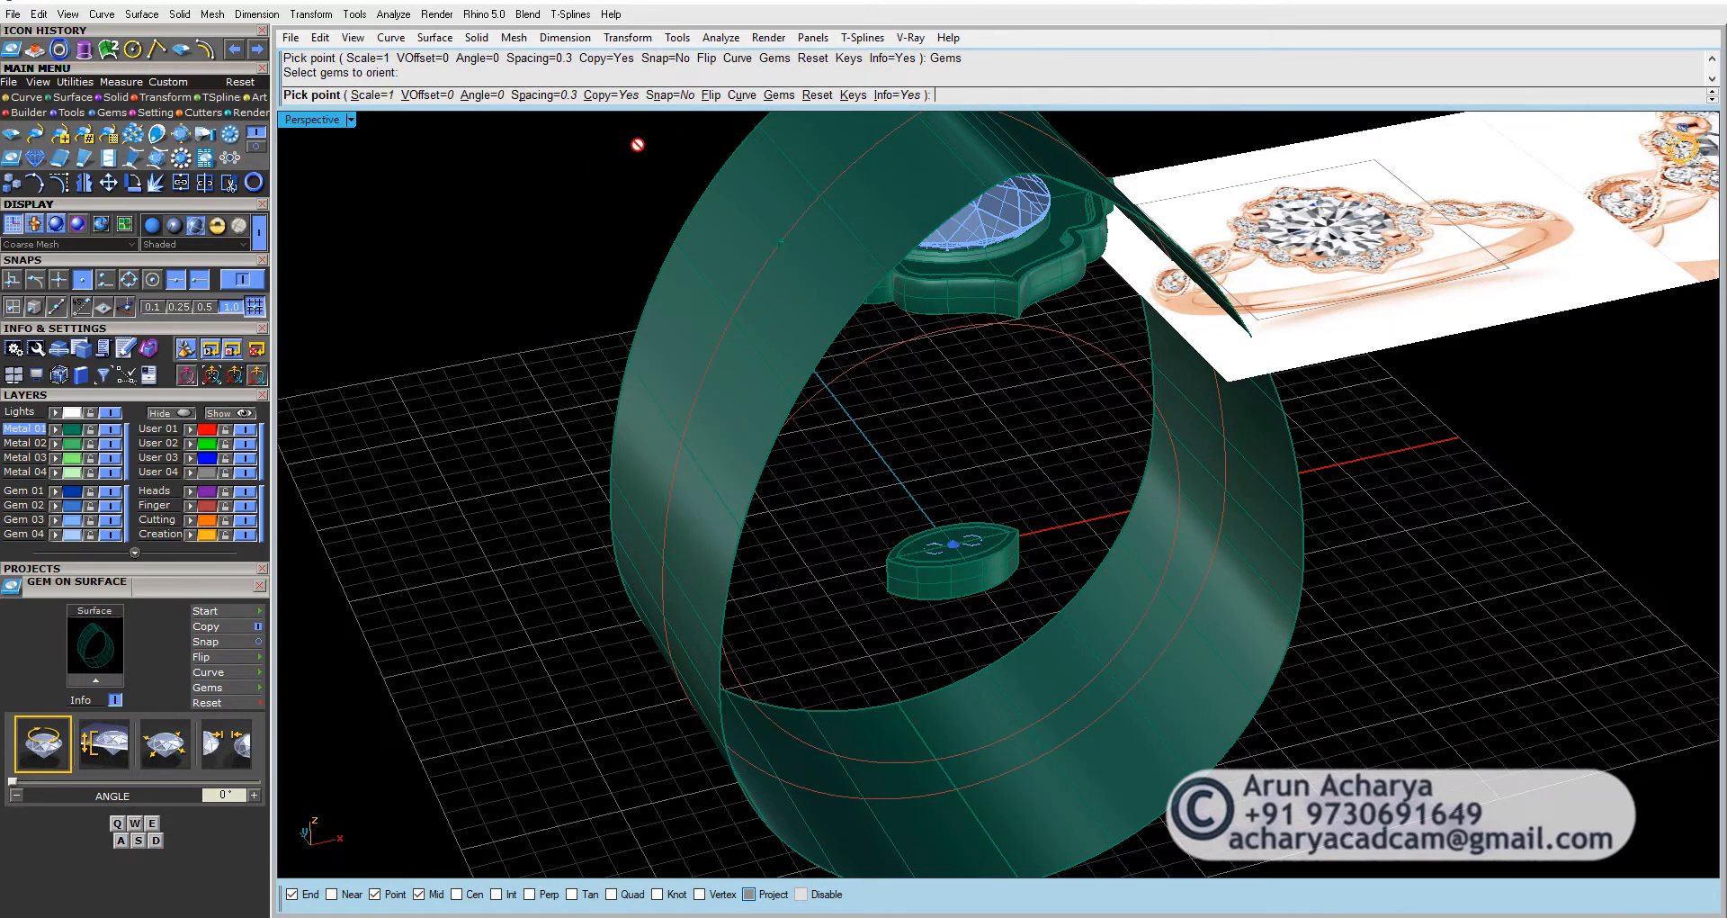
{"action": "key", "text": "Escape"}
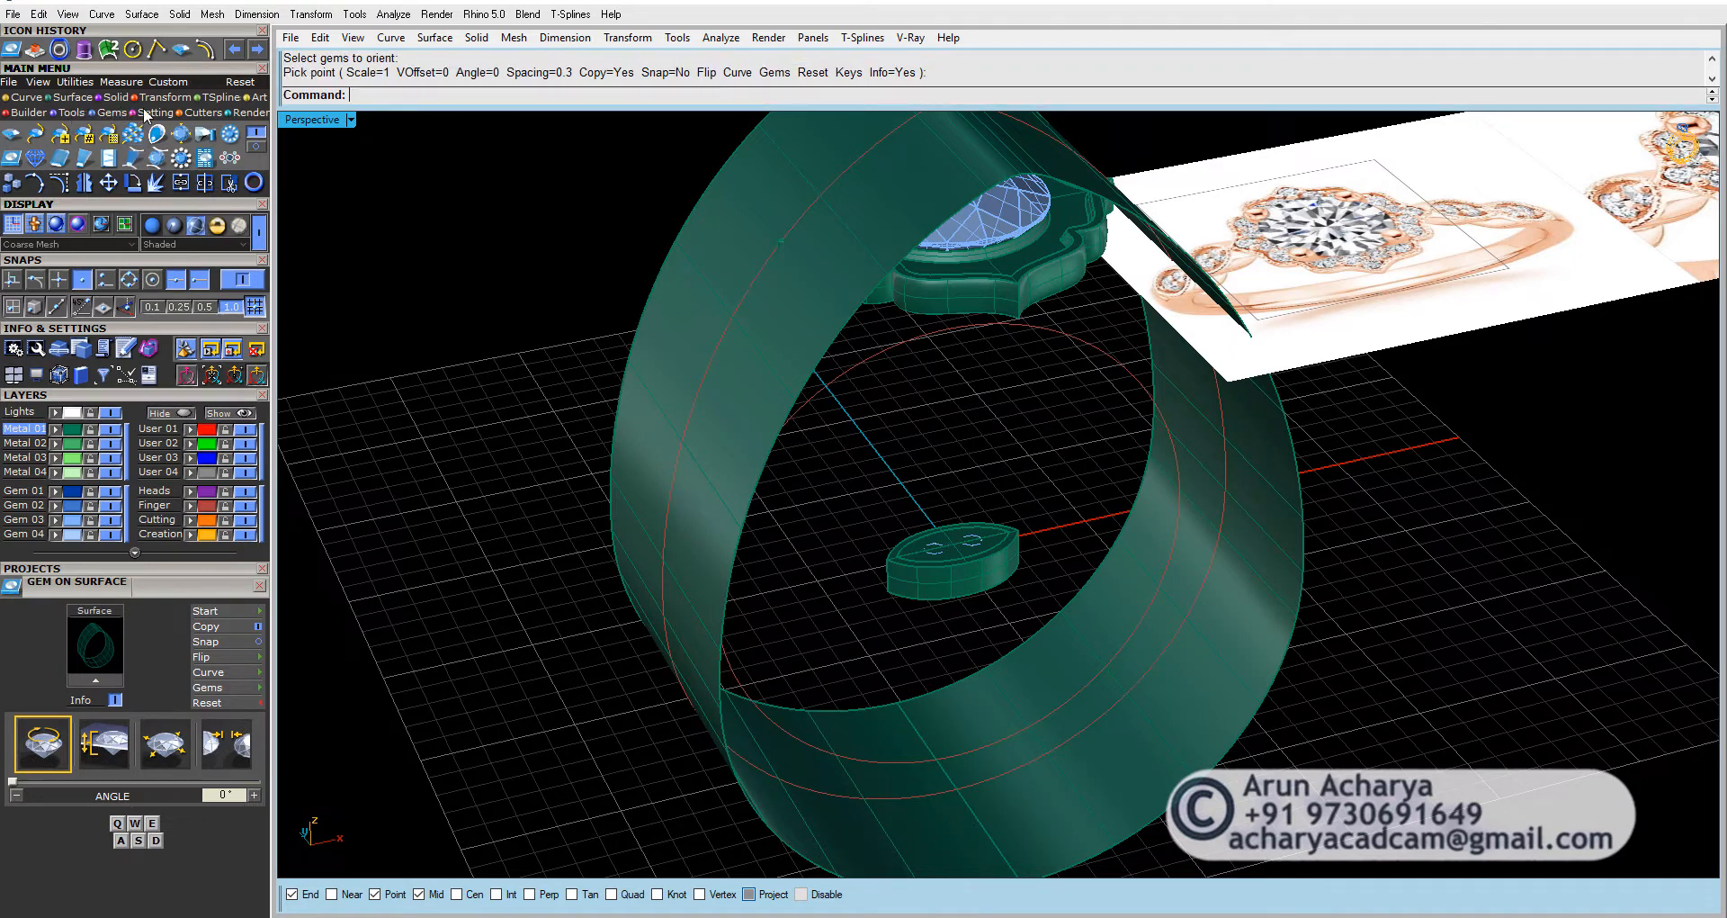
Step: Start Bead On Surface on the extruded ring surface in Object mode, with the whole marquise setting as the object to orient
{"action": "left_click", "coordinate": [187, 114]}
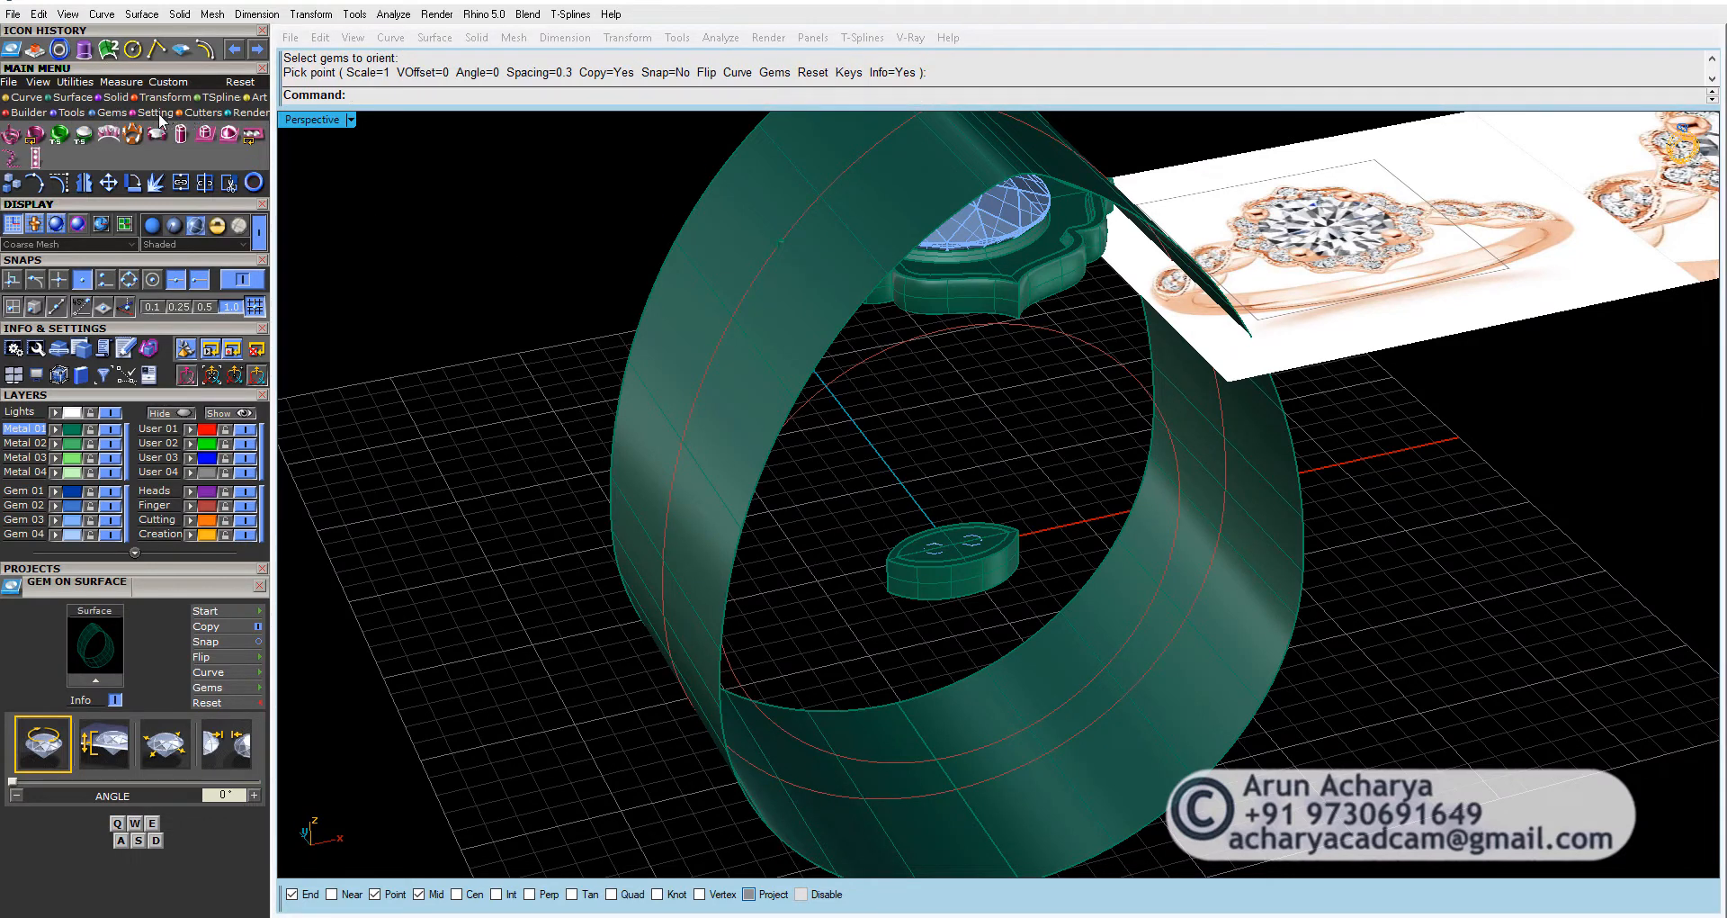
{"action": "left_click", "coordinate": [224, 139]}
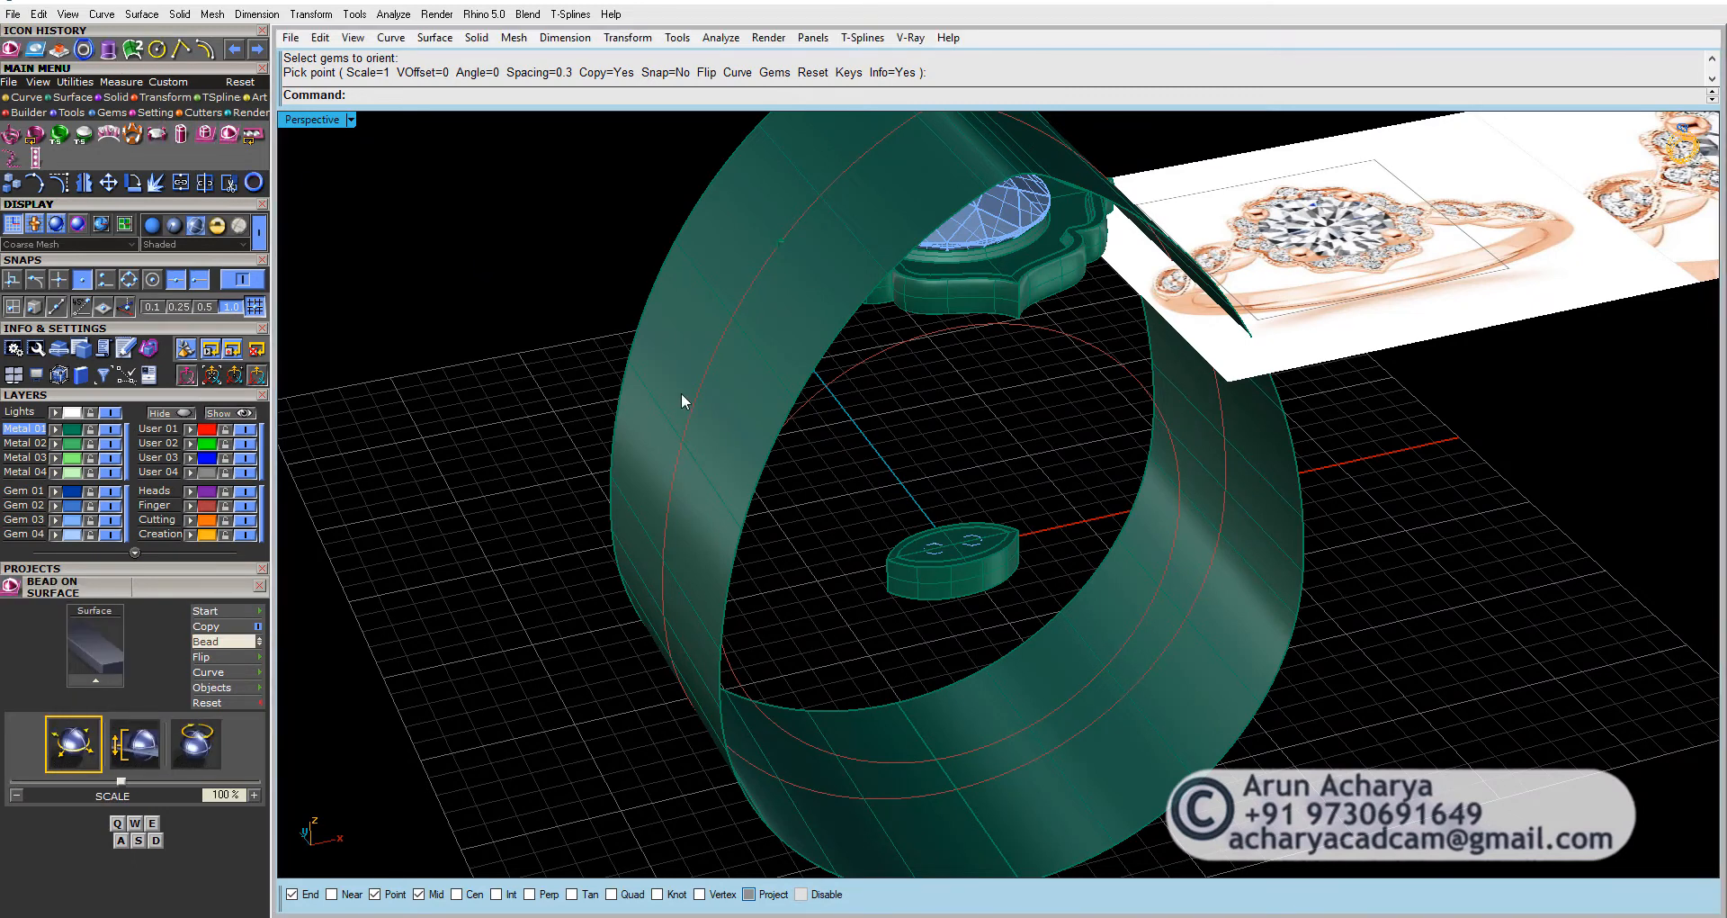
{"action": "left_click", "coordinate": [682, 402]}
{"action": "left_click", "coordinate": [95, 678]}
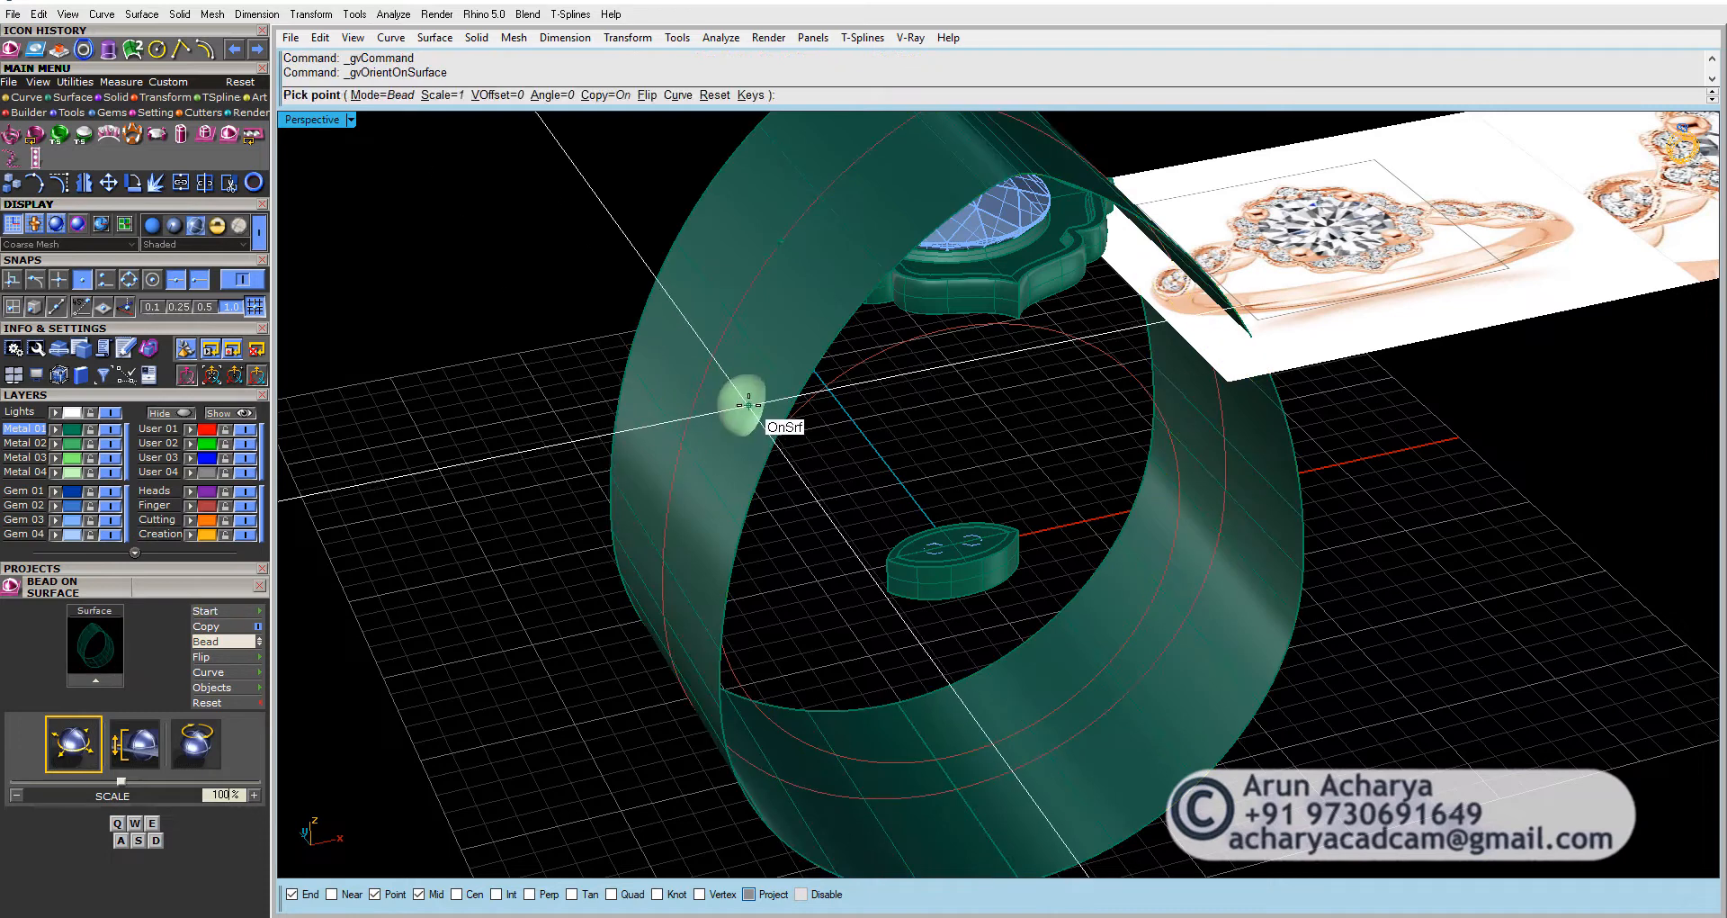
{"action": "left_click", "coordinate": [382, 95]}
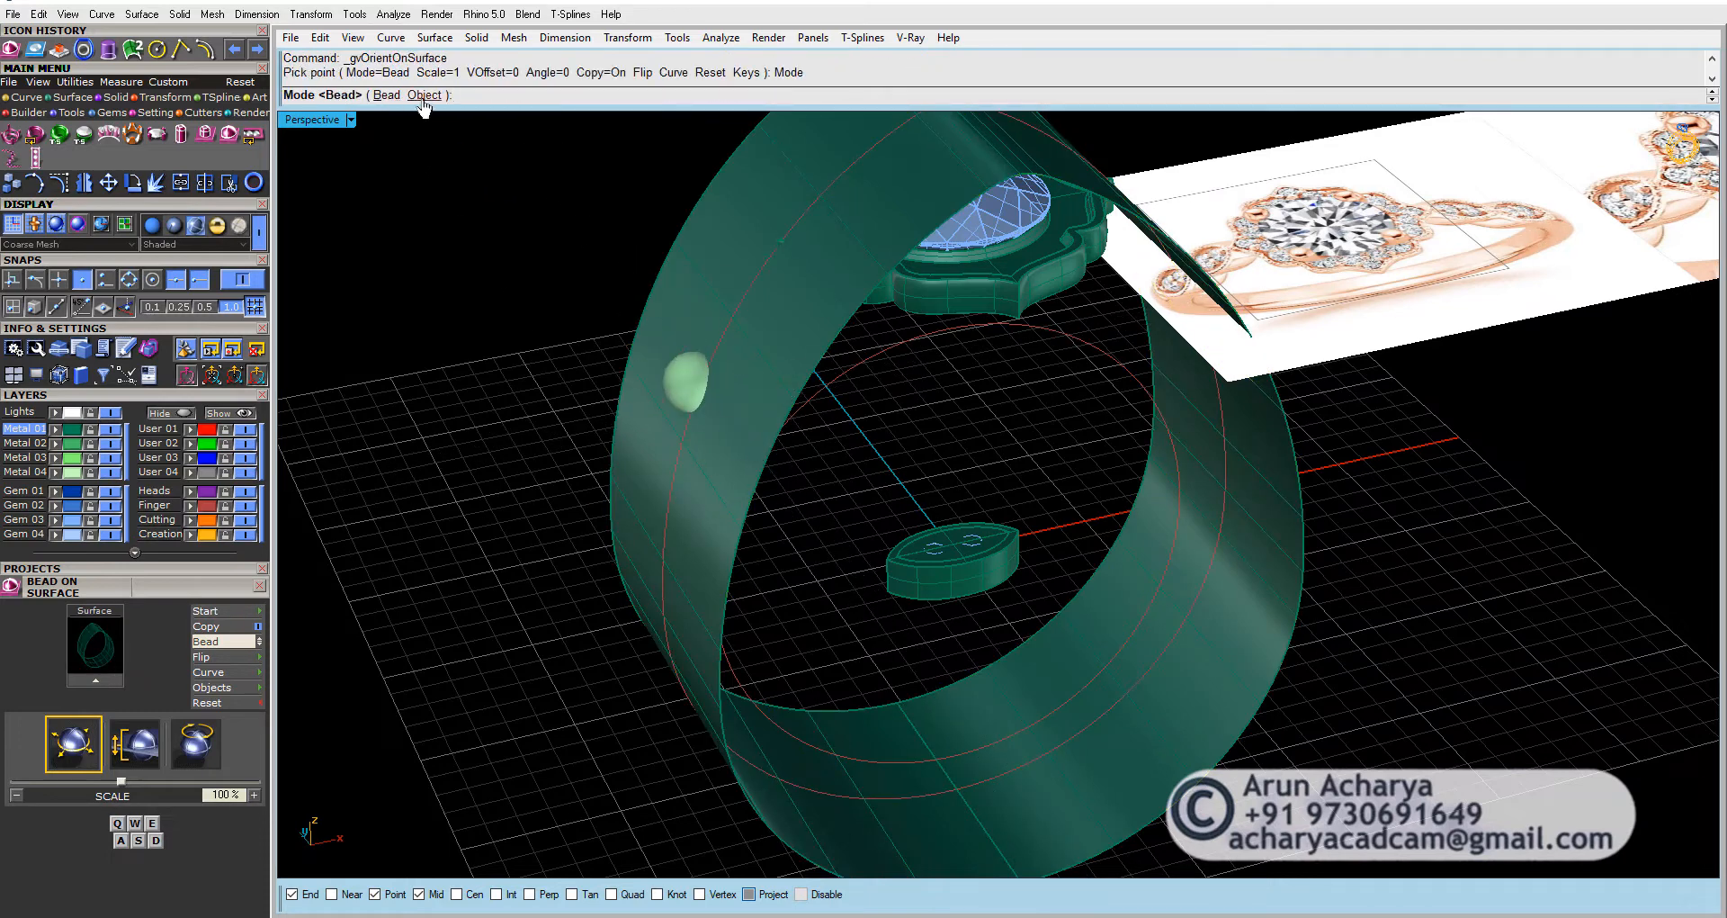
{"action": "left_click", "coordinate": [423, 98]}
{"action": "left_click_drag", "start_coordinate": [861, 498], "coordinate": [1032, 617]}
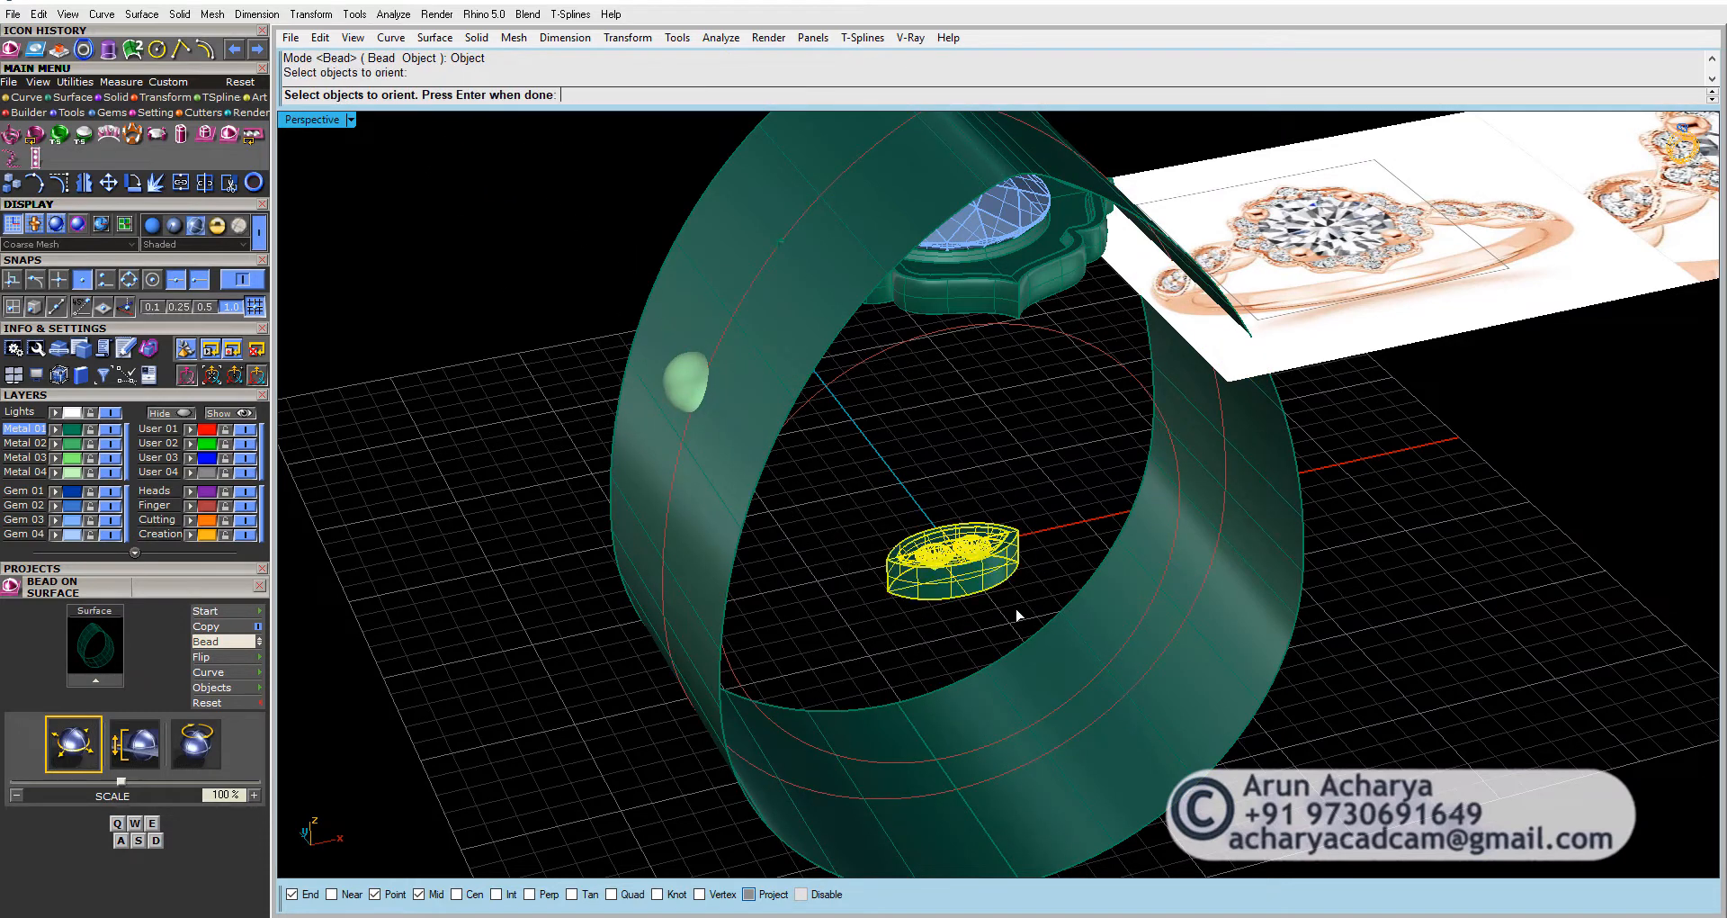
{"action": "key", "text": "Return"}
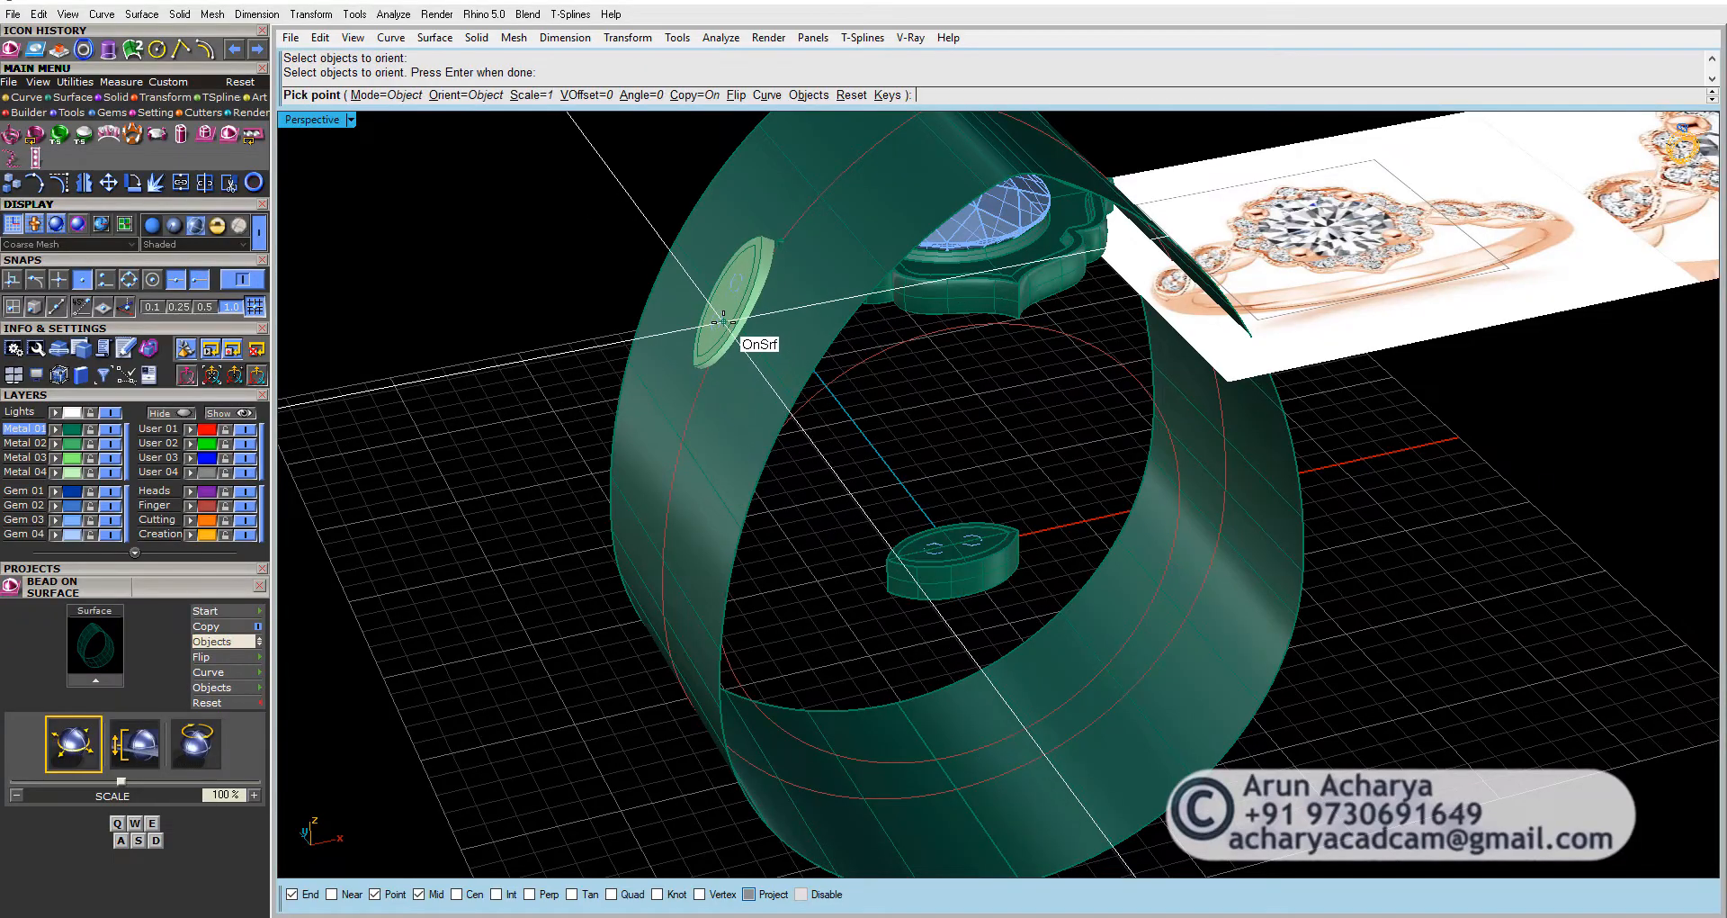
Step: Rotate the marquise preview on the ring surface to an object angle of 215°
{"action": "right_click_drag", "start_coordinate": [684, 316], "coordinate": [789, 324]}
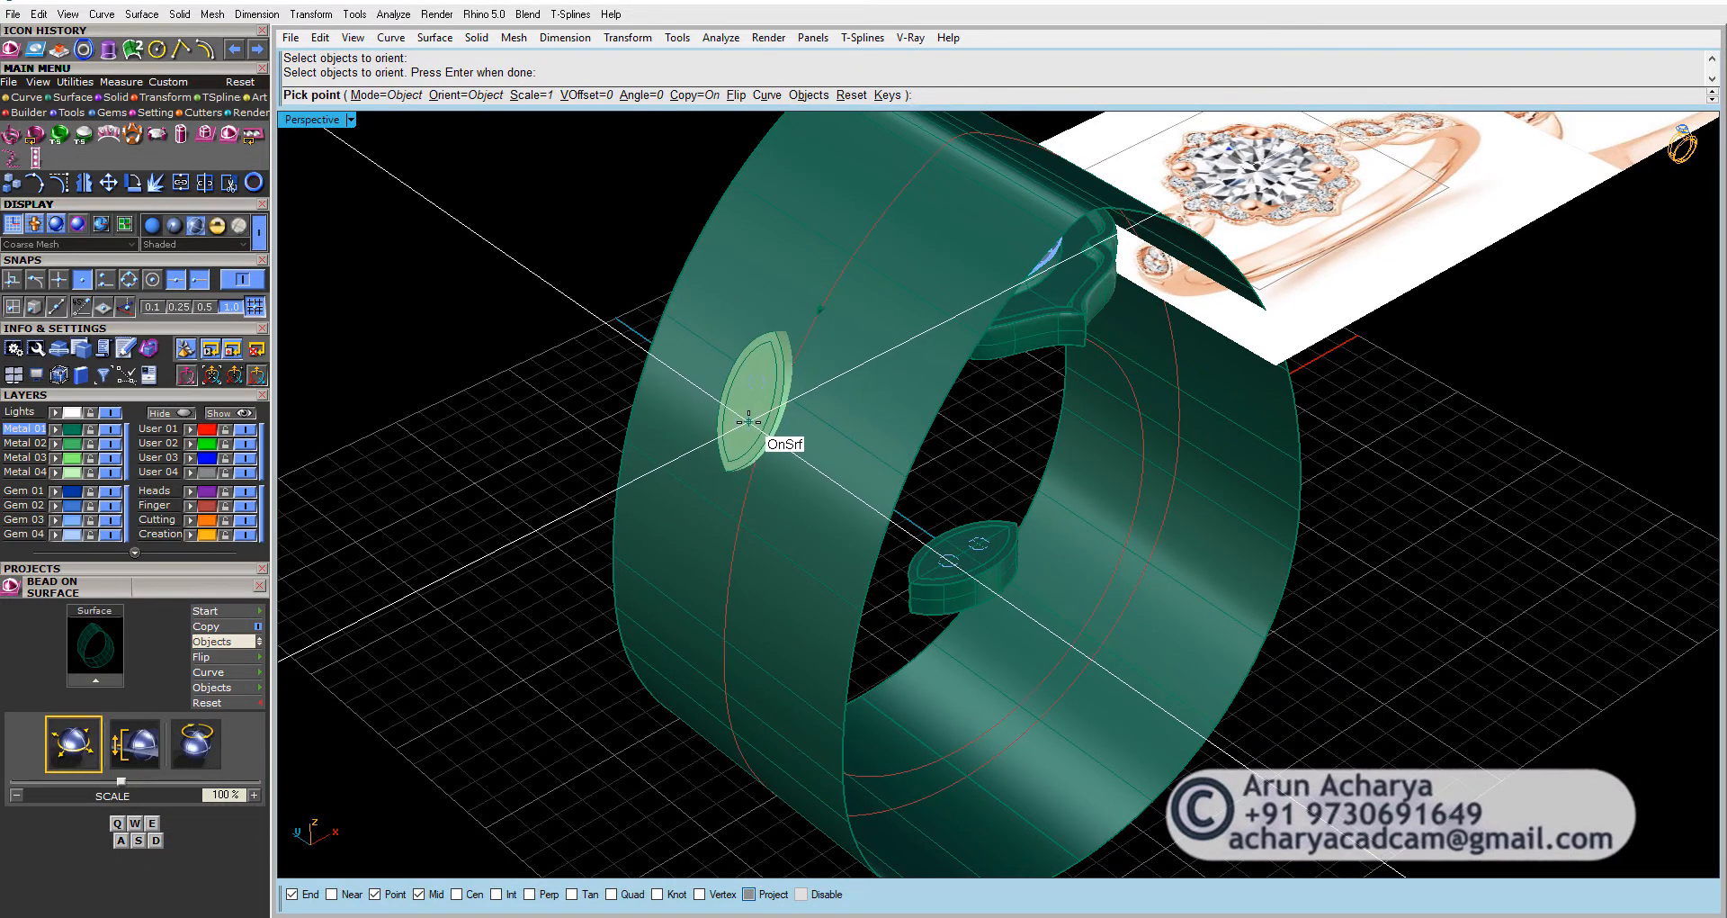
{"action": "key", "text": "w"}
{"action": "key", "text": "a"}
{"action": "key", "text": "q"}
{"action": "key", "text": "a"}
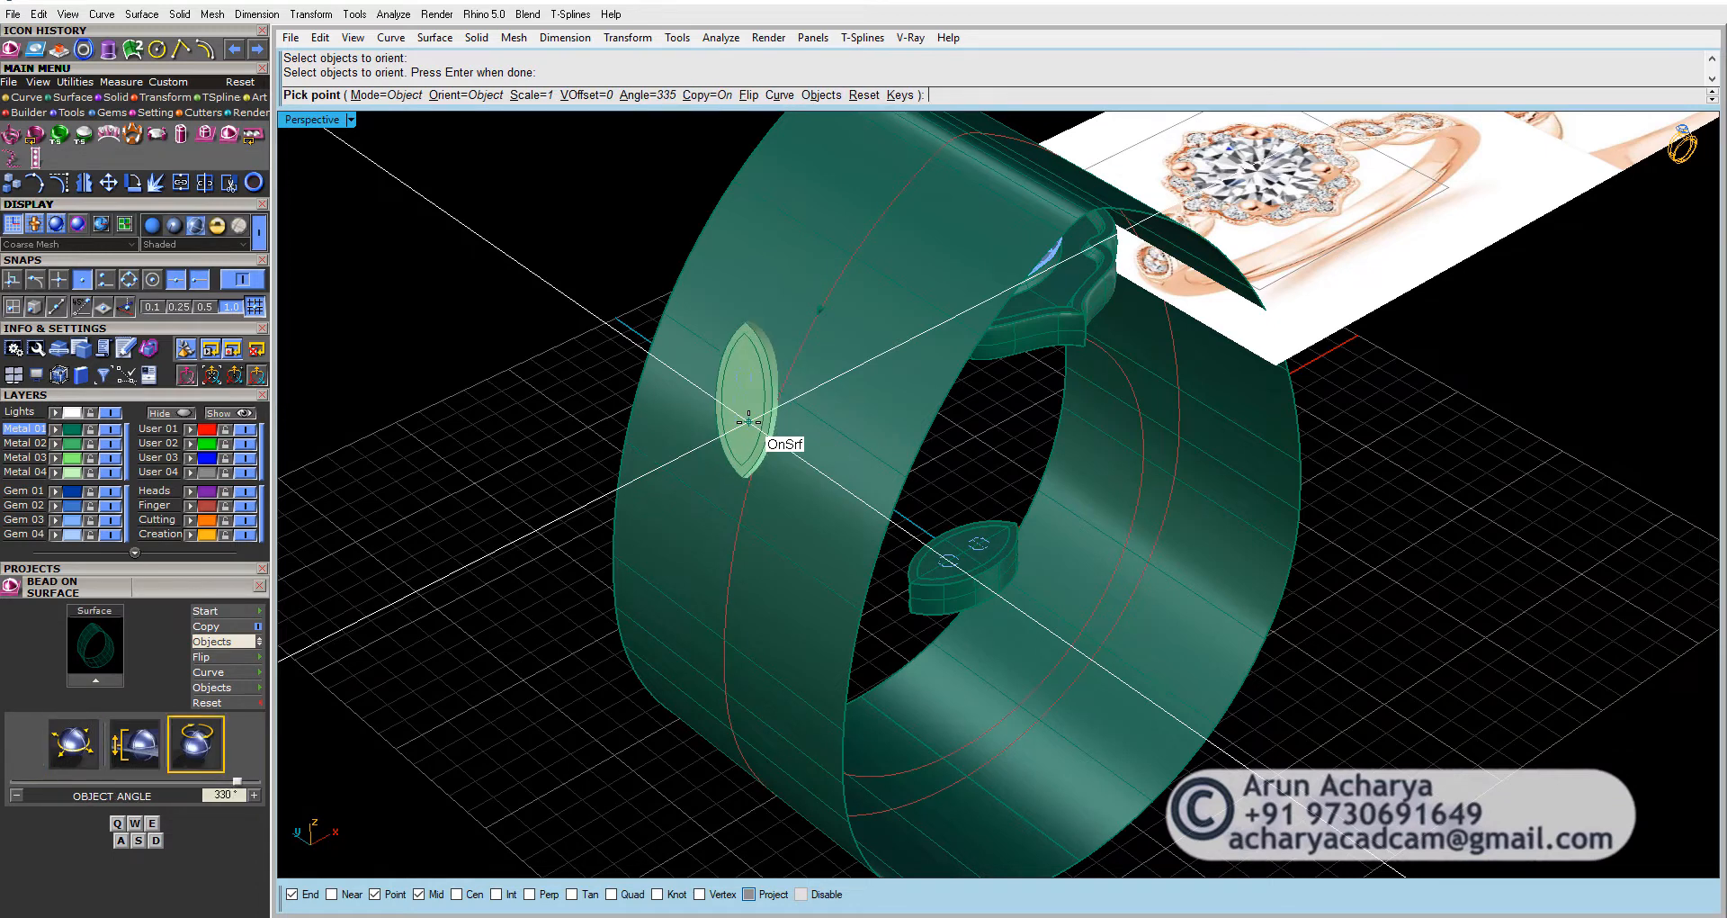
{"action": "key", "text": "a"}
{"action": "key", "text": "a"}
{"action": "key", "text": "a"}
{"action": "key", "text": "a"}
{"action": "key", "text": "a"}
{"action": "key", "text": "a"}
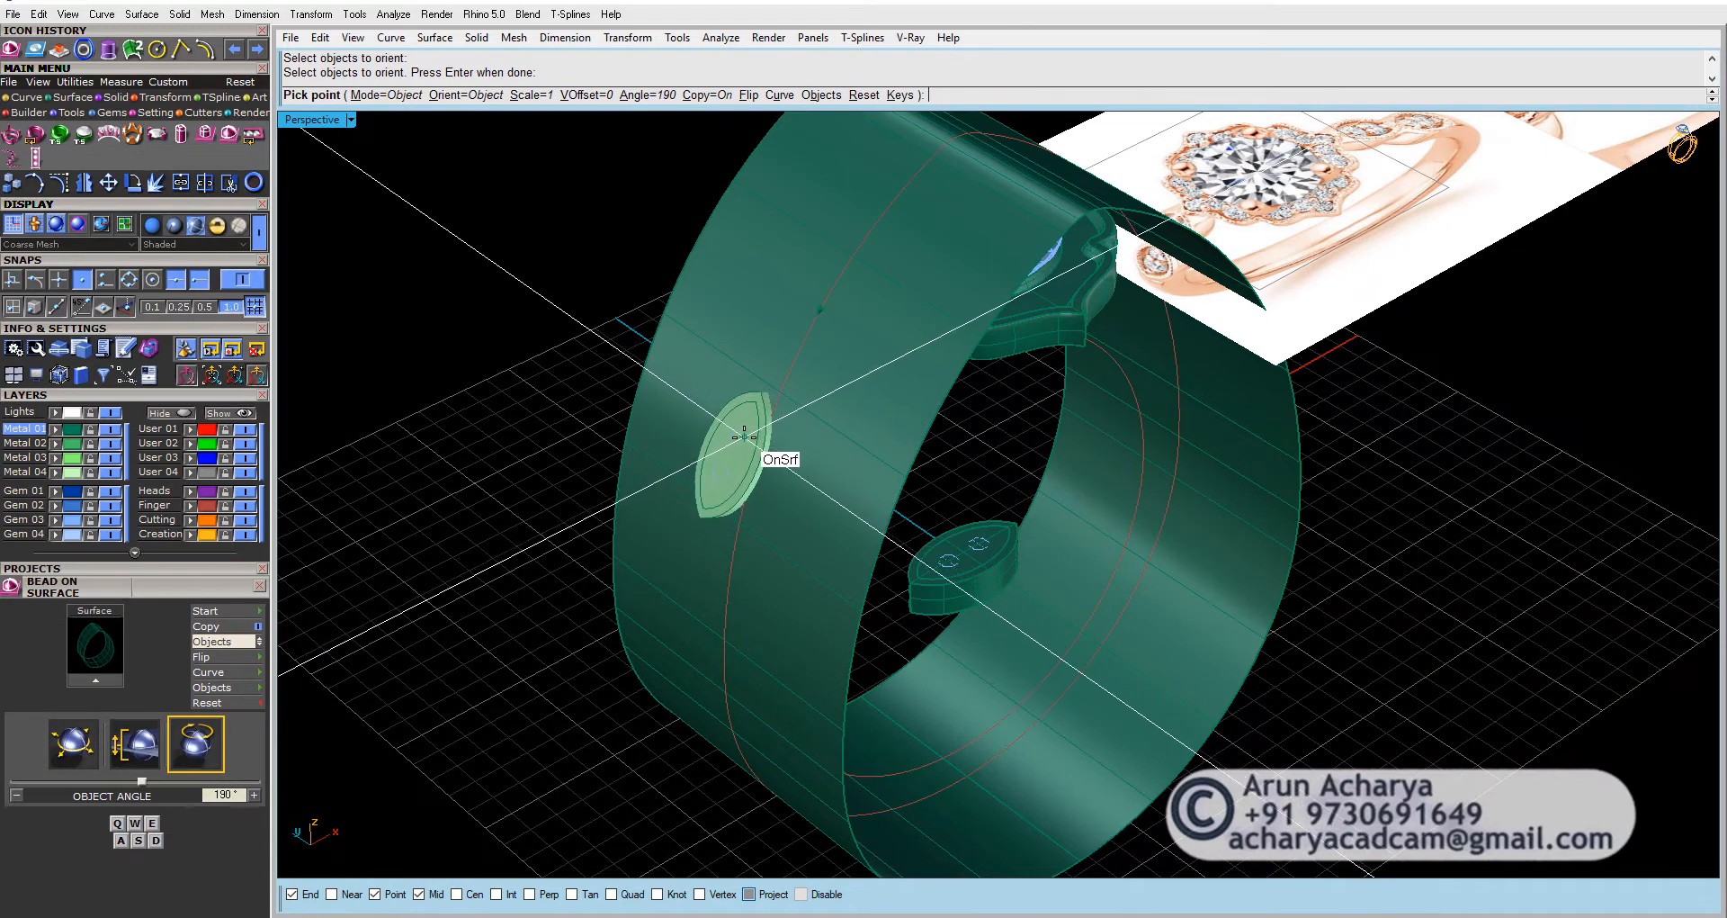
{"action": "key", "text": "d"}
{"action": "key", "text": "d"}
{"action": "key", "text": "d"}
{"action": "key", "text": "d"}
{"action": "right_click_drag", "start_coordinate": [746, 452], "coordinate": [877, 387]}
{"action": "right_click_drag", "start_coordinate": [949, 314], "coordinate": [450, 329]}
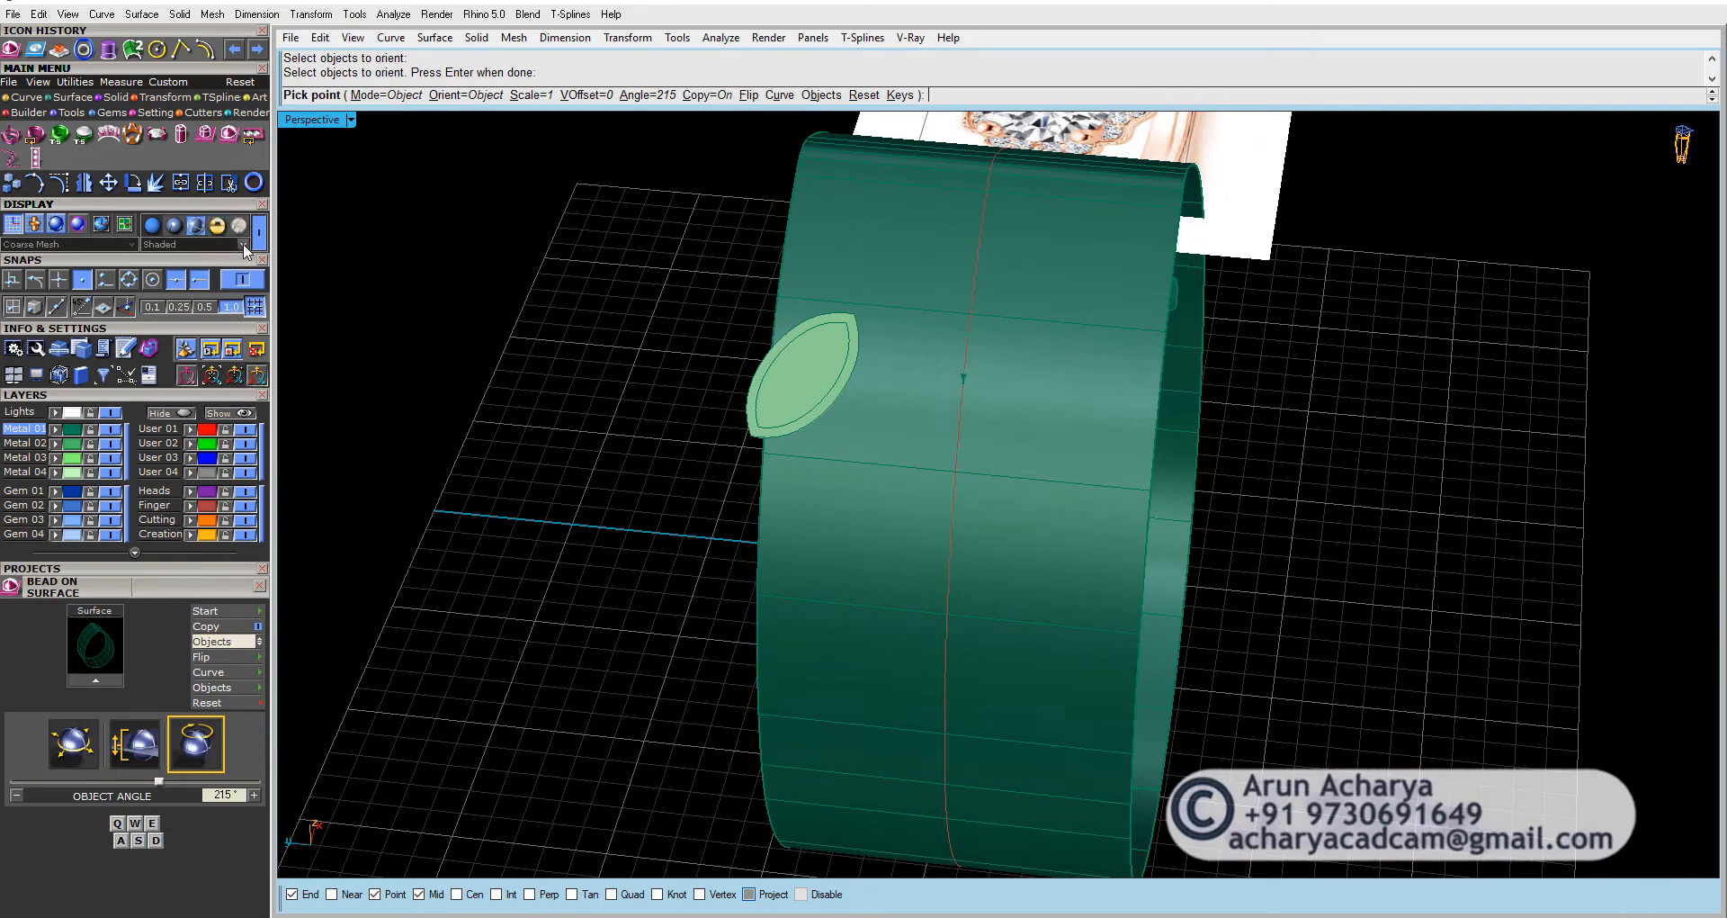
Step: Change the viewport display to Ghosted and check the marquise preview's position and height below the halo
{"action": "left_click", "coordinate": [243, 244]}
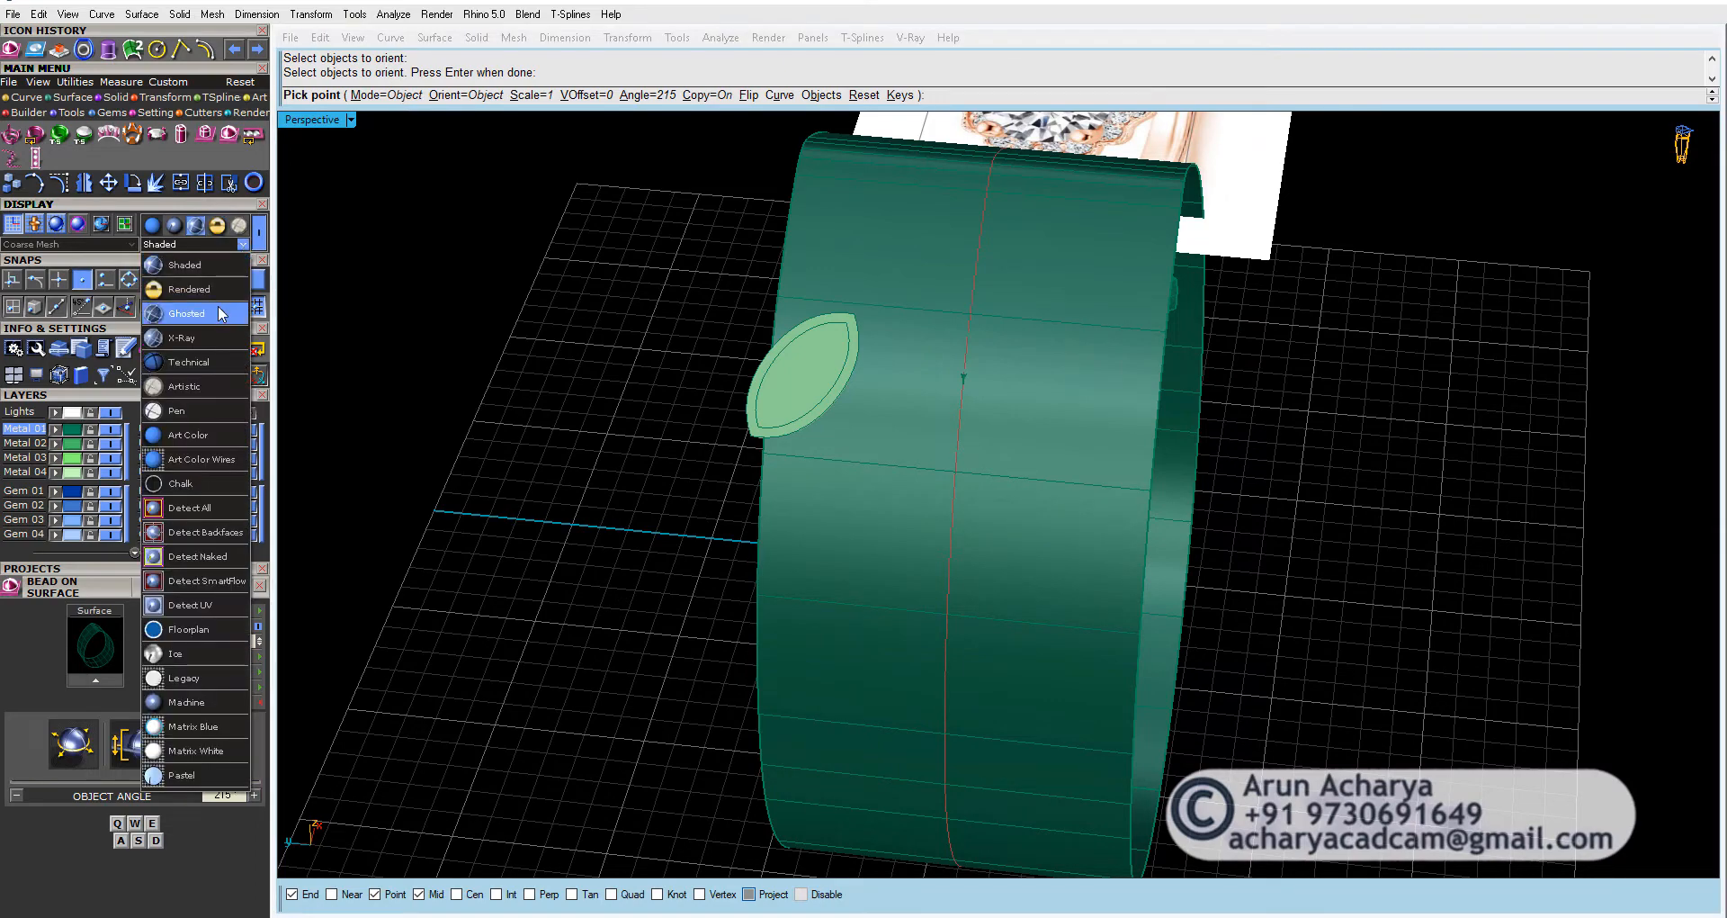
{"action": "left_click", "coordinate": [187, 313]}
{"action": "right_click_drag", "start_coordinate": [894, 455], "coordinate": [931, 440]}
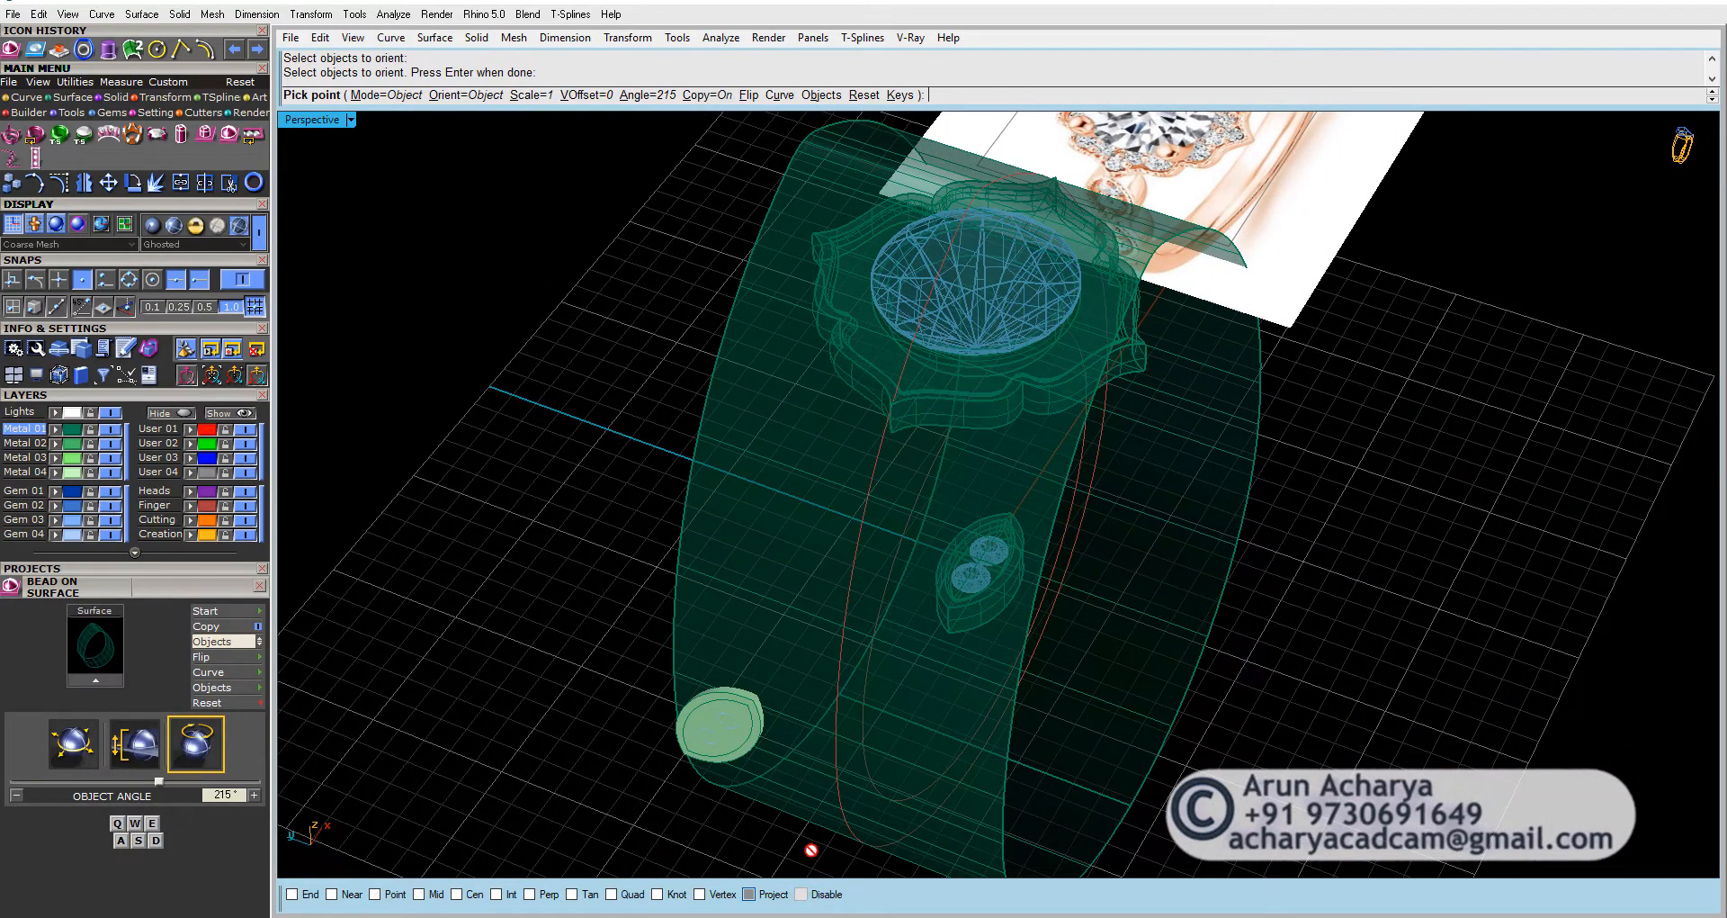
{"action": "scroll", "coordinate": [953, 477], "scroll_direction": "up", "scroll_amount": 5}
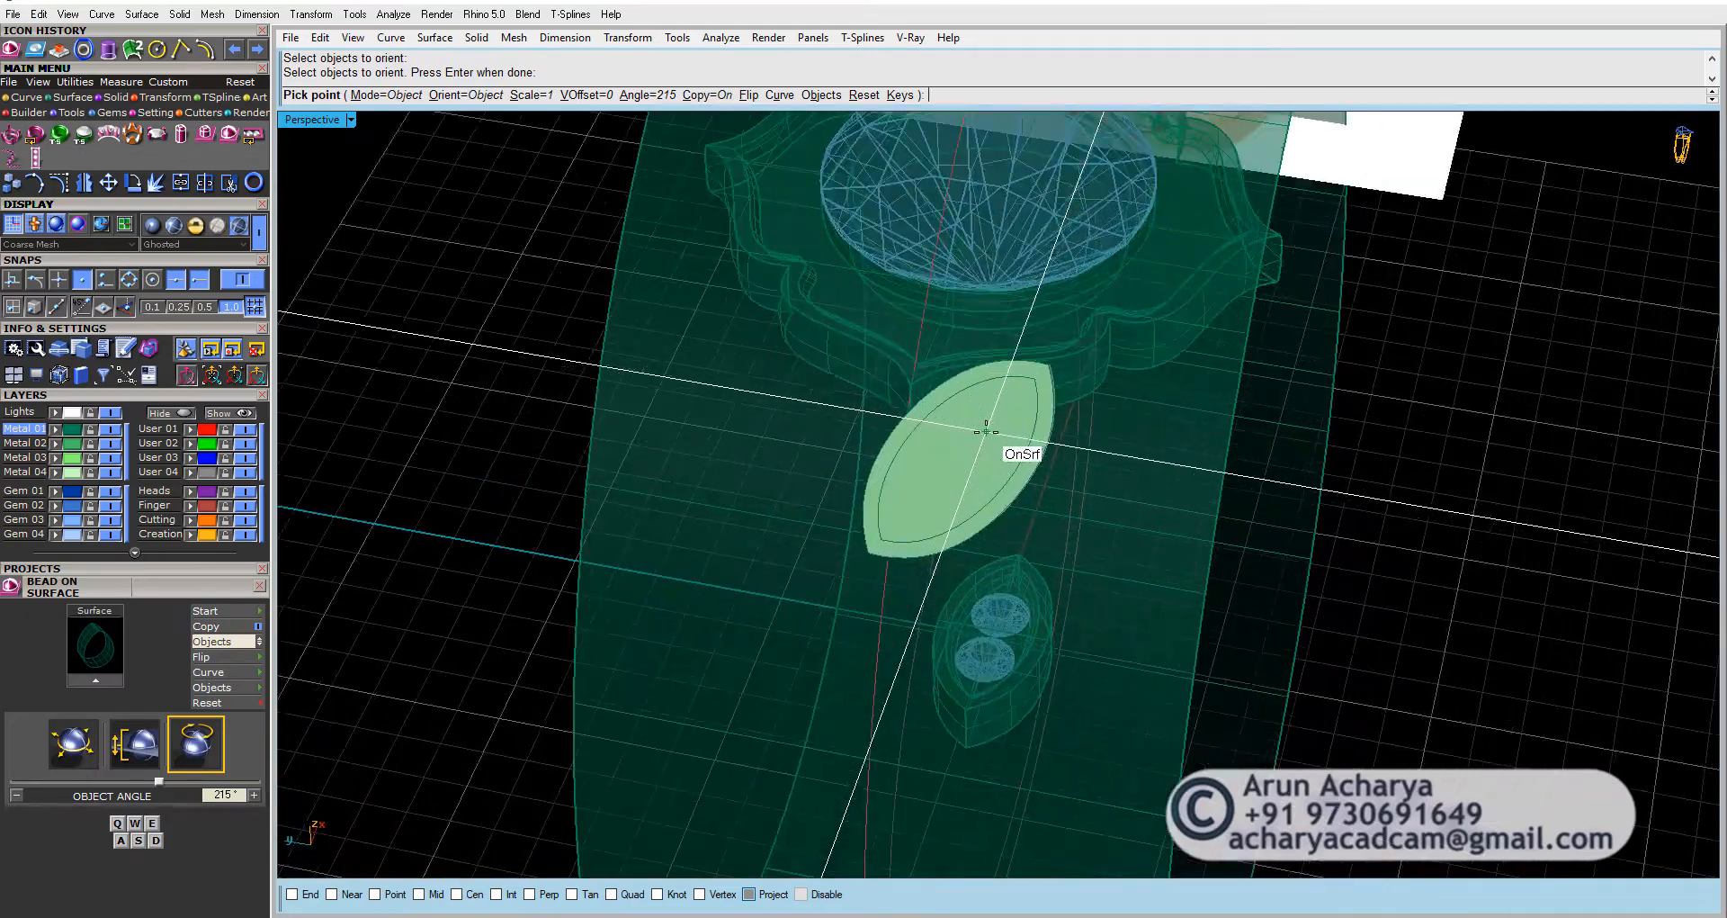
{"action": "scroll", "coordinate": [1007, 422], "scroll_direction": "down", "scroll_amount": 5}
{"action": "right_click_drag", "start_coordinate": [1008, 450], "coordinate": [821, 339]}
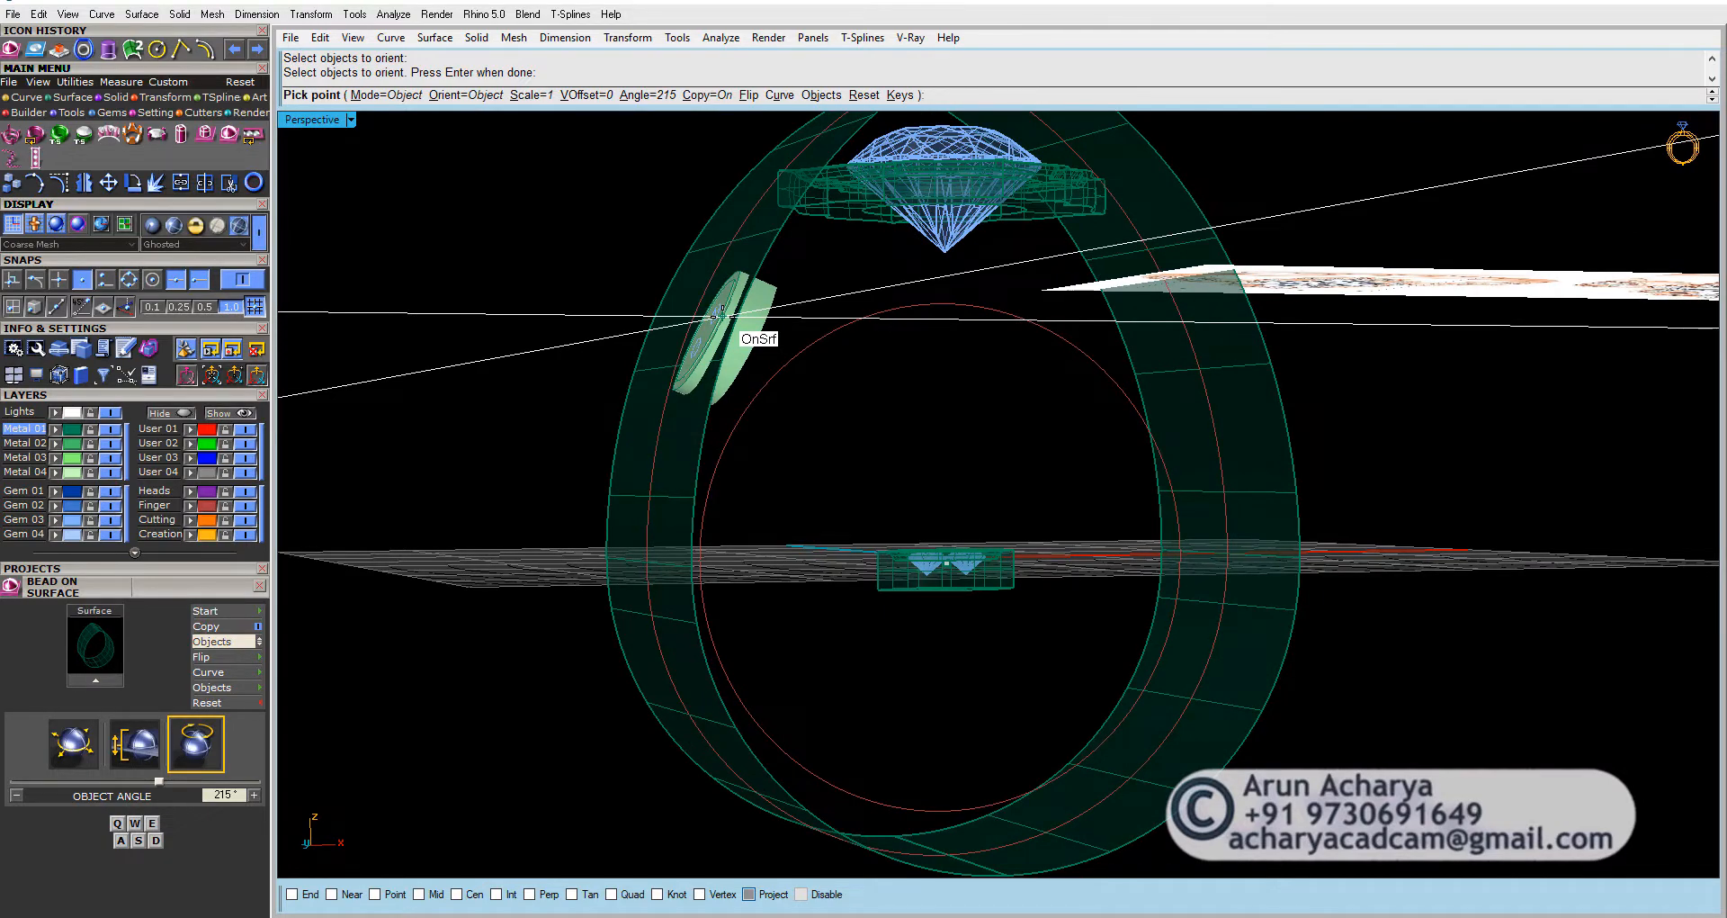
Step: Set the marquise preview's vertical offset on the ring surface to -0.2 mm and check its fit below the halo
{"action": "key", "text": "s"}
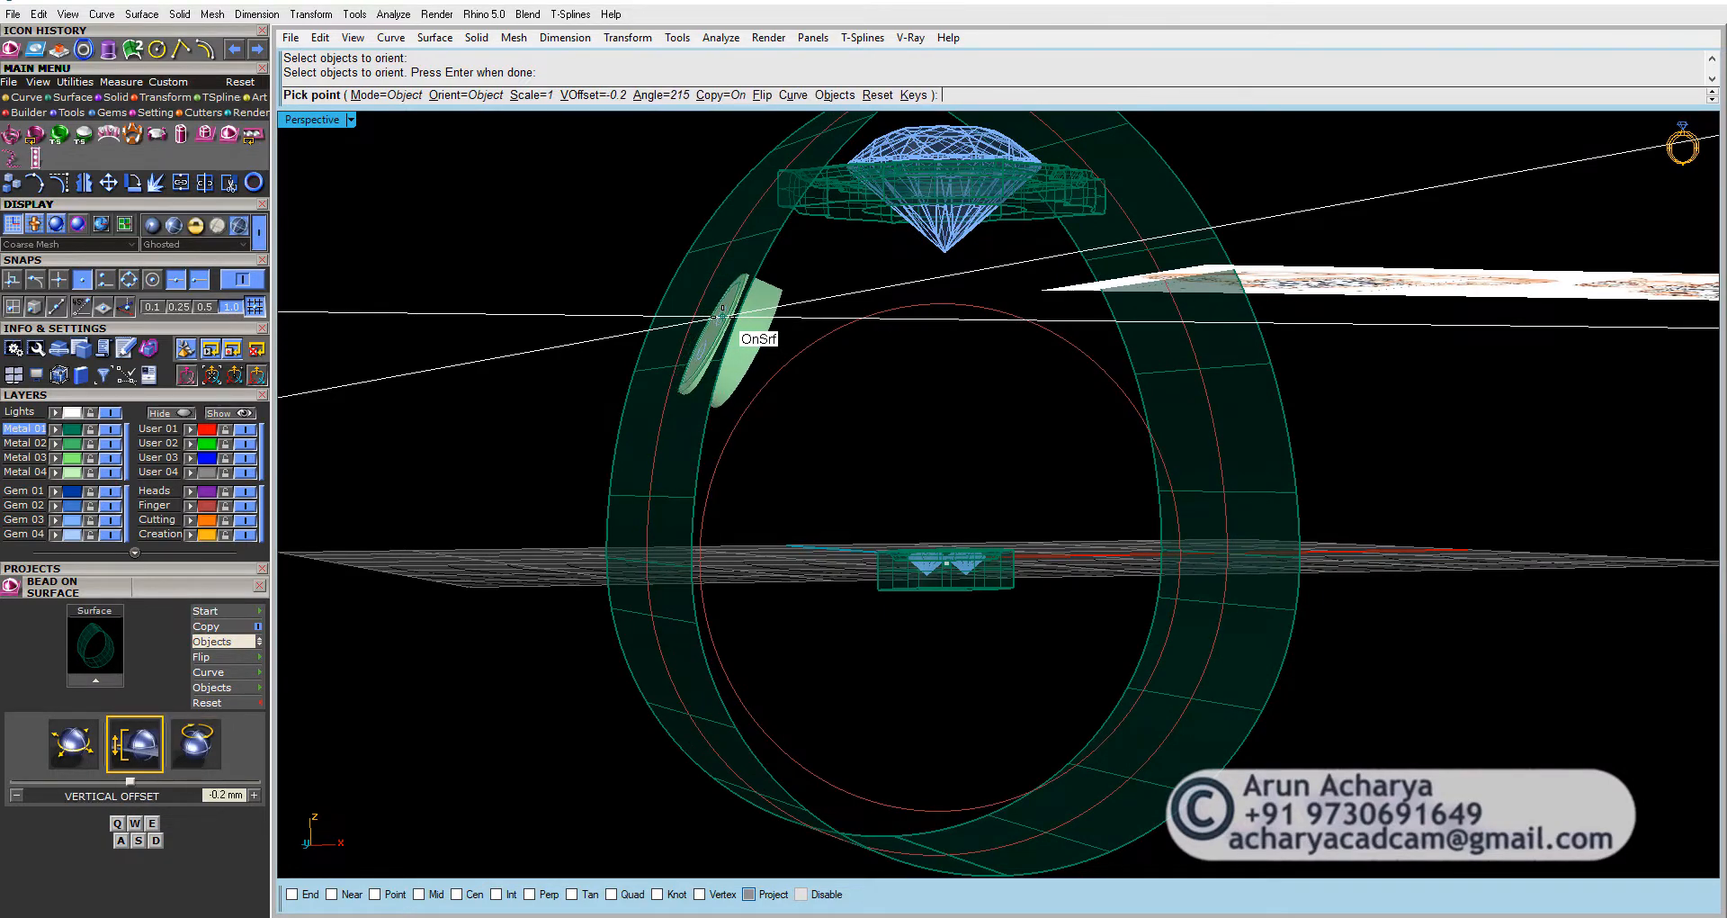
{"action": "right_click_drag", "start_coordinate": [722, 315], "coordinate": [960, 383]}
{"action": "scroll", "coordinate": [1033, 464], "scroll_direction": "up", "scroll_amount": 5}
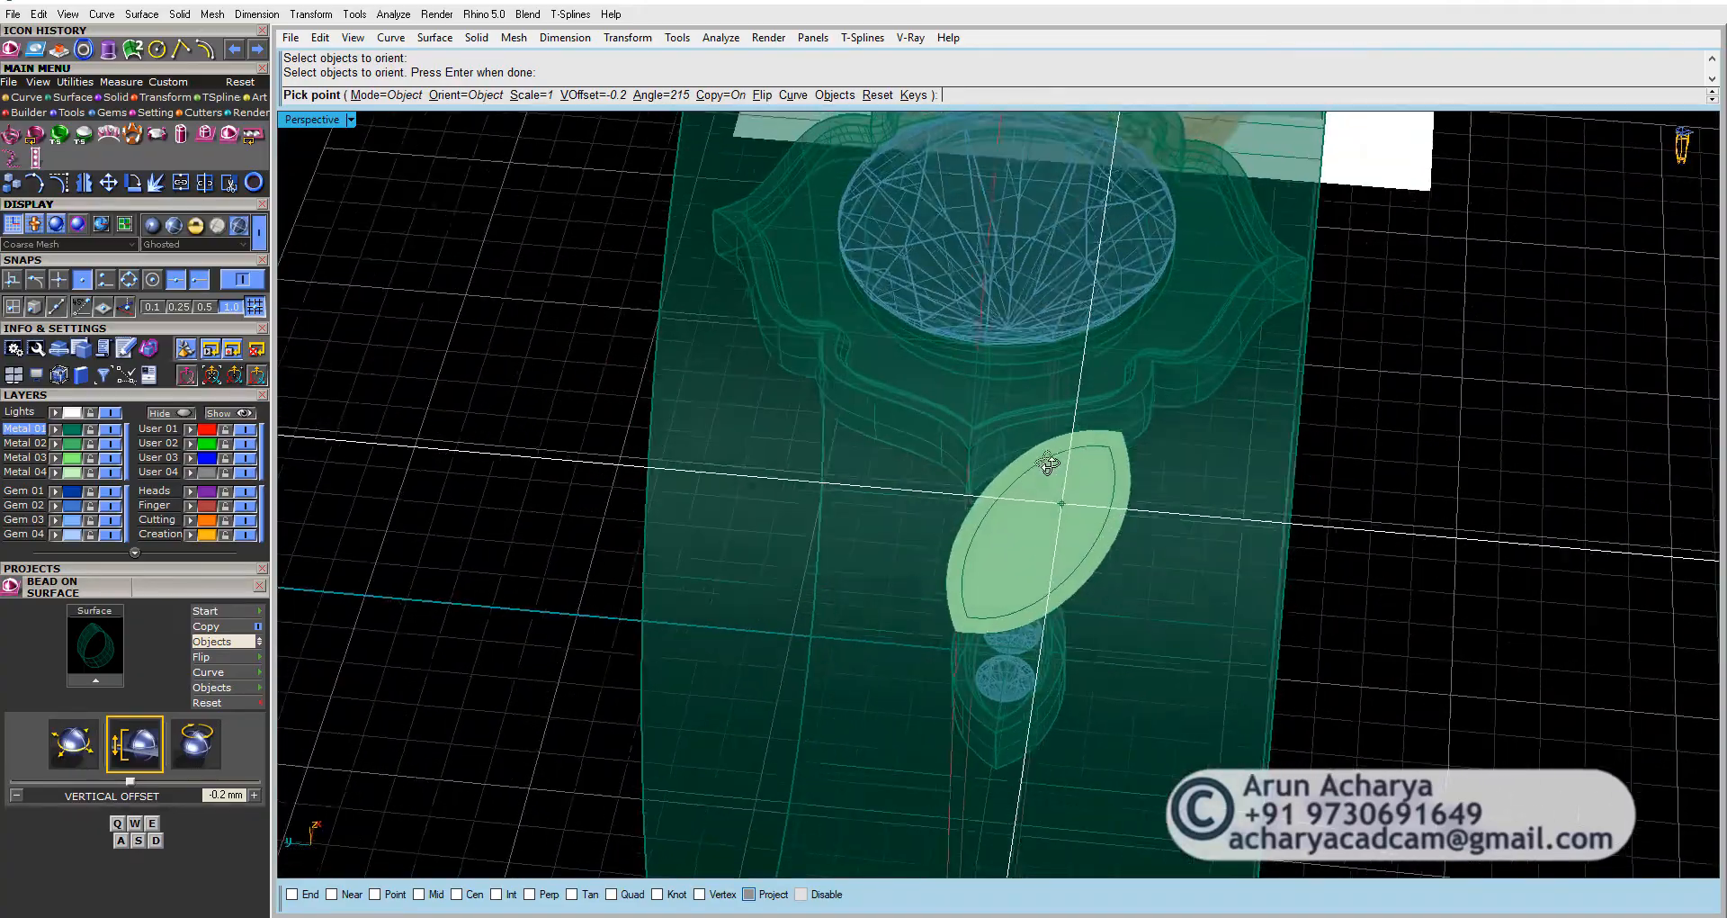
{"action": "mouse_move", "coordinate": [1031, 442]}
{"action": "right_mouse_down"}
{"action": "mouse_move", "coordinate": [1025, 479]}
{"action": "mouse_move", "coordinate": [1025, 465]}
{"action": "right_mouse_up"}
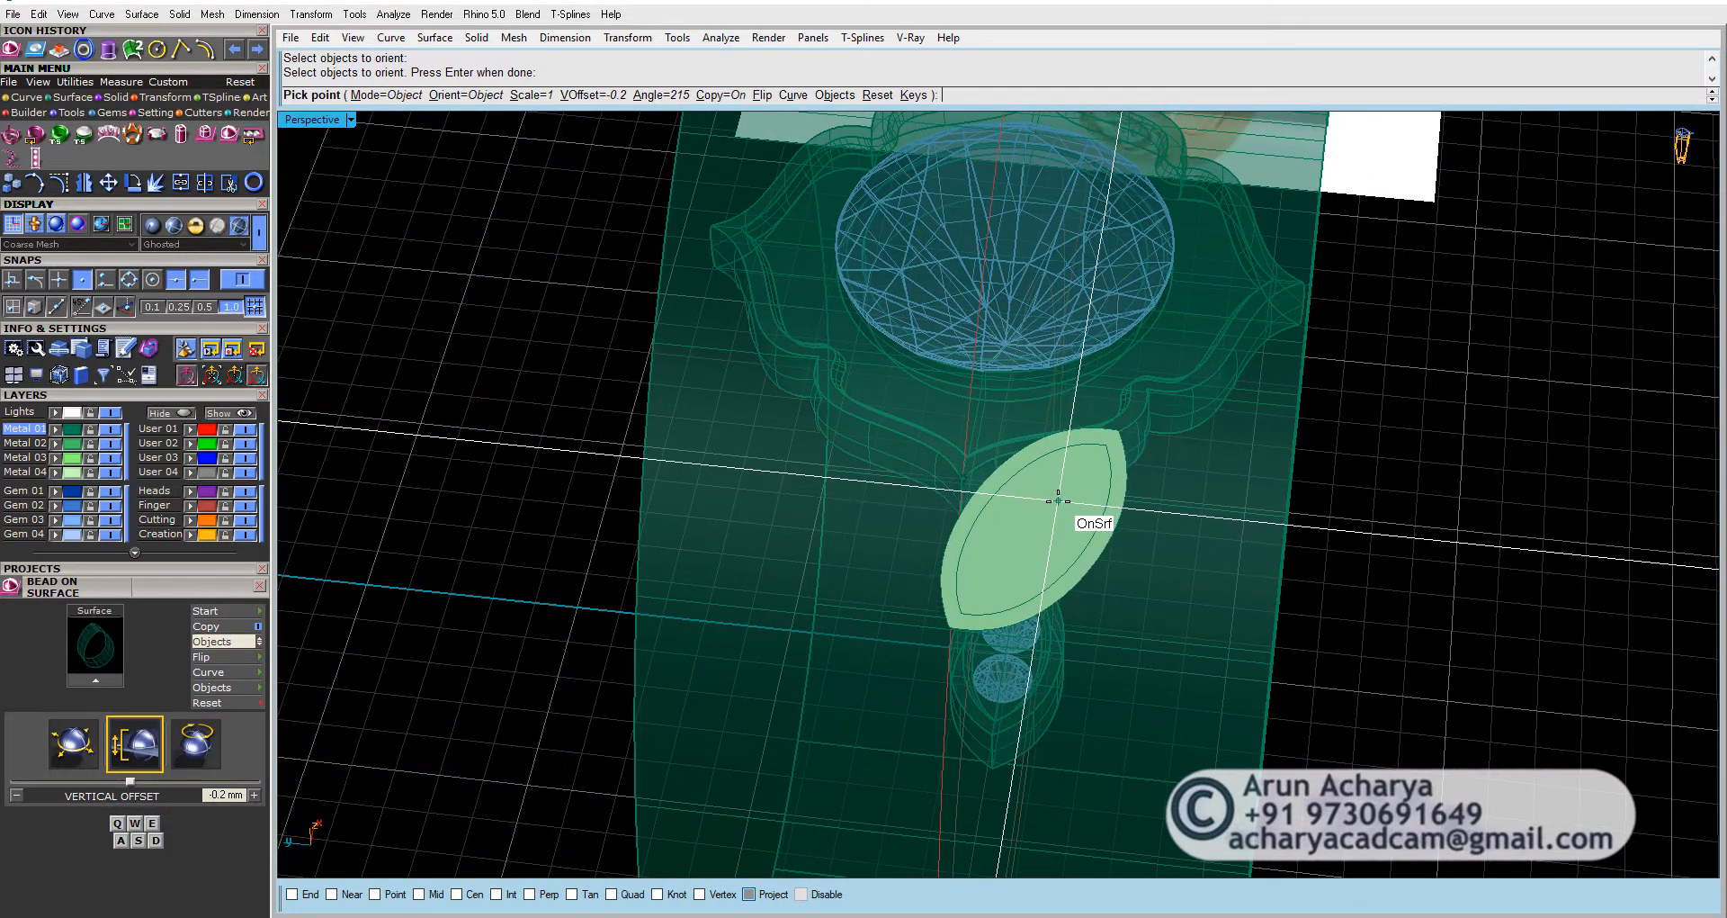
Step: Rotate the marquise preview to 180° and place the first copy on the ring surface's centre curve just below the halo
{"action": "key", "text": "d"}
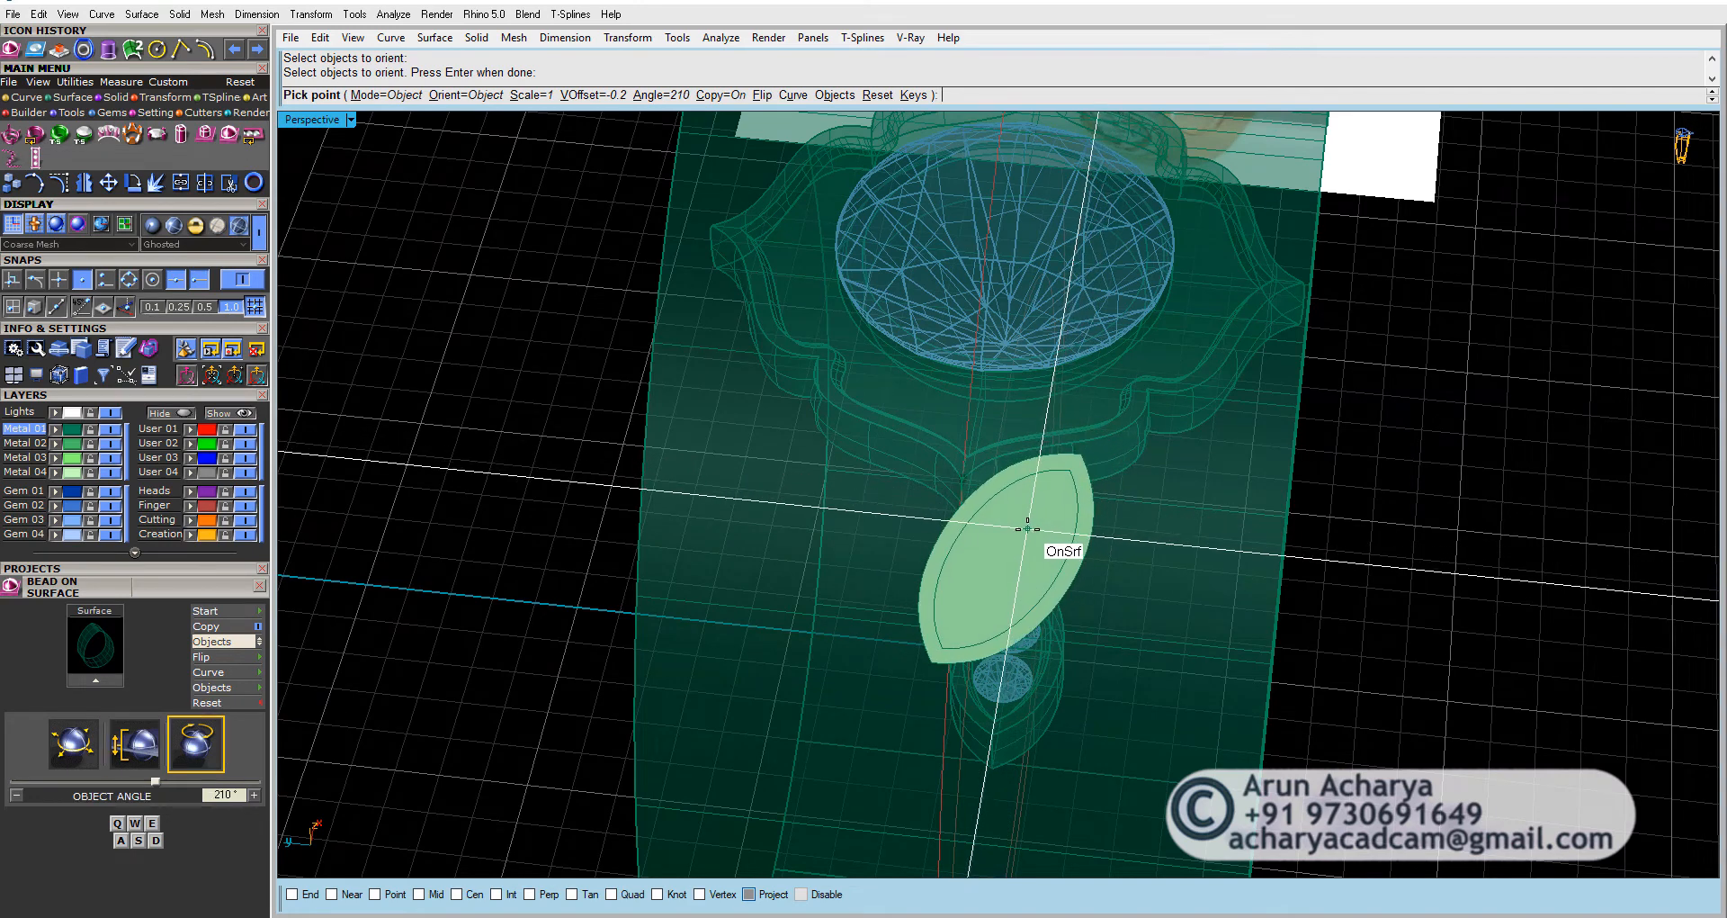
{"action": "key", "text": "d"}
{"action": "key", "text": "d"}
{"action": "key", "text": "d"}
{"action": "key", "text": "d"}
{"action": "key", "text": "d"}
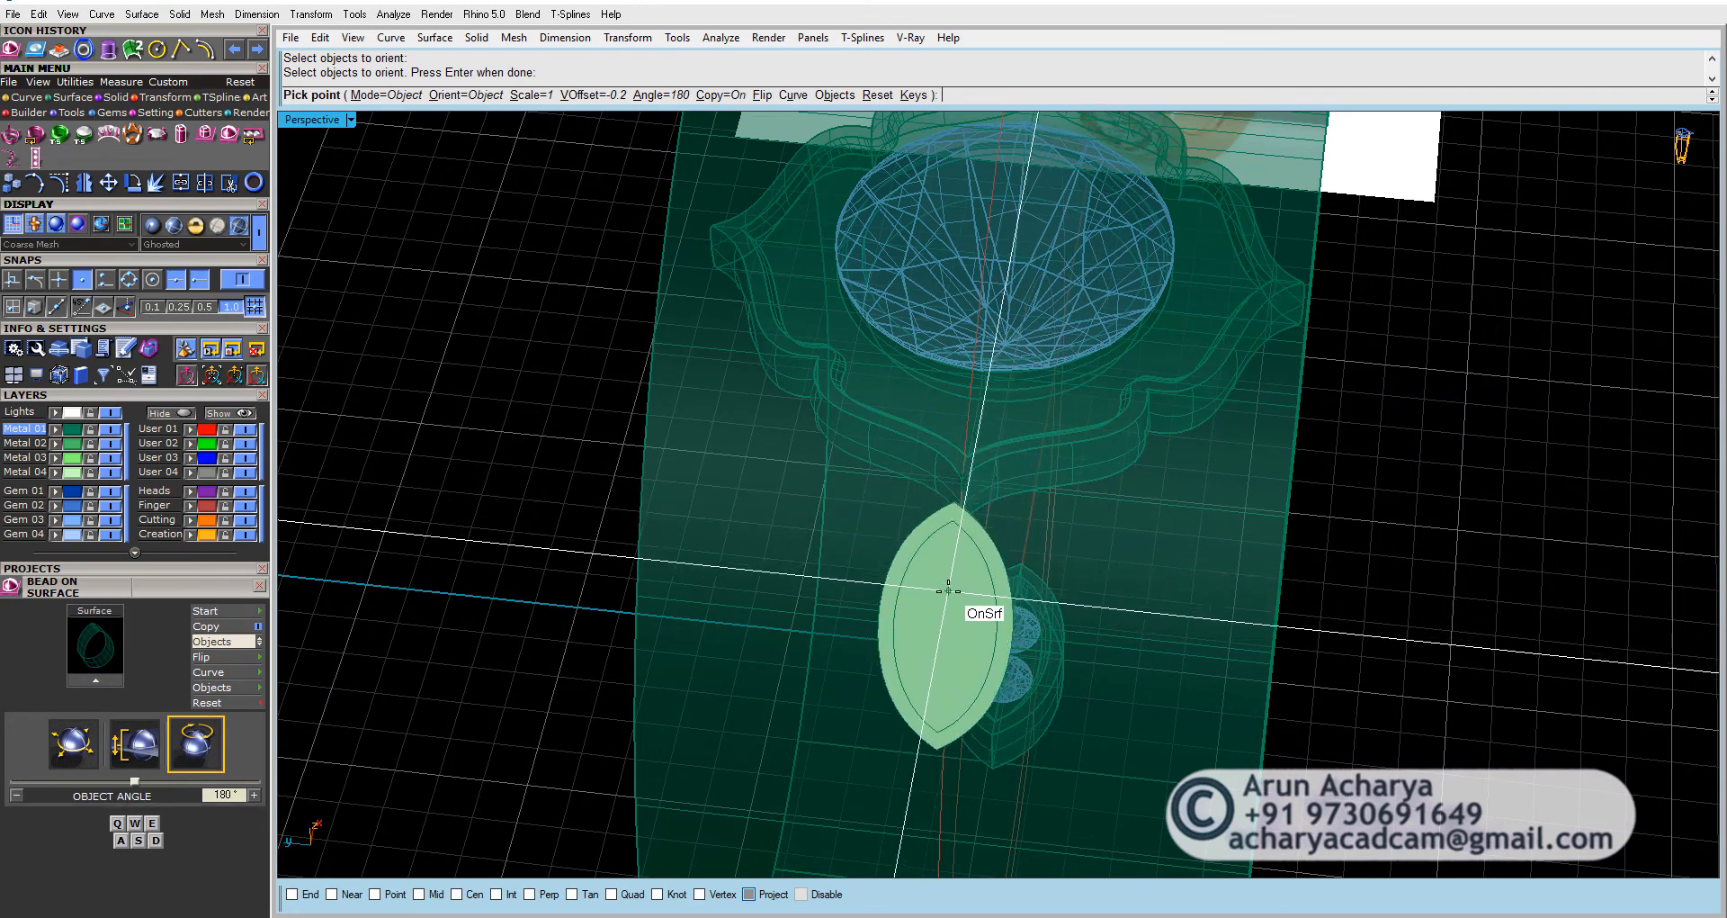
{"action": "key", "text": "a"}
{"action": "scroll", "coordinate": [949, 602], "scroll_direction": "down", "scroll_amount": 4}
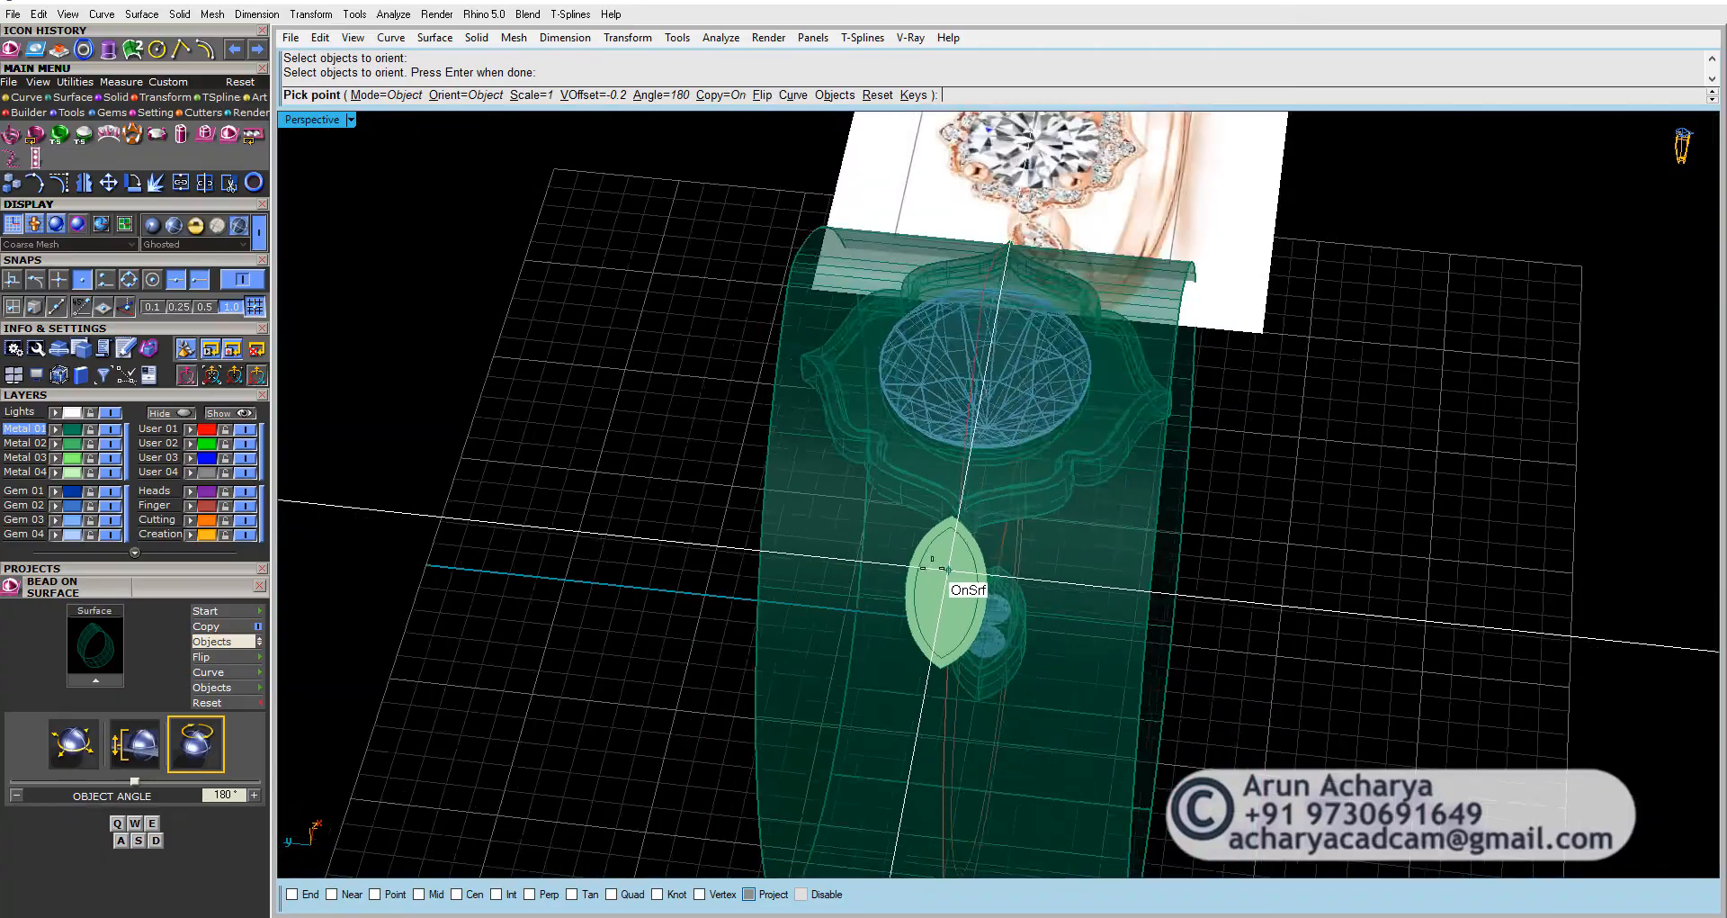
{"action": "right_click_drag", "start_coordinate": [940, 580], "coordinate": [894, 513]}
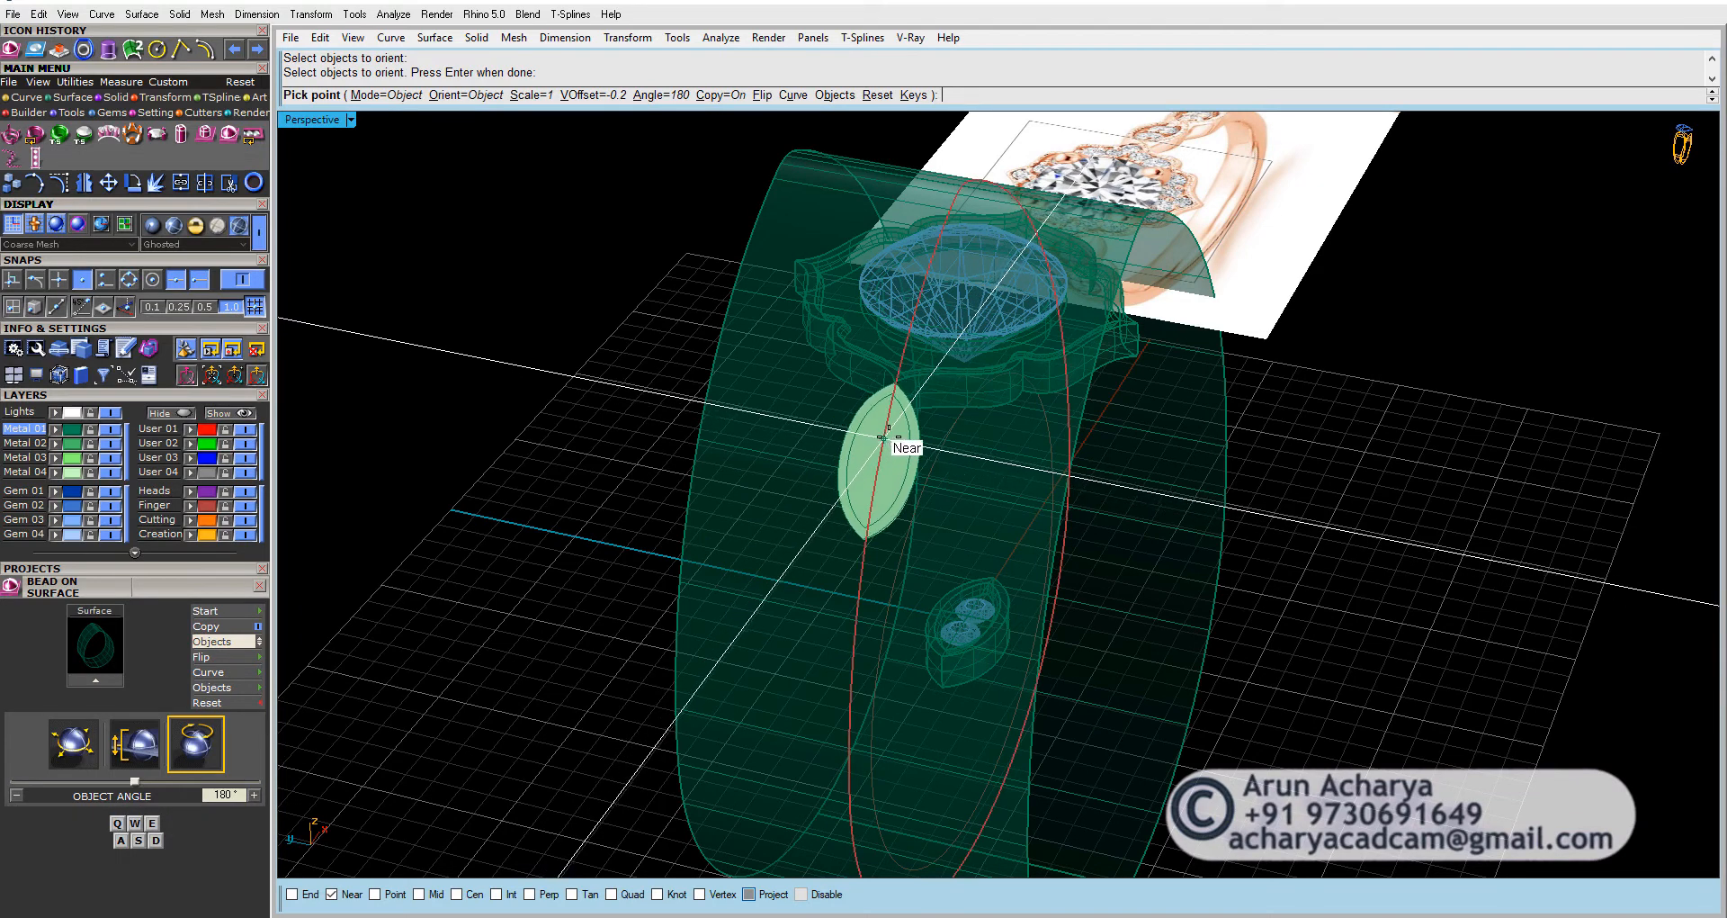
{"action": "left_click", "coordinate": [883, 435]}
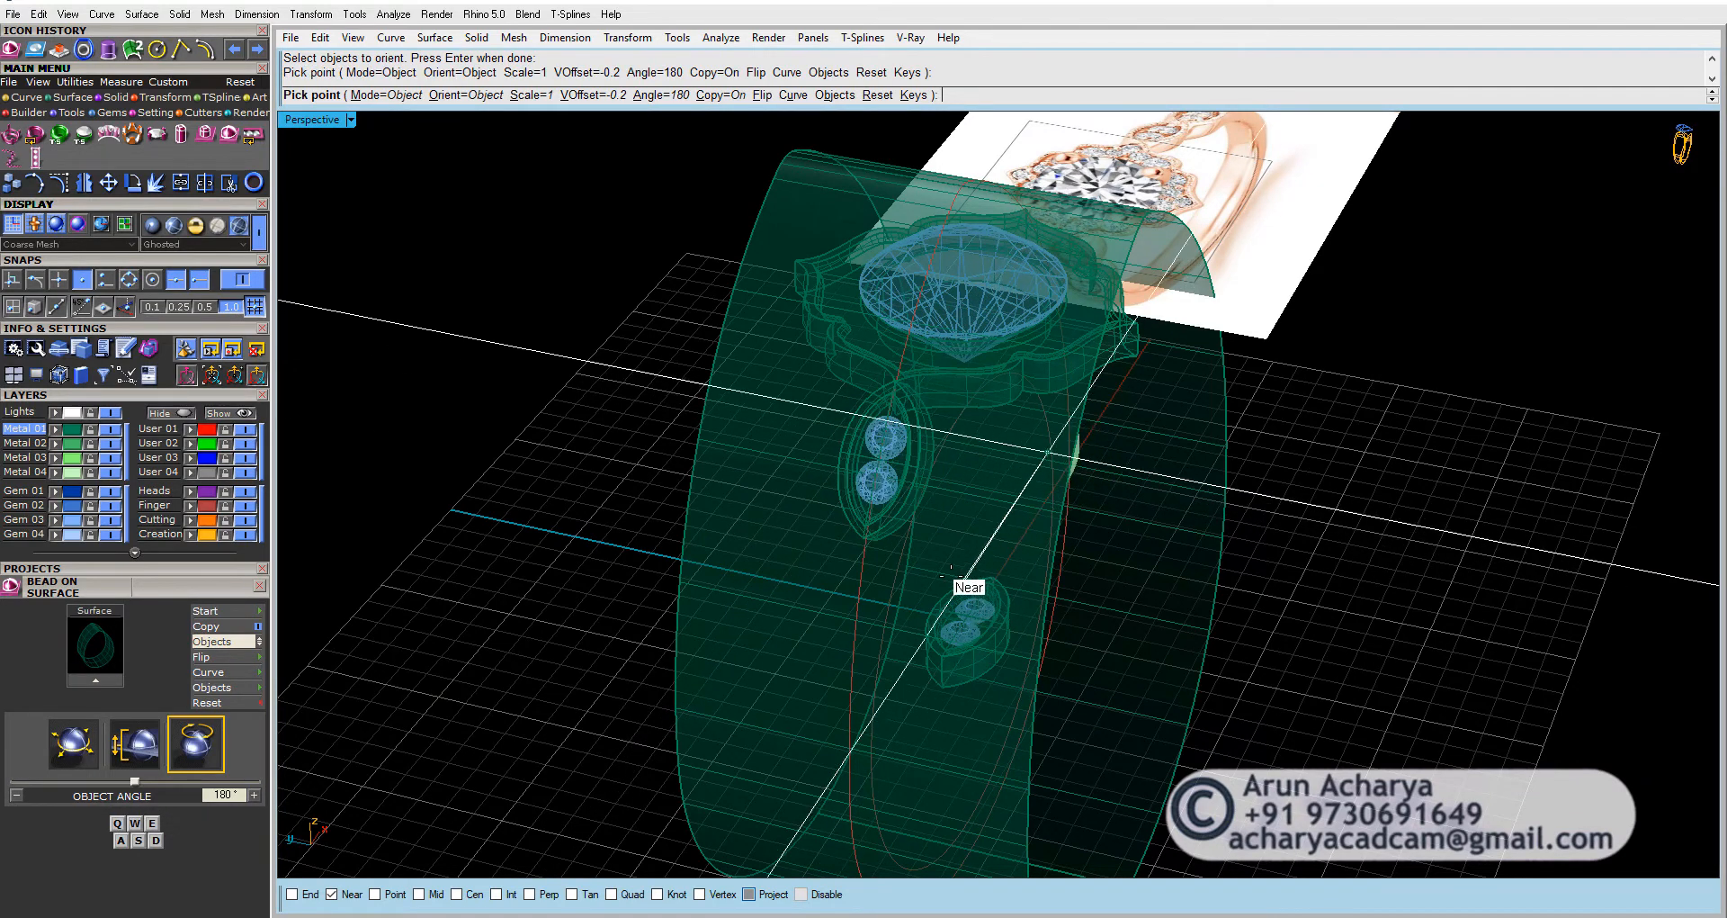
Step: Place a second marquise copy at an object angle of 240° on the ring surface, beside the lower tip of the first
{"action": "key", "text": "e"}
{"action": "key", "text": "e"}
{"action": "key", "text": "e"}
{"action": "key", "text": "e"}
{"action": "key", "text": "e"}
{"action": "key", "text": "e"}
{"action": "key", "text": "e"}
{"action": "key", "text": "e"}
{"action": "key", "text": "e"}
{"action": "key", "text": "e"}
{"action": "key", "text": "e"}
{"action": "key", "text": "e"}
{"action": "key", "text": "e"}
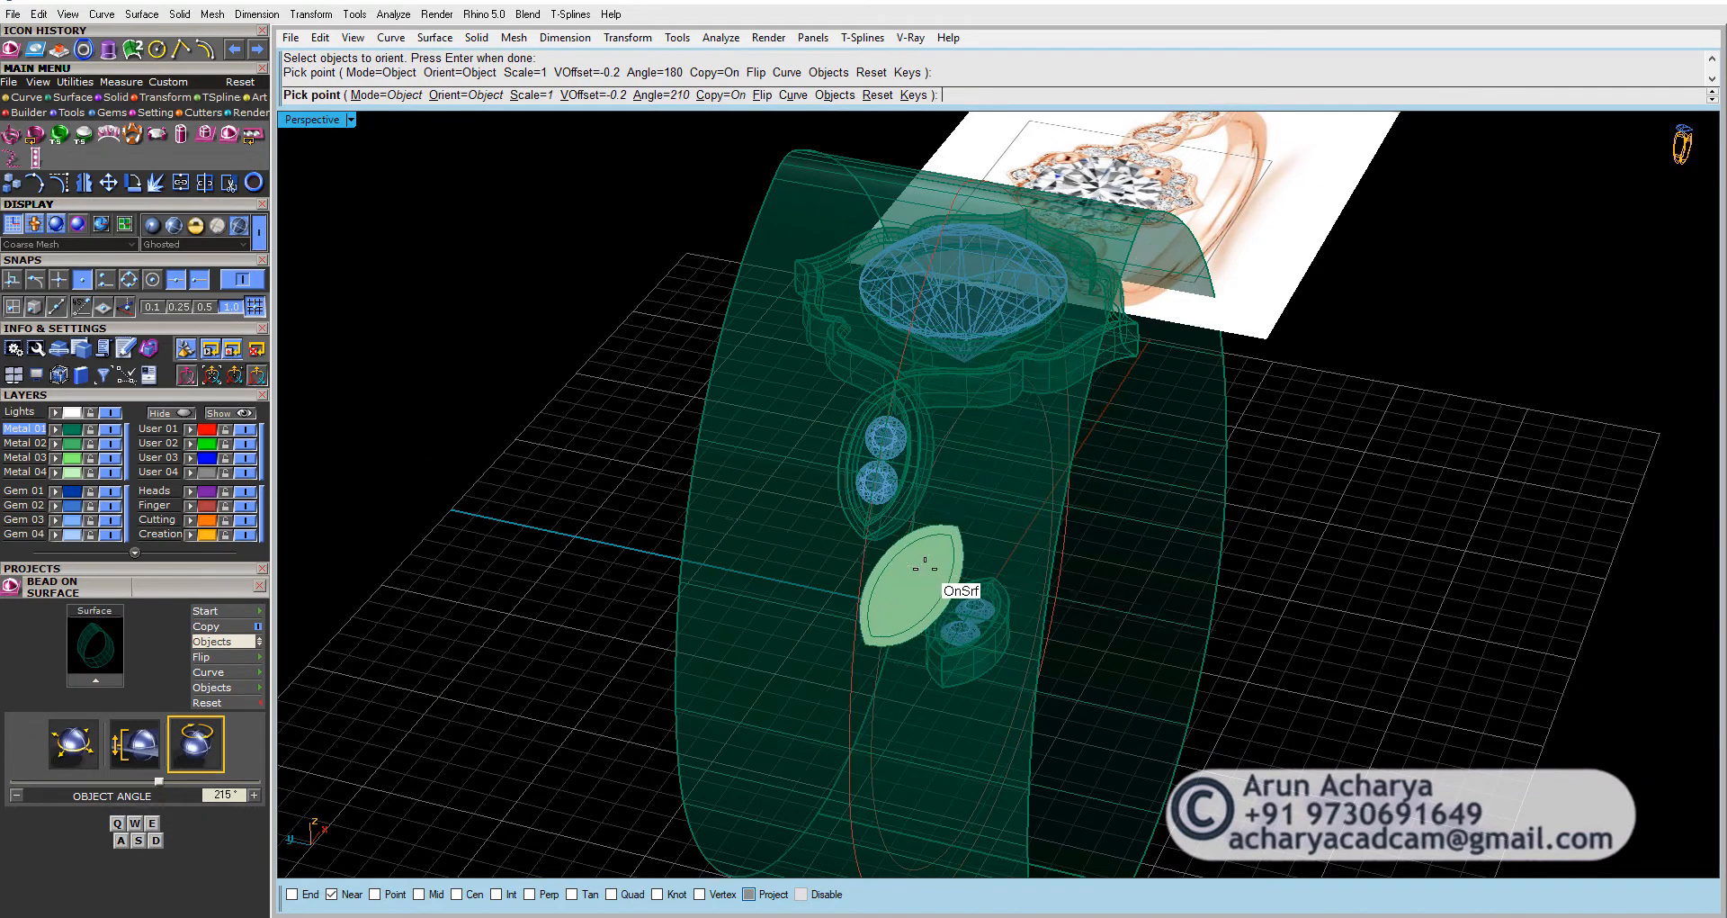
{"action": "right_click_drag", "start_coordinate": [948, 537], "coordinate": [1051, 511]}
{"action": "scroll", "coordinate": [1080, 495], "scroll_direction": "up", "scroll_amount": 3}
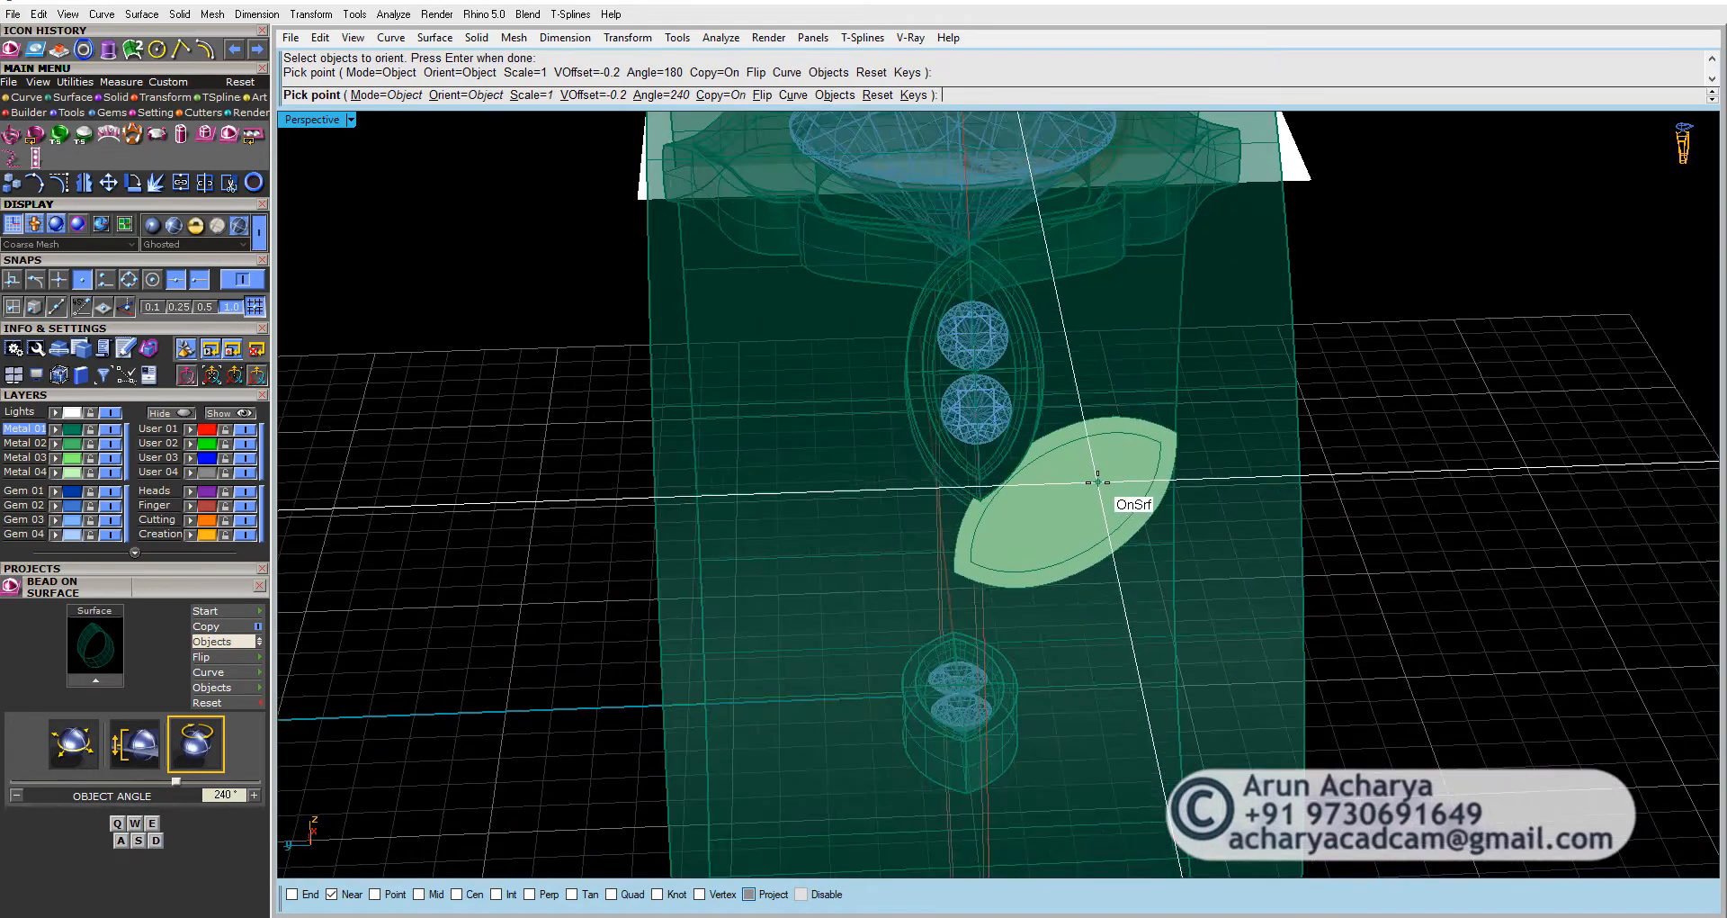
{"action": "double_click", "coordinate": [325, 123]}
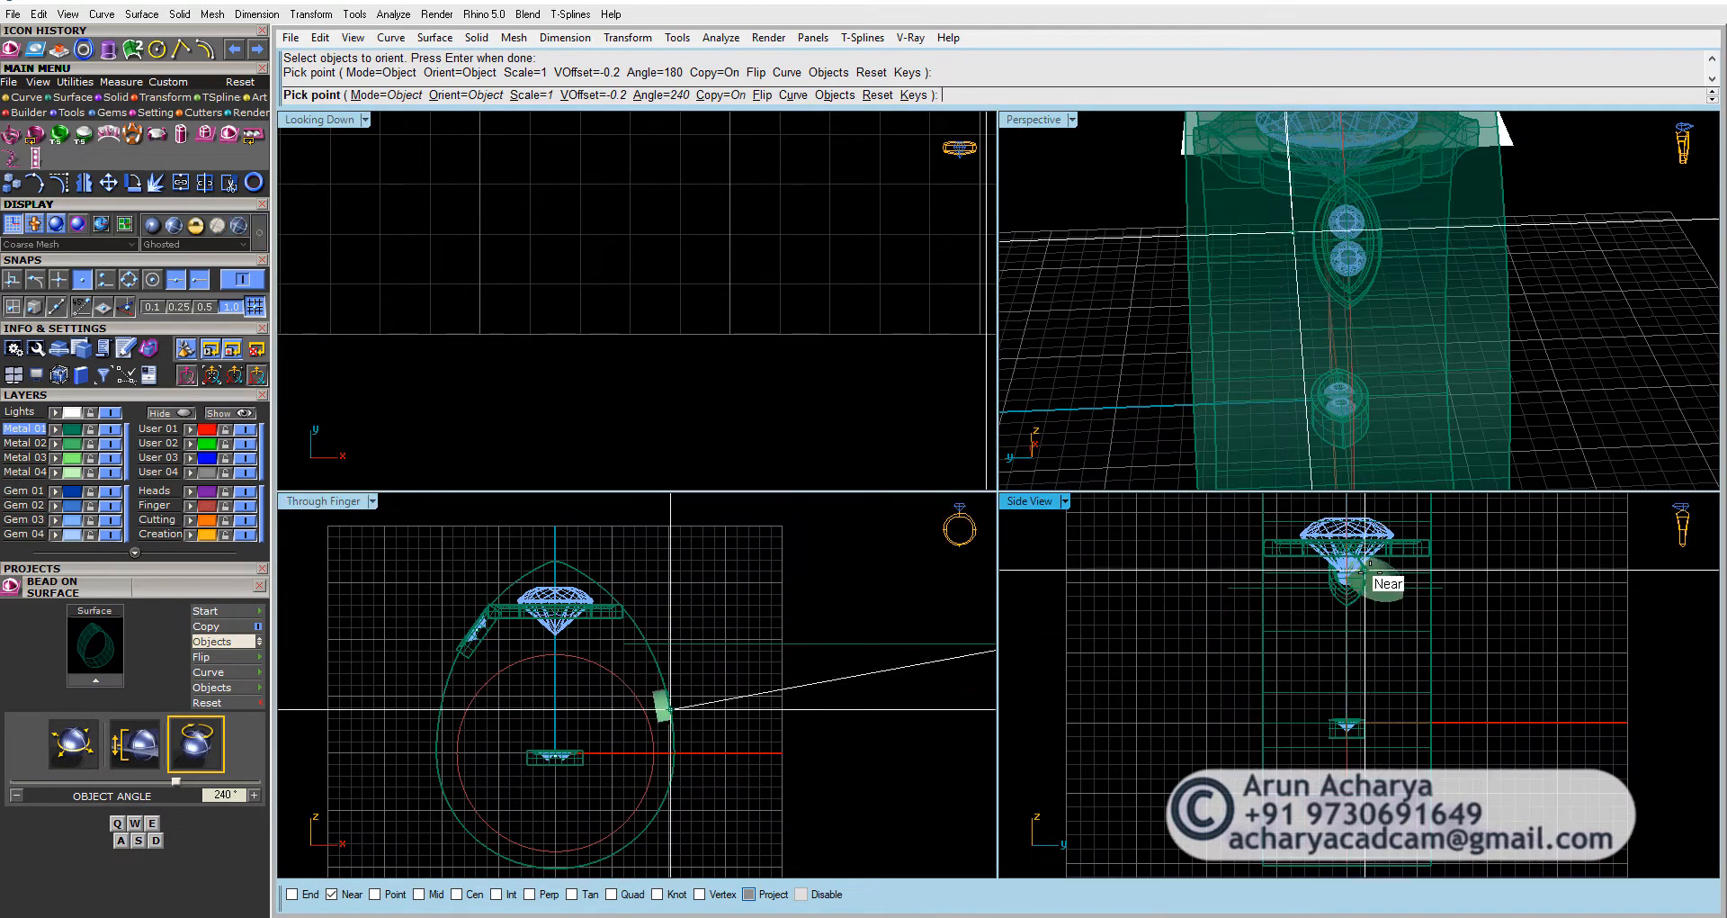
{"action": "scroll", "coordinate": [1331, 612], "scroll_direction": "up", "scroll_amount": 3}
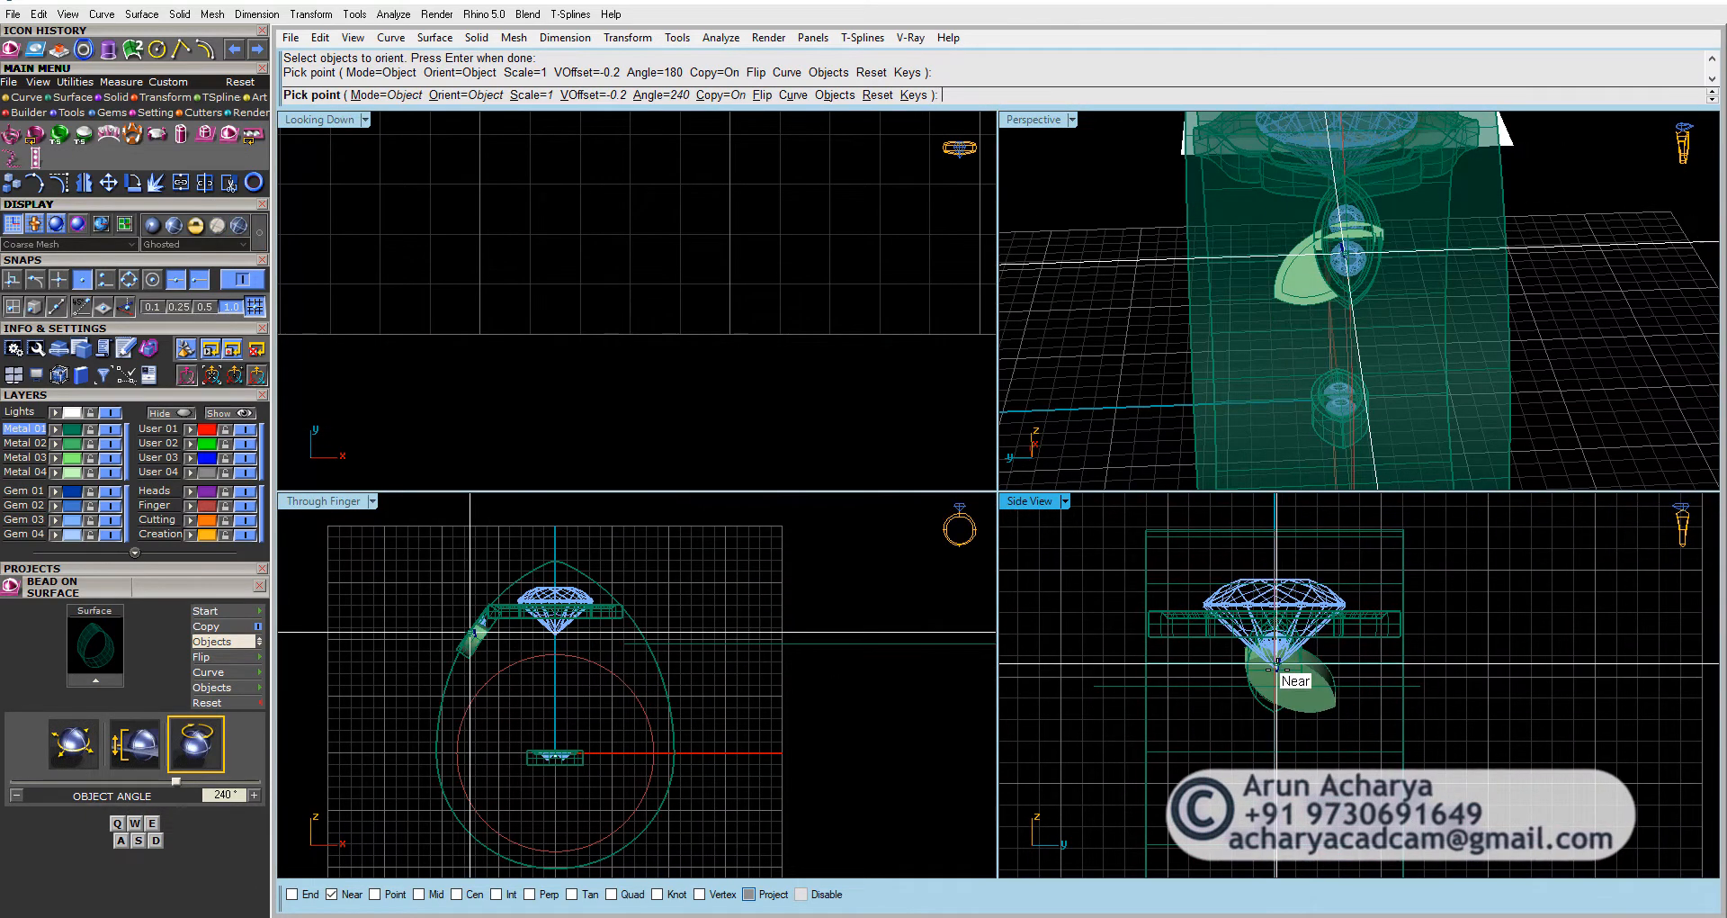
{"action": "scroll", "coordinate": [1278, 667], "scroll_direction": "up", "scroll_amount": 4}
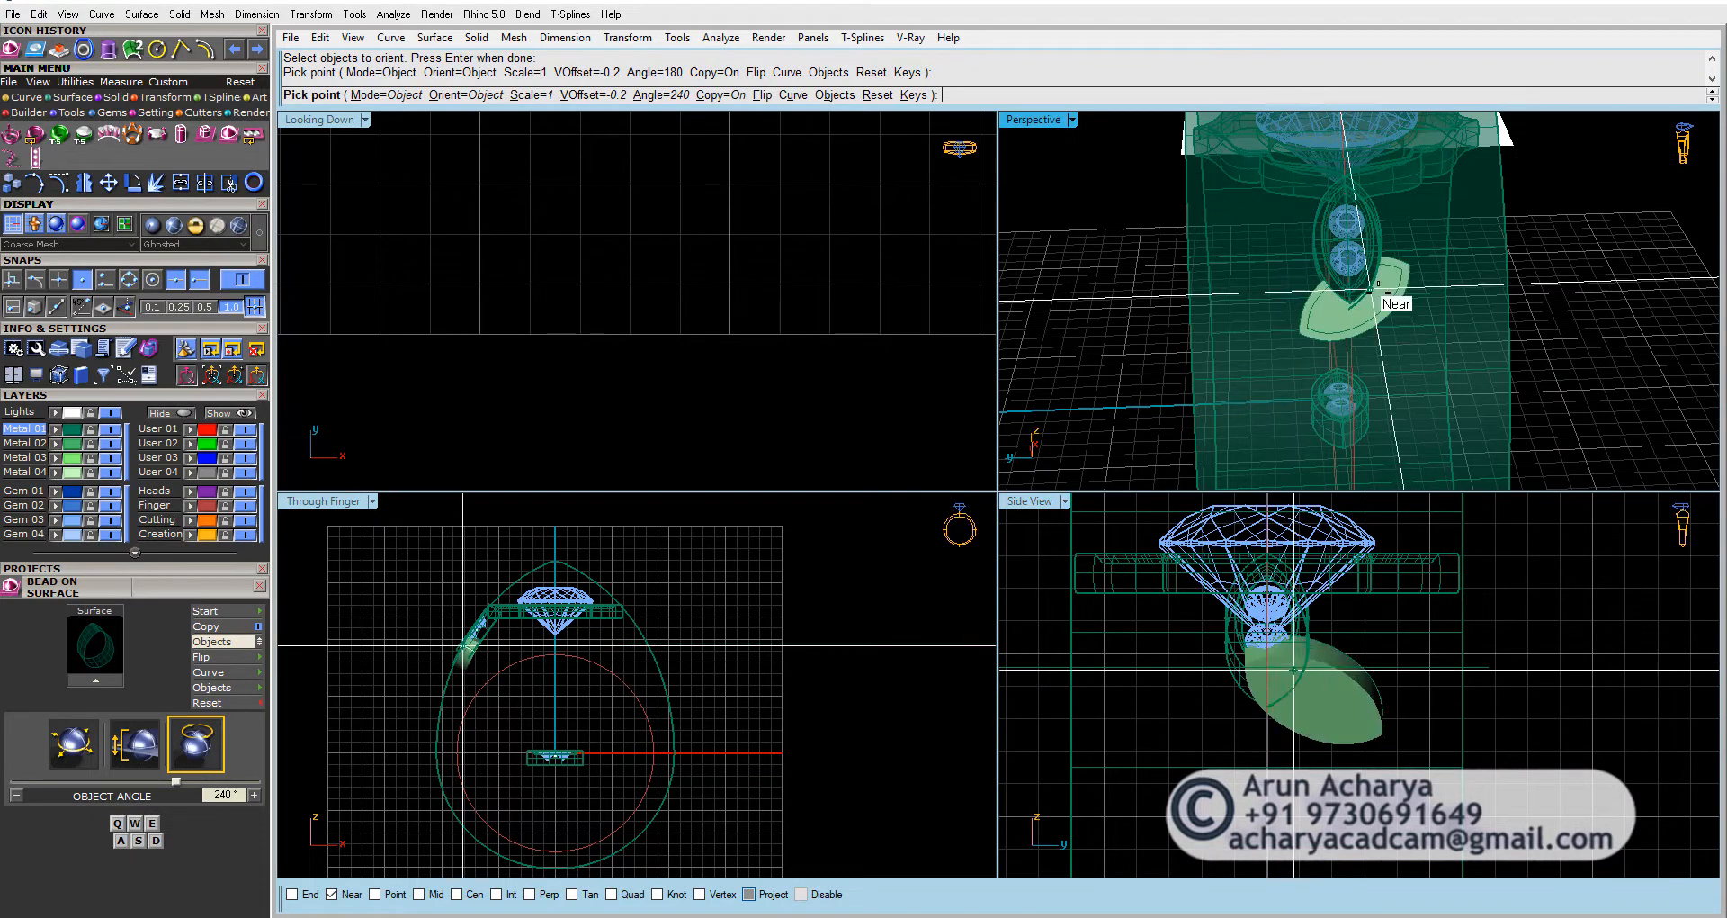
{"action": "scroll", "coordinate": [1418, 311], "scroll_direction": "up", "scroll_amount": 5}
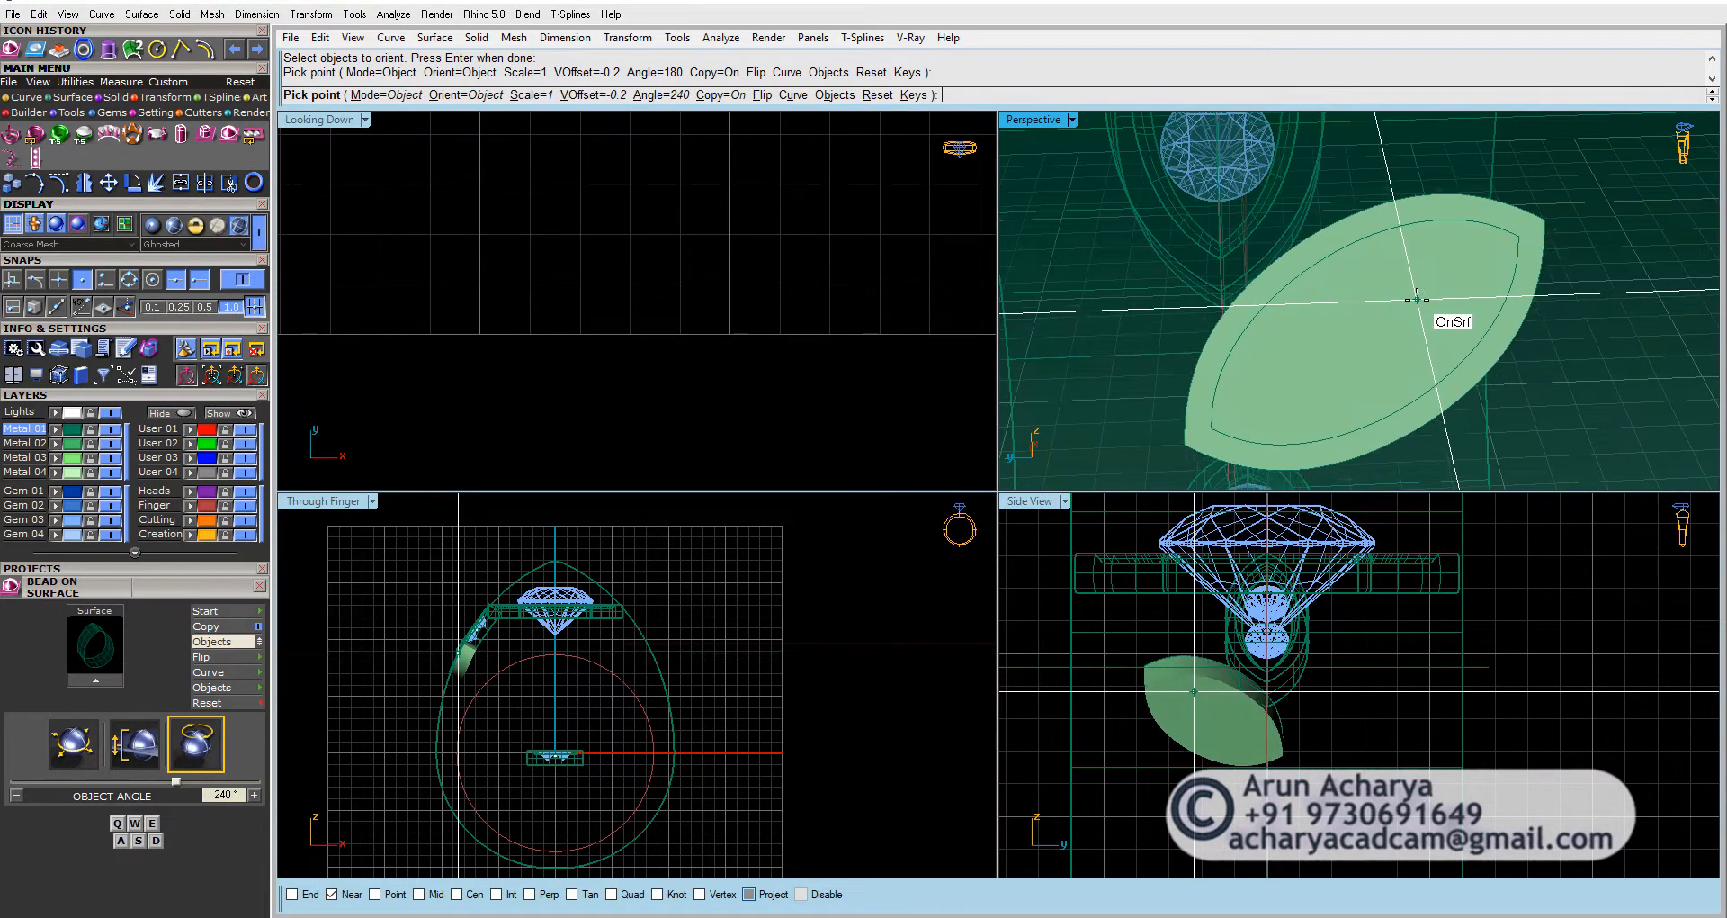
{"action": "scroll", "coordinate": [1417, 300], "scroll_direction": "down", "scroll_amount": 4}
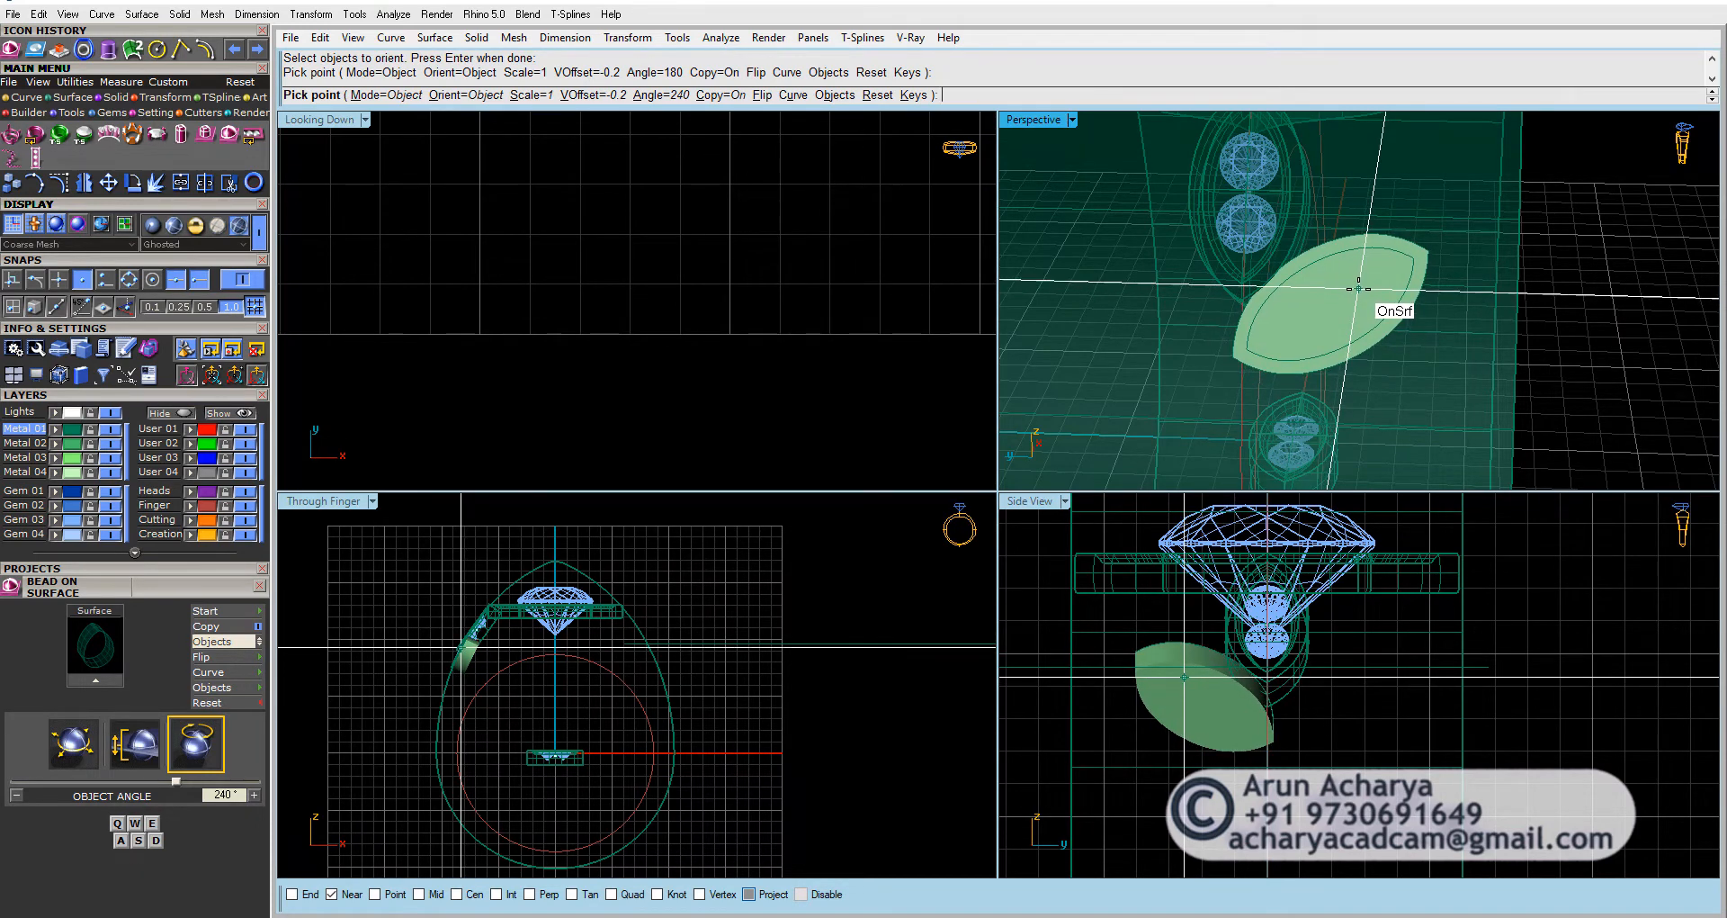
{"action": "left_click", "coordinate": [1359, 288]}
Step: Place a third marquise copy at an object angle of 270° on the ring surface, directly below the second
{"action": "scroll", "coordinate": [1358, 297], "scroll_direction": "down", "scroll_amount": 3}
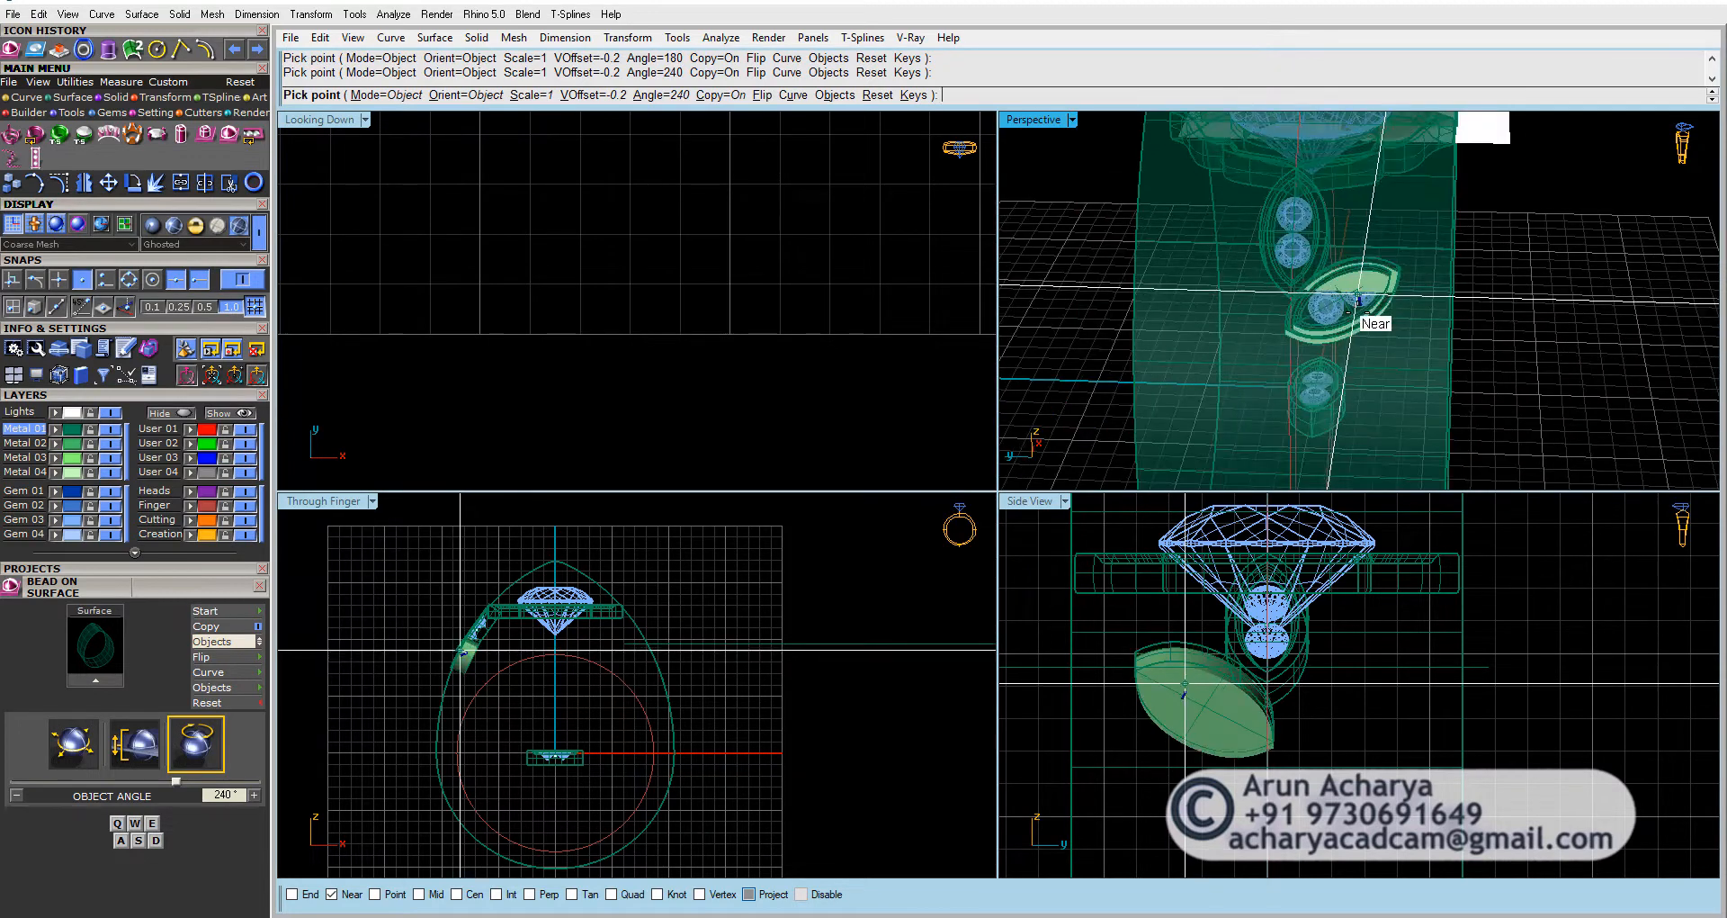
{"action": "key", "text": "e"}
{"action": "key", "text": "e"}
{"action": "key", "text": "e"}
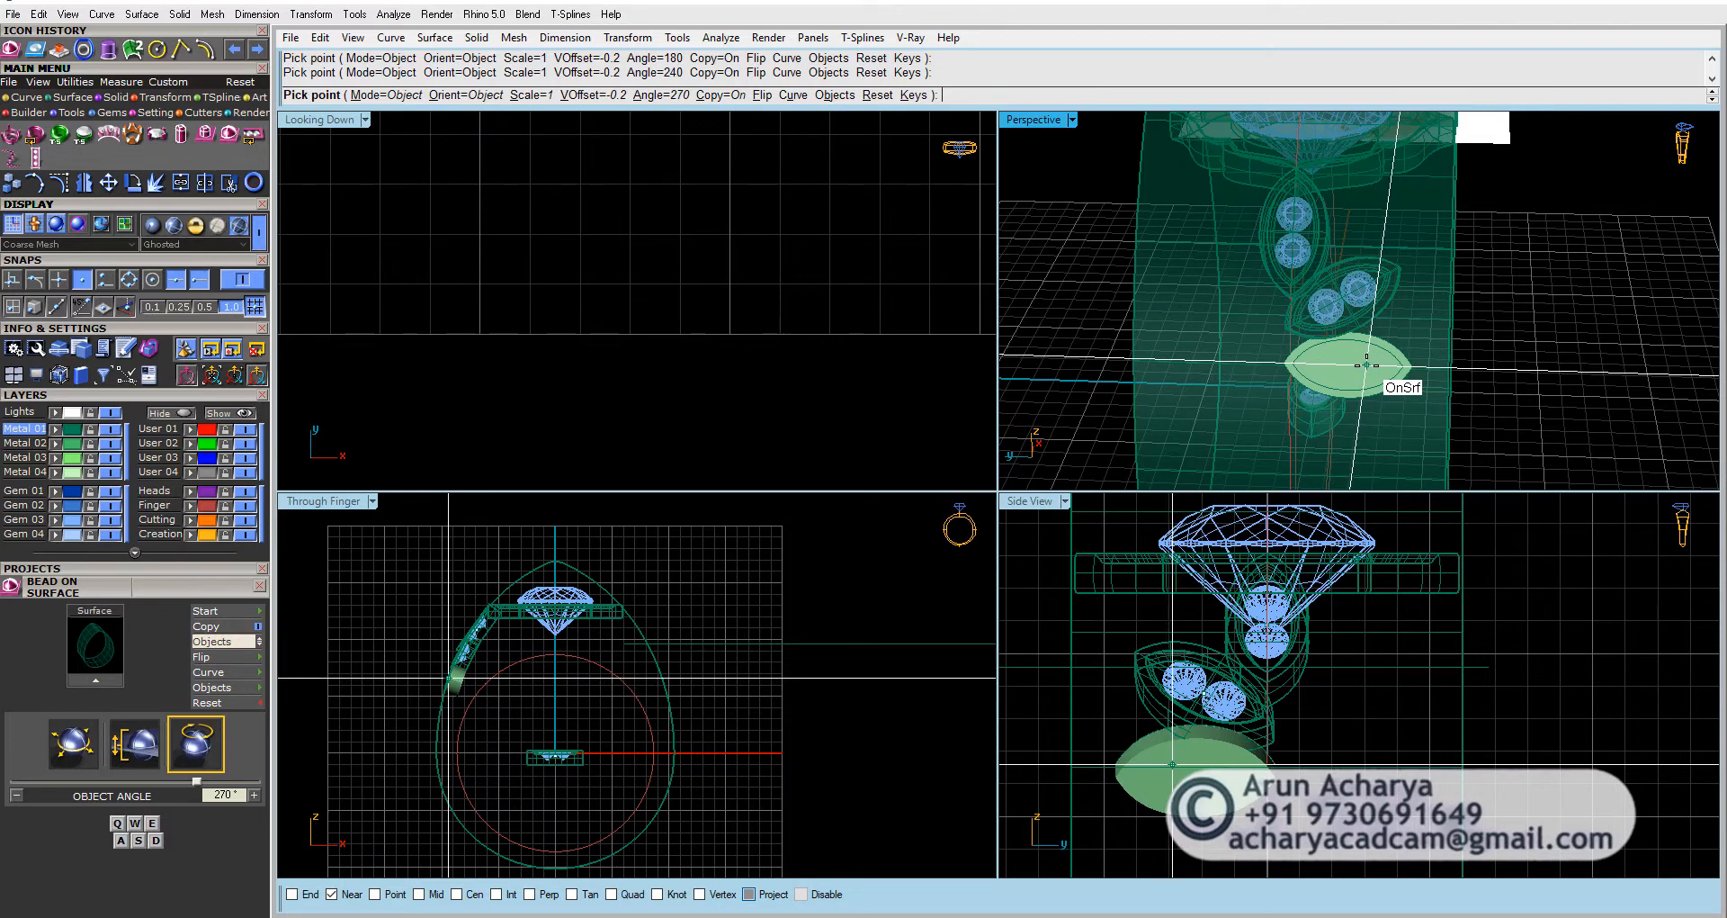
{"action": "scroll", "coordinate": [1369, 364], "scroll_direction": "up", "scroll_amount": 3}
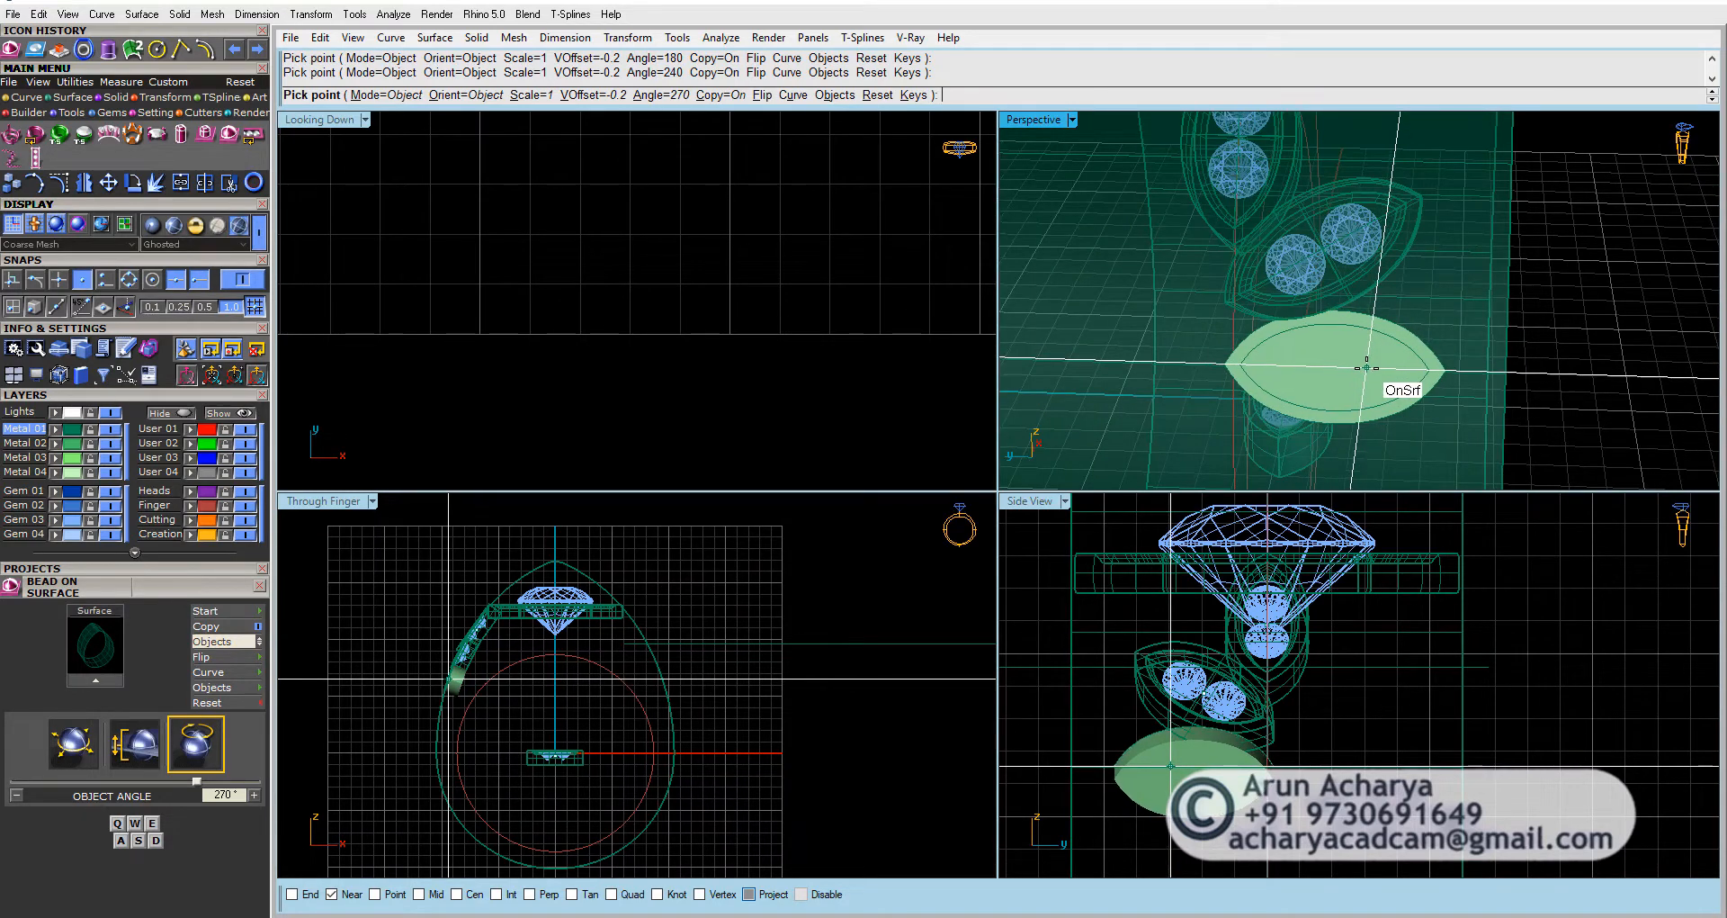
{"action": "left_click", "coordinate": [1366, 367]}
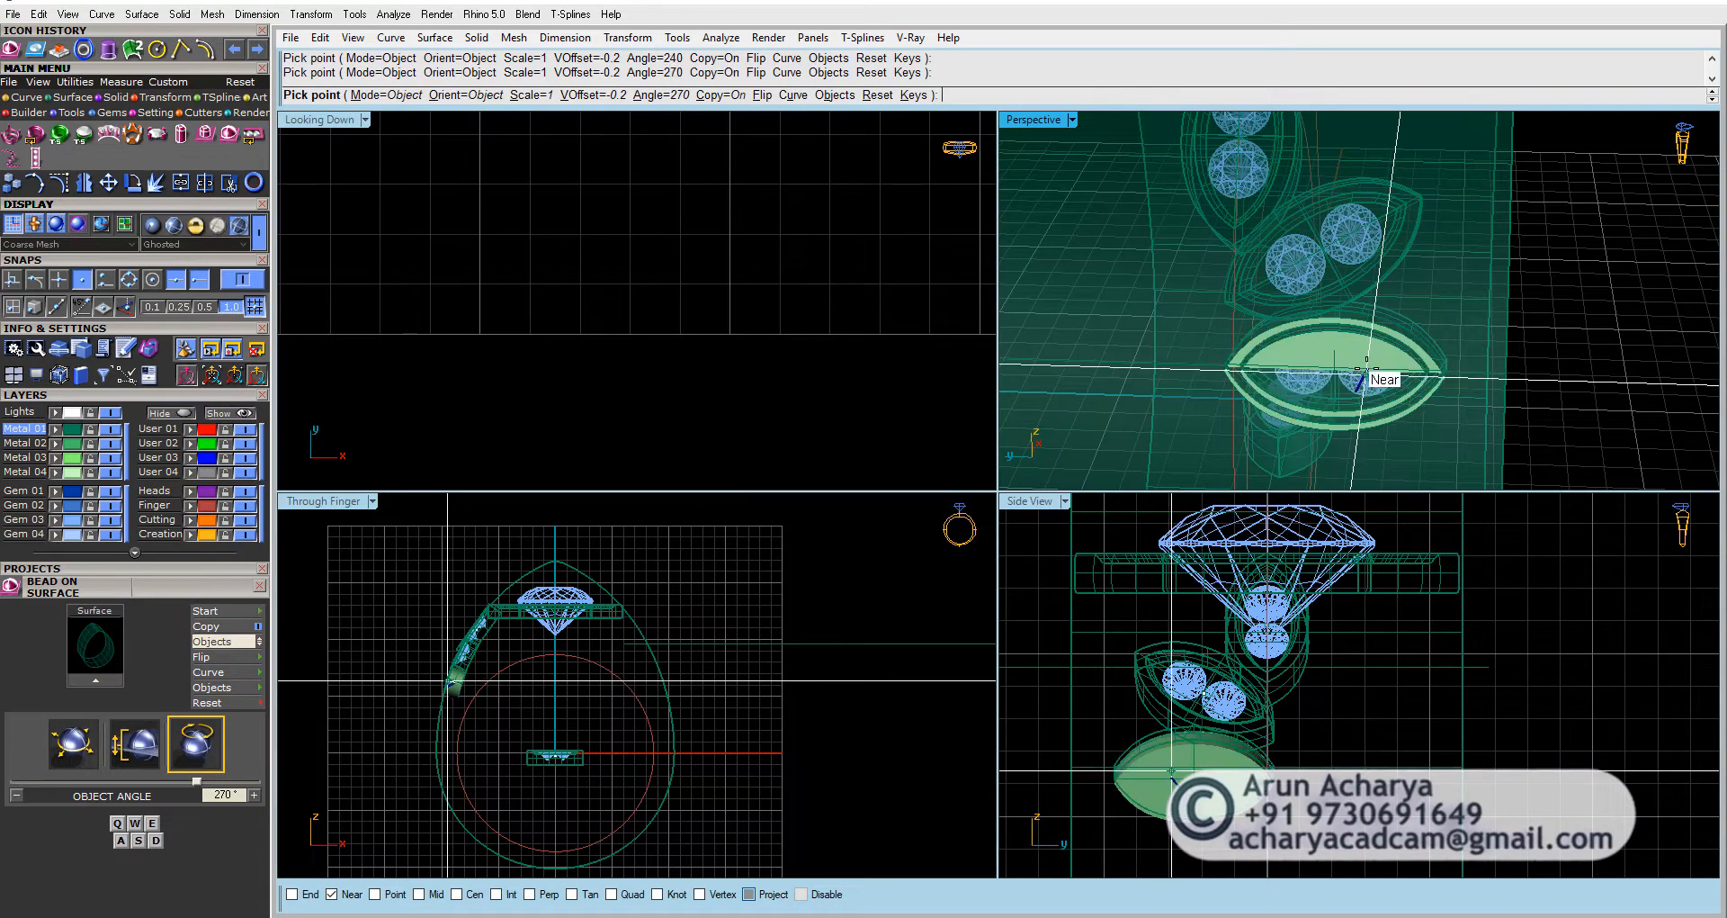
Step: Place a fourth marquise copy at 360° on the ring surface's centre curve below the third and finish Bead On Surface
{"action": "scroll", "coordinate": [1331, 378], "scroll_direction": "down", "scroll_amount": 3}
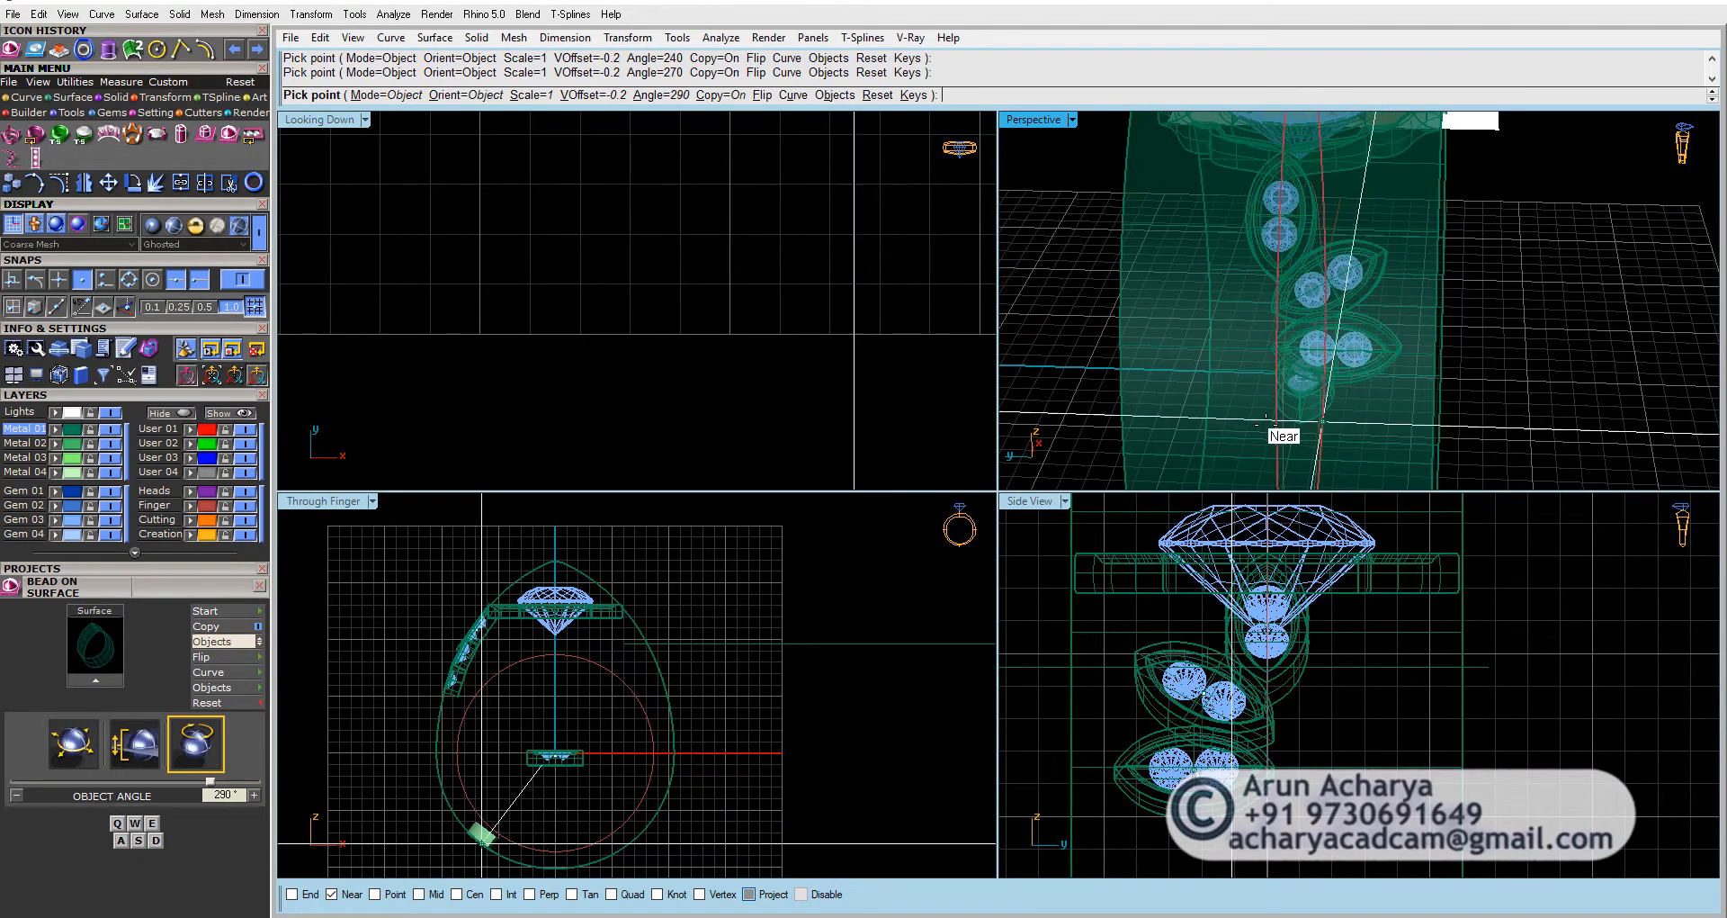
{"action": "scroll", "coordinate": [1228, 396], "scroll_direction": "up", "scroll_amount": 4}
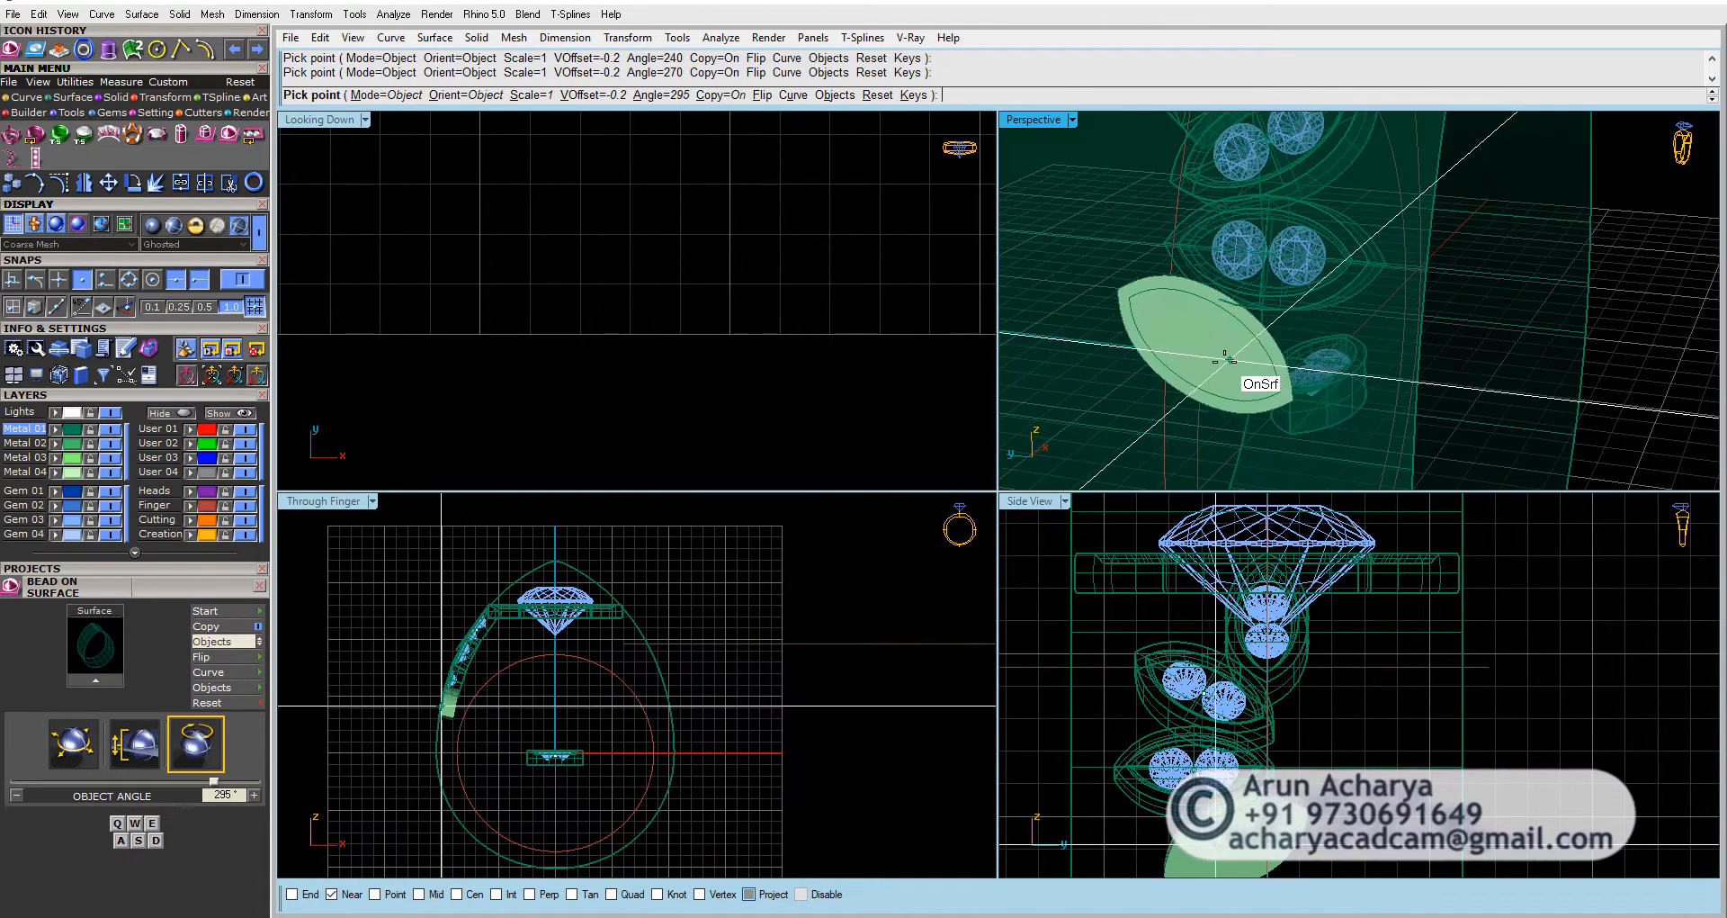
{"action": "key", "text": "e"}
{"action": "key", "text": "e"}
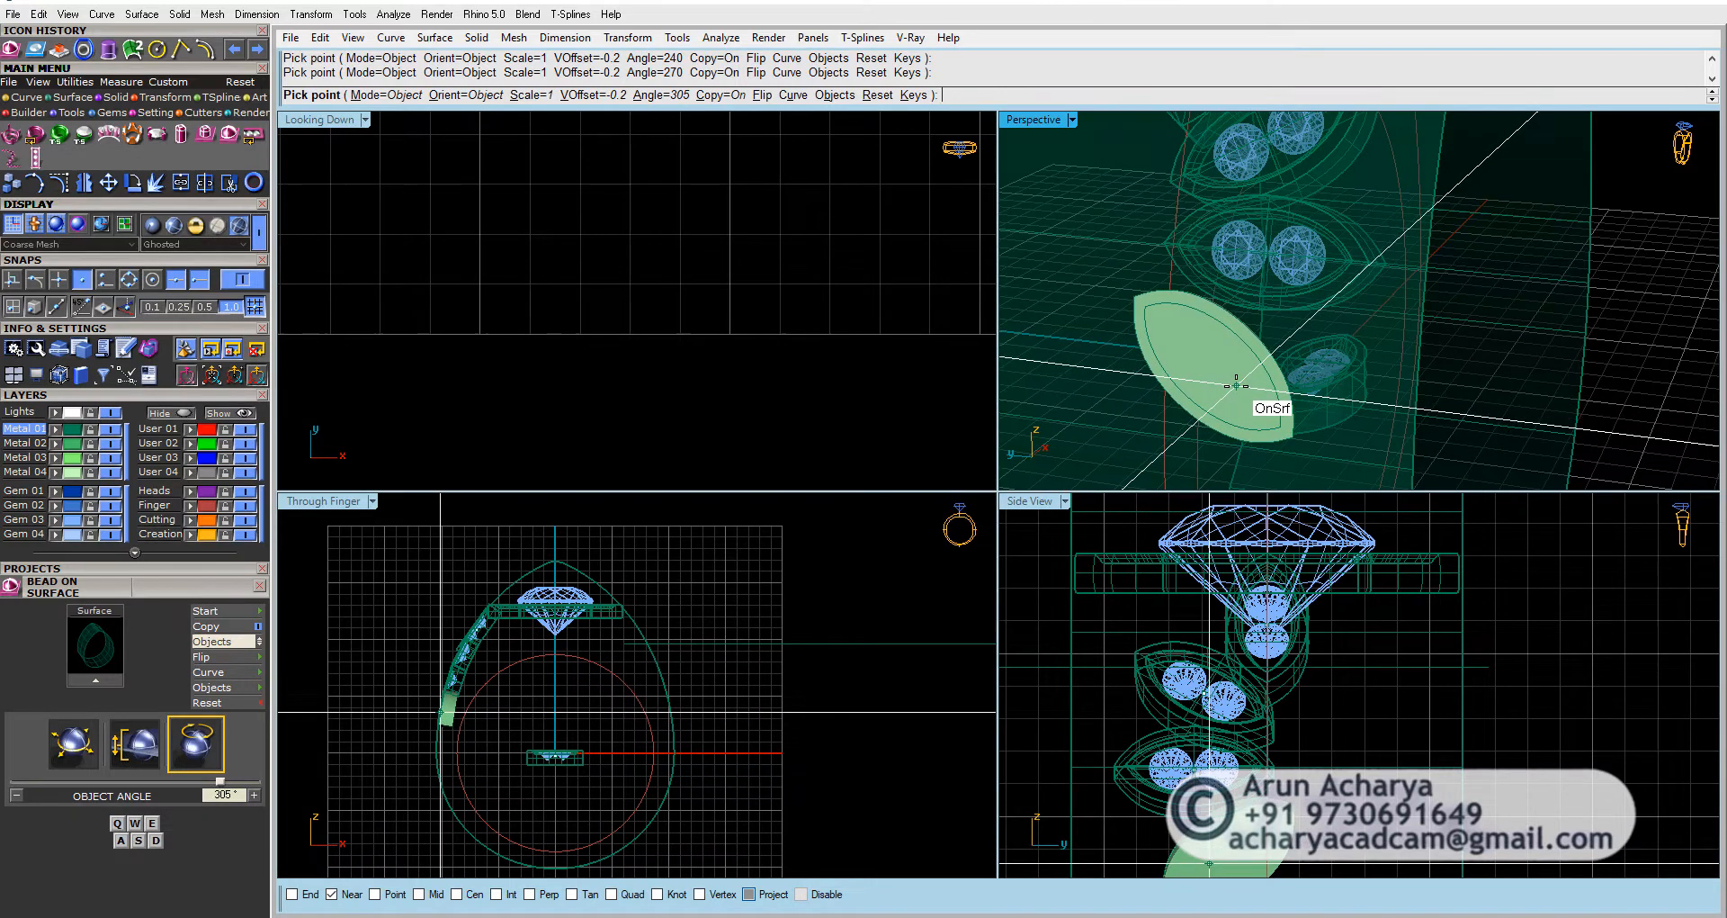
{"action": "key", "text": "e"}
{"action": "key", "text": "e"}
{"action": "key", "text": "e"}
{"action": "key", "text": "e"}
{"action": "key", "text": "e"}
{"action": "key", "text": "e"}
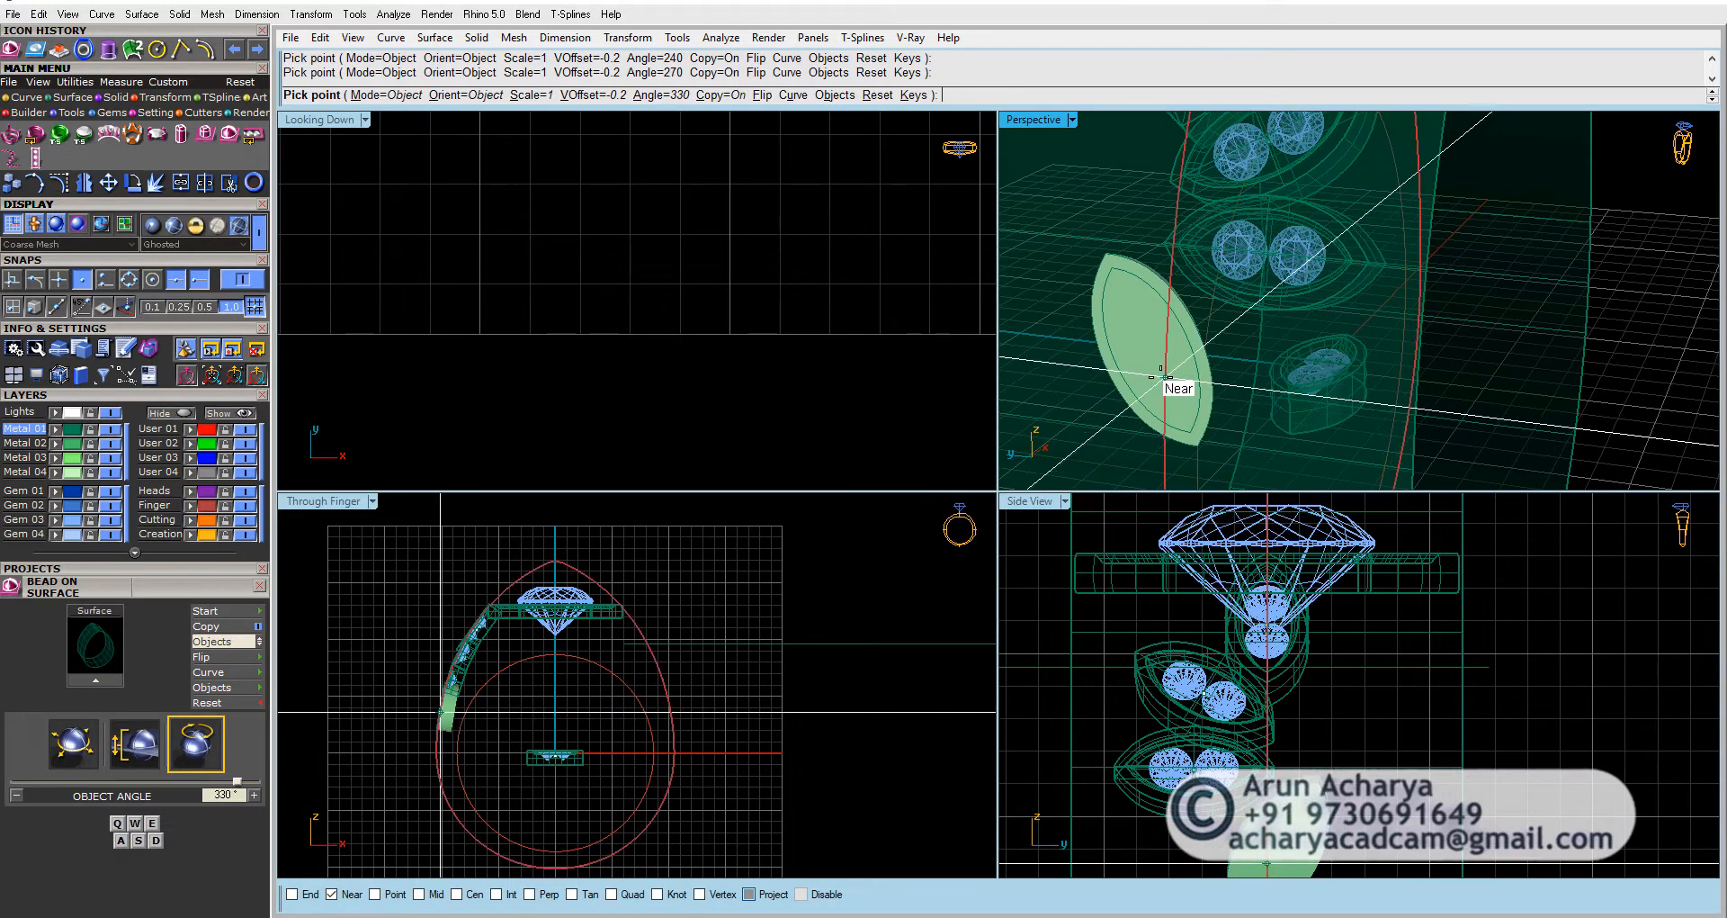
{"action": "key", "text": "e"}
{"action": "key", "text": "e"}
{"action": "key", "text": "e"}
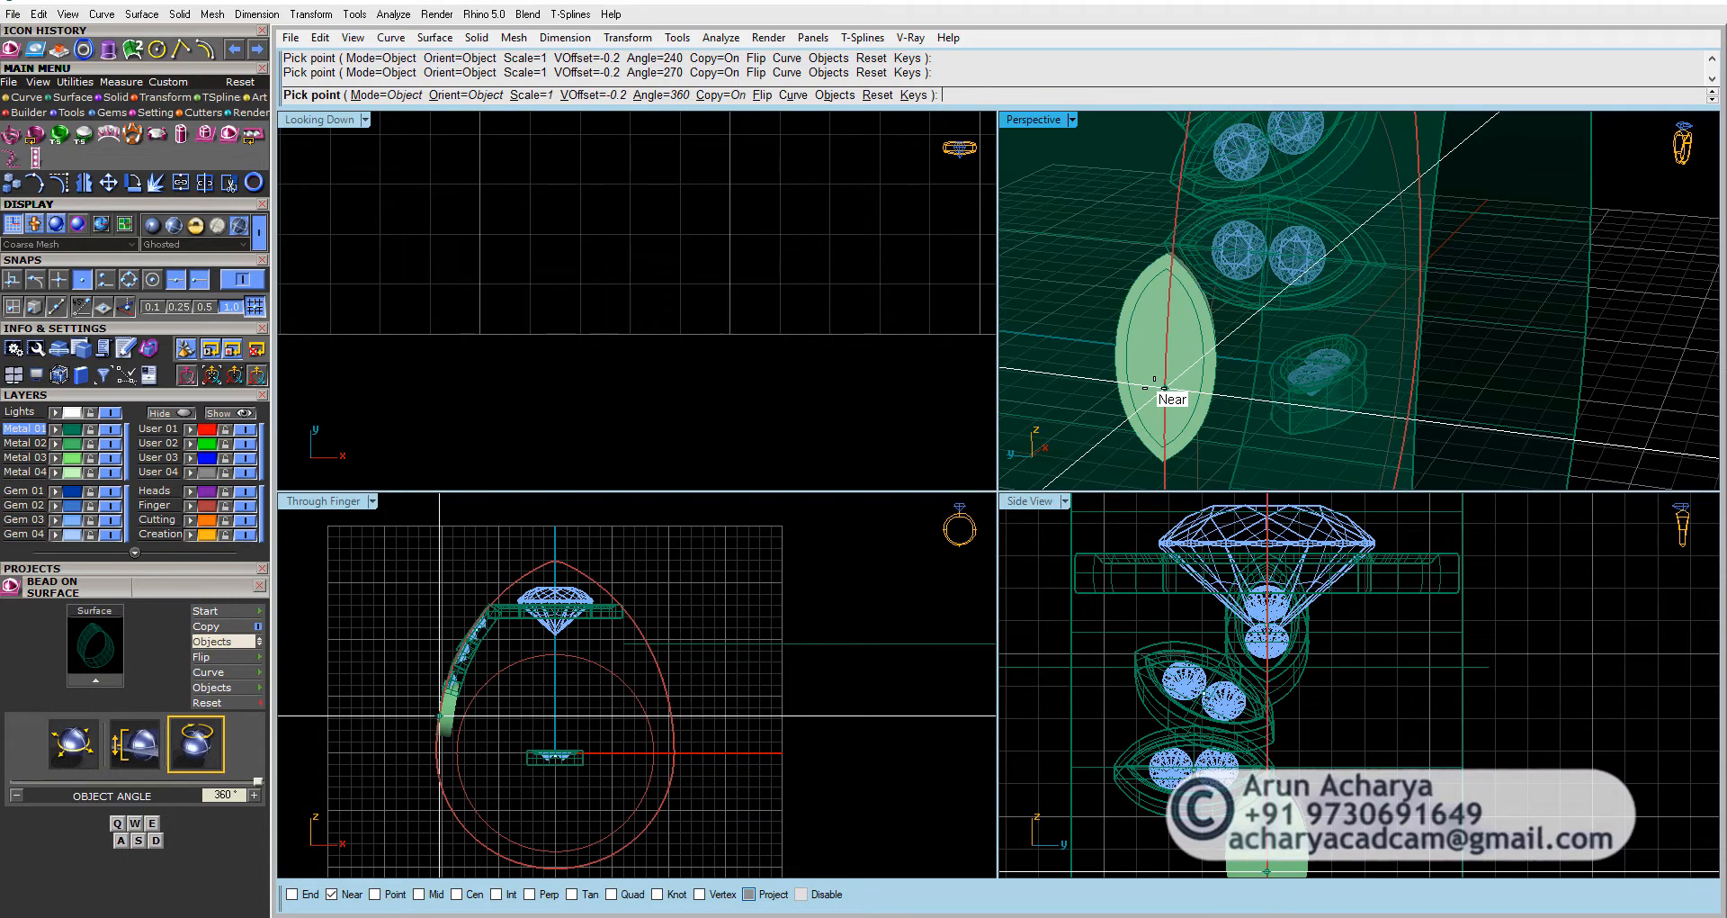
{"action": "left_click", "coordinate": [1164, 389]}
{"action": "right_click", "coordinate": [1164, 389]}
Step: Examine the row of four marquise settings on the ring from several angles, including through the finger opening
{"action": "scroll", "coordinate": [1162, 387], "scroll_direction": "down", "scroll_amount": 4}
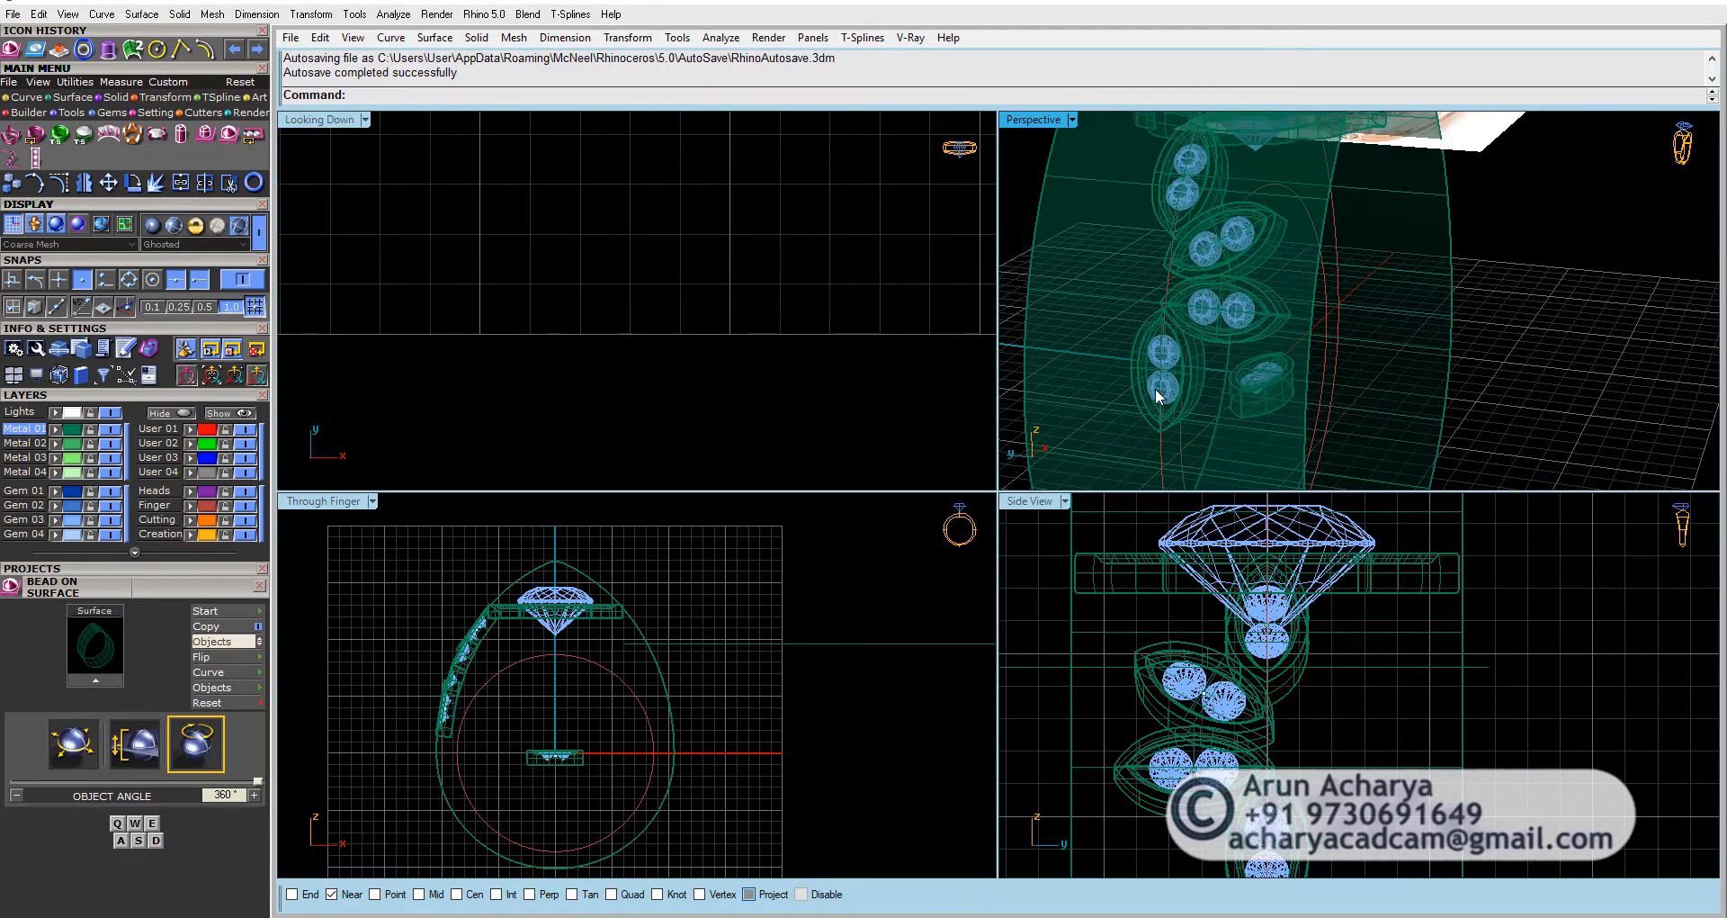
{"action": "right_click_drag", "start_coordinate": [1162, 386], "coordinate": [1179, 279]}
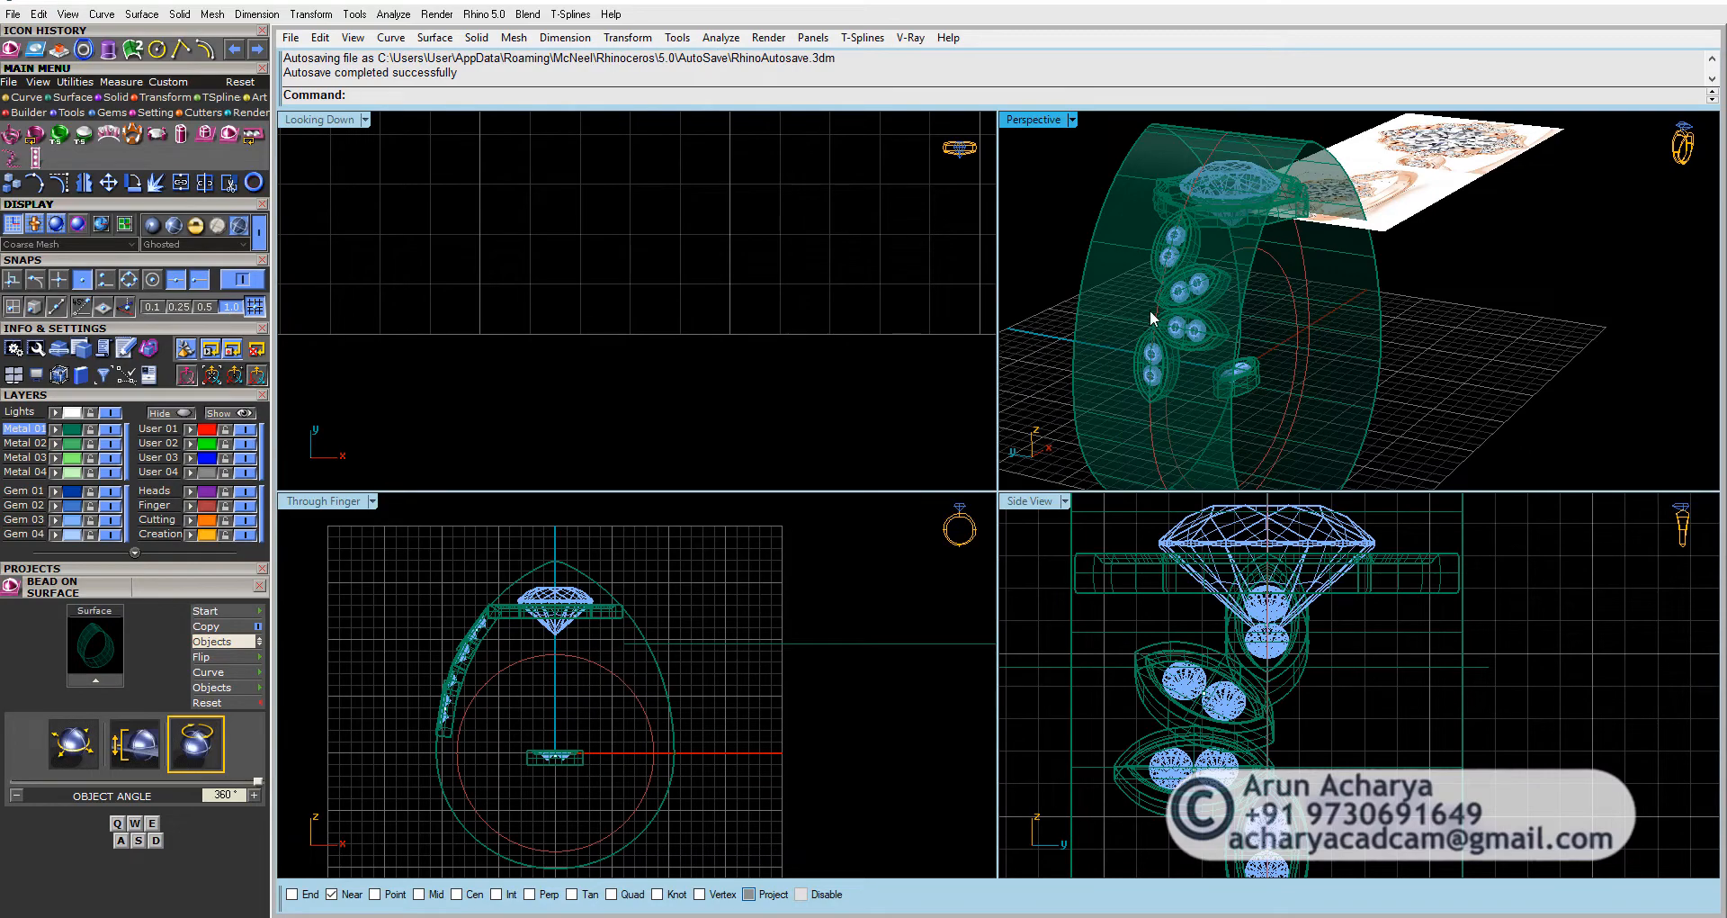
{"action": "right_click_drag", "start_coordinate": [1152, 318], "coordinate": [1187, 191]}
{"action": "scroll", "coordinate": [1161, 184], "scroll_direction": "up", "scroll_amount": 3}
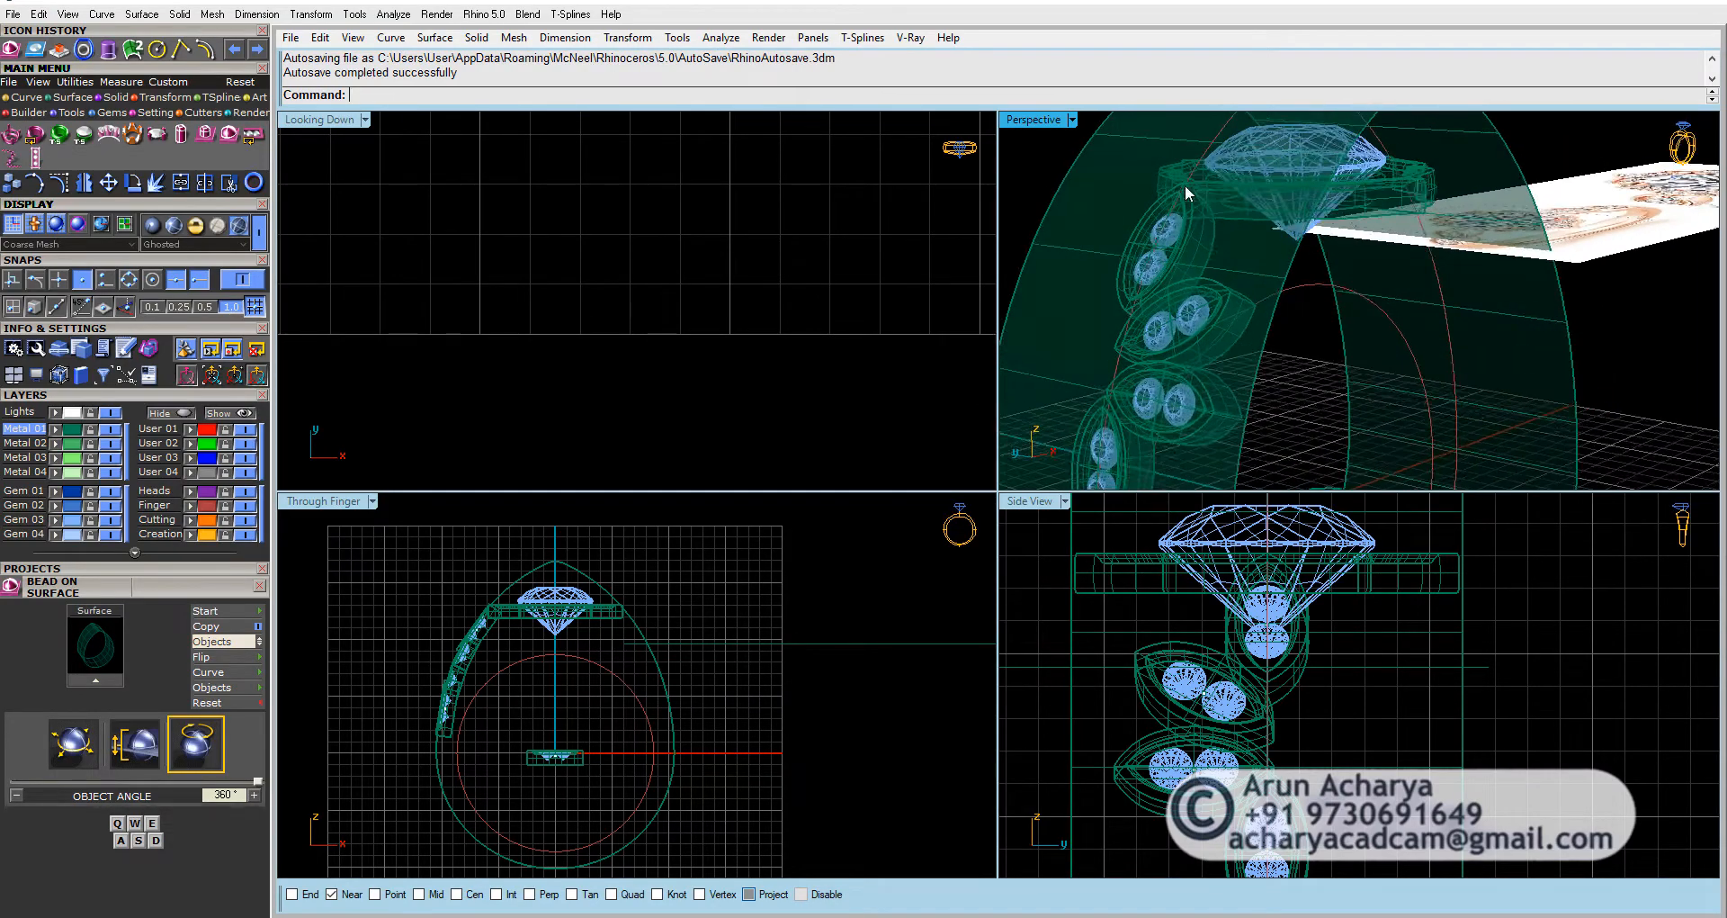
{"action": "scroll", "coordinate": [1184, 209], "scroll_direction": "down", "scroll_amount": 5}
{"action": "mouse_move", "coordinate": [1155, 313]}
{"action": "right_mouse_down"}
{"action": "mouse_move", "coordinate": [1035, 312]}
{"action": "mouse_move", "coordinate": [1154, 312]}
{"action": "right_mouse_up"}
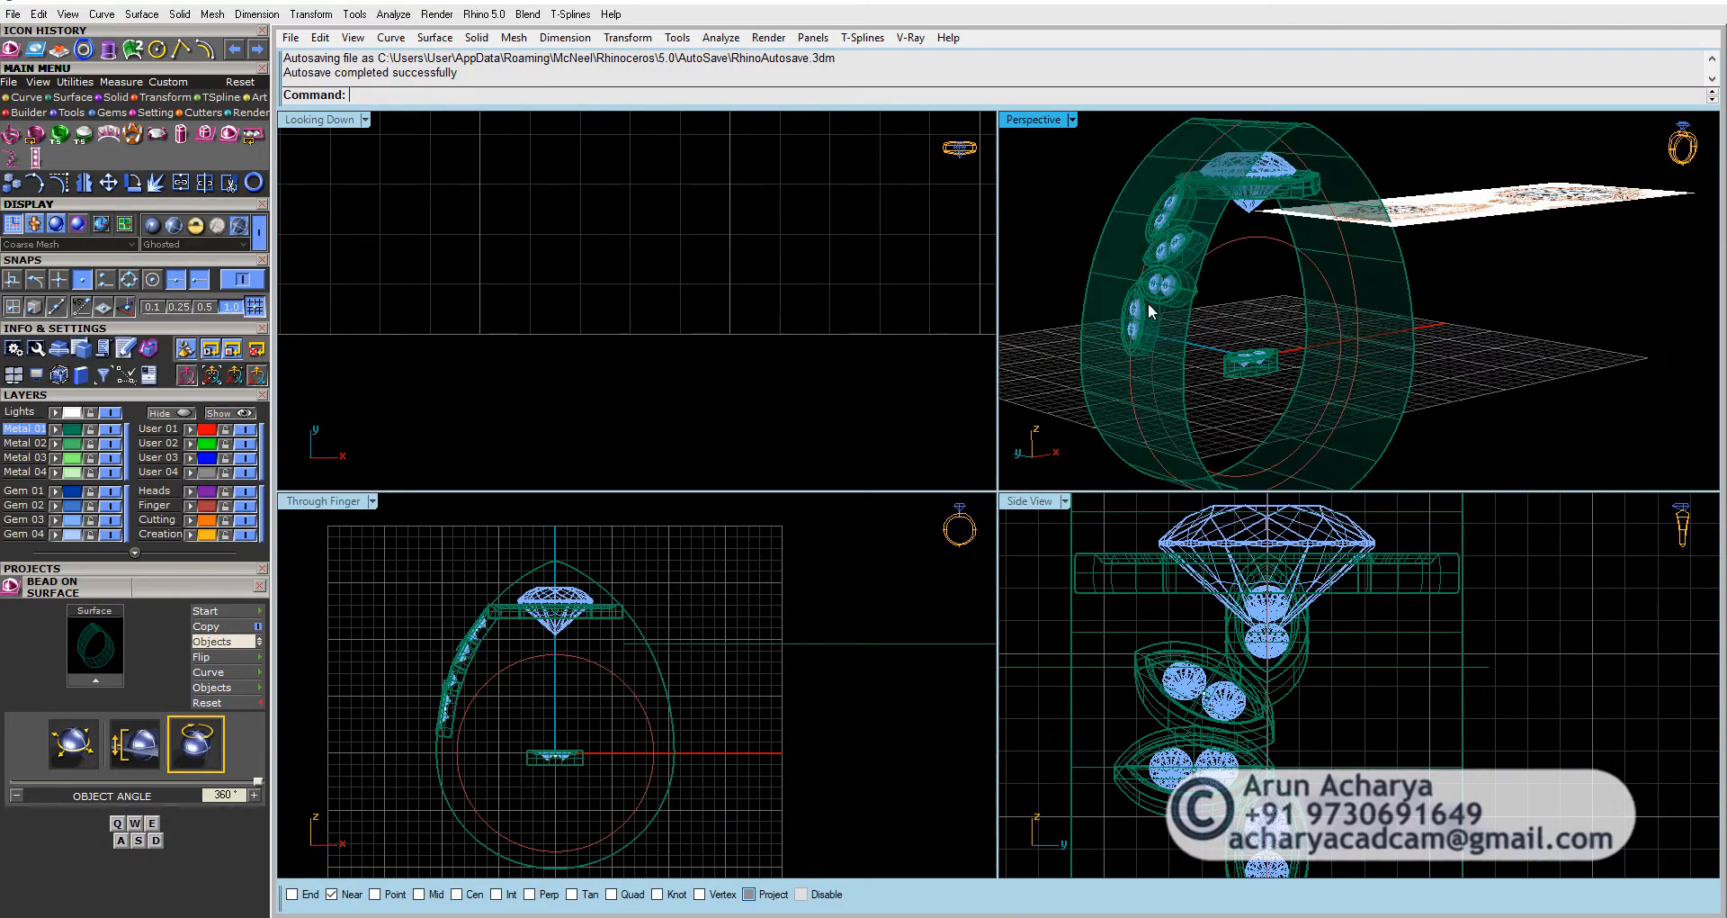
{"action": "left_click", "coordinate": [1120, 224]}
{"action": "left_click", "coordinate": [1020, 138]}
{"action": "double_click", "coordinate": [1020, 124]}
{"action": "right_click_drag", "start_coordinate": [1018, 131], "coordinate": [741, 381]}
{"action": "scroll", "coordinate": [868, 396], "scroll_direction": "down", "scroll_amount": 6}
{"action": "scroll", "coordinate": [791, 418], "scroll_direction": "up", "scroll_amount": 6}
{"action": "left_click", "coordinate": [741, 388]}
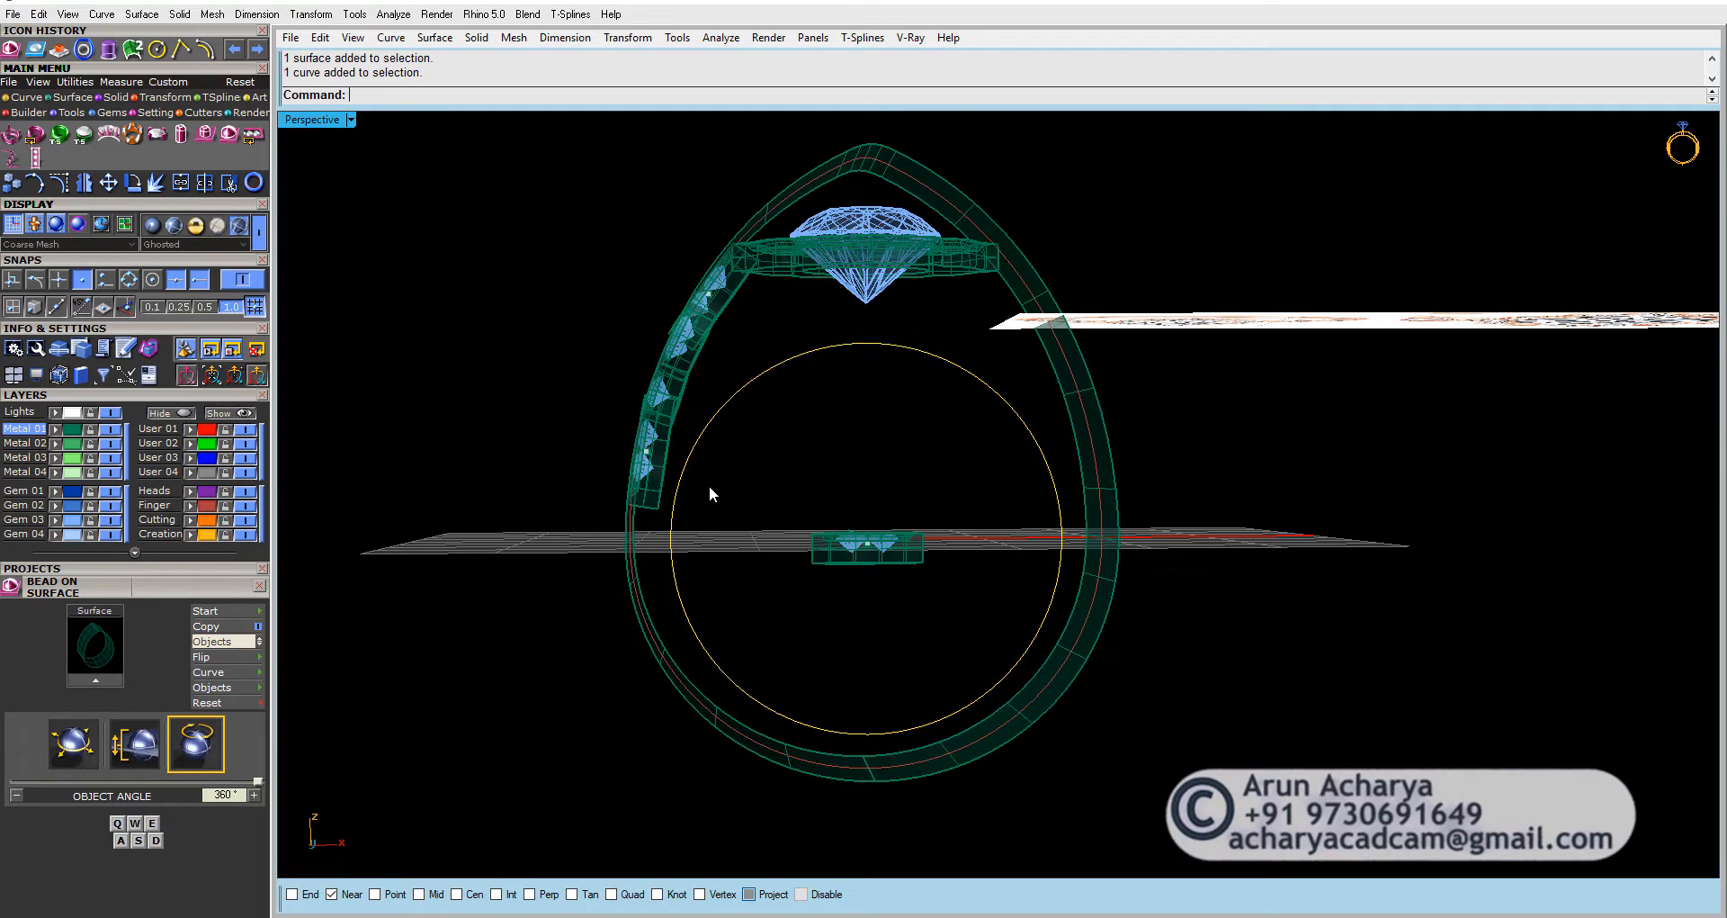
{"action": "right_click_drag", "start_coordinate": [709, 444], "coordinate": [765, 482]}
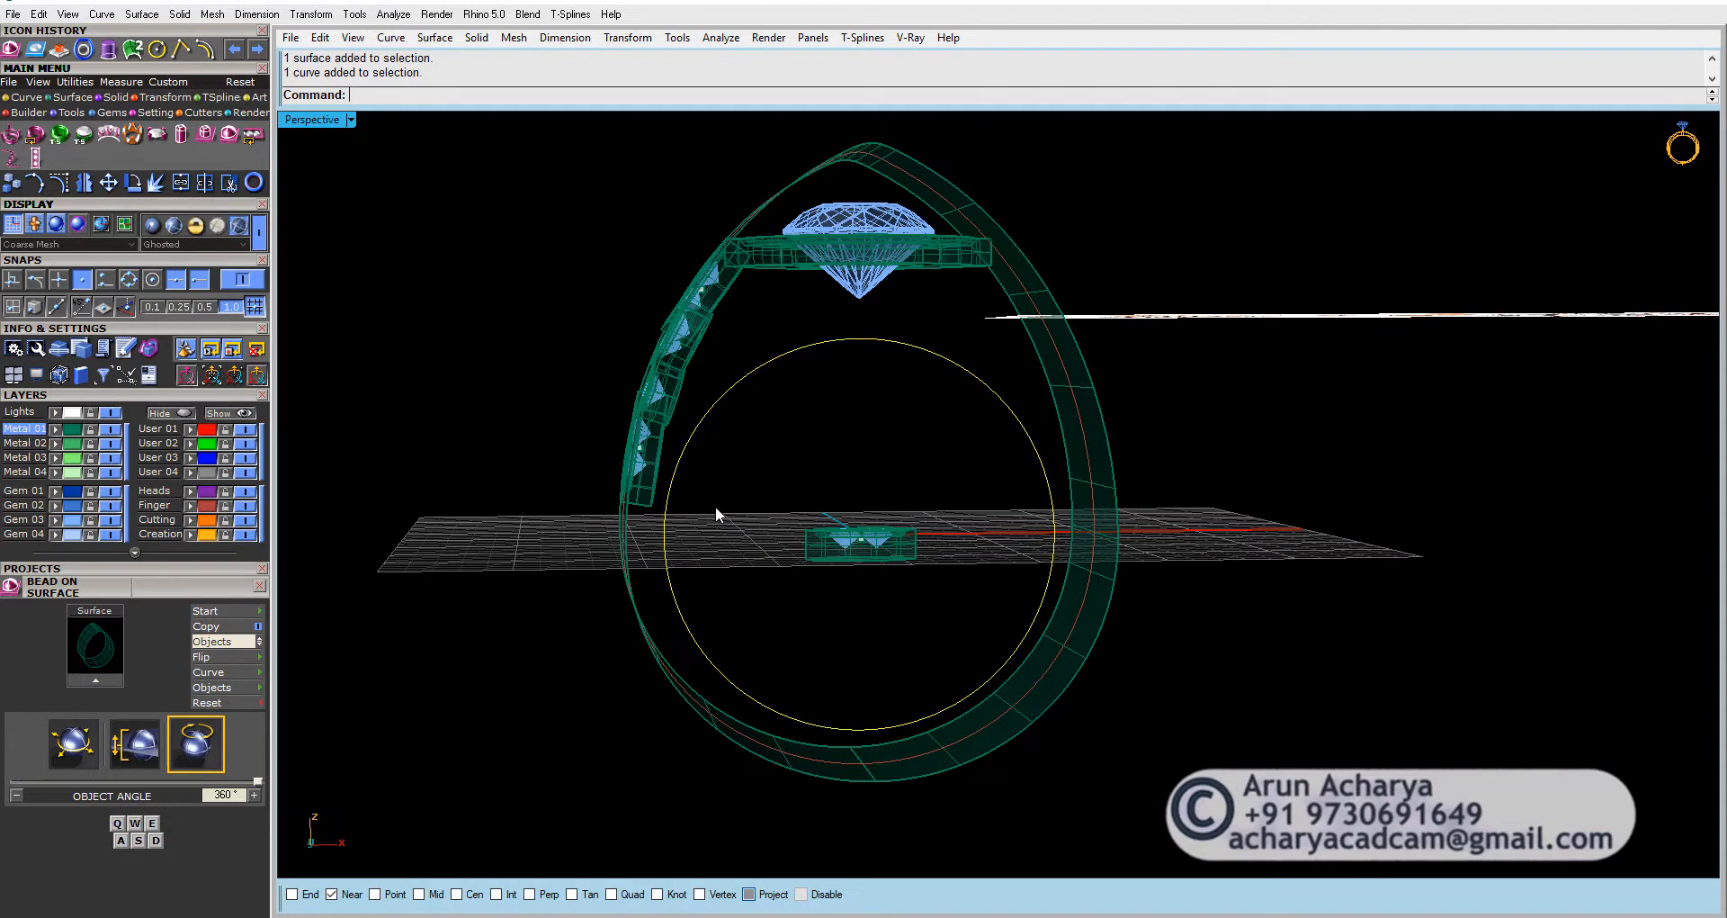
Step: Compare the row of placed marquise settings with the reference photo in the side, through-finger and perspective views
{"action": "scroll", "coordinate": [806, 507], "scroll_direction": "up", "scroll_amount": 5}
{"action": "left_click", "coordinate": [806, 507]}
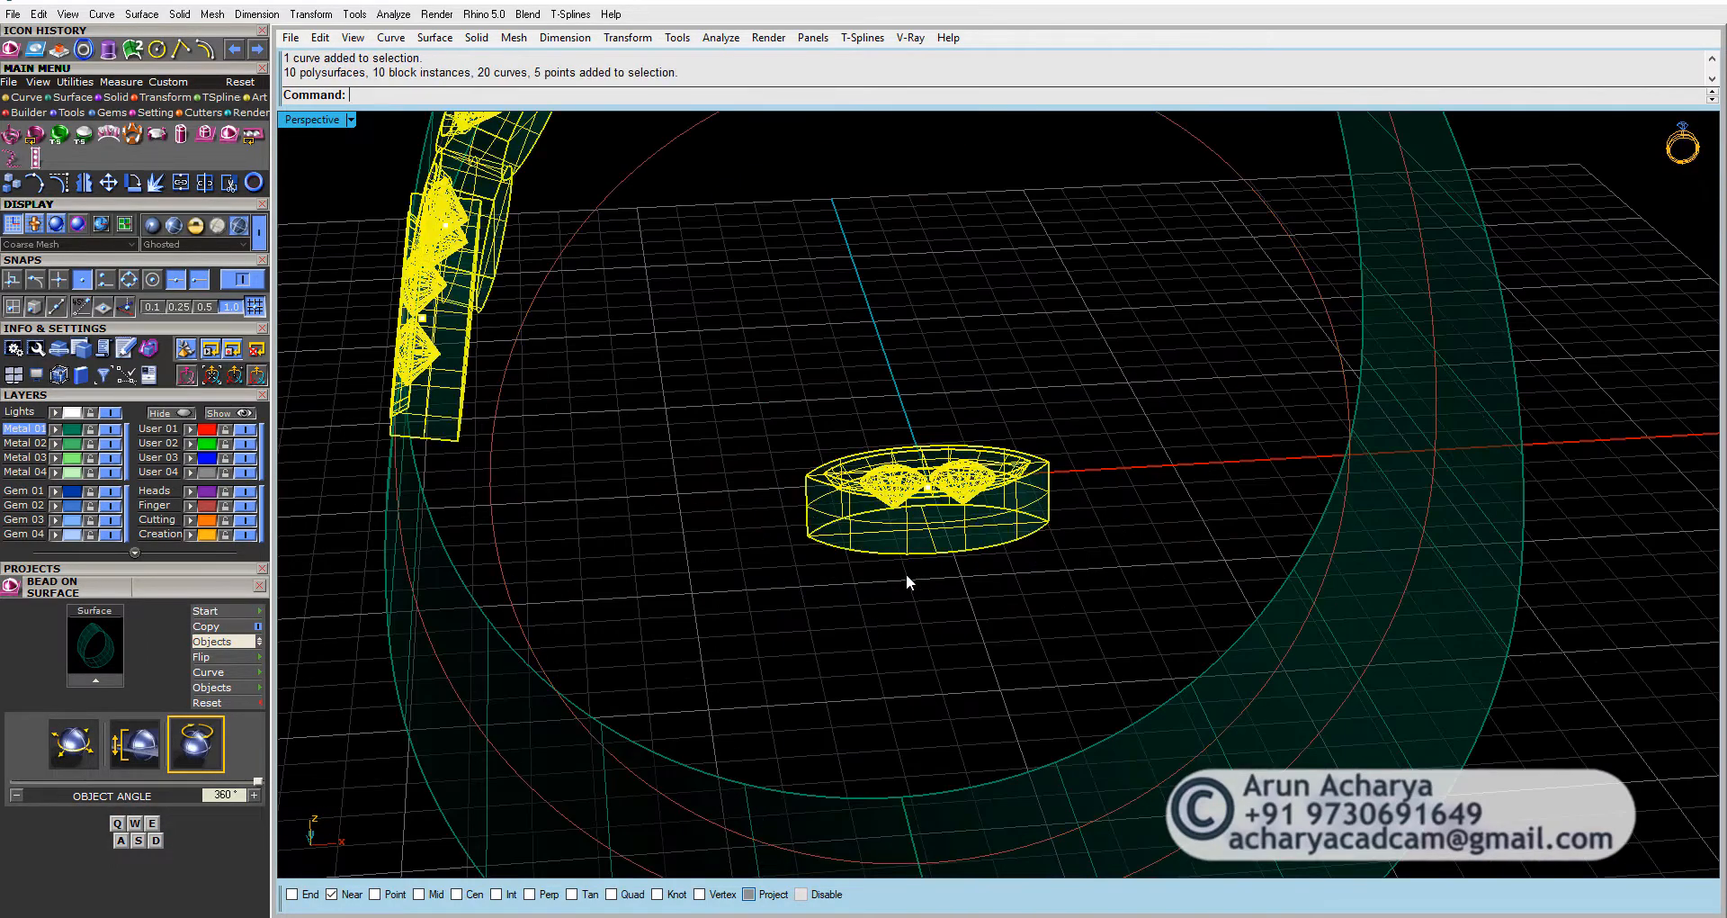
{"action": "right_click_drag", "start_coordinate": [905, 574], "coordinate": [881, 511]}
{"action": "double_click", "coordinate": [330, 123]}
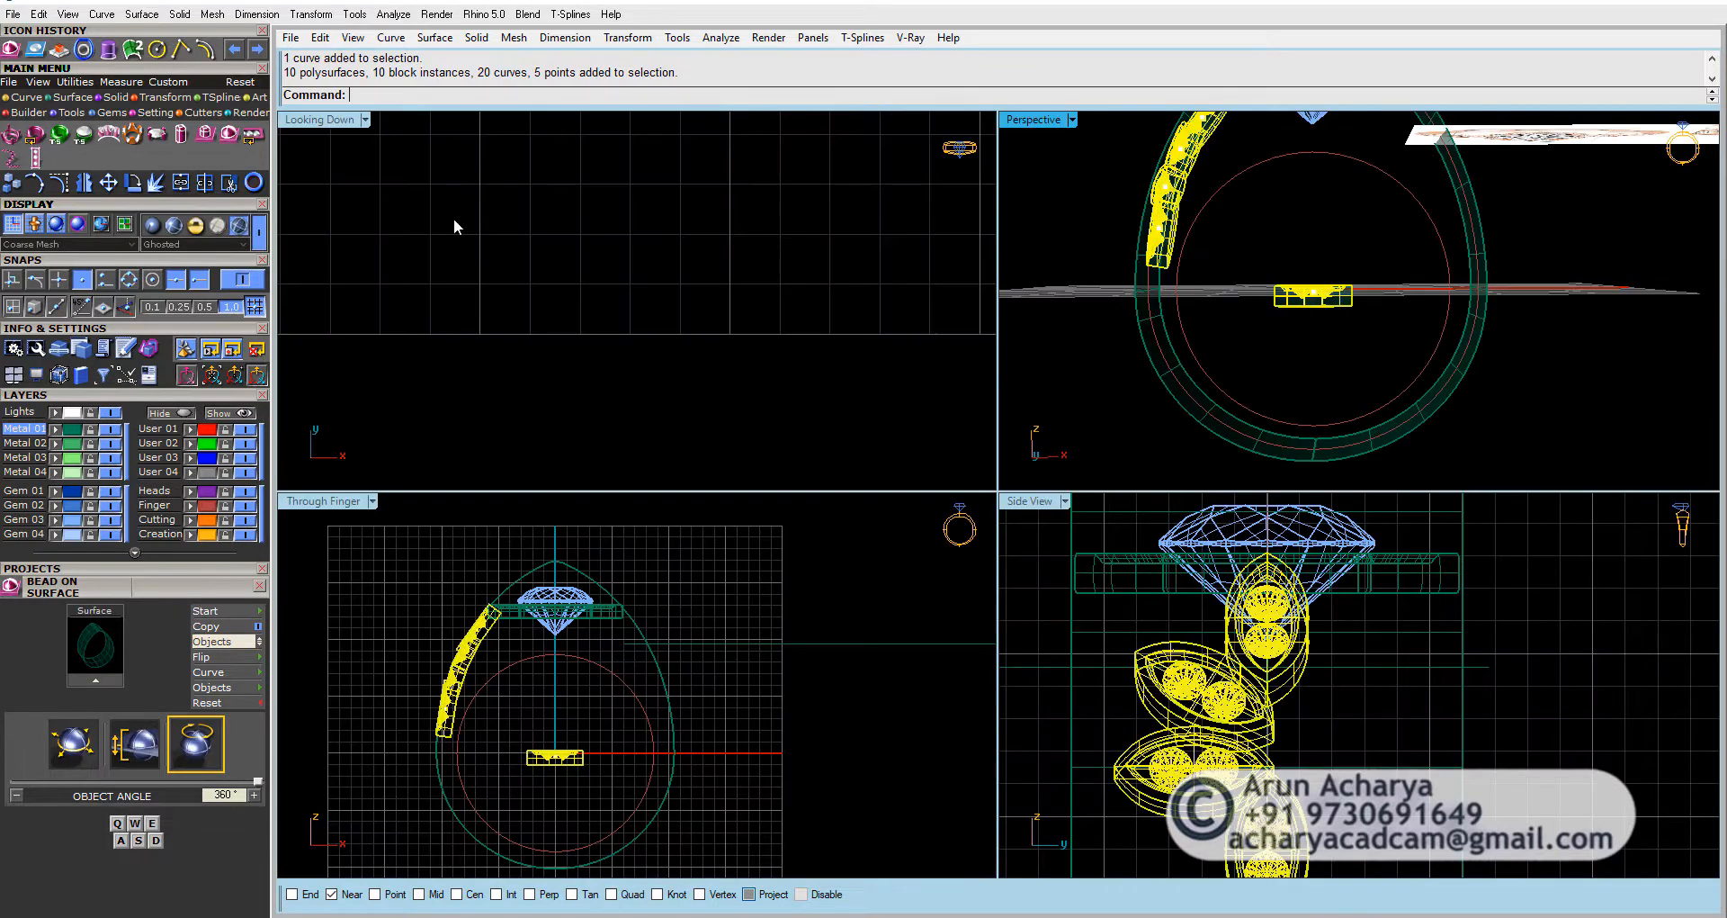
{"action": "double_click", "coordinate": [1030, 501]}
{"action": "scroll", "coordinate": [956, 463], "scroll_direction": "down", "scroll_amount": 4}
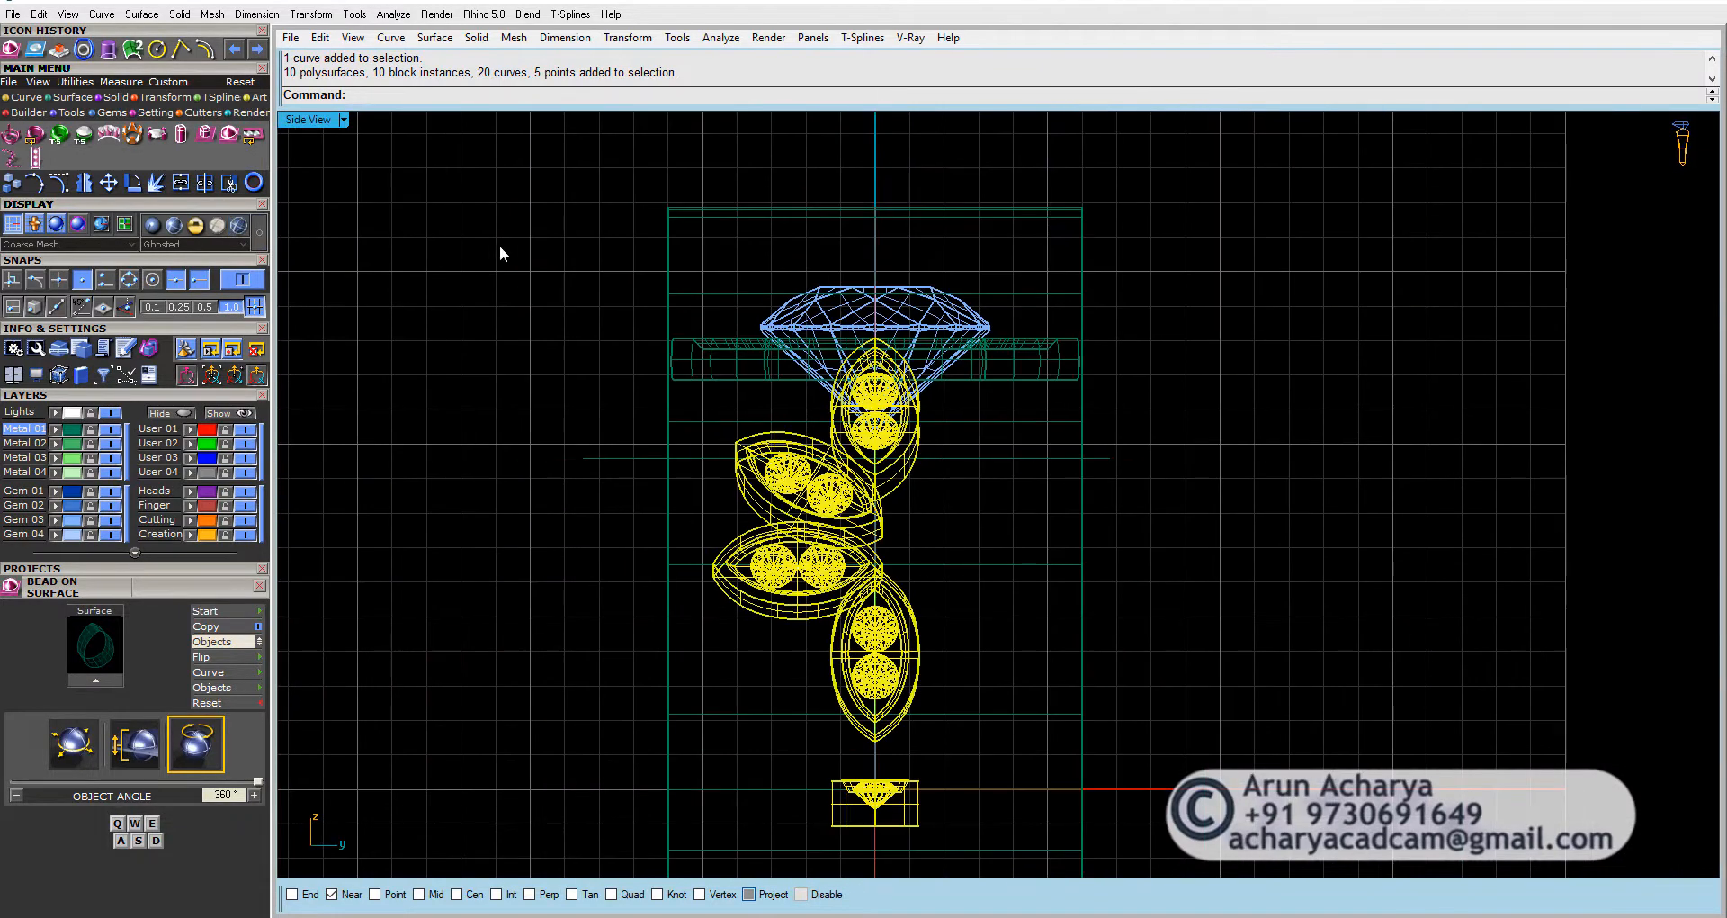
{"action": "double_click", "coordinate": [310, 119]}
{"action": "scroll", "coordinate": [521, 666], "scroll_direction": "up", "scroll_amount": 6}
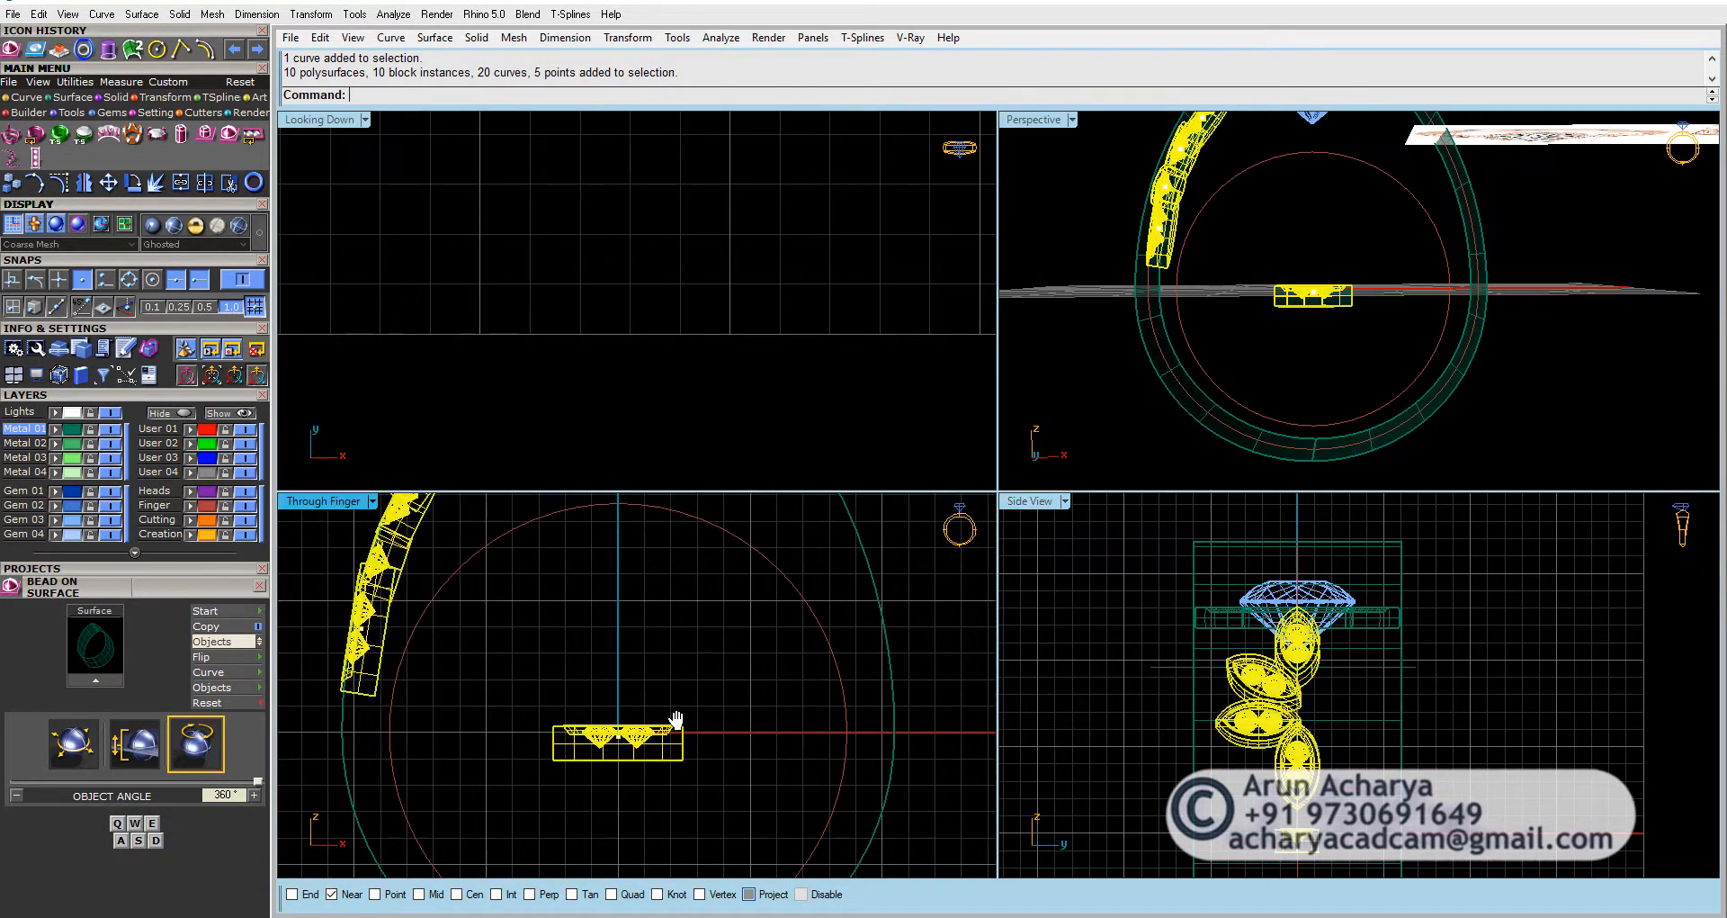
{"action": "right_click_drag", "start_coordinate": [572, 724], "coordinate": [608, 655]}
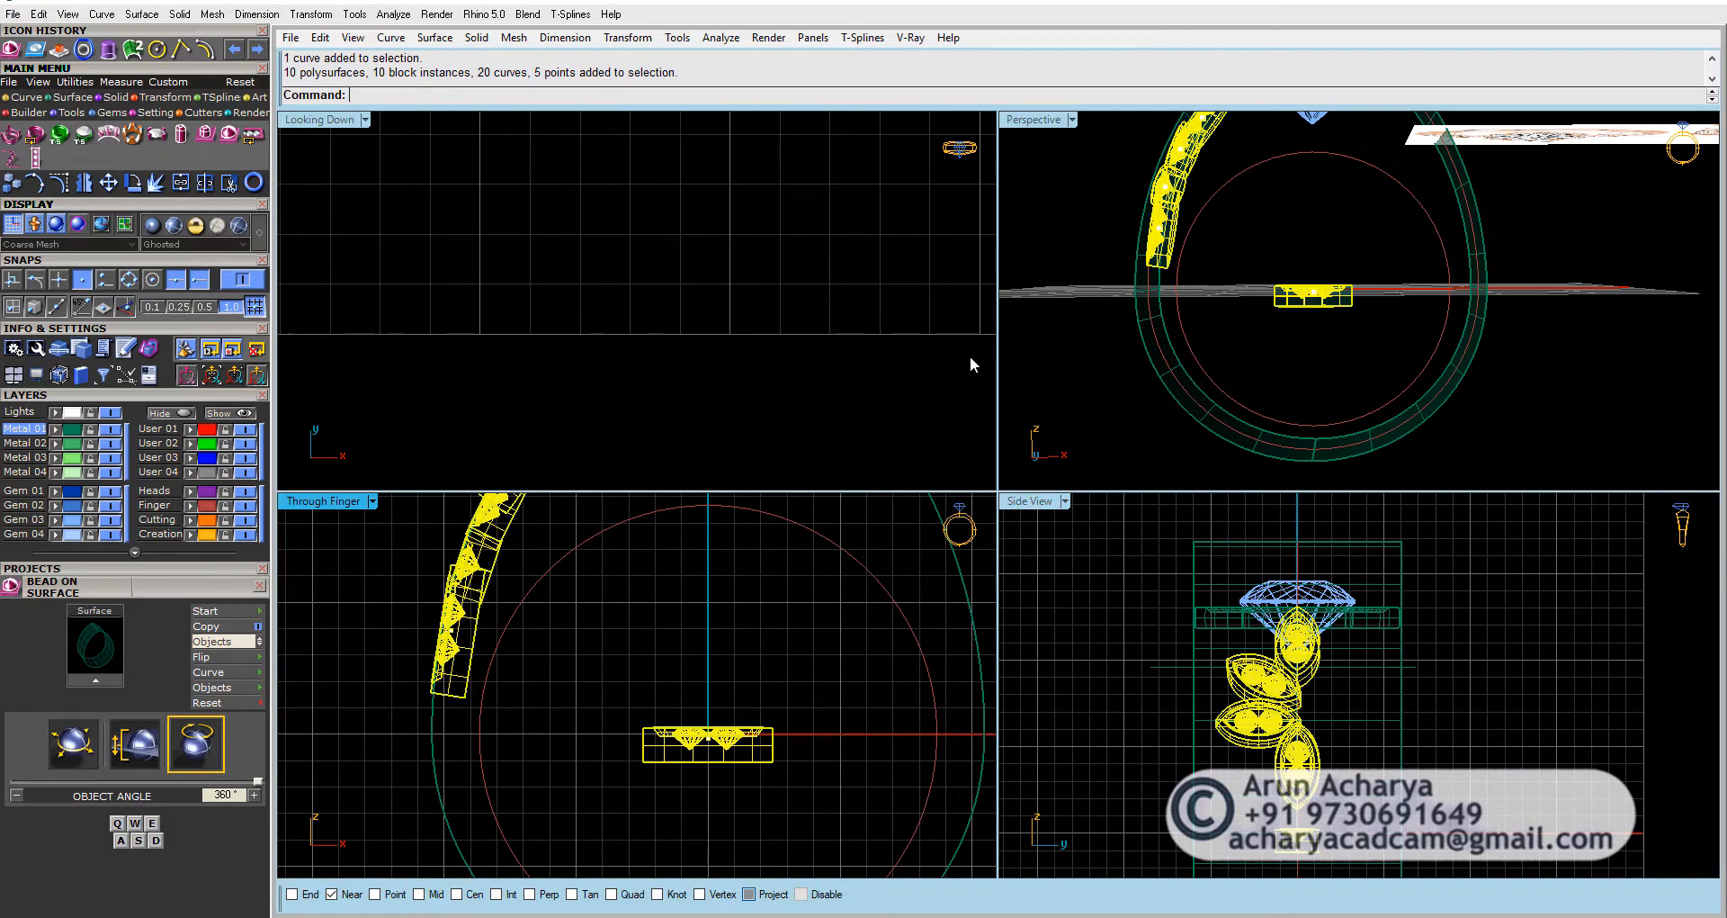
{"action": "right_click_drag", "start_coordinate": [1206, 301], "coordinate": [1230, 332]}
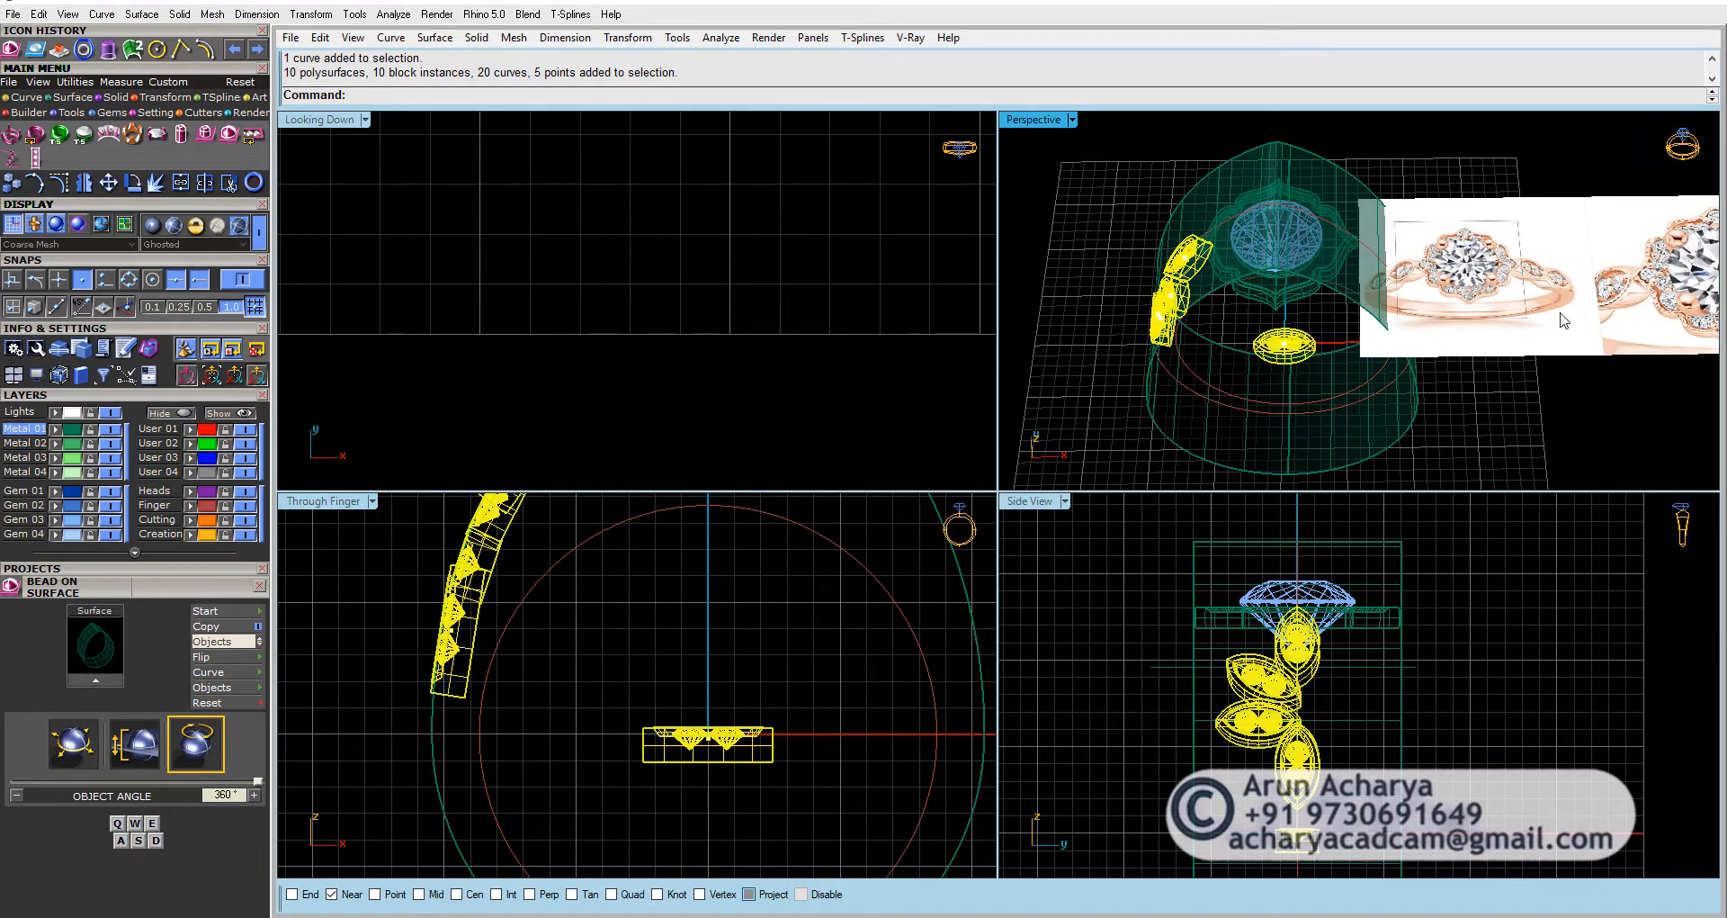
{"action": "scroll", "coordinate": [1501, 299], "scroll_direction": "up", "scroll_amount": 3}
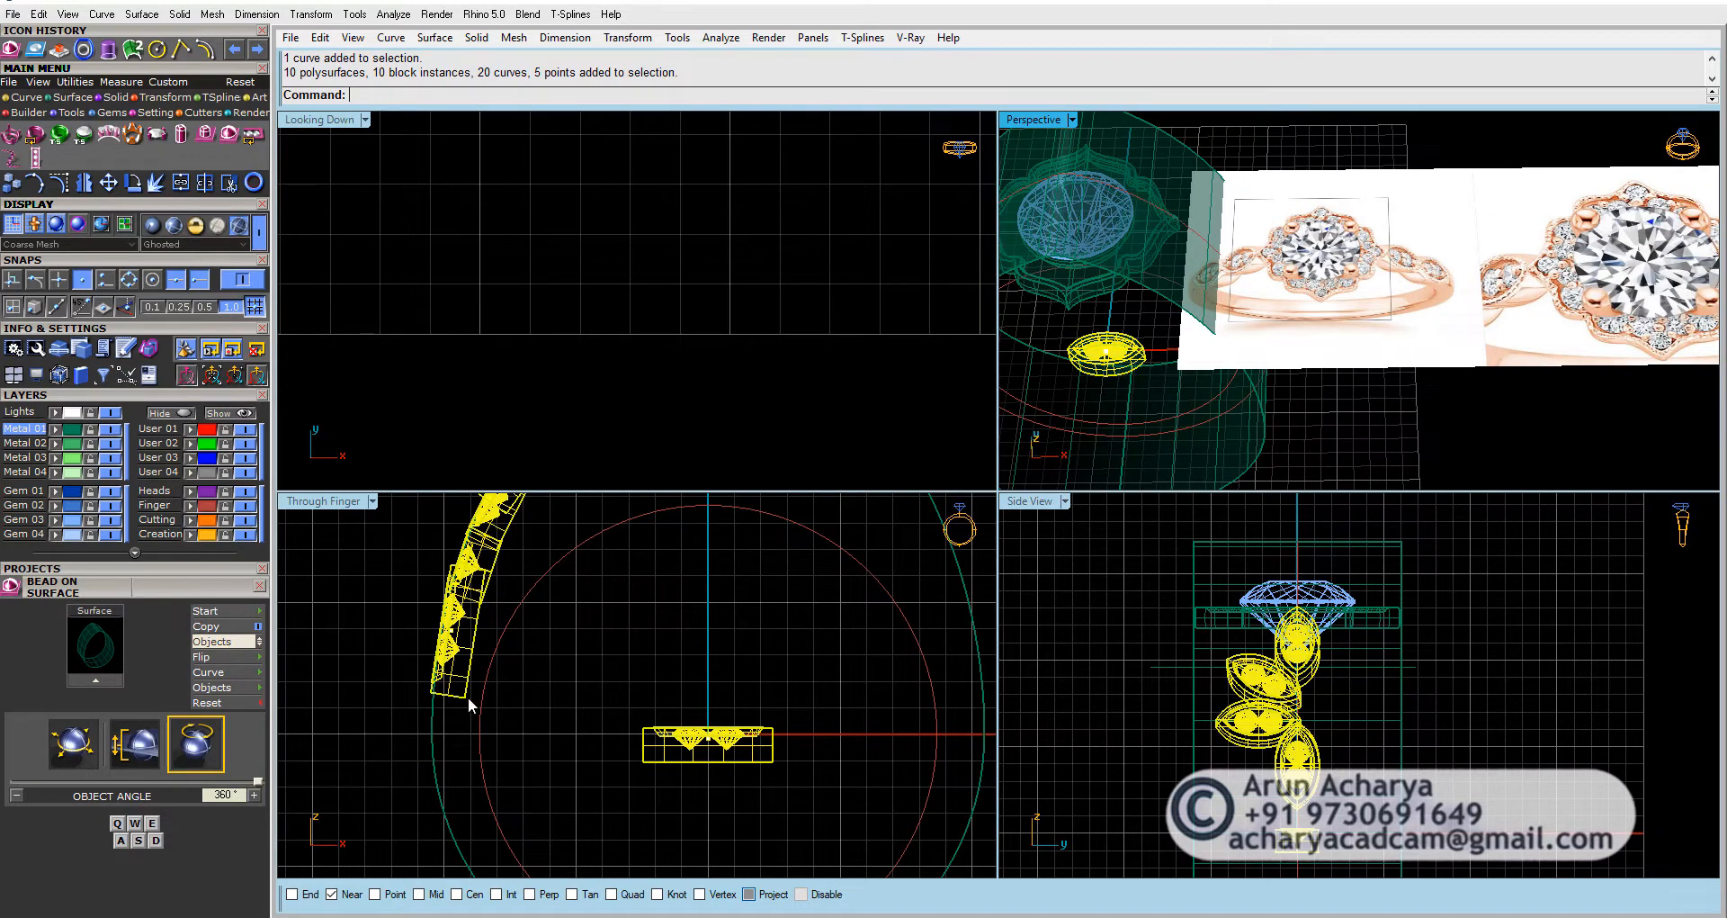
{"action": "scroll", "coordinate": [469, 704], "scroll_direction": "down", "scroll_amount": 2}
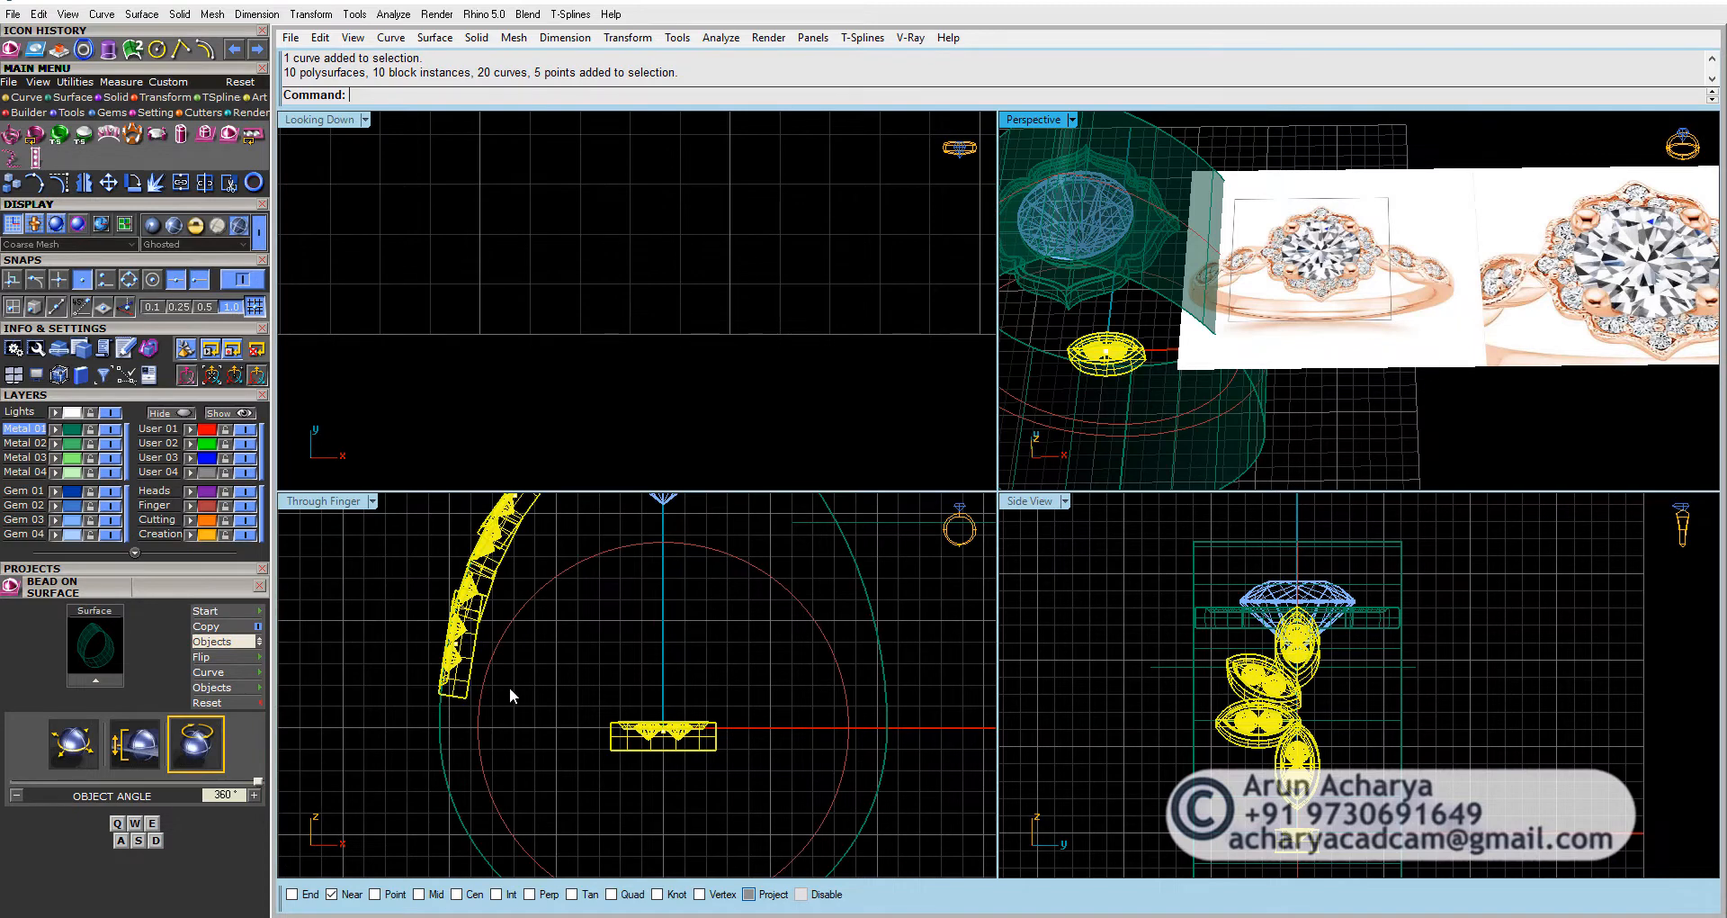
{"action": "left_click", "coordinate": [586, 684]}
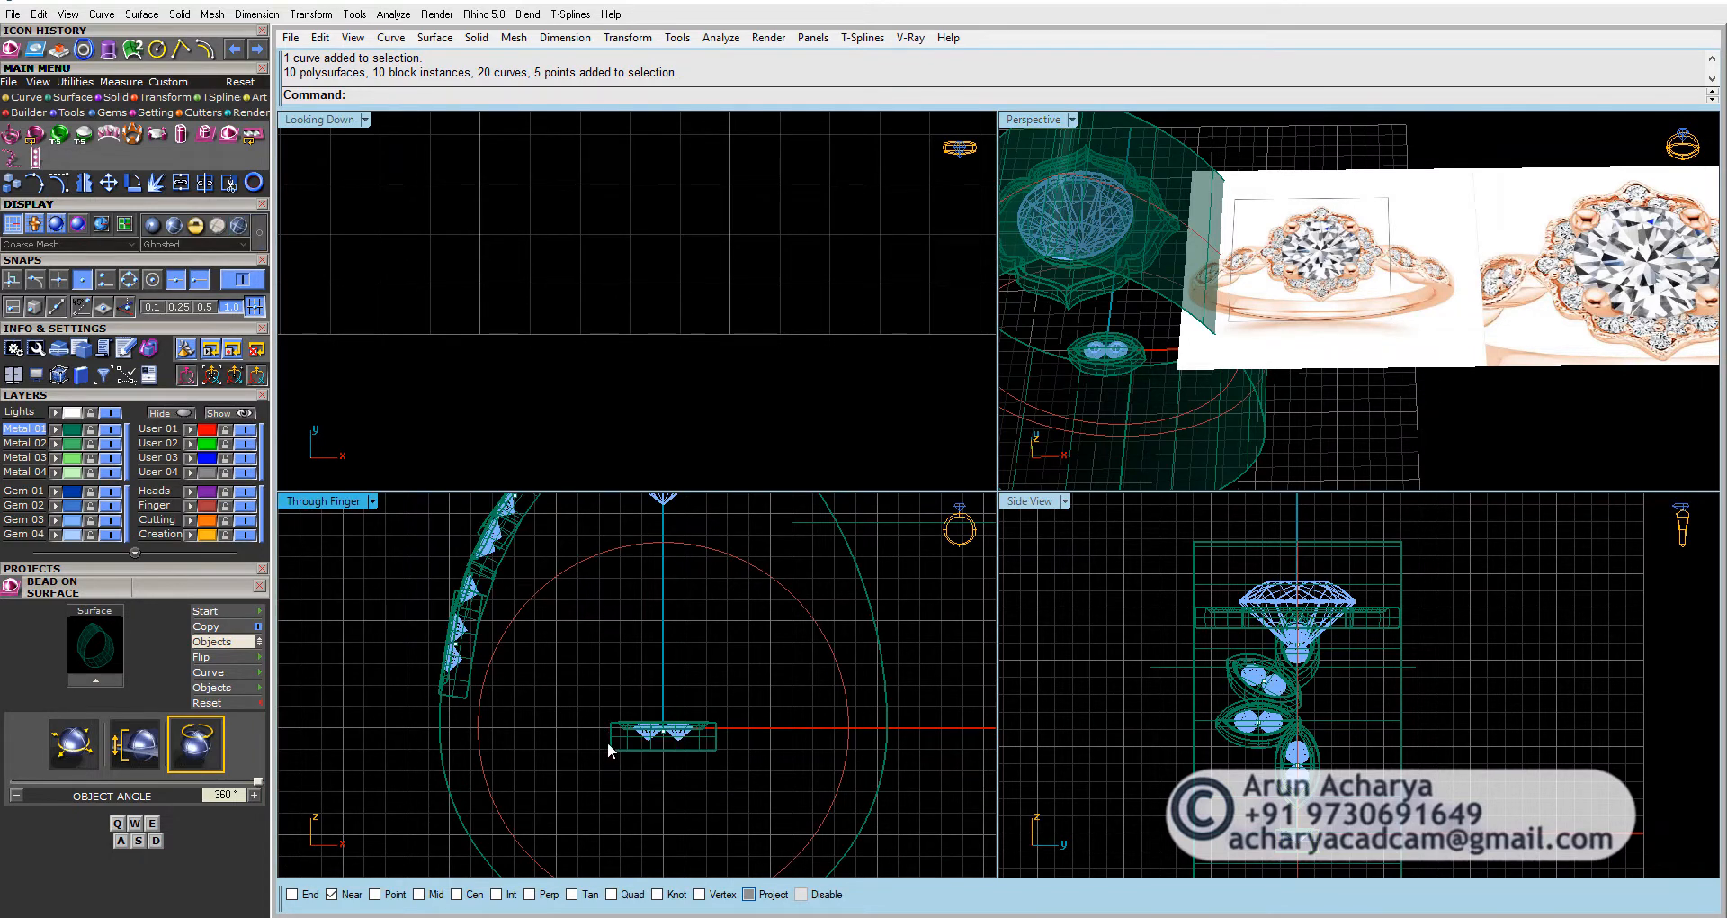
Step: Undo the Bead On Surface placement of the marquise copies and ungroup the original two-diamond setting
{"action": "key", "text": "ctrl+z"}
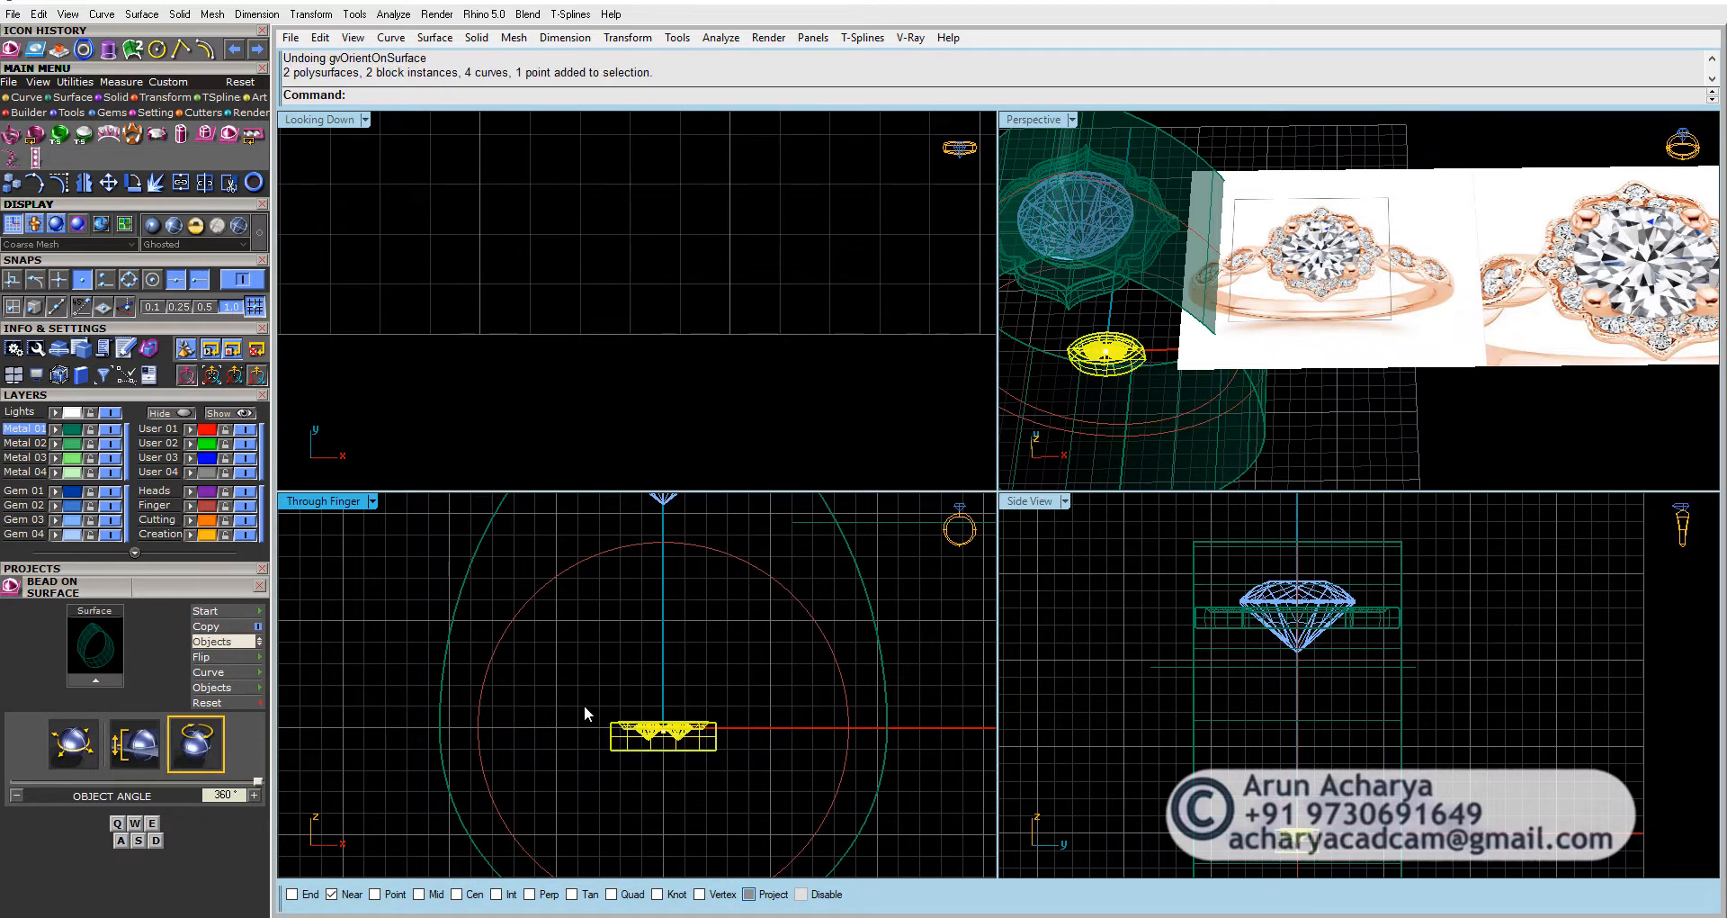
{"action": "type", "text": "group"}
{"action": "key", "text": "Return"}
{"action": "scroll", "coordinate": [668, 734], "scroll_direction": "up", "scroll_amount": 3}
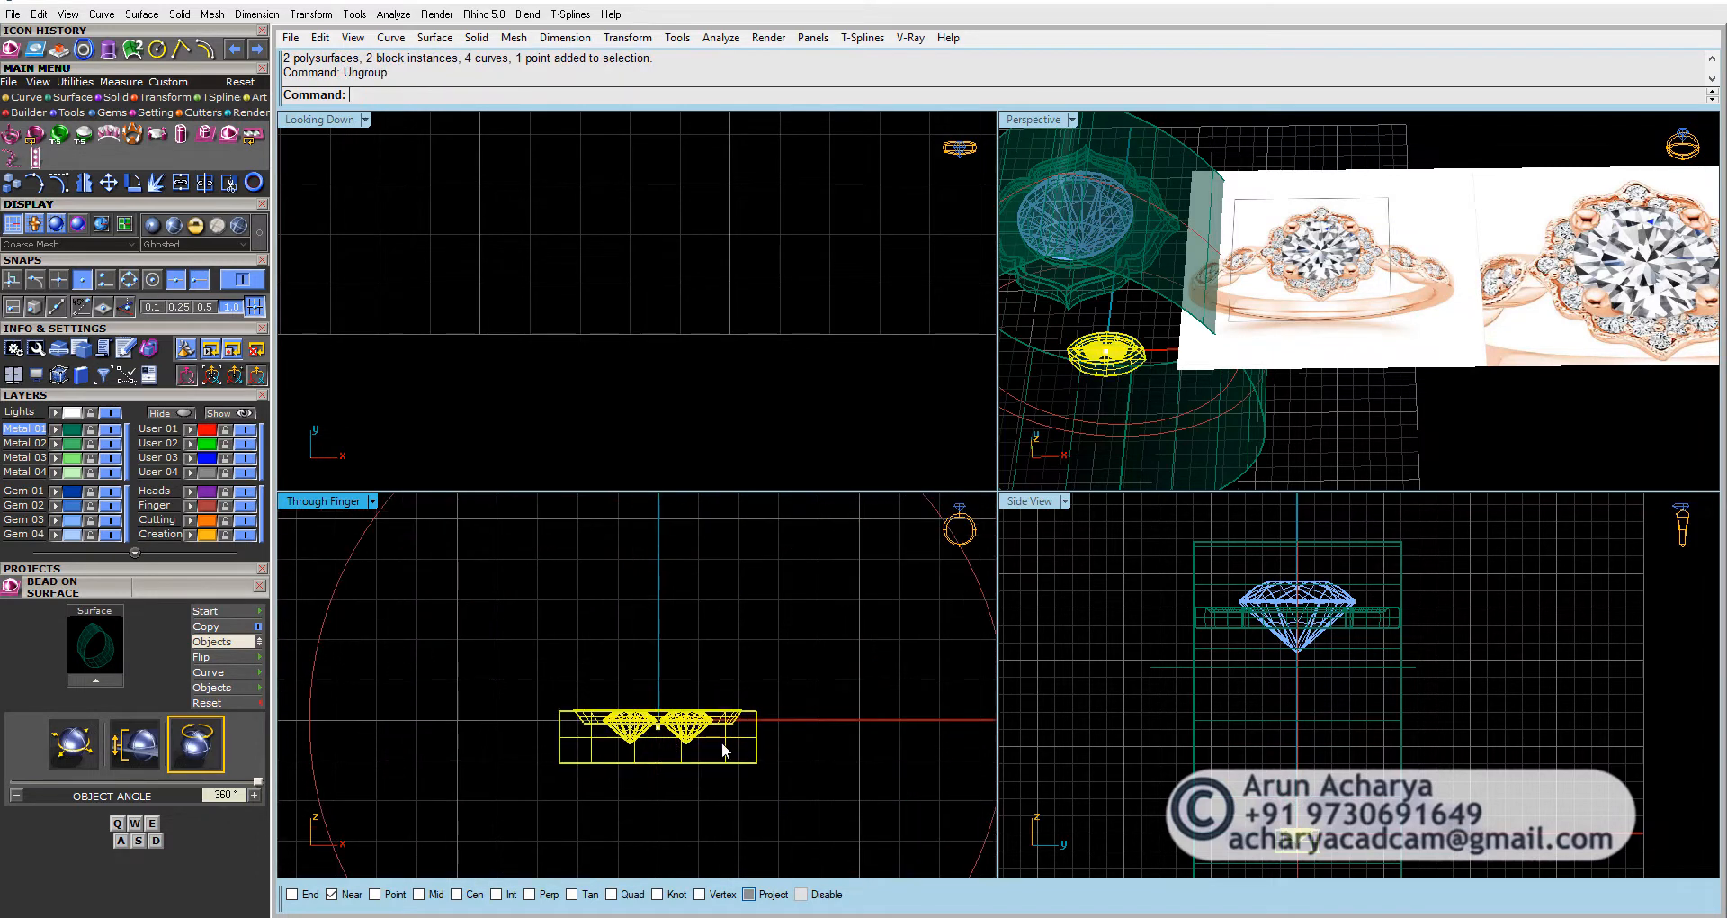
{"action": "left_click_drag", "start_coordinate": [816, 756], "coordinate": [731, 815]}
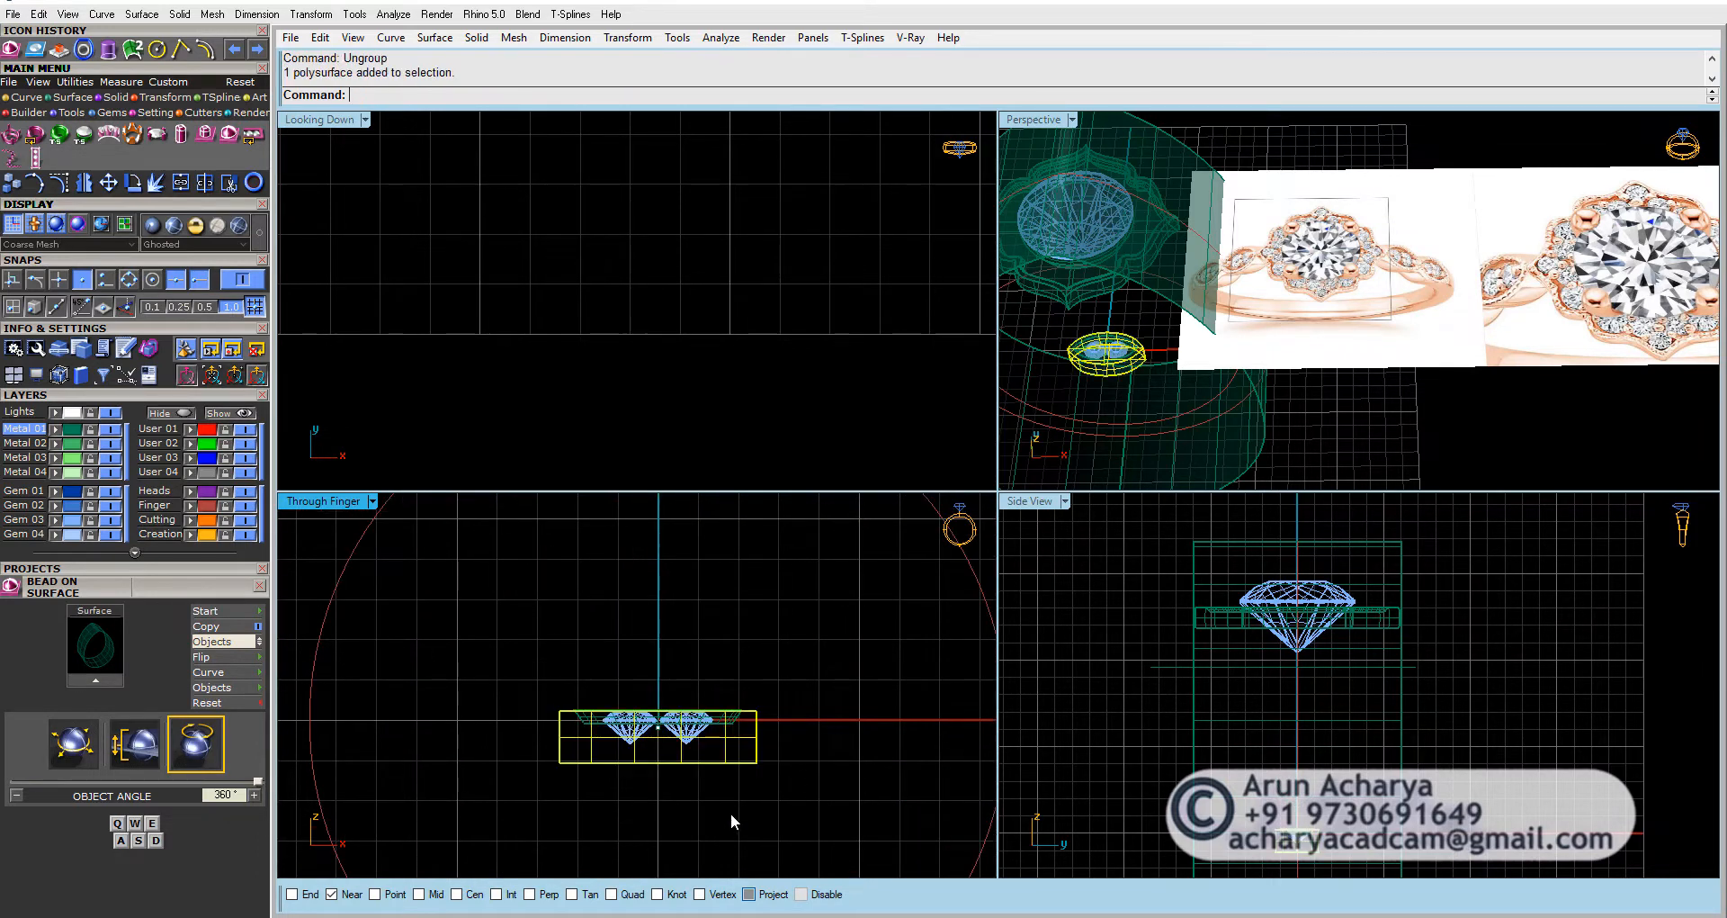
{"action": "left_click", "coordinate": [149, 98]}
{"action": "left_click", "coordinate": [259, 133]}
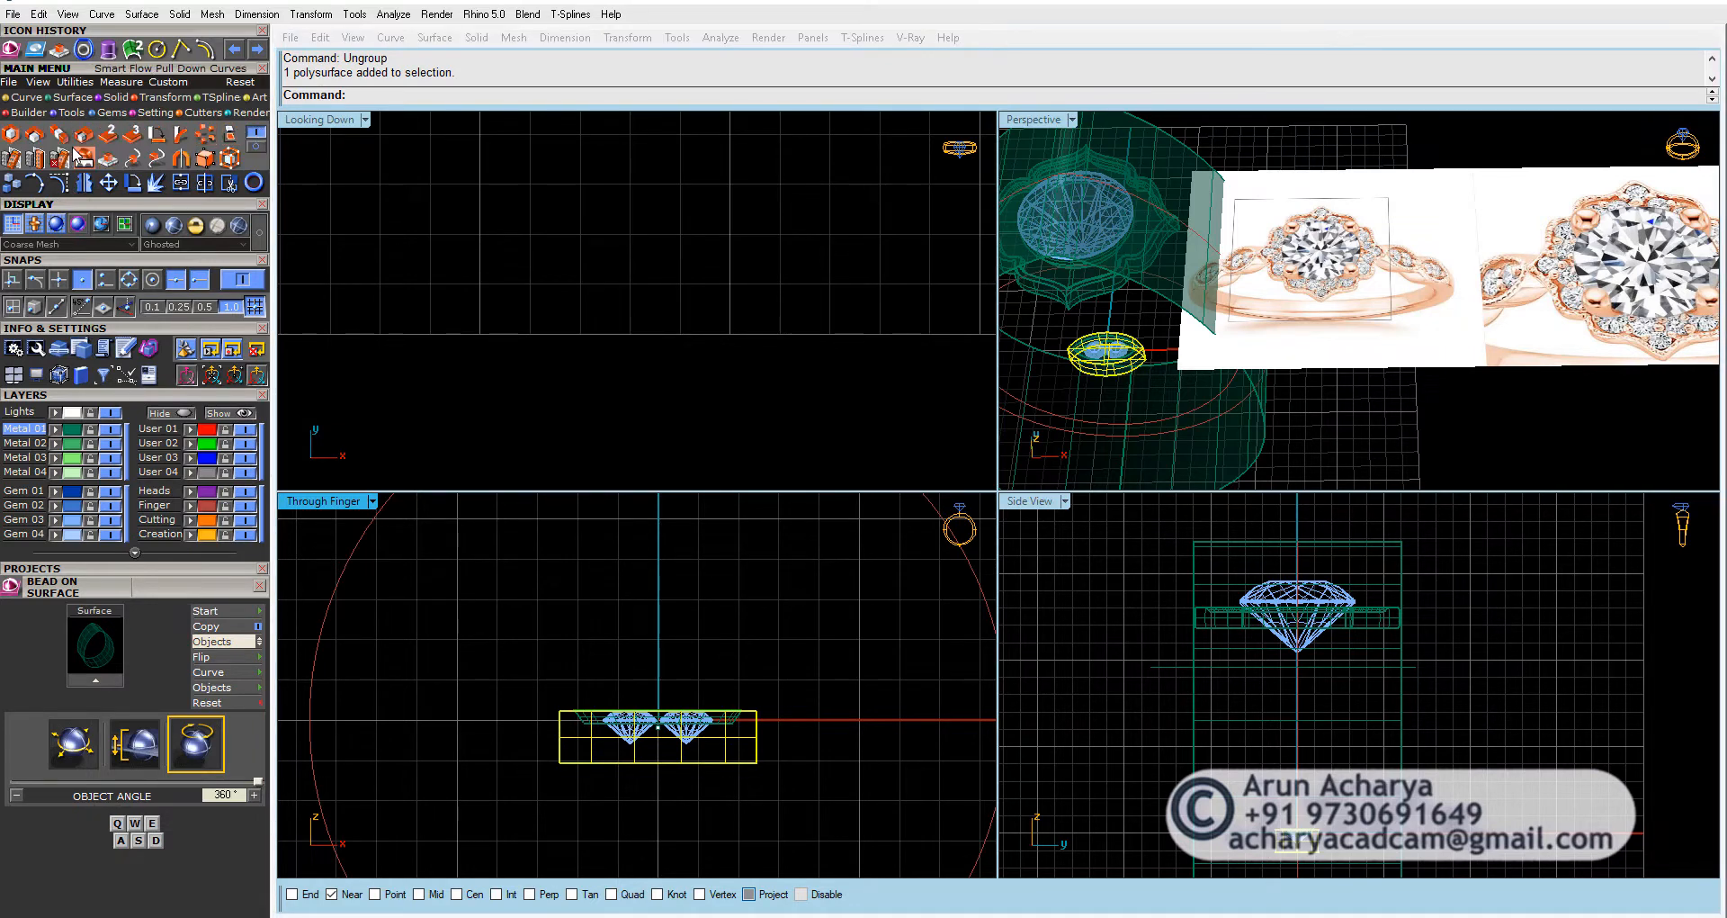
{"action": "left_click", "coordinate": [396, 653]}
Step: Measure the horizontal gap between the quadrants of the ring surface's outline and the finger circle
{"action": "right_click_drag", "start_coordinate": [405, 663], "coordinate": [580, 664]}
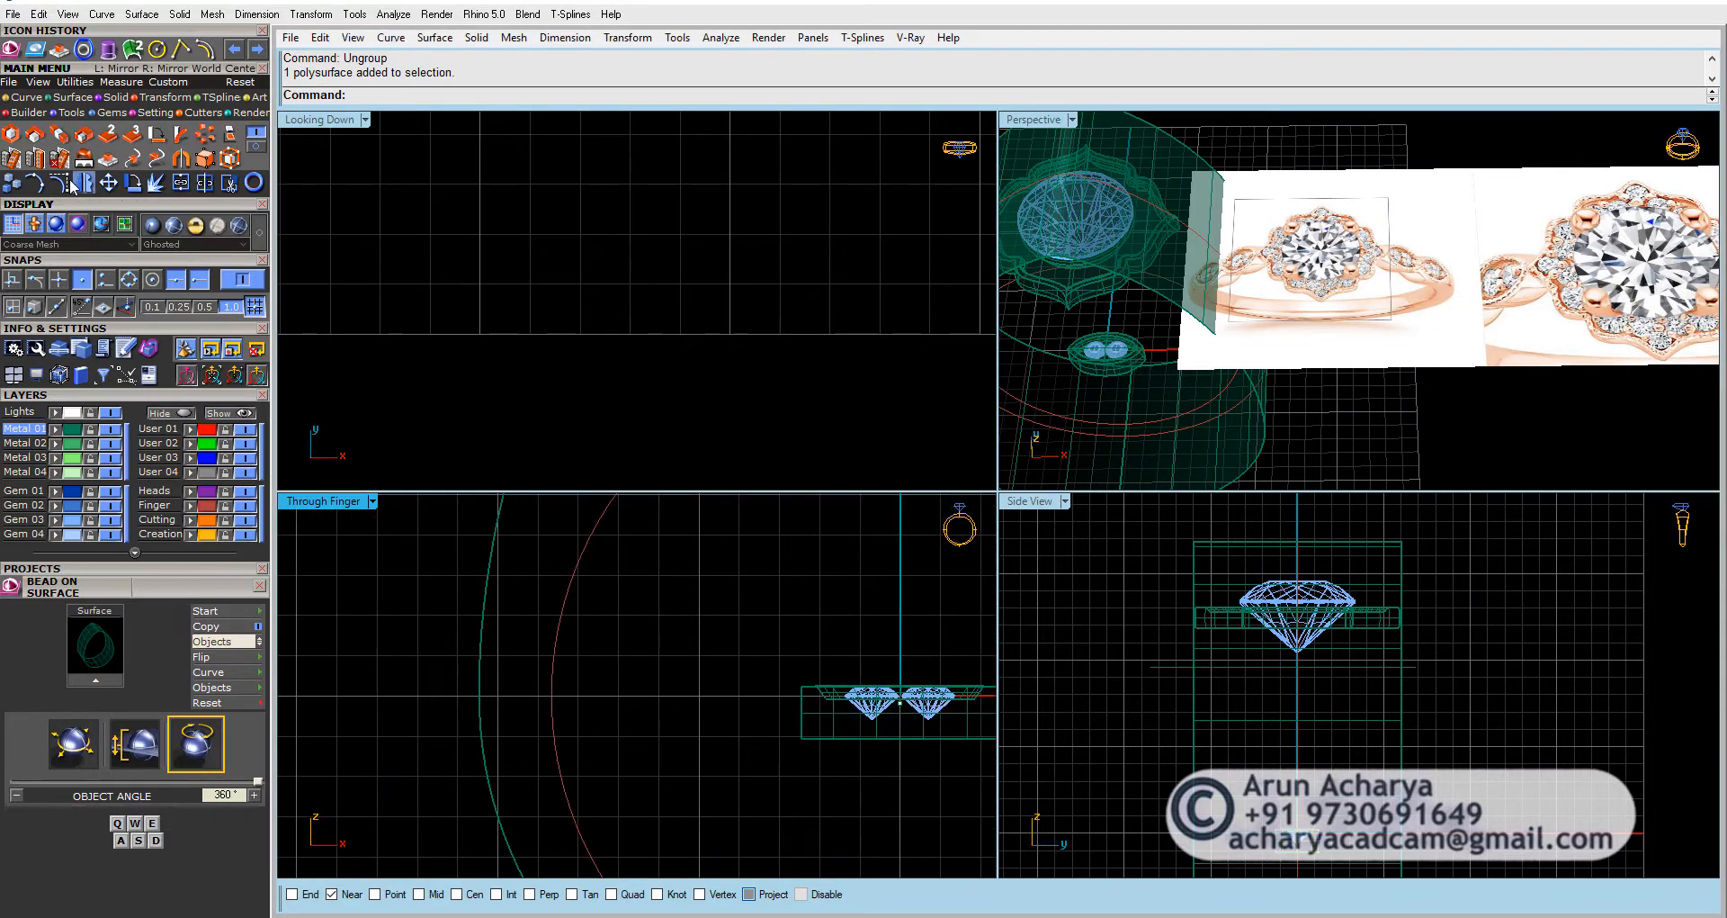
{"action": "left_click", "coordinate": [153, 99]}
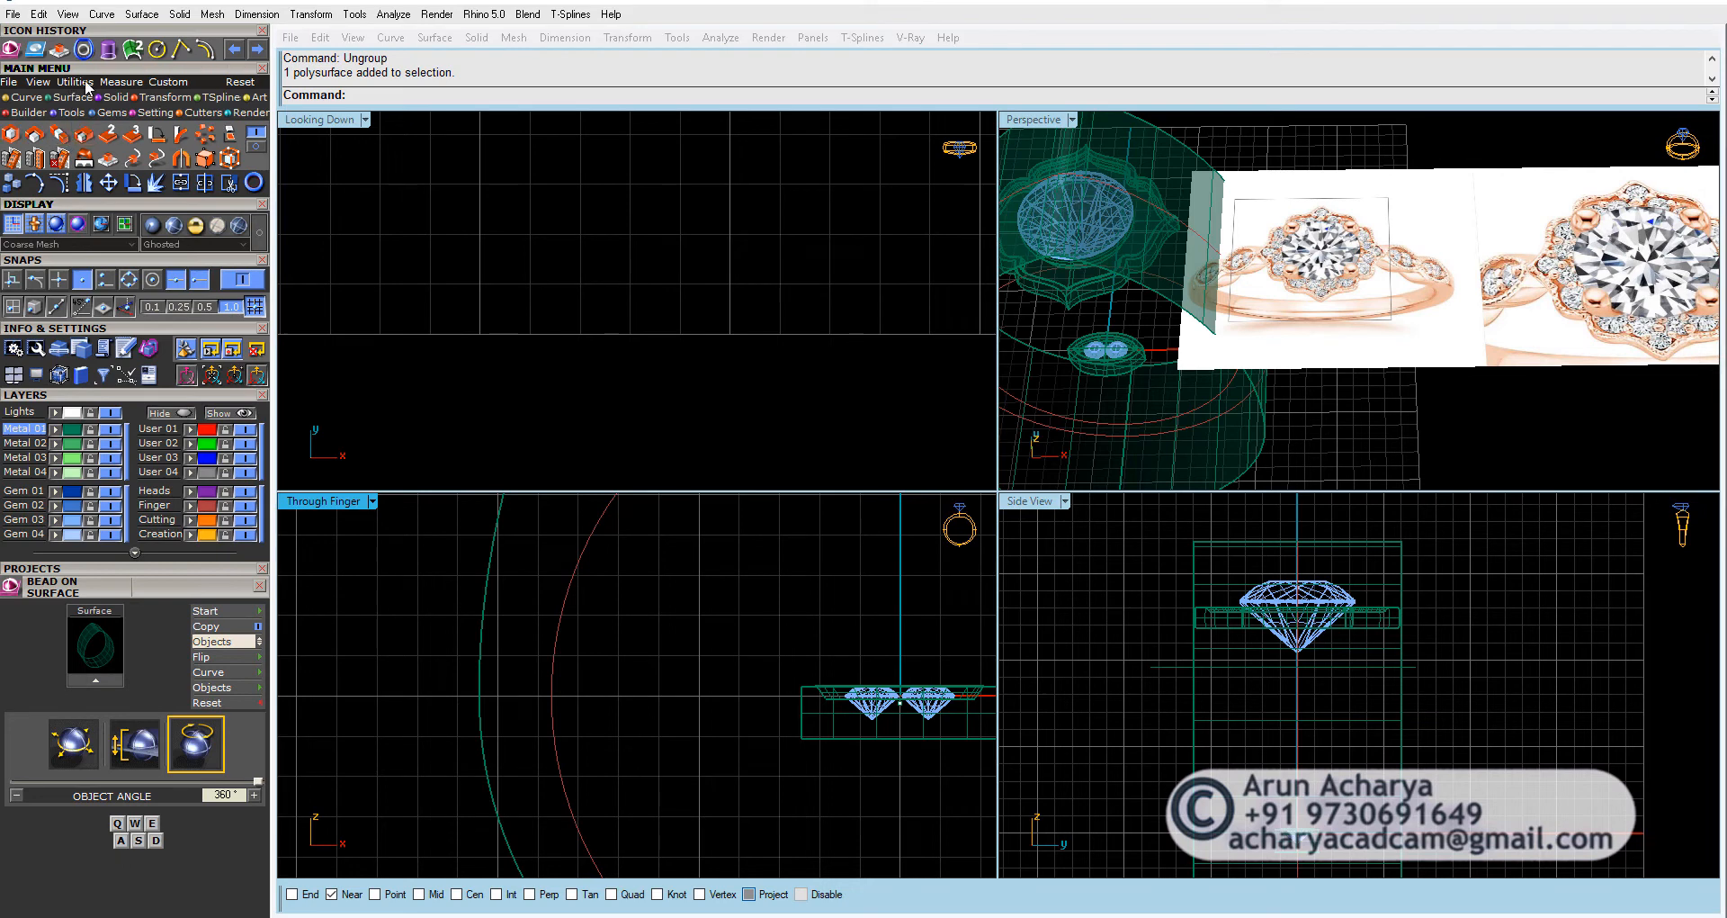
{"action": "left_click", "coordinate": [117, 83]}
{"action": "left_click", "coordinate": [108, 137]}
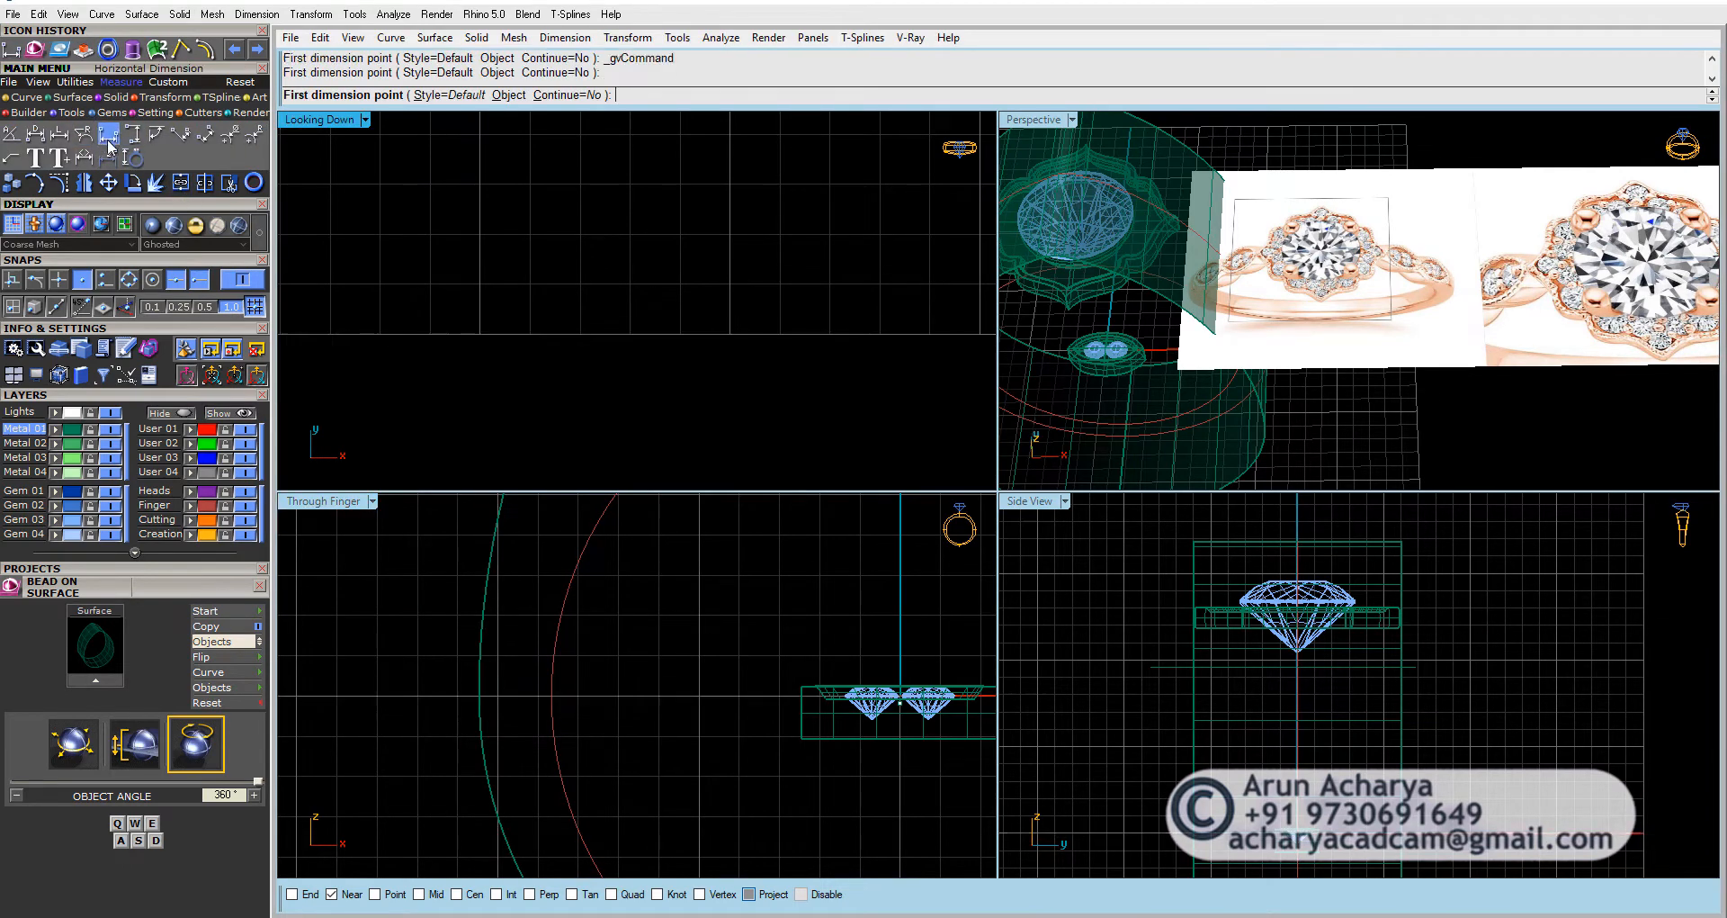
{"action": "right_click", "coordinate": [633, 894]}
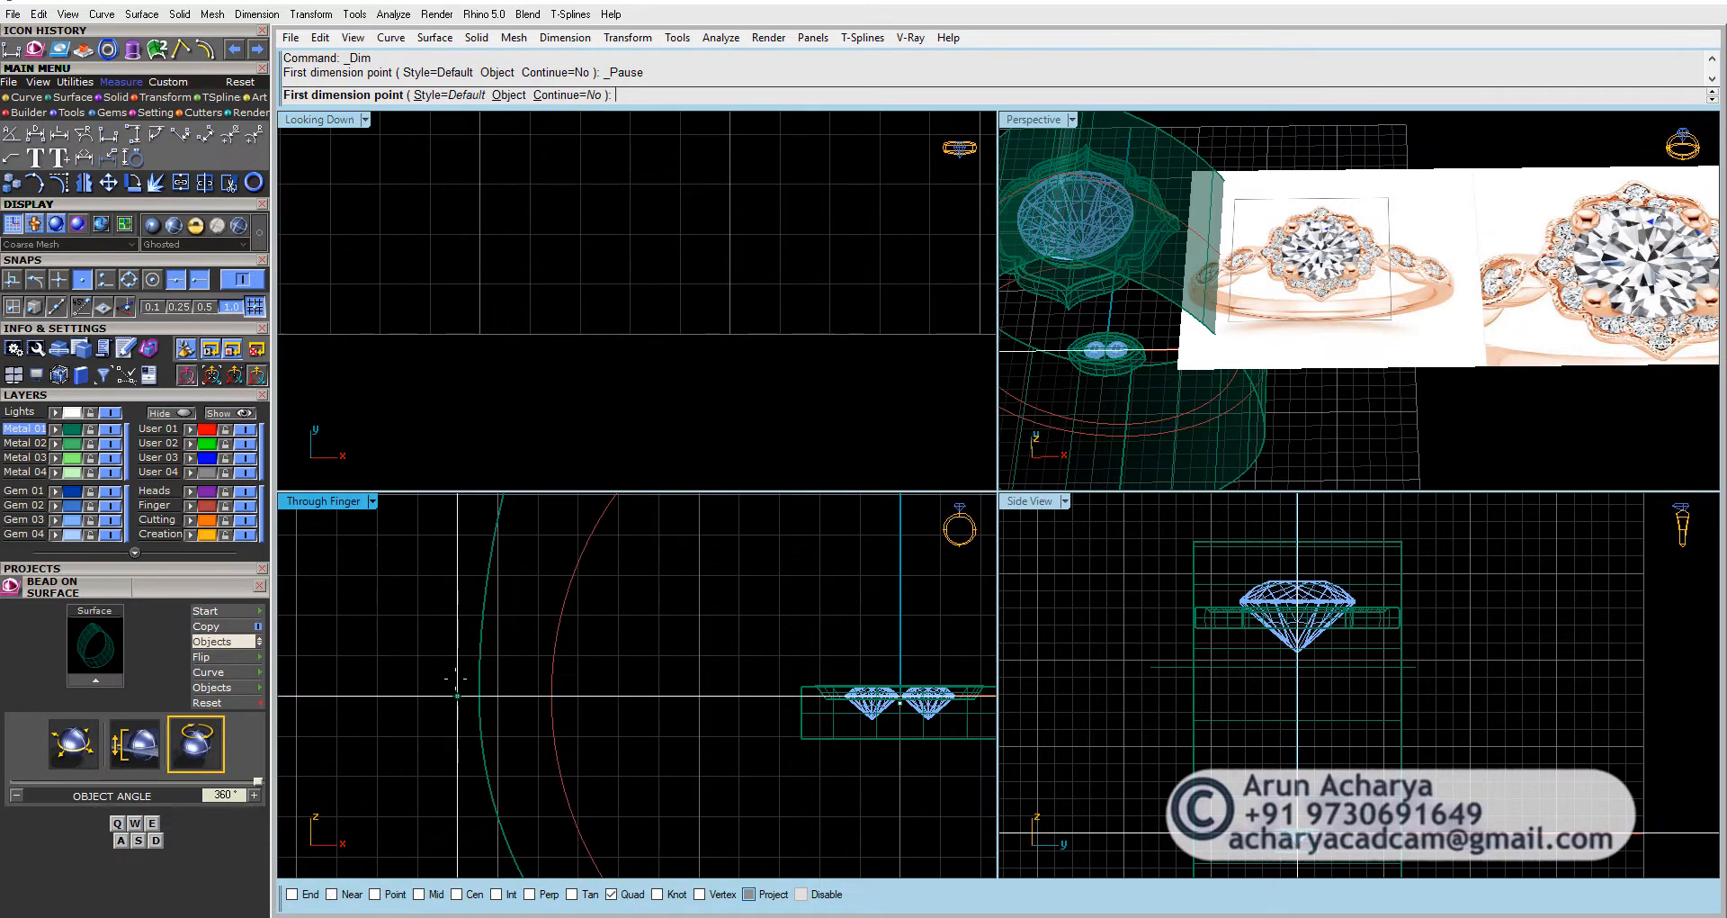
{"action": "left_click", "coordinate": [480, 690]}
{"action": "left_click", "coordinate": [551, 694]}
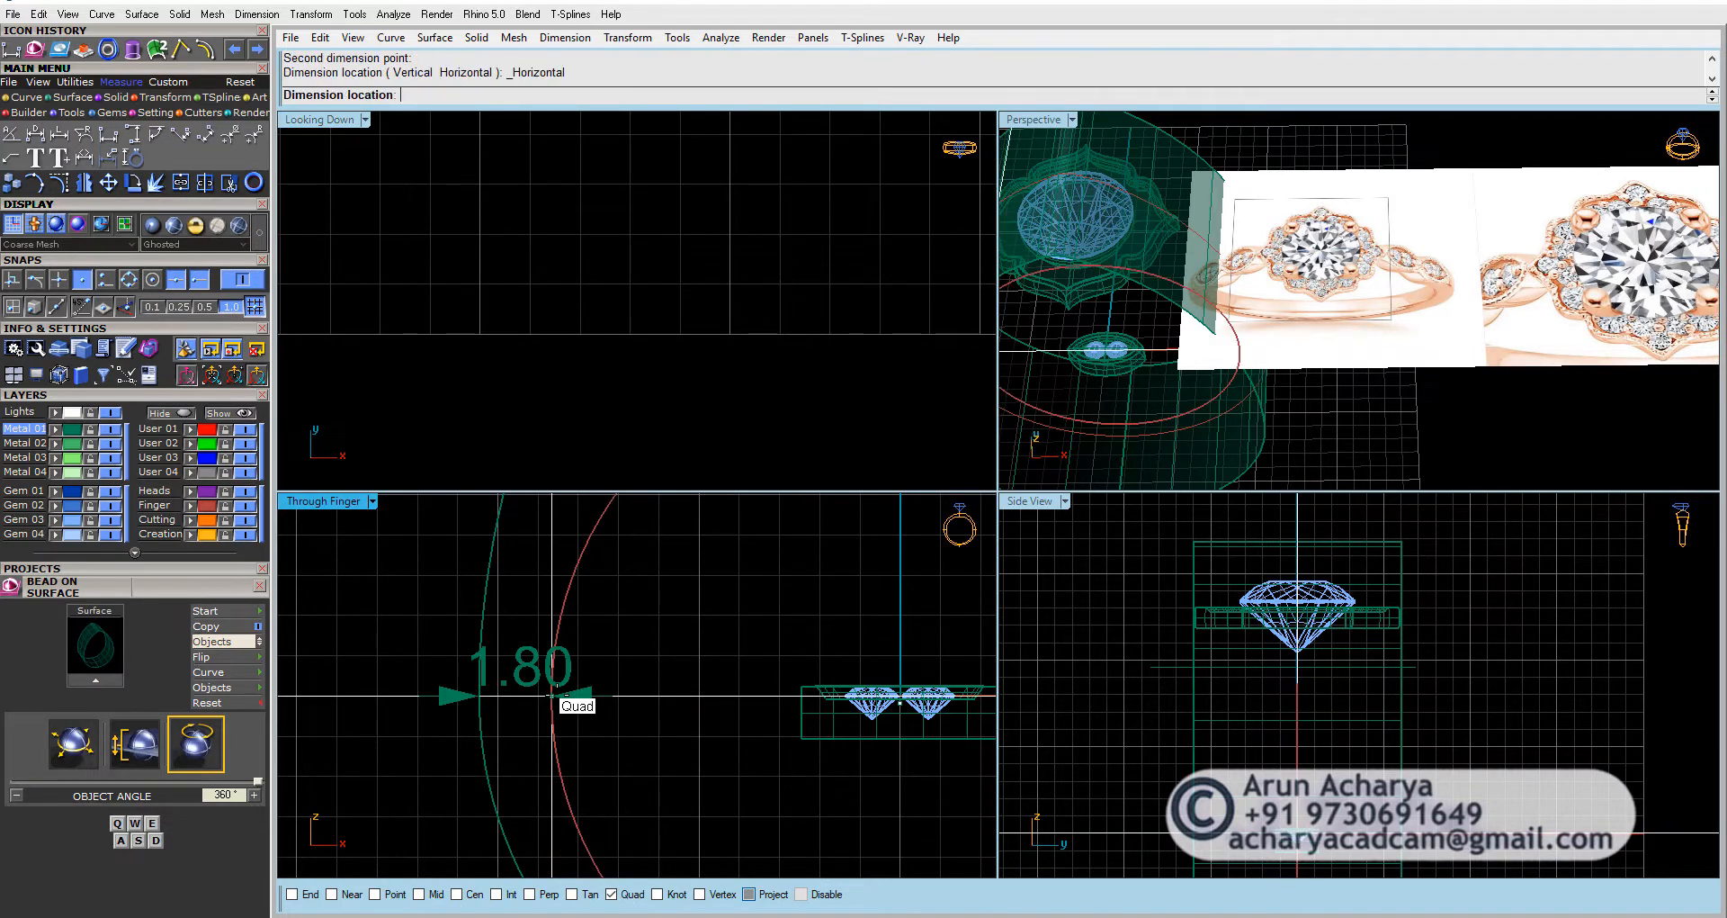
{"action": "key", "text": "Escape"}
Step: Scale the marquise body in one direction from its upper corner to a depth of 1.8
{"action": "scroll", "coordinate": [667, 701], "scroll_direction": "down", "scroll_amount": 2}
{"action": "left_click", "coordinate": [893, 688]}
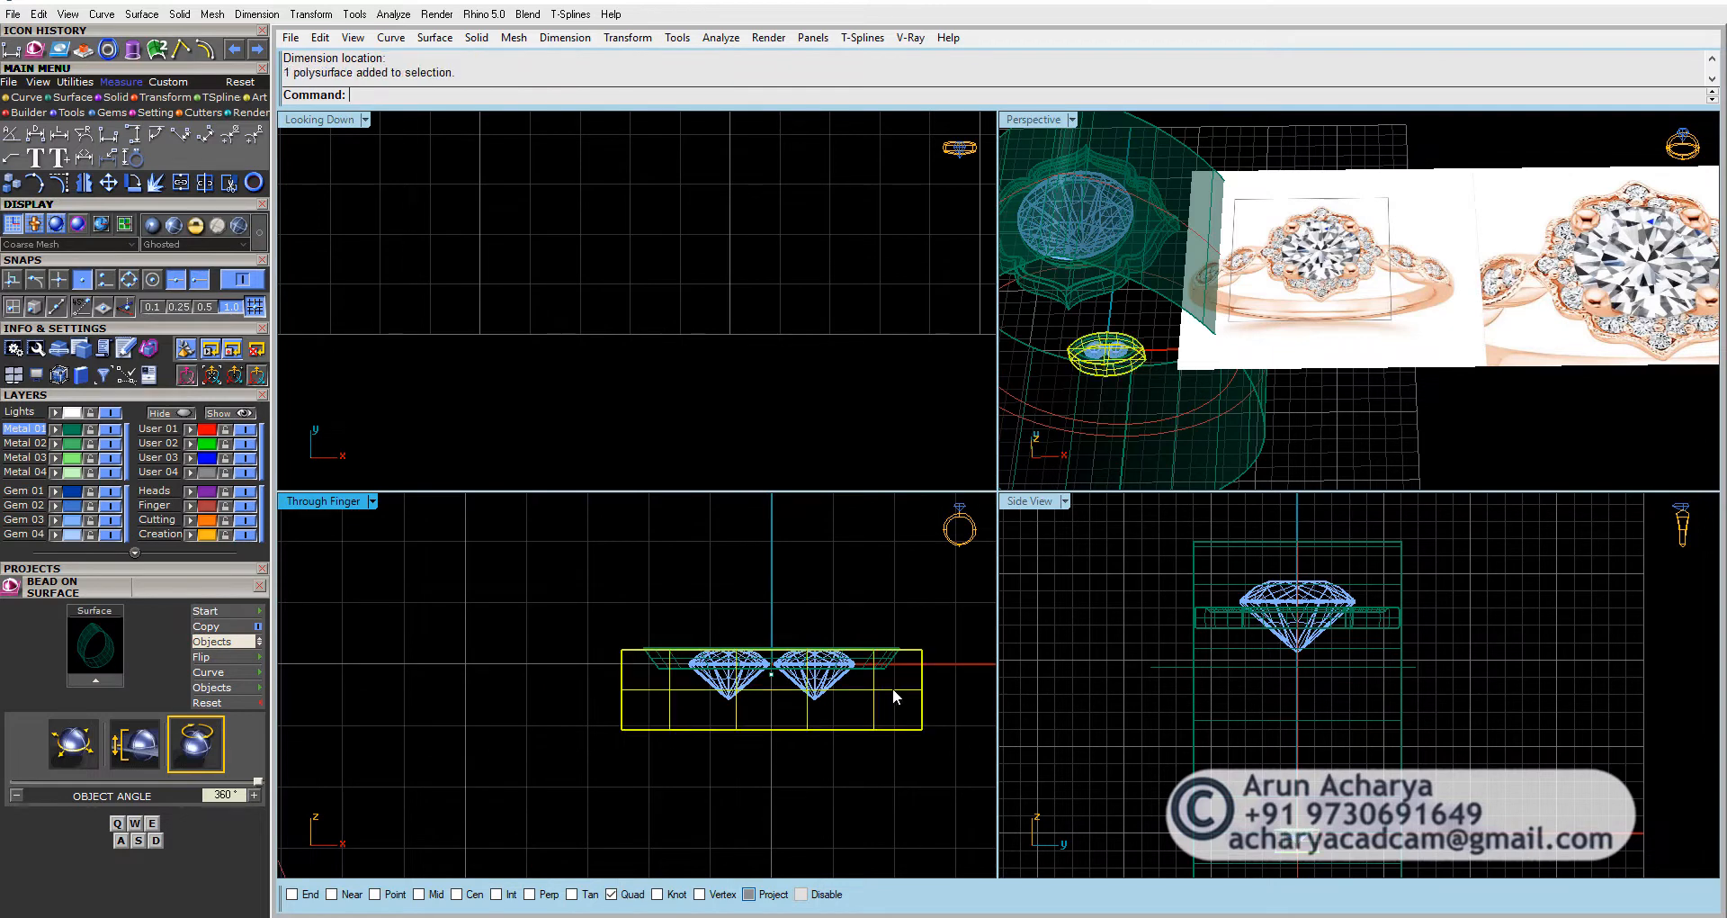
{"action": "left_click", "coordinate": [165, 97]}
{"action": "left_click", "coordinate": [59, 133]}
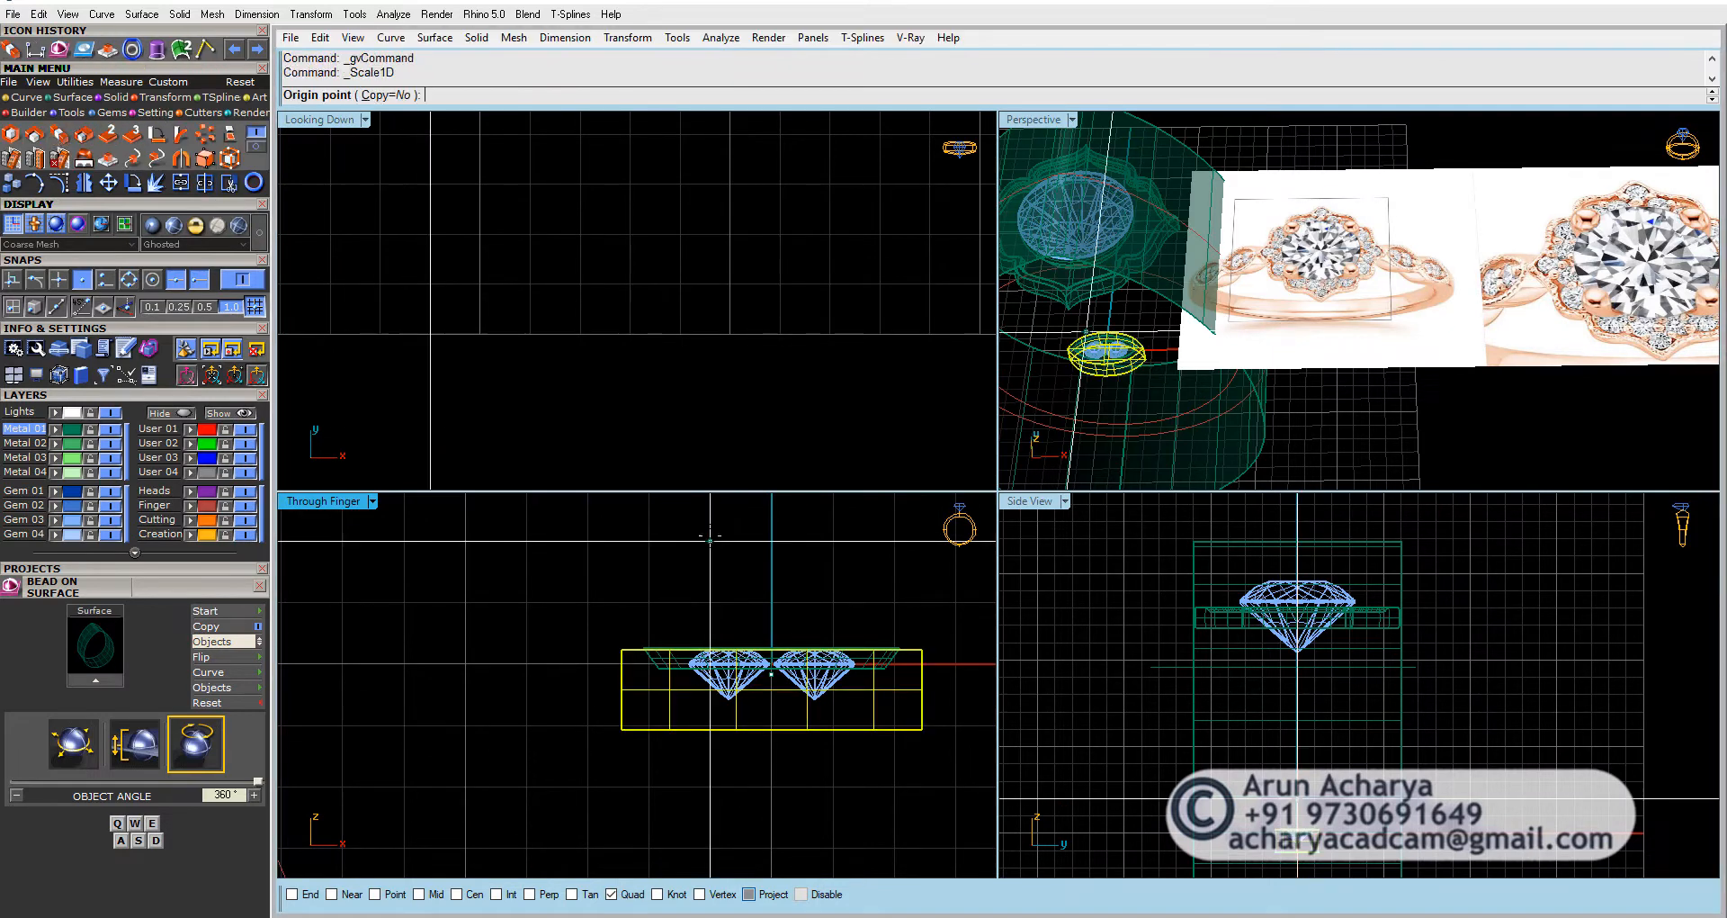
{"action": "right_click_drag", "start_coordinate": [974, 673], "coordinate": [716, 655]}
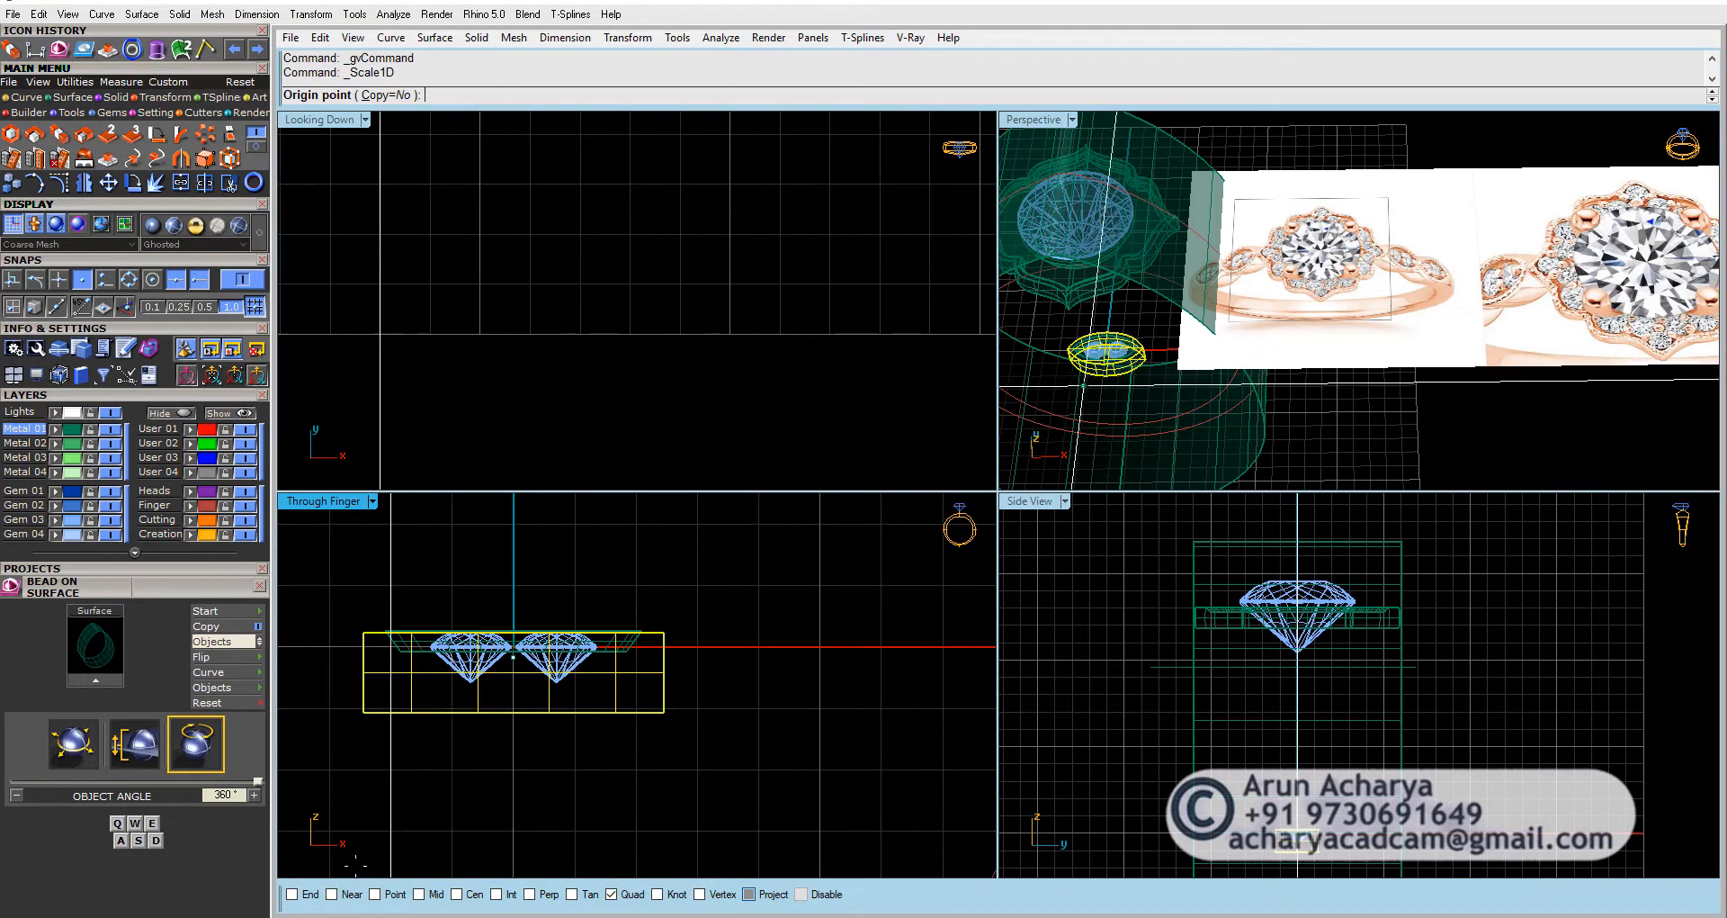
{"action": "left_click", "coordinate": [663, 632]}
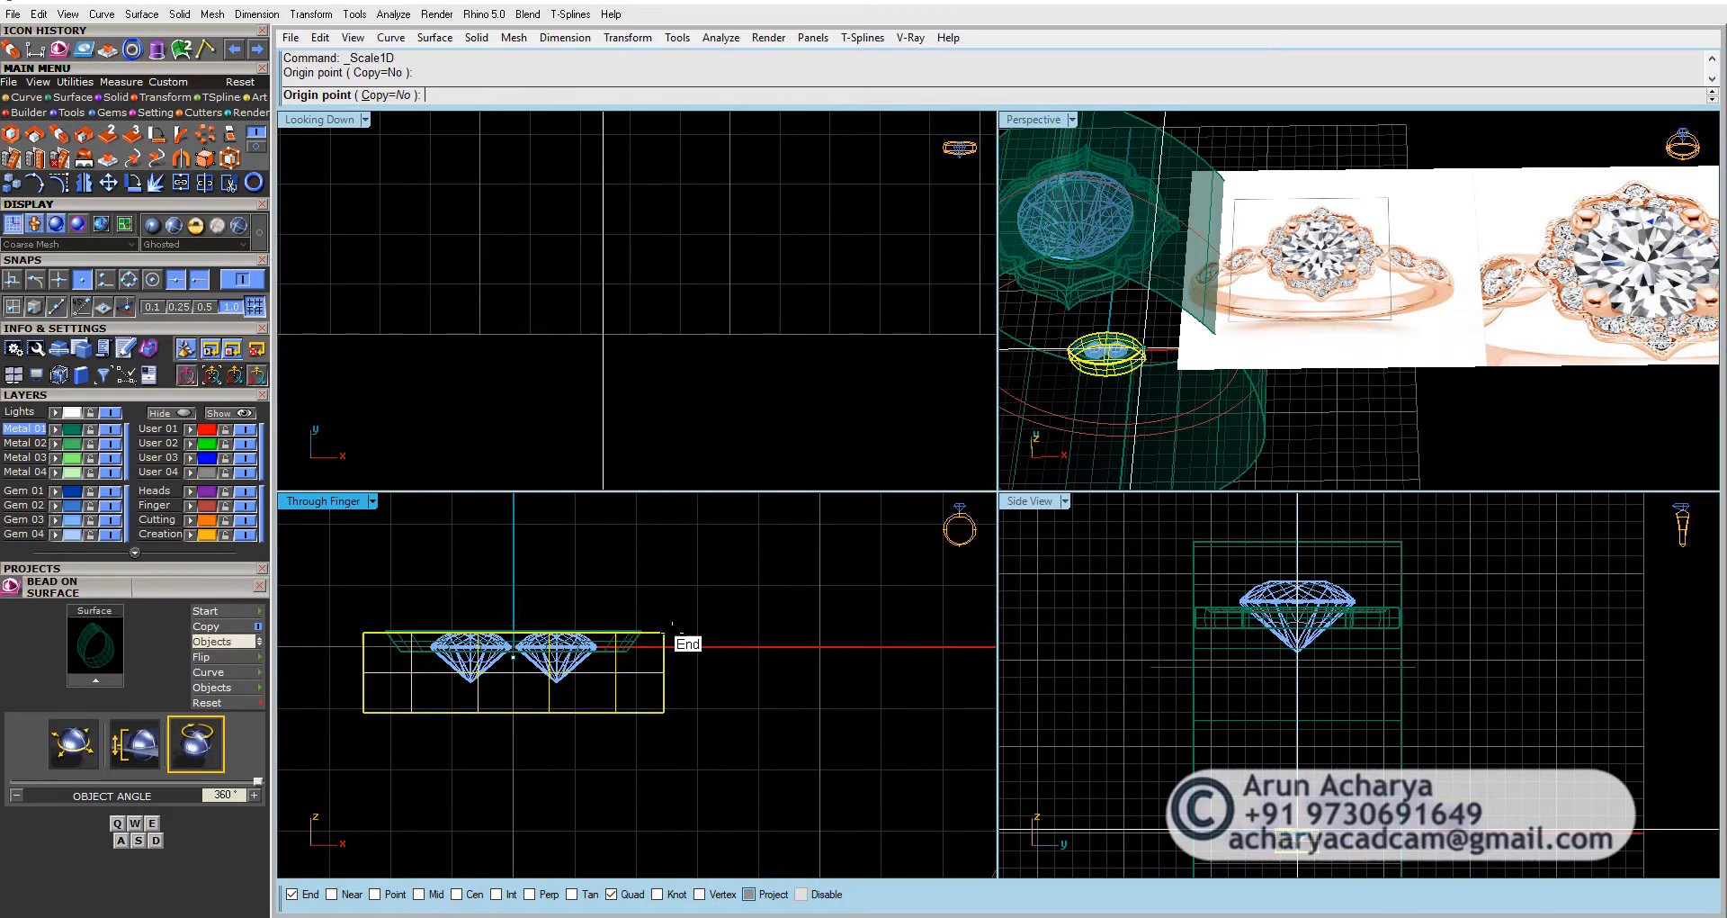
{"action": "left_click", "coordinate": [663, 711]}
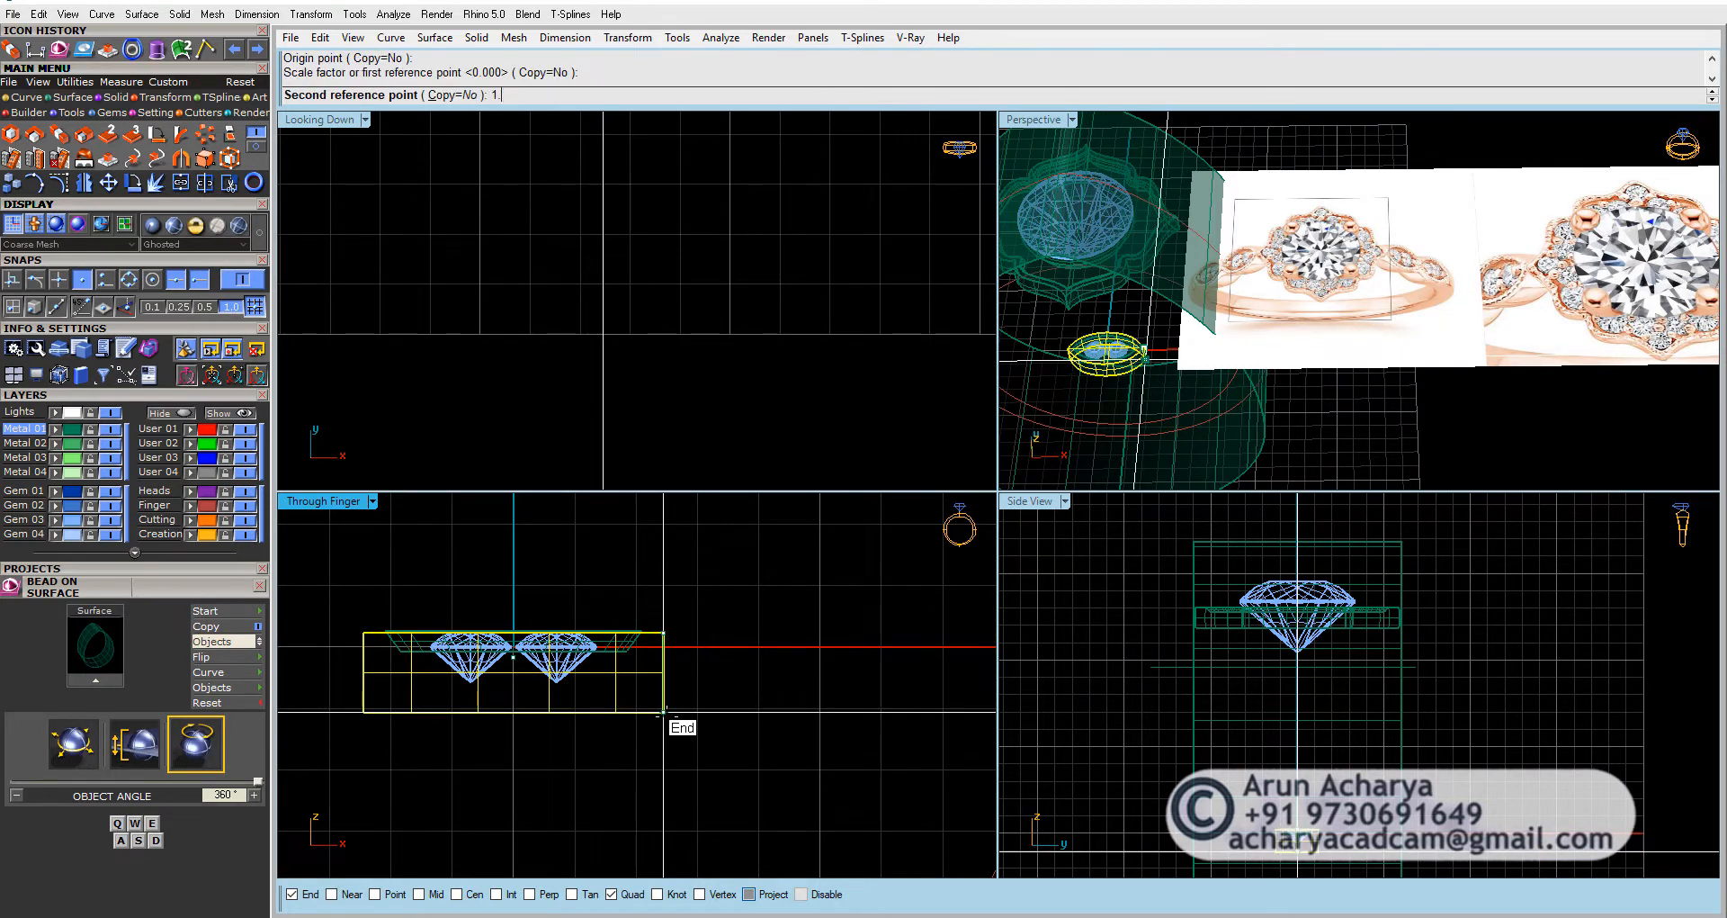
{"action": "key", "text": "Return"}
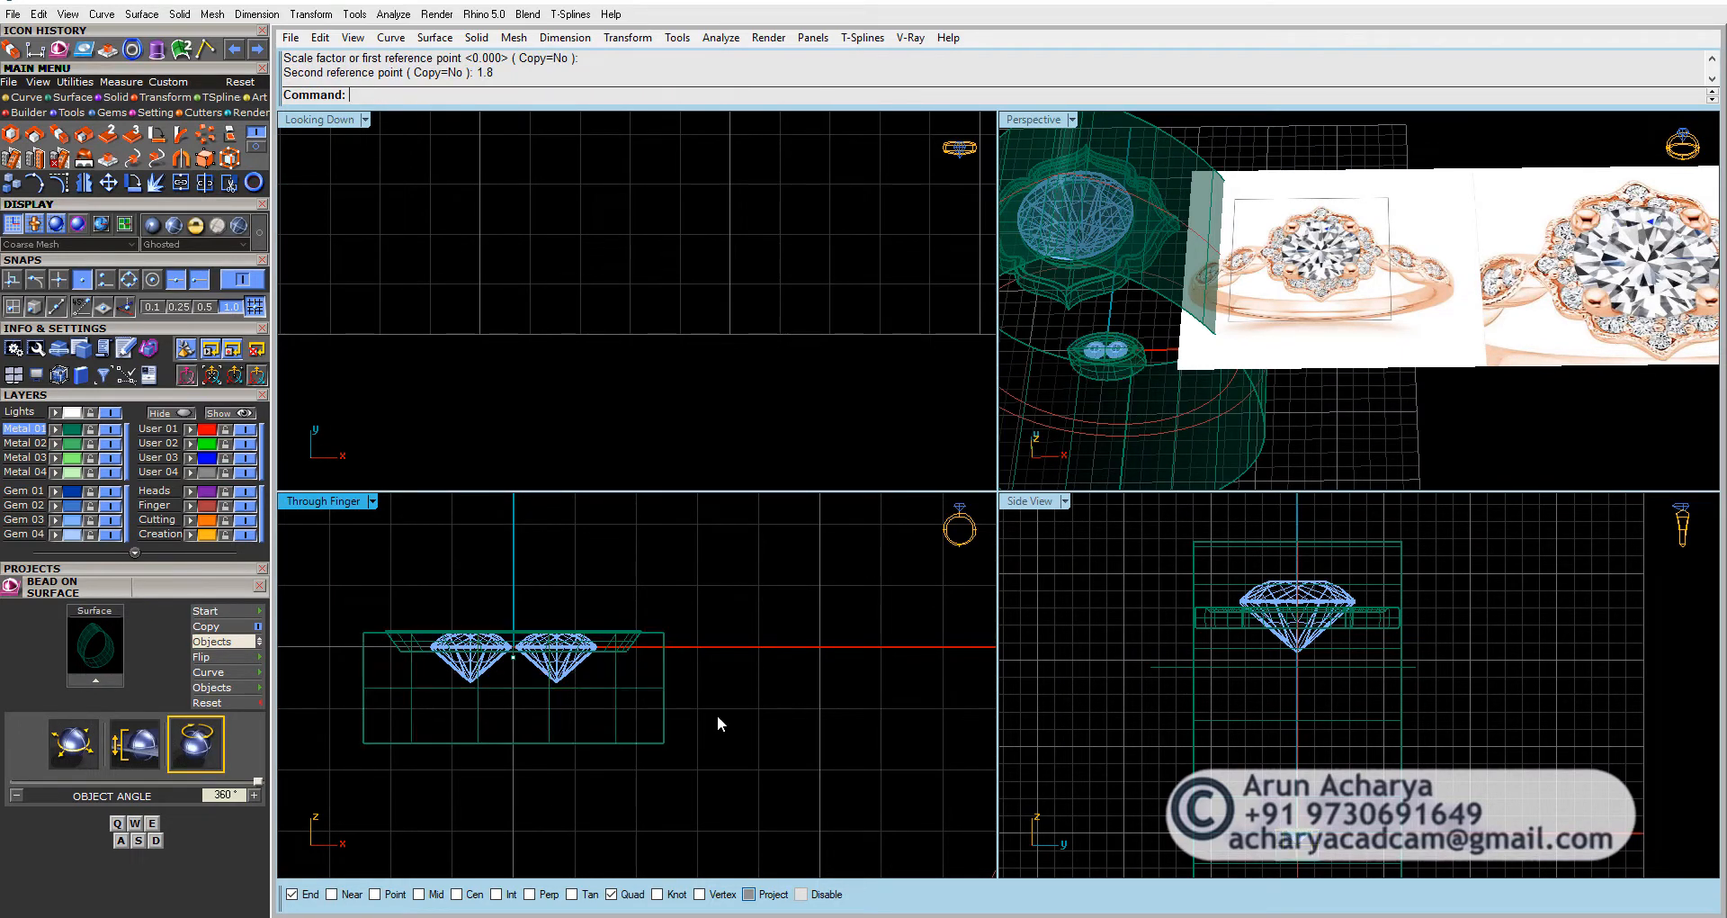
Step: Move the reference point between the two small diamonds to the origin at 0,0,0
{"action": "scroll", "coordinate": [698, 668], "scroll_direction": "down", "scroll_amount": 3}
{"action": "scroll", "coordinate": [669, 659], "scroll_direction": "up", "scroll_amount": 3}
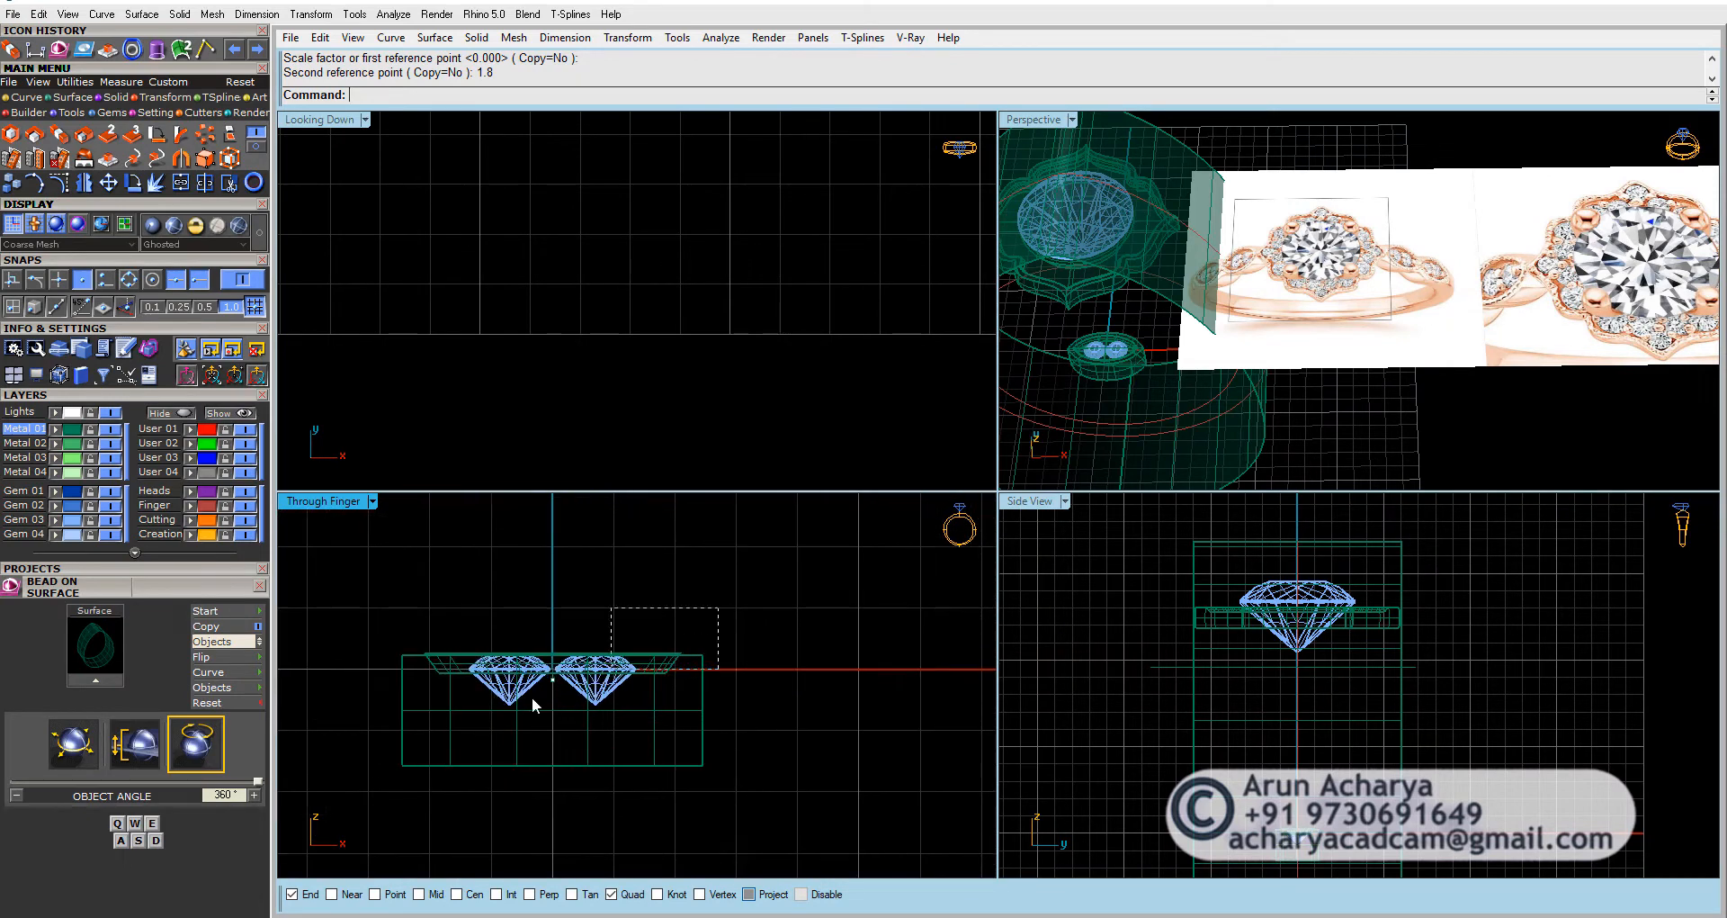
{"action": "left_click_drag", "start_coordinate": [532, 696], "coordinate": [412, 720]}
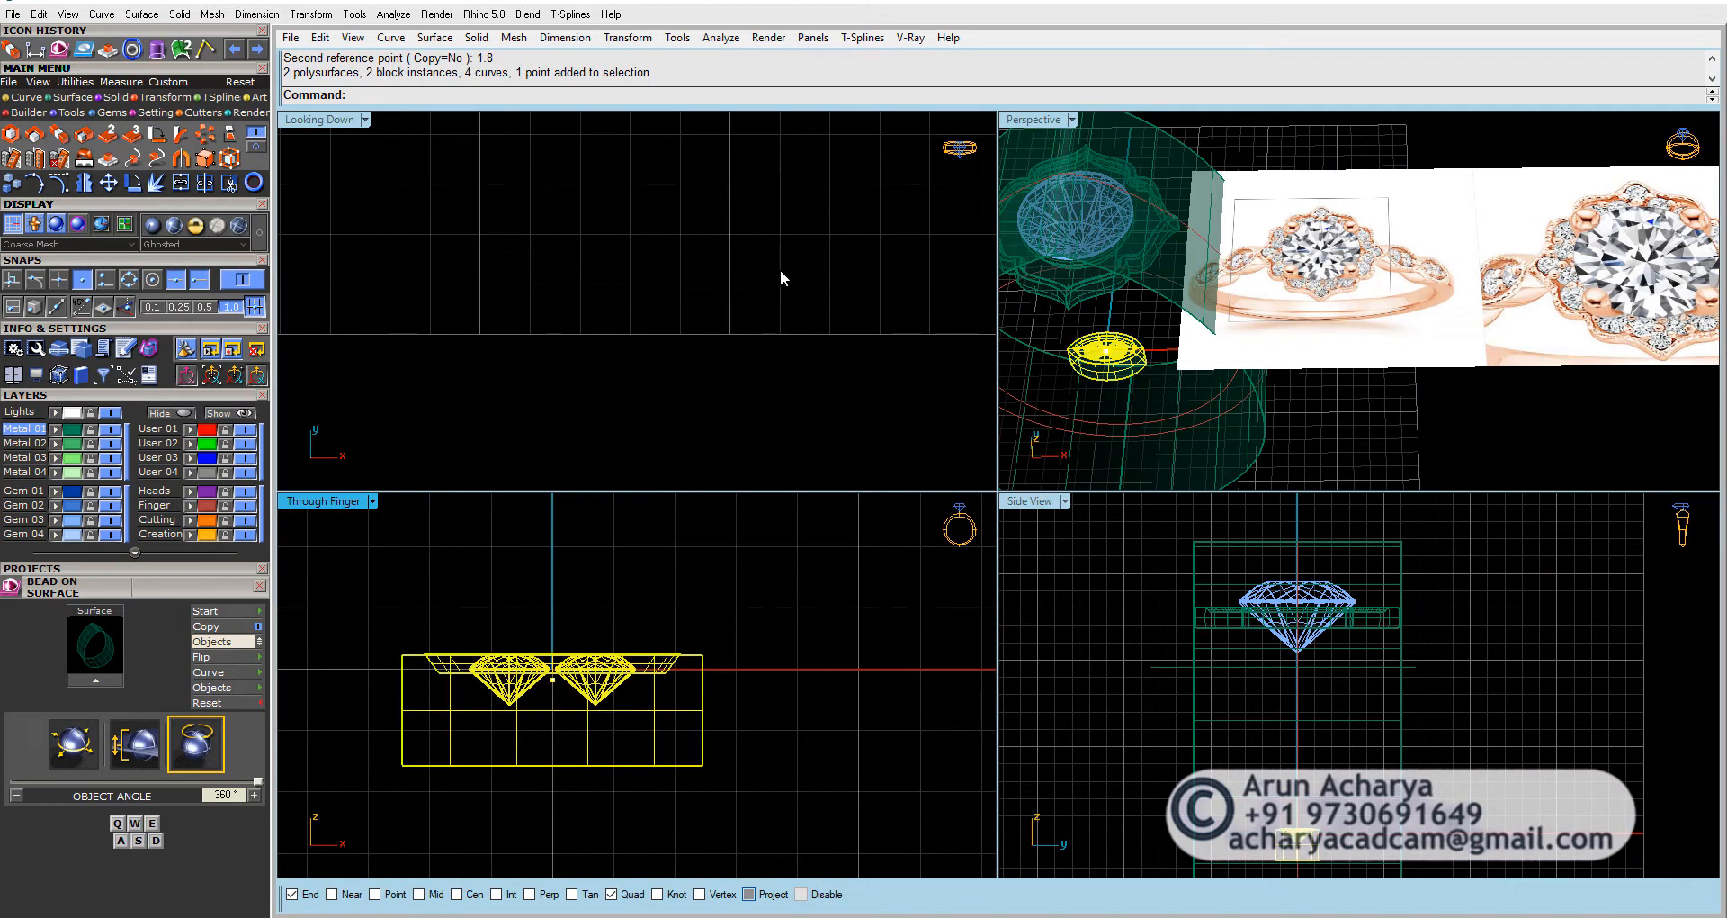
{"action": "scroll", "coordinate": [547, 689], "scroll_direction": "up", "scroll_amount": 3}
{"action": "key", "text": "Escape"}
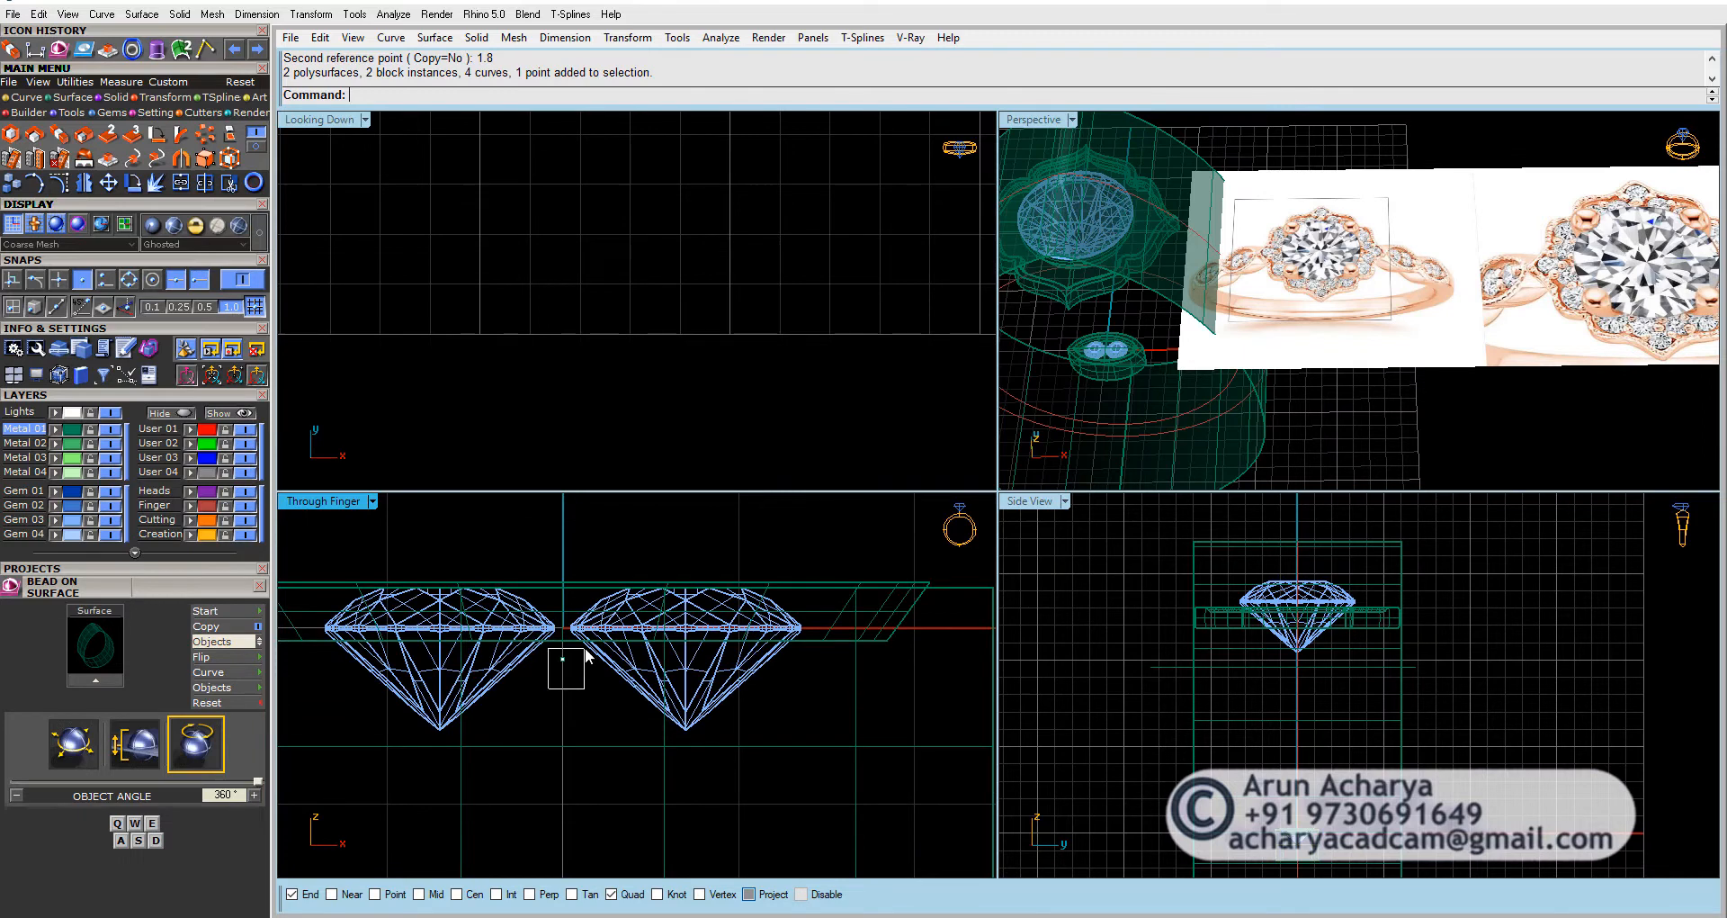
{"action": "left_click_drag", "start_coordinate": [548, 688], "coordinate": [585, 649]}
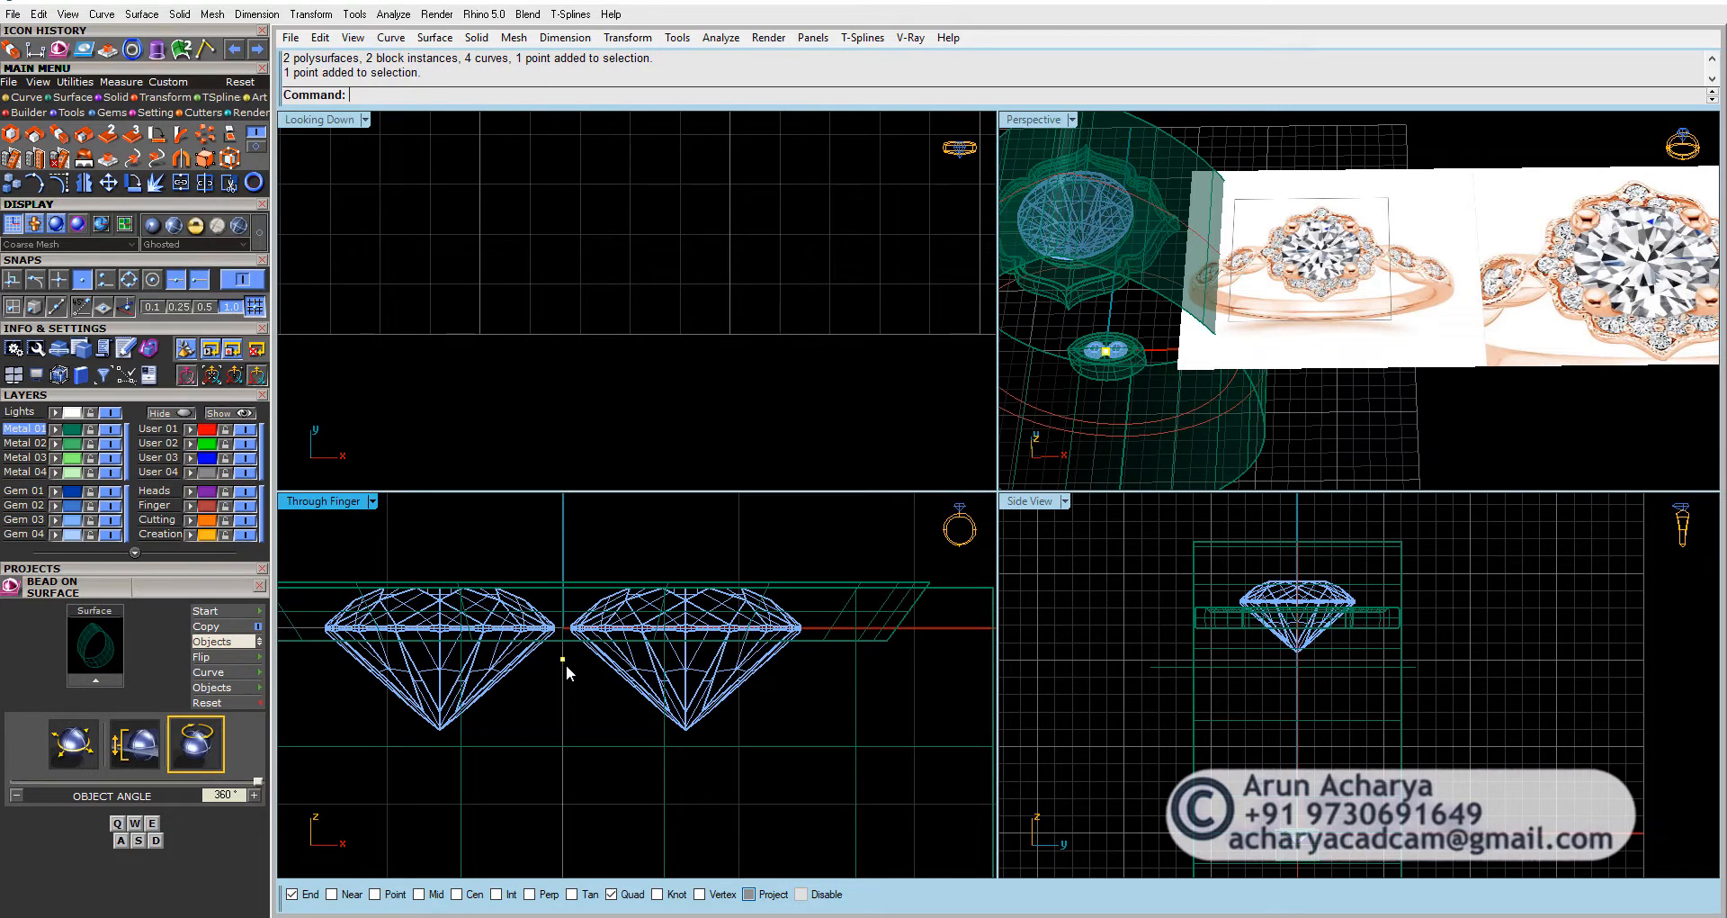
{"action": "left_click", "coordinate": [108, 182]}
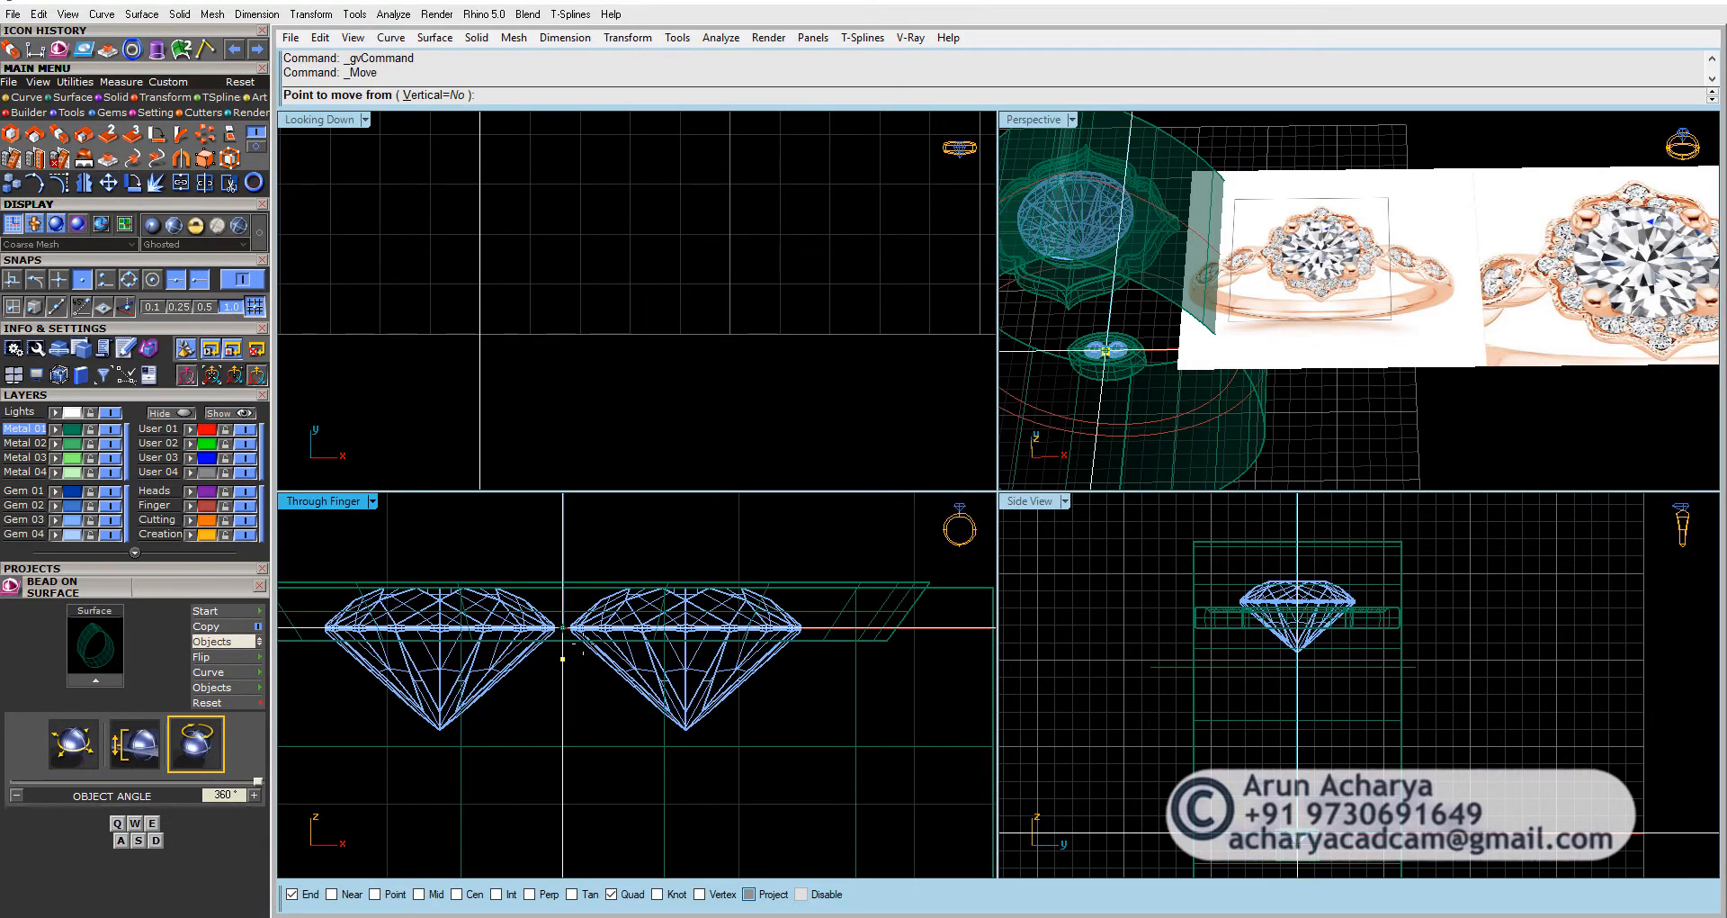
{"action": "right_click", "coordinate": [397, 894]}
{"action": "left_click", "coordinate": [563, 660]}
{"action": "type", "text": "0,0,0"}
{"action": "key", "text": "Return"}
Step: Group the deepened marquise body, its diamonds, curves and the reference point
{"action": "scroll", "coordinate": [581, 661], "scroll_direction": "down", "scroll_amount": 3}
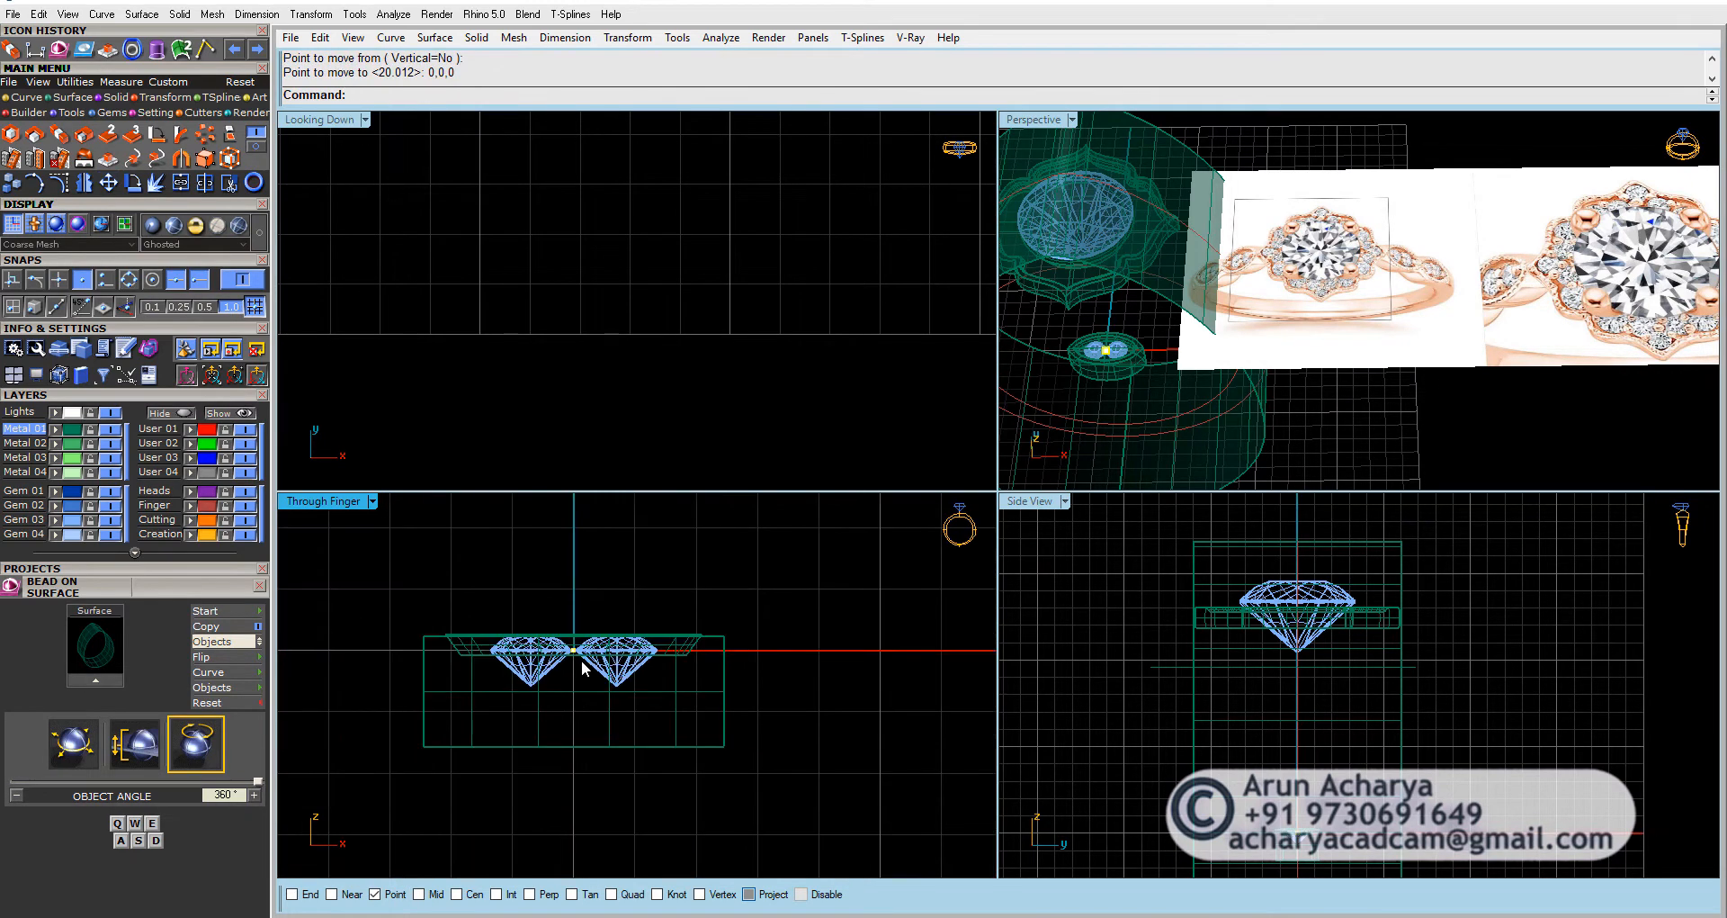
{"action": "left_click_drag", "start_coordinate": [386, 585], "coordinate": [752, 849]}
{"action": "key", "text": "ctrl+g"}
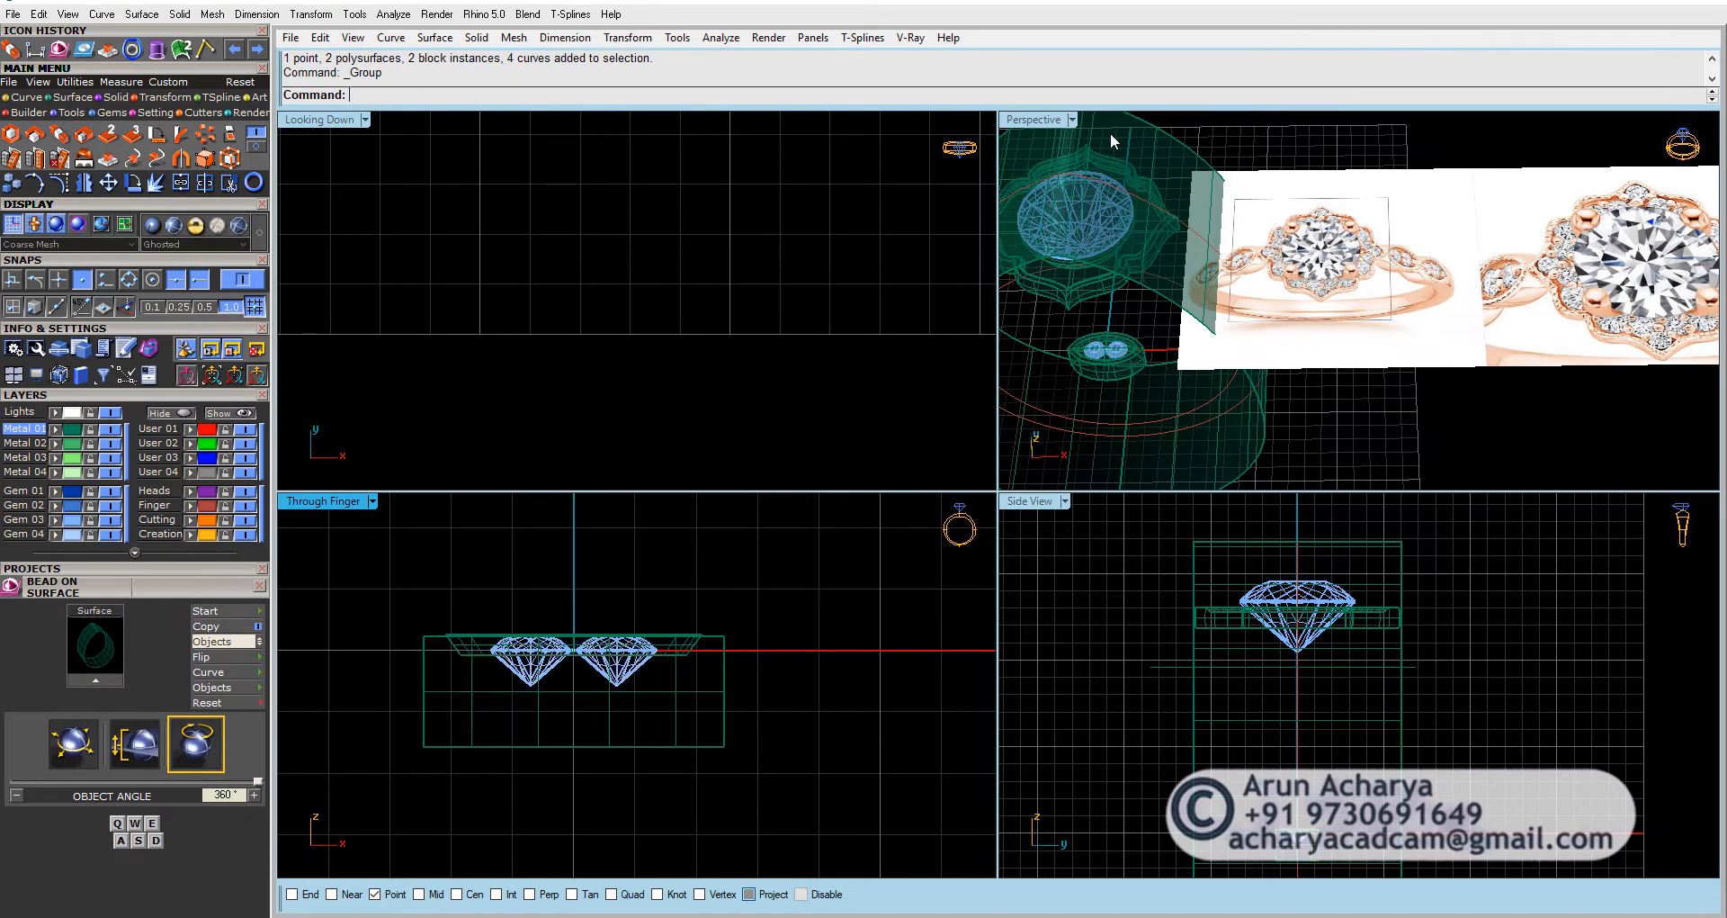
Step: Start orienting copies of the grouped marquise setting onto the ring surface with Bead on Surface
{"action": "double_click", "coordinate": [1052, 129]}
{"action": "scroll", "coordinate": [829, 459], "scroll_direction": "up", "scroll_amount": 6}
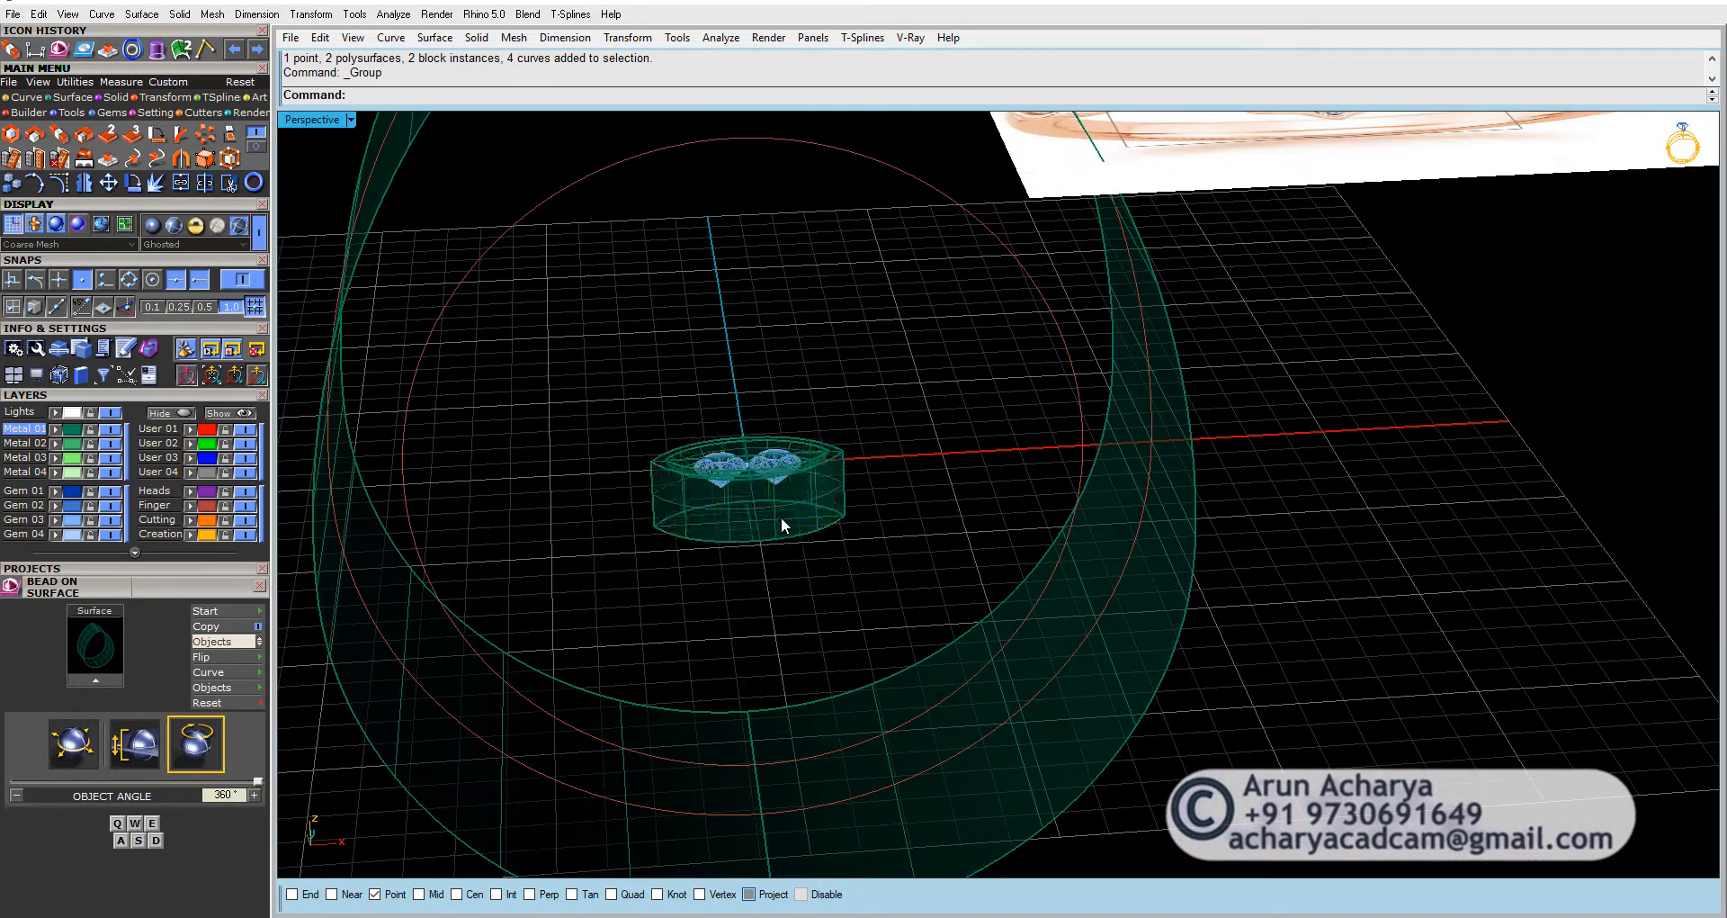
{"action": "left_click", "coordinate": [808, 552]}
{"action": "scroll", "coordinate": [808, 551], "scroll_direction": "down", "scroll_amount": 3}
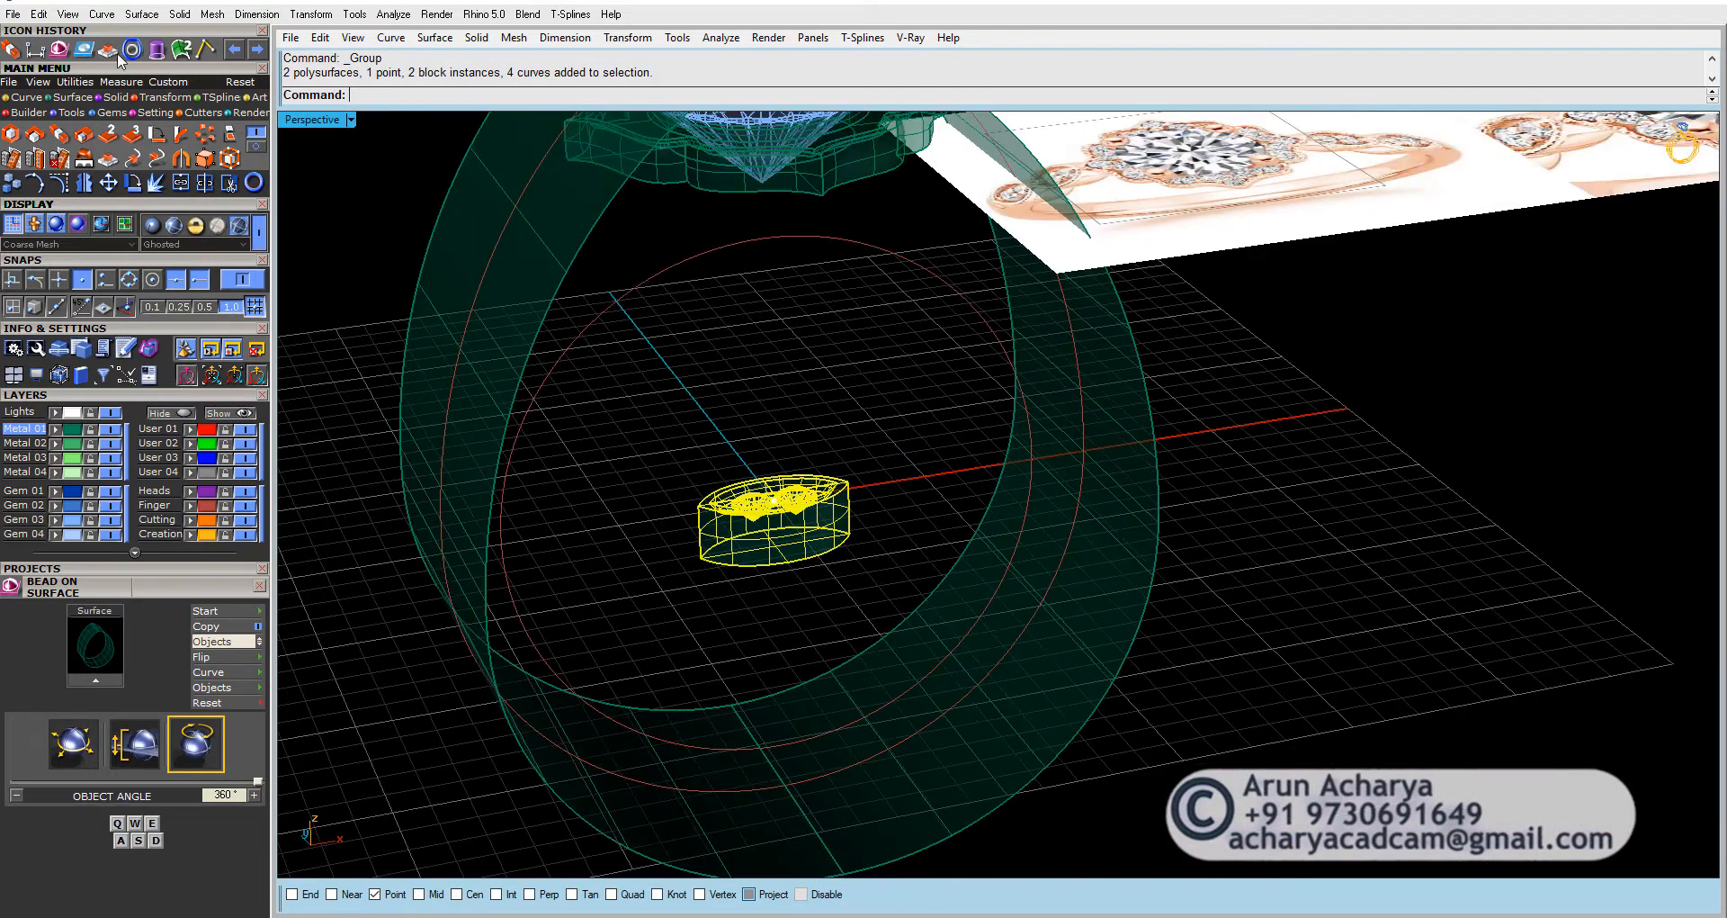
{"action": "left_click", "coordinate": [840, 412]}
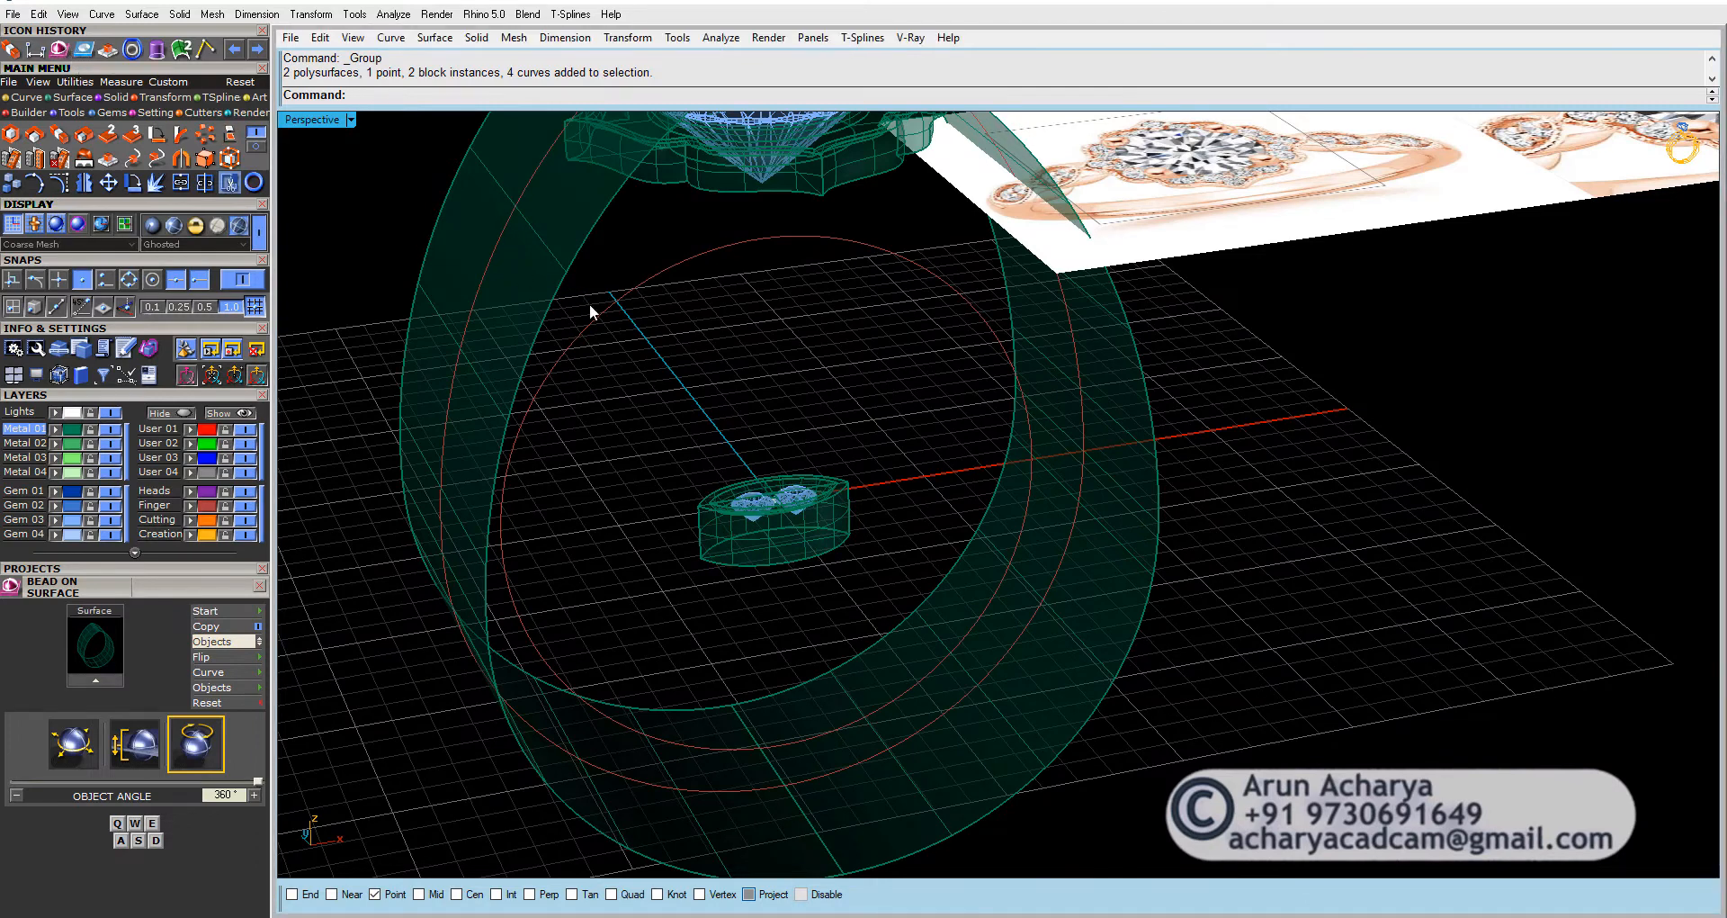
{"action": "left_click", "coordinate": [526, 326]}
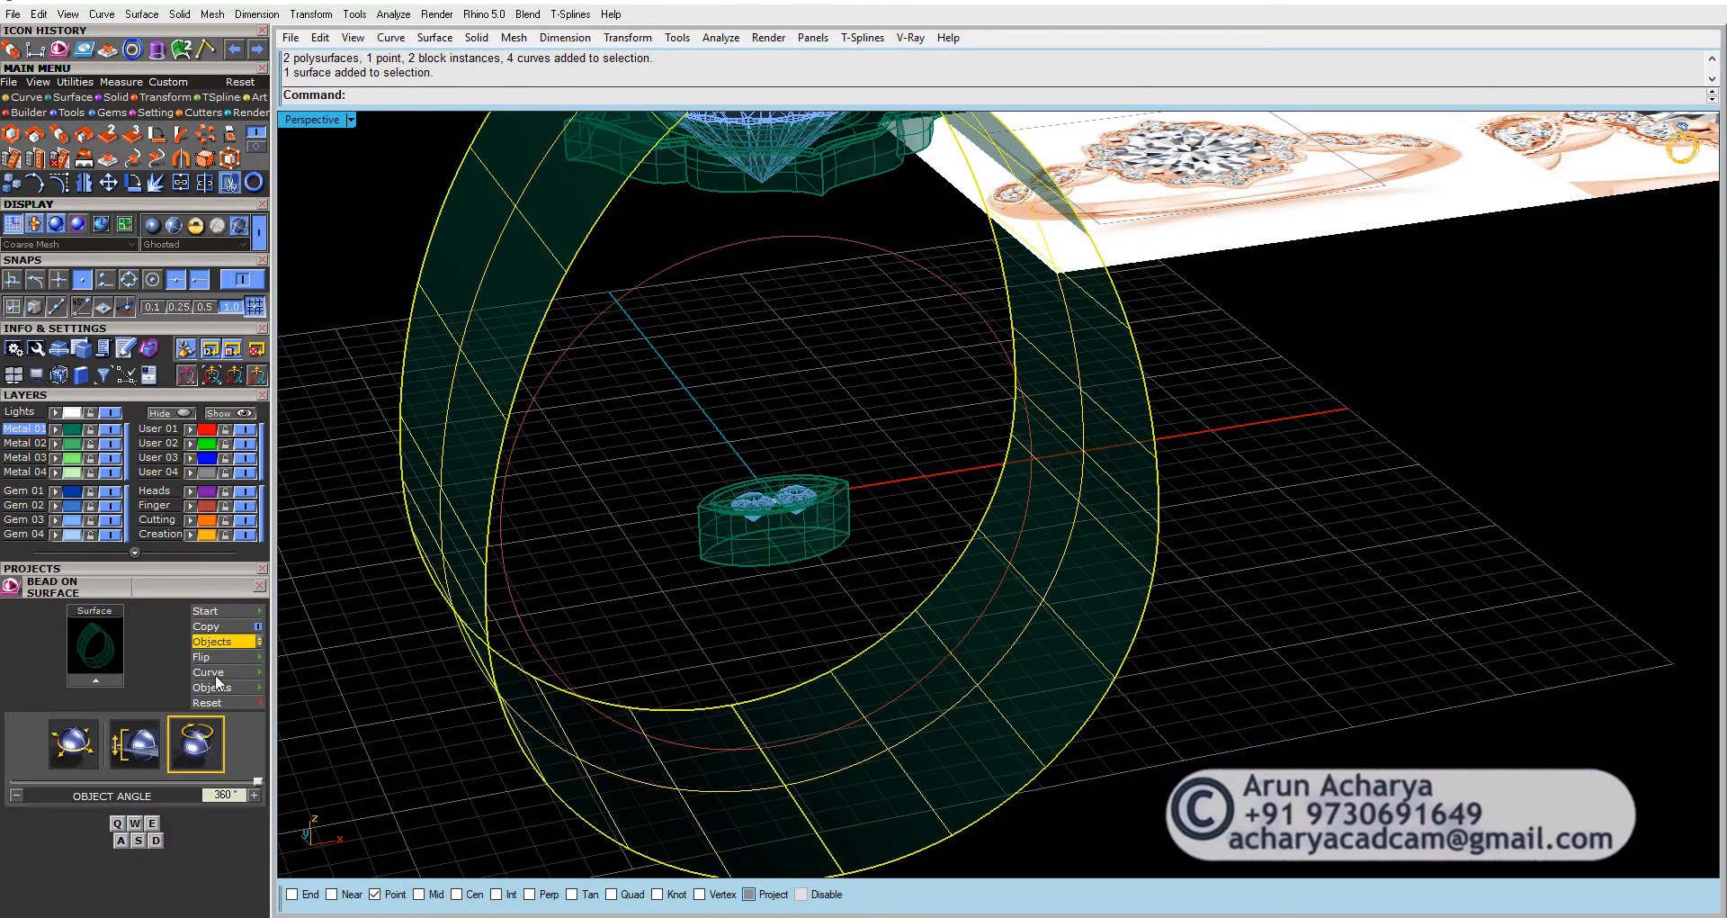
{"action": "left_click", "coordinate": [109, 684]}
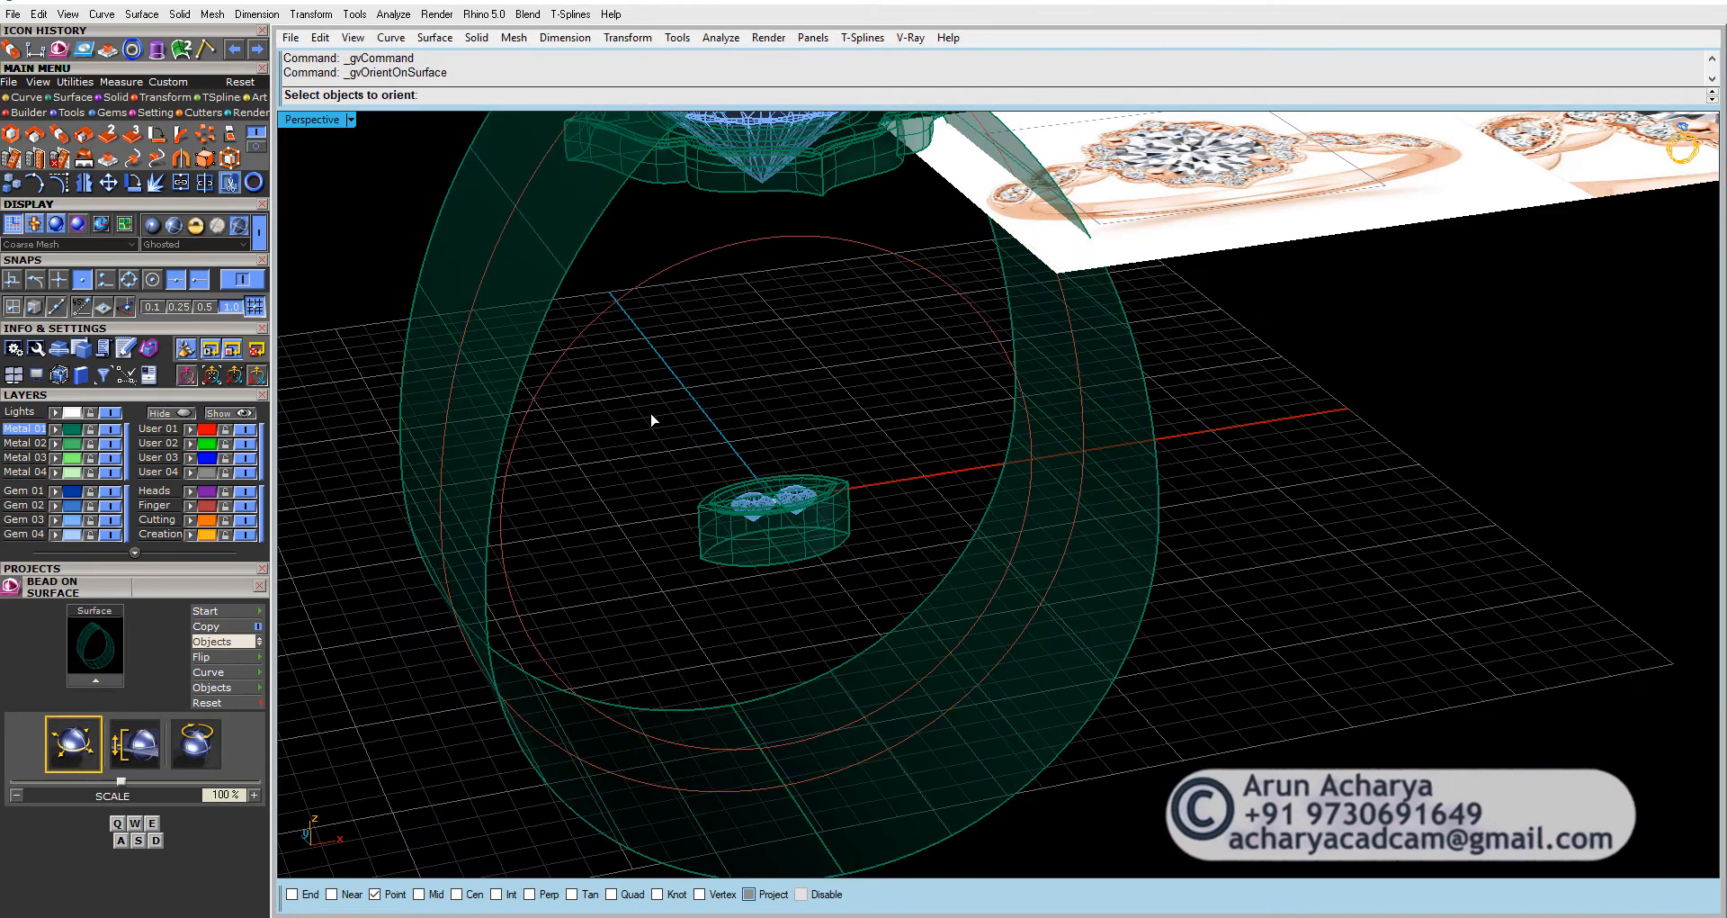
{"action": "left_click_drag", "start_coordinate": [885, 600], "coordinate": [882, 598]}
{"action": "key", "text": "Return"}
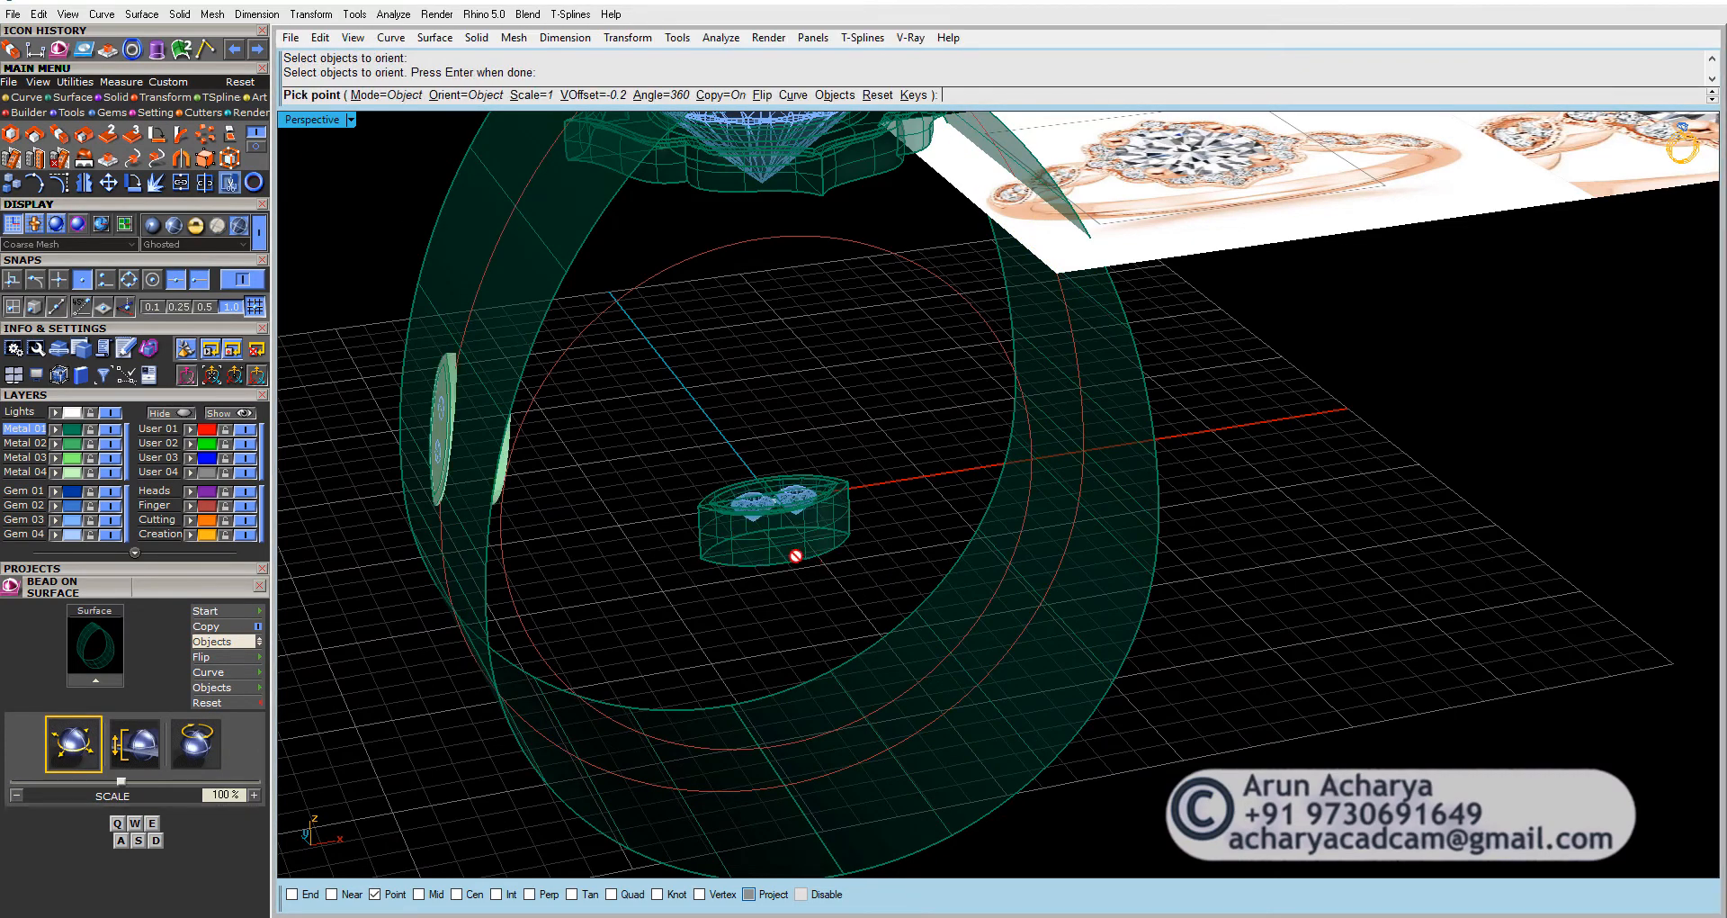
Step: Enable the Near object snap so the marquise copies can be aligned to the ring surface's centre curve
{"action": "right_click_drag", "start_coordinate": [504, 302], "coordinate": [611, 340]}
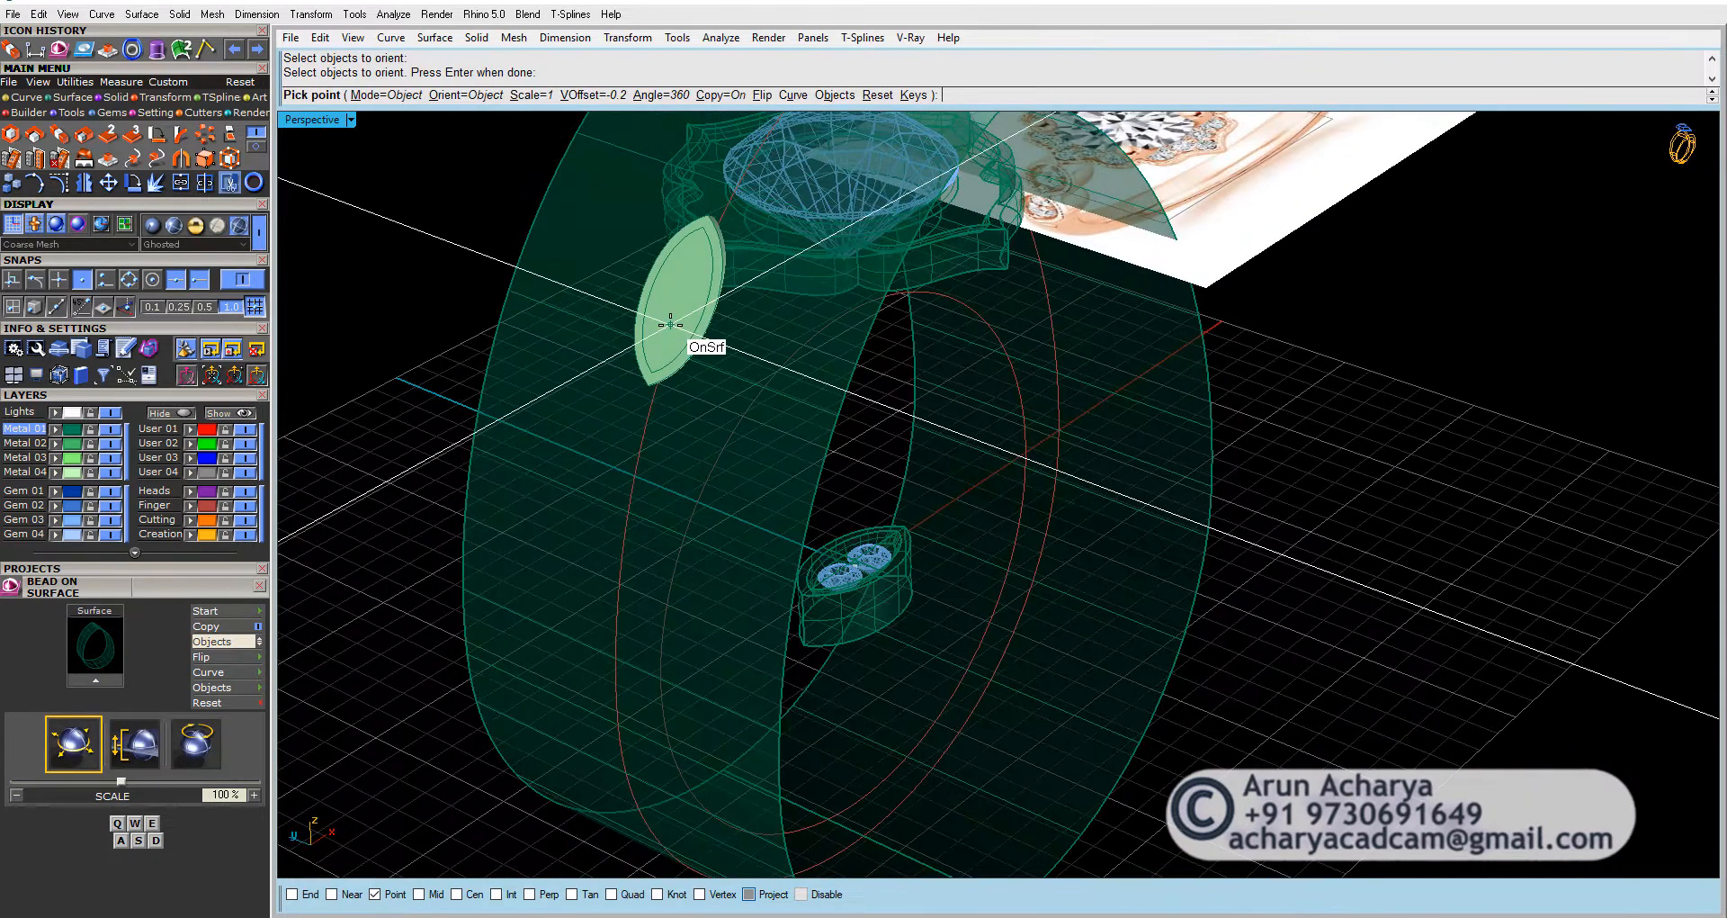
{"action": "right_click_drag", "start_coordinate": [708, 424], "coordinate": [764, 439]}
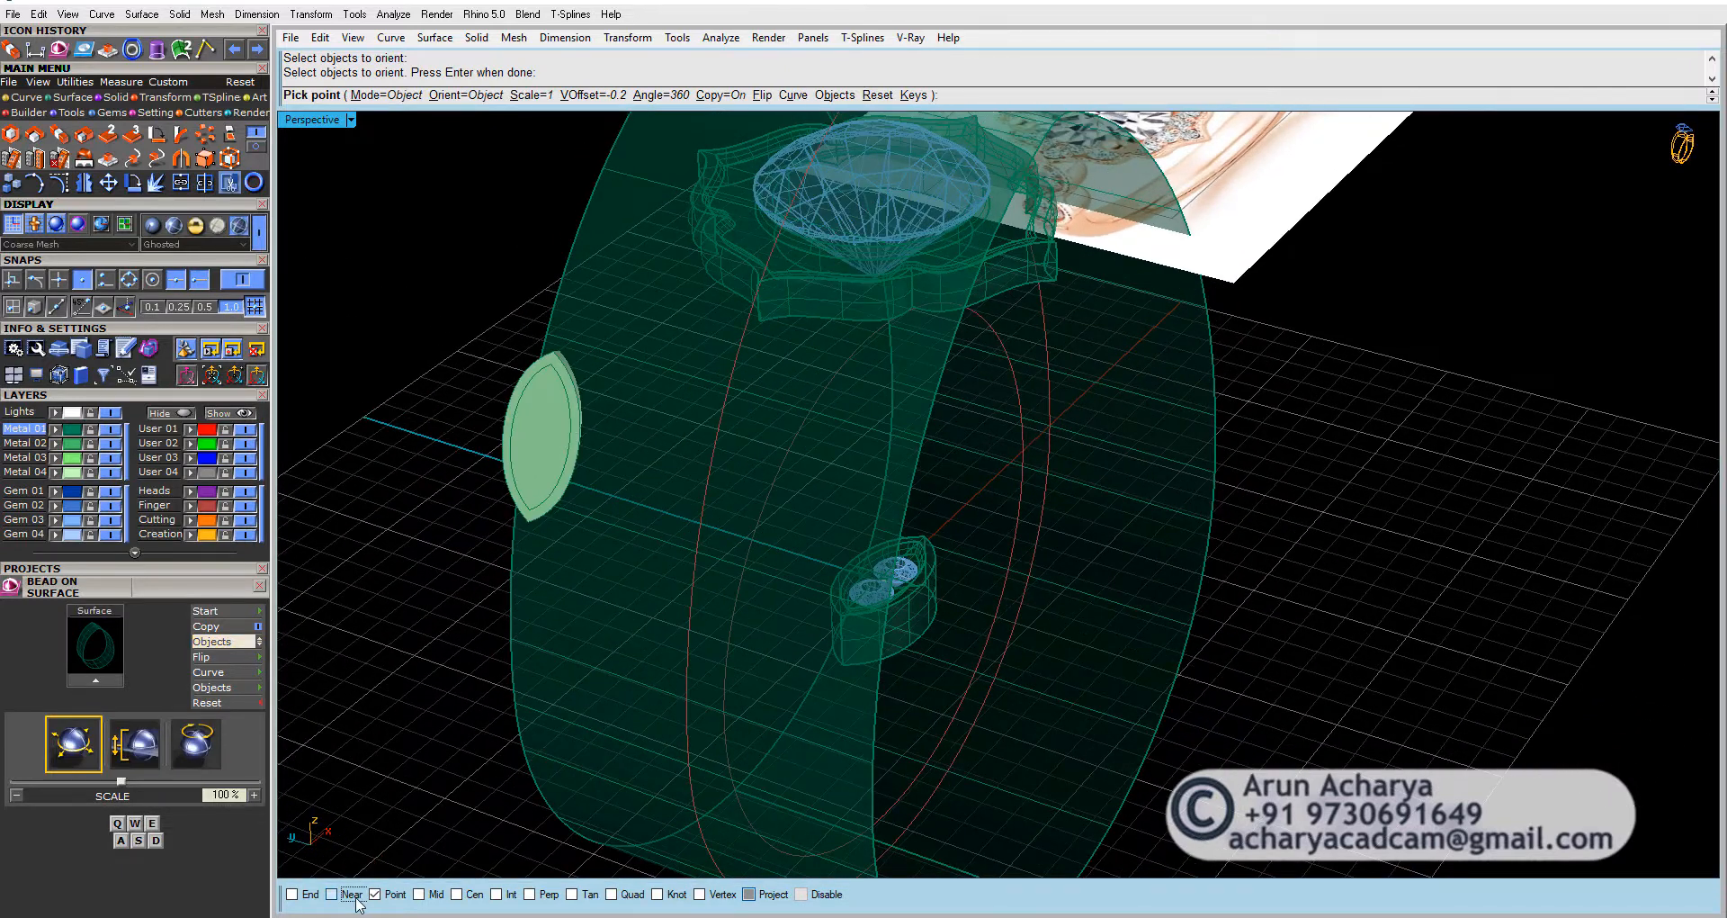
{"action": "left_click", "coordinate": [356, 899]}
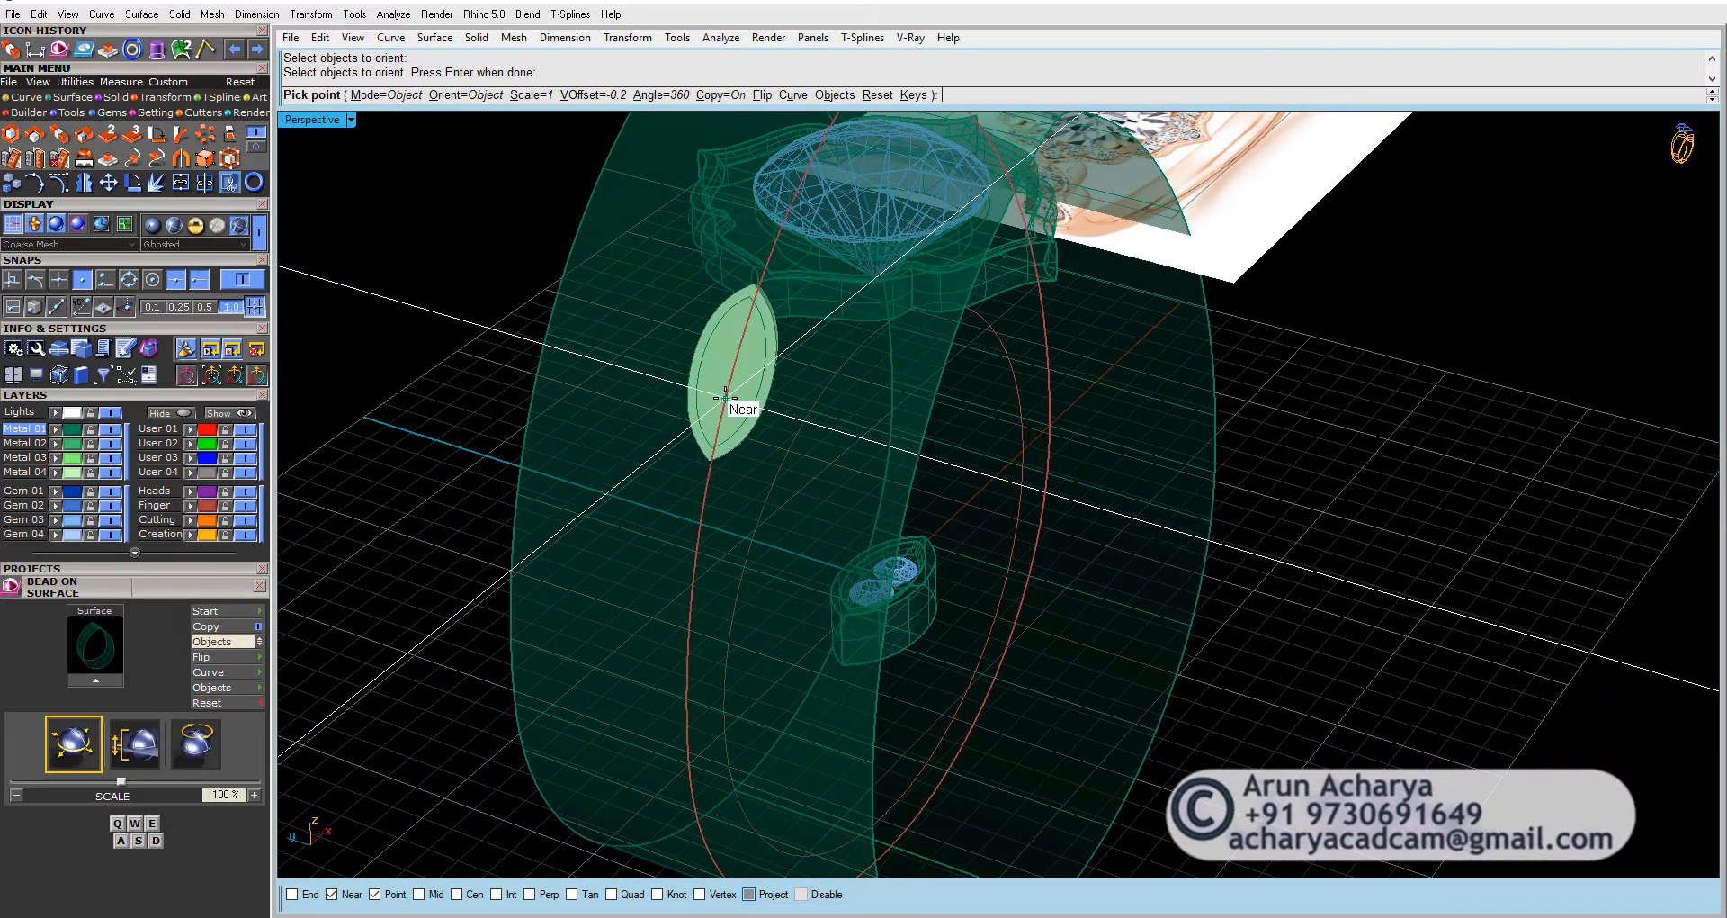
Step: Try to place the first marquise copy on the ring surface just below the halo and undo it
{"action": "double_click", "coordinate": [290, 122]}
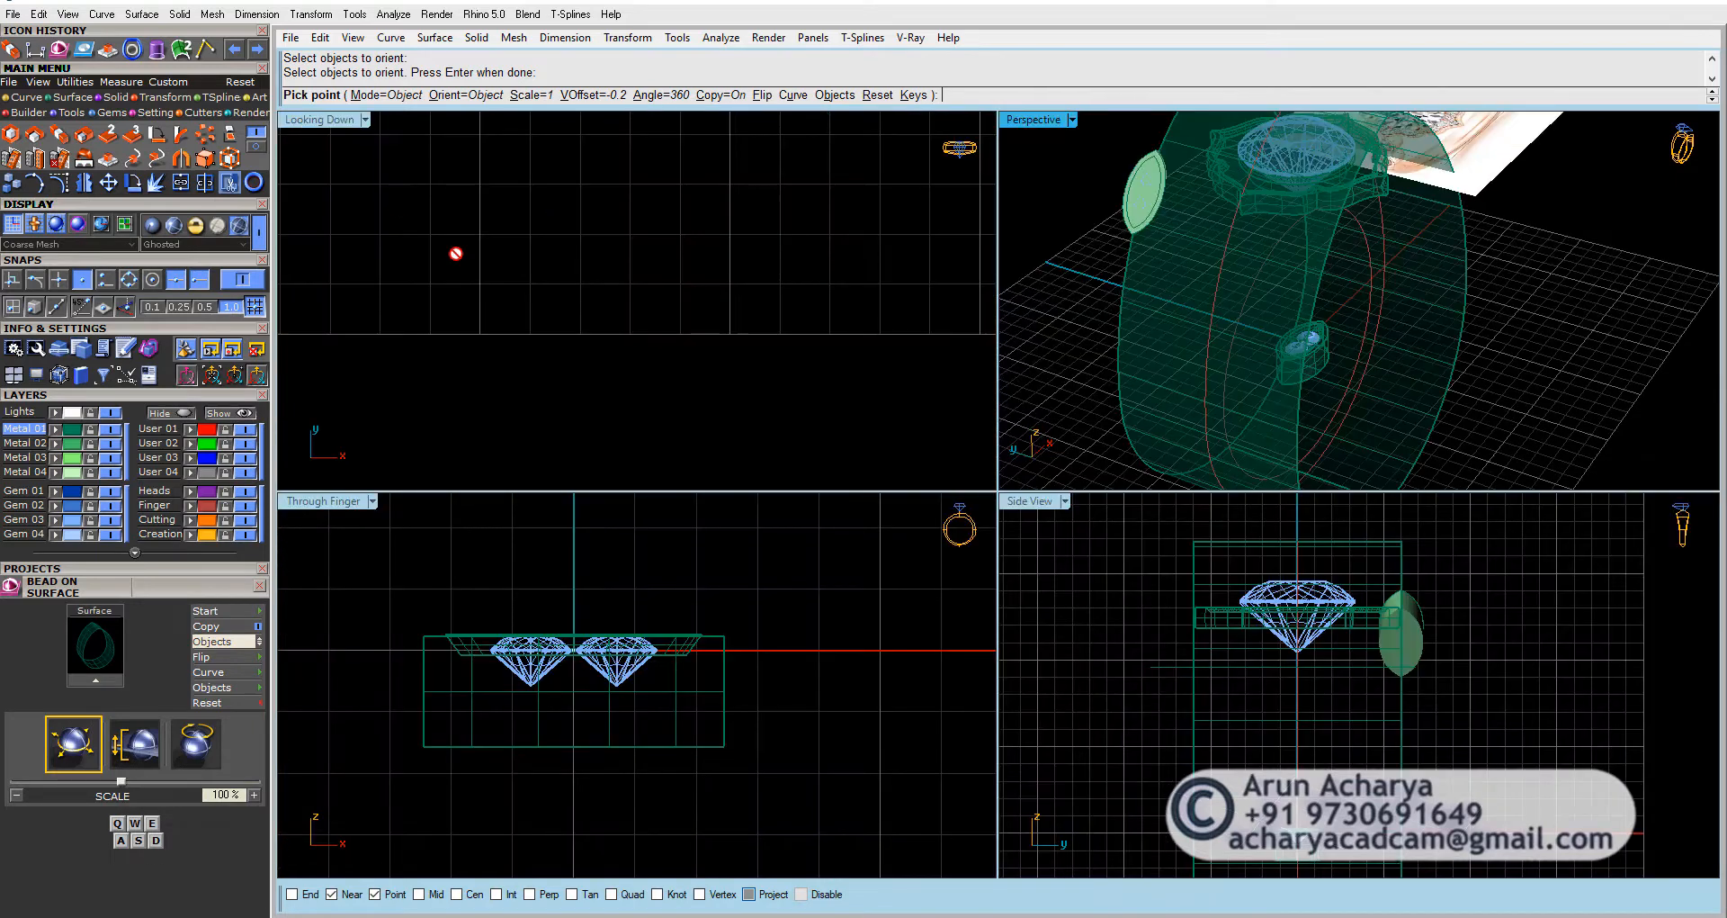
{"action": "right_click_drag", "start_coordinate": [710, 609], "coordinate": [602, 781]}
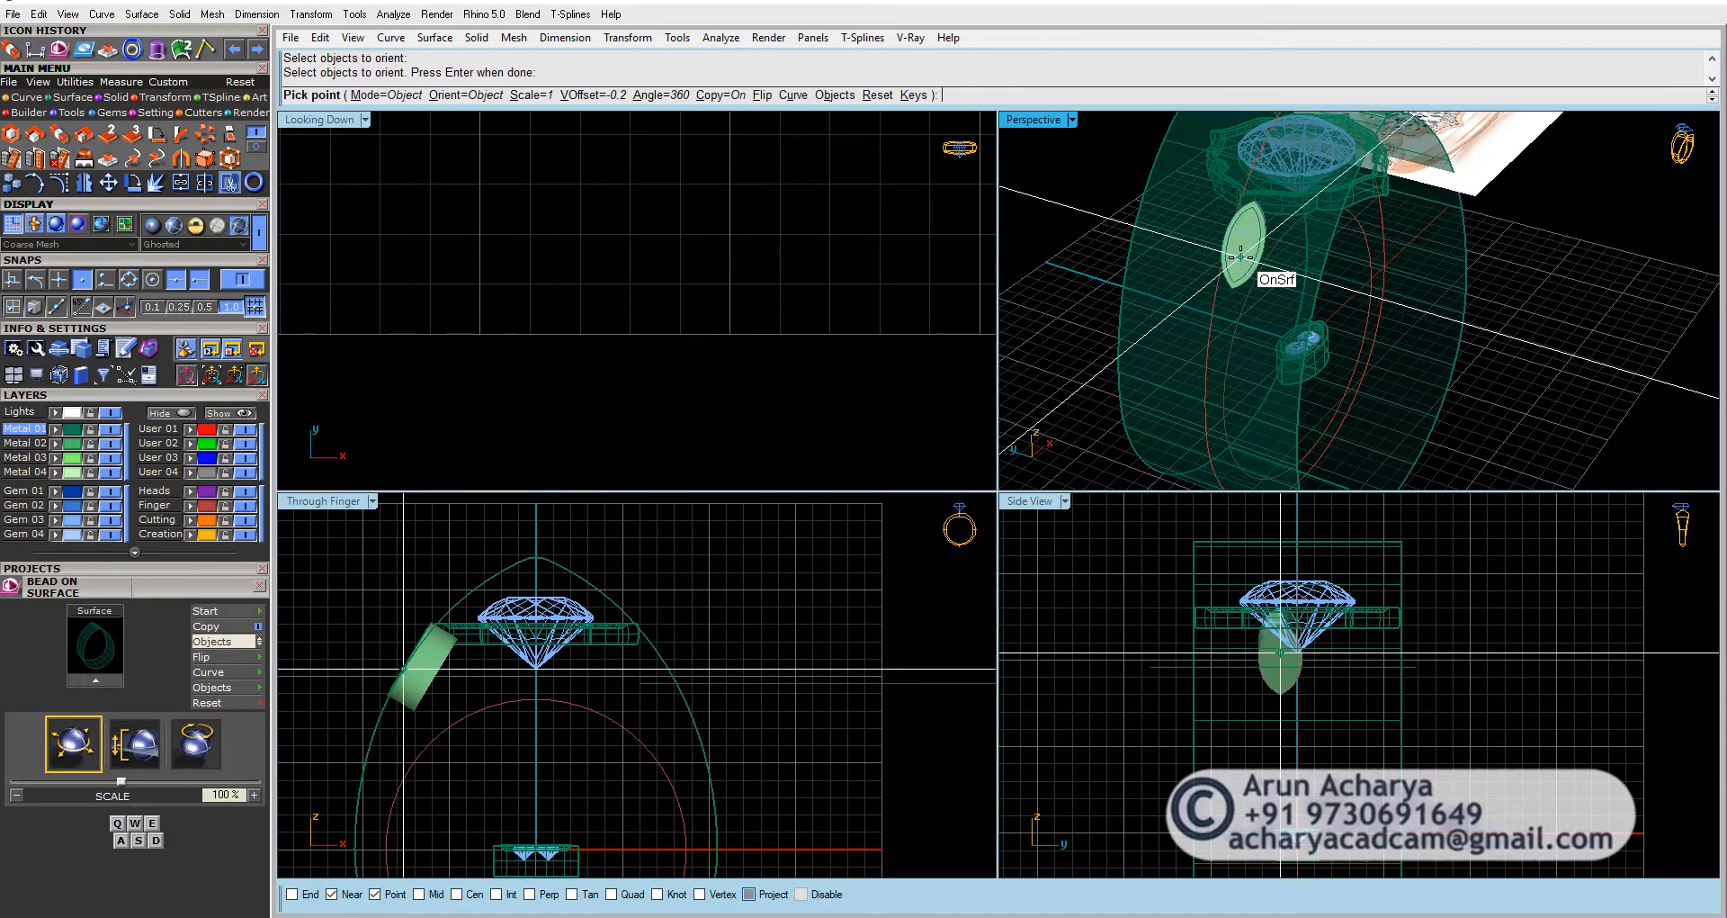
{"action": "left_click", "coordinate": [1243, 256]}
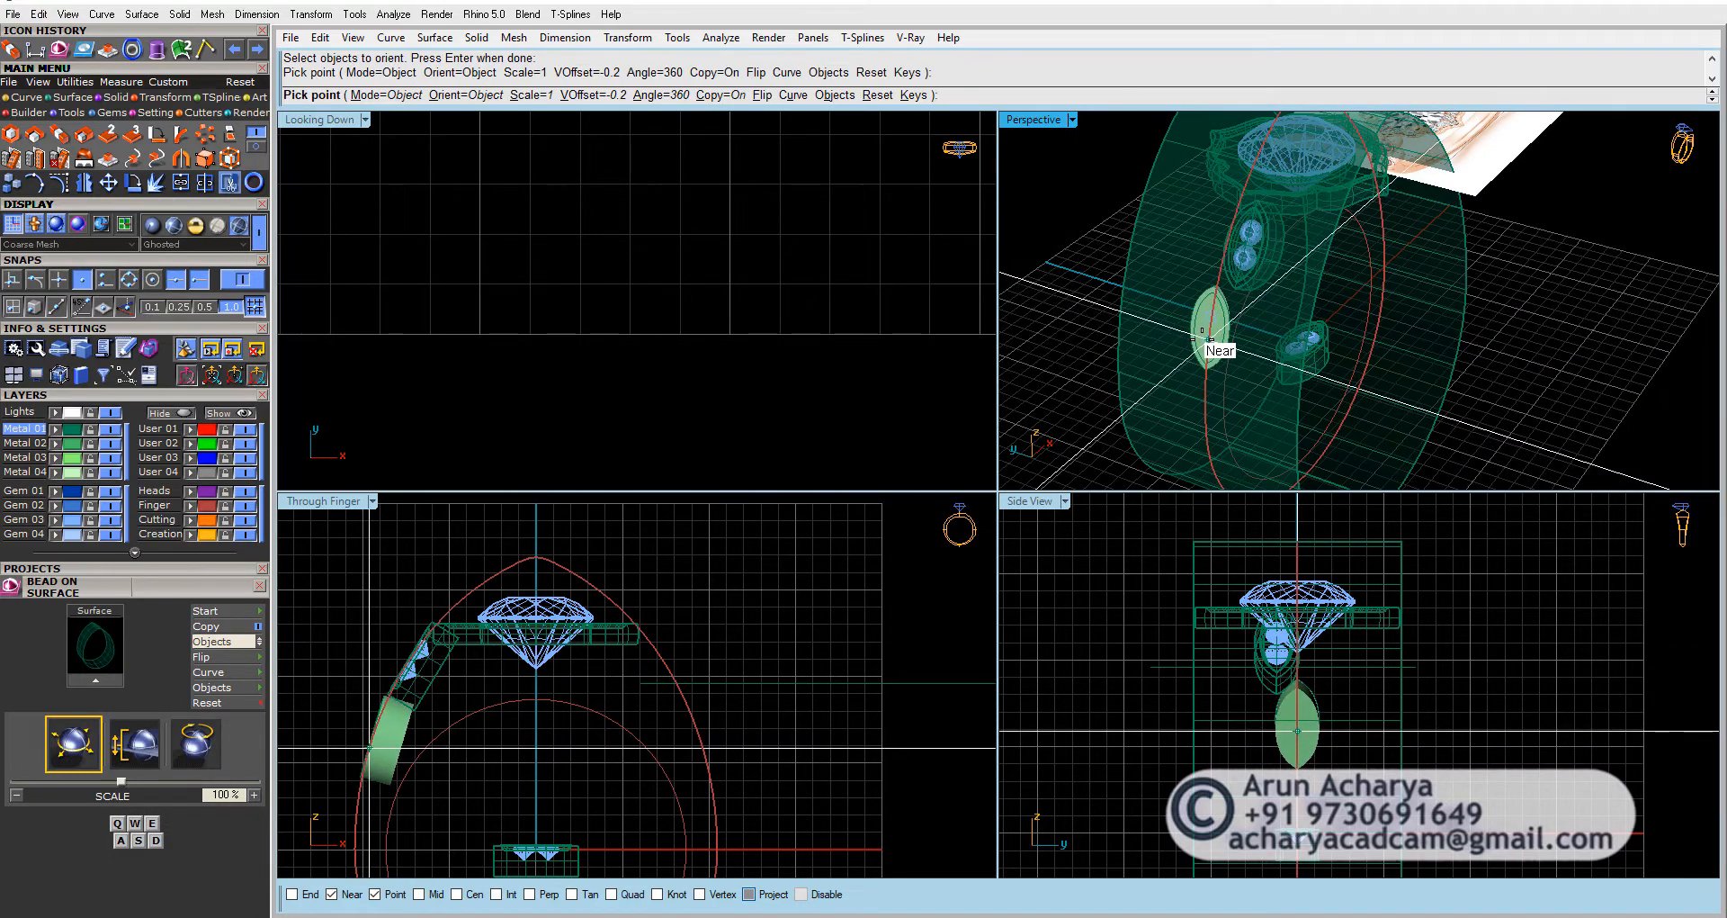
{"action": "right_click_drag", "start_coordinate": [1215, 340], "coordinate": [1039, 177]}
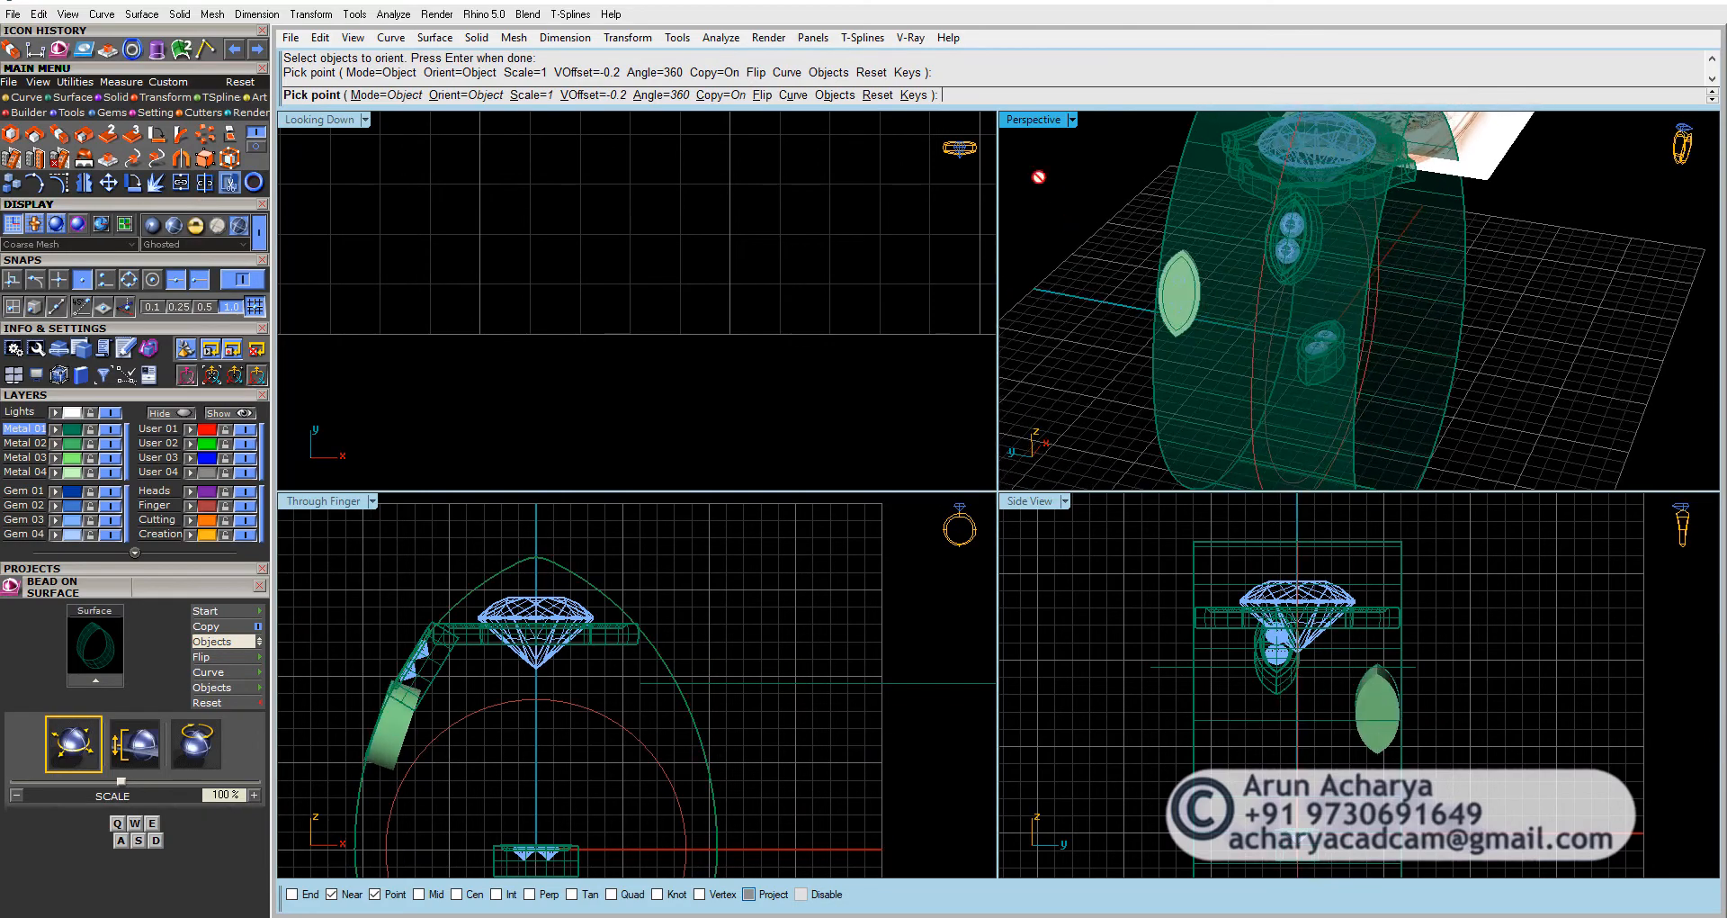
{"action": "double_click", "coordinate": [1015, 129]}
{"action": "key", "text": "ctrl+z"}
Step: Orient the marquise group onto the ring surface and place its first copy on the centre curve just below the halo
{"action": "right_click_drag", "start_coordinate": [879, 450], "coordinate": [824, 477]}
{"action": "left_click_drag", "start_coordinate": [909, 600], "coordinate": [909, 600]}
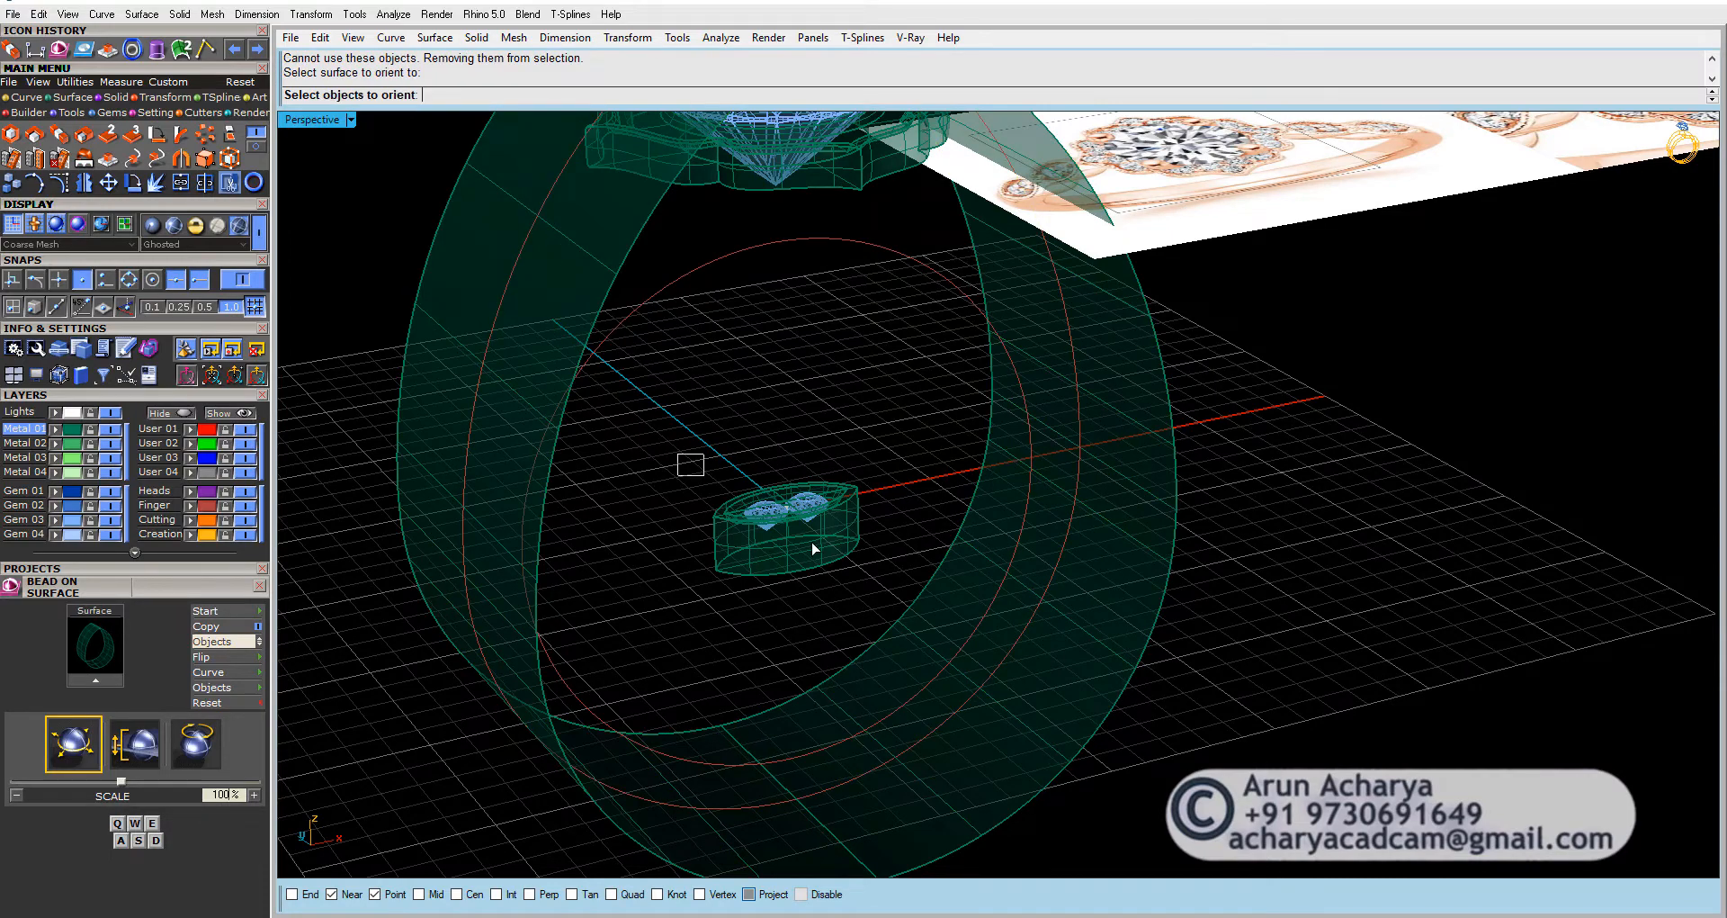
{"action": "left_click_drag", "start_coordinate": [811, 549], "coordinate": [904, 624]}
{"action": "right_click", "coordinate": [779, 533]}
{"action": "right_click_drag", "start_coordinate": [644, 403], "coordinate": [791, 513]}
{"action": "double_click", "coordinate": [322, 121]}
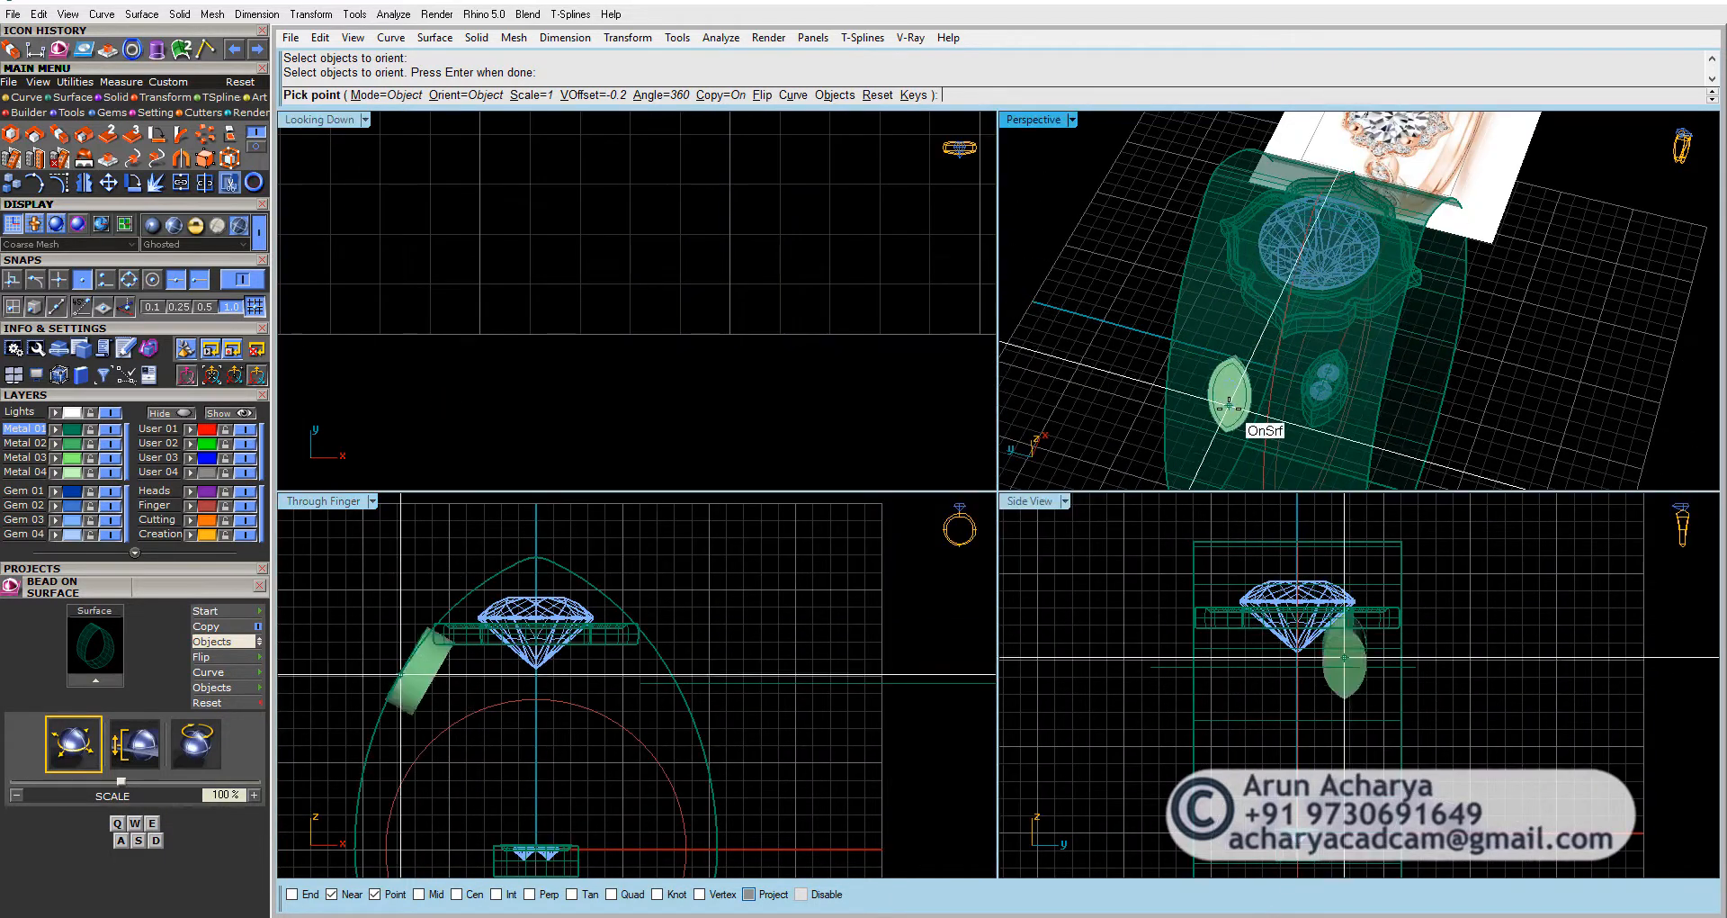
{"action": "scroll", "coordinate": [1229, 404], "scroll_direction": "up", "scroll_amount": 5}
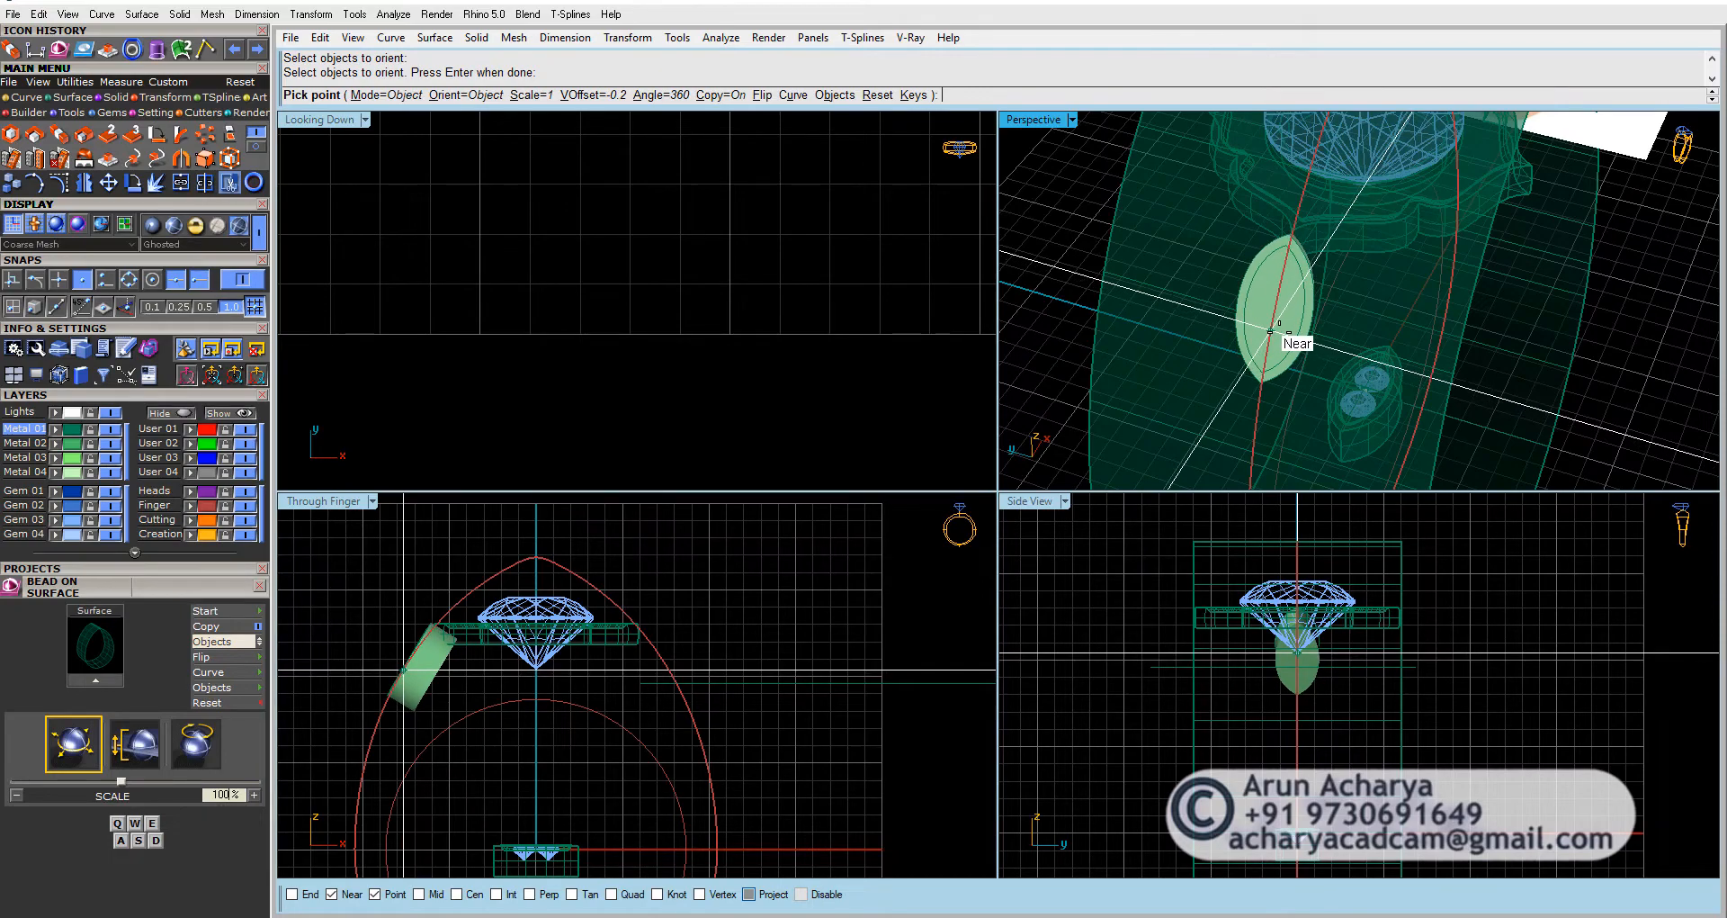
{"action": "left_click", "coordinate": [1275, 327]}
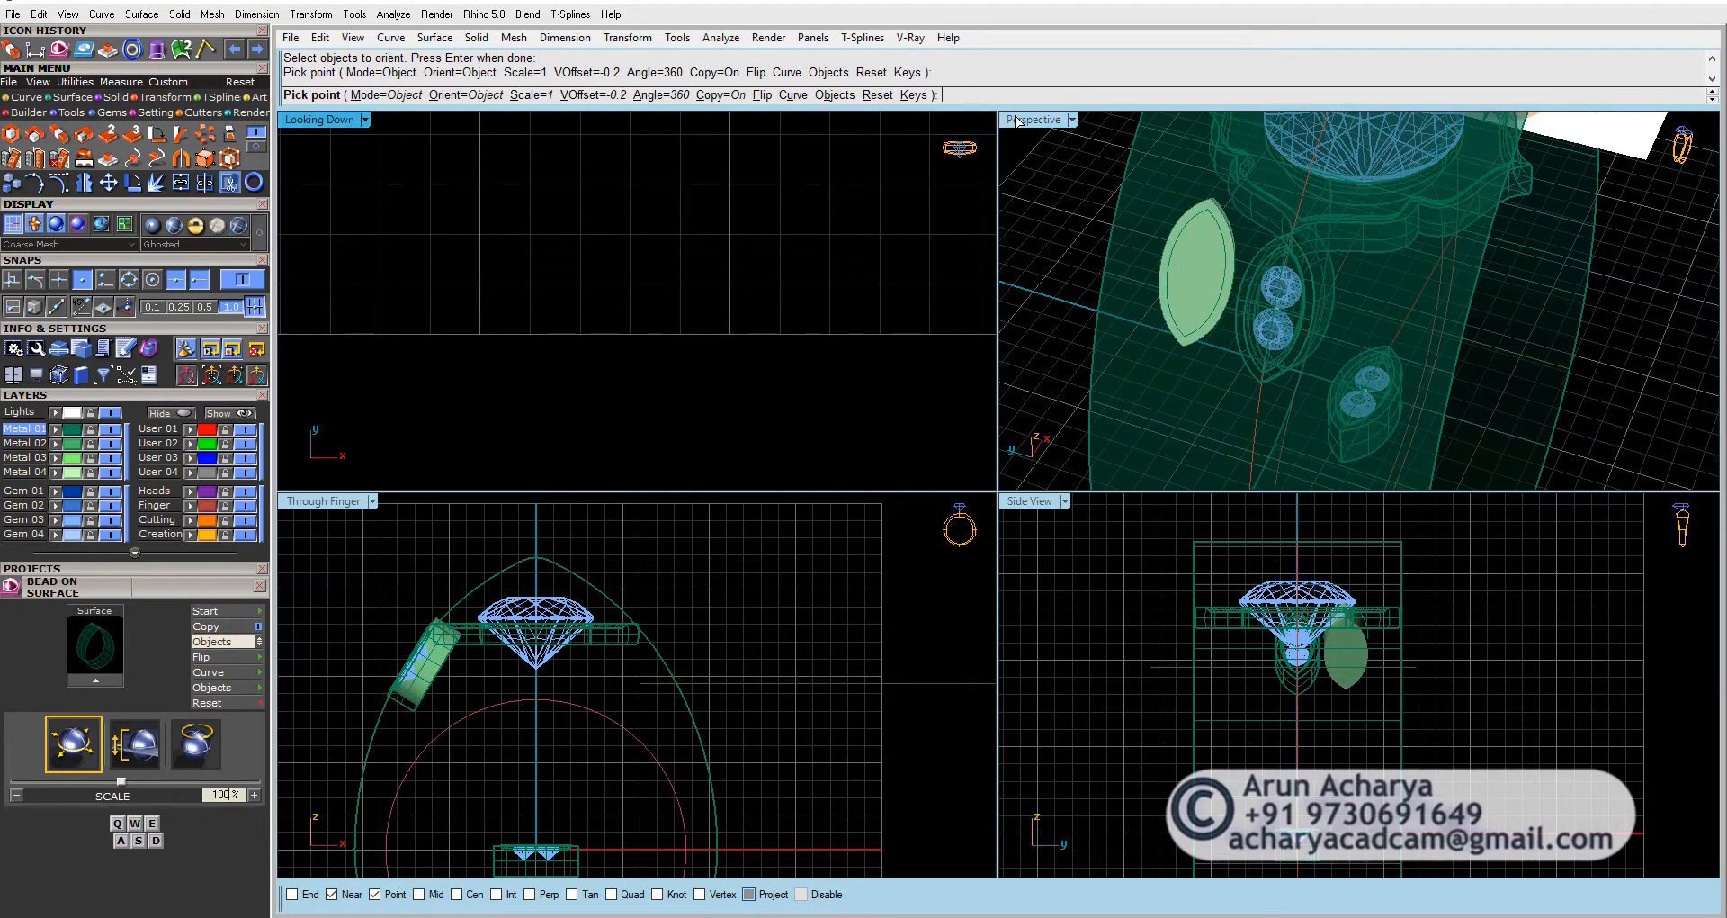
Step: Place a second marquise copy on the centre curve, end to end below the first one
{"action": "double_click", "coordinate": [1030, 120]}
{"action": "scroll", "coordinate": [971, 339], "scroll_direction": "down", "scroll_amount": 5}
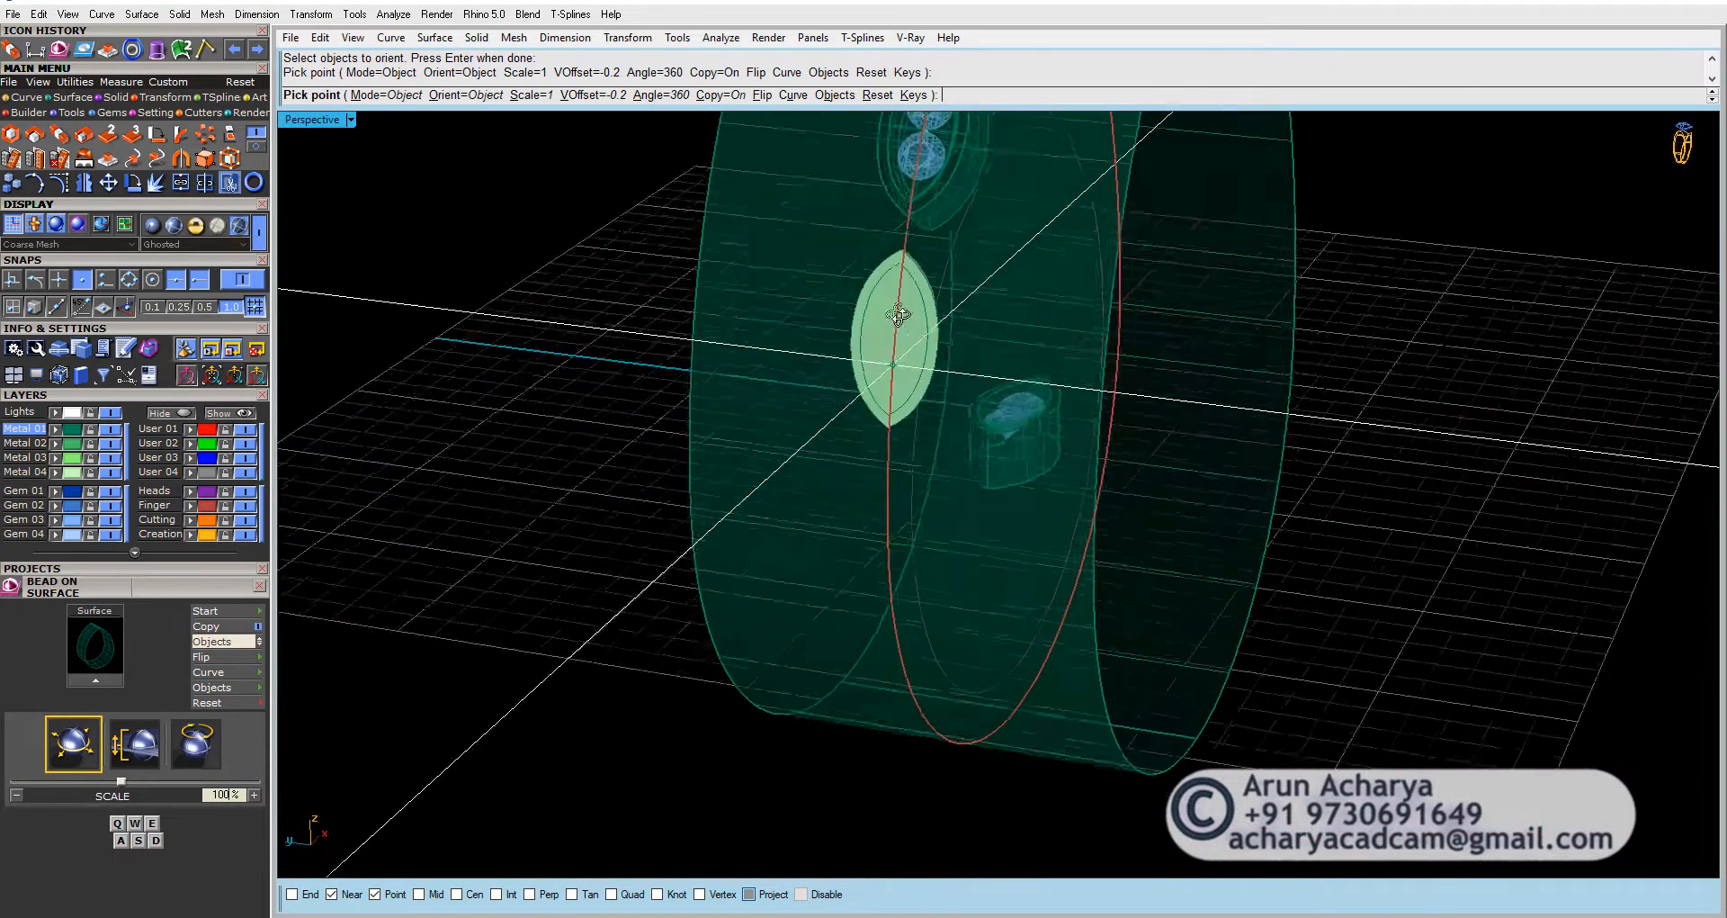
{"action": "right_click_drag", "start_coordinate": [897, 315], "coordinate": [817, 356]}
{"action": "left_click", "coordinate": [878, 364]}
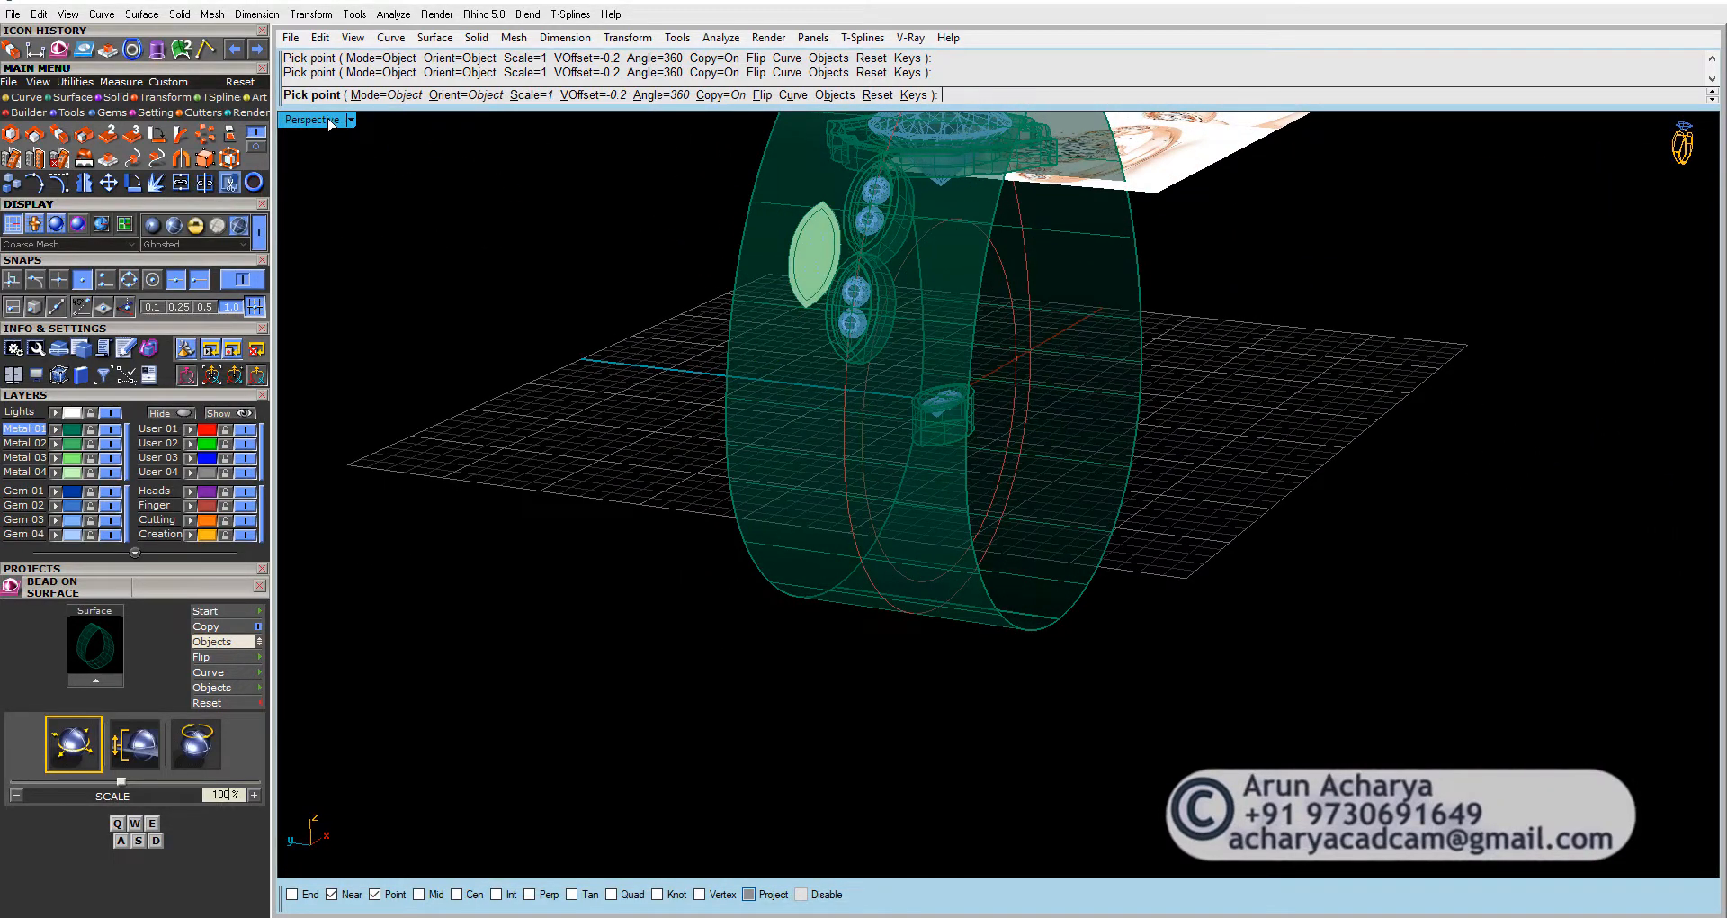
Step: Rotate the next marquise copy to an object angle of 70° and place it on the surface beside the junction of the first two
{"action": "right_click_drag", "start_coordinate": [900, 295], "coordinate": [970, 347]}
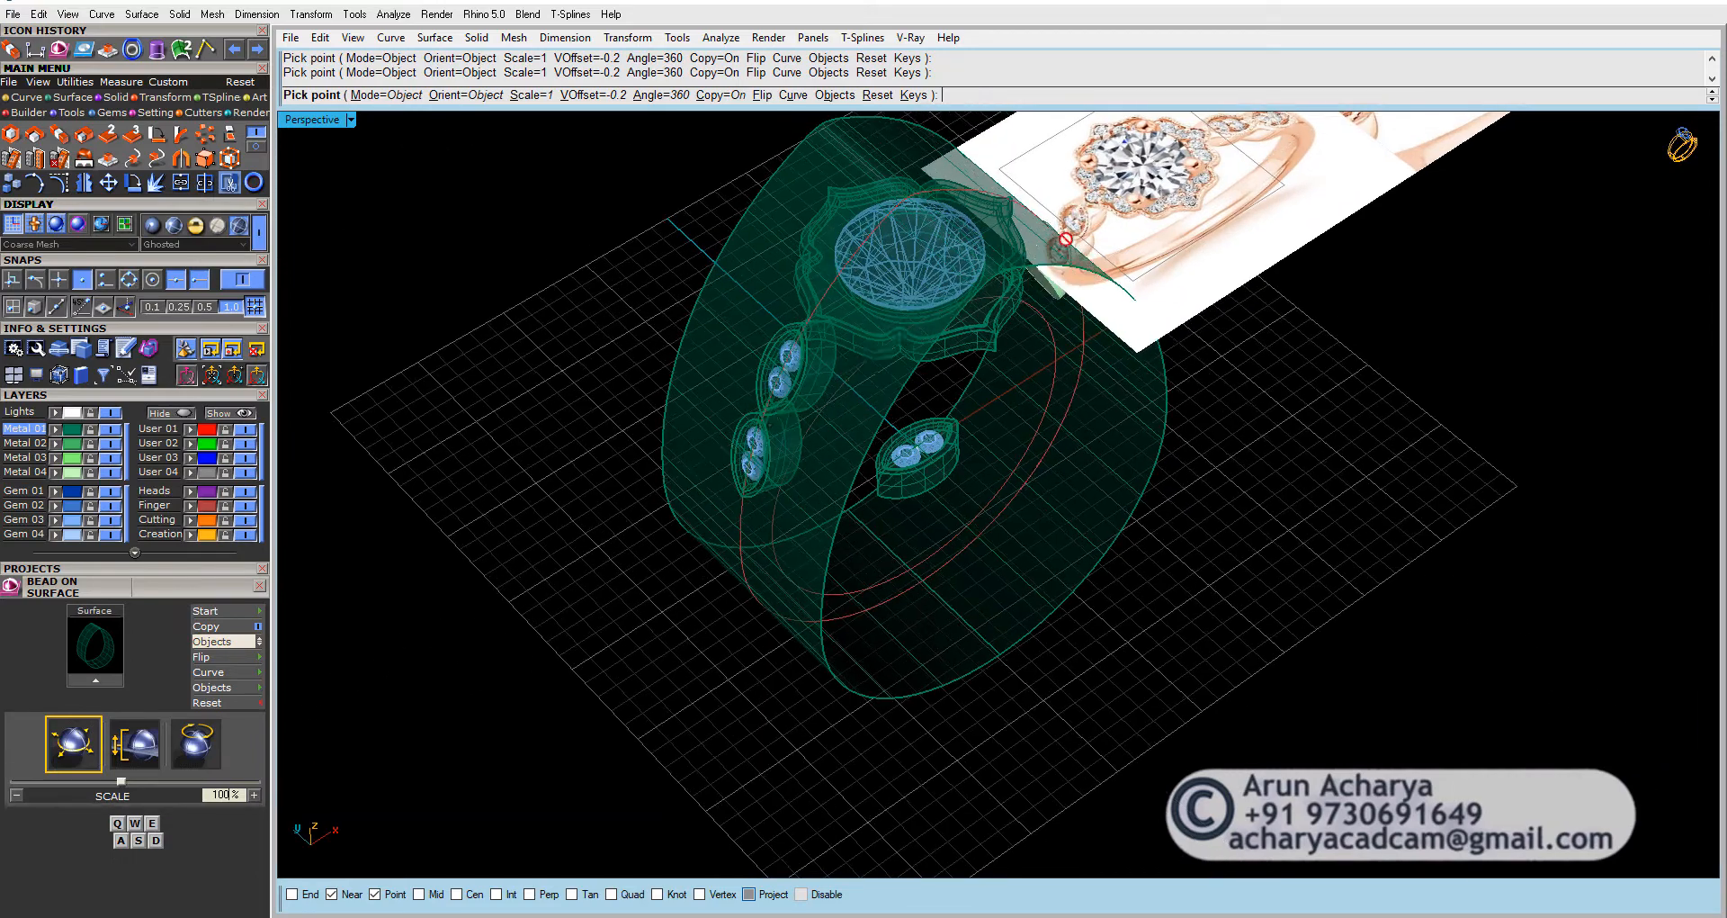
{"action": "right_click_drag", "start_coordinate": [757, 441], "coordinate": [918, 366]}
{"action": "scroll", "coordinate": [979, 385], "scroll_direction": "up", "scroll_amount": 3}
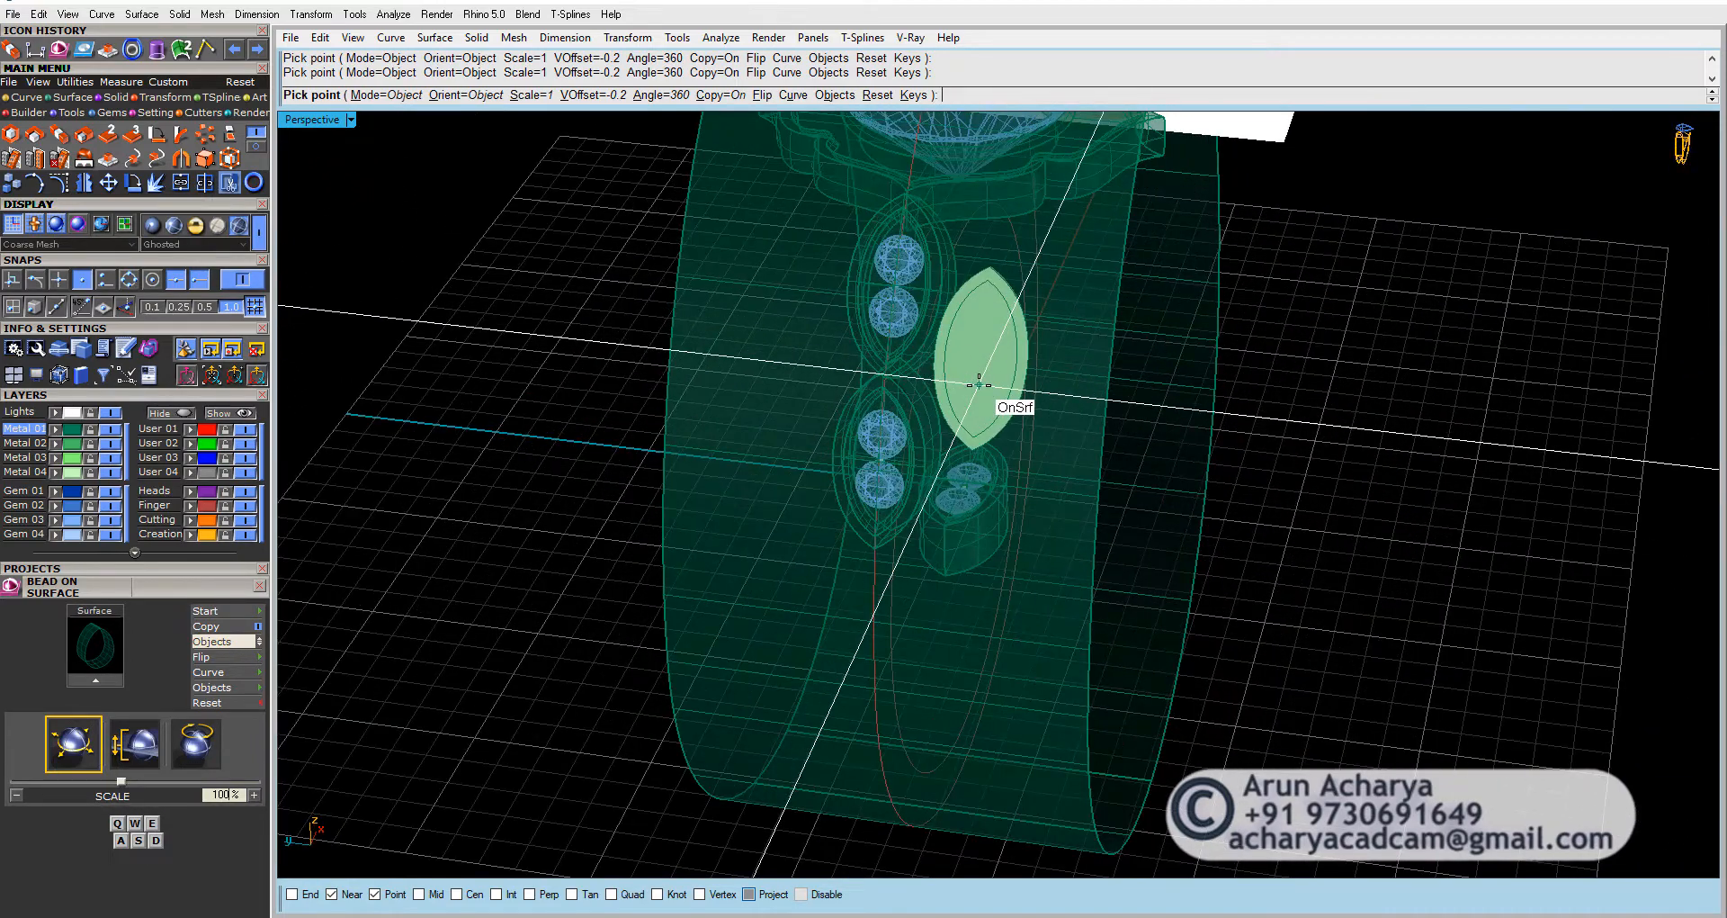
{"action": "key", "text": "e"}
{"action": "key", "text": "e"}
{"action": "key", "text": "e"}
{"action": "key", "text": "e"}
{"action": "key", "text": "e"}
{"action": "key", "text": "e"}
{"action": "key", "text": "e"}
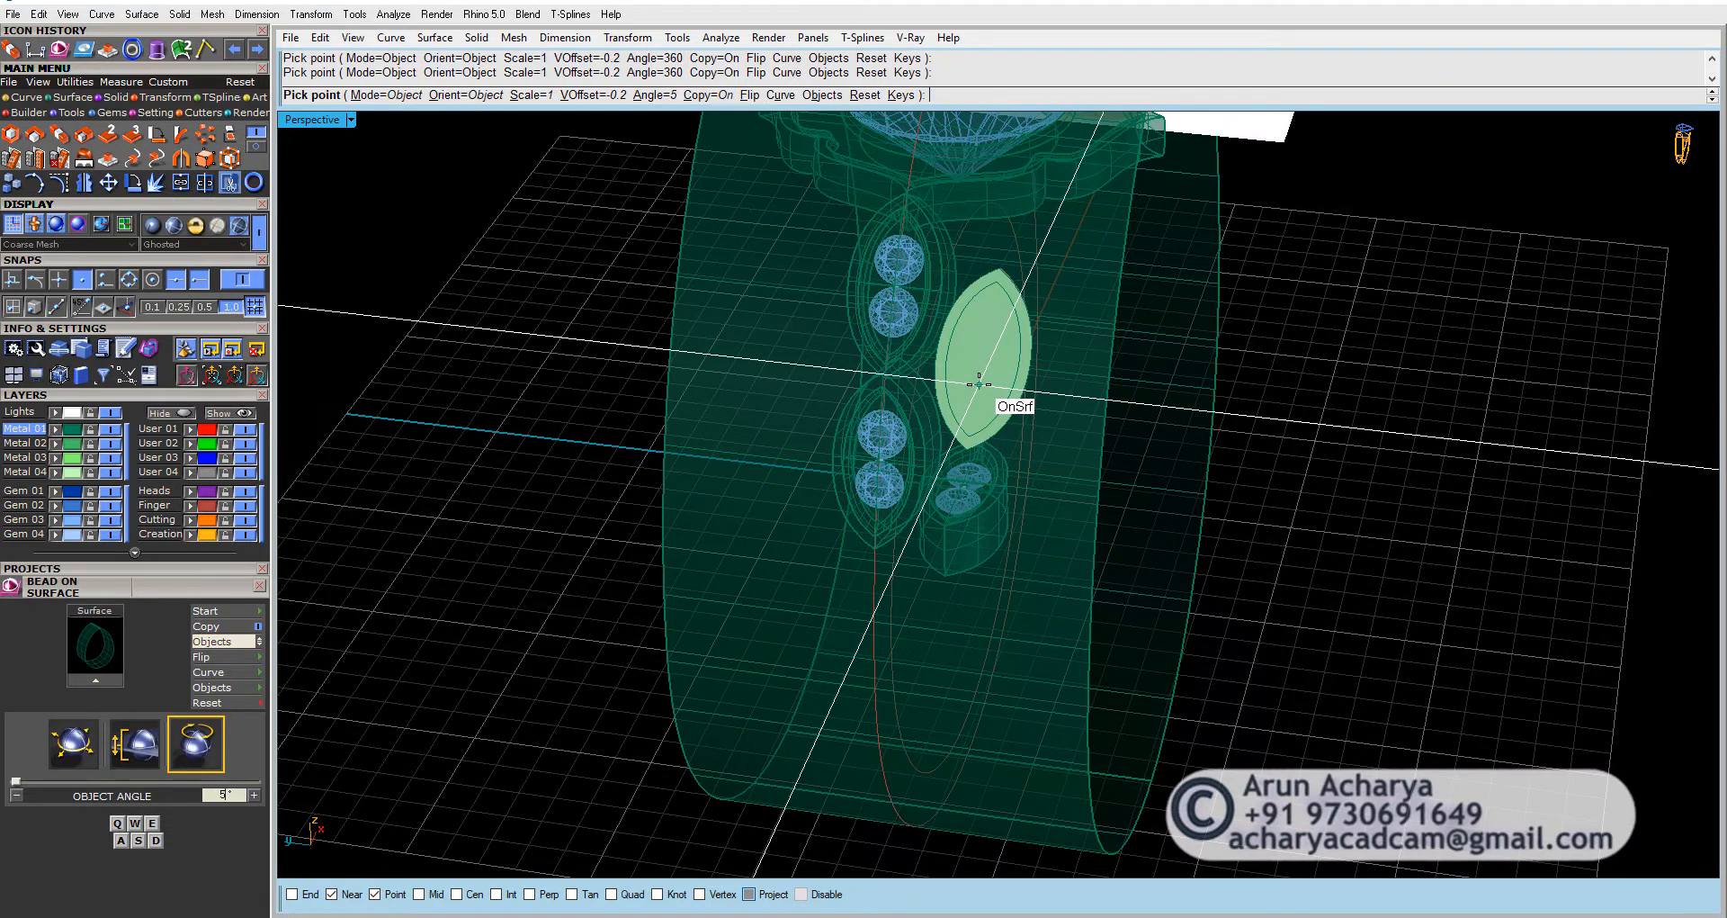
{"action": "key", "text": "e"}
{"action": "scroll", "coordinate": [899, 418], "scroll_direction": "down", "scroll_amount": 3}
{"action": "right_click_drag", "start_coordinate": [890, 432], "coordinate": [905, 265]}
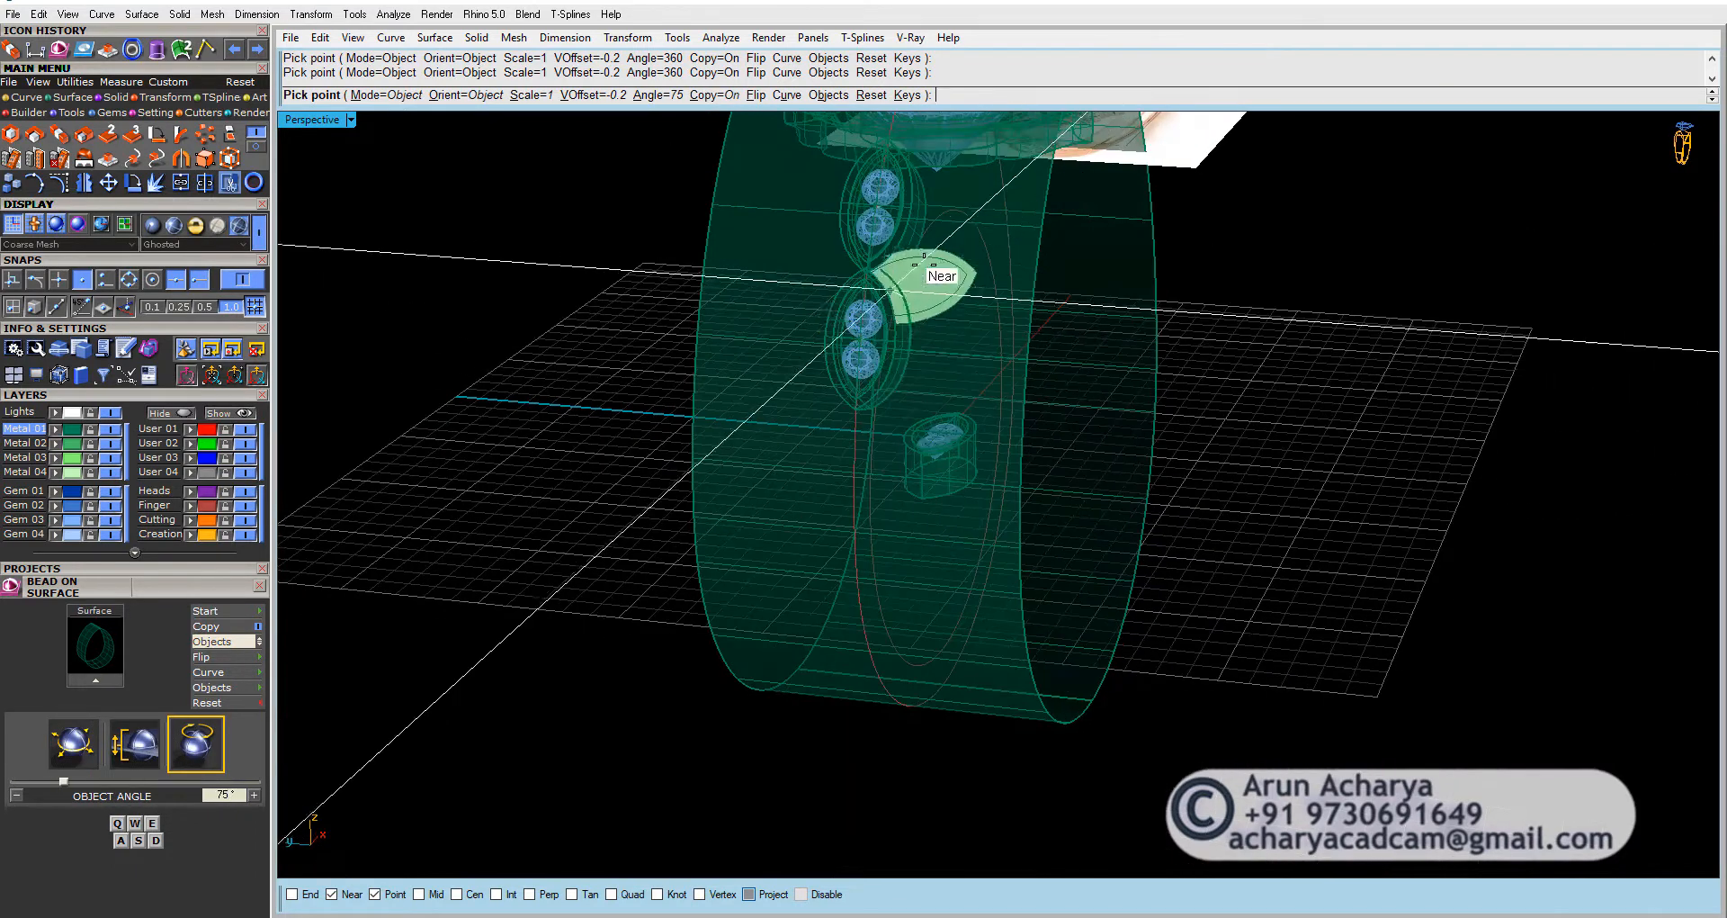
{"action": "scroll", "coordinate": [934, 269], "scroll_direction": "up", "scroll_amount": 8}
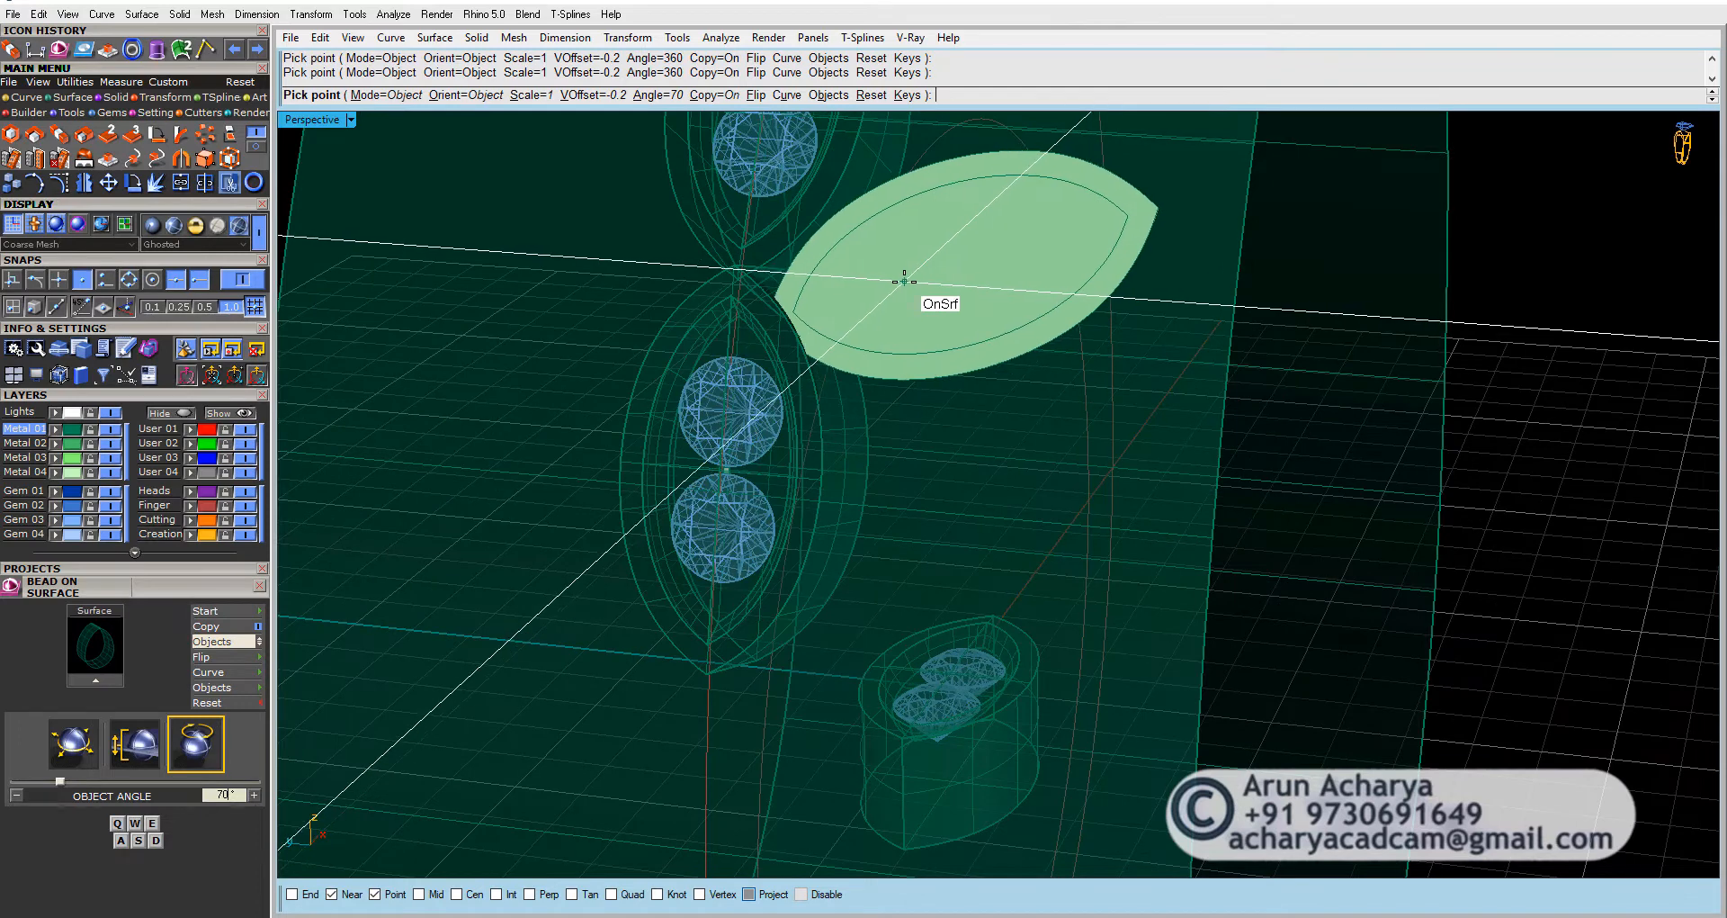
{"action": "key", "text": "q"}
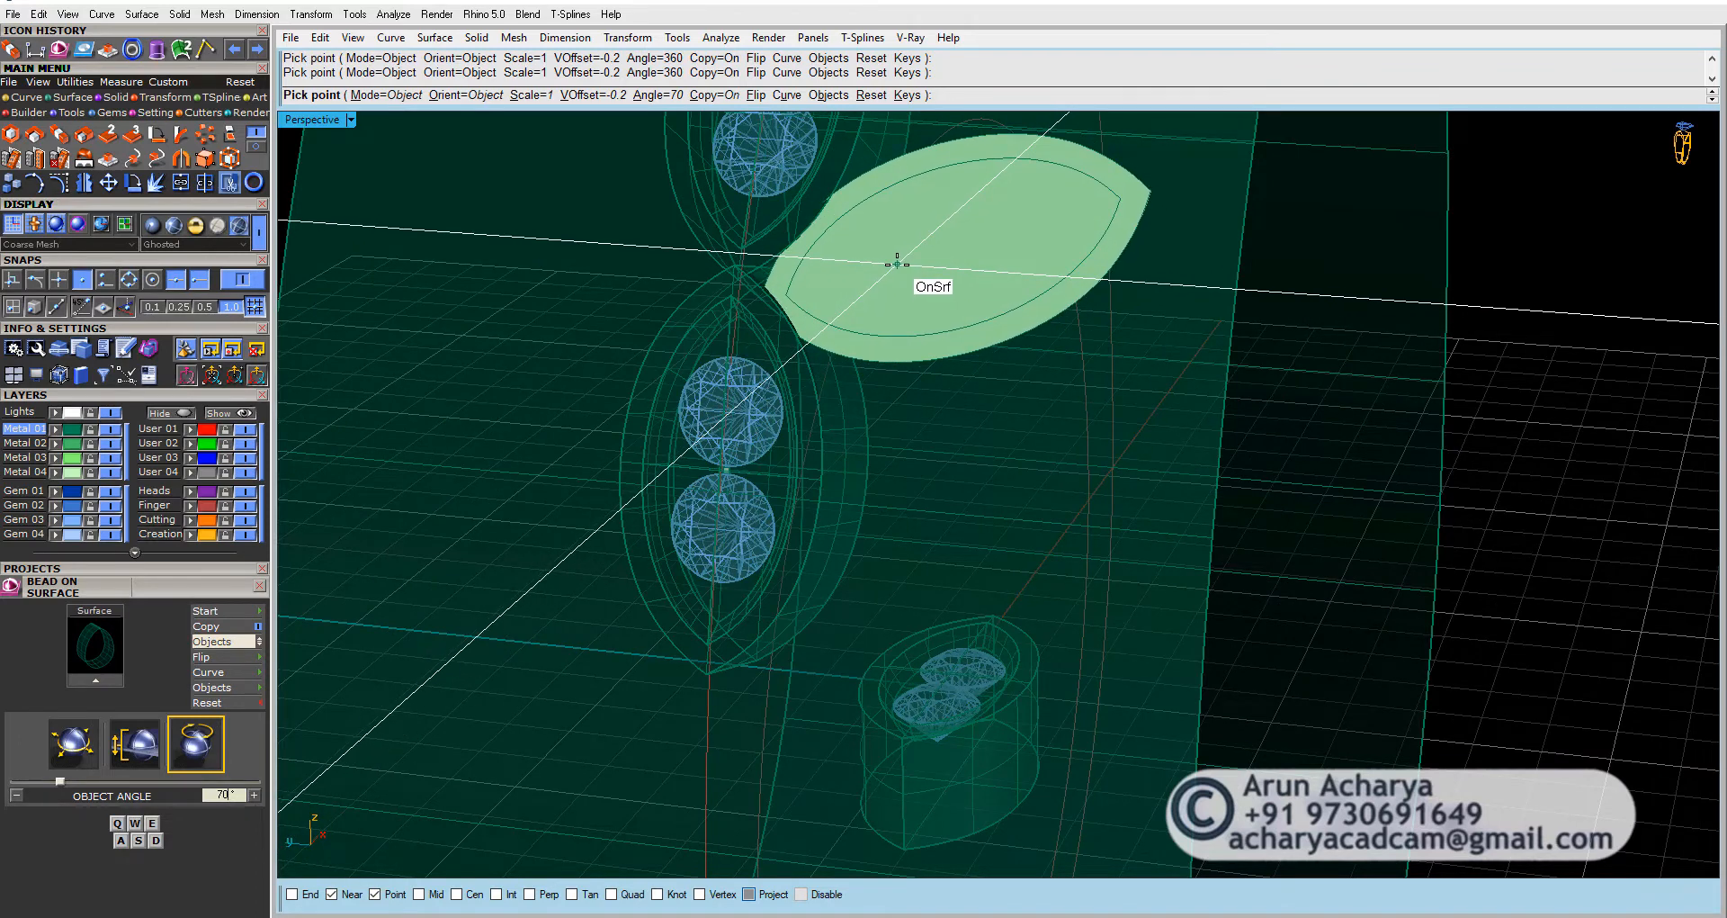
{"action": "left_click", "coordinate": [897, 264]}
Step: Rotate the next marquise copy to an object angle of 215° and place it beside the second centre copy, below the slanted one
{"action": "scroll", "coordinate": [904, 286], "scroll_direction": "down", "scroll_amount": 4}
{"action": "right_click_drag", "start_coordinate": [904, 286], "coordinate": [937, 313]}
{"action": "key", "text": "e"}
{"action": "key", "text": "e"}
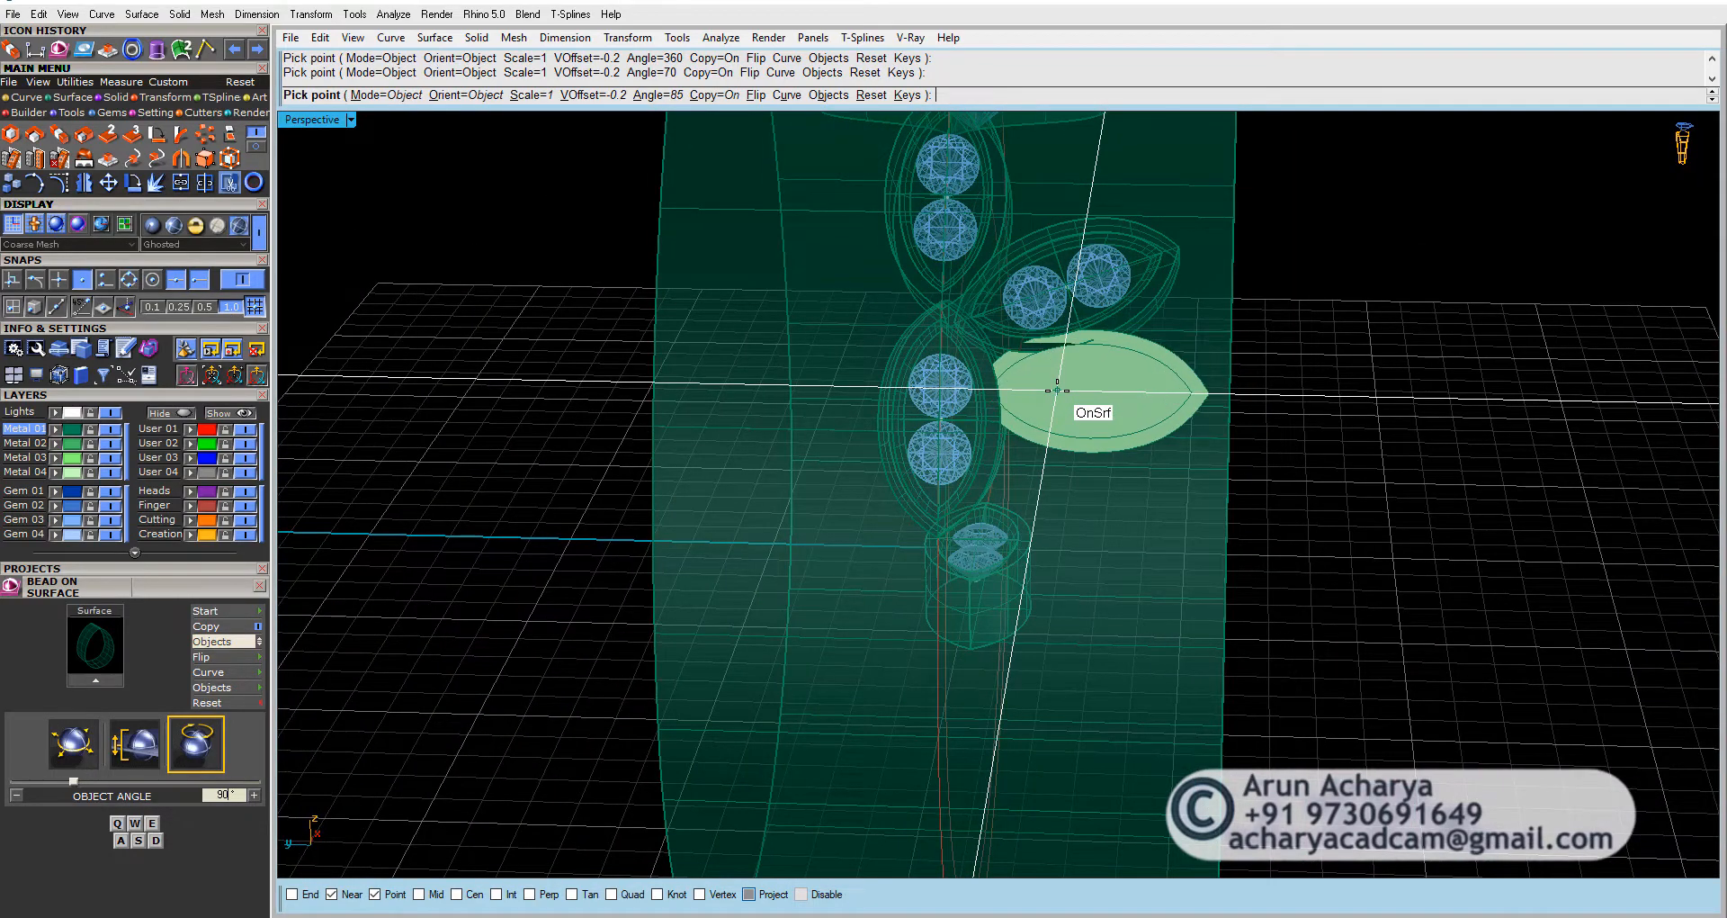
{"action": "key", "text": "e"}
{"action": "key", "text": "e"}
{"action": "key", "text": "e"}
{"action": "key", "text": "e"}
{"action": "key", "text": "e"}
{"action": "key", "text": "e"}
{"action": "key", "text": "e"}
{"action": "key", "text": "e"}
{"action": "key", "text": "e"}
{"action": "key", "text": "e"}
{"action": "key", "text": "e"}
{"action": "key", "text": "e"}
{"action": "key", "text": "e"}
{"action": "key", "text": "e"}
{"action": "key", "text": "e"}
{"action": "key", "text": "e"}
{"action": "key", "text": "e"}
{"action": "key", "text": "e"}
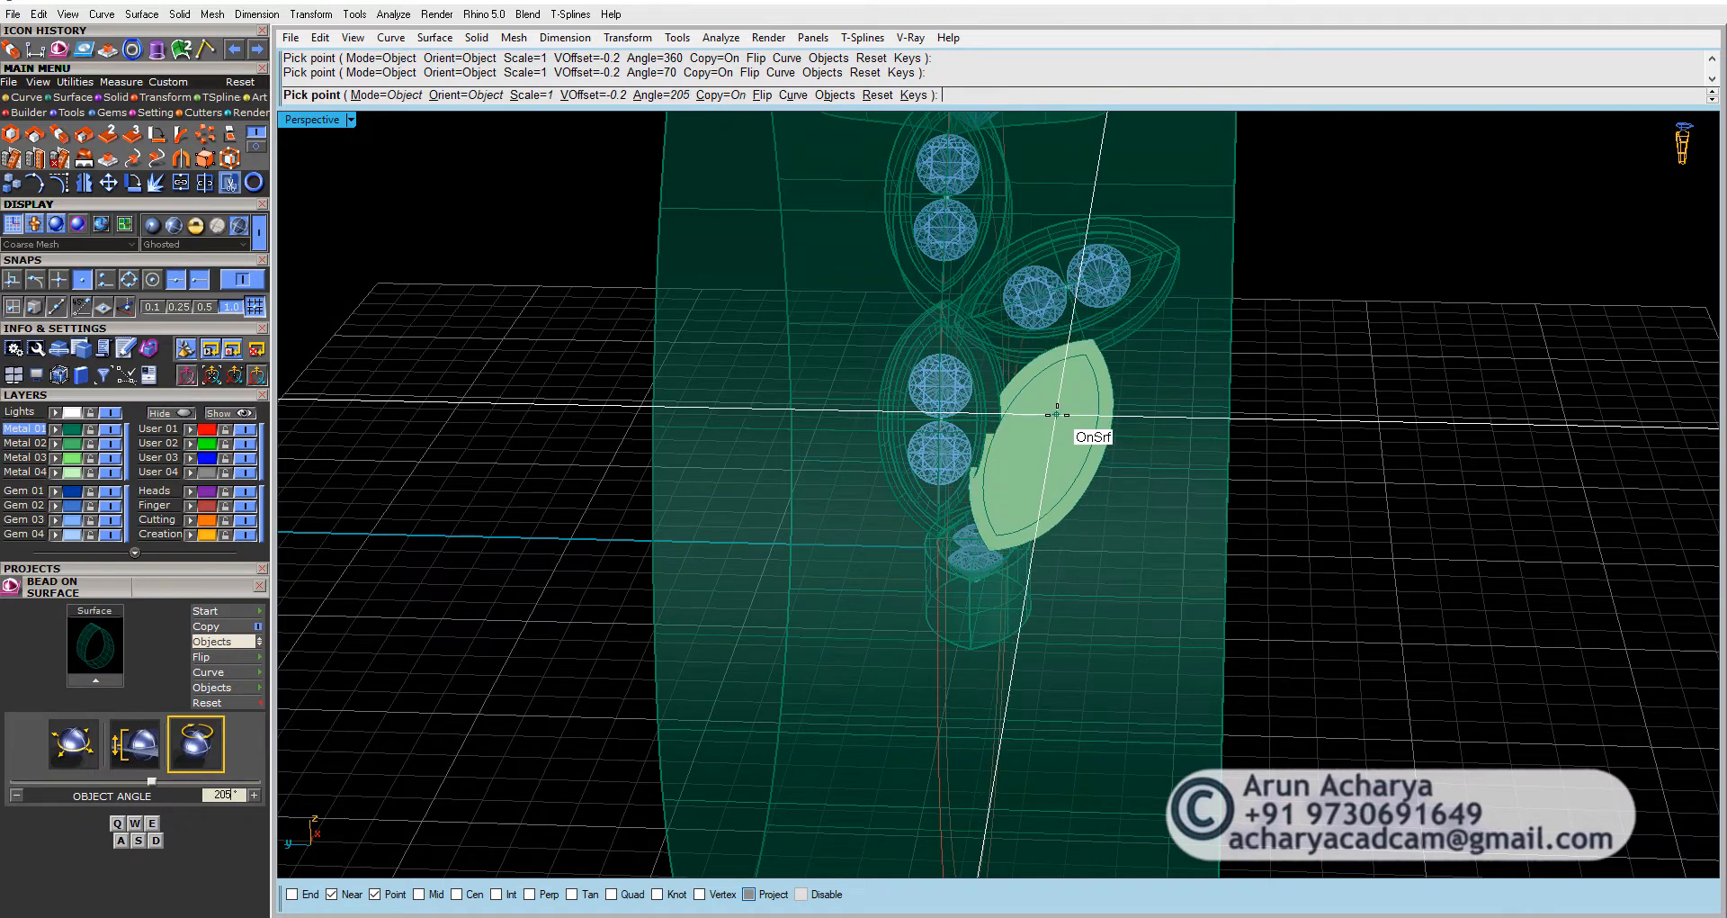
{"action": "key", "text": "e"}
{"action": "key", "text": "e"}
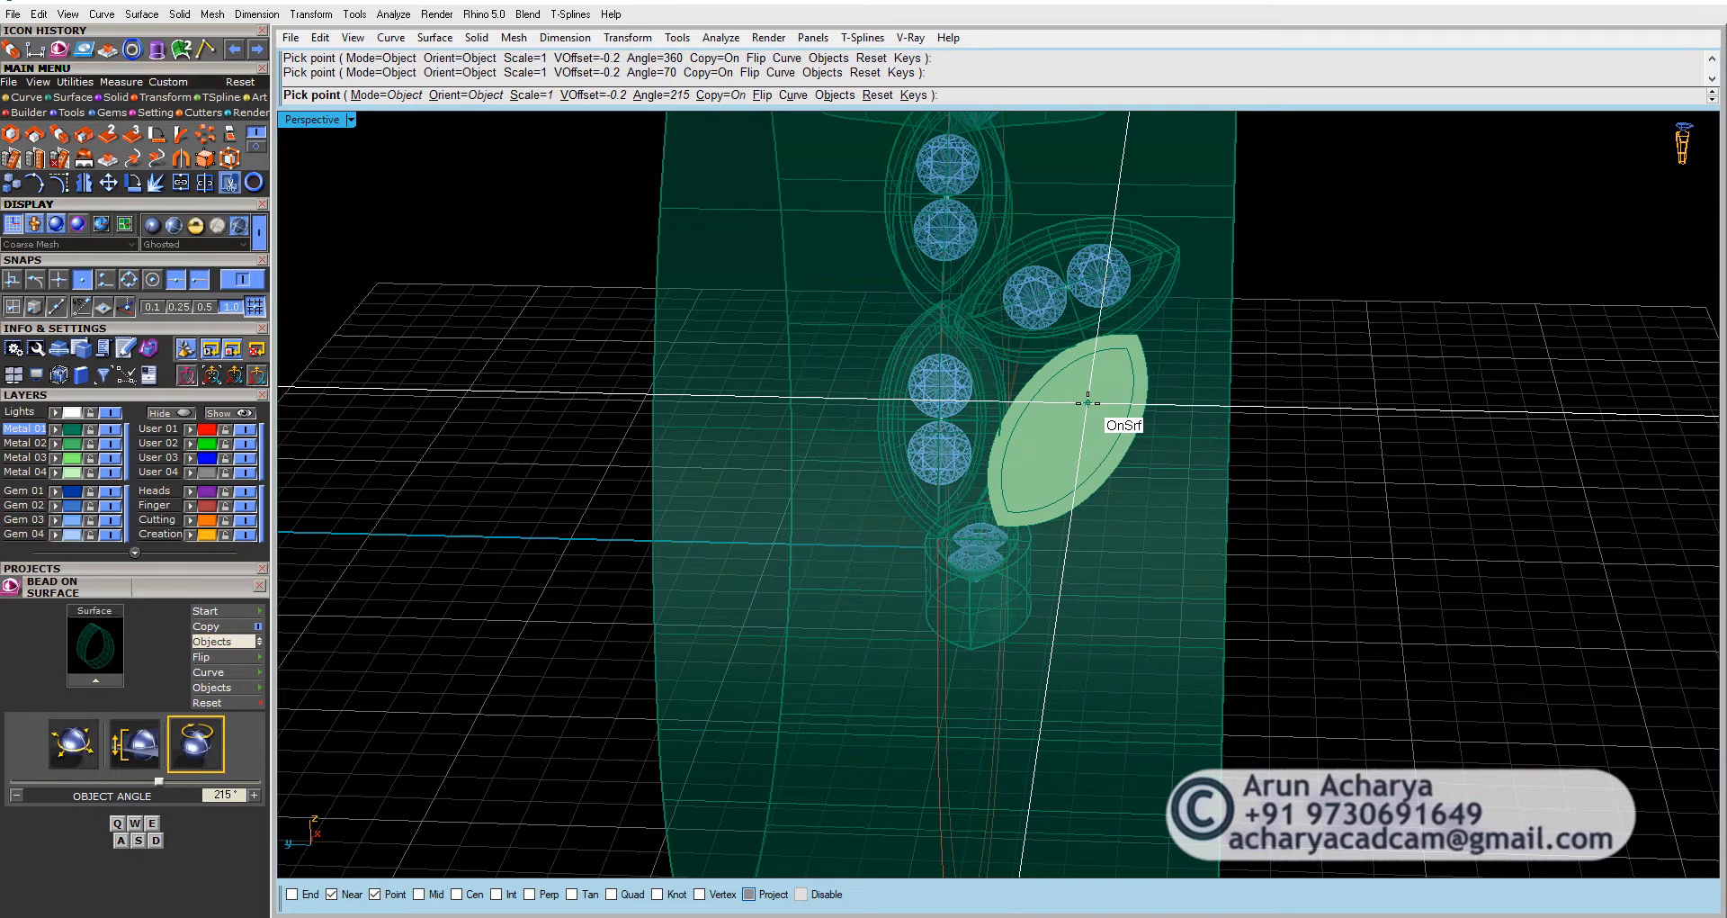
{"action": "left_click", "coordinate": [1088, 403]}
{"action": "right_click_drag", "start_coordinate": [1102, 405], "coordinate": [1082, 365]}
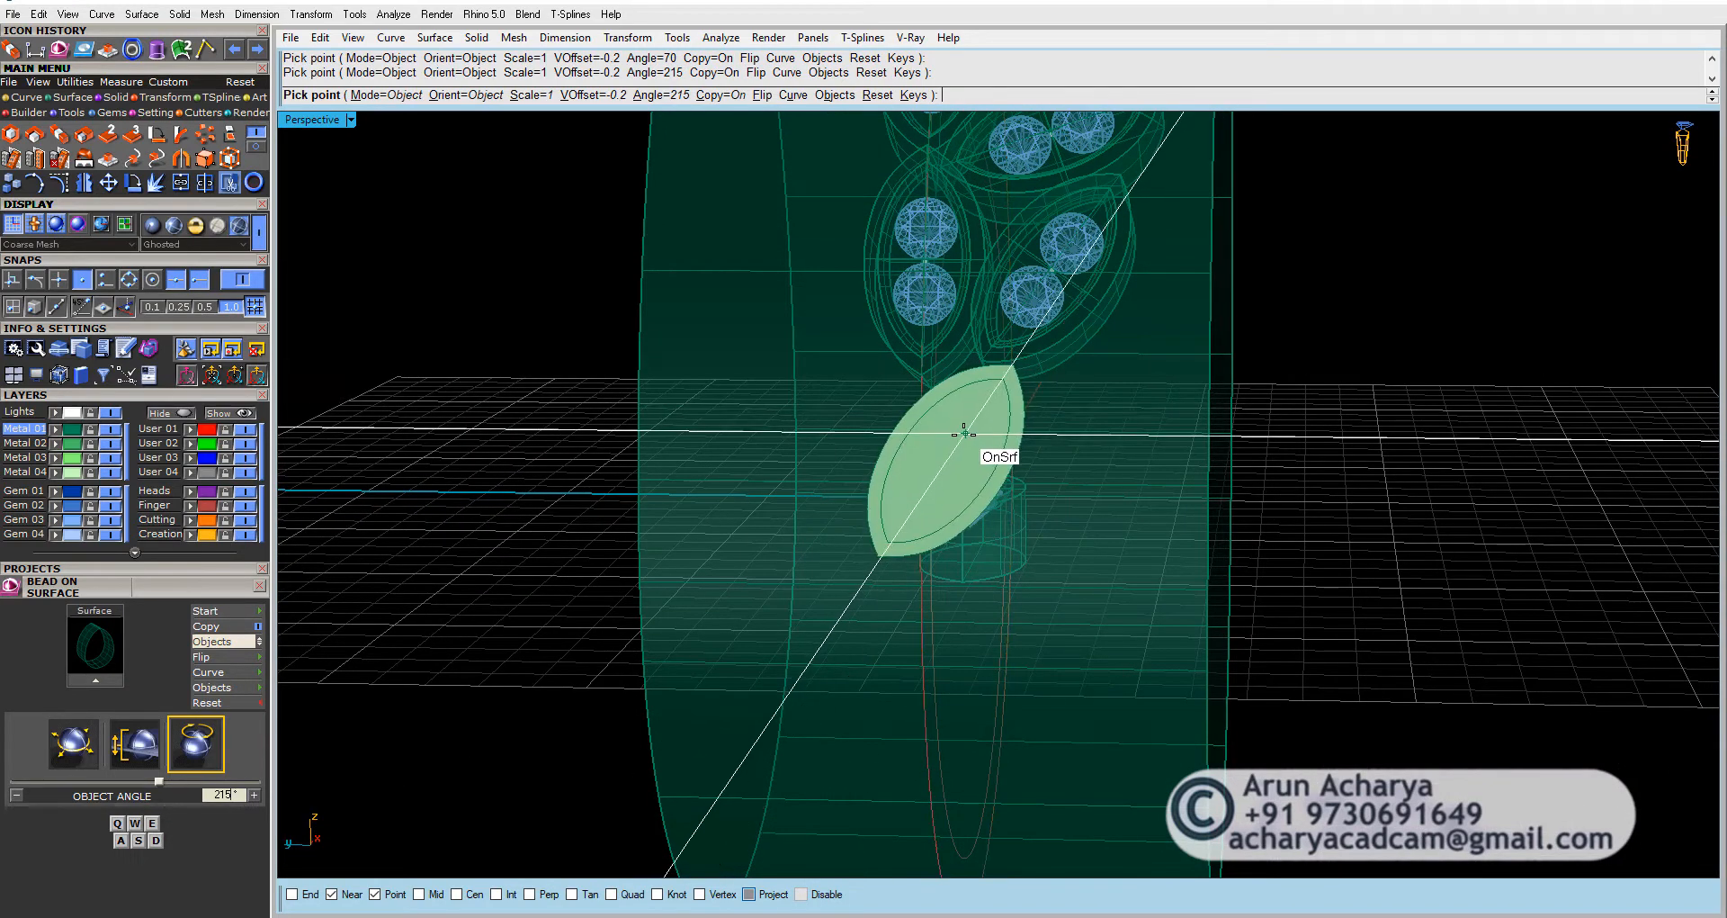
Step: Set the object angle to 200° and end the Bead on Surface placement
{"action": "key", "text": "q"}
{"action": "key", "text": "q"}
{"action": "key", "text": "q"}
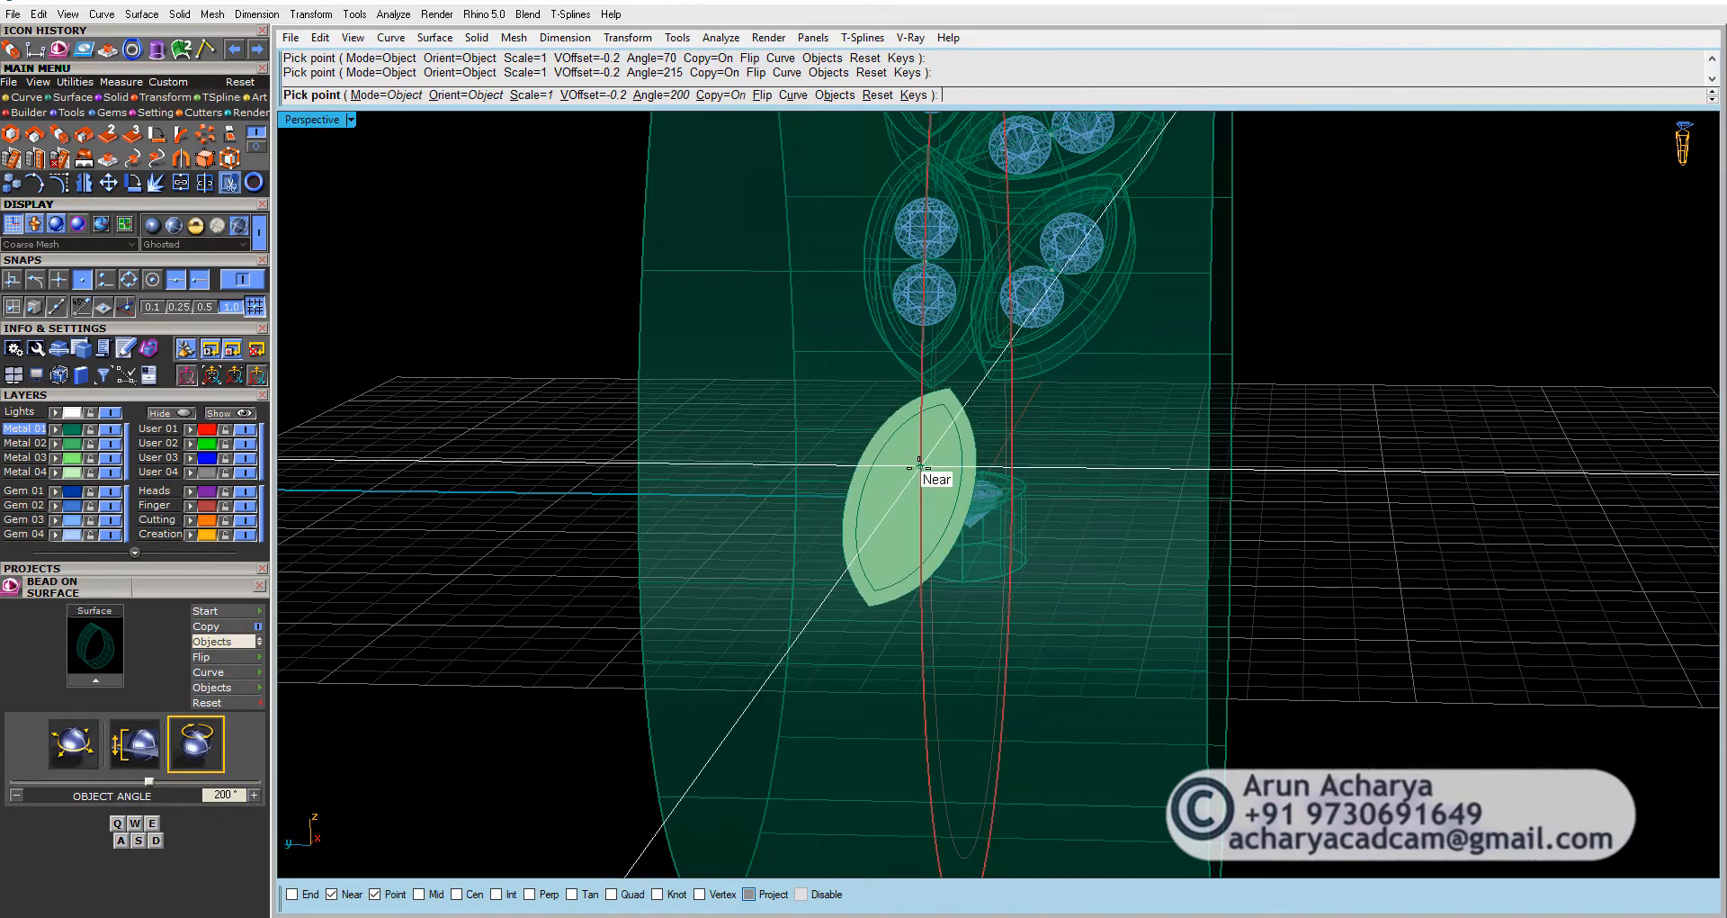
{"action": "right_click_drag", "start_coordinate": [1107, 458], "coordinate": [726, 339]}
{"action": "right_click", "coordinate": [809, 537]}
{"action": "scroll", "coordinate": [715, 269], "scroll_direction": "up", "scroll_amount": 5}
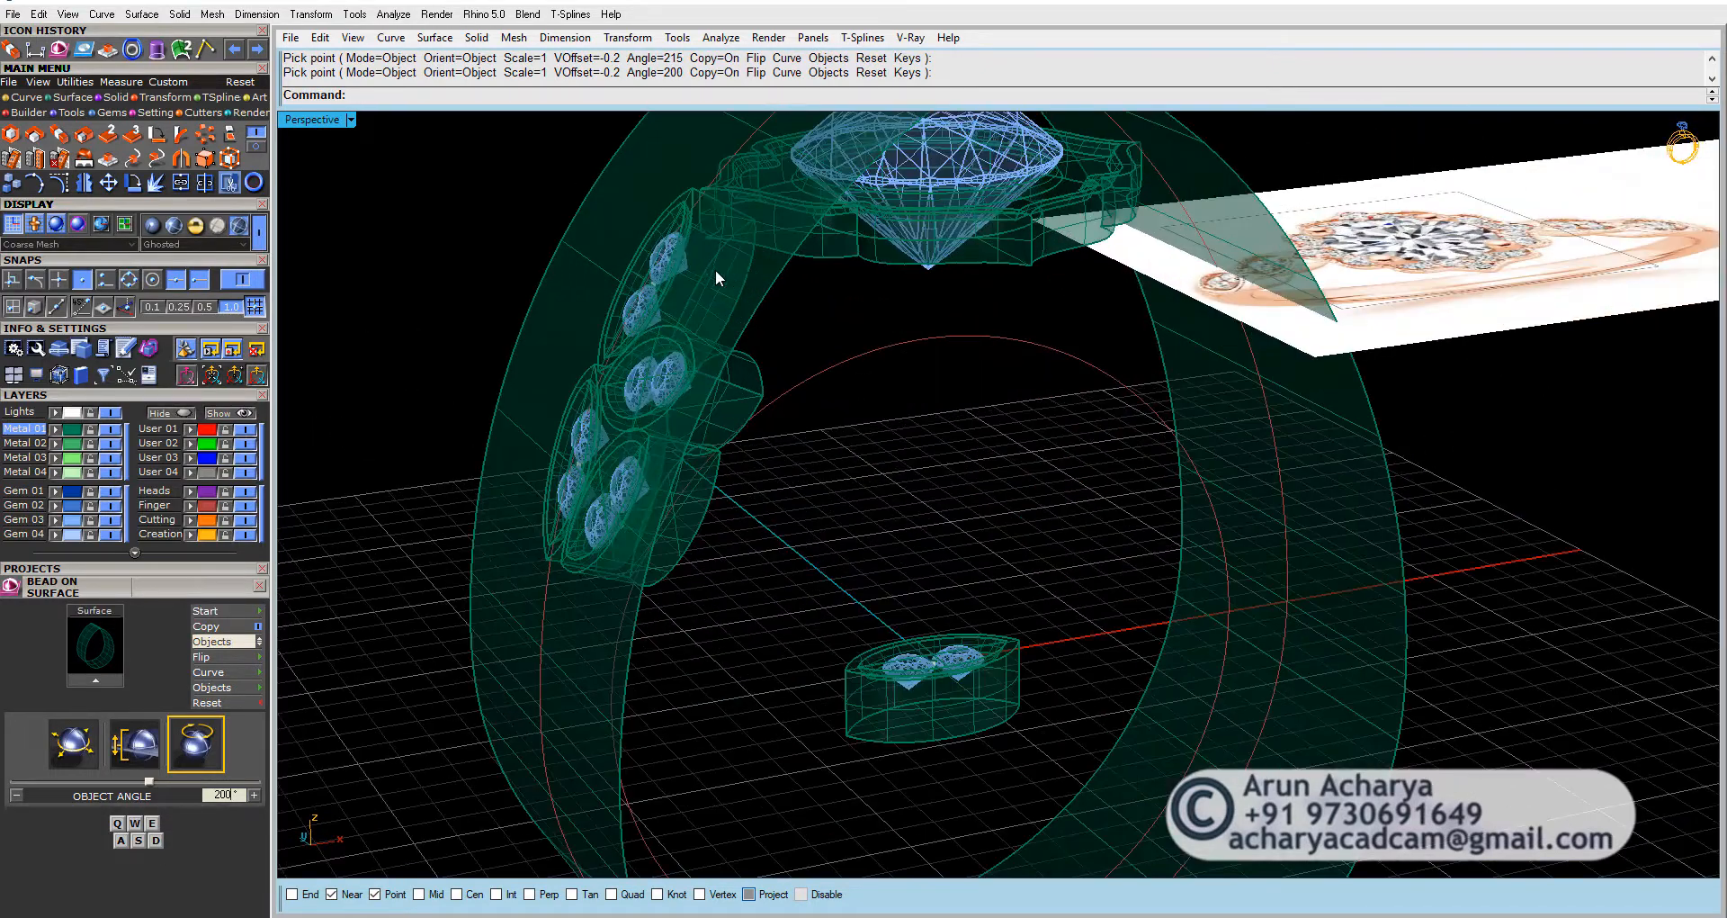
Step: Hide the solid ring band surface, leaving the ring profile curves and stone settings displayed and nothing selected
{"action": "left_click", "coordinate": [653, 187]}
{"action": "right_click_drag", "start_coordinate": [666, 191], "coordinate": [783, 540]}
{"action": "key", "text": "ctrl+h"}
{"action": "left_click", "coordinate": [784, 369]}
{"action": "left_click", "coordinate": [576, 608]}
{"action": "key", "text": "Escape"}
{"action": "left_click", "coordinate": [571, 545]}
{"action": "key", "text": "Escape"}
Step: Try to ungroup the marquise stone settings in the Through Finger view
{"action": "double_click", "coordinate": [331, 119]}
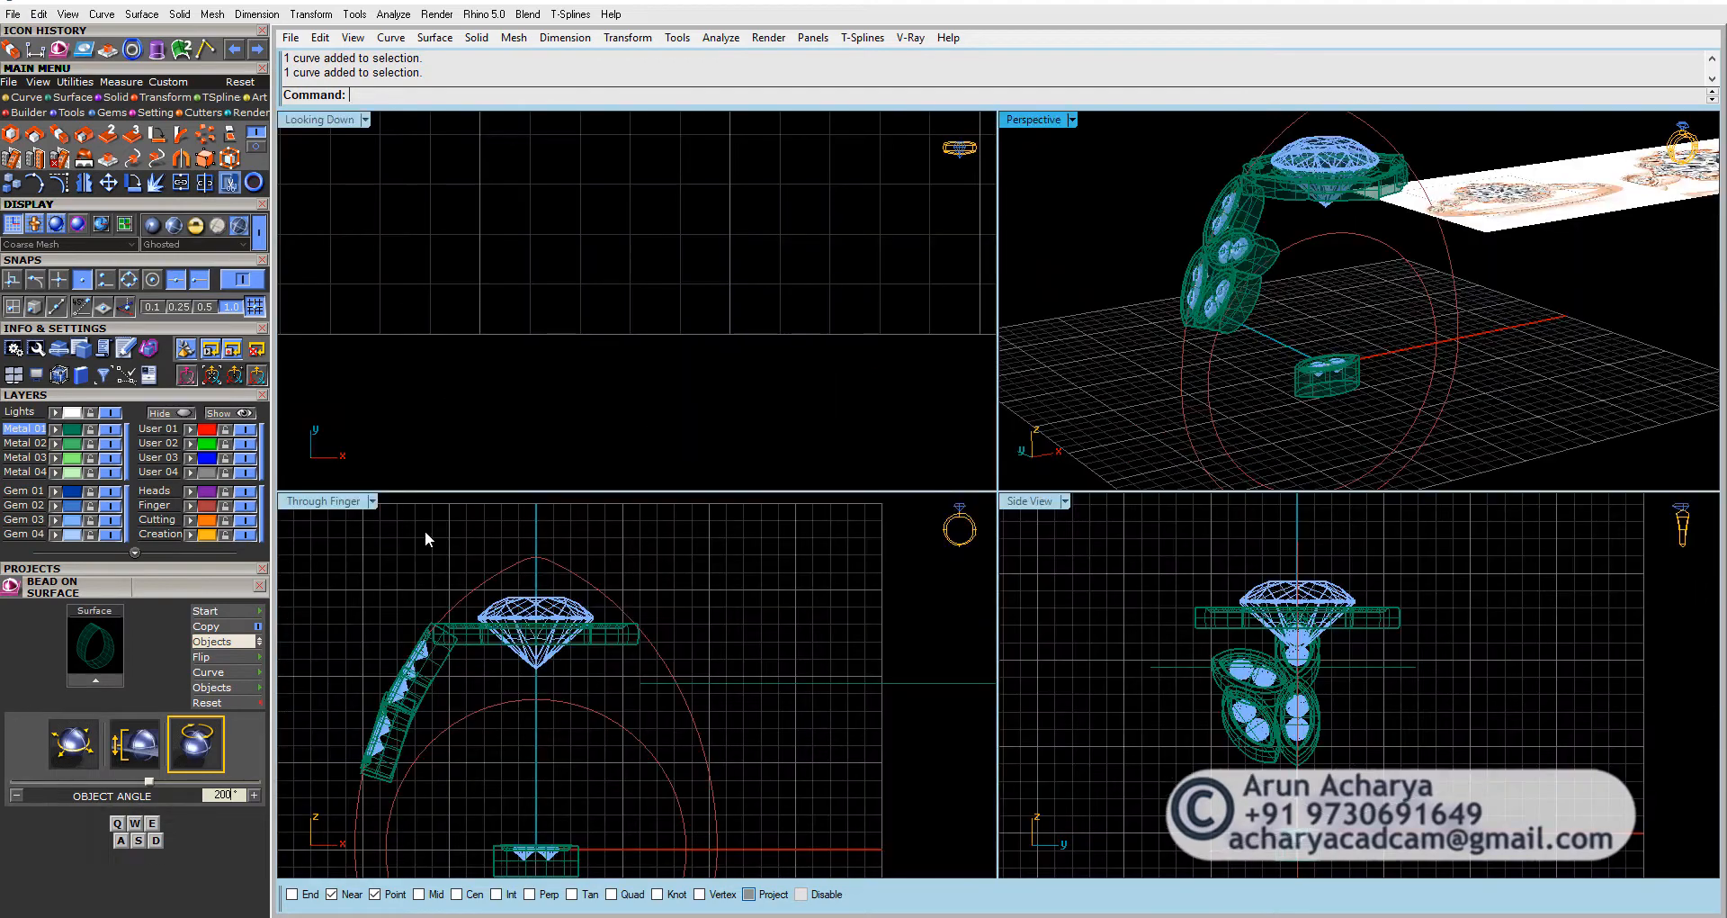
{"action": "double_click", "coordinate": [332, 500]}
{"action": "scroll", "coordinate": [645, 564], "scroll_direction": "up", "scroll_amount": 5}
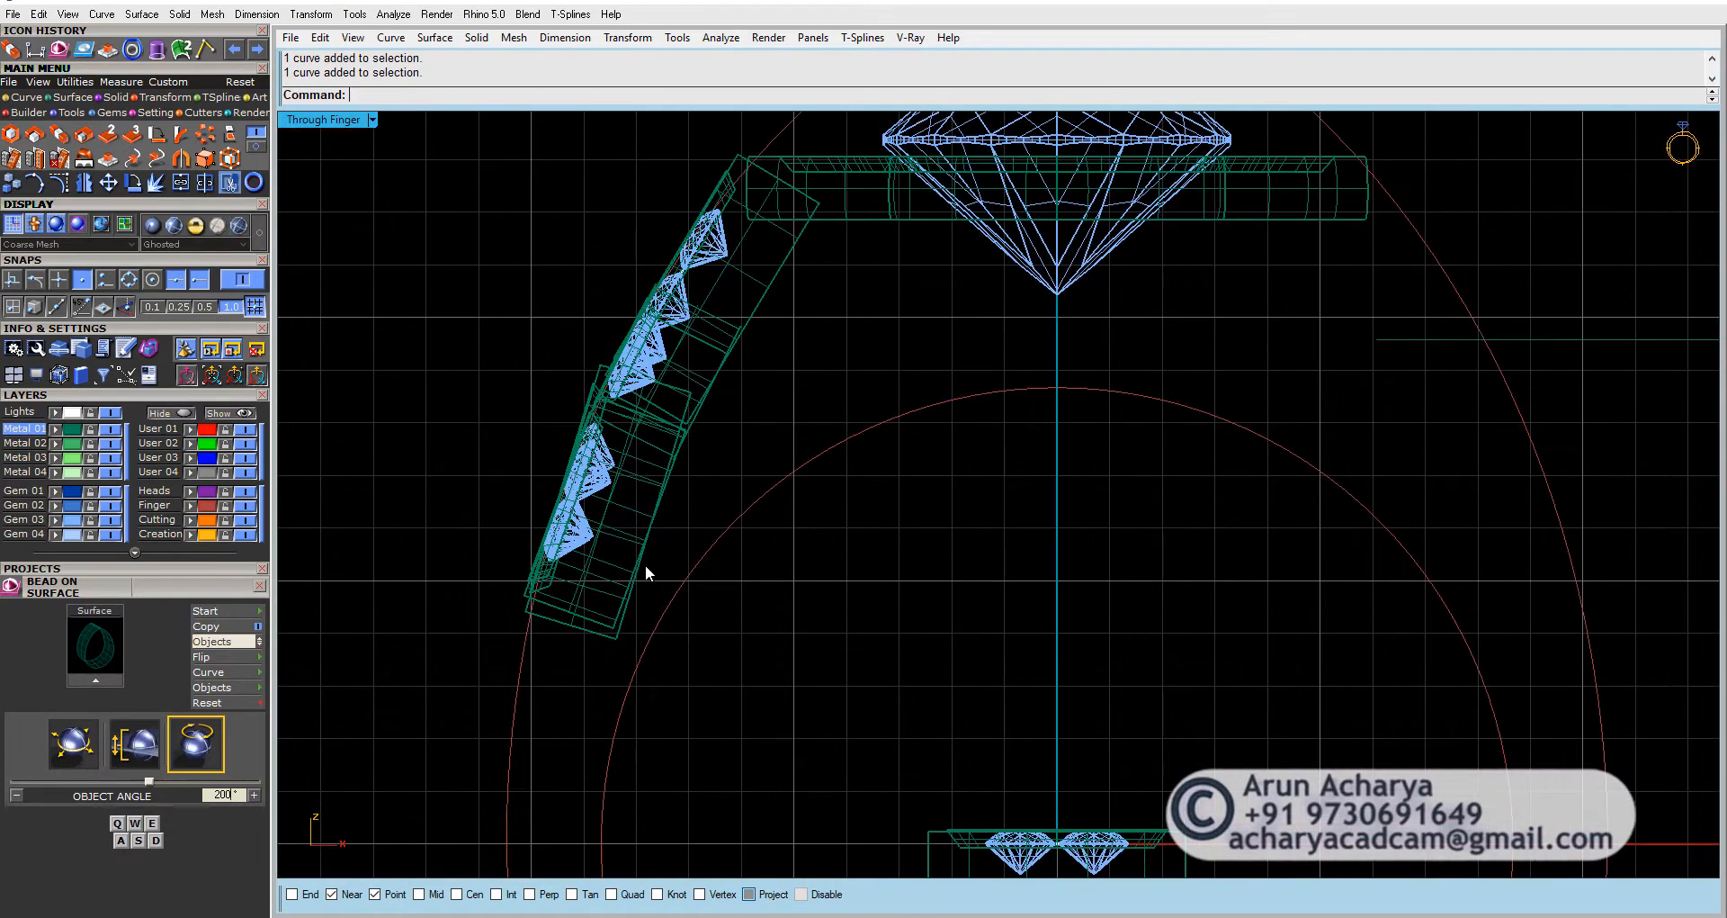
{"action": "right_click_drag", "start_coordinate": [753, 189], "coordinate": [692, 396]}
{"action": "scroll", "coordinate": [692, 396], "scroll_direction": "up", "scroll_amount": 5}
{"action": "left_click", "coordinate": [649, 352]}
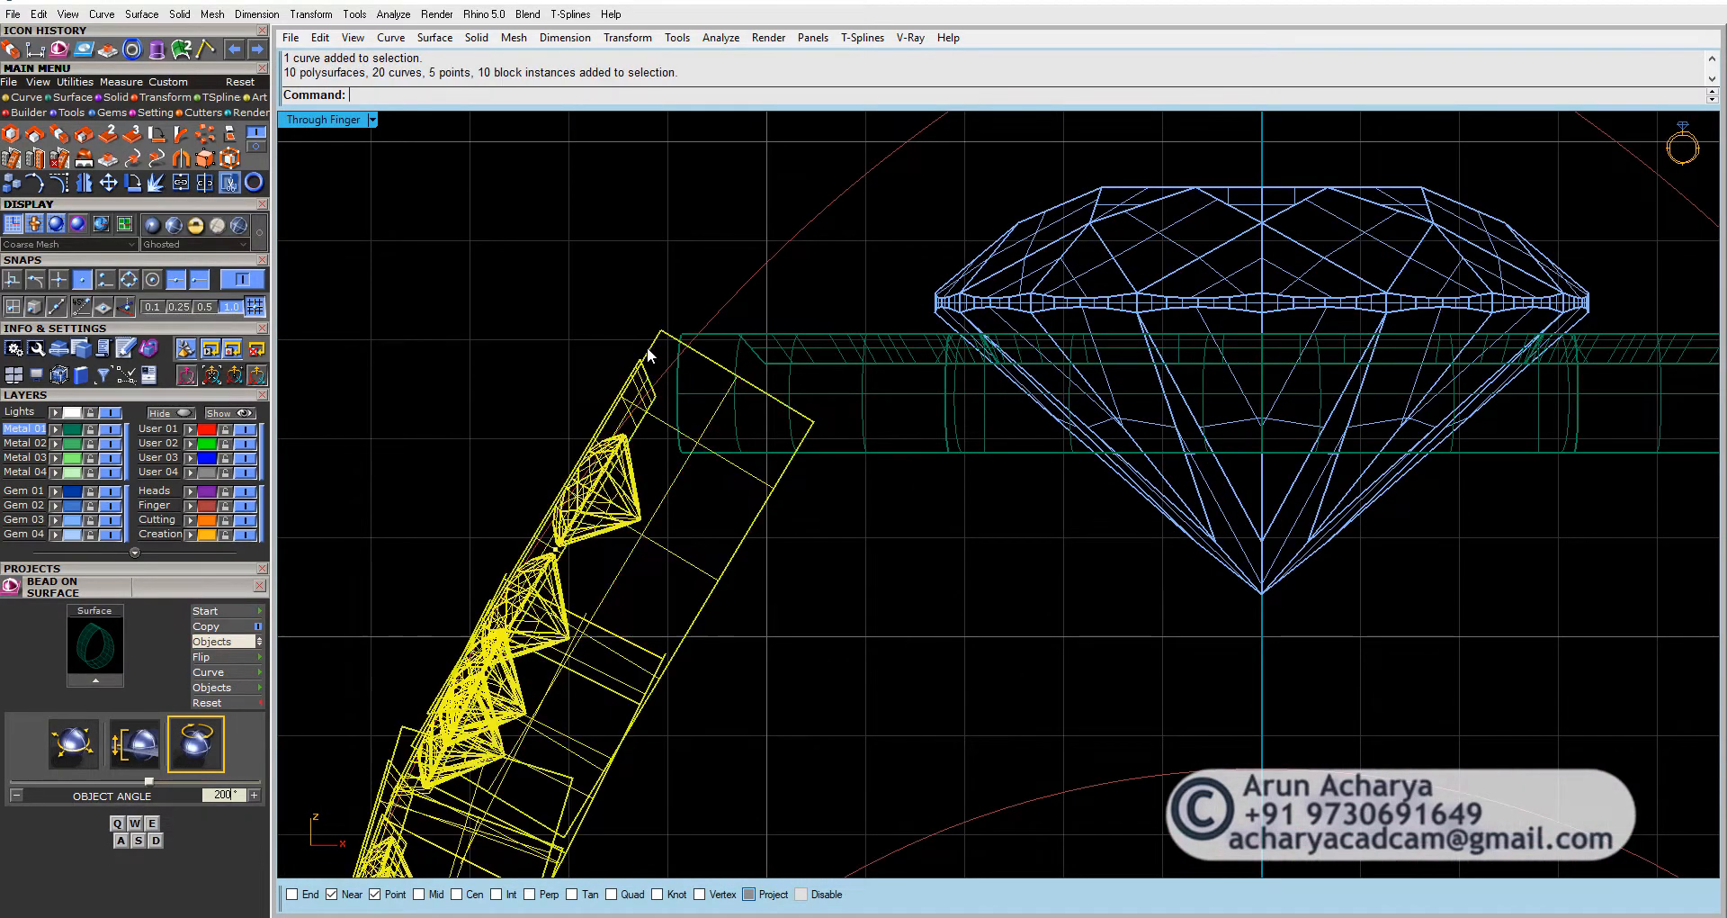
{"action": "scroll", "coordinate": [657, 339], "scroll_direction": "down", "scroll_amount": 5}
{"action": "left_click", "coordinate": [583, 345]}
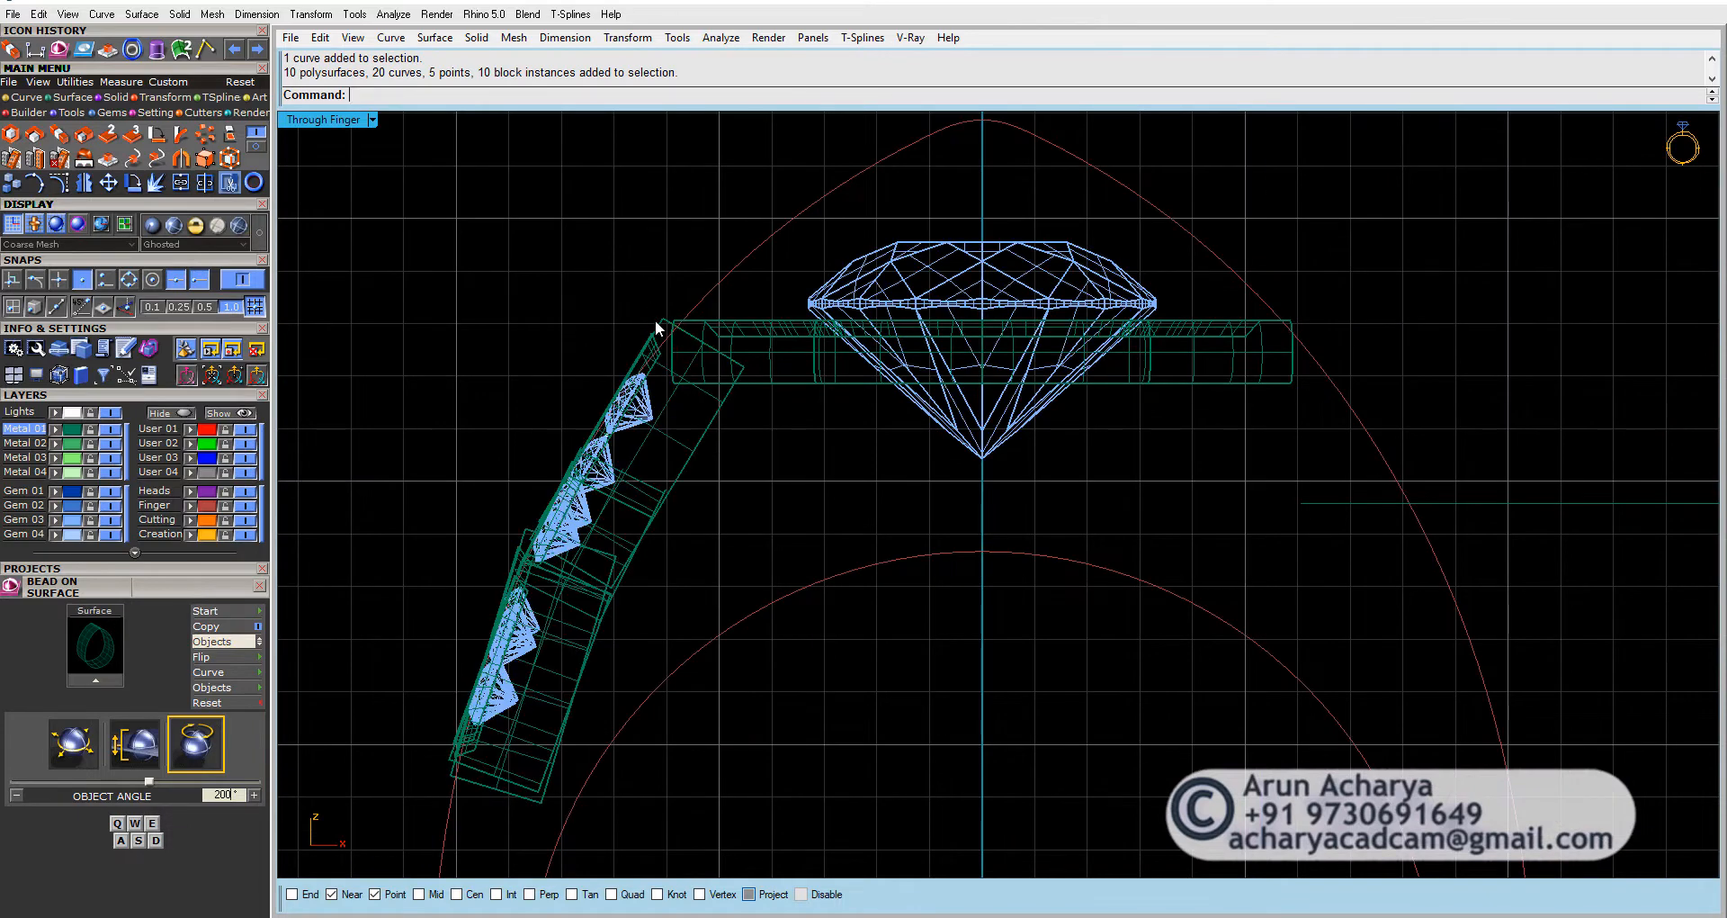
{"action": "left_click", "coordinate": [660, 329]}
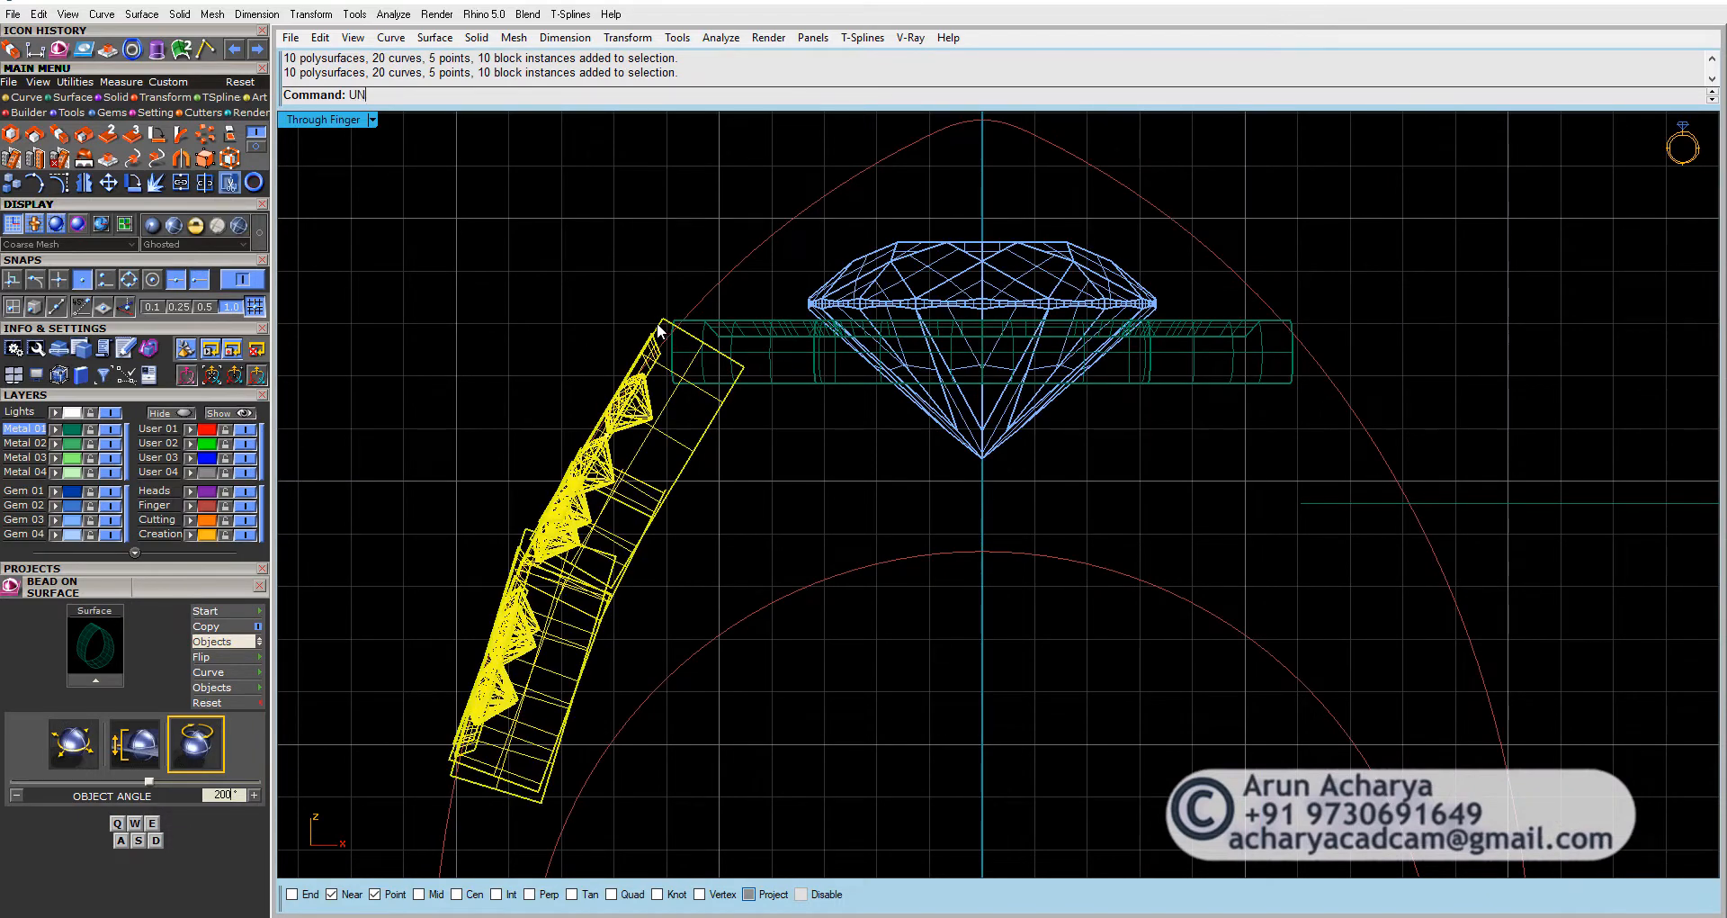
{"action": "left_click", "coordinate": [654, 304]}
{"action": "left_click", "coordinate": [659, 323]}
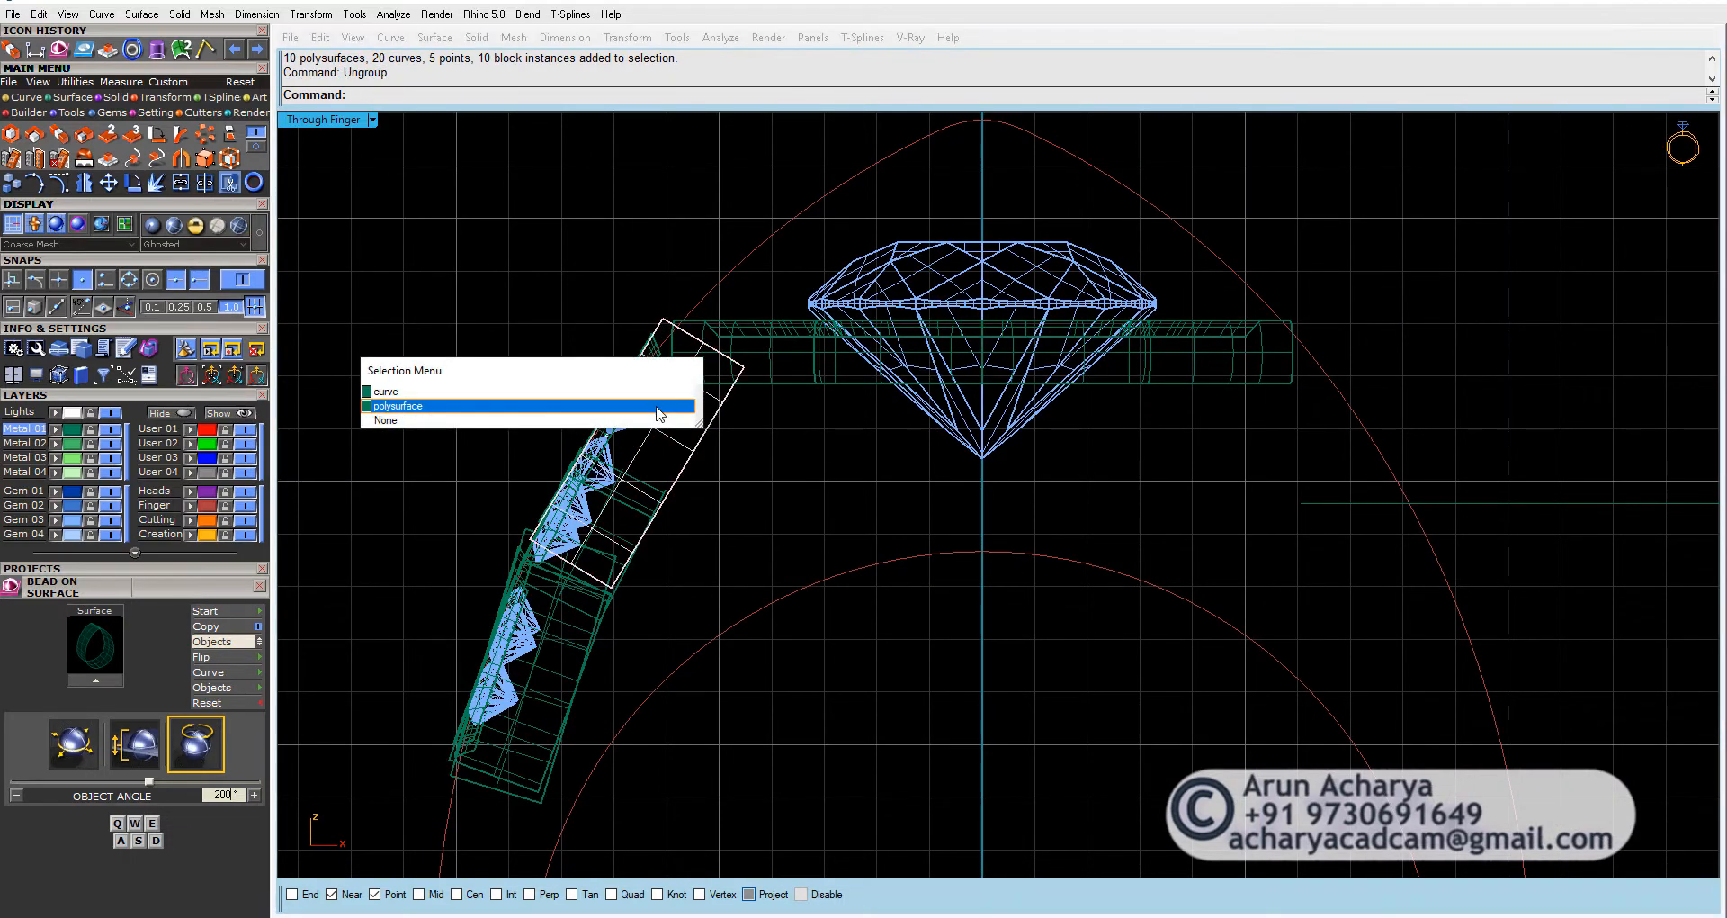
{"action": "left_click", "coordinate": [633, 331]}
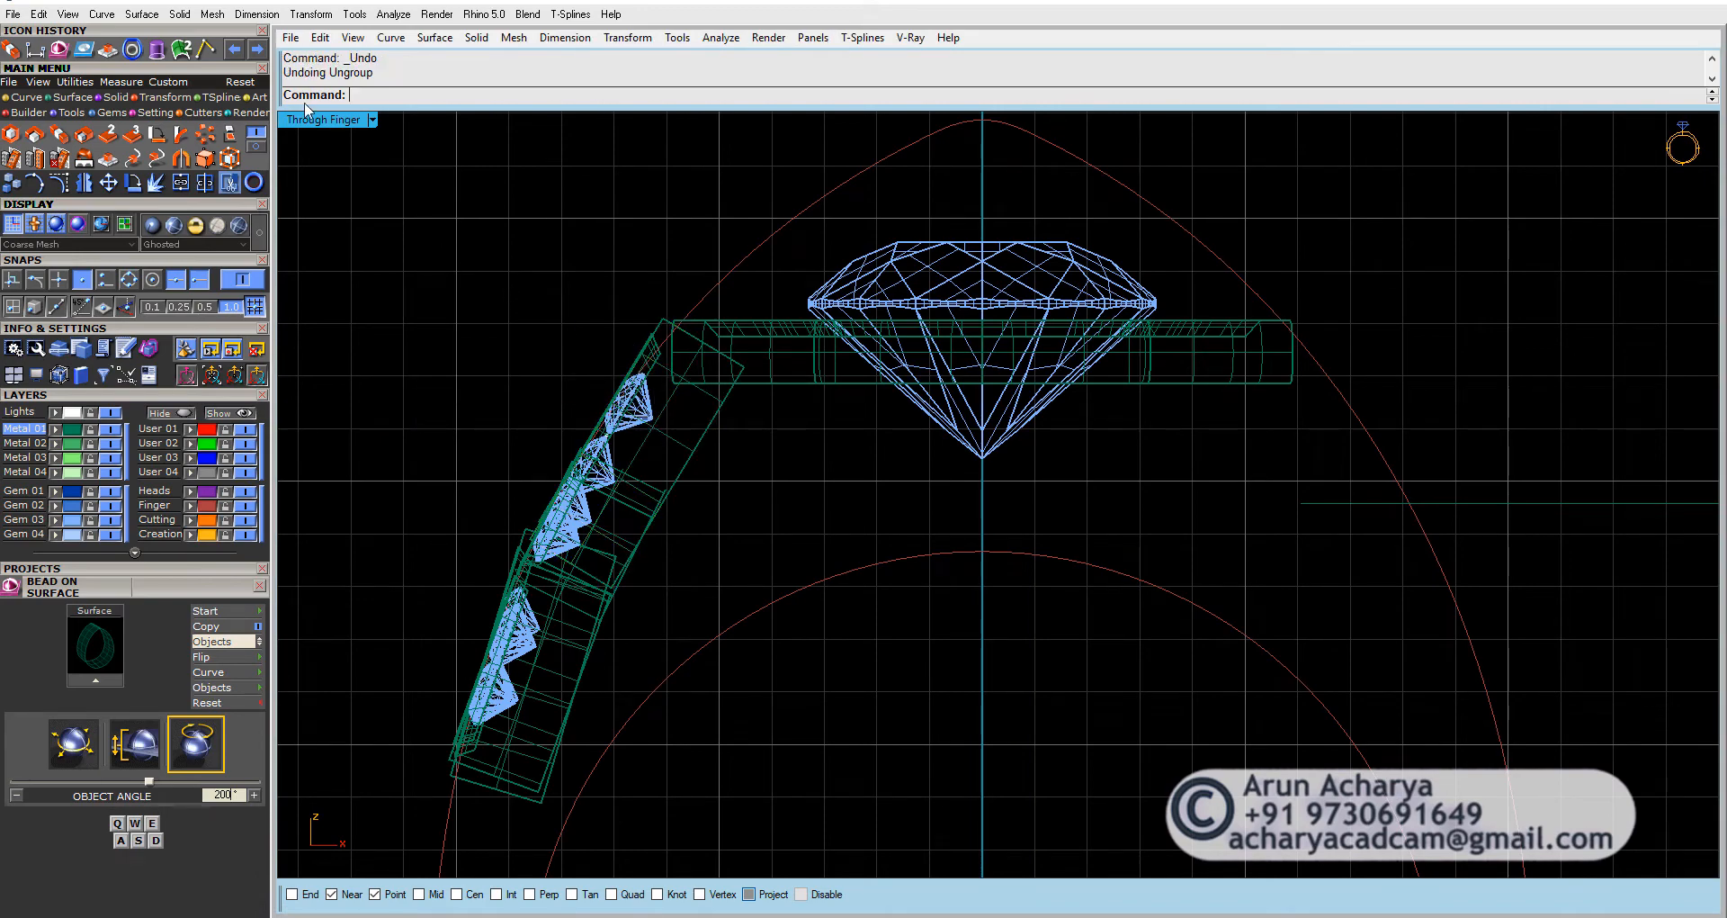
{"action": "double_click", "coordinate": [313, 118]}
{"action": "double_click", "coordinate": [1022, 124]}
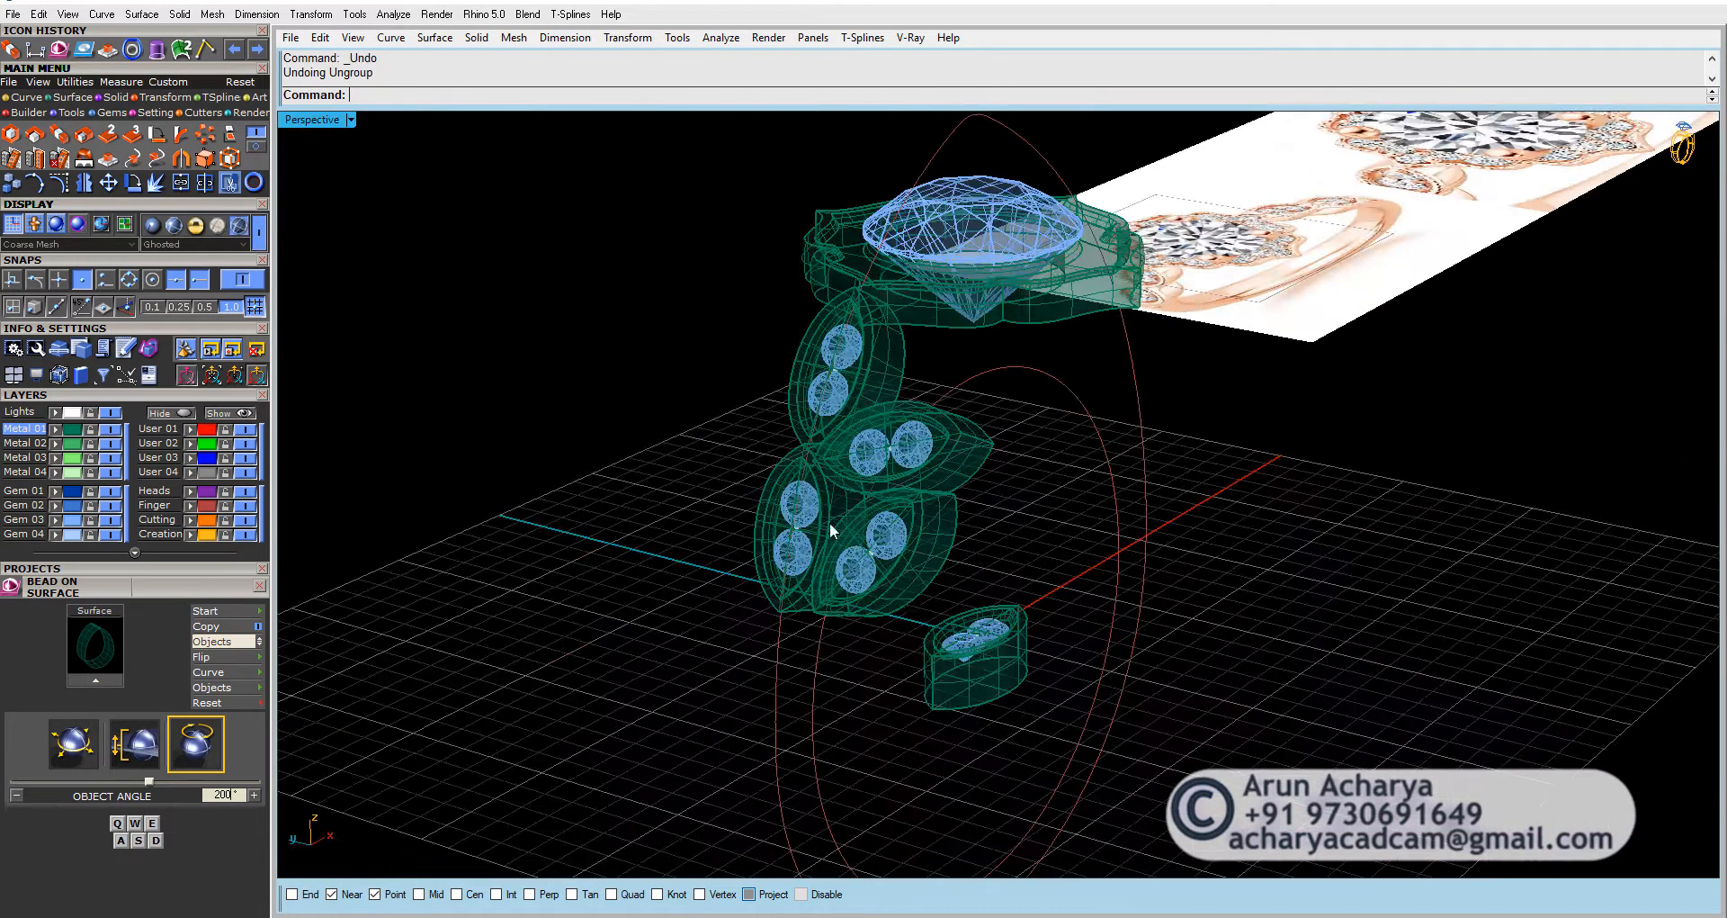
{"action": "left_click", "coordinate": [904, 605]}
{"action": "right_click_drag", "start_coordinate": [886, 593], "coordinate": [832, 591]}
{"action": "left_click_drag", "start_coordinate": [985, 552], "coordinate": [952, 641]}
{"action": "left_click", "coordinate": [954, 592]}
{"action": "left_click", "coordinate": [955, 666]}
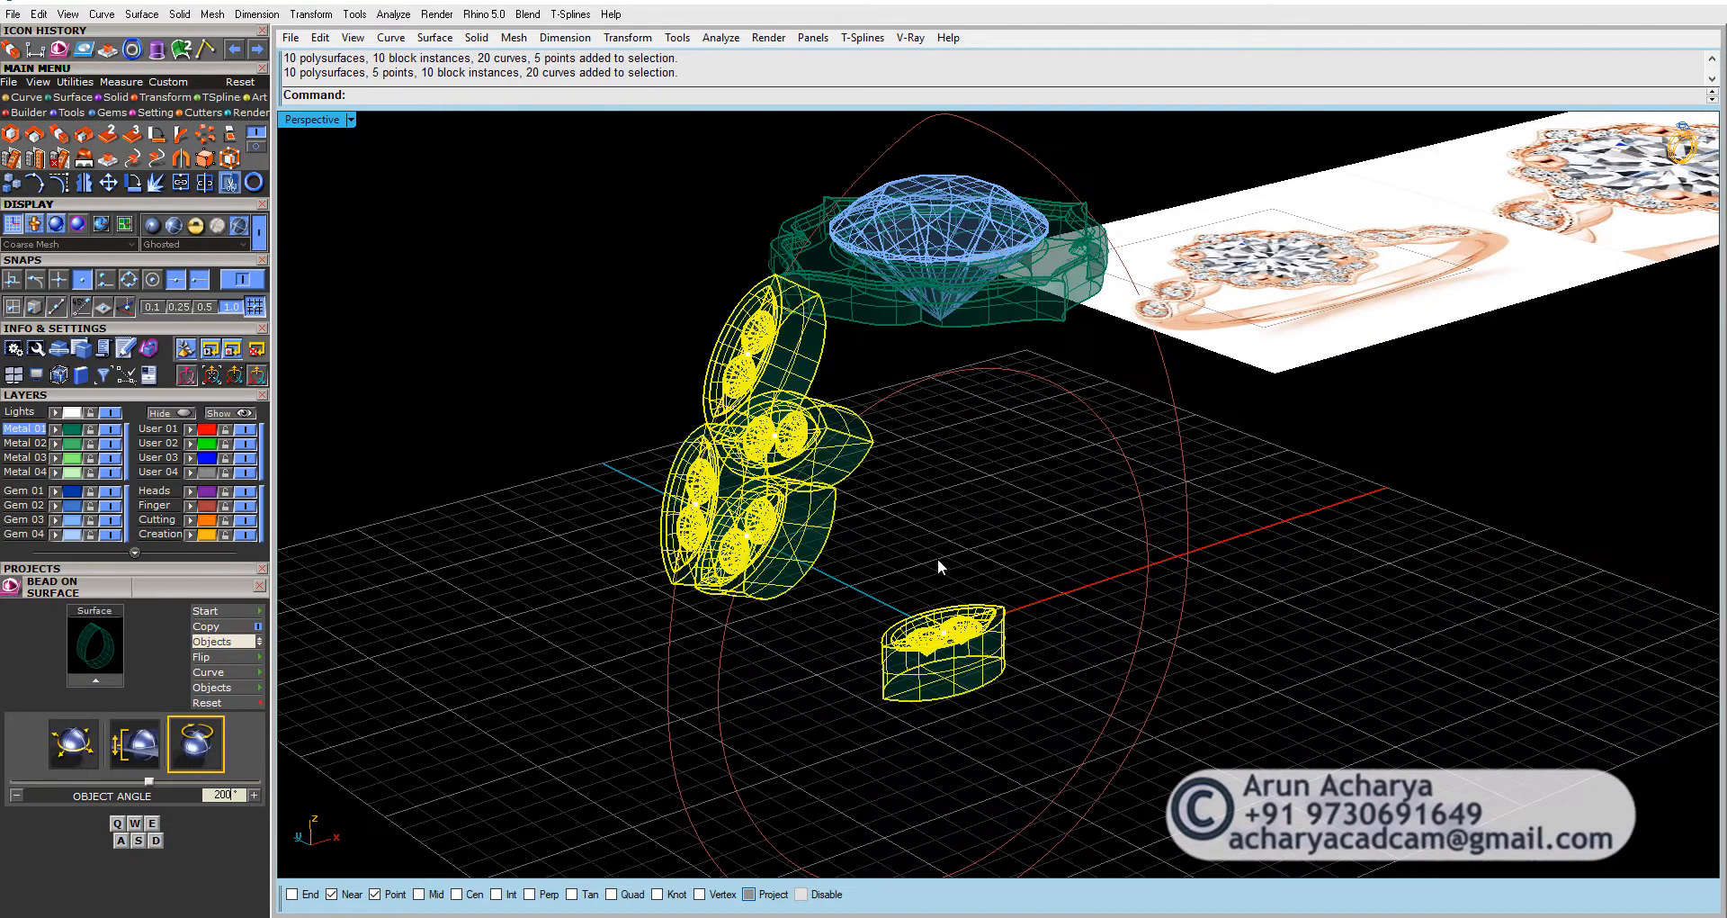
{"action": "left_click", "coordinate": [938, 561]}
{"action": "left_click", "coordinate": [950, 677]}
{"action": "right_click_drag", "start_coordinate": [882, 591], "coordinate": [930, 581]}
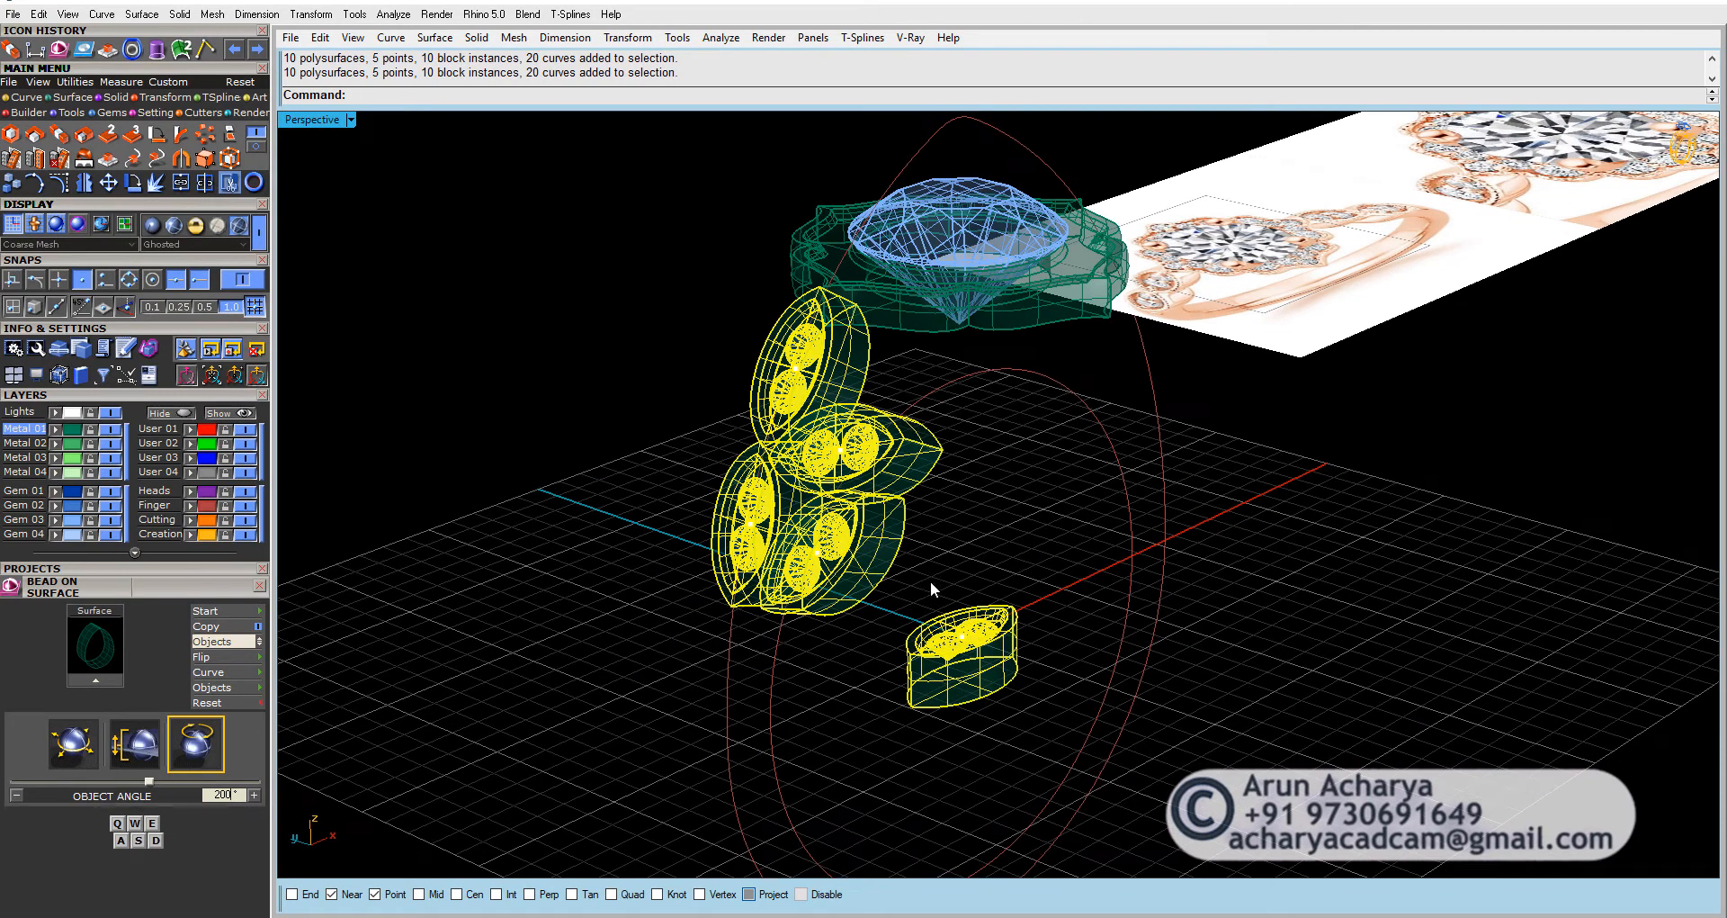
{"action": "left_click", "coordinate": [948, 575]}
{"action": "left_click", "coordinate": [893, 559]}
{"action": "key", "text": "Return"}
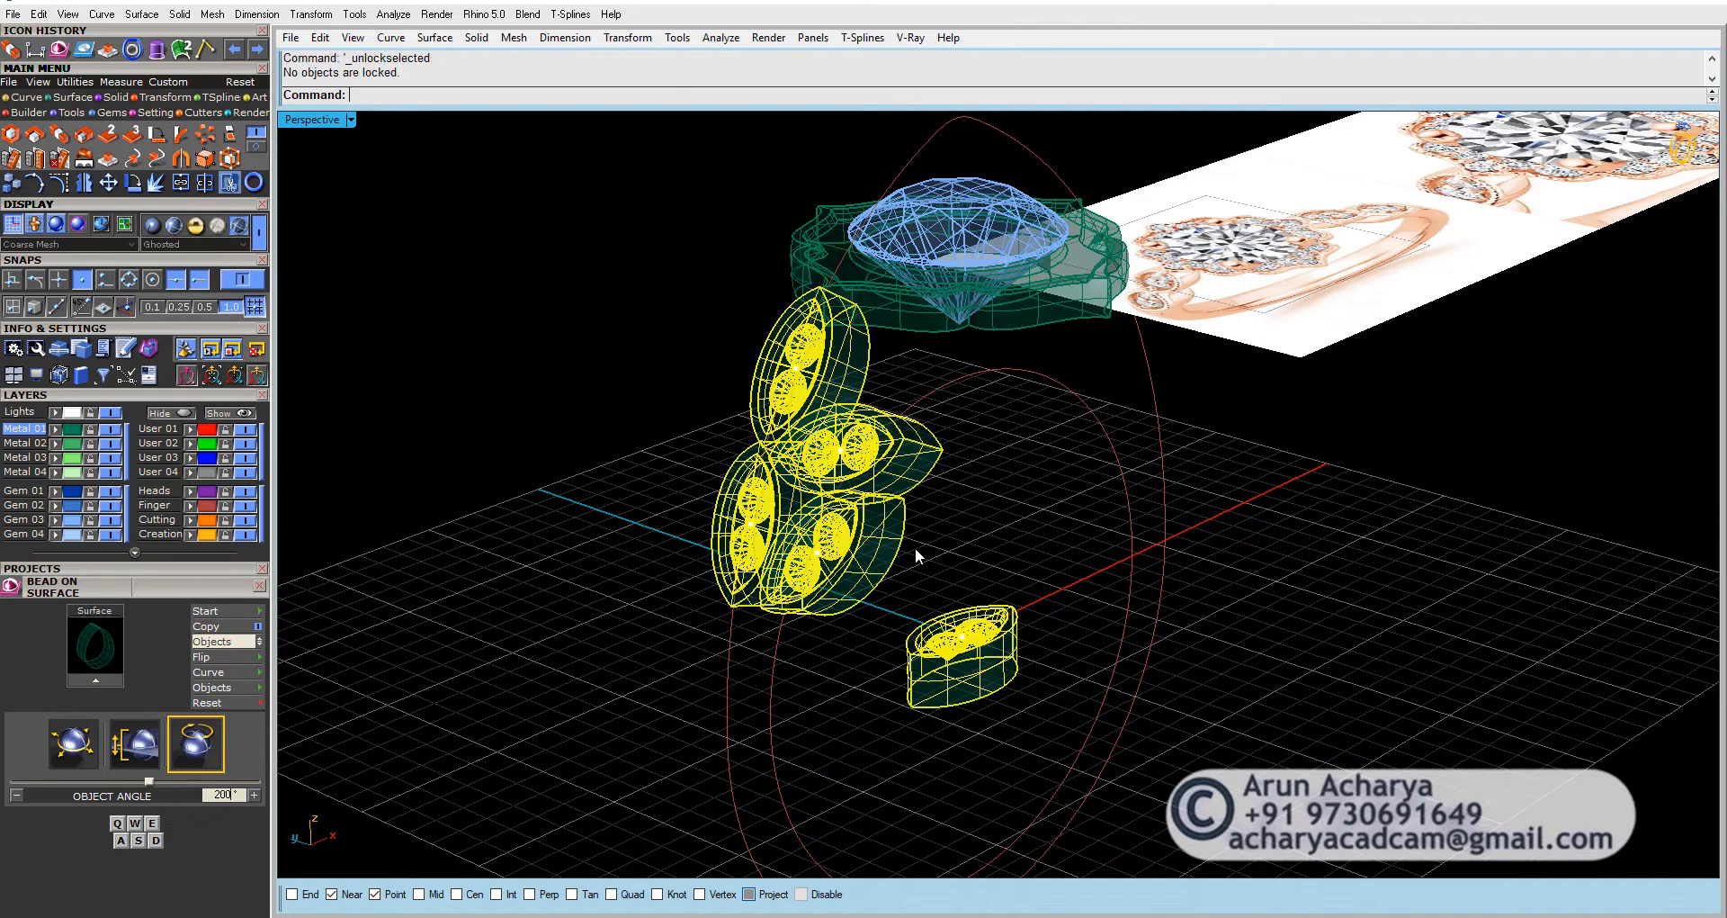
Step: Ungroup the group of marquise settings and their gems
{"action": "left_click", "coordinate": [1002, 521]}
{"action": "left_click", "coordinate": [964, 689]}
{"action": "type", "text": "UN"}
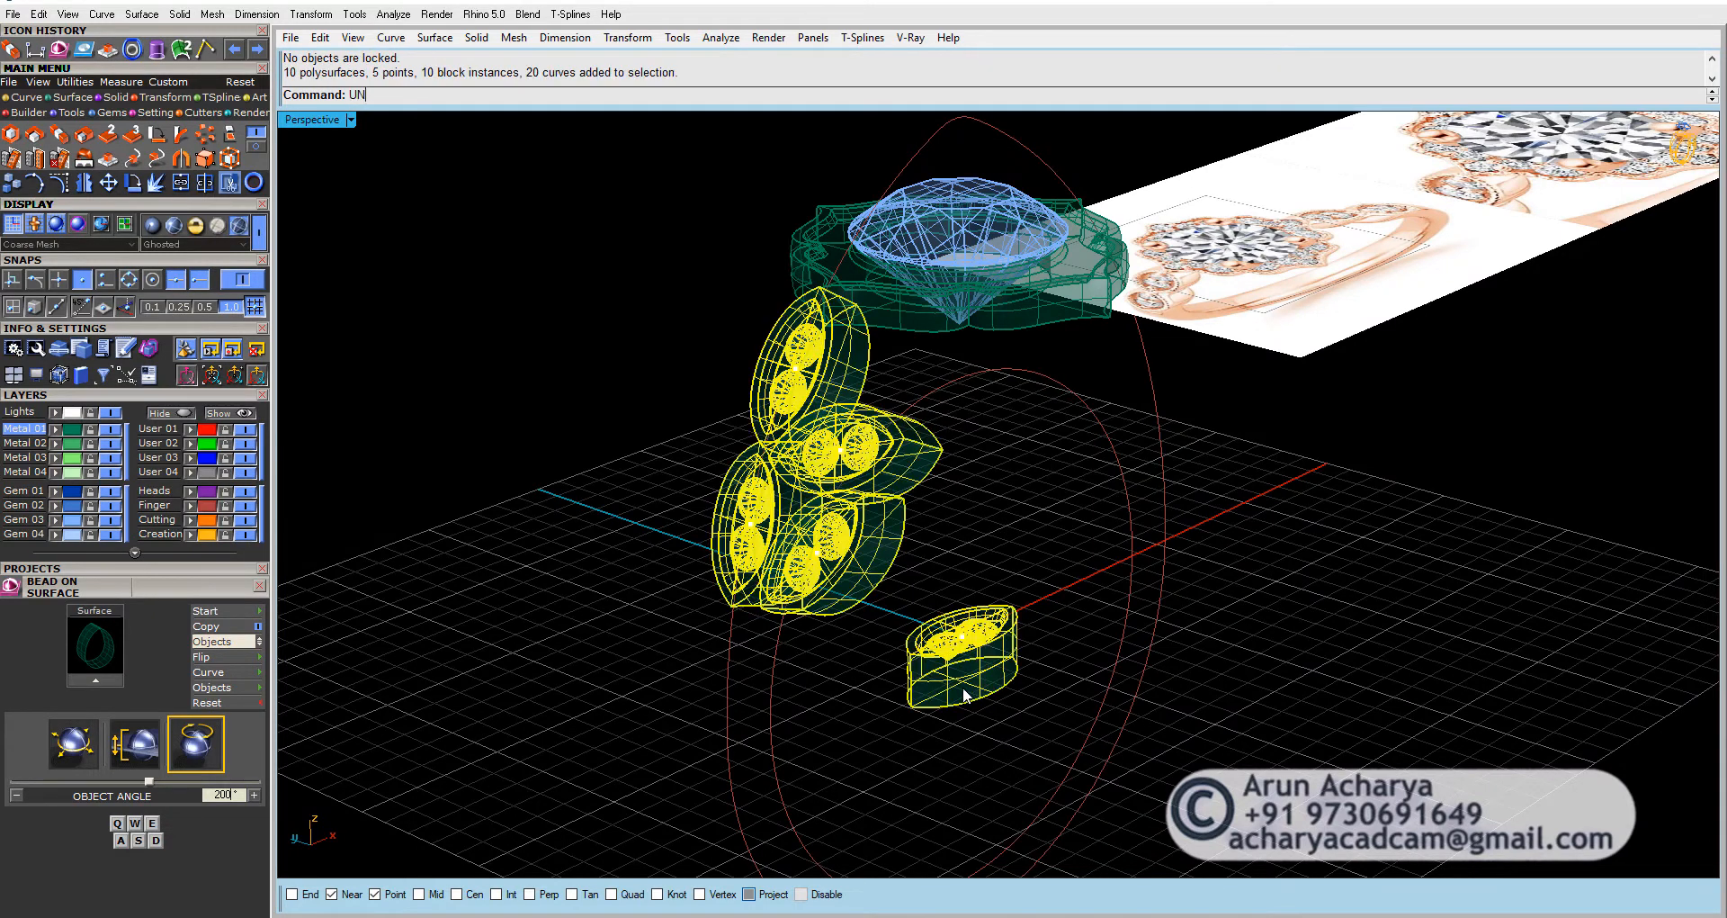
{"action": "type", "text": "group"}
{"action": "key", "text": "Return"}
Step: Check the ungrouped marquise settings by selecting individual gems and the parts of the uppermost setting
{"action": "left_click", "coordinate": [985, 577]}
{"action": "left_click", "coordinate": [978, 629]}
{"action": "left_click", "coordinate": [955, 639]}
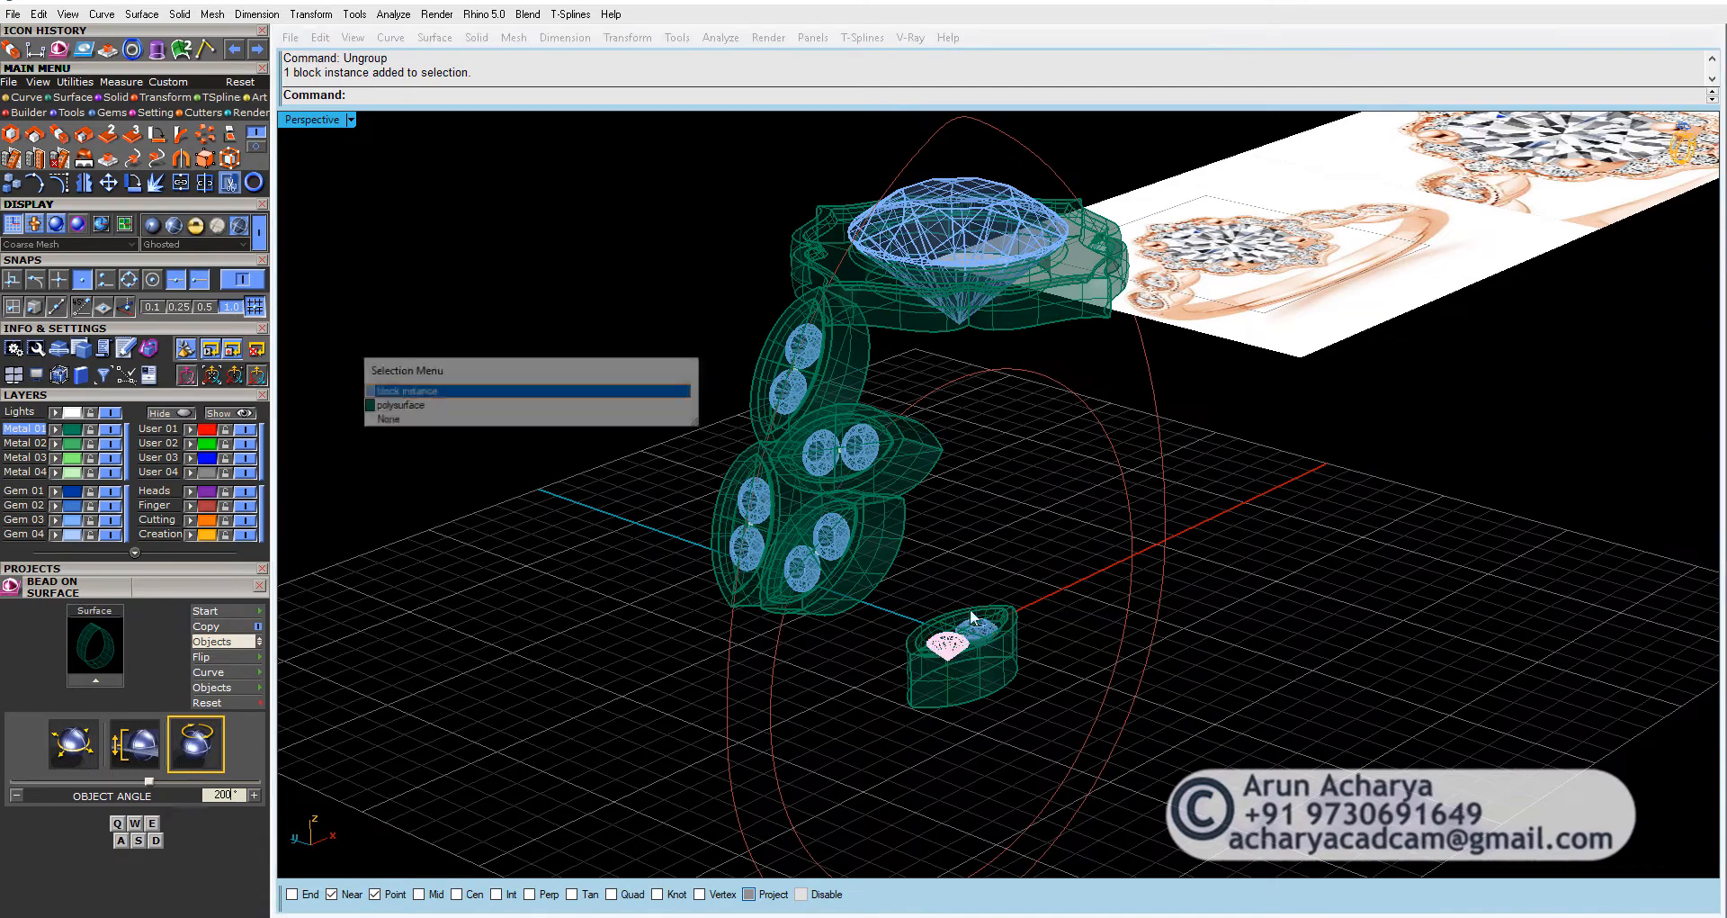
{"action": "scroll", "coordinate": [846, 364], "scroll_direction": "up", "scroll_amount": 3}
{"action": "left_click", "coordinate": [845, 364]}
{"action": "scroll", "coordinate": [827, 374], "scroll_direction": "down", "scroll_amount": 1}
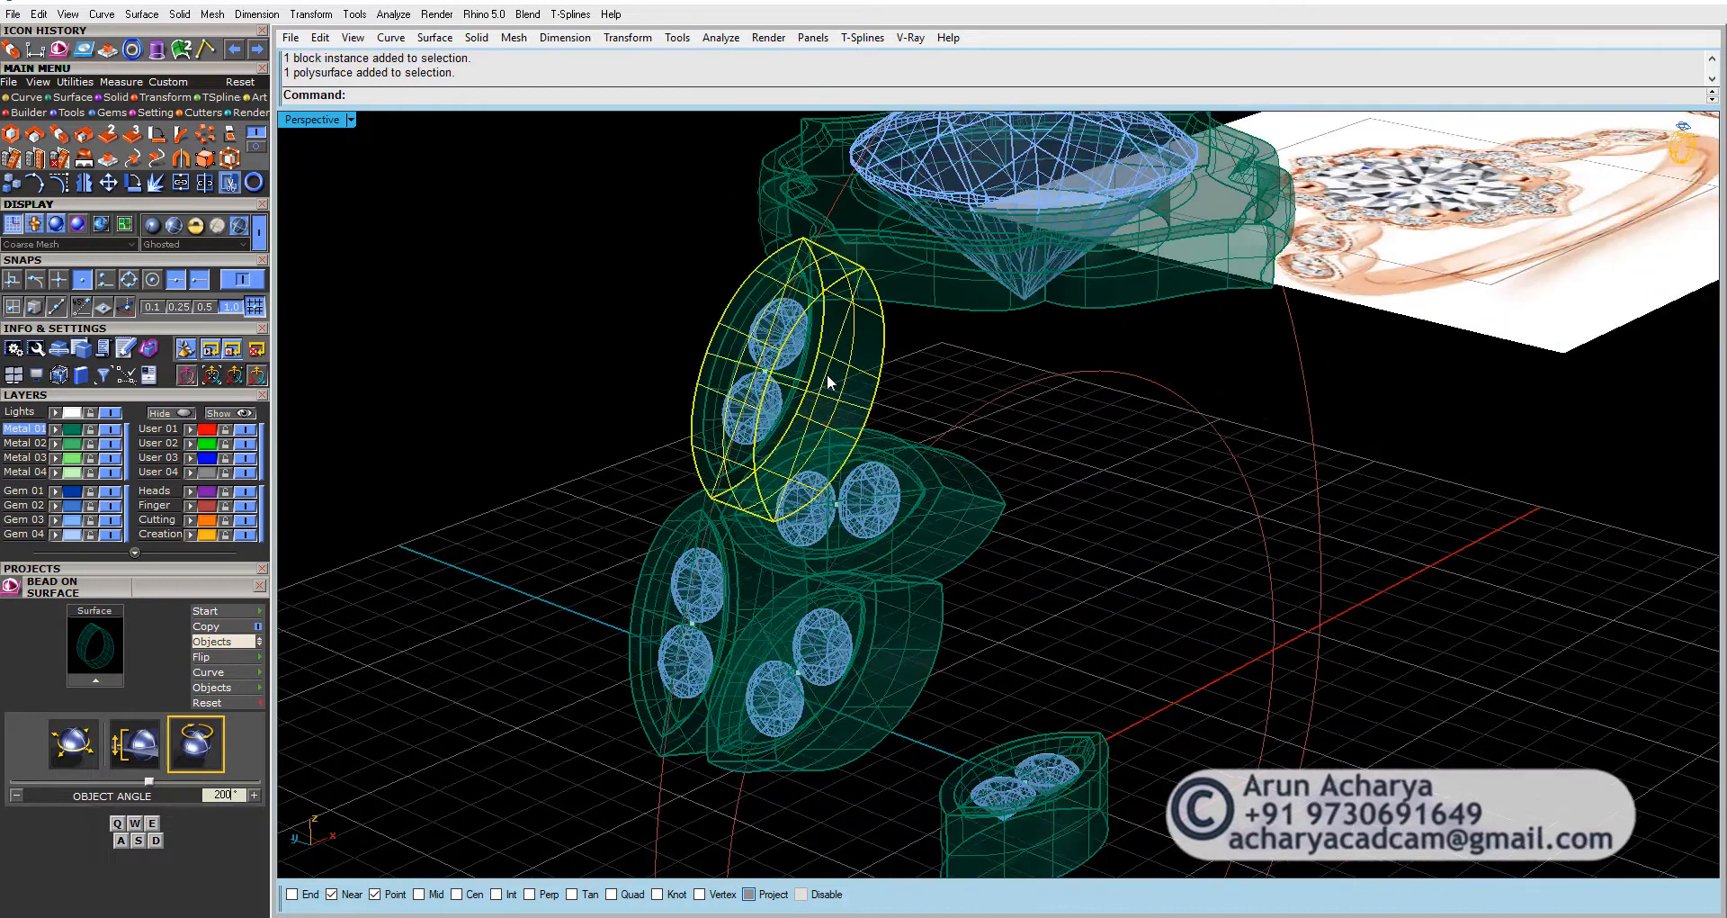
{"action": "right_click_drag", "start_coordinate": [634, 380], "coordinate": [668, 433]}
{"action": "left_click", "coordinate": [651, 356]}
{"action": "left_click_drag", "start_coordinate": [989, 634], "coordinate": [982, 628]}
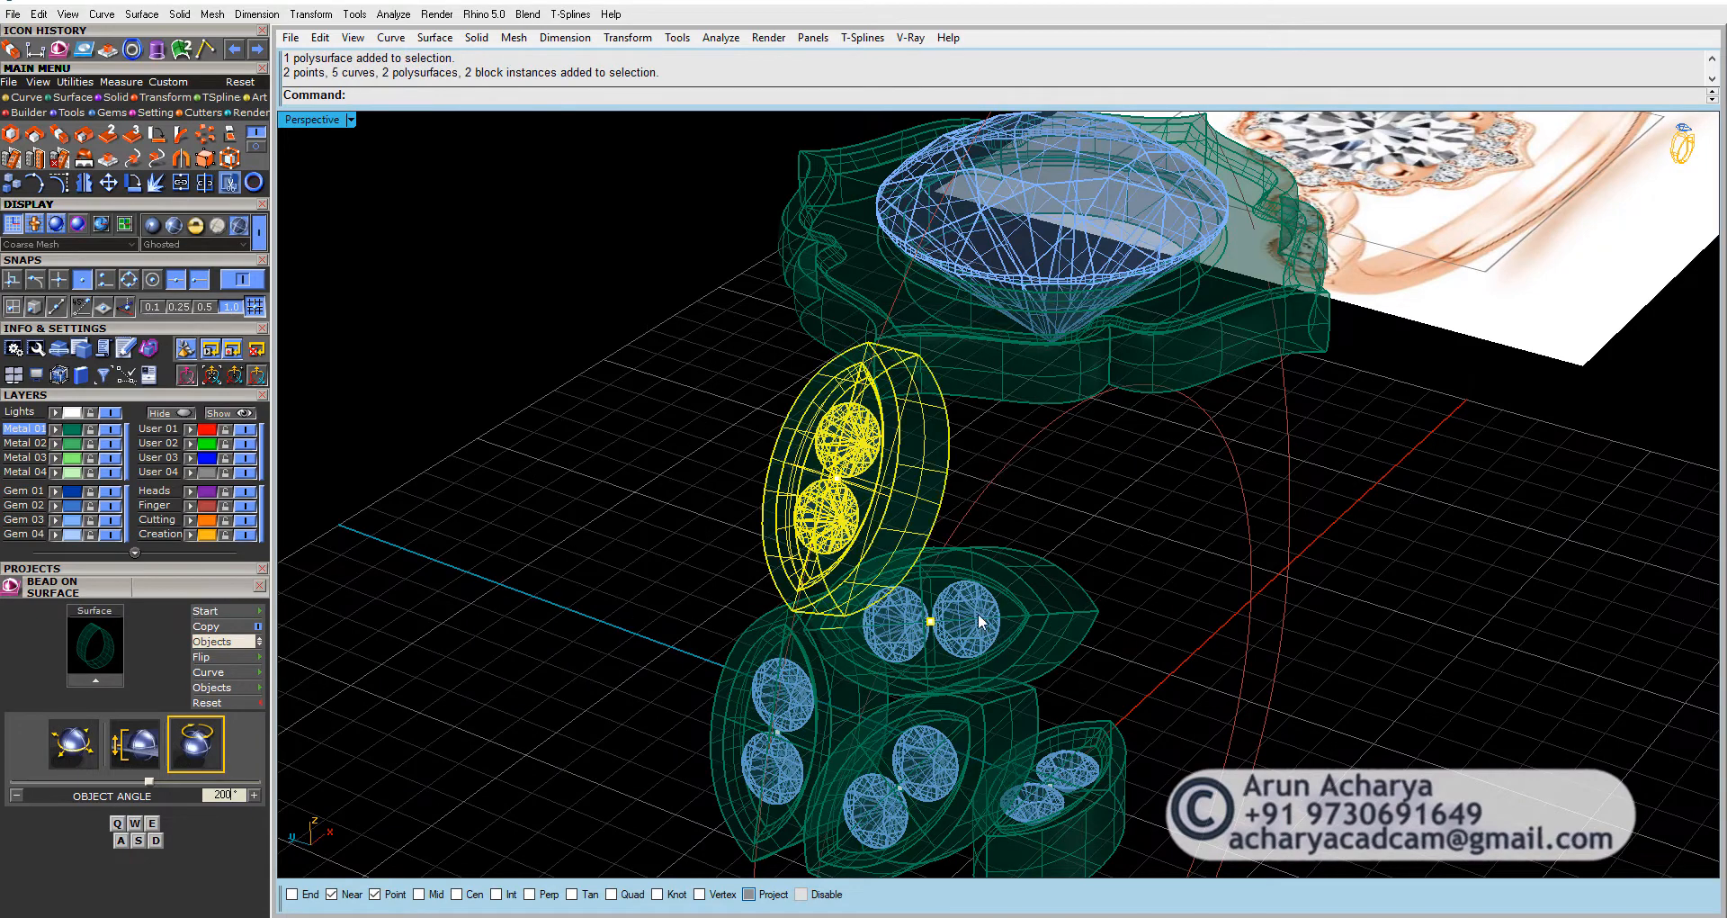
{"action": "right_click_drag", "start_coordinate": [979, 613], "coordinate": [876, 570]}
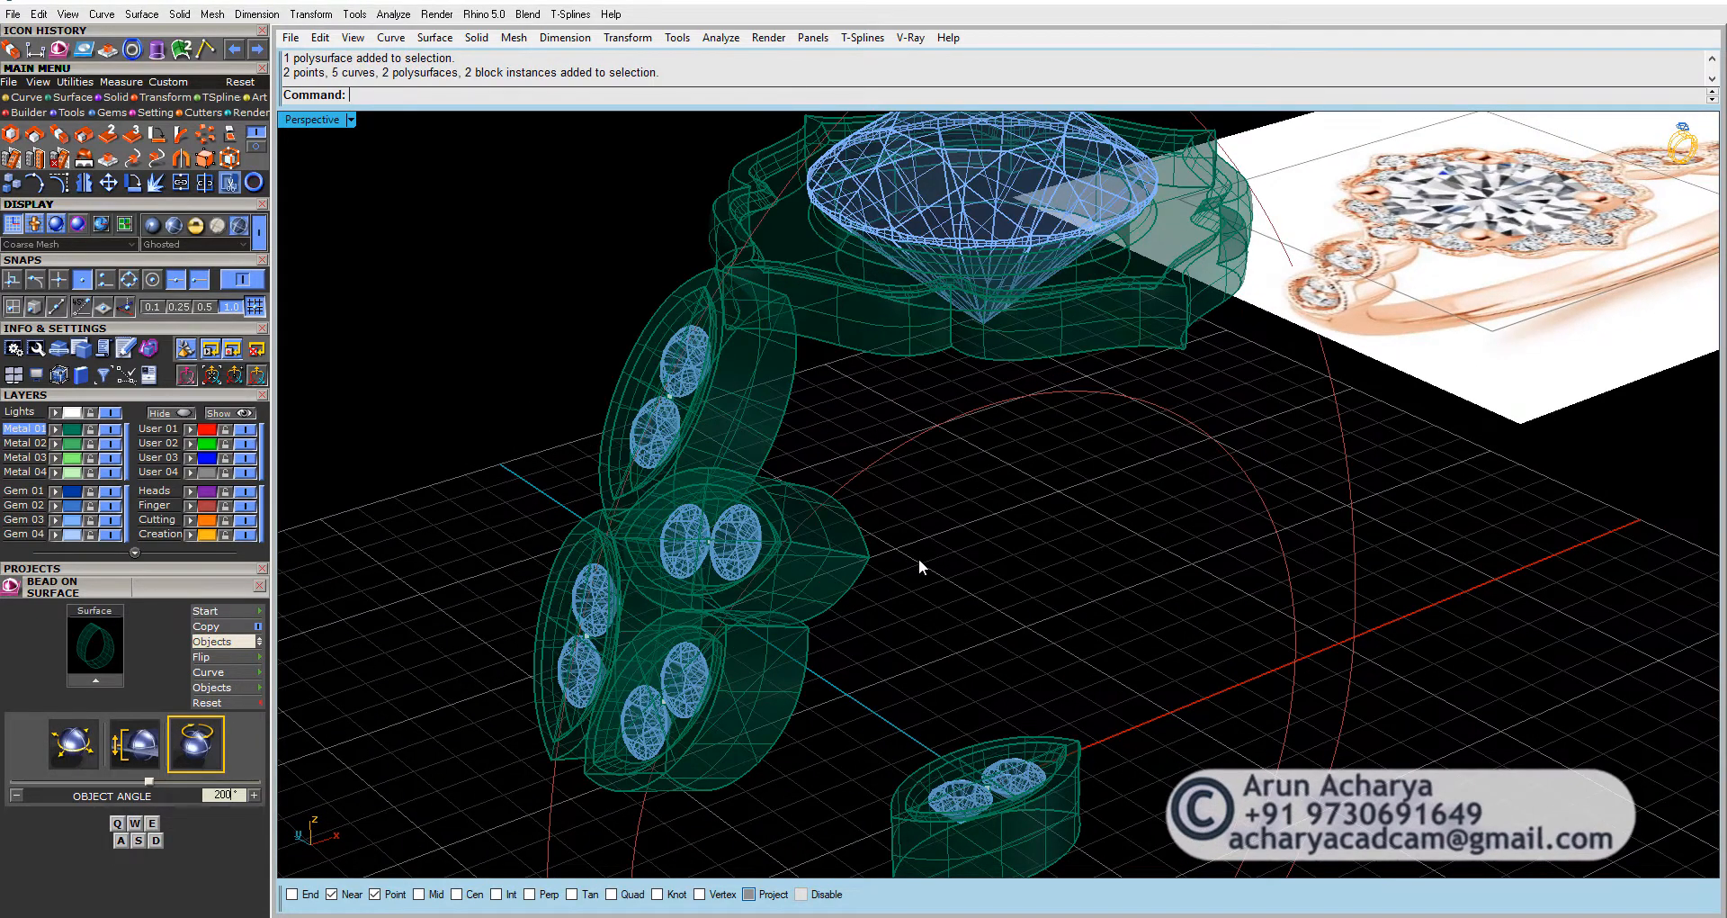
Step: Delete the marquise outline curves of the placed settings, keeping the two ring profile curves and the original setting's curves
{"action": "key", "text": "ctrl+shift+c"}
{"action": "scroll", "coordinate": [908, 510], "scroll_direction": "down", "scroll_amount": 4}
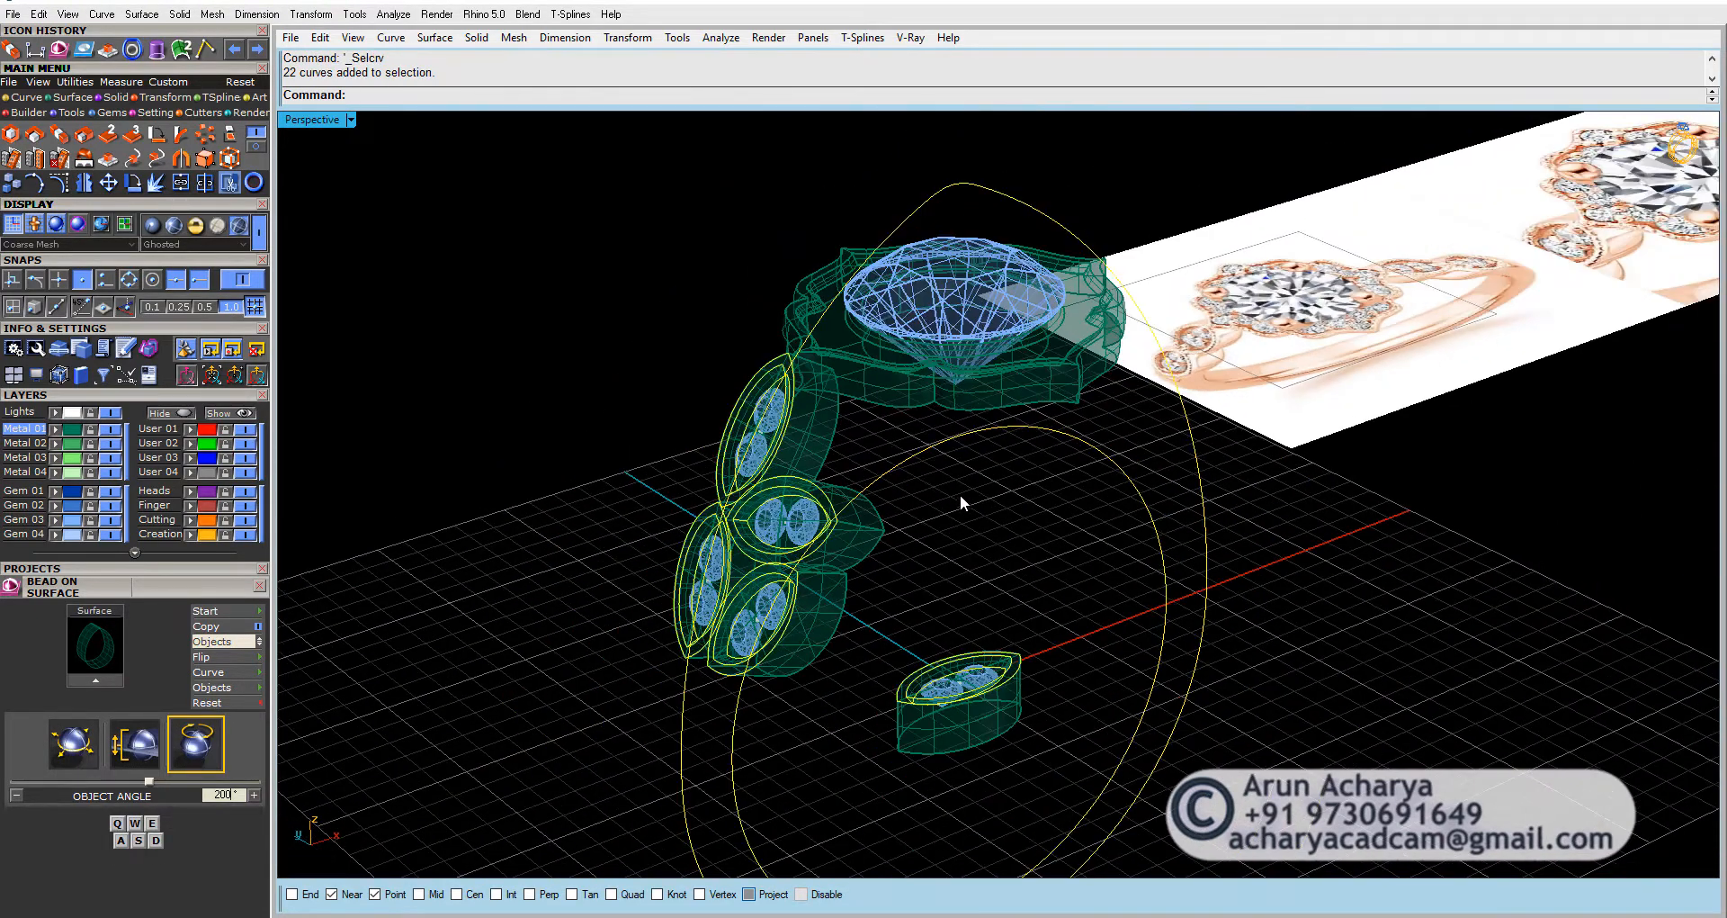
{"action": "left_click", "coordinate": [974, 165], "text": "ctrl"}
{"action": "right_click_drag", "start_coordinate": [934, 572], "coordinate": [738, 456]}
{"action": "right_click_drag", "start_coordinate": [853, 538], "coordinate": [990, 612]}
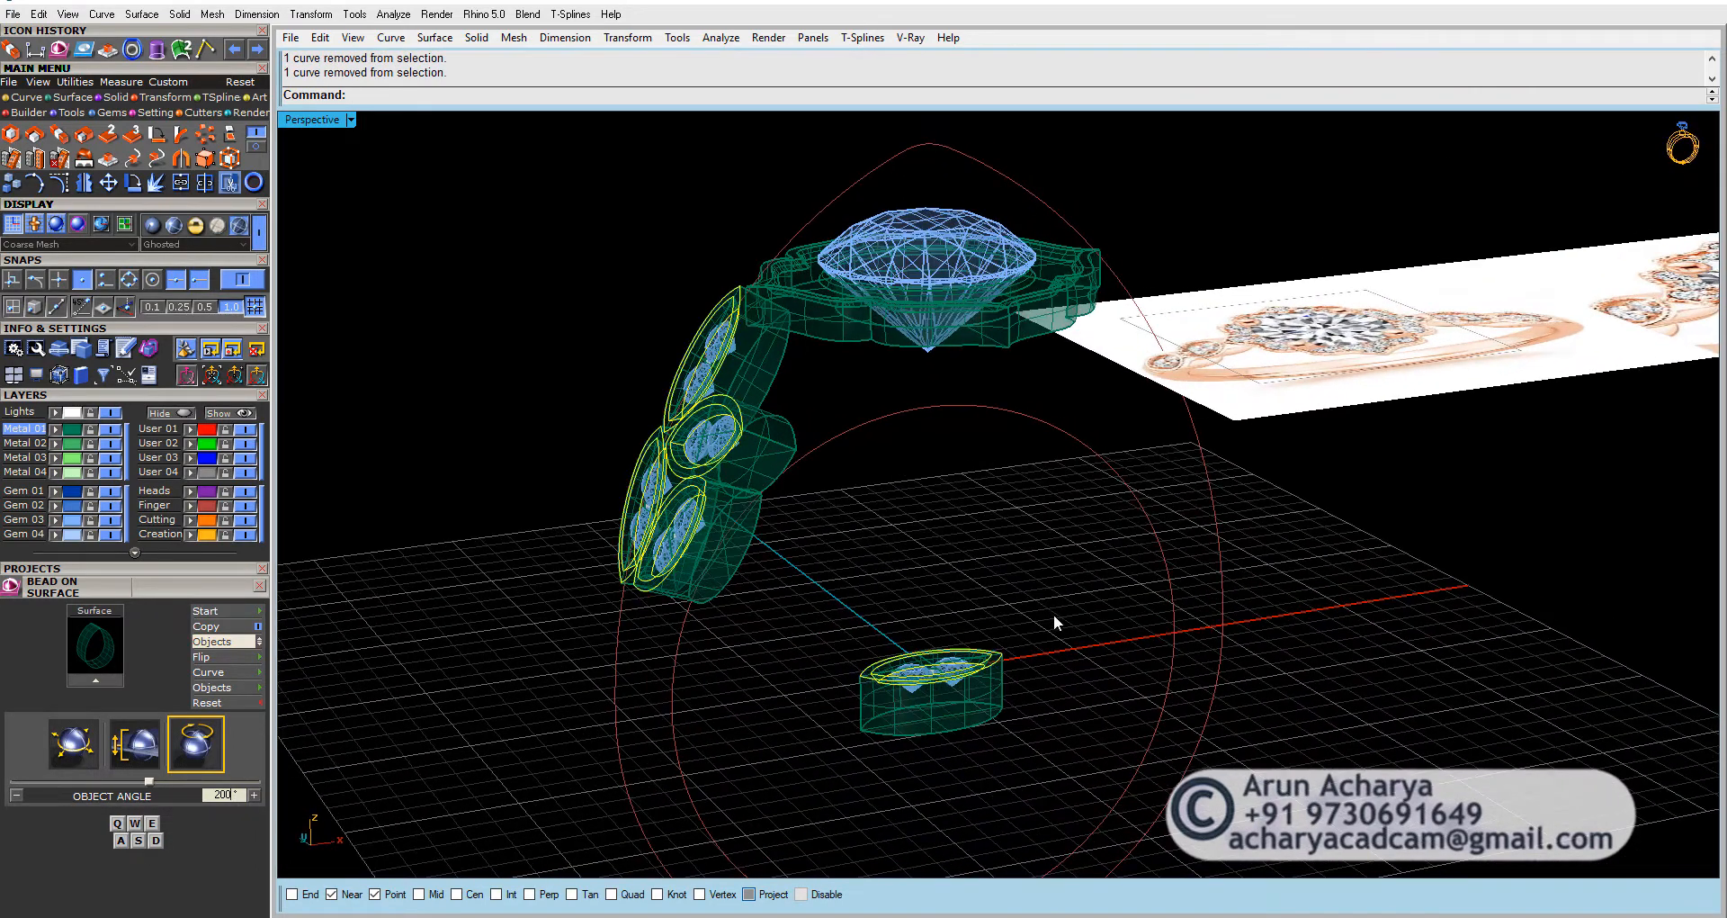
{"action": "left_click_drag", "start_coordinate": [1026, 617], "coordinate": [834, 736], "text": "ctrl"}
{"action": "key", "text": "Delete"}
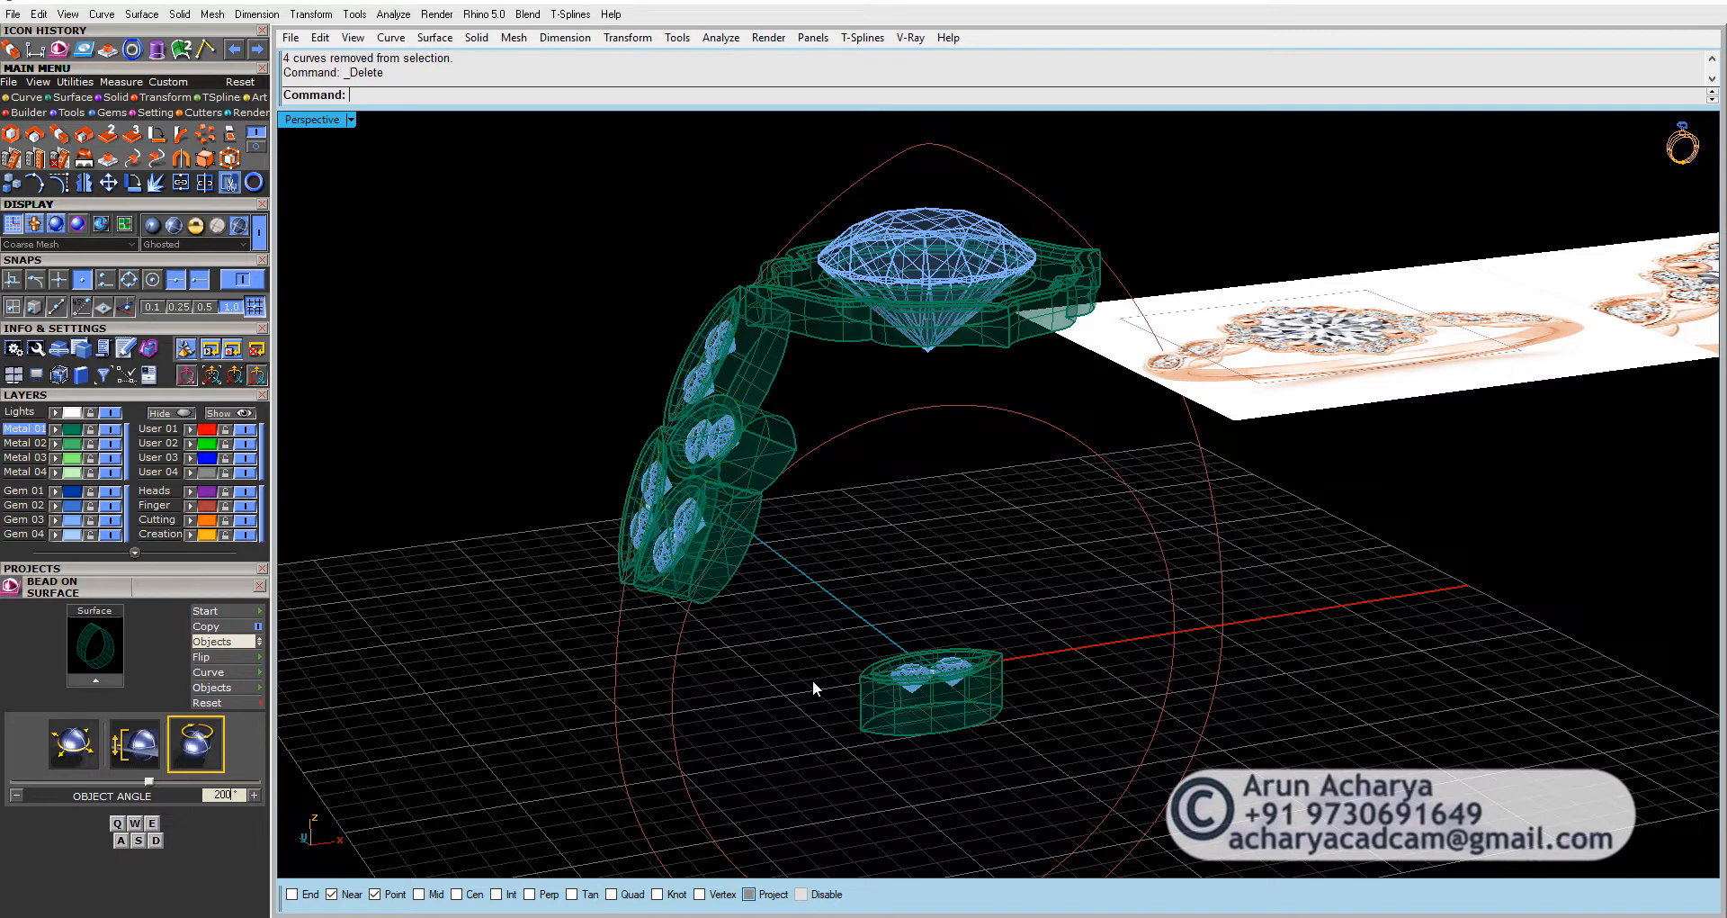
Step: Select the uppermost marquise setting with its two gems, excluding the neighbouring setting, and maximise the Through Finger view
{"action": "key", "text": "ctrl+m"}
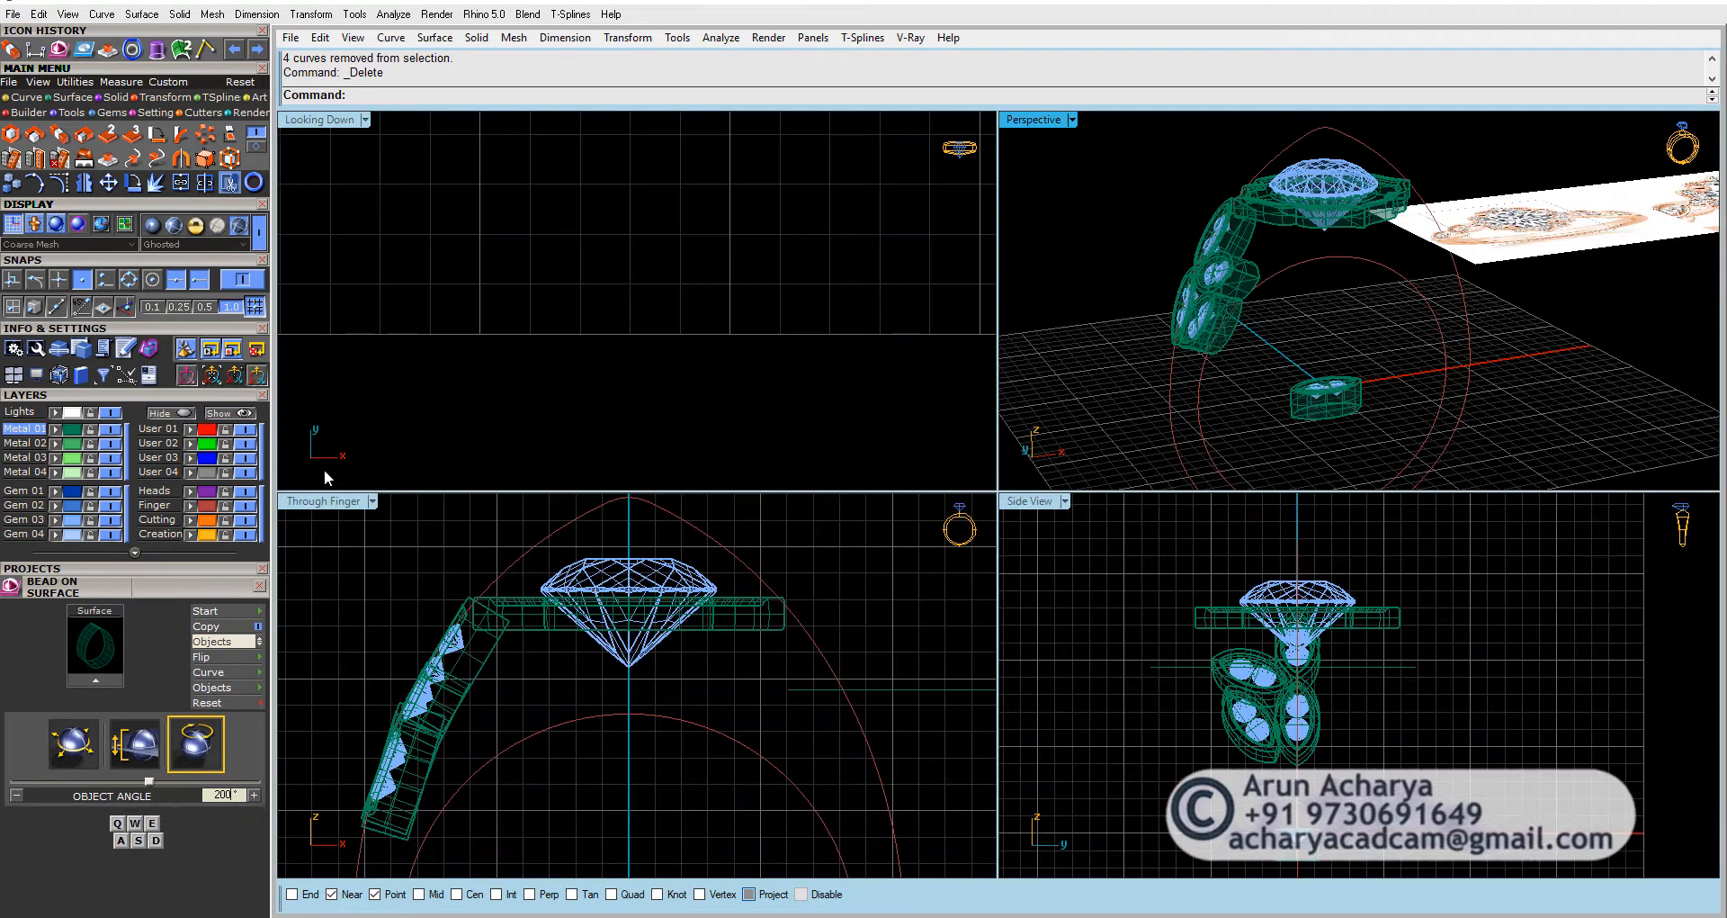
{"action": "double_click", "coordinate": [320, 500]}
{"action": "left_click_drag", "start_coordinate": [837, 559], "coordinate": [863, 585]}
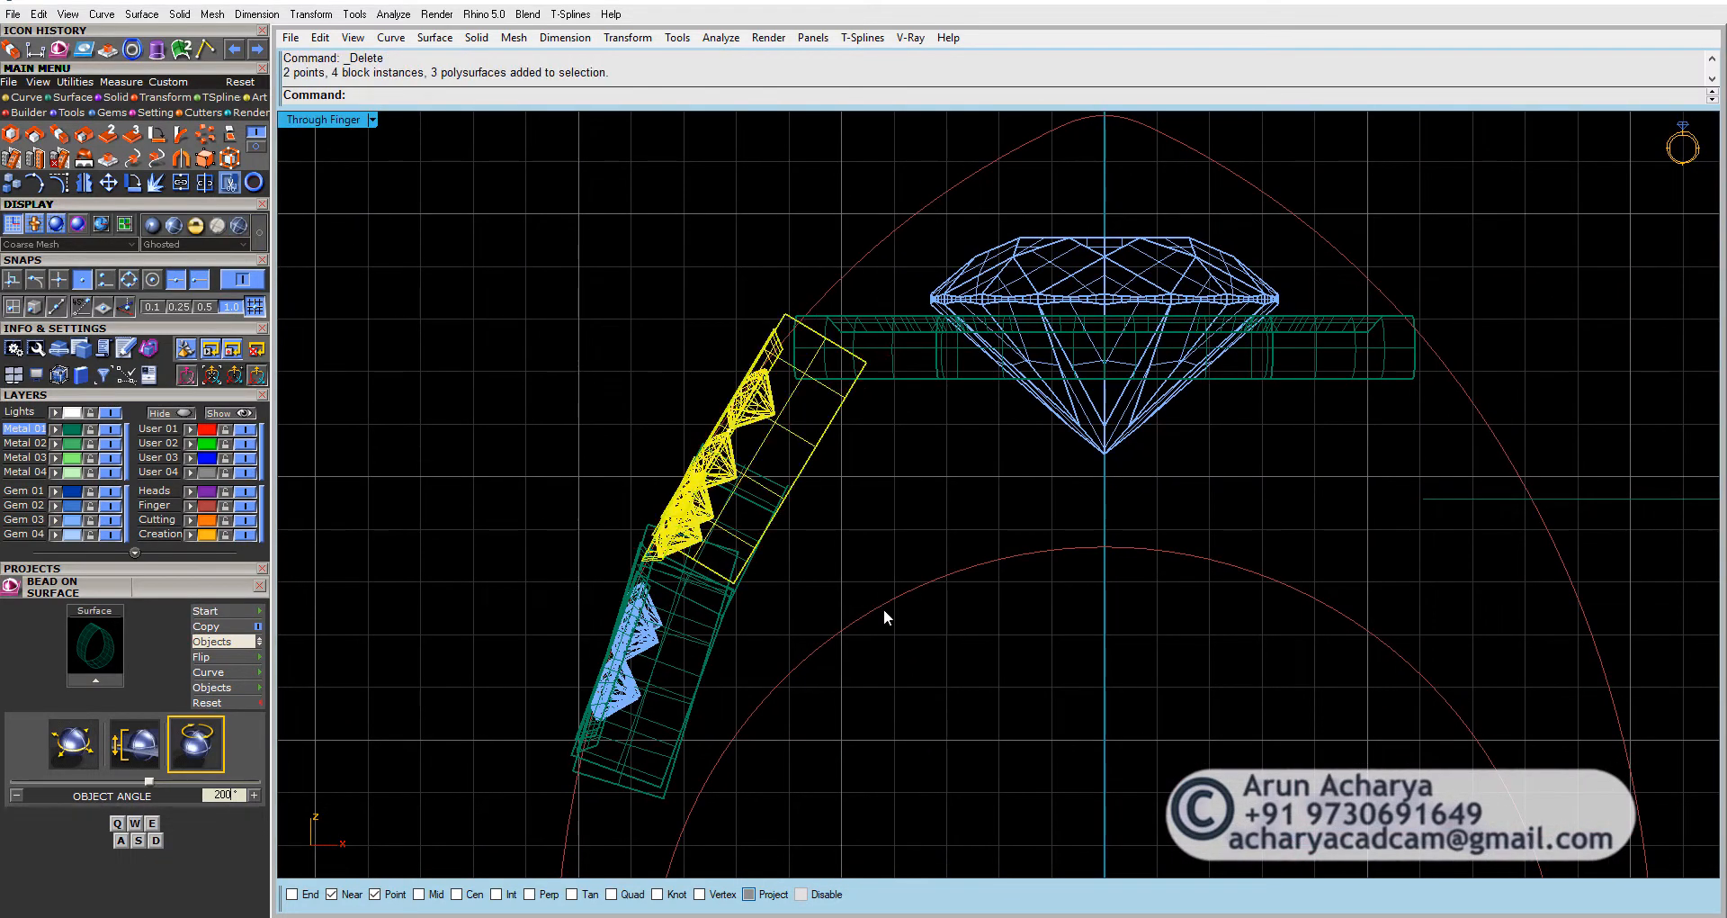
{"action": "double_click", "coordinate": [358, 121]}
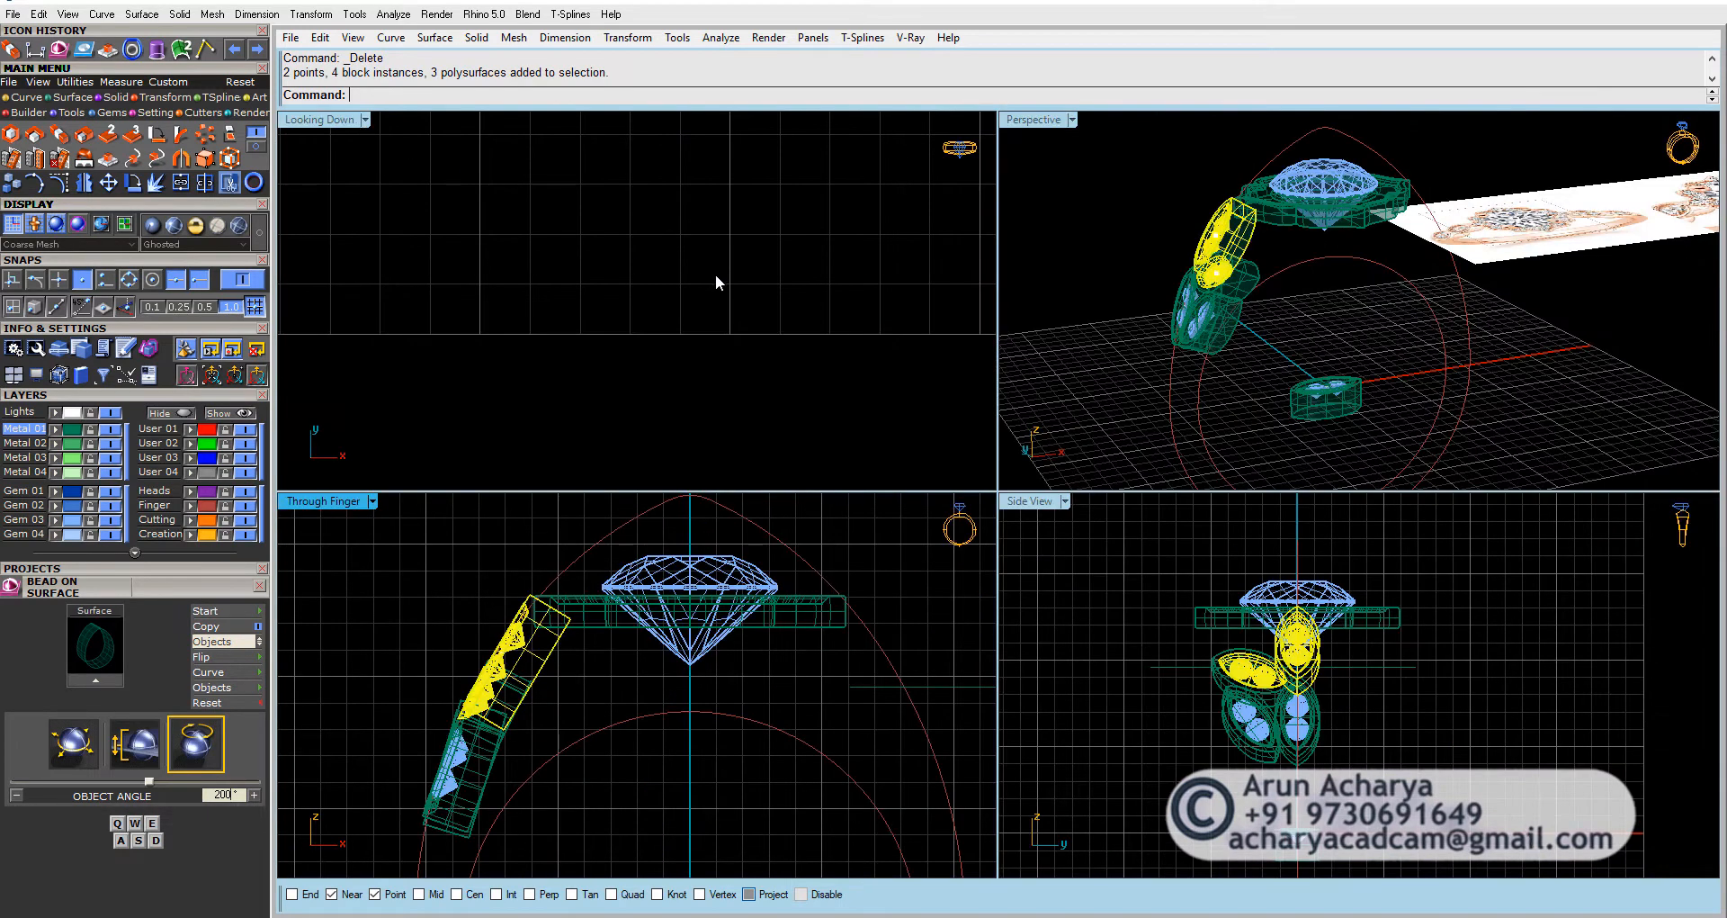
{"action": "right_click_drag", "start_coordinate": [1253, 293], "coordinate": [1391, 316]}
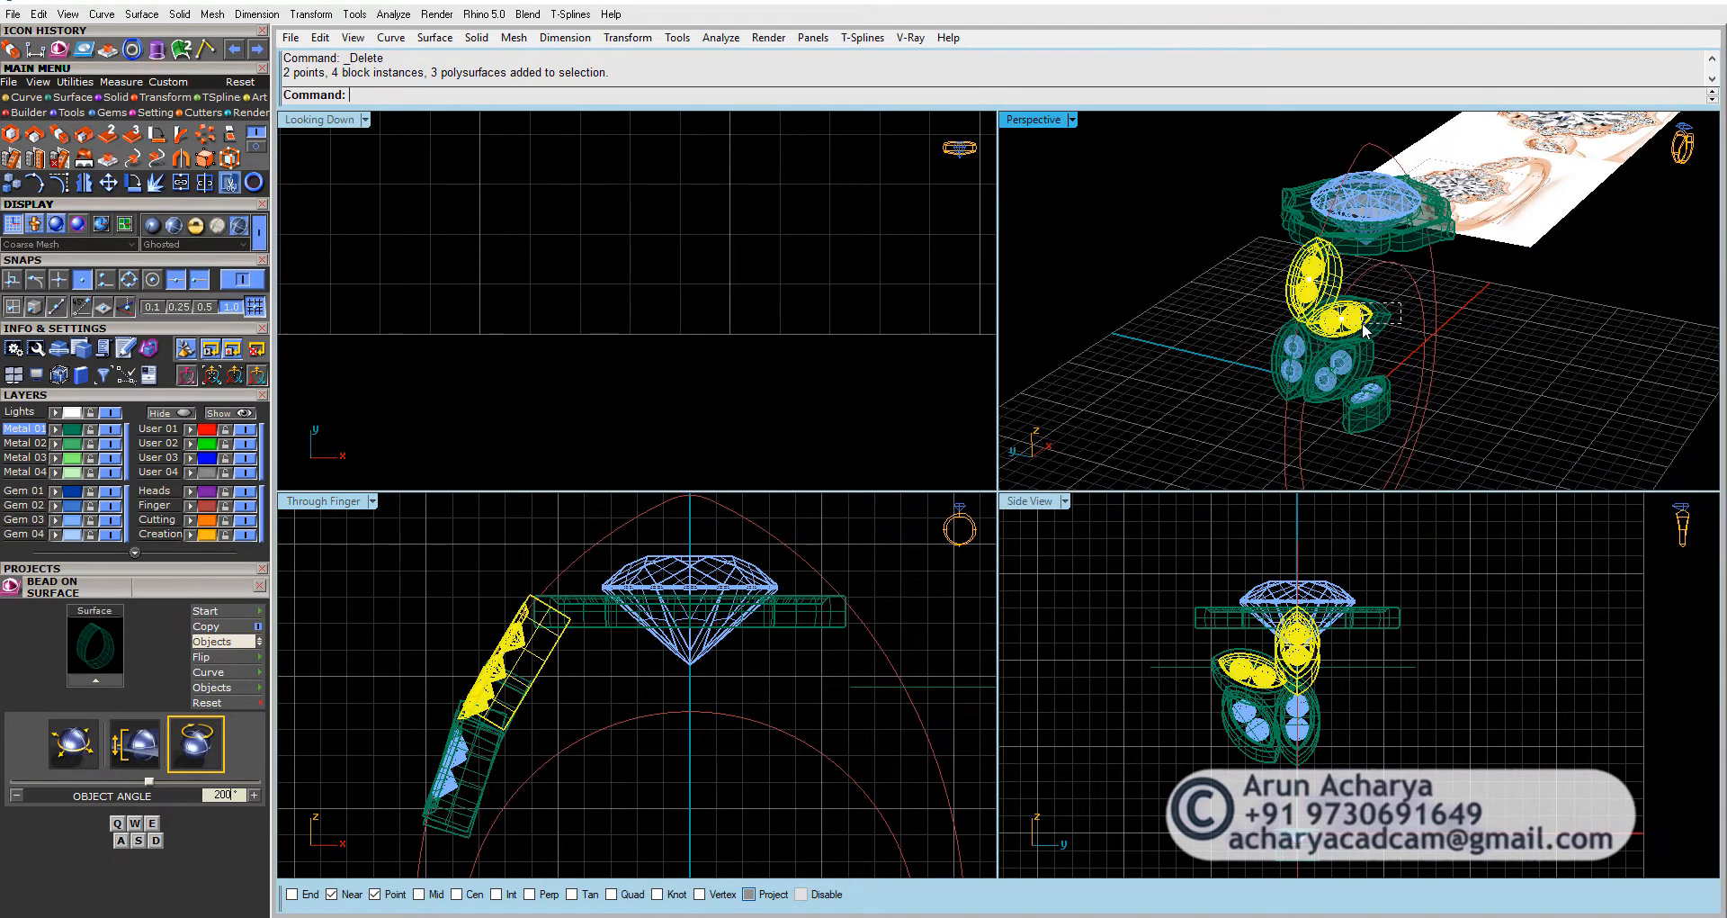
{"action": "scroll", "coordinate": [1447, 399], "scroll_direction": "up", "scroll_amount": 5}
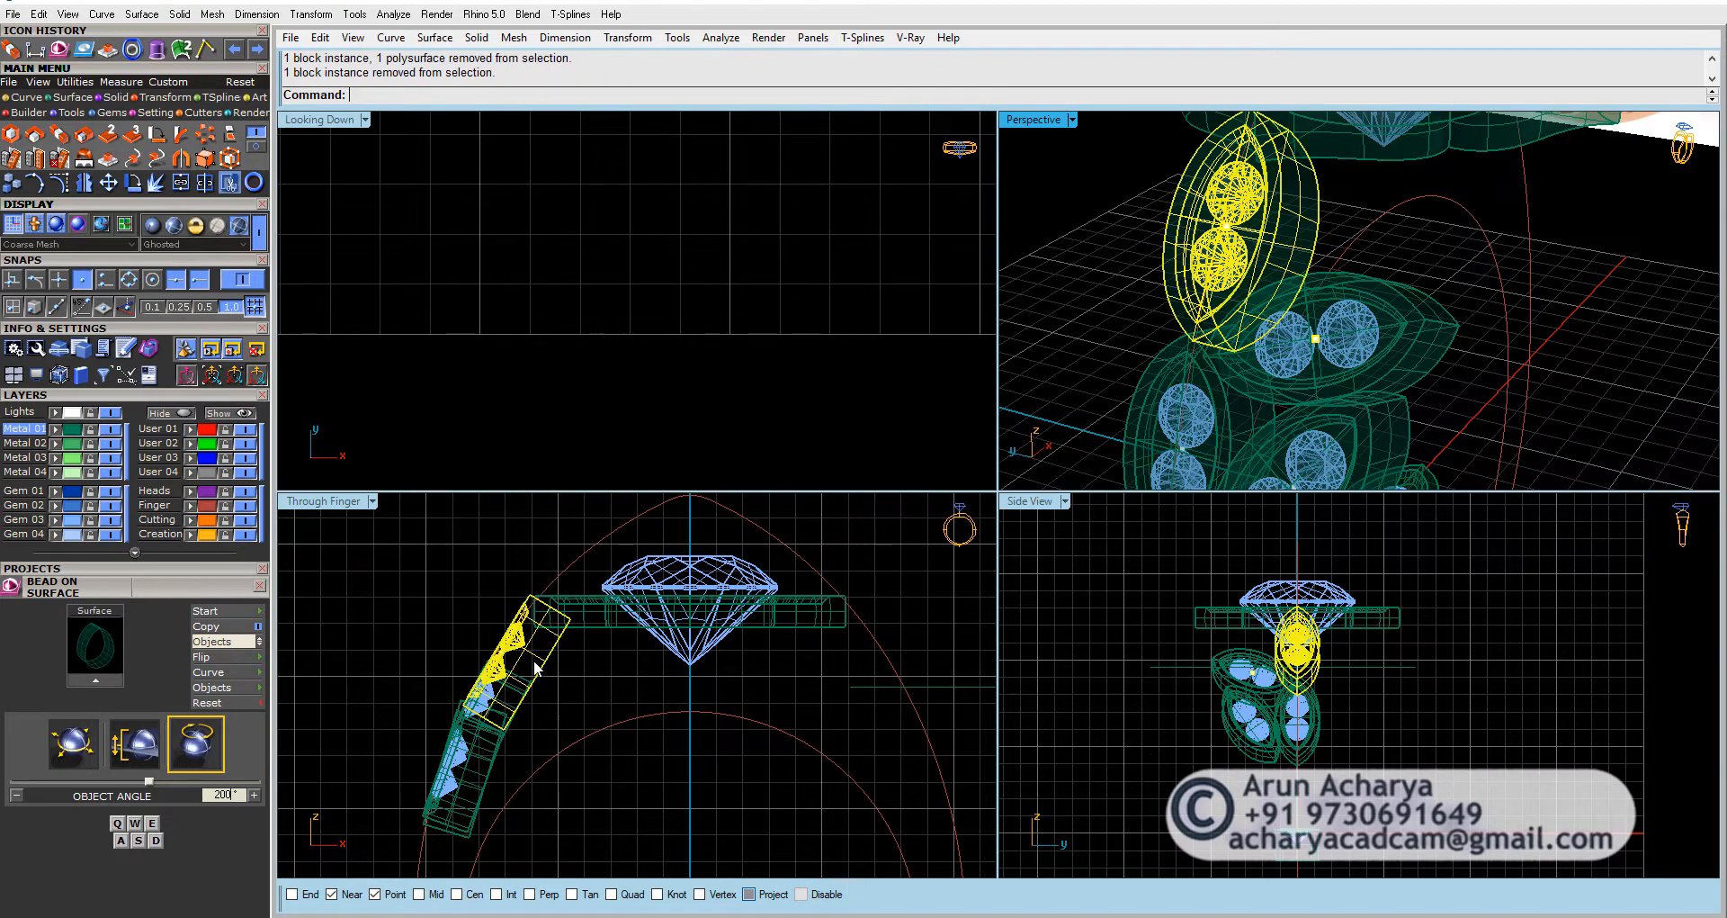
{"action": "scroll", "coordinate": [526, 625], "scroll_direction": "up", "scroll_amount": 3}
{"action": "scroll", "coordinate": [535, 565], "scroll_direction": "up", "scroll_amount": 2}
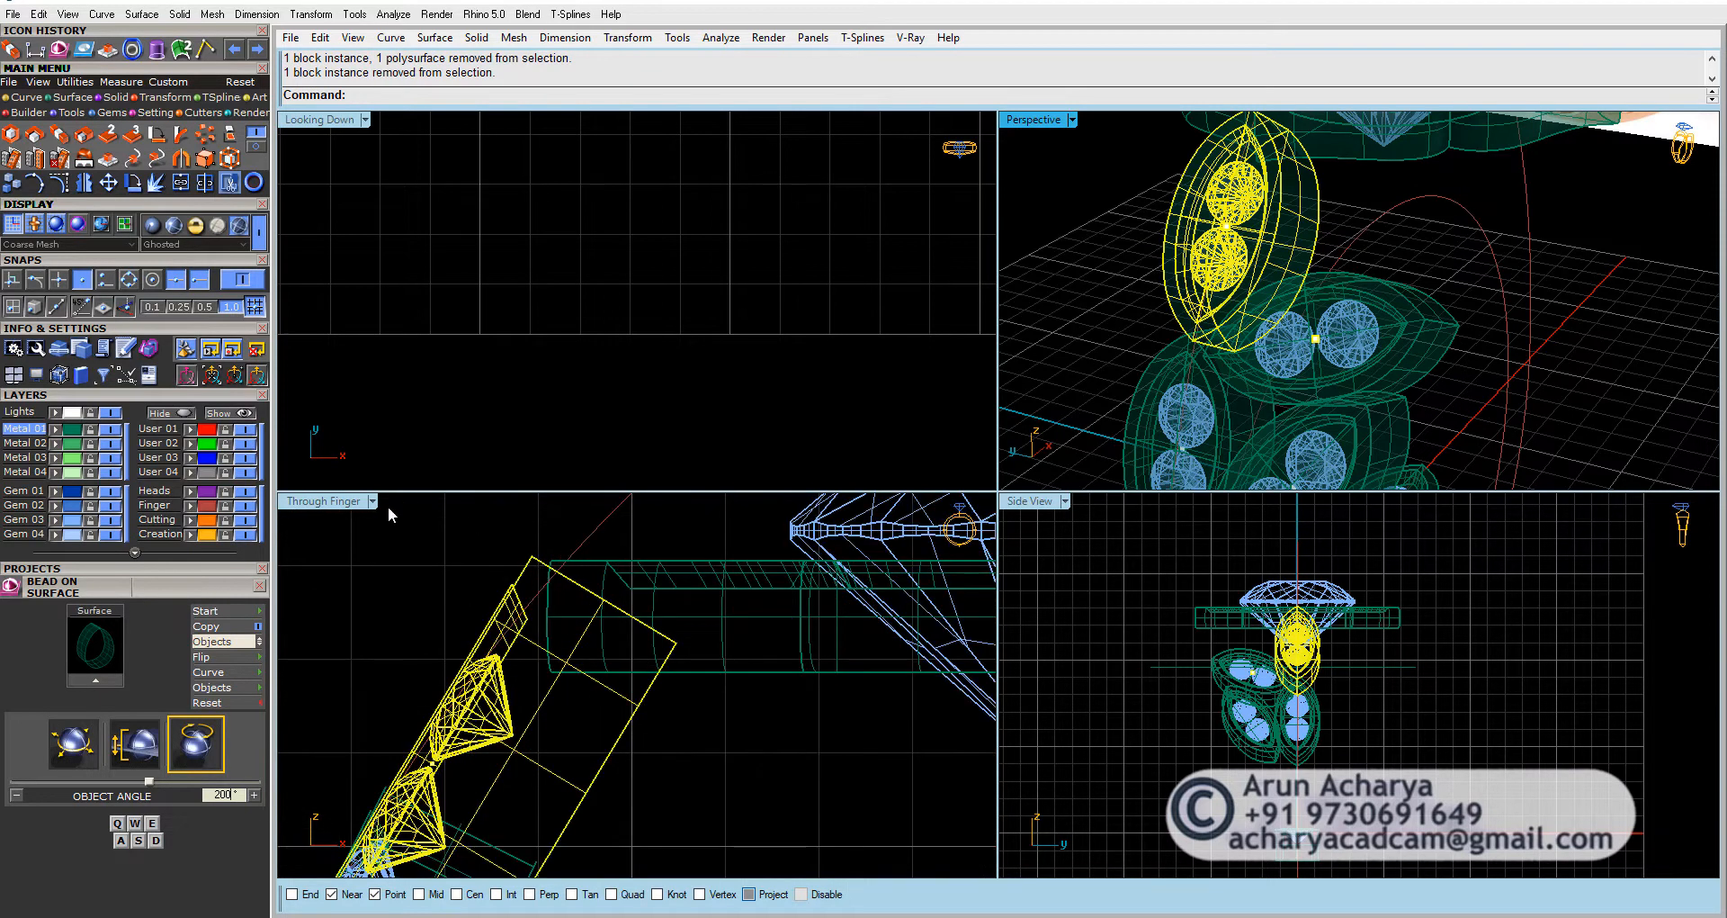
{"action": "double_click", "coordinate": [348, 507]}
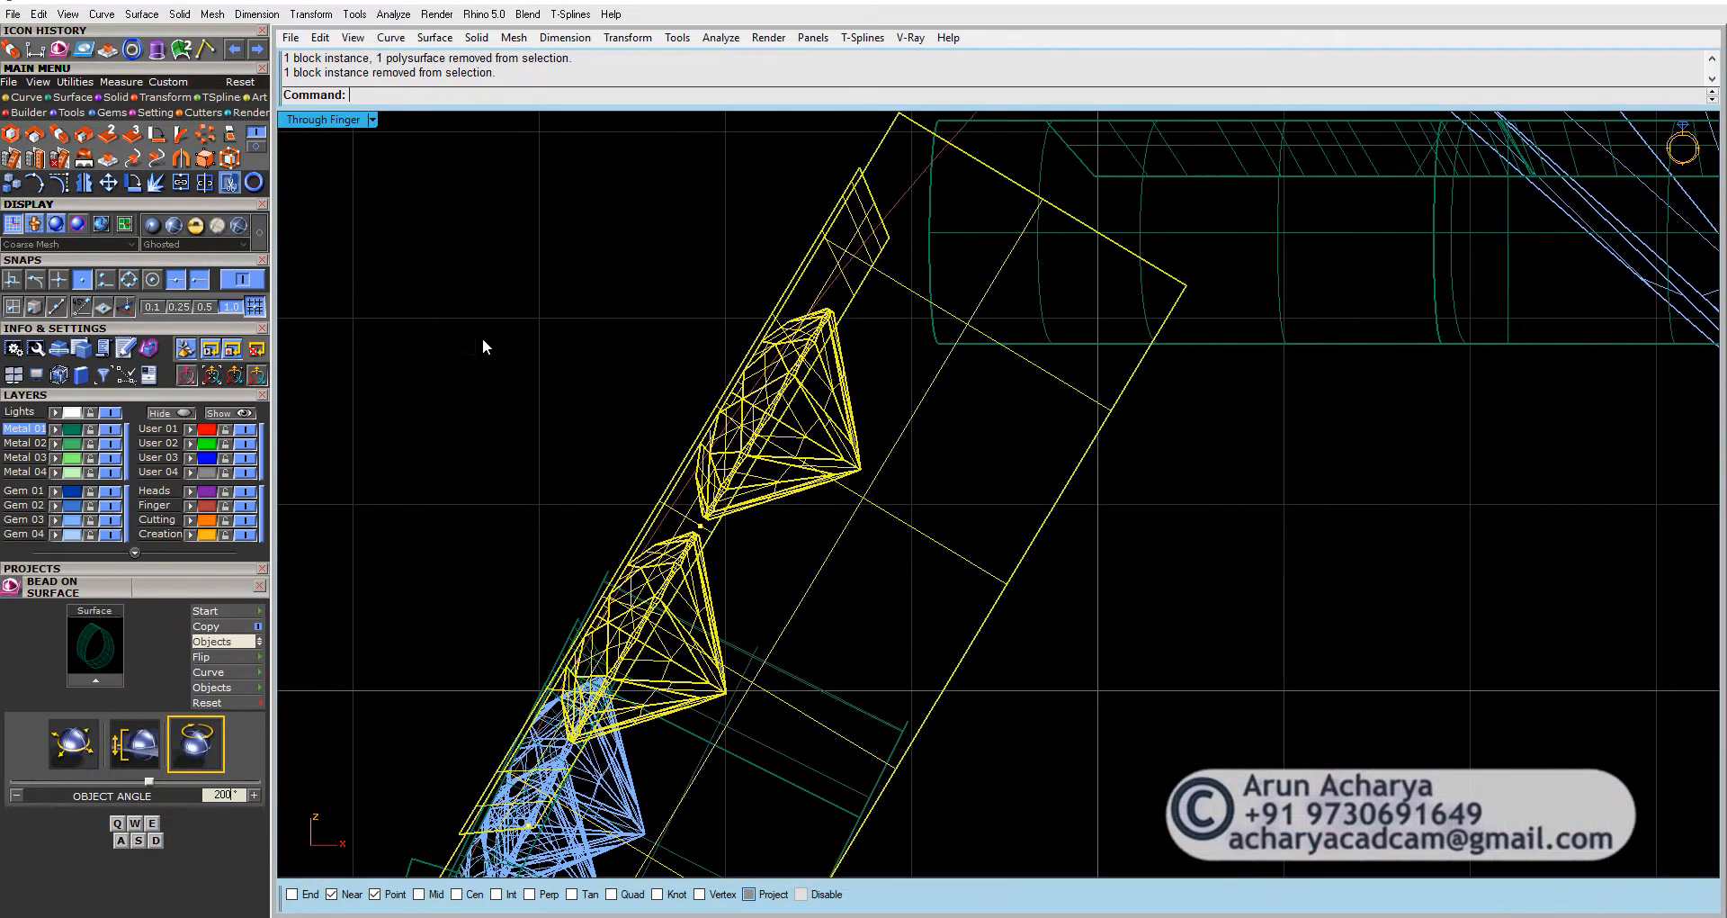
Step: Rotate the uppermost marquise setting slightly clockwise about its lower outer corner, using two reference points without copying
{"action": "left_click", "coordinate": [134, 183]}
{"action": "scroll", "coordinate": [576, 617], "scroll_direction": "down", "scroll_amount": 3}
{"action": "scroll", "coordinate": [575, 617], "scroll_direction": "up", "scroll_amount": 3}
{"action": "left_click", "coordinate": [575, 617]}
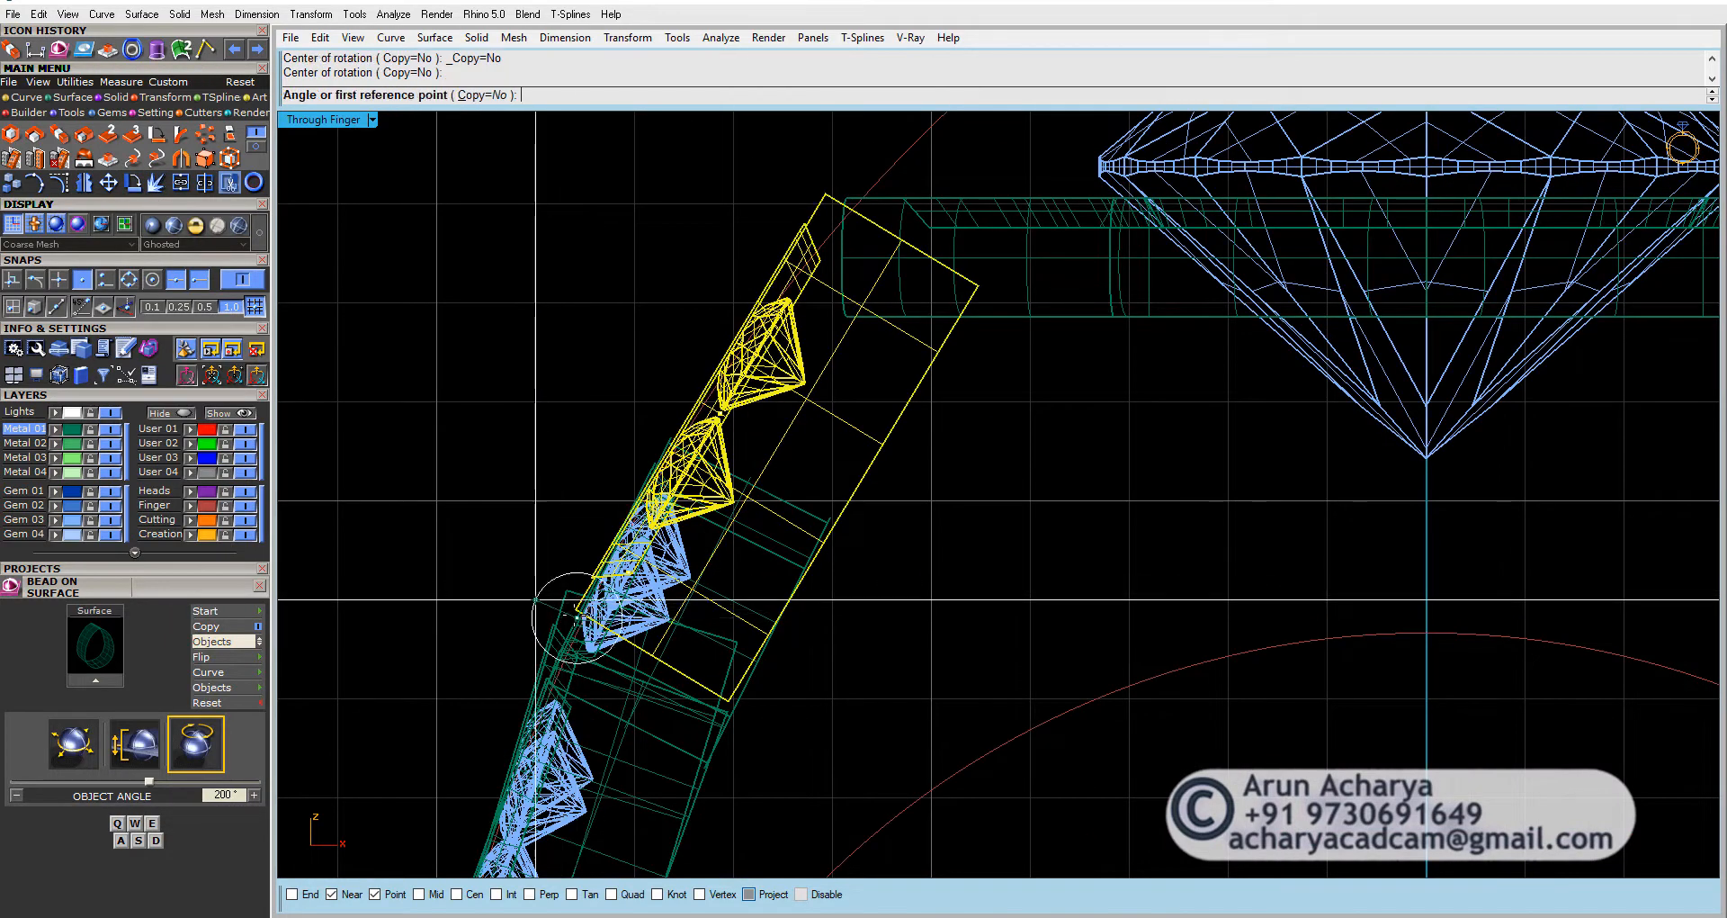
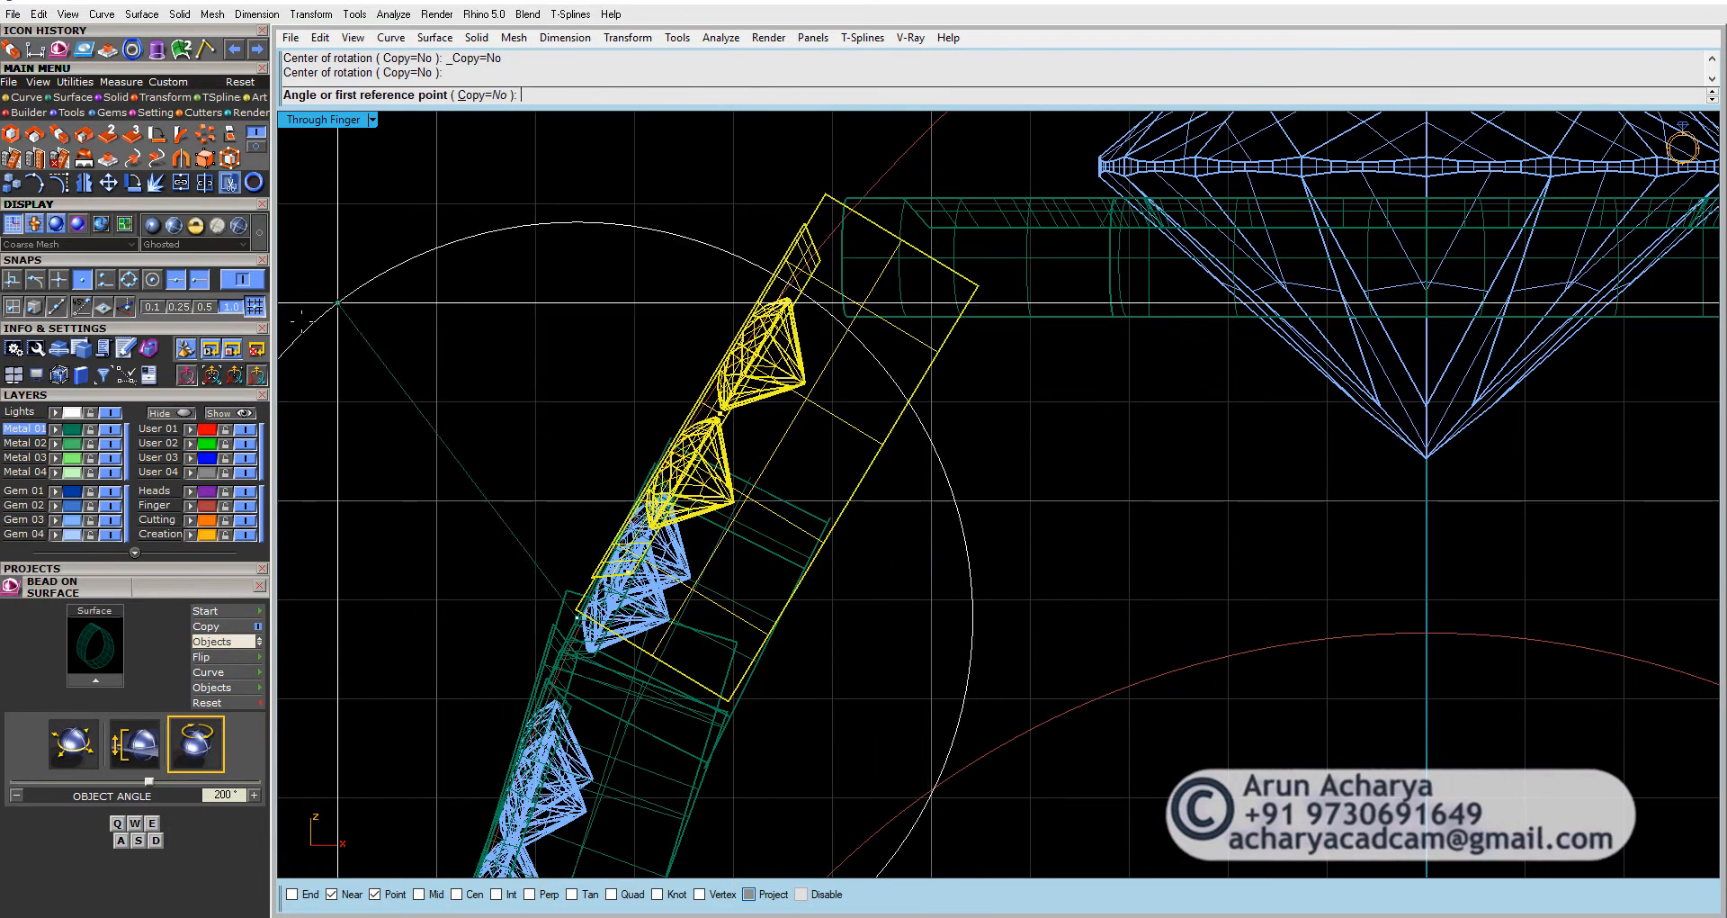
{"action": "left_click", "coordinate": [254, 306]}
{"action": "left_click", "coordinate": [1160, 497]}
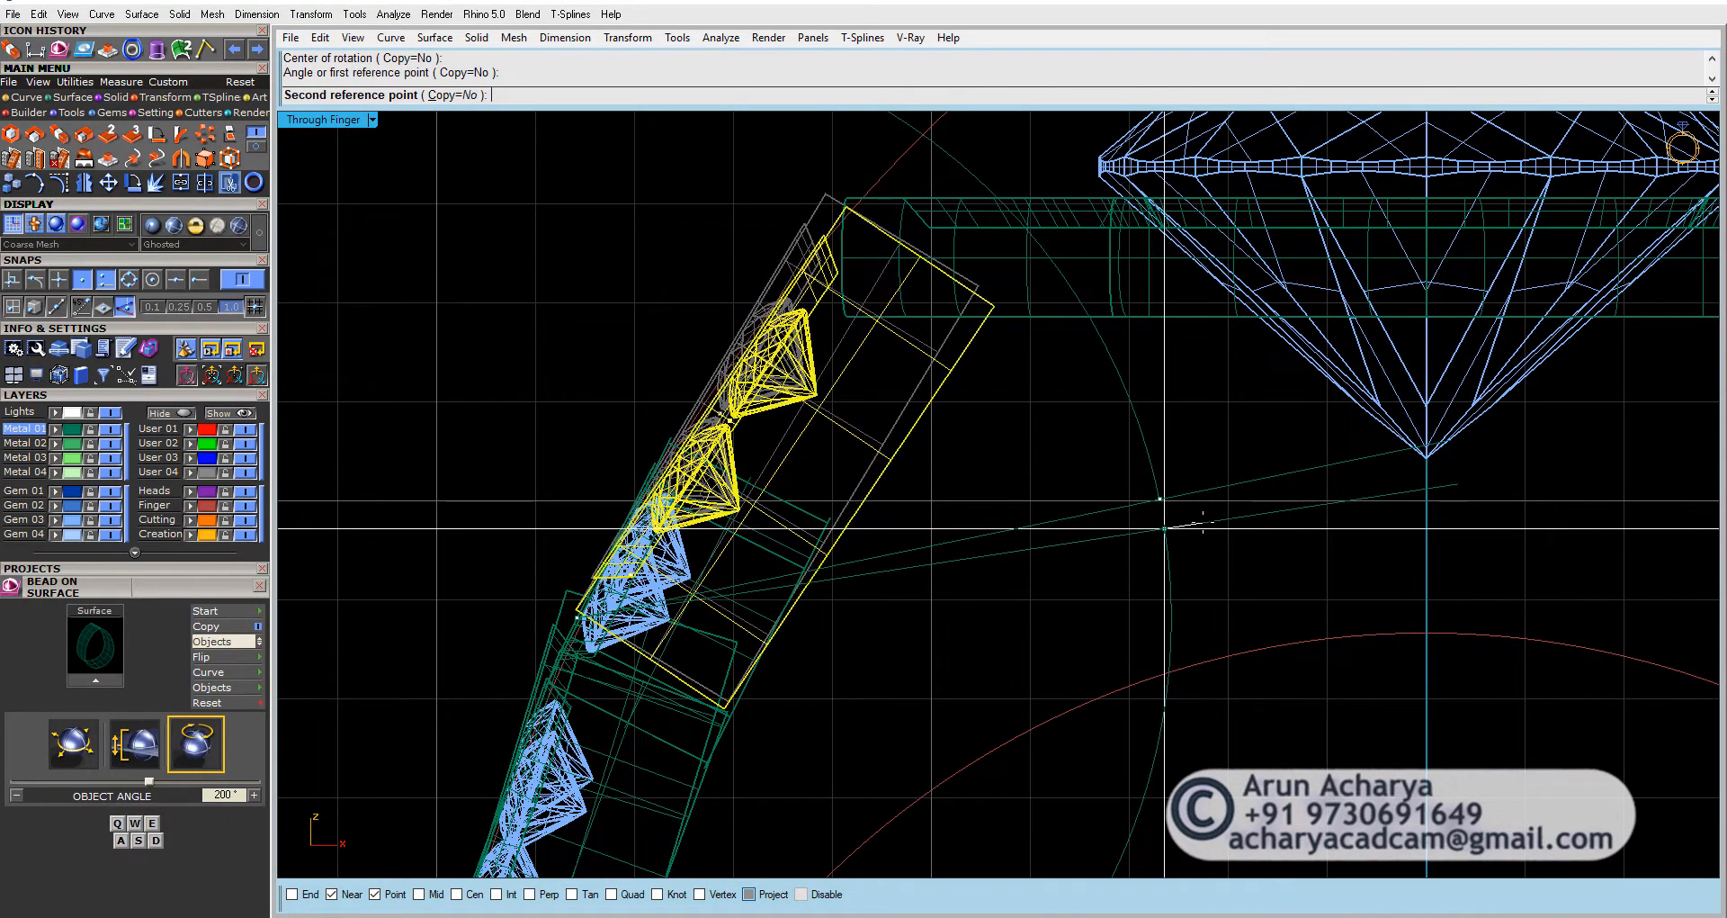
{"action": "left_click", "coordinate": [962, 469]}
Step: Examine the rotated setting's fit against the centre halo and neighbouring settings in the Perspective view
{"action": "scroll", "coordinate": [443, 181], "scroll_direction": "down", "scroll_amount": 3}
{"action": "double_click", "coordinate": [324, 119]}
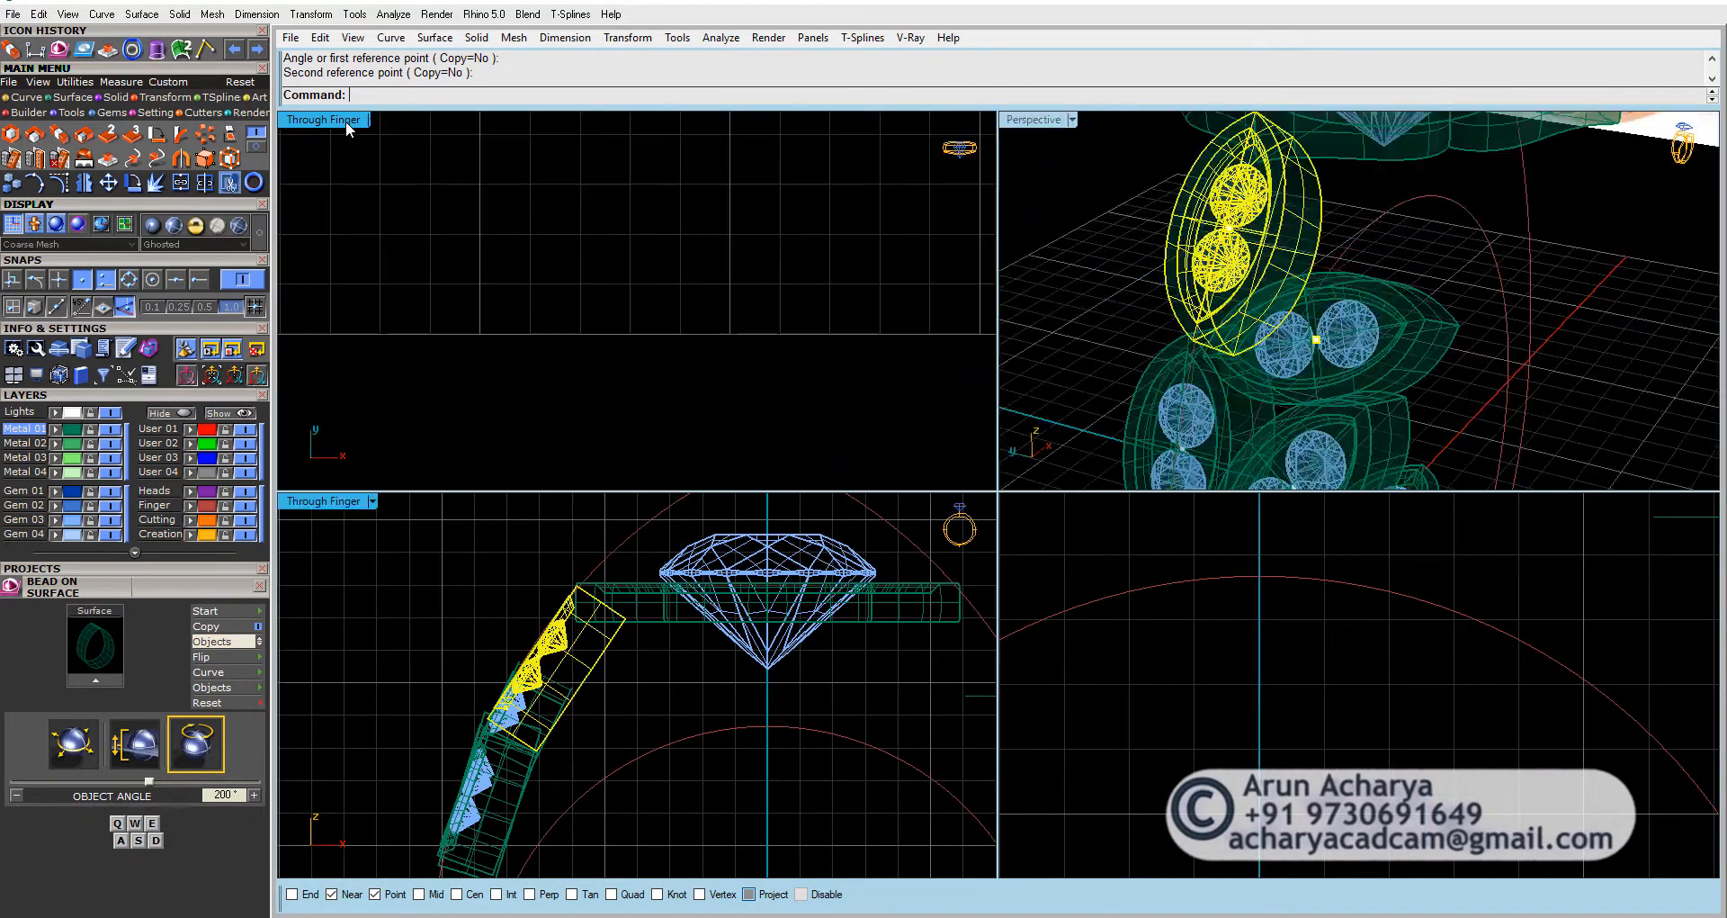
{"action": "double_click", "coordinate": [1043, 122]}
{"action": "right_click_drag", "start_coordinate": [905, 334], "coordinate": [821, 315]}
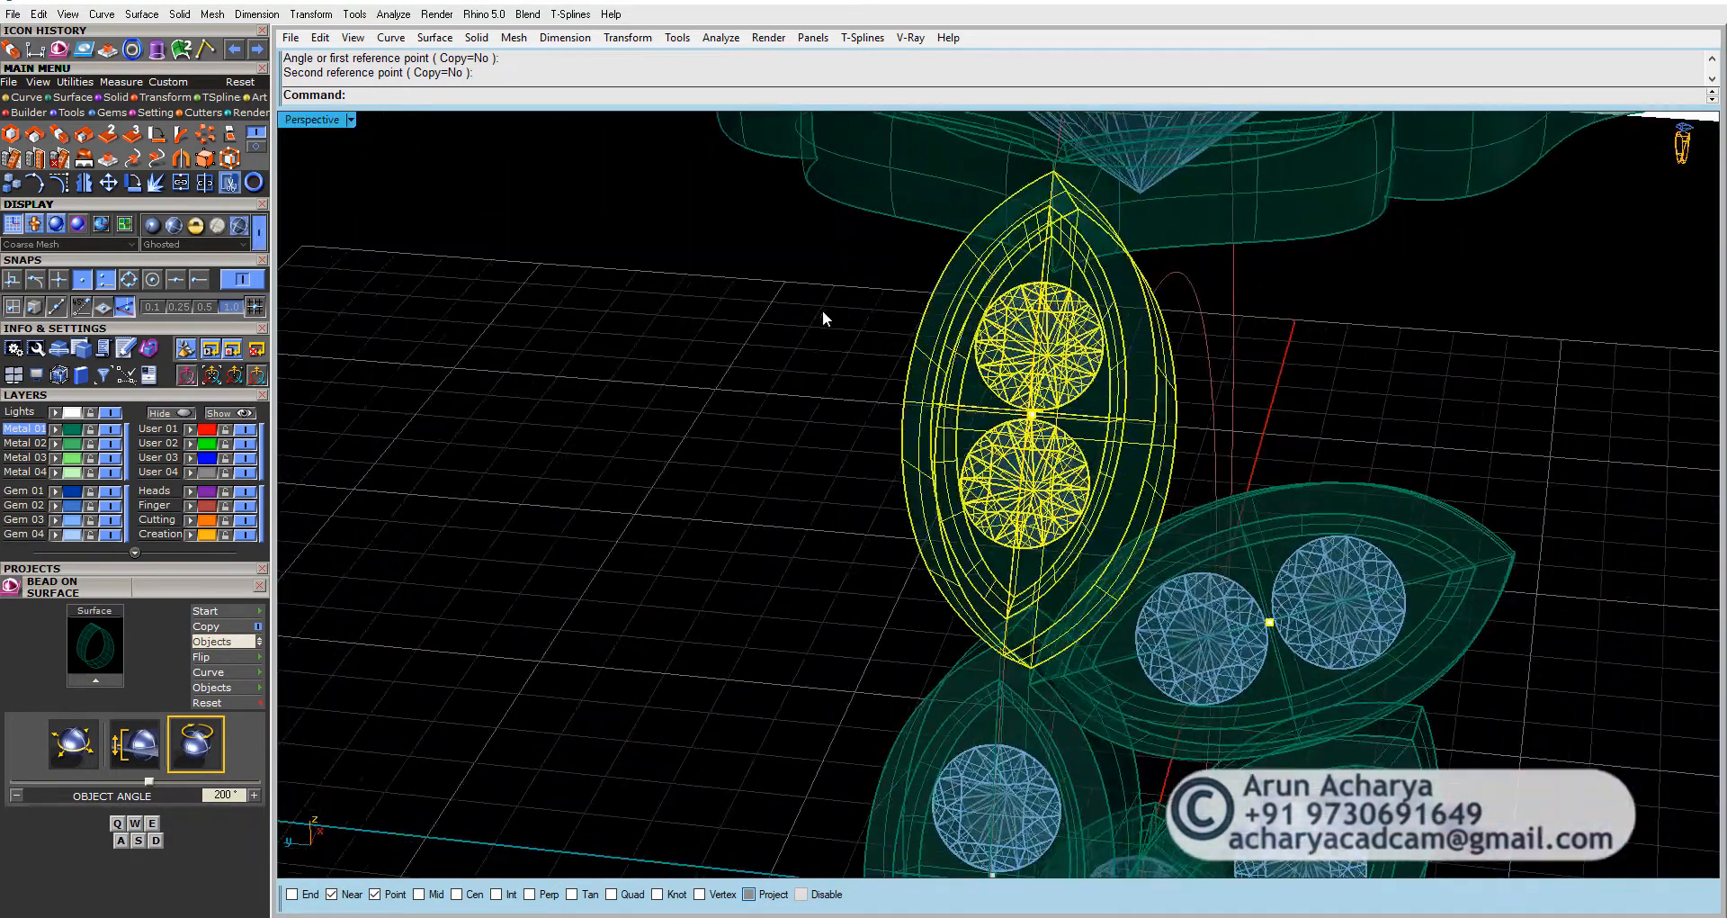
{"action": "scroll", "coordinate": [822, 314], "scroll_direction": "down", "scroll_amount": 6}
{"action": "right_click_drag", "start_coordinate": [907, 444], "coordinate": [768, 387]}
{"action": "scroll", "coordinate": [767, 387], "scroll_direction": "up", "scroll_amount": 5}
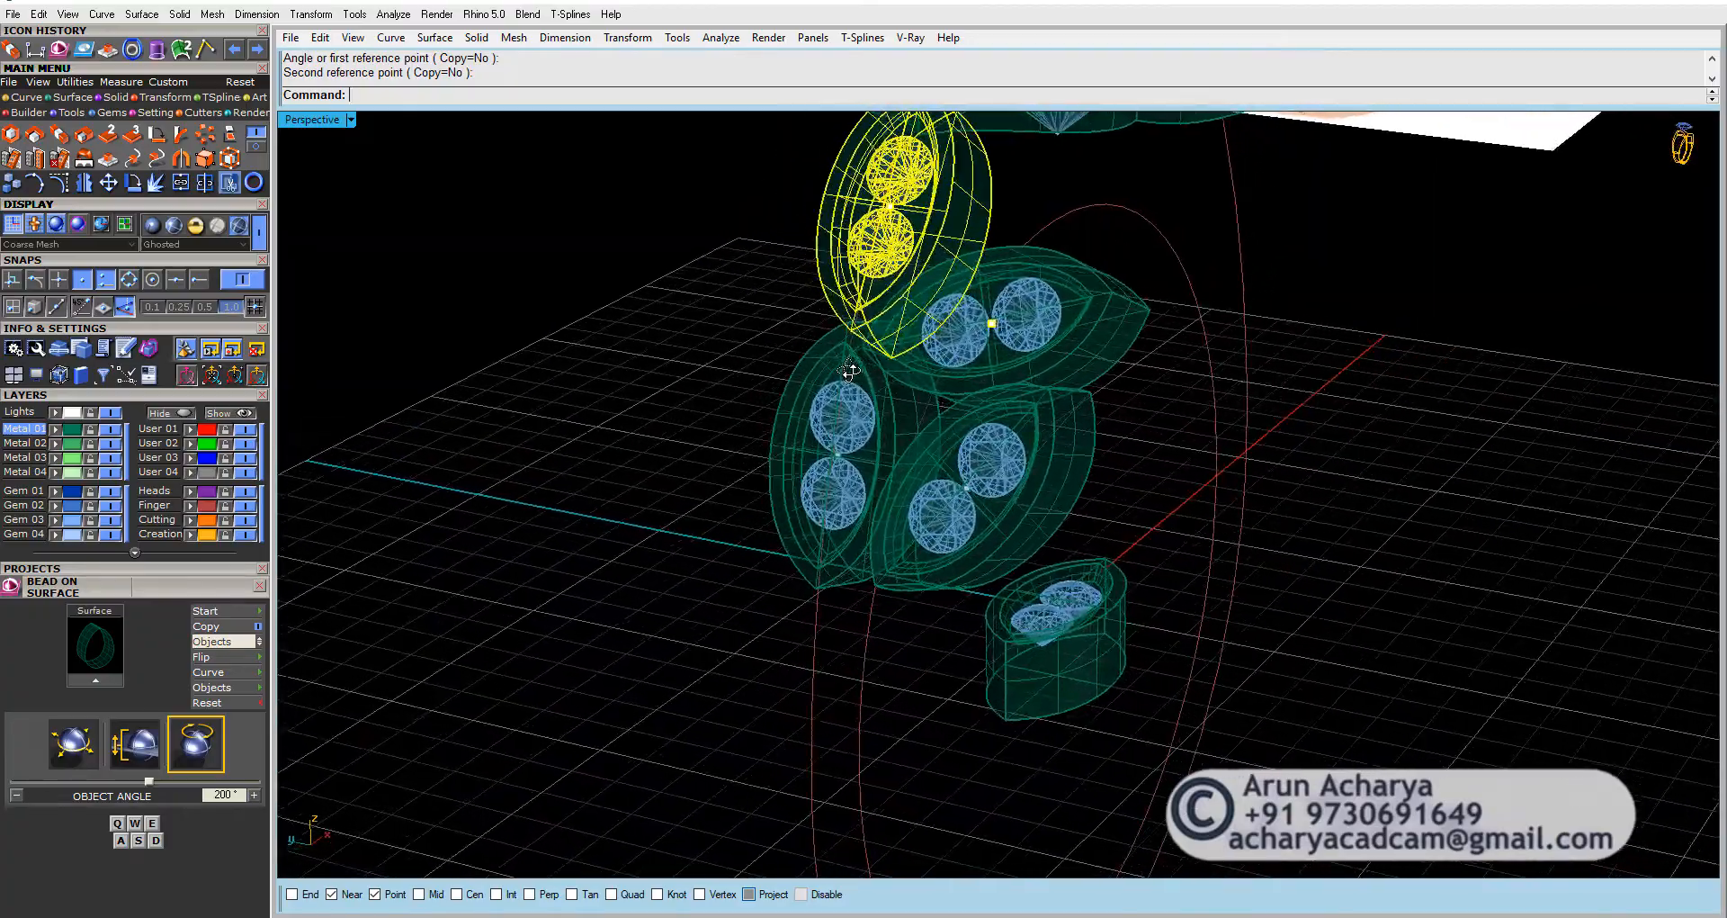
{"action": "right_click_drag", "start_coordinate": [976, 369], "coordinate": [916, 361]}
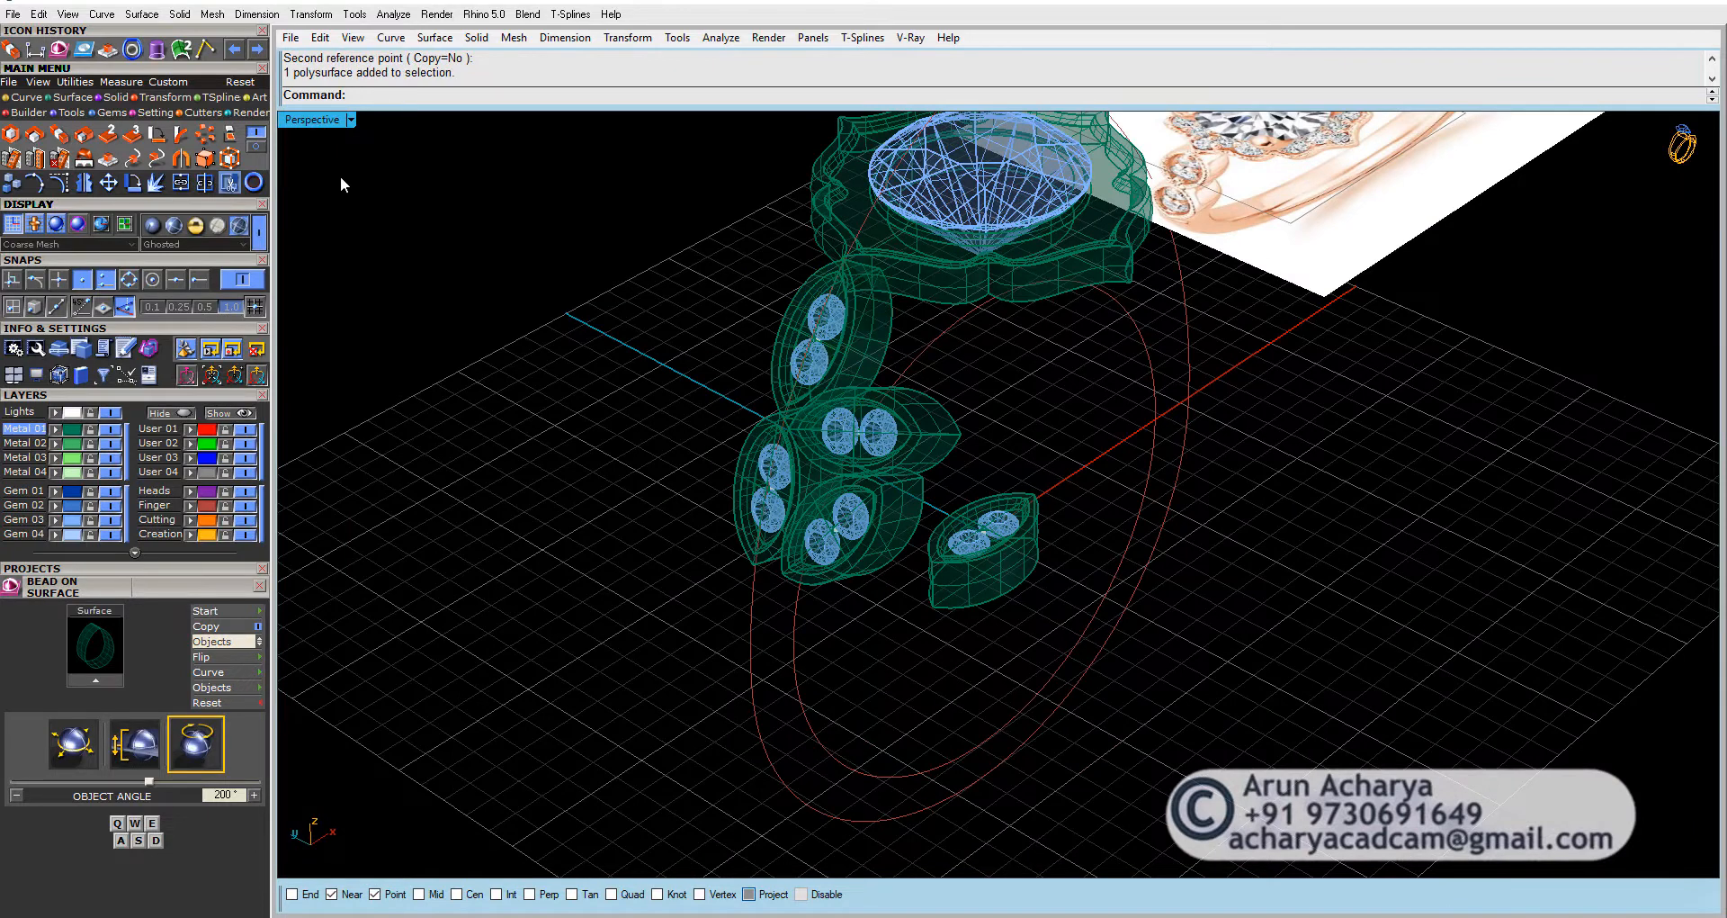
Step: Switch the Perspective view to shaded display and examine how the lower marquise settings meet their neighbours
{"action": "double_click", "coordinate": [320, 118]}
{"action": "scroll", "coordinate": [594, 630], "scroll_direction": "up", "scroll_amount": 2}
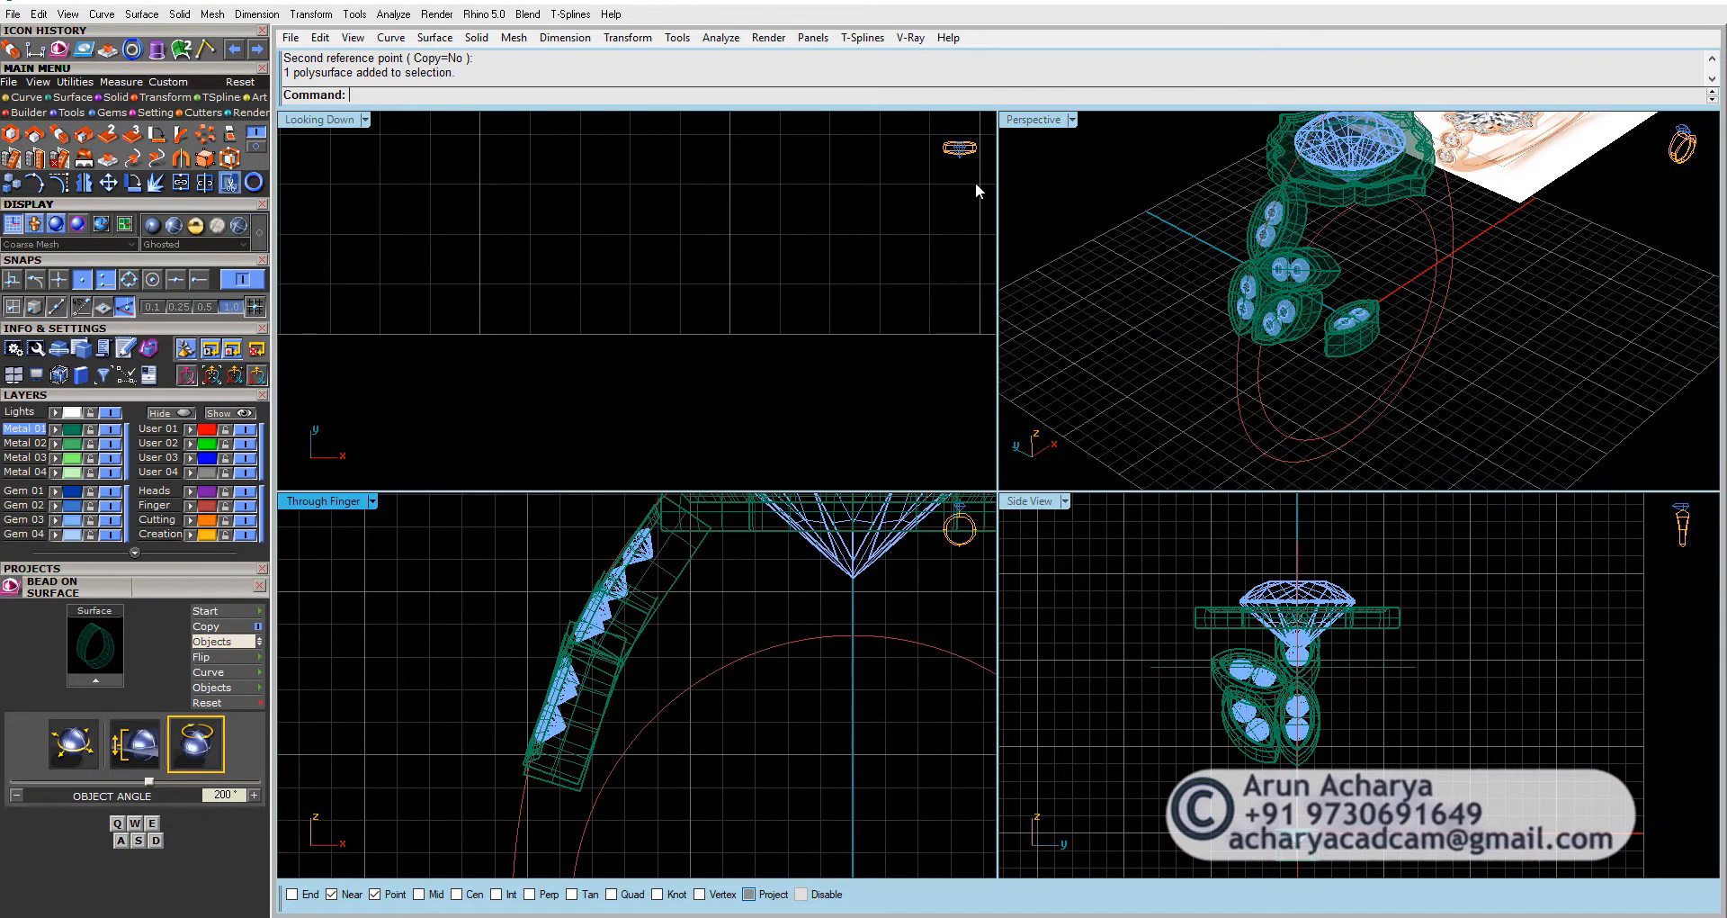
{"action": "double_click", "coordinate": [1021, 120]}
{"action": "left_click", "coordinate": [173, 226]}
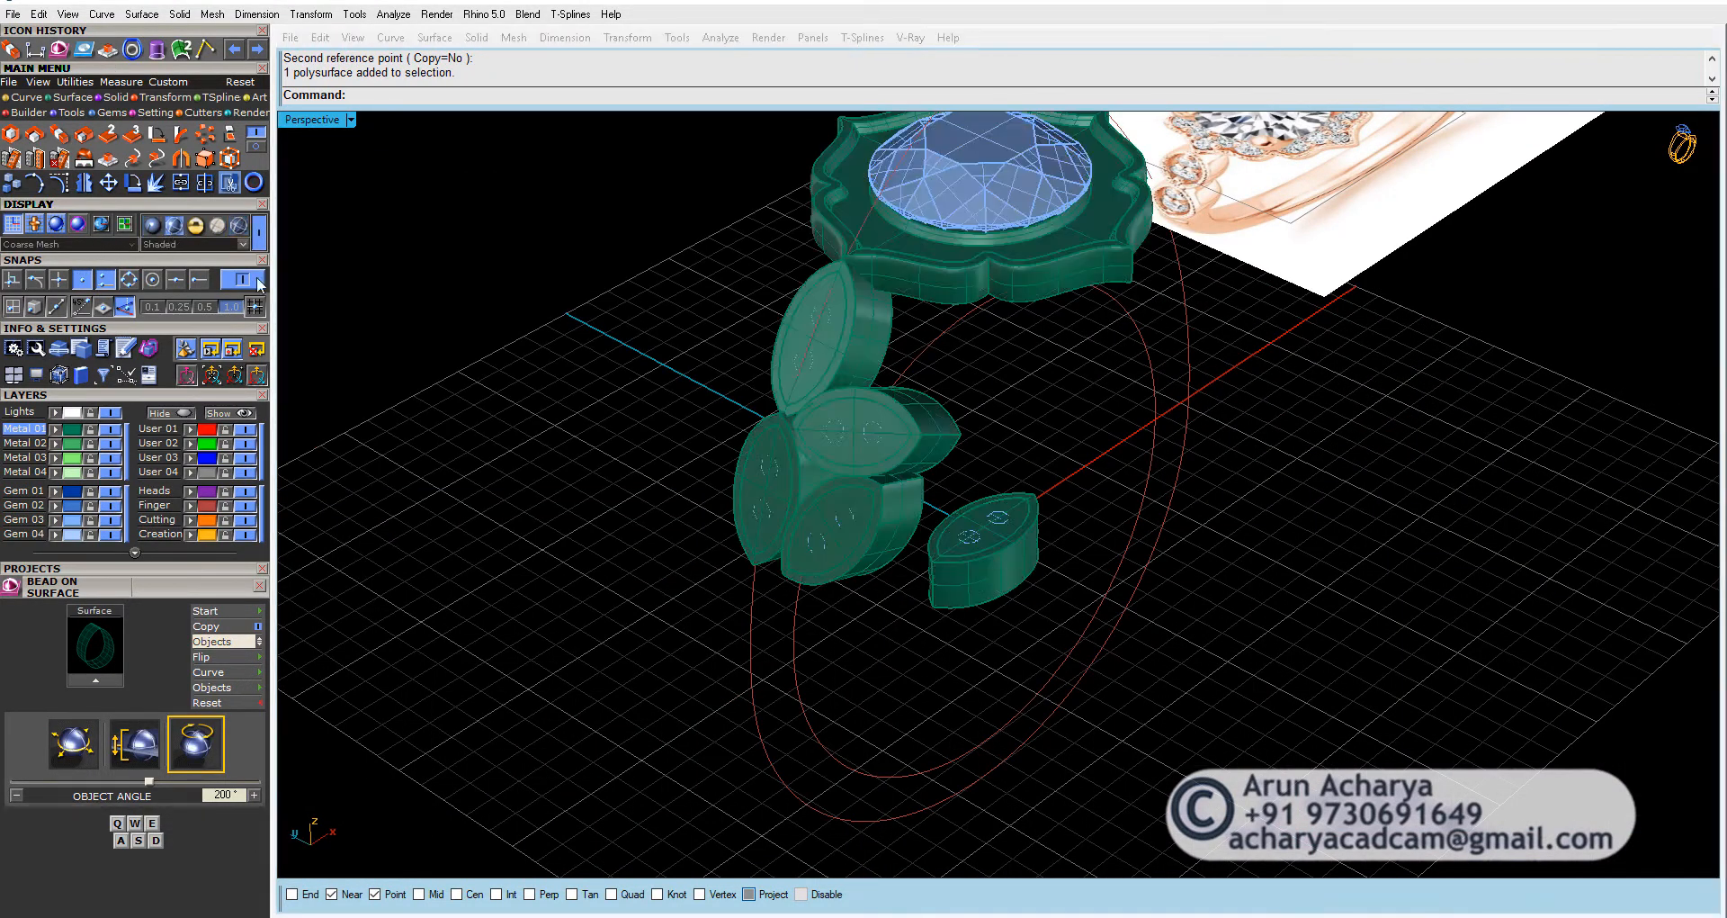
{"action": "mouse_move", "coordinate": [779, 415]}
{"action": "right_mouse_down"}
{"action": "mouse_move", "coordinate": [953, 396]}
{"action": "mouse_move", "coordinate": [1164, 405]}
{"action": "mouse_move", "coordinate": [1356, 288]}
{"action": "mouse_move", "coordinate": [1029, 393]}
{"action": "right_mouse_up"}
{"action": "scroll", "coordinate": [1356, 288], "scroll_direction": "up", "scroll_amount": 5}
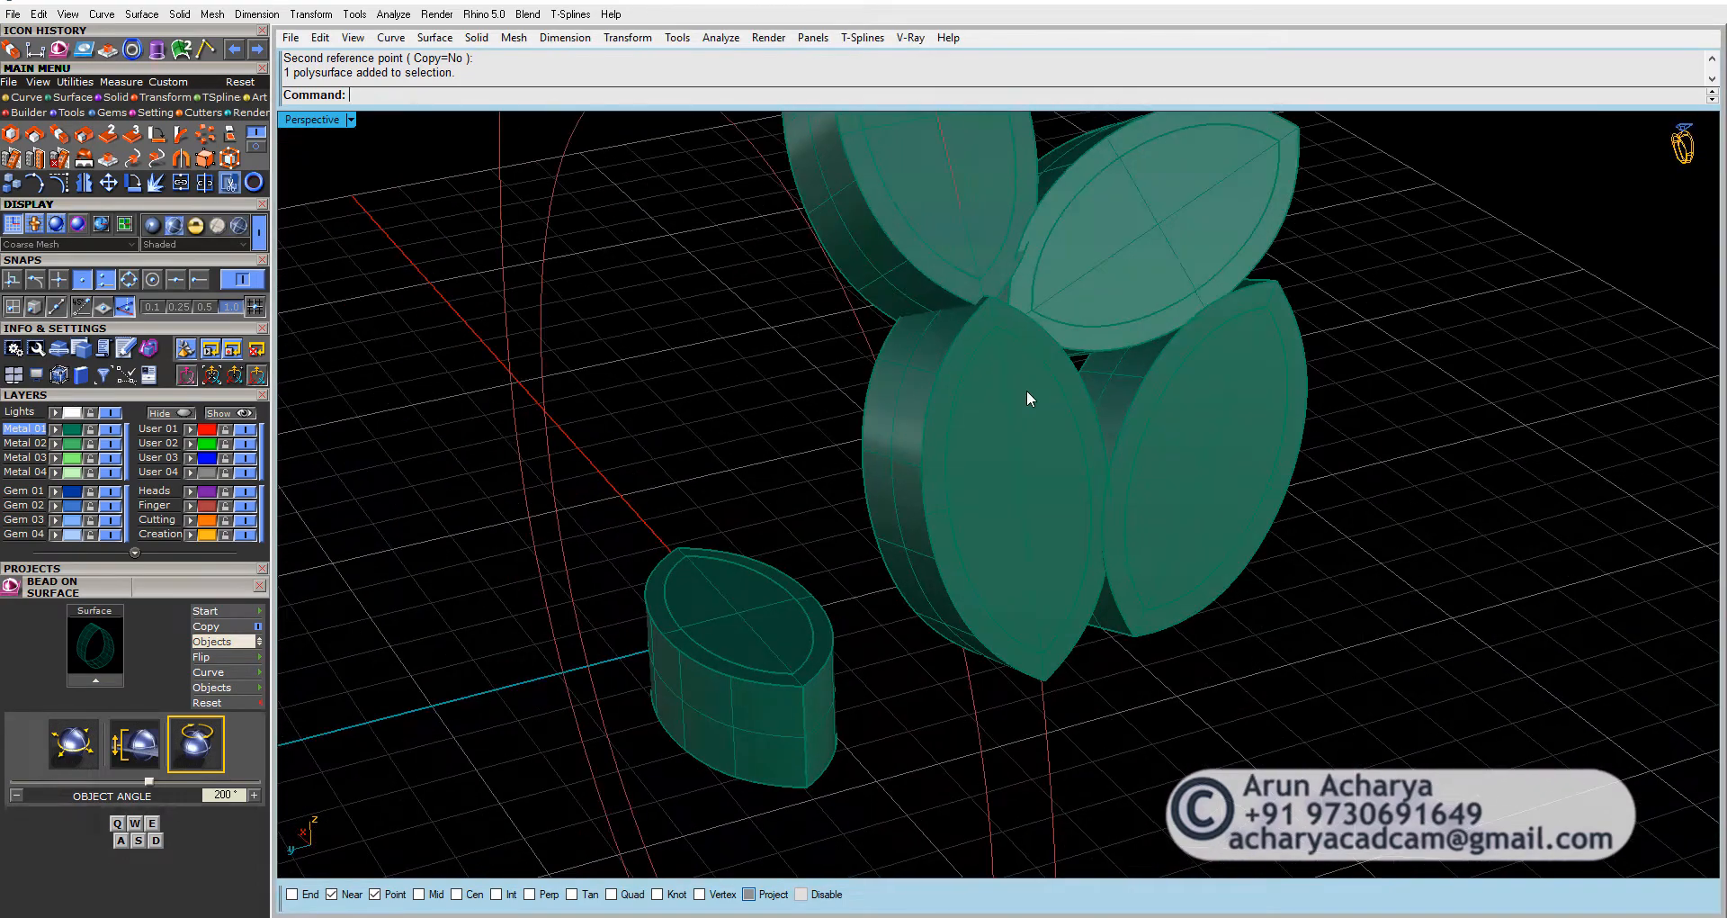
{"action": "scroll", "coordinate": [737, 263], "scroll_direction": "up", "scroll_amount": 4}
Step: Rotate the lower centre-line marquise setting with its two gems slightly clockwise about its lower outer corner in the Through Finger view, without copying
{"action": "left_click_drag", "start_coordinate": [1184, 756], "coordinate": [1185, 755]}
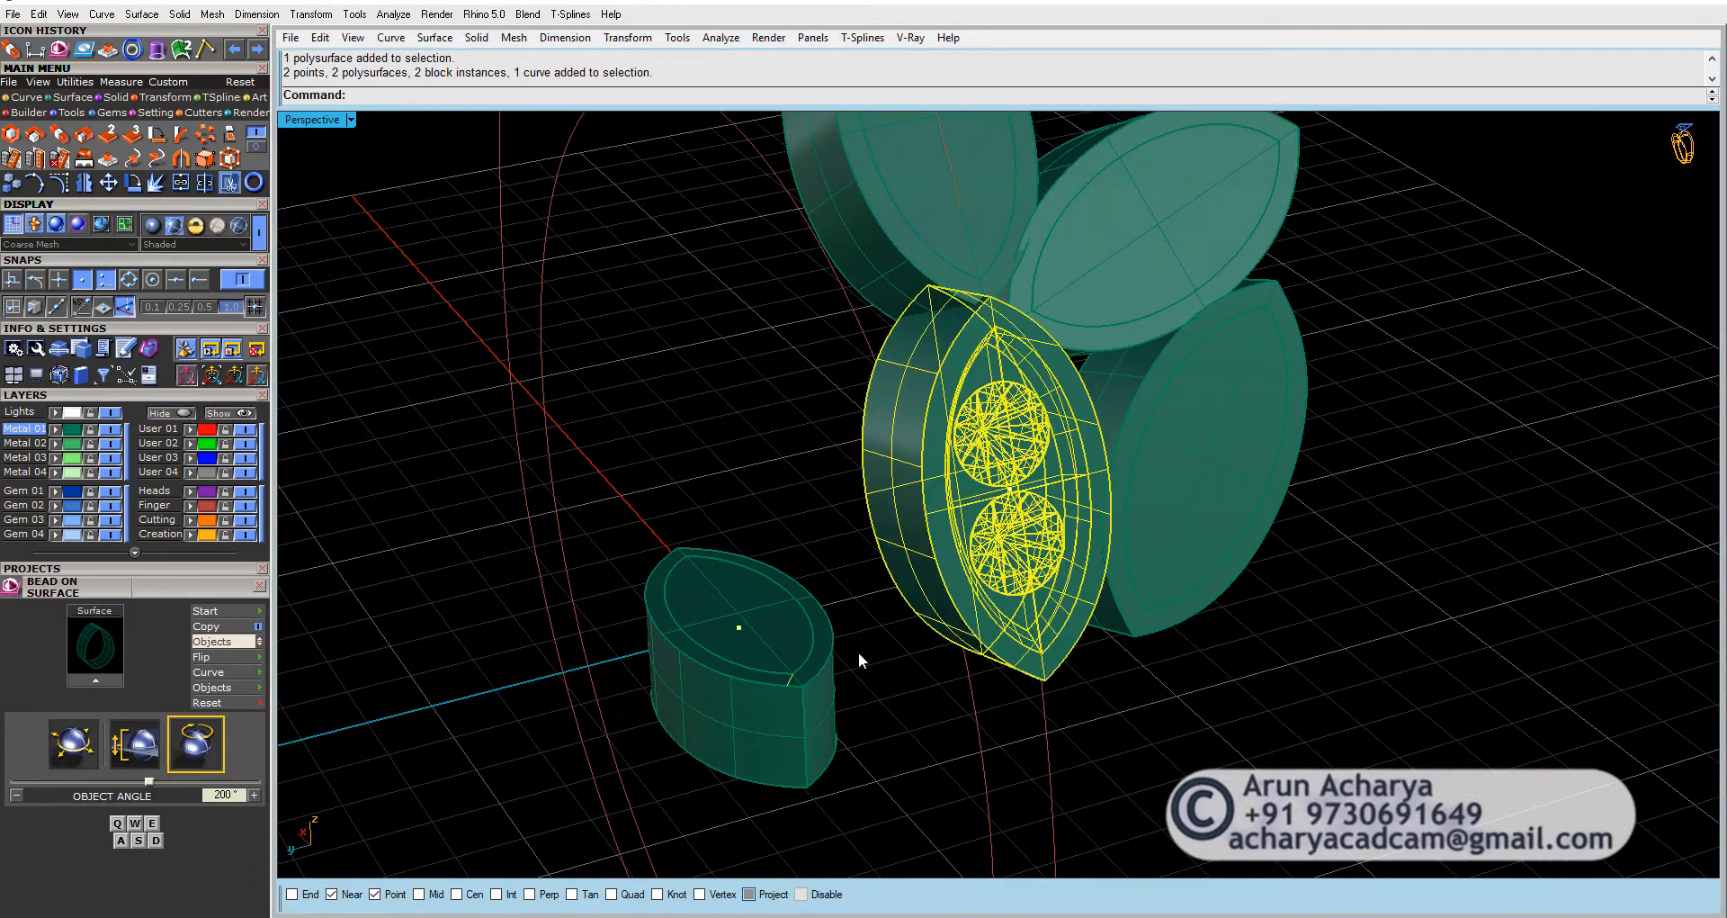
{"action": "double_click", "coordinate": [290, 121]}
{"action": "double_click", "coordinate": [338, 502]}
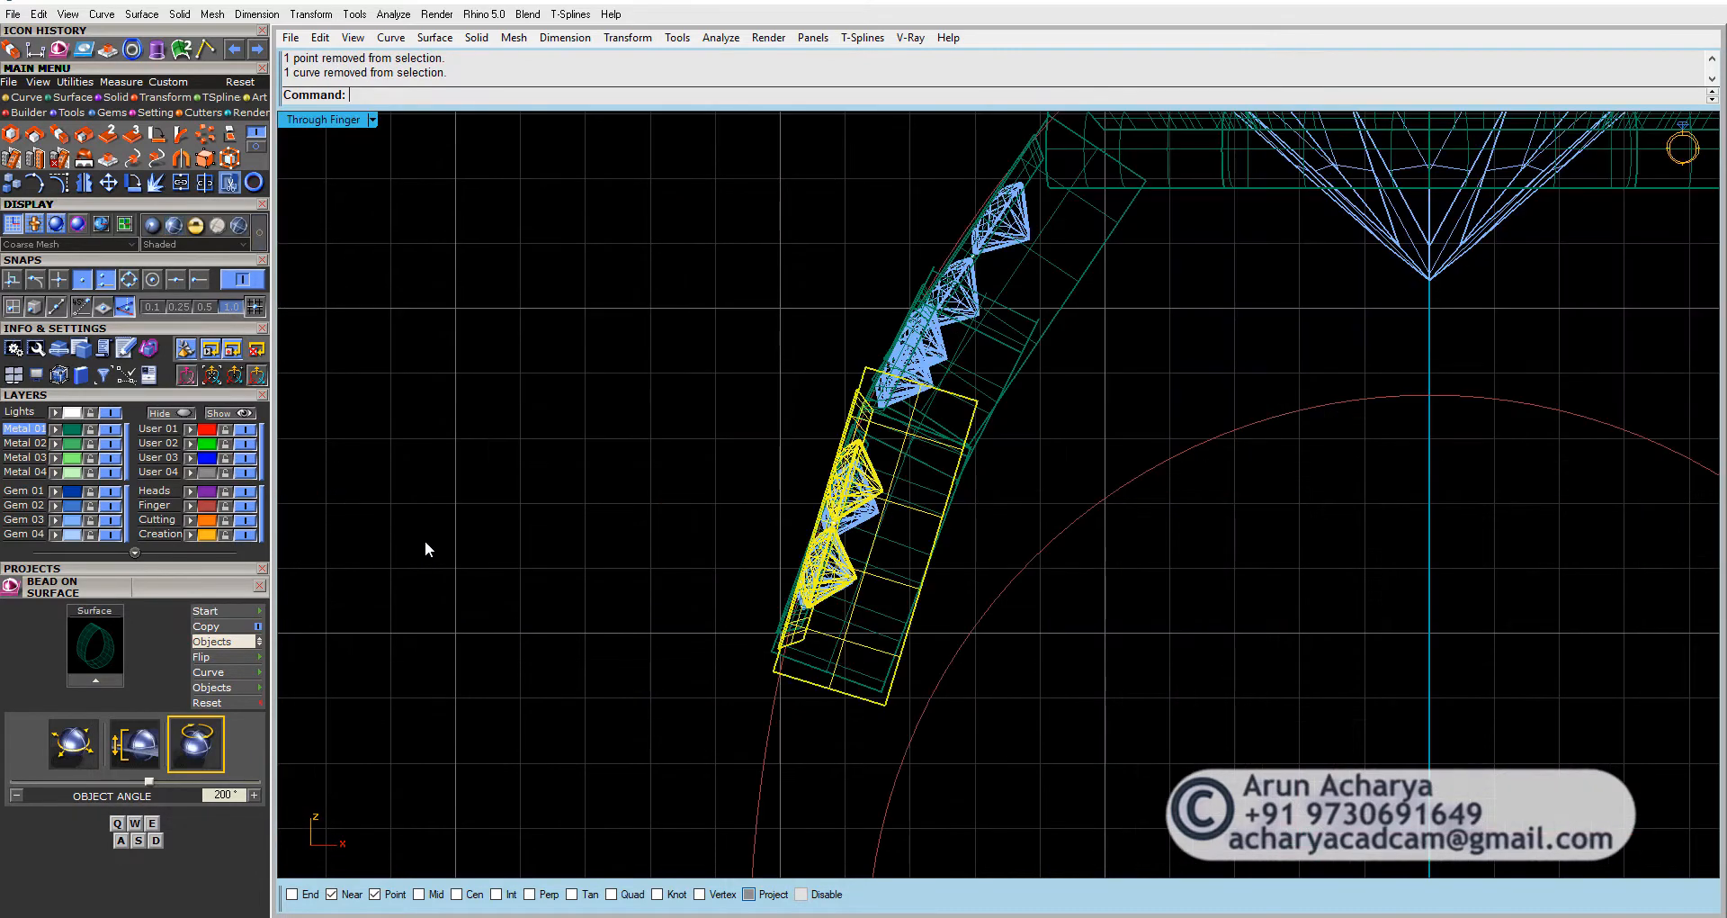
{"action": "left_click", "coordinate": [133, 185]}
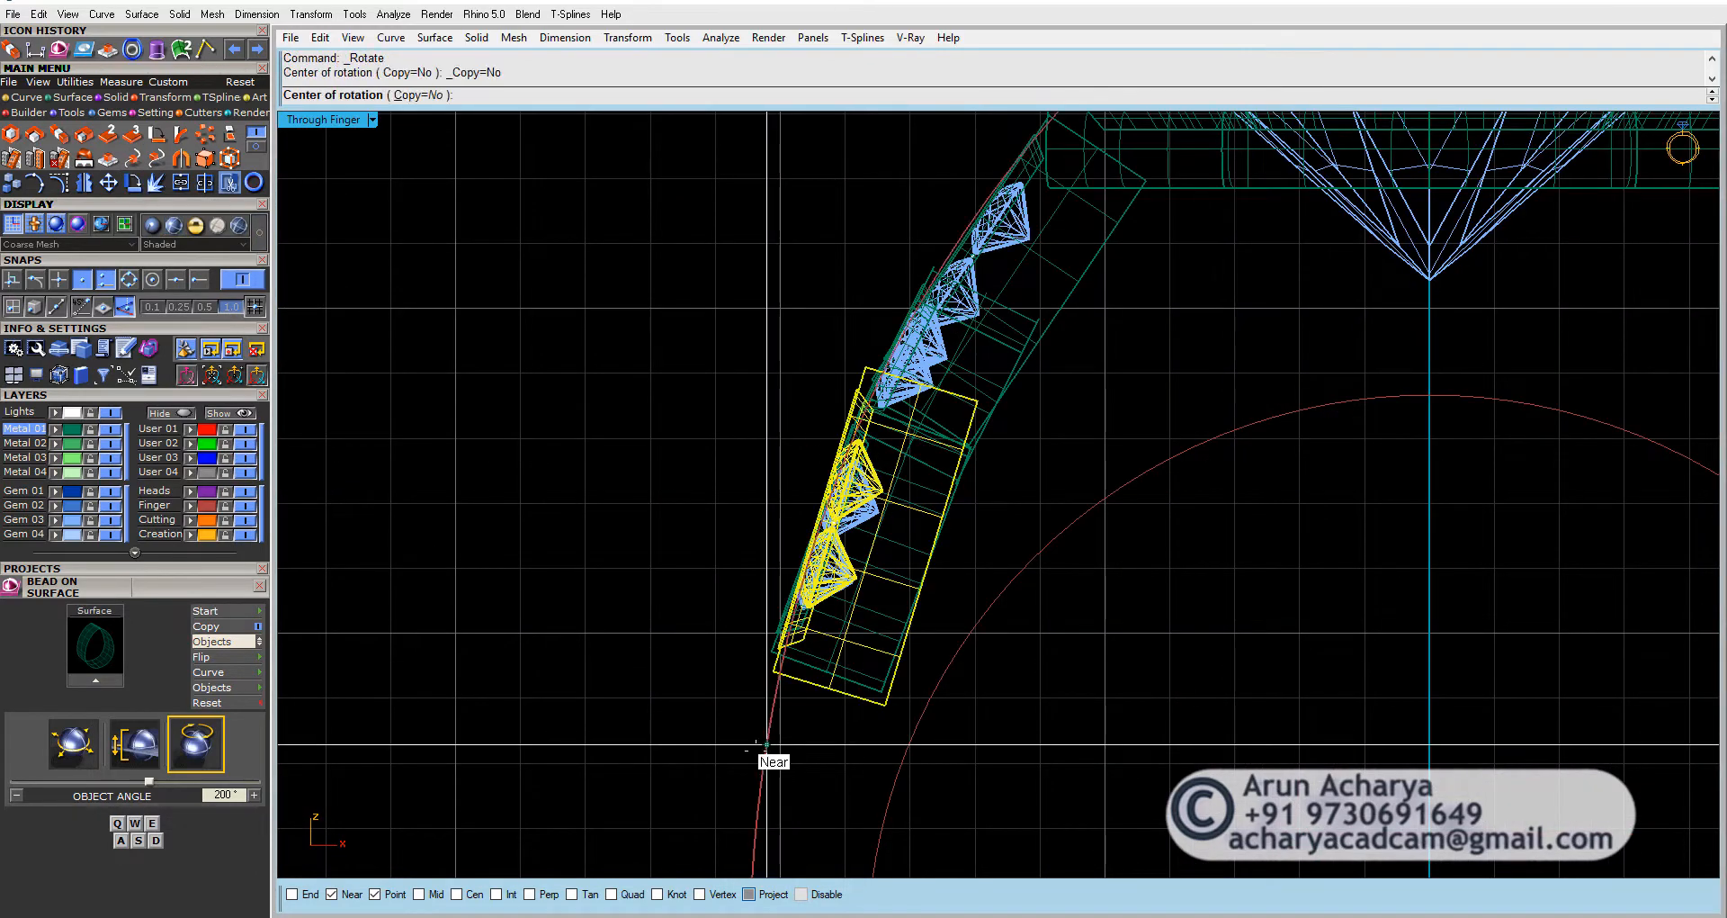
{"action": "left_click", "coordinate": [773, 671]}
{"action": "left_click", "coordinate": [1122, 322]}
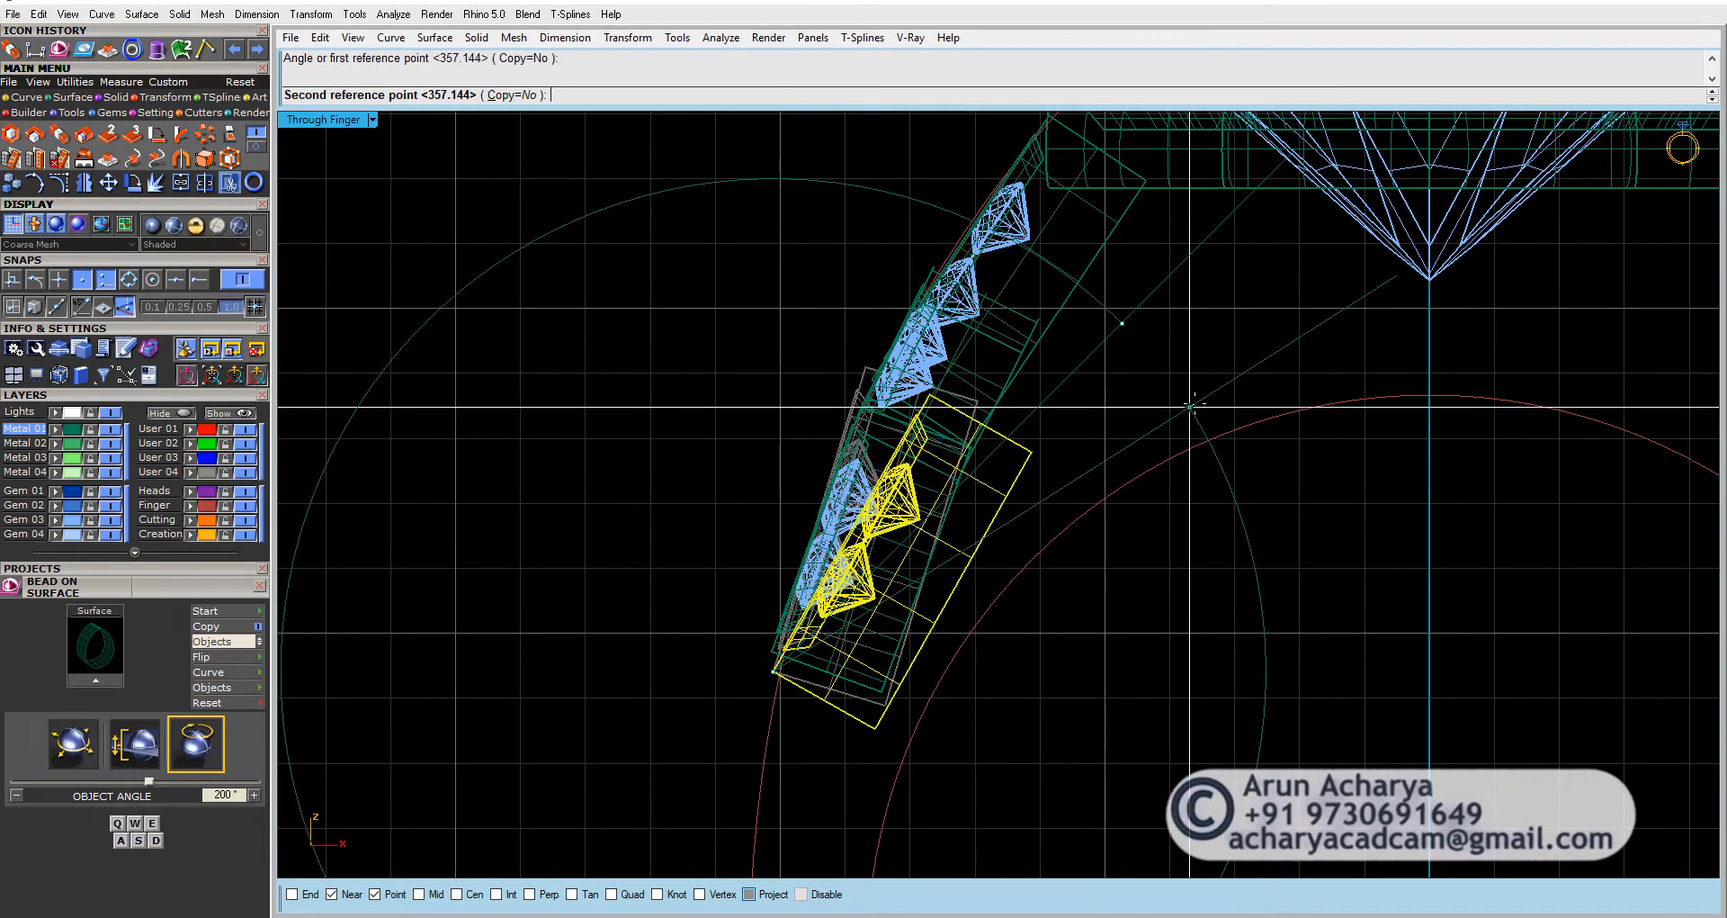
{"action": "left_click", "coordinate": [1173, 310]}
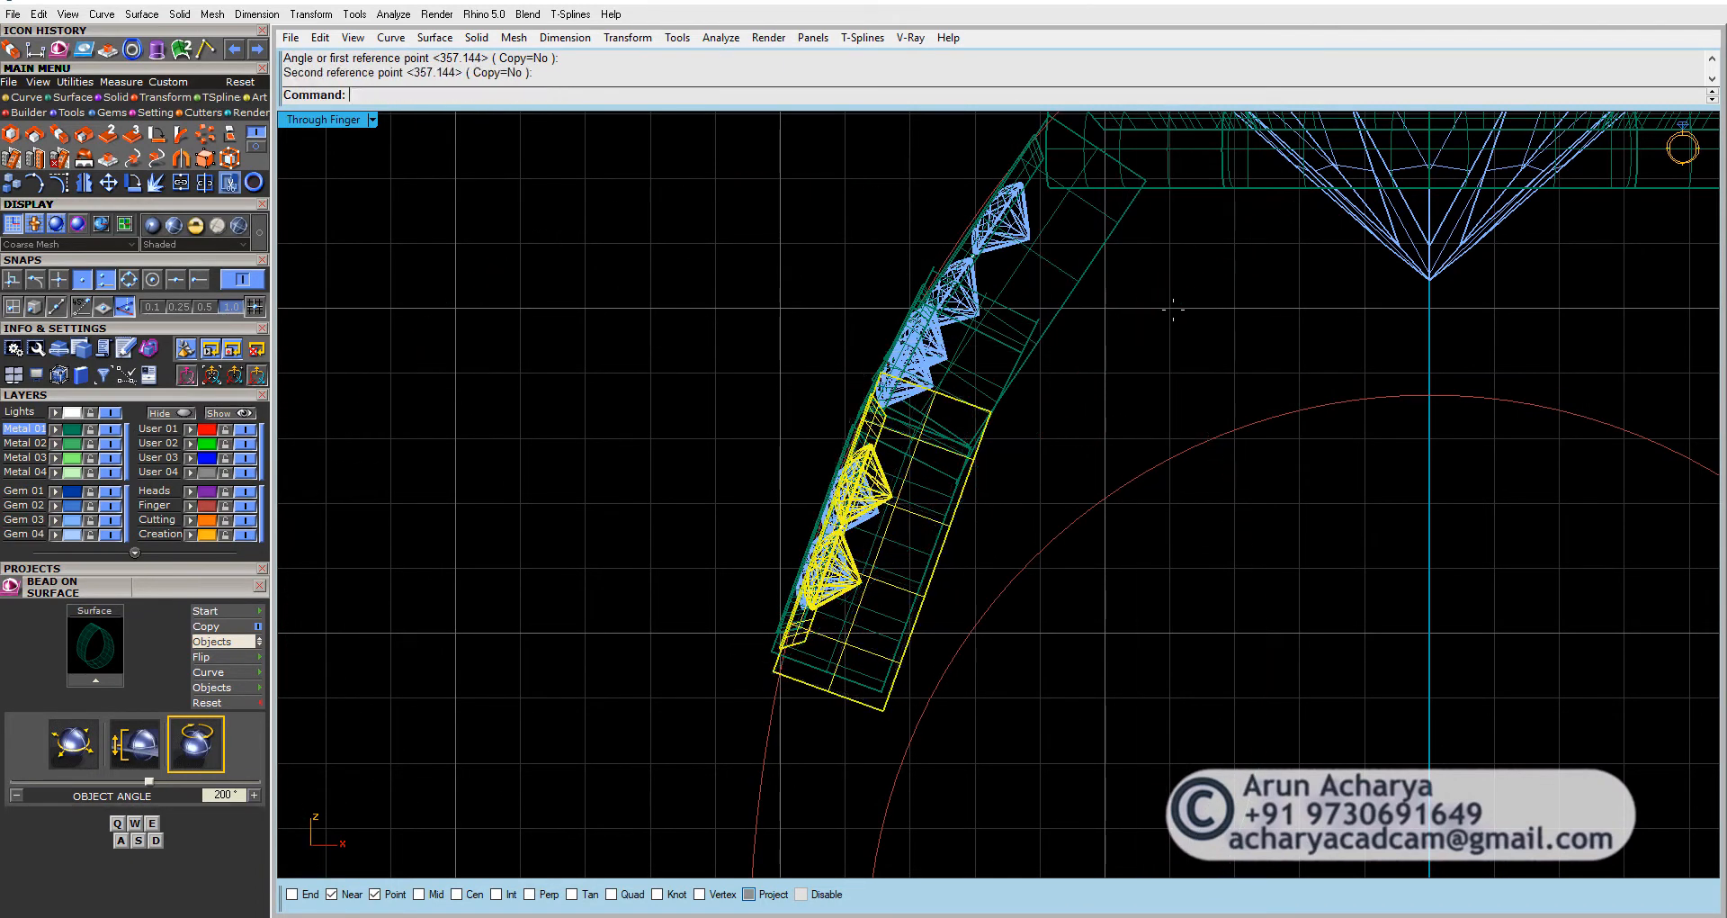
Step: Move the lower angled marquise setting with its two gems slightly inward in the Through Finger view
{"action": "double_click", "coordinate": [338, 120]}
{"action": "double_click", "coordinate": [1030, 120]}
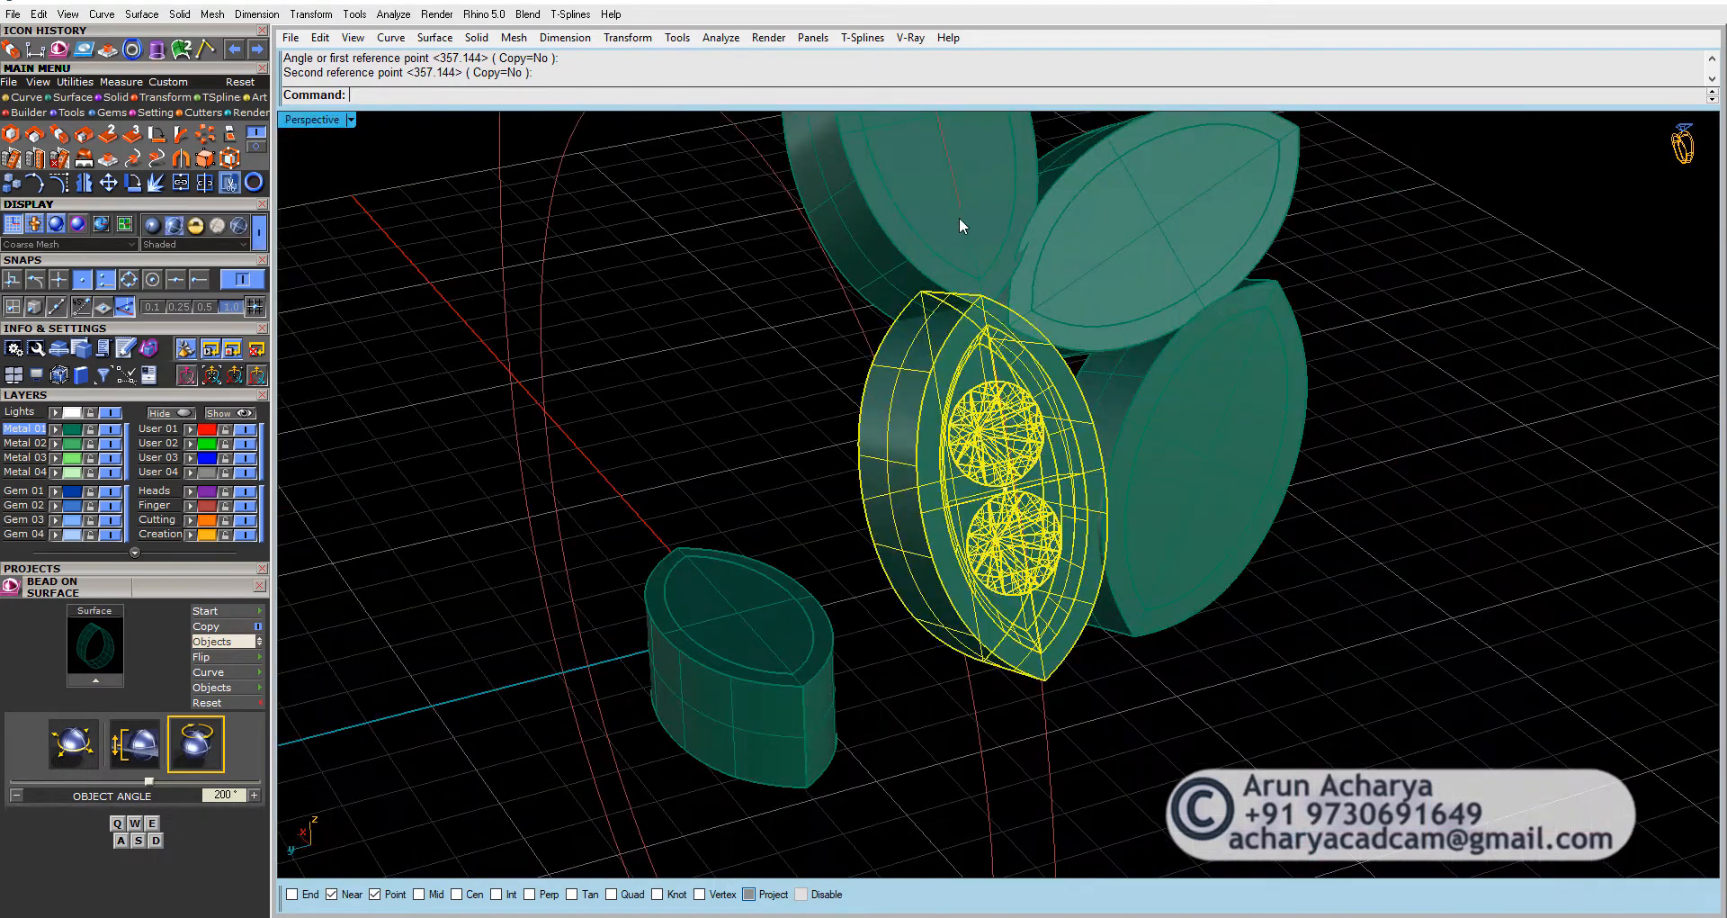
{"action": "scroll", "coordinate": [959, 292], "scroll_direction": "up", "scroll_amount": 5}
{"action": "right_click_drag", "start_coordinate": [949, 355], "coordinate": [1096, 484]}
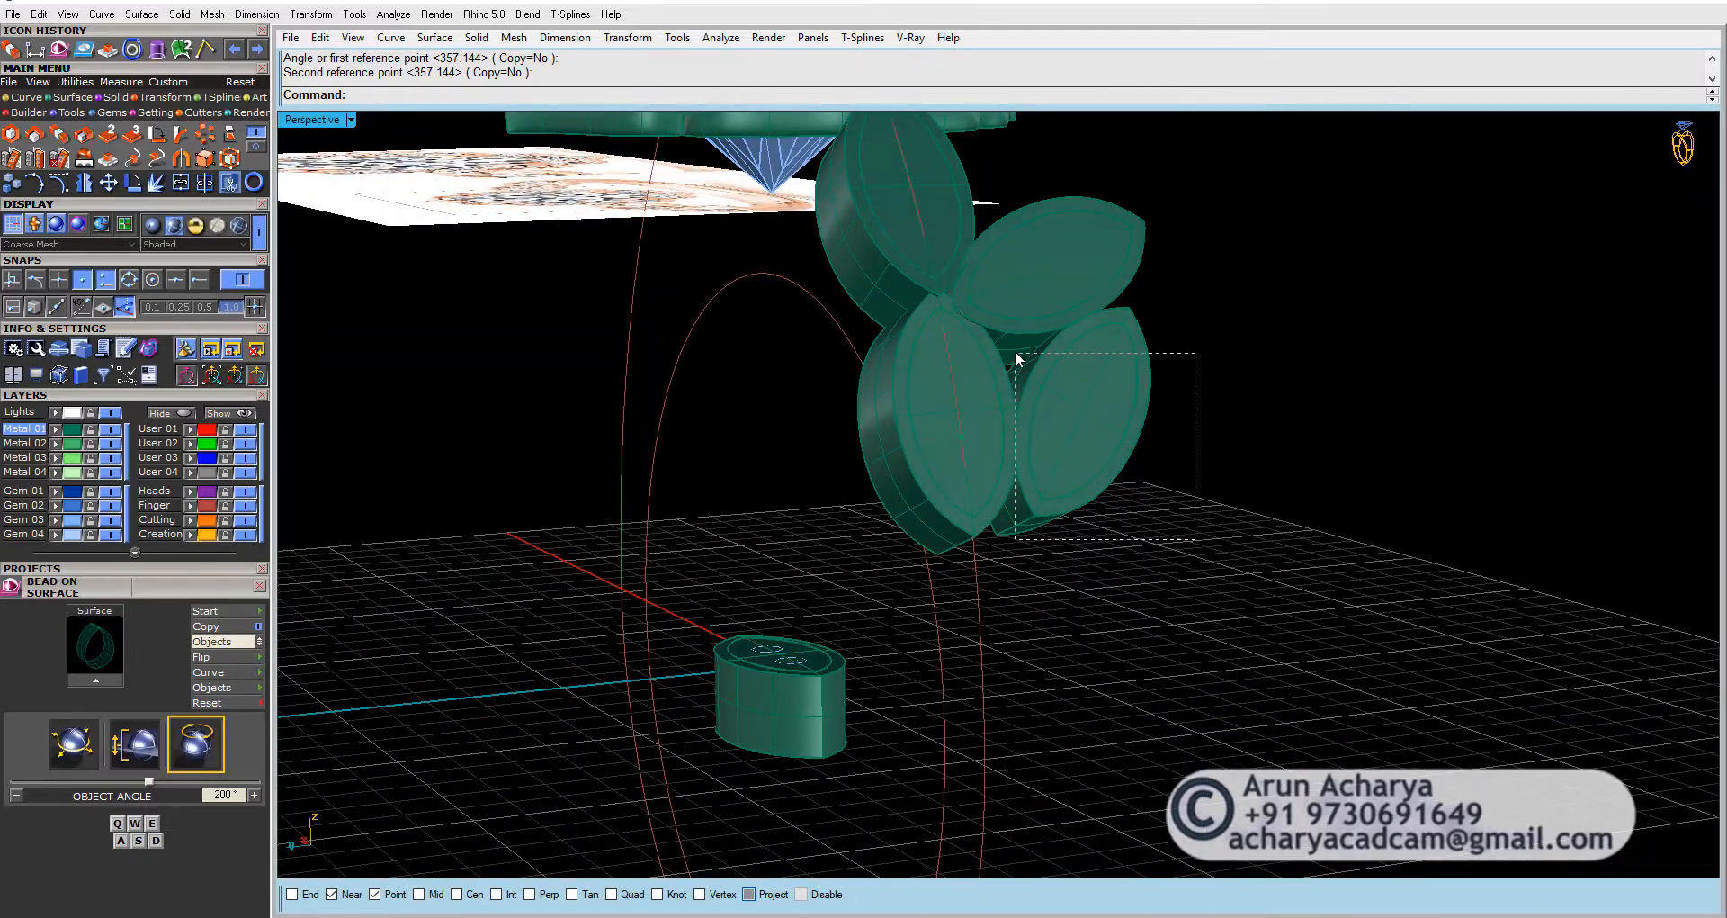
{"action": "left_click_drag", "start_coordinate": [1031, 372], "coordinate": [1030, 371]}
{"action": "right_click_drag", "start_coordinate": [1030, 370], "coordinate": [938, 479]}
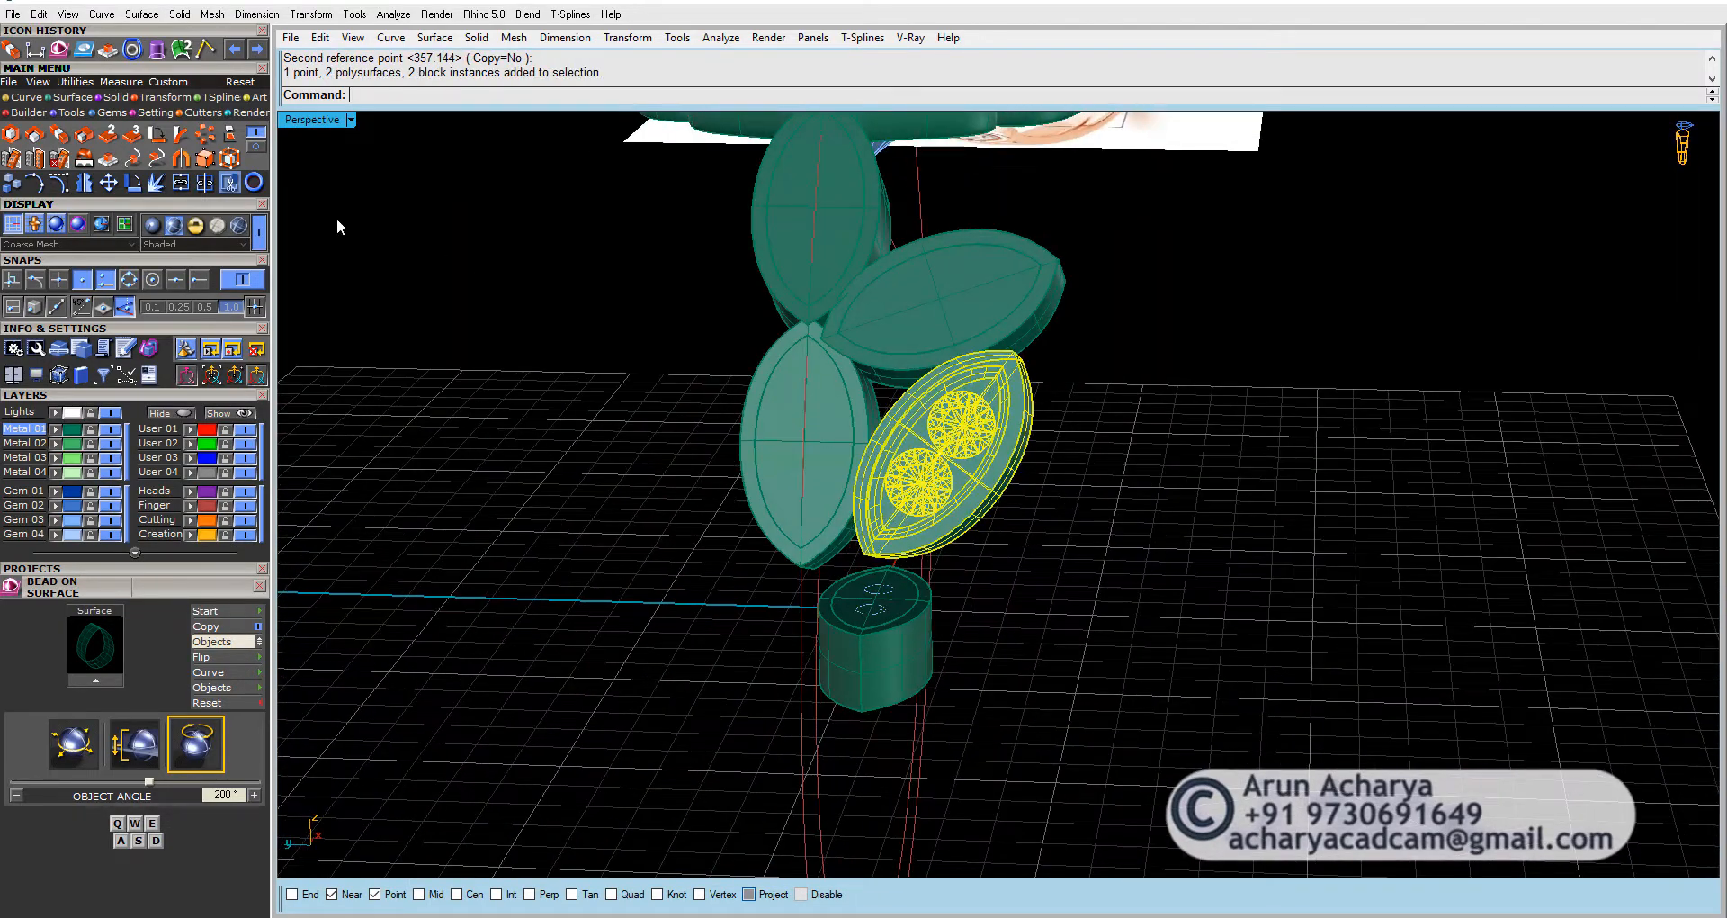
{"action": "double_click", "coordinate": [310, 121]}
{"action": "left_click", "coordinate": [108, 183]}
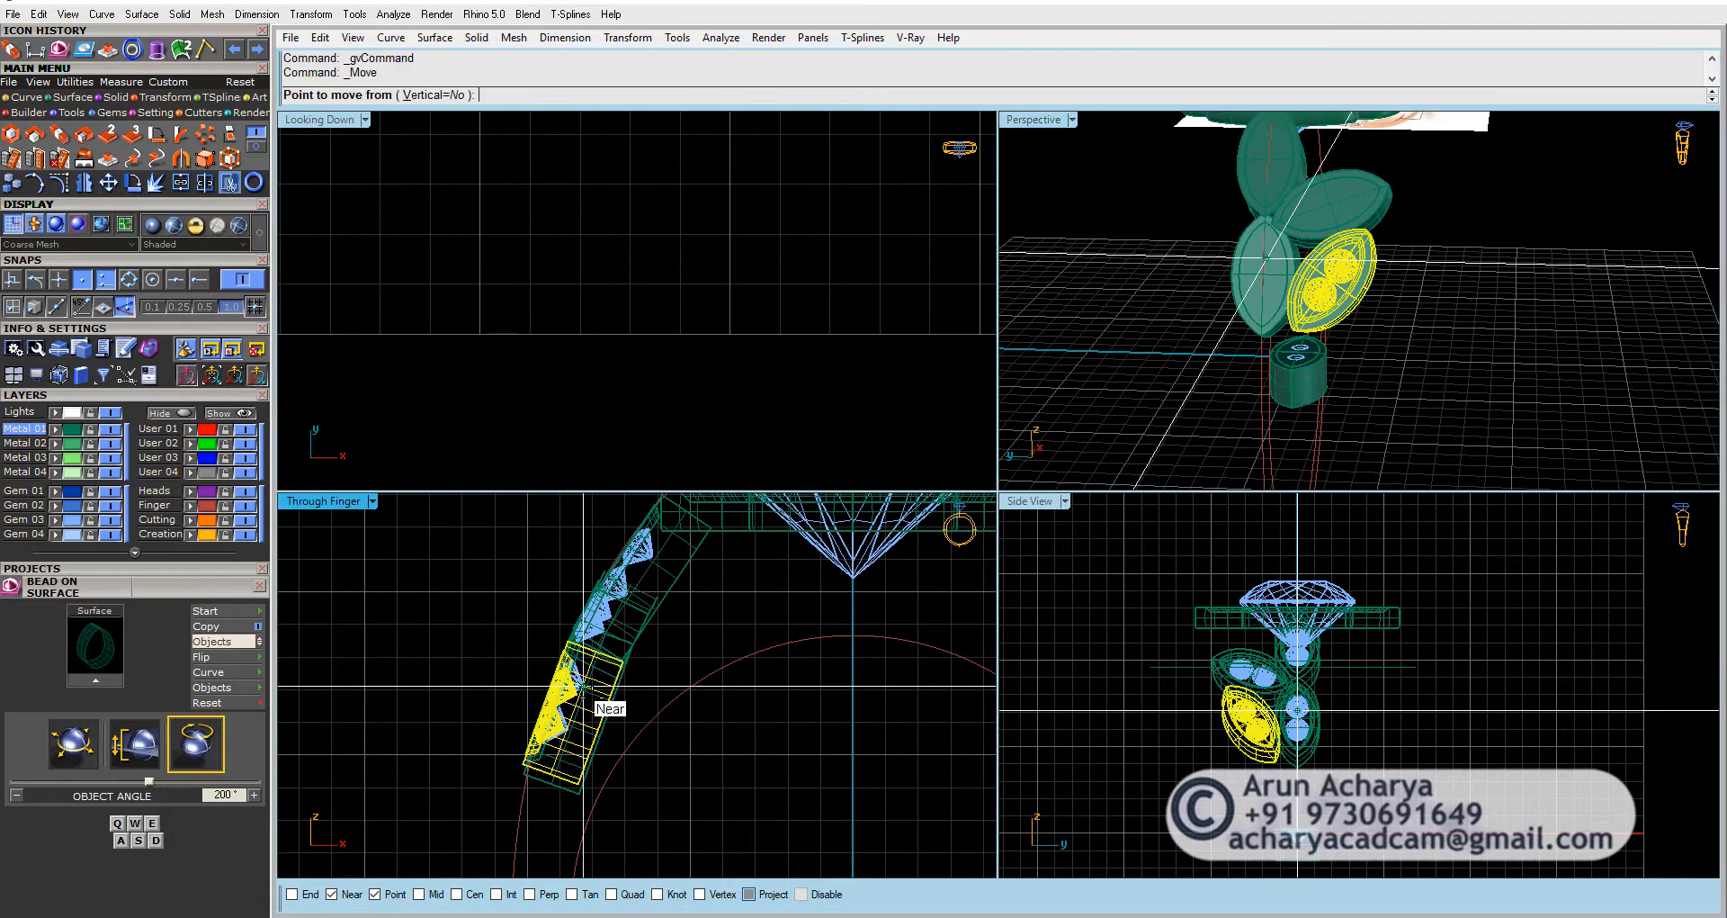
{"action": "scroll", "coordinate": [576, 638], "scroll_direction": "up", "scroll_amount": 2}
{"action": "double_click", "coordinate": [323, 501]}
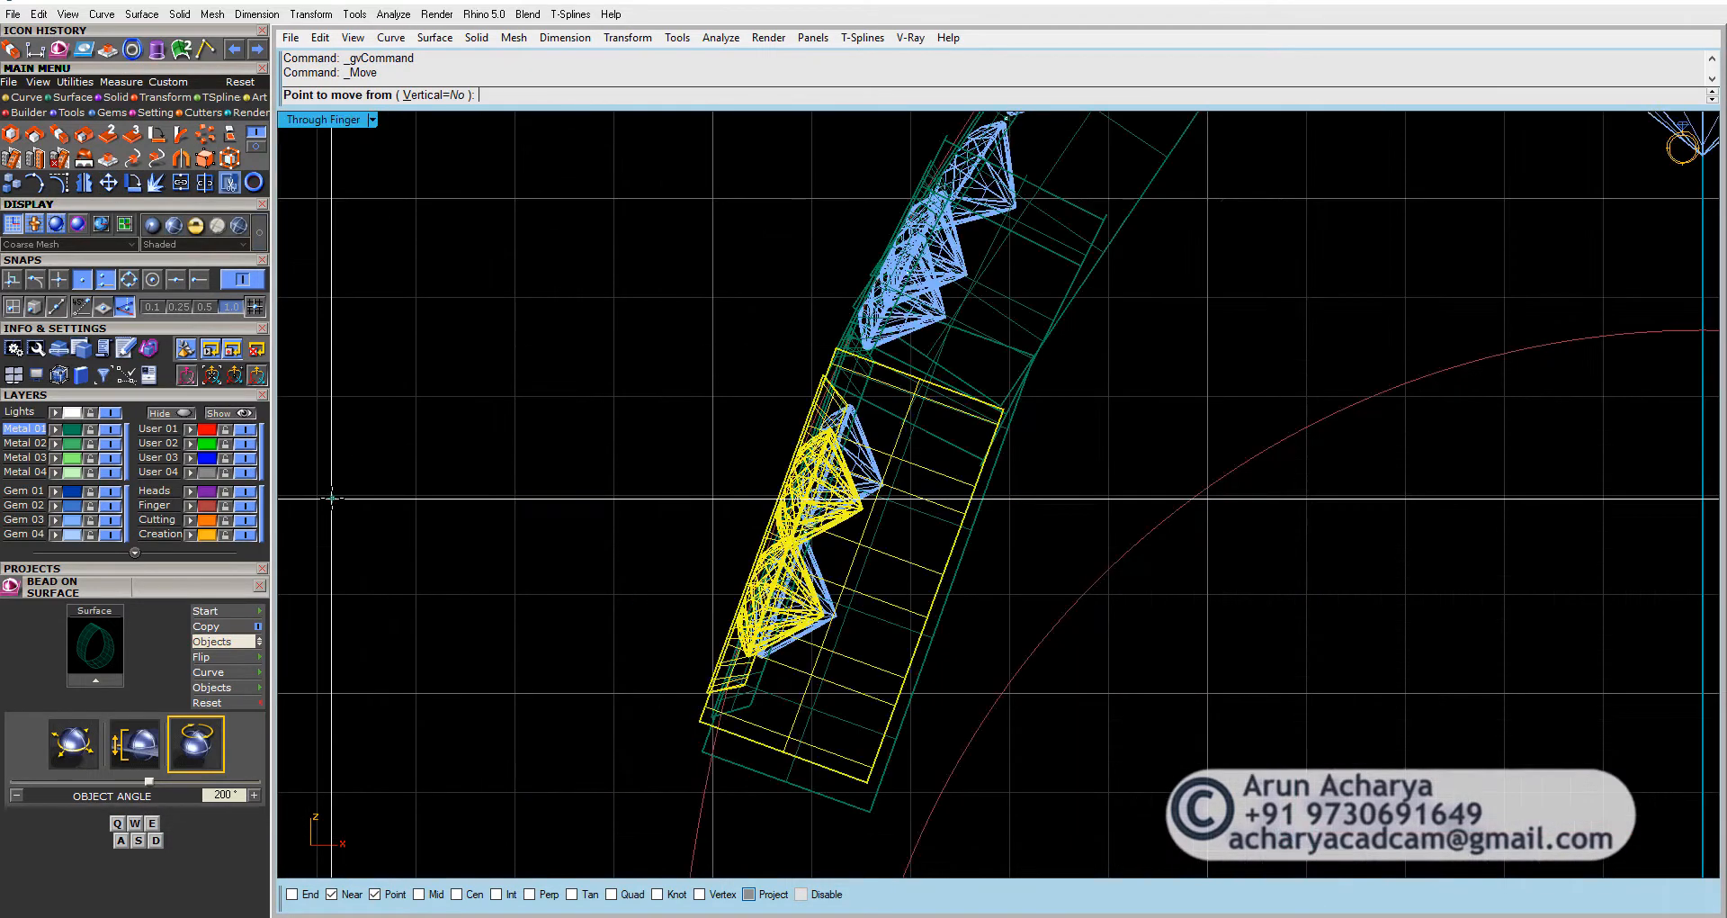
{"action": "left_click", "coordinate": [403, 496]}
{"action": "left_click", "coordinate": [407, 501]}
{"action": "left_click", "coordinate": [364, 448]}
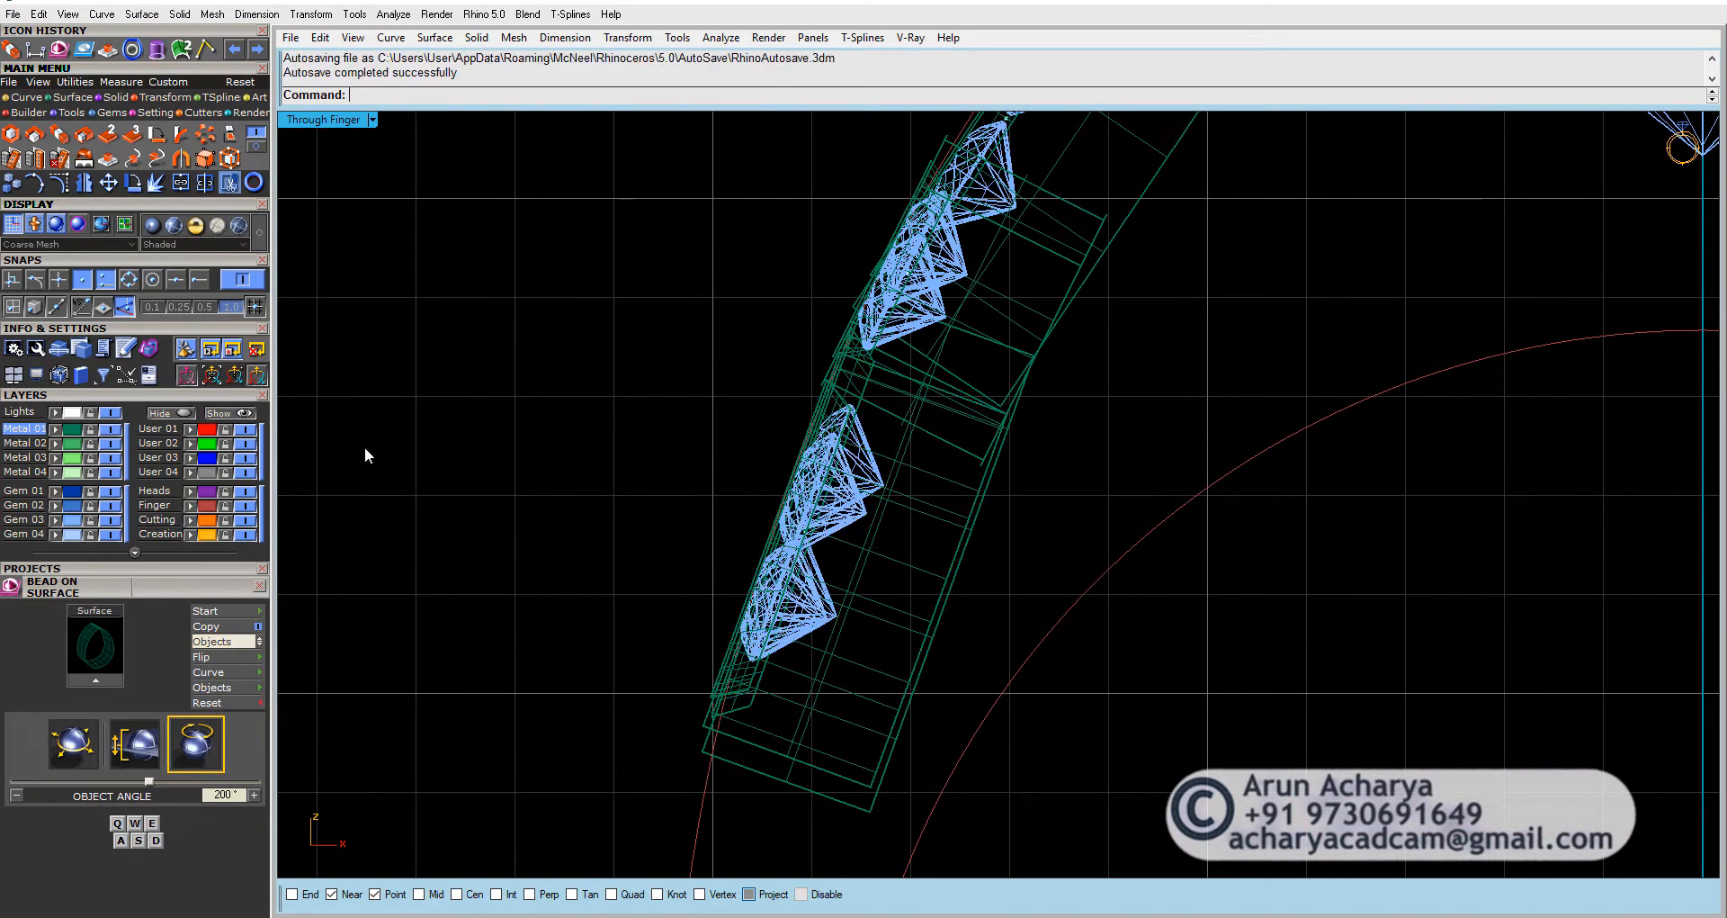
Step: Examine the marquise settings' alignment with the two ring profile curves in the Perspective and Through Finger views
{"action": "double_click", "coordinate": [321, 121]}
{"action": "double_click", "coordinate": [1026, 125]}
{"action": "right_click_drag", "start_coordinate": [991, 320], "coordinate": [748, 426]}
{"action": "left_click", "coordinate": [836, 513]}
{"action": "scroll", "coordinate": [786, 405], "scroll_direction": "up", "scroll_amount": 5}
{"action": "double_click", "coordinate": [297, 124]}
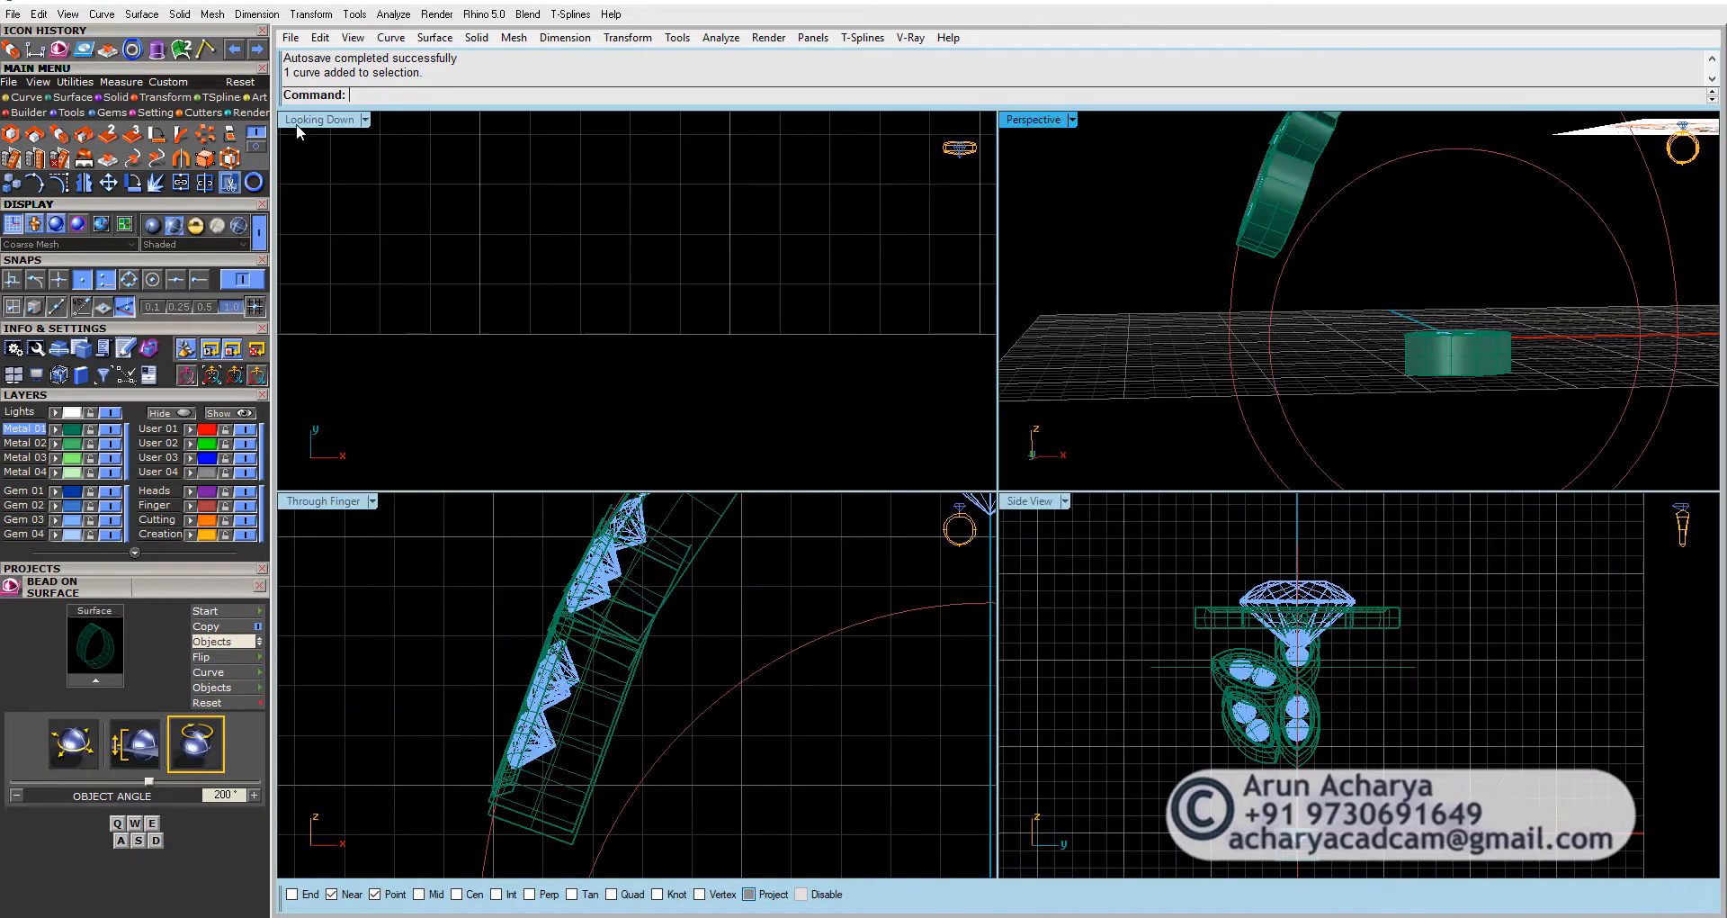
{"action": "double_click", "coordinate": [323, 501]}
{"action": "scroll", "coordinate": [786, 612], "scroll_direction": "down", "scroll_amount": 2}
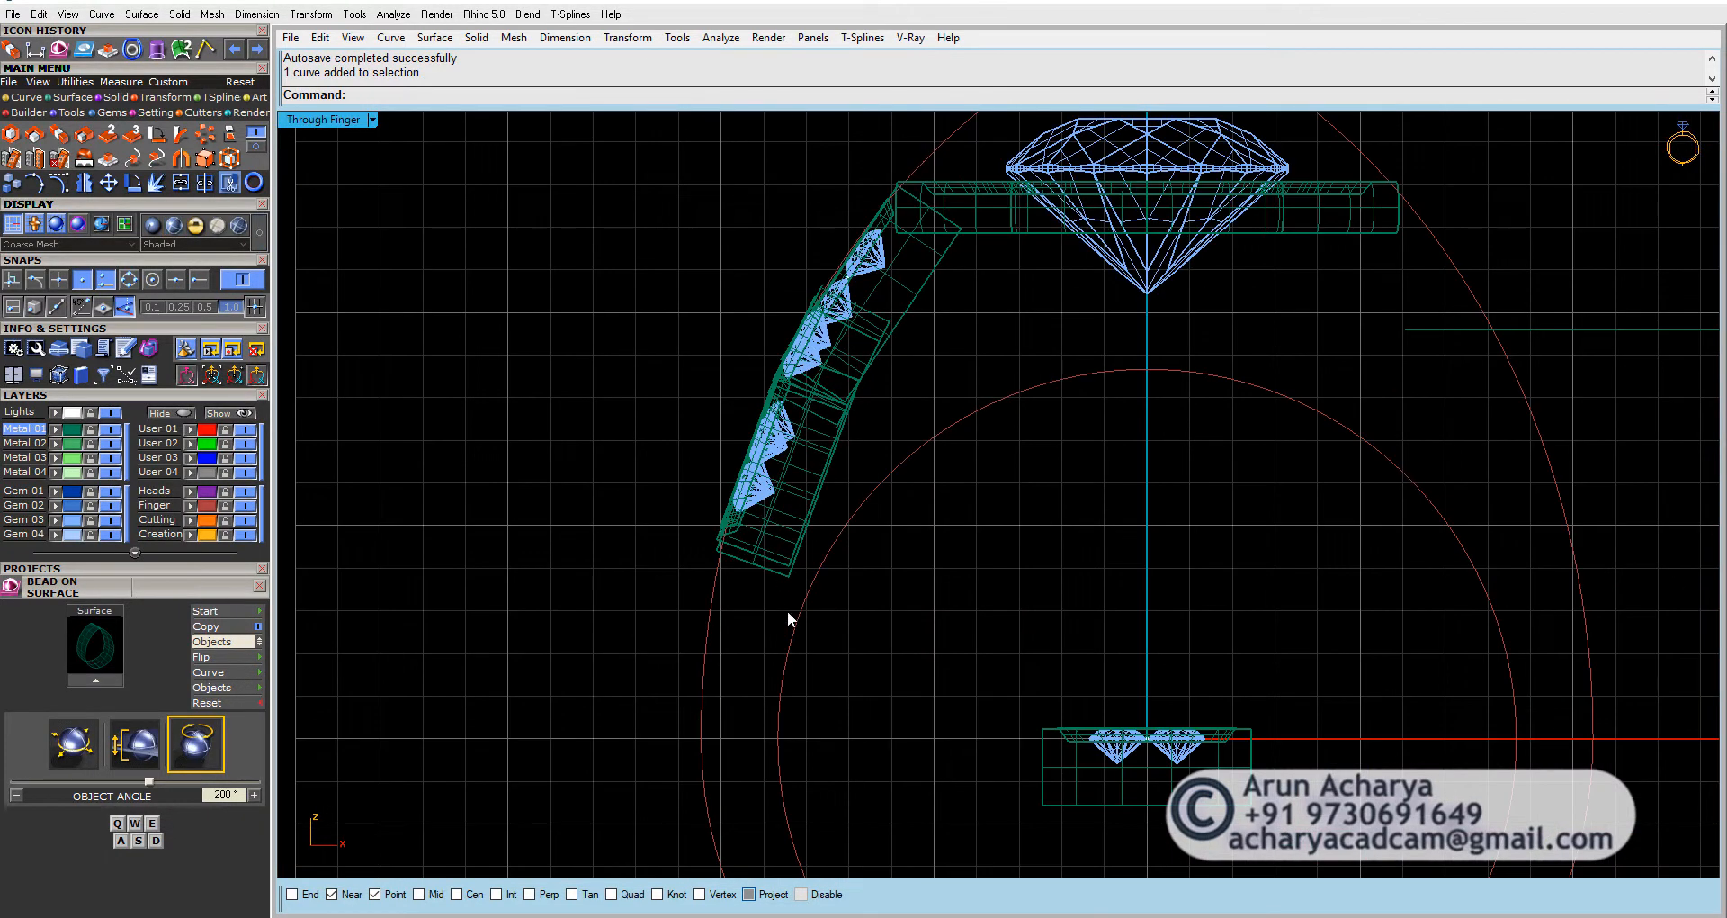
{"action": "scroll", "coordinate": [787, 605], "scroll_direction": "up", "scroll_amount": 5}
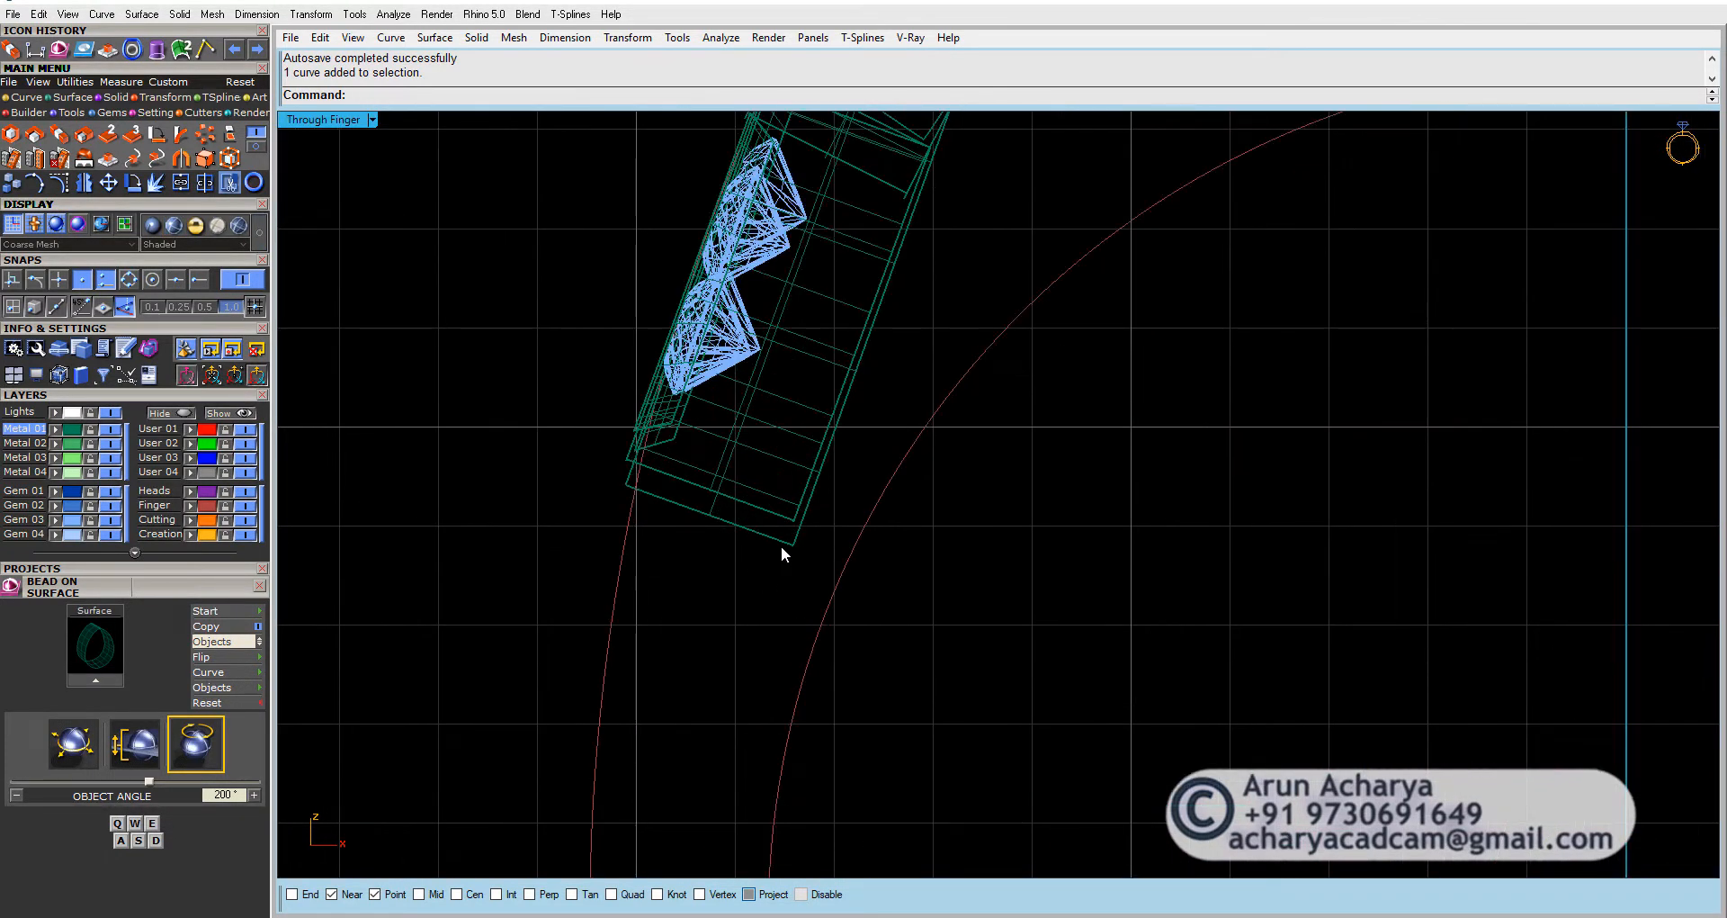
{"action": "scroll", "coordinate": [781, 545], "scroll_direction": "down", "scroll_amount": 4}
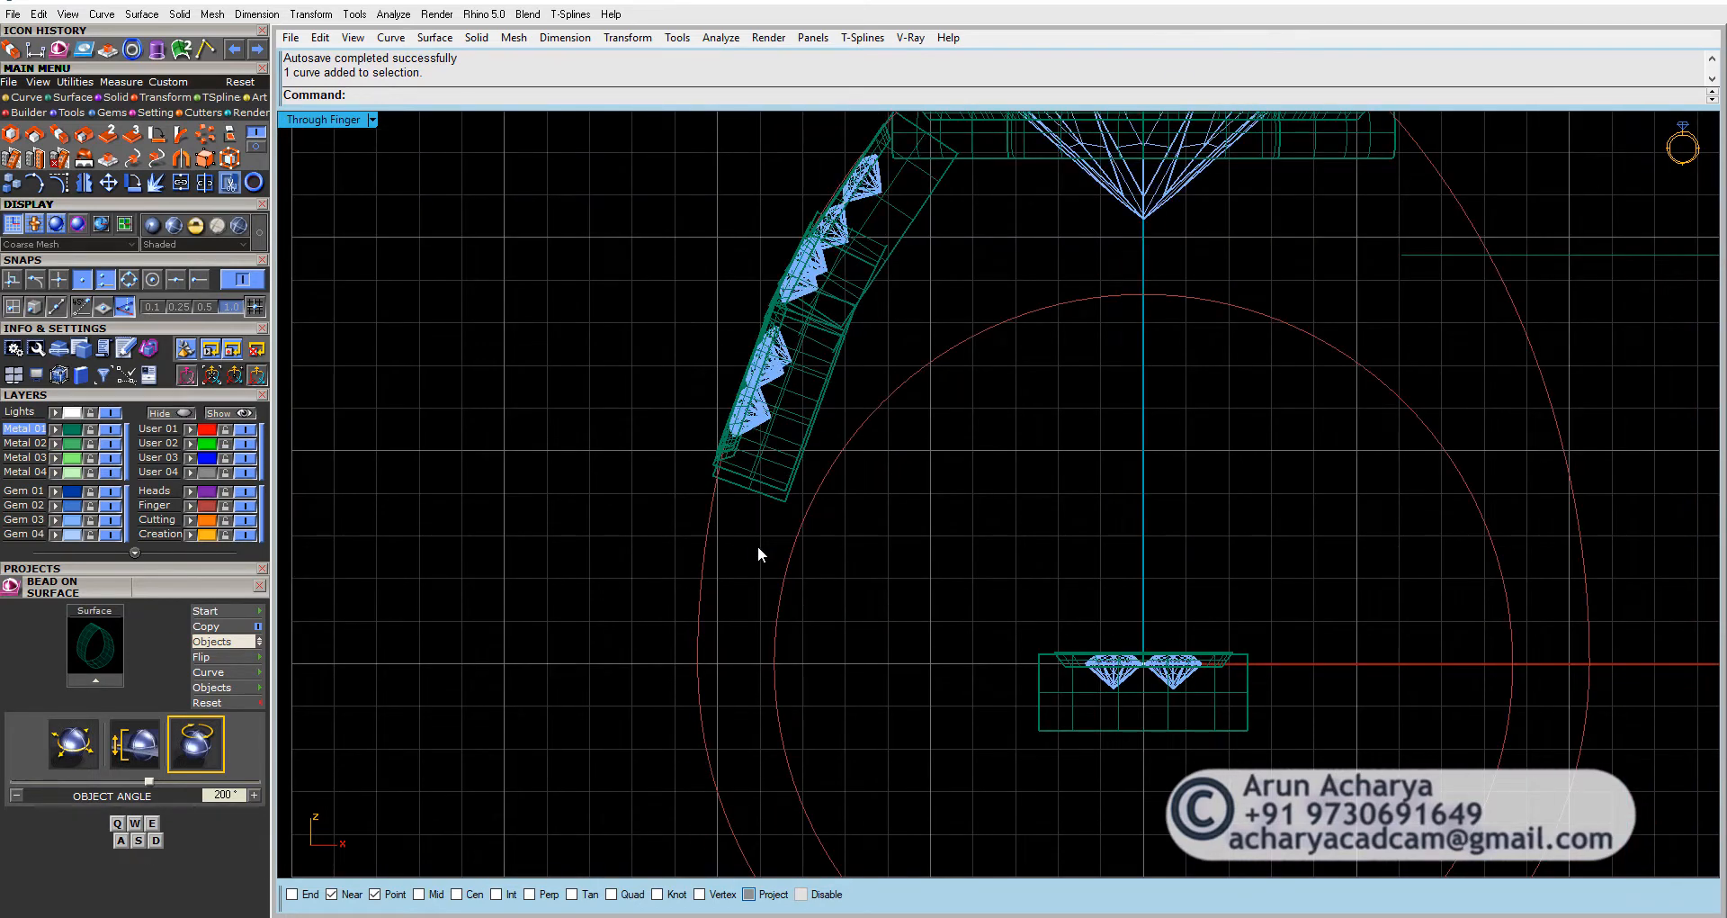
{"action": "right_click_drag", "start_coordinate": [757, 545], "coordinate": [755, 494]}
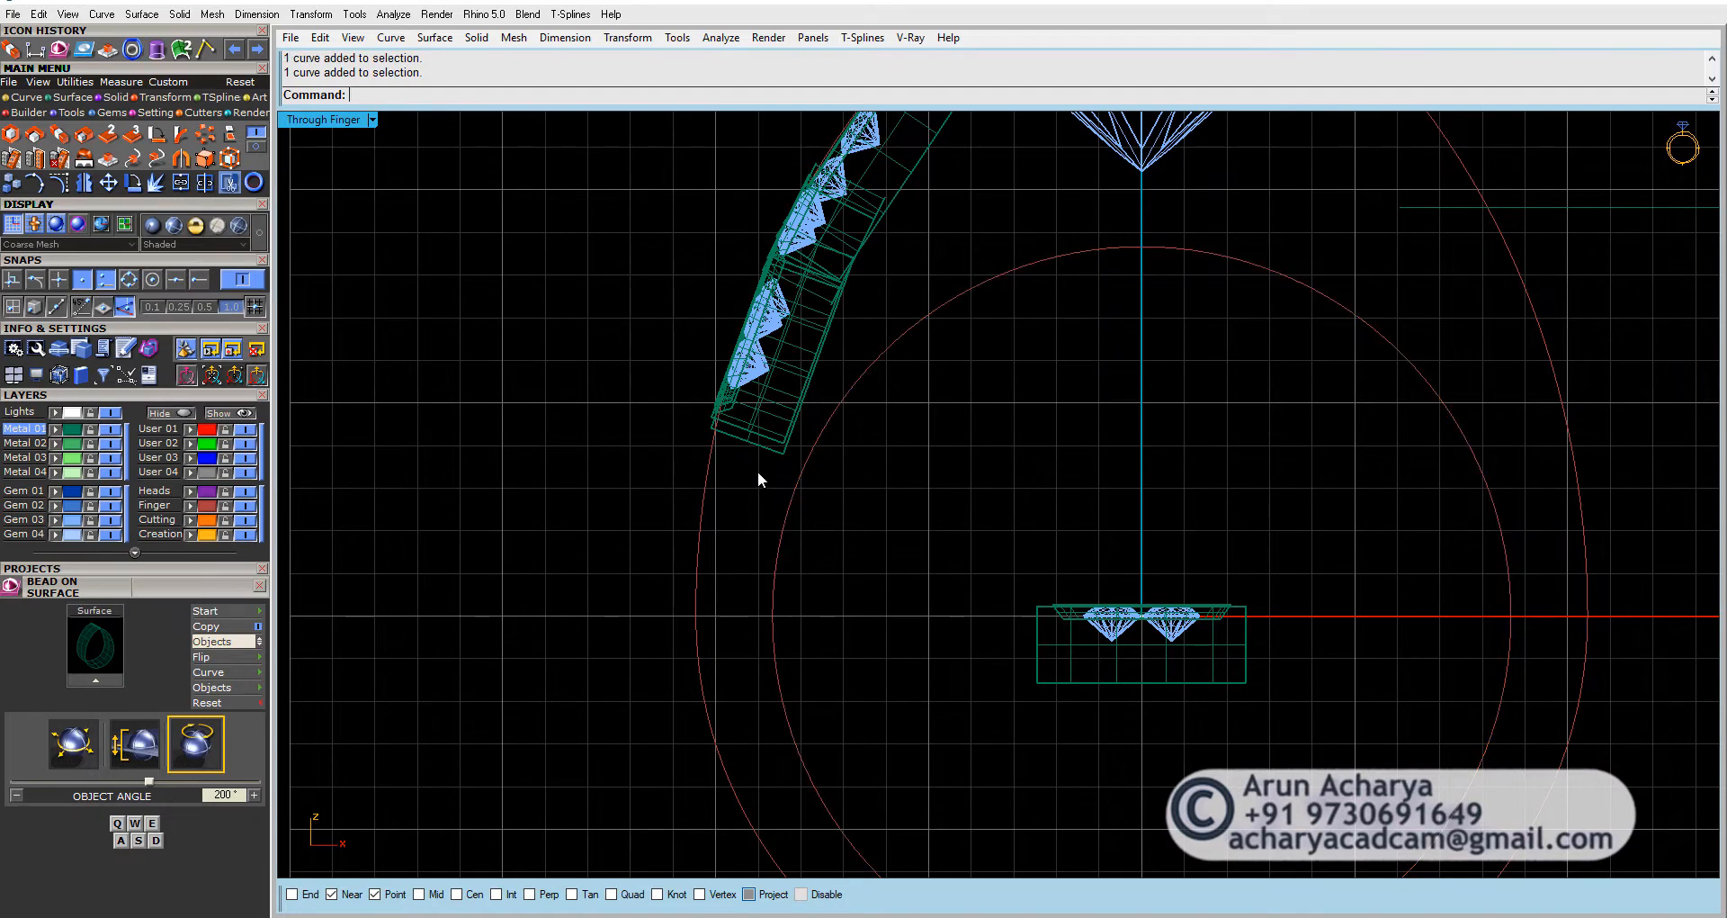
Step: Start Profile Placer on the outer ring curve with the profileplacer_05 profile
{"action": "double_click", "coordinate": [329, 119]}
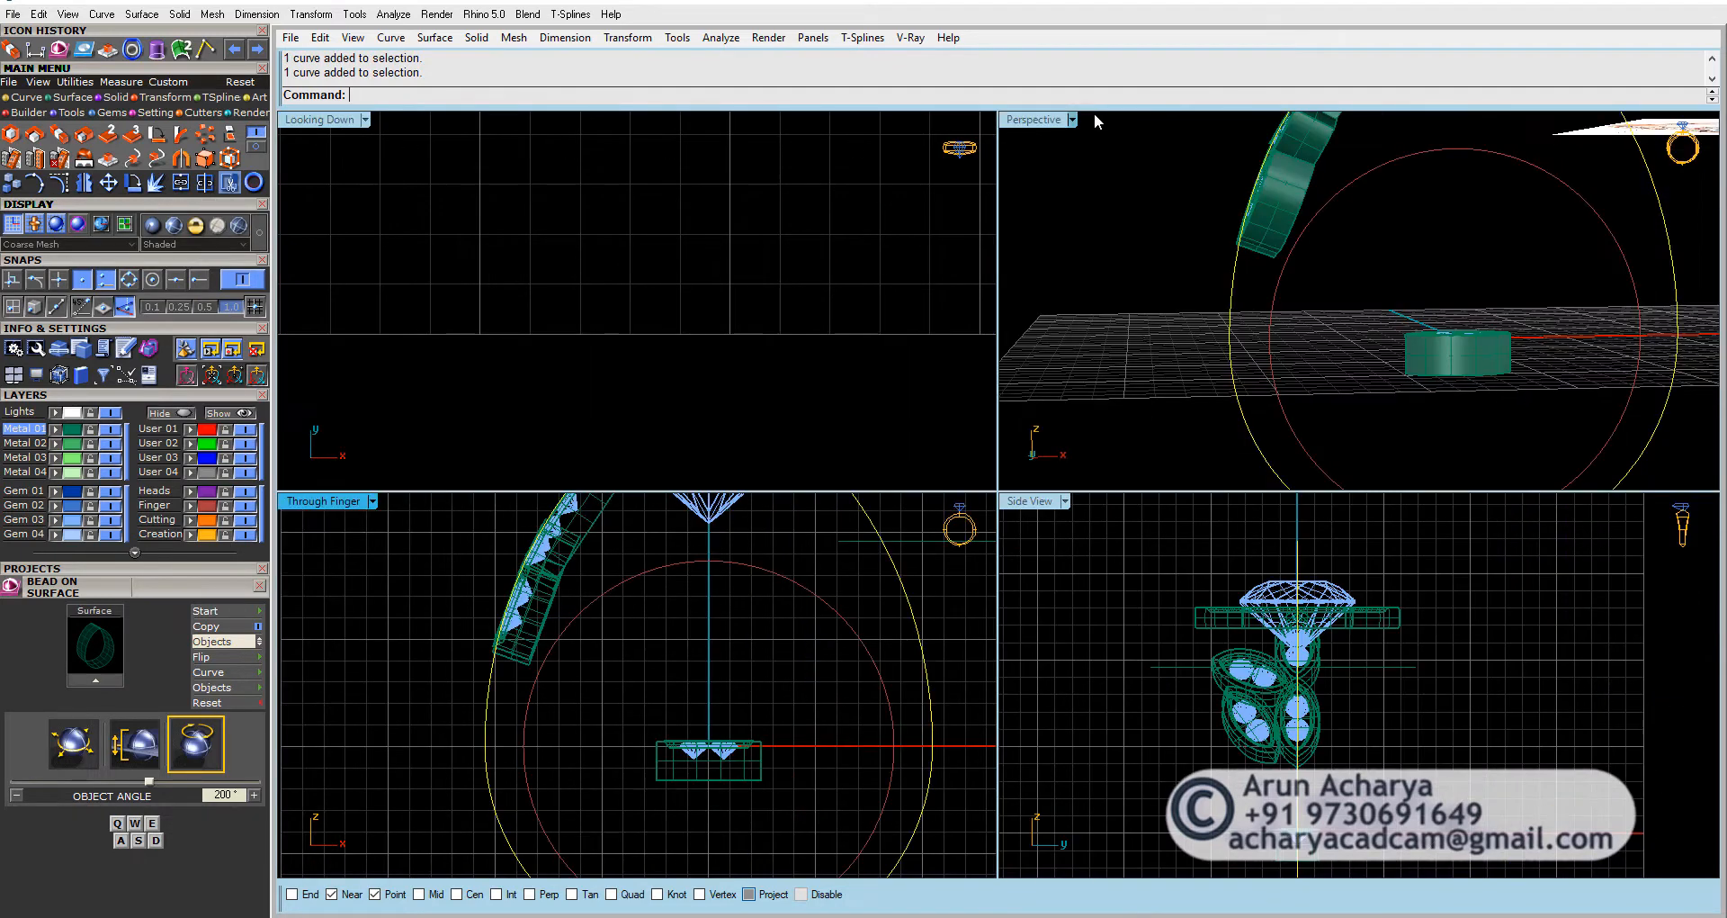
{"action": "double_click", "coordinate": [1034, 120]}
{"action": "right_click_drag", "start_coordinate": [1034, 120], "coordinate": [862, 435]}
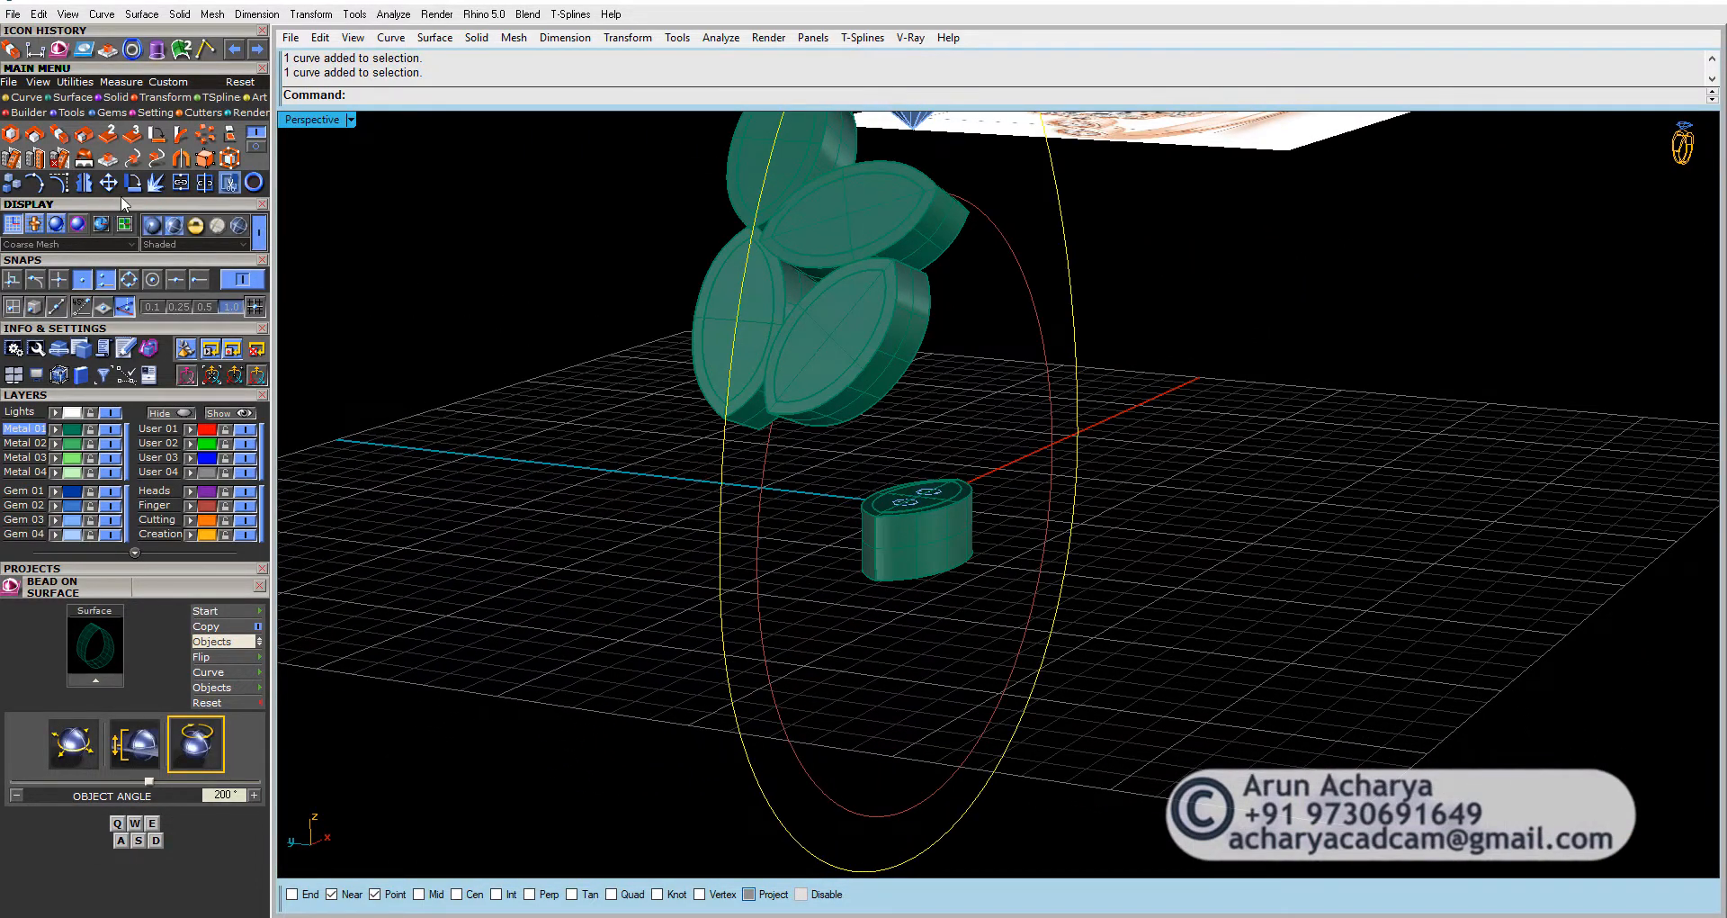
{"action": "left_click", "coordinate": [63, 113]}
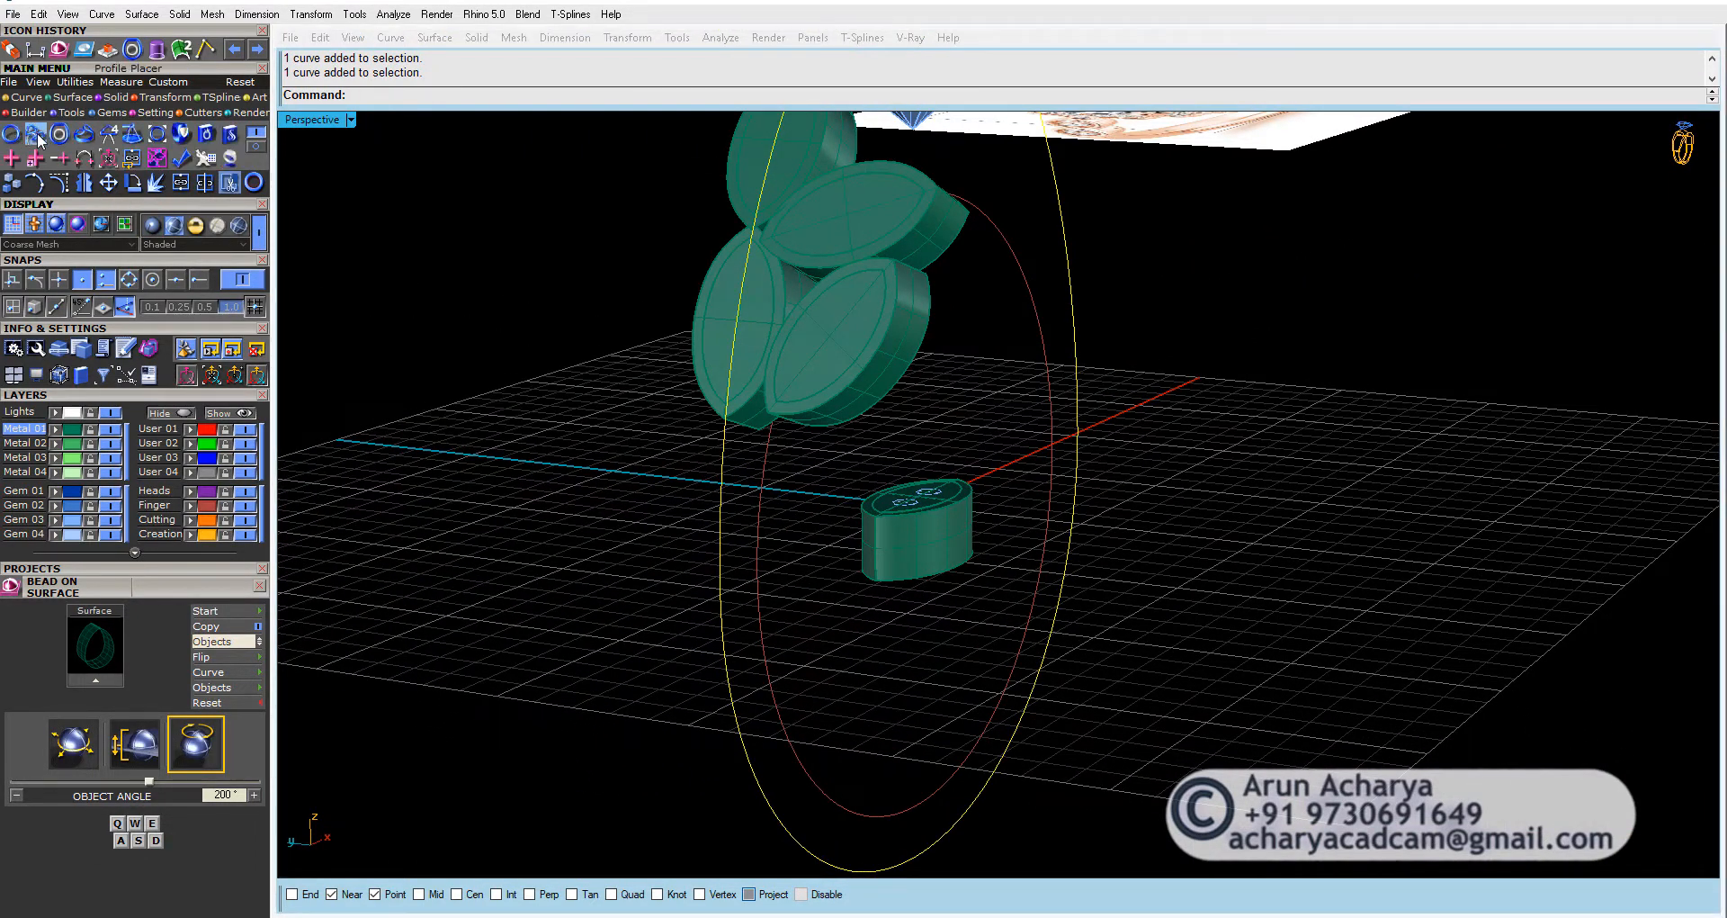
{"action": "left_click", "coordinate": [36, 135]}
{"action": "left_click", "coordinate": [70, 677]}
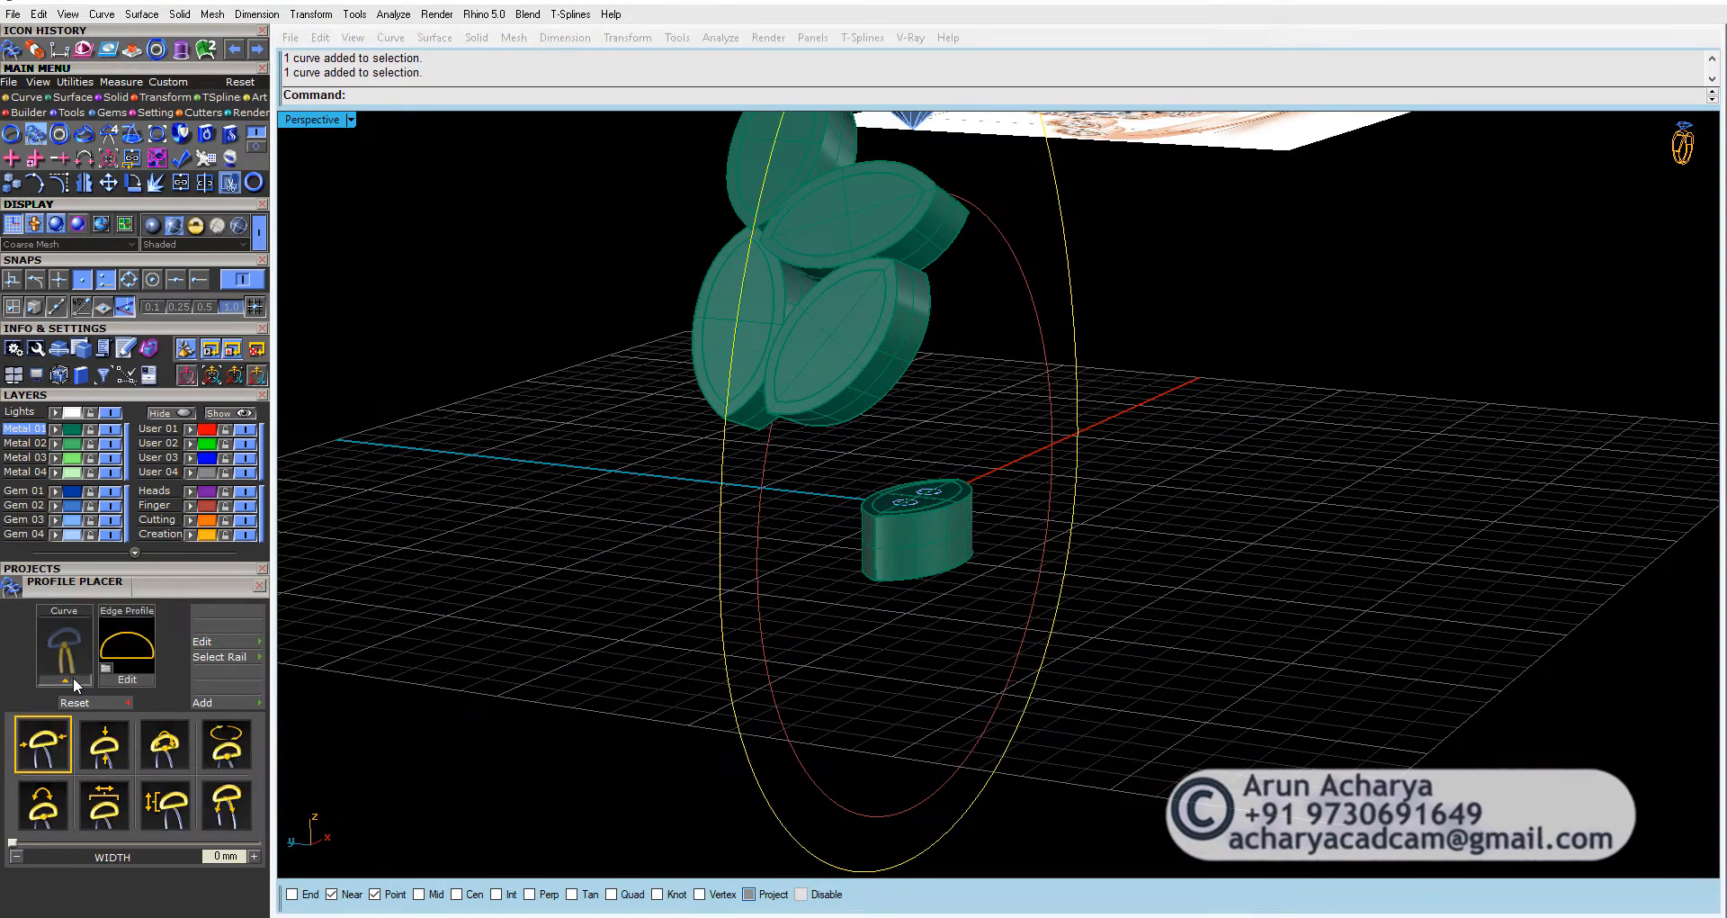
{"action": "right_click_drag", "start_coordinate": [690, 570], "coordinate": [644, 571]}
{"action": "left_click", "coordinate": [148, 624]}
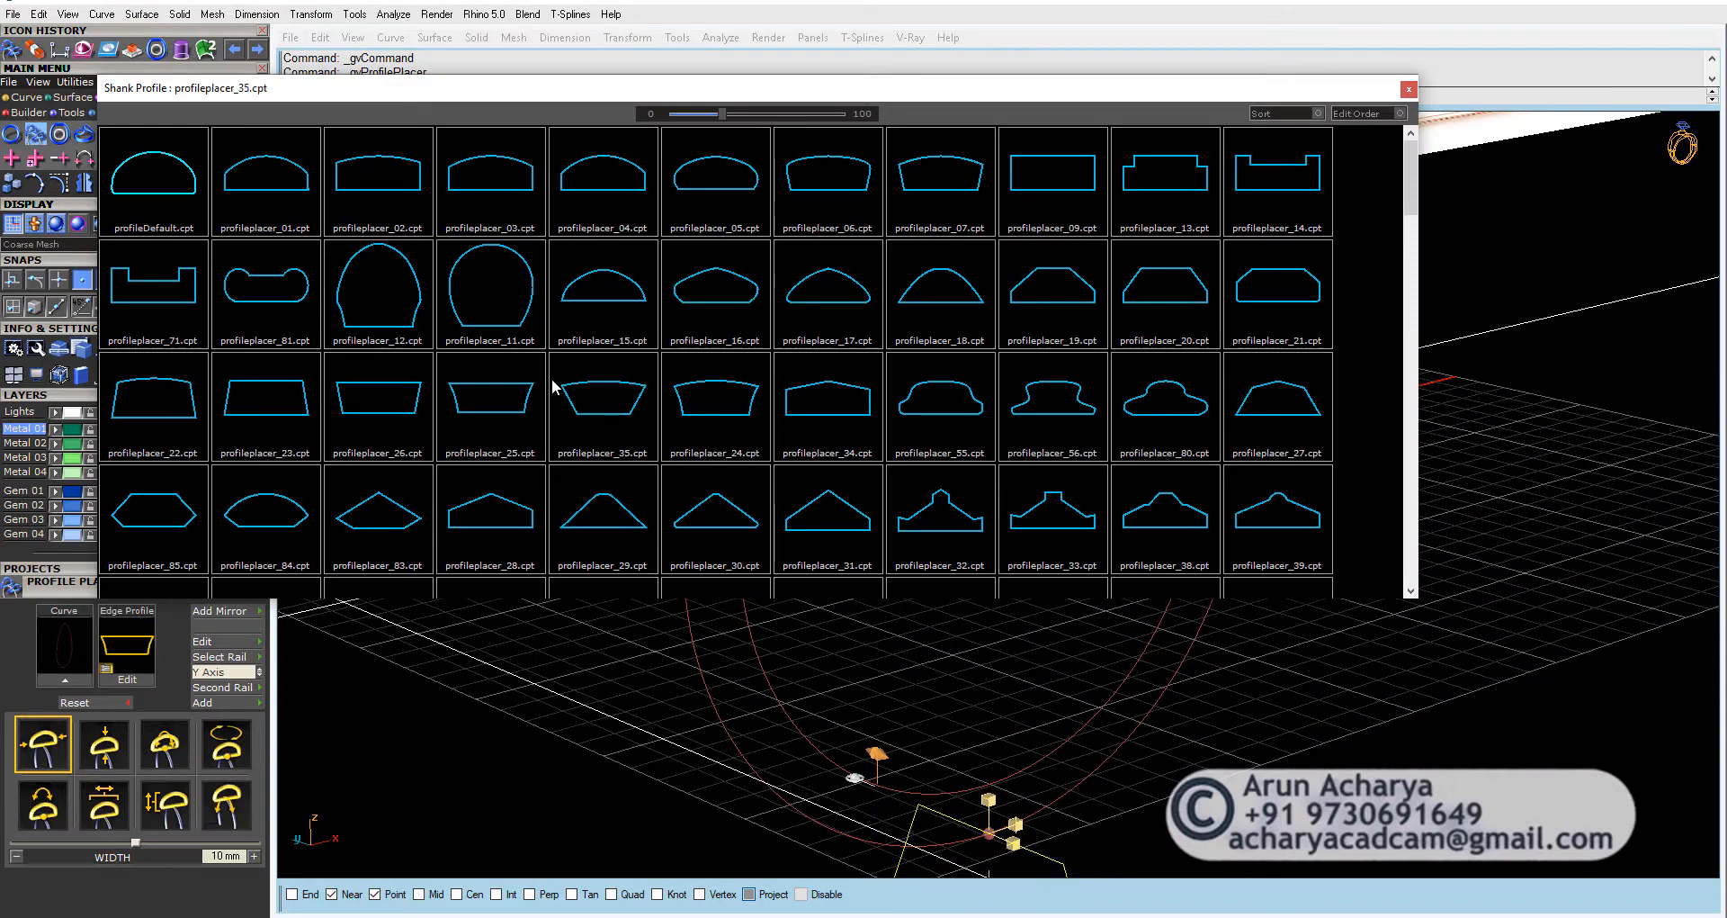
{"action": "left_click", "coordinate": [704, 198]}
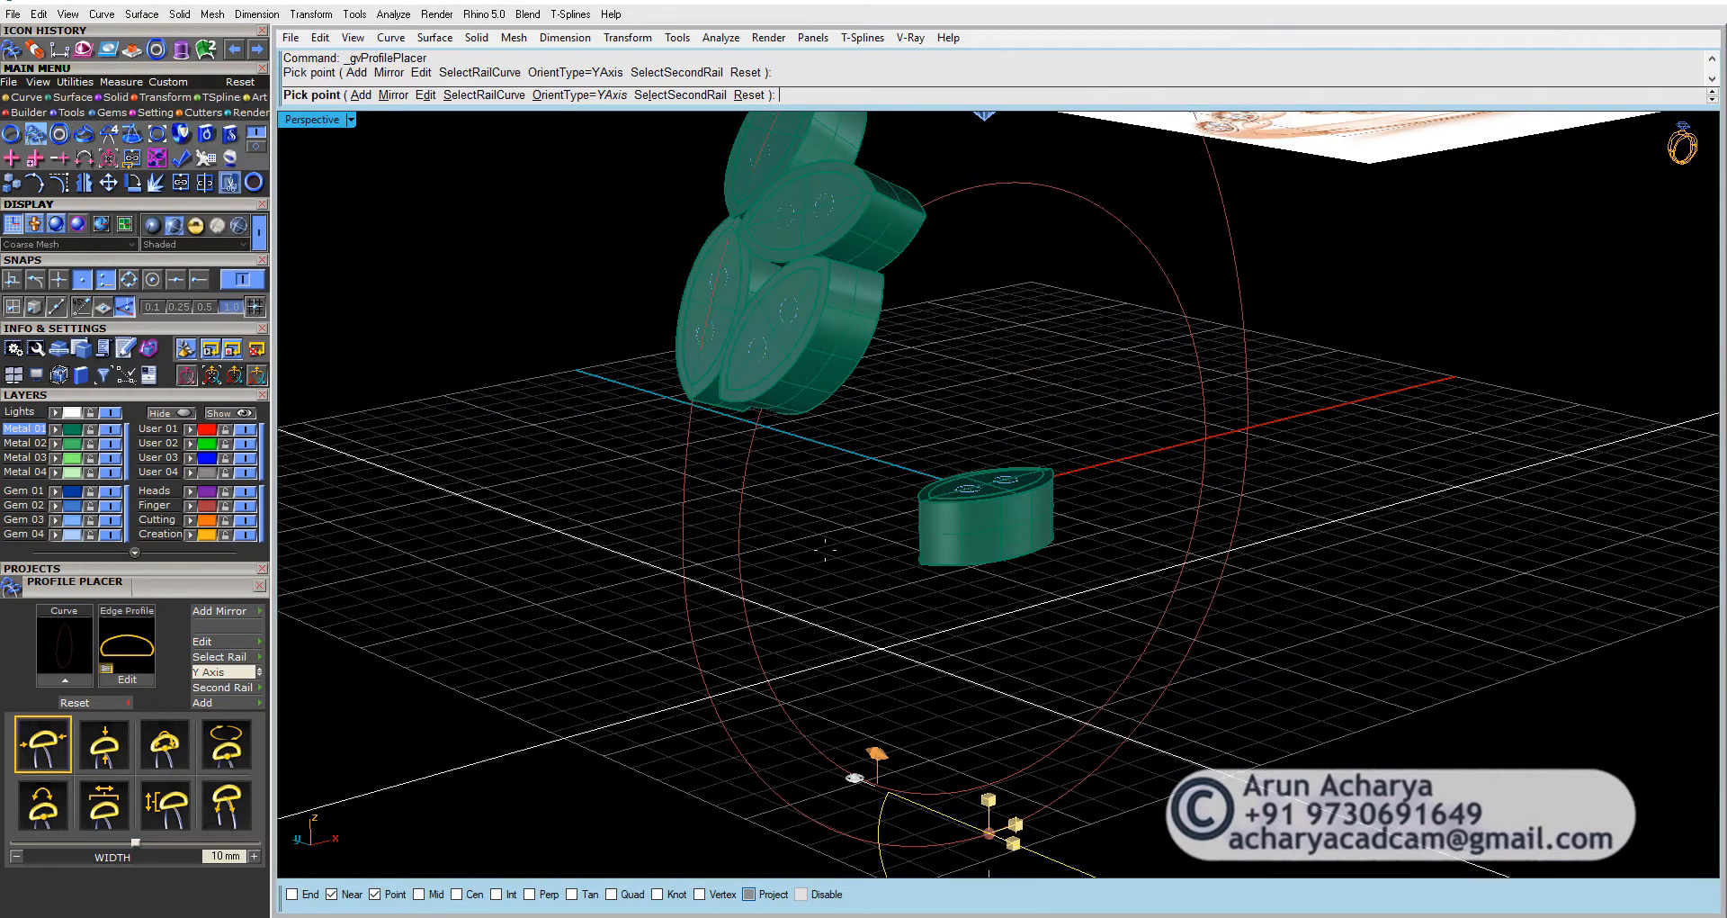
Step: Assign the inner ring curve as the profile's rail and the outer ring curve as its second rail
{"action": "scroll", "coordinate": [932, 651], "scroll_direction": "up", "scroll_amount": 6}
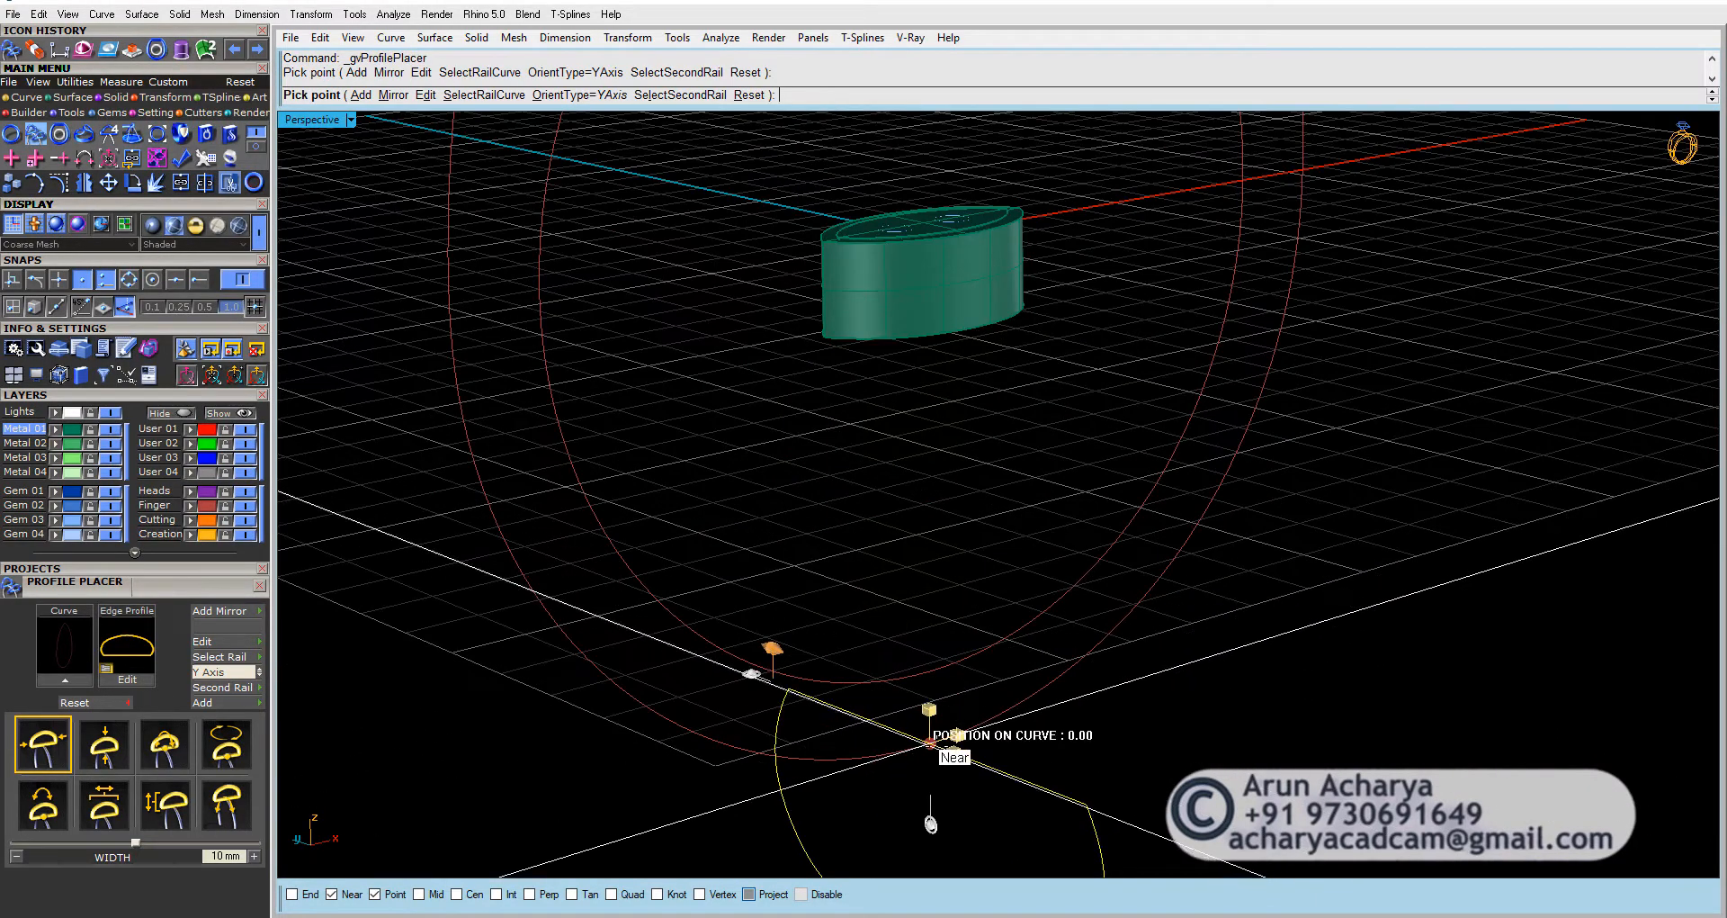
{"action": "scroll", "coordinate": [855, 383], "scroll_direction": "down", "scroll_amount": 4}
{"action": "scroll", "coordinate": [855, 384], "scroll_direction": "up", "scroll_amount": 2}
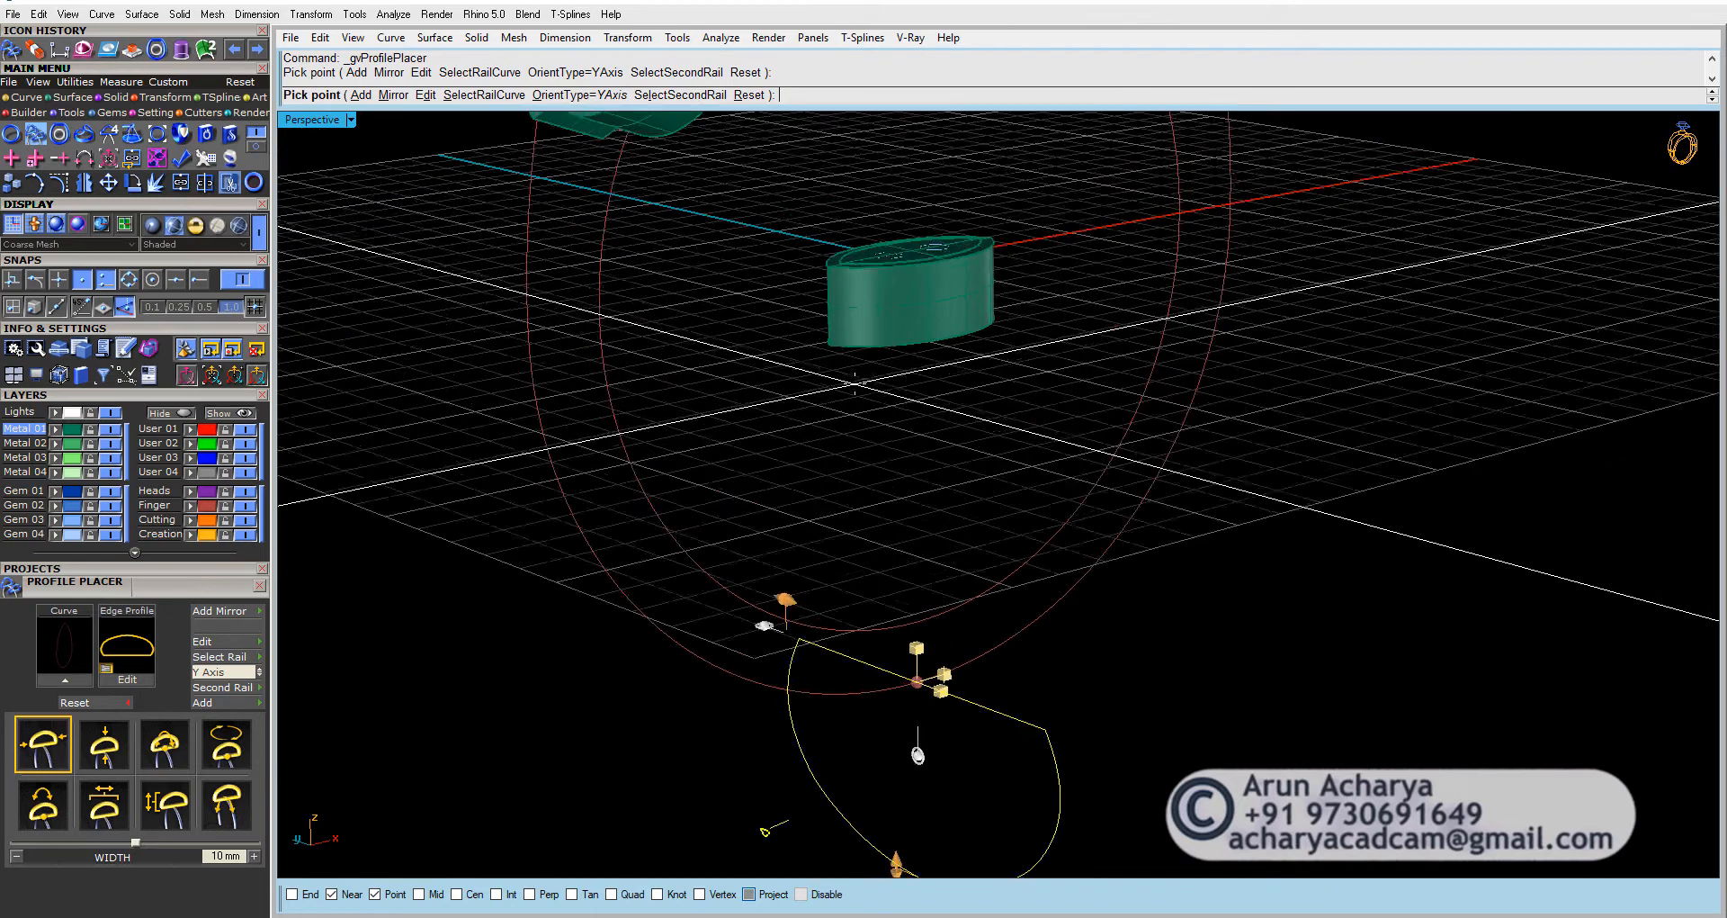
{"action": "left_click", "coordinate": [465, 95]}
{"action": "left_click", "coordinate": [739, 610]}
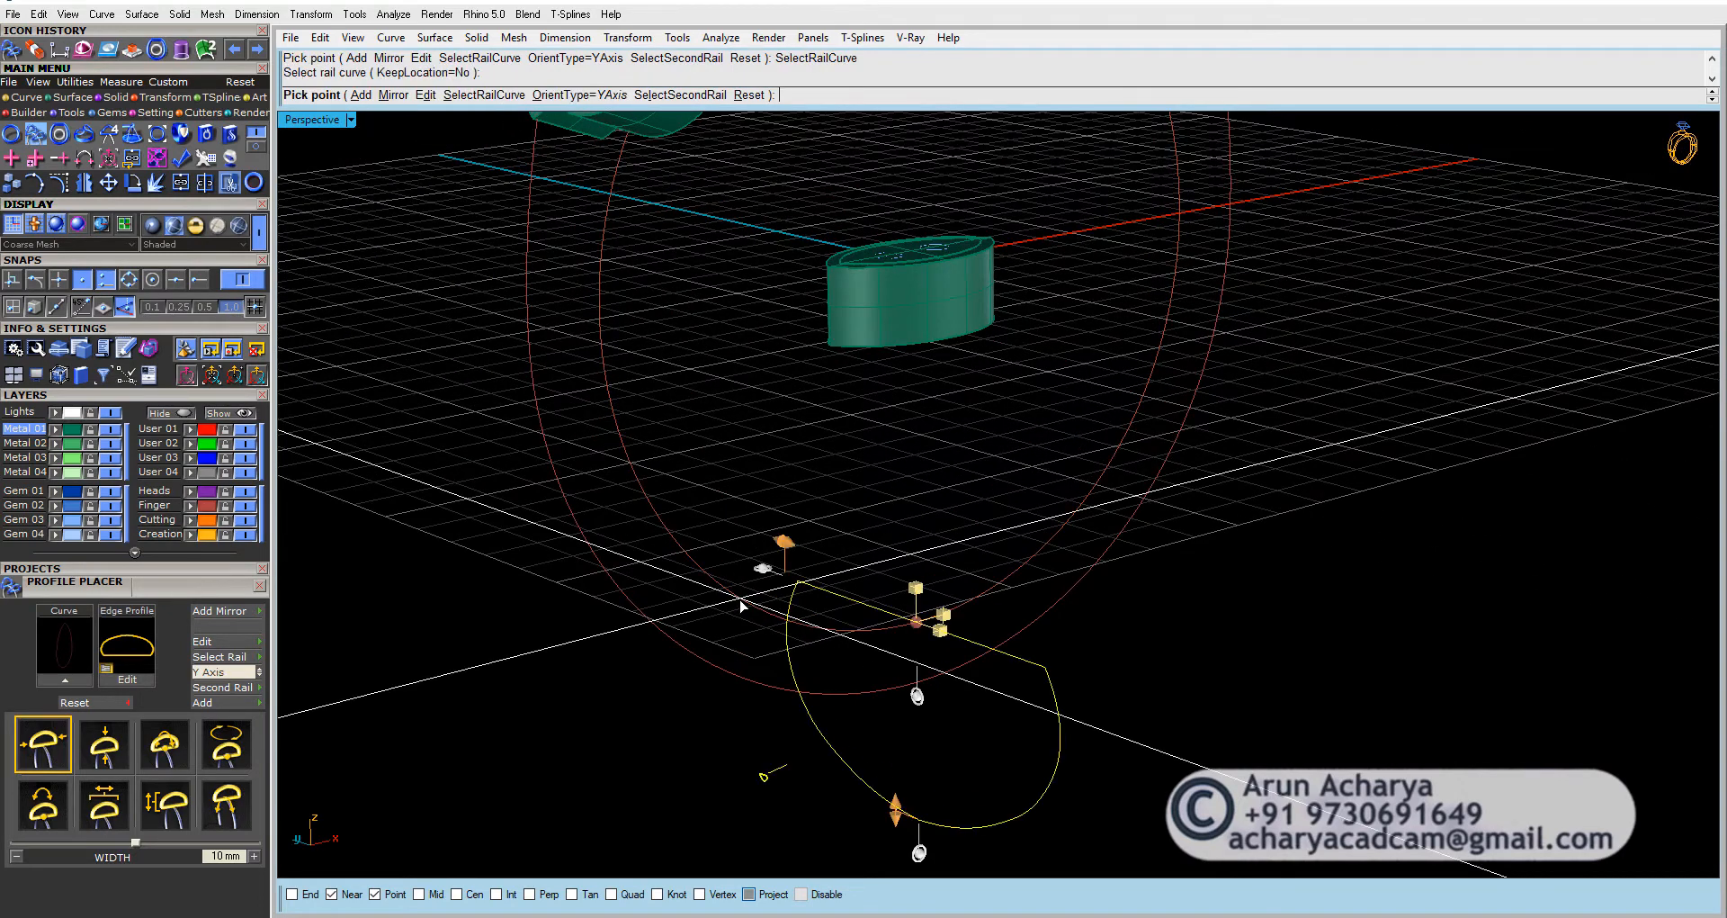
{"action": "left_click", "coordinate": [680, 96]}
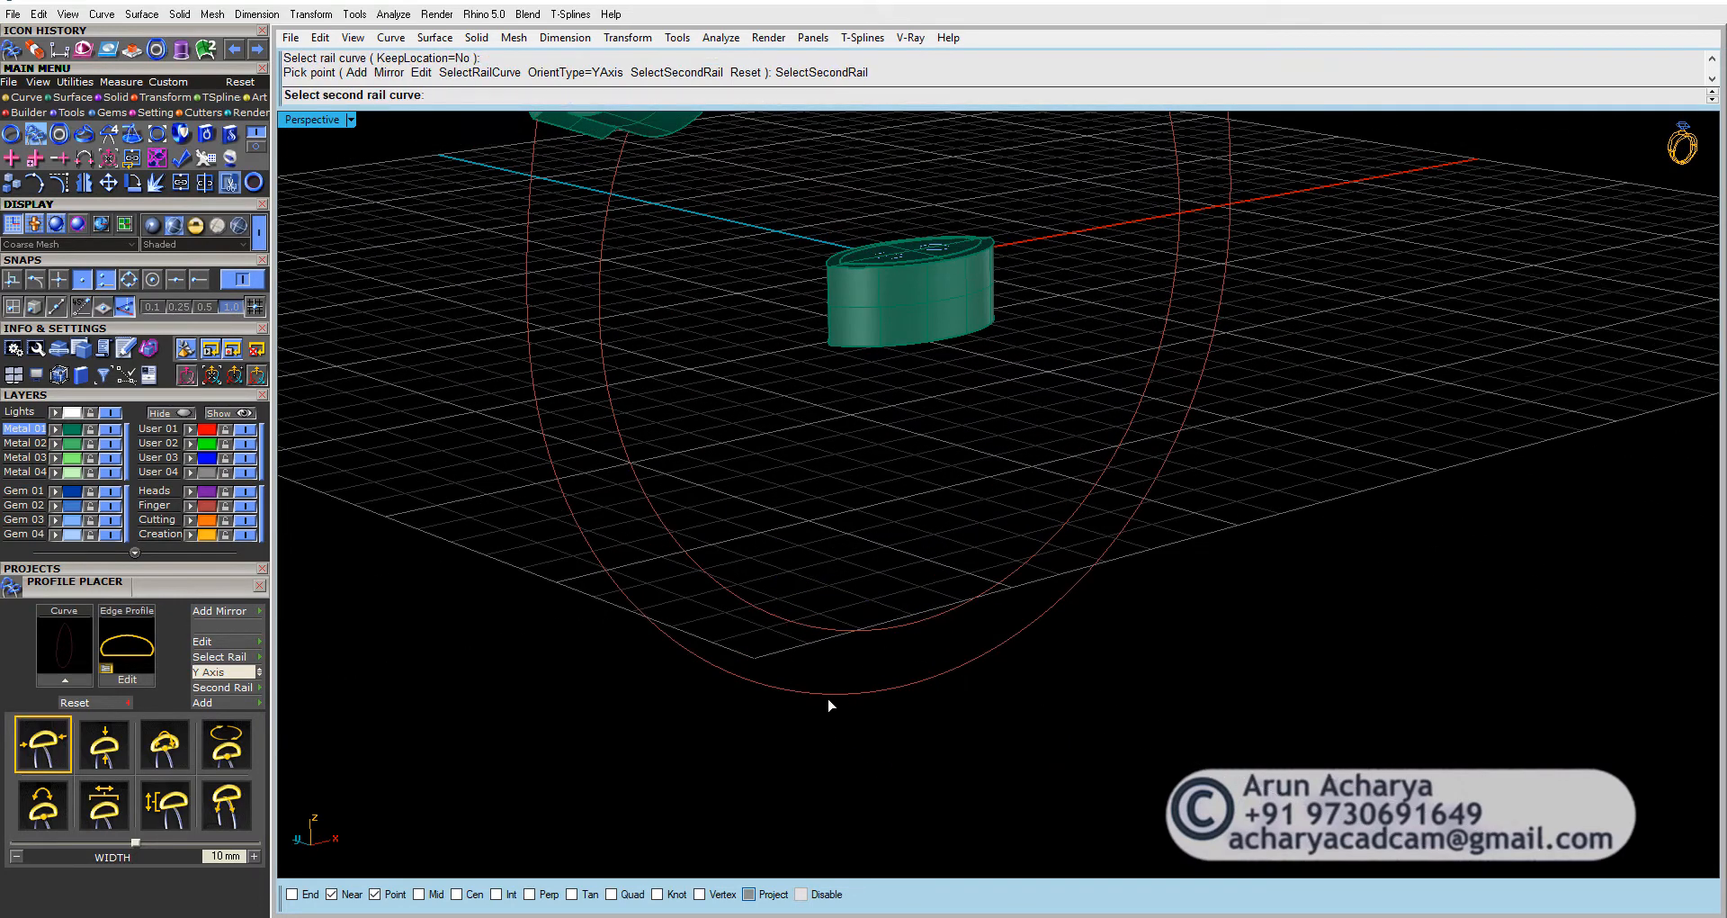
{"action": "left_click", "coordinate": [830, 705]}
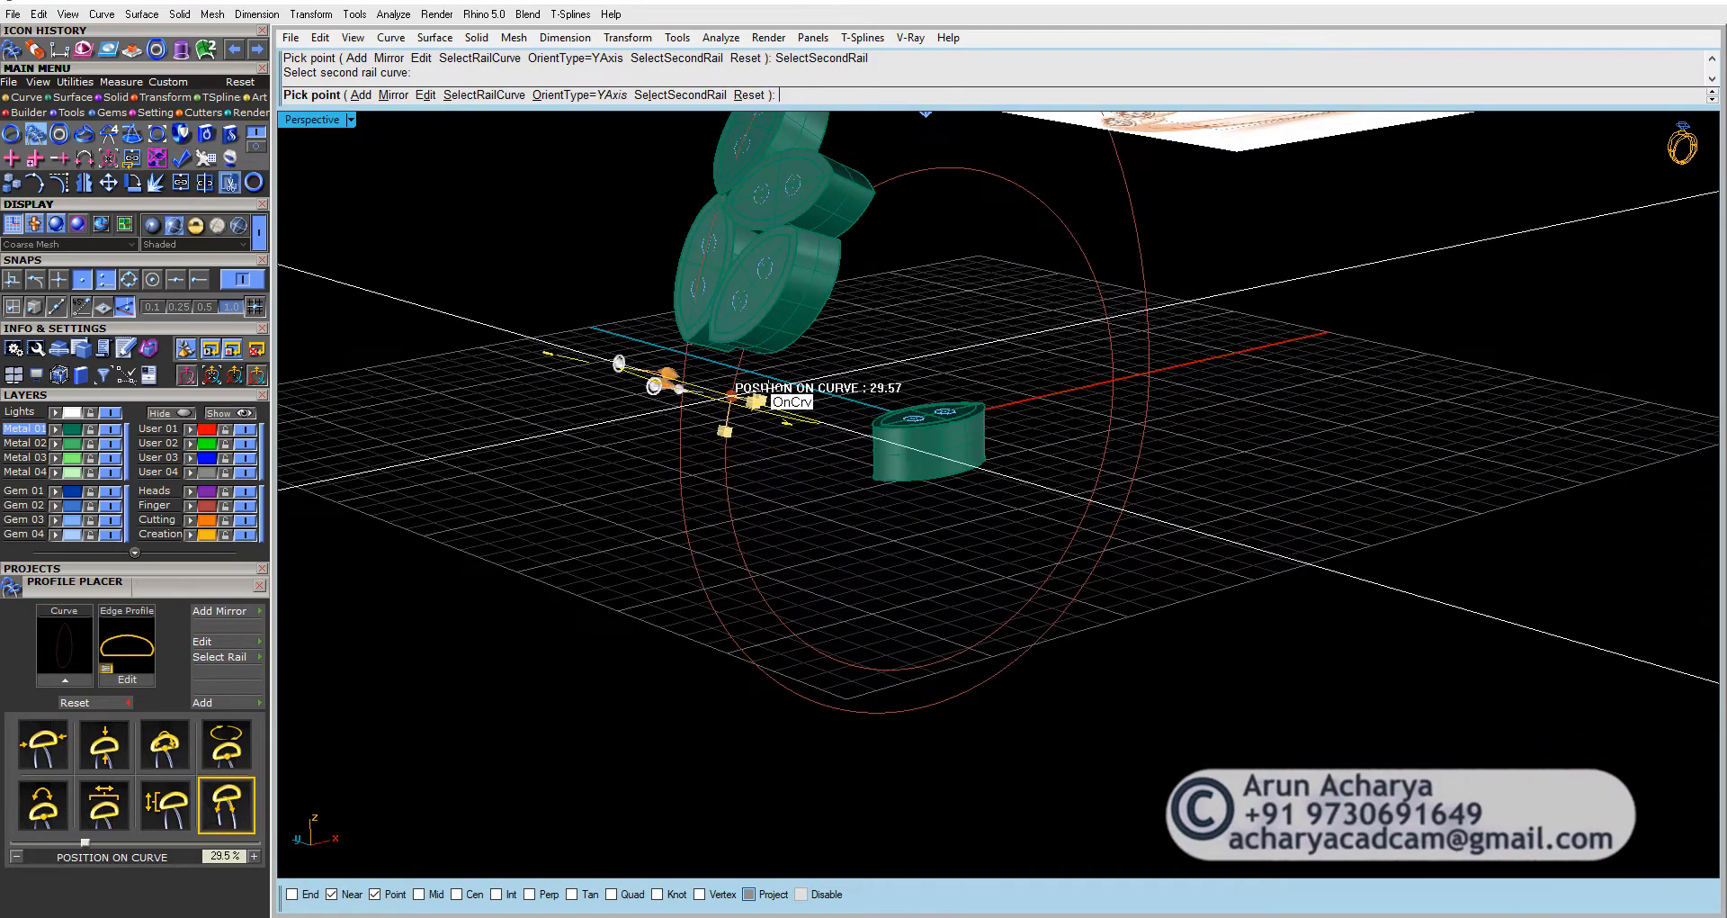
Step: Slide the profile along the rail to 33% so it sits at the lower end of the marquise settings
{"action": "left_click", "coordinate": [742, 354]}
{"action": "right_click_drag", "start_coordinate": [751, 364], "coordinate": [562, 533]}
{"action": "scroll", "coordinate": [962, 223], "scroll_direction": "up", "scroll_amount": 8}
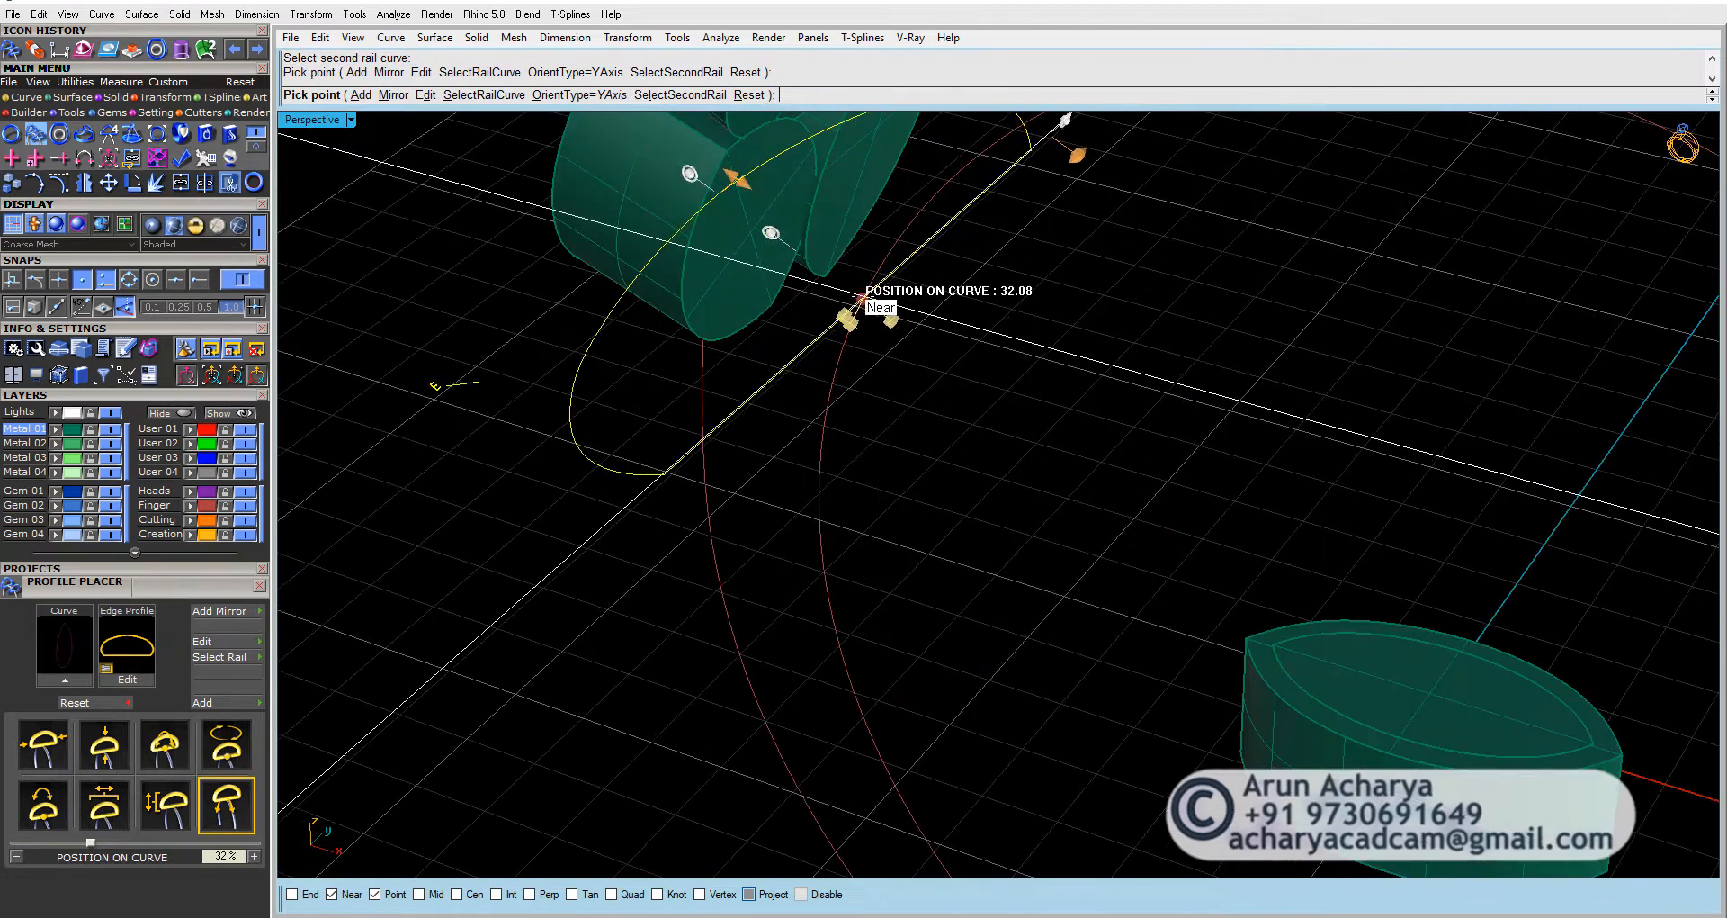
{"action": "left_click", "coordinate": [879, 272]}
{"action": "right_click_drag", "start_coordinate": [842, 402], "coordinate": [1070, 421]}
{"action": "scroll", "coordinate": [1034, 423], "scroll_direction": "down", "scroll_amount": 6}
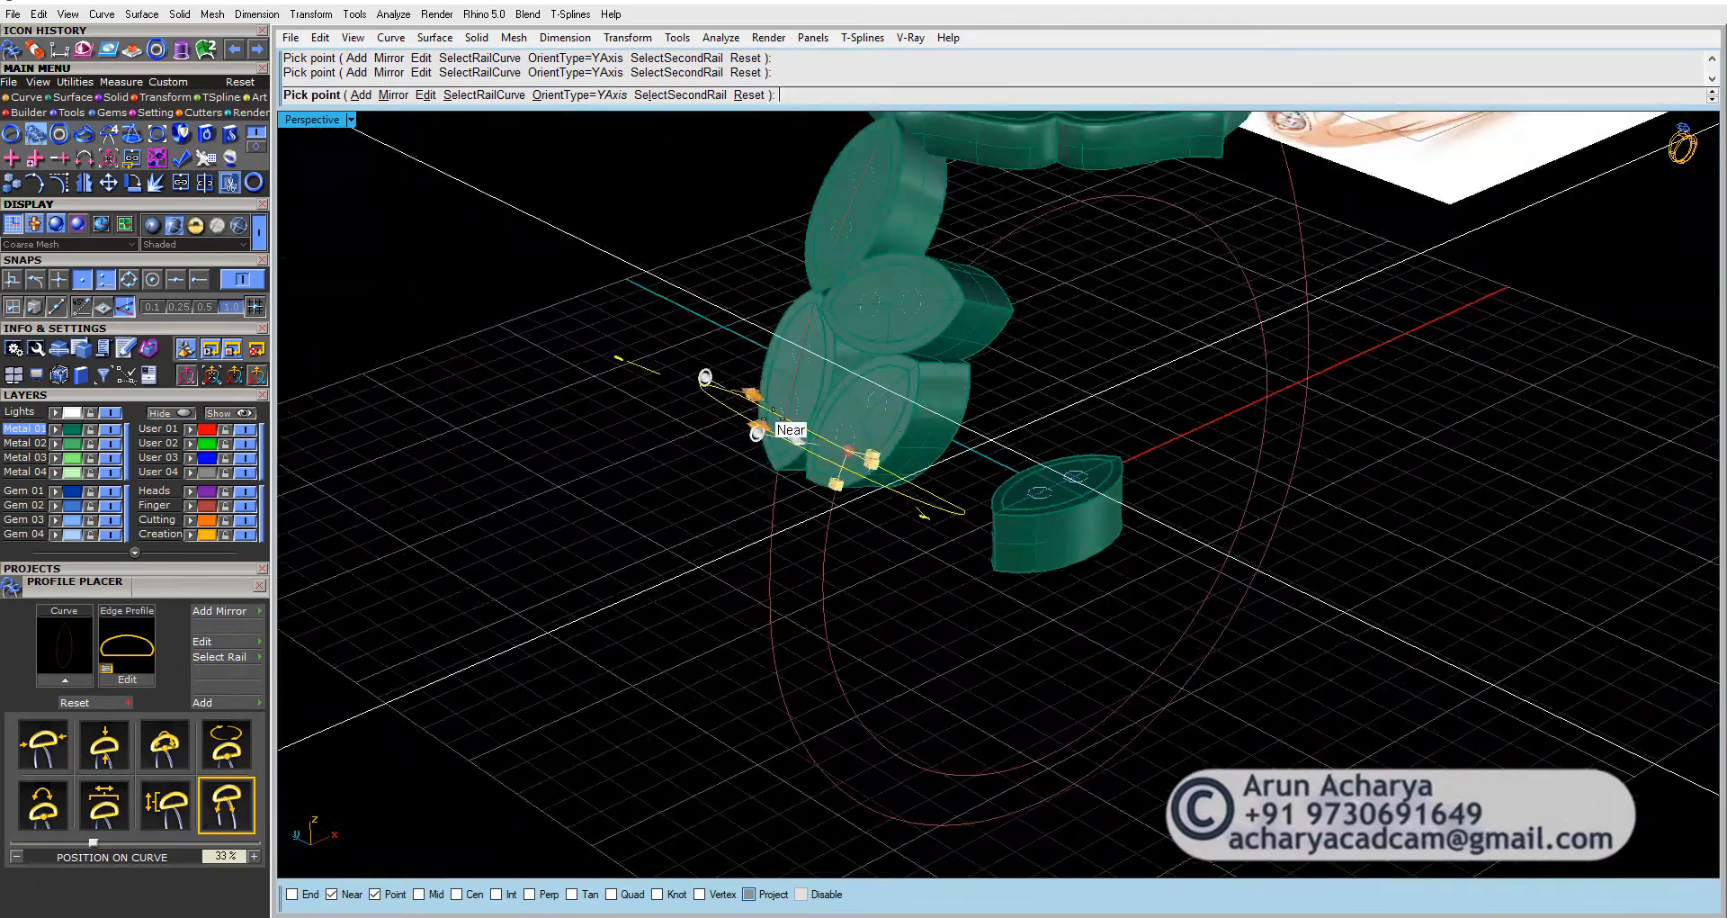
Step: Reduce the profile's width to 1.3 mm and check its fit against the lower marquise settings
{"action": "right_click_drag", "start_coordinate": [778, 427], "coordinate": [814, 539]}
{"action": "left_click", "coordinate": [719, 367]}
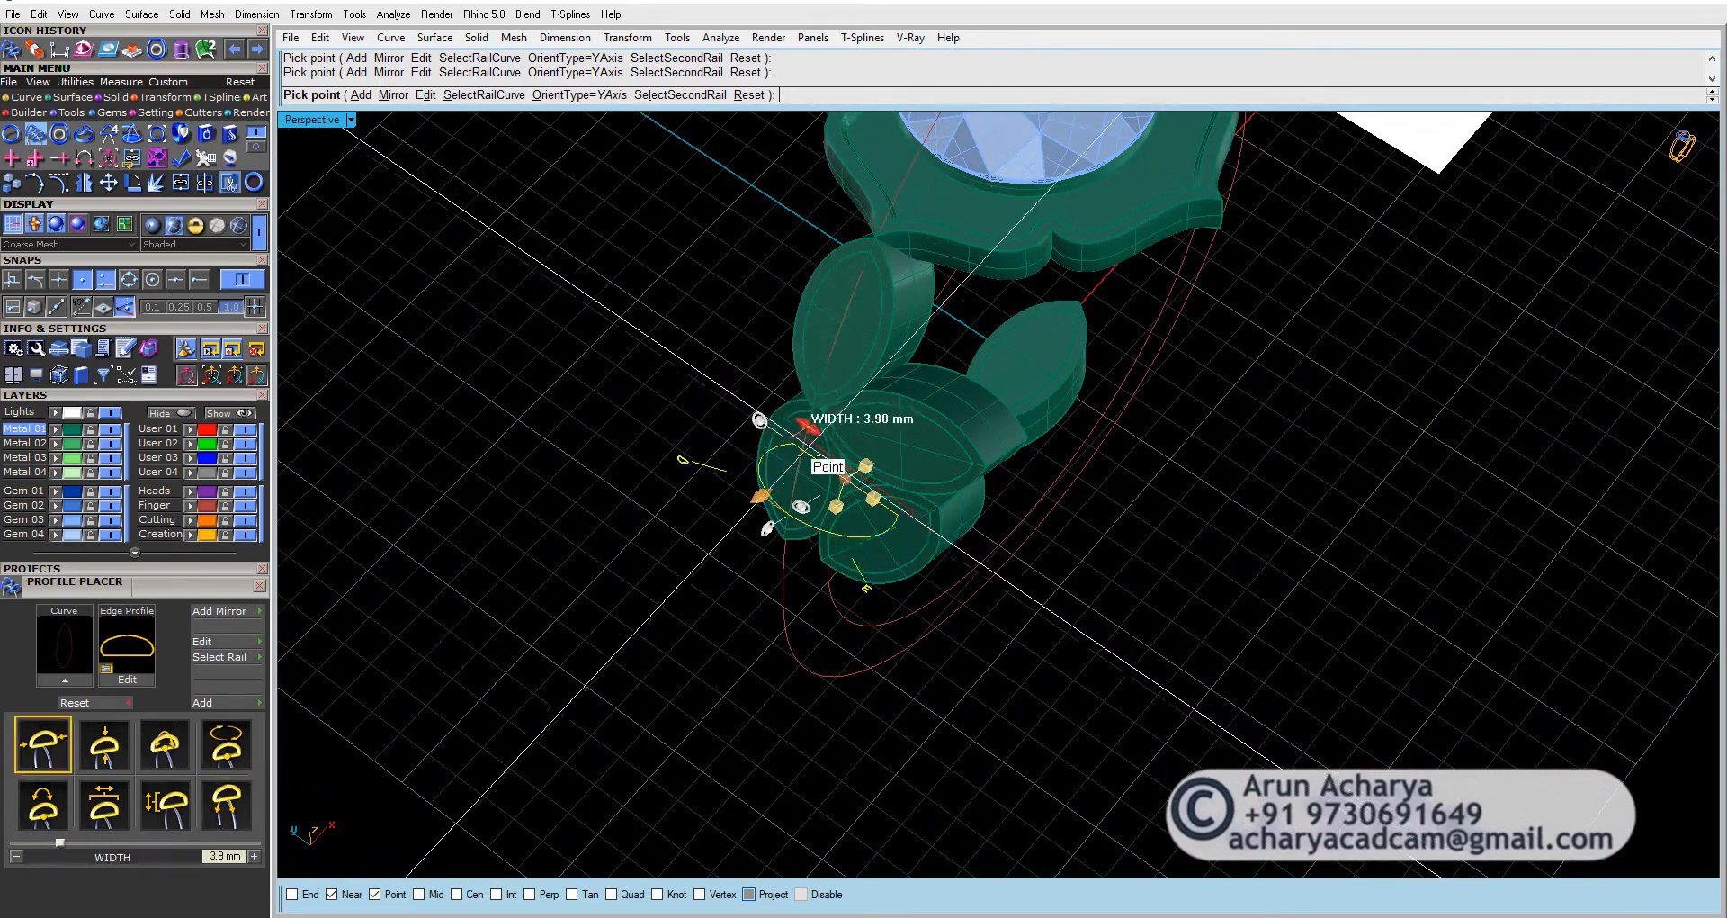
{"action": "left_click", "coordinate": [830, 494]}
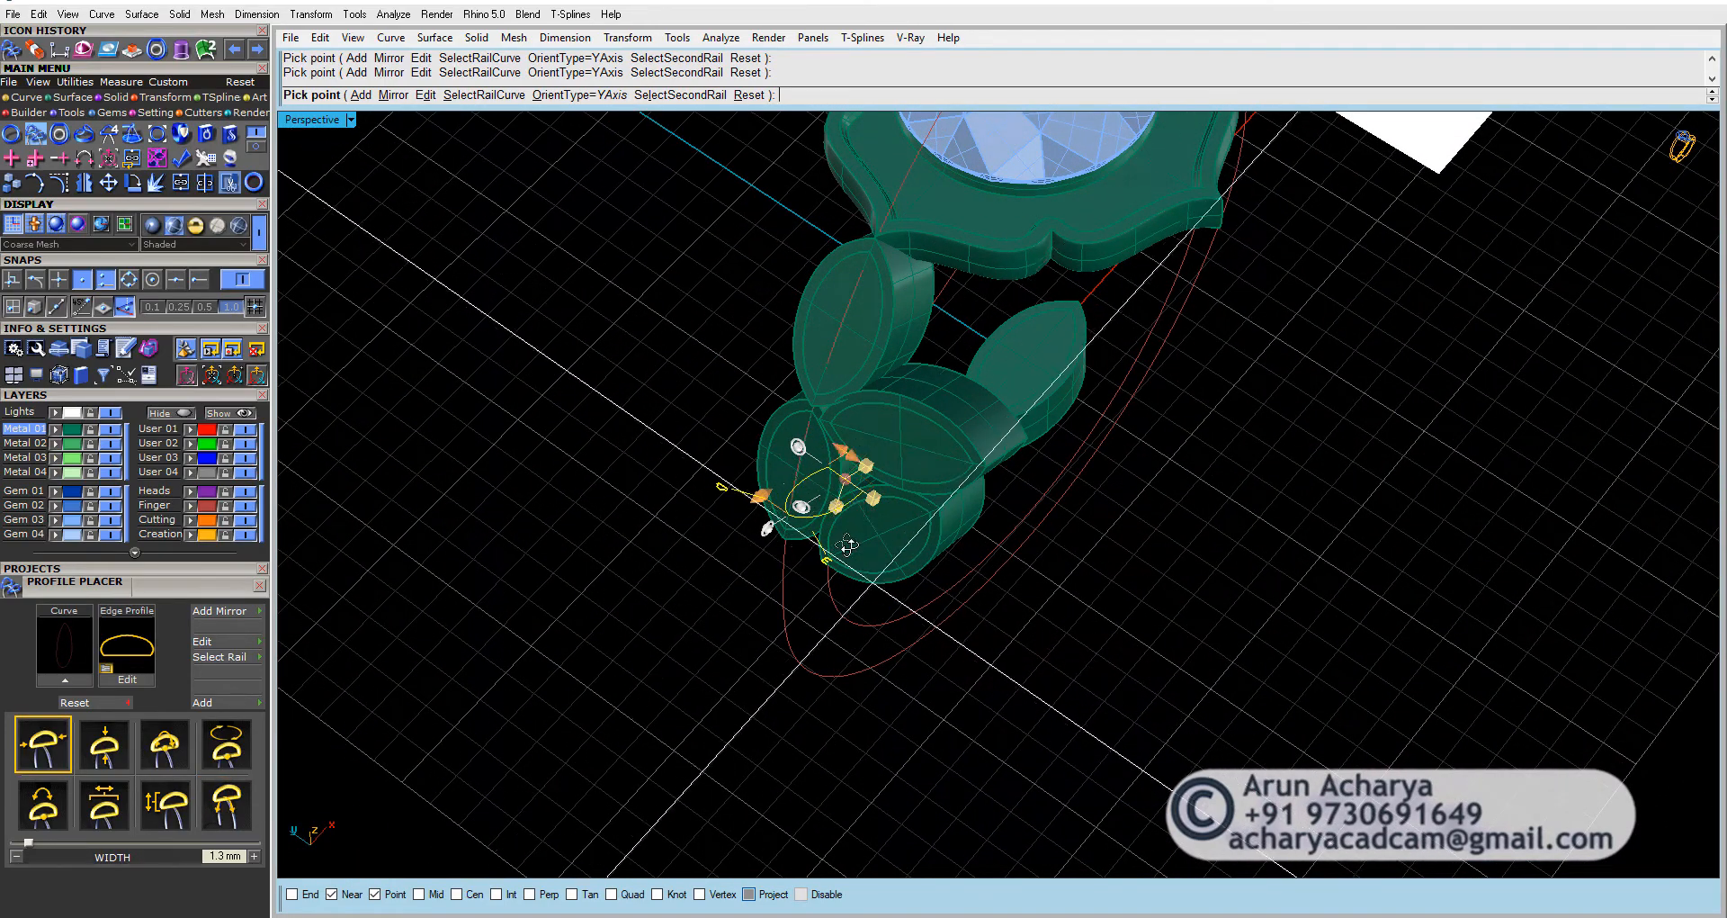
{"action": "right_click_drag", "start_coordinate": [846, 547], "coordinate": [840, 293]}
{"action": "scroll", "coordinate": [798, 429], "scroll_direction": "up", "scroll_amount": 7}
{"action": "right_click_drag", "start_coordinate": [798, 428], "coordinate": [677, 562]}
{"action": "scroll", "coordinate": [593, 444], "scroll_direction": "down", "scroll_amount": 5}
{"action": "right_click_drag", "start_coordinate": [684, 450], "coordinate": [828, 587]}
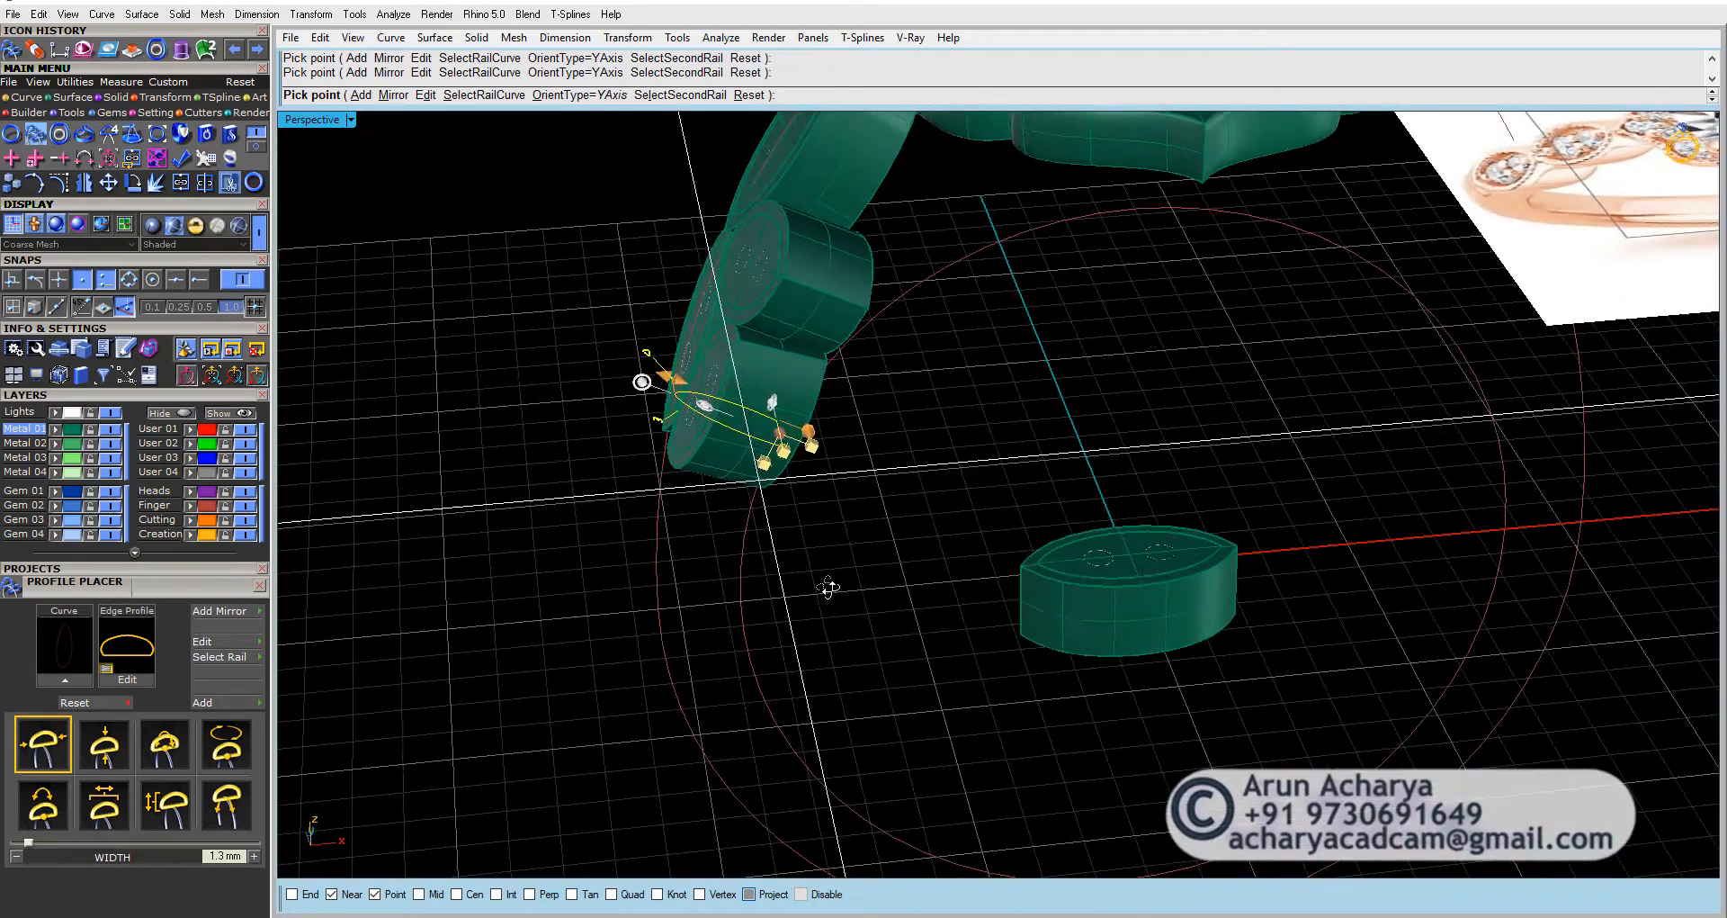
Step: Mirror the shank profile to the ring's opposite side and add another profile at 98.6% along the rail, at the ring's bottom
{"action": "left_click", "coordinate": [393, 96]}
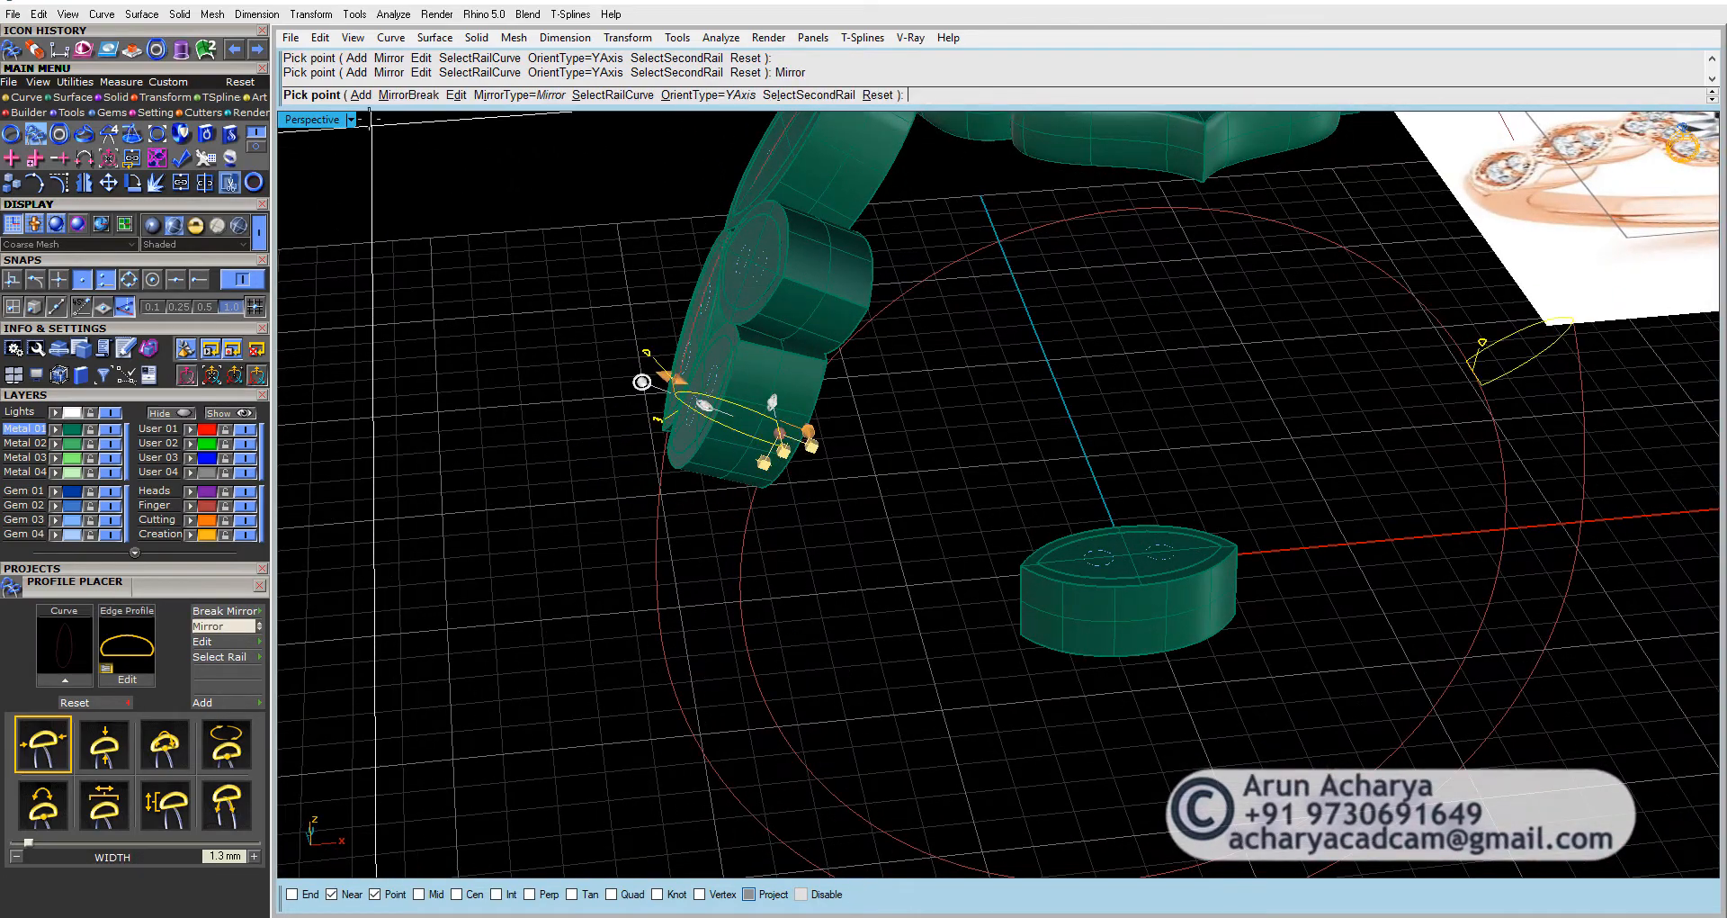
{"action": "left_click", "coordinate": [361, 96]}
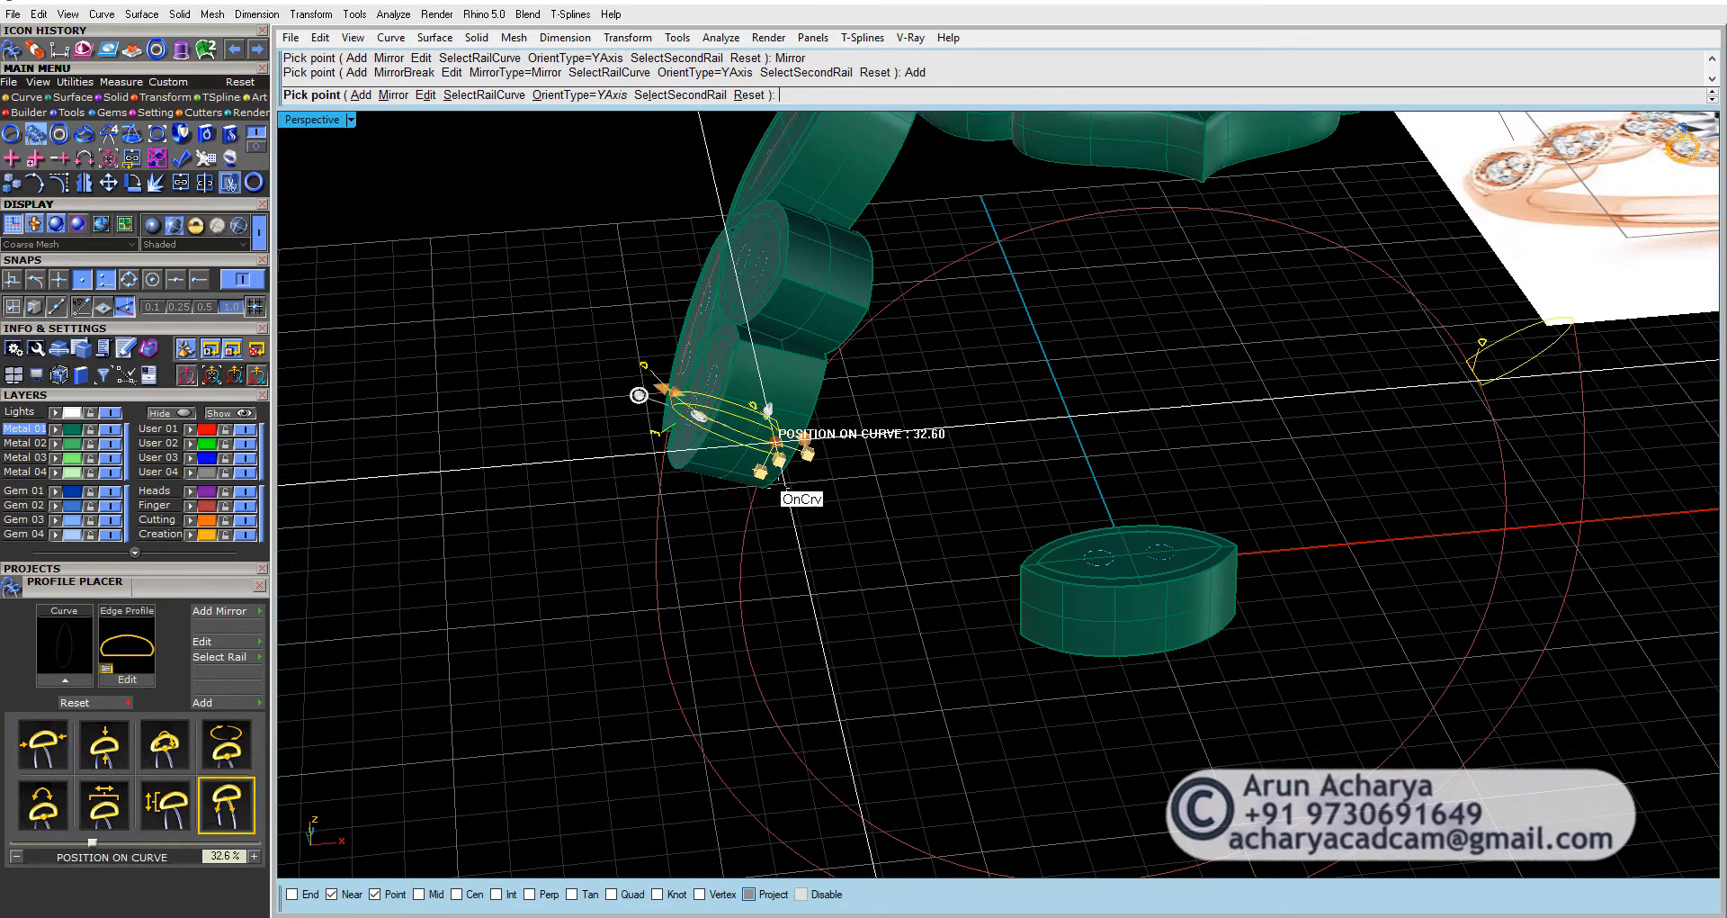
{"action": "left_click_drag", "start_coordinate": [1082, 837], "coordinate": [1157, 851]}
{"action": "right_click_drag", "start_coordinate": [980, 503], "coordinate": [1124, 530]}
{"action": "scroll", "coordinate": [1115, 540], "scroll_direction": "down", "scroll_amount": 3}
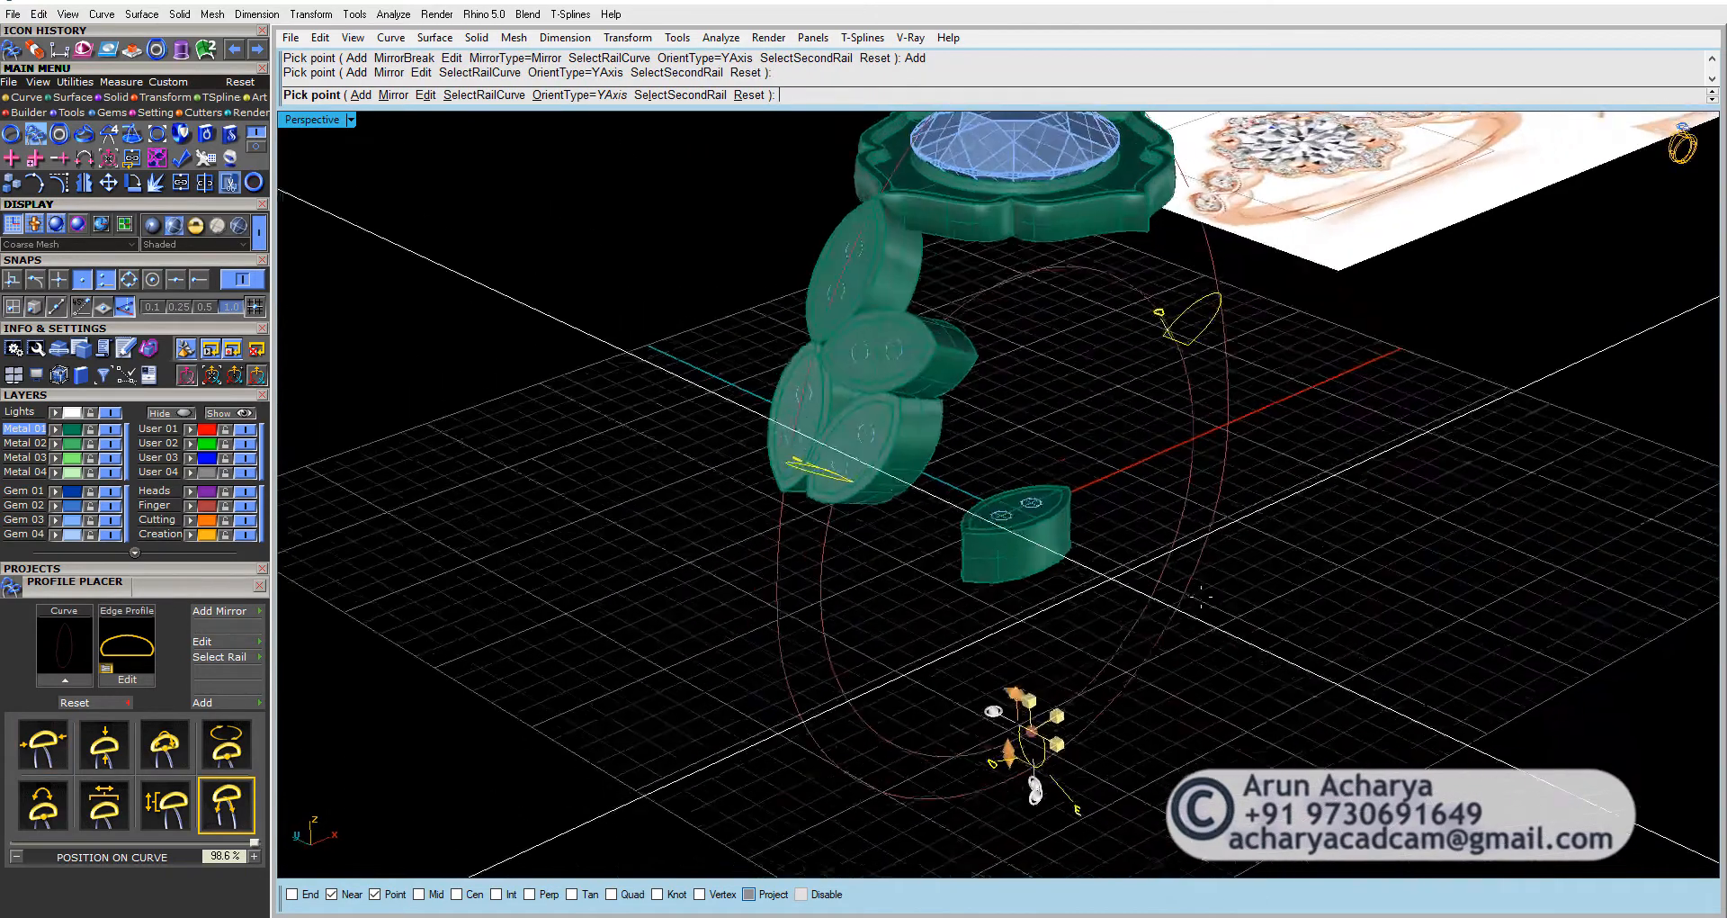
Step: Set the bottom profile's width to 3.2 mm and finish placing the profiles
{"action": "scroll", "coordinate": [1035, 701], "scroll_direction": "up", "scroll_amount": 5}
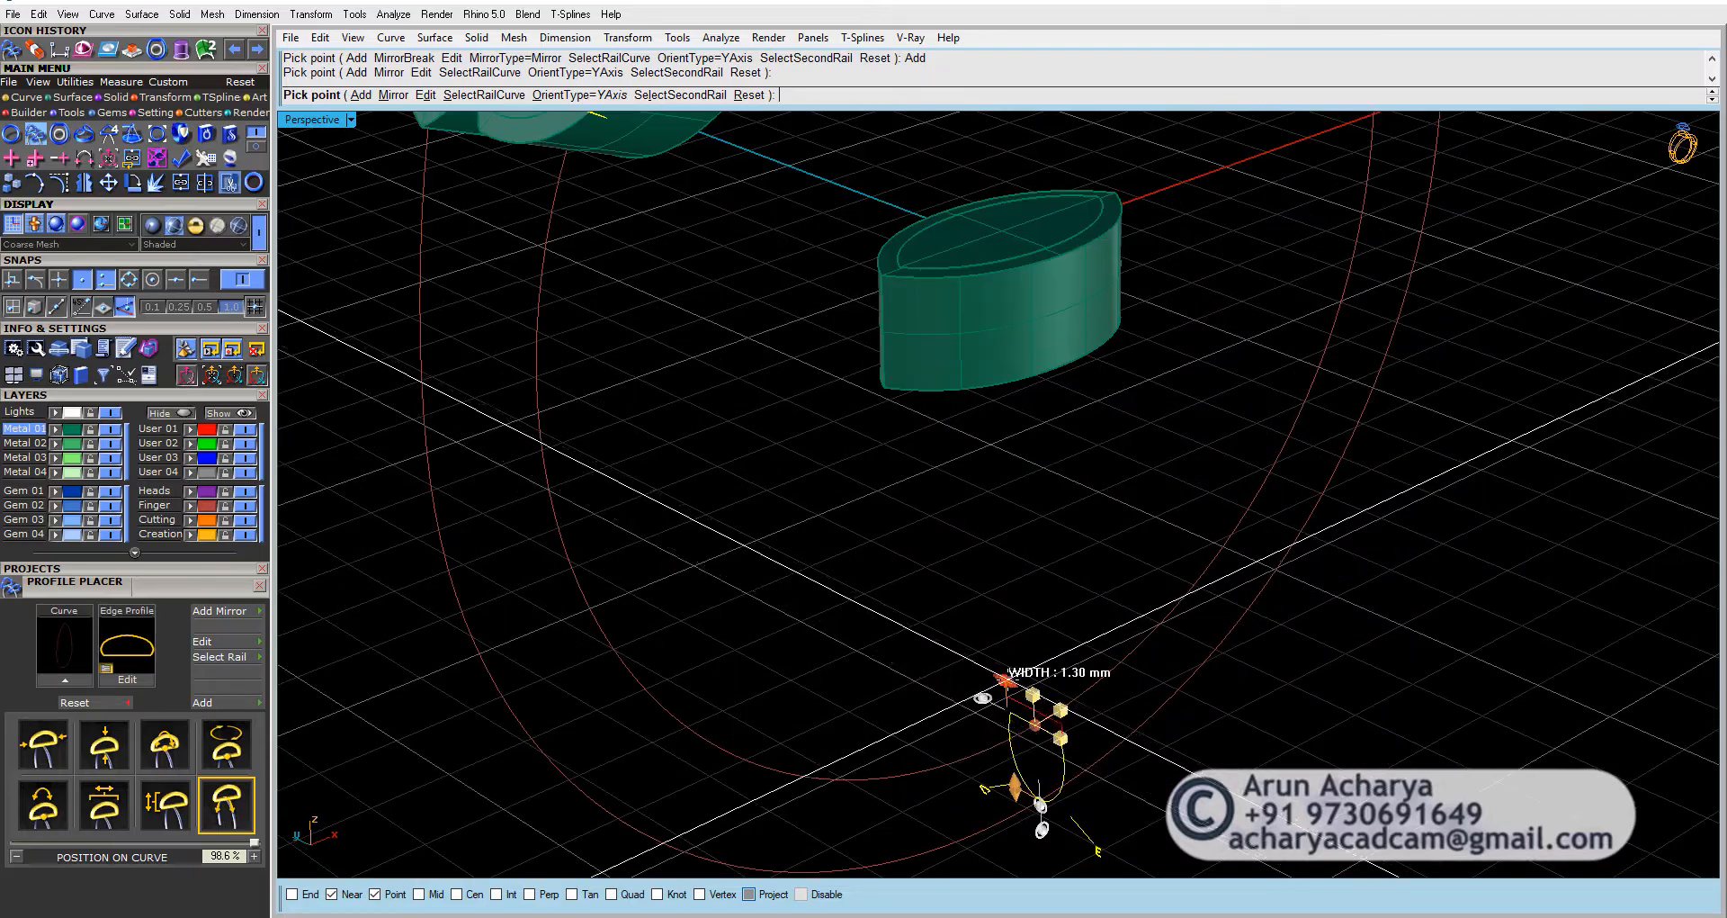
{"action": "left_click_drag", "start_coordinate": [989, 668], "coordinate": [950, 648]}
{"action": "right_click_drag", "start_coordinate": [963, 643], "coordinate": [823, 697]}
{"action": "scroll", "coordinate": [1024, 535], "scroll_direction": "down", "scroll_amount": 5}
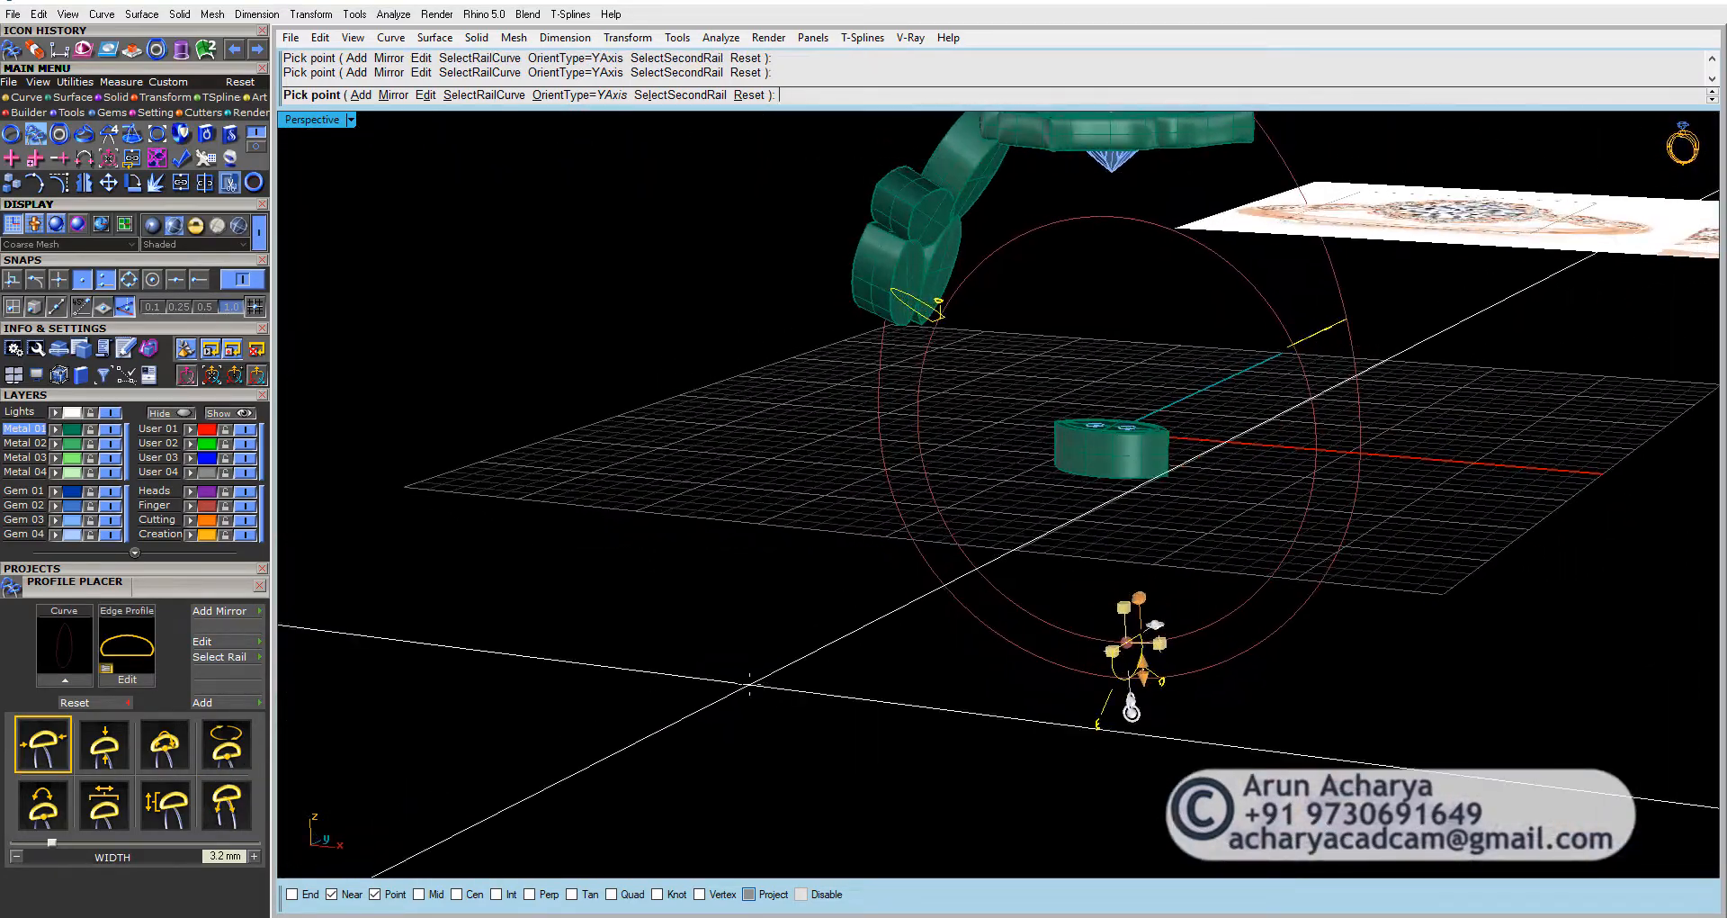
{"action": "right_click", "coordinate": [755, 558]}
Step: Sweep the three shank profiles along the inner and outer ring curves as two rails, without simplifying the cross sections
{"action": "right_click_drag", "start_coordinate": [756, 558], "coordinate": [703, 560]}
{"action": "left_click", "coordinate": [792, 486]}
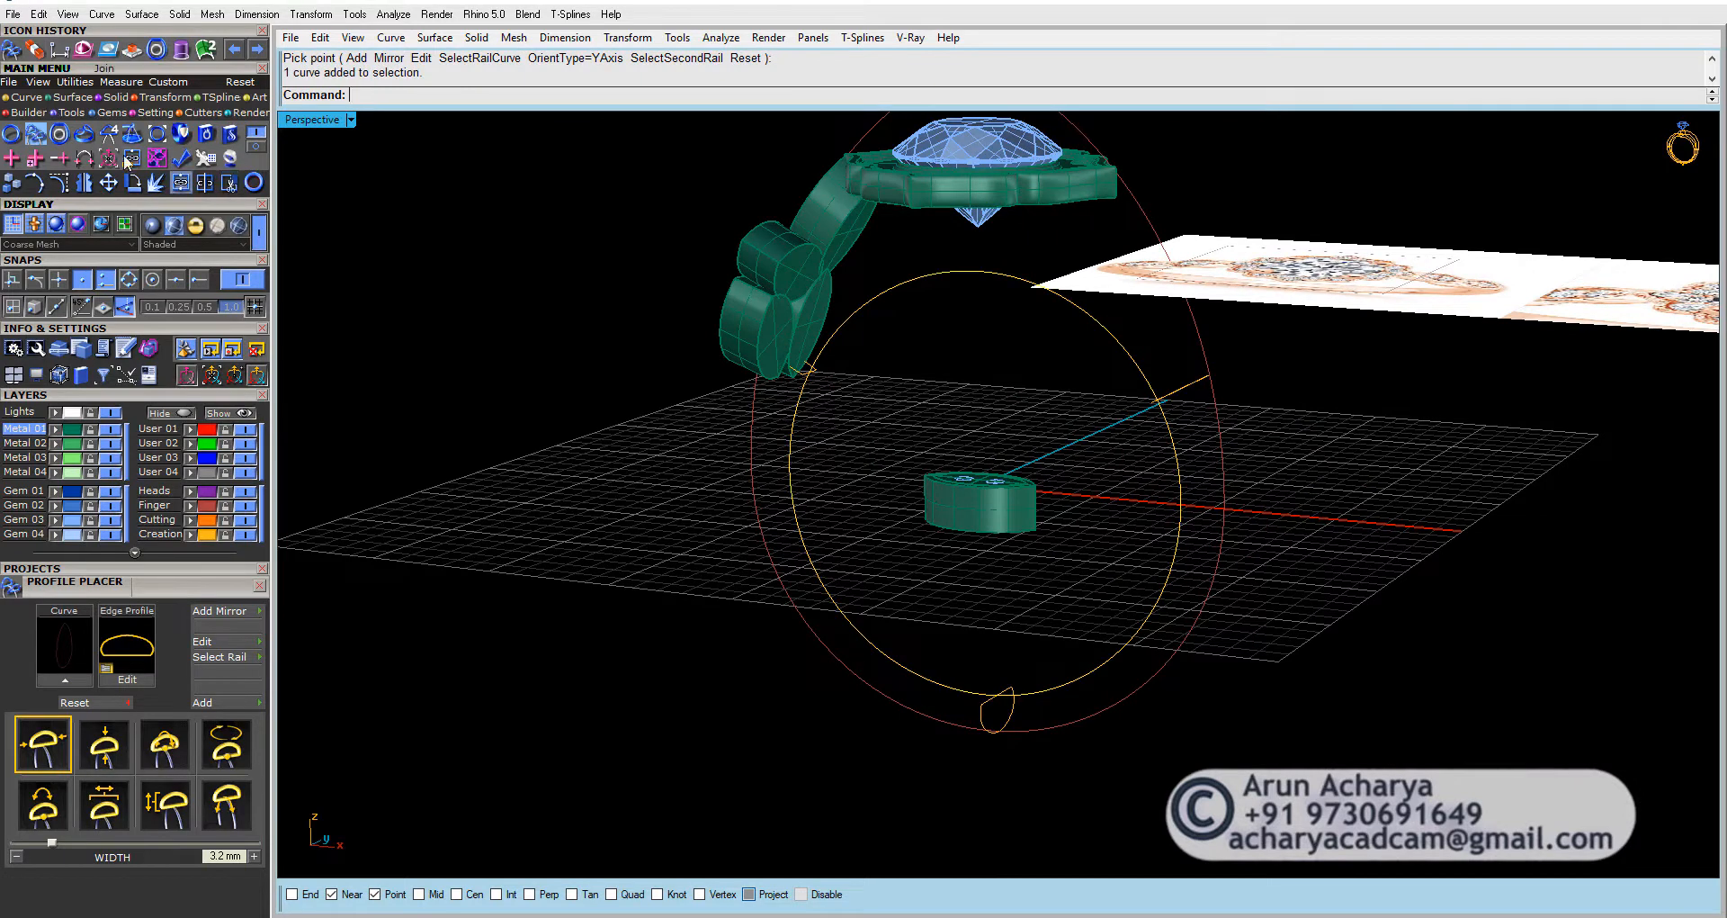
{"action": "left_click", "coordinate": [79, 97]}
{"action": "left_click", "coordinate": [61, 137]}
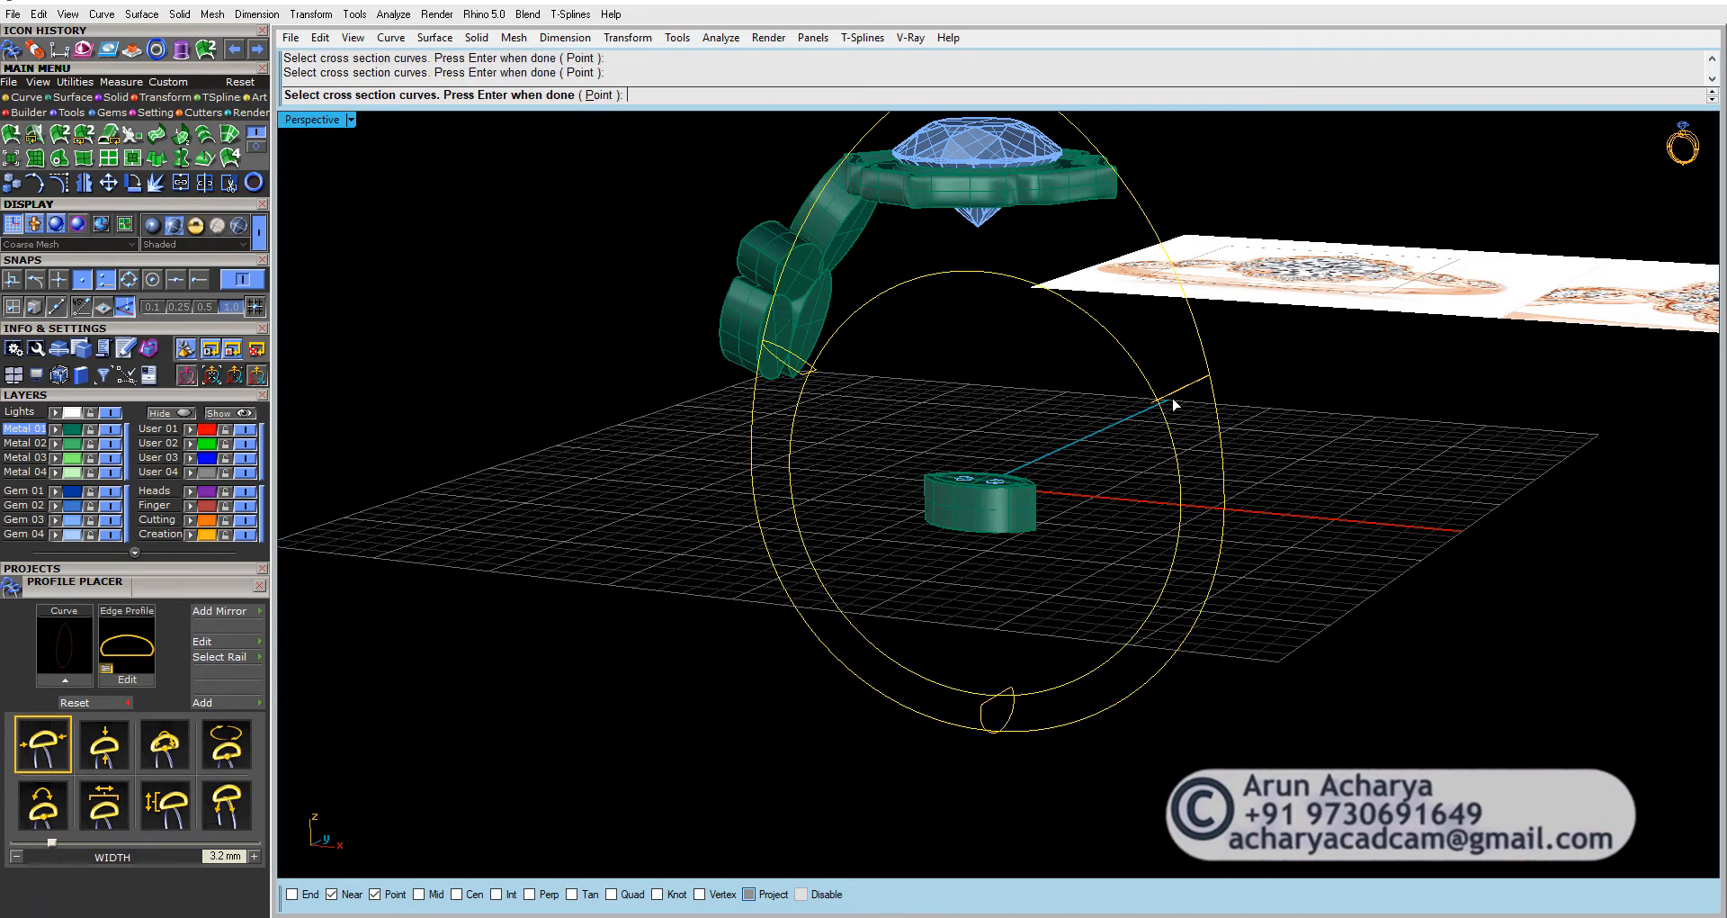
{"action": "right_click_drag", "start_coordinate": [1173, 405], "coordinate": [1292, 467]}
{"action": "right_click", "coordinate": [1290, 466]}
{"action": "right_click_drag", "start_coordinate": [997, 388], "coordinate": [910, 397]}
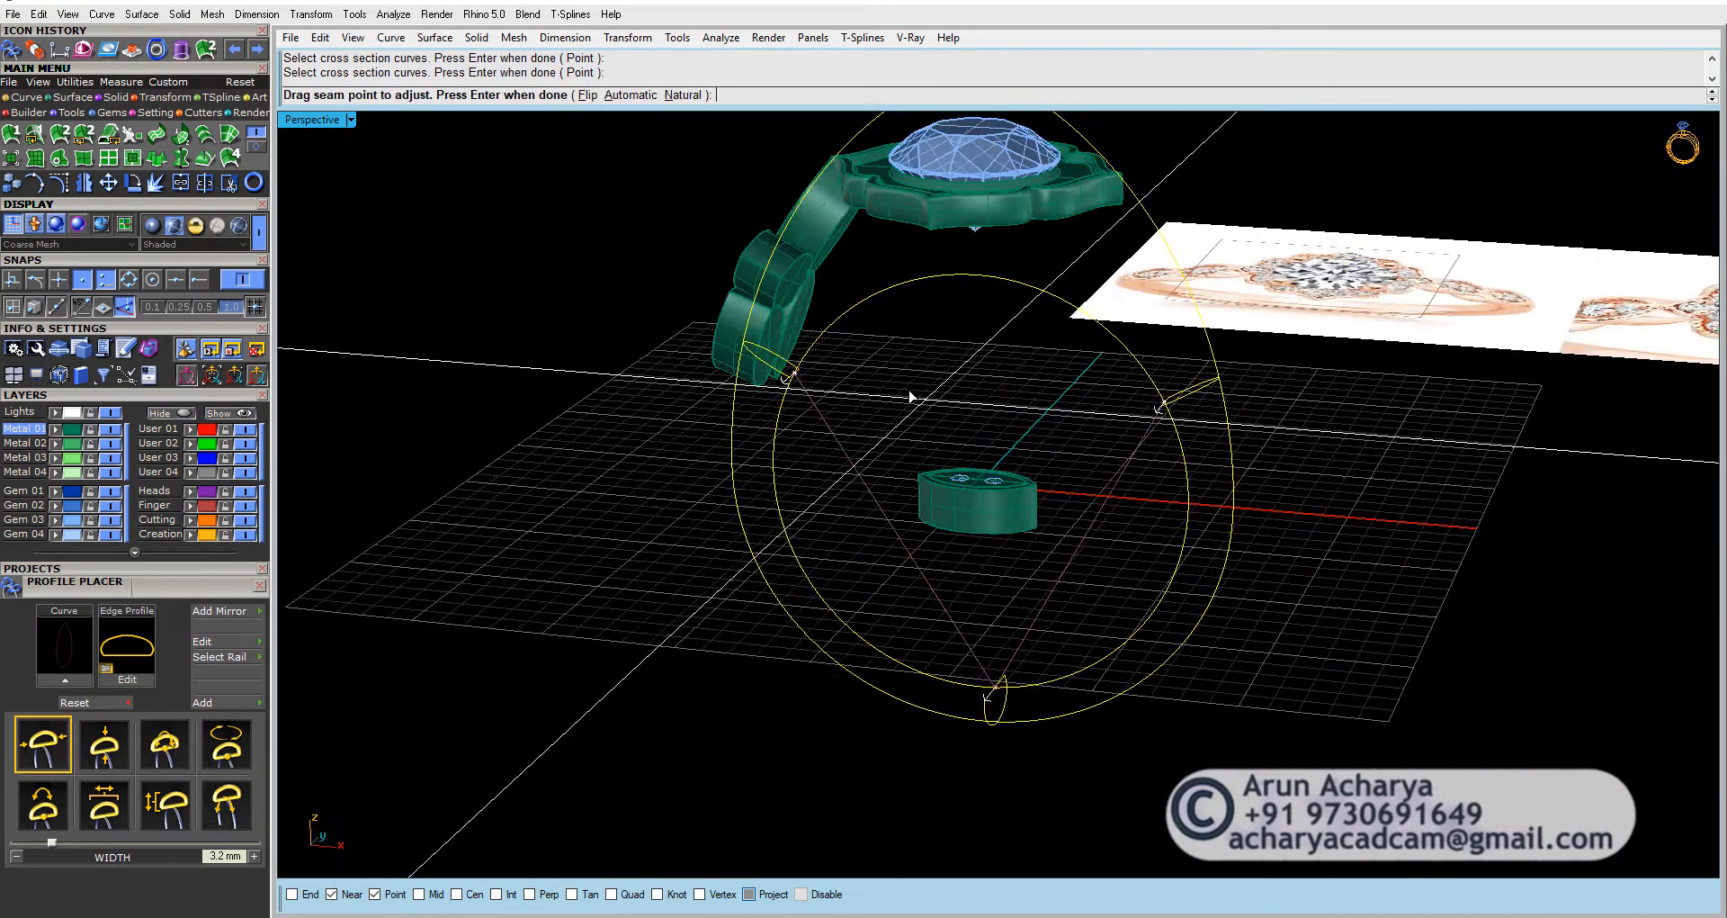
{"action": "right_click_drag", "start_coordinate": [948, 451], "coordinate": [1023, 494]}
{"action": "right_click", "coordinate": [932, 513]}
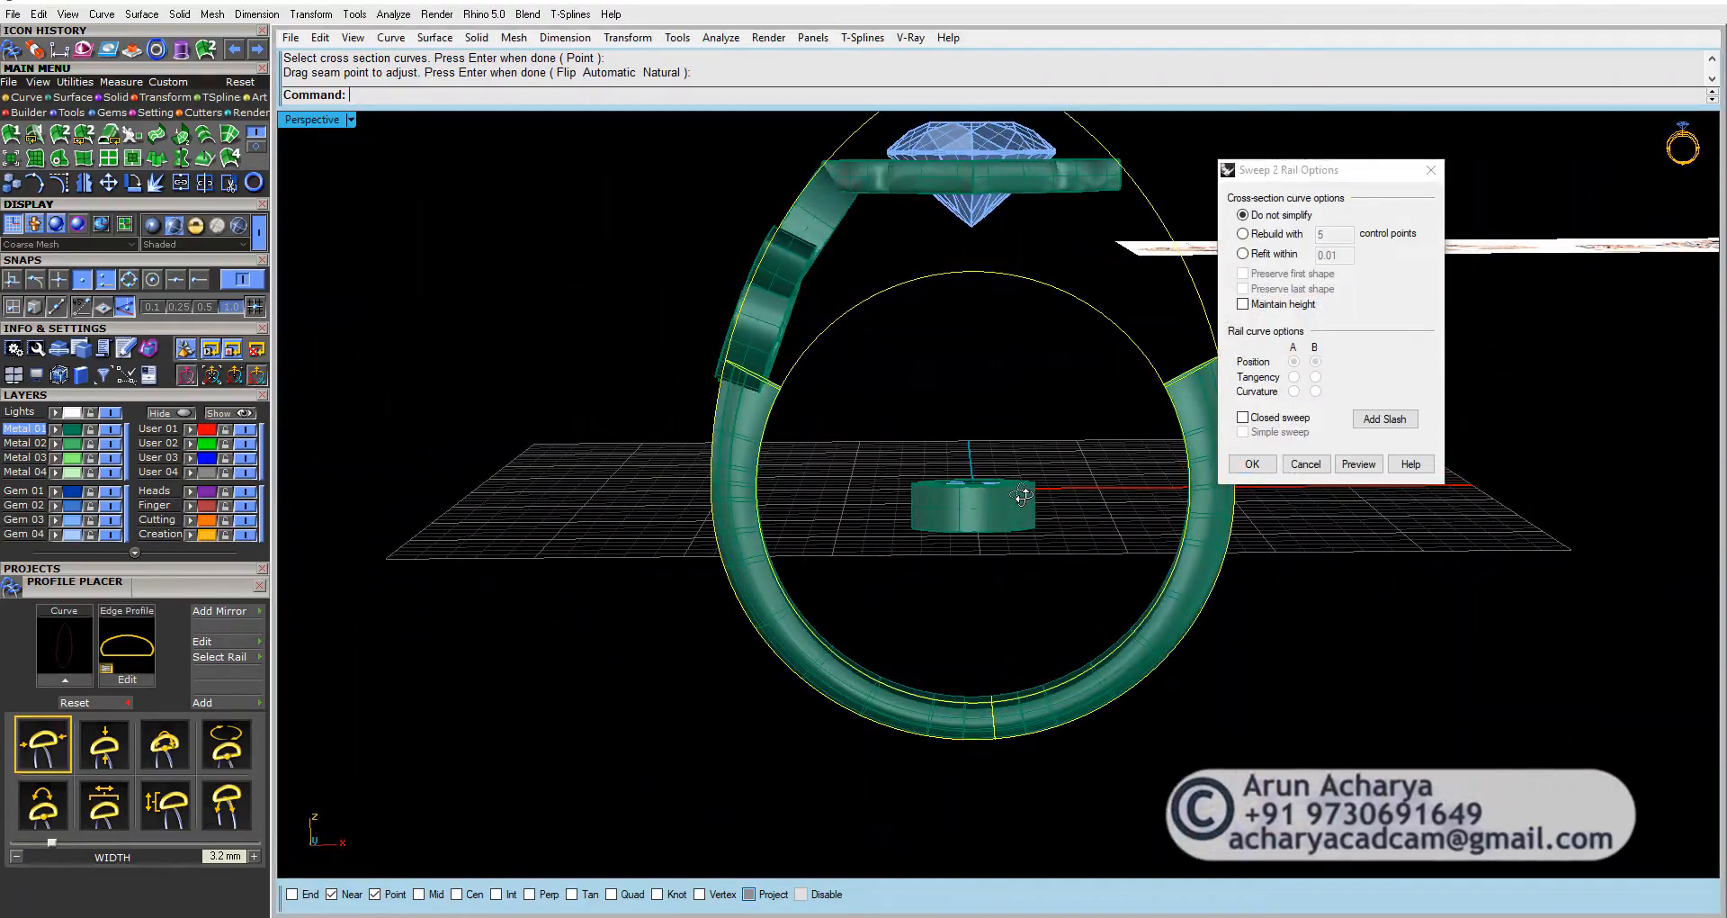
{"action": "left_click", "coordinate": [1250, 465]}
Step: Try to offset the inner ring curve 0.8 mm outward in the Through Finger view
{"action": "left_click", "coordinate": [811, 354]}
{"action": "right_click_drag", "start_coordinate": [812, 355], "coordinate": [820, 401]}
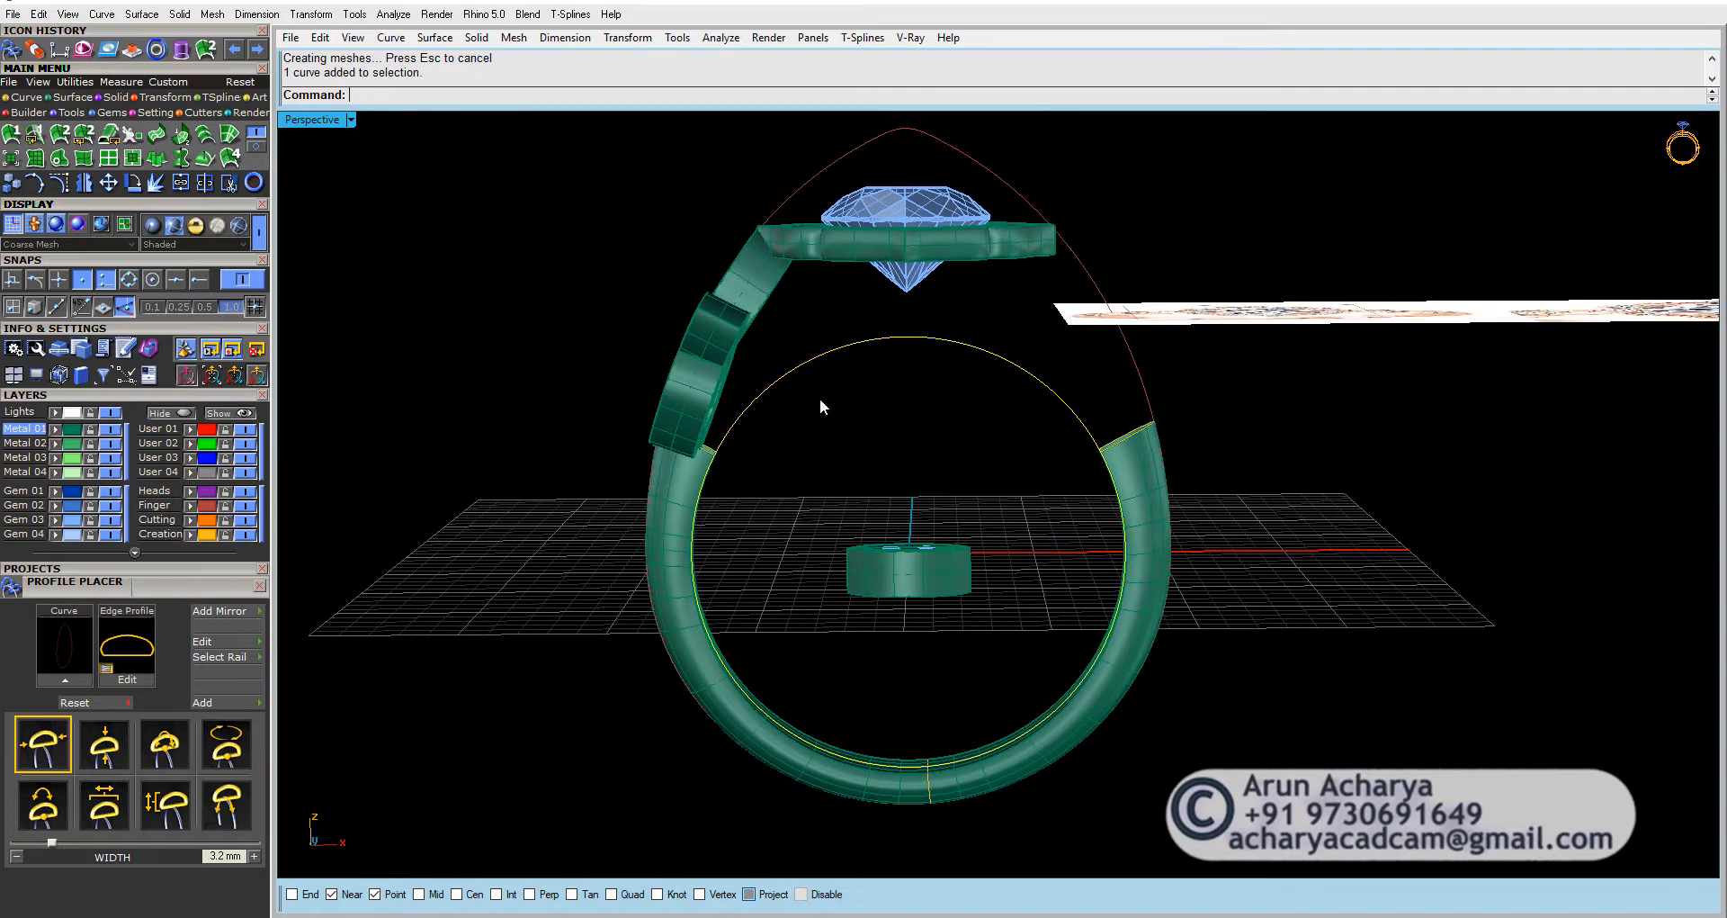
{"action": "double_click", "coordinate": [315, 122]}
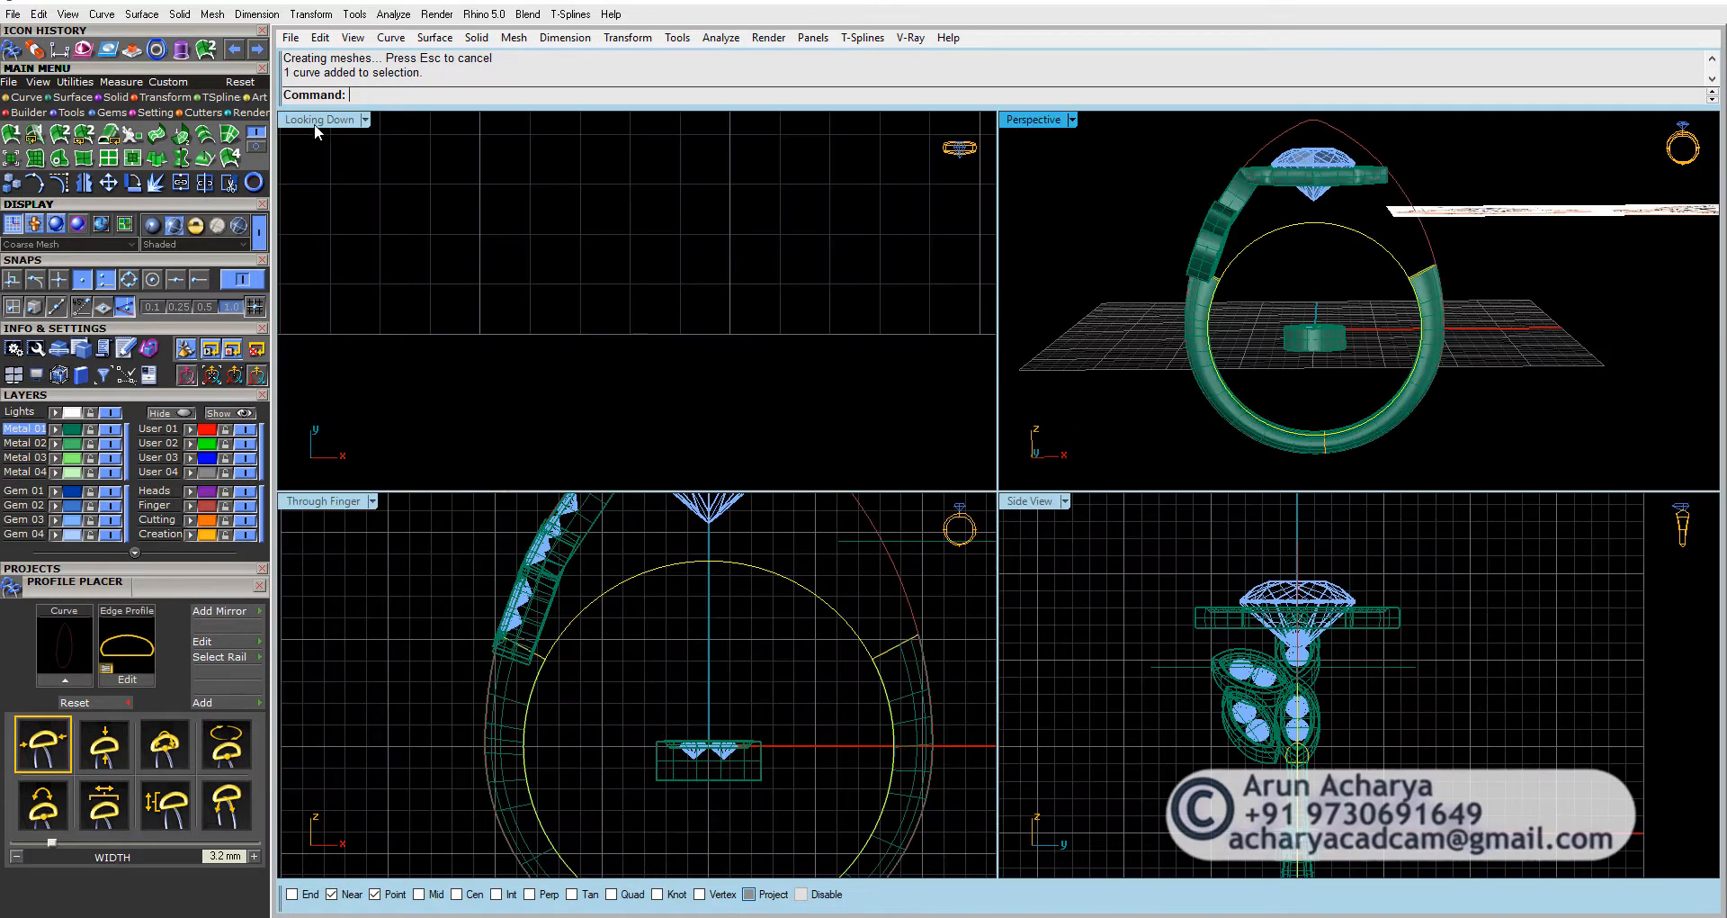
{"action": "double_click", "coordinate": [369, 495]}
{"action": "right_click_drag", "start_coordinate": [968, 550], "coordinate": [830, 583]}
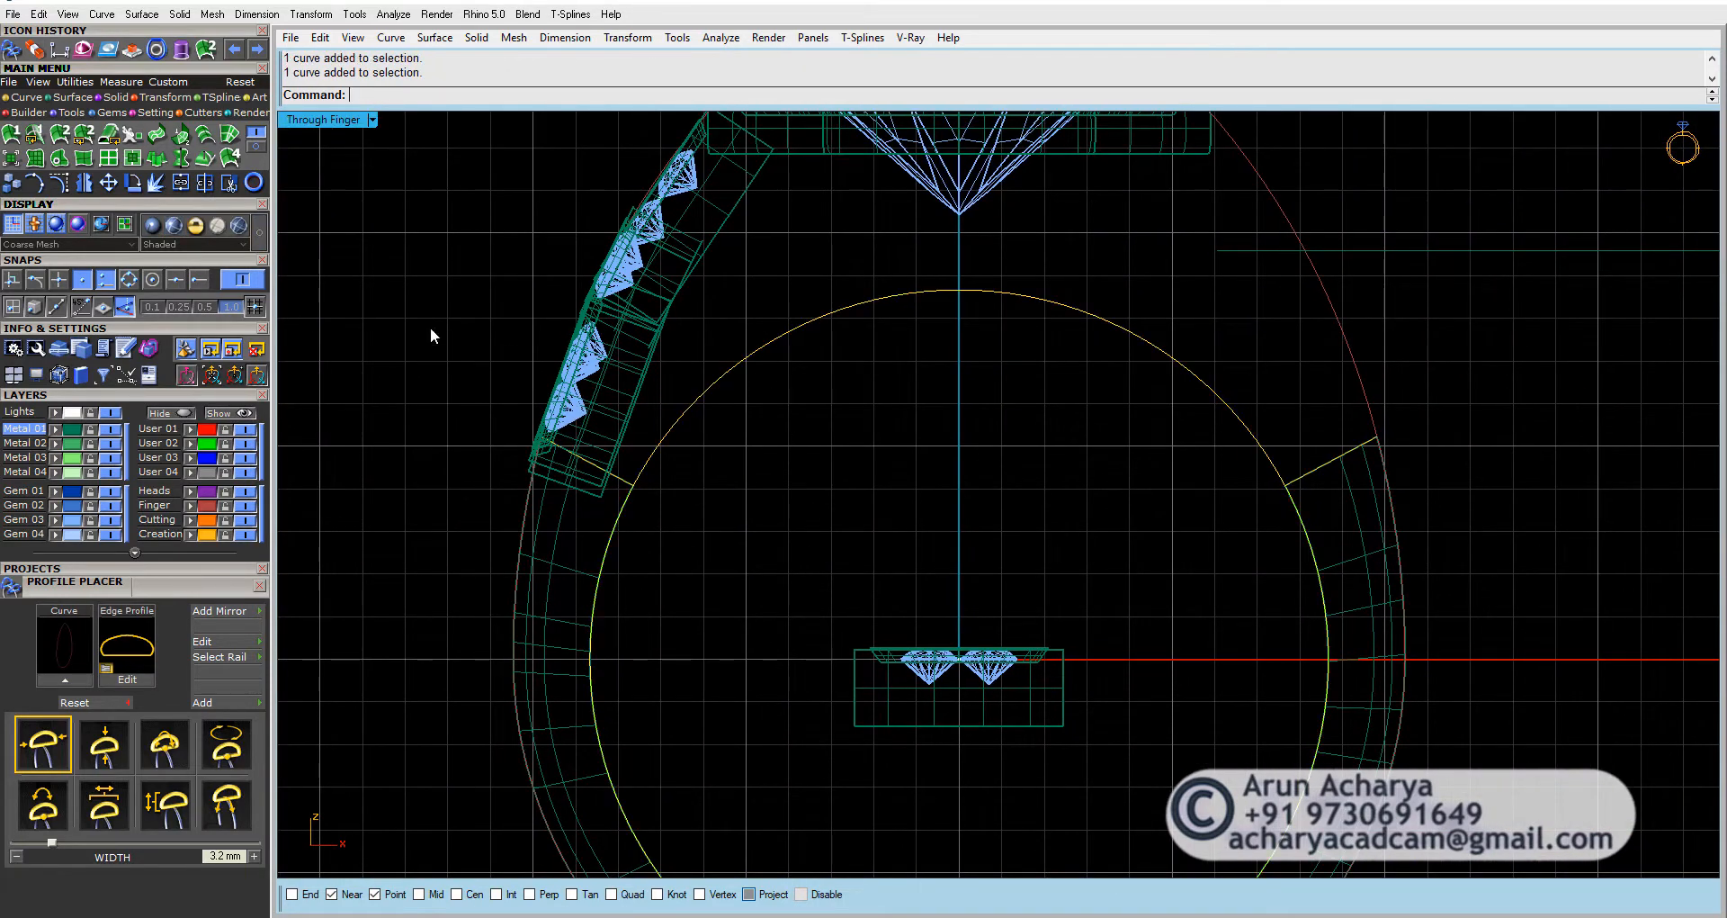
{"action": "left_click", "coordinate": [27, 98]}
{"action": "left_click", "coordinate": [180, 159]}
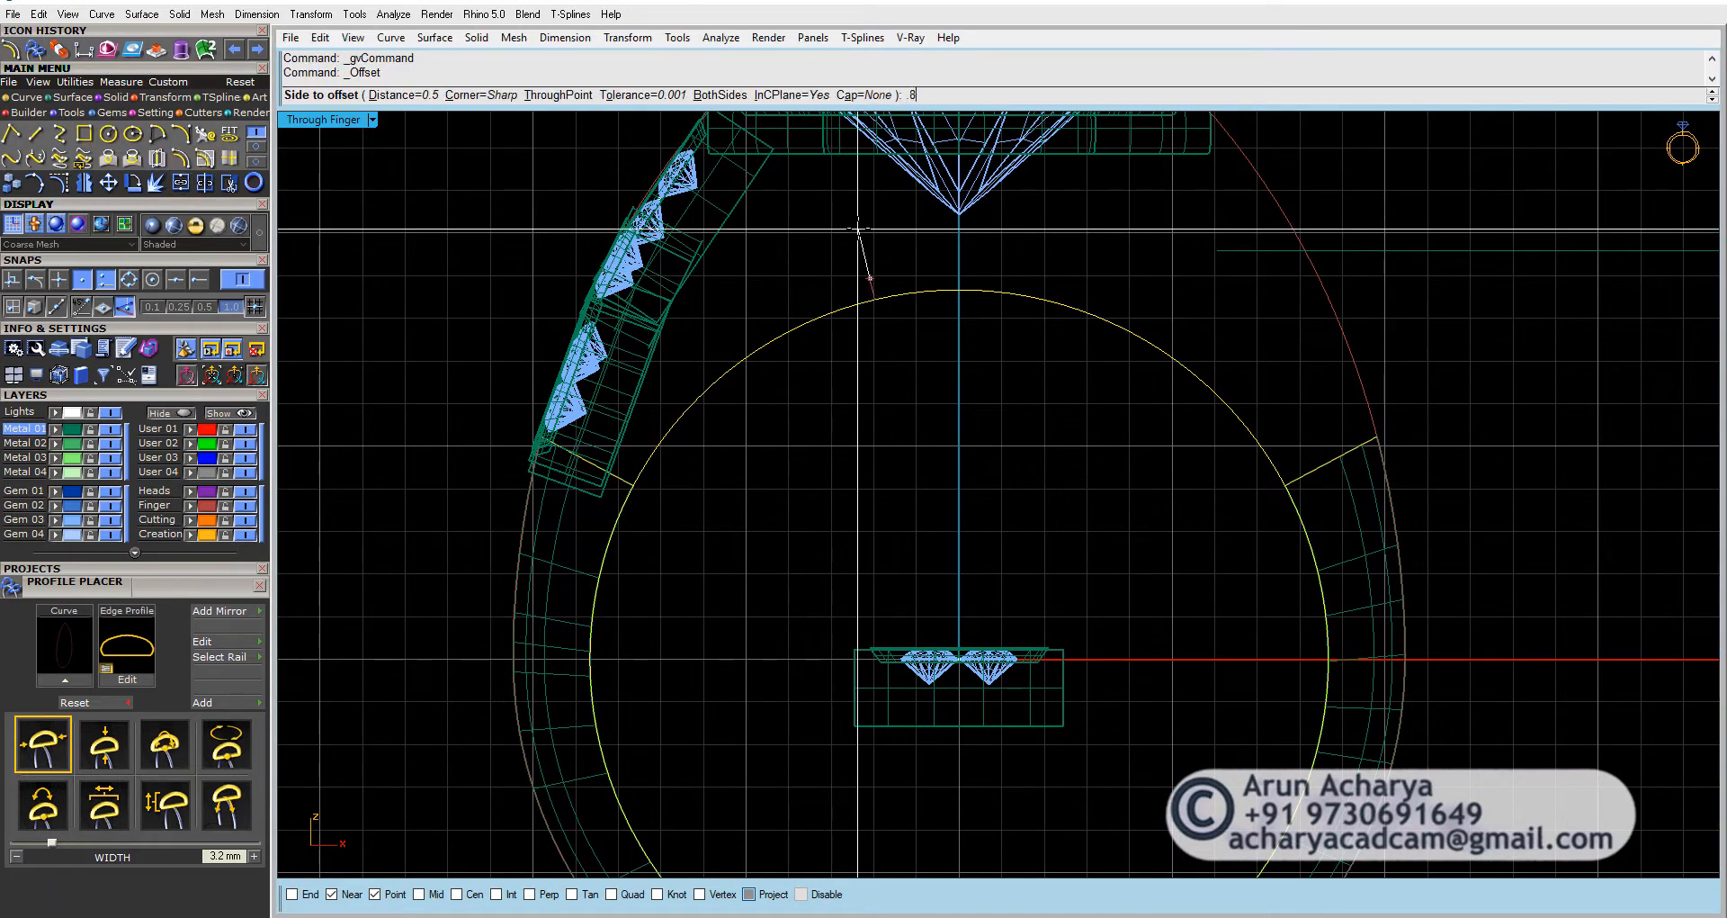
{"action": "left_click", "coordinate": [858, 229]}
{"action": "right_click_drag", "start_coordinate": [870, 332], "coordinate": [845, 360]}
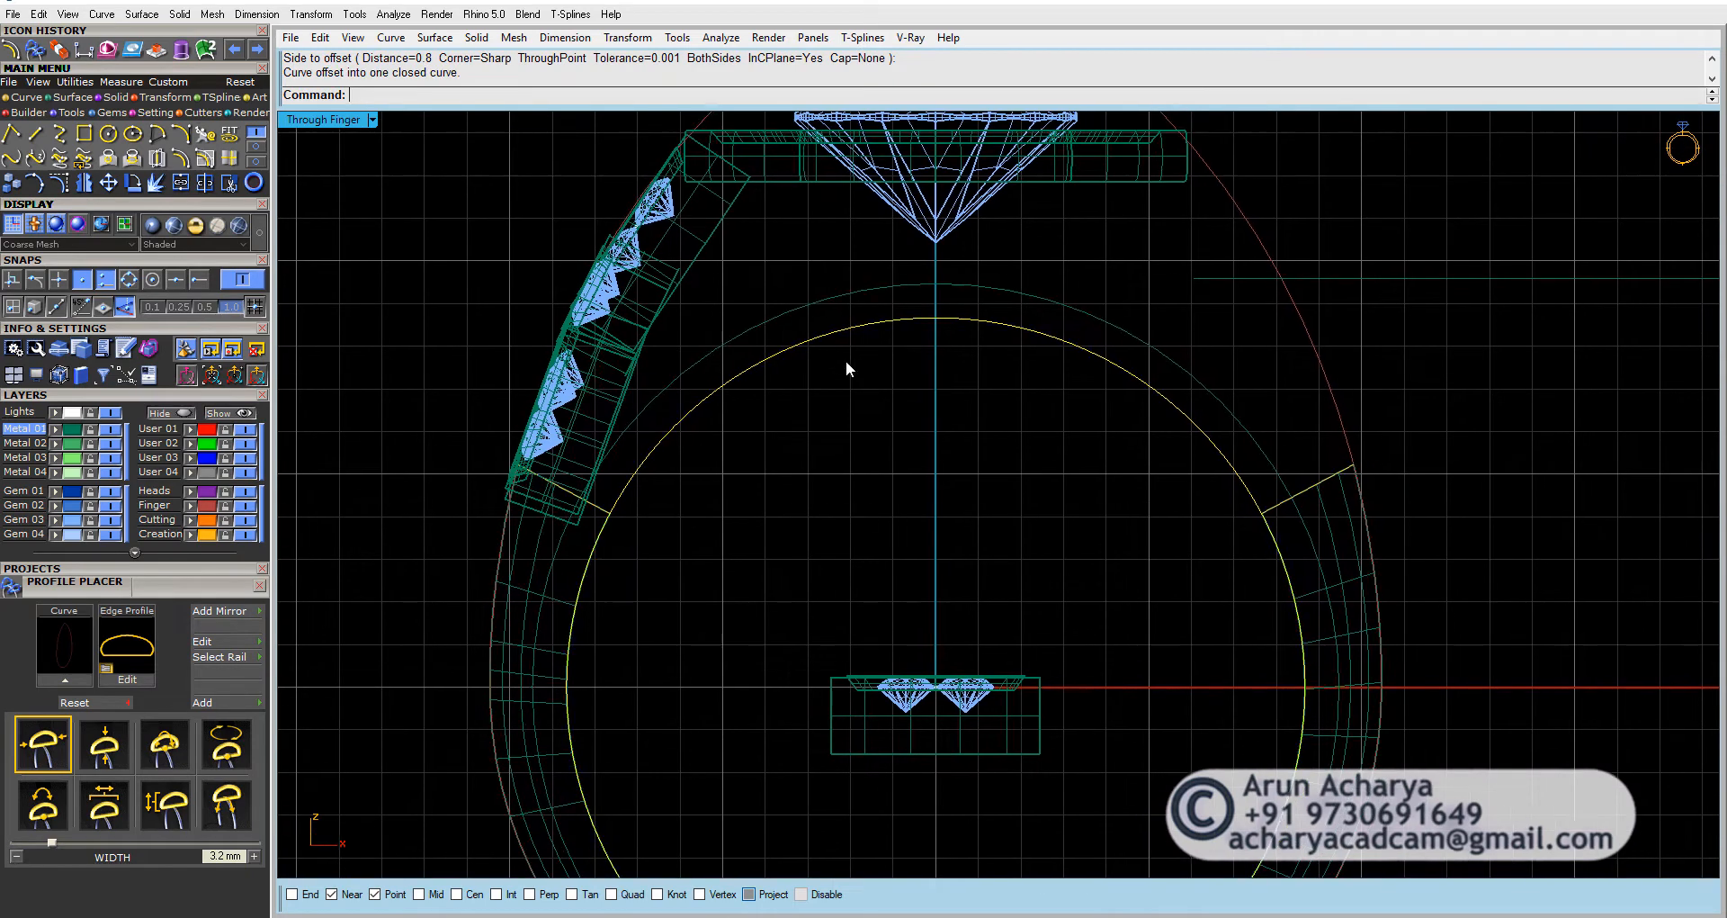
{"action": "left_click_drag", "start_coordinate": [835, 437], "coordinate": [792, 336]}
{"action": "key", "text": "ctrl+z"}
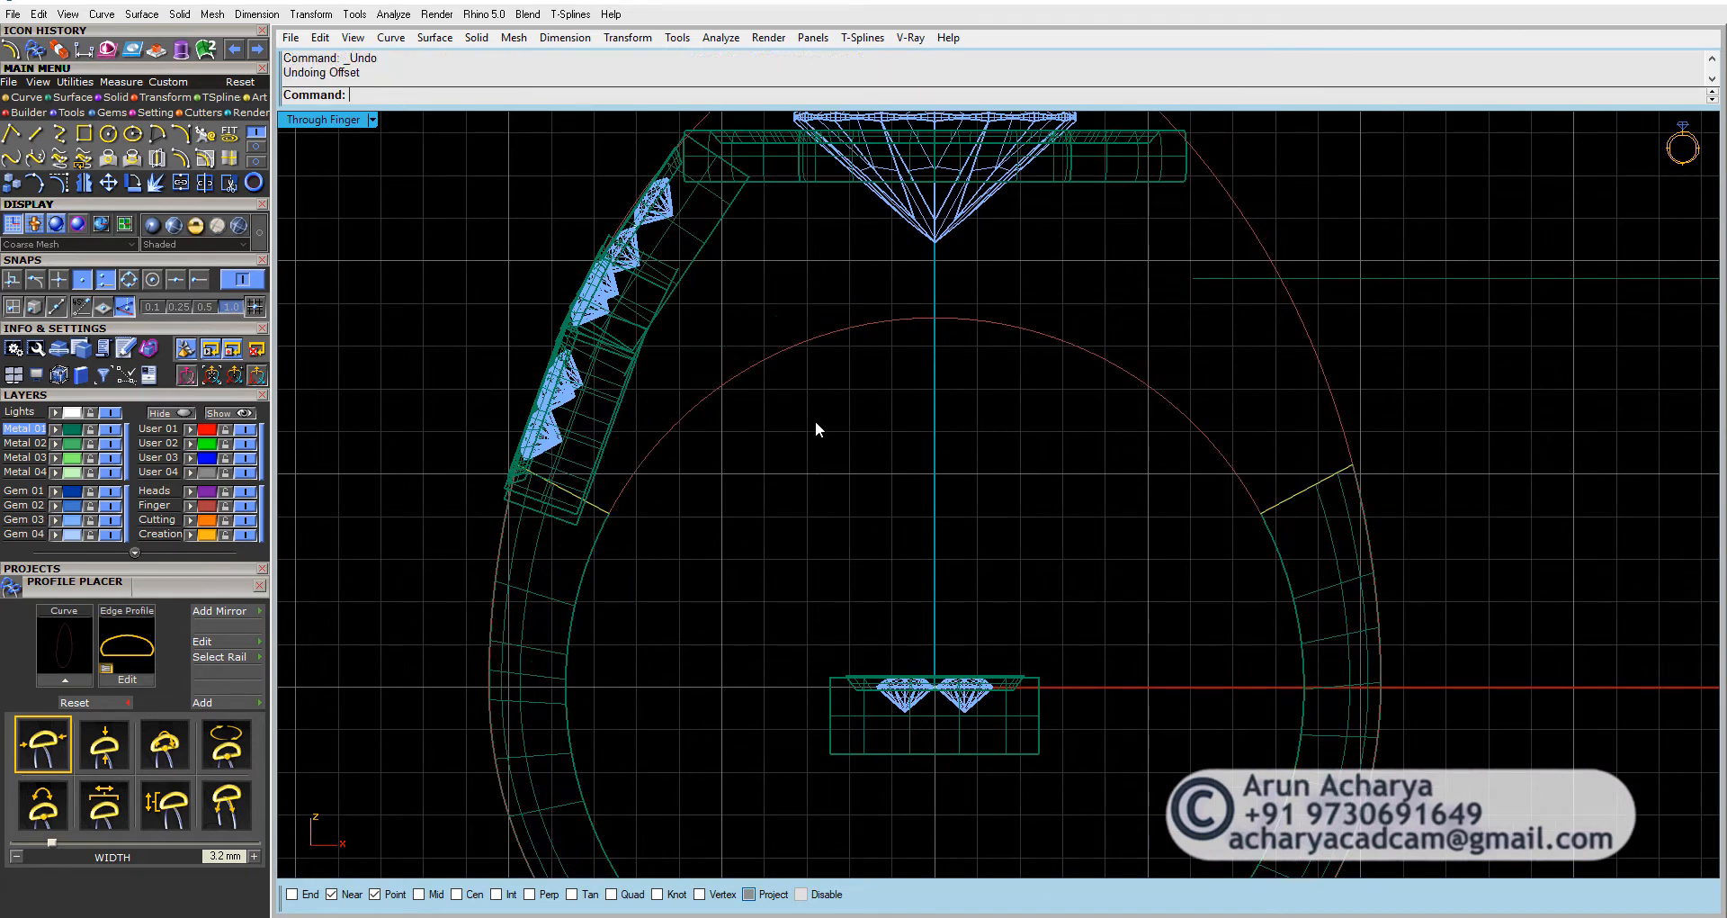
Step: Start a one-rail sweep along the inner ring curve with the two profiles at the shank's upper ends as cross sections
{"action": "double_click", "coordinate": [341, 120]}
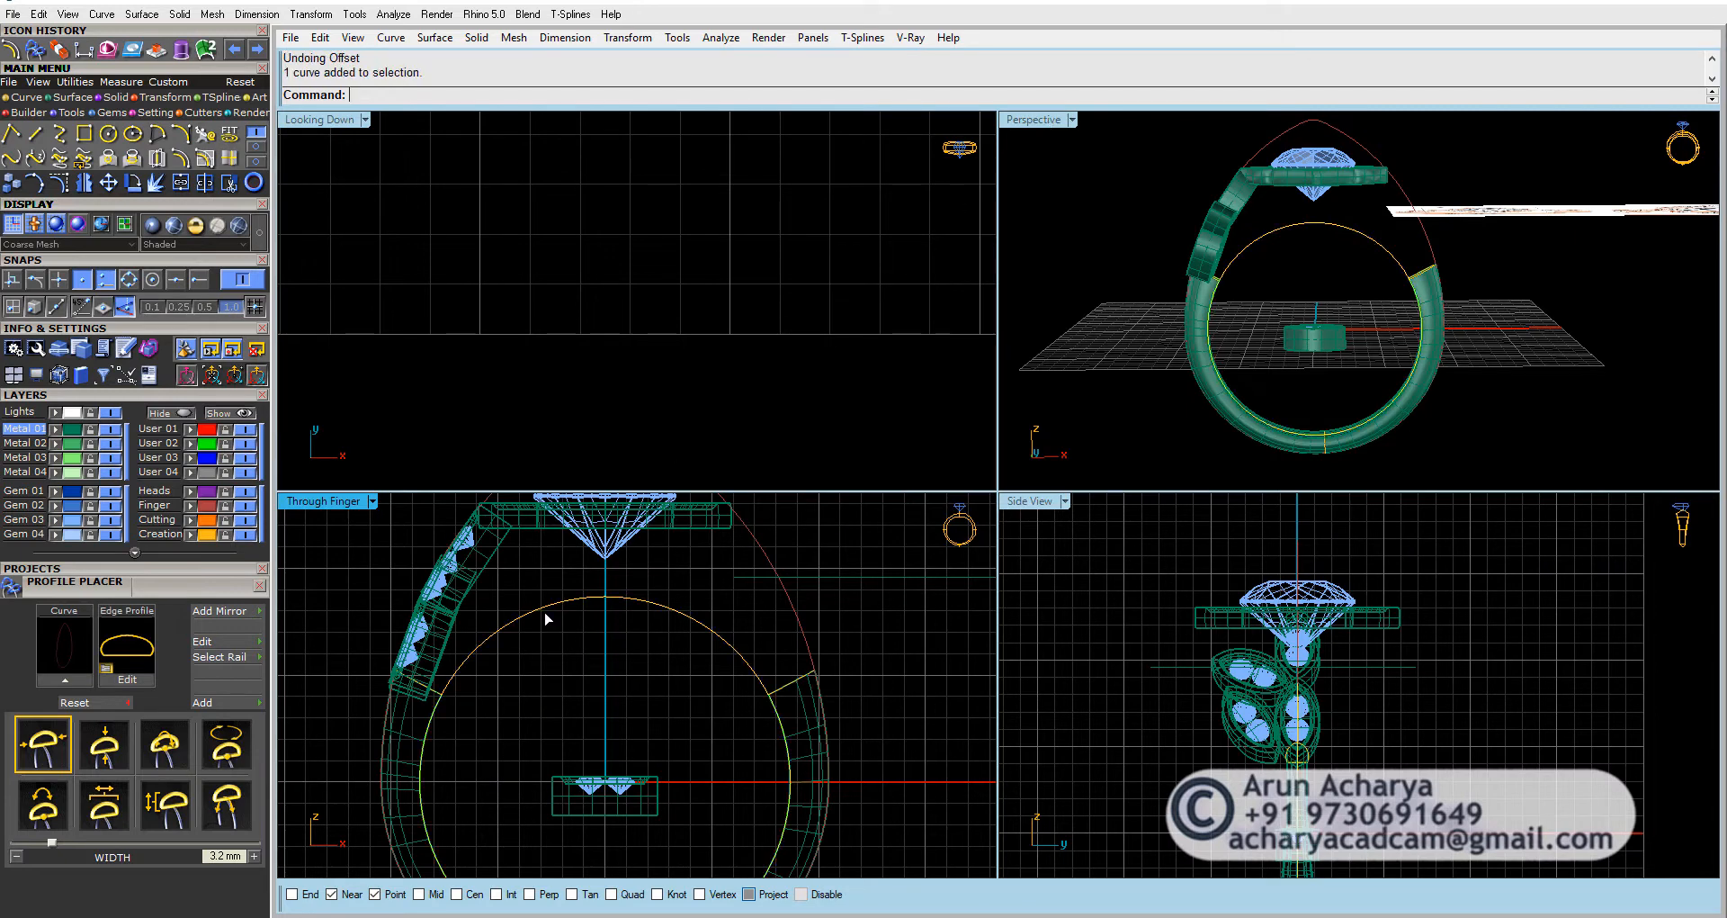
{"action": "right_click_drag", "start_coordinate": [544, 644], "coordinate": [545, 585]}
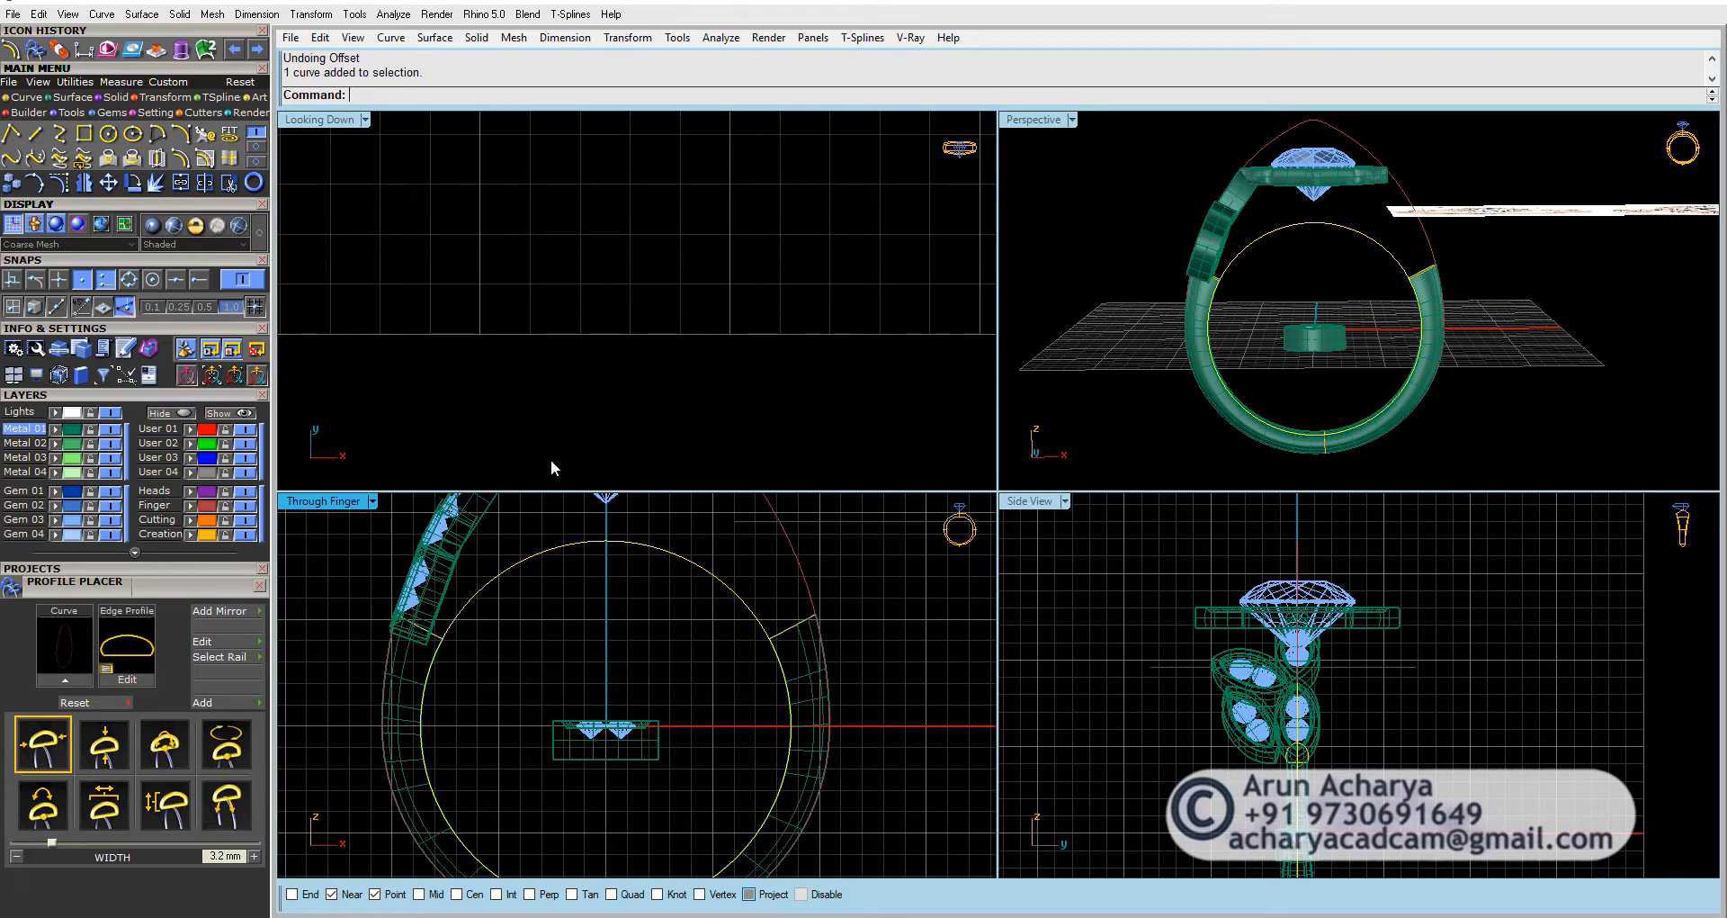
{"action": "double_click", "coordinate": [1002, 118]}
{"action": "right_click_drag", "start_coordinate": [806, 423], "coordinate": [749, 440]}
{"action": "scroll", "coordinate": [749, 427], "scroll_direction": "up", "scroll_amount": 4}
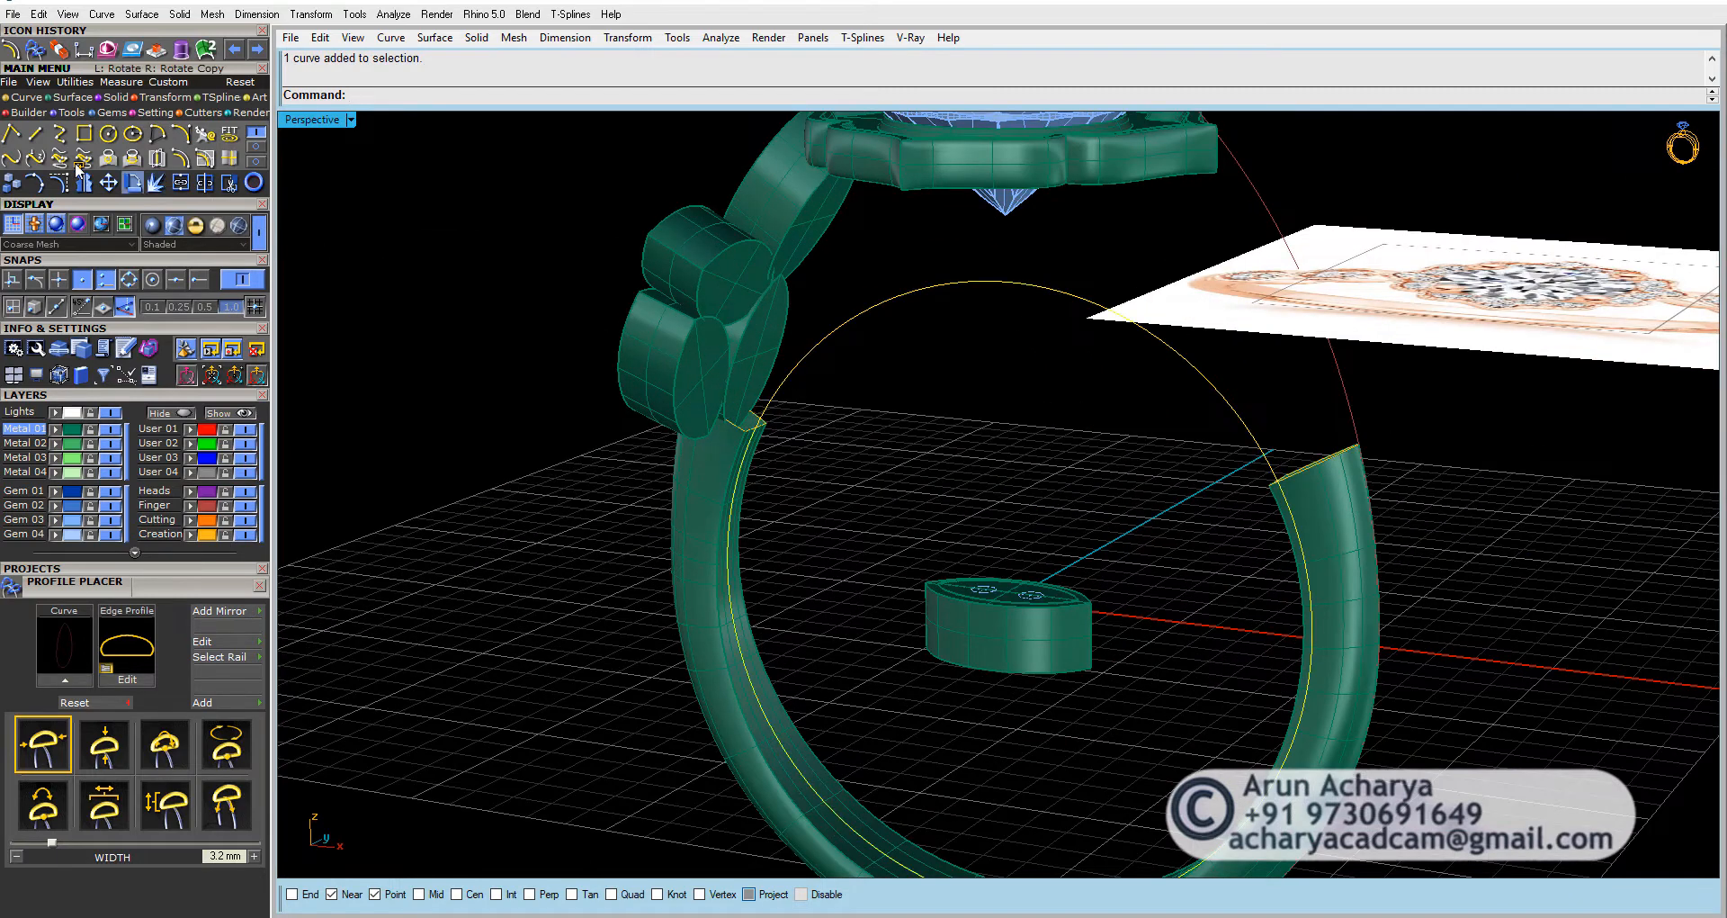
{"action": "left_click", "coordinate": [60, 98]}
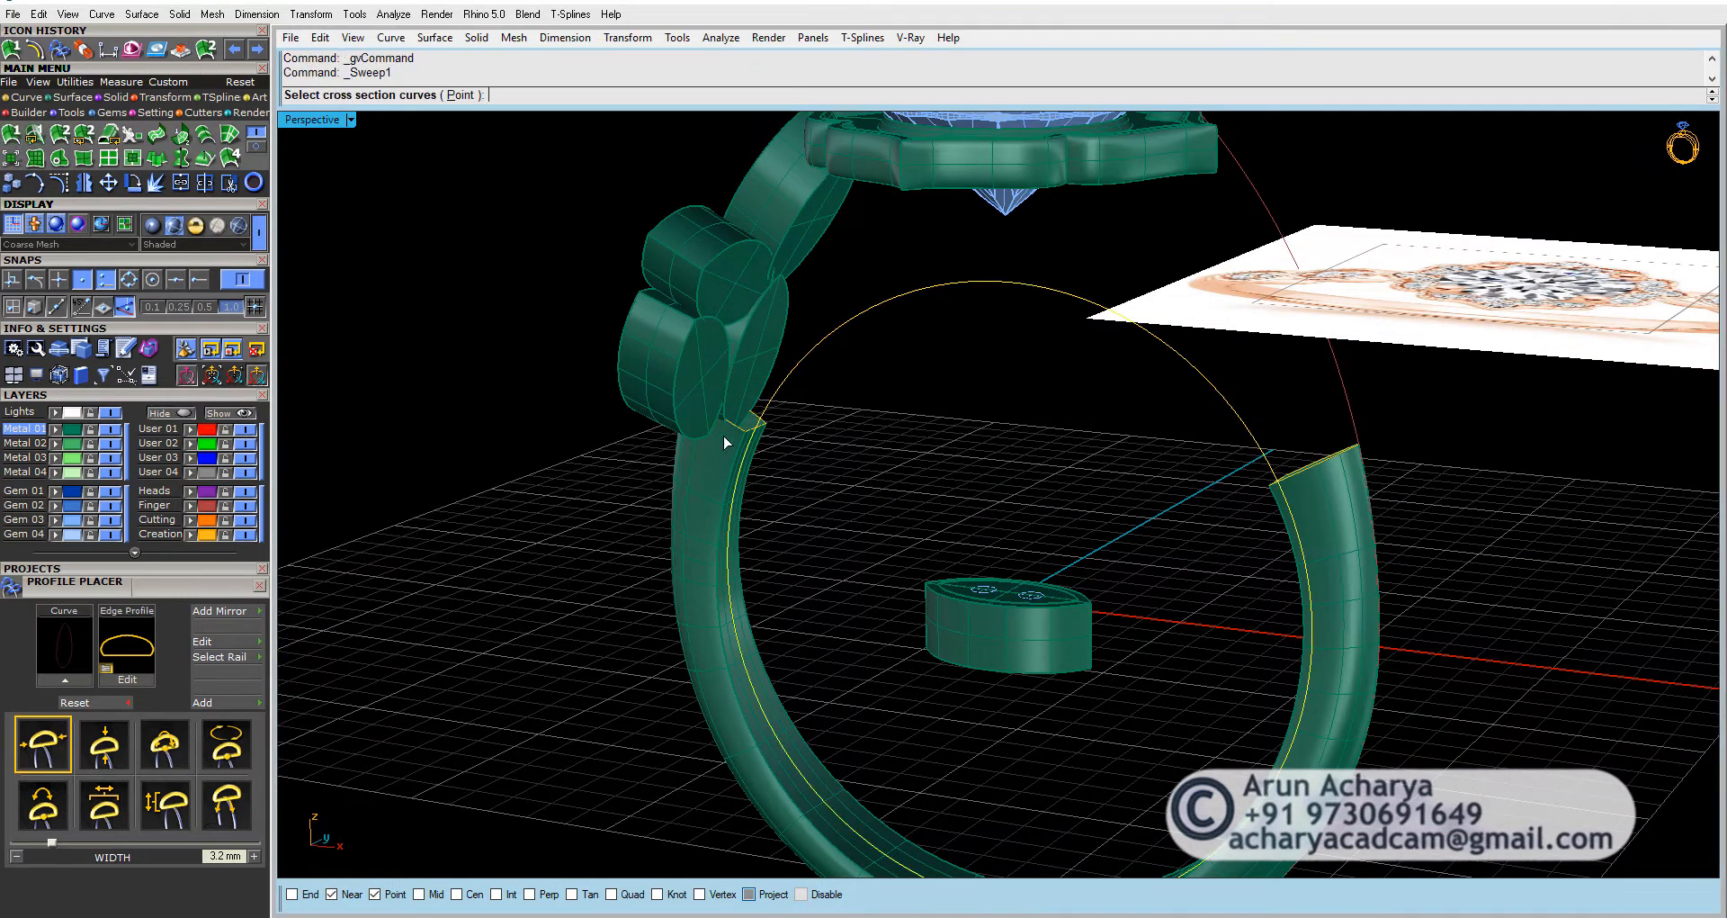
{"action": "left_click", "coordinate": [744, 419]}
{"action": "left_click", "coordinate": [402, 397]}
{"action": "right_click_drag", "start_coordinate": [851, 466], "coordinate": [1050, 547]}
{"action": "left_click", "coordinate": [1064, 512]}
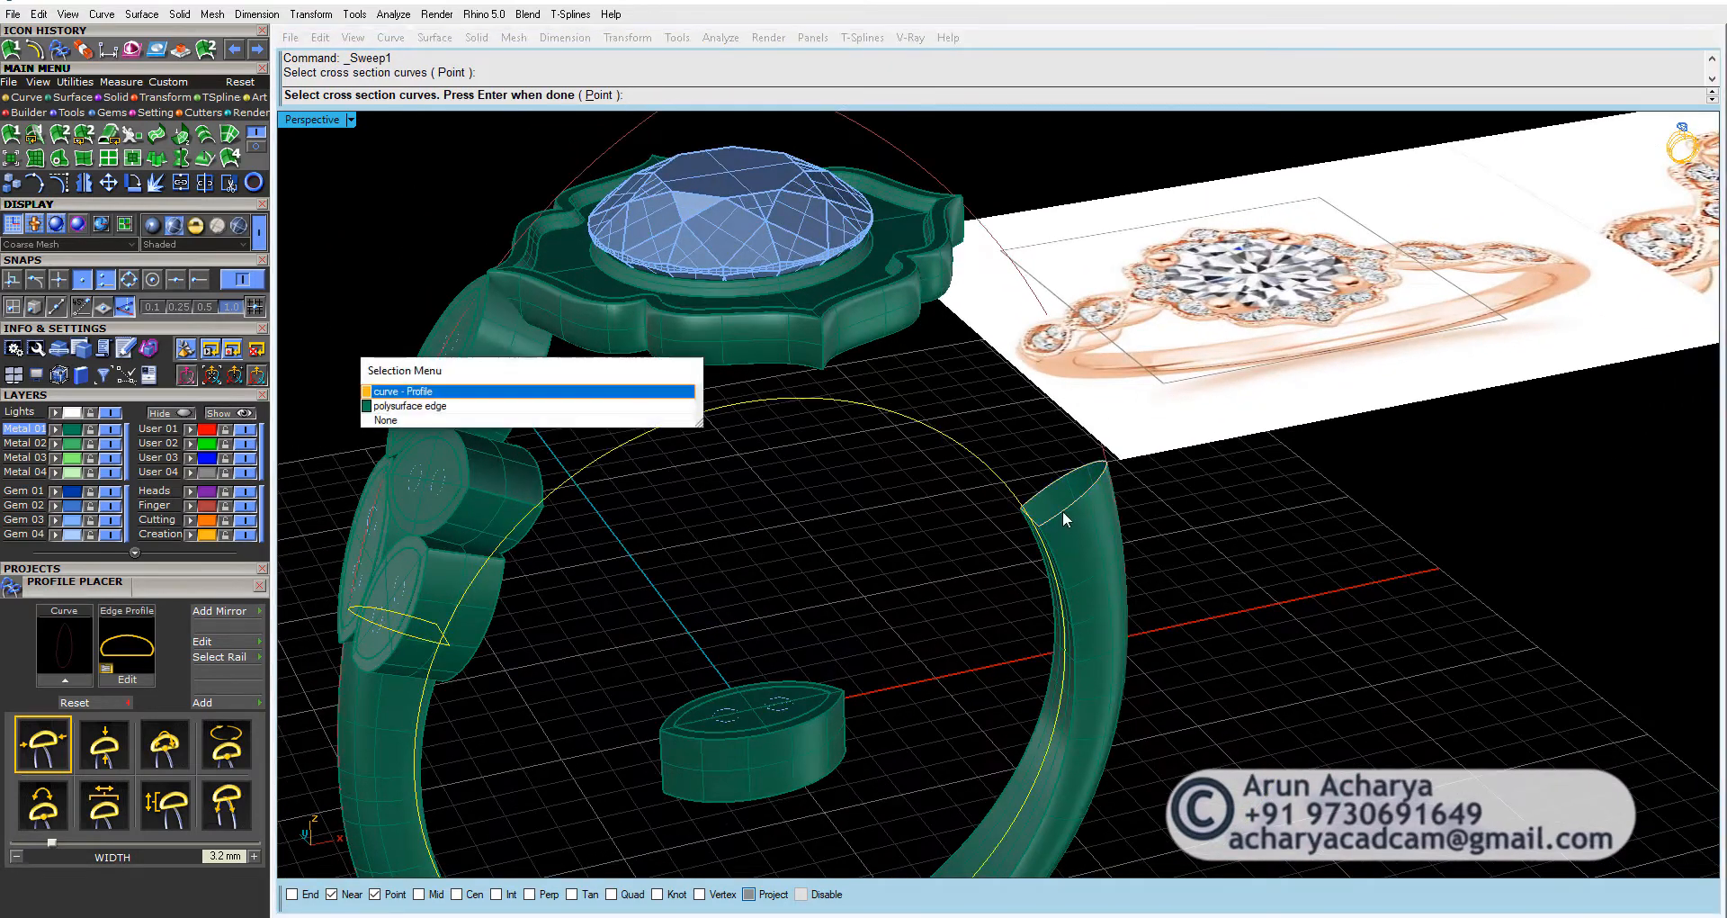
{"action": "left_click", "coordinate": [457, 393]}
Step: Accept the seam points and create the freeform sweep across the top of the ring without simplifying the cross sections
{"action": "key", "text": "Return"}
{"action": "key", "text": "Return"}
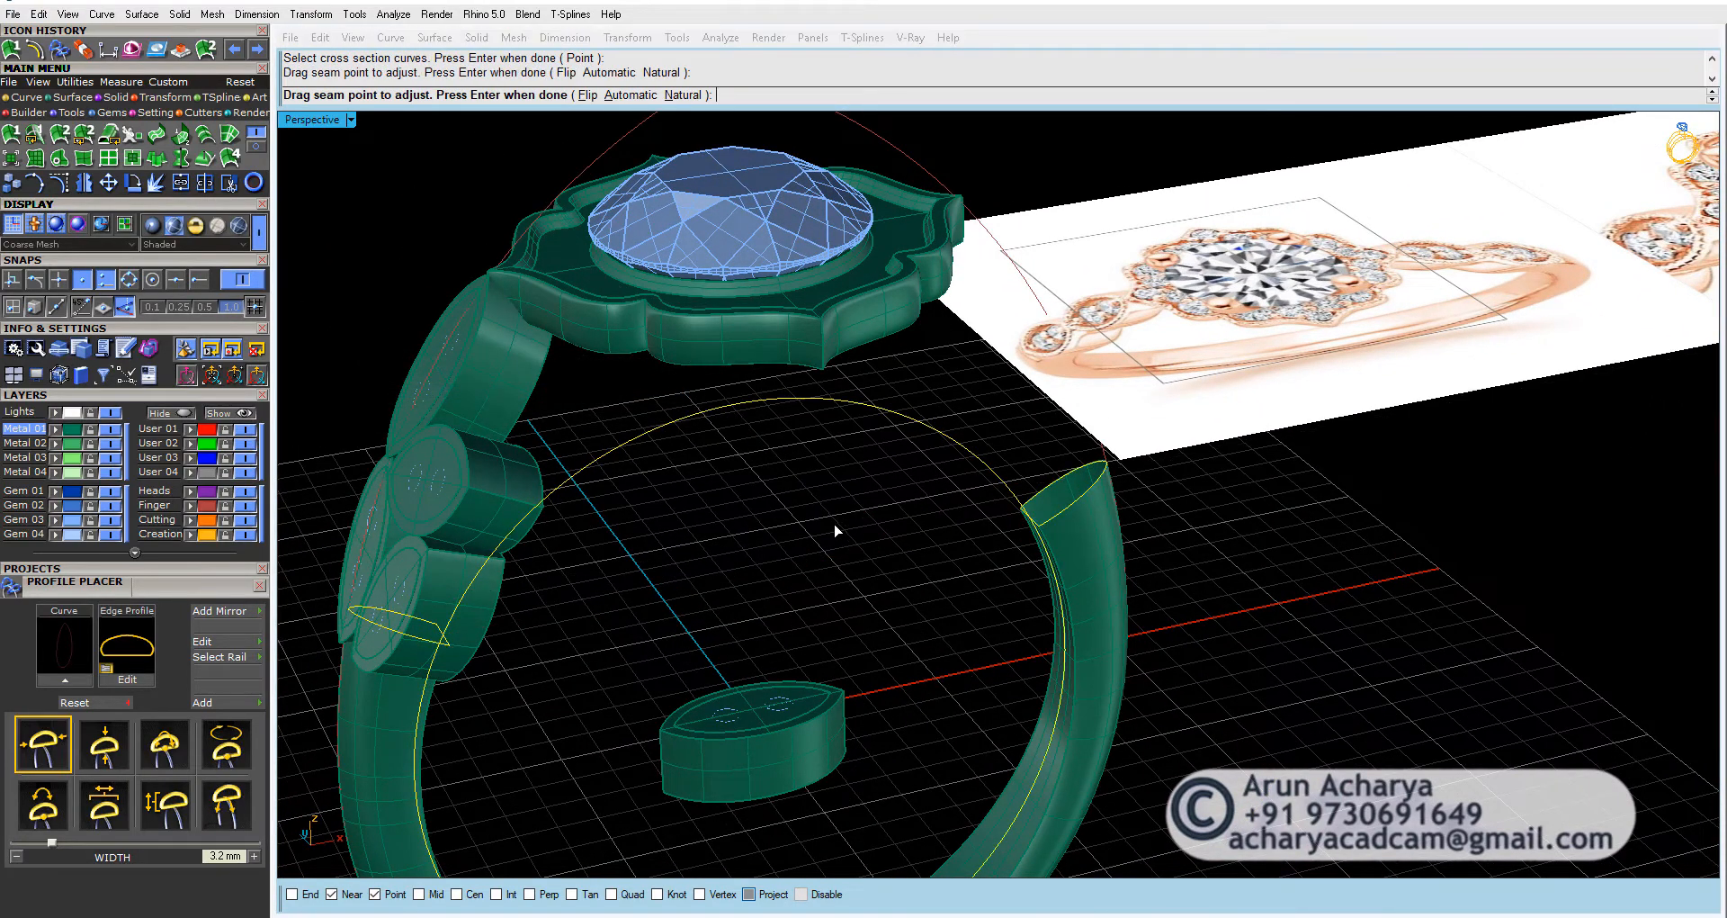
{"action": "right_click_drag", "start_coordinate": [834, 528], "coordinate": [1112, 499]}
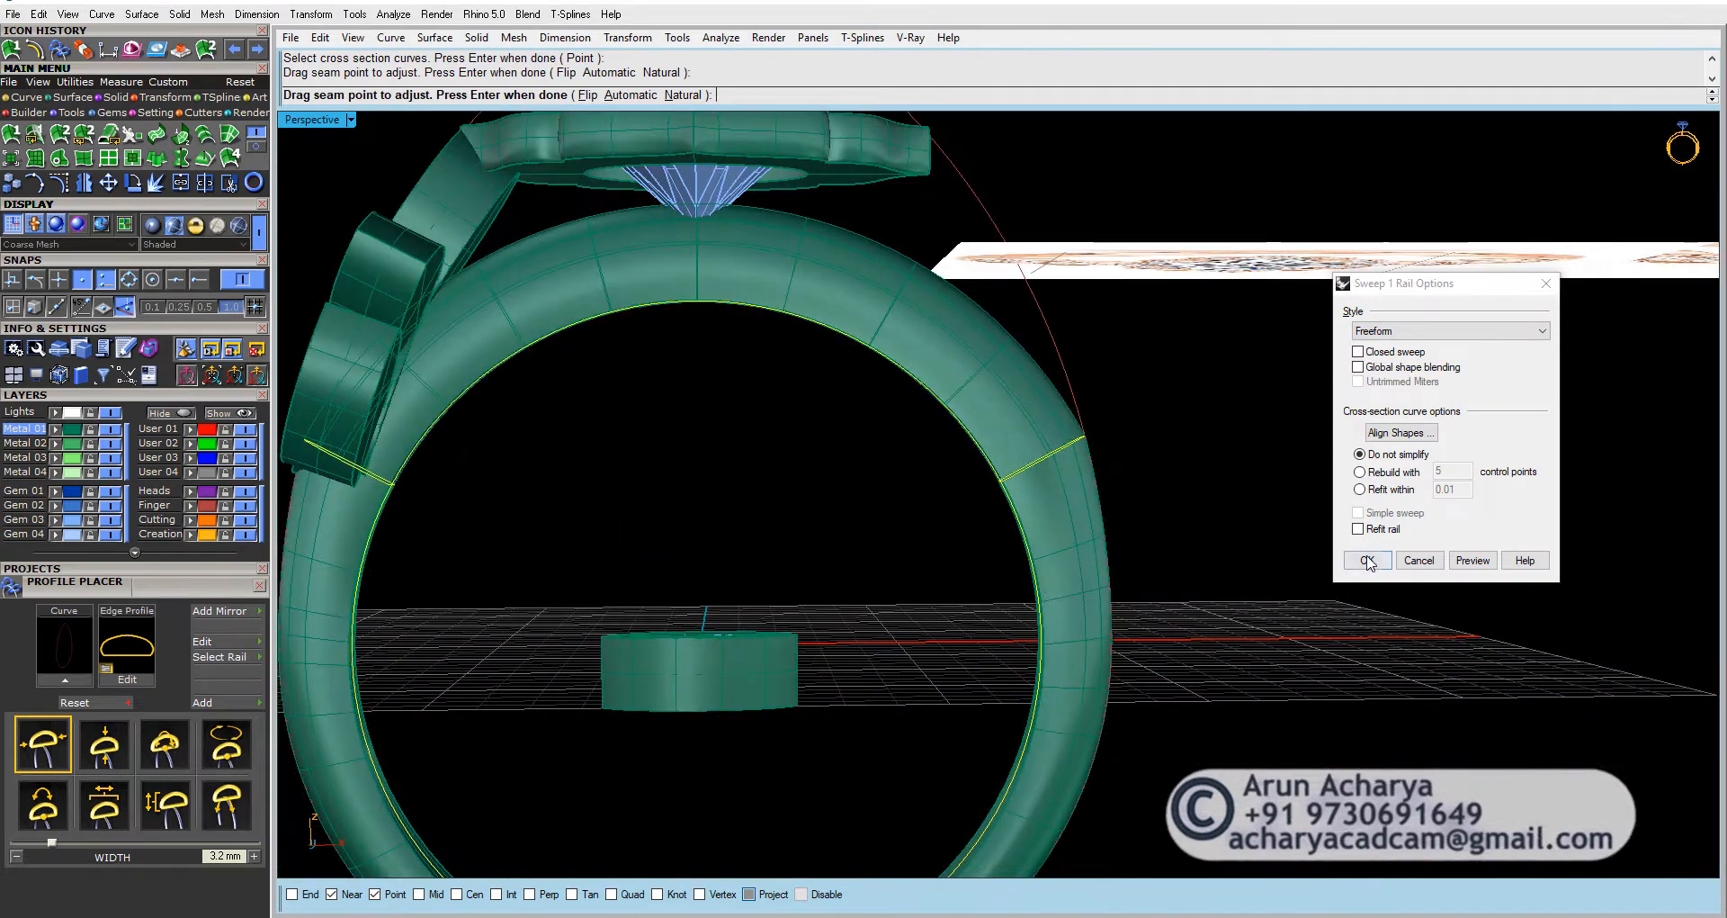
{"action": "left_click", "coordinate": [1367, 560]}
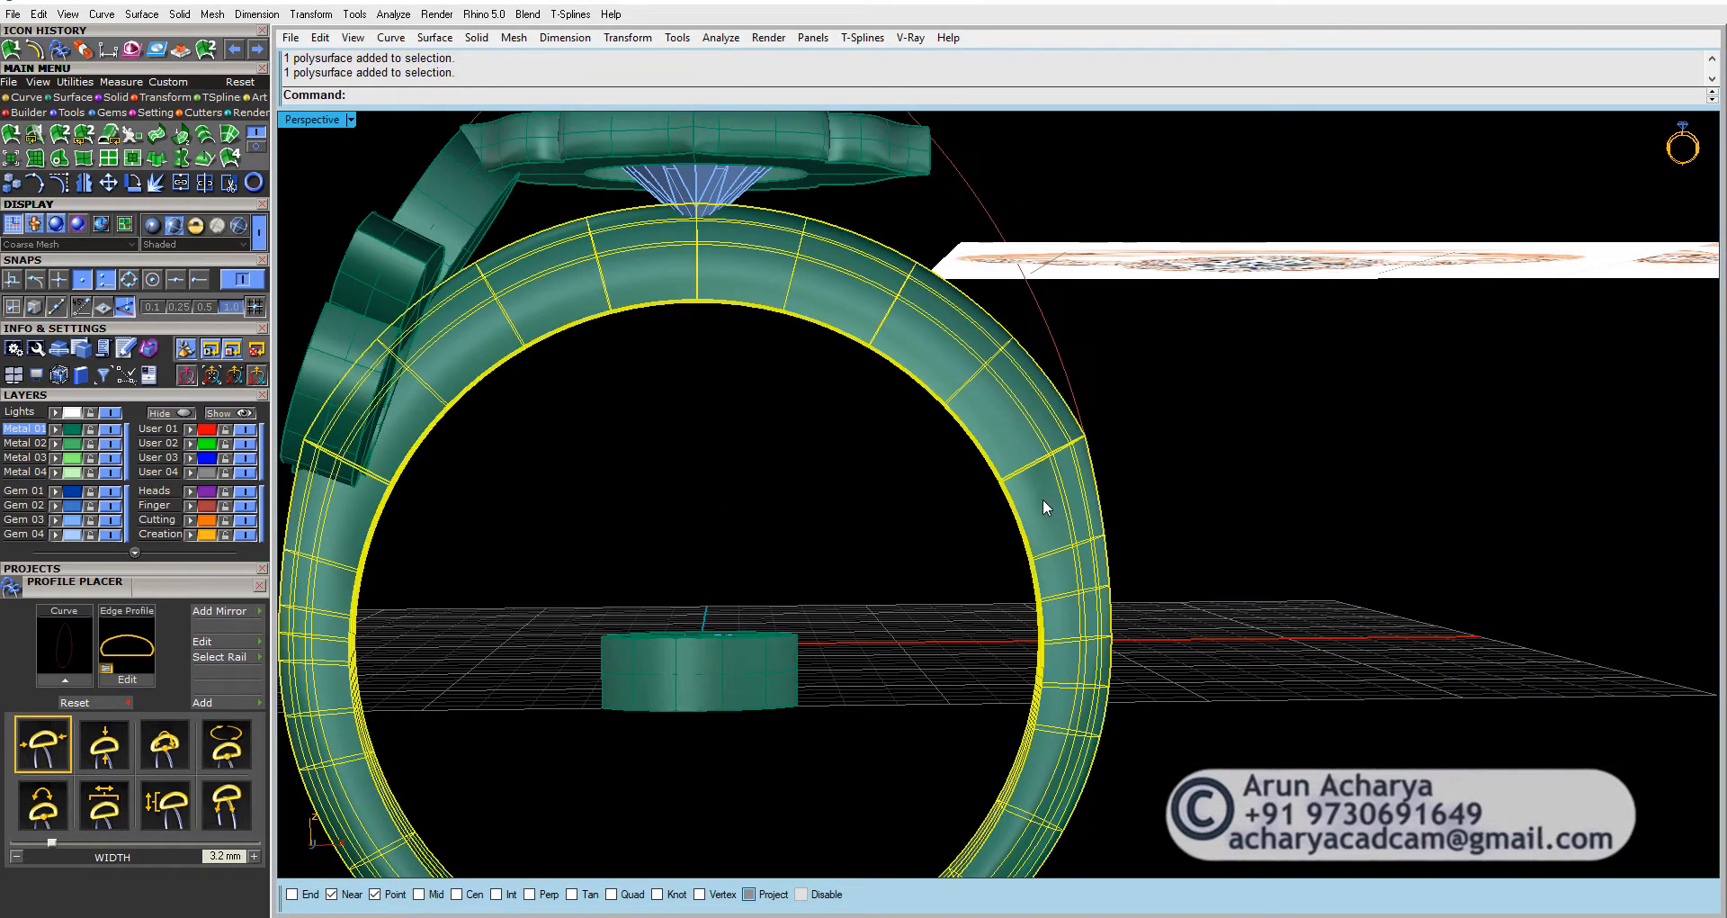
Step: Cap the open ends of the swept arc across the top of the ring
{"action": "left_click", "coordinate": [989, 510]}
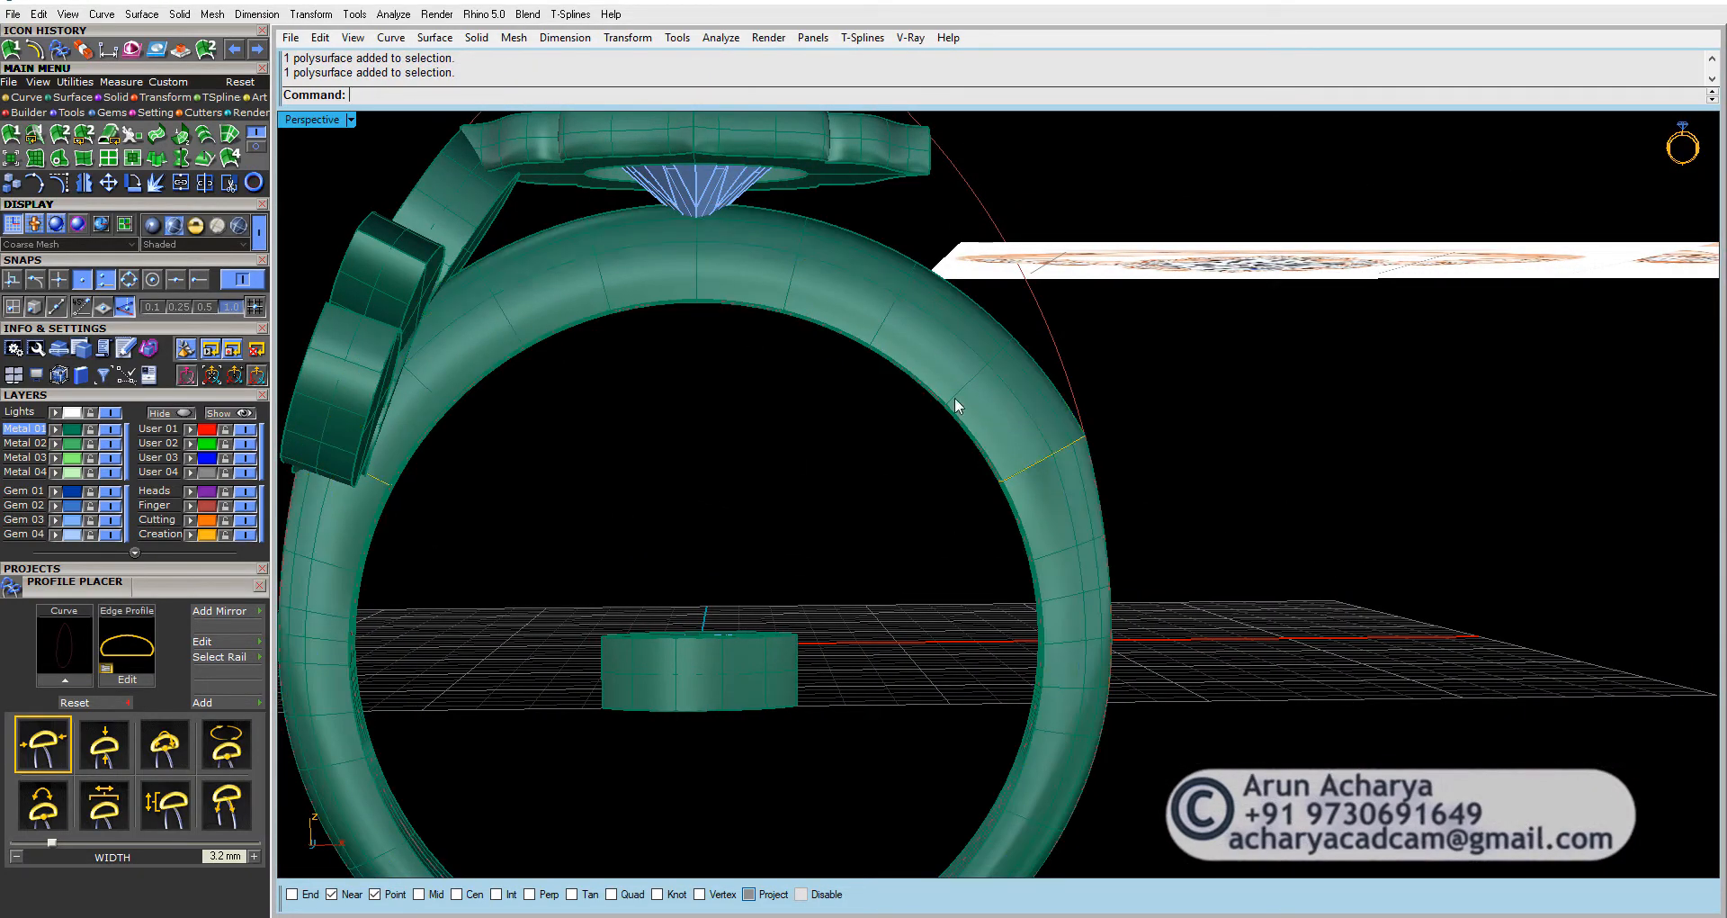
{"action": "left_click", "coordinate": [956, 404]}
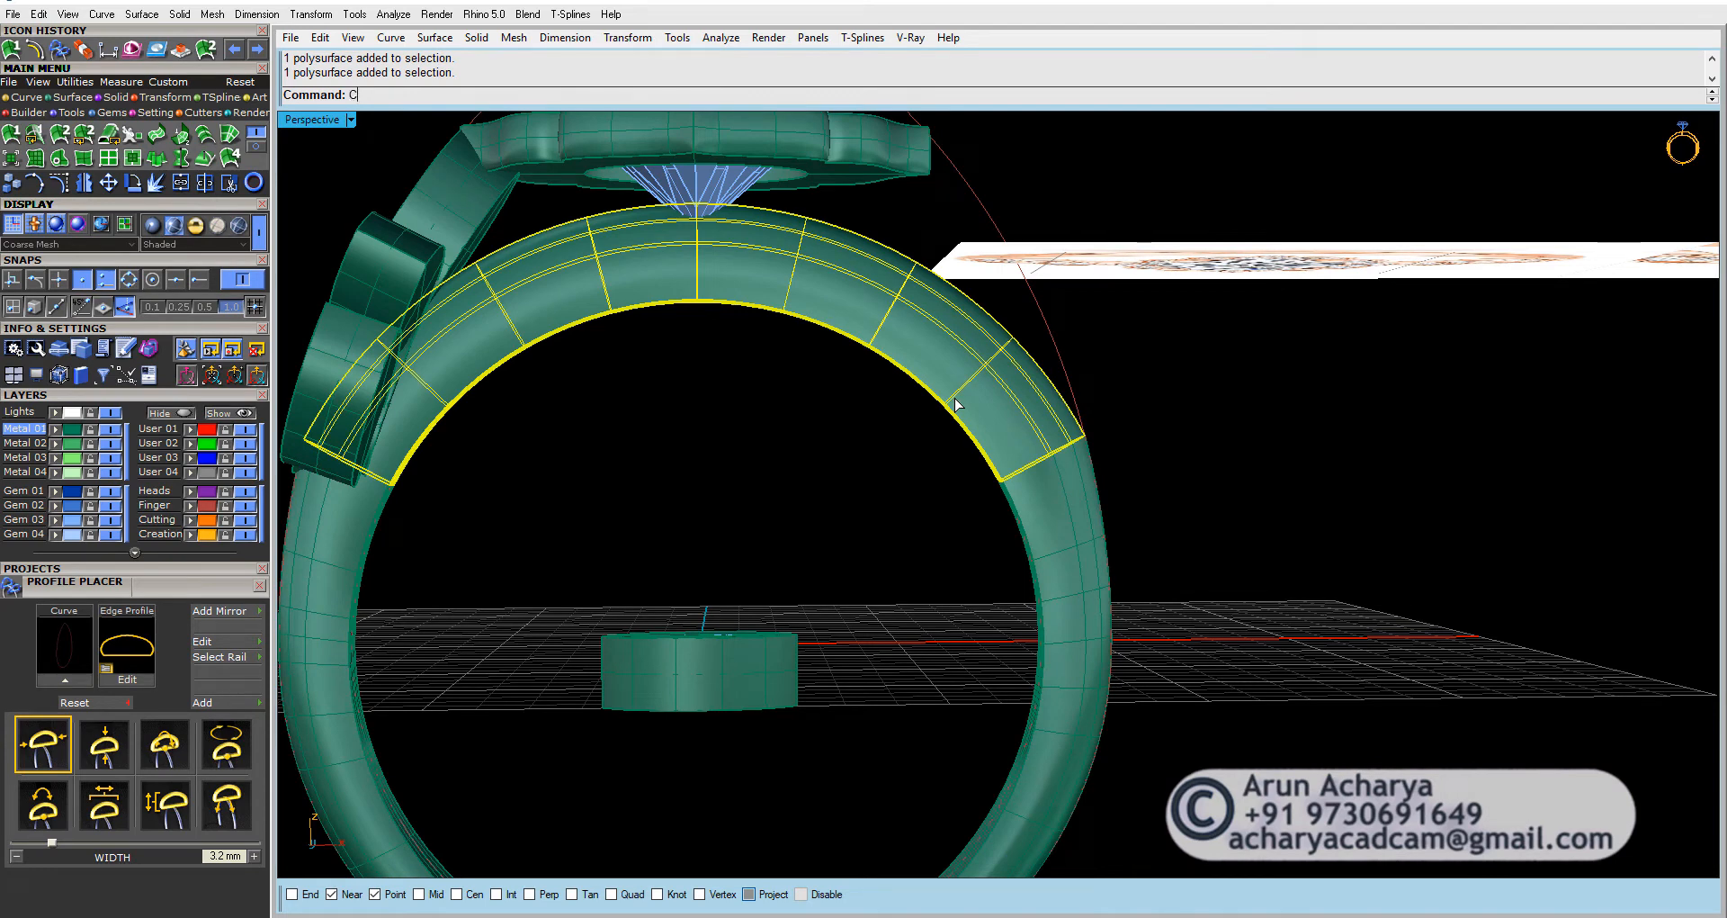
{"action": "type", "text": "Cap"}
{"action": "key", "text": "Return"}
{"action": "right_click_drag", "start_coordinate": [956, 404], "coordinate": [926, 435]}
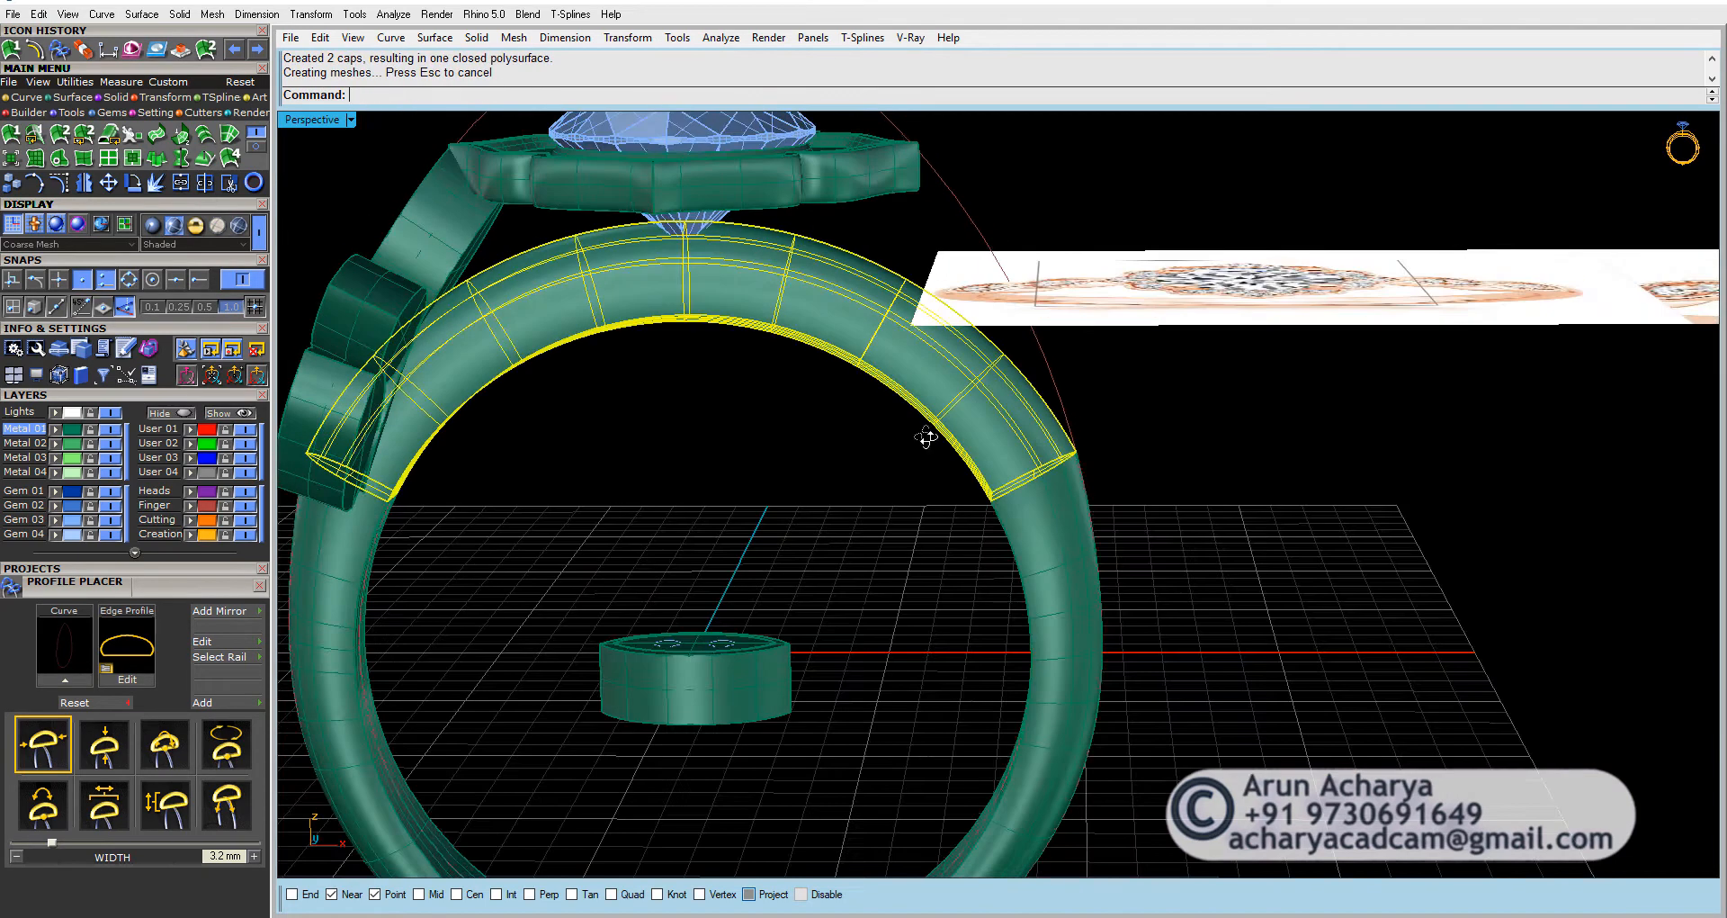
Step: Offset the inner ring curve 0.9 mm outward in the Through Finger view
{"action": "double_click", "coordinate": [316, 119]}
{"action": "double_click", "coordinate": [325, 498]}
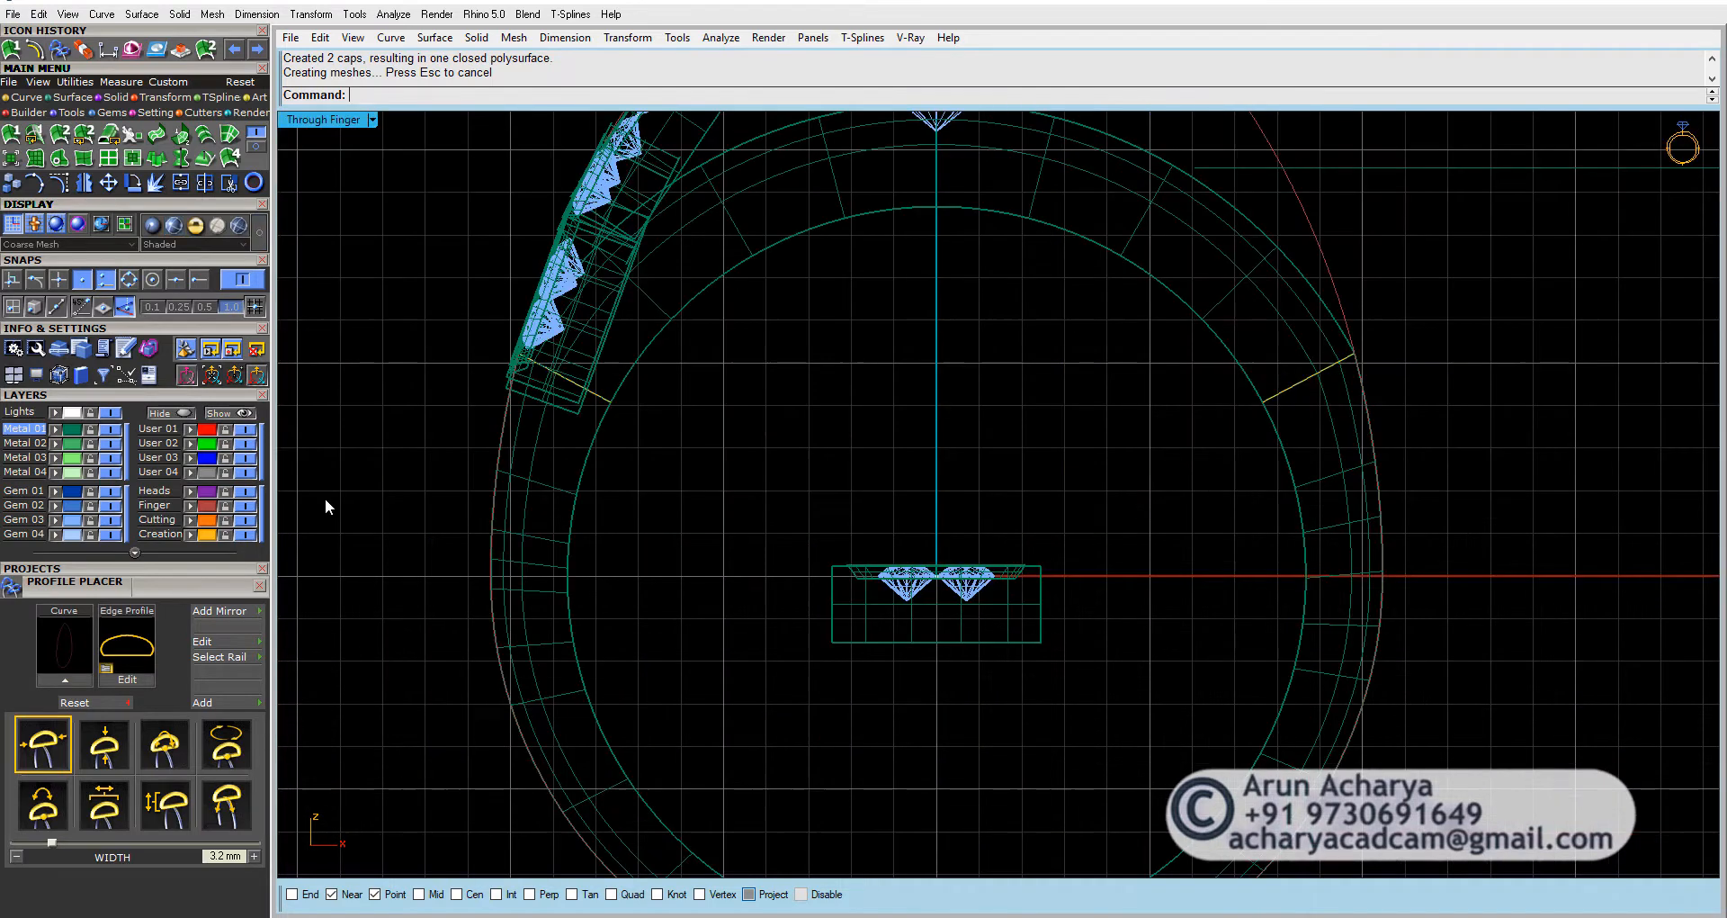
{"action": "left_click", "coordinate": [810, 231]}
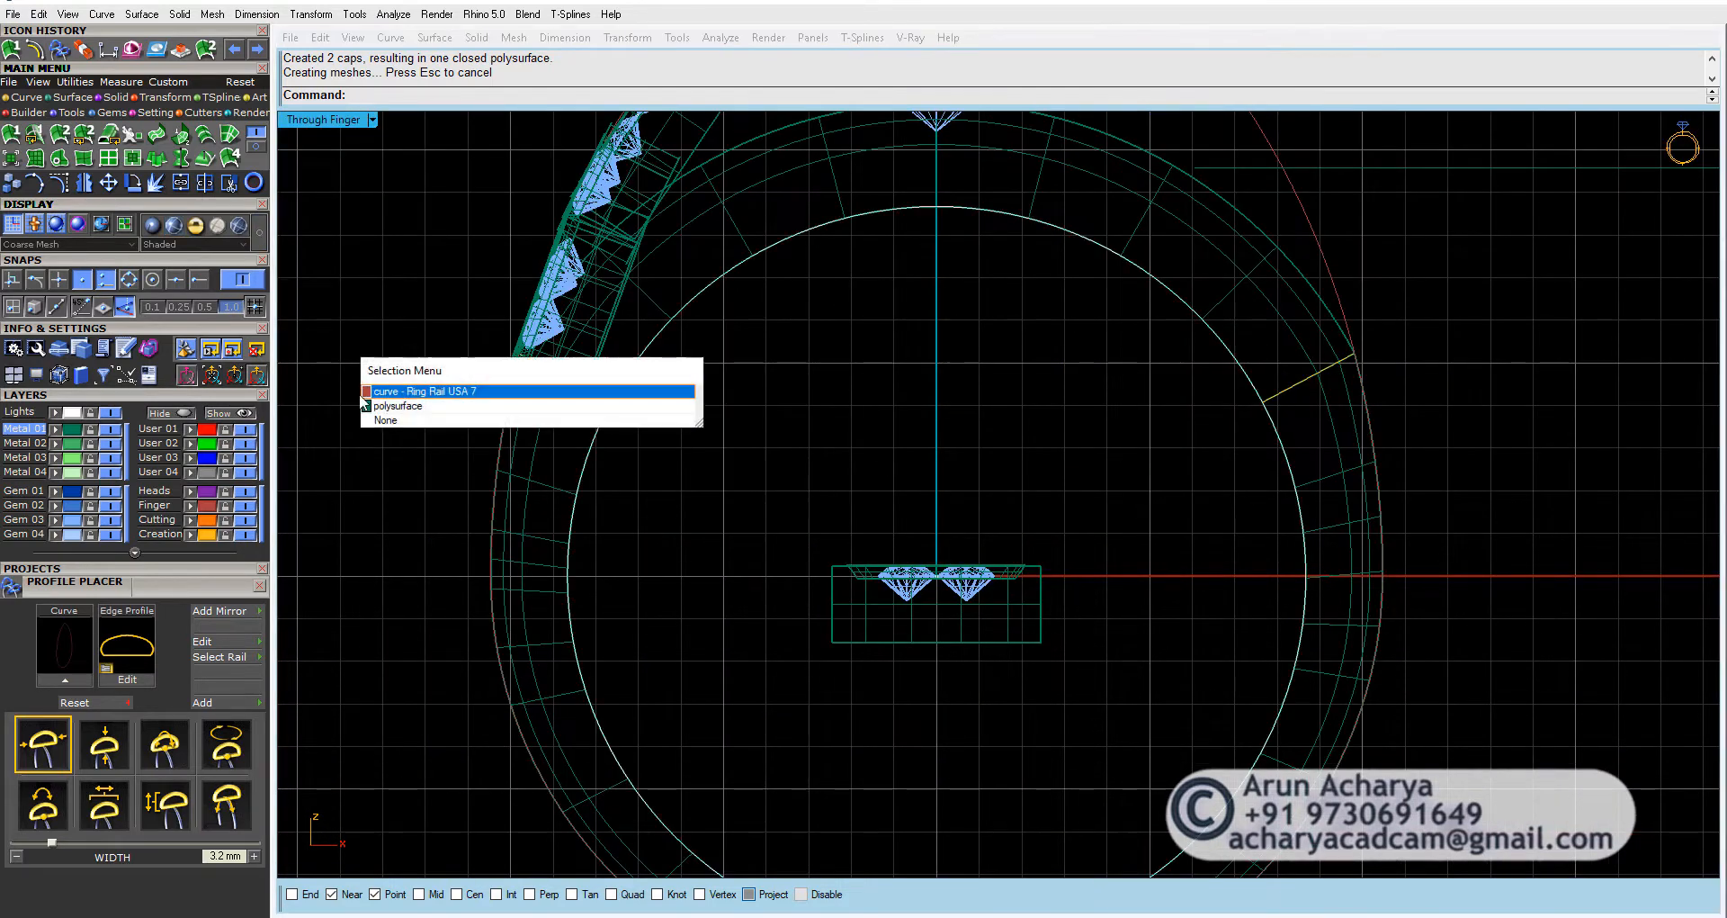
{"action": "left_click", "coordinate": [411, 393]}
{"action": "left_click", "coordinate": [35, 51]}
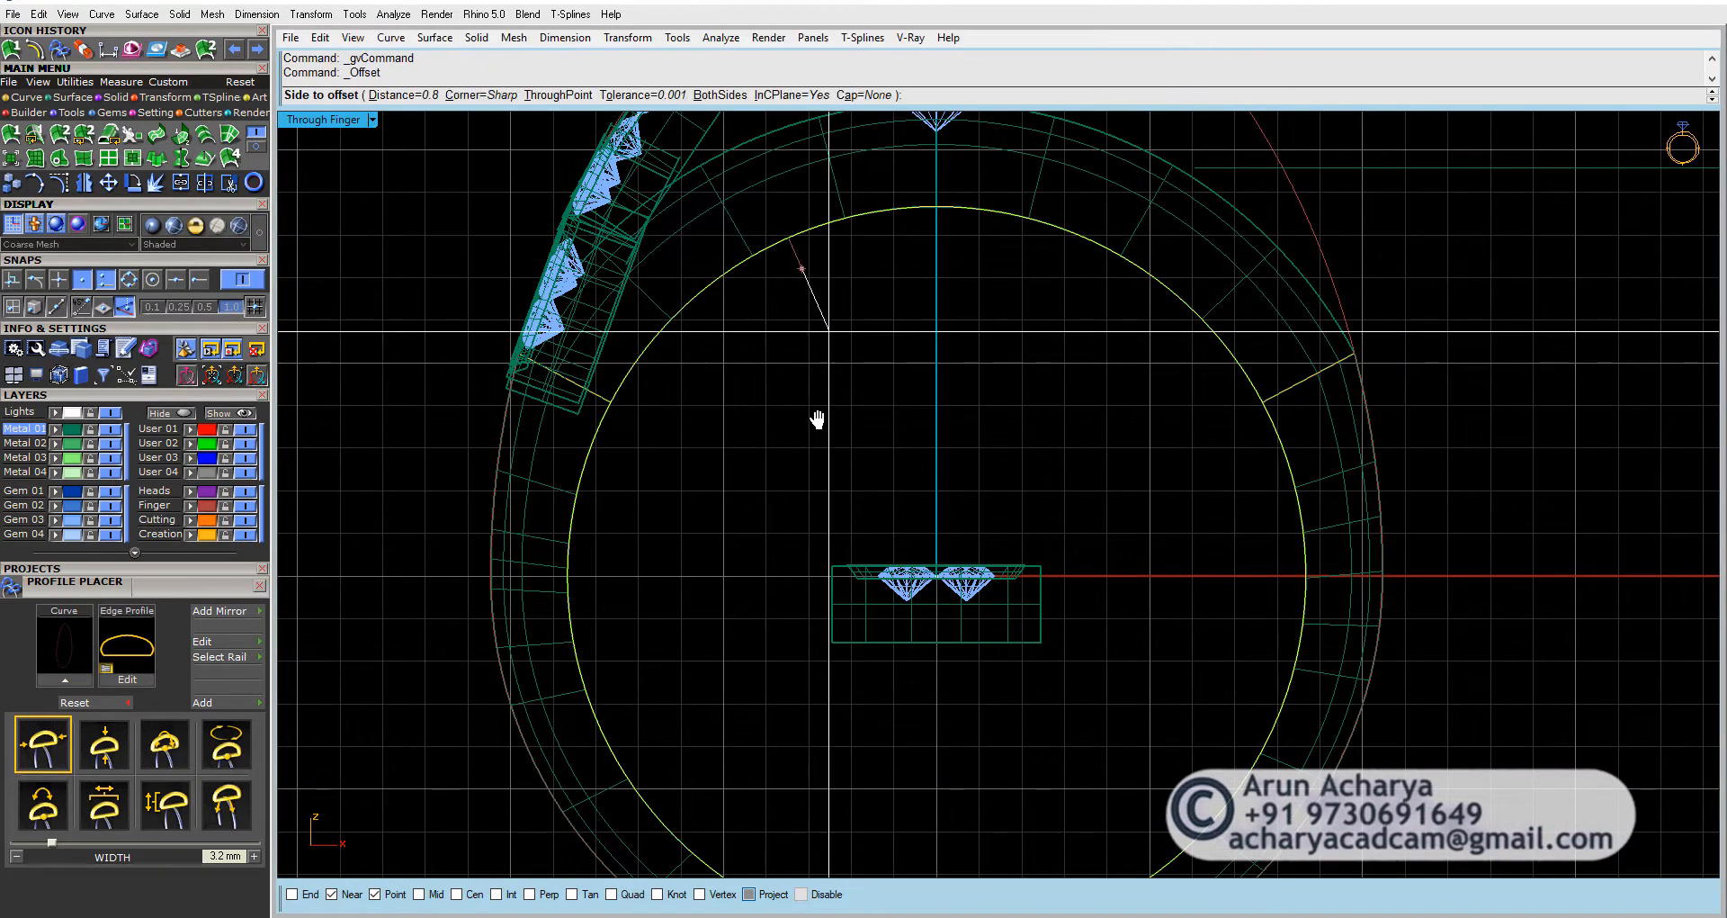
{"action": "right_click_drag", "start_coordinate": [817, 419], "coordinate": [781, 649]}
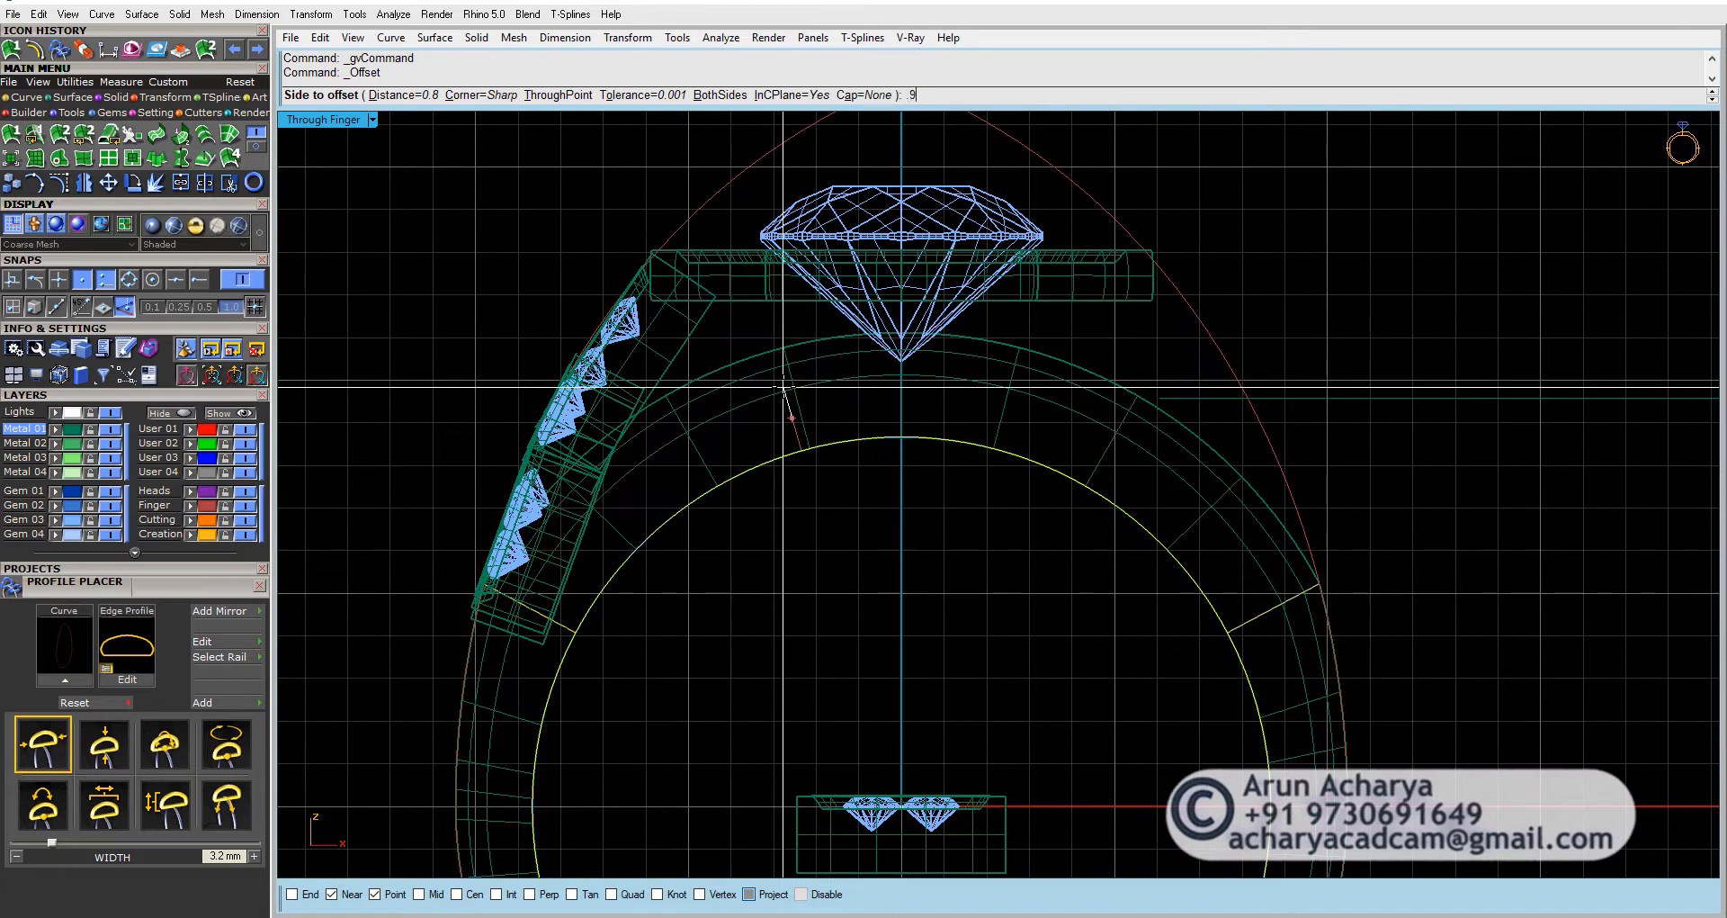
{"action": "key", "text": "Return"}
{"action": "left_click", "coordinate": [784, 396]}
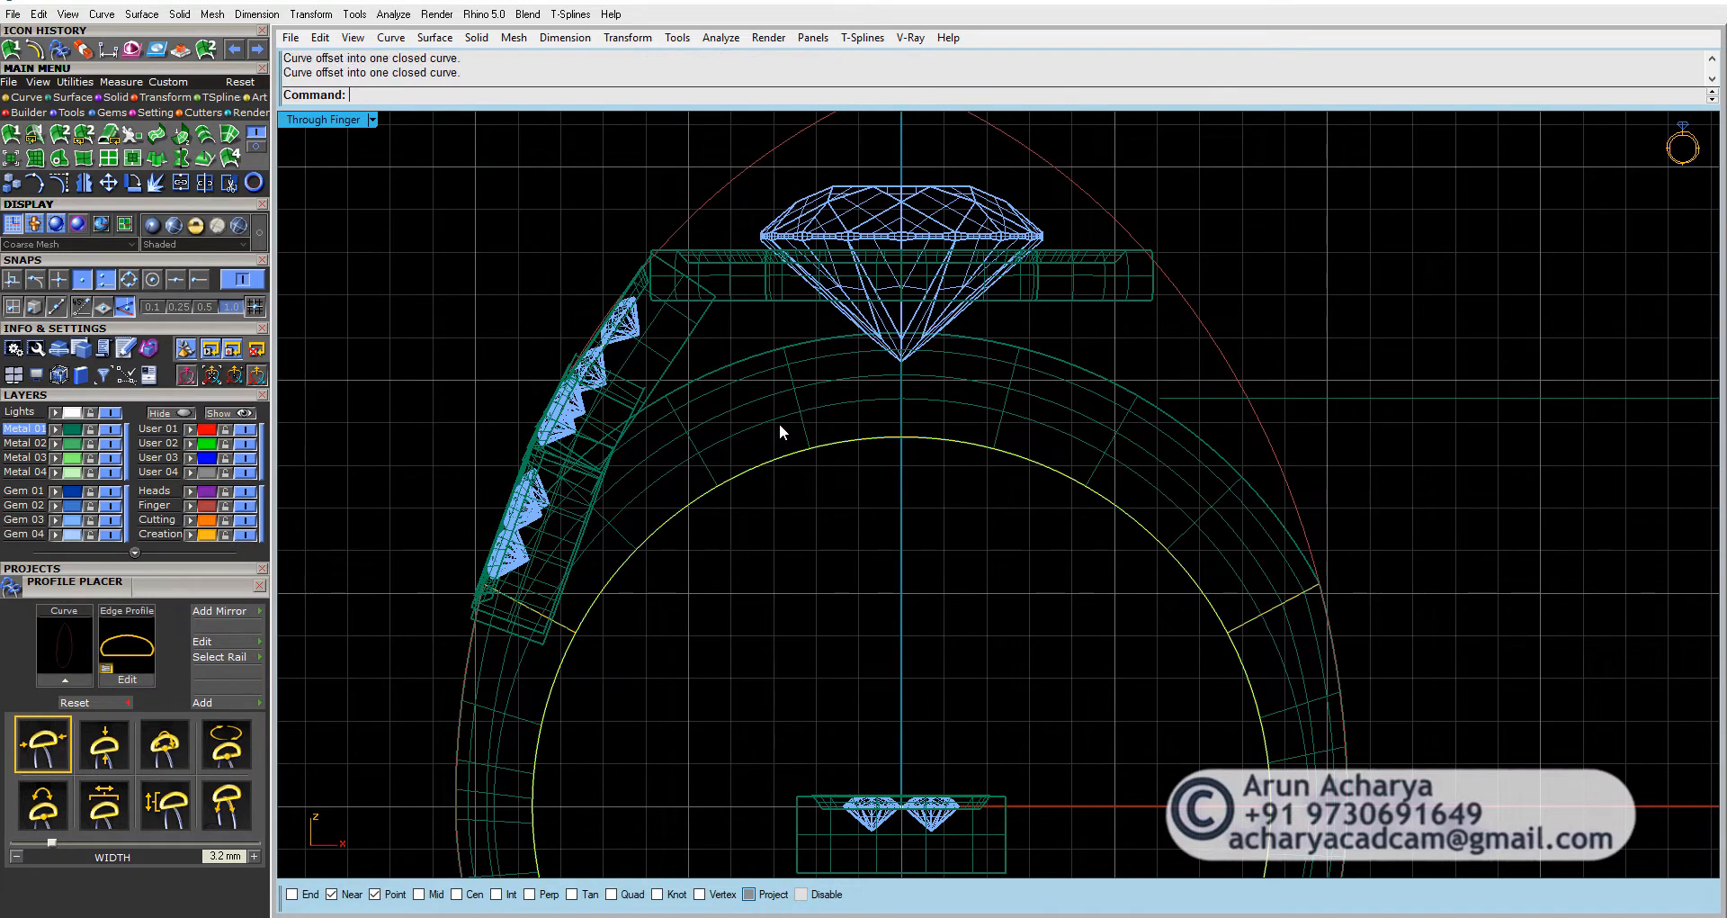
Step: Try rebuilding the offset ring curve at degree 3 and preview its fit
{"action": "left_click", "coordinate": [101, 111]}
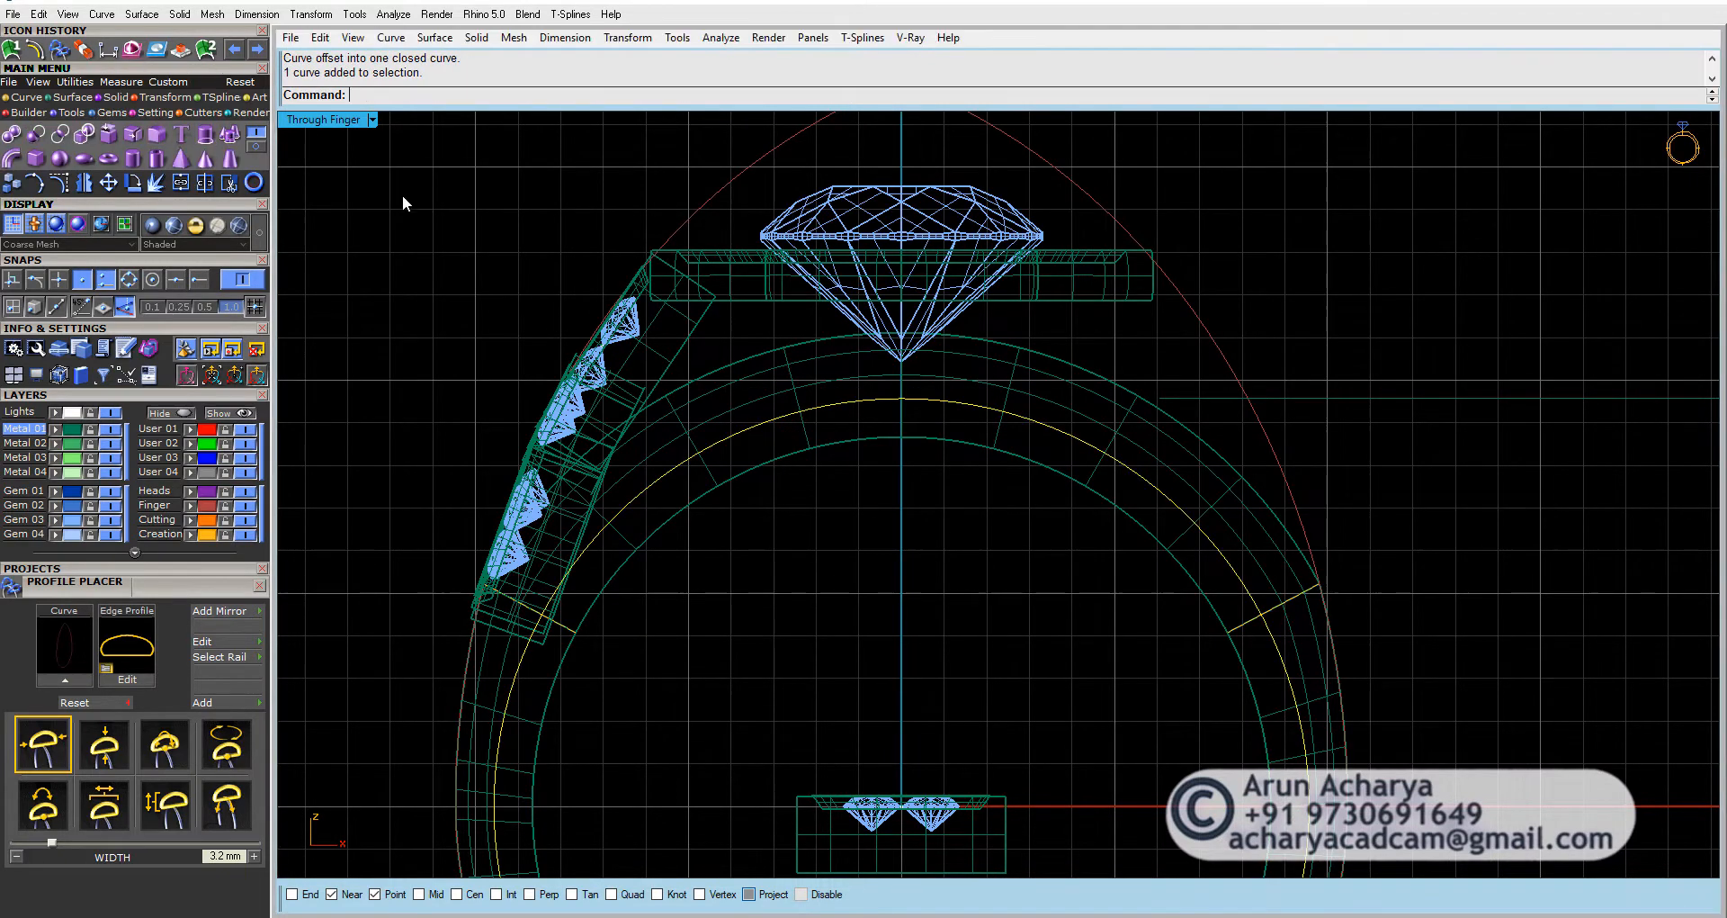
{"action": "right_click_drag", "start_coordinate": [402, 194], "coordinate": [384, 243]}
{"action": "type", "text": "rebuild"}
{"action": "key", "text": "Return"}
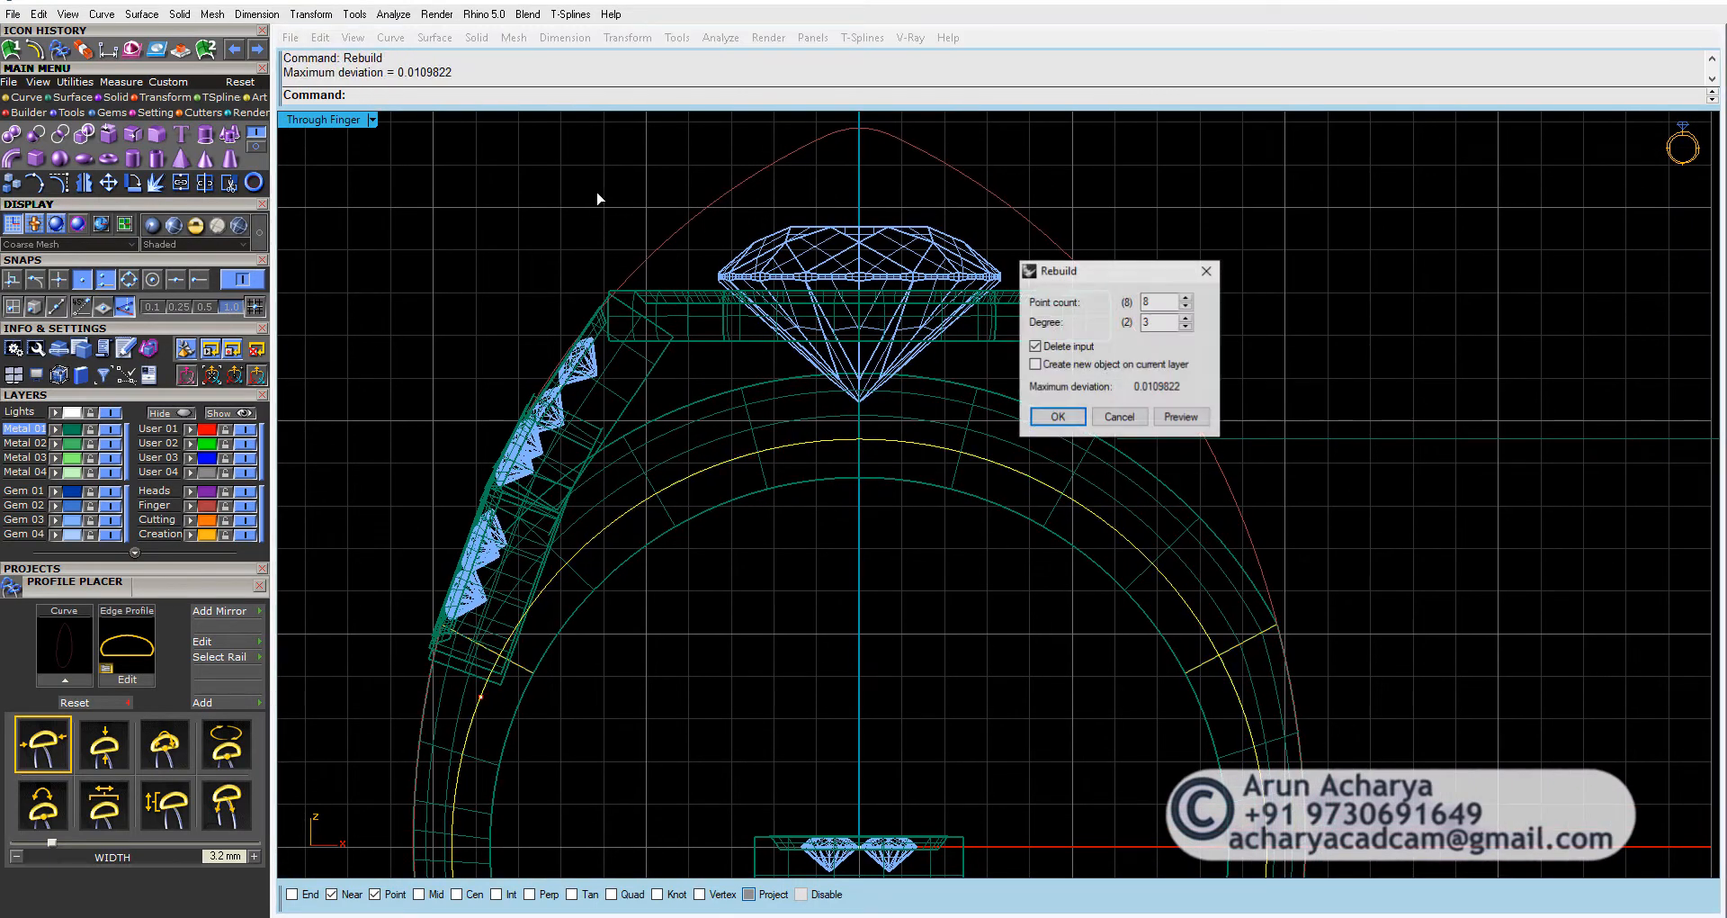
{"action": "left_click", "coordinate": [1179, 423]}
{"action": "left_click", "coordinate": [1120, 419]}
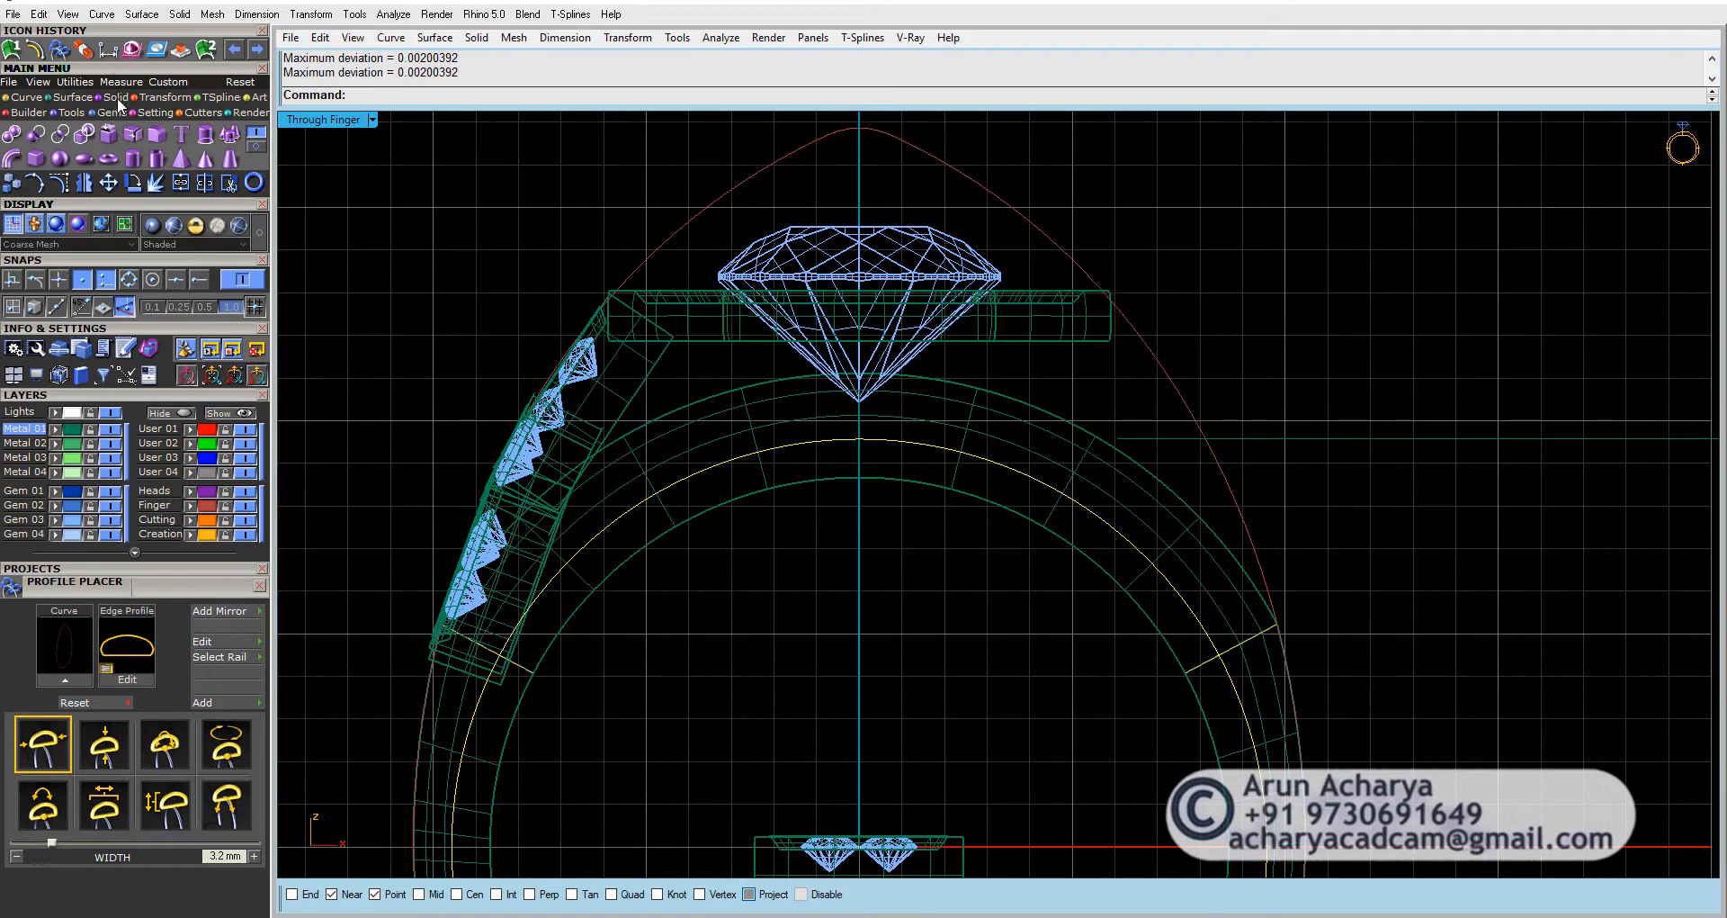
Step: Extrude the offset ring curve 6 mm to both sides as a closed solid
{"action": "left_click", "coordinate": [205, 135]}
{"action": "double_click", "coordinate": [306, 120]}
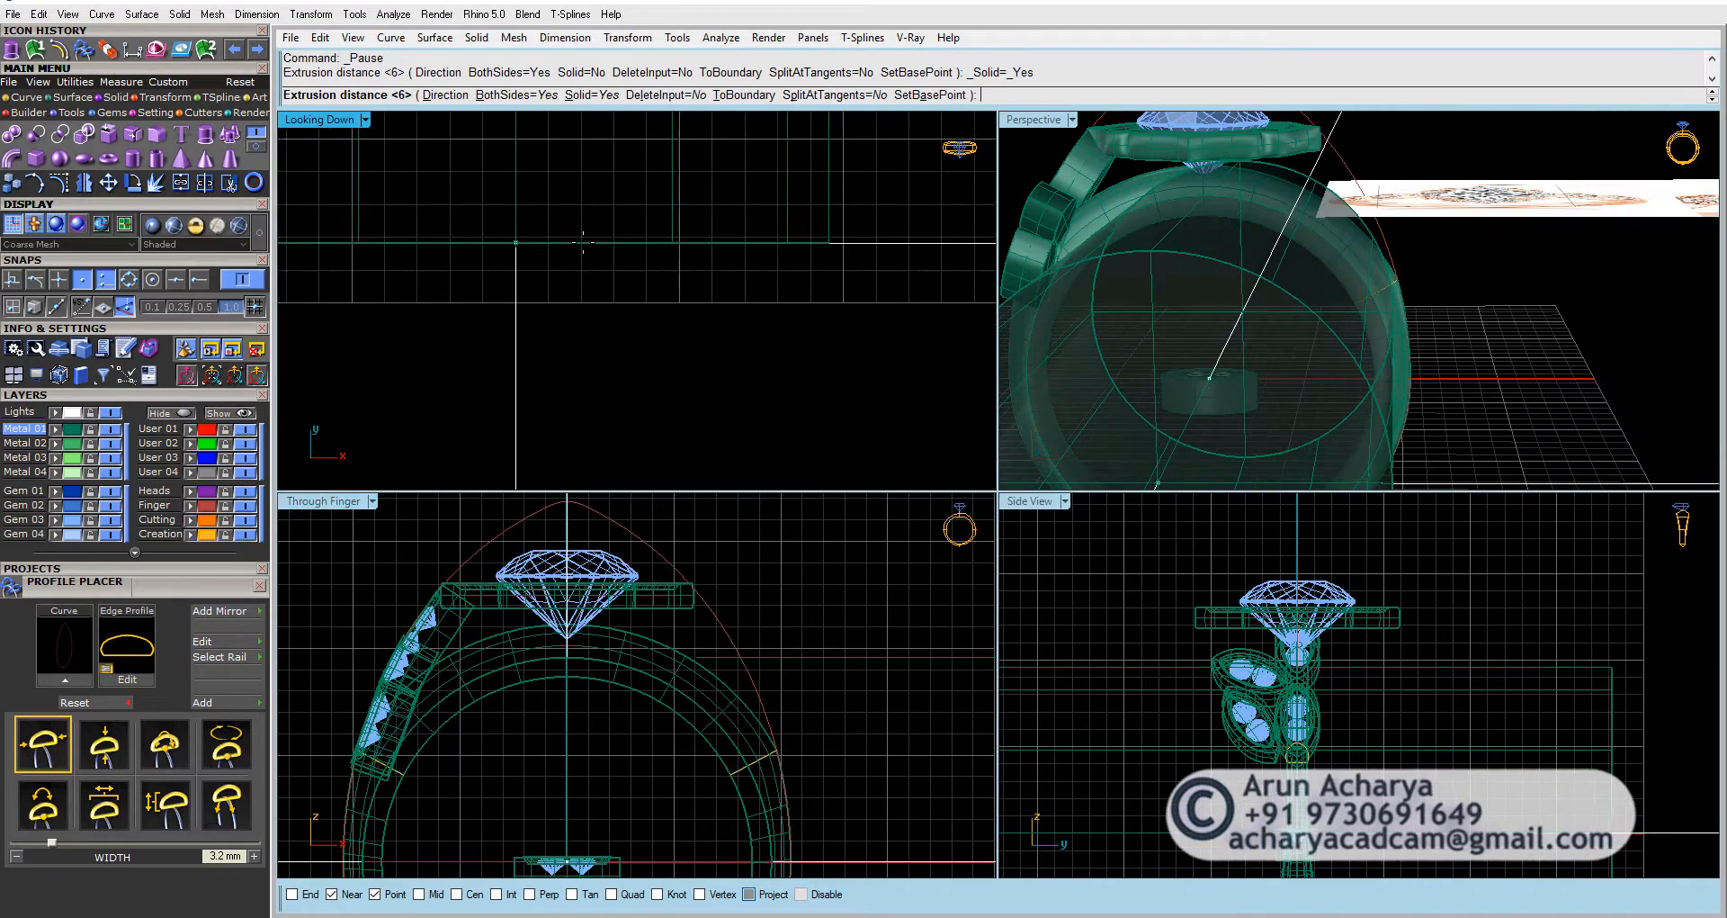
{"action": "right_click_drag", "start_coordinate": [609, 165], "coordinate": [597, 261]}
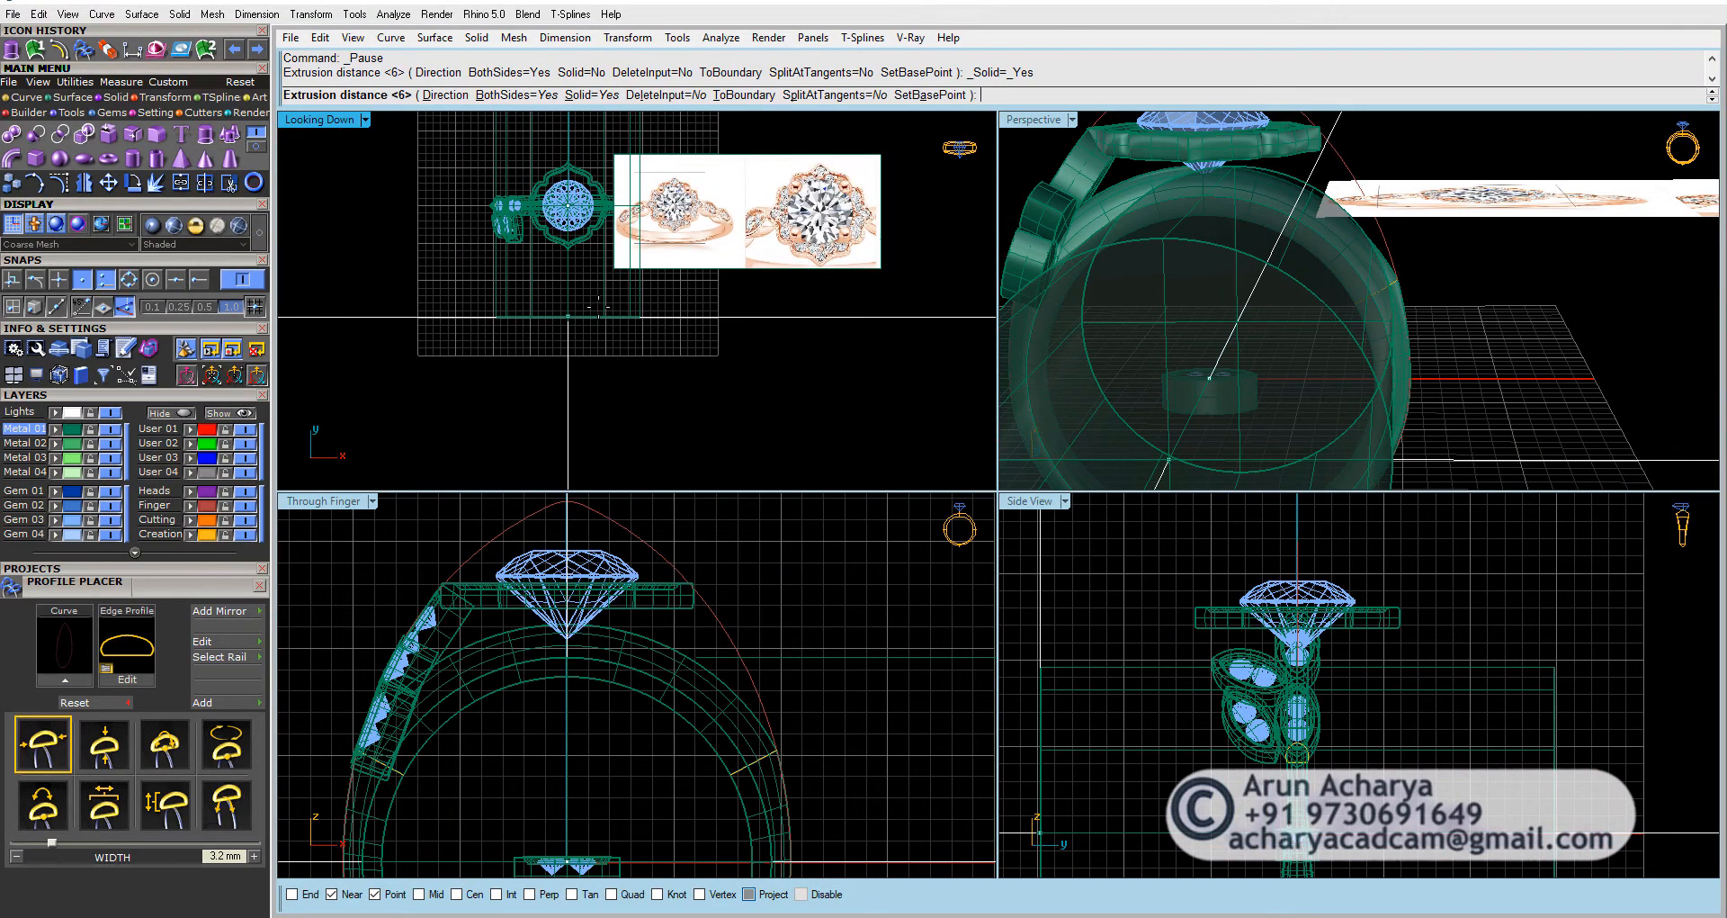
{"action": "key", "text": "Return"}
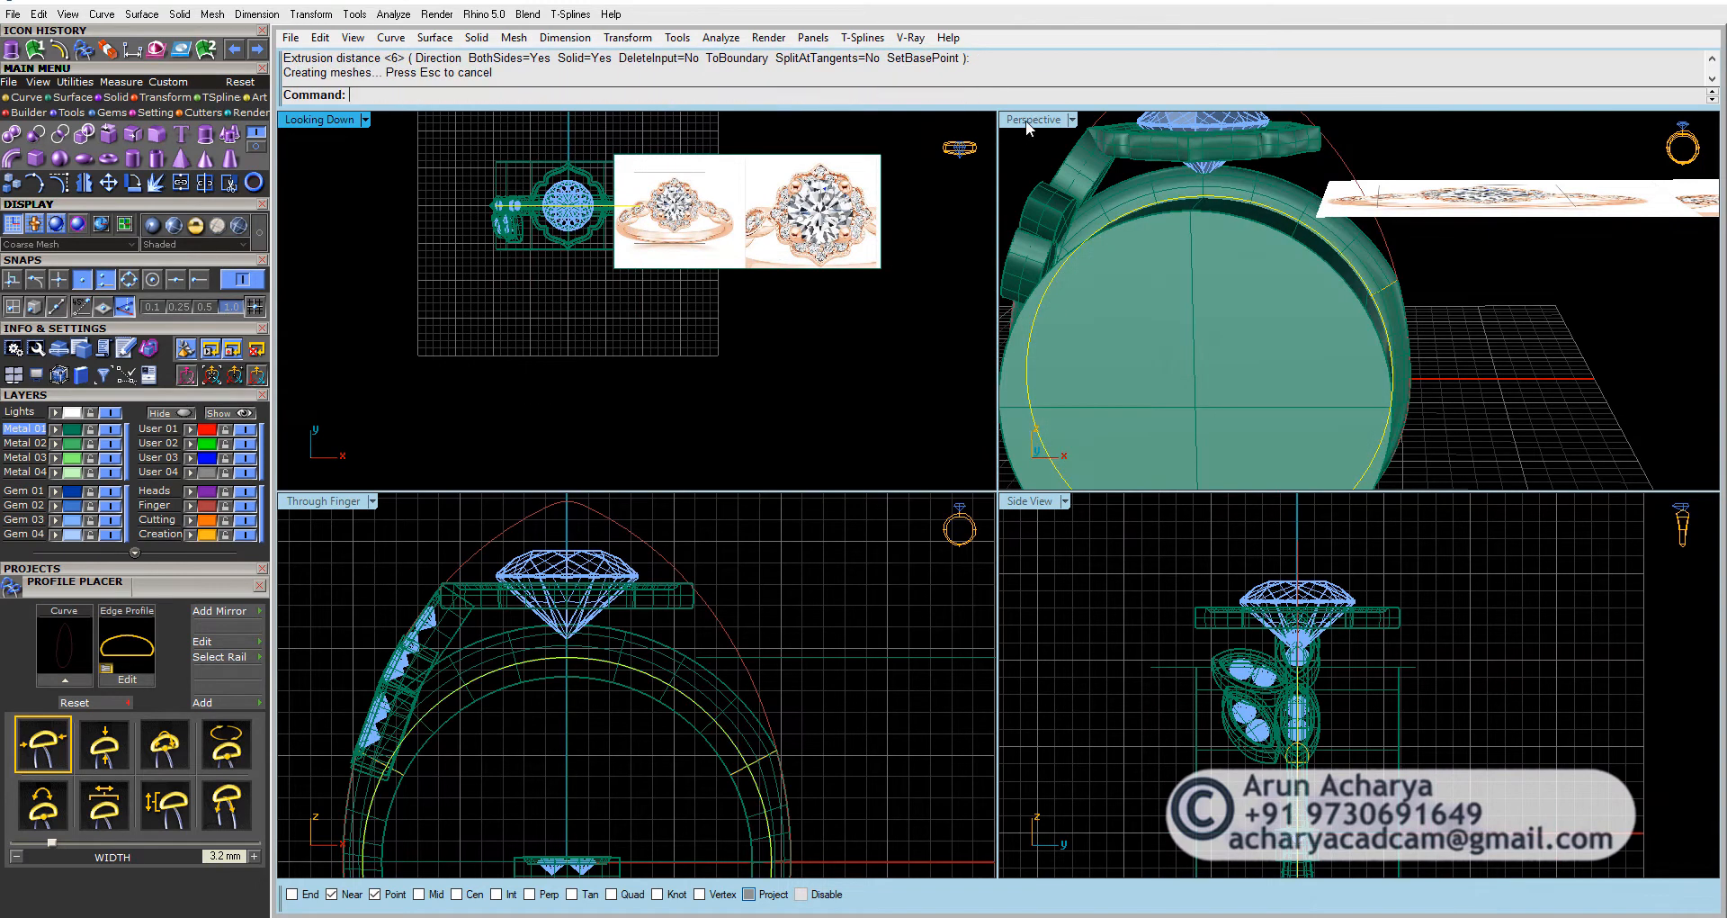
Step: Boolean-intersect the swept arc across the top of the ring with the extruded solid disc
{"action": "double_click", "coordinate": [1030, 120]}
{"action": "left_click", "coordinate": [60, 137]}
{"action": "left_click", "coordinate": [569, 444]}
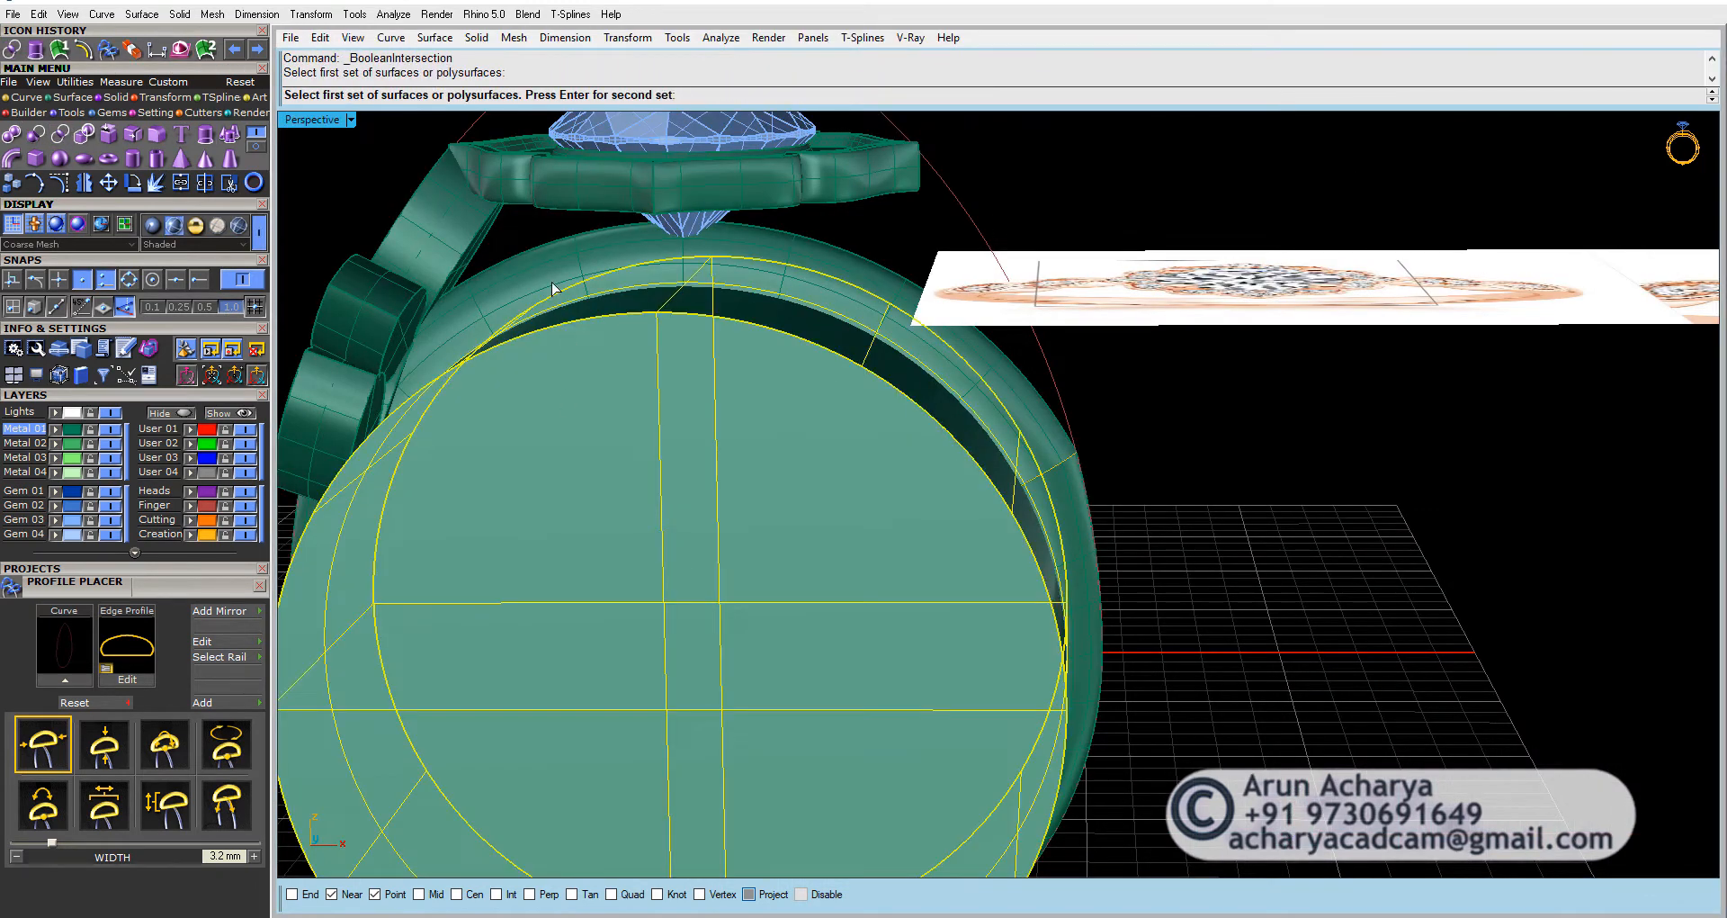
{"action": "left_click", "coordinate": [554, 292]}
{"action": "key", "text": "Return"}
{"action": "left_click", "coordinate": [570, 399]}
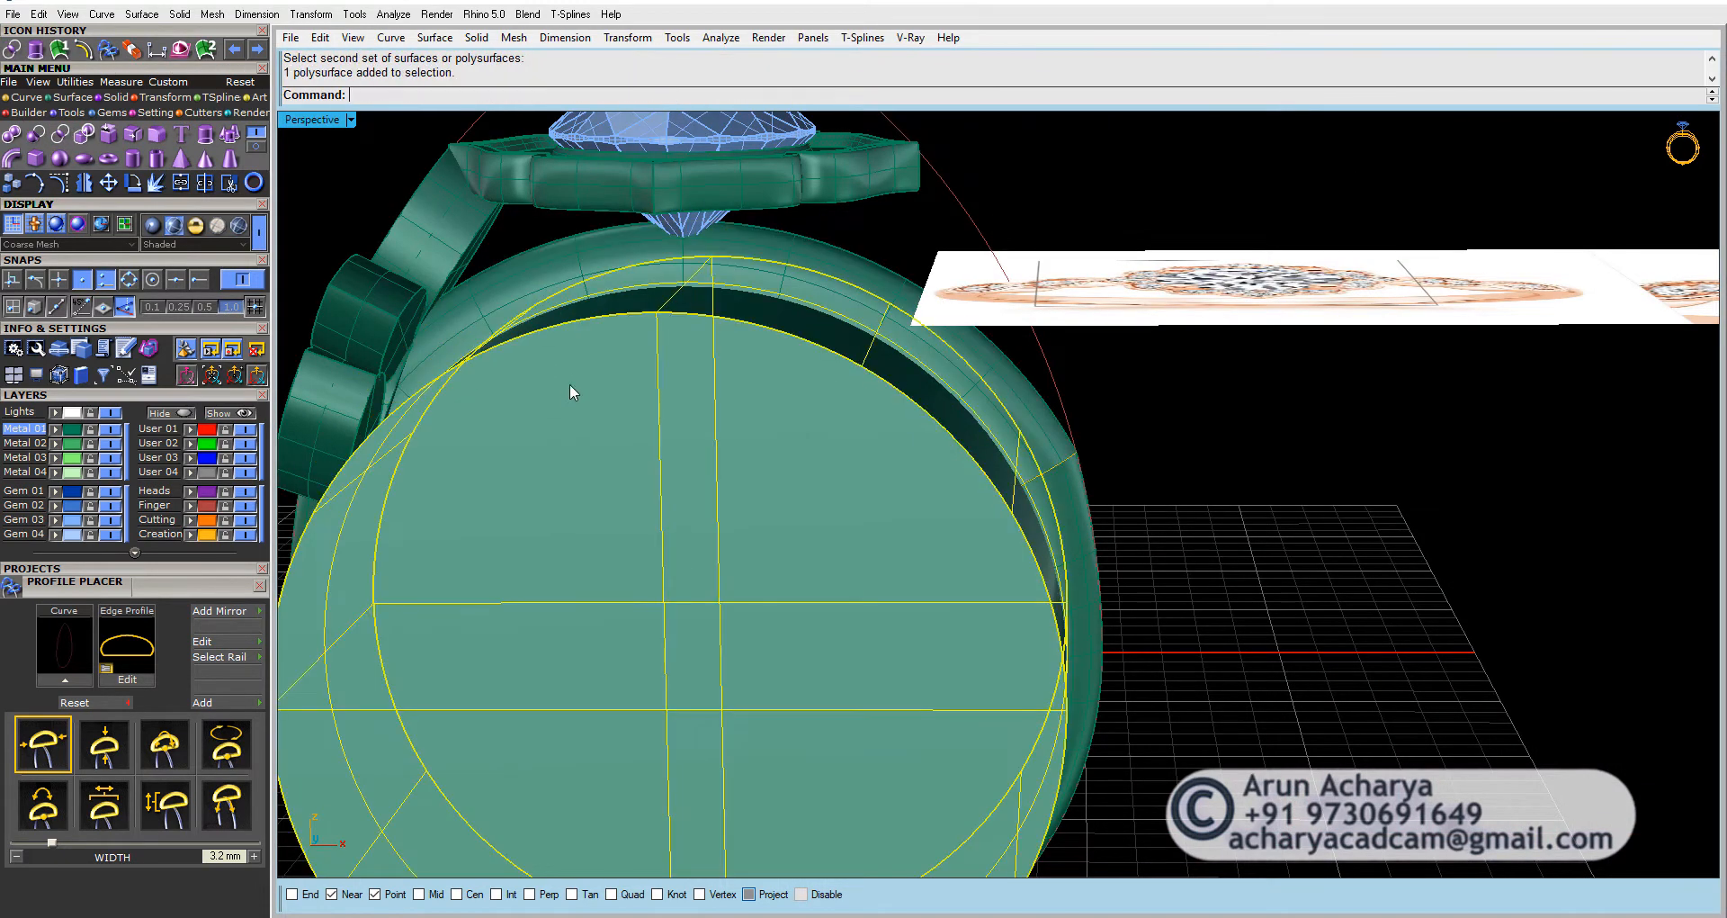
{"action": "key", "text": "Return"}
Step: Examine the thinned top arc and the marquise shoulder settings from several angles around the ring
{"action": "right_click_drag", "start_coordinate": [604, 407], "coordinate": [797, 453]}
{"action": "scroll", "coordinate": [867, 450], "scroll_direction": "up", "scroll_amount": 3}
{"action": "left_click", "coordinate": [858, 484]}
{"action": "left_click", "coordinate": [786, 471]}
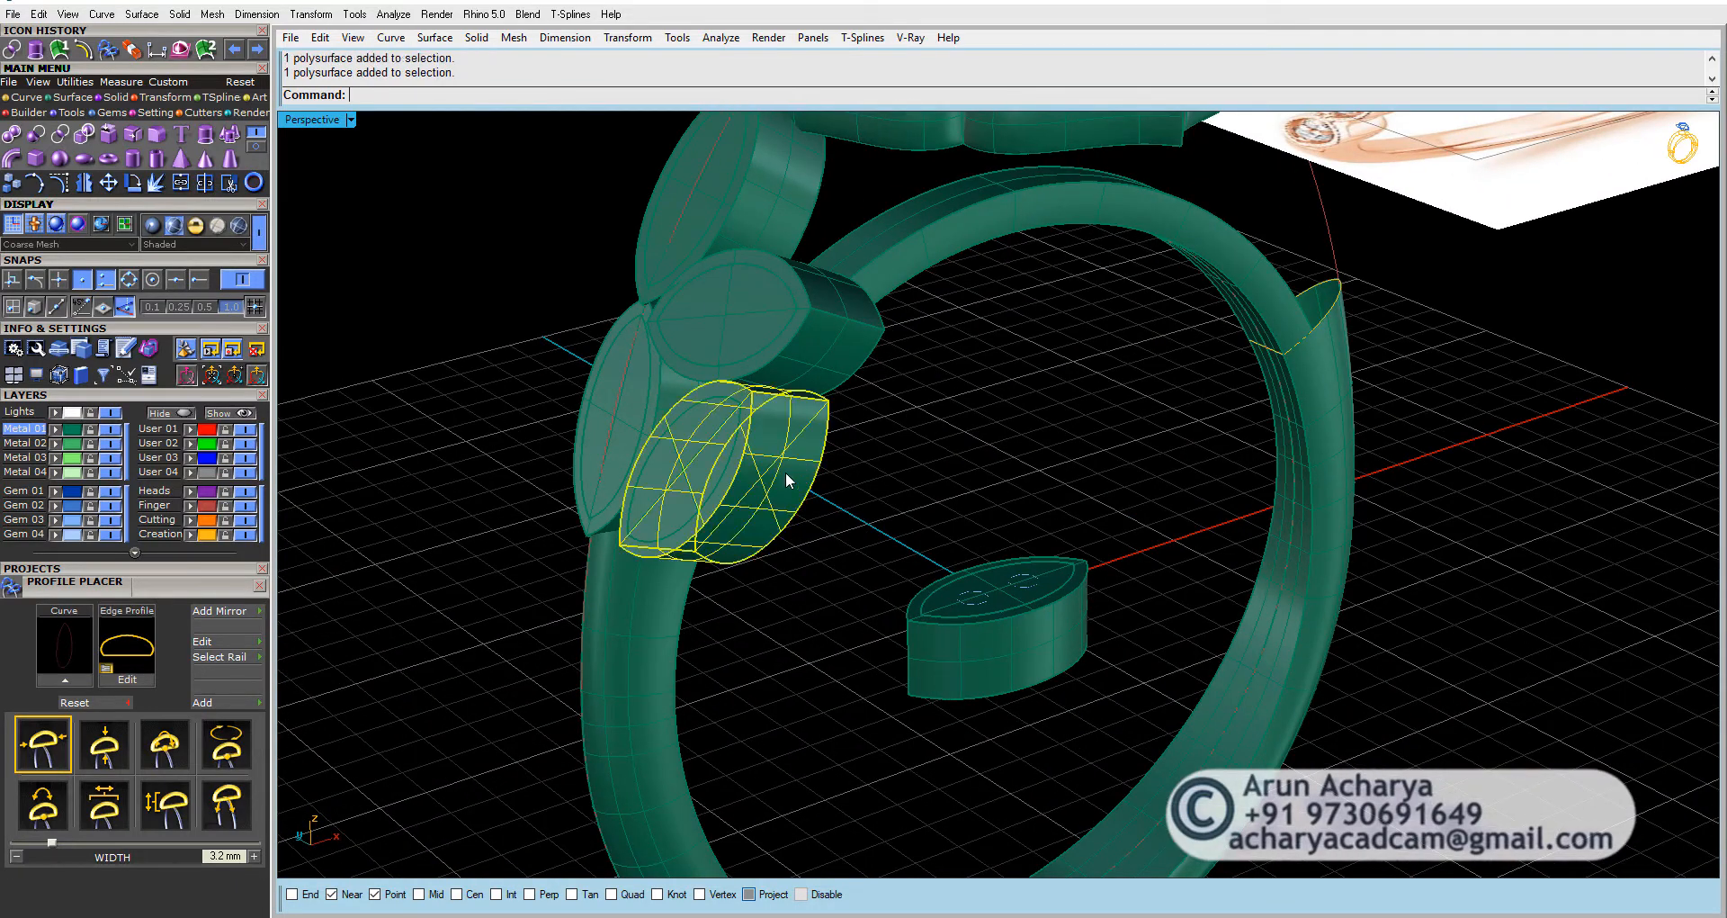
{"action": "left_click", "coordinate": [609, 302]}
{"action": "scroll", "coordinate": [811, 526], "scroll_direction": "down", "scroll_amount": 4}
{"action": "mouse_move", "coordinate": [711, 382]}
{"action": "right_mouse_down"}
{"action": "mouse_move", "coordinate": [811, 526]}
{"action": "mouse_move", "coordinate": [720, 359]}
{"action": "mouse_move", "coordinate": [744, 381]}
{"action": "right_mouse_up"}
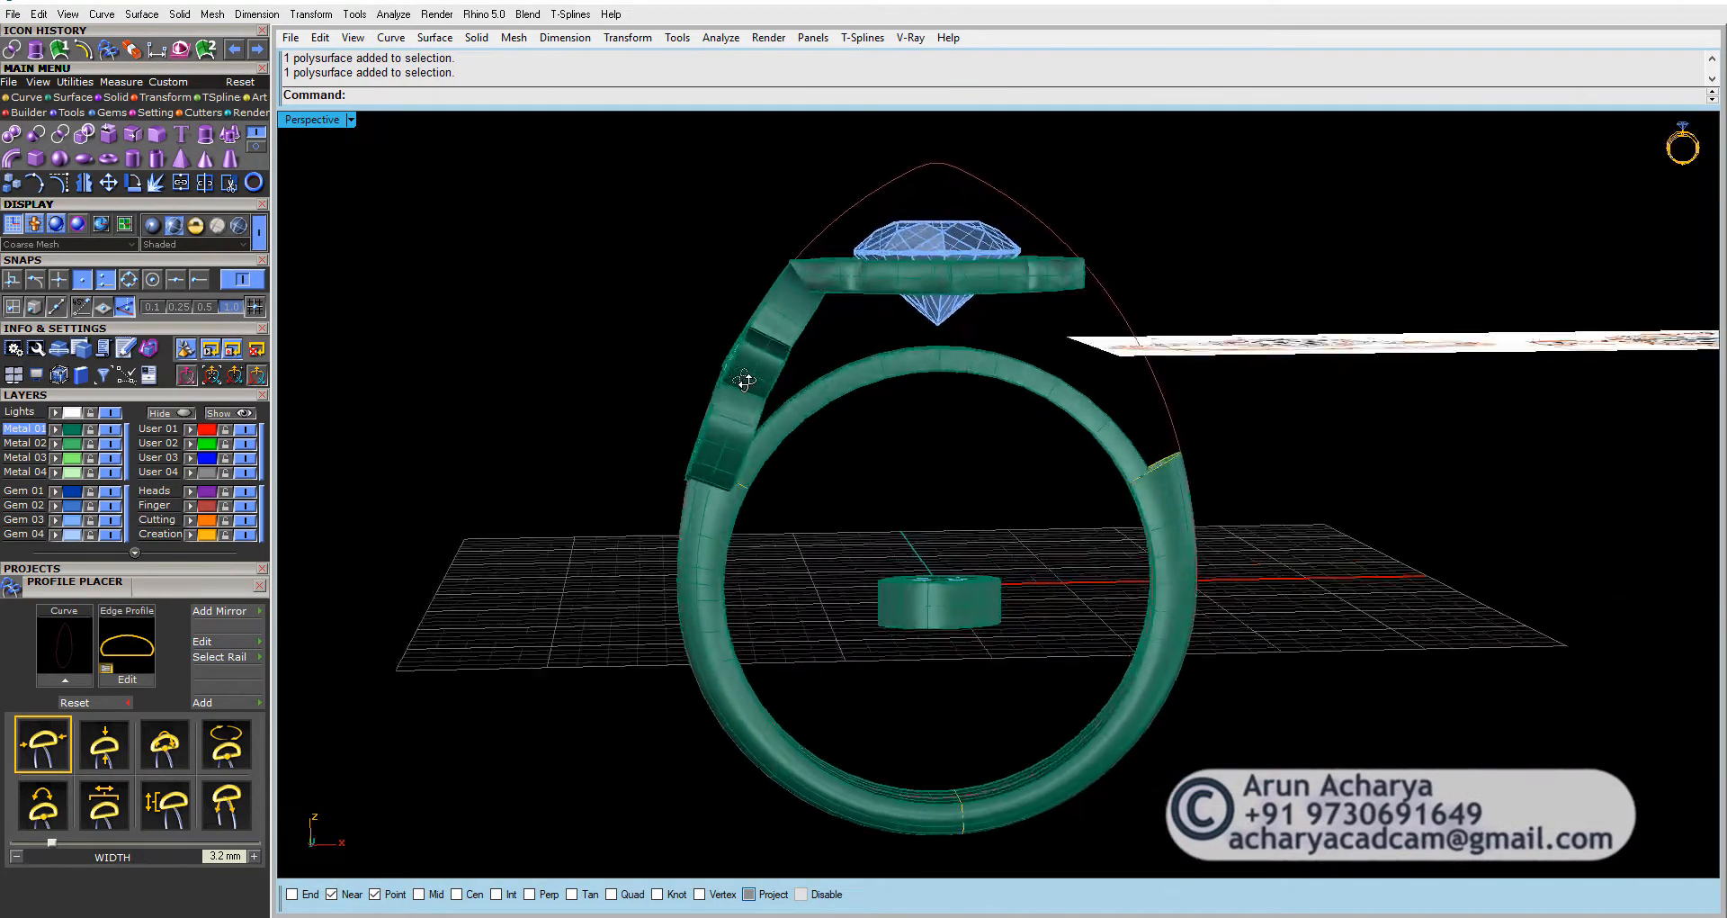
Step: Check how the halo and the upper marquise setting sit against each other in the Through Finger view
{"action": "left_click", "coordinate": [820, 274]}
{"action": "double_click", "coordinate": [307, 119]}
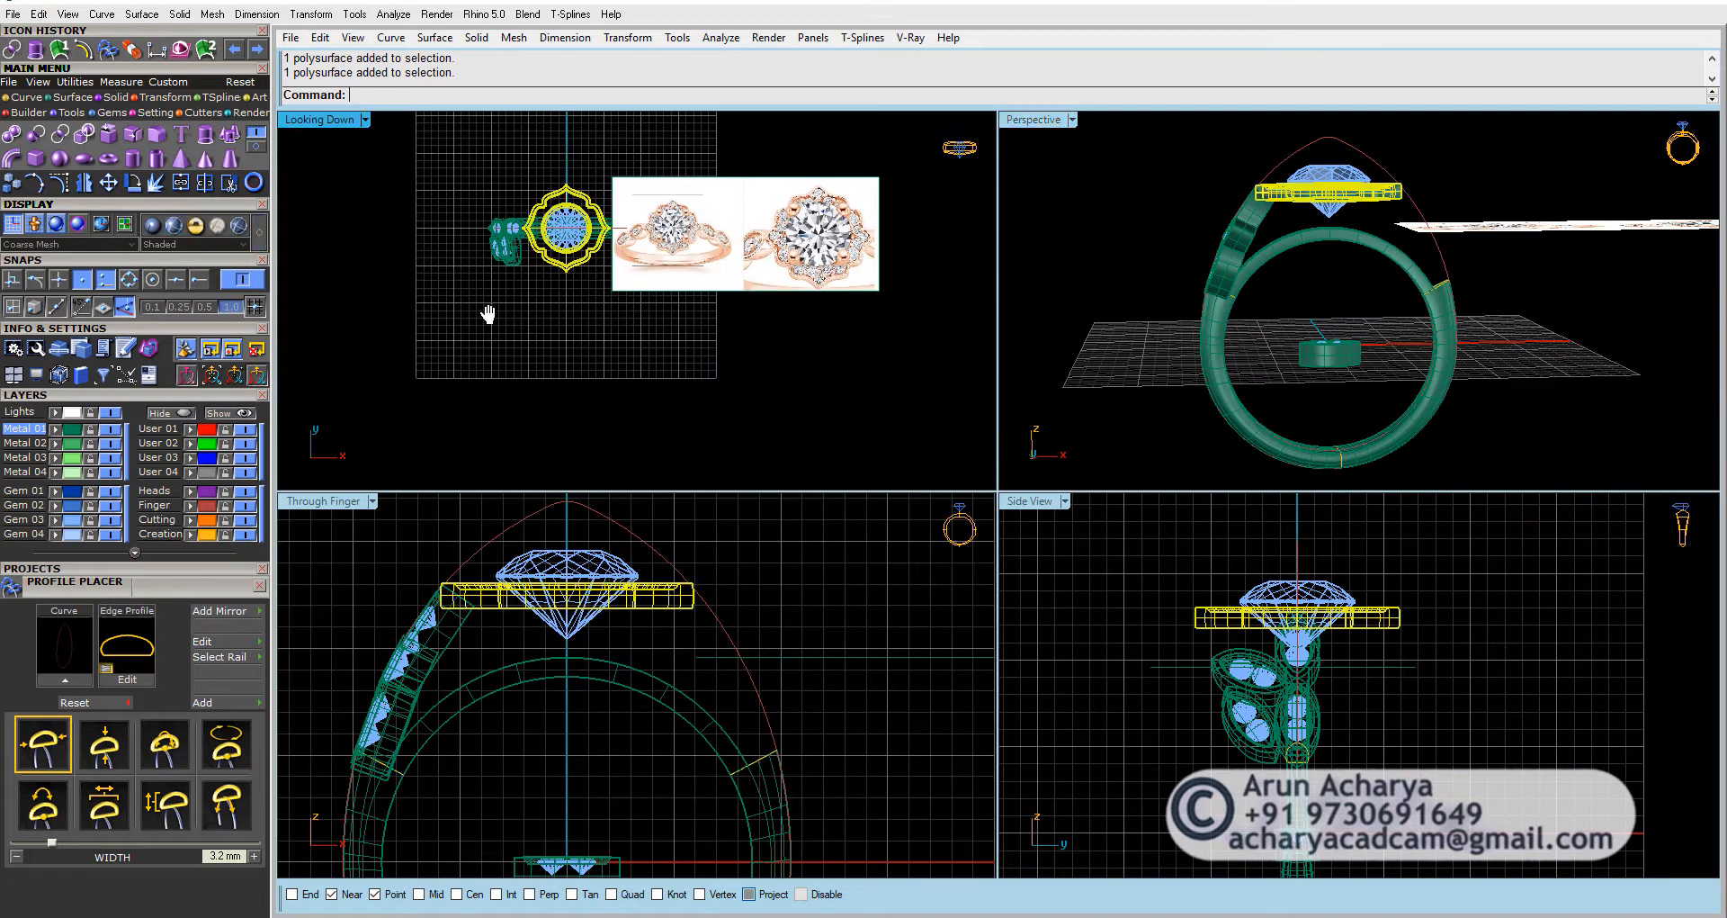
{"action": "double_click", "coordinate": [331, 501]}
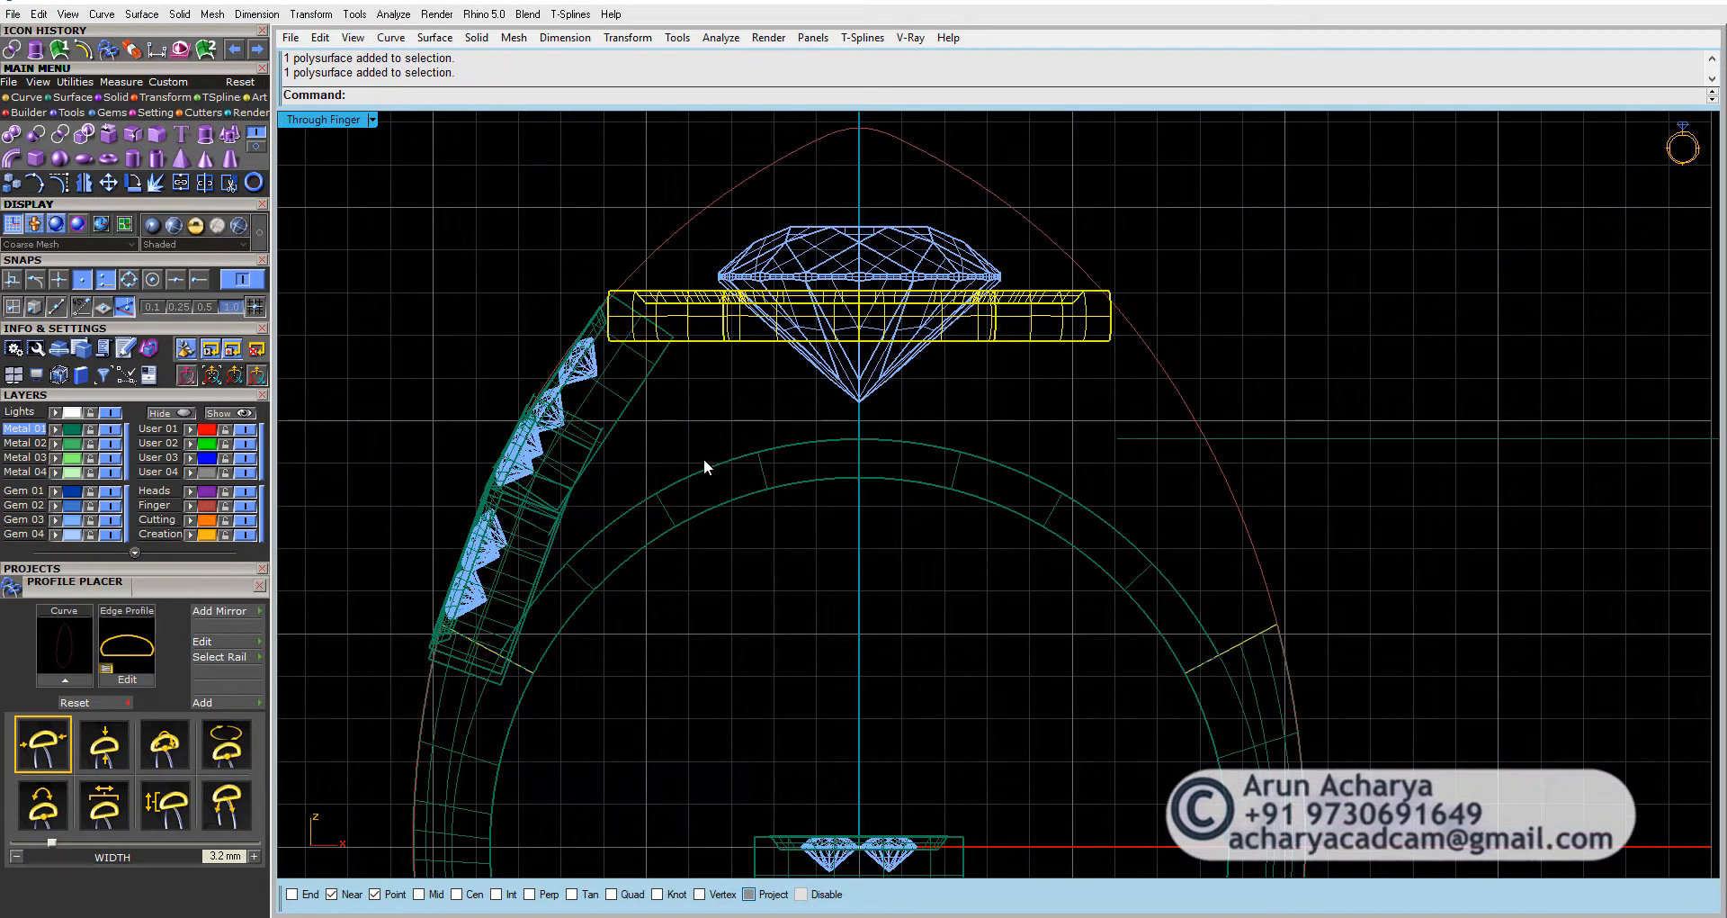
{"action": "right_click_drag", "start_coordinate": [704, 459], "coordinate": [636, 471]}
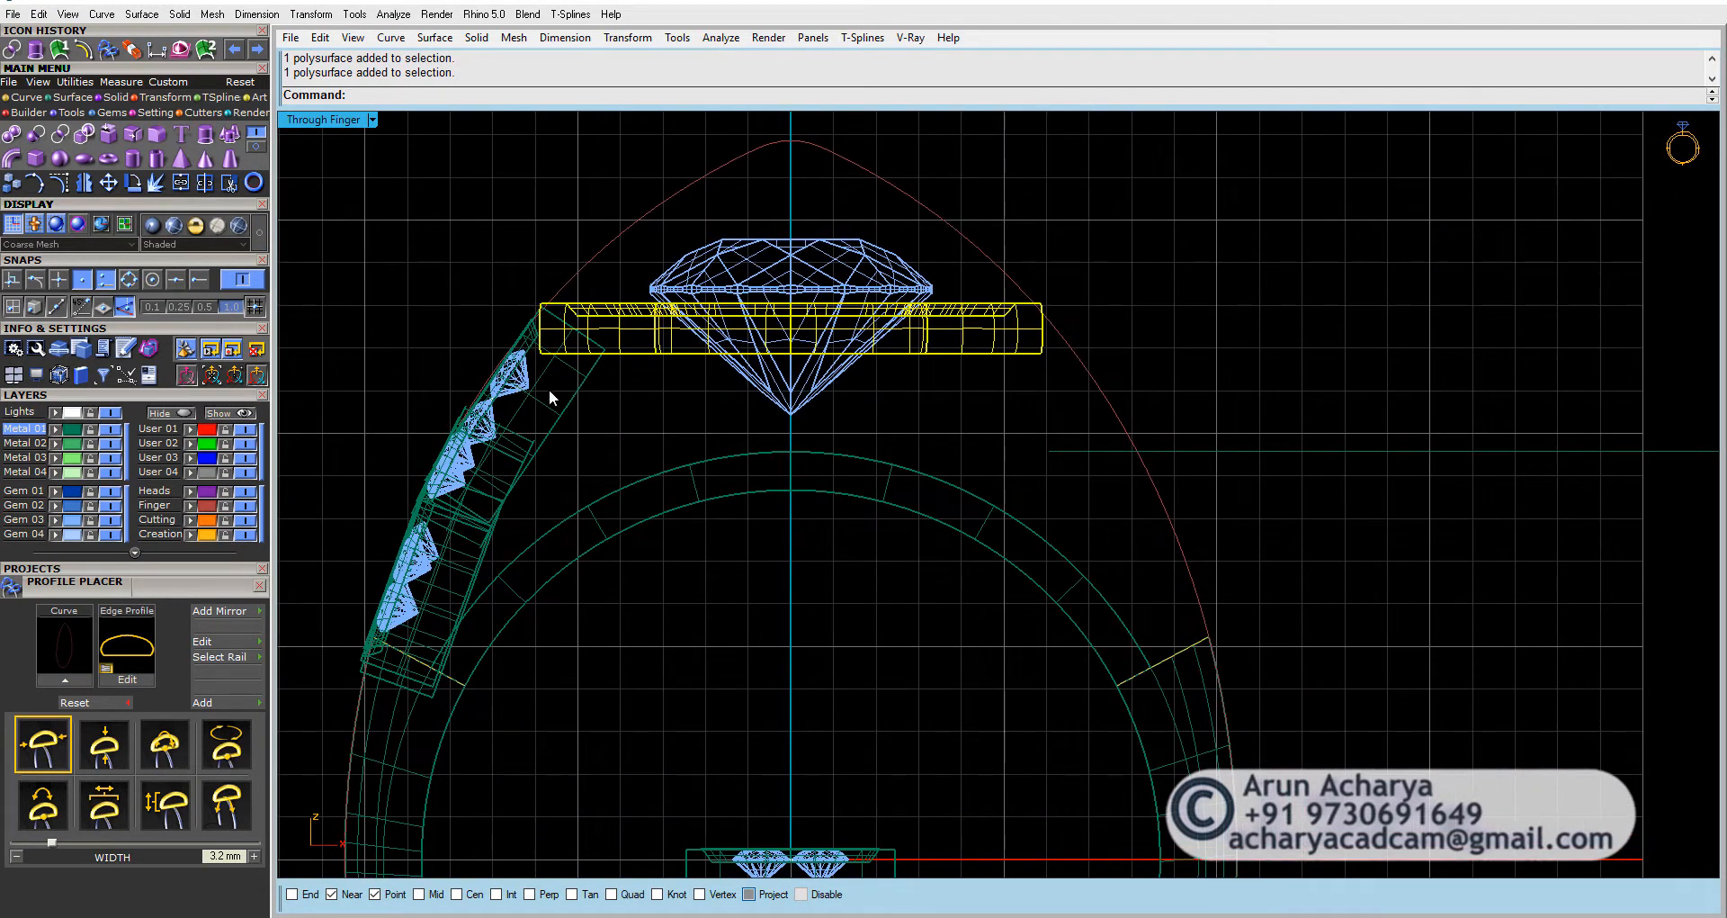
{"action": "right_click_drag", "start_coordinate": [605, 401], "coordinate": [641, 383]}
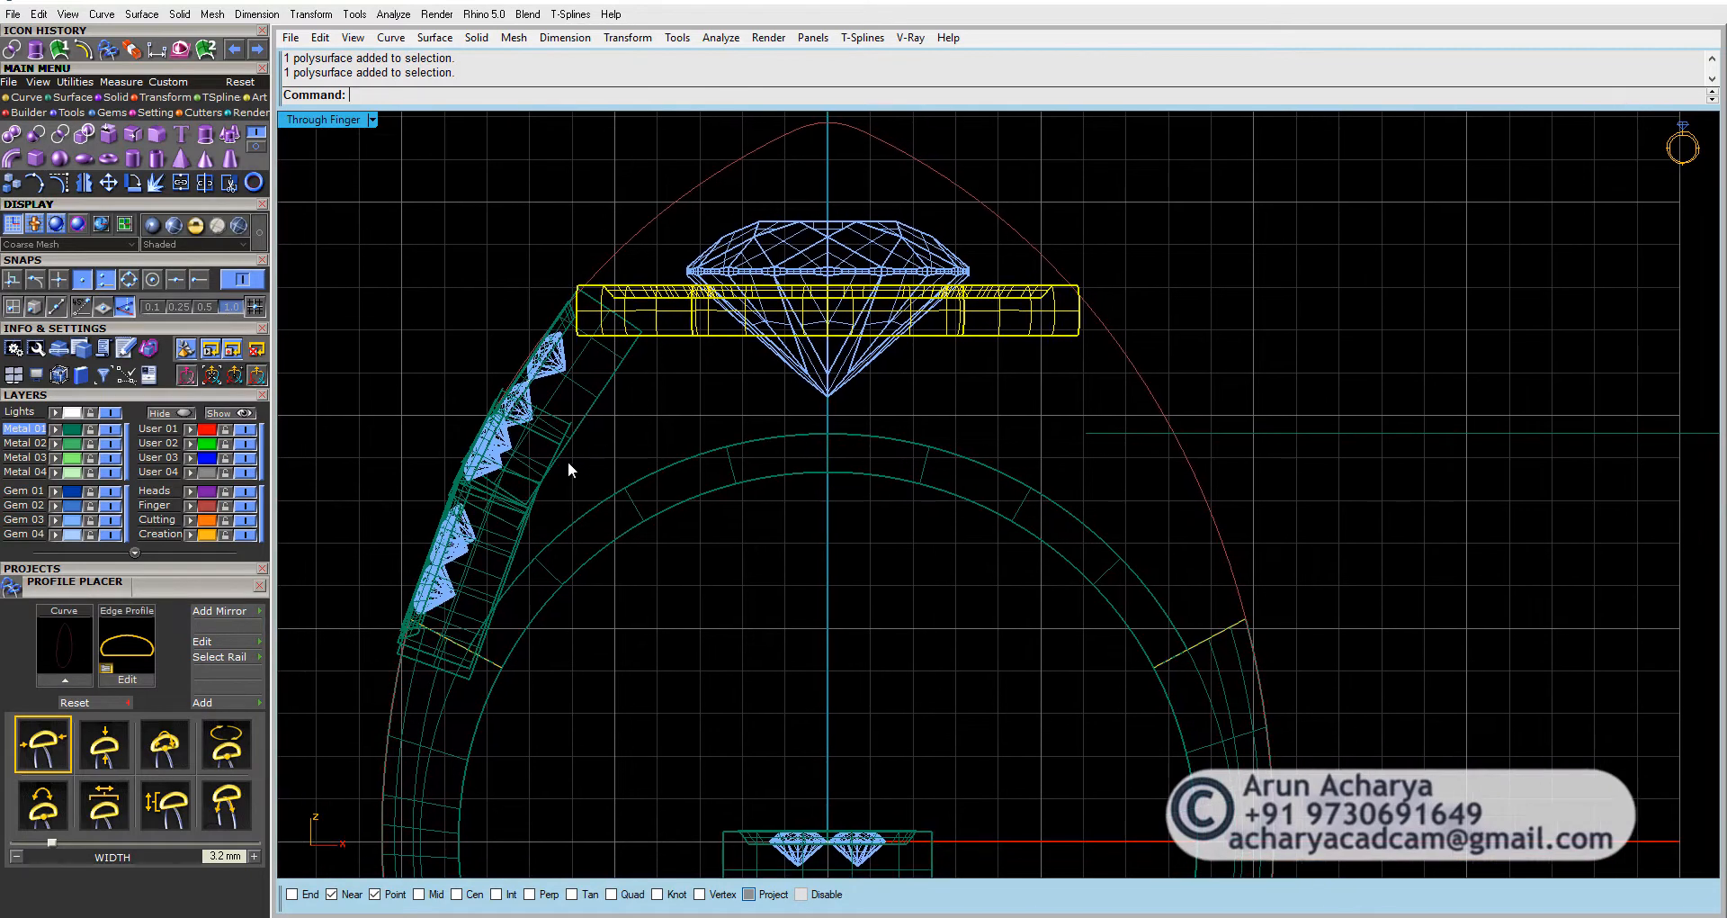
{"action": "left_click", "coordinate": [583, 415]}
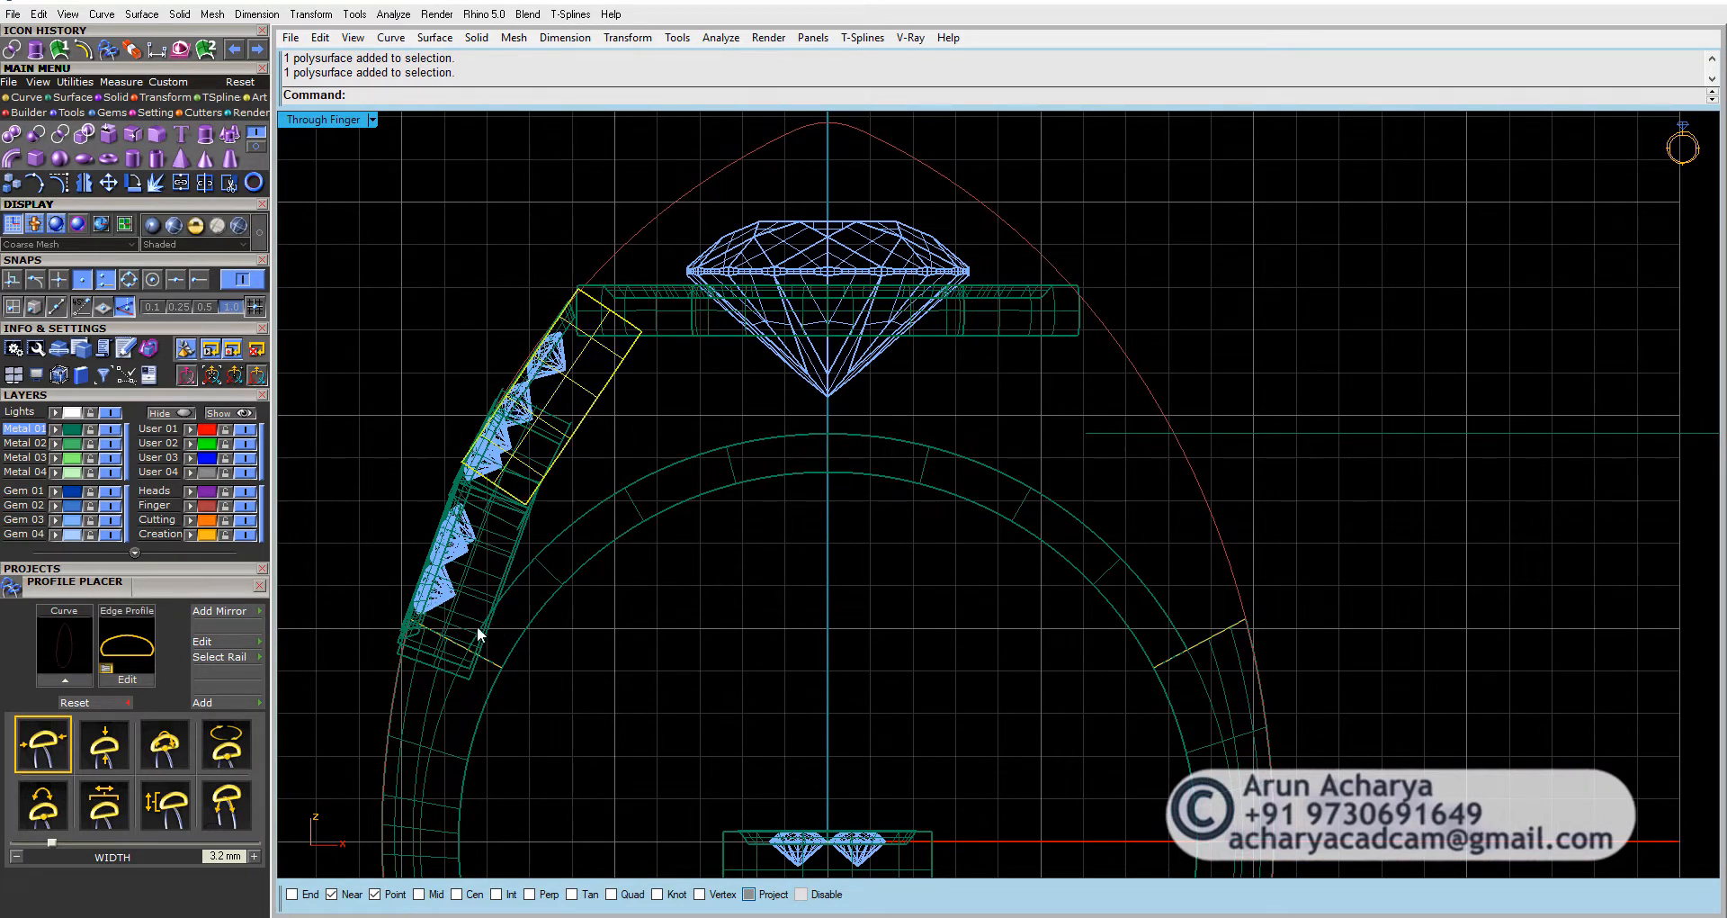
{"action": "left_click", "coordinate": [661, 340]}
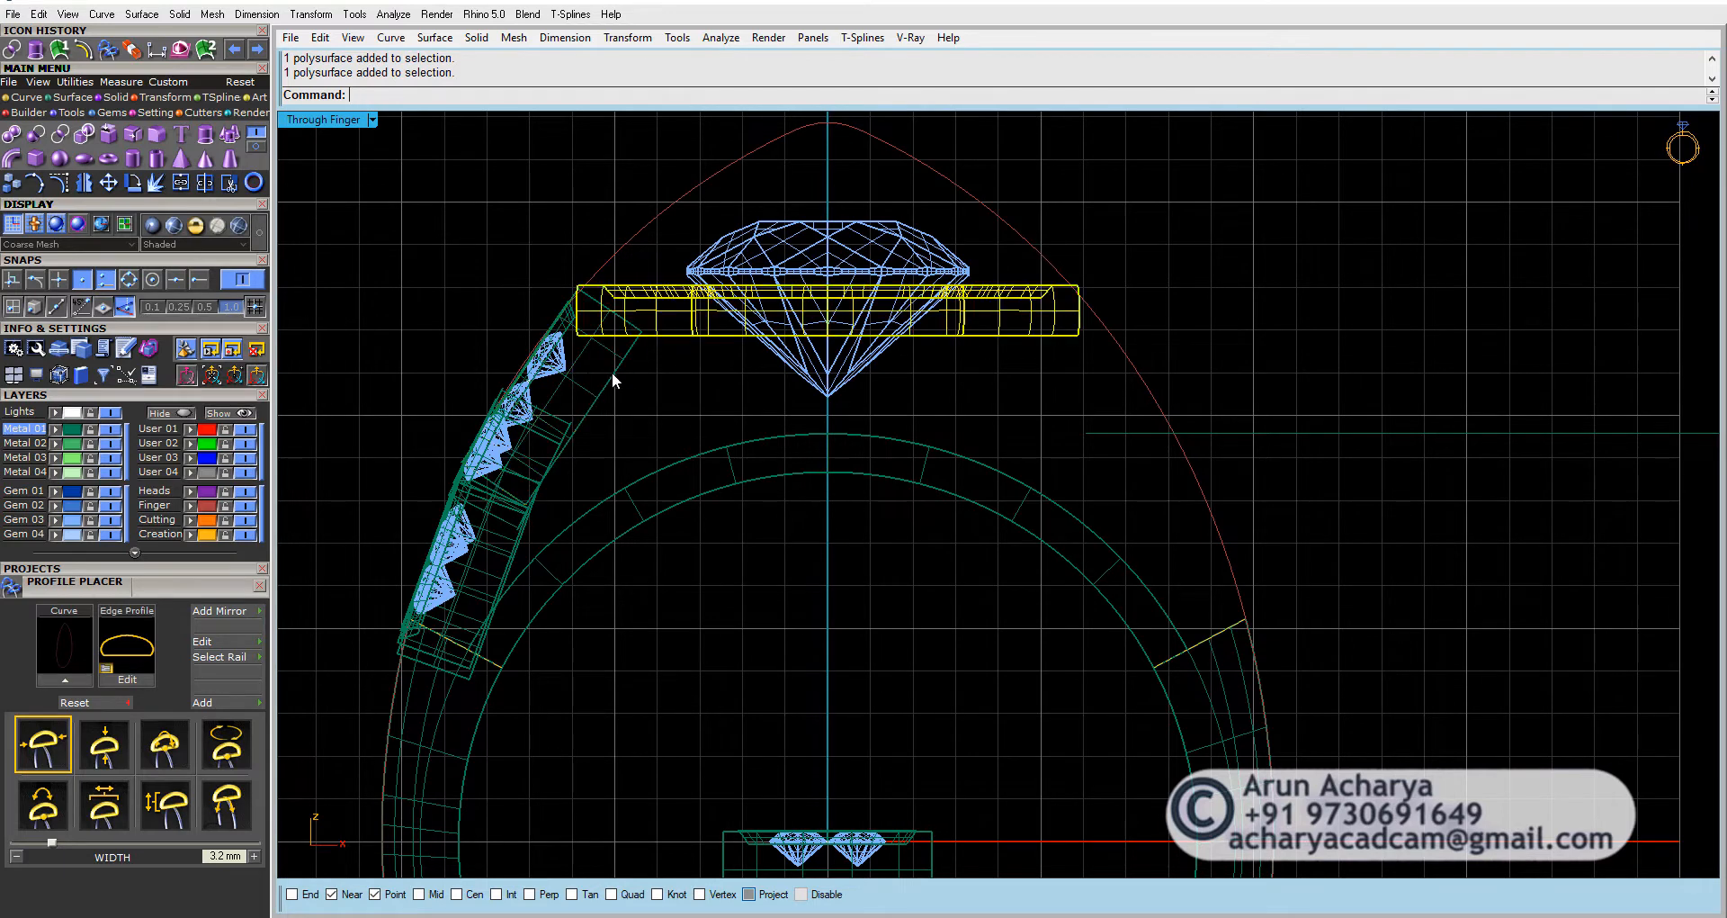
{"action": "left_click", "coordinate": [612, 370]}
{"action": "key", "text": "Escape"}
Step: Try exploding the halo setting and turning on the control points of its outer surfaces
{"action": "left_click", "coordinate": [663, 333]}
{"action": "right_click_drag", "start_coordinate": [662, 374], "coordinate": [733, 389]}
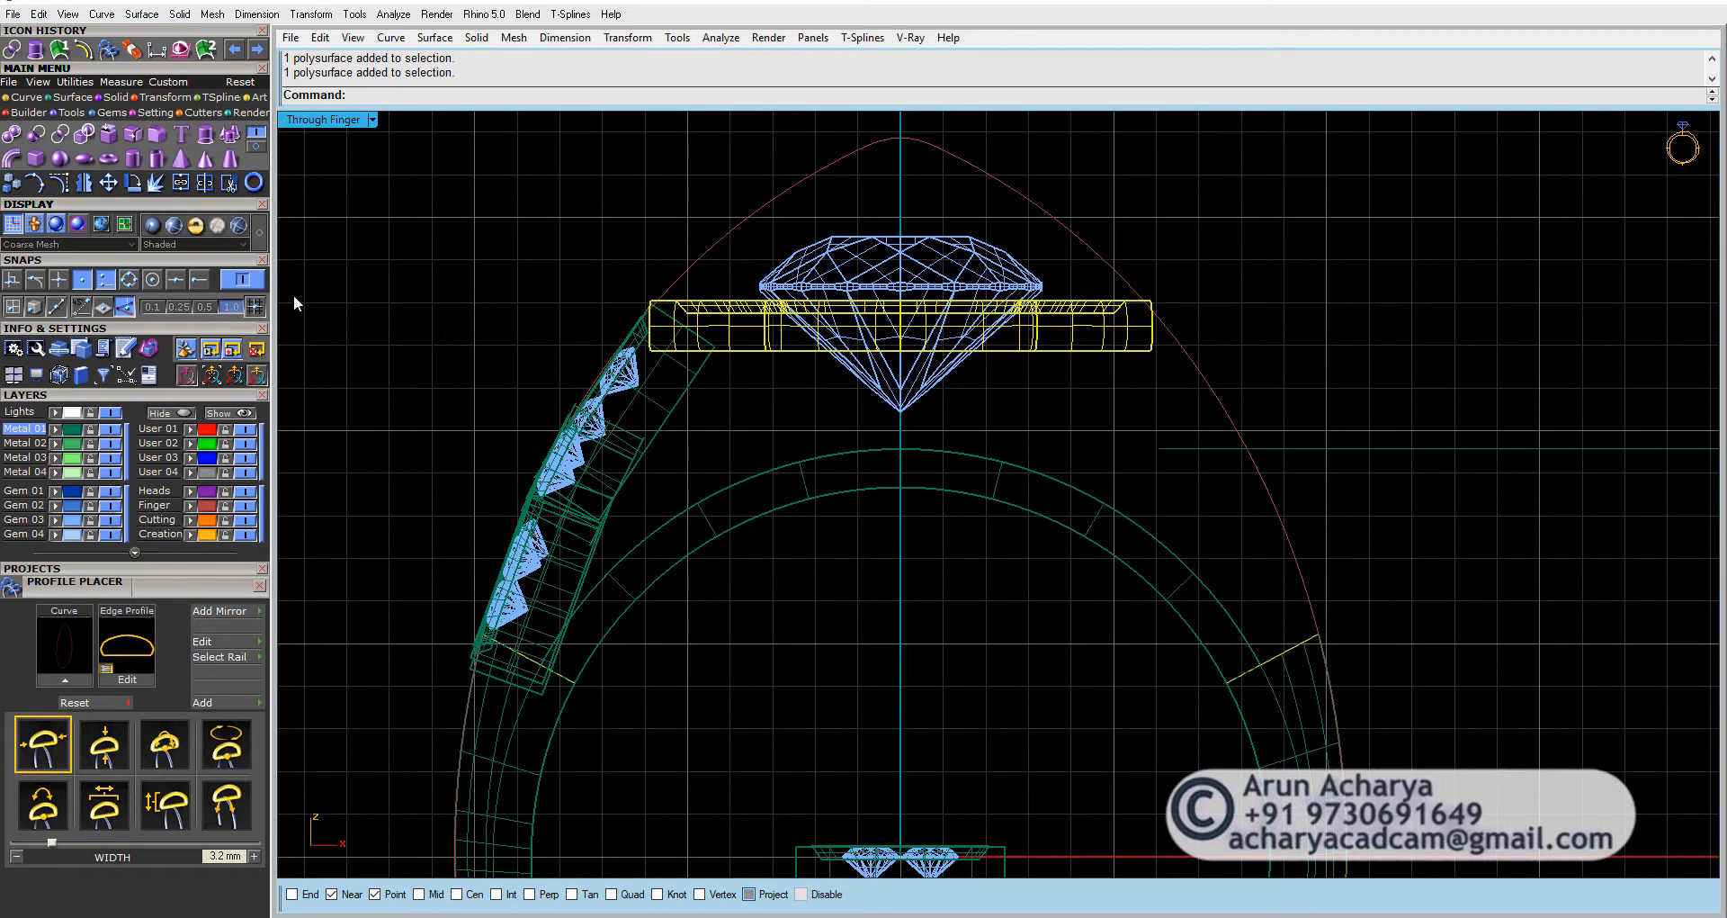
{"action": "left_click", "coordinate": [155, 183]}
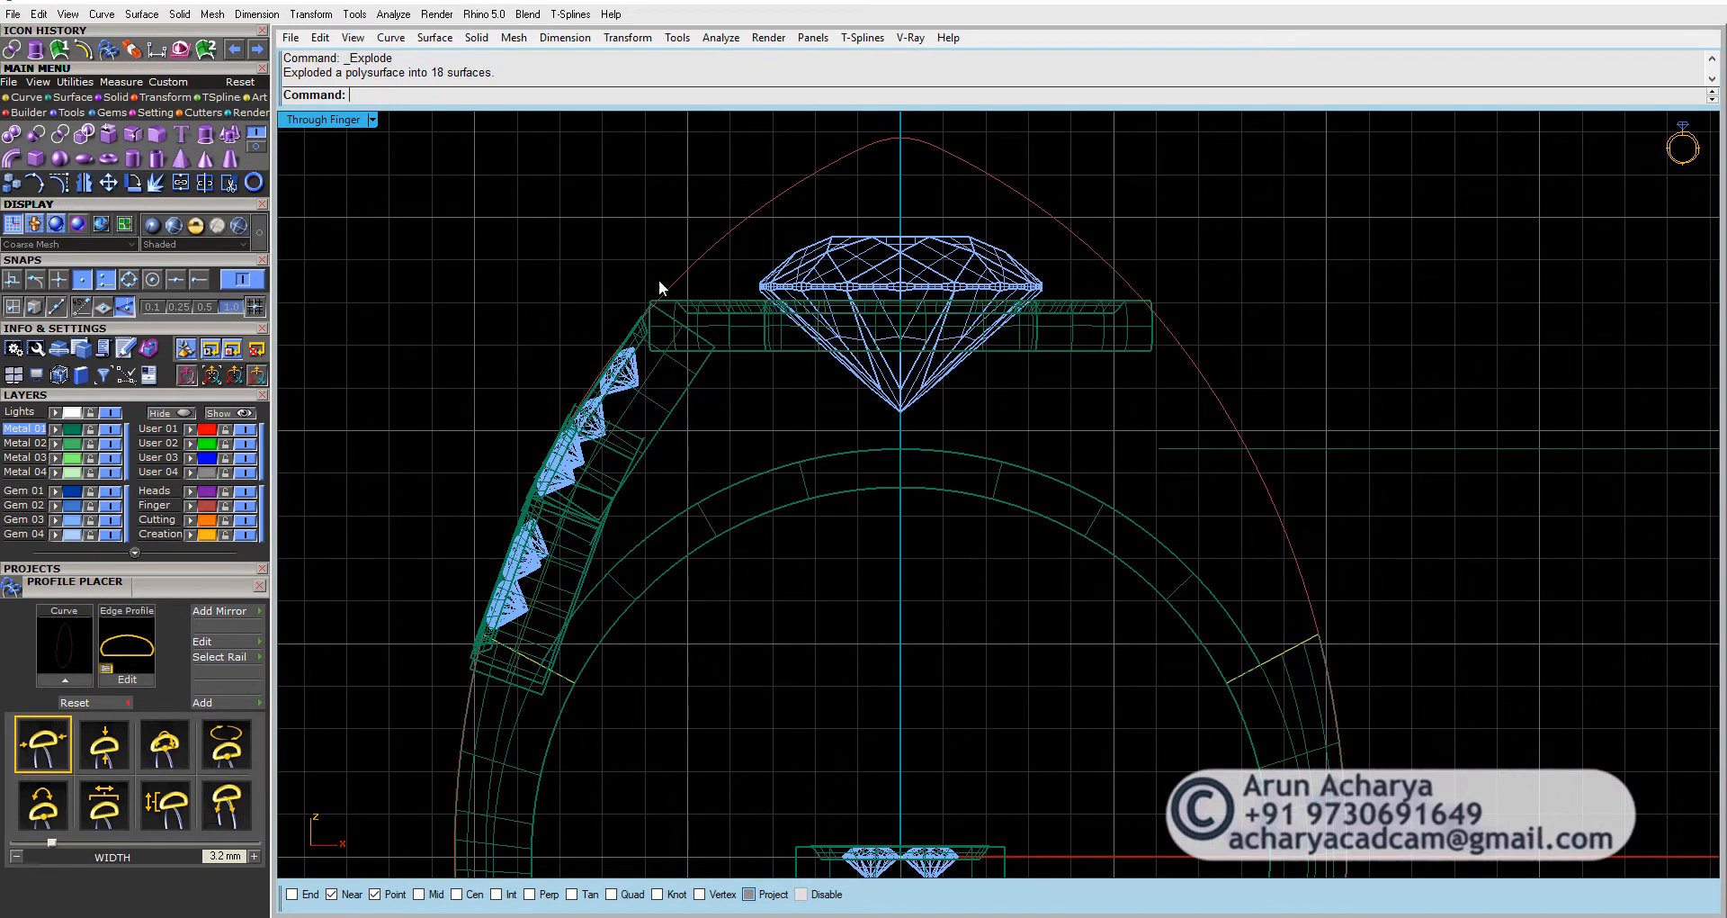
{"action": "left_click_drag", "start_coordinate": [765, 369], "coordinate": [754, 343]}
{"action": "key", "text": "Escape"}
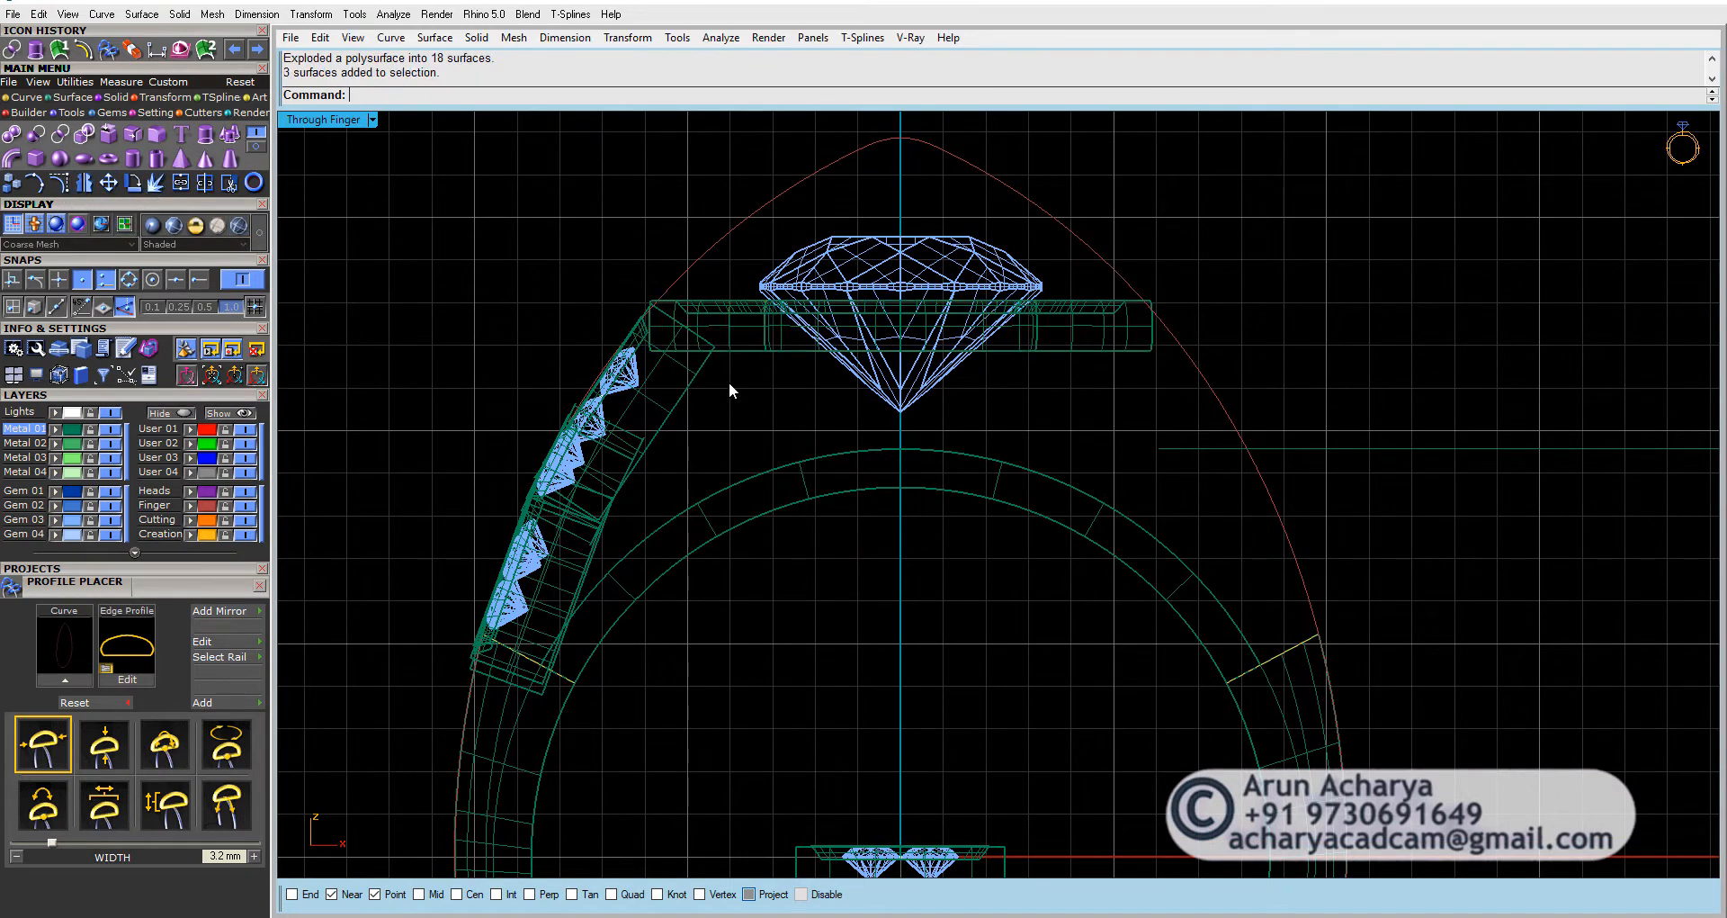
{"action": "left_click_drag", "start_coordinate": [577, 345], "coordinate": [576, 345]}
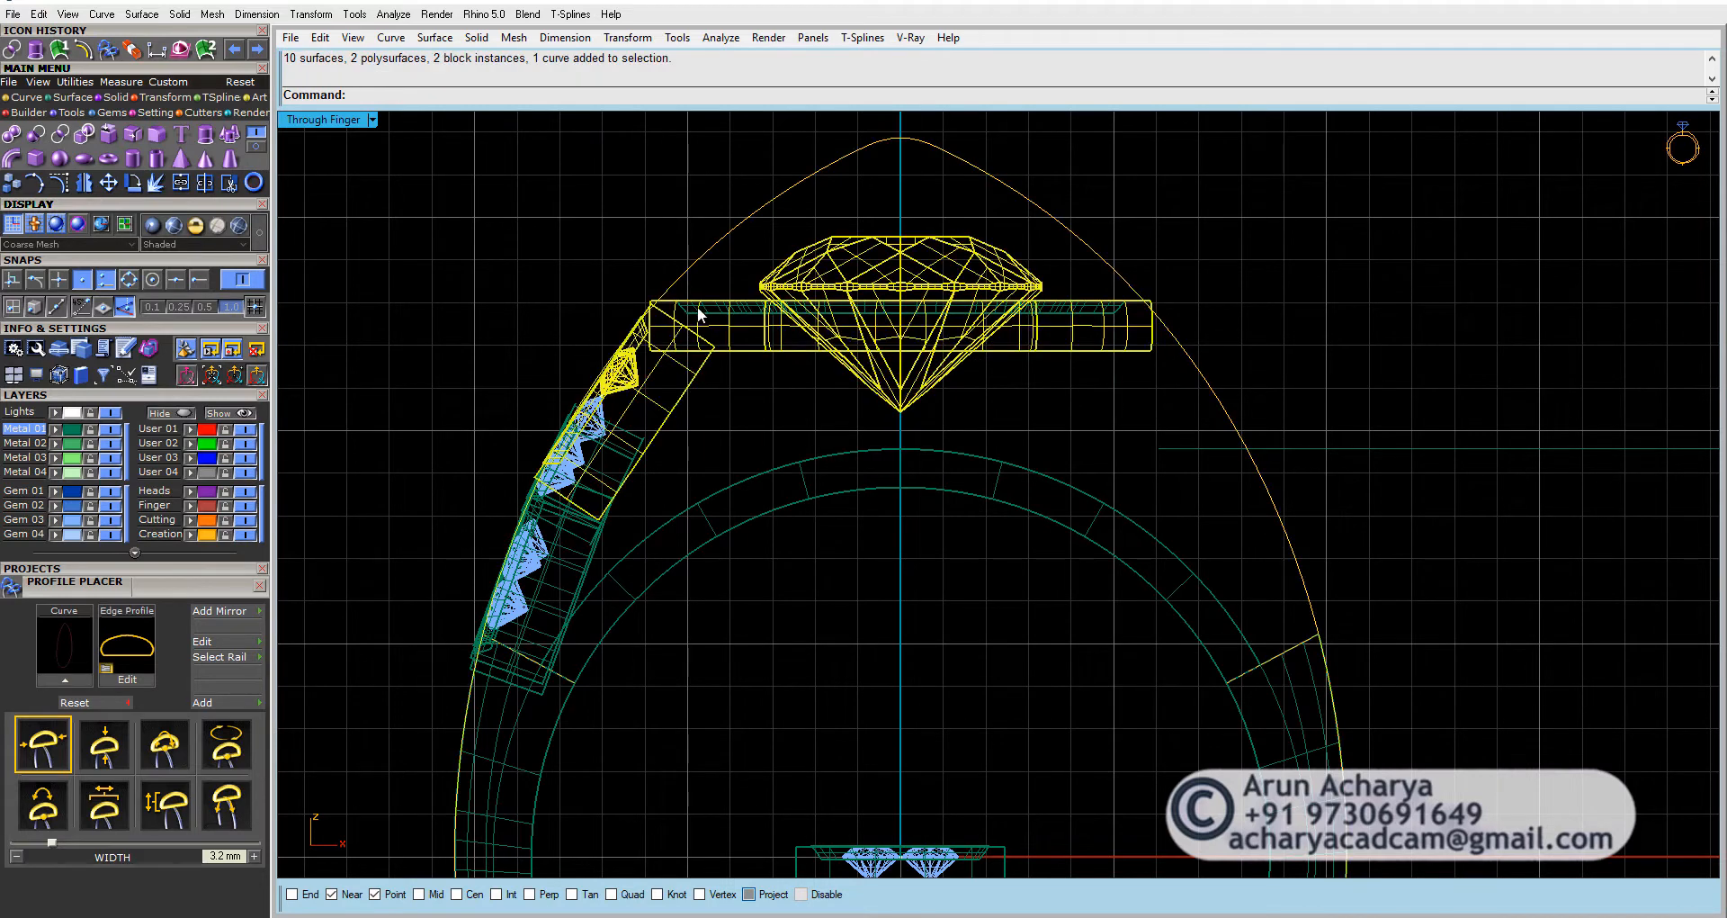
{"action": "left_click_drag", "start_coordinate": [738, 406], "coordinate": [489, 360], "text": "ctrl"}
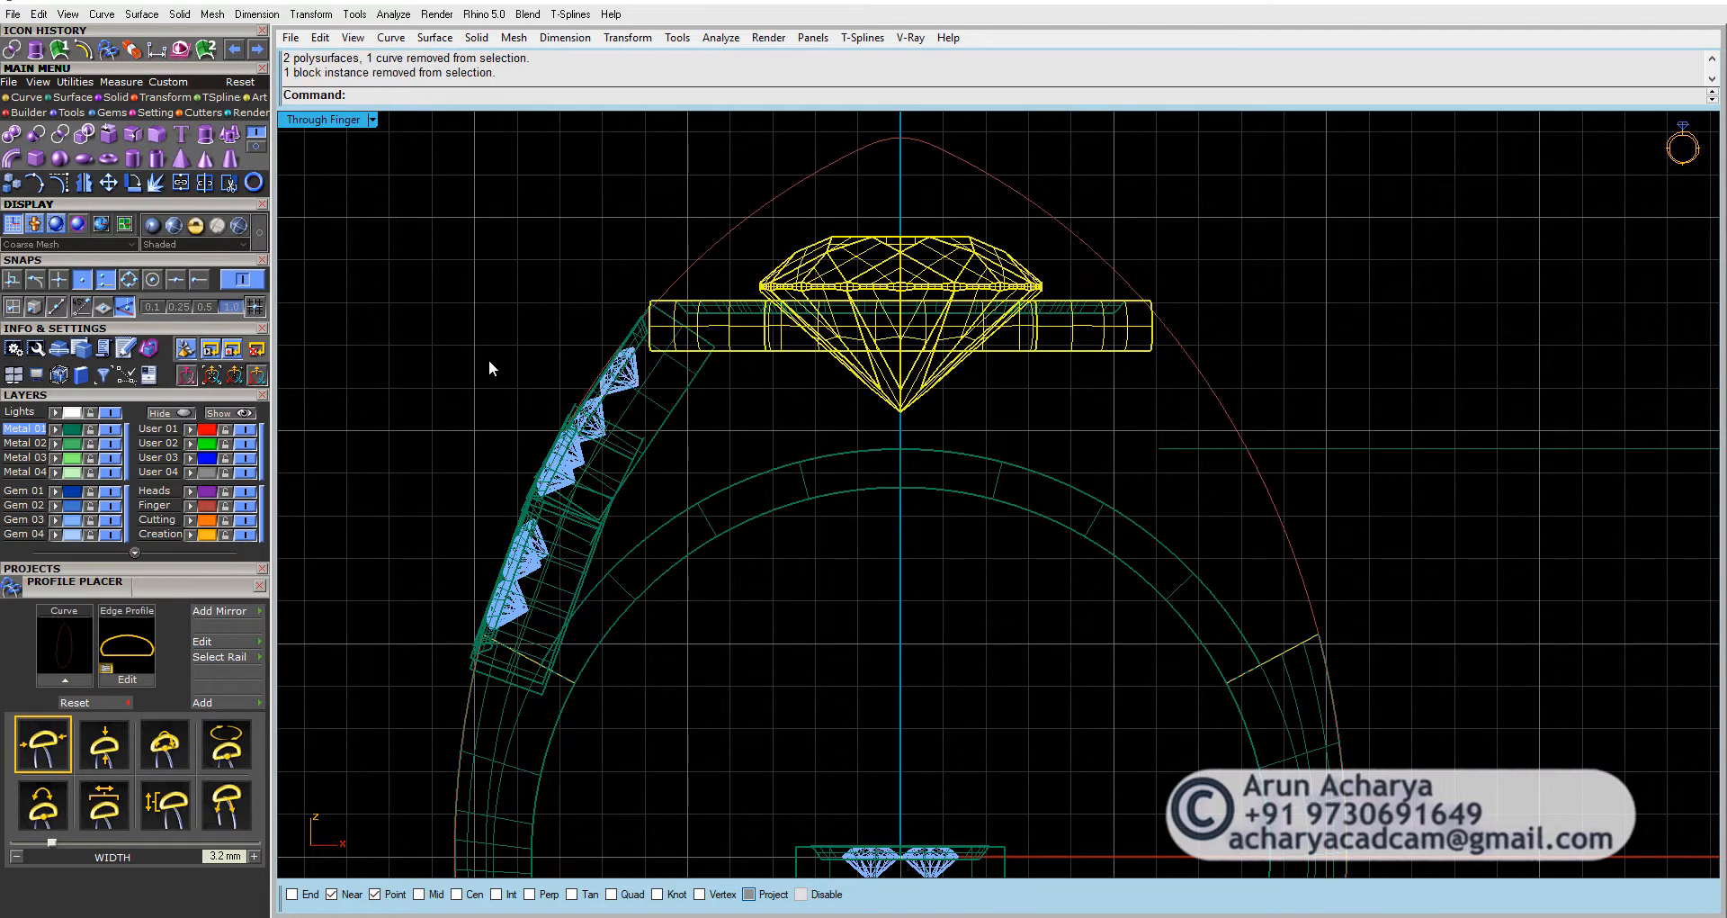
{"action": "left_click_drag", "start_coordinate": [1044, 232], "coordinate": [937, 261], "text": "ctrl"}
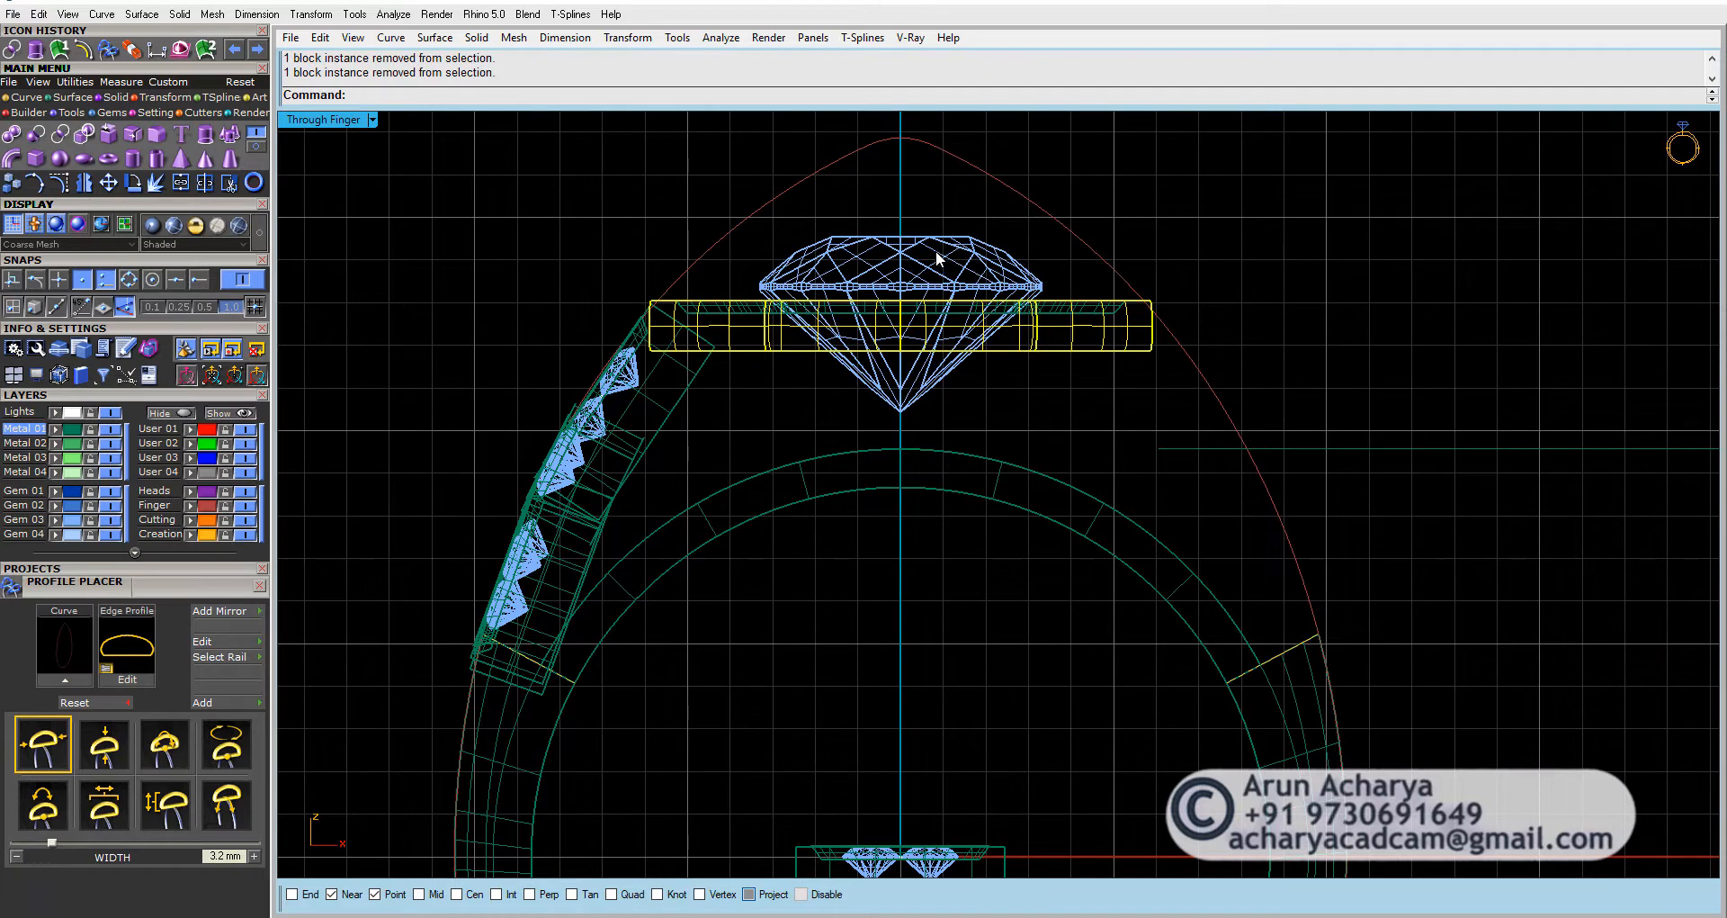
{"action": "left_click", "coordinate": [58, 181]}
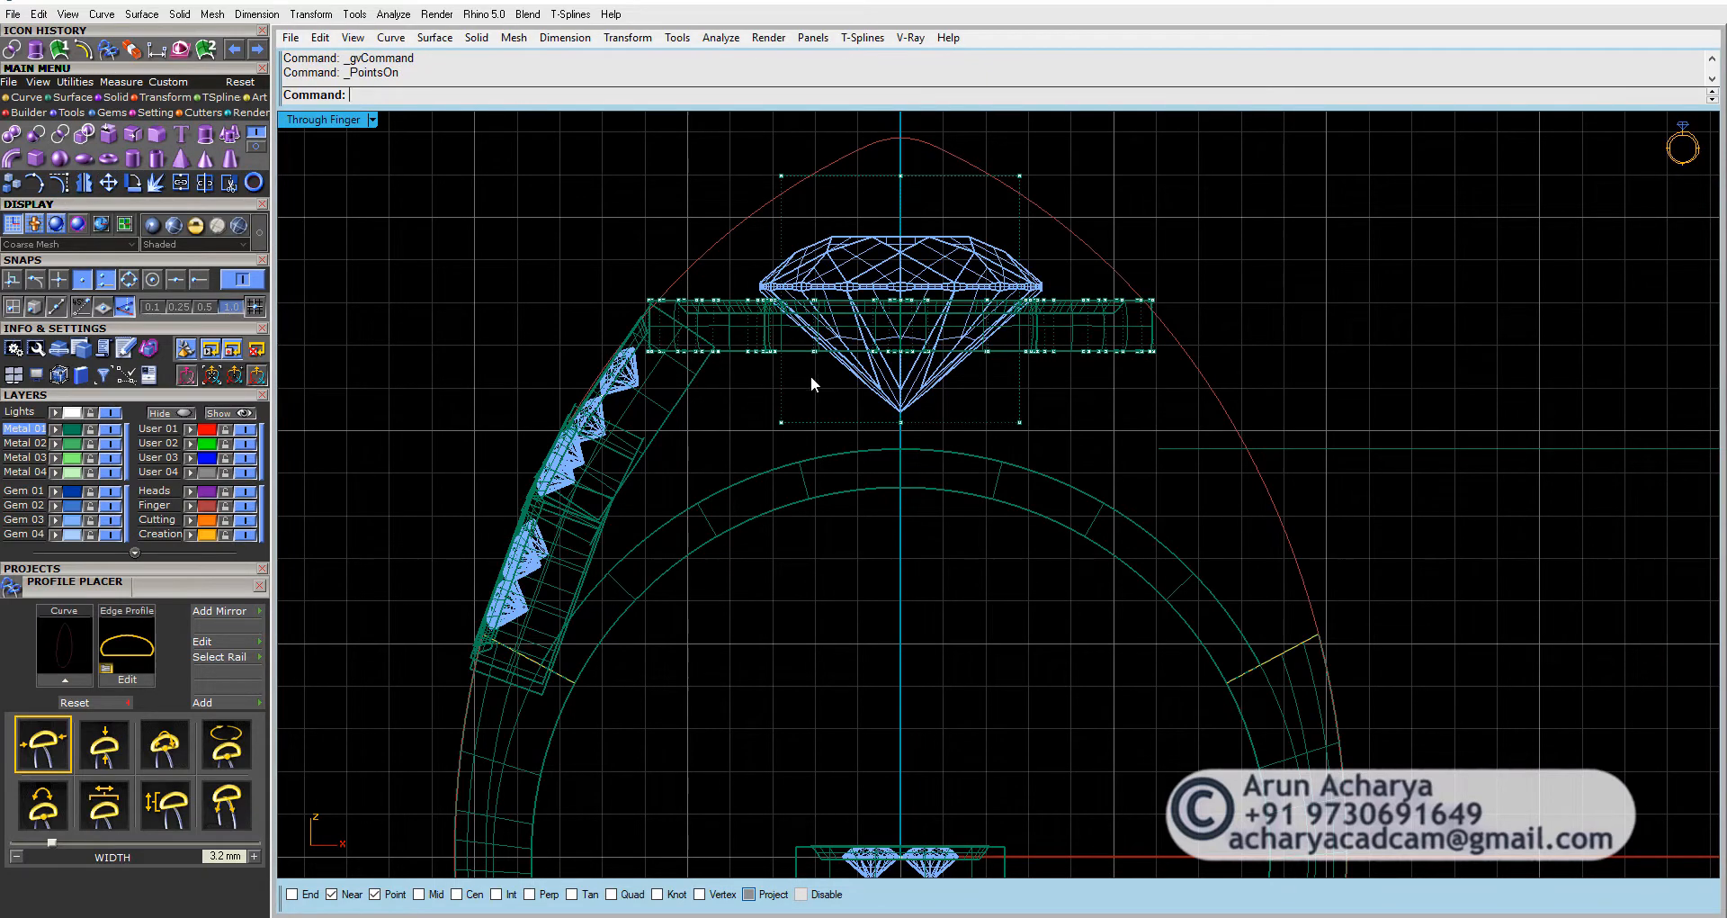
Step: Undo the control-point display and the explode of the halo setting
{"action": "key", "text": "ctrl+z"}
{"action": "key", "text": "ctrl+z"}
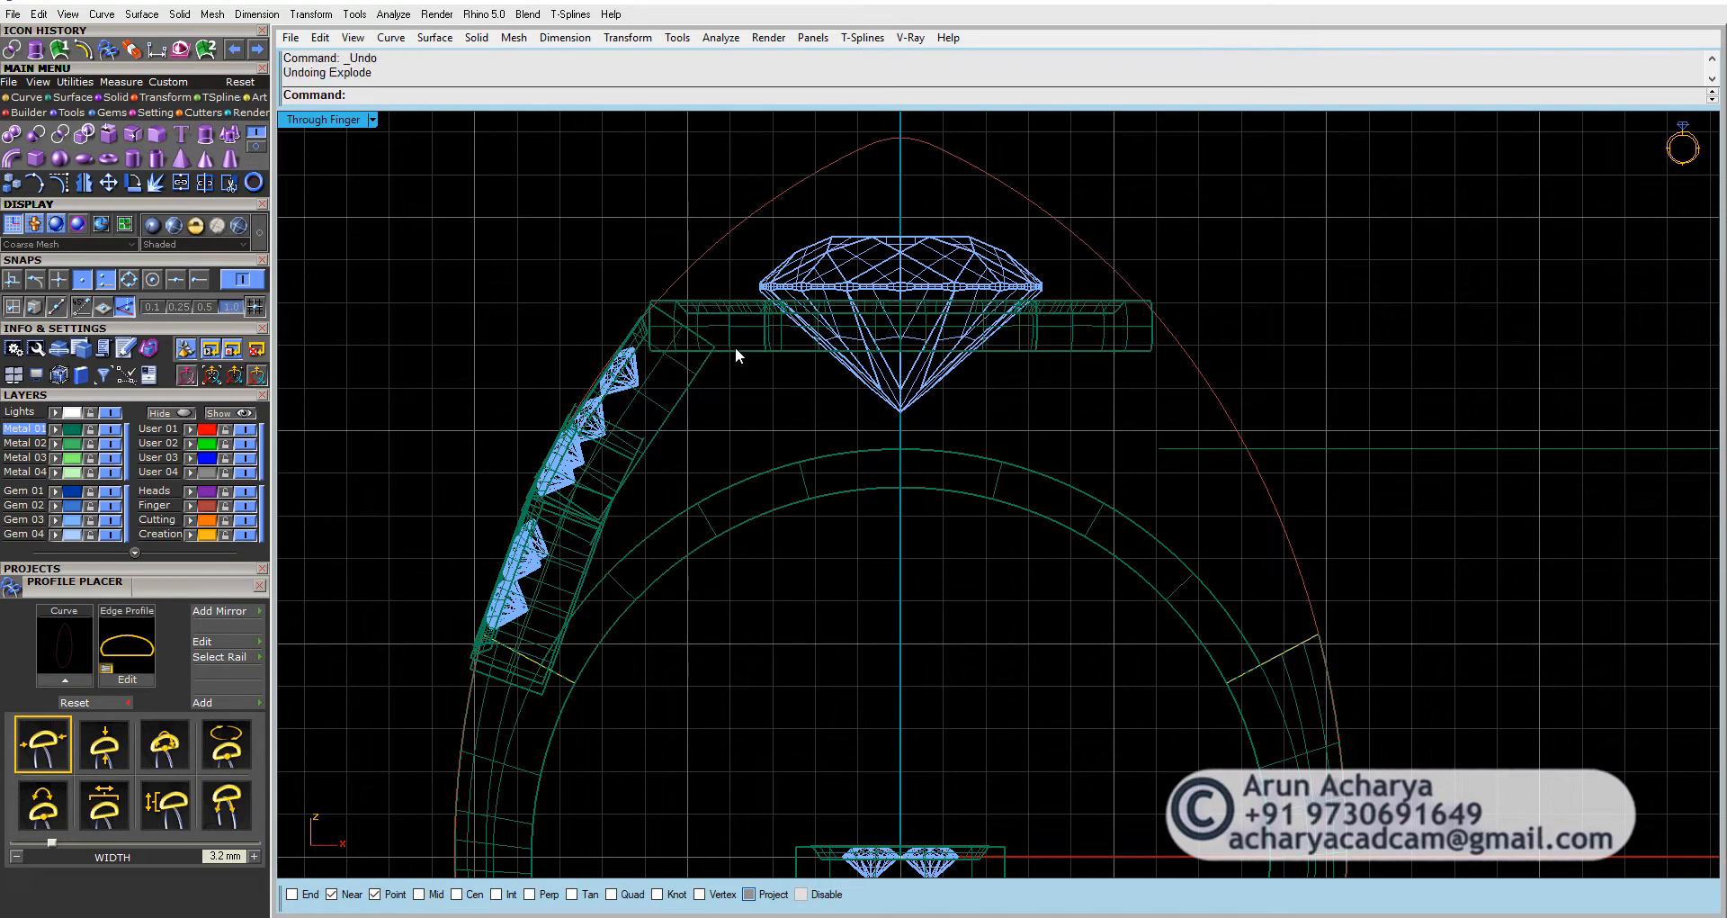
{"action": "key", "text": "Escape"}
Step: Extract the flat scalloped rim surface on top of the halo from its polysurface
{"action": "double_click", "coordinate": [322, 120]}
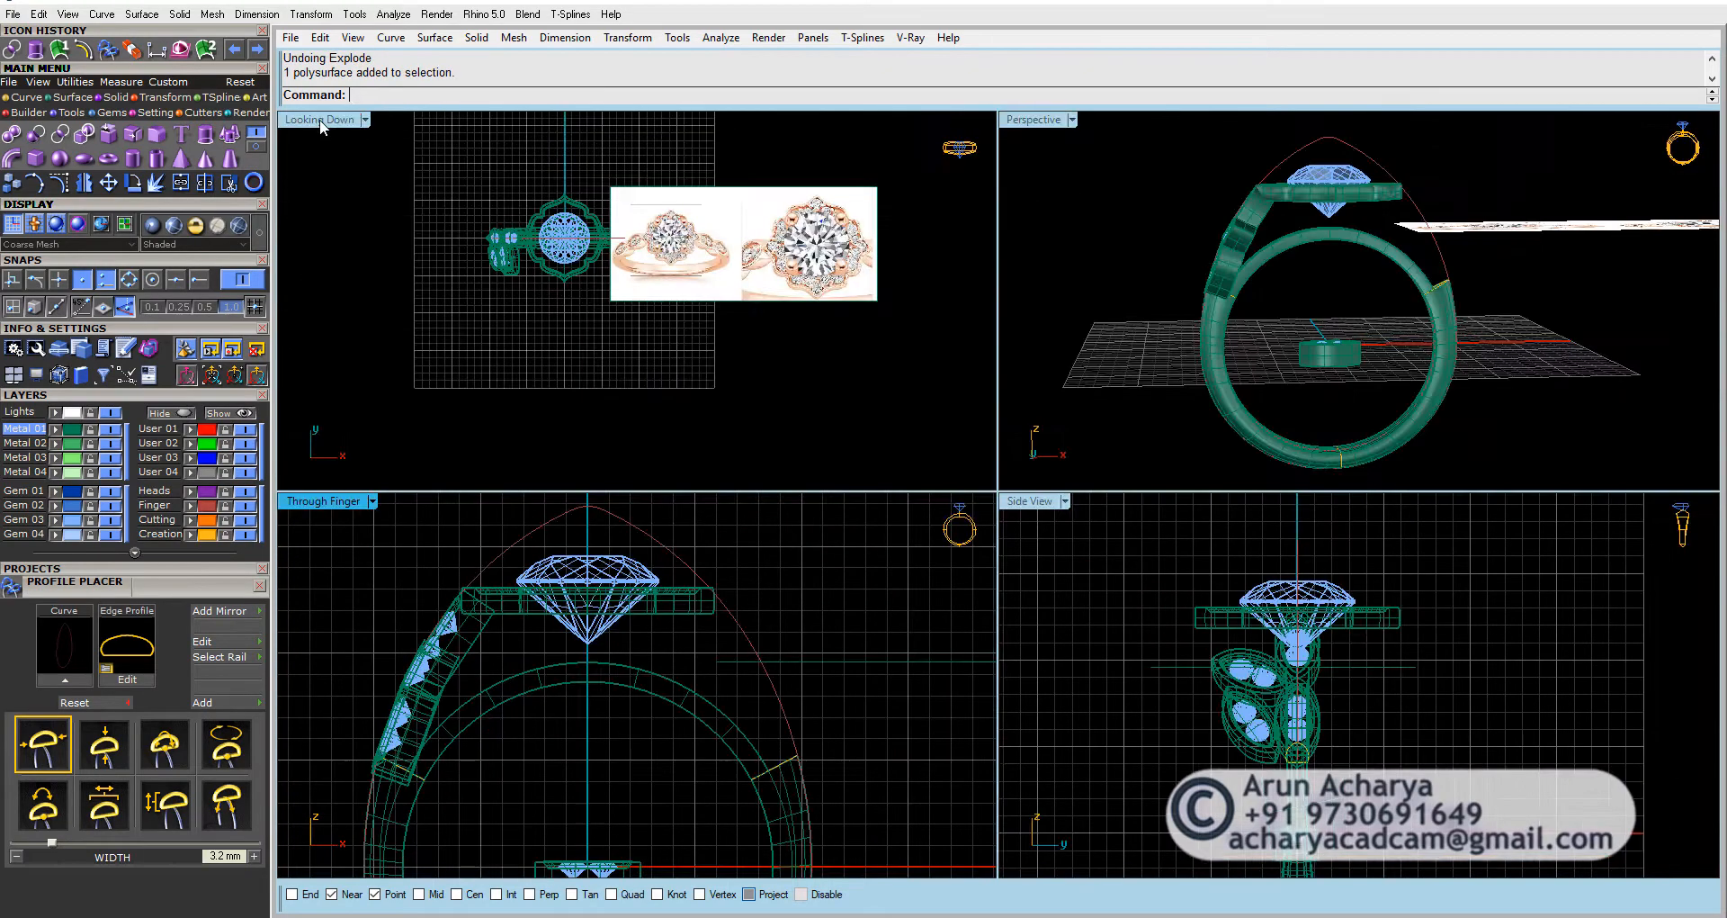
{"action": "double_click", "coordinate": [1031, 121]}
{"action": "mouse_move", "coordinate": [929, 402]}
{"action": "right_mouse_down"}
{"action": "mouse_move", "coordinate": [926, 466]}
{"action": "mouse_move", "coordinate": [912, 423]}
{"action": "right_mouse_up"}
{"action": "scroll", "coordinate": [819, 257], "scroll_direction": "up", "scroll_amount": 7}
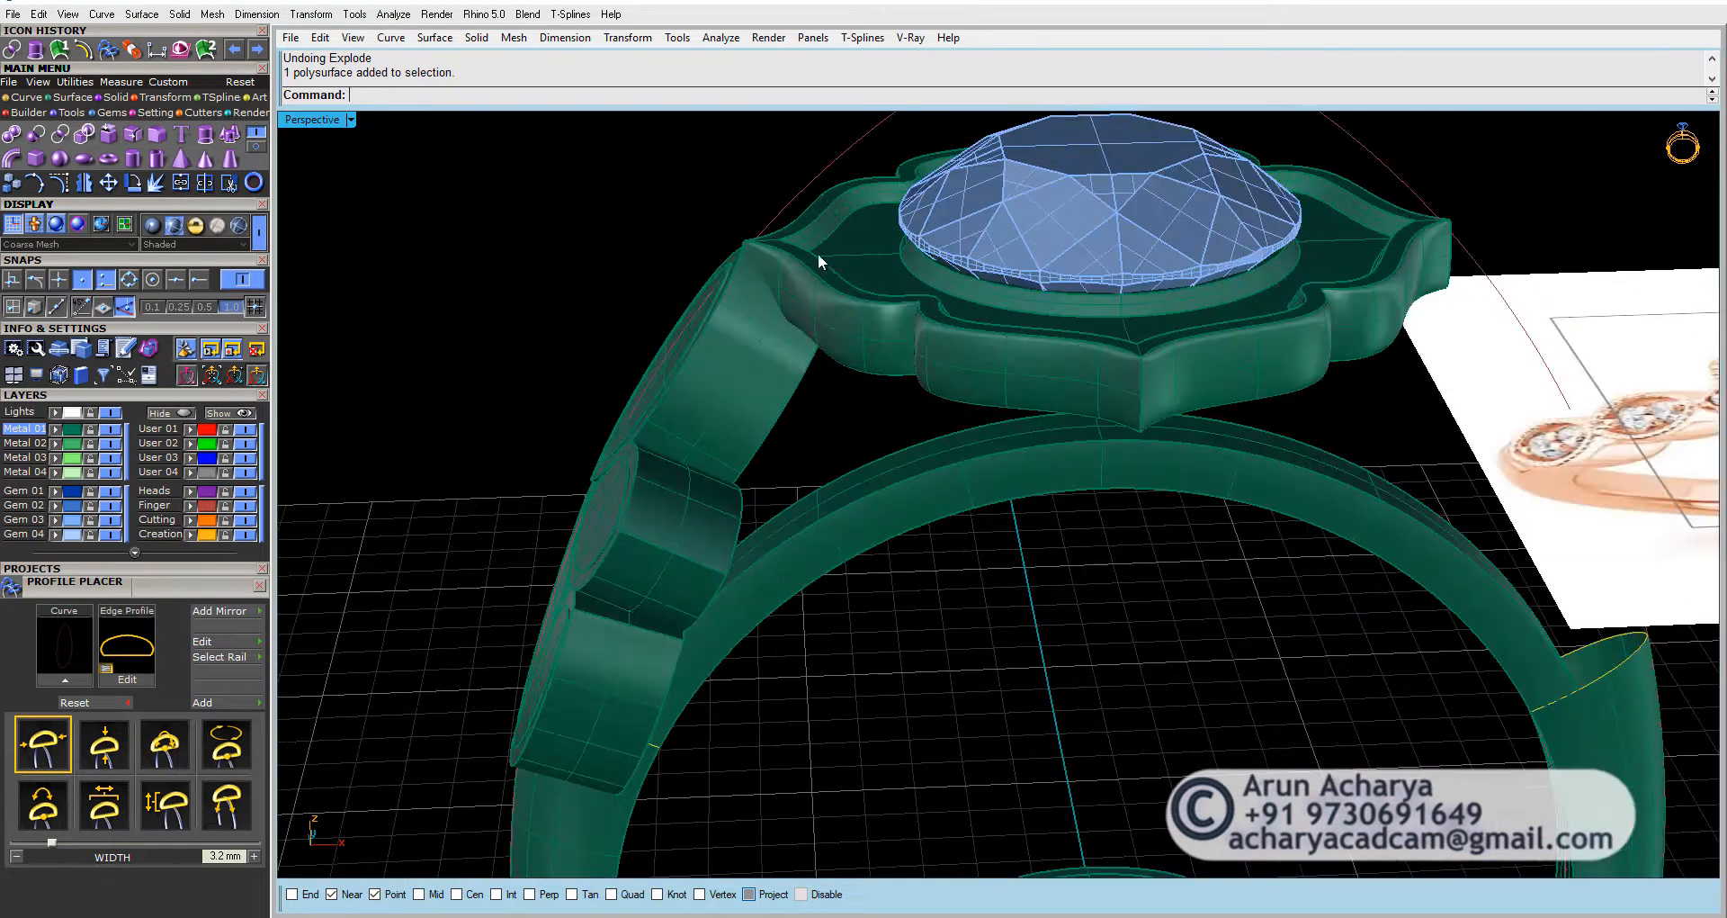
{"action": "scroll", "coordinate": [814, 189], "scroll_direction": "up", "scroll_amount": 3}
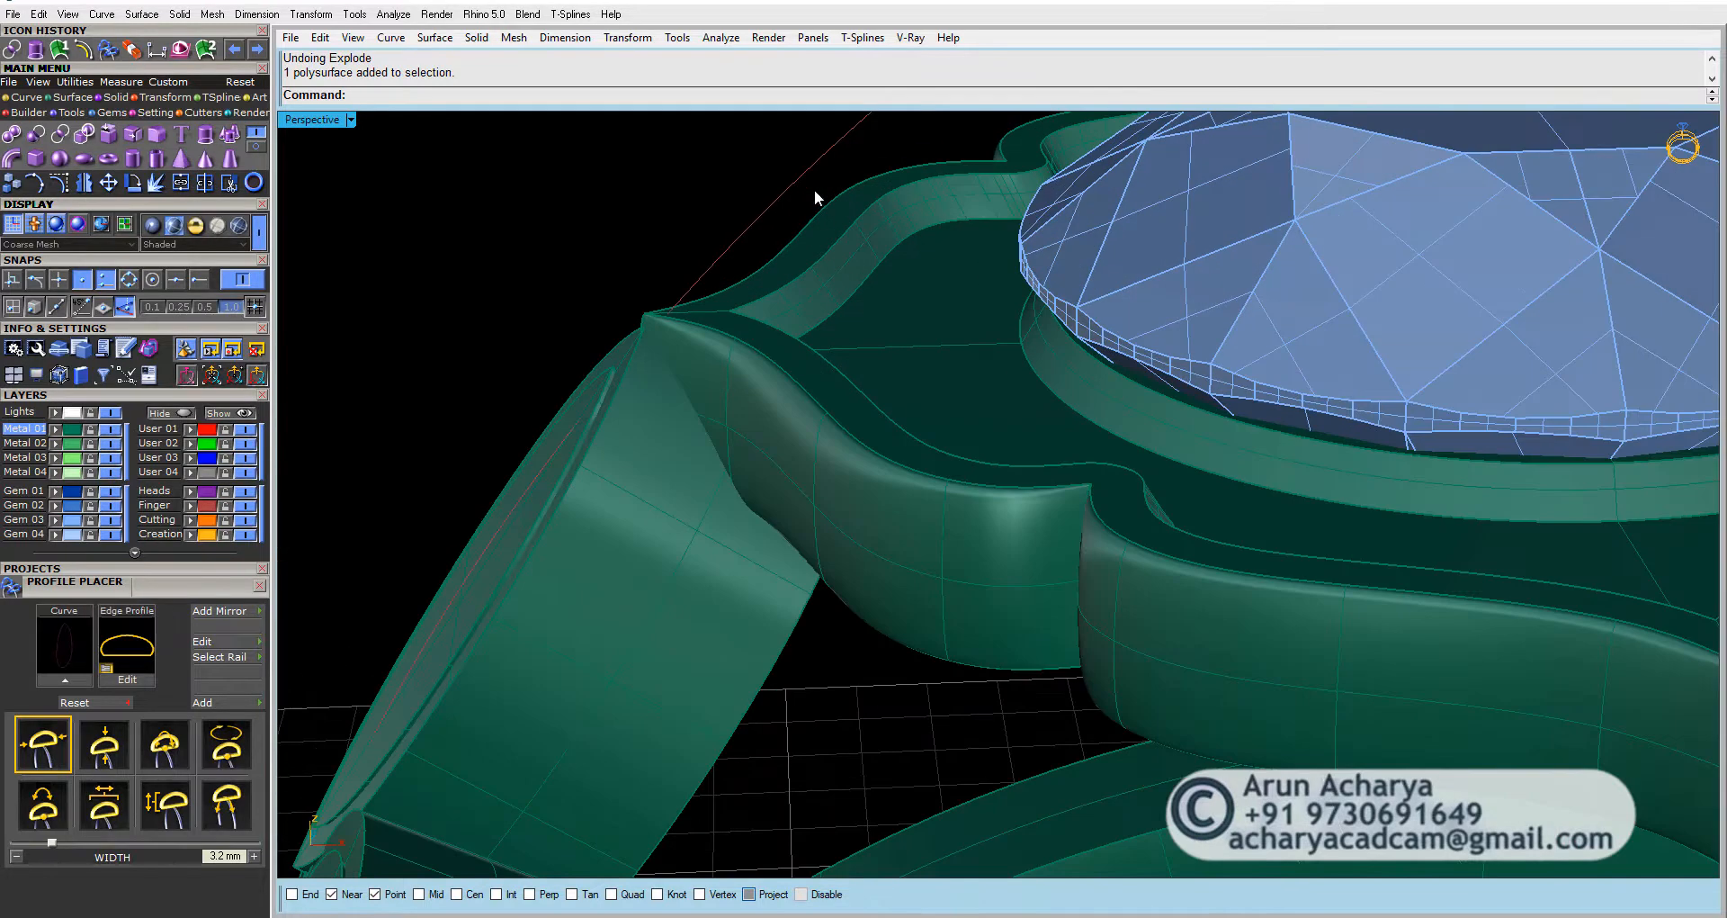
{"action": "left_click", "coordinate": [137, 127]}
{"action": "left_click", "coordinate": [828, 245]}
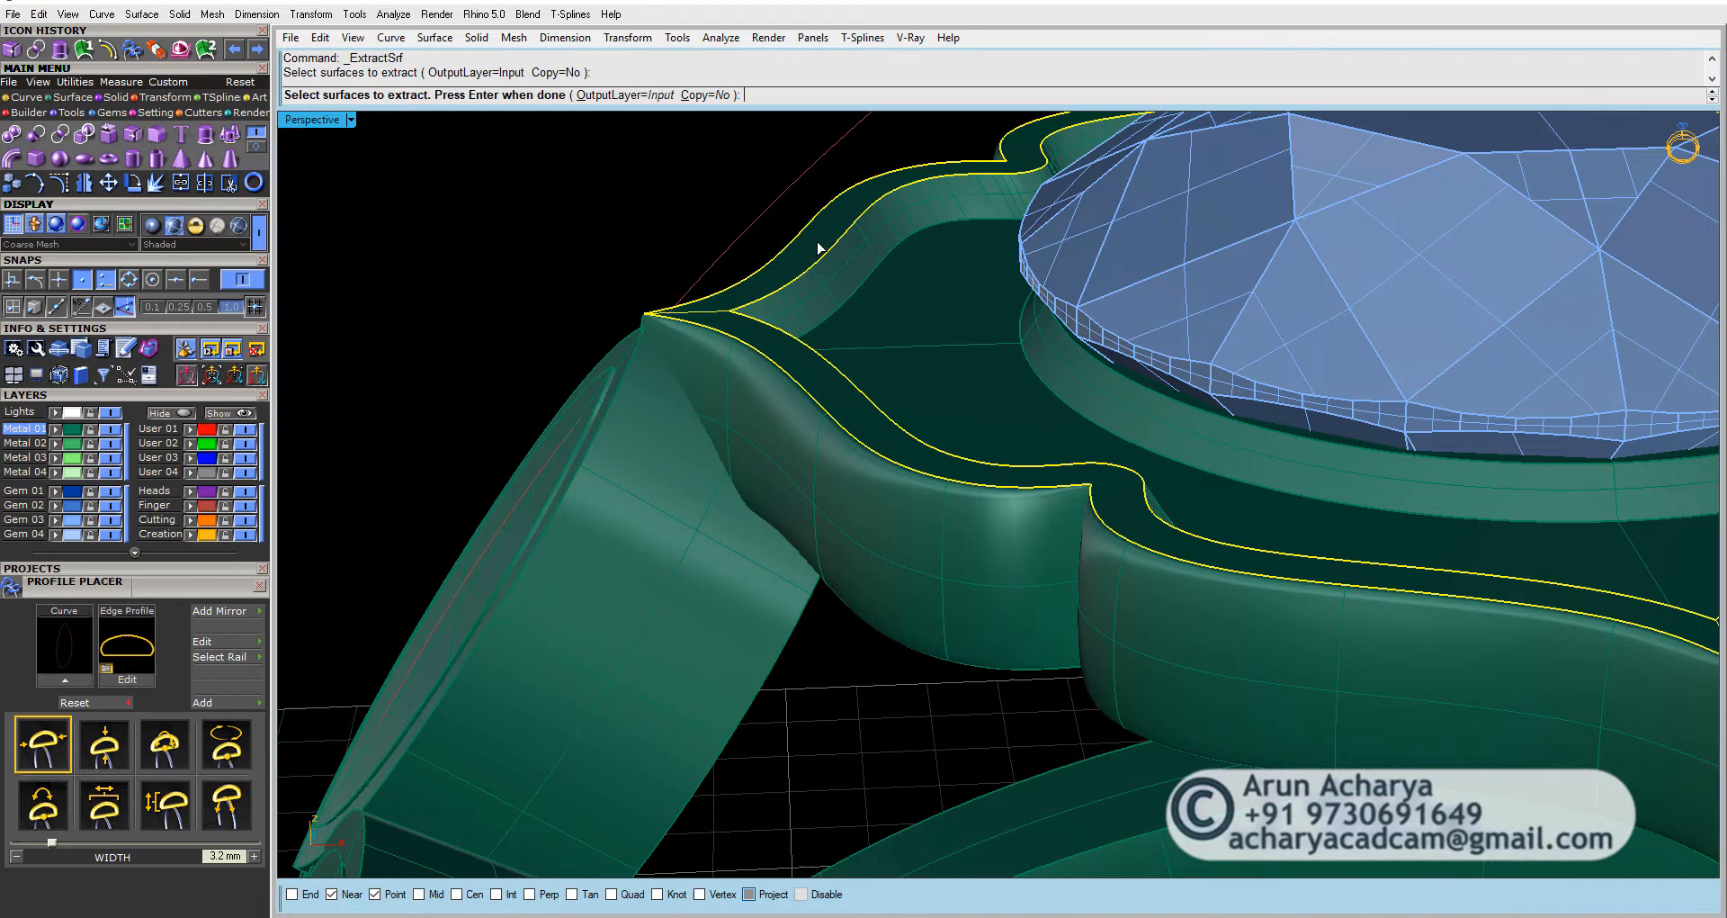
{"action": "right_click", "coordinate": [809, 432]}
Step: Extract the flat circular rim surface of the halo's inner collar beneath the centre stone
{"action": "scroll", "coordinate": [675, 308], "scroll_direction": "down", "scroll_amount": 6}
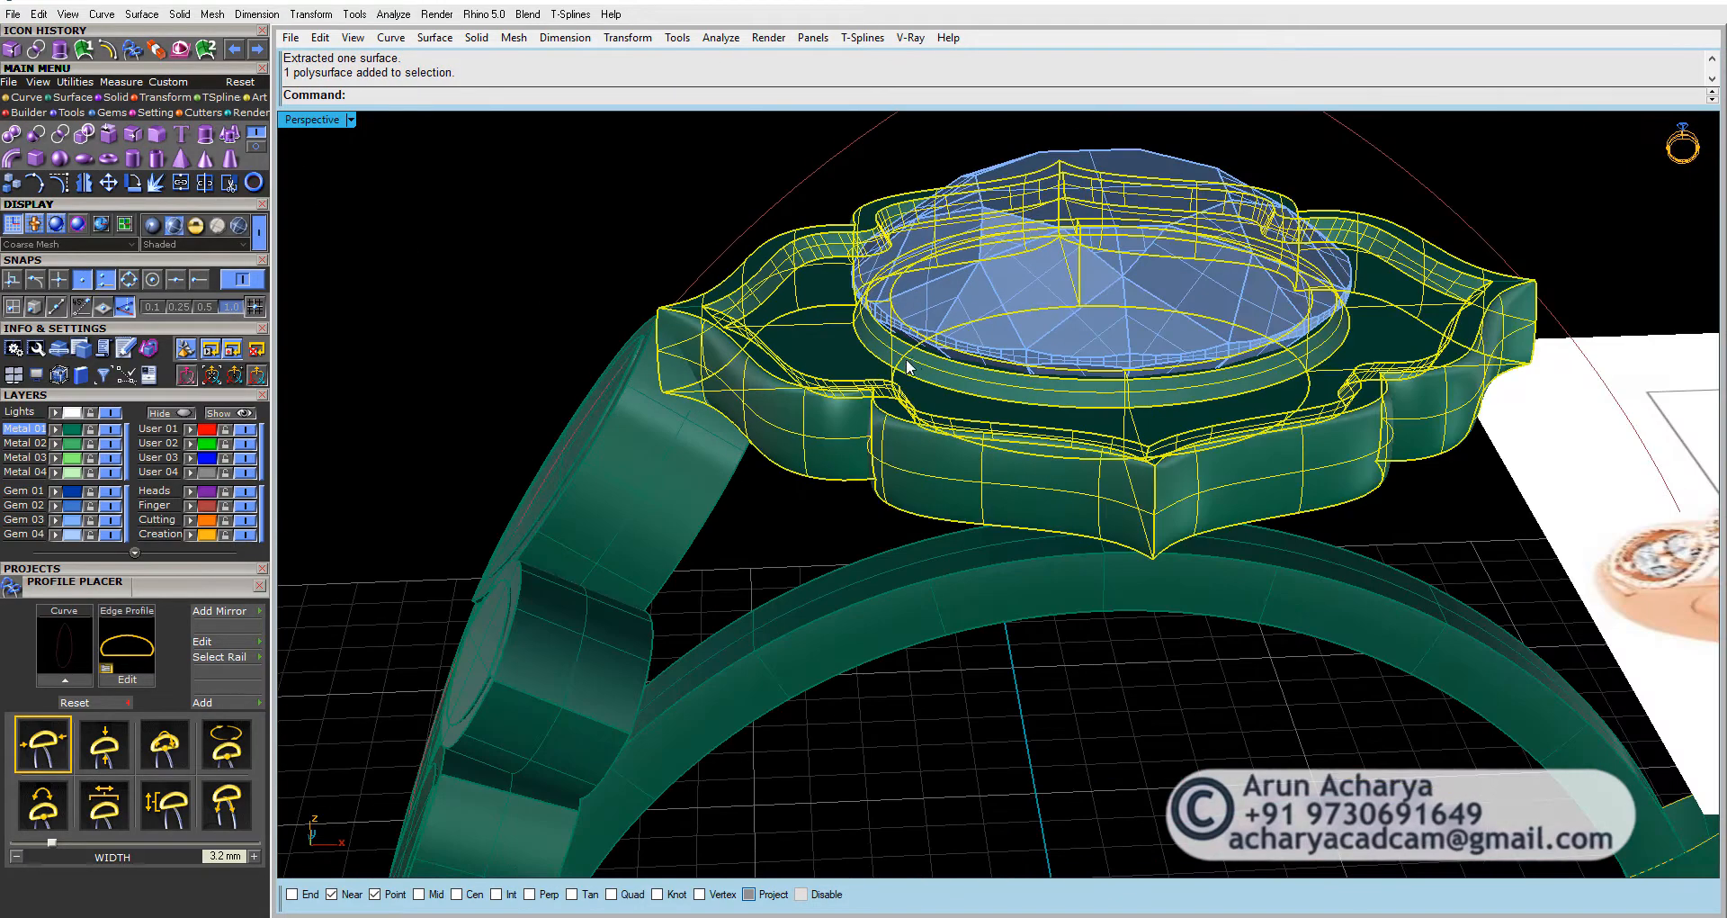
{"action": "key", "text": "Escape"}
{"action": "scroll", "coordinate": [907, 330], "scroll_direction": "up", "scroll_amount": 6}
{"action": "right_click_drag", "start_coordinate": [907, 330], "coordinate": [905, 289]}
{"action": "scroll", "coordinate": [904, 286], "scroll_direction": "up", "scroll_amount": 4}
{"action": "key", "text": "Return"}
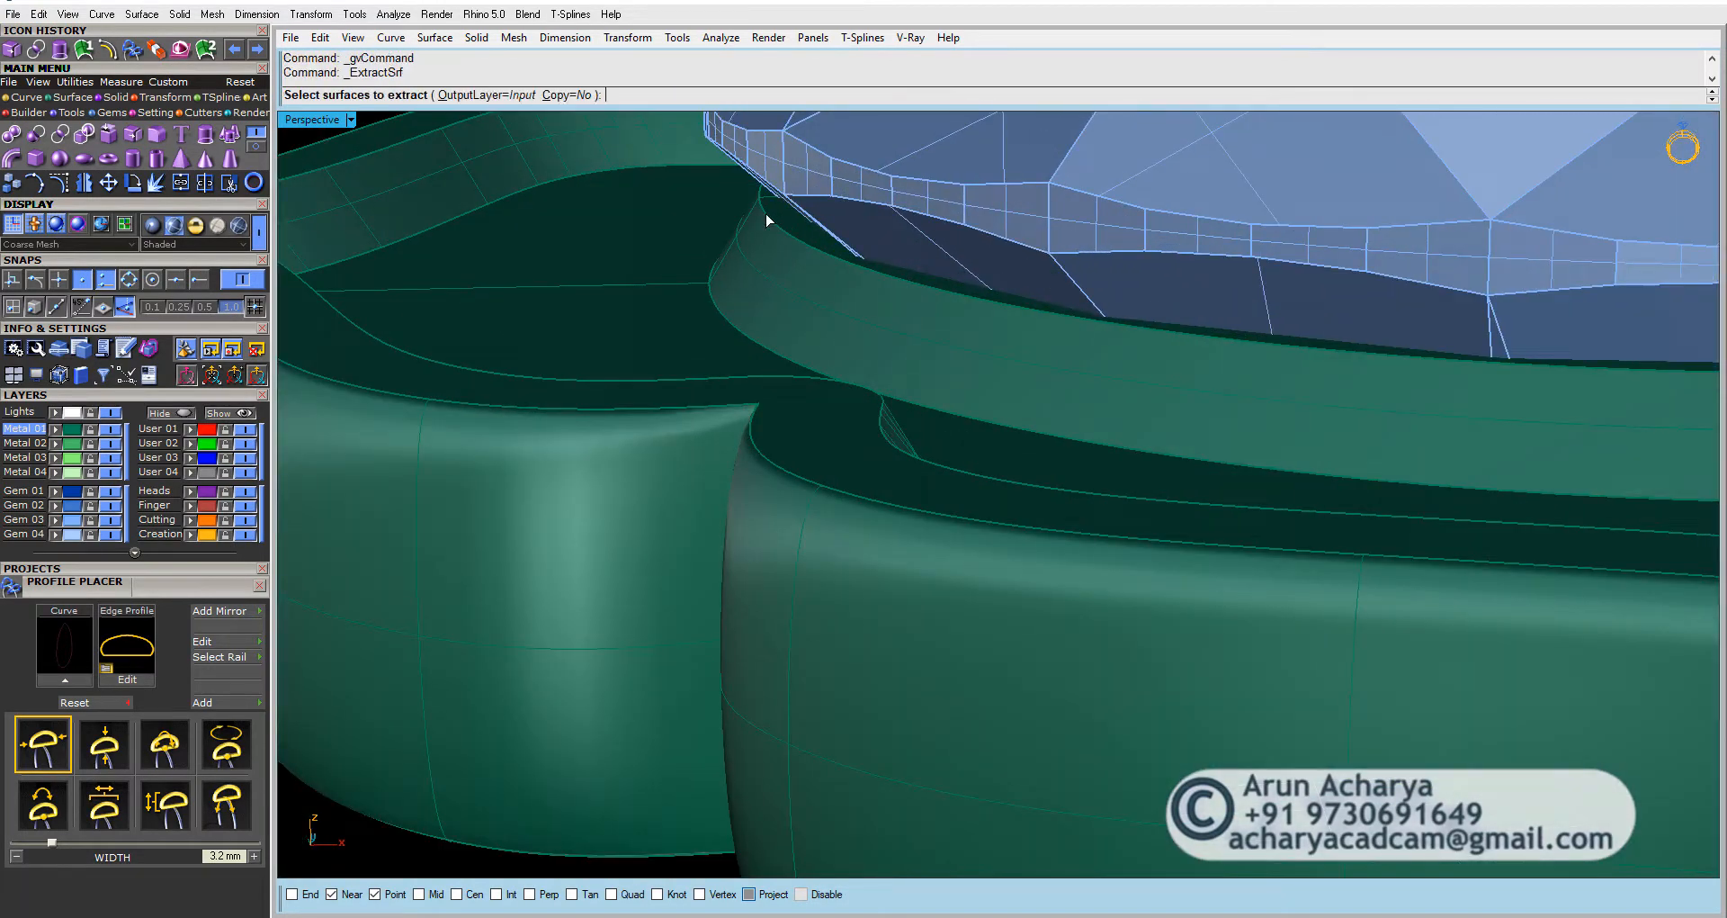
{"action": "left_click", "coordinate": [785, 219]}
{"action": "right_click", "coordinate": [784, 219]}
{"action": "double_click", "coordinate": [335, 119]}
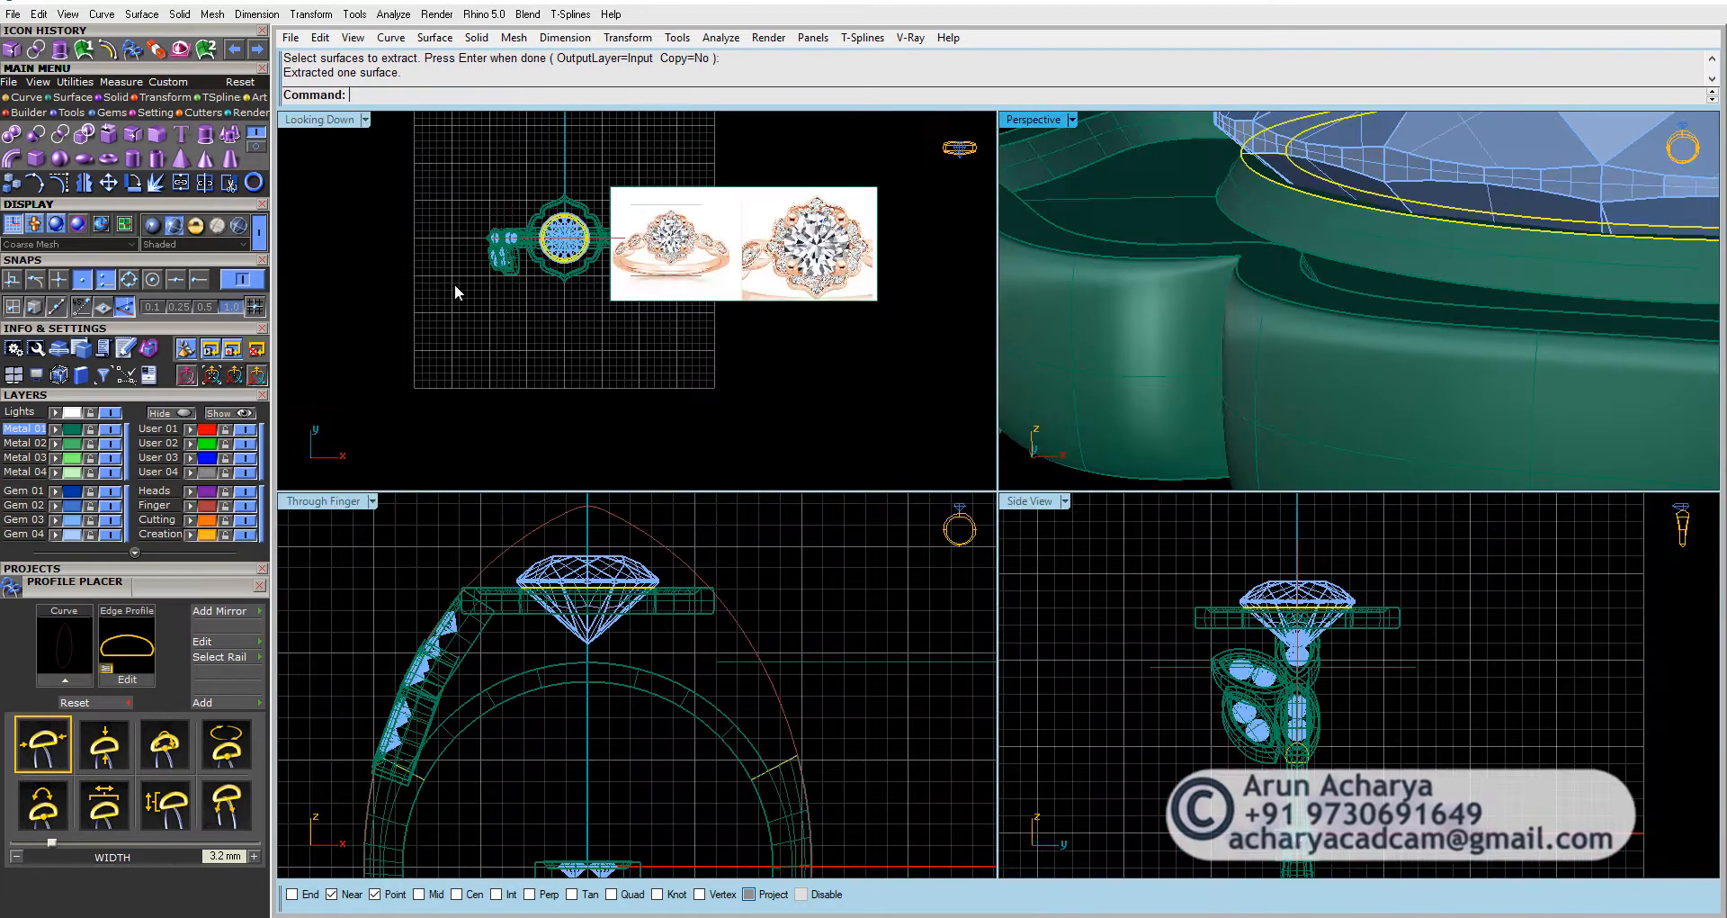
{"action": "double_click", "coordinate": [324, 501]}
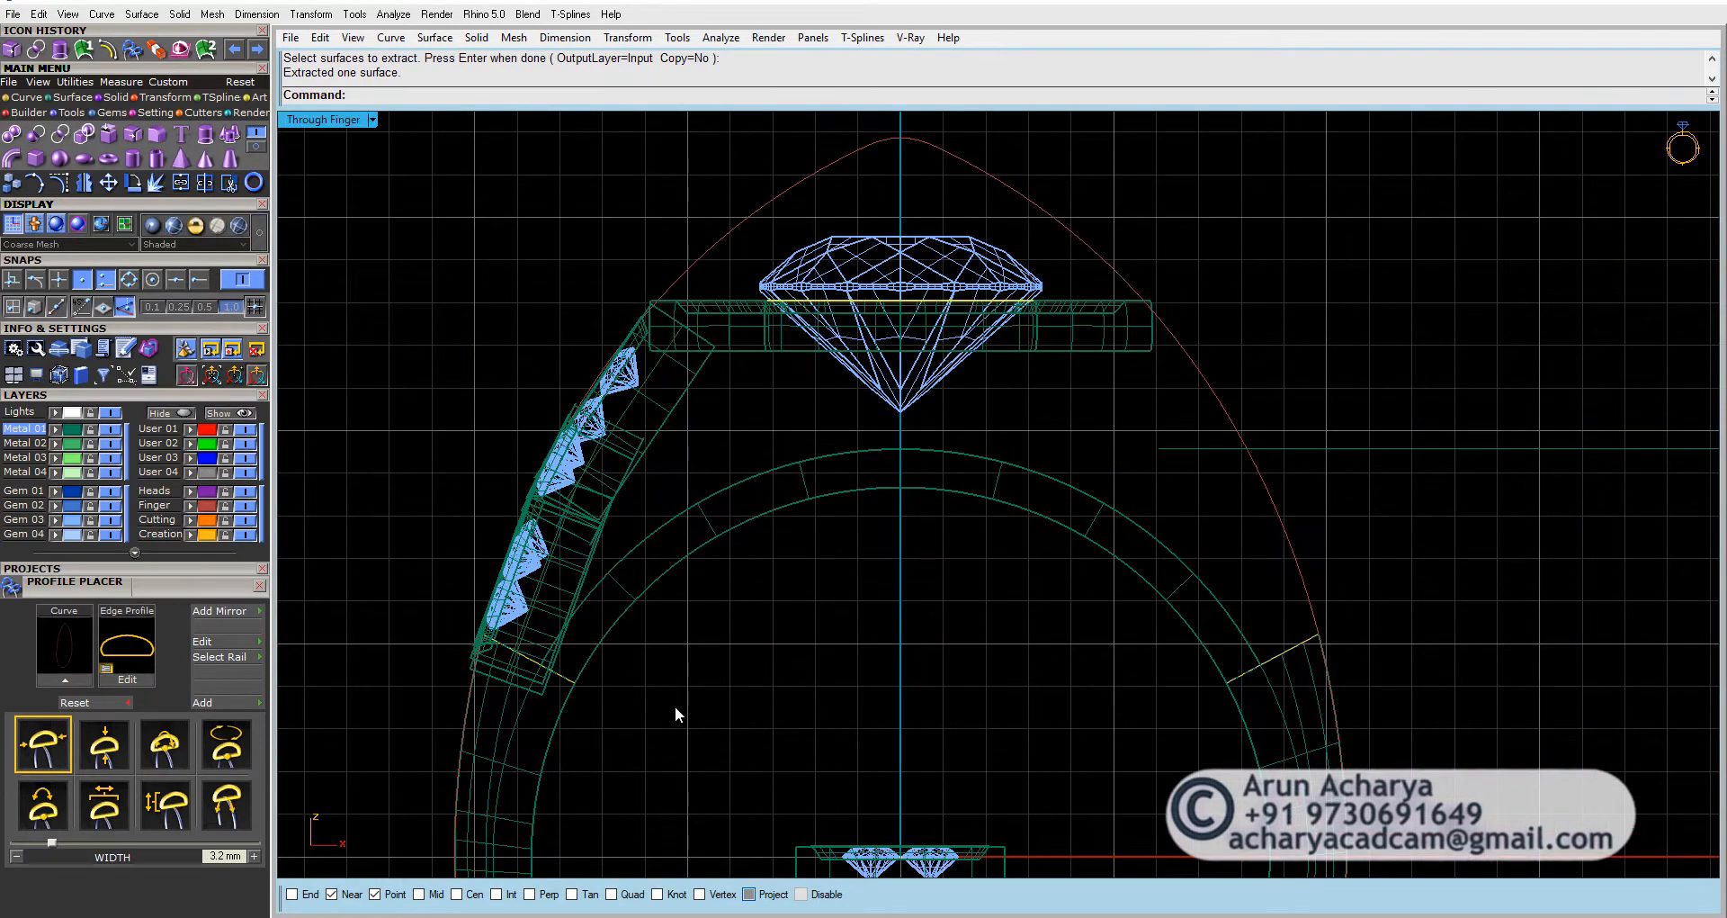
{"action": "left_click", "coordinate": [754, 349]}
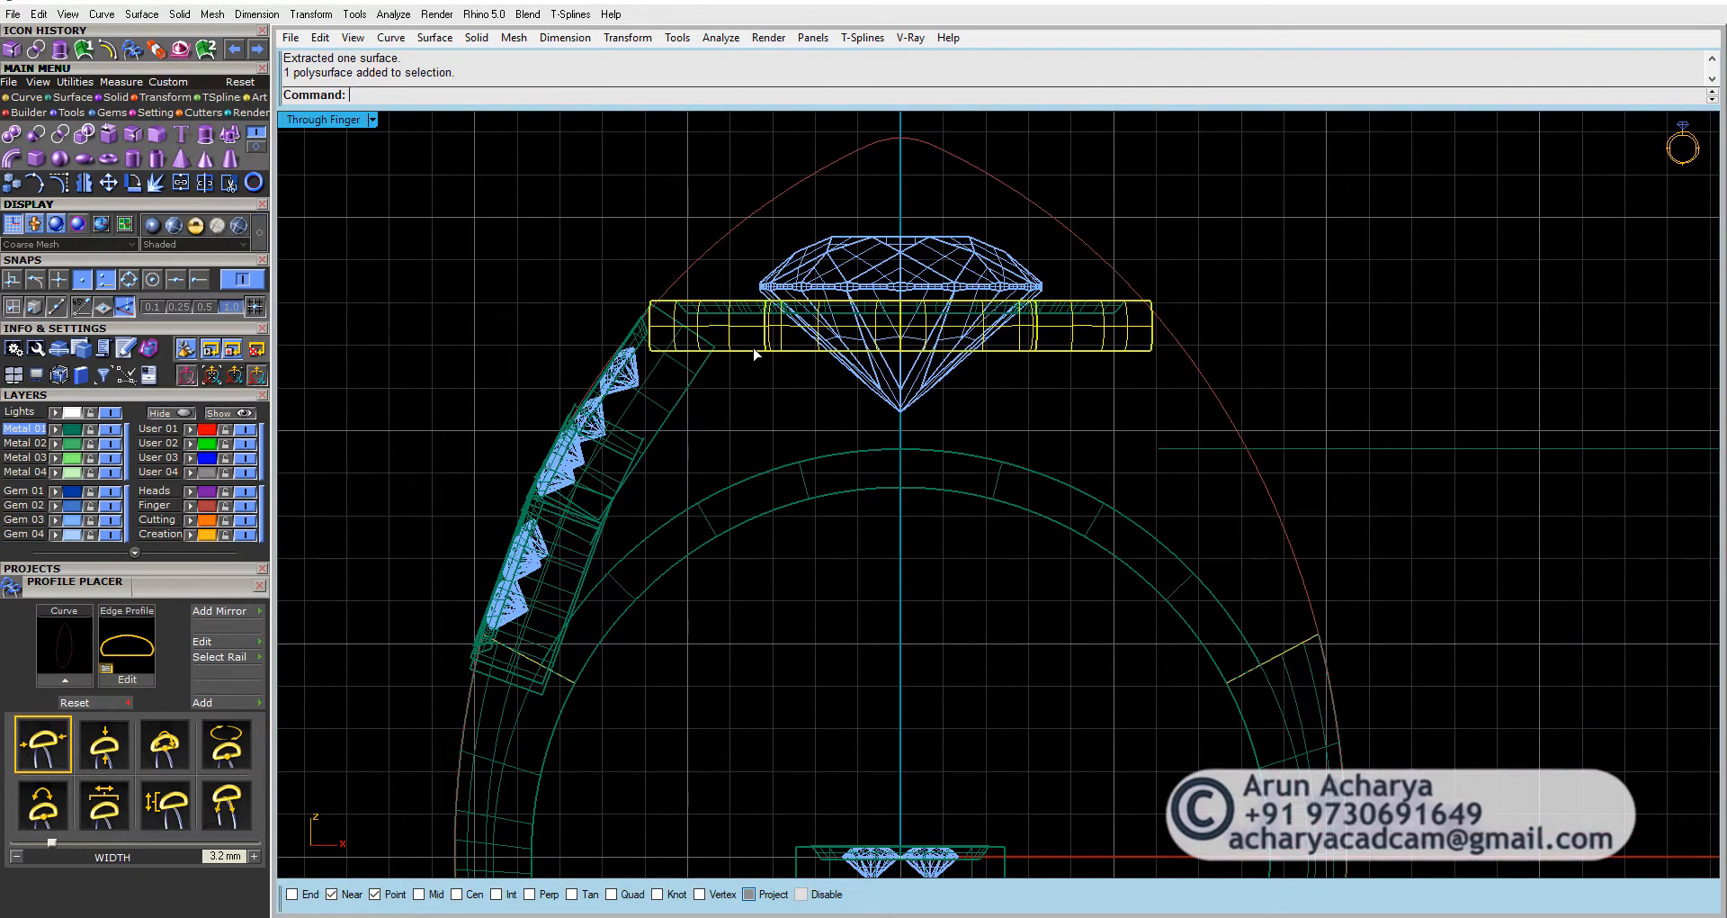
{"action": "left_click", "coordinate": [158, 97]}
{"action": "left_click", "coordinate": [59, 134]}
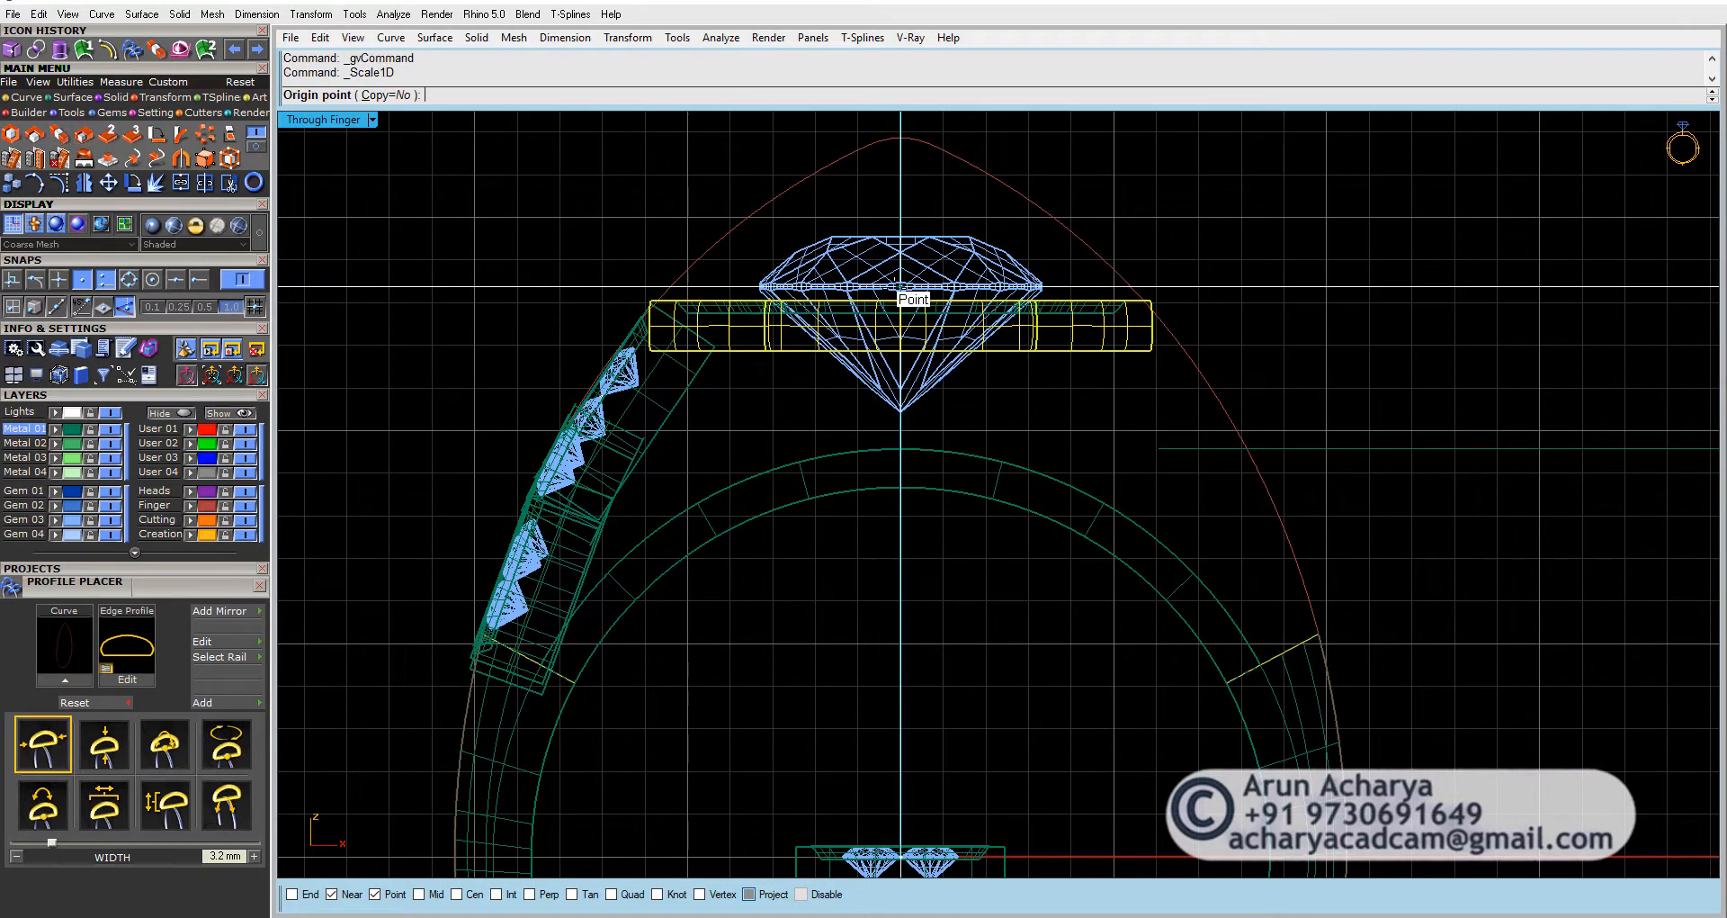
{"action": "scroll", "coordinate": [900, 290], "scroll_direction": "up", "scroll_amount": 5}
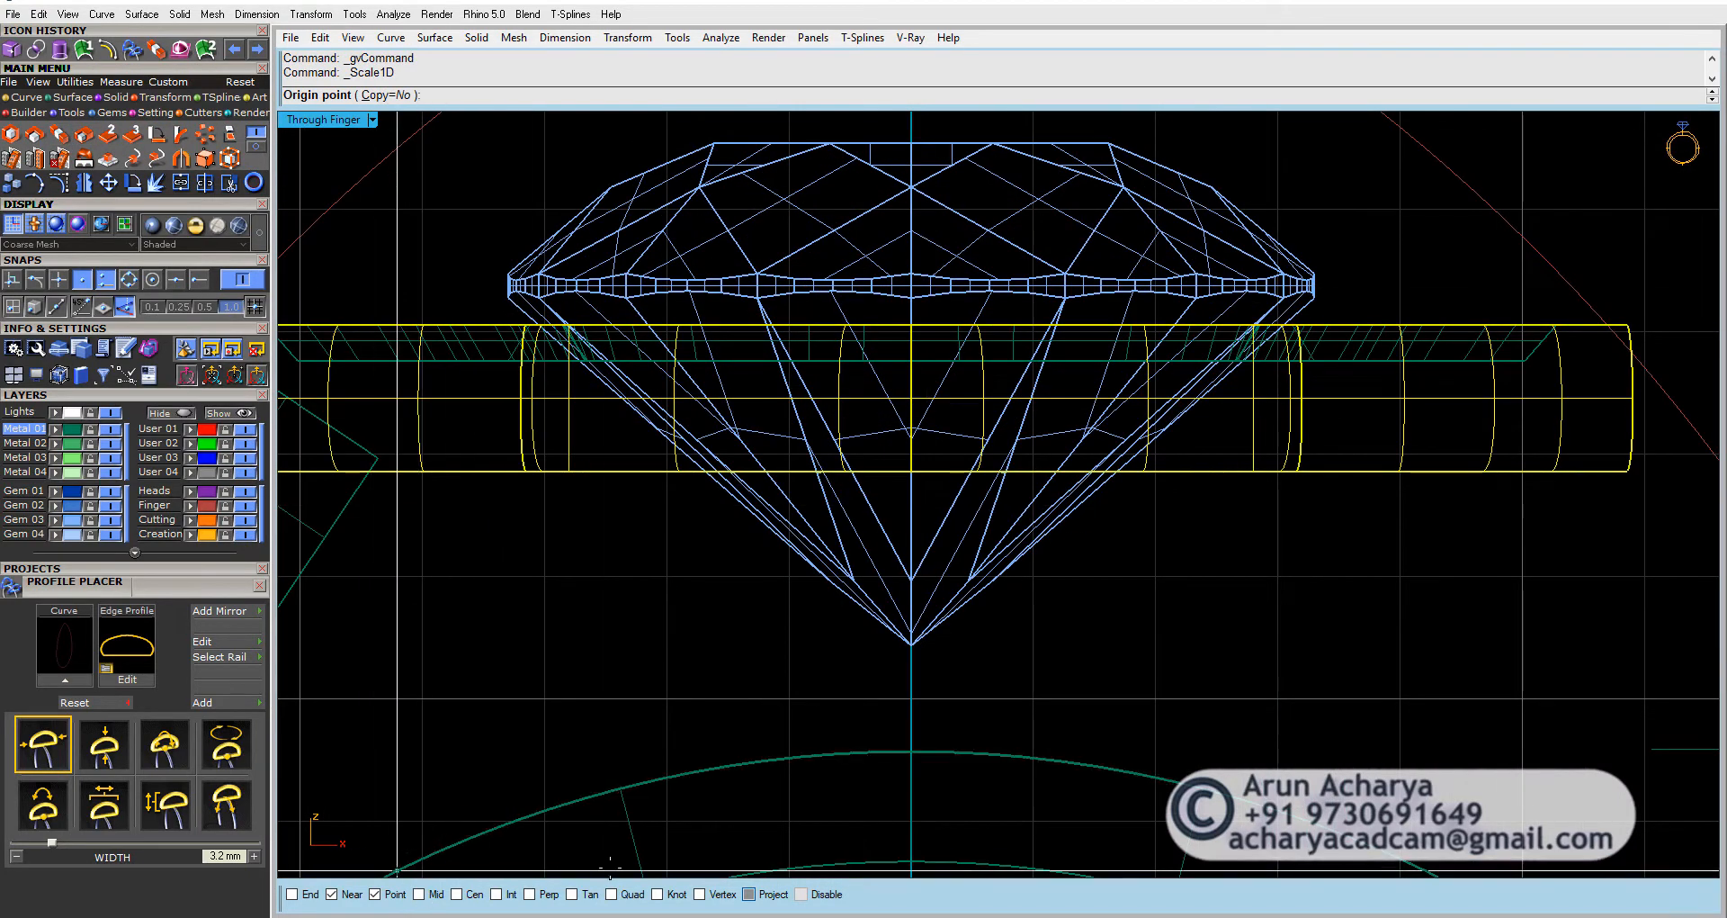
{"action": "right_click", "coordinate": [632, 893]}
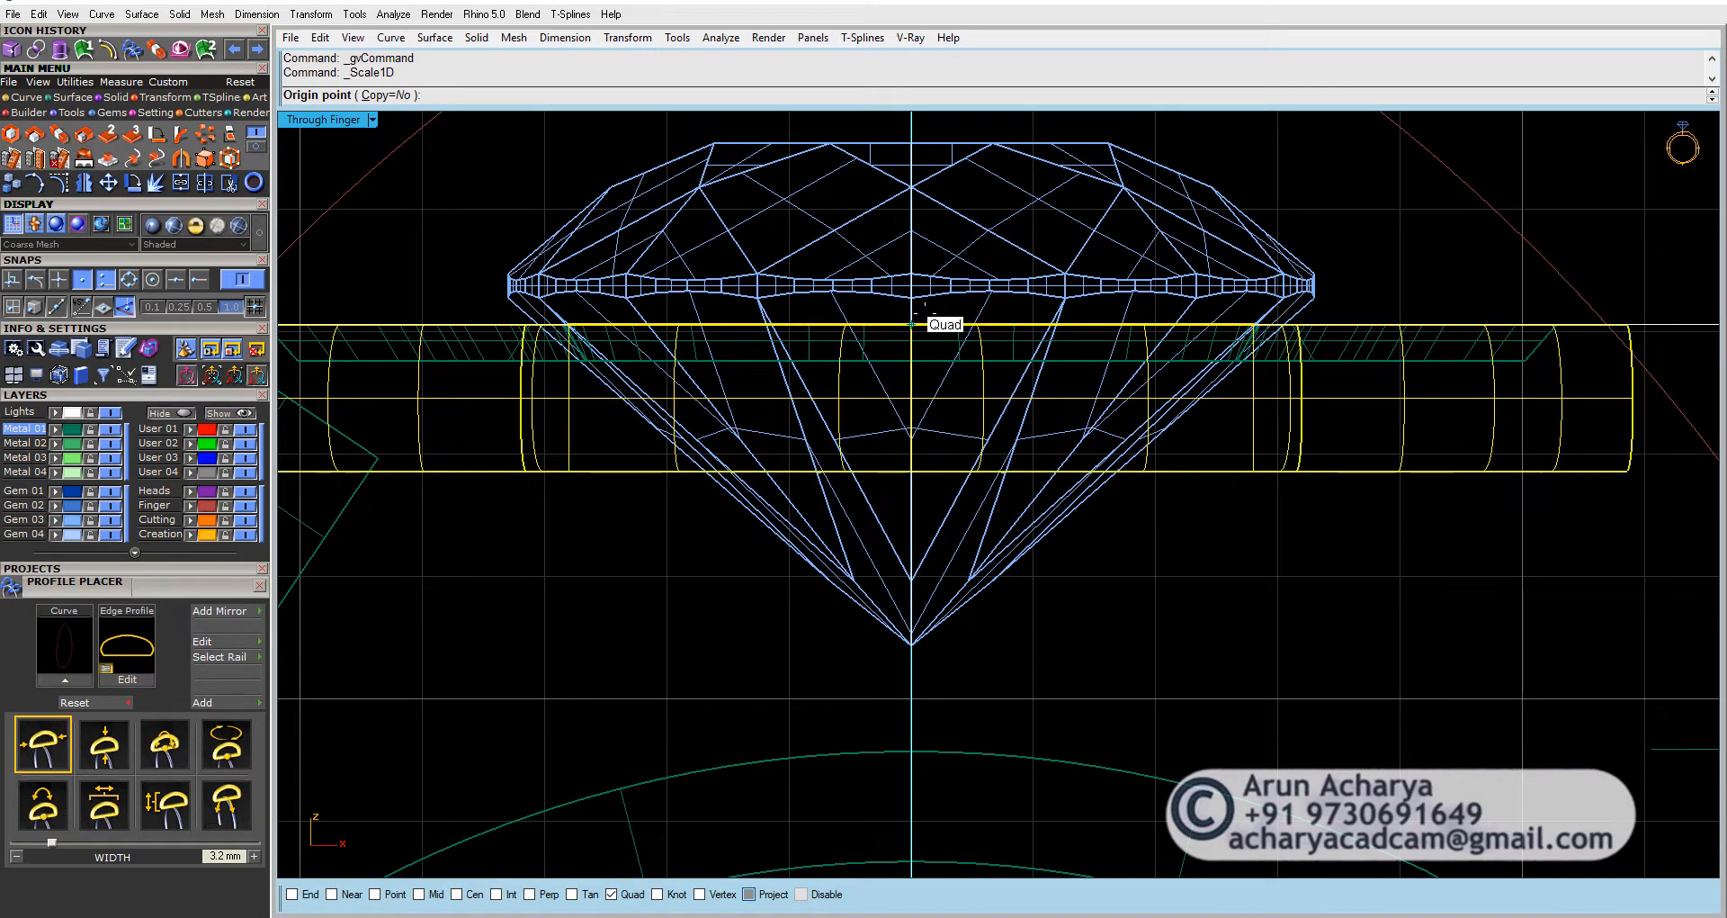
{"action": "left_click", "coordinate": [912, 324]}
{"action": "key", "text": "Escape"}
Step: Scale the halo's outer wall and rim vertically from their top edge to a height of 1.8 mm with Scale1D
{"action": "double_click", "coordinate": [347, 120]}
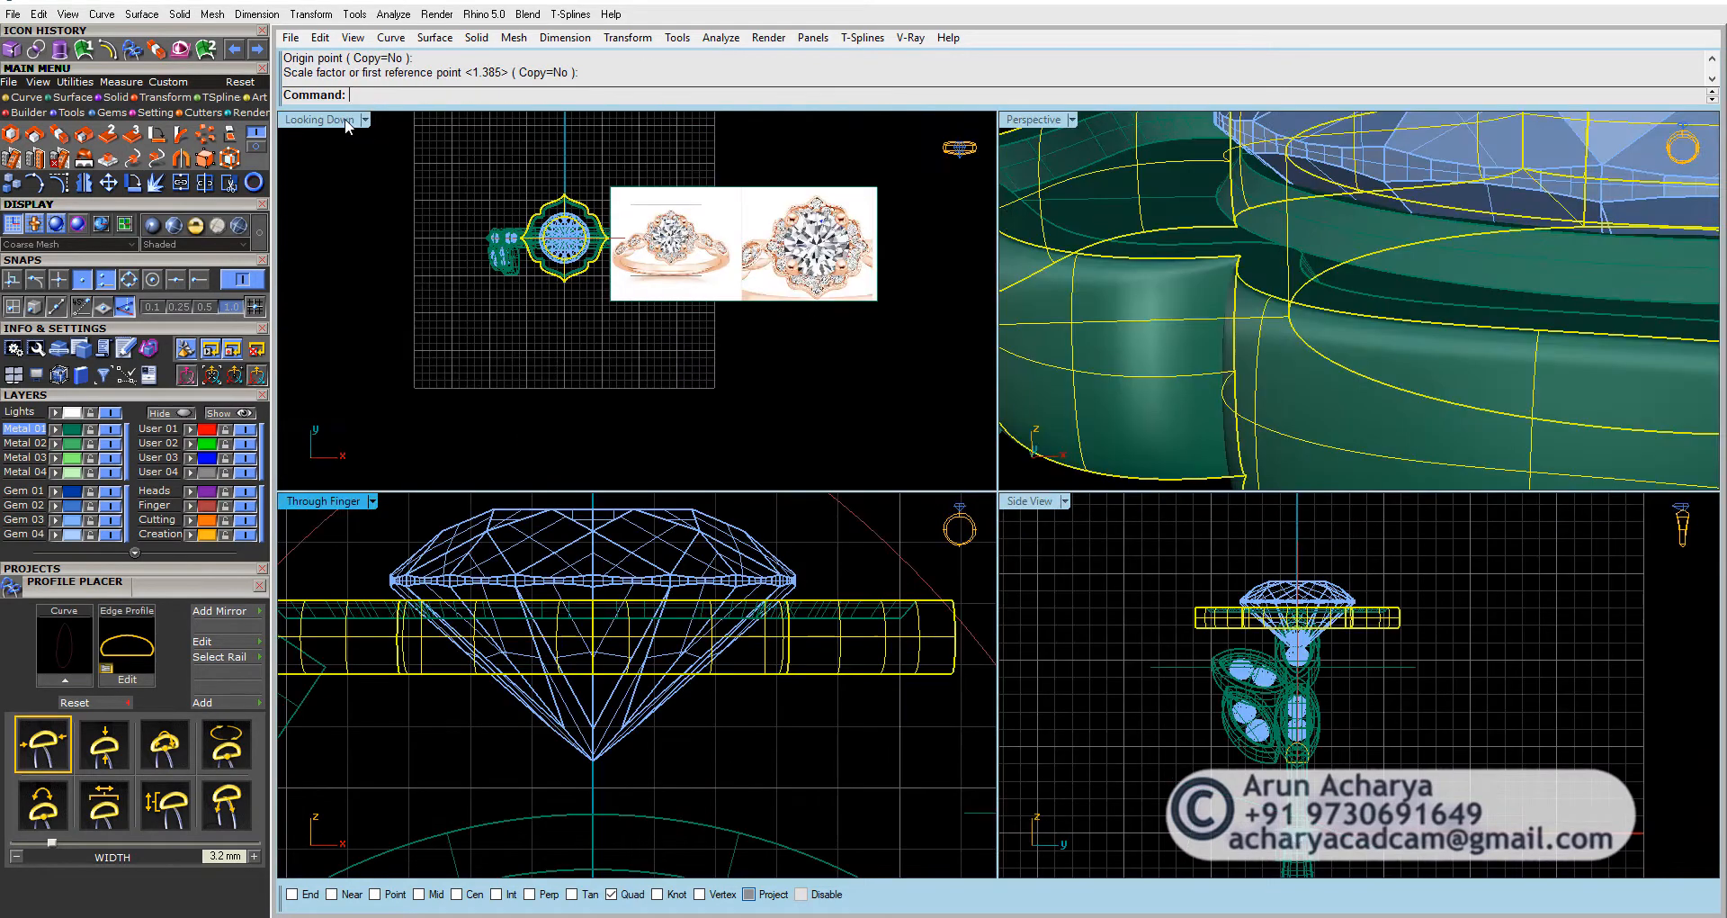
{"action": "left_click", "coordinate": [1068, 171]}
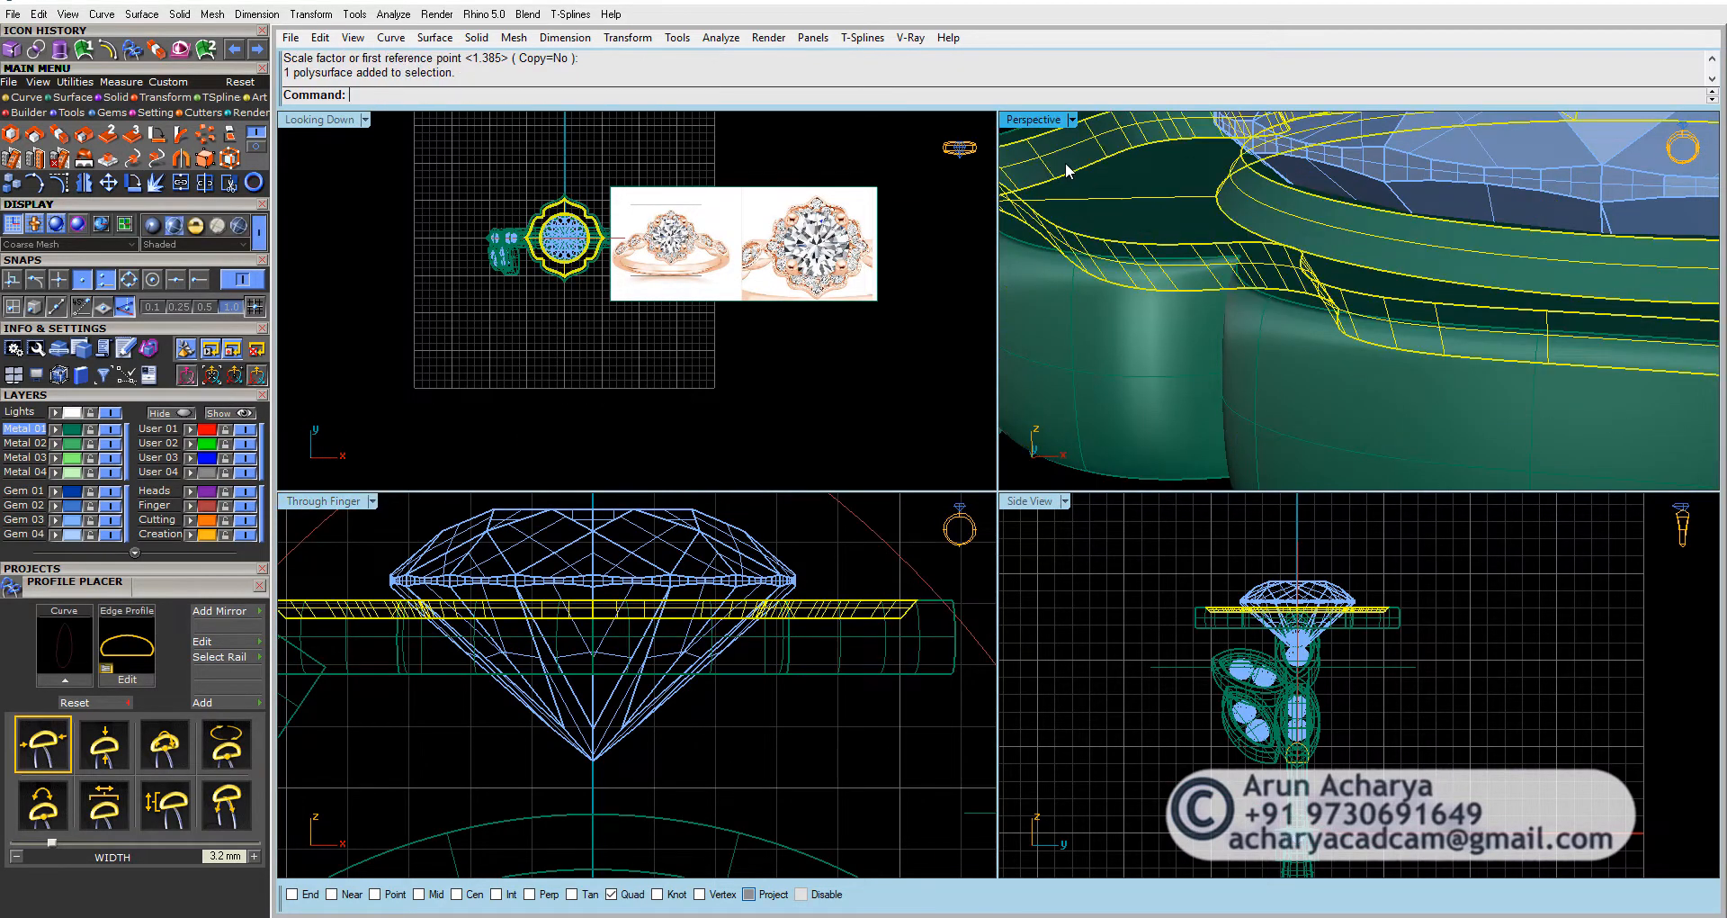
{"action": "left_click", "coordinate": [1178, 339]}
{"action": "double_click", "coordinate": [325, 508]}
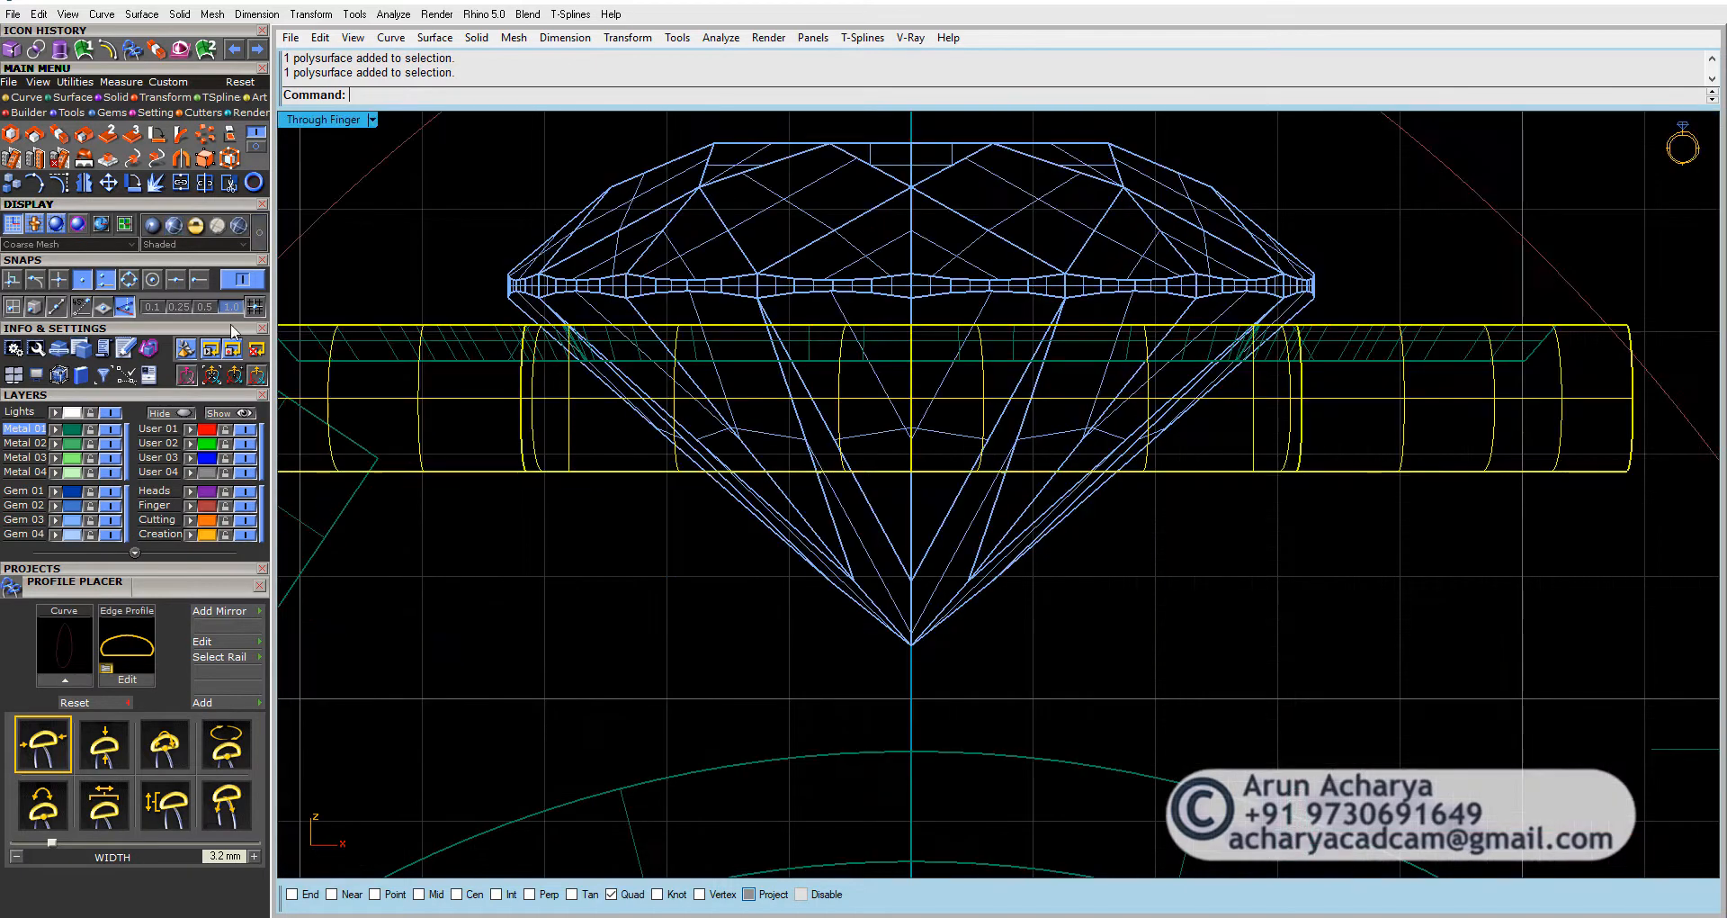
{"action": "left_click", "coordinate": [59, 135]}
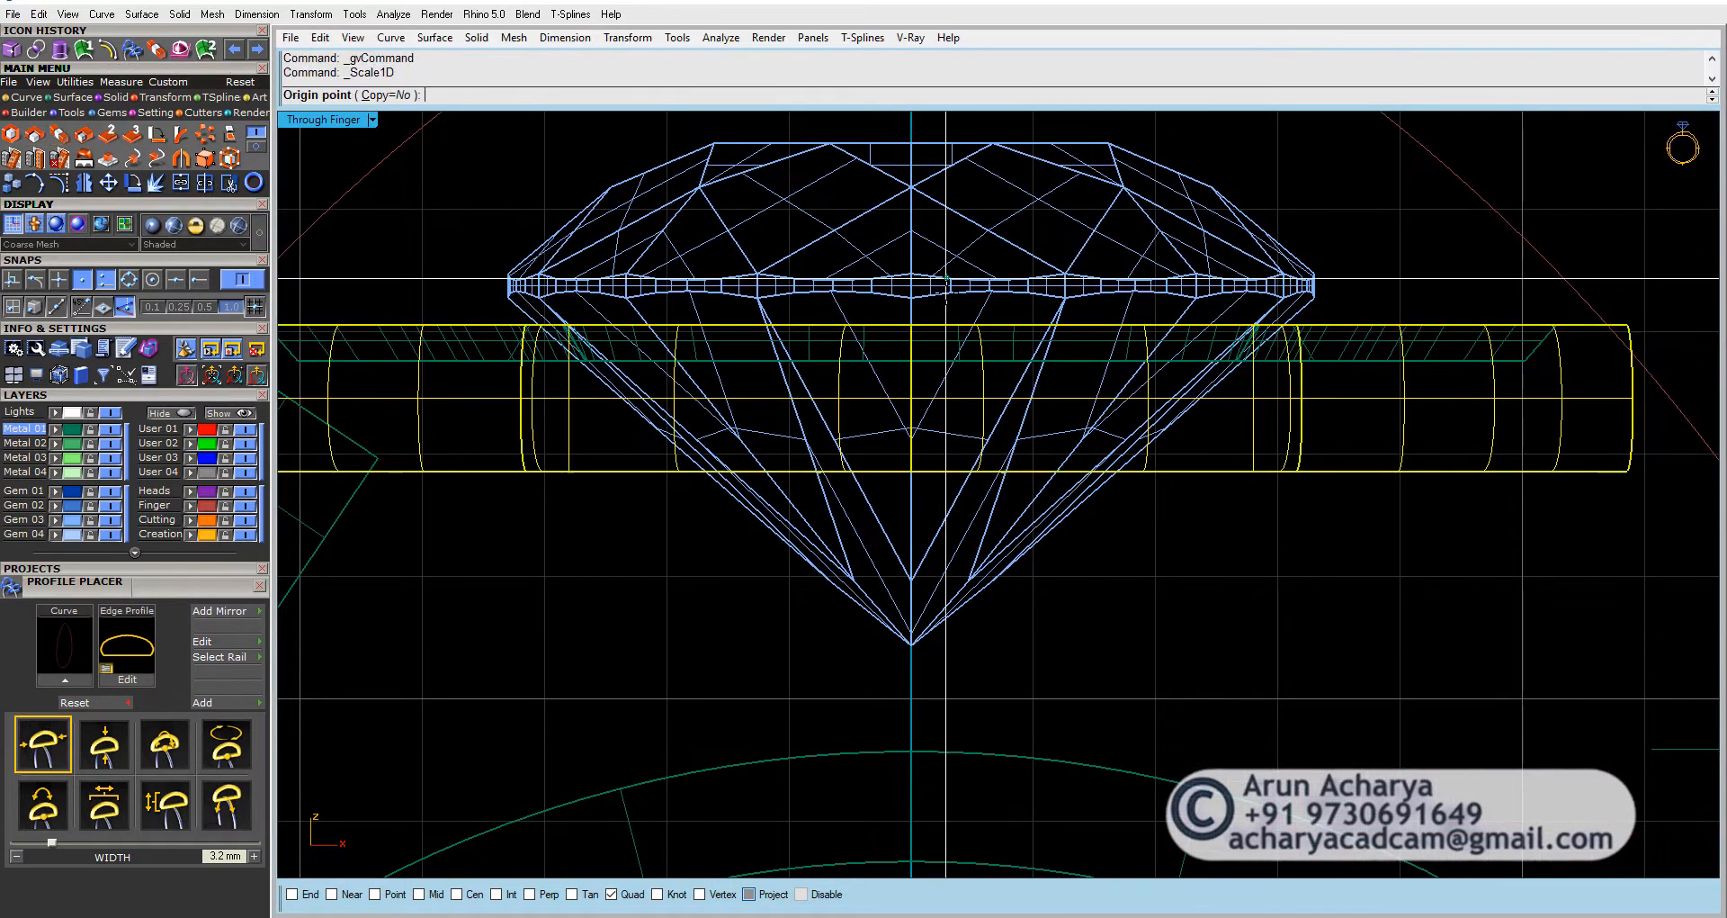
{"action": "left_click", "coordinate": [911, 324]}
{"action": "left_click", "coordinate": [911, 471]}
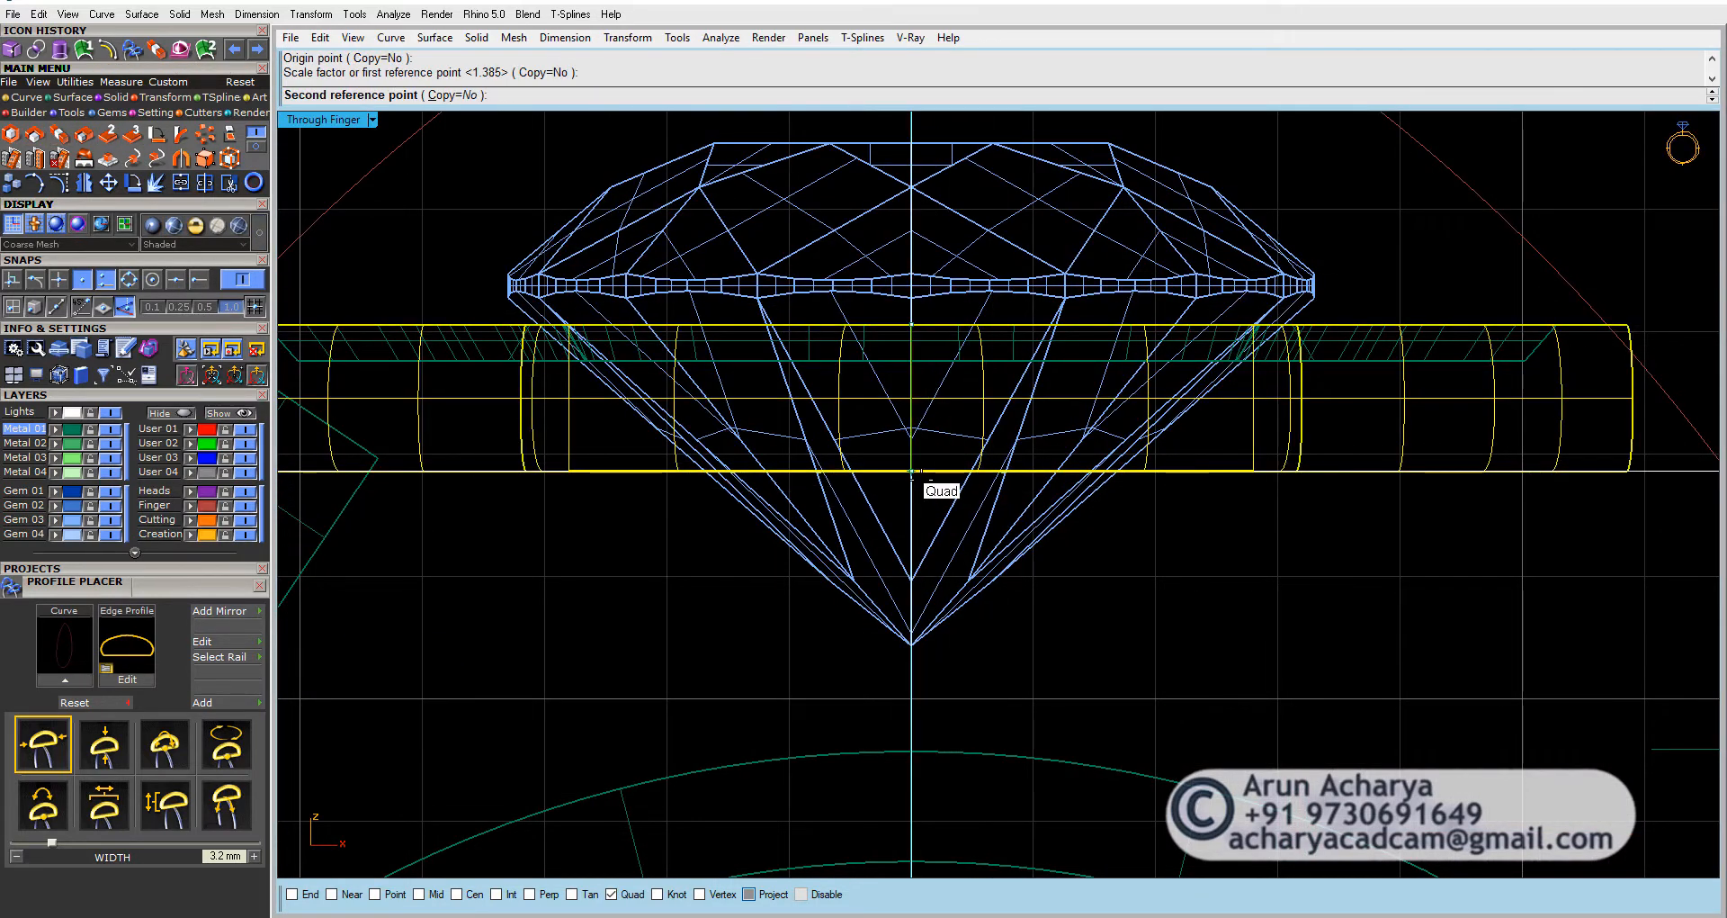
{"action": "type", "text": "1.8"}
{"action": "key", "text": "Return"}
Step: Join the halo's separated rim surfaces and polysurfaces back into one closed solid
{"action": "scroll", "coordinate": [921, 479], "scroll_direction": "down", "scroll_amount": 4}
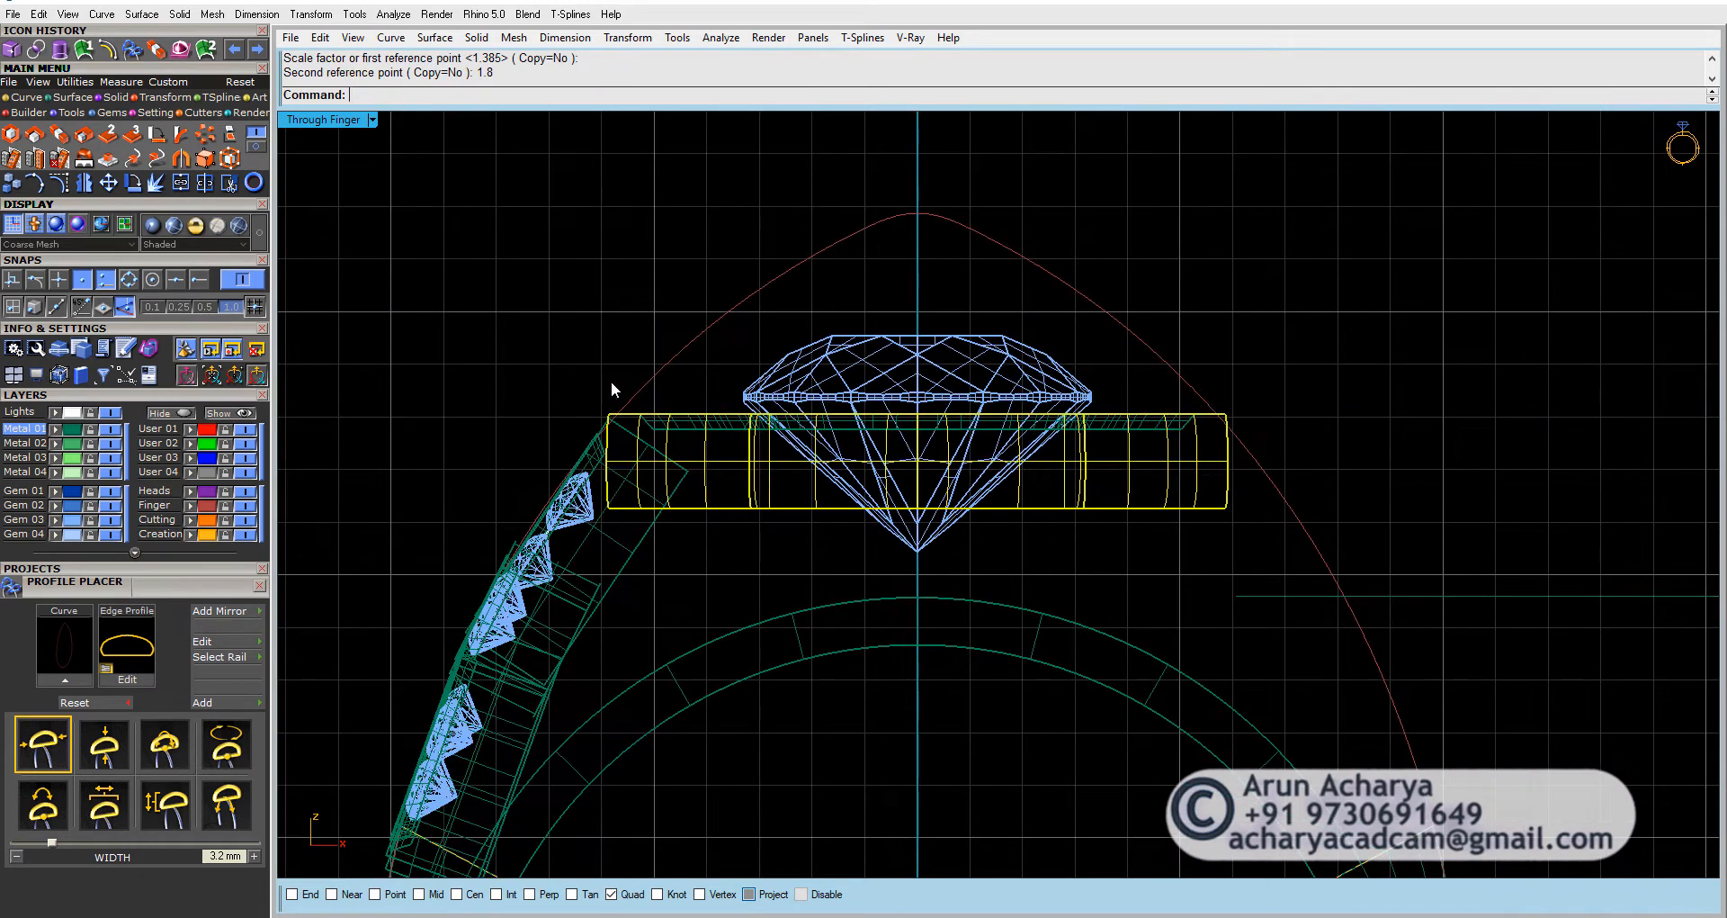
{"action": "left_click_drag", "start_coordinate": [612, 389], "coordinate": [1320, 559]}
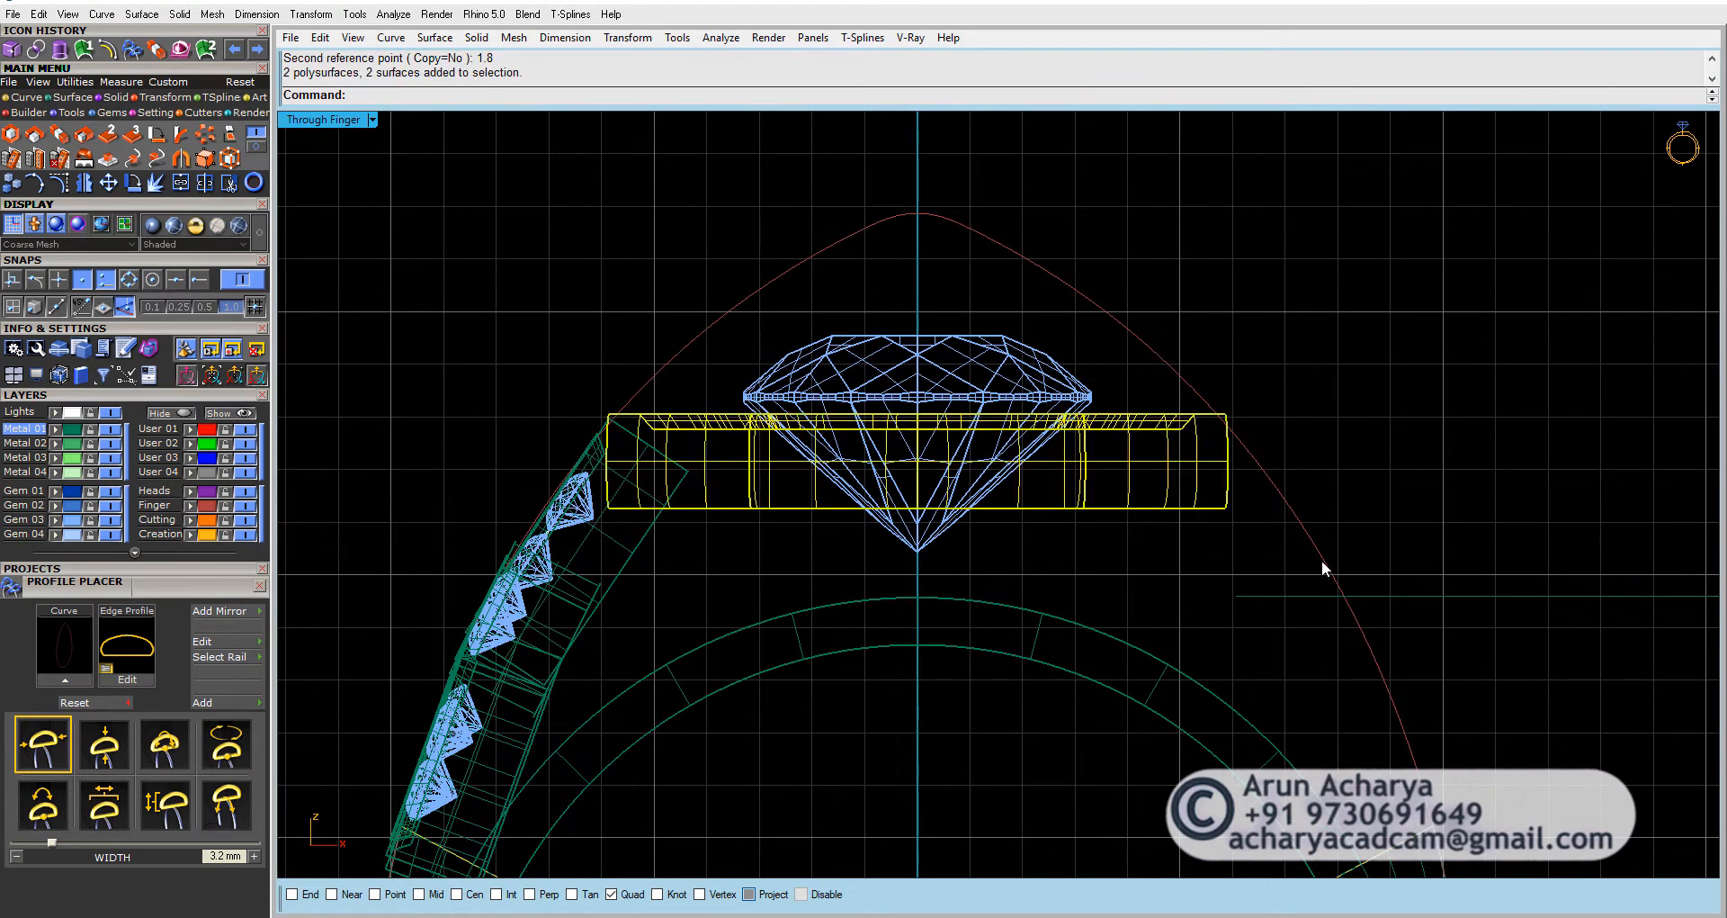
{"action": "key", "text": "ctrl+j"}
{"action": "scroll", "coordinate": [683, 382], "scroll_direction": "down", "scroll_amount": 3}
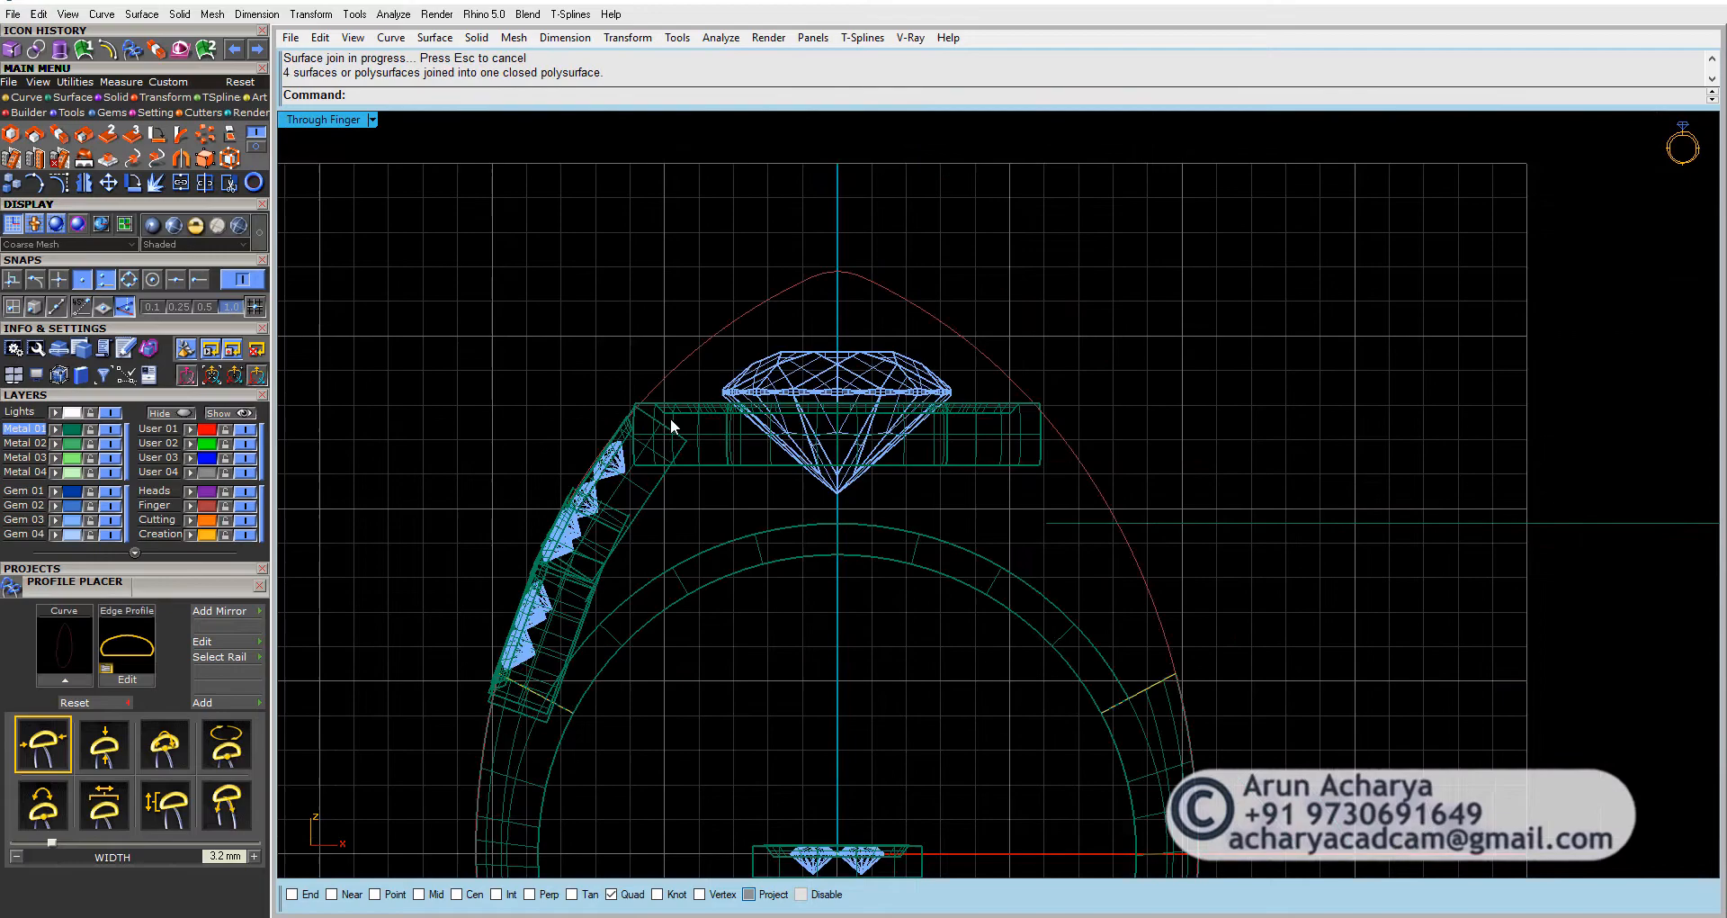
Step: Try a Boolean difference of the inner cutter from the lower front marquise setting with DeleteInput=No
{"action": "double_click", "coordinate": [322, 121]}
{"action": "double_click", "coordinate": [1021, 120]}
{"action": "scroll", "coordinate": [935, 304], "scroll_direction": "down", "scroll_amount": 8}
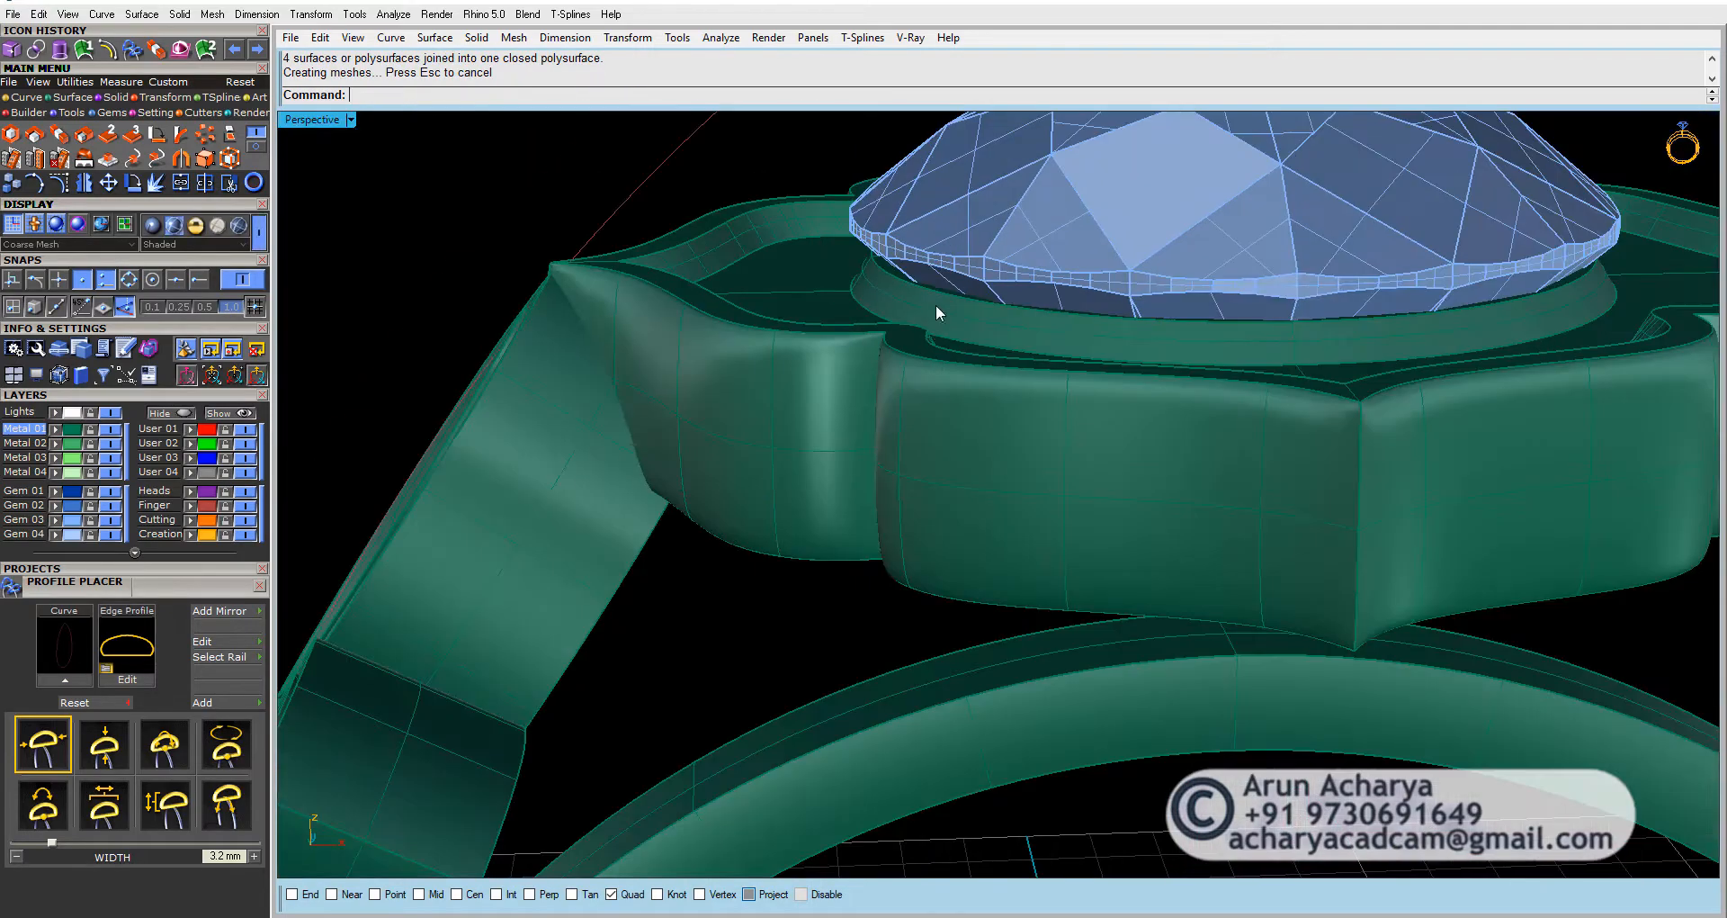
{"action": "right_click_drag", "start_coordinate": [905, 434], "coordinate": [834, 525]}
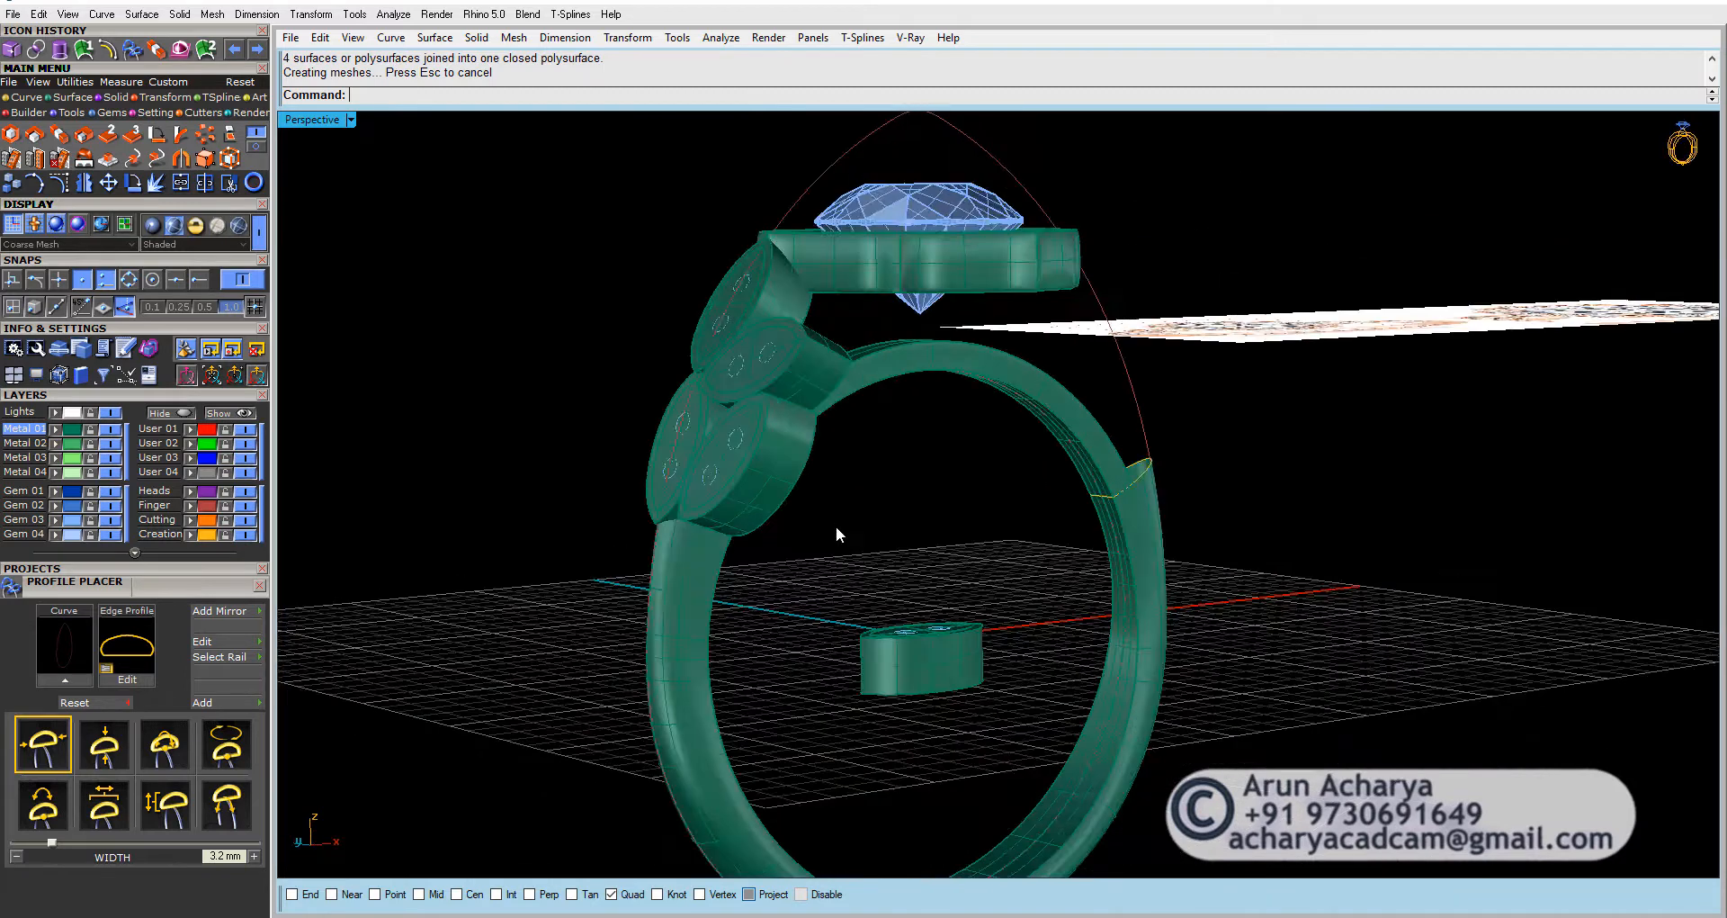
{"action": "left_click", "coordinate": [783, 417]}
{"action": "left_click", "coordinate": [440, 265]}
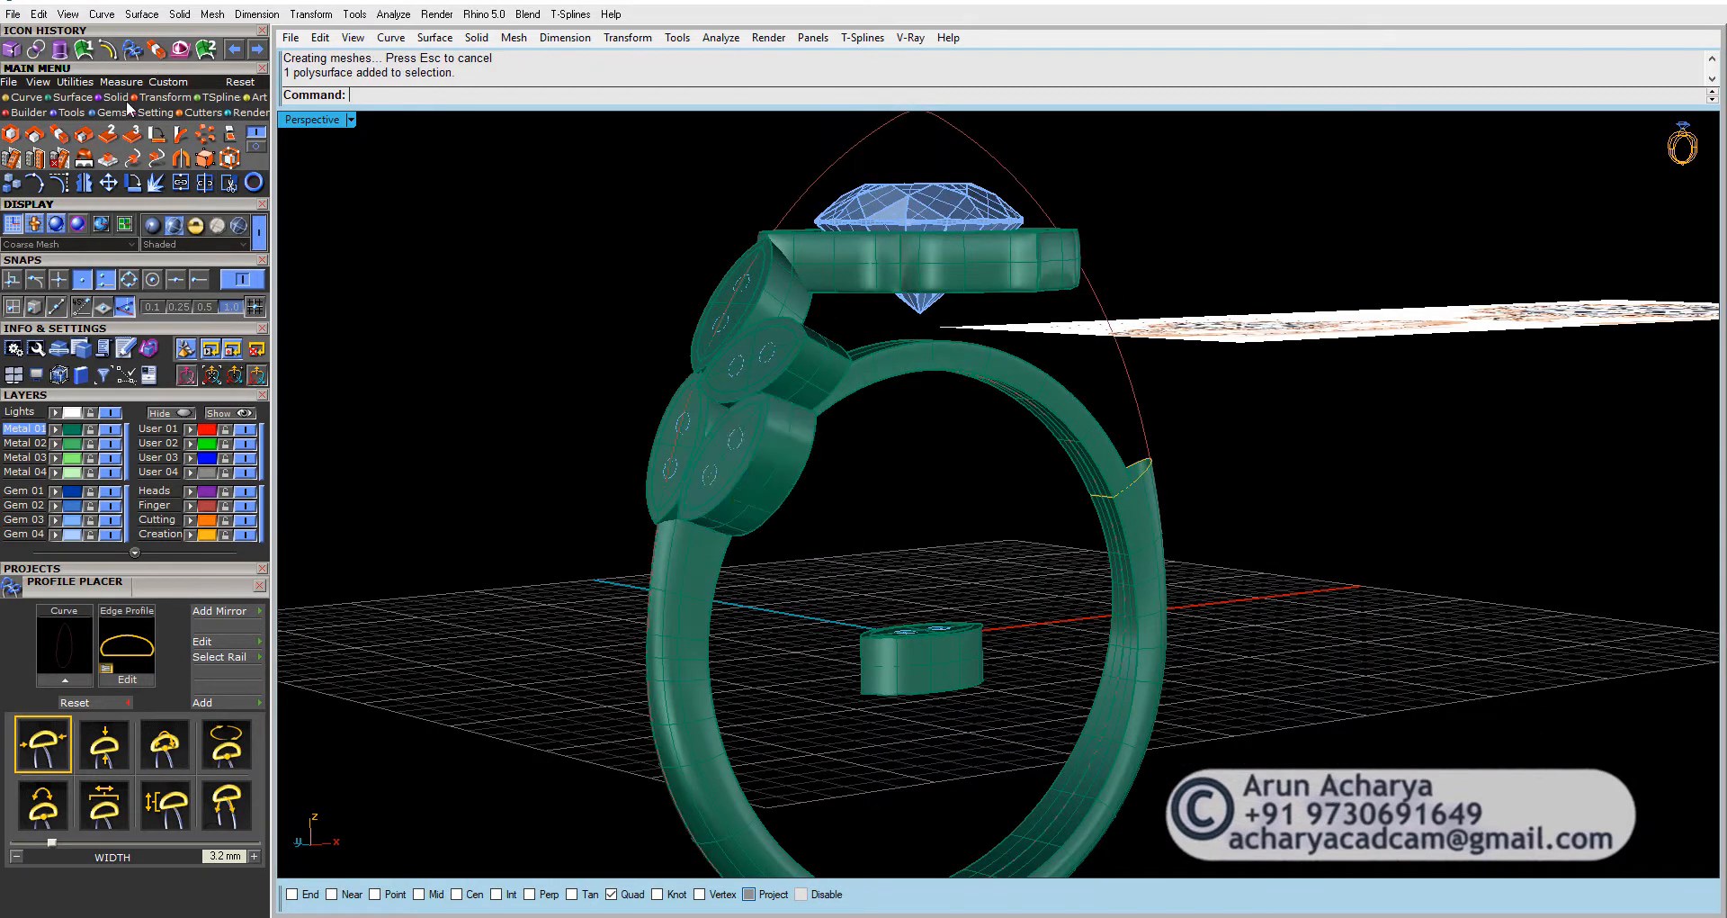
{"action": "left_click", "coordinate": [118, 98]}
{"action": "left_click", "coordinate": [38, 134]}
{"action": "left_click", "coordinate": [790, 491]}
{"action": "key", "text": "Return"}
{"action": "left_click", "coordinate": [752, 448]}
{"action": "key", "text": "Return"}
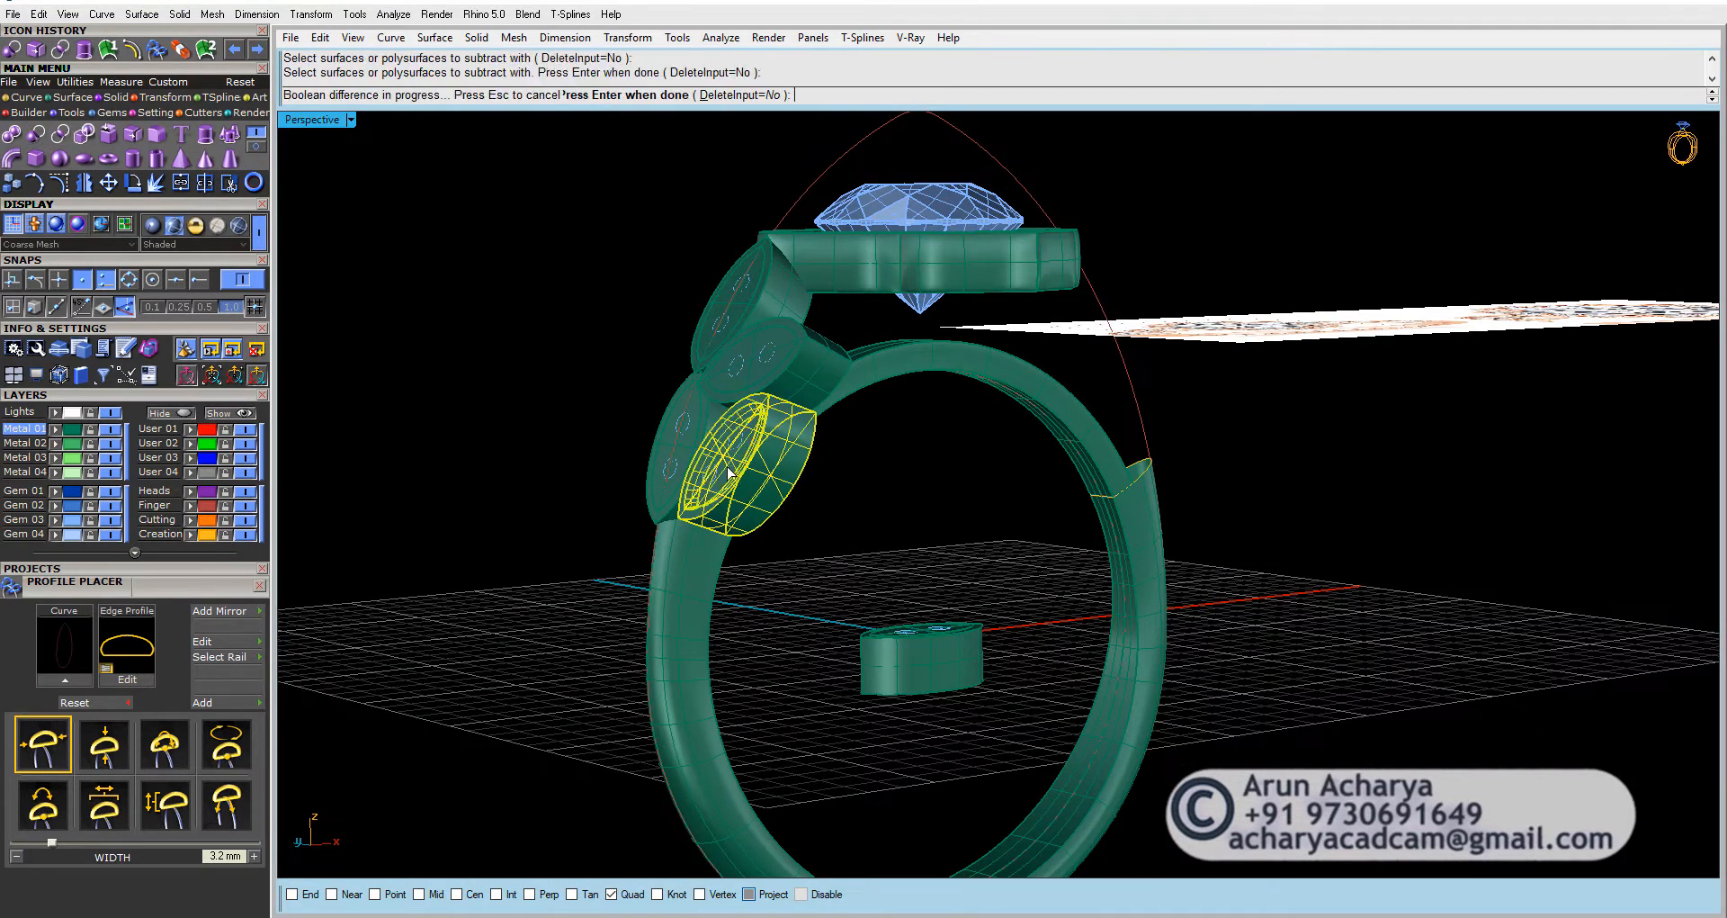
Step: Undo the Boolean difference on the lower front marquise setting
{"action": "scroll", "coordinate": [750, 447], "scroll_direction": "up", "scroll_amount": 6}
{"action": "left_click", "coordinate": [740, 455]}
{"action": "left_click", "coordinate": [1012, 555]}
{"action": "key", "text": "ctrl+z"}
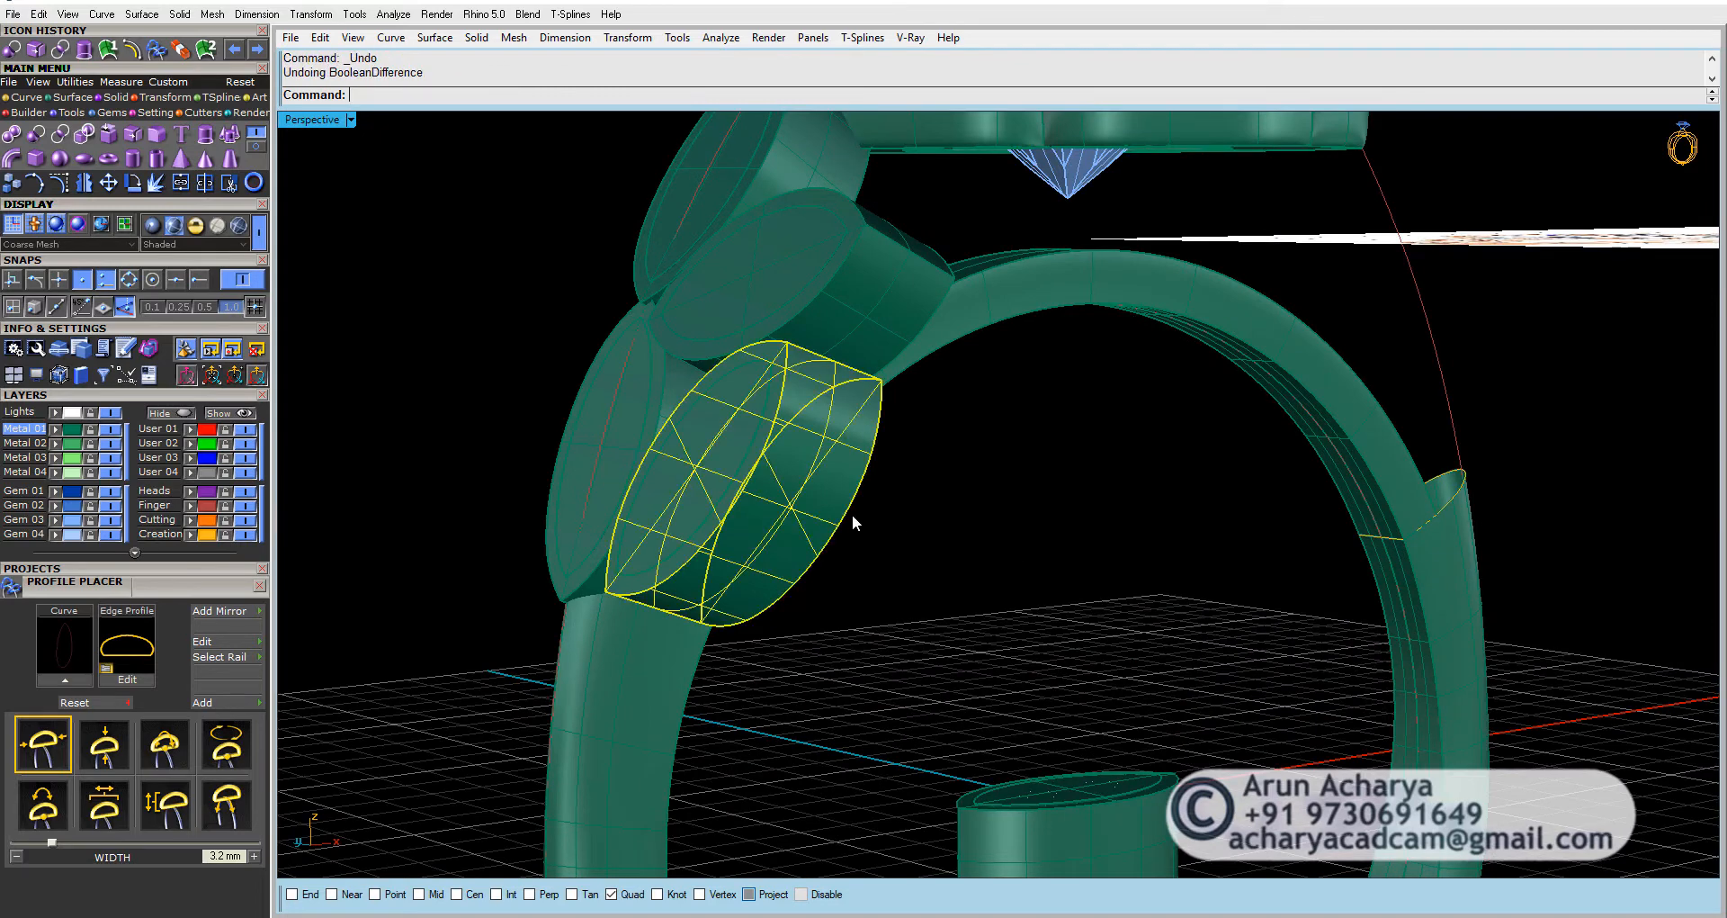
Step: Subtract the inner cutter from the lower front marquise setting with DeleteInput=Yes
{"action": "key", "text": "Return"}
{"action": "left_click", "coordinate": [743, 475]}
{"action": "left_click", "coordinate": [750, 97]}
{"action": "key", "text": "Return"}
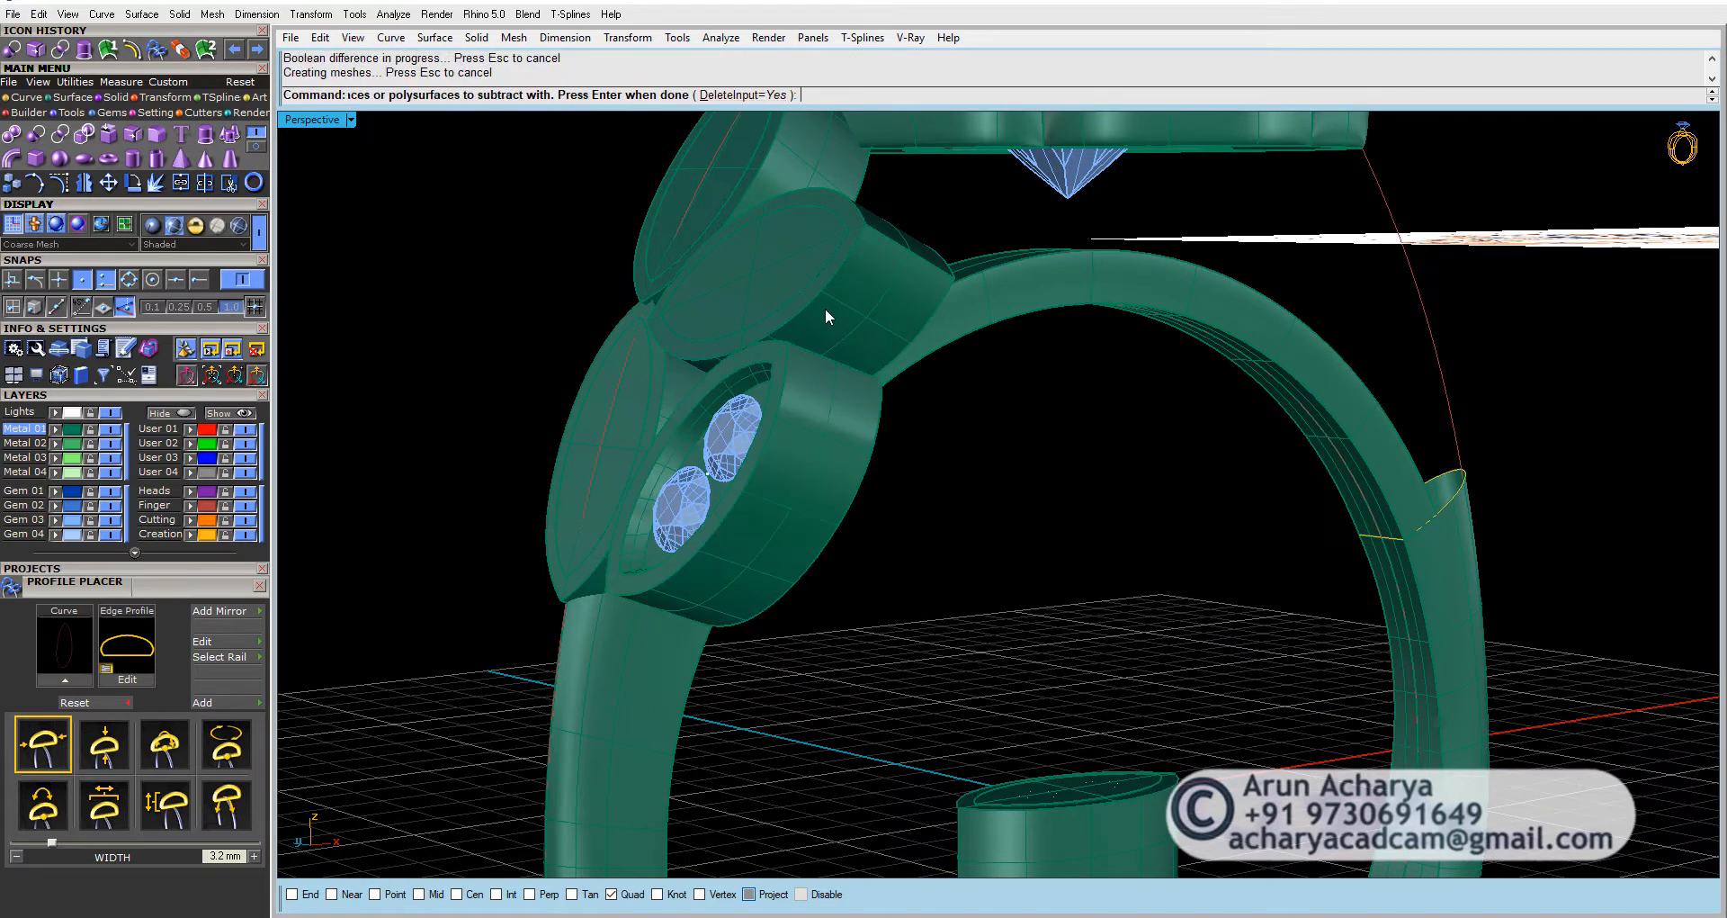
Step: Subtract the inner cutters from the remaining three marquise shoulder settings with Boolean difference, exposing their stones
{"action": "left_click", "coordinate": [825, 308]}
{"action": "key", "text": "Return"}
{"action": "left_click", "coordinate": [794, 263]}
{"action": "key", "text": "Return"}
{"action": "right_click_drag", "start_coordinate": [794, 270], "coordinate": [831, 371]}
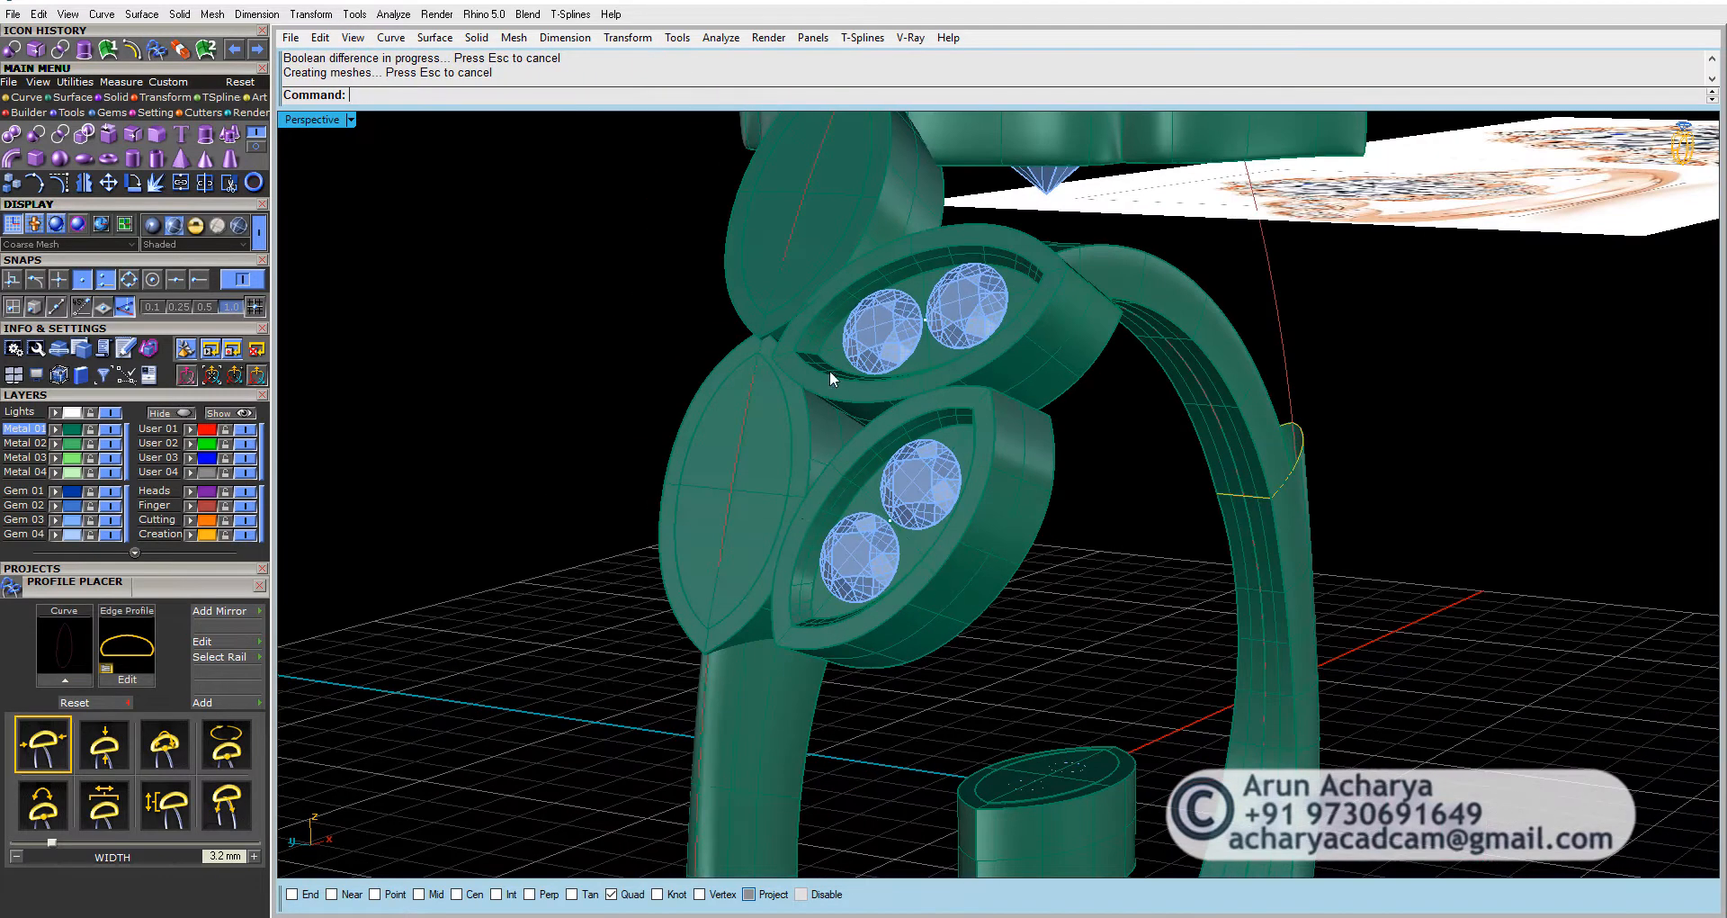
{"action": "left_click", "coordinate": [800, 439]}
{"action": "key", "text": "Return"}
{"action": "left_click", "coordinate": [771, 440]}
{"action": "key", "text": "Return"}
{"action": "left_click", "coordinate": [894, 215]}
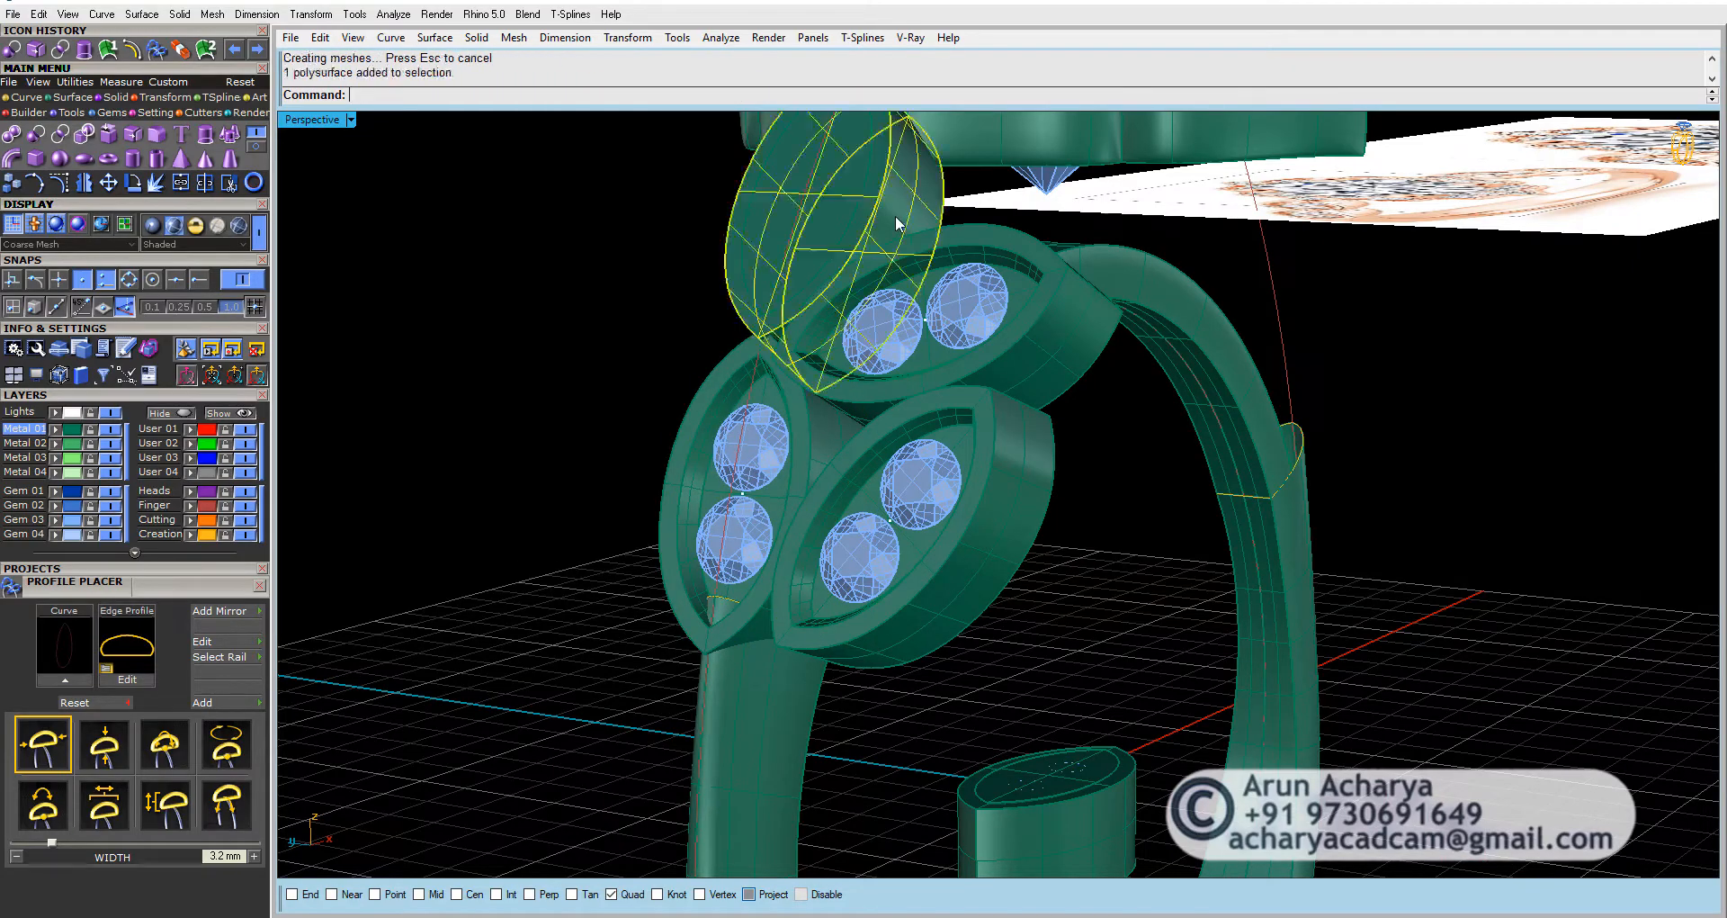
{"action": "key", "text": "Return"}
{"action": "left_click", "coordinate": [793, 213]}
{"action": "key", "text": "Return"}
Step: Move the centre diamond straight up by about 1 mm above the halo in the Through Finger view
{"action": "scroll", "coordinate": [793, 212], "scroll_direction": "down", "scroll_amount": 6}
{"action": "right_click_drag", "start_coordinate": [818, 317], "coordinate": [861, 273]}
{"action": "scroll", "coordinate": [862, 274], "scroll_direction": "up", "scroll_amount": 6}
{"action": "left_click", "coordinate": [862, 273]}
{"action": "scroll", "coordinate": [863, 278], "scroll_direction": "down", "scroll_amount": 5}
{"action": "right_click_drag", "start_coordinate": [841, 423], "coordinate": [865, 273]}
{"action": "key", "text": "Escape"}
{"action": "left_click", "coordinate": [865, 274]}
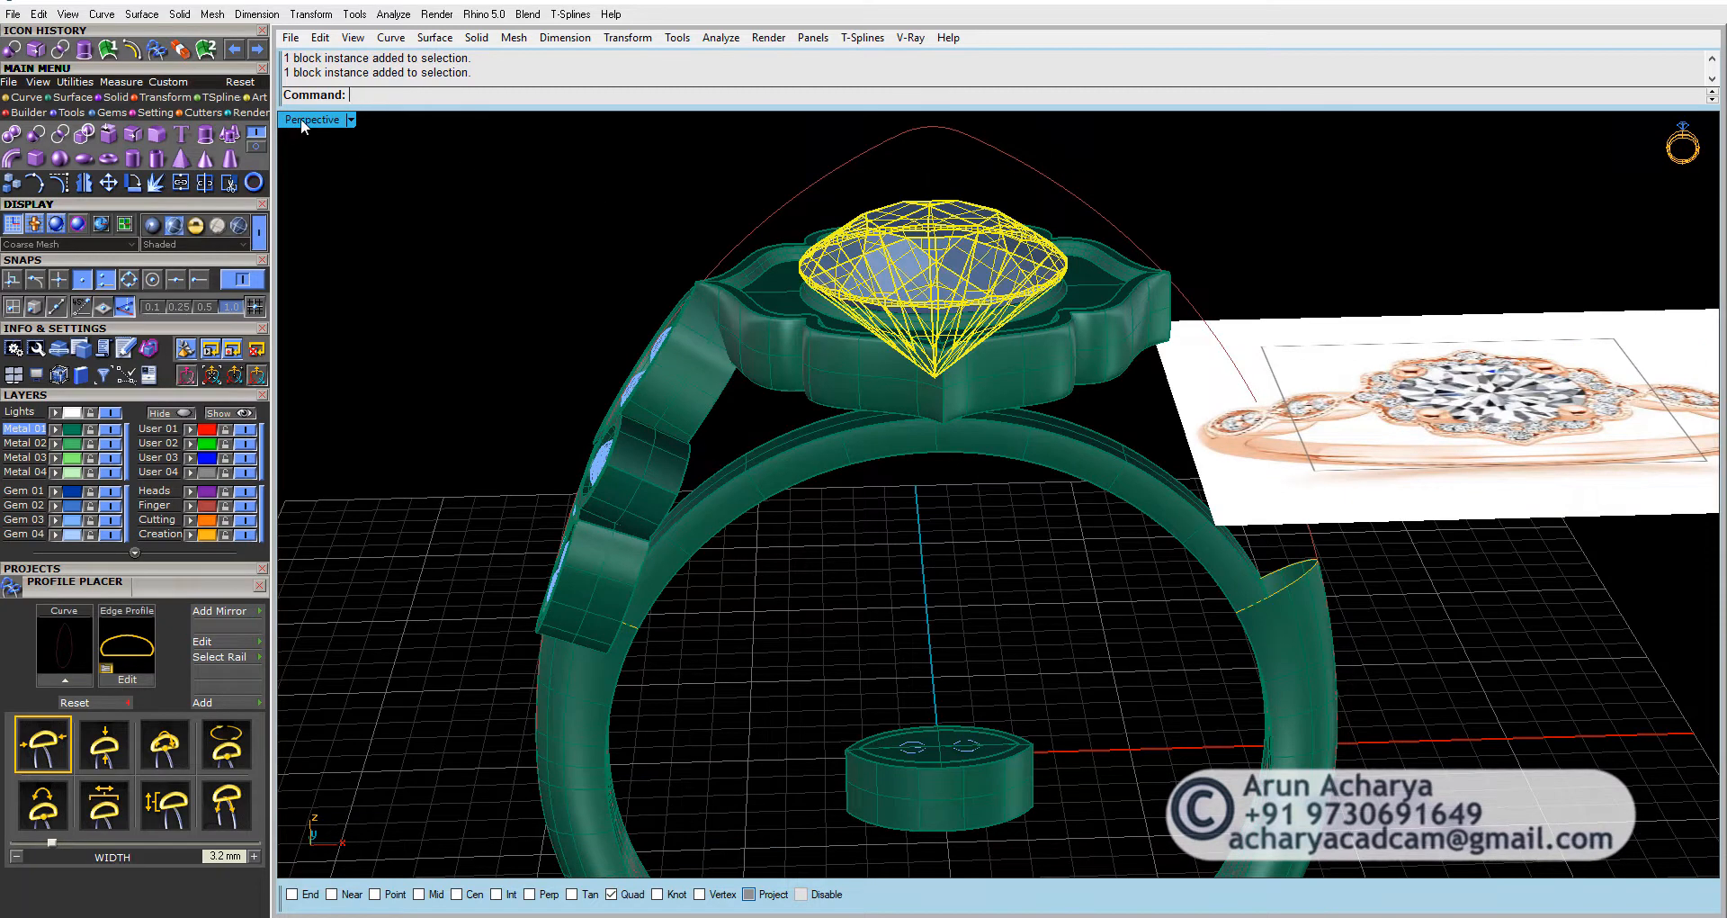
{"action": "double_click", "coordinate": [301, 118]}
{"action": "double_click", "coordinate": [348, 504]}
{"action": "scroll", "coordinate": [707, 490], "scroll_direction": "up", "scroll_amount": 2}
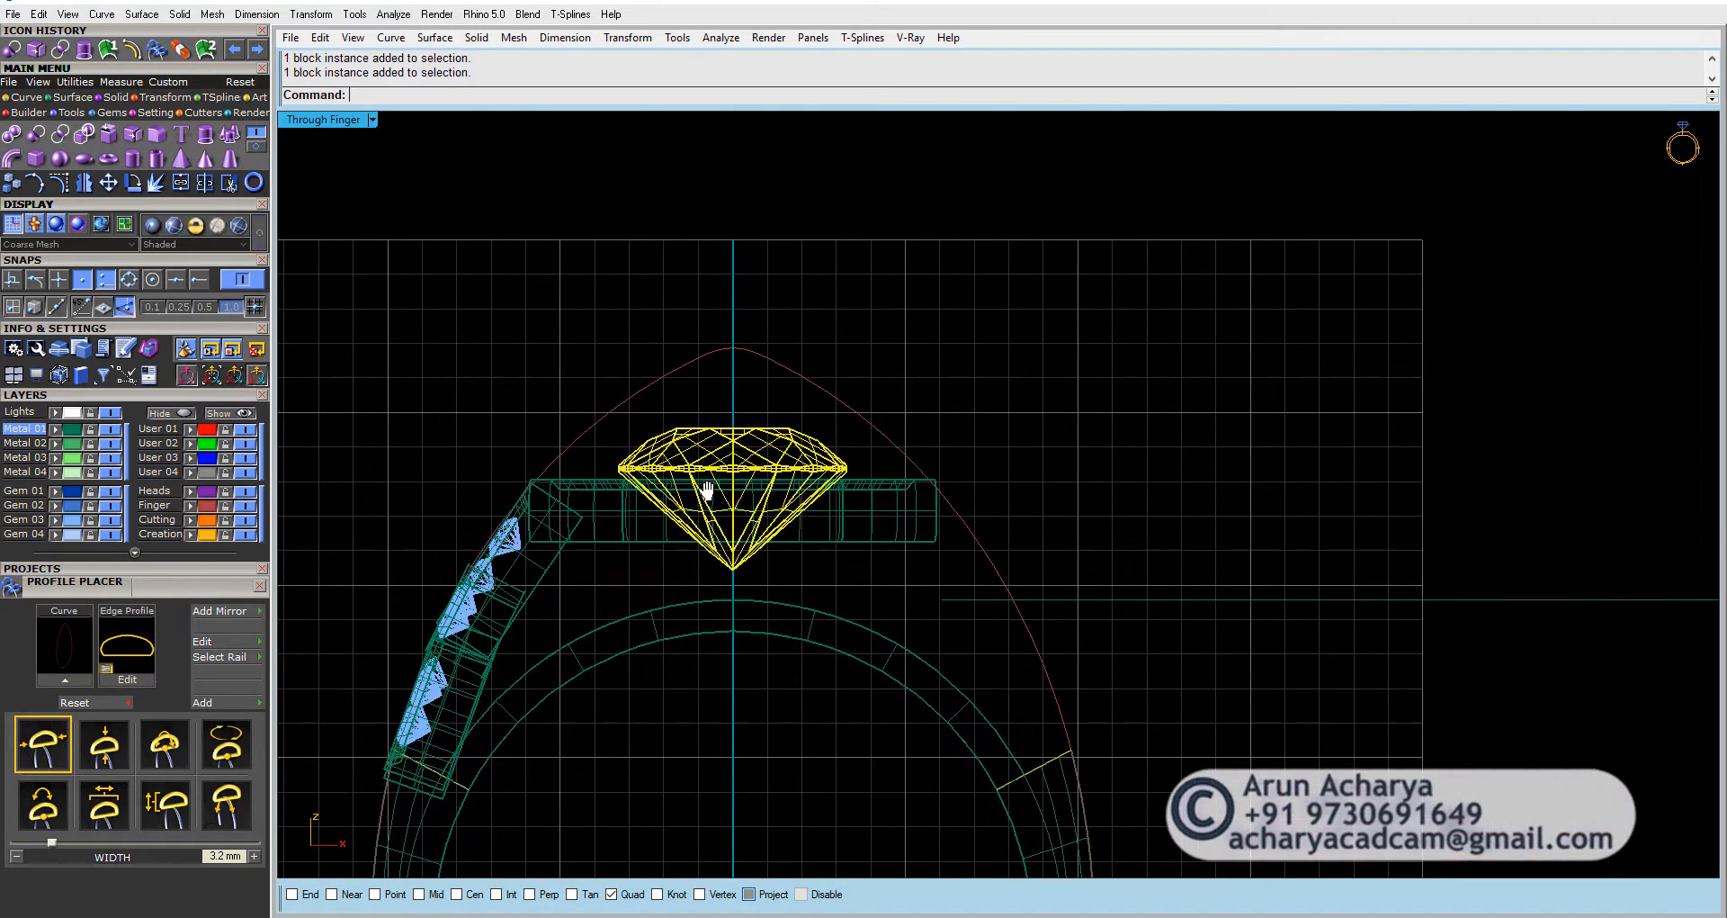
{"action": "left_click", "coordinate": [108, 183]}
{"action": "left_click", "coordinate": [968, 430]}
{"action": "left_click", "coordinate": [968, 395]}
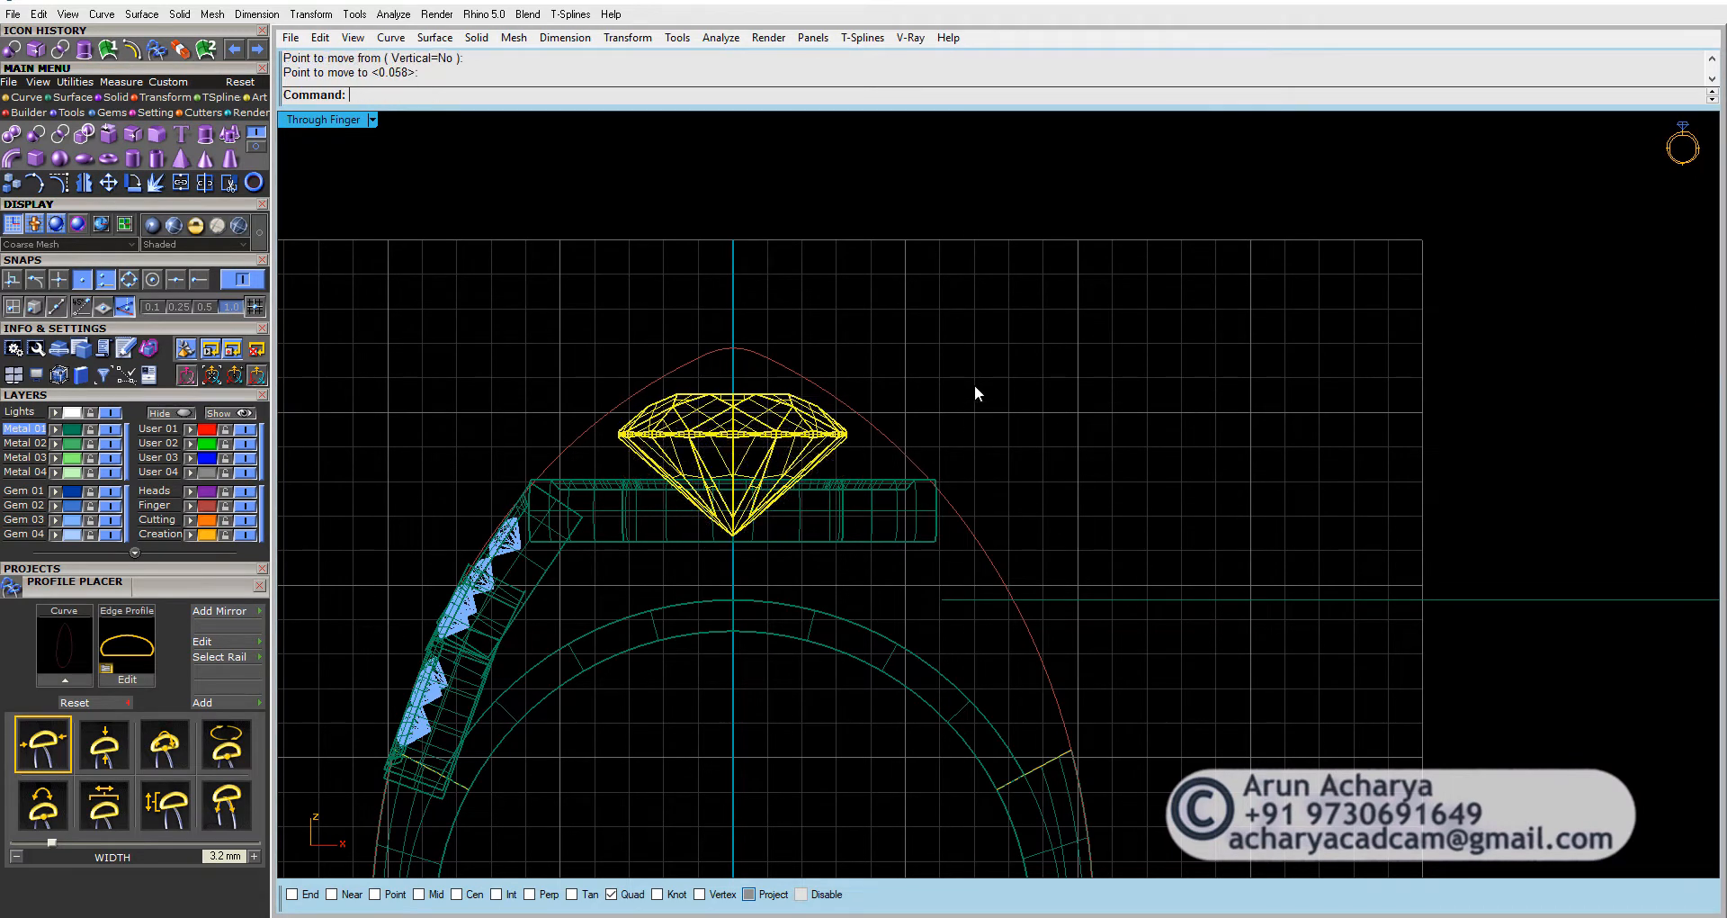
{"action": "left_click", "coordinate": [974, 385]}
Step: Draw a three-point interpolated prong curve from above the diamond's girdle, bending down and inward into the halo
{"action": "left_click", "coordinate": [40, 98]}
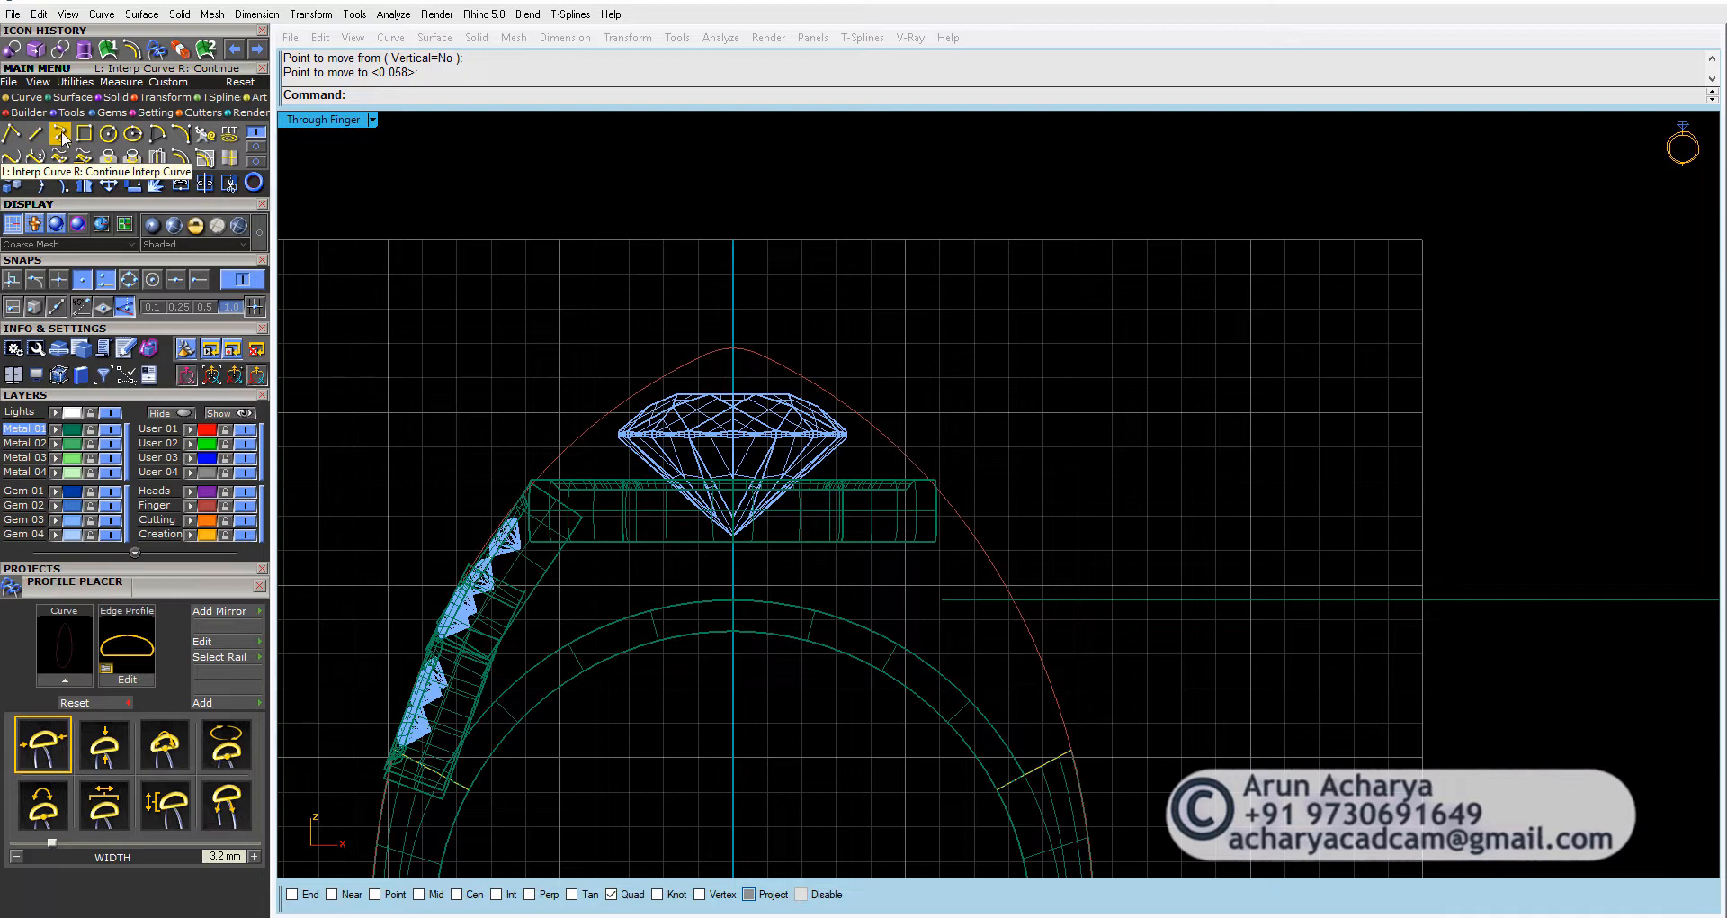
{"action": "left_click", "coordinate": [60, 135]}
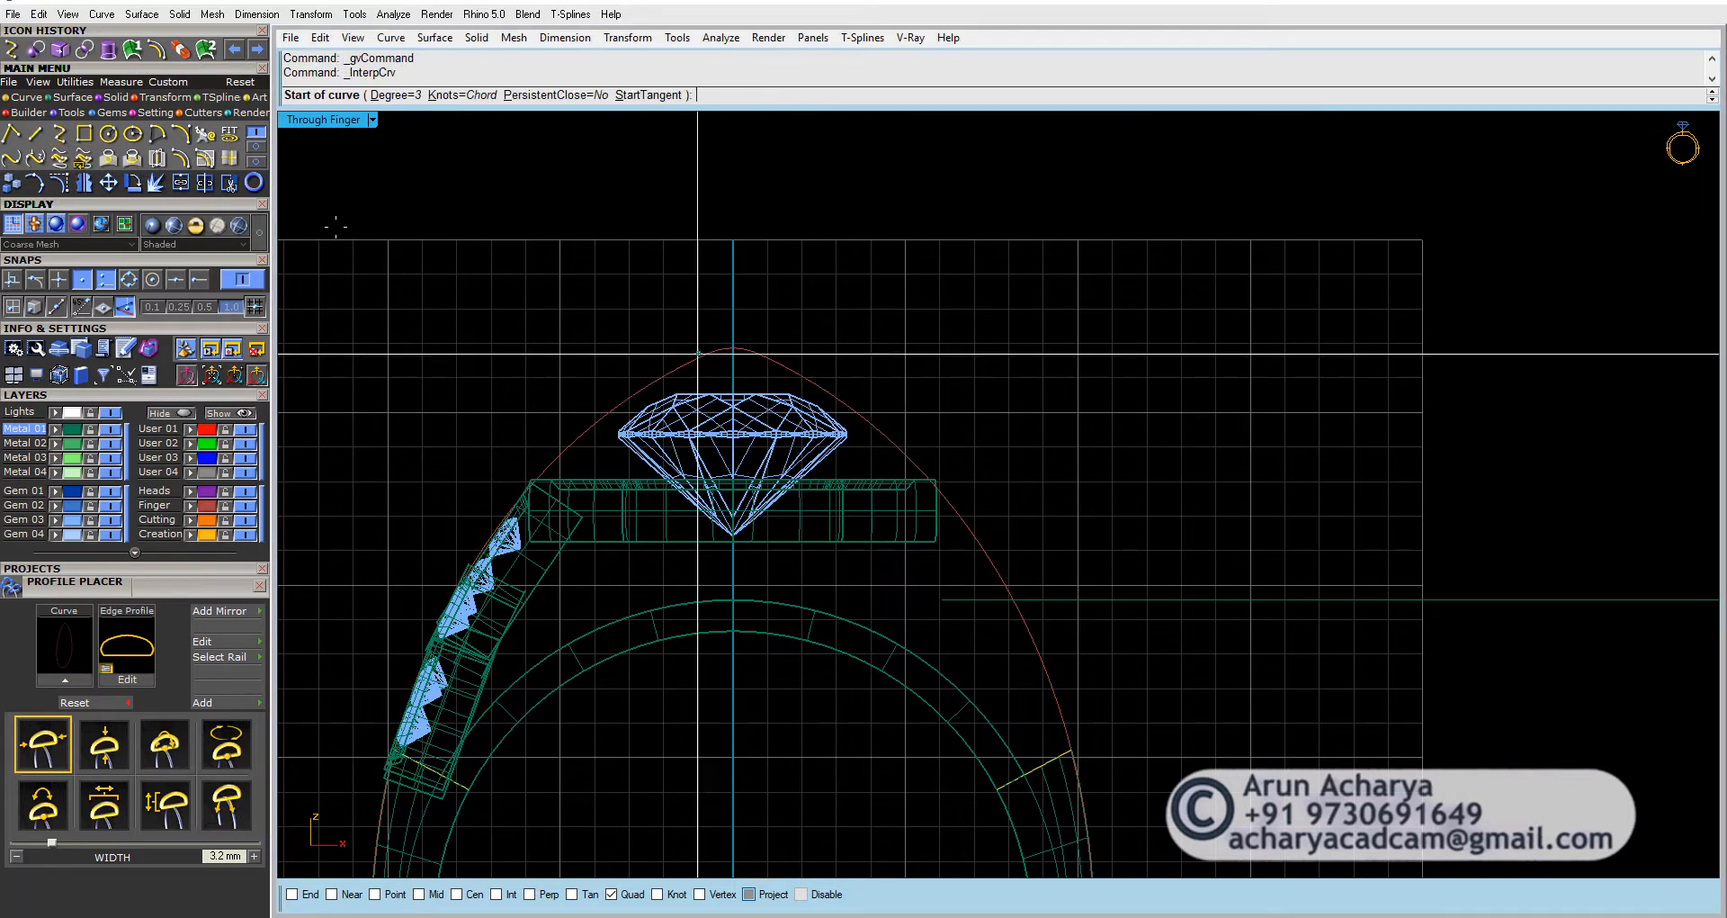
{"action": "left_click", "coordinate": [144, 112]}
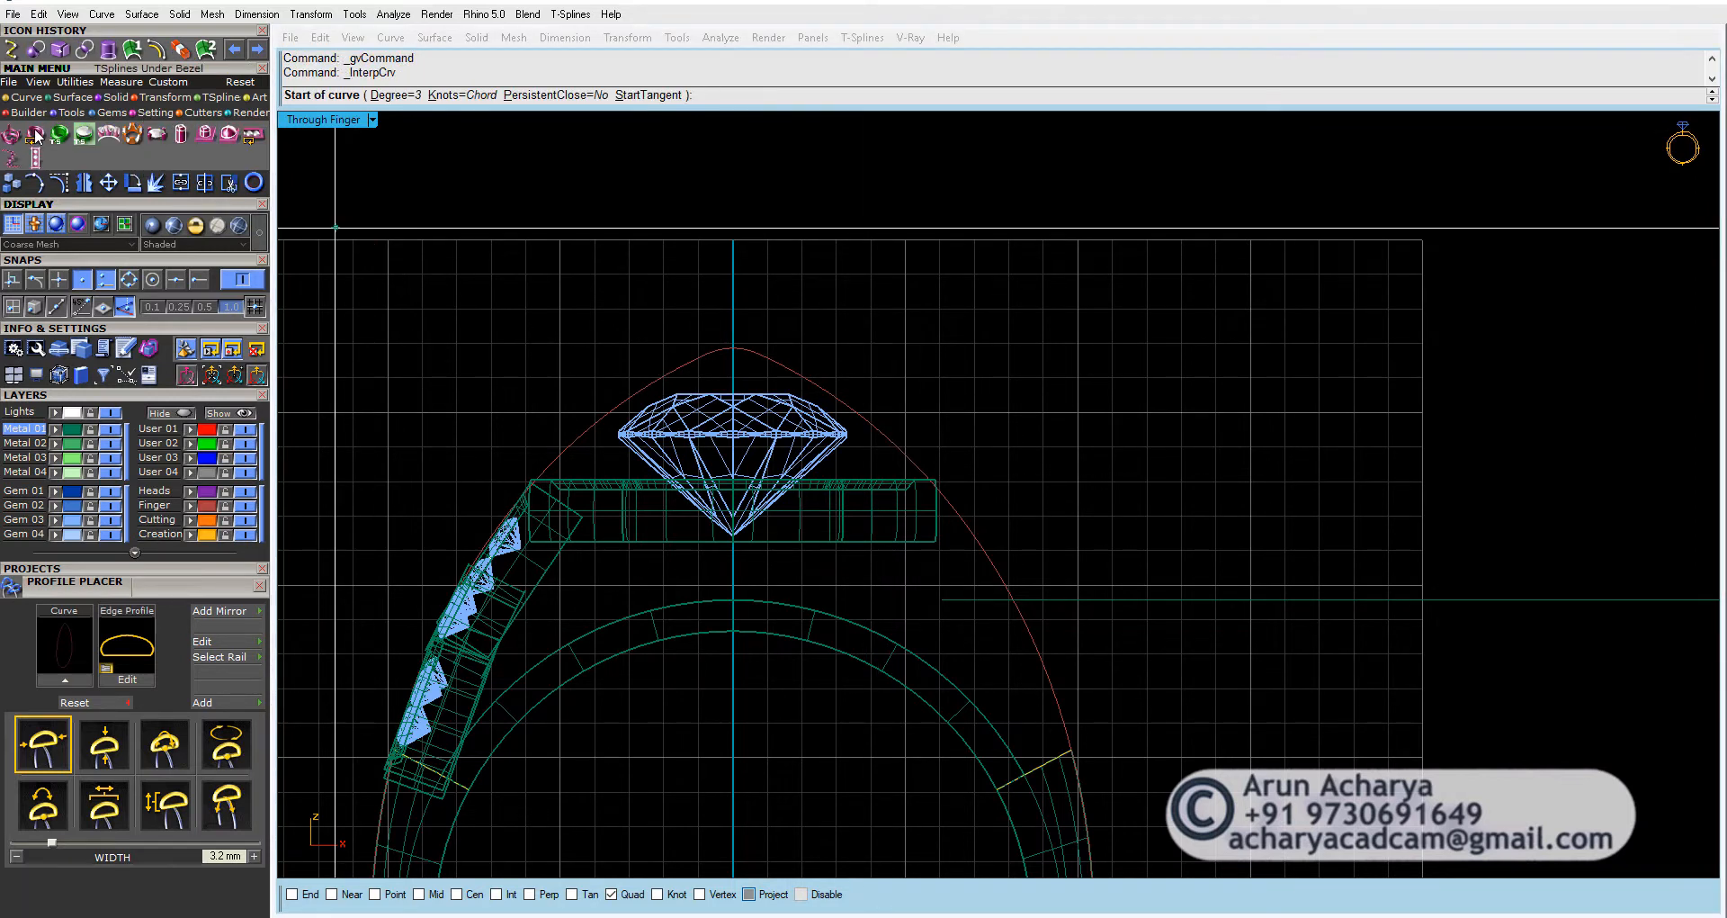
{"action": "left_click", "coordinate": [874, 371]}
{"action": "scroll", "coordinate": [850, 442], "scroll_direction": "up", "scroll_amount": 4}
{"action": "left_click", "coordinate": [865, 460]}
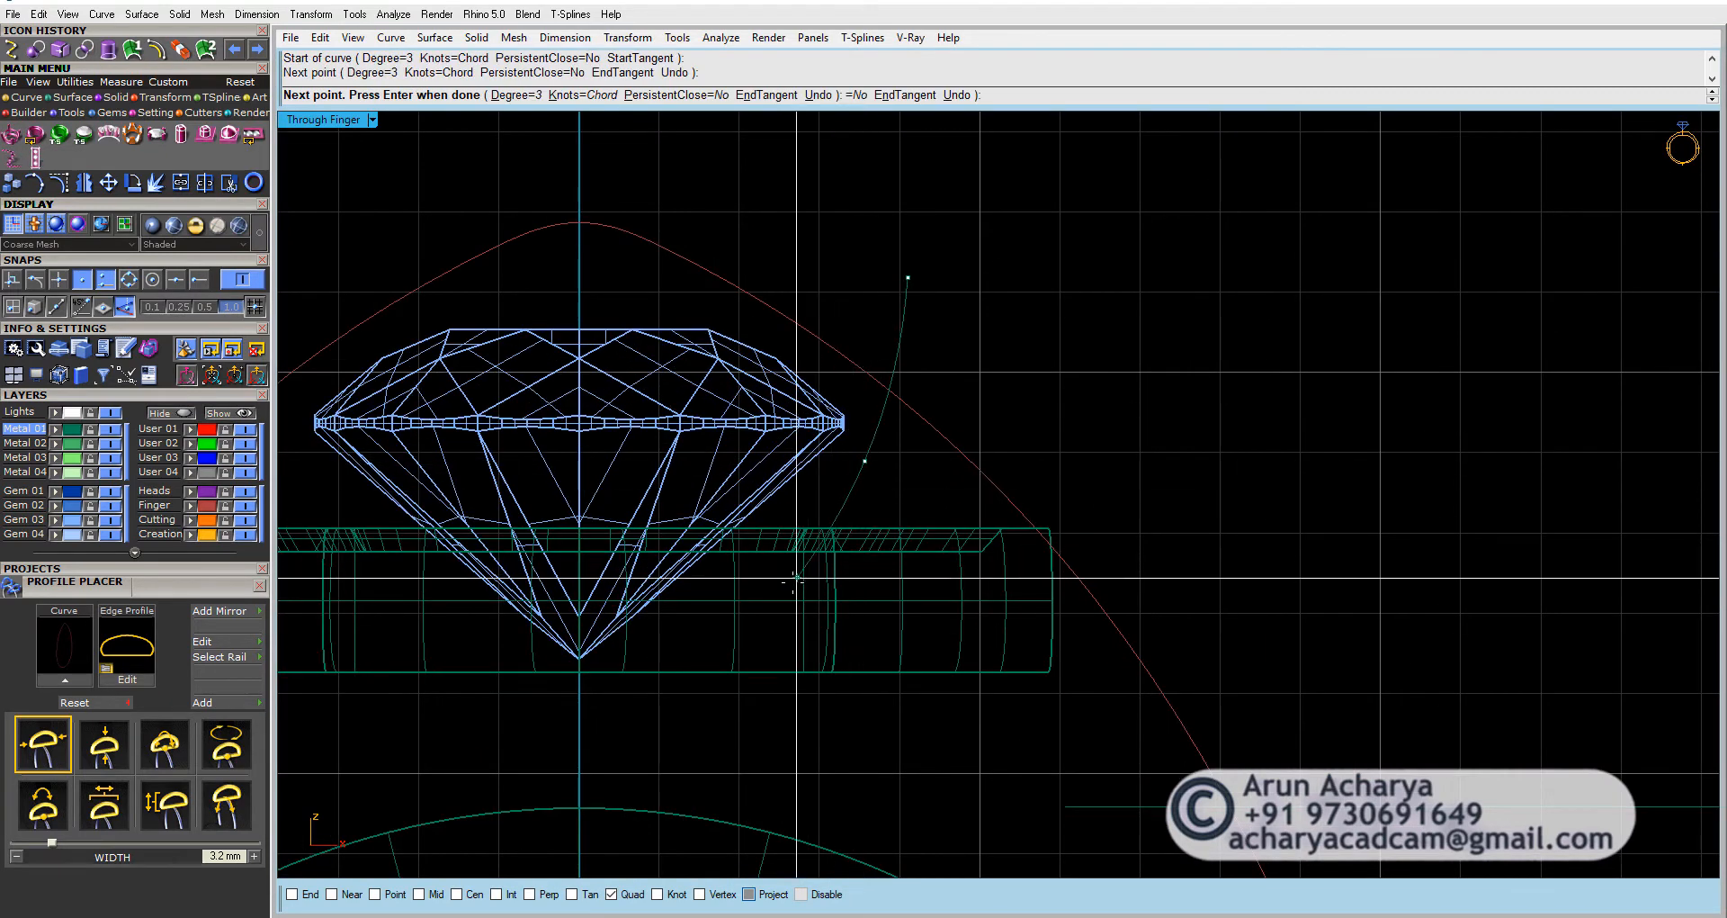
{"action": "left_click", "coordinate": [724, 601]}
{"action": "key", "text": "Return"}
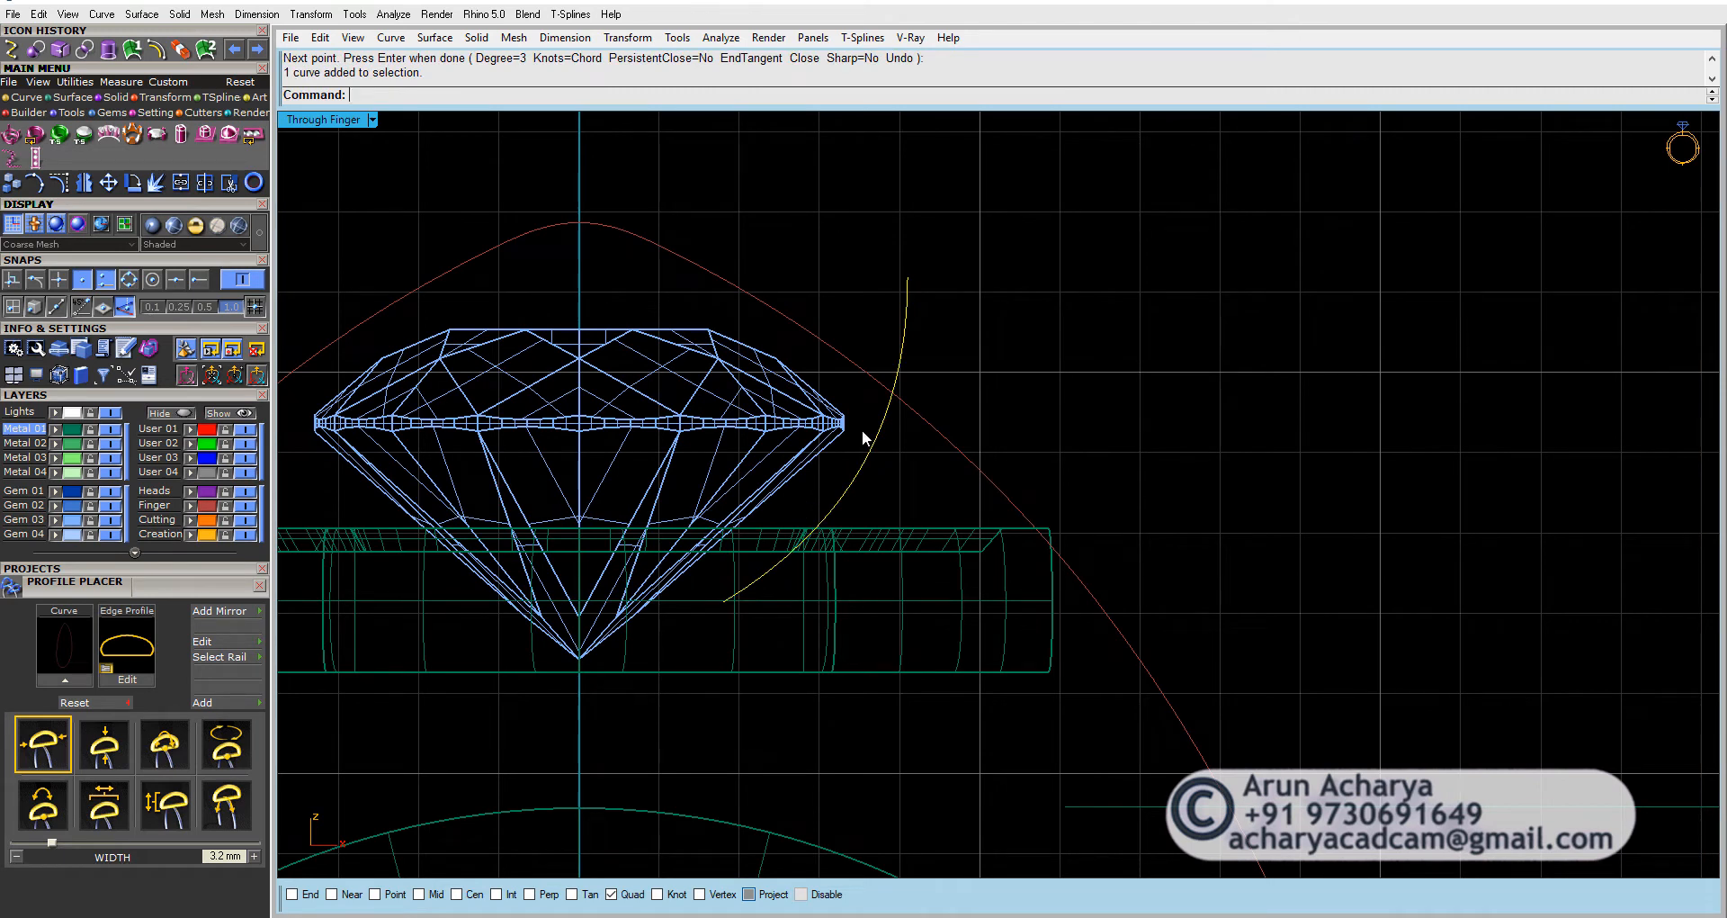
Step: Try a pipe of 1.2 mm diameter at both ends along the prong curve, and undo it
{"action": "type", "text": "Pipe"}
{"action": "key", "text": "Return"}
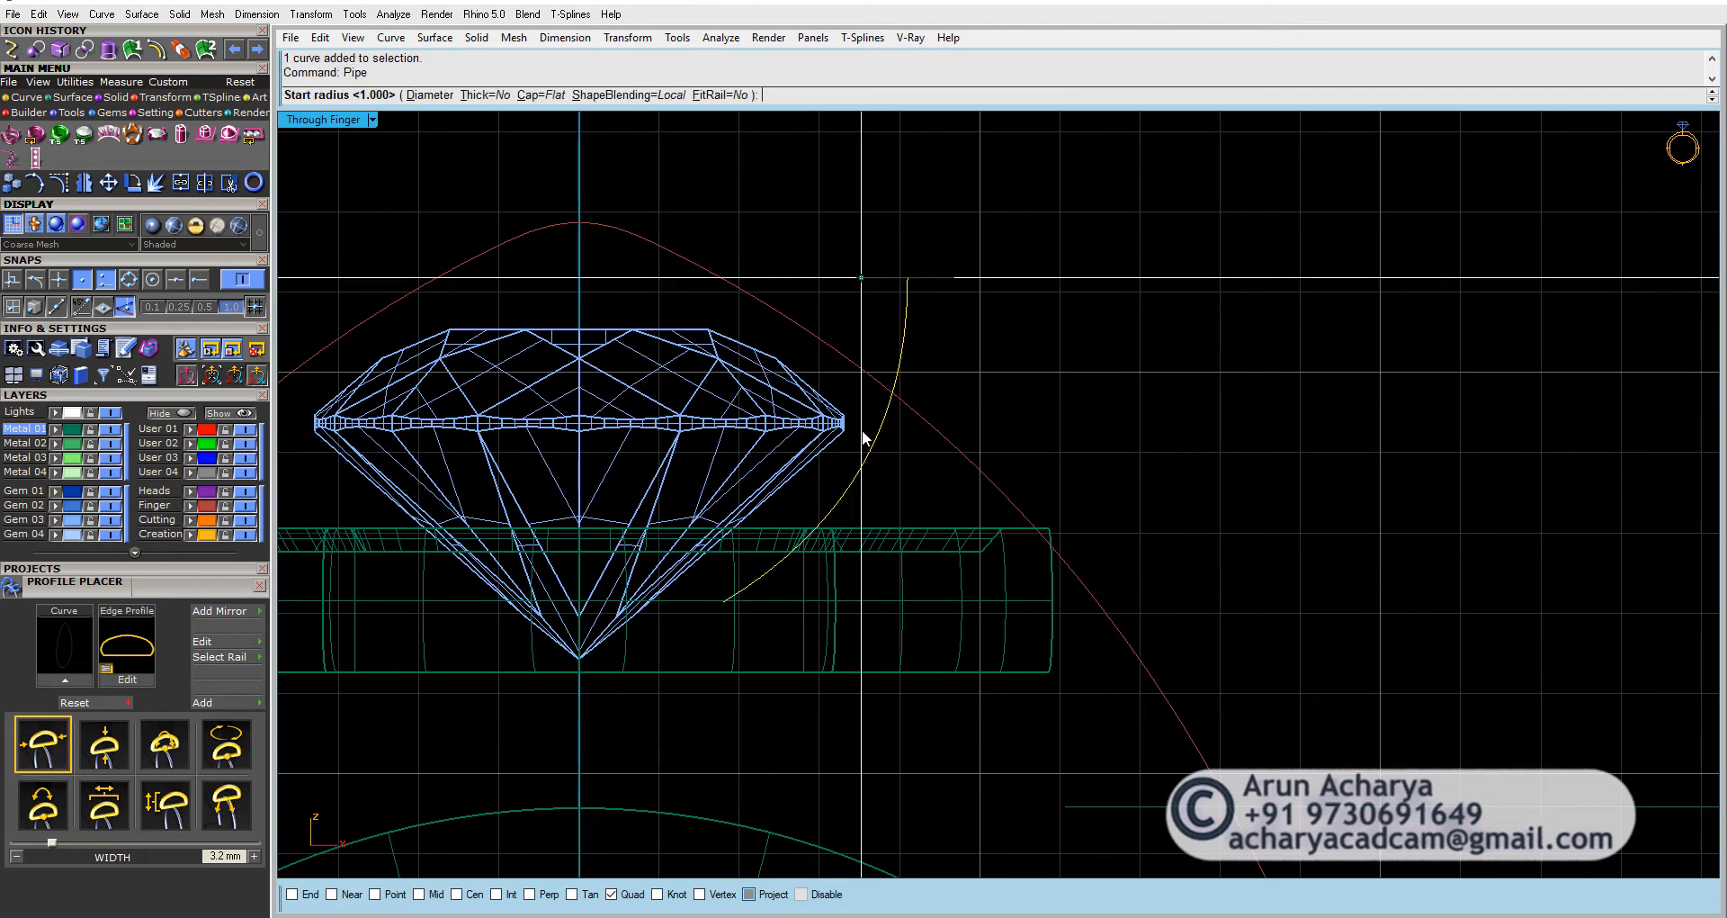
{"action": "type", "text": "d"}
{"action": "key", "text": "Return"}
{"action": "type", "text": "1.2"}
{"action": "key", "text": "Return"}
{"action": "key", "text": "Return"}
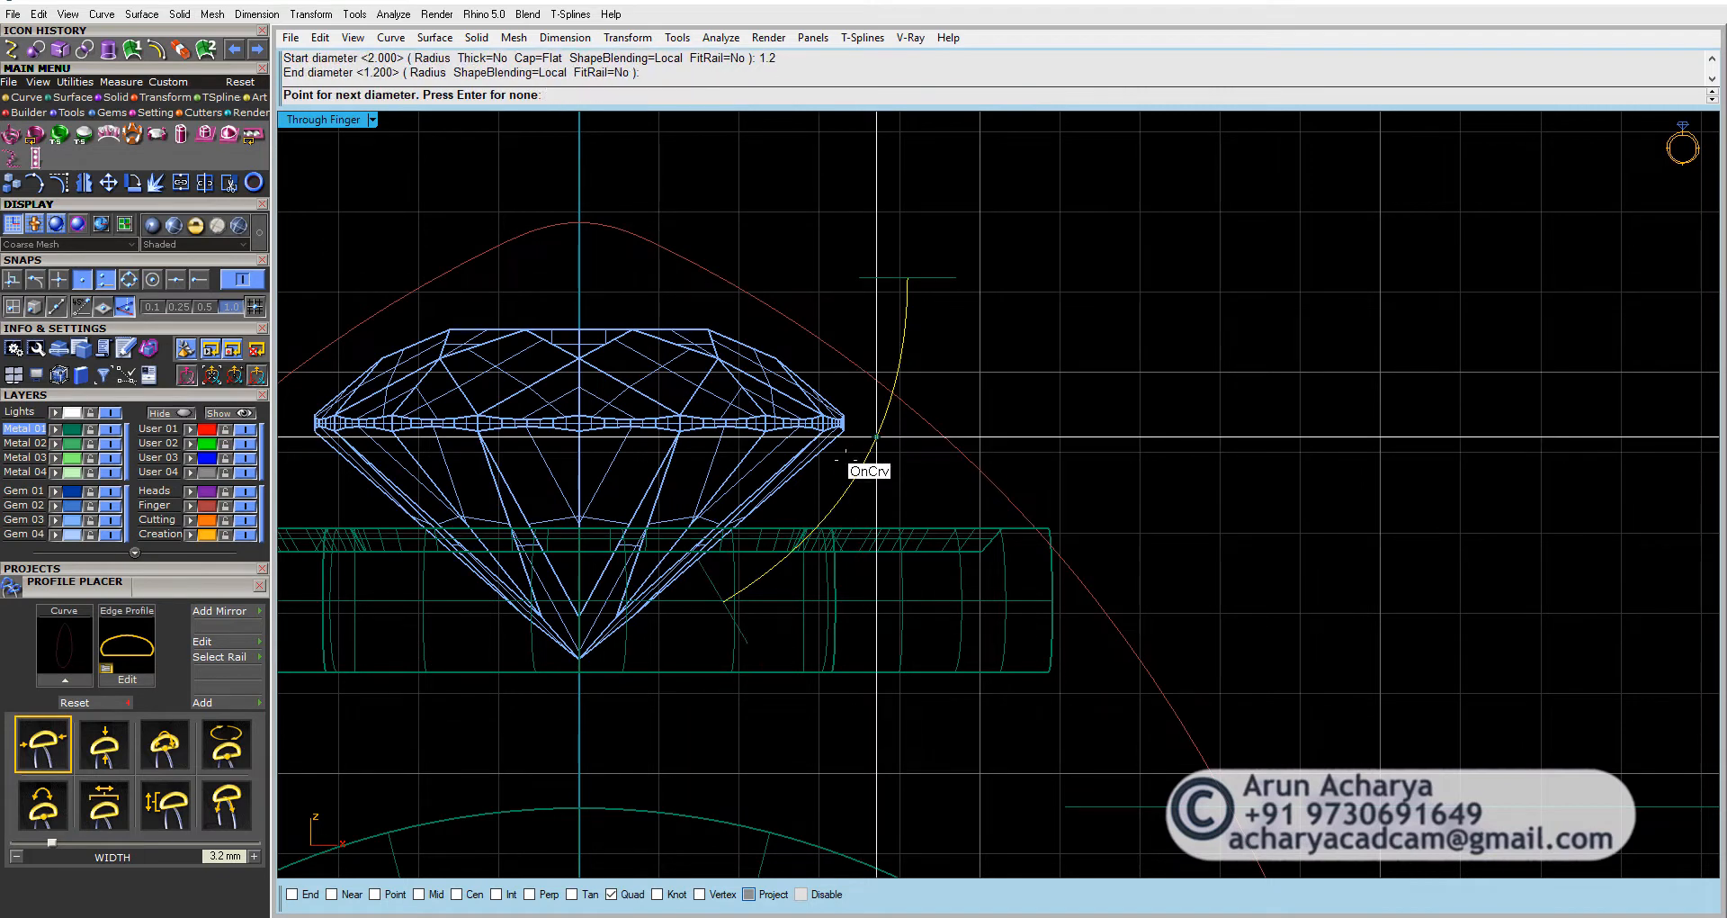
{"action": "key", "text": "Return"}
{"action": "key", "text": "ctrl+z"}
Step: Pipe the prong curve with a start diameter of 1.1 mm and an end diameter of 0.9 mm
{"action": "key", "text": "Return"}
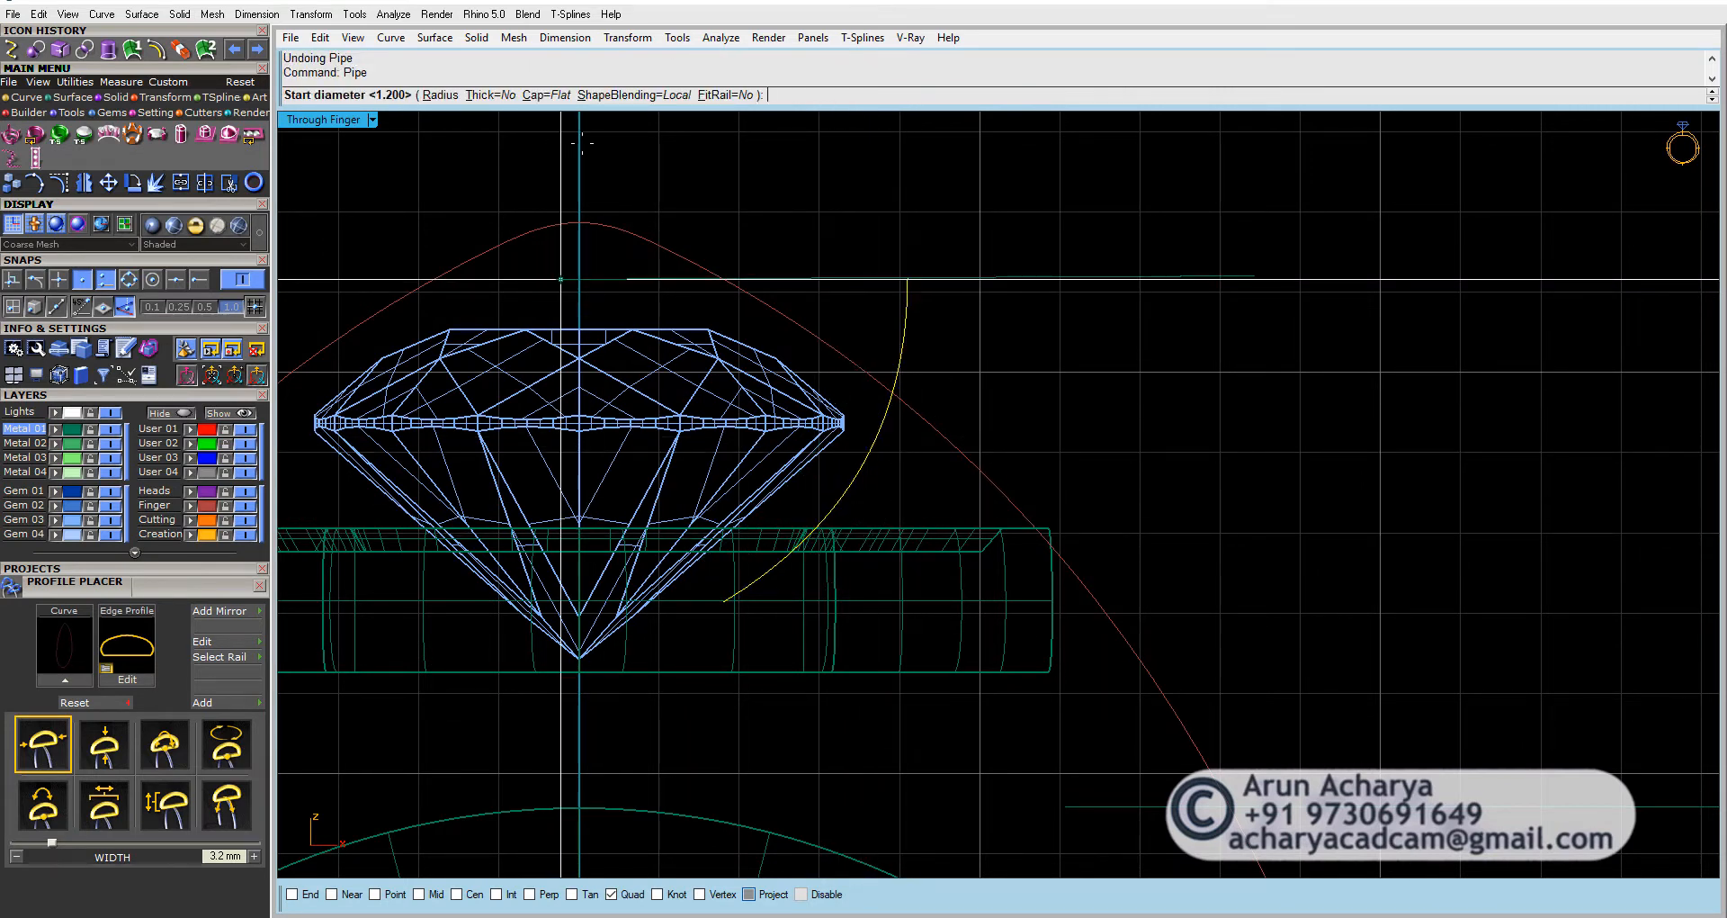
{"action": "type", "text": "1.1"}
{"action": "key", "text": "Return"}
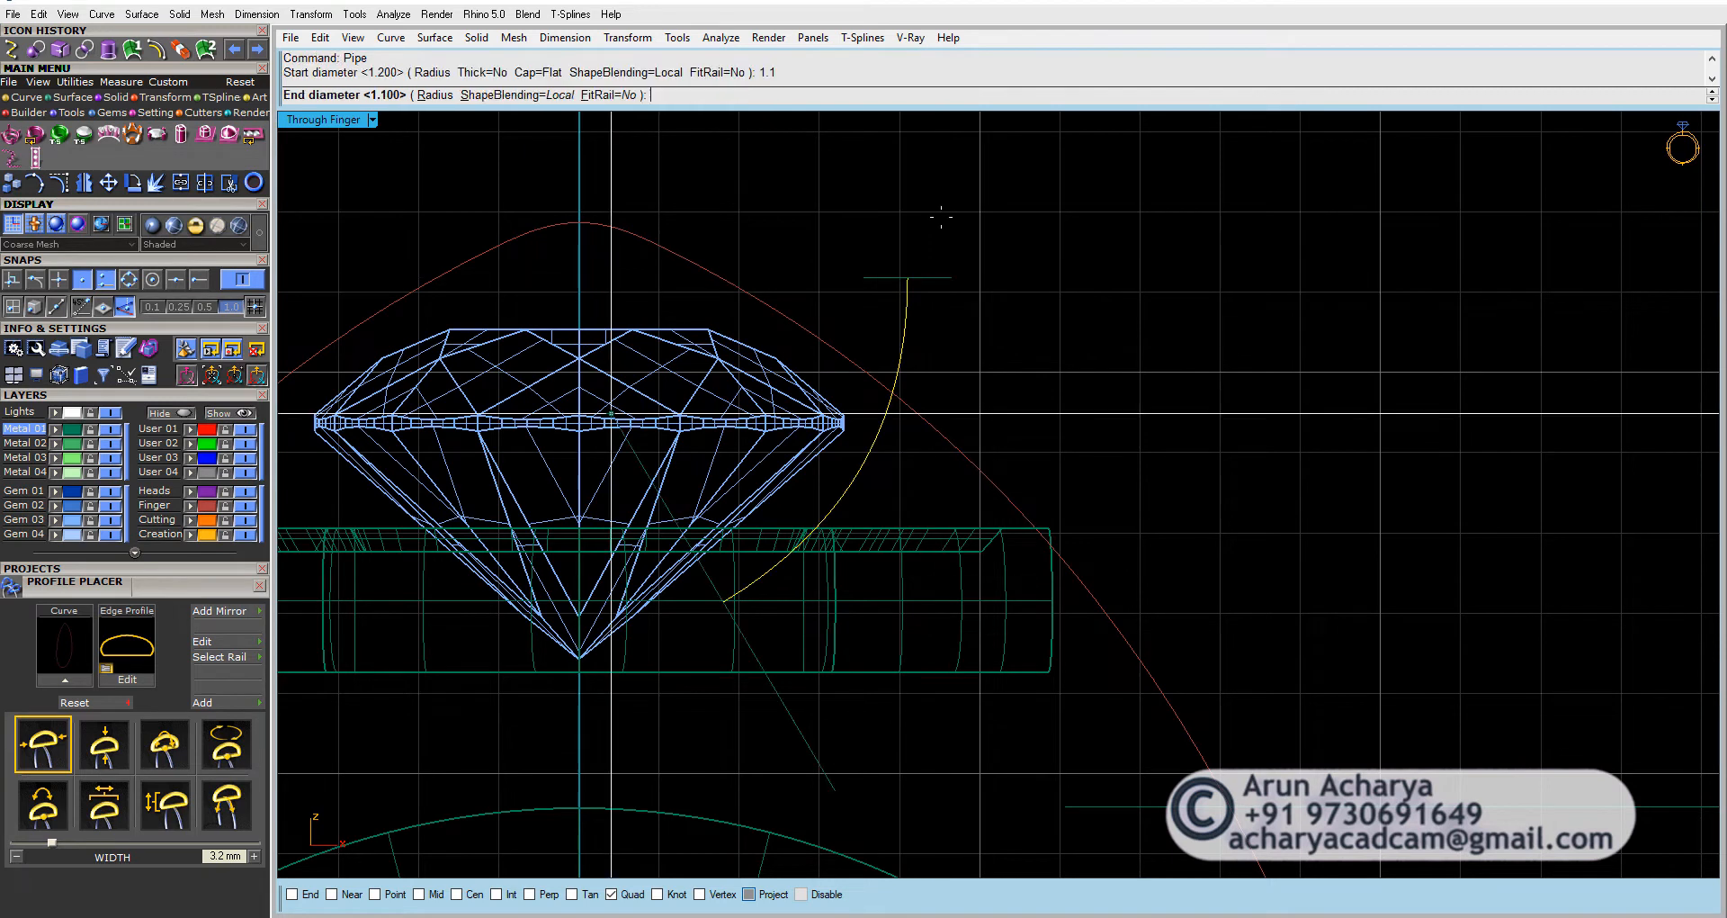
{"action": "type", "text": ".9"}
{"action": "key", "text": "Return"}
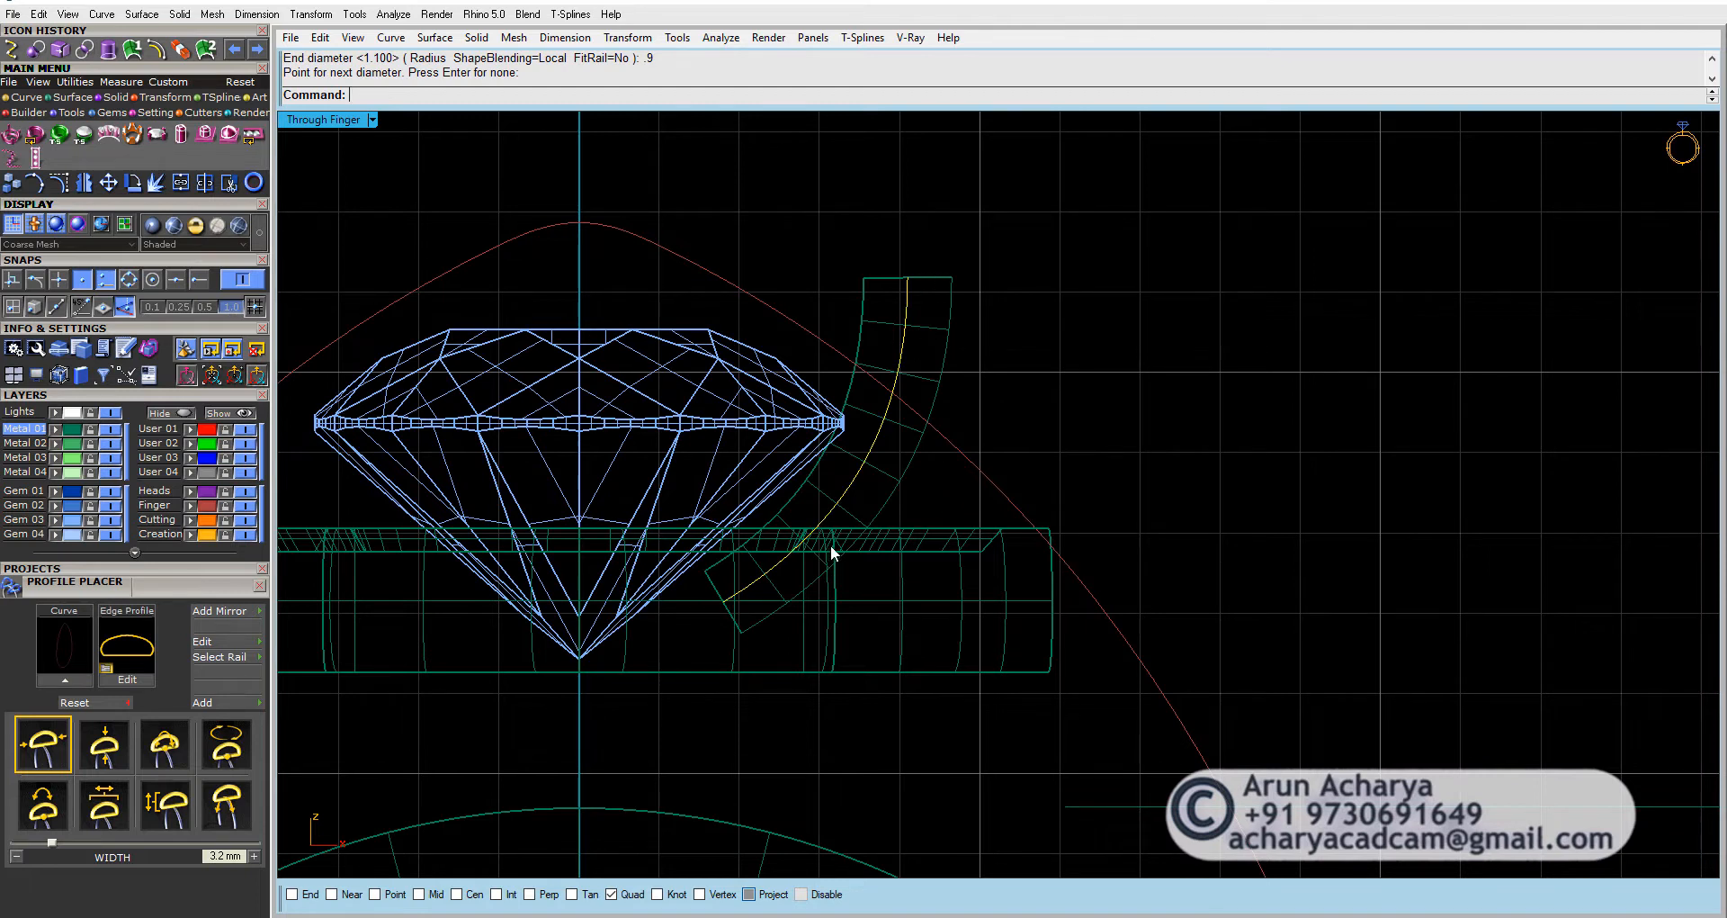
Step: Examine in perspective how the new prong meets the diamond's girdle and the halo's inner collar, and select the prong
{"action": "double_click", "coordinate": [347, 117]}
{"action": "double_click", "coordinate": [1025, 120]}
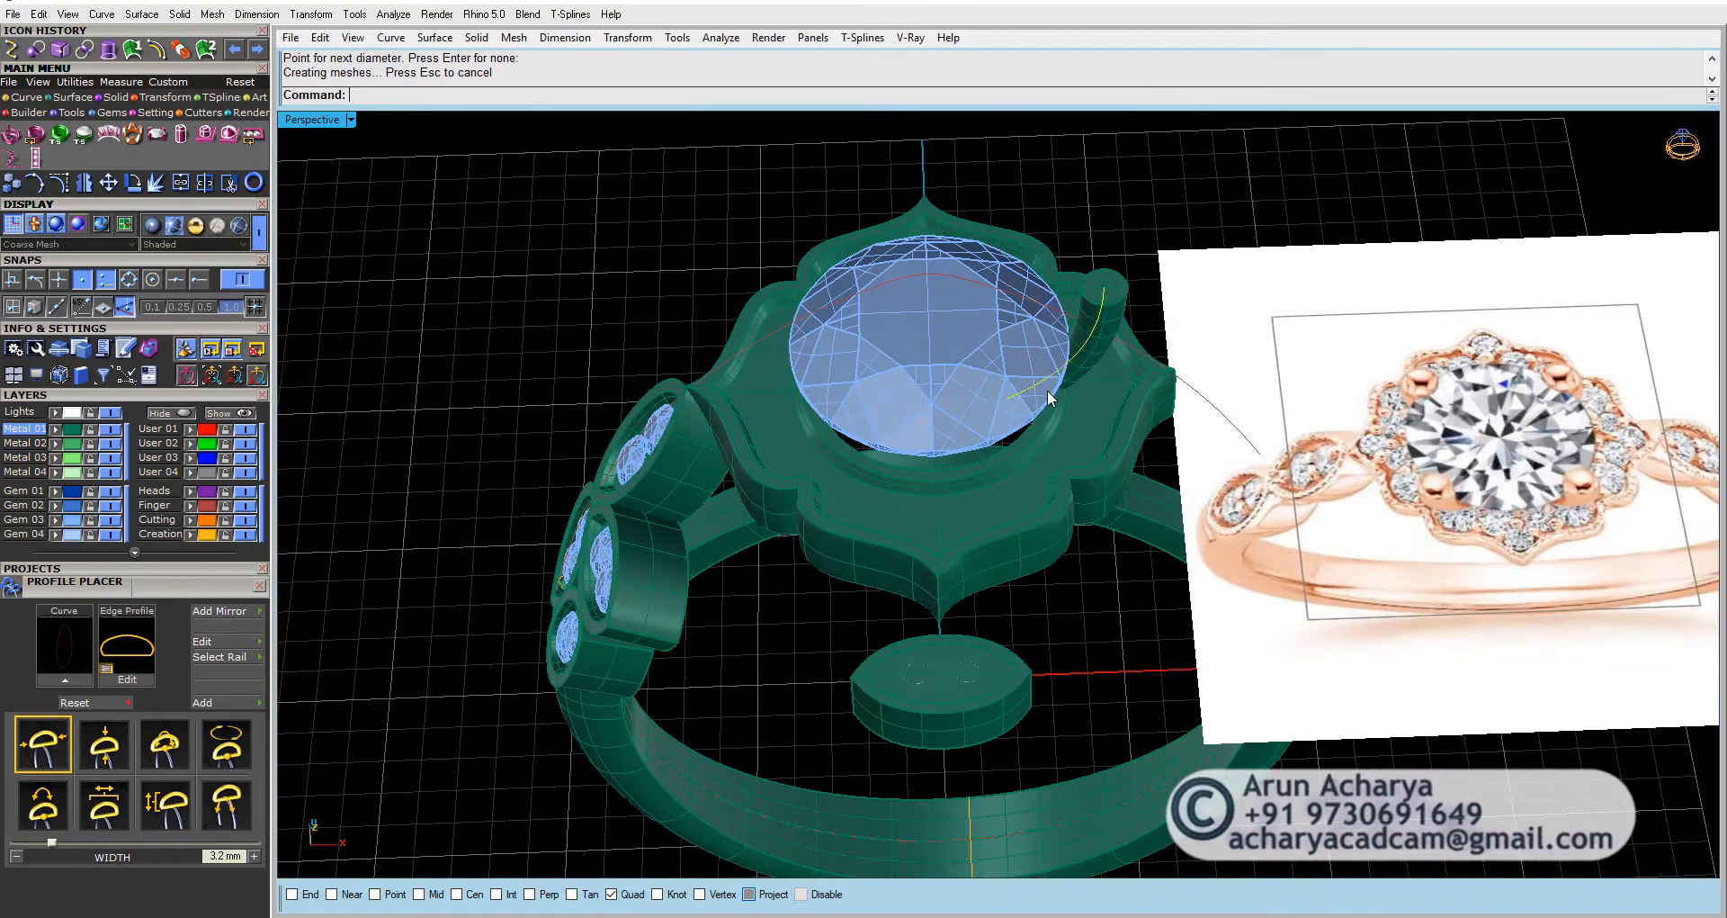
{"action": "key", "text": "Escape"}
{"action": "right_click_drag", "start_coordinate": [940, 332], "coordinate": [958, 299]}
{"action": "scroll", "coordinate": [996, 299], "scroll_direction": "up", "scroll_amount": 6}
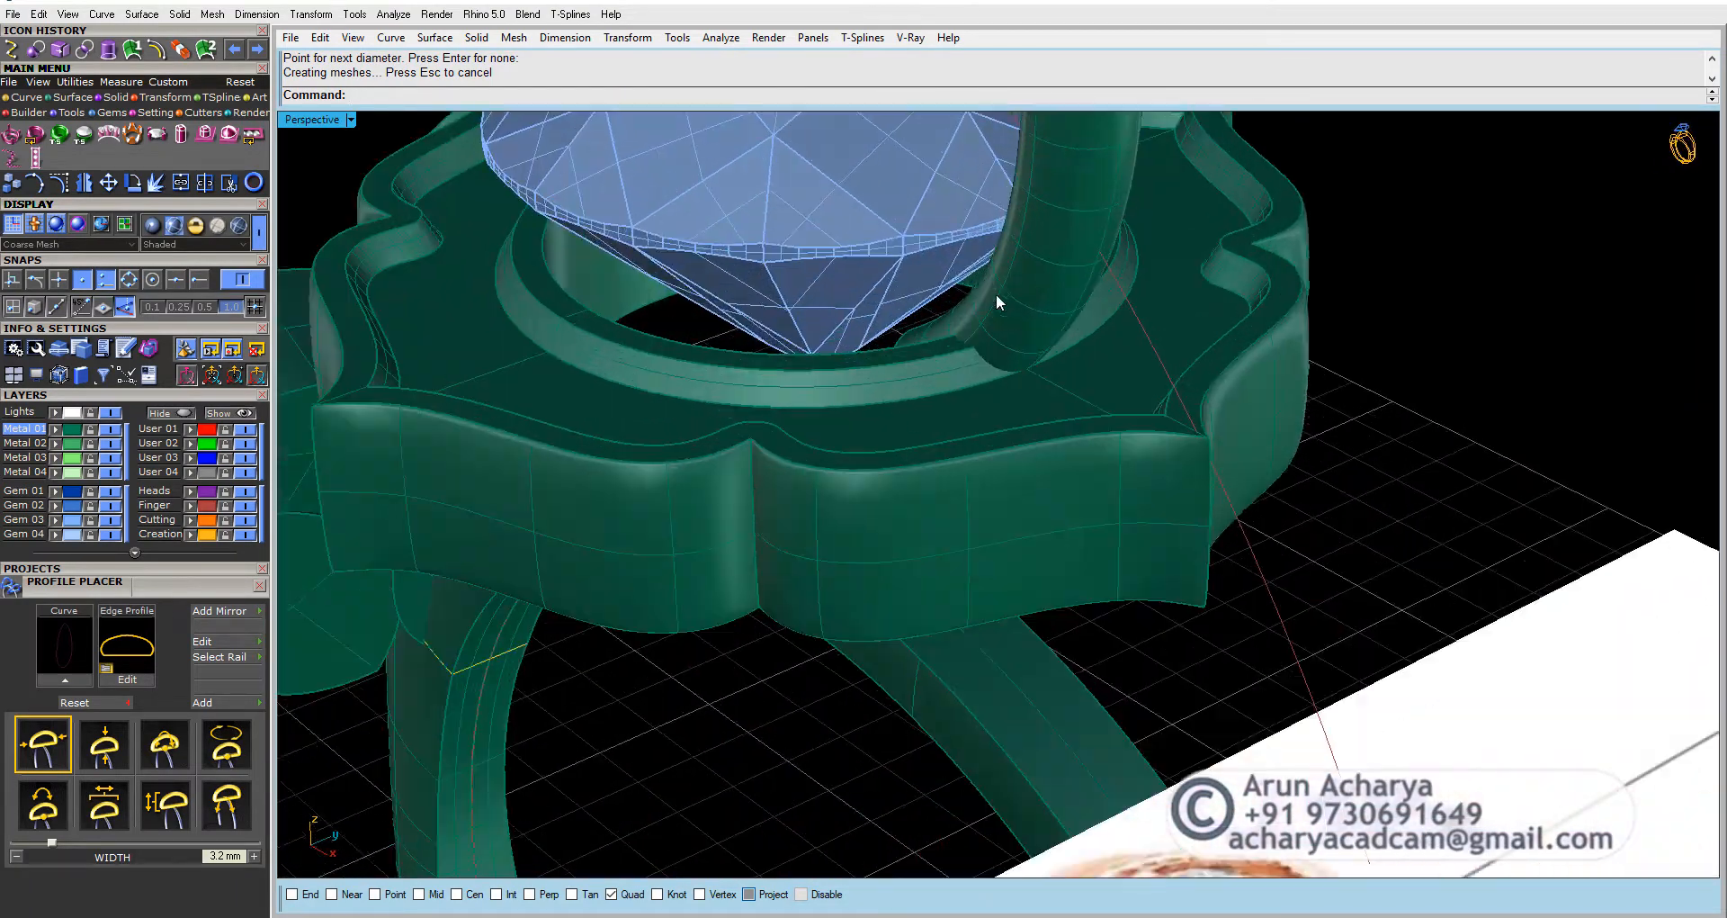
{"action": "scroll", "coordinate": [1004, 359], "scroll_direction": "down", "scroll_amount": 5}
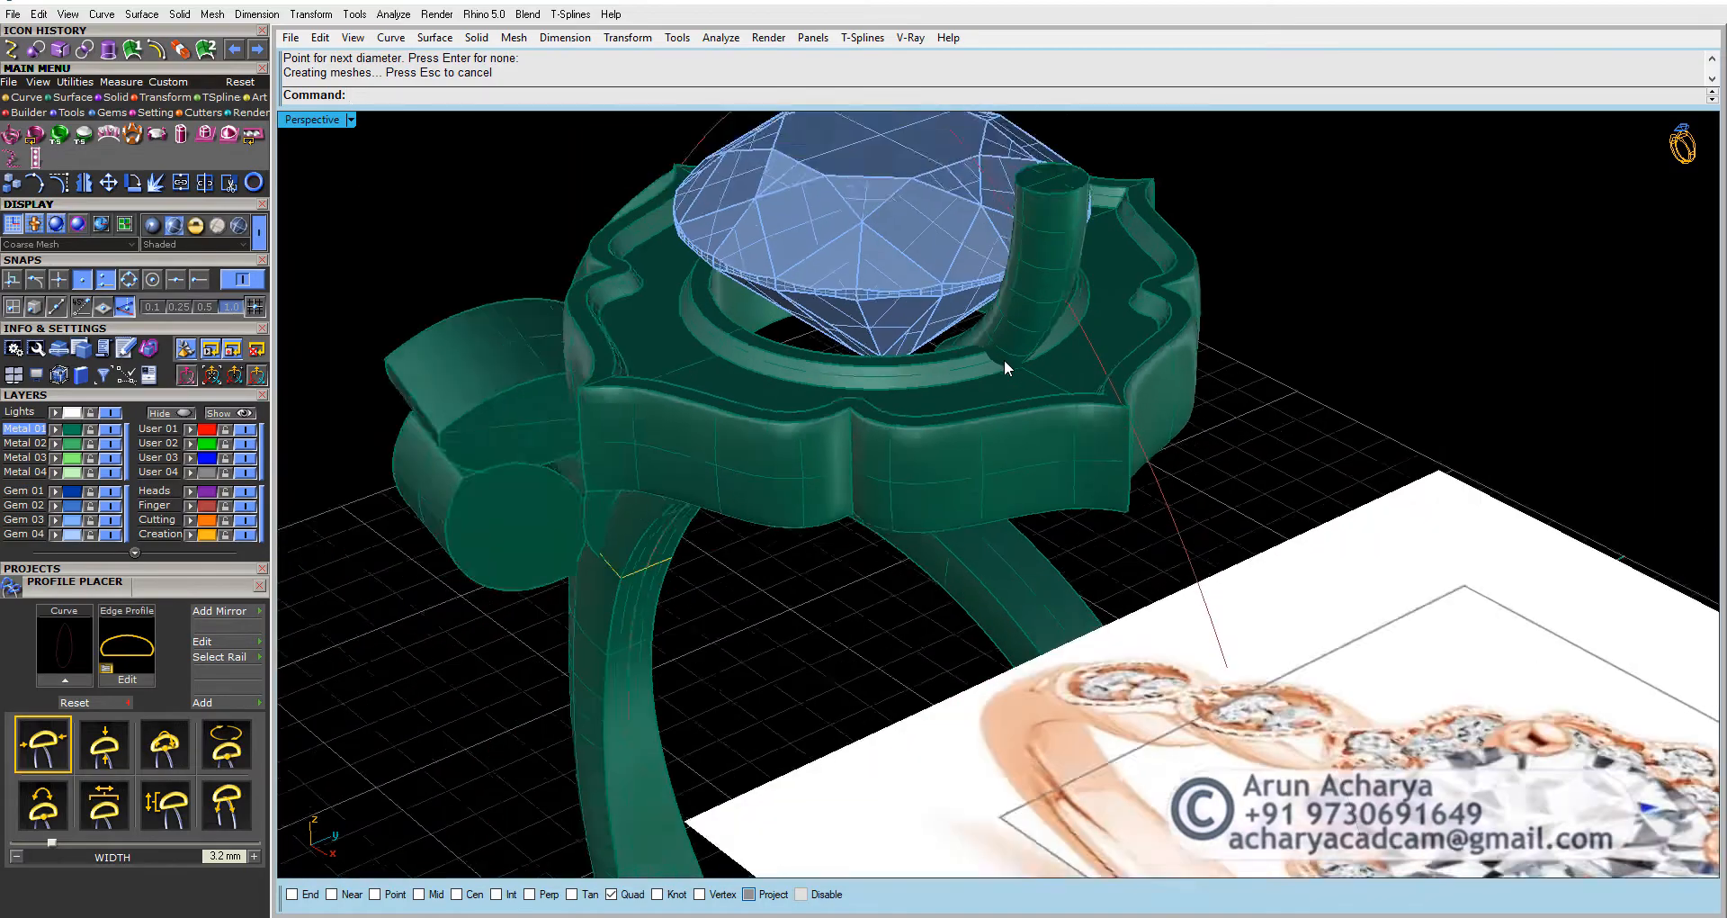
{"action": "right_click_drag", "start_coordinate": [1004, 358], "coordinate": [1140, 250]}
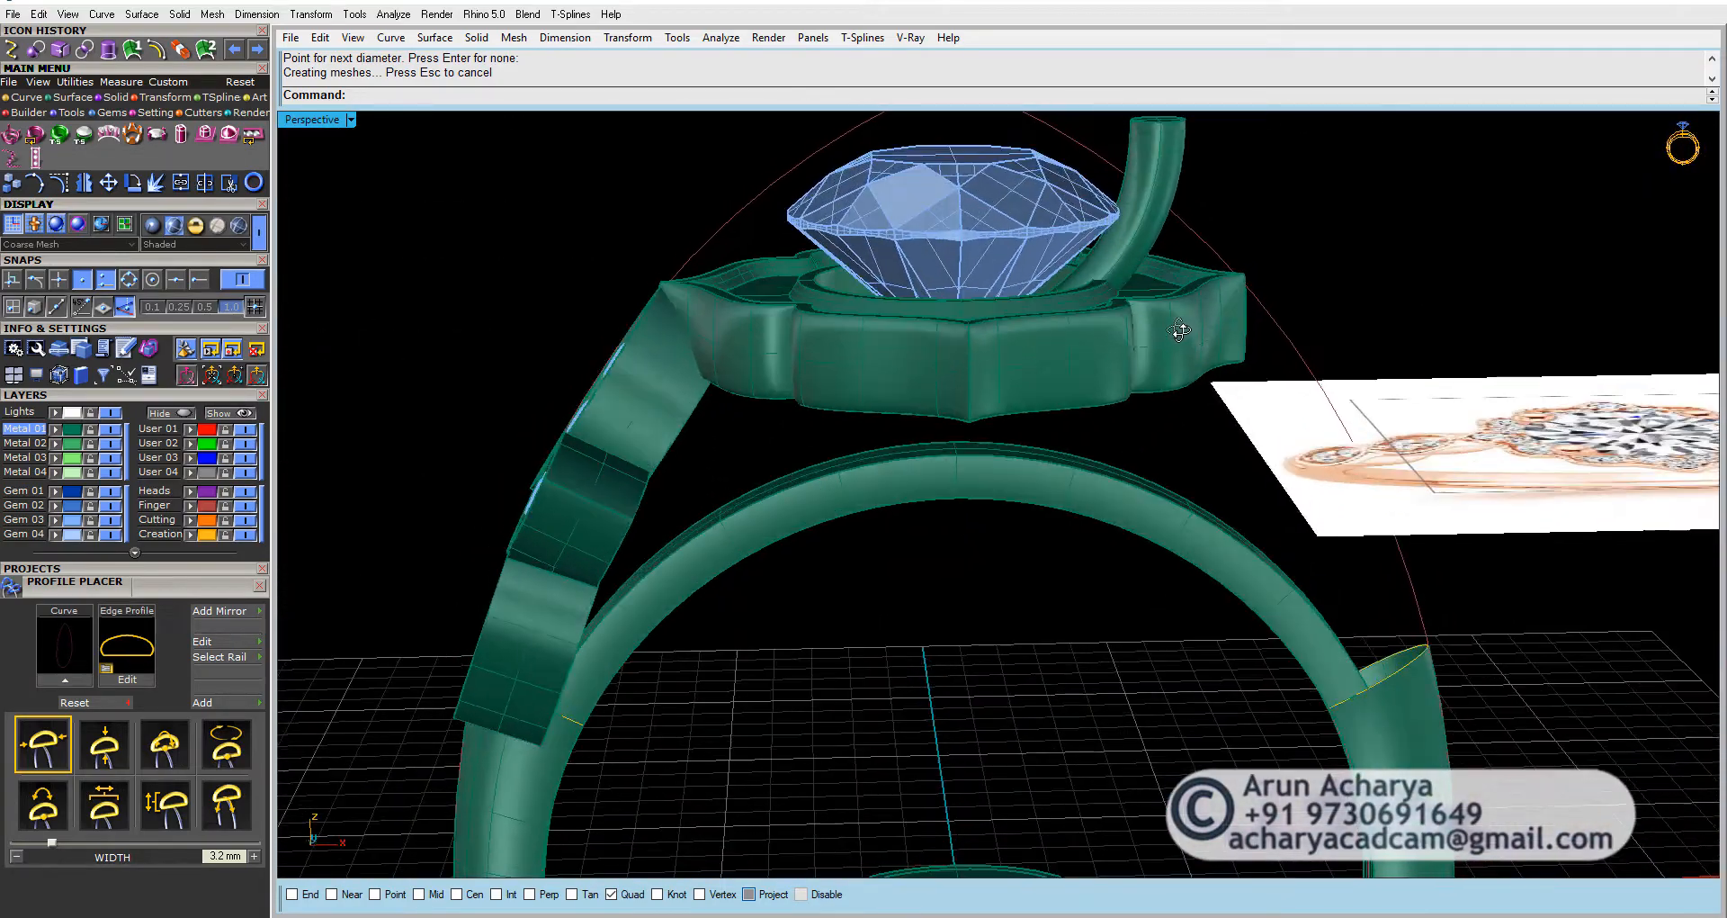
{"action": "scroll", "coordinate": [1141, 250], "scroll_direction": "up", "scroll_amount": 3}
{"action": "left_click", "coordinate": [1116, 256]}
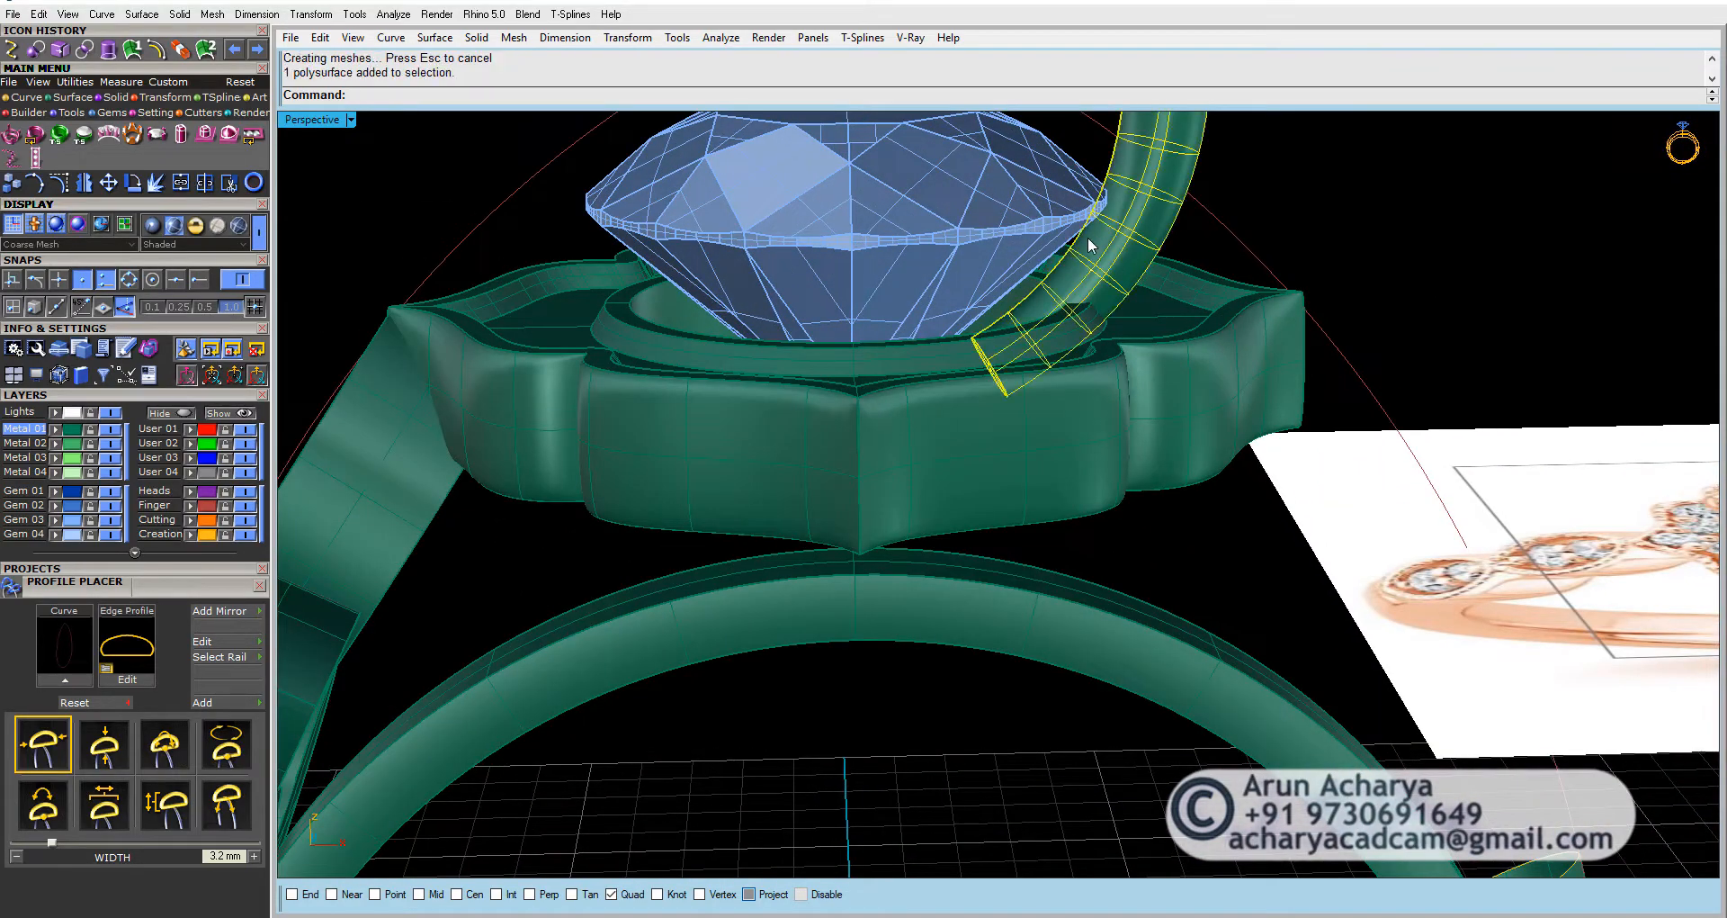
{"action": "scroll", "coordinate": [982, 315], "scroll_direction": "down", "scroll_amount": 2}
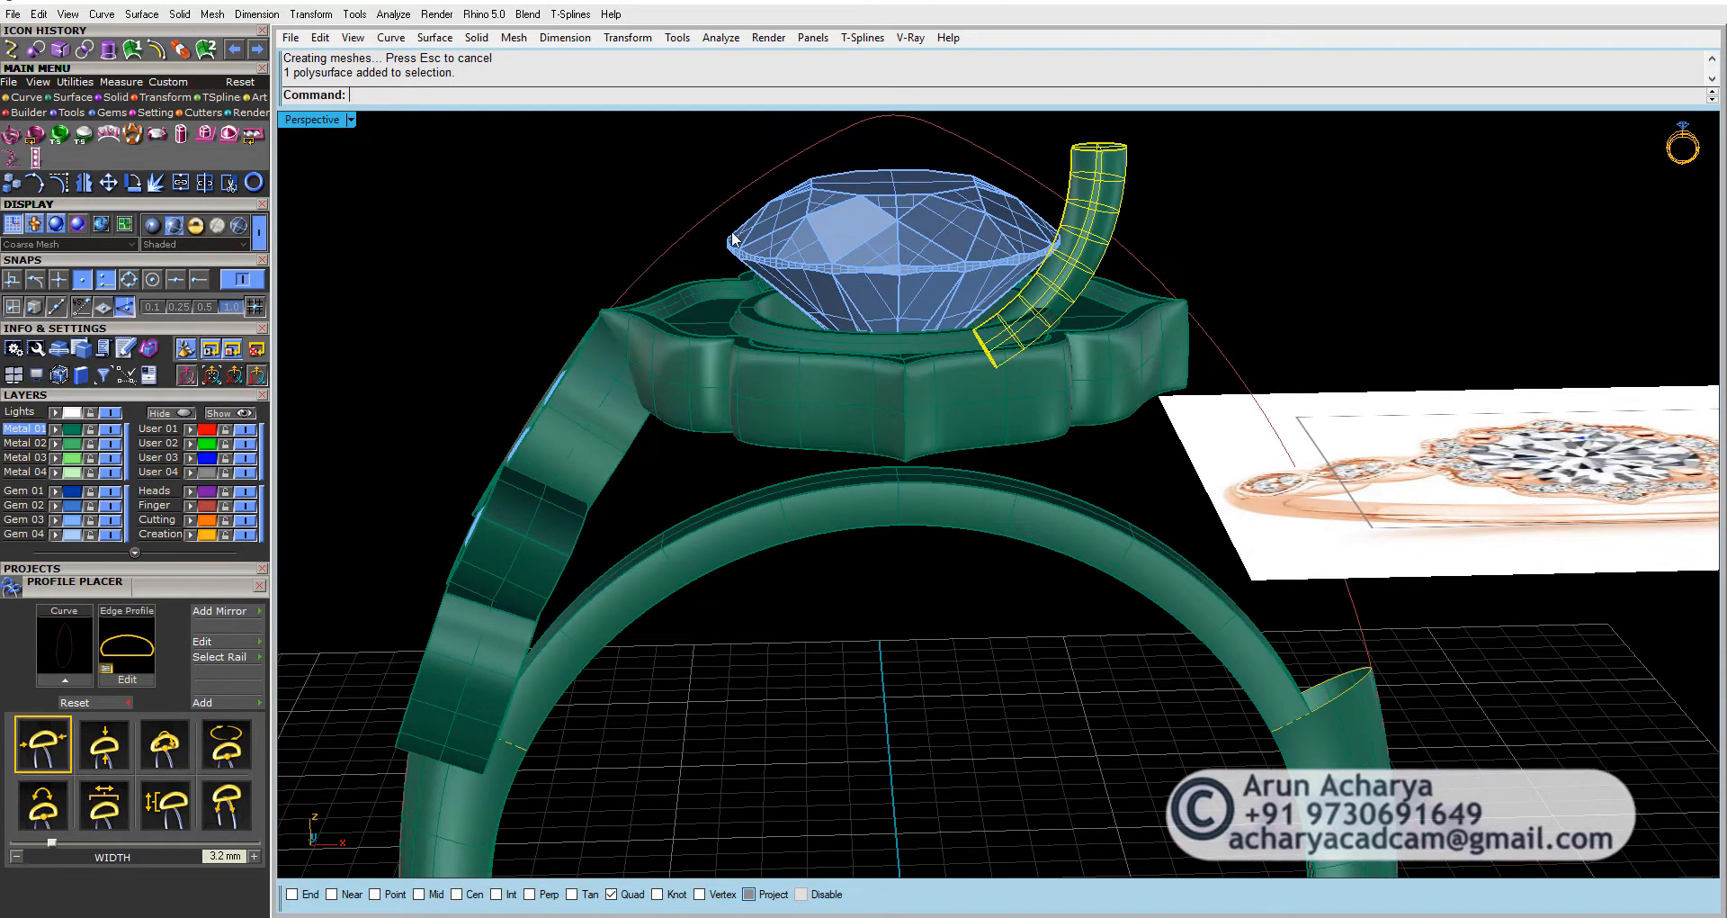
Step: Fillet the prong's upper end edge into a rounded tip
{"action": "left_click", "coordinate": [407, 181]}
{"action": "left_click", "coordinate": [130, 97]}
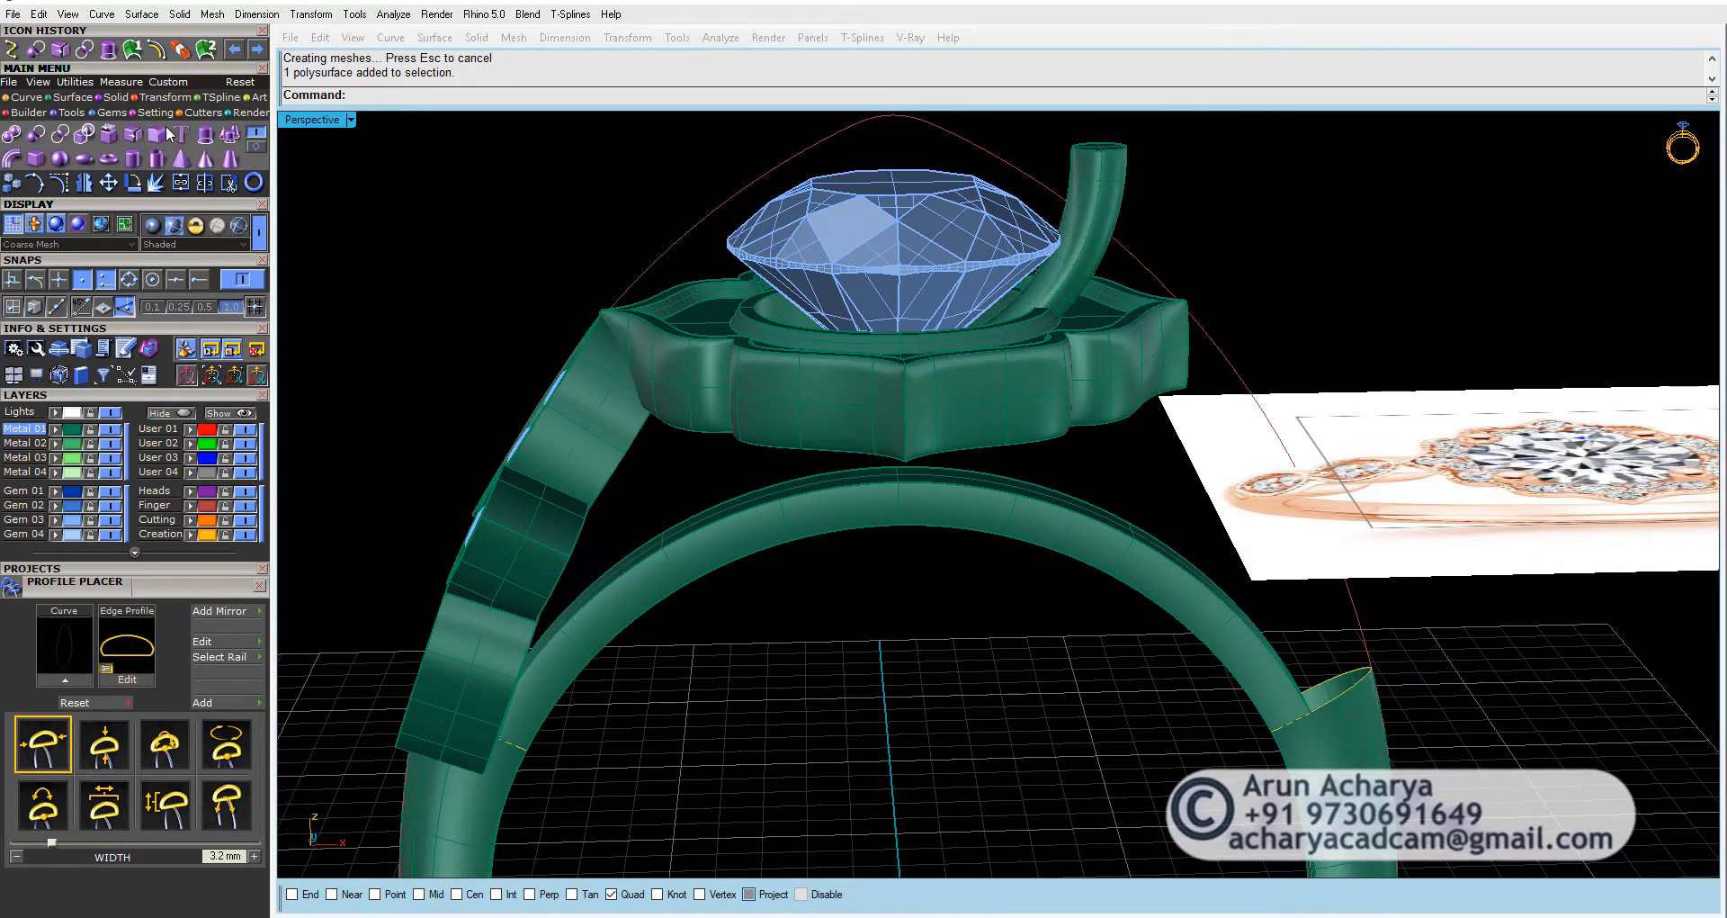
{"action": "left_click", "coordinate": [153, 135]}
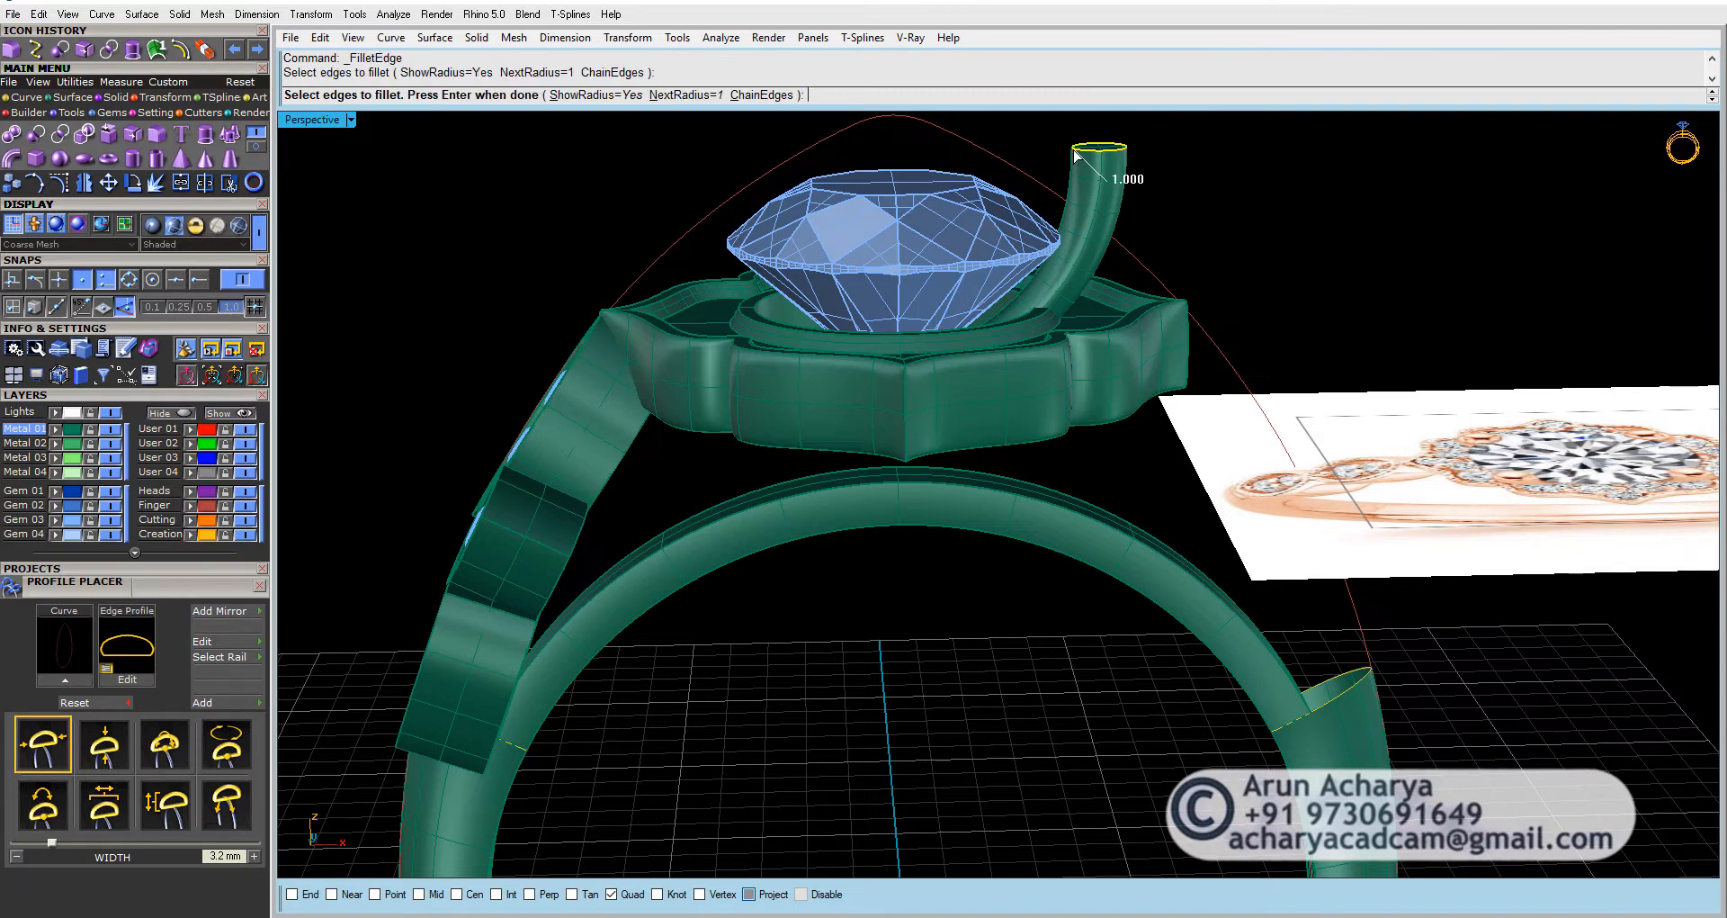
{"action": "scroll", "coordinate": [1077, 155], "scroll_direction": "up", "scroll_amount": 5}
{"action": "key", "text": "Return"}
{"action": "left_click", "coordinate": [731, 97]}
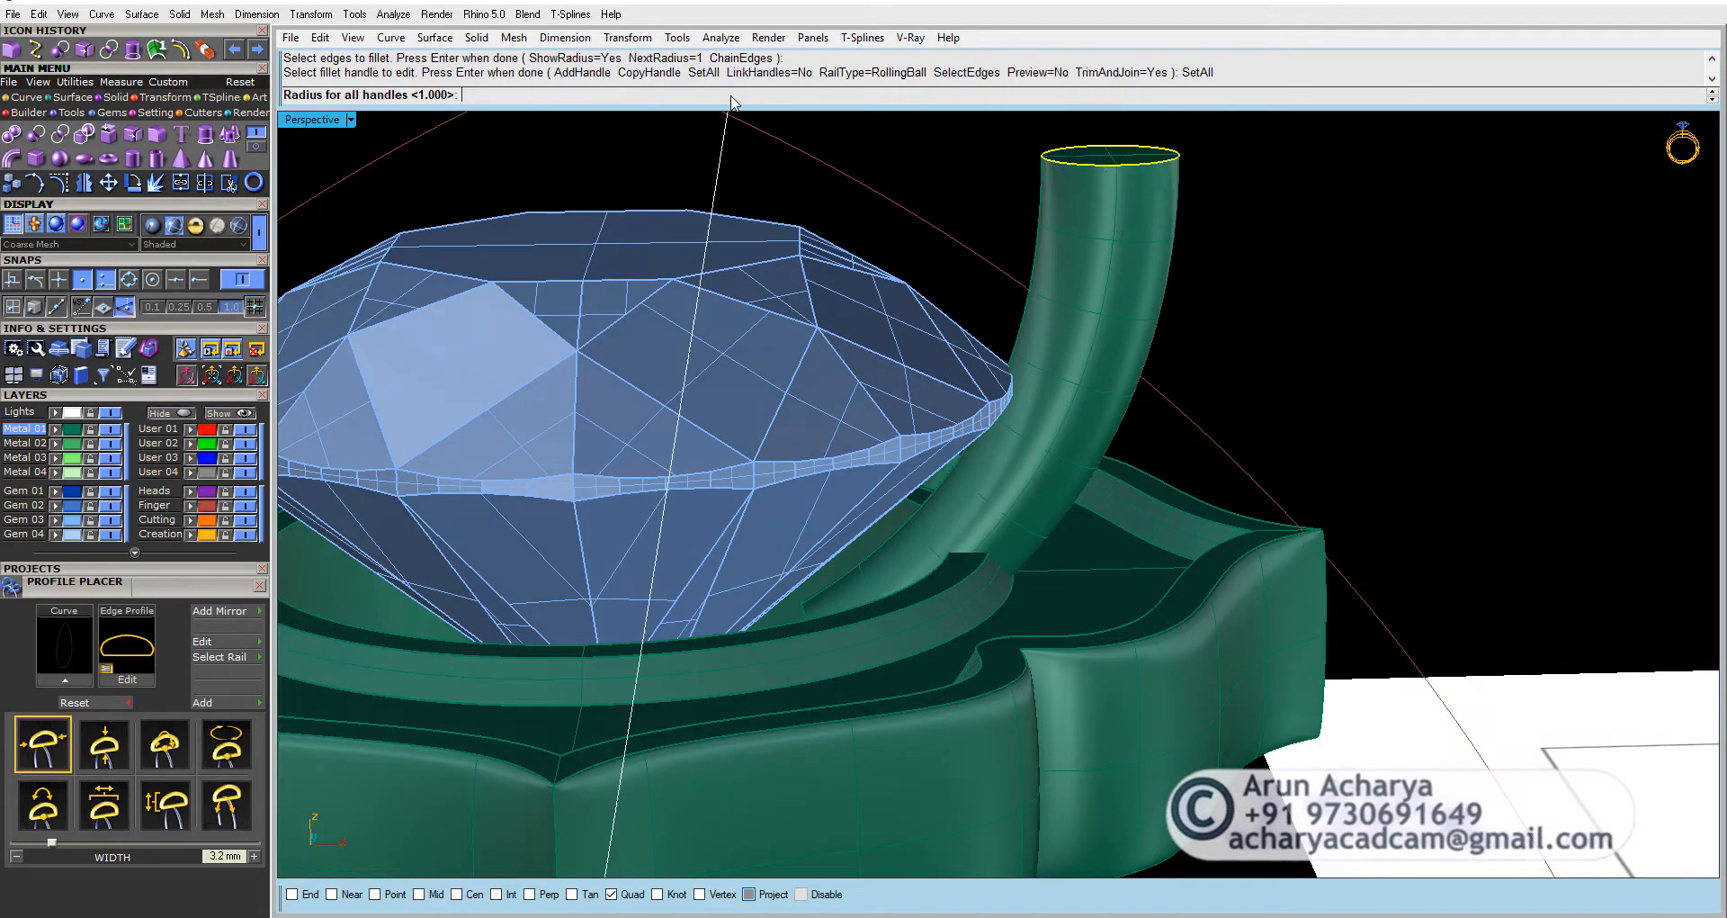
{"action": "key", "text": "Return"}
{"action": "key", "text": "Return"}
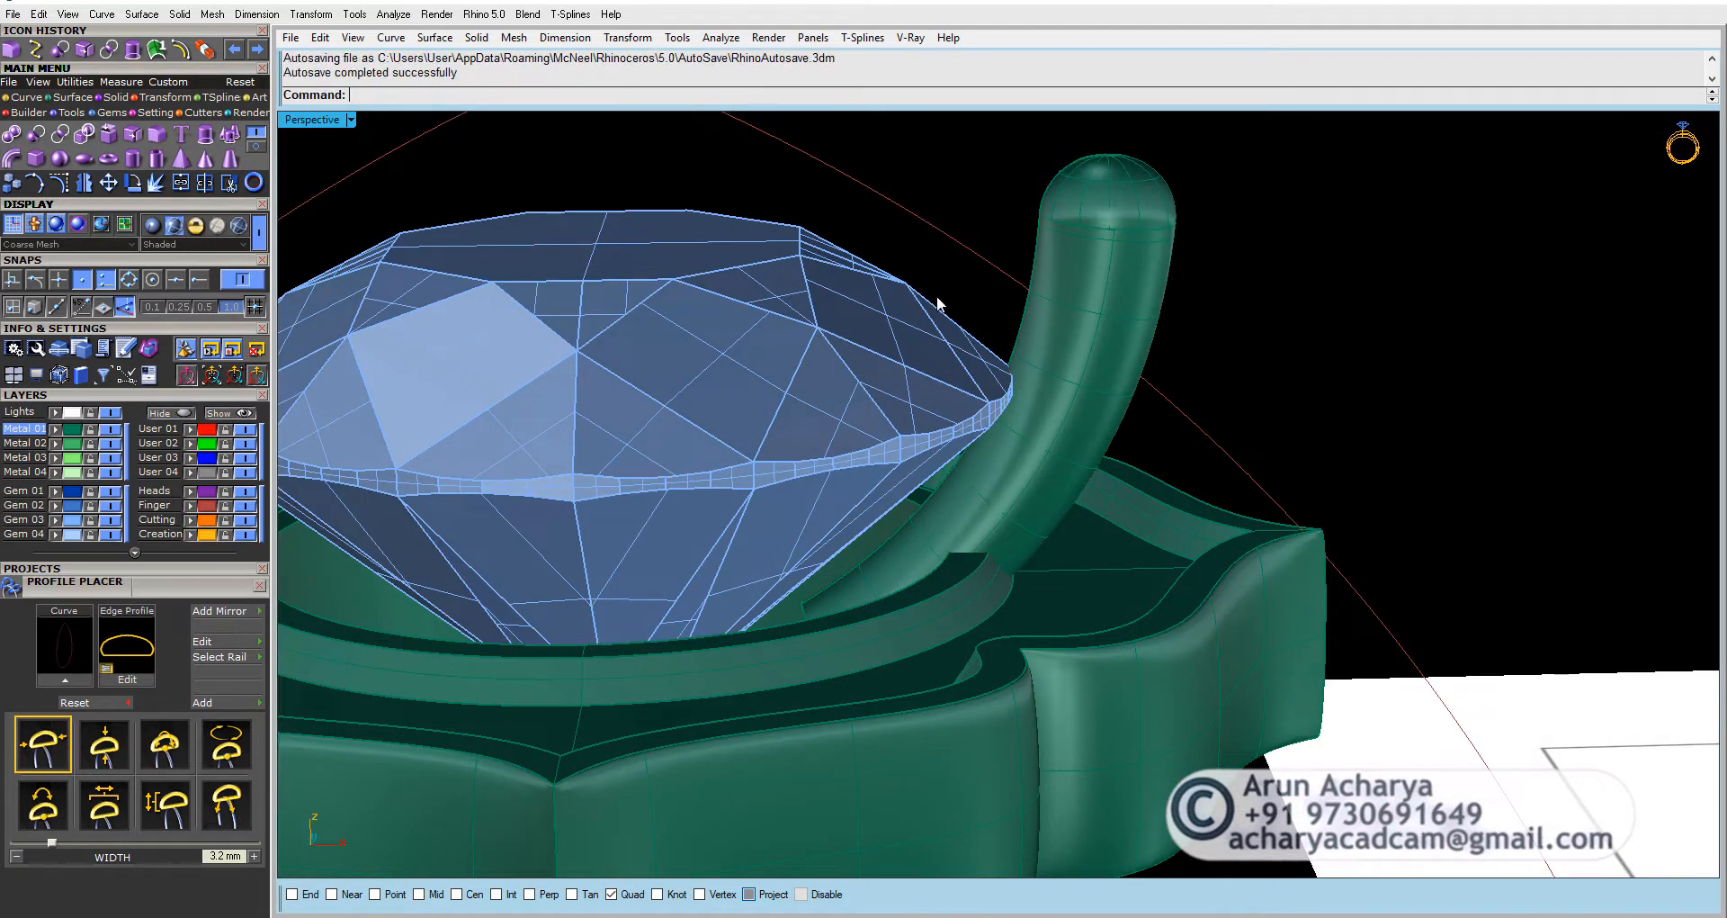
Step: Try a polar array of the rounded prong about the origin, four items over 360 degrees
{"action": "scroll", "coordinate": [969, 338], "scroll_direction": "down", "scroll_amount": 3}
{"action": "left_click", "coordinate": [1094, 294]}
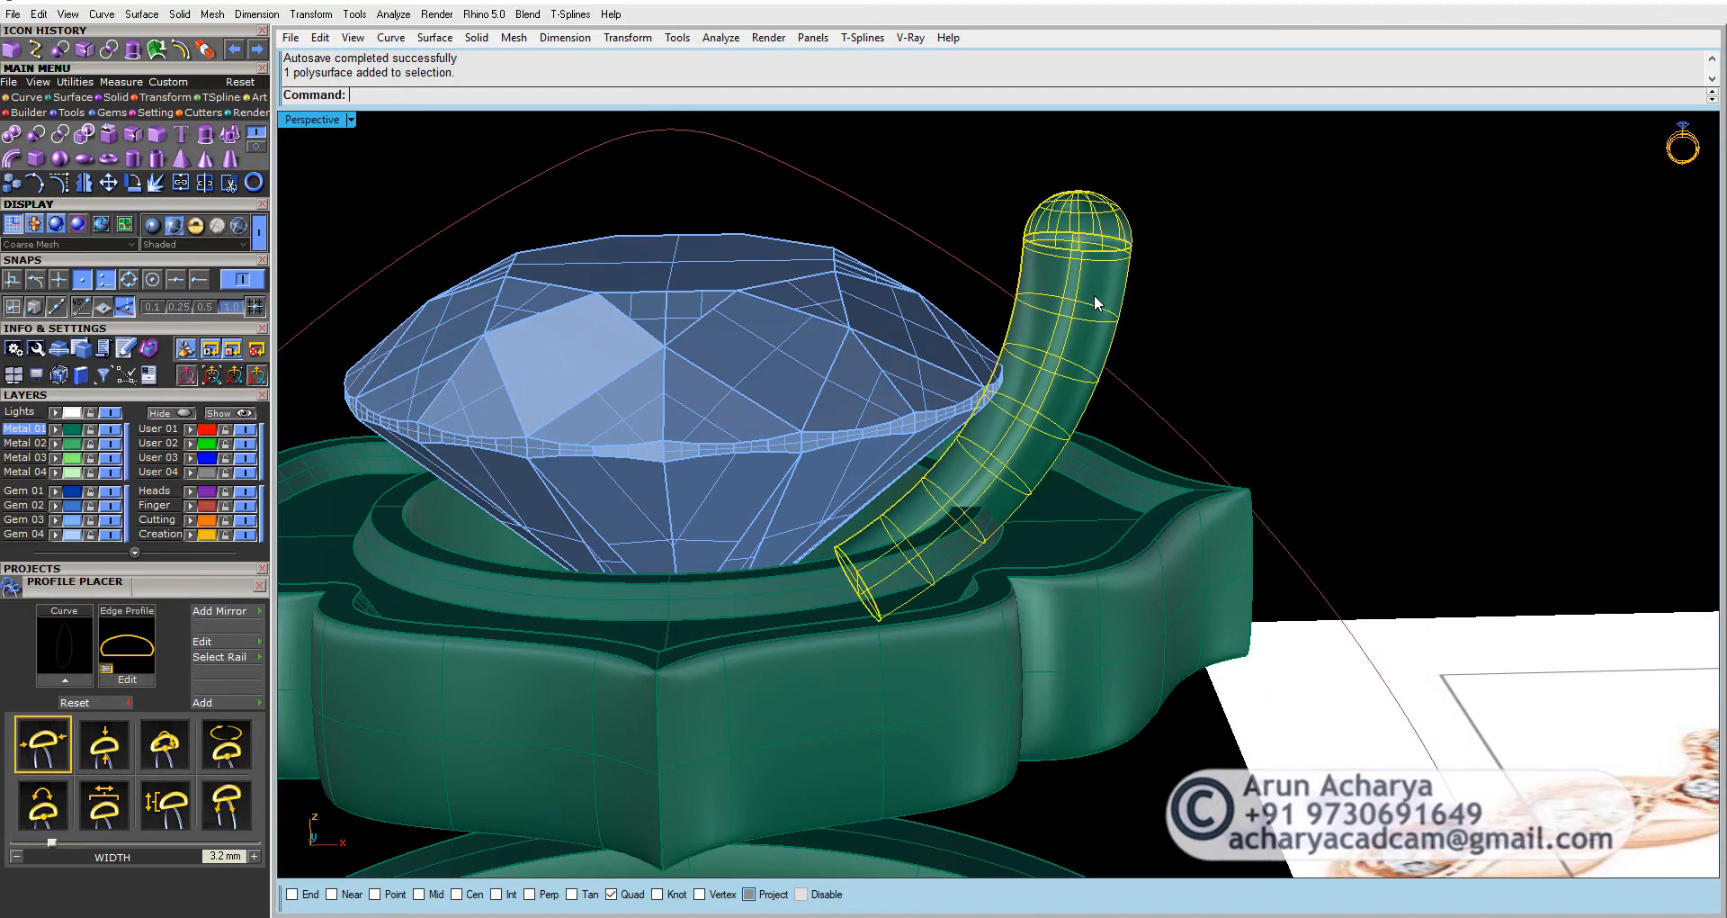
{"action": "left_click", "coordinate": [172, 95]}
{"action": "left_click", "coordinate": [205, 135]}
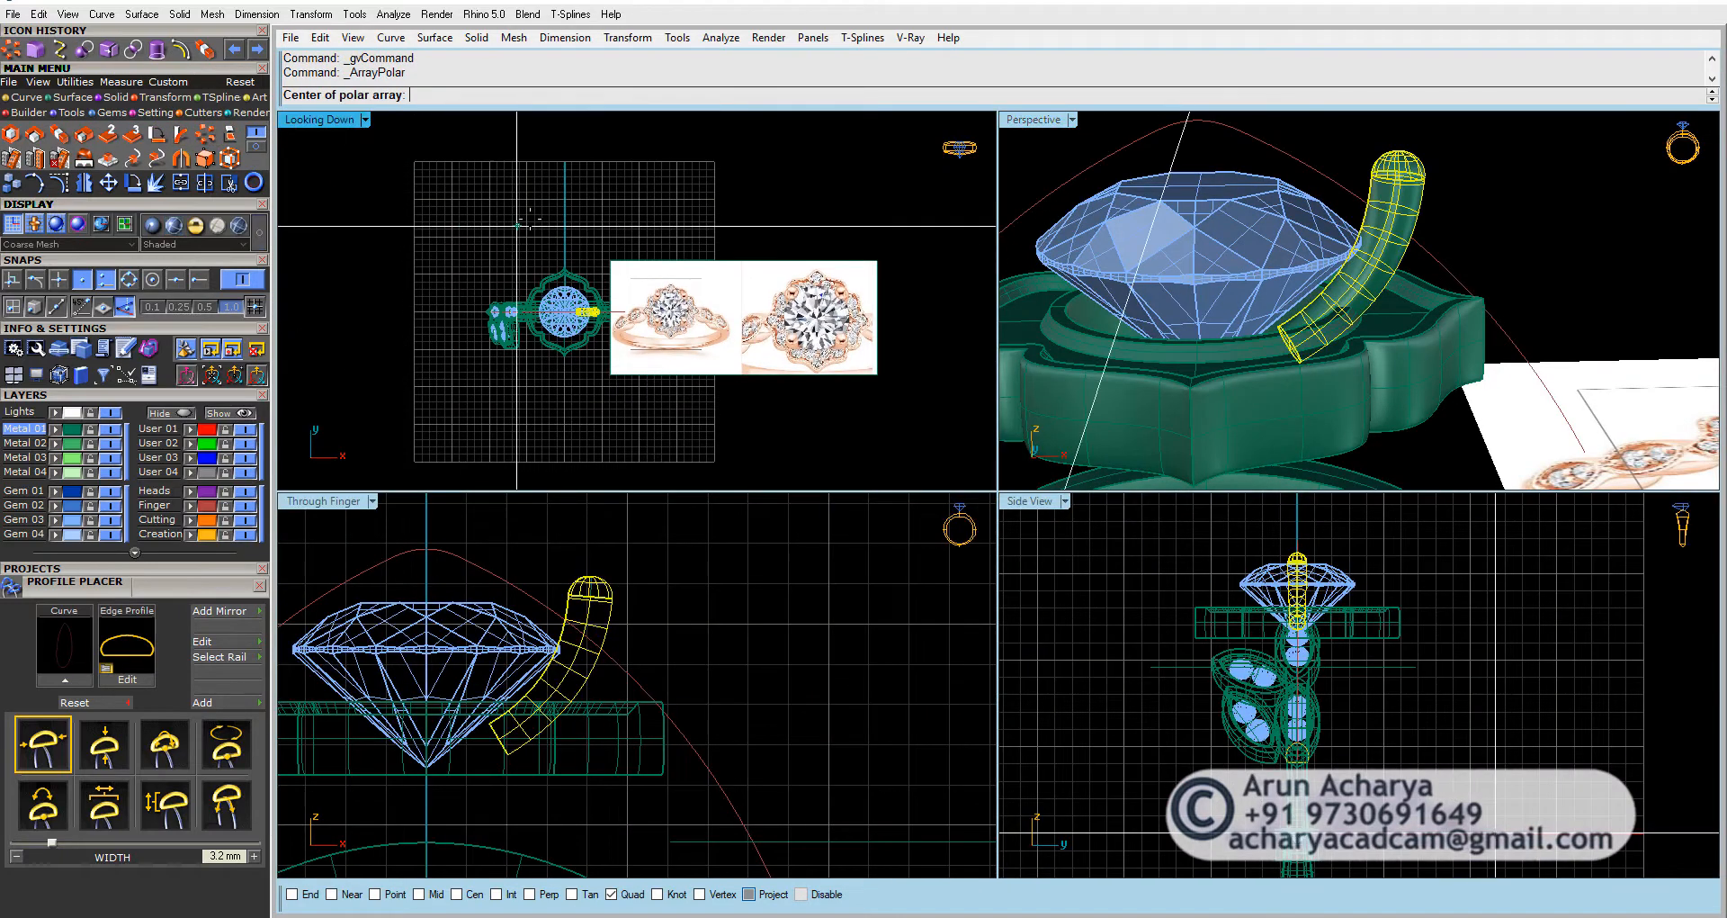
{"action": "type", "text": "0"}
{"action": "key", "text": "Return"}
{"action": "key", "text": "Return"}
{"action": "key", "text": "Return"}
{"action": "key", "text": "Return"}
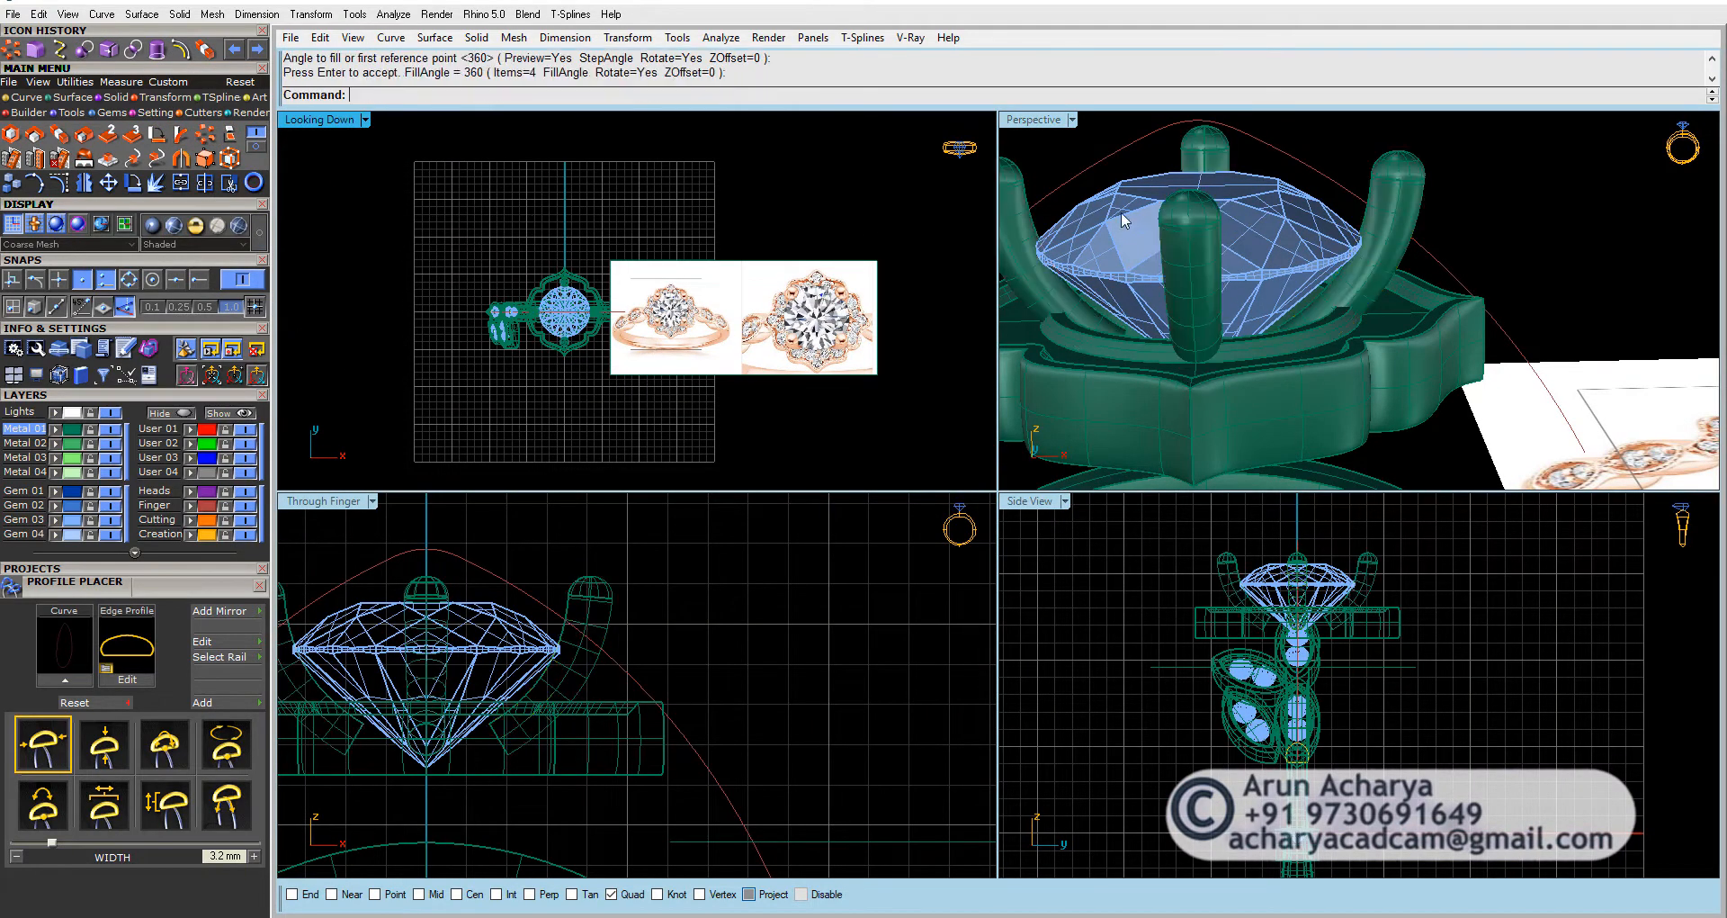
Step: Try rotating the original prong 45 degrees about the origin so the arrayed prongs sit on the diagonals
{"action": "left_click", "coordinate": [1423, 196]}
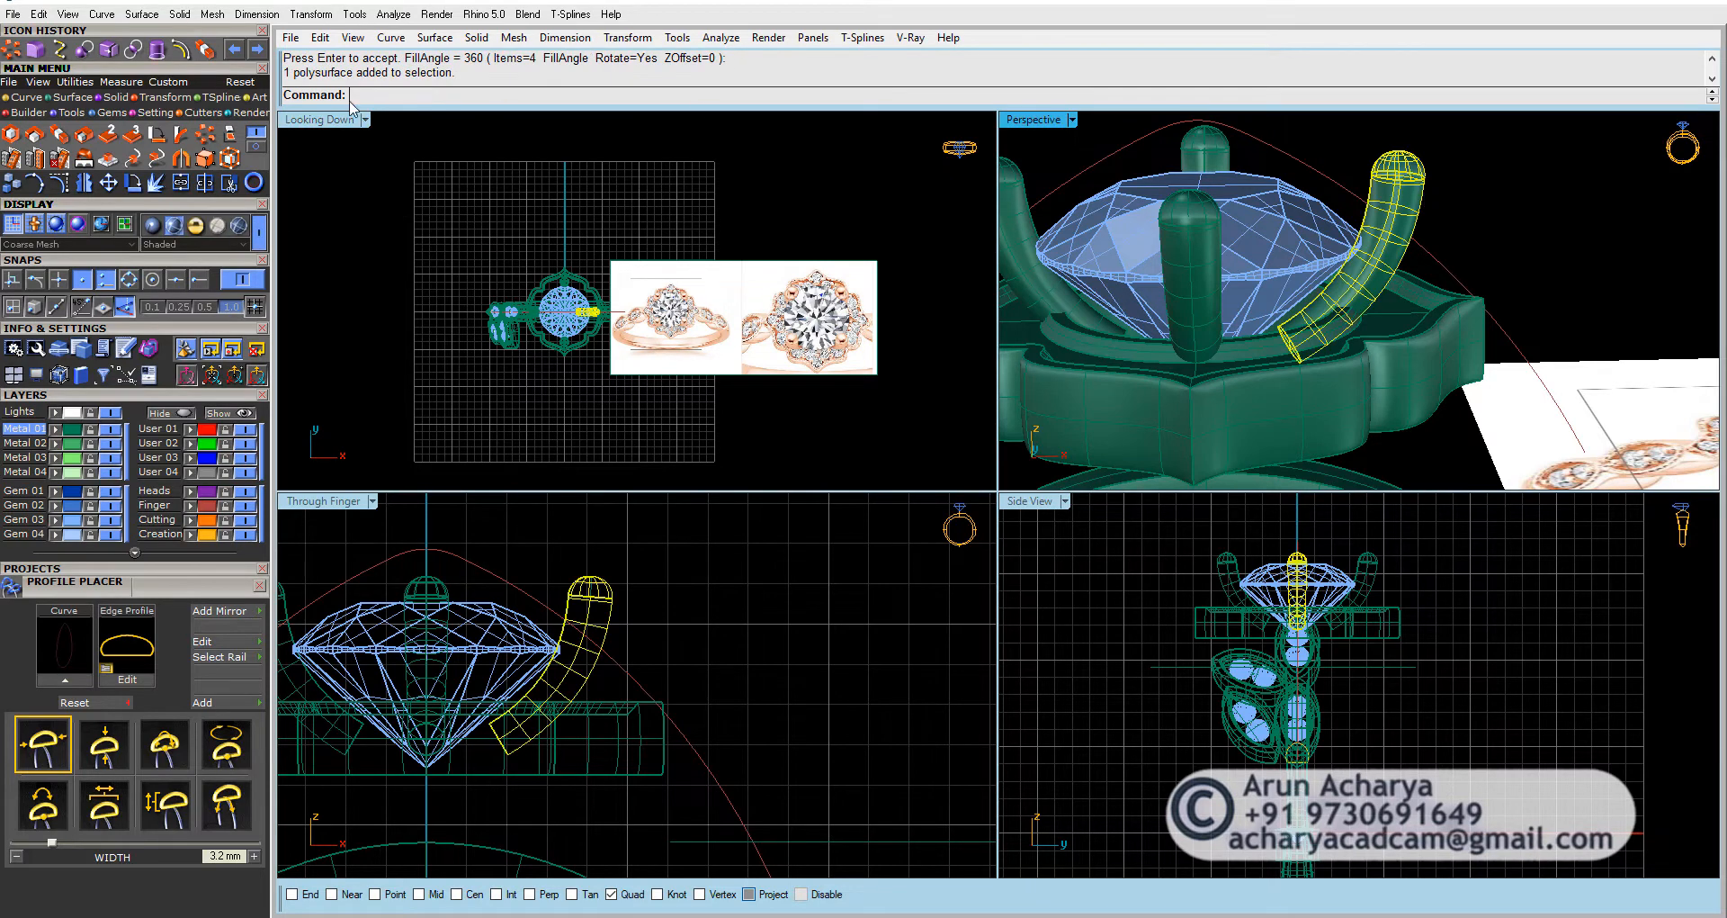
{"action": "left_click", "coordinate": [253, 183]}
{"action": "type", "text": "0,0,0"}
{"action": "key", "text": "Return"}
{"action": "scroll", "coordinate": [583, 234], "scroll_direction": "up", "scroll_amount": 4}
{"action": "left_click", "coordinate": [747, 206]}
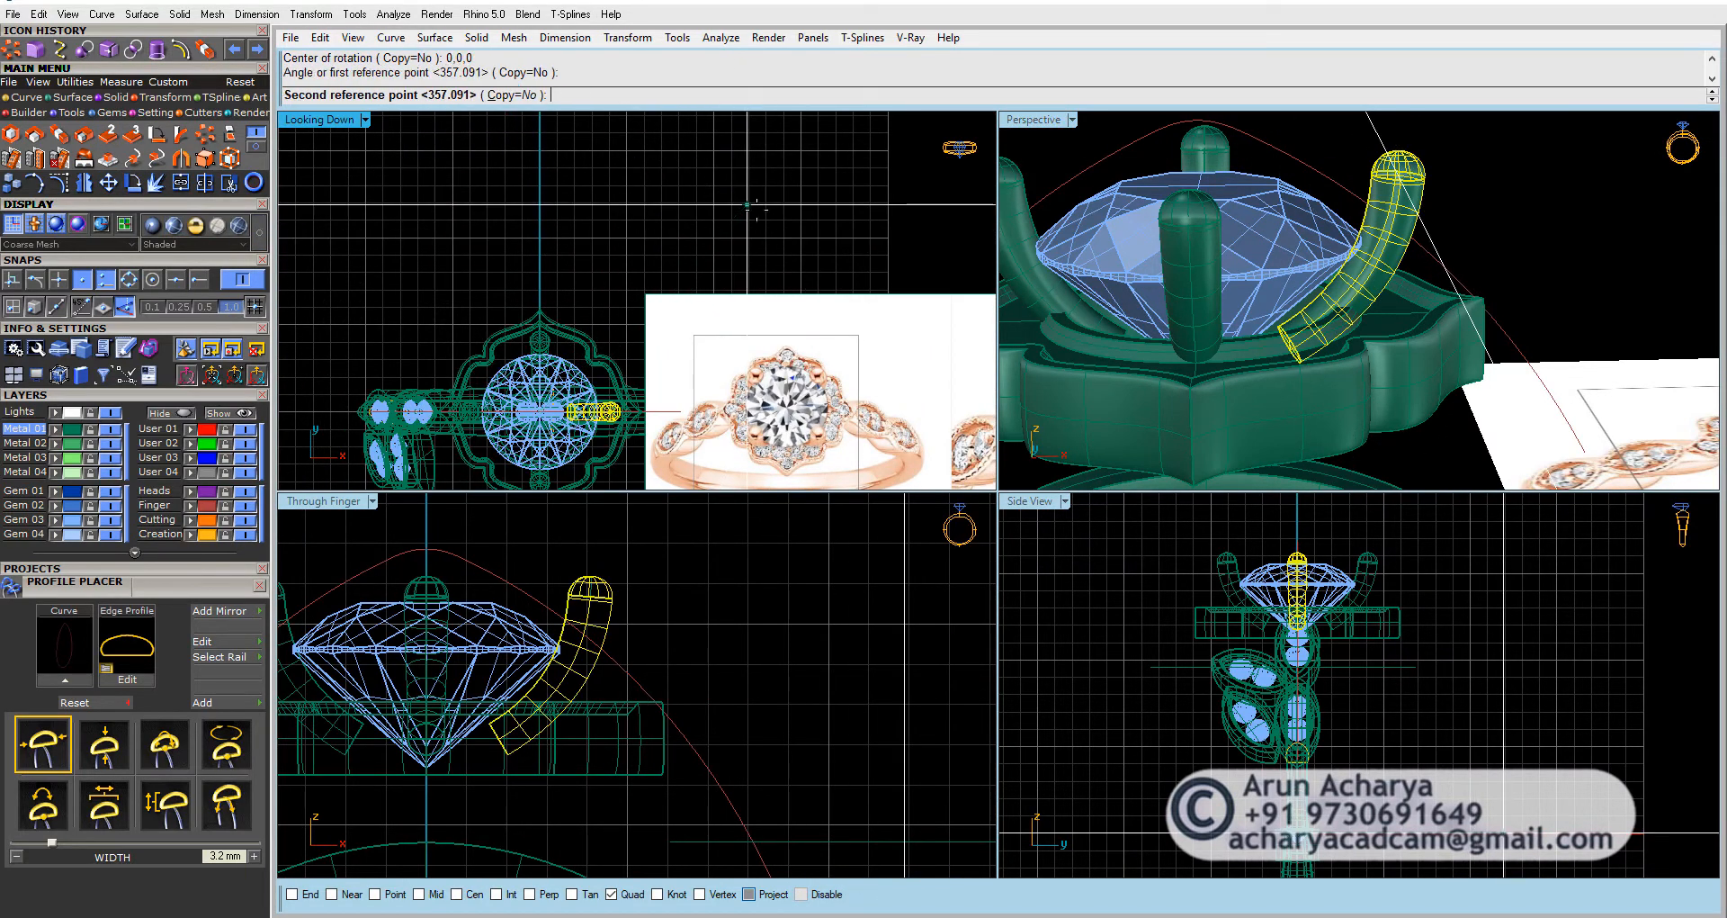
{"action": "left_click", "coordinate": [590, 179]}
Step: Check the four prongs around the diamond in perspective, and undo the rotation and the polar array
{"action": "double_click", "coordinate": [1051, 120]}
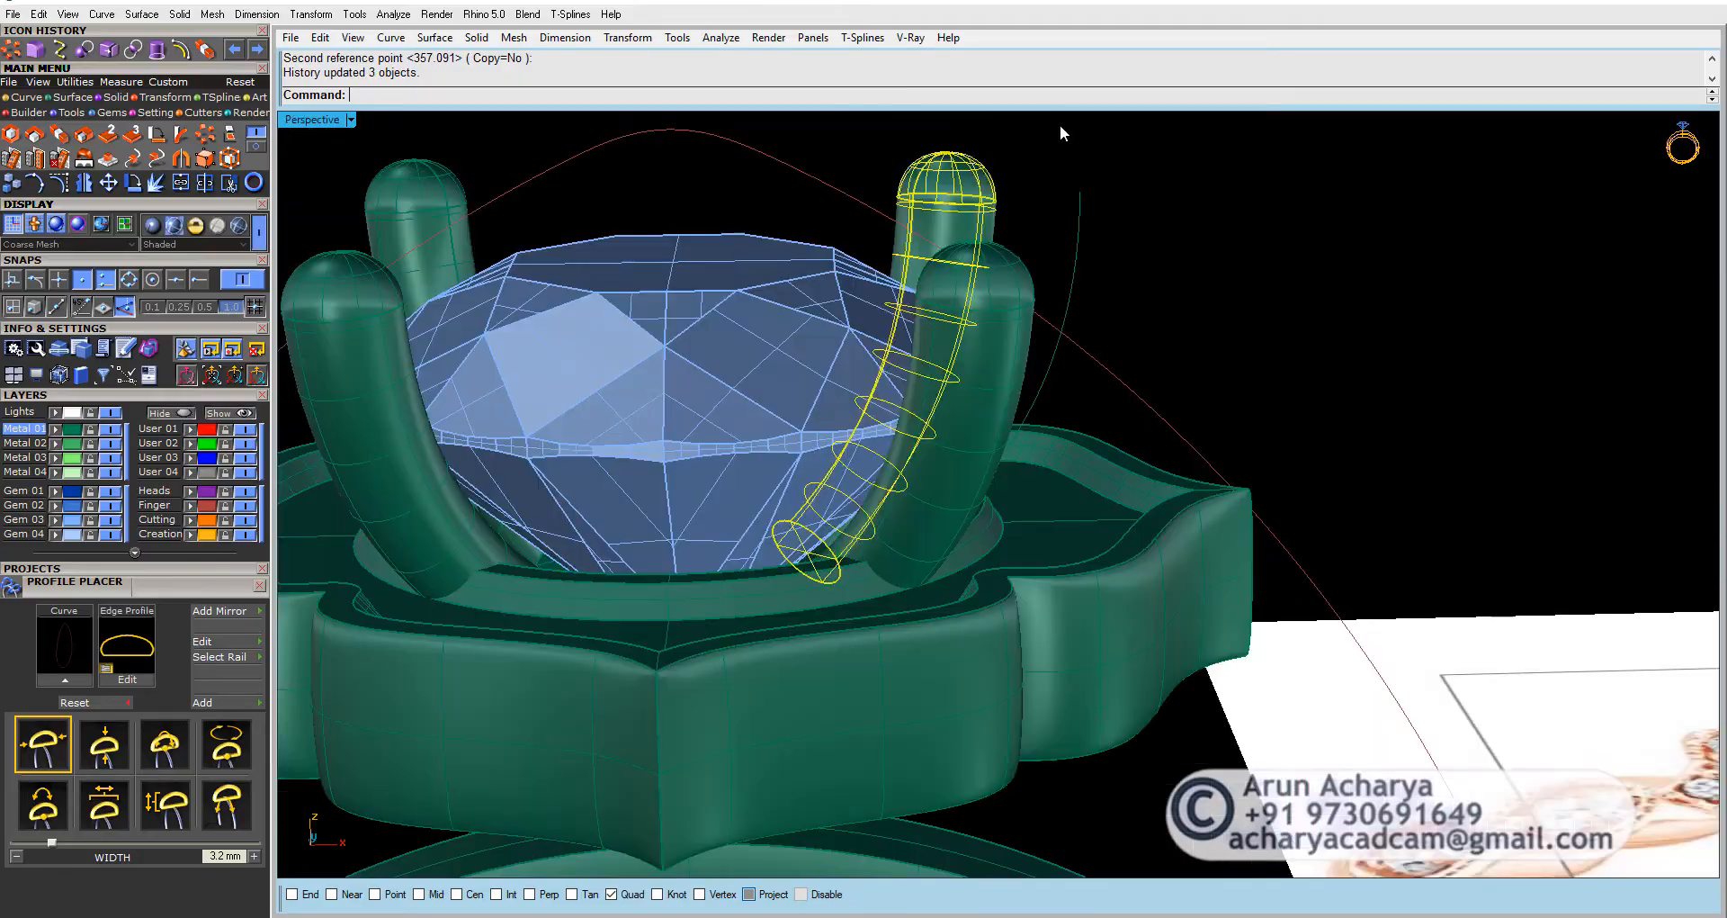
{"action": "left_click", "coordinate": [1155, 261]}
{"action": "right_click_drag", "start_coordinate": [1156, 261], "coordinate": [1052, 339]}
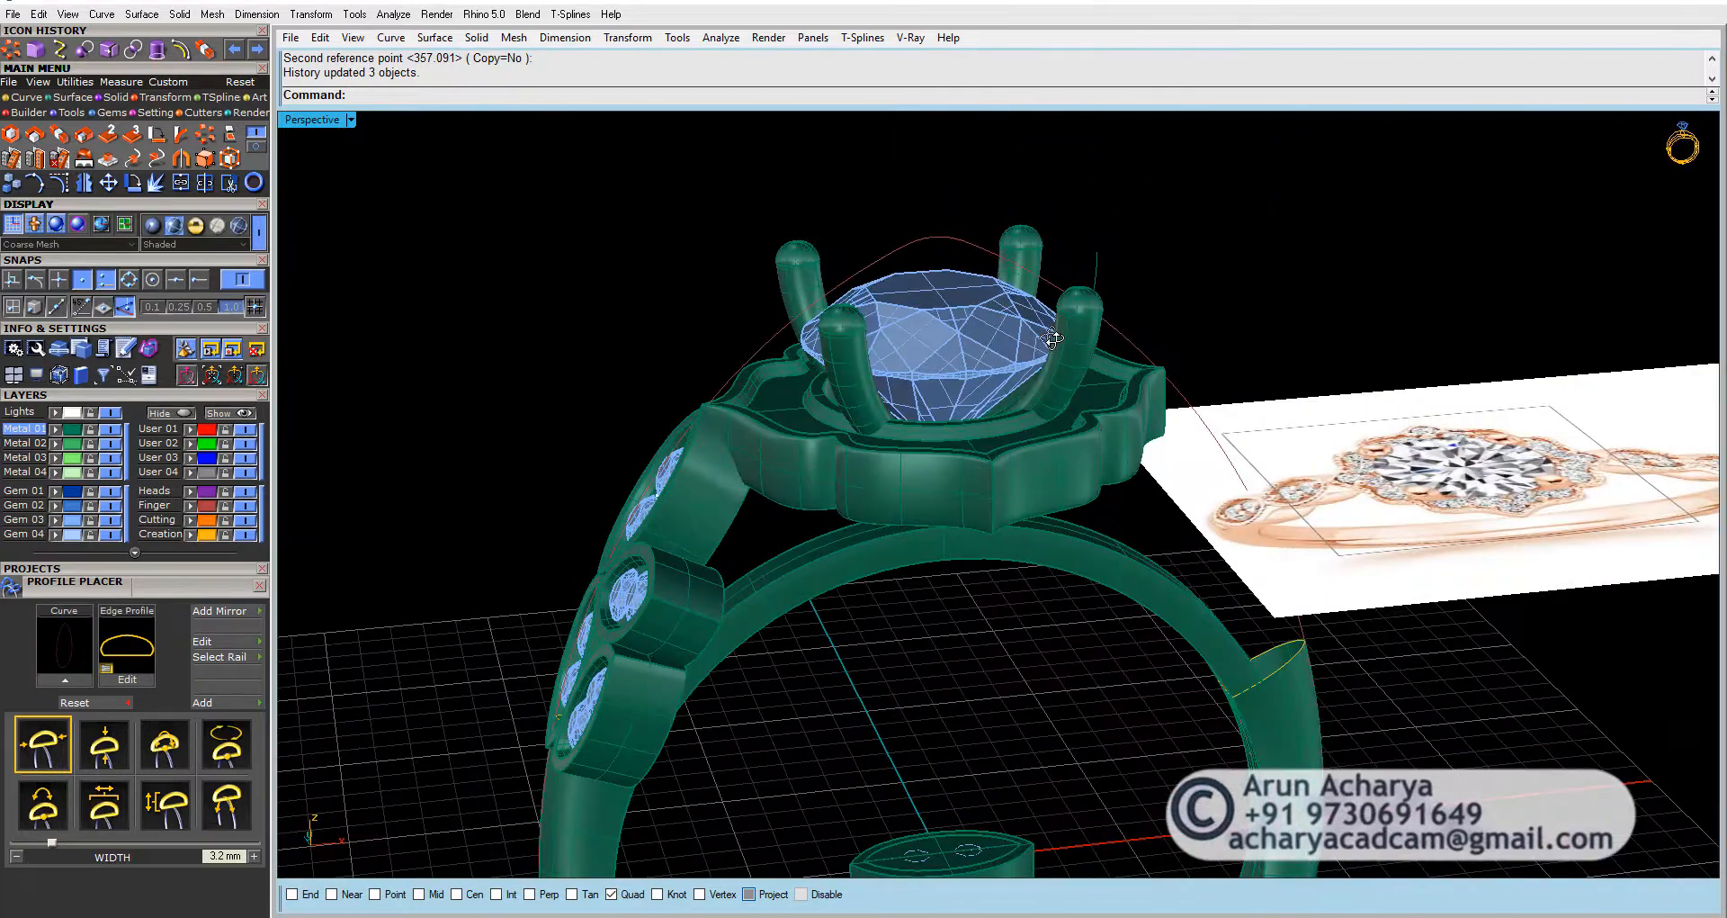
{"action": "key", "text": "ctrl+z"}
Step: Bend the prong's lower end downward in the Through Finger view so it runs nearly vertically into the halo
{"action": "double_click", "coordinate": [297, 120]}
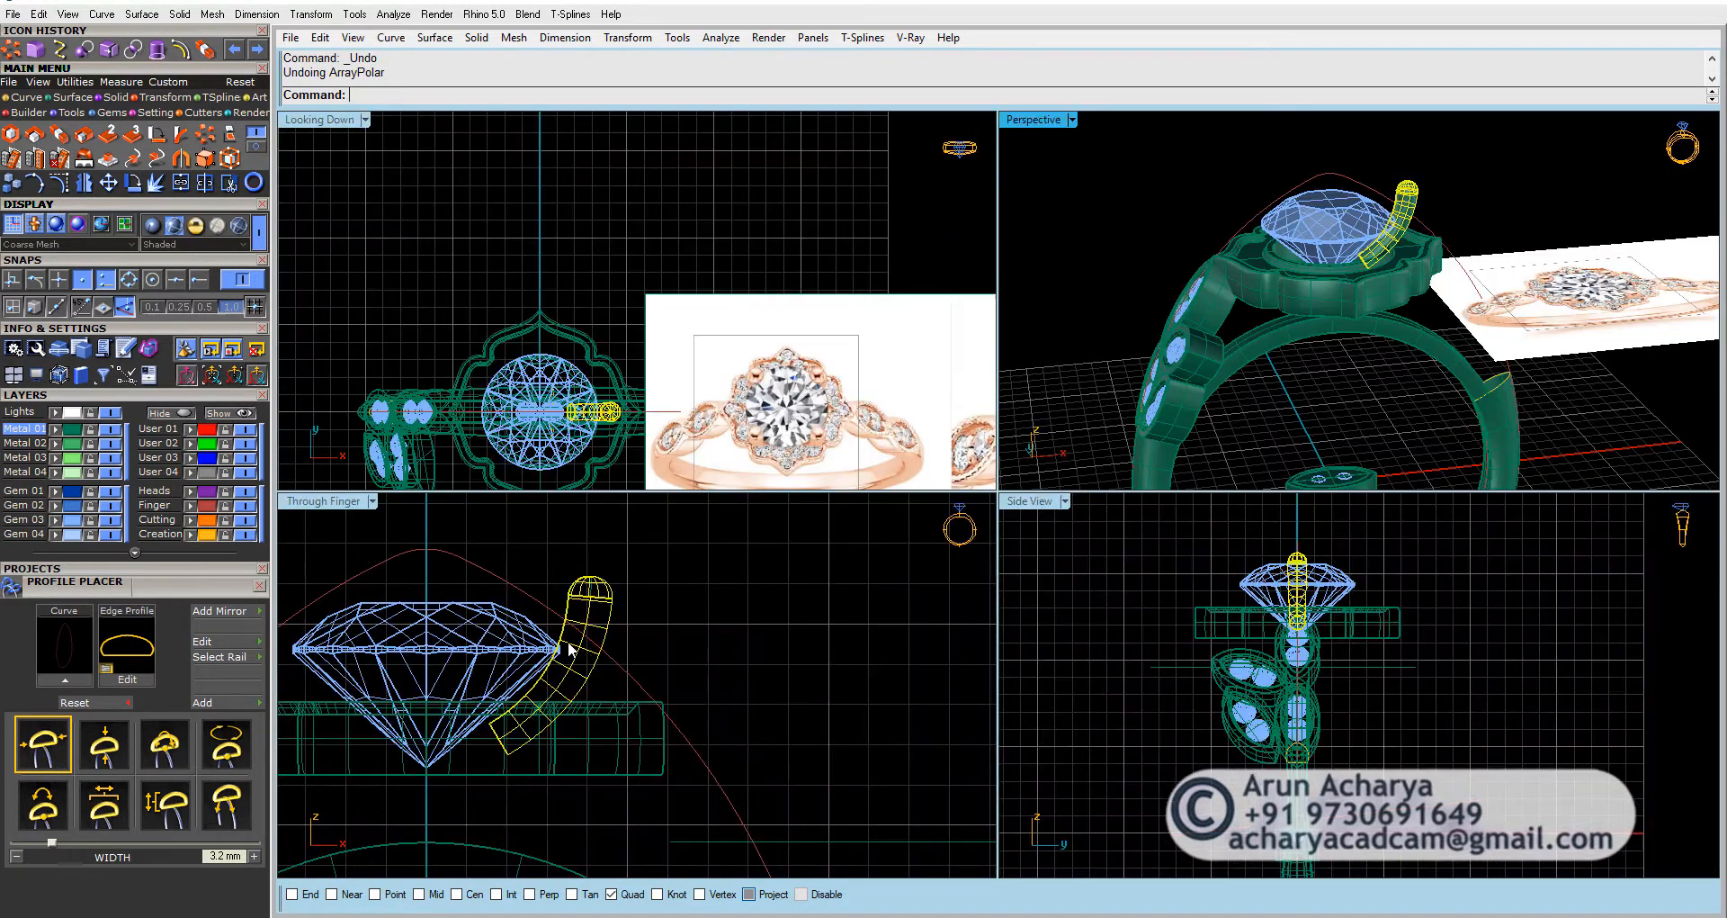
{"action": "double_click", "coordinate": [358, 501]}
{"action": "scroll", "coordinate": [818, 474], "scroll_direction": "up", "scroll_amount": 5}
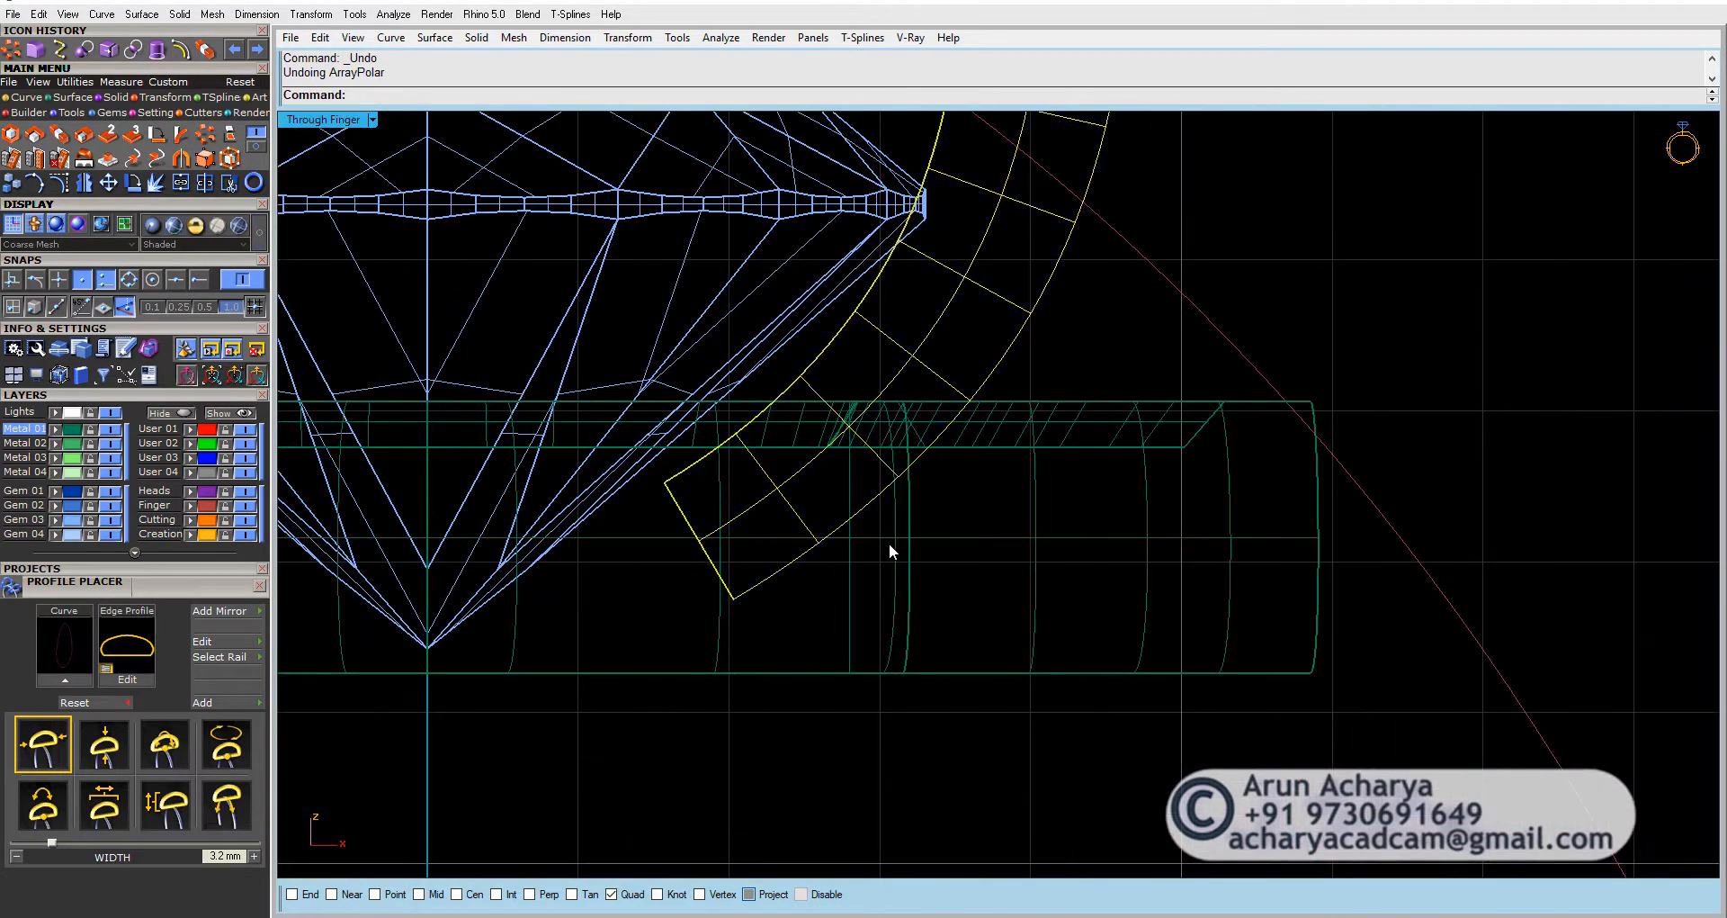
{"action": "left_click", "coordinate": [803, 521]}
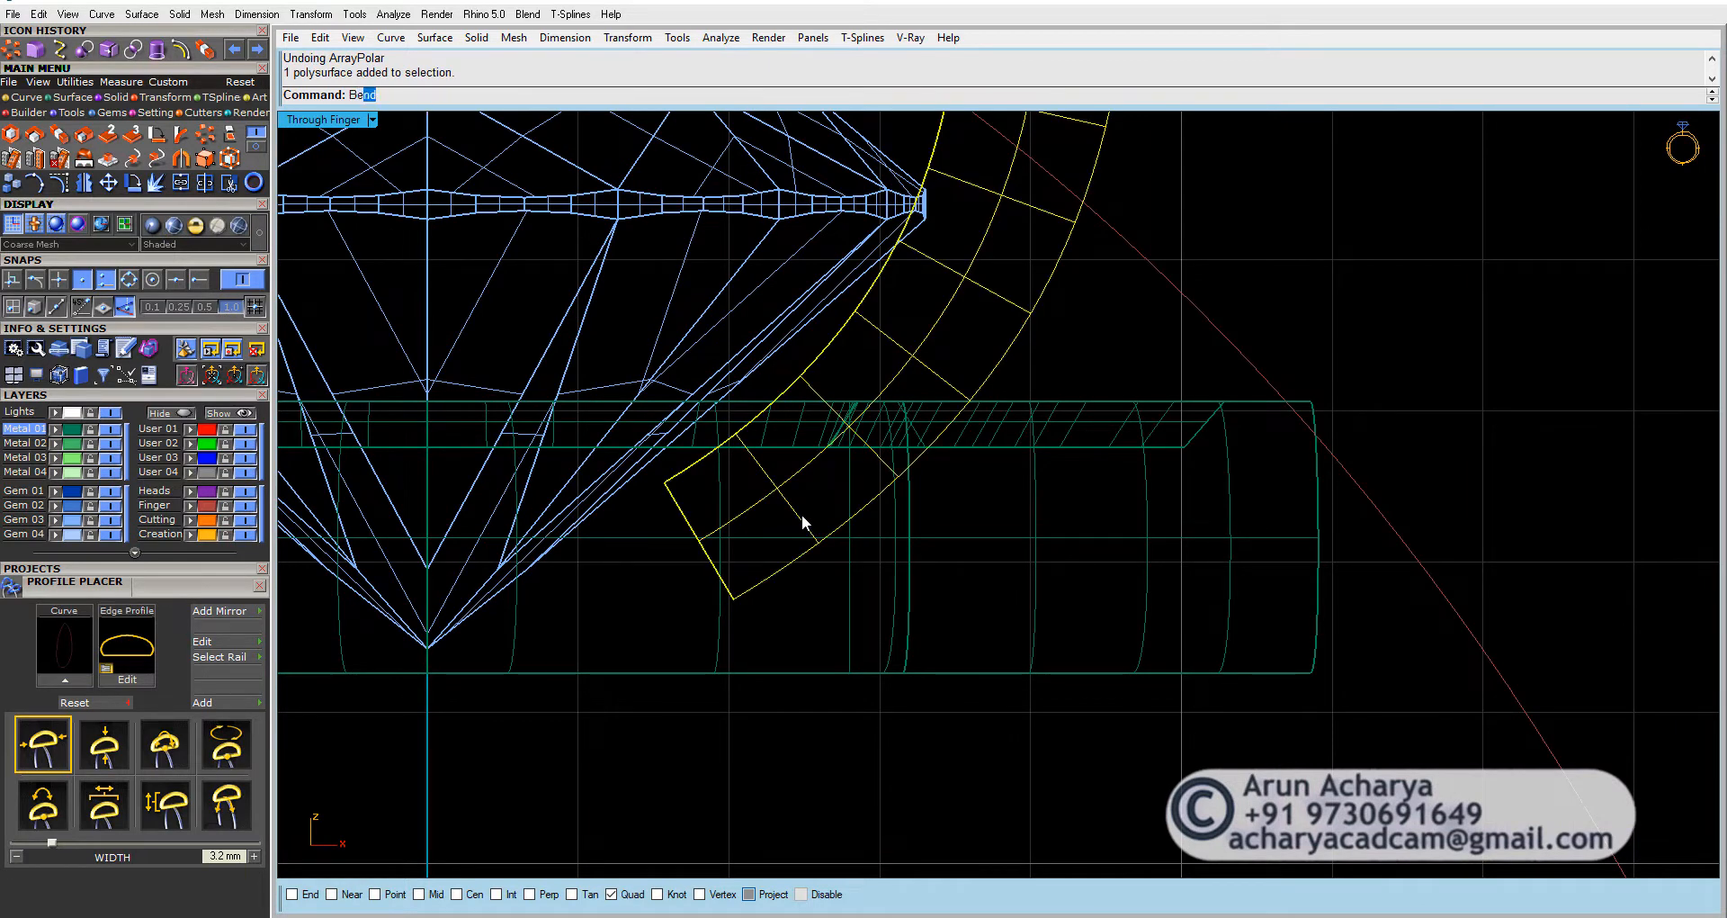
{"action": "type", "text": "Ben"}
{"action": "key", "text": "Return"}
{"action": "left_click", "coordinate": [830, 446]}
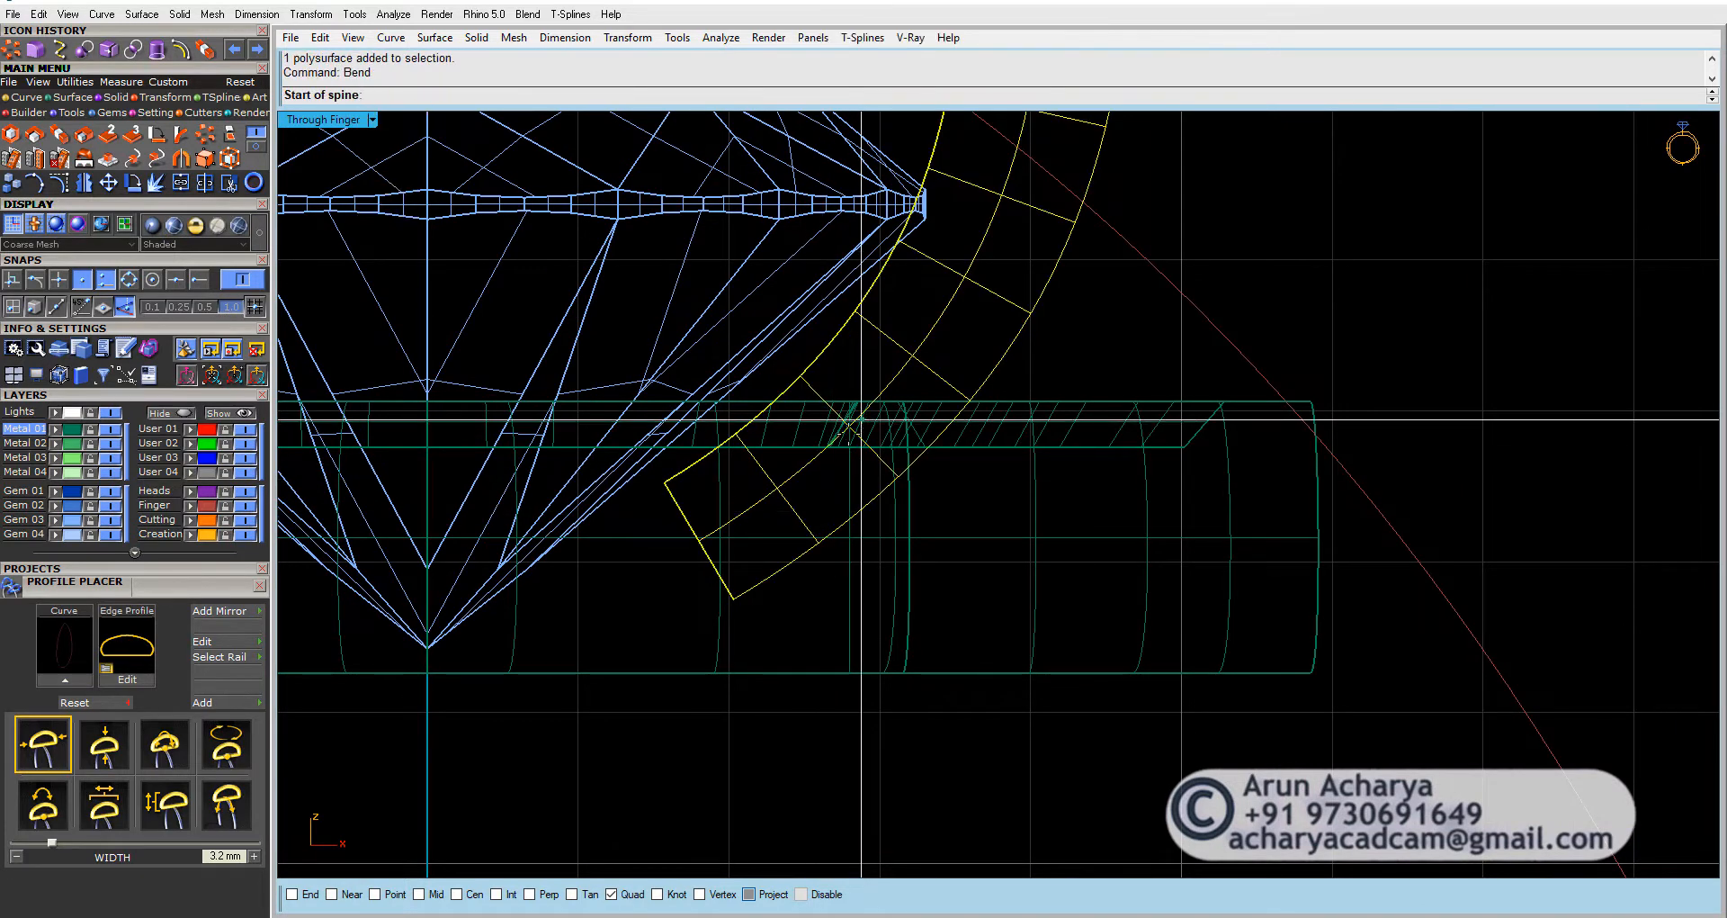
{"action": "left_click", "coordinate": [802, 467]}
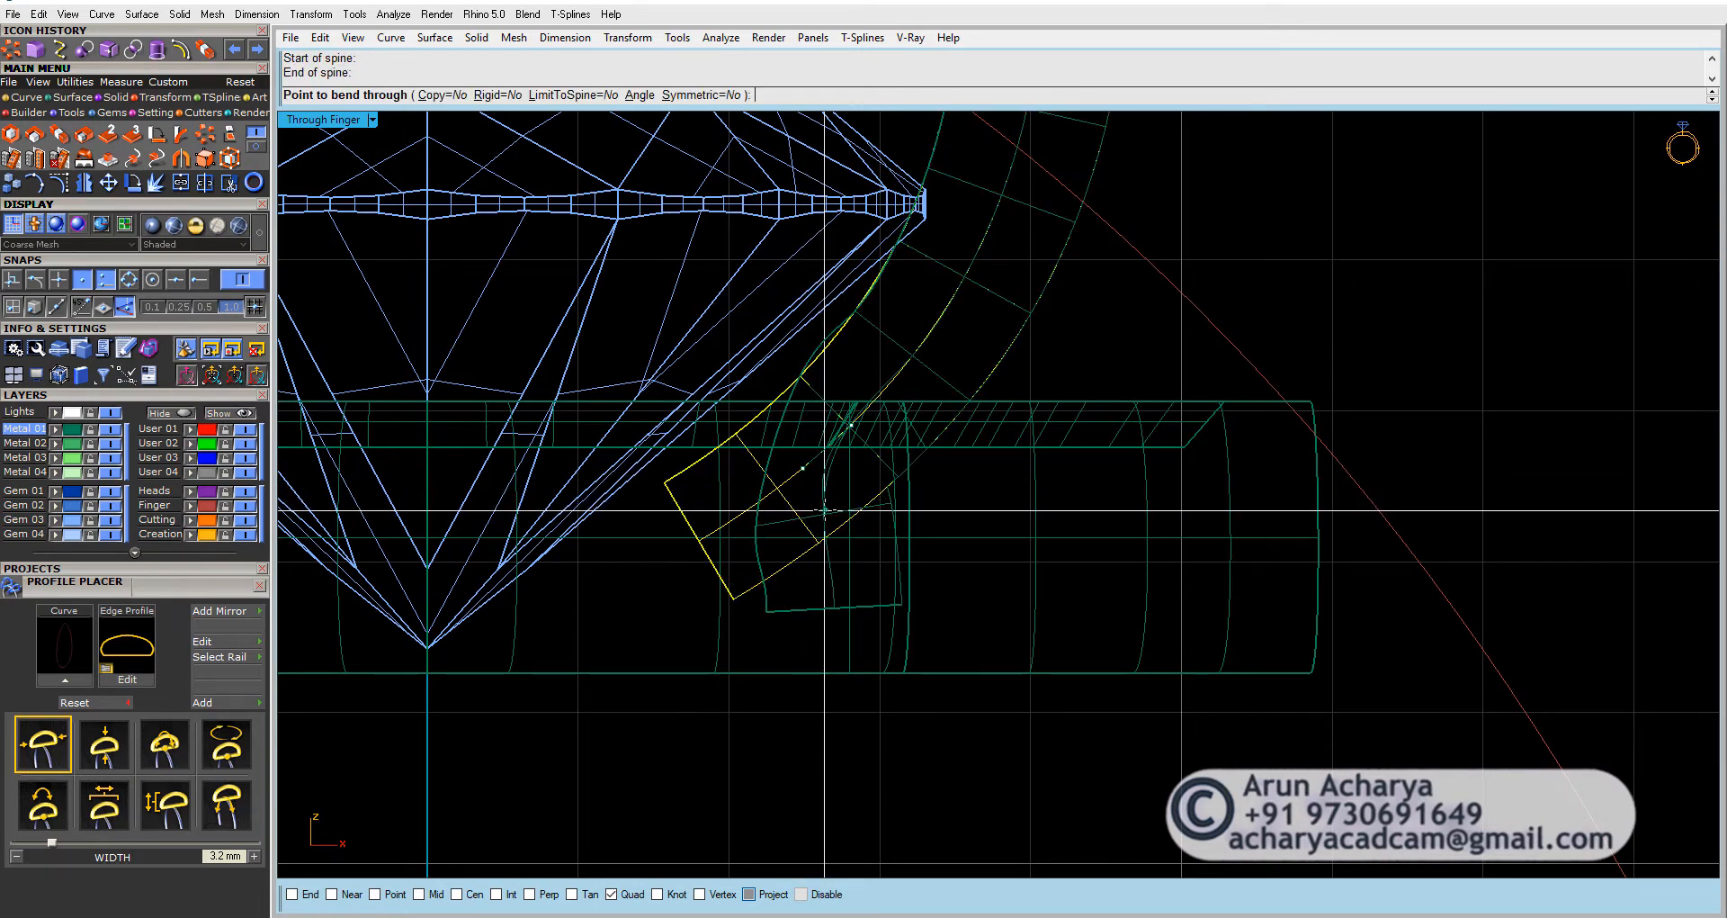
{"action": "left_click", "coordinate": [826, 513]}
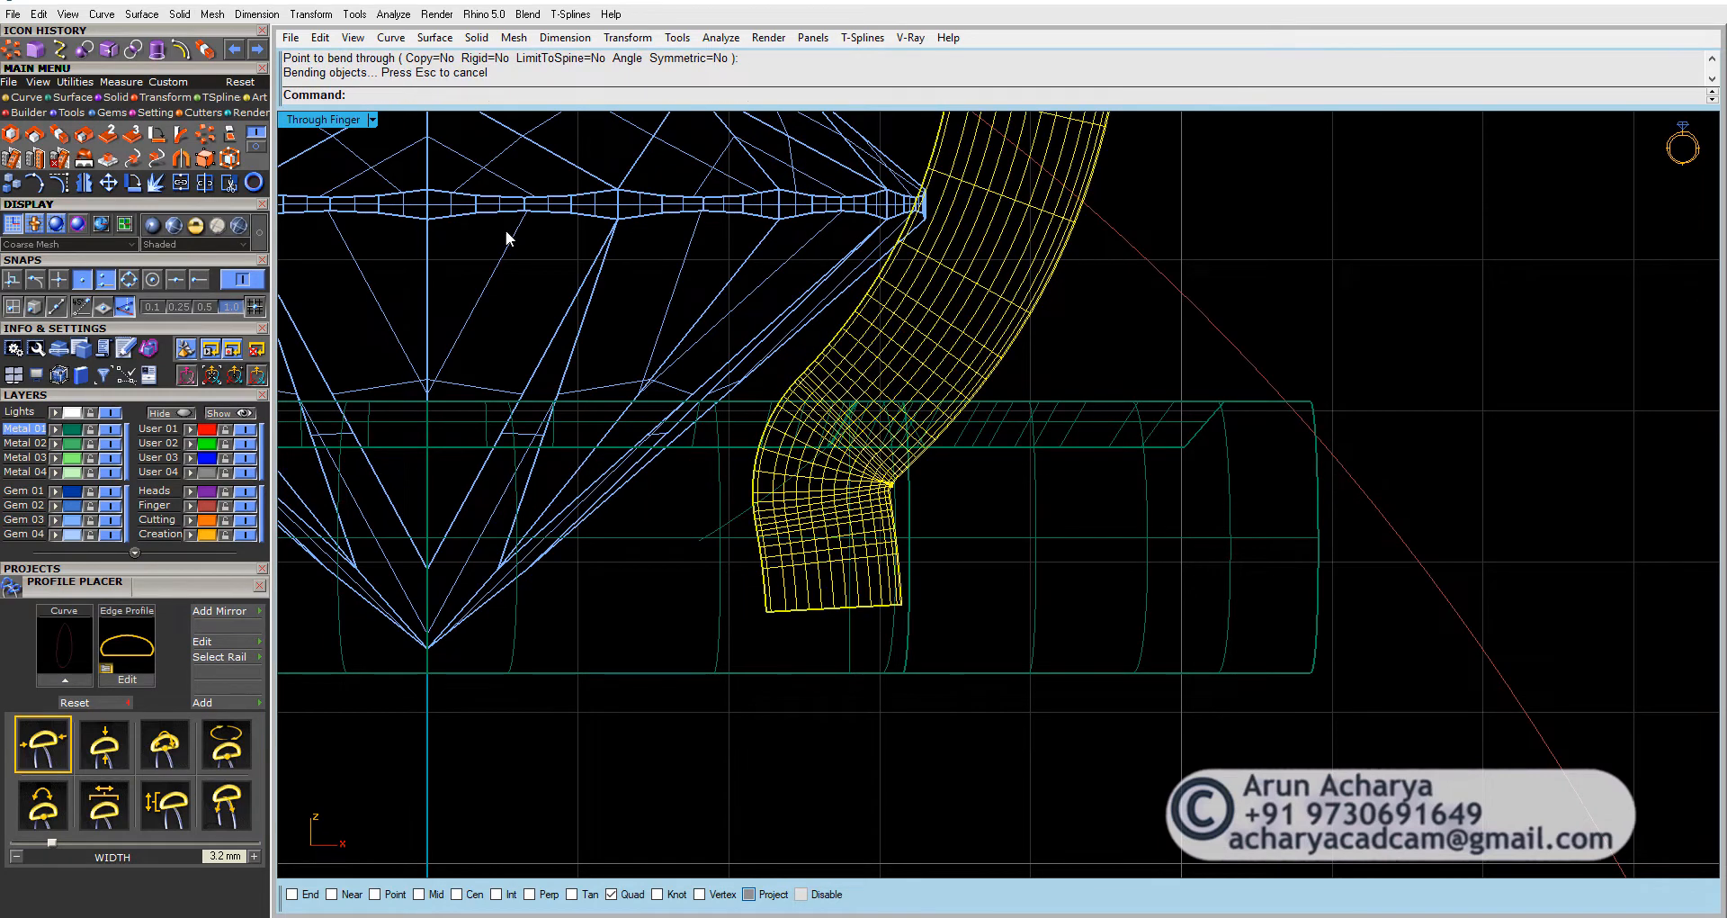
Step: Polar array the bent prong about the origin, four items over 360 degrees
{"action": "double_click", "coordinate": [353, 126]}
{"action": "double_click", "coordinate": [1022, 120]}
{"action": "right_click_drag", "start_coordinate": [1023, 288], "coordinate": [1019, 764]}
{"action": "right_click", "coordinate": [1034, 915]}
{"action": "right_click_drag", "start_coordinate": [994, 869], "coordinate": [1059, 367]}
{"action": "left_click", "coordinate": [1093, 312]}
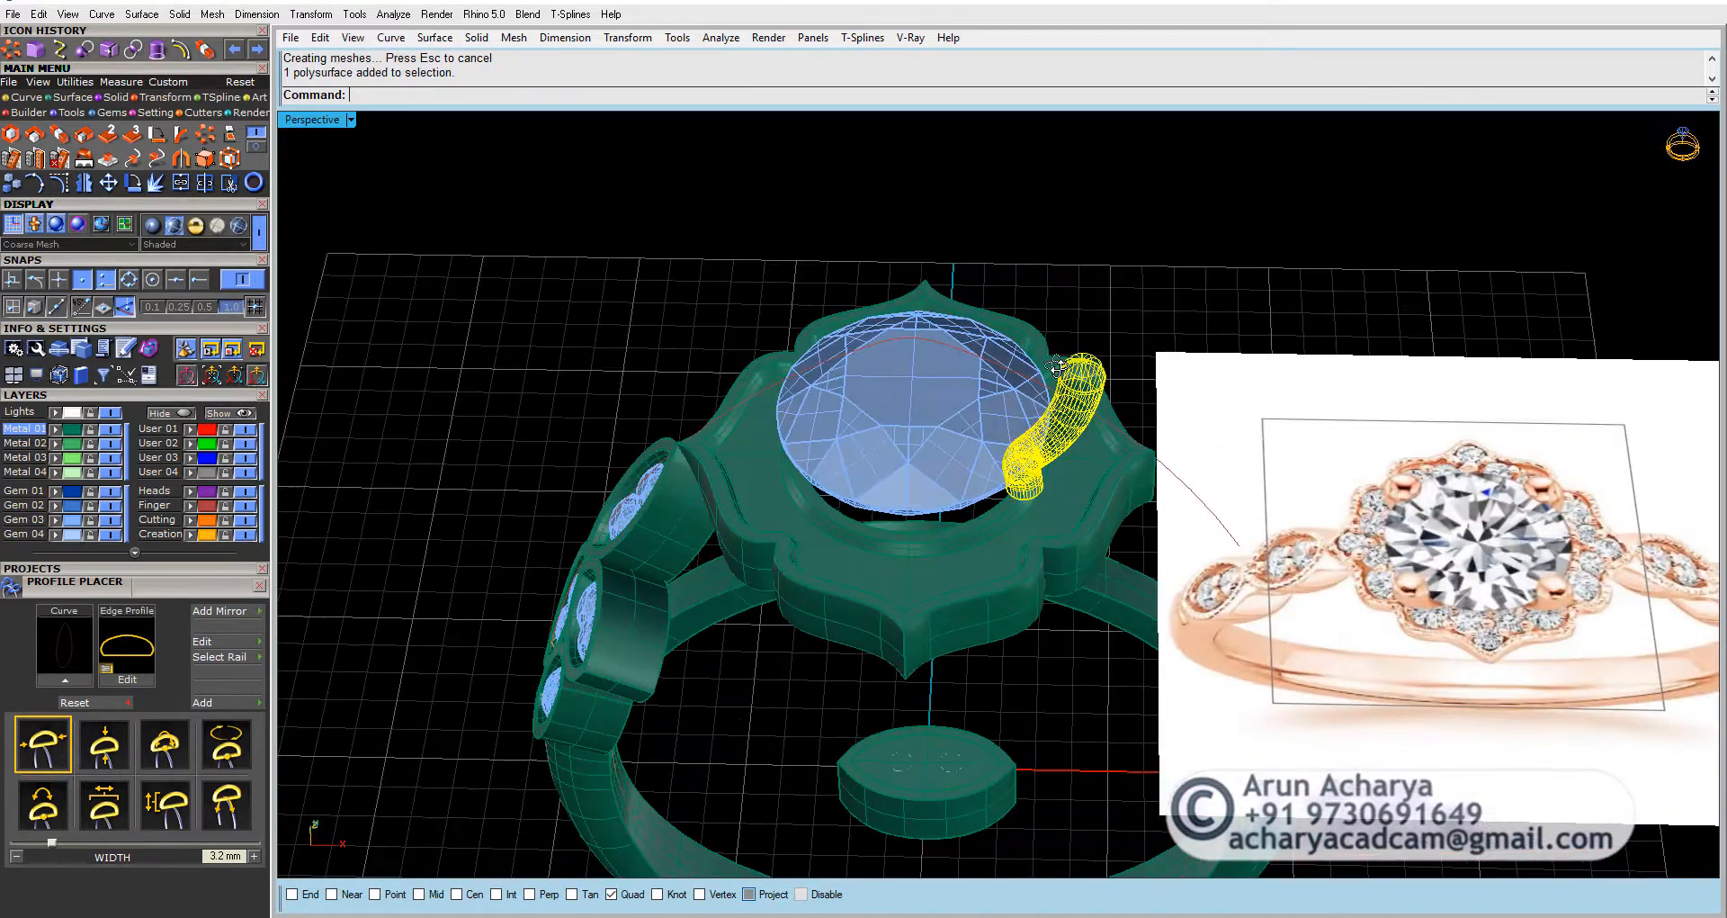
{"action": "left_click", "coordinate": [205, 134]}
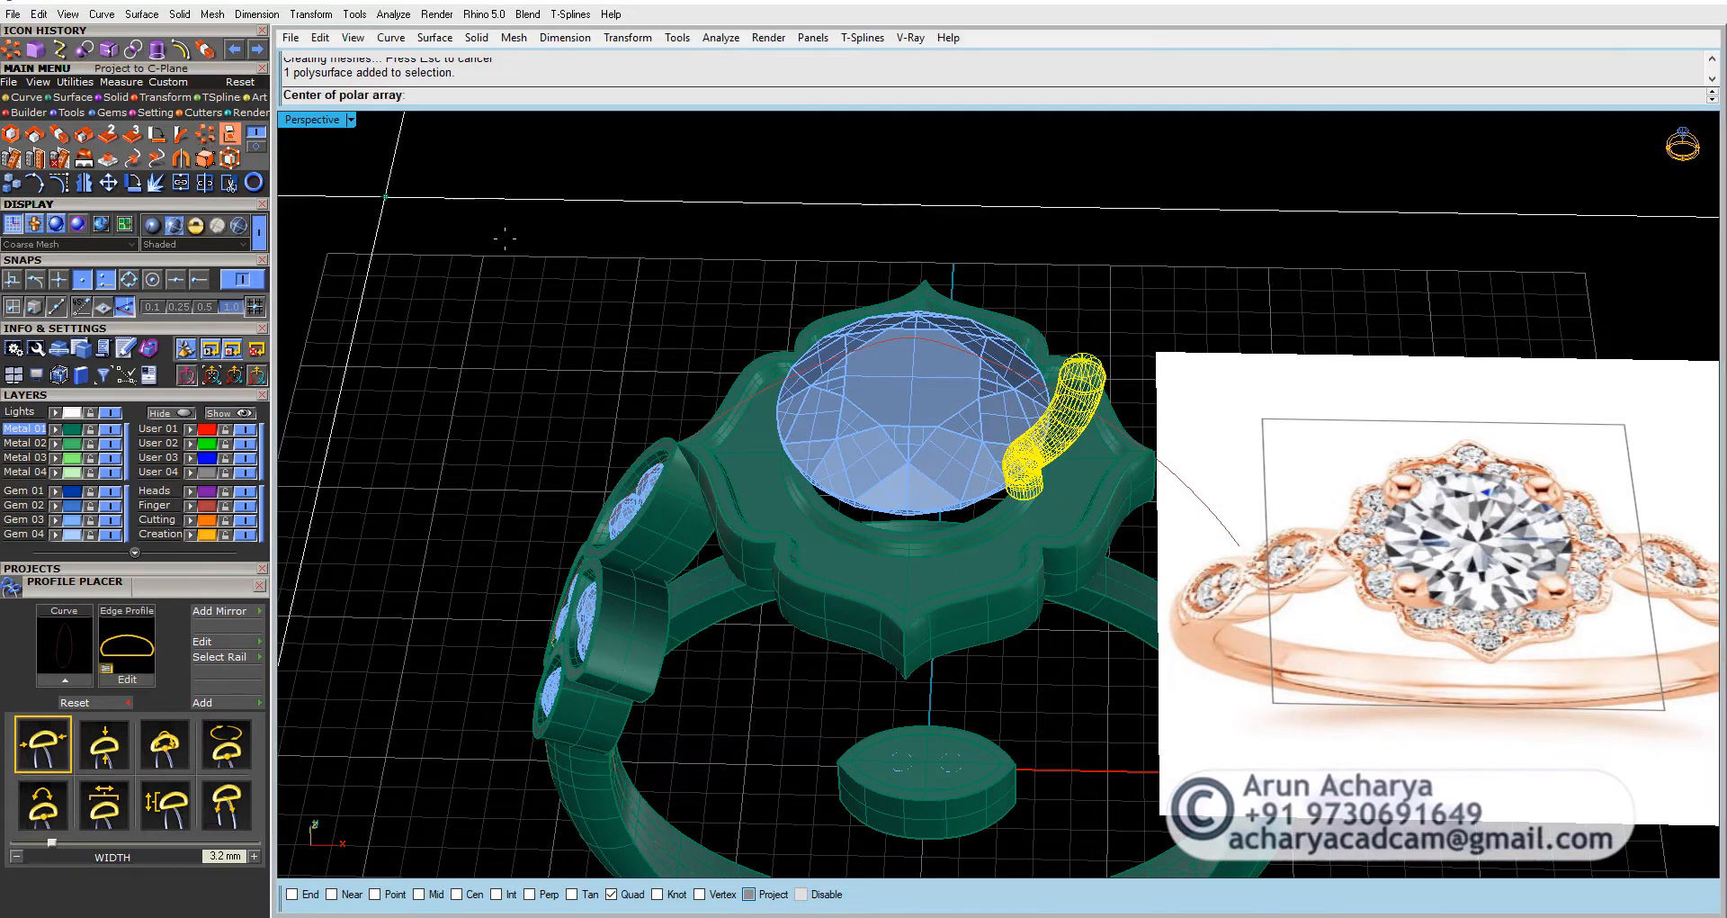
{"action": "right_click_drag", "start_coordinate": [566, 242], "coordinate": [579, 309]}
{"action": "type", "text": "0"}
{"action": "key", "text": "Return"}
{"action": "key", "text": "Return"}
{"action": "key", "text": "Return"}
{"action": "key", "text": "Return"}
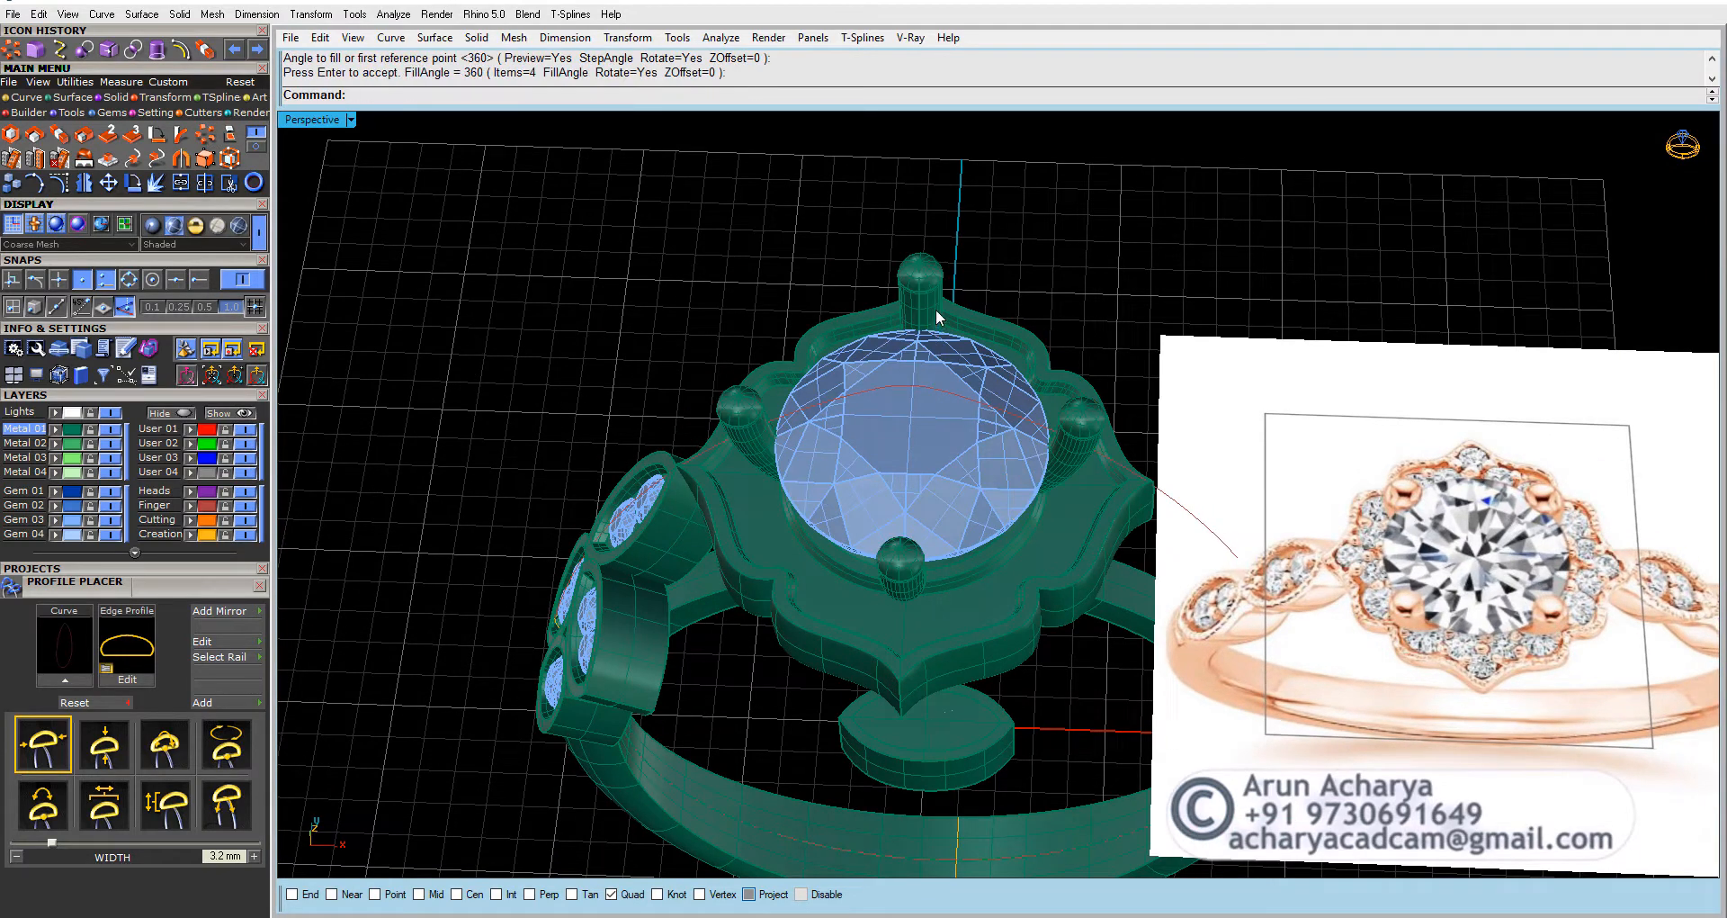
Step: Rotate the original prong 45 degrees about the origin to put all four on the diagonals, and hide the leftover prong curve
{"action": "right_click_drag", "start_coordinate": [936, 310], "coordinate": [1113, 318]}
{"action": "left_click", "coordinate": [1109, 318]}
{"action": "left_click", "coordinate": [136, 186]}
{"action": "type", "text": "0"}
{"action": "key", "text": "Return"}
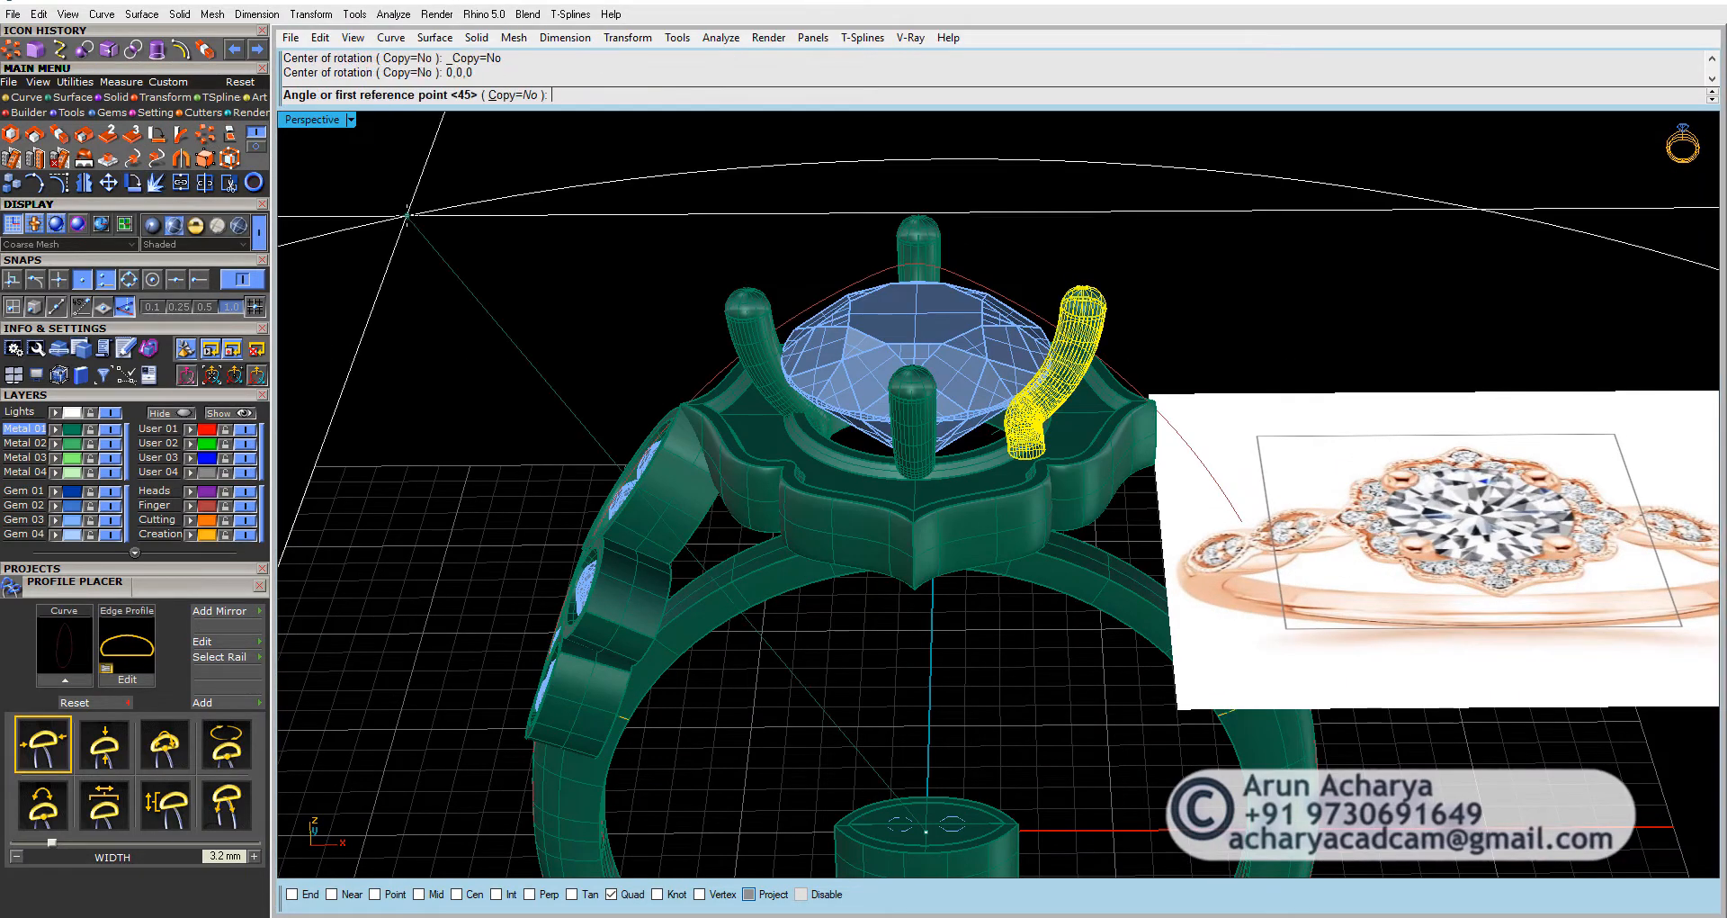
{"action": "key", "text": "Return"}
{"action": "left_click", "coordinate": [408, 215]}
{"action": "right_click_drag", "start_coordinate": [430, 234], "coordinate": [425, 280]}
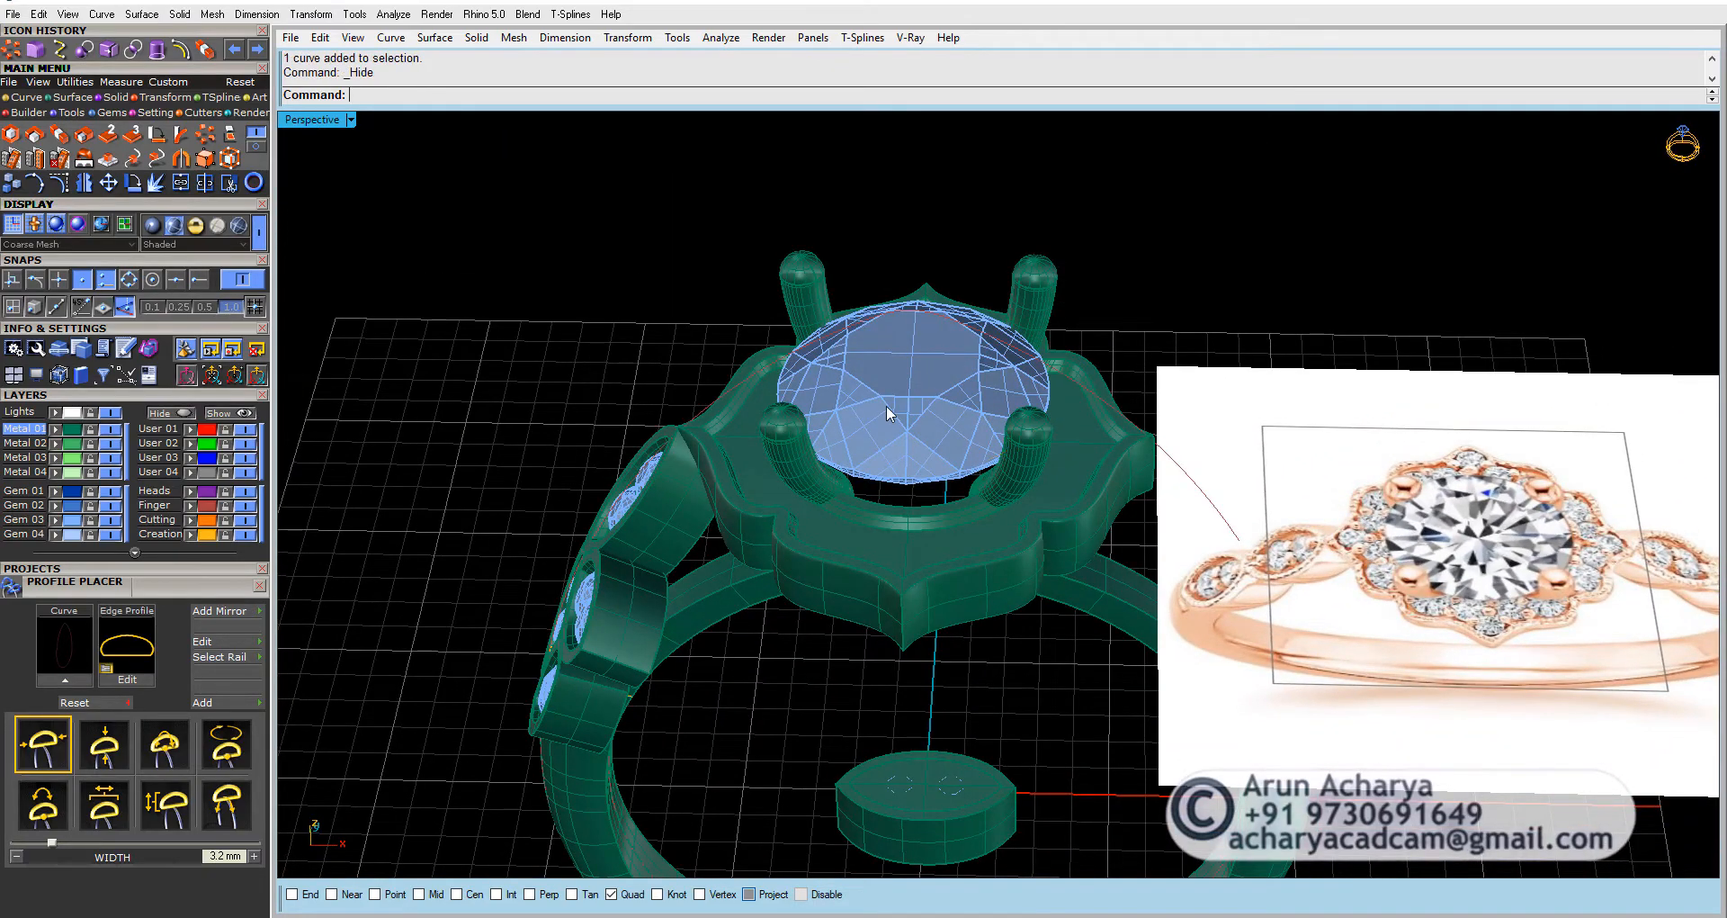
Step: Examine the marquise shoulder settings and their paired stones from several angles
{"action": "right_click_drag", "start_coordinate": [887, 405], "coordinate": [817, 339]}
{"action": "scroll", "coordinate": [727, 334], "scroll_direction": "up", "scroll_amount": 5}
{"action": "left_click", "coordinate": [728, 334]}
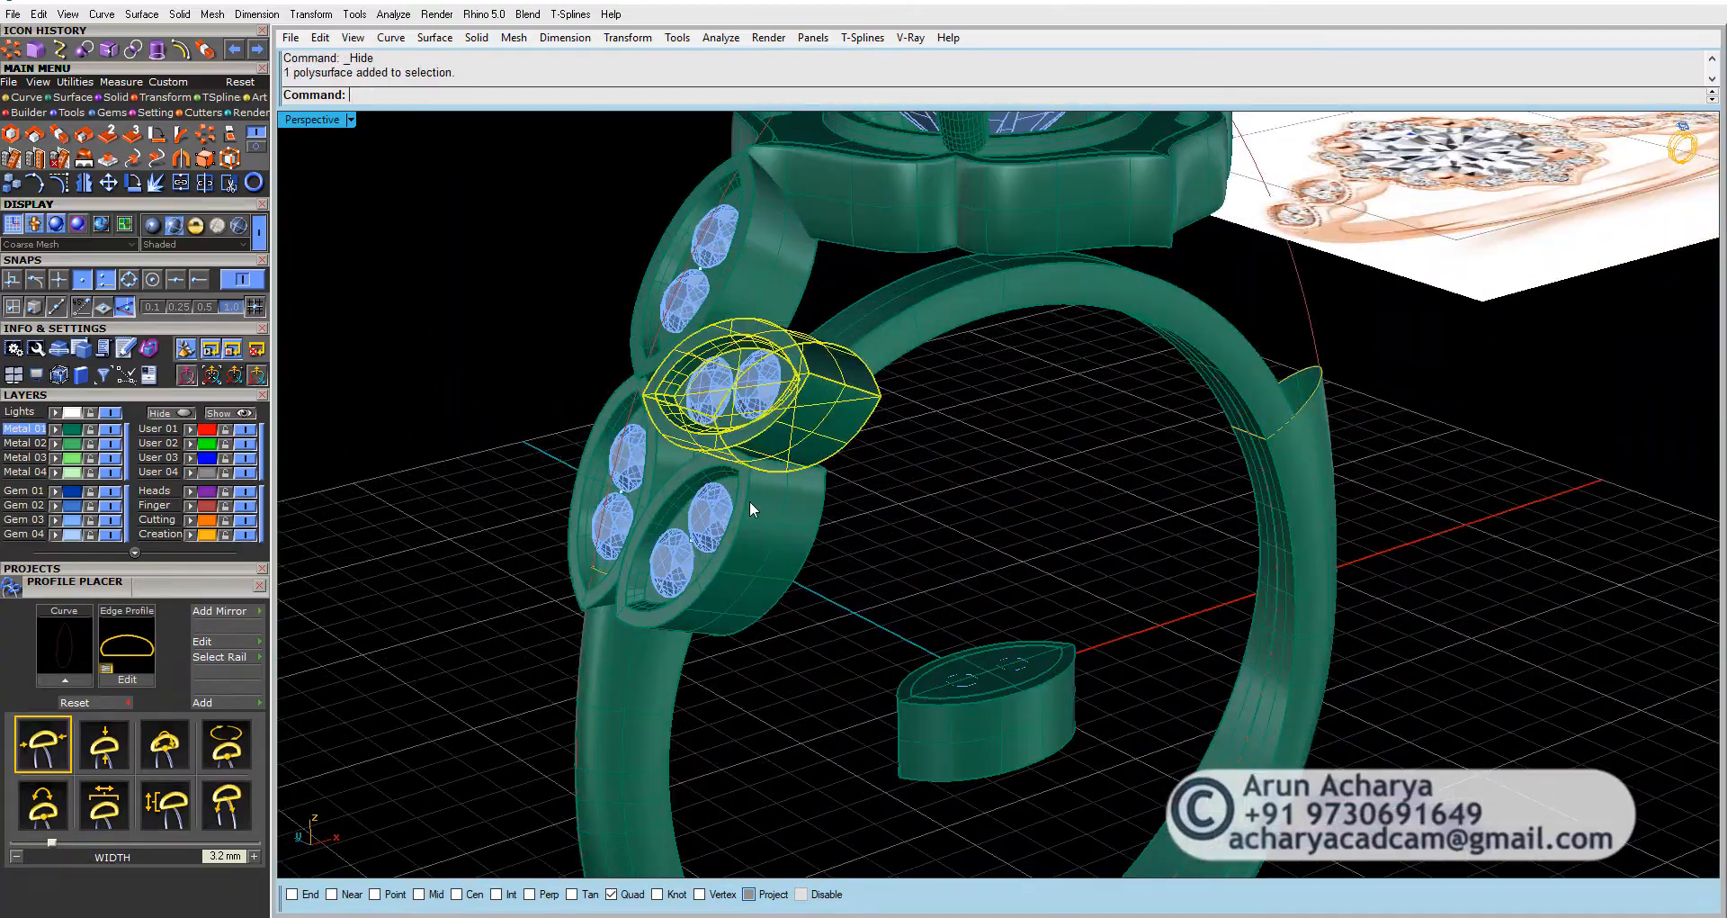
{"action": "left_click", "coordinate": [751, 509], "text": "shift"}
{"action": "right_click_drag", "start_coordinate": [751, 509], "coordinate": [736, 451]}
{"action": "left_click", "coordinate": [736, 451], "text": "shift"}
{"action": "left_click", "coordinate": [743, 348], "text": "shift"}
{"action": "right_click_drag", "start_coordinate": [743, 347], "coordinate": [704, 438]}
{"action": "mouse_move", "coordinate": [852, 433]}
{"action": "right_mouse_down"}
{"action": "mouse_move", "coordinate": [887, 293]}
{"action": "mouse_move", "coordinate": [854, 252]}
{"action": "mouse_move", "coordinate": [797, 387]}
{"action": "mouse_move", "coordinate": [1022, 432]}
{"action": "mouse_move", "coordinate": [1172, 432]}
{"action": "mouse_move", "coordinate": [1175, 450]}
{"action": "mouse_move", "coordinate": [1188, 264]}
{"action": "mouse_move", "coordinate": [917, 477]}
{"action": "mouse_move", "coordinate": [834, 315]}
{"action": "mouse_move", "coordinate": [783, 617]}
{"action": "mouse_move", "coordinate": [864, 440]}
{"action": "mouse_move", "coordinate": [914, 515]}
{"action": "mouse_move", "coordinate": [939, 478]}
{"action": "mouse_move", "coordinate": [833, 452]}
{"action": "right_mouse_up"}
{"action": "key", "text": "Escape"}
{"action": "scroll", "coordinate": [833, 452], "scroll_direction": "up", "scroll_amount": 3}
{"action": "right_click_drag", "start_coordinate": [779, 591], "coordinate": [806, 479]}
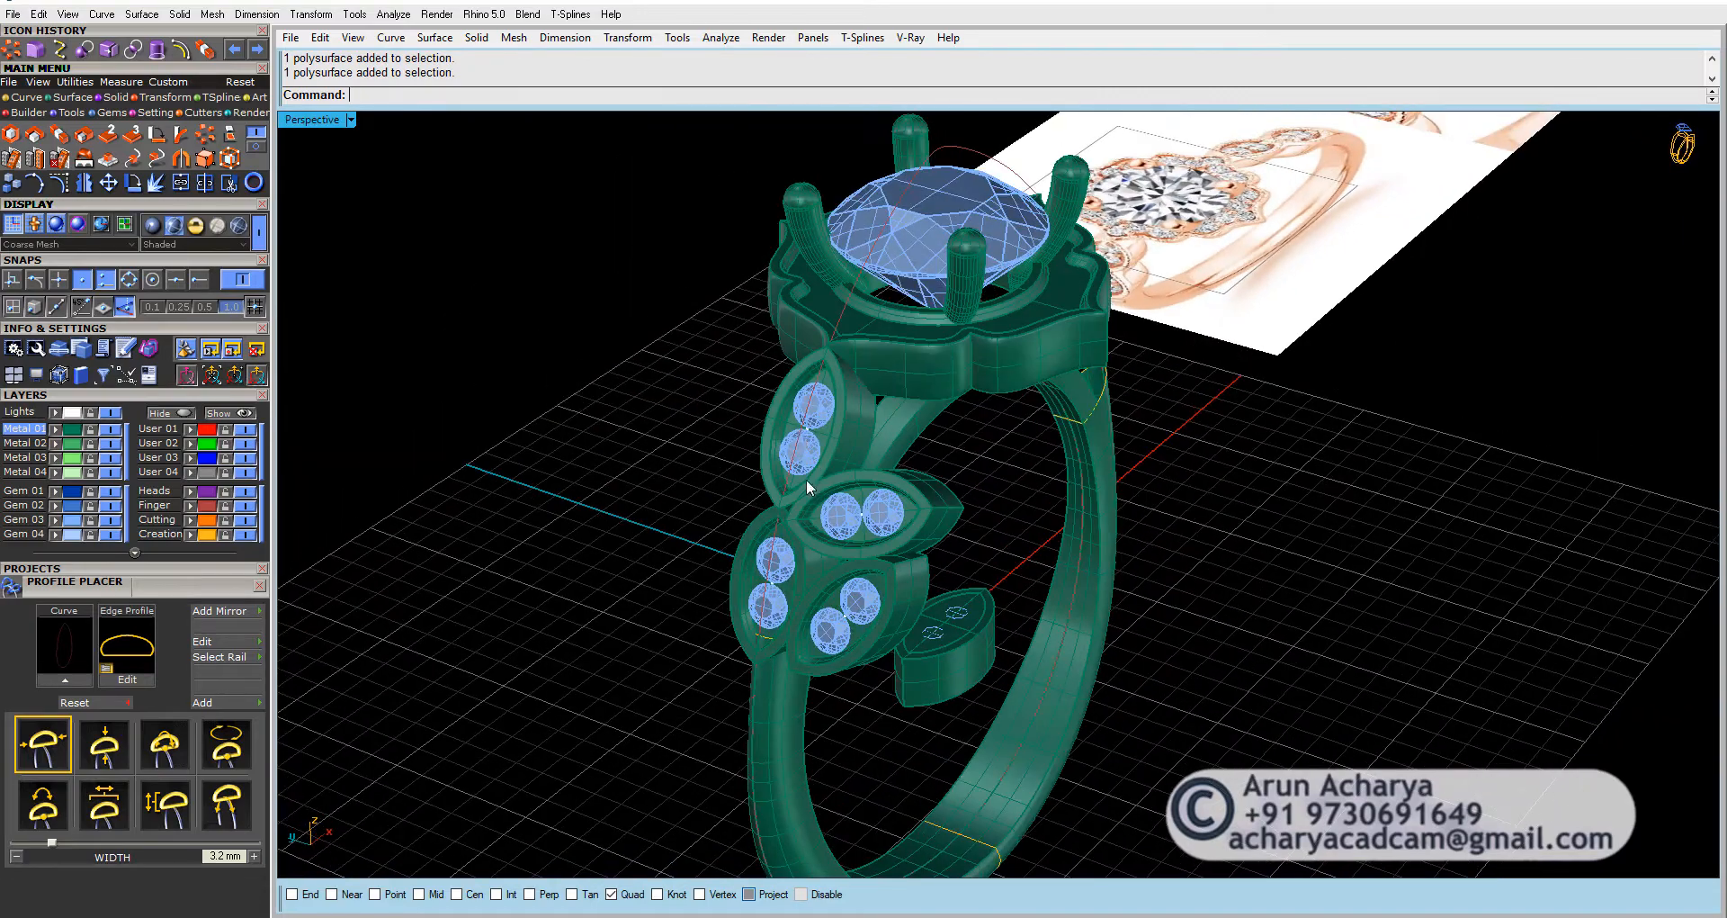
{"action": "scroll", "coordinate": [803, 439], "scroll_direction": "up", "scroll_amount": 3}
{"action": "scroll", "coordinate": [767, 380], "scroll_direction": "down", "scroll_amount": 4}
{"action": "right_click_drag", "start_coordinate": [773, 382], "coordinate": [818, 498]}
{"action": "scroll", "coordinate": [817, 499], "scroll_direction": "up", "scroll_amount": 4}
Step: Load the marquise setting nearest the halo as the base surface for Prong on Surface
{"action": "left_click", "coordinate": [820, 508]}
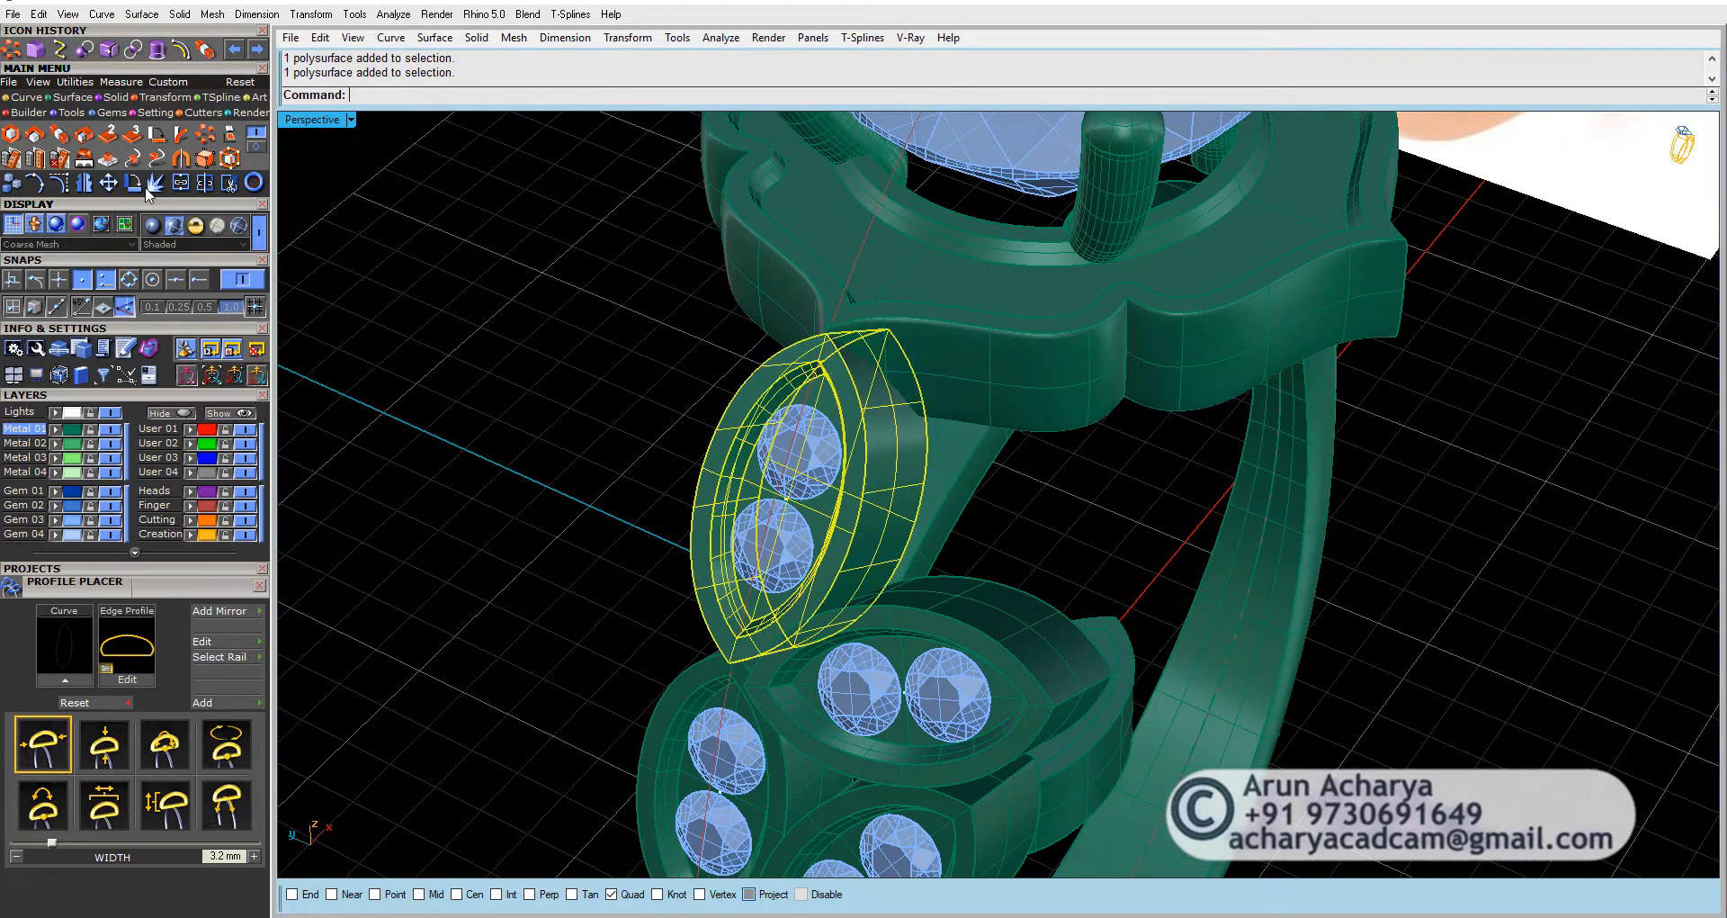
{"action": "left_click", "coordinate": [155, 113]}
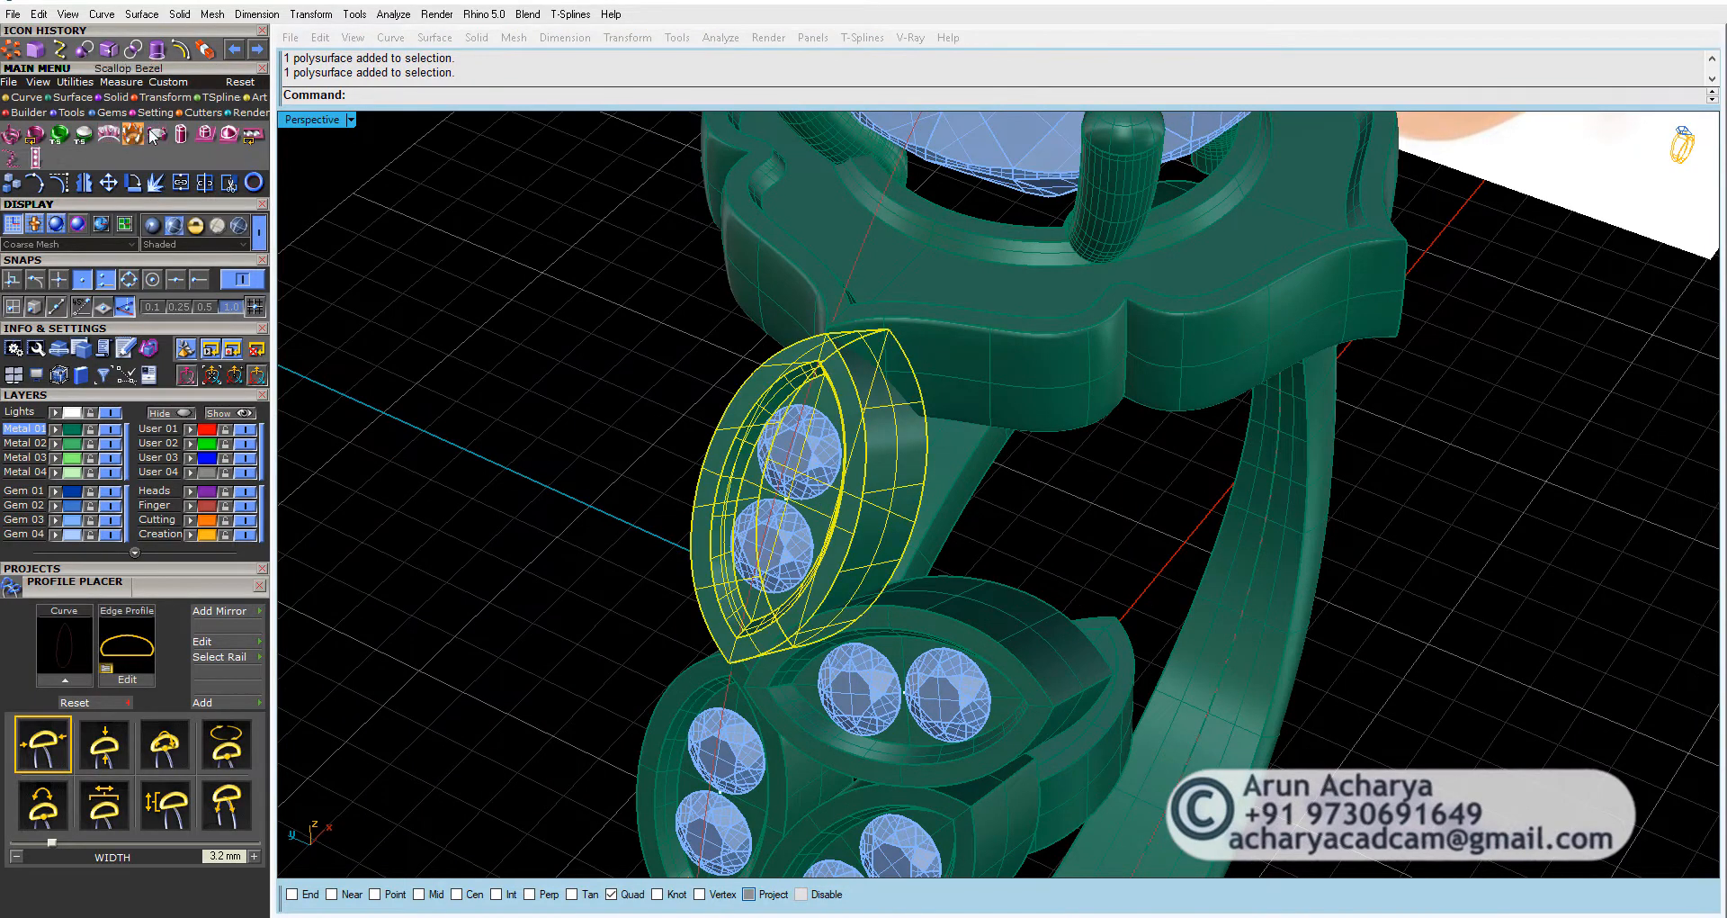
{"action": "left_click", "coordinate": [206, 135]}
{"action": "left_click", "coordinate": [93, 665]}
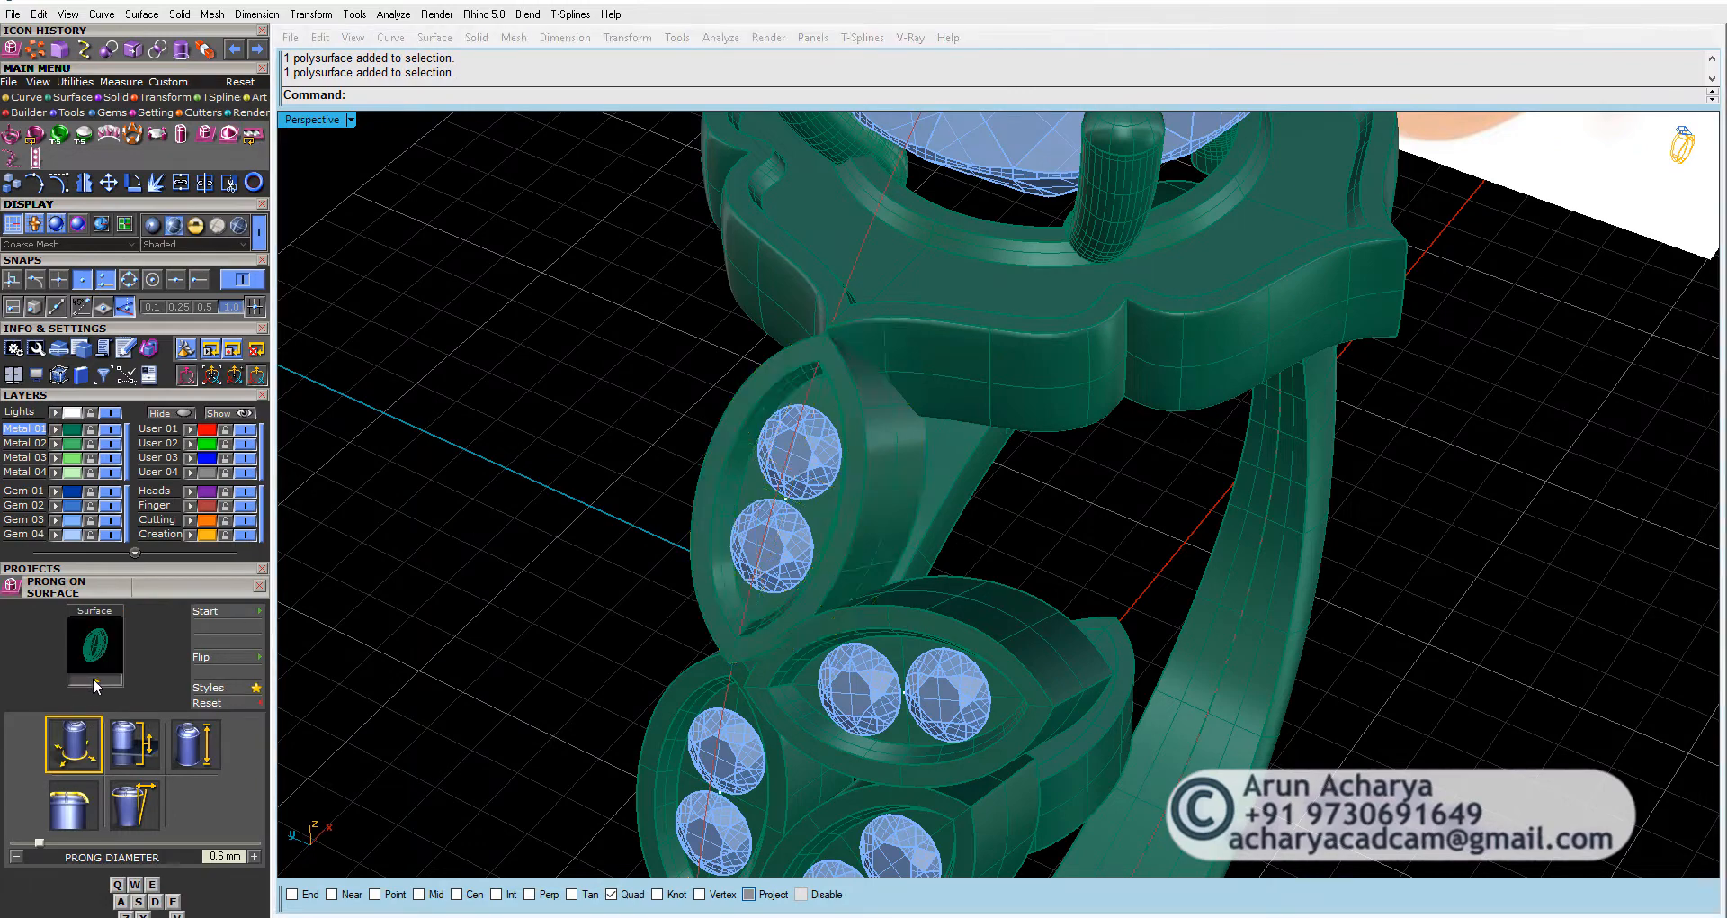
{"action": "scroll", "coordinate": [1041, 397], "scroll_direction": "up", "scroll_amount": 3}
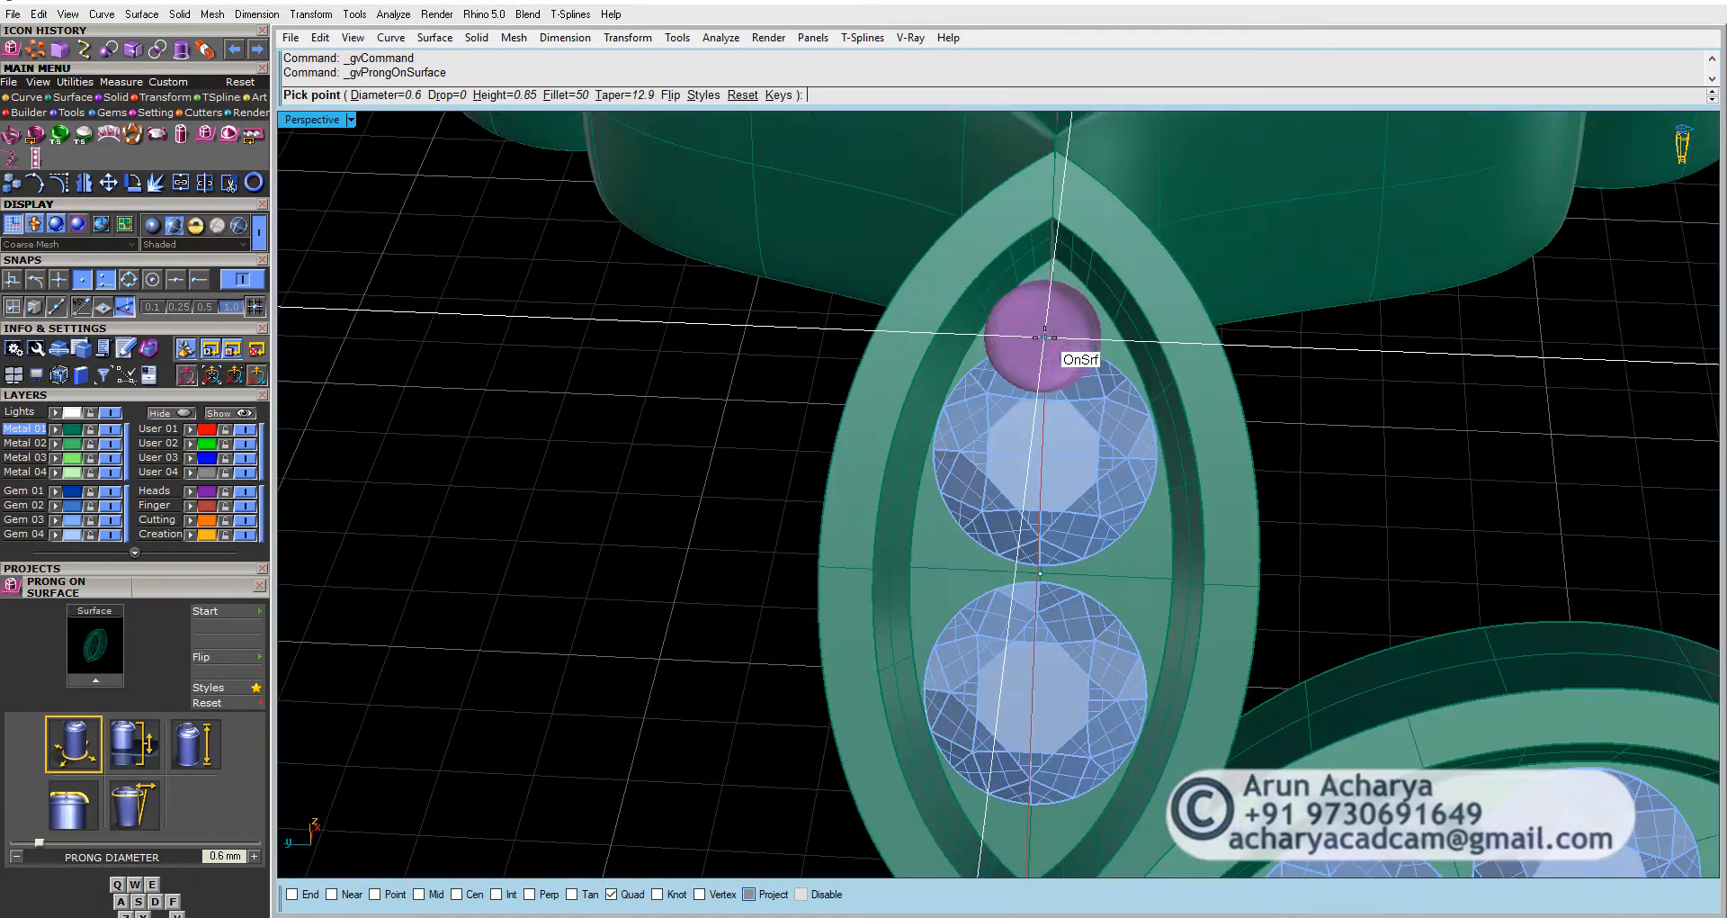
Step: Set the surface prong's diameter to 0.5 mm, drop to 0.1, height to 0.4 and taper to 0
{"action": "left_click", "coordinate": [385, 95]}
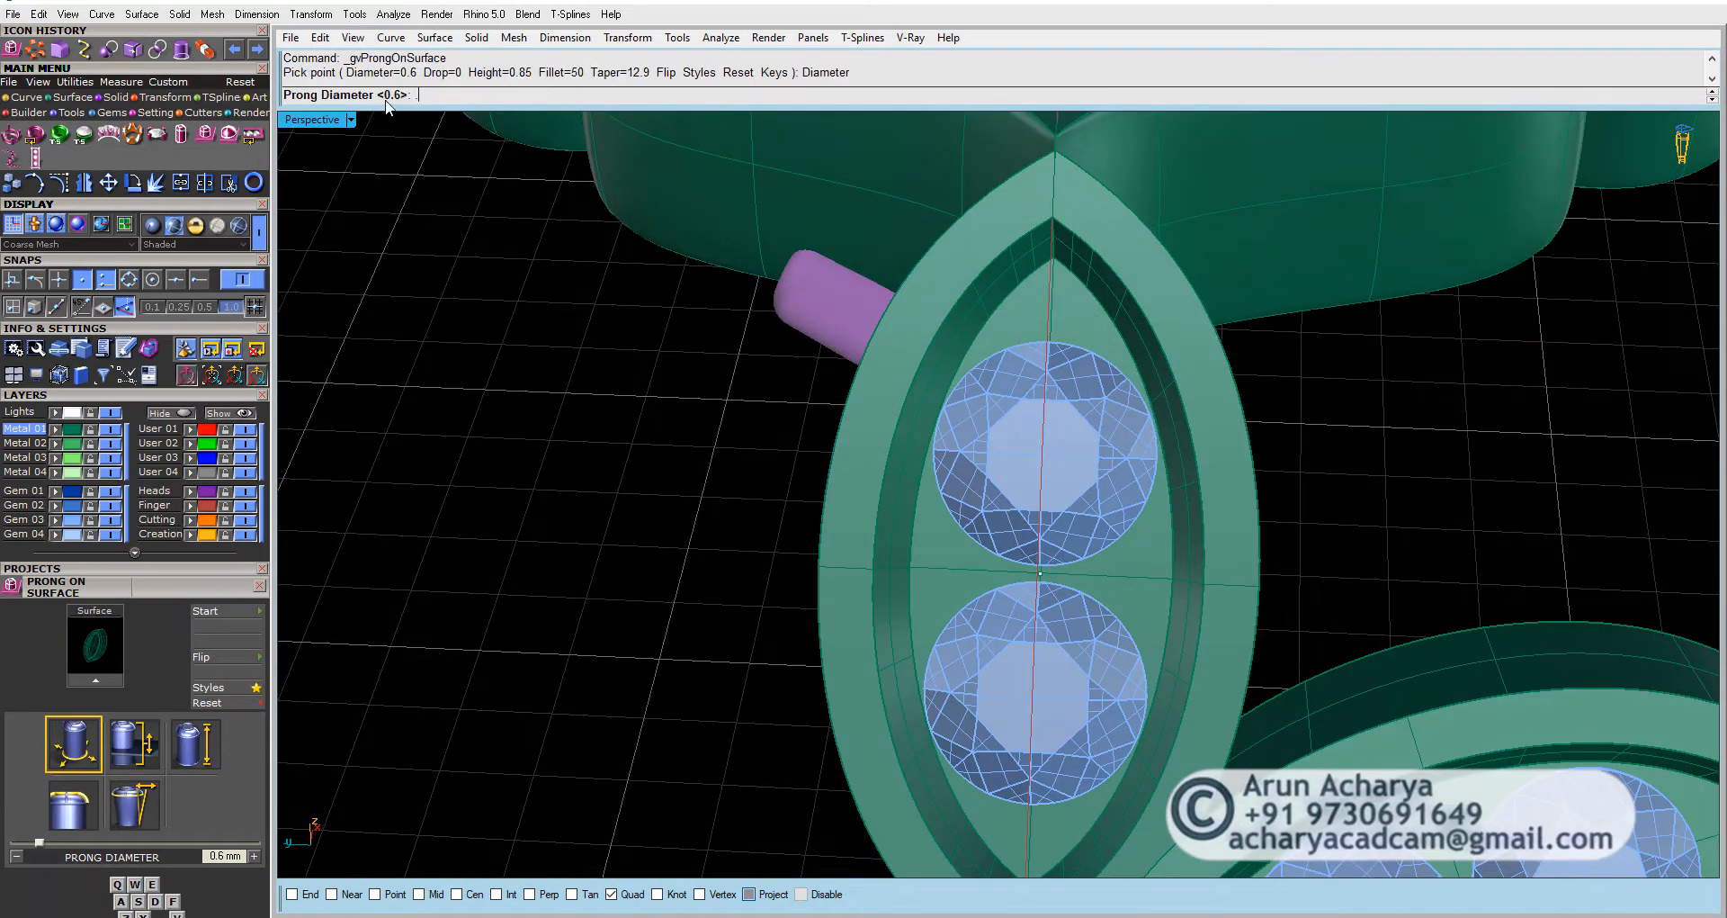
{"action": "type", "text": ".5"}
{"action": "key", "text": "Return"}
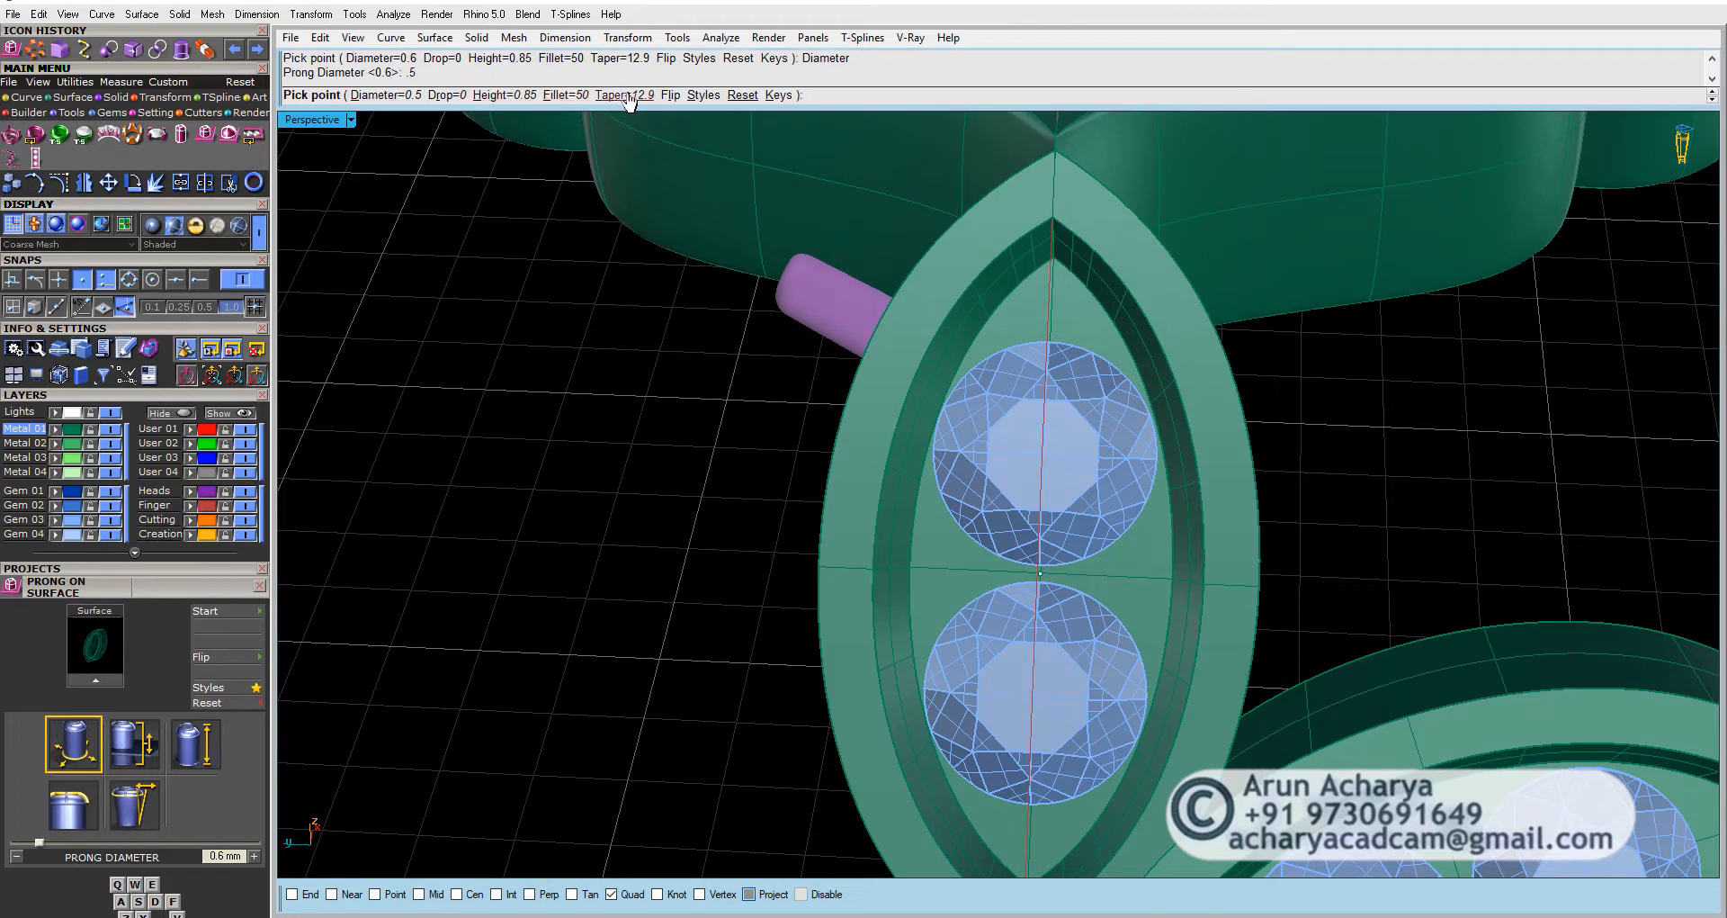
{"action": "left_click", "coordinate": [447, 95]}
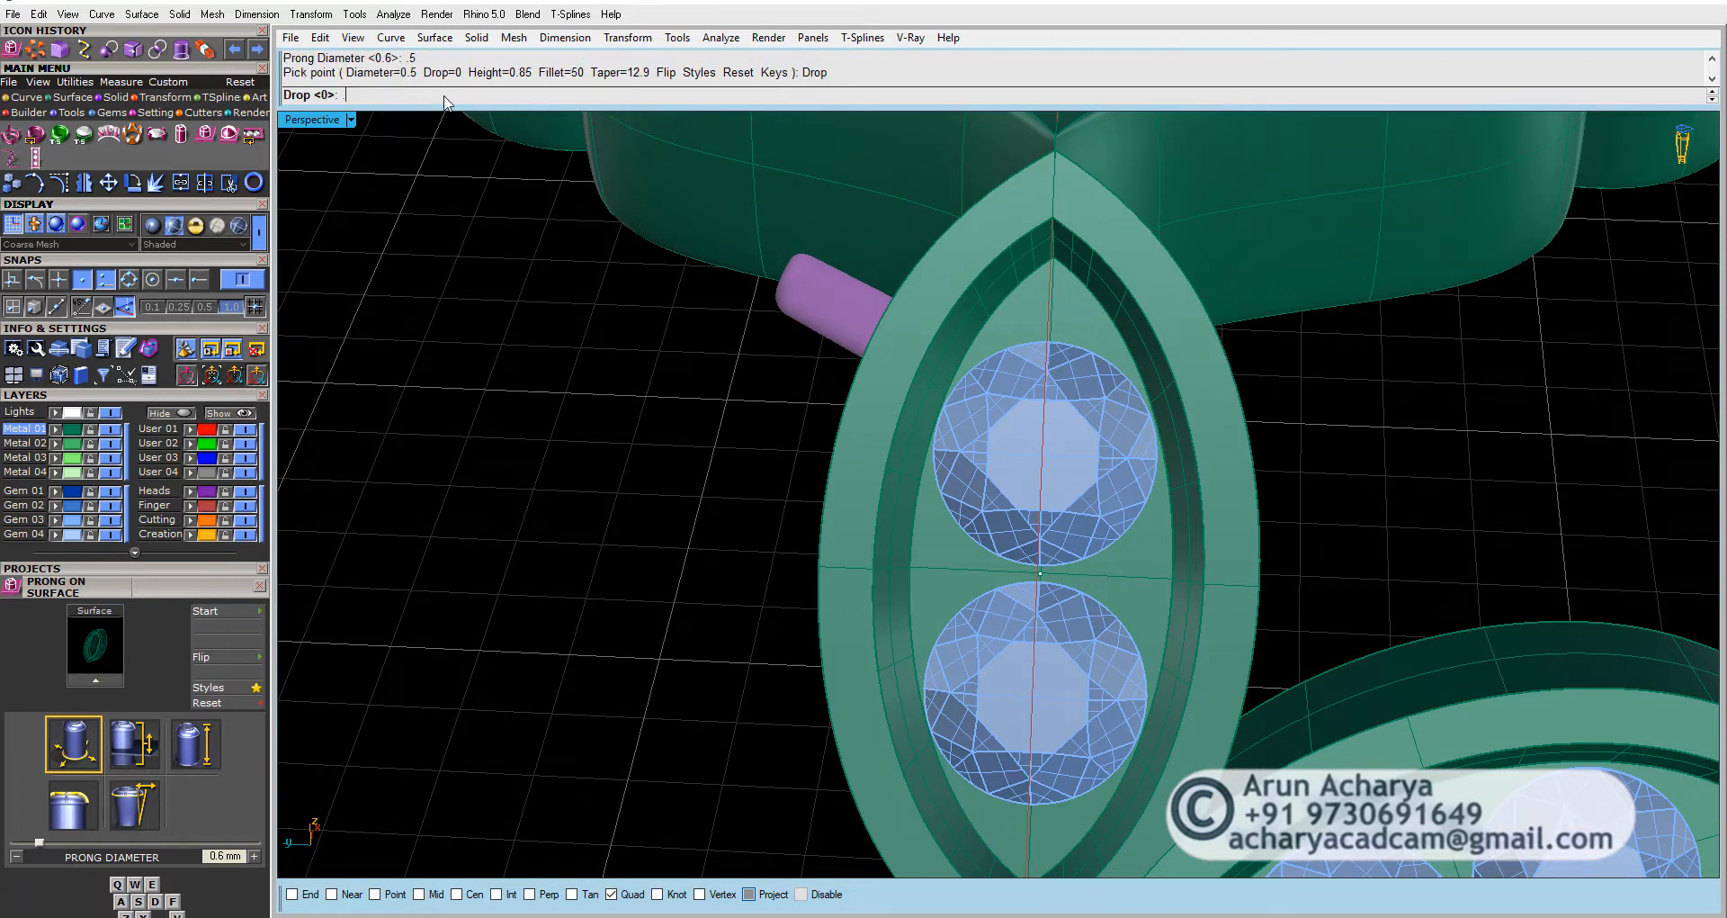
{"action": "key", "text": "Return"}
{"action": "left_click", "coordinate": [501, 95]}
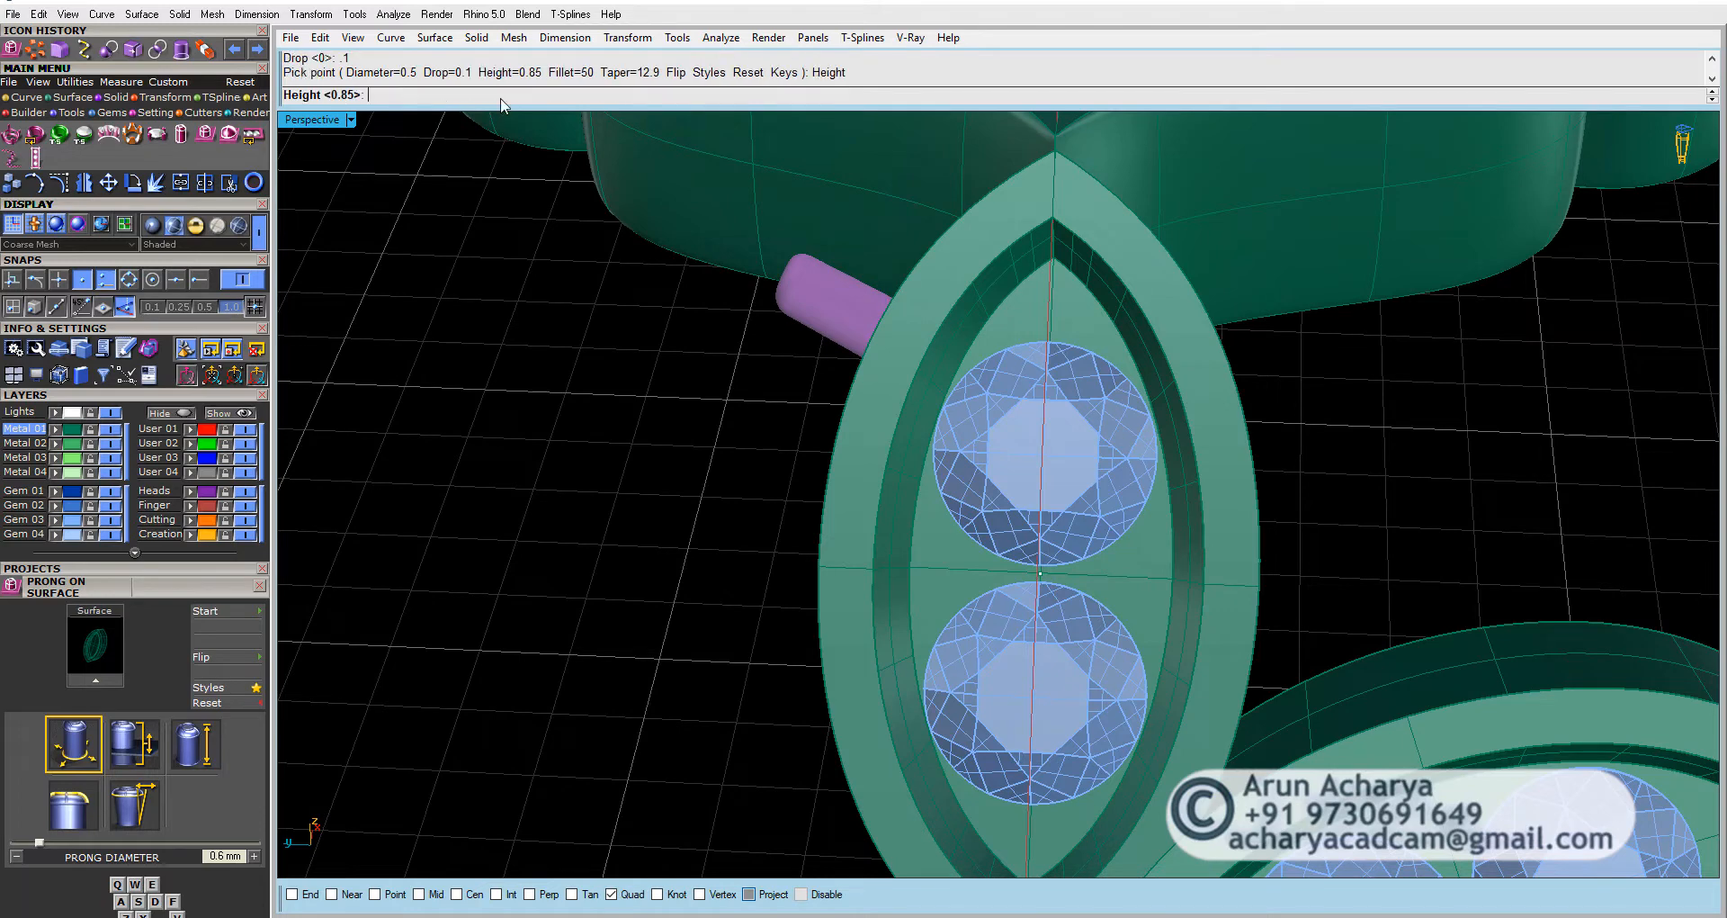
{"action": "type", "text": ".4"}
{"action": "key", "text": "Return"}
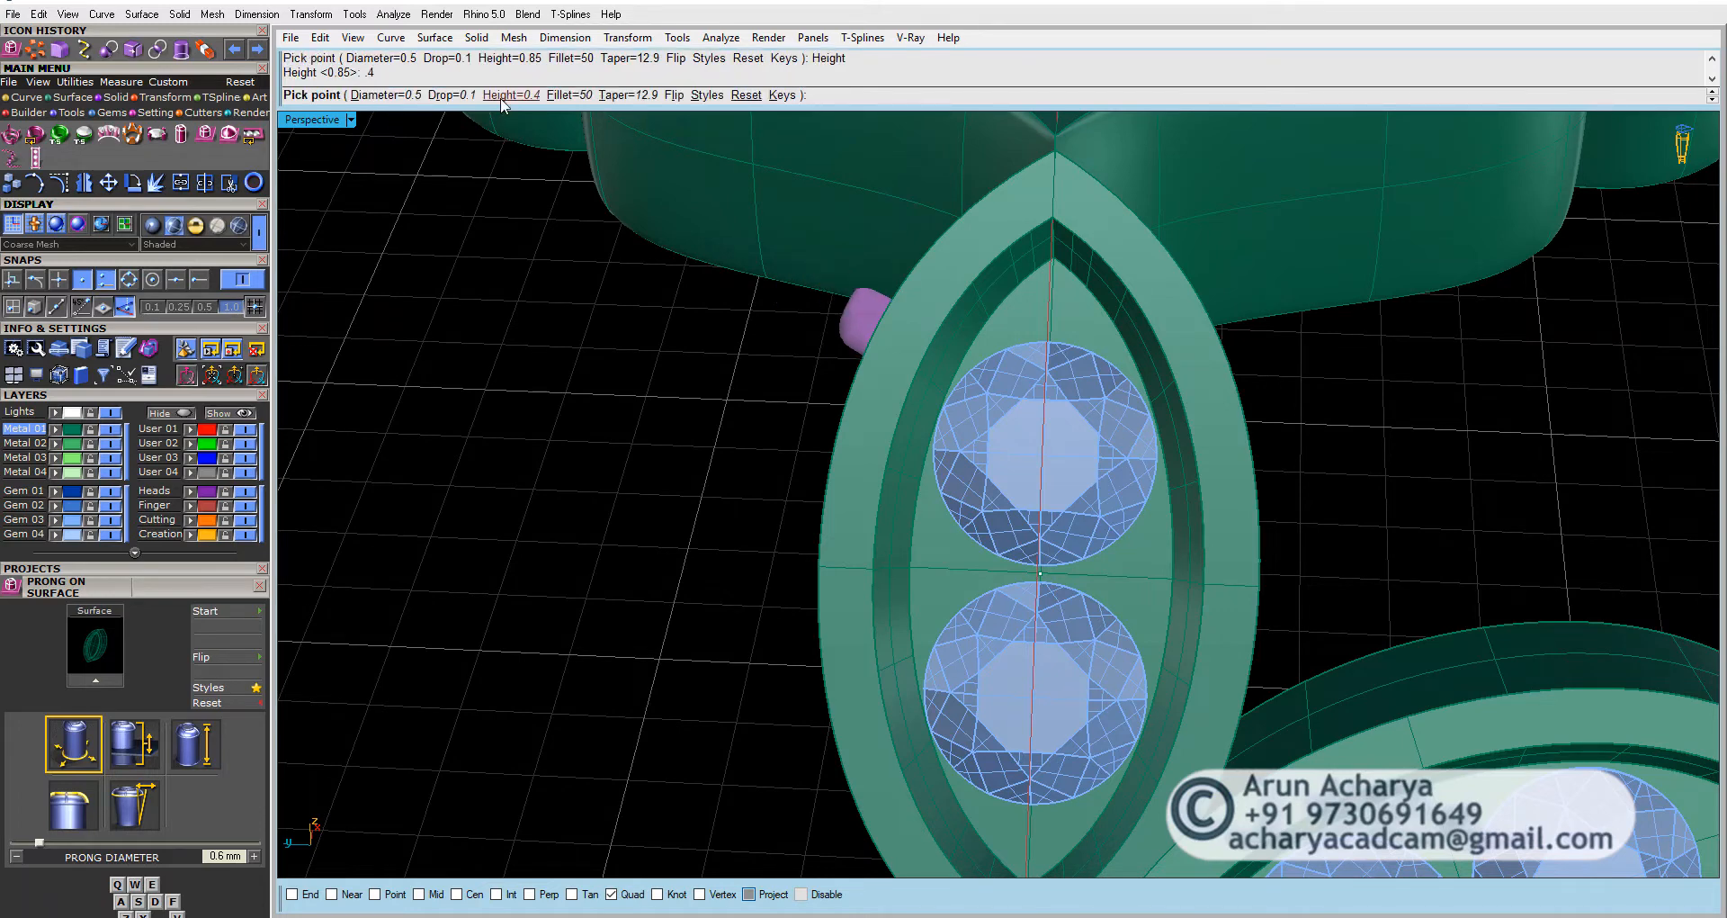
{"action": "left_click", "coordinate": [622, 95]}
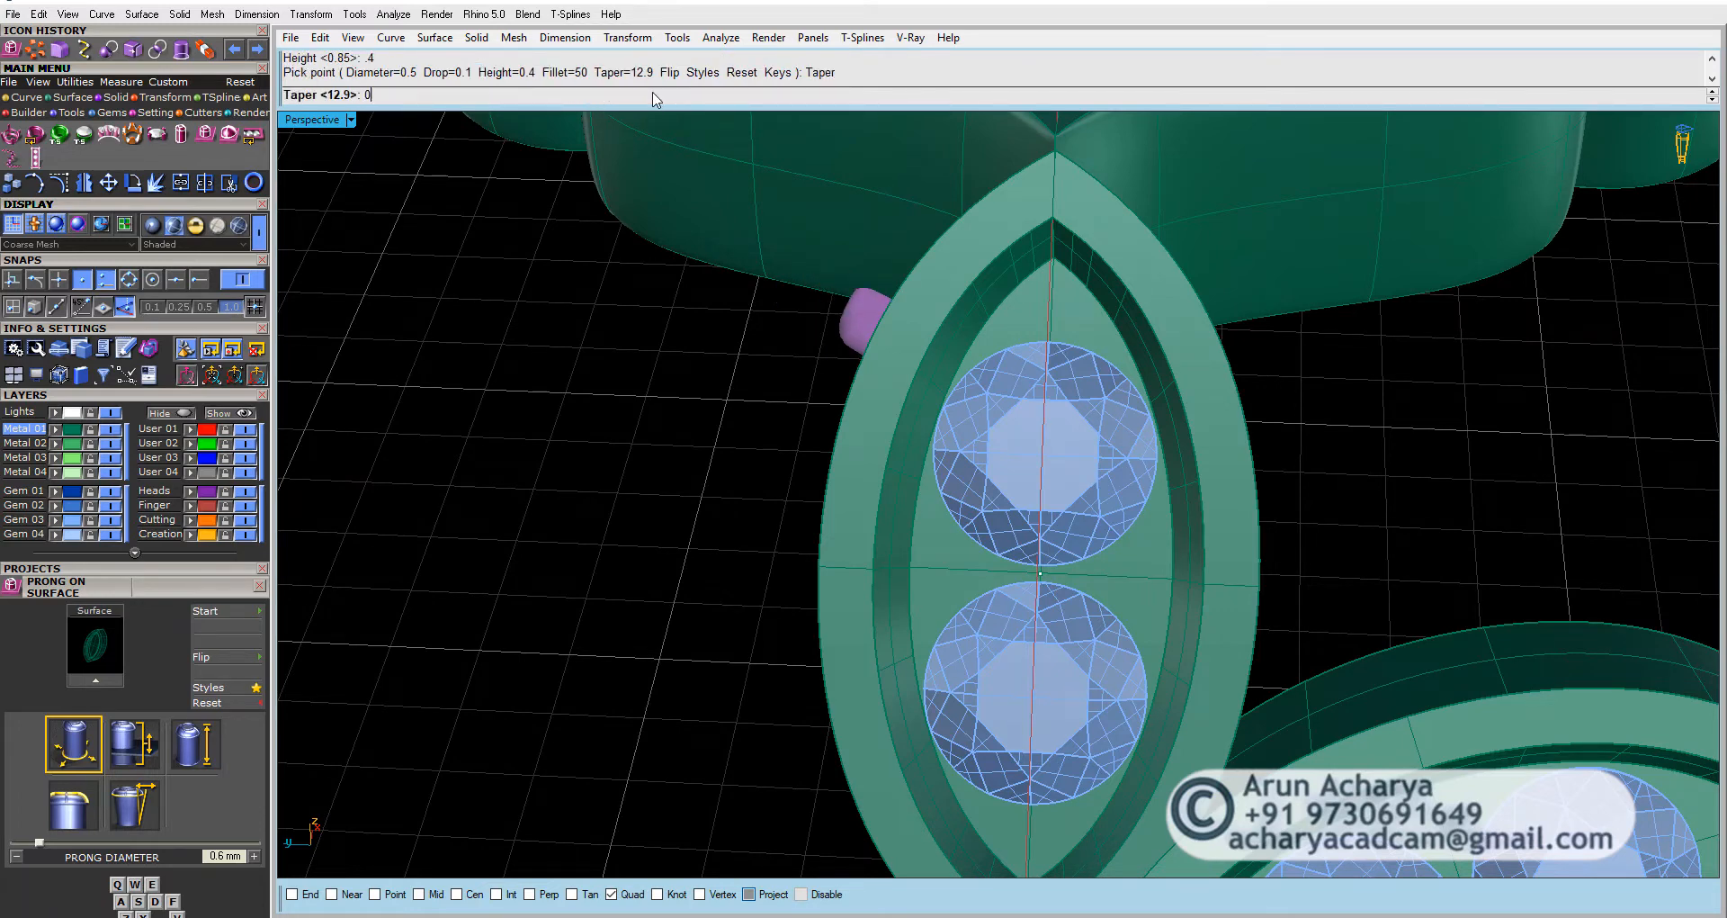
{"action": "type", "text": "0"}
{"action": "key", "text": "Return"}
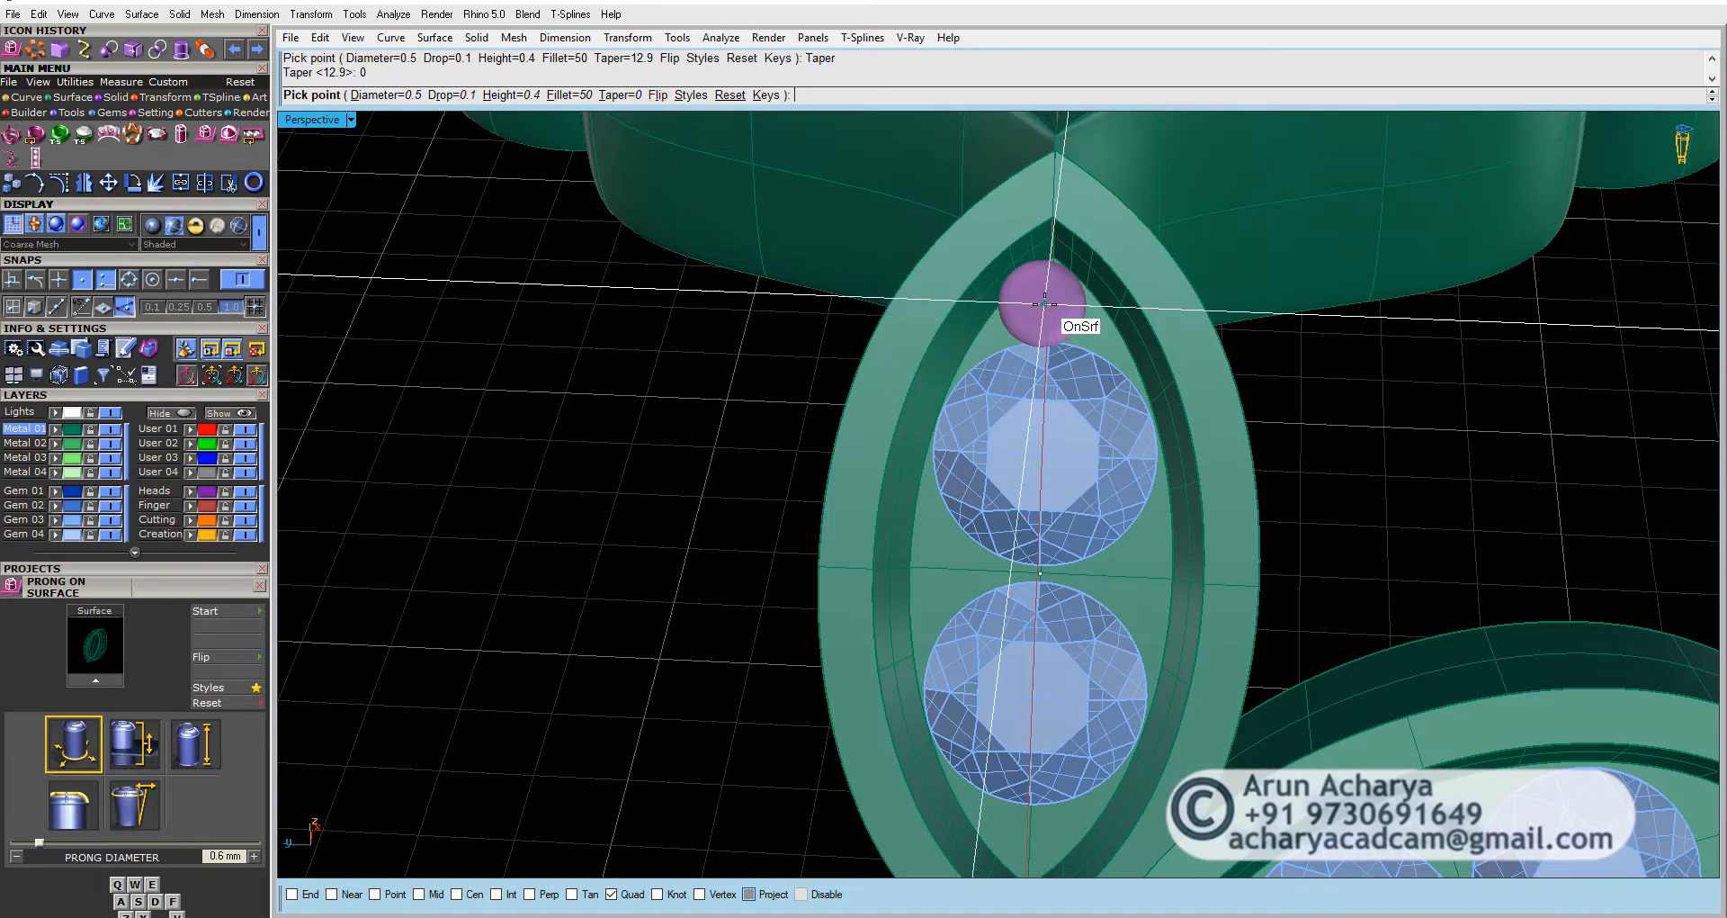
Step: Place four surface prongs in the marquise setting, one at each tip and one on either side between the two stones
{"action": "scroll", "coordinate": [1043, 302], "scroll_direction": "up", "scroll_amount": 5}
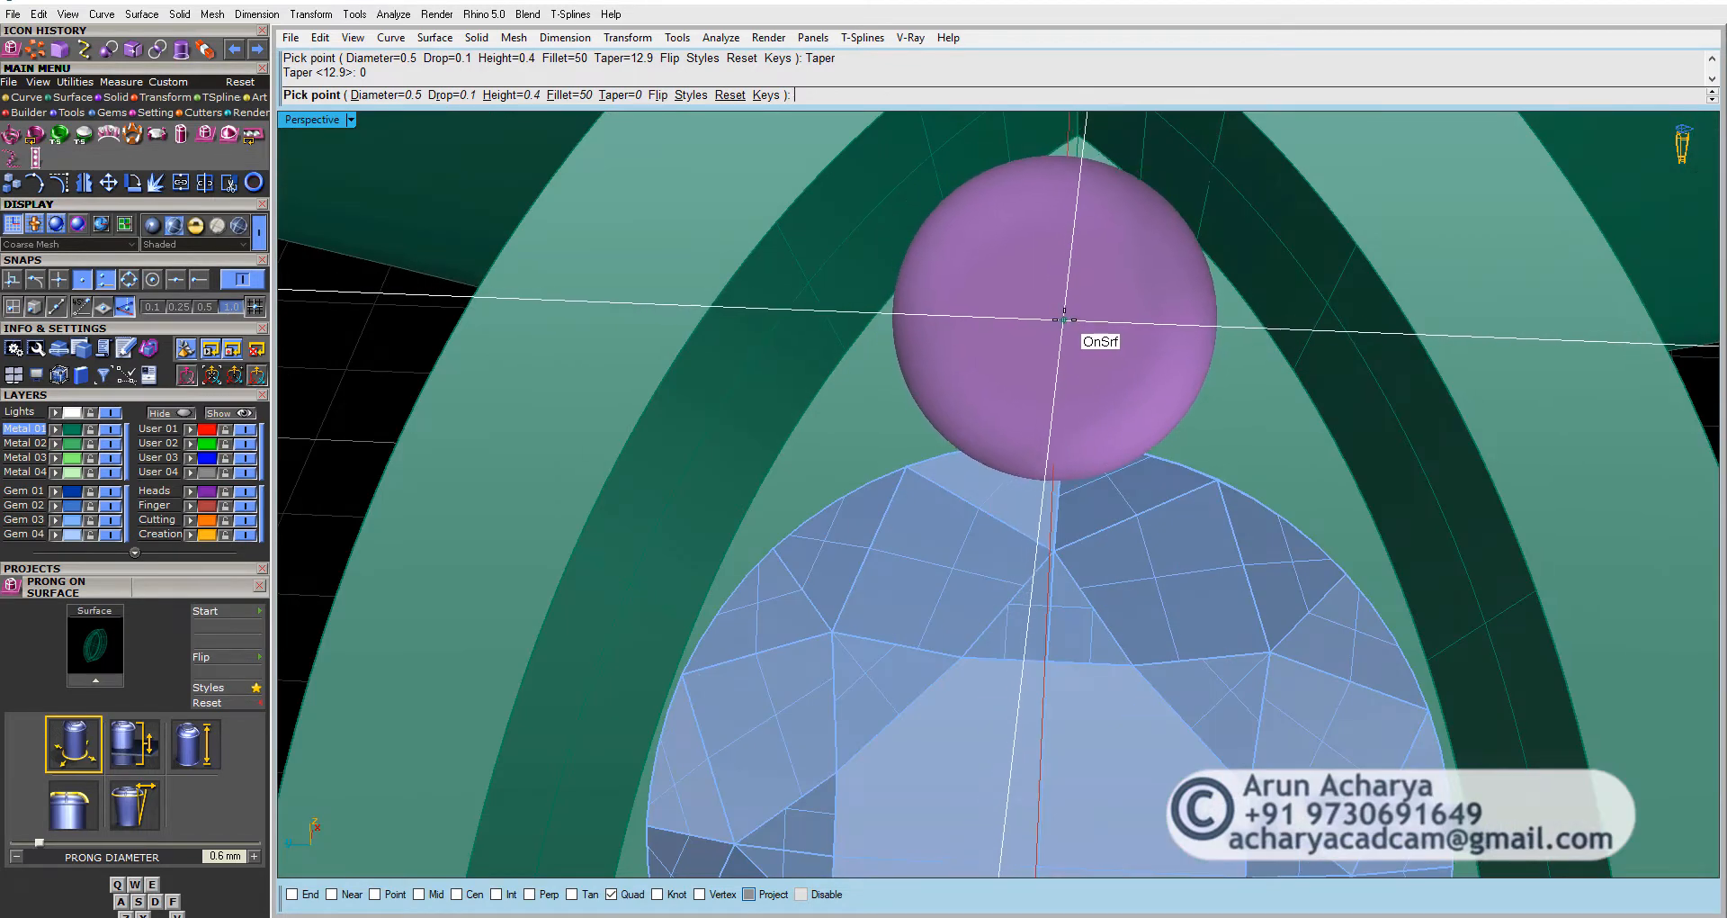
{"action": "left_click", "coordinate": [1064, 329]}
{"action": "scroll", "coordinate": [1034, 359], "scroll_direction": "down", "scroll_amount": 5}
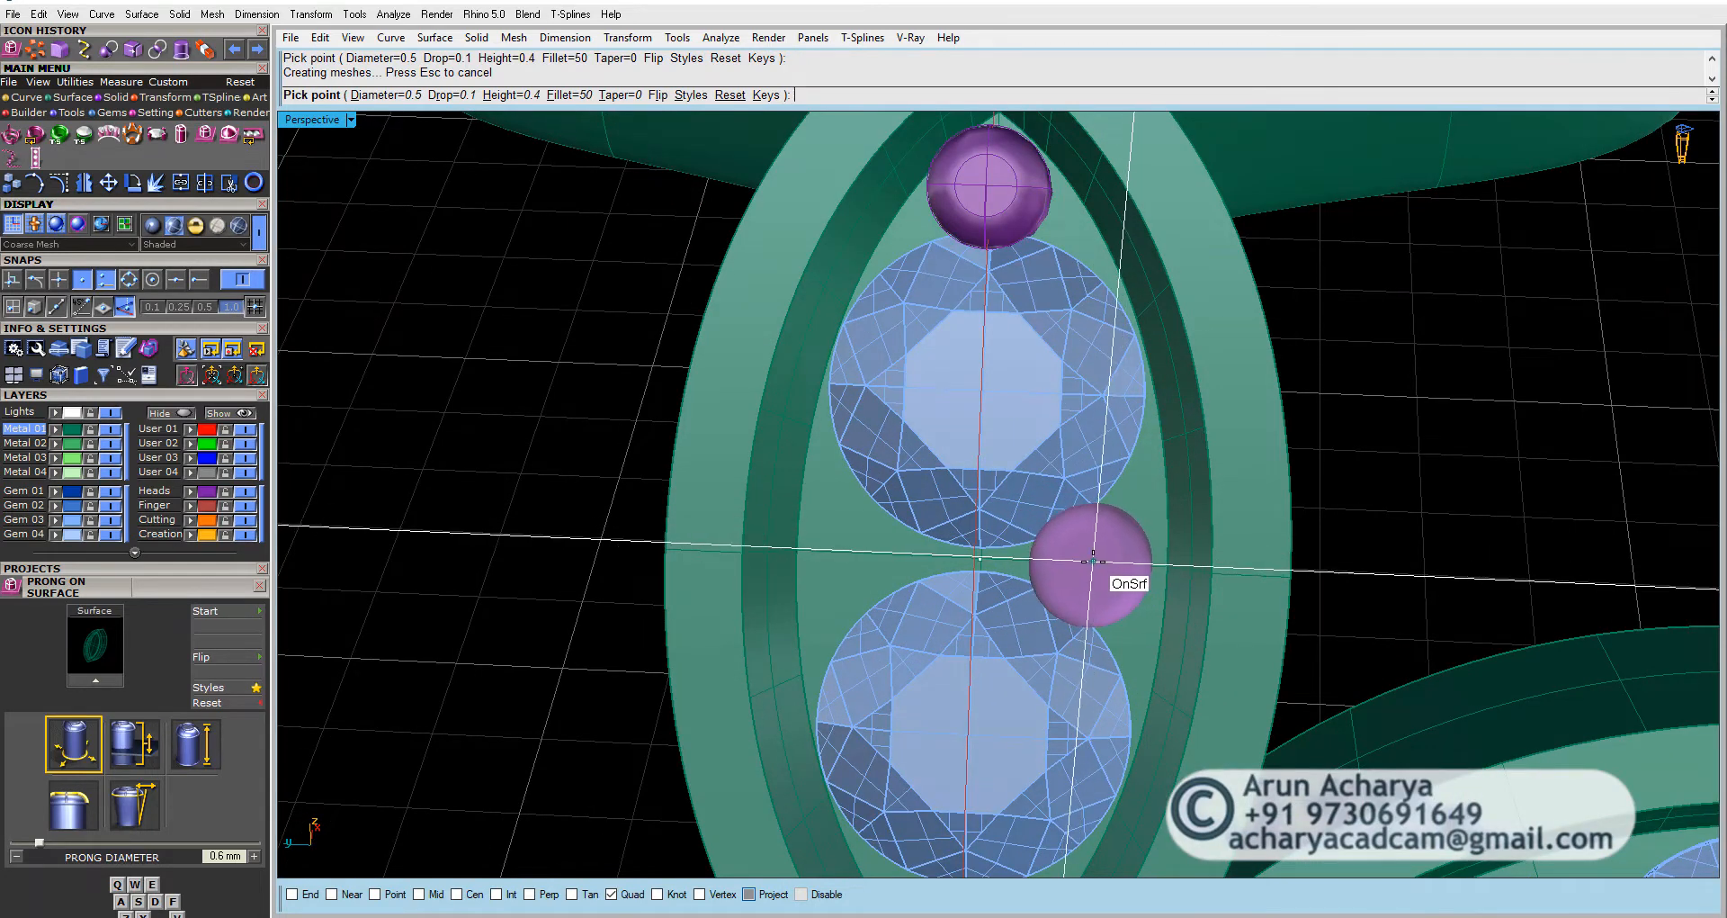
{"action": "left_click", "coordinate": [1091, 560]}
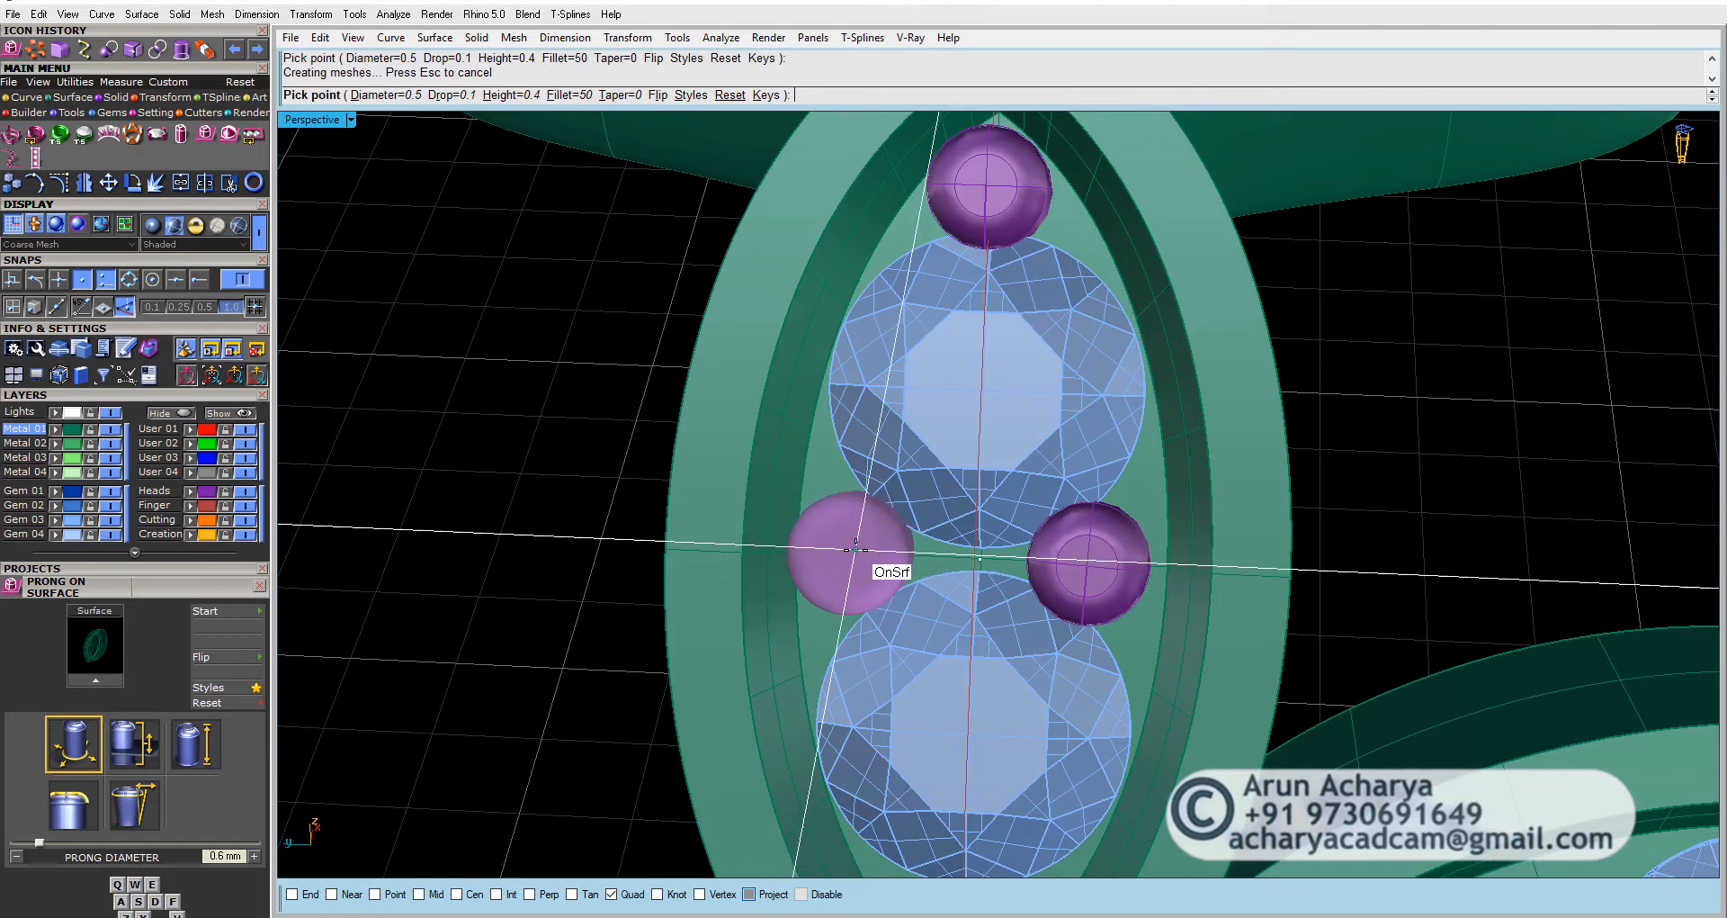
{"action": "left_click", "coordinate": [865, 553]}
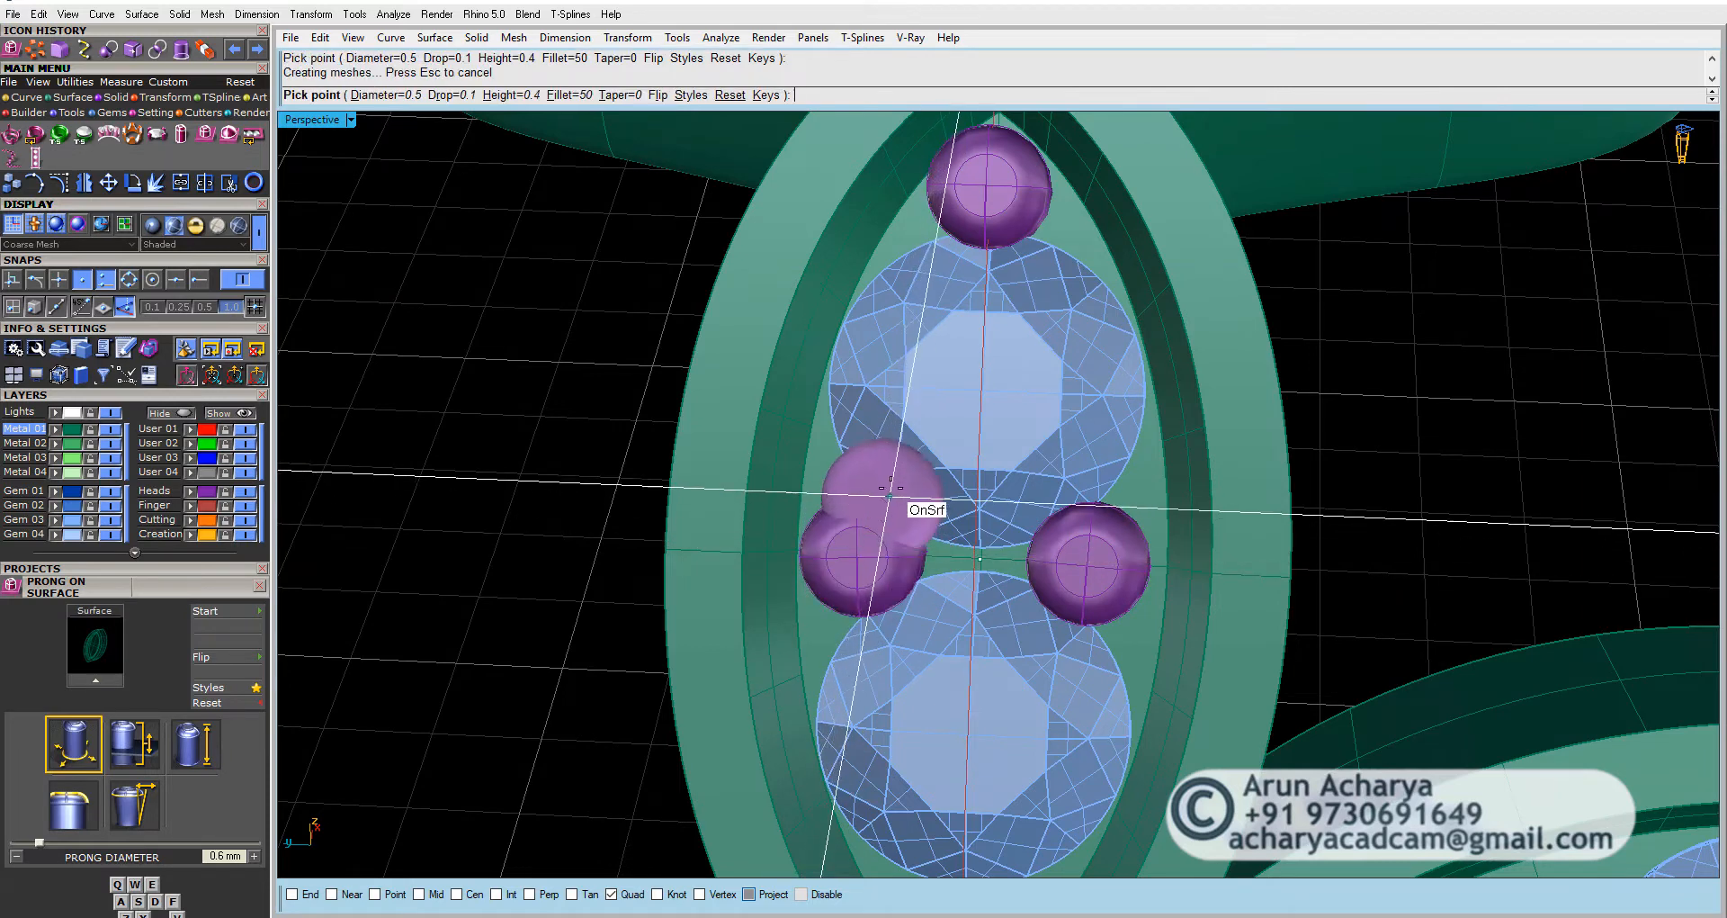
{"action": "right_click_drag", "start_coordinate": [889, 491], "coordinate": [891, 473]}
{"action": "left_click", "coordinate": [980, 649]}
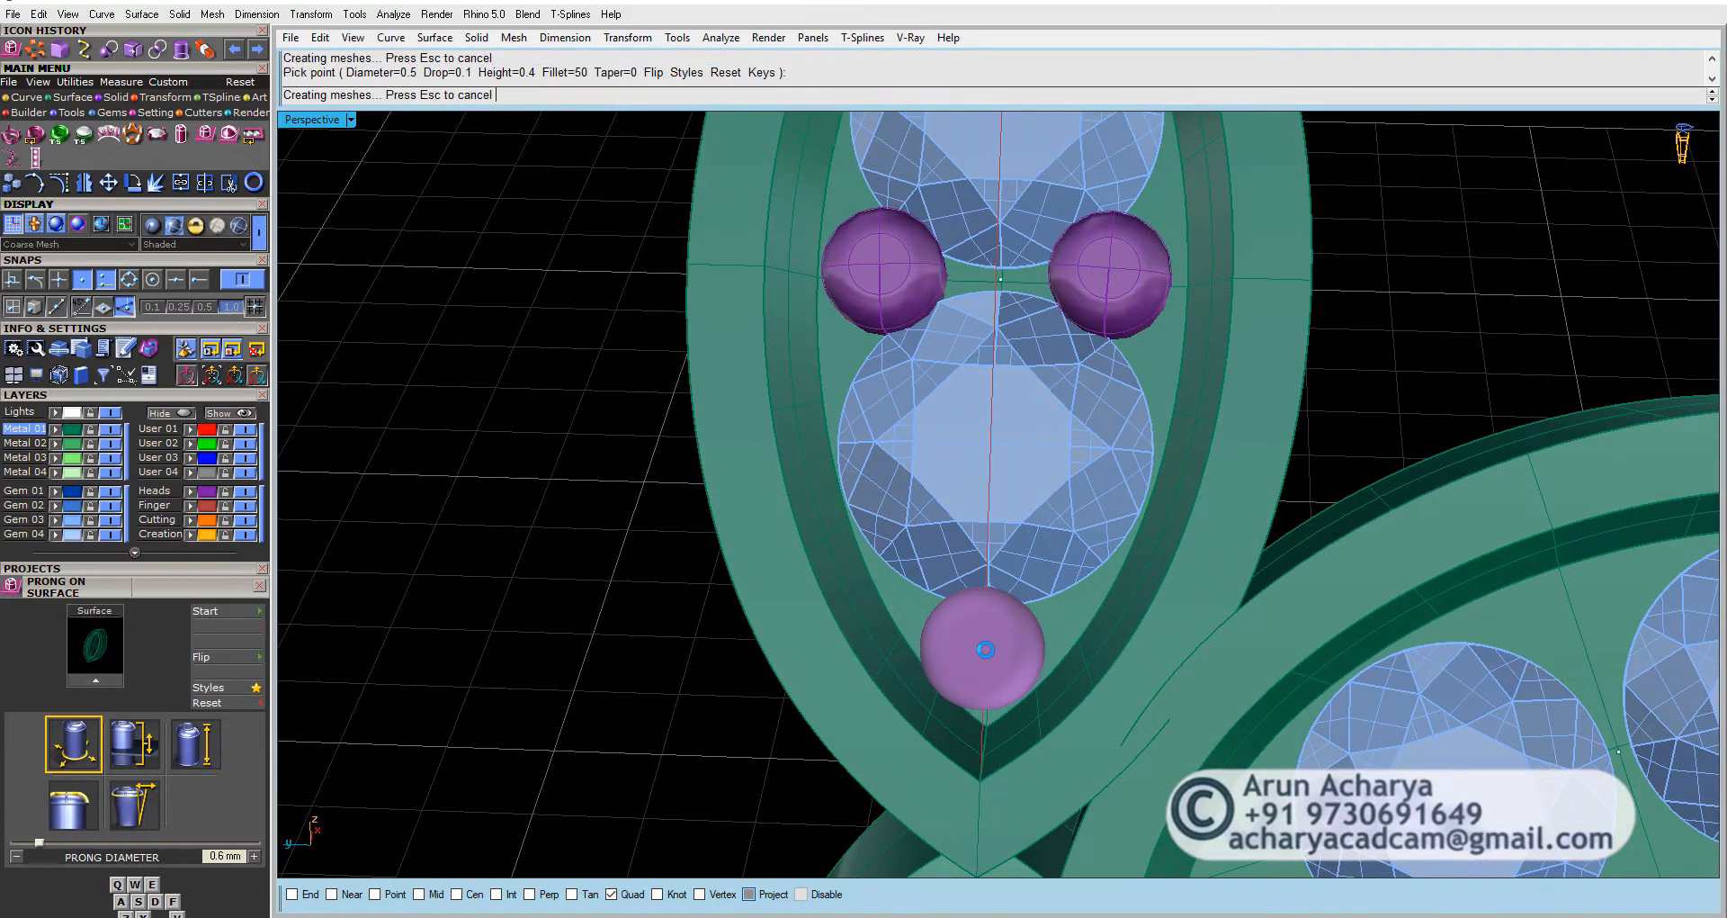
{"action": "right_click_drag", "start_coordinate": [980, 649], "coordinate": [890, 513]}
{"action": "scroll", "coordinate": [946, 454], "scroll_direction": "down", "scroll_amount": 5}
{"action": "right_click", "coordinate": [887, 416]}
Step: Bring up the gem tools and show the ring in the Looking Down view with nothing selected
{"action": "scroll", "coordinate": [887, 417], "scroll_direction": "down", "scroll_amount": 6}
{"action": "left_click", "coordinate": [895, 476]}
{"action": "left_click", "coordinate": [386, 222]}
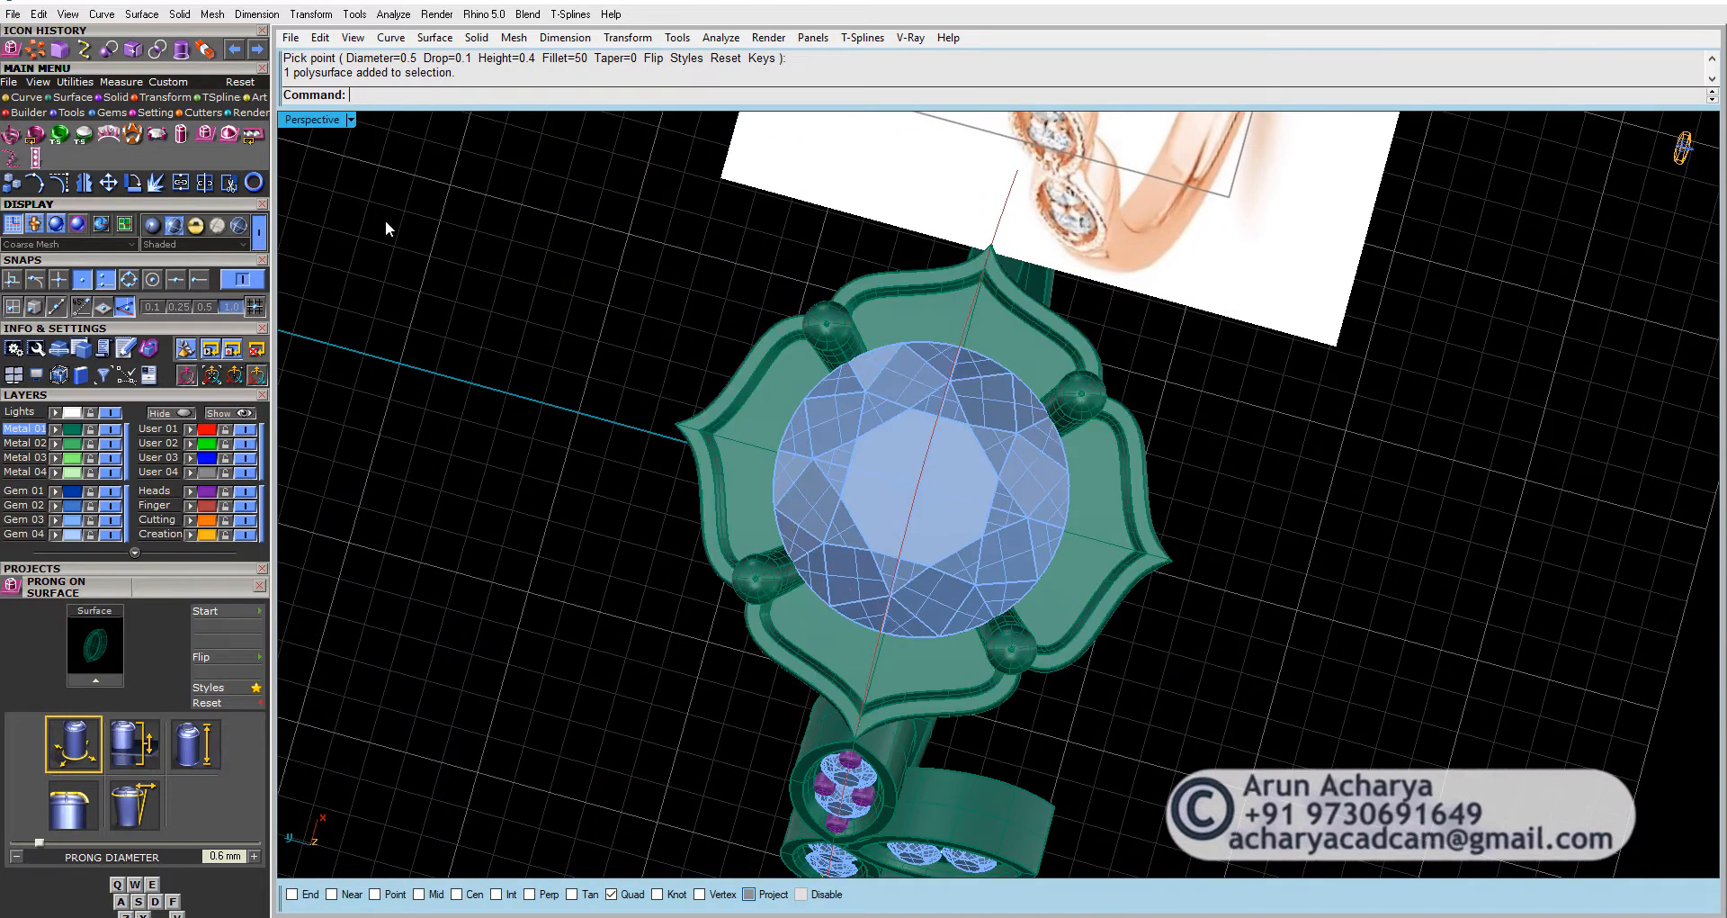
{"action": "left_click", "coordinate": [108, 112]}
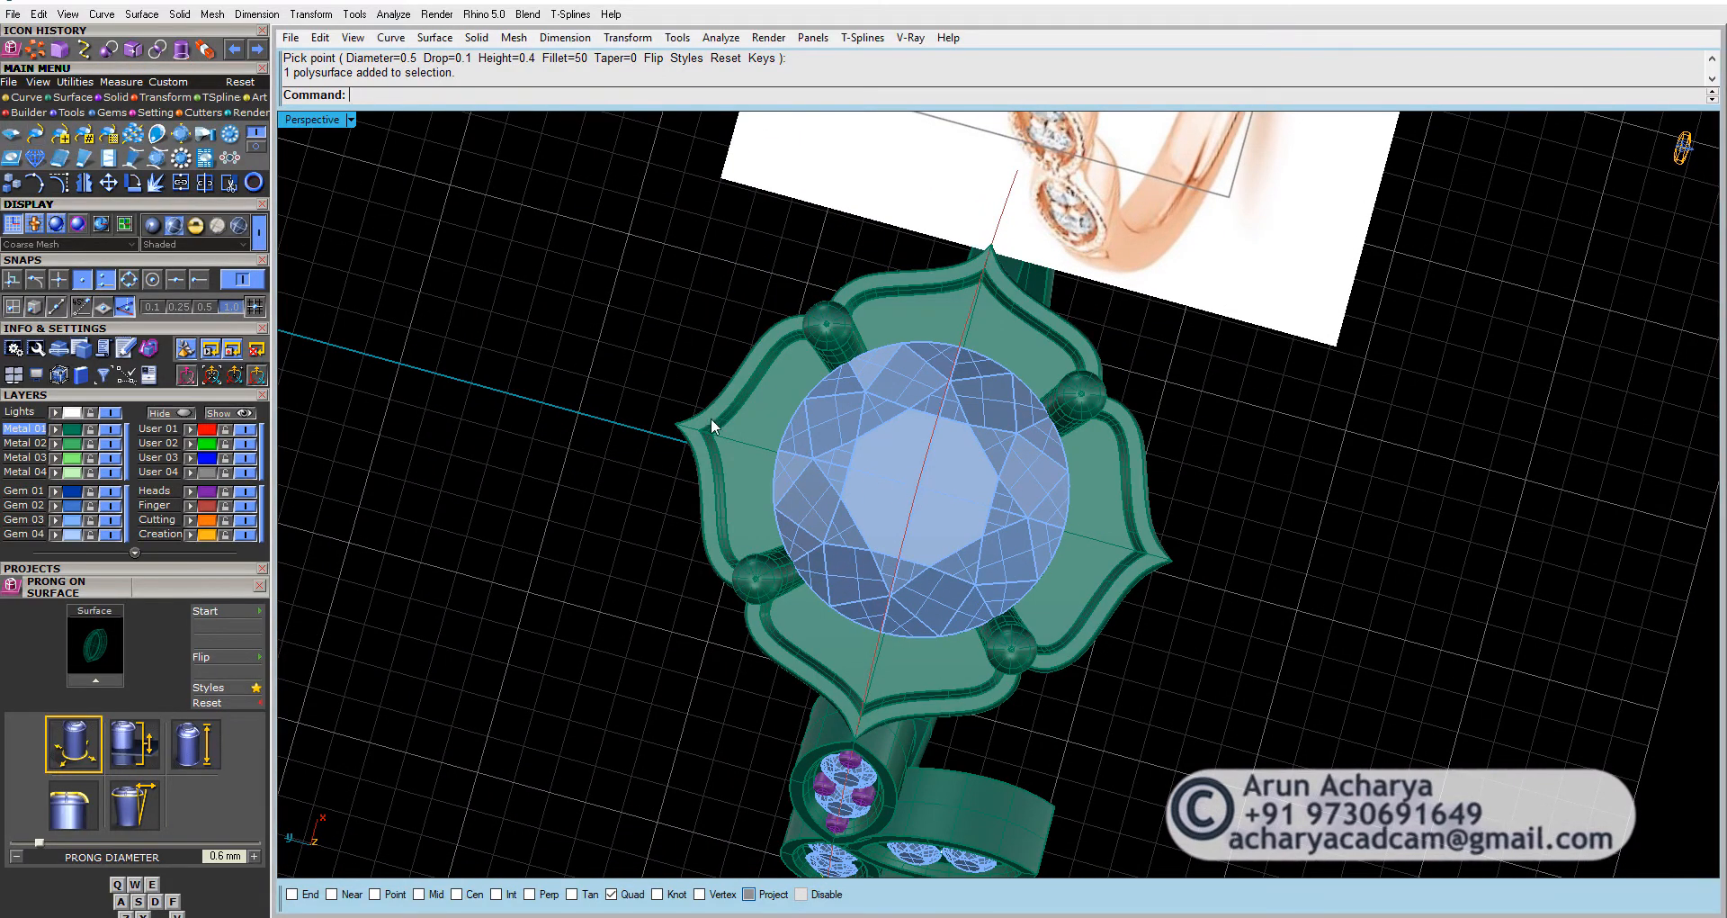
{"action": "left_click", "coordinate": [743, 424]}
{"action": "double_click", "coordinate": [299, 123]}
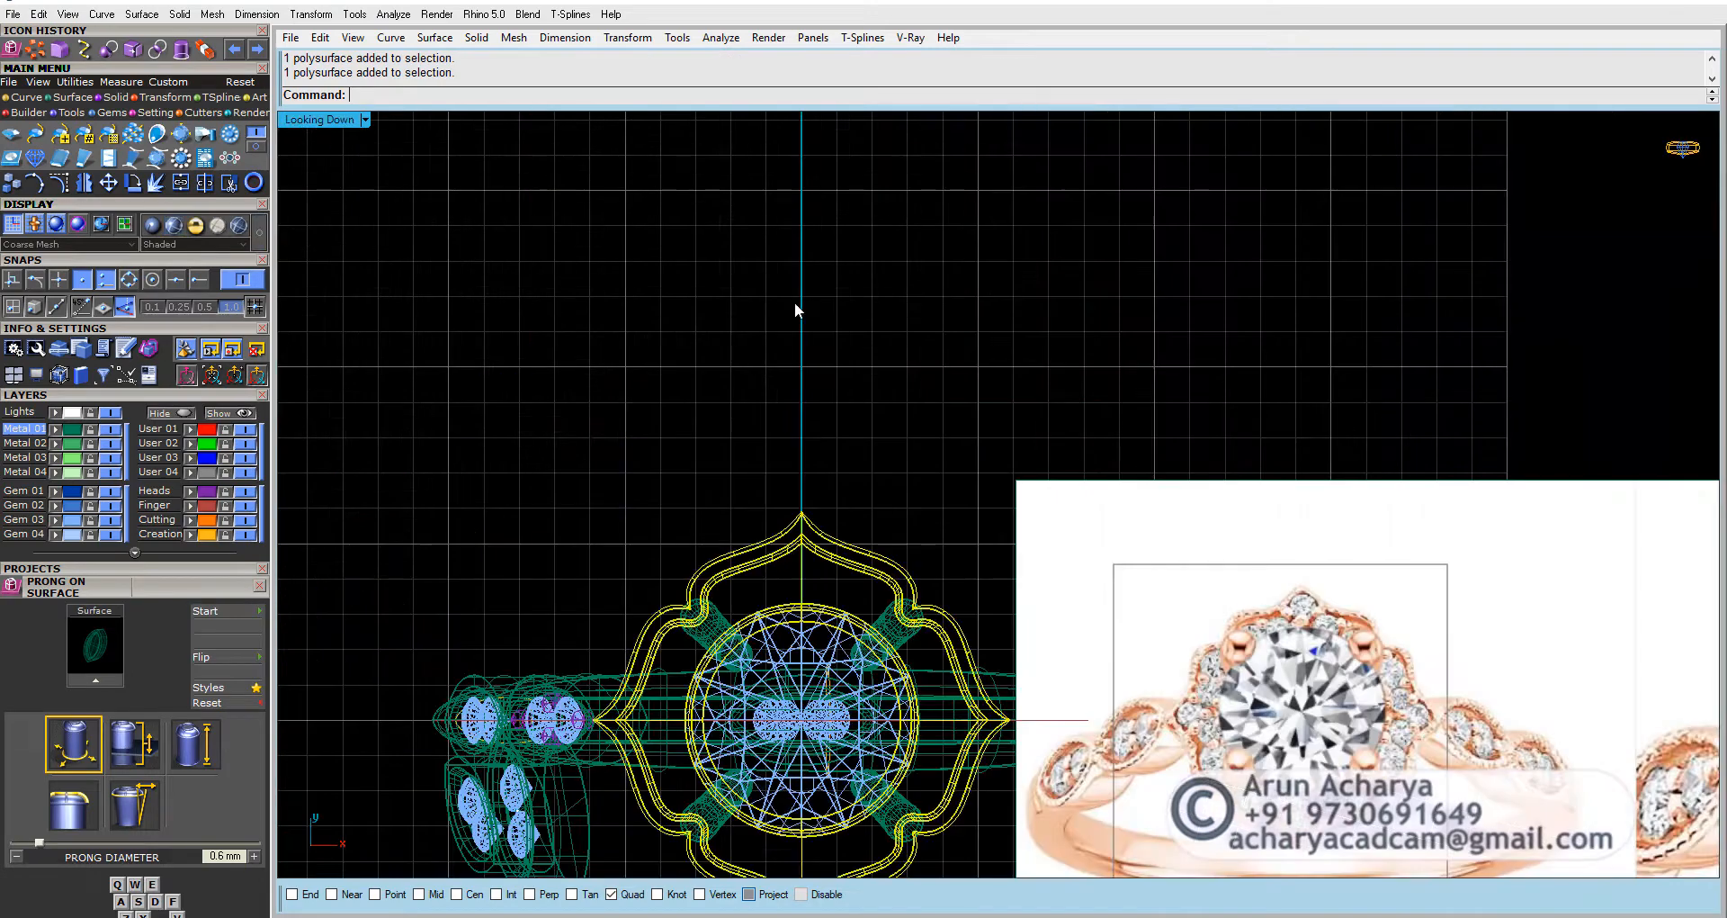
{"action": "key", "text": "Escape"}
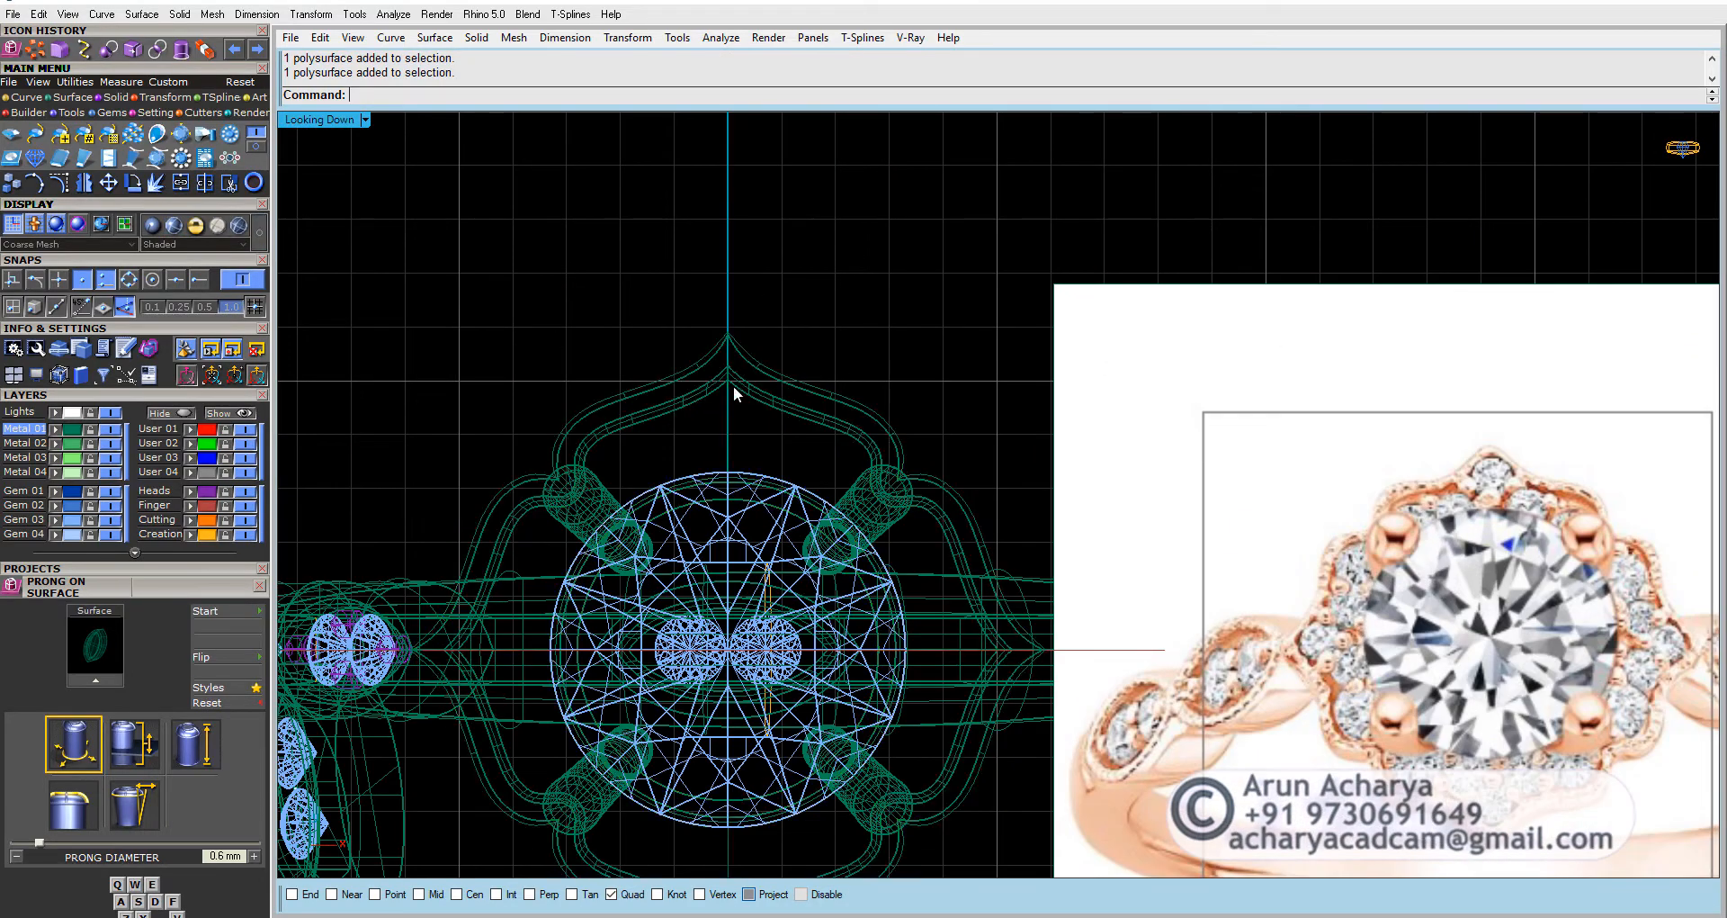
Step: Section the halo plate from 0,0,0 straight up through its pointed tip, and from 0,0,0 diagonally through the upper-right prong
{"action": "left_click", "coordinate": [761, 396]}
{"action": "type", "text": "s"}
{"action": "key", "text": "Return"}
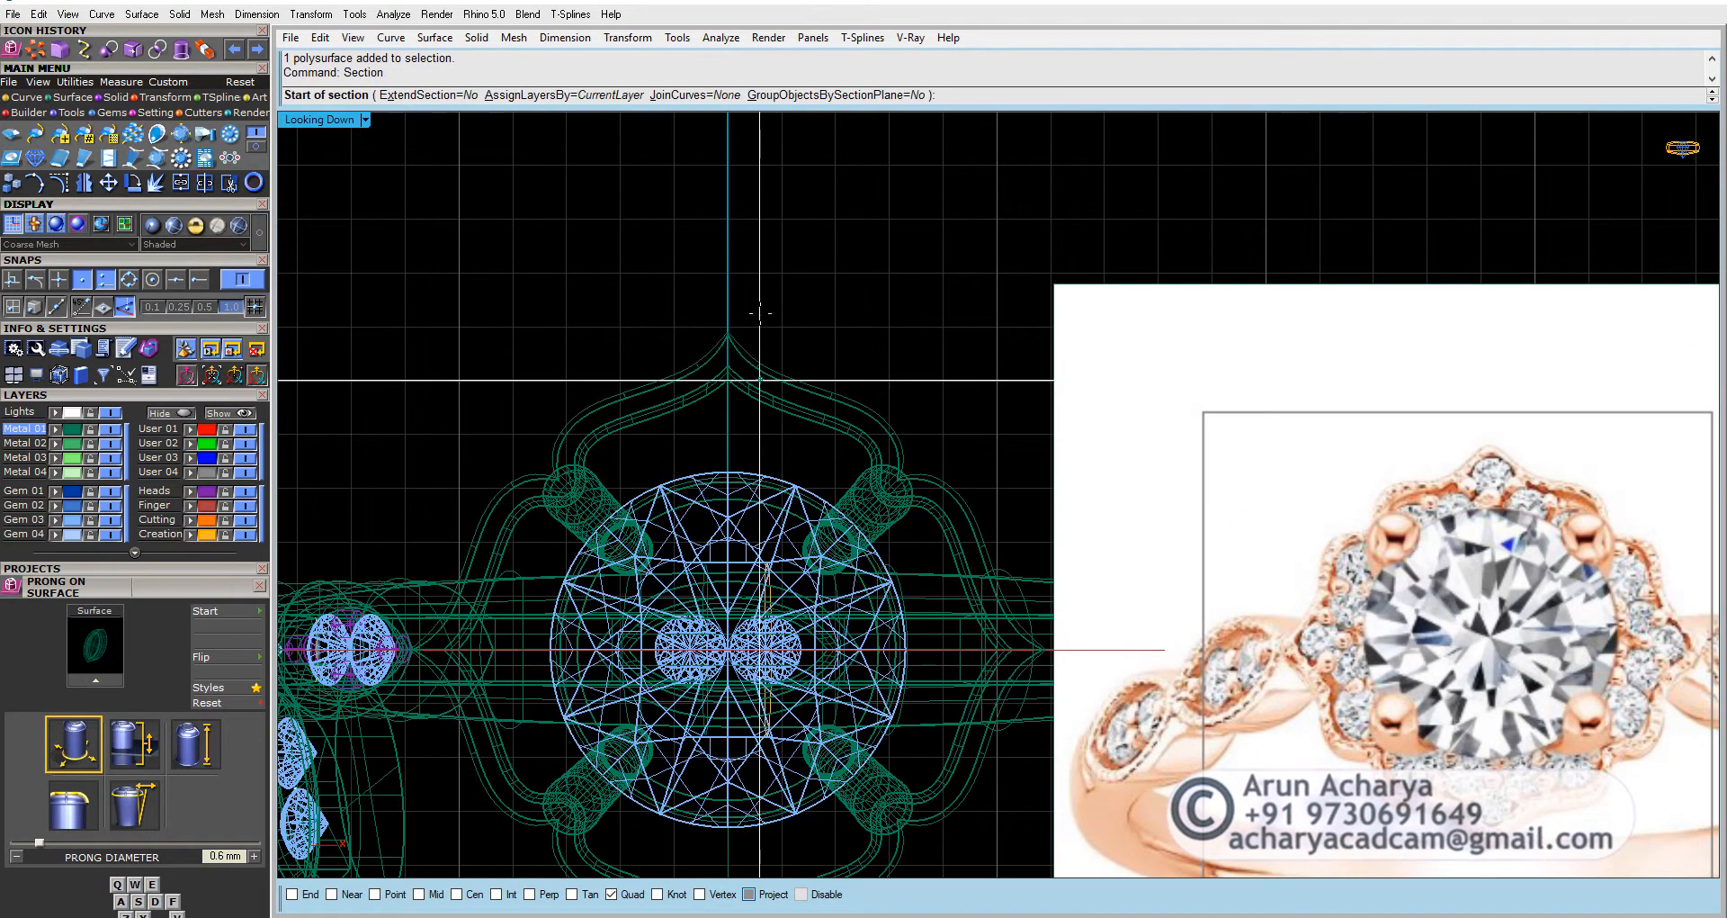
{"action": "type", "text": "o"}
{"action": "key", "text": "Return"}
{"action": "left_click", "coordinate": [769, 405]}
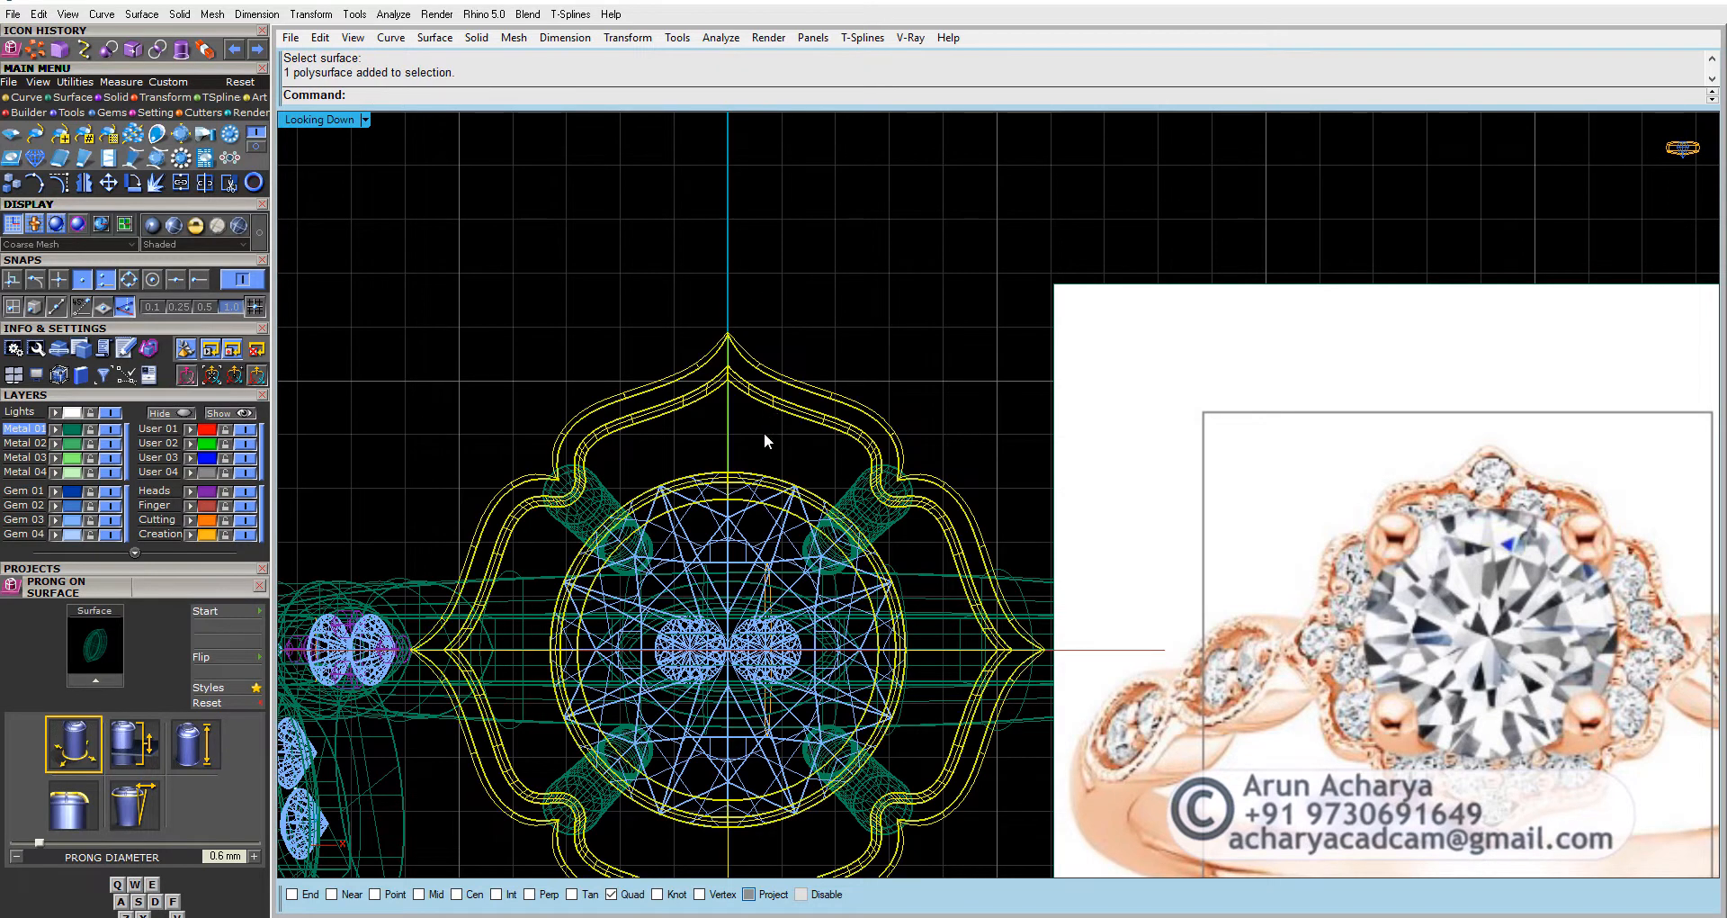
{"action": "key", "text": "Return"}
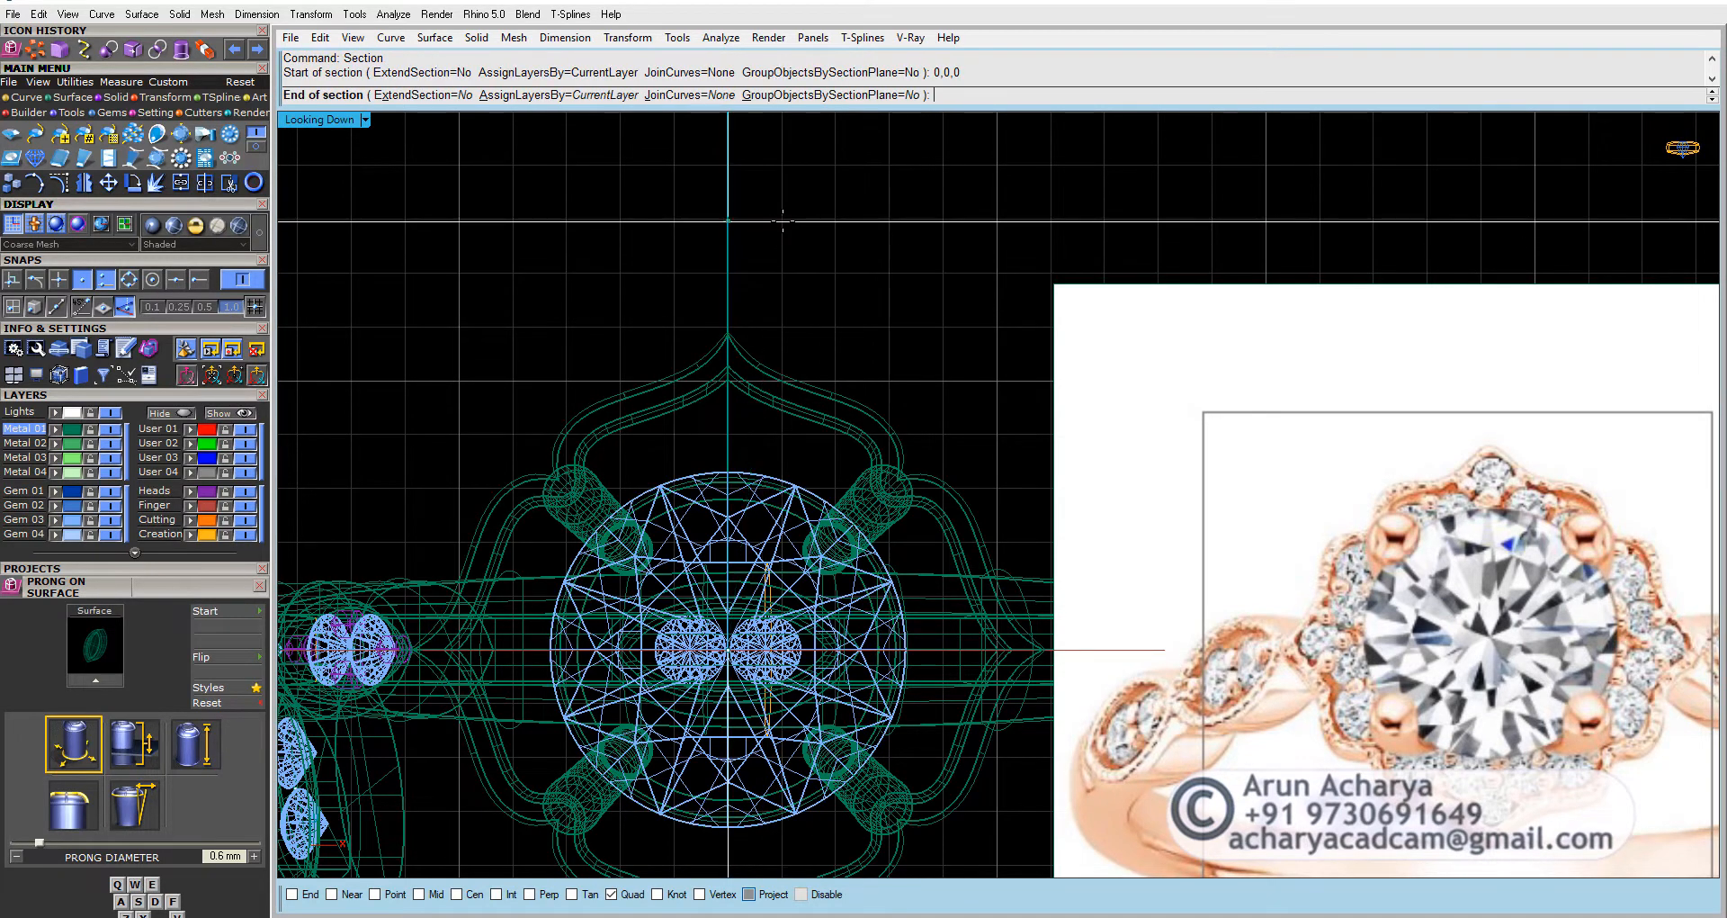
{"action": "type", "text": "0,0,0"}
{"action": "key", "text": "Return"}
{"action": "left_click", "coordinate": [1014, 339]}
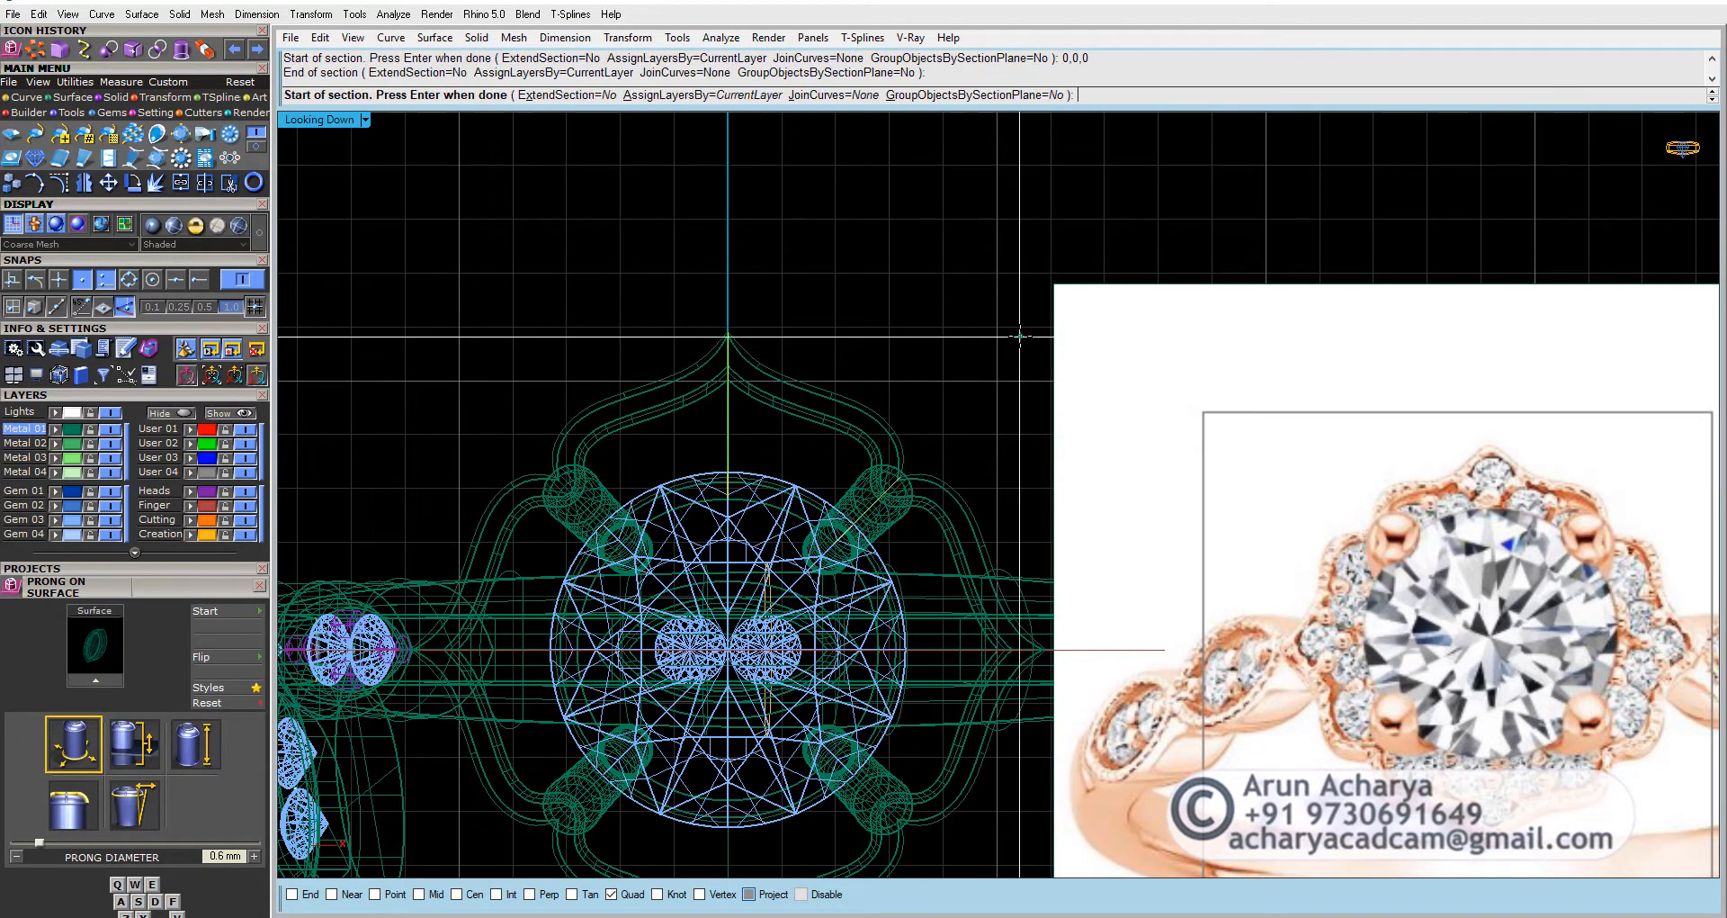
{"action": "key", "text": "Return"}
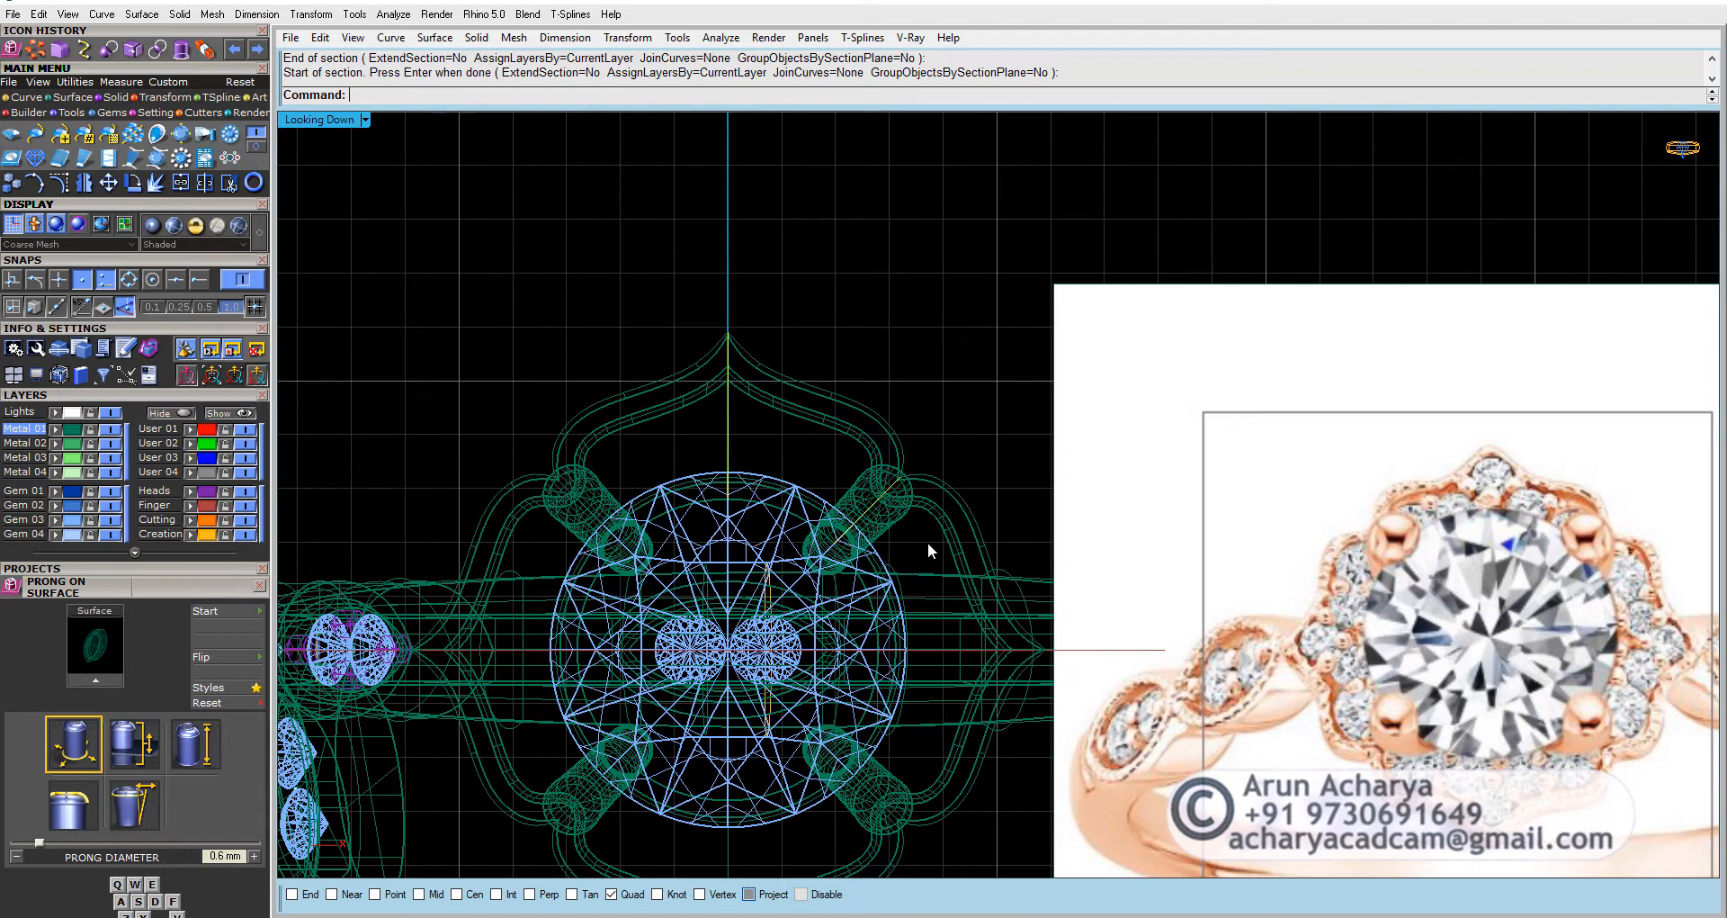
Step: Load the halo plate as the base surface for Gem on Surface and start placing gems
{"action": "left_click", "coordinate": [788, 412]}
{"action": "left_click", "coordinate": [104, 112]}
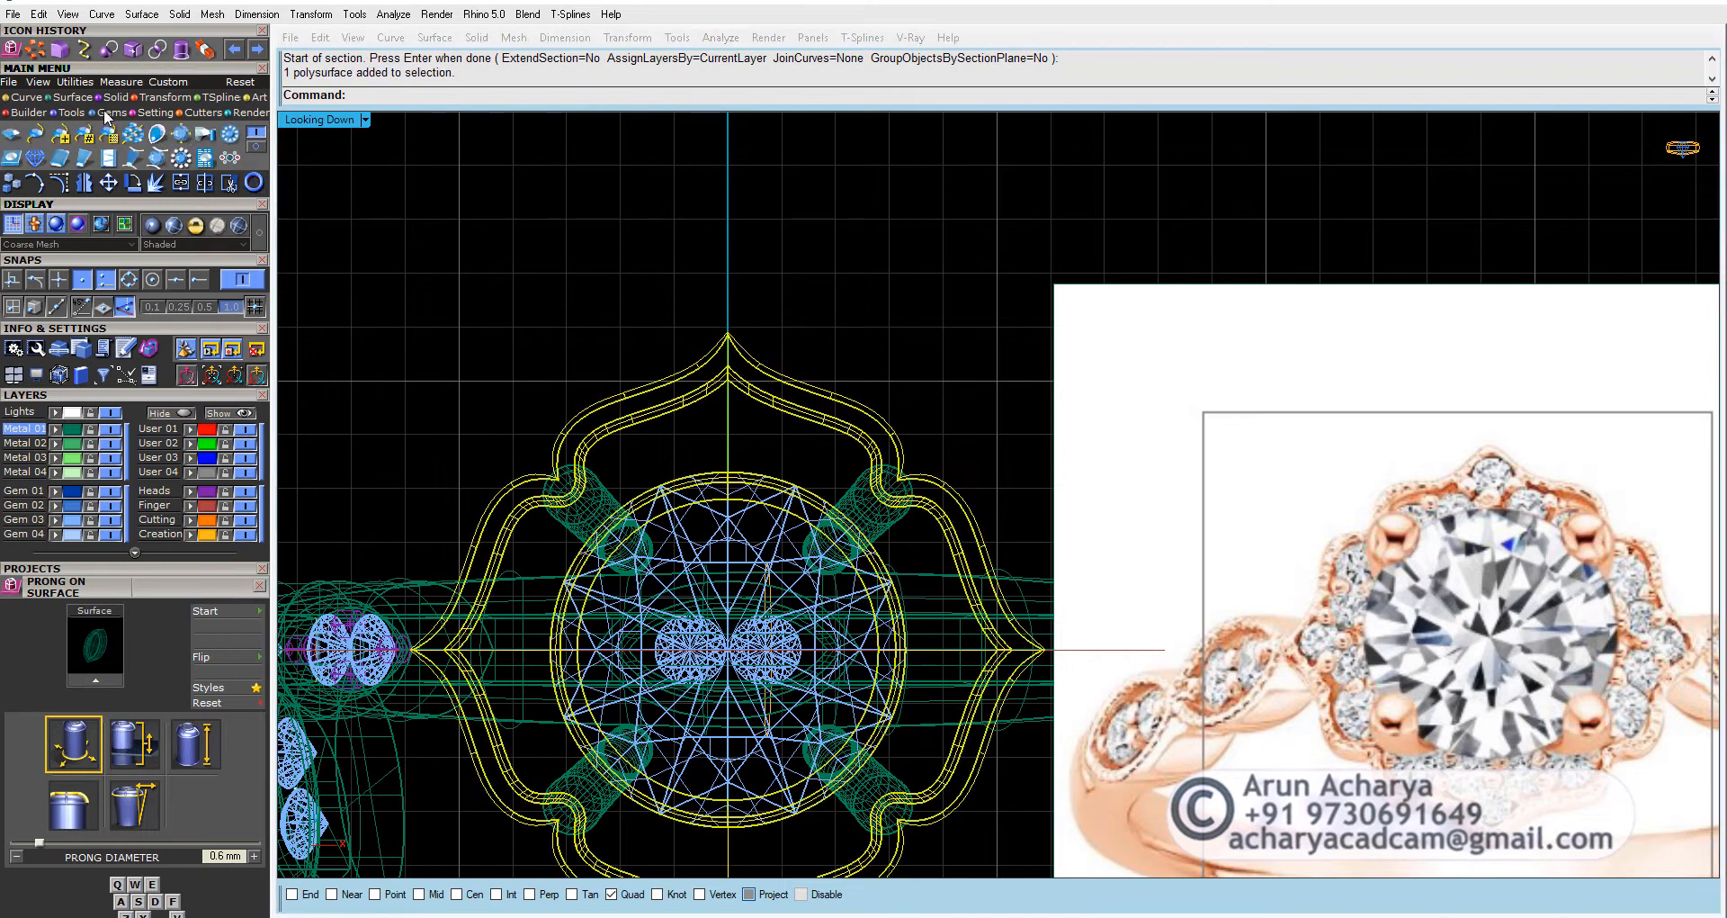
{"action": "left_click", "coordinate": [10, 160]}
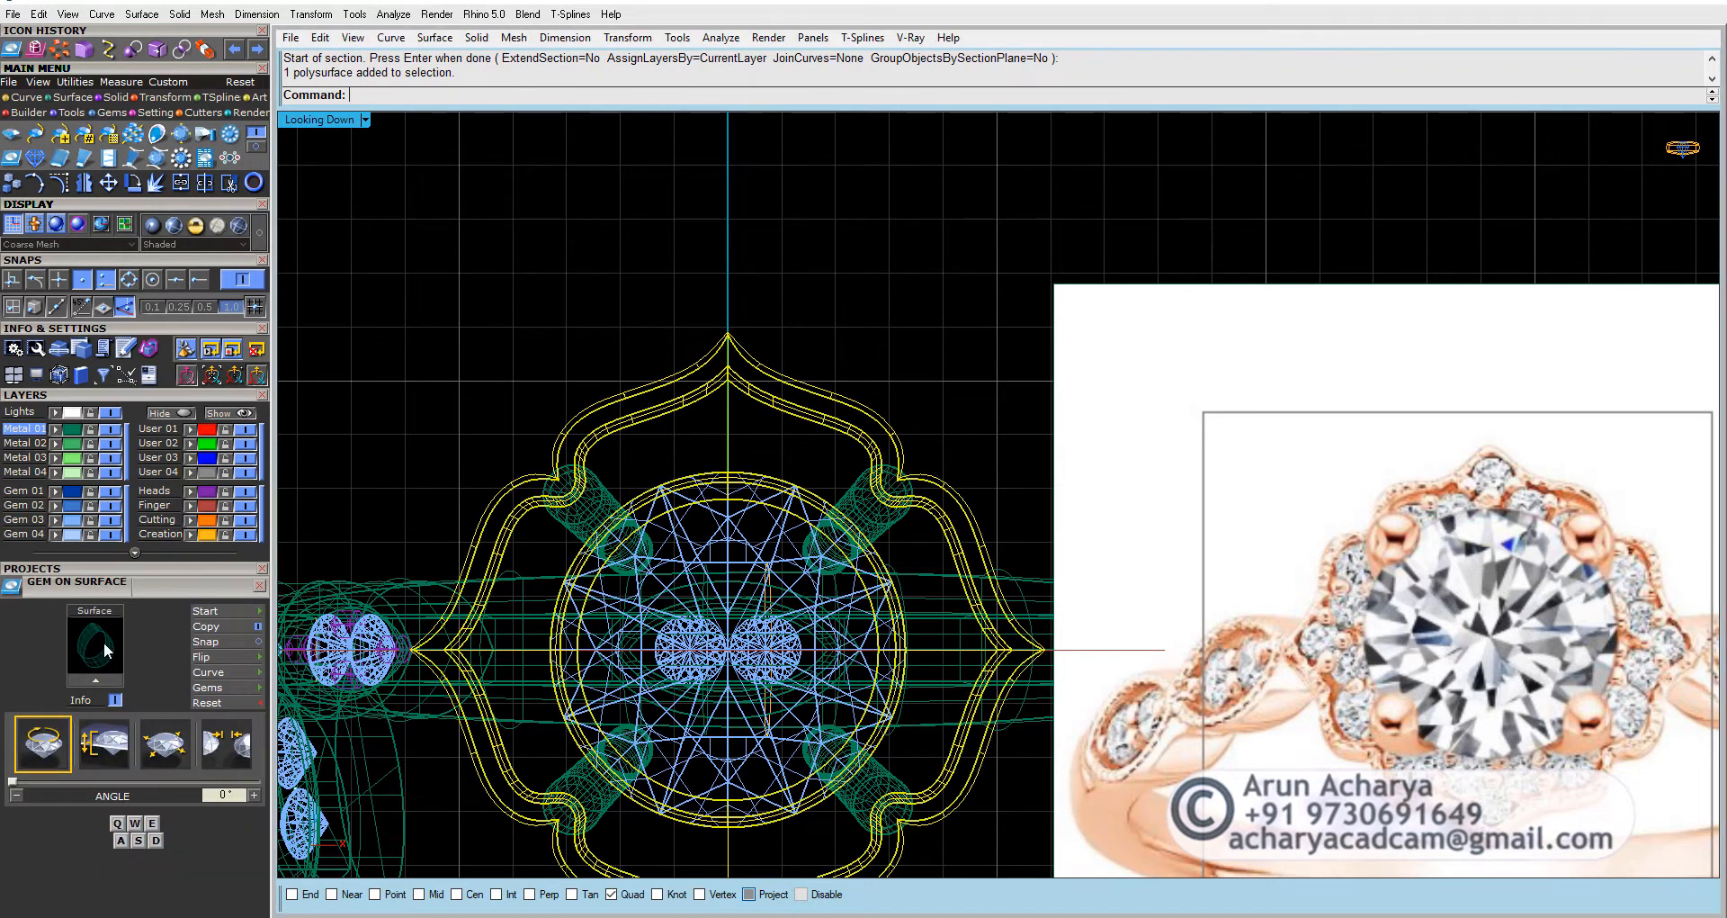
{"action": "left_click", "coordinate": [83, 688]}
{"action": "scroll", "coordinate": [720, 428], "scroll_direction": "up", "scroll_amount": 5}
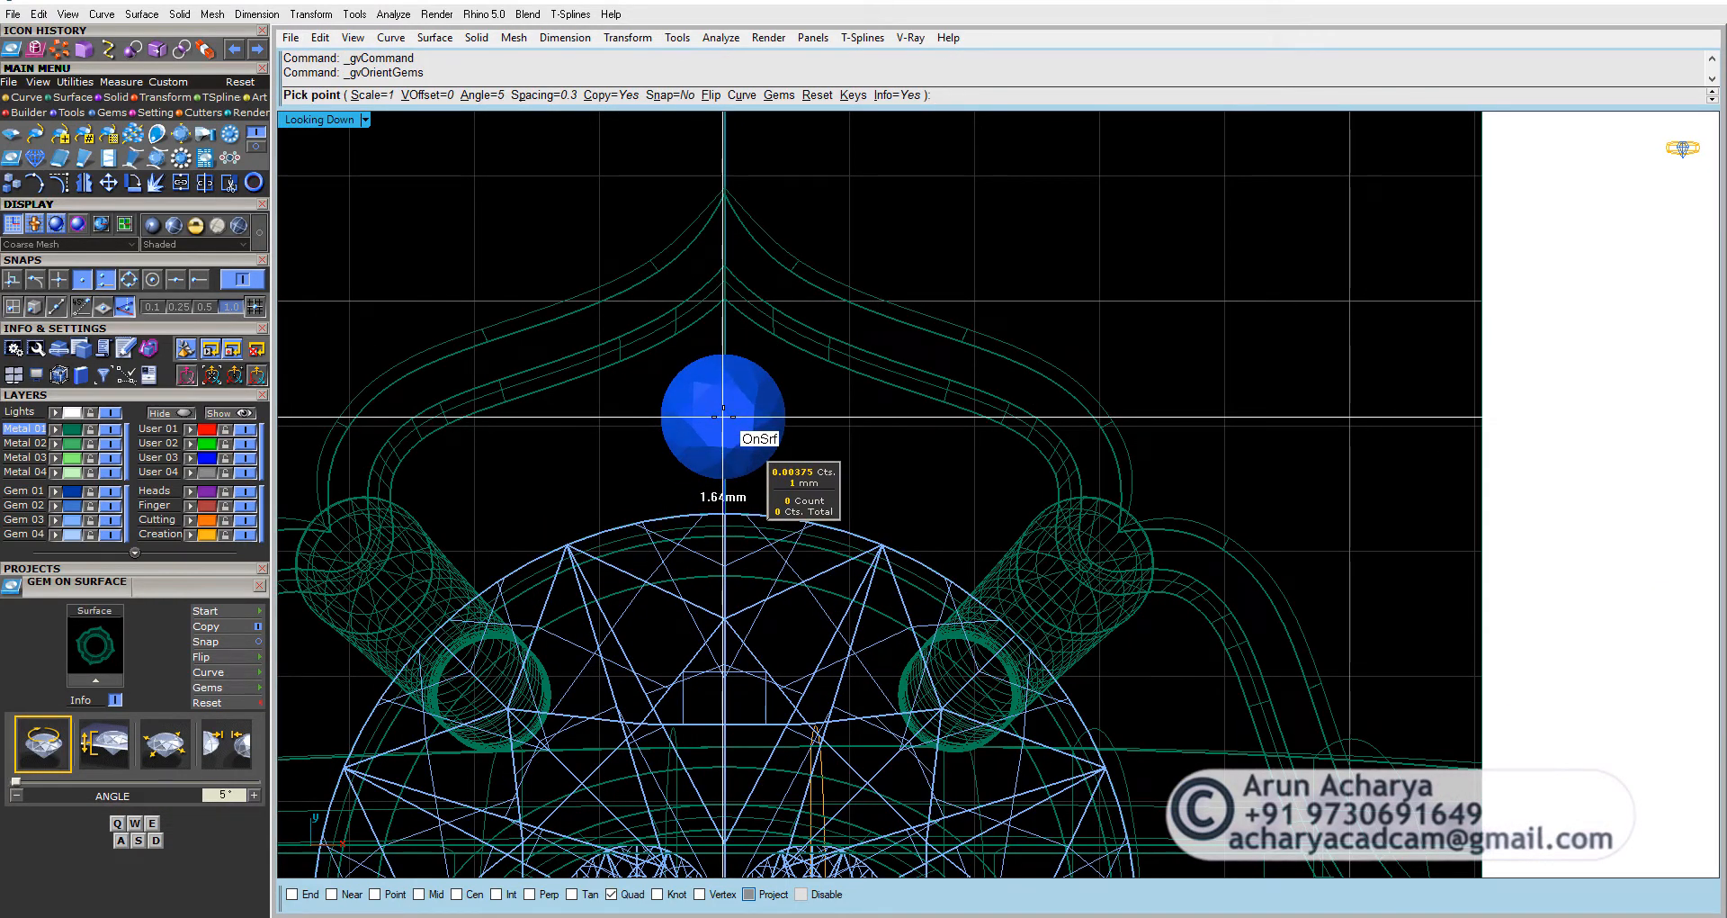
Step: Place a gem at scale 1.5 on the halo's vertical centre line between the centre diamond and the pointed tip, using Near snap
{"action": "key", "text": "w"}
{"action": "key", "text": "s"}
{"action": "key", "text": "w"}
{"action": "key", "text": "w"}
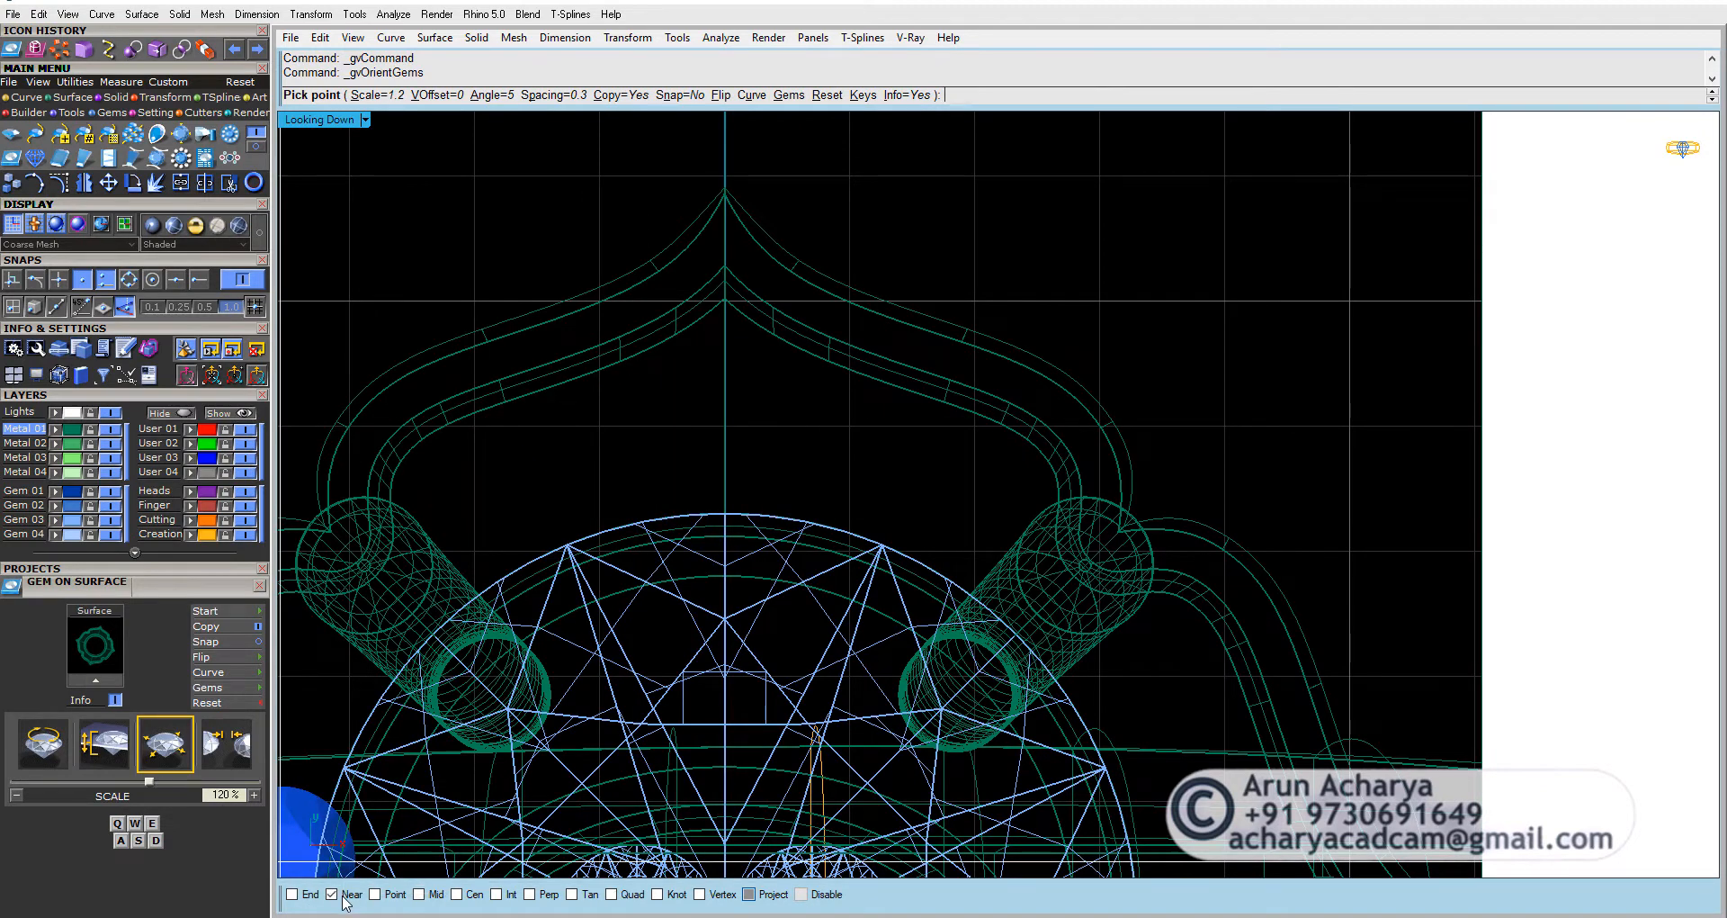
{"action": "key", "text": "w"}
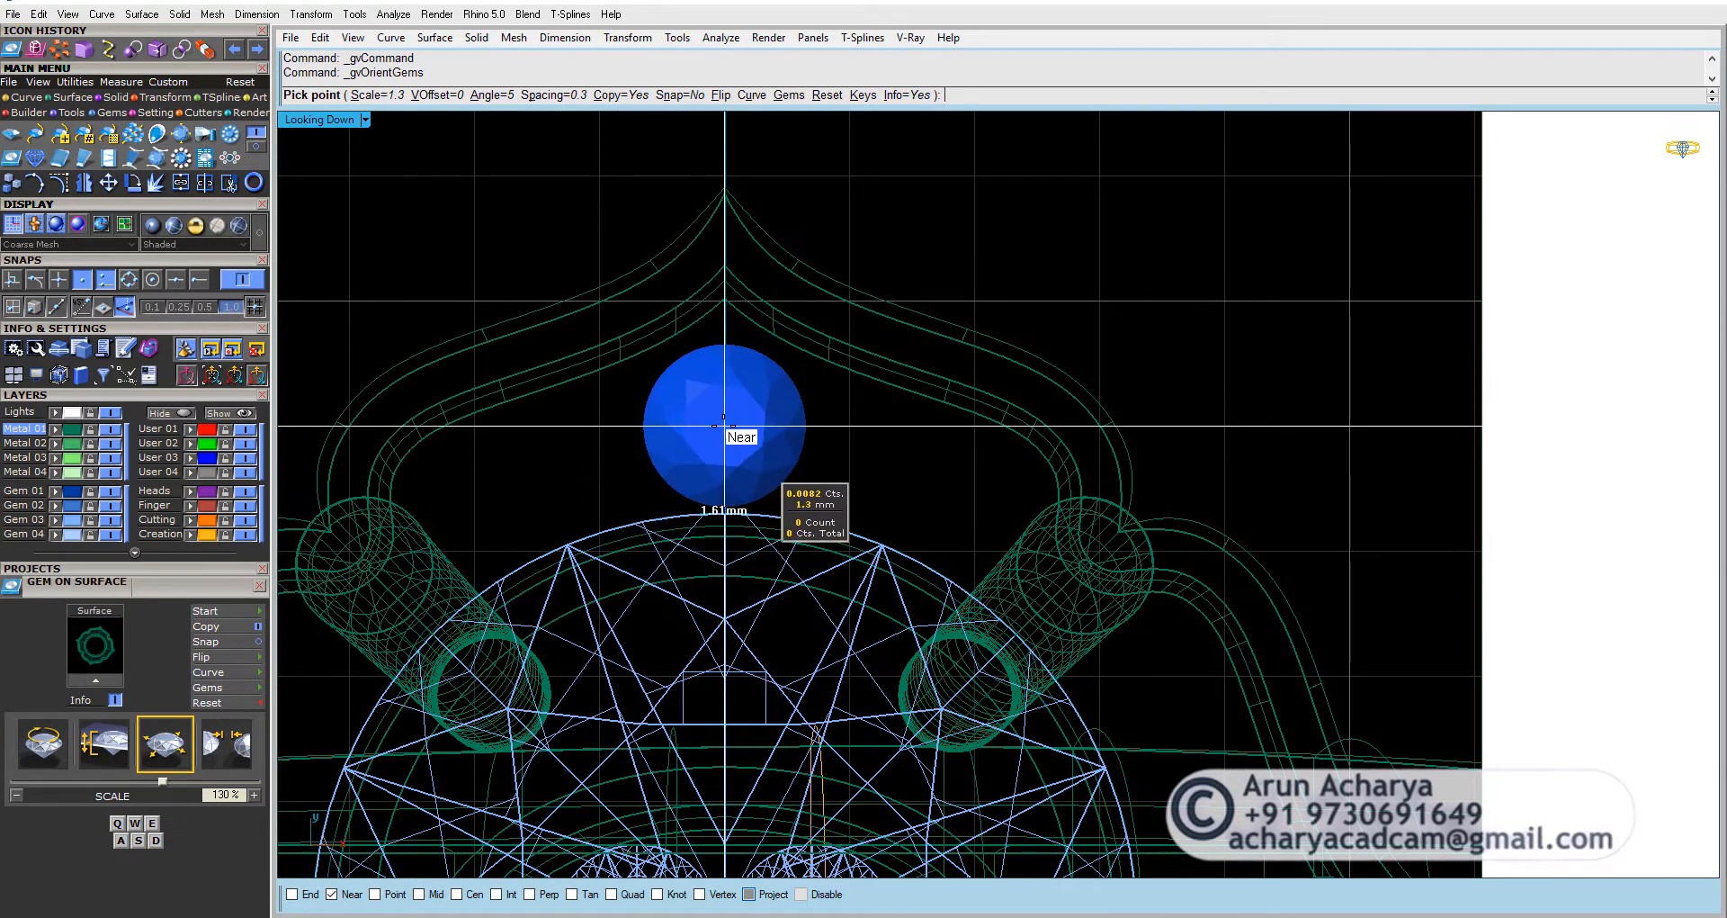
{"action": "key", "text": "w"}
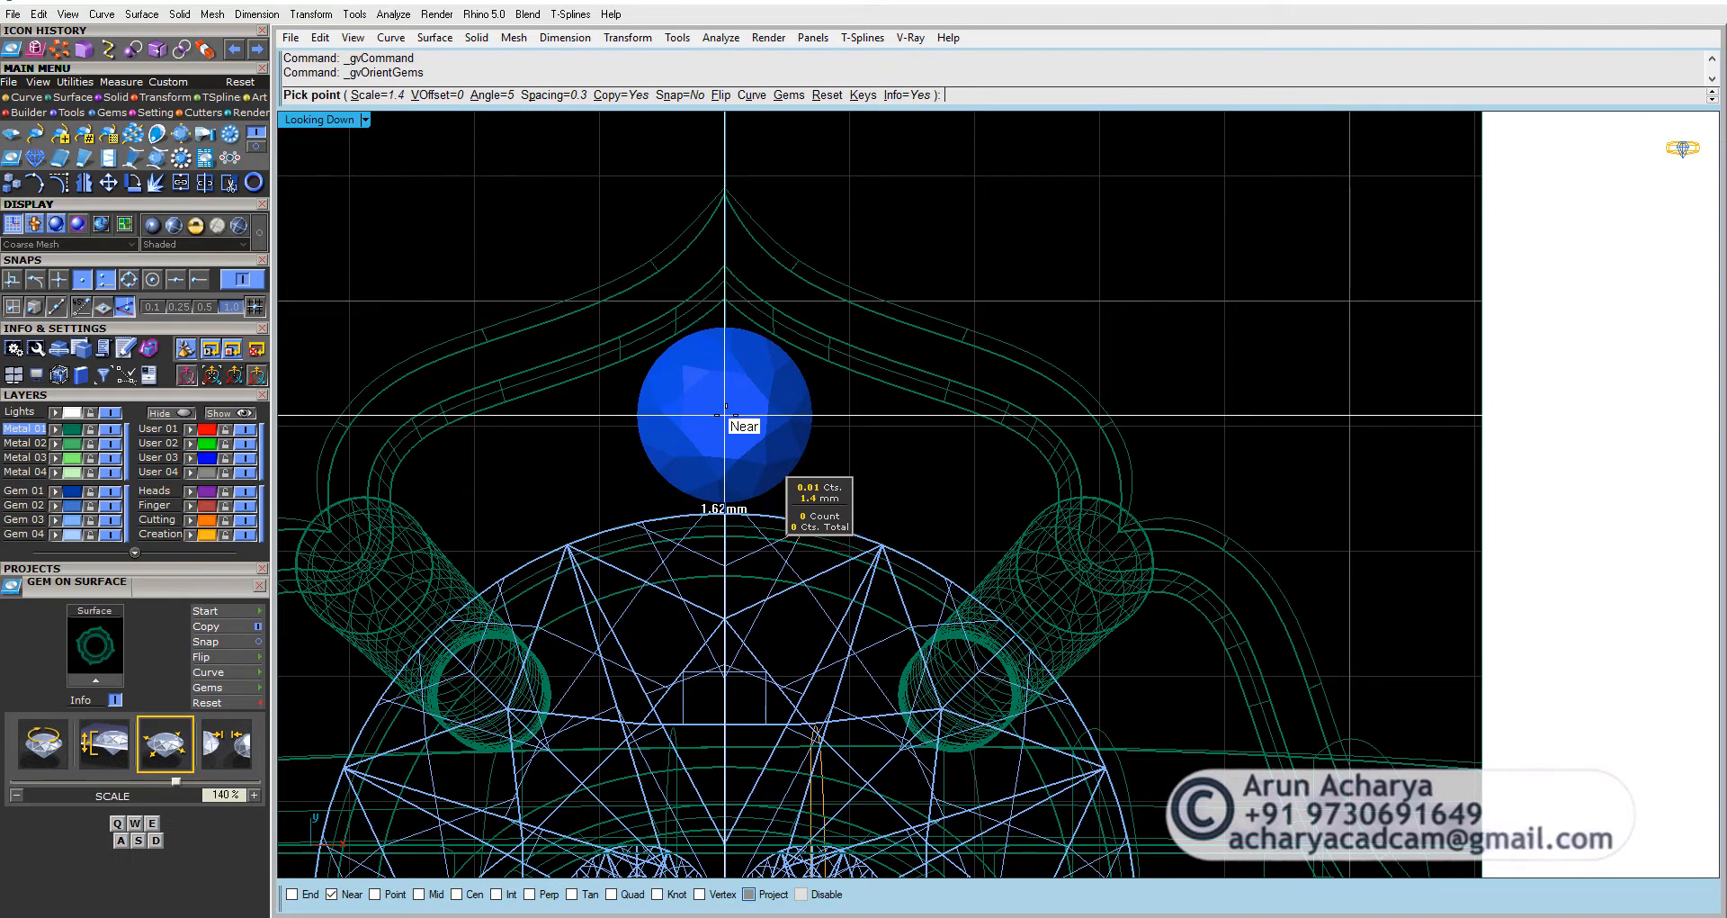
{"action": "key", "text": "w"}
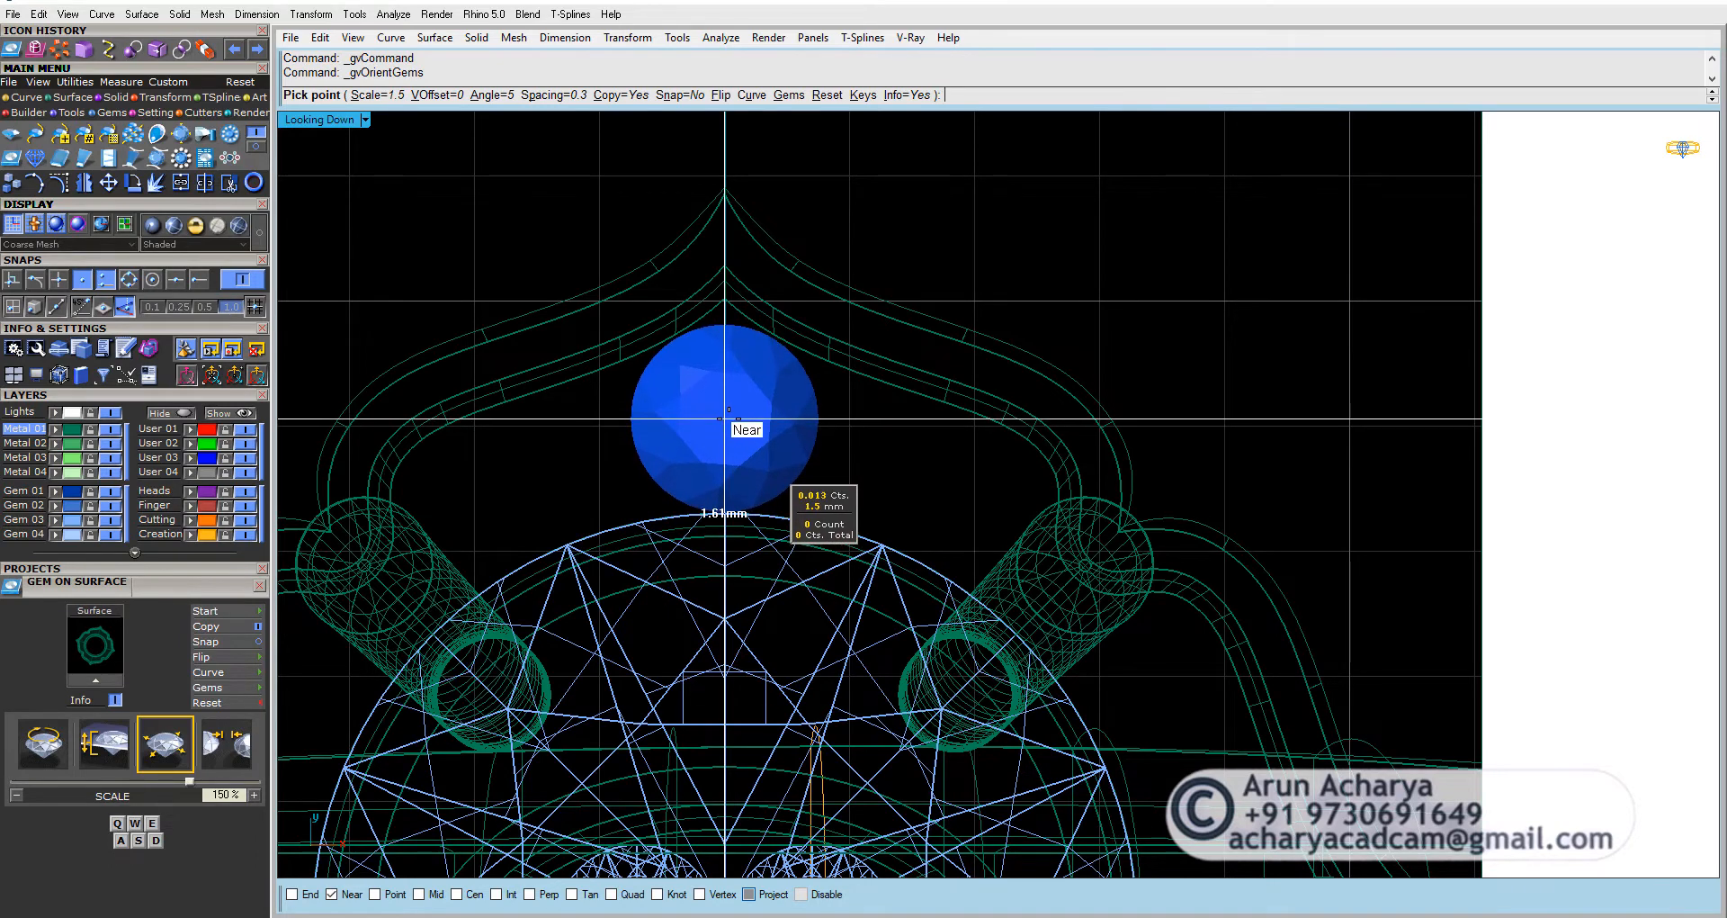
{"action": "left_click", "coordinate": [724, 418]}
Step: Place a gem at scale 0.9 on the halo surface beside the bent prong, with Near snap off
{"action": "key", "text": "s"}
{"action": "key", "text": "s"}
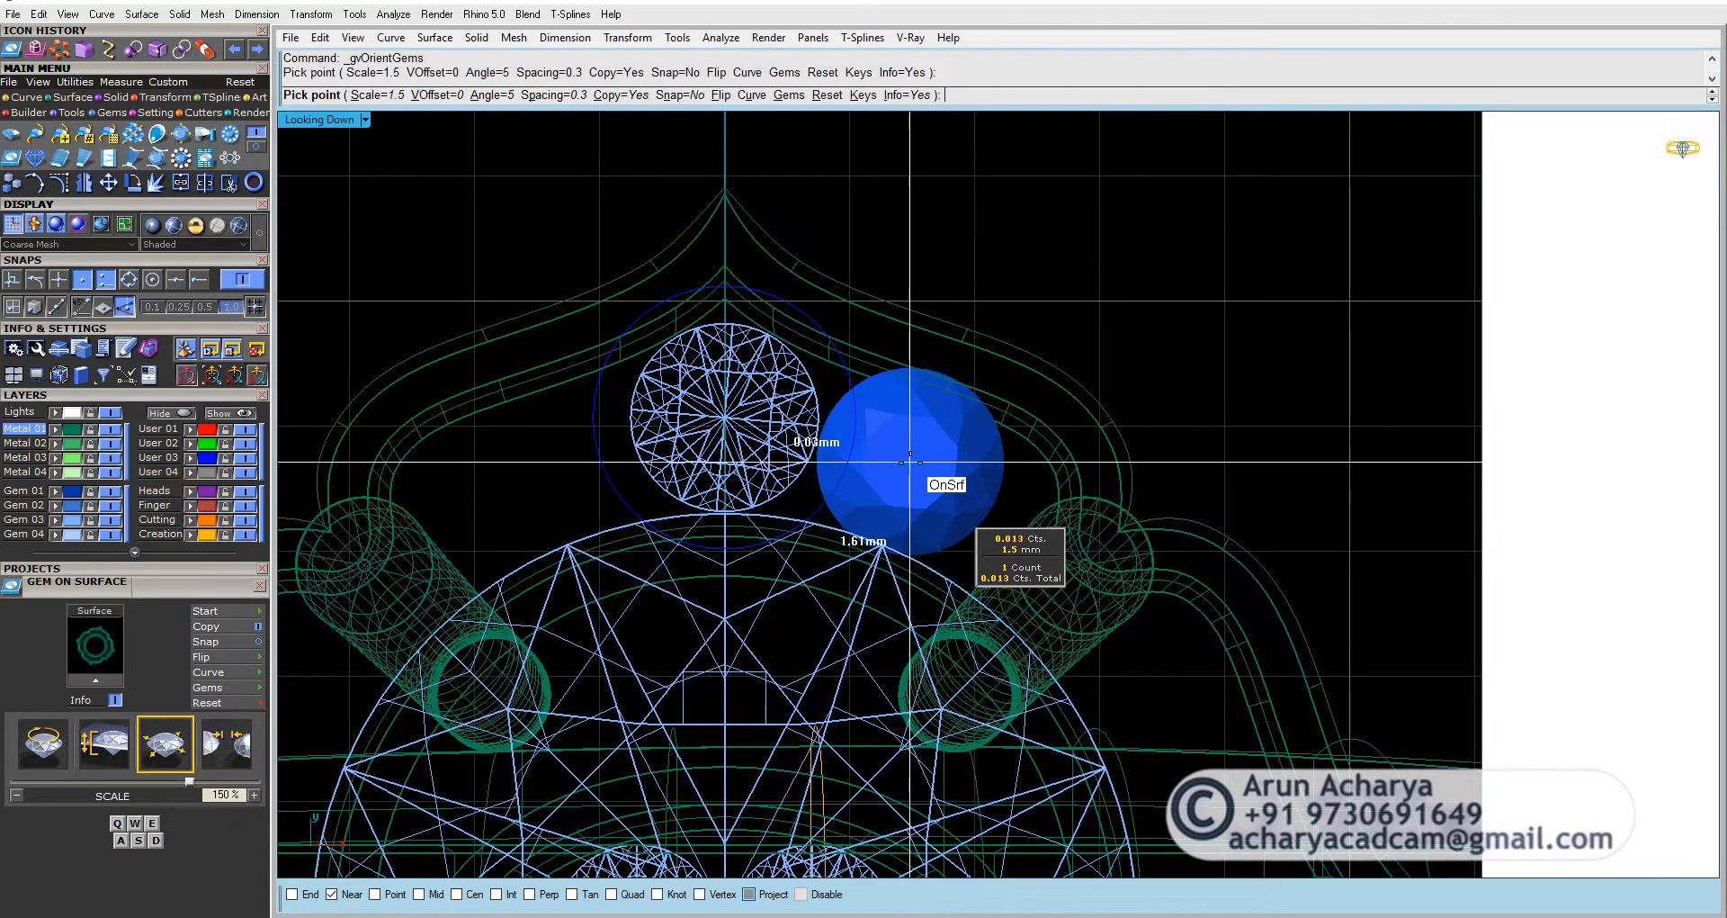
{"action": "key", "text": "s"}
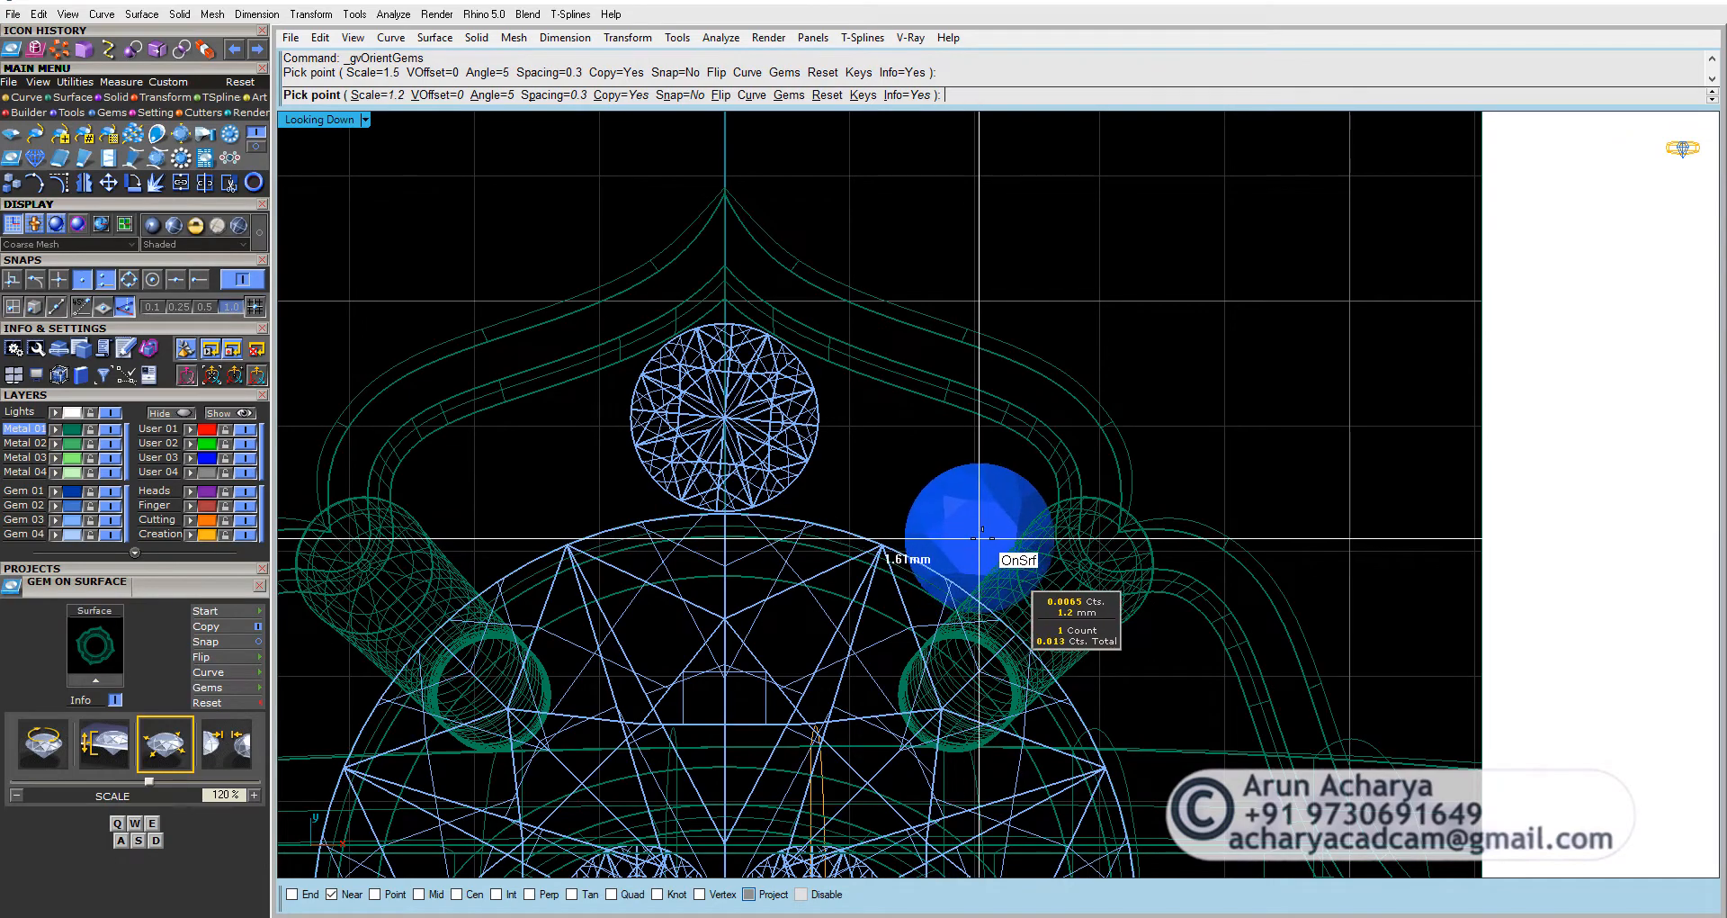
{"action": "scroll", "coordinate": [989, 541], "scroll_direction": "down", "scroll_amount": 3}
{"action": "right_click_drag", "start_coordinate": [1006, 544], "coordinate": [746, 504]}
{"action": "double_click", "coordinate": [287, 121]}
{"action": "double_click", "coordinate": [1032, 119]}
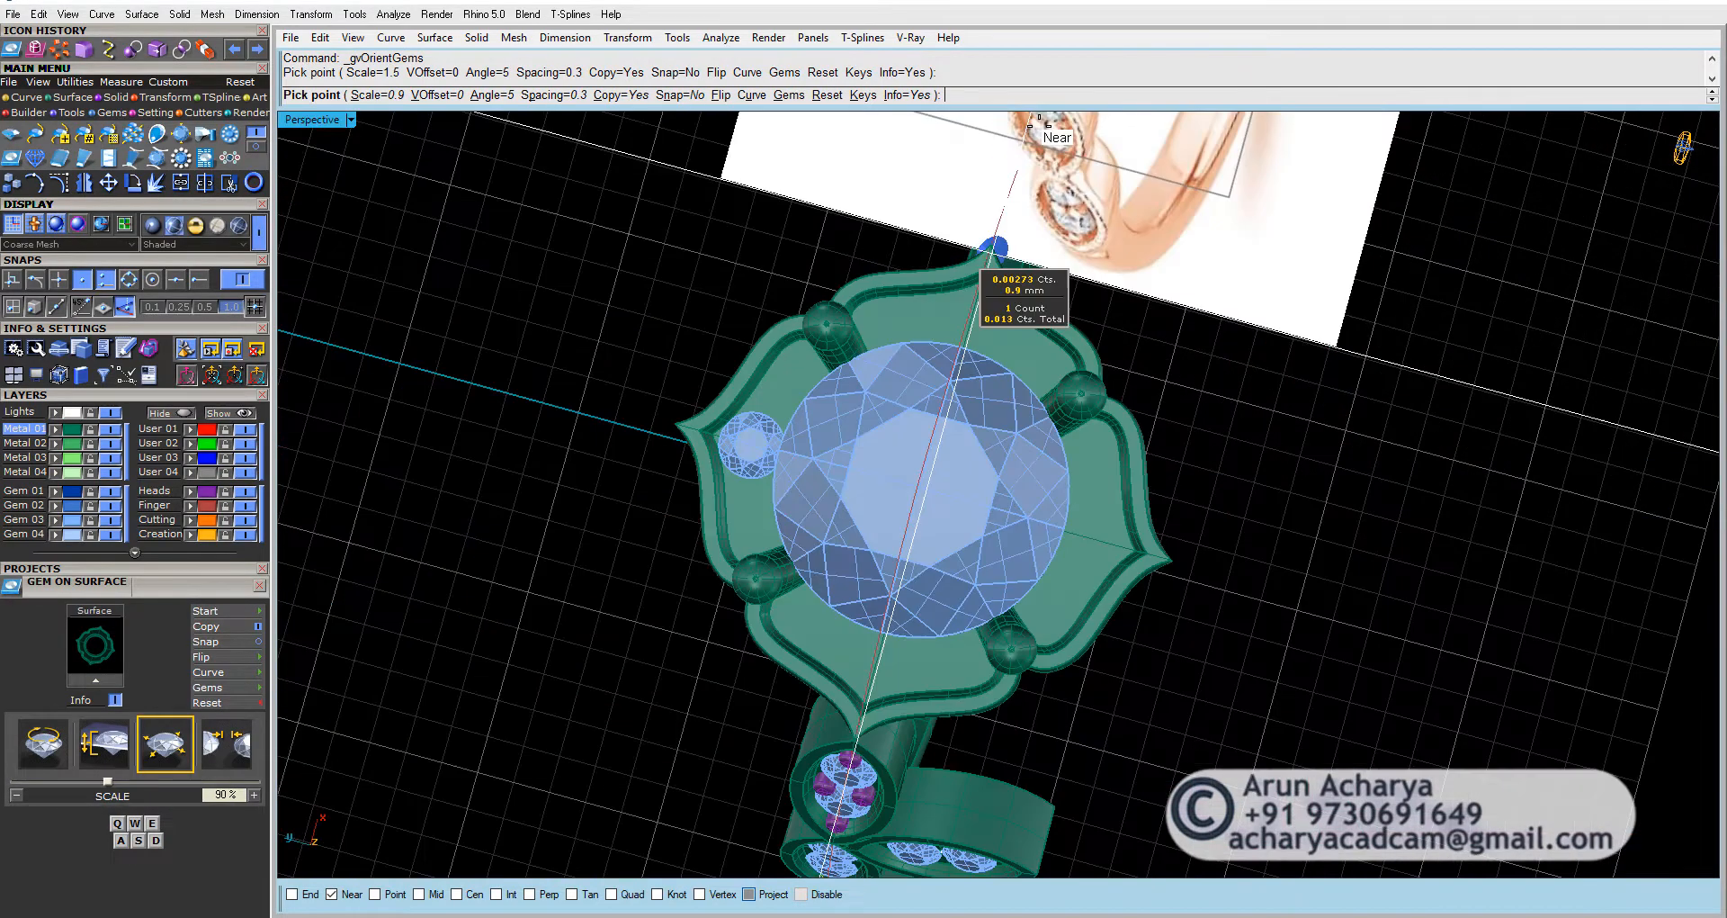
{"action": "right_click_drag", "start_coordinate": [985, 262], "coordinate": [1613, 281]}
{"action": "scroll", "coordinate": [1093, 473], "scroll_direction": "up", "scroll_amount": 4}
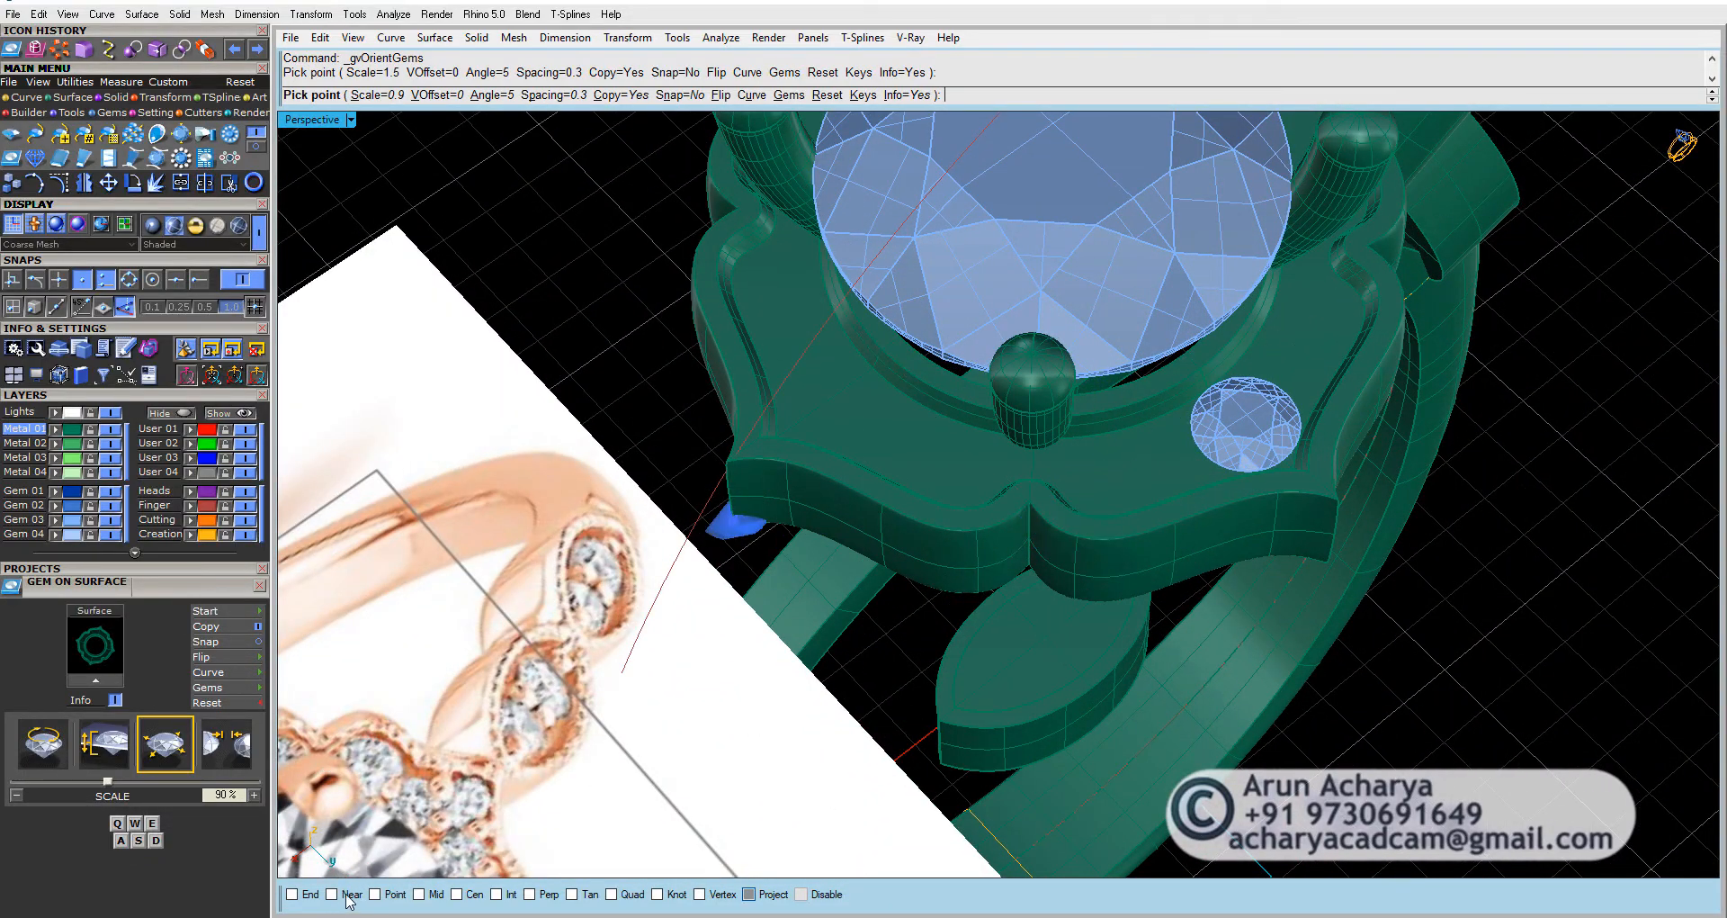
{"action": "scroll", "coordinate": [1073, 467], "scroll_direction": "up", "scroll_amount": 3}
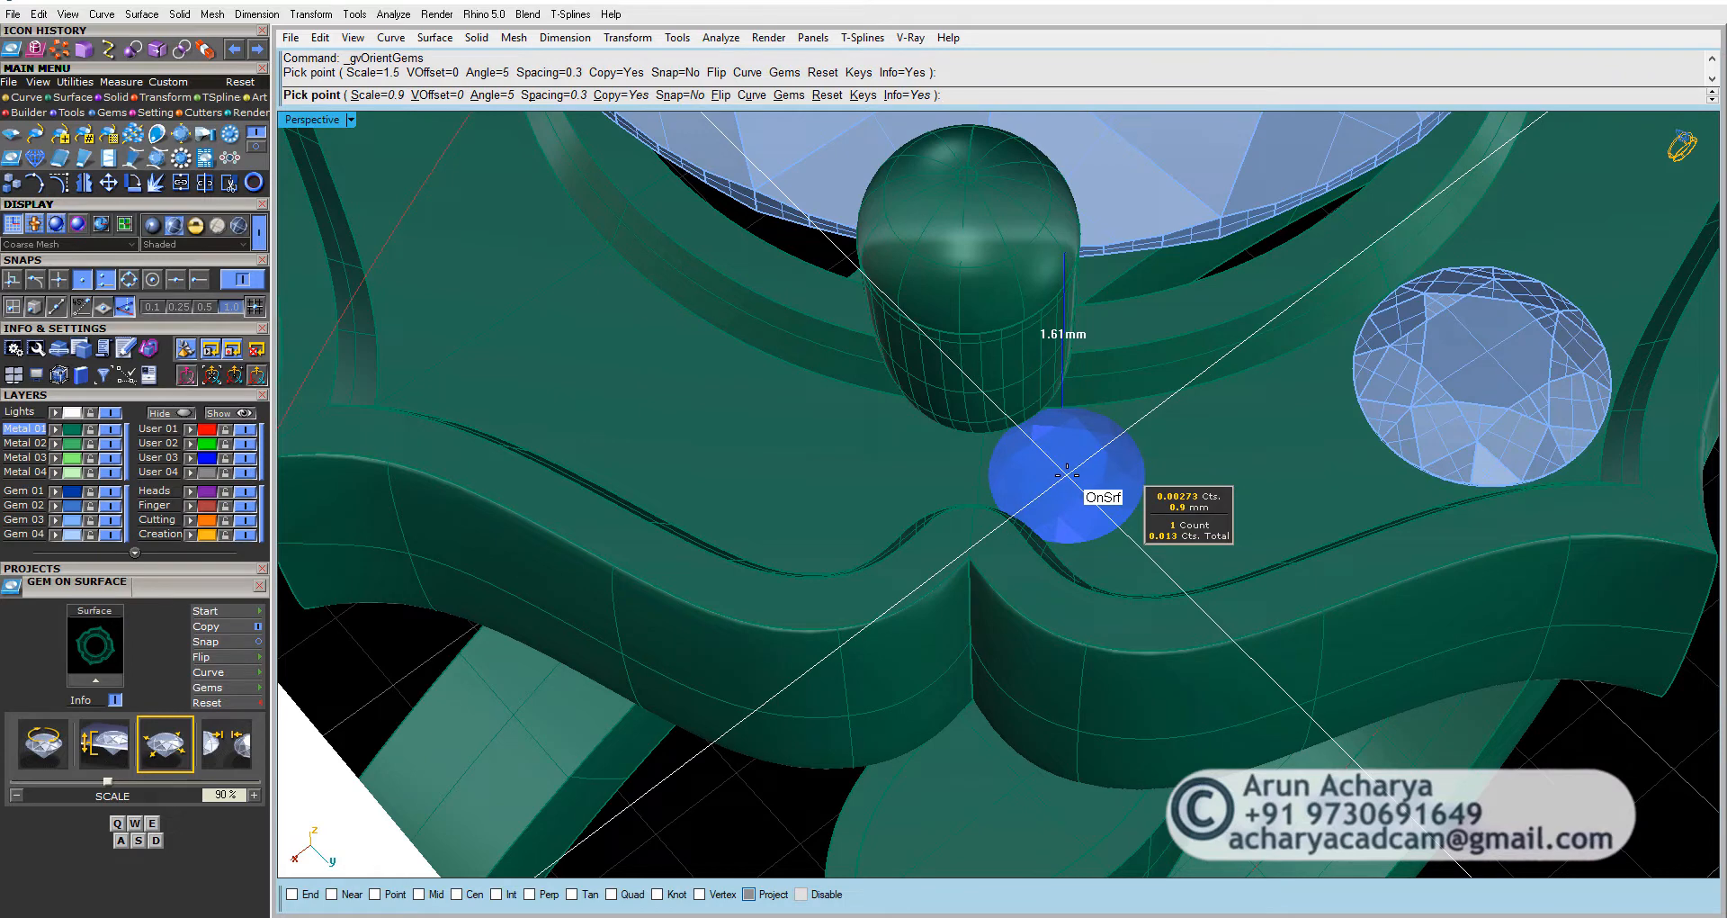
{"action": "left_click", "coordinate": [1067, 474]}
Step: Place a gem at scale 1.2 on the halo between the small gem beside the prong and the 1.5 mm tip gem
{"action": "key", "text": "w"}
{"action": "key", "text": "w"}
{"action": "key", "text": "w"}
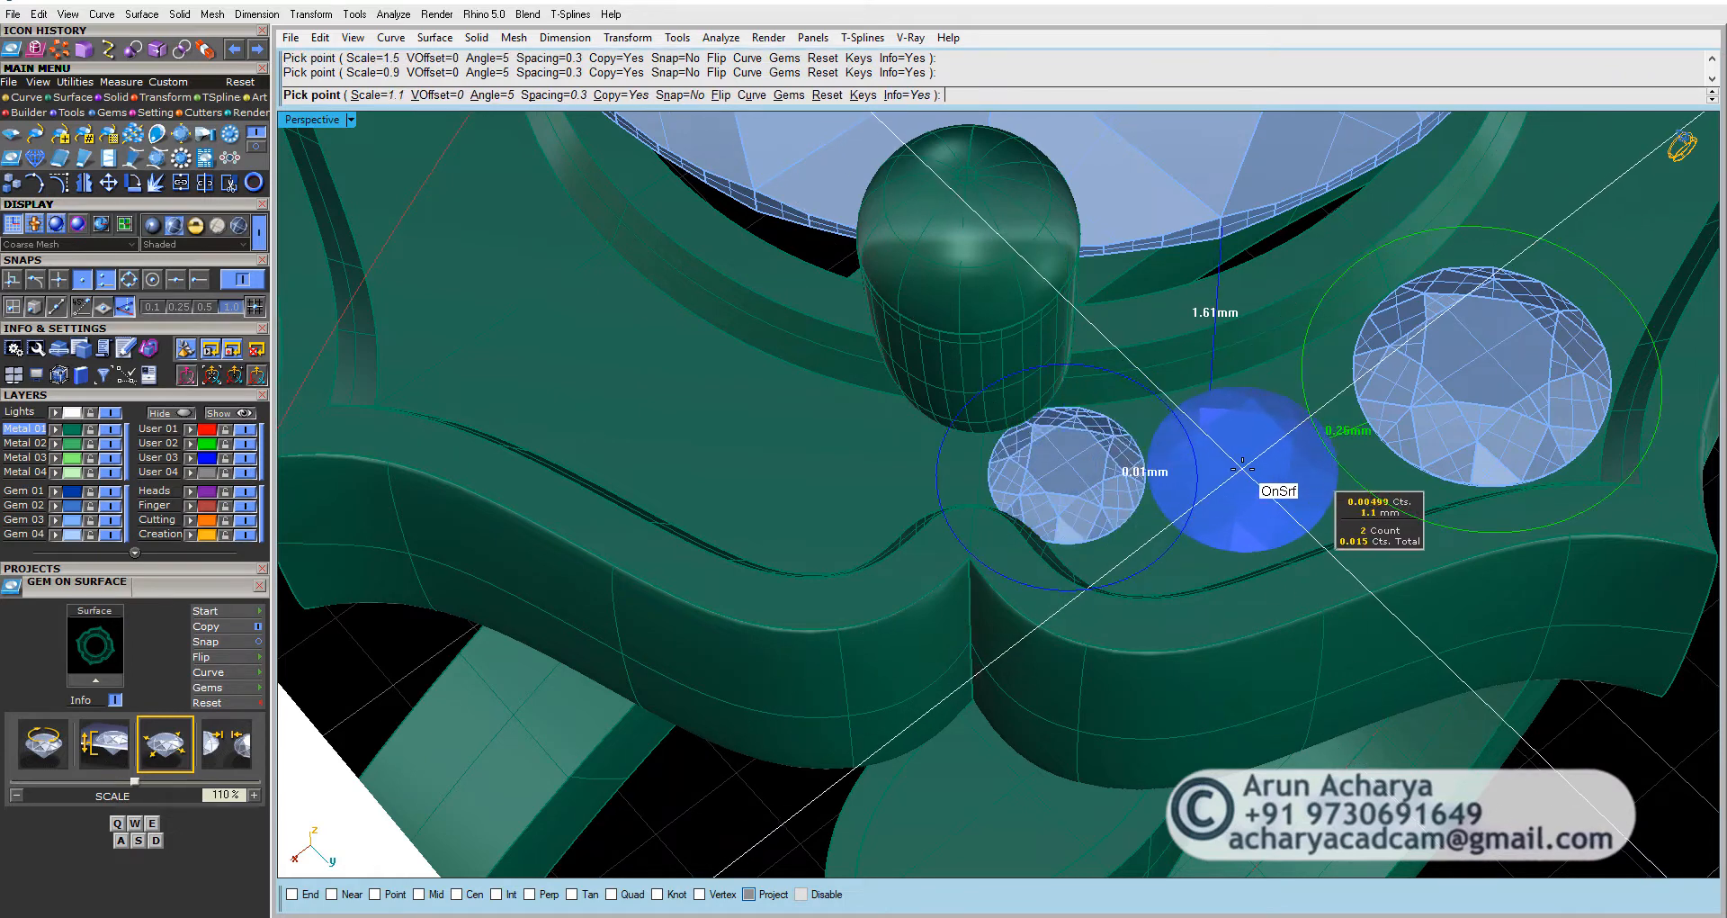
{"action": "scroll", "coordinate": [1240, 470], "scroll_direction": "down", "scroll_amount": 5}
{"action": "scroll", "coordinate": [1115, 485], "scroll_direction": "up", "scroll_amount": 5}
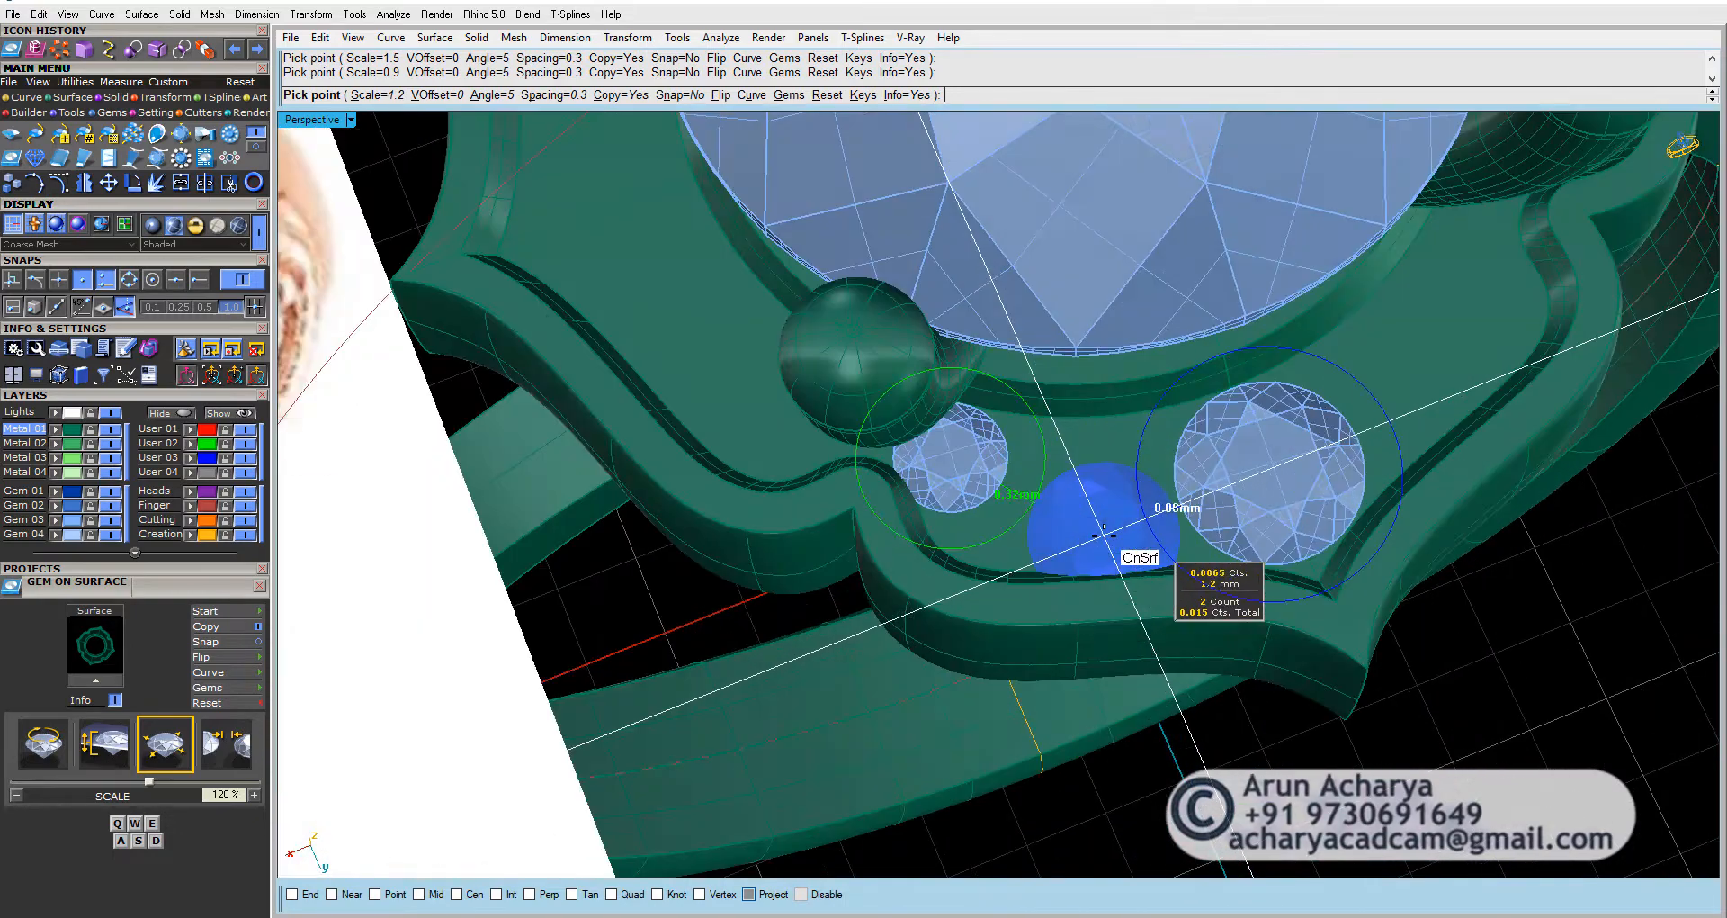
{"action": "scroll", "coordinate": [1093, 493], "scroll_direction": "up", "scroll_amount": 3}
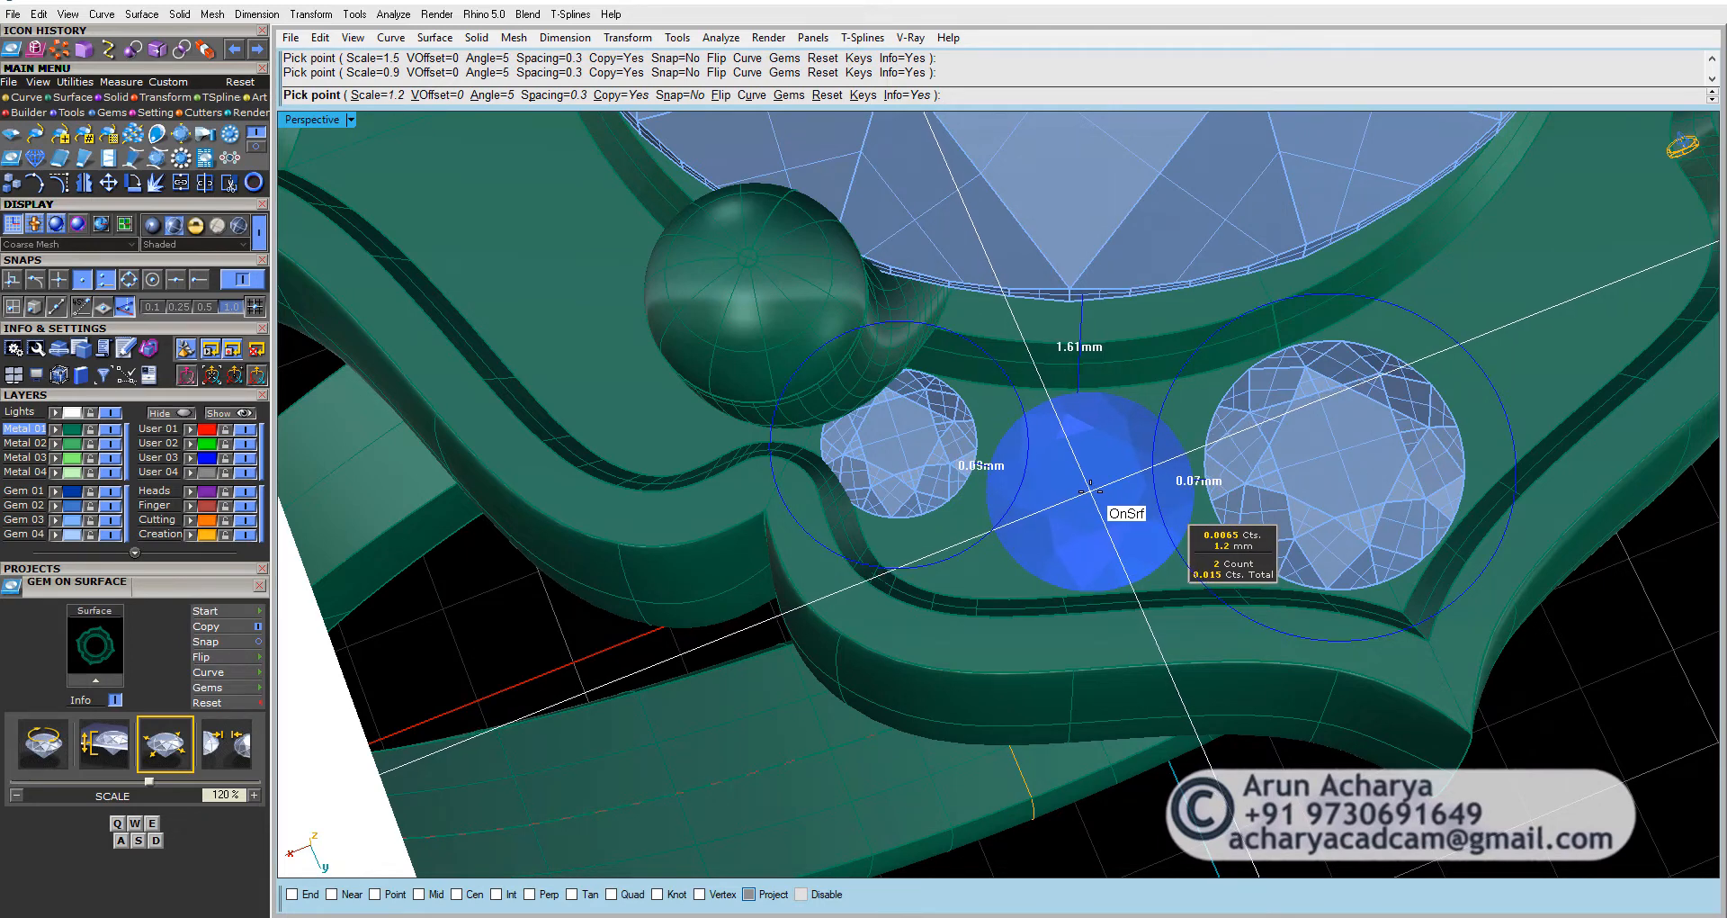
{"action": "key", "text": "a"}
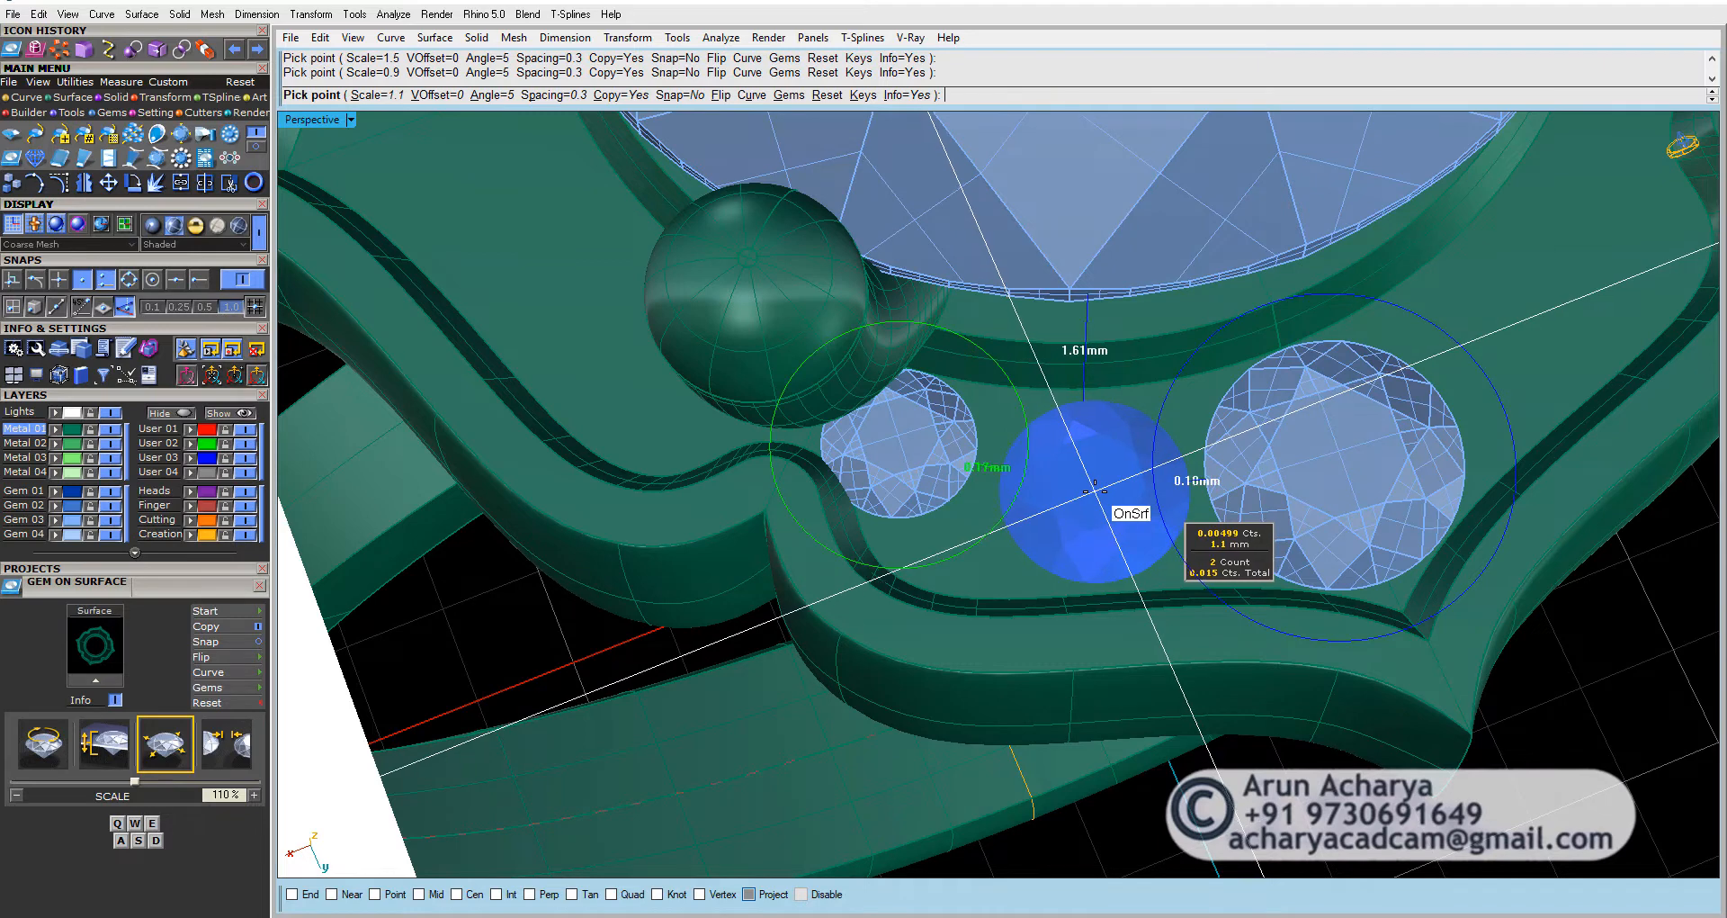
{"action": "key", "text": "q"}
{"action": "left_click", "coordinate": [1090, 490]}
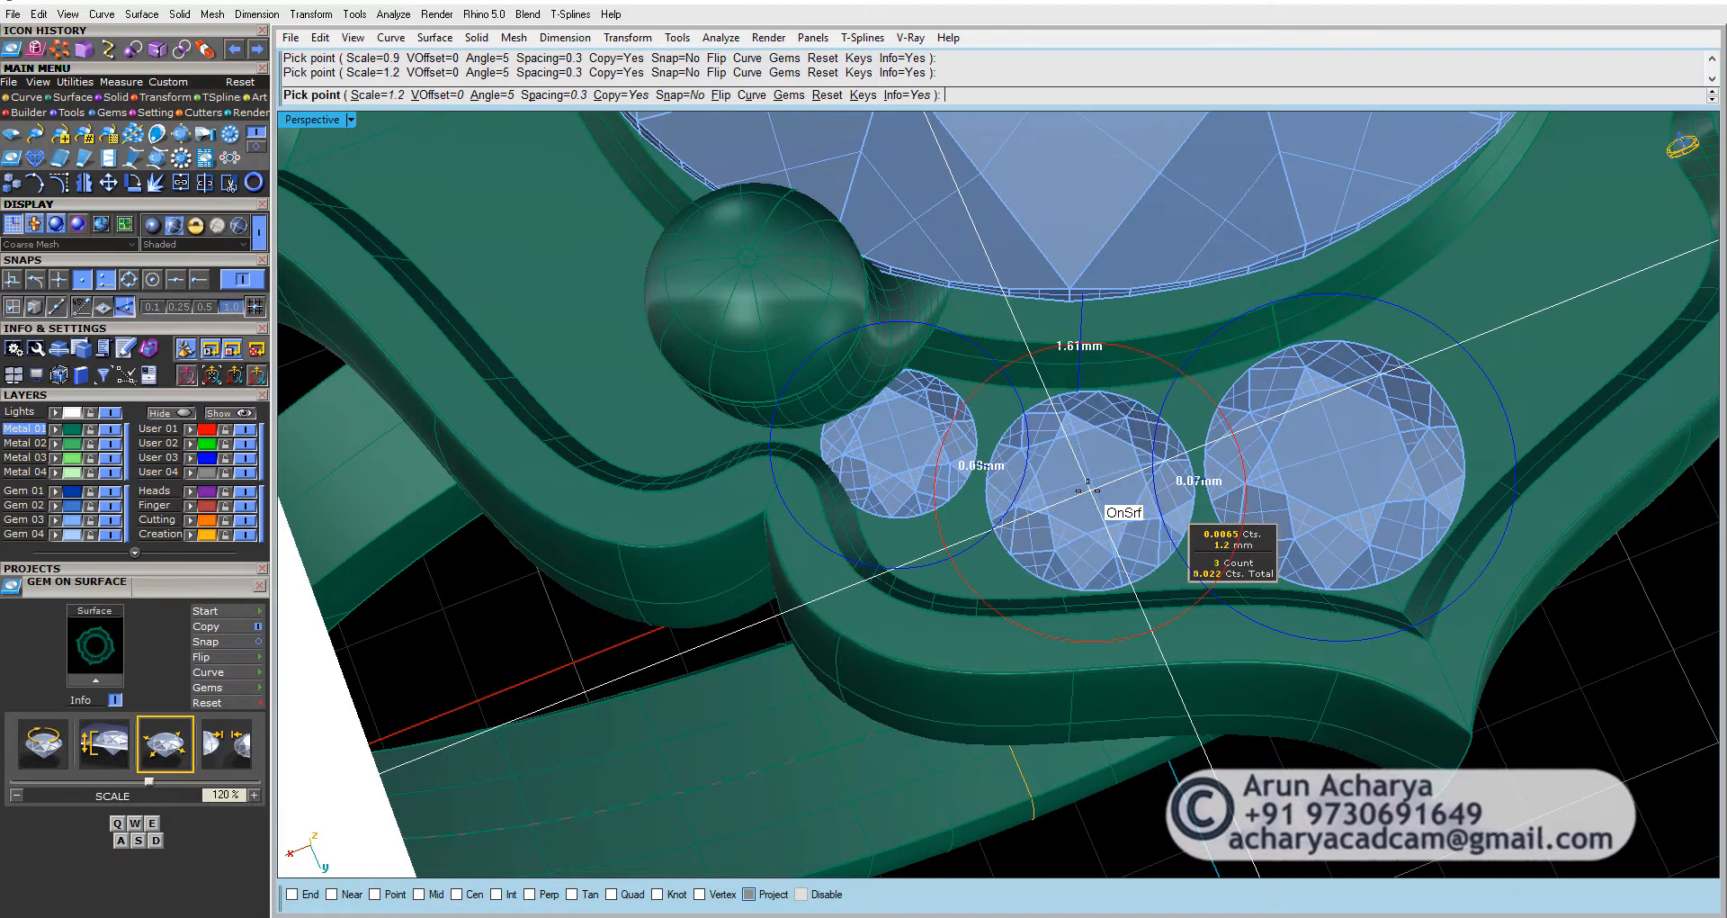
{"action": "key", "text": "a"}
{"action": "key", "text": "a"}
{"action": "key", "text": "a"}
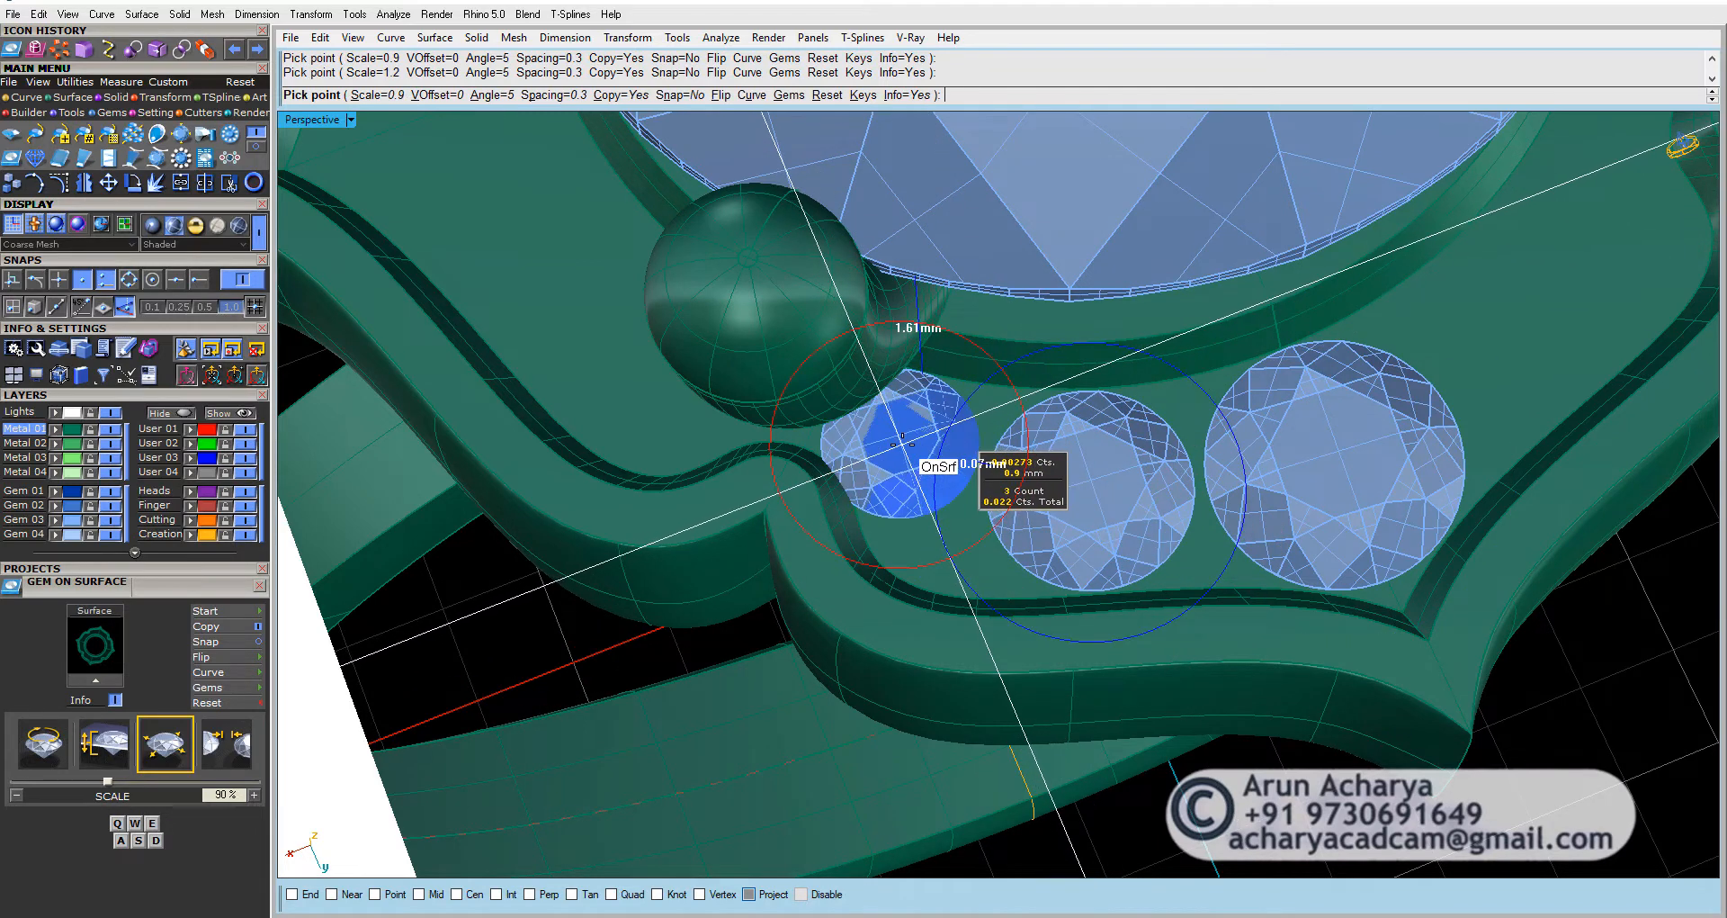
{"action": "key", "text": "q"}
{"action": "left_click", "coordinate": [897, 443]}
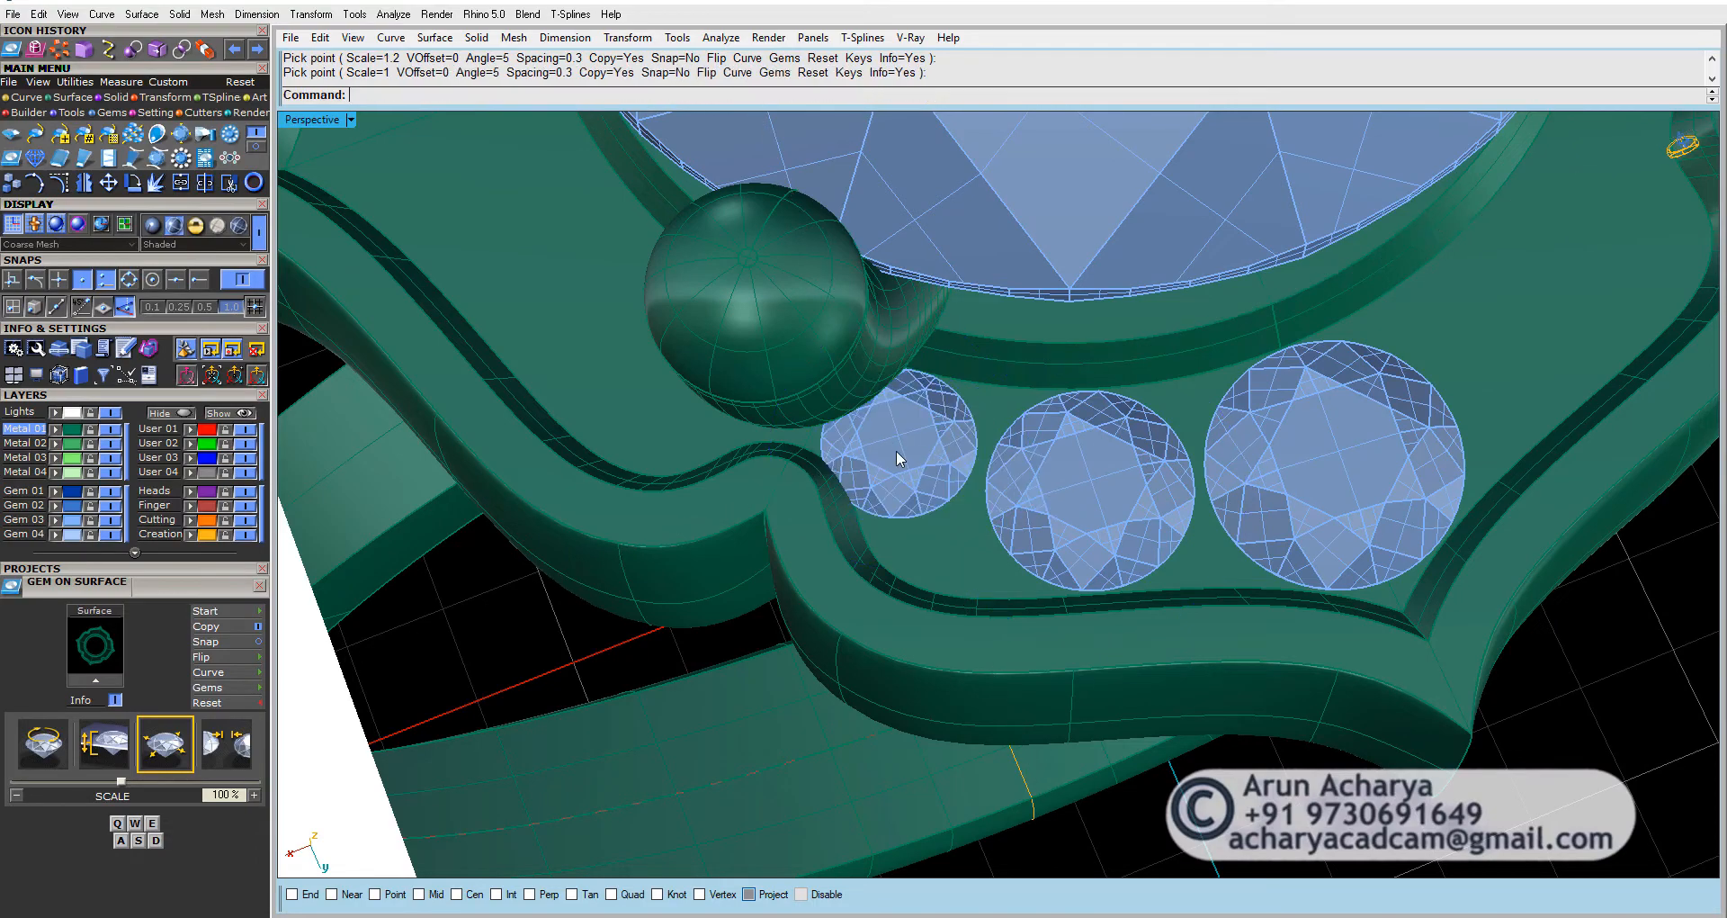
{"action": "key", "text": "Return"}
Step: Mirror a copy of the middle 1.2 mm halo gem about a plane through 0,0,0
{"action": "right_click_drag", "start_coordinate": [898, 443], "coordinate": [916, 389]}
{"action": "scroll", "coordinate": [945, 450], "scroll_direction": "down", "scroll_amount": 4}
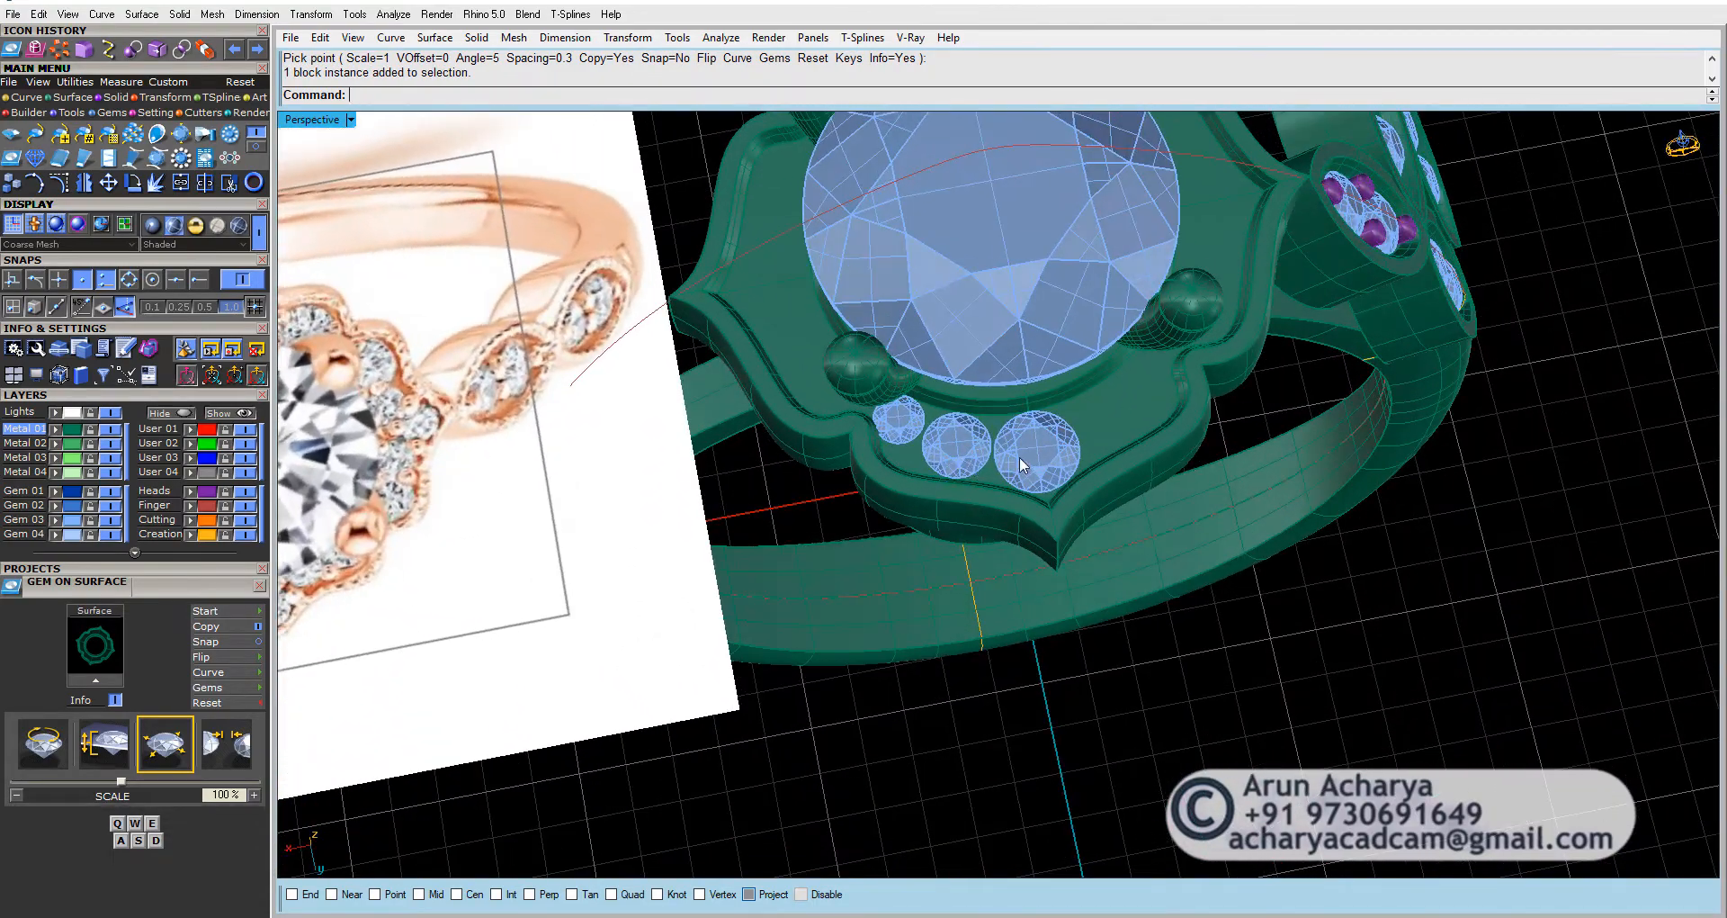
{"action": "left_click", "coordinate": [954, 454]}
{"action": "left_click", "coordinate": [87, 183]}
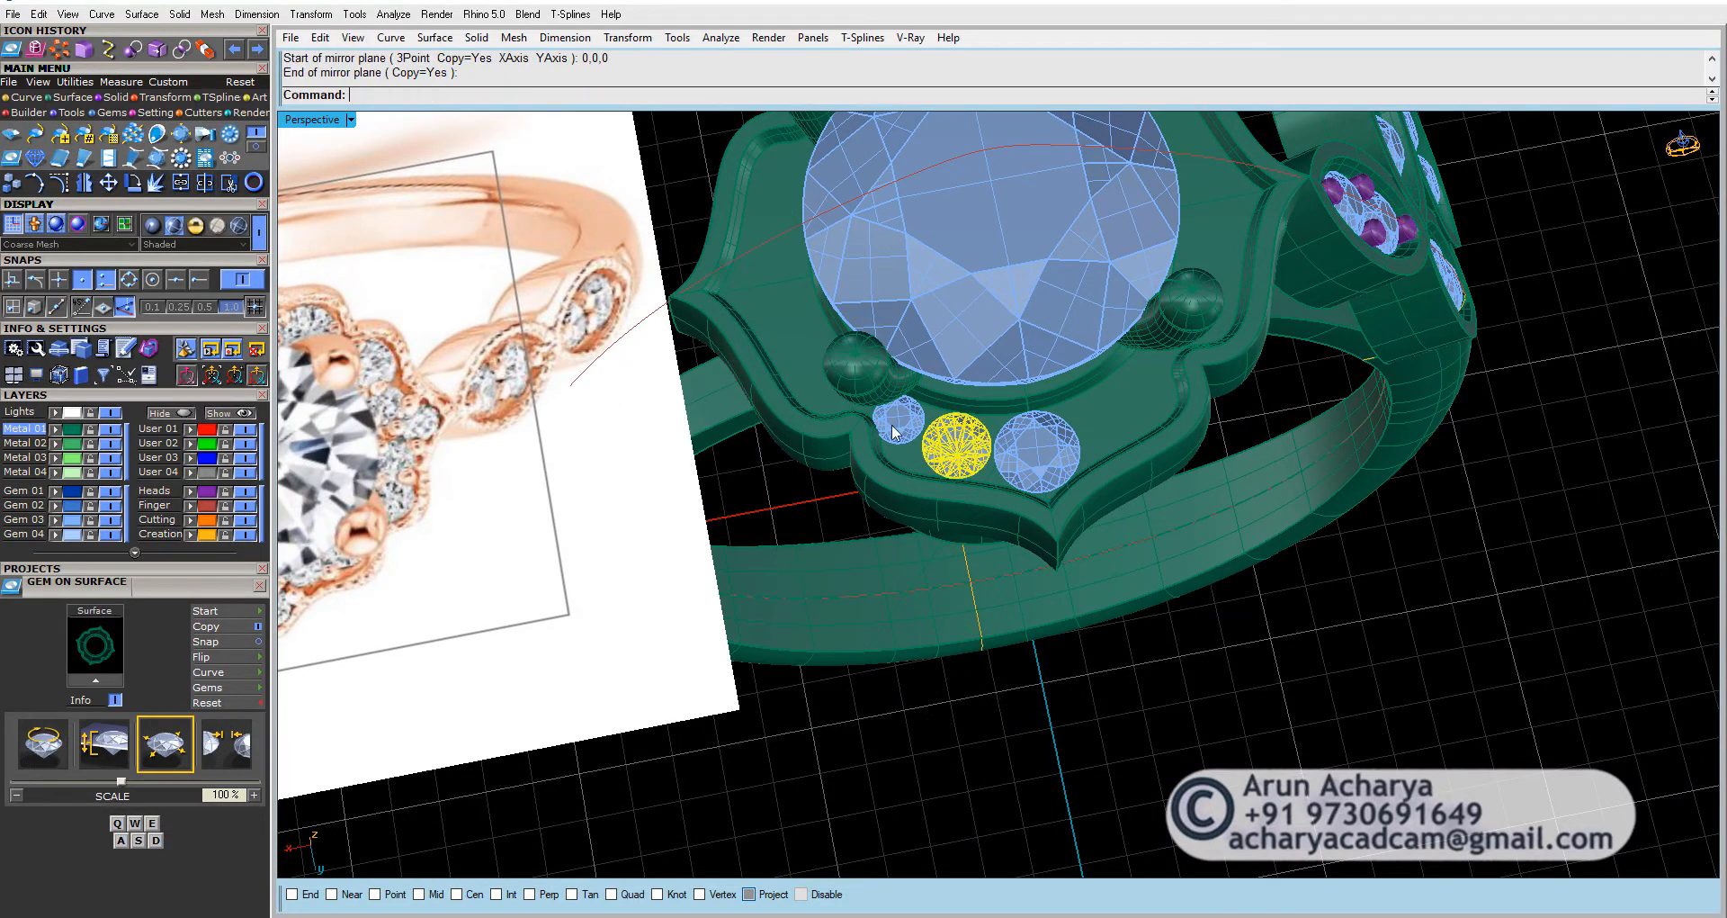
Step: Mirror a copy of the 0.9 gem across the bent prong and of the 1.2 gem across the pointed tip, about planes through 0,0,0
{"action": "left_click", "coordinate": [850, 725]}
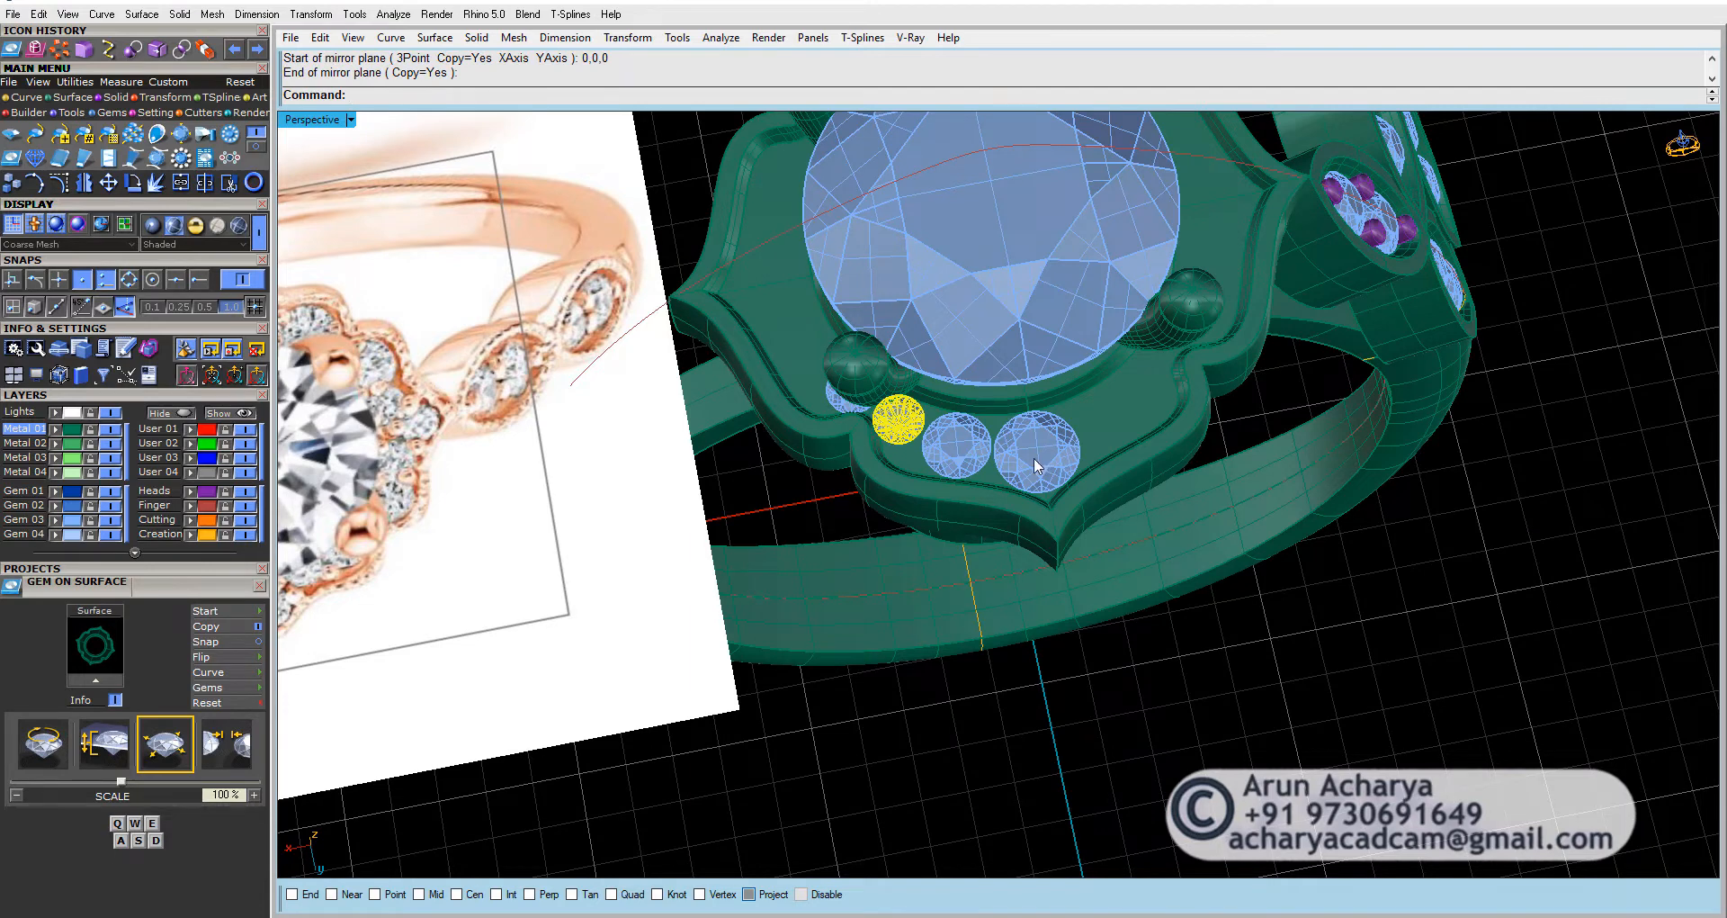
{"action": "left_click", "coordinate": [963, 452]}
{"action": "right_click", "coordinate": [1084, 630]}
{"action": "left_click", "coordinate": [1136, 742], "text": "shift"}
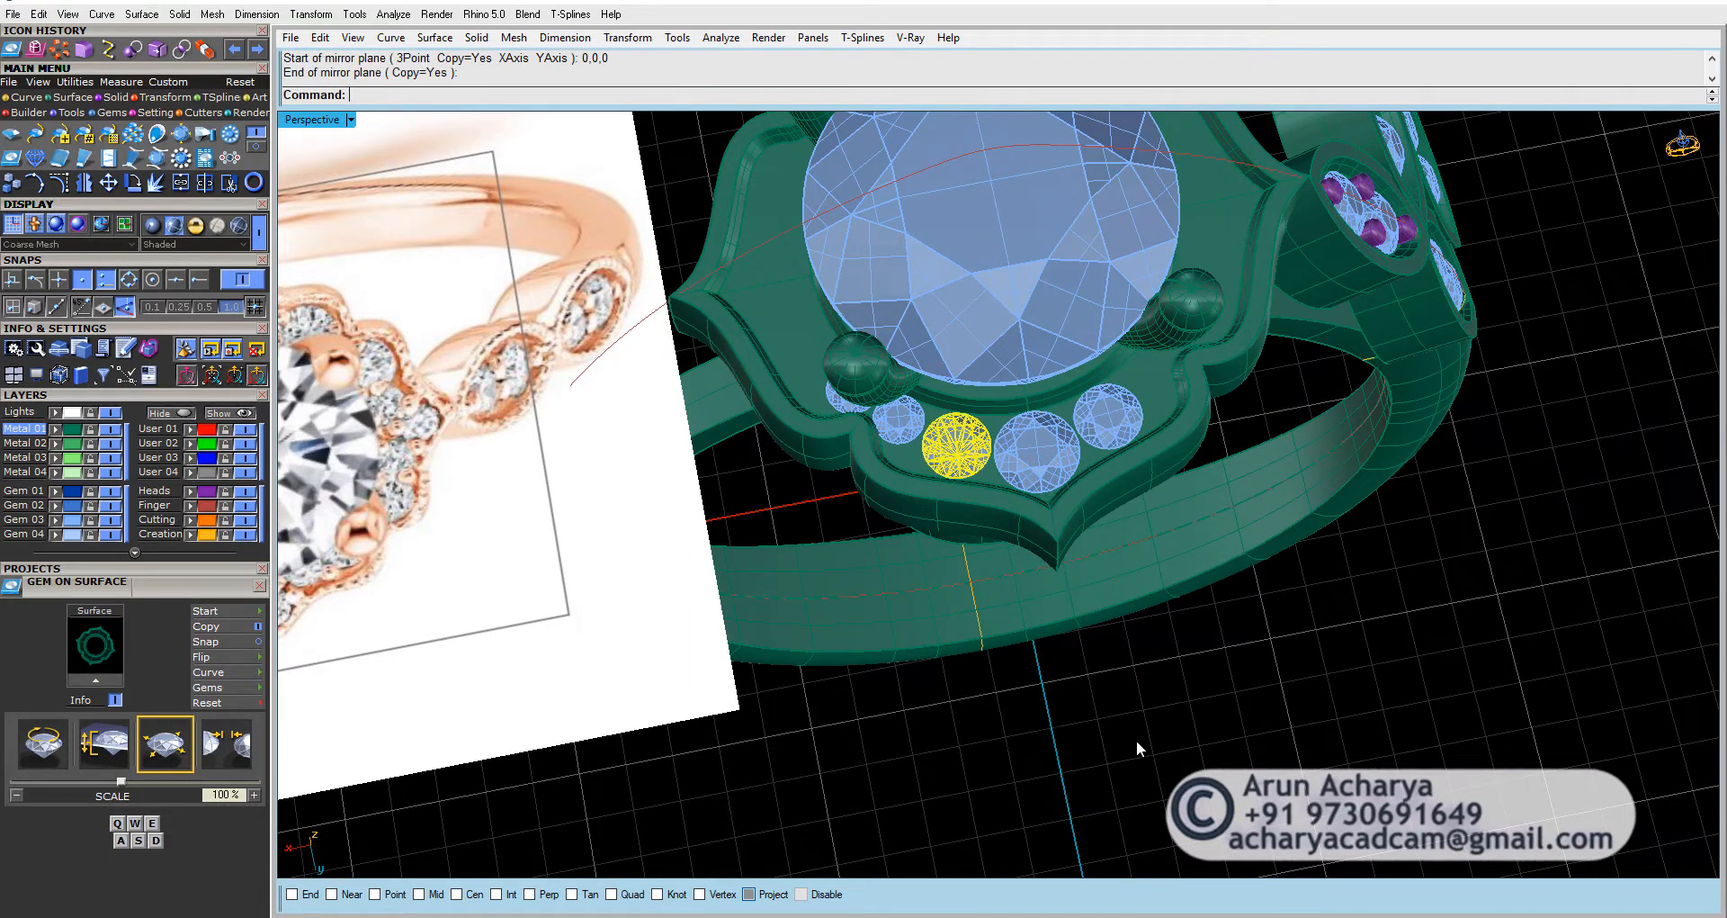
{"action": "left_click", "coordinate": [1137, 739]}
Step: Load the halo into Prong on Surface and place two 0.5 mm prongs between the tip gem and the adjacent 1.2 gem
{"action": "scroll", "coordinate": [1012, 404], "scroll_direction": "up", "scroll_amount": 4}
{"action": "left_click", "coordinate": [974, 448]}
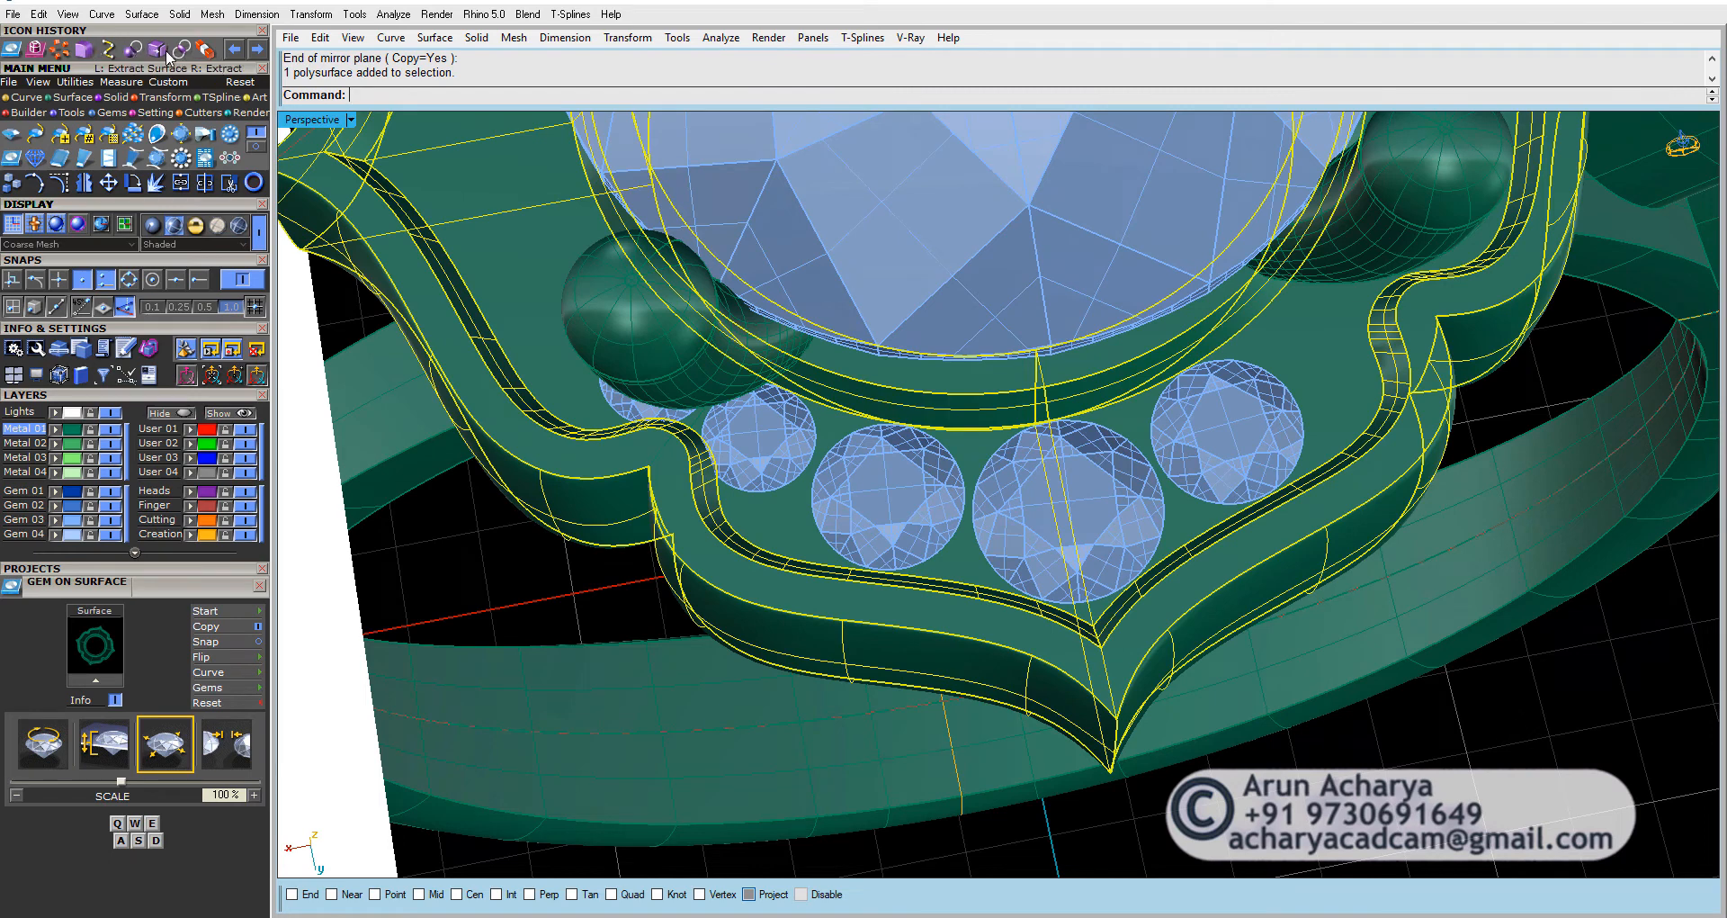
{"action": "left_click", "coordinate": [36, 49]}
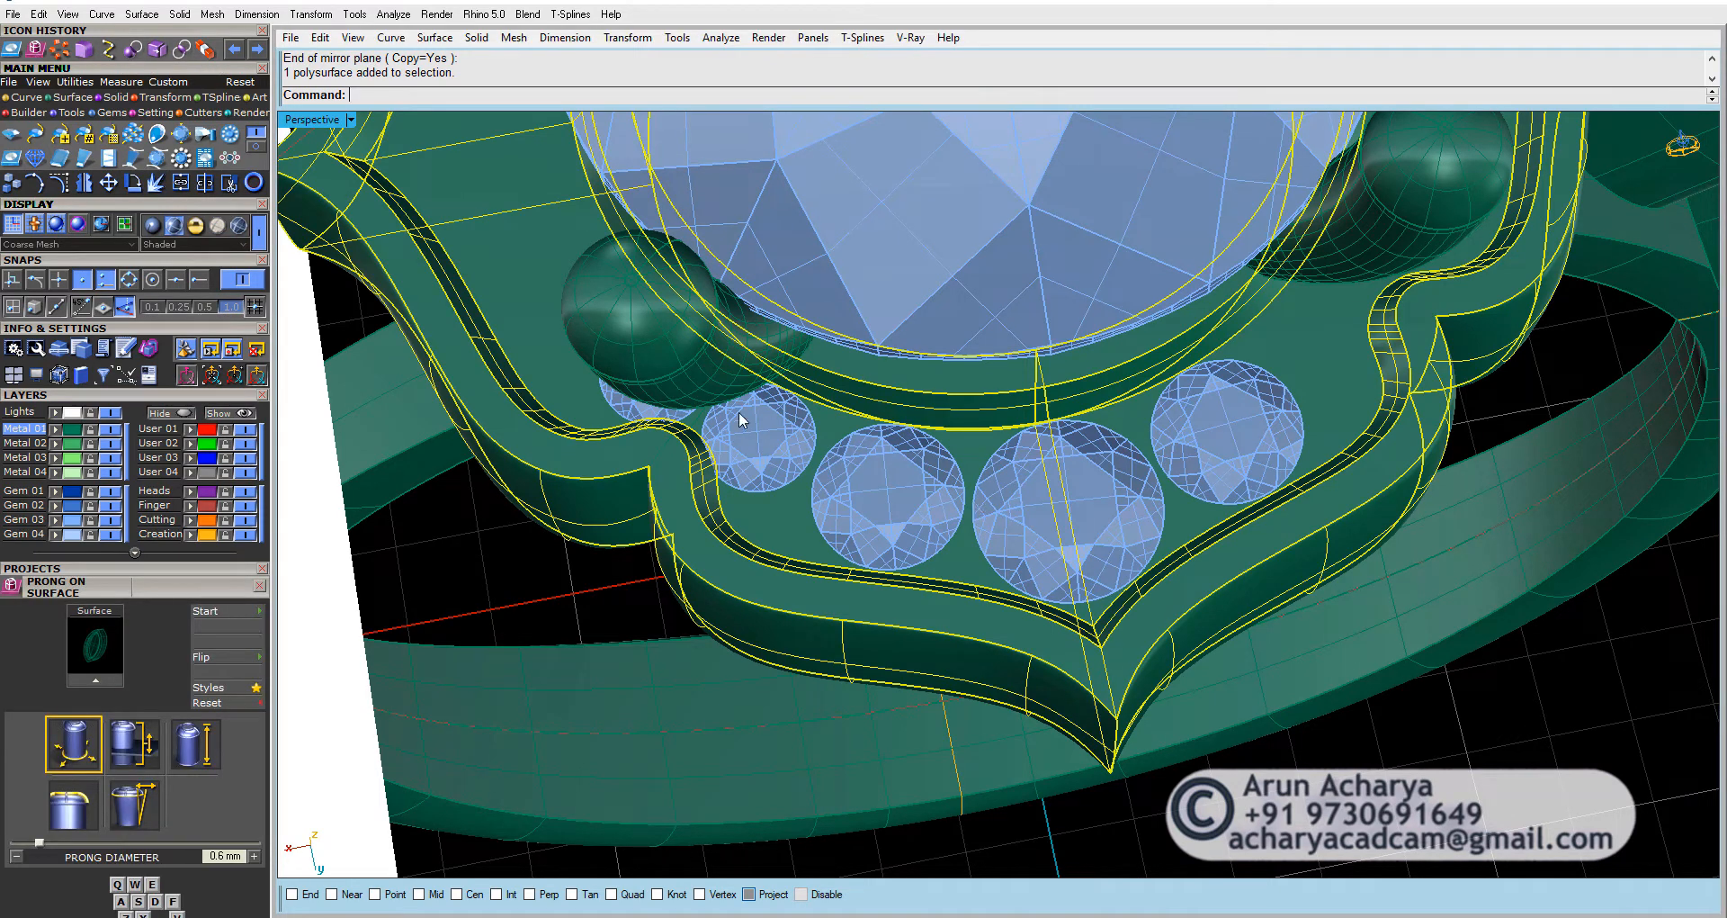
{"action": "left_click", "coordinate": [117, 668]}
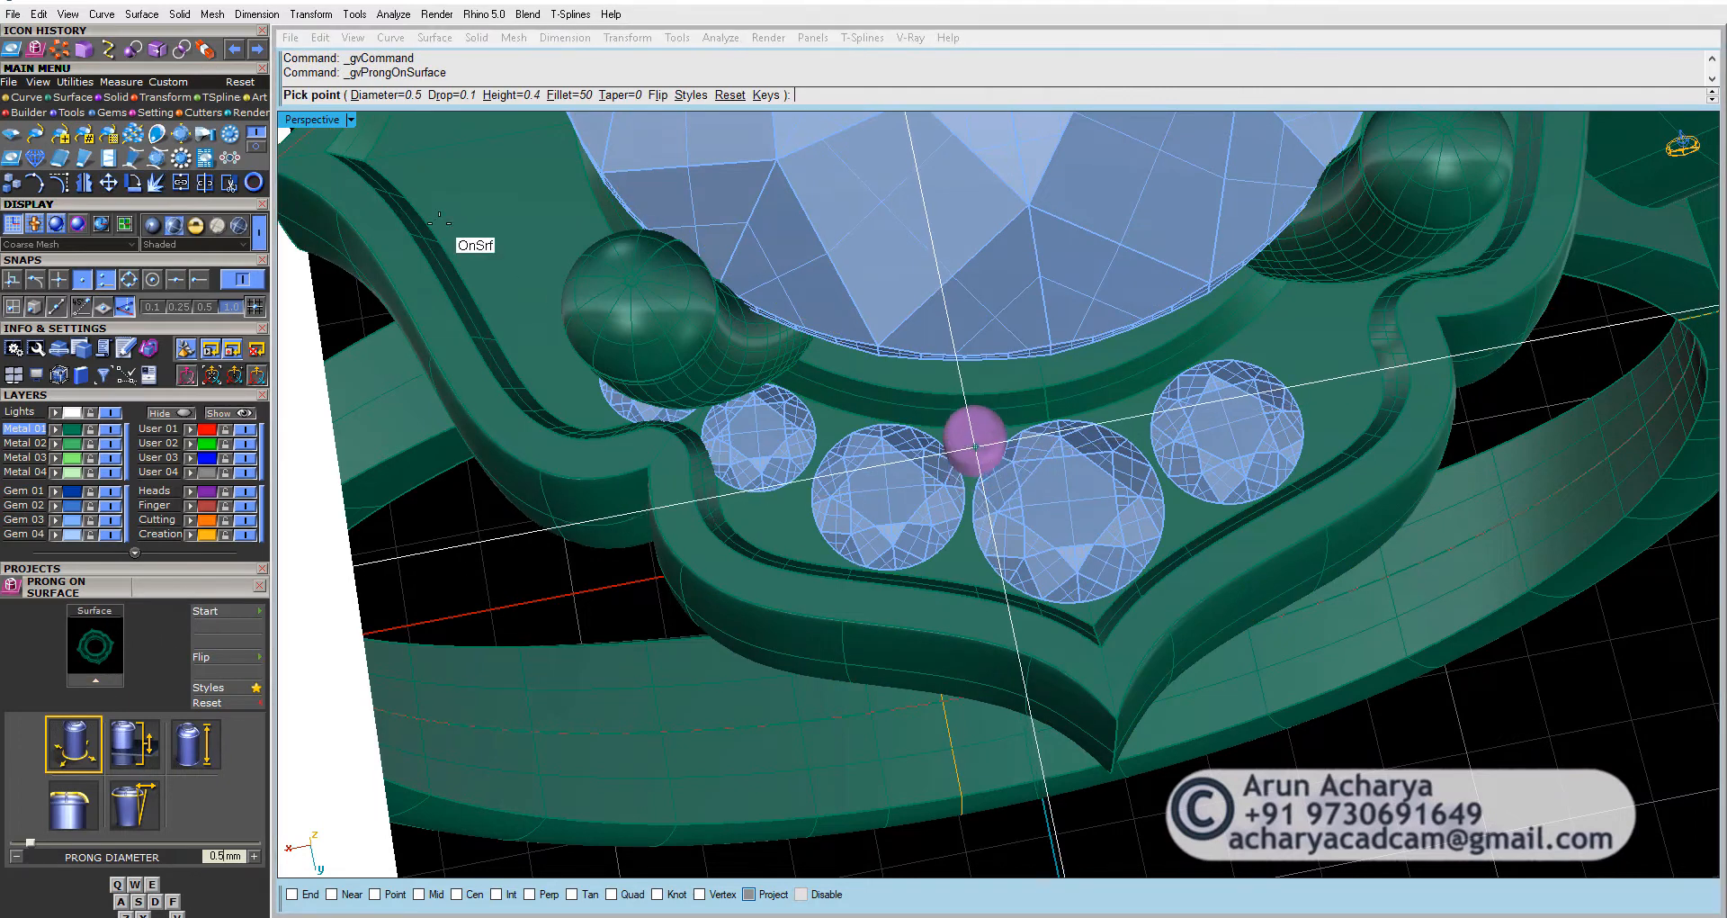
{"action": "double_click", "coordinate": [311, 120]}
{"action": "right_click_drag", "start_coordinate": [435, 270], "coordinate": [572, 312]}
{"action": "scroll", "coordinate": [511, 270], "scroll_direction": "up", "scroll_amount": 5}
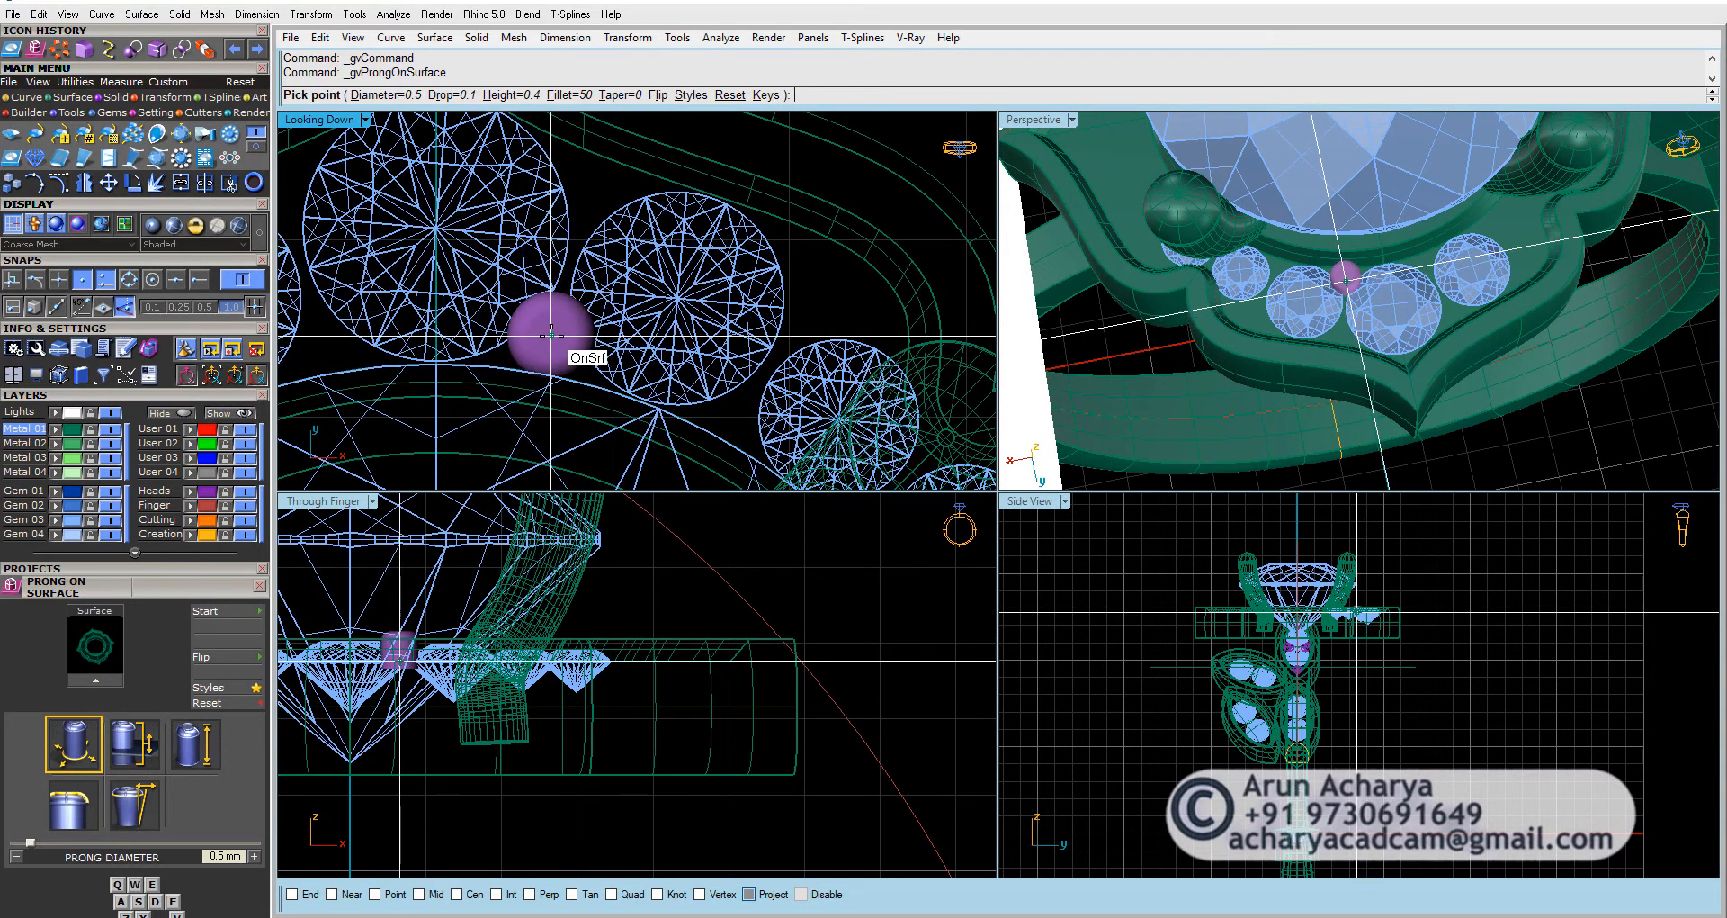
{"action": "left_click", "coordinate": [554, 336]}
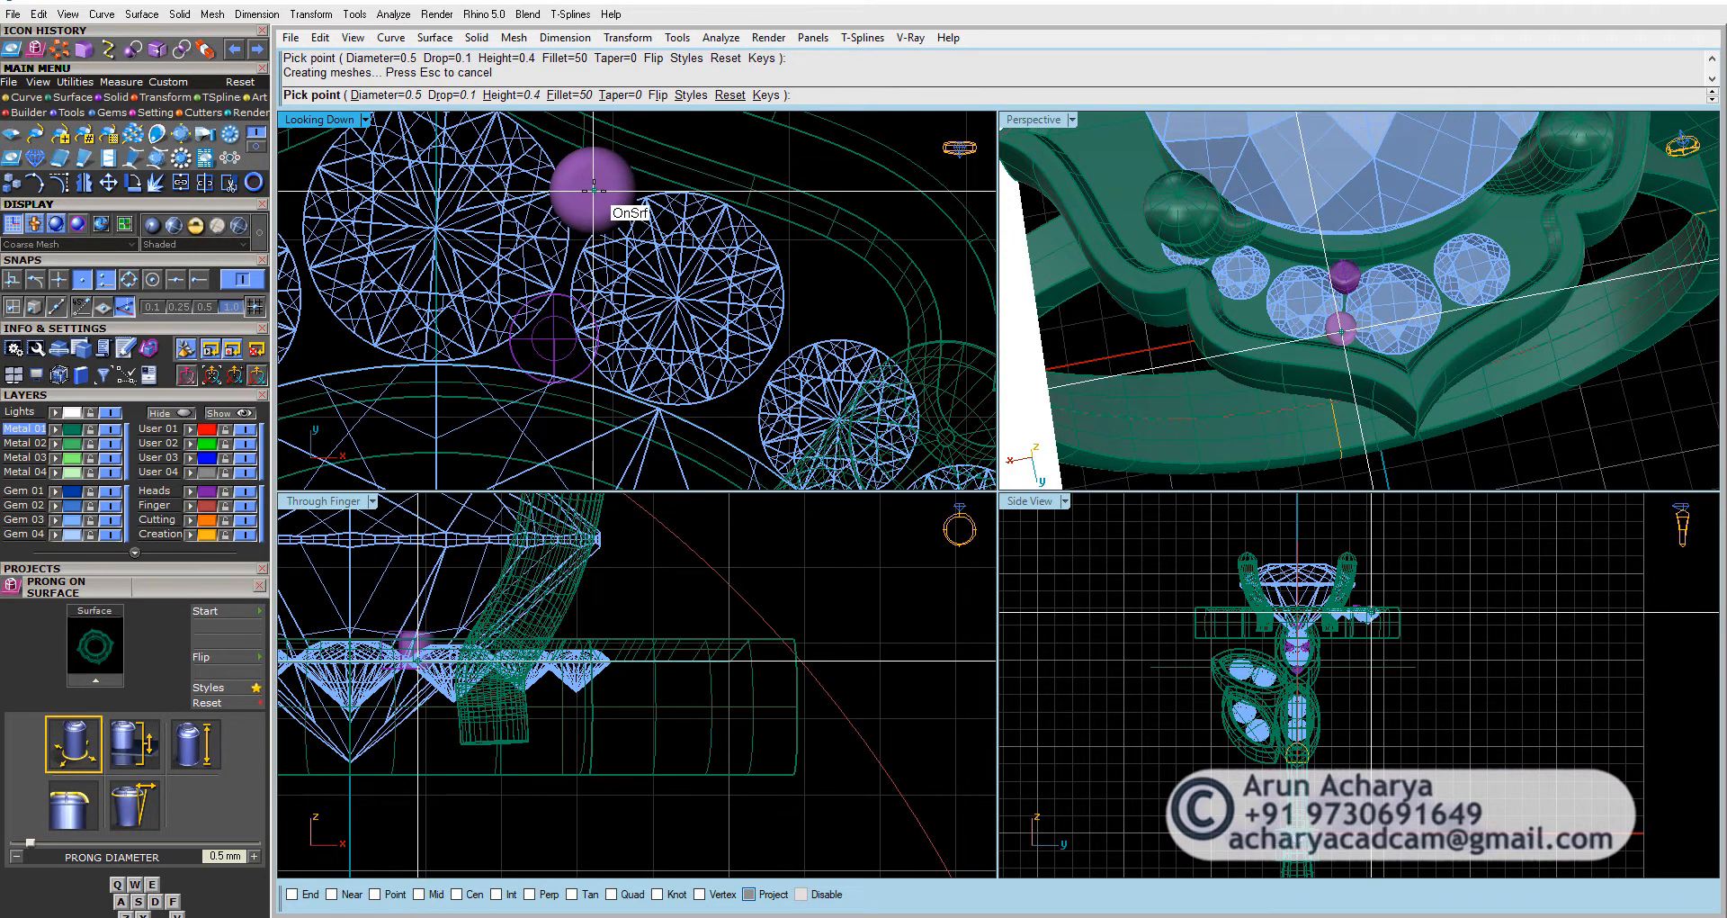
{"action": "left_click", "coordinate": [594, 189]}
Step: Place a 0.5 mm prong outside and a 0.35 mm prong inside the gap between the 1.2 and 0.9 gems
{"action": "scroll", "coordinate": [593, 189], "scroll_direction": "down", "scroll_amount": 3}
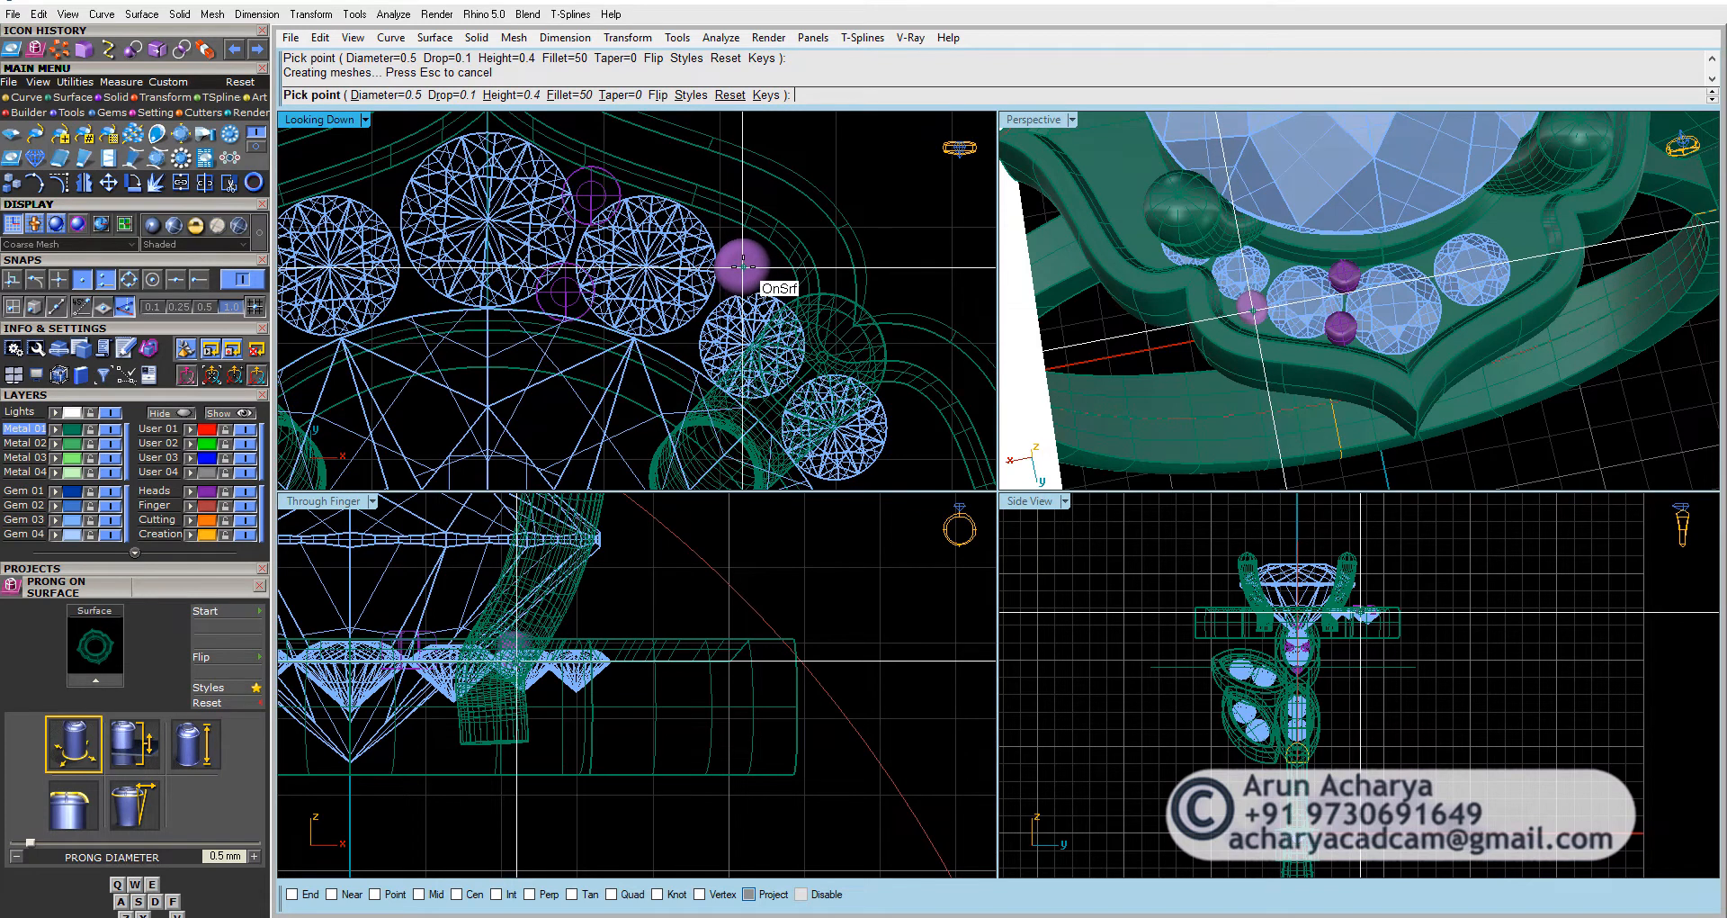
{"action": "left_click", "coordinate": [742, 266]}
{"action": "key", "text": "q"}
{"action": "key", "text": "q"}
{"action": "key", "text": "q"}
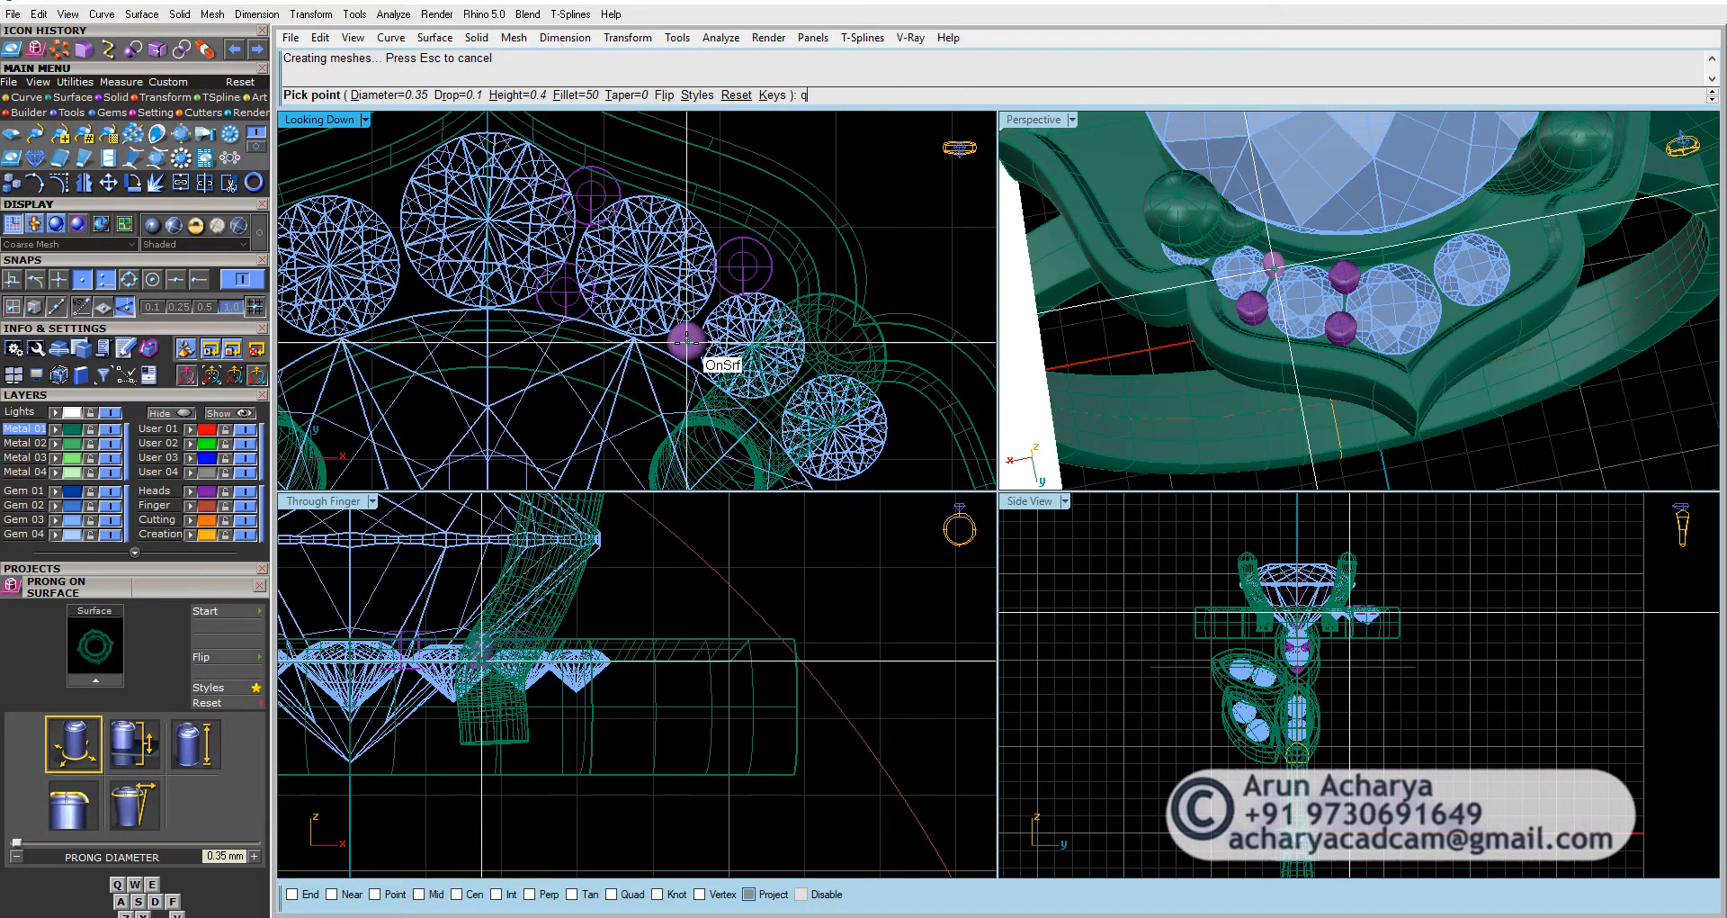
{"action": "scroll", "coordinate": [686, 342], "scroll_direction": "up", "scroll_amount": 2}
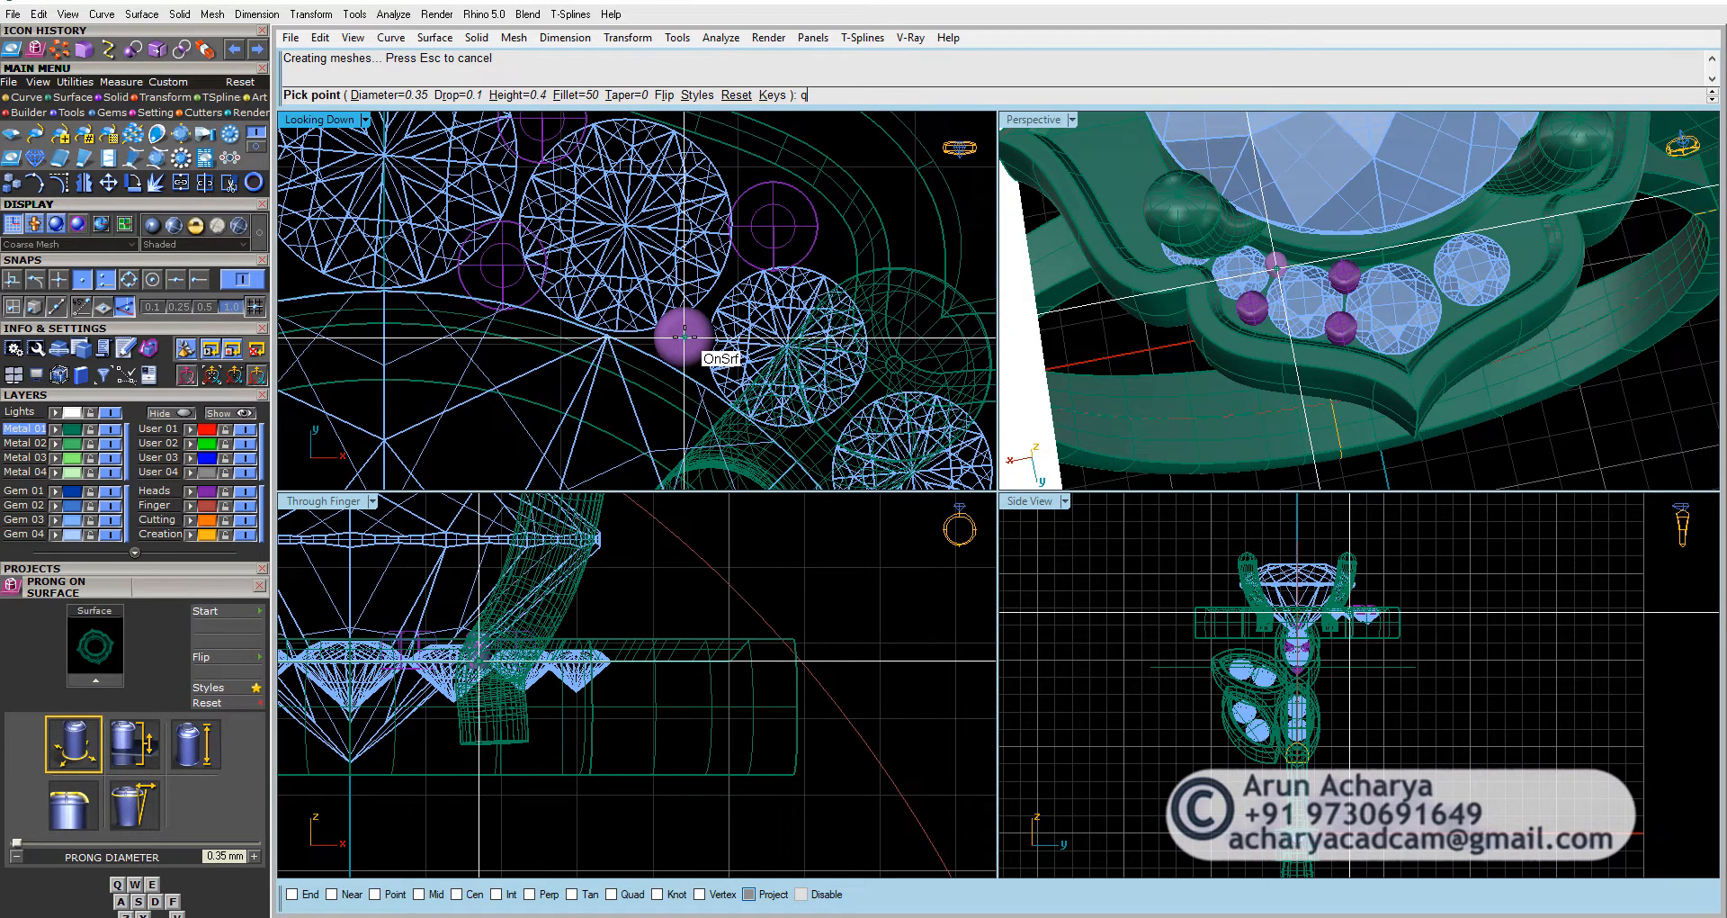
{"action": "left_click", "coordinate": [686, 339]}
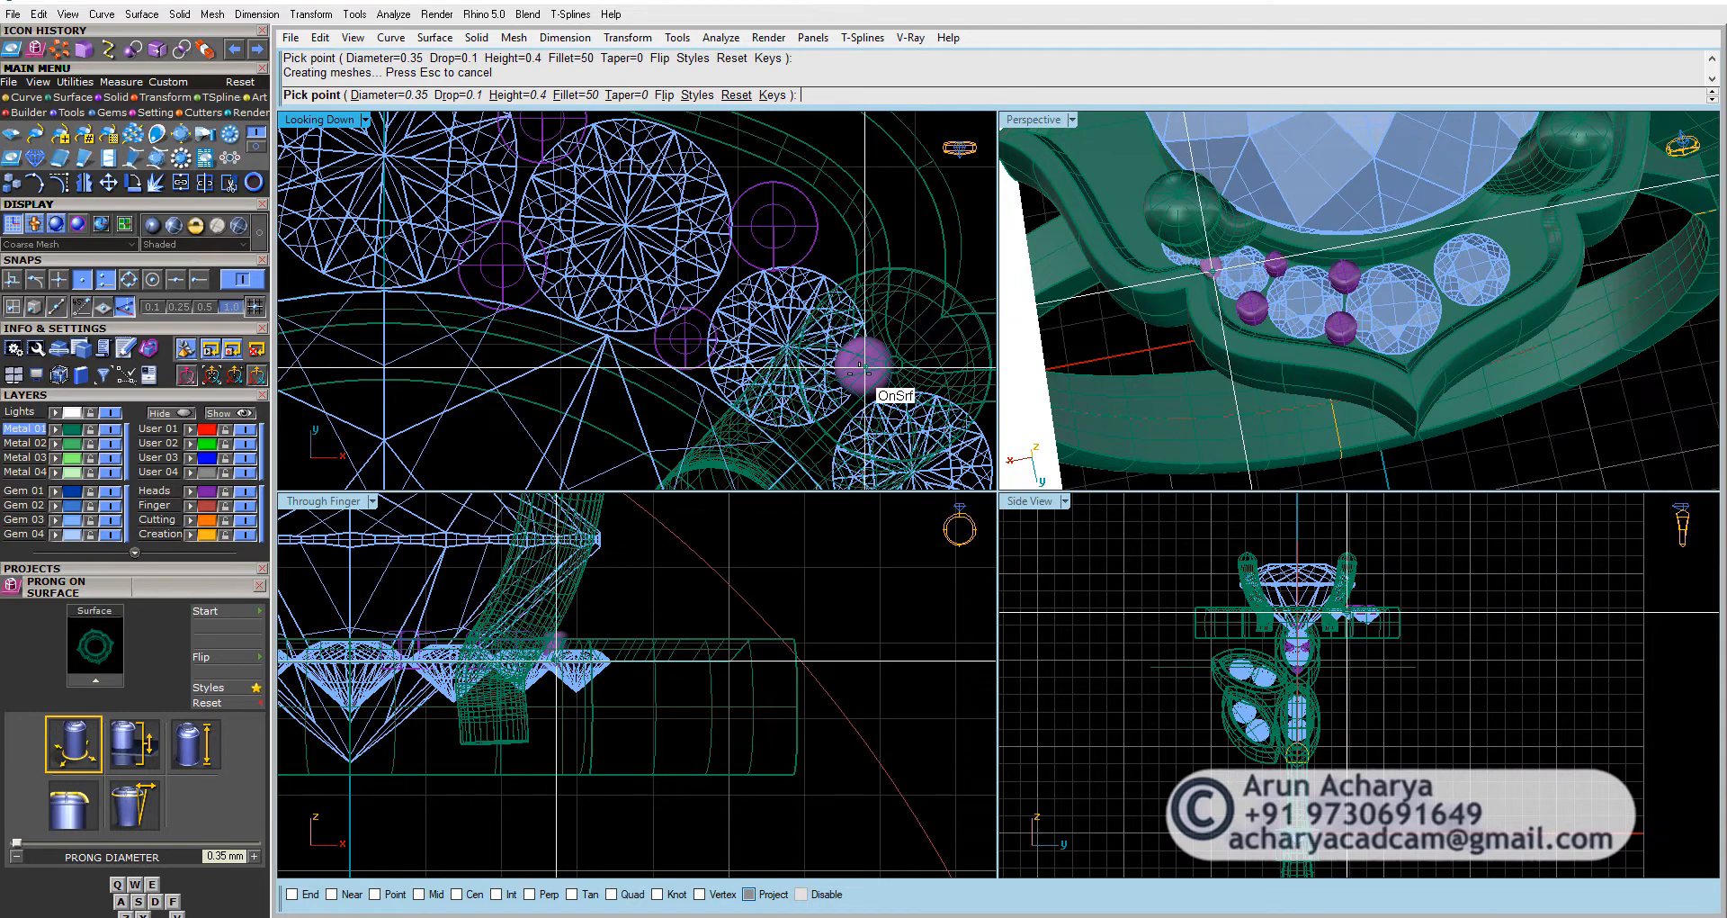
Step: Place two 0.3 mm prongs, one on each side of the gap between the 0.9 gem and its mirrored copy
{"action": "scroll", "coordinate": [1247, 304], "scroll_direction": "up", "scroll_amount": 8}
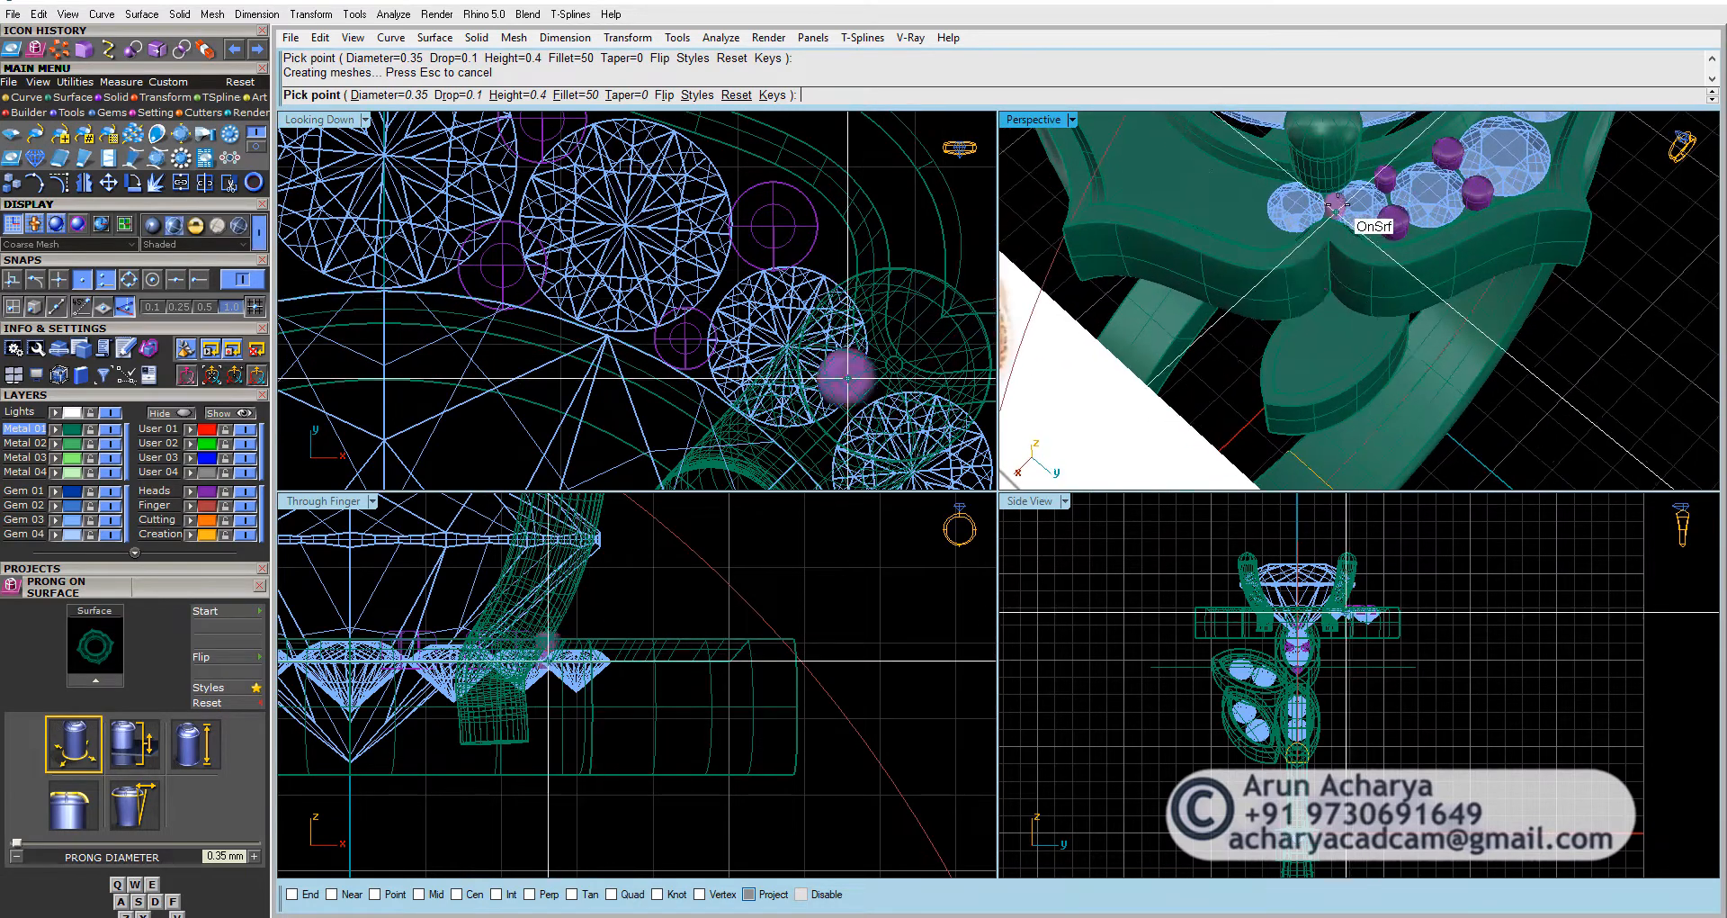
{"action": "scroll", "coordinate": [1338, 205], "scroll_direction": "down", "scroll_amount": 8}
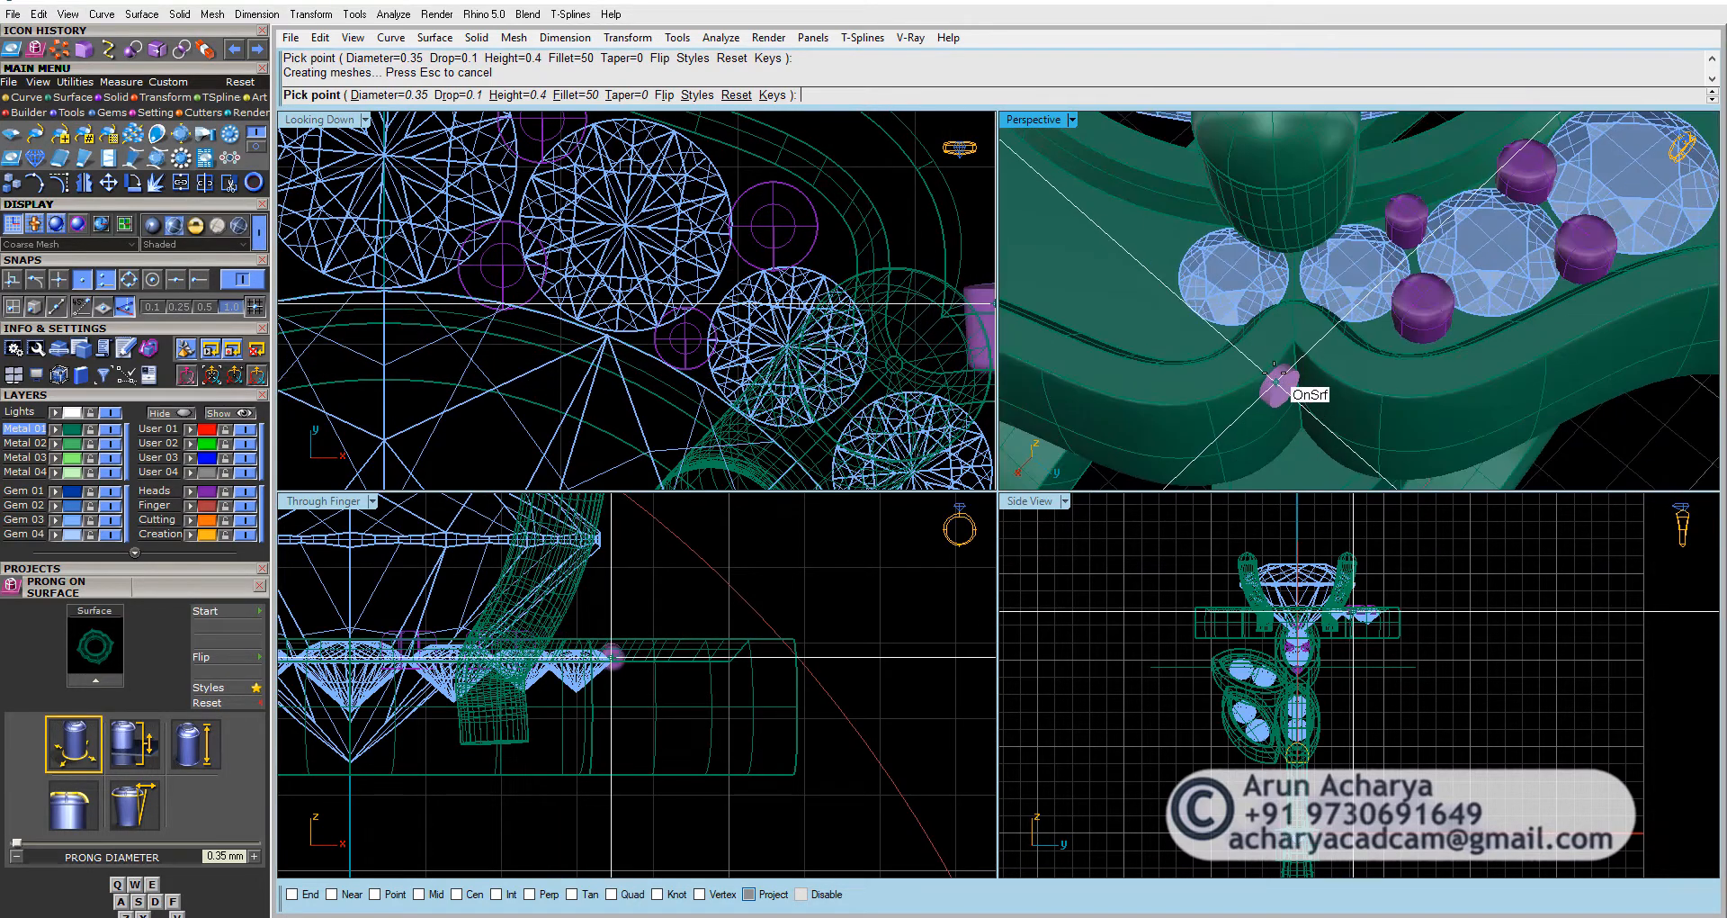
{"action": "scroll", "coordinate": [1285, 337], "scroll_direction": "up", "scroll_amount": 3}
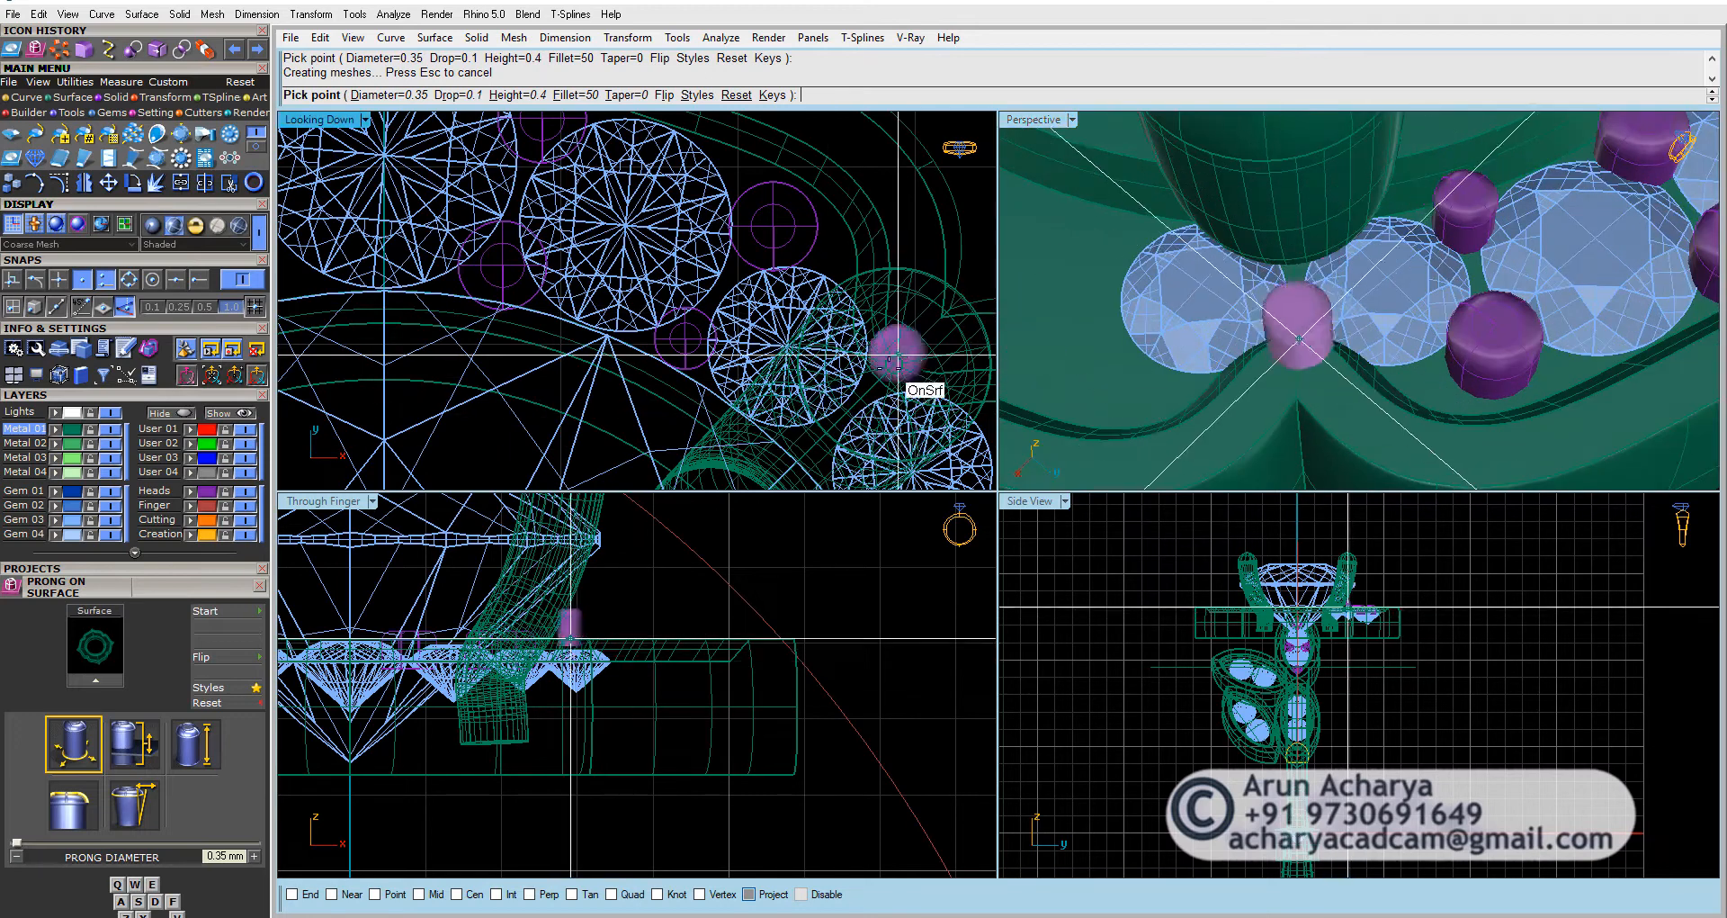
{"action": "scroll", "coordinate": [899, 366], "scroll_direction": "up", "scroll_amount": 5}
{"action": "key", "text": "a"}
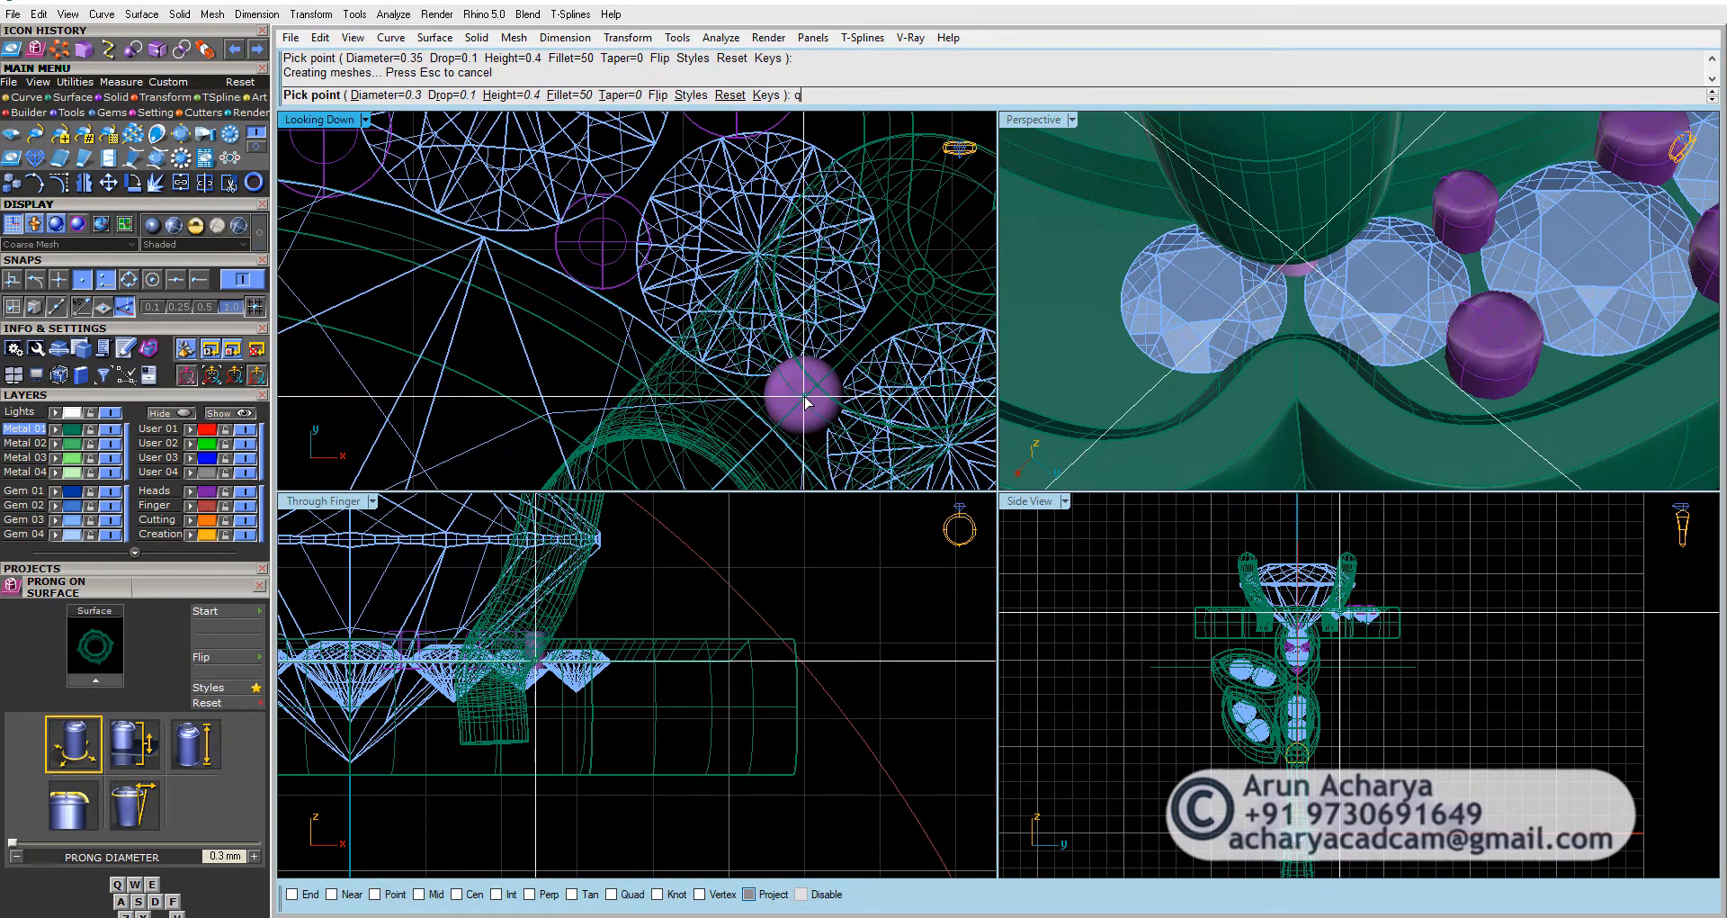
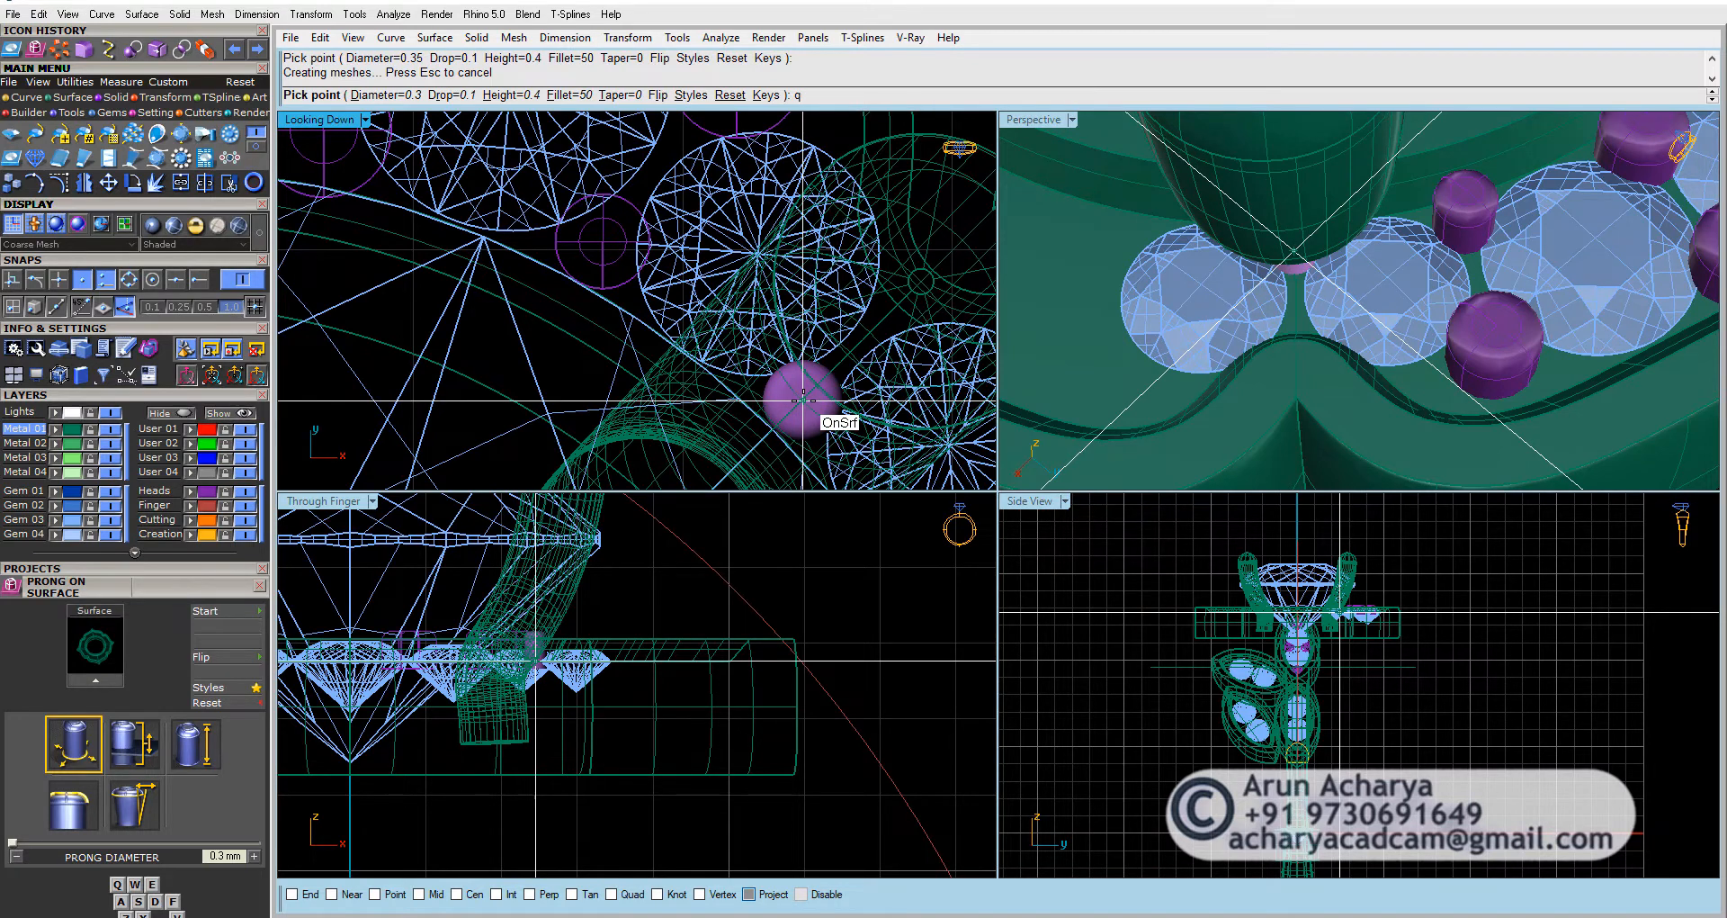
{"action": "left_click", "coordinate": [803, 400]}
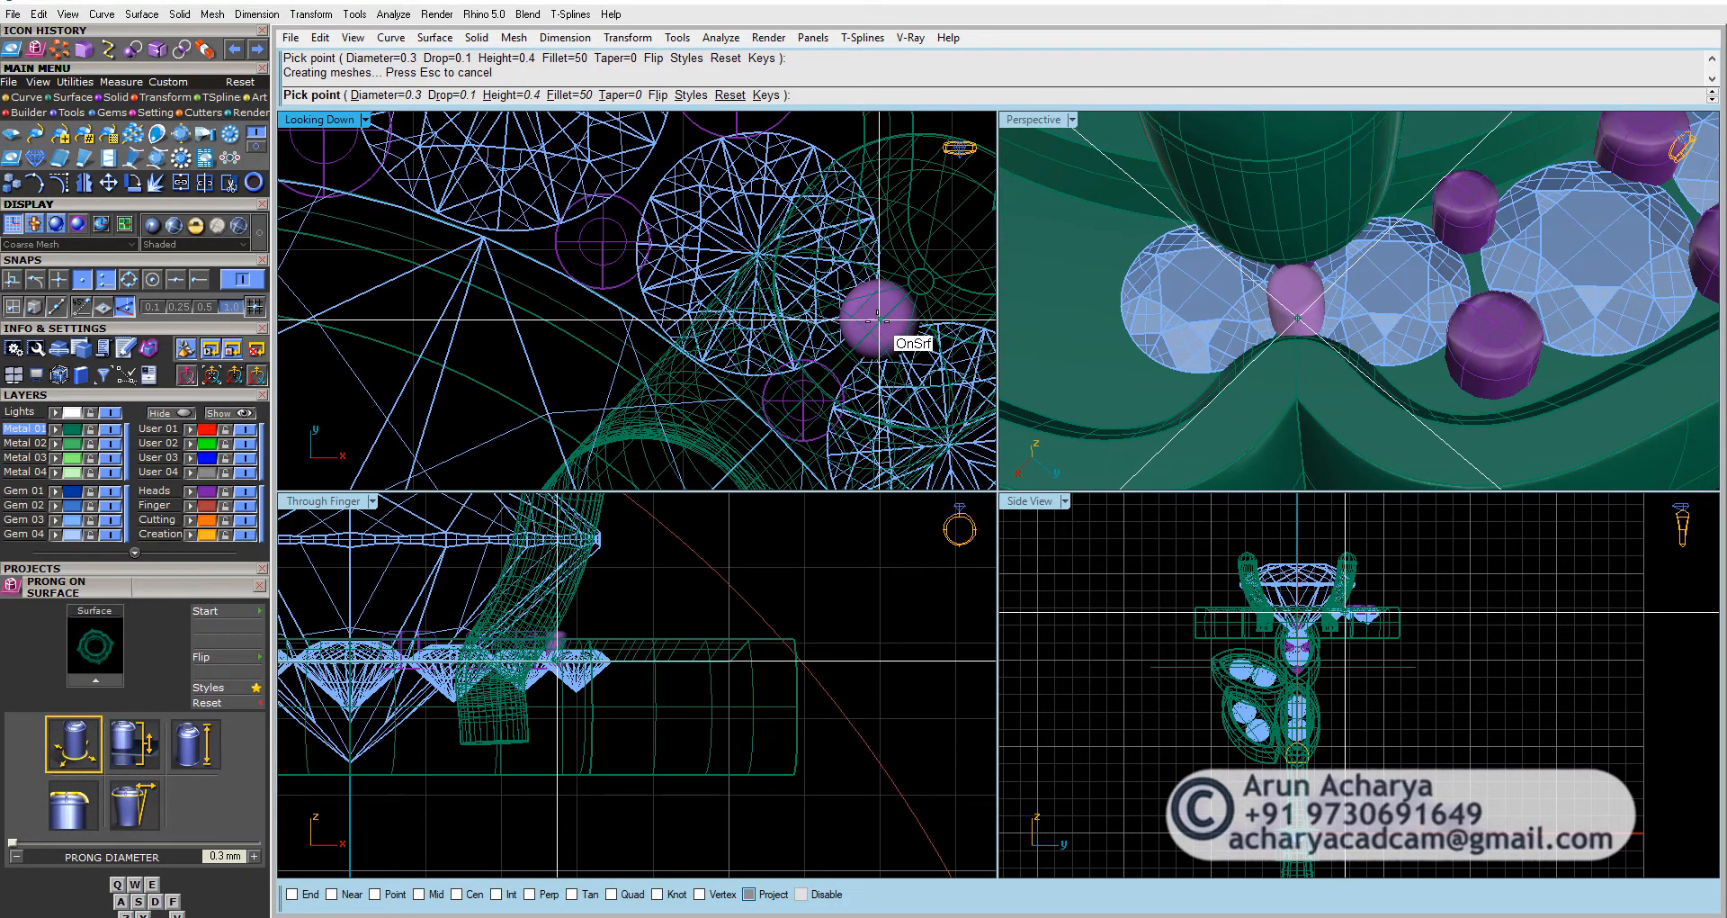
{"action": "key", "text": "Return"}
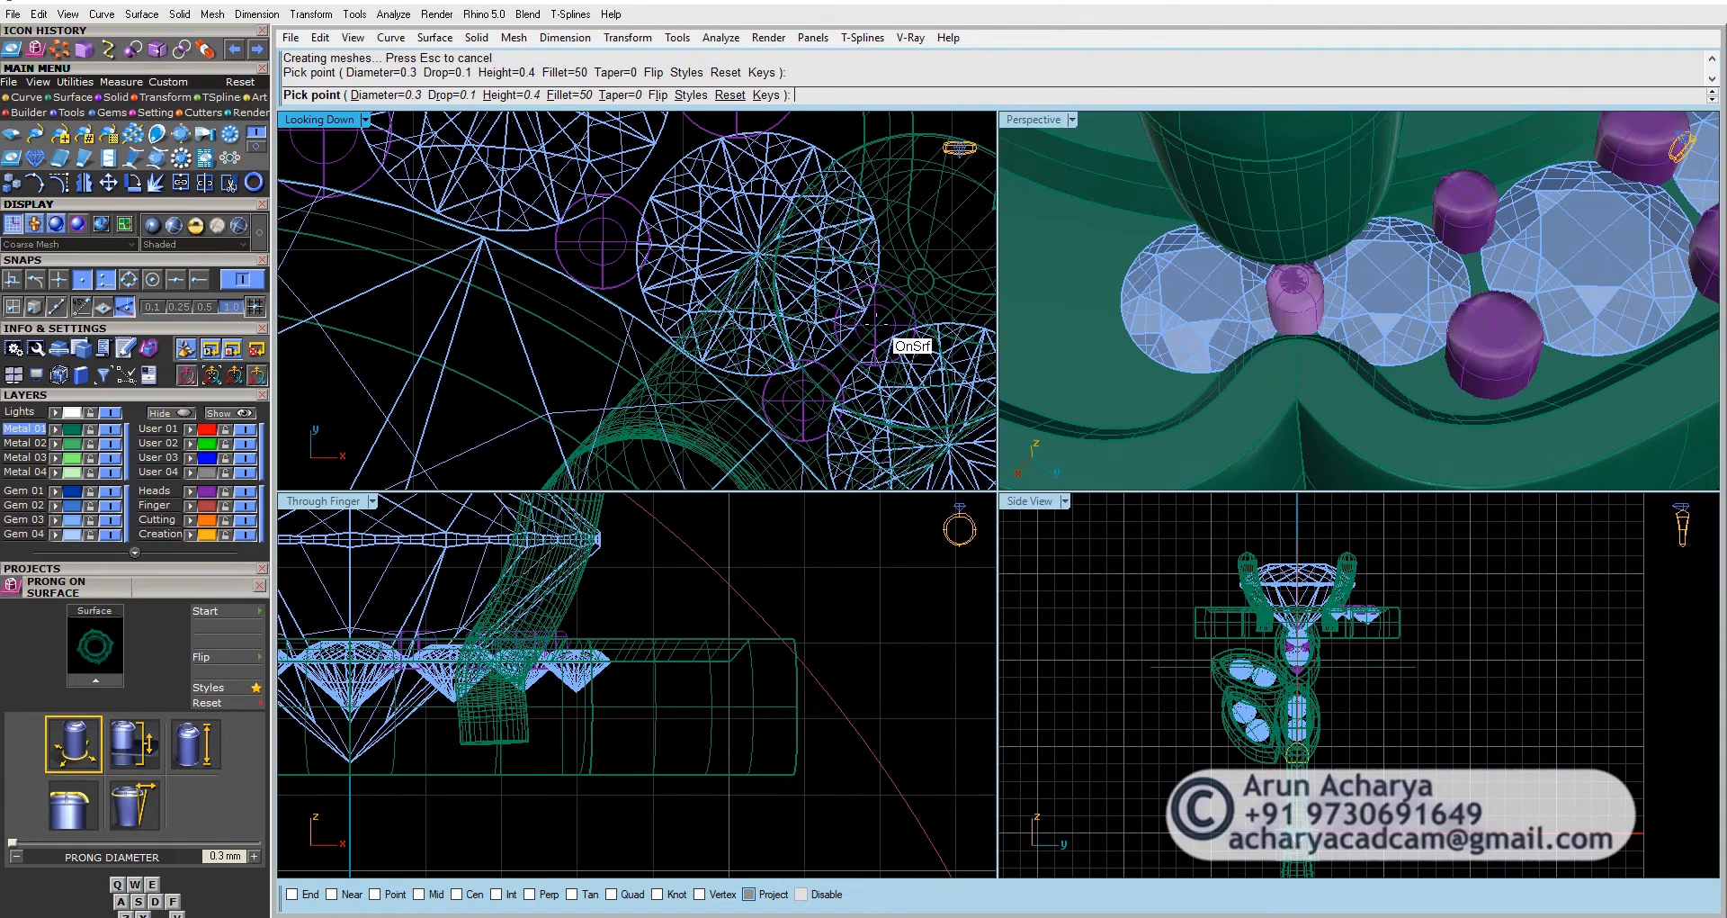
Step: Delete the inner 0.3 mm prong that sits against the bent centre prong
{"action": "double_click", "coordinate": [1021, 125]}
{"action": "scroll", "coordinate": [1077, 409], "scroll_direction": "down", "scroll_amount": 6}
{"action": "right_click_drag", "start_coordinate": [1076, 408], "coordinate": [963, 324]}
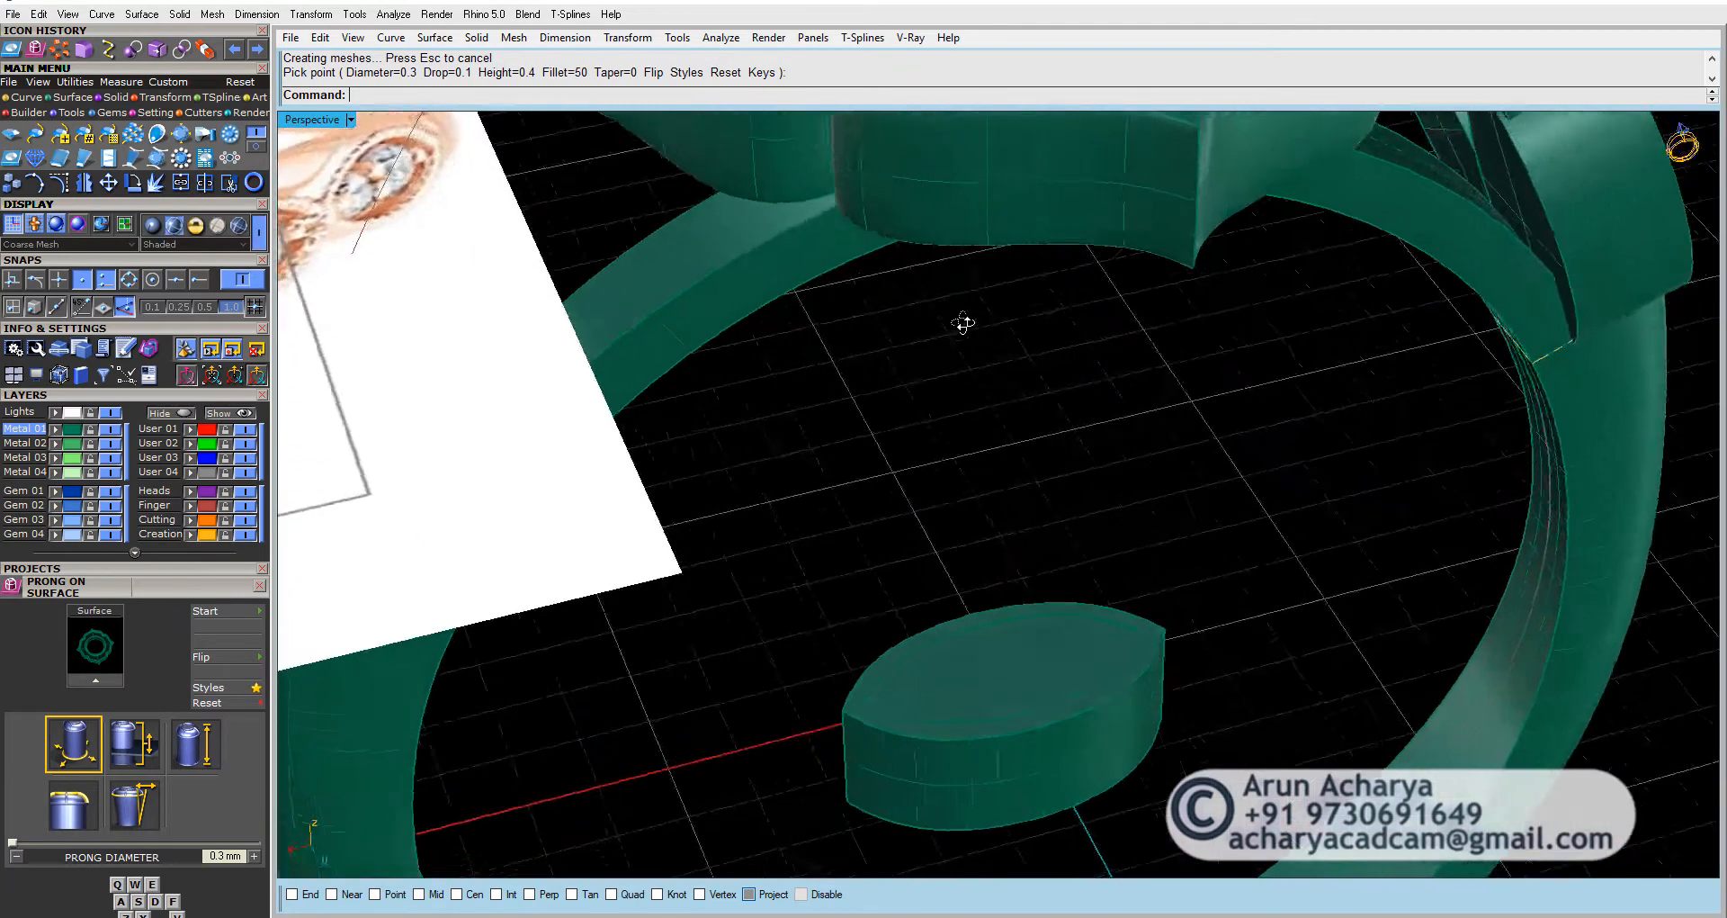
{"action": "scroll", "coordinate": [1061, 463], "scroll_direction": "down", "scroll_amount": 4}
{"action": "right_click_drag", "start_coordinate": [1062, 466], "coordinate": [931, 198]}
{"action": "scroll", "coordinate": [931, 195], "scroll_direction": "up", "scroll_amount": 8}
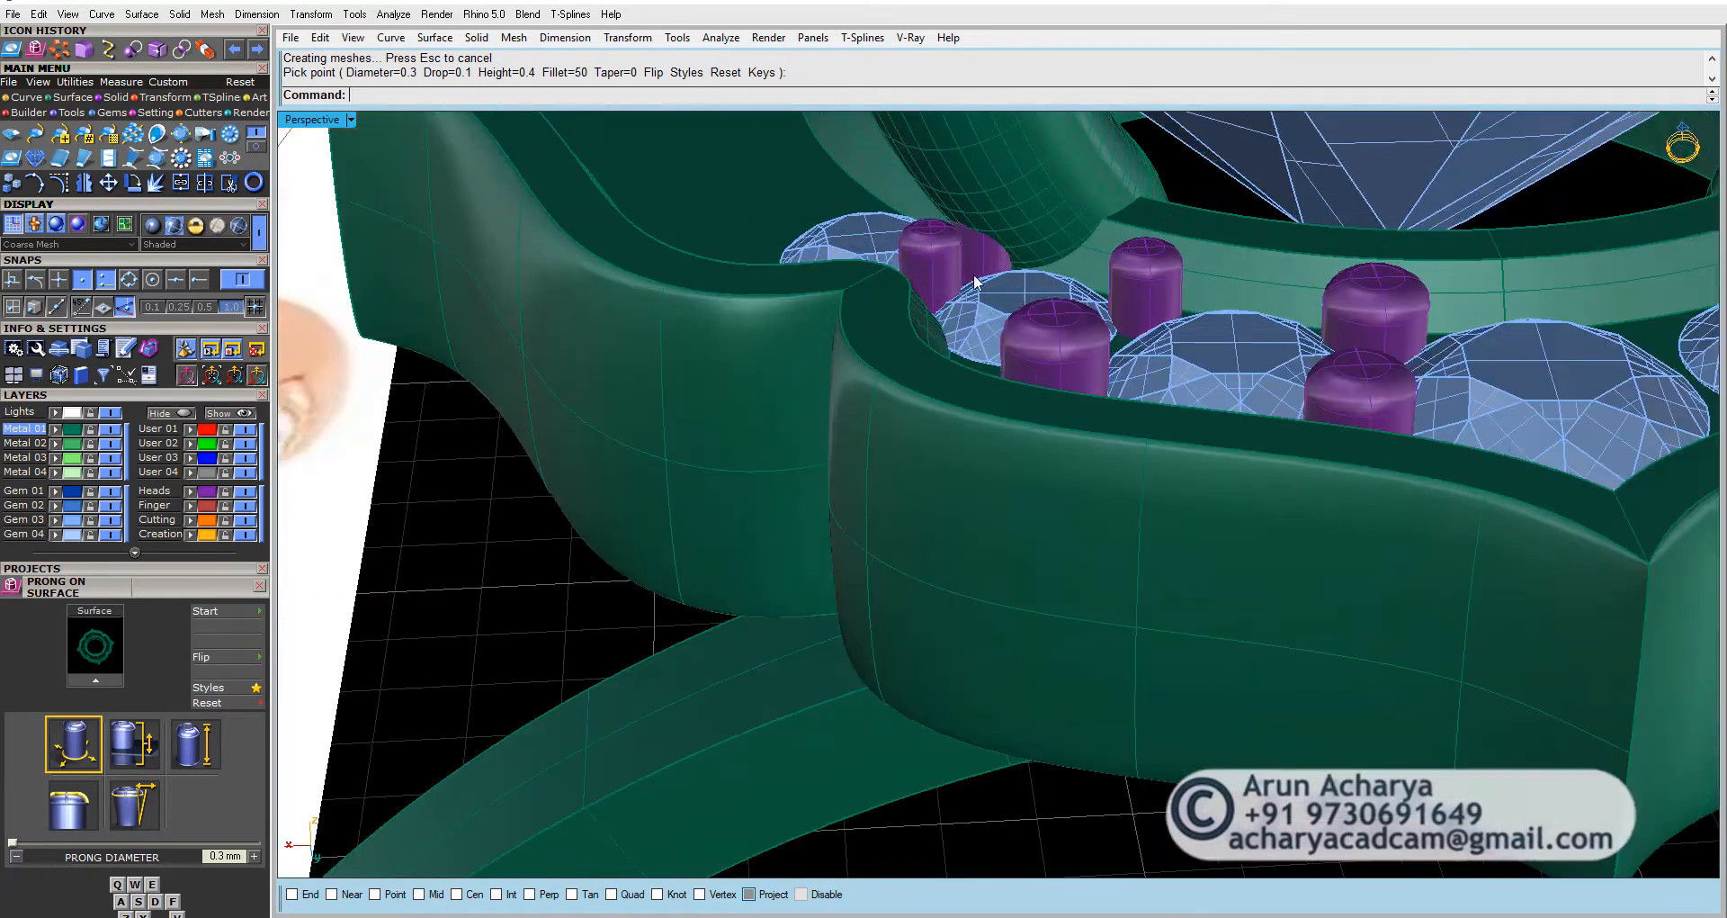
{"action": "scroll", "coordinate": [862, 340], "scroll_direction": "up", "scroll_amount": 3}
{"action": "left_click", "coordinate": [861, 342]}
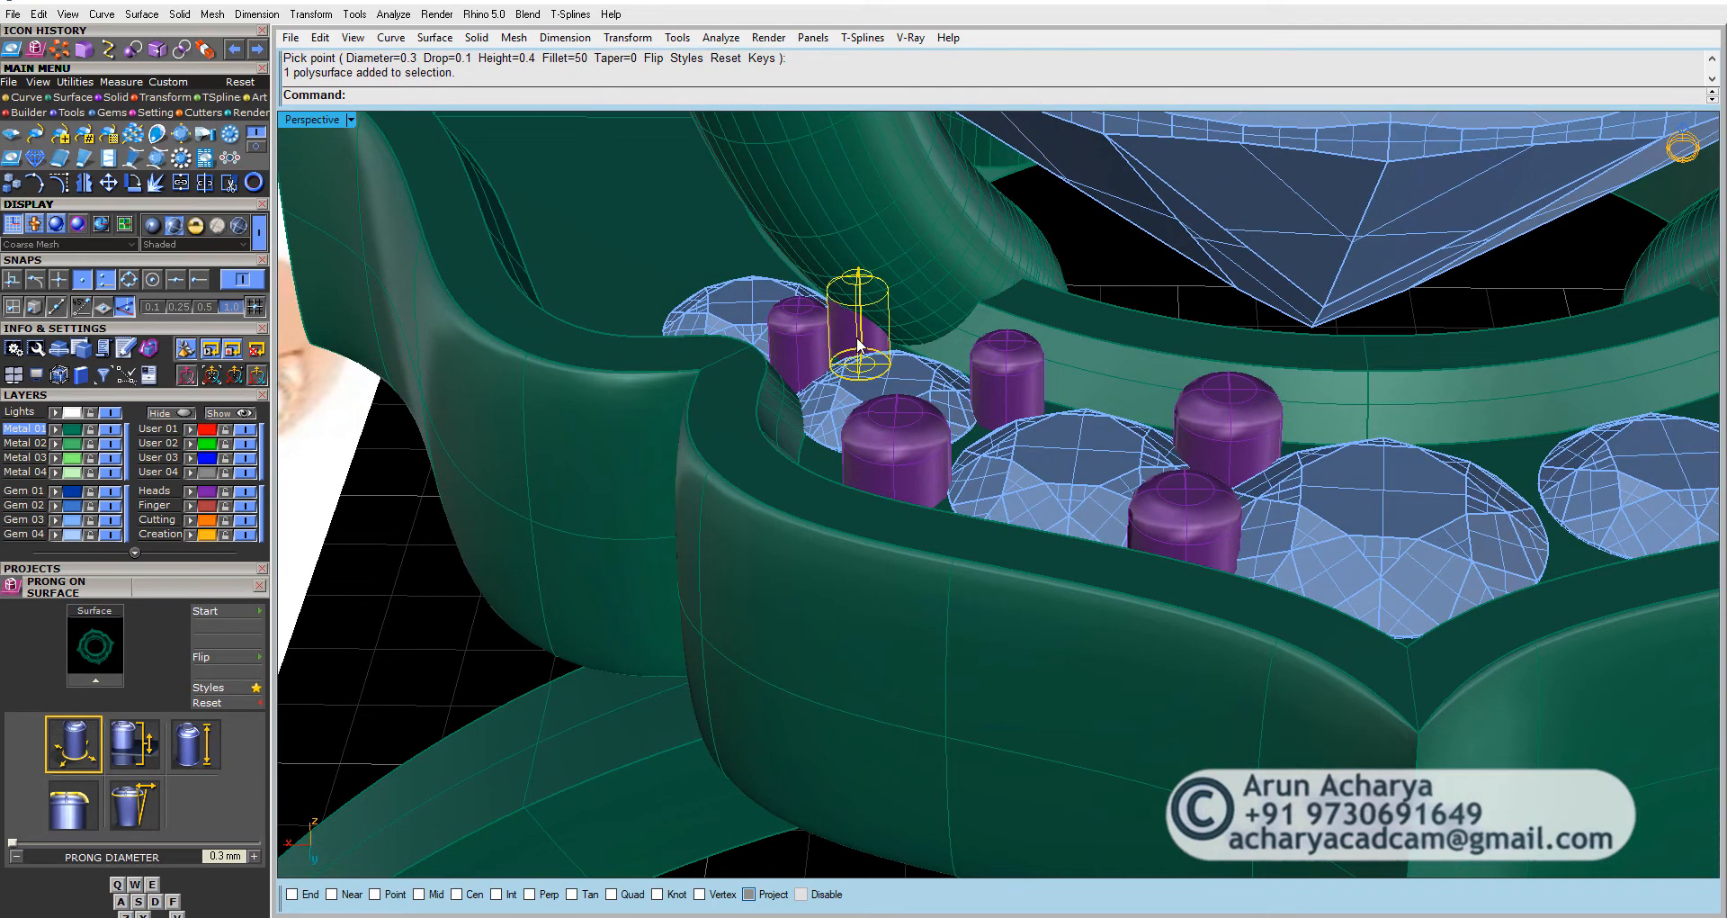
{"action": "key", "text": "Delete"}
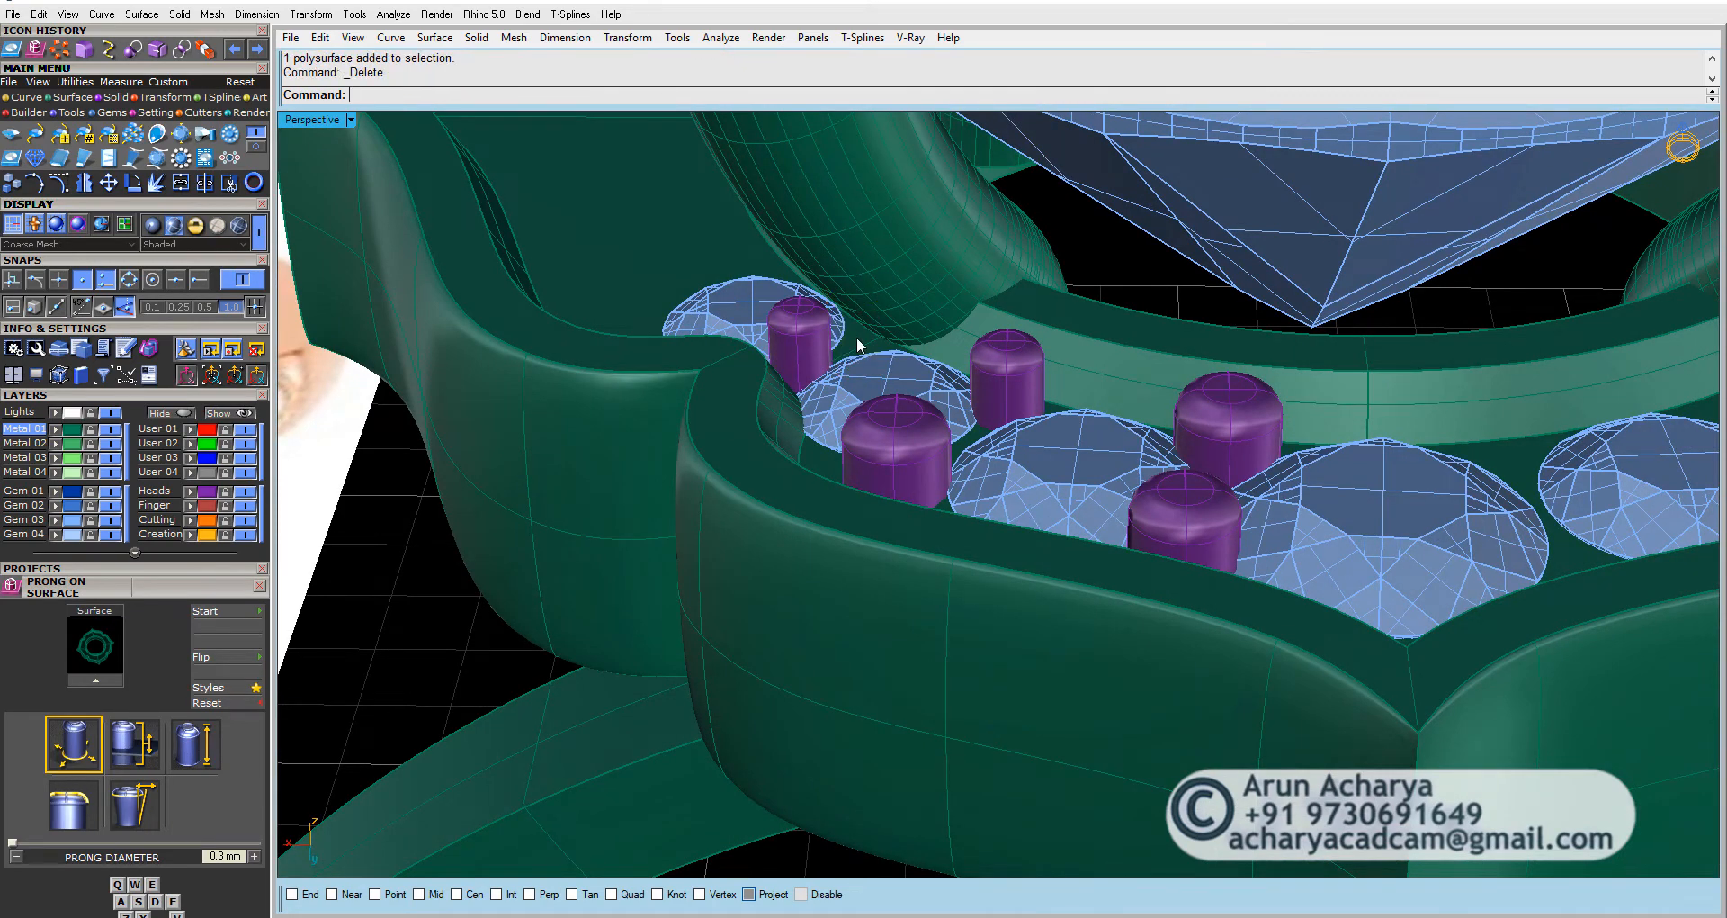
Step: Select all curves in the model and hide them
{"action": "scroll", "coordinate": [860, 344], "scroll_direction": "down", "scroll_amount": 10}
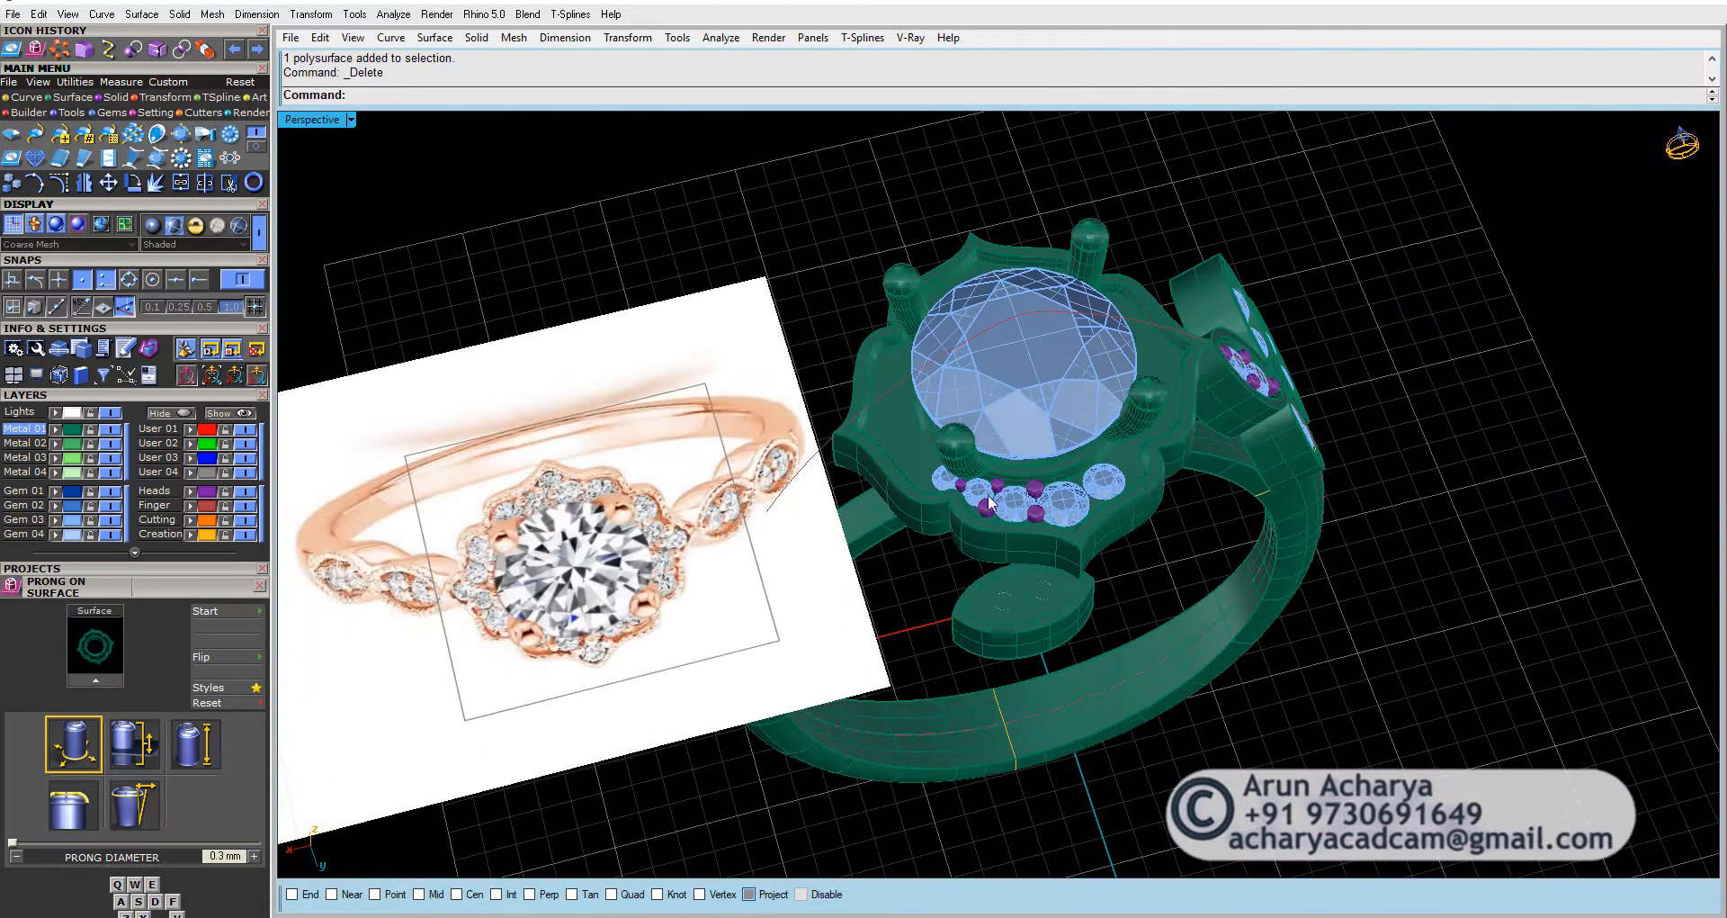
{"action": "right_click_drag", "start_coordinate": [990, 504], "coordinate": [1003, 521]}
{"action": "left_click_drag", "start_coordinate": [1078, 423], "coordinate": [1092, 401]}
{"action": "left_click", "coordinate": [1062, 525]}
{"action": "type", "text": "sc"}
{"action": "key", "text": "Return"}
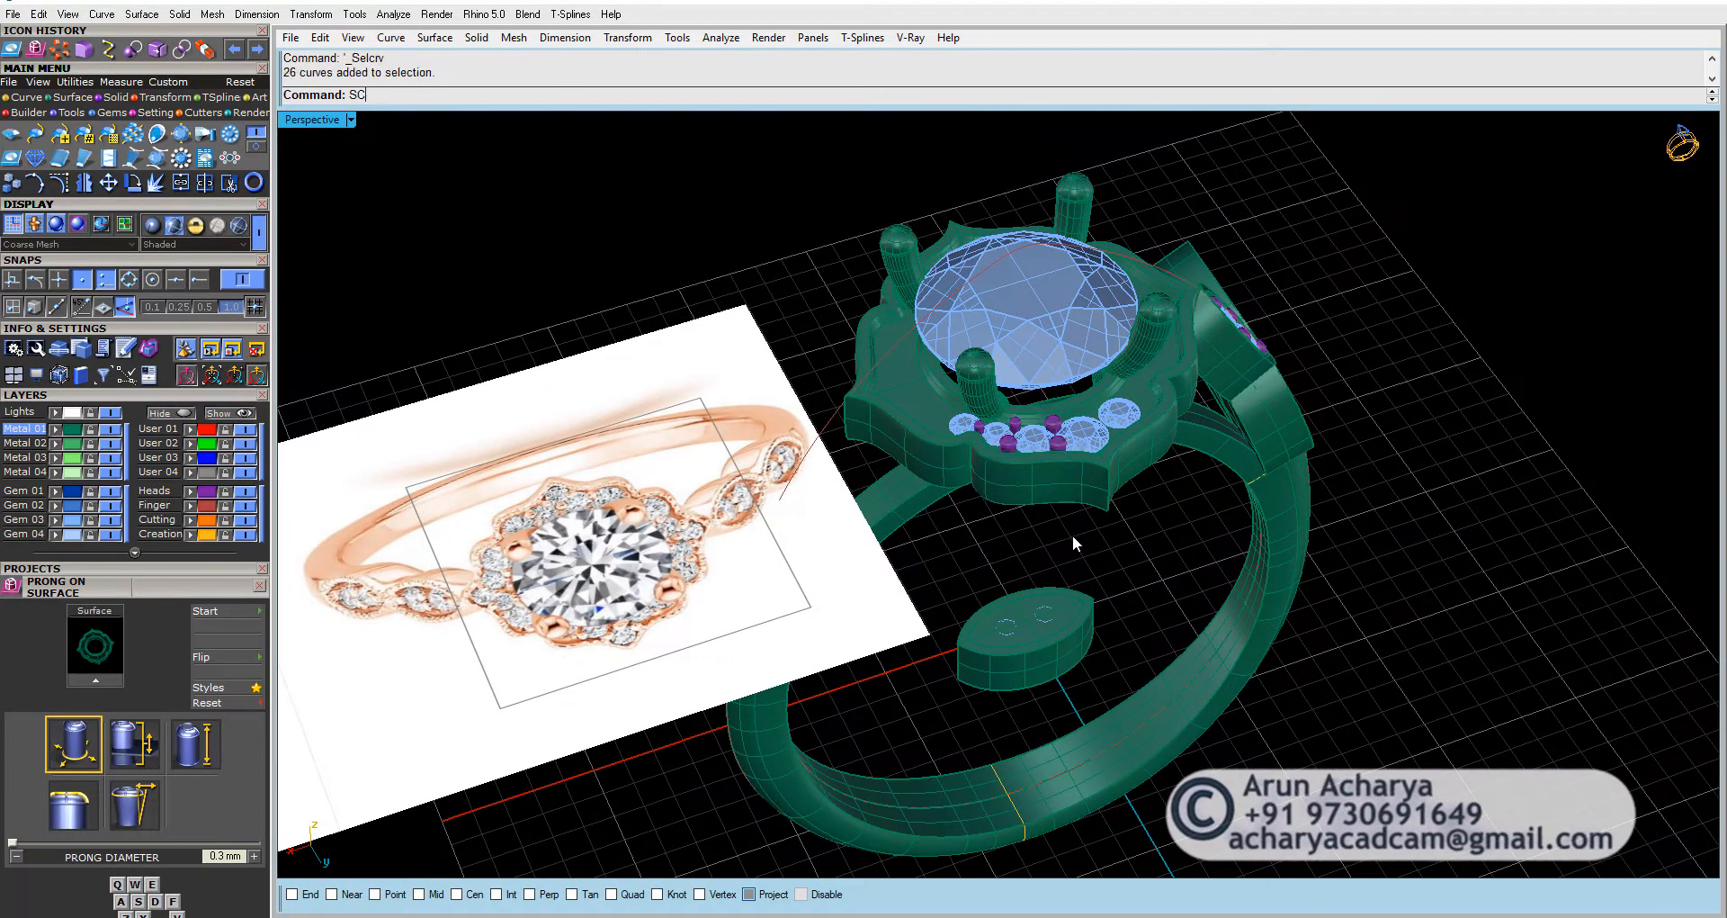
{"action": "right_click_drag", "start_coordinate": [1044, 510], "coordinate": [956, 550]}
{"action": "key", "text": "ctrl+h"}
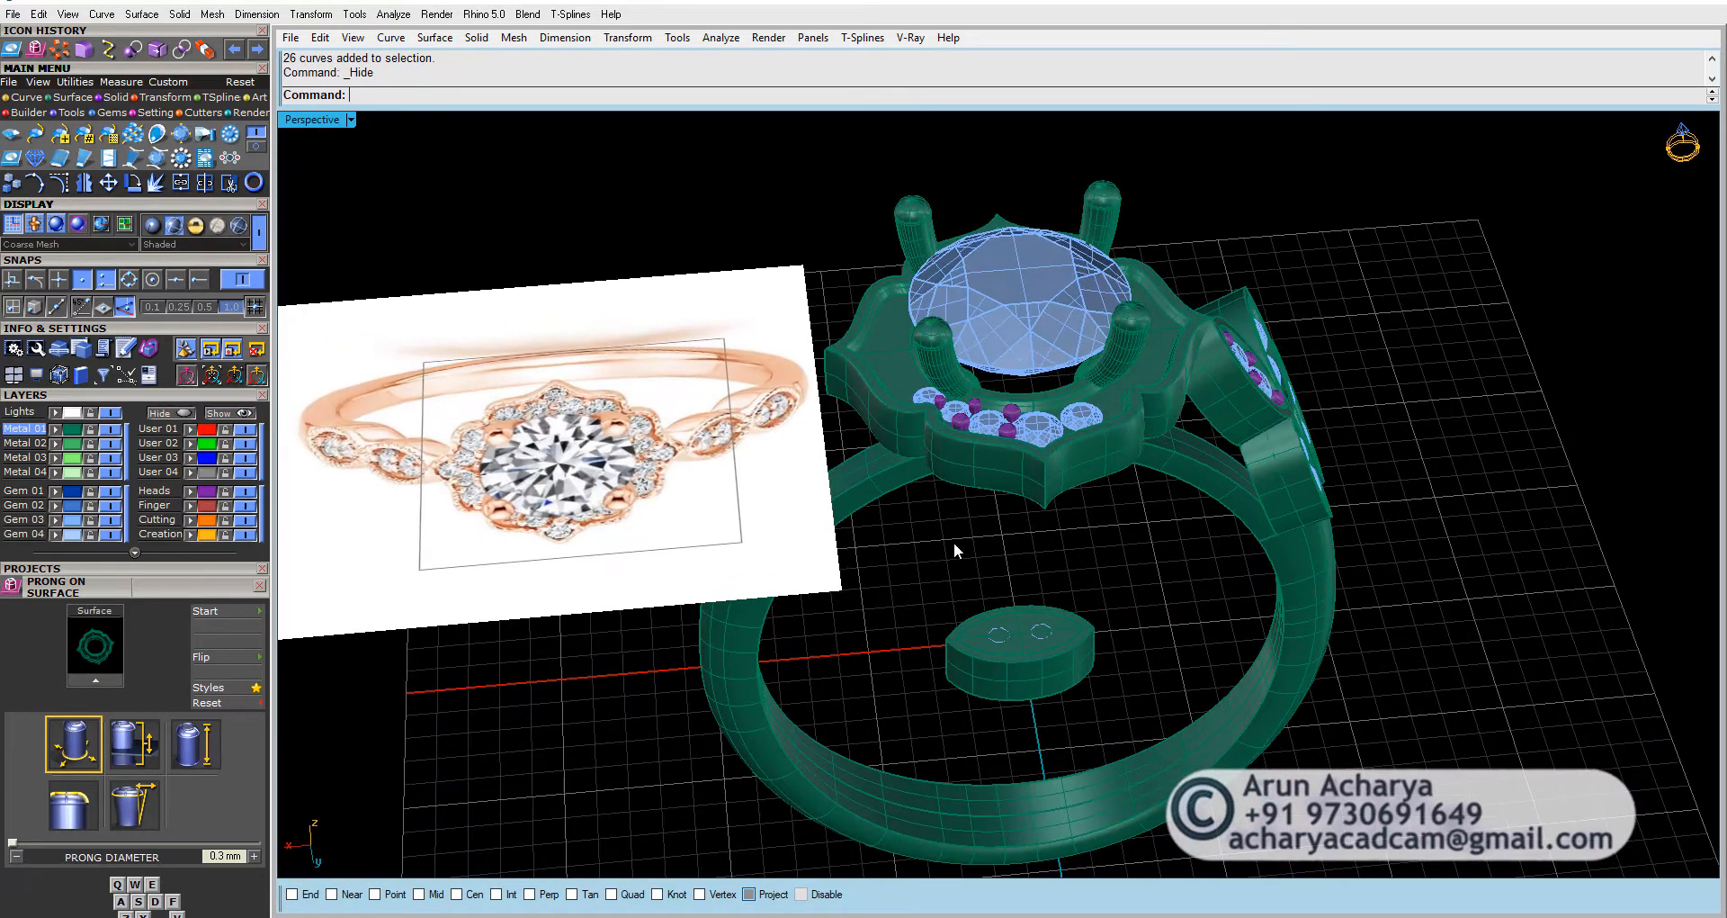
Step: Try to mirror the 1.2 and 0.9 gems with all their prongs about a vertical plane through 0,0,0 in the Looking Down view
{"action": "left_click_drag", "start_coordinate": [1021, 387], "coordinate": [1022, 371]}
{"action": "double_click", "coordinate": [308, 120]}
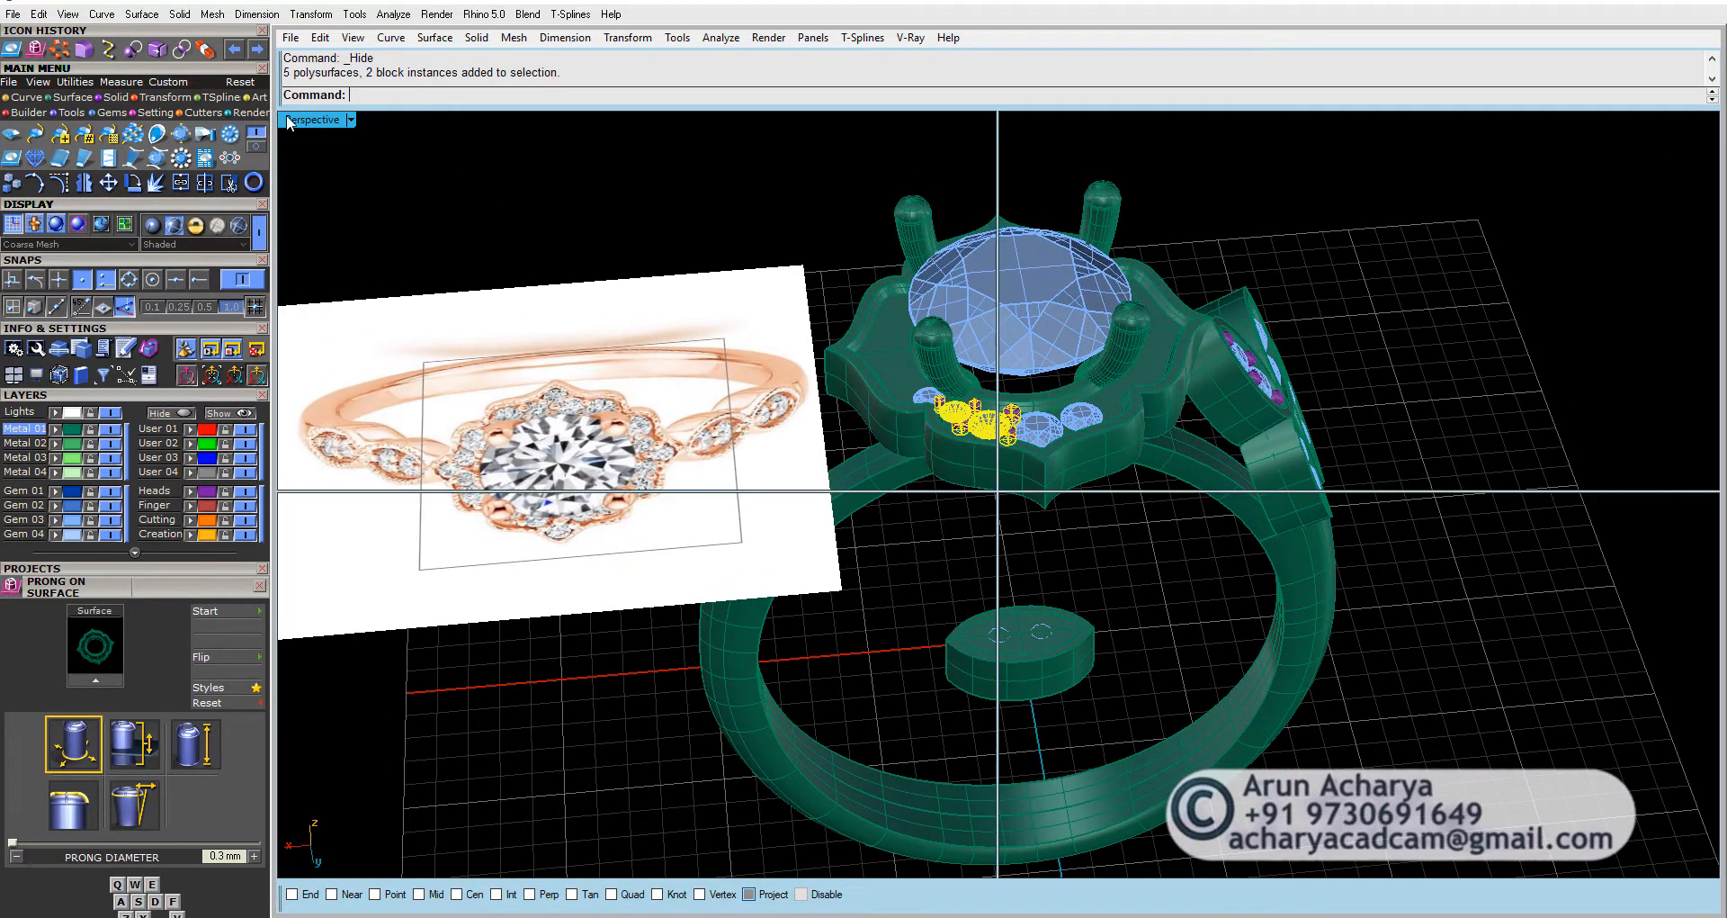
{"action": "double_click", "coordinate": [308, 120]}
{"action": "scroll", "coordinate": [1086, 447], "scroll_direction": "down", "scroll_amount": 14}
{"action": "right_click_drag", "start_coordinate": [1041, 410], "coordinate": [1038, 519]}
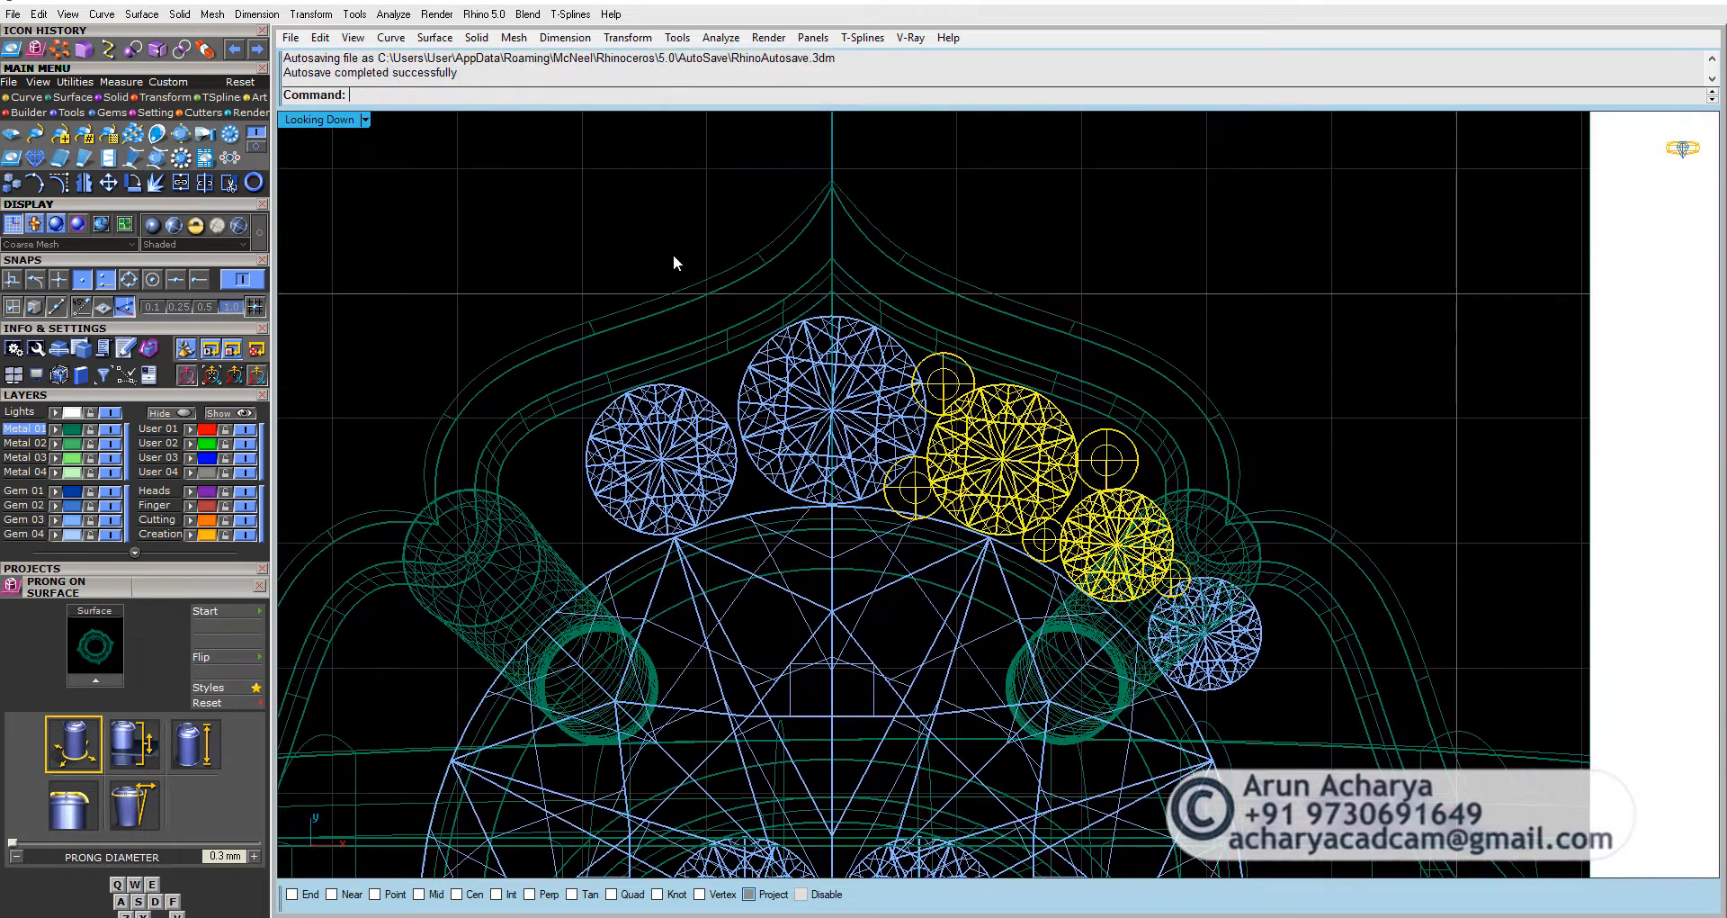
{"action": "right_click", "coordinate": [84, 183]}
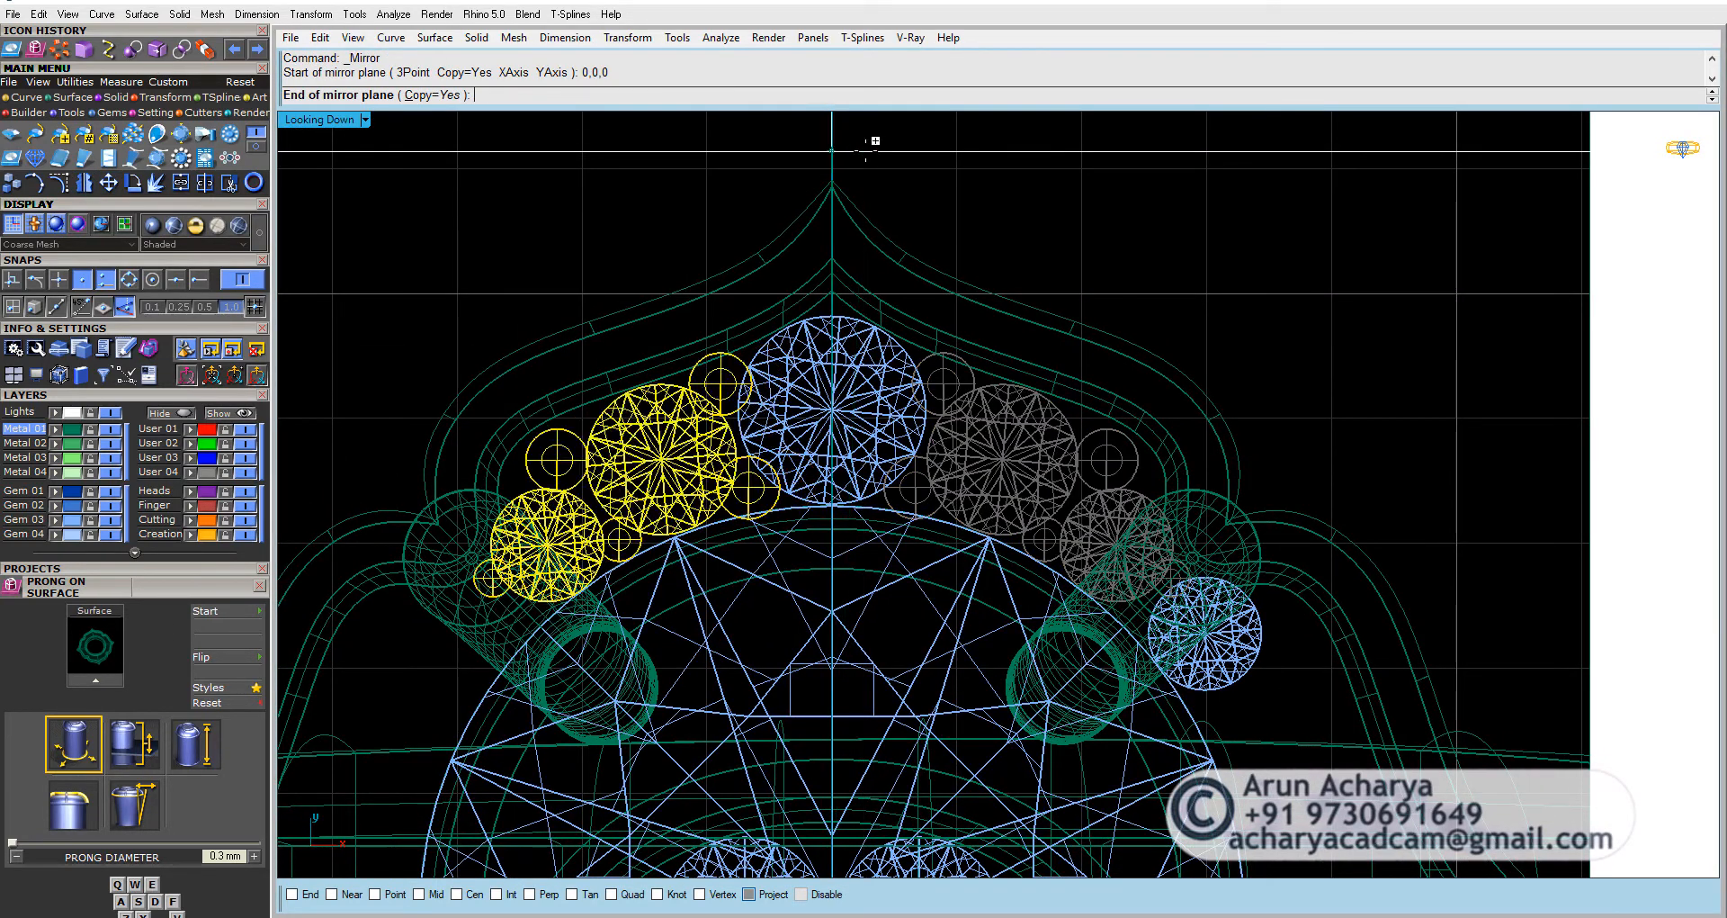
{"action": "left_click", "coordinate": [867, 152]}
Step: Delete the mirrored copy of the 1.2 gem and the copy of the 0.9 gem beyond the bent prong
{"action": "left_click", "coordinate": [676, 447]}
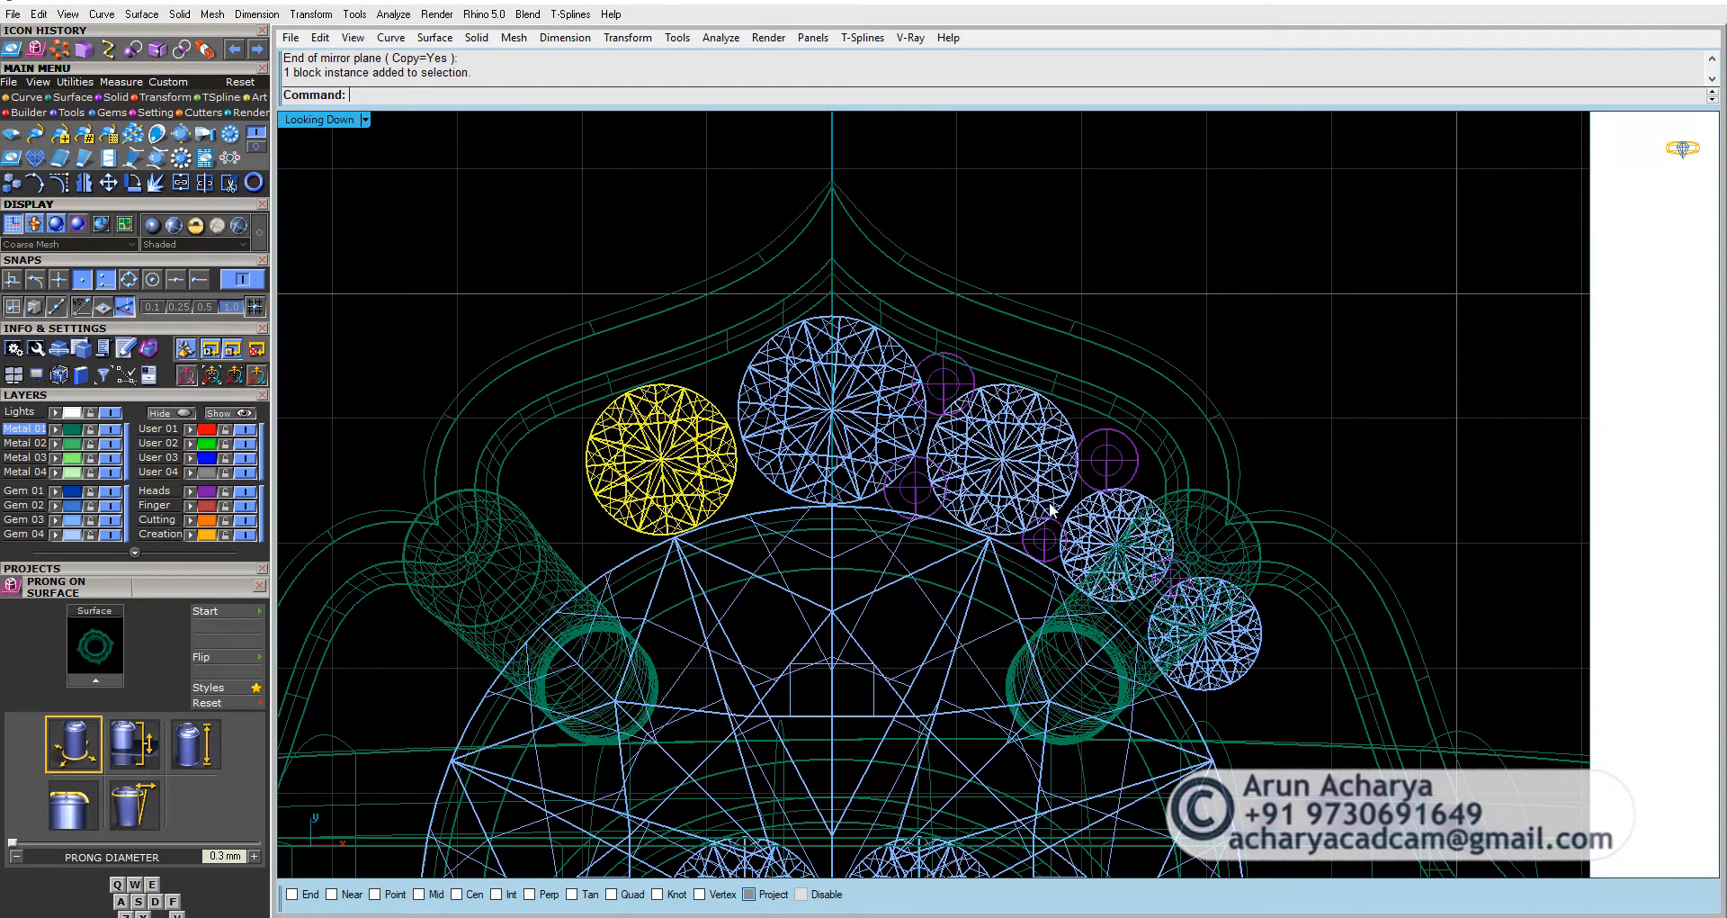
{"action": "key", "text": "Delete"}
{"action": "left_click", "coordinate": [1168, 644]}
{"action": "key", "text": "Delete"}
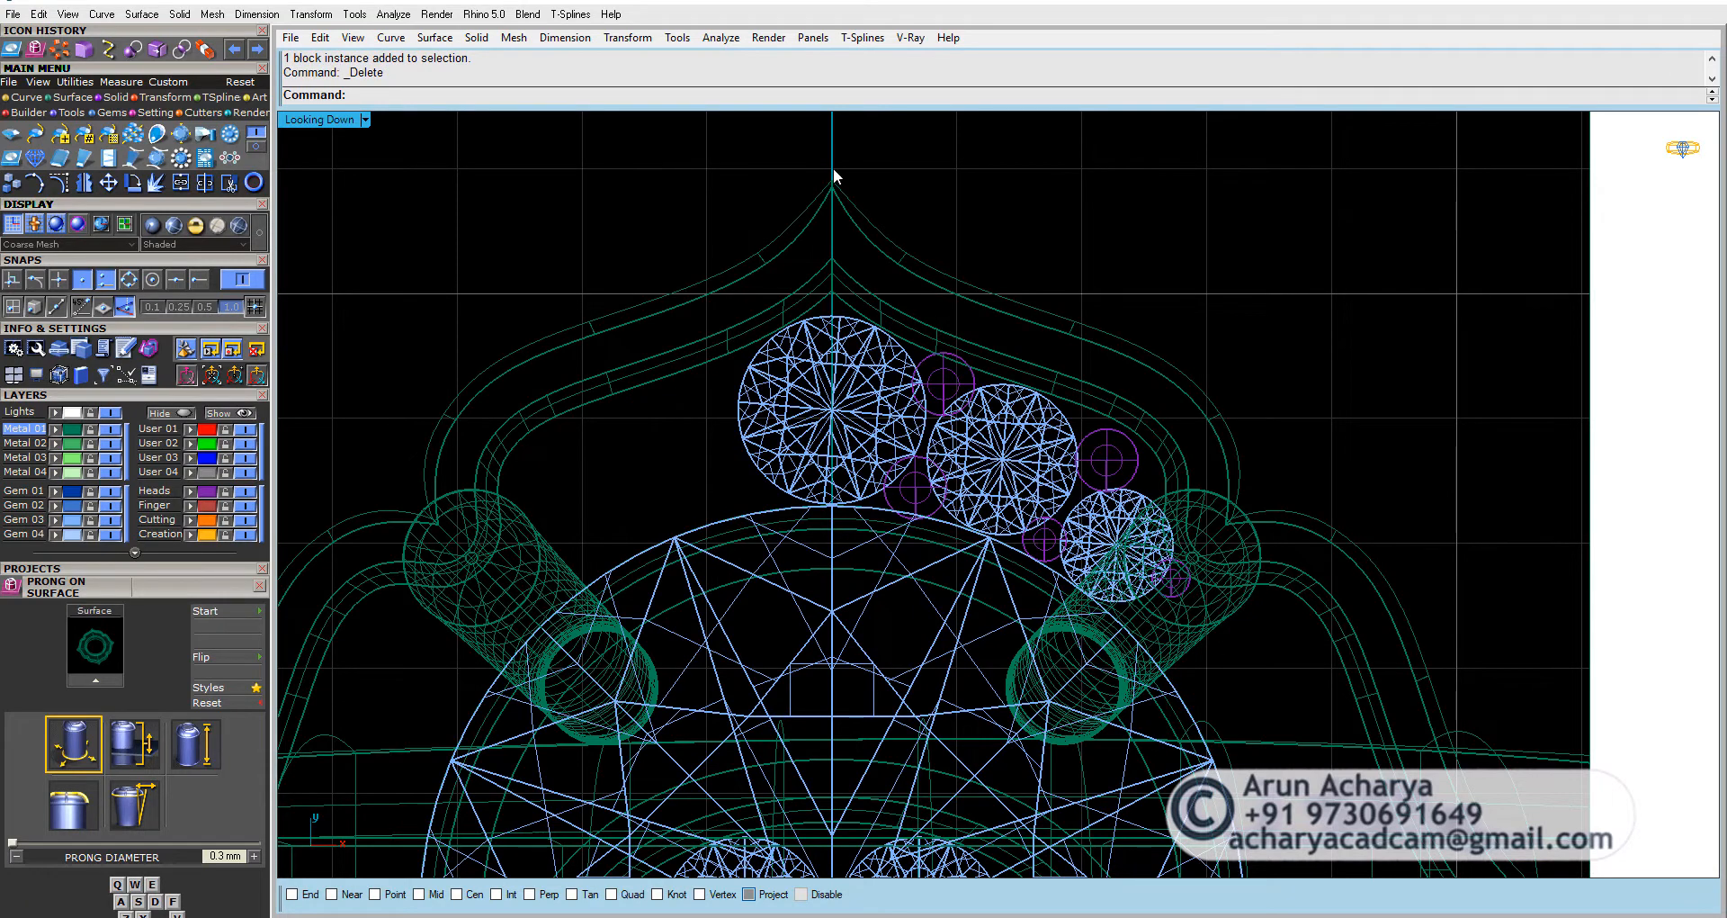
Step: Mirror a copy of the 1.2 and 0.9 gems and their prongs, except the 0.3 mm prong, about the vertical plane through 0,0,0
{"action": "left_click_drag", "start_coordinate": [1222, 610], "coordinate": [1246, 671]}
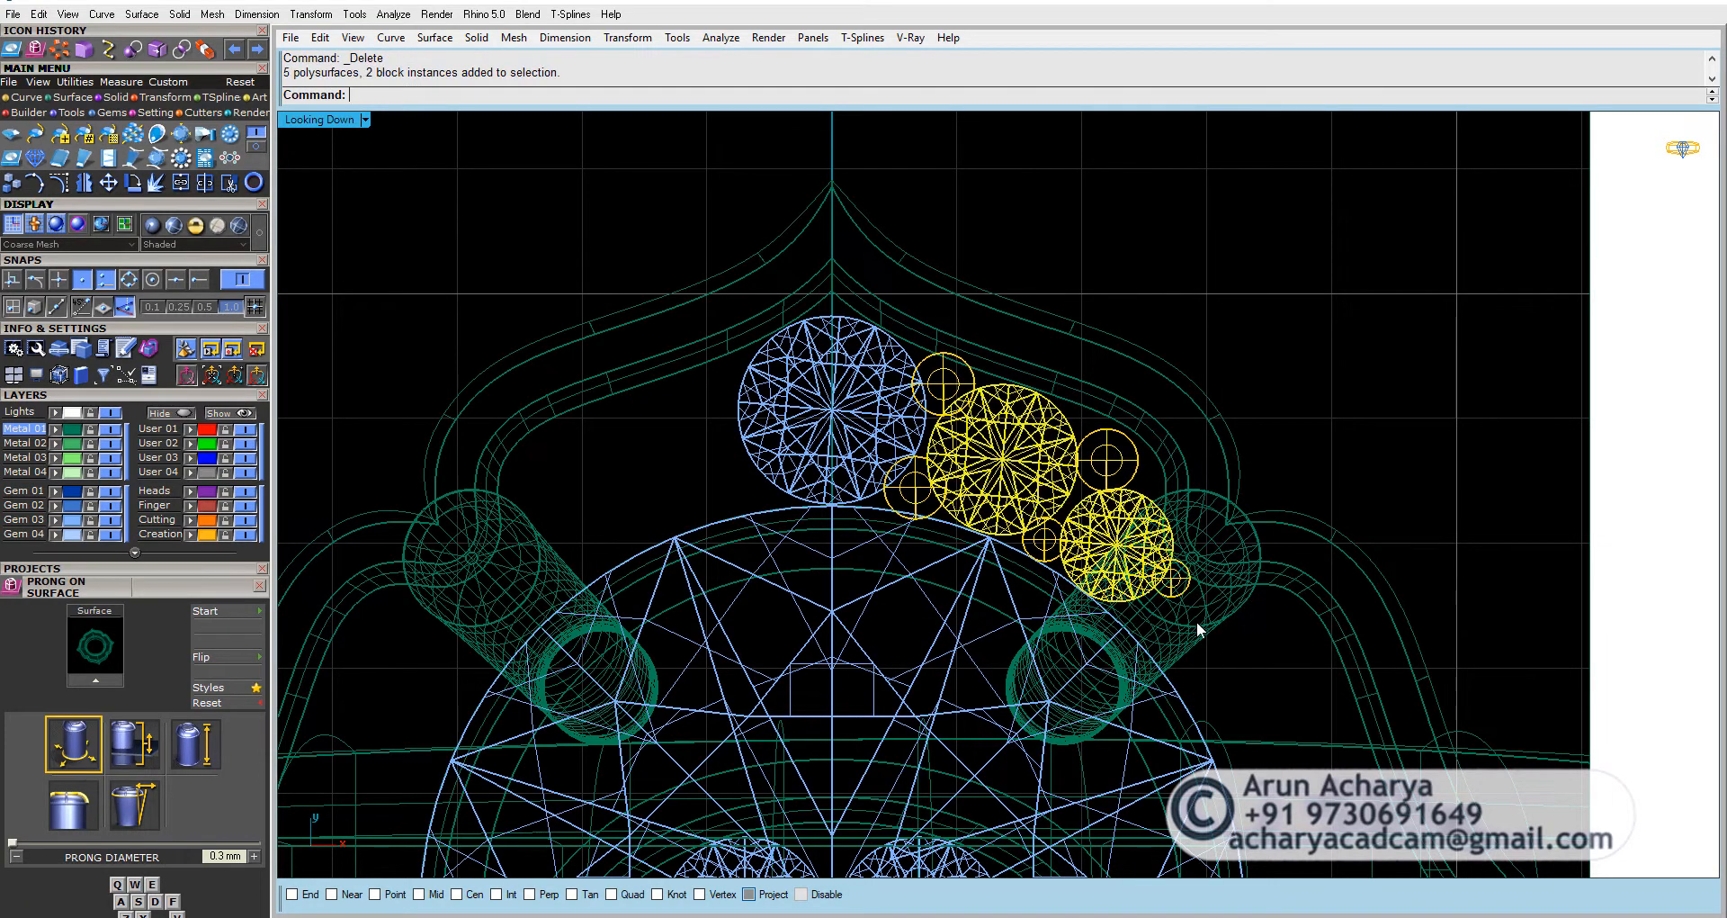
{"action": "left_click", "coordinate": [1174, 581], "text": "ctrl"}
{"action": "right_click", "coordinate": [90, 186]}
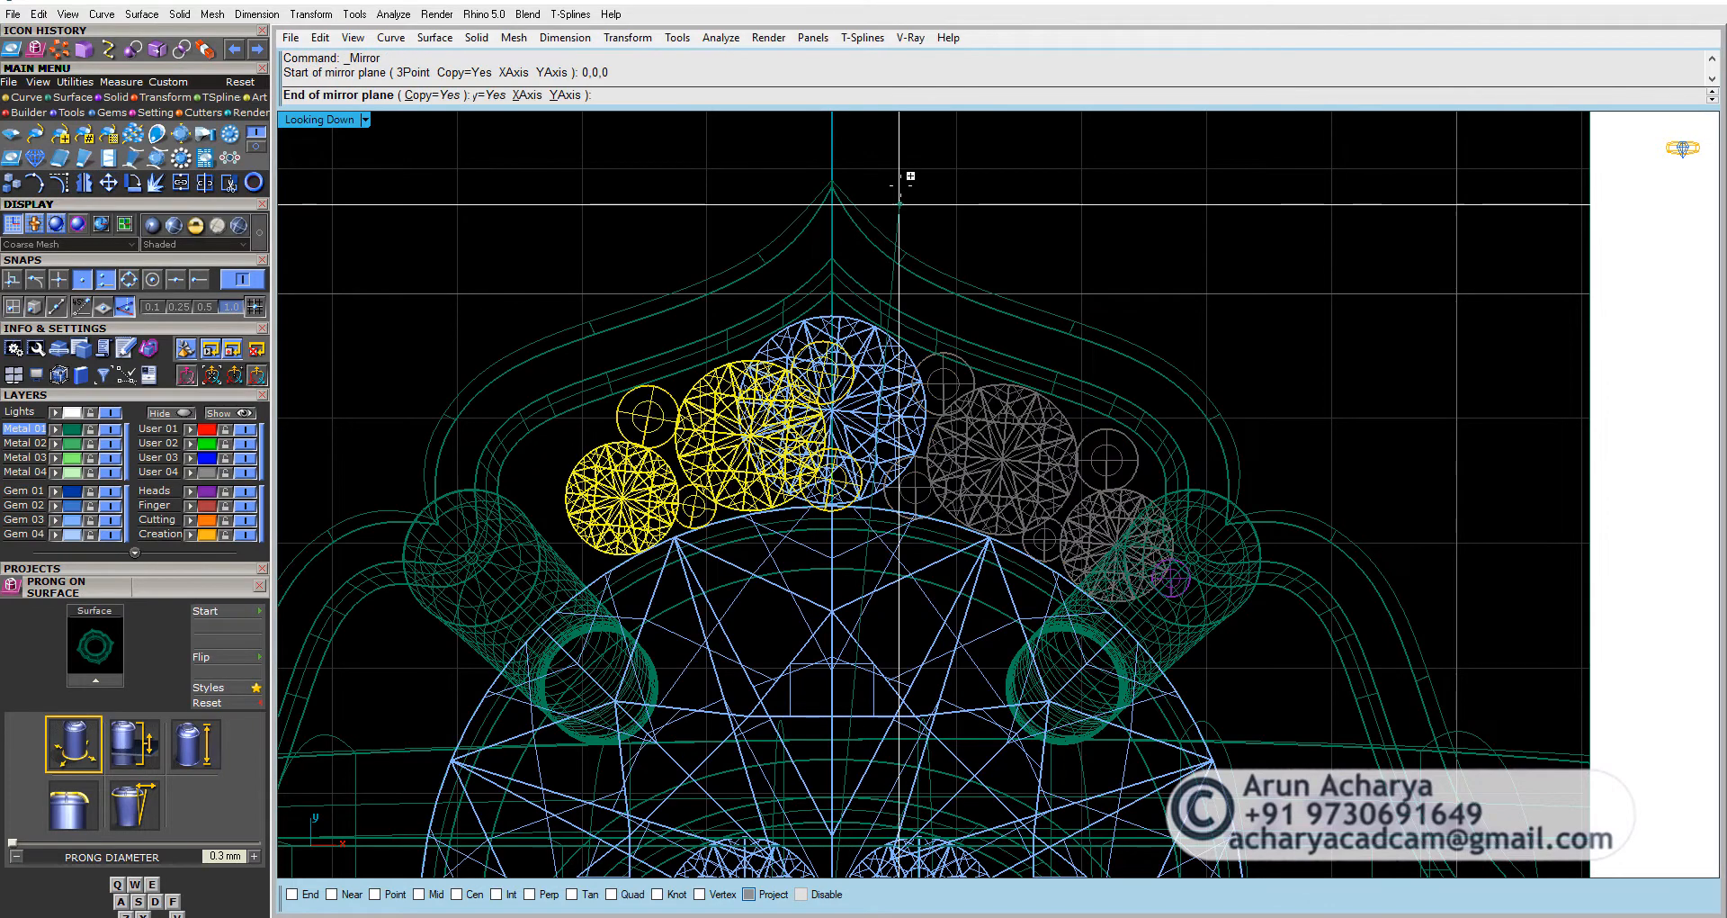
{"action": "left_click", "coordinate": [905, 163]}
{"action": "scroll", "coordinate": [892, 207], "scroll_direction": "down", "scroll_amount": 2}
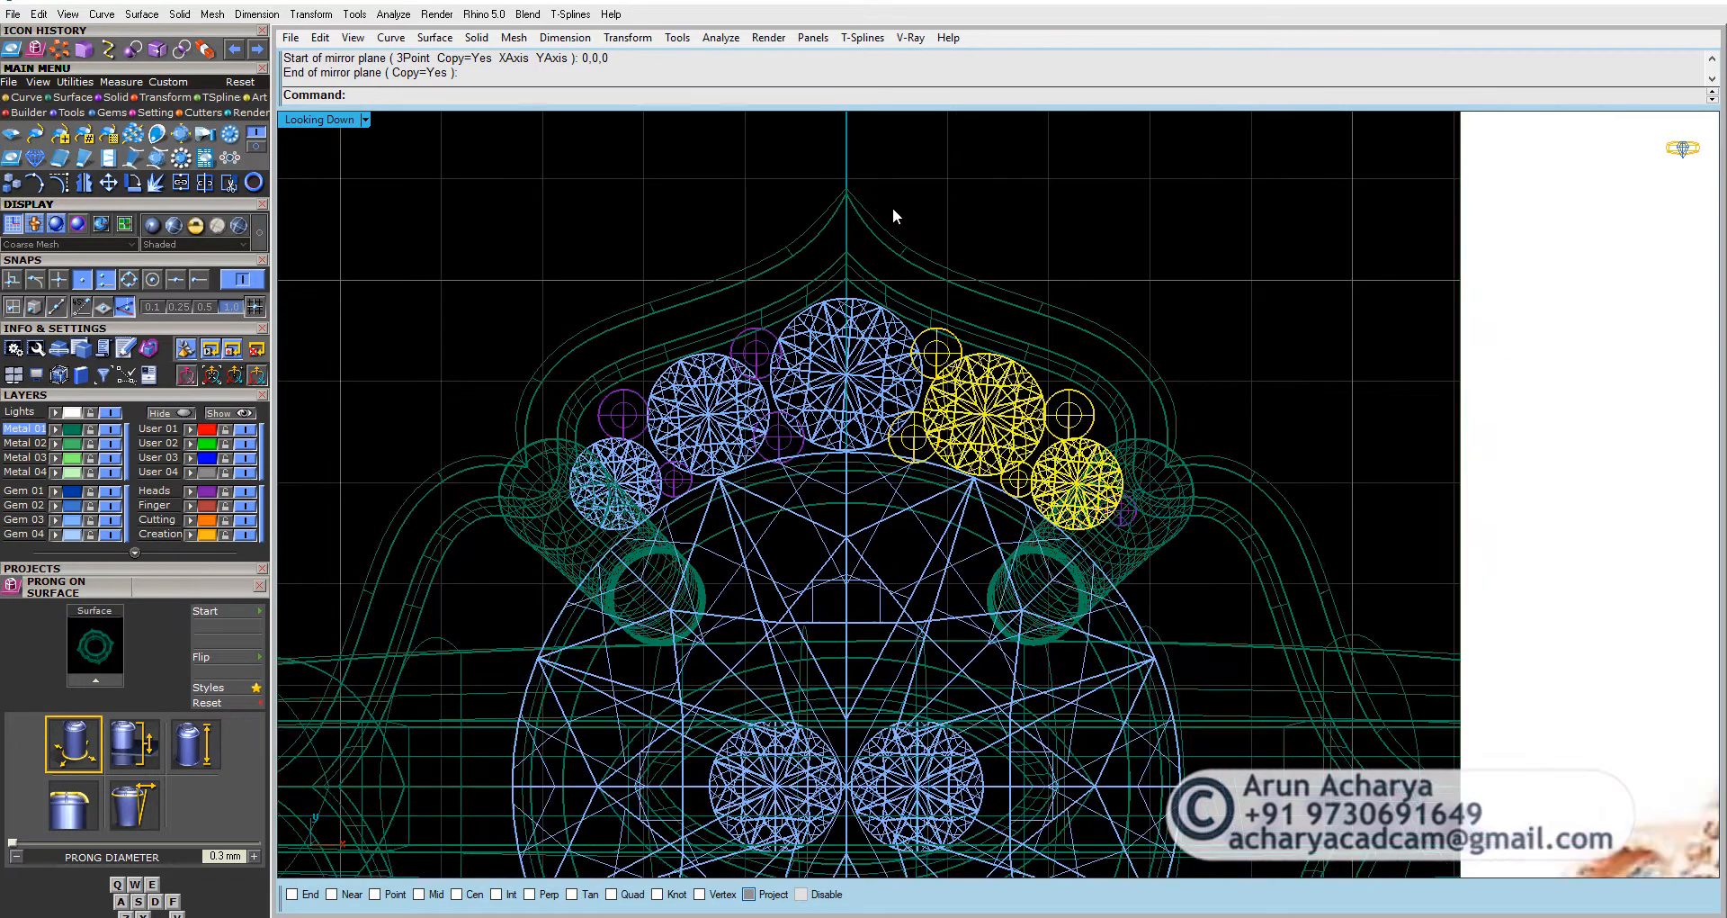
Step: Polar-array the group of halo gems and prongs between the bent prongs into 4 items over 360 degrees about 0,0,0
{"action": "left_click_drag", "start_coordinate": [486, 167], "coordinate": [1211, 586]}
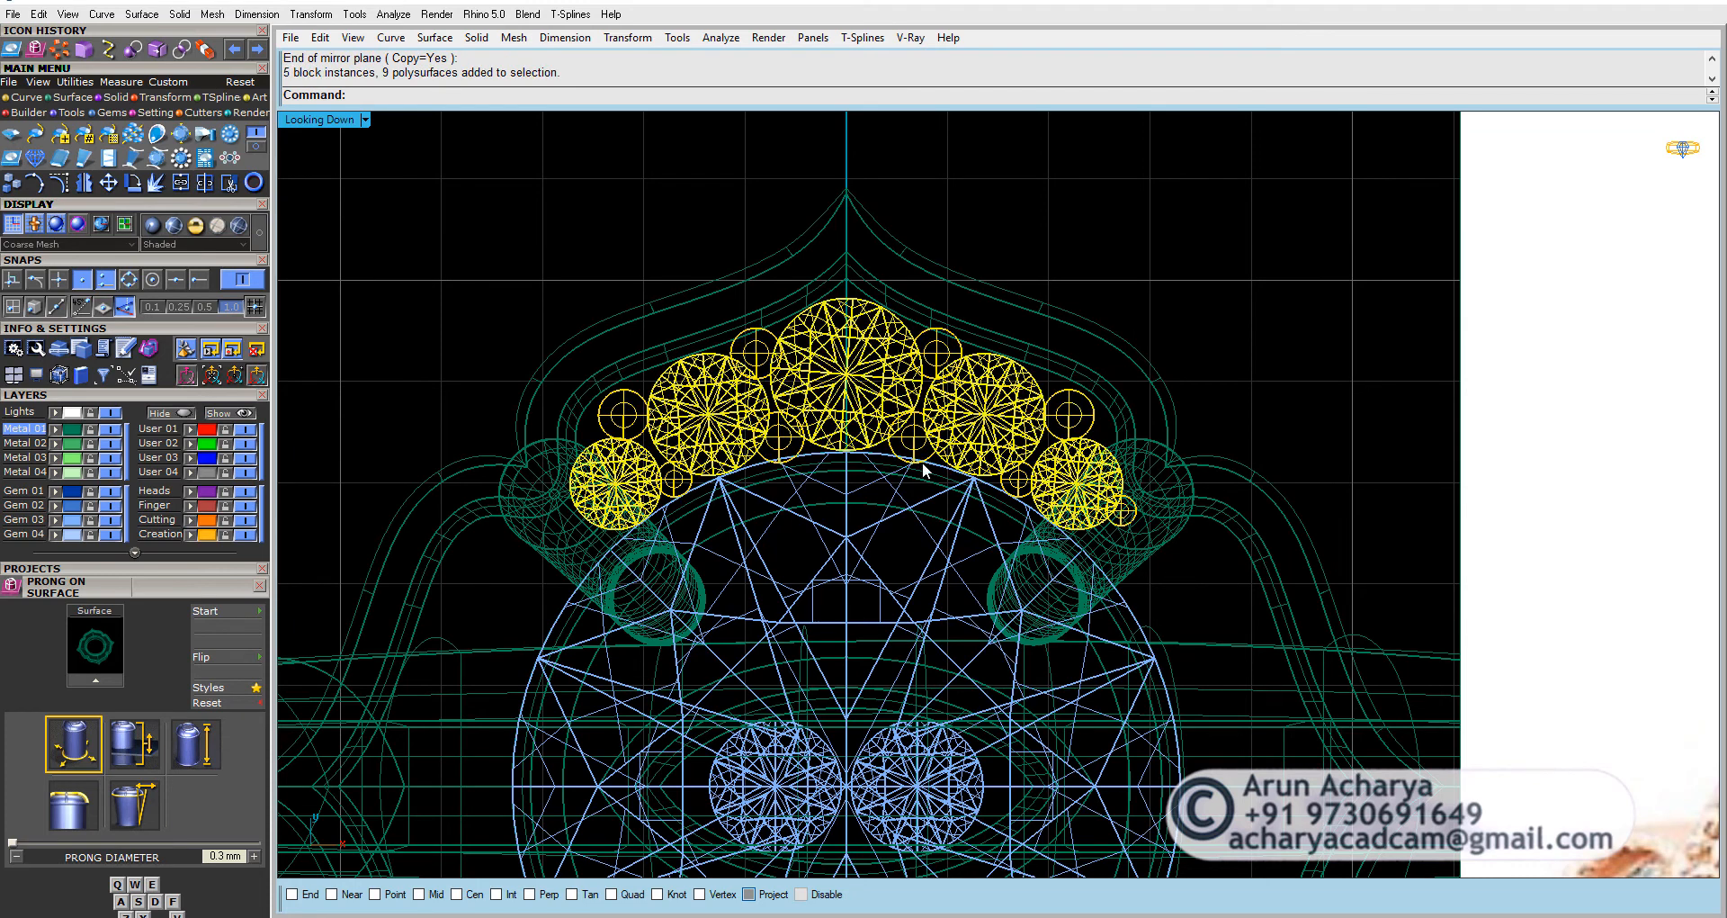
{"action": "left_click", "coordinate": [173, 98]}
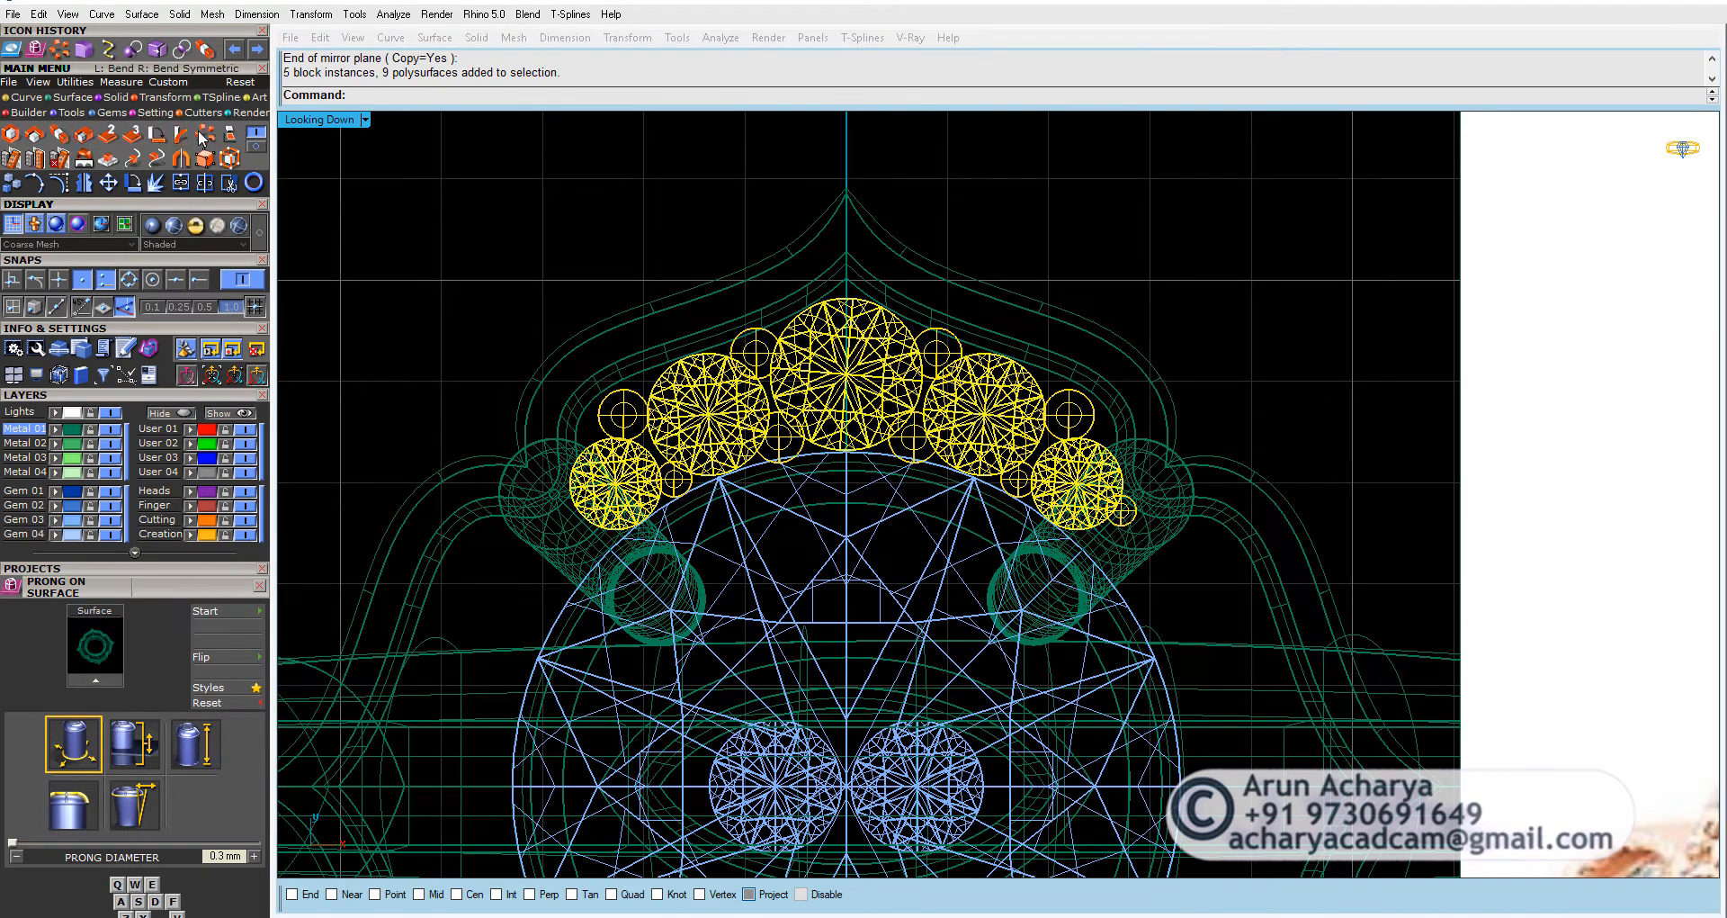
{"action": "right_click", "coordinate": [204, 134]}
{"action": "right_click_drag", "start_coordinate": [395, 187], "coordinate": [439, 188]}
{"action": "right_click", "coordinate": [439, 188]}
{"action": "right_click", "coordinate": [439, 188]}
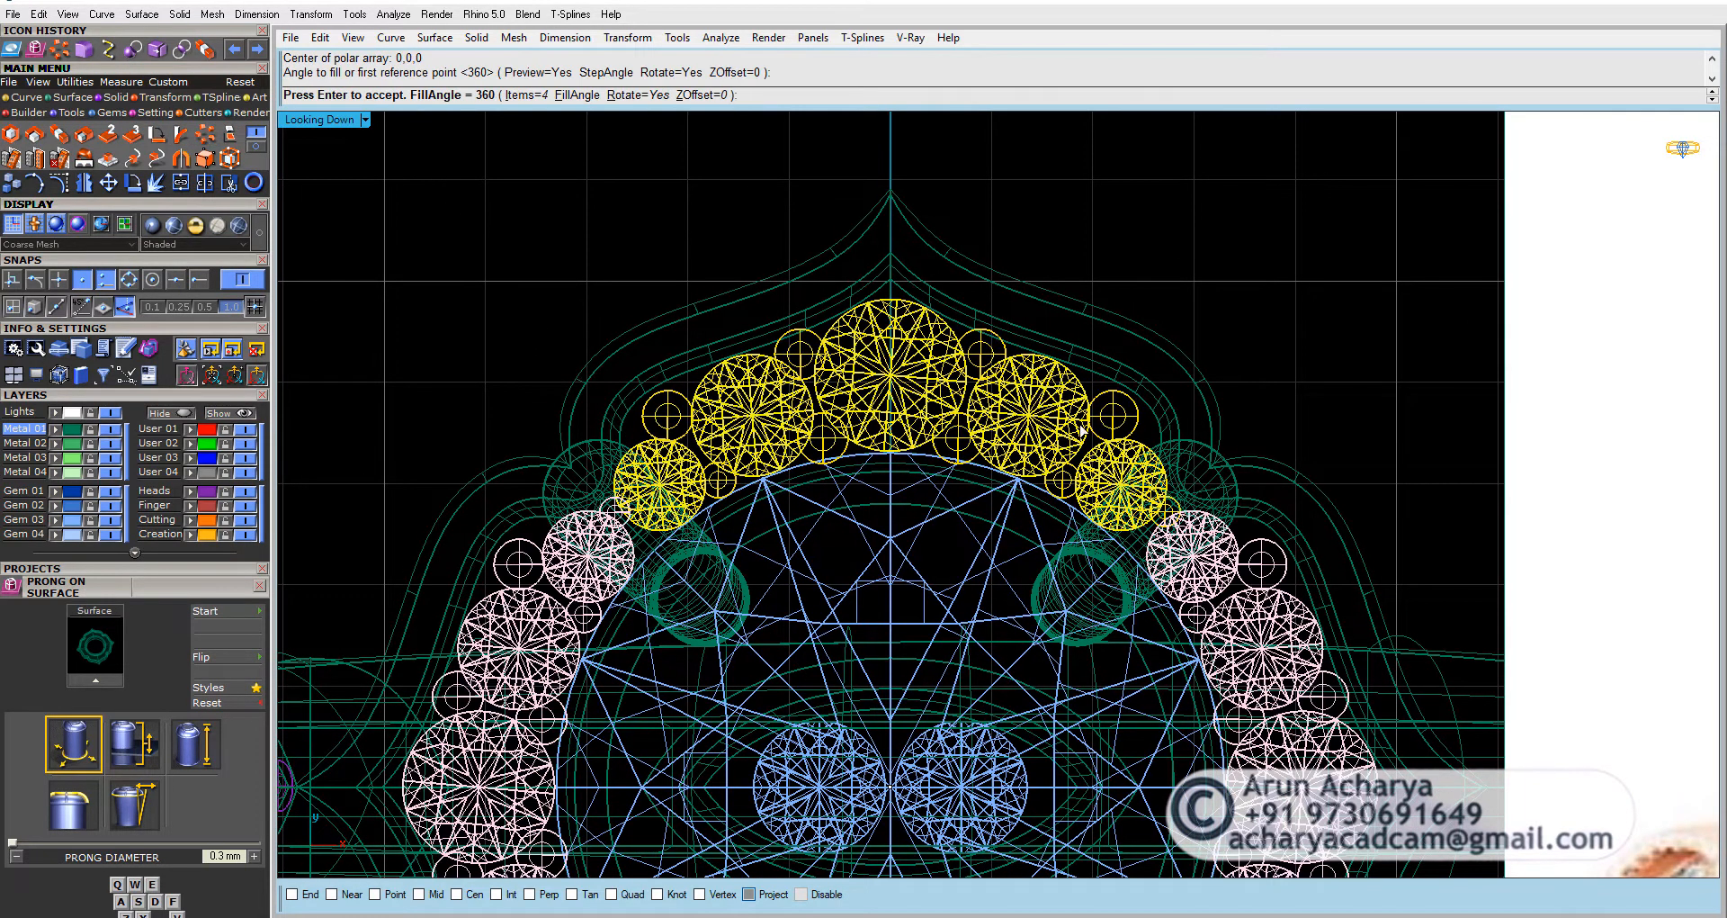
{"action": "scroll", "coordinate": [1083, 430], "scroll_direction": "down", "scroll_amount": 5}
{"action": "key", "text": "Return"}
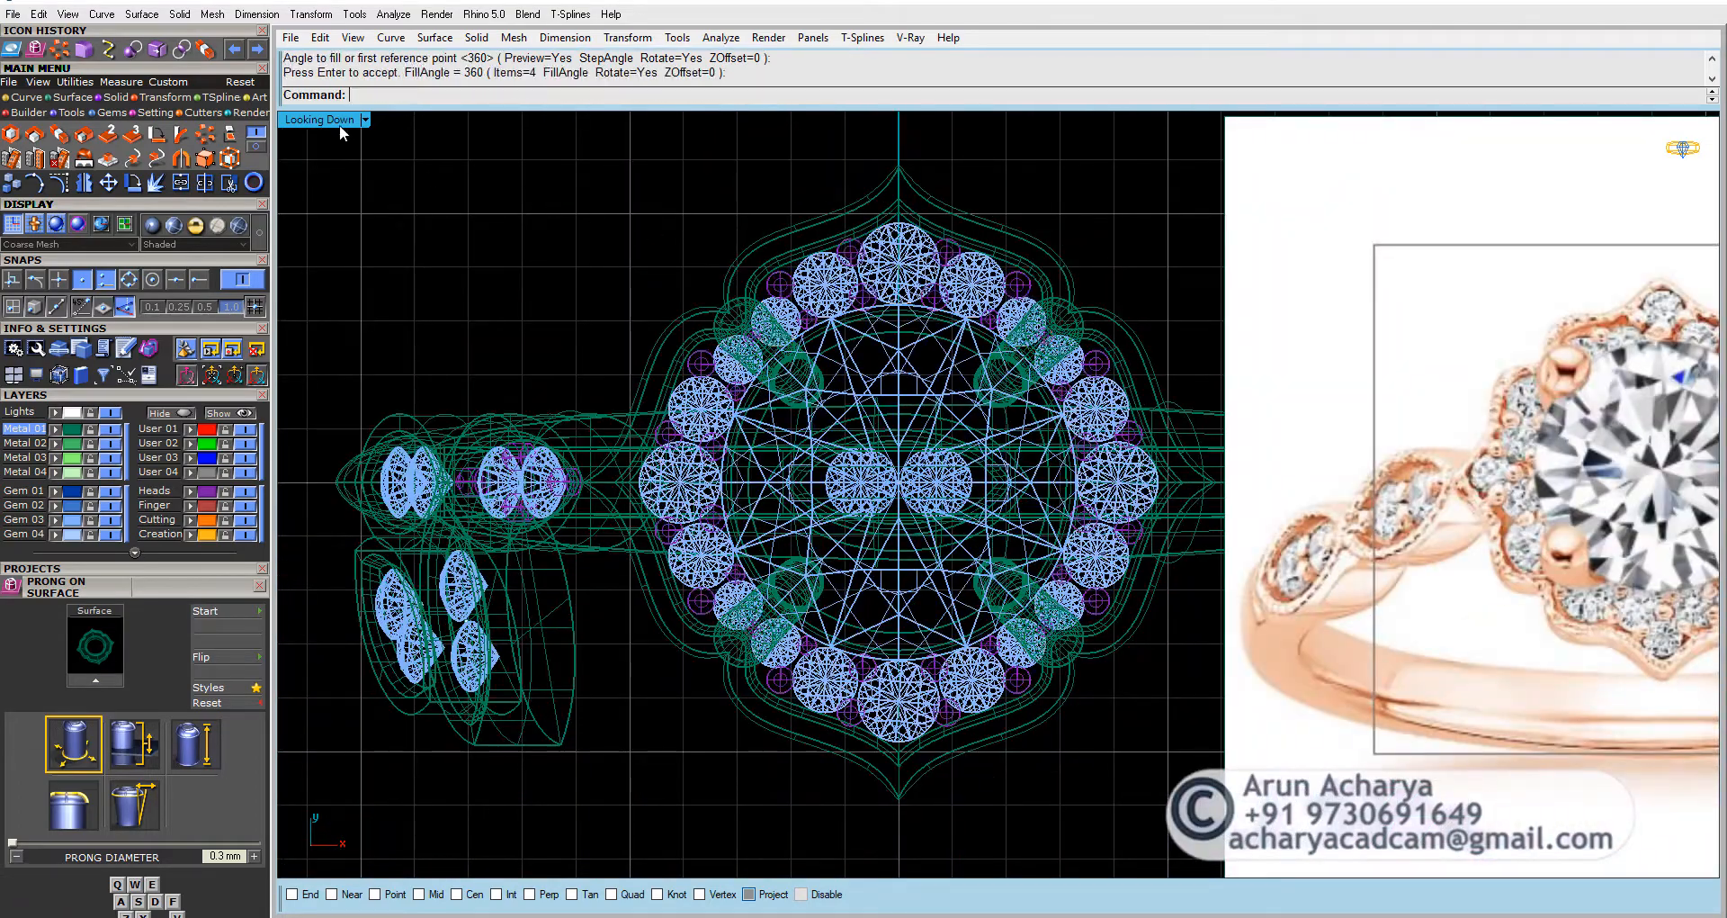
Step: Start a copying three-point orient of the four prongs in the marquise nearest the halo, using end points at its two tips as references
{"action": "double_click", "coordinate": [339, 124]}
{"action": "double_click", "coordinate": [1011, 123]}
{"action": "right_click_drag", "start_coordinate": [1006, 301], "coordinate": [775, 433]}
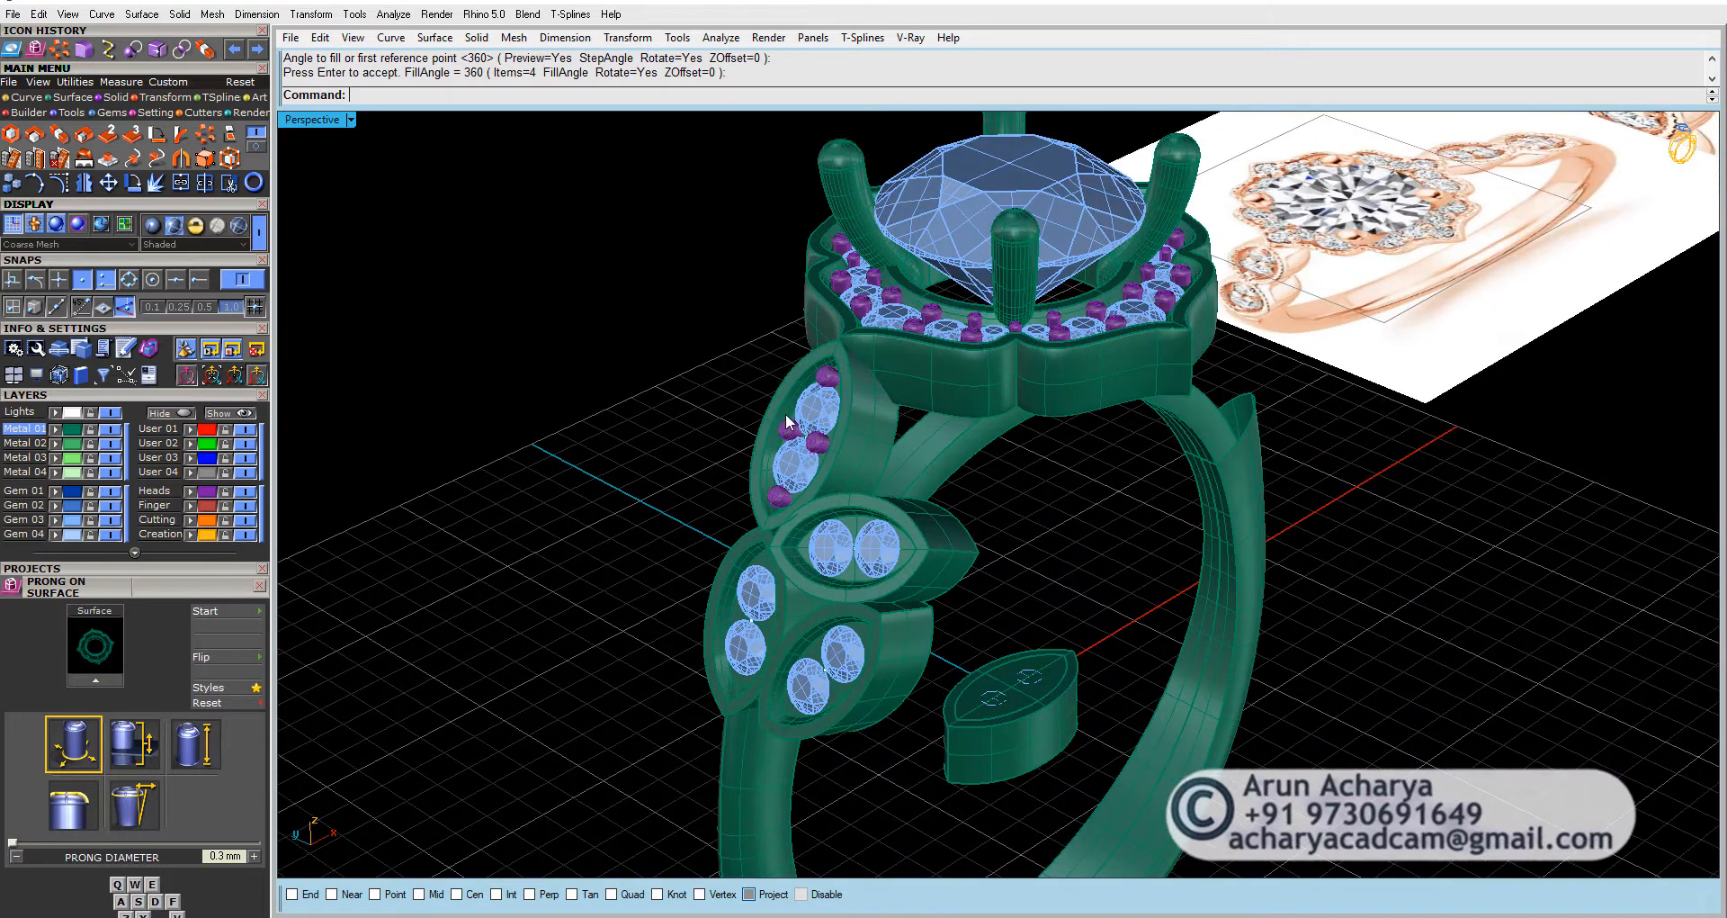
{"action": "left_click", "coordinate": [787, 437]}
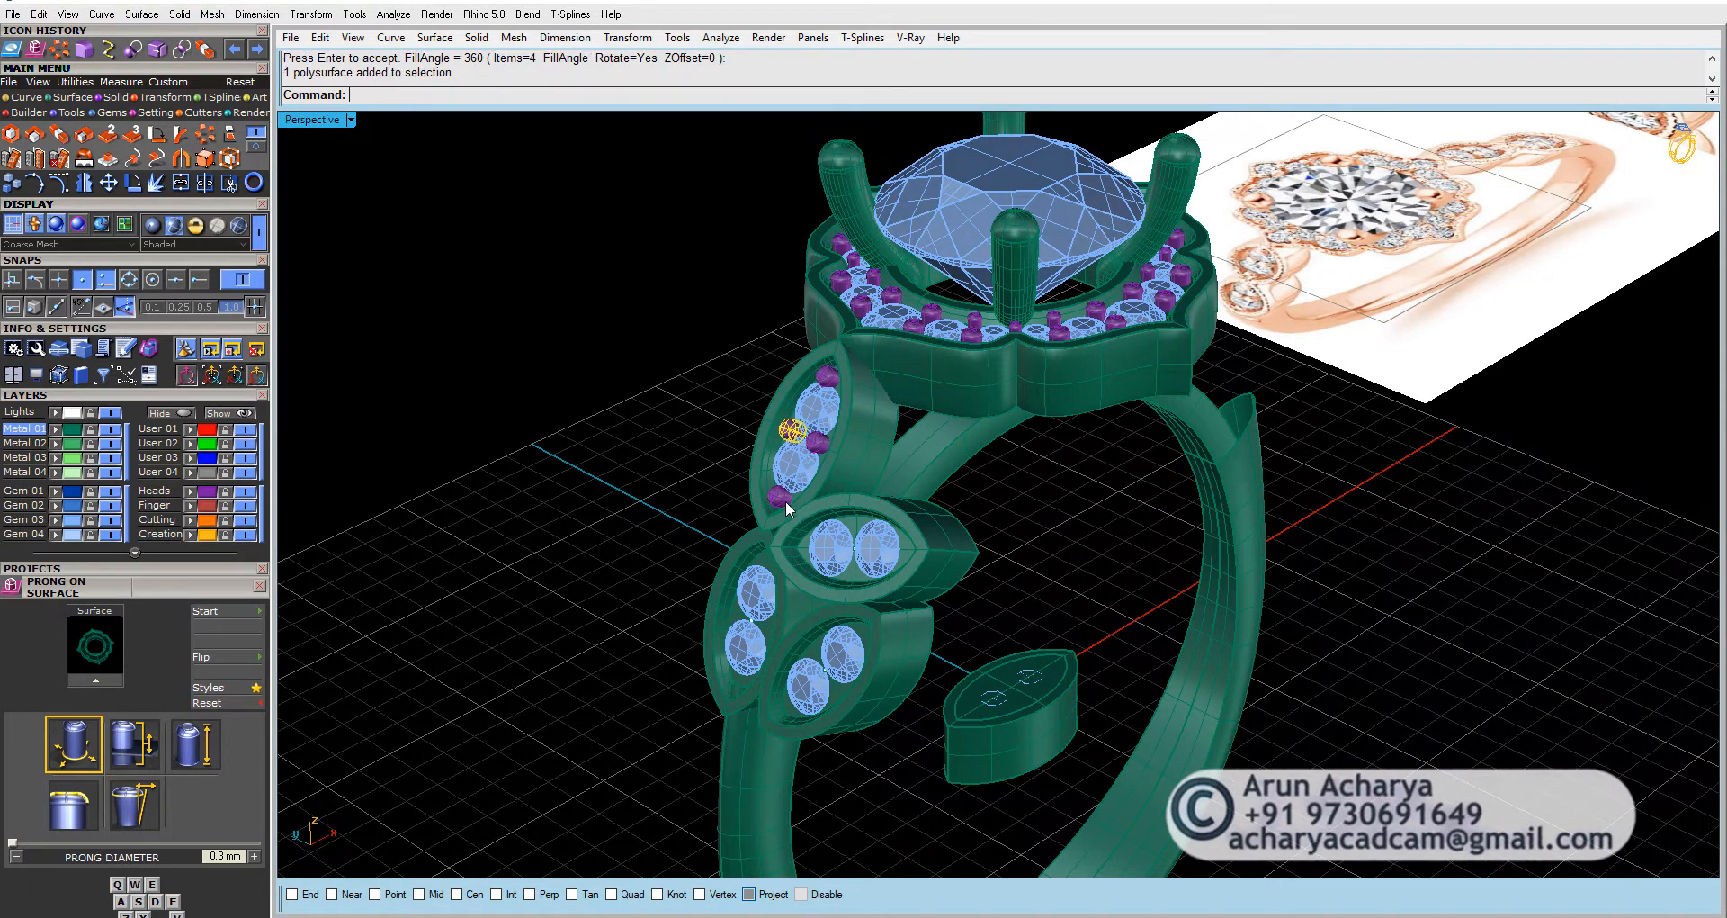
{"action": "scroll", "coordinate": [780, 499], "scroll_direction": "up", "scroll_amount": 5}
{"action": "left_click", "coordinate": [782, 494], "text": "shift"}
{"action": "left_click", "coordinate": [871, 350], "text": "shift"}
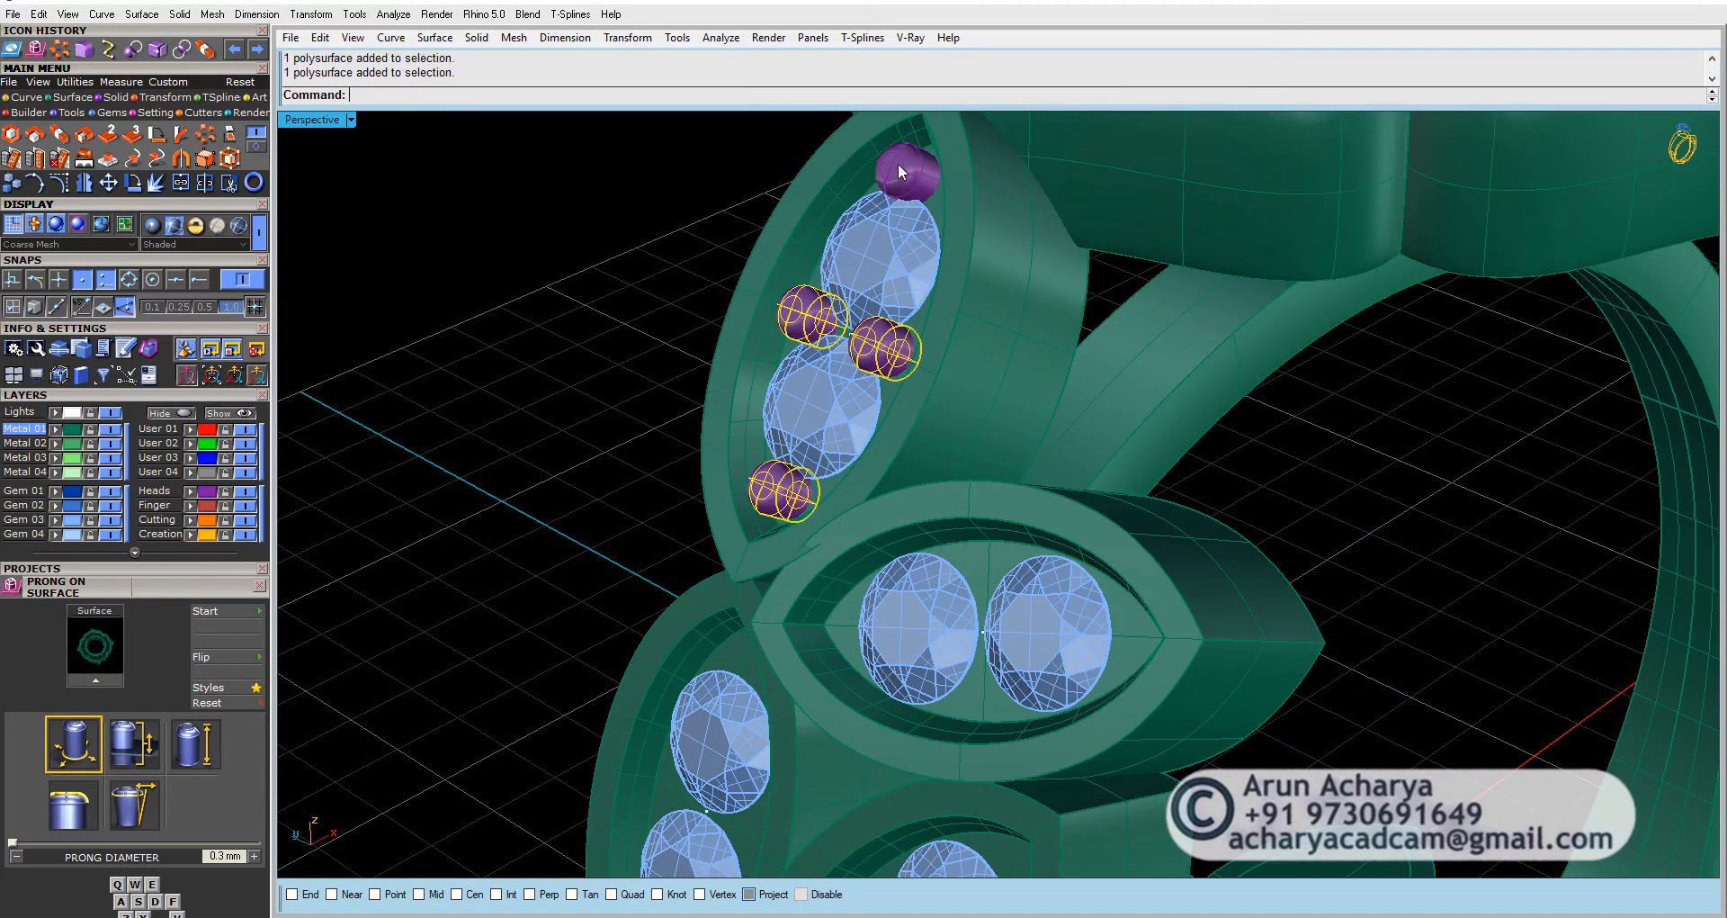
{"action": "left_click", "coordinate": [132, 137]}
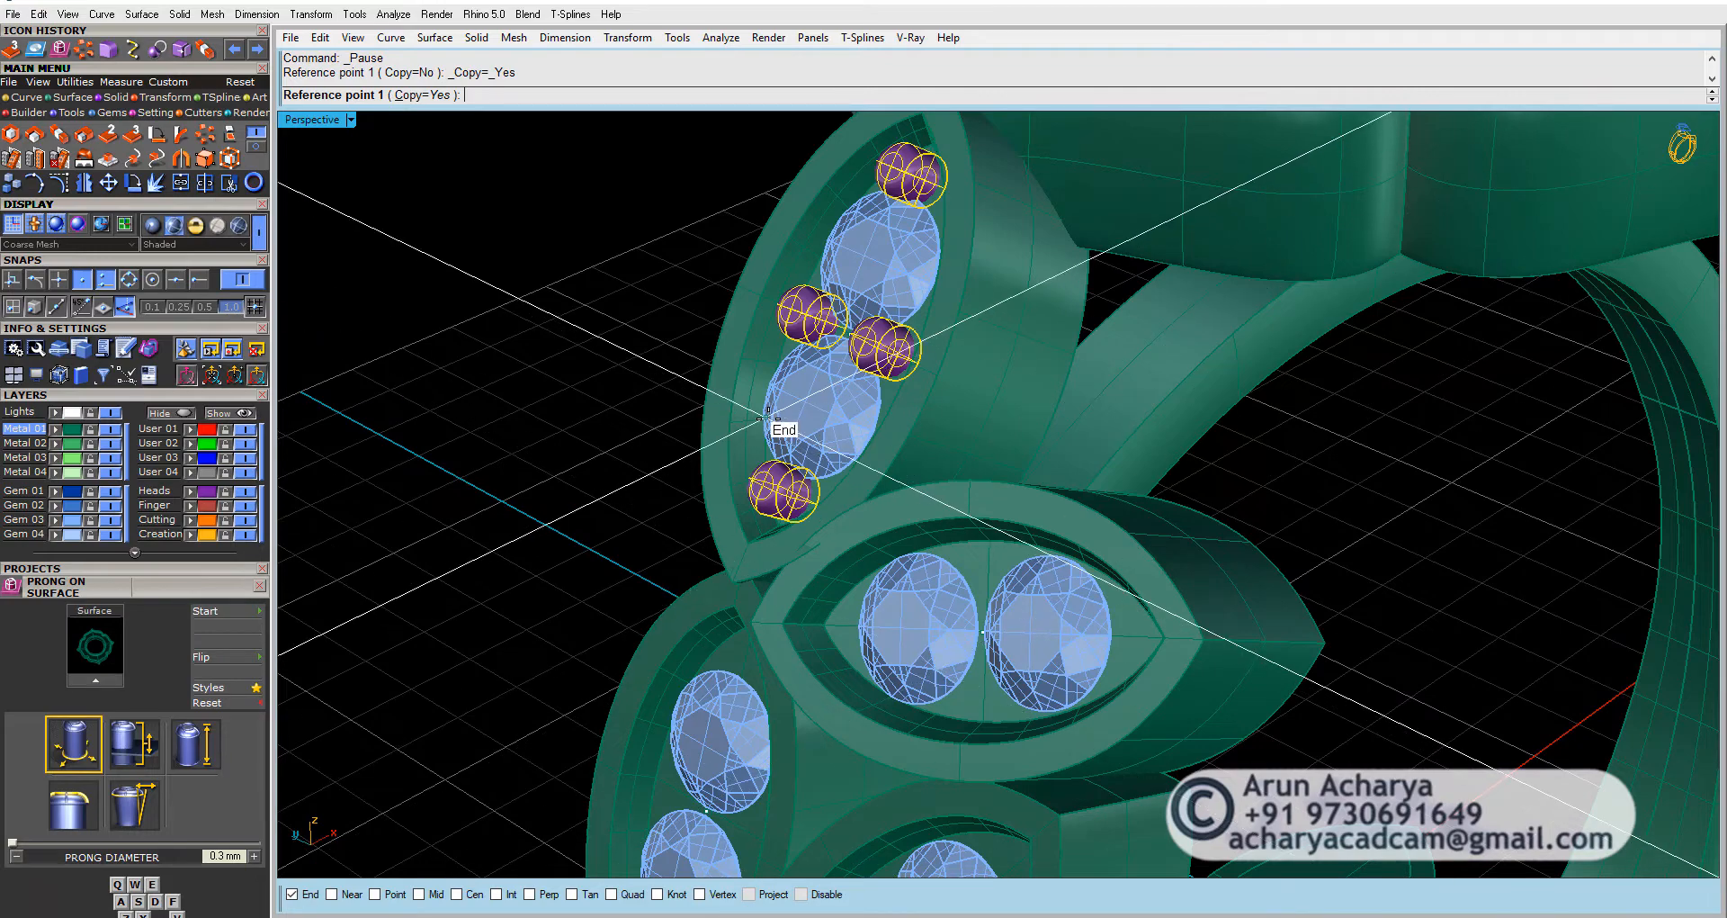
{"action": "scroll", "coordinate": [796, 540], "scroll_direction": "up", "scroll_amount": 5}
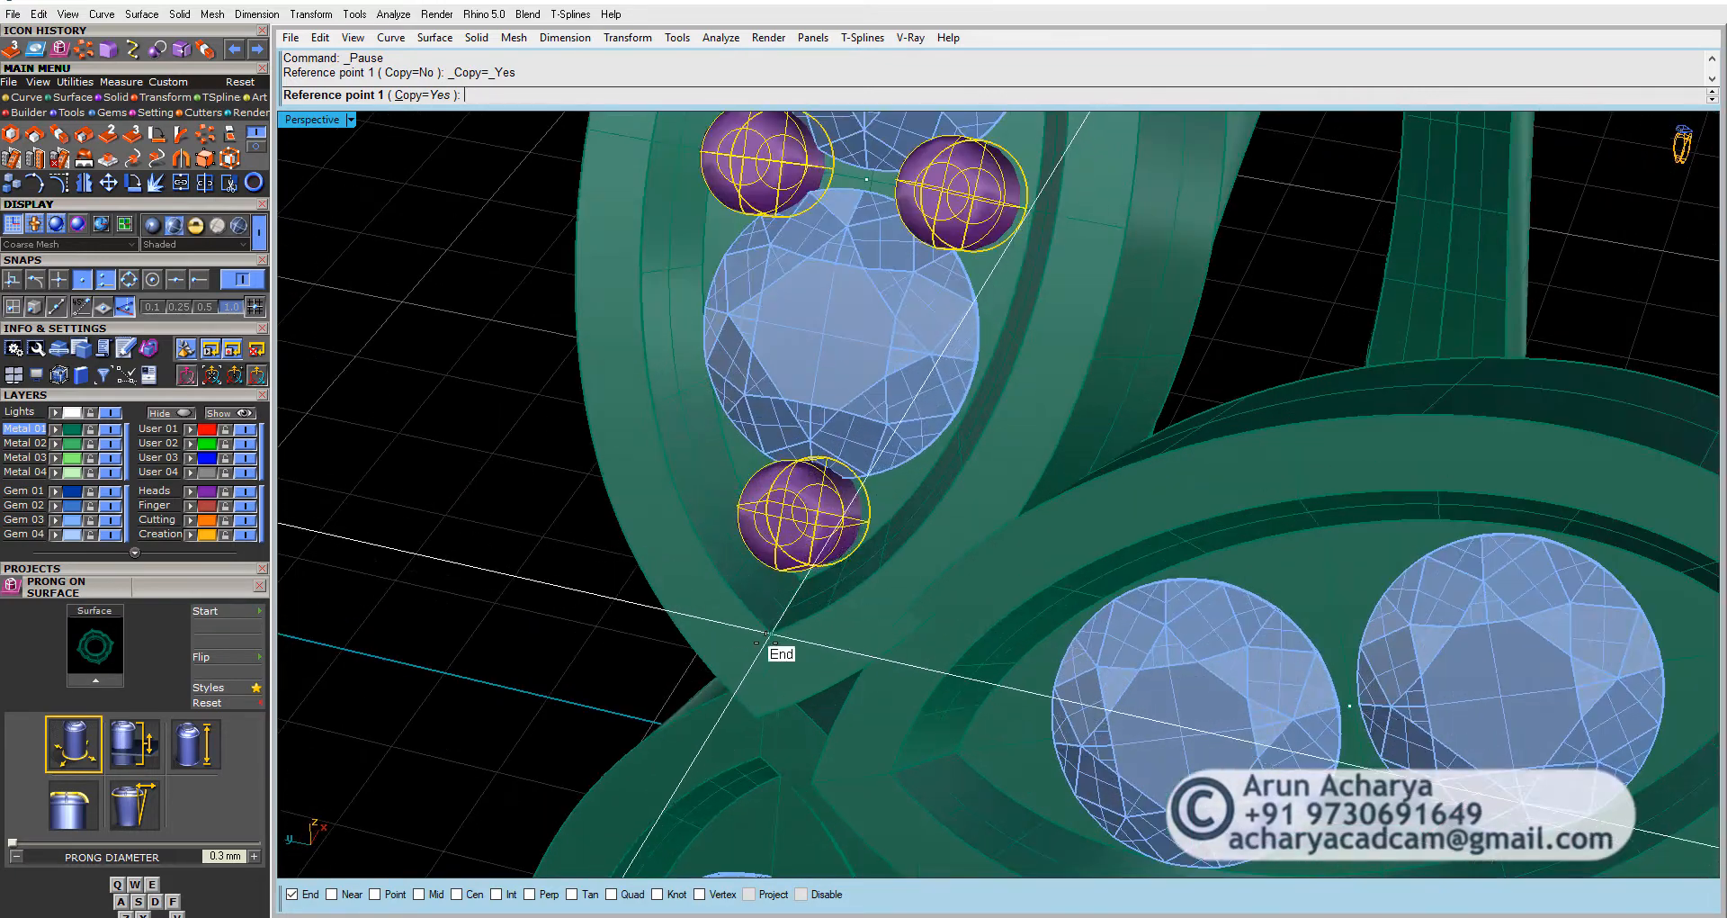
{"action": "left_click", "coordinate": [795, 641]}
{"action": "scroll", "coordinate": [792, 643], "scroll_direction": "down", "scroll_amount": 5}
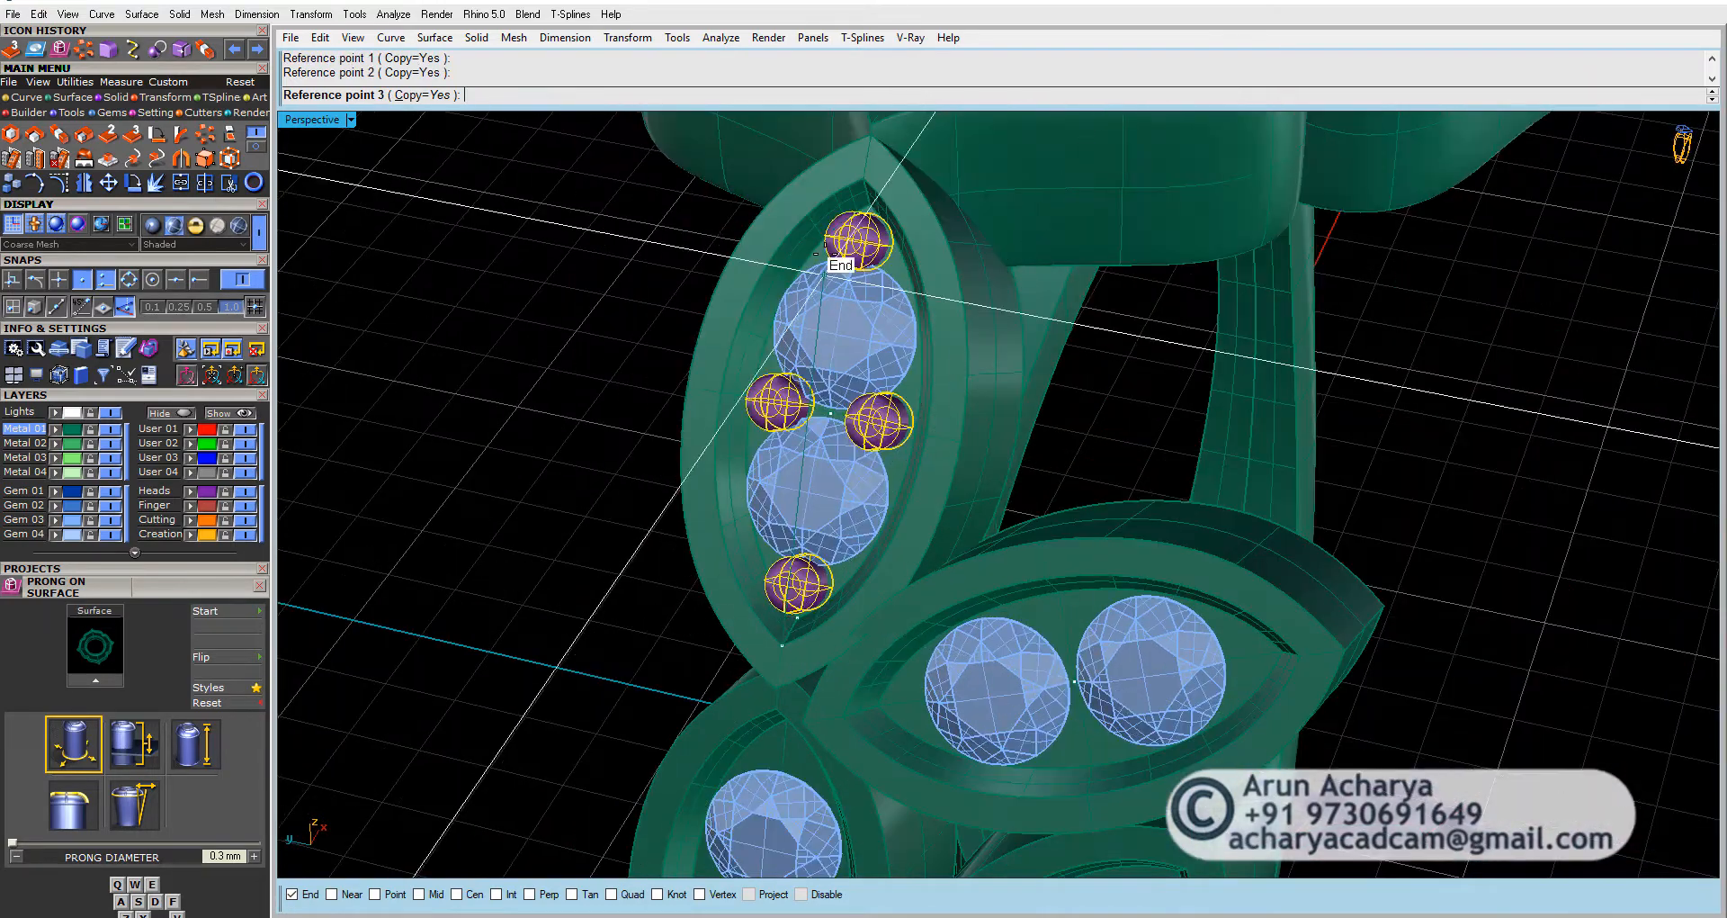
{"action": "scroll", "coordinate": [823, 255], "scroll_direction": "up", "scroll_amount": 5}
{"action": "scroll", "coordinate": [827, 440], "scroll_direction": "down", "scroll_amount": 6}
{"action": "scroll", "coordinate": [878, 162], "scroll_direction": "up", "scroll_amount": 6}
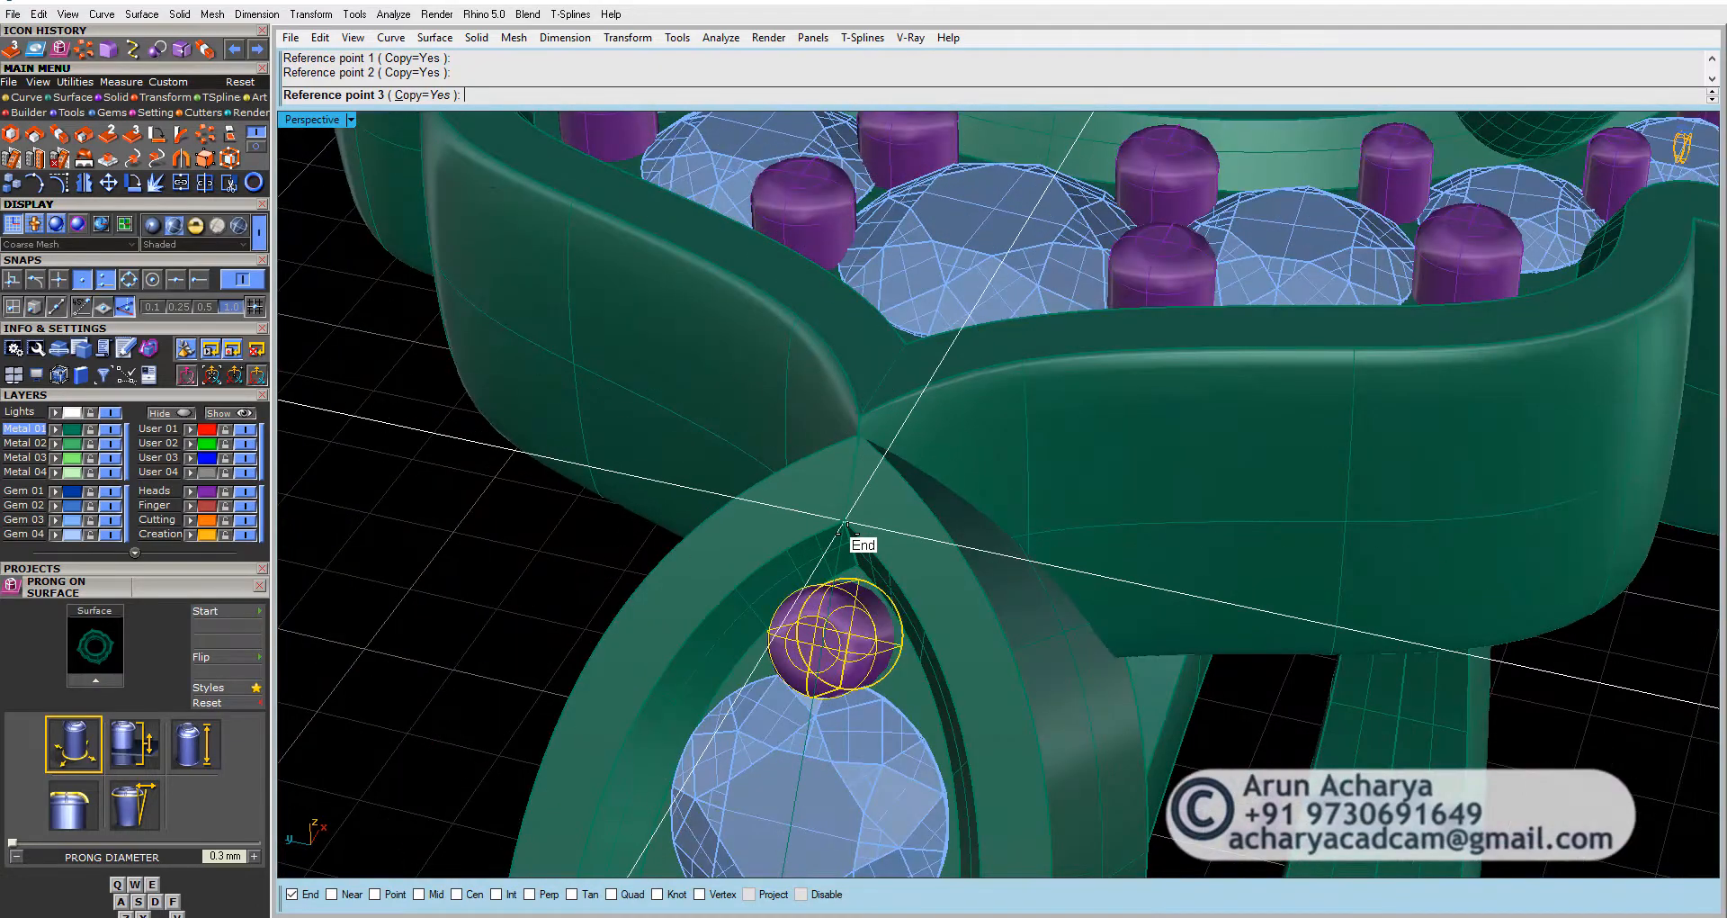
{"action": "left_click", "coordinate": [845, 525]}
{"action": "scroll", "coordinate": [816, 271], "scroll_direction": "down", "scroll_amount": 10}
{"action": "right_click_drag", "start_coordinate": [846, 620], "coordinate": [875, 466]}
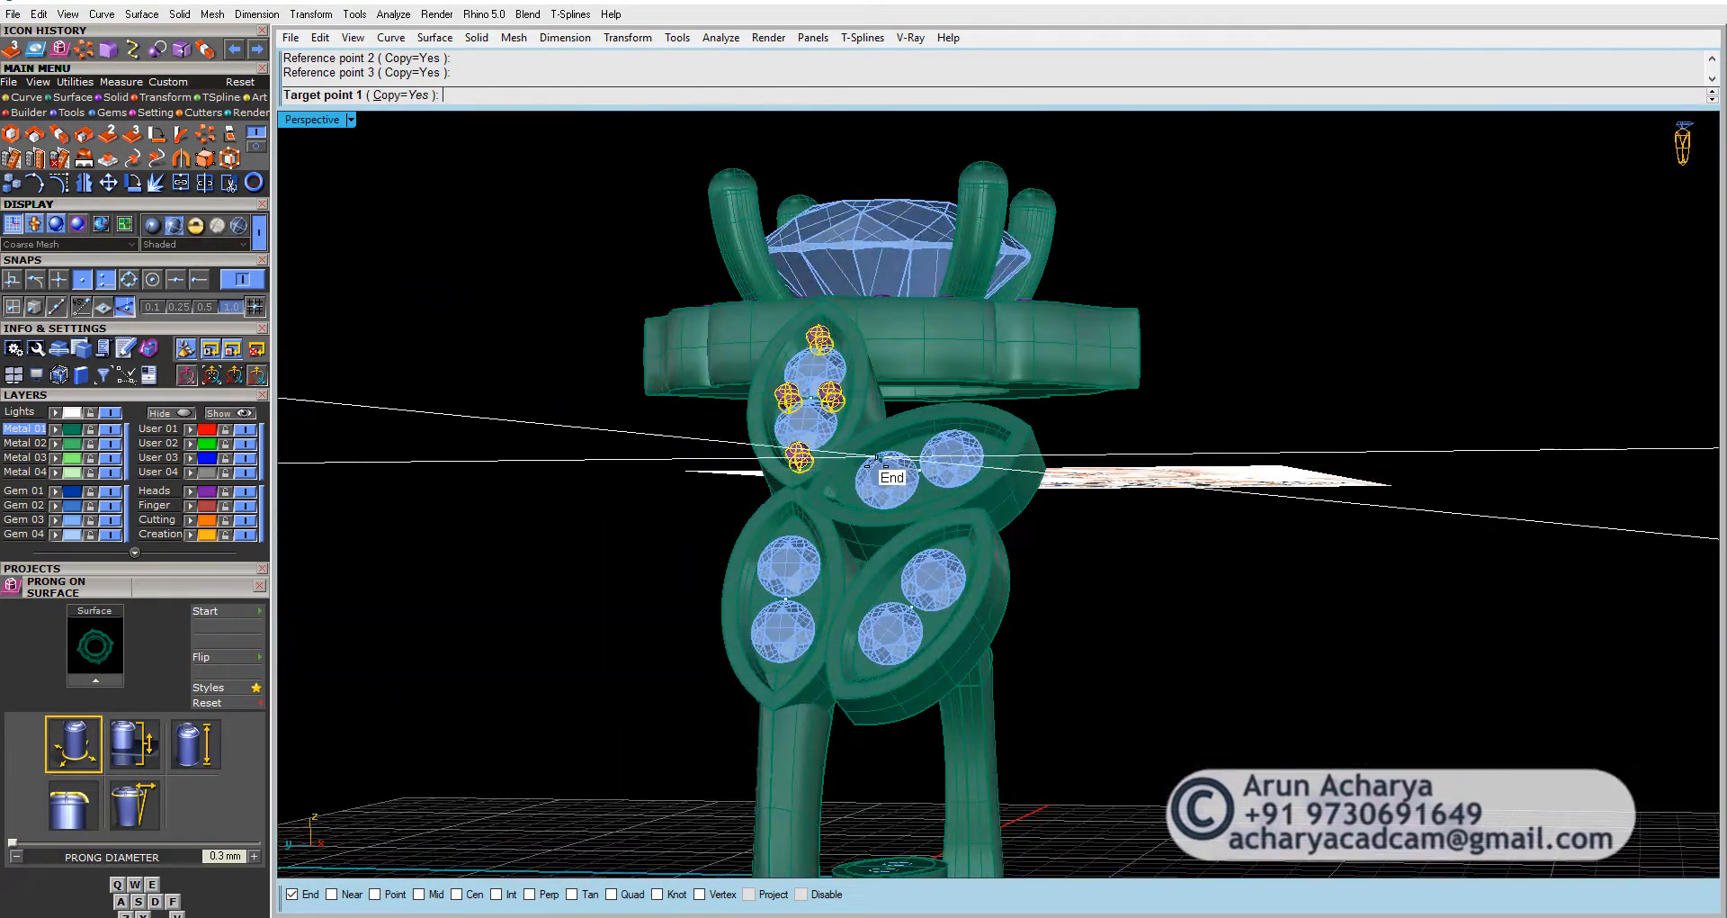
Step: Place a copy of the four prongs in the tilted marquise just below the first one by matching its tip end points
{"action": "scroll", "coordinate": [875, 466], "scroll_direction": "up", "scroll_amount": 6}
{"action": "scroll", "coordinate": [834, 474], "scroll_direction": "up", "scroll_amount": 3}
{"action": "left_click", "coordinate": [806, 563]}
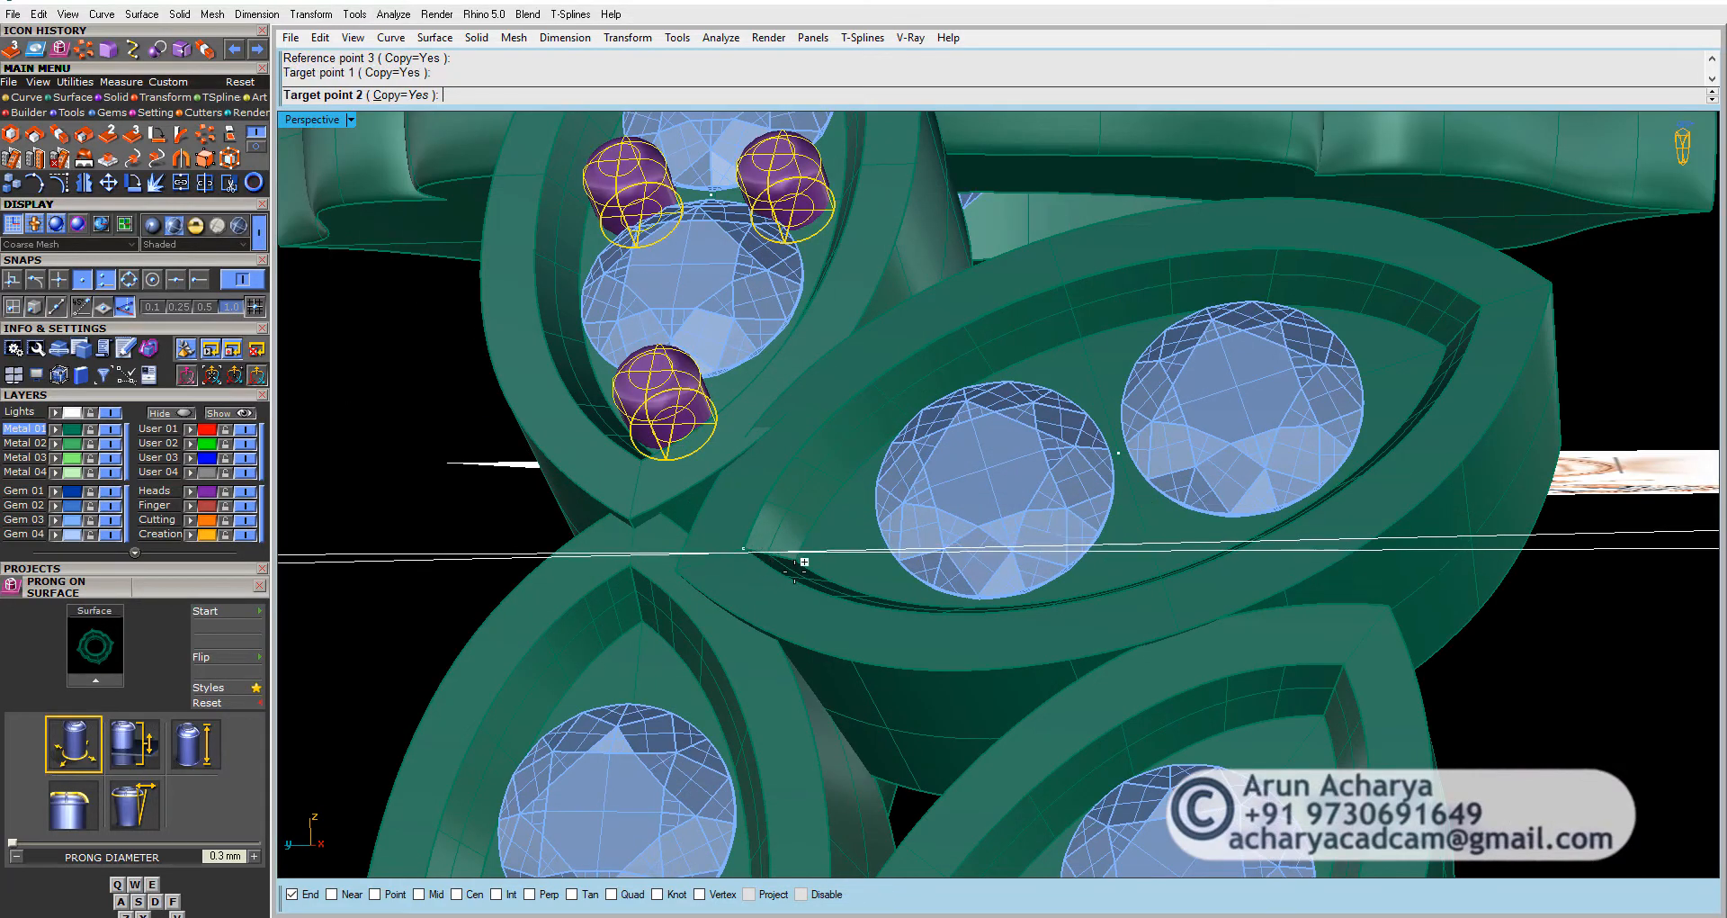
{"action": "scroll", "coordinate": [814, 569], "scroll_direction": "down", "scroll_amount": 5}
{"action": "scroll", "coordinate": [1166, 441], "scroll_direction": "up", "scroll_amount": 7}
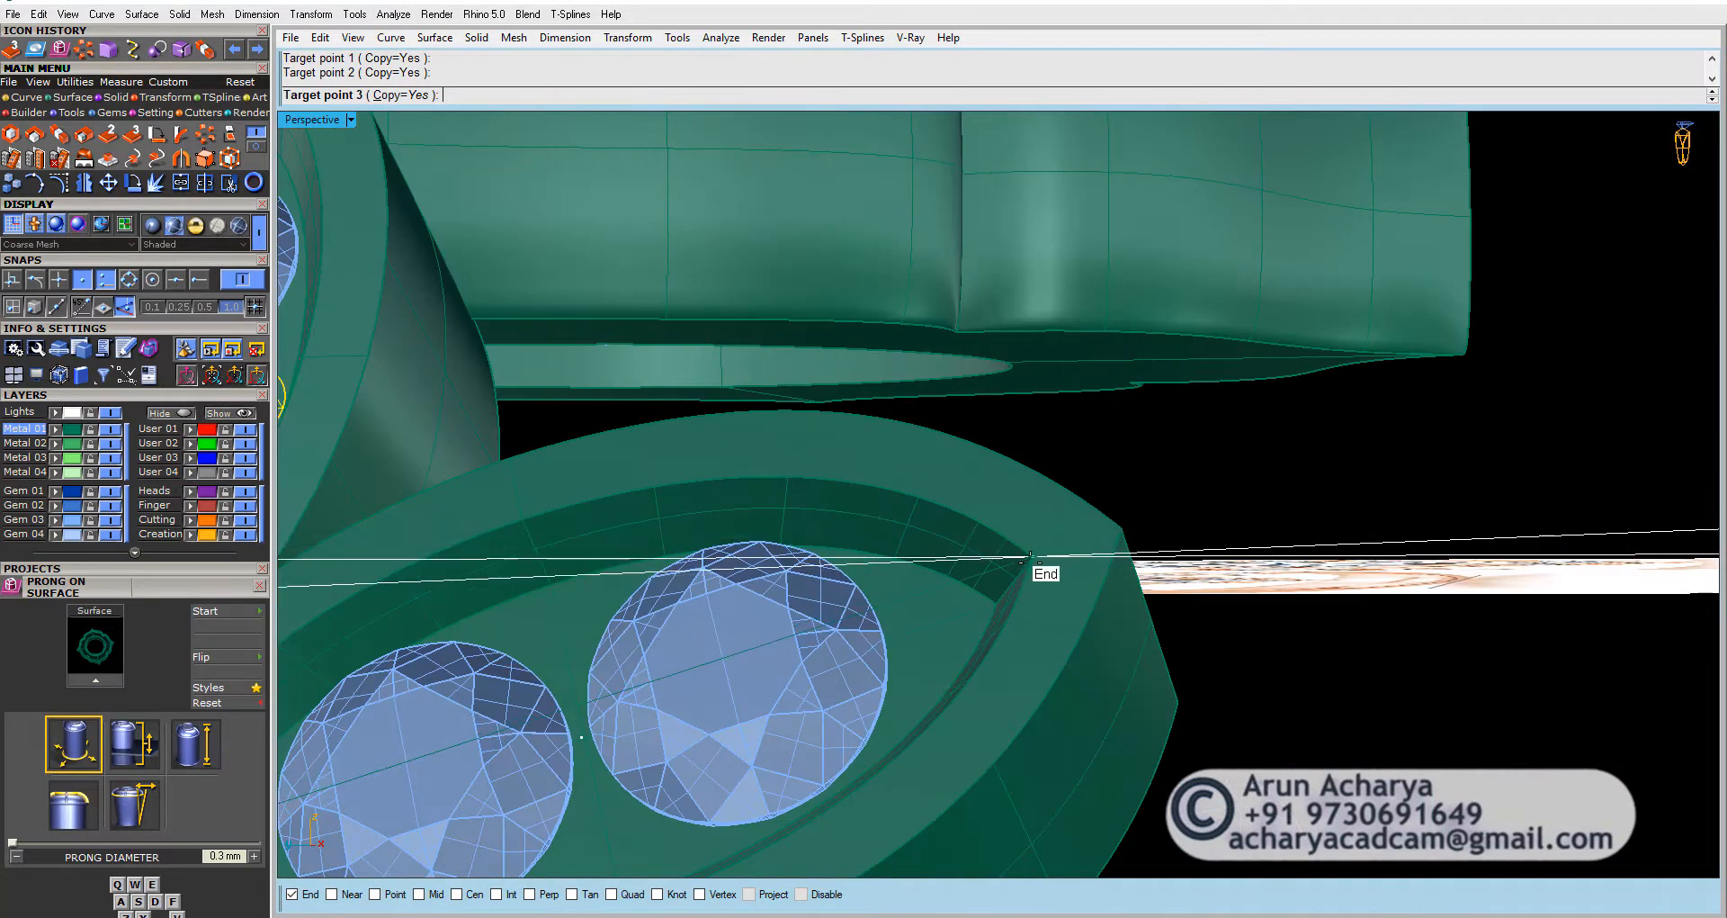
{"action": "left_click", "coordinate": [1031, 556]}
{"action": "scroll", "coordinate": [1255, 349], "scroll_direction": "down", "scroll_amount": 9}
Step: Place another copy of the four prongs in the upright lower marquise by matching its upper and lower tip end points
{"action": "right_click_drag", "start_coordinate": [981, 620], "coordinate": [938, 725]}
{"action": "scroll", "coordinate": [1008, 657], "scroll_direction": "up", "scroll_amount": 5}
{"action": "scroll", "coordinate": [817, 586], "scroll_direction": "down", "scroll_amount": 5}
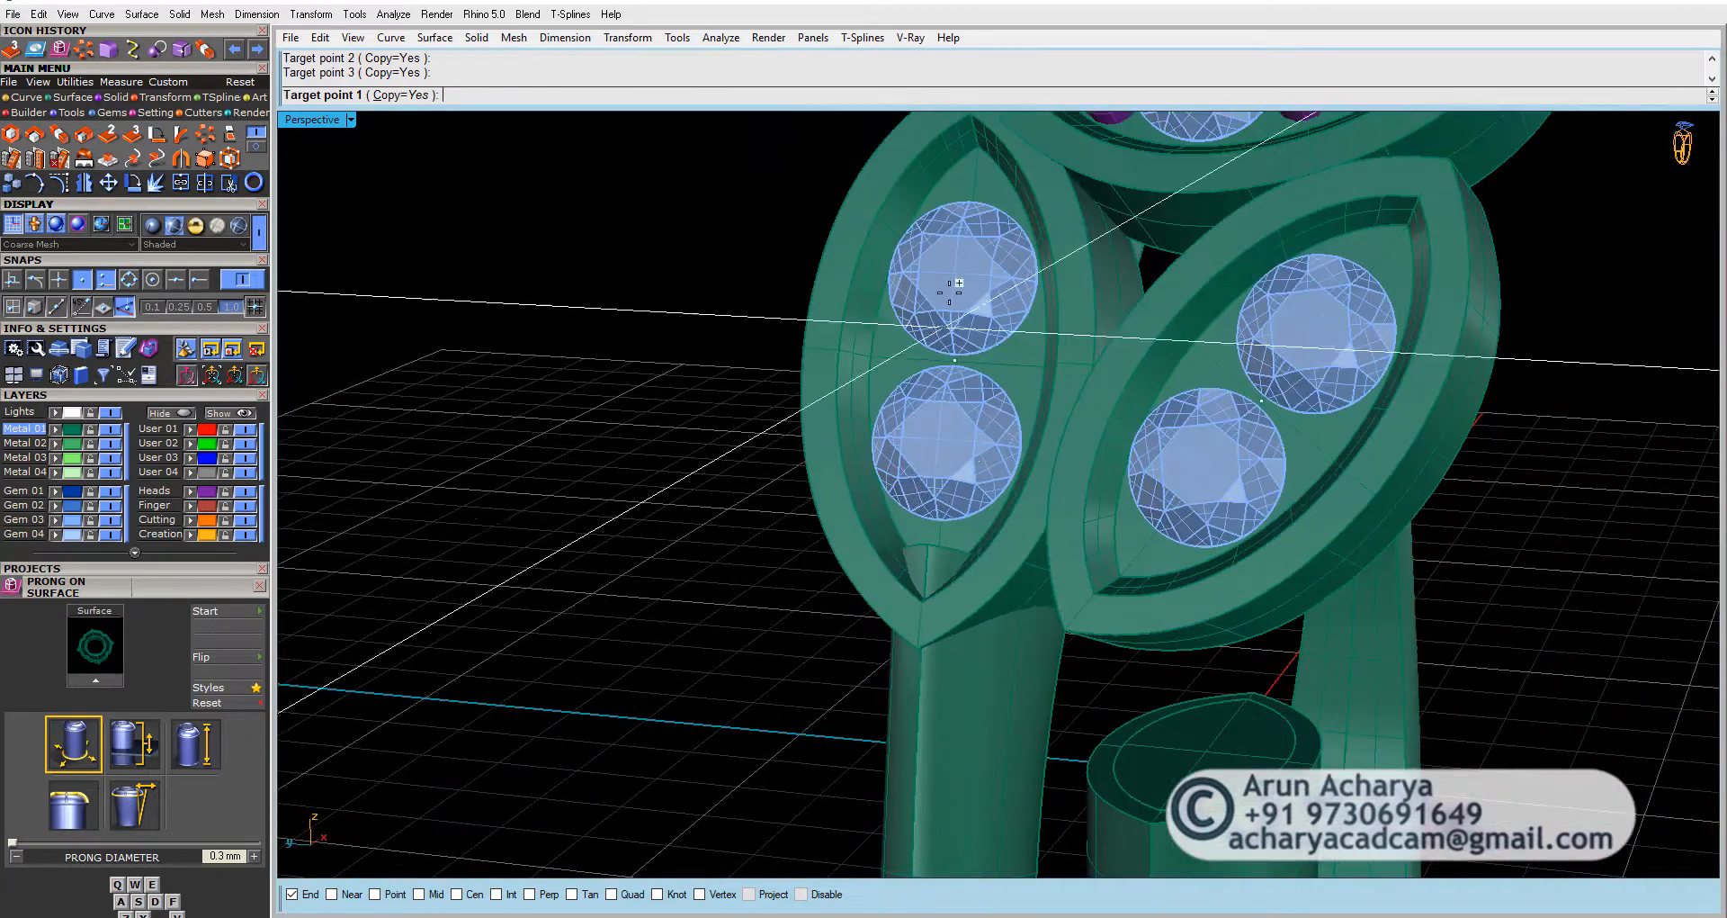
{"action": "scroll", "coordinate": [952, 164], "scroll_direction": "up", "scroll_amount": 3}
{"action": "left_click", "coordinate": [952, 164]}
{"action": "scroll", "coordinate": [944, 173], "scroll_direction": "down", "scroll_amount": 1}
{"action": "scroll", "coordinate": [984, 270], "scroll_direction": "up", "scroll_amount": 2}
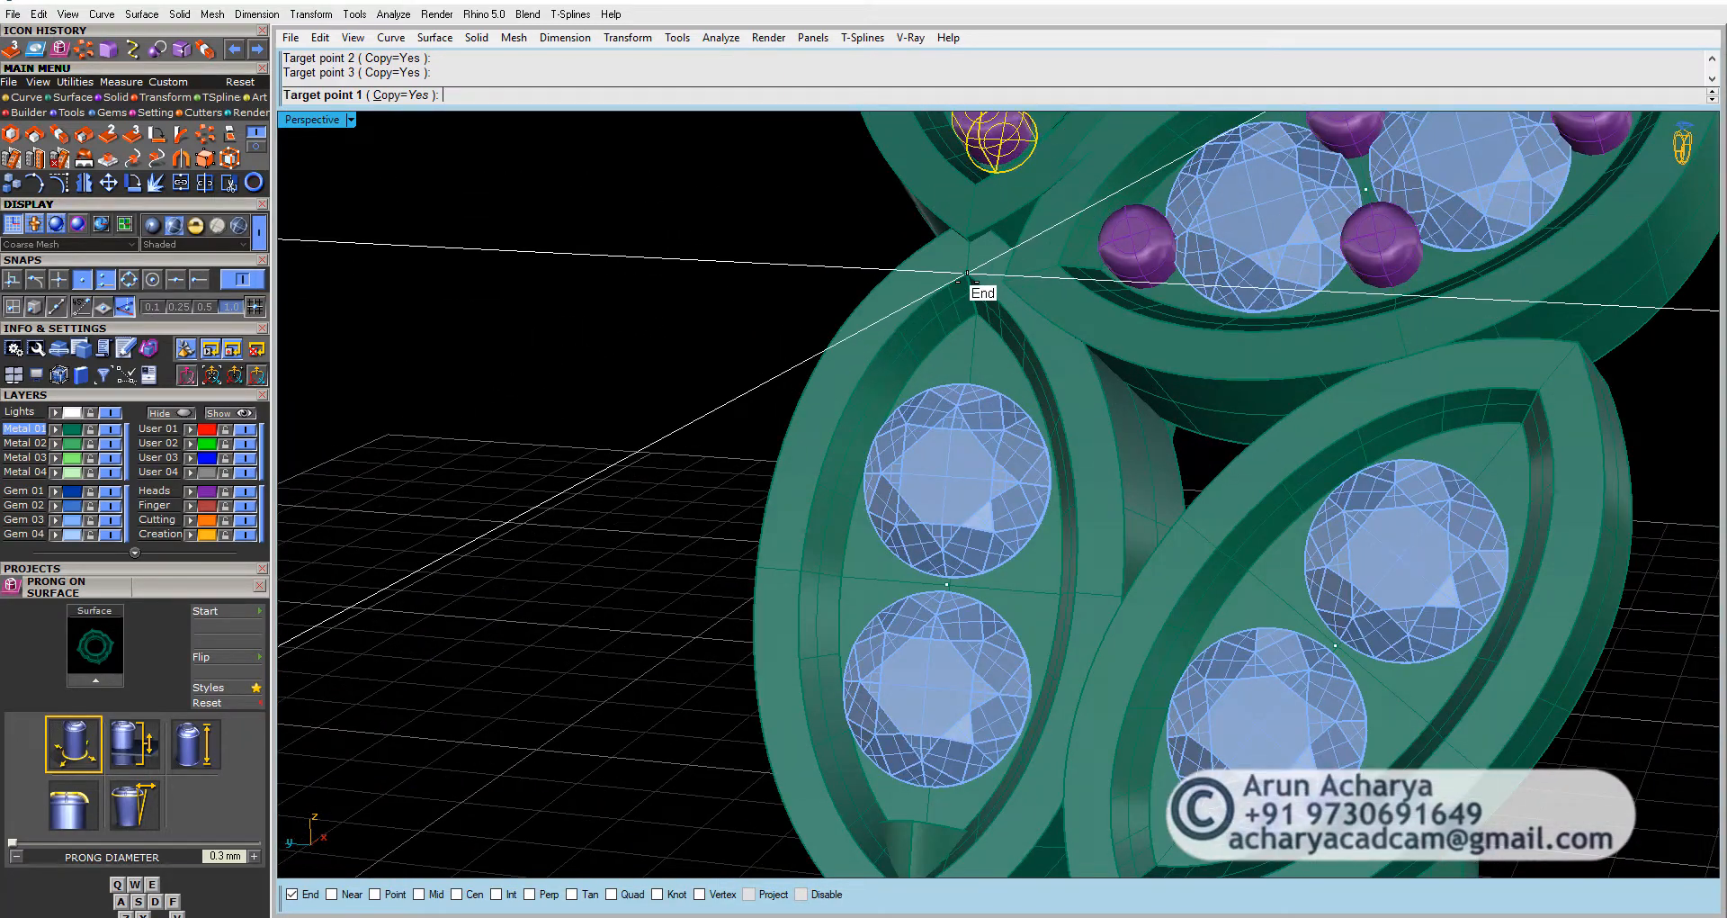
{"action": "left_click", "coordinate": [975, 311]}
{"action": "scroll", "coordinate": [925, 550], "scroll_direction": "down", "scroll_amount": 1}
{"action": "scroll", "coordinate": [924, 551], "scroll_direction": "up", "scroll_amount": 2}
{"action": "scroll", "coordinate": [799, 590], "scroll_direction": "down", "scroll_amount": 2}
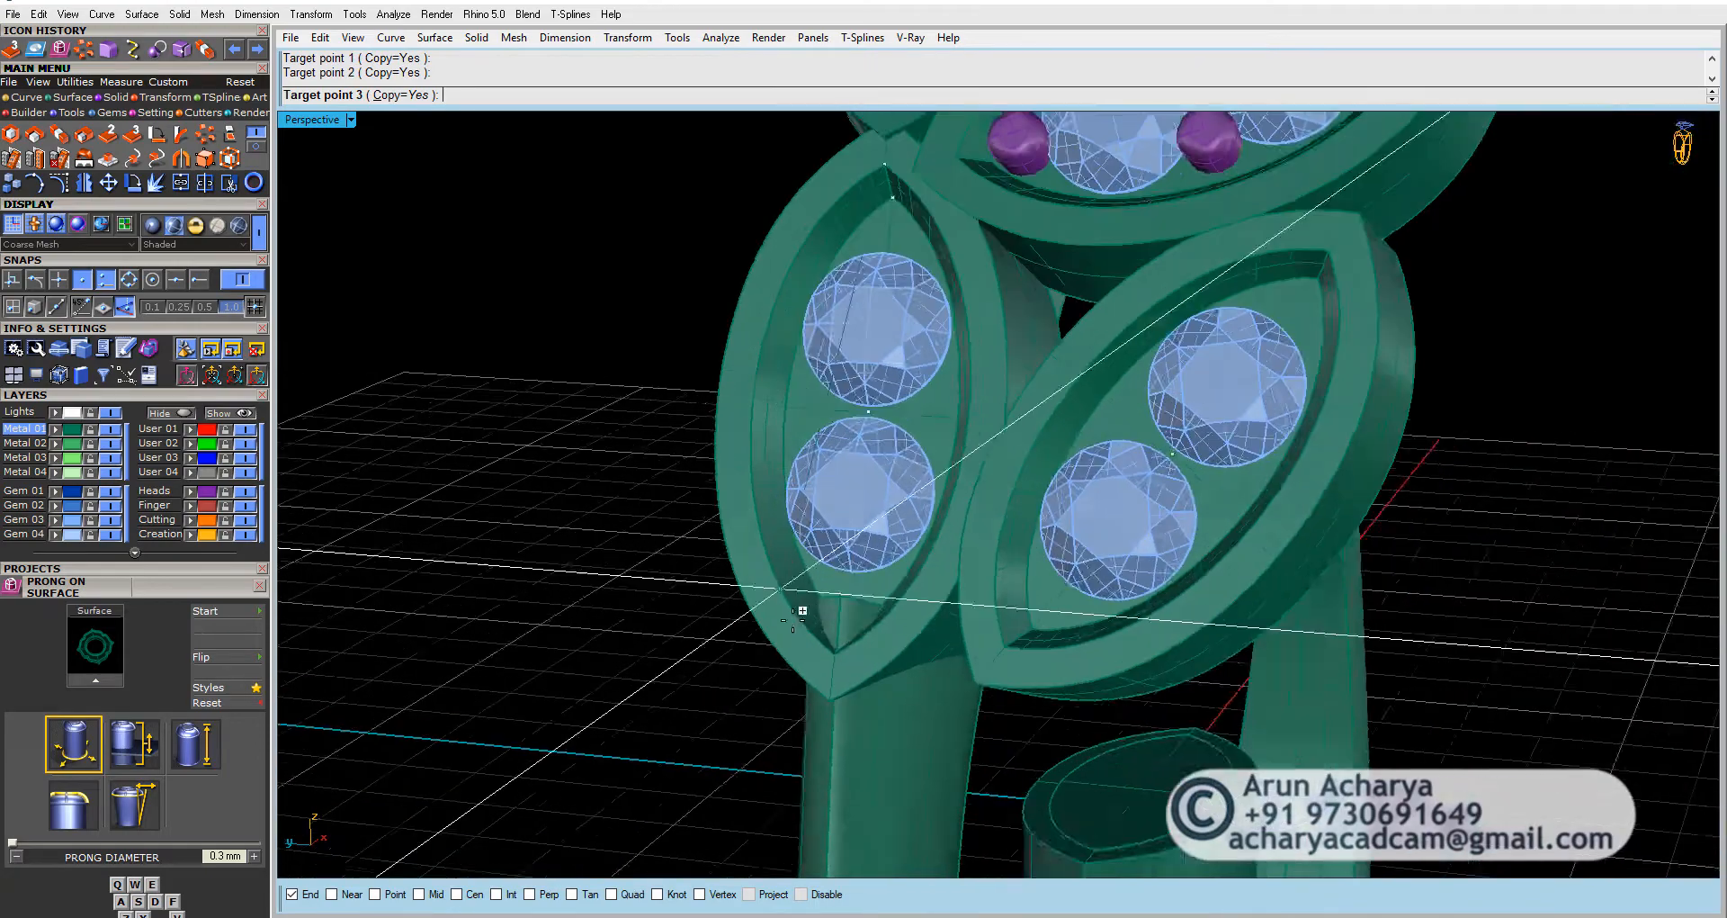
{"action": "scroll", "coordinate": [858, 677], "scroll_direction": "up", "scroll_amount": 3}
{"action": "scroll", "coordinate": [635, 570], "scroll_direction": "down", "scroll_amount": 5}
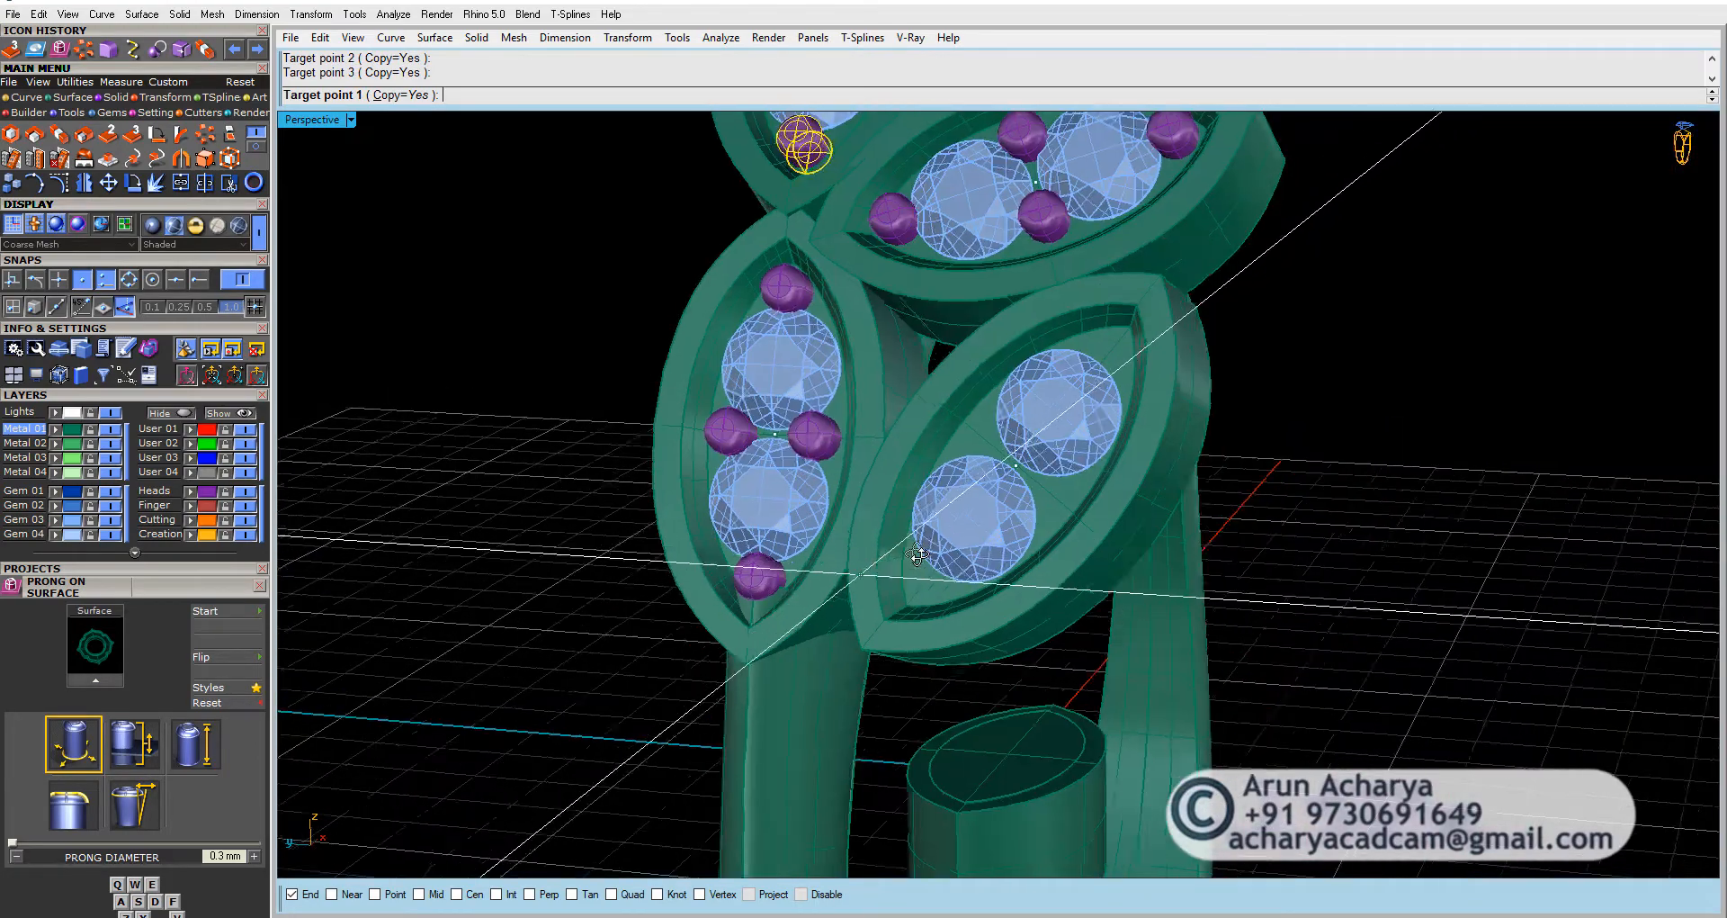
Step: Place a last copy of the four prongs in the tilted lower marquise by matching its tip end points, and end the orient
{"action": "right_click_drag", "start_coordinate": [634, 570], "coordinate": [1168, 220]}
{"action": "scroll", "coordinate": [1196, 234], "scroll_direction": "up", "scroll_amount": 8}
{"action": "left_click", "coordinate": [1236, 270]}
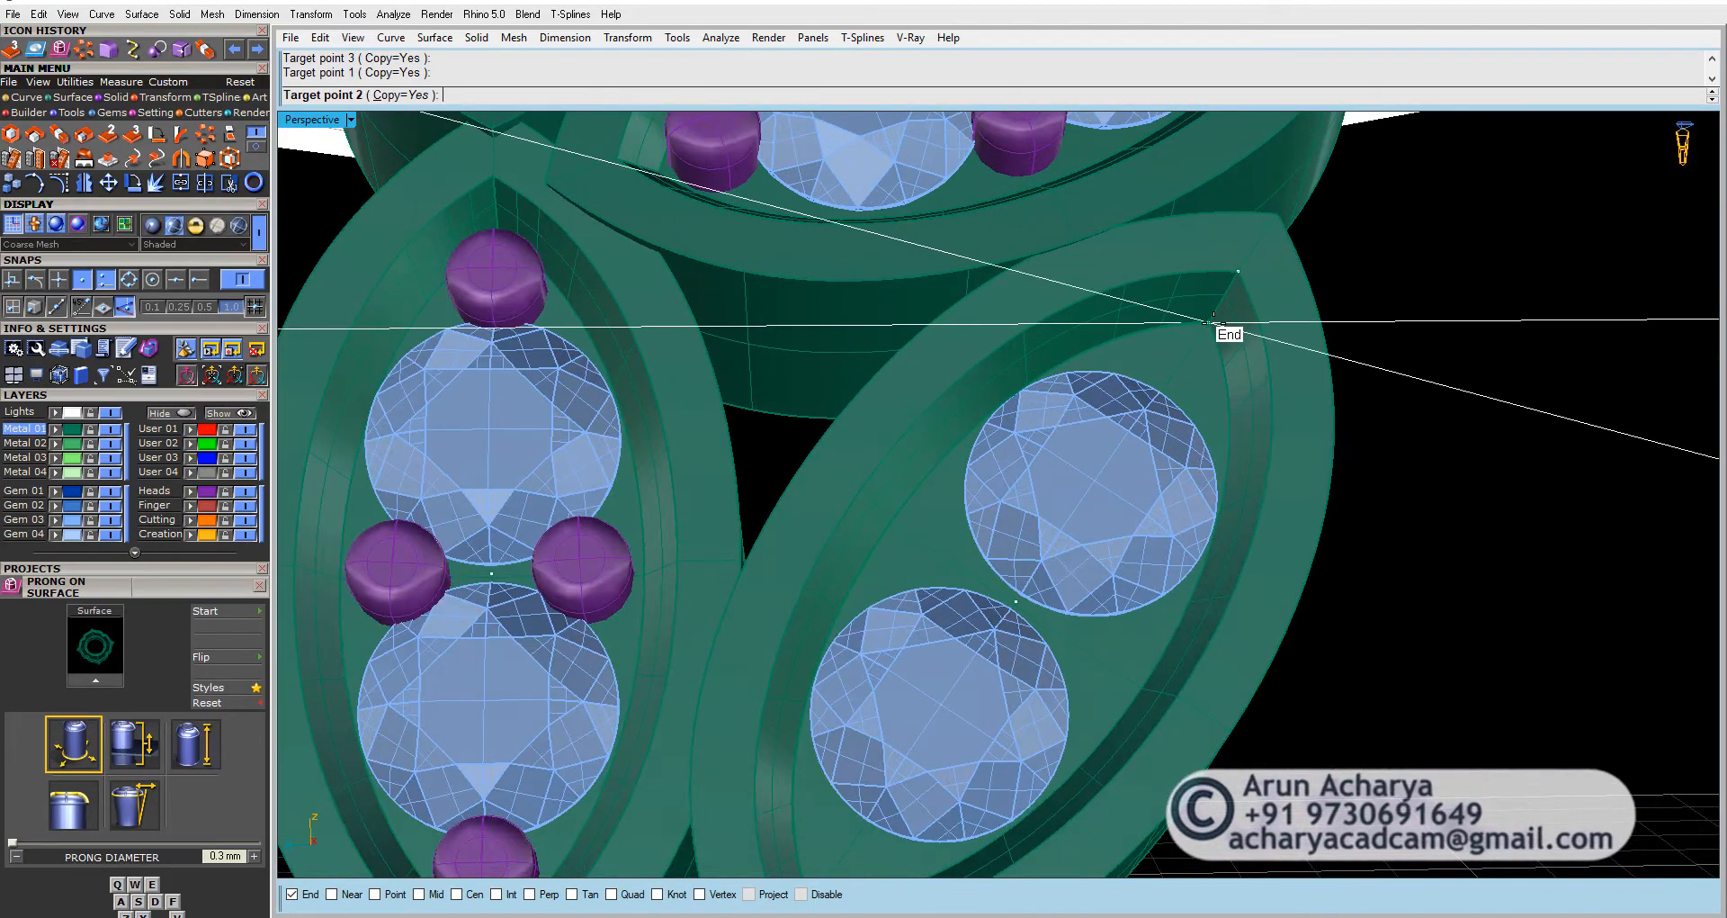
{"action": "left_click", "coordinate": [1214, 320]}
{"action": "scroll", "coordinate": [989, 450], "scroll_direction": "down", "scroll_amount": 5}
{"action": "scroll", "coordinate": [874, 630], "scroll_direction": "up", "scroll_amount": 6}
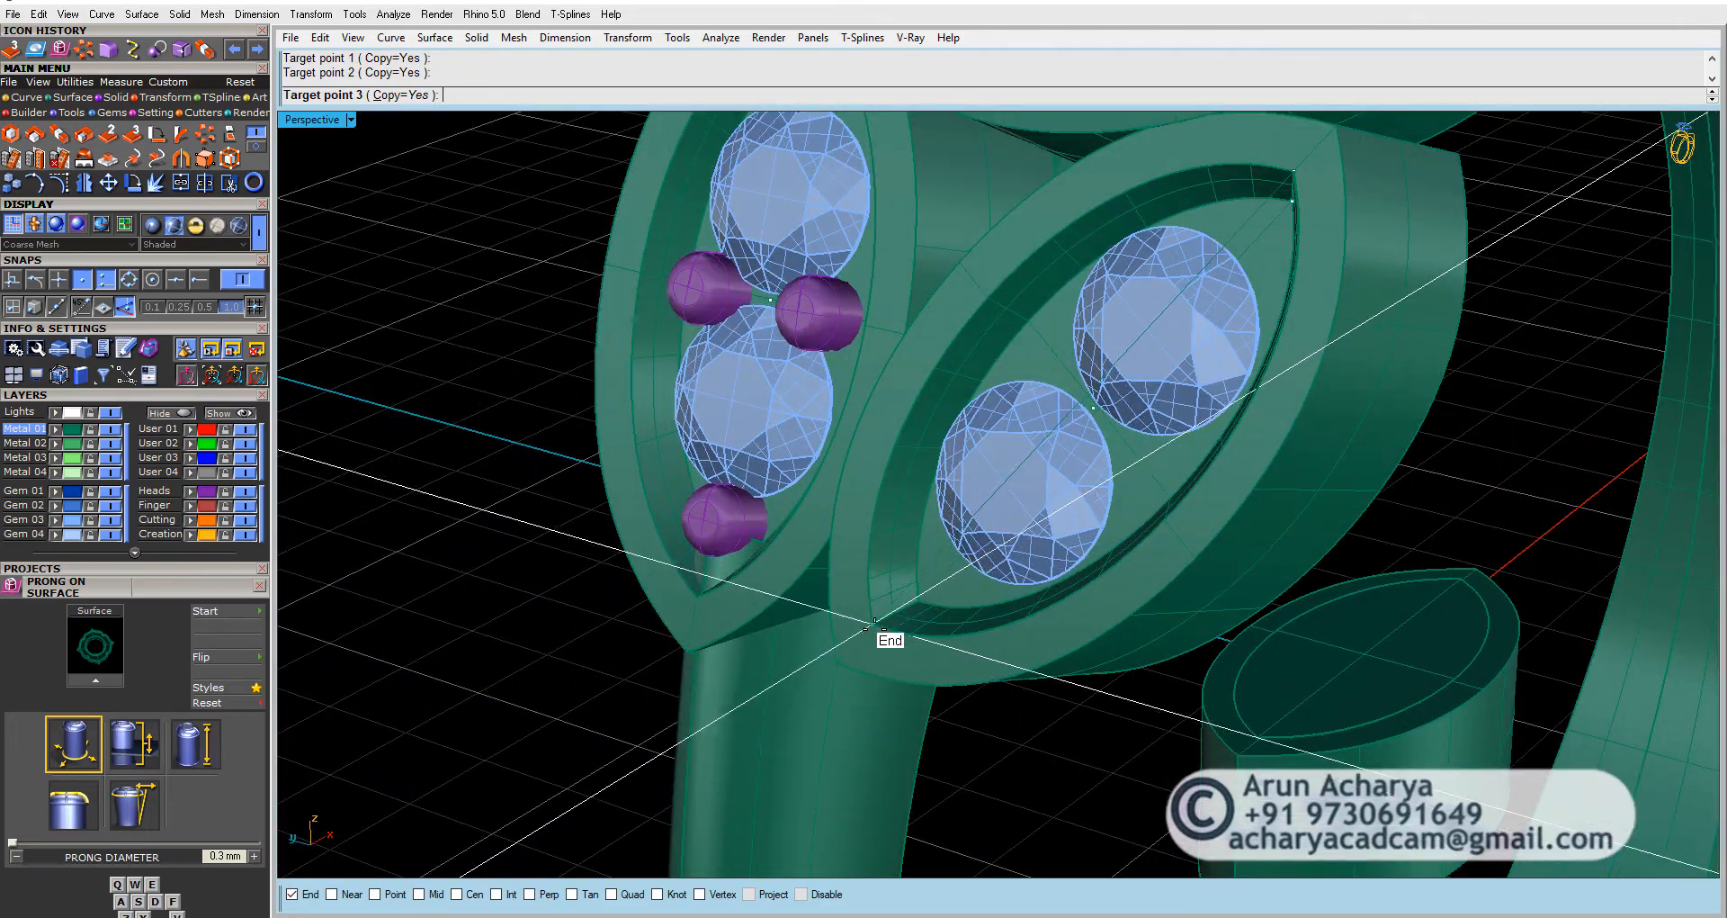
{"action": "left_click", "coordinate": [875, 630]}
{"action": "key", "text": "Return"}
{"action": "scroll", "coordinate": [877, 630], "scroll_direction": "down", "scroll_amount": 6}
{"action": "scroll", "coordinate": [863, 569], "scroll_direction": "down", "scroll_amount": 3}
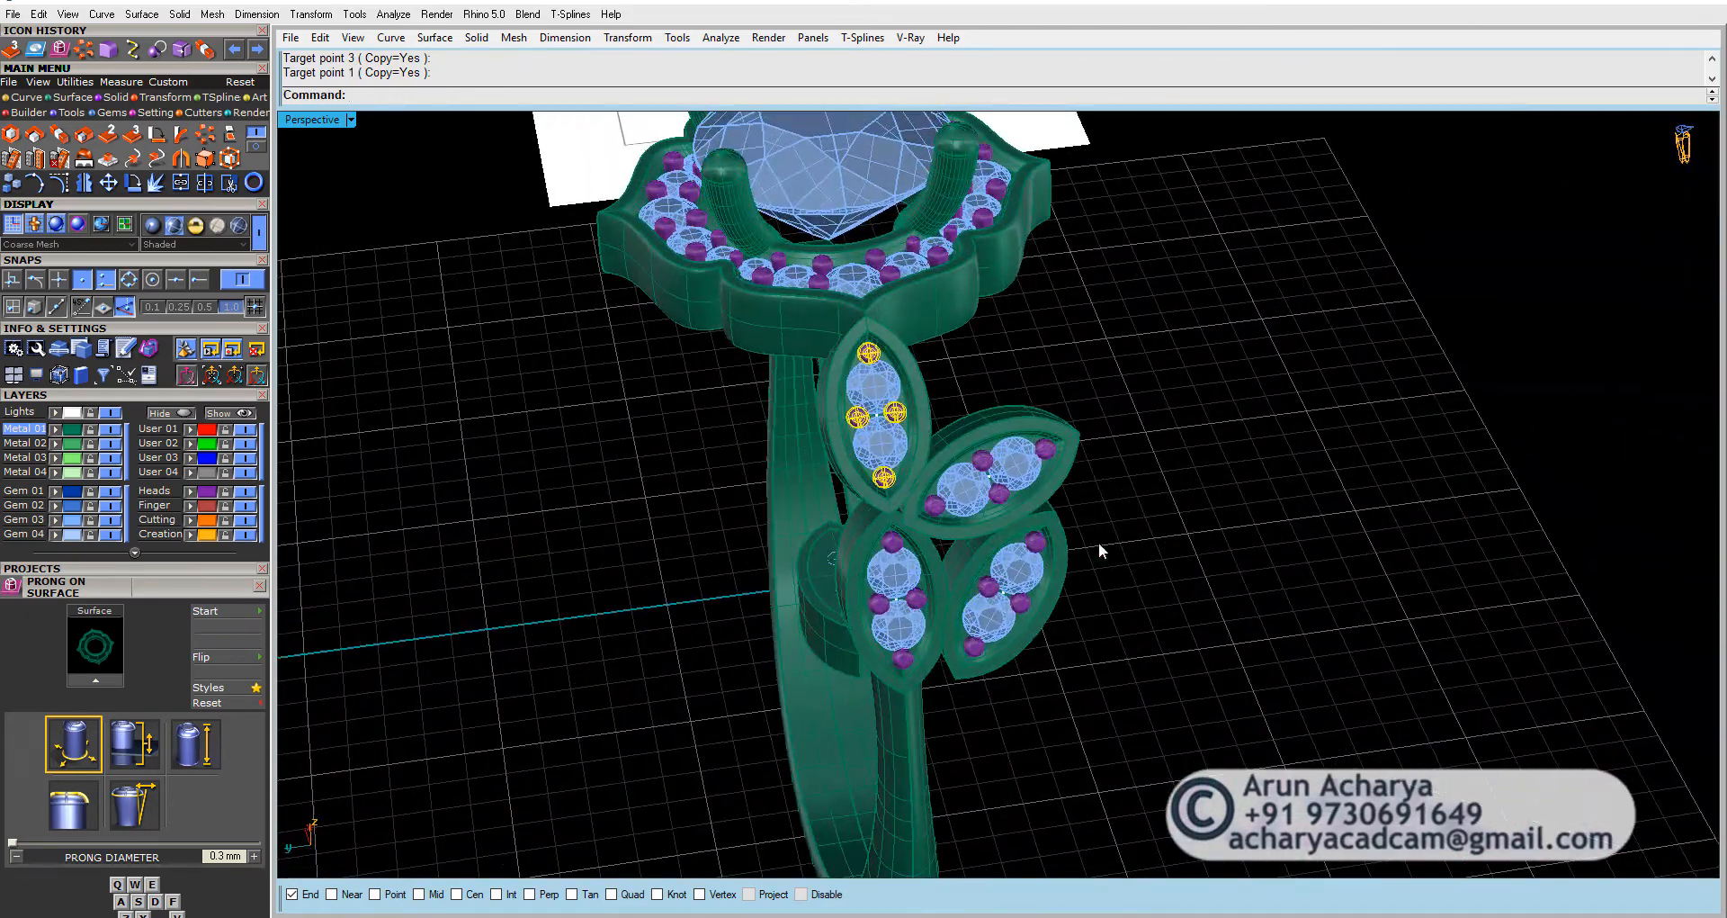
Step: Hide the reference ring picture
{"action": "right_click_drag", "start_coordinate": [1099, 543], "coordinate": [1032, 482]}
{"action": "left_click", "coordinate": [698, 474]}
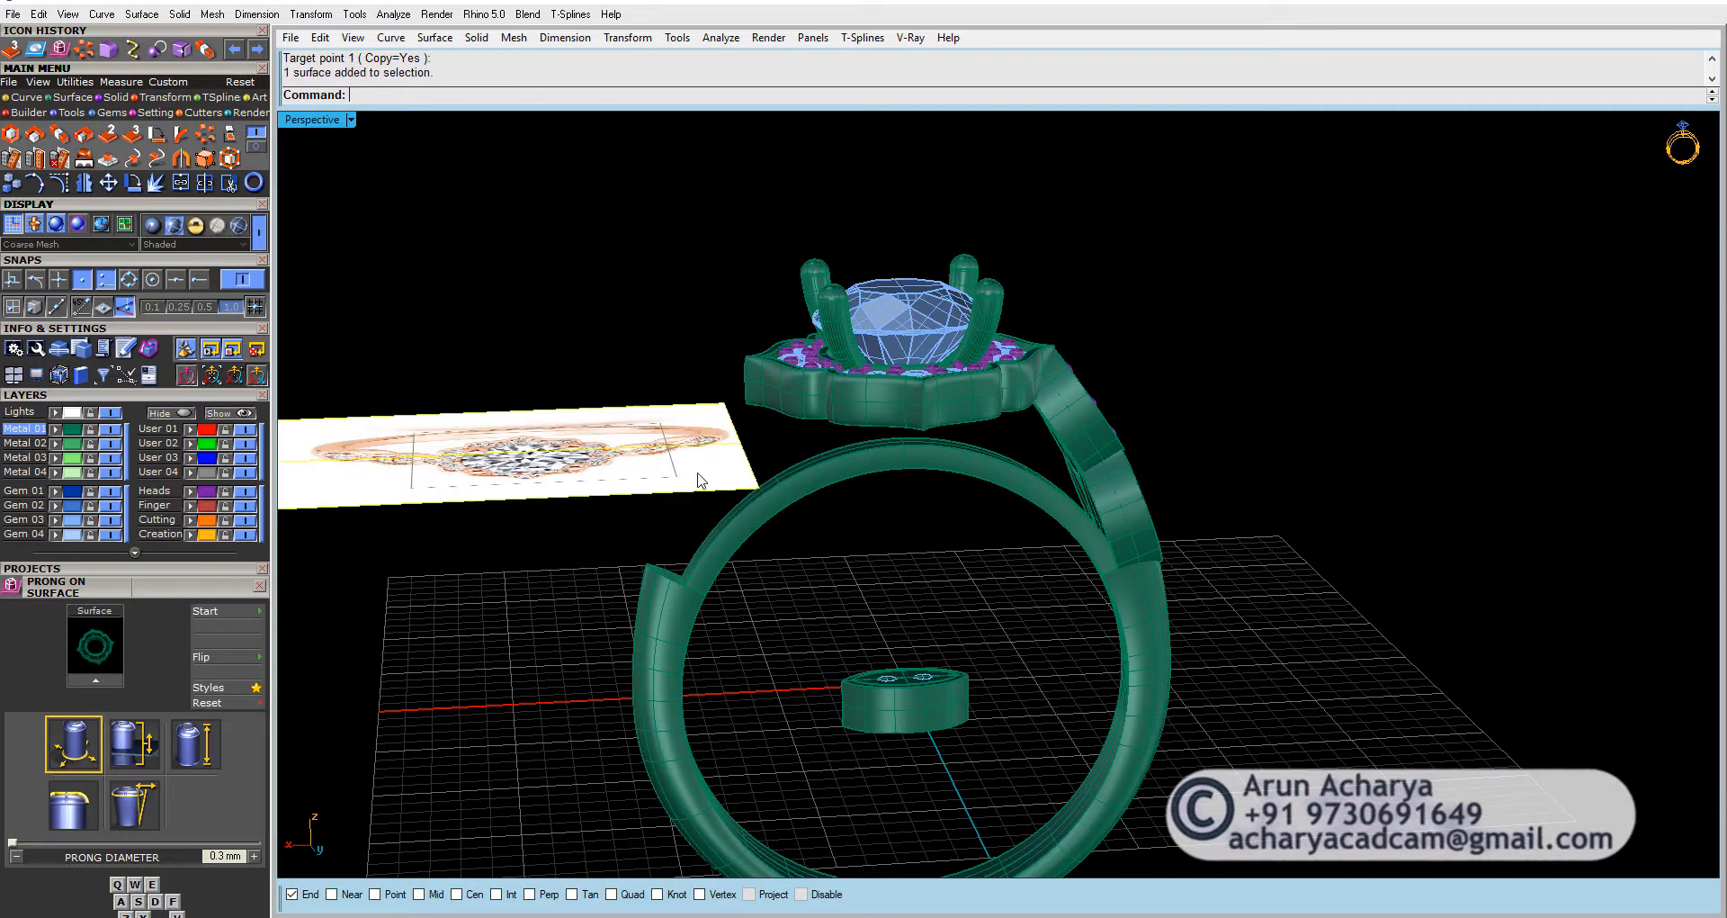
{"action": "key", "text": "ctrl+h"}
{"action": "right_click_drag", "start_coordinate": [700, 479], "coordinate": [1020, 369]}
{"action": "right_click_drag", "start_coordinate": [907, 313], "coordinate": [906, 281]}
{"action": "left_click_drag", "start_coordinate": [906, 282], "coordinate": [1283, 731]}
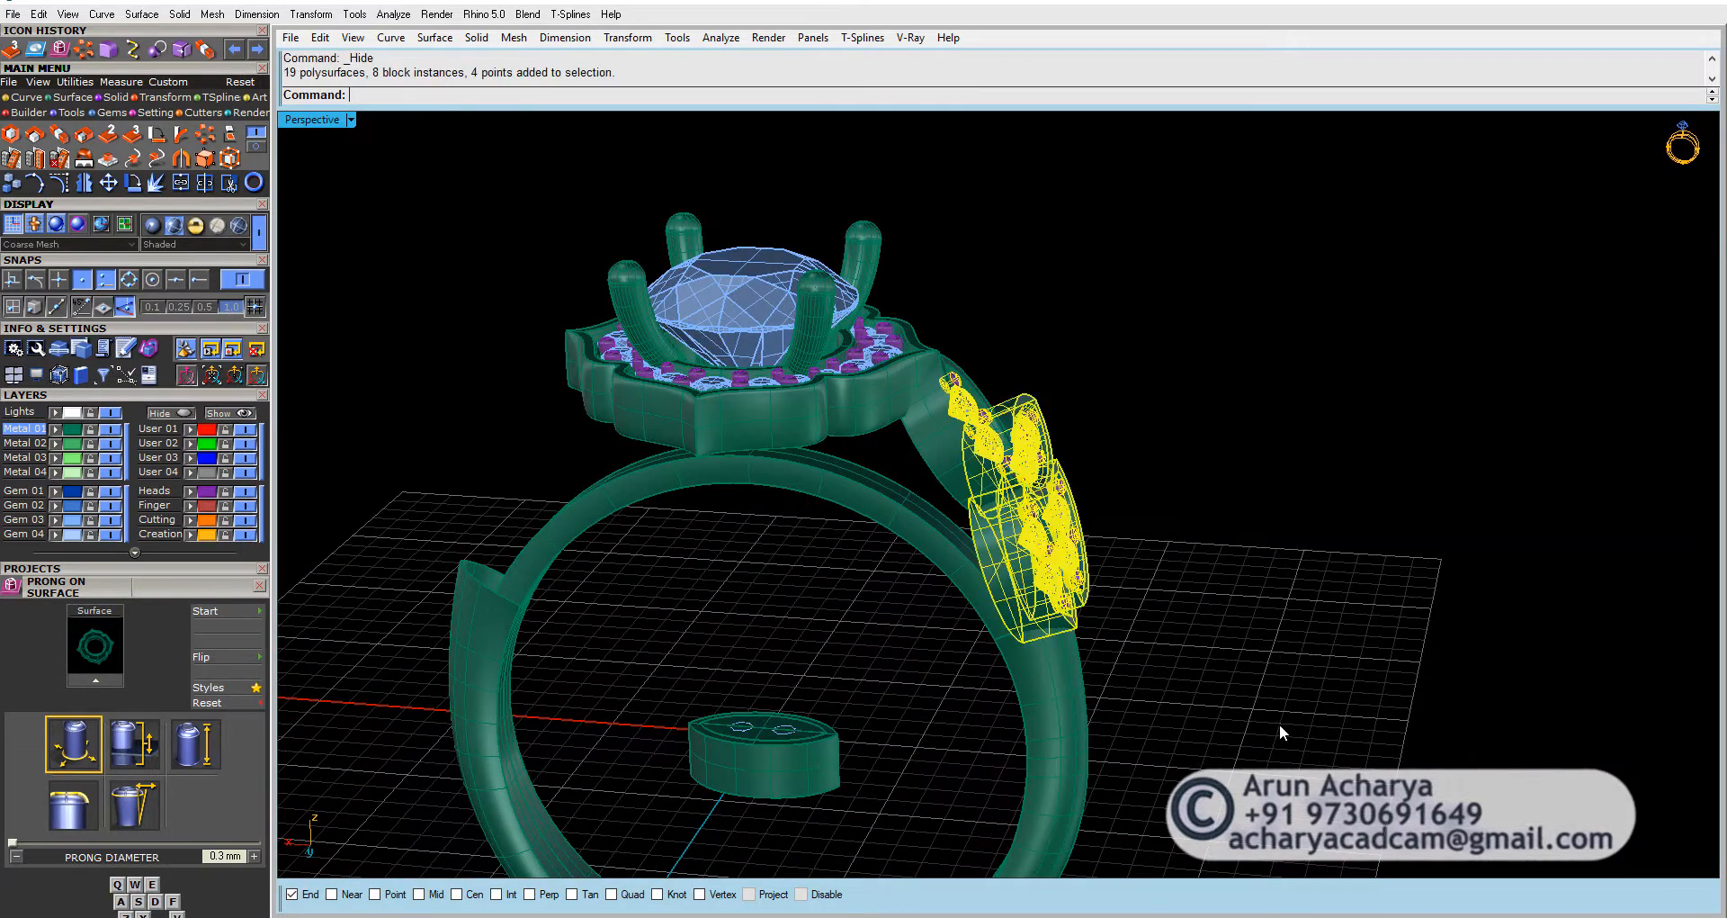
{"action": "left_click", "coordinate": [903, 266]}
{"action": "right_click_drag", "start_coordinate": [923, 294], "coordinate": [903, 485]}
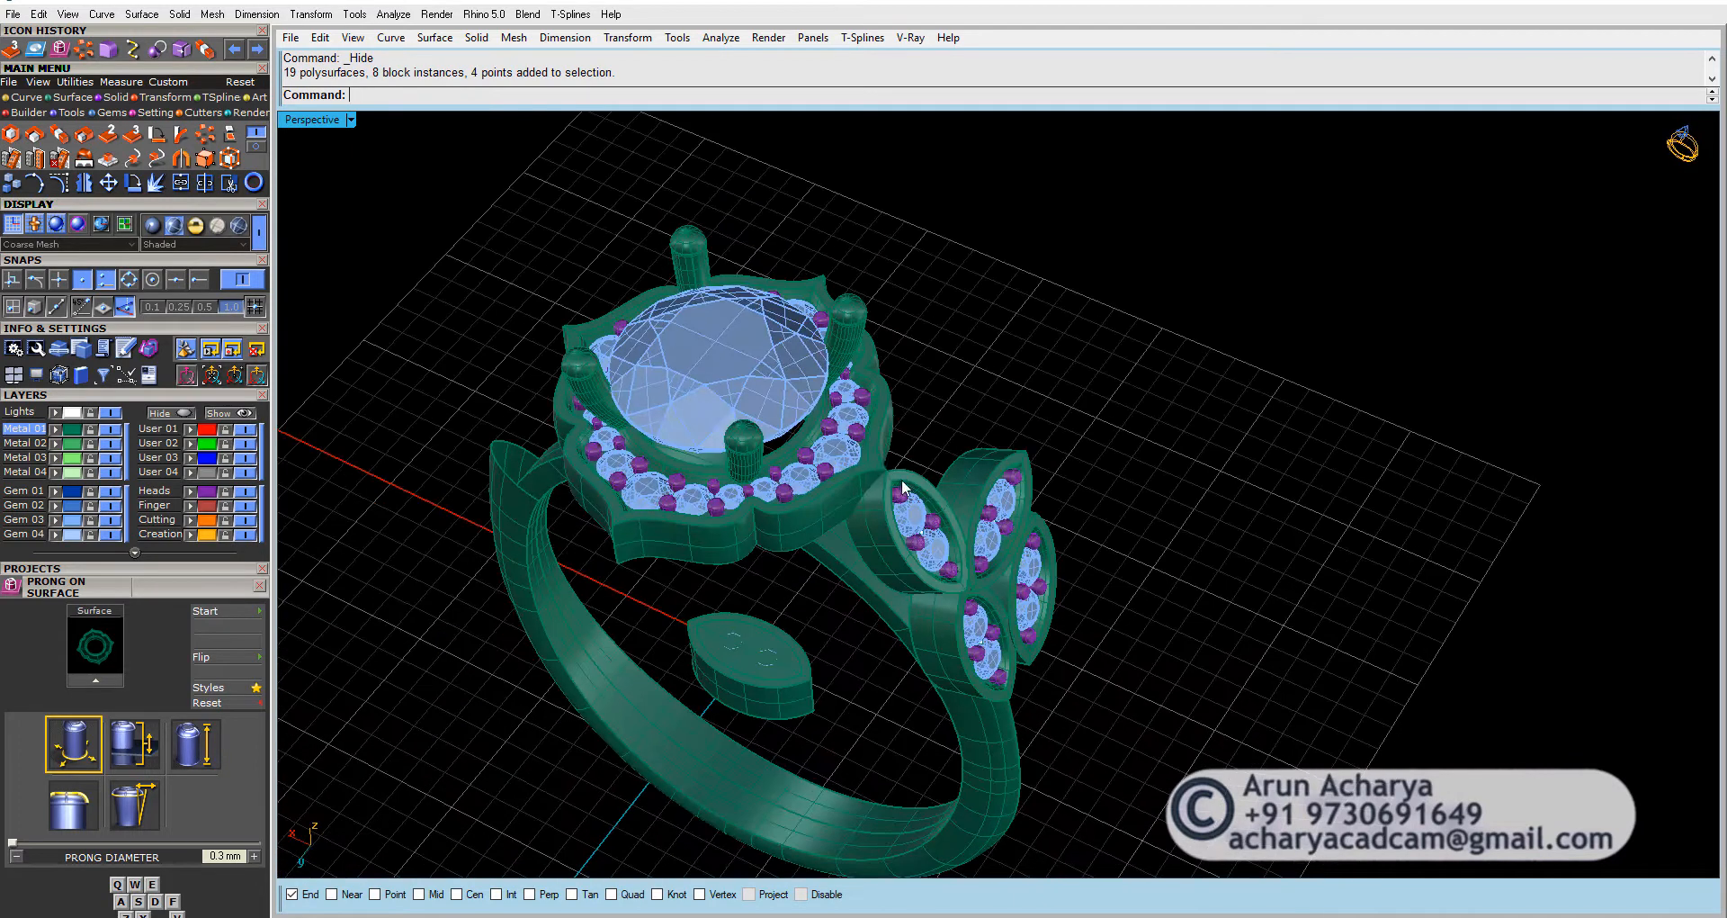
Step: Hide the spare flat marquise setting with its two gems lying inside the ring opening
{"action": "left_click", "coordinate": [197, 111]}
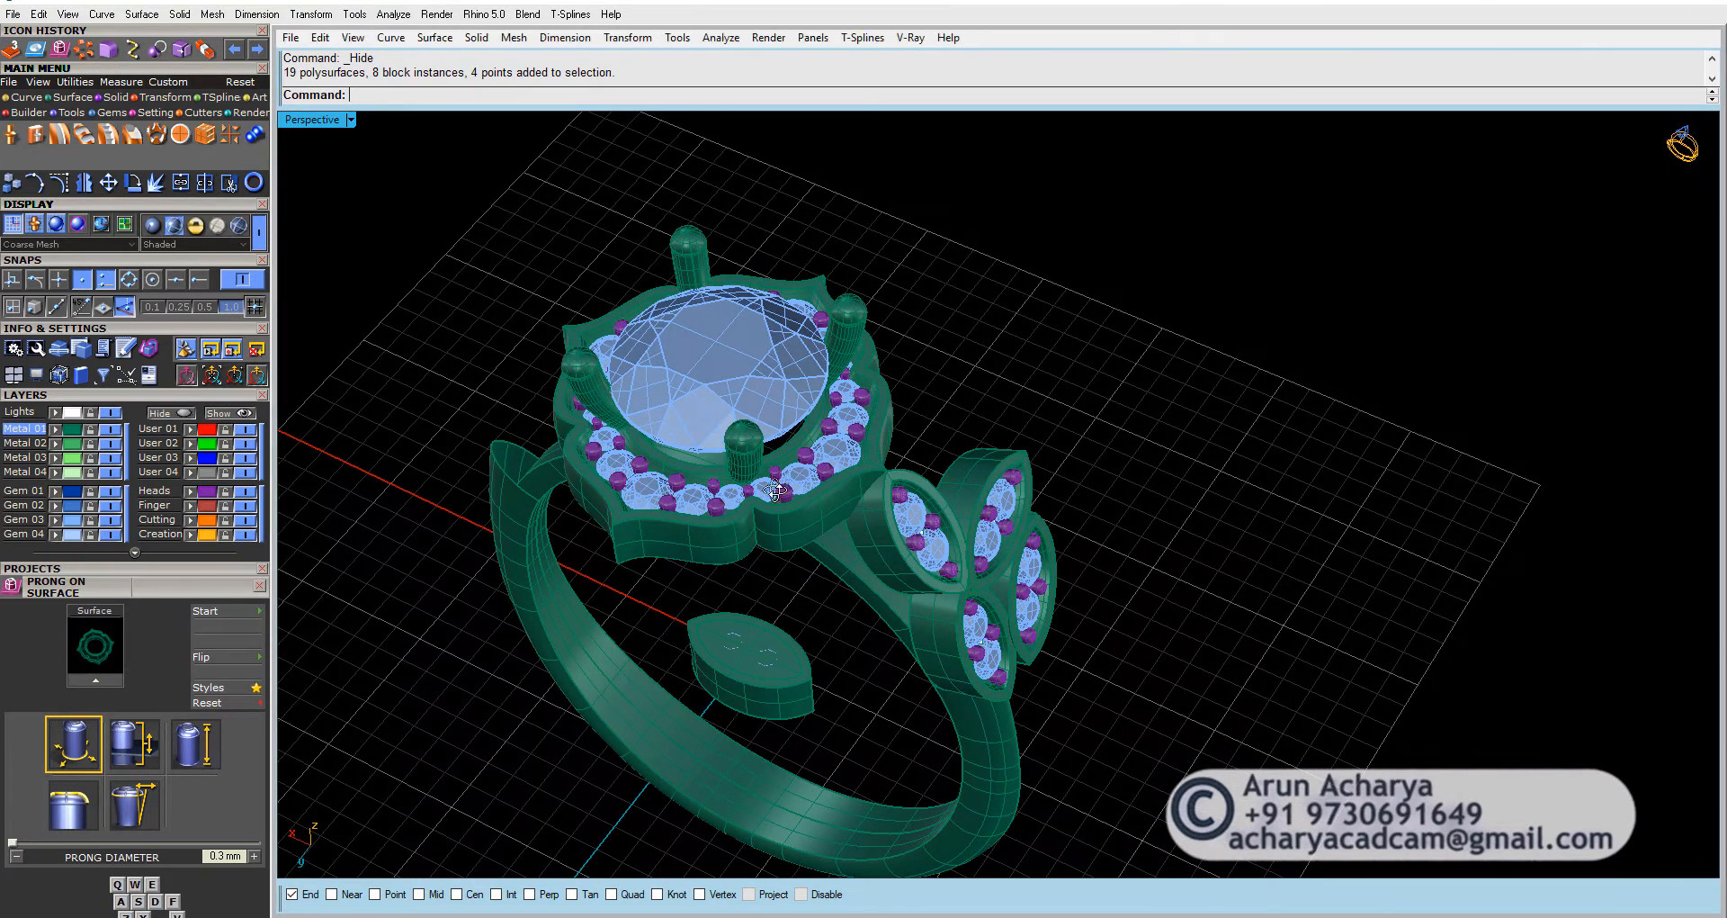
{"action": "right_click_drag", "start_coordinate": [774, 491], "coordinate": [896, 485]}
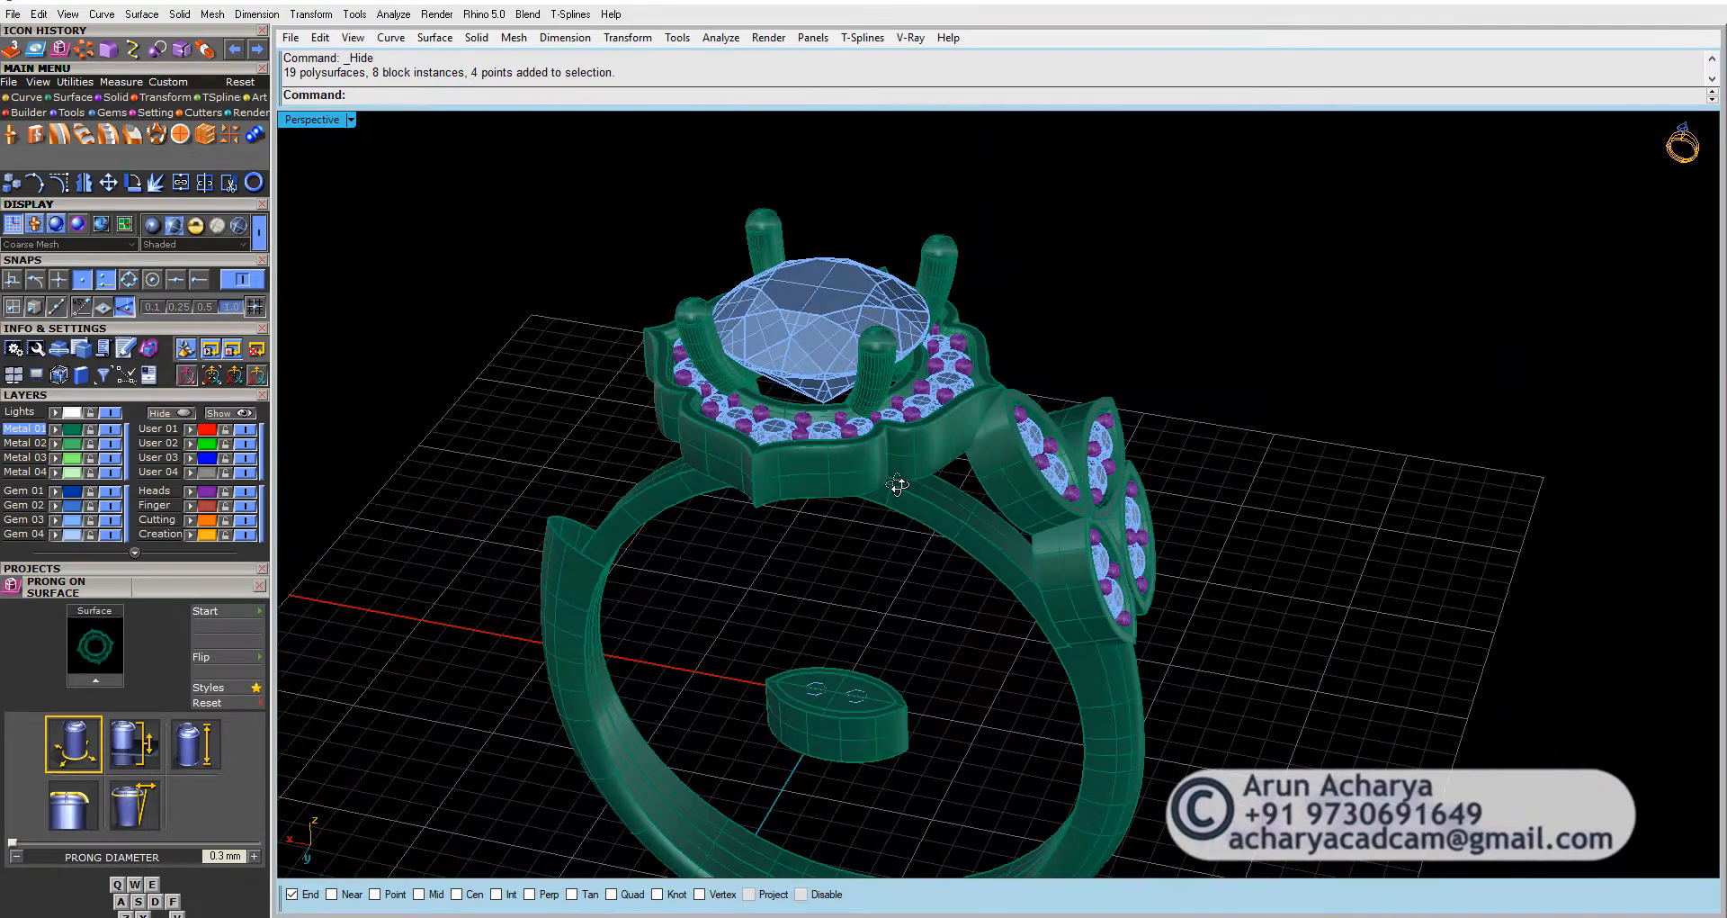
{"action": "left_click", "coordinate": [75, 521]}
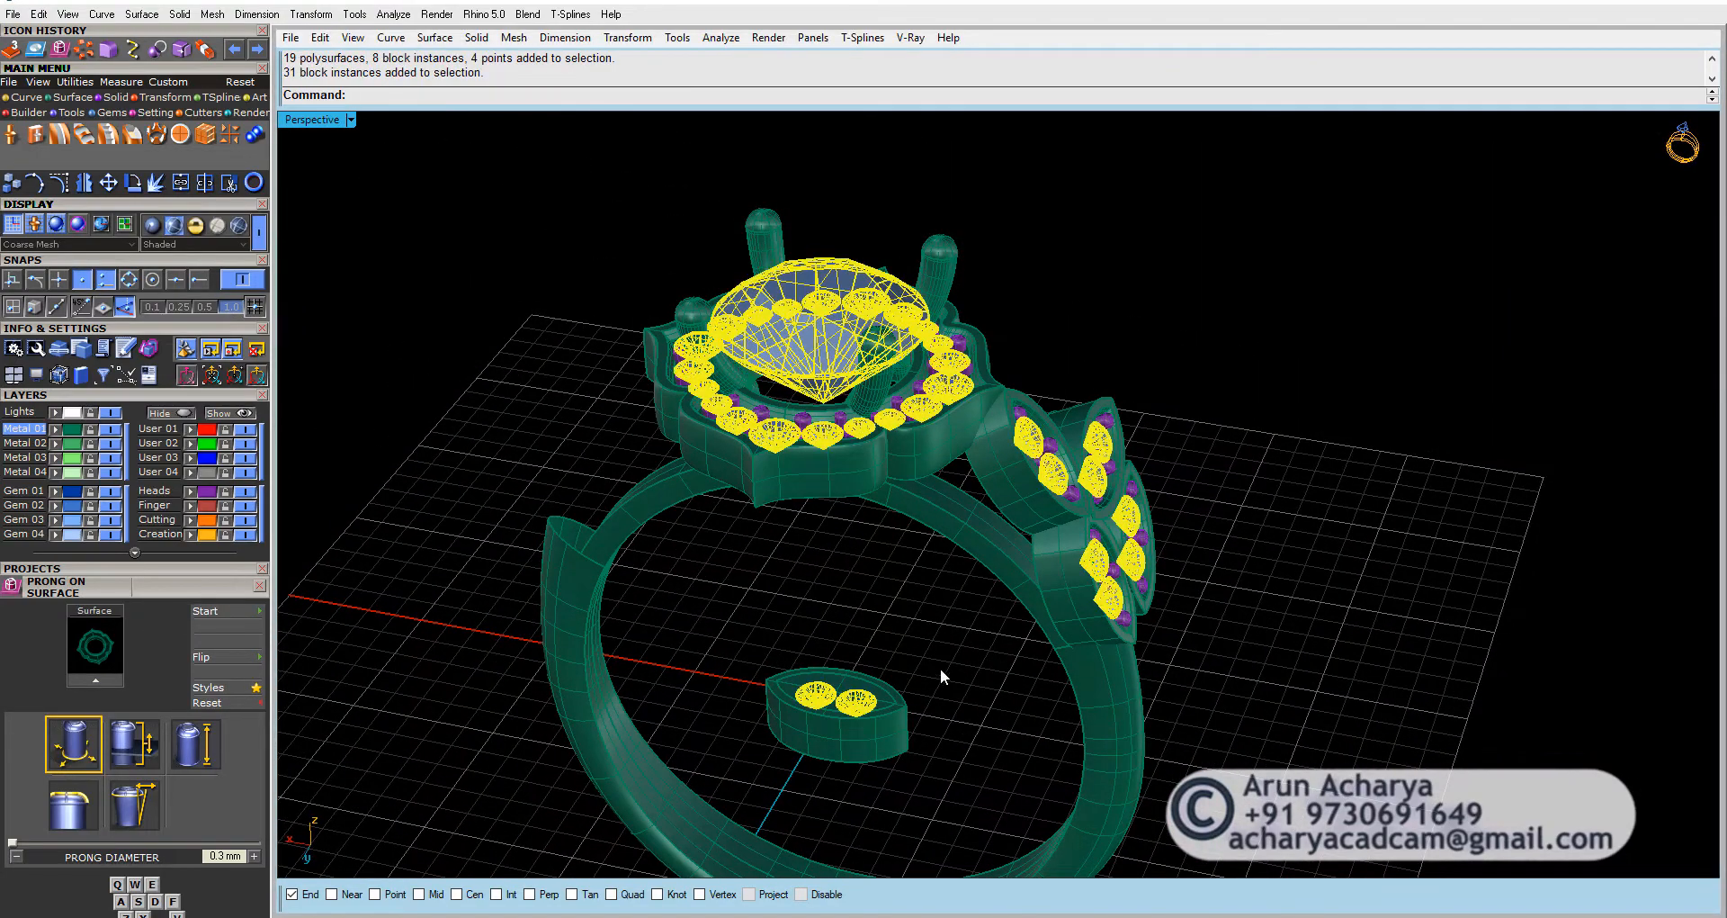
{"action": "left_click_drag", "start_coordinate": [941, 667], "coordinate": [772, 782]}
{"action": "key", "text": "ctrl+h"}
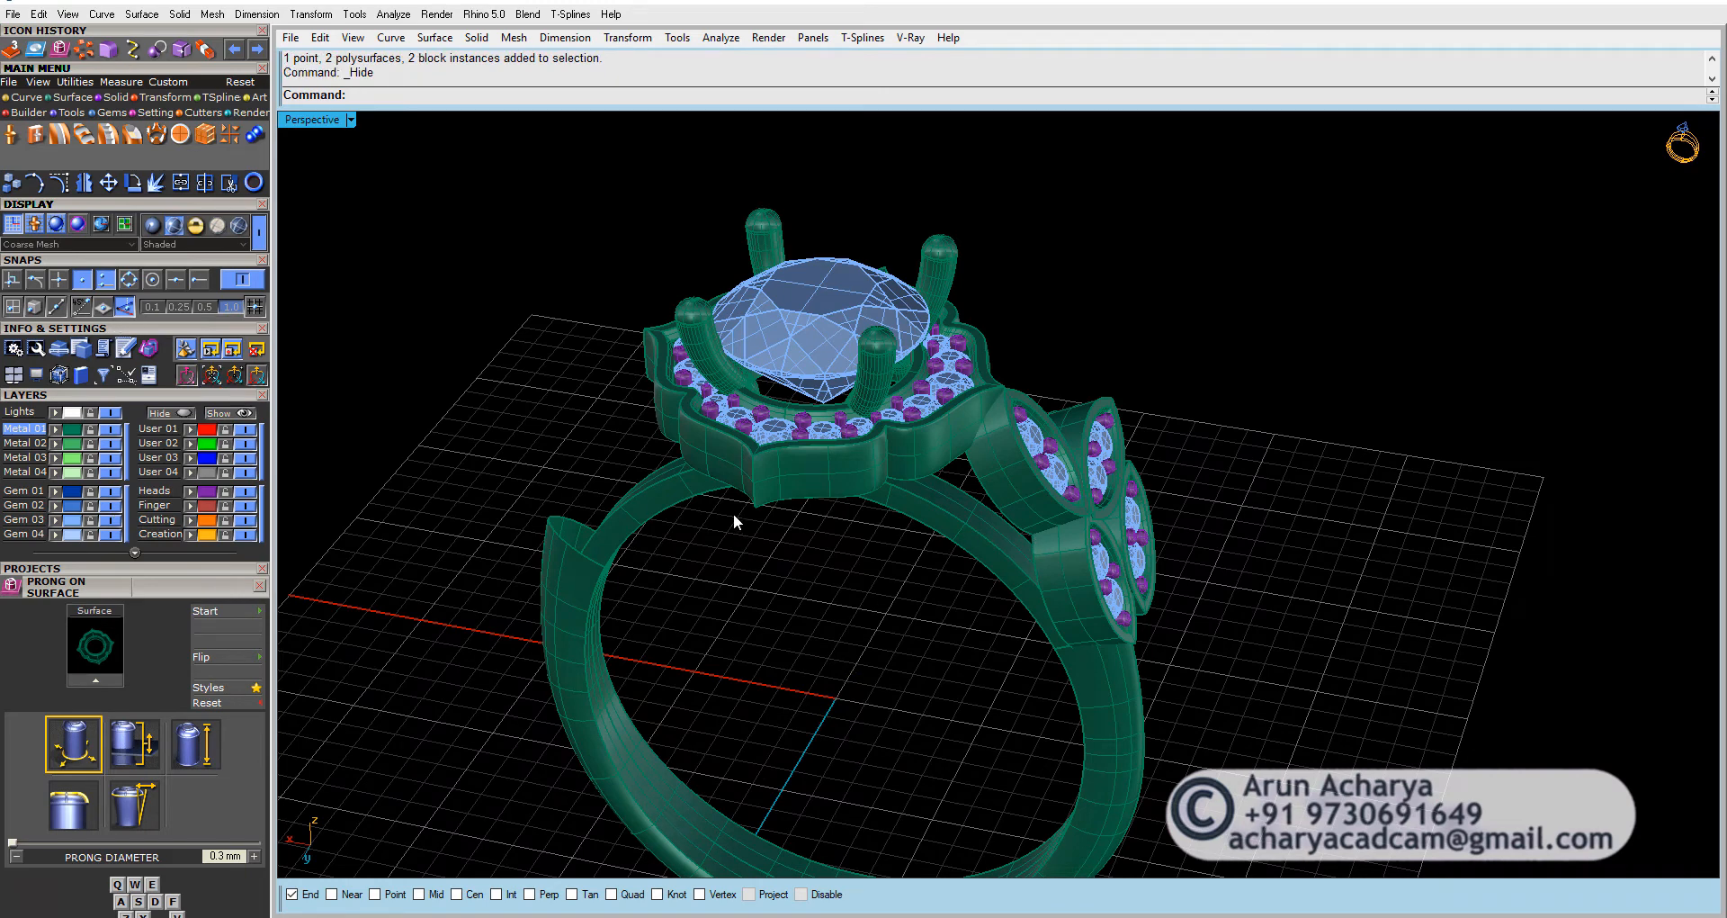
Step: Start the Gem Cutter with the upper gem of the upright upper marquise as its gem
{"action": "right_click_drag", "start_coordinate": [810, 567], "coordinate": [975, 733]}
{"action": "scroll", "coordinate": [893, 626], "scroll_direction": "up", "scroll_amount": 5}
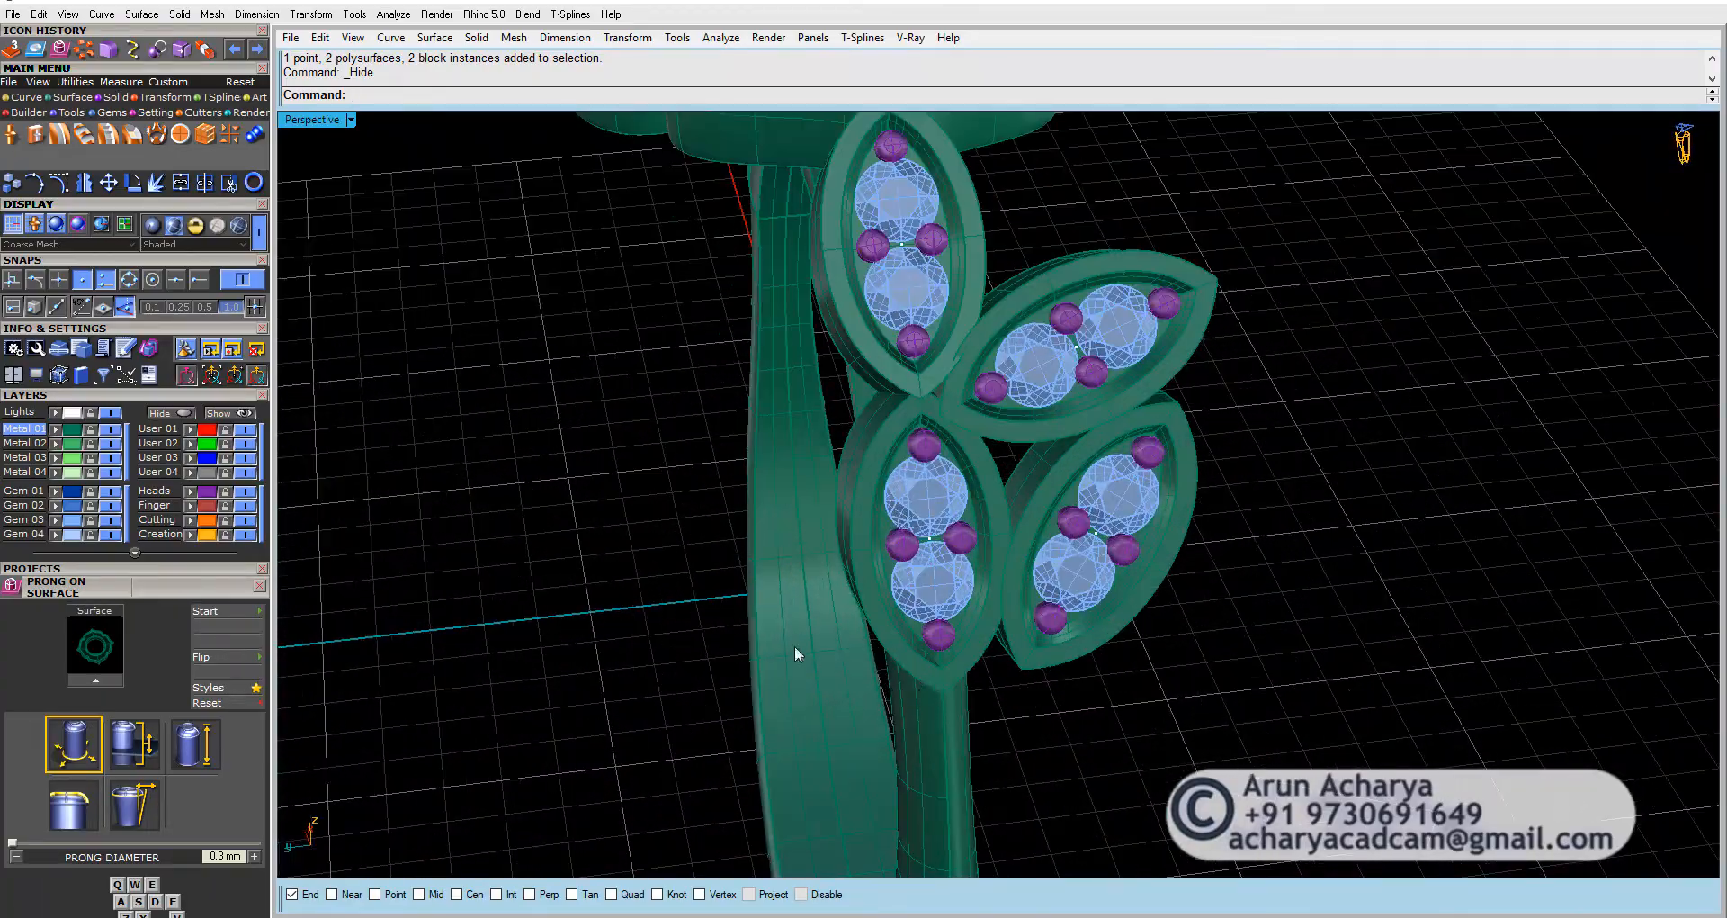
{"action": "scroll", "coordinate": [795, 645], "scroll_direction": "down", "scroll_amount": 5}
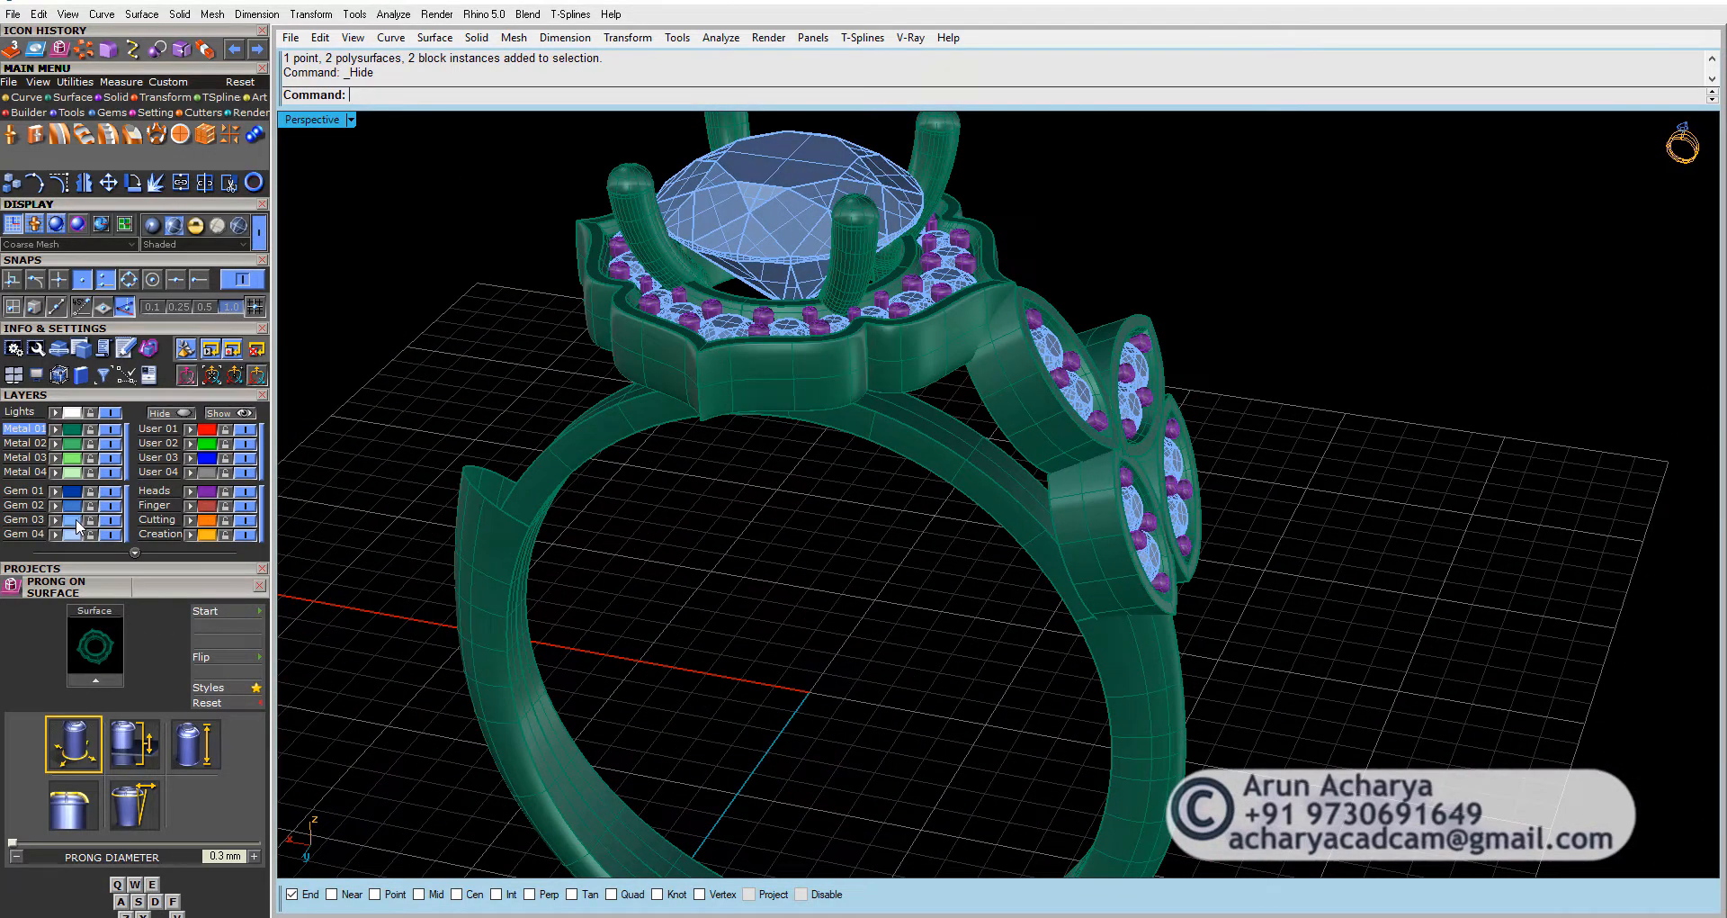
{"action": "left_click", "coordinate": [76, 521]}
{"action": "left_click", "coordinate": [11, 134]}
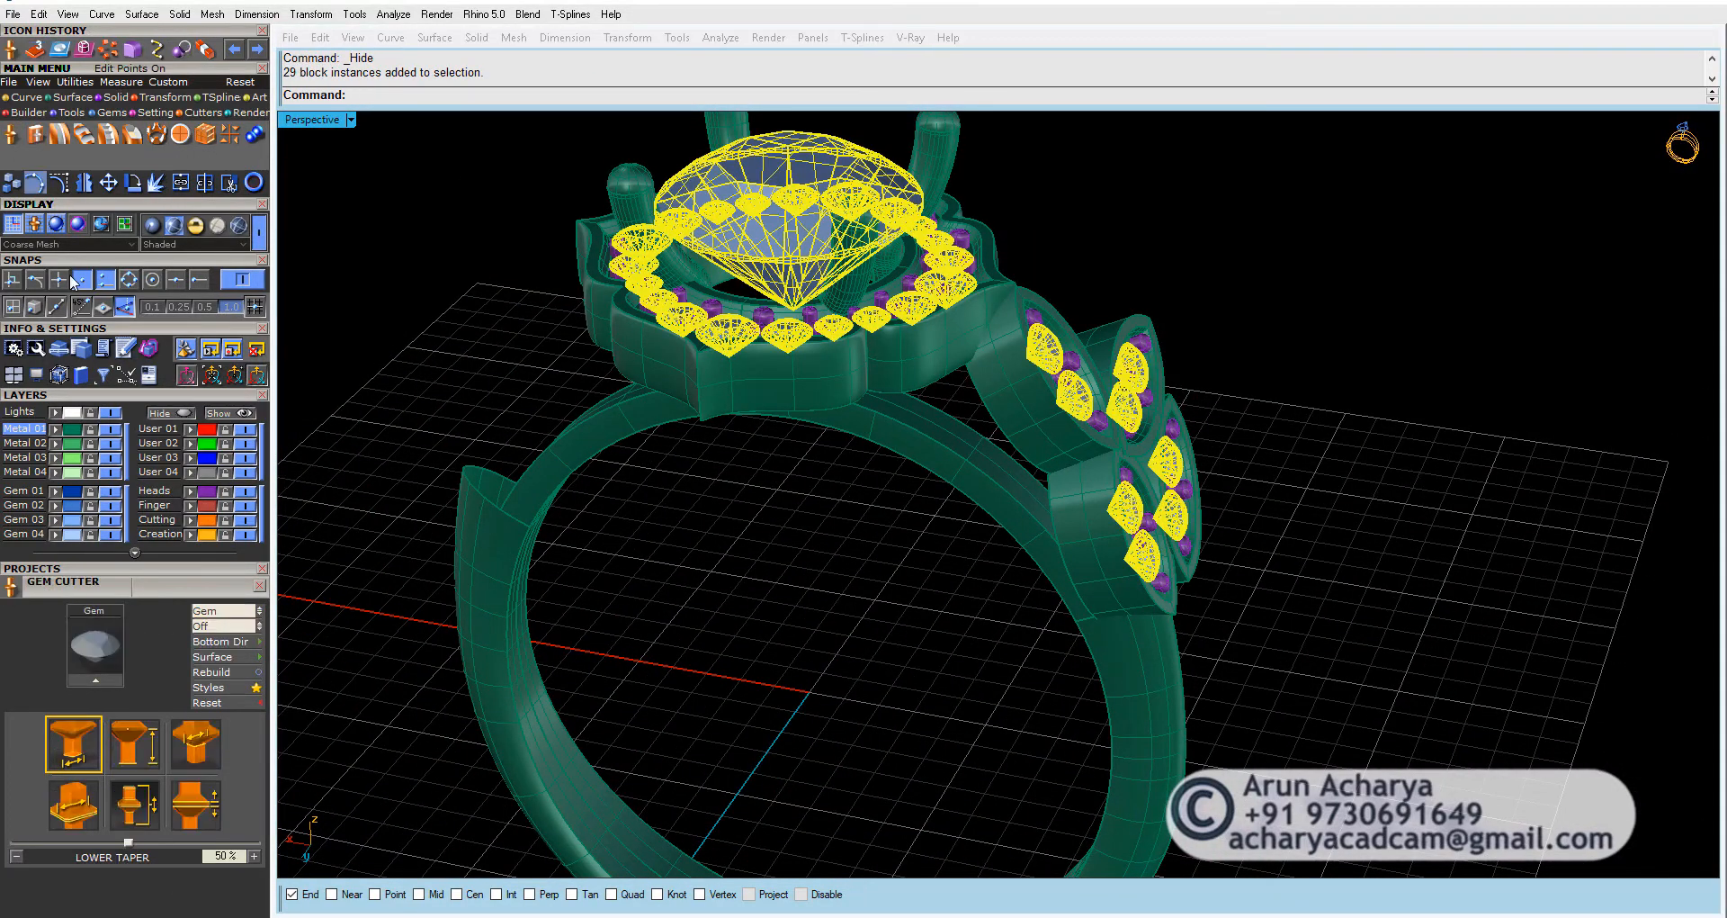
{"action": "left_click", "coordinate": [937, 626]}
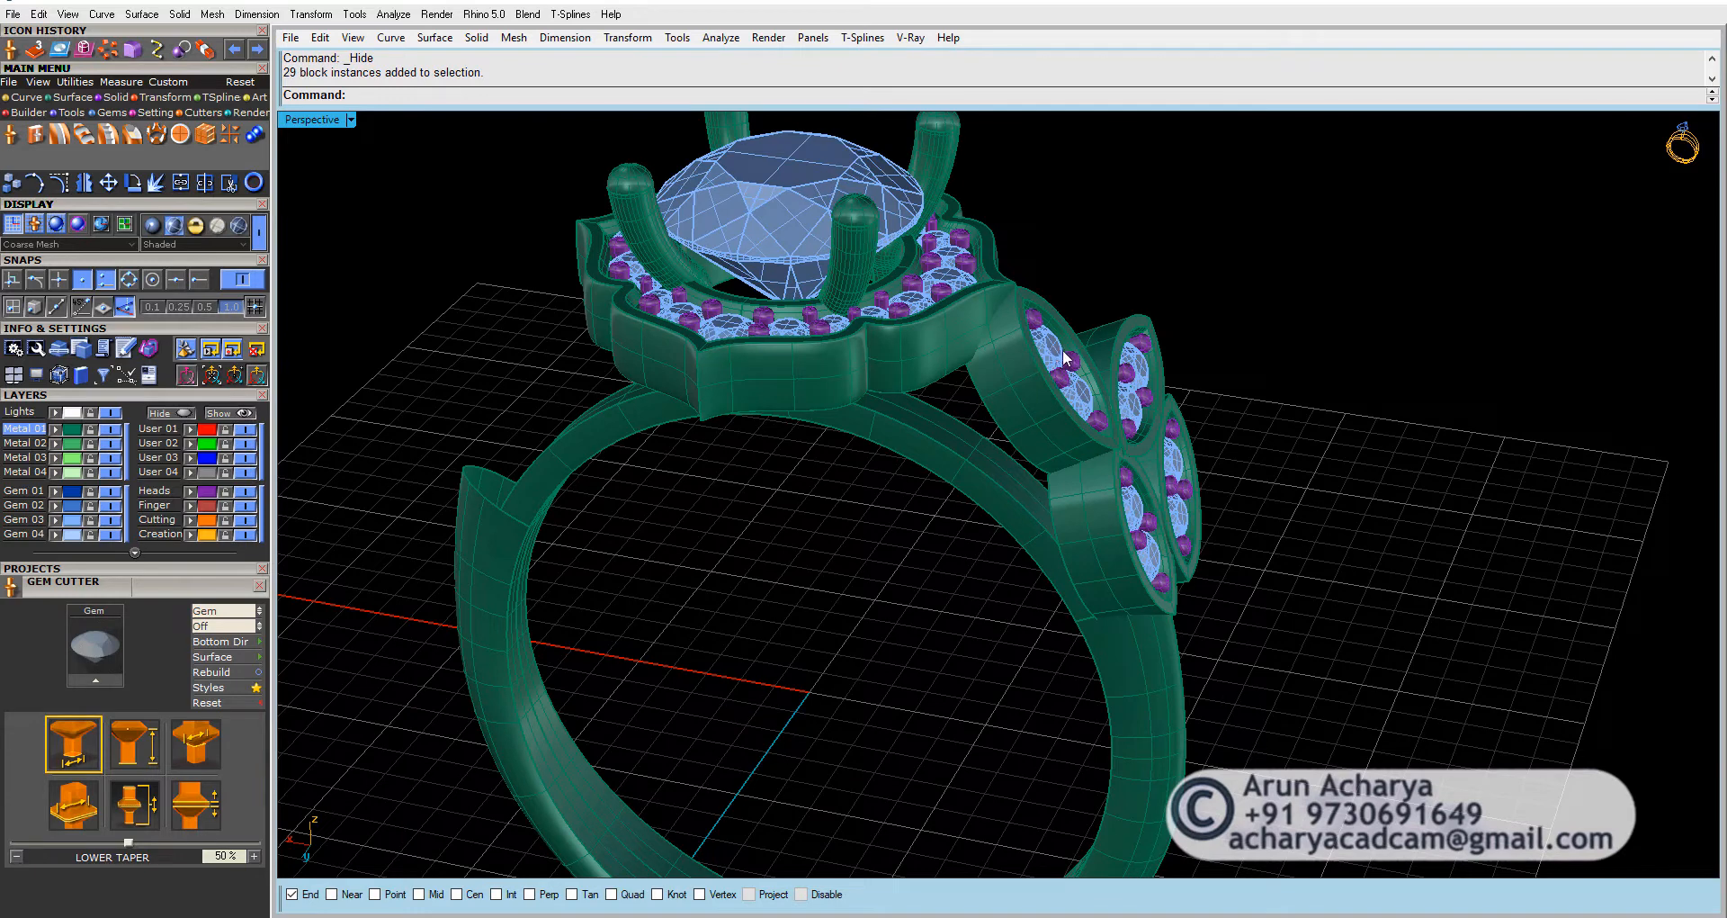
{"action": "left_click", "coordinate": [1058, 357]}
{"action": "left_click", "coordinate": [96, 679]}
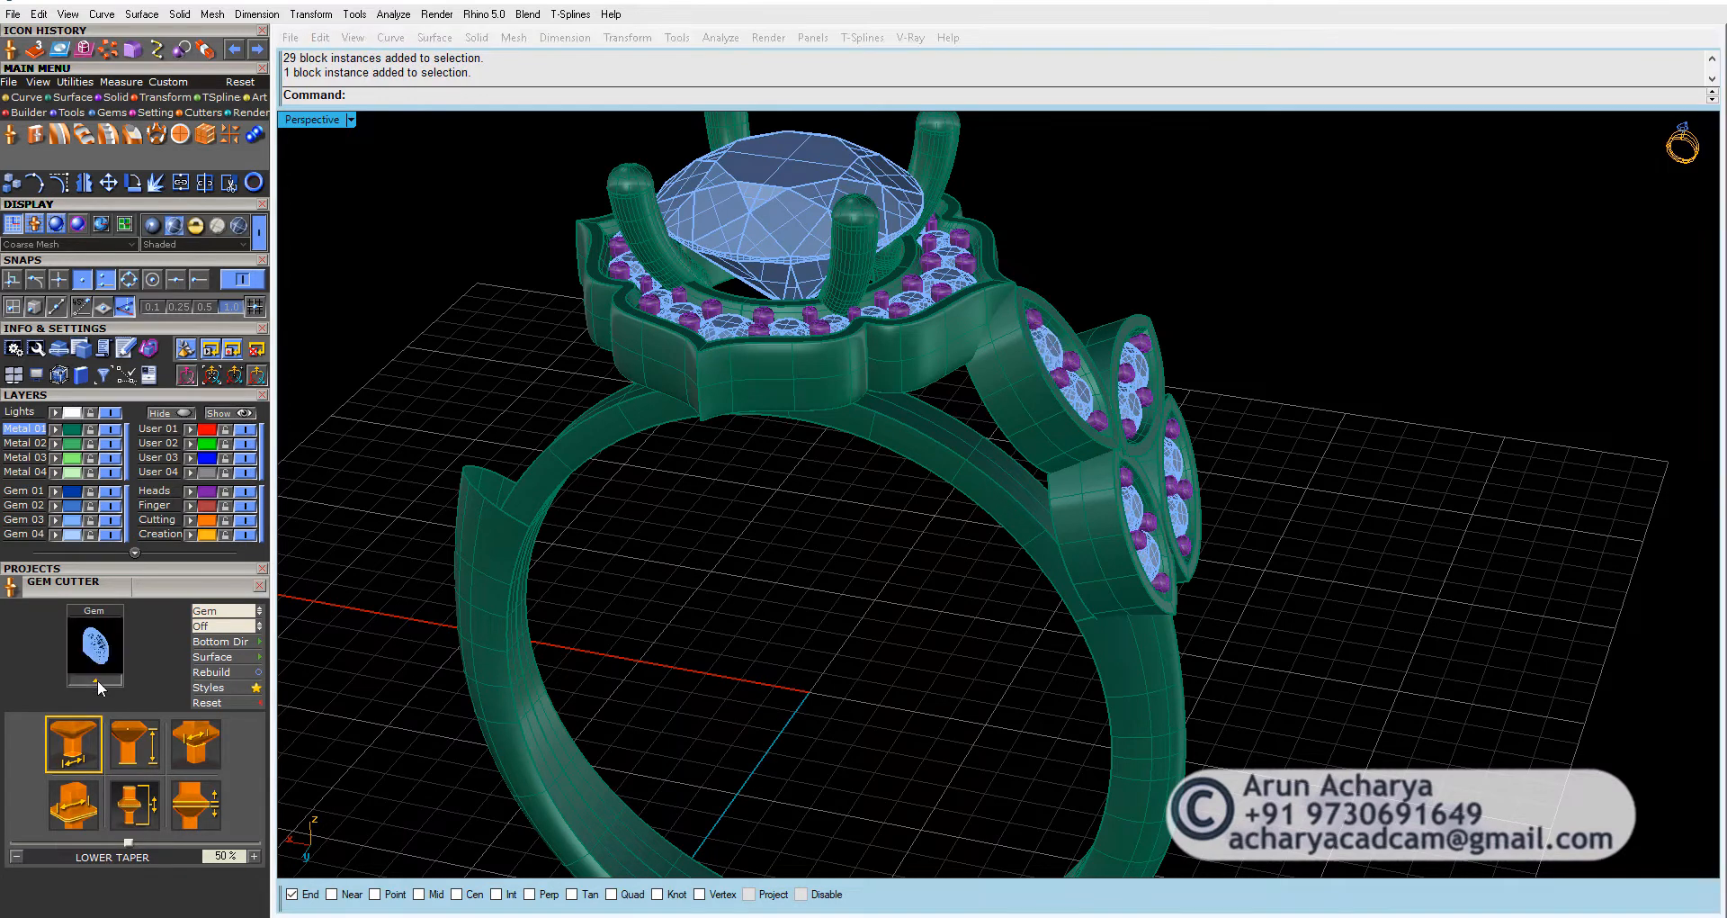
Step: Apply the short straight cylinder style to the gem cutter in the upright upper marquise
{"action": "right_click_drag", "start_coordinate": [773, 650], "coordinate": [585, 670]}
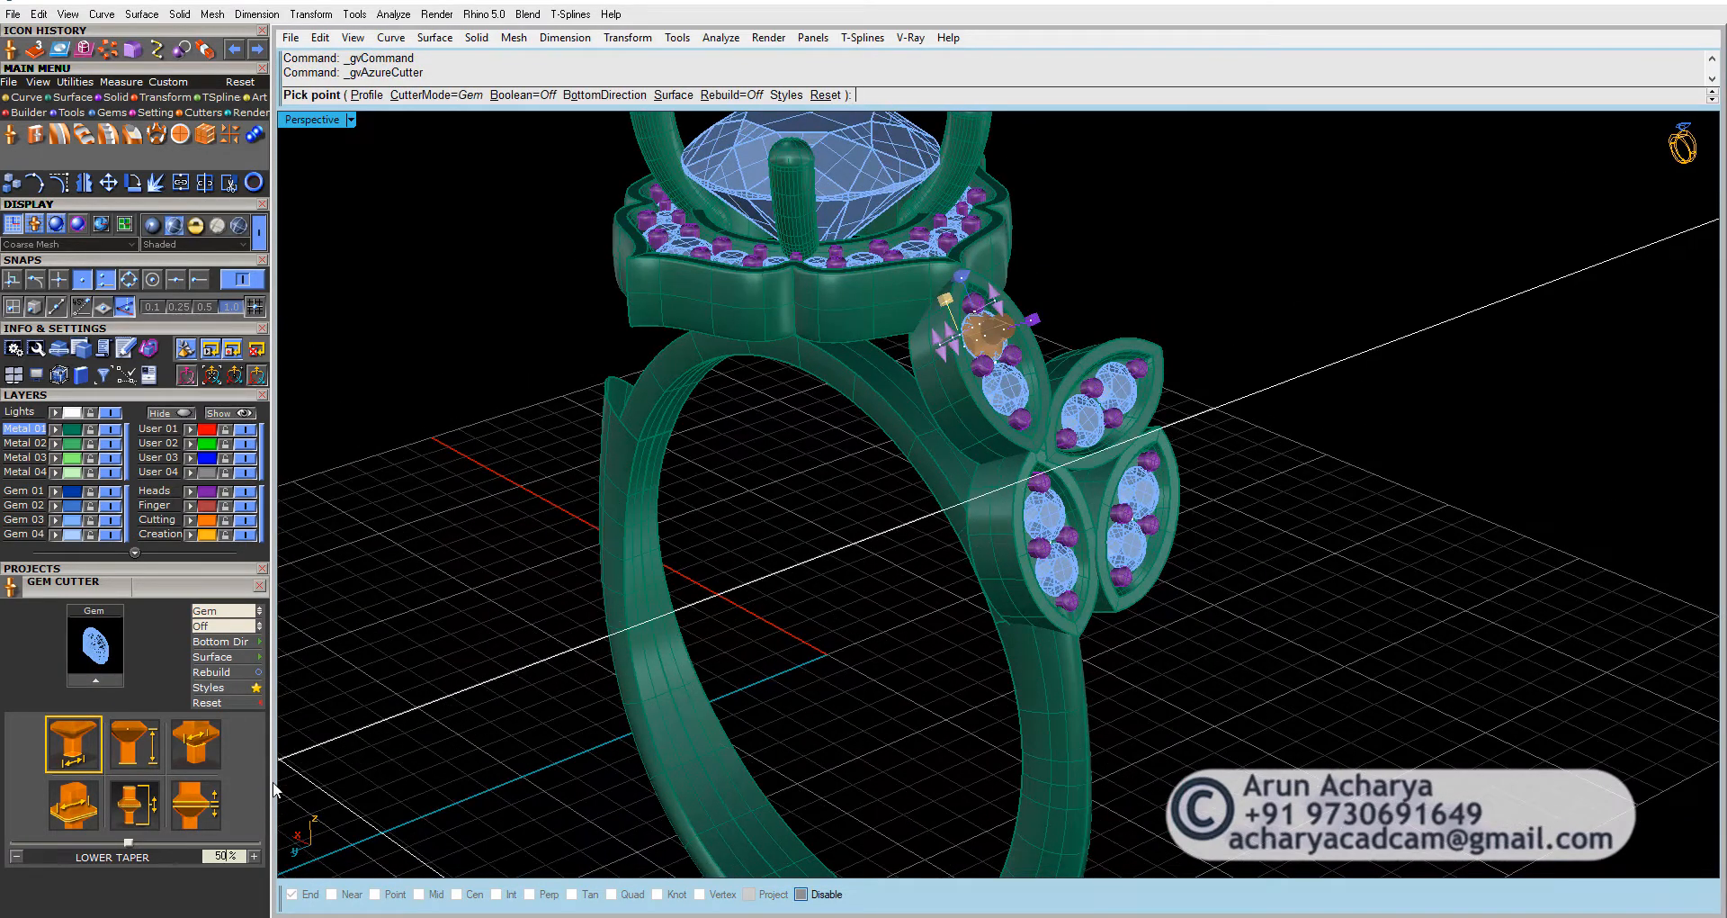
{"action": "right_click_drag", "start_coordinate": [868, 747], "coordinate": [989, 540]}
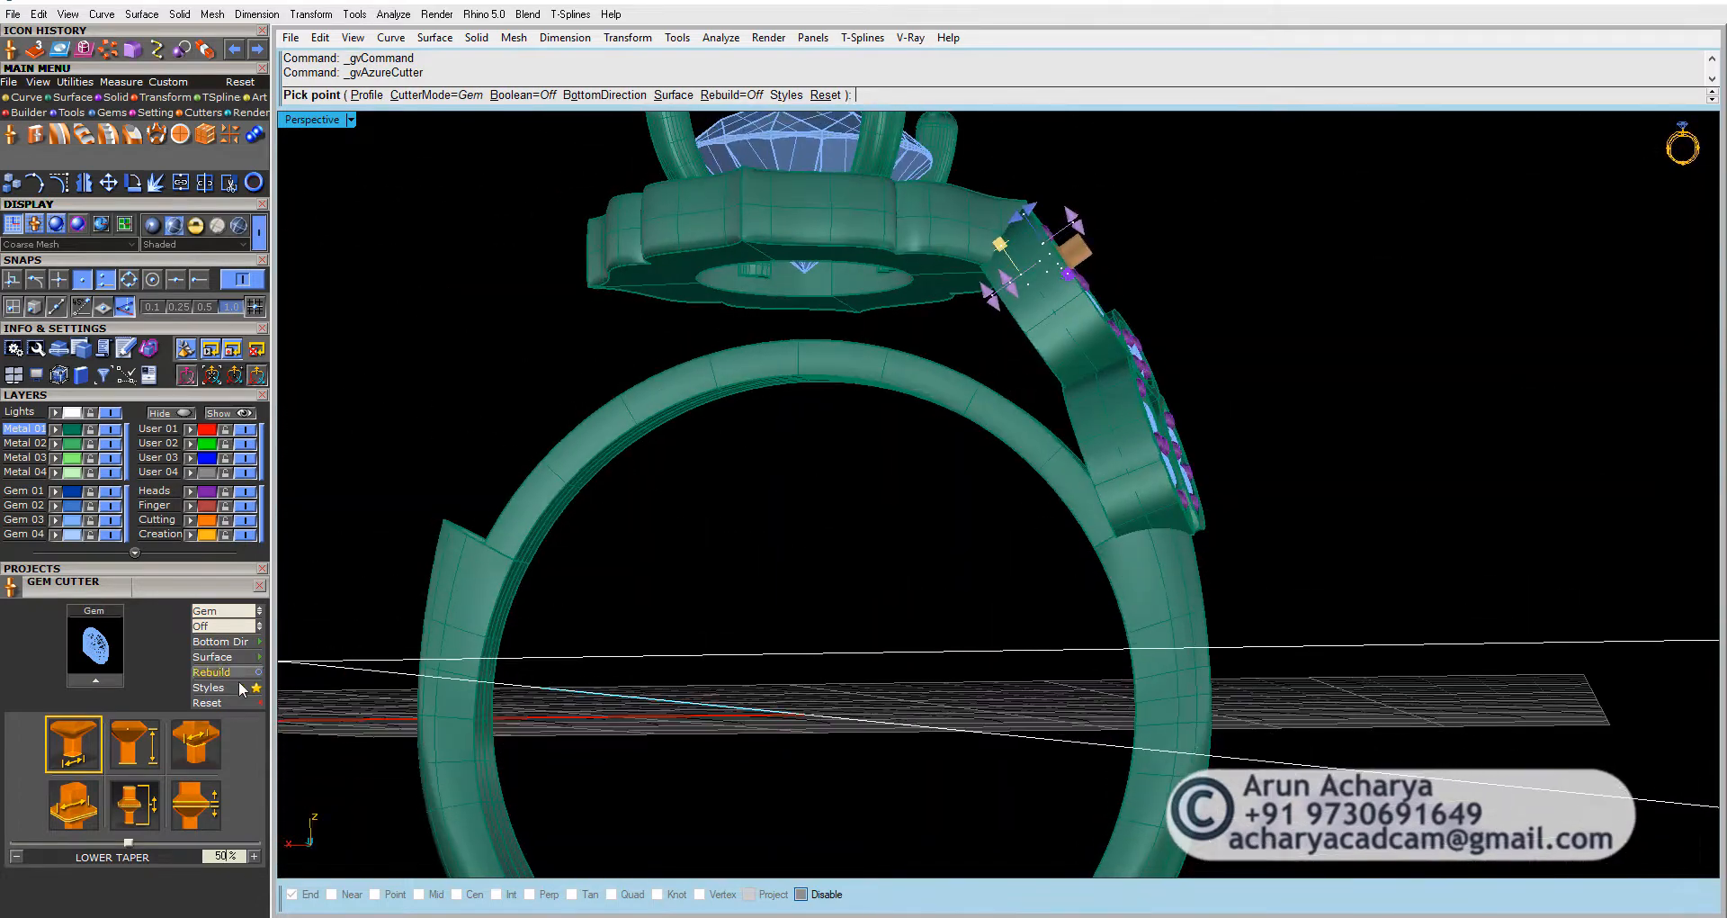
{"action": "left_click", "coordinate": [208, 687]}
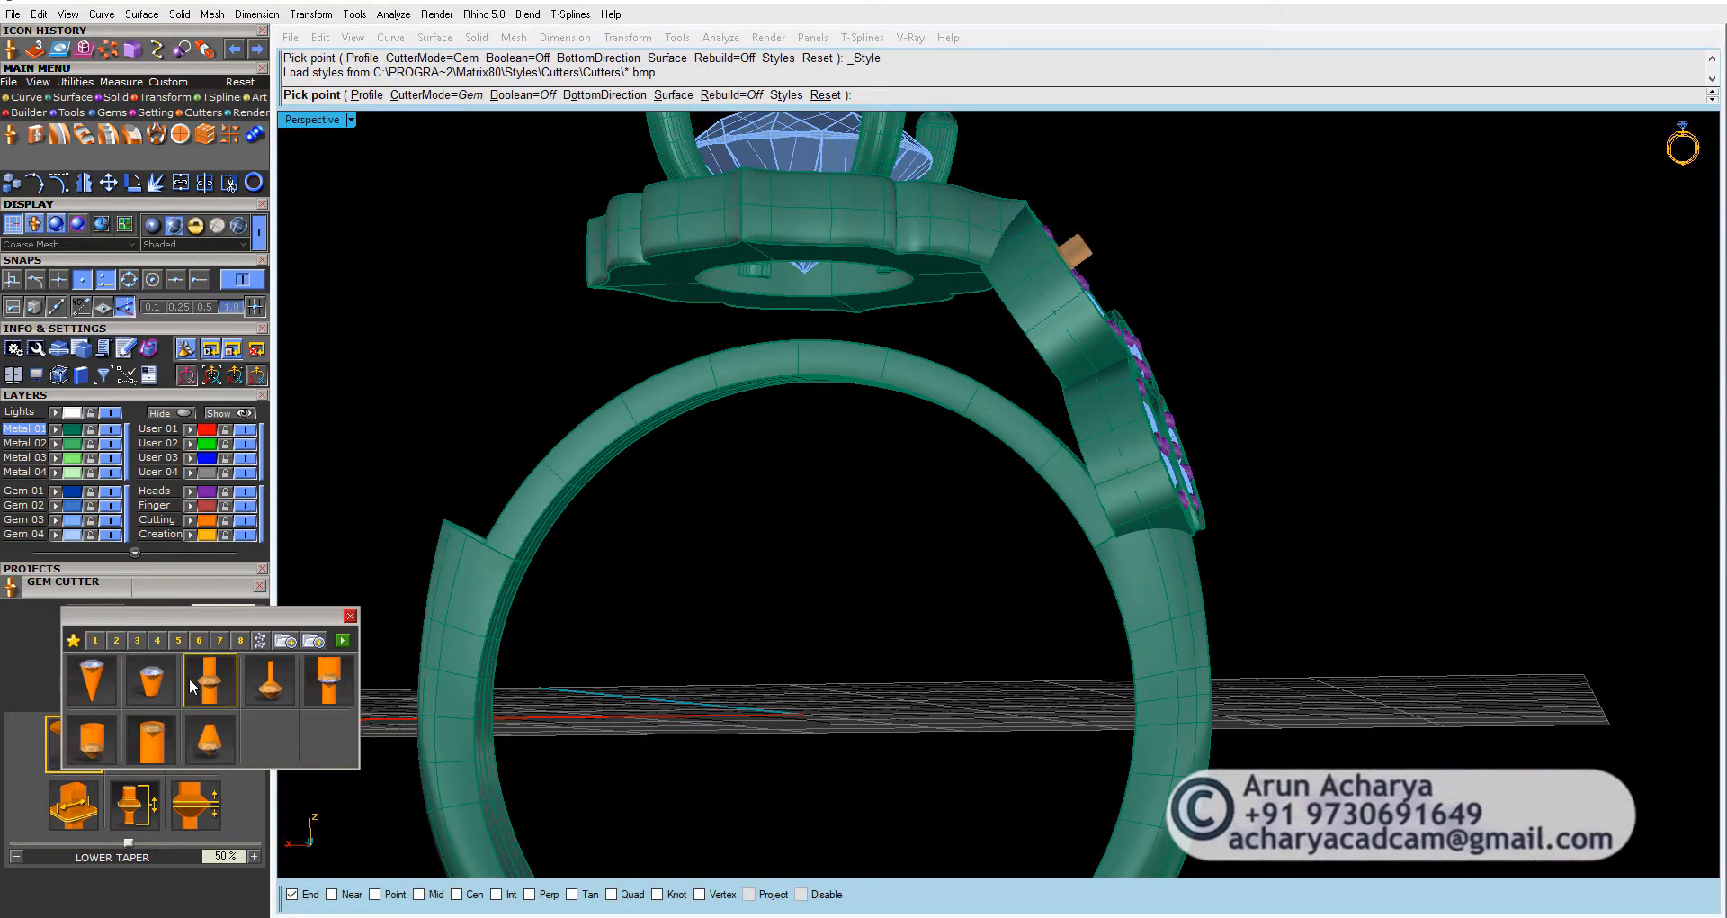
{"action": "left_click", "coordinate": [99, 737]}
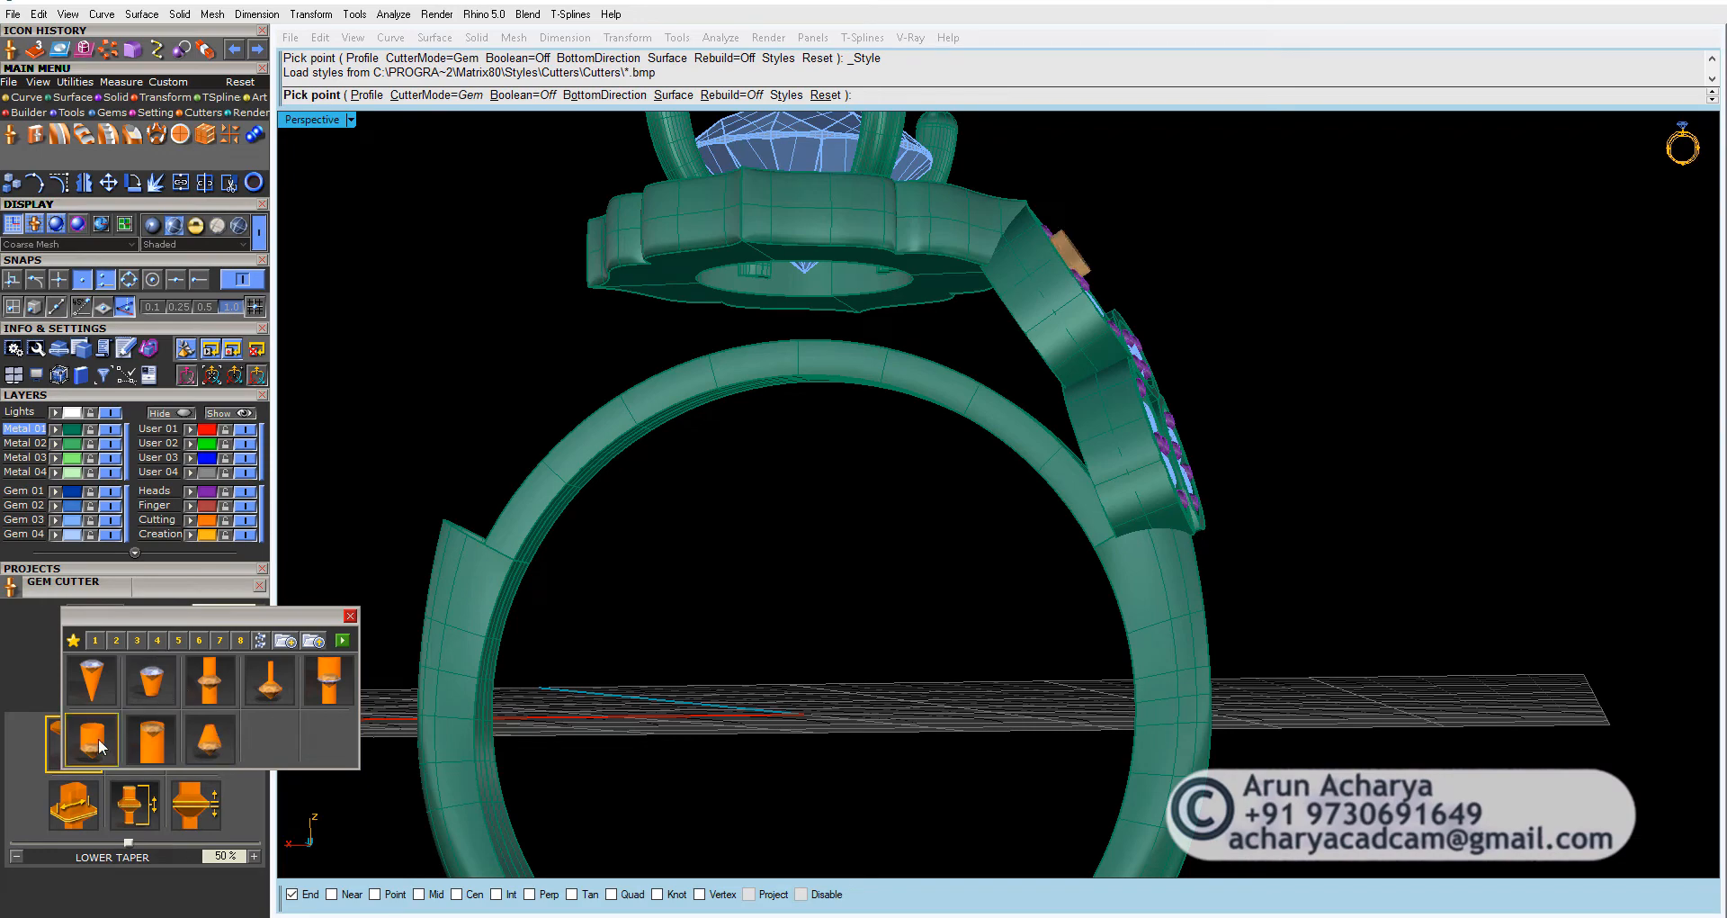
{"action": "left_click", "coordinate": [342, 642]}
Step: Set the cutter's girdle scale to 90% and create the cutter on the gem
{"action": "right_click_drag", "start_coordinate": [918, 563], "coordinate": [585, 630]}
{"action": "scroll", "coordinate": [900, 279], "scroll_direction": "up", "scroll_amount": 5}
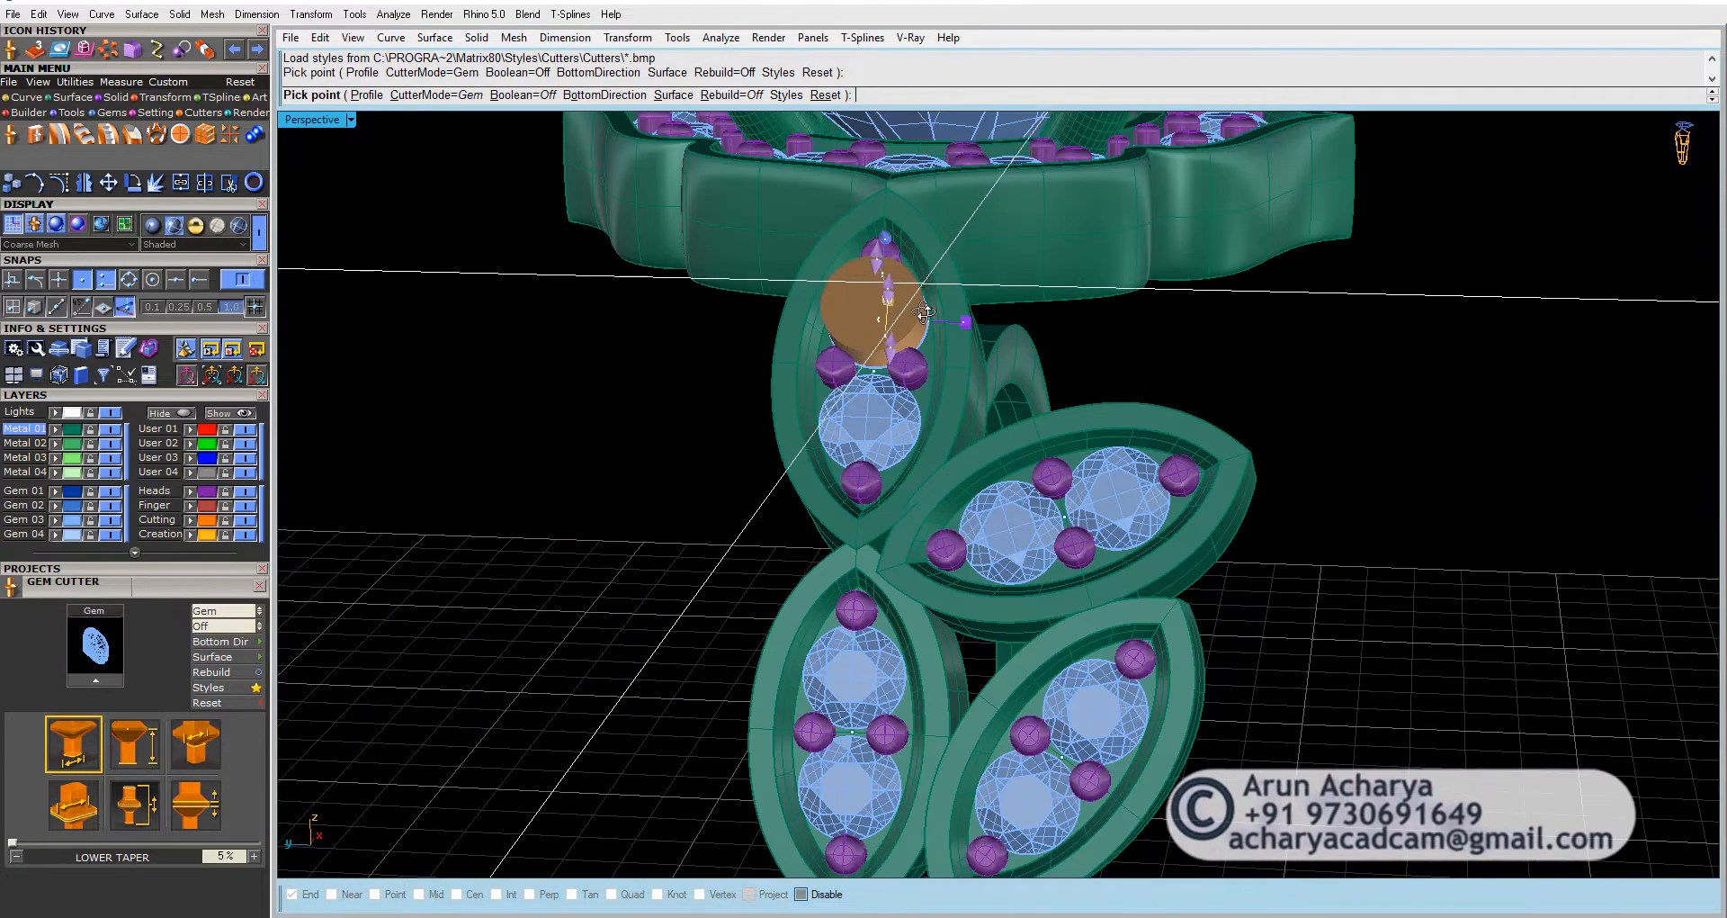
{"action": "right_click_drag", "start_coordinate": [884, 269], "coordinate": [886, 342]}
{"action": "left_click_drag", "start_coordinate": [885, 339], "coordinate": [874, 317]}
{"action": "left_click", "coordinate": [875, 317]}
{"action": "right_click", "coordinate": [826, 424]}
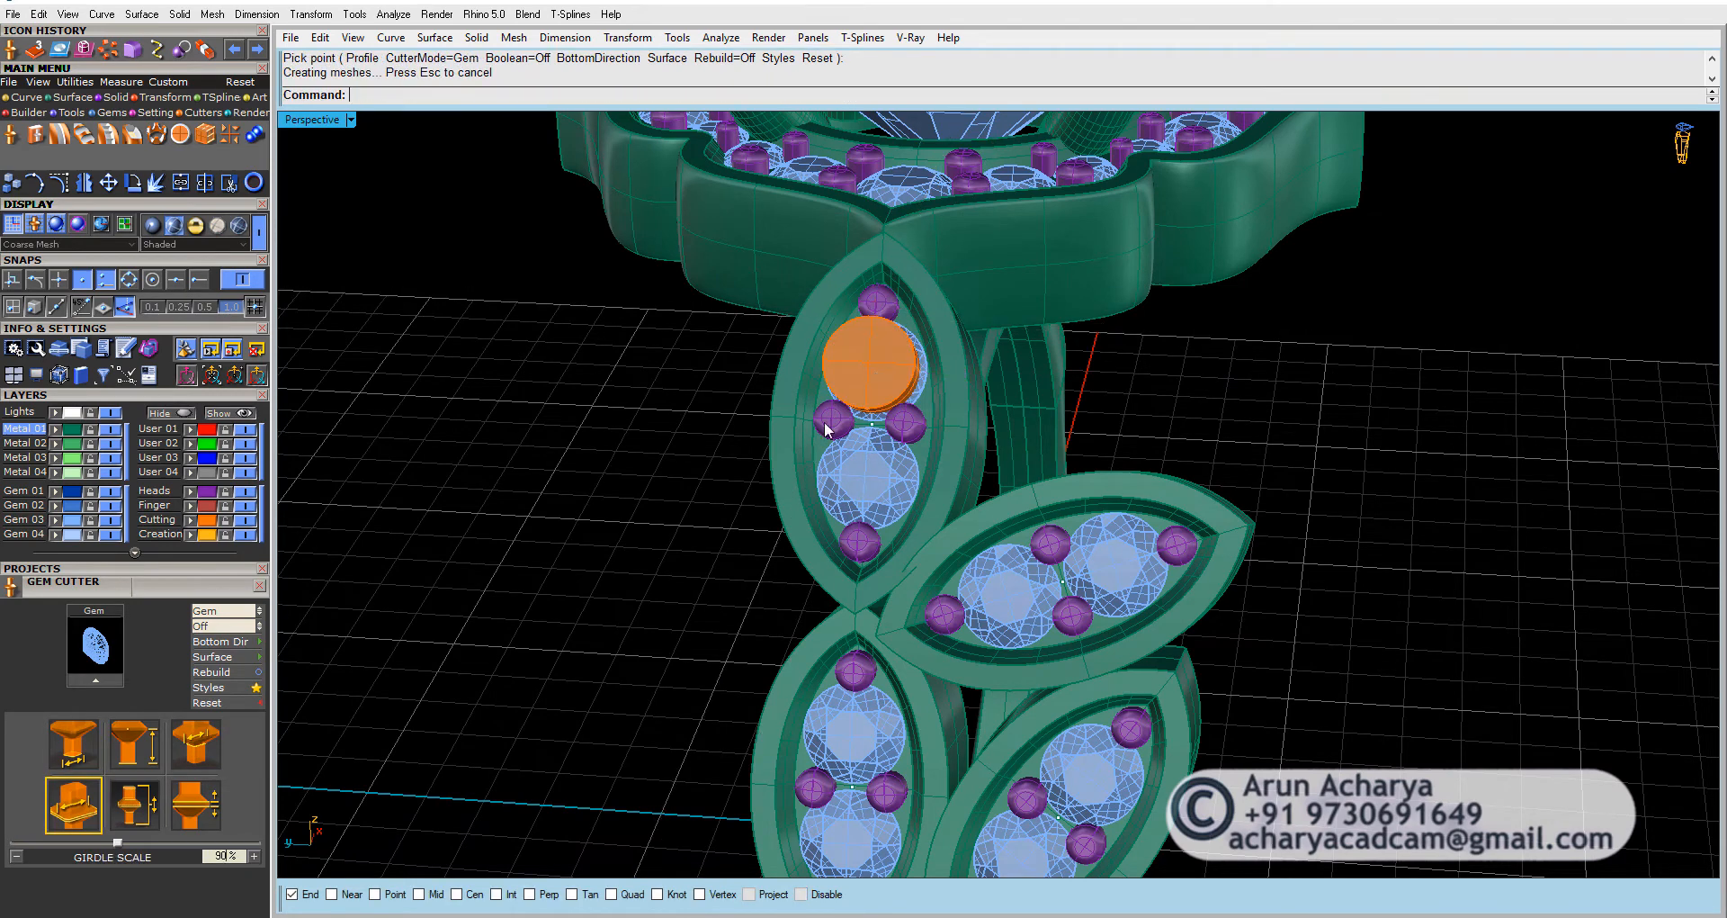
Step: Create the same cutters on all halo gems and the remaining marquise gems, leaving out the centre stone and the gem already fitted
{"action": "left_click", "coordinate": [80, 521]}
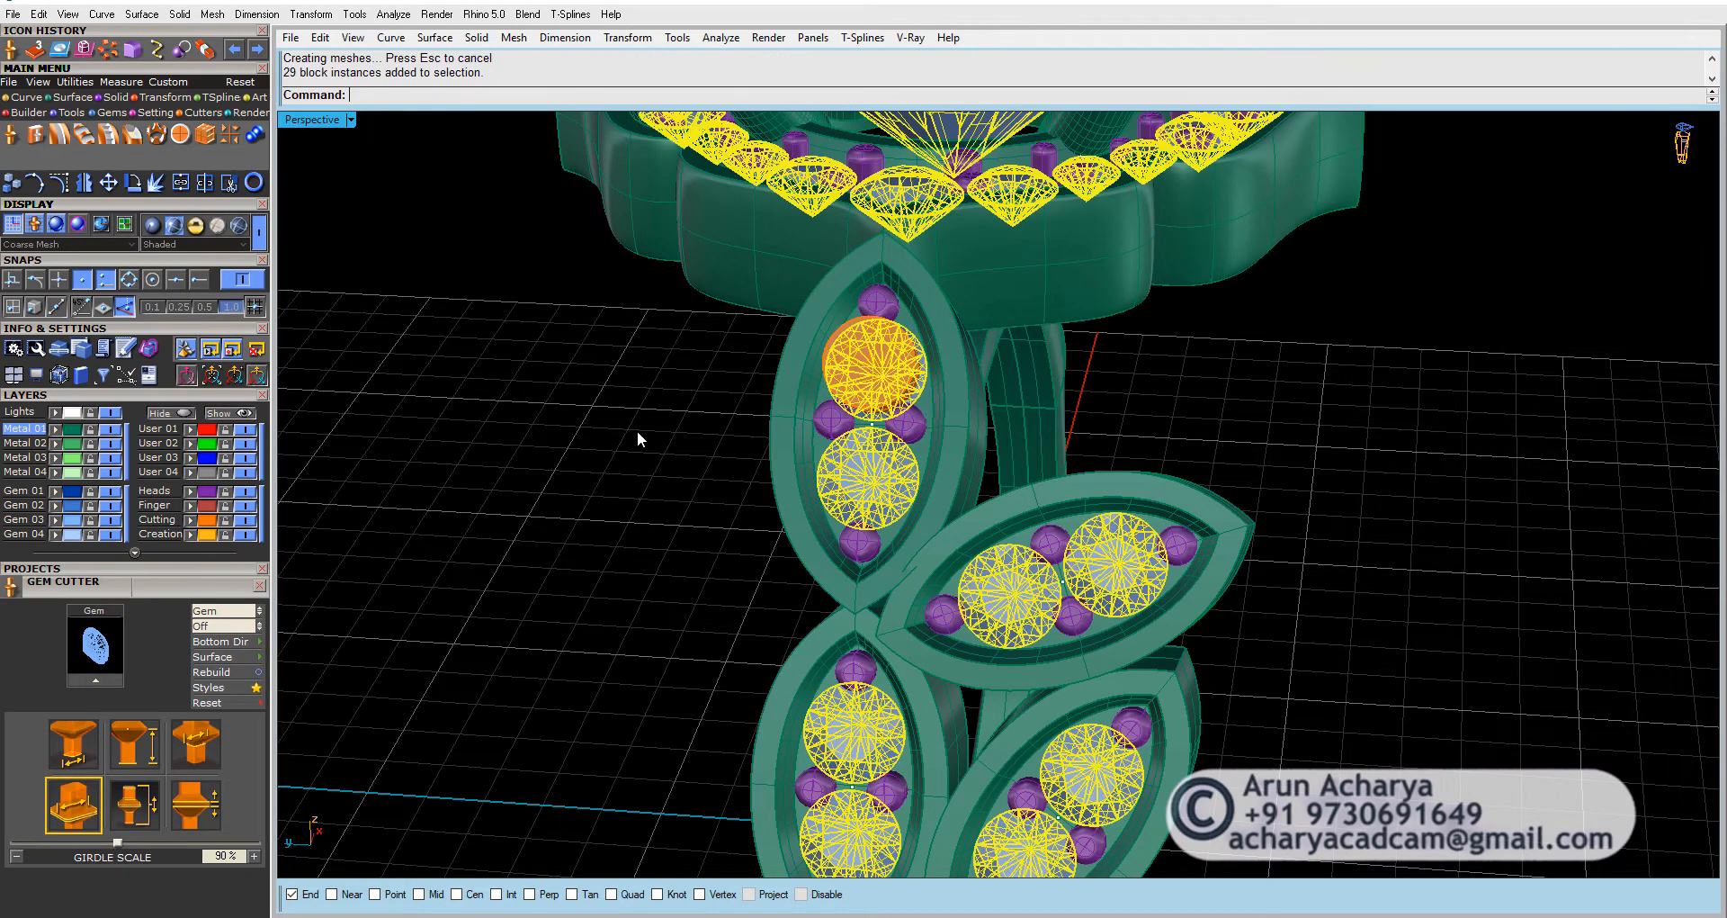
{"action": "left_click", "coordinate": [864, 386], "text": "ctrl"}
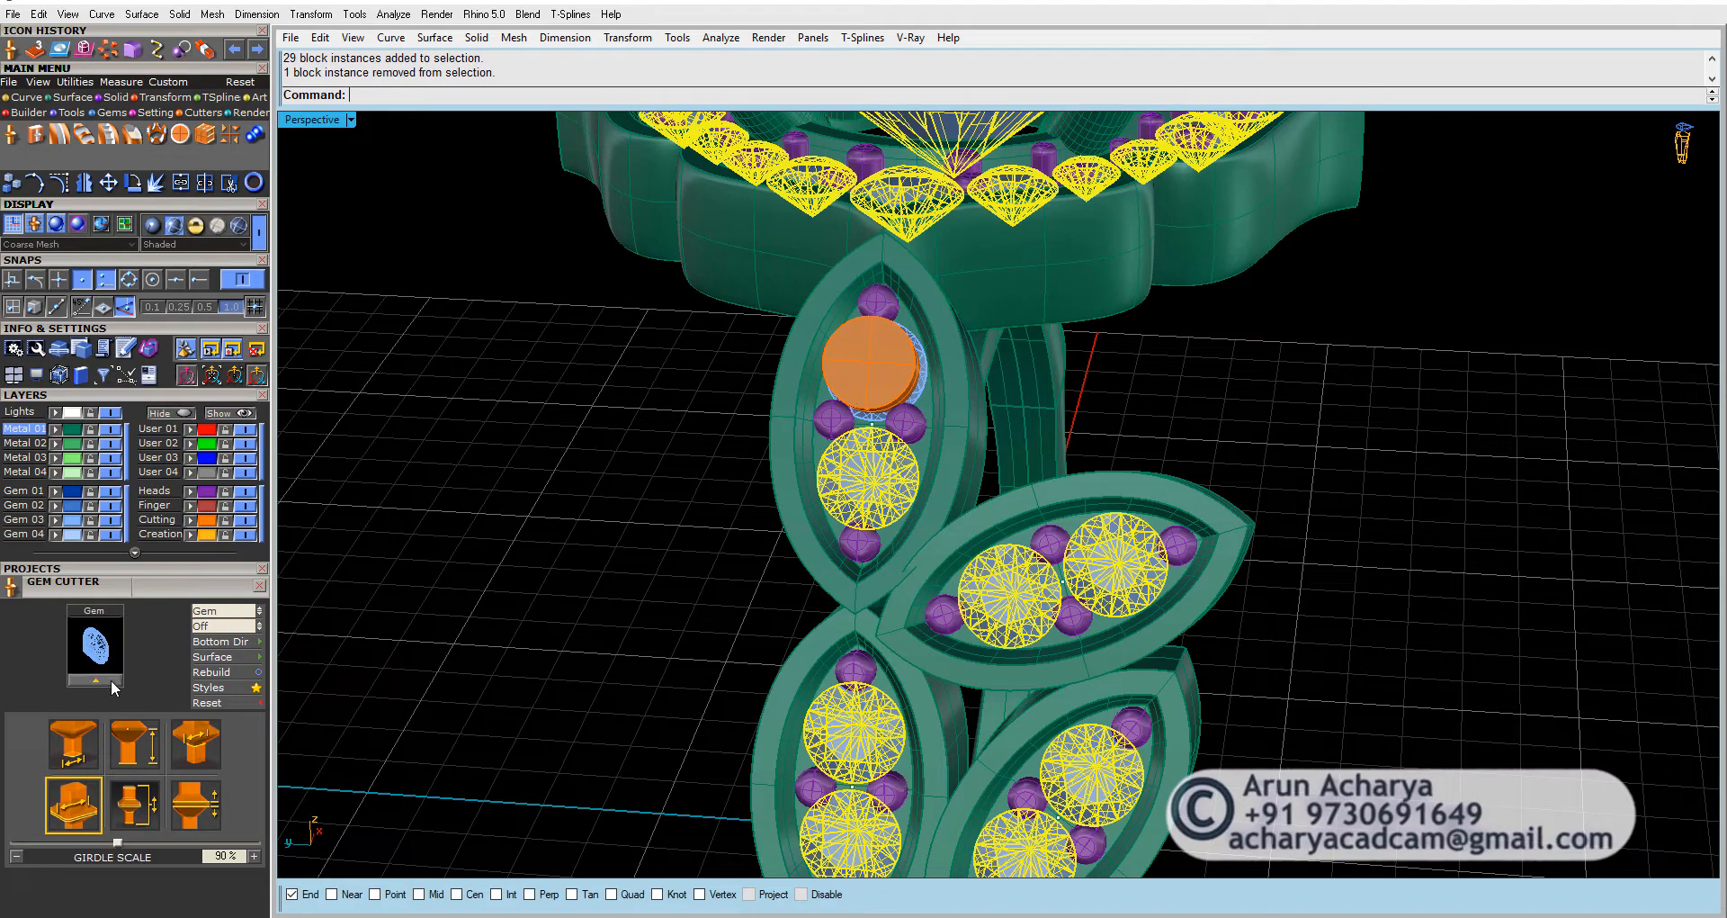
{"action": "scroll", "coordinate": [574, 542], "scroll_direction": "down", "scroll_amount": 4}
{"action": "left_click", "coordinate": [795, 299], "text": "ctrl"}
{"action": "right_click_drag", "start_coordinate": [909, 432], "coordinate": [1081, 407]}
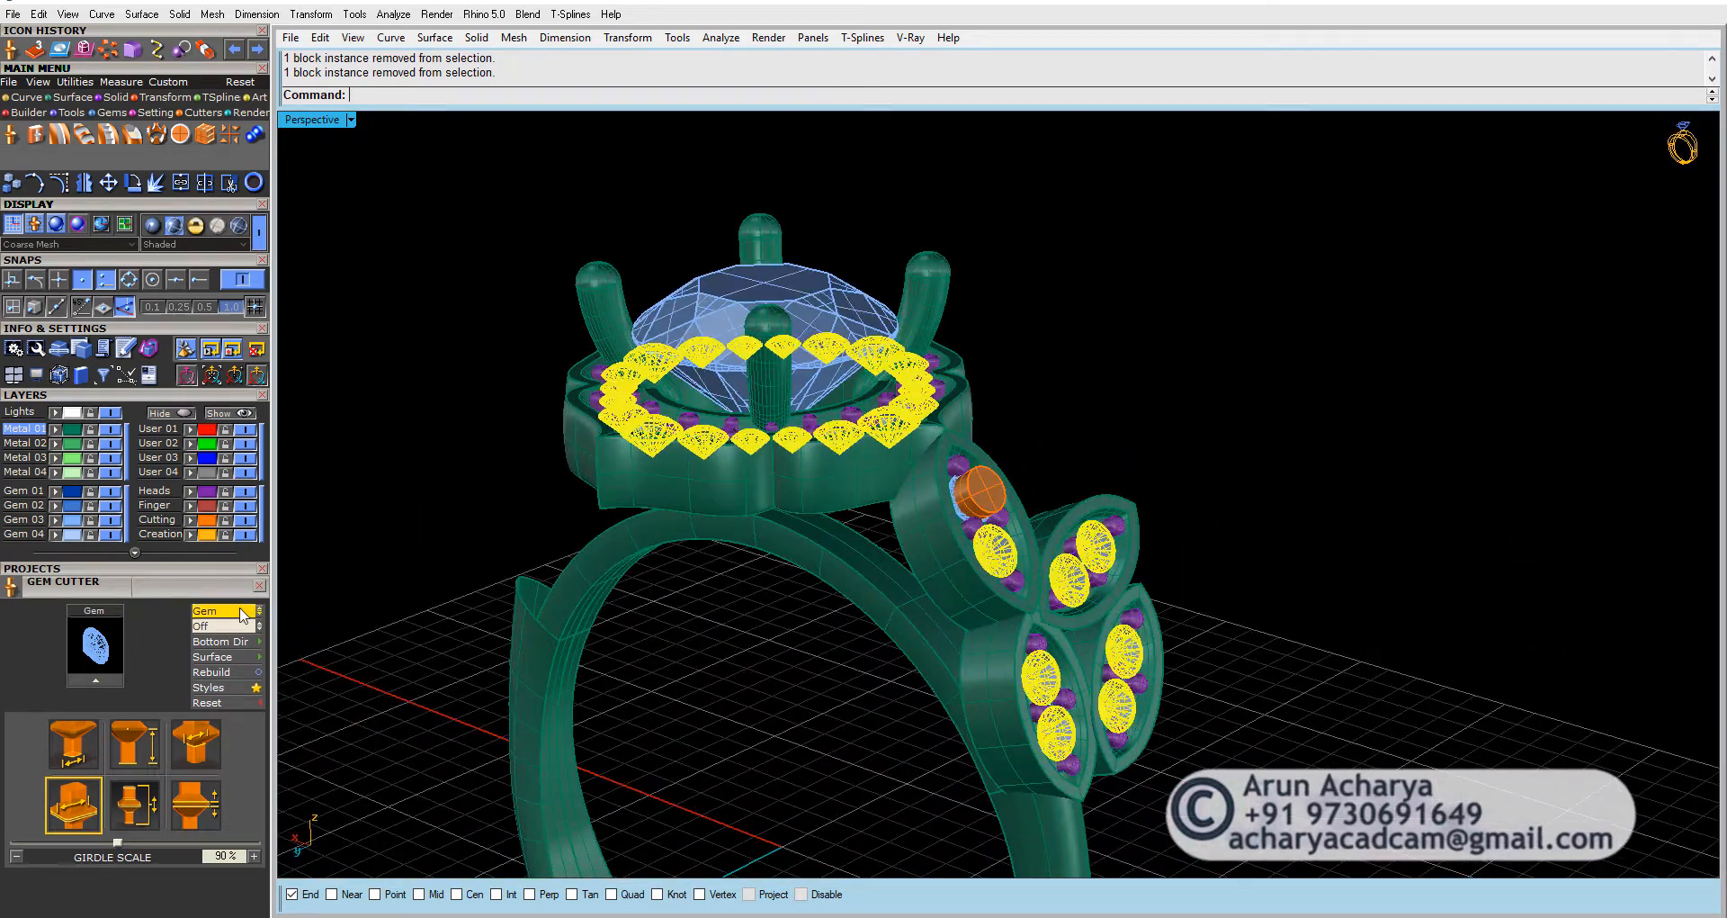
{"action": "left_click", "coordinate": [101, 679]}
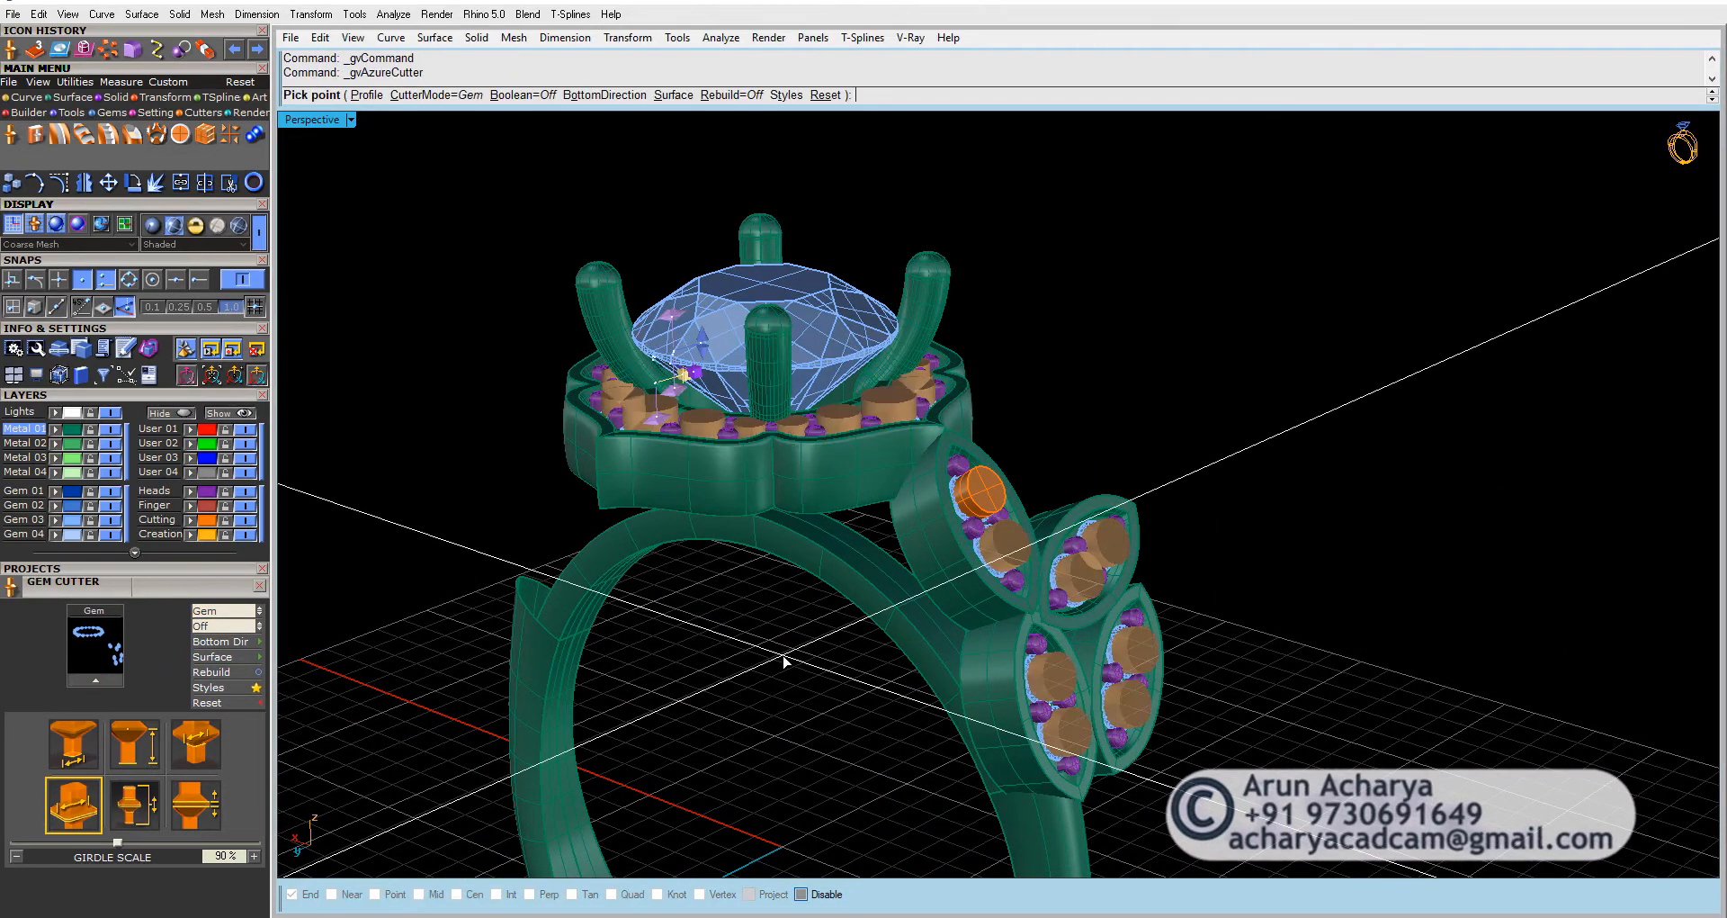
{"action": "mouse_move", "coordinate": [1020, 412]}
{"action": "right_mouse_down"}
{"action": "mouse_move", "coordinate": [1017, 540]}
{"action": "mouse_move", "coordinate": [996, 407]}
{"action": "right_mouse_up"}
{"action": "left_click", "coordinate": [844, 484]}
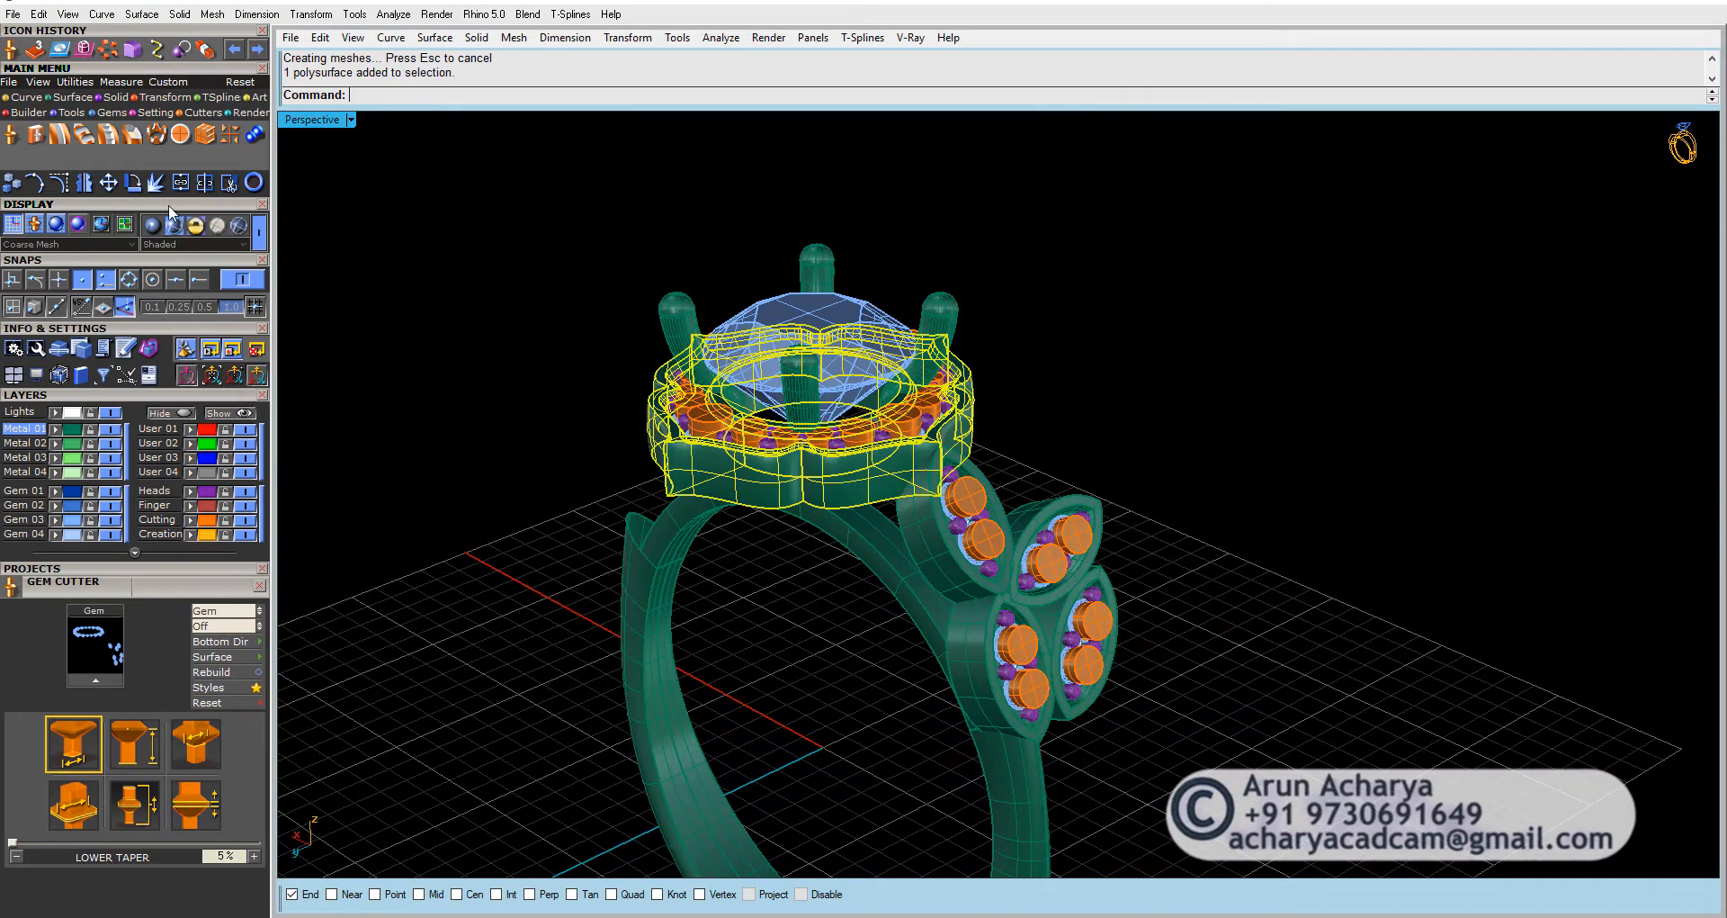
{"action": "left_click", "coordinate": [112, 98]}
{"action": "left_click", "coordinate": [35, 137]}
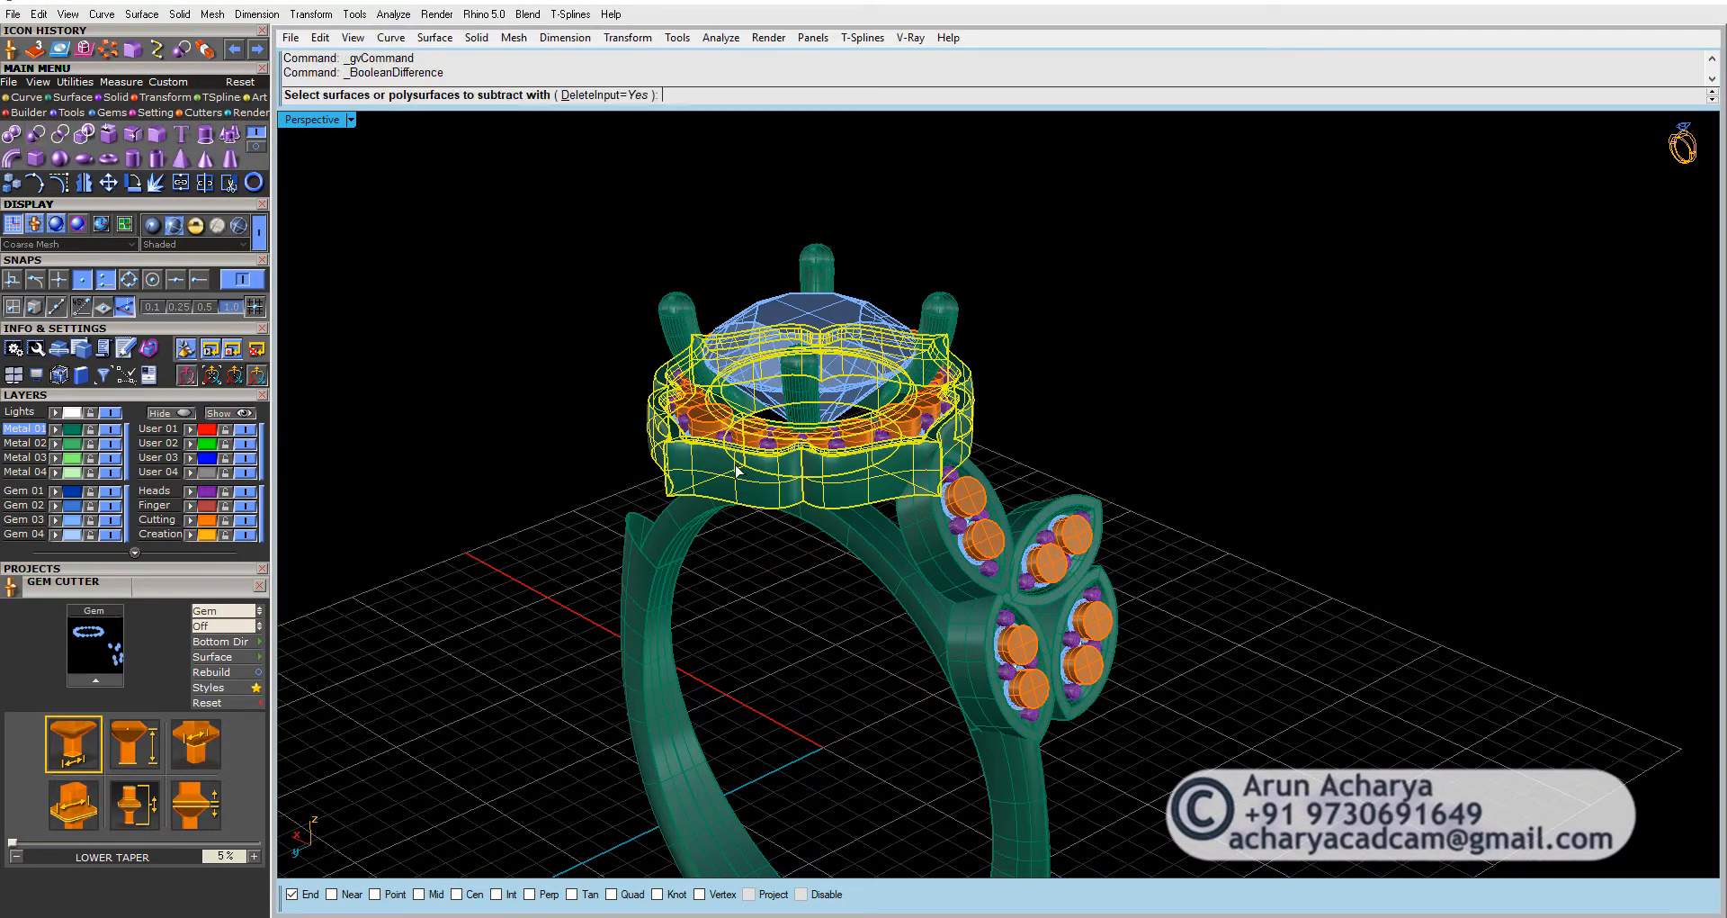
{"action": "left_click", "coordinate": [209, 520]}
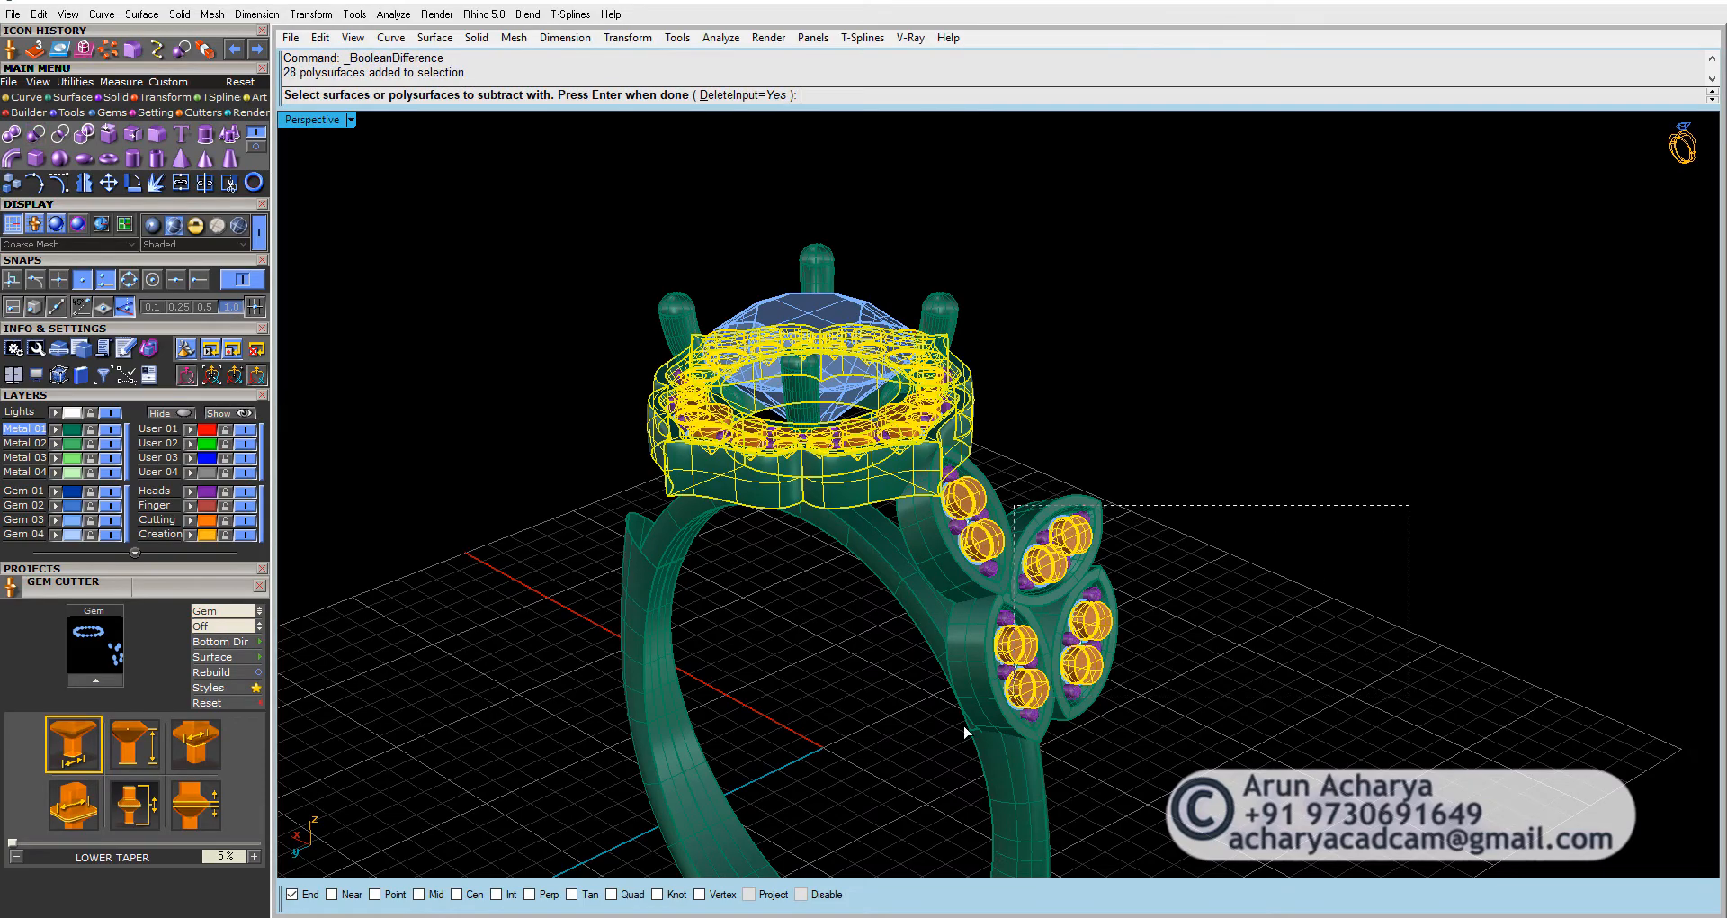
{"action": "right_click_drag", "start_coordinate": [993, 621], "coordinate": [1011, 663]}
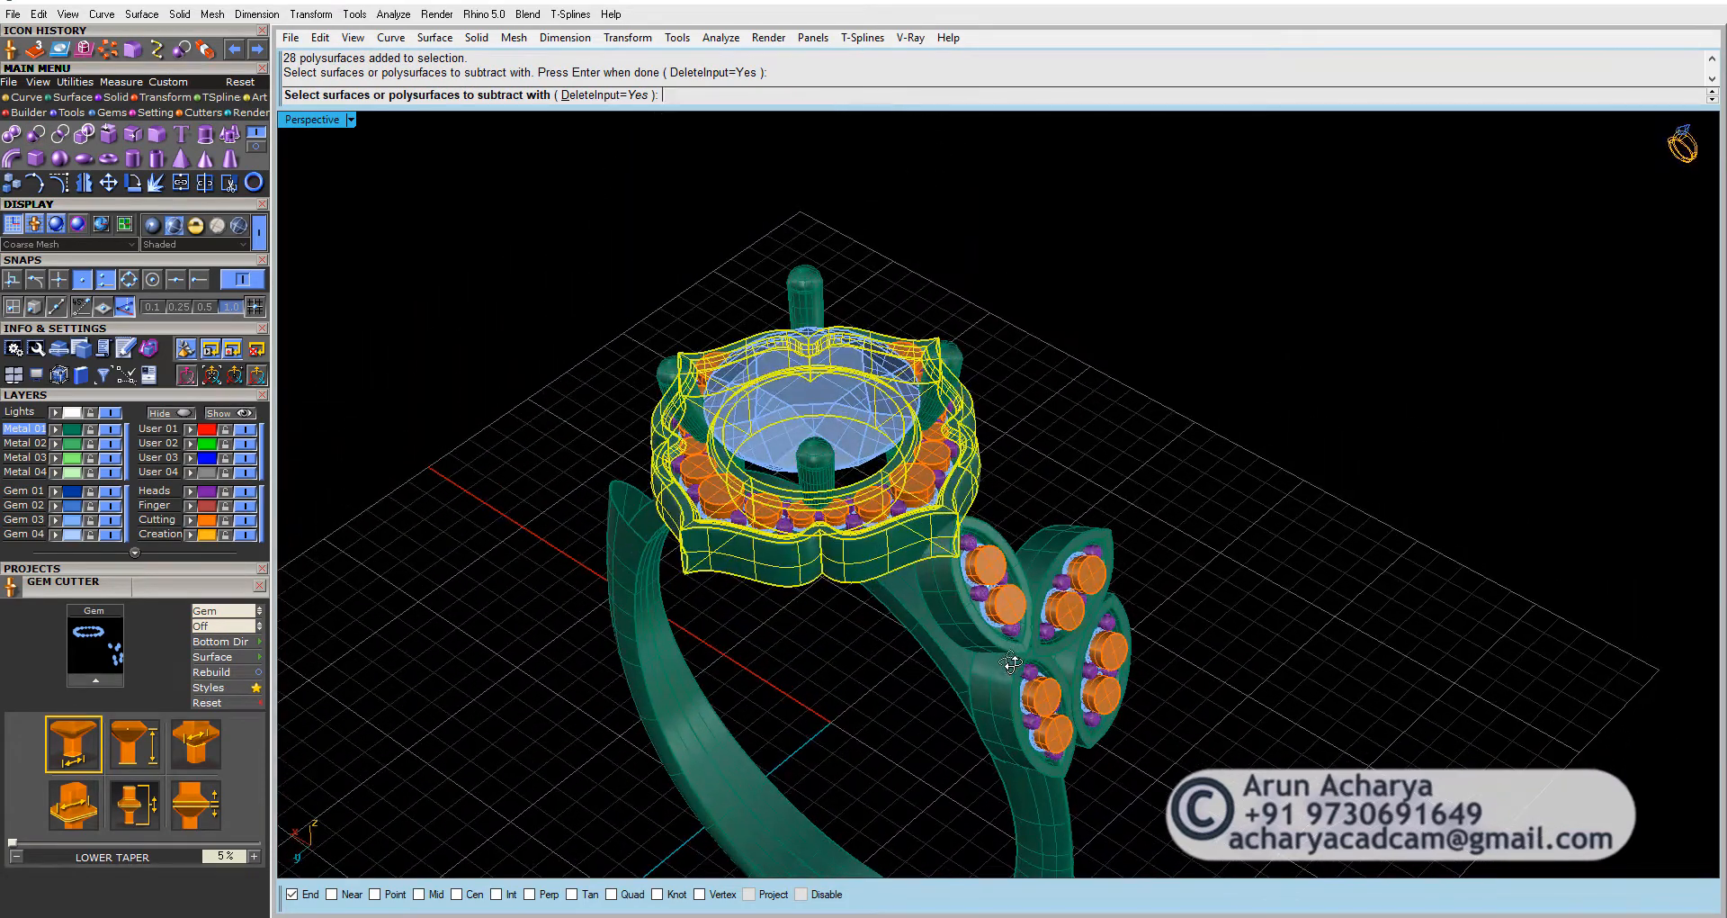
{"action": "left_click", "coordinate": [926, 468]}
{"action": "type", "text": "ung"}
{"action": "key", "text": "Return"}
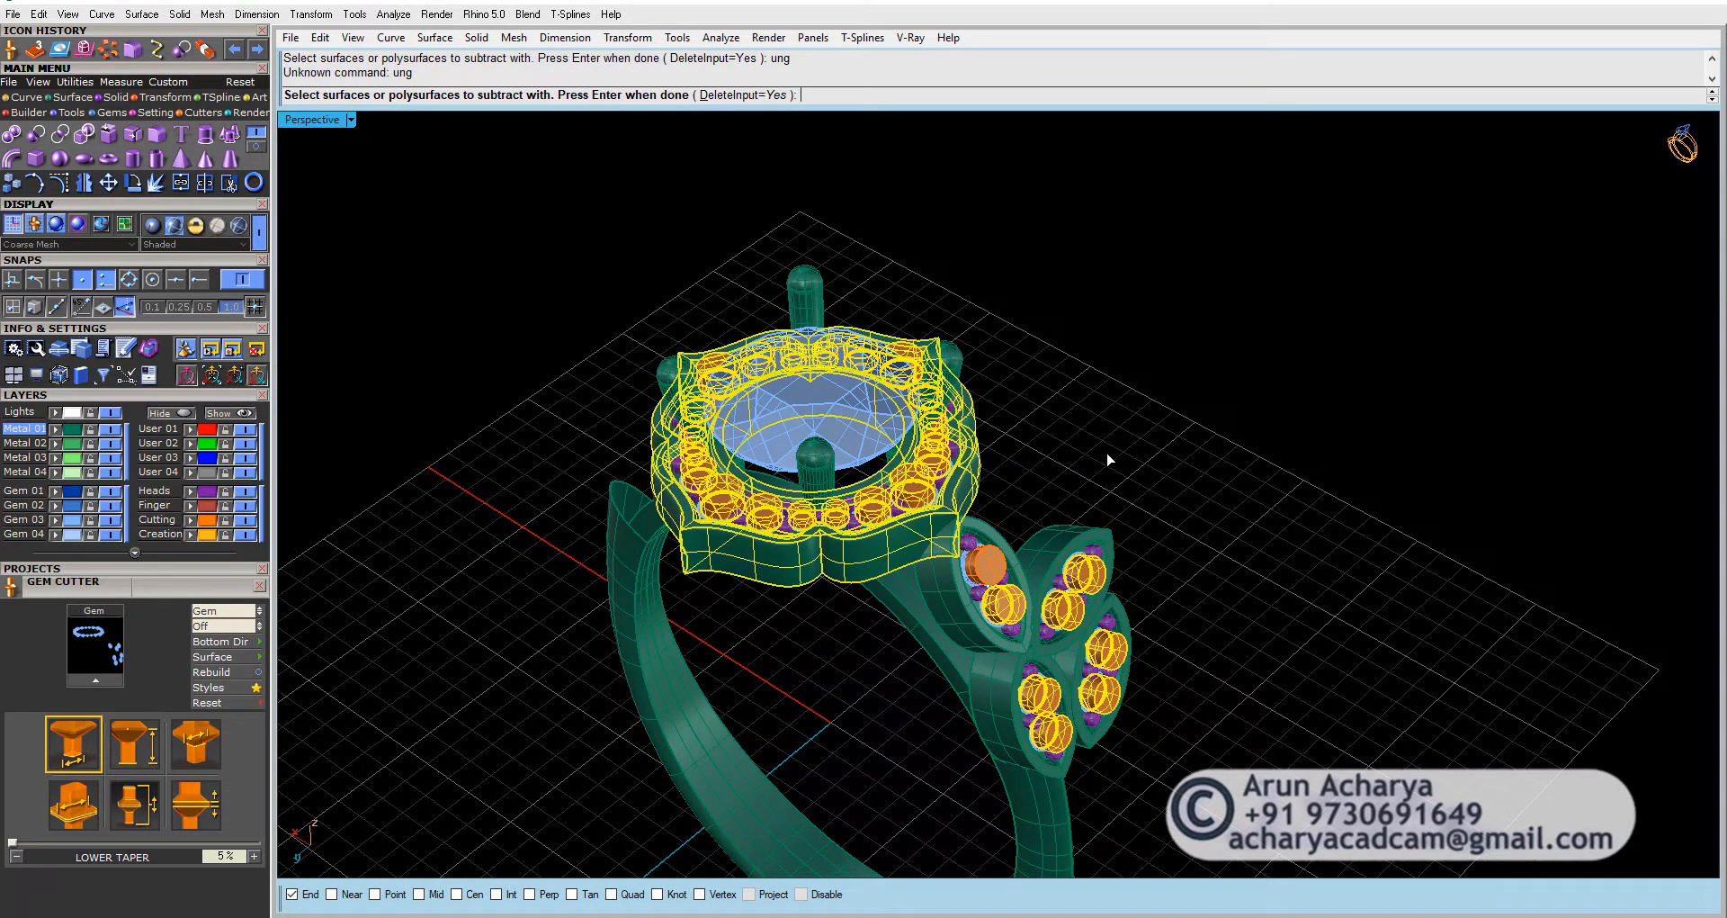
{"action": "key", "text": "Return"}
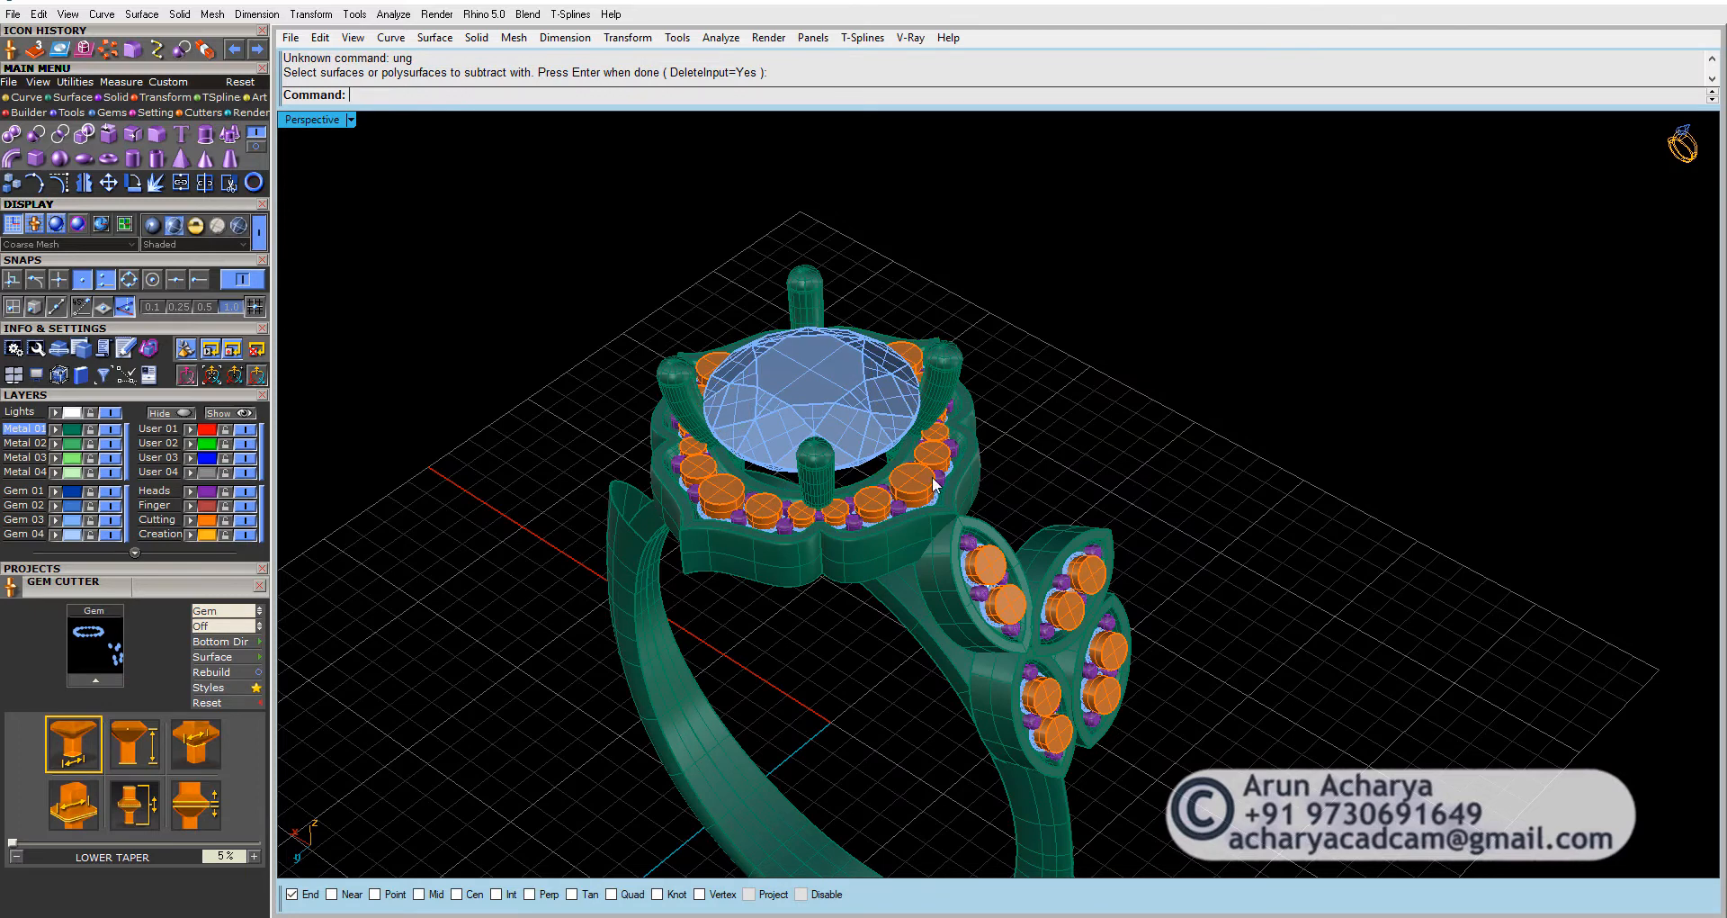
Step: Ungroup the gem cutters and subtract the halo's cutters from the petal halo with a Boolean difference, excluding the marquise cutters
{"action": "left_click", "coordinate": [933, 478]}
{"action": "key", "text": "Return"}
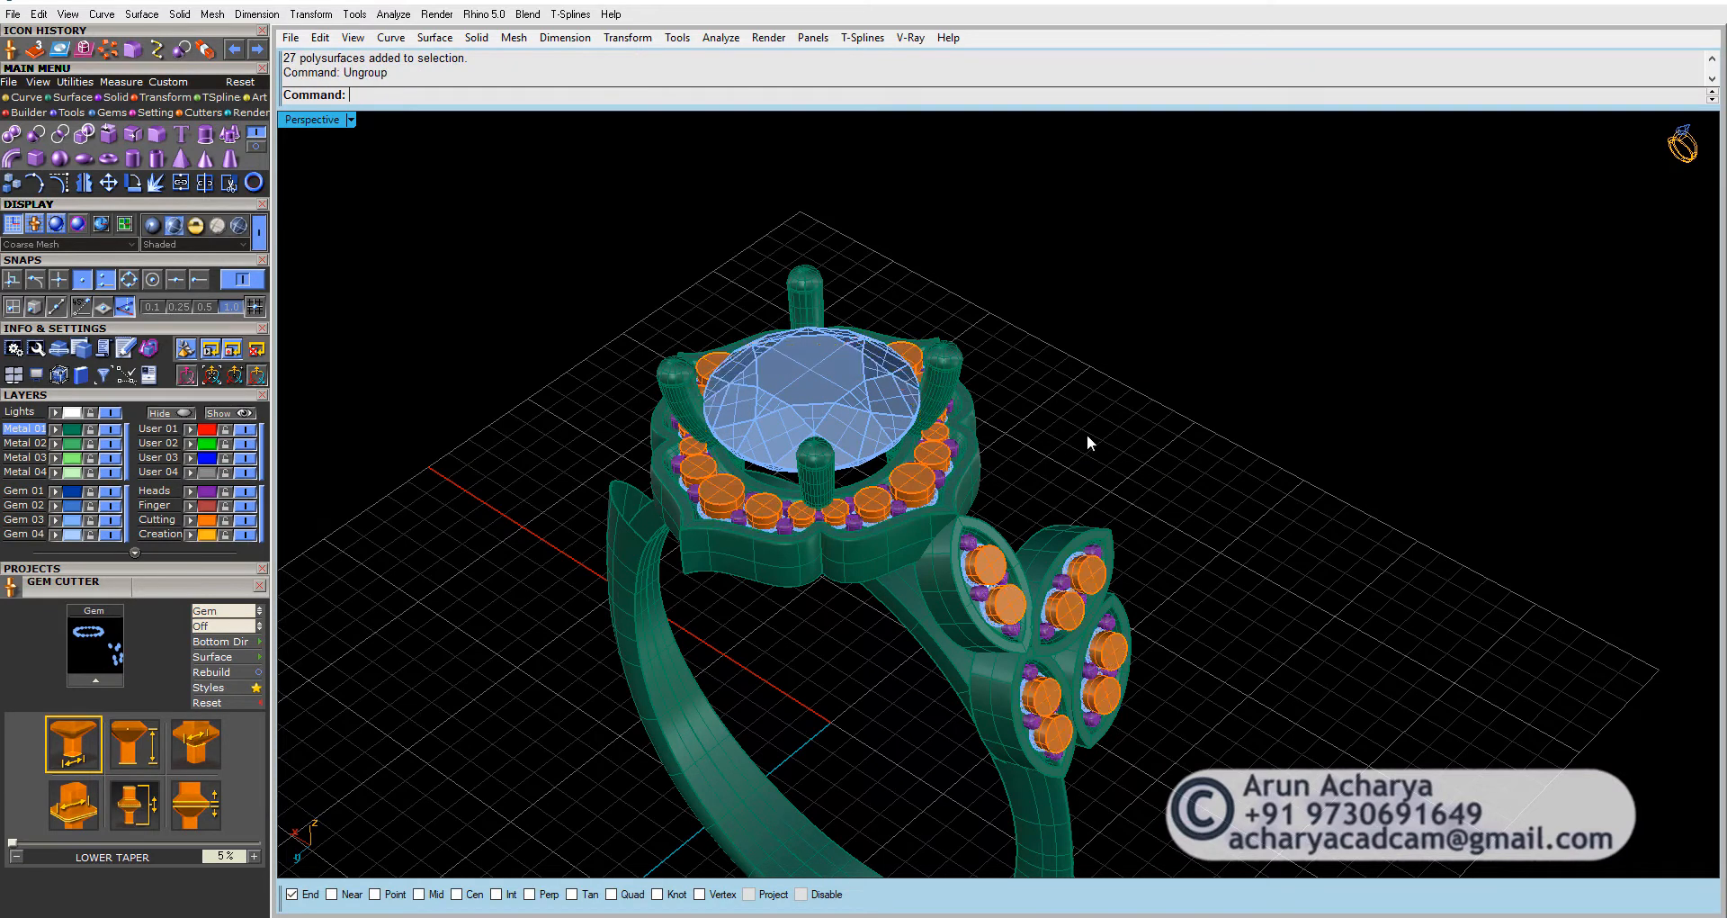
{"action": "left_click", "coordinate": [844, 559]}
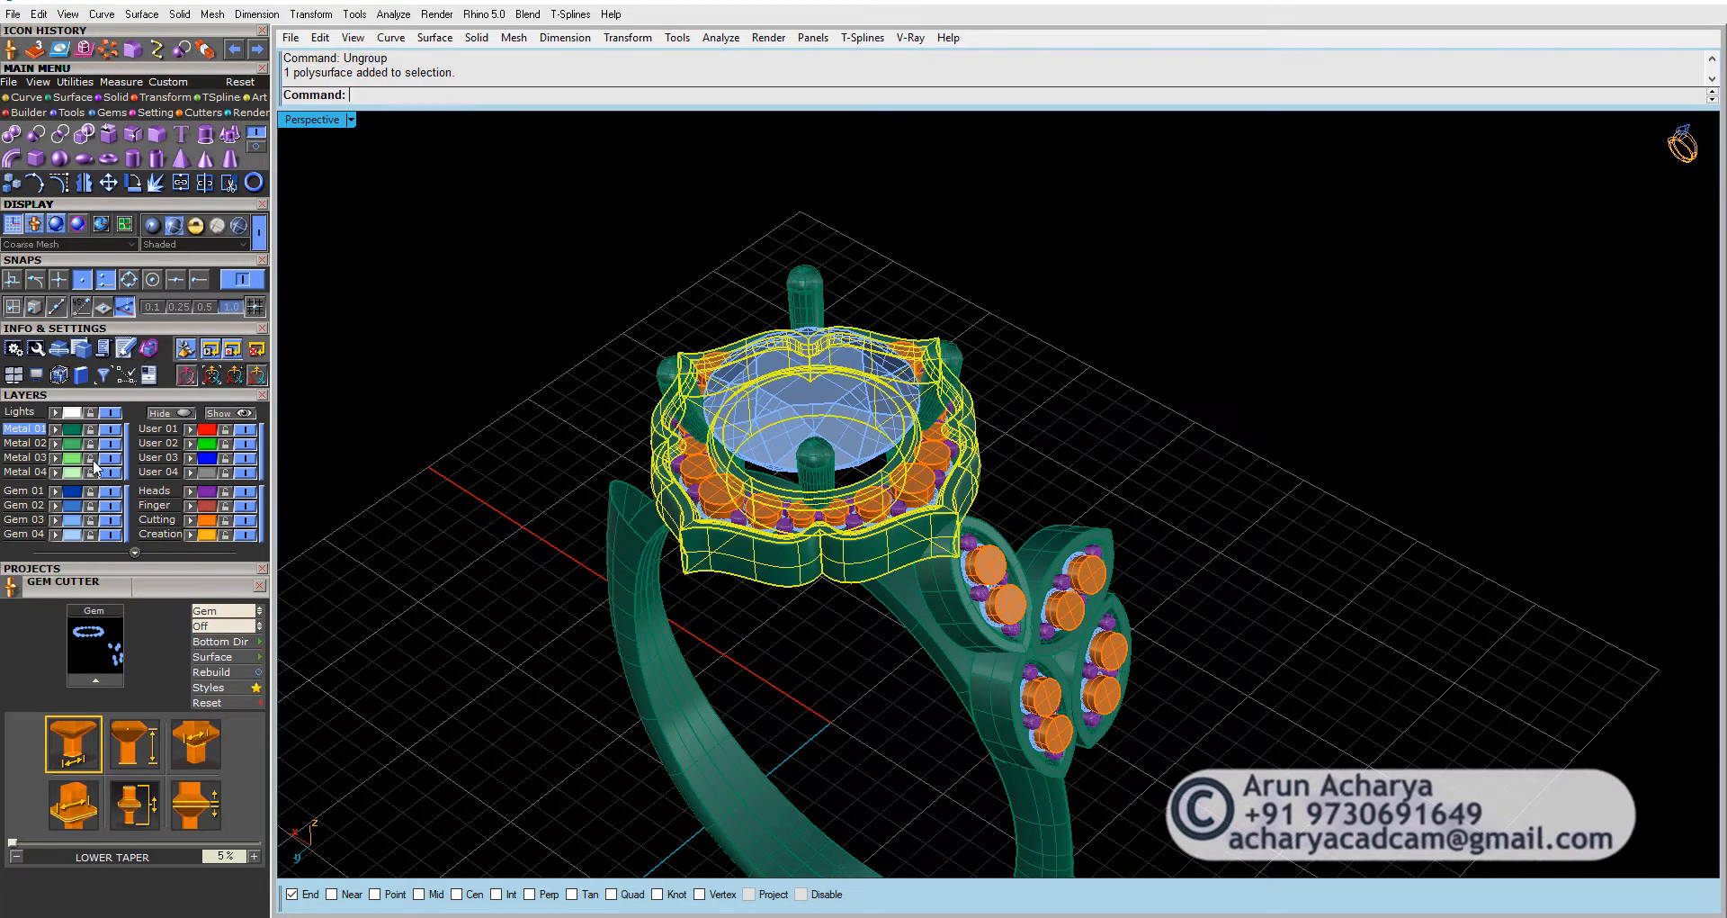
{"action": "left_click", "coordinate": [41, 155]}
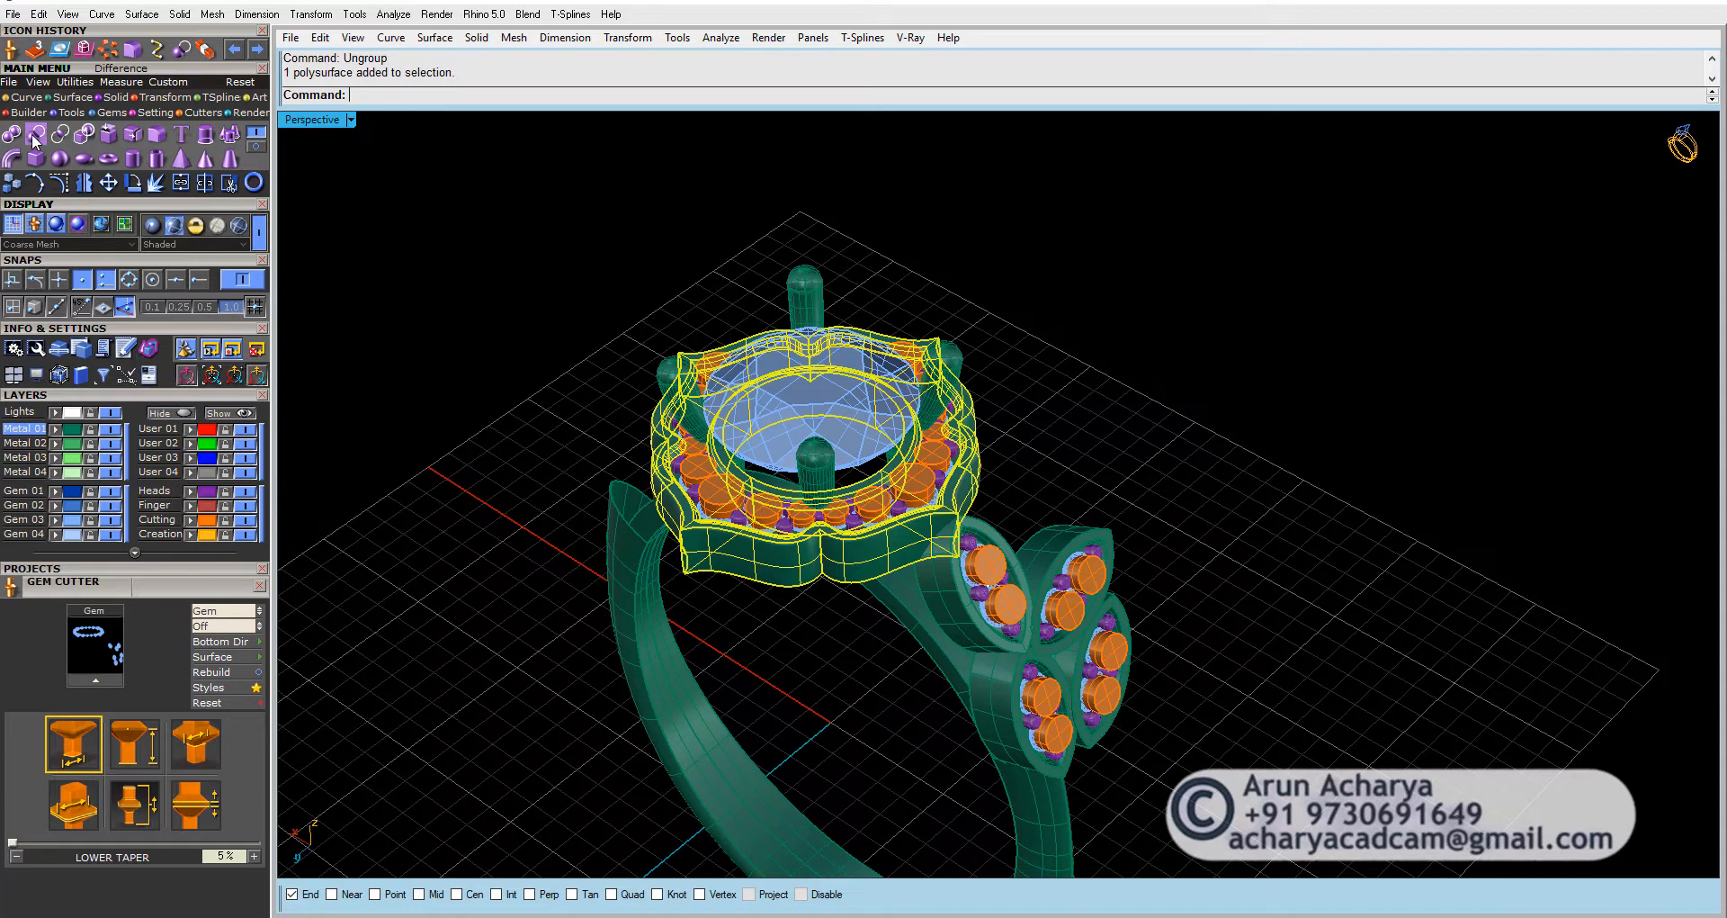
{"action": "left_click", "coordinate": [209, 522]}
{"action": "left_click_drag", "start_coordinate": [1073, 769], "coordinate": [990, 790], "text": "ctrl"}
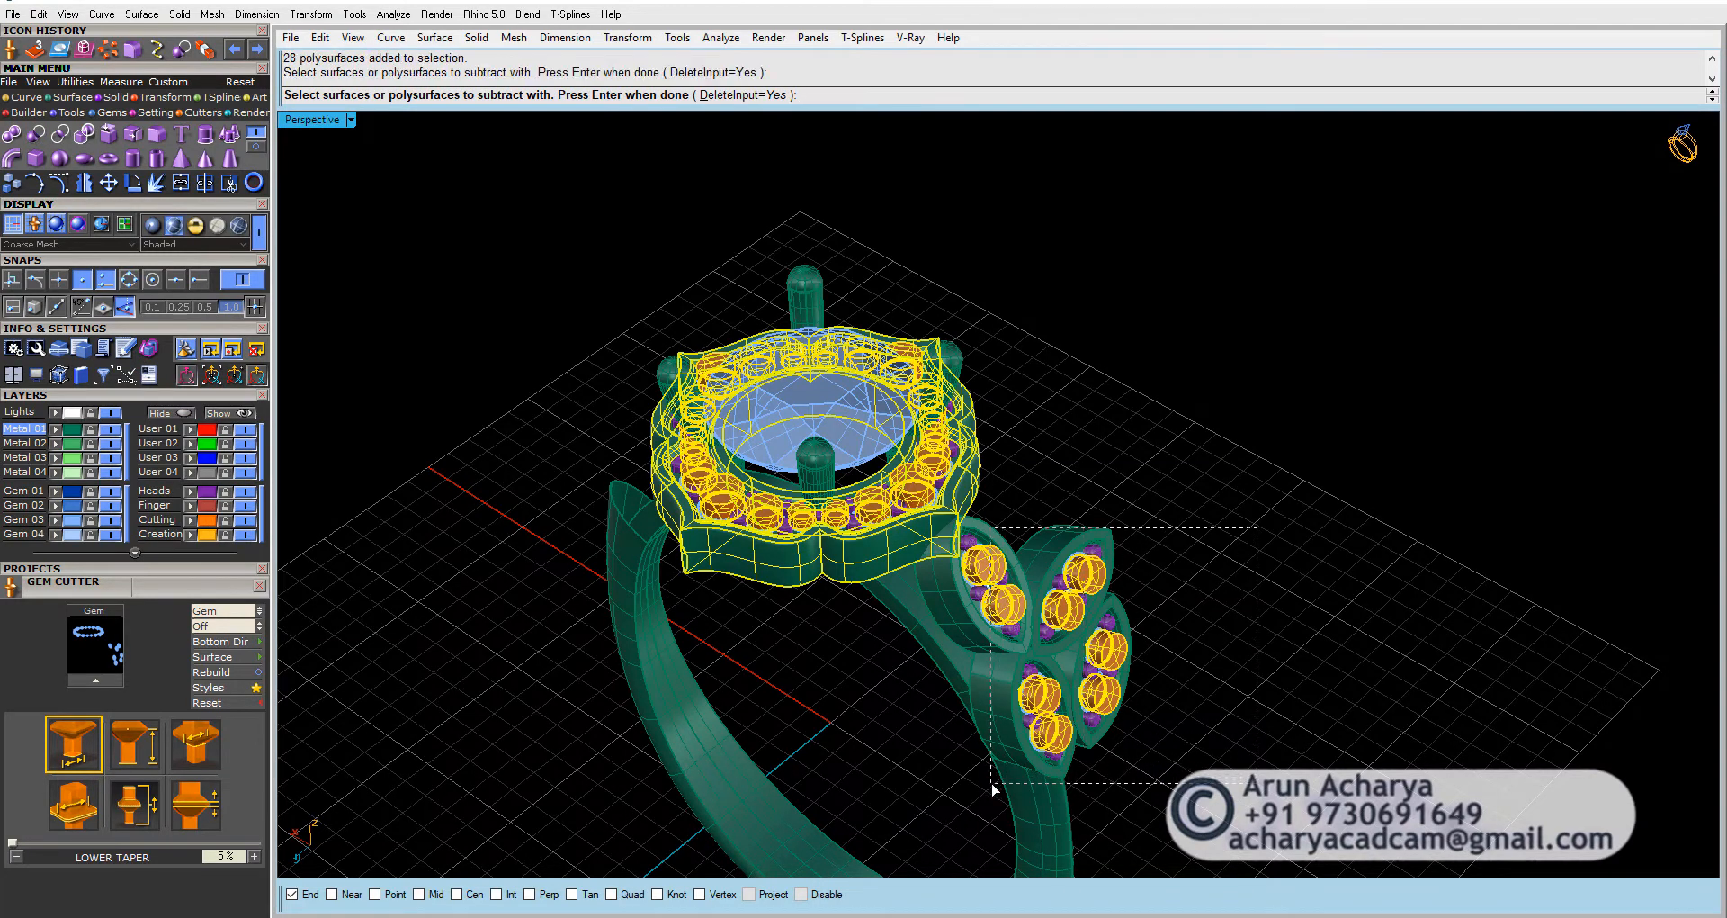
{"action": "key", "text": "Return"}
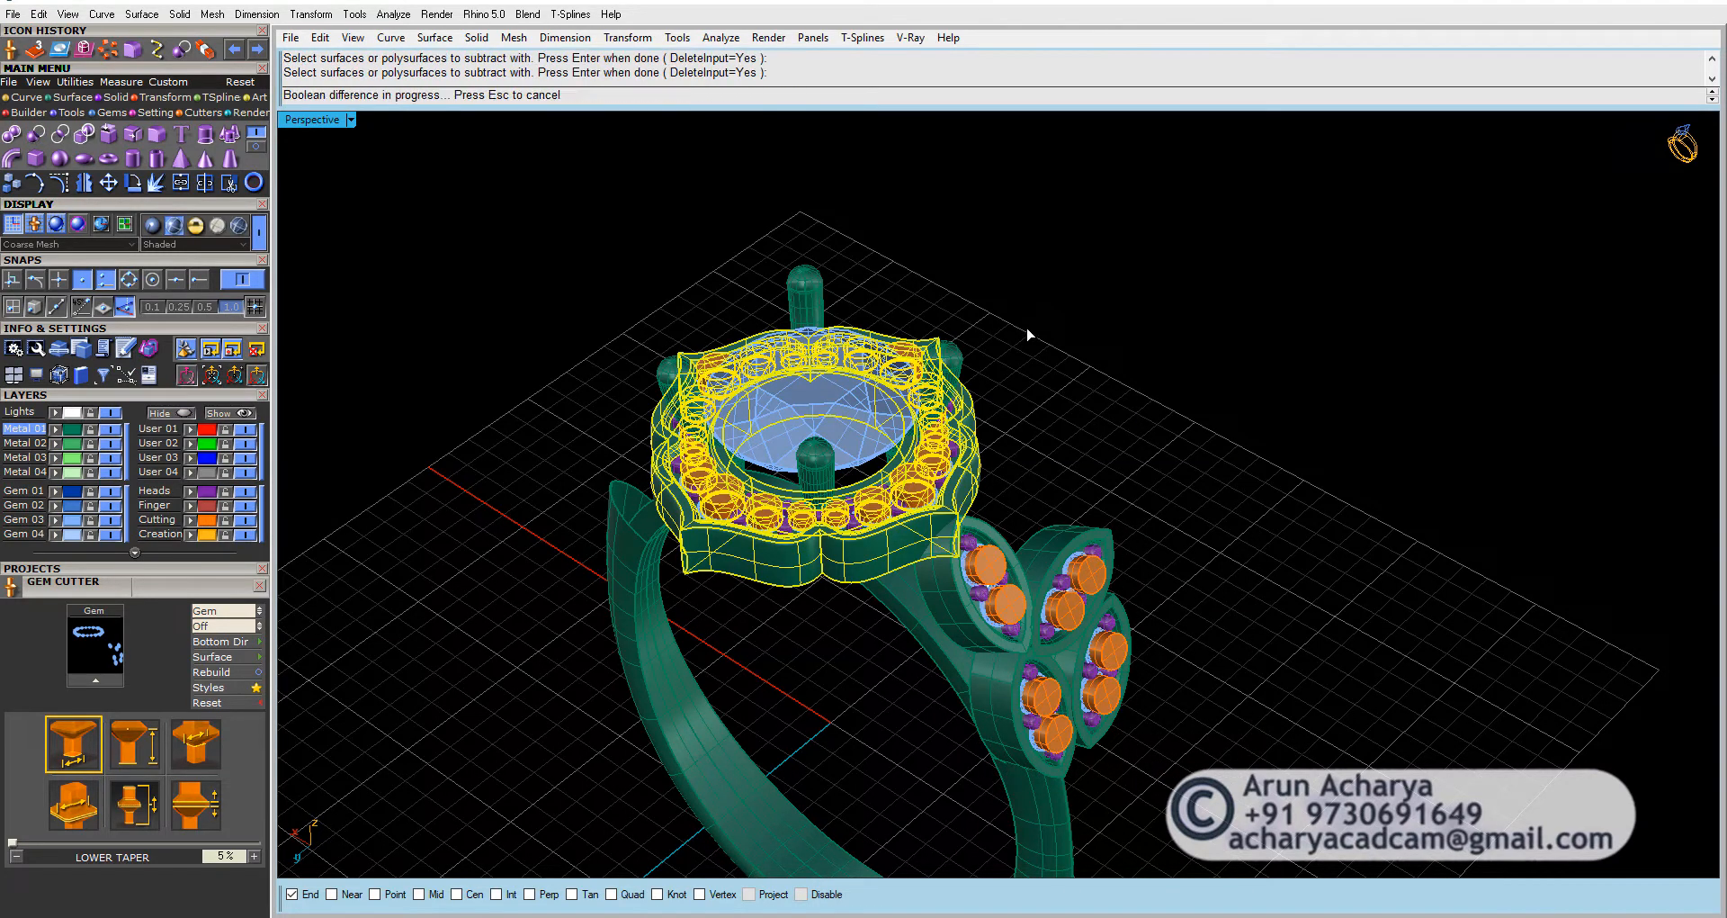
Step: Subtract both gem cutters from the upright upper marquise with a Boolean difference
{"action": "left_click", "coordinate": [962, 641]}
{"action": "scroll", "coordinate": [992, 608], "scroll_direction": "up", "scroll_amount": 6}
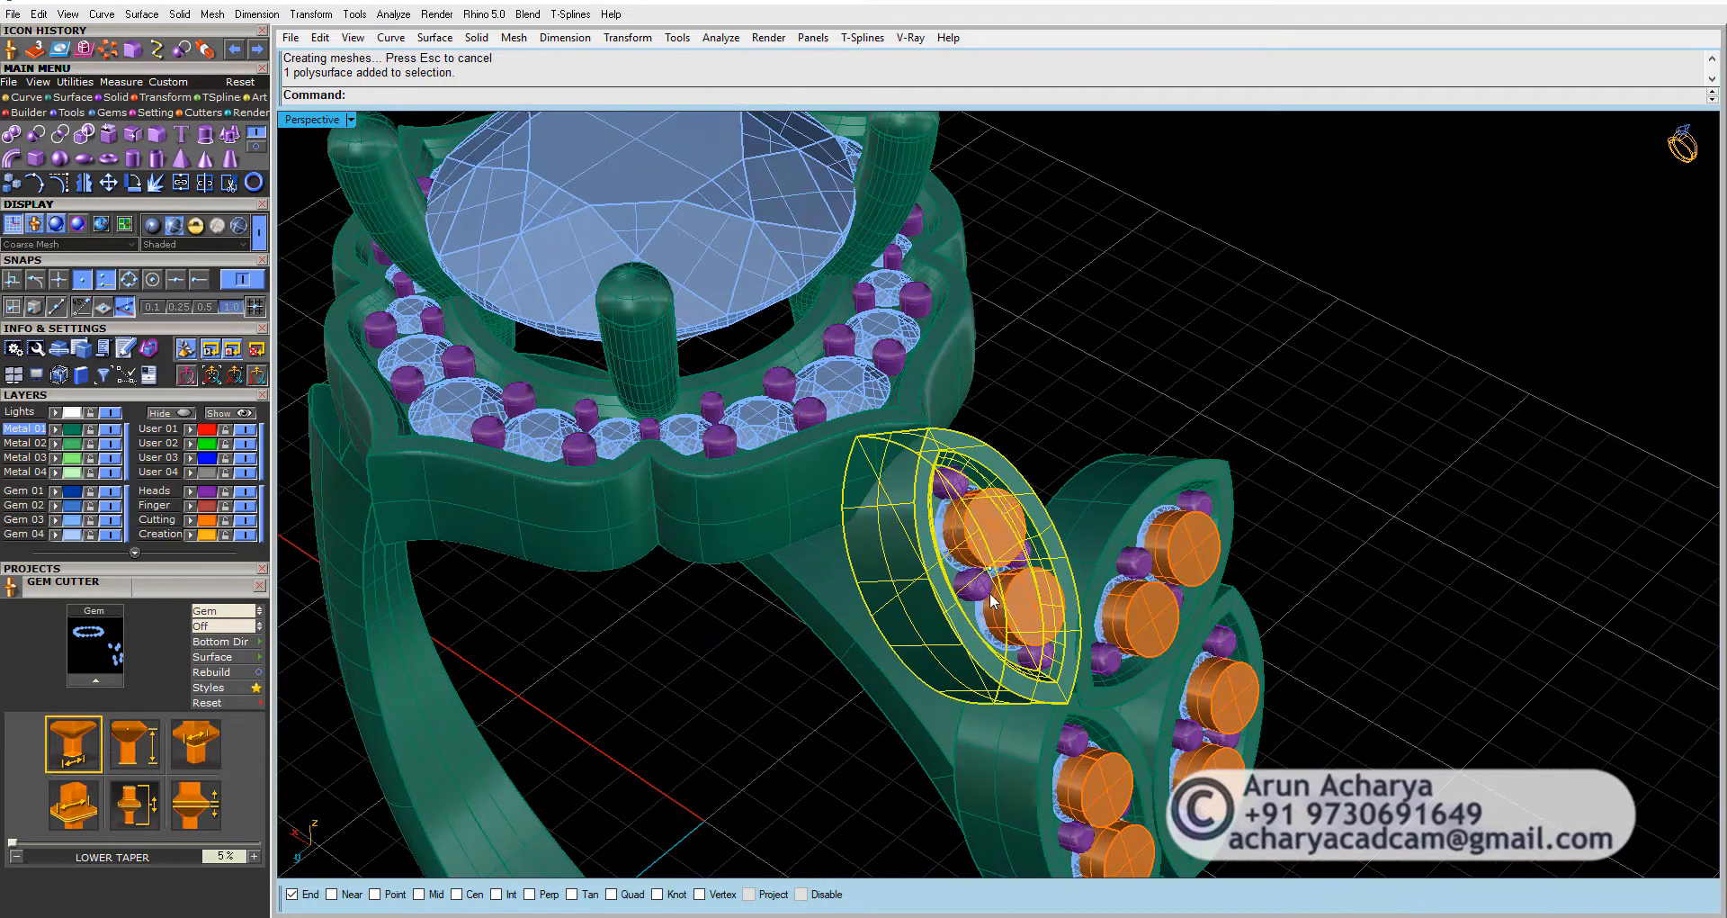
{"action": "key", "text": "Return"}
{"action": "left_click", "coordinate": [988, 545]}
{"action": "left_click", "coordinate": [1033, 615]}
{"action": "key", "text": "Return"}
Step: Subtract the outer gem cutter from the tilted upper marquise with a Boolean difference
{"action": "left_click", "coordinate": [1125, 515]}
{"action": "key", "text": "Return"}
{"action": "left_click", "coordinate": [1180, 547]}
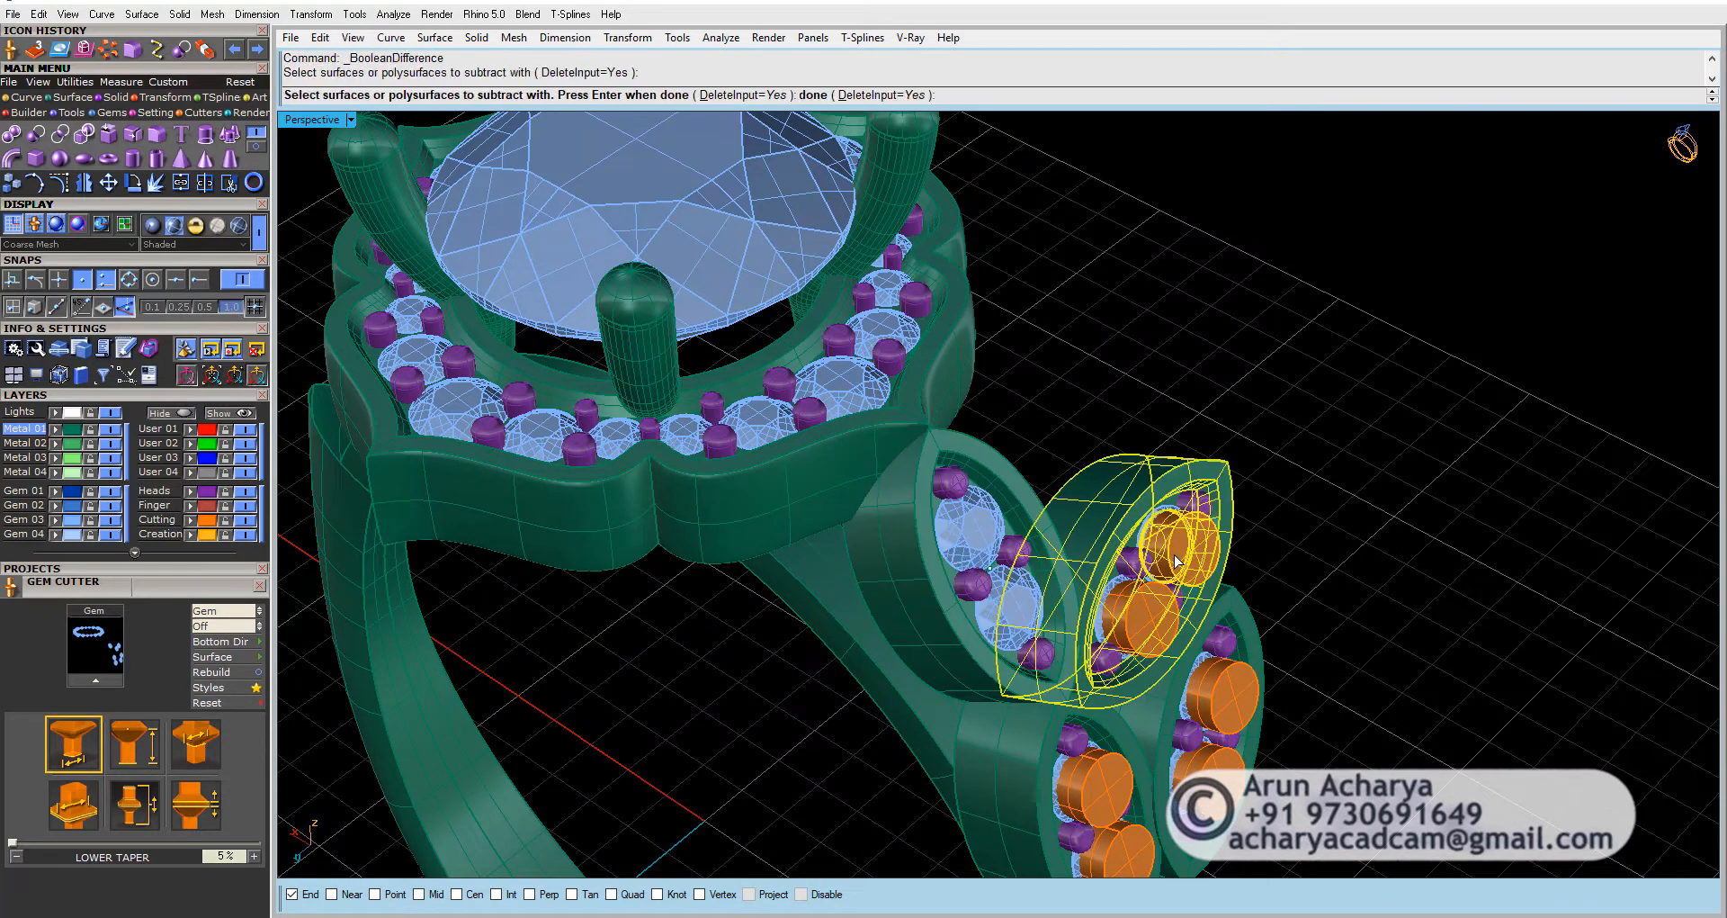
{"action": "key", "text": "Return"}
{"action": "left_click", "coordinate": [1139, 616]}
{"action": "scroll", "coordinate": [1093, 479], "scroll_direction": "down", "scroll_amount": 2}
{"action": "right_click_drag", "start_coordinate": [1173, 548], "coordinate": [1065, 520]}
{"action": "key", "text": "Return"}
{"action": "scroll", "coordinate": [1010, 443], "scroll_direction": "down", "scroll_amount": 6}
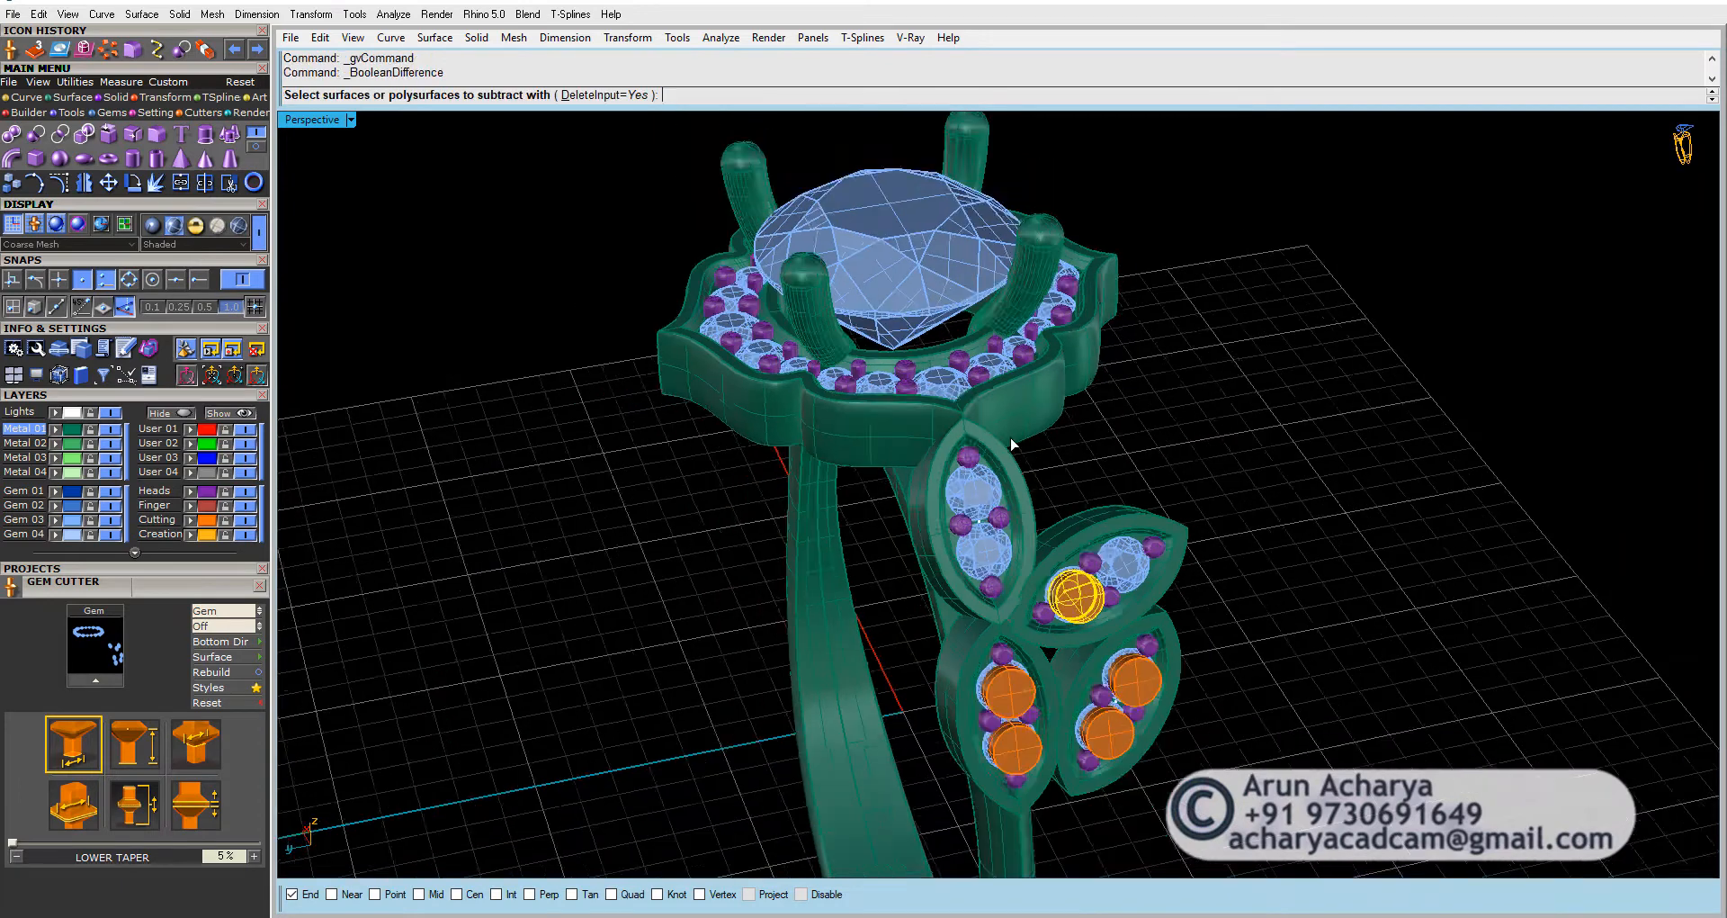
{"action": "scroll", "coordinate": [1115, 580], "scroll_direction": "up", "scroll_amount": 6}
{"action": "key", "text": "Escape"}
{"action": "key", "text": "Escape"}
Step: Subtract the remaining inner gem cutter from the tilted upper marquise
{"action": "left_click", "coordinate": [1041, 414]}
{"action": "left_click", "coordinate": [992, 511]}
{"action": "key", "text": "Return"}
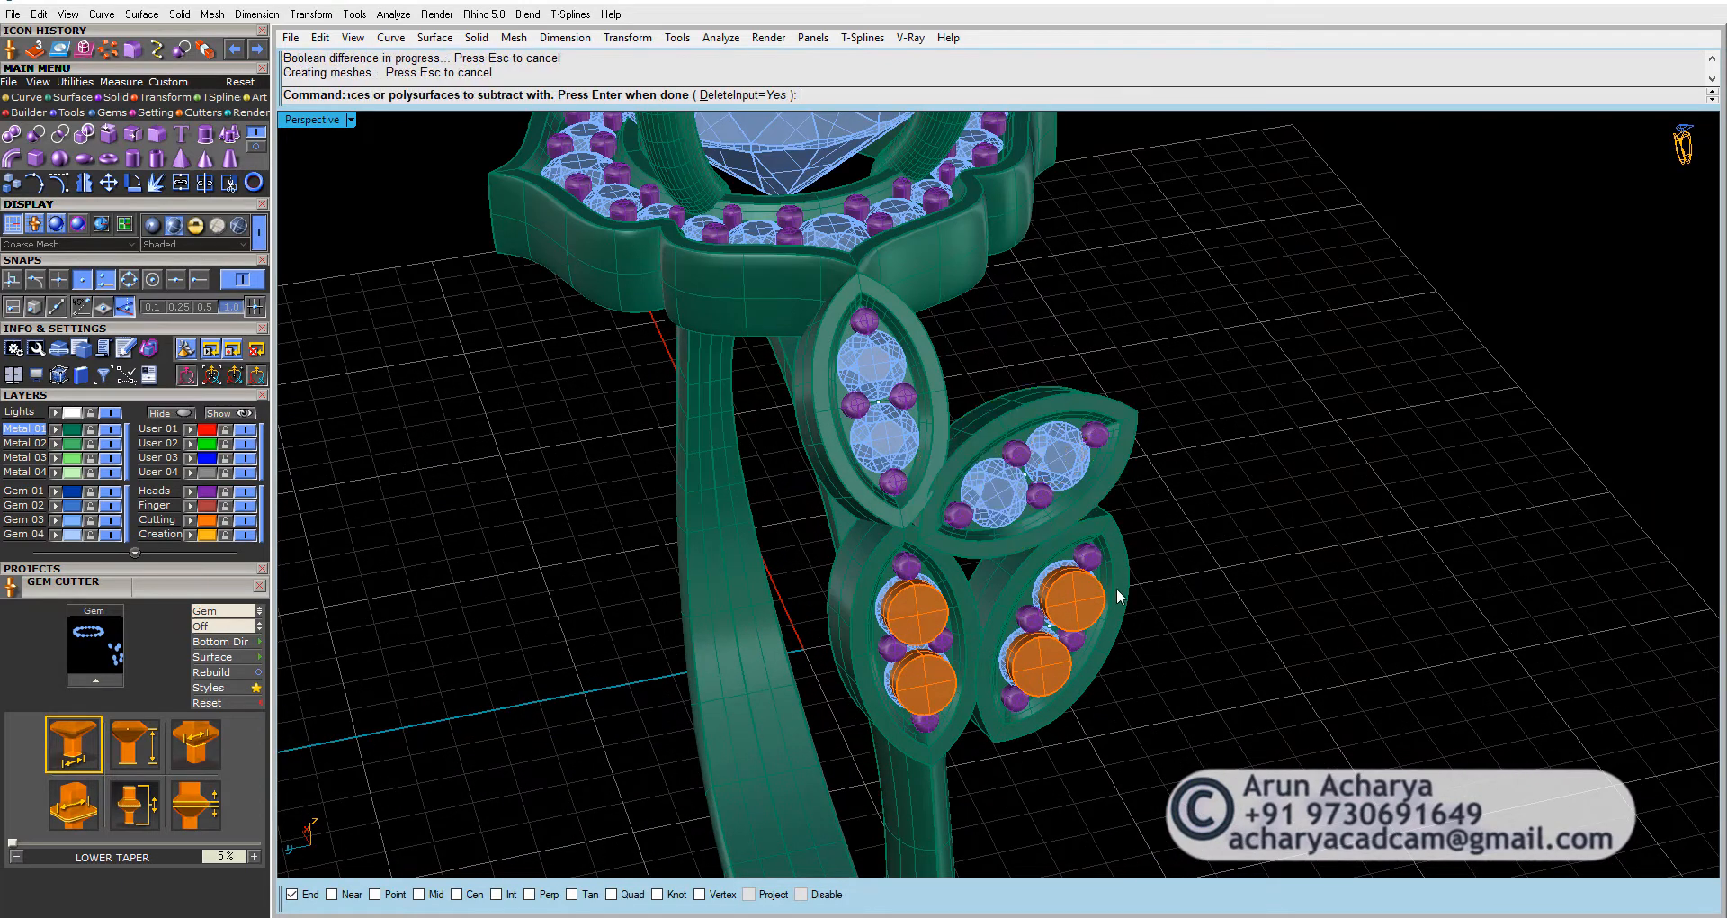
Step: Subtract the two gem cutters from the tilted lower marquise, one after the other
{"action": "left_click", "coordinate": [1093, 630]}
{"action": "key", "text": "Return"}
{"action": "left_click", "coordinate": [1043, 686]}
{"action": "left_click", "coordinate": [1089, 687]}
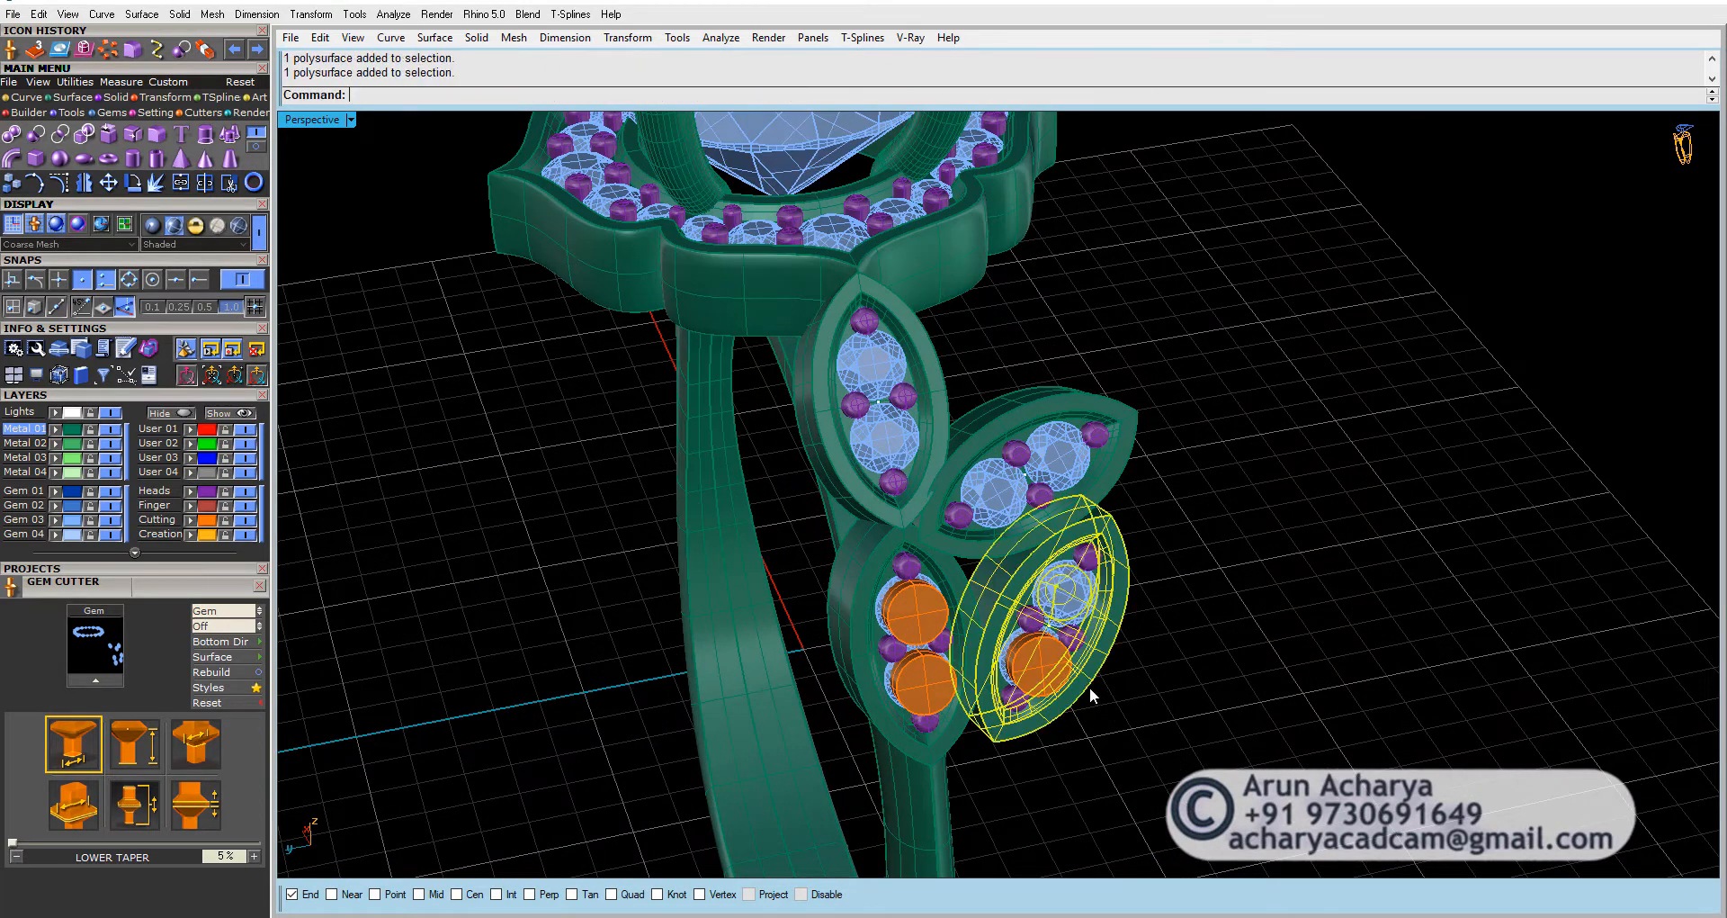
{"action": "key", "text": "Return"}
{"action": "left_click", "coordinate": [1042, 681]}
{"action": "key", "text": "Return"}
Step: Subtract both gem cutters from the upright lower marquise in one Boolean difference
{"action": "left_click", "coordinate": [959, 717]}
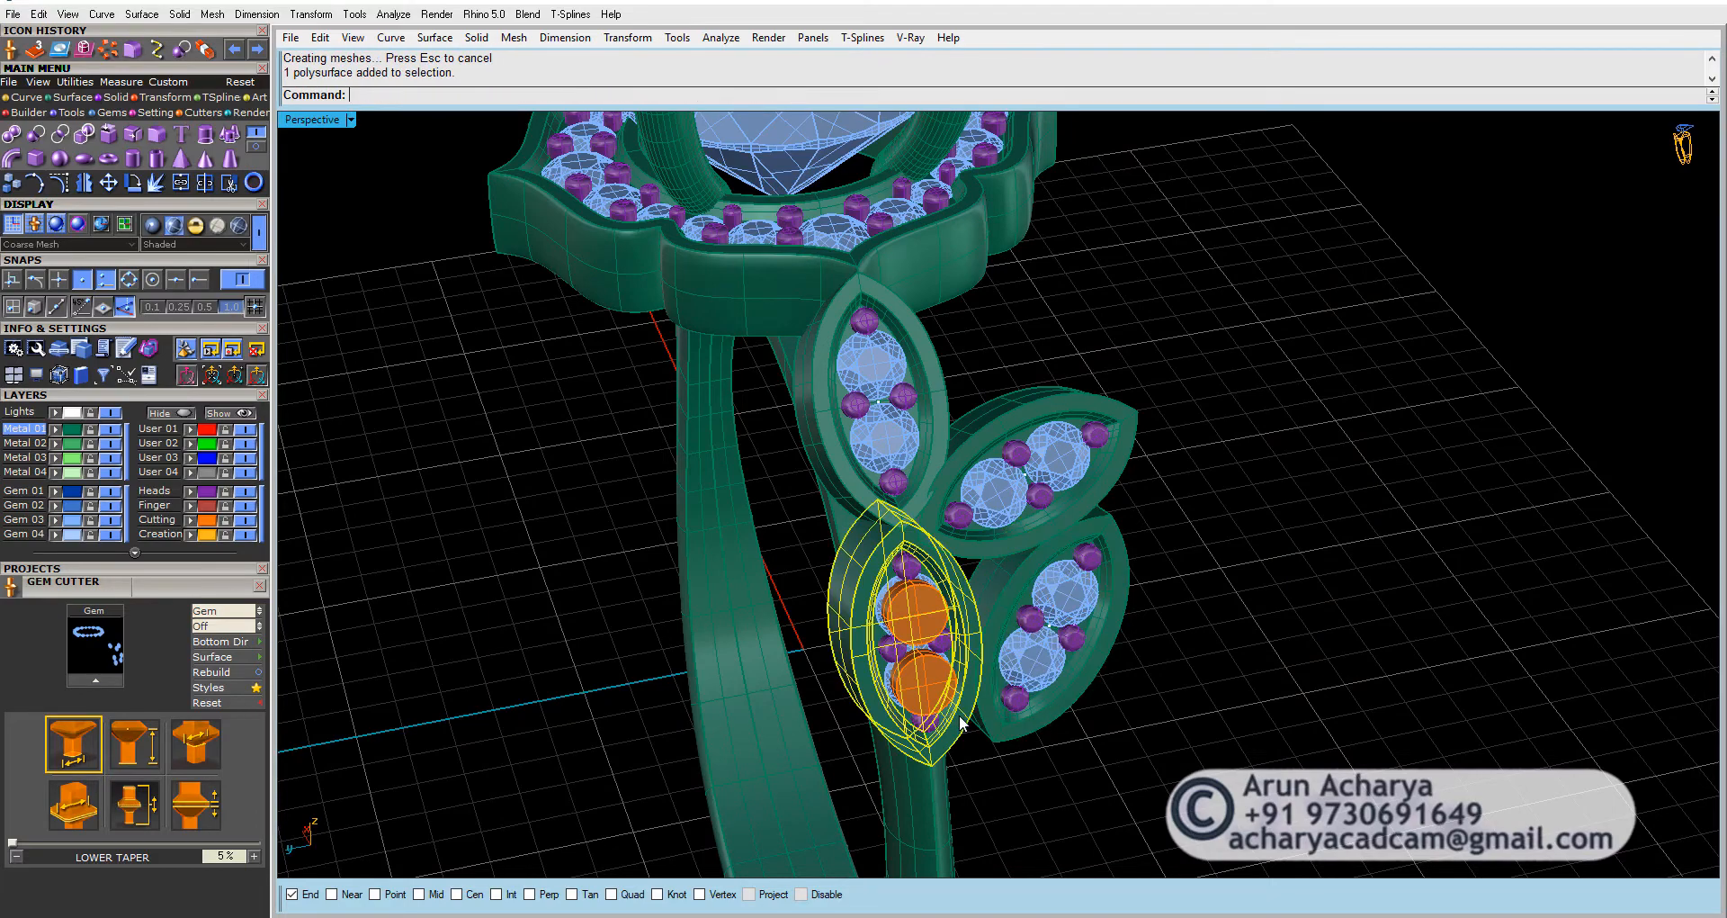
{"action": "key", "text": "Return"}
{"action": "left_click", "coordinate": [921, 681]}
{"action": "left_click", "coordinate": [919, 619]}
{"action": "key", "text": "Return"}
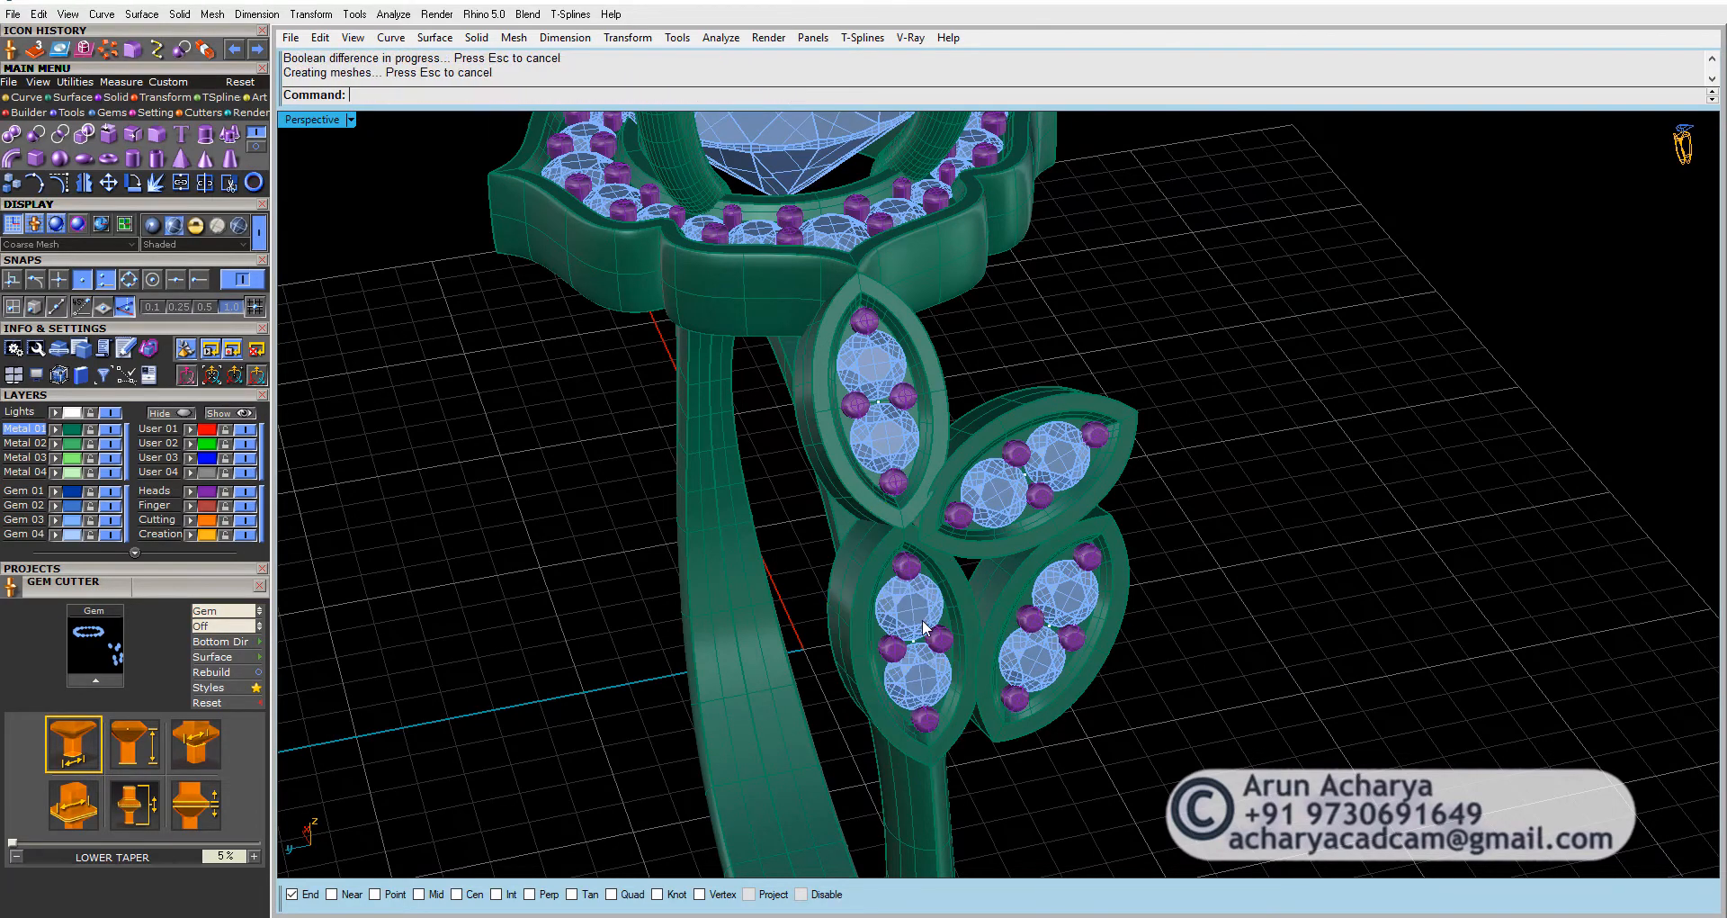
Step: Mirror the two tilted marquises with their gems and prongs across the shank's centre plane, starting the mirror plane at 0,0,0
{"action": "right_click_drag", "start_coordinate": [924, 627], "coordinate": [893, 531]}
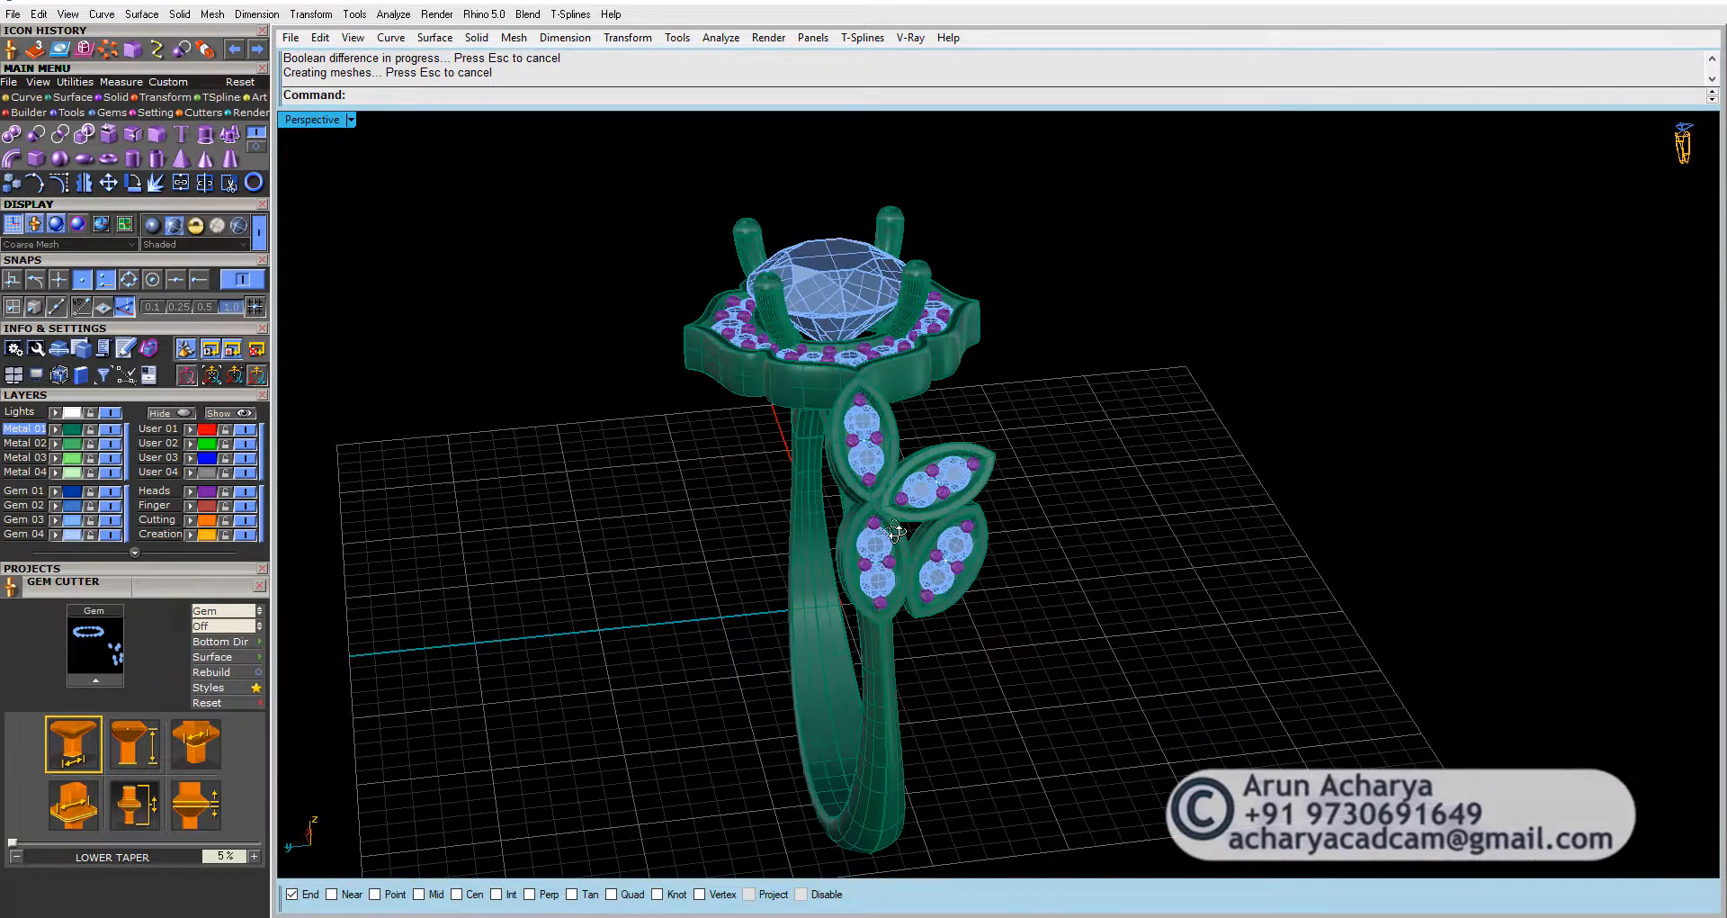
{"action": "left_click_drag", "start_coordinate": [921, 618], "coordinate": [915, 619]}
{"action": "scroll", "coordinate": [895, 512], "scroll_direction": "up", "scroll_amount": 3}
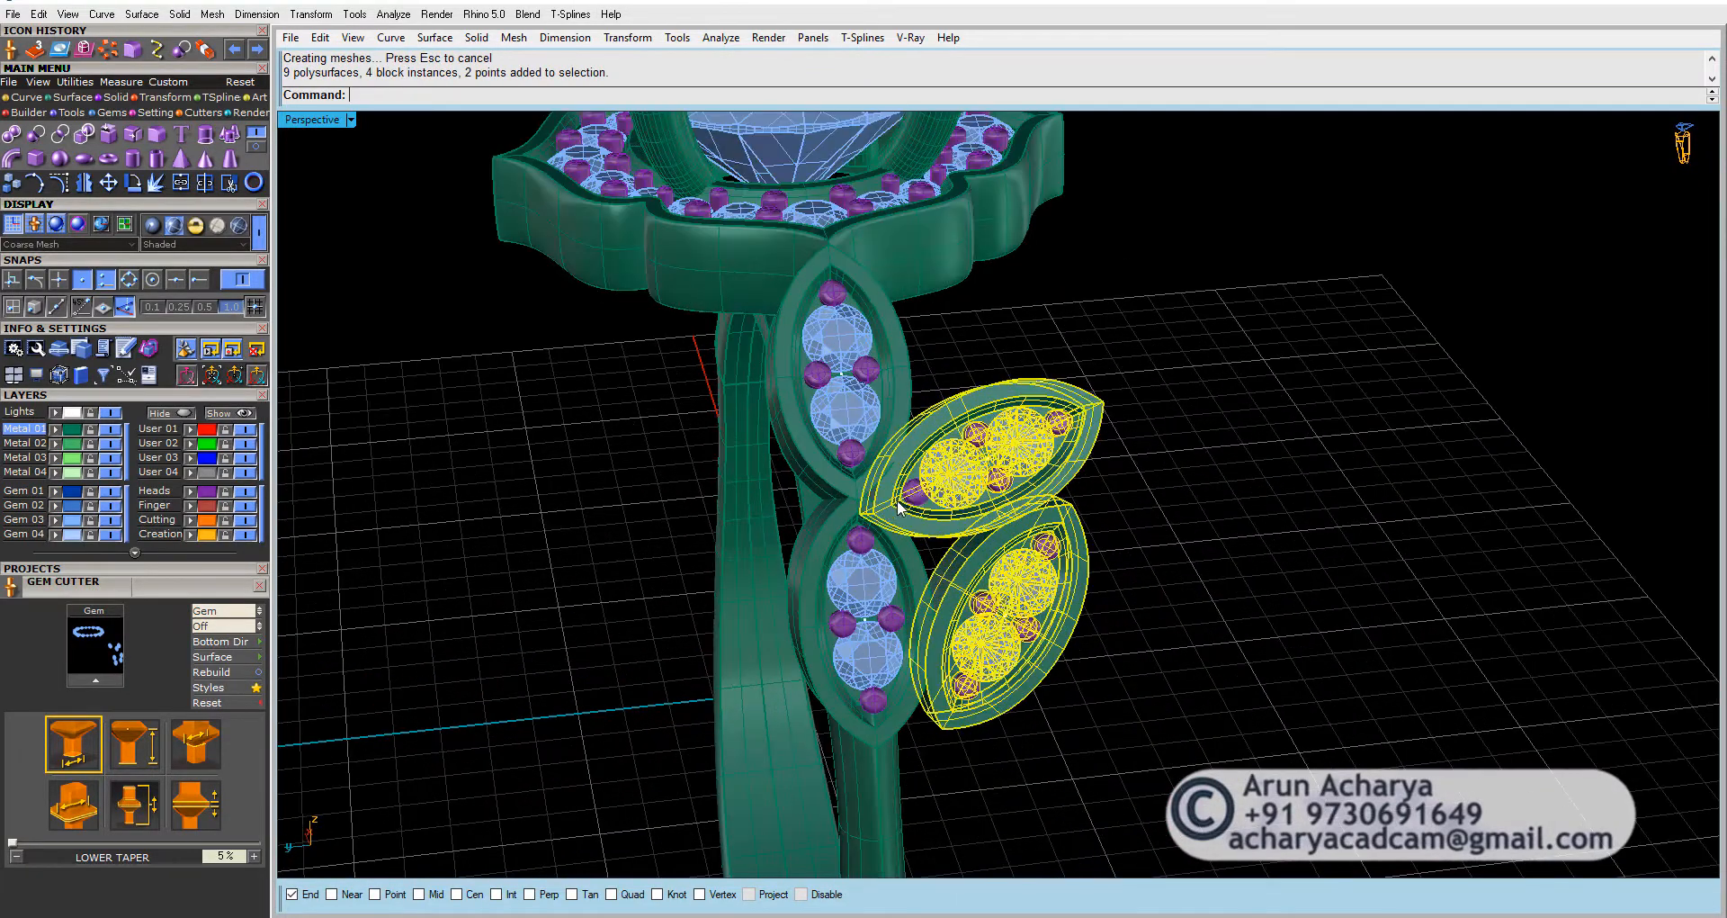
{"action": "left_click", "coordinate": [917, 493]}
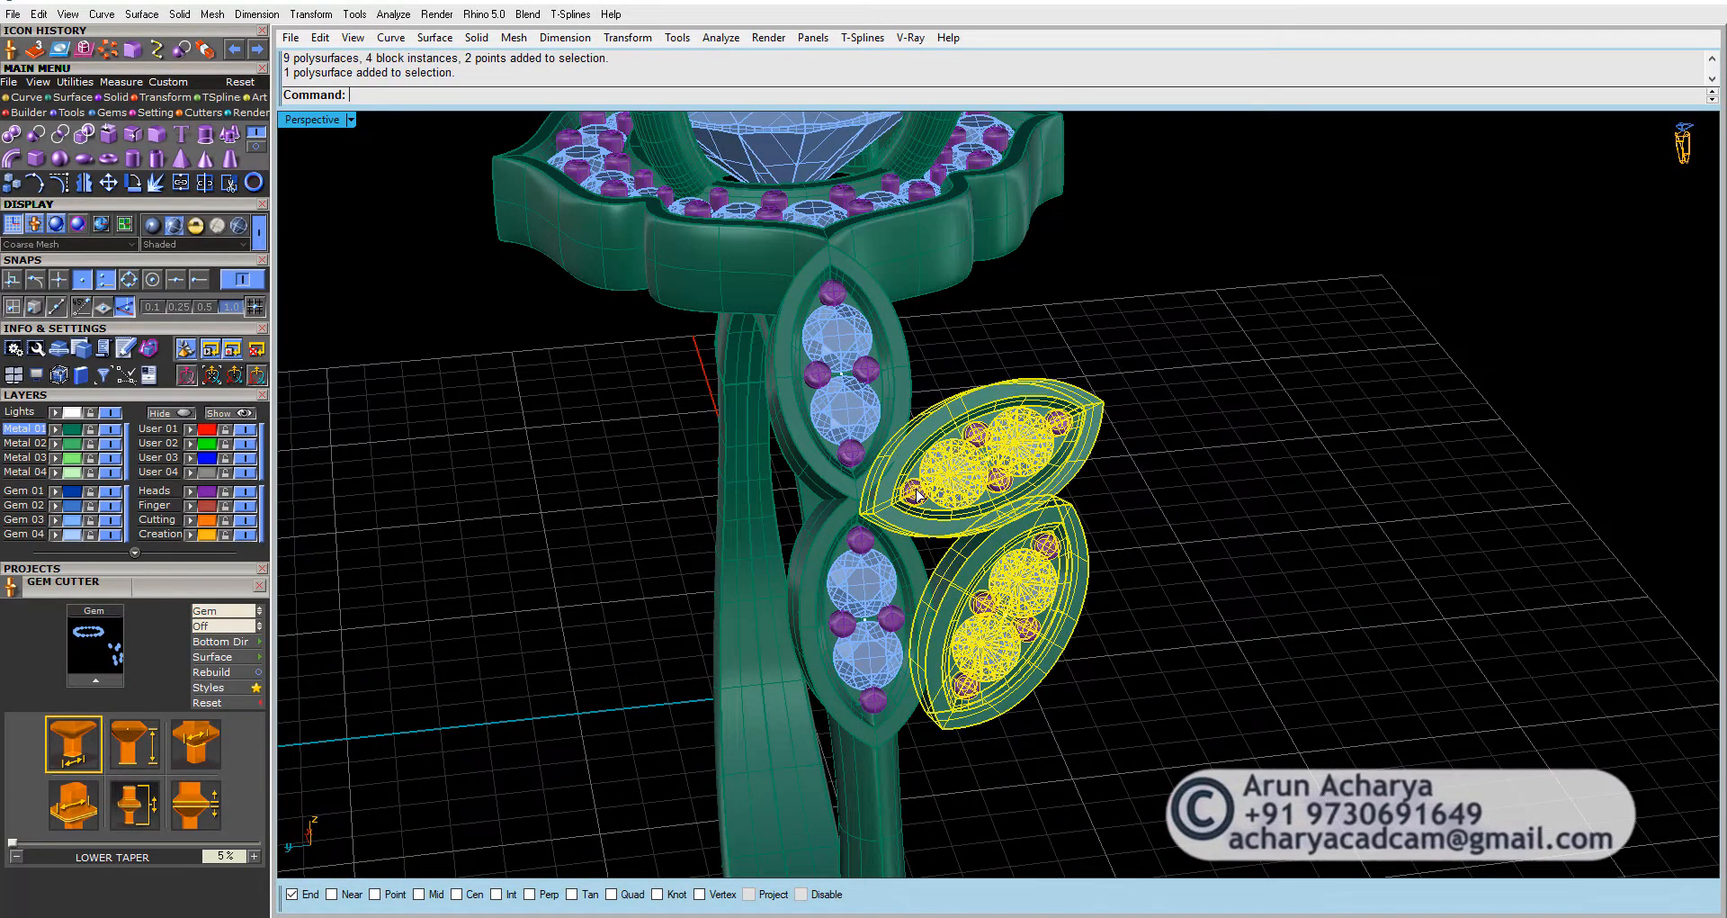
{"action": "left_click", "coordinate": [84, 184]}
{"action": "scroll", "coordinate": [656, 302], "scroll_direction": "down", "scroll_amount": 5}
{"action": "type", "text": "0,0,0"}
{"action": "key", "text": "Return"}
{"action": "right_click_drag", "start_coordinate": [657, 306], "coordinate": [800, 701]}
{"action": "left_click", "coordinate": [835, 807]}
Step: Mirror the complete marquise shoulder with its gems and prongs to the opposite side of the ring, starting the mirror plane at 0,0,0
{"action": "left_click_drag", "start_coordinate": [594, 731], "coordinate": [1002, 340]}
{"action": "right_click_drag", "start_coordinate": [1007, 340], "coordinate": [946, 552]}
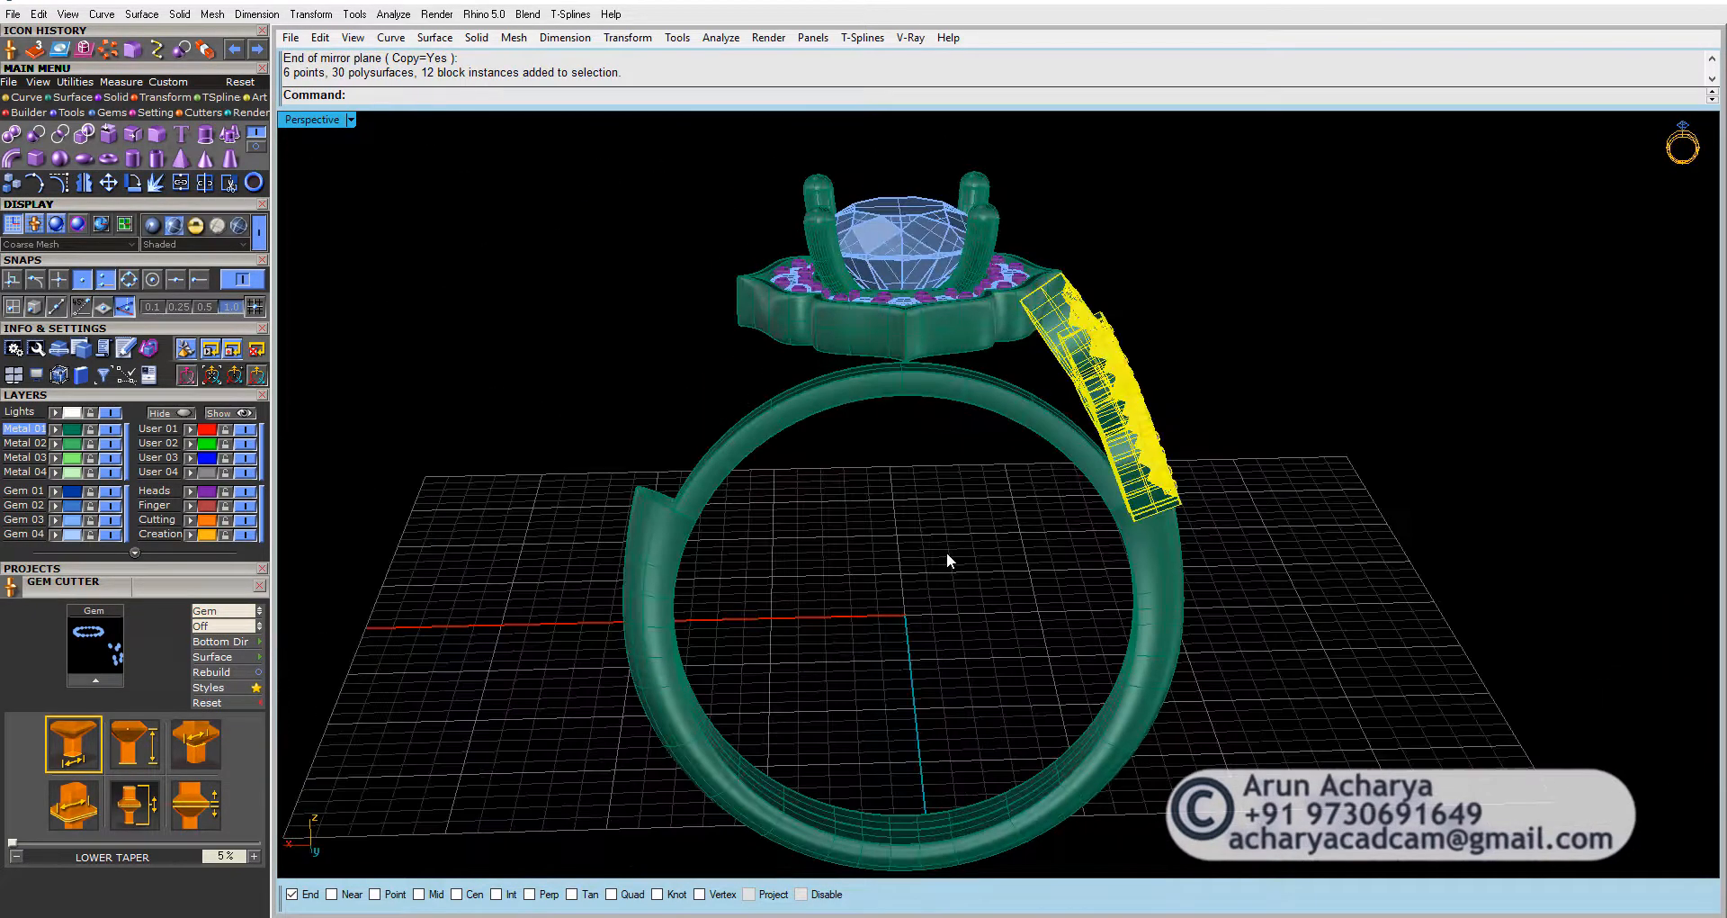
{"action": "key", "text": "Return"}
{"action": "type", "text": "0,0,0"}
{"action": "key", "text": "Return"}
{"action": "left_click", "coordinate": [903, 459]}
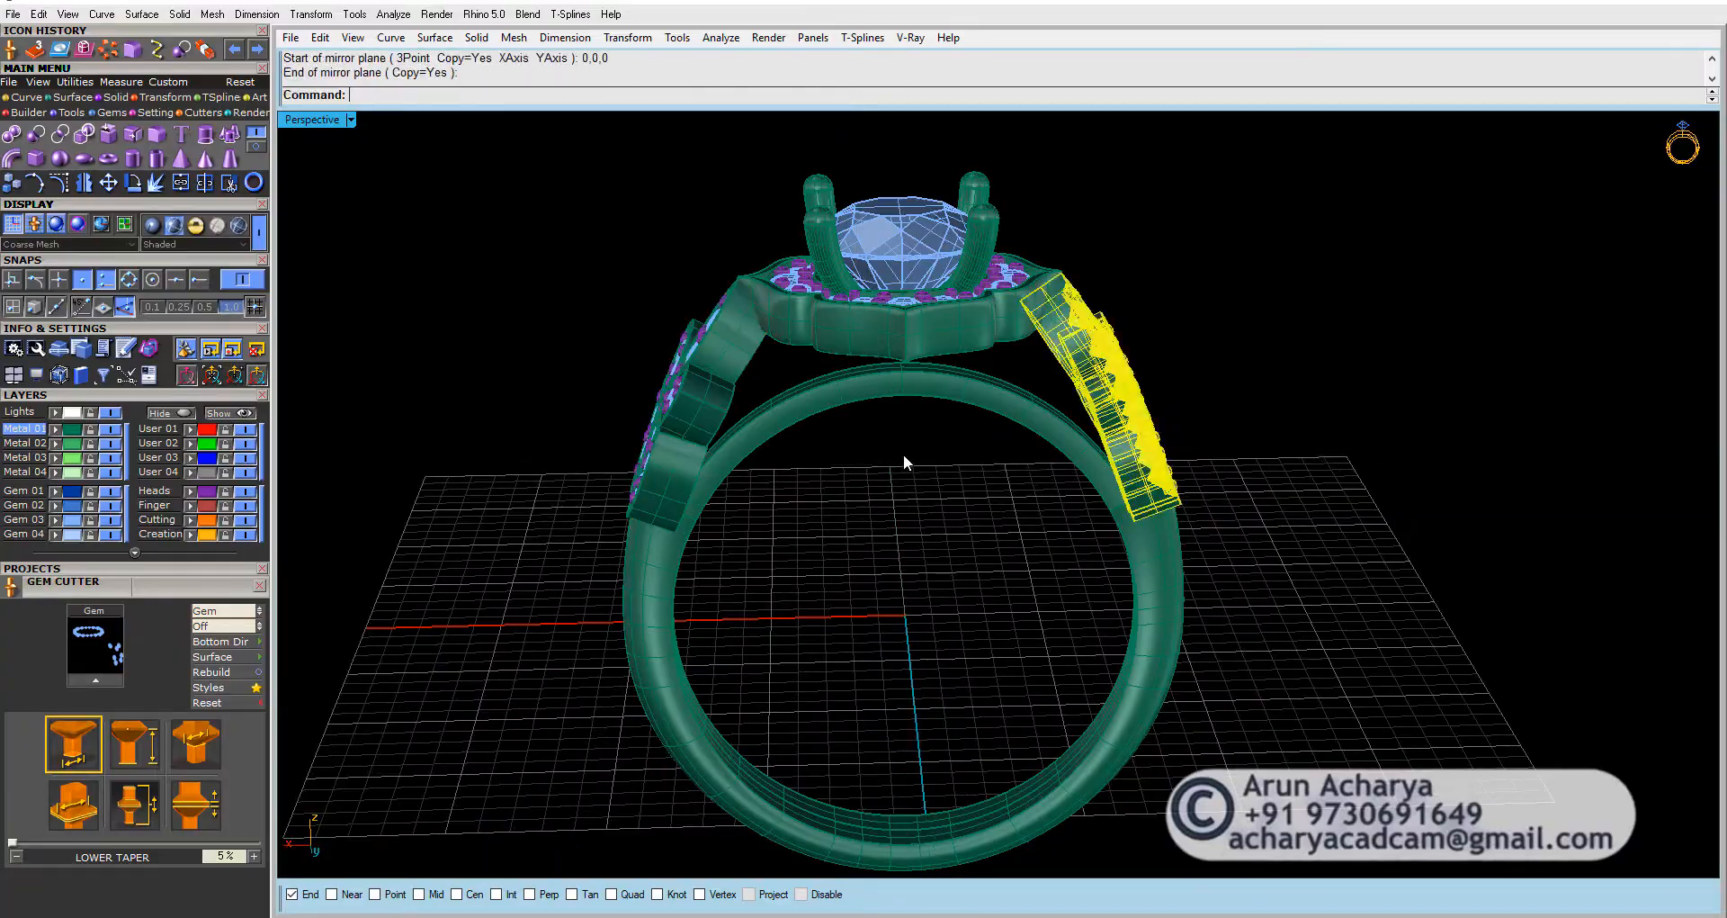
Step: Copy the entire ring beside the original at a distance of 15
{"action": "right_click_drag", "start_coordinate": [906, 463], "coordinate": [847, 639]}
{"action": "left_click_drag", "start_coordinate": [913, 627], "coordinate": [530, 300]}
{"action": "left_click", "coordinate": [11, 185]}
{"action": "left_click", "coordinate": [977, 494]}
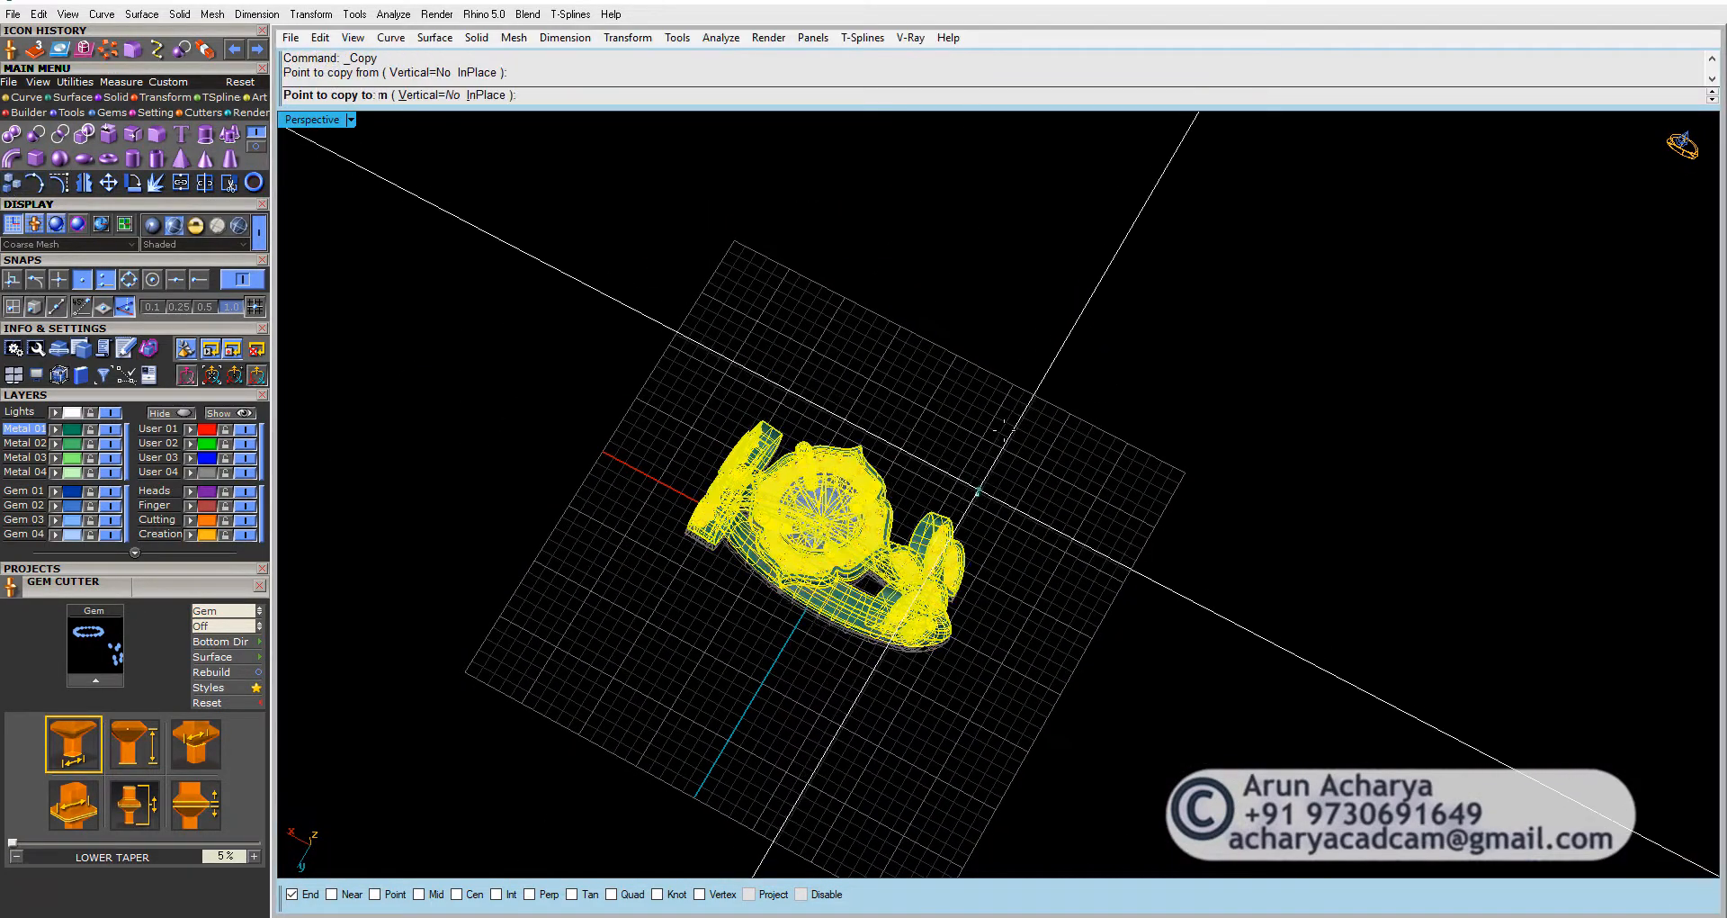
{"action": "type", "text": "20"}
{"action": "key", "text": "Return"}
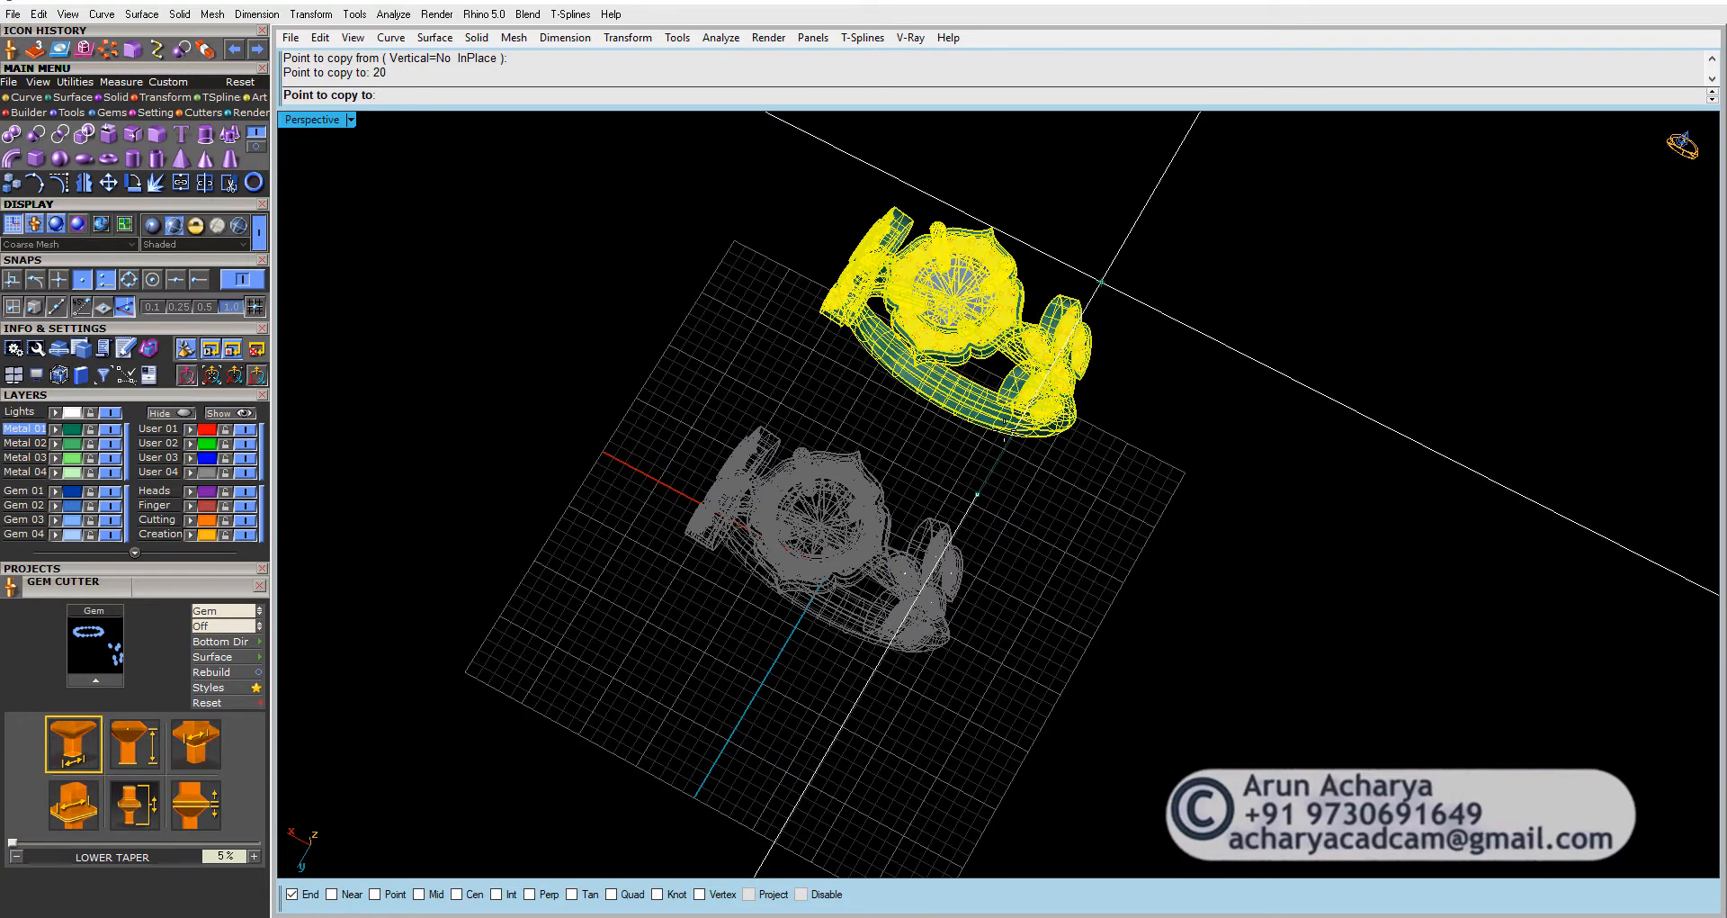
{"action": "type", "text": "15"}
{"action": "key", "text": "Return"}
{"action": "left_click", "coordinate": [1012, 428]}
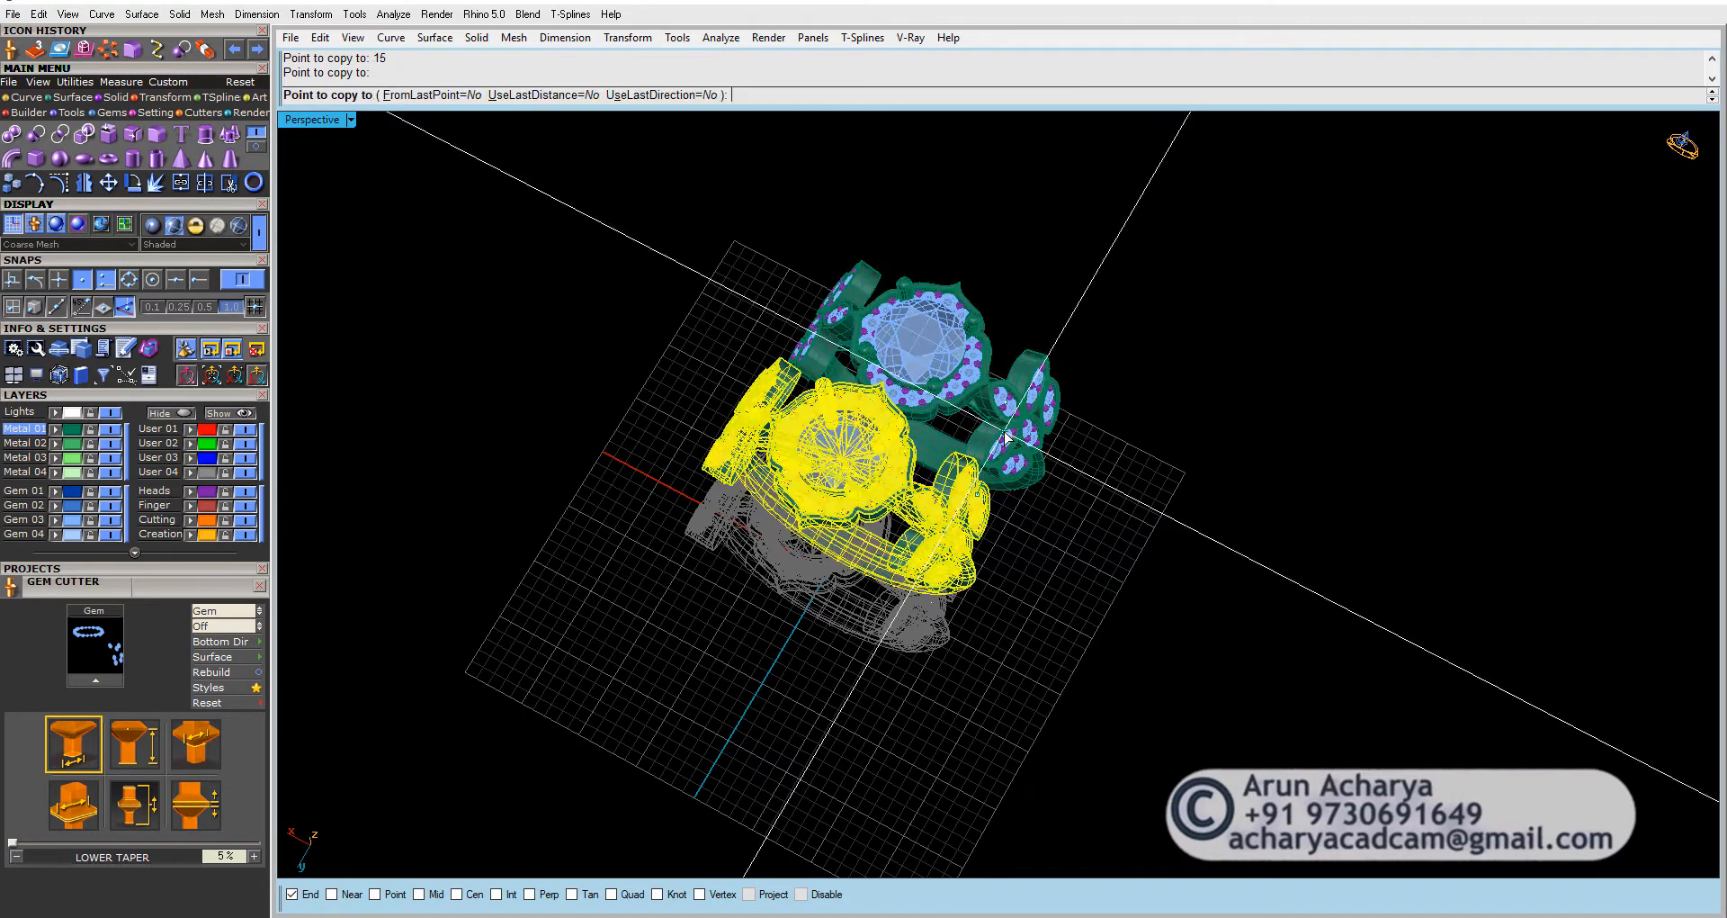
{"action": "right_click", "coordinate": [1016, 434]}
Step: Delete the tilted marquises on one side of the copied ring's near shoulder, including the leftover prong
{"action": "right_click_drag", "start_coordinate": [1076, 504], "coordinate": [1157, 378]}
{"action": "scroll", "coordinate": [1157, 377], "scroll_direction": "up", "scroll_amount": 3}
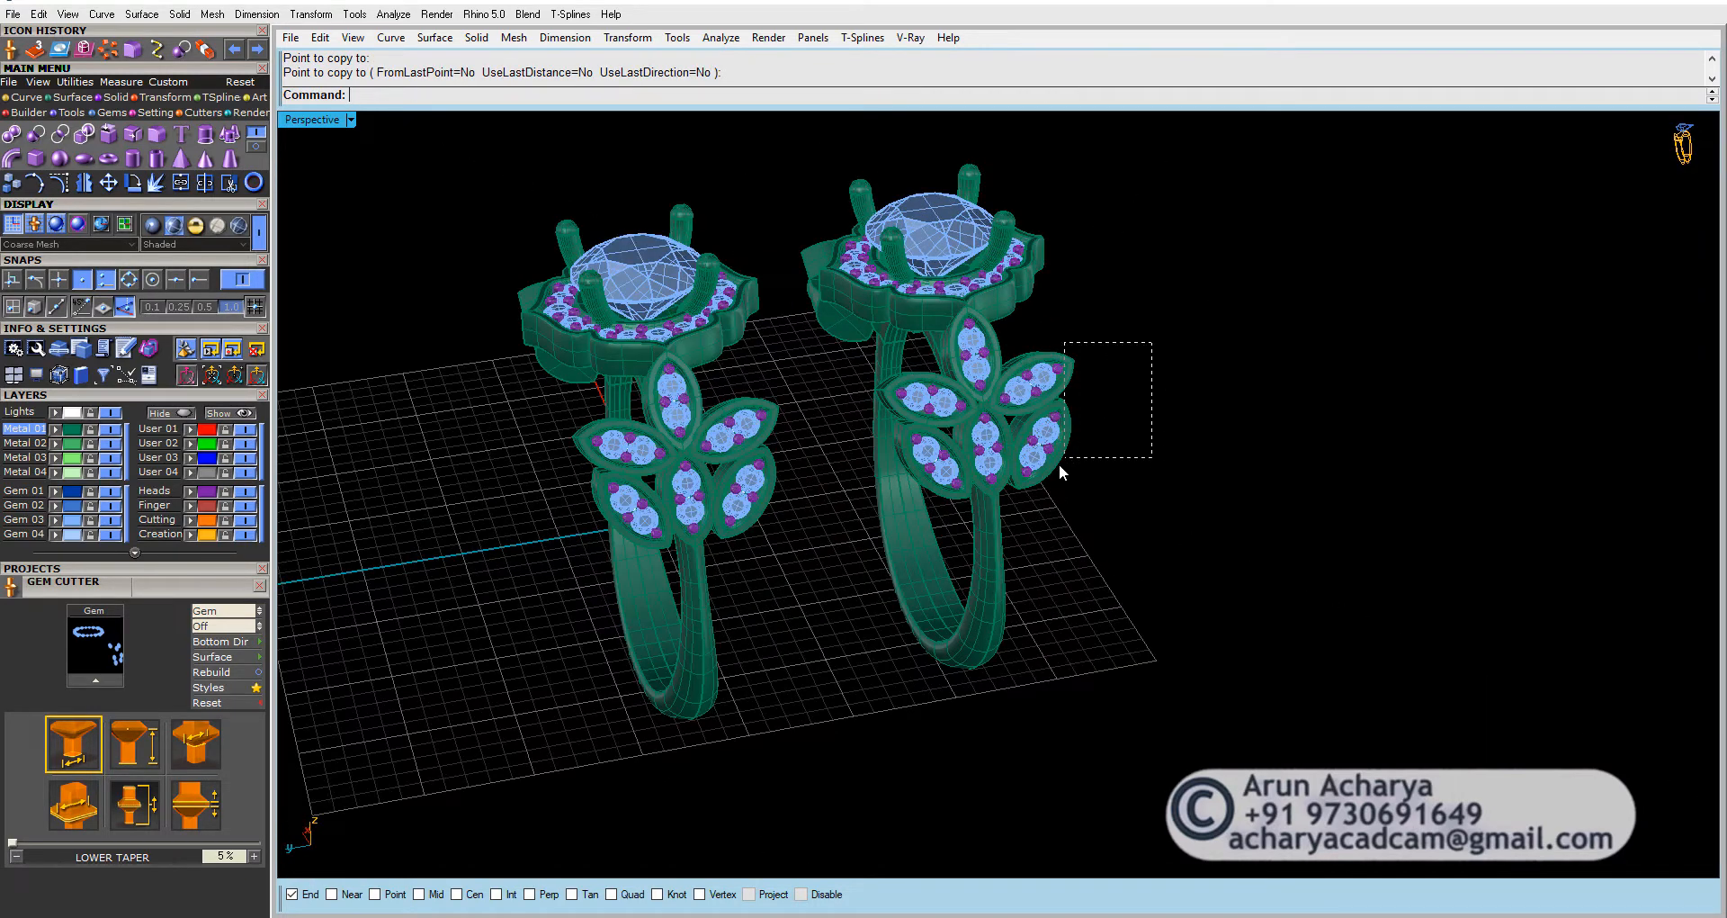
{"action": "left_click_drag", "start_coordinate": [1060, 462], "coordinate": [1031, 485]}
{"action": "key", "text": "Delete"}
{"action": "scroll", "coordinate": [1015, 423], "scroll_direction": "up", "scroll_amount": 4}
{"action": "left_click", "coordinate": [999, 391]}
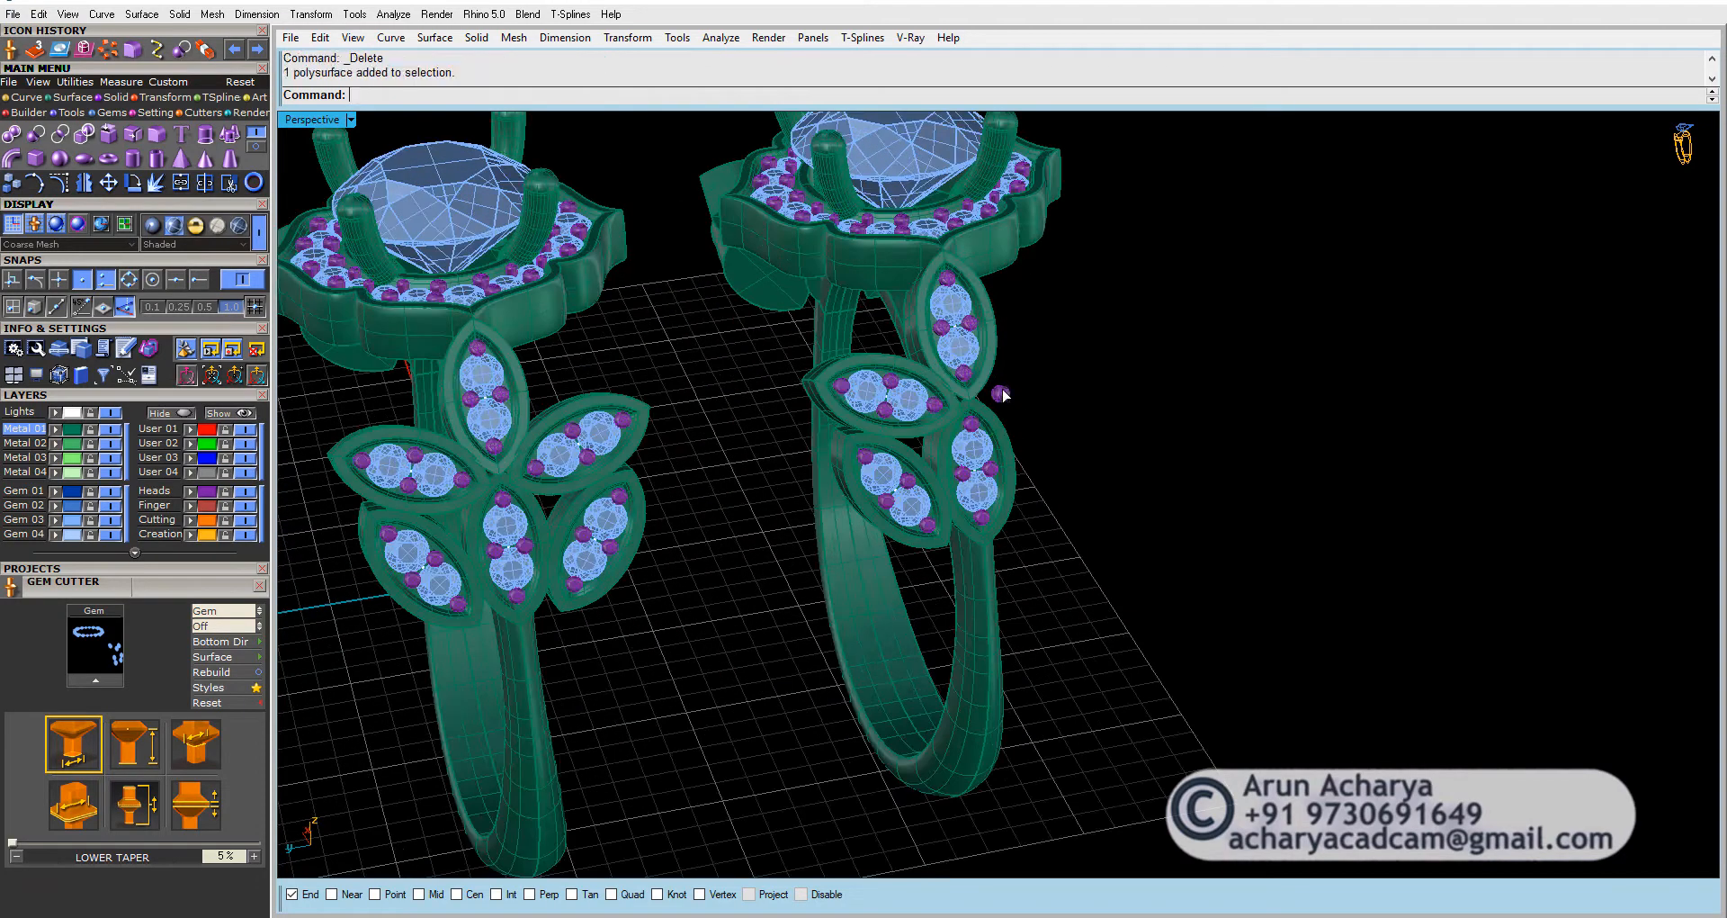
{"action": "key", "text": "Delete"}
Step: Delete the remaining tilted marquises with their gems and prongs from the copied ring's near shoulder, keeping the two upright ones
{"action": "right_click_drag", "start_coordinate": [997, 390], "coordinate": [767, 311]}
{"action": "left_click_drag", "start_coordinate": [767, 312], "coordinate": [948, 580]}
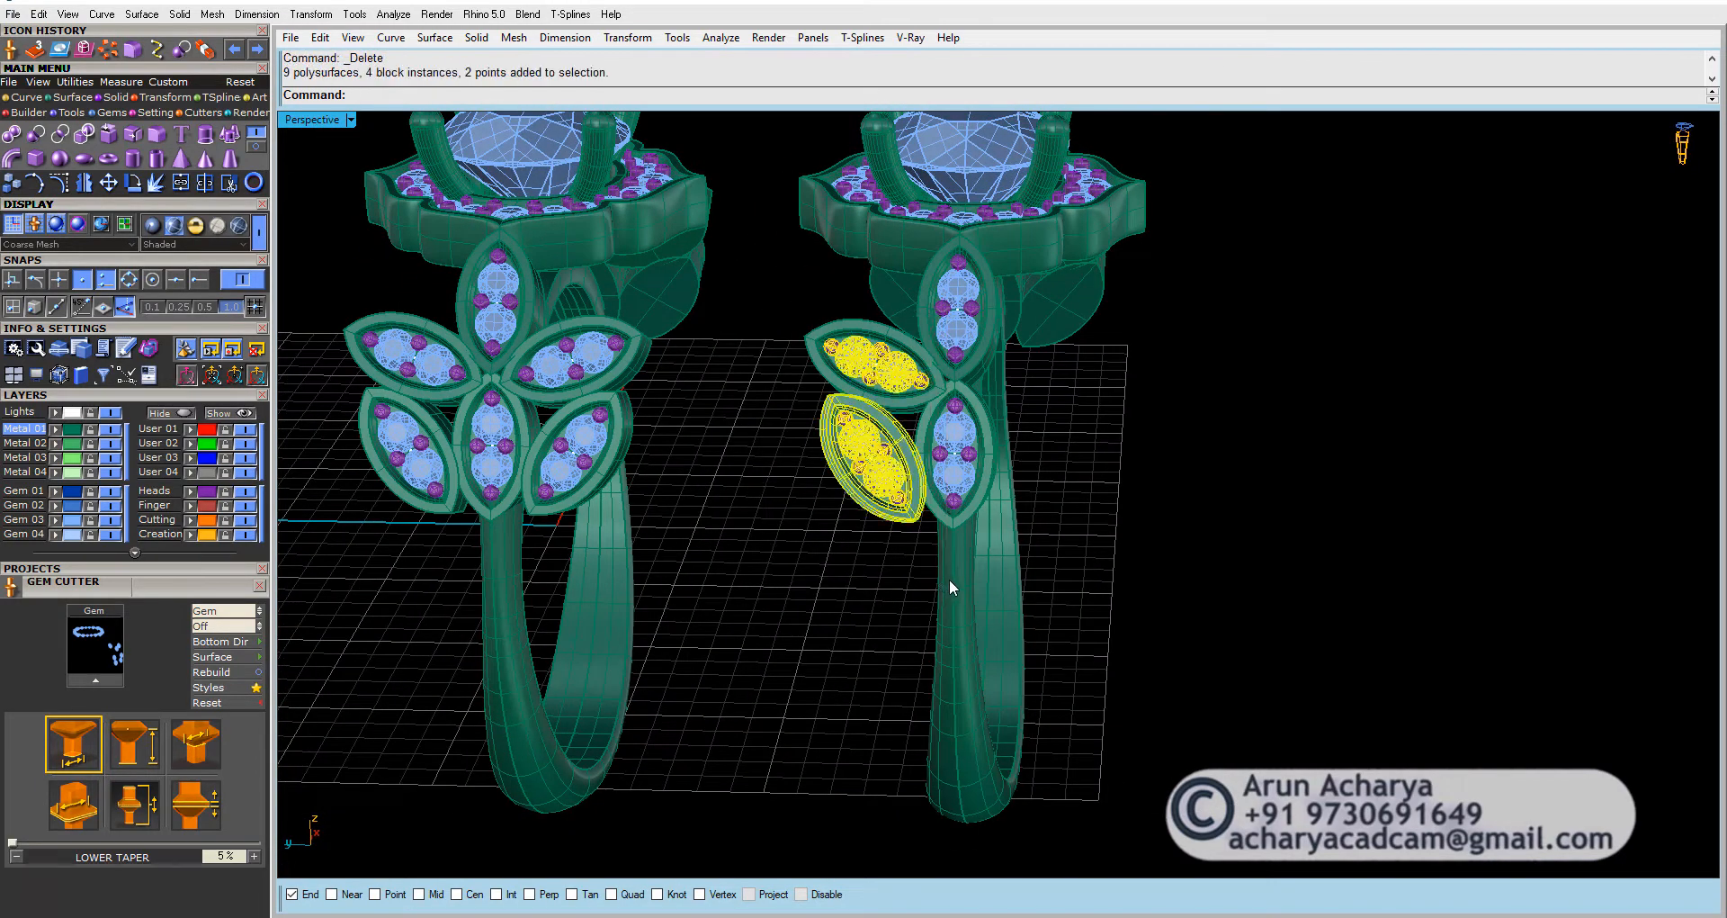
{"action": "key", "text": "Delete"}
Step: Delete one side's tilted marquises and the stray prong from the copied ring's opposite shoulder
{"action": "right_click_drag", "start_coordinate": [834, 363], "coordinate": [1161, 581]}
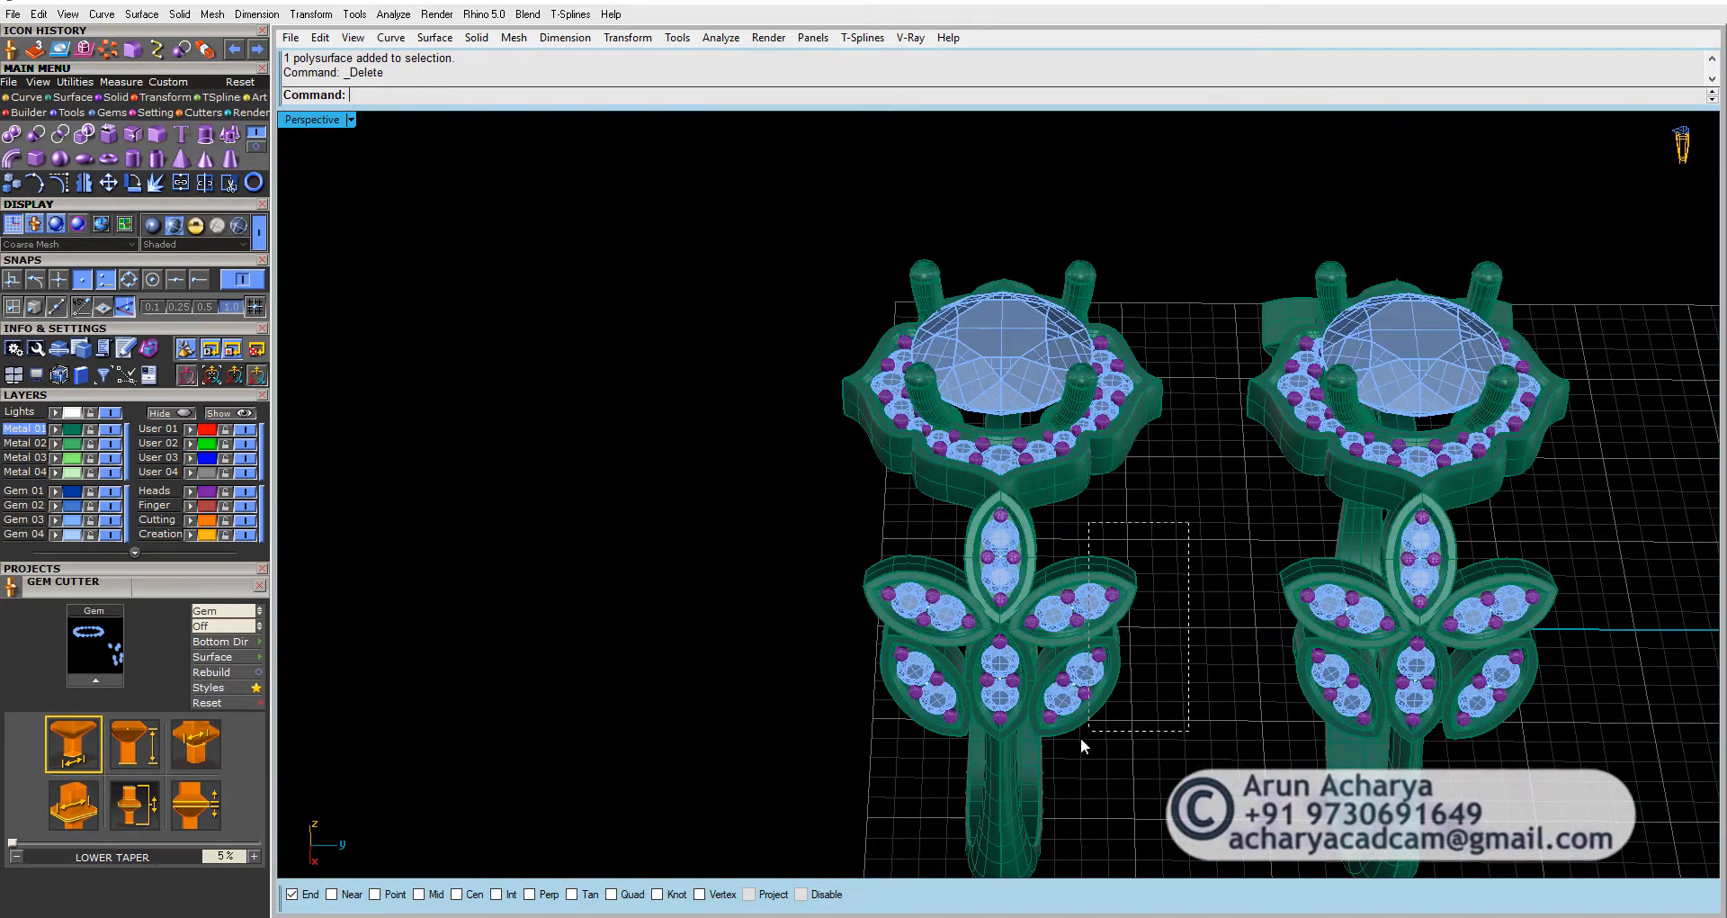
{"action": "left_click_drag", "start_coordinate": [1081, 737], "coordinate": [1054, 770]}
{"action": "key", "text": "Delete"}
{"action": "scroll", "coordinate": [1072, 653], "scroll_direction": "up", "scroll_amount": 3}
{"action": "key", "text": "Delete"}
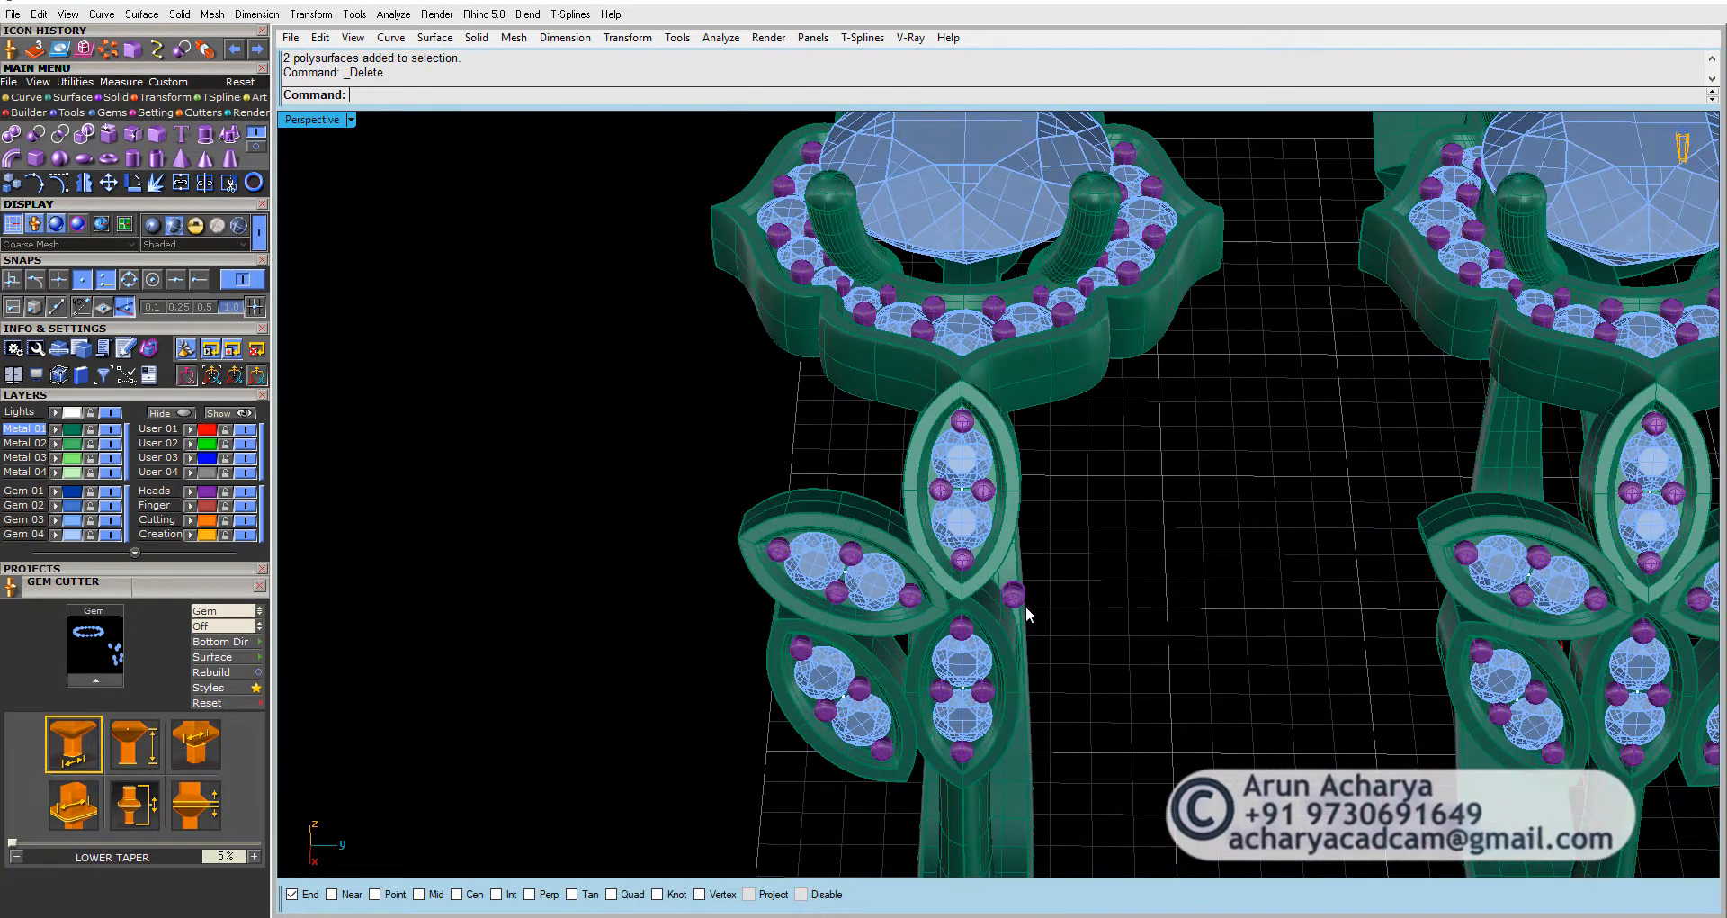
{"action": "left_click", "coordinate": [1012, 594]}
{"action": "key", "text": "Delete"}
Step: Delete the other side's tilted marquises from the copied ring's opposite shoulder, sparing the prongs of the upright marquises
{"action": "left_click_drag", "start_coordinate": [642, 441], "coordinate": [963, 870]}
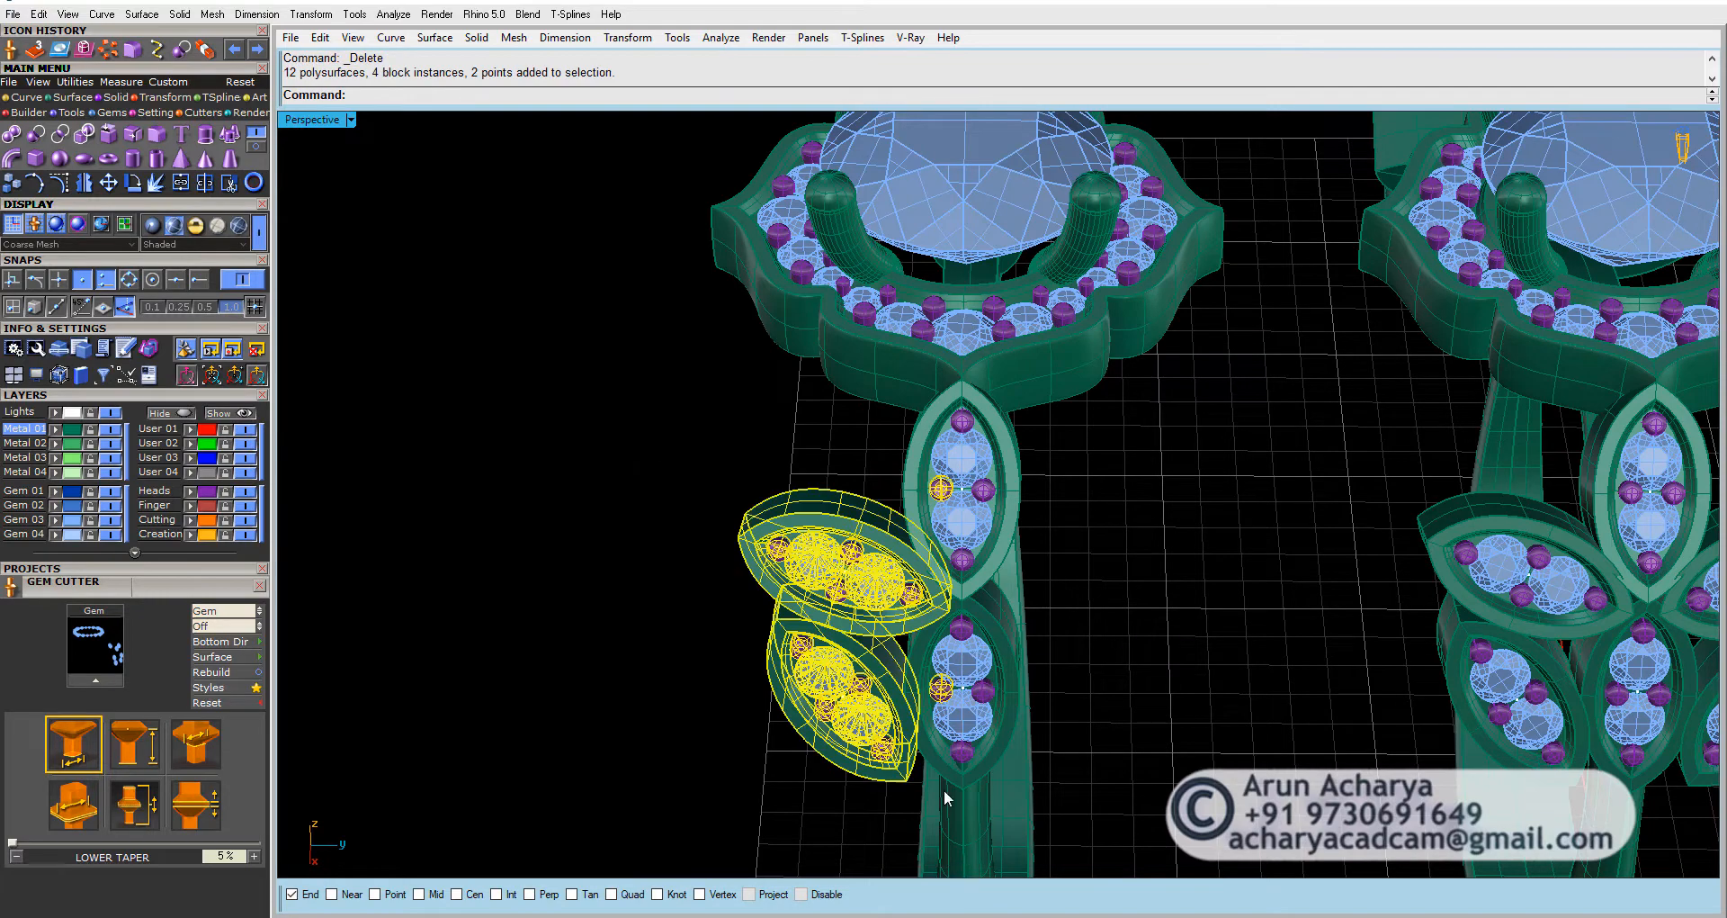
{"action": "left_click", "coordinate": [938, 690], "text": "ctrl"}
{"action": "left_click", "coordinate": [940, 491], "text": "ctrl"}
{"action": "key", "text": "Delete"}
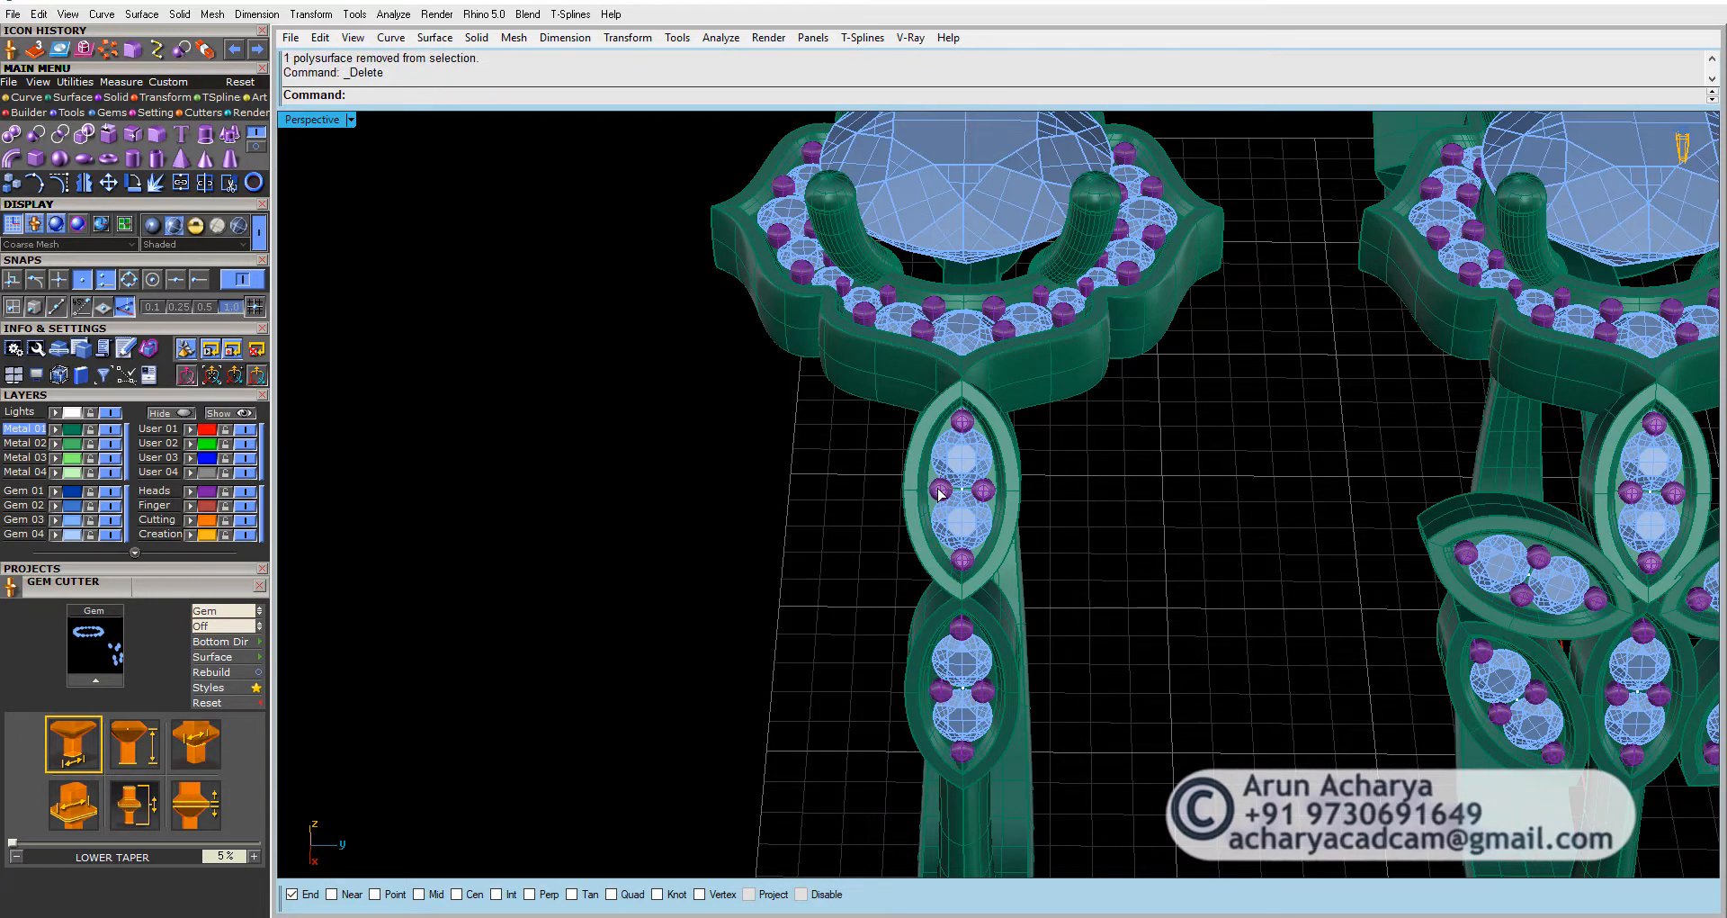
Step: Make Metal 03 the current layer and hide the Gem 03 layer to inspect the cut gem seats on both rings
{"action": "scroll", "coordinate": [990, 517], "scroll_direction": "down", "scroll_amount": 5}
{"action": "right_click_drag", "start_coordinate": [1071, 468], "coordinate": [1442, 571]}
{"action": "scroll", "coordinate": [987, 483], "scroll_direction": "down", "scroll_amount": 5}
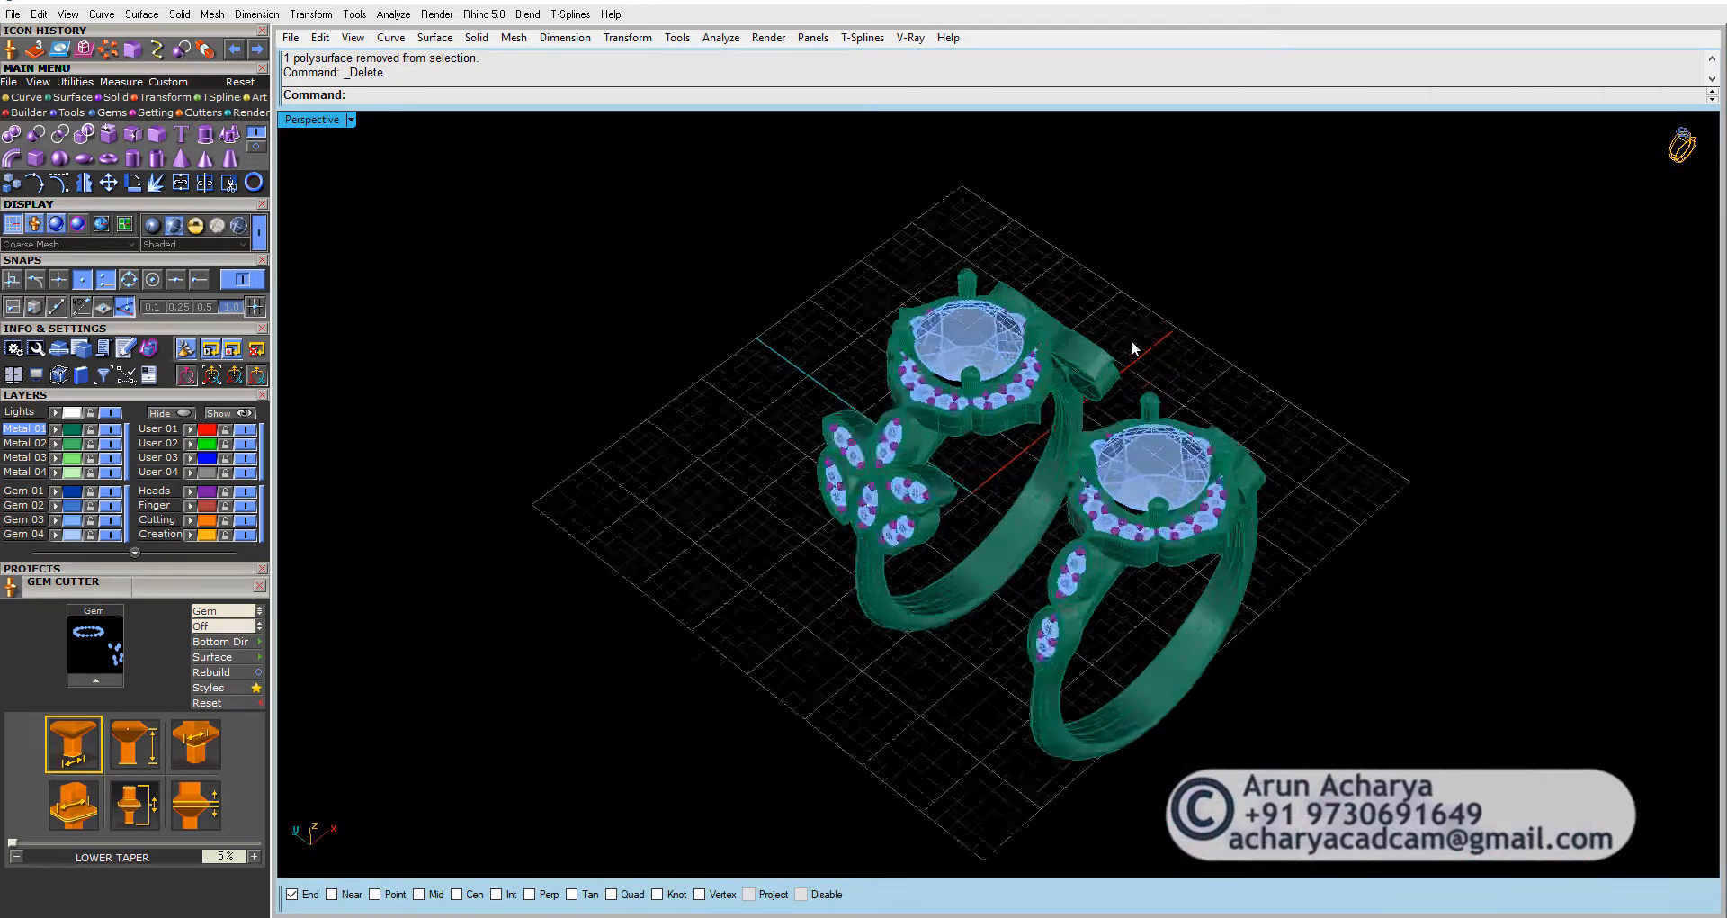
{"action": "right_click_drag", "start_coordinate": [1131, 338], "coordinate": [1250, 409]}
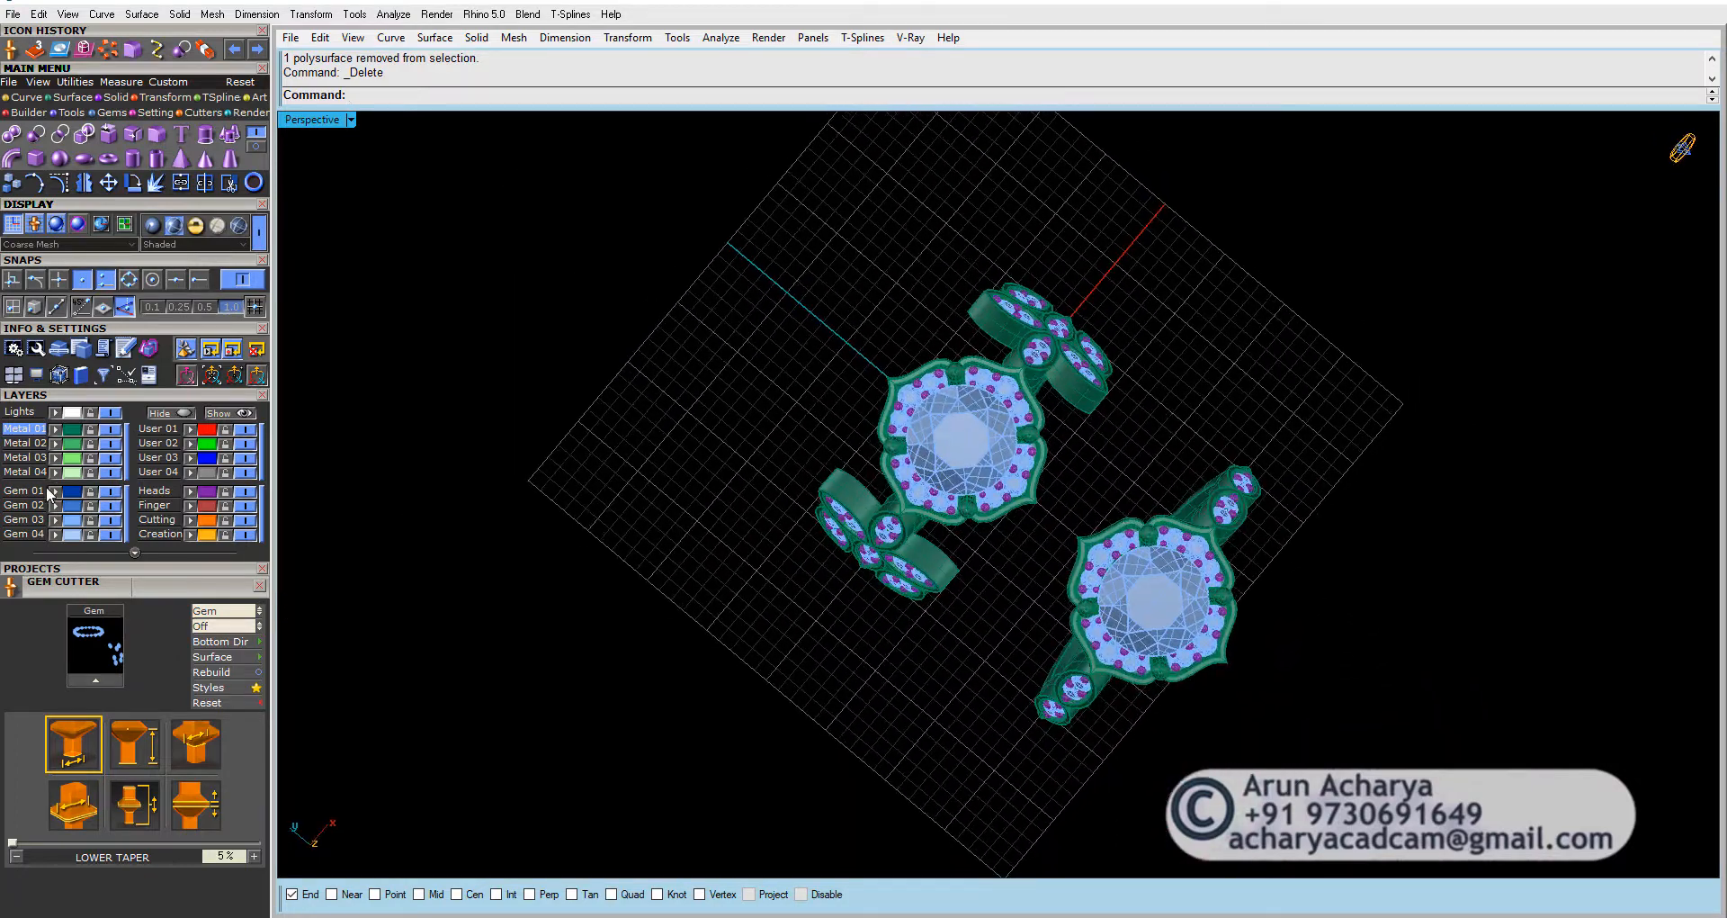
{"action": "left_click", "coordinate": [76, 521]}
{"action": "left_click", "coordinate": [27, 464]}
{"action": "left_click", "coordinate": [111, 520]}
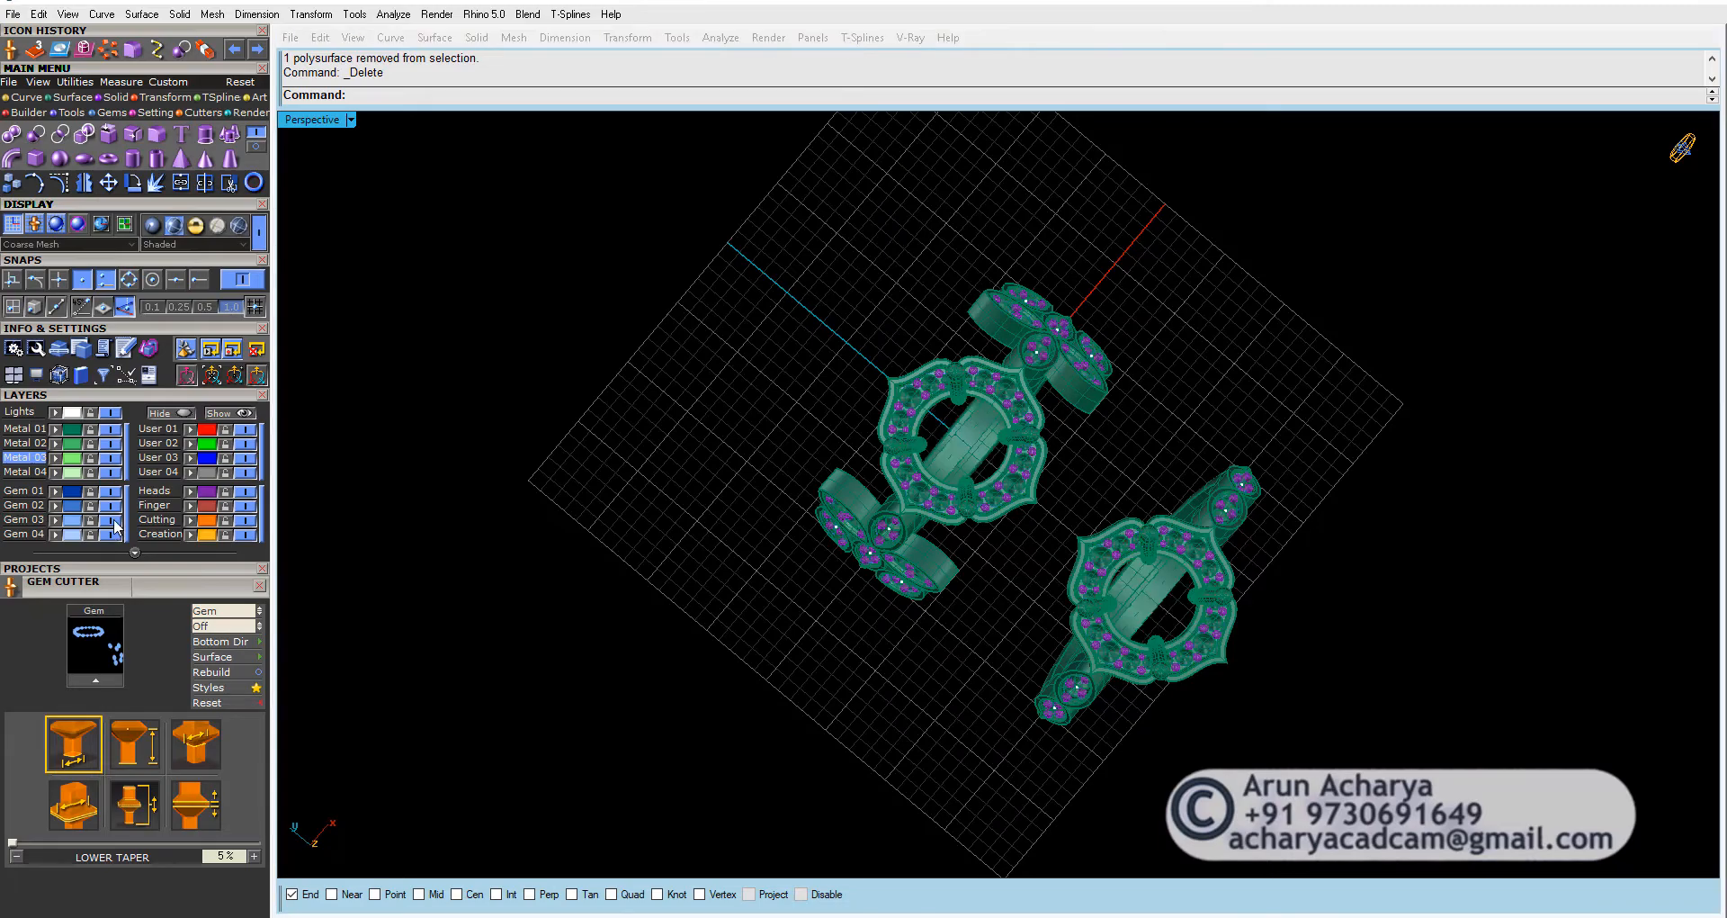
{"action": "right_click_drag", "start_coordinate": [936, 584], "coordinate": [864, 490]}
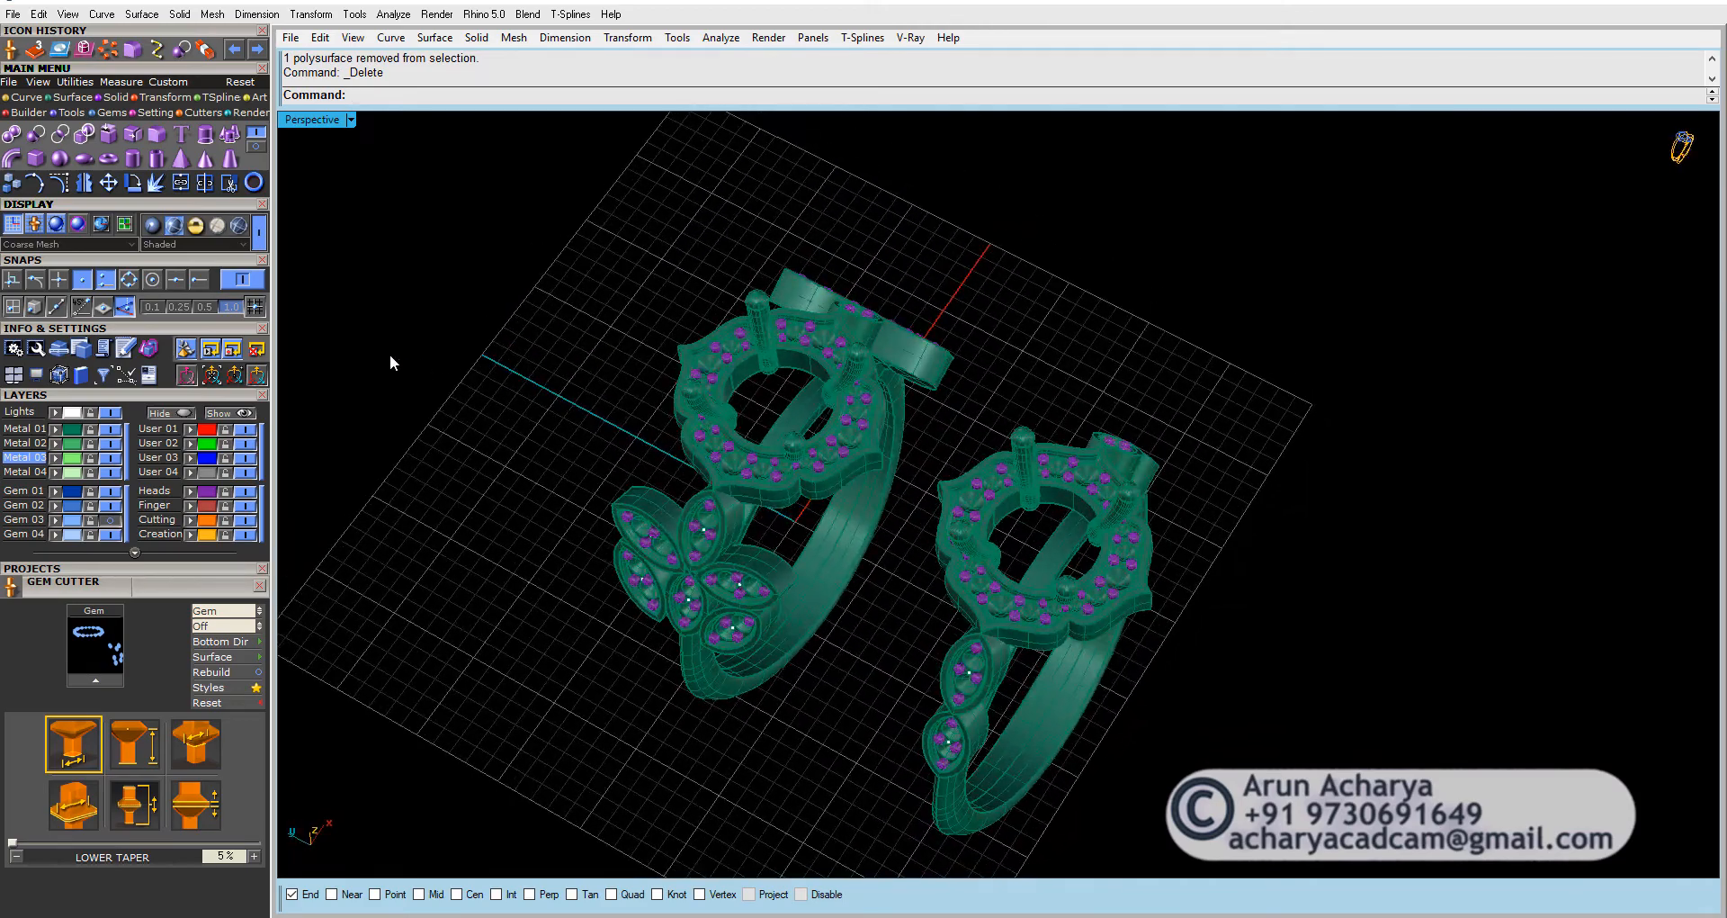
Step: Switch the viewport to the Plastic display mode and show the Gem 03 layer again
{"action": "left_click", "coordinate": [153, 225]}
{"action": "mouse_move", "coordinate": [608, 527]}
{"action": "right_mouse_down"}
{"action": "mouse_move", "coordinate": [552, 366]}
{"action": "mouse_move", "coordinate": [624, 385]}
{"action": "mouse_move", "coordinate": [612, 503]}
{"action": "right_mouse_up"}
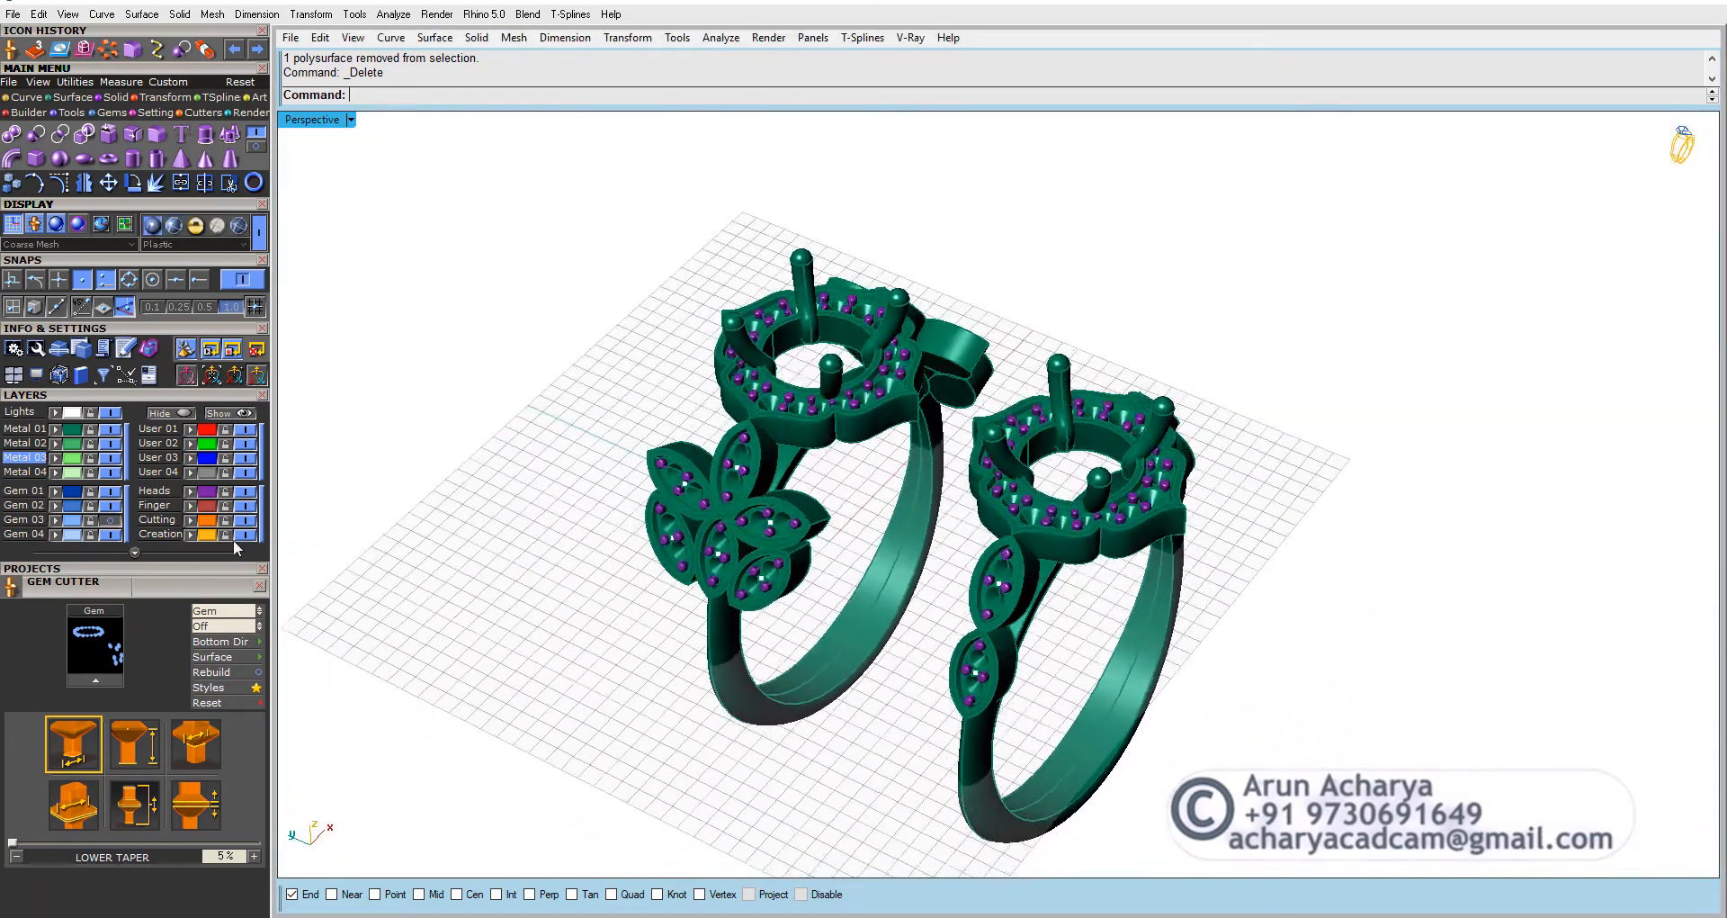
{"action": "left_click", "coordinate": [111, 520]}
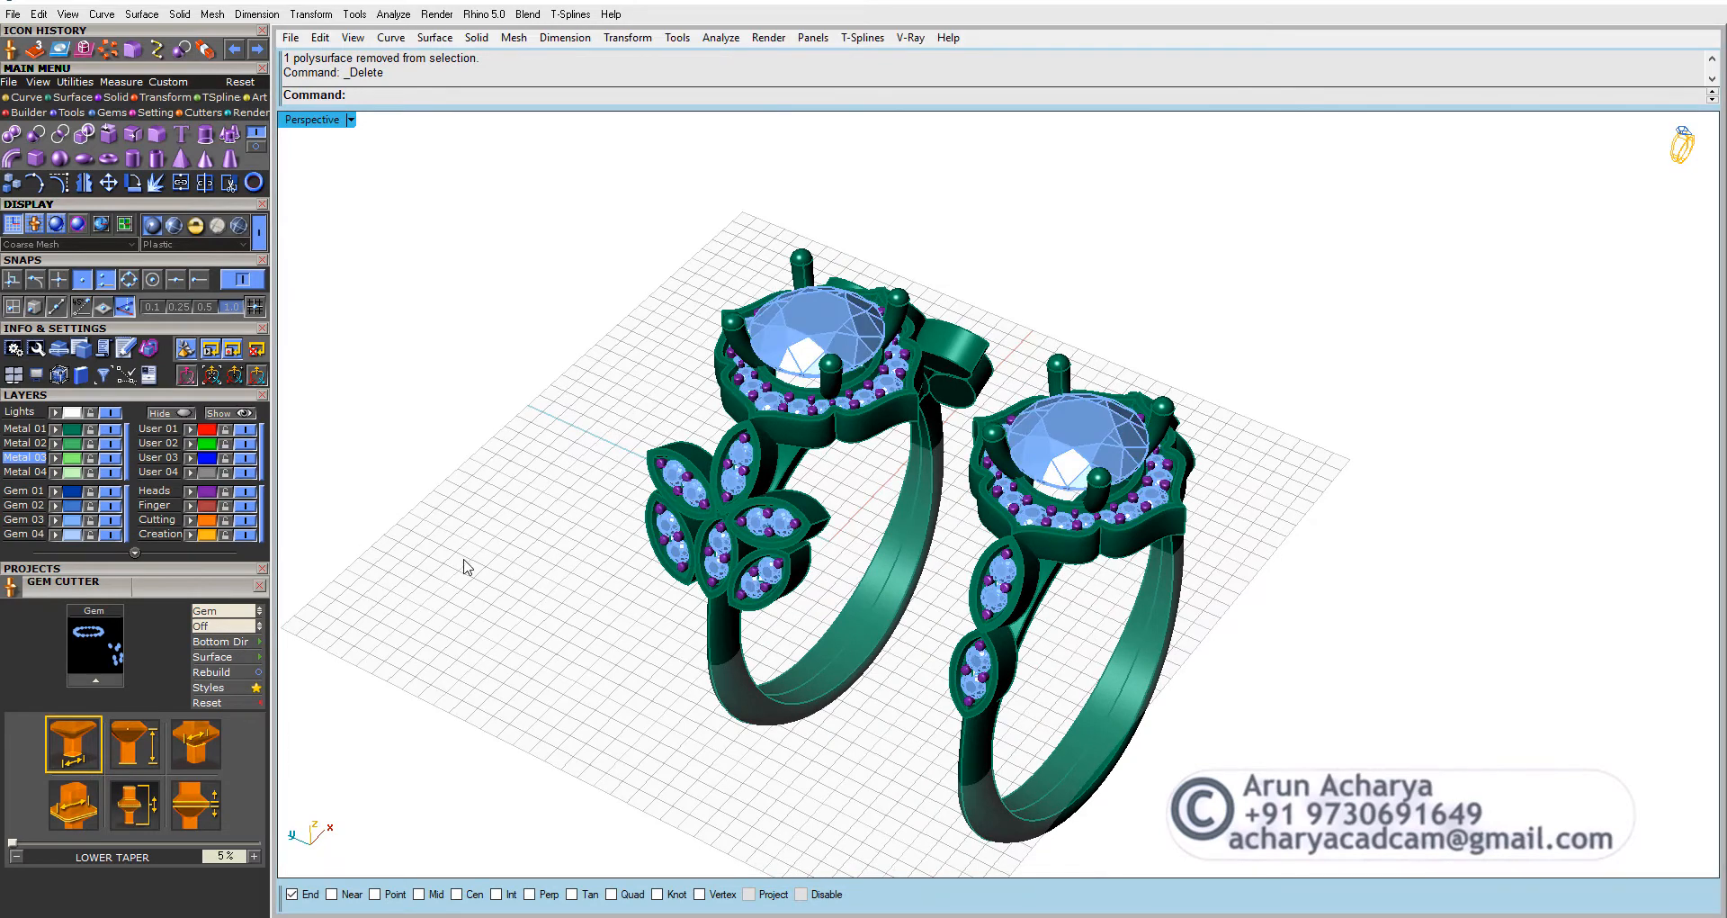